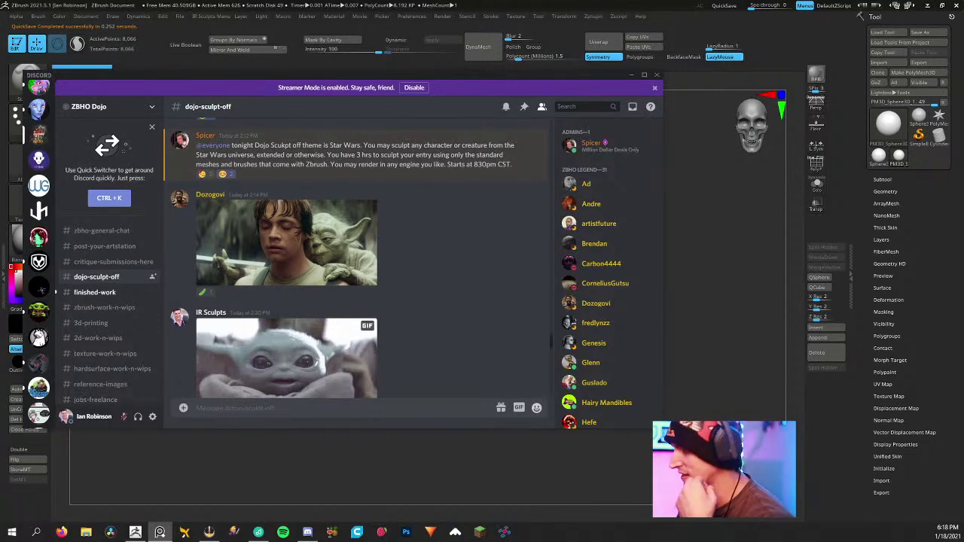
Read the Star Wars sculpt-off announcement in the dojo-sculpt-off channel and move the chat window off the canvas.
{"action": "scroll", "coordinate": [362, 256], "scroll_direction": "down", "scroll_amount": 5}
{"action": "left_click_drag", "start_coordinate": [451, 83], "coordinate": [0, 60]}
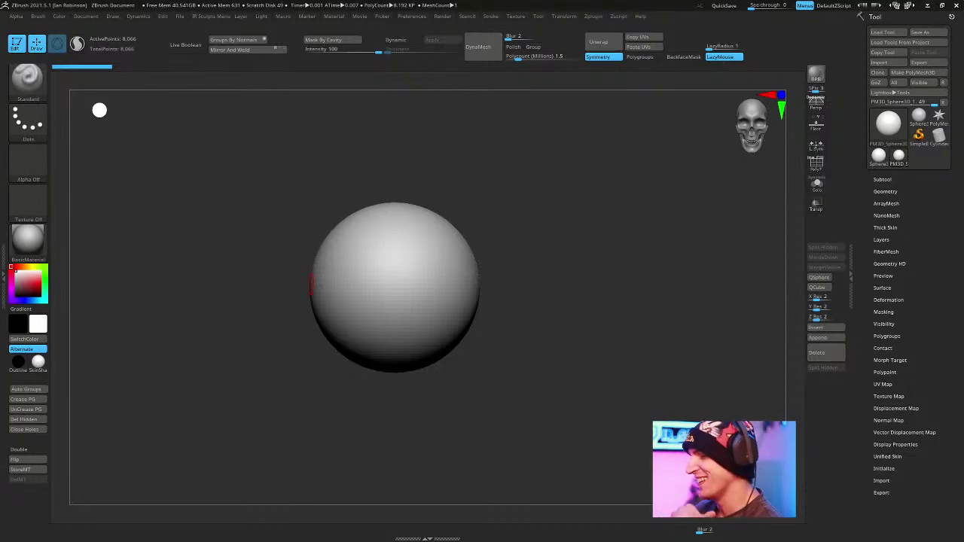
Scale the sphere down uniformly and reduce the brush's draw size.
{"action": "left_click_drag", "start_coordinate": [611, 275], "coordinate": [653, 344], "text": "alt"}
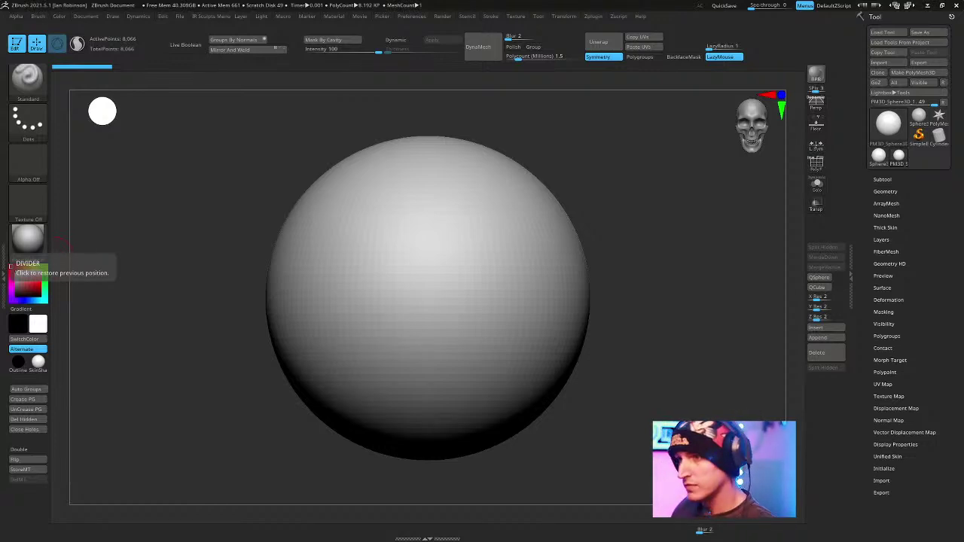
{"action": "right_click_drag", "start_coordinate": [663, 249], "coordinate": [601, 376], "text": "ctrl"}
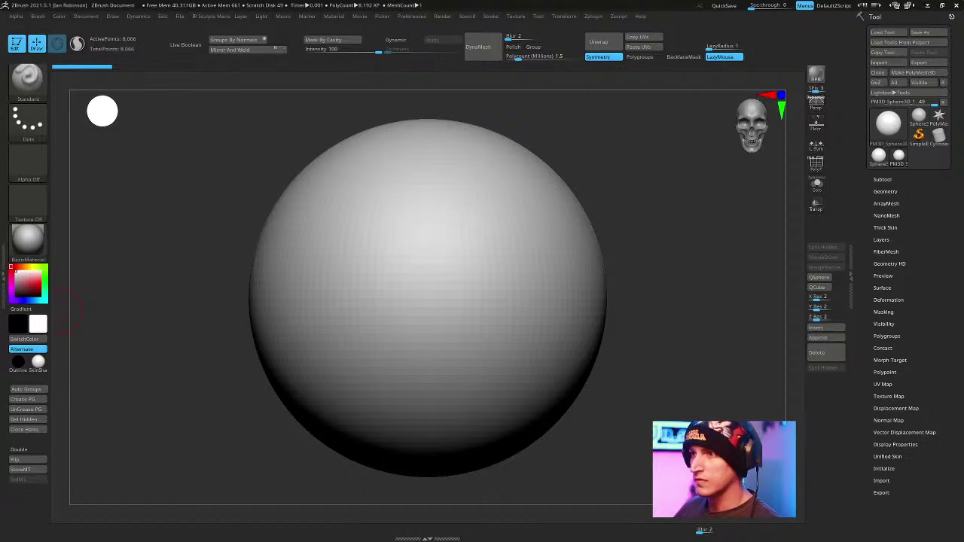
{"action": "scroll", "coordinate": [591, 237], "scroll_direction": "down", "scroll_amount": 3}
{"action": "key", "text": "space"}
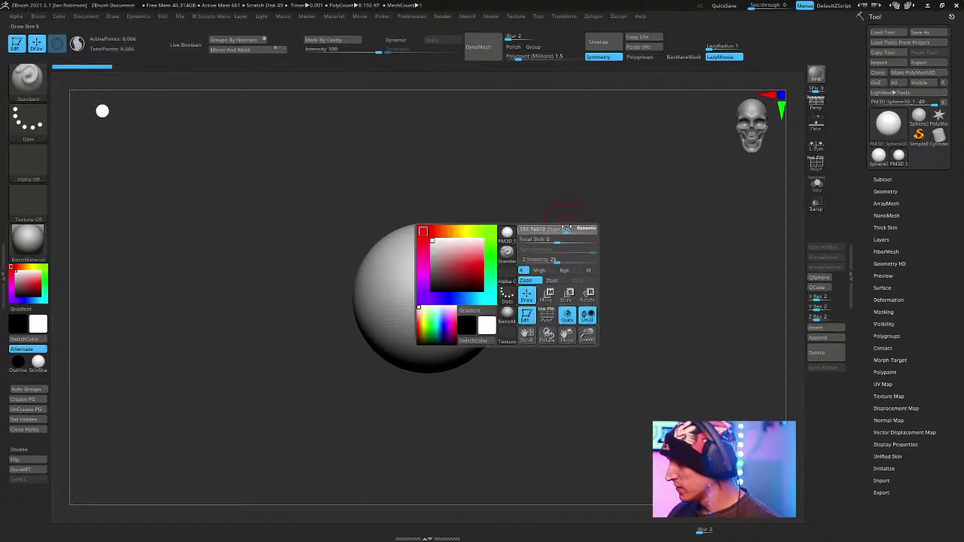
{"action": "key", "text": "w"}
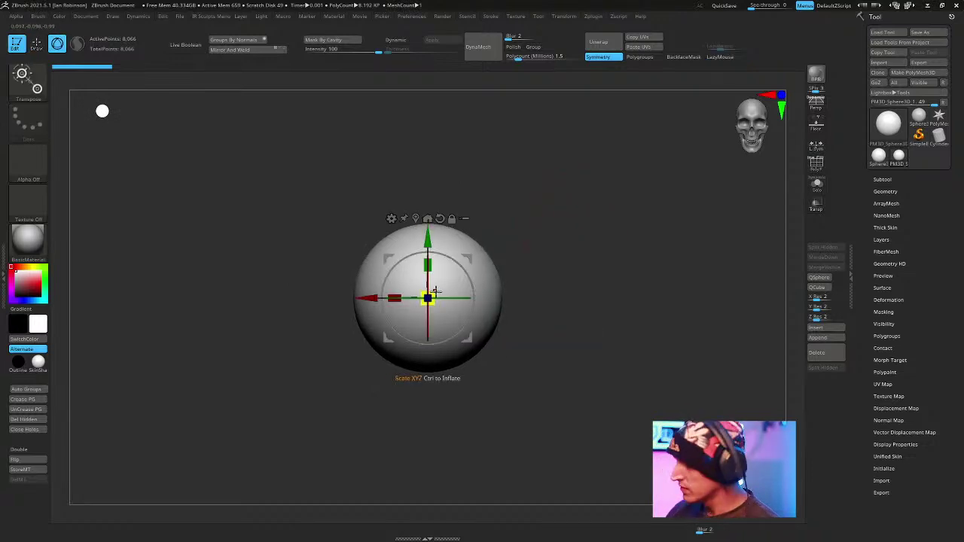
{"action": "key", "text": "q"}
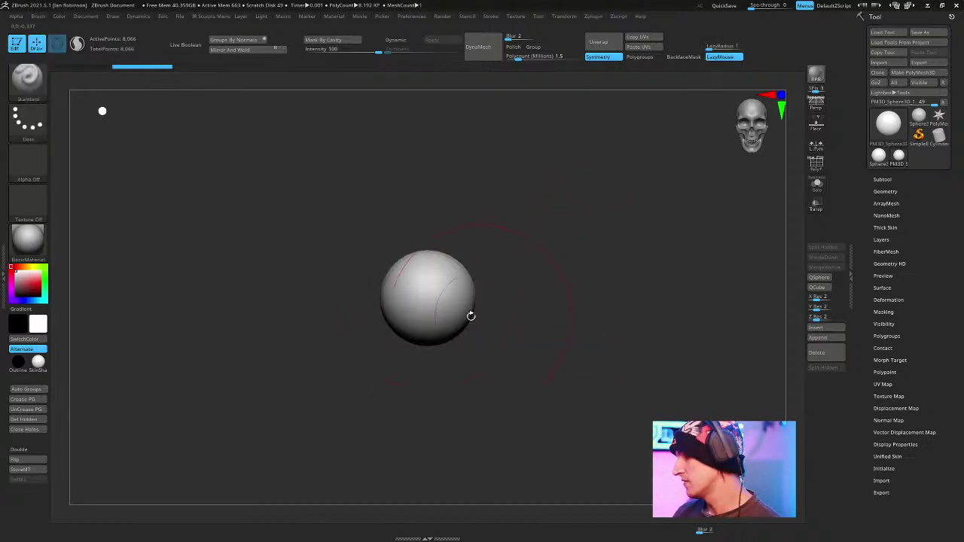
{"action": "scroll", "coordinate": [566, 258], "scroll_direction": "up", "scroll_amount": 2}
{"action": "key", "text": "space"}
{"action": "left_click_drag", "start_coordinate": [520, 238], "coordinate": [535, 239]}
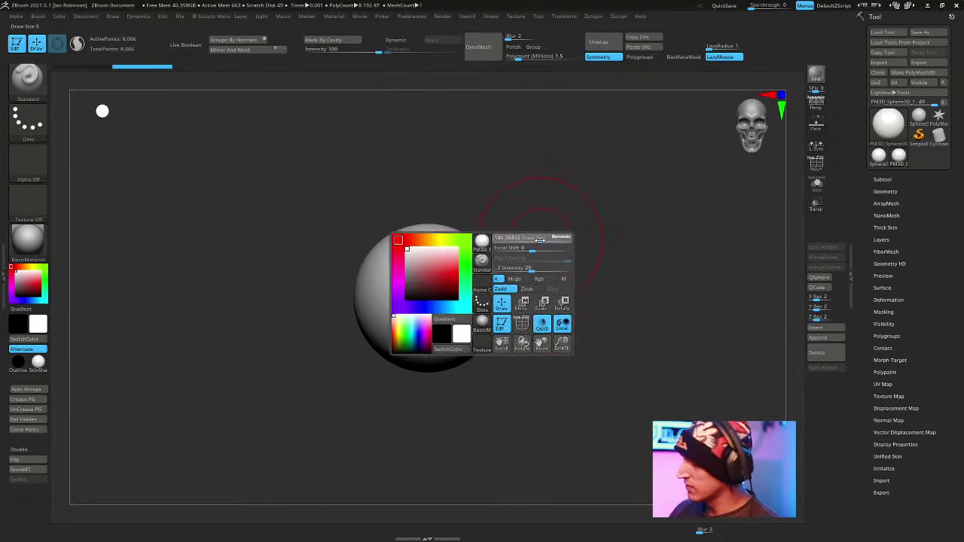
Save the tool to the Desktop as Jabba.
{"action": "key", "text": "shift+s"}
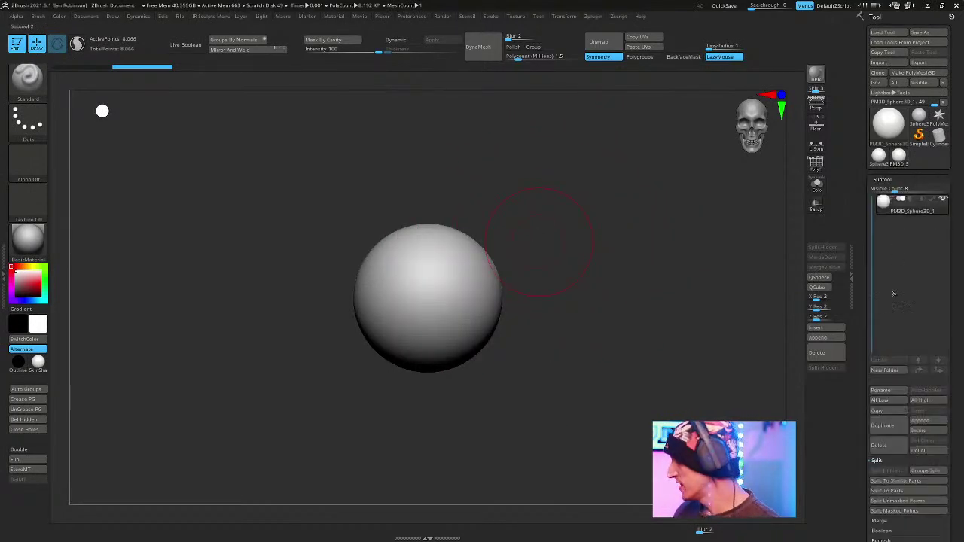
{"action": "left_click", "coordinate": [919, 32]}
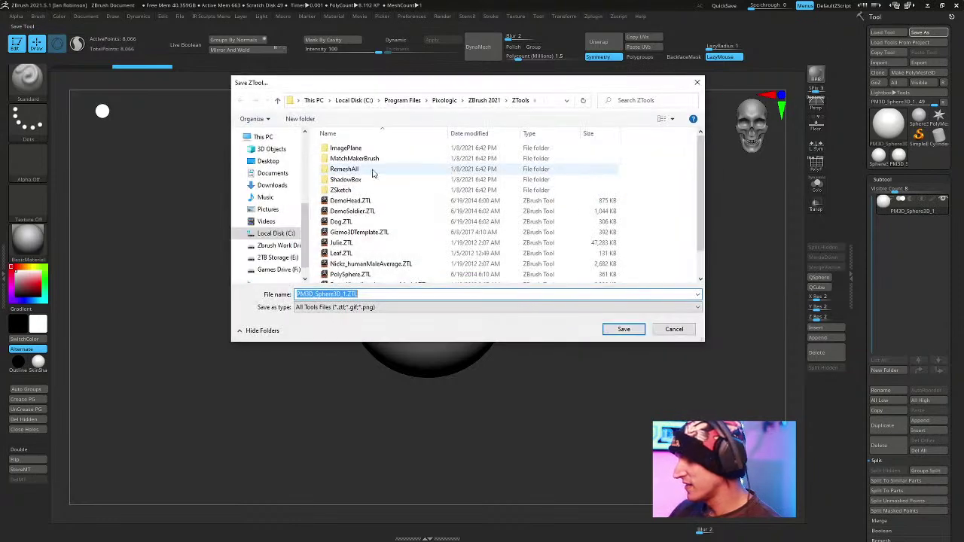
{"action": "left_click", "coordinate": [268, 161]}
{"action": "scroll", "coordinate": [286, 226], "scroll_direction": "down", "scroll_amount": 1}
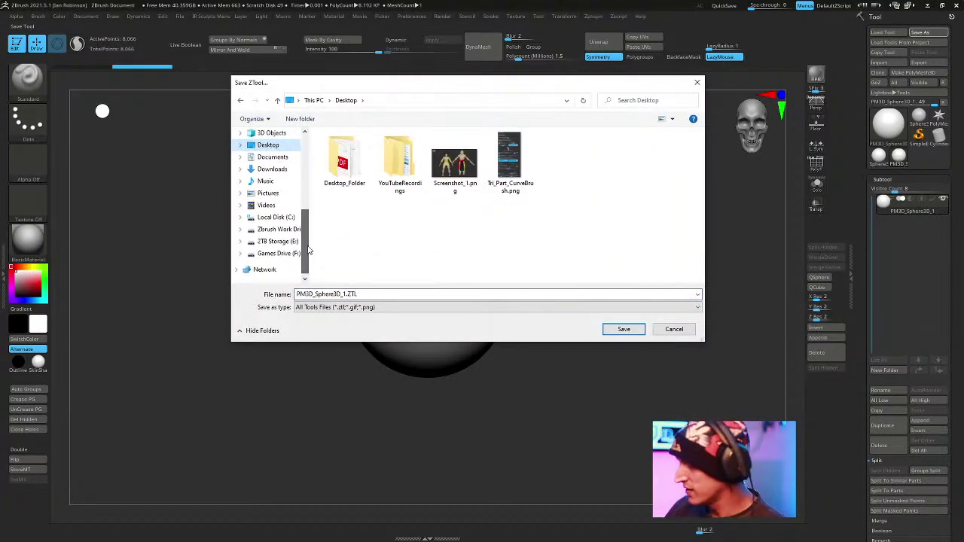
{"action": "left_click", "coordinate": [293, 242]}
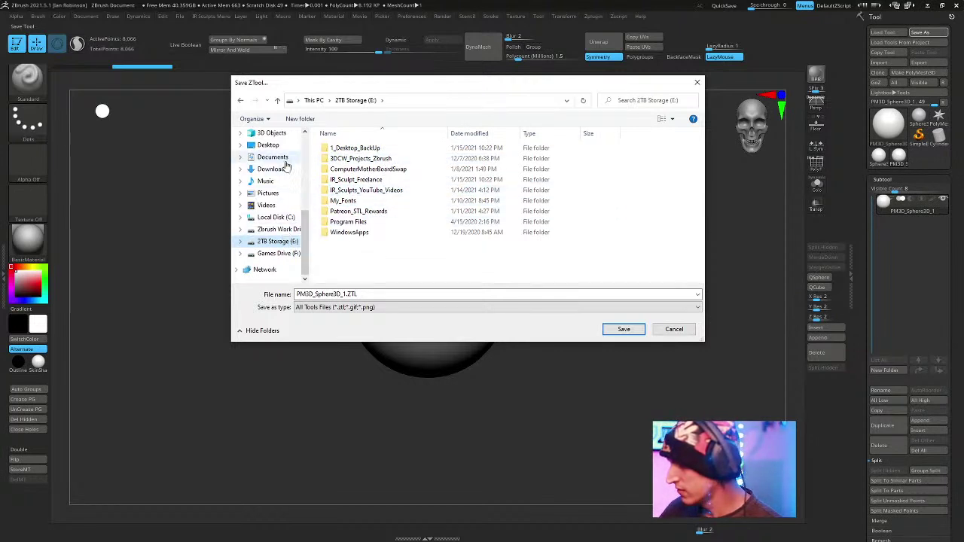
{"action": "left_click", "coordinate": [268, 145]}
{"action": "double_click", "coordinate": [376, 292]}
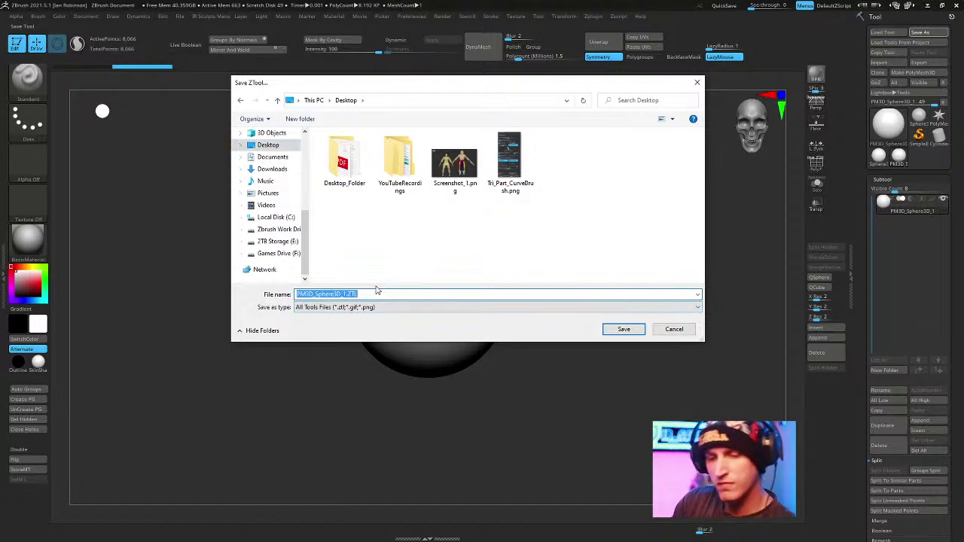
{"action": "type", "text": "Jabba"}
{"action": "key", "text": "Return"}
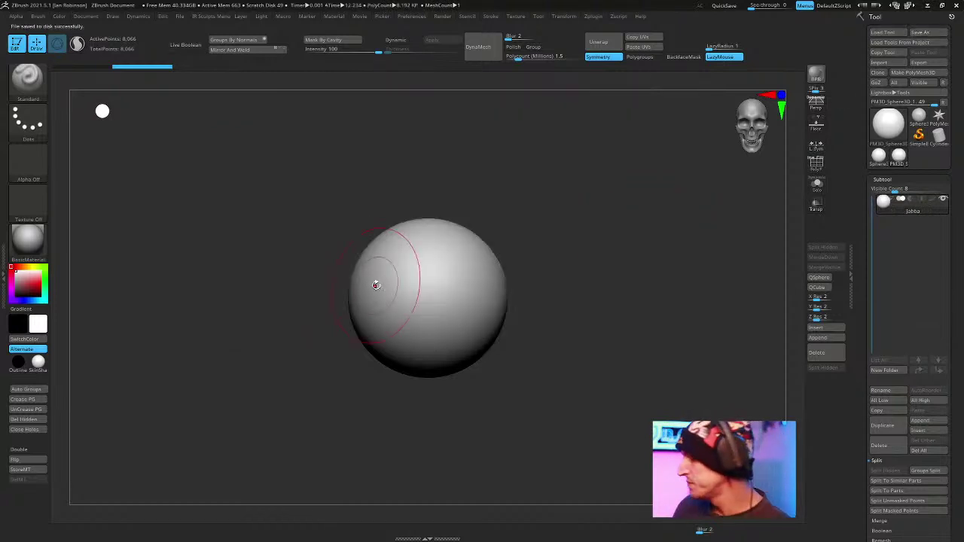
Duplicate the Jabba sphere and flatten the copy vertically into a wide ellipsoid.
{"action": "key", "text": "f"}
{"action": "key", "text": "ctrl+shift+d"}
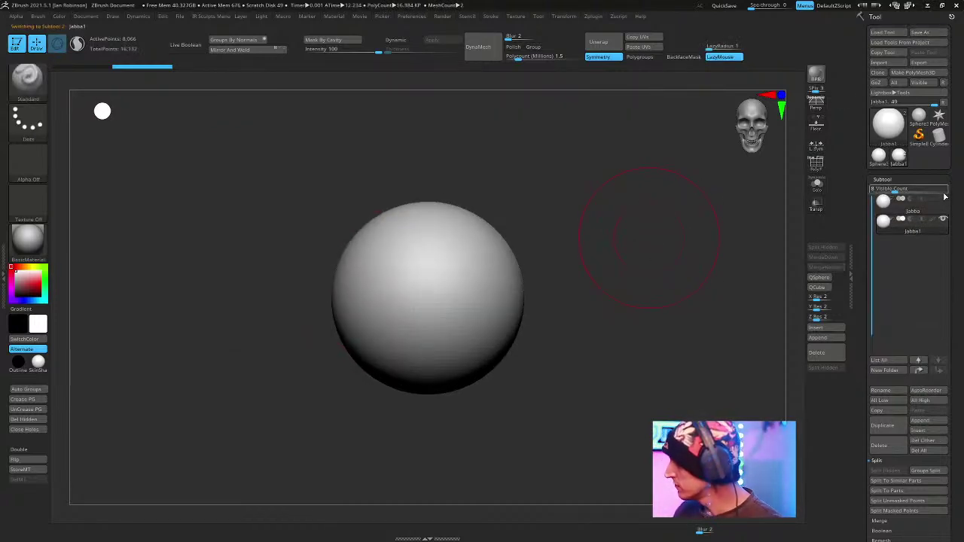
{"action": "key", "text": "w"}
{"action": "left_click_drag", "start_coordinate": [431, 219], "coordinate": [433, 247]}
{"action": "key", "text": "q"}
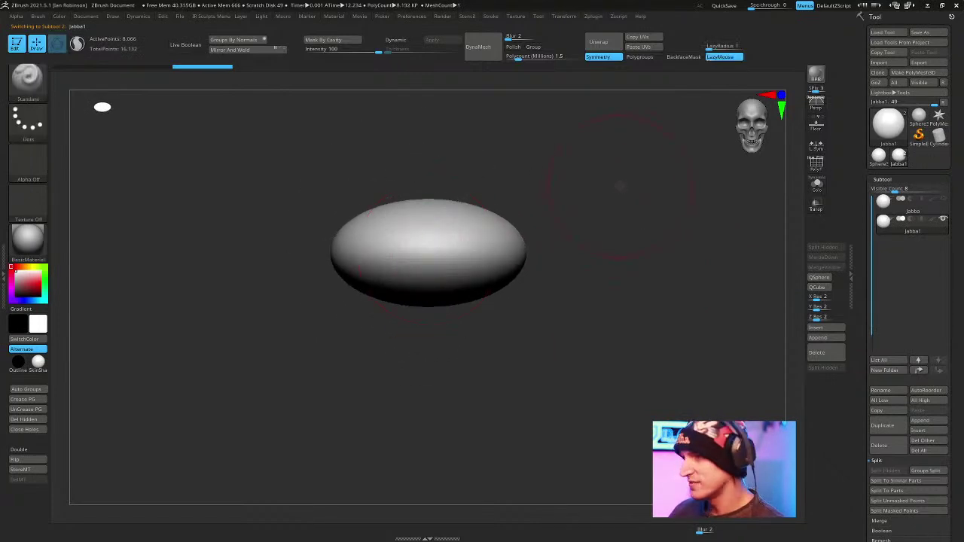
Adjust the draw size and pull the ellipsoid's top up into a rounded mound with the Move brush.
{"action": "key", "text": "space"}
{"action": "left_click_drag", "start_coordinate": [619, 184], "coordinate": [610, 183]}
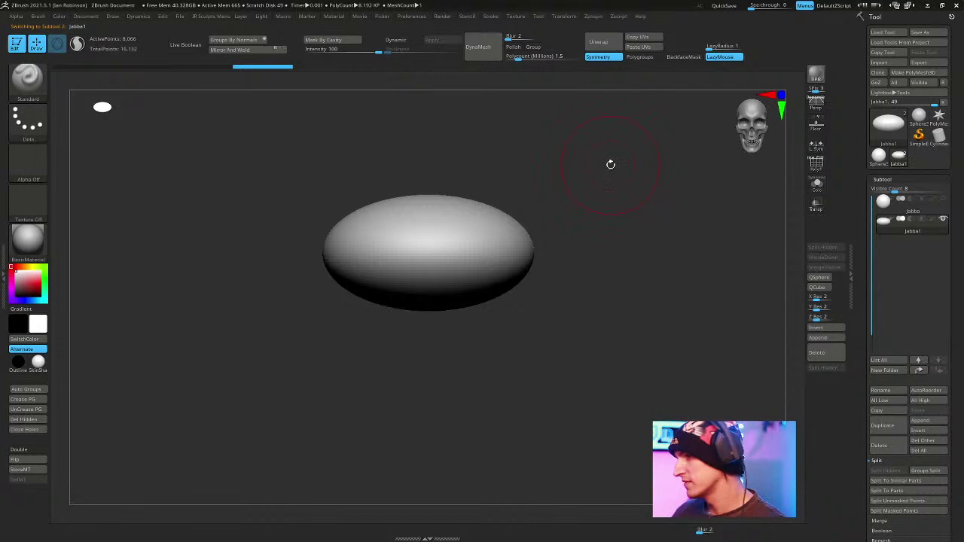
{"action": "left_click_drag", "start_coordinate": [592, 171], "coordinate": [605, 185], "text": "alt"}
{"action": "key", "text": "space"}
{"action": "mouse_move", "coordinate": [596, 164]}
{"action": "left_mouse_down"}
{"action": "mouse_move", "coordinate": [609, 164]}
{"action": "mouse_move", "coordinate": [529, 187]}
{"action": "left_mouse_up"}
{"action": "key", "text": "space"}
{"action": "mouse_move", "coordinate": [430, 213]}
{"action": "left_mouse_down"}
{"action": "mouse_move", "coordinate": [451, 213]}
{"action": "mouse_move", "coordinate": [437, 206]}
{"action": "mouse_move", "coordinate": [439, 181]}
{"action": "left_mouse_up"}
{"action": "key", "text": "b"}
{"action": "key", "text": "m"}
{"action": "key", "text": "v"}
{"action": "mouse_move", "coordinate": [564, 196]}
{"action": "left_mouse_down"}
{"action": "mouse_move", "coordinate": [636, 196]}
{"action": "mouse_move", "coordinate": [632, 212]}
{"action": "mouse_move", "coordinate": [499, 237]}
{"action": "left_mouse_up"}
{"action": "key", "text": "space"}
{"action": "left_click_drag", "start_coordinate": [638, 189], "coordinate": [605, 206]}
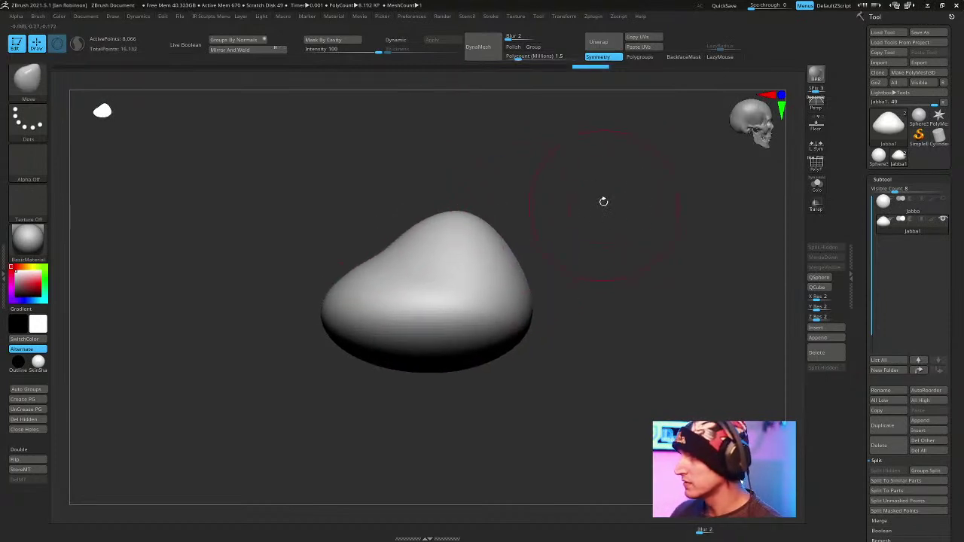
Reshape the mound's upper surface from the side and from above with the Move brush.
{"action": "mouse_move", "coordinate": [439, 224]}
{"action": "left_mouse_down"}
{"action": "mouse_move", "coordinate": [433, 199]}
{"action": "mouse_move", "coordinate": [424, 230]}
{"action": "mouse_move", "coordinate": [386, 240]}
{"action": "left_mouse_up"}
{"action": "left_click_drag", "start_coordinate": [583, 185], "coordinate": [573, 206]}
{"action": "left_click_drag", "start_coordinate": [473, 201], "coordinate": [523, 187]}
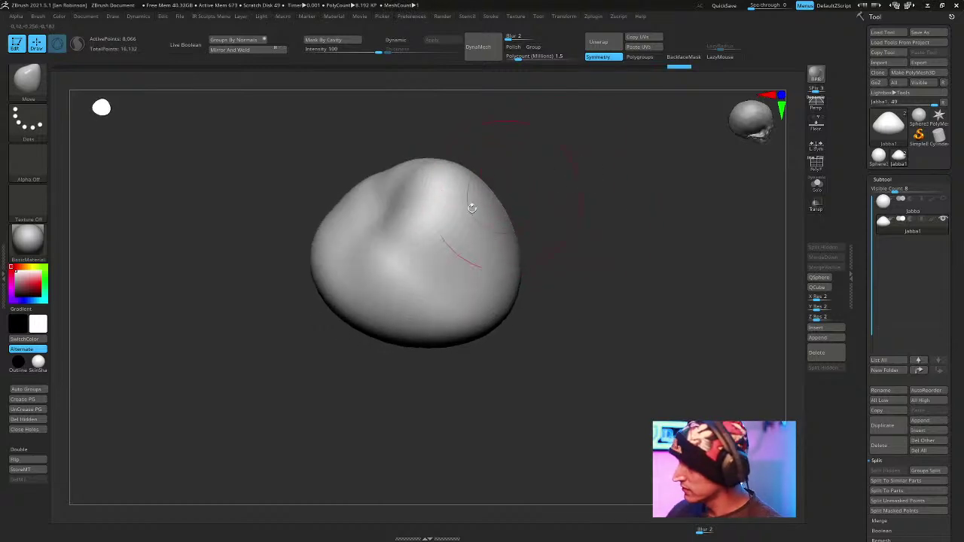
DynaMesh the mound at a resolution of 32 and adjust its side with the Move brush.
{"action": "key", "text": "space"}
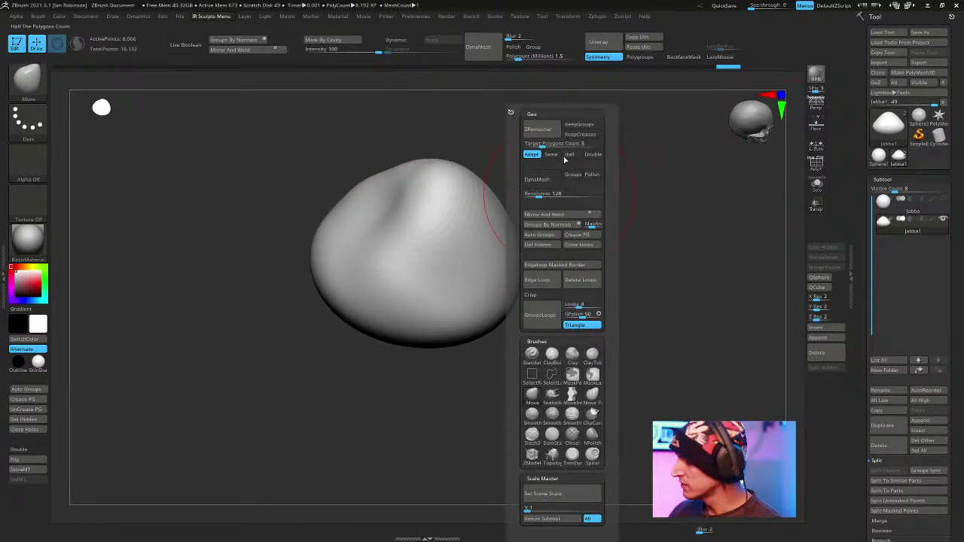
{"action": "left_click", "coordinate": [563, 196]}
{"action": "type", "text": "32"}
{"action": "key", "text": "Return"}
{"action": "left_click", "coordinate": [556, 185]}
{"action": "left_click_drag", "start_coordinate": [612, 249], "coordinate": [578, 164]}
{"action": "left_click_drag", "start_coordinate": [490, 229], "coordinate": [542, 224]}
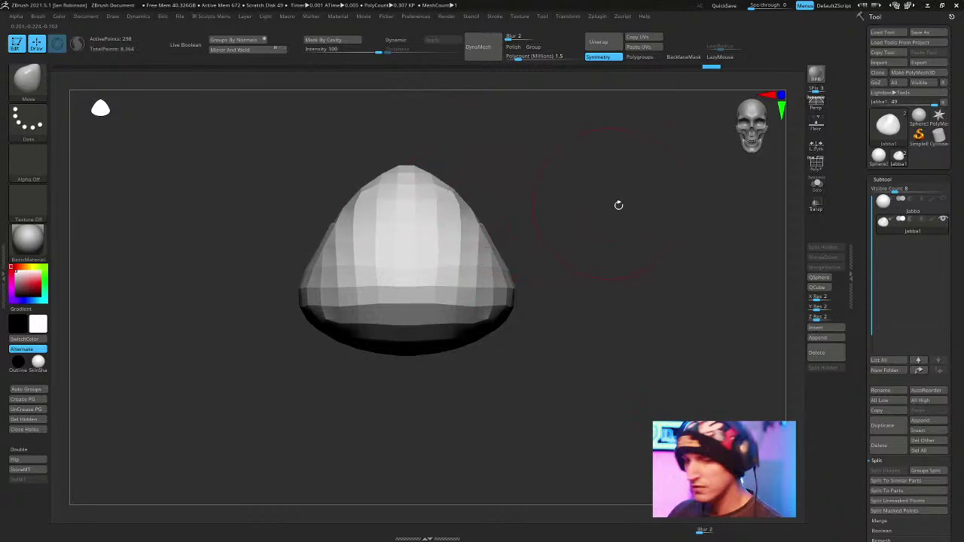
Raise the DynaMesh resolution to 64, adjust the mound's side and remesh it.
{"action": "key", "text": "space"}
{"action": "left_click", "coordinate": [631, 195]}
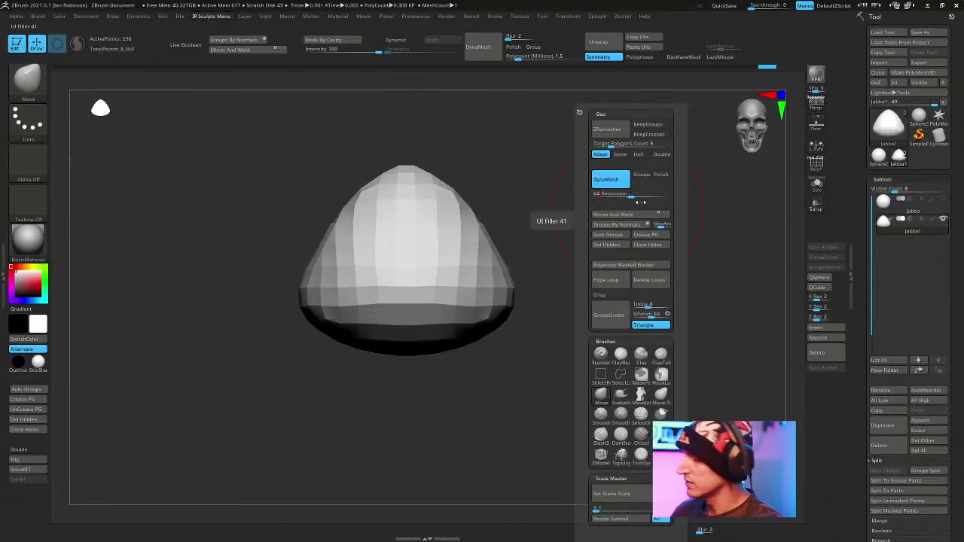
{"action": "left_click_drag", "start_coordinate": [520, 218], "coordinate": [563, 252]}
{"action": "left_click_drag", "start_coordinate": [468, 260], "coordinate": [452, 256]}
{"action": "left_click_drag", "start_coordinate": [519, 234], "coordinate": [541, 225], "text": "ctrl"}
Shape the head's crown and sides into a tapered peak with the Move brush.
{"action": "left_click_drag", "start_coordinate": [457, 207], "coordinate": [474, 198]}
{"action": "left_click_drag", "start_coordinate": [519, 185], "coordinate": [521, 162]}
{"action": "left_click_drag", "start_coordinate": [443, 183], "coordinate": [453, 176]}
{"action": "left_click_drag", "start_coordinate": [544, 198], "coordinate": [554, 226]}
{"action": "left_click_drag", "start_coordinate": [456, 225], "coordinate": [433, 169]}
{"action": "left_click_drag", "start_coordinate": [576, 218], "coordinate": [483, 190]}
{"action": "mouse_move", "coordinate": [536, 168]}
{"action": "left_mouse_down"}
{"action": "mouse_move", "coordinate": [567, 168]}
{"action": "mouse_move", "coordinate": [590, 191]}
{"action": "mouse_move", "coordinate": [505, 288]}
{"action": "mouse_move", "coordinate": [512, 263]}
{"action": "mouse_move", "coordinate": [484, 279]}
{"action": "mouse_move", "coordinate": [562, 213]}
{"action": "mouse_move", "coordinate": [568, 227]}
{"action": "mouse_move", "coordinate": [556, 235]}
{"action": "left_mouse_up"}
Push the head's underside and lower rim into shape with the Move brush.
{"action": "left_click_drag", "start_coordinate": [430, 333], "coordinate": [435, 304]}
{"action": "left_click_drag", "start_coordinate": [497, 320], "coordinate": [461, 375]}
{"action": "left_click_drag", "start_coordinate": [409, 397], "coordinate": [401, 390]}
{"action": "left_click_drag", "start_coordinate": [489, 339], "coordinate": [385, 328]}
{"action": "left_click_drag", "start_coordinate": [436, 353], "coordinate": [372, 352]}
{"action": "mouse_move", "coordinate": [438, 325]}
{"action": "left_mouse_down"}
{"action": "mouse_move", "coordinate": [422, 312]}
{"action": "mouse_move", "coordinate": [485, 319]}
{"action": "left_mouse_up"}
{"action": "left_click_drag", "start_coordinate": [418, 307], "coordinate": [406, 303]}
{"action": "mouse_move", "coordinate": [489, 317]}
{"action": "left_mouse_down"}
{"action": "mouse_move", "coordinate": [442, 305]}
{"action": "mouse_move", "coordinate": [482, 301]}
{"action": "mouse_move", "coordinate": [544, 263]}
{"action": "left_mouse_up"}
{"action": "left_click_drag", "start_coordinate": [435, 373], "coordinate": [427, 366]}
{"action": "mouse_move", "coordinate": [539, 323]}
{"action": "left_mouse_down", "text": "shift"}
{"action": "mouse_move", "coordinate": [603, 284]}
{"action": "mouse_move", "coordinate": [592, 191]}
{"action": "mouse_move", "coordinate": [592, 238]}
{"action": "mouse_move", "coordinate": [605, 209]}
{"action": "mouse_move", "coordinate": [597, 225]}
{"action": "left_mouse_up", "text": "shift"}
Duplicate the head, flip the copy vertically and place it below as the start of the body.
{"action": "key", "text": "ctrl+shift+d"}
{"action": "key", "text": "w"}
{"action": "left_click_drag", "start_coordinate": [391, 258], "coordinate": [391, 325]}
{"action": "left_click_drag", "start_coordinate": [504, 272], "coordinate": [582, 222], "text": "alt"}
{"action": "left_click_drag", "start_coordinate": [490, 297], "coordinate": [446, 379]}
{"action": "left_click_drag", "start_coordinate": [616, 244], "coordinate": [591, 246], "text": "alt"}
{"action": "key", "text": "q"}
Shift the lower body piece forward relative to the head.
{"action": "left_click_drag", "start_coordinate": [570, 280], "coordinate": [571, 302]}
{"action": "left_click_drag", "start_coordinate": [483, 313], "coordinate": [478, 322]}
{"action": "mouse_move", "coordinate": [558, 295]}
{"action": "left_mouse_down"}
{"action": "mouse_move", "coordinate": [588, 282]}
{"action": "mouse_move", "coordinate": [594, 296]}
{"action": "left_mouse_up"}
{"action": "key", "text": "w"}
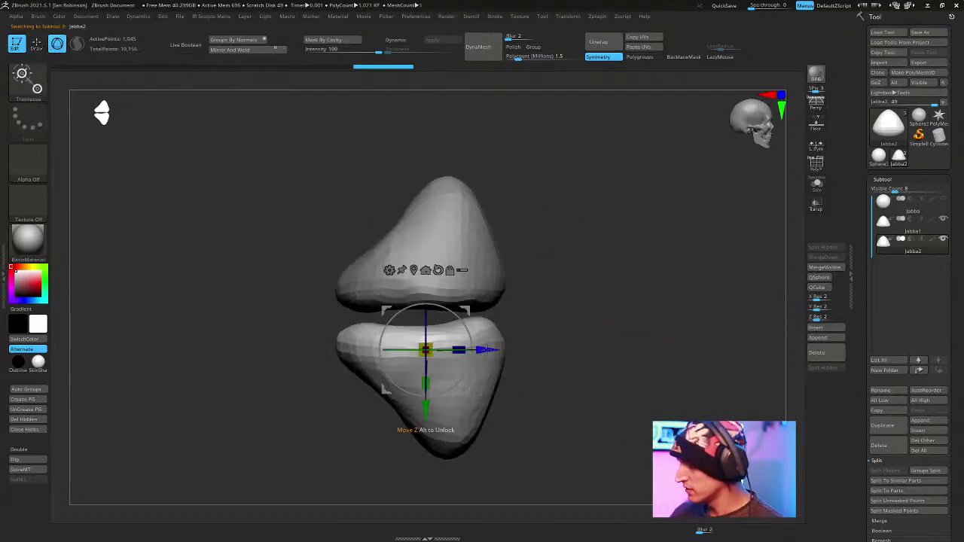
{"action": "key", "text": "q"}
{"action": "left_click_drag", "start_coordinate": [552, 264], "coordinate": [559, 286]}
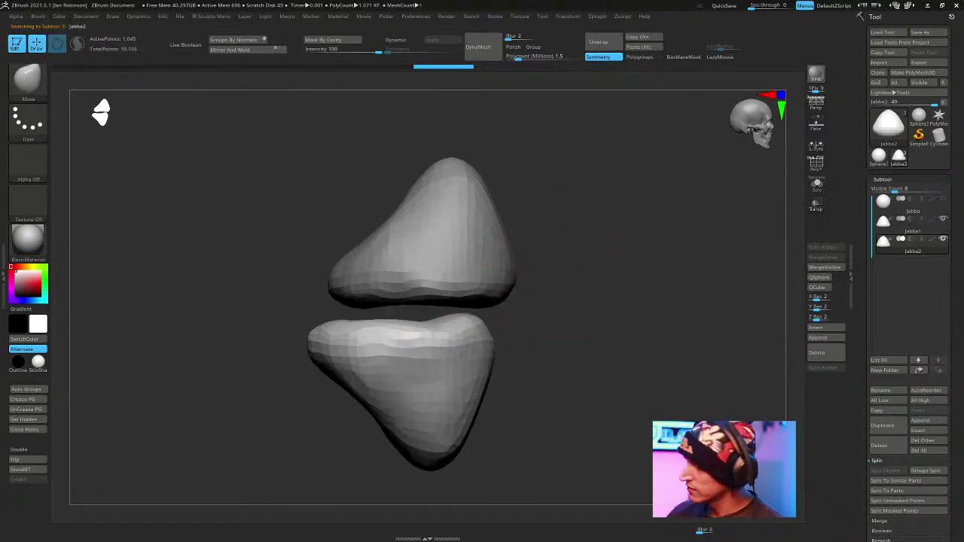
Adjust the draw size and pull the body piece's upper rim up to meet the head.
{"action": "key", "text": "space"}
{"action": "left_click_drag", "start_coordinate": [450, 258], "coordinate": [461, 258]}
{"action": "left_click_drag", "start_coordinate": [351, 322], "coordinate": [360, 292]}
{"action": "left_click_drag", "start_coordinate": [538, 239], "coordinate": [611, 283]}
{"action": "left_click_drag", "start_coordinate": [284, 313], "coordinate": [282, 286]}
{"action": "left_click_drag", "start_coordinate": [477, 281], "coordinate": [408, 294]}
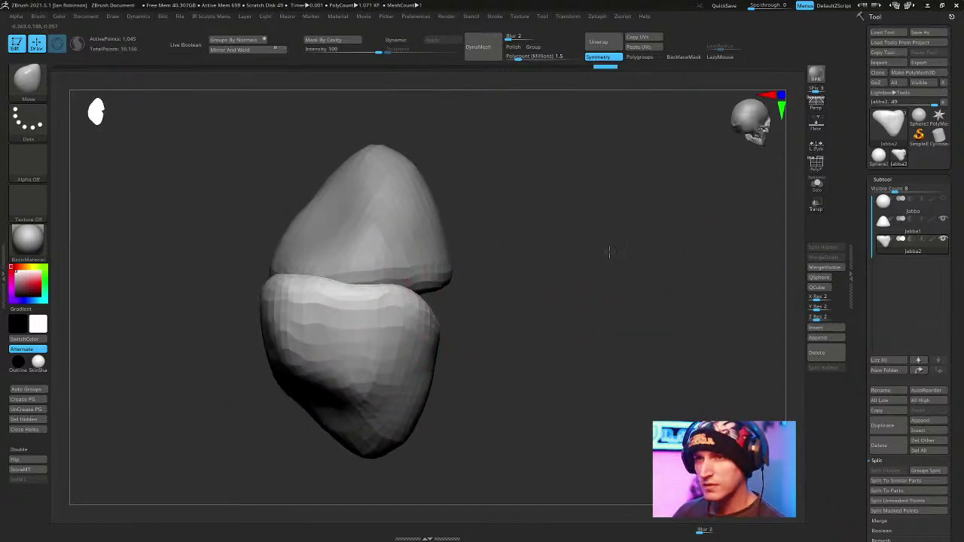
Refine the body piece's upper rim and back around the head's base with the Move brush.
{"action": "left_click_drag", "start_coordinate": [614, 250], "coordinate": [645, 216]}
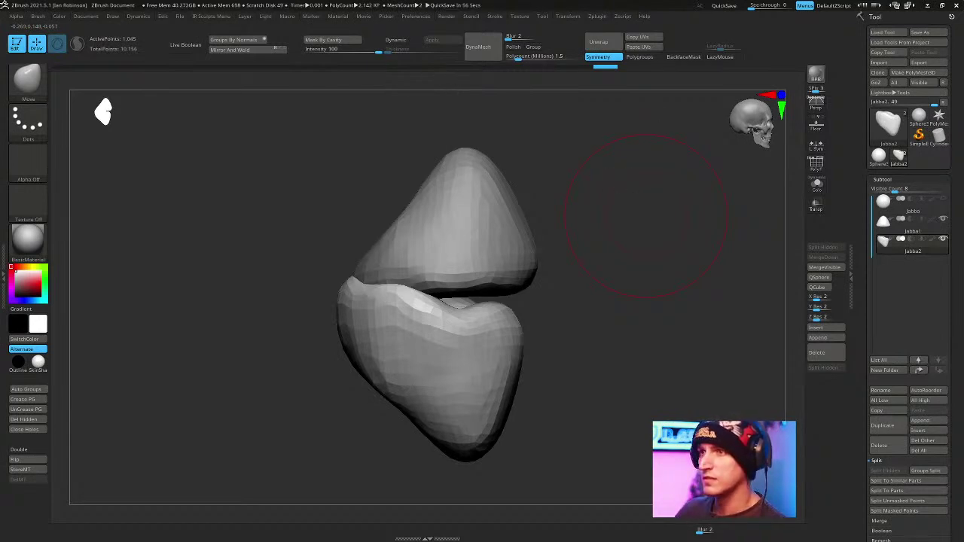
{"action": "left_click_drag", "start_coordinate": [646, 216], "coordinate": [594, 226]}
{"action": "left_click_drag", "start_coordinate": [686, 322], "coordinate": [611, 278], "text": "alt"}
{"action": "left_click_drag", "start_coordinate": [525, 273], "coordinate": [520, 265]}
{"action": "left_click_drag", "start_coordinate": [598, 253], "coordinate": [395, 309]}
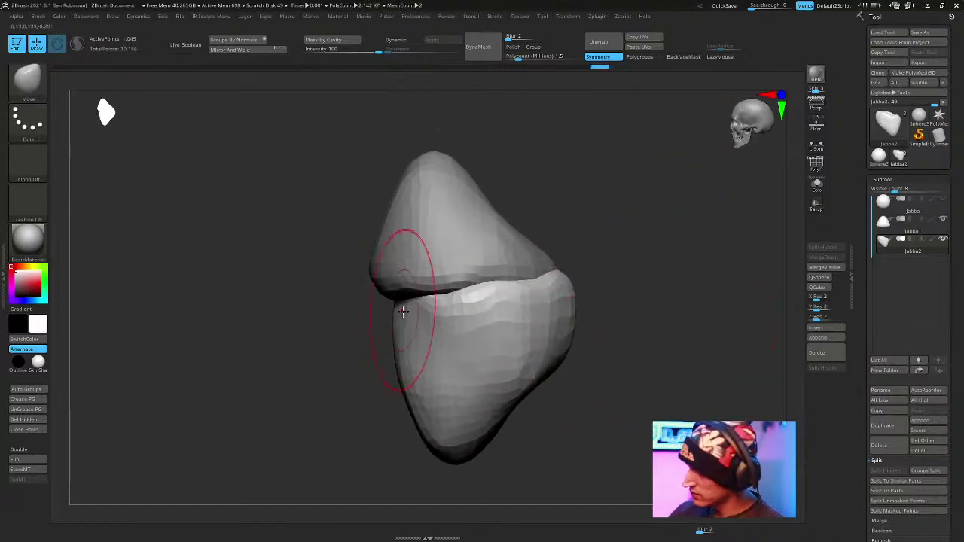
{"action": "mouse_move", "coordinate": [613, 278]}
{"action": "left_mouse_down"}
{"action": "mouse_move", "coordinate": [615, 259]}
{"action": "mouse_move", "coordinate": [500, 289]}
{"action": "left_mouse_up"}
{"action": "left_click_drag", "start_coordinate": [635, 256], "coordinate": [569, 301]}
{"action": "left_click_drag", "start_coordinate": [464, 307], "coordinate": [579, 279]}
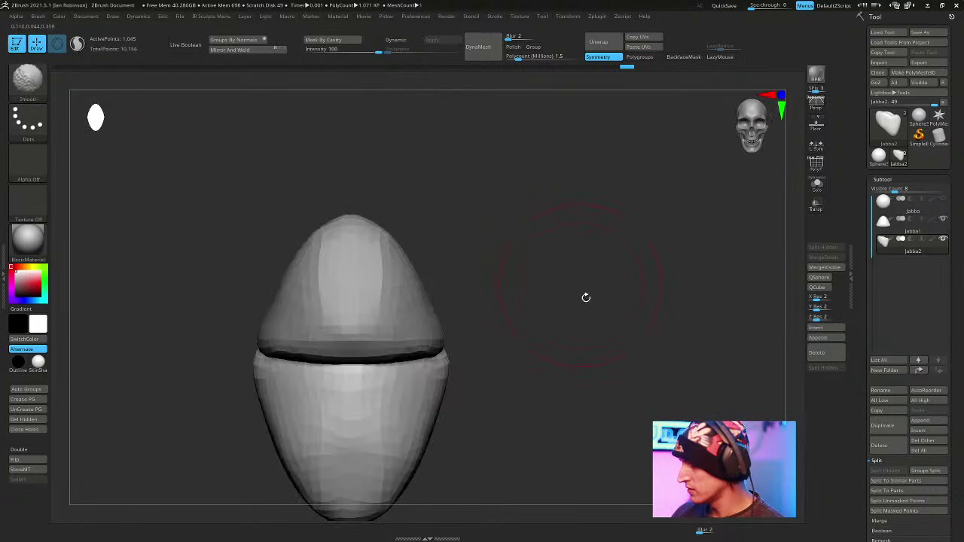
Enlarge the Move brush, pull the body's lower end back into a long curved tail and remesh it.
{"action": "key", "text": "space"}
{"action": "mouse_move", "coordinate": [490, 279]}
{"action": "left_mouse_down"}
{"action": "mouse_move", "coordinate": [560, 256]}
{"action": "mouse_move", "coordinate": [537, 290]}
{"action": "left_mouse_up"}
{"action": "left_click_drag", "start_coordinate": [392, 421], "coordinate": [439, 359]}
{"action": "left_click_drag", "start_coordinate": [514, 363], "coordinate": [540, 222]}
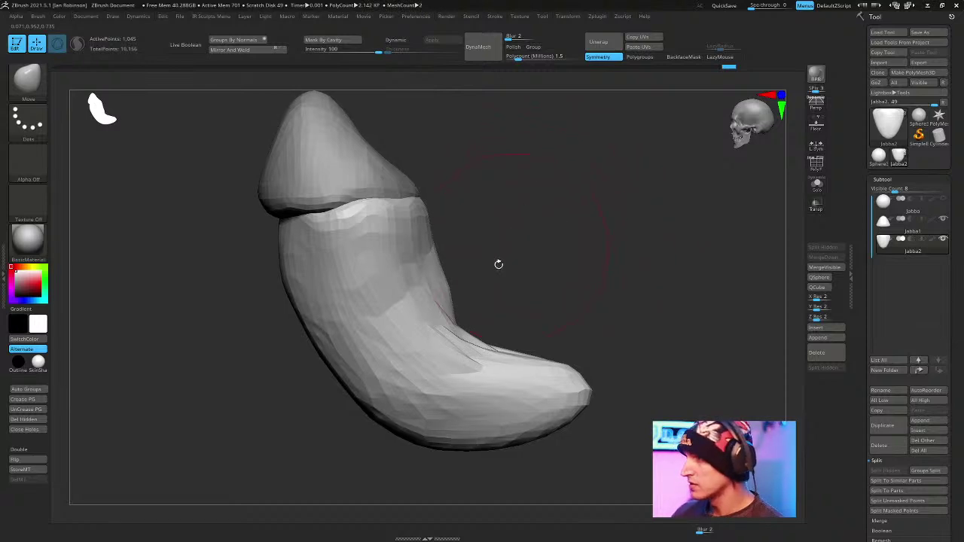
{"action": "left_click_drag", "start_coordinate": [580, 391], "coordinate": [672, 363]}
{"action": "left_click_drag", "start_coordinate": [699, 261], "coordinate": [652, 233], "text": "ctrl"}
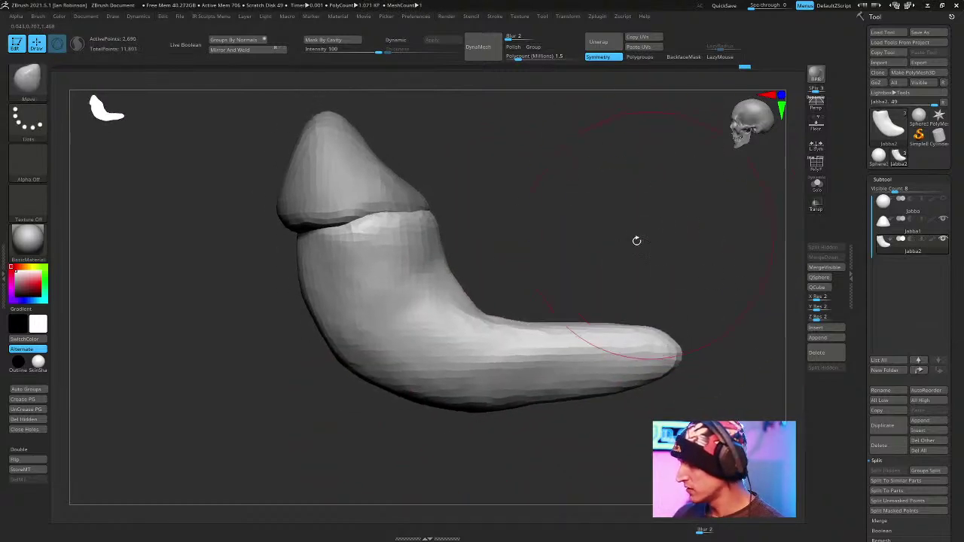
Reshape the tail and belly with the Move brush, then adjust the draw size.
{"action": "mouse_move", "coordinate": [479, 334]}
{"action": "left_mouse_down"}
{"action": "mouse_move", "coordinate": [622, 213]}
{"action": "mouse_move", "coordinate": [457, 270]}
{"action": "mouse_move", "coordinate": [468, 364]}
{"action": "mouse_move", "coordinate": [452, 391]}
{"action": "mouse_move", "coordinate": [484, 409]}
{"action": "mouse_move", "coordinate": [615, 359]}
{"action": "left_mouse_up"}
{"action": "mouse_move", "coordinate": [371, 334]}
{"action": "left_mouse_down"}
{"action": "mouse_move", "coordinate": [443, 262]}
{"action": "mouse_move", "coordinate": [434, 228]}
{"action": "mouse_move", "coordinate": [288, 228]}
{"action": "mouse_move", "coordinate": [278, 218]}
{"action": "mouse_move", "coordinate": [482, 129]}
{"action": "mouse_move", "coordinate": [467, 248]}
{"action": "mouse_move", "coordinate": [271, 286]}
{"action": "mouse_move", "coordinate": [305, 288]}
{"action": "mouse_move", "coordinate": [321, 304]}
{"action": "mouse_move", "coordinate": [268, 283]}
{"action": "left_mouse_up"}
{"action": "key", "text": "space"}
{"action": "mouse_move", "coordinate": [476, 258]}
{"action": "left_mouse_down"}
{"action": "mouse_move", "coordinate": [474, 229]}
{"action": "mouse_move", "coordinate": [613, 230]}
{"action": "mouse_move", "coordinate": [450, 286]}
{"action": "mouse_move", "coordinate": [538, 276]}
{"action": "mouse_move", "coordinate": [530, 197]}
{"action": "mouse_move", "coordinate": [491, 266]}
{"action": "left_mouse_up"}
{"action": "mouse_move", "coordinate": [561, 239]}
{"action": "left_mouse_down"}
{"action": "mouse_move", "coordinate": [516, 248]}
{"action": "mouse_move", "coordinate": [558, 242]}
{"action": "left_mouse_up"}
{"action": "mouse_move", "coordinate": [559, 242]}
{"action": "left_mouse_down", "text": "alt"}
{"action": "mouse_move", "coordinate": [523, 279]}
{"action": "mouse_move", "coordinate": [564, 232]}
{"action": "left_mouse_up", "text": "alt"}
Mask an arm-sized area on the body's side and invert the mask.
{"action": "key", "text": "space"}
{"action": "key", "text": "ctrl"}
{"action": "left_click_drag", "start_coordinate": [444, 305], "coordinate": [435, 317], "text": "ctrl"}
{"action": "left_click", "coordinate": [564, 246], "text": "ctrl"}
Pull the unmasked areas outward into a pair of arm stubs, clear the mask and remesh the body.
{"action": "key", "text": "w"}
{"action": "mouse_move", "coordinate": [575, 263]}
{"action": "left_mouse_down"}
{"action": "mouse_move", "coordinate": [385, 208]}
{"action": "mouse_move", "coordinate": [466, 241]}
{"action": "left_mouse_up"}
{"action": "left_click_drag", "start_coordinate": [509, 329], "coordinate": [586, 319], "text": "ctrl"}
{"action": "mouse_move", "coordinate": [625, 248]}
{"action": "left_mouse_down"}
{"action": "mouse_move", "coordinate": [649, 230]}
{"action": "mouse_move", "coordinate": [668, 245]}
{"action": "mouse_move", "coordinate": [643, 239]}
{"action": "mouse_move", "coordinate": [646, 346]}
{"action": "left_mouse_up"}
{"action": "key", "text": "q"}
{"action": "left_click_drag", "start_coordinate": [648, 360], "coordinate": [613, 254], "text": "ctrl"}
Smooth the joints between arms and torso and reshape the armpits and arms with the Move brush.
{"action": "key", "text": "space"}
{"action": "left_click_drag", "start_coordinate": [554, 242], "coordinate": [566, 241]}
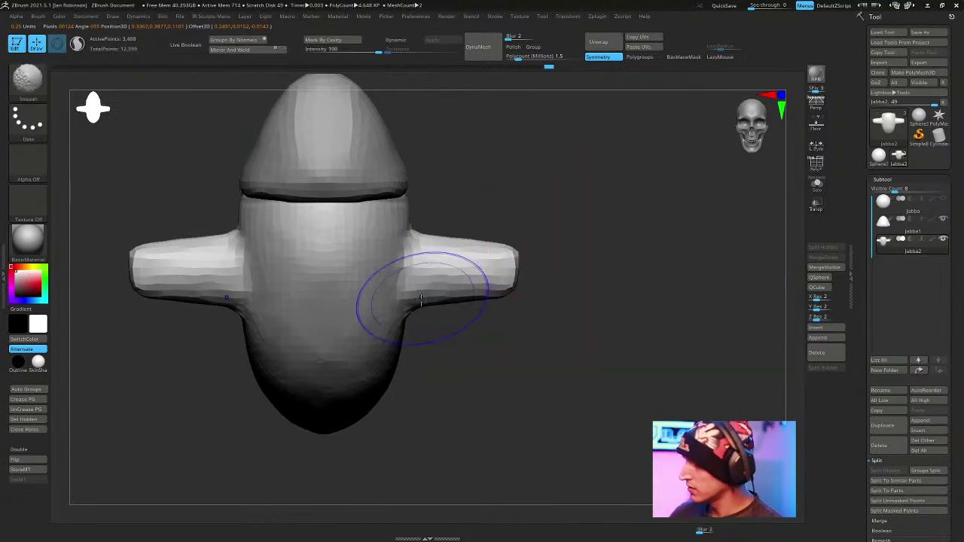
{"action": "left_click_drag", "start_coordinate": [503, 228], "coordinate": [486, 215]}
{"action": "left_click_drag", "start_coordinate": [416, 309], "coordinate": [419, 296]}
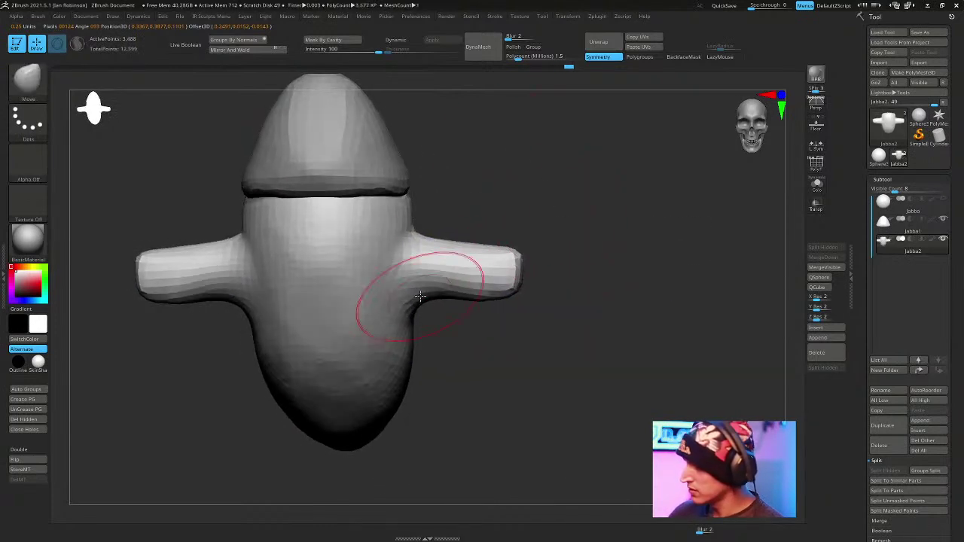
{"action": "left_click_drag", "start_coordinate": [482, 325], "coordinate": [457, 314]}
{"action": "left_click_drag", "start_coordinate": [499, 276], "coordinate": [500, 265]}
{"action": "mouse_move", "coordinate": [556, 280]}
{"action": "left_mouse_down"}
{"action": "mouse_move", "coordinate": [583, 264]}
{"action": "mouse_move", "coordinate": [545, 240]}
{"action": "left_mouse_up"}
{"action": "mouse_move", "coordinate": [454, 235]}
{"action": "left_mouse_down"}
{"action": "mouse_move", "coordinate": [453, 244]}
{"action": "mouse_move", "coordinate": [609, 156]}
{"action": "mouse_move", "coordinate": [555, 362]}
{"action": "mouse_move", "coordinate": [577, 282]}
{"action": "mouse_move", "coordinate": [444, 282]}
{"action": "mouse_move", "coordinate": [592, 316]}
{"action": "mouse_move", "coordinate": [563, 295]}
{"action": "mouse_move", "coordinate": [615, 215]}
{"action": "mouse_move", "coordinate": [561, 223]}
{"action": "mouse_move", "coordinate": [641, 219]}
{"action": "mouse_move", "coordinate": [689, 264]}
{"action": "mouse_move", "coordinate": [695, 294]}
{"action": "mouse_move", "coordinate": [661, 321]}
{"action": "mouse_move", "coordinate": [487, 316]}
{"action": "left_mouse_up"}
{"action": "mouse_move", "coordinate": [604, 305]}
{"action": "left_mouse_down"}
{"action": "mouse_move", "coordinate": [542, 198]}
{"action": "mouse_move", "coordinate": [624, 187]}
{"action": "mouse_move", "coordinate": [595, 221]}
{"action": "mouse_move", "coordinate": [615, 224]}
{"action": "mouse_move", "coordinate": [632, 268]}
{"action": "left_mouse_up"}
Select the head and push in symmetrical eye sockets with a smaller Move brush.
{"action": "key", "text": "space"}
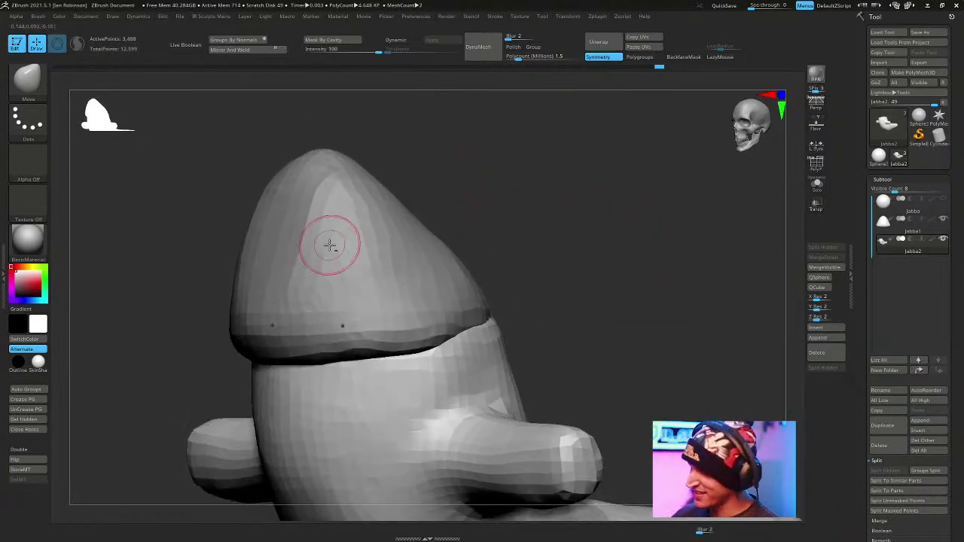
{"action": "left_click", "coordinate": [329, 246], "text": "alt"}
{"action": "right_click_drag", "start_coordinate": [410, 226], "coordinate": [377, 243]}
{"action": "left_click_drag", "start_coordinate": [300, 256], "coordinate": [321, 255]}
{"action": "right_click_drag", "start_coordinate": [376, 207], "coordinate": [403, 215]}
{"action": "left_click_drag", "start_coordinate": [320, 262], "coordinate": [335, 250]}
{"action": "mouse_move", "coordinate": [392, 203]}
{"action": "right_mouse_down"}
{"action": "mouse_move", "coordinate": [409, 196]}
{"action": "mouse_move", "coordinate": [399, 198]}
{"action": "right_mouse_up"}
{"action": "left_click_drag", "start_coordinate": [328, 245], "coordinate": [336, 252]}
{"action": "mouse_move", "coordinate": [498, 160]}
{"action": "right_mouse_down"}
{"action": "mouse_move", "coordinate": [609, 135]}
{"action": "mouse_move", "coordinate": [662, 143]}
{"action": "right_mouse_up"}
{"action": "left_click_drag", "start_coordinate": [328, 265], "coordinate": [329, 259]}
{"action": "mouse_move", "coordinate": [369, 189]}
{"action": "right_mouse_down"}
{"action": "mouse_move", "coordinate": [572, 191]}
{"action": "mouse_move", "coordinate": [577, 131]}
{"action": "mouse_move", "coordinate": [398, 193]}
{"action": "right_mouse_up"}
{"action": "mouse_move", "coordinate": [398, 194]}
{"action": "left_mouse_down"}
{"action": "mouse_move", "coordinate": [390, 214]}
{"action": "mouse_move", "coordinate": [399, 206]}
{"action": "mouse_move", "coordinate": [393, 182]}
{"action": "mouse_move", "coordinate": [402, 186]}
{"action": "left_mouse_up"}
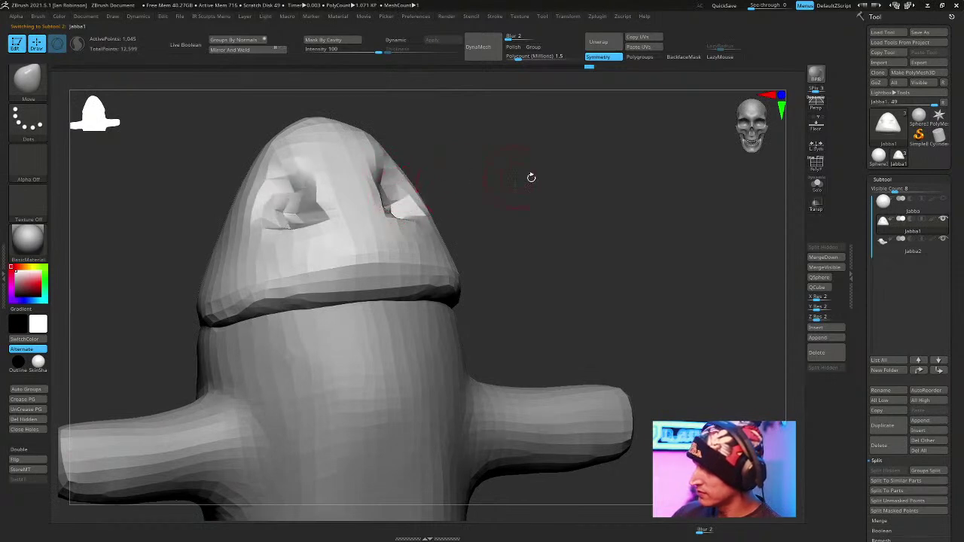
Remesh and smooth the eye sockets and refine the face around them.
{"action": "right_click_drag", "start_coordinate": [506, 177], "coordinate": [376, 201]}
{"action": "left_click_drag", "start_coordinate": [376, 200], "coordinate": [301, 215], "text": "shift"}
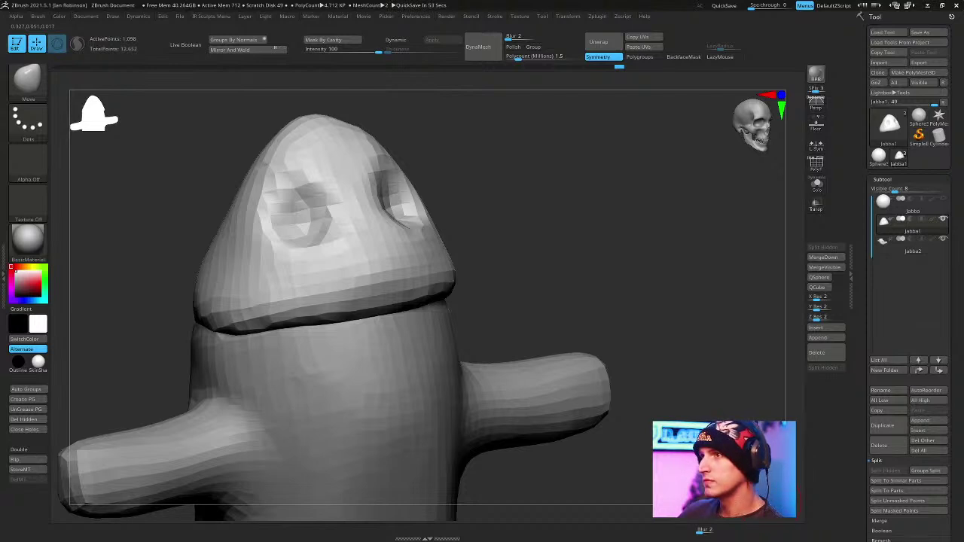
{"action": "mouse_move", "coordinate": [599, 231]}
{"action": "left_mouse_down"}
{"action": "mouse_move", "coordinate": [631, 174]}
{"action": "mouse_move", "coordinate": [585, 195]}
{"action": "mouse_move", "coordinate": [602, 192]}
{"action": "mouse_move", "coordinate": [454, 208]}
{"action": "mouse_move", "coordinate": [375, 251]}
{"action": "left_mouse_up"}
{"action": "mouse_move", "coordinate": [557, 226]}
{"action": "left_mouse_down"}
{"action": "mouse_move", "coordinate": [581, 204]}
{"action": "mouse_move", "coordinate": [514, 157]}
{"action": "mouse_move", "coordinate": [366, 271]}
{"action": "mouse_move", "coordinate": [595, 118]}
{"action": "mouse_move", "coordinate": [396, 260]}
{"action": "left_mouse_up"}
{"action": "left_click_drag", "start_coordinate": [530, 241], "coordinate": [603, 204]}
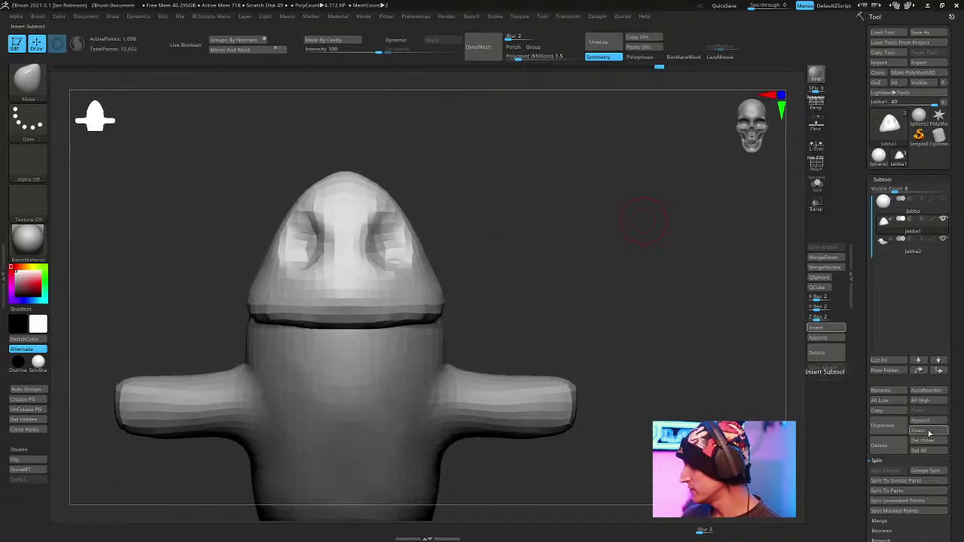
Insert a symmetrical pair of spheres into the head's eye sockets with the IMM Primitives brush.
{"action": "key", "text": "b"}
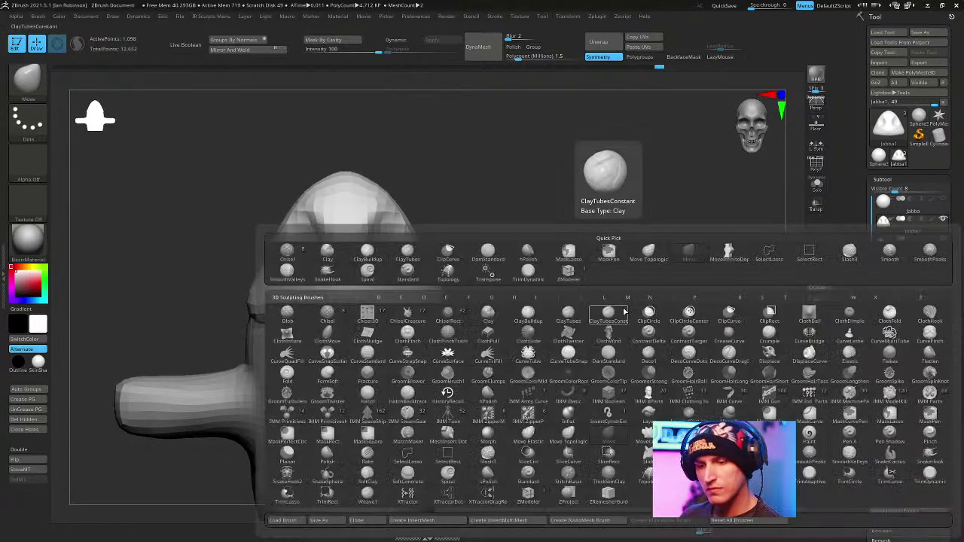
{"action": "key", "text": "i"}
{"action": "key", "text": "p"}
{"action": "key", "text": "b"}
{"action": "key", "text": "i"}
{"action": "key", "text": "c"}
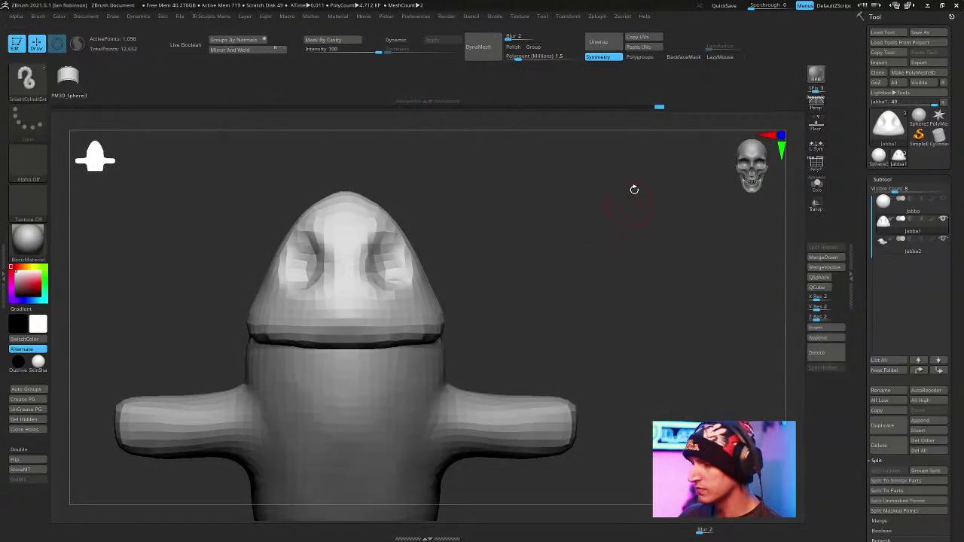
{"action": "key", "text": "b"}
{"action": "key", "text": "i"}
{"action": "key", "text": "p"}
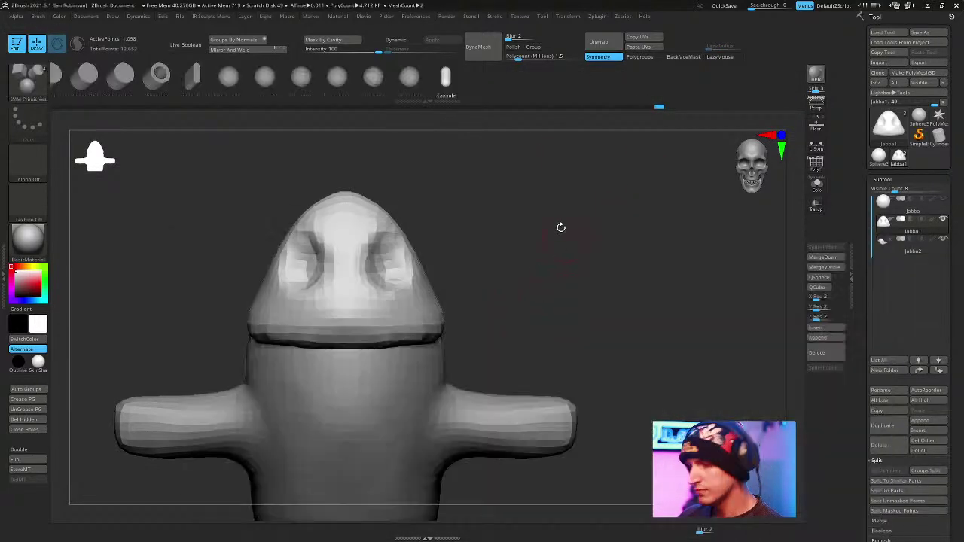
{"action": "left_click", "coordinate": [233, 77]}
{"action": "left_click_drag", "start_coordinate": [399, 287], "coordinate": [399, 288]}
Split the unmasked eye spheres from the head into their own subtool and select it.
{"action": "left_click_drag", "start_coordinate": [558, 285], "coordinate": [575, 282]}
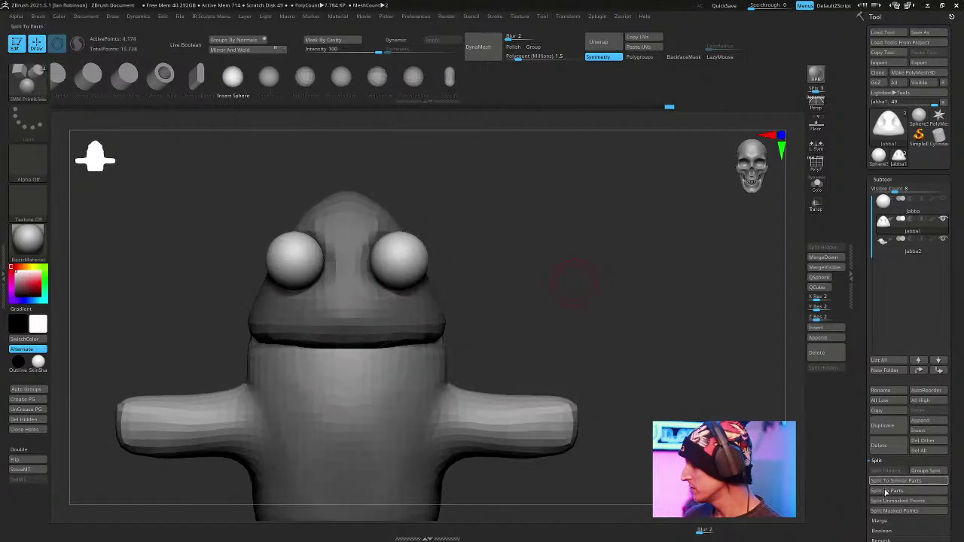
{"action": "left_click", "coordinate": [903, 500]}
{"action": "key", "text": "alt+Down"}
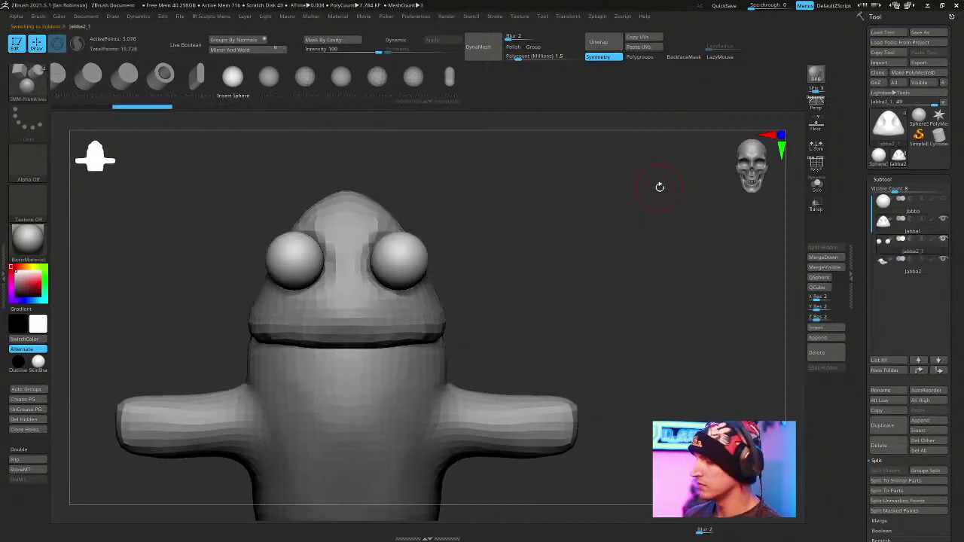
Move the eyes subtool above the head in the subtool order and rename it.
{"action": "left_click", "coordinate": [919, 363]}
{"action": "left_click", "coordinate": [888, 390]}
{"action": "type", "text": "E"}
{"action": "key", "text": "Return"}
Reposition the eyeballs with the gizmo so they sit deeper in the sockets.
{"action": "mouse_move", "coordinate": [610, 240]}
{"action": "left_mouse_down"}
{"action": "mouse_move", "coordinate": [630, 230]}
{"action": "mouse_move", "coordinate": [583, 209]}
{"action": "mouse_move", "coordinate": [624, 251]}
{"action": "mouse_move", "coordinate": [627, 231]}
{"action": "left_mouse_up"}
{"action": "key", "text": "space"}
{"action": "key", "text": "w"}
{"action": "left_click_drag", "start_coordinate": [440, 301], "coordinate": [411, 291]}
{"action": "mouse_move", "coordinate": [677, 241]}
{"action": "left_mouse_down"}
{"action": "mouse_move", "coordinate": [572, 225]}
{"action": "mouse_move", "coordinate": [626, 228]}
{"action": "mouse_move", "coordinate": [564, 185]}
{"action": "mouse_move", "coordinate": [583, 221]}
{"action": "mouse_move", "coordinate": [581, 253]}
{"action": "left_mouse_up"}
{"action": "key", "text": "space"}
{"action": "key", "text": "q"}
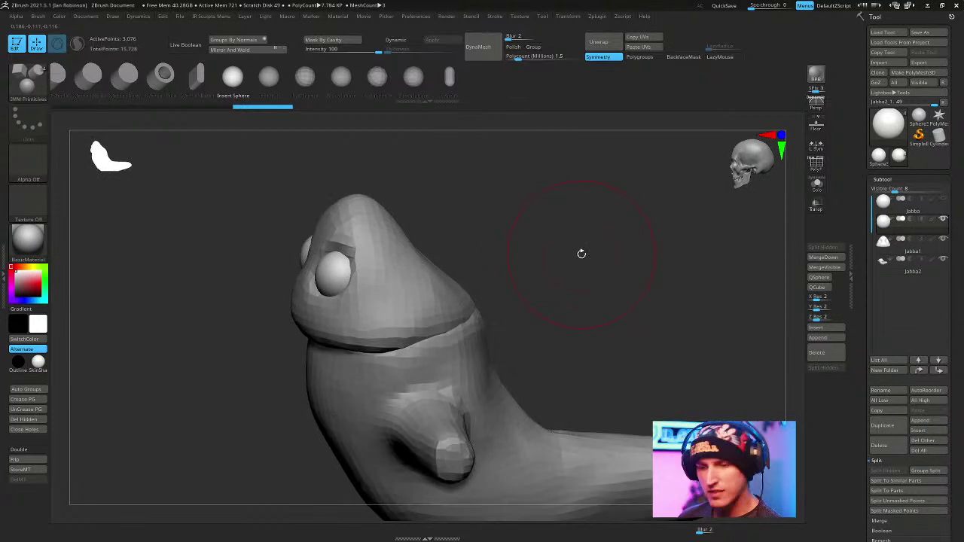
Switch to the Move brush and turn on the polyframe display while checking how the eyes fit the head.
{"action": "key", "text": "b"}
{"action": "key", "text": "m"}
{"action": "key", "text": "v"}
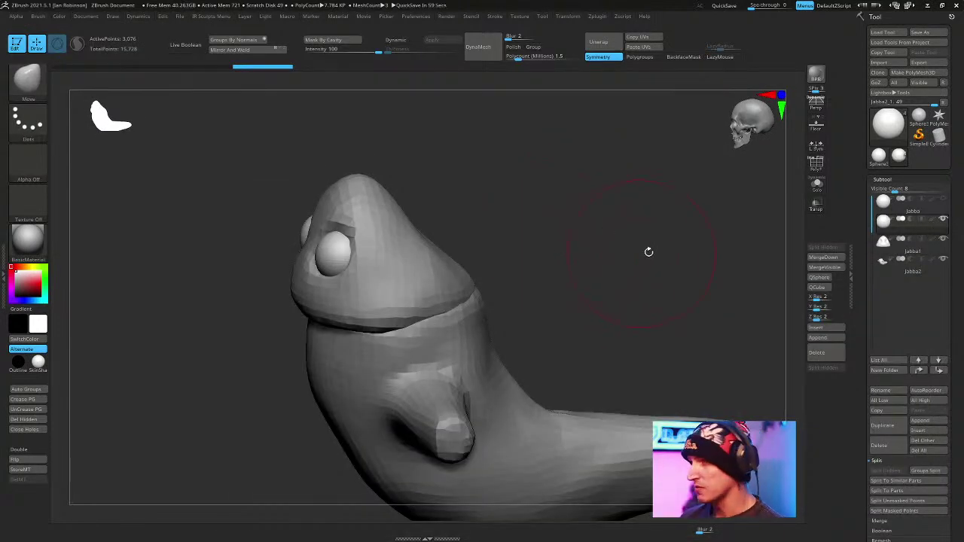
{"action": "left_click_drag", "start_coordinate": [648, 251], "coordinate": [619, 212]}
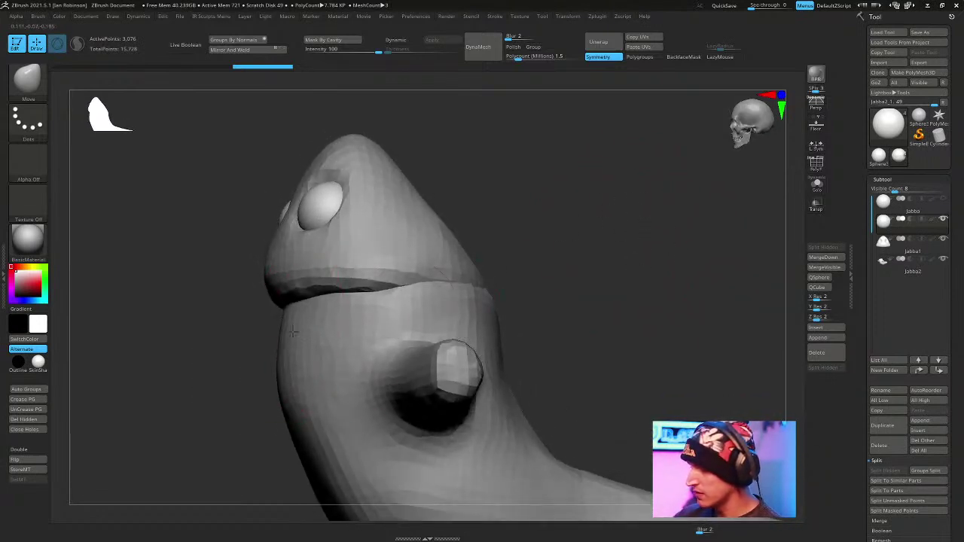
{"action": "left_click_drag", "start_coordinate": [524, 264], "coordinate": [507, 313]}
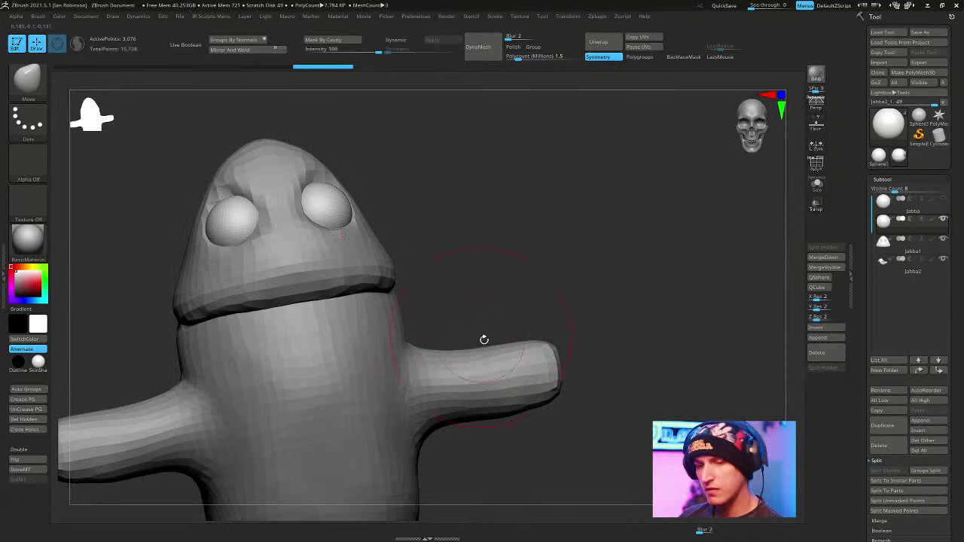
{"action": "key", "text": "shift+f"}
{"action": "left_click_drag", "start_coordinate": [545, 282], "coordinate": [533, 355]}
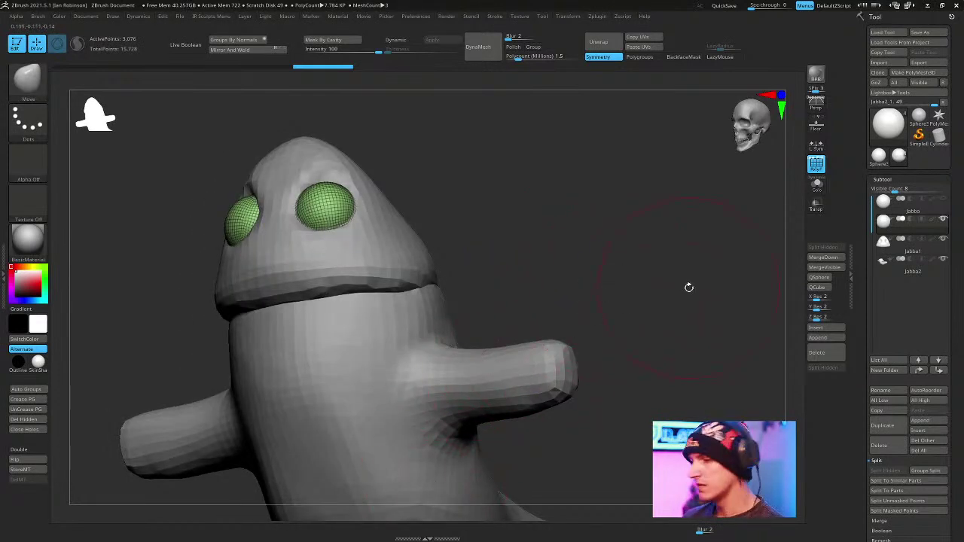
Rename the head subtool as Head and the torso subtool as Body.
{"action": "key", "text": "Down"}
{"action": "left_click", "coordinate": [897, 389]}
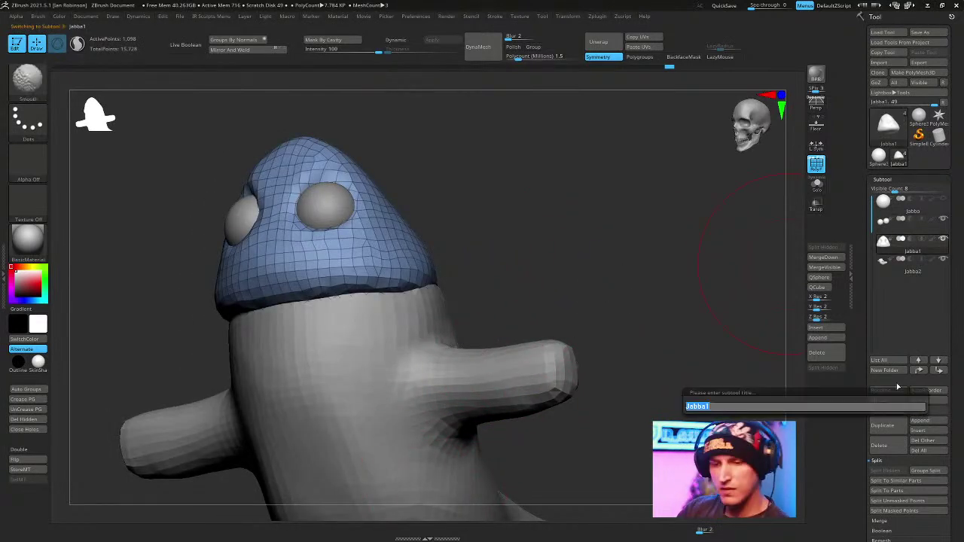
{"action": "key", "text": "Return"}
{"action": "left_click_drag", "start_coordinate": [625, 228], "coordinate": [591, 270]}
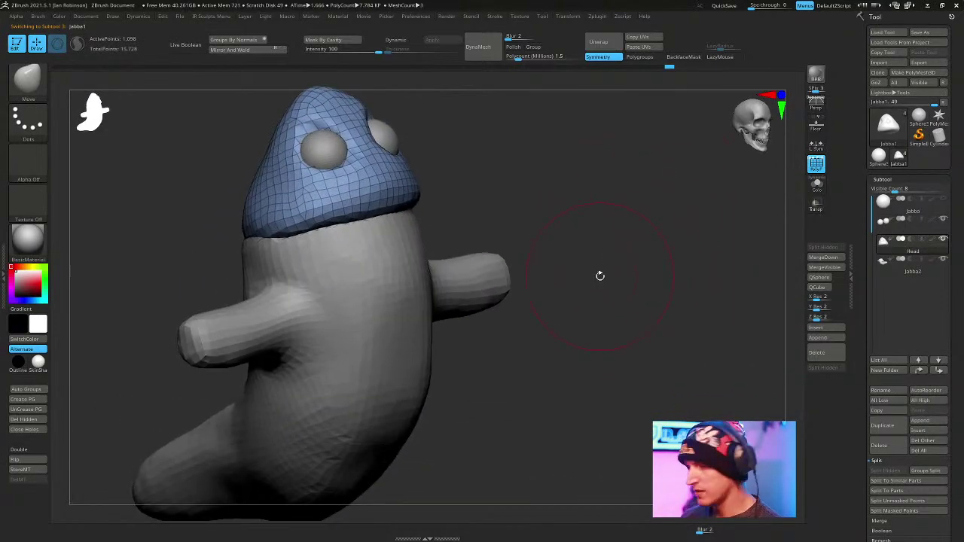
{"action": "left_click", "coordinate": [911, 264]}
{"action": "left_click", "coordinate": [897, 389]}
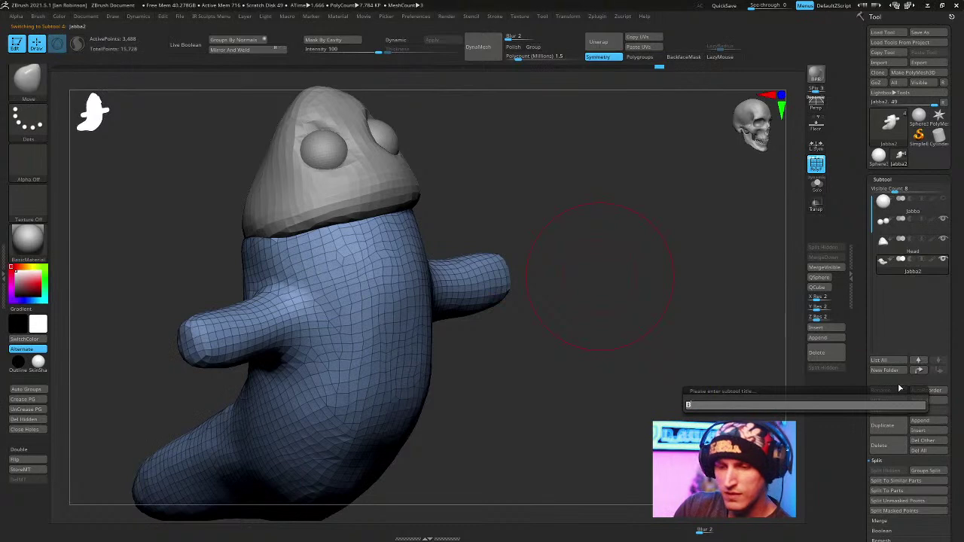
{"action": "type", "text": "Body"}
{"action": "key", "text": "Return"}
Reshape the neck and shoulders of the body beneath the head with the Move brush.
{"action": "left_click_drag", "start_coordinate": [672, 262], "coordinate": [385, 212]}
{"action": "left_click_drag", "start_coordinate": [503, 170], "coordinate": [407, 206]}
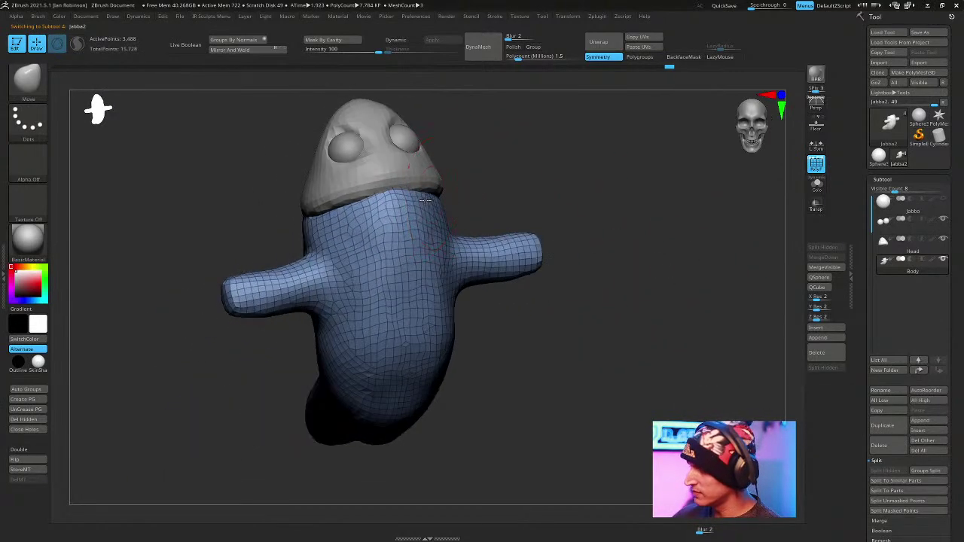
{"action": "left_click_drag", "start_coordinate": [562, 170], "coordinate": [597, 176]}
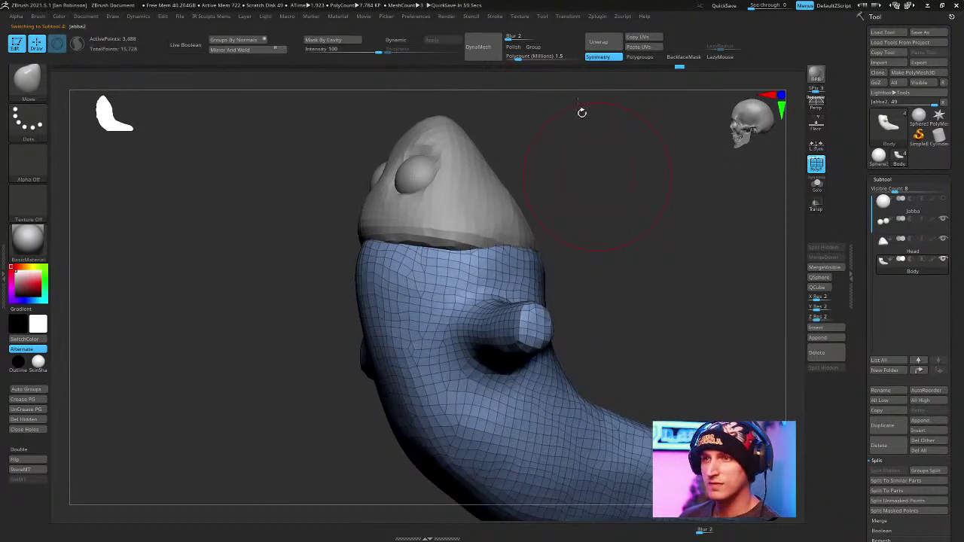
{"action": "left_click_drag", "start_coordinate": [581, 112], "coordinate": [469, 227]}
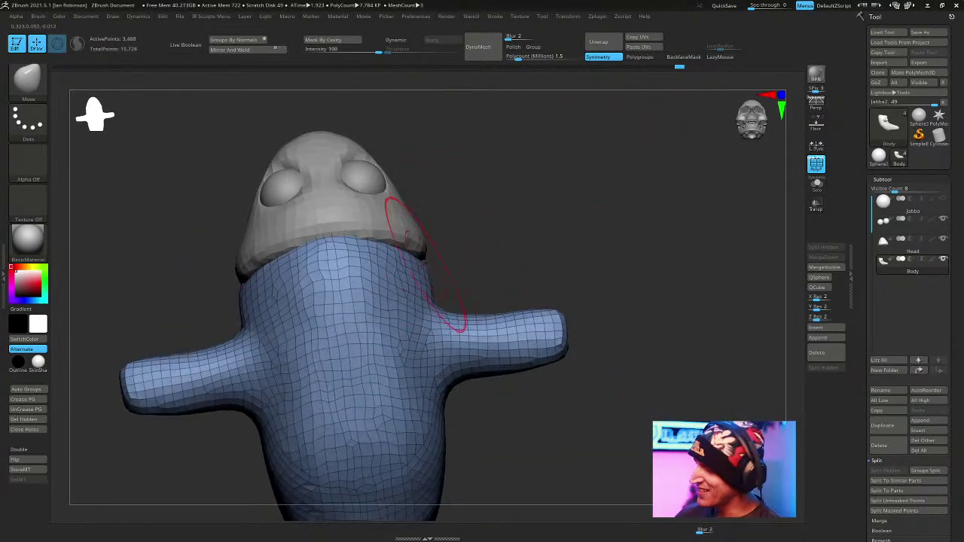
{"action": "right_click_drag", "start_coordinate": [414, 265], "coordinate": [418, 263]}
{"action": "mouse_move", "coordinate": [490, 217]}
{"action": "left_mouse_down"}
{"action": "mouse_move", "coordinate": [553, 189]}
{"action": "mouse_move", "coordinate": [421, 271]}
{"action": "left_mouse_up"}
{"action": "left_click_drag", "start_coordinate": [591, 214], "coordinate": [499, 251]}
Select the head and assign it a new single polygroup.
{"action": "left_click", "coordinate": [341, 202], "text": "alt"}
{"action": "key", "text": "ctrl+w"}
{"action": "mouse_move", "coordinate": [576, 217]}
{"action": "left_mouse_down"}
{"action": "mouse_move", "coordinate": [480, 249]}
{"action": "mouse_move", "coordinate": [501, 258]}
{"action": "mouse_move", "coordinate": [446, 287]}
{"action": "left_mouse_up"}
{"action": "mouse_move", "coordinate": [577, 237]}
{"action": "left_mouse_down"}
{"action": "mouse_move", "coordinate": [699, 189]}
{"action": "mouse_move", "coordinate": [307, 279]}
{"action": "left_mouse_up"}
Sharpen the lower lip edge of the head with the Pinch brush and remesh it.
{"action": "key", "text": "b"}
{"action": "key", "text": "p"}
{"action": "key", "text": "i"}
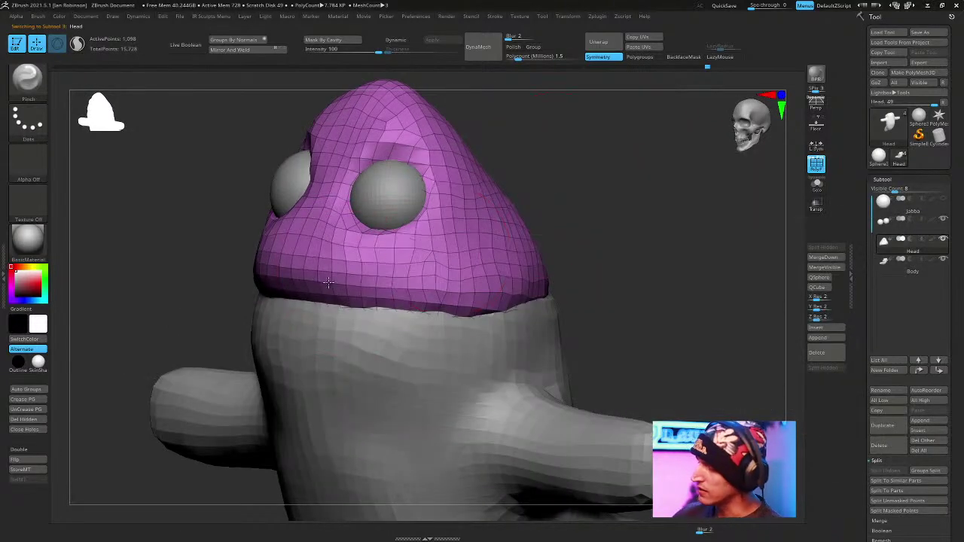
{"action": "left_click_drag", "start_coordinate": [583, 252], "coordinate": [538, 225]}
{"action": "left_click_drag", "start_coordinate": [611, 183], "coordinate": [527, 287]}
{"action": "left_click_drag", "start_coordinate": [492, 329], "coordinate": [469, 216]}
{"action": "left_click_drag", "start_coordinate": [495, 172], "coordinate": [477, 144], "text": "ctrl"}
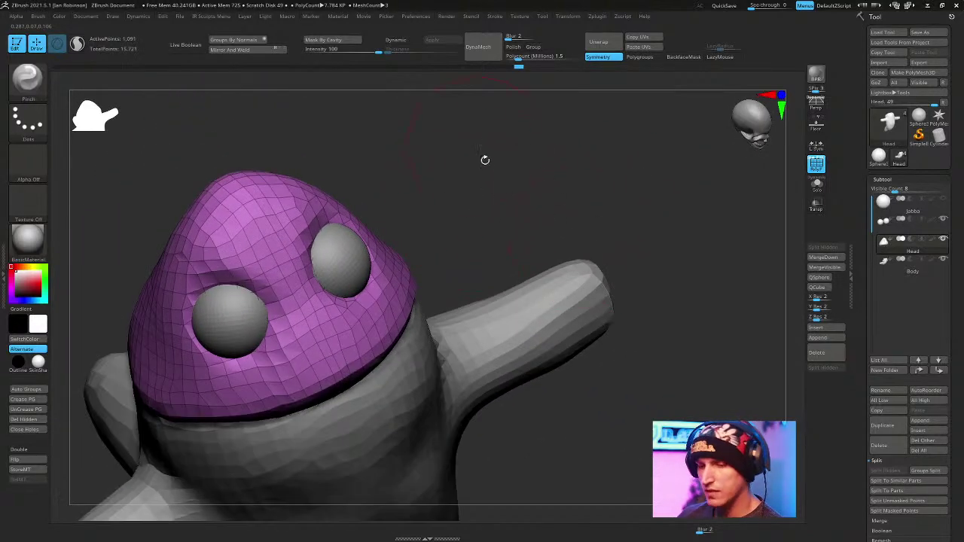
Set the head's DynaMesh resolution to 128 and remesh it.
{"action": "key", "text": "space"}
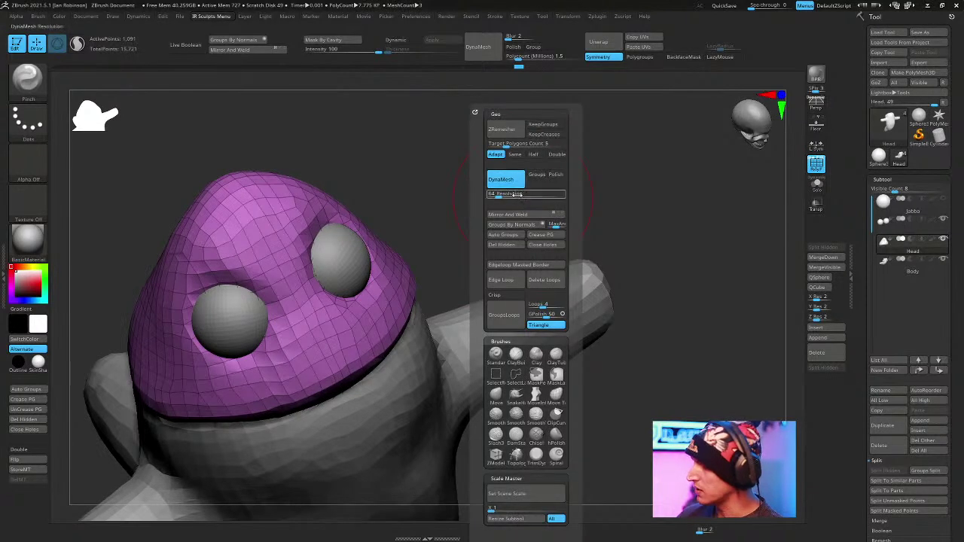
{"action": "left_click_drag", "start_coordinate": [515, 194], "coordinate": [524, 211]}
{"action": "type", "text": "28"}
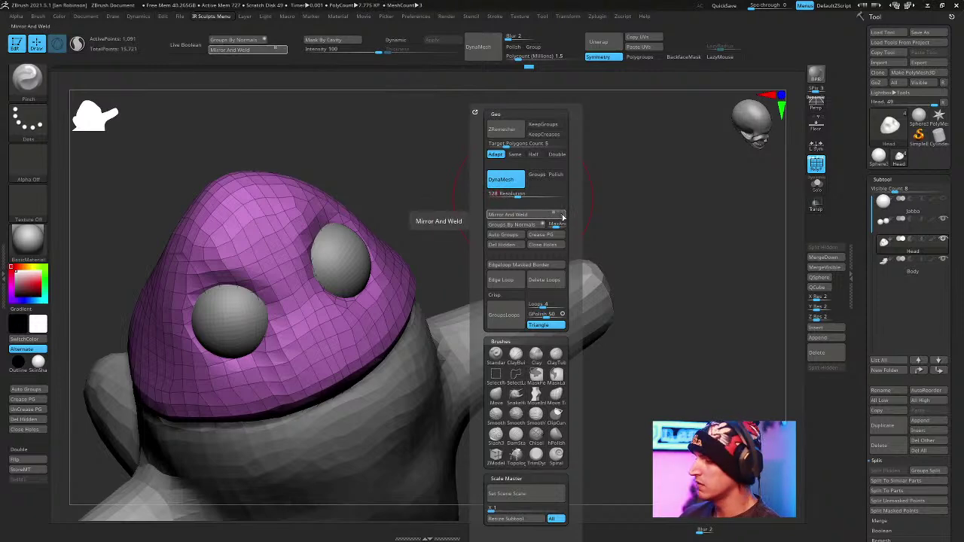
{"action": "left_click", "coordinate": [569, 220]}
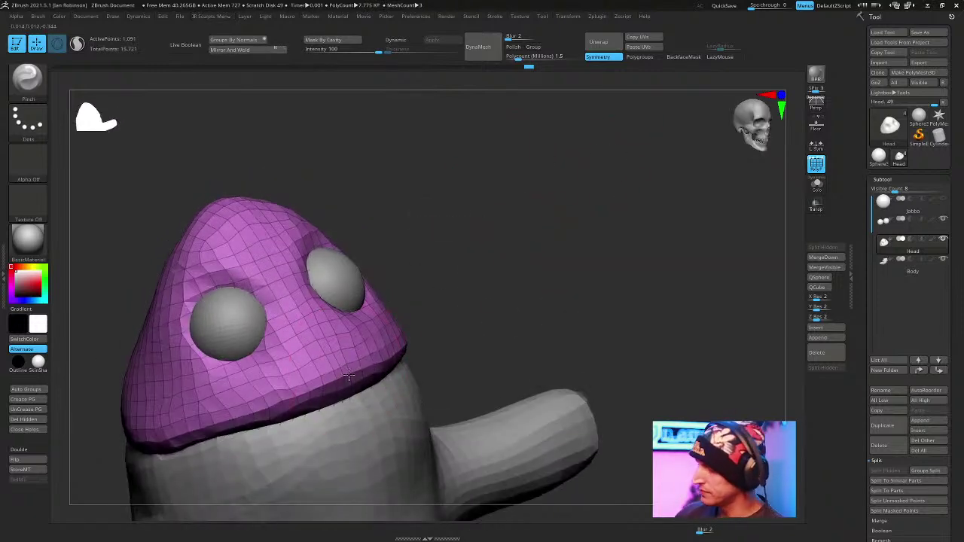
{"action": "left_click_drag", "start_coordinate": [526, 254], "coordinate": [408, 235]}
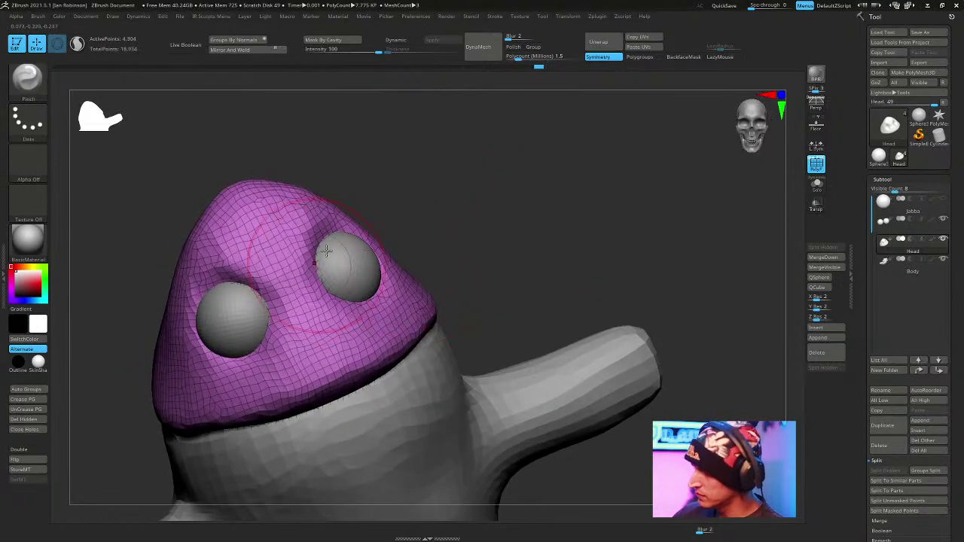
Build up the brow ridges, eyelids and nose area around the eyes with a smaller ClayBuildup brush.
{"action": "key", "text": "b"}
{"action": "key", "text": "c"}
{"action": "key", "text": "b"}
{"action": "key", "text": "space"}
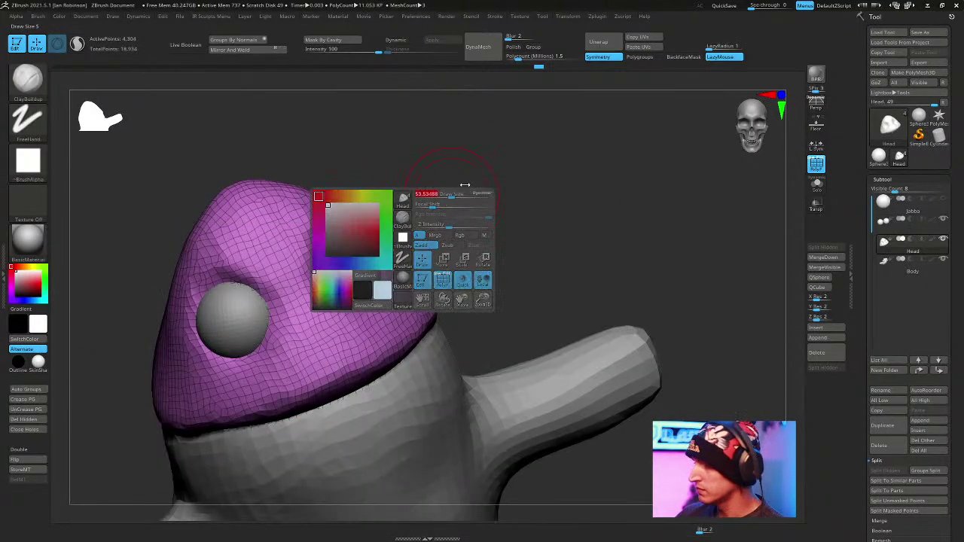
{"action": "key", "text": "l"}
{"action": "mouse_move", "coordinate": [316, 262]}
{"action": "right_mouse_down"}
{"action": "mouse_move", "coordinate": [334, 243]}
{"action": "mouse_move", "coordinate": [540, 189]}
{"action": "mouse_move", "coordinate": [321, 270]}
{"action": "mouse_move", "coordinate": [448, 236]}
{"action": "mouse_move", "coordinate": [545, 168]}
{"action": "mouse_move", "coordinate": [452, 241]}
{"action": "mouse_move", "coordinate": [580, 177]}
{"action": "mouse_move", "coordinate": [383, 241]}
{"action": "mouse_move", "coordinate": [534, 189]}
{"action": "mouse_move", "coordinate": [358, 303]}
{"action": "right_mouse_up"}
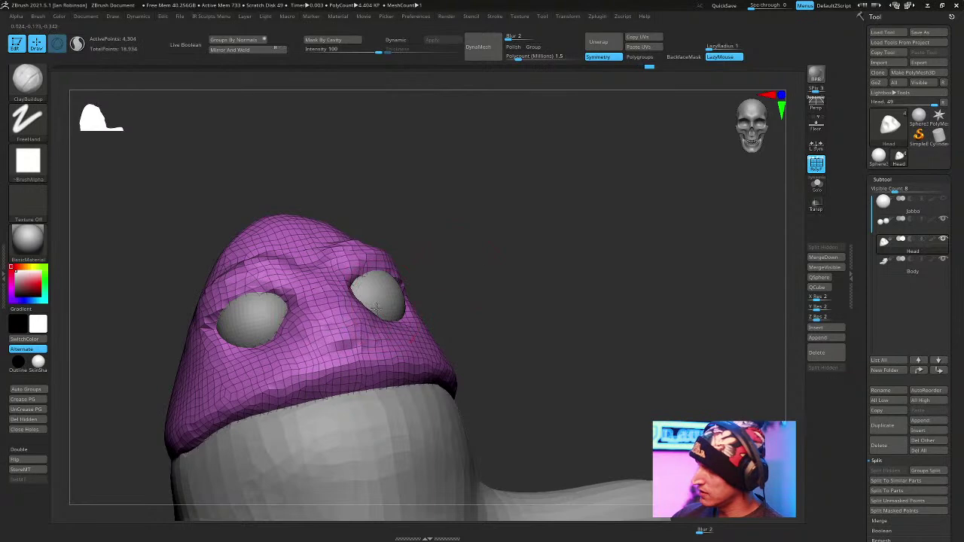
{"action": "mouse_move", "coordinate": [577, 291]}
{"action": "right_mouse_down"}
{"action": "mouse_move", "coordinate": [579, 228]}
{"action": "mouse_move", "coordinate": [564, 221]}
{"action": "mouse_move", "coordinate": [568, 241]}
{"action": "mouse_move", "coordinate": [550, 196]}
{"action": "mouse_move", "coordinate": [584, 185]}
{"action": "mouse_move", "coordinate": [563, 198]}
{"action": "mouse_move", "coordinate": [593, 193]}
{"action": "right_mouse_up"}
{"action": "key", "text": "space"}
{"action": "key", "text": "b"}
{"action": "key", "text": "m"}
{"action": "key", "text": "v"}
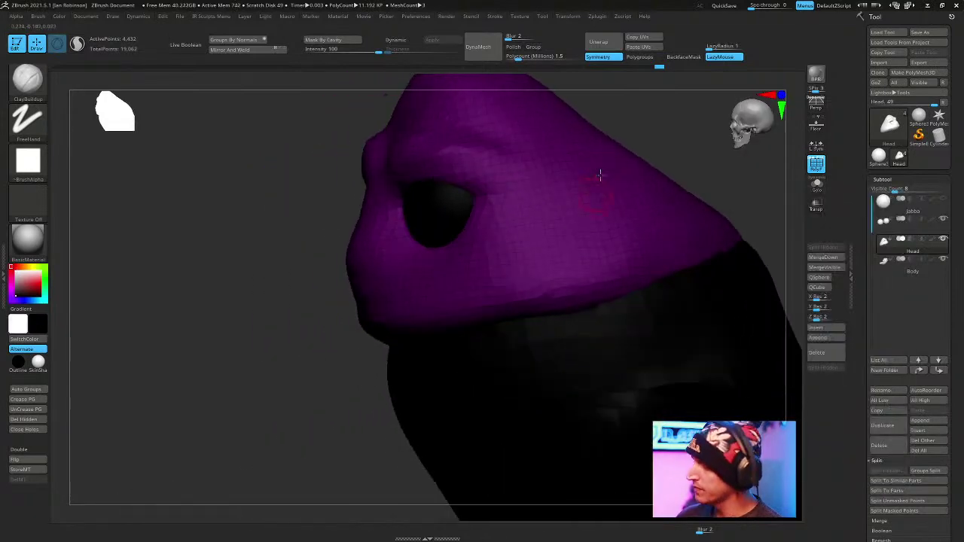
{"action": "key", "text": "v"}
Push in the nostrils and shape the nose and muzzle profile with the Move brush.
{"action": "right_click_drag", "start_coordinate": [650, 136], "coordinate": [656, 133]}
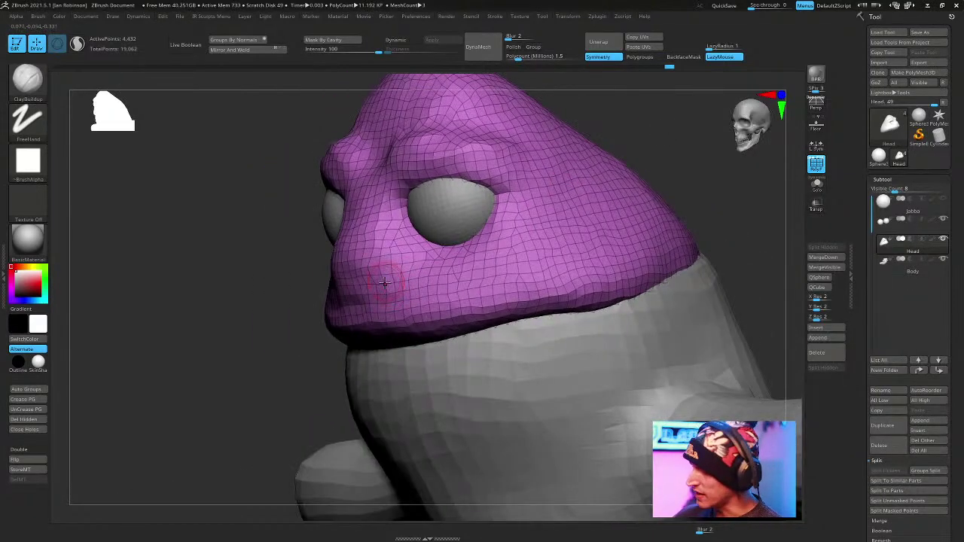
{"action": "key", "text": "b"}
{"action": "key", "text": "m"}
{"action": "key", "text": "v"}
{"action": "mouse_move", "coordinate": [633, 180]}
{"action": "right_mouse_down"}
{"action": "mouse_move", "coordinate": [660, 155]}
{"action": "mouse_move", "coordinate": [606, 192]}
{"action": "right_mouse_up"}
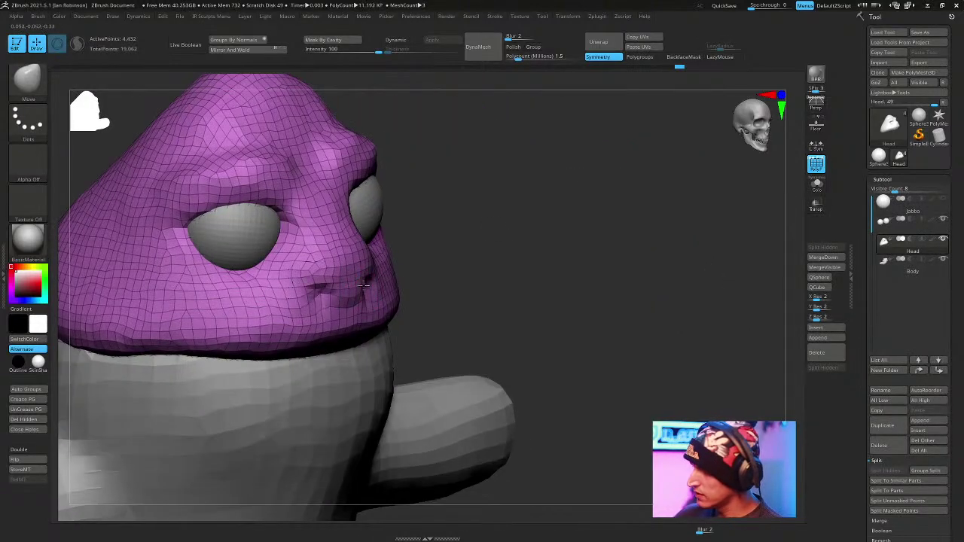
{"action": "right_click_drag", "start_coordinate": [680, 167], "coordinate": [580, 185]}
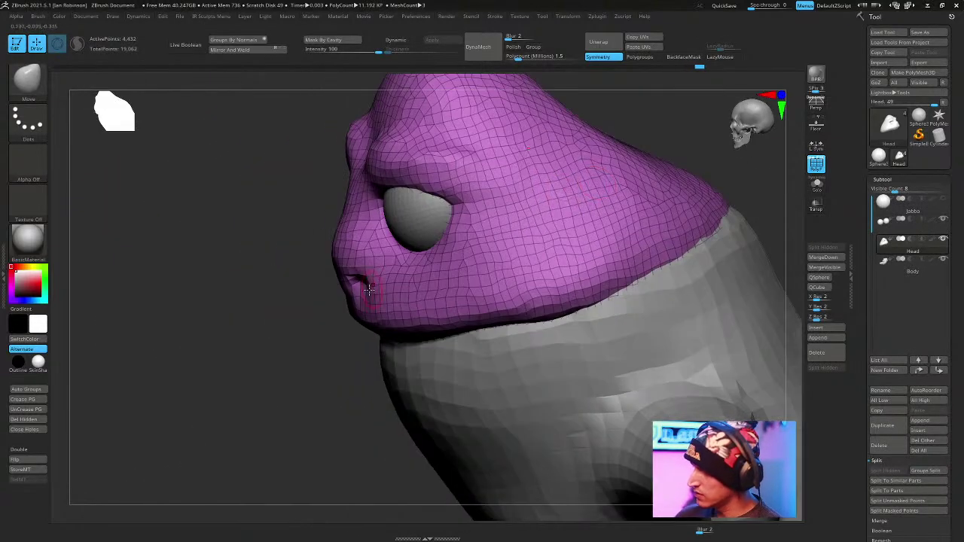
{"action": "right_click_drag", "start_coordinate": [662, 196], "coordinate": [427, 125]}
Refine the forms around the nostrils and upper lip with the ClayBuildup brush.
{"action": "key", "text": "b"}
{"action": "key", "text": "c"}
{"action": "key", "text": "b"}
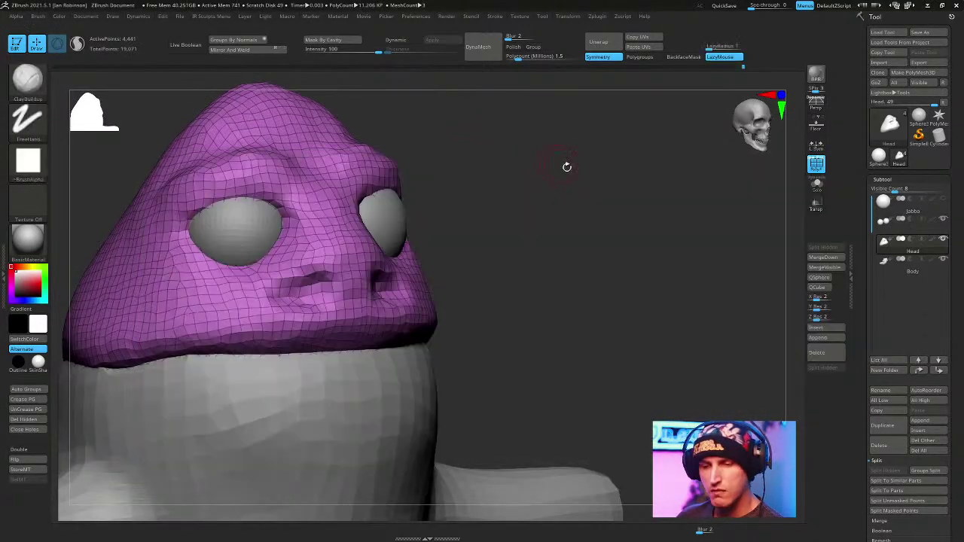
{"action": "right_click_drag", "start_coordinate": [557, 161], "coordinate": [366, 298]}
{"action": "right_click_drag", "start_coordinate": [481, 242], "coordinate": [489, 163]}
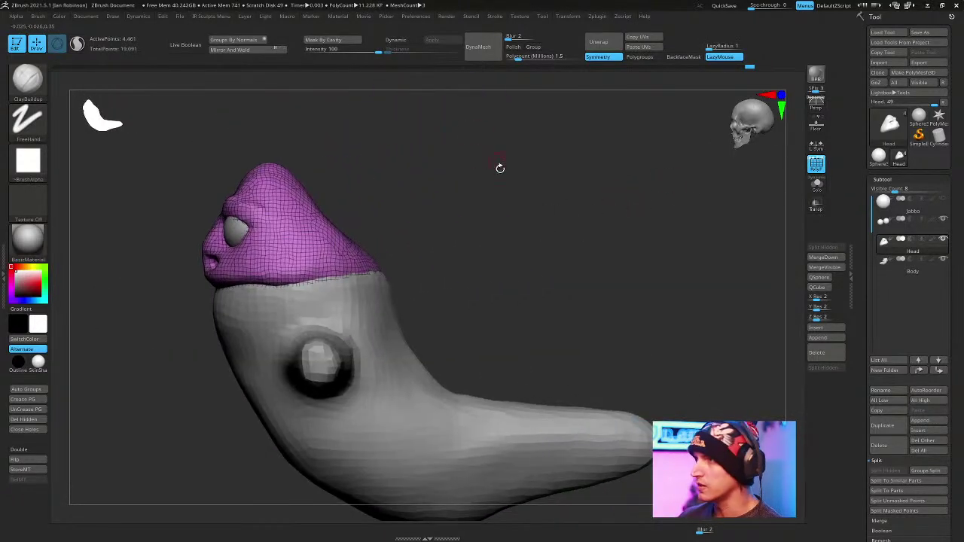
Select the body and mask everything except the two arms with a softened mask.
{"action": "right_click_drag", "start_coordinate": [554, 204], "coordinate": [528, 177]}
{"action": "key", "text": "space"}
{"action": "right_click", "coordinate": [584, 238]}
{"action": "key", "text": "w"}
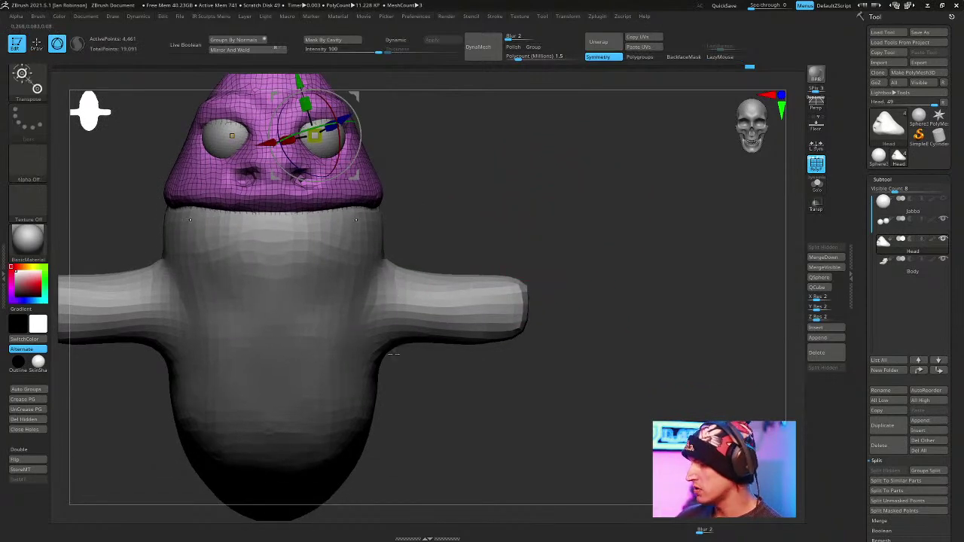
{"action": "left_click", "coordinate": [520, 317]}
{"action": "key", "text": "q"}
{"action": "mouse_move", "coordinate": [396, 378]}
{"action": "left_mouse_down", "text": "ctrl"}
{"action": "mouse_move", "coordinate": [379, 222]}
{"action": "mouse_move", "coordinate": [607, 183]}
{"action": "left_mouse_up", "text": "ctrl"}
{"action": "left_click", "coordinate": [568, 241], "text": "ctrl"}
Try to rotate the arms downward and shift them with the gizmo pivot placed at the shoulder.
{"action": "key", "text": "w"}
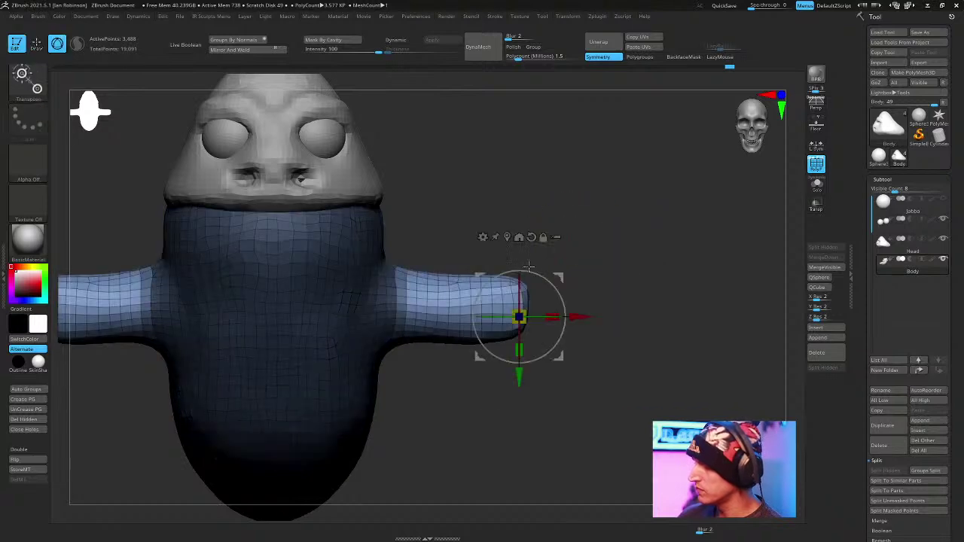
{"action": "left_click_drag", "start_coordinate": [555, 237], "coordinate": [452, 237], "text": "alt"}
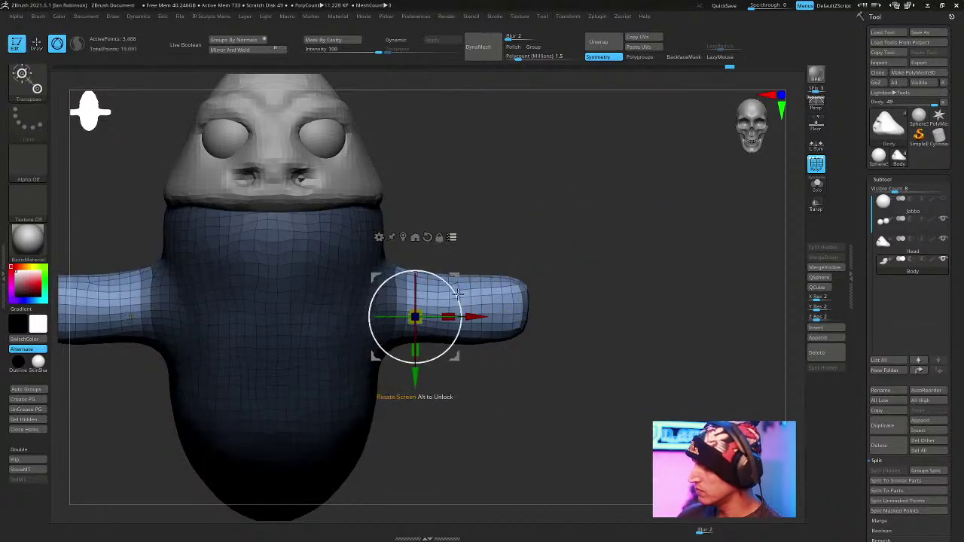
{"action": "left_click", "coordinate": [451, 238]}
{"action": "right_click_drag", "start_coordinate": [487, 282], "coordinate": [566, 222], "text": "alt"}
{"action": "left_click_drag", "start_coordinate": [527, 232], "coordinate": [519, 305]}
{"action": "left_click_drag", "start_coordinate": [441, 277], "coordinate": [452, 307]}
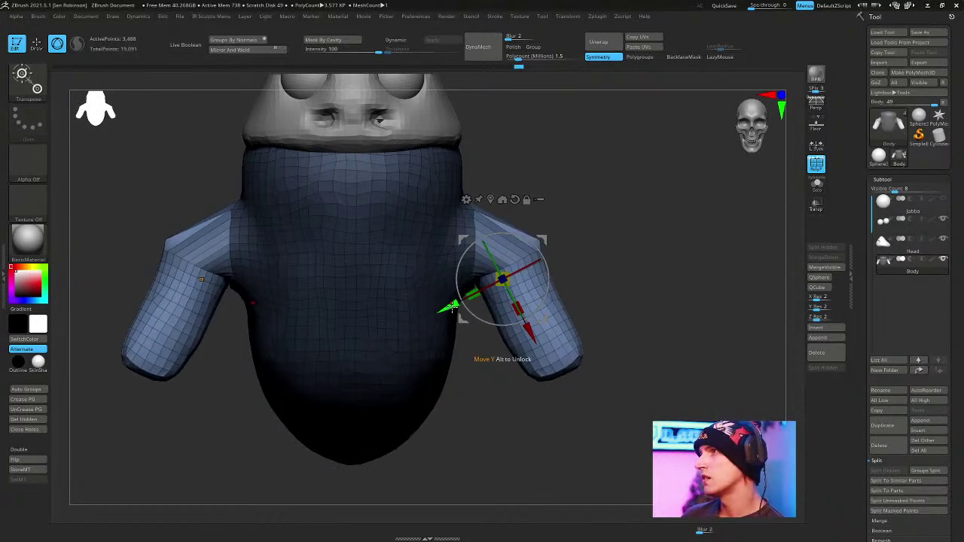
{"action": "key", "text": "ctrl+z"}
{"action": "key", "text": "ctrl+z"}
Hide both arms of the body with a rectangular selection and split the hidden parts into their own subtool.
{"action": "key", "text": "q"}
{"action": "mouse_move", "coordinate": [624, 314]}
{"action": "left_mouse_down"}
{"action": "mouse_move", "coordinate": [625, 342]}
{"action": "mouse_move", "coordinate": [691, 342]}
{"action": "mouse_move", "coordinate": [577, 298]}
{"action": "mouse_move", "coordinate": [615, 271]}
{"action": "mouse_move", "coordinate": [634, 324]}
{"action": "mouse_move", "coordinate": [580, 236]}
{"action": "mouse_move", "coordinate": [323, 325]}
{"action": "left_mouse_up"}
{"action": "key", "text": "space"}
{"action": "key", "text": "b"}
{"action": "key", "text": "m"}
{"action": "key", "text": "v"}
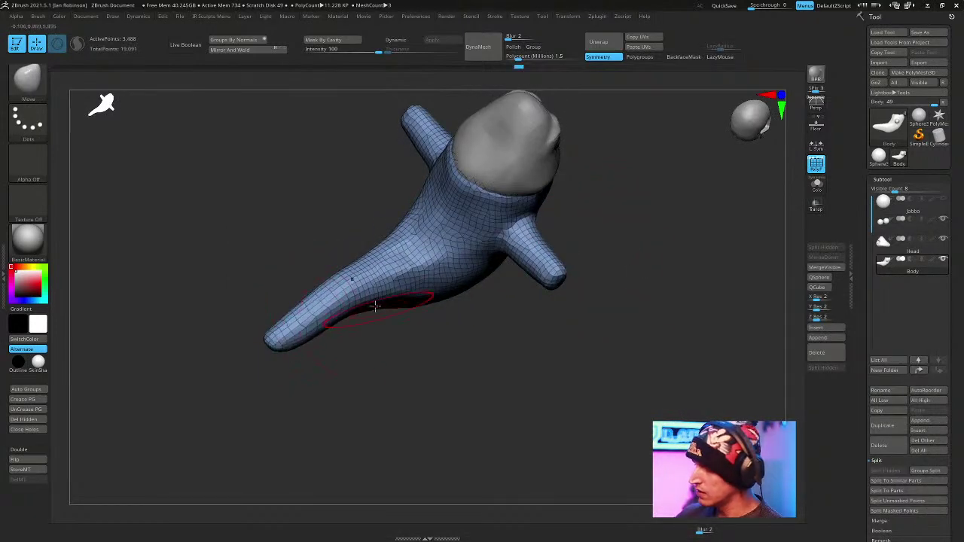
{"action": "mouse_move", "coordinate": [484, 276]}
{"action": "left_mouse_down", "text": "alt"}
{"action": "mouse_move", "coordinate": [565, 408]}
{"action": "mouse_move", "coordinate": [479, 333]}
{"action": "left_mouse_up", "text": "alt"}
{"action": "left_click_drag", "start_coordinate": [465, 420], "coordinate": [583, 276]}
{"action": "key", "text": "space"}
{"action": "left_click_drag", "start_coordinate": [612, 254], "coordinate": [619, 295], "text": "alt"}
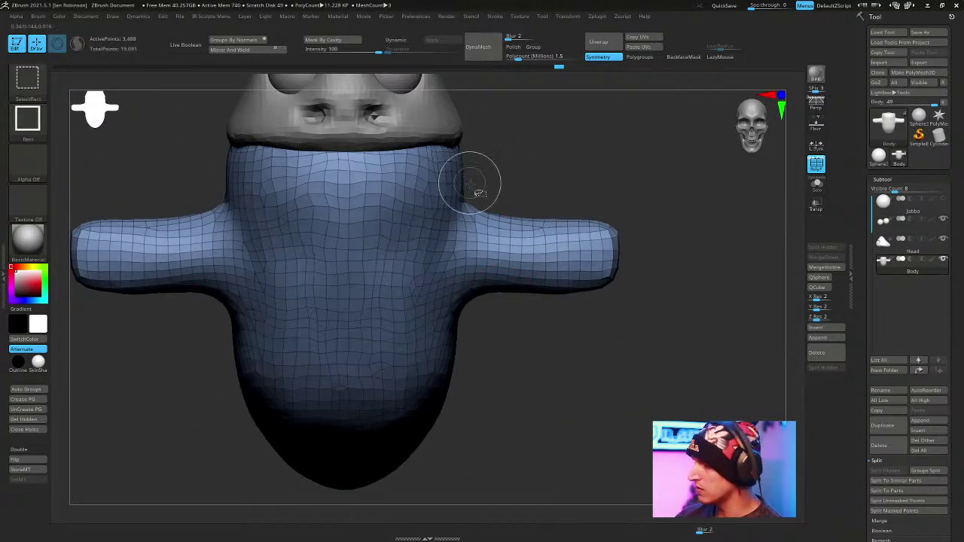
{"action": "left_click_drag", "start_coordinate": [464, 173], "coordinate": [668, 367], "text": "ctrl+alt+shift"}
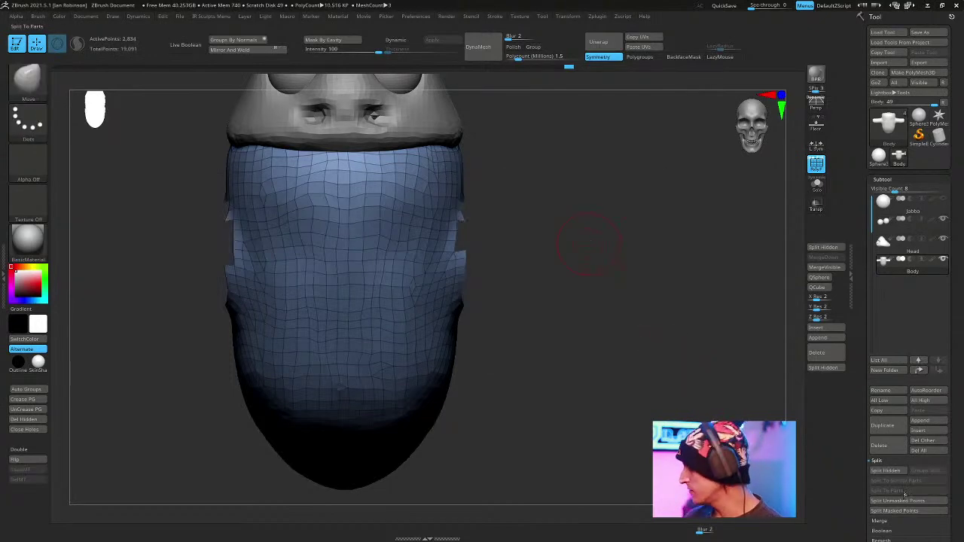
{"action": "left_click", "coordinate": [890, 472]}
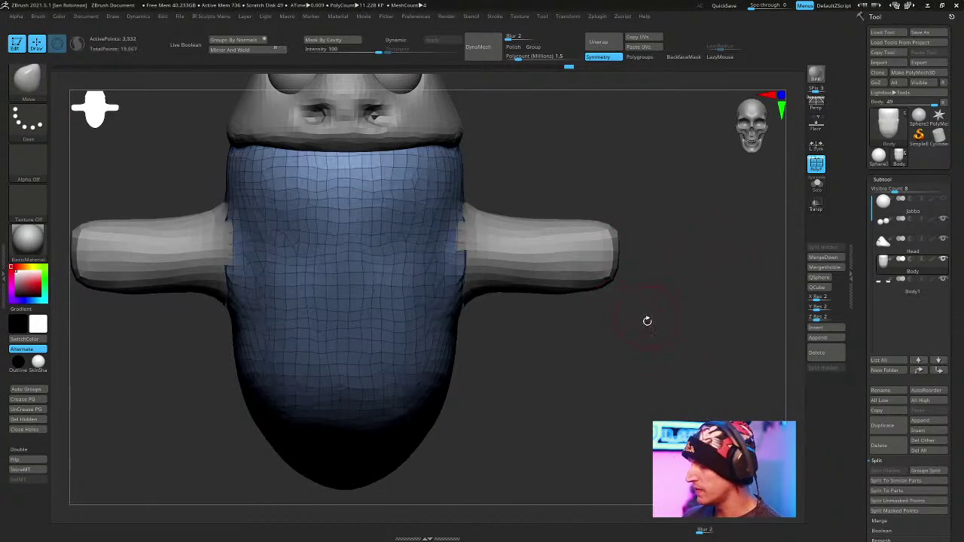
Isolate the body and remesh it so the openings left by the removed arms are closed.
{"action": "left_click_drag", "start_coordinate": [645, 318], "coordinate": [693, 247]}
{"action": "left_click", "coordinate": [816, 183]}
{"action": "key", "text": "space"}
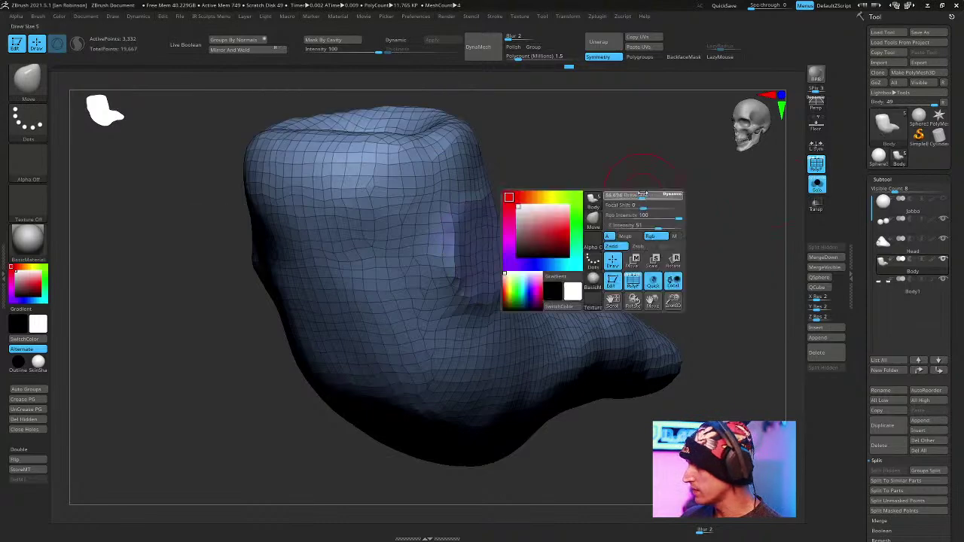
{"action": "left_click", "coordinate": [824, 266]}
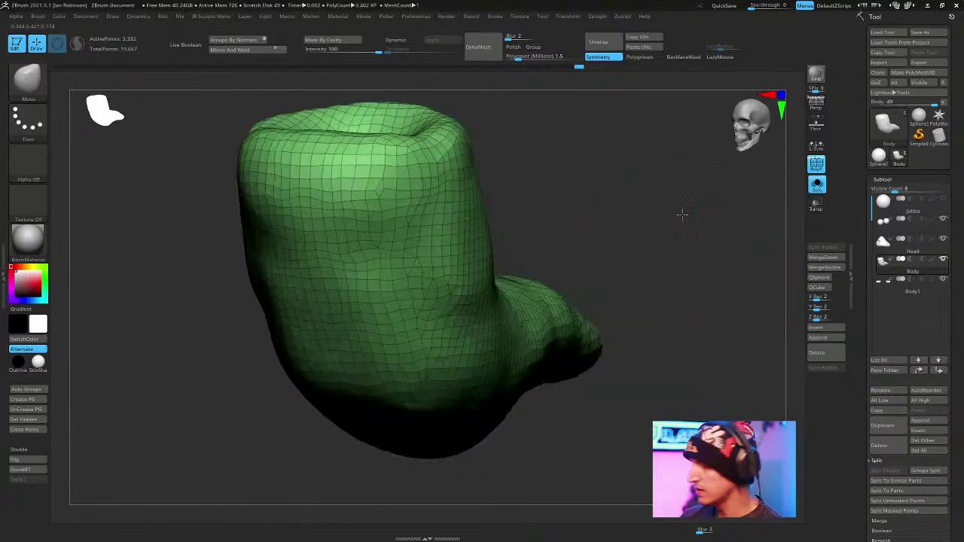
Select the arms subtool, close its open shoulder ends and remesh it with DynaMesh at resolution 128.
{"action": "key", "text": "Down"}
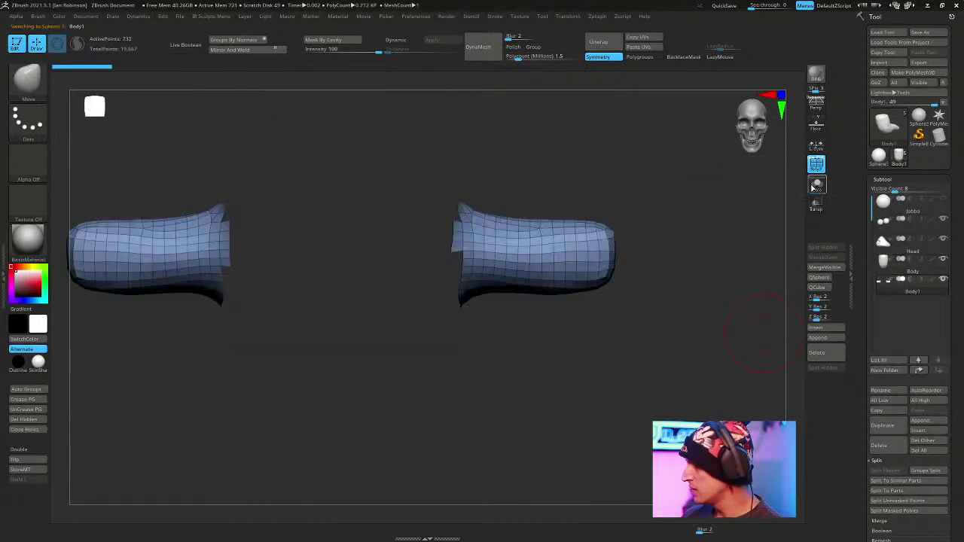
{"action": "left_click", "coordinate": [816, 183]}
{"action": "left_click_drag", "start_coordinate": [690, 299], "coordinate": [725, 275]}
{"action": "key", "text": "space"}
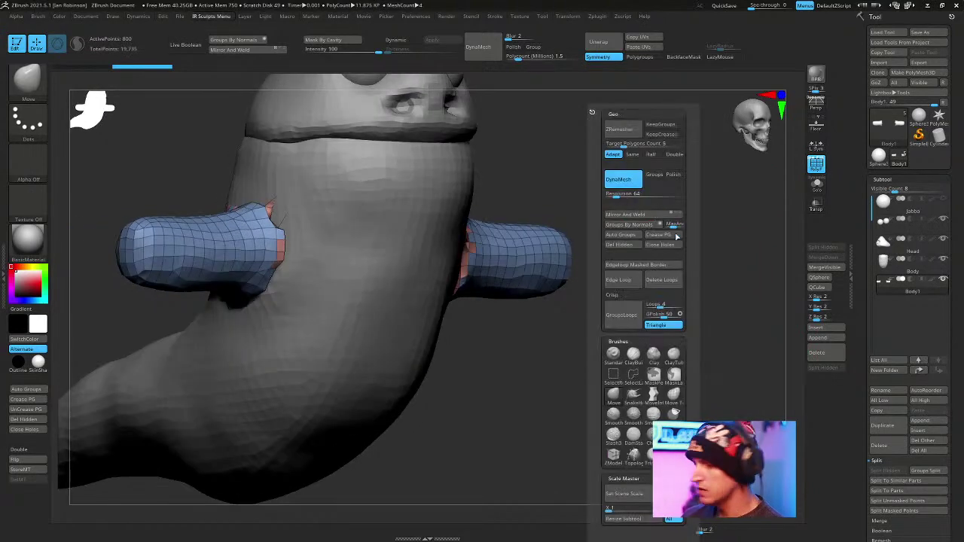
{"action": "left_click", "coordinate": [637, 194]}
{"action": "type", "text": "200"}
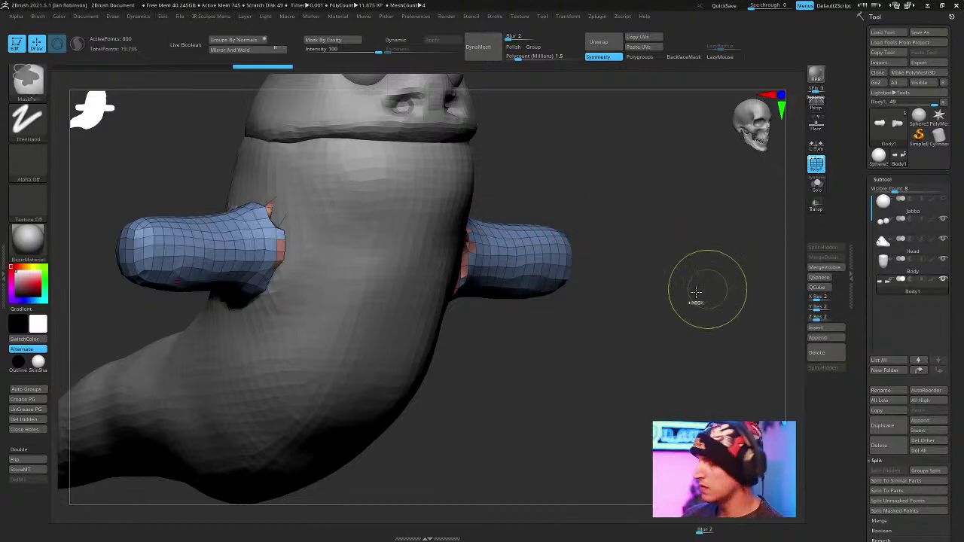
Isolate the arms, cut away their ragged shoulder ends with a selection brush and close the resulting holes.
{"action": "left_click_drag", "start_coordinate": [642, 257], "coordinate": [449, 269]}
{"action": "left_click_drag", "start_coordinate": [640, 226], "coordinate": [592, 258]}
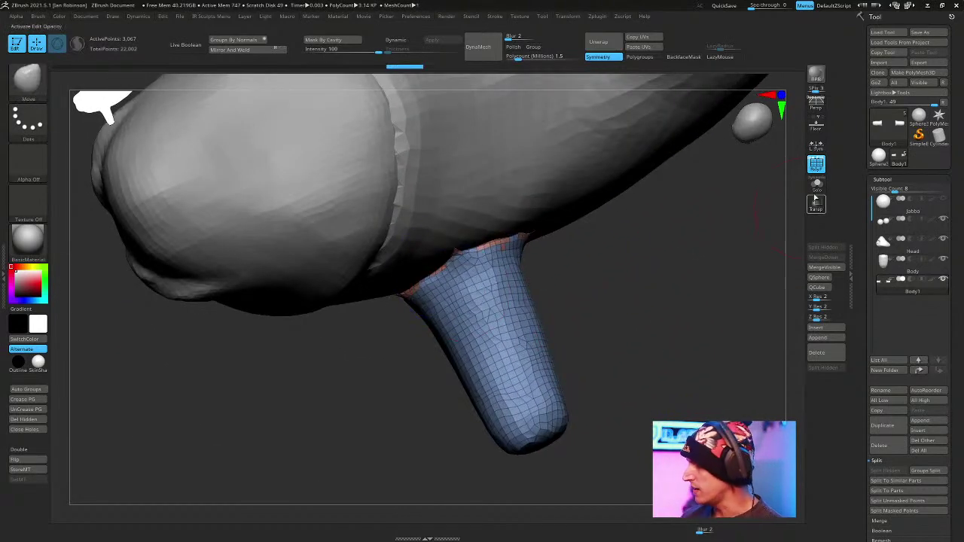
{"action": "left_click_drag", "start_coordinate": [670, 271], "coordinate": [752, 218]}
{"action": "left_click", "coordinate": [817, 185]}
{"action": "left_click_drag", "start_coordinate": [745, 294], "coordinate": [406, 256]}
{"action": "mouse_move", "coordinate": [275, 353]}
{"action": "left_mouse_down", "text": "ctrl+alt+shift"}
{"action": "mouse_move", "coordinate": [316, 260]}
{"action": "mouse_move", "coordinate": [311, 279]}
{"action": "mouse_move", "coordinate": [436, 213]}
{"action": "left_mouse_up", "text": "ctrl+alt+shift"}
{"action": "left_click", "coordinate": [27, 80]}
{"action": "left_click", "coordinate": [136, 91]}
{"action": "left_click_drag", "start_coordinate": [511, 191], "coordinate": [643, 206], "text": "alt"}
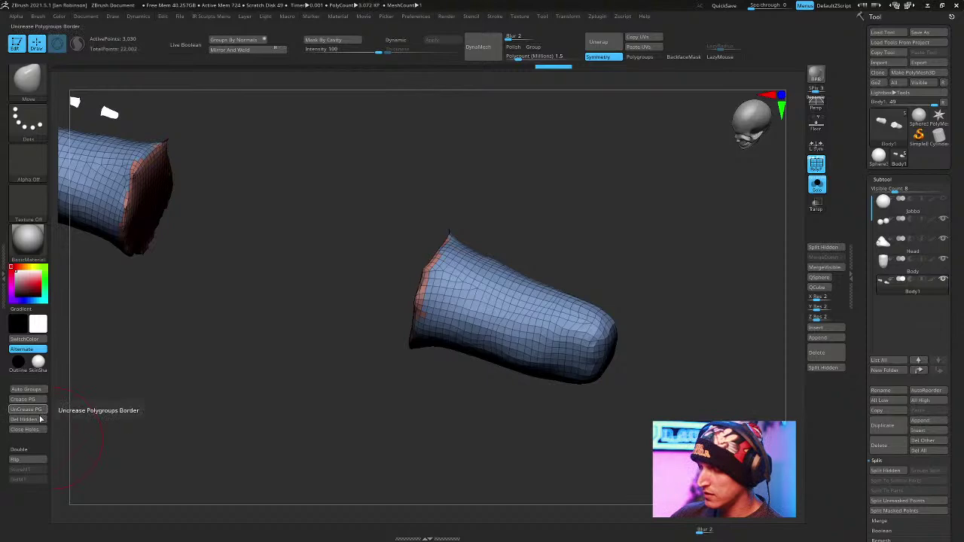
{"action": "left_click_drag", "start_coordinate": [557, 166], "coordinate": [648, 194]}
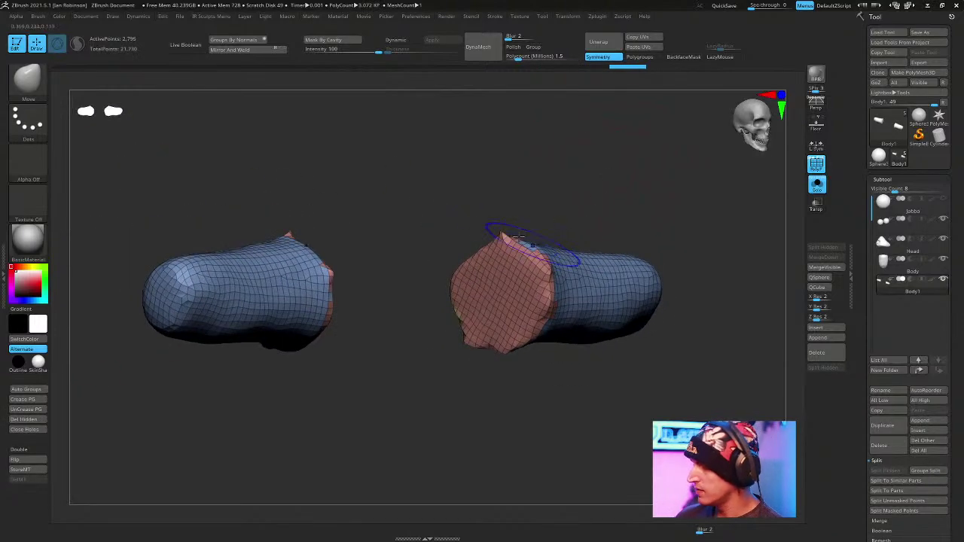
{"action": "mouse_move", "coordinate": [531, 245]}
{"action": "left_mouse_down"}
{"action": "mouse_move", "coordinate": [475, 326]}
{"action": "mouse_move", "coordinate": [661, 206]}
{"action": "mouse_move", "coordinate": [637, 141]}
{"action": "left_mouse_up"}
Show all subtools, raise the arms slightly and duplicate them outward with the gizmo to form the forearms.
{"action": "left_click", "coordinate": [817, 184]}
{"action": "key", "text": "w"}
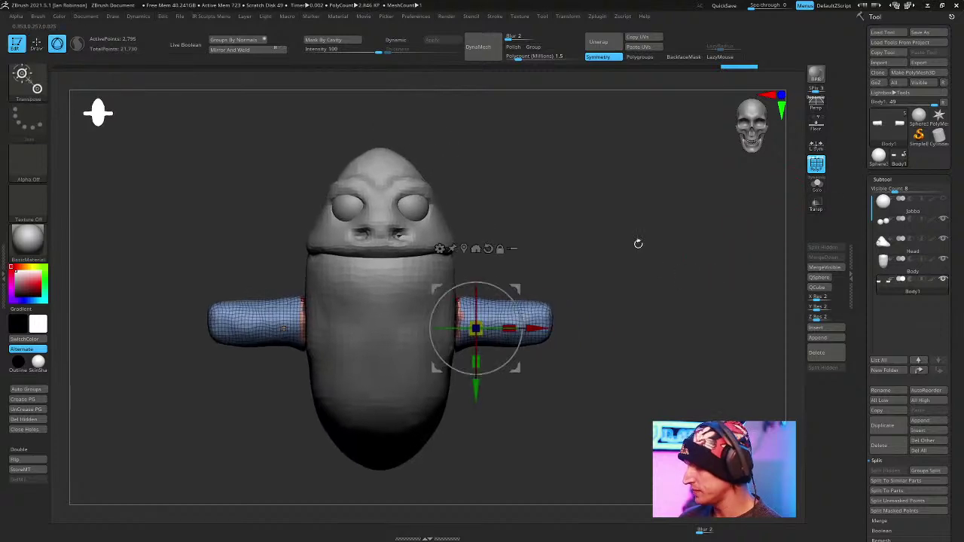
{"action": "left_click_drag", "start_coordinate": [476, 387], "coordinate": [476, 367]}
{"action": "left_click_drag", "start_coordinate": [546, 308], "coordinate": [621, 308]}
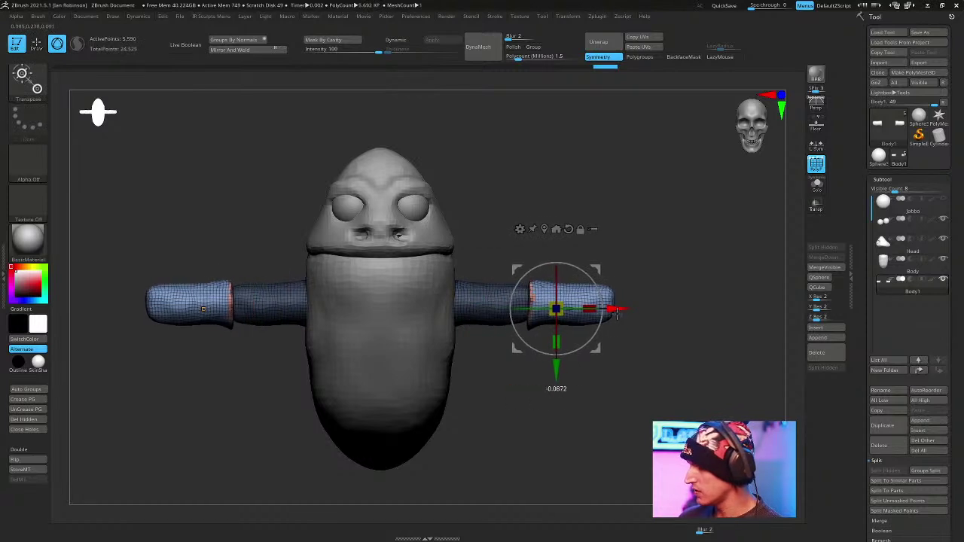
{"action": "key", "text": "ctrl+z"}
{"action": "left_click_drag", "start_coordinate": [533, 308], "coordinate": [610, 304], "text": "ctrl"}
Scale the forearm copies down with local symmetry on and stretch them along their length.
{"action": "left_click_drag", "start_coordinate": [650, 248], "coordinate": [616, 339]}
{"action": "left_click_drag", "start_coordinate": [649, 224], "coordinate": [633, 217], "text": "shift"}
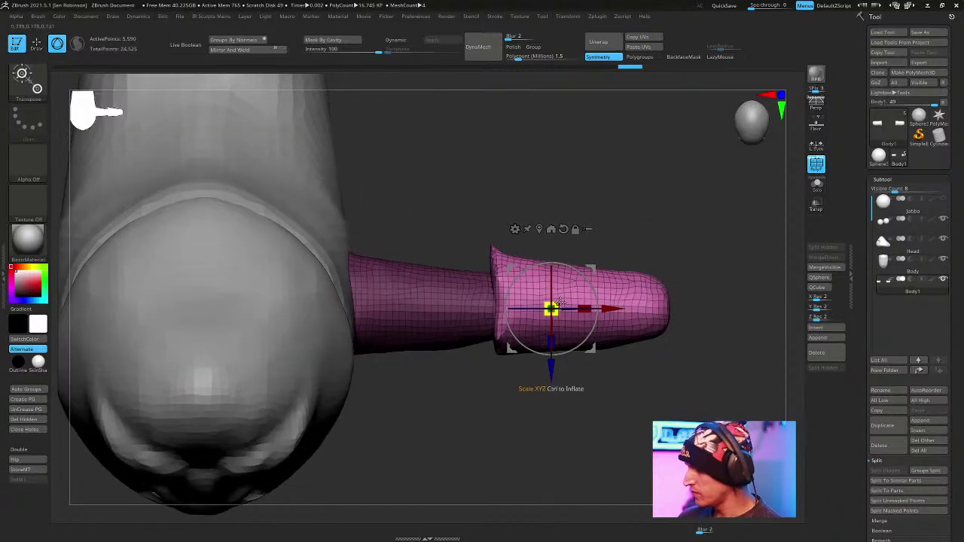
{"action": "left_click_drag", "start_coordinate": [551, 309], "coordinate": [553, 345]}
{"action": "key", "text": "q"}
{"action": "key", "text": "w"}
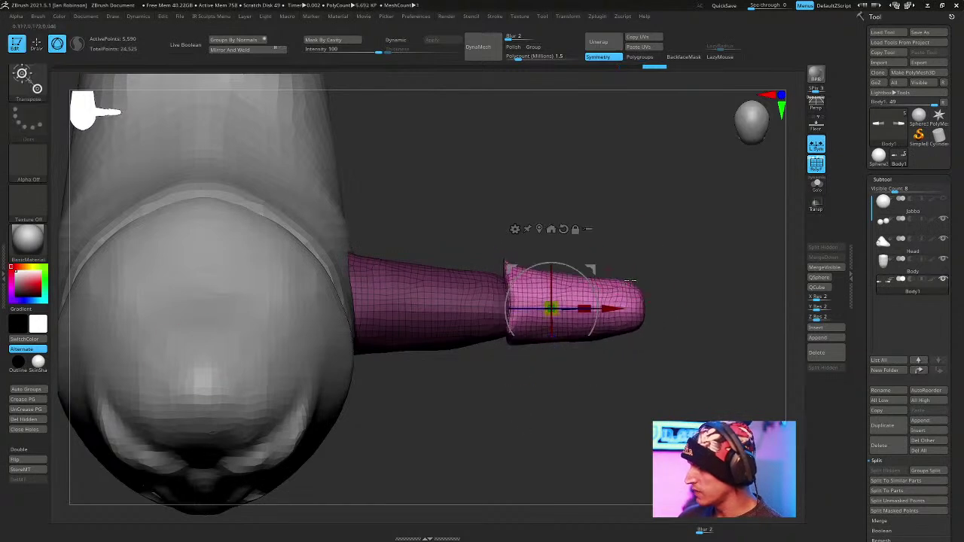
{"action": "left_click_drag", "start_coordinate": [585, 308], "coordinate": [650, 312]}
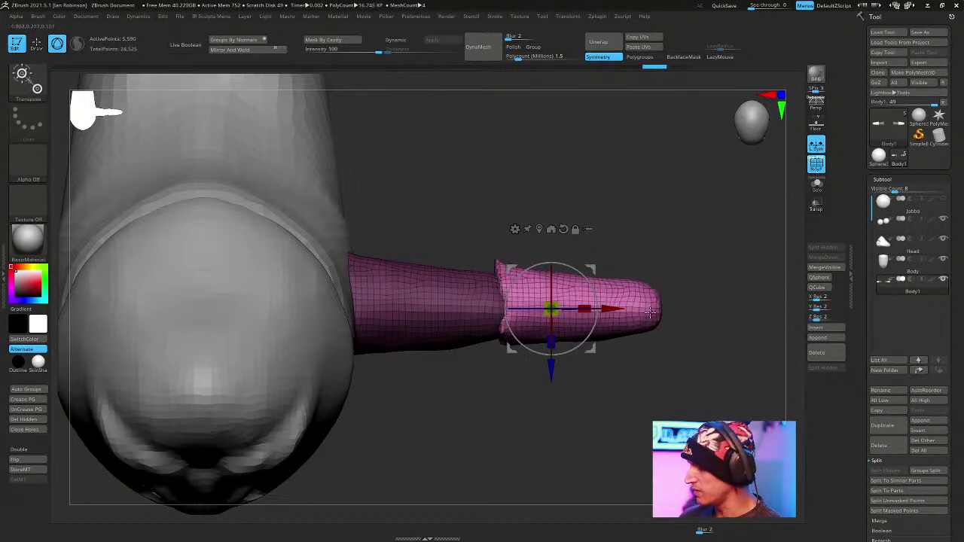
Shape the elbow transition between upper arm and forearm with the Move brush.
{"action": "key", "text": "q"}
{"action": "left_click_drag", "start_coordinate": [532, 354], "coordinate": [532, 306]}
{"action": "left_click_drag", "start_coordinate": [494, 235], "coordinate": [553, 372]}
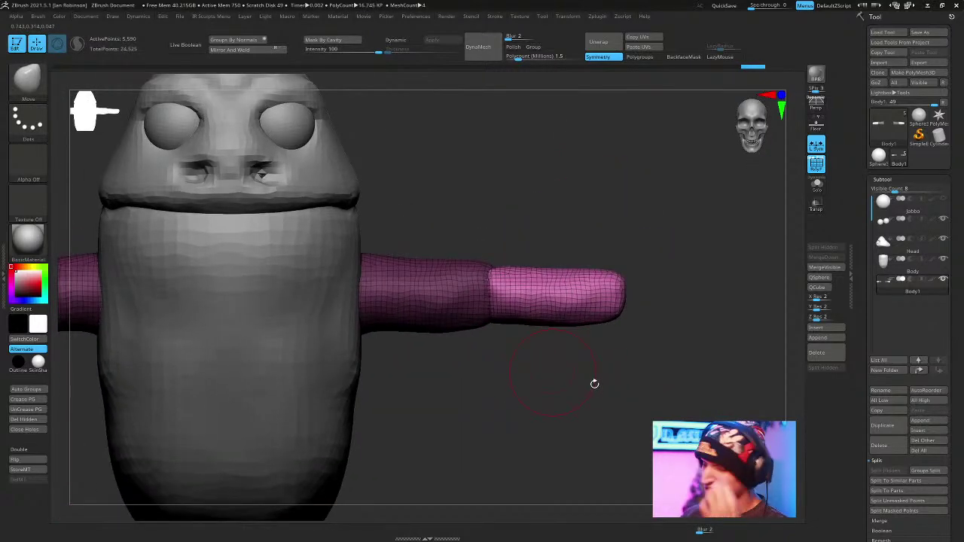
Remesh the arms with DynaMesh at resolution 128 with Groups enabled, keeping upper arm and forearm as separate polygroups.
{"action": "mouse_move", "coordinate": [612, 366]}
{"action": "left_mouse_down"}
{"action": "mouse_move", "coordinate": [637, 391]}
{"action": "mouse_move", "coordinate": [624, 279]}
{"action": "left_mouse_up"}
{"action": "key", "text": "space"}
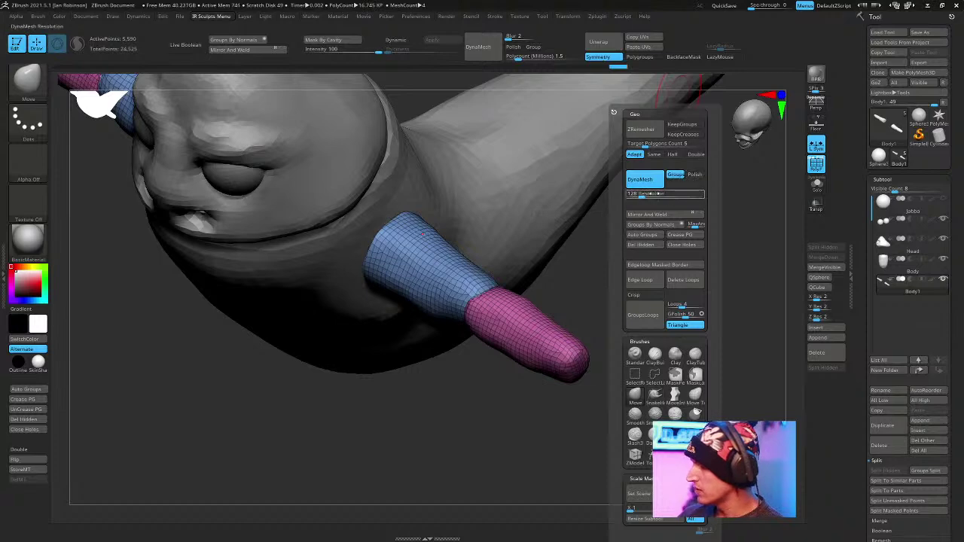
{"action": "mouse_move", "coordinate": [720, 290]}
{"action": "left_mouse_down"}
{"action": "mouse_move", "coordinate": [690, 279]}
{"action": "mouse_move", "coordinate": [673, 238]}
{"action": "mouse_move", "coordinate": [643, 267]}
{"action": "mouse_move", "coordinate": [684, 237]}
{"action": "mouse_move", "coordinate": [658, 223]}
{"action": "left_mouse_up"}
{"action": "left_click_drag", "start_coordinate": [658, 223], "coordinate": [656, 249]}
{"action": "key", "text": "space"}
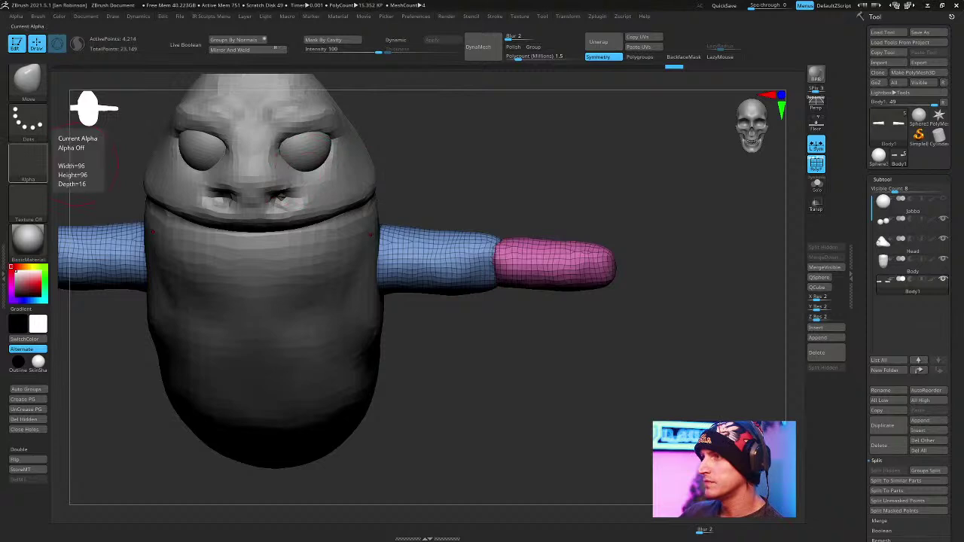
{"action": "left_click_drag", "start_coordinate": [640, 440], "coordinate": [535, 325]}
{"action": "key", "text": "w"}
{"action": "mouse_move", "coordinate": [564, 376]}
{"action": "left_mouse_down", "text": "alt"}
{"action": "mouse_move", "coordinate": [566, 357]}
{"action": "mouse_move", "coordinate": [572, 372]}
{"action": "left_mouse_up", "text": "alt"}
{"action": "left_click_drag", "start_coordinate": [572, 299], "coordinate": [573, 302]}
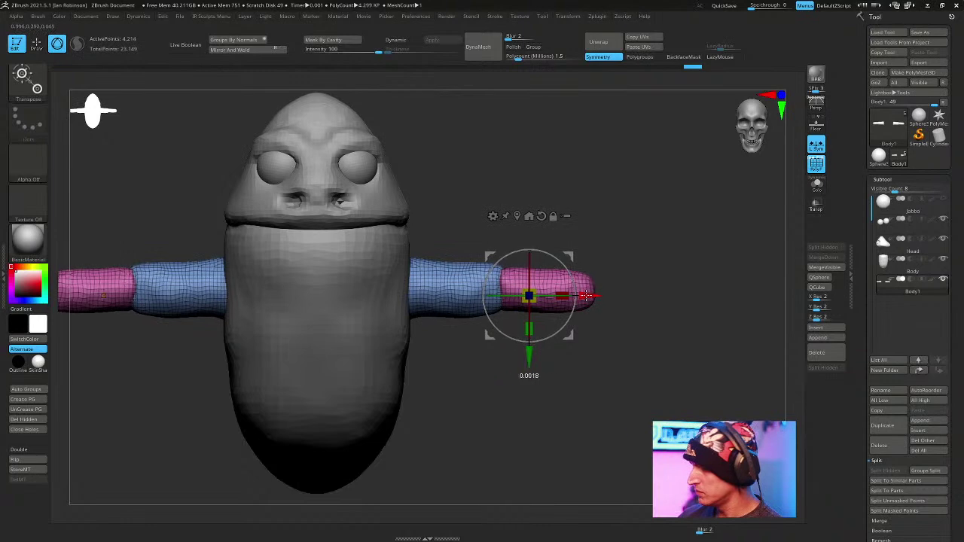
{"action": "key", "text": "q"}
Isolate the forearm polygroup and mask the upper arms so only the forearms can be transformed.
{"action": "left_click_drag", "start_coordinate": [639, 338], "coordinate": [654, 359]}
{"action": "left_click", "coordinate": [576, 284], "text": "ctrl+shift"}
{"action": "left_click", "coordinate": [634, 308], "text": "ctrl"}
{"action": "left_click", "coordinate": [635, 308], "text": "ctrl+shift"}
{"action": "left_click", "coordinate": [635, 307], "text": "ctrl"}
{"action": "left_click", "coordinate": [573, 301], "text": "ctrl+shift"}
{"action": "left_click", "coordinate": [643, 294], "text": "ctrl"}
{"action": "left_click", "coordinate": [644, 294], "text": "ctrl+shift"}
{"action": "left_click", "coordinate": [651, 292], "text": "ctrl"}
{"action": "key", "text": "w"}
{"action": "left_click_drag", "start_coordinate": [661, 292], "coordinate": [666, 332]}
{"action": "left_click_drag", "start_coordinate": [665, 332], "coordinate": [607, 378], "text": "alt"}
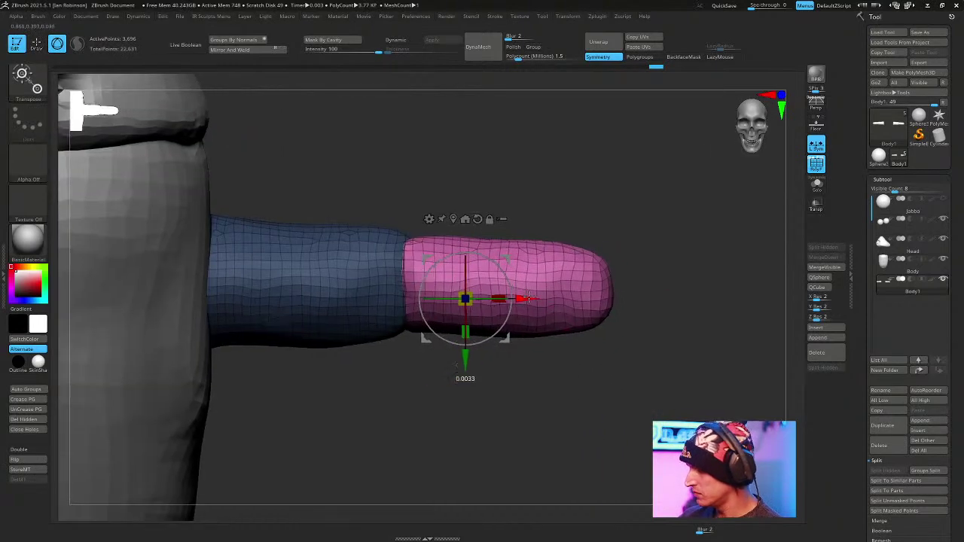
Duplicate the forearm, shrink the copy to finger size and set it at an upward angle on the arm's end.
{"action": "left_click_drag", "start_coordinate": [527, 297], "coordinate": [703, 298]}
{"action": "left_click_drag", "start_coordinate": [646, 304], "coordinate": [649, 314]}
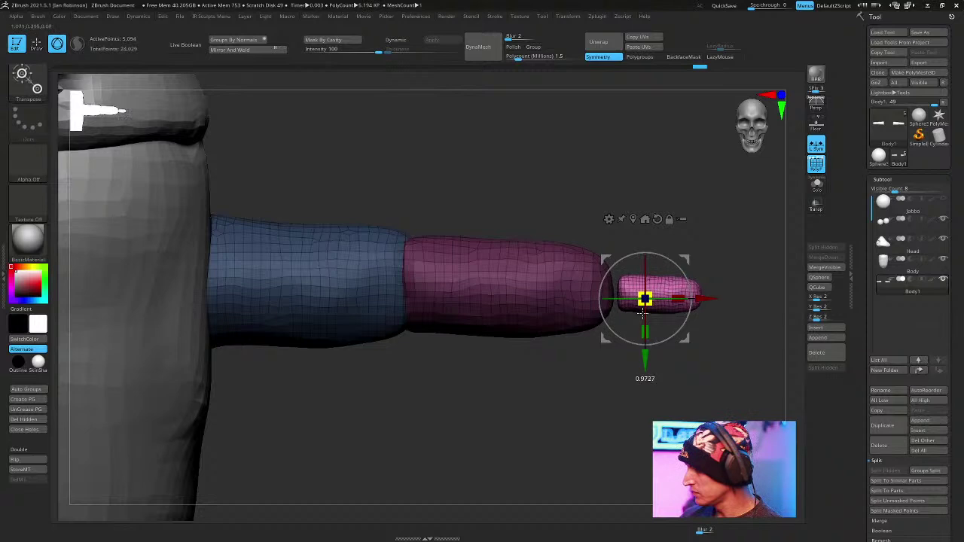
{"action": "left_click_drag", "start_coordinate": [646, 370], "coordinate": [606, 339]}
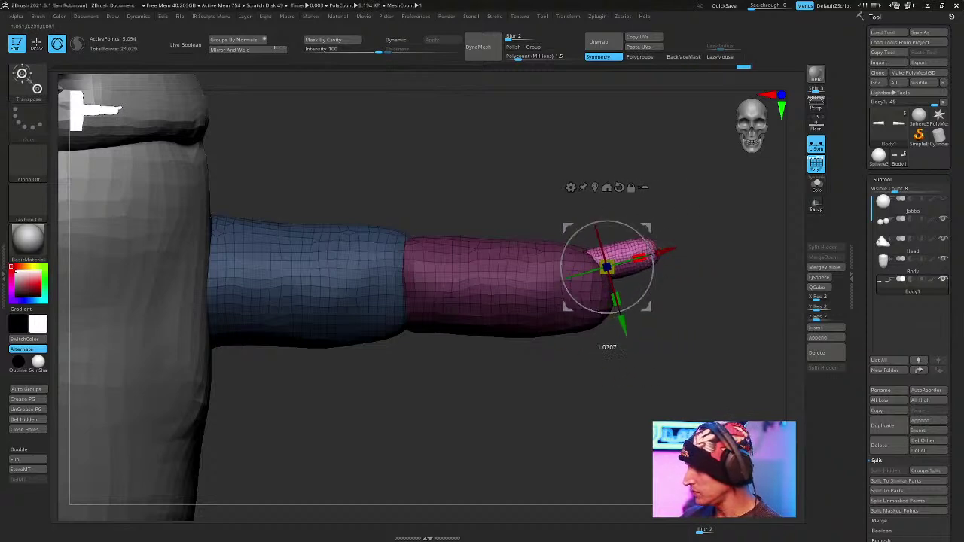
Duplicate the finger twice down the hand and rotate the lowest copy outward as a thumb.
{"action": "key", "text": "ctrl"}
{"action": "left_click_drag", "start_coordinate": [645, 364], "coordinate": [622, 420], "text": "ctrl"}
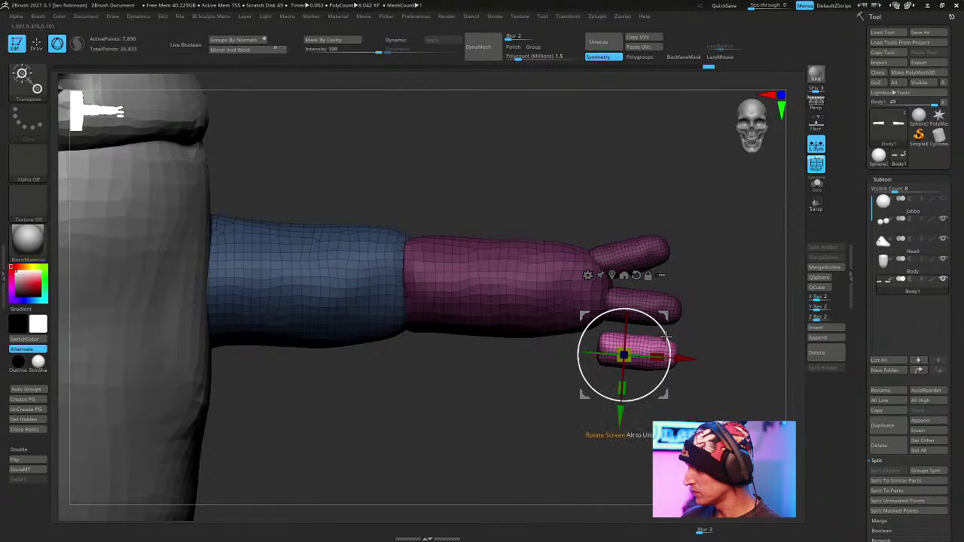
{"action": "left_click_drag", "start_coordinate": [684, 364], "coordinate": [629, 358]}
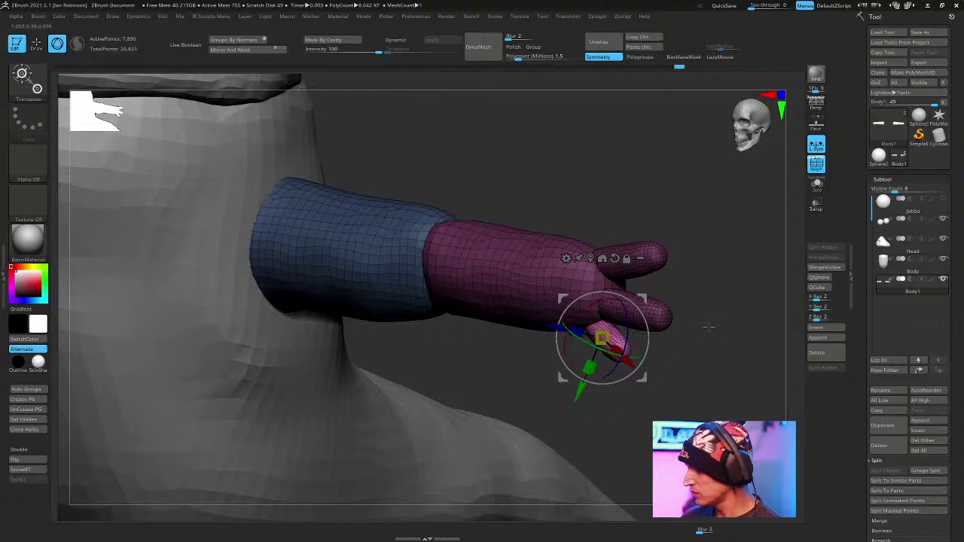
{"action": "left_click_drag", "start_coordinate": [699, 329], "coordinate": [642, 379]}
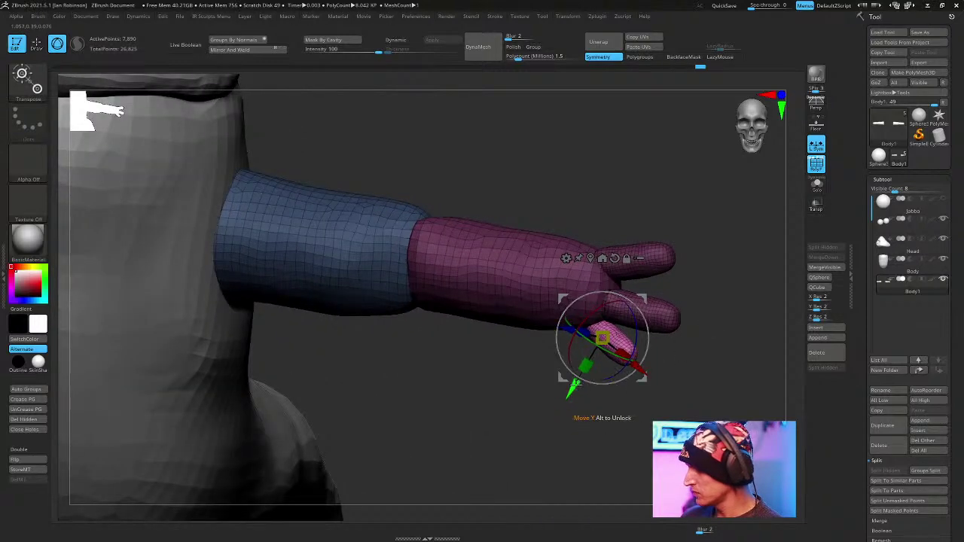
Assign a separate polygroup to each arm segment and finger with Auto Groups.
{"action": "key", "text": "q"}
{"action": "mouse_move", "coordinate": [720, 279]}
{"action": "left_mouse_down"}
{"action": "mouse_move", "coordinate": [723, 301]}
{"action": "mouse_move", "coordinate": [710, 272]}
{"action": "left_mouse_up"}
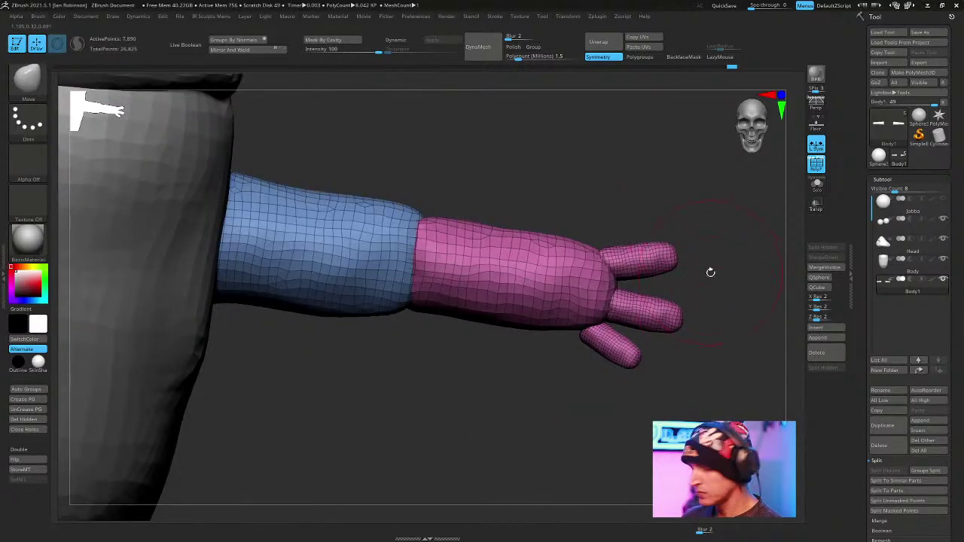
{"action": "key", "text": "space"}
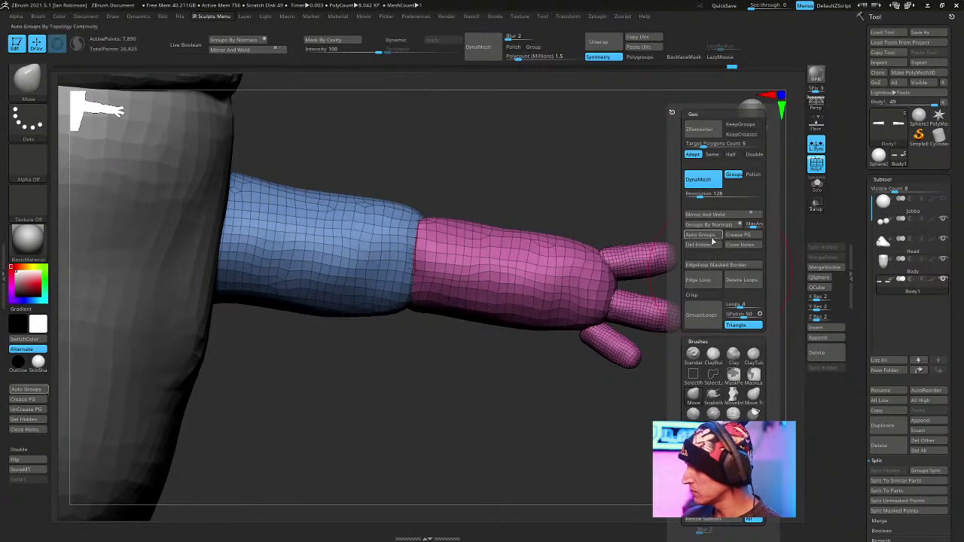
{"action": "left_click", "coordinate": [713, 317]}
Mask everything except the thumb's polygroup, then lengthen the thumb and angle it away from the hand.
{"action": "left_click_drag", "start_coordinate": [605, 430], "coordinate": [673, 366]}
{"action": "left_click", "coordinate": [613, 345], "text": "ctrl+shift"}
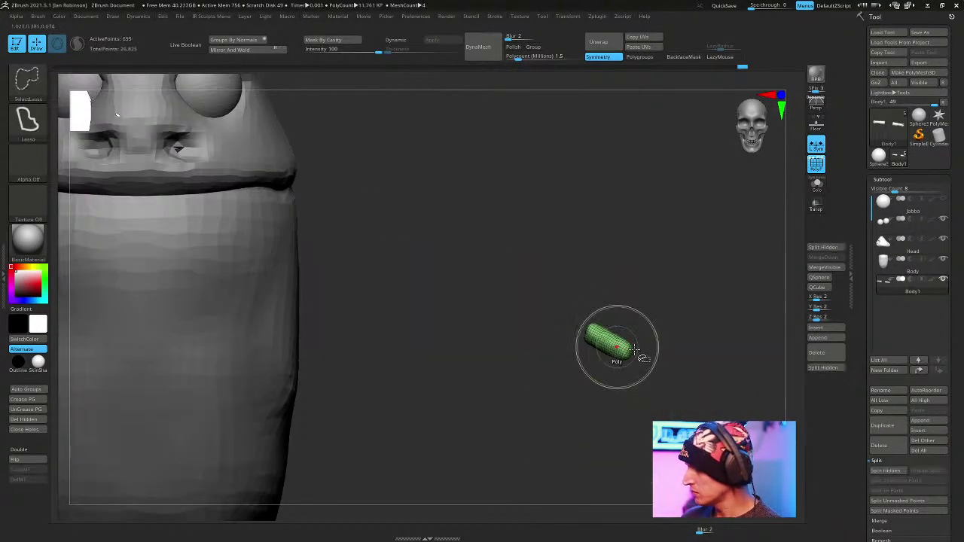
{"action": "key", "text": "w"}
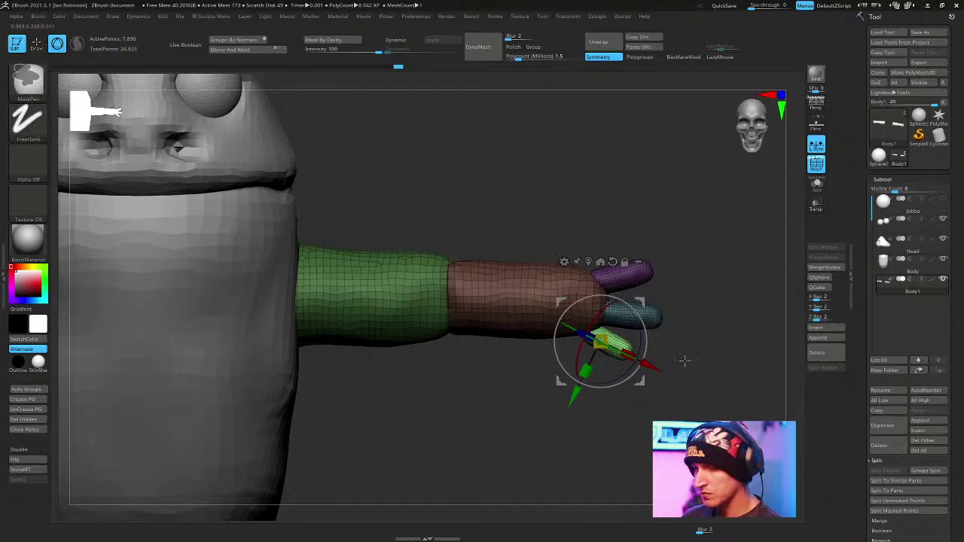
{"action": "left_click_drag", "start_coordinate": [629, 354], "coordinate": [606, 373]}
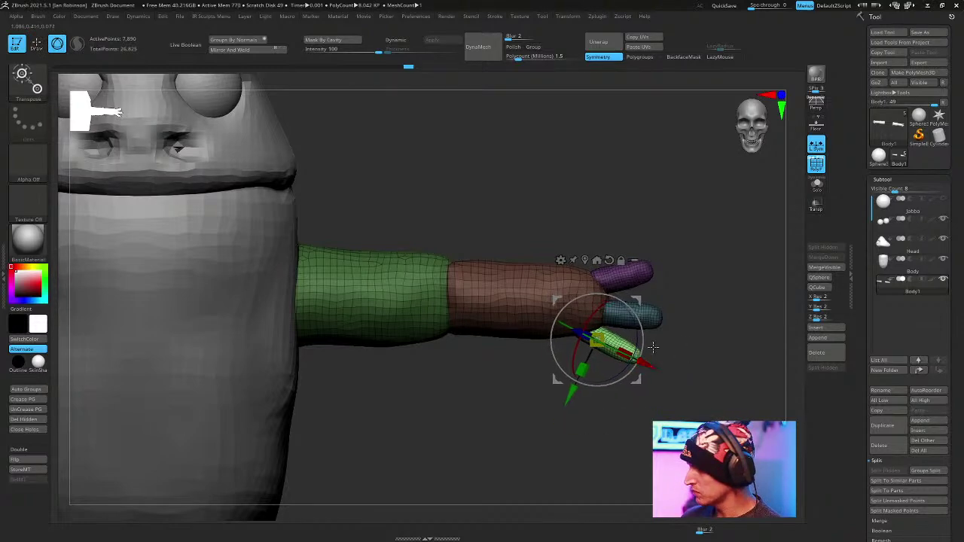
{"action": "key", "text": "q"}
{"action": "mouse_move", "coordinate": [731, 333]}
{"action": "left_mouse_down"}
{"action": "mouse_move", "coordinate": [627, 407]}
{"action": "mouse_move", "coordinate": [554, 390]}
{"action": "mouse_move", "coordinate": [565, 373]}
{"action": "mouse_move", "coordinate": [567, 385]}
{"action": "left_mouse_up"}
{"action": "key", "text": "w"}
{"action": "key", "text": "q"}
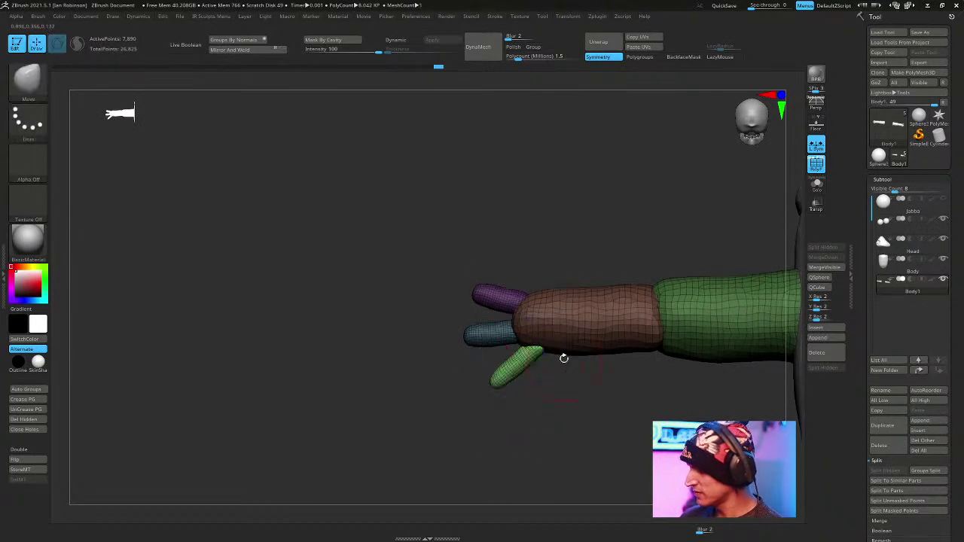
Mask everything except the upper finger's polygroup, centre the gizmo on that finger and rotate it slightly upward.
{"action": "left_click", "coordinate": [503, 295], "text": "ctrl+shift"}
{"action": "left_click", "coordinate": [574, 250], "text": "ctrl+shift"}
{"action": "key", "text": "w"}
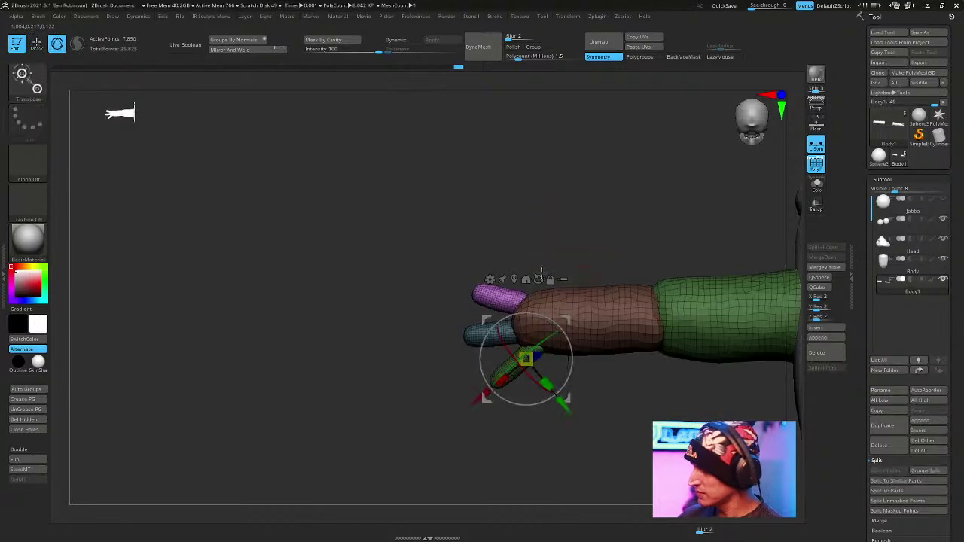
{"action": "left_click", "coordinate": [526, 279]}
{"action": "left_click", "coordinate": [513, 220]}
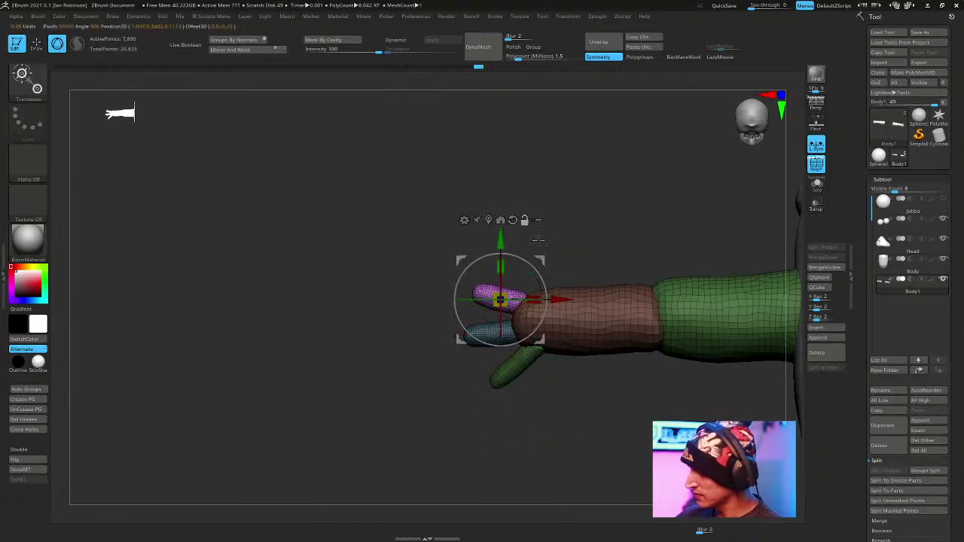
{"action": "left_click_drag", "start_coordinate": [544, 287], "coordinate": [548, 288]}
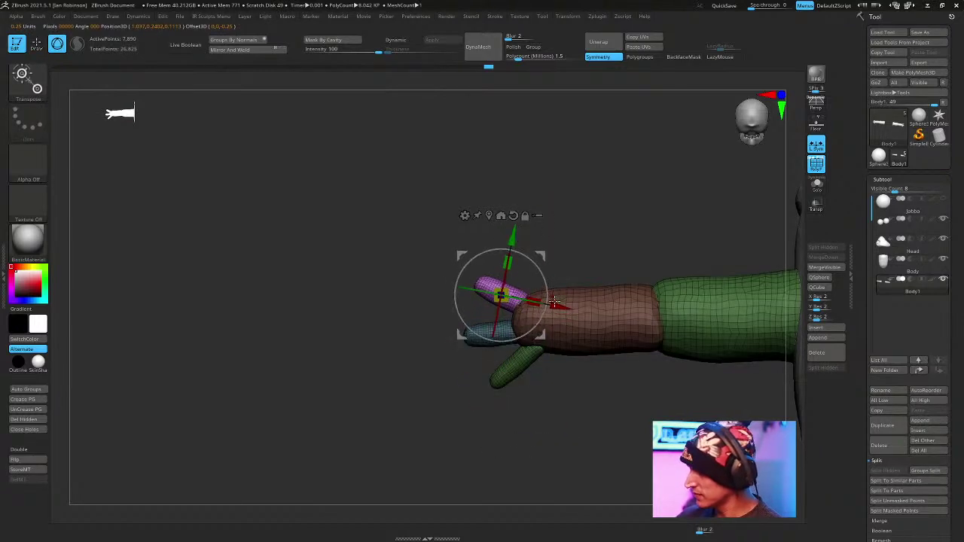
Apply Mirror And Weld to the arms so both hands share the same finger layout.
{"action": "key", "text": "q"}
{"action": "left_click_drag", "start_coordinate": [608, 221], "coordinate": [690, 176]}
{"action": "key", "text": "space"}
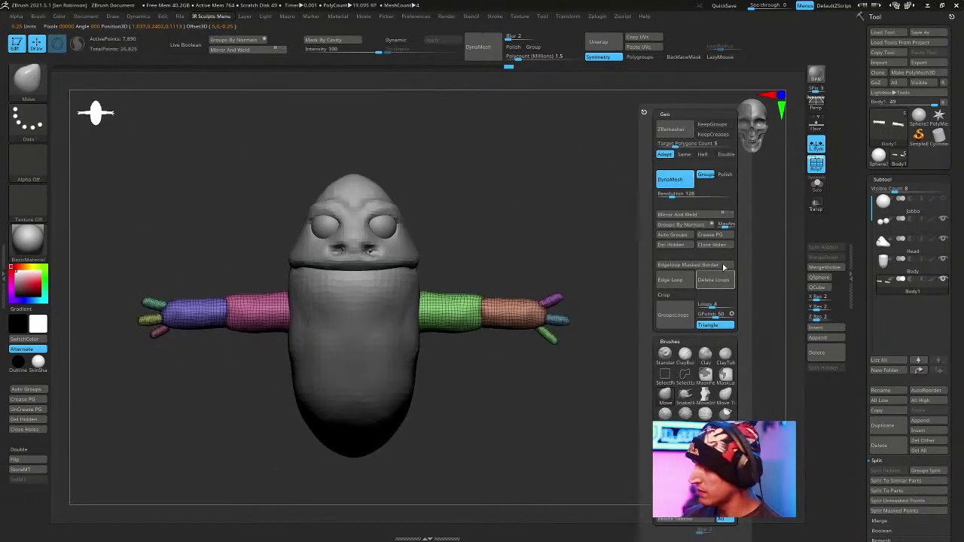
{"action": "left_click_drag", "start_coordinate": [617, 311], "coordinate": [691, 316], "text": "alt"}
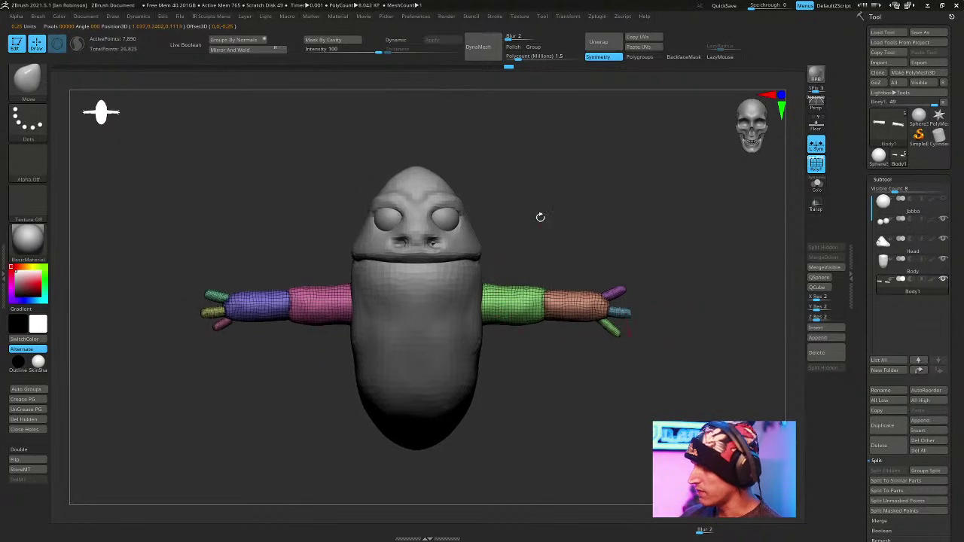
{"action": "key", "text": "space"}
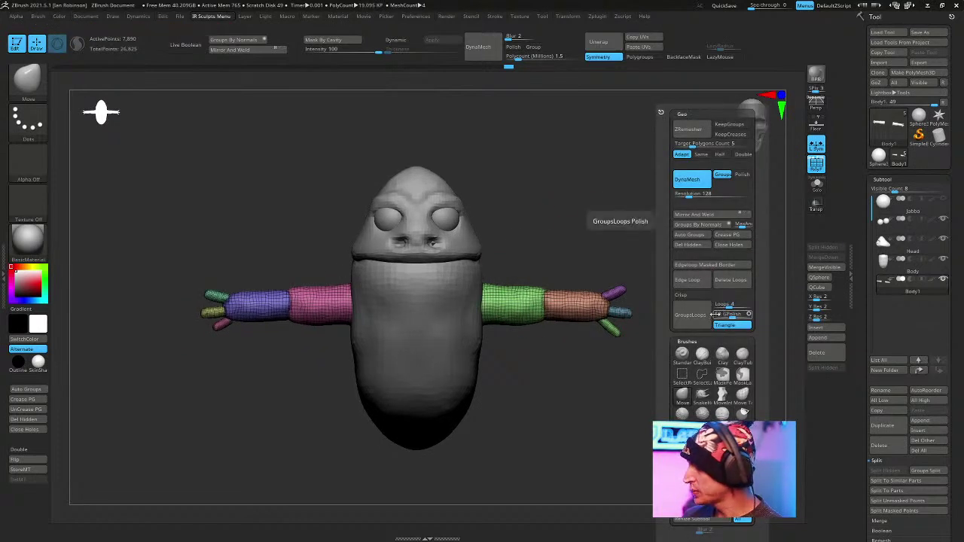
{"action": "left_click", "coordinate": [693, 213]}
{"action": "left_click_drag", "start_coordinate": [600, 387], "coordinate": [651, 330], "text": "alt"}
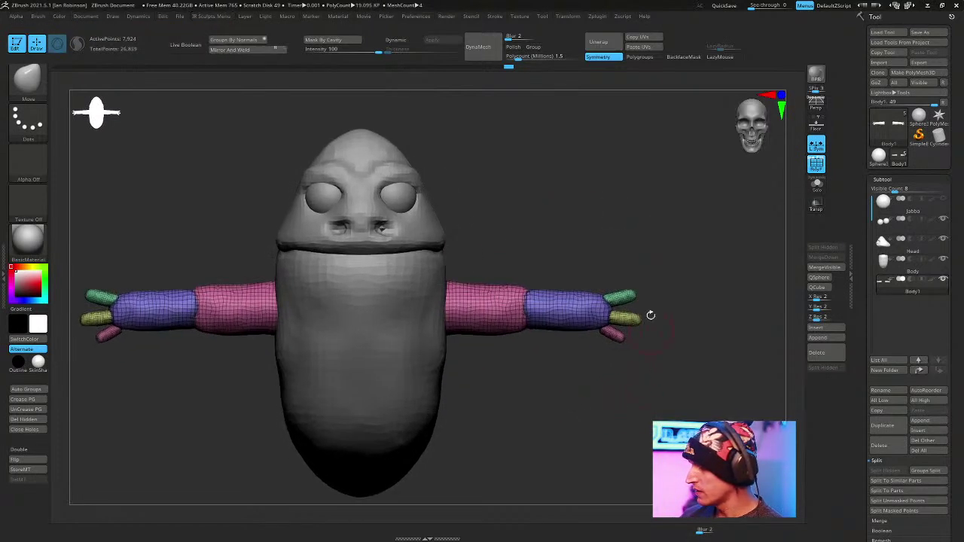
Mask all but the upper finger's polygroup, then tilt that finger farther upward and reseat it on the hand.
{"action": "left_click", "coordinate": [627, 294], "text": "ctrl+shift"}
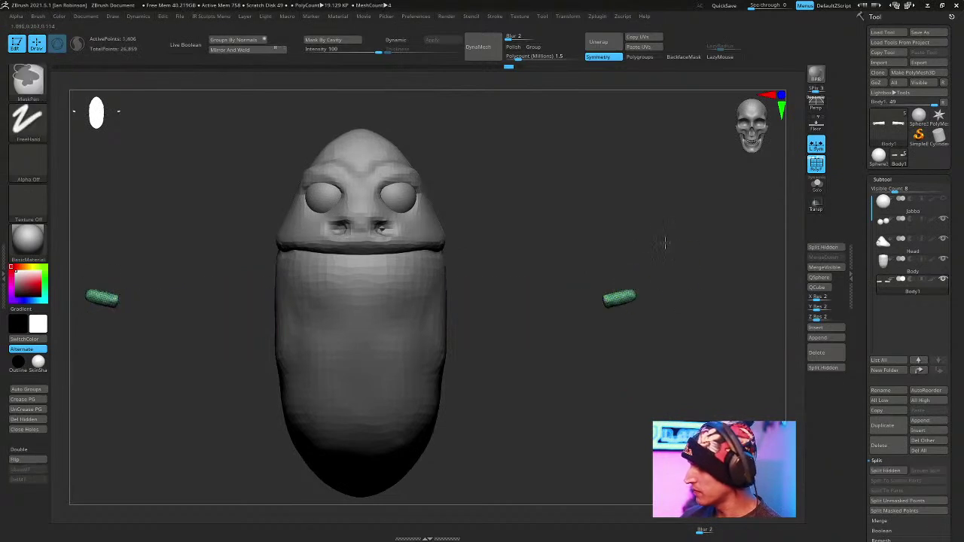
{"action": "left_click", "coordinate": [664, 243], "text": "ctrl+shift"}
{"action": "key", "text": "w"}
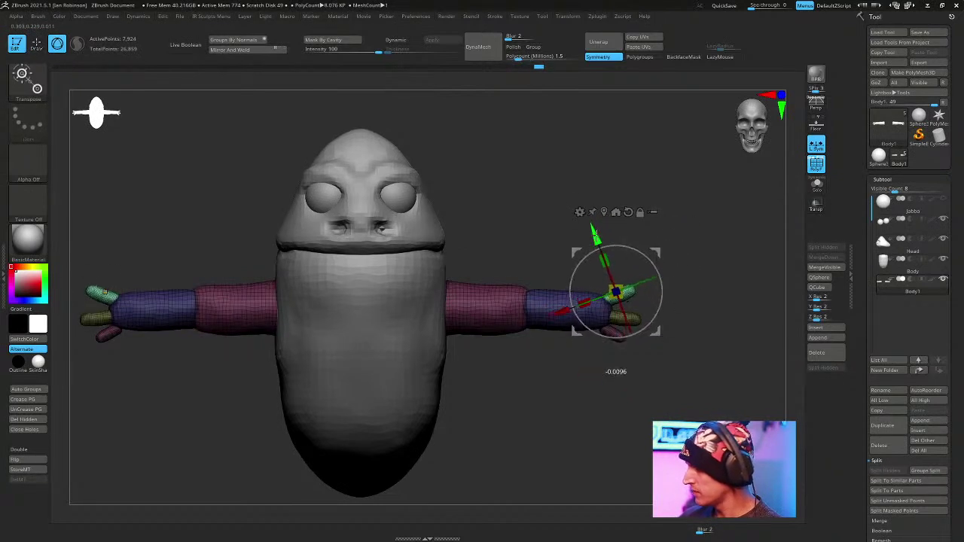
{"action": "key", "text": "q"}
Mask all but the lowest finger's polygroup, centre the gizmo on it and angle it farther away from the hand.
{"action": "left_click", "coordinate": [616, 336], "text": "ctrl+shift"}
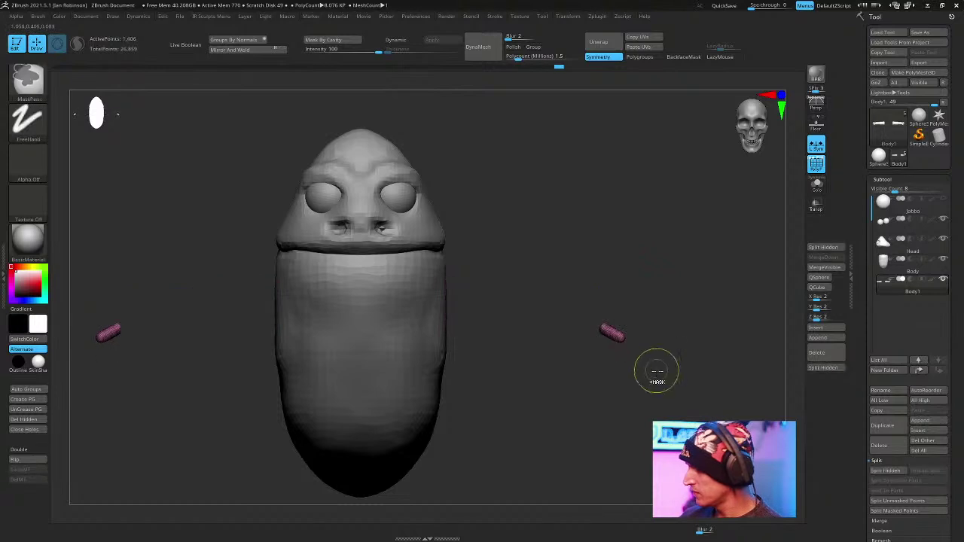
{"action": "left_click", "coordinate": [655, 370], "text": "ctrl+shift"}
{"action": "key", "text": "w"}
{"action": "left_click", "coordinate": [626, 210], "text": "alt"}
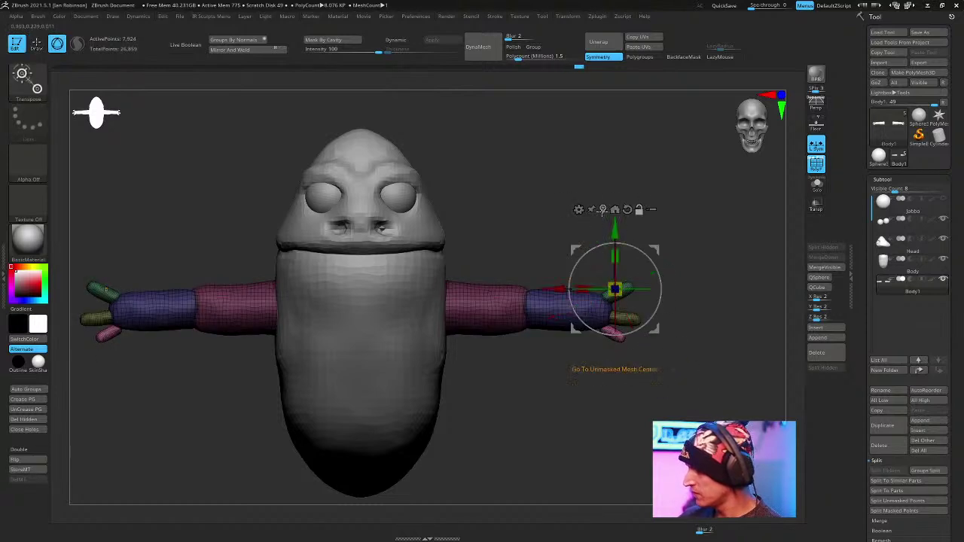
{"action": "left_click", "coordinate": [613, 332], "text": "alt"}
{"action": "left_click_drag", "start_coordinate": [642, 298], "coordinate": [655, 327], "text": "alt"}
{"action": "left_click_drag", "start_coordinate": [648, 292], "coordinate": [645, 296]}
{"action": "left_click_drag", "start_coordinate": [566, 297], "coordinate": [563, 295]}
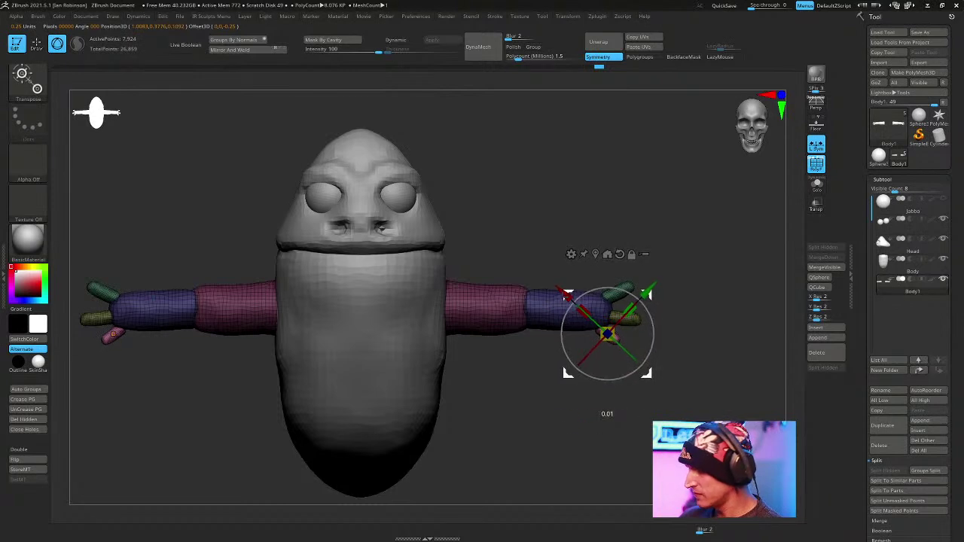
Clear the mask and DynaMesh the arms at resolution 272 with Groups turned off.
{"action": "key", "text": "q"}
{"action": "left_click_drag", "start_coordinate": [690, 239], "coordinate": [701, 259], "text": "ctrl"}
{"action": "mouse_move", "coordinate": [704, 270]}
{"action": "left_mouse_down"}
{"action": "mouse_move", "coordinate": [701, 307]}
{"action": "mouse_move", "coordinate": [706, 252]}
{"action": "left_mouse_up"}
{"action": "key", "text": "space"}
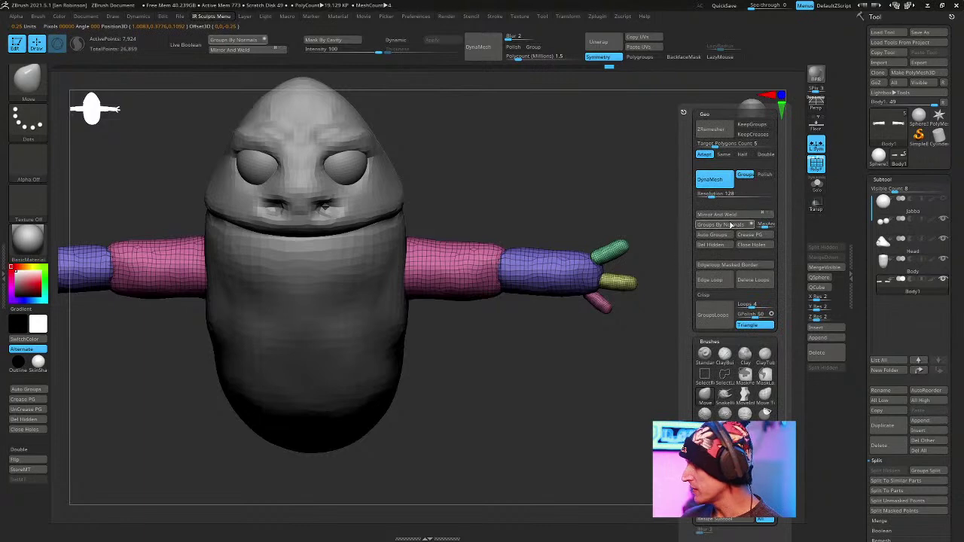
{"action": "left_click_drag", "start_coordinate": [667, 367], "coordinate": [679, 382], "text": "alt"}
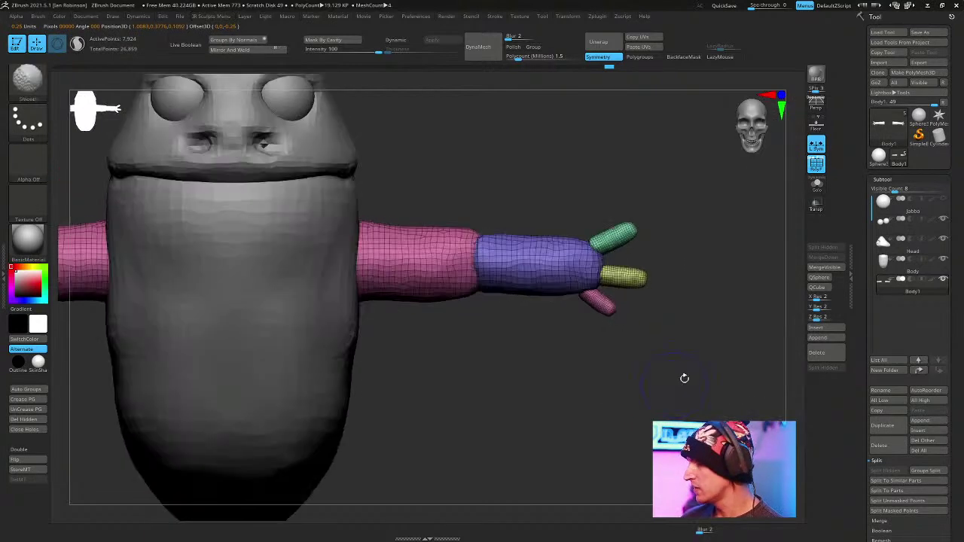
{"action": "key", "text": "ctrl+z"}
{"action": "left_click_drag", "start_coordinate": [717, 322], "coordinate": [703, 293]}
{"action": "key", "text": "ctrl+z"}
{"action": "key", "text": "space"}
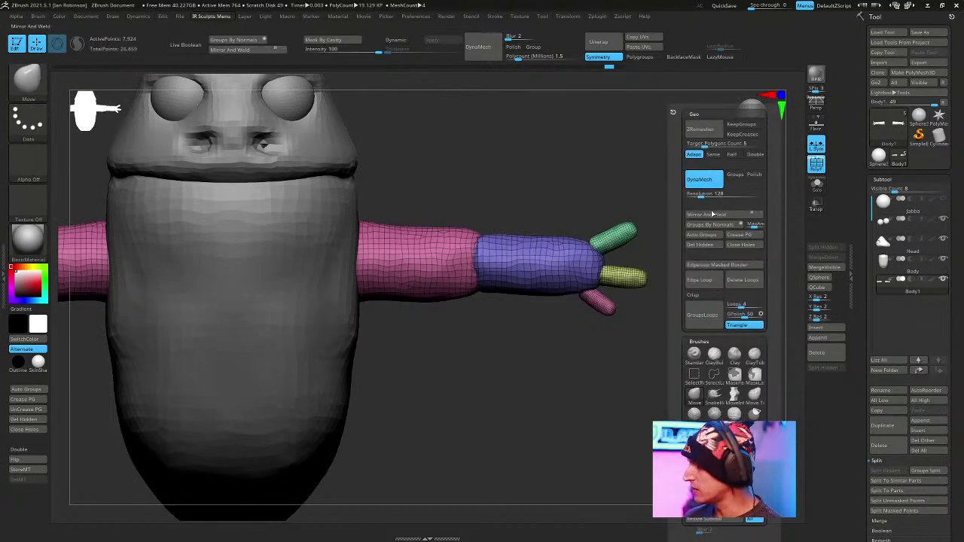
{"action": "left_click", "coordinate": [728, 195]}
{"action": "type", "text": "272"}
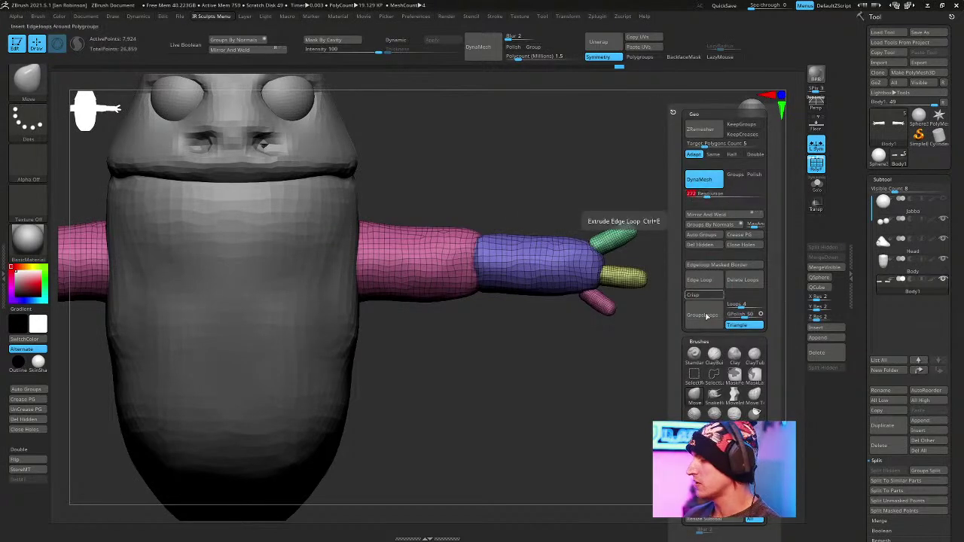
{"action": "left_click_drag", "start_coordinate": [640, 340], "coordinate": [708, 354]}
{"action": "mouse_move", "coordinate": [704, 303]}
{"action": "left_mouse_down"}
{"action": "mouse_move", "coordinate": [712, 288]}
{"action": "mouse_move", "coordinate": [692, 310]}
{"action": "left_mouse_up"}
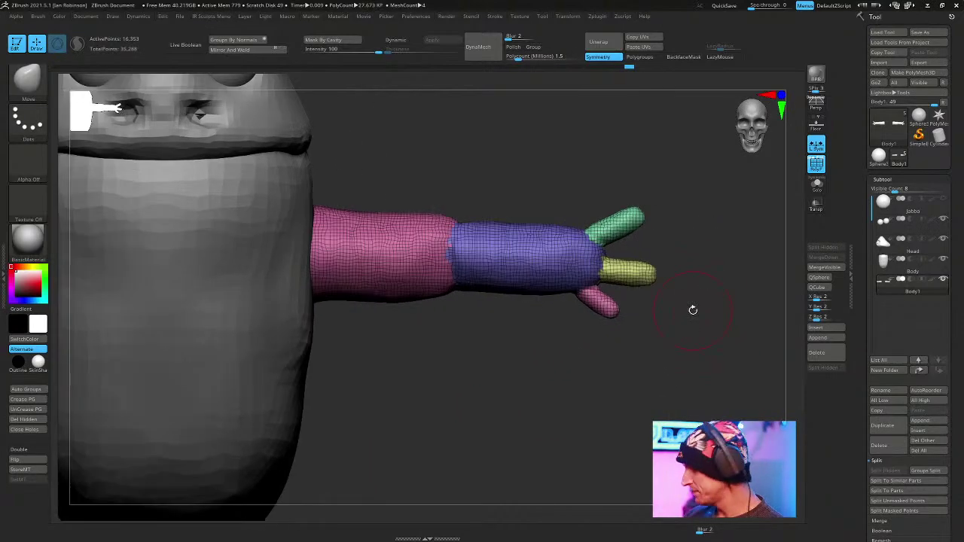
Run ZRemesher on the arms with KeepCreases enabled.
{"action": "left_click", "coordinate": [884, 179]}
{"action": "left_click", "coordinate": [888, 179]}
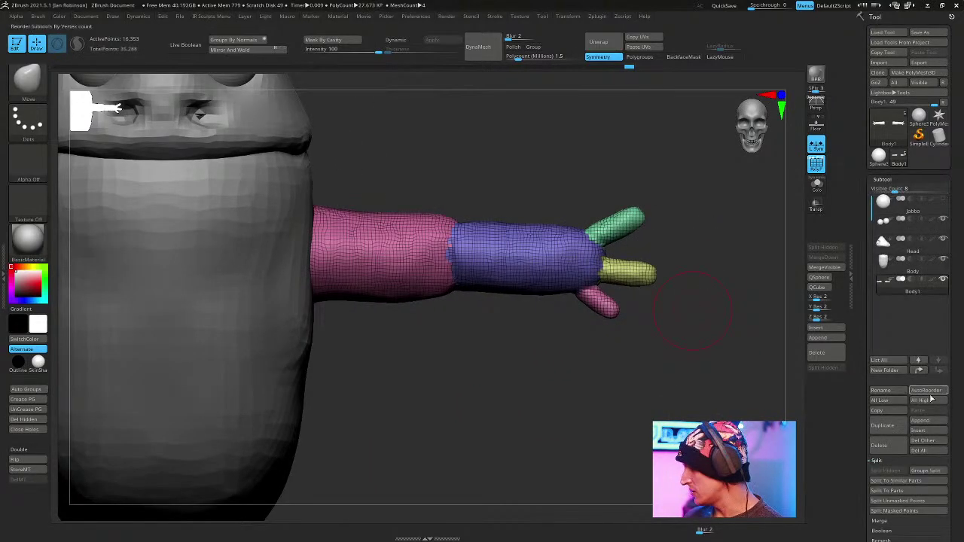
{"action": "scroll", "coordinate": [956, 386], "scroll_direction": "down", "scroll_amount": 3}
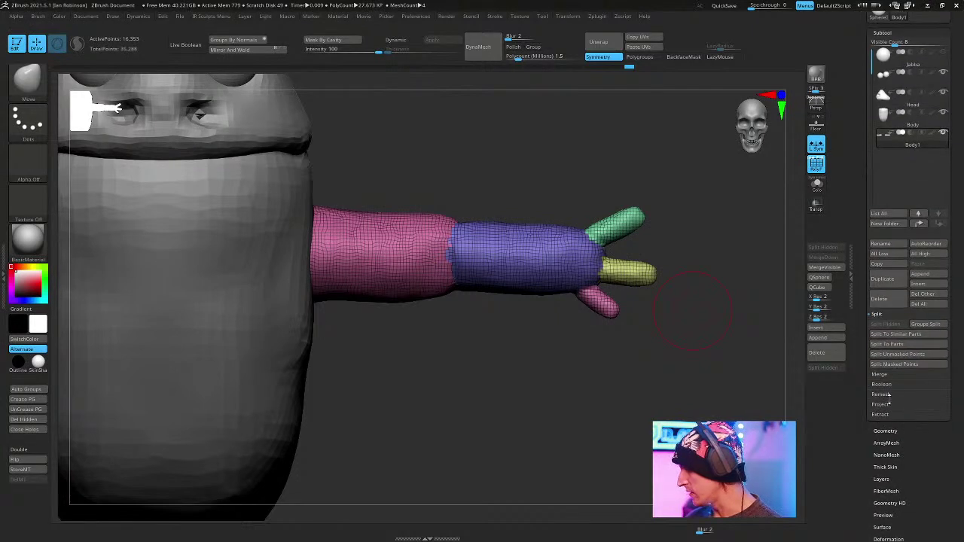
{"action": "left_click", "coordinate": [889, 384]}
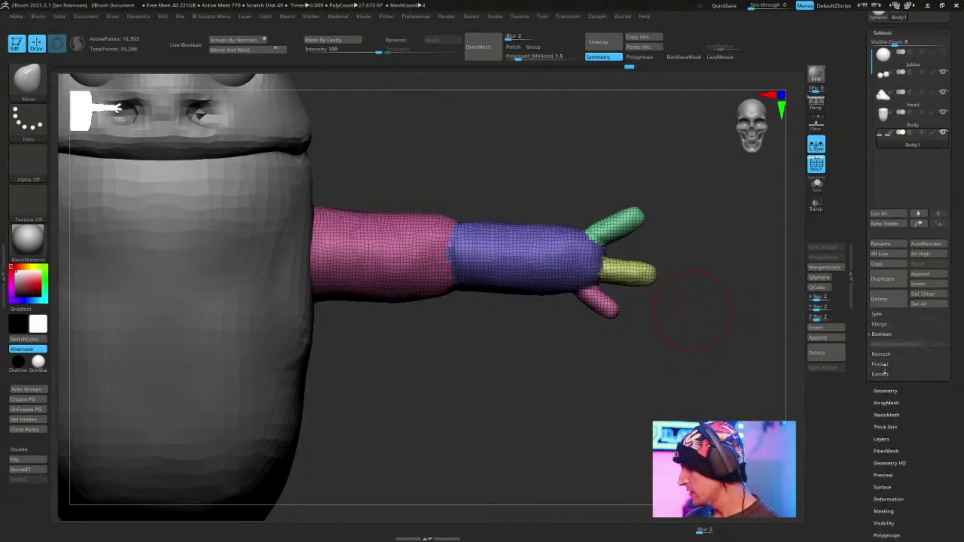
{"action": "left_click", "coordinate": [882, 373]}
{"action": "left_click", "coordinate": [893, 410]}
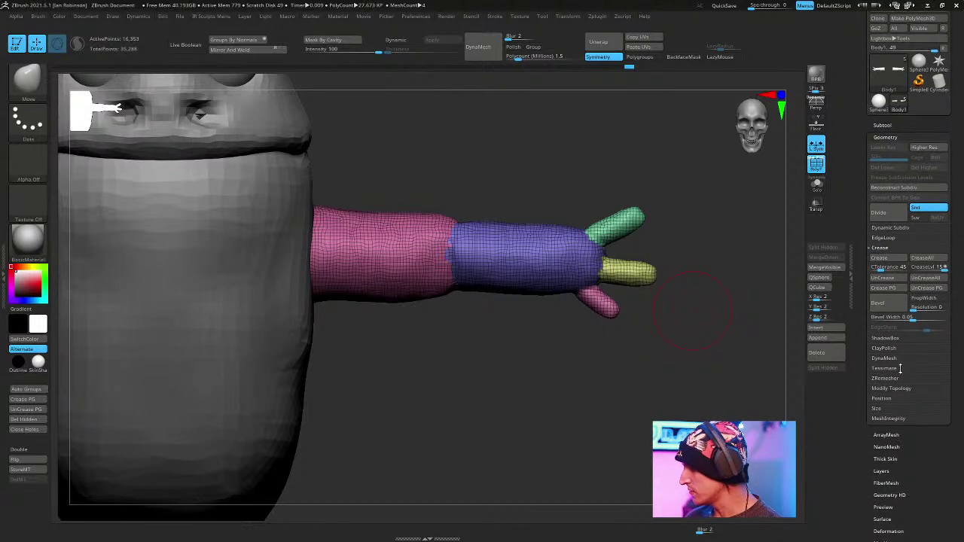
{"action": "left_click", "coordinate": [890, 377]}
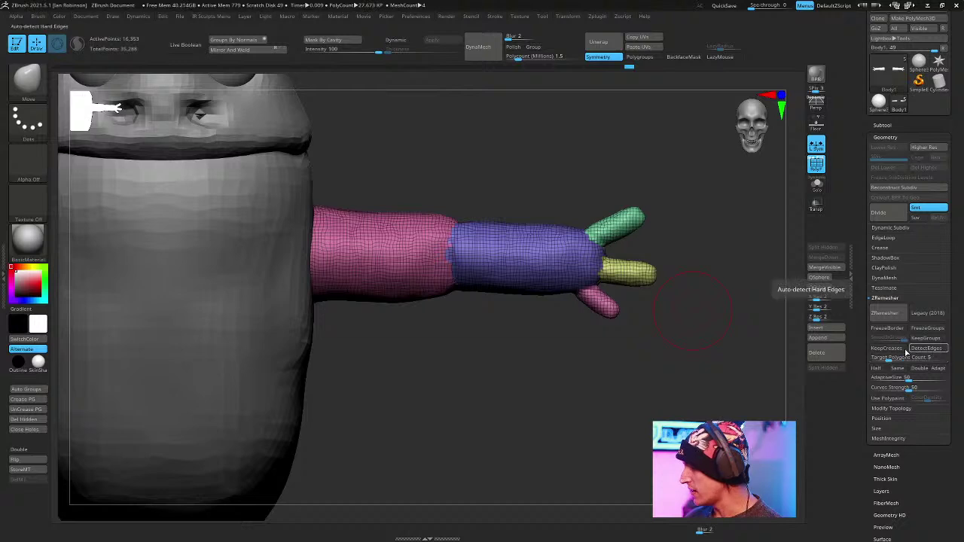
{"action": "left_click", "coordinate": [896, 349]}
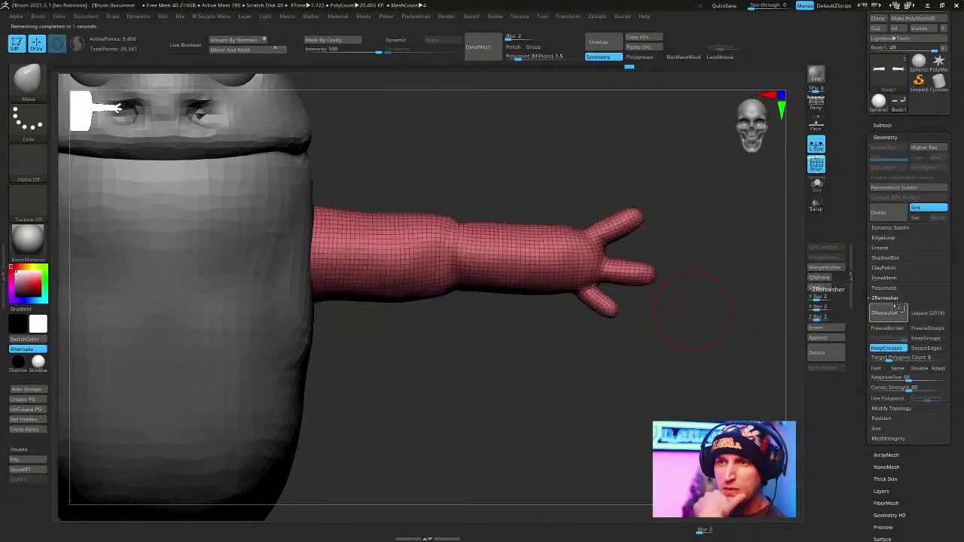
Sculpt the arms with the ClayBuildup and Move brushes, widening the upper arms toward the shoulders and forming folds at the elbows.
{"action": "left_click_drag", "start_coordinate": [692, 310], "coordinate": [491, 326]}
{"action": "key", "text": "b"}
{"action": "key", "text": "c"}
{"action": "key", "text": "b"}
{"action": "mouse_move", "coordinate": [420, 269]}
{"action": "right_mouse_down"}
{"action": "mouse_move", "coordinate": [452, 290]}
{"action": "mouse_move", "coordinate": [431, 263]}
{"action": "mouse_move", "coordinate": [514, 281]}
{"action": "mouse_move", "coordinate": [540, 312]}
{"action": "mouse_move", "coordinate": [610, 293]}
{"action": "mouse_move", "coordinate": [538, 297]}
{"action": "mouse_move", "coordinate": [590, 254]}
{"action": "mouse_move", "coordinate": [501, 270]}
{"action": "right_mouse_up"}
{"action": "key", "text": "b"}
{"action": "key", "text": "m"}
{"action": "key", "text": "v"}
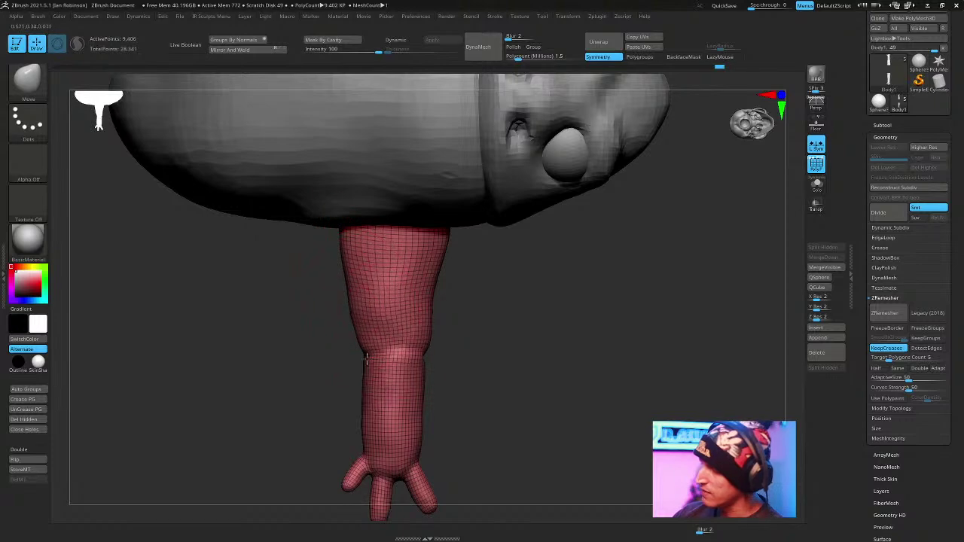
{"action": "mouse_move", "coordinate": [510, 252]}
{"action": "right_mouse_down"}
{"action": "mouse_move", "coordinate": [630, 402]}
{"action": "mouse_move", "coordinate": [517, 279]}
{"action": "mouse_move", "coordinate": [263, 138]}
{"action": "mouse_move", "coordinate": [680, 162]}
{"action": "mouse_move", "coordinate": [598, 308]}
{"action": "mouse_move", "coordinate": [634, 233]}
{"action": "mouse_move", "coordinate": [570, 215]}
{"action": "right_mouse_up"}
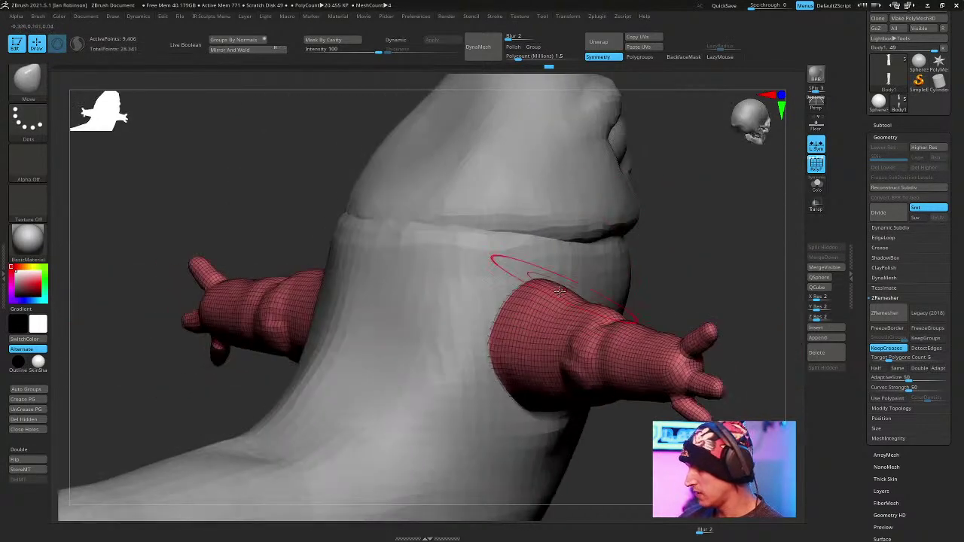
{"action": "mouse_move", "coordinate": [542, 286]}
{"action": "right_mouse_down", "text": "shift"}
{"action": "mouse_move", "coordinate": [684, 277]}
{"action": "mouse_move", "coordinate": [630, 203]}
{"action": "mouse_move", "coordinate": [688, 248]}
{"action": "mouse_move", "coordinate": [664, 296]}
{"action": "mouse_move", "coordinate": [677, 288]}
{"action": "right_mouse_up", "text": "shift"}
{"action": "right_click_drag", "start_coordinate": [623, 301], "coordinate": [399, 290]}
Make the body the active subtool and insert an IMM Primitives sphere at the shoulder with symmetry.
{"action": "left_click", "coordinate": [398, 306], "text": "alt"}
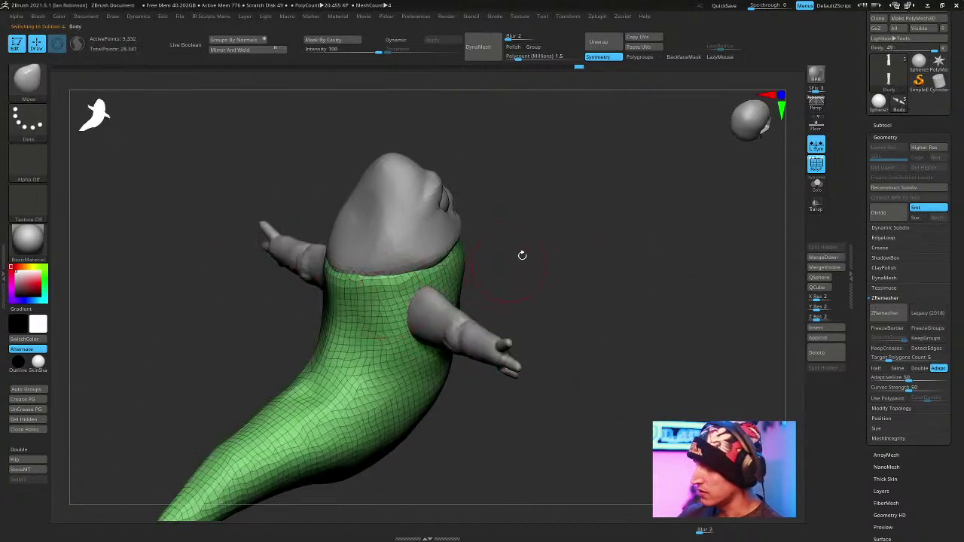
{"action": "key", "text": "b"}
{"action": "left_click", "coordinate": [619, 248]}
{"action": "right_click_drag", "start_coordinate": [620, 248], "coordinate": [422, 192]}
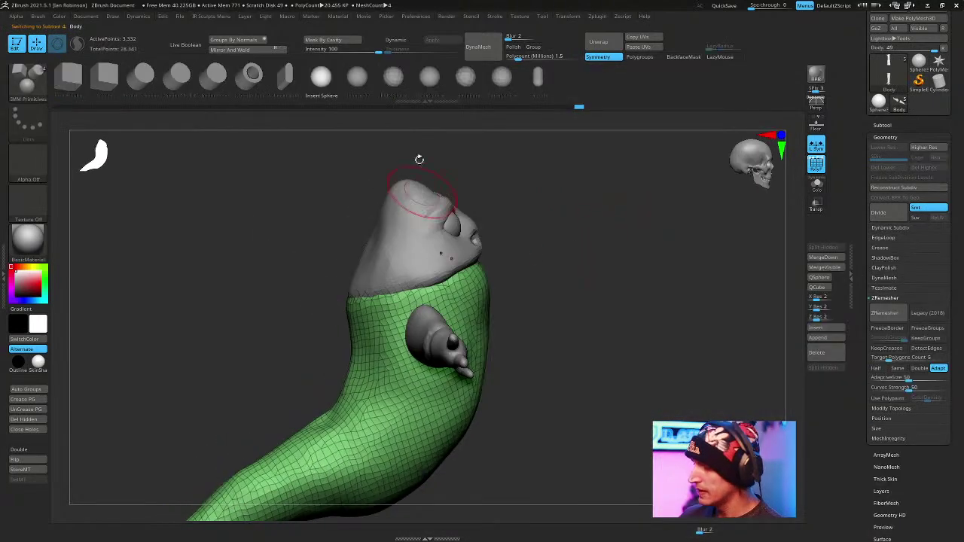
{"action": "right_click_drag", "start_coordinate": [580, 298], "coordinate": [421, 309]}
{"action": "left_click_drag", "start_coordinate": [414, 298], "coordinate": [455, 344]}
Move the inserted spheres into place at the shoulders between the body and the upper arms.
{"action": "key", "text": "w"}
{"action": "right_click_drag", "start_coordinate": [591, 286], "coordinate": [451, 249]}
{"action": "left_click_drag", "start_coordinate": [443, 271], "coordinate": [440, 331]}
{"action": "mouse_move", "coordinate": [441, 331]}
{"action": "right_mouse_down"}
{"action": "mouse_move", "coordinate": [549, 254]}
{"action": "mouse_move", "coordinate": [641, 213]}
{"action": "mouse_move", "coordinate": [632, 203]}
{"action": "mouse_move", "coordinate": [693, 190]}
{"action": "mouse_move", "coordinate": [585, 240]}
{"action": "right_mouse_up"}
{"action": "key", "text": "q"}
{"action": "mouse_move", "coordinate": [710, 282]}
{"action": "right_mouse_down"}
{"action": "mouse_move", "coordinate": [662, 294]}
{"action": "mouse_move", "coordinate": [612, 286]}
{"action": "mouse_move", "coordinate": [688, 243]}
{"action": "mouse_move", "coordinate": [556, 250]}
{"action": "mouse_move", "coordinate": [587, 257]}
{"action": "right_mouse_up"}
Remesh the body and shoulder spheres at a coarser density as separate polygroups, then mask everything except the spheres.
{"action": "right_click", "coordinate": [596, 187]}
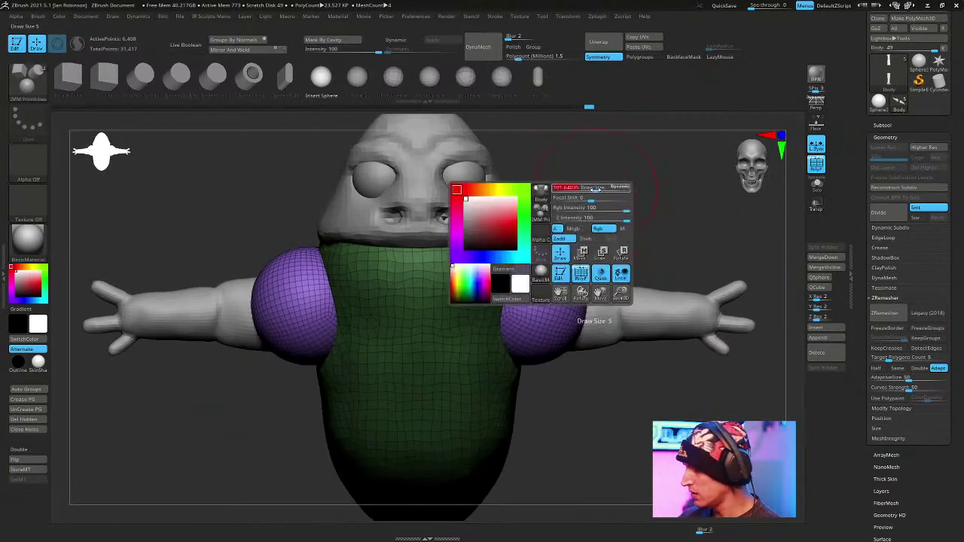
{"action": "key", "text": "space"}
{"action": "left_click", "coordinate": [659, 176]}
{"action": "left_click", "coordinate": [622, 179]}
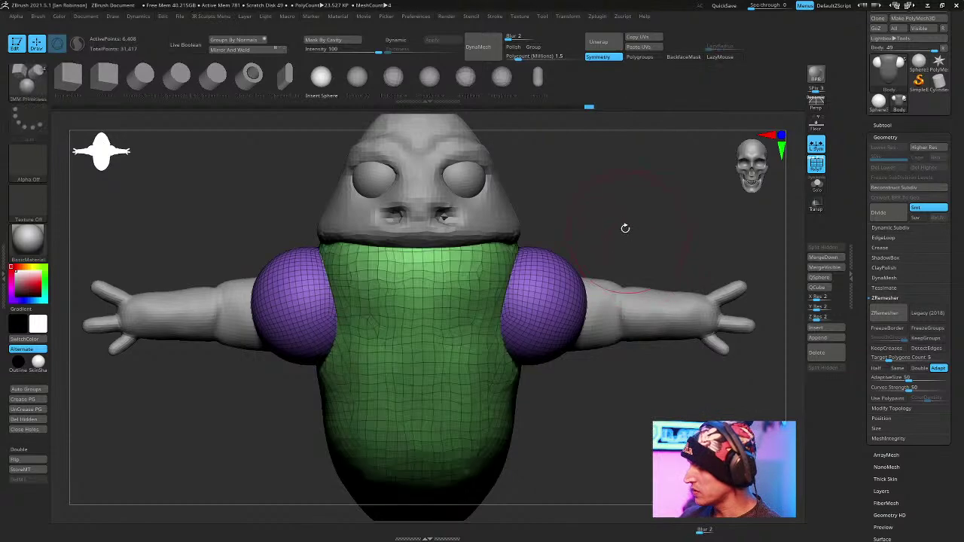
{"action": "left_click", "coordinate": [580, 290], "text": "ctrl+shift"}
{"action": "left_click", "coordinate": [634, 229], "text": "ctrl"}
{"action": "key", "text": "ctrl+z"}
{"action": "key", "text": "ctrl+z"}
{"action": "left_click", "coordinate": [561, 284], "text": "ctrl+shift"}
{"action": "left_click", "coordinate": [632, 236], "text": "ctrl"}
{"action": "key", "text": "ctrl+z"}
{"action": "left_click", "coordinate": [560, 284], "text": "ctrl+shift"}
{"action": "left_click", "coordinate": [635, 228], "text": "ctrl"}
{"action": "key", "text": "ctrl+z"}
{"action": "left_click", "coordinate": [637, 230], "text": "ctrl"}
{"action": "left_click", "coordinate": [638, 230], "text": "ctrl+shift"}
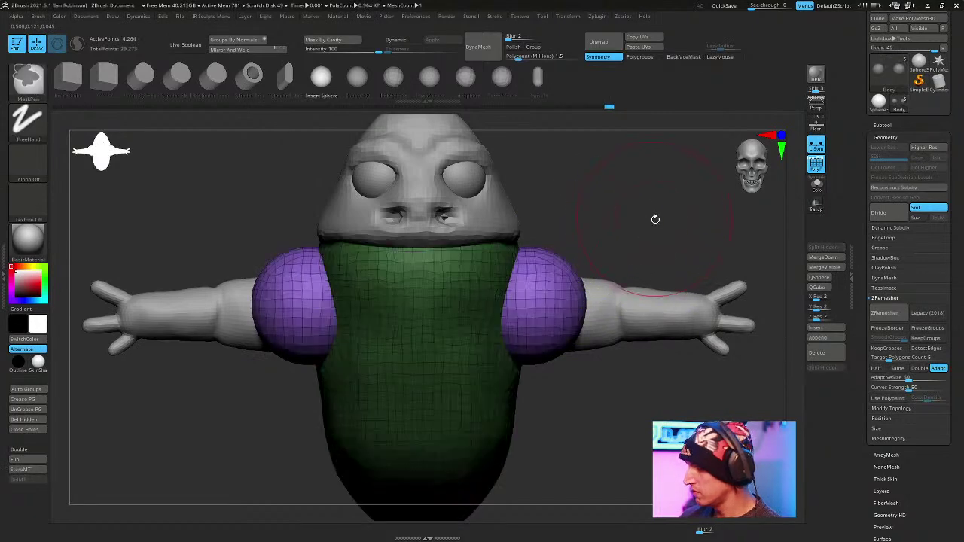
Reshape the shoulder spheres into smaller, flattened caps over the upper arms with the Move brush.
{"action": "key", "text": "b"}
{"action": "key", "text": "m"}
{"action": "key", "text": "v"}
{"action": "left_click_drag", "start_coordinate": [640, 208], "coordinate": [641, 183]}
{"action": "left_click_drag", "start_coordinate": [553, 335], "coordinate": [550, 314]}
{"action": "mouse_move", "coordinate": [642, 218]}
{"action": "left_mouse_down"}
{"action": "mouse_move", "coordinate": [647, 176]}
{"action": "mouse_move", "coordinate": [650, 188]}
{"action": "left_mouse_up"}
{"action": "left_click_drag", "start_coordinate": [547, 299], "coordinate": [547, 292]}
{"action": "mouse_move", "coordinate": [630, 174]}
{"action": "left_mouse_down"}
{"action": "mouse_move", "coordinate": [586, 349]}
{"action": "mouse_move", "coordinate": [566, 358]}
{"action": "left_mouse_up"}
{"action": "left_click_drag", "start_coordinate": [578, 212], "coordinate": [576, 207]}
{"action": "left_click_drag", "start_coordinate": [527, 348], "coordinate": [583, 343]}
{"action": "left_click_drag", "start_coordinate": [578, 250], "coordinate": [573, 245]}
{"action": "mouse_move", "coordinate": [635, 236]}
{"action": "left_mouse_down"}
{"action": "mouse_move", "coordinate": [677, 142]}
{"action": "mouse_move", "coordinate": [622, 149]}
{"action": "left_mouse_up"}
{"action": "left_click_drag", "start_coordinate": [630, 219], "coordinate": [613, 230]}
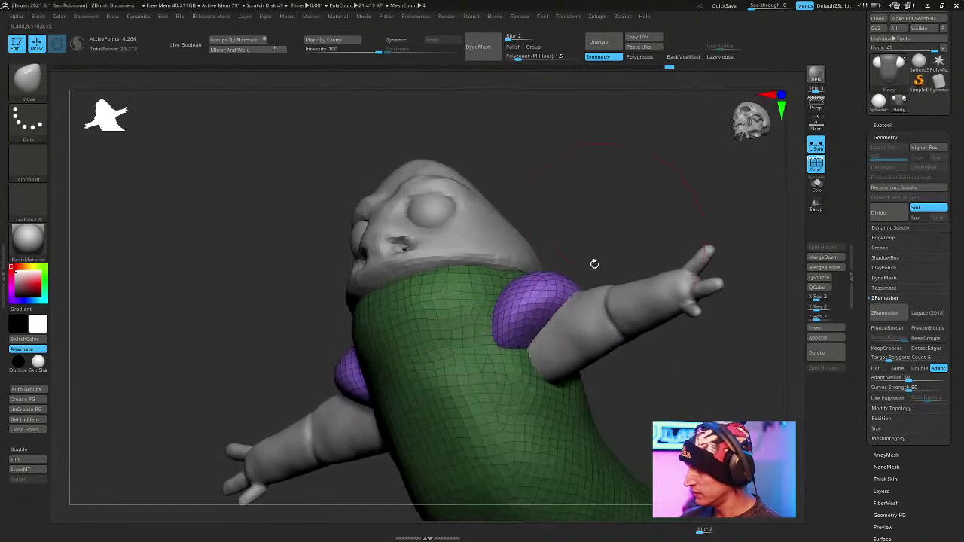
Refine the shoulder caps from below and behind, tapering their lower edges into the body and arms.
{"action": "mouse_move", "coordinate": [584, 259]}
{"action": "left_mouse_down"}
{"action": "mouse_move", "coordinate": [639, 207]}
{"action": "mouse_move", "coordinate": [617, 204]}
{"action": "mouse_move", "coordinate": [579, 277]}
{"action": "left_mouse_up"}
{"action": "left_click_drag", "start_coordinate": [637, 199], "coordinate": [541, 451]}
{"action": "left_click_drag", "start_coordinate": [677, 151], "coordinate": [497, 324]}
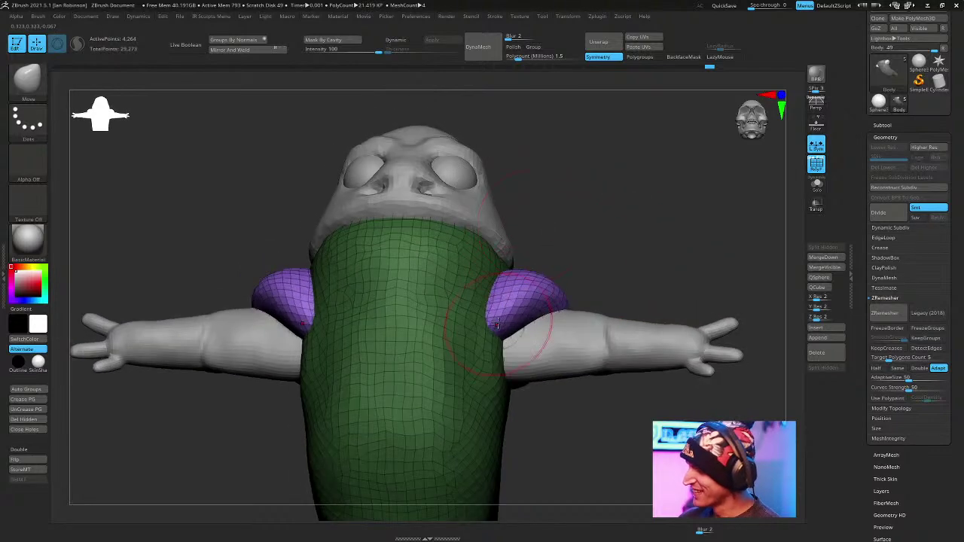
{"action": "left_click_drag", "start_coordinate": [628, 217], "coordinate": [585, 292]}
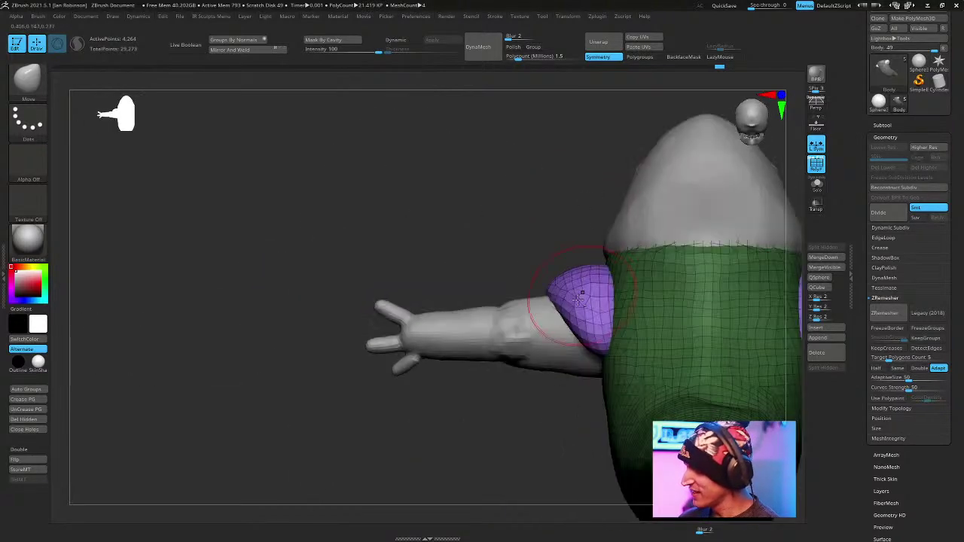
{"action": "mouse_move", "coordinate": [611, 368]}
{"action": "left_mouse_down"}
{"action": "mouse_move", "coordinate": [460, 447]}
{"action": "mouse_move", "coordinate": [585, 393]}
{"action": "mouse_move", "coordinate": [657, 405]}
{"action": "mouse_move", "coordinate": [716, 284]}
{"action": "mouse_move", "coordinate": [738, 282]}
{"action": "mouse_move", "coordinate": [695, 331]}
{"action": "mouse_move", "coordinate": [715, 327]}
{"action": "mouse_move", "coordinate": [655, 224]}
{"action": "left_mouse_up"}
Raise the DynaMesh resolution and increase the mesh density of the body.
{"action": "key", "text": "space"}
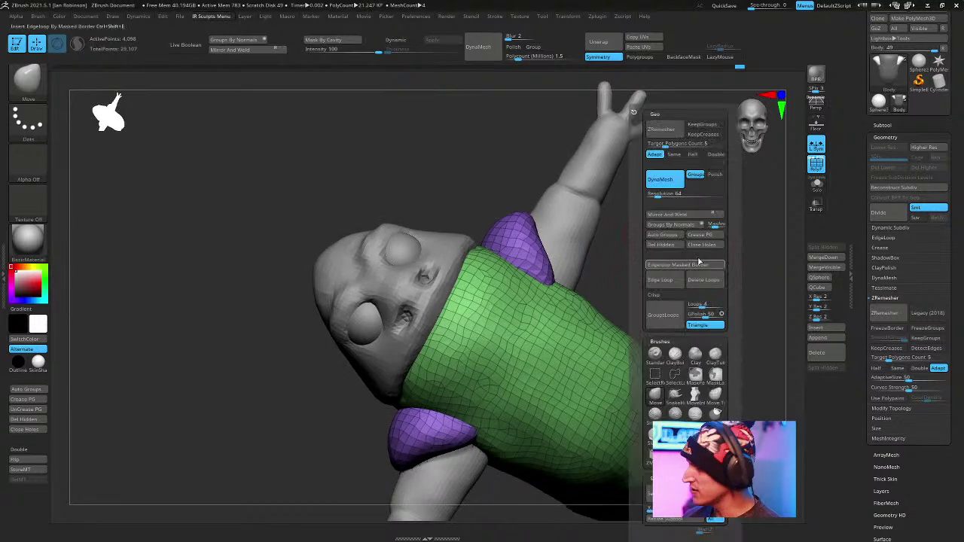
{"action": "left_click", "coordinate": [680, 195]}
{"action": "type", "text": "1288"}
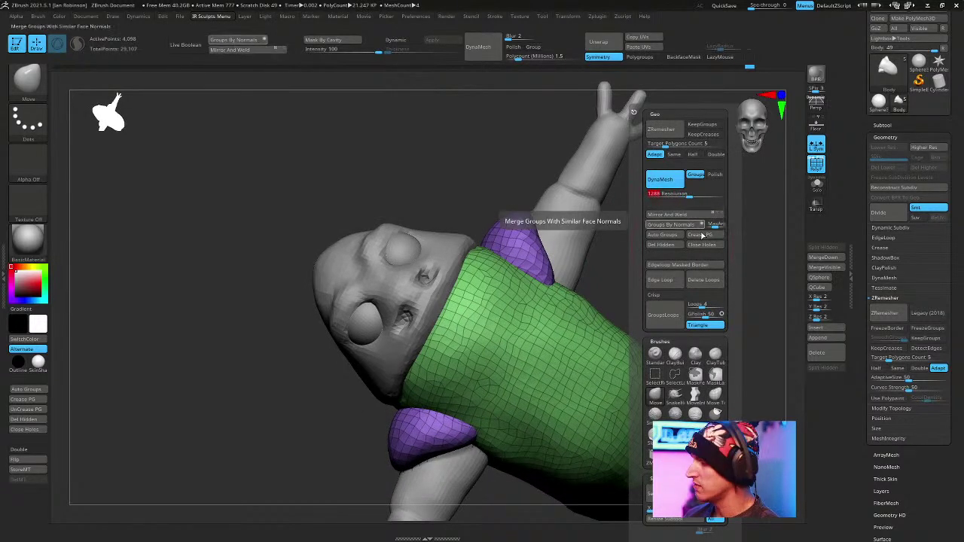
{"action": "left_click", "coordinate": [707, 245]}
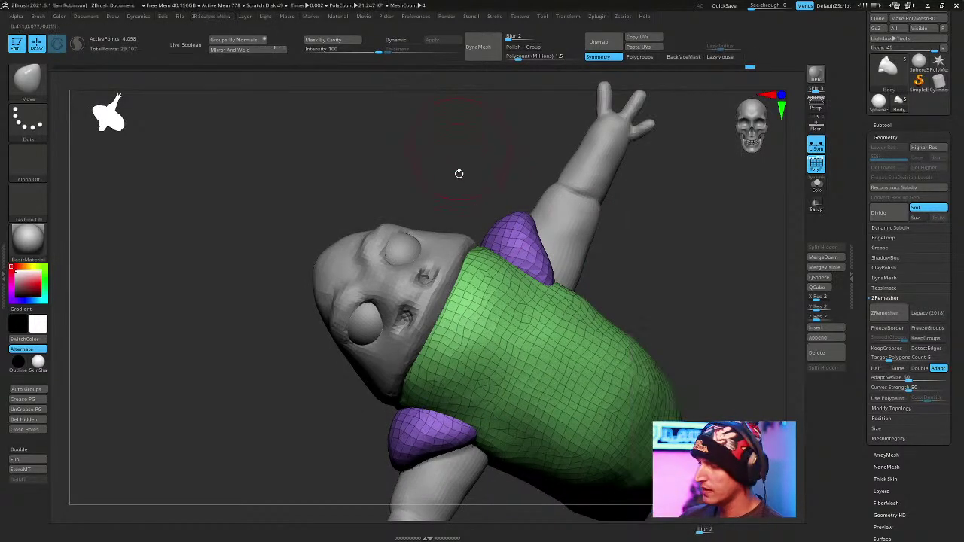
{"action": "left_click_drag", "start_coordinate": [690, 279], "coordinate": [686, 236]}
Build up a broad, rounded lower lip on the front of the body beneath the head with the ClayBuildup brush.
{"action": "key", "text": "space"}
{"action": "key", "text": "b"}
{"action": "key", "text": "c"}
{"action": "key", "text": "b"}
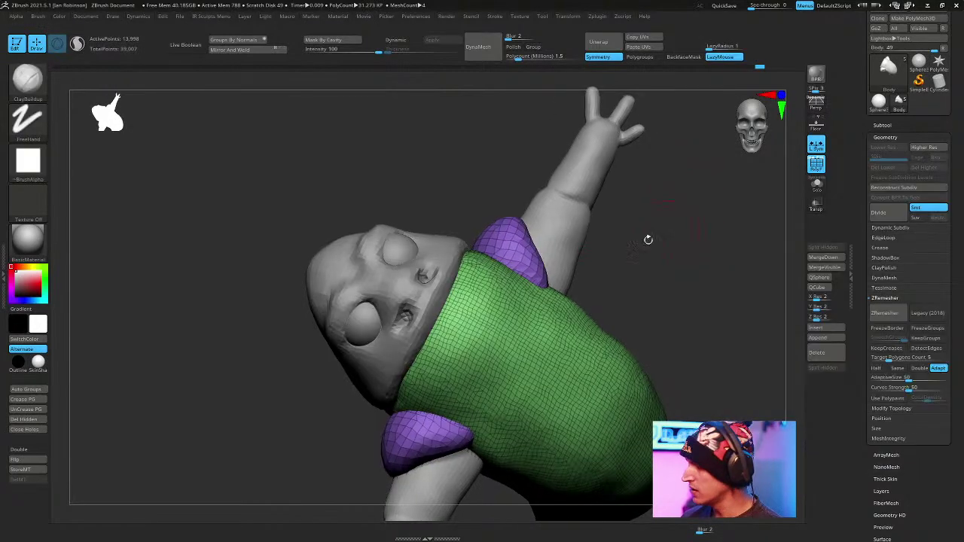
{"action": "key", "text": "space"}
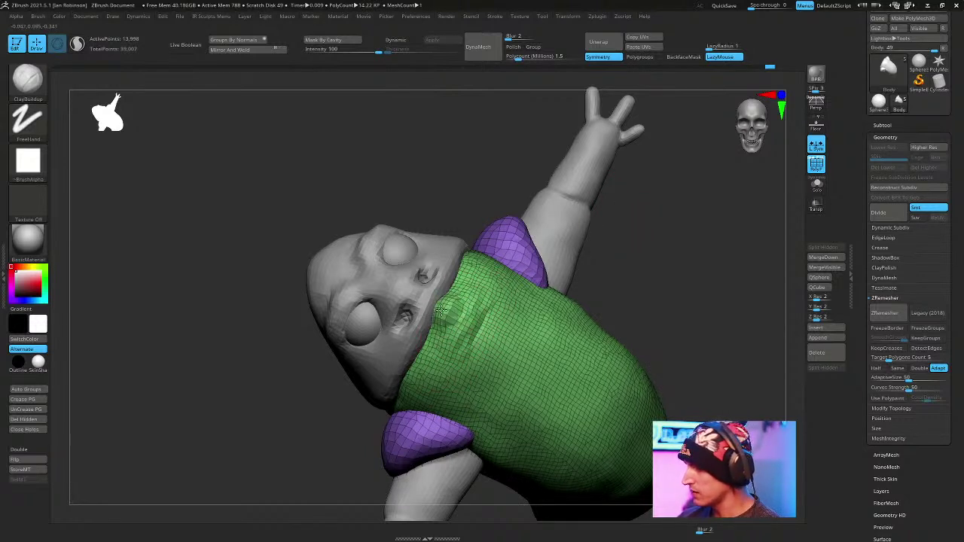
{"action": "left_click_drag", "start_coordinate": [646, 266], "coordinate": [442, 294]}
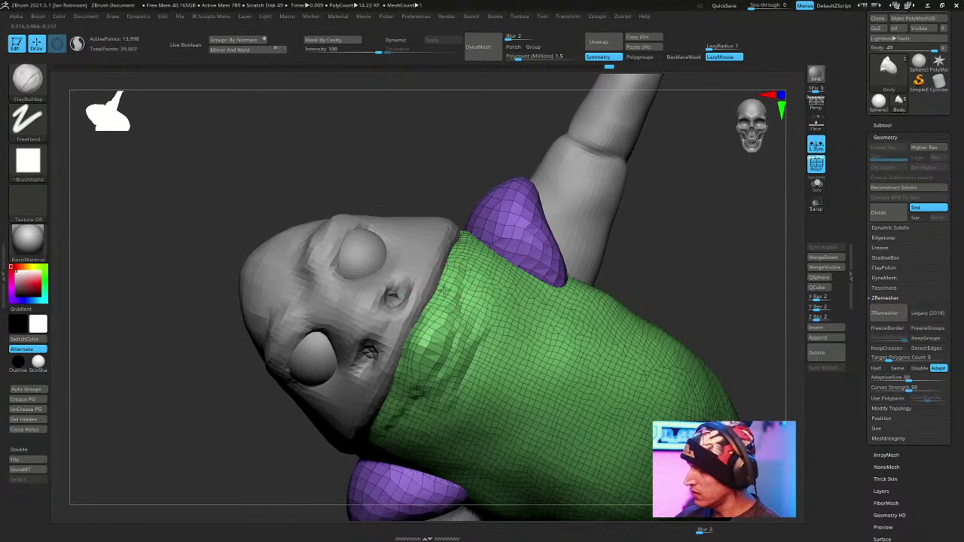
{"action": "left_click_drag", "start_coordinate": [628, 274], "coordinate": [692, 285]}
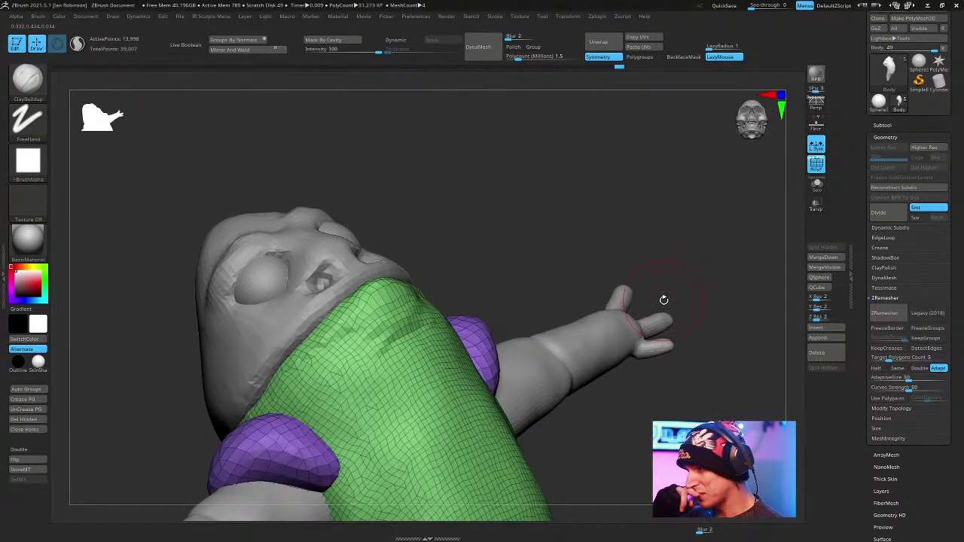
{"action": "left_click_drag", "start_coordinate": [674, 214], "coordinate": [406, 232]}
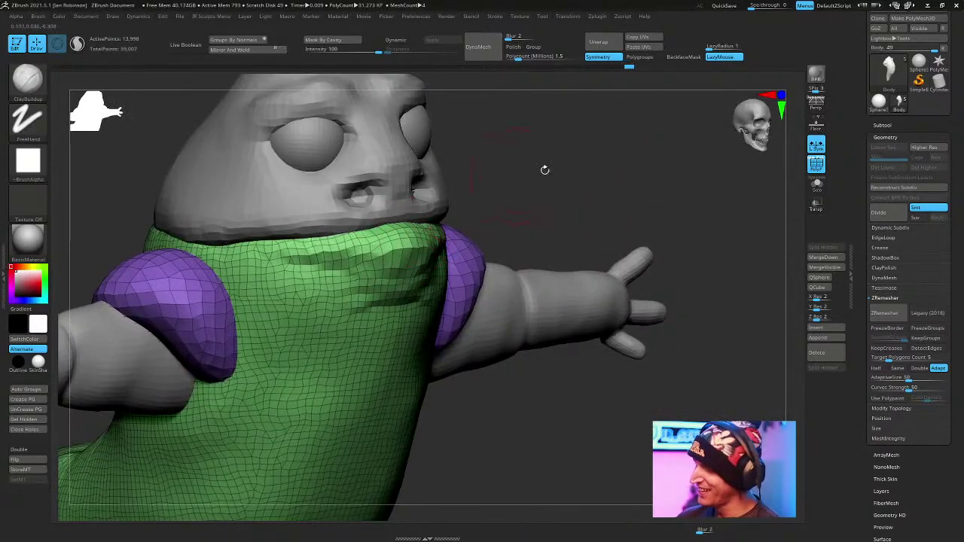
{"action": "left_click_drag", "start_coordinate": [502, 179], "coordinate": [437, 241]}
{"action": "left_click_drag", "start_coordinate": [319, 301], "coordinate": [506, 231]}
{"action": "left_click_drag", "start_coordinate": [632, 198], "coordinate": [600, 178]}
{"action": "key", "text": "f"}
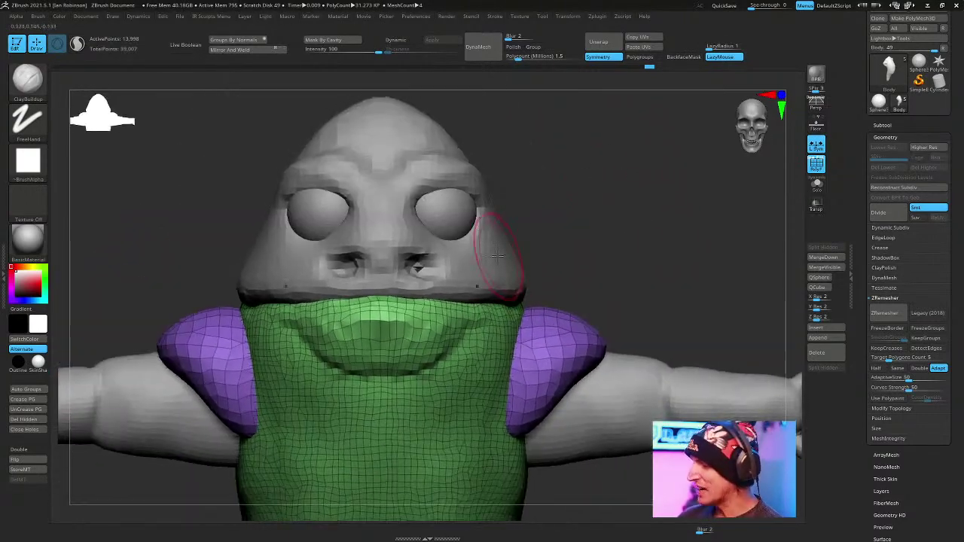
Activate the head and pull its lower side edges down toward the shoulders with the Move brush.
{"action": "left_click", "coordinate": [502, 249], "text": "alt"}
{"action": "key", "text": "v"}
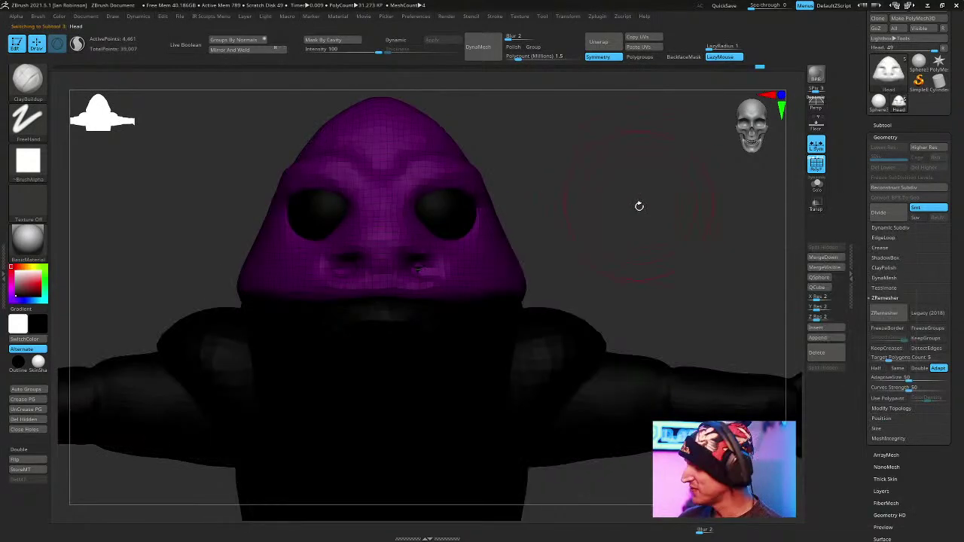
{"action": "key", "text": "b"}
{"action": "key", "text": "v"}
{"action": "left_click_drag", "start_coordinate": [640, 184], "coordinate": [617, 195]}
{"action": "key", "text": "v"}
{"action": "key", "text": "b"}
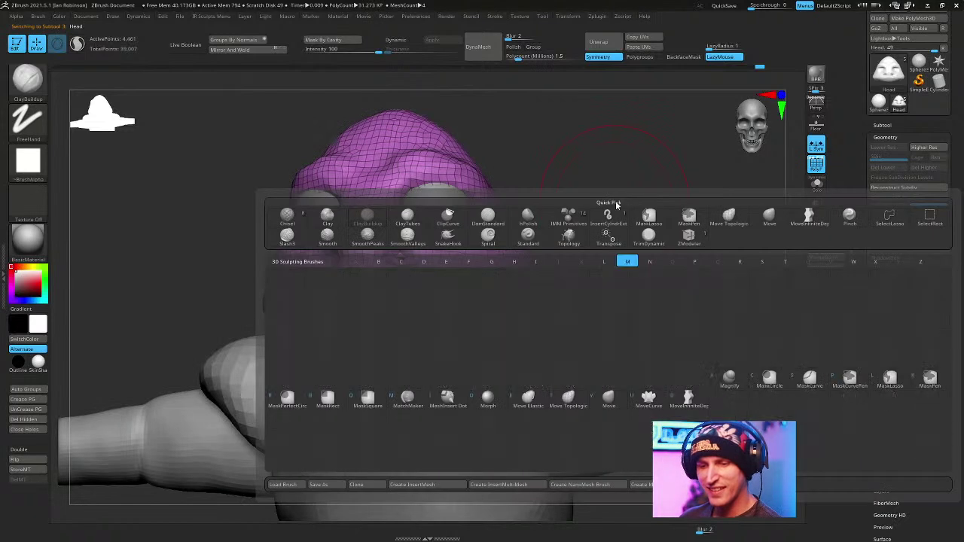
{"action": "key", "text": "m"}
{"action": "key", "text": "v"}
{"action": "key", "text": "space"}
{"action": "left_click_drag", "start_coordinate": [568, 249], "coordinate": [494, 226]}
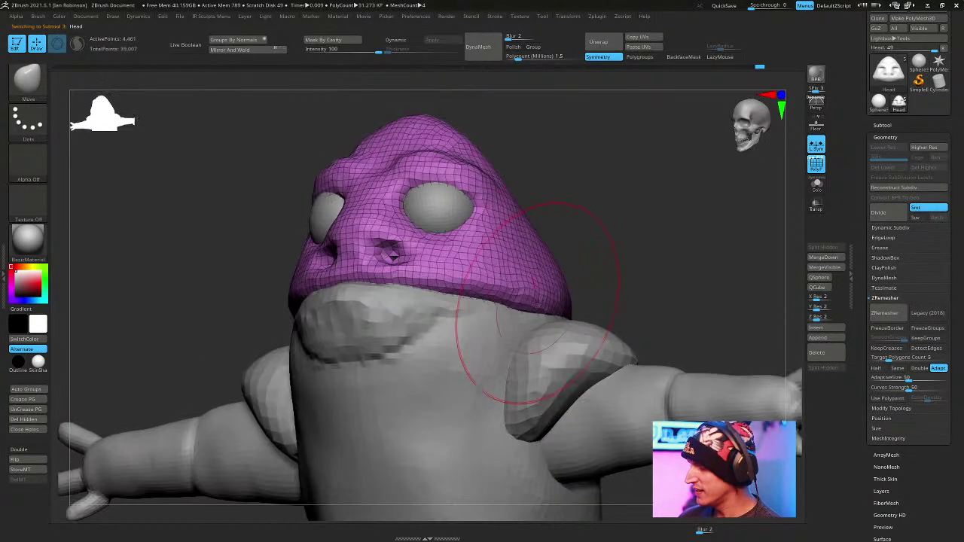
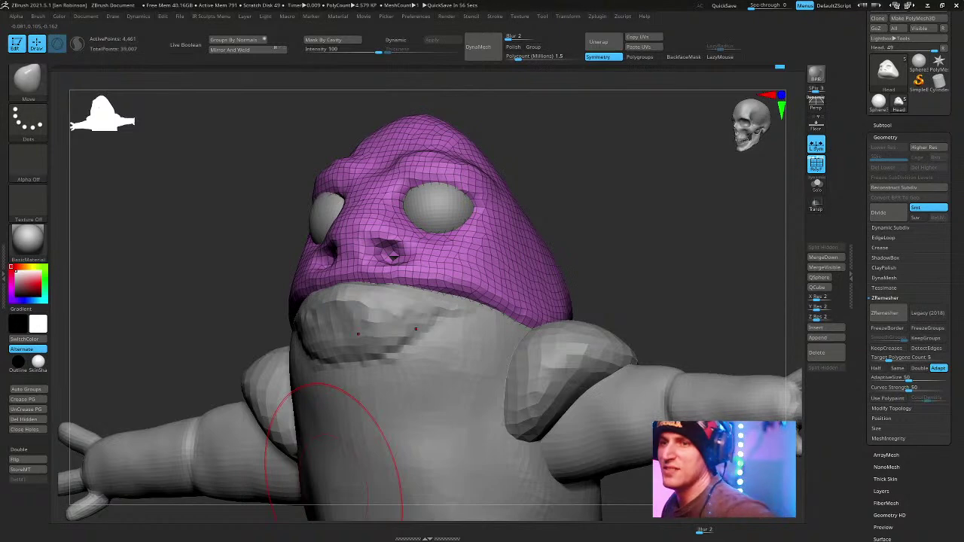
Arch the upper lip over the lower lip and lower the mouth corners toward the shoulder caps.
{"action": "right_click_drag", "start_coordinate": [334, 452], "coordinate": [594, 264]}
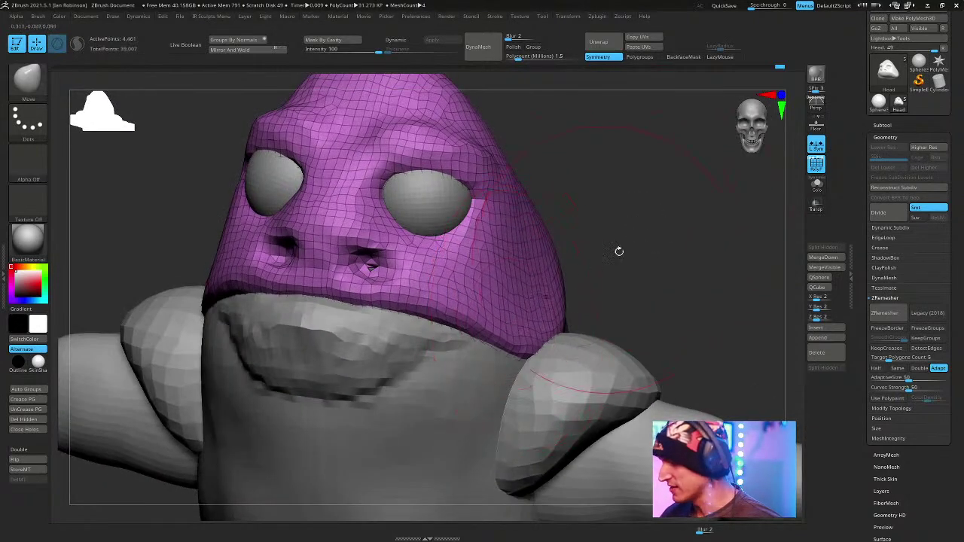
{"action": "key", "text": "space"}
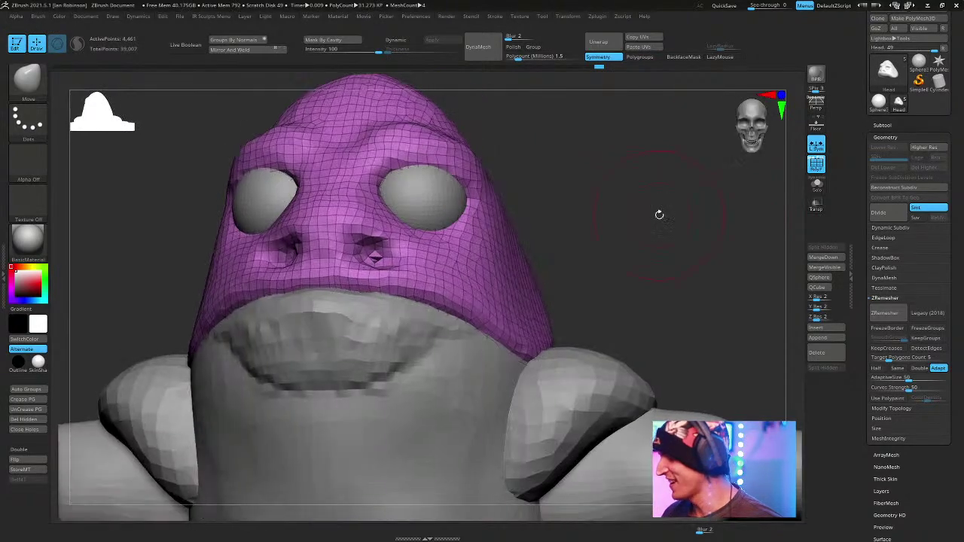
{"action": "right_click_drag", "start_coordinate": [659, 214], "coordinate": [588, 251]}
{"action": "right_click_drag", "start_coordinate": [525, 287], "coordinate": [551, 204]}
Reshape the back and lower rear edge of the head from behind and from the side.
{"action": "right_click_drag", "start_coordinate": [439, 175], "coordinate": [630, 160]}
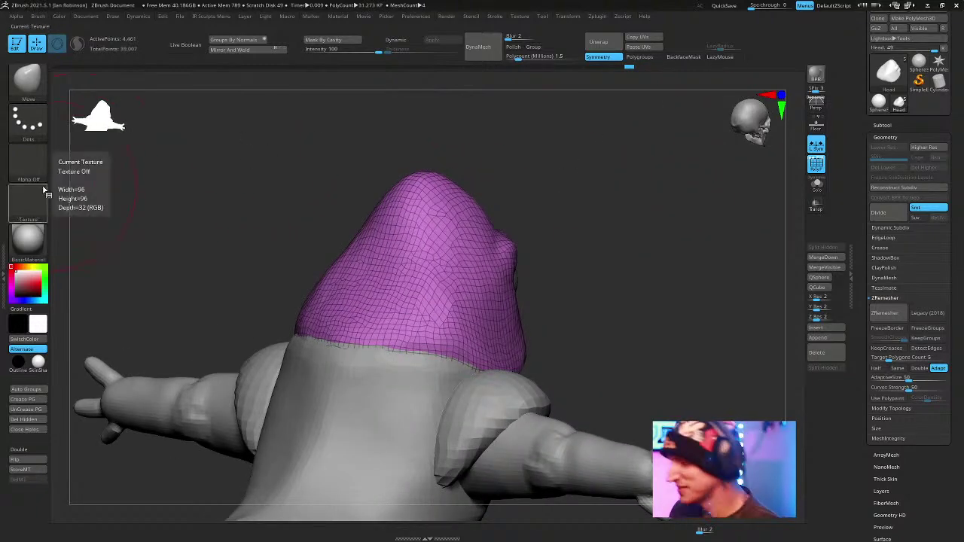
{"action": "right_click_drag", "start_coordinate": [572, 173], "coordinate": [527, 218]}
{"action": "right_click", "coordinate": [411, 216]}
{"action": "mouse_move", "coordinate": [402, 222]}
{"action": "right_mouse_down"}
{"action": "mouse_move", "coordinate": [550, 216]}
{"action": "mouse_move", "coordinate": [559, 248]}
{"action": "mouse_move", "coordinate": [280, 318]}
{"action": "mouse_move", "coordinate": [516, 221]}
{"action": "mouse_move", "coordinate": [546, 198]}
{"action": "mouse_move", "coordinate": [568, 248]}
{"action": "right_mouse_up"}
{"action": "right_click_drag", "start_coordinate": [597, 332], "coordinate": [624, 235]}
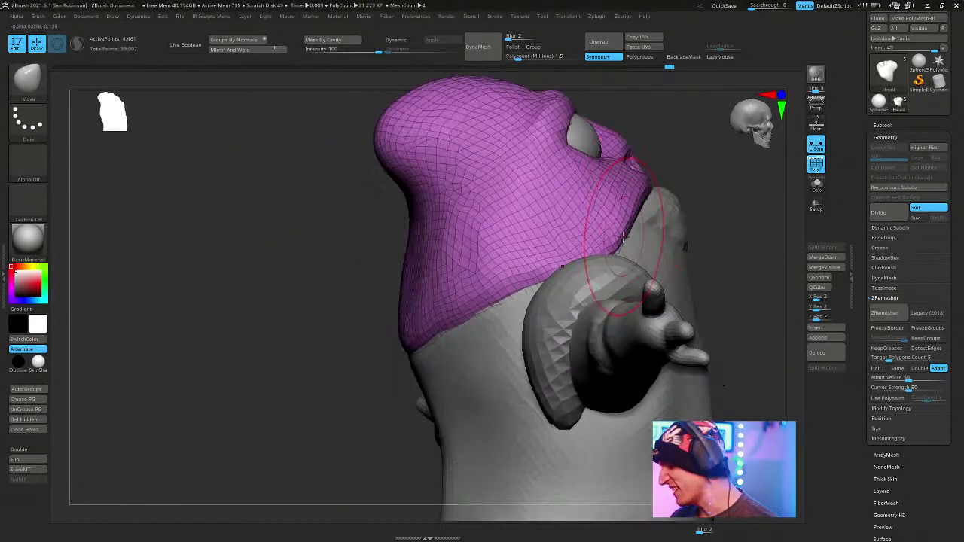
{"action": "right_click_drag", "start_coordinate": [665, 156], "coordinate": [629, 206]}
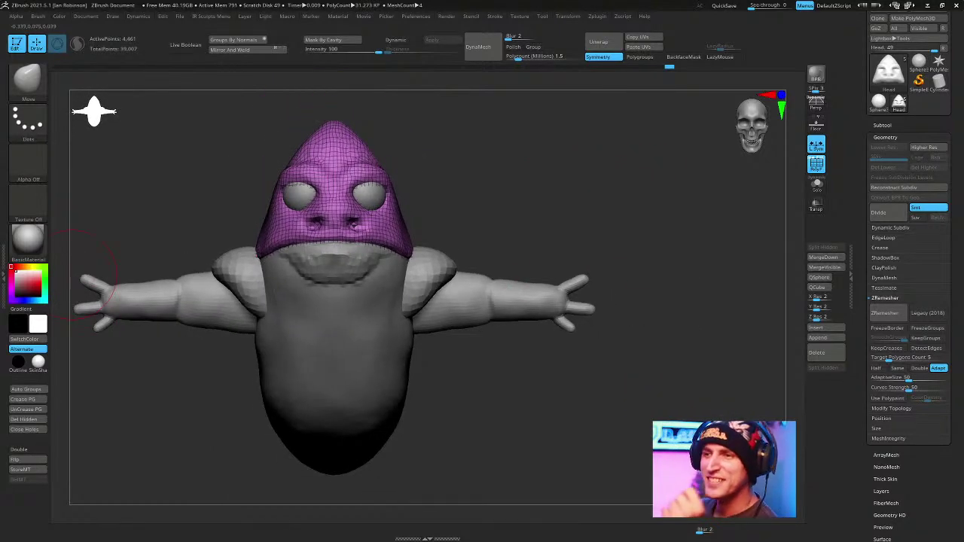
{"action": "right_click_drag", "start_coordinate": [591, 217], "coordinate": [591, 183]}
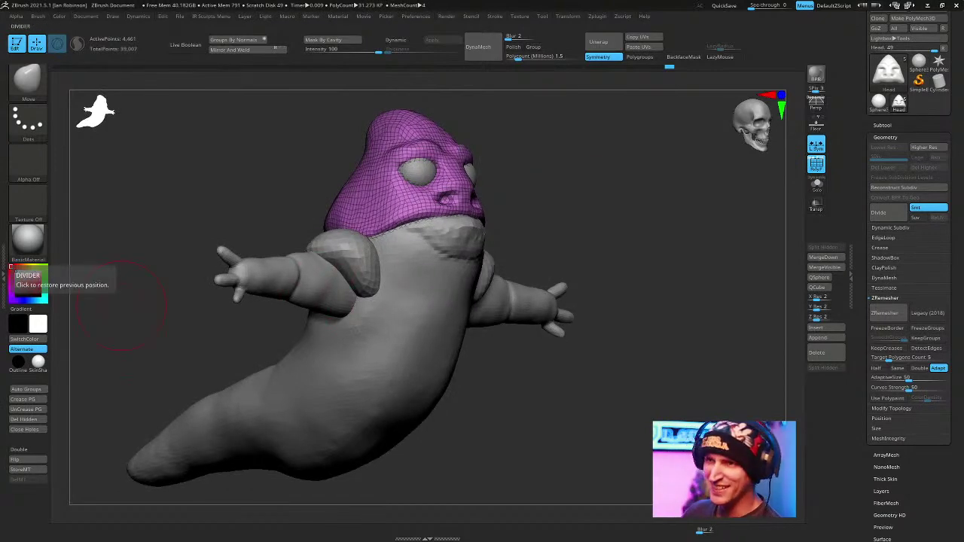
Adjust the upper lip, then activate the body and push its lower lip forward and up toward the mouth.
{"action": "right_click_drag", "start_coordinate": [595, 197], "coordinate": [443, 235], "text": "shift"}
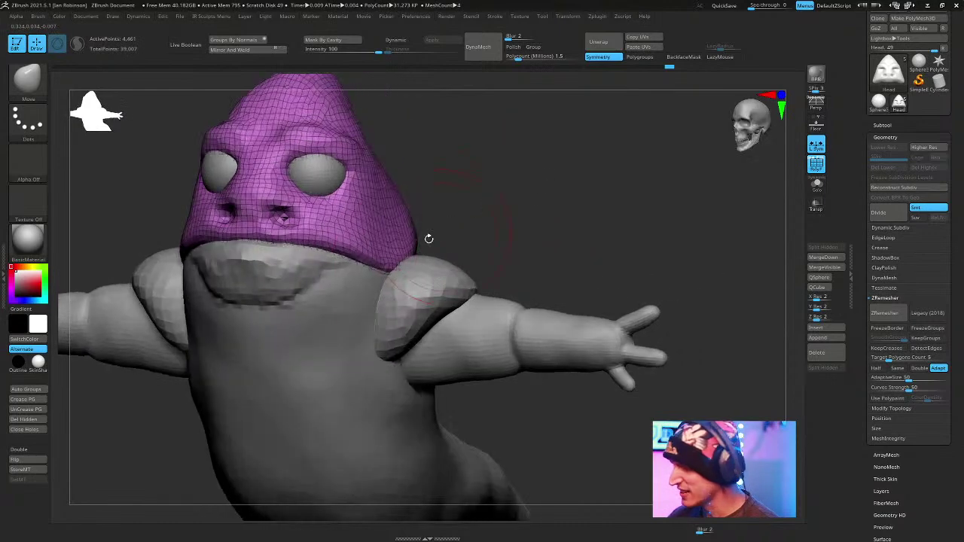
{"action": "right_click_drag", "start_coordinate": [254, 221], "coordinate": [372, 279]}
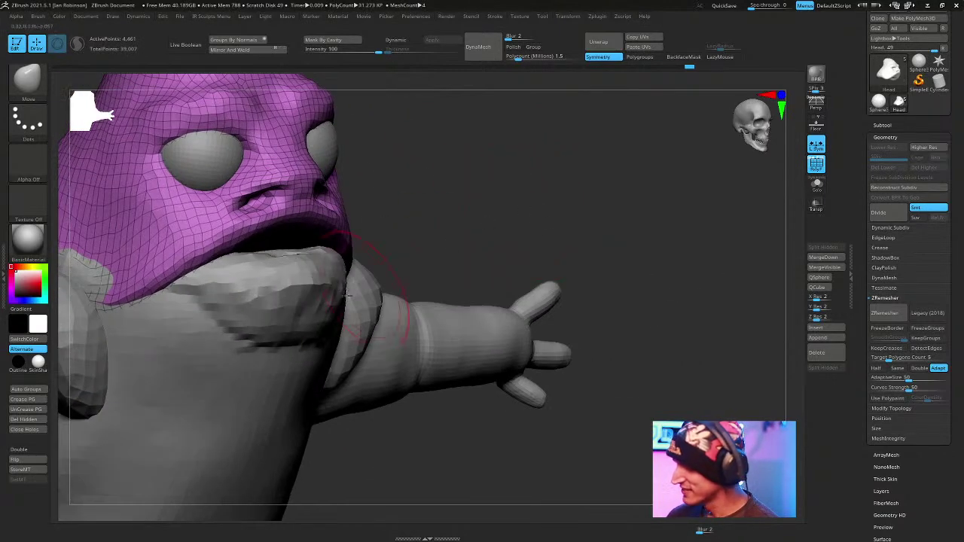
{"action": "left_click", "coordinate": [372, 279], "text": "alt"}
{"action": "mouse_move", "coordinate": [308, 256]}
{"action": "right_mouse_down"}
{"action": "mouse_move", "coordinate": [473, 189]}
{"action": "mouse_move", "coordinate": [488, 211]}
{"action": "mouse_move", "coordinate": [655, 161]}
{"action": "mouse_move", "coordinate": [471, 197]}
{"action": "right_mouse_up"}
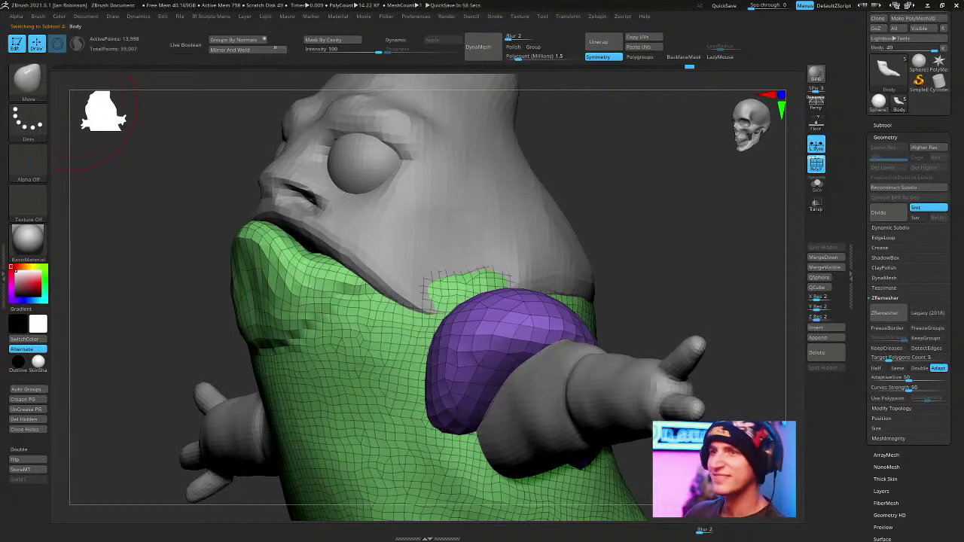
{"action": "right_click_drag", "start_coordinate": [679, 308], "coordinate": [604, 183]}
Reactivate the head and reshape its cheeks, jowls and mouth line from both sides with the Move brush.
{"action": "right_click_drag", "start_coordinate": [642, 229], "coordinate": [498, 239], "text": "ctrl"}
{"action": "left_click", "coordinate": [498, 239], "text": "alt"}
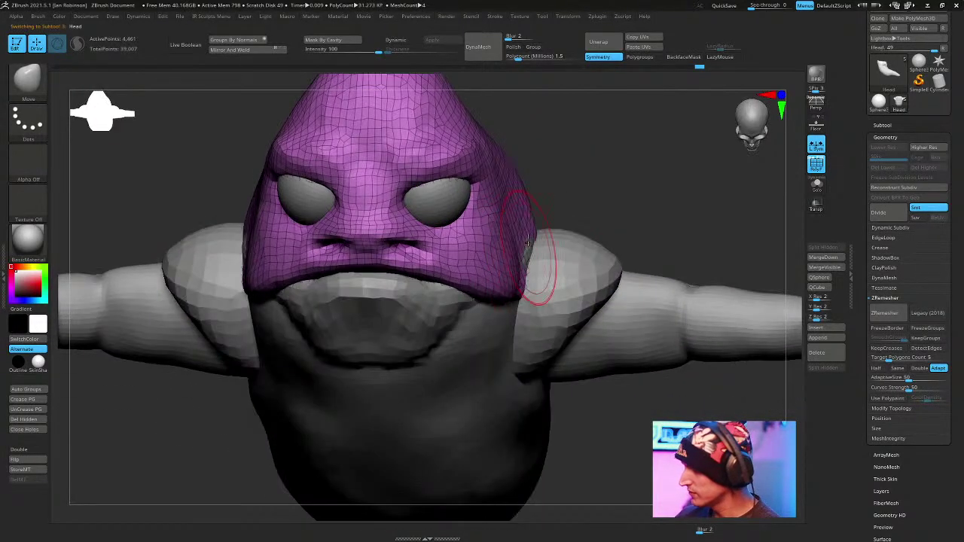
{"action": "right_click_drag", "start_coordinate": [598, 198], "coordinate": [402, 247]}
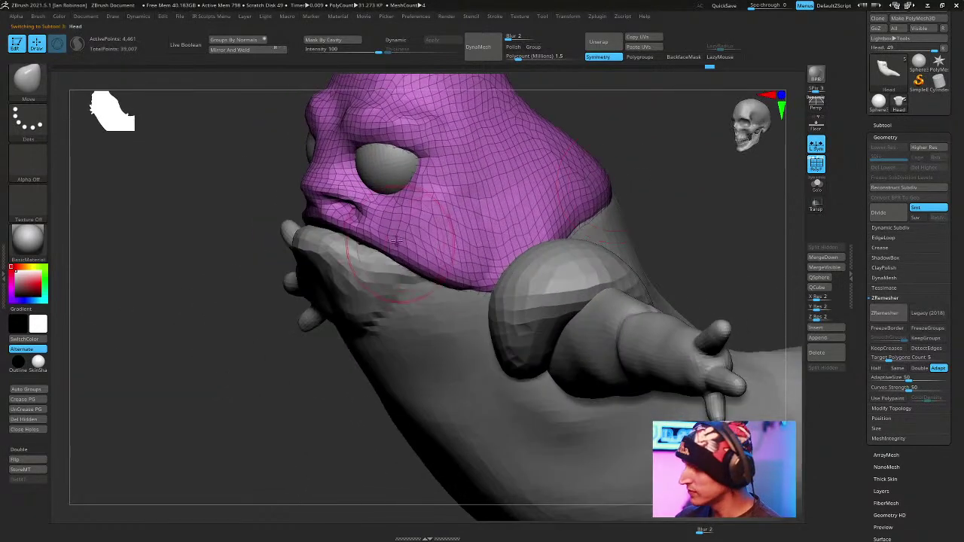
{"action": "right_click_drag", "start_coordinate": [651, 163], "coordinate": [756, 169]}
{"action": "left_click_drag", "start_coordinate": [506, 277], "coordinate": [489, 266]}
{"action": "right_click_drag", "start_coordinate": [639, 197], "coordinate": [471, 226]}
{"action": "left_click_drag", "start_coordinate": [482, 271], "coordinate": [490, 286]}
{"action": "mouse_move", "coordinate": [567, 236]}
{"action": "right_mouse_down"}
{"action": "mouse_move", "coordinate": [656, 203]}
{"action": "mouse_move", "coordinate": [462, 312]}
{"action": "right_mouse_up"}
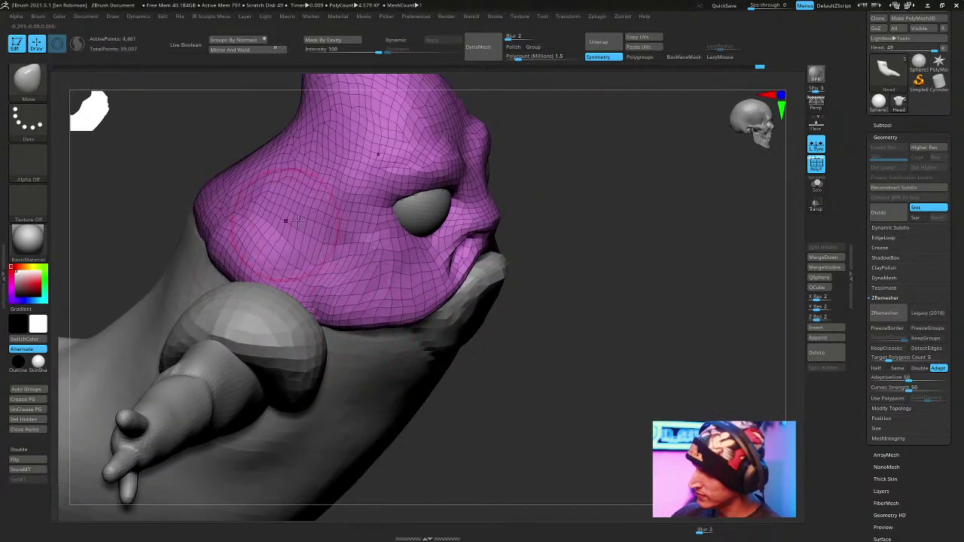
Refine the sides of the head and its steep mouth arch, and remesh the head.
{"action": "mouse_move", "coordinate": [226, 226]}
{"action": "right_mouse_down"}
{"action": "mouse_move", "coordinate": [637, 263]}
{"action": "mouse_move", "coordinate": [630, 281]}
{"action": "mouse_move", "coordinate": [588, 299]}
{"action": "mouse_move", "coordinate": [607, 323]}
{"action": "mouse_move", "coordinate": [641, 223]}
{"action": "mouse_move", "coordinate": [654, 304]}
{"action": "mouse_move", "coordinate": [698, 211]}
{"action": "mouse_move", "coordinate": [630, 165]}
{"action": "mouse_move", "coordinate": [652, 166]}
{"action": "right_mouse_up"}
{"action": "right_click", "coordinate": [688, 181]}
{"action": "right_click", "coordinate": [630, 165]}
{"action": "key", "text": "space"}
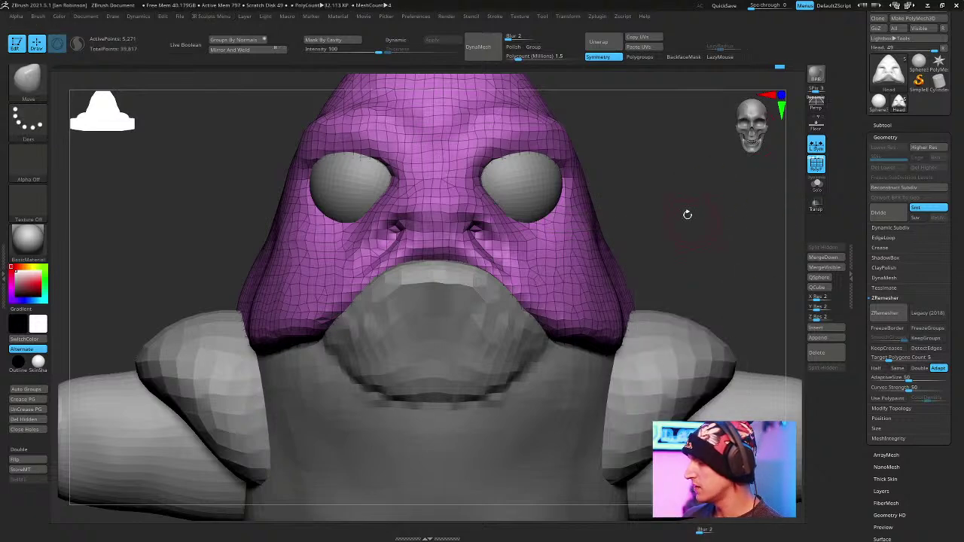
Subdivide the head once and hide its polygon wireframe.
{"action": "right_click_drag", "start_coordinate": [693, 222], "coordinate": [688, 208], "text": "ctrl"}
{"action": "key", "text": "ctrl+d"}
{"action": "right_click_drag", "start_coordinate": [746, 215], "coordinate": [646, 158]}
{"action": "key", "text": "shift+f"}
Switch to the ClayBuildup brush for the head and change the material to MatCap Gray.
{"action": "key", "text": "b"}
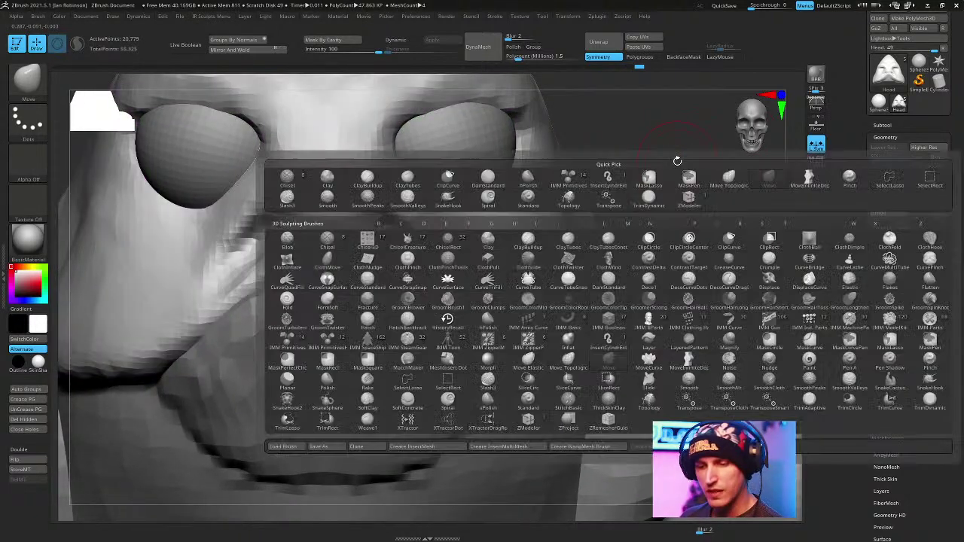
{"action": "key", "text": "c"}
{"action": "key", "text": "b"}
{"action": "key", "text": "space"}
{"action": "key", "text": "l"}
{"action": "left_click_drag", "start_coordinate": [694, 167], "coordinate": [663, 196]}
{"action": "left_click_drag", "start_coordinate": [592, 253], "coordinate": [593, 285]}
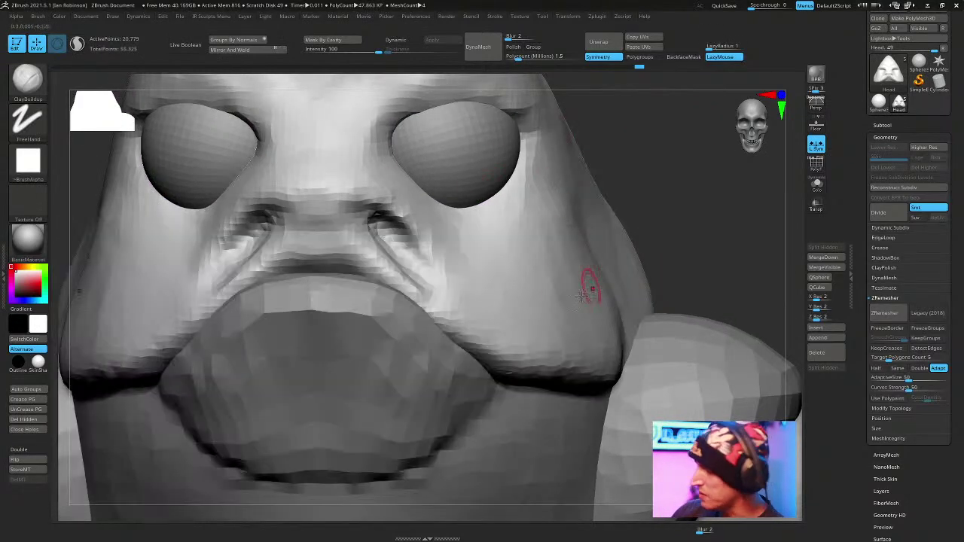
{"action": "left_click", "coordinate": [33, 239]}
{"action": "left_click", "coordinate": [544, 248]}
{"action": "right_click_drag", "start_coordinate": [544, 248], "coordinate": [527, 233]}
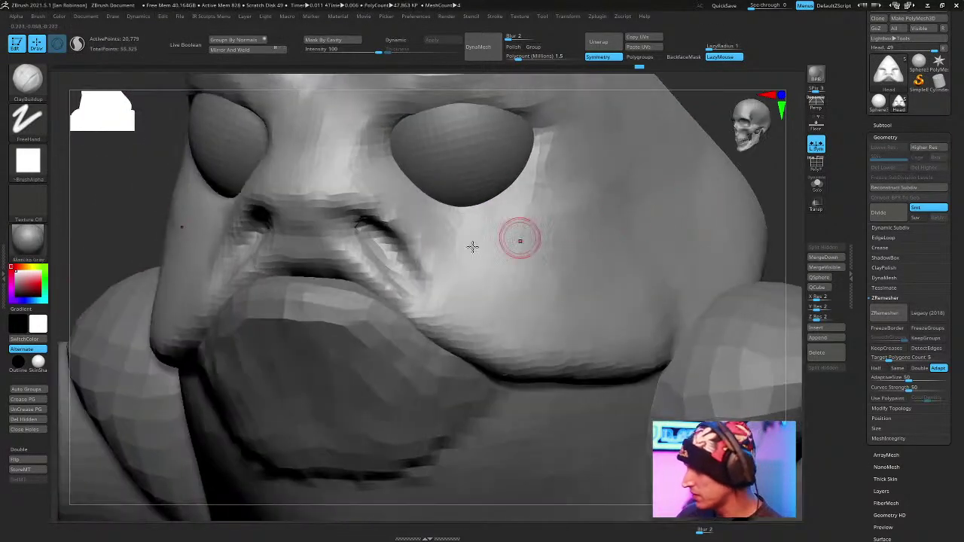
Build up raised folds around the nostrils and across the bridge of the nose.
{"action": "mouse_move", "coordinate": [389, 216]}
{"action": "left_mouse_down"}
{"action": "mouse_move", "coordinate": [344, 198]}
{"action": "mouse_move", "coordinate": [424, 254]}
{"action": "left_mouse_up"}
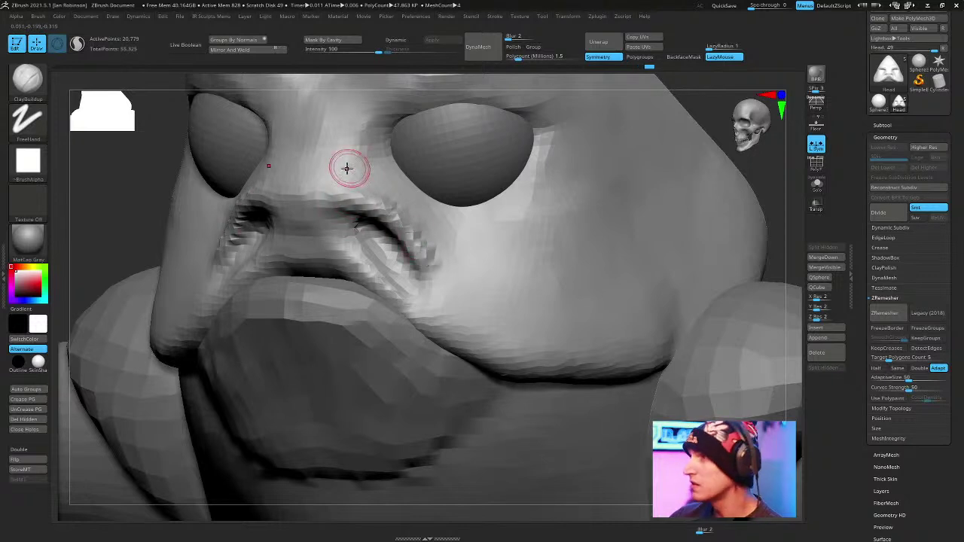
{"action": "left_click_drag", "start_coordinate": [411, 214], "coordinate": [388, 210]}
{"action": "left_click_drag", "start_coordinate": [752, 154], "coordinate": [371, 180]}
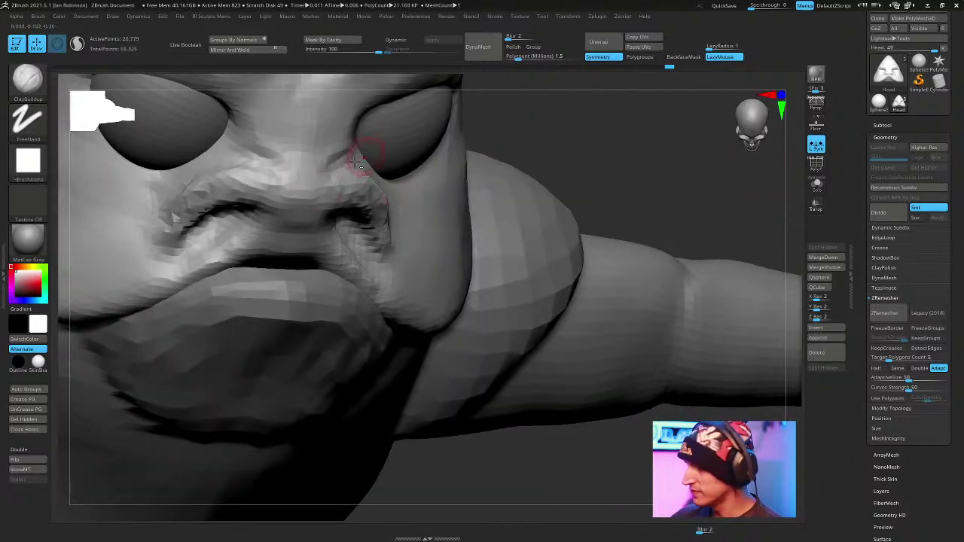
{"action": "mouse_move", "coordinate": [677, 164]}
{"action": "left_mouse_down"}
{"action": "mouse_move", "coordinate": [654, 196]}
{"action": "mouse_move", "coordinate": [606, 189]}
{"action": "mouse_move", "coordinate": [622, 208]}
{"action": "mouse_move", "coordinate": [615, 184]}
{"action": "left_mouse_up"}
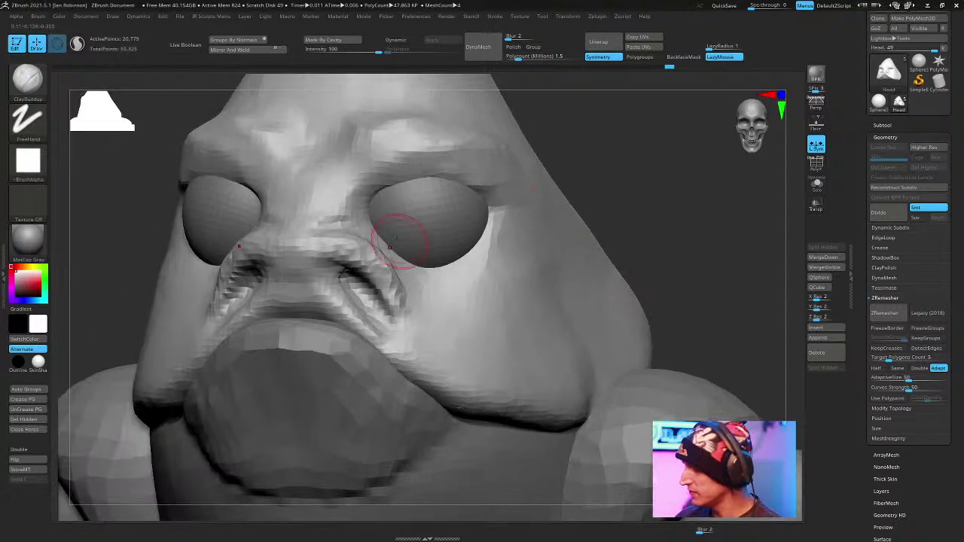
Isolate the head and build up the lower lids and outer rims around the eye sockets.
{"action": "left_click", "coordinate": [817, 185]}
{"action": "mouse_move", "coordinate": [662, 225]}
{"action": "left_mouse_down"}
{"action": "mouse_move", "coordinate": [649, 213]}
{"action": "mouse_move", "coordinate": [562, 226]}
{"action": "left_mouse_up"}
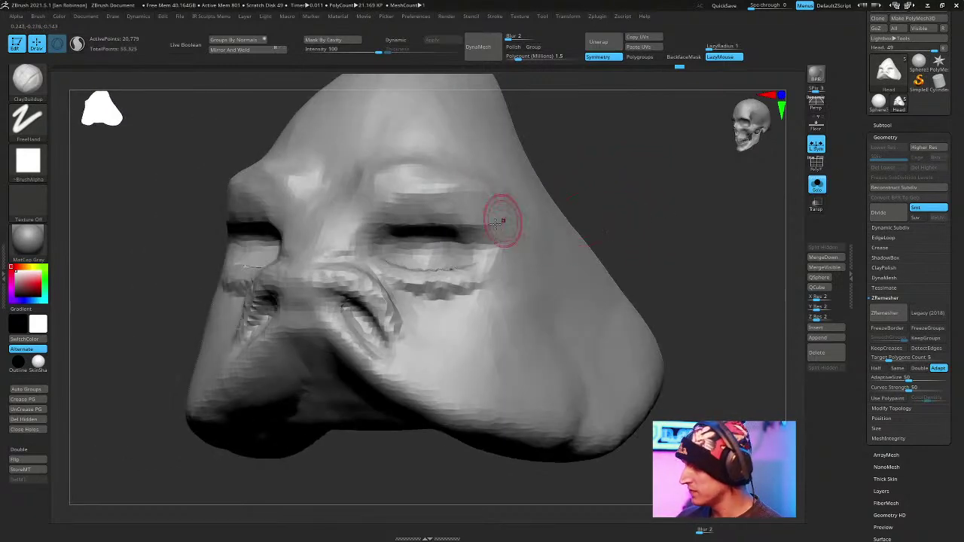
{"action": "left_click_drag", "start_coordinate": [611, 159], "coordinate": [656, 176]}
{"action": "mouse_move", "coordinate": [559, 159]}
{"action": "right_mouse_down"}
{"action": "mouse_move", "coordinate": [493, 167]}
{"action": "mouse_move", "coordinate": [640, 155]}
{"action": "right_mouse_up"}
{"action": "right_click", "coordinate": [576, 164]}
{"action": "left_click_drag", "start_coordinate": [476, 202], "coordinate": [496, 273]}
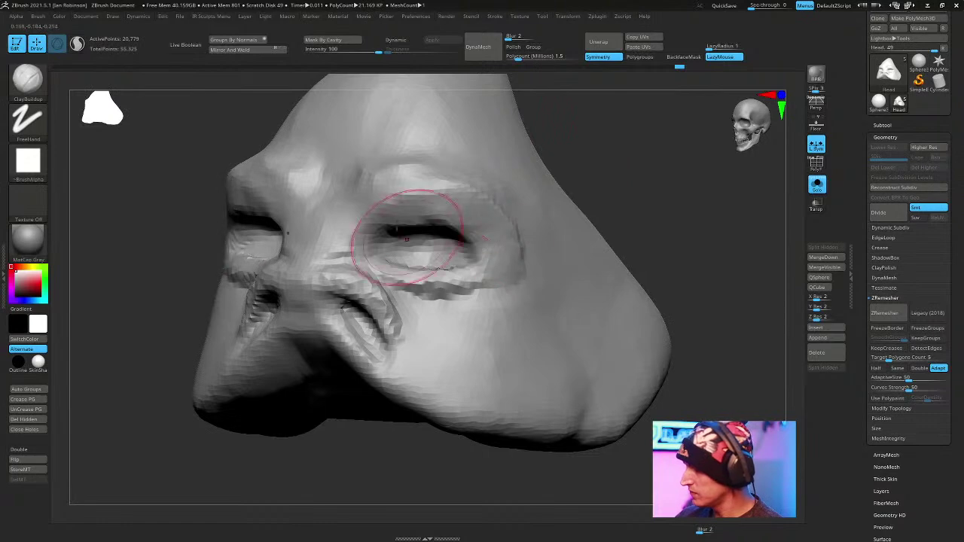
Build up the upper lip beneath the nostrils and along the mouth edge, working from below.
{"action": "mouse_move", "coordinate": [621, 178]}
{"action": "left_mouse_down"}
{"action": "mouse_move", "coordinate": [640, 189]}
{"action": "mouse_move", "coordinate": [588, 218]}
{"action": "left_mouse_up"}
{"action": "right_click_drag", "start_coordinate": [333, 269], "coordinate": [514, 280]}
{"action": "mouse_move", "coordinate": [577, 312]}
{"action": "right_mouse_down"}
{"action": "mouse_move", "coordinate": [663, 200]}
{"action": "mouse_move", "coordinate": [635, 187]}
{"action": "mouse_move", "coordinate": [636, 226]}
{"action": "mouse_move", "coordinate": [600, 215]}
{"action": "mouse_move", "coordinate": [399, 244]}
{"action": "right_mouse_up"}
{"action": "mouse_move", "coordinate": [399, 243]}
{"action": "left_mouse_down"}
{"action": "mouse_move", "coordinate": [437, 239]}
{"action": "mouse_move", "coordinate": [394, 238]}
{"action": "left_mouse_up"}
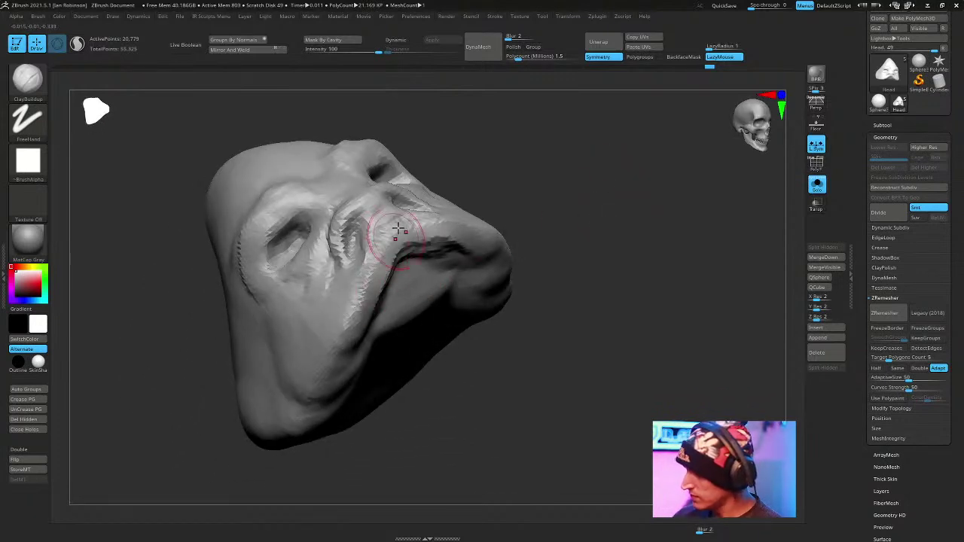
Build up the fold from the mouth corner to the upper lip beside the nostrils and remesh the head with DynaMesh.
{"action": "left_click_drag", "start_coordinate": [359, 326], "coordinate": [416, 238]}
{"action": "mouse_move", "coordinate": [424, 219]}
{"action": "right_mouse_down"}
{"action": "mouse_move", "coordinate": [577, 179]}
{"action": "mouse_move", "coordinate": [448, 228]}
{"action": "mouse_move", "coordinate": [391, 269]}
{"action": "right_mouse_up"}
{"action": "left_click_drag", "start_coordinate": [550, 218], "coordinate": [597, 304], "text": "ctrl"}
{"action": "mouse_move", "coordinate": [457, 177]}
{"action": "right_mouse_down", "text": "ctrl"}
{"action": "mouse_move", "coordinate": [556, 243]}
{"action": "mouse_move", "coordinate": [522, 115]}
{"action": "right_mouse_up", "text": "ctrl"}
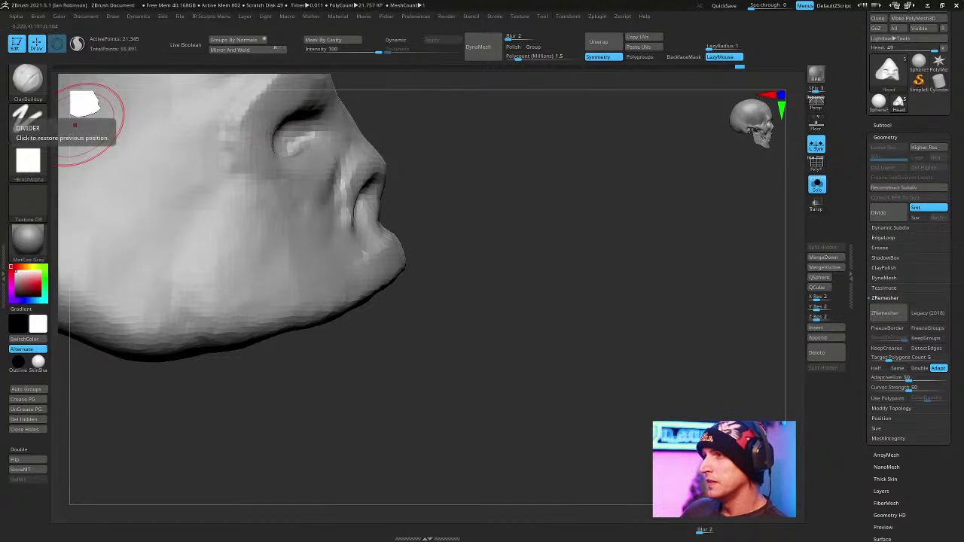
Show the whole figure again, widen the head sideways with the realigned transform gizmo, and remesh it.
{"action": "right_click_drag", "start_coordinate": [700, 252], "coordinate": [587, 269], "text": "shift"}
{"action": "right_click_drag", "start_coordinate": [679, 403], "coordinate": [637, 363], "text": "ctrl"}
{"action": "right_click_drag", "start_coordinate": [703, 369], "coordinate": [707, 309], "text": "ctrl"}
{"action": "left_click", "coordinate": [816, 189]}
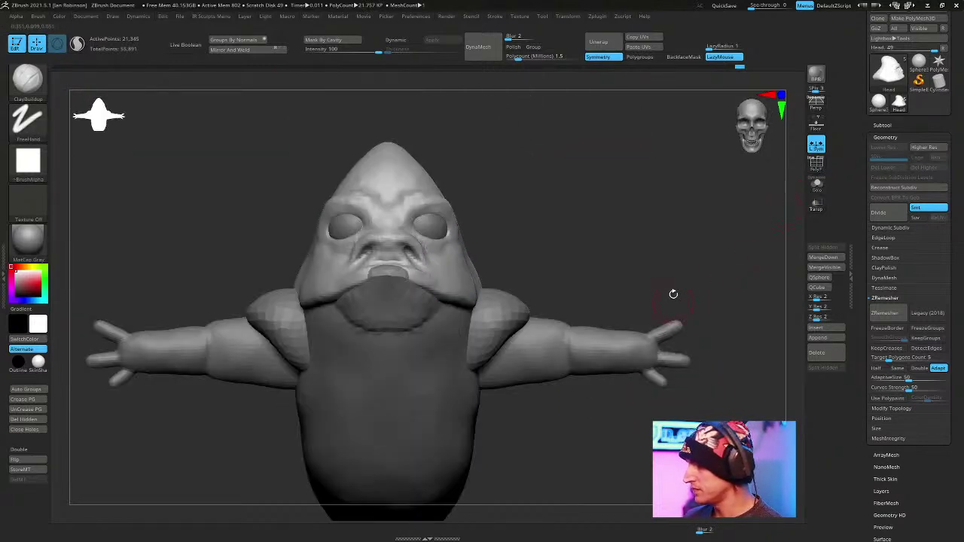
{"action": "key", "text": "w"}
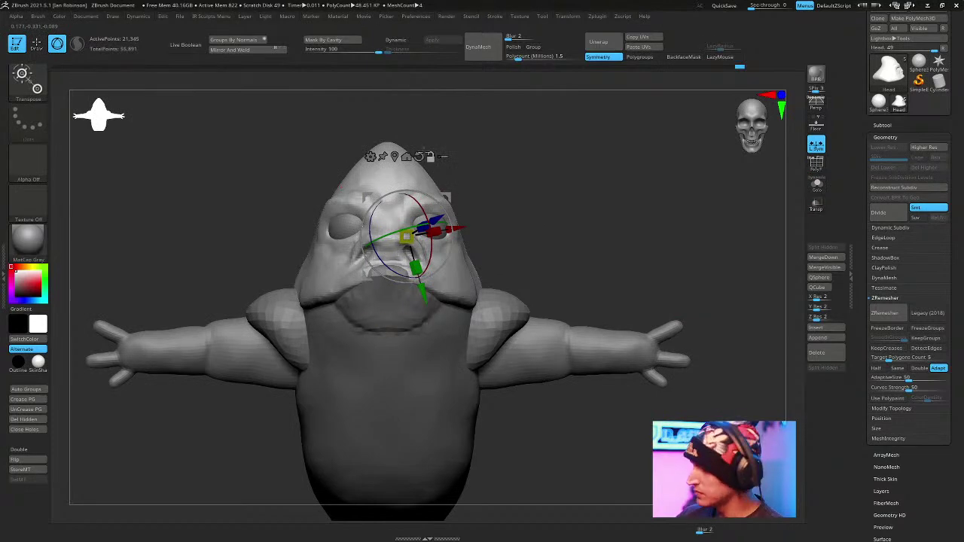
{"action": "left_click", "coordinate": [405, 156]}
{"action": "left_click_drag", "start_coordinate": [369, 230], "coordinate": [341, 227]}
{"action": "left_click_drag", "start_coordinate": [637, 204], "coordinate": [627, 189], "text": "alt"}
{"action": "left_click_drag", "start_coordinate": [561, 175], "coordinate": [592, 189], "text": "alt"}
{"action": "left_click_drag", "start_coordinate": [362, 227], "coordinate": [356, 227]}
{"action": "mouse_move", "coordinate": [570, 196]}
{"action": "left_mouse_down", "text": "alt"}
{"action": "mouse_move", "coordinate": [592, 170]}
{"action": "mouse_move", "coordinate": [585, 185]}
{"action": "mouse_move", "coordinate": [585, 163]}
{"action": "mouse_move", "coordinate": [598, 206]}
{"action": "left_mouse_up", "text": "alt"}
{"action": "key", "text": "q"}
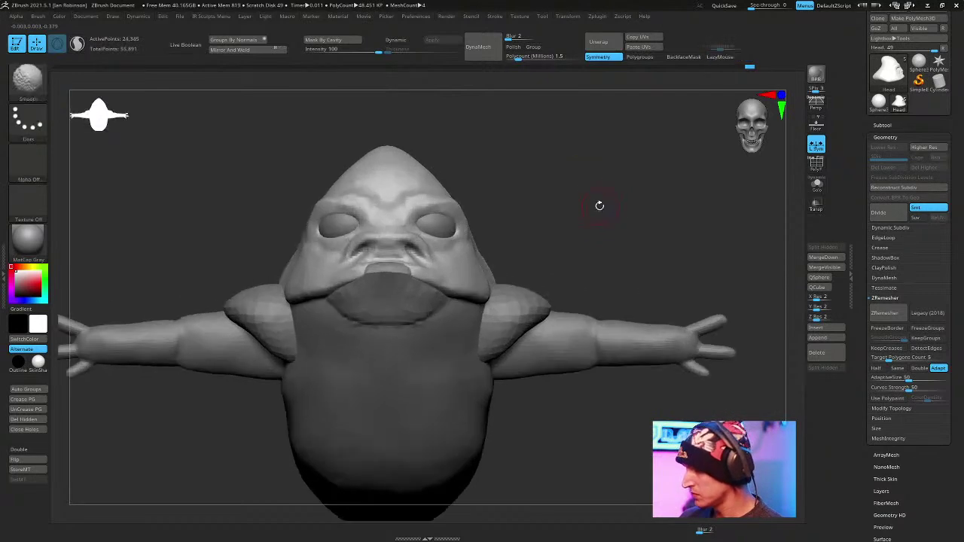
Select the body and build up a curved chin fold and the lower lip beneath the mouth with ClayBuildup.
{"action": "key", "text": "w"}
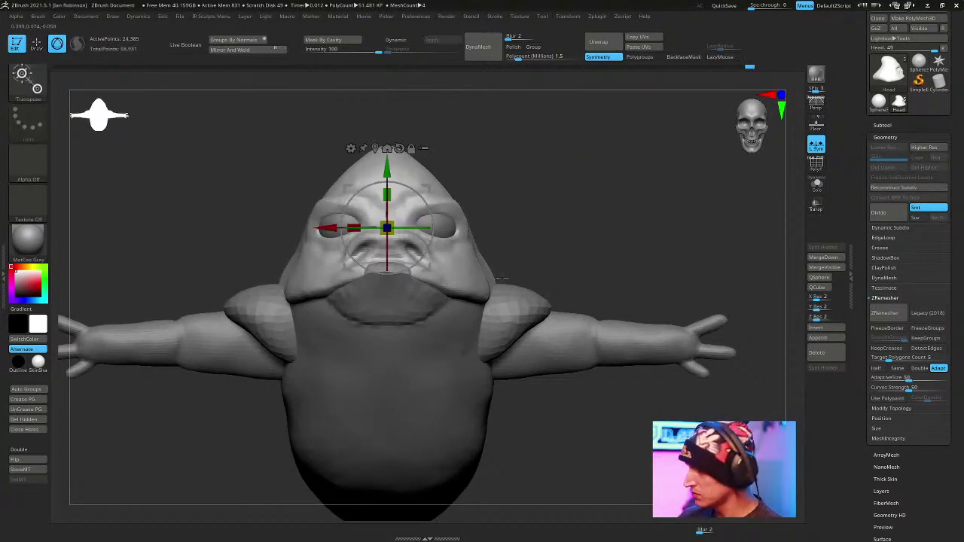
{"action": "left_click", "coordinate": [447, 346], "text": "alt"}
{"action": "left_click_drag", "start_coordinate": [566, 264], "coordinate": [624, 212], "text": "alt"}
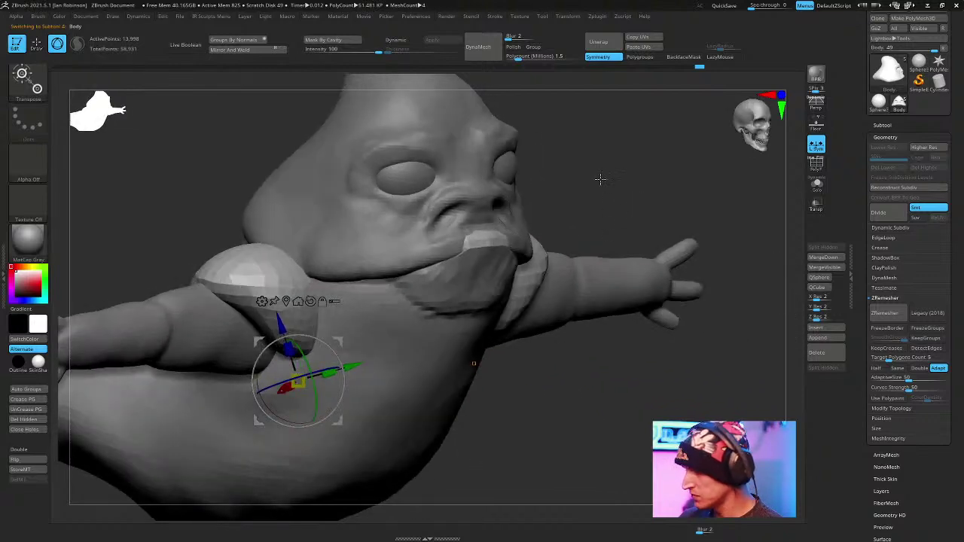
{"action": "key", "text": "q"}
{"action": "mouse_move", "coordinate": [615, 162]}
{"action": "left_mouse_down", "text": "shift"}
{"action": "mouse_move", "coordinate": [619, 151]}
{"action": "mouse_move", "coordinate": [580, 171]}
{"action": "left_mouse_up", "text": "shift"}
{"action": "key", "text": "f"}
{"action": "key", "text": "space"}
{"action": "mouse_move", "coordinate": [379, 304]}
{"action": "left_mouse_down"}
{"action": "mouse_move", "coordinate": [422, 299]}
{"action": "mouse_move", "coordinate": [354, 312]}
{"action": "mouse_move", "coordinate": [395, 295]}
{"action": "left_mouse_up"}
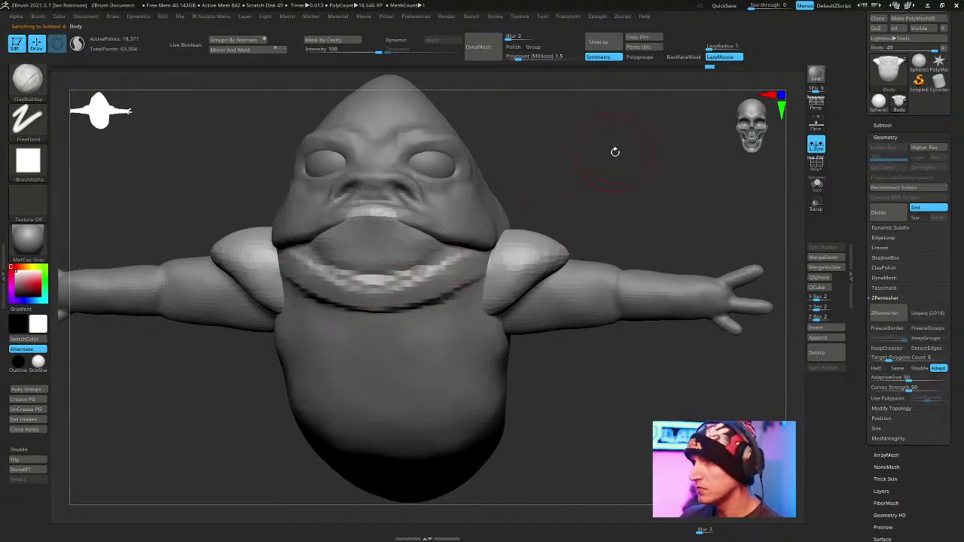
{"action": "left_click_drag", "start_coordinate": [614, 151], "coordinate": [632, 142]}
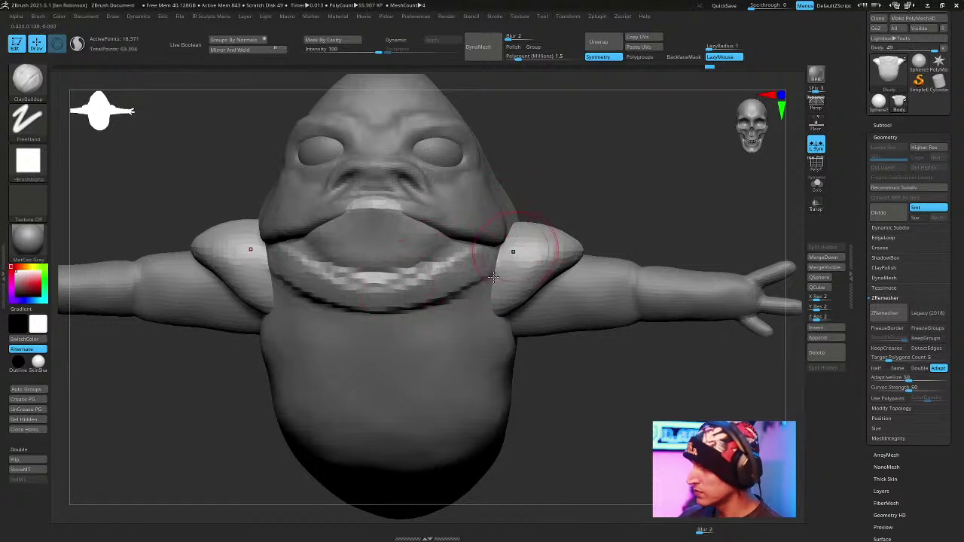
{"action": "mouse_move", "coordinate": [407, 268]}
{"action": "left_mouse_down"}
{"action": "mouse_move", "coordinate": [391, 263]}
{"action": "mouse_move", "coordinate": [385, 227]}
{"action": "left_mouse_up"}
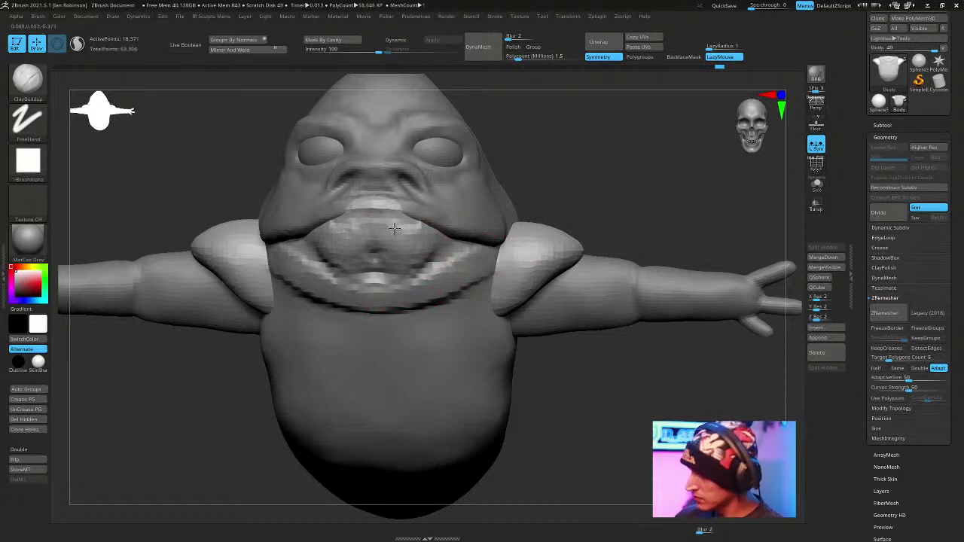
{"action": "mouse_move", "coordinate": [555, 178]}
{"action": "left_mouse_down"}
{"action": "mouse_move", "coordinate": [624, 155]}
{"action": "mouse_move", "coordinate": [615, 185]}
{"action": "mouse_move", "coordinate": [625, 226]}
{"action": "mouse_move", "coordinate": [588, 187]}
{"action": "mouse_move", "coordinate": [587, 164]}
{"action": "left_mouse_up"}
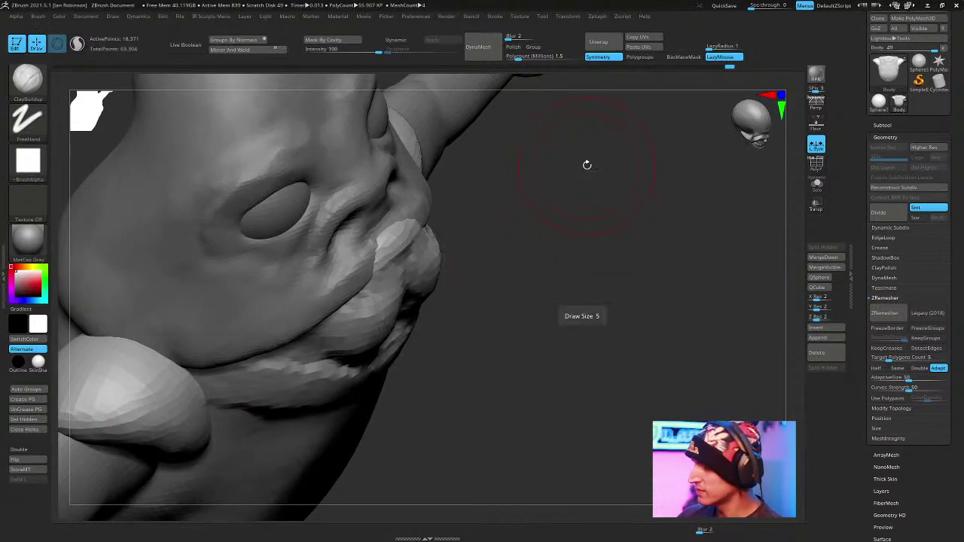
Reshape the head's upper lip and mouth edge over the lower lip with the Move brush.
{"action": "key", "text": "b"}
{"action": "key", "text": "m"}
{"action": "key", "text": "v"}
{"action": "left_click_drag", "start_coordinate": [585, 105], "coordinate": [569, 166]}
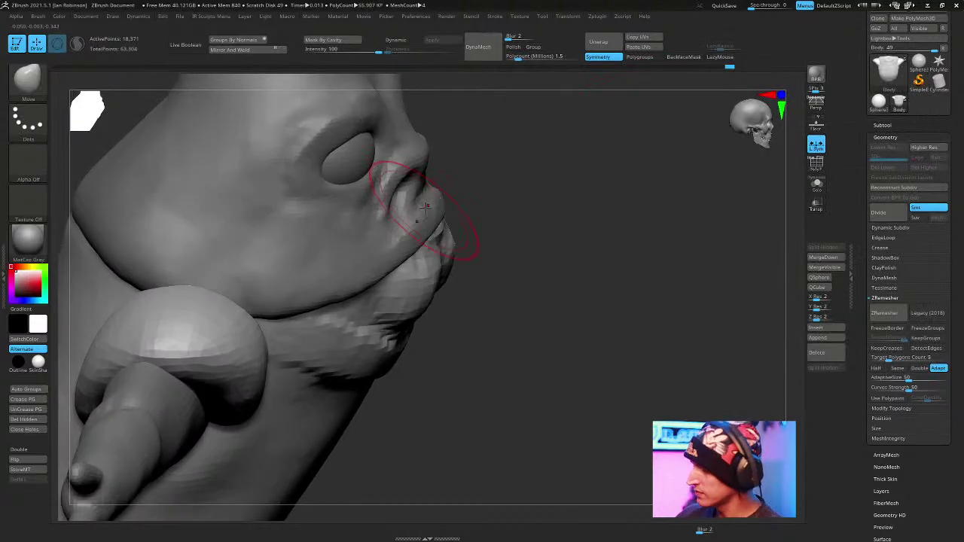
{"action": "mouse_move", "coordinate": [529, 193]}
{"action": "left_mouse_down"}
{"action": "mouse_move", "coordinate": [482, 217]}
{"action": "mouse_move", "coordinate": [602, 188]}
{"action": "mouse_move", "coordinate": [582, 170]}
{"action": "mouse_move", "coordinate": [516, 194]}
{"action": "left_mouse_up"}
{"action": "left_click", "coordinate": [512, 208], "text": "alt"}
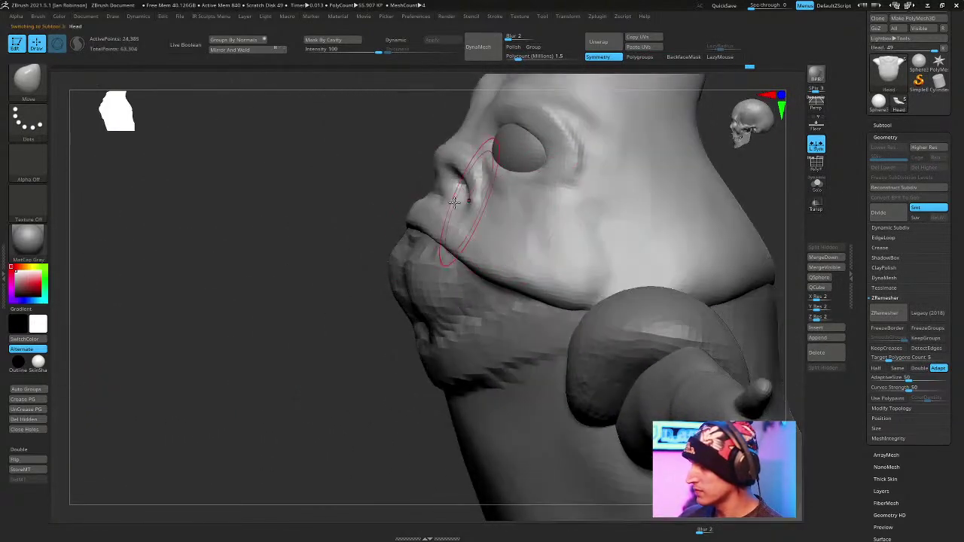
{"action": "left_click_drag", "start_coordinate": [301, 225], "coordinate": [580, 188]}
{"action": "left_click_drag", "start_coordinate": [519, 218], "coordinate": [522, 164]}
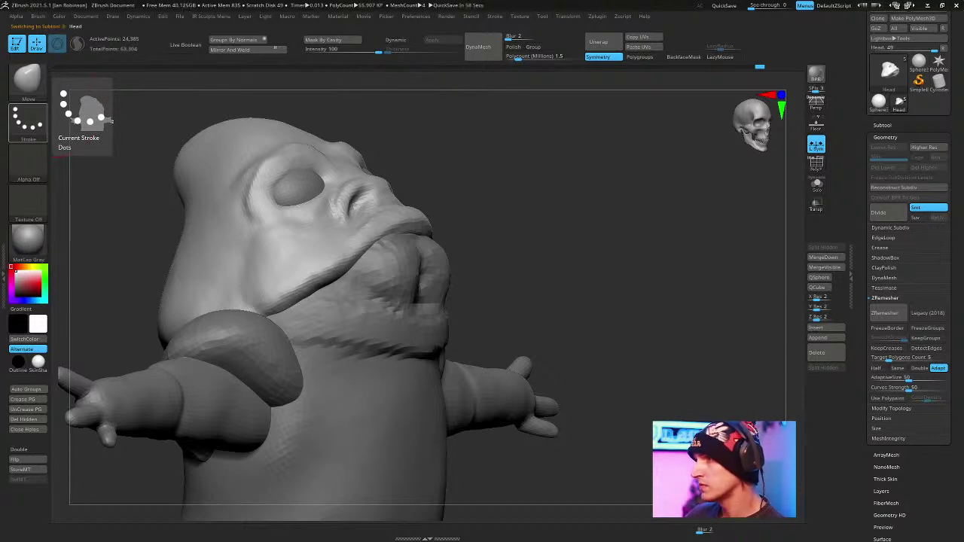
Select the body and build up broad vertical clay strokes over the chest and belly with ClayBuildup.
{"action": "mouse_move", "coordinate": [588, 249]}
{"action": "left_mouse_down"}
{"action": "mouse_move", "coordinate": [624, 221]}
{"action": "mouse_move", "coordinate": [613, 219]}
{"action": "mouse_move", "coordinate": [627, 229]}
{"action": "mouse_move", "coordinate": [611, 222]}
{"action": "left_mouse_up"}
{"action": "left_click_drag", "start_coordinate": [659, 181], "coordinate": [628, 170], "text": "alt"}
{"action": "left_click_drag", "start_coordinate": [607, 331], "coordinate": [562, 295], "text": "alt"}
{"action": "left_click", "coordinate": [477, 291], "text": "alt"}
{"action": "key", "text": "space"}
{"action": "key", "text": "ctrl"}
{"action": "key", "text": "space"}
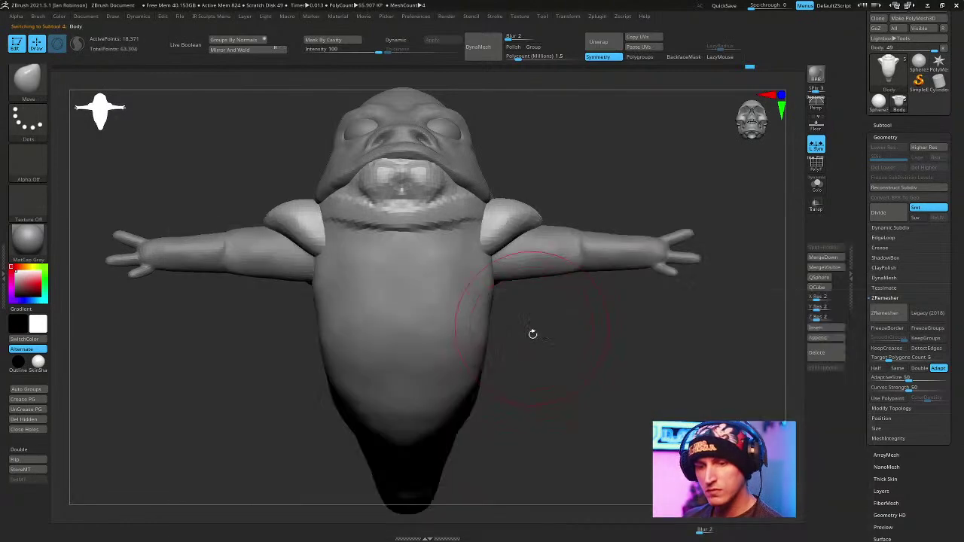
{"action": "key", "text": "b"}
{"action": "key", "text": "c"}
{"action": "key", "text": "b"}
{"action": "left_click_drag", "start_coordinate": [503, 324], "coordinate": [497, 328]}
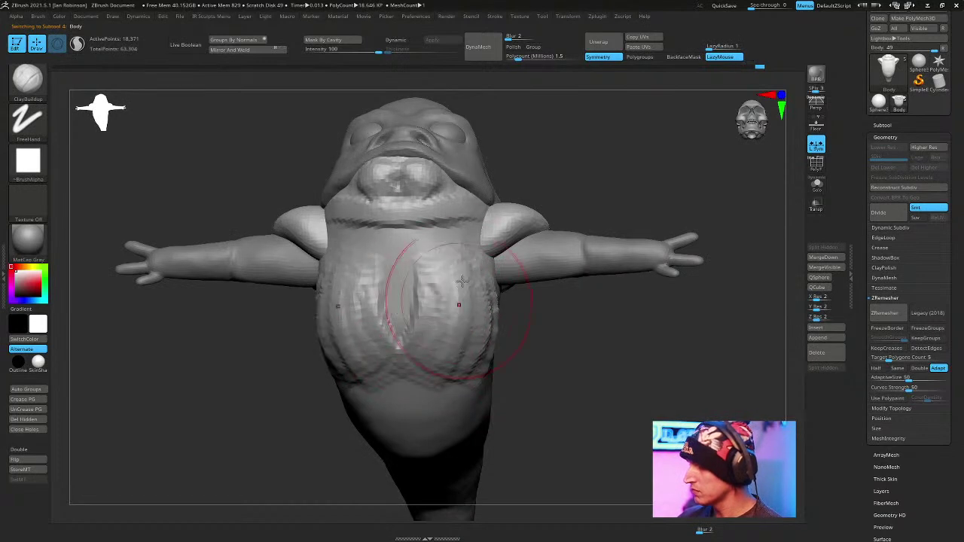
{"action": "left_click_drag", "start_coordinate": [470, 315], "coordinate": [489, 331]}
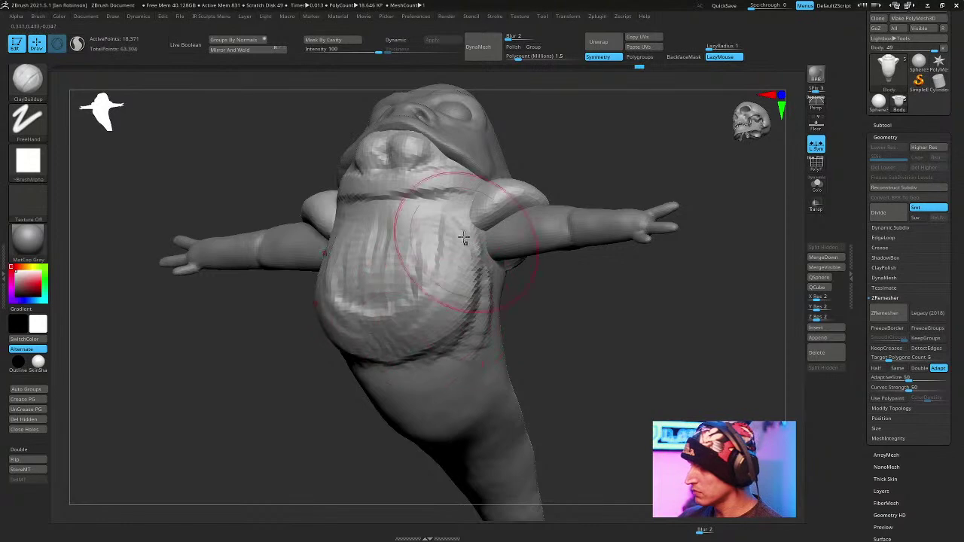
Build up and blend the flanks and the lower belly above the base of the tail.
{"action": "mouse_move", "coordinate": [379, 271]}
{"action": "left_mouse_down"}
{"action": "mouse_move", "coordinate": [619, 335]}
{"action": "mouse_move", "coordinate": [390, 238]}
{"action": "left_mouse_up"}
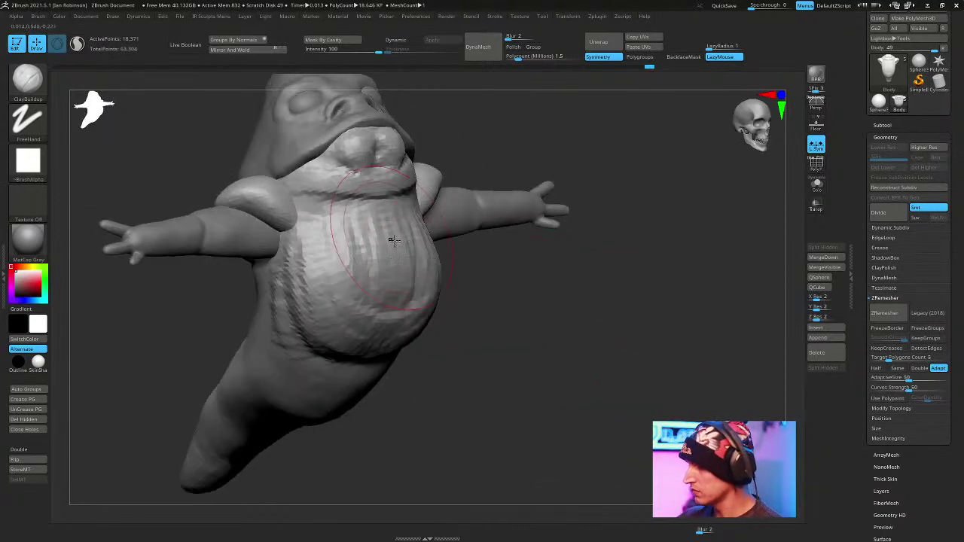
{"action": "mouse_move", "coordinate": [587, 339]}
{"action": "left_mouse_down", "text": "shift"}
{"action": "mouse_move", "coordinate": [542, 368]}
{"action": "mouse_move", "coordinate": [549, 406]}
{"action": "left_mouse_up", "text": "shift"}
{"action": "mouse_move", "coordinate": [497, 323]}
{"action": "left_mouse_down", "text": "shift"}
{"action": "mouse_move", "coordinate": [444, 272]}
{"action": "mouse_move", "coordinate": [470, 358]}
{"action": "left_mouse_up", "text": "shift"}
{"action": "mouse_move", "coordinate": [565, 407]}
{"action": "left_mouse_down", "text": "alt"}
{"action": "mouse_move", "coordinate": [572, 367]}
{"action": "mouse_move", "coordinate": [512, 368]}
{"action": "mouse_move", "coordinate": [555, 368]}
{"action": "left_mouse_up", "text": "alt"}
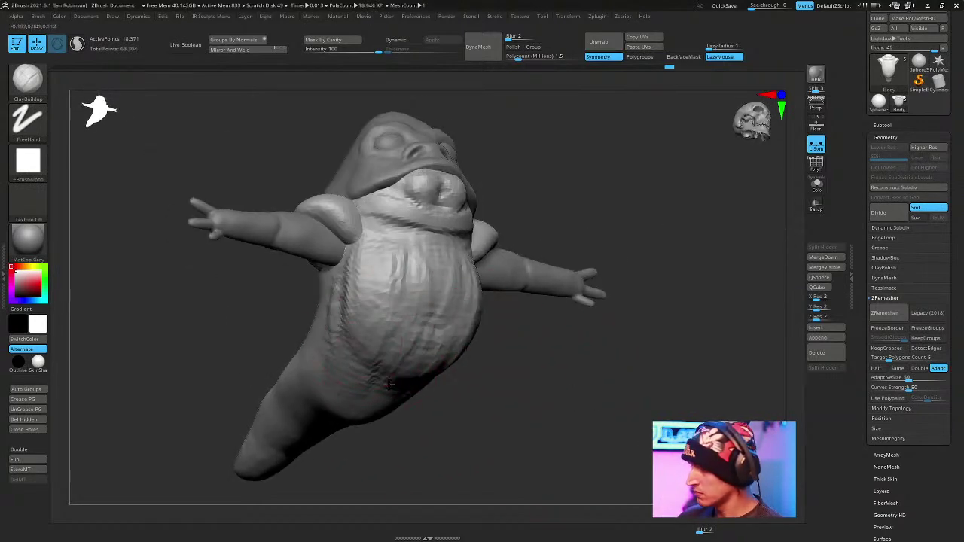
Mask the body except for the tail from above and realign the transform gizmo for moving the tail.
{"action": "left_click_drag", "start_coordinate": [595, 391], "coordinate": [644, 430]}
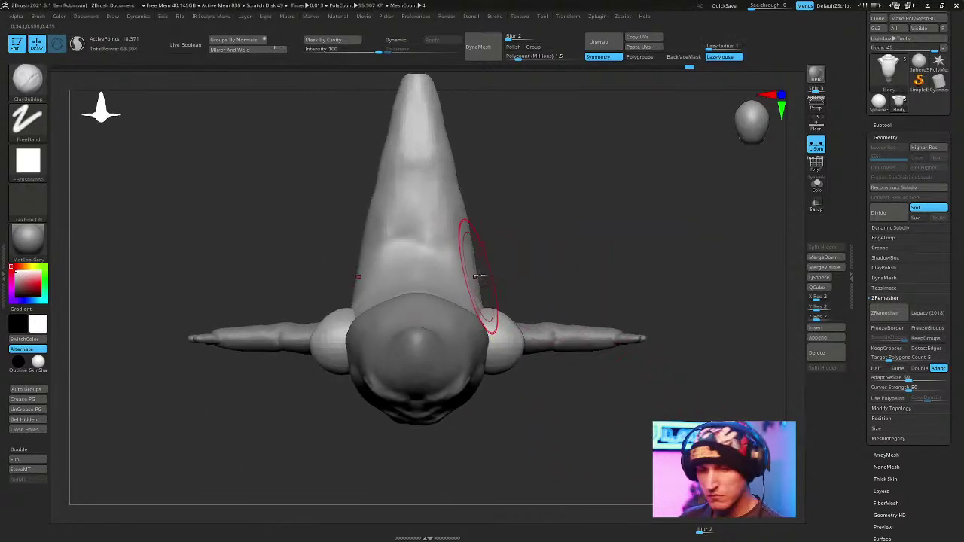
{"action": "mouse_move", "coordinate": [343, 279]}
{"action": "left_mouse_down", "text": "ctrl"}
{"action": "mouse_move", "coordinate": [370, 76]}
{"action": "mouse_move", "coordinate": [403, 28]}
{"action": "left_mouse_up", "text": "ctrl"}
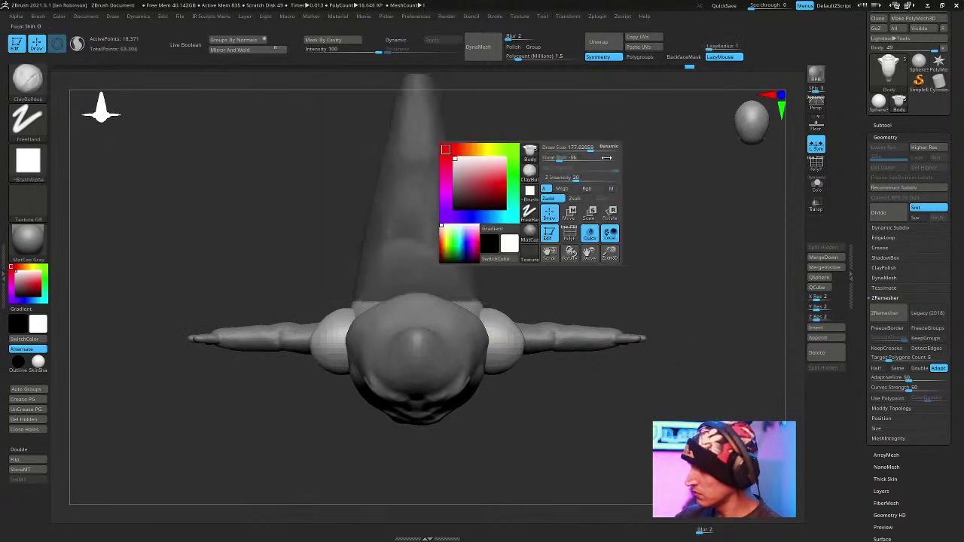
{"action": "left_click_drag", "start_coordinate": [638, 222], "coordinate": [657, 266], "text": "alt"}
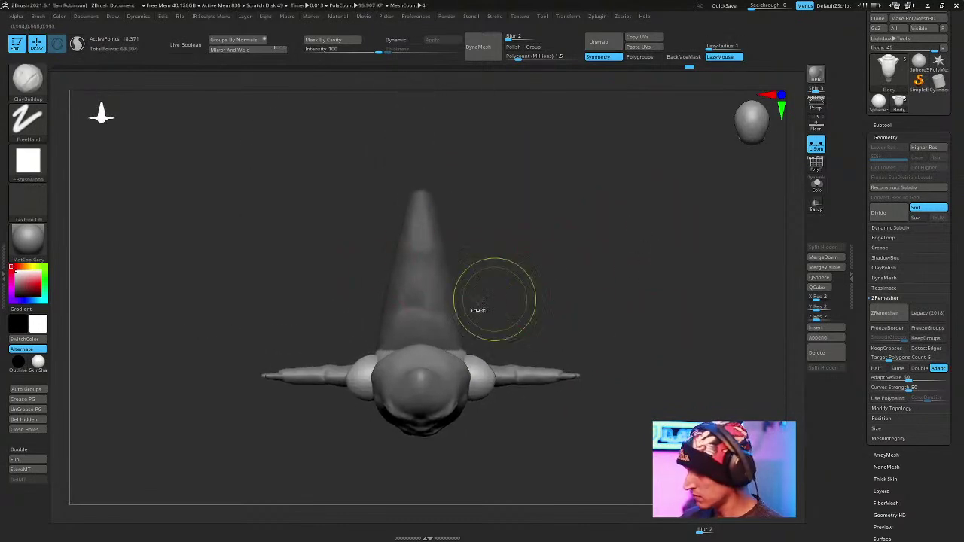
{"action": "key", "text": "ctrl"}
{"action": "key", "text": "w"}
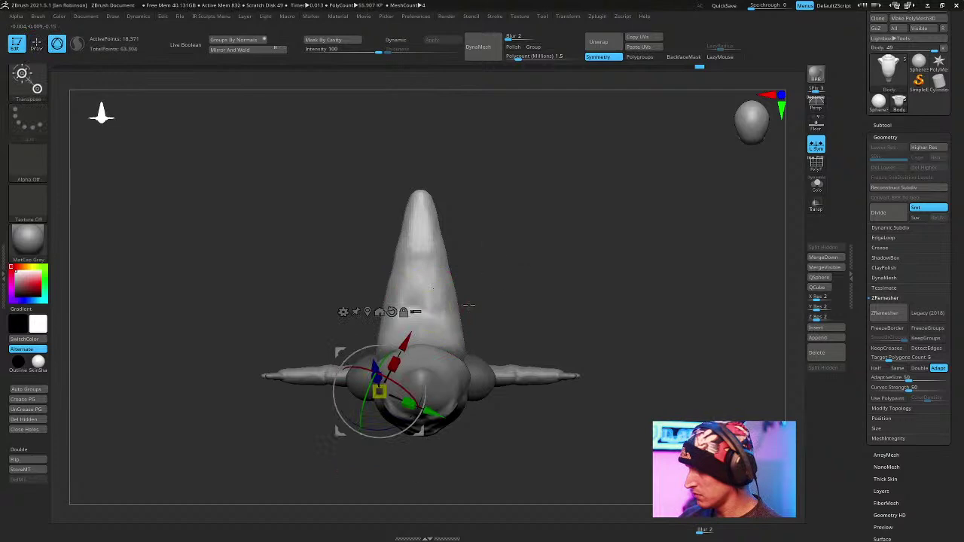
{"action": "left_click", "coordinate": [392, 311], "text": "alt"}
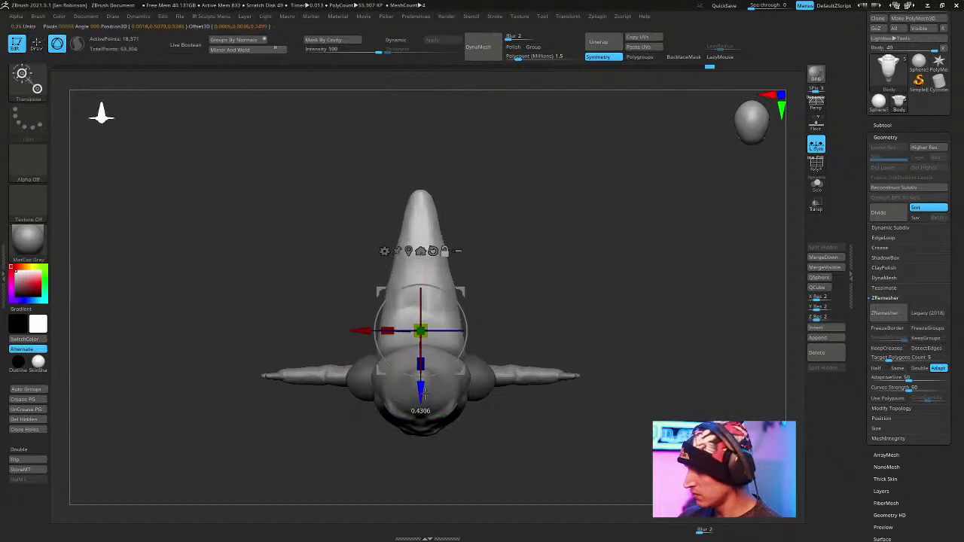
Bend the unmasked tail out to one side with the gizmo, then clear the mask and remesh the body.
{"action": "left_click_drag", "start_coordinate": [437, 299], "coordinate": [663, 275]}
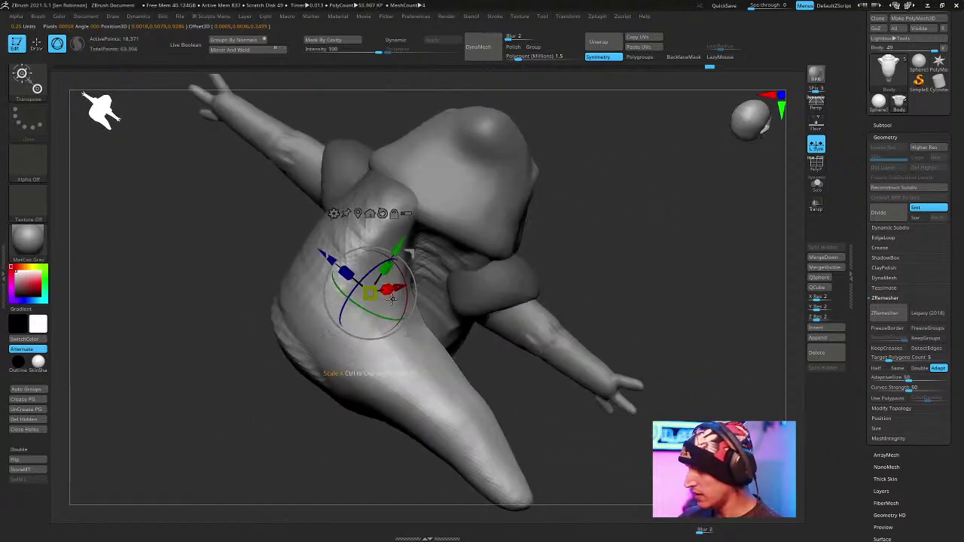
{"action": "left_click_drag", "start_coordinate": [345, 269], "coordinate": [361, 280]}
{"action": "left_click_drag", "start_coordinate": [603, 218], "coordinate": [662, 310]}
{"action": "left_click_drag", "start_coordinate": [347, 269], "coordinate": [345, 256]}
{"action": "left_click_drag", "start_coordinate": [586, 256], "coordinate": [565, 238]}
{"action": "mouse_move", "coordinate": [399, 312]}
{"action": "left_mouse_down"}
{"action": "mouse_move", "coordinate": [395, 302]}
{"action": "mouse_move", "coordinate": [405, 311]}
{"action": "left_mouse_up"}
{"action": "key", "text": "q"}
{"action": "mouse_move", "coordinate": [556, 285]}
{"action": "left_mouse_down"}
{"action": "mouse_move", "coordinate": [596, 258]}
{"action": "mouse_move", "coordinate": [608, 233]}
{"action": "left_mouse_up"}
{"action": "left_click_drag", "start_coordinate": [614, 226], "coordinate": [658, 290], "text": "ctrl"}
{"action": "mouse_move", "coordinate": [639, 262]}
{"action": "left_mouse_down", "text": "ctrl"}
{"action": "mouse_move", "coordinate": [676, 351]}
{"action": "mouse_move", "coordinate": [654, 237]}
{"action": "mouse_move", "coordinate": [668, 300]}
{"action": "left_mouse_up", "text": "ctrl"}
Save the tool over the existing file.
{"action": "left_click_drag", "start_coordinate": [954, 82], "coordinate": [955, 136]}
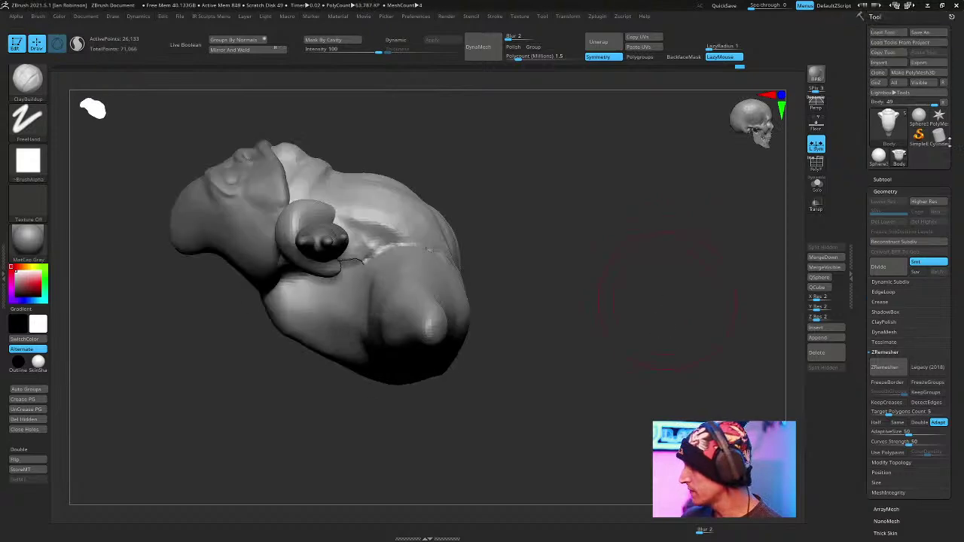
{"action": "left_click", "coordinate": [929, 33]}
{"action": "key", "text": "Return"}
{"action": "key", "text": "Left"}
{"action": "key", "text": "Return"}
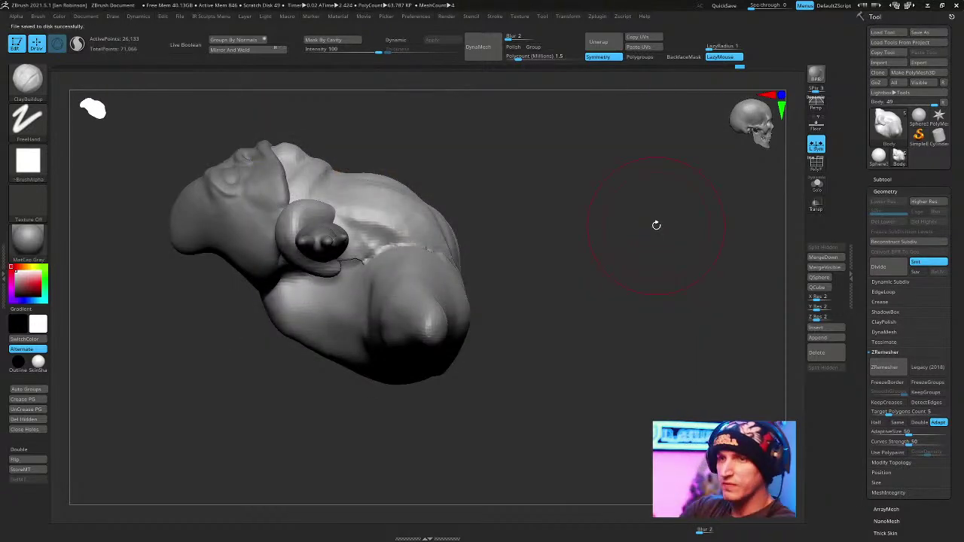
Build up and smooth the belly and flank where the body turns into the bent tail, using ClayBuildup.
{"action": "mouse_move", "coordinate": [656, 291]}
{"action": "left_mouse_down"}
{"action": "mouse_move", "coordinate": [660, 316]}
{"action": "mouse_move", "coordinate": [680, 329]}
{"action": "mouse_move", "coordinate": [669, 296]}
{"action": "mouse_move", "coordinate": [619, 233]}
{"action": "mouse_move", "coordinate": [470, 284]}
{"action": "mouse_move", "coordinate": [458, 303]}
{"action": "mouse_move", "coordinate": [402, 320]}
{"action": "mouse_move", "coordinate": [359, 309]}
{"action": "left_mouse_up"}
{"action": "left_click_drag", "start_coordinate": [599, 283], "coordinate": [541, 271]}
{"action": "mouse_move", "coordinate": [392, 226]}
{"action": "left_mouse_down"}
{"action": "mouse_move", "coordinate": [354, 324]}
{"action": "mouse_move", "coordinate": [331, 350]}
{"action": "mouse_move", "coordinate": [338, 317]}
{"action": "mouse_move", "coordinate": [375, 401]}
{"action": "left_mouse_up"}
{"action": "right_click_drag", "start_coordinate": [375, 401], "coordinate": [445, 275]}
{"action": "mouse_move", "coordinate": [444, 275]}
{"action": "left_mouse_down"}
{"action": "mouse_move", "coordinate": [452, 237]}
{"action": "mouse_move", "coordinate": [497, 282]}
{"action": "left_mouse_up"}
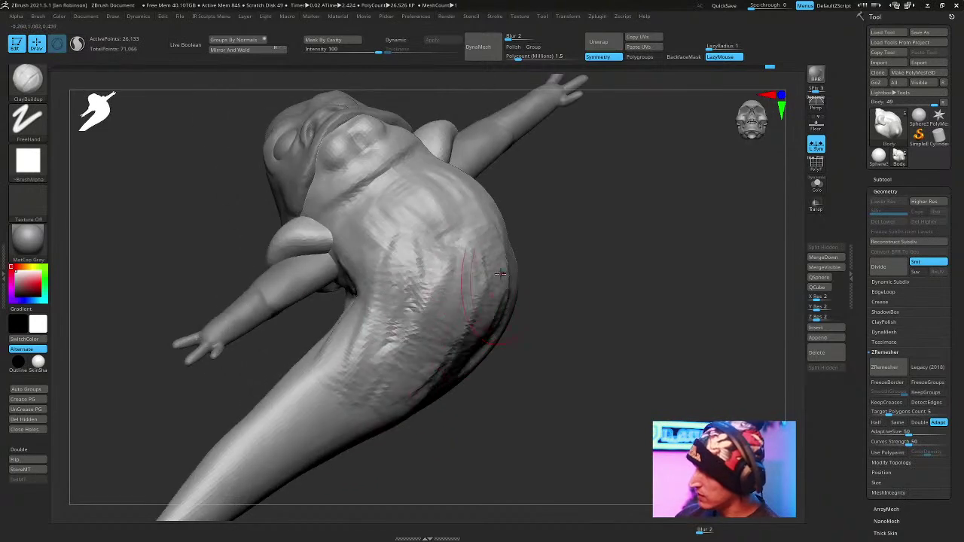
{"action": "mouse_move", "coordinate": [476, 344]}
{"action": "left_mouse_down"}
{"action": "mouse_move", "coordinate": [467, 240]}
{"action": "mouse_move", "coordinate": [451, 248]}
{"action": "mouse_move", "coordinate": [370, 437]}
{"action": "left_mouse_up"}
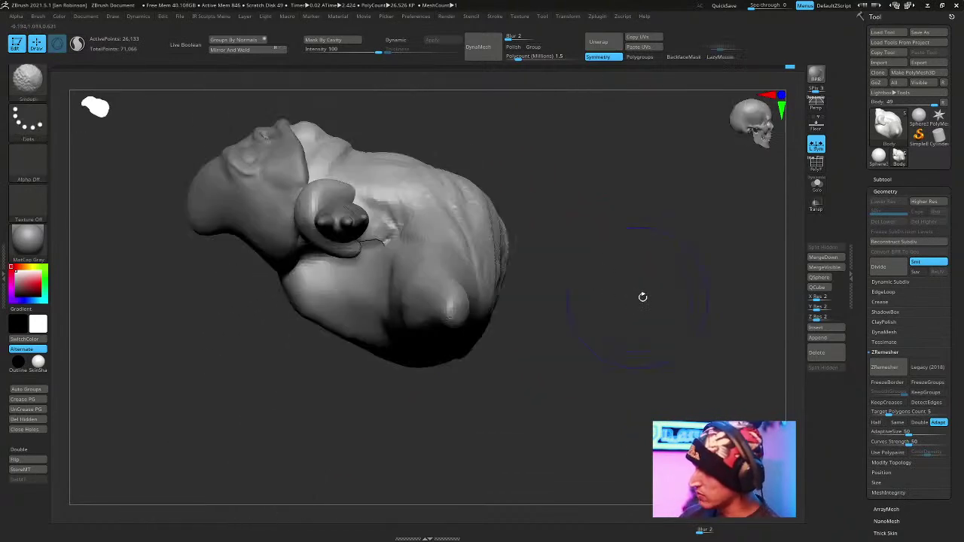
{"action": "key", "text": "b"}
{"action": "key", "text": "c"}
{"action": "key", "text": "b"}
Insert a cube subtool below the body and convert it to a QCube with X, Y and Z resolution 1.
{"action": "mouse_move", "coordinate": [665, 274]}
{"action": "left_mouse_down"}
{"action": "mouse_move", "coordinate": [660, 304]}
{"action": "mouse_move", "coordinate": [673, 314]}
{"action": "left_mouse_up"}
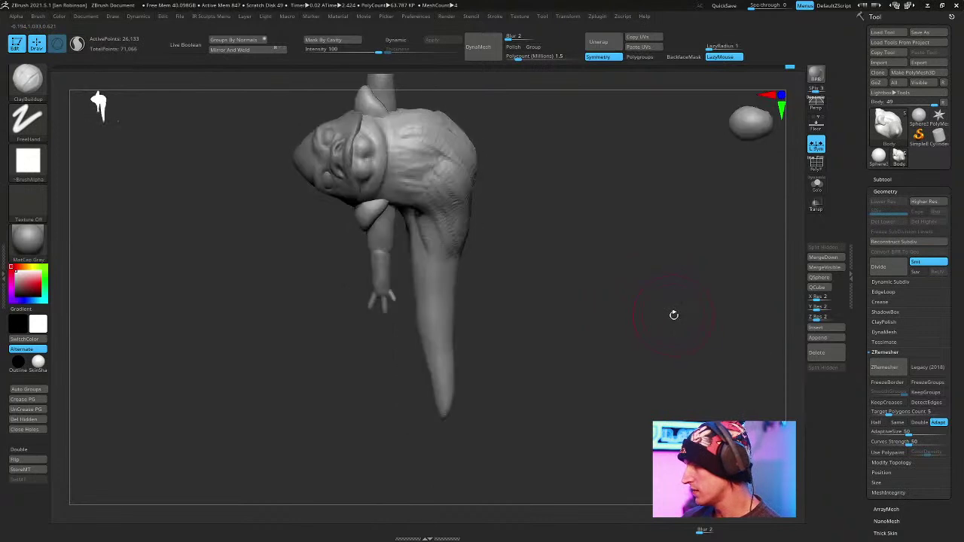
{"action": "left_click", "coordinate": [915, 179]}
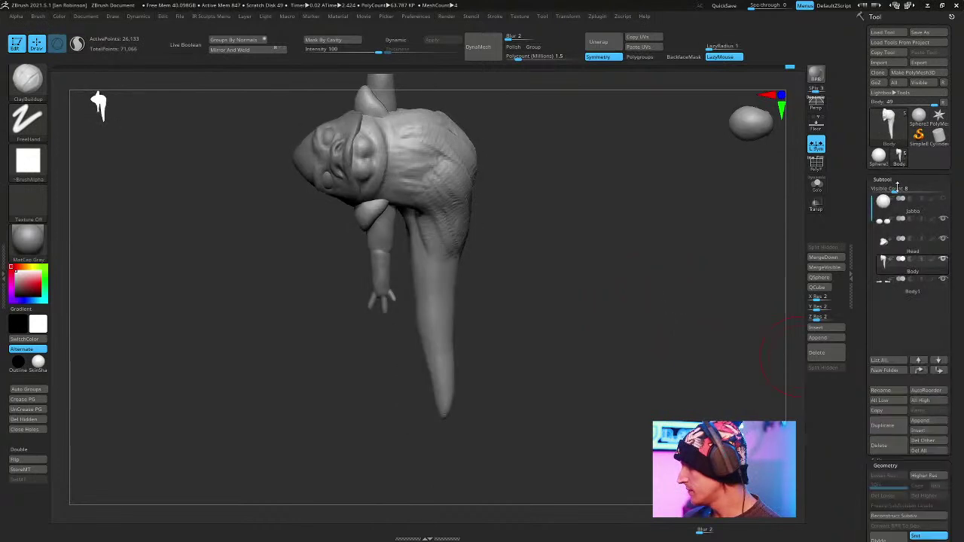
{"action": "left_click", "coordinate": [931, 431]}
{"action": "left_click", "coordinate": [596, 397]}
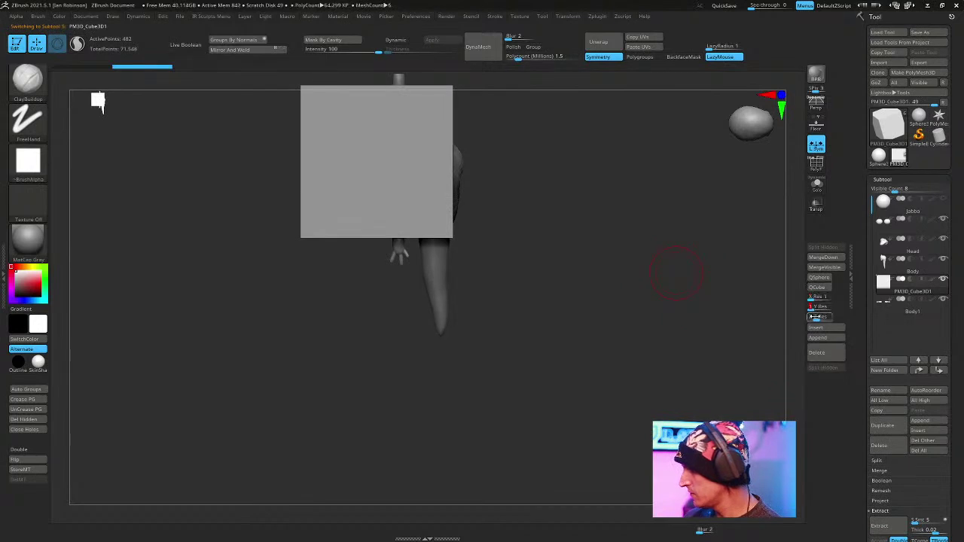
{"action": "left_click", "coordinate": [817, 287]}
{"action": "scroll", "coordinate": [667, 302], "scroll_direction": "up", "scroll_amount": 2}
Scale the cube into a wide rectangular platform slab and position it beneath the belly and tail.
{"action": "key", "text": "w"}
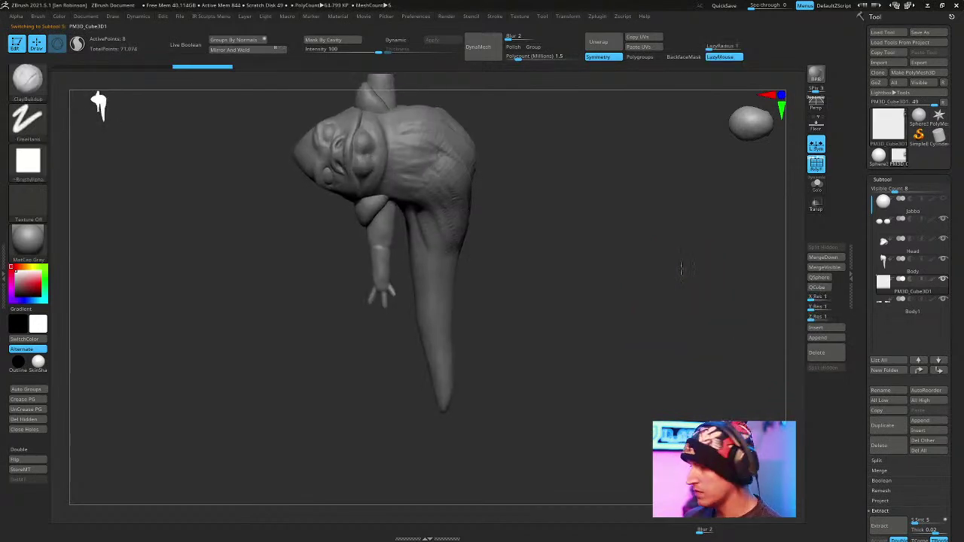
{"action": "scroll", "coordinate": [673, 318], "scroll_direction": "up", "scroll_amount": 2}
{"action": "left_click_drag", "start_coordinate": [682, 295], "coordinate": [426, 314]}
{"action": "left_click_drag", "start_coordinate": [256, 273], "coordinate": [477, 283]}
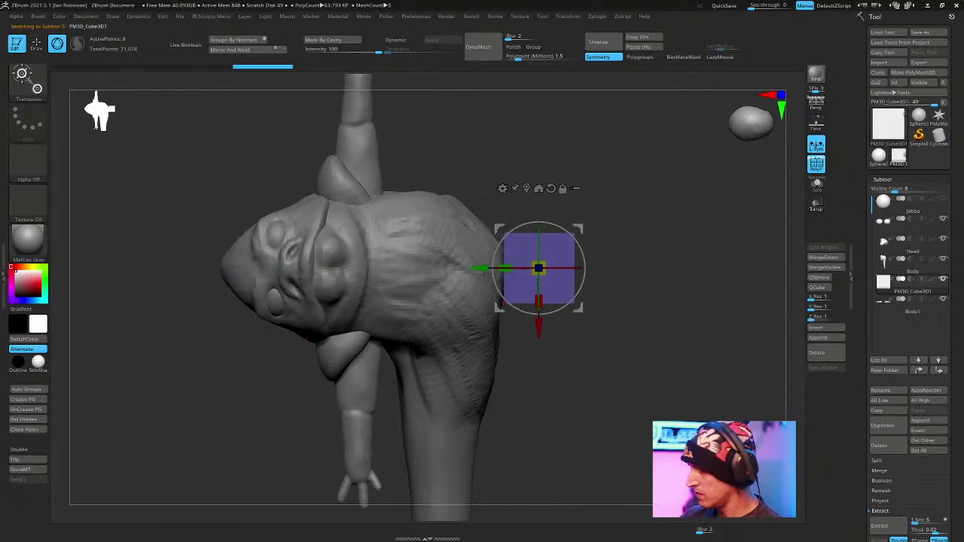
{"action": "left_click_drag", "start_coordinate": [539, 301], "coordinate": [539, 422]}
{"action": "left_click_drag", "start_coordinate": [594, 339], "coordinate": [527, 219]}
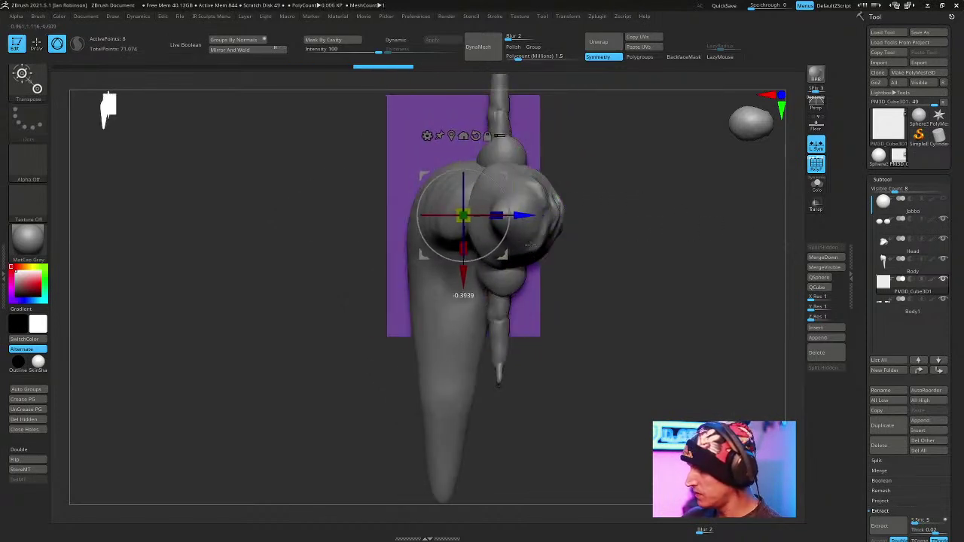
{"action": "left_click_drag", "start_coordinate": [455, 229], "coordinate": [472, 413]}
{"action": "left_click_drag", "start_coordinate": [647, 278], "coordinate": [703, 298]}
{"action": "left_click_drag", "start_coordinate": [380, 311], "coordinate": [375, 332]}
{"action": "left_click_drag", "start_coordinate": [387, 288], "coordinate": [391, 276]}
{"action": "mouse_move", "coordinate": [715, 346]}
{"action": "left_mouse_down"}
{"action": "mouse_move", "coordinate": [728, 359]}
{"action": "mouse_move", "coordinate": [680, 379]}
{"action": "mouse_move", "coordinate": [691, 396]}
{"action": "mouse_move", "coordinate": [677, 338]}
{"action": "left_mouse_up"}
Insert a horizontal edge loop around the platform's sides with the ZModeler brush, using Insert with Single EdgeLoop.
{"action": "key", "text": "q"}
{"action": "key", "text": "shift+f"}
{"action": "key", "text": "b"}
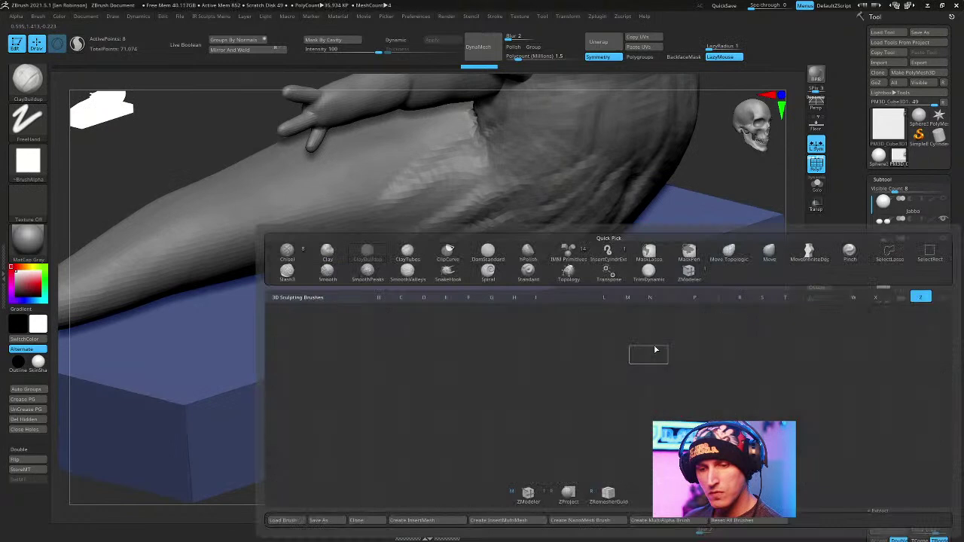
{"action": "key", "text": "m"}
{"action": "key", "text": "space"}
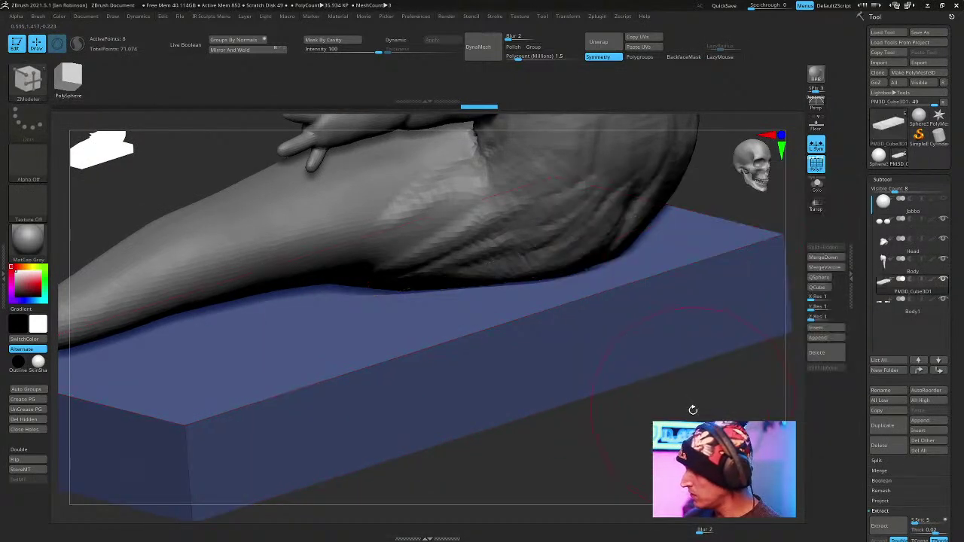
{"action": "key", "text": "space"}
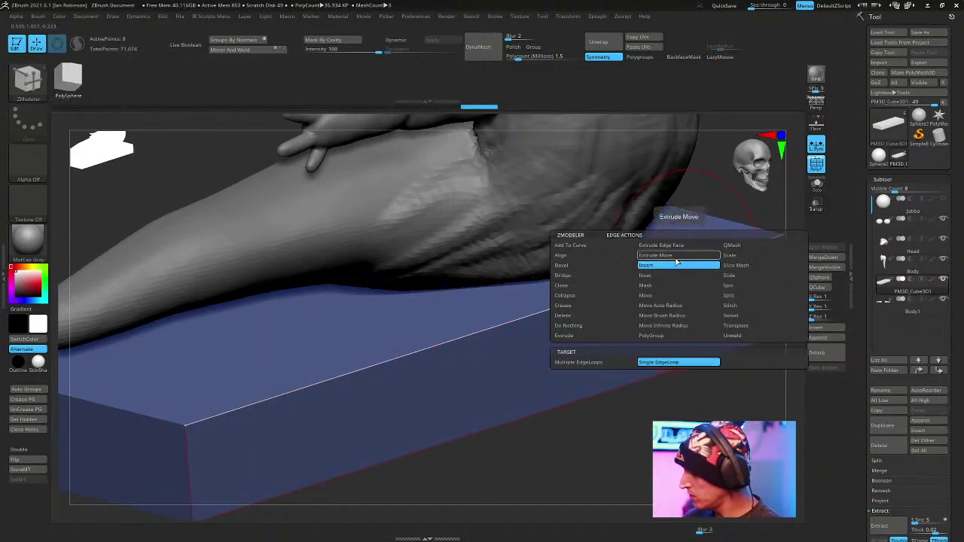
{"action": "left_click", "coordinate": [605, 363]}
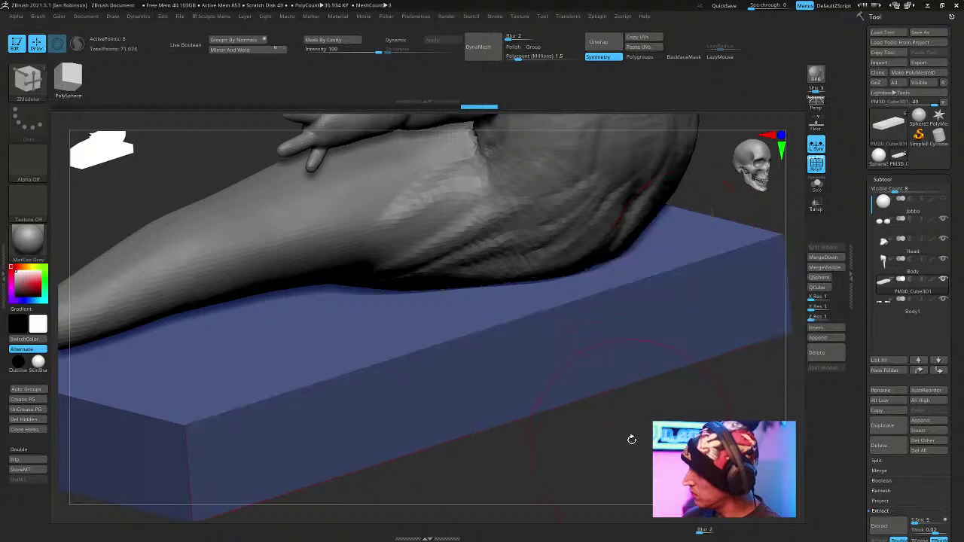
{"action": "left_click_drag", "start_coordinate": [648, 432], "coordinate": [731, 272], "text": "alt"}
{"action": "key", "text": "space"}
{"action": "left_click", "coordinate": [677, 267]}
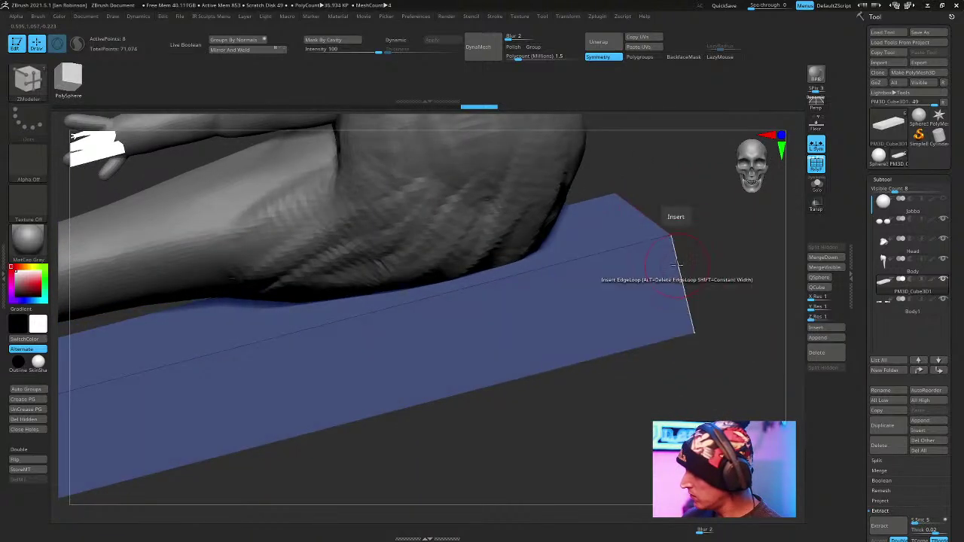
{"action": "left_click_drag", "start_coordinate": [724, 247], "coordinate": [647, 269]}
Scale the platform's top face inward with ZModeler's Scale action to form a chamfered upper rim above the inserted edge loop.
{"action": "key", "text": "space"}
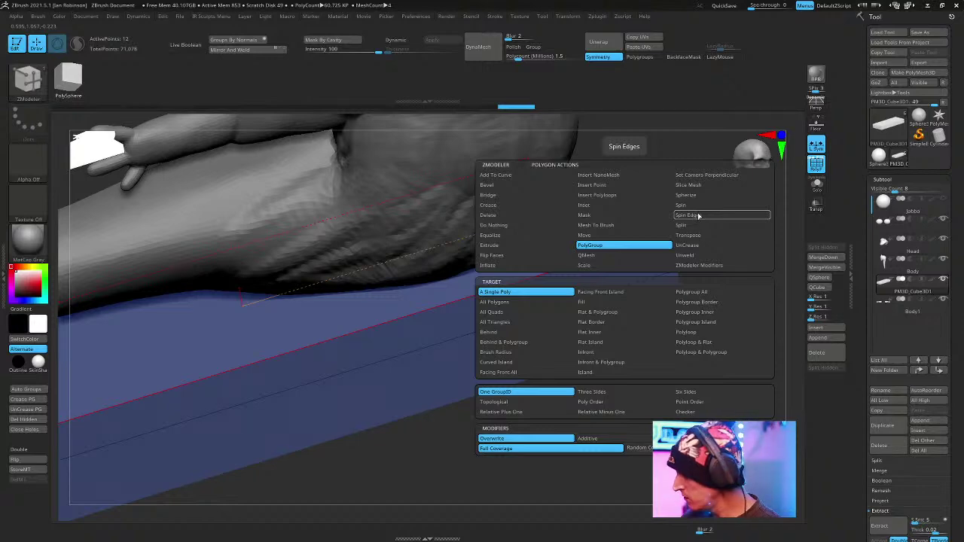
{"action": "left_click", "coordinate": [614, 268]}
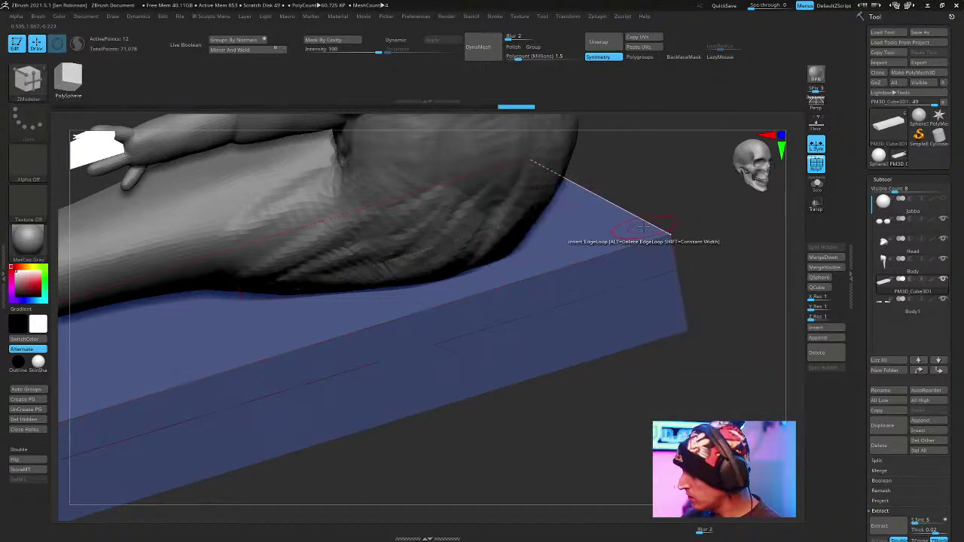
{"action": "left_click_drag", "start_coordinate": [710, 230], "coordinate": [659, 203]}
{"action": "key", "text": "space"}
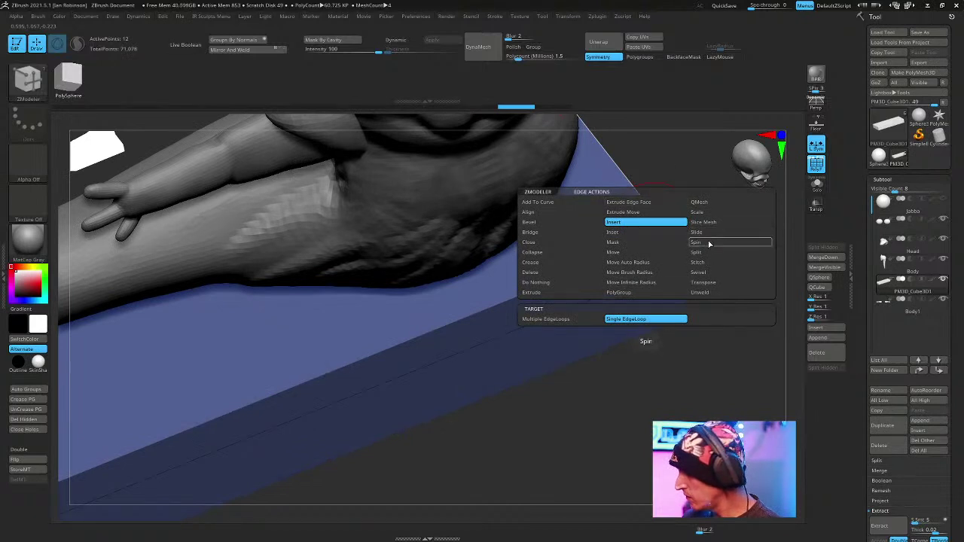
{"action": "left_click", "coordinate": [708, 215]}
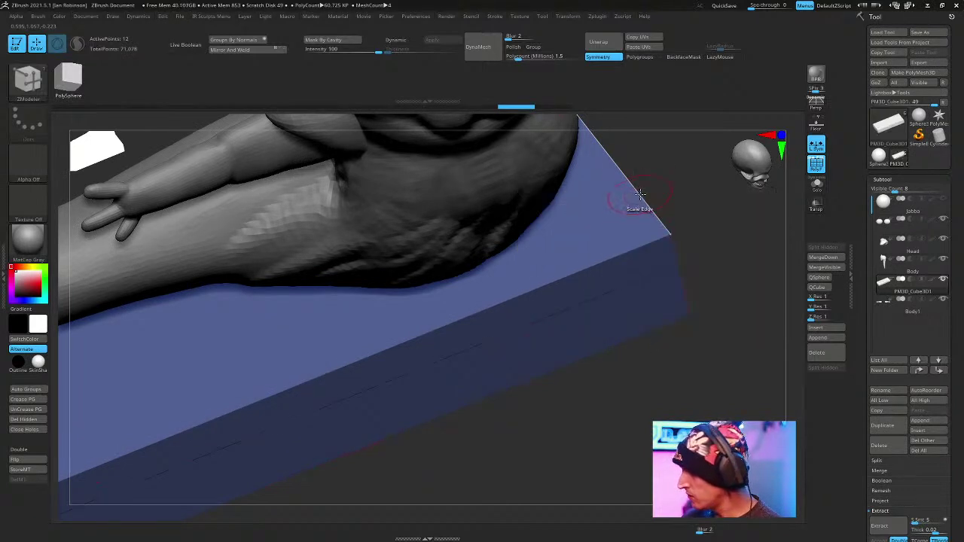
{"action": "key", "text": "space"}
{"action": "left_click", "coordinate": [602, 228]}
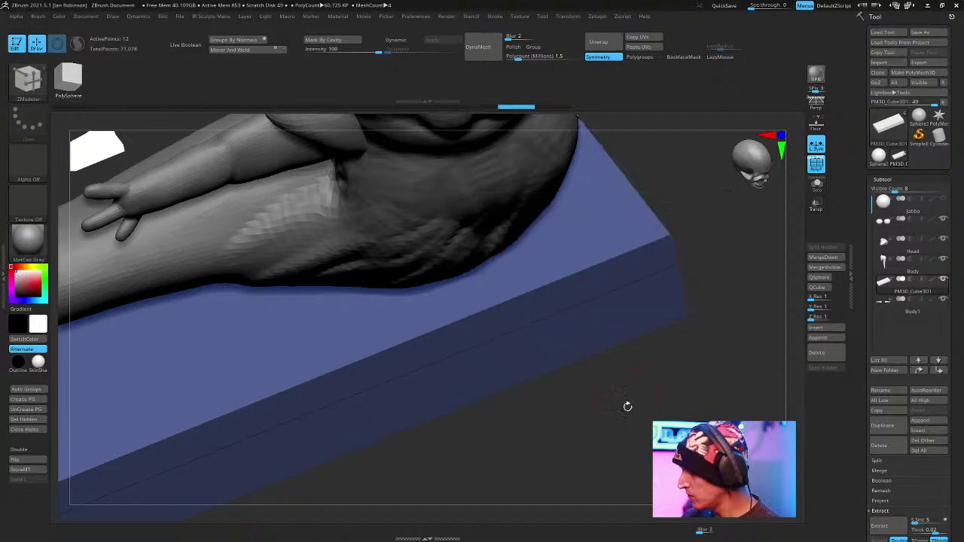
{"action": "left_click_drag", "start_coordinate": [625, 393], "coordinate": [634, 369]}
{"action": "key", "text": "space"}
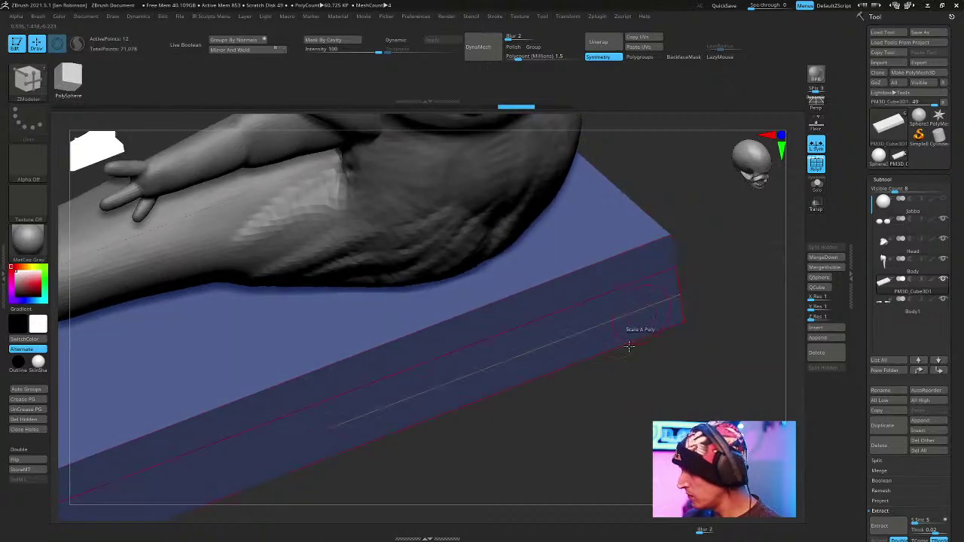
{"action": "right_click_drag", "start_coordinate": [661, 265], "coordinate": [658, 282]}
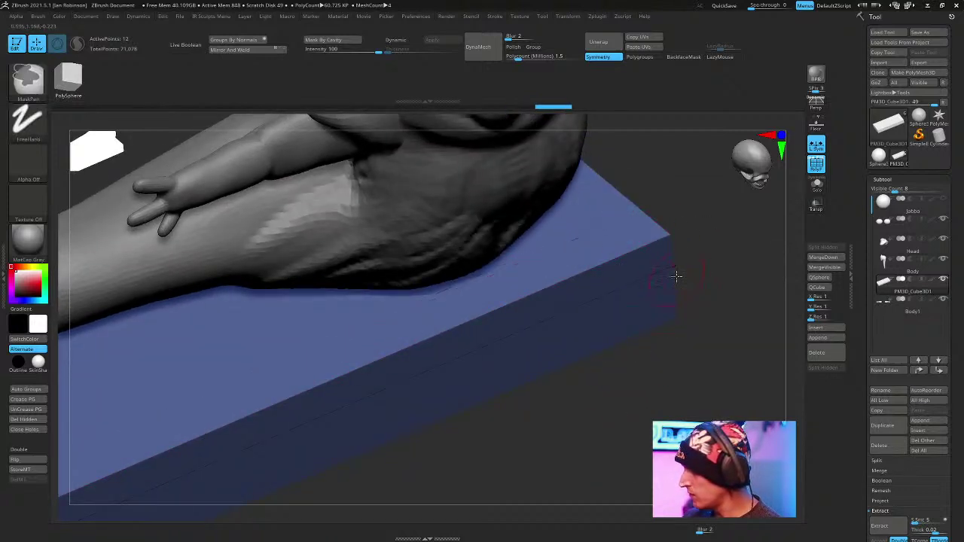
{"action": "key", "text": "space"}
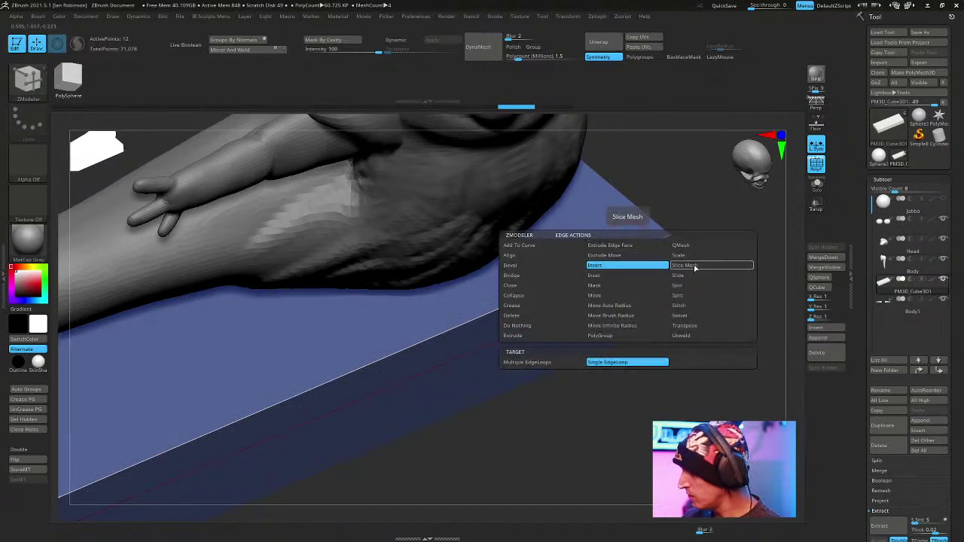
{"action": "left_click", "coordinate": [689, 258]}
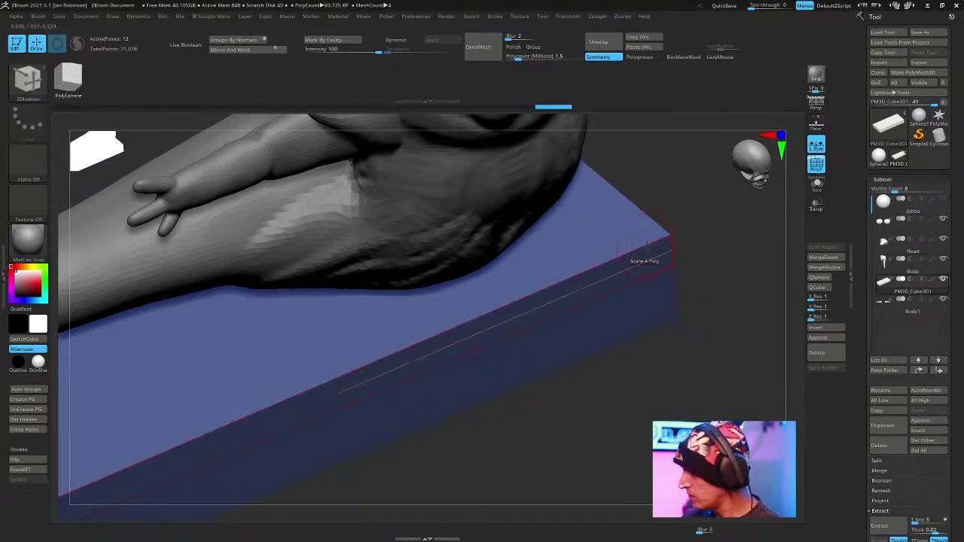
{"action": "key", "text": "space"}
{"action": "left_click", "coordinate": [625, 361]}
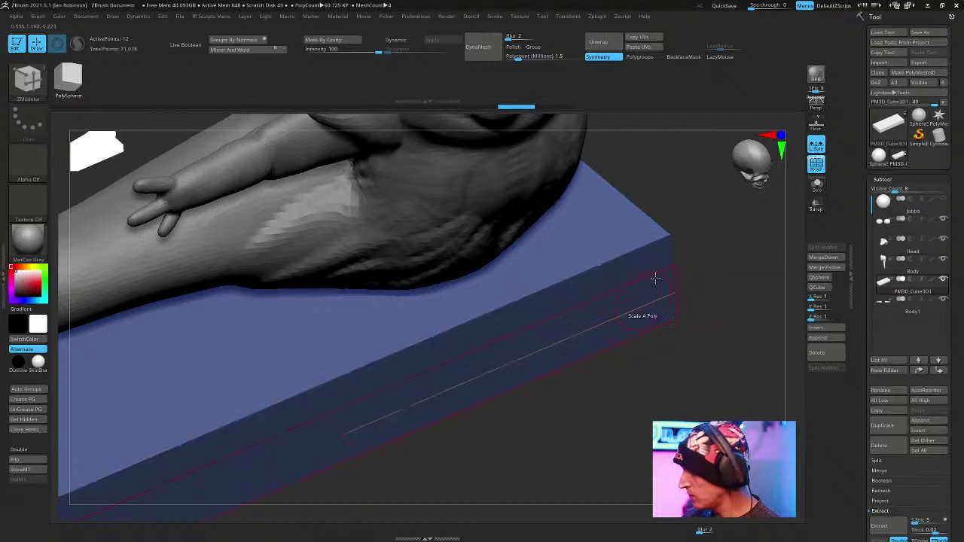
{"action": "left_click_drag", "start_coordinate": [668, 216], "coordinate": [683, 190]}
{"action": "left_click_drag", "start_coordinate": [728, 263], "coordinate": [713, 401]}
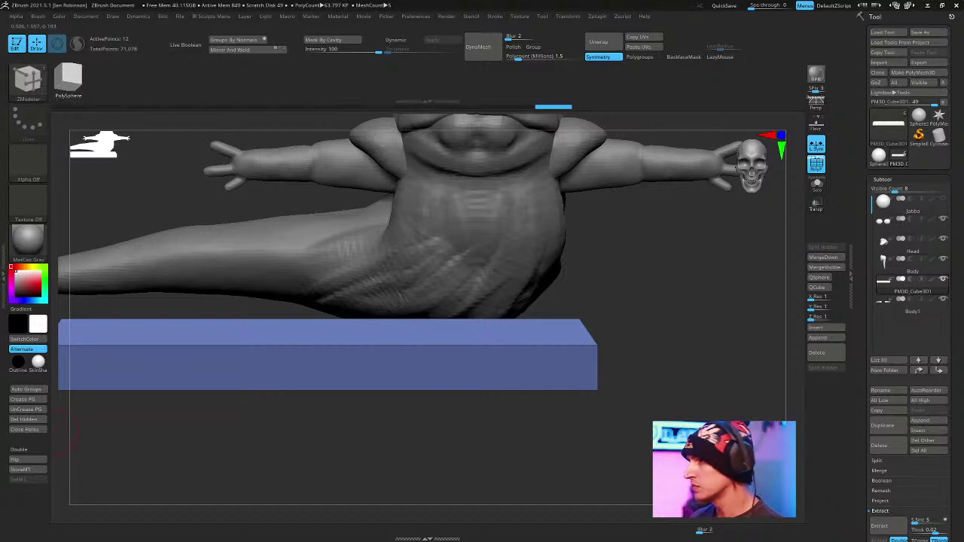
Move the platform subtool to the end of the list, then rename the arms subtool Arms and the platform Base.
{"action": "left_click_drag", "start_coordinate": [728, 401], "coordinate": [729, 369]}
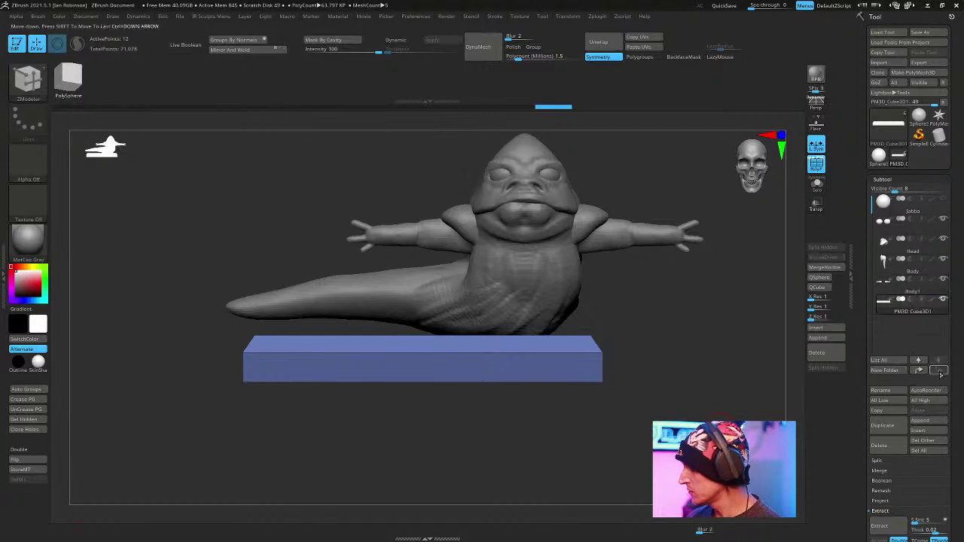
{"action": "left_click", "coordinate": [911, 299]}
{"action": "left_click", "coordinate": [883, 390]}
{"action": "type", "text": "Arms"}
{"action": "key", "text": "Return"}
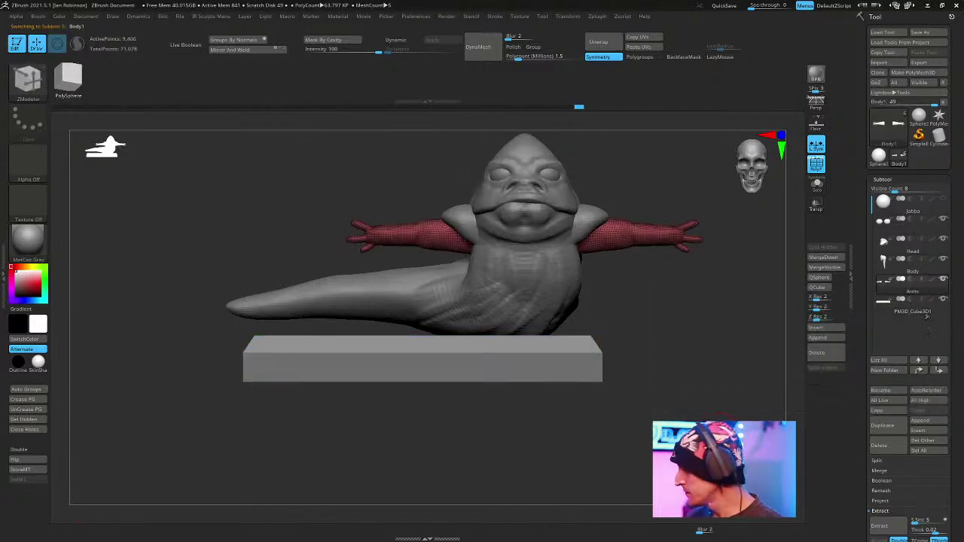
{"action": "key", "text": "alt+Down"}
{"action": "left_click", "coordinate": [881, 390]}
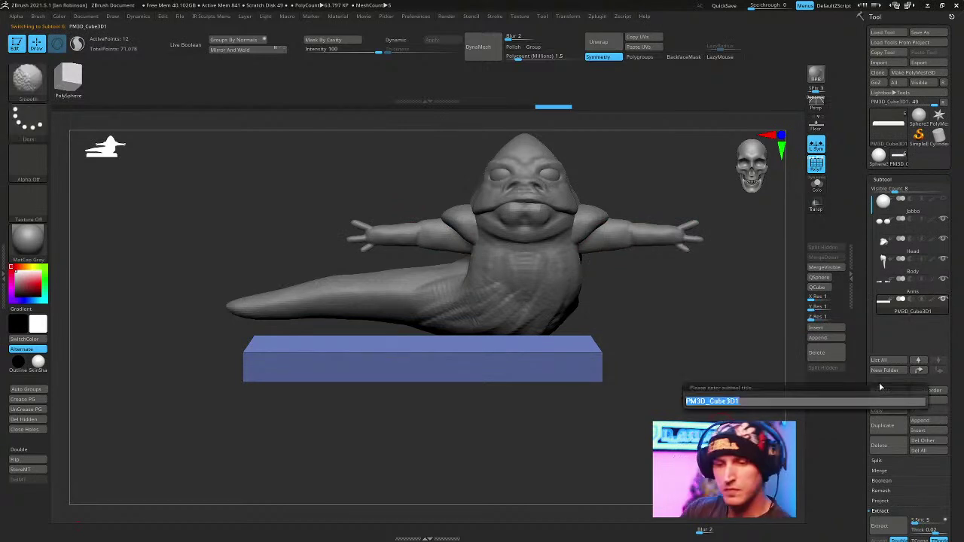
{"action": "type", "text": "Base"}
{"action": "key", "text": "Return"}
Stretch the platform front to back so it extends further beneath the body and tail.
{"action": "mouse_move", "coordinate": [760, 380]}
{"action": "left_mouse_down"}
{"action": "mouse_move", "coordinate": [690, 369]}
{"action": "mouse_move", "coordinate": [686, 419]}
{"action": "left_mouse_up"}
{"action": "key", "text": "w"}
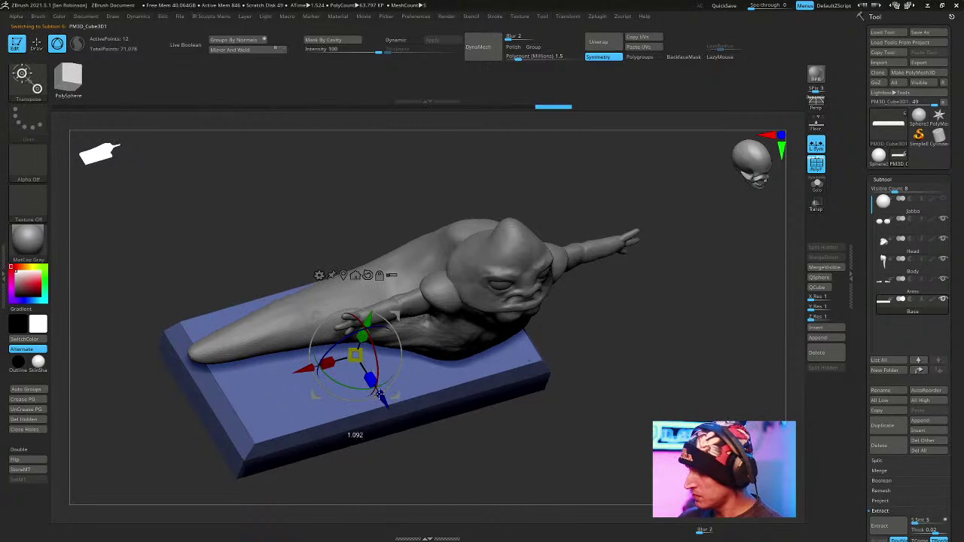
{"action": "left_click_drag", "start_coordinate": [598, 392], "coordinate": [609, 445]}
{"action": "left_click_drag", "start_coordinate": [391, 401], "coordinate": [386, 396]}
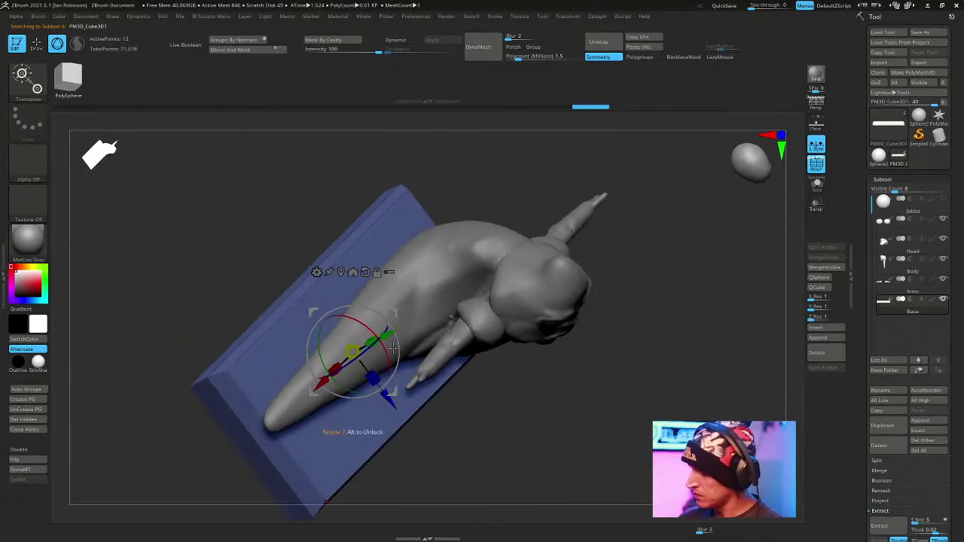
{"action": "left_click_drag", "start_coordinate": [525, 461], "coordinate": [539, 475], "text": "shift"}
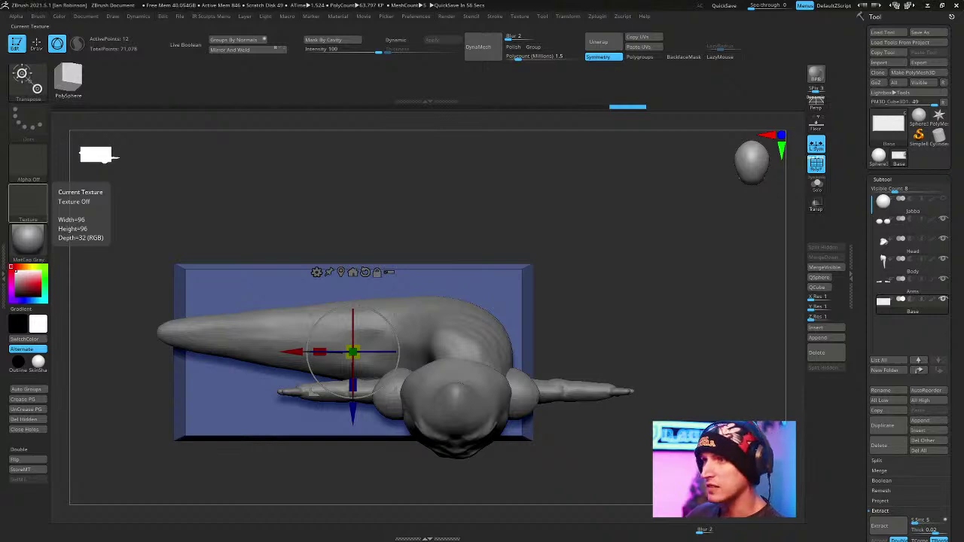
{"action": "mouse_move", "coordinate": [679, 378]}
{"action": "left_mouse_down", "text": "shift"}
{"action": "mouse_move", "coordinate": [696, 324]}
{"action": "mouse_move", "coordinate": [689, 350]}
{"action": "mouse_move", "coordinate": [692, 338]}
{"action": "mouse_move", "coordinate": [716, 349]}
{"action": "mouse_move", "coordinate": [706, 417]}
{"action": "mouse_move", "coordinate": [725, 417]}
{"action": "left_mouse_up", "text": "shift"}
Narrow the platform's chamfer and thicken its slab by masking parts of it and moving the unmasked points vertically.
{"action": "key", "text": "q"}
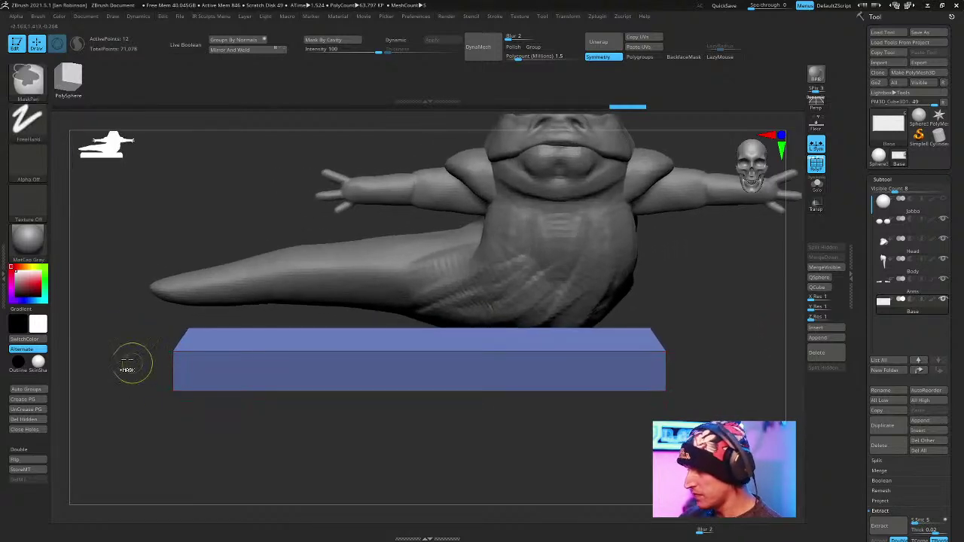
{"action": "left_click_drag", "start_coordinate": [123, 343], "coordinate": [721, 359], "text": "ctrl"}
{"action": "key", "text": "w"}
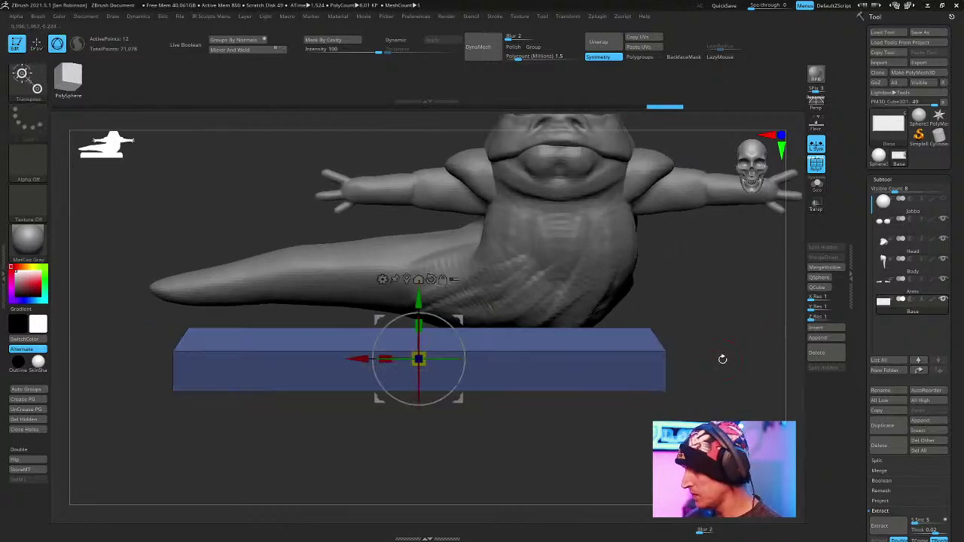
{"action": "key", "text": "q"}
{"action": "left_click_drag", "start_coordinate": [729, 325], "coordinate": [720, 452]}
{"action": "left_click_drag", "start_coordinate": [708, 314], "coordinate": [149, 482]}
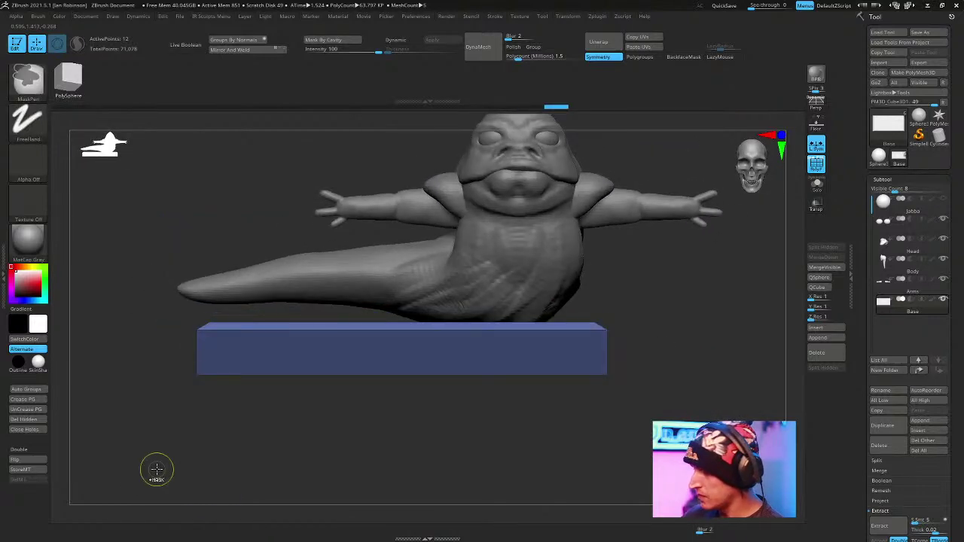
{"action": "left_click", "coordinate": [662, 361], "text": "ctrl"}
{"action": "key", "text": "w"}
{"action": "left_click_drag", "start_coordinate": [403, 277], "coordinate": [403, 293]}
{"action": "key", "text": "q"}
{"action": "left_click_drag", "start_coordinate": [687, 373], "coordinate": [686, 405], "text": "alt"}
{"action": "key", "text": "space"}
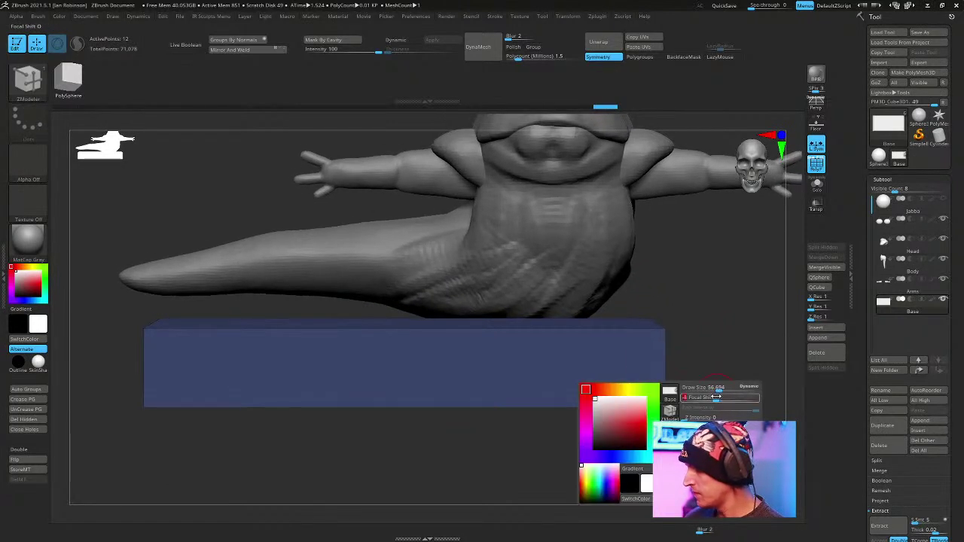
{"action": "mouse_move", "coordinate": [744, 368]}
{"action": "left_mouse_down", "text": "alt"}
{"action": "mouse_move", "coordinate": [725, 363]}
{"action": "mouse_move", "coordinate": [748, 366]}
{"action": "left_mouse_up", "text": "alt"}
{"action": "key", "text": "space"}
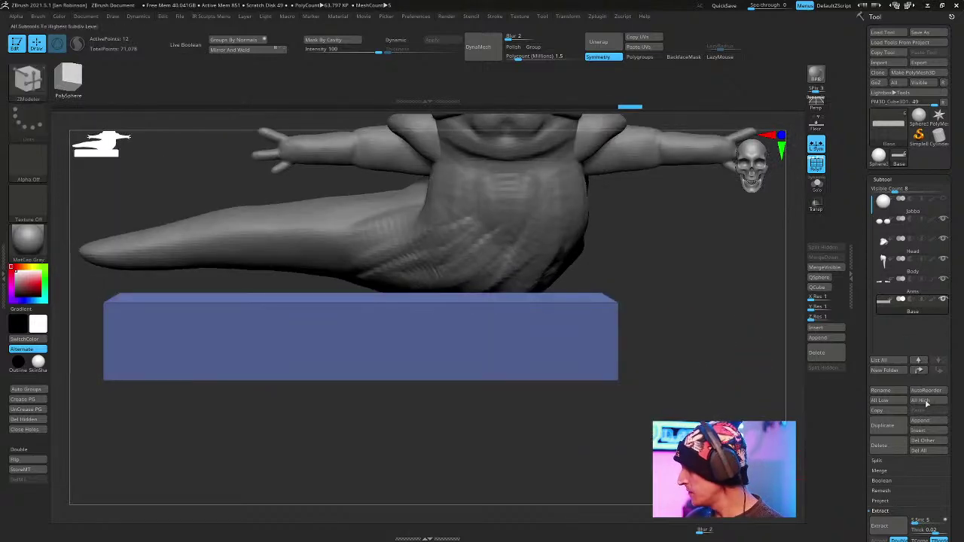
Put the platform in a new subtool folder named Base and insert a Cylinder3D subtool.
{"action": "left_click", "coordinate": [880, 390]}
{"action": "key", "text": "Return"}
{"action": "left_click", "coordinate": [934, 431]}
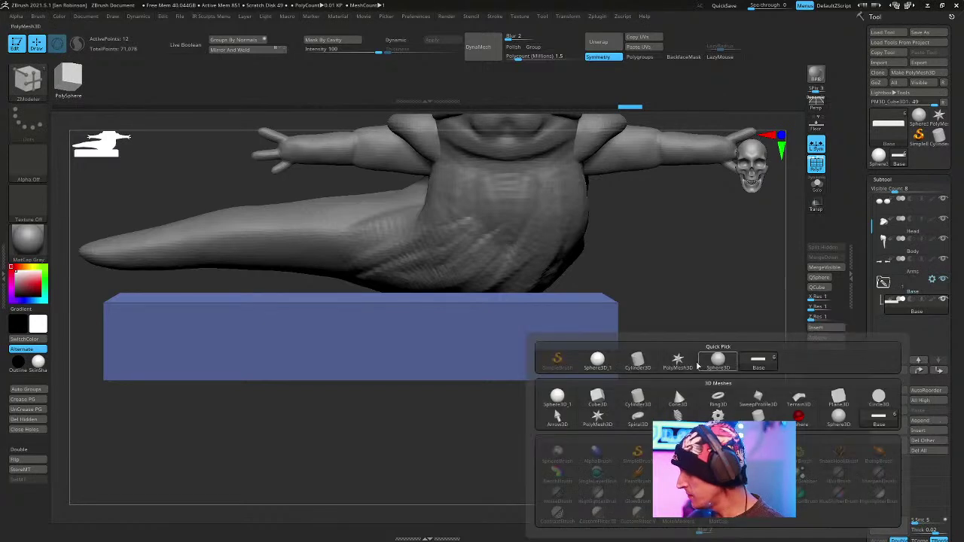
{"action": "left_click", "coordinate": [637, 396]}
{"action": "key", "text": "w"}
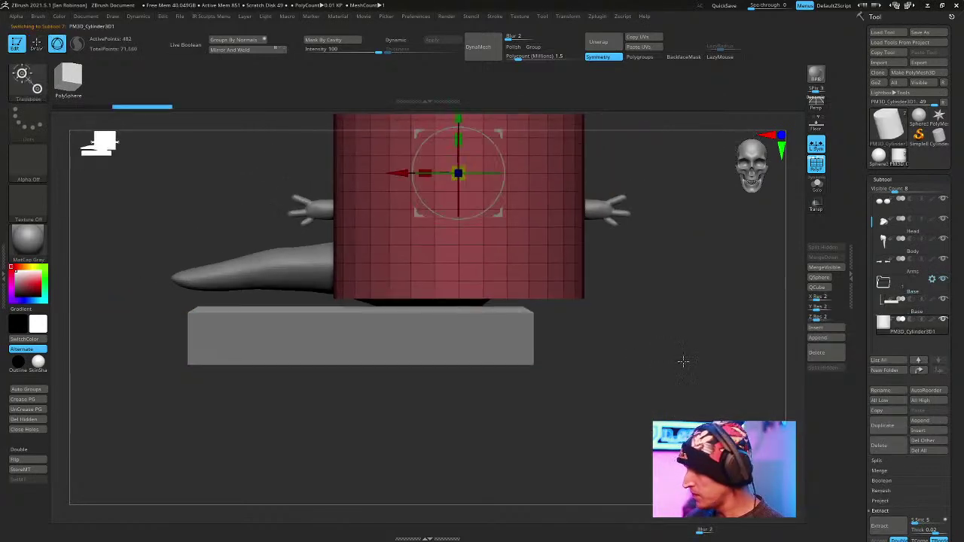
Shrink the cylinder, turn it to face forward and copy it into an evenly spaced row of four across the platform's front.
{"action": "key", "text": "f"}
{"action": "left_click_drag", "start_coordinate": [702, 482], "coordinate": [698, 410], "text": "alt"}
{"action": "left_click_drag", "start_coordinate": [477, 212], "coordinate": [479, 265]}
{"action": "left_click_drag", "start_coordinate": [619, 336], "coordinate": [632, 211]}
{"action": "left_click_drag", "start_coordinate": [570, 277], "coordinate": [581, 440]}
{"action": "left_click_drag", "start_coordinate": [724, 265], "coordinate": [660, 361], "text": "alt"}
{"action": "left_click_drag", "start_coordinate": [508, 370], "coordinate": [479, 401]}
{"action": "left_click_drag", "start_coordinate": [686, 325], "coordinate": [687, 349]}
{"action": "left_click_drag", "start_coordinate": [413, 303], "coordinate": [470, 287]}
{"action": "left_click_drag", "start_coordinate": [658, 263], "coordinate": [647, 355], "text": "alt"}
{"action": "left_click_drag", "start_coordinate": [523, 385], "coordinate": [121, 339], "text": "alt"}
Give each of the four cylinders its own polygroup with Auto Groups.
{"action": "key", "text": "q"}
{"action": "mouse_move", "coordinate": [675, 291]}
{"action": "left_mouse_down"}
{"action": "mouse_move", "coordinate": [678, 340]}
{"action": "mouse_move", "coordinate": [656, 318]}
{"action": "mouse_move", "coordinate": [658, 286]}
{"action": "left_mouse_up"}
{"action": "key", "text": "space"}
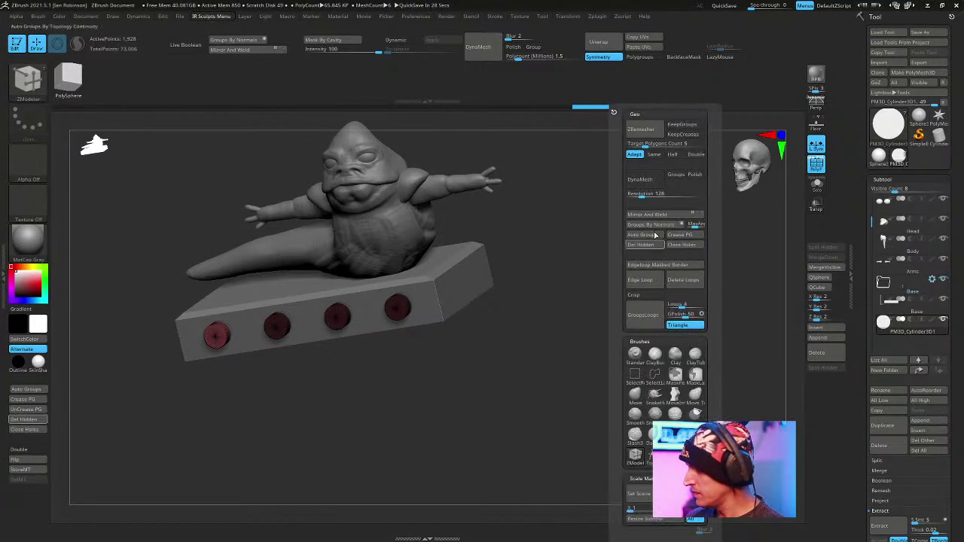
{"action": "left_click", "coordinate": [631, 236]}
Duplicate the row of front cylinders toward the platform's rear, undoing the misplaced moves.
{"action": "left_click_drag", "start_coordinate": [572, 342], "coordinate": [645, 422]}
{"action": "key", "text": "w"}
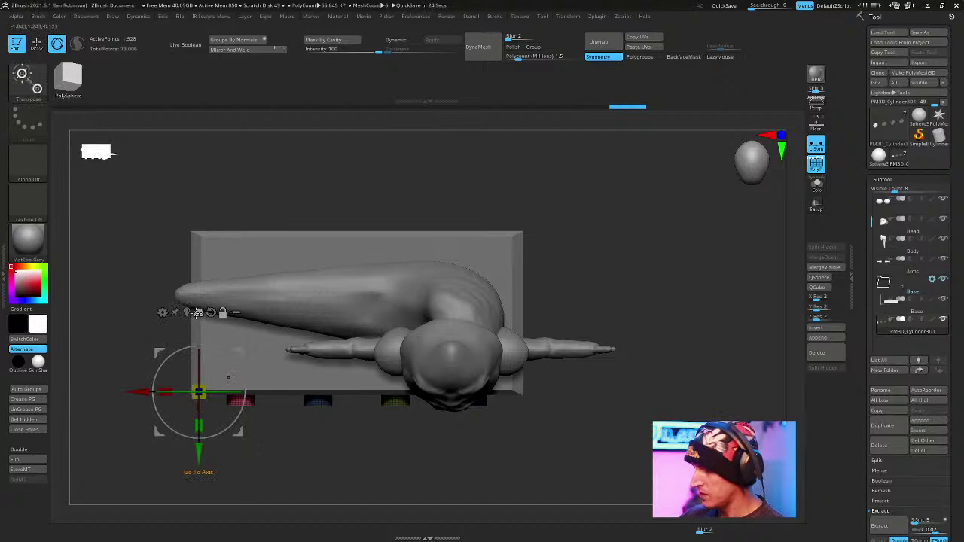
{"action": "left_click_drag", "start_coordinate": [246, 452], "coordinate": [248, 431], "text": "ctrl"}
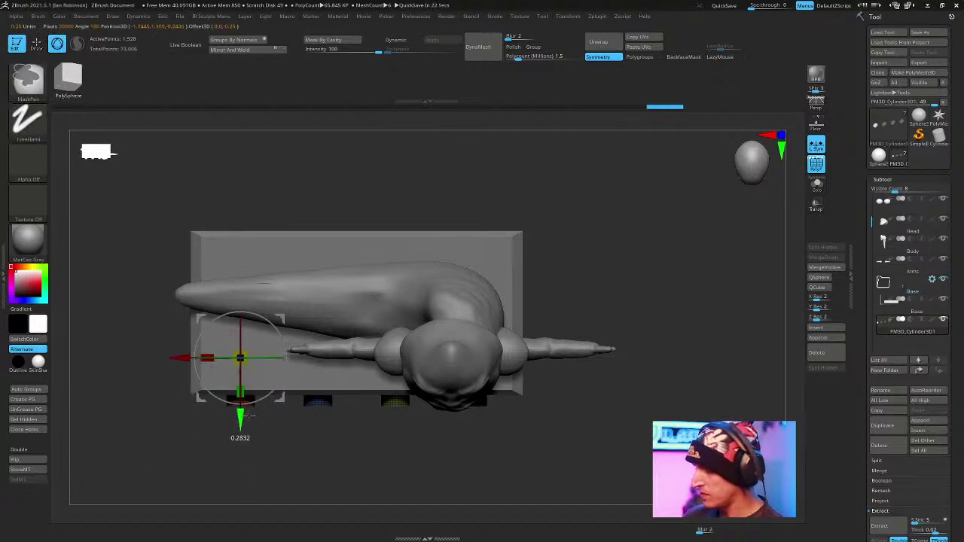
{"action": "left_click_drag", "start_coordinate": [265, 320], "coordinate": [270, 299]}
{"action": "key", "text": "ctrl+z"}
{"action": "left_click_drag", "start_coordinate": [660, 256], "coordinate": [648, 290], "text": "ctrl"}
{"action": "left_click_drag", "start_coordinate": [243, 455], "coordinate": [249, 294]}
{"action": "key", "text": "ctrl+z"}
{"action": "mouse_move", "coordinate": [647, 279]}
{"action": "left_mouse_down"}
{"action": "mouse_move", "coordinate": [722, 277]}
{"action": "mouse_move", "coordinate": [682, 215]}
{"action": "mouse_move", "coordinate": [661, 319]}
{"action": "mouse_move", "coordinate": [710, 404]}
{"action": "mouse_move", "coordinate": [707, 390]}
{"action": "mouse_move", "coordinate": [593, 297]}
{"action": "left_mouse_up"}
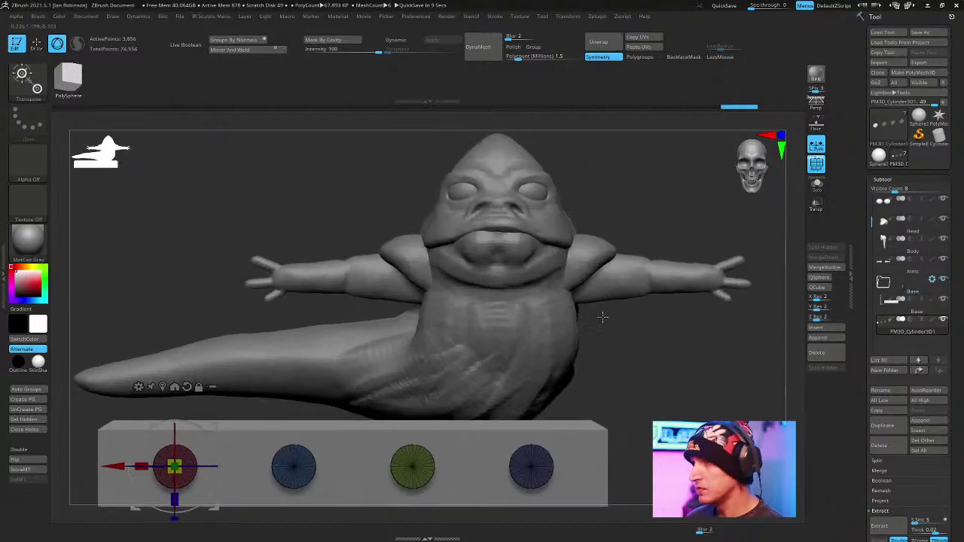
Select the eyes subtool and delete it from the head.
{"action": "left_click_drag", "start_coordinate": [675, 369], "coordinate": [572, 264]}
{"action": "left_click_drag", "start_coordinate": [632, 198], "coordinate": [647, 181]}
{"action": "left_click", "coordinate": [544, 203], "text": "alt"}
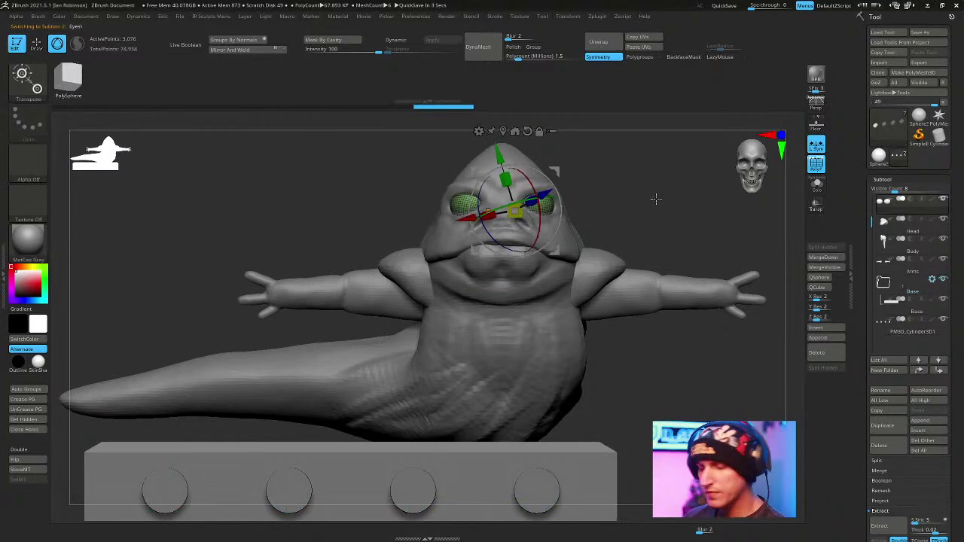
{"action": "key", "text": "q"}
{"action": "left_click", "coordinate": [816, 352]}
{"action": "key", "text": "Return"}
{"action": "left_click_drag", "start_coordinate": [744, 375], "coordinate": [567, 213]}
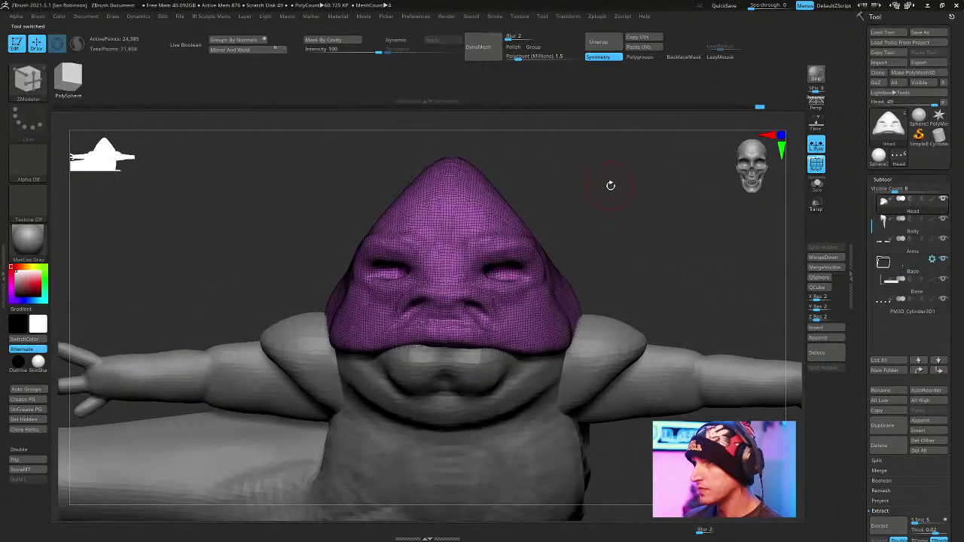
Pull the head's brow ridge and eye openings into shape with the Move brush.
{"action": "left_click_drag", "start_coordinate": [608, 184], "coordinate": [570, 216]}
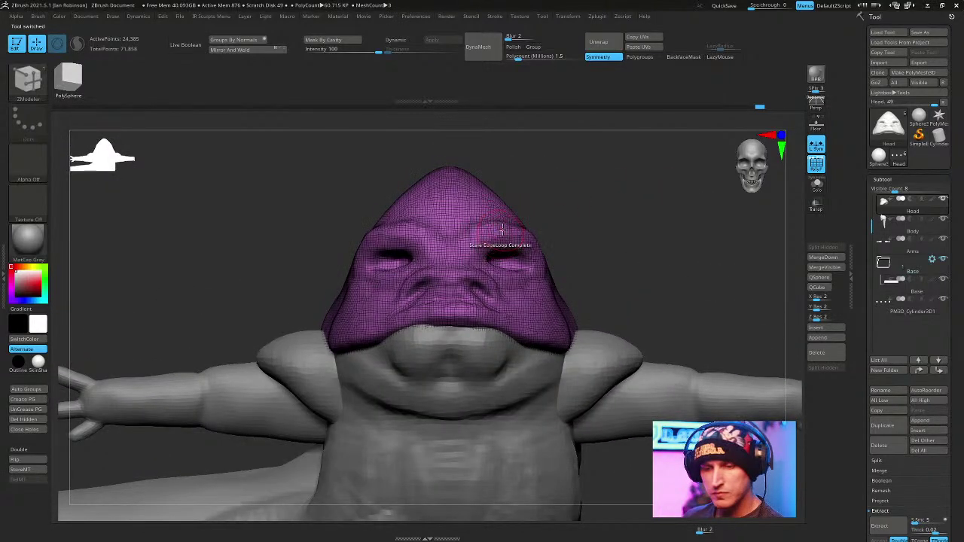
{"action": "key", "text": "b"}
{"action": "key", "text": "m"}
{"action": "key", "text": "v"}
{"action": "key", "text": "space"}
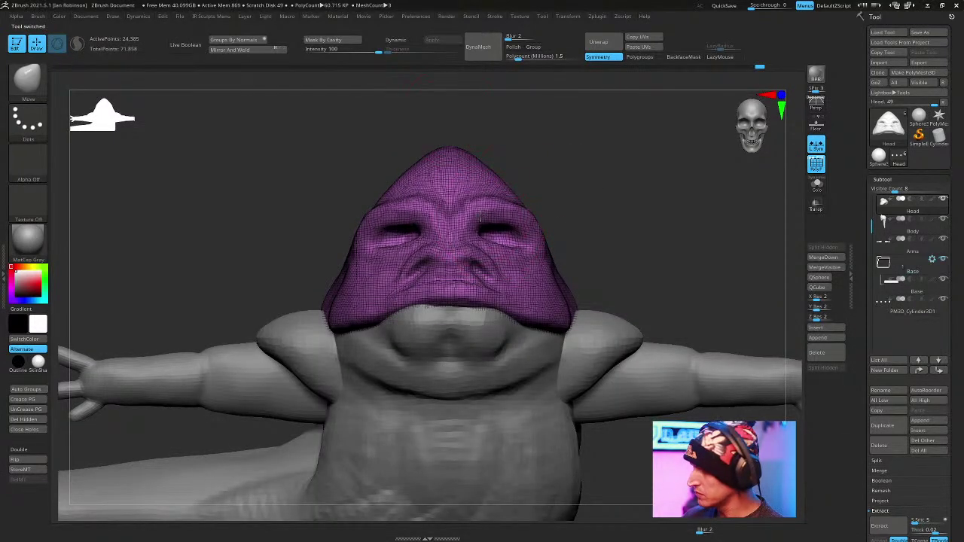
{"action": "mouse_move", "coordinate": [626, 194]}
{"action": "left_mouse_down"}
{"action": "mouse_move", "coordinate": [618, 192]}
{"action": "mouse_move", "coordinate": [621, 153]}
{"action": "mouse_move", "coordinate": [612, 161]}
{"action": "left_mouse_up"}
{"action": "key", "text": "space"}
{"action": "left_click_drag", "start_coordinate": [559, 187], "coordinate": [602, 175]}
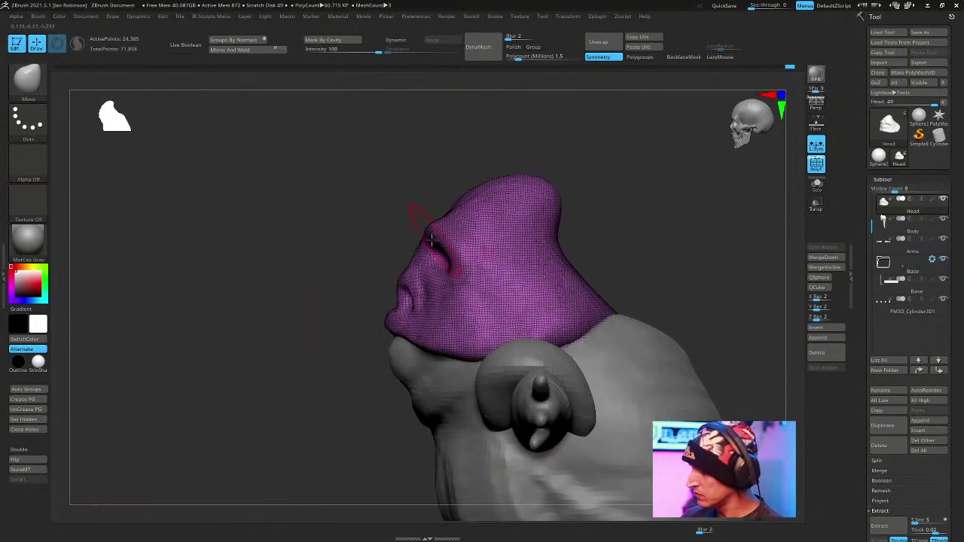
Reshape the eye sockets and the cheeks below them with the Move brush and smooth the area beside the mouth.
{"action": "left_click_drag", "start_coordinate": [469, 235], "coordinate": [547, 234]}
{"action": "left_click_drag", "start_coordinate": [472, 218], "coordinate": [453, 291]}
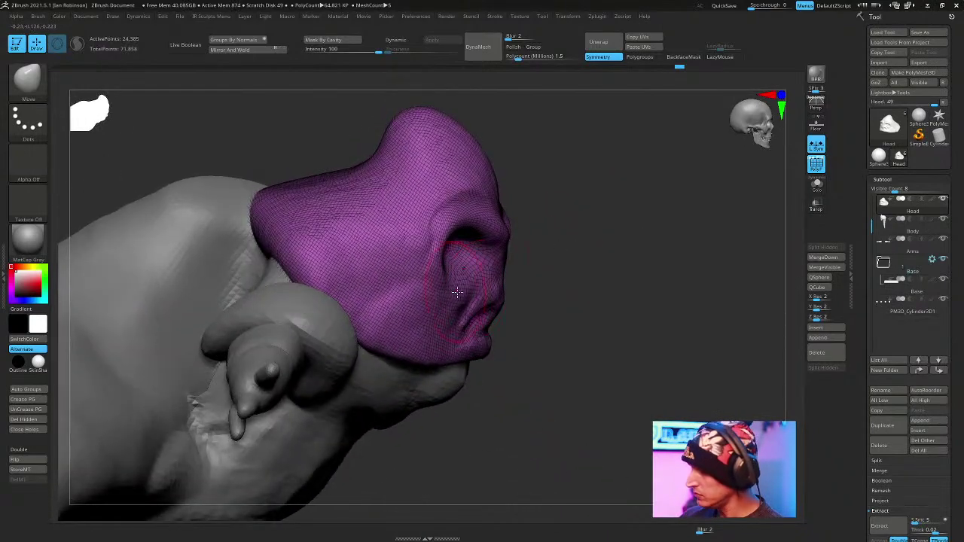
{"action": "mouse_move", "coordinate": [526, 260]}
{"action": "left_mouse_down"}
{"action": "mouse_move", "coordinate": [622, 239]}
{"action": "mouse_move", "coordinate": [693, 241]}
{"action": "mouse_move", "coordinate": [677, 276]}
{"action": "mouse_move", "coordinate": [650, 244]}
{"action": "mouse_move", "coordinate": [673, 209]}
{"action": "mouse_move", "coordinate": [580, 189]}
{"action": "mouse_move", "coordinate": [595, 176]}
{"action": "left_mouse_up"}
{"action": "left_click_drag", "start_coordinate": [462, 338], "coordinate": [361, 346], "text": "shift"}
{"action": "mouse_move", "coordinate": [558, 256]}
{"action": "left_mouse_down"}
{"action": "mouse_move", "coordinate": [571, 238]}
{"action": "mouse_move", "coordinate": [591, 236]}
{"action": "mouse_move", "coordinate": [495, 343]}
{"action": "mouse_move", "coordinate": [450, 345]}
{"action": "mouse_move", "coordinate": [508, 386]}
{"action": "left_mouse_up"}
{"action": "left_click_drag", "start_coordinate": [631, 254], "coordinate": [700, 226]}
Switch to the body subtool and reshape the lower lip and chin under the mouth with the Move brush.
{"action": "left_click", "coordinate": [472, 334], "text": "alt"}
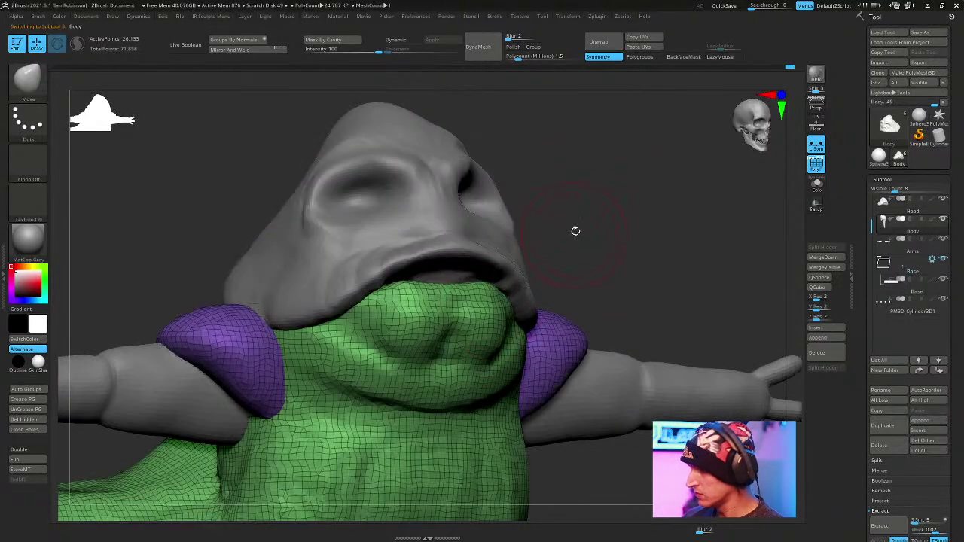
{"action": "right_click", "coordinate": [468, 332]}
{"action": "left_click_drag", "start_coordinate": [495, 283], "coordinate": [506, 271]}
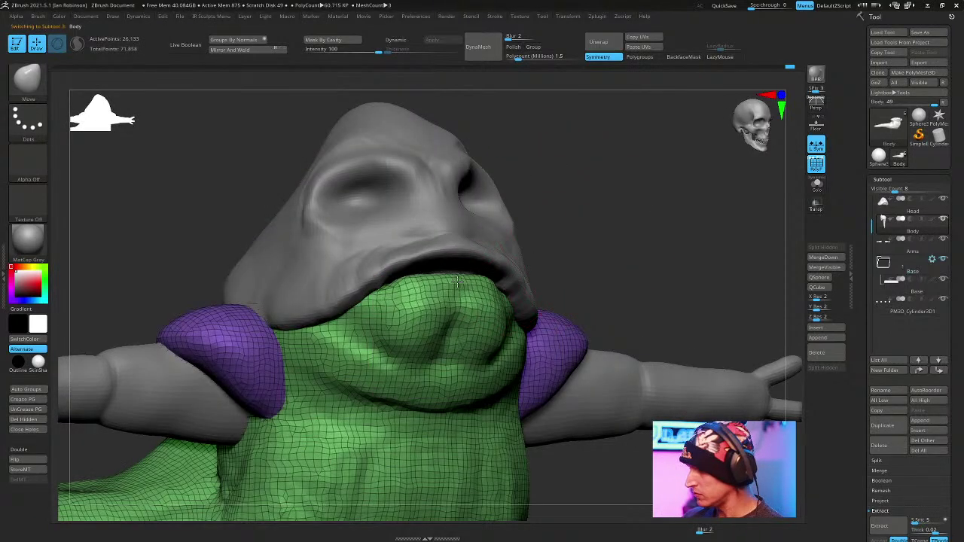
{"action": "left_click_drag", "start_coordinate": [619, 232], "coordinate": [559, 243]}
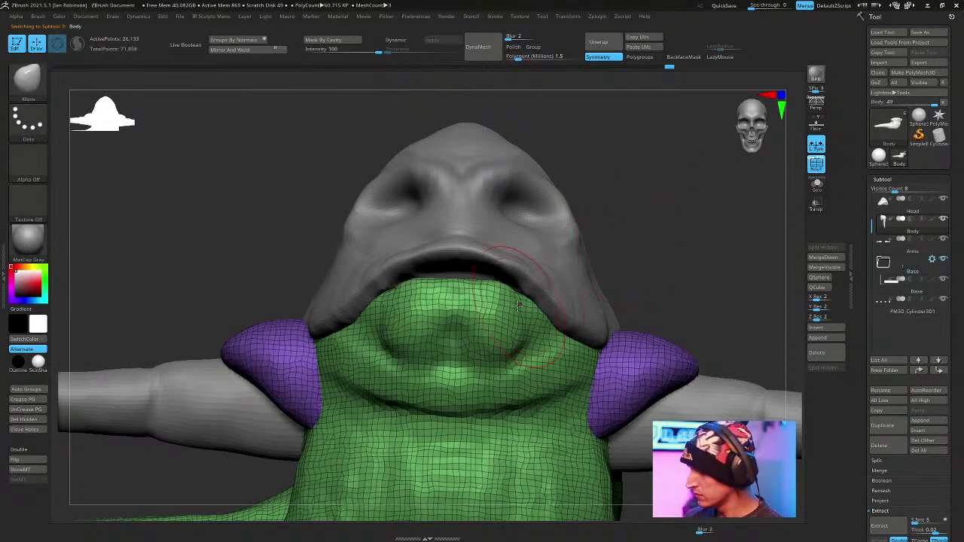
{"action": "mouse_move", "coordinate": [651, 249]}
{"action": "left_mouse_down"}
{"action": "mouse_move", "coordinate": [655, 256]}
{"action": "mouse_move", "coordinate": [639, 197]}
{"action": "mouse_move", "coordinate": [654, 258]}
{"action": "left_mouse_up"}
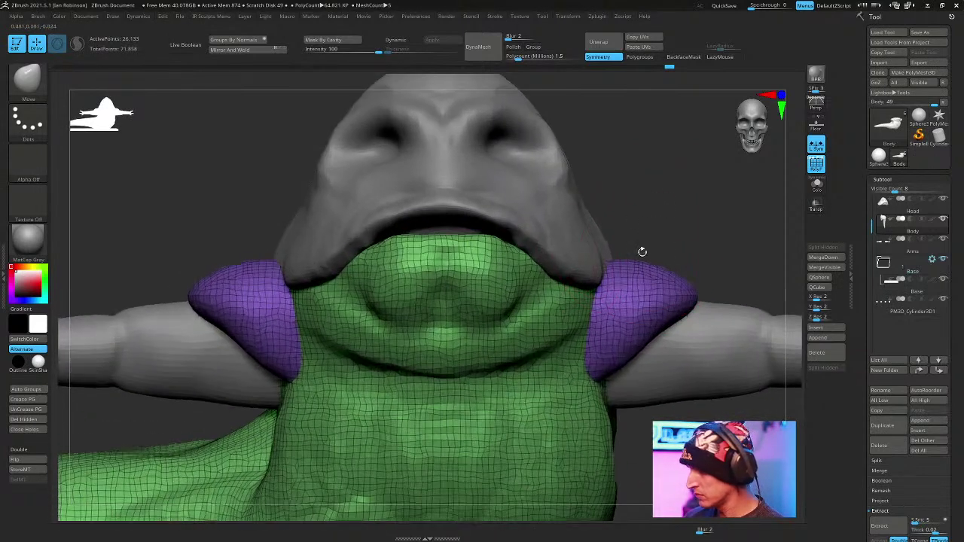
{"action": "mouse_move", "coordinate": [369, 259]}
{"action": "left_mouse_down", "text": "shift"}
{"action": "mouse_move", "coordinate": [376, 286]}
{"action": "mouse_move", "coordinate": [391, 264]}
{"action": "left_mouse_up", "text": "shift"}
{"action": "mouse_move", "coordinate": [587, 199]}
{"action": "left_mouse_down"}
{"action": "mouse_move", "coordinate": [628, 200]}
{"action": "mouse_move", "coordinate": [592, 184]}
{"action": "mouse_move", "coordinate": [534, 269]}
{"action": "left_mouse_up"}
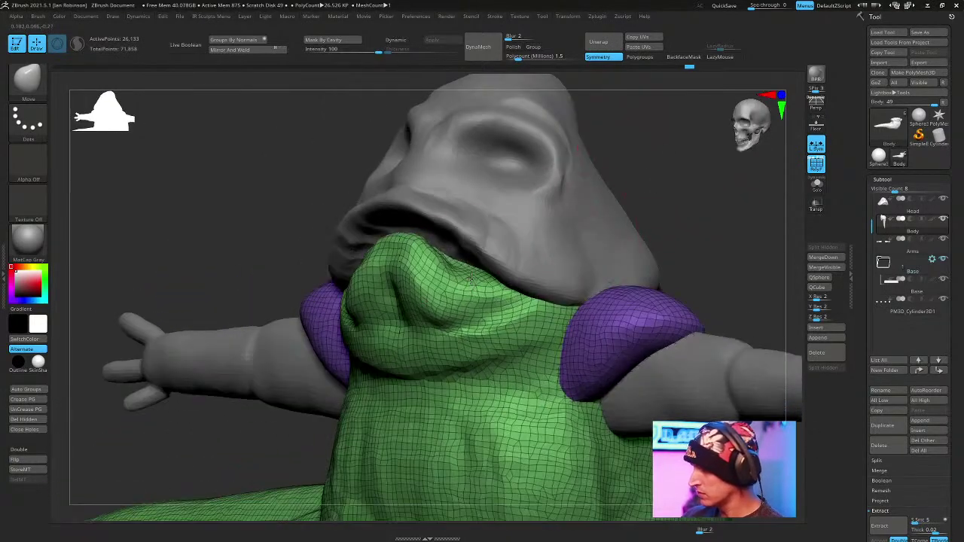
{"action": "left_click_drag", "start_coordinate": [723, 211], "coordinate": [645, 190]}
Turn off the polyframe display and pull the middle of the lower lip up toward the mouth opening.
{"action": "key", "text": "w"}
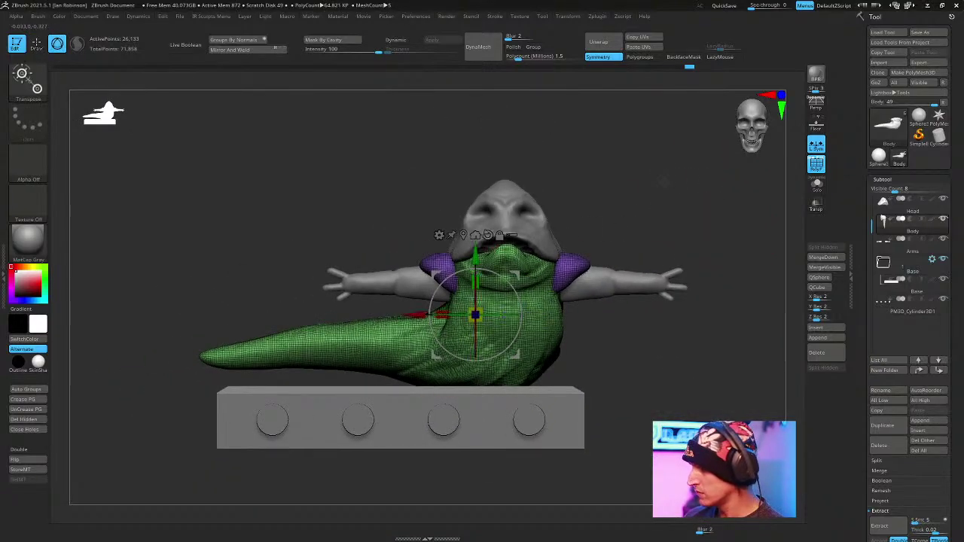
{"action": "key", "text": "q"}
{"action": "mouse_move", "coordinate": [667, 204]}
{"action": "right_mouse_down", "text": "ctrl"}
{"action": "mouse_move", "coordinate": [723, 350]}
{"action": "mouse_move", "coordinate": [666, 218]}
{"action": "right_mouse_up", "text": "ctrl"}
{"action": "right_click_drag", "start_coordinate": [602, 256], "coordinate": [649, 226]}
{"action": "key", "text": "shift+f"}
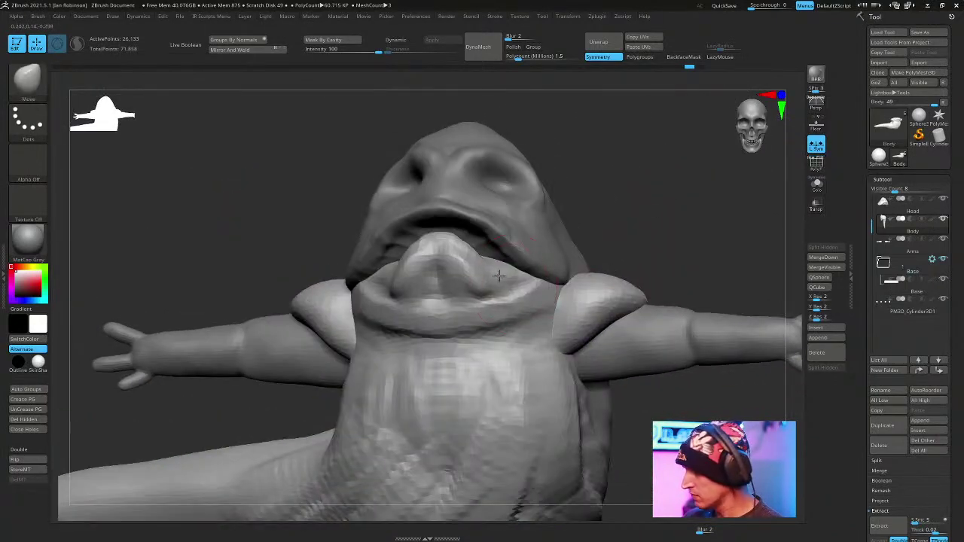
{"action": "right_click_drag", "start_coordinate": [570, 236], "coordinate": [551, 247]}
{"action": "right_click_drag", "start_coordinate": [448, 277], "coordinate": [567, 204]}
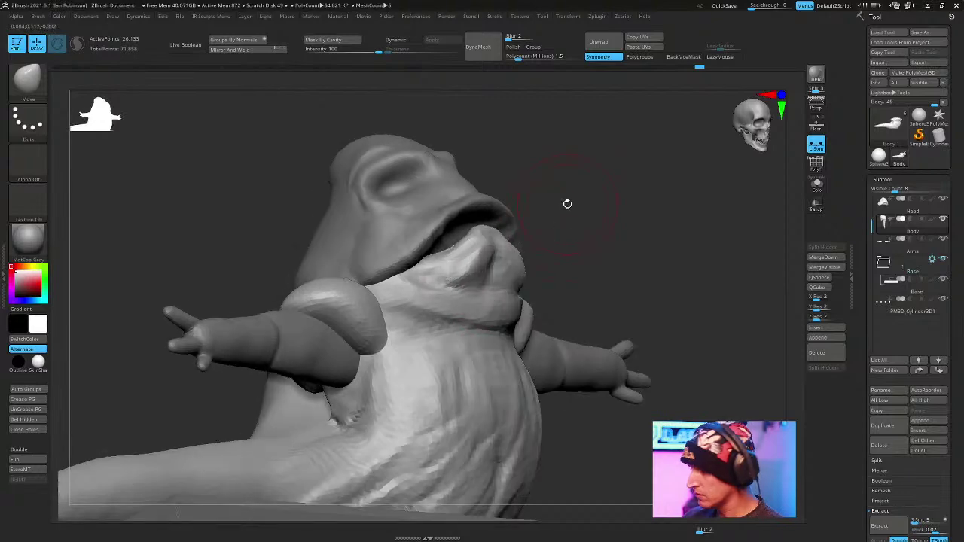
{"action": "right_click_drag", "start_coordinate": [628, 123], "coordinate": [609, 210]}
Build up the lower lip and the chin folds beneath it with the ClayBuildup brush.
{"action": "key", "text": "b"}
{"action": "key", "text": "c"}
{"action": "key", "text": "b"}
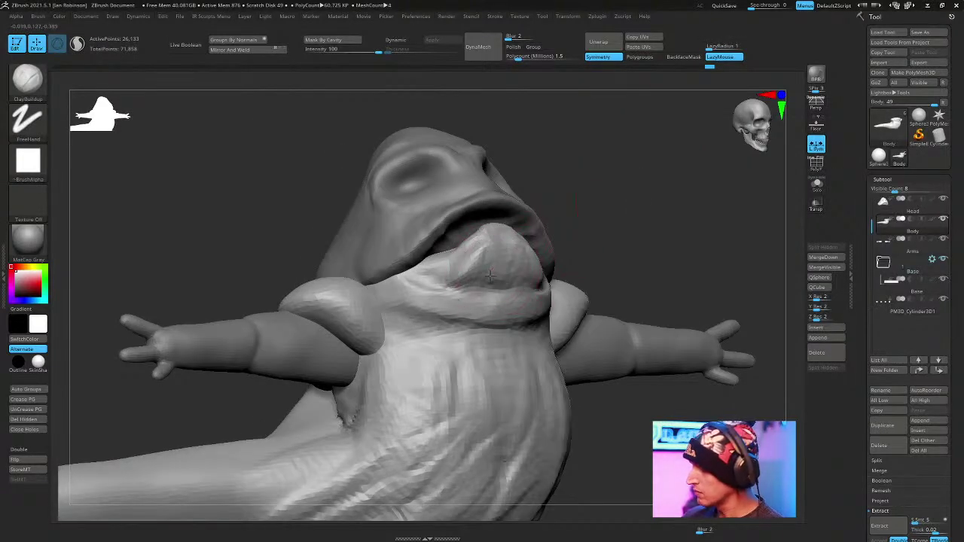
{"action": "right_click_drag", "start_coordinate": [507, 284], "coordinate": [664, 205]}
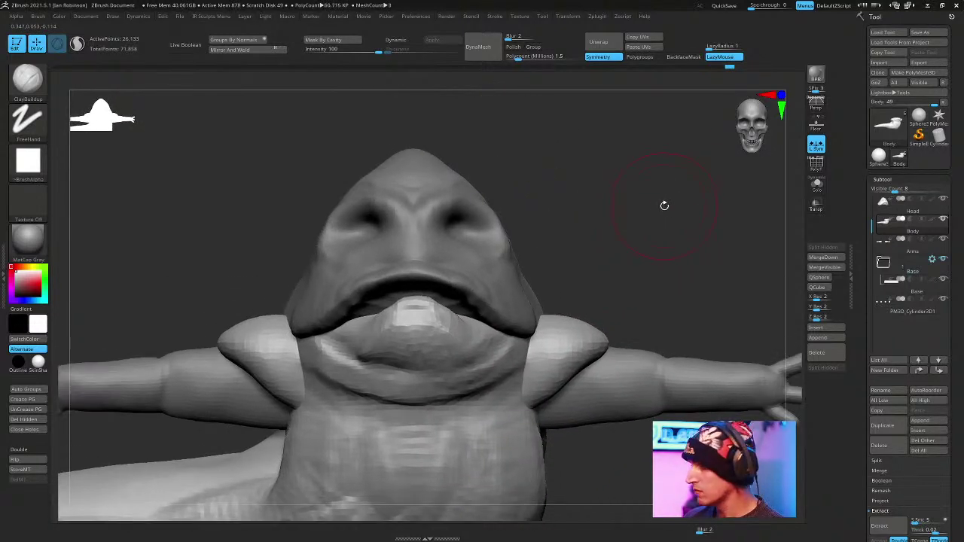
Switch to the head subtool and adjust the upper lip and mouth corners with the Move brush.
{"action": "left_click", "coordinate": [490, 279], "text": "alt"}
{"action": "right_click", "coordinate": [484, 281]}
{"action": "mouse_move", "coordinate": [576, 235]}
{"action": "right_mouse_down"}
{"action": "mouse_move", "coordinate": [591, 223]}
{"action": "mouse_move", "coordinate": [569, 229]}
{"action": "right_mouse_up"}
{"action": "key", "text": "b"}
{"action": "key", "text": "m"}
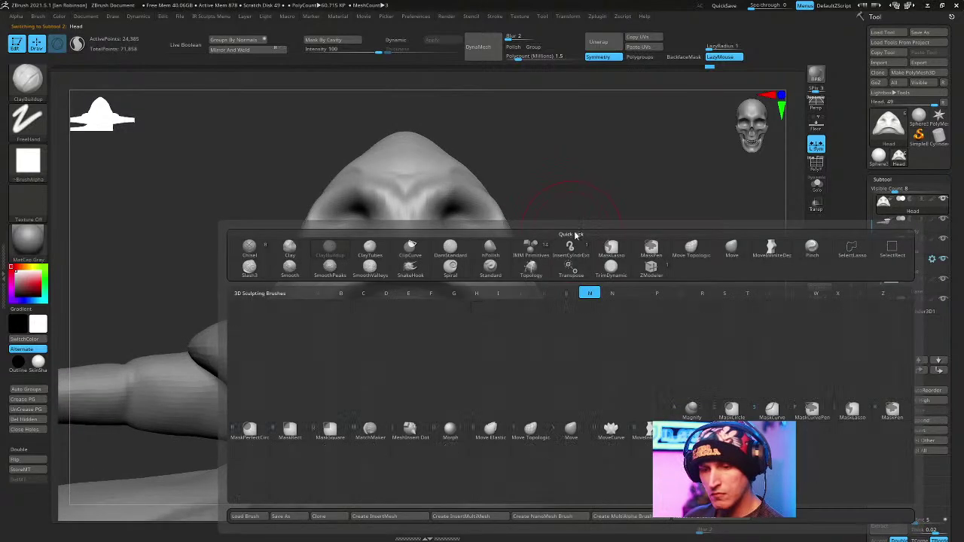
{"action": "key", "text": "v"}
{"action": "right_click_drag", "start_coordinate": [527, 252], "coordinate": [593, 203]}
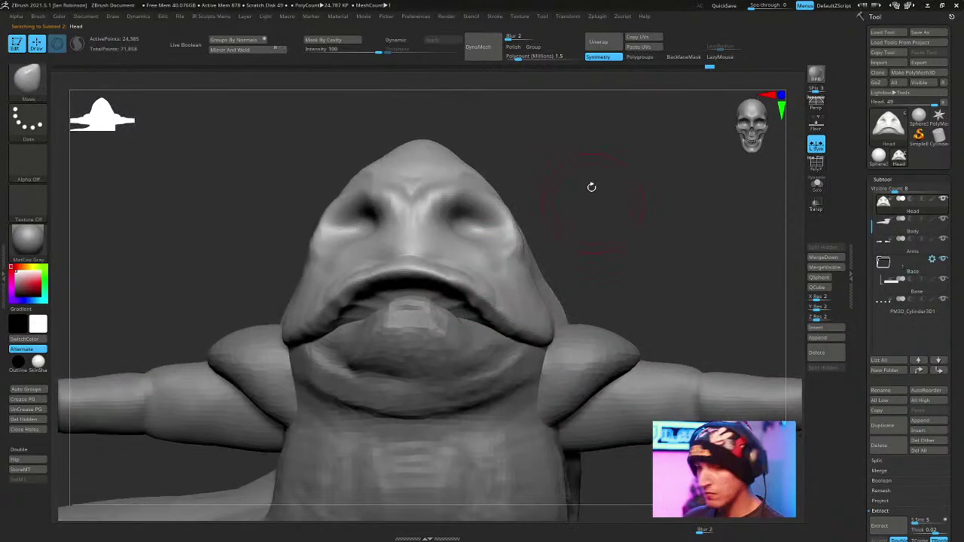
{"action": "mouse_move", "coordinate": [472, 289]}
{"action": "left_mouse_down"}
{"action": "mouse_move", "coordinate": [485, 314]}
{"action": "mouse_move", "coordinate": [469, 308]}
{"action": "left_mouse_up"}
{"action": "key", "text": "space"}
{"action": "mouse_move", "coordinate": [599, 238]}
{"action": "right_mouse_down"}
{"action": "mouse_move", "coordinate": [644, 215]}
{"action": "mouse_move", "coordinate": [635, 204]}
{"action": "mouse_move", "coordinate": [564, 210]}
{"action": "mouse_move", "coordinate": [609, 196]}
{"action": "right_mouse_up"}
Add ClayBuildup strokes along the upper lip and across the cheeks below the eyes.
{"action": "key", "text": "b"}
{"action": "key", "text": "c"}
{"action": "key", "text": "b"}
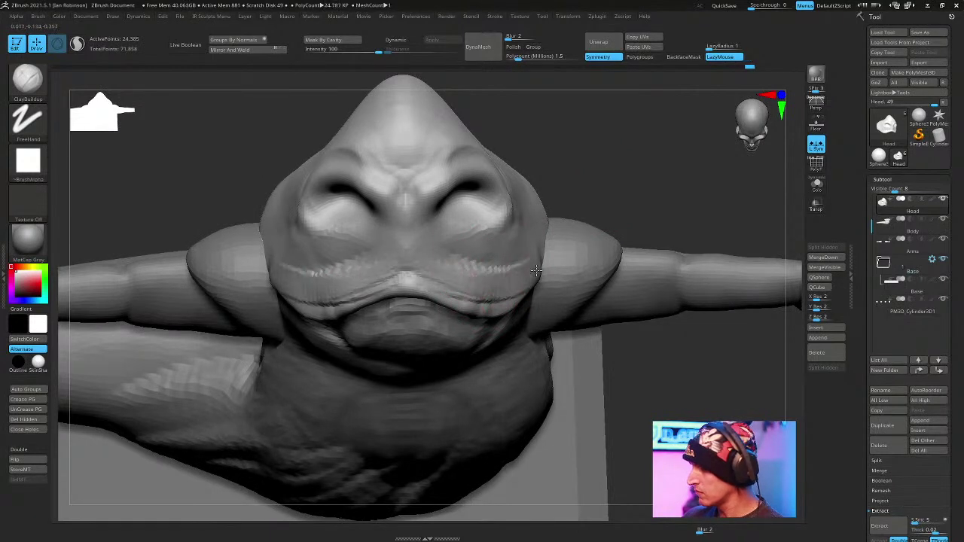
{"action": "left_click_drag", "start_coordinate": [614, 176], "coordinate": [668, 207]}
Save the tool to the Desktop as Jabba.ZTL.
{"action": "left_click", "coordinate": [914, 43]}
{"action": "key", "text": "Escape"}
{"action": "left_click", "coordinate": [920, 33]}
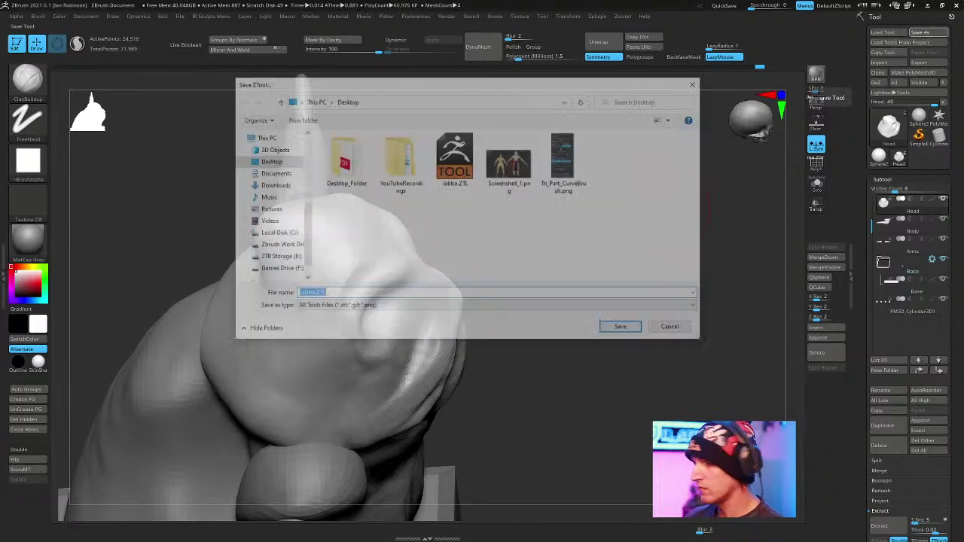
{"action": "key", "text": "Return"}
Build up skin folds between the eyes and the mouth with ClayBuildup, then smooth them into the cheeks.
{"action": "left_click_drag", "start_coordinate": [539, 138], "coordinate": [663, 198]}
{"action": "left_click_drag", "start_coordinate": [429, 270], "coordinate": [448, 219]}
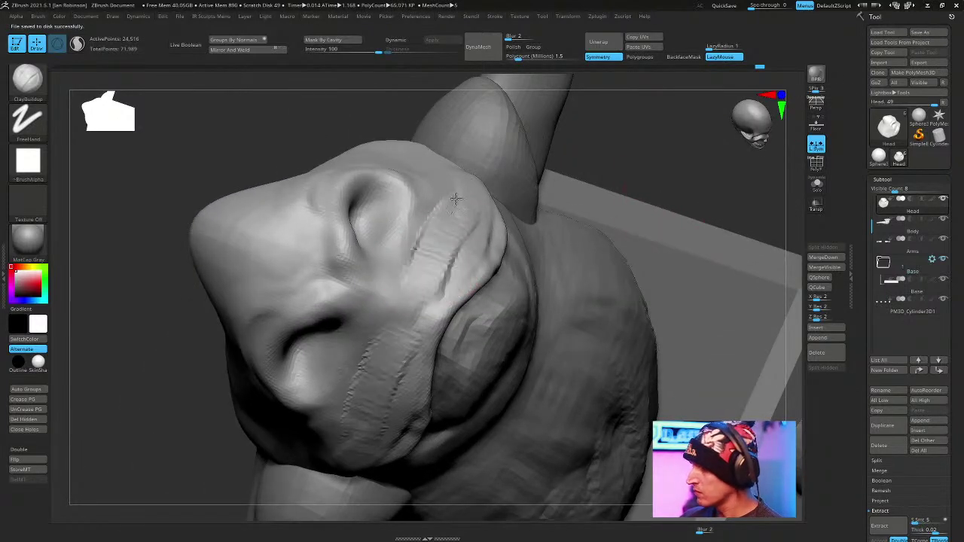
{"action": "left_click_drag", "start_coordinate": [445, 274], "coordinate": [483, 176]}
{"action": "left_click_drag", "start_coordinate": [405, 249], "coordinate": [401, 179]}
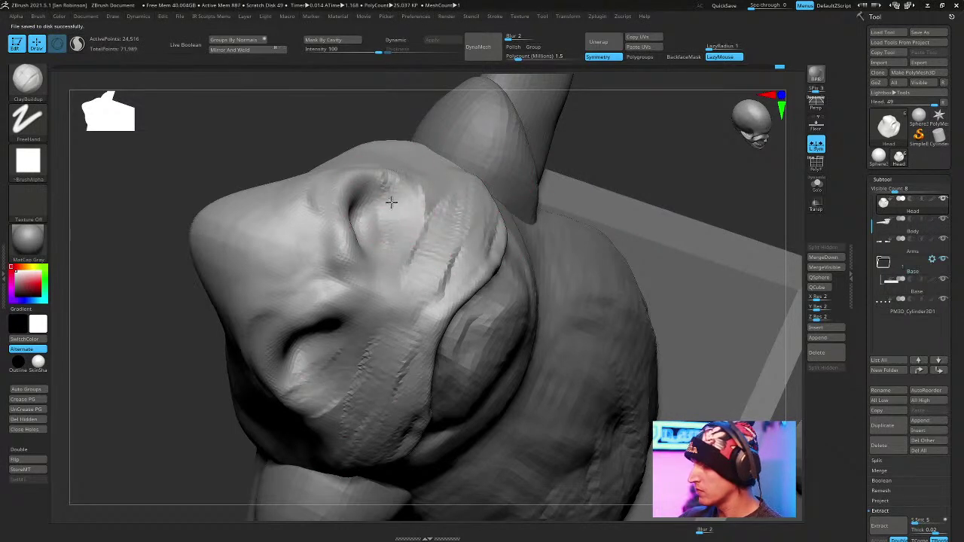
{"action": "mouse_move", "coordinate": [718, 222]}
{"action": "left_mouse_down"}
{"action": "mouse_move", "coordinate": [692, 202]}
{"action": "mouse_move", "coordinate": [658, 238]}
{"action": "mouse_move", "coordinate": [637, 230]}
{"action": "mouse_move", "coordinate": [634, 253]}
{"action": "mouse_move", "coordinate": [462, 269]}
{"action": "left_mouse_up"}
{"action": "mouse_move", "coordinate": [407, 200]}
{"action": "left_mouse_down"}
{"action": "mouse_move", "coordinate": [324, 323]}
{"action": "mouse_move", "coordinate": [346, 241]}
{"action": "mouse_move", "coordinate": [333, 312]}
{"action": "mouse_move", "coordinate": [339, 354]}
{"action": "mouse_move", "coordinate": [366, 372]}
{"action": "mouse_move", "coordinate": [319, 254]}
{"action": "mouse_move", "coordinate": [346, 251]}
{"action": "left_mouse_up"}
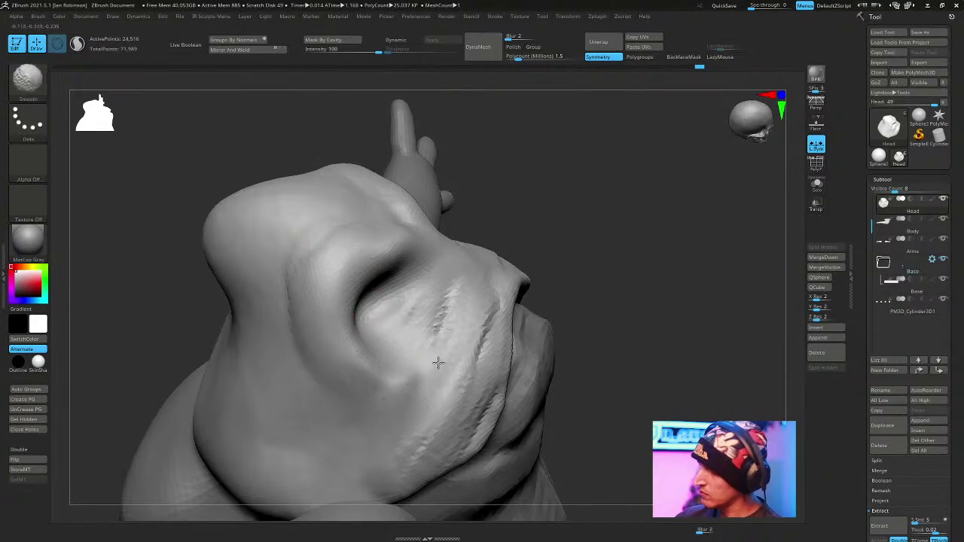
{"action": "left_click_drag", "start_coordinate": [416, 387], "coordinate": [459, 331], "text": "shift"}
{"action": "key", "text": "l"}
{"action": "mouse_move", "coordinate": [640, 276]}
{"action": "left_mouse_down"}
{"action": "mouse_move", "coordinate": [669, 271]}
{"action": "mouse_move", "coordinate": [639, 253]}
{"action": "mouse_move", "coordinate": [607, 200]}
{"action": "mouse_move", "coordinate": [635, 211]}
{"action": "mouse_move", "coordinate": [558, 218]}
{"action": "mouse_move", "coordinate": [604, 211]}
{"action": "mouse_move", "coordinate": [622, 188]}
{"action": "mouse_move", "coordinate": [644, 197]}
{"action": "left_mouse_up"}
Insert a Sphere3D_1 subtool below the head and scale it down for an eye.
{"action": "left_click", "coordinate": [932, 429]}
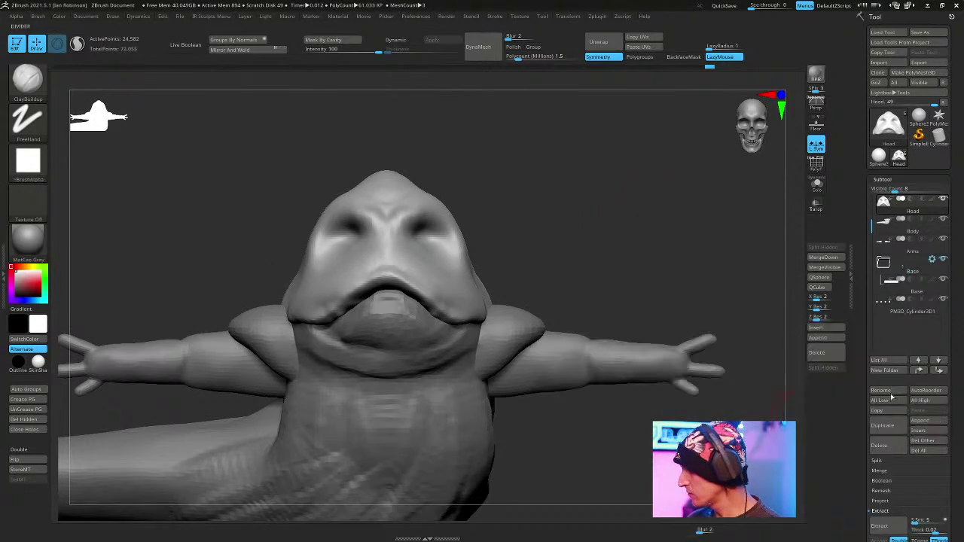
{"action": "left_click", "coordinate": [927, 432]}
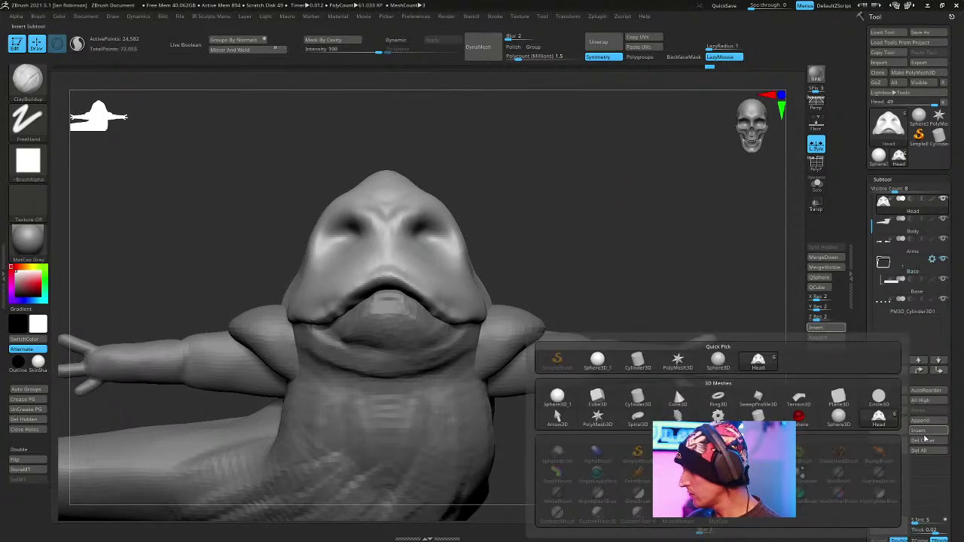
{"action": "left_click", "coordinate": [597, 361]}
{"action": "left_click_drag", "start_coordinate": [654, 308], "coordinate": [680, 253], "text": "alt"}
{"action": "key", "text": "w"}
{"action": "left_click_drag", "start_coordinate": [376, 262], "coordinate": [342, 364]}
In side view, move the sphere forward out of the head, shrink it and set its depth at the face.
{"action": "left_click_drag", "start_coordinate": [578, 199], "coordinate": [591, 265], "text": "alt"}
{"action": "left_click_drag", "start_coordinate": [595, 198], "coordinate": [668, 185], "text": "shift"}
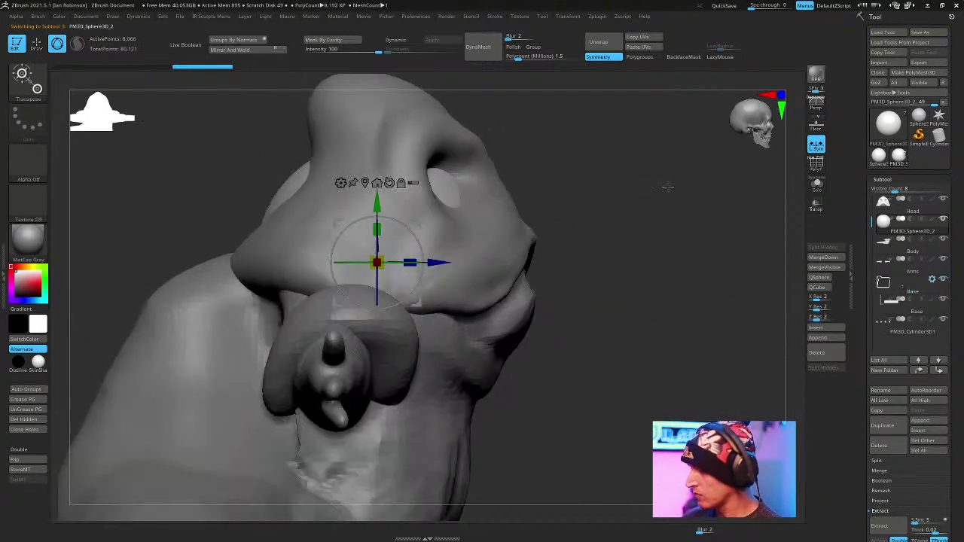
{"action": "left_click_drag", "start_coordinate": [435, 260], "coordinate": [666, 260]}
{"action": "left_click_drag", "start_coordinate": [607, 262], "coordinate": [587, 342]}
{"action": "left_click_drag", "start_coordinate": [688, 363], "coordinate": [624, 370], "text": "shift"}
{"action": "left_click_drag", "start_coordinate": [546, 262], "coordinate": [482, 262]}
Move the sphere sideways from the center of the face onto one eye socket and fine-tune its position.
{"action": "left_click_drag", "start_coordinate": [764, 182], "coordinate": [631, 179], "text": "alt"}
{"action": "left_click_drag", "start_coordinate": [689, 200], "coordinate": [775, 230], "text": "alt"}
{"action": "left_click_drag", "start_coordinate": [470, 293], "coordinate": [240, 292]}
{"action": "left_click_drag", "start_coordinate": [662, 226], "coordinate": [327, 265]}
{"action": "left_click_drag", "start_coordinate": [230, 242], "coordinate": [245, 237]}
{"action": "left_click_drag", "start_coordinate": [594, 203], "coordinate": [693, 264], "text": "alt"}
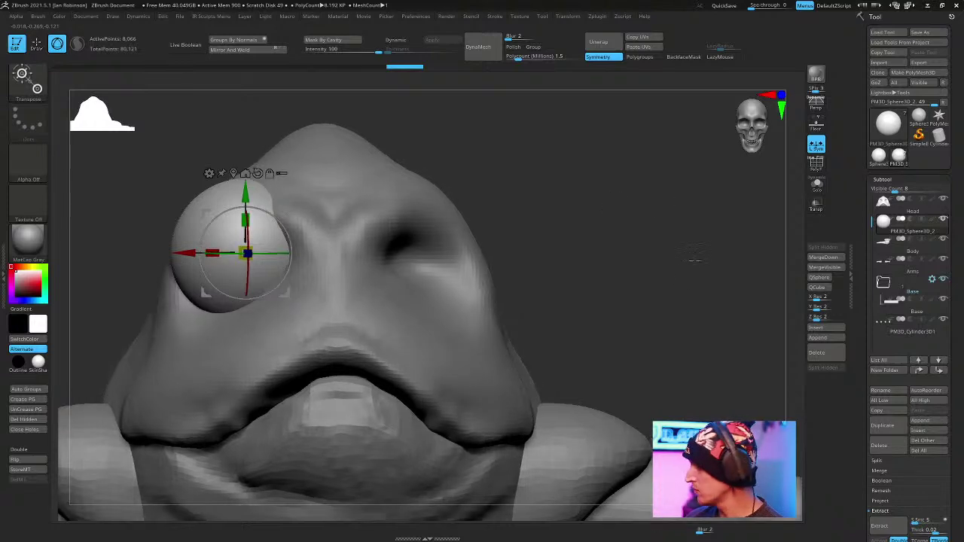
Mirror the eye sphere onto the opposite socket, undoing the first attempt.
{"action": "key", "text": "space"}
{"action": "left_click", "coordinate": [731, 215]}
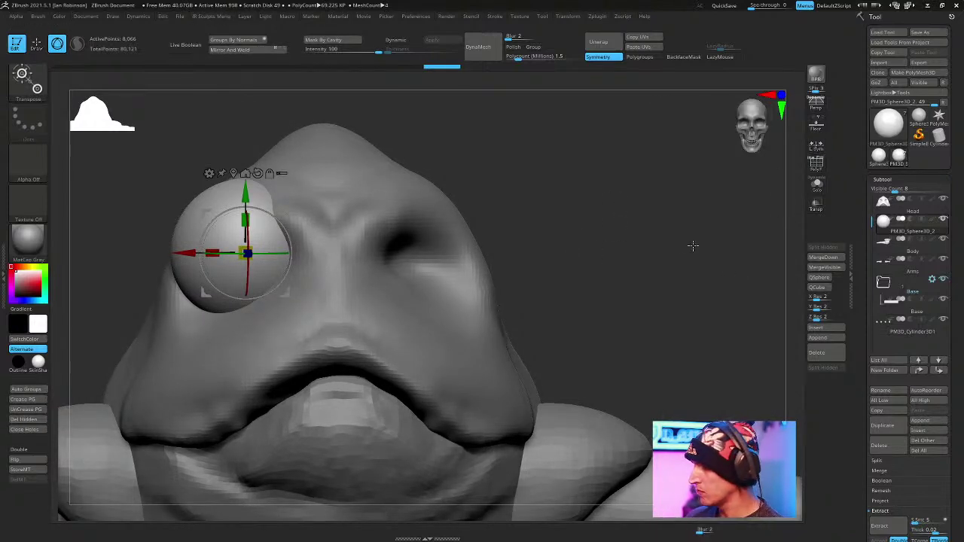
{"action": "key", "text": "ctrl+z"}
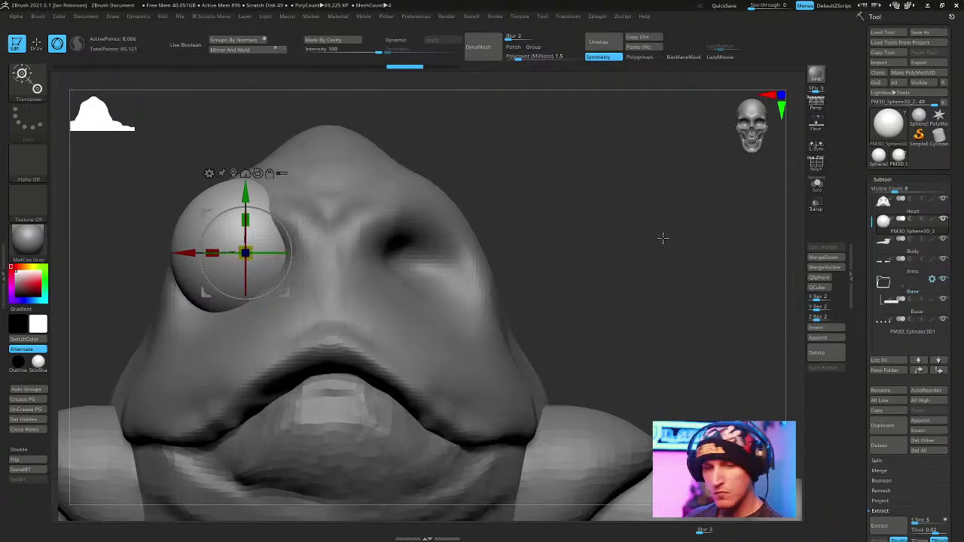
{"action": "key", "text": "space"}
{"action": "left_click", "coordinate": [677, 218]}
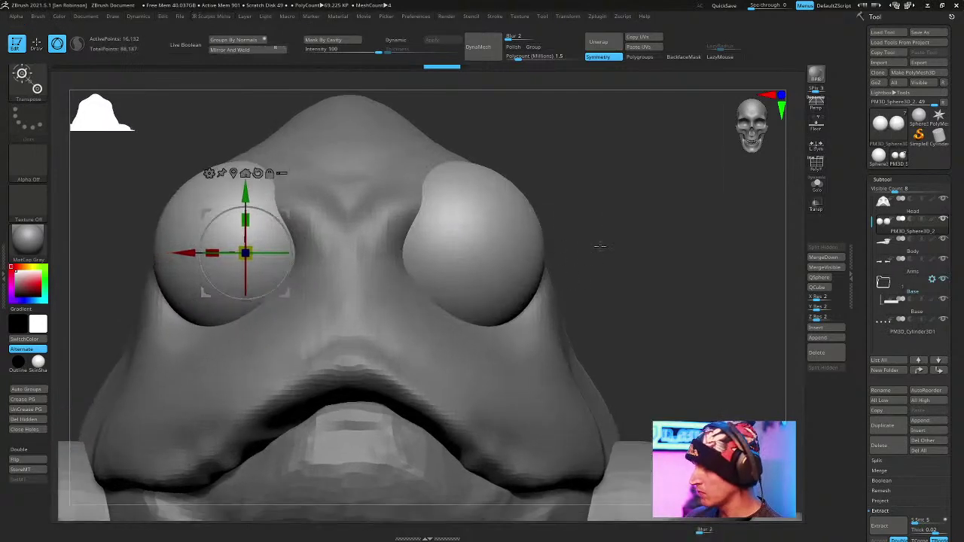
Move the two eye spheres closer together symmetrically and undo the last trial adjustments.
{"action": "left_click_drag", "start_coordinate": [592, 252], "coordinate": [609, 239], "text": "shift"}
{"action": "left_click_drag", "start_coordinate": [302, 253], "coordinate": [331, 253]}
{"action": "left_click_drag", "start_coordinate": [580, 175], "coordinate": [482, 177]}
{"action": "left_click_drag", "start_coordinate": [272, 253], "coordinate": [270, 248]}
{"action": "left_click_drag", "start_coordinate": [211, 252], "coordinate": [227, 253]}
{"action": "key", "text": "ctrl+z"}
{"action": "key", "text": "ctrl+z"}
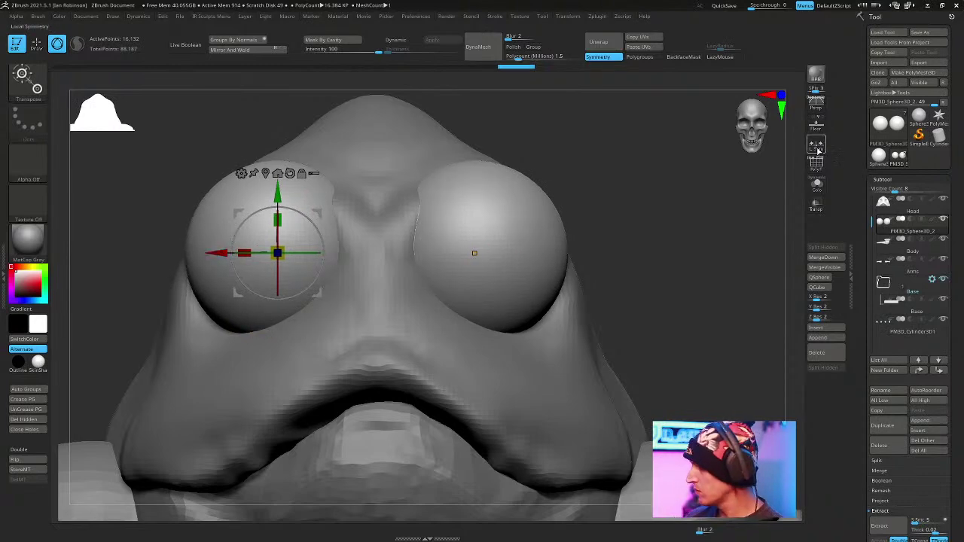
Switch to the head subtool and flatten the skin between and around the eyes with the TrimDynamic brush.
{"action": "mouse_move", "coordinate": [746, 237]}
{"action": "left_mouse_down", "text": "alt"}
{"action": "mouse_move", "coordinate": [682, 211]}
{"action": "mouse_move", "coordinate": [574, 295]}
{"action": "left_mouse_up", "text": "alt"}
{"action": "key", "text": "q"}
{"action": "left_click", "coordinate": [526, 253], "text": "alt"}
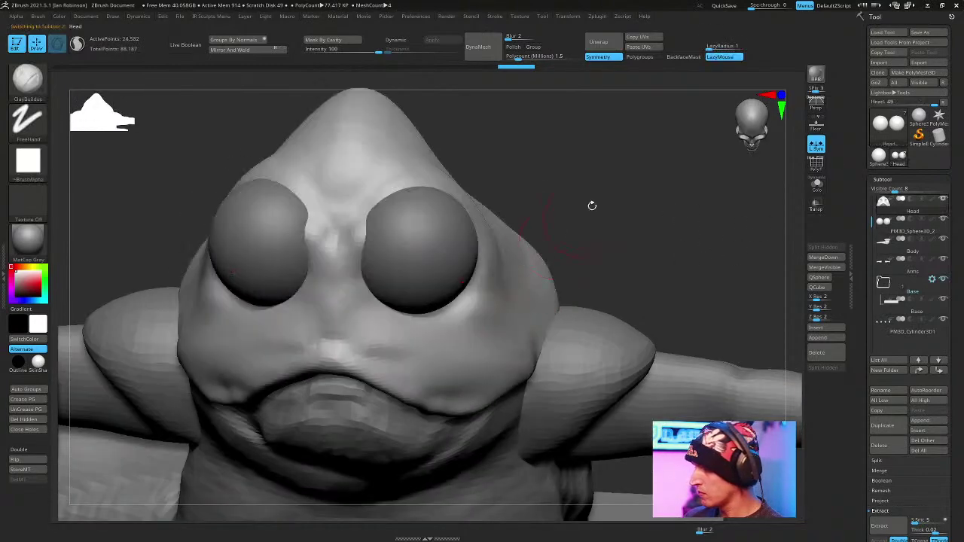
{"action": "left_click_drag", "start_coordinate": [530, 132], "coordinate": [503, 125]}
{"action": "key", "text": "b"}
{"action": "key", "text": "t"}
{"action": "key", "text": "d"}
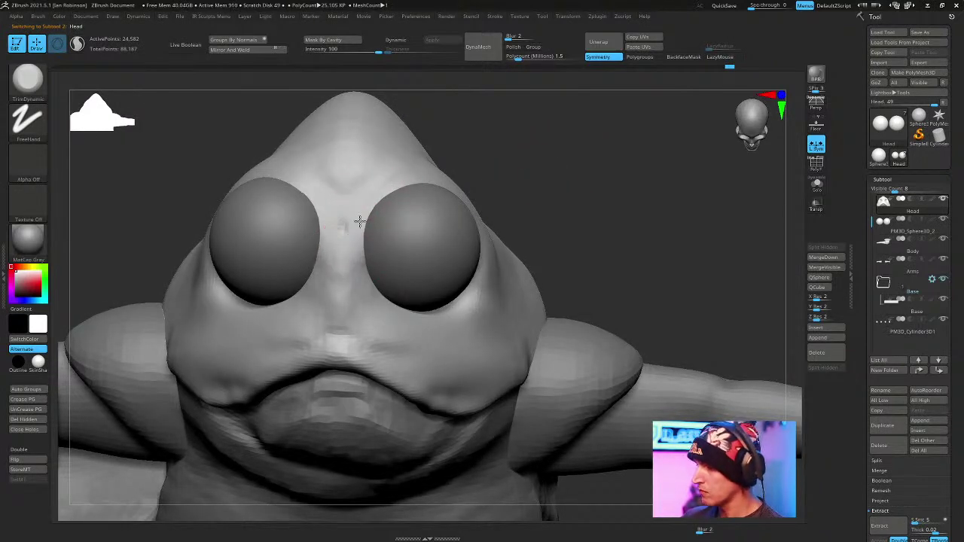
{"action": "mouse_move", "coordinate": [440, 198]}
{"action": "right_mouse_down"}
{"action": "mouse_move", "coordinate": [632, 143]}
{"action": "mouse_move", "coordinate": [443, 278]}
{"action": "right_mouse_up"}
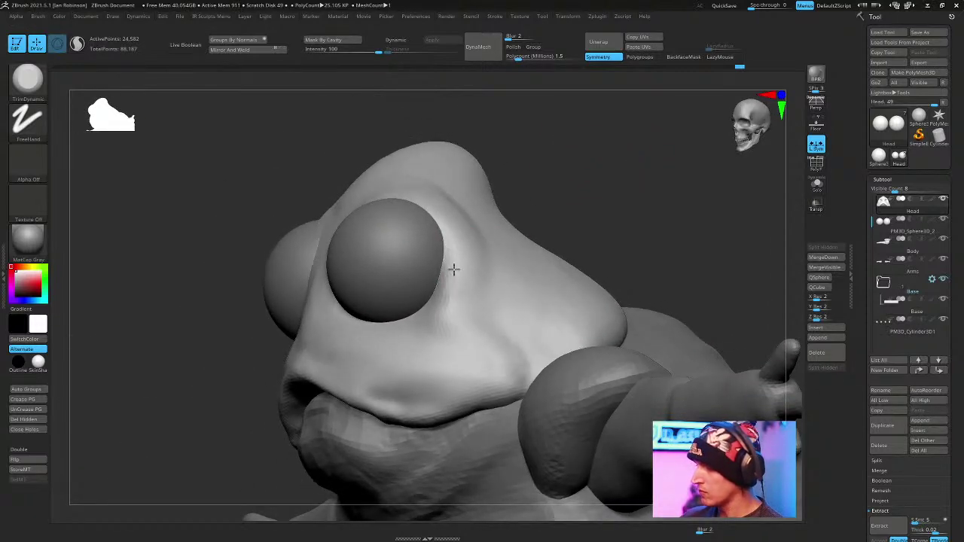
{"action": "right_click_drag", "start_coordinate": [644, 162], "coordinate": [658, 168], "text": "shift"}
Duplicate the eye spheres subtool and isolate the copy in Solo mode.
{"action": "left_click", "coordinate": [460, 224], "text": "alt"}
{"action": "right_click_drag", "start_coordinate": [585, 215], "coordinate": [612, 208], "text": "ctrl"}
{"action": "key", "text": "ctrl+shift+d"}
{"action": "left_click", "coordinate": [817, 184]}
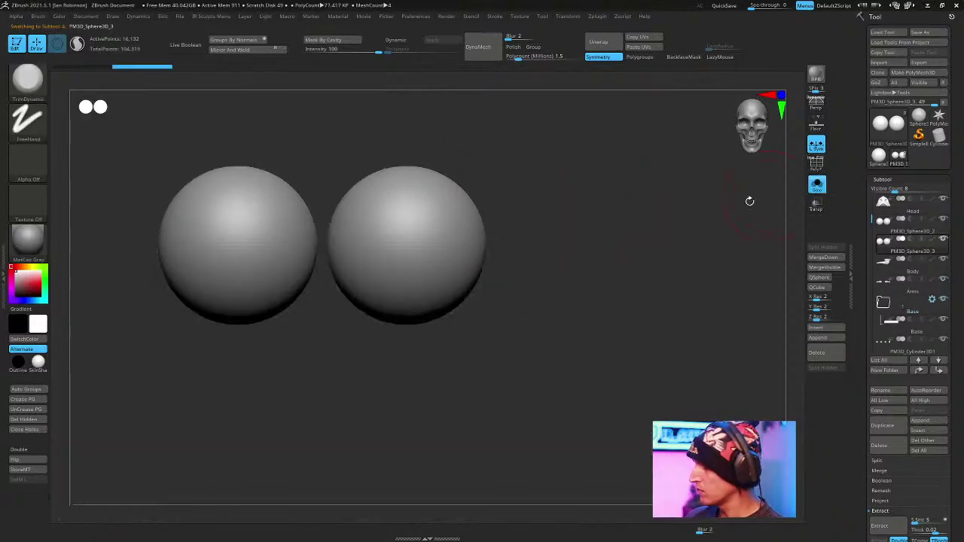
{"action": "left_click_drag", "start_coordinate": [589, 245], "coordinate": [617, 256], "text": "alt"}
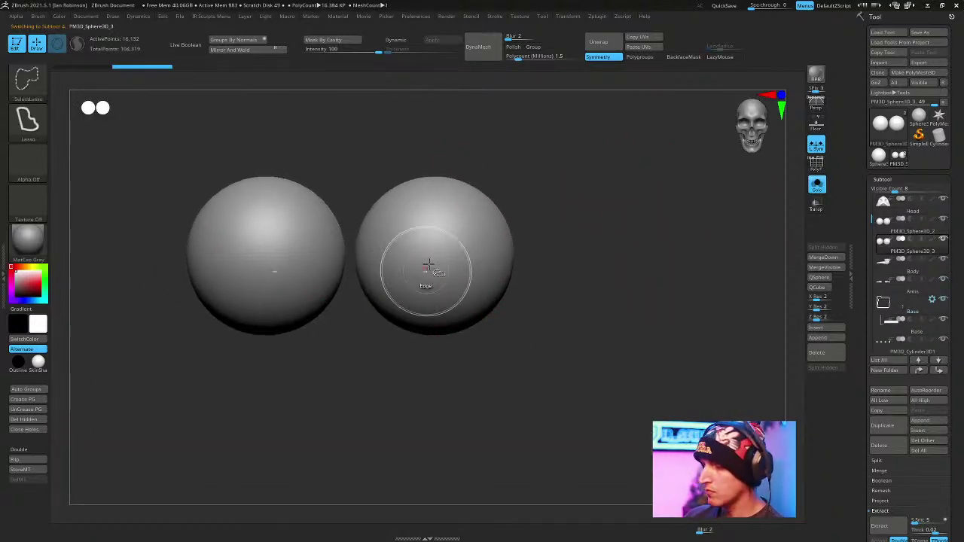
Hide one sphere of the duplicated pair, delete the hidden geometry and show the polyframe.
{"action": "left_click_drag", "start_coordinate": [359, 164], "coordinate": [363, 277], "text": "ctrl+shift"}
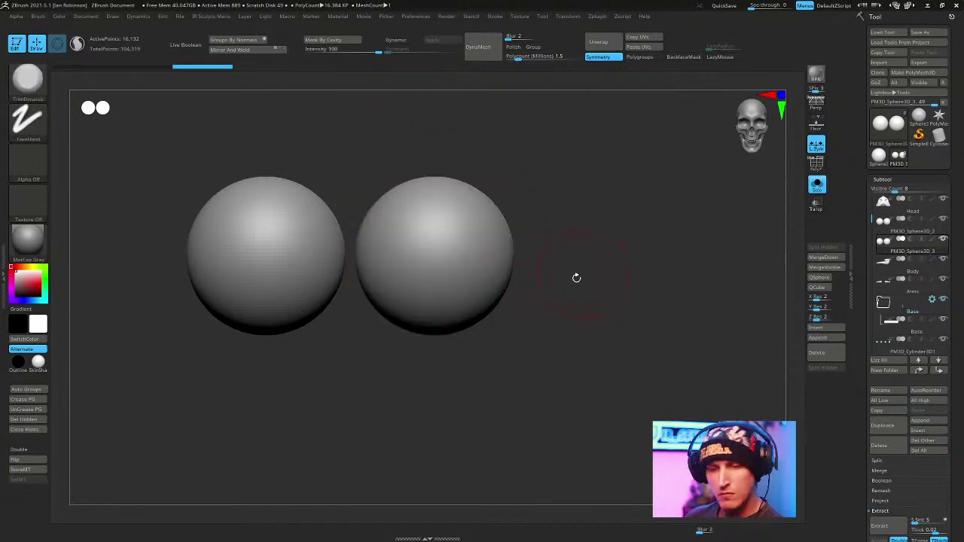
{"action": "left_click_drag", "start_coordinate": [363, 148], "coordinate": [497, 324], "text": "ctrl+alt+shift"}
{"action": "left_click_drag", "start_coordinate": [545, 246], "coordinate": [601, 247], "text": "alt"}
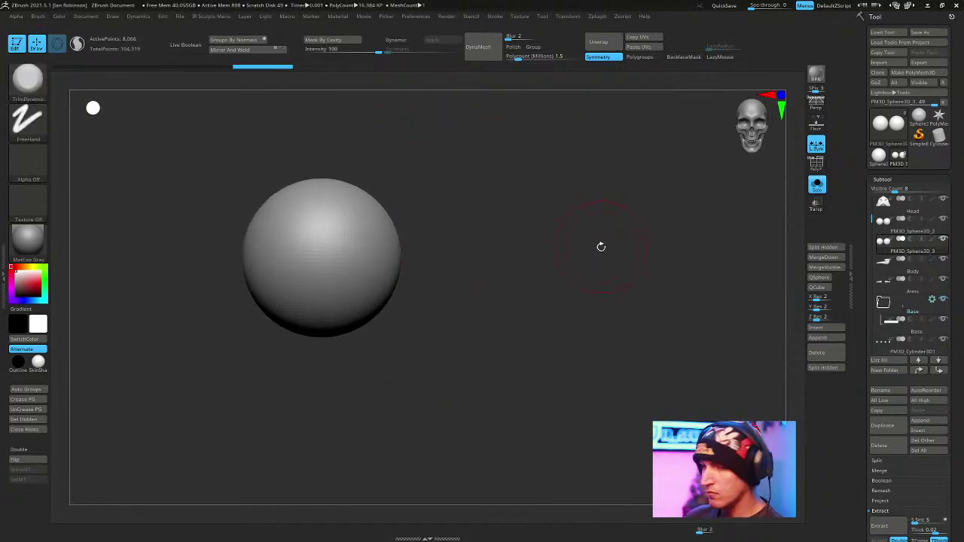
{"action": "left_click", "coordinate": [38, 430]}
{"action": "key", "text": "shift+f"}
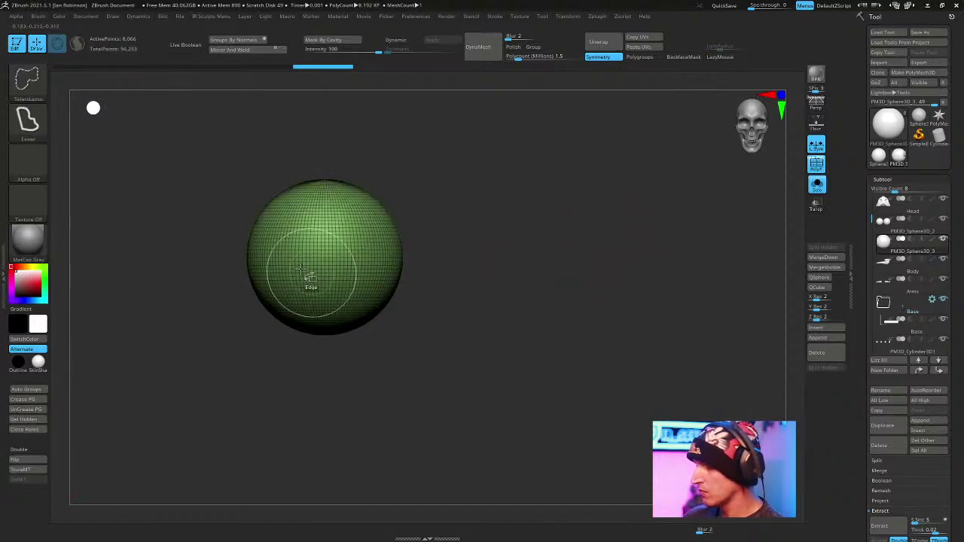
Cut off the lower half of the remaining sphere and show the whole model again.
{"action": "left_click_drag", "start_coordinate": [223, 266], "coordinate": [476, 261], "text": "ctrl+shift"}
{"action": "right_click_drag", "start_coordinate": [503, 229], "coordinate": [588, 263], "text": "ctrl"}
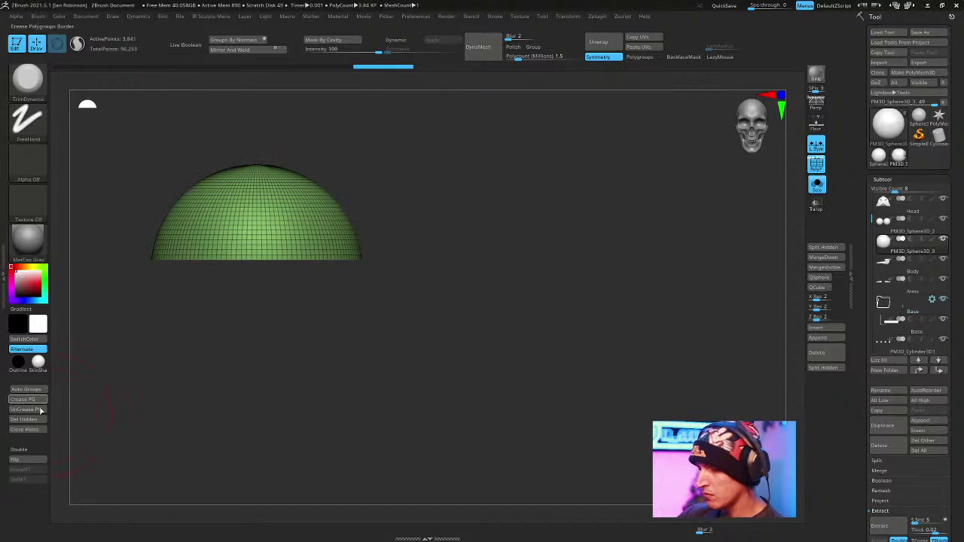
{"action": "left_click", "coordinate": [37, 424]}
{"action": "left_click", "coordinate": [816, 185]}
Tilt and enlarge the half sphere over the eye as an upper eyelid and close its open underside.
{"action": "key", "text": "w"}
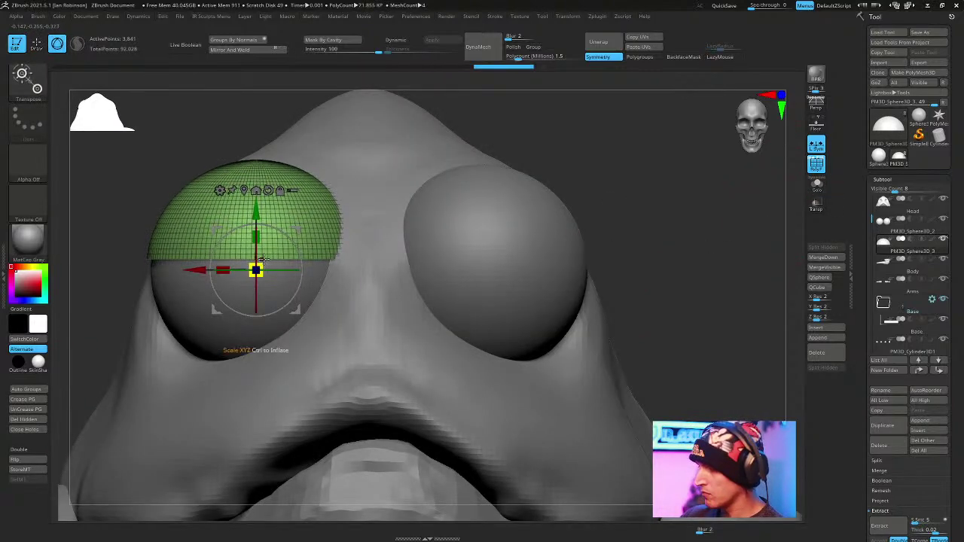
{"action": "left_click_drag", "start_coordinate": [637, 196], "coordinate": [331, 242]}
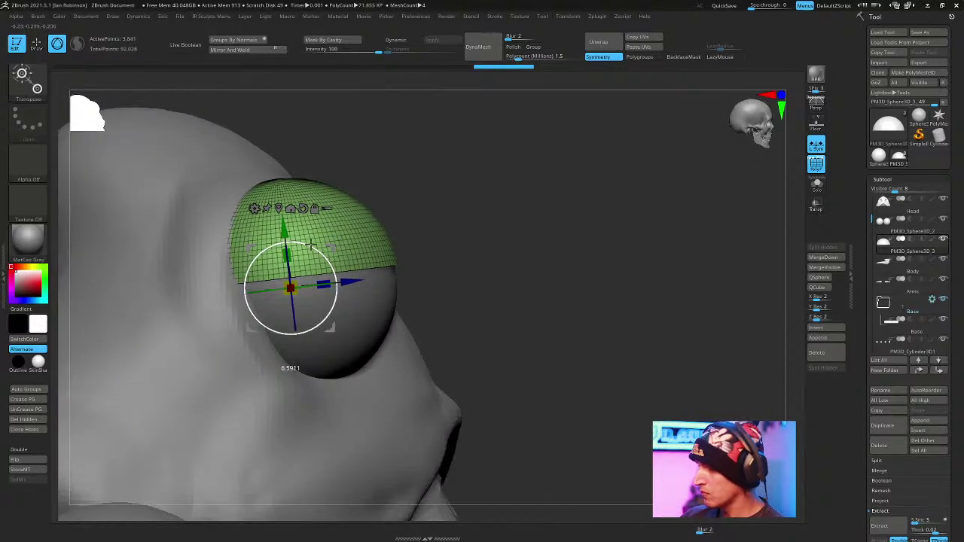
{"action": "left_click_drag", "start_coordinate": [287, 366], "coordinate": [269, 232]}
{"action": "left_click_drag", "start_coordinate": [295, 289], "coordinate": [291, 291]}
{"action": "key", "text": "q"}
{"action": "left_click", "coordinate": [37, 463]}
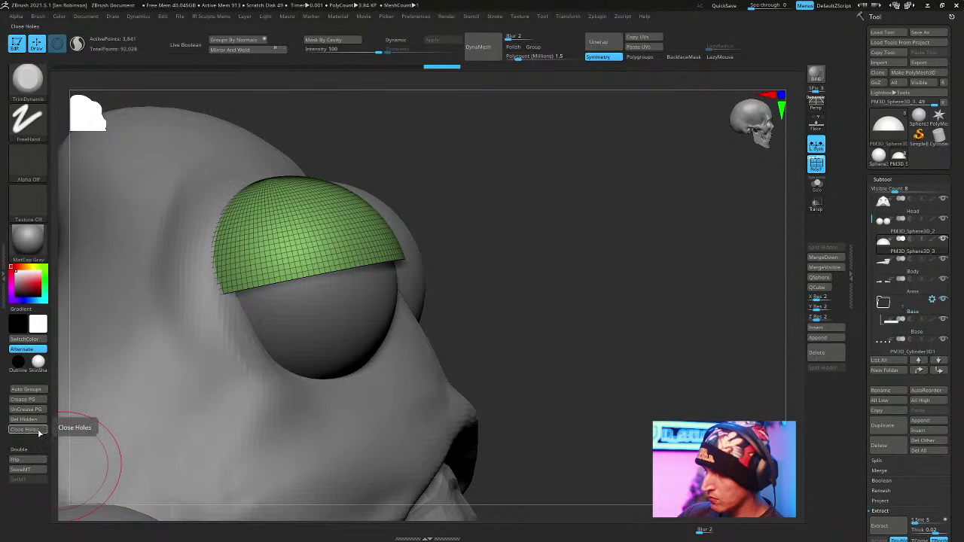
{"action": "left_click_drag", "start_coordinate": [587, 243], "coordinate": [593, 194]}
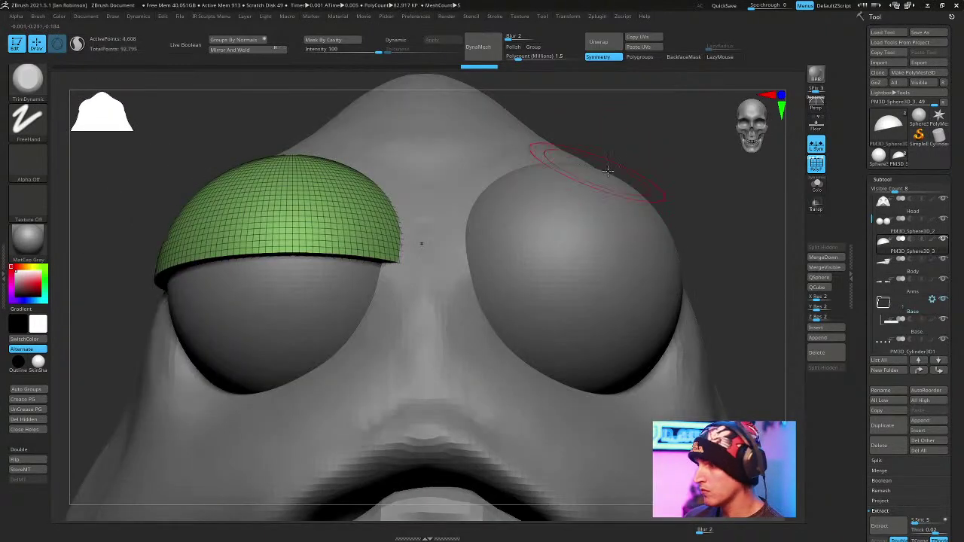
Duplicate the upper eyelid, rotate the copy upside down and position it under the eye as a lower eyelid.
{"action": "scroll", "coordinate": [602, 158], "scroll_direction": "down", "scroll_amount": 3}
{"action": "key", "text": "w"}
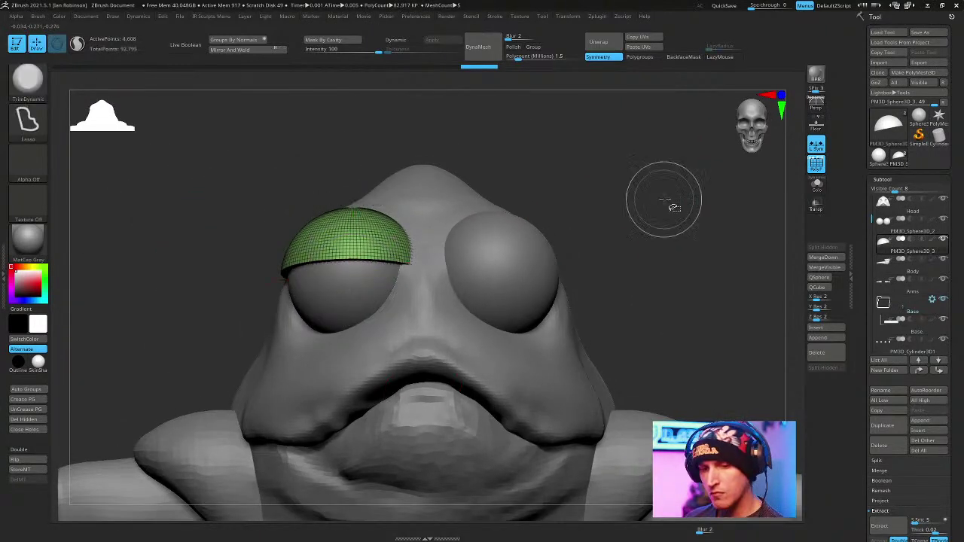
{"action": "key", "text": "ctrl+shift+d"}
{"action": "left_click_drag", "start_coordinate": [352, 220], "coordinate": [352, 254]}
{"action": "left_click_drag", "start_coordinate": [399, 293], "coordinate": [300, 375]}
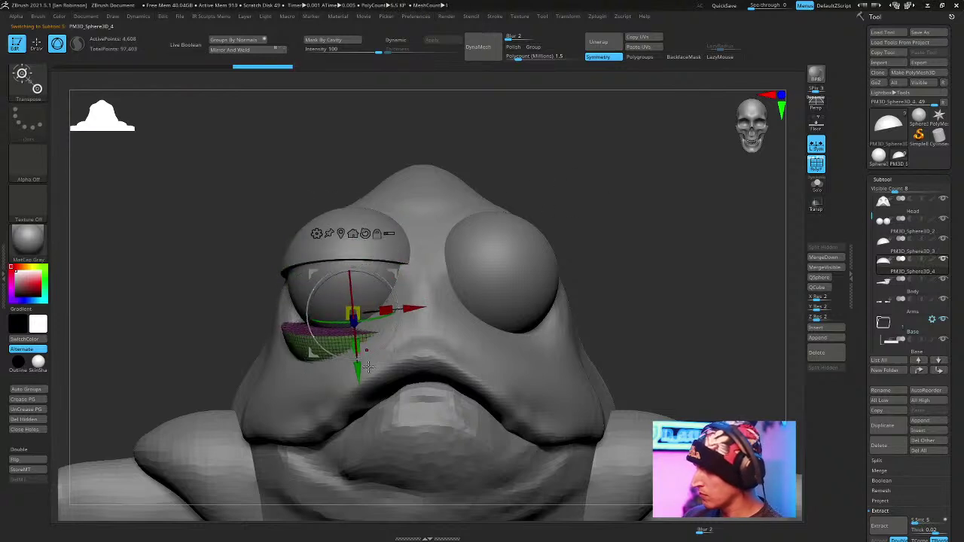
{"action": "left_click_drag", "start_coordinate": [359, 348], "coordinate": [357, 335]}
{"action": "left_click_drag", "start_coordinate": [614, 175], "coordinate": [595, 199], "text": "alt"}
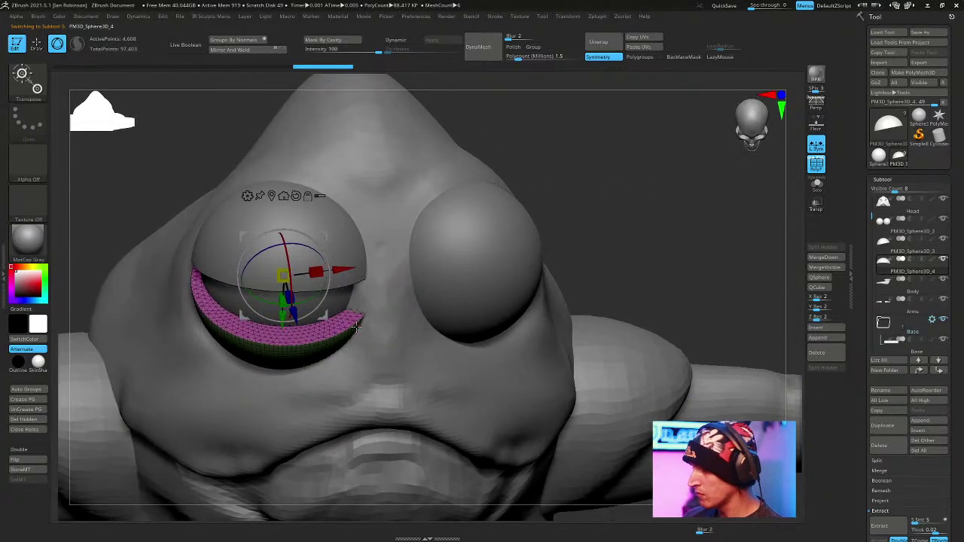
{"action": "left_click_drag", "start_coordinate": [358, 329], "coordinate": [357, 323]}
Shape the lower eyelid around the eyeball with the Move brush and smooth its surface.
{"action": "key", "text": "q"}
{"action": "mouse_move", "coordinate": [600, 172]}
{"action": "left_mouse_down"}
{"action": "mouse_move", "coordinate": [603, 159]}
{"action": "mouse_move", "coordinate": [588, 181]}
{"action": "mouse_move", "coordinate": [624, 183]}
{"action": "left_mouse_up"}
{"action": "key", "text": "space"}
{"action": "key", "text": "b"}
{"action": "key", "text": "m"}
{"action": "key", "text": "v"}
{"action": "mouse_move", "coordinate": [591, 147]}
{"action": "left_mouse_down"}
{"action": "mouse_move", "coordinate": [602, 201]}
{"action": "mouse_move", "coordinate": [608, 196]}
{"action": "mouse_move", "coordinate": [405, 268]}
{"action": "left_mouse_up"}
{"action": "key", "text": "space"}
{"action": "left_click_drag", "start_coordinate": [253, 327], "coordinate": [256, 338]}
{"action": "left_click_drag", "start_coordinate": [527, 211], "coordinate": [577, 166]}
{"action": "left_click_drag", "start_coordinate": [322, 352], "coordinate": [350, 356], "text": "shift"}
{"action": "left_click_drag", "start_coordinate": [558, 150], "coordinate": [523, 127]}
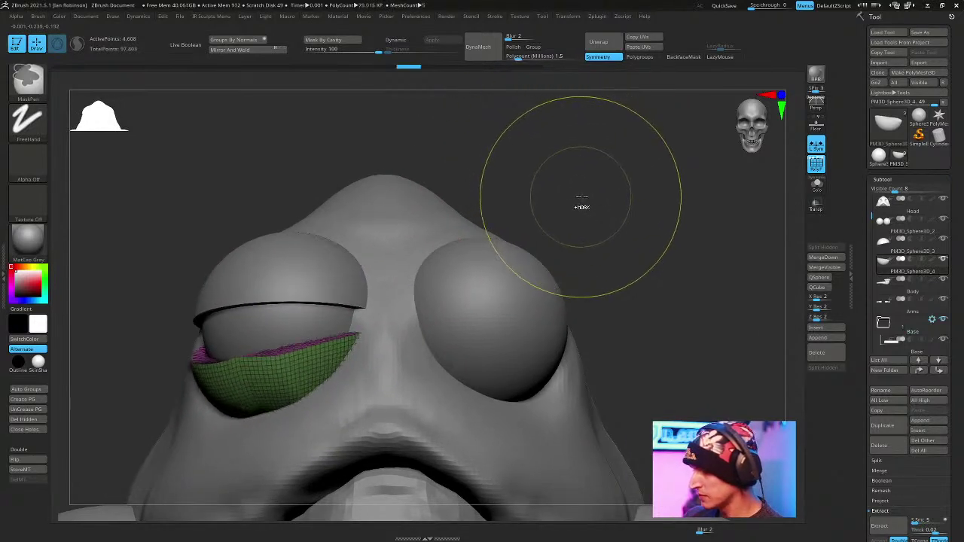
{"action": "key", "text": "space"}
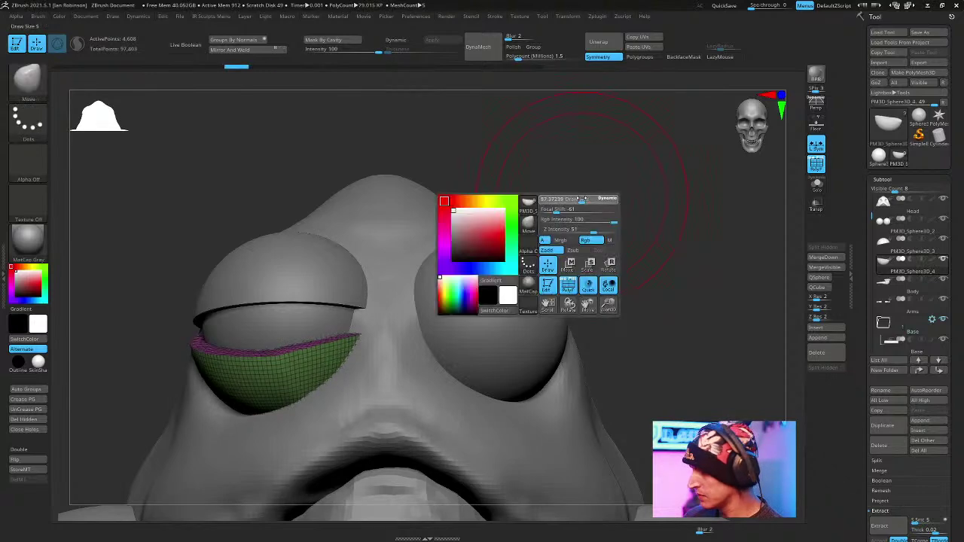
{"action": "mouse_move", "coordinate": [588, 189]}
{"action": "left_mouse_down"}
{"action": "mouse_move", "coordinate": [318, 367]}
{"action": "mouse_move", "coordinate": [568, 172]}
{"action": "mouse_move", "coordinate": [577, 236]}
{"action": "mouse_move", "coordinate": [686, 299]}
{"action": "mouse_move", "coordinate": [656, 252]}
{"action": "left_mouse_up"}
Shift the lower eyelid slightly toward the bridge between the eyes.
{"action": "left_click", "coordinate": [366, 243], "text": "alt"}
{"action": "left_click_drag", "start_coordinate": [596, 173], "coordinate": [521, 218]}
{"action": "left_click_drag", "start_coordinate": [576, 194], "coordinate": [570, 254]}
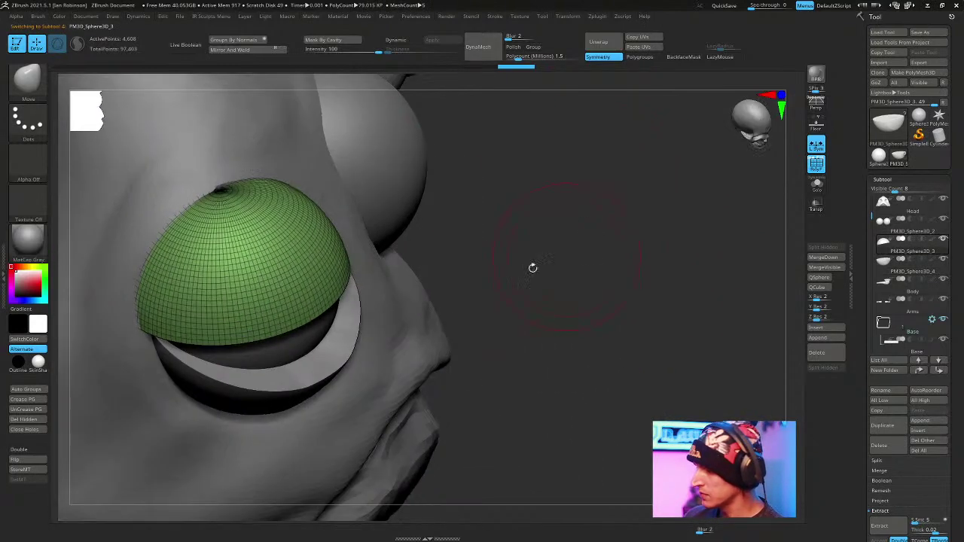
{"action": "left_click", "coordinate": [428, 314], "text": "alt"}
{"action": "key", "text": "w"}
{"action": "left_click", "coordinate": [354, 331], "text": "alt"}
{"action": "left_click_drag", "start_coordinate": [303, 320], "coordinate": [603, 159]}
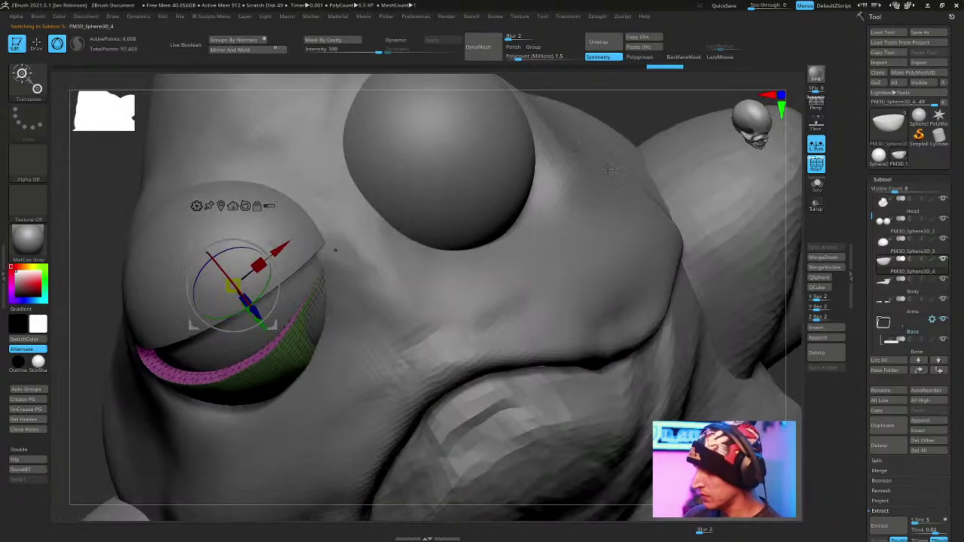
{"action": "left_click_drag", "start_coordinate": [279, 249], "coordinate": [287, 242]}
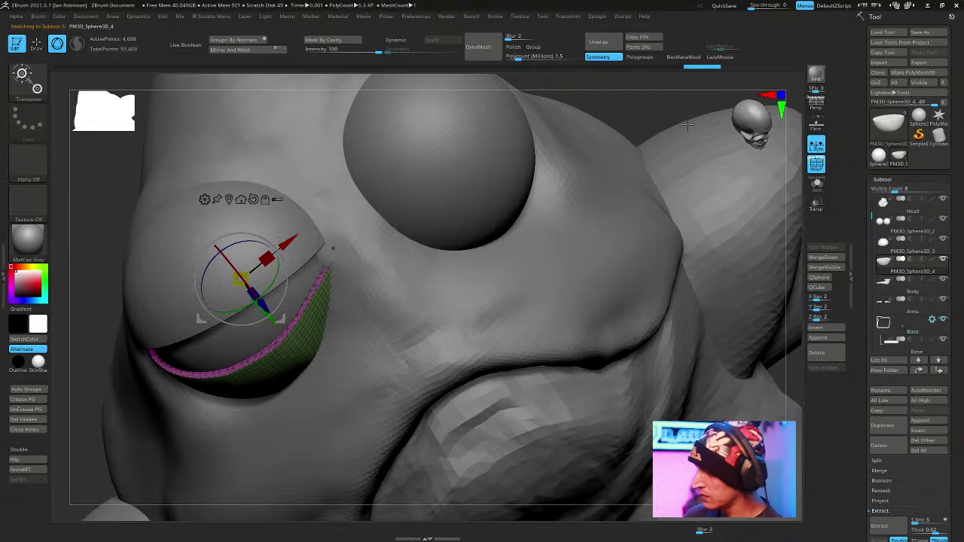
{"action": "key", "text": "q"}
Switch to the upper eyelid and reshape its edge and corners with the Move brush to fit the eyeball and lower lid.
{"action": "left_click_drag", "start_coordinate": [631, 101], "coordinate": [481, 154], "text": "alt"}
{"action": "left_click", "coordinate": [295, 277], "text": "alt"}
{"action": "left_click_drag", "start_coordinate": [333, 234], "coordinate": [309, 151]}
{"action": "left_click_drag", "start_coordinate": [172, 352], "coordinate": [167, 362]}
{"action": "left_click_drag", "start_coordinate": [493, 190], "coordinate": [399, 177]}
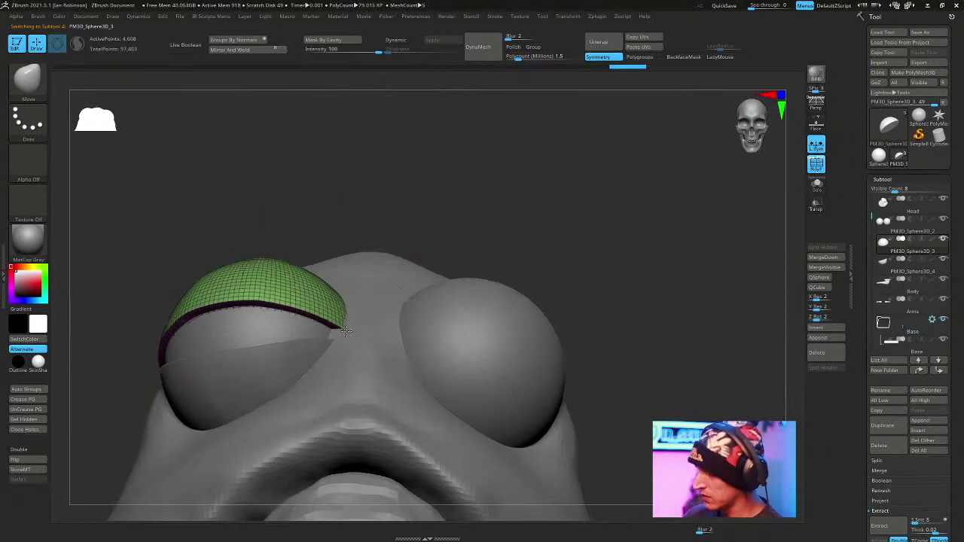
{"action": "left_click_drag", "start_coordinate": [501, 217], "coordinate": [482, 226]}
{"action": "left_click_drag", "start_coordinate": [512, 177], "coordinate": [448, 222]}
{"action": "left_click_drag", "start_coordinate": [623, 191], "coordinate": [515, 234]}
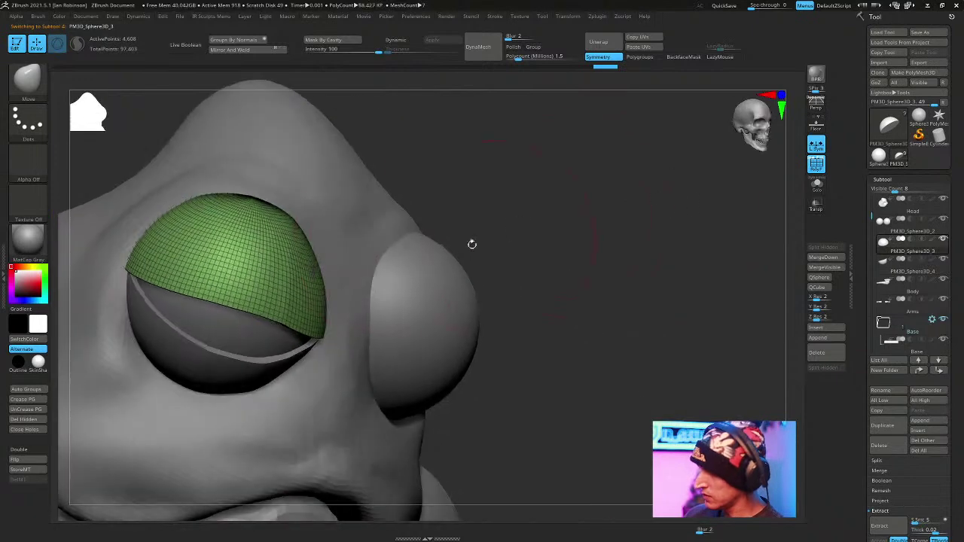
{"action": "left_click_drag", "start_coordinate": [396, 239], "coordinate": [558, 203]}
{"action": "key", "text": "space"}
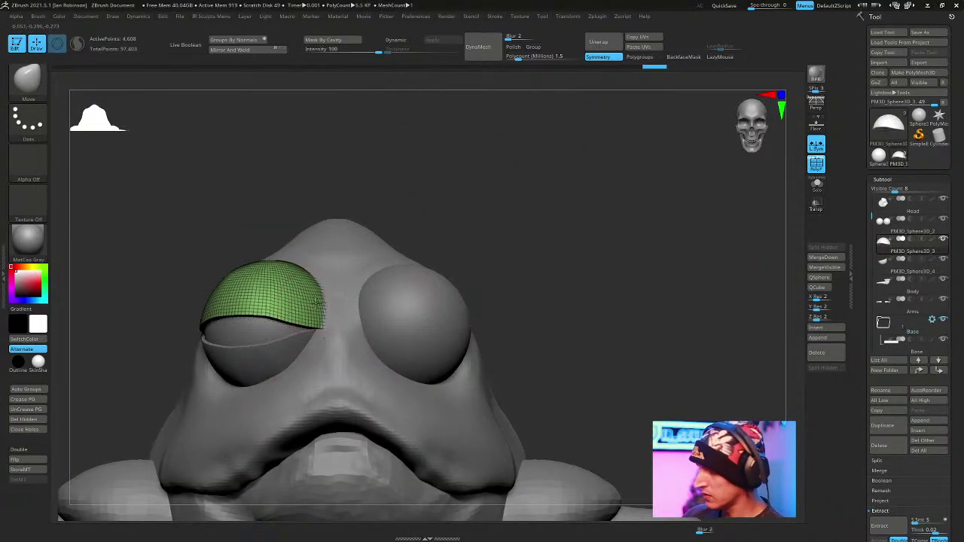
{"action": "left_click_drag", "start_coordinate": [435, 241], "coordinate": [326, 316]}
{"action": "left_click_drag", "start_coordinate": [481, 249], "coordinate": [614, 234]}
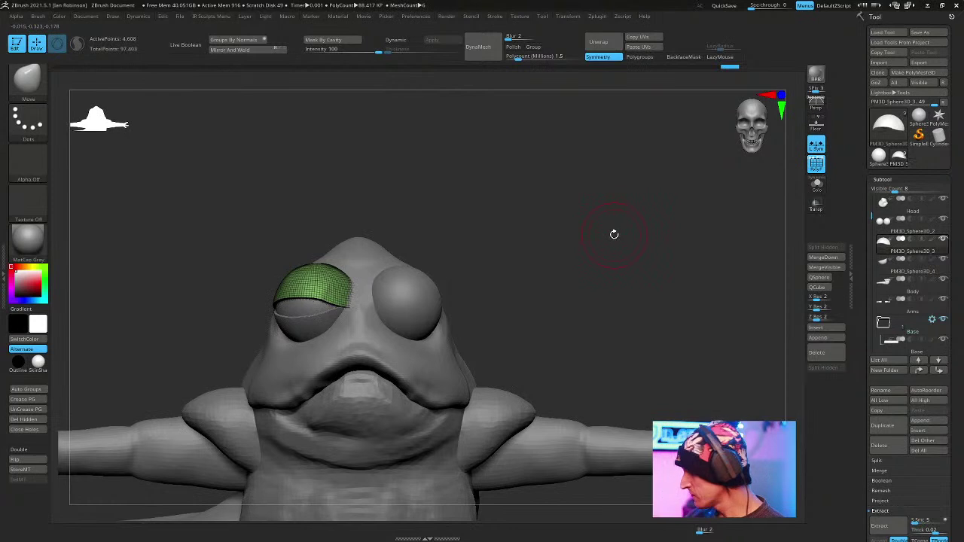
Mirror the upper and lower eyelids onto the other eye with Mirror And Weld and put the lower lids in one polygroup.
{"action": "key", "text": "space"}
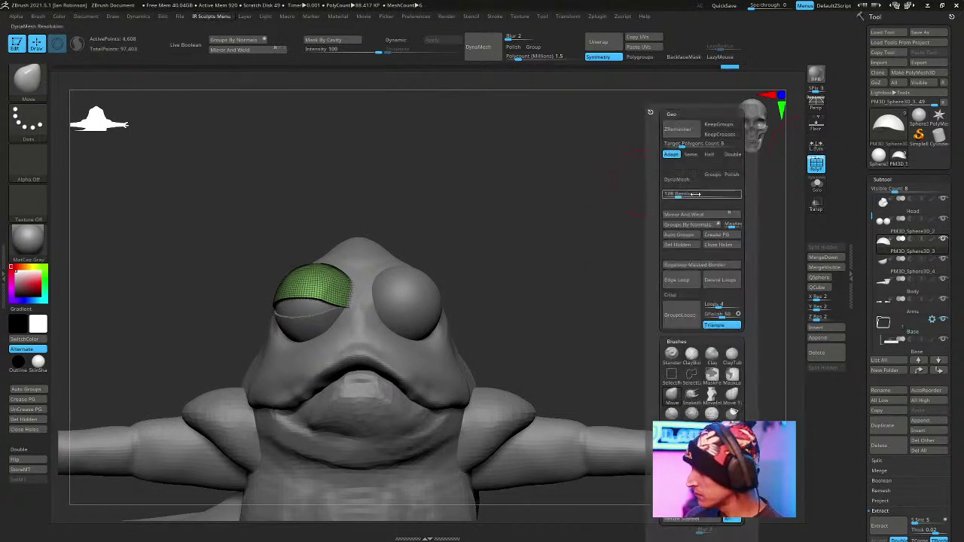
{"action": "left_click", "coordinate": [702, 228]}
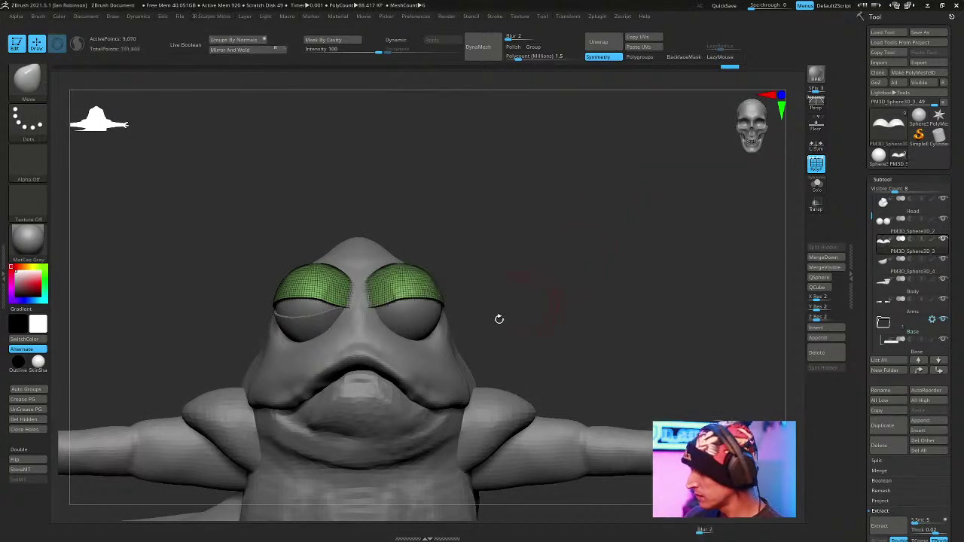
{"action": "key", "text": "alt+Down"}
{"action": "key", "text": "space"}
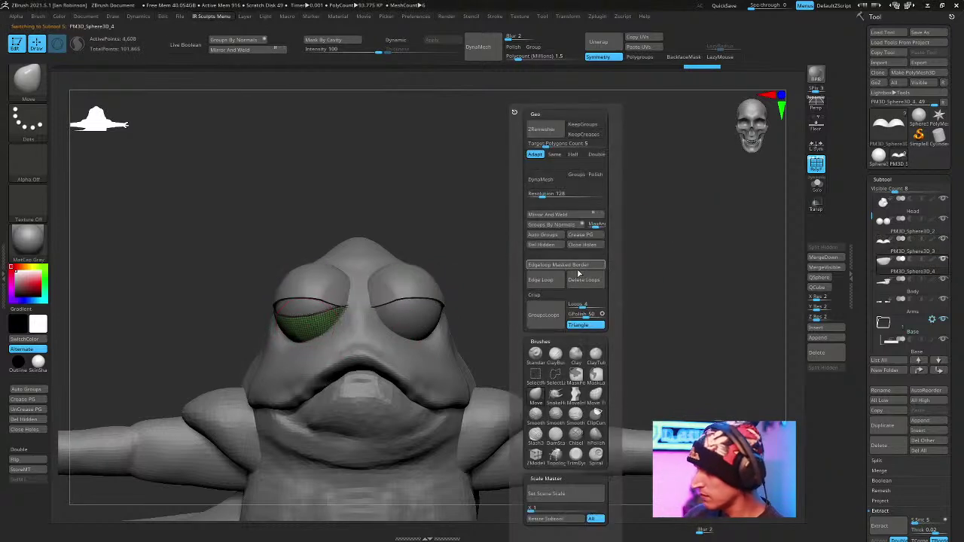
{"action": "left_click", "coordinate": [568, 217]}
{"action": "key", "text": "ctrl+w"}
{"action": "left_click_drag", "start_coordinate": [613, 217], "coordinate": [581, 285], "text": "alt"}
Switch to the head subtool and reshape the side and back contour of the head with the Move brush.
{"action": "left_click", "coordinate": [503, 409], "text": "alt"}
{"action": "left_click_drag", "start_coordinate": [577, 338], "coordinate": [581, 310]}
{"action": "key", "text": "b"}
{"action": "key", "text": "m"}
{"action": "key", "text": "v"}
{"action": "key", "text": "space"}
{"action": "left_click_drag", "start_coordinate": [619, 281], "coordinate": [624, 281]}
{"action": "left_click_drag", "start_coordinate": [542, 377], "coordinate": [540, 381]}
{"action": "left_click_drag", "start_coordinate": [639, 330], "coordinate": [623, 300]}
{"action": "left_click_drag", "start_coordinate": [534, 399], "coordinate": [561, 399]}
{"action": "left_click_drag", "start_coordinate": [598, 369], "coordinate": [585, 309], "text": "alt"}
{"action": "left_click_drag", "start_coordinate": [539, 376], "coordinate": [558, 379]}
{"action": "mouse_move", "coordinate": [646, 344]}
{"action": "left_mouse_down"}
{"action": "mouse_move", "coordinate": [654, 268]}
{"action": "mouse_move", "coordinate": [641, 215]}
{"action": "mouse_move", "coordinate": [523, 231]}
{"action": "mouse_move", "coordinate": [630, 257]}
{"action": "mouse_move", "coordinate": [631, 321]}
{"action": "left_mouse_up"}
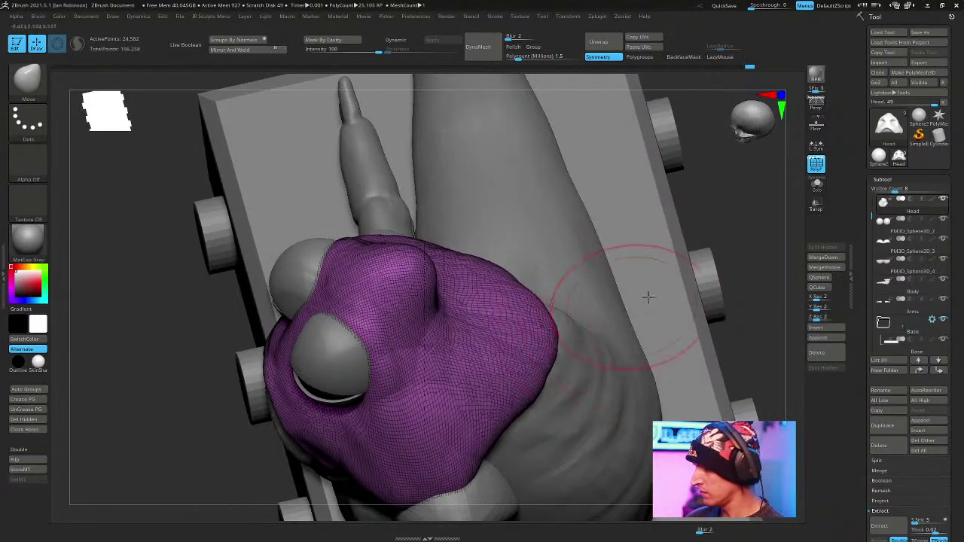
{"action": "left_click_drag", "start_coordinate": [722, 248], "coordinate": [688, 264]}
{"action": "left_click_drag", "start_coordinate": [722, 283], "coordinate": [711, 185], "text": "alt"}
Switch to the body subtool and push the upper back behind the head into shape with the Move brush.
{"action": "left_click", "coordinate": [497, 366], "text": "alt"}
{"action": "mouse_move", "coordinate": [762, 285]}
{"action": "left_mouse_down"}
{"action": "mouse_move", "coordinate": [508, 218]}
{"action": "mouse_move", "coordinate": [437, 263]}
{"action": "left_mouse_up"}
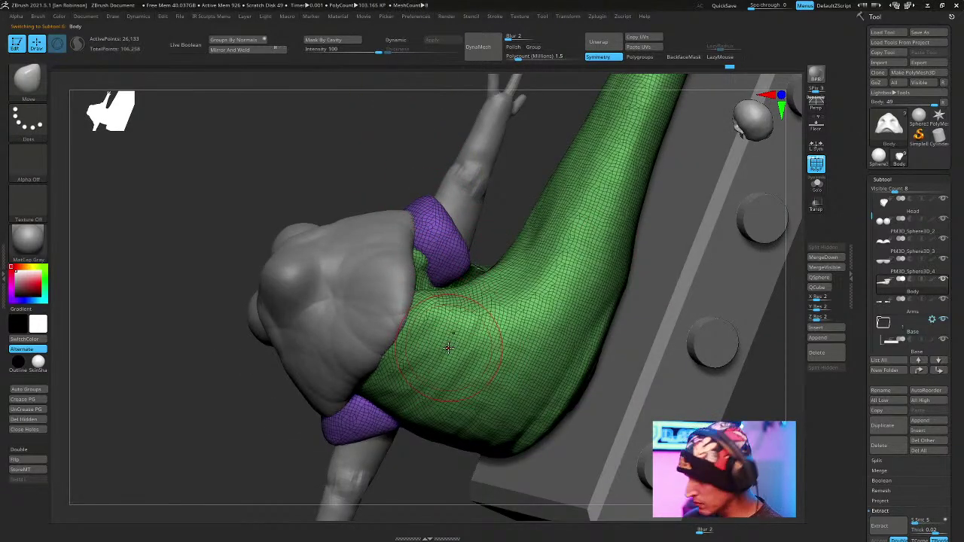
{"action": "left_click_drag", "start_coordinate": [431, 292], "coordinate": [437, 290]}
{"action": "mouse_move", "coordinate": [522, 205]}
{"action": "left_mouse_down"}
{"action": "mouse_move", "coordinate": [509, 239]}
{"action": "mouse_move", "coordinate": [426, 301]}
{"action": "left_mouse_up"}
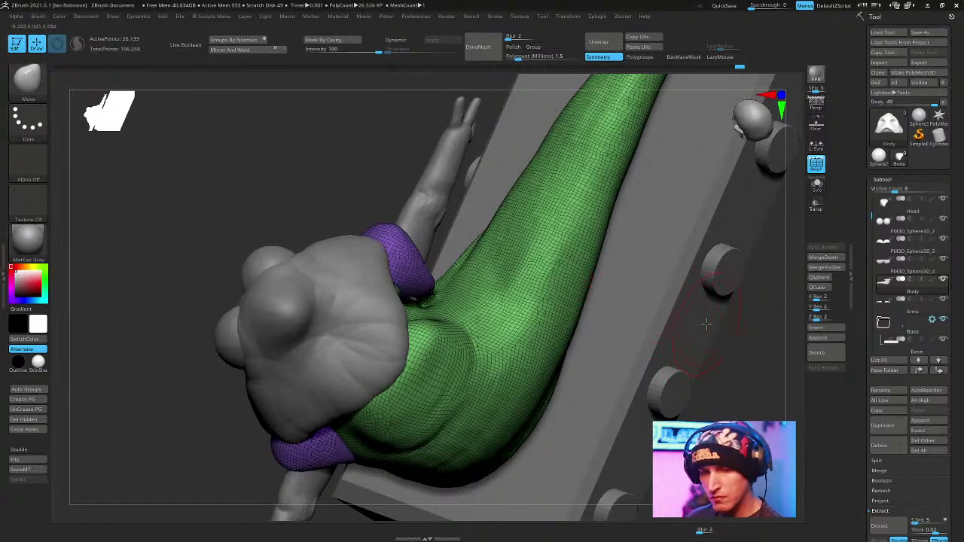
Build up the back behind the shoulder with the ClayBuildup brush, remesh the body with DynaMesh and smooth the area.
{"action": "key", "text": "b"}
{"action": "key", "text": "c"}
{"action": "key", "text": "b"}
{"action": "left_click_drag", "start_coordinate": [746, 391], "coordinate": [764, 418]}
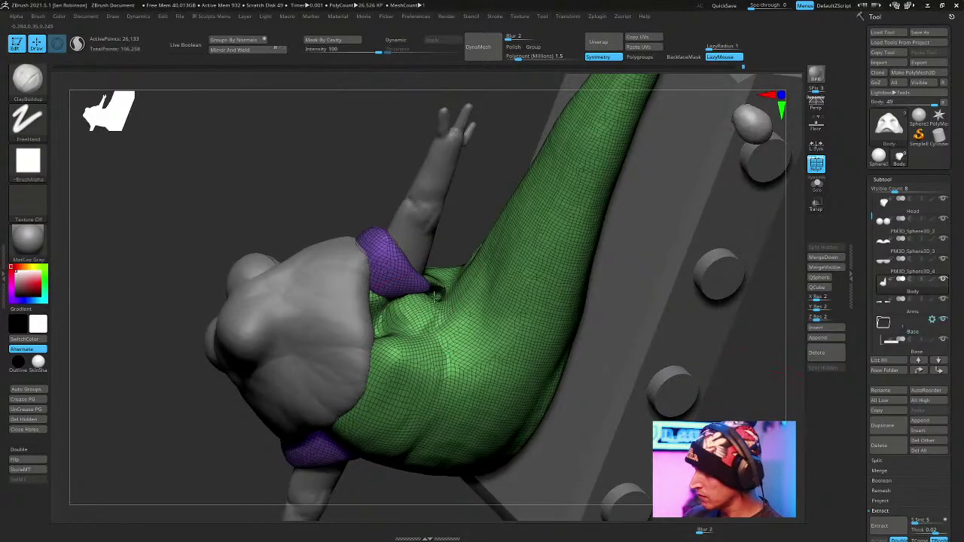
{"action": "left_click_drag", "start_coordinate": [491, 215], "coordinate": [555, 248]}
{"action": "left_click_drag", "start_coordinate": [628, 282], "coordinate": [655, 309], "text": "ctrl"}
{"action": "left_click_drag", "start_coordinate": [437, 290], "coordinate": [430, 324], "text": "shift"}
{"action": "left_click_drag", "start_coordinate": [482, 203], "coordinate": [459, 240]}
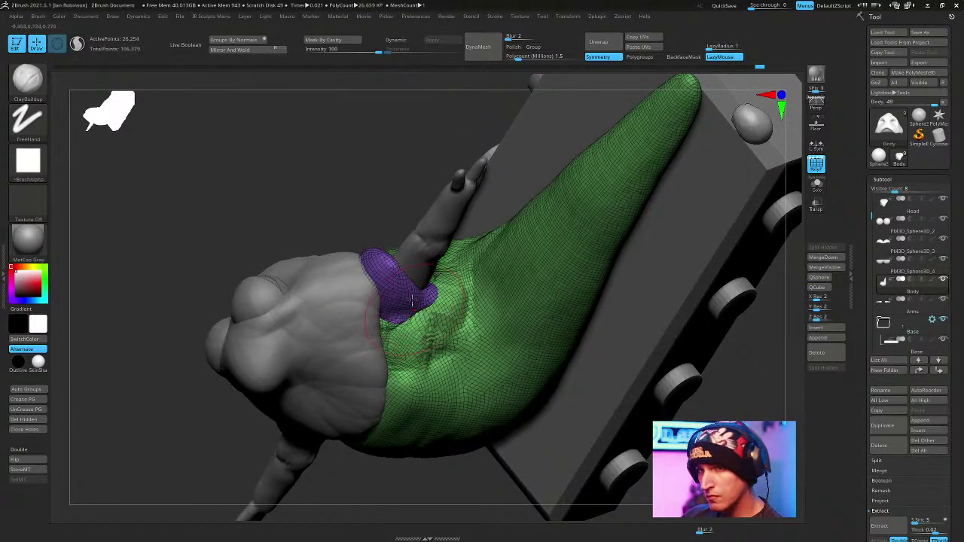
Sculpt skin folds across the back and flank of the body with the ClayBuildup brush.
{"action": "right_click_drag", "start_coordinate": [570, 363], "coordinate": [549, 343]}
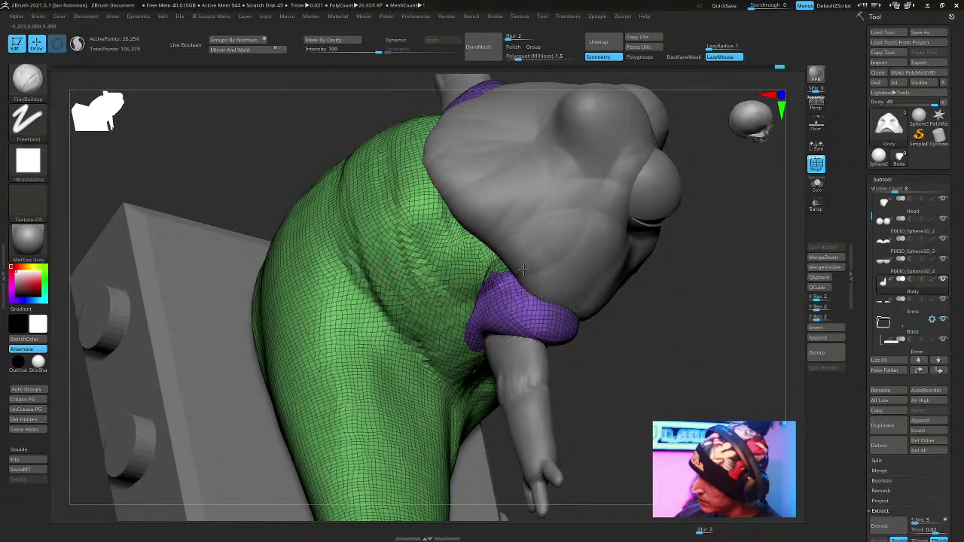
{"action": "right_click_drag", "start_coordinate": [490, 236], "coordinate": [440, 241]}
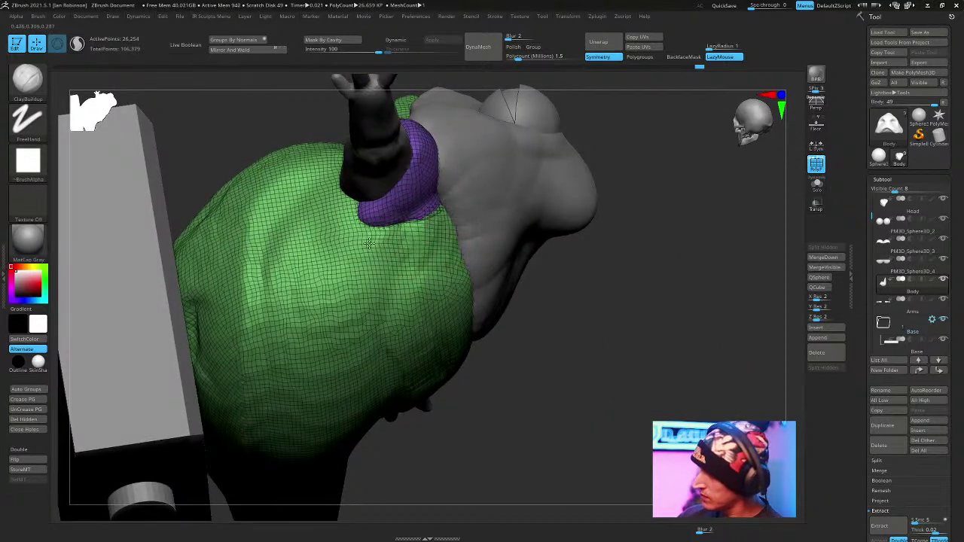
{"action": "right_click_drag", "start_coordinate": [501, 274], "coordinate": [162, 213]}
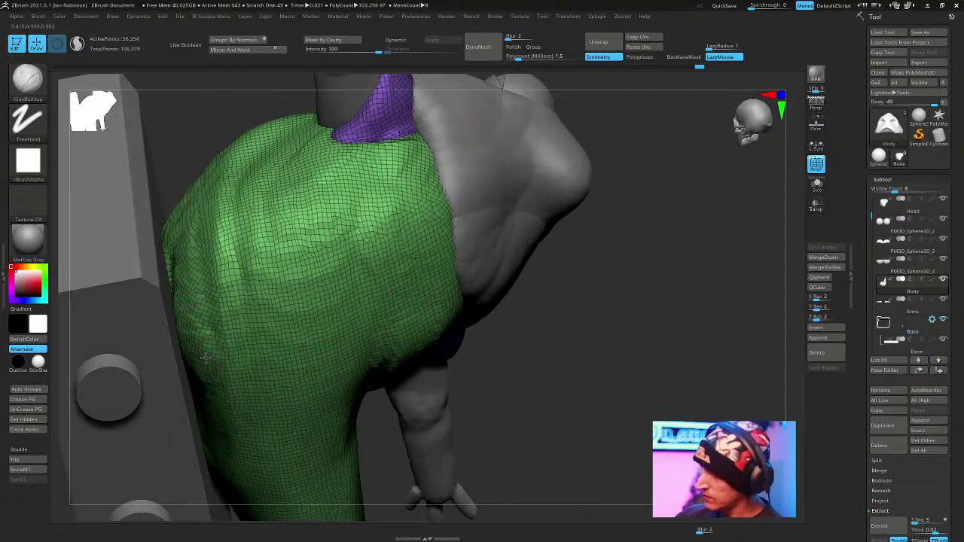
{"action": "key", "text": "space"}
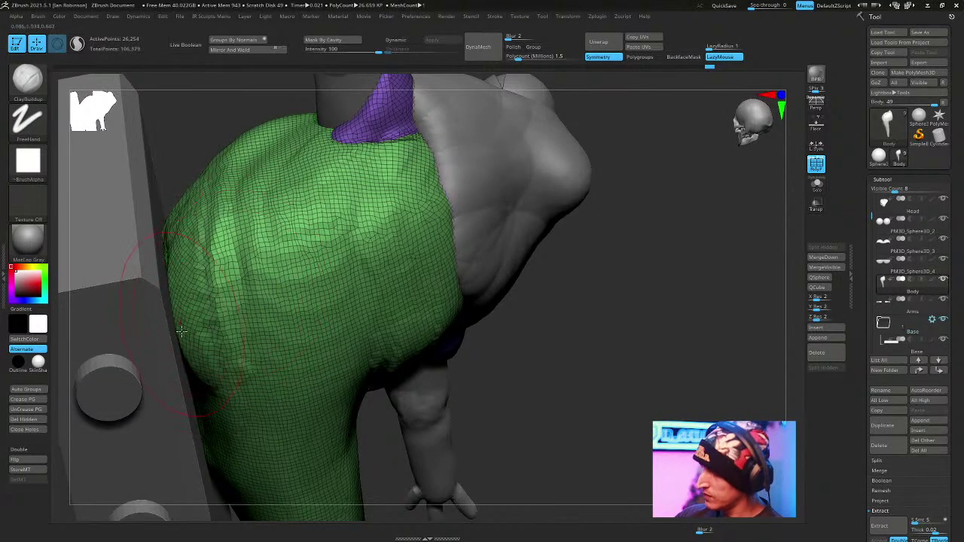
{"action": "mouse_move", "coordinate": [592, 398]}
{"action": "right_mouse_down"}
{"action": "mouse_move", "coordinate": [476, 286]}
{"action": "mouse_move", "coordinate": [238, 395]}
{"action": "right_mouse_up"}
{"action": "right_click_drag", "start_coordinate": [248, 331], "coordinate": [621, 292]}
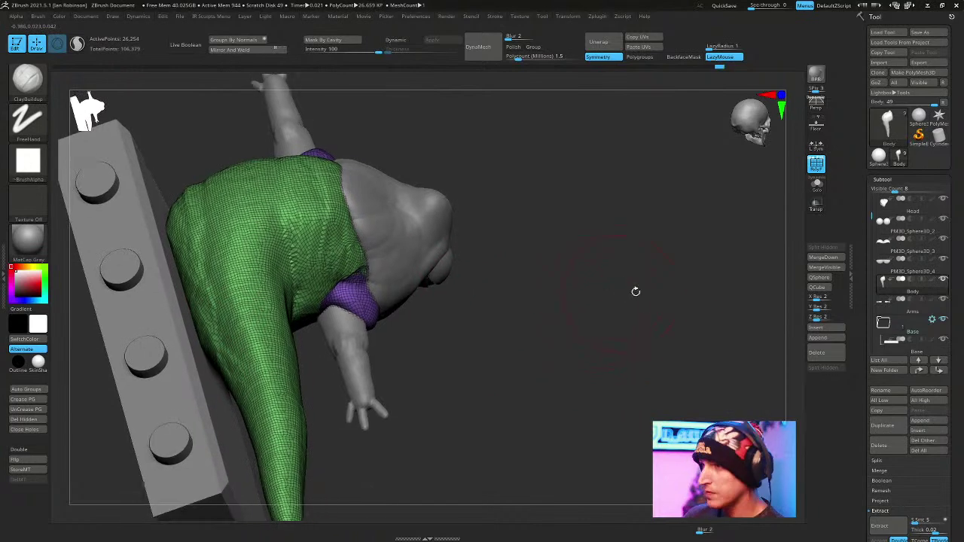
Bend the body's tail toward the near corner of the base and reshape its curve with the Move brush.
{"action": "mouse_move", "coordinate": [667, 315]}
{"action": "right_mouse_down"}
{"action": "mouse_move", "coordinate": [673, 361]}
{"action": "mouse_move", "coordinate": [667, 340]}
{"action": "mouse_move", "coordinate": [627, 331]}
{"action": "mouse_move", "coordinate": [639, 303]}
{"action": "right_mouse_up"}
{"action": "right_click", "coordinate": [626, 331]}
{"action": "key", "text": "b"}
{"action": "key", "text": "m"}
{"action": "key", "text": "v"}
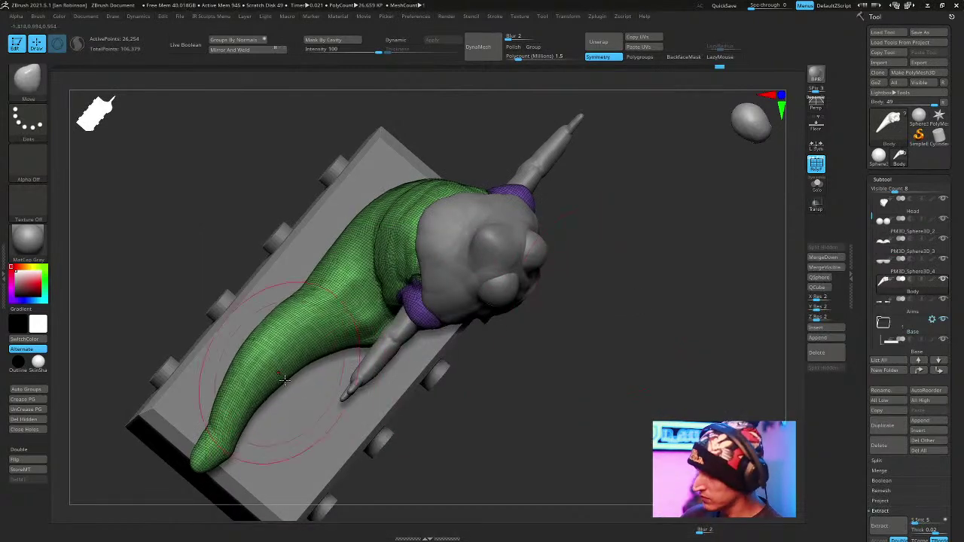
{"action": "mouse_move", "coordinate": [202, 458]}
{"action": "left_mouse_down"}
{"action": "mouse_move", "coordinate": [245, 482]}
{"action": "mouse_move", "coordinate": [239, 444]}
{"action": "mouse_move", "coordinate": [218, 440]}
{"action": "left_mouse_up"}
{"action": "left_click_drag", "start_coordinate": [268, 392], "coordinate": [251, 427]}
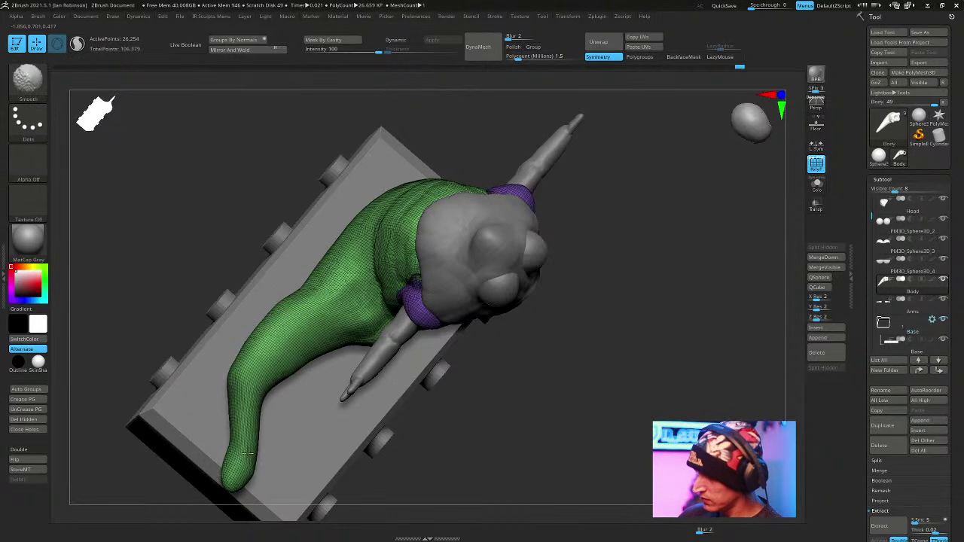
{"action": "left_click_drag", "start_coordinate": [542, 440], "coordinate": [538, 424]}
{"action": "left_click_drag", "start_coordinate": [325, 293], "coordinate": [339, 287]}
Refine the tail's tip and front-view contour with the Move brush, adjusting the brush size between strokes.
{"action": "key", "text": "space"}
{"action": "left_click", "coordinate": [627, 267]}
{"action": "mouse_move", "coordinate": [658, 361]}
{"action": "left_mouse_down"}
{"action": "mouse_move", "coordinate": [664, 287]}
{"action": "mouse_move", "coordinate": [686, 316]}
{"action": "mouse_move", "coordinate": [684, 357]}
{"action": "mouse_move", "coordinate": [650, 299]}
{"action": "left_mouse_up"}
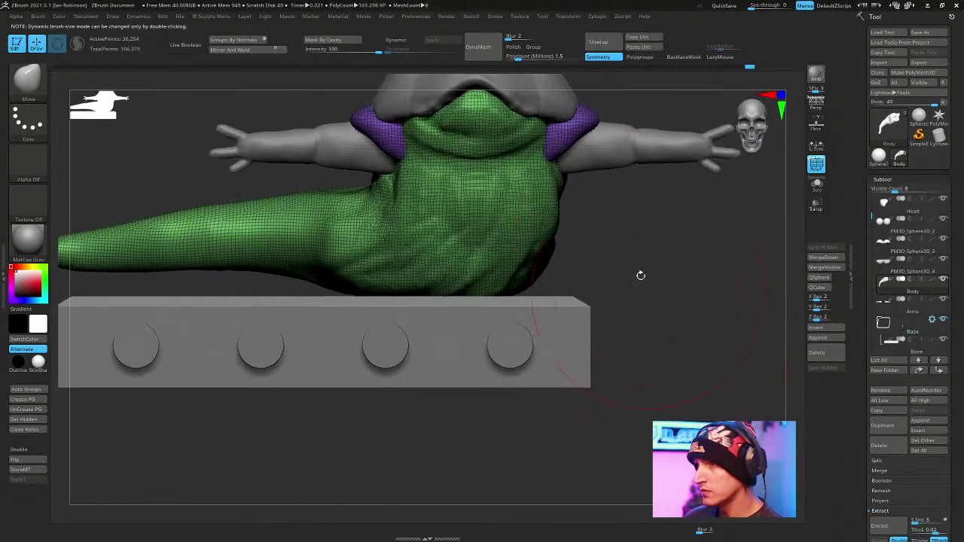
{"action": "mouse_move", "coordinate": [665, 264]}
{"action": "left_mouse_down", "text": "alt"}
{"action": "mouse_move", "coordinate": [746, 351]}
{"action": "mouse_move", "coordinate": [786, 360]}
{"action": "left_mouse_up", "text": "alt"}
{"action": "left_click_drag", "start_coordinate": [366, 325], "coordinate": [357, 310]}
{"action": "mouse_move", "coordinate": [233, 346]}
{"action": "left_mouse_down"}
{"action": "mouse_move", "coordinate": [203, 340]}
{"action": "mouse_move", "coordinate": [218, 323]}
{"action": "left_mouse_up"}
{"action": "left_click_drag", "start_coordinate": [248, 249], "coordinate": [241, 194]}
{"action": "key", "text": "space"}
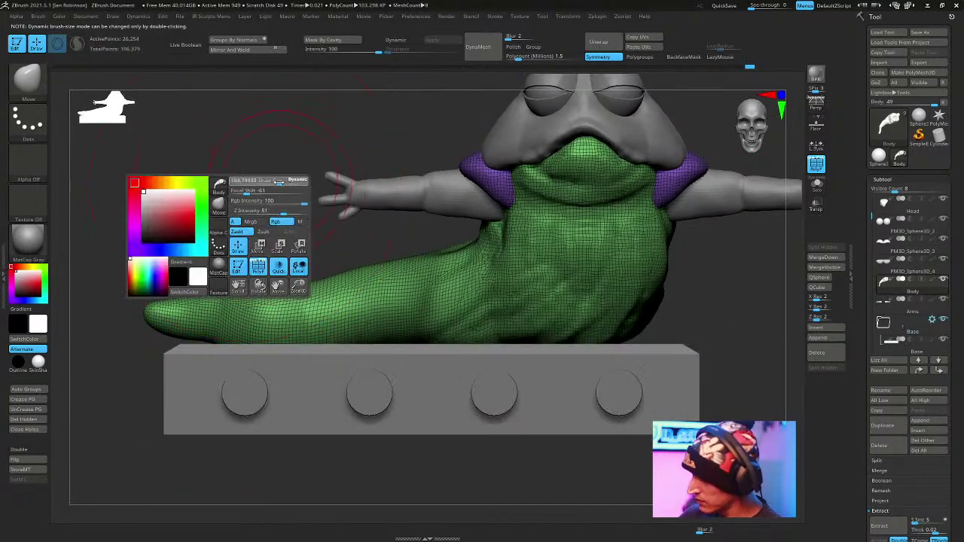
{"action": "key", "text": "space"}
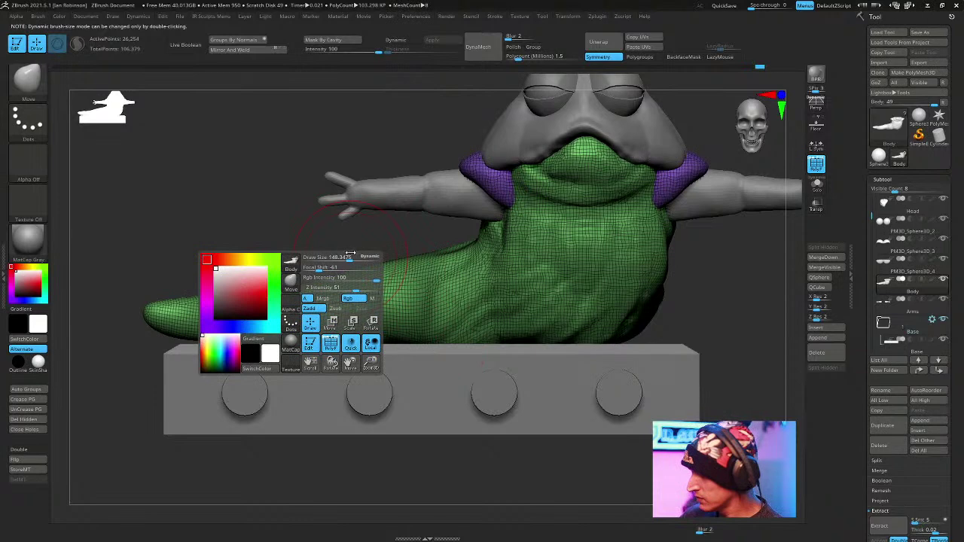
{"action": "left_click_drag", "start_coordinate": [350, 256], "coordinate": [369, 257]}
{"action": "left_click_drag", "start_coordinate": [331, 226], "coordinate": [495, 335]}
Push the lower belly's side contour into shape with the Move brush.
{"action": "key", "text": "space"}
{"action": "left_click_drag", "start_coordinate": [676, 341], "coordinate": [662, 297]}
{"action": "left_click_drag", "start_coordinate": [577, 305], "coordinate": [646, 215]}
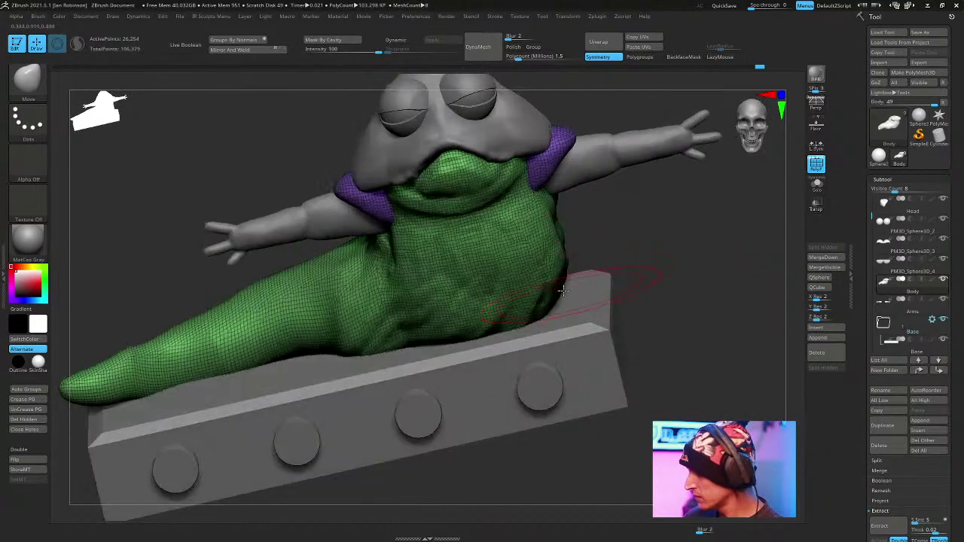
{"action": "left_click_drag", "start_coordinate": [642, 278], "coordinate": [578, 286]}
{"action": "left_click_drag", "start_coordinate": [691, 226], "coordinate": [602, 211]}
{"action": "left_click_drag", "start_coordinate": [617, 256], "coordinate": [681, 314]}
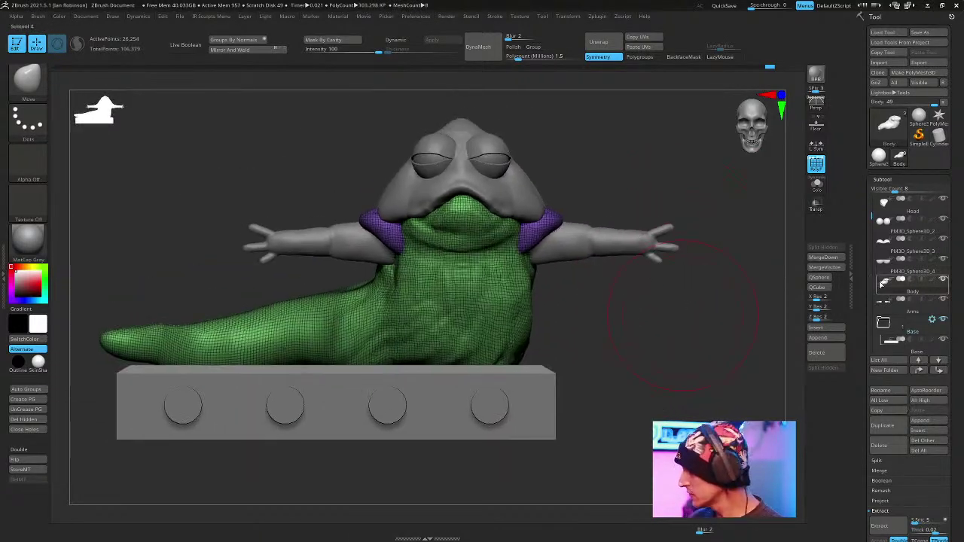
Insert a Cylinder3D as a new subtool below the body.
{"action": "left_click_drag", "start_coordinate": [870, 219], "coordinate": [873, 232]}
{"action": "left_click", "coordinate": [923, 432]}
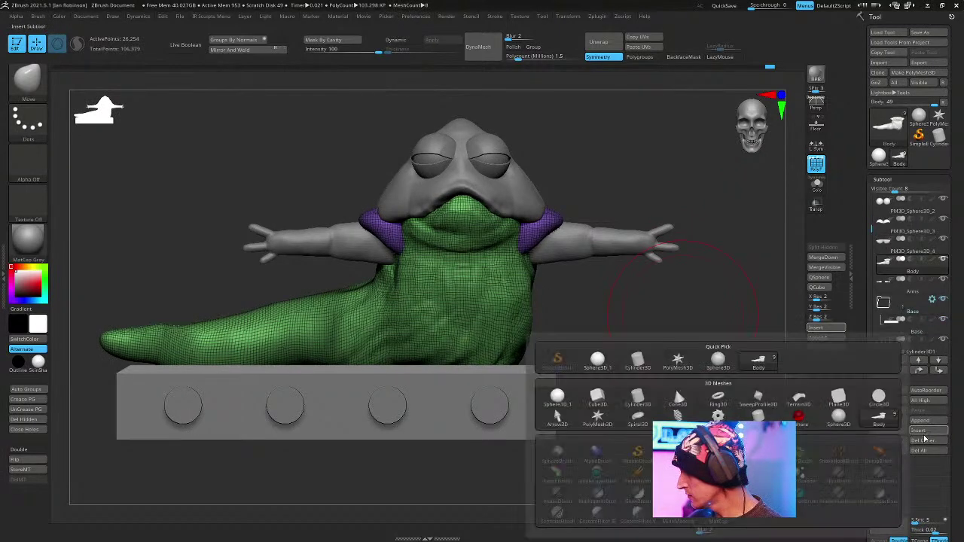
{"action": "left_click", "coordinate": [928, 434]}
{"action": "left_click", "coordinate": [649, 399]}
{"action": "left_click_drag", "start_coordinate": [710, 371], "coordinate": [618, 379]}
{"action": "key", "text": "w"}
{"action": "left_click_drag", "start_coordinate": [634, 301], "coordinate": [637, 312], "text": "alt"}
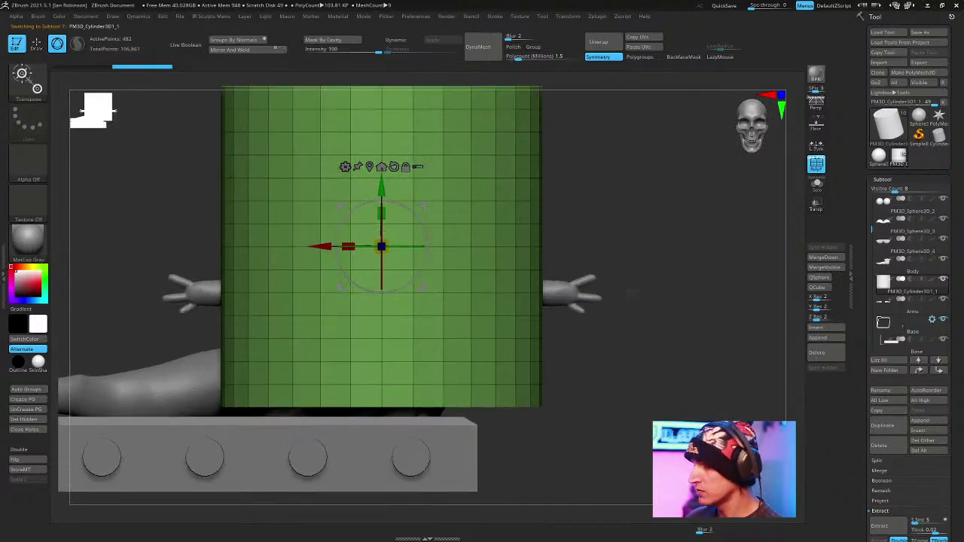
Delete the cylinder's nonessential edge loops.
{"action": "key", "text": "q"}
{"action": "key", "text": "space"}
{"action": "key", "text": "space"}
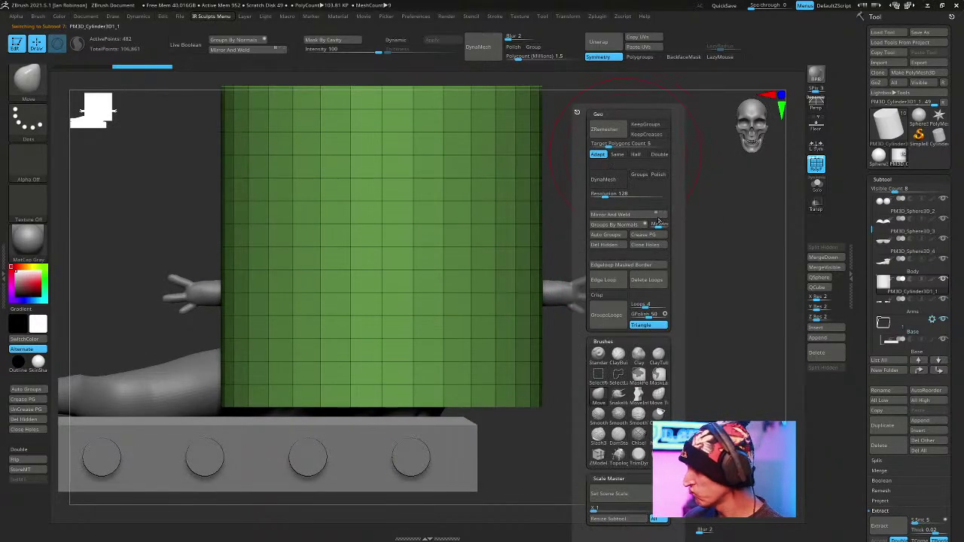
{"action": "key", "text": "space"}
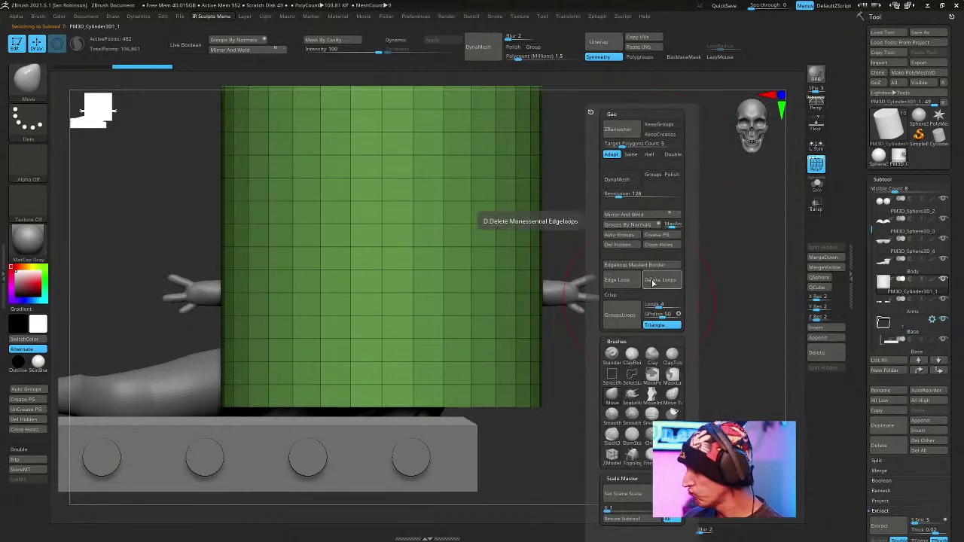
{"action": "left_click", "coordinate": [659, 281]}
{"action": "key", "text": "f"}
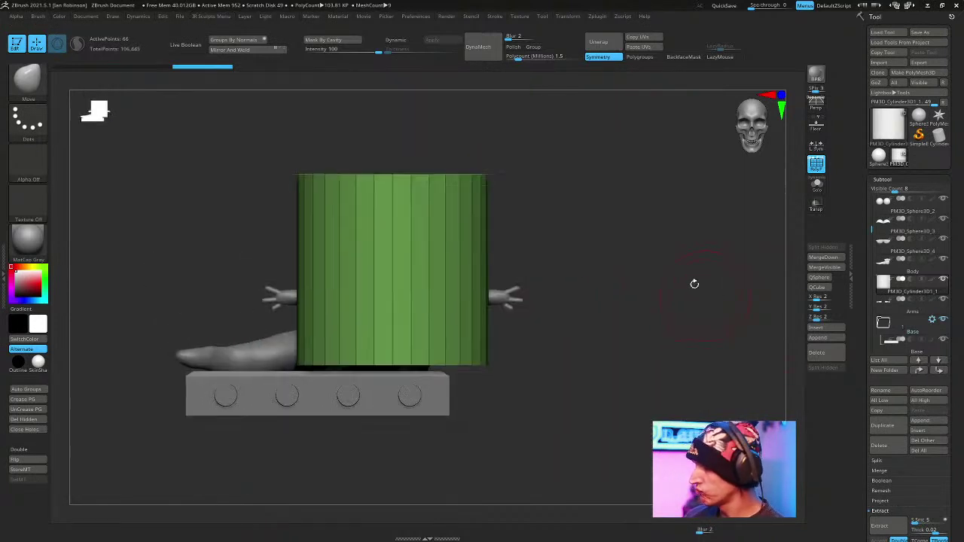
Scale the cylinder down, flatten it into a disc and position it in front of the belly.
{"action": "key", "text": "w"}
{"action": "left_click_drag", "start_coordinate": [399, 263], "coordinate": [379, 393]}
{"action": "right_click_drag", "start_coordinate": [379, 393], "coordinate": [715, 410], "text": "ctrl"}
{"action": "left_click_drag", "start_coordinate": [455, 270], "coordinate": [542, 270]}
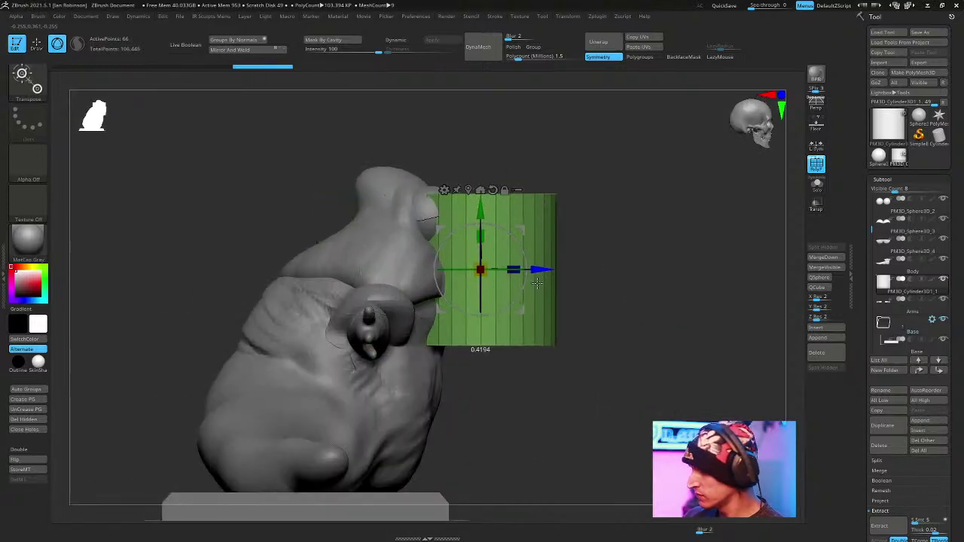
{"action": "left_click_drag", "start_coordinate": [480, 270], "coordinate": [476, 320]}
{"action": "left_click_drag", "start_coordinate": [480, 236], "coordinate": [479, 261]}
{"action": "left_click_drag", "start_coordinate": [481, 210], "coordinate": [480, 336]}
{"action": "right_click_drag", "start_coordinate": [480, 335], "coordinate": [712, 333], "text": "ctrl"}
{"action": "mouse_move", "coordinate": [712, 333]}
{"action": "right_mouse_down", "text": "alt"}
{"action": "mouse_move", "coordinate": [665, 277]}
{"action": "mouse_move", "coordinate": [627, 282]}
{"action": "mouse_move", "coordinate": [731, 359]}
{"action": "mouse_move", "coordinate": [703, 327]}
{"action": "right_mouse_up", "text": "alt"}
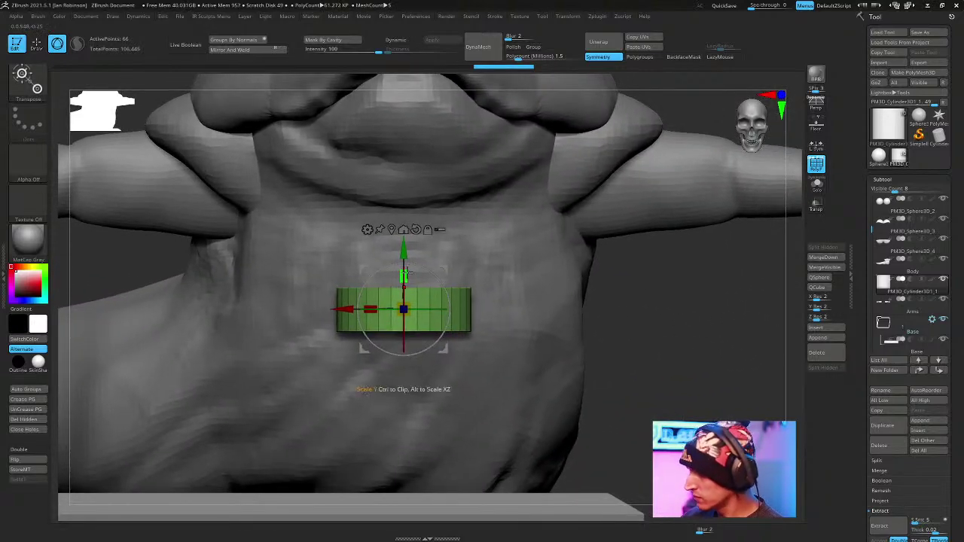
{"action": "right_click_drag", "start_coordinate": [408, 301], "coordinate": [588, 316]}
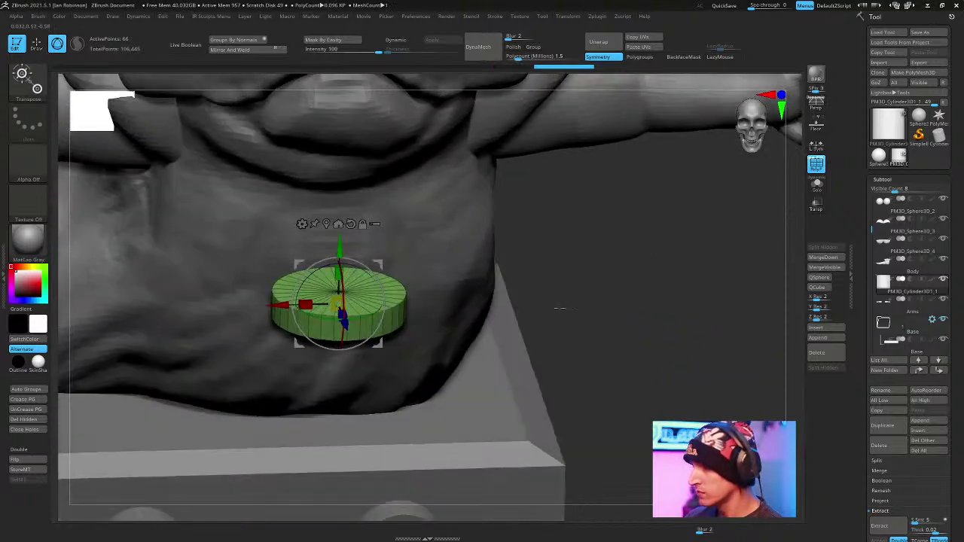
Move the disc sideways toward the edge of the belly and isolate it in Solo mode.
{"action": "left_click_drag", "start_coordinate": [279, 305], "coordinate": [452, 302]}
{"action": "right_click_drag", "start_coordinate": [689, 301], "coordinate": [599, 371]}
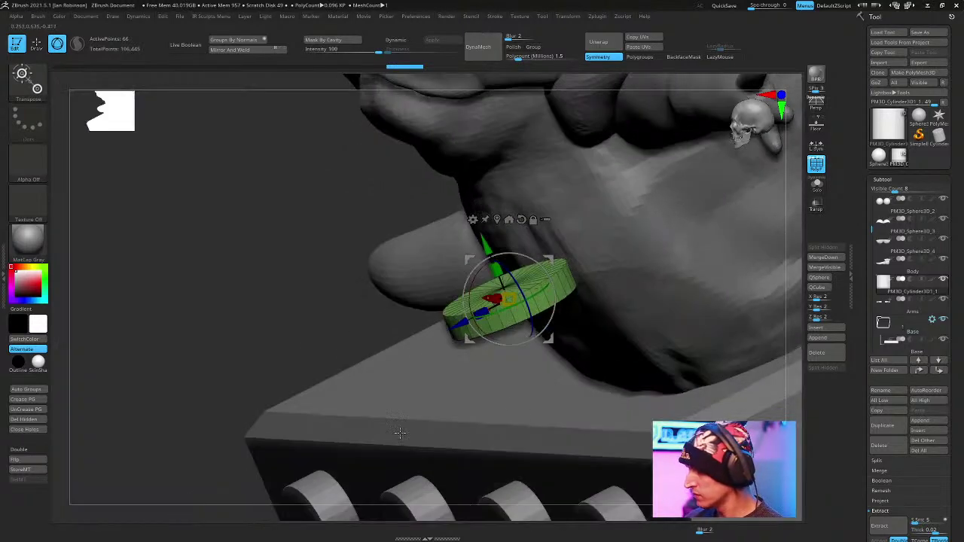
{"action": "right_click_drag", "start_coordinate": [380, 271], "coordinate": [344, 293]}
{"action": "left_click", "coordinate": [817, 186]}
{"action": "right_click_drag", "start_coordinate": [625, 336], "coordinate": [705, 403], "text": "ctrl"}
{"action": "right_click_drag", "start_coordinate": [705, 402], "coordinate": [649, 448], "text": "alt"}
{"action": "left_click_drag", "start_coordinate": [457, 287], "coordinate": [462, 290]}
{"action": "mouse_move", "coordinate": [458, 287]}
{"action": "right_mouse_down"}
{"action": "mouse_move", "coordinate": [700, 280]}
{"action": "mouse_move", "coordinate": [716, 299]}
{"action": "right_mouse_up"}
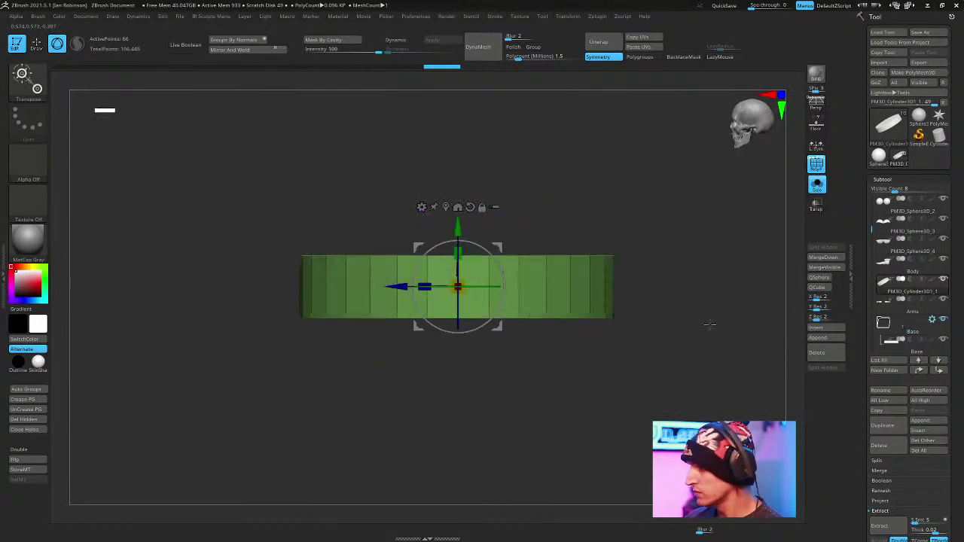
{"action": "key", "text": "f"}
{"action": "key", "text": "q"}
{"action": "mouse_move", "coordinate": [731, 337]}
{"action": "right_mouse_down"}
{"action": "mouse_move", "coordinate": [697, 336]}
{"action": "mouse_move", "coordinate": [667, 275]}
{"action": "right_mouse_up"}
Insert a single edge loop around the disc's upper cap, close to the rim, with the ZModeler brush.
{"action": "key", "text": "b"}
{"action": "key", "text": "z"}
{"action": "key", "text": "m"}
{"action": "key", "text": "space"}
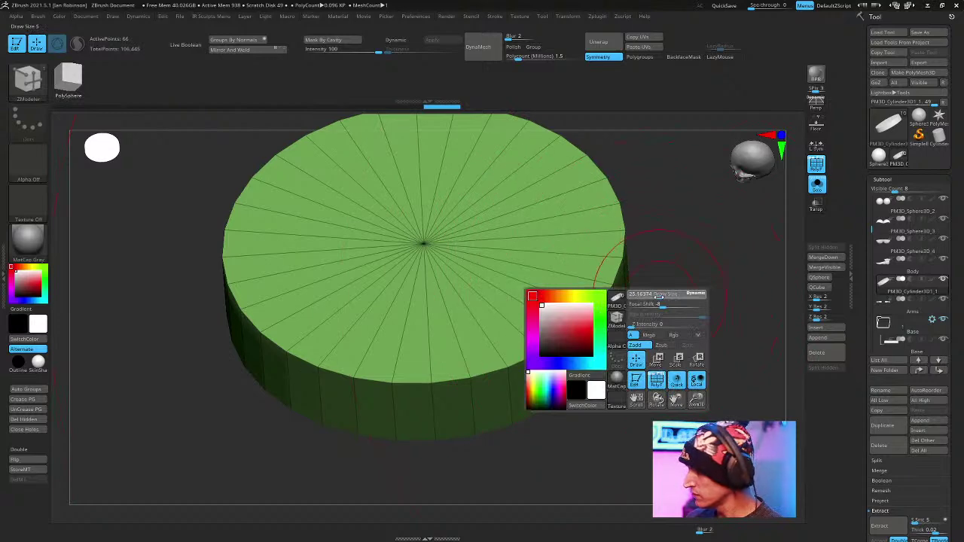
{"action": "right_click_drag", "start_coordinate": [659, 296], "coordinate": [653, 320]}
{"action": "left_click", "coordinate": [581, 268]}
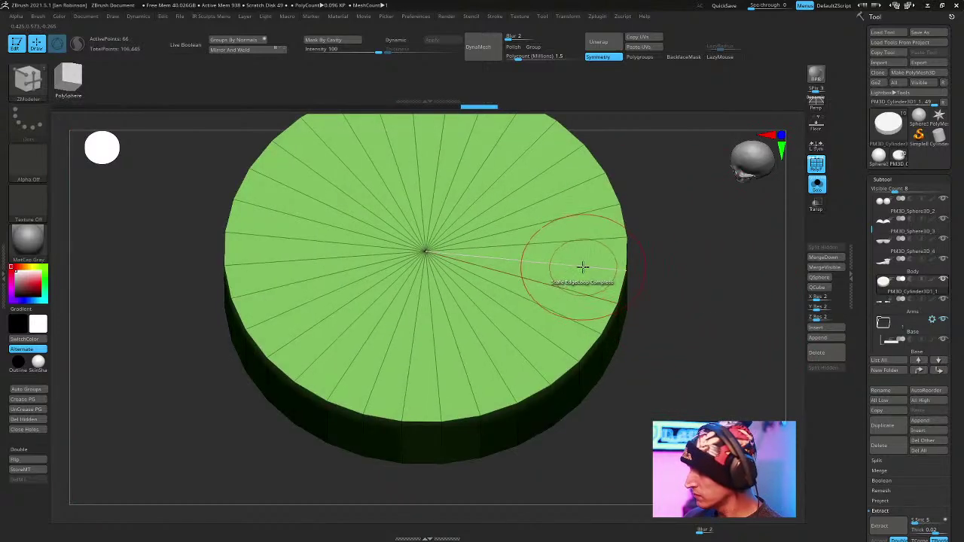
{"action": "key", "text": "space"}
{"action": "left_click", "coordinate": [581, 266]}
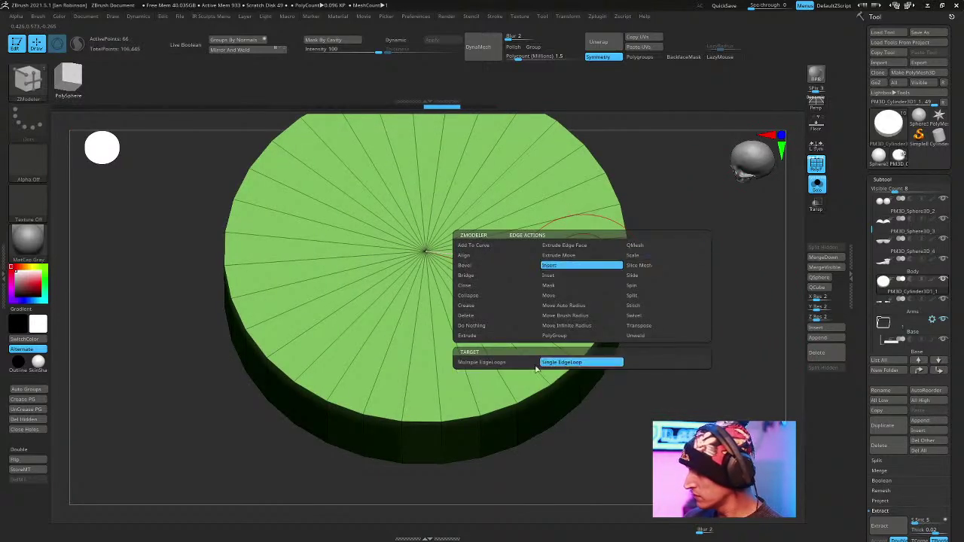
{"action": "left_click", "coordinate": [580, 248]}
{"action": "left_click_drag", "start_coordinate": [647, 256], "coordinate": [657, 320]}
{"action": "mouse_move", "coordinate": [497, 281]}
{"action": "left_mouse_down"}
{"action": "mouse_move", "coordinate": [469, 243]}
{"action": "mouse_move", "coordinate": [357, 316]}
{"action": "mouse_move", "coordinate": [488, 312]}
{"action": "left_mouse_up"}
Extrude the disc's inner cap into a smaller raised tier with ZModeler, using the Polygroup All target.
{"action": "right_click_drag", "start_coordinate": [487, 300], "coordinate": [590, 269]}
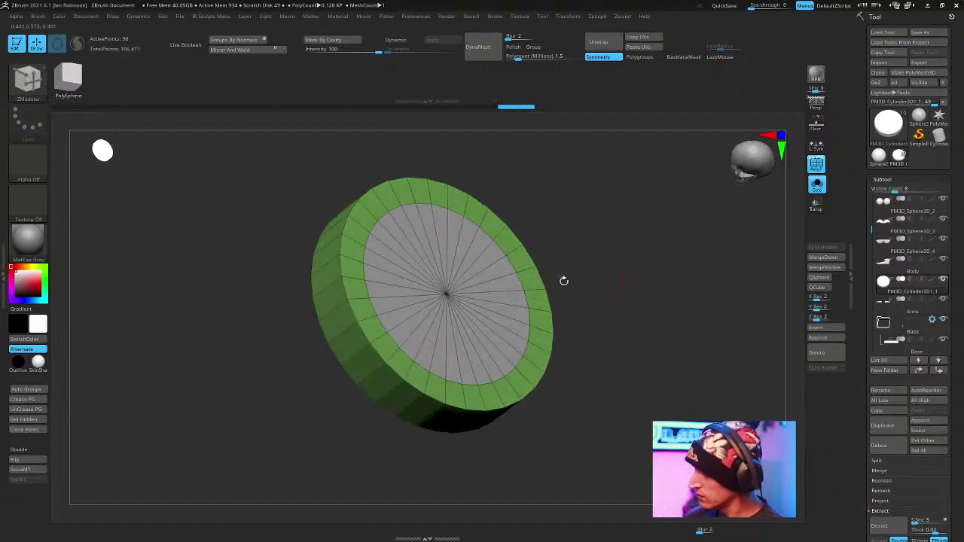
{"action": "key", "text": "ctrl"}
{"action": "key", "text": "b"}
{"action": "key", "text": "z"}
{"action": "key", "text": "m"}
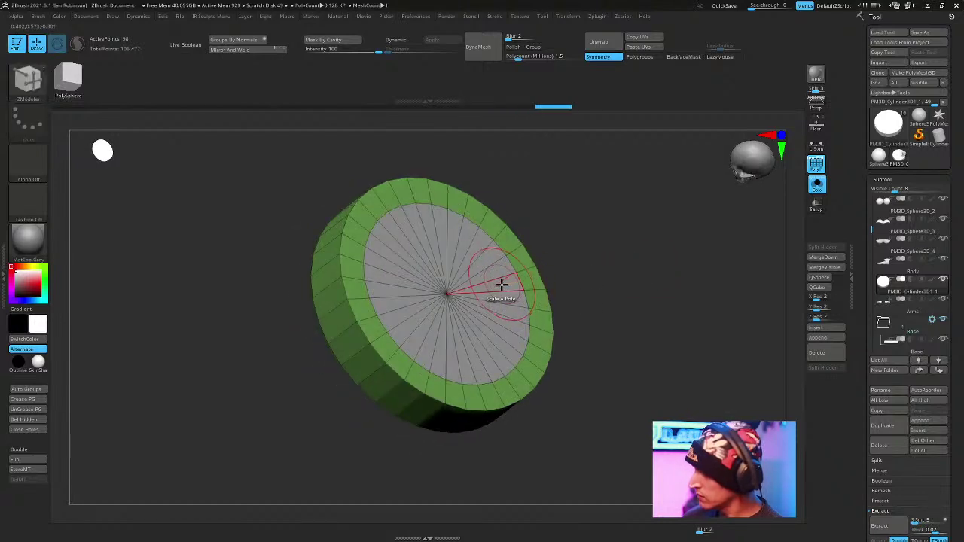
{"action": "key", "text": "space"}
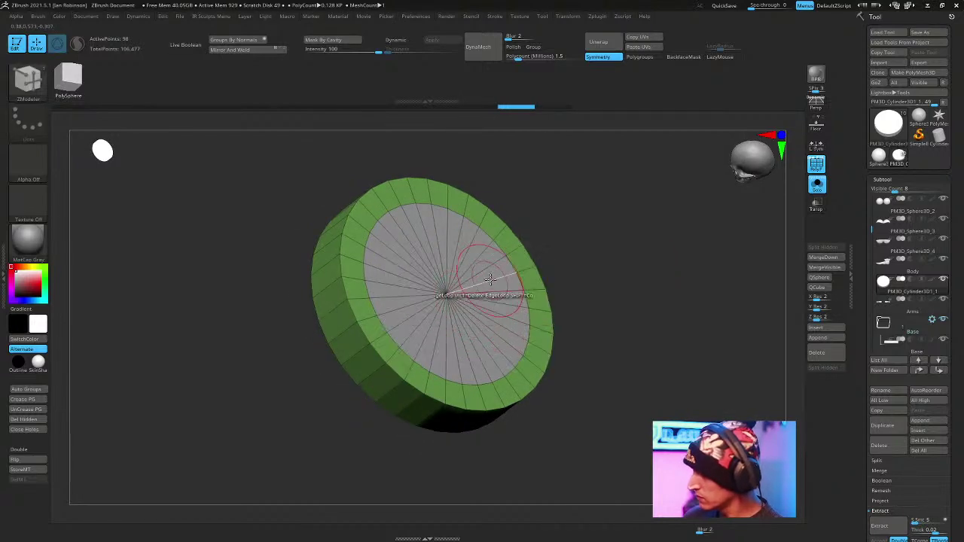
{"action": "key", "text": "space"}
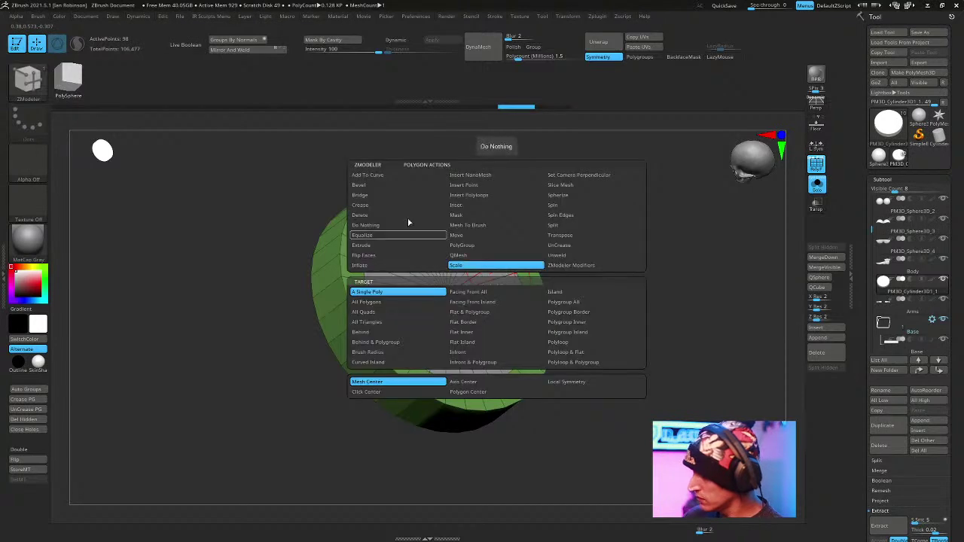
{"action": "left_click", "coordinate": [394, 245]}
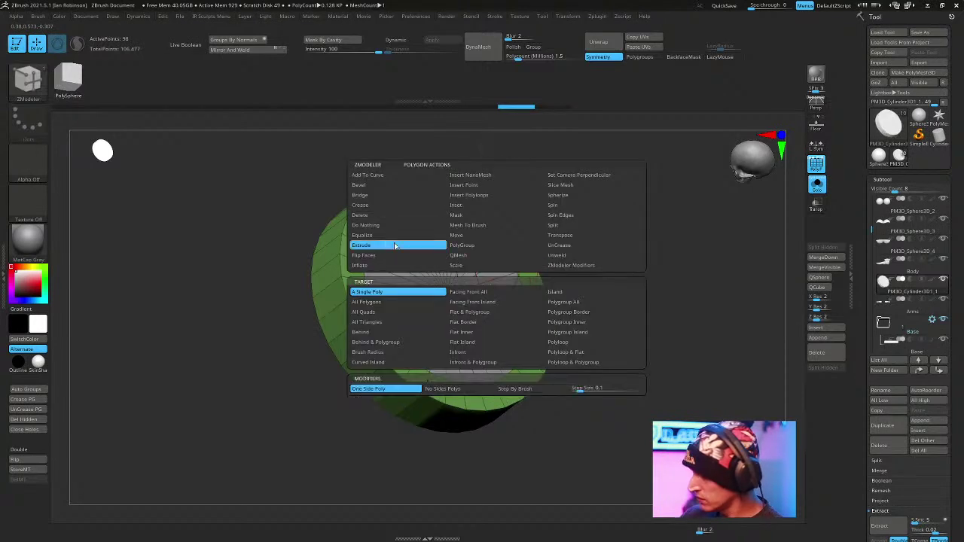
{"action": "left_click", "coordinate": [590, 303]}
{"action": "left_click_drag", "start_coordinate": [502, 280], "coordinate": [503, 265]}
Build a separate, taller cylinder above the stepped disc from its inner cap with ZModeler.
{"action": "left_click_drag", "start_coordinate": [580, 249], "coordinate": [461, 299]}
{"action": "key", "text": "space"}
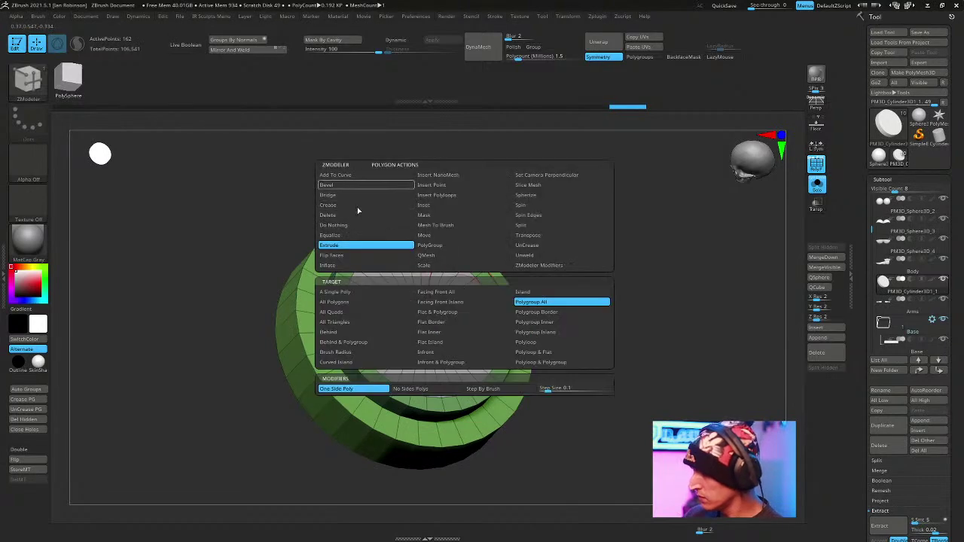
{"action": "left_click_drag", "start_coordinate": [681, 316], "coordinate": [618, 270]}
{"action": "left_click_drag", "start_coordinate": [499, 197], "coordinate": [499, 192]}
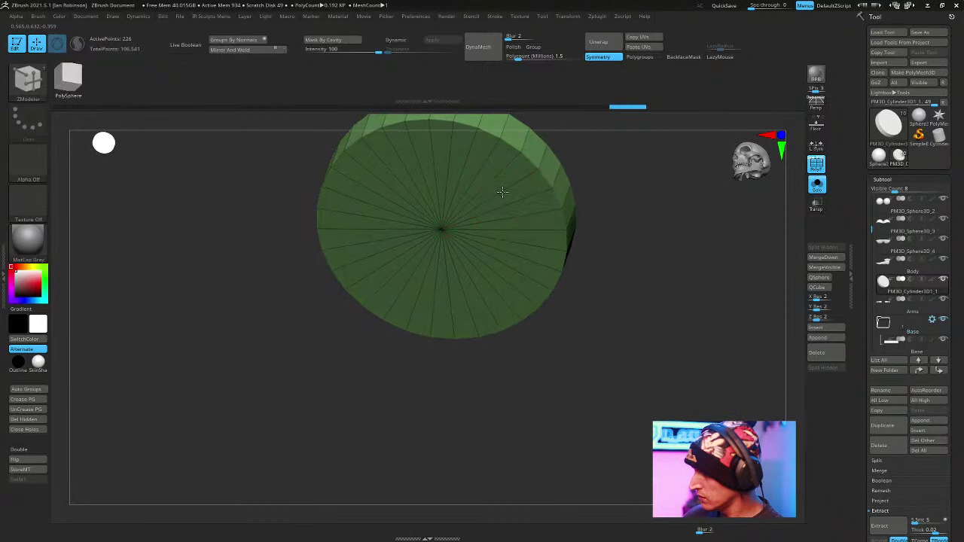
{"action": "left_click_drag", "start_coordinate": [587, 215], "coordinate": [527, 267]}
{"action": "left_click_drag", "start_coordinate": [466, 261], "coordinate": [468, 211]}
{"action": "left_click_drag", "start_coordinate": [595, 188], "coordinate": [566, 232]}
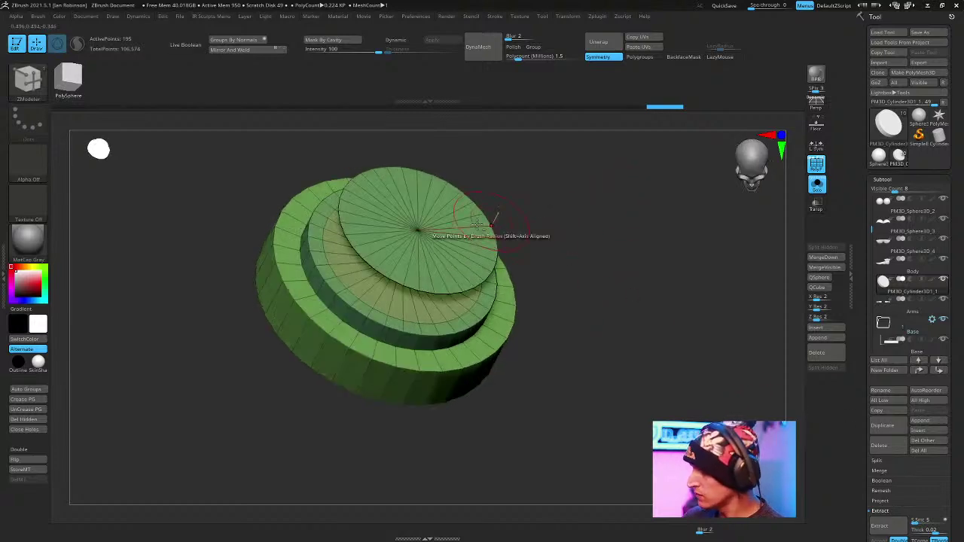
{"action": "mouse_move", "coordinate": [448, 198]}
{"action": "left_mouse_down"}
{"action": "mouse_move", "coordinate": [353, 226]}
{"action": "mouse_move", "coordinate": [467, 279]}
{"action": "mouse_move", "coordinate": [500, 226]}
{"action": "mouse_move", "coordinate": [490, 238]}
{"action": "mouse_move", "coordinate": [612, 143]}
{"action": "mouse_move", "coordinate": [648, 379]}
{"action": "left_mouse_up"}
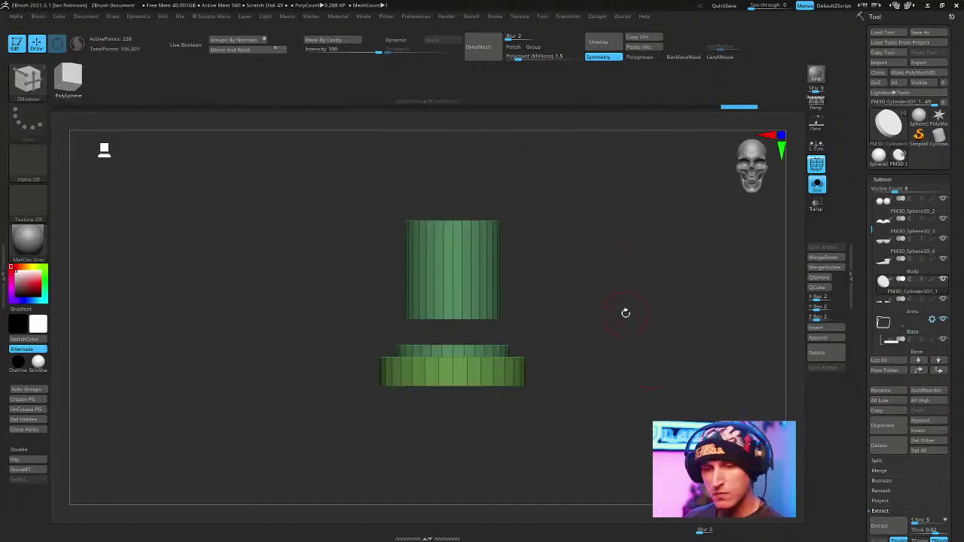
Auto-group the detached parts and split the upper cylinder and the stepped disc into separate subtools.
{"action": "key", "text": "space"}
{"action": "left_click", "coordinate": [622, 236]}
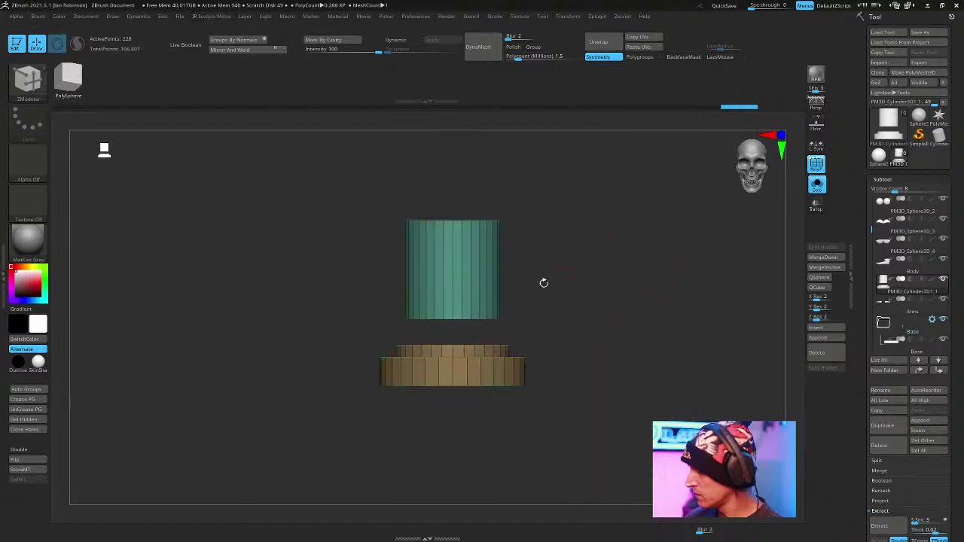
{"action": "left_click", "coordinate": [484, 248], "text": "ctrl+shift"}
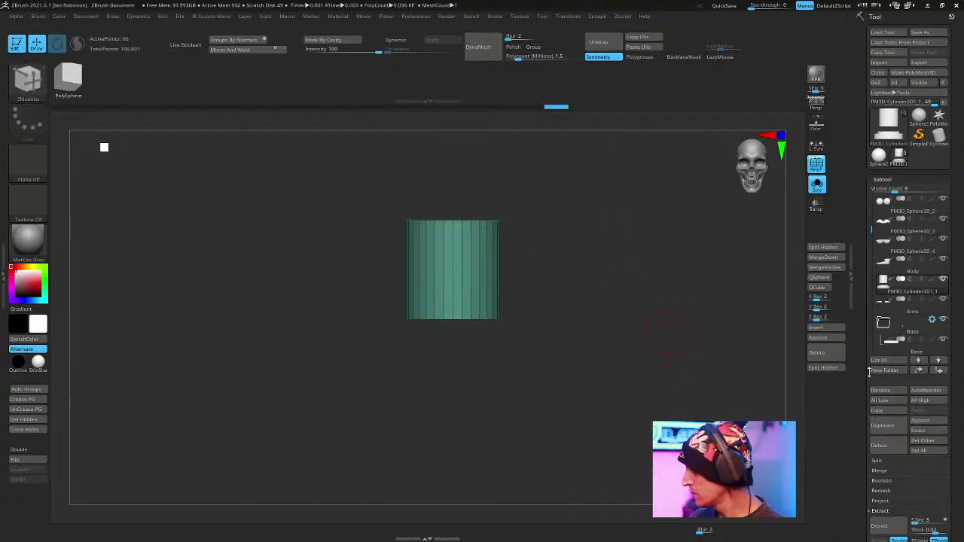
{"action": "left_click", "coordinate": [837, 369]}
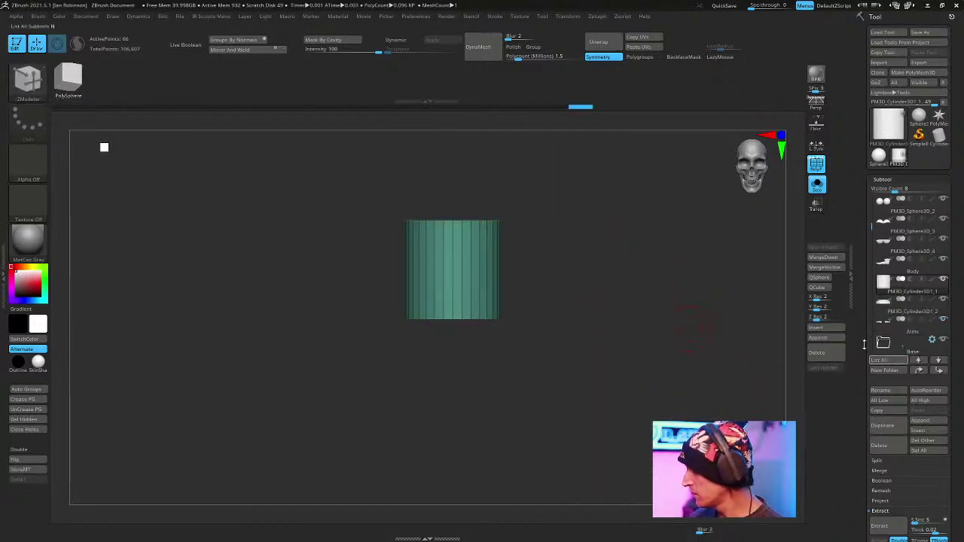
Leave Solo mode and lower the cylinder through the centre of the stepped disc.
{"action": "left_click", "coordinate": [816, 185]}
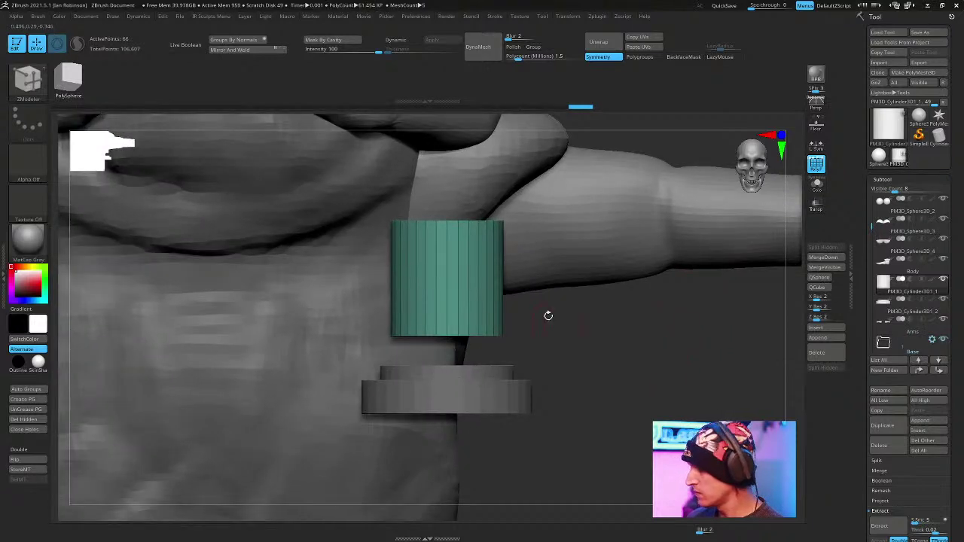
{"action": "key", "text": "w"}
{"action": "left_click_drag", "start_coordinate": [446, 337], "coordinate": [447, 444]}
{"action": "key", "text": "q"}
Reorder the subtools so the stepped disc and the cylinder sit below the Base folder's contents, with the cylinder under the disc.
{"action": "mouse_move", "coordinate": [642, 398]}
{"action": "left_mouse_down", "text": "alt"}
{"action": "mouse_move", "coordinate": [626, 369]}
{"action": "mouse_move", "coordinate": [648, 411]}
{"action": "left_mouse_up", "text": "alt"}
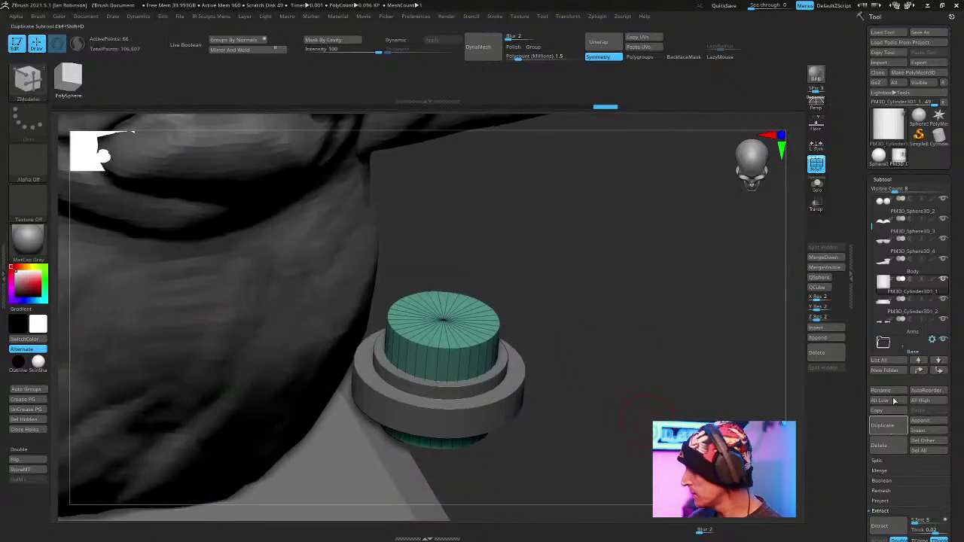
{"action": "left_click", "coordinate": [939, 371]}
{"action": "left_click", "coordinate": [906, 280]}
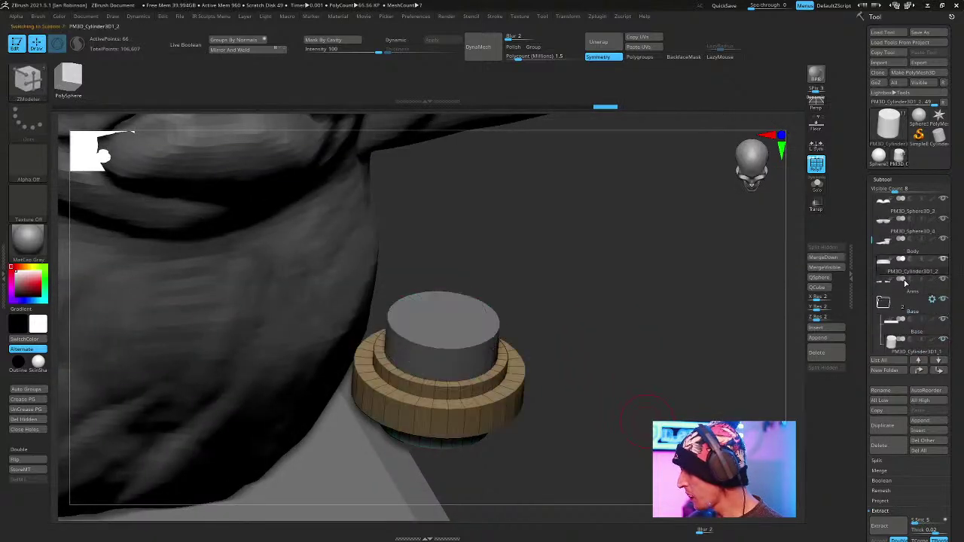
{"action": "left_click", "coordinate": [939, 371]}
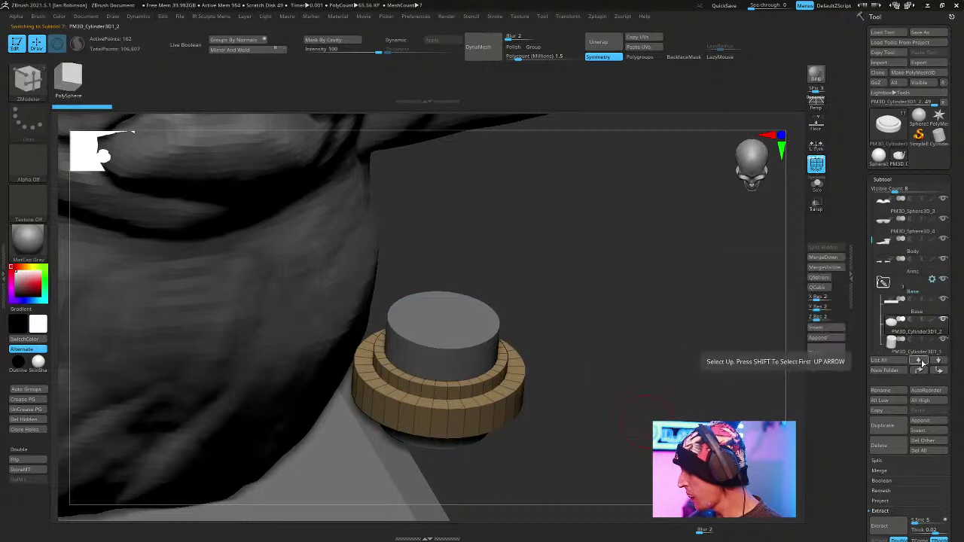
{"action": "left_click", "coordinate": [937, 370]}
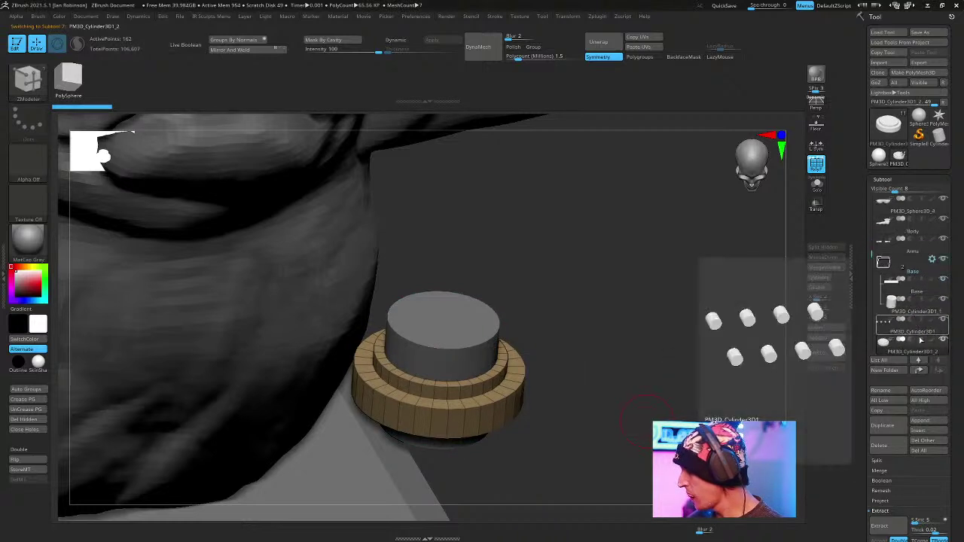
{"action": "left_click", "coordinate": [911, 312]}
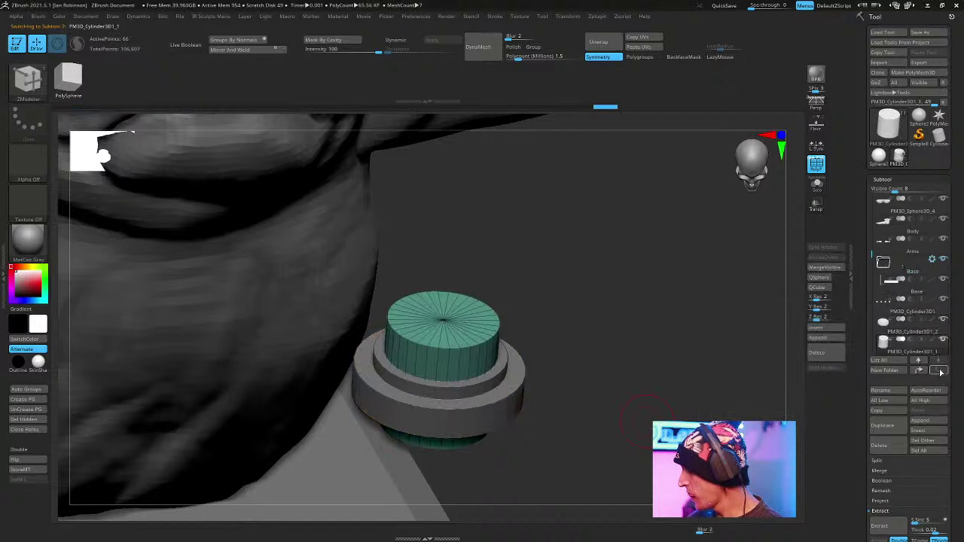
{"action": "left_click", "coordinate": [911, 311]}
{"action": "left_click", "coordinate": [919, 369]}
{"action": "mouse_move", "coordinate": [689, 446]}
{"action": "left_mouse_down"}
{"action": "mouse_move", "coordinate": [676, 393]}
{"action": "mouse_move", "coordinate": [699, 429]}
{"action": "left_mouse_up"}
{"action": "left_click", "coordinate": [909, 329]}
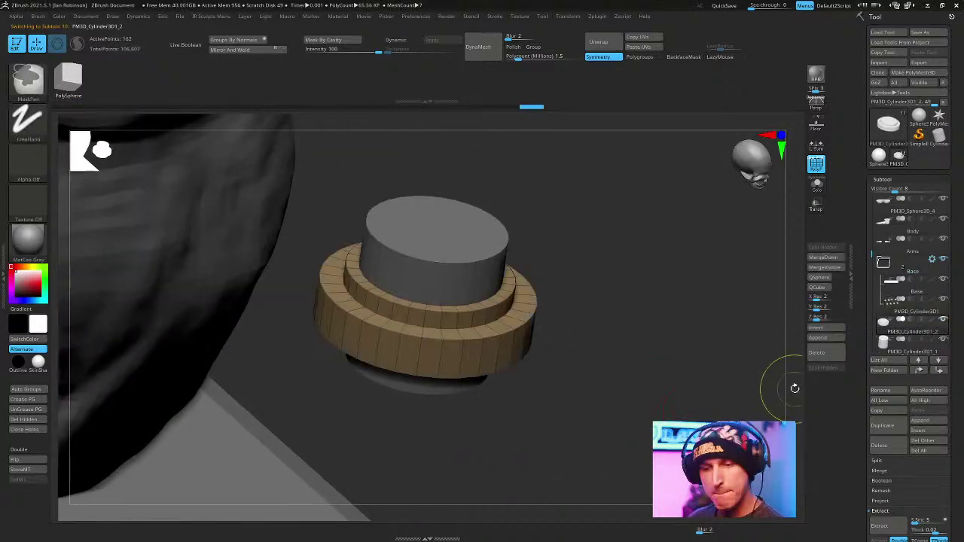
Create a folder with the default name for the stepped disc and move the cylinder subtool into it.
{"action": "key", "text": "ctrl+g"}
{"action": "key", "text": "Return"}
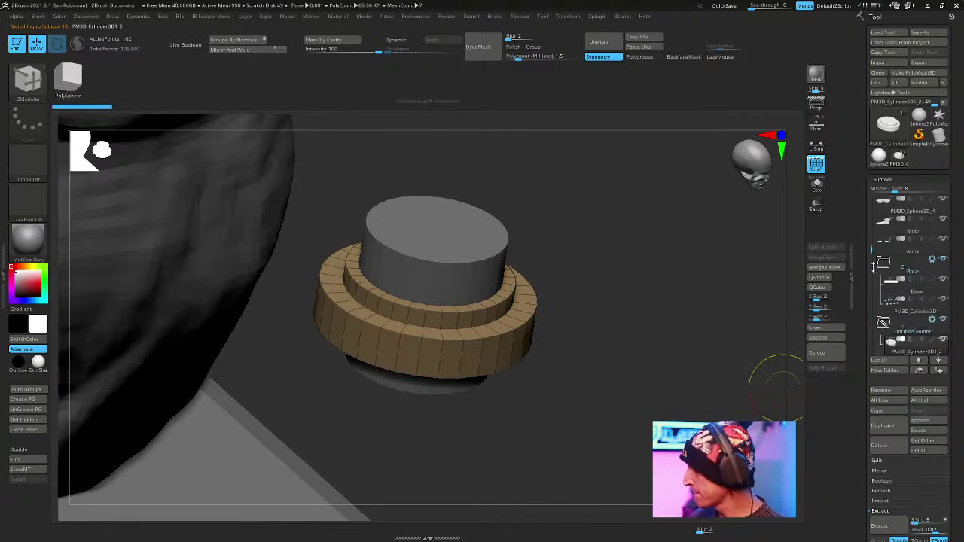
{"action": "left_click_drag", "start_coordinate": [872, 251], "coordinate": [873, 265]}
{"action": "left_click_drag", "start_coordinate": [904, 332], "coordinate": [906, 308]}
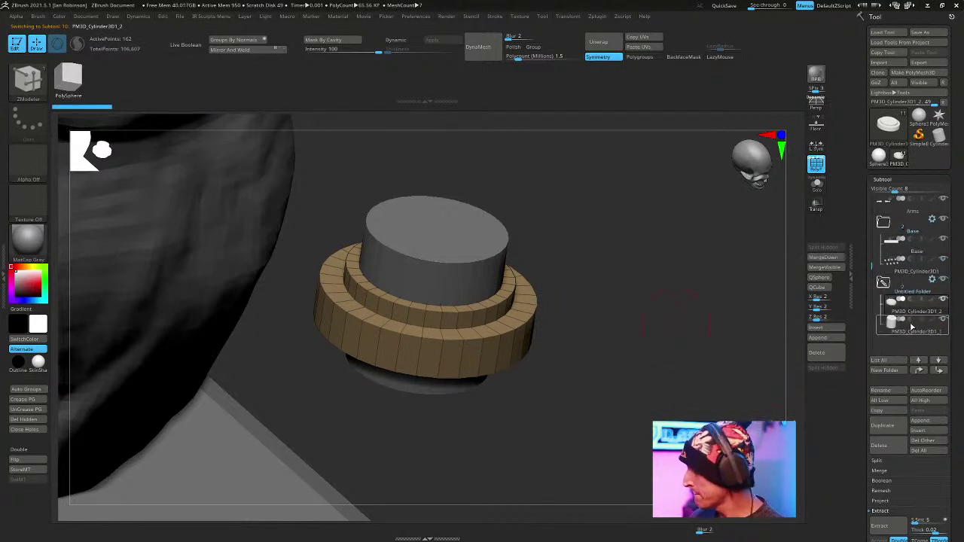
Turn on Live Boolean and subtract the cylinder from the stepped disc, baking the hollow ring with Boolean Folder.
{"action": "left_click", "coordinate": [186, 45]}
{"action": "left_click_drag", "start_coordinate": [625, 286], "coordinate": [670, 313]}
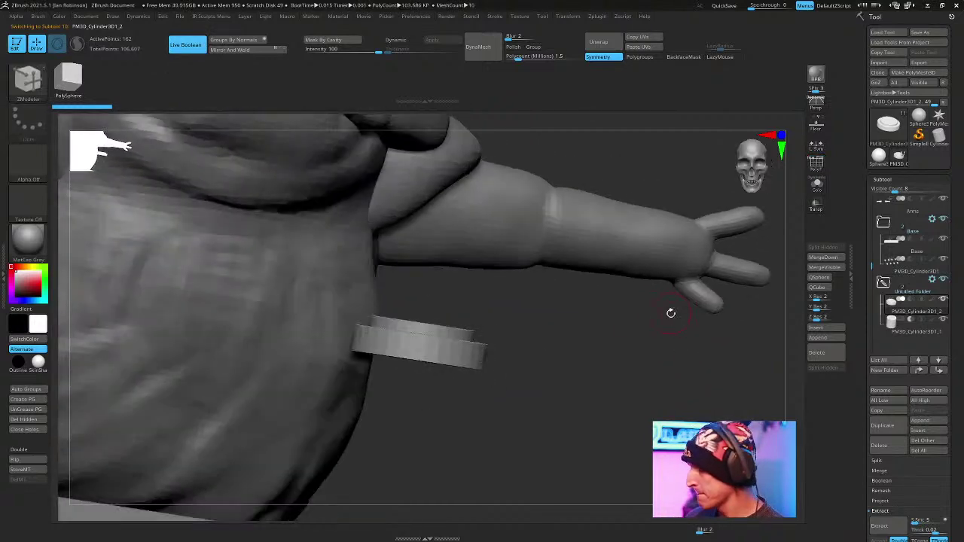
{"action": "left_click", "coordinate": [931, 282]}
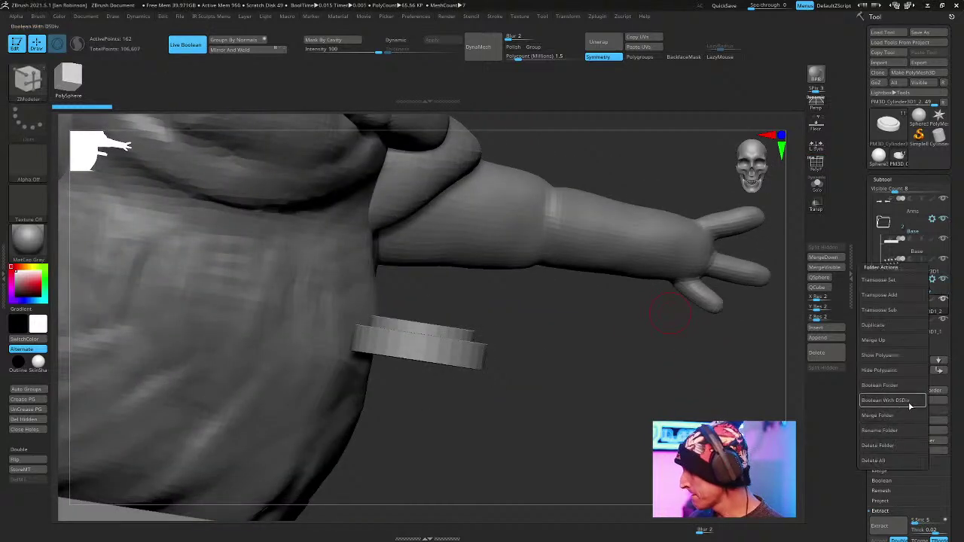
{"action": "left_click", "coordinate": [904, 388]}
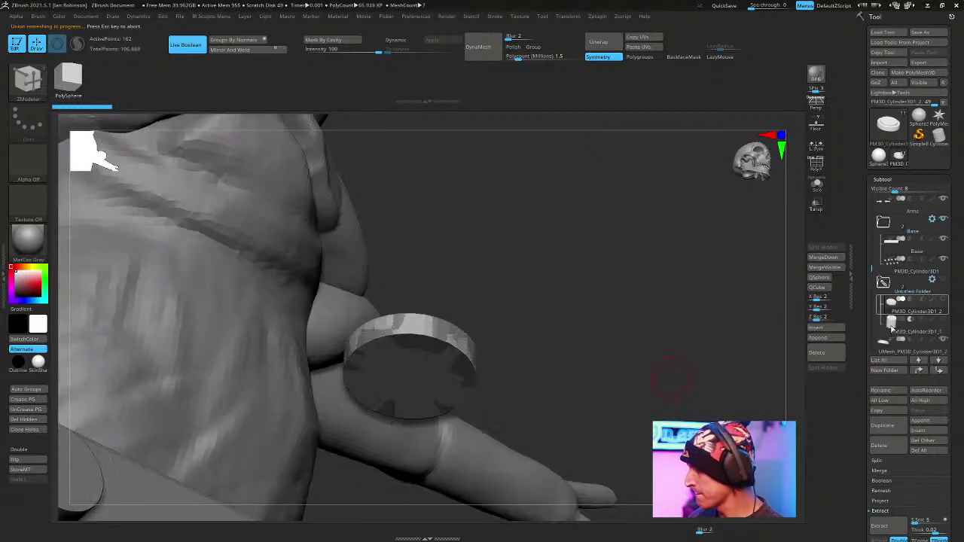
{"action": "left_click_drag", "start_coordinate": [700, 344], "coordinate": [678, 325]}
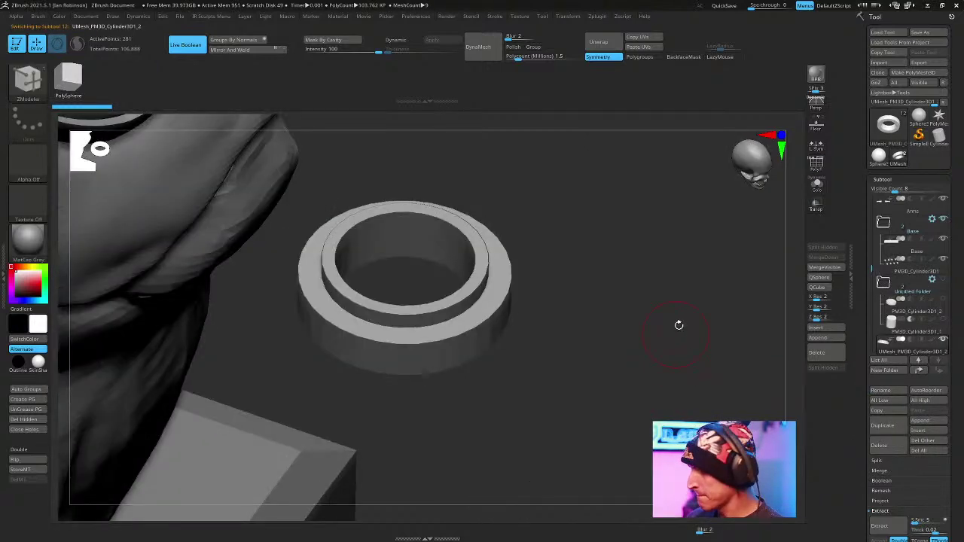
Crease the hollow ring along its polygroup borders with Crease PG.
{"action": "left_click", "coordinate": [892, 180]}
{"action": "left_click_drag", "start_coordinate": [916, 370], "coordinate": [916, 367]}
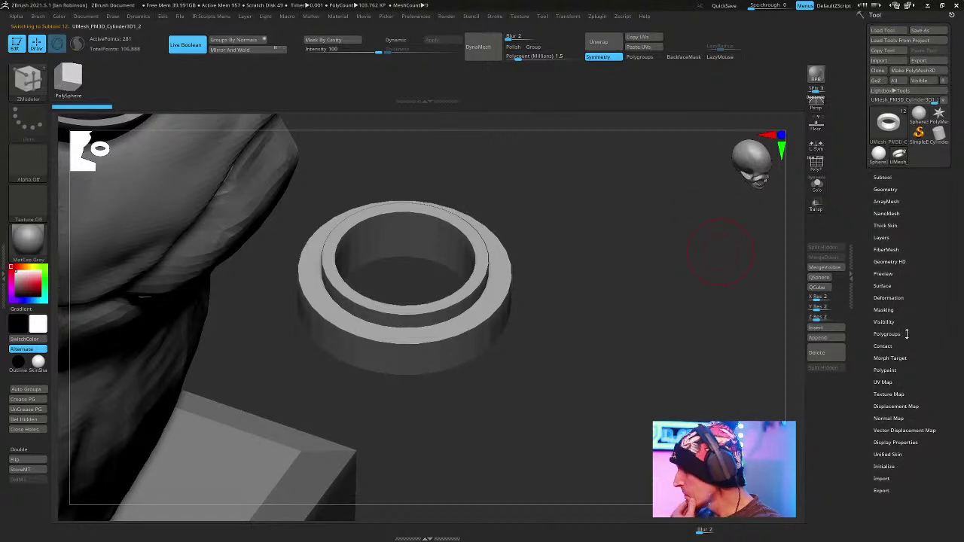
{"action": "left_click", "coordinate": [906, 333]}
{"action": "scroll", "coordinate": [937, 384], "scroll_direction": "down", "scroll_amount": 3}
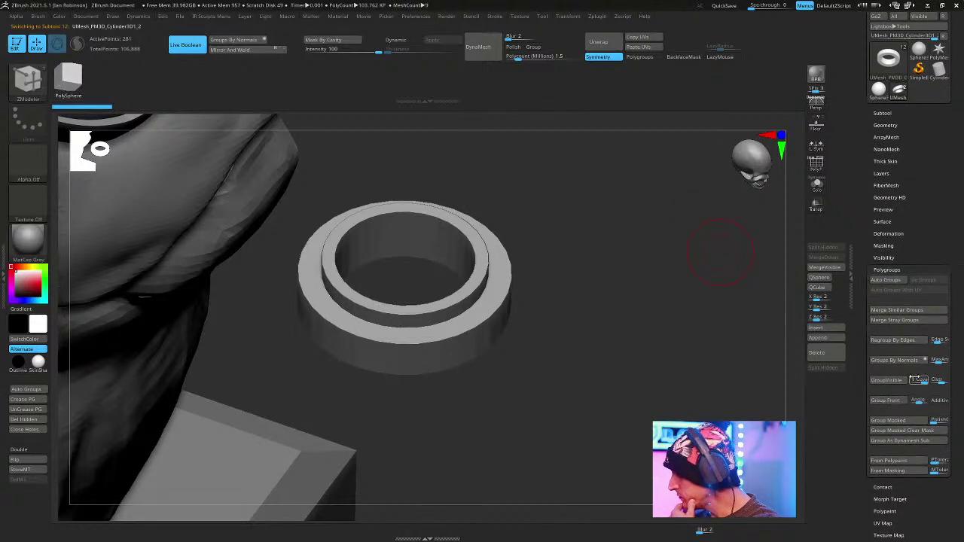
{"action": "left_click_drag", "start_coordinate": [677, 284], "coordinate": [696, 282]}
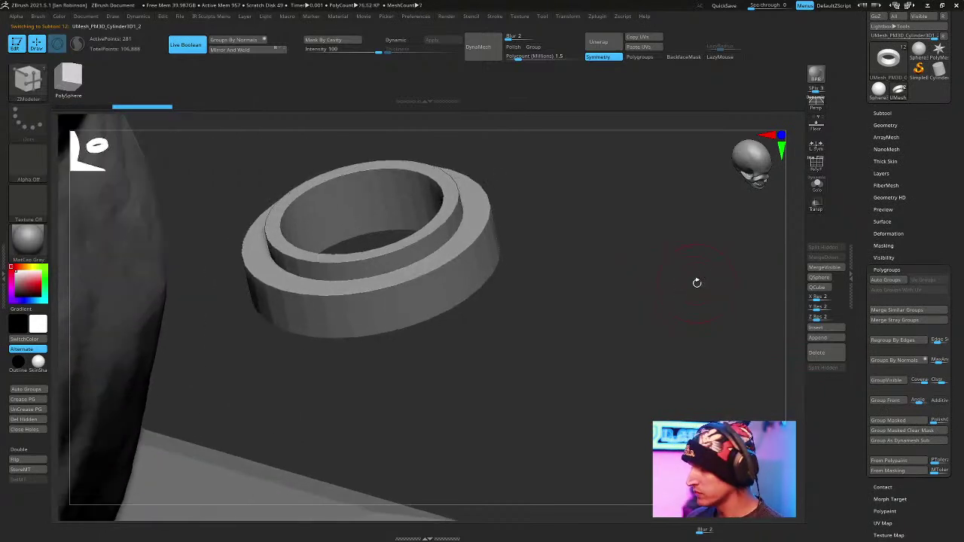
{"action": "left_click", "coordinate": [886, 126]}
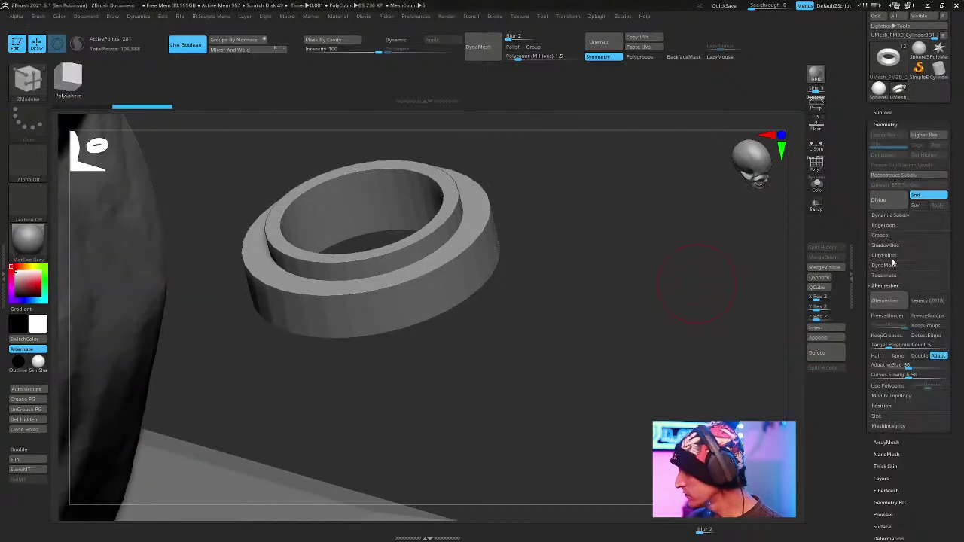
{"action": "left_click", "coordinate": [891, 236]}
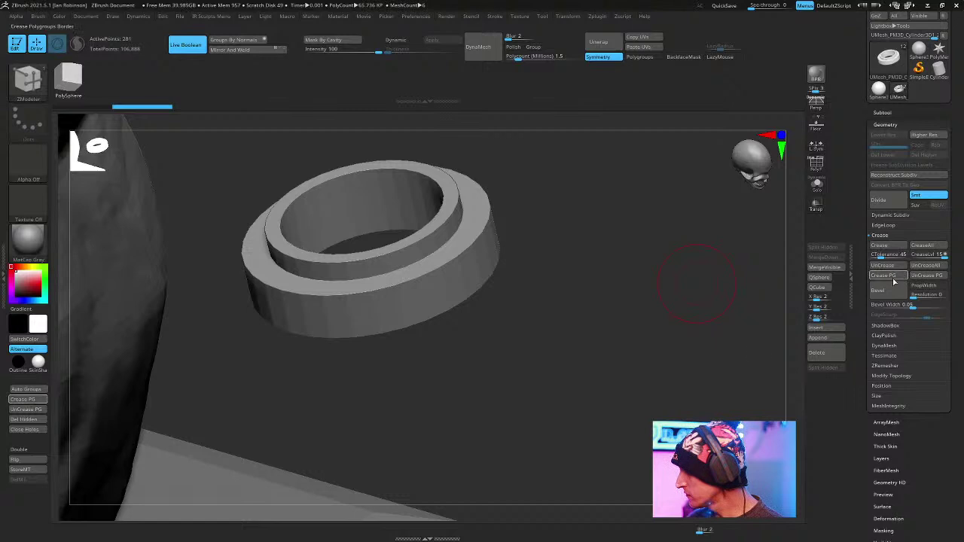
{"action": "left_click", "coordinate": [899, 275]}
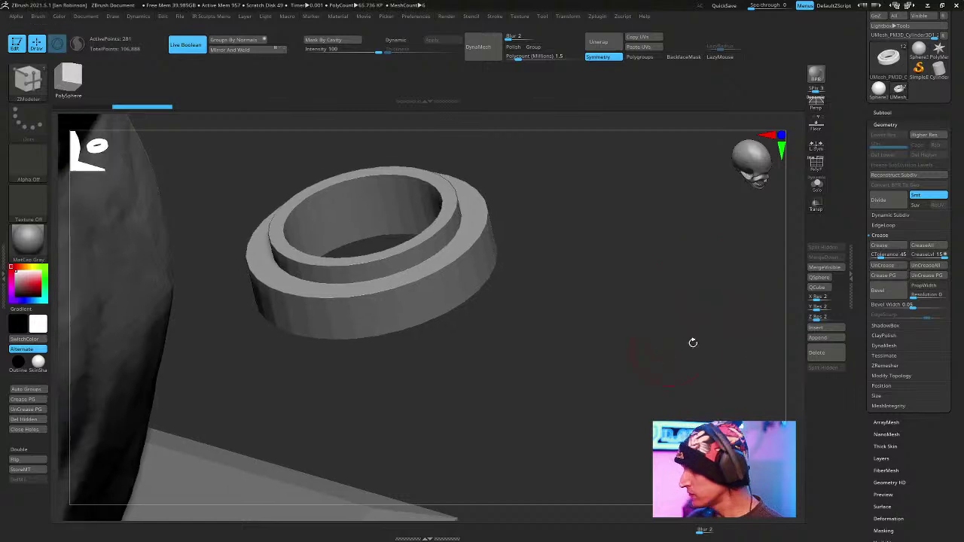
Duplicate the subtracting cylinder and place the copy outside the folder, below the boolean ring subtool.
{"action": "left_click", "coordinate": [889, 112]}
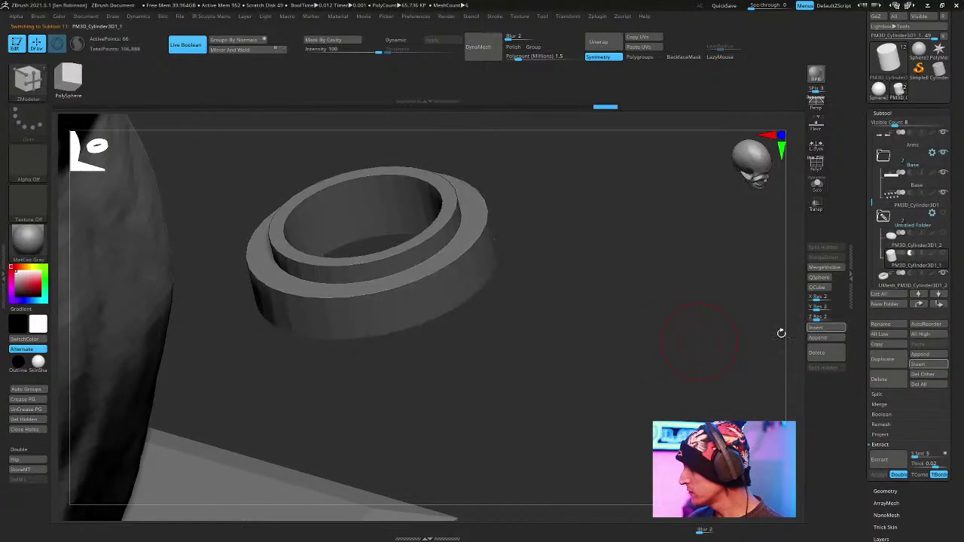
{"action": "left_click", "coordinate": [920, 286]}
{"action": "left_click", "coordinate": [940, 303]}
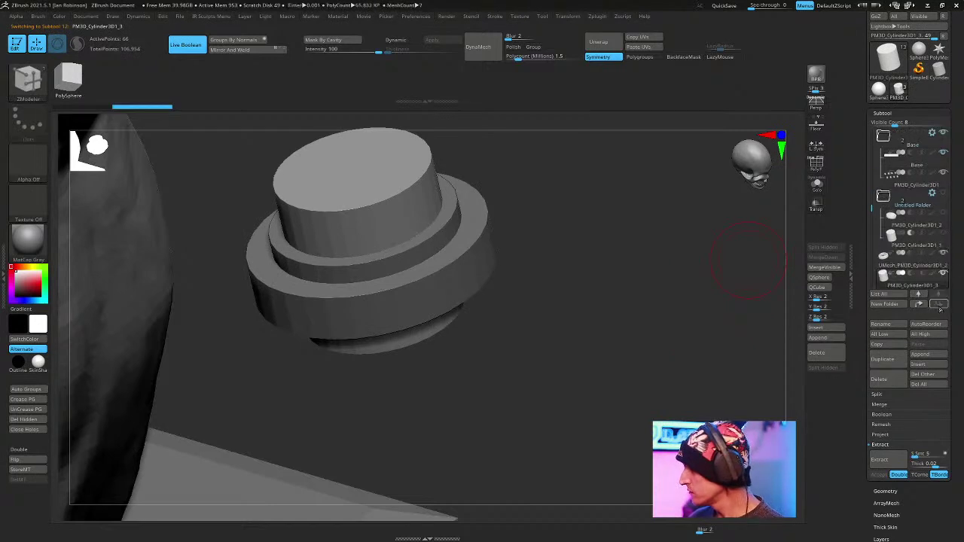
Lower the copied cylinder beneath the stepped ring, centre the gizmo on it and adjust its scale.
{"action": "left_click_drag", "start_coordinate": [632, 293], "coordinate": [630, 252]}
{"action": "key", "text": "w"}
{"action": "left_click_drag", "start_coordinate": [416, 332], "coordinate": [406, 403]}
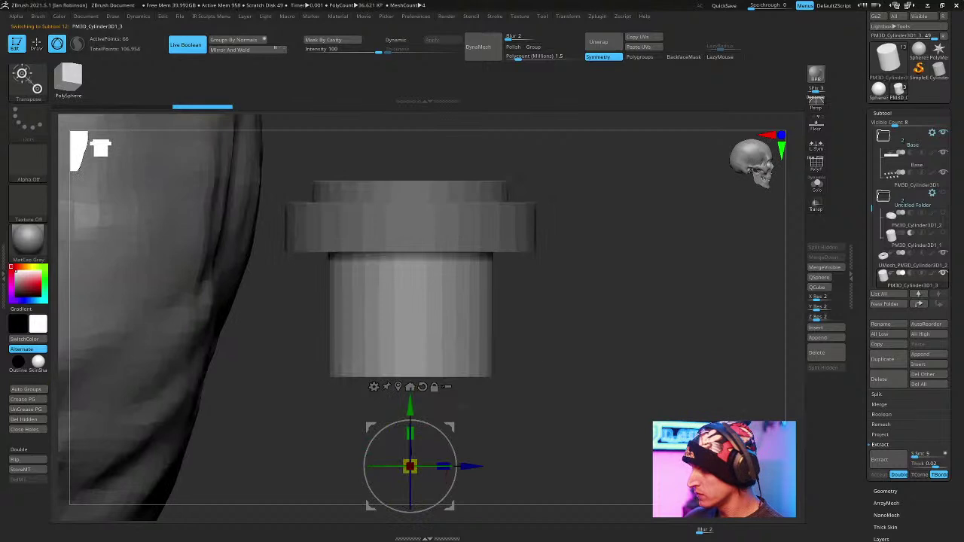
{"action": "left_click", "coordinate": [408, 387]}
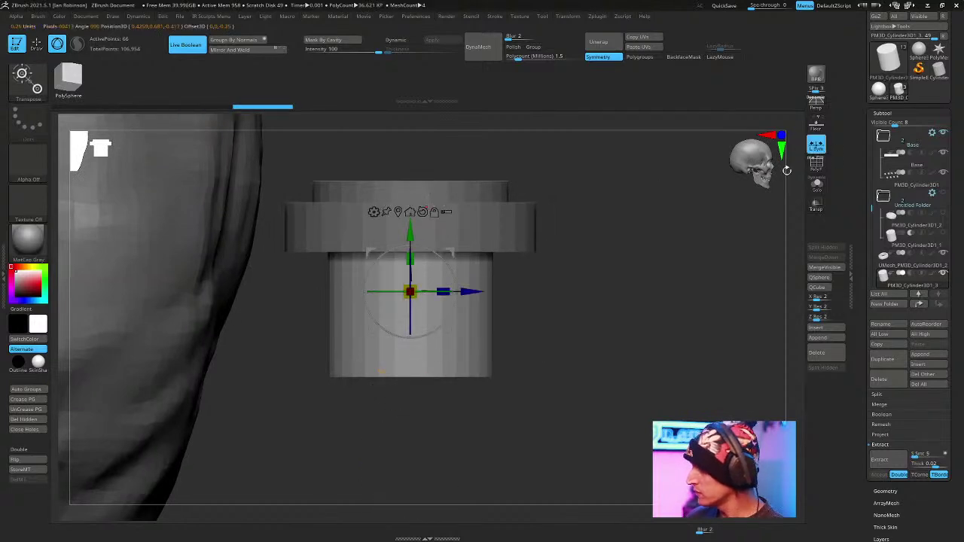
{"action": "mouse_move", "coordinate": [411, 291]}
{"action": "left_mouse_down"}
{"action": "mouse_move", "coordinate": [440, 275]}
{"action": "mouse_move", "coordinate": [412, 279]}
{"action": "left_mouse_up"}
Isolate the copied cylinder with polyframe shown and extrude its underside cap into a tapered section with ZModeler.
{"action": "key", "text": "q"}
{"action": "mouse_move", "coordinate": [637, 280]}
{"action": "left_mouse_down", "text": "alt"}
{"action": "mouse_move", "coordinate": [639, 306]}
{"action": "mouse_move", "coordinate": [626, 282]}
{"action": "mouse_move", "coordinate": [656, 308]}
{"action": "mouse_move", "coordinate": [680, 309]}
{"action": "mouse_move", "coordinate": [685, 284]}
{"action": "mouse_move", "coordinate": [671, 256]}
{"action": "left_mouse_up", "text": "alt"}
{"action": "key", "text": "shift+f"}
{"action": "left_click", "coordinate": [817, 187]}
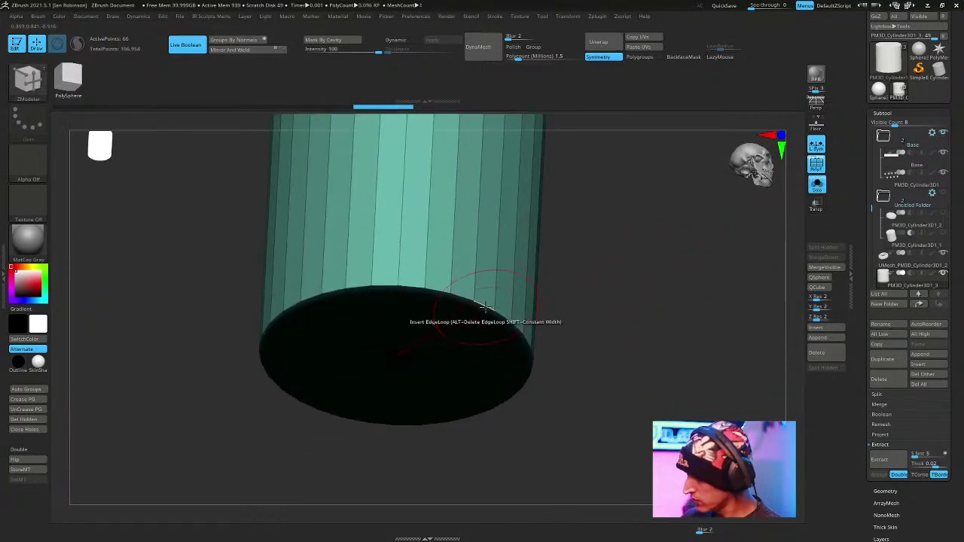
{"action": "key", "text": "space"}
{"action": "left_click", "coordinate": [389, 269]}
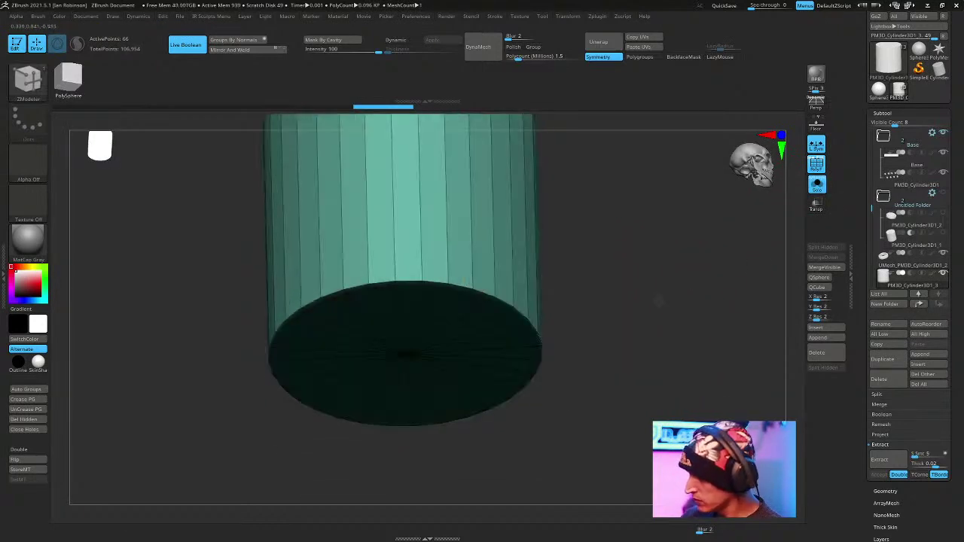
{"action": "left_click_drag", "start_coordinate": [489, 285], "coordinate": [416, 220]}
{"action": "mouse_move", "coordinate": [572, 301]}
{"action": "left_mouse_down", "text": "alt"}
{"action": "mouse_move", "coordinate": [659, 348]}
{"action": "mouse_move", "coordinate": [659, 301]}
{"action": "mouse_move", "coordinate": [551, 299]}
{"action": "left_mouse_up", "text": "alt"}
{"action": "key", "text": "s"}
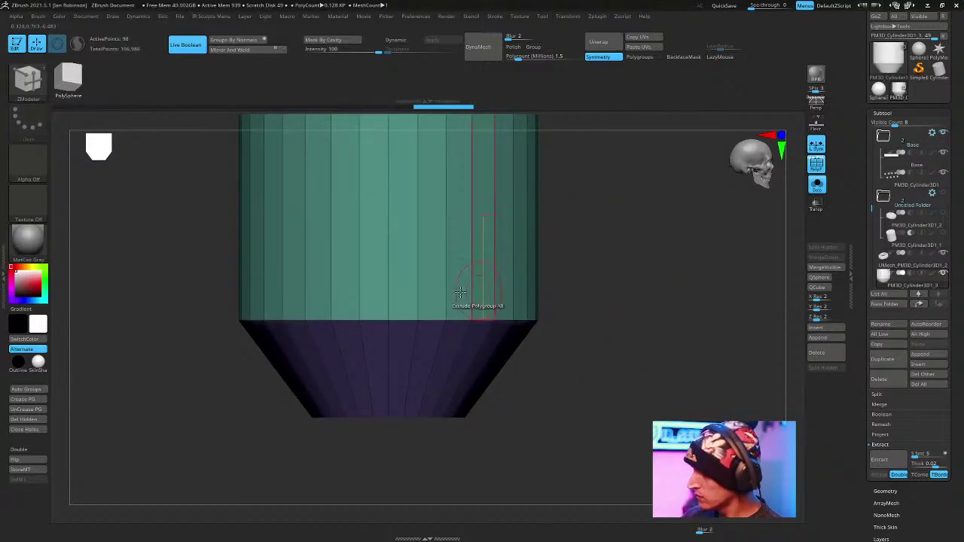
Insert single edge loops just above the shoulder, near the taper's narrow end and inside the bottom cap's rim.
{"action": "key", "text": "space"}
{"action": "left_click", "coordinate": [435, 265]}
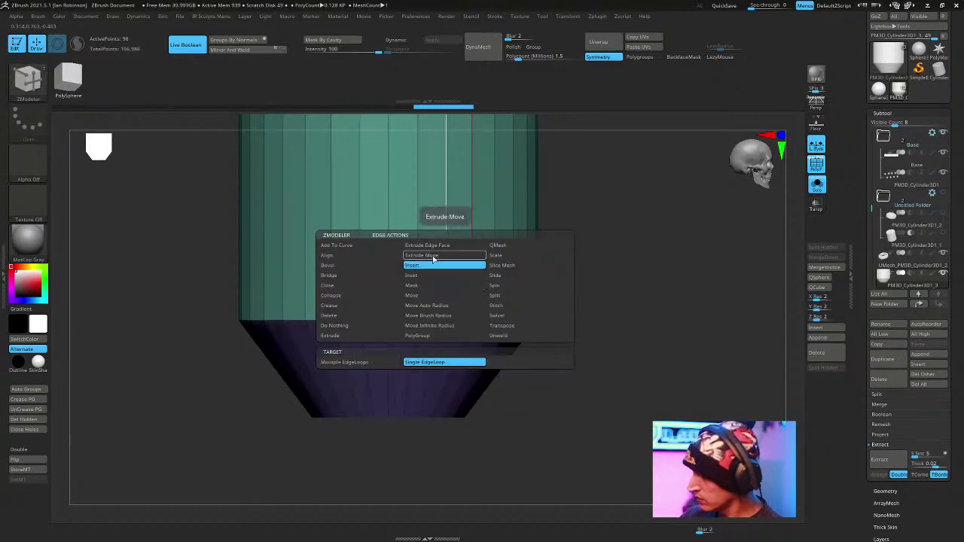
{"action": "left_click", "coordinate": [450, 301]}
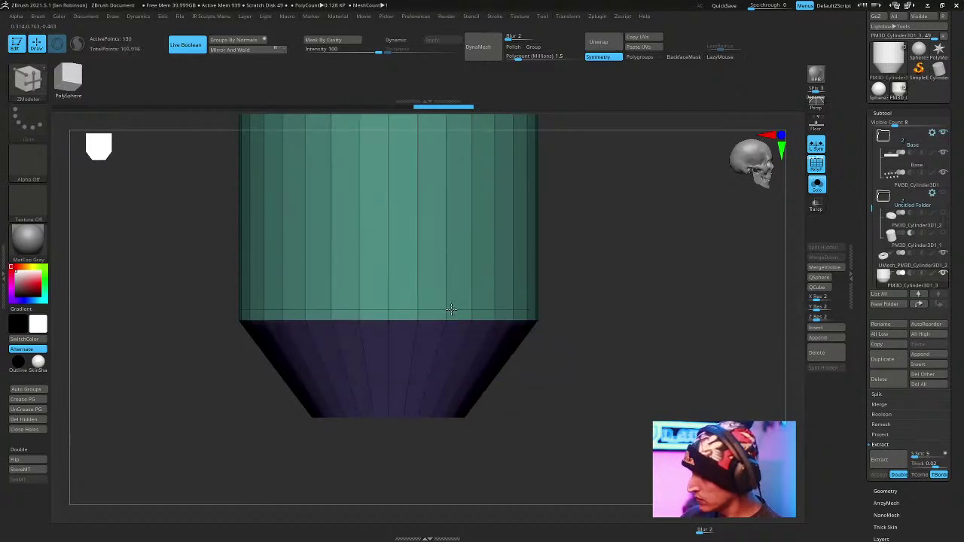
{"action": "left_click_drag", "start_coordinate": [639, 338], "coordinate": [644, 299]}
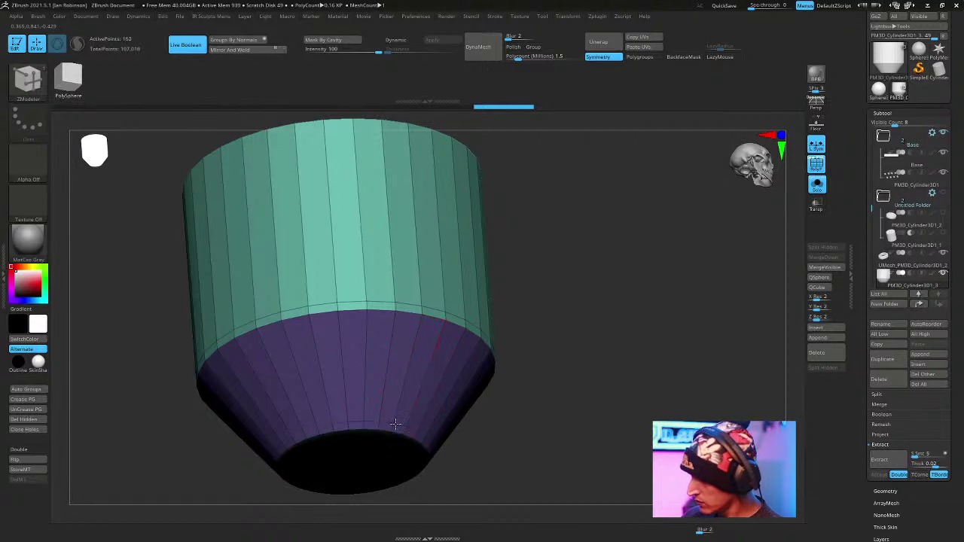
{"action": "left_click_drag", "start_coordinate": [622, 376], "coordinate": [599, 236]}
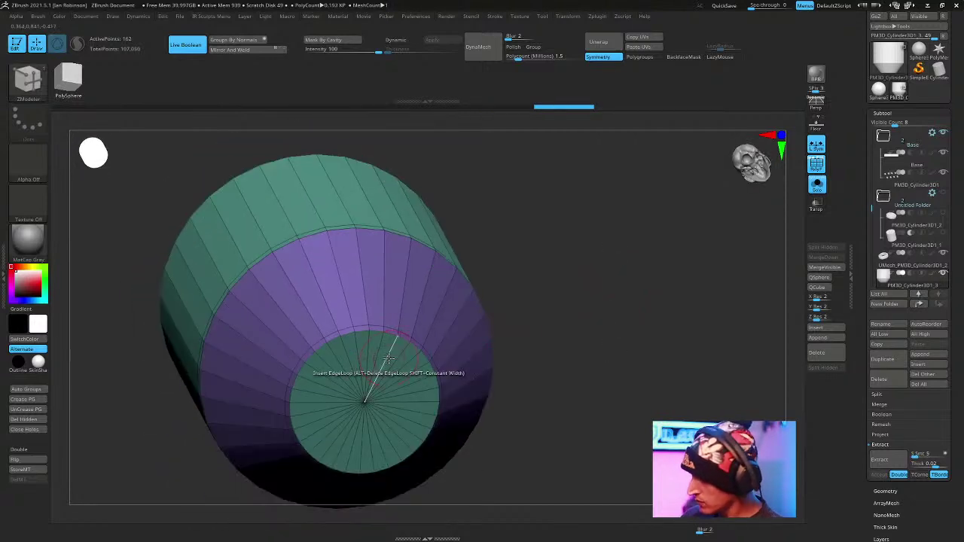
{"action": "left_click_drag", "start_coordinate": [527, 339], "coordinate": [592, 247]}
Preview the tapered cylinder with Dynamic Subdiv, accepting Always YES, and switch the smoothing off again.
{"action": "key", "text": "d"}
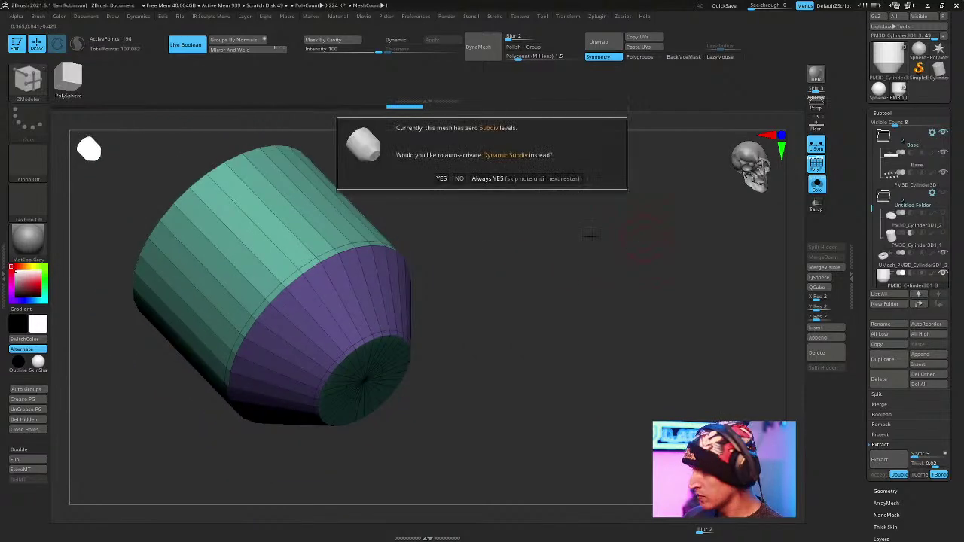
{"action": "left_click", "coordinate": [495, 179]}
{"action": "left_click_drag", "start_coordinate": [566, 293], "coordinate": [601, 317], "text": "shift"}
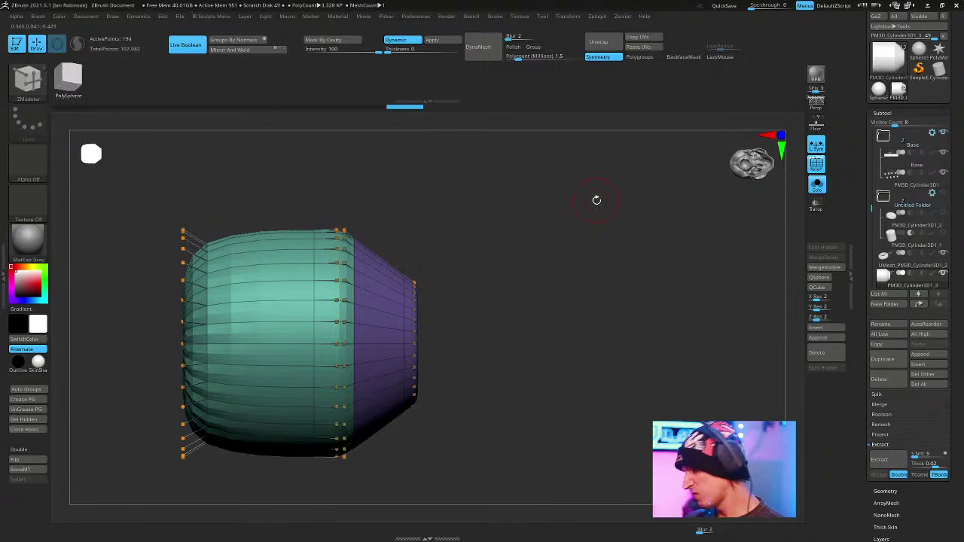
{"action": "key", "text": "shift+d"}
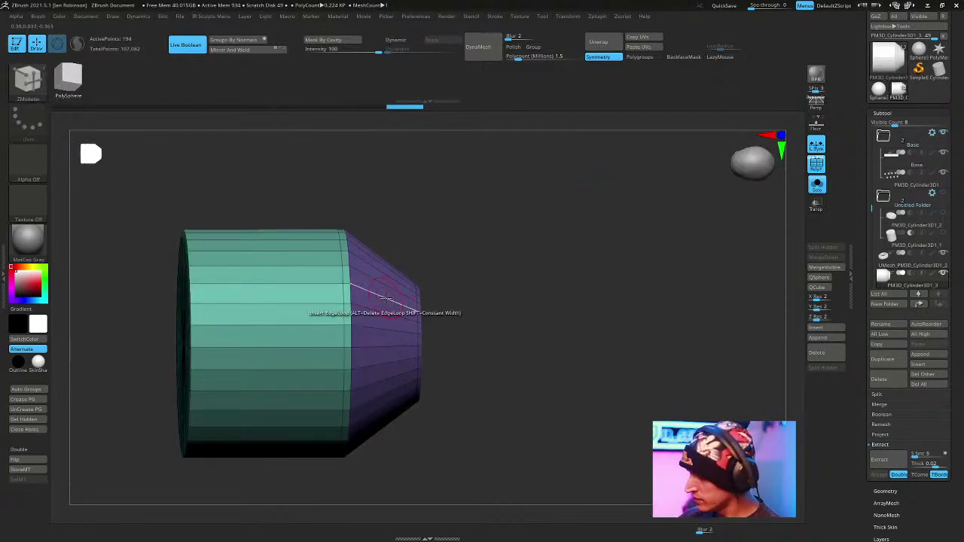
Insert an edge loop midway along the taper, mask the rest, scale the loop outward by about 1.18, and clear the mask.
{"action": "left_click", "coordinate": [385, 299]}
{"action": "left_click_drag", "start_coordinate": [523, 257], "coordinate": [480, 252]}
{"action": "left_click_drag", "start_coordinate": [396, 225], "coordinate": [375, 473], "text": "ctrl"}
{"action": "key", "text": "w"}
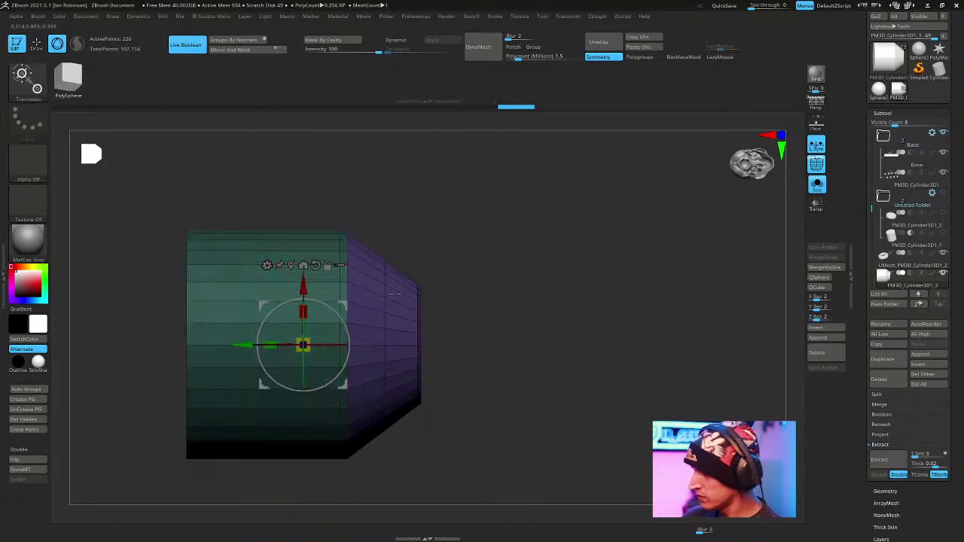
{"action": "left_click", "coordinate": [302, 264]}
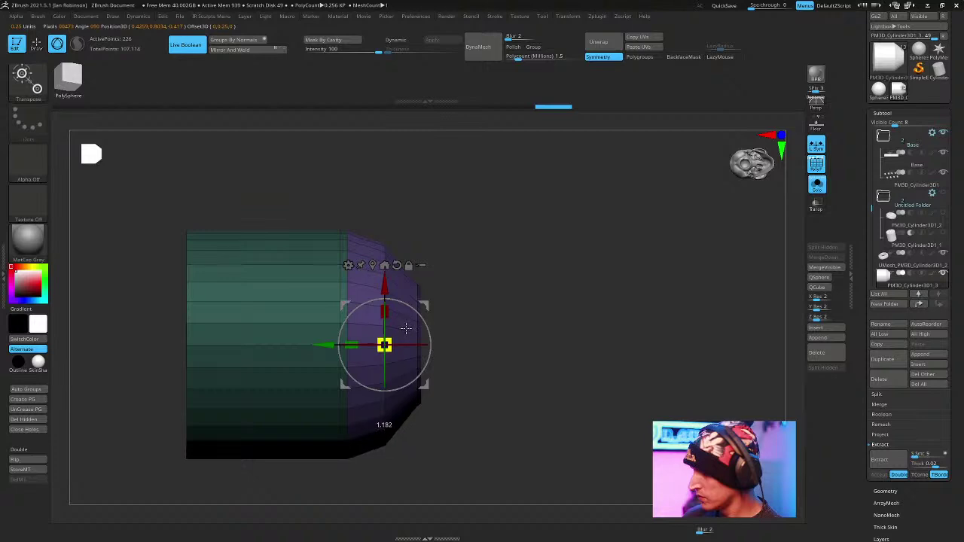
{"action": "key", "text": "q"}
{"action": "left_click", "coordinate": [511, 308], "text": "ctrl"}
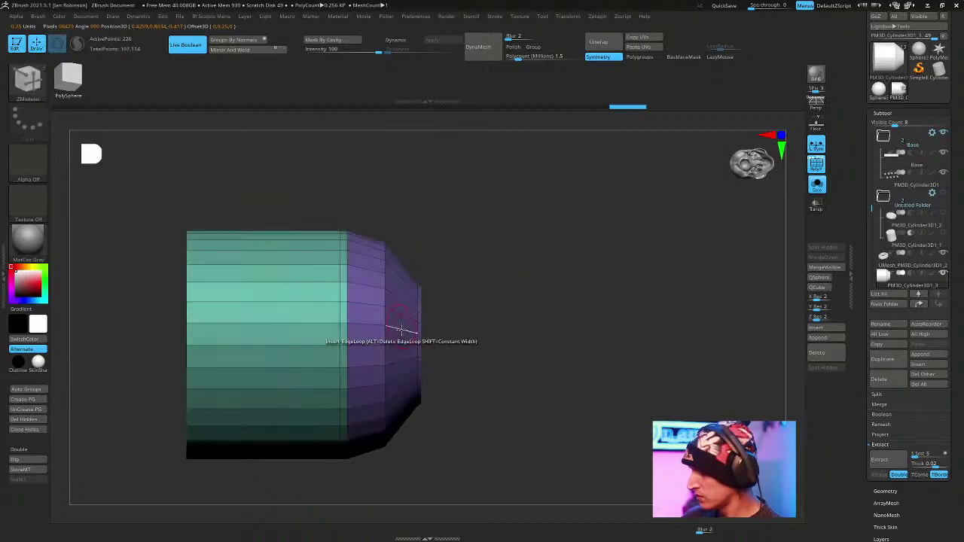
Insert an edge loop between the taper's middle loop and its narrow end, mask the rest, scale the loop outward, and clear the mask.
{"action": "left_click_drag", "start_coordinate": [403, 241], "coordinate": [406, 458], "text": "ctrl"}
{"action": "key", "text": "w"}
{"action": "left_click", "coordinate": [373, 267], "text": "alt"}
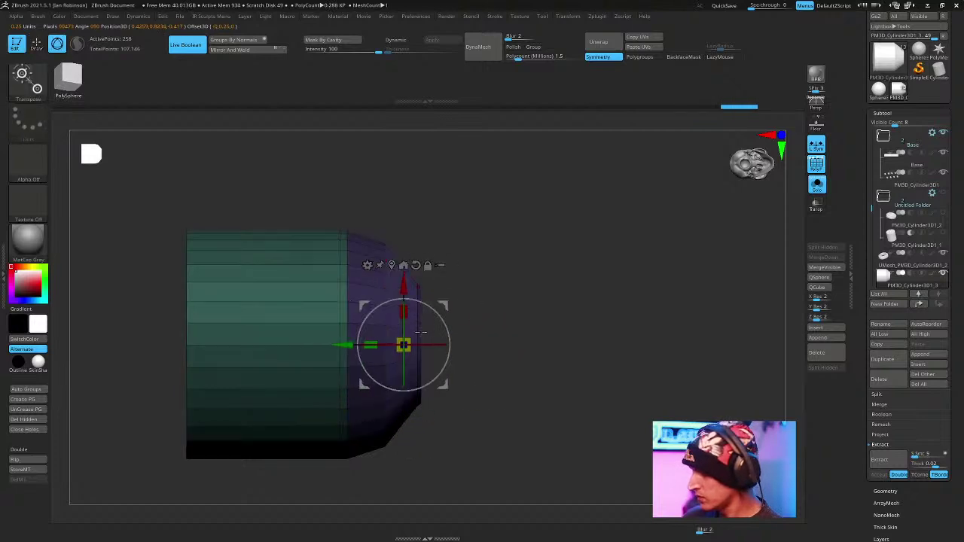
{"action": "right_click_drag", "start_coordinate": [512, 308], "coordinate": [565, 278]}
{"action": "key", "text": "q"}
{"action": "left_click_drag", "start_coordinate": [565, 280], "coordinate": [593, 397], "text": "ctrl"}
{"action": "right_click_drag", "start_coordinate": [591, 391], "coordinate": [579, 416], "text": "ctrl"}
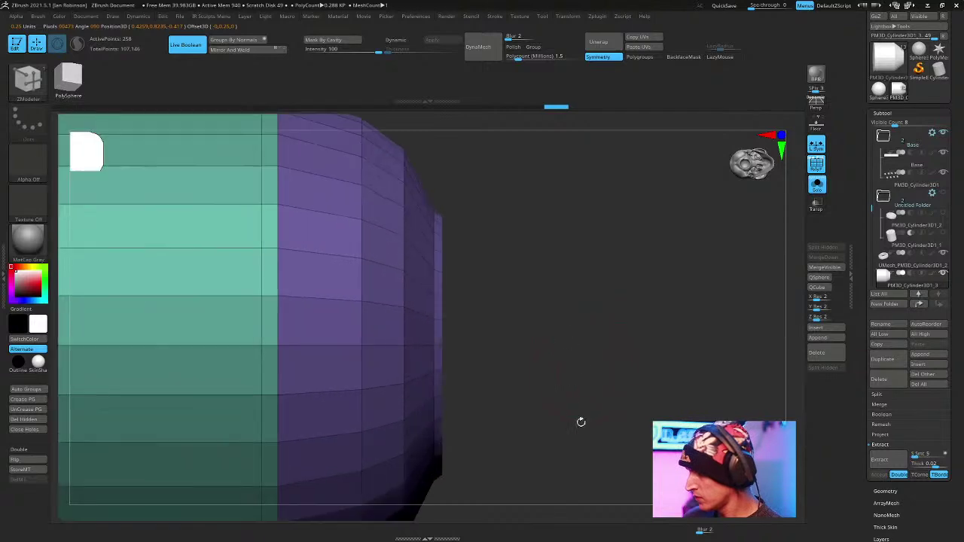
Isolate the loops at the taper's narrow end with a mask, scale them to about 0.79, and clear the mask.
{"action": "mouse_move", "coordinate": [449, 168]}
{"action": "left_mouse_down", "text": "ctrl"}
{"action": "mouse_move", "coordinate": [477, 391]}
{"action": "mouse_move", "coordinate": [459, 531]}
{"action": "mouse_move", "coordinate": [431, 531]}
{"action": "left_mouse_up", "text": "ctrl"}
{"action": "left_click", "coordinate": [602, 349], "text": "ctrl"}
{"action": "key", "text": "w"}
{"action": "right_click_drag", "start_coordinate": [582, 337], "coordinate": [573, 312], "text": "ctrl"}
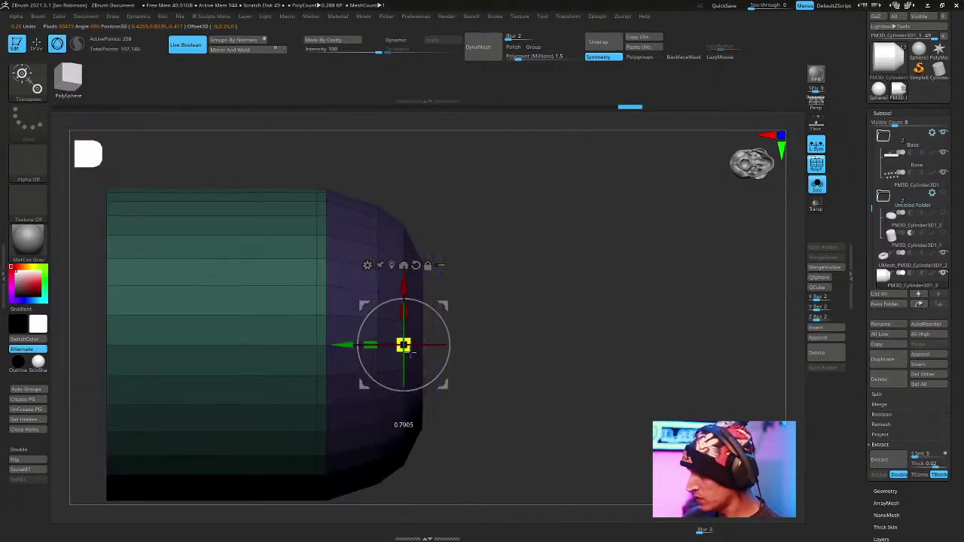
{"action": "left_click_drag", "start_coordinate": [412, 351], "coordinate": [414, 348]}
{"action": "key", "text": "q"}
{"action": "left_click_drag", "start_coordinate": [584, 361], "coordinate": [621, 419], "text": "ctrl"}
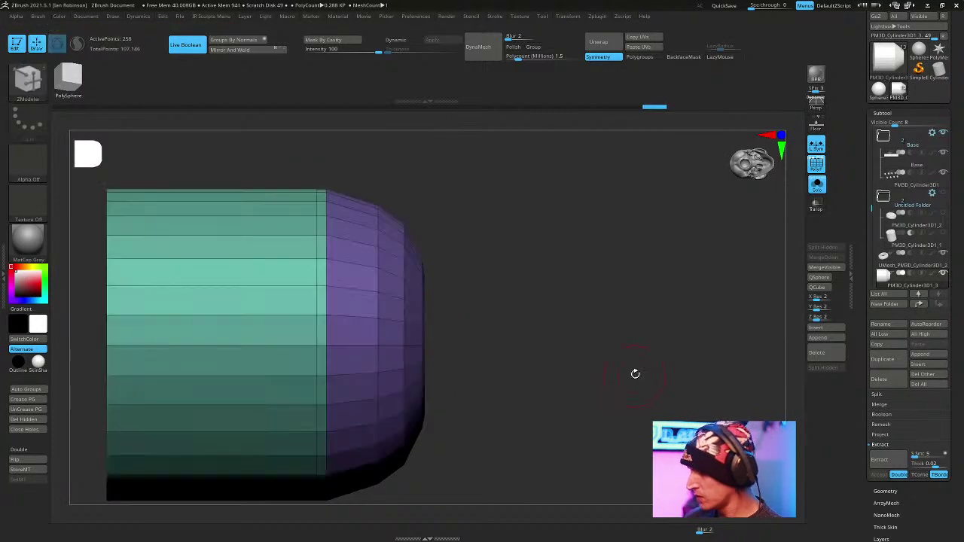
Insert an edge loop between the shoulder and the taper's first loop, mask the rest, scale it slightly outward, and clear the mask.
{"action": "right_click_drag", "start_coordinate": [635, 374], "coordinate": [599, 365]}
{"action": "right_click_drag", "start_coordinate": [591, 297], "coordinate": [333, 256], "text": "shift"}
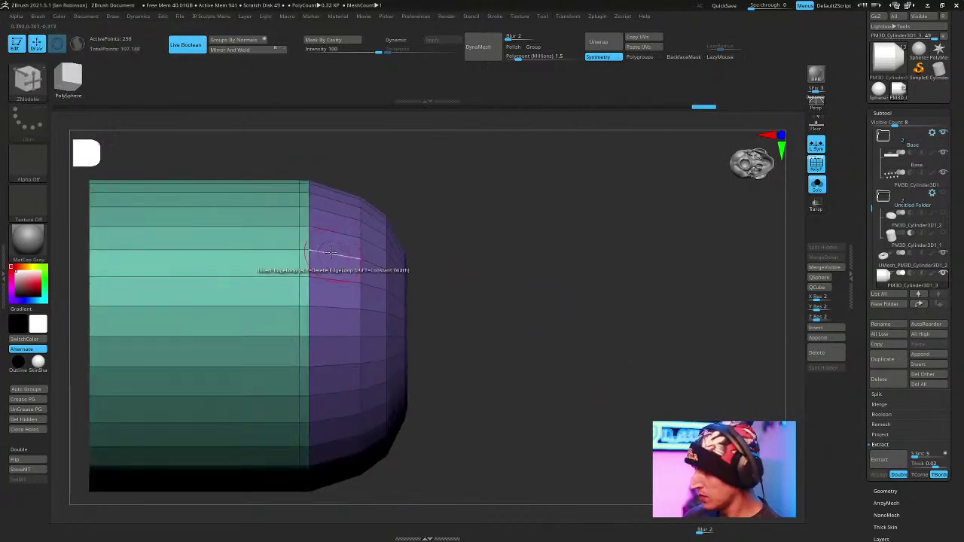
{"action": "left_click_drag", "start_coordinate": [344, 162], "coordinate": [360, 512], "text": "ctrl"}
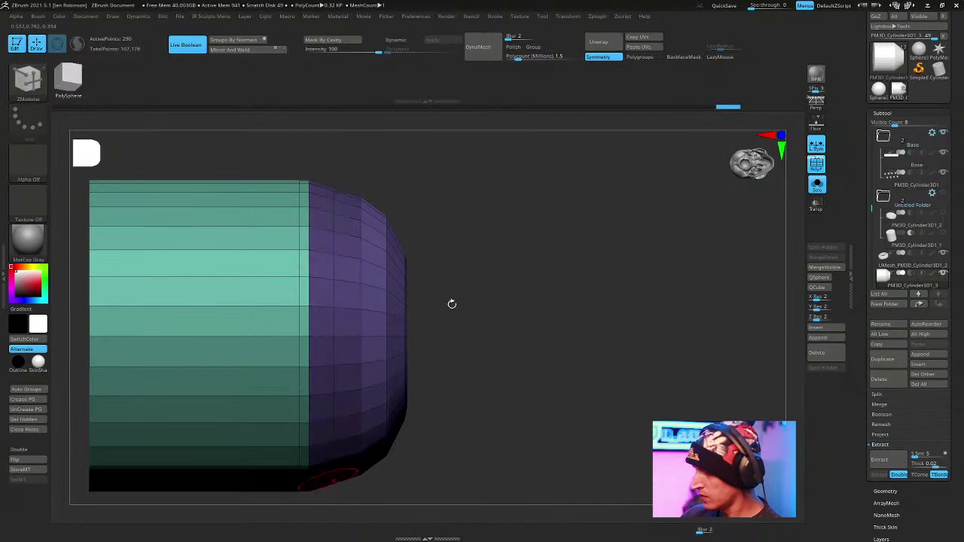
{"action": "left_click", "coordinate": [452, 303], "text": "ctrl"}
{"action": "key", "text": "w"}
{"action": "left_click", "coordinate": [372, 255]}
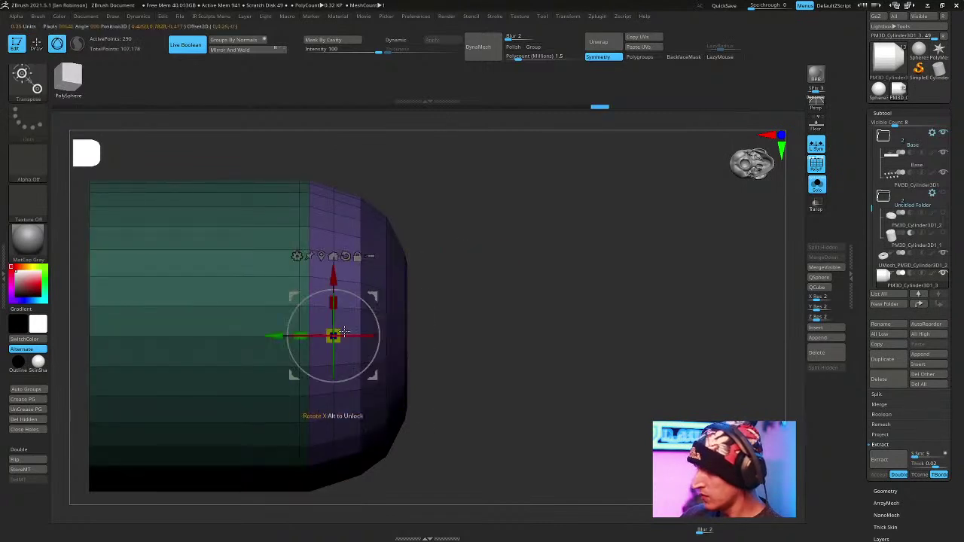
{"action": "left_click_drag", "start_coordinate": [345, 326], "coordinate": [316, 336]}
{"action": "key", "text": "q"}
{"action": "left_click", "coordinate": [574, 296], "text": "ctrl"}
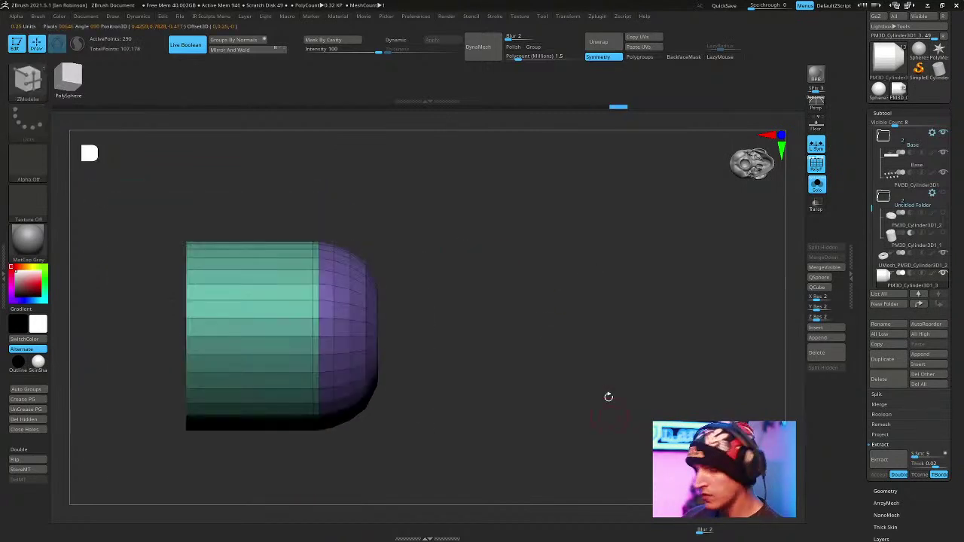
Preview the rounded cylinder with Dynamic Subdiv, switch the smoothing off, and insert an edge loop just inside the cylinder's flat top edge.
{"action": "key", "text": "d"}
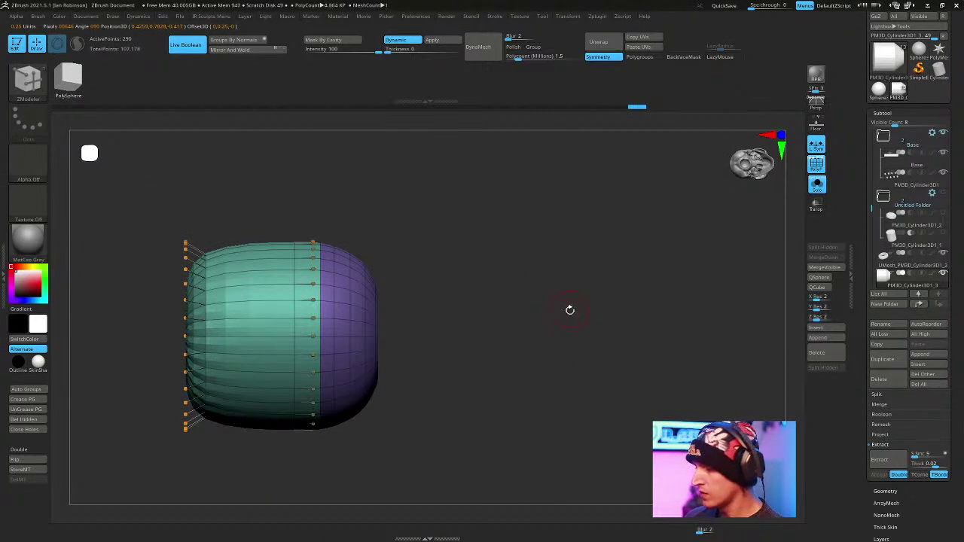
{"action": "key", "text": "shift+d"}
{"action": "left_click_drag", "start_coordinate": [589, 321], "coordinate": [673, 305], "text": "alt"}
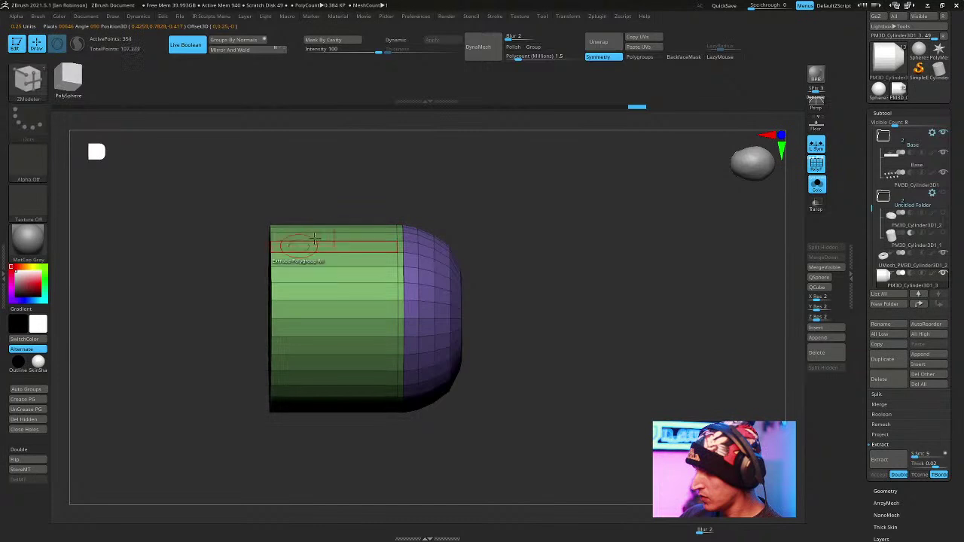
{"action": "left_click_drag", "start_coordinate": [304, 250], "coordinate": [279, 252]}
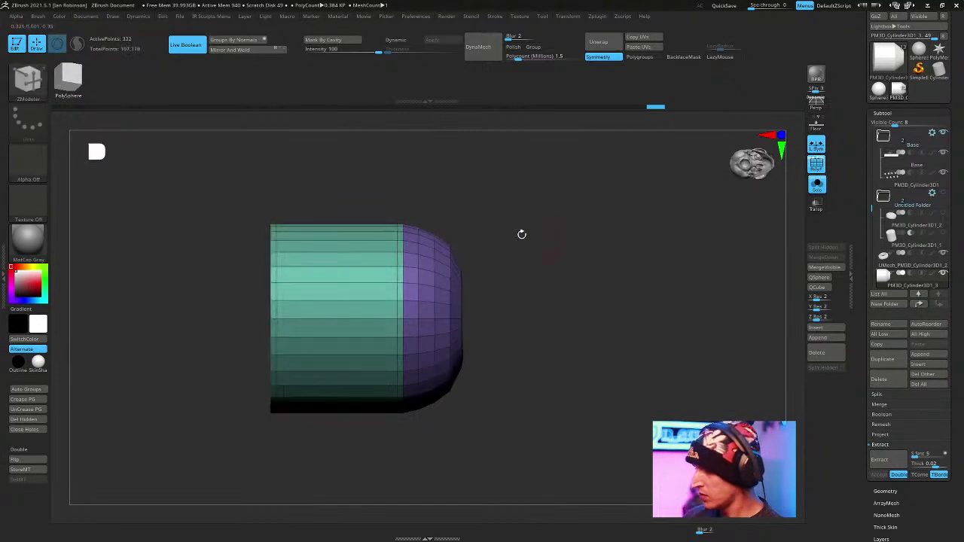
{"action": "left_click_drag", "start_coordinate": [281, 181], "coordinate": [271, 447], "text": "shift"}
Exit Solo mode to show the prop with Jabba's hand and body, and make the stepped ring the active subtool.
{"action": "left_click", "coordinate": [821, 192]}
{"action": "mouse_move", "coordinate": [557, 392]}
{"action": "left_mouse_down"}
{"action": "mouse_move", "coordinate": [534, 402]}
{"action": "mouse_move", "coordinate": [499, 387]}
{"action": "mouse_move", "coordinate": [583, 387]}
{"action": "mouse_move", "coordinate": [626, 343]}
{"action": "left_mouse_up"}
{"action": "mouse_move", "coordinate": [641, 413]}
{"action": "left_mouse_down"}
{"action": "mouse_move", "coordinate": [652, 399]}
{"action": "mouse_move", "coordinate": [605, 366]}
{"action": "mouse_move", "coordinate": [640, 352]}
{"action": "mouse_move", "coordinate": [617, 436]}
{"action": "left_mouse_up"}
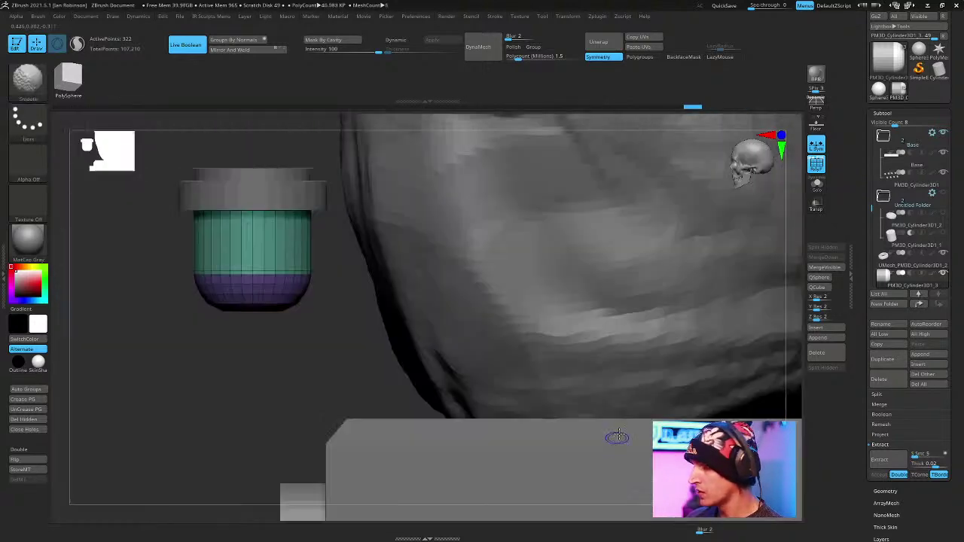
{"action": "mouse_move", "coordinate": [308, 370]}
{"action": "left_mouse_down", "text": "shift"}
{"action": "mouse_move", "coordinate": [332, 385]}
{"action": "mouse_move", "coordinate": [319, 237]}
{"action": "left_mouse_up", "text": "shift"}
{"action": "left_click", "coordinate": [319, 235], "text": "alt"}
{"action": "left_click_drag", "start_coordinate": [209, 473], "coordinate": [248, 444]}
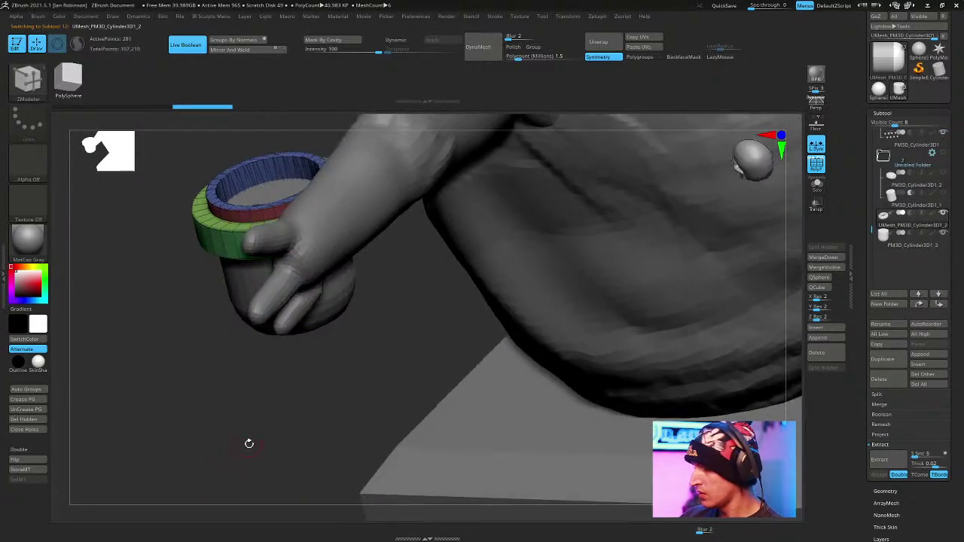
Isolate the ring around the cup and extrude two adjacent outer side faces outward into a short arm.
{"action": "left_click", "coordinate": [817, 185]}
{"action": "left_click_drag", "start_coordinate": [482, 331], "coordinate": [419, 249]}
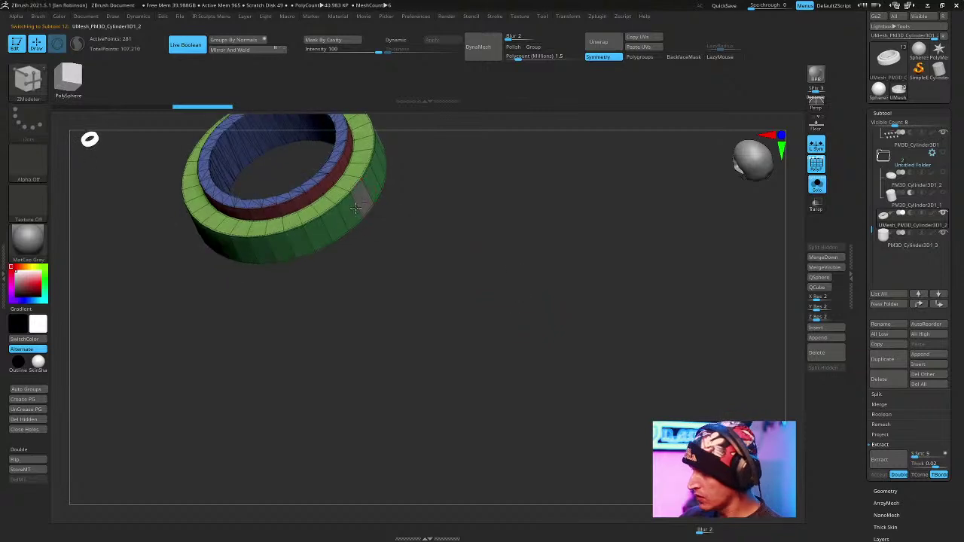
{"action": "left_click_drag", "start_coordinate": [539, 293], "coordinate": [416, 232]}
{"action": "mouse_move", "coordinate": [356, 198]}
{"action": "left_mouse_down"}
{"action": "mouse_move", "coordinate": [467, 256]}
{"action": "mouse_move", "coordinate": [526, 308]}
{"action": "mouse_move", "coordinate": [482, 301]}
{"action": "mouse_move", "coordinate": [452, 226]}
{"action": "mouse_move", "coordinate": [462, 279]}
{"action": "left_mouse_up"}
Mask everything except the arm's outer end and scale that end narrower so the arm's sides run parallel.
{"action": "left_click_drag", "start_coordinate": [413, 348], "coordinate": [410, 225], "text": "ctrl"}
{"action": "left_click", "coordinate": [504, 338], "text": "ctrl"}
{"action": "key", "text": "w"}
{"action": "left_click_drag", "start_coordinate": [476, 238], "coordinate": [481, 318], "text": "alt"}
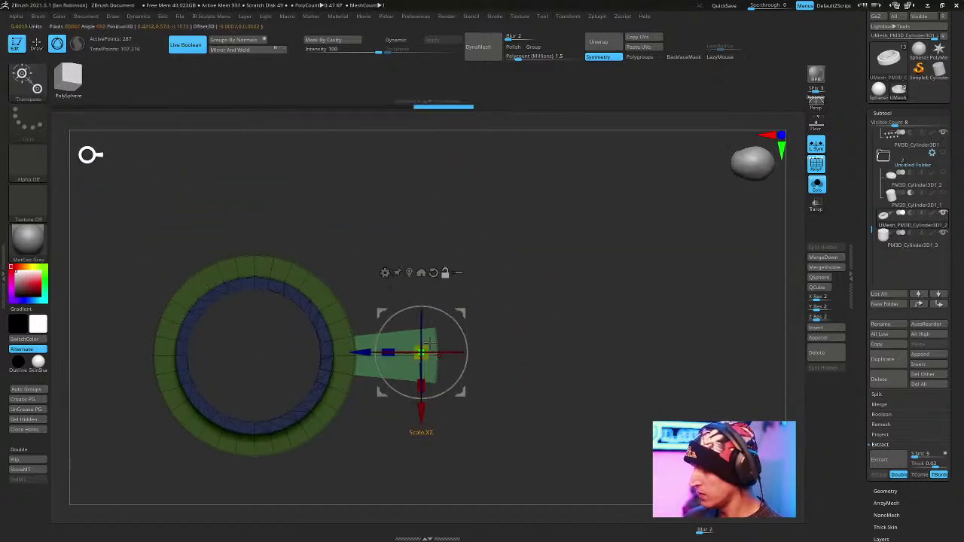
{"action": "left_click", "coordinate": [433, 272]}
{"action": "left_click", "coordinate": [409, 272]}
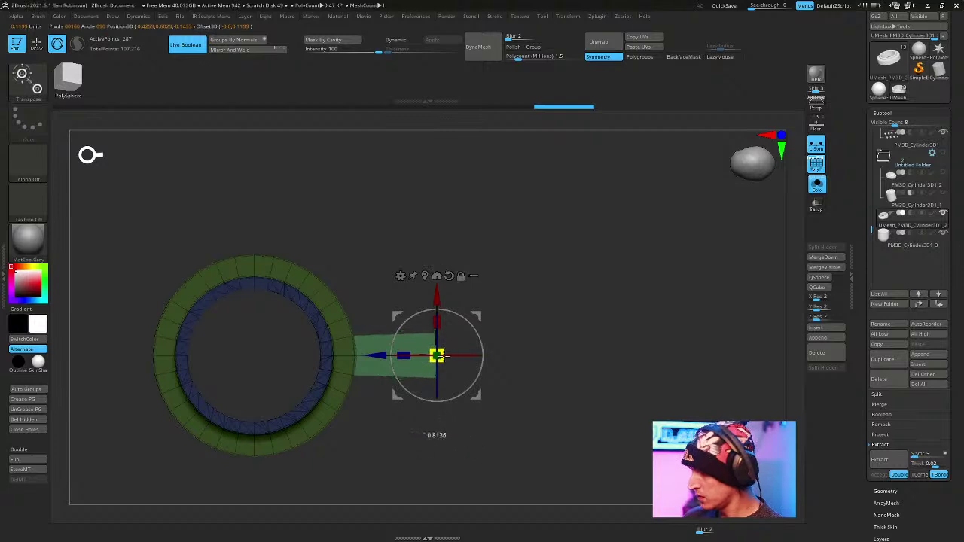
{"action": "left_click_drag", "start_coordinate": [439, 358], "coordinate": [444, 324]}
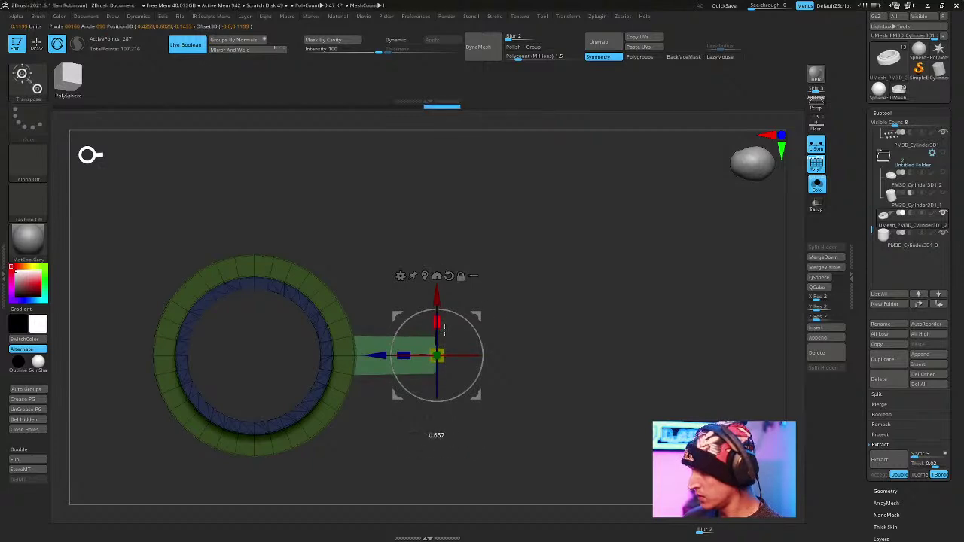
Flatten the arm's pointed end face, clear the mask and insert an edge loop across the arm.
{"action": "key", "text": "q"}
{"action": "mouse_move", "coordinate": [568, 369]}
{"action": "left_mouse_down", "text": "shift"}
{"action": "mouse_move", "coordinate": [576, 324]}
{"action": "mouse_move", "coordinate": [574, 403]}
{"action": "mouse_move", "coordinate": [571, 370]}
{"action": "left_mouse_up", "text": "shift"}
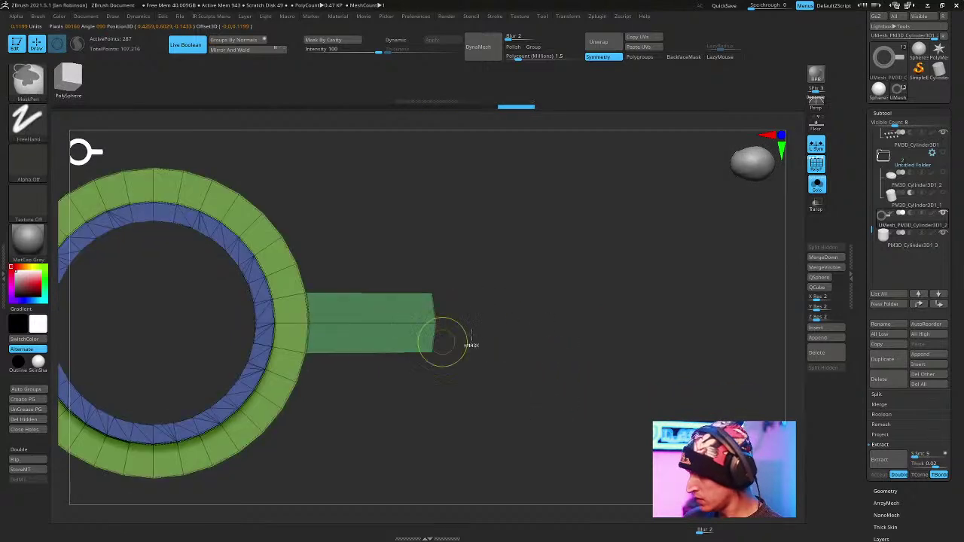
{"action": "key", "text": "w"}
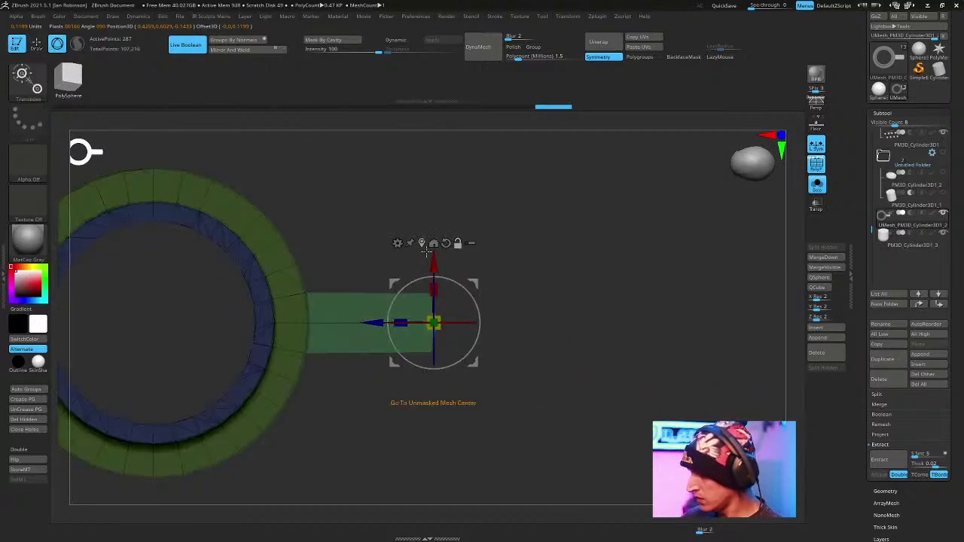
{"action": "key", "text": "q"}
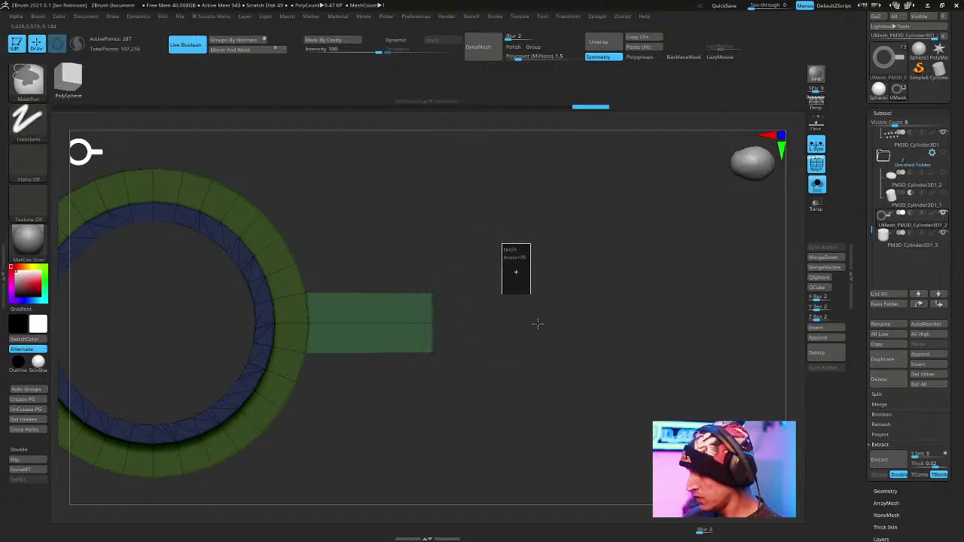
{"action": "left_click_drag", "start_coordinate": [387, 325], "coordinate": [510, 324]}
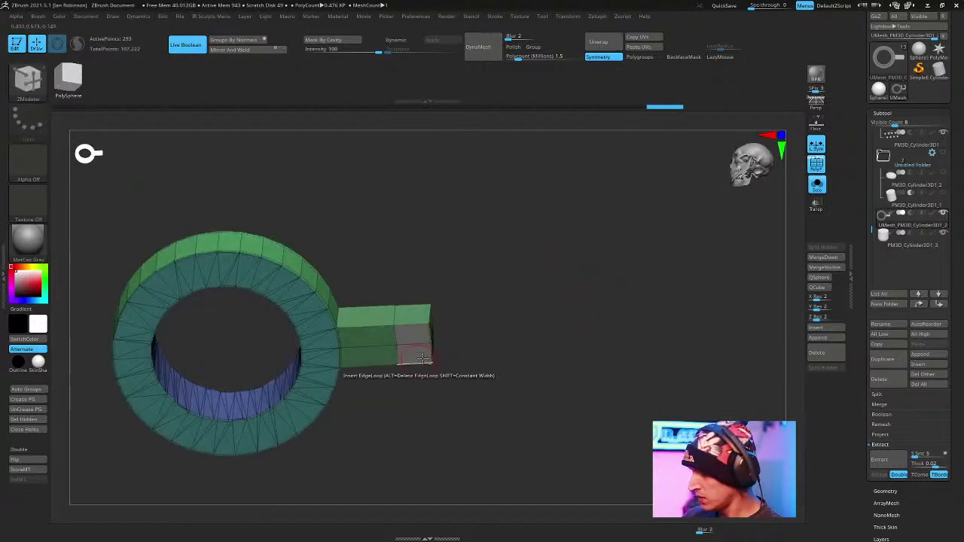
Extrude the underside of the arm's outer section down to the base as a long vertical post.
{"action": "left_click", "coordinate": [816, 184]}
{"action": "right_click_drag", "start_coordinate": [491, 331], "coordinate": [351, 209]}
{"action": "left_click_drag", "start_coordinate": [351, 209], "coordinate": [485, 390]}
{"action": "right_click_drag", "start_coordinate": [517, 450], "coordinate": [575, 415]}
{"action": "right_click_drag", "start_coordinate": [611, 283], "coordinate": [753, 250]}
{"action": "key", "text": "shift+f"}
{"action": "key", "text": "shift+f"}
Isolate the bracket and insert supporting edge loops close to the edges and corners of its arm and post.
{"action": "left_click", "coordinate": [816, 185]}
{"action": "right_click_drag", "start_coordinate": [685, 288], "coordinate": [394, 279], "text": "ctrl"}
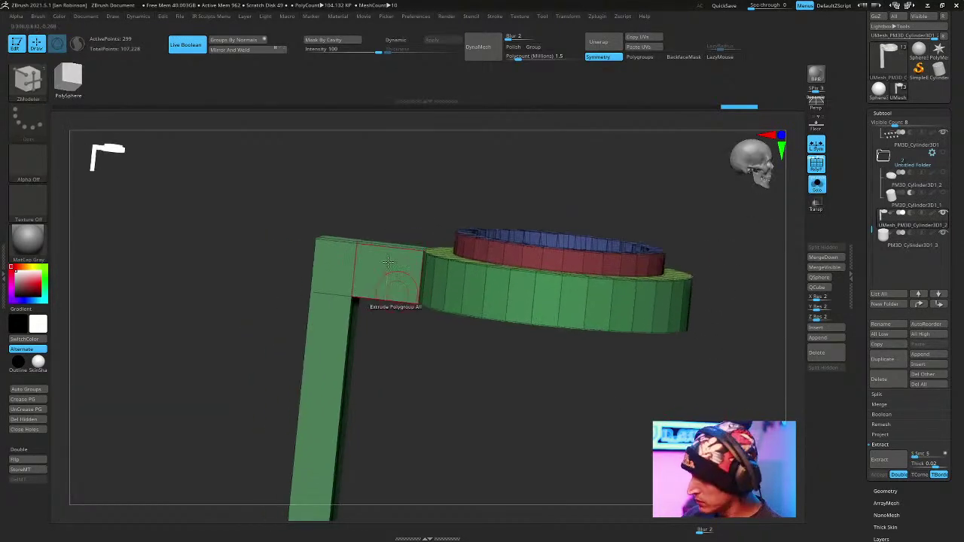
{"action": "right_click_drag", "start_coordinate": [417, 395], "coordinate": [362, 262]}
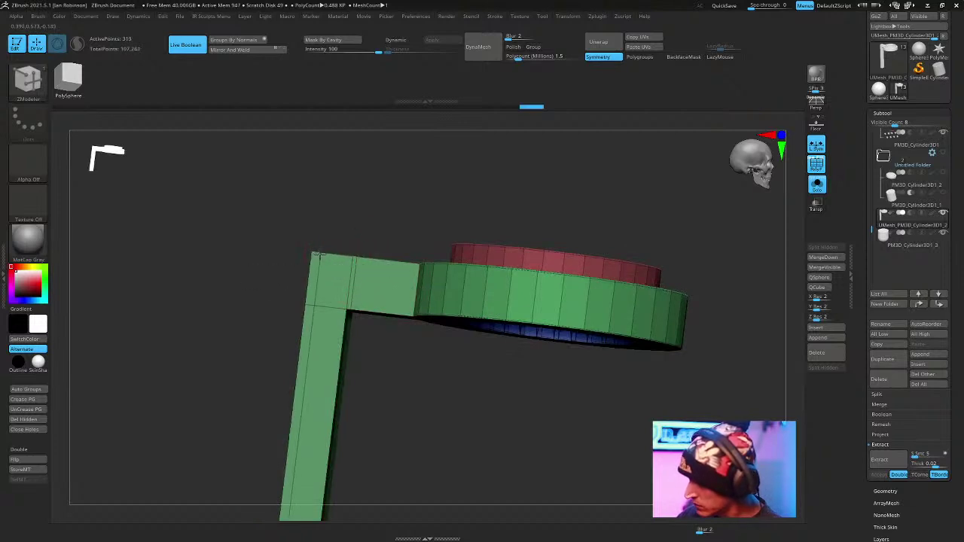
{"action": "right_click_drag", "start_coordinate": [348, 256], "coordinate": [392, 252]}
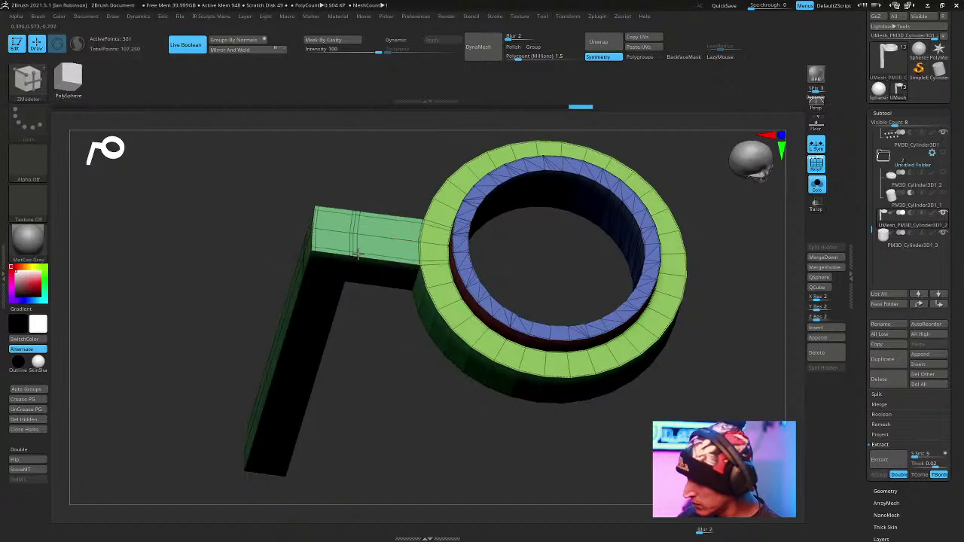
{"action": "right_click_drag", "start_coordinate": [399, 367], "coordinate": [358, 277]}
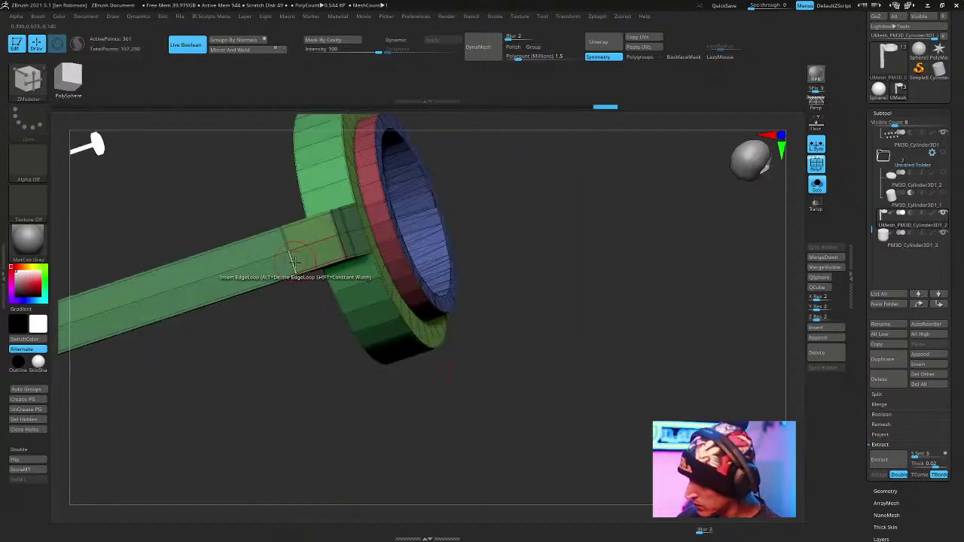
{"action": "right_click_drag", "start_coordinate": [393, 471], "coordinate": [479, 472]}
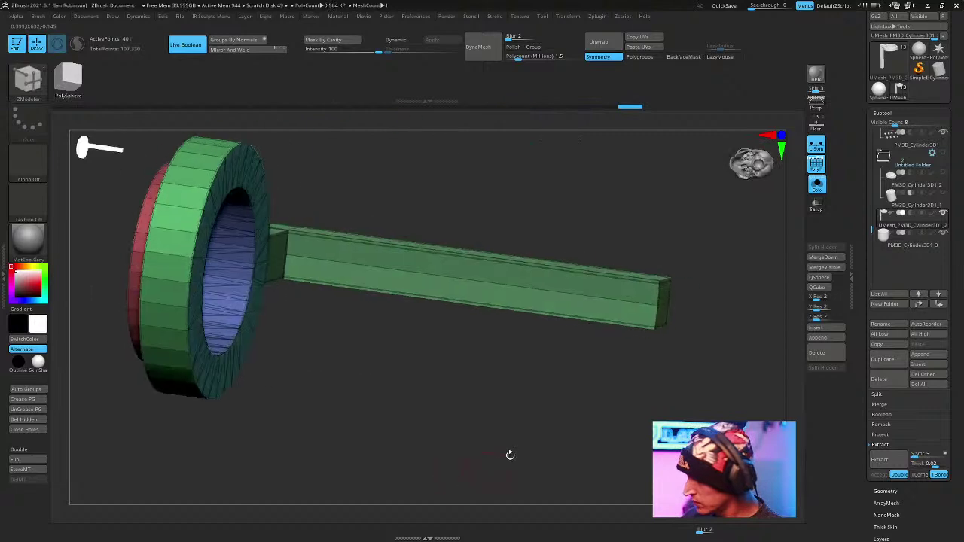
{"action": "left_click", "coordinate": [640, 277]}
{"action": "right_click_drag", "start_coordinate": [646, 282], "coordinate": [668, 264]}
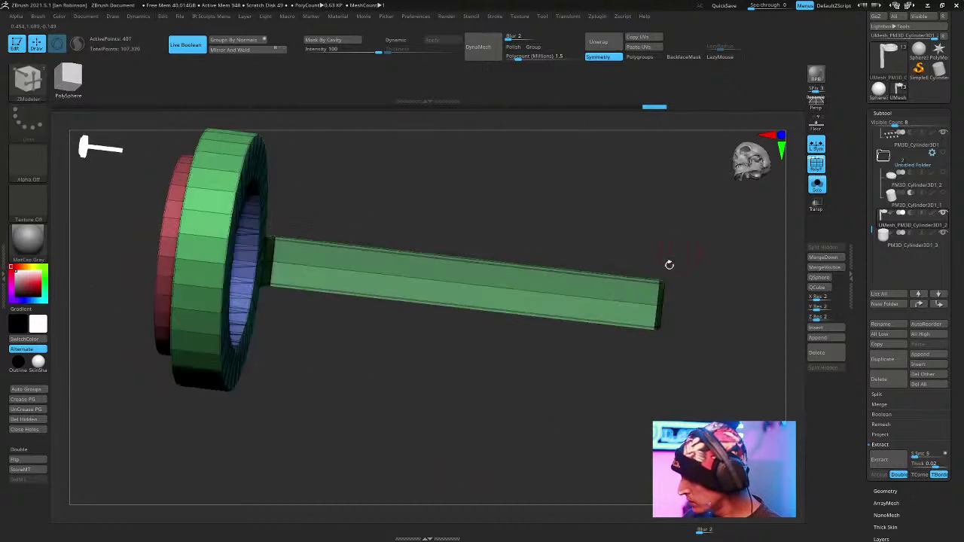
{"action": "left_click", "coordinate": [643, 304]}
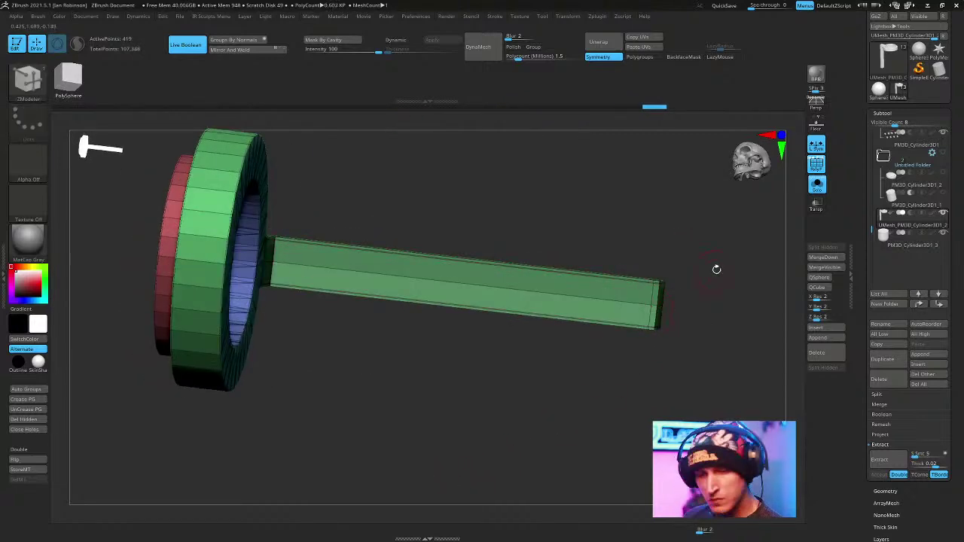
Preview the bracket with dynamic subdivision among the other subtools and examine how its ring and inner wall smooth.
{"action": "right_click_drag", "start_coordinate": [731, 271], "coordinate": [670, 403]}
{"action": "left_click", "coordinate": [817, 185]}
{"action": "key", "text": "shift+f"}
{"action": "right_click_drag", "start_coordinate": [670, 403], "coordinate": [665, 345]}
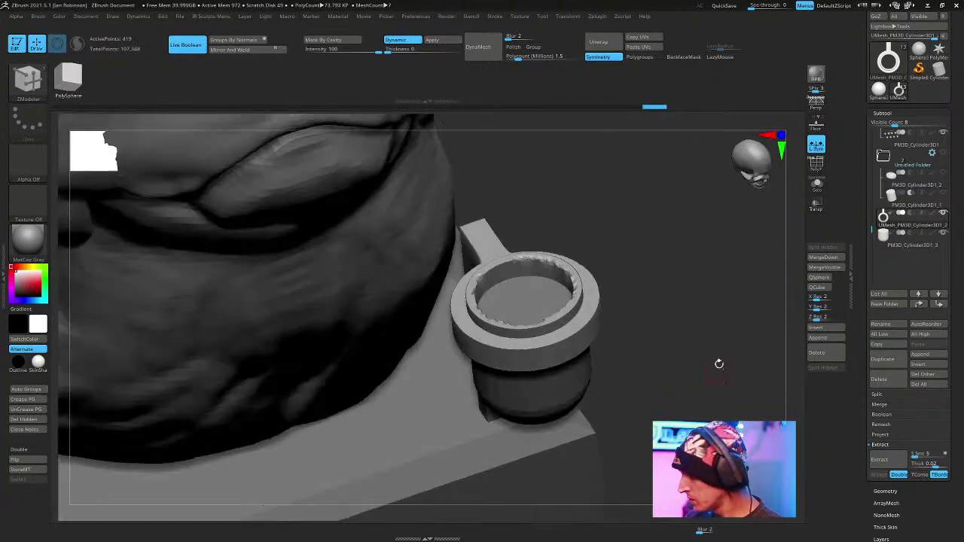
{"action": "key", "text": "shift+f"}
{"action": "key", "text": "shift+d"}
Mark the triangulated faces around the ring's inner wall as a temporary ZModeler polygroup selection.
{"action": "mouse_move", "coordinate": [706, 320]}
{"action": "right_mouse_down", "text": "ctrl"}
{"action": "mouse_move", "coordinate": [699, 409]}
{"action": "mouse_move", "coordinate": [686, 400]}
{"action": "mouse_move", "coordinate": [716, 250]}
{"action": "mouse_move", "coordinate": [781, 230]}
{"action": "mouse_move", "coordinate": [710, 231]}
{"action": "mouse_move", "coordinate": [723, 231]}
{"action": "right_mouse_up", "text": "ctrl"}
{"action": "key", "text": "p"}
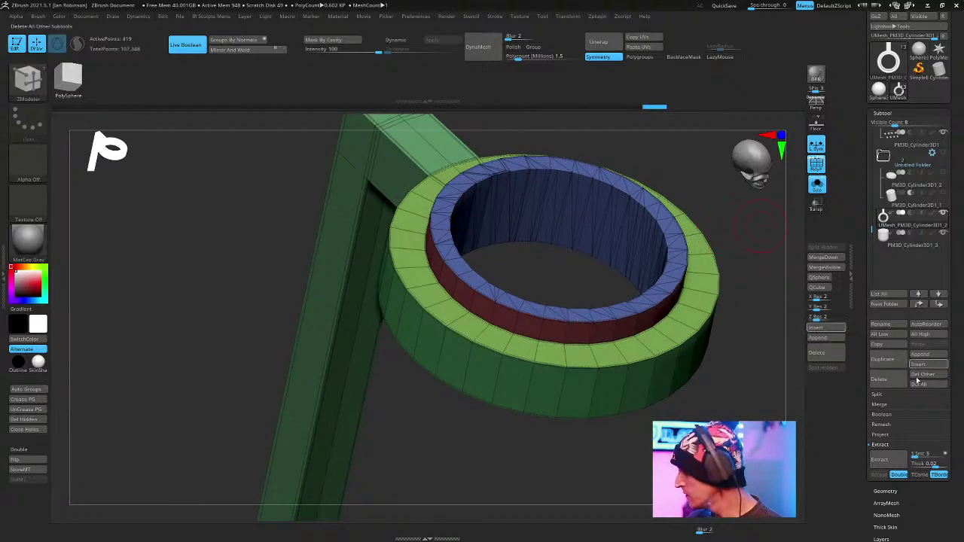
{"action": "right_click_drag", "start_coordinate": [769, 325], "coordinate": [660, 323]}
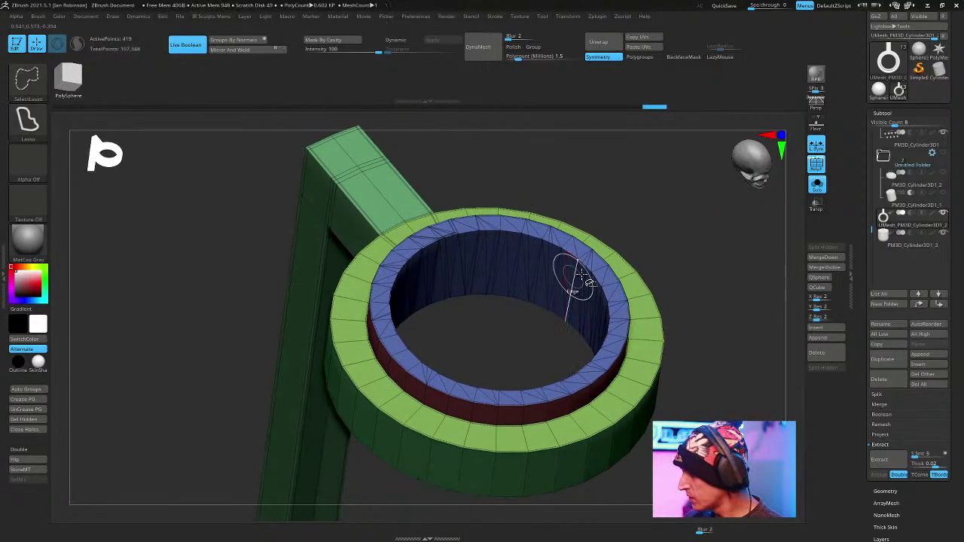
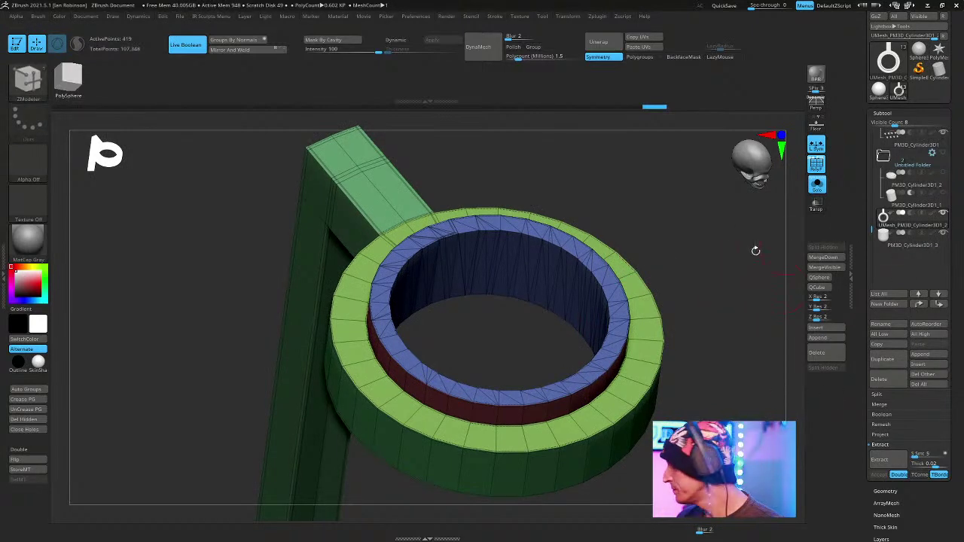
{"action": "right_click_drag", "start_coordinate": [701, 221], "coordinate": [813, 215], "text": "ctrl"}
{"action": "right_click_drag", "start_coordinate": [548, 283], "coordinate": [557, 246]}
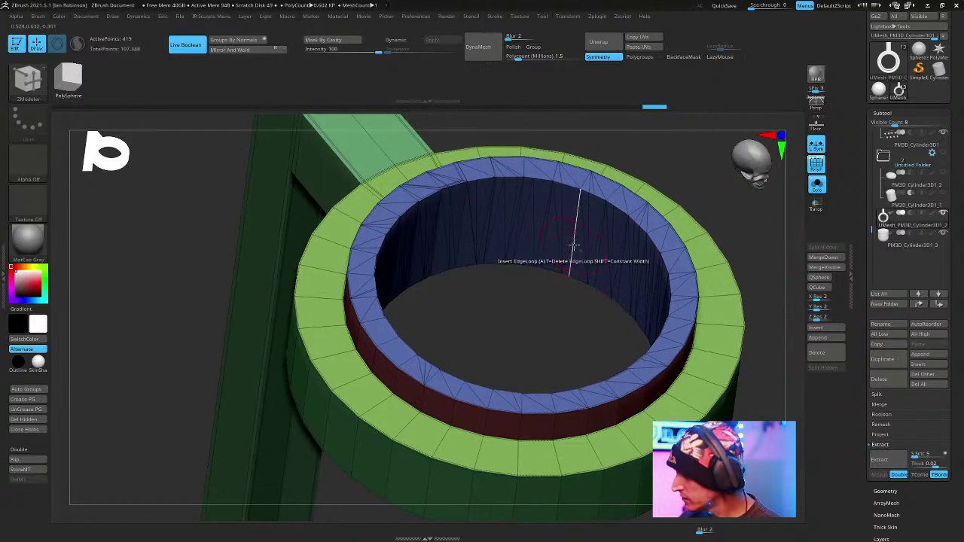
{"action": "mouse_move", "coordinate": [551, 233]}
{"action": "left_mouse_down", "text": "alt"}
{"action": "mouse_move", "coordinate": [402, 263]}
{"action": "mouse_move", "coordinate": [510, 216]}
{"action": "mouse_move", "coordinate": [636, 275]}
{"action": "mouse_move", "coordinate": [548, 247]}
{"action": "left_mouse_up", "text": "alt"}
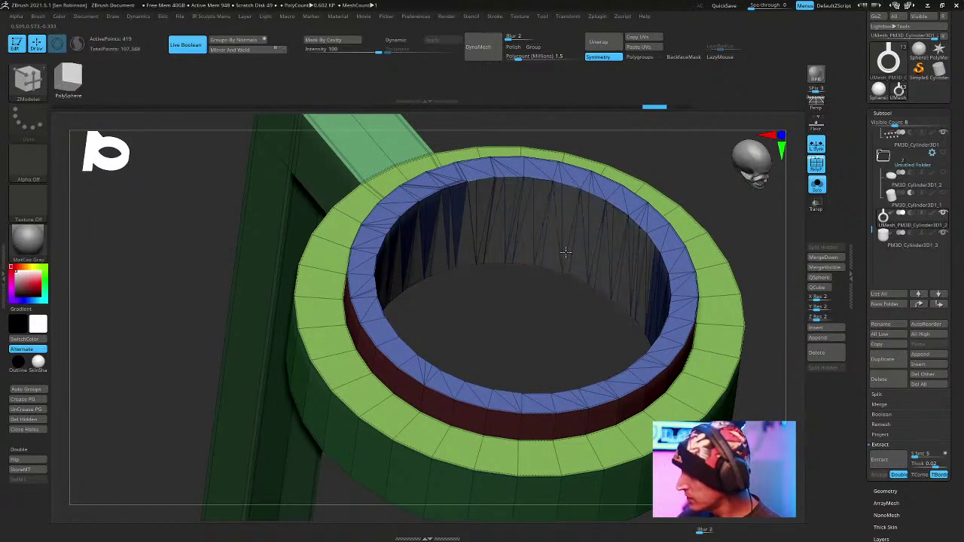
{"action": "mouse_move", "coordinate": [447, 227]}
{"action": "left_mouse_down", "text": "alt"}
{"action": "mouse_move", "coordinate": [477, 213]}
{"action": "mouse_move", "coordinate": [377, 276]}
{"action": "left_mouse_up", "text": "alt"}
{"action": "right_click_drag", "start_coordinate": [513, 310], "coordinate": [482, 335]}
{"action": "mouse_move", "coordinate": [398, 321]}
{"action": "left_mouse_down", "text": "alt"}
{"action": "mouse_move", "coordinate": [354, 362]}
{"action": "mouse_move", "coordinate": [362, 318]}
{"action": "mouse_move", "coordinate": [332, 280]}
{"action": "left_mouse_up", "text": "alt"}
{"action": "right_click_drag", "start_coordinate": [332, 280], "coordinate": [409, 344]}
{"action": "mouse_move", "coordinate": [409, 344]}
{"action": "left_mouse_down", "text": "alt"}
{"action": "mouse_move", "coordinate": [375, 343]}
{"action": "mouse_move", "coordinate": [403, 410]}
{"action": "mouse_move", "coordinate": [394, 407]}
{"action": "left_mouse_up", "text": "alt"}
{"action": "right_click_drag", "start_coordinate": [422, 347], "coordinate": [416, 308]}
{"action": "mouse_move", "coordinate": [324, 377]}
{"action": "left_mouse_down", "text": "alt"}
{"action": "mouse_move", "coordinate": [391, 411]}
{"action": "mouse_move", "coordinate": [495, 400]}
{"action": "mouse_move", "coordinate": [500, 416]}
{"action": "left_mouse_up", "text": "alt"}
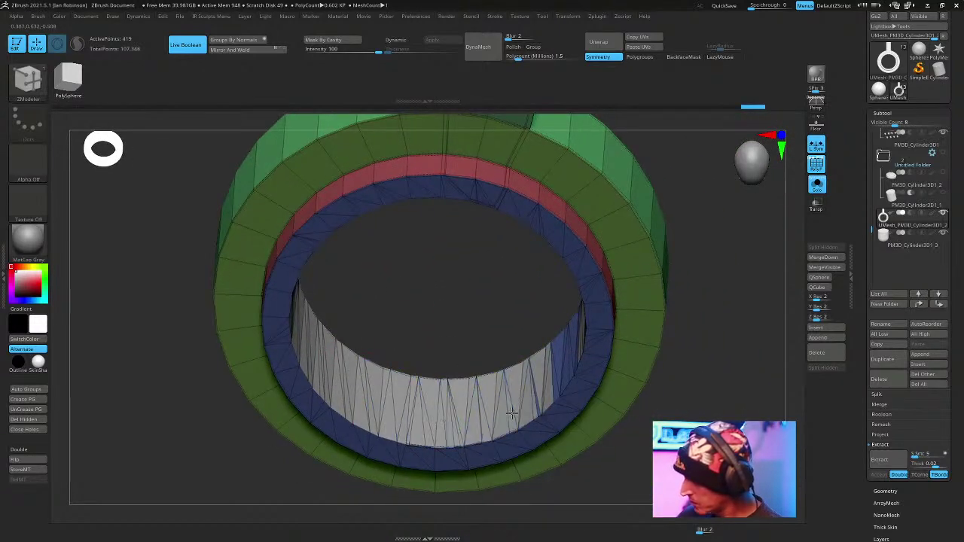
Add the missed inner-wall faces to the temporary selection and assign the whole wall its own polygroup.
{"action": "right_click_drag", "start_coordinate": [540, 397], "coordinate": [570, 348]}
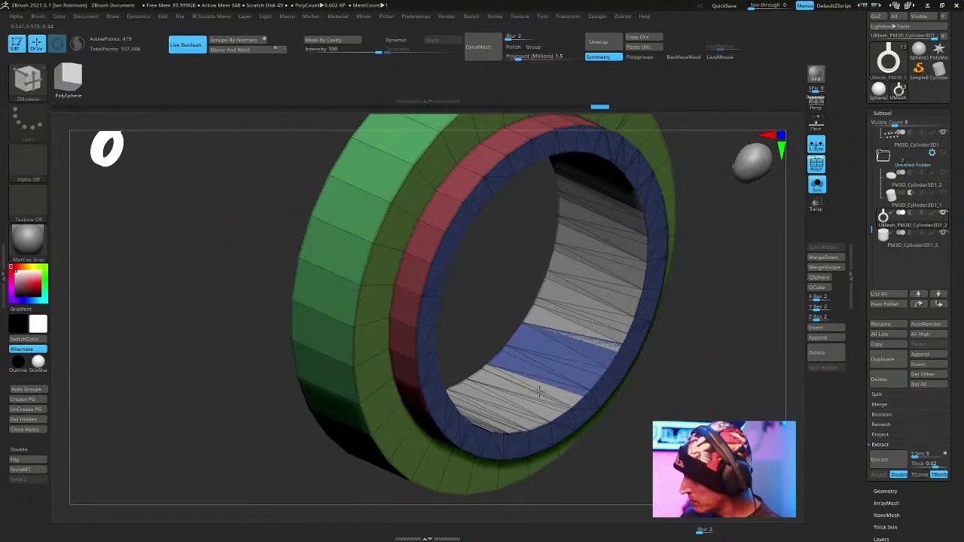
{"action": "left_click", "coordinate": [573, 345], "text": "alt"}
{"action": "right_click_drag", "start_coordinate": [551, 385], "coordinate": [708, 358]}
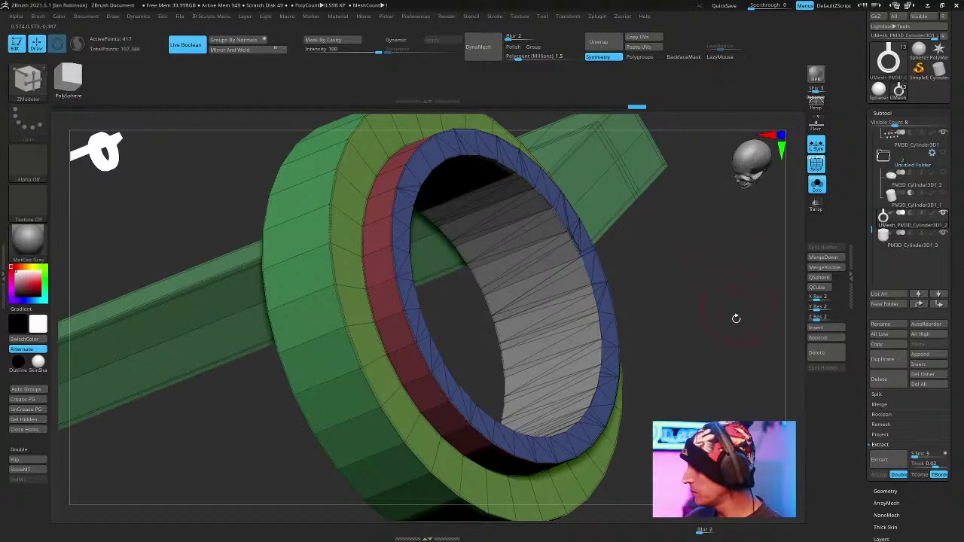
{"action": "key", "text": "space"}
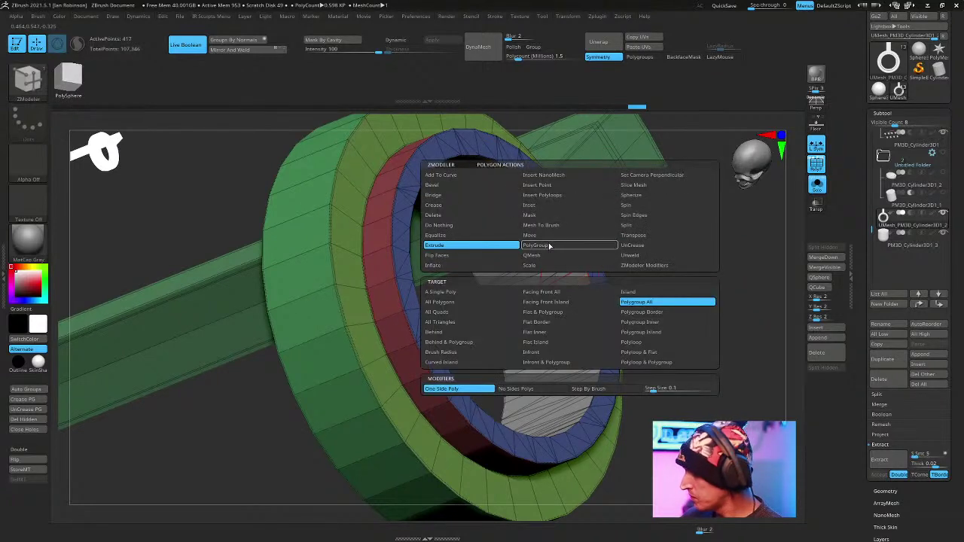
{"action": "left_click", "coordinate": [567, 281]}
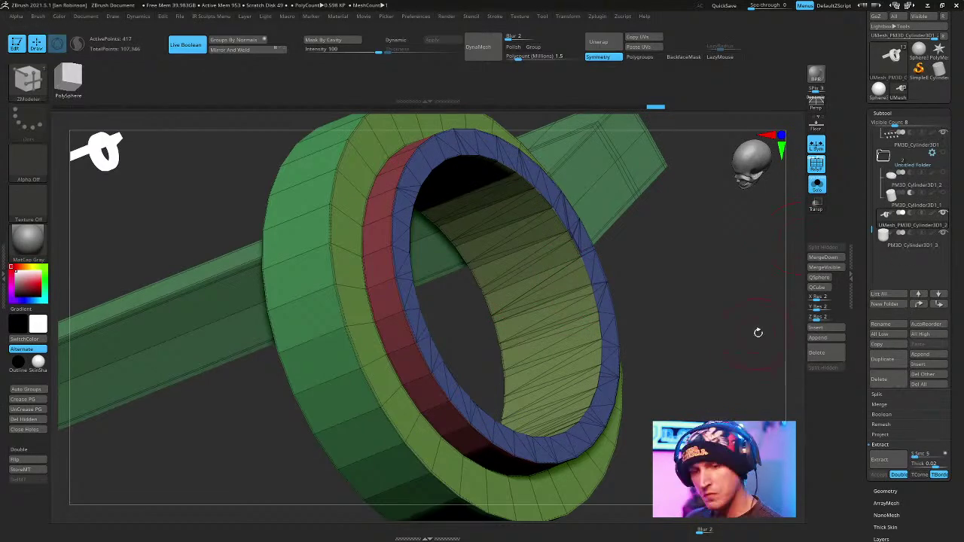
Crease the bracket's polygroup borders and subdivide the mesh three times.
{"action": "key", "text": "q"}
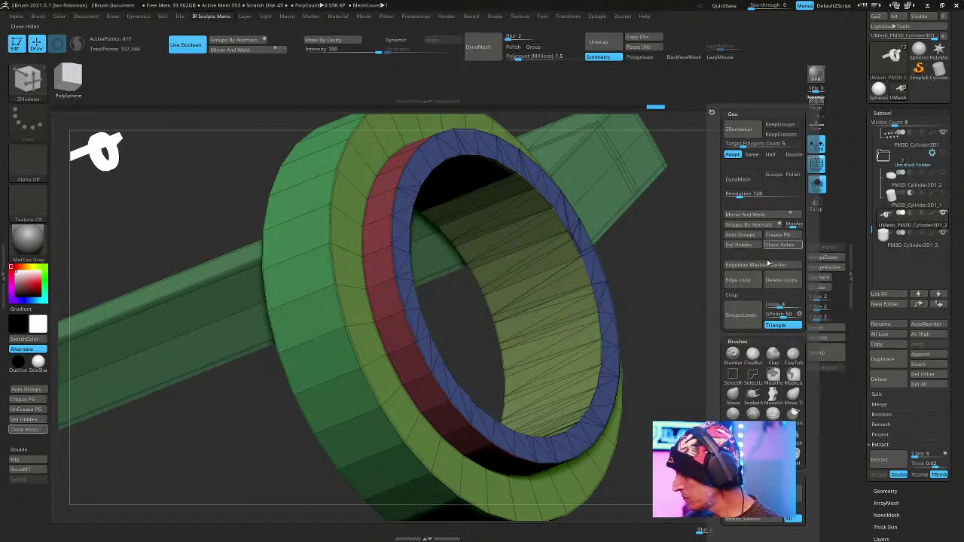
{"action": "left_click", "coordinate": [780, 239]}
{"action": "left_click_drag", "start_coordinate": [660, 338], "coordinate": [734, 376]}
{"action": "key", "text": "ctrl+d"}
{"action": "key", "text": "shift+f"}
{"action": "key", "text": "ctrl+d"}
{"action": "left_click_drag", "start_coordinate": [748, 327], "coordinate": [685, 344]}
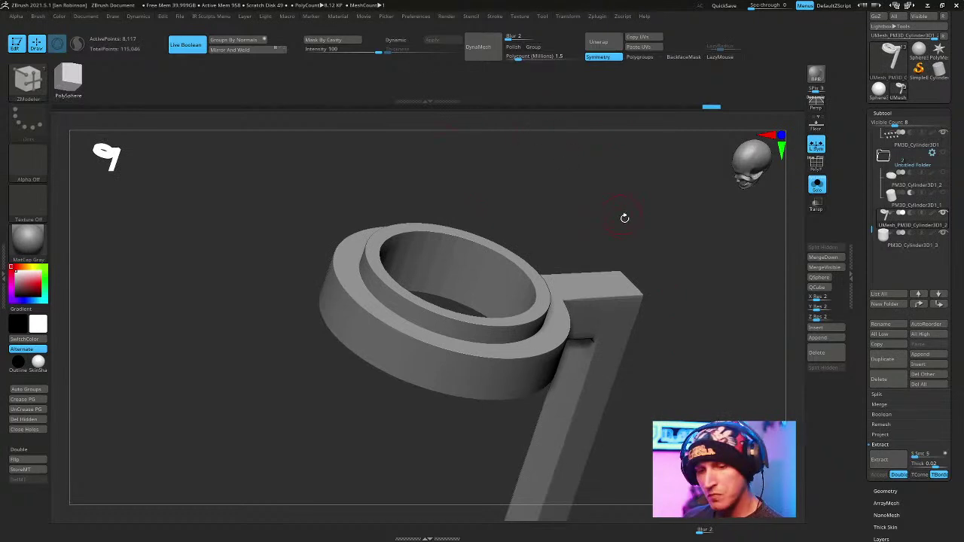
{"action": "left_click_drag", "start_coordinate": [645, 226], "coordinate": [667, 230]}
{"action": "key", "text": "ctrl+d"}
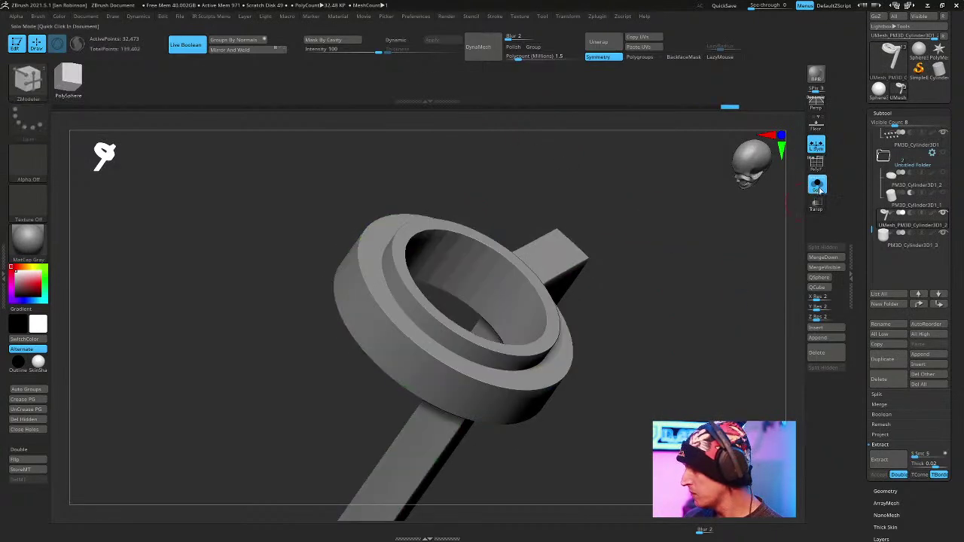
Show all subtools again, check the bracket and cup beside the character, and make the Body subtool active.
{"action": "left_click", "coordinate": [817, 188]}
{"action": "left_click", "coordinate": [646, 348], "text": "alt"}
{"action": "right_click", "coordinate": [648, 346]}
{"action": "right_click_drag", "start_coordinate": [680, 334], "coordinate": [588, 366], "text": "alt"}
{"action": "left_click", "coordinate": [508, 310], "text": "alt"}
{"action": "key", "text": "ctrl"}
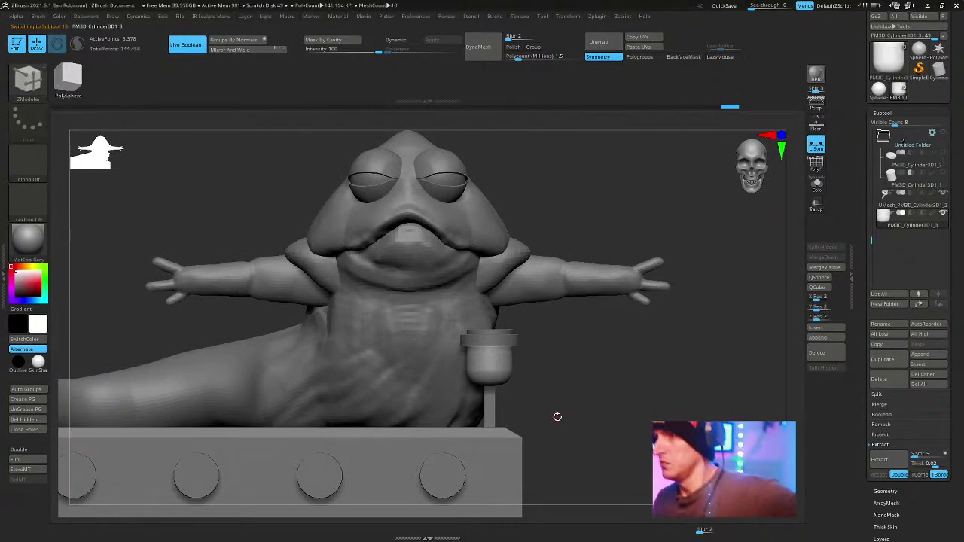
{"action": "right_click_drag", "start_coordinate": [642, 317], "coordinate": [555, 318]}
{"action": "left_click", "coordinate": [551, 317], "text": "alt"}
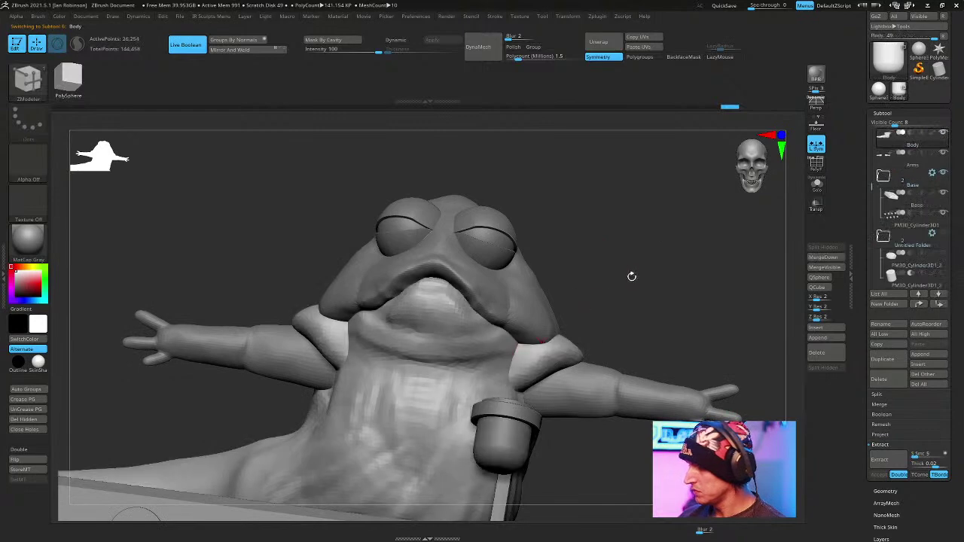
{"action": "right_click_drag", "start_coordinate": [638, 263], "coordinate": [615, 213]}
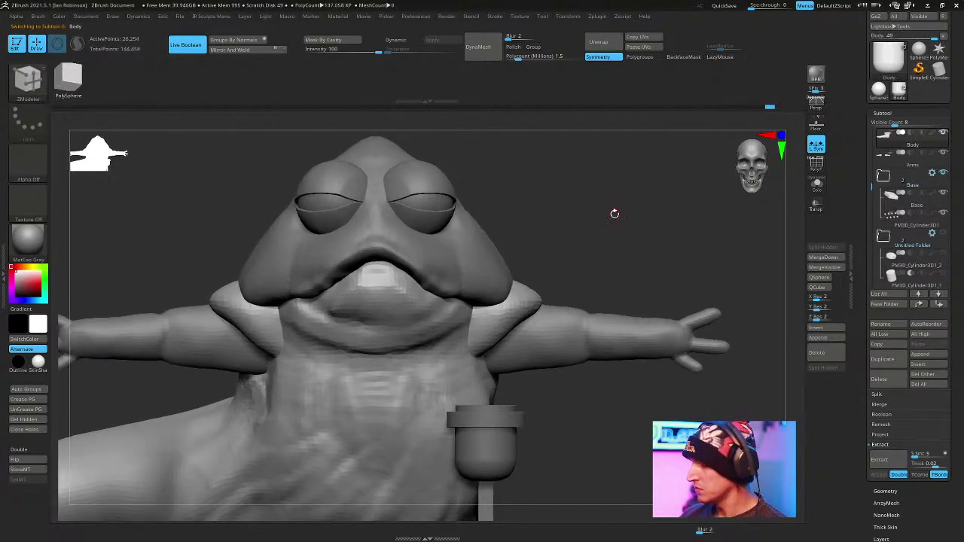
Insert a sphere on the body just below the mouth using the IMM Primitives brush.
{"action": "key", "text": "b"}
{"action": "key", "text": "i"}
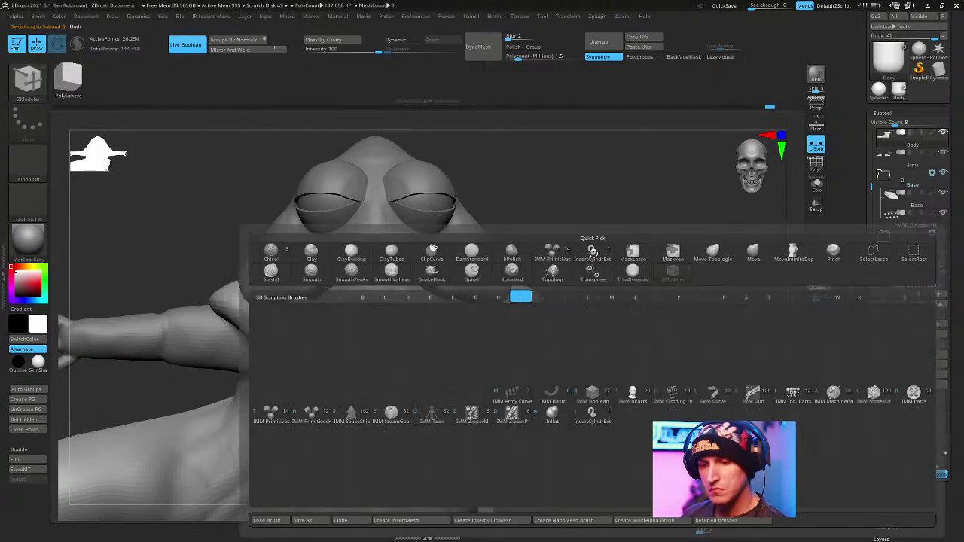
{"action": "key", "text": "p"}
{"action": "left_click_drag", "start_coordinate": [376, 344], "coordinate": [377, 399]}
Move the inserted sphere back into the throat so it partly sinks into the body.
{"action": "right_click_drag", "start_coordinate": [595, 255], "coordinate": [617, 263]}
{"action": "key", "text": "w"}
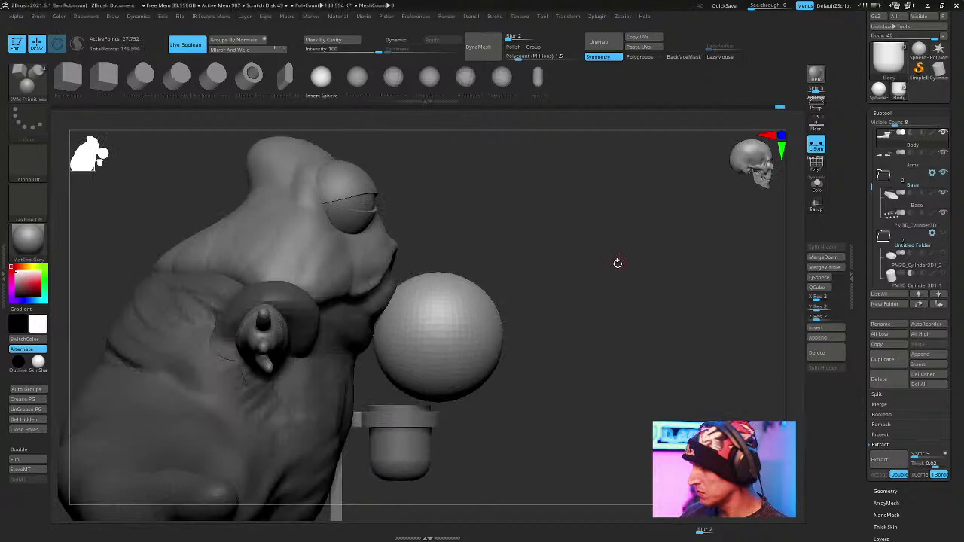
{"action": "left_click_drag", "start_coordinate": [432, 342], "coordinate": [351, 336]}
{"action": "key", "text": "q"}
{"action": "right_click_drag", "start_coordinate": [391, 248], "coordinate": [464, 244]}
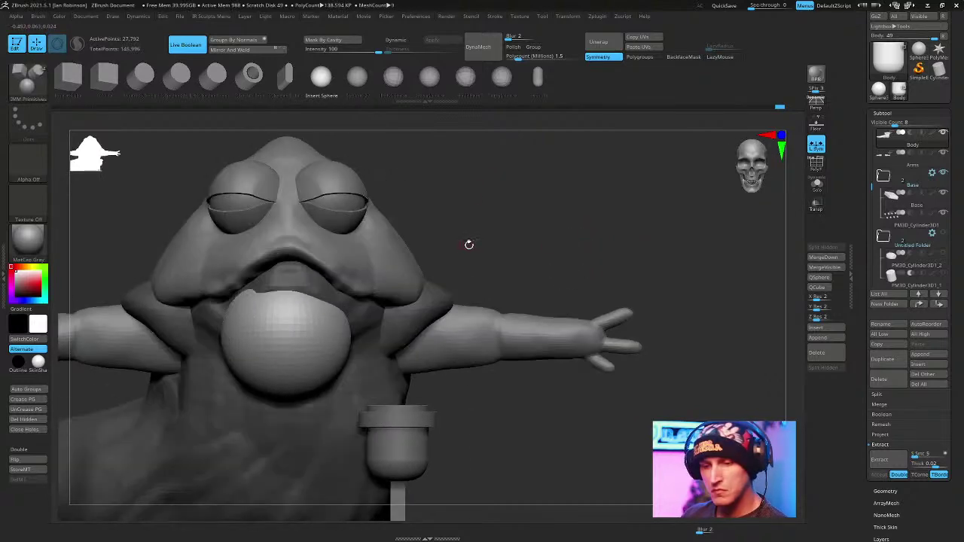
Switch to the Move brush and split the throat sphere off the Body subtool into its own subtool.
{"action": "key", "text": "b"}
{"action": "key", "text": "m"}
{"action": "key", "text": "v"}
{"action": "key", "text": "space"}
{"action": "left_click_drag", "start_coordinate": [507, 233], "coordinate": [512, 233]}
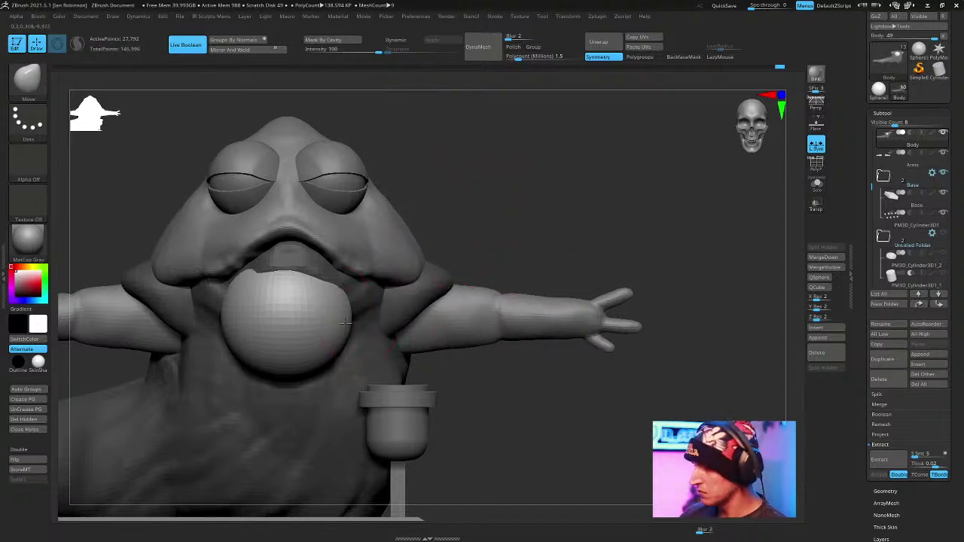
{"action": "right_click_drag", "start_coordinate": [353, 301], "coordinate": [561, 275]}
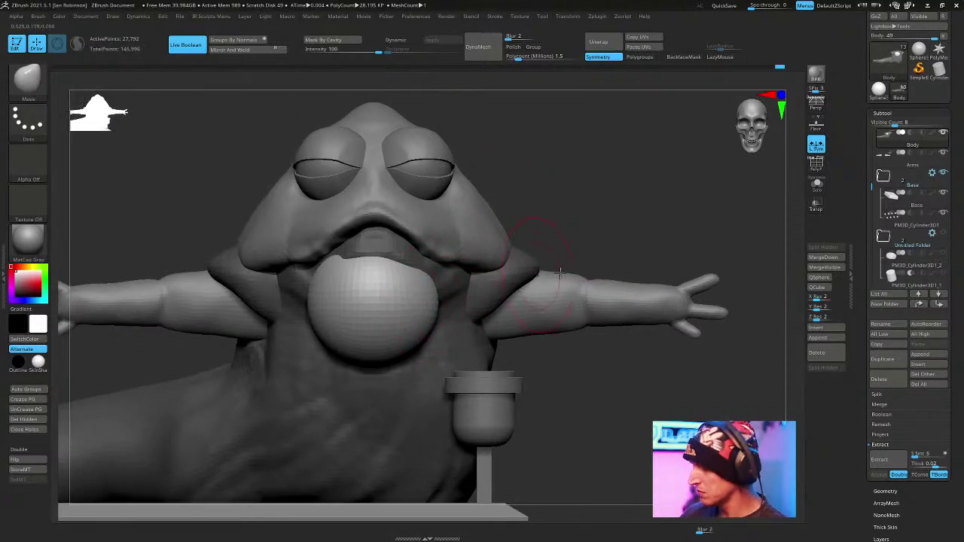
{"action": "left_click", "coordinate": [877, 394]}
{"action": "left_click", "coordinate": [891, 424]}
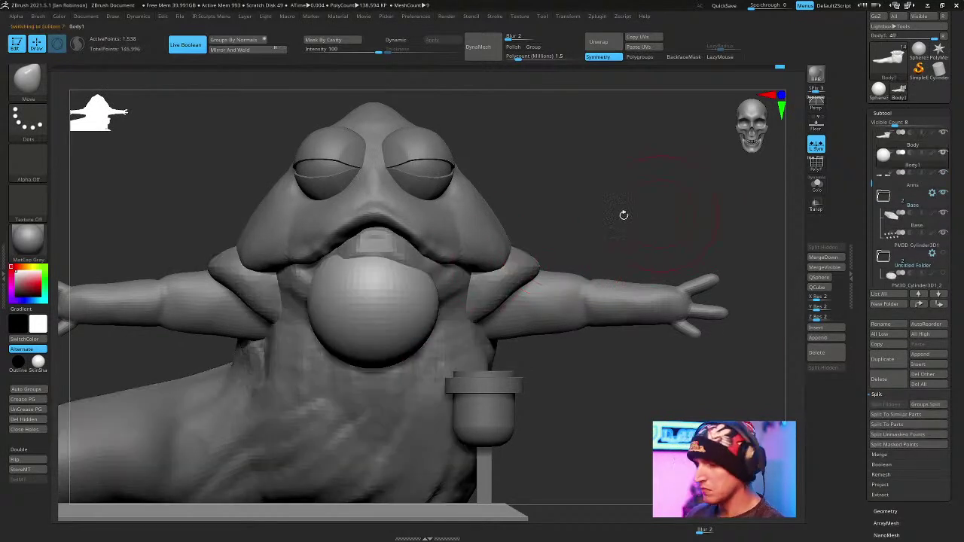
Stretch the throat sphere sideways with the Move brush into a wide pouch fitted under the jaw.
{"action": "mouse_move", "coordinate": [592, 211]}
{"action": "left_mouse_down"}
{"action": "mouse_move", "coordinate": [584, 224]}
{"action": "mouse_move", "coordinate": [557, 226]}
{"action": "mouse_move", "coordinate": [527, 278]}
{"action": "left_mouse_up"}
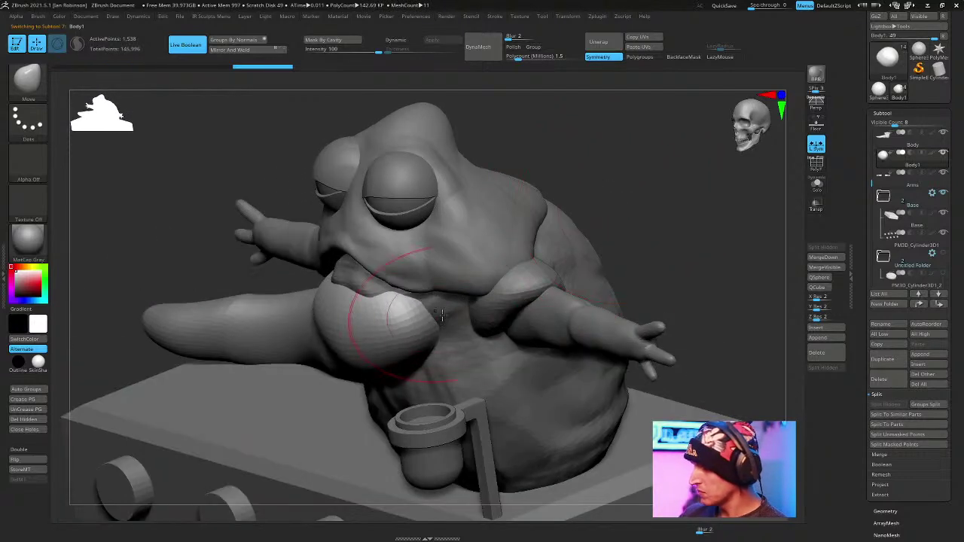
{"action": "left_click_drag", "start_coordinate": [437, 323], "coordinate": [462, 311]}
{"action": "left_click_drag", "start_coordinate": [605, 186], "coordinate": [655, 177]}
{"action": "key", "text": "space"}
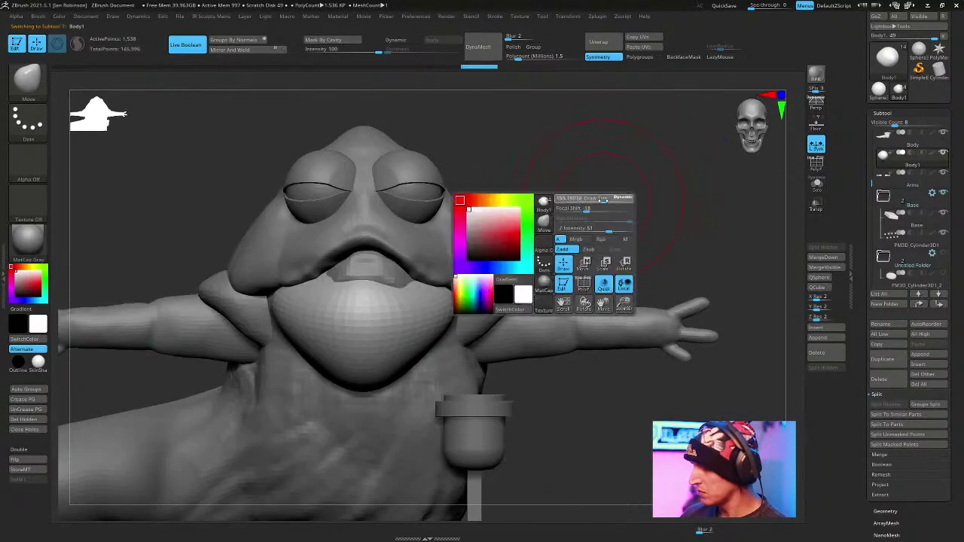
{"action": "left_click_drag", "start_coordinate": [377, 306], "coordinate": [402, 288]}
{"action": "mouse_move", "coordinate": [619, 225]}
{"action": "right_mouse_down"}
{"action": "mouse_move", "coordinate": [548, 230]}
{"action": "mouse_move", "coordinate": [491, 252]}
{"action": "mouse_move", "coordinate": [600, 188]}
{"action": "mouse_move", "coordinate": [547, 220]}
{"action": "mouse_move", "coordinate": [566, 216]}
{"action": "mouse_move", "coordinate": [301, 333]}
{"action": "right_mouse_up"}
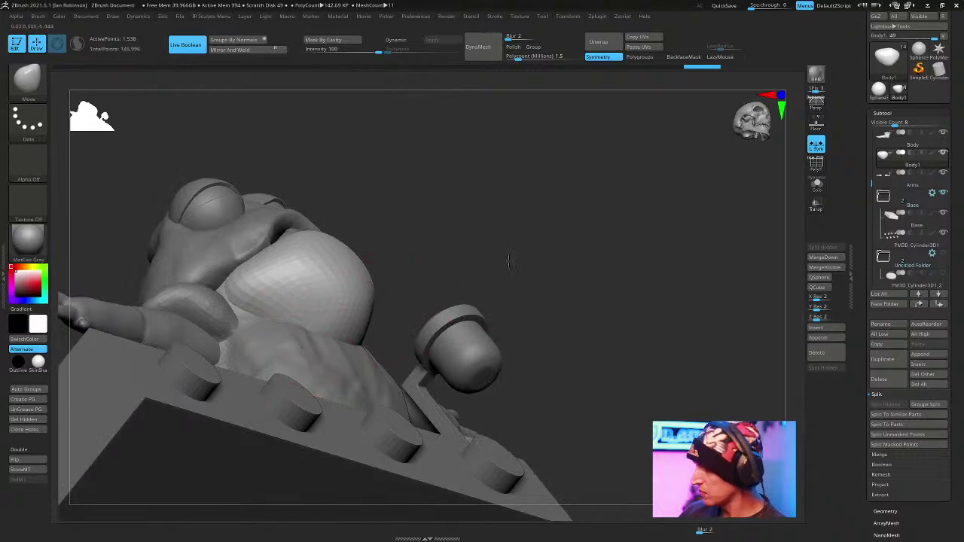
{"action": "right_click_drag", "start_coordinate": [492, 271], "coordinate": [479, 277]}
Collapse the untitled cylinder folder in the subtool list and save the tool over its existing file.
{"action": "left_click_drag", "start_coordinate": [869, 178], "coordinate": [872, 213]}
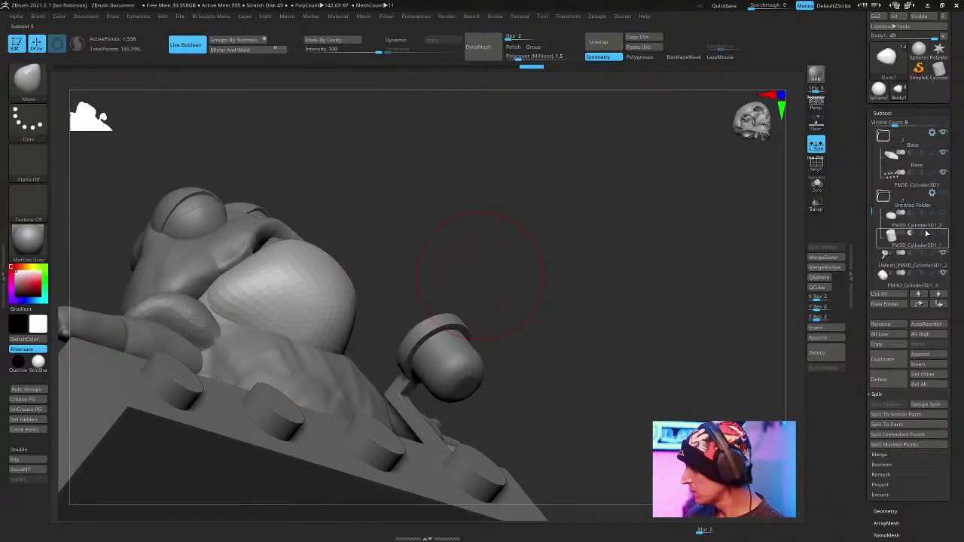
{"action": "left_click", "coordinate": [892, 197]}
{"action": "scroll", "coordinate": [922, 150], "scroll_direction": "up", "scroll_amount": 3}
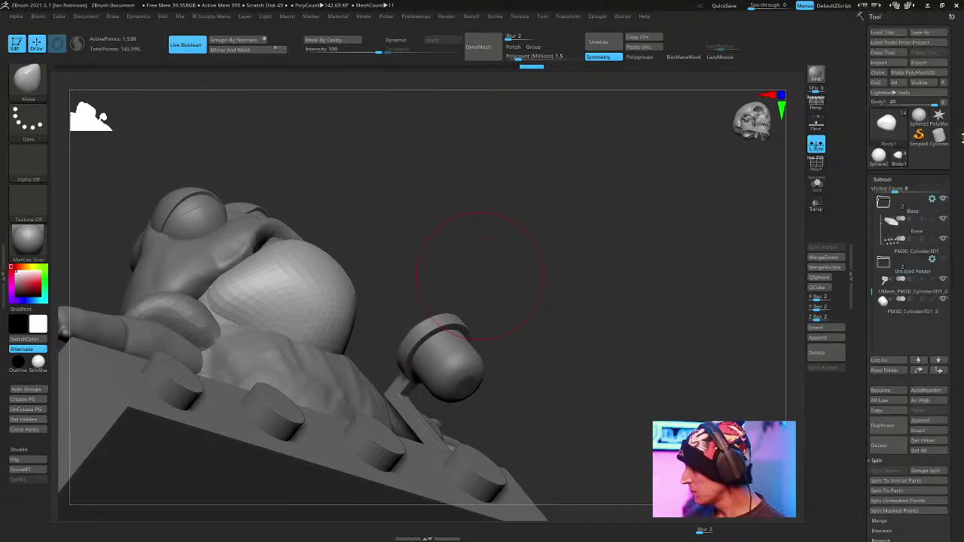
{"action": "left_click", "coordinate": [920, 32]}
{"action": "key", "text": "y"}
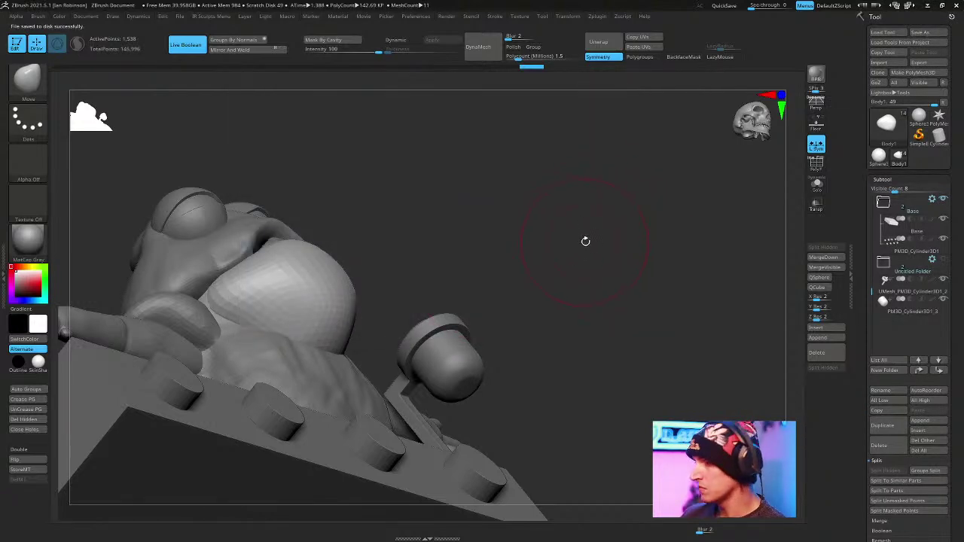
Tuck the throat pouch's underside and outer ends against the chest and jaw with the Move brush.
{"action": "left_click_drag", "start_coordinate": [585, 241], "coordinate": [591, 261]}
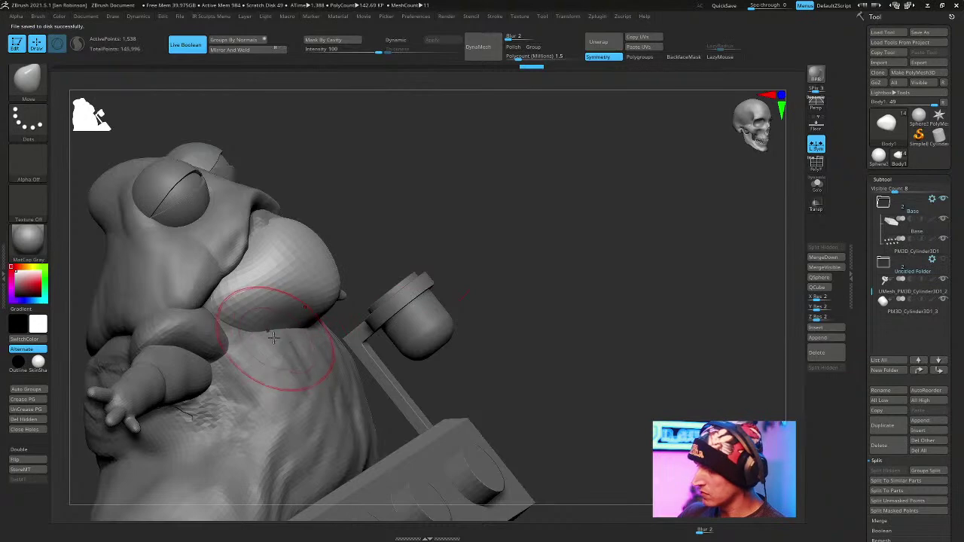
{"action": "mouse_move", "coordinate": [258, 344]}
{"action": "left_mouse_down"}
{"action": "mouse_move", "coordinate": [449, 200]}
{"action": "mouse_move", "coordinate": [301, 305]}
{"action": "left_mouse_up"}
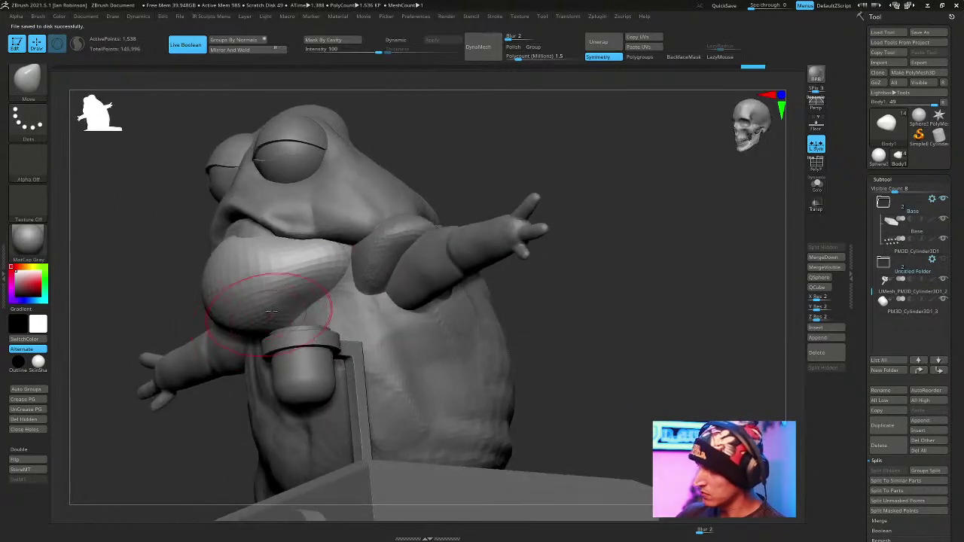
{"action": "mouse_move", "coordinate": [652, 190]}
{"action": "left_mouse_down"}
{"action": "mouse_move", "coordinate": [693, 271]}
{"action": "mouse_move", "coordinate": [374, 286]}
{"action": "left_mouse_up"}
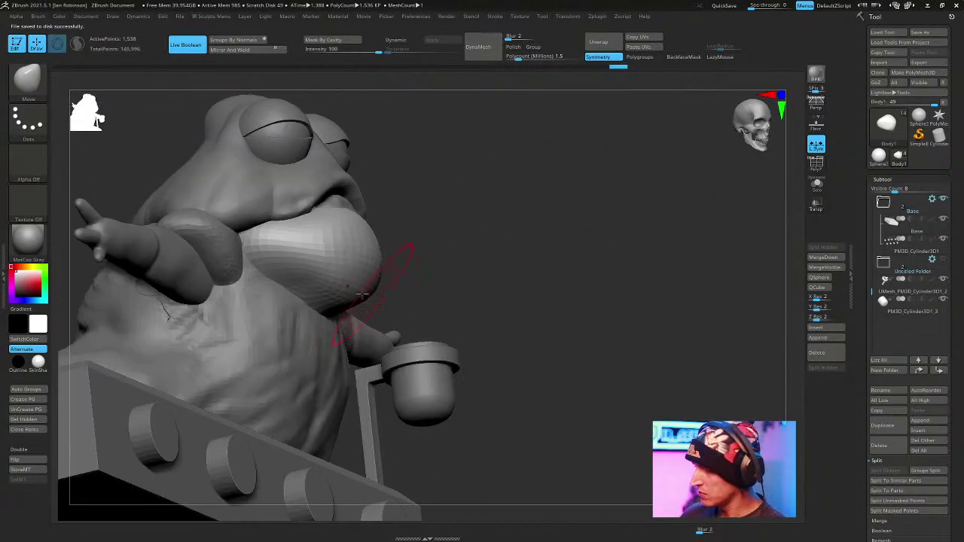
{"action": "left_click_drag", "start_coordinate": [594, 141], "coordinate": [392, 173]}
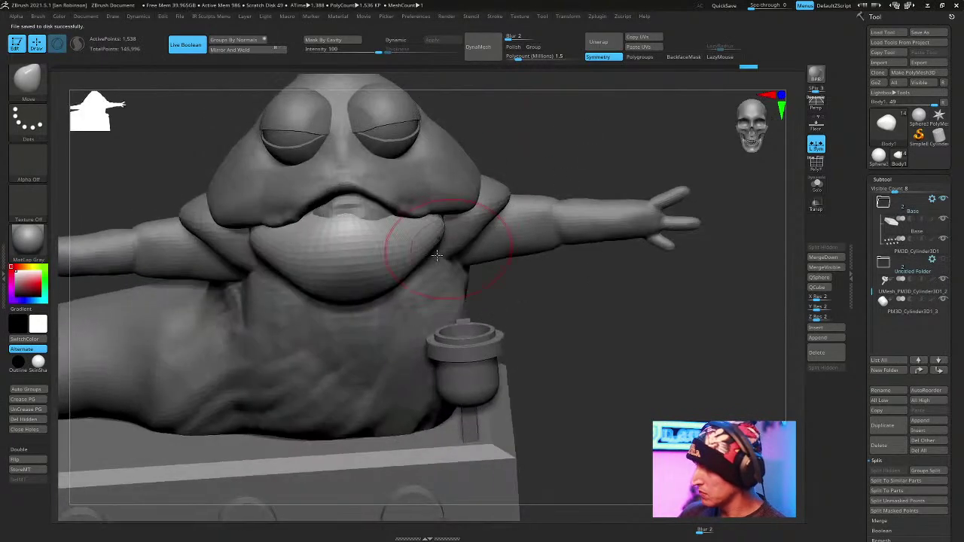
{"action": "left_click_drag", "start_coordinate": [438, 231], "coordinate": [435, 223]}
Reshape the pouch's upper edge and profile with the Move brush so it sits below the tongue and mouth corners.
{"action": "mouse_move", "coordinate": [625, 309]}
{"action": "left_mouse_down"}
{"action": "mouse_move", "coordinate": [553, 314]}
{"action": "mouse_move", "coordinate": [519, 249]}
{"action": "mouse_move", "coordinate": [440, 225]}
{"action": "mouse_move", "coordinate": [566, 174]}
{"action": "mouse_move", "coordinate": [484, 231]}
{"action": "left_mouse_up"}
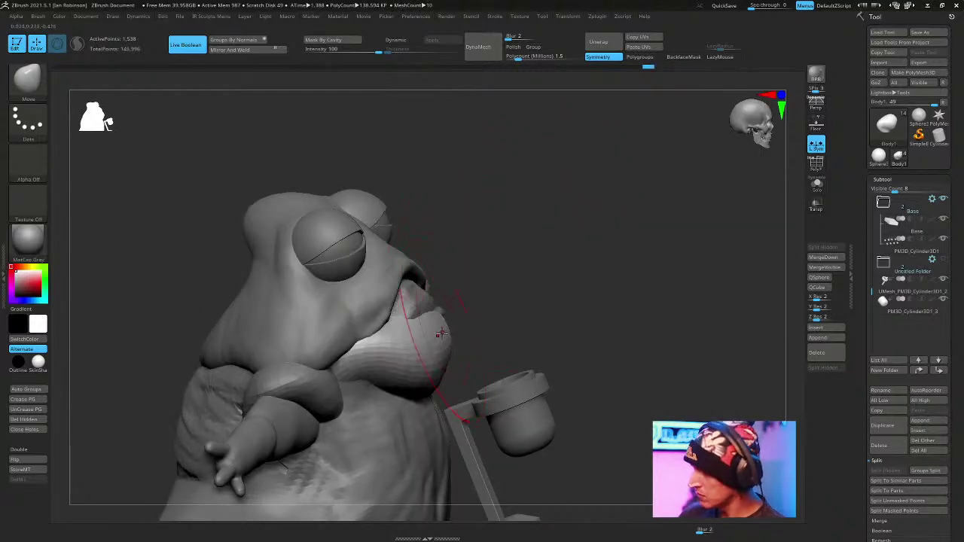
{"action": "left_click_drag", "start_coordinate": [428, 352], "coordinate": [401, 362]}
{"action": "right_click", "coordinate": [463, 316]}
{"action": "mouse_move", "coordinate": [497, 301]}
{"action": "left_mouse_down"}
{"action": "mouse_move", "coordinate": [551, 264]}
{"action": "mouse_move", "coordinate": [400, 370]}
{"action": "left_mouse_up"}
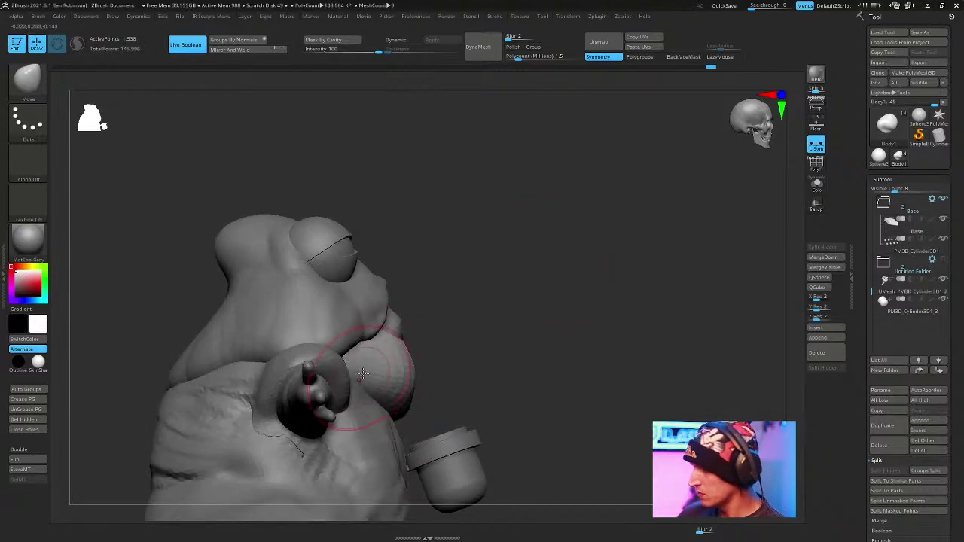
{"action": "left_click_drag", "start_coordinate": [583, 277], "coordinate": [516, 351]}
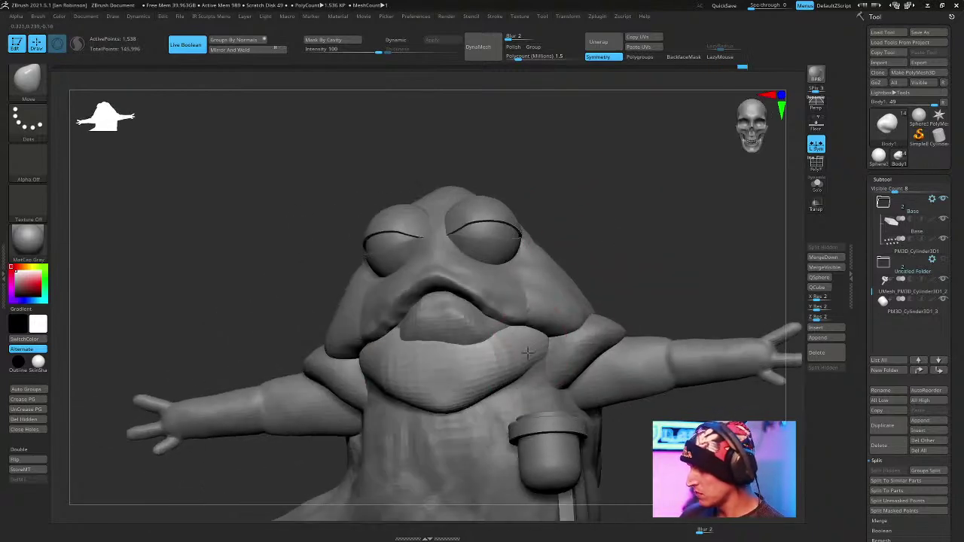
{"action": "left_click_drag", "start_coordinate": [635, 258], "coordinate": [612, 187]}
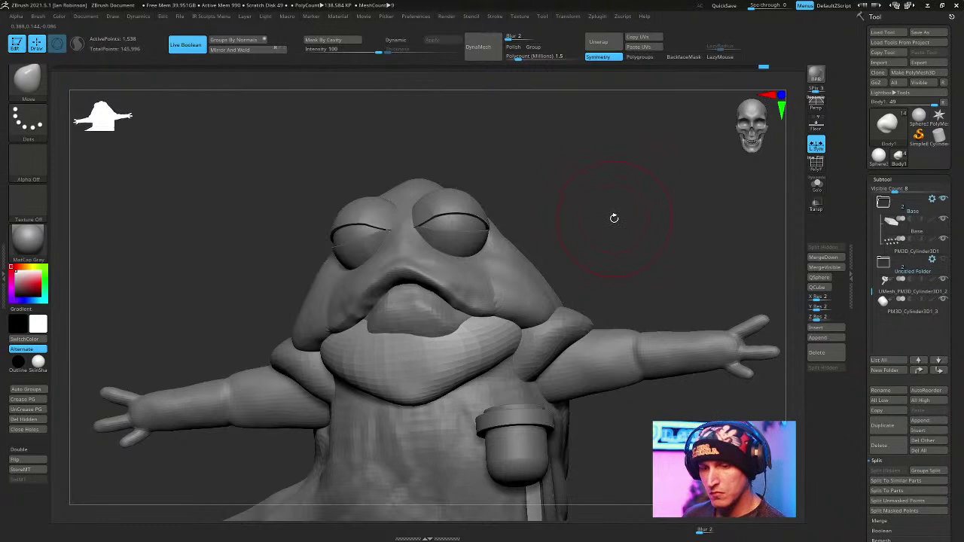
Duplicate the throat pouch, move the copy straight down about 0.16 units, and return to the Move brush.
{"action": "key", "text": "ctrl+shift+d"}
{"action": "key", "text": "w"}
{"action": "left_click_drag", "start_coordinate": [426, 318], "coordinate": [435, 356]}
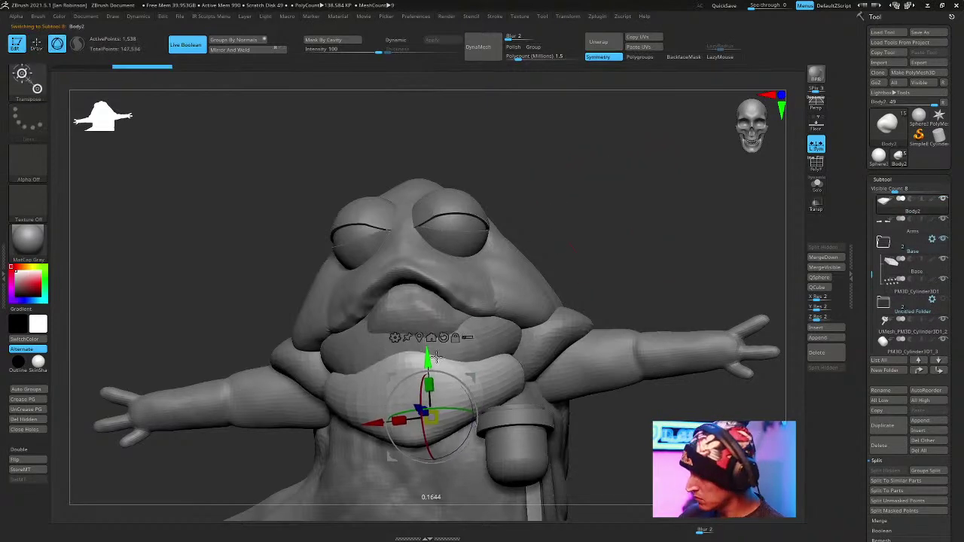
{"action": "mouse_move", "coordinate": [583, 256]}
{"action": "left_mouse_down"}
{"action": "mouse_move", "coordinate": [603, 271]}
{"action": "mouse_move", "coordinate": [624, 255]}
{"action": "mouse_move", "coordinate": [524, 380]}
{"action": "left_mouse_up"}
{"action": "key", "text": "q"}
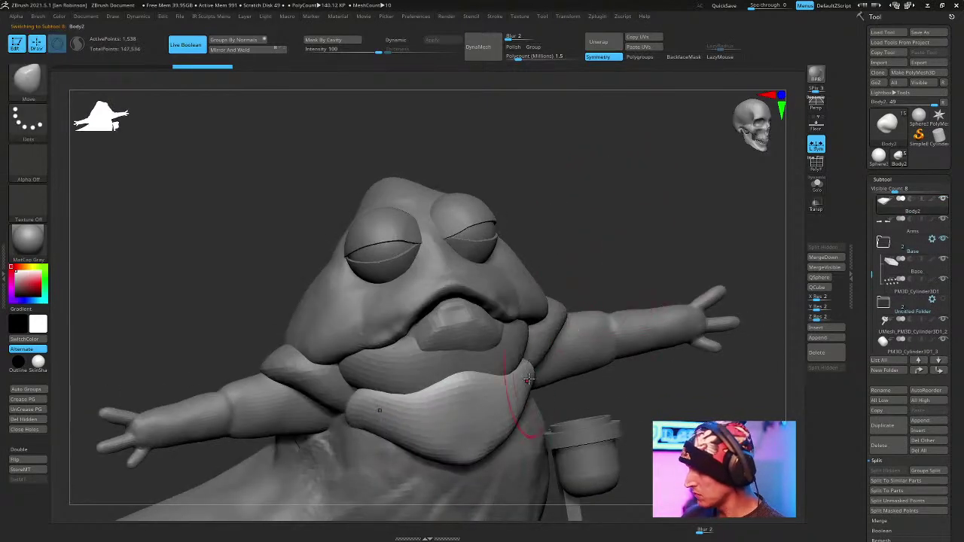
Flatten the duplicated pouch with the Move brush into a thinner chin roll beneath the first one.
{"action": "mouse_move", "coordinate": [594, 248]}
{"action": "left_mouse_down"}
{"action": "mouse_move", "coordinate": [585, 221]}
{"action": "mouse_move", "coordinate": [583, 240]}
{"action": "left_mouse_up"}
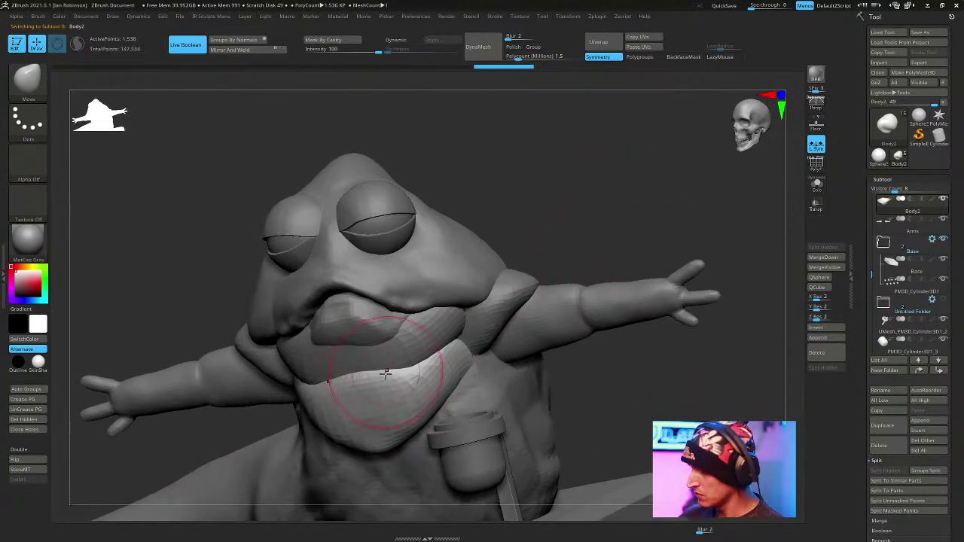
{"action": "left_click_drag", "start_coordinate": [412, 368], "coordinate": [405, 514]}
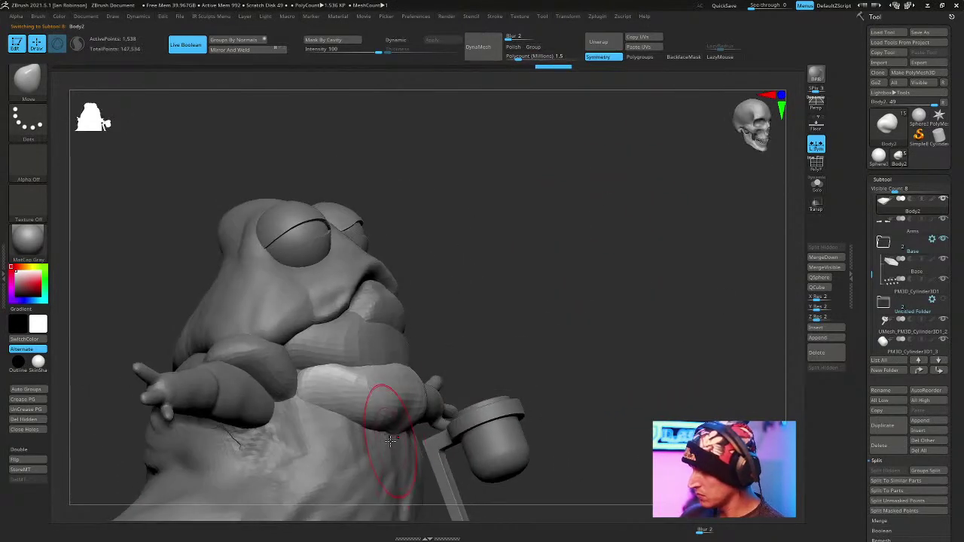
{"action": "mouse_move", "coordinate": [296, 371]}
{"action": "left_mouse_down"}
{"action": "mouse_move", "coordinate": [617, 198]}
{"action": "mouse_move", "coordinate": [473, 354]}
{"action": "left_mouse_up"}
{"action": "key", "text": "shift"}
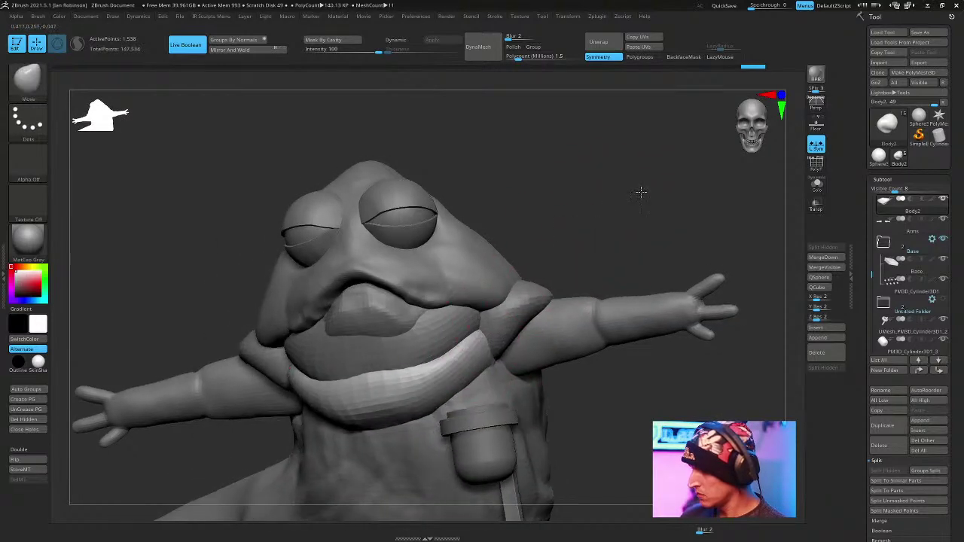
Wrap the lower chin roll's edges and ends closely around the upper pouch using the Move brush.
{"action": "left_click_drag", "start_coordinate": [637, 195], "coordinate": [442, 383], "text": "shift"}
{"action": "left_click_drag", "start_coordinate": [622, 228], "coordinate": [416, 366]}
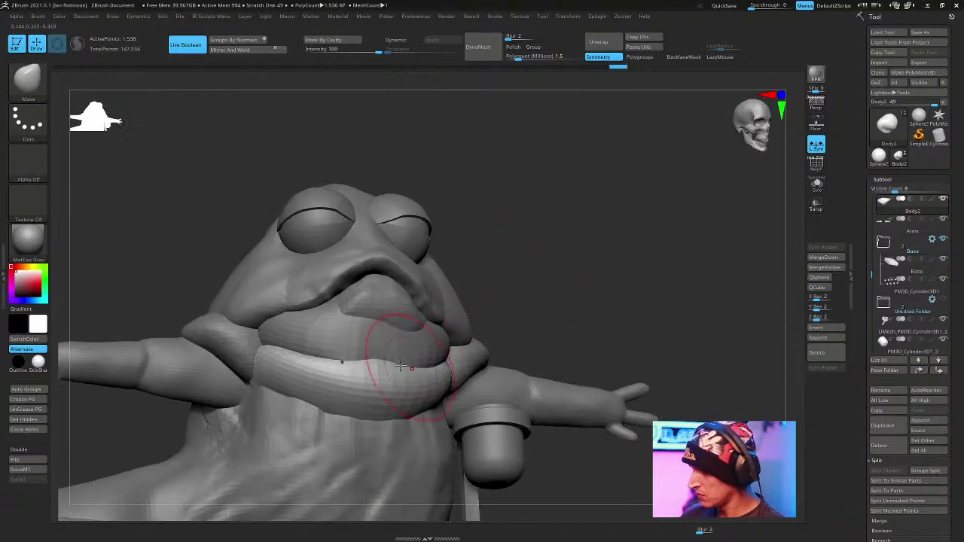
{"action": "left_click_drag", "start_coordinate": [496, 309], "coordinate": [631, 232]}
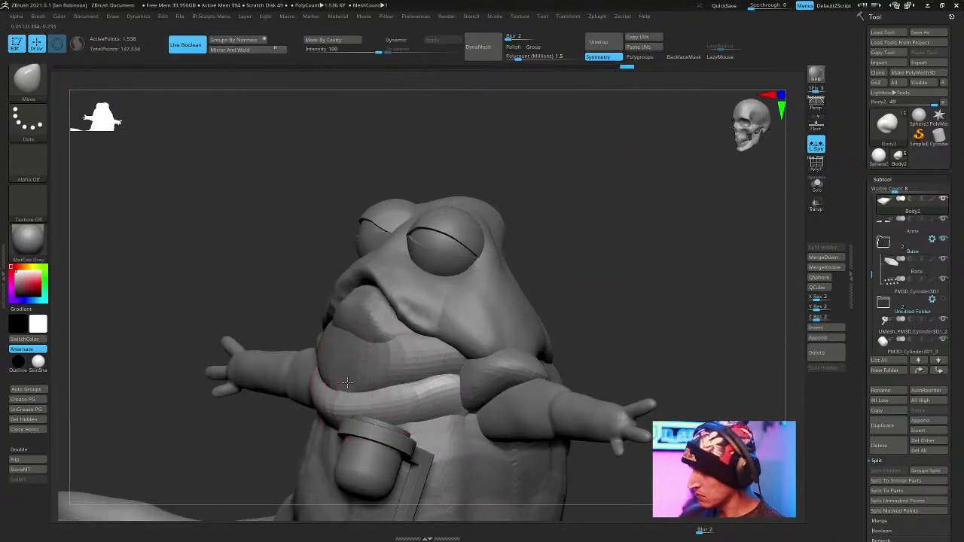
{"action": "left_click_drag", "start_coordinate": [564, 292], "coordinate": [549, 337]}
{"action": "left_click_drag", "start_coordinate": [594, 256], "coordinate": [450, 324]}
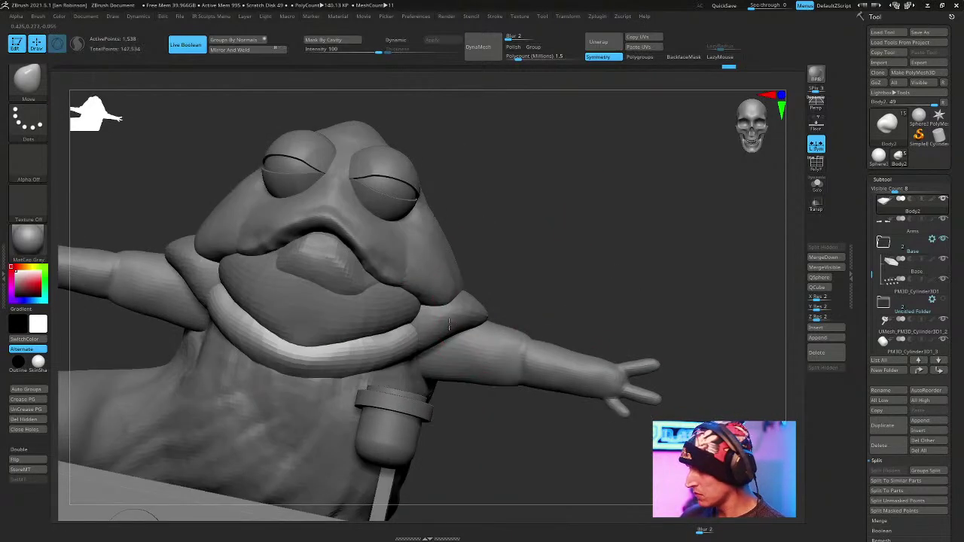
Make the Body subtool active and mask everything in it except the shoulder folds.
{"action": "left_click", "coordinate": [484, 303], "text": "alt"}
{"action": "mouse_move", "coordinate": [536, 283]}
{"action": "left_mouse_down"}
{"action": "mouse_move", "coordinate": [509, 288]}
{"action": "mouse_move", "coordinate": [533, 278]}
{"action": "left_mouse_up"}
{"action": "left_click", "coordinate": [480, 316], "text": "ctrl+shift"}
{"action": "left_click", "coordinate": [575, 273], "text": "ctrl+shift"}
{"action": "left_click", "coordinate": [479, 307], "text": "ctrl+shift"}
{"action": "left_click", "coordinate": [515, 290], "text": "ctrl"}
{"action": "left_click", "coordinate": [534, 283], "text": "ctrl+shift"}
{"action": "left_click", "coordinate": [554, 277], "text": "ctrl"}
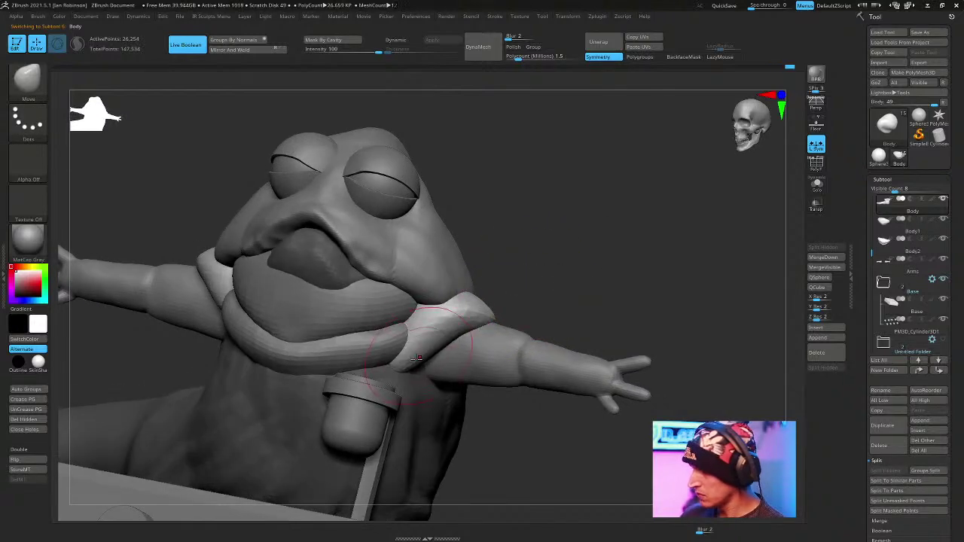
Reshape the front of the shoulder folds with the Move brush so they meet the lower chin roll.
{"action": "left_click_drag", "start_coordinate": [592, 246], "coordinate": [464, 320]}
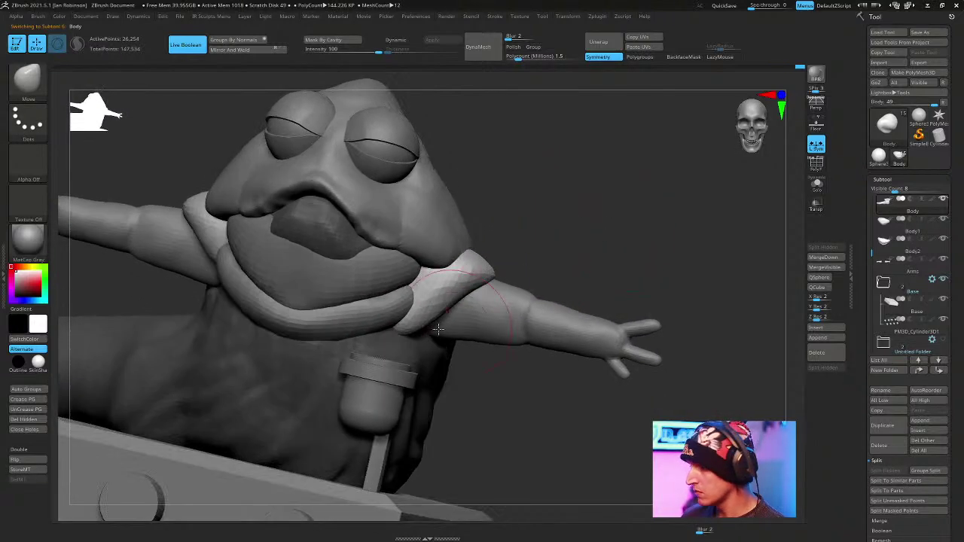
{"action": "mouse_move", "coordinate": [565, 234]}
{"action": "left_mouse_down"}
{"action": "mouse_move", "coordinate": [544, 223]}
{"action": "mouse_move", "coordinate": [565, 238]}
{"action": "mouse_move", "coordinate": [607, 226]}
{"action": "mouse_move", "coordinate": [482, 248]}
{"action": "left_mouse_up"}
{"action": "mouse_move", "coordinate": [290, 252]}
{"action": "left_mouse_down"}
{"action": "mouse_move", "coordinate": [301, 286]}
{"action": "mouse_move", "coordinate": [293, 264]}
{"action": "mouse_move", "coordinate": [252, 235]}
{"action": "left_mouse_up"}
Adjust and smooth the shoulder folds from behind and around the arms, and clear the body's mask.
{"action": "mouse_move", "coordinate": [538, 214]}
{"action": "left_mouse_down"}
{"action": "mouse_move", "coordinate": [603, 237]}
{"action": "mouse_move", "coordinate": [318, 271]}
{"action": "mouse_move", "coordinate": [220, 236]}
{"action": "left_mouse_up"}
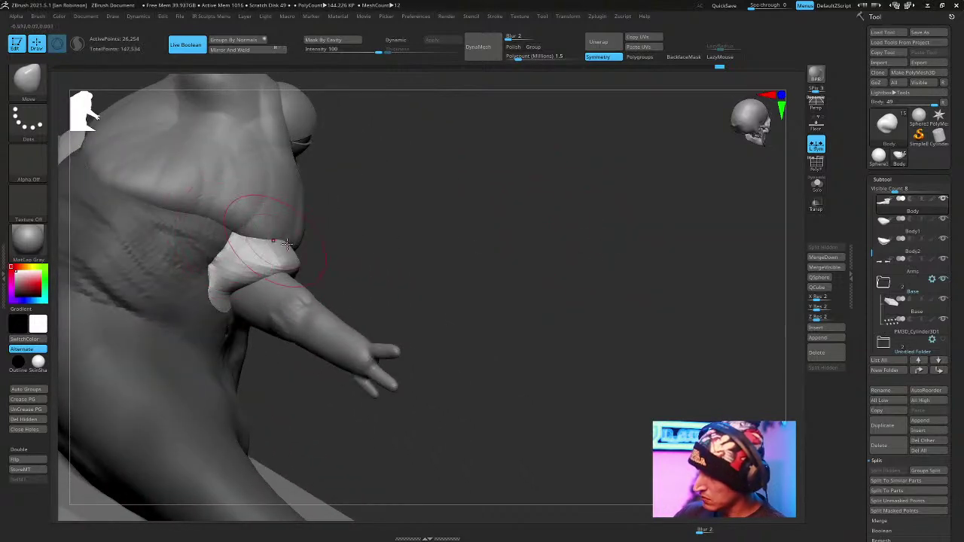
{"action": "mouse_move", "coordinate": [559, 236]}
{"action": "left_mouse_down"}
{"action": "mouse_move", "coordinate": [626, 239]}
{"action": "mouse_move", "coordinate": [618, 200]}
{"action": "mouse_move", "coordinate": [329, 286]}
{"action": "mouse_move", "coordinate": [323, 278]}
{"action": "left_mouse_up"}
{"action": "left_click_drag", "start_coordinate": [551, 160], "coordinate": [463, 189]}
{"action": "left_click_drag", "start_coordinate": [322, 279], "coordinate": [331, 287]}
{"action": "mouse_move", "coordinate": [649, 166]}
{"action": "left_mouse_down"}
{"action": "mouse_move", "coordinate": [636, 191]}
{"action": "mouse_move", "coordinate": [696, 211]}
{"action": "left_mouse_up"}
{"action": "left_click_drag", "start_coordinate": [256, 280], "coordinate": [279, 302], "text": "shift"}
{"action": "mouse_move", "coordinate": [602, 197]}
{"action": "left_mouse_down", "text": "ctrl"}
{"action": "mouse_move", "coordinate": [649, 236]}
{"action": "mouse_move", "coordinate": [656, 211]}
{"action": "mouse_move", "coordinate": [645, 230]}
{"action": "mouse_move", "coordinate": [643, 209]}
{"action": "mouse_move", "coordinate": [641, 230]}
{"action": "mouse_move", "coordinate": [639, 208]}
{"action": "mouse_move", "coordinate": [591, 199]}
{"action": "mouse_move", "coordinate": [573, 260]}
{"action": "left_mouse_up", "text": "ctrl"}
Make the Arms subtool active, turn on PolyFrame, and give each arm its own polygroup with Auto Groups.
{"action": "left_click", "coordinate": [603, 290], "text": "alt"}
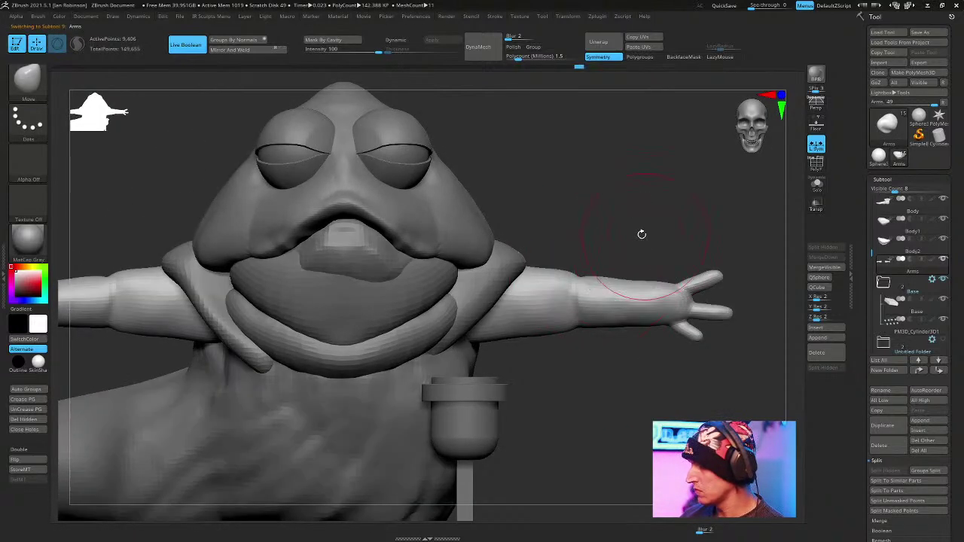
{"action": "key", "text": "shift+f"}
{"action": "key", "text": "space"}
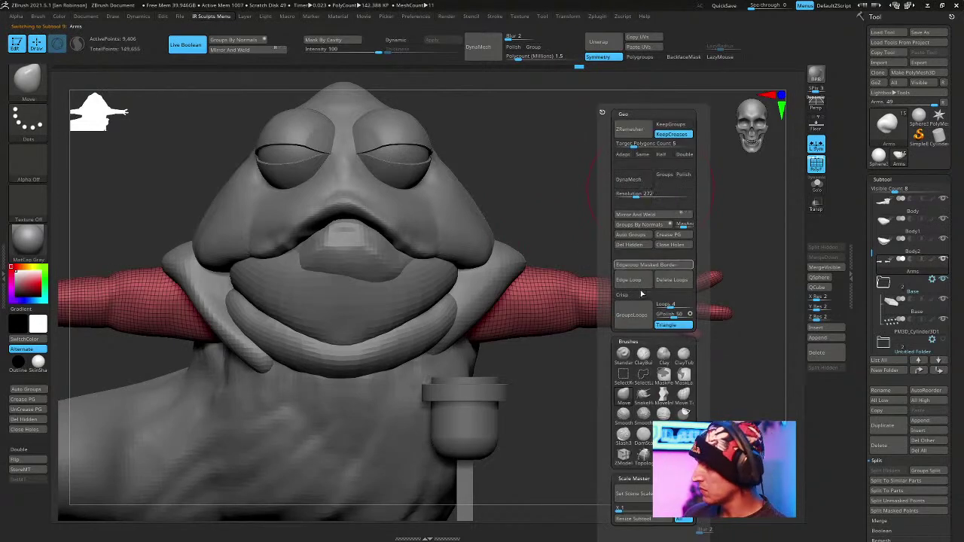
{"action": "left_click", "coordinate": [644, 238]}
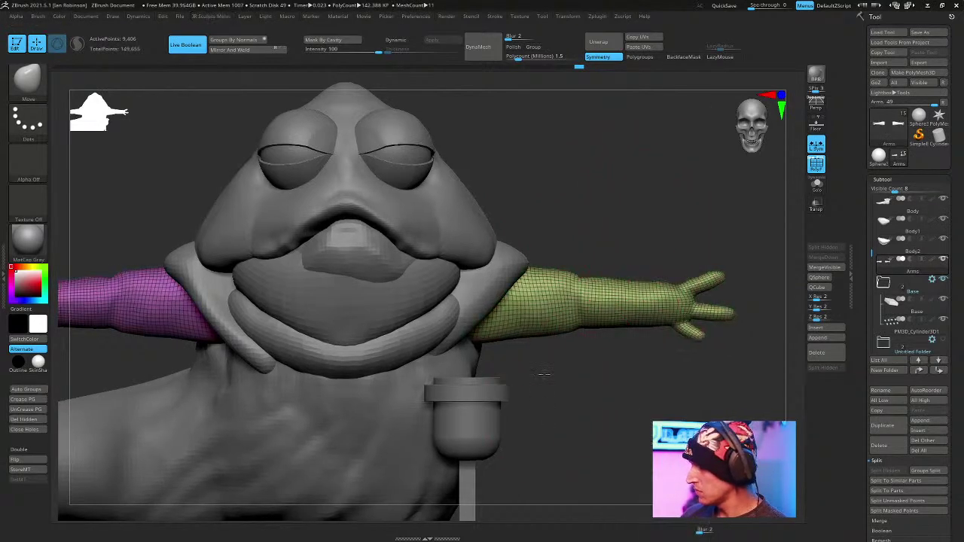
{"action": "left_click_drag", "start_coordinate": [548, 409], "coordinate": [604, 399], "text": "alt"}
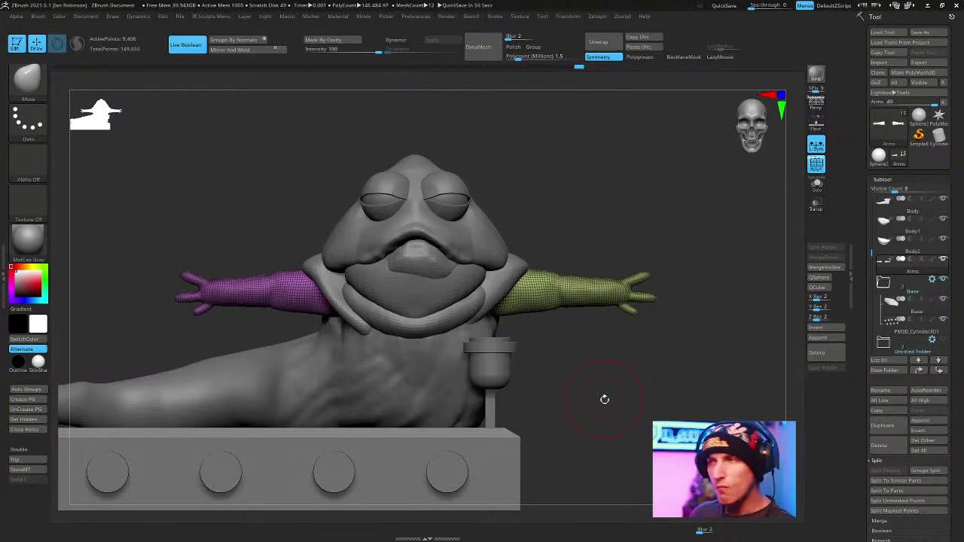
Isolate the green arm, mask and unhide by polygroup, and leave only the arm on the cup's side unmasked.
{"action": "mouse_move", "coordinate": [640, 192]}
{"action": "left_mouse_down"}
{"action": "mouse_move", "coordinate": [649, 204]}
{"action": "mouse_move", "coordinate": [645, 189]}
{"action": "mouse_move", "coordinate": [613, 207]}
{"action": "mouse_move", "coordinate": [539, 307]}
{"action": "left_mouse_up"}
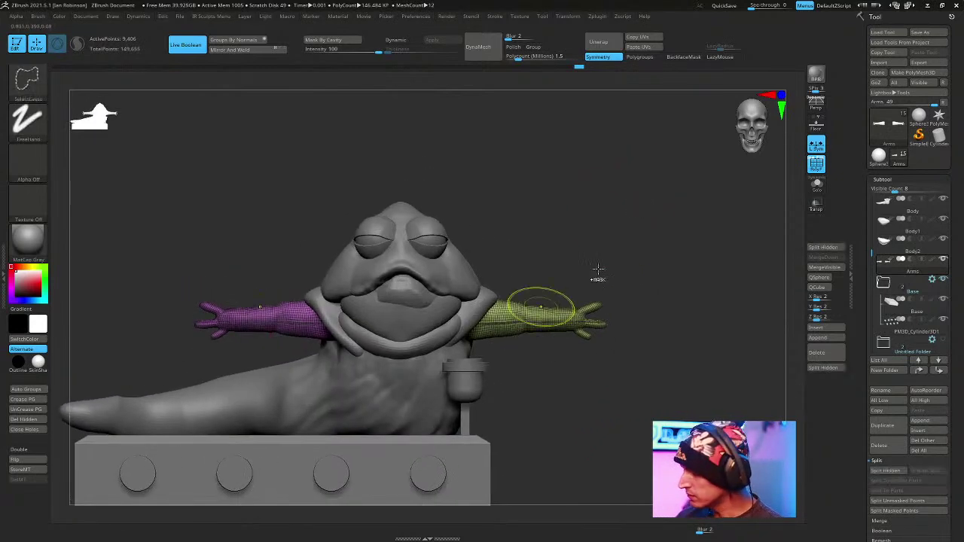
{"action": "left_click", "coordinate": [526, 314], "text": "ctrl+shift"}
{"action": "left_click", "coordinate": [602, 254], "text": "ctrl"}
{"action": "left_click", "coordinate": [601, 254], "text": "ctrl+shift"}
{"action": "left_click_drag", "start_coordinate": [660, 234], "coordinate": [660, 276], "text": "alt"}
{"action": "left_click", "coordinate": [630, 235], "text": "ctrl"}
{"action": "left_click_drag", "start_coordinate": [655, 217], "coordinate": [654, 213], "text": "alt"}
Bring up the transform gizmo on the unmasked arm and reset its orientation to the world axes.
{"action": "key", "text": "w"}
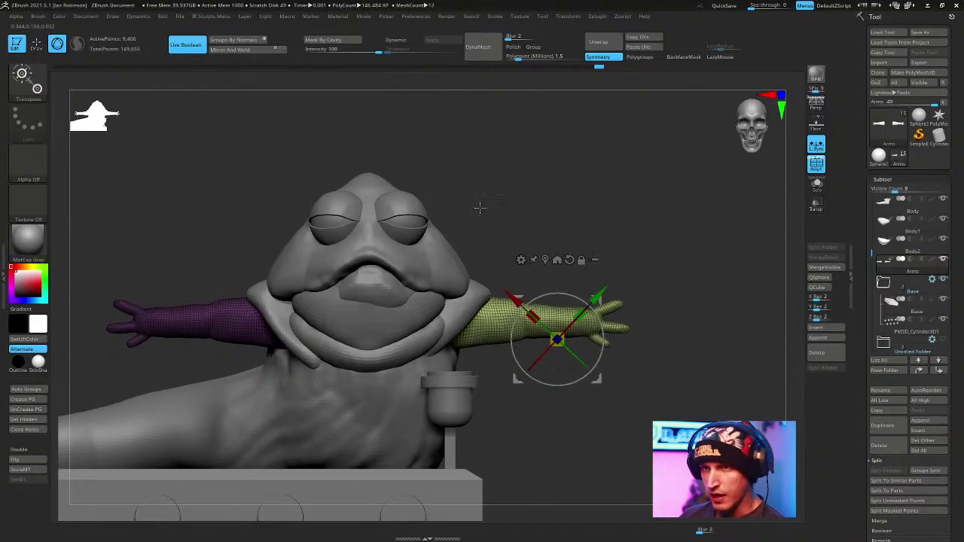
{"action": "left_click", "coordinate": [569, 259]}
{"action": "left_click_drag", "start_coordinate": [625, 223], "coordinate": [624, 227], "text": "shift"}
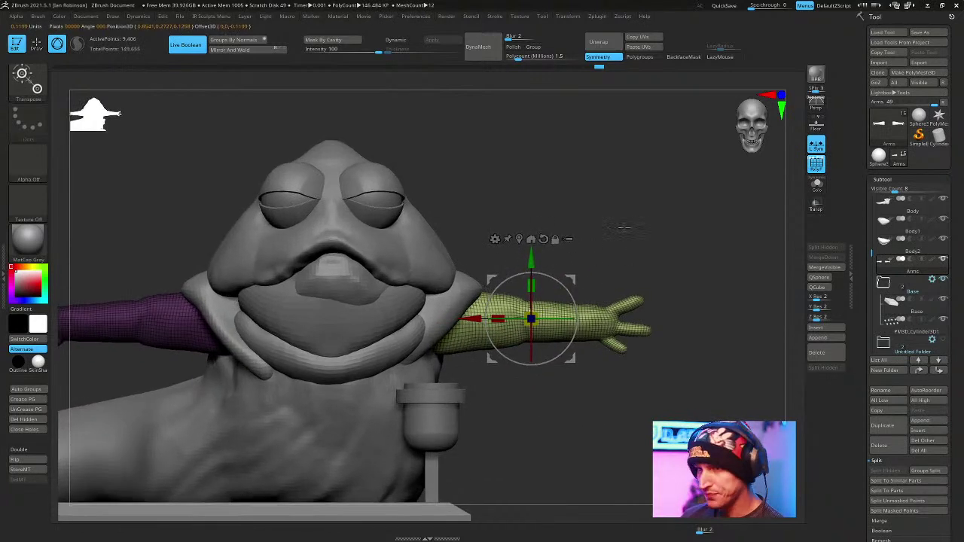
Move the gizmo's pivot to the shoulder and rotate the unmasked arm down beside the body.
{"action": "left_click_drag", "start_coordinate": [548, 308], "coordinate": [494, 308], "text": "alt"}
{"action": "left_click_drag", "start_coordinate": [745, 226], "coordinate": [662, 235]}
{"action": "key", "text": "q"}
Widen and reshape the lowered arm below the shoulder fold with the Move brush, working from the side and back.
{"action": "left_click_drag", "start_coordinate": [557, 260], "coordinate": [592, 265]}
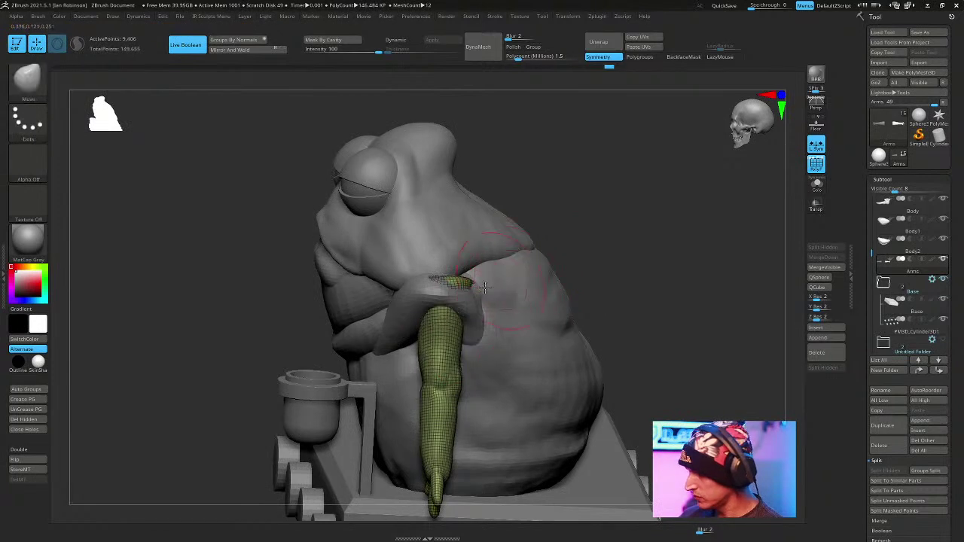
{"action": "left_click_drag", "start_coordinate": [542, 223], "coordinate": [559, 238]}
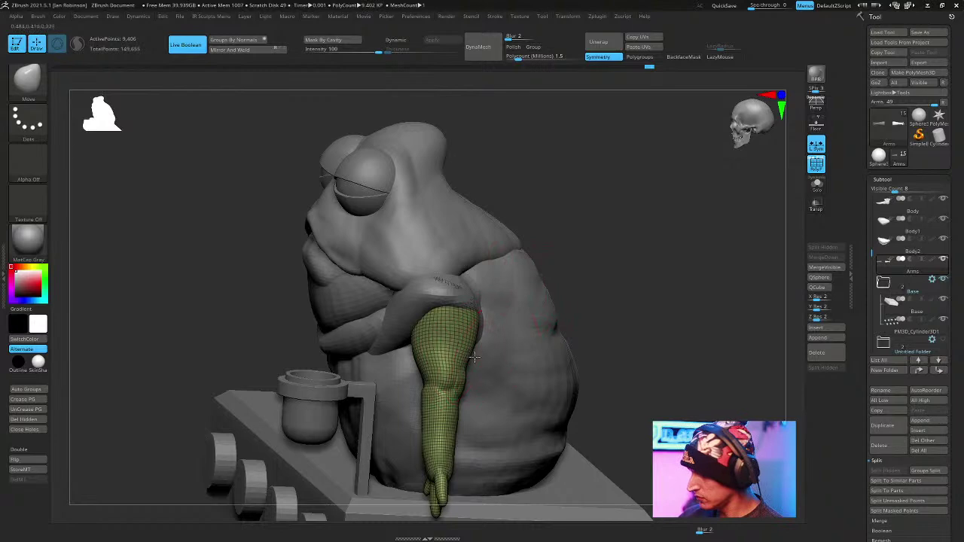
{"action": "left_click_drag", "start_coordinate": [579, 276], "coordinate": [467, 406]}
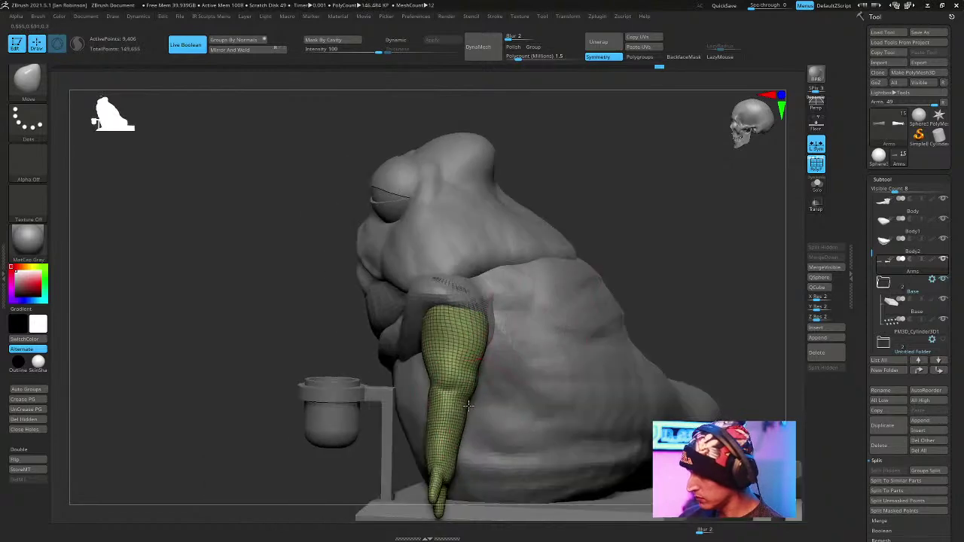
{"action": "mouse_move", "coordinate": [493, 354]}
{"action": "left_mouse_down"}
{"action": "mouse_move", "coordinate": [557, 318]}
{"action": "mouse_move", "coordinate": [620, 304]}
{"action": "mouse_move", "coordinate": [625, 280]}
{"action": "left_mouse_up"}
Isolate the lowered green arm, split the other arm into its own subtool, and show the whole model again.
{"action": "left_click", "coordinate": [816, 185]}
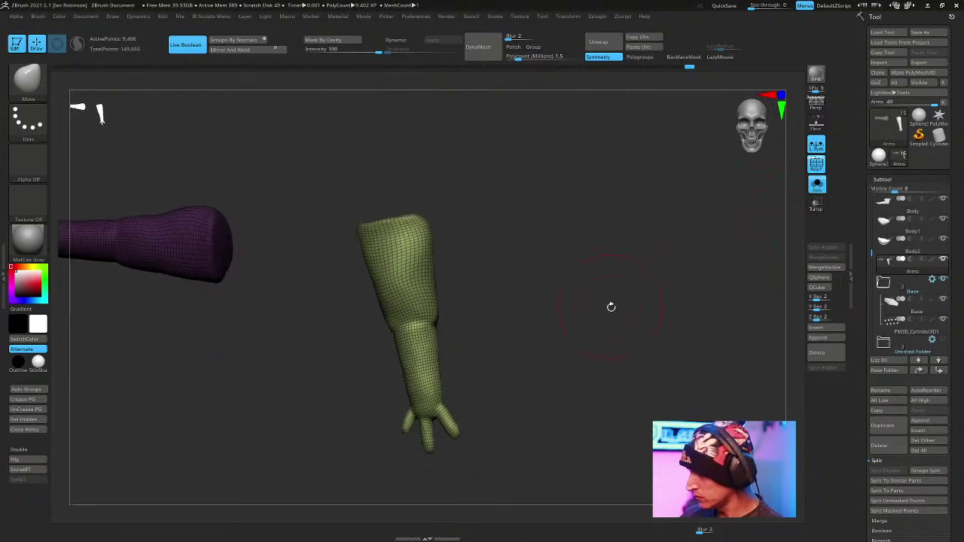
{"action": "mouse_move", "coordinate": [374, 333]}
{"action": "left_mouse_down", "text": "ctrl"}
{"action": "mouse_move", "coordinate": [505, 241]}
{"action": "mouse_move", "coordinate": [689, 403]}
{"action": "left_mouse_up", "text": "ctrl"}
{"action": "left_click", "coordinate": [402, 291], "text": "ctrl+shift"}
{"action": "key", "text": "ctrl+z"}
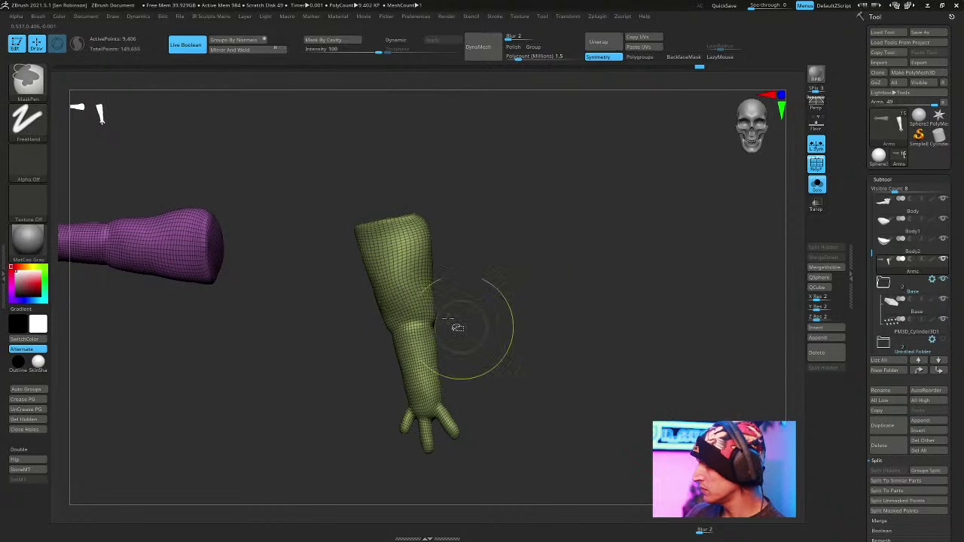
{"action": "left_click", "coordinate": [411, 286], "text": "ctrl+shift"}
{"action": "left_click", "coordinate": [826, 367]}
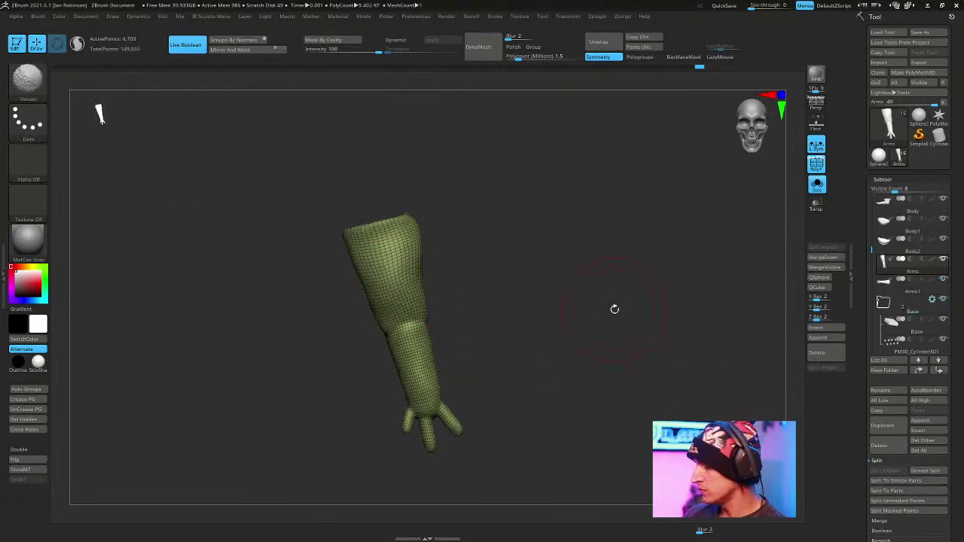
{"action": "left_click", "coordinate": [816, 184]}
{"action": "key", "text": "w"}
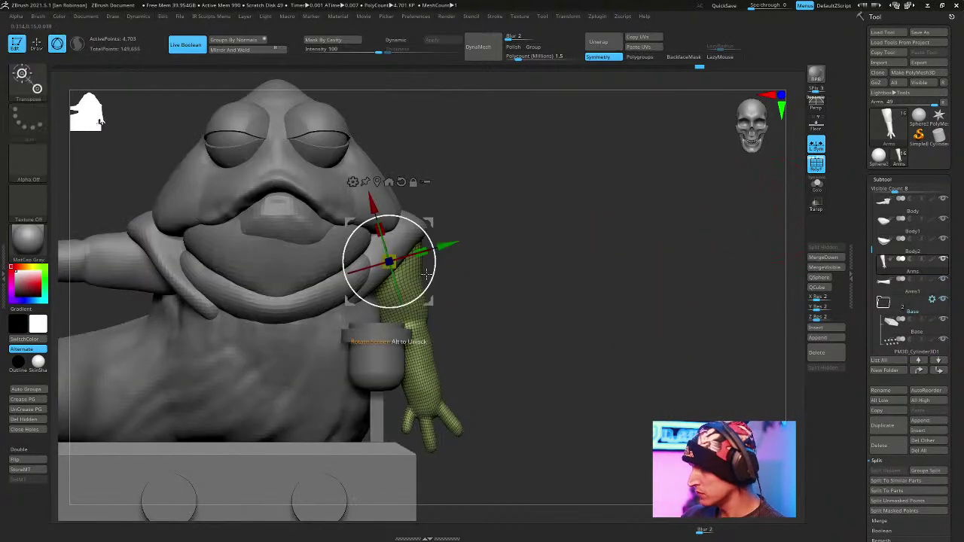
{"action": "key", "text": "q"}
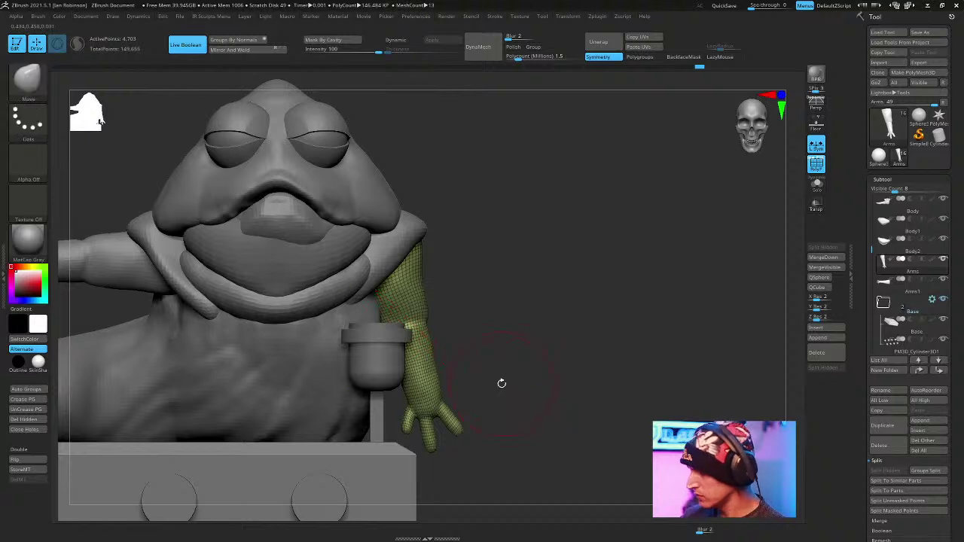
Solo the arm and mask its upper part down to the elbow with the MaskLasso brush, leaving the forearm free.
{"action": "left_click", "coordinate": [28, 79], "text": "ctrl"}
{"action": "left_click", "coordinate": [189, 135], "text": "ctrl"}
{"action": "mouse_move", "coordinate": [449, 310]}
{"action": "left_mouse_down", "text": "ctrl"}
{"action": "mouse_move", "coordinate": [346, 481]}
{"action": "mouse_move", "coordinate": [286, 324]}
{"action": "mouse_move", "coordinate": [451, 313]}
{"action": "mouse_move", "coordinate": [573, 343]}
{"action": "left_mouse_up", "text": "ctrl"}
{"action": "left_click", "coordinate": [823, 188]}
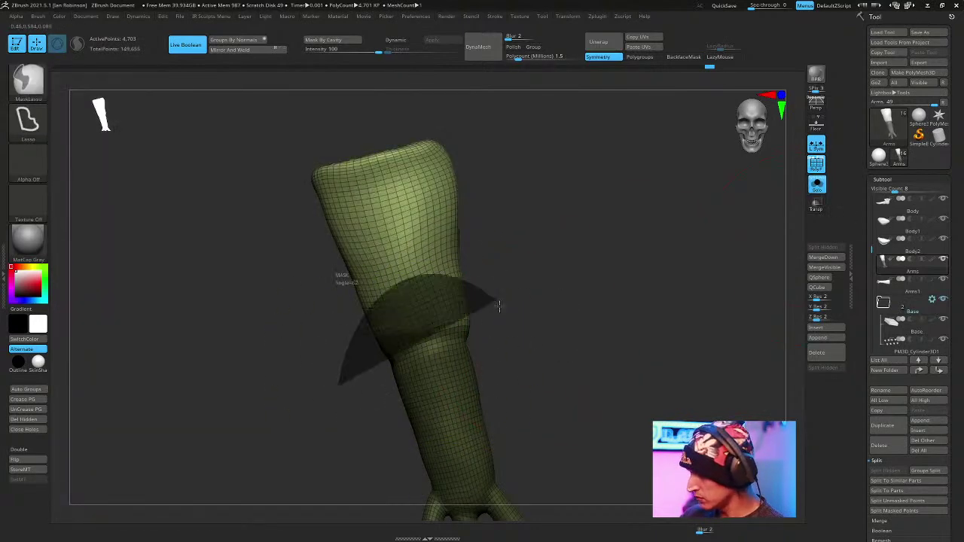
{"action": "left_click_drag", "start_coordinate": [502, 318], "coordinate": [507, 326], "text": "ctrl+alt"}
{"action": "left_click_drag", "start_coordinate": [596, 301], "coordinate": [627, 312], "text": "alt"}
{"action": "left_click", "coordinate": [624, 313], "text": "ctrl"}
Try to bend the forearm by about 89 degrees around a gizmo placed at the elbow.
{"action": "key", "text": "r"}
{"action": "left_click_drag", "start_coordinate": [390, 214], "coordinate": [398, 254], "text": "alt"}
{"action": "left_click_drag", "start_coordinate": [425, 365], "coordinate": [415, 329]}
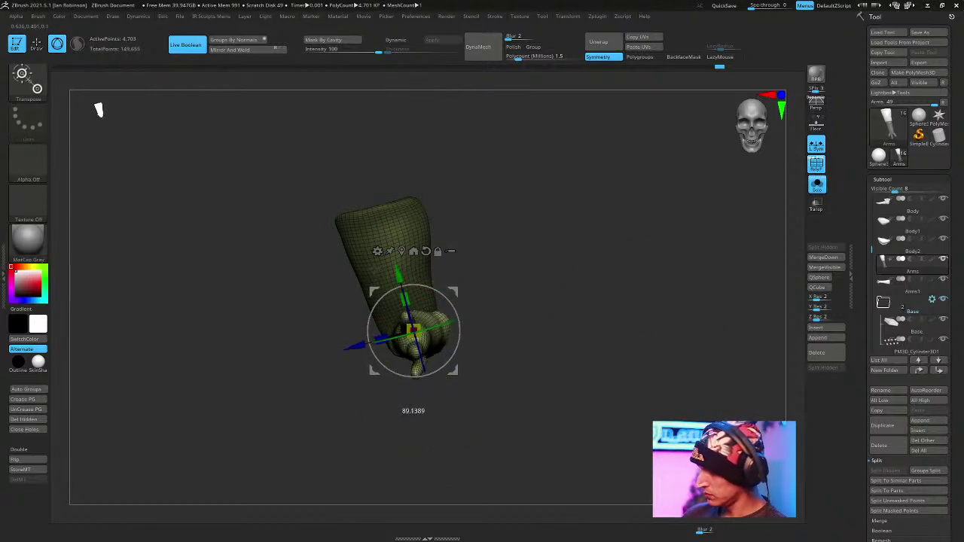
{"action": "mouse_move", "coordinate": [516, 307]}
{"action": "left_mouse_down"}
{"action": "mouse_move", "coordinate": [544, 276]}
{"action": "mouse_move", "coordinate": [540, 291]}
{"action": "mouse_move", "coordinate": [555, 211]}
{"action": "mouse_move", "coordinate": [577, 252]}
{"action": "mouse_move", "coordinate": [503, 316]}
{"action": "left_mouse_up"}
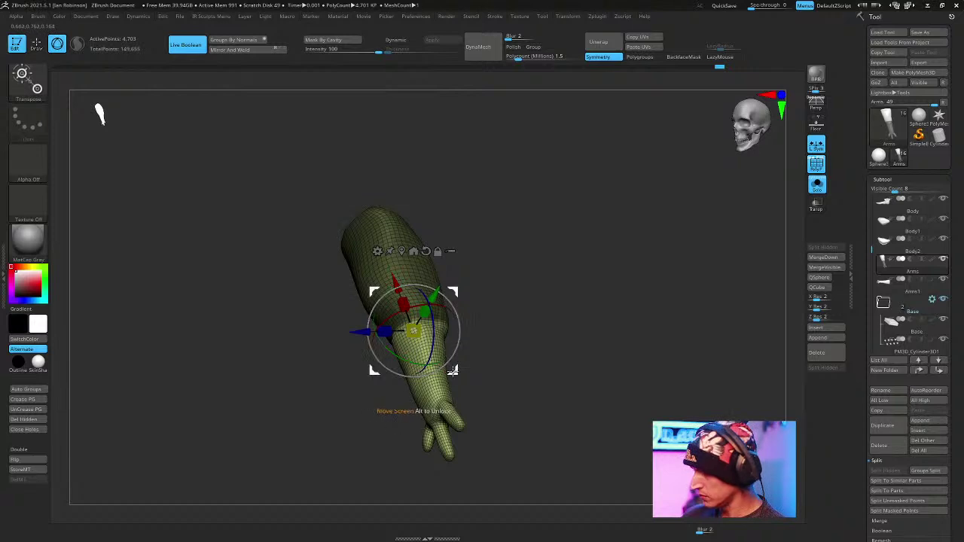
{"action": "left_click_drag", "start_coordinate": [382, 339], "coordinate": [373, 326]}
{"action": "key", "text": "q"}
{"action": "mouse_move", "coordinate": [567, 339]}
{"action": "left_mouse_down"}
{"action": "mouse_move", "coordinate": [605, 357]}
{"action": "mouse_move", "coordinate": [599, 345]}
{"action": "left_mouse_up"}
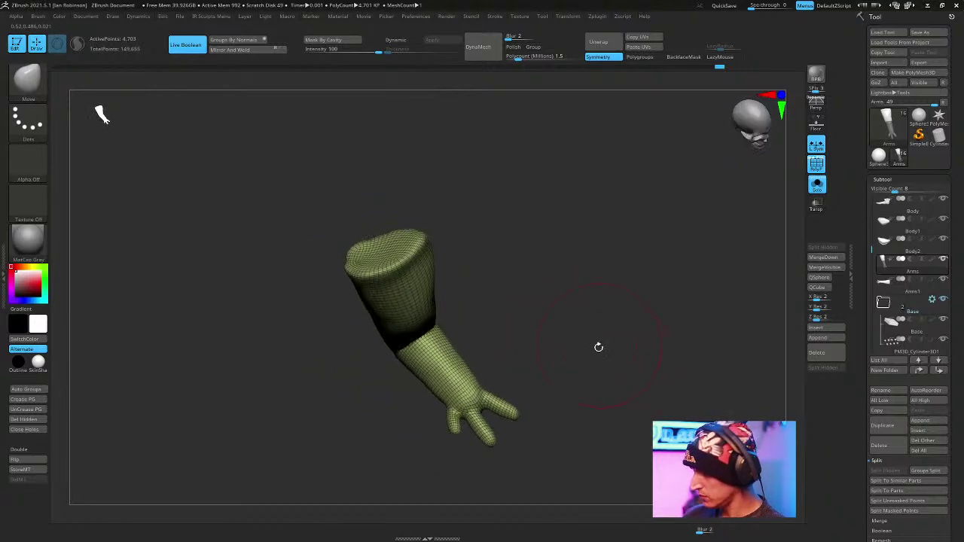
{"action": "left_click_drag", "start_coordinate": [459, 415], "coordinate": [567, 302]}
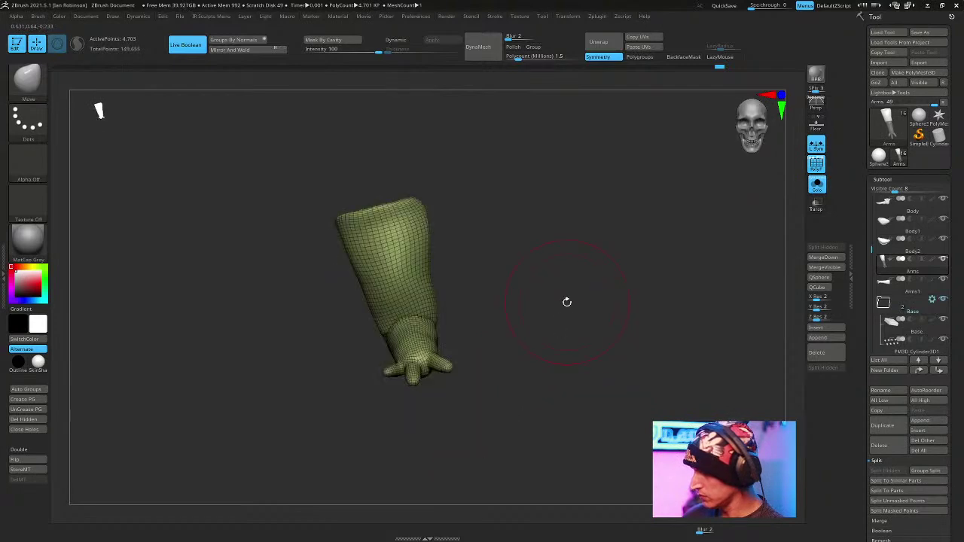
Show the whole model again and give the masked upper arm its own polygroup.
{"action": "left_click", "coordinate": [817, 185]}
{"action": "key", "text": "w"}
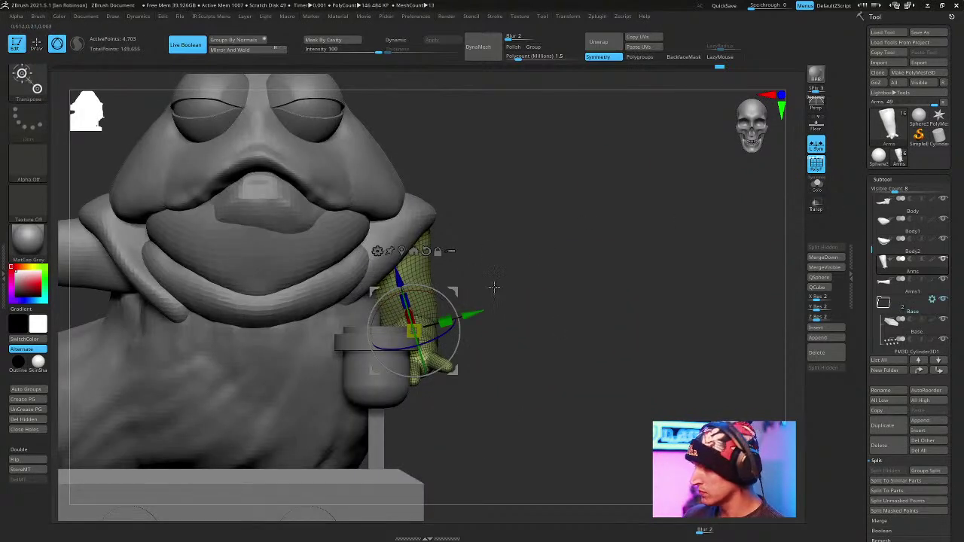
{"action": "key", "text": "q"}
{"action": "mouse_move", "coordinate": [607, 296]}
{"action": "left_mouse_down"}
{"action": "mouse_move", "coordinate": [597, 295]}
{"action": "mouse_move", "coordinate": [615, 273]}
{"action": "mouse_move", "coordinate": [784, 225]}
{"action": "left_mouse_up"}
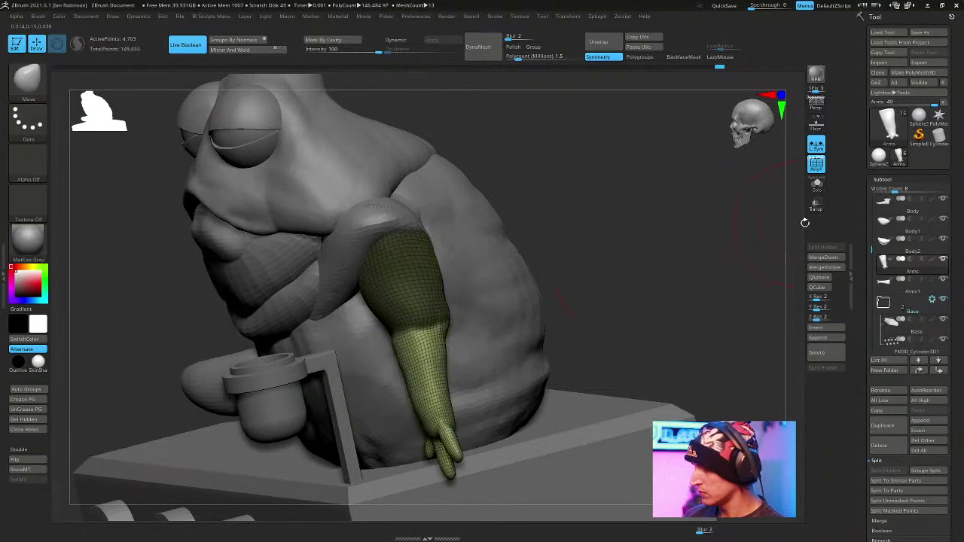
{"action": "left_click_drag", "start_coordinate": [640, 279], "coordinate": [667, 275]}
{"action": "left_click", "coordinate": [448, 283], "text": "ctrl+shift"}
{"action": "left_click", "coordinate": [654, 216], "text": "ctrl+shift"}
{"action": "left_click_drag", "start_coordinate": [677, 241], "coordinate": [716, 251], "text": "shift"}
Invert the arm's mask so only the forearm can rotate, and soften the mask's edge at the elbow.
{"action": "key", "text": "w"}
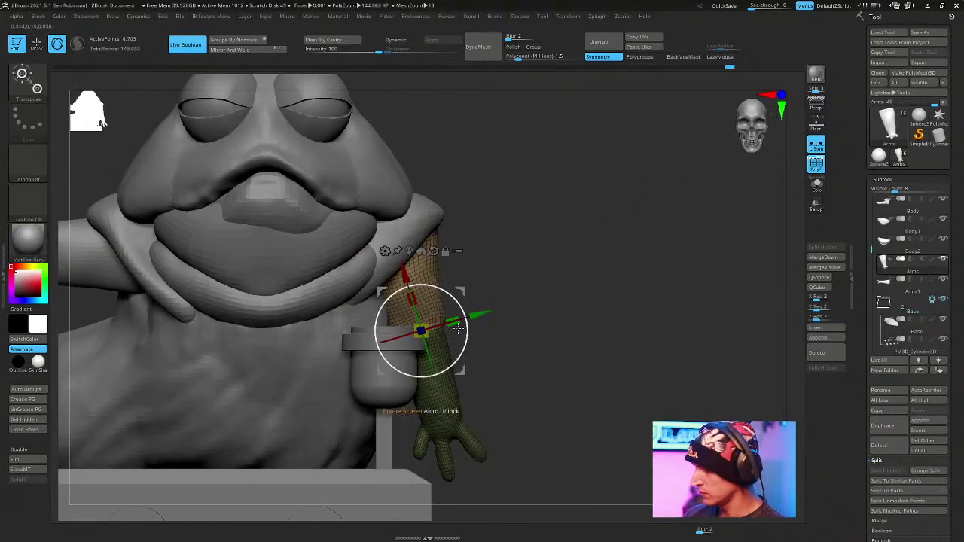
{"action": "left_click_drag", "start_coordinate": [427, 349], "coordinate": [414, 301]}
{"action": "key", "text": "ctrl+z"}
{"action": "left_click", "coordinate": [516, 245], "text": "ctrl"}
{"action": "left_click_drag", "start_coordinate": [427, 349], "coordinate": [422, 334]}
{"action": "key", "text": "ctrl+z"}
{"action": "left_click", "coordinate": [425, 304], "text": "ctrl"}
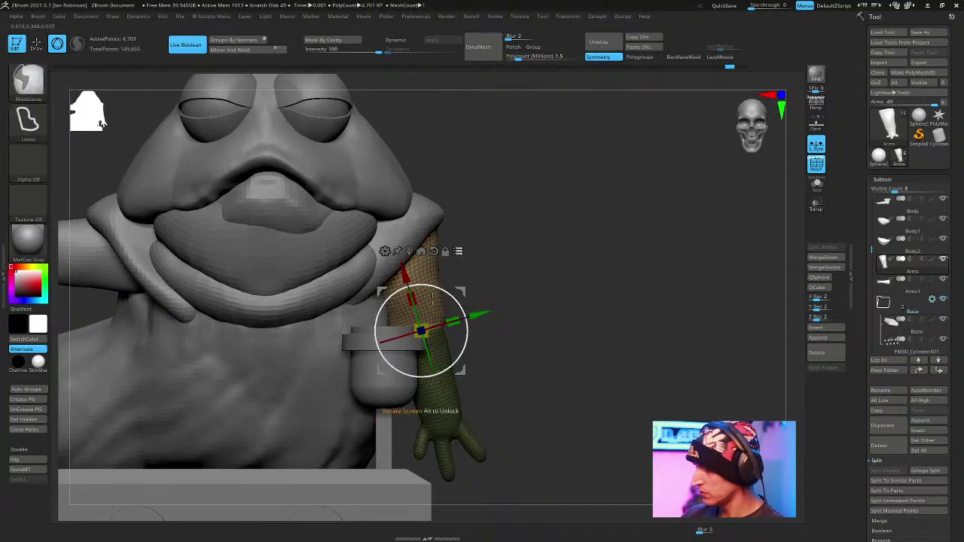
Bend the forearm forward and up at the elbow, angling the hand above the cup.
{"action": "left_click_drag", "start_coordinate": [455, 297], "coordinate": [449, 367]}
{"action": "left_click_drag", "start_coordinate": [704, 298], "coordinate": [455, 332]}
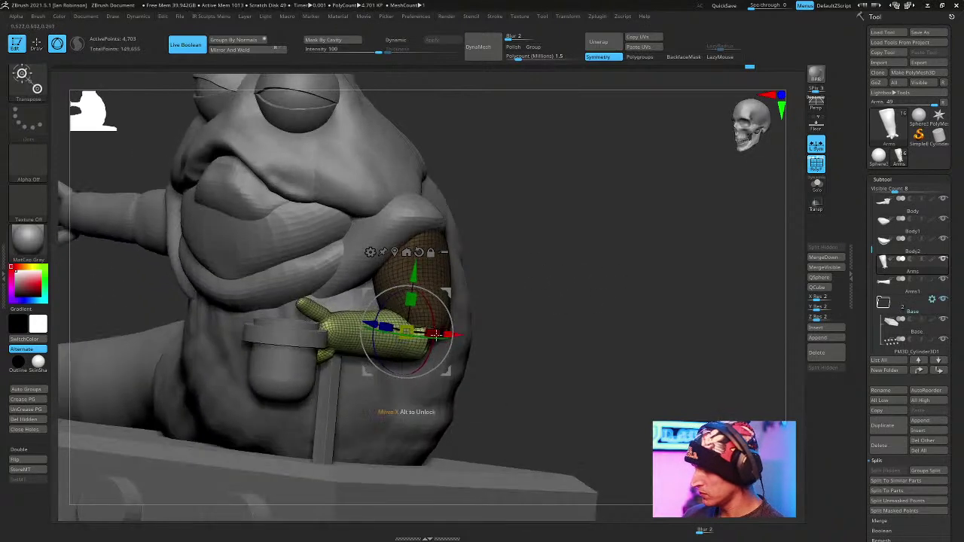
{"action": "left_click_drag", "start_coordinate": [390, 327], "coordinate": [400, 284]}
{"action": "left_click_drag", "start_coordinate": [430, 345], "coordinate": [418, 340]}
{"action": "key", "text": "q"}
{"action": "left_click_drag", "start_coordinate": [557, 273], "coordinate": [576, 252], "text": "shift"}
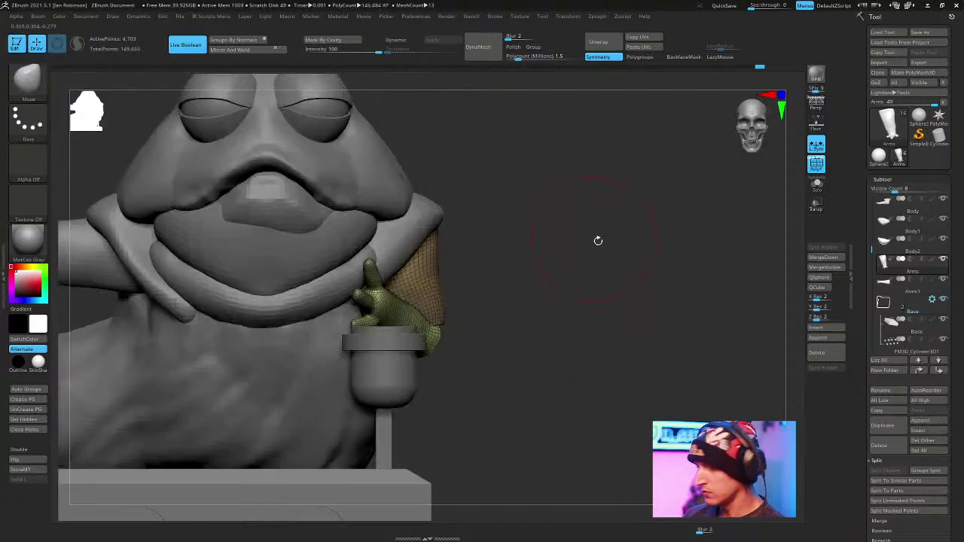
Remesh the bent arm with DynaMesh and refine its elbow with the Move brush.
{"action": "key", "text": "space"}
{"action": "left_click", "coordinate": [587, 178]}
{"action": "left_click_drag", "start_coordinate": [641, 226], "coordinate": [598, 279]}
{"action": "left_click_drag", "start_coordinate": [419, 338], "coordinate": [437, 353]}
{"action": "left_click_drag", "start_coordinate": [677, 249], "coordinate": [441, 323]}
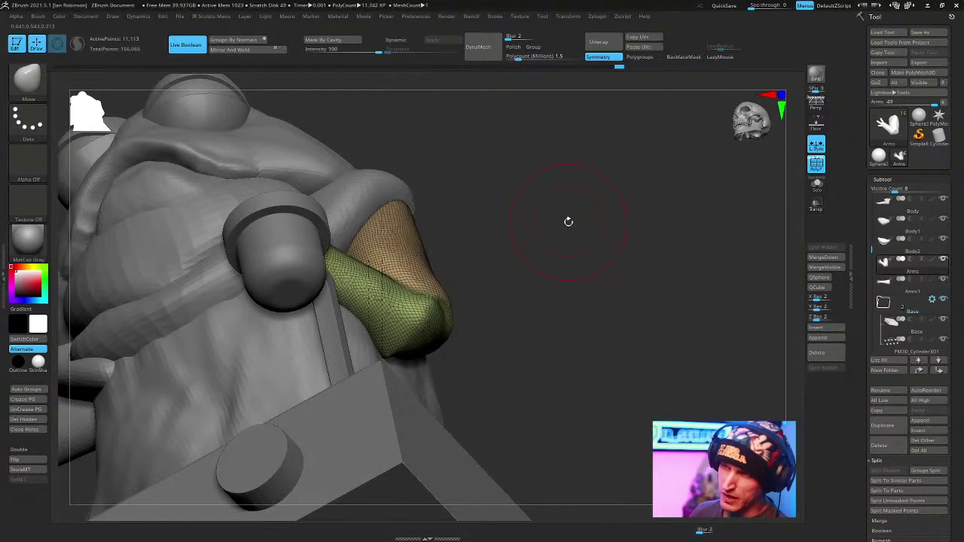
{"action": "mouse_move", "coordinate": [568, 222]}
{"action": "left_mouse_down"}
{"action": "mouse_move", "coordinate": [625, 217]}
{"action": "mouse_move", "coordinate": [558, 241]}
{"action": "mouse_move", "coordinate": [357, 198]}
{"action": "mouse_move", "coordinate": [330, 208]}
{"action": "mouse_move", "coordinate": [388, 296]}
{"action": "left_mouse_up"}
{"action": "left_click_drag", "start_coordinate": [351, 323], "coordinate": [361, 303]}
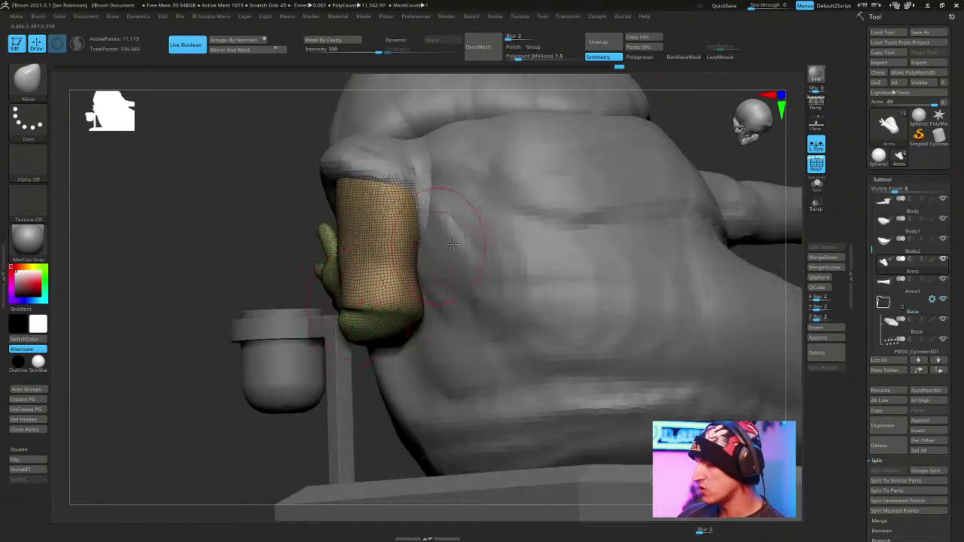
{"action": "right_click_drag", "start_coordinate": [534, 245], "coordinate": [437, 203]}
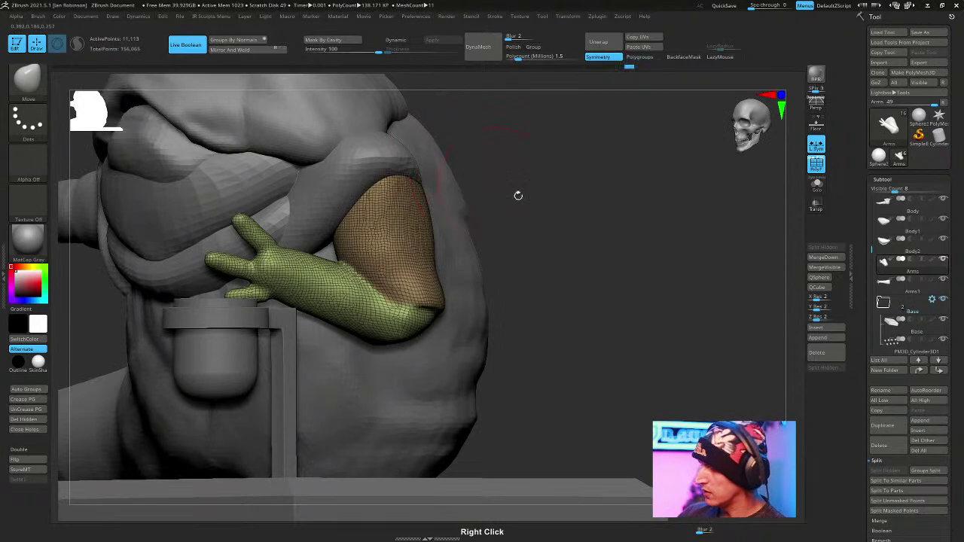
{"action": "right_click_drag", "start_coordinate": [496, 184], "coordinate": [559, 237]}
Rotate and lower the whole bent arm so the elbow sits out from the body and the hand rests near the cup.
{"action": "key", "text": "w"}
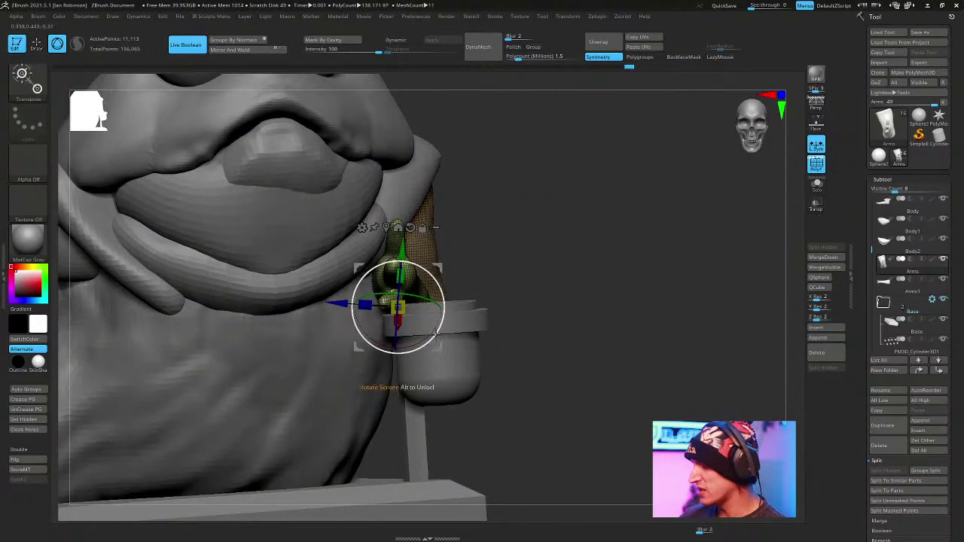
{"action": "mouse_move", "coordinate": [467, 323]}
{"action": "right_mouse_down"}
{"action": "mouse_move", "coordinate": [624, 233]}
{"action": "mouse_move", "coordinate": [598, 209]}
{"action": "mouse_move", "coordinate": [586, 225]}
{"action": "mouse_move", "coordinate": [609, 177]}
{"action": "mouse_move", "coordinate": [690, 198]}
{"action": "mouse_move", "coordinate": [665, 216]}
{"action": "mouse_move", "coordinate": [668, 227]}
{"action": "right_mouse_up"}
{"action": "key", "text": "q"}
{"action": "key", "text": "w"}
{"action": "key", "text": "q"}
{"action": "key", "text": "w"}
{"action": "right_click_drag", "start_coordinate": [471, 278], "coordinate": [508, 301]}
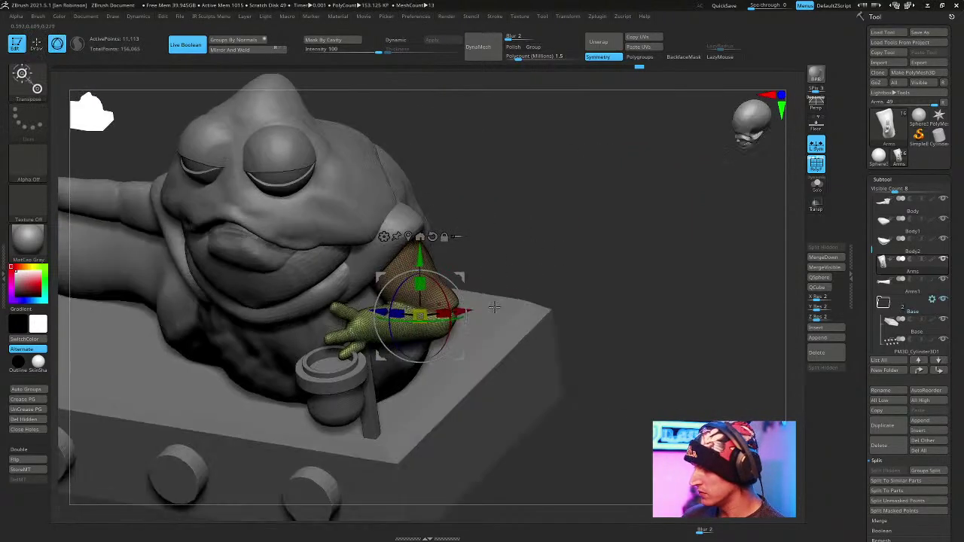
{"action": "left_click_drag", "start_coordinate": [419, 315], "coordinate": [435, 304]}
{"action": "left_click_drag", "start_coordinate": [420, 262], "coordinate": [420, 270]}
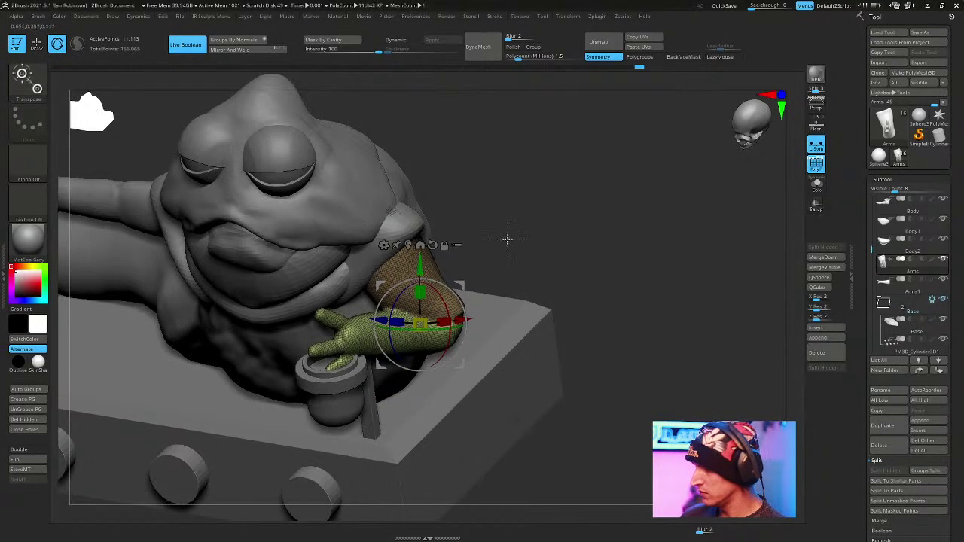
{"action": "right_click_drag", "start_coordinate": [475, 298], "coordinate": [488, 310], "text": "shift"}
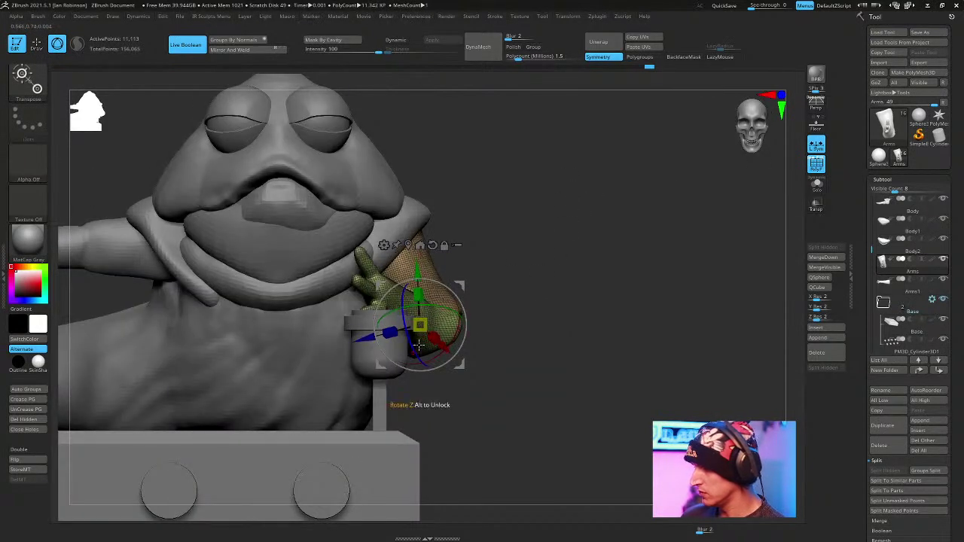
{"action": "mouse_move", "coordinate": [457, 350]}
{"action": "right_mouse_down"}
{"action": "mouse_move", "coordinate": [525, 323]}
{"action": "mouse_move", "coordinate": [596, 253]}
{"action": "mouse_move", "coordinate": [612, 252]}
{"action": "mouse_move", "coordinate": [600, 224]}
{"action": "mouse_move", "coordinate": [613, 249]}
{"action": "mouse_move", "coordinate": [603, 242]}
{"action": "right_mouse_up"}
{"action": "key", "text": "q"}
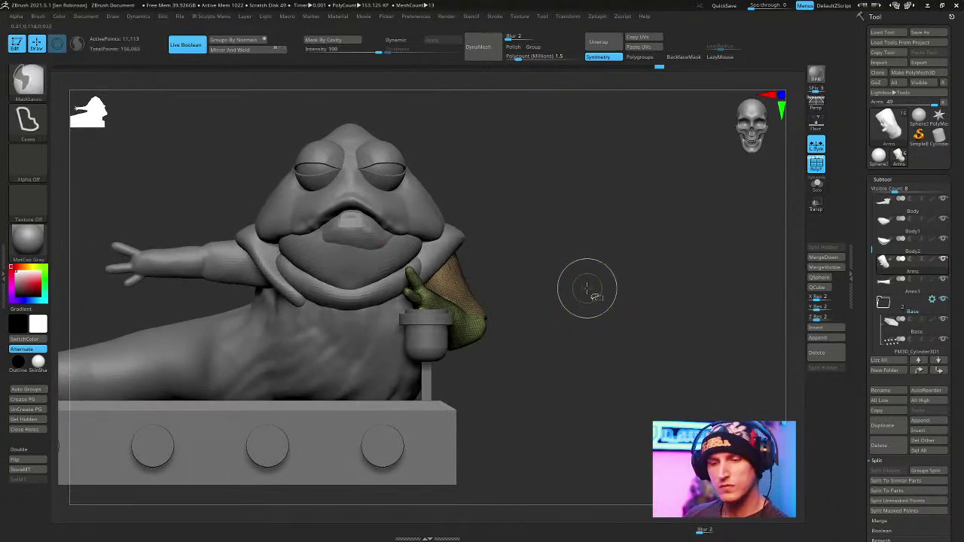
Duplicate the posed arm, reset the gizmo on the copy, and move it across to the tail side of the body.
{"action": "key", "text": "ctrl+shift+d"}
{"action": "key", "text": "w"}
{"action": "left_click", "coordinate": [467, 246], "text": "alt"}
{"action": "left_click", "coordinate": [443, 246]}
{"action": "right_click_drag", "start_coordinate": [589, 234], "coordinate": [570, 205], "text": "alt"}
{"action": "left_click_drag", "start_coordinate": [432, 322], "coordinate": [317, 328]}
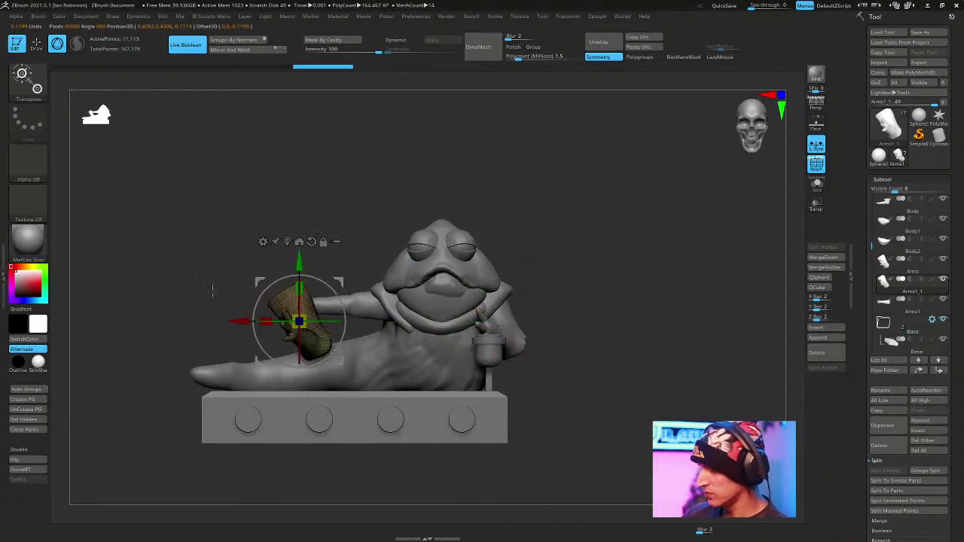
Turn off local symmetry and mirror the arm copy across the body with Mirror And Weld.
{"action": "key", "text": "q"}
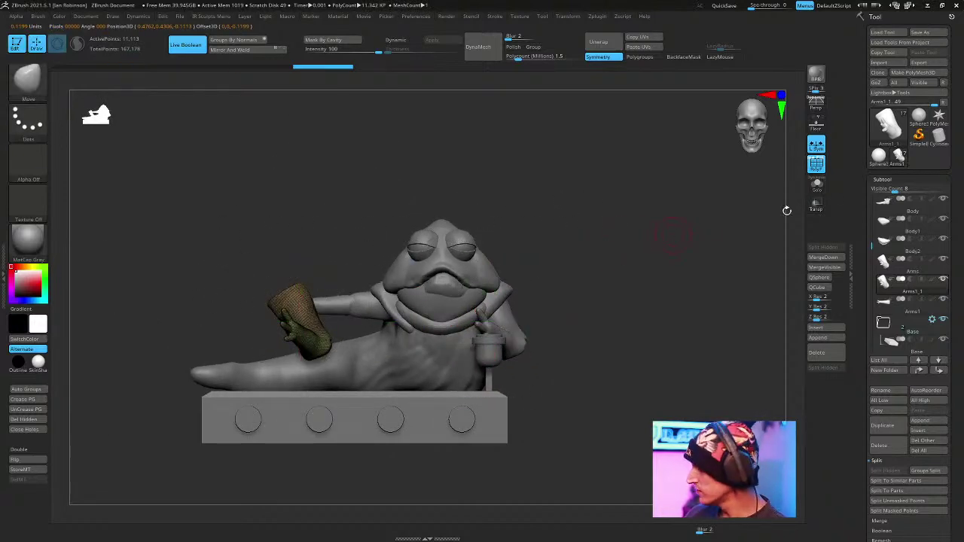
{"action": "key", "text": "space"}
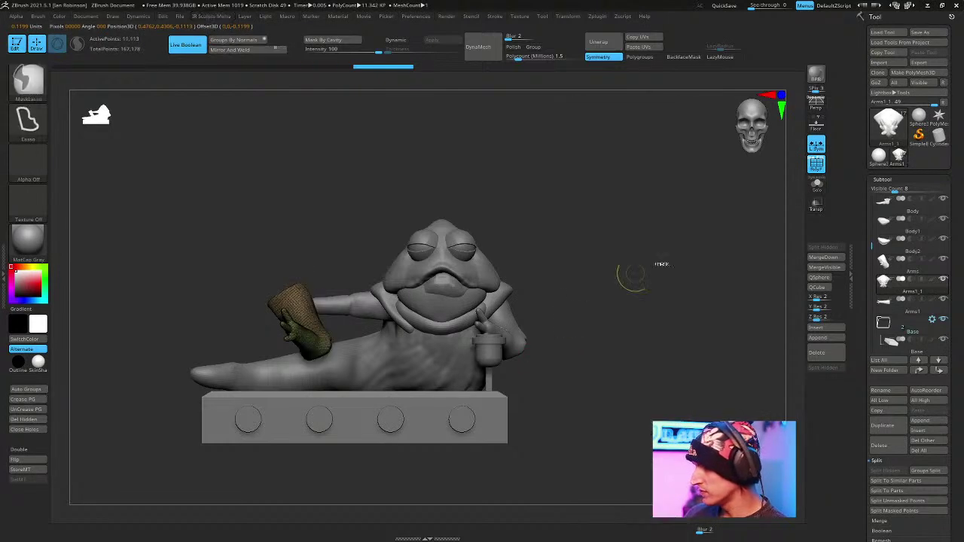
{"action": "key", "text": "space"}
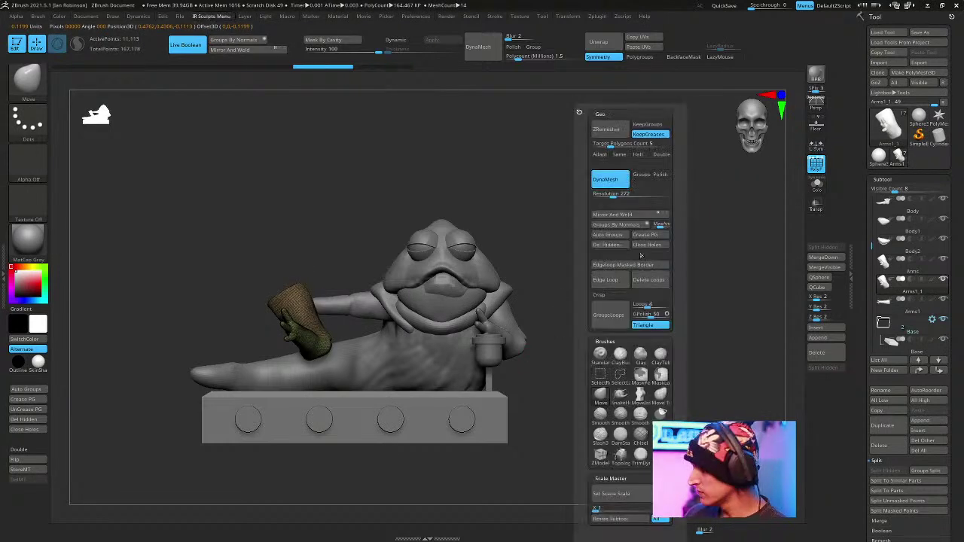
{"action": "left_click", "coordinate": [621, 224]}
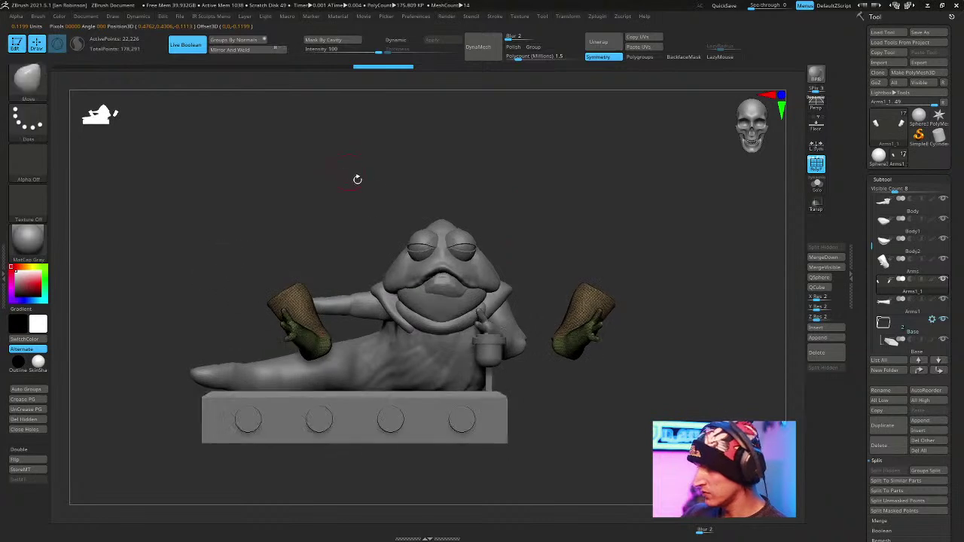
Delete the arm copy on the tail side and bring up the gizmo on the mirrored arm.
{"action": "left_click_drag", "start_coordinate": [273, 216], "coordinate": [319, 140], "text": "ctrl+alt+shift"}
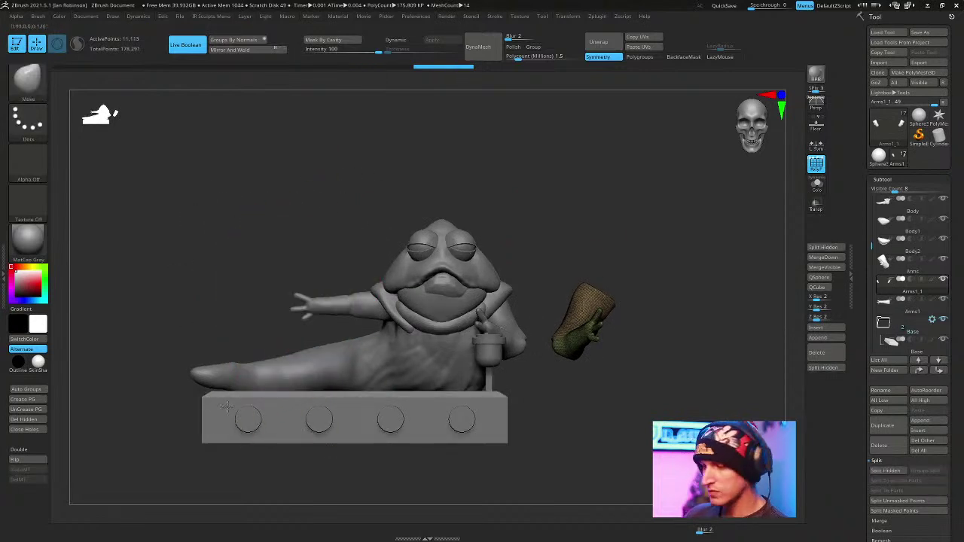
{"action": "left_click", "coordinate": [38, 428]}
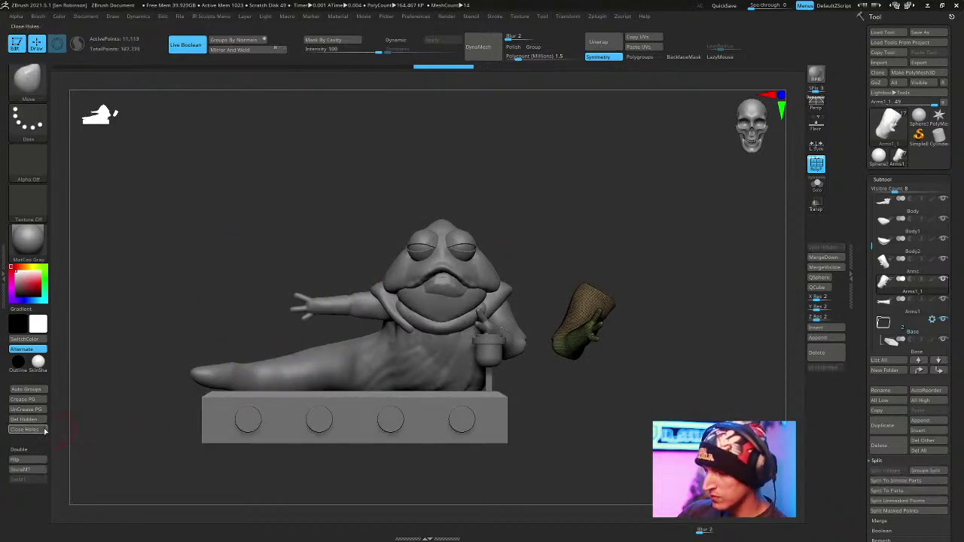
{"action": "key", "text": "w"}
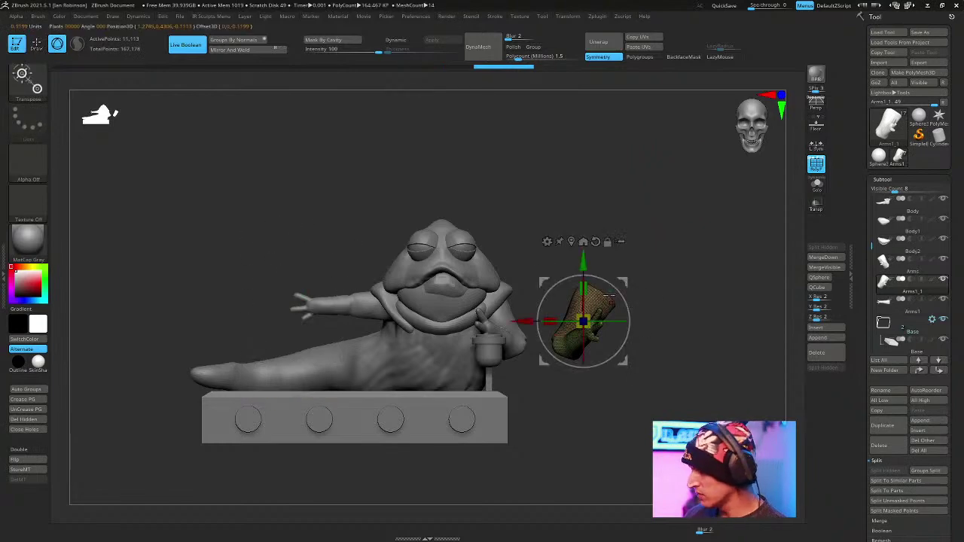
Move the mirrored arm across the body and in against the shoulder on the tail side.
{"action": "left_click_drag", "start_coordinate": [524, 322], "coordinate": [303, 323]}
{"action": "right_click_drag", "start_coordinate": [570, 193], "coordinate": [563, 253], "text": "ctrl"}
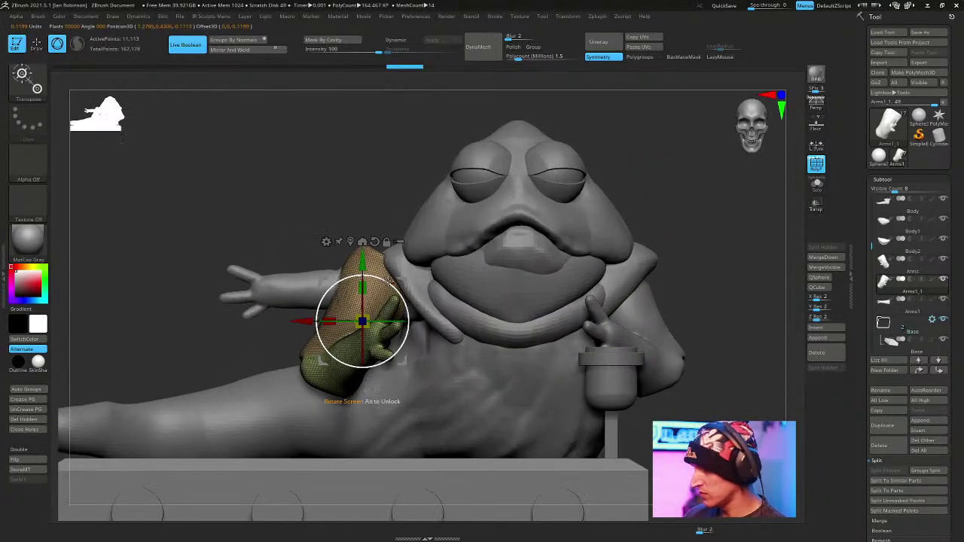
{"action": "right_click_drag", "start_coordinate": [637, 165], "coordinate": [695, 166], "text": "shift"}
{"action": "left_click_drag", "start_coordinate": [424, 324], "coordinate": [418, 324]}
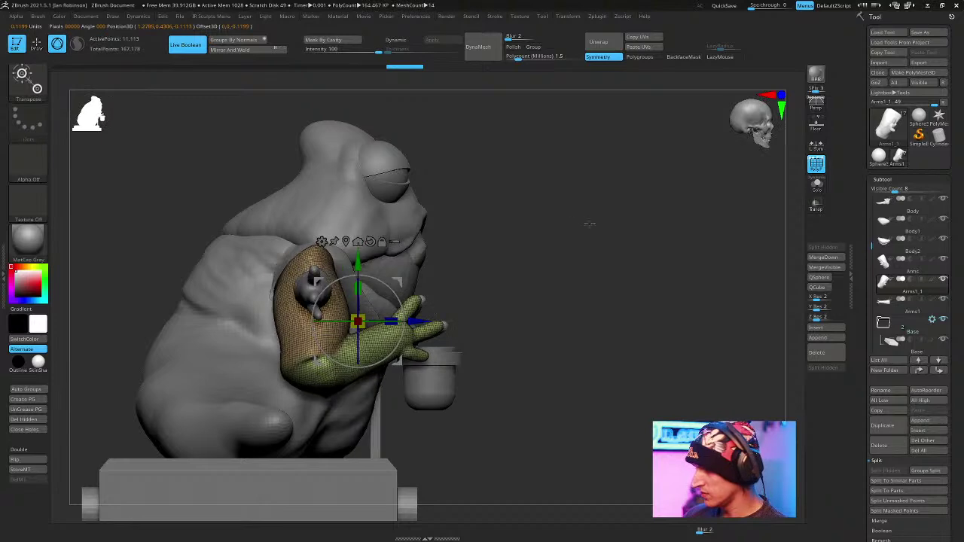
{"action": "right_click_drag", "start_coordinate": [585, 222], "coordinate": [519, 226], "text": "shift"}
{"action": "left_click_drag", "start_coordinate": [299, 322], "coordinate": [332, 324]}
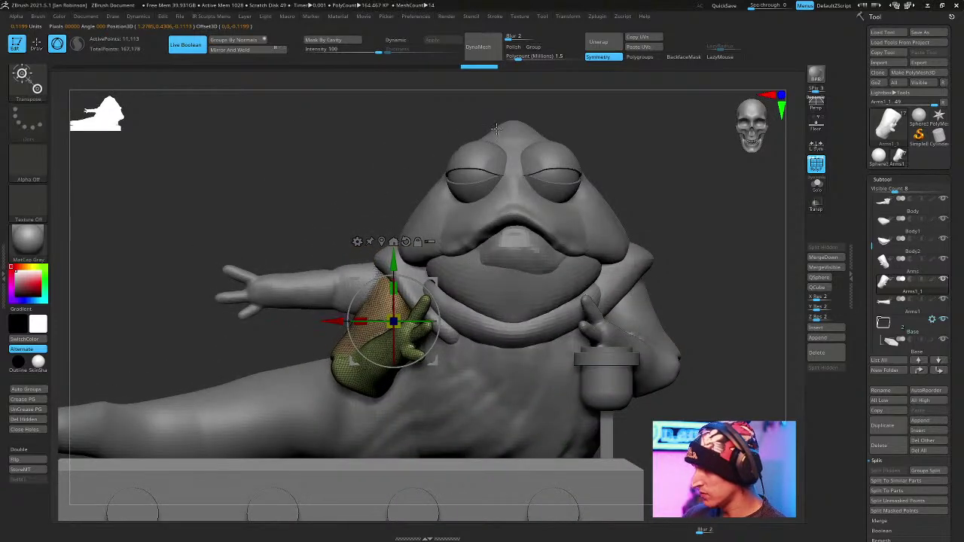
Rotate and shift the mirrored arm so its forearm angles upward and the hand reaches toward the chin.
{"action": "right_click_drag", "start_coordinate": [543, 129], "coordinate": [474, 164], "text": "alt"}
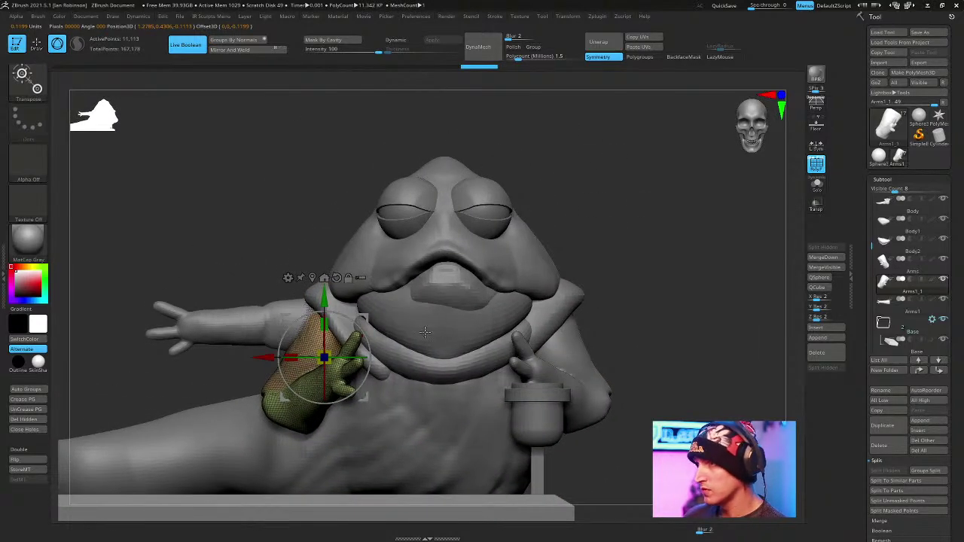
{"action": "mouse_move", "coordinate": [356, 337]}
{"action": "left_mouse_down"}
{"action": "mouse_move", "coordinate": [331, 352]}
{"action": "mouse_move", "coordinate": [347, 335]}
{"action": "left_mouse_up"}
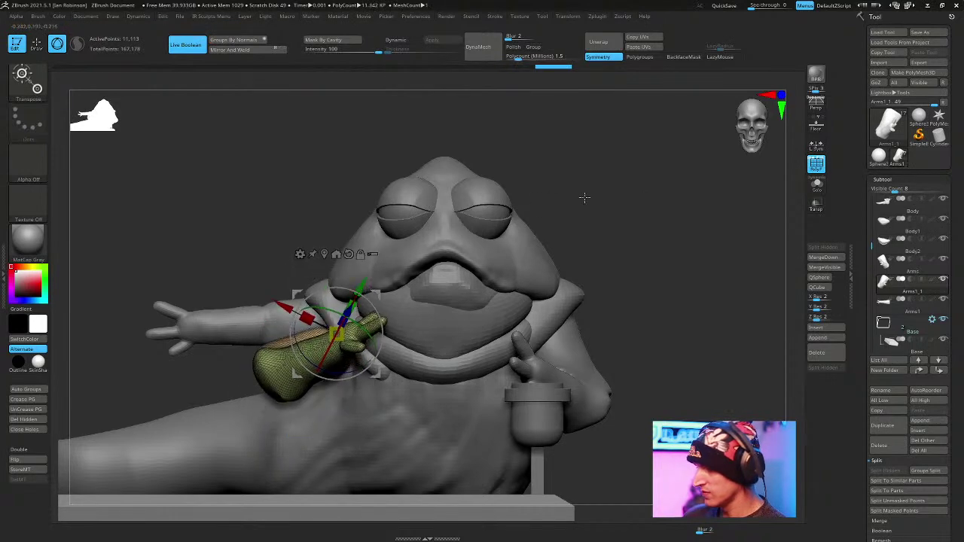
{"action": "right_click_drag", "start_coordinate": [548, 201], "coordinate": [490, 295]}
{"action": "left_click_drag", "start_coordinate": [376, 383], "coordinate": [402, 393]}
{"action": "key", "text": "q"}
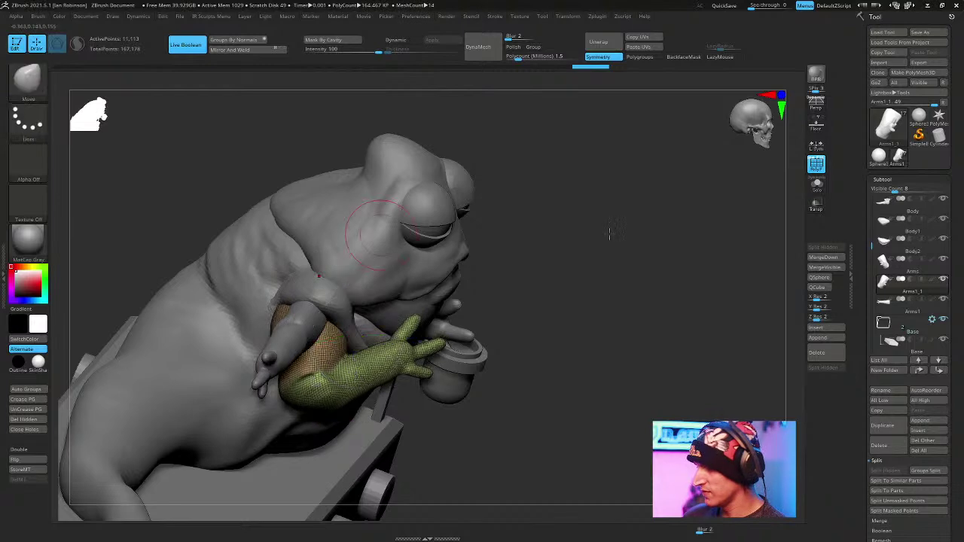
Delete the old outstretched arm subtool on the tail side.
{"action": "left_click", "coordinate": [292, 342], "text": "alt"}
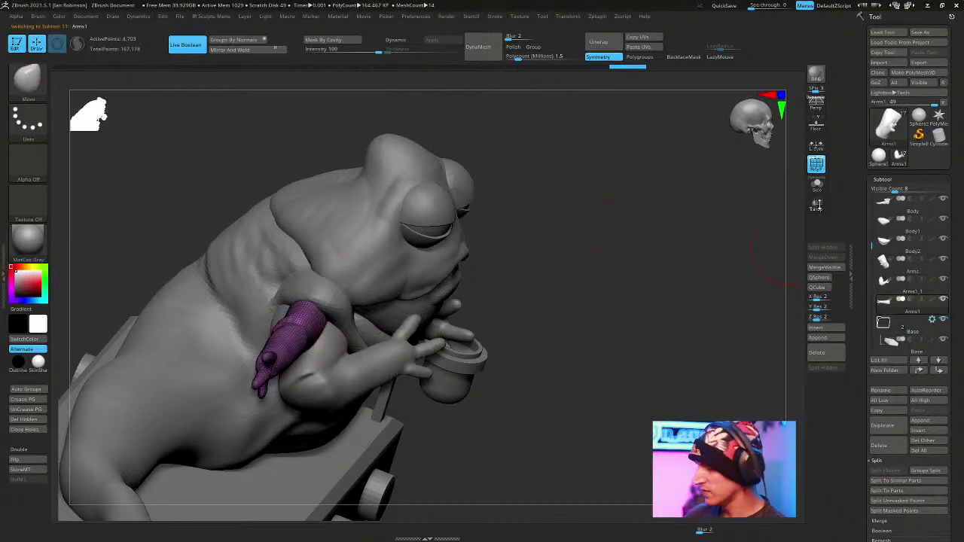
{"action": "left_click", "coordinate": [891, 448]}
{"action": "mouse_move", "coordinate": [723, 361]}
{"action": "left_mouse_down"}
{"action": "mouse_move", "coordinate": [656, 338]}
{"action": "mouse_move", "coordinate": [678, 275]}
{"action": "mouse_move", "coordinate": [643, 264]}
{"action": "mouse_move", "coordinate": [667, 267]}
{"action": "mouse_move", "coordinate": [667, 249]}
{"action": "mouse_move", "coordinate": [327, 376]}
{"action": "left_mouse_up"}
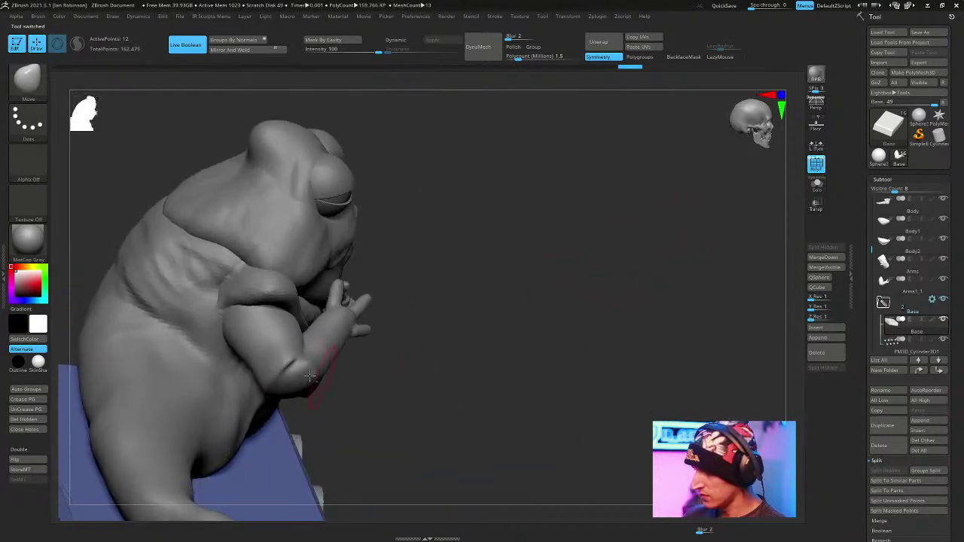
Reshape the elbow and upper arm of the raised arm with the Move brush so it blends into the shoulder.
{"action": "left_click", "coordinate": [326, 376], "text": "alt"}
{"action": "mouse_move", "coordinate": [580, 254]}
{"action": "left_mouse_down"}
{"action": "mouse_move", "coordinate": [566, 221]}
{"action": "mouse_move", "coordinate": [490, 279]}
{"action": "mouse_move", "coordinate": [419, 308]}
{"action": "left_mouse_up"}
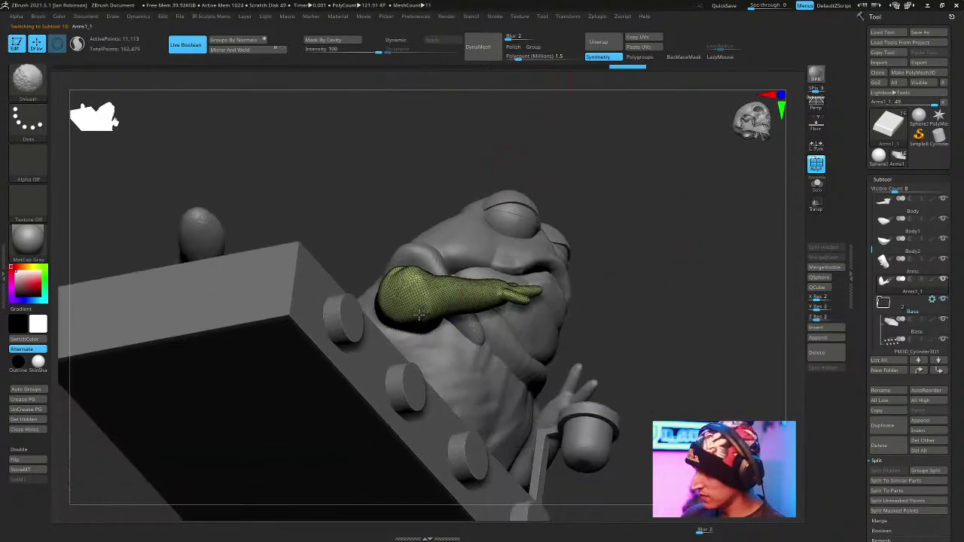
{"action": "mouse_move", "coordinate": [600, 141]}
{"action": "left_mouse_down"}
{"action": "mouse_move", "coordinate": [631, 246]}
{"action": "mouse_move", "coordinate": [420, 306]}
{"action": "left_mouse_up"}
{"action": "mouse_move", "coordinate": [457, 272]}
{"action": "left_mouse_down"}
{"action": "mouse_move", "coordinate": [663, 275]}
{"action": "mouse_move", "coordinate": [450, 322]}
{"action": "left_mouse_up"}
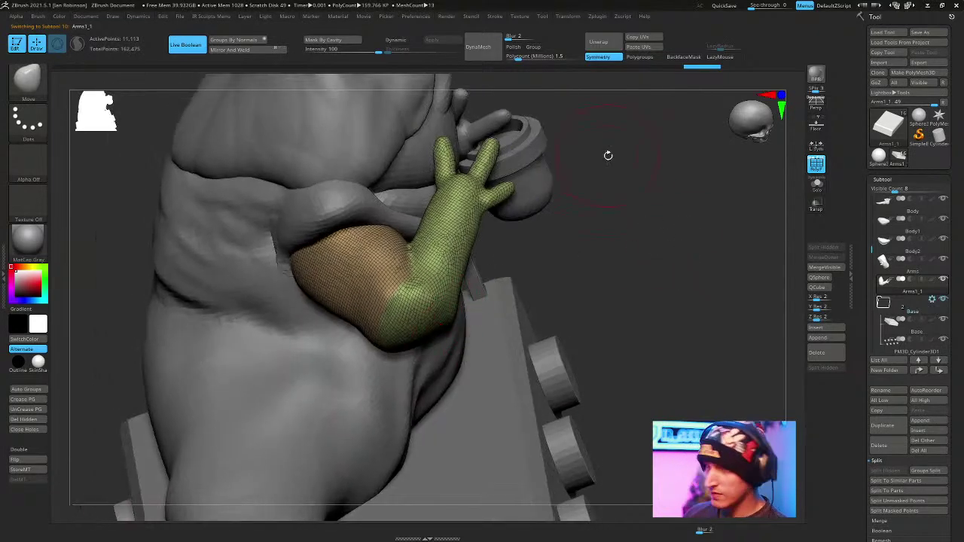
{"action": "left_click_drag", "start_coordinate": [610, 242], "coordinate": [407, 318]}
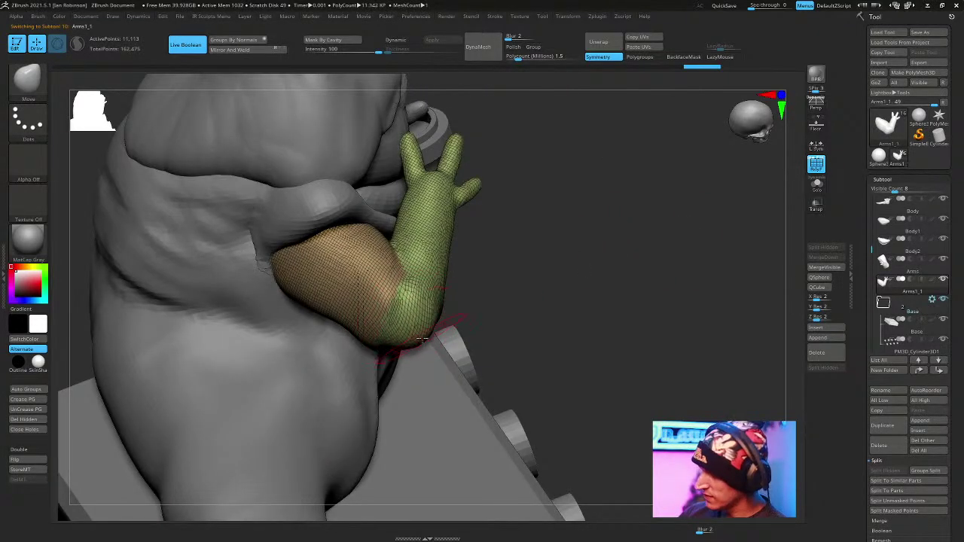
{"action": "left_click_drag", "start_coordinate": [486, 286], "coordinate": [572, 237]}
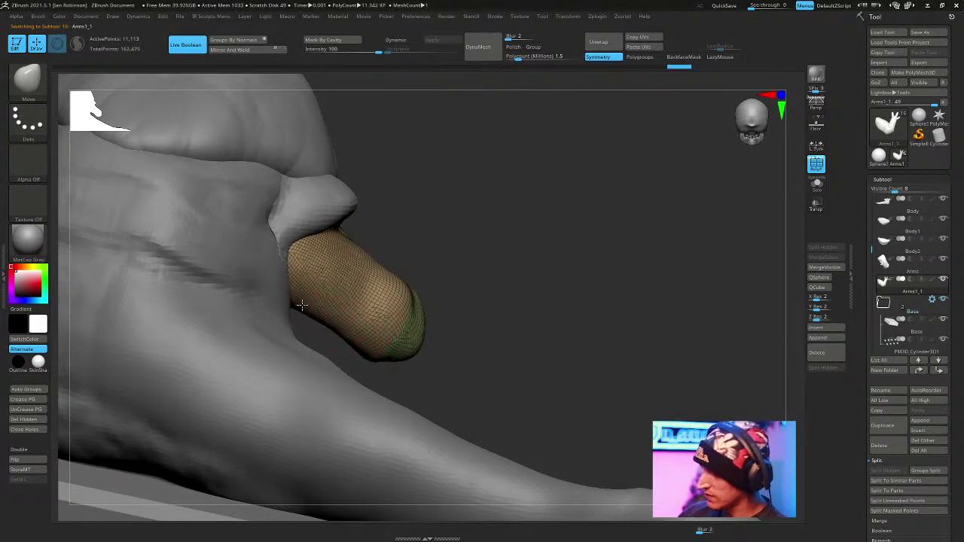
{"action": "mouse_move", "coordinate": [392, 217]}
{"action": "left_mouse_down"}
{"action": "mouse_move", "coordinate": [360, 222]}
{"action": "mouse_move", "coordinate": [355, 210]}
{"action": "mouse_move", "coordinate": [340, 226]}
{"action": "mouse_move", "coordinate": [303, 165]}
{"action": "left_mouse_up"}
{"action": "mouse_move", "coordinate": [649, 146]}
{"action": "left_mouse_down", "text": "alt"}
{"action": "mouse_move", "coordinate": [621, 163]}
{"action": "mouse_move", "coordinate": [636, 217]}
{"action": "mouse_move", "coordinate": [710, 181]}
{"action": "mouse_move", "coordinate": [738, 207]}
{"action": "mouse_move", "coordinate": [753, 301]}
{"action": "left_mouse_up", "text": "alt"}
{"action": "mouse_move", "coordinate": [269, 407]}
{"action": "left_mouse_down"}
{"action": "mouse_move", "coordinate": [275, 417]}
{"action": "mouse_move", "coordinate": [371, 388]}
{"action": "left_mouse_up"}
{"action": "mouse_move", "coordinate": [629, 321]}
{"action": "right_mouse_down", "text": "ctrl"}
{"action": "mouse_move", "coordinate": [602, 228]}
{"action": "mouse_move", "coordinate": [669, 267]}
{"action": "mouse_move", "coordinate": [654, 238]}
{"action": "mouse_move", "coordinate": [681, 297]}
{"action": "mouse_move", "coordinate": [605, 297]}
{"action": "mouse_move", "coordinate": [636, 265]}
{"action": "right_mouse_up", "text": "ctrl"}
Save the tool to the Desktop as Jabba.ZTL, replacing the existing file.
{"action": "left_click", "coordinate": [923, 32]}
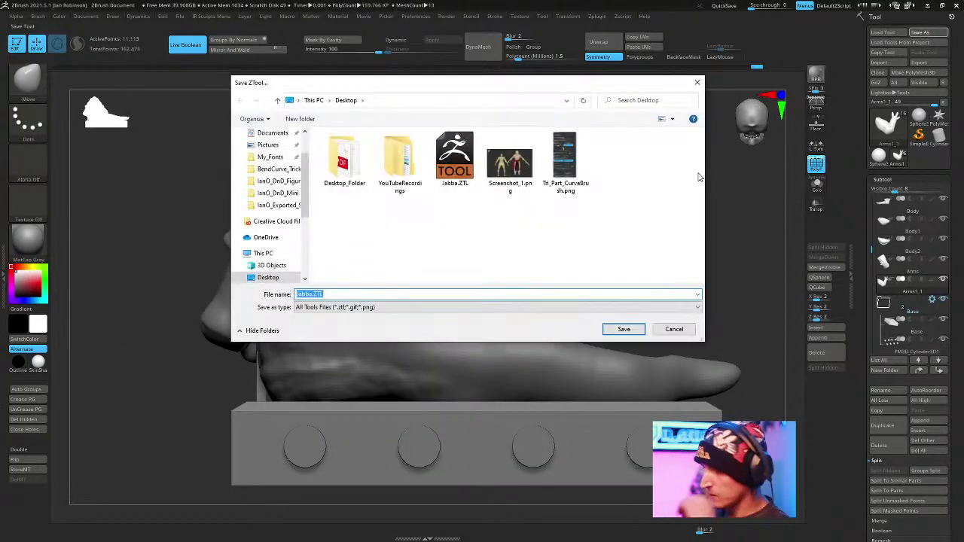
{"action": "left_click", "coordinate": [624, 329]}
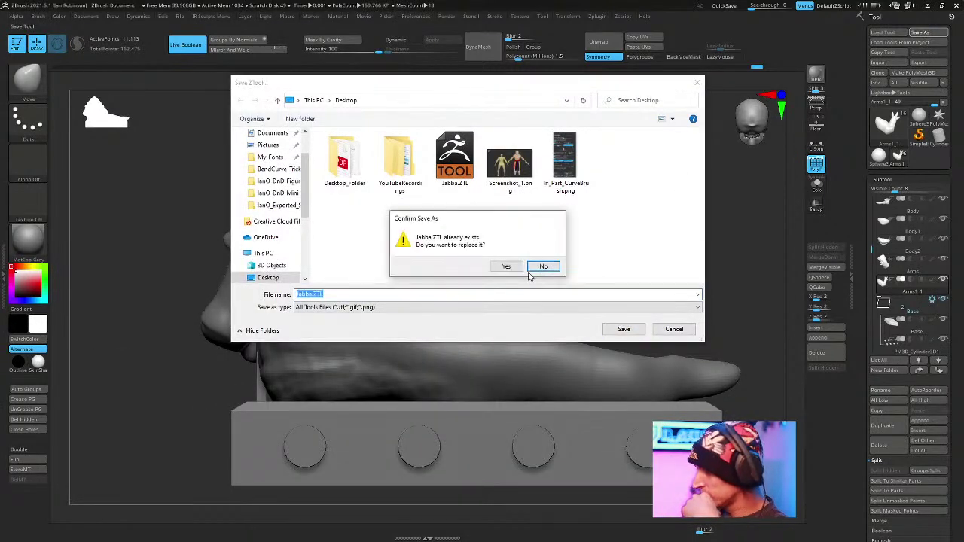
{"action": "left_click", "coordinate": [540, 273]}
Insert a cube as a new subtool below the raised arm.
{"action": "mouse_move", "coordinate": [548, 193]}
{"action": "right_mouse_down"}
{"action": "mouse_move", "coordinate": [641, 263]}
{"action": "mouse_move", "coordinate": [675, 218]}
{"action": "mouse_move", "coordinate": [646, 232]}
{"action": "mouse_move", "coordinate": [655, 261]}
{"action": "mouse_move", "coordinate": [665, 254]}
{"action": "mouse_move", "coordinate": [642, 285]}
{"action": "right_mouse_up"}
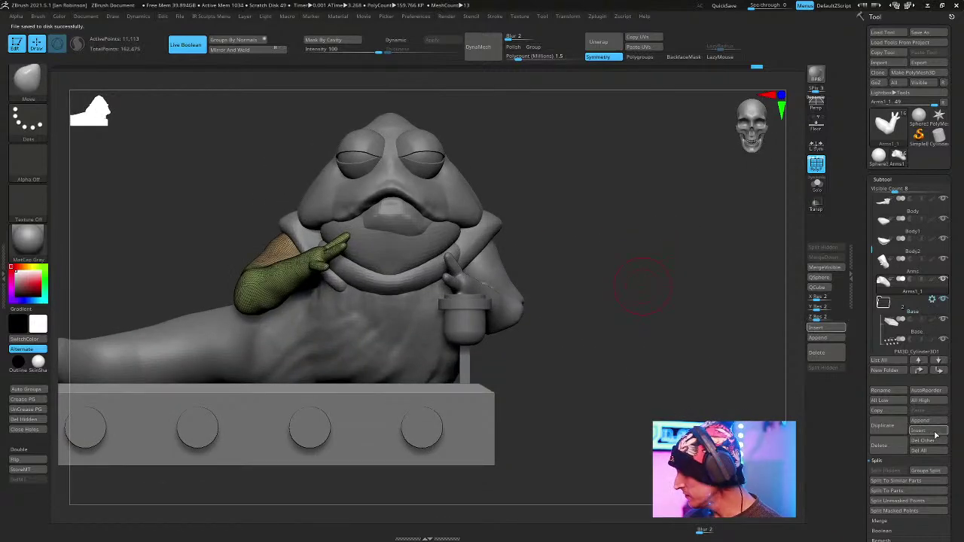
{"action": "left_click", "coordinate": [934, 435]}
{"action": "left_click", "coordinate": [931, 436]}
{"action": "left_click", "coordinate": [591, 399]}
{"action": "right_click_drag", "start_coordinate": [695, 359], "coordinate": [666, 323], "text": "ctrl"}
{"action": "mouse_move", "coordinate": [683, 286]}
{"action": "right_mouse_down", "text": "shift"}
{"action": "mouse_move", "coordinate": [663, 308]}
{"action": "mouse_move", "coordinate": [669, 299]}
{"action": "right_mouse_up", "text": "shift"}
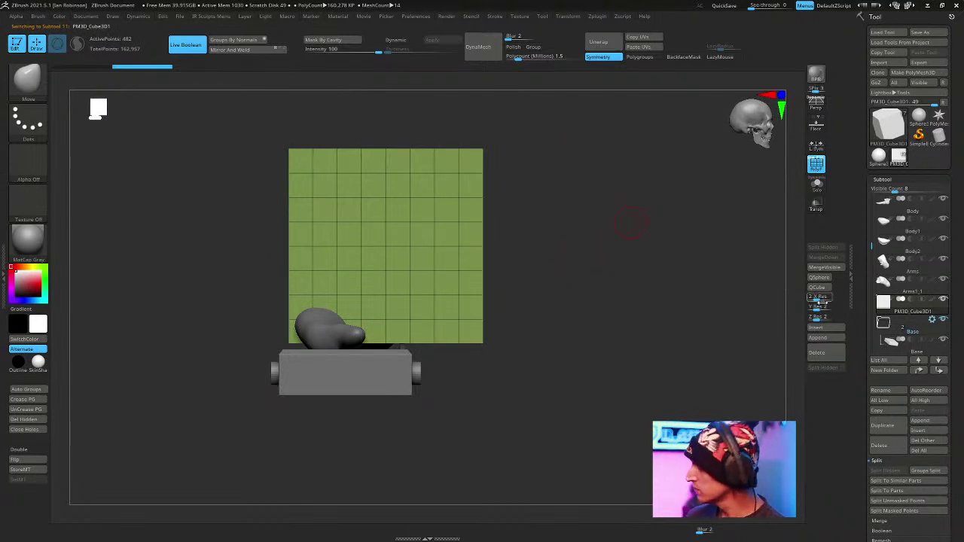
Rebuild the inserted cube as a QCube with resolution 2 and isolate it with its wireframe shown.
{"action": "left_click", "coordinate": [819, 291]}
{"action": "right_click_drag", "start_coordinate": [648, 279], "coordinate": [631, 278], "text": "ctrl"}
{"action": "key", "text": "shift+f"}
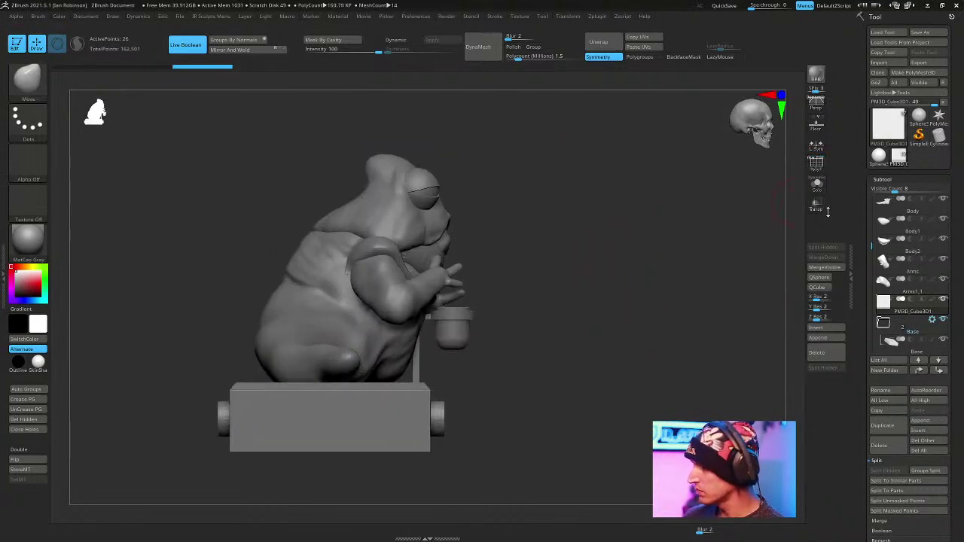
{"action": "left_click", "coordinate": [816, 184]}
{"action": "key", "text": "shift+f"}
Scale the isolated cube along its length and height to form a flat, square cushion slab.
{"action": "mouse_move", "coordinate": [650, 303]}
{"action": "left_mouse_down"}
{"action": "mouse_move", "coordinate": [626, 314]}
{"action": "mouse_move", "coordinate": [633, 336]}
{"action": "mouse_move", "coordinate": [424, 355]}
{"action": "left_mouse_up"}
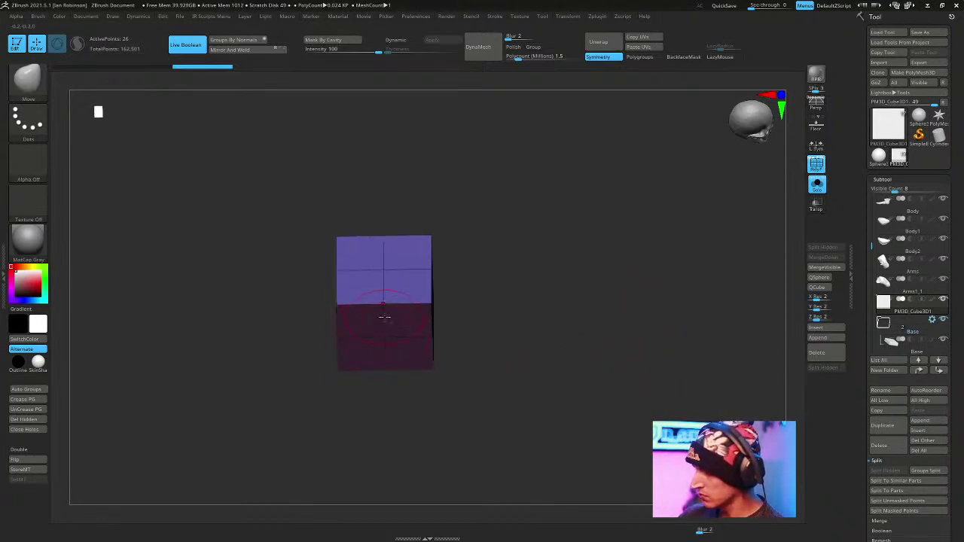
{"action": "left_click_drag", "start_coordinate": [460, 253], "coordinate": [562, 296], "text": "shift"}
{"action": "key", "text": "w"}
{"action": "left_click_drag", "start_coordinate": [385, 337], "coordinate": [391, 450]}
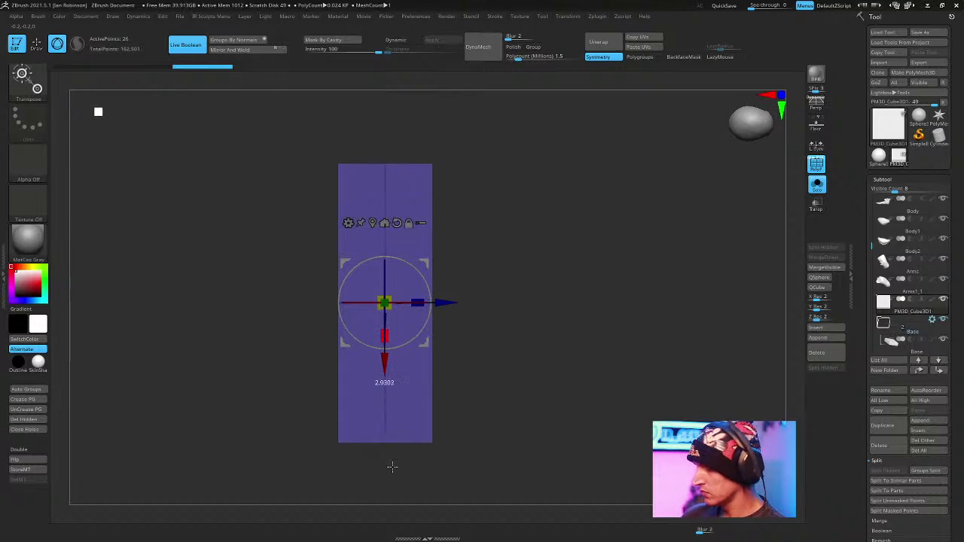
{"action": "left_click_drag", "start_coordinate": [392, 486], "coordinate": [391, 483]}
{"action": "left_click_drag", "start_coordinate": [568, 254], "coordinate": [592, 264]}
{"action": "left_click_drag", "start_coordinate": [385, 270], "coordinate": [392, 203]}
{"action": "left_click_drag", "start_coordinate": [563, 276], "coordinate": [604, 270]}
{"action": "key", "text": "q"}
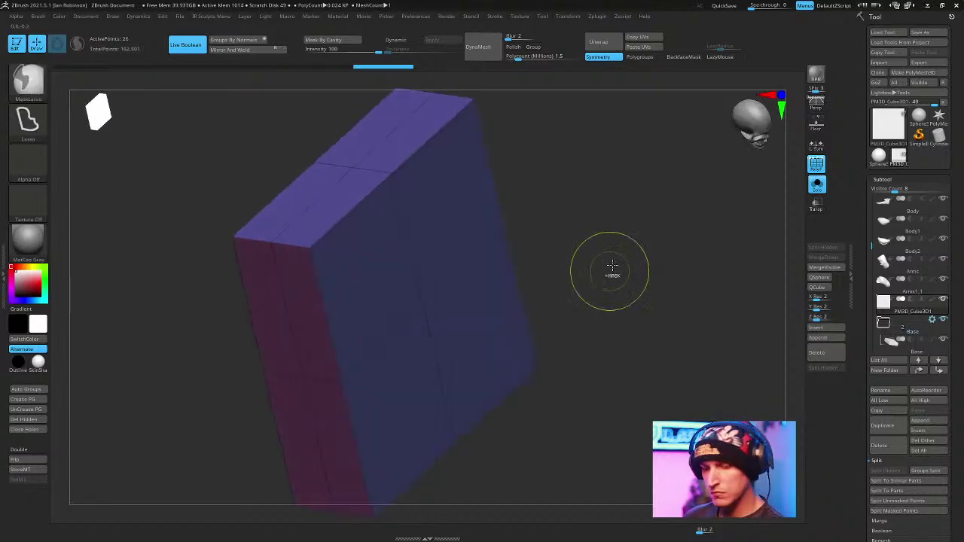
Turn on dynamic subdivision to smooth the slab's edges.
{"action": "key", "text": "ctrl+d"}
{"action": "key", "text": "ctrl+d"}
{"action": "mouse_move", "coordinate": [595, 204]}
{"action": "left_mouse_down"}
{"action": "mouse_move", "coordinate": [627, 223]}
{"action": "mouse_move", "coordinate": [641, 262]}
{"action": "mouse_move", "coordinate": [640, 247]}
{"action": "left_mouse_up"}
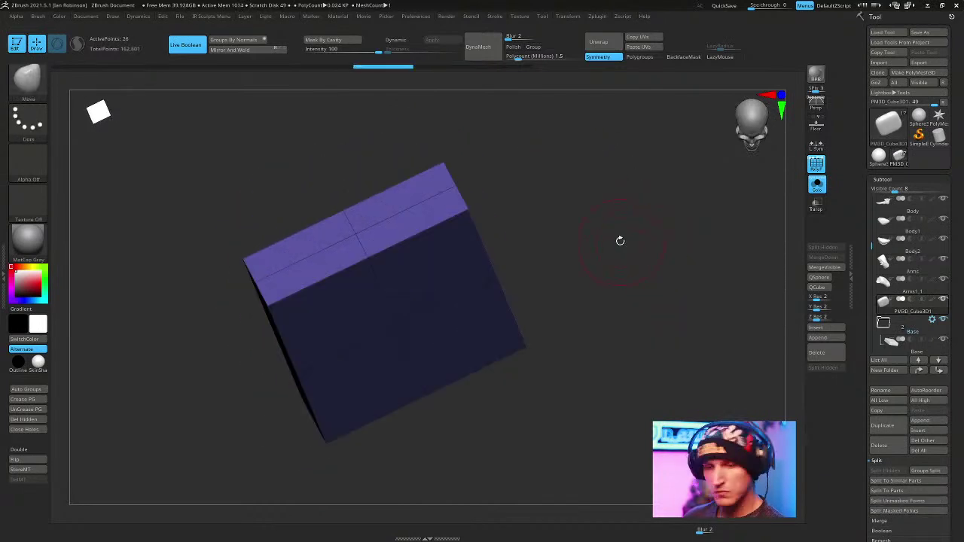
{"action": "key", "text": "d"}
{"action": "right_click_drag", "start_coordinate": [581, 208], "coordinate": [534, 192]}
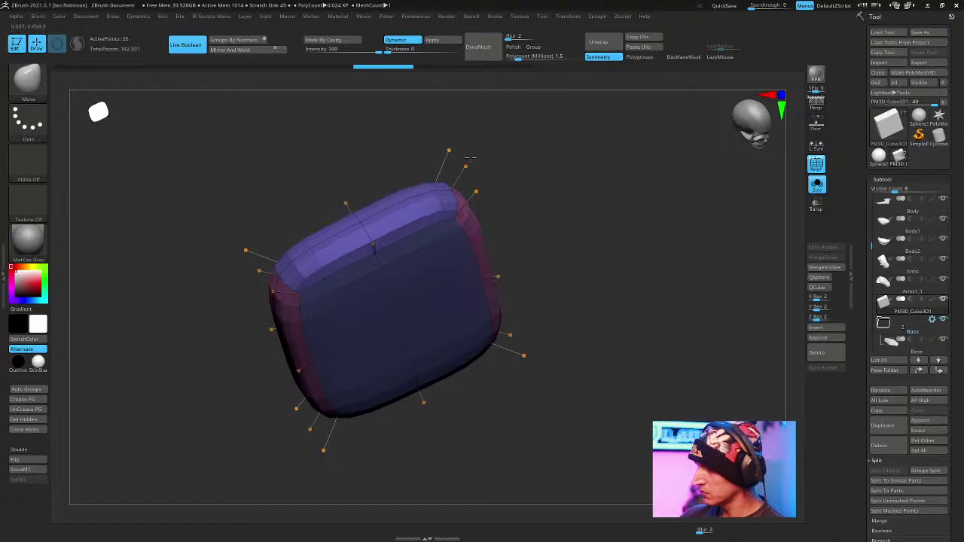
Pull the slab's corners outward with the Move brush to form a pinched pillow shape.
{"action": "key", "text": "shift+d"}
{"action": "left_click_drag", "start_coordinate": [529, 185], "coordinate": [584, 321]}
{"action": "key", "text": "d"}
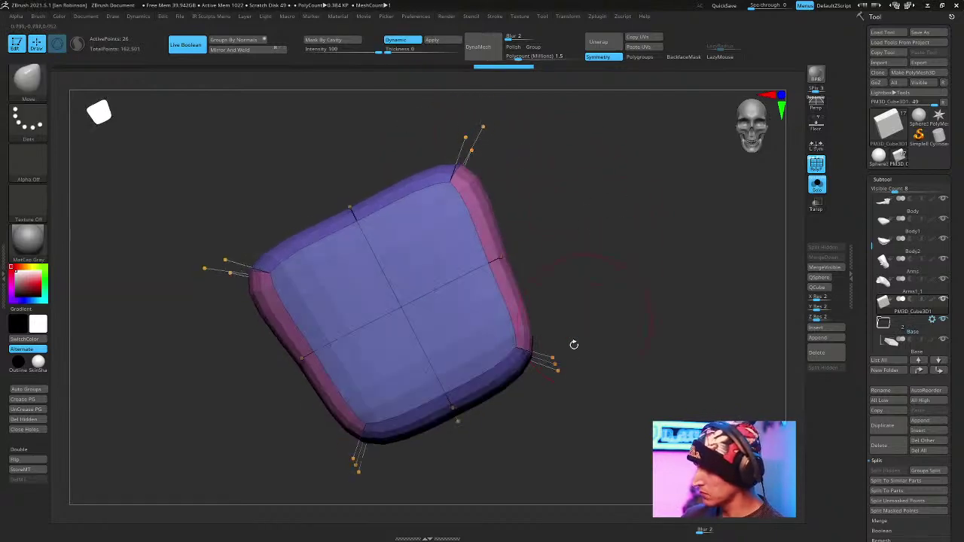
{"action": "mouse_move", "coordinate": [557, 367]}
{"action": "left_mouse_down"}
{"action": "mouse_move", "coordinate": [567, 372]}
{"action": "mouse_move", "coordinate": [505, 255]}
{"action": "mouse_move", "coordinate": [521, 245]}
{"action": "mouse_move", "coordinate": [617, 396]}
{"action": "mouse_move", "coordinate": [527, 422]}
{"action": "mouse_move", "coordinate": [474, 422]}
{"action": "mouse_move", "coordinate": [451, 407]}
{"action": "mouse_move", "coordinate": [362, 391]}
{"action": "mouse_move", "coordinate": [497, 231]}
{"action": "left_mouse_up"}
{"action": "left_click_drag", "start_coordinate": [330, 341], "coordinate": [481, 220]}
{"action": "left_click_drag", "start_coordinate": [341, 340], "coordinate": [636, 230]}
Save the tool with the pillow shape over the existing file.
{"action": "left_click", "coordinate": [919, 32]}
{"action": "key", "text": "Return"}
{"action": "key", "text": "Return"}
Add edge loops across the pillow with ZModeler and restore its dynamic subdivision preview.
{"action": "mouse_move", "coordinate": [515, 353]}
{"action": "left_mouse_down"}
{"action": "mouse_move", "coordinate": [639, 236]}
{"action": "mouse_move", "coordinate": [655, 275]}
{"action": "mouse_move", "coordinate": [667, 271]}
{"action": "left_mouse_up"}
{"action": "key", "text": "shift+d"}
{"action": "key", "text": "b"}
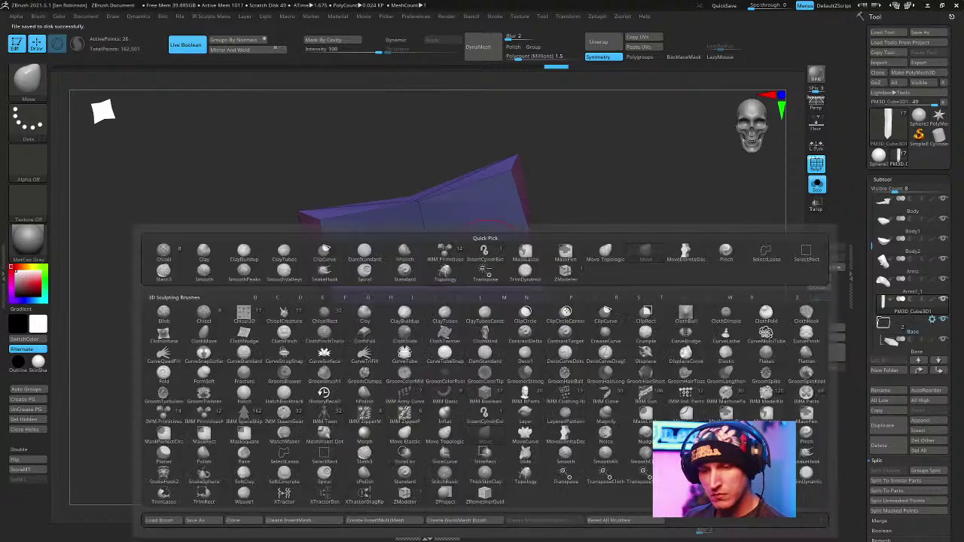
{"action": "key", "text": "z"}
{"action": "key", "text": "m"}
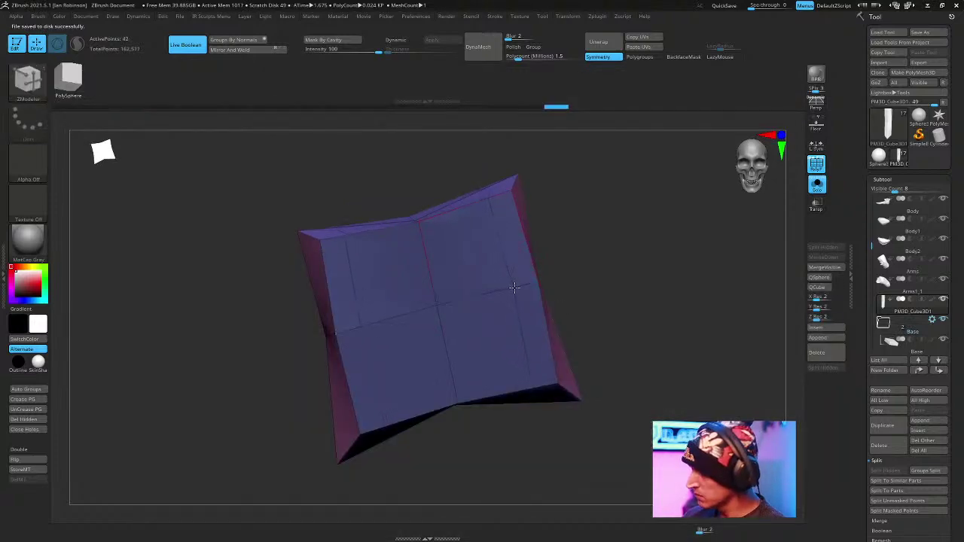
{"action": "left_click", "coordinate": [480, 297]}
{"action": "mouse_move", "coordinate": [639, 239]}
{"action": "left_mouse_down"}
{"action": "mouse_move", "coordinate": [613, 241]}
{"action": "mouse_move", "coordinate": [630, 258]}
{"action": "mouse_move", "coordinate": [607, 268]}
{"action": "mouse_move", "coordinate": [606, 181]}
{"action": "mouse_move", "coordinate": [594, 224]}
{"action": "mouse_move", "coordinate": [622, 236]}
{"action": "left_mouse_up"}
{"action": "left_click", "coordinate": [505, 270]}
{"action": "left_click", "coordinate": [499, 248]}
{"action": "left_click", "coordinate": [407, 41]}
{"action": "key", "text": "b"}
{"action": "key", "text": "z"}
{"action": "key", "text": "m"}
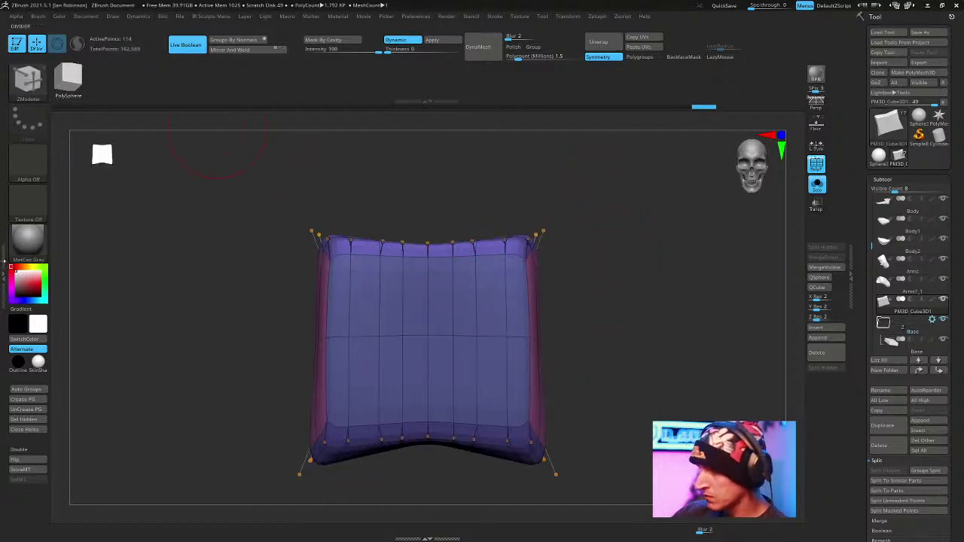
Dock the Dynamics palette beside the canvas and disable Gravity for the simulation.
{"action": "left_click", "coordinate": [4, 261]}
{"action": "left_click", "coordinate": [97, 17]}
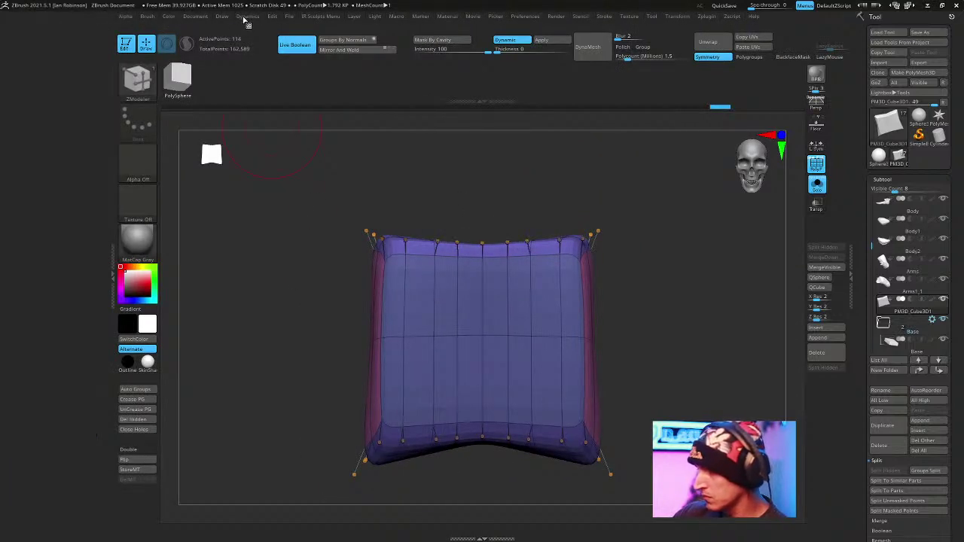
{"action": "left_click", "coordinate": [248, 18]}
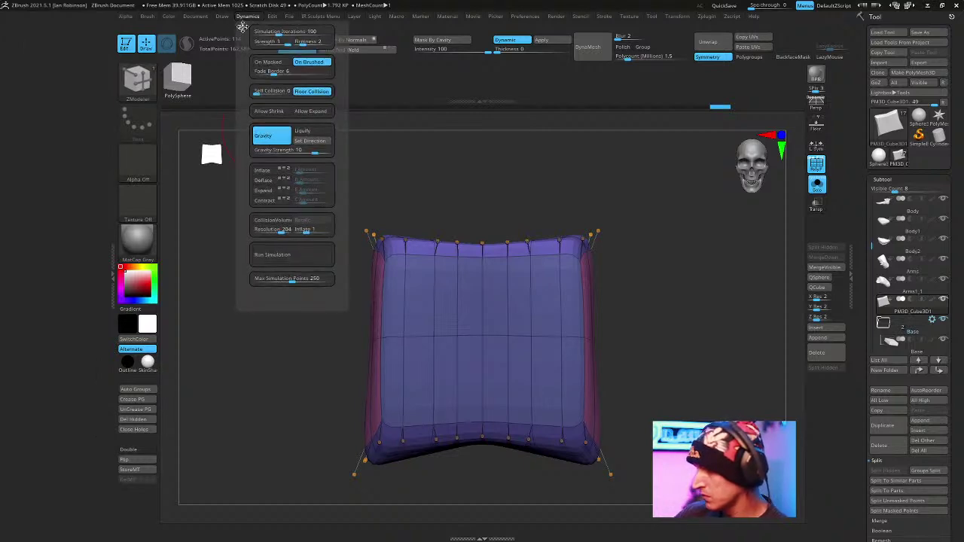
{"action": "left_click_drag", "start_coordinate": [242, 31], "coordinate": [53, 181]}
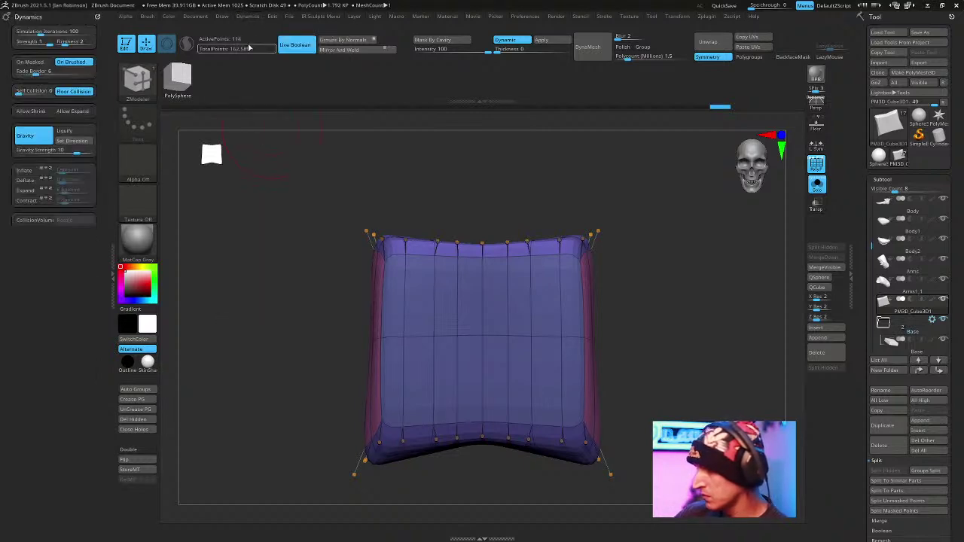
{"action": "left_click", "coordinate": [48, 141]}
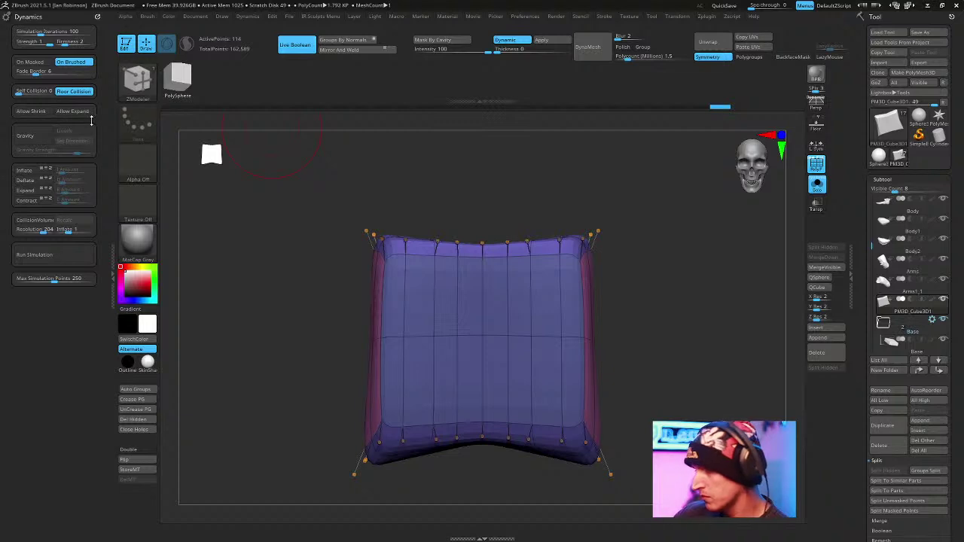
Mask the whole pillow and set the dynamics simulation to act On Masked.
{"action": "mouse_move", "coordinate": [592, 177]}
{"action": "left_mouse_down", "text": "ctrl"}
{"action": "mouse_move", "coordinate": [535, 195]}
{"action": "mouse_move", "coordinate": [624, 284]}
{"action": "mouse_move", "coordinate": [627, 270]}
{"action": "mouse_move", "coordinate": [678, 259]}
{"action": "mouse_move", "coordinate": [660, 239]}
{"action": "mouse_move", "coordinate": [506, 427]}
{"action": "mouse_move", "coordinate": [615, 376]}
{"action": "left_mouse_up", "text": "ctrl"}
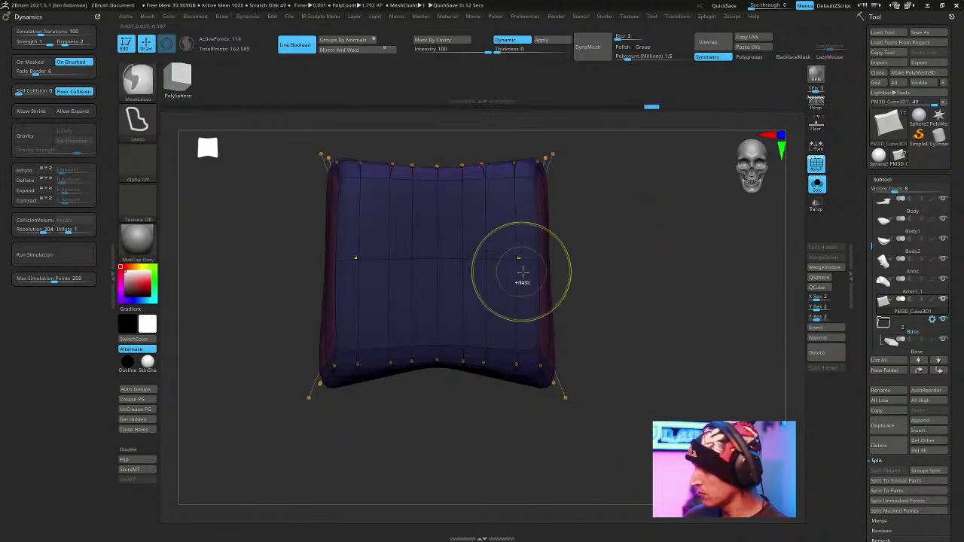
{"action": "left_click", "coordinate": [613, 254], "text": "ctrl"}
{"action": "key", "text": "b"}
{"action": "key", "text": "z"}
{"action": "key", "text": "m"}
{"action": "left_click", "coordinate": [634, 215], "text": "ctrl"}
{"action": "left_click_drag", "start_coordinate": [599, 202], "coordinate": [627, 200]}
{"action": "left_click", "coordinate": [35, 62]}
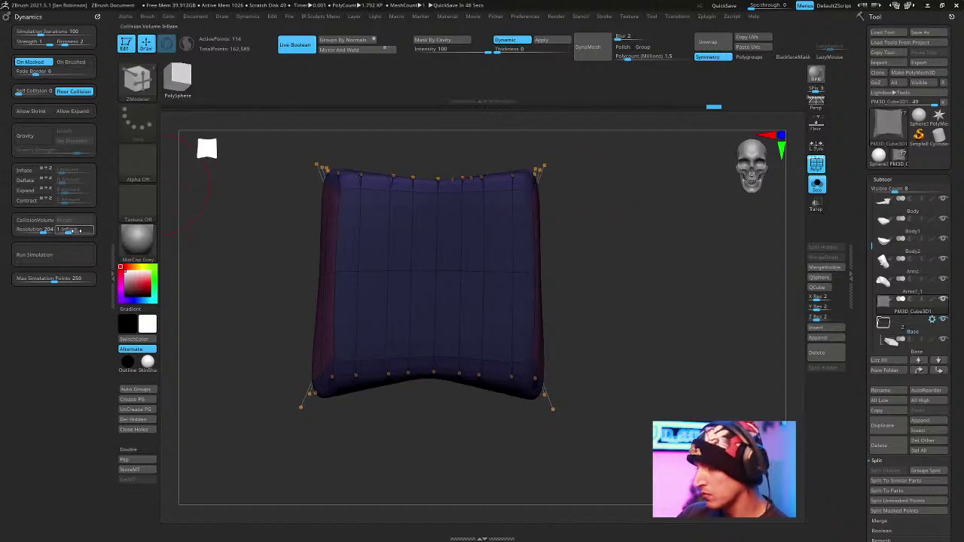
Enable Expand and the collision volume, set the volume's Inflate to 0.84287, and recalculate it.
{"action": "left_click", "coordinate": [46, 190]}
{"action": "left_click", "coordinate": [52, 190]}
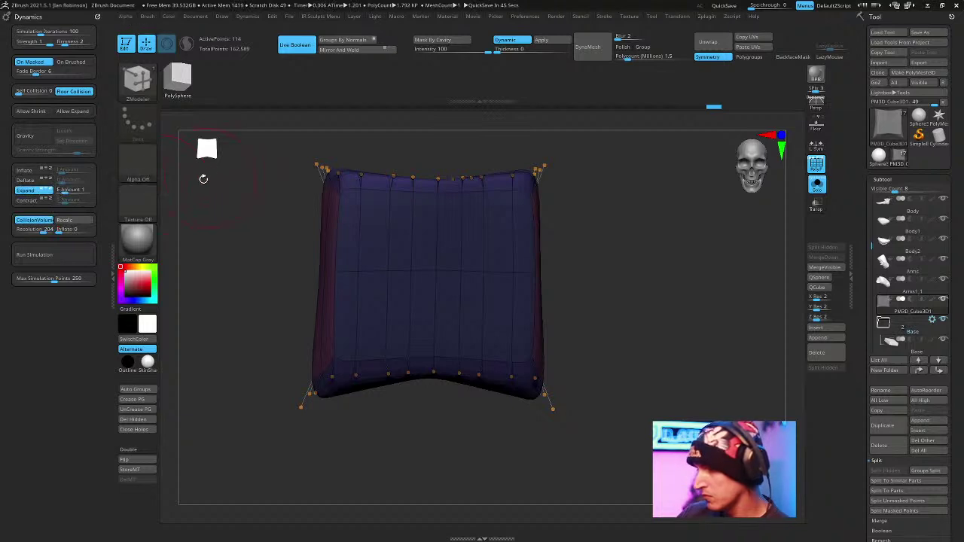
{"action": "left_click_drag", "start_coordinate": [64, 232], "coordinate": [69, 229]}
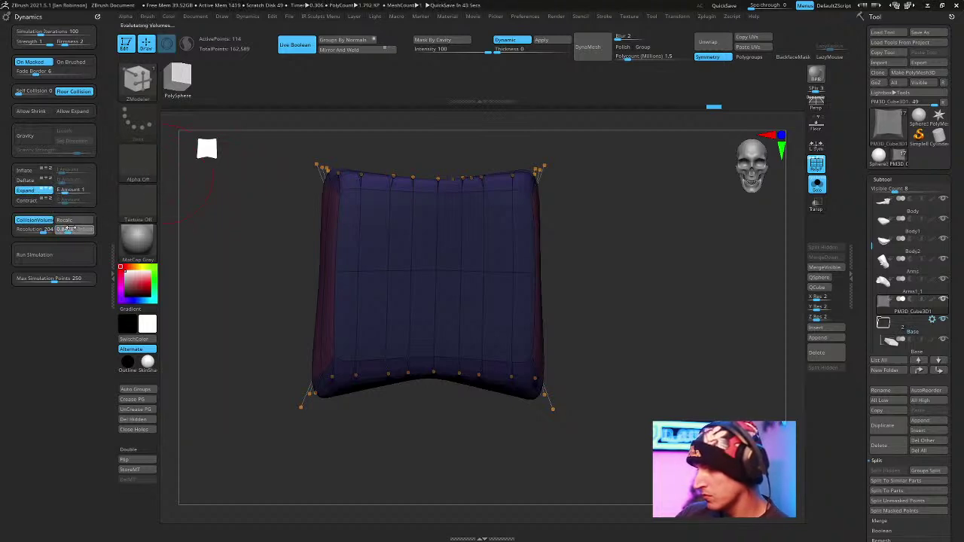
{"action": "left_click", "coordinate": [71, 220]}
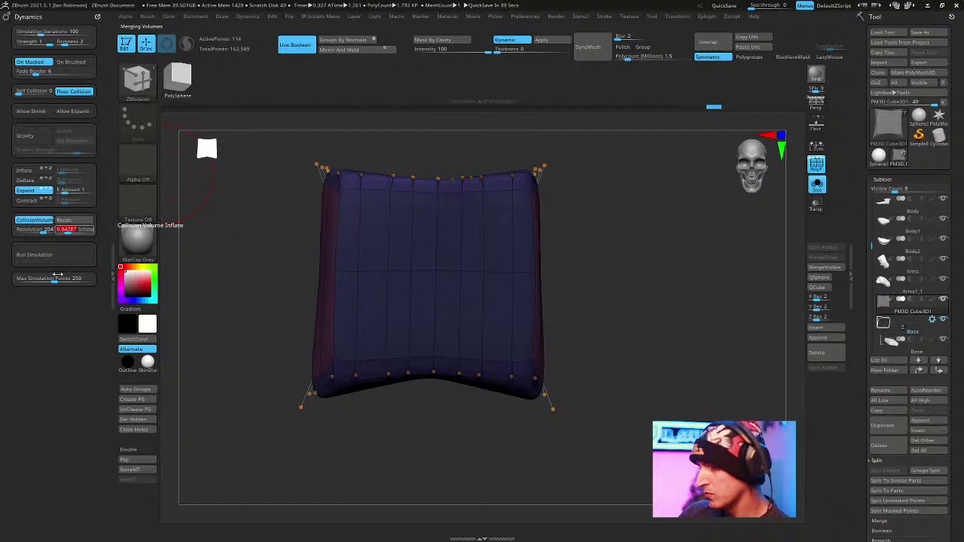
Run the expansion simulation on the pillow with the collision volume's Inflate at 1.49843.
{"action": "left_click", "coordinate": [55, 255]}
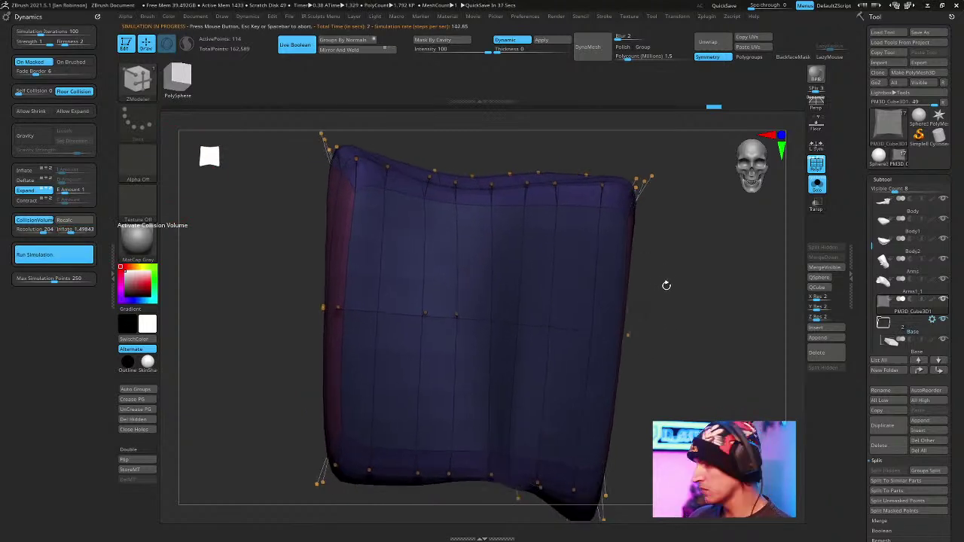
{"action": "left_click_drag", "start_coordinate": [677, 327], "coordinate": [689, 300]}
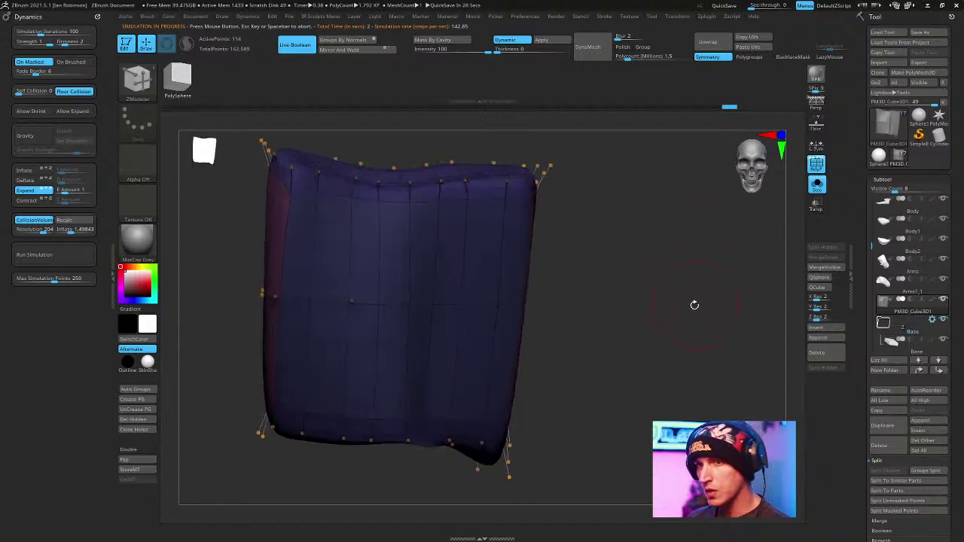
Undo the pillow's simulation, masking and added edge loops to return to the plain rounded cushion.
{"action": "key", "text": "ctrl+z"}
{"action": "key", "text": "ctrl+z"}
{"action": "key", "text": "ctrl+z"}
{"action": "key", "text": "ctrl+z"}
{"action": "key", "text": "ctrl+z"}
{"action": "key", "text": "ctrl+z"}
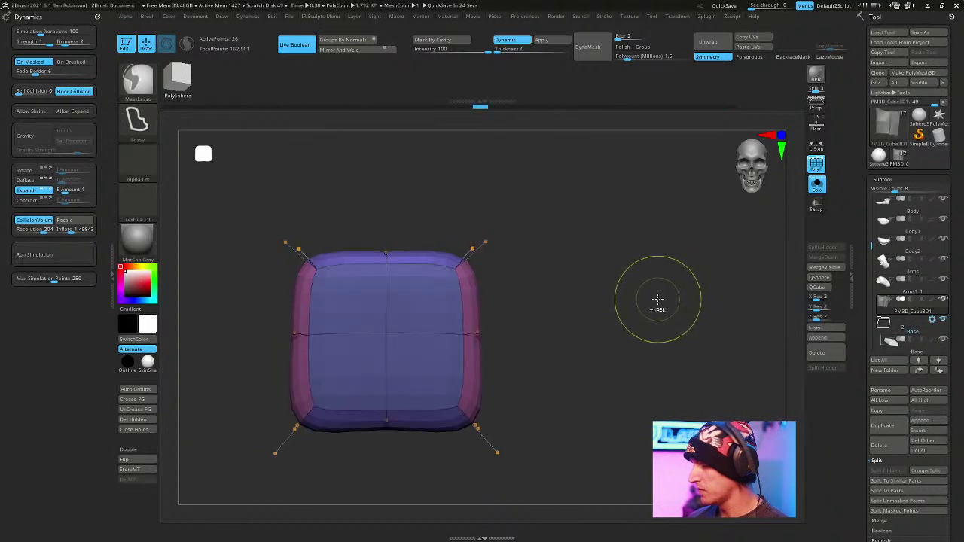
{"action": "key", "text": "ctrl+z"}
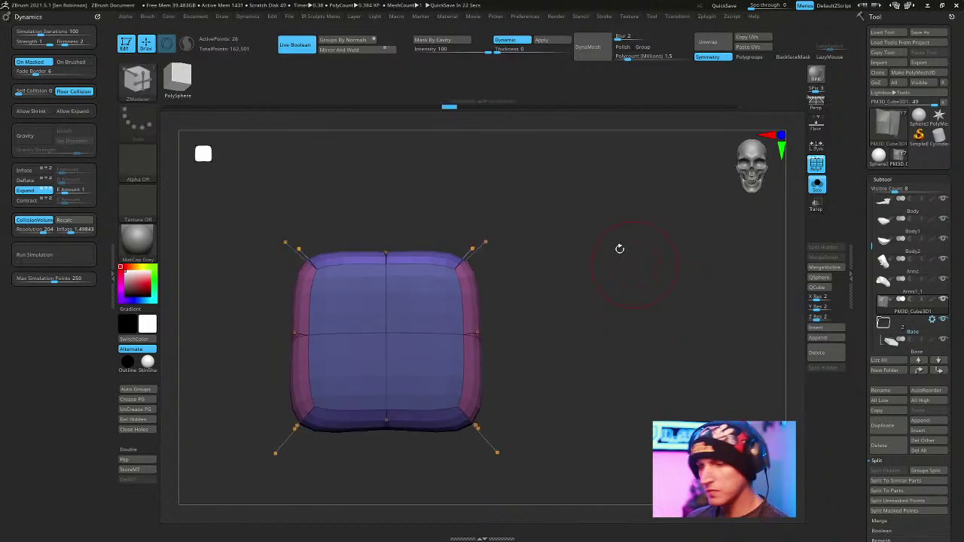
Apply the pillow's dynamic subdivision to convert it to real geometry.
{"action": "left_click", "coordinate": [522, 44]}
{"action": "left_click", "coordinate": [524, 42]}
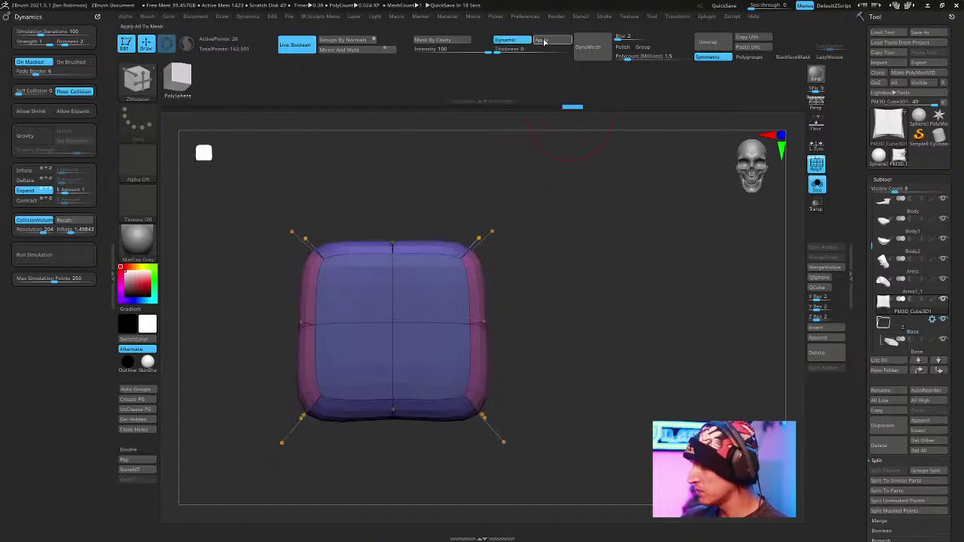
{"action": "left_click", "coordinate": [543, 42]}
Puff up the pillow's faces and edges with the Inflat brush, adjusting the brush size as needed.
{"action": "key", "text": "space"}
{"action": "key", "text": "b"}
{"action": "key", "text": "i"}
{"action": "key", "text": "n"}
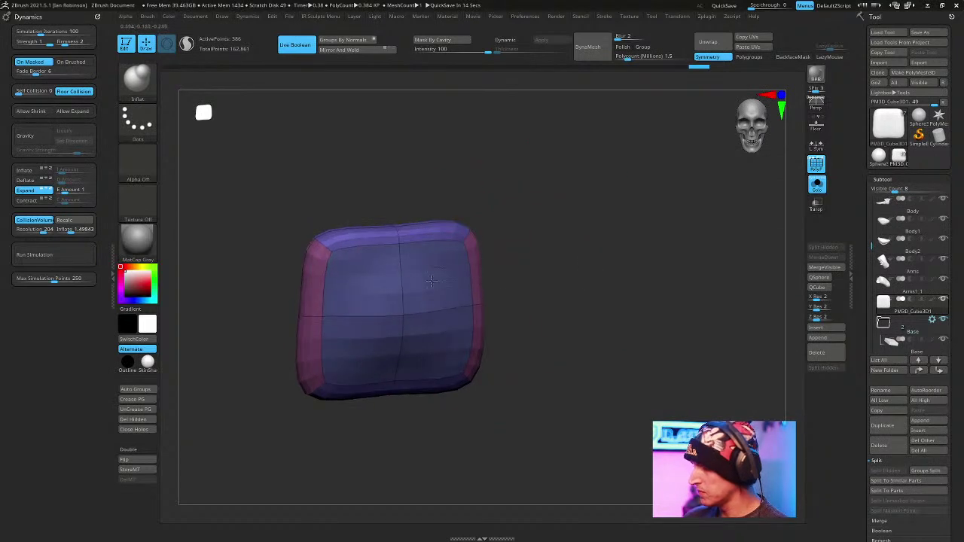
{"action": "mouse_move", "coordinate": [527, 256]}
{"action": "left_mouse_down"}
{"action": "mouse_move", "coordinate": [626, 297]}
{"action": "mouse_move", "coordinate": [479, 382]}
{"action": "mouse_move", "coordinate": [446, 383]}
{"action": "left_mouse_up"}
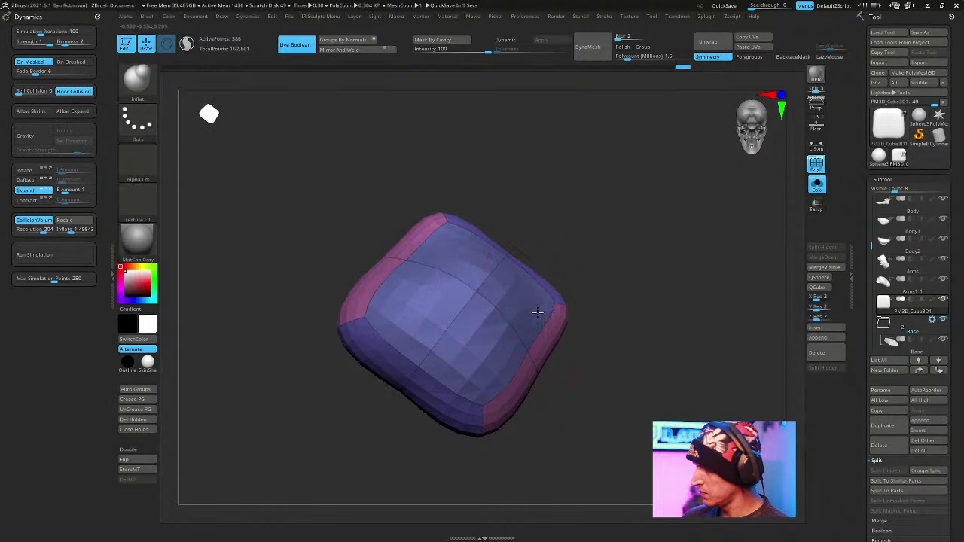
{"action": "key", "text": "space"}
{"action": "mouse_move", "coordinate": [625, 243]}
{"action": "left_mouse_down"}
{"action": "mouse_move", "coordinate": [618, 230]}
{"action": "mouse_move", "coordinate": [519, 294]}
{"action": "left_mouse_up"}
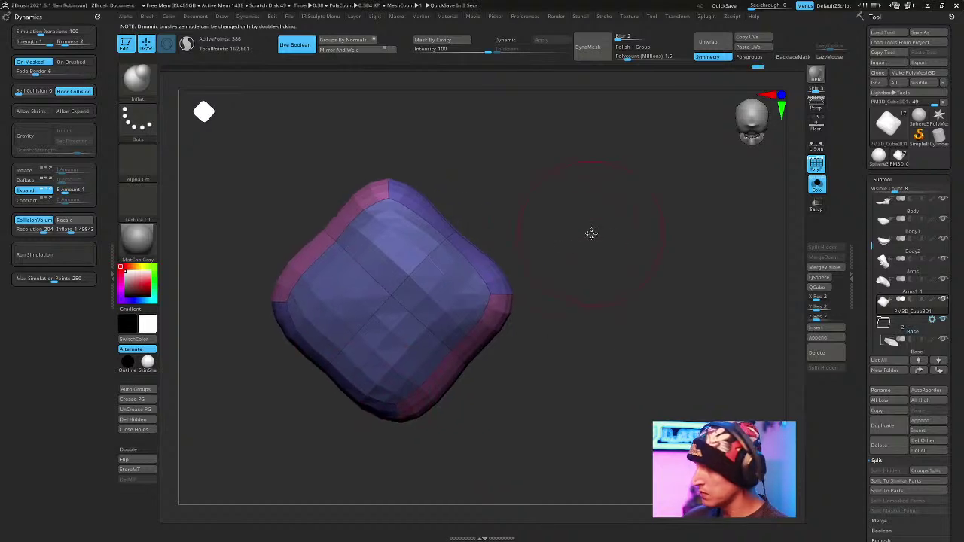
{"action": "left_click_drag", "start_coordinate": [598, 220], "coordinate": [592, 200]}
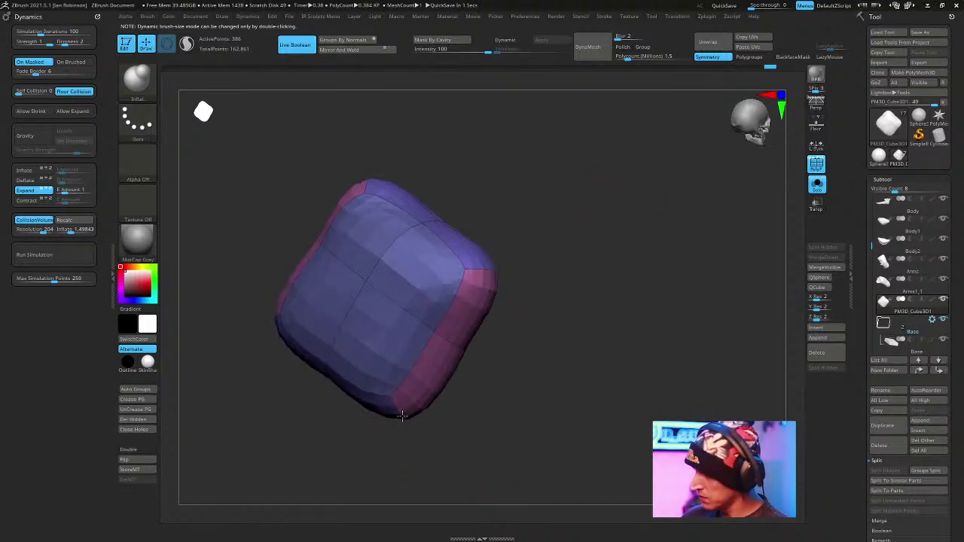
{"action": "left_click_drag", "start_coordinate": [538, 294], "coordinate": [520, 301]}
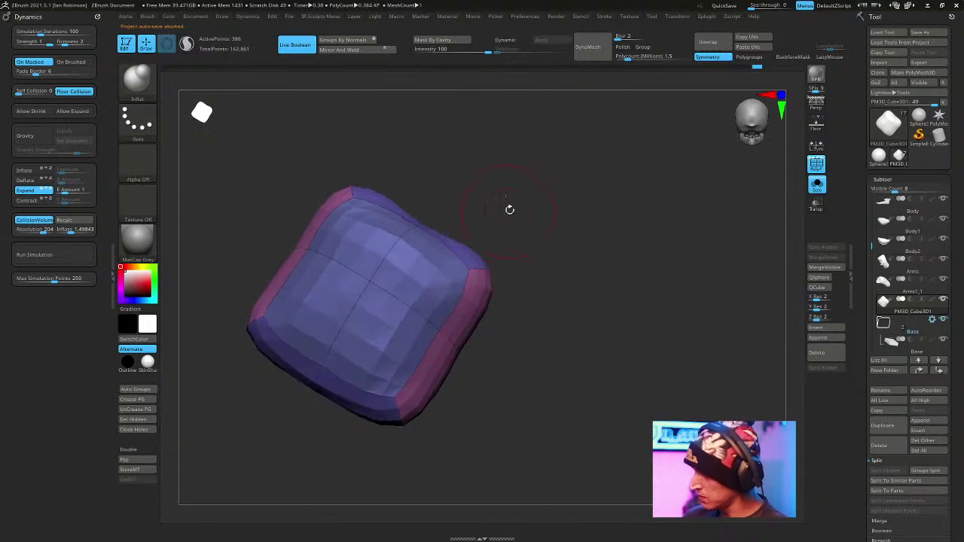
{"action": "right_click_drag", "start_coordinate": [452, 224], "coordinate": [461, 239]}
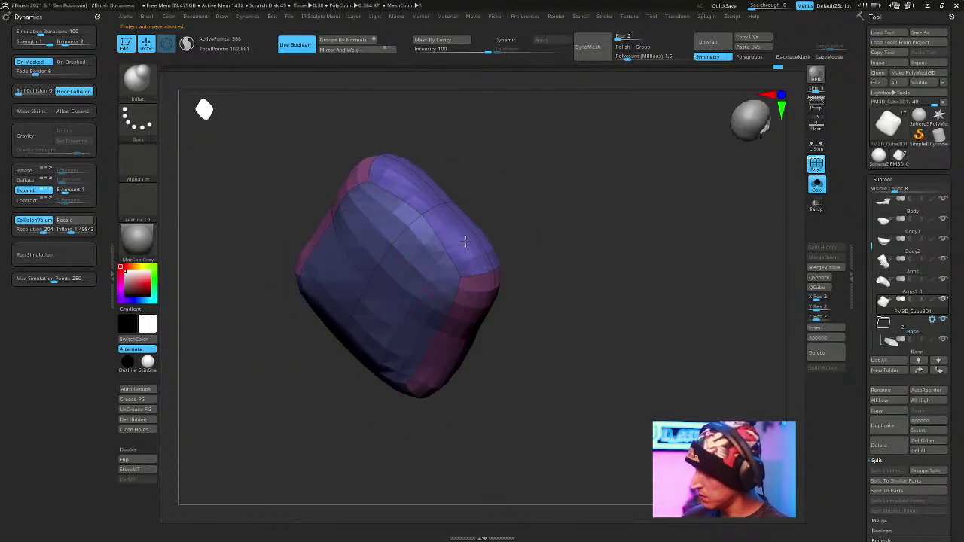
Show the rest of the model again, shrink the pillow and move it beside the character's head above the tail.
{"action": "left_click", "coordinate": [817, 185]}
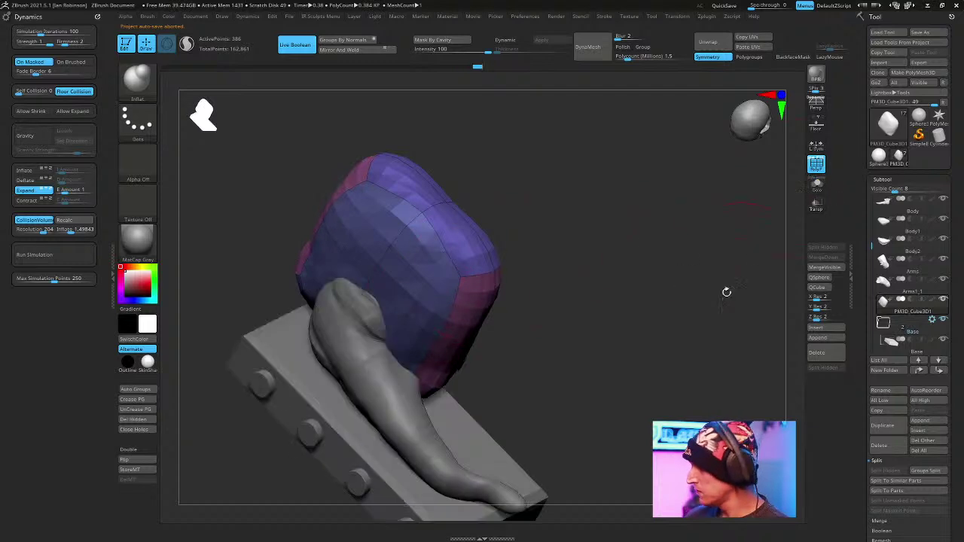
{"action": "key", "text": "f"}
{"action": "right_click_drag", "start_coordinate": [675, 256], "coordinate": [681, 282]}
{"action": "mouse_move", "coordinate": [681, 283]}
{"action": "right_mouse_down", "text": "ctrl"}
{"action": "mouse_move", "coordinate": [680, 379]}
{"action": "mouse_move", "coordinate": [683, 290]}
{"action": "right_mouse_up", "text": "ctrl"}
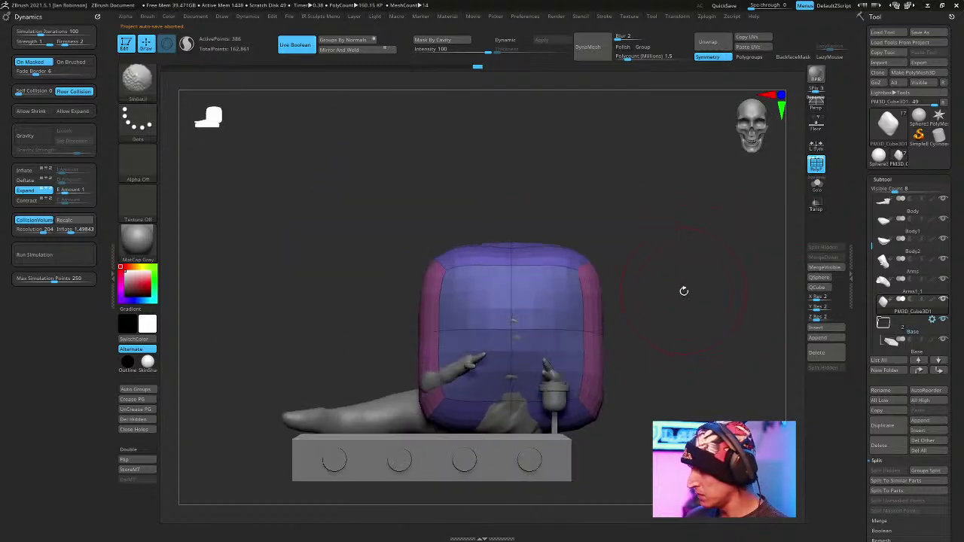
{"action": "key", "text": "w"}
{"action": "left_click_drag", "start_coordinate": [510, 328], "coordinate": [508, 355]}
{"action": "right_click_drag", "start_coordinate": [508, 356], "coordinate": [481, 360], "text": "shift"}
{"action": "left_click_drag", "start_coordinate": [509, 362], "coordinate": [396, 275]}
{"action": "right_click_drag", "start_coordinate": [467, 282], "coordinate": [701, 201]}
{"action": "right_click_drag", "start_coordinate": [701, 201], "coordinate": [646, 195]}
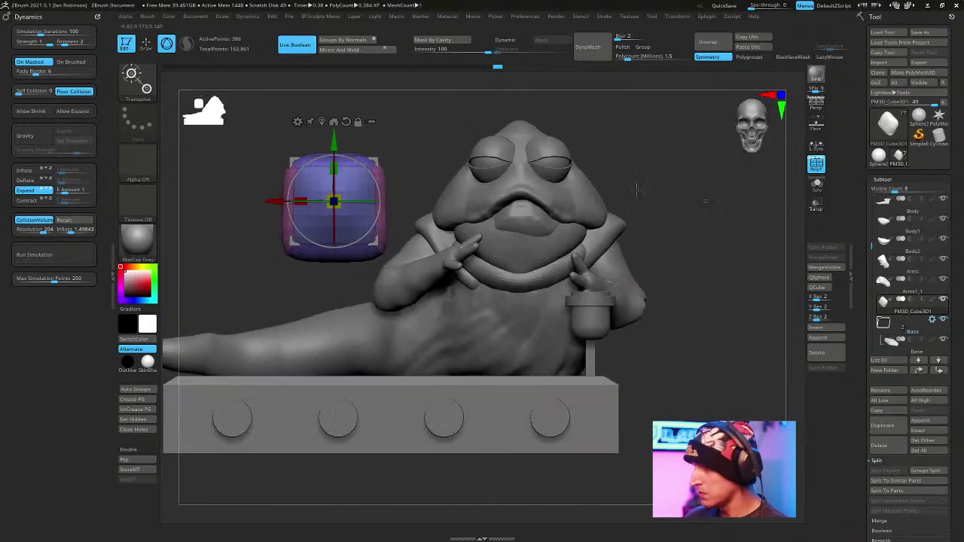
Shift the pillow slightly toward the body and recenter the gizmo on it with Local Symmetry enabled.
{"action": "left_click_drag", "start_coordinate": [342, 195], "coordinate": [347, 191]}
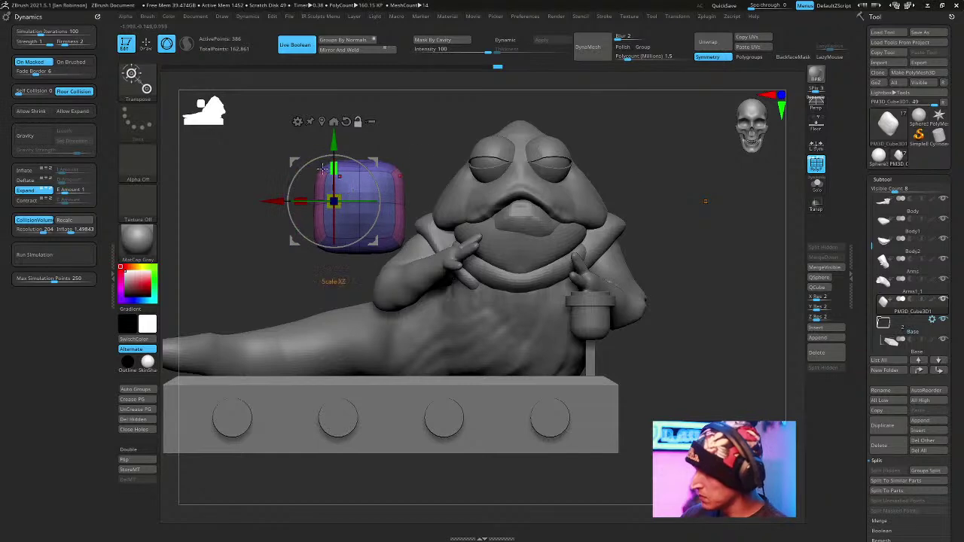
{"action": "left_click", "coordinate": [322, 121]}
{"action": "left_click", "coordinate": [816, 145]}
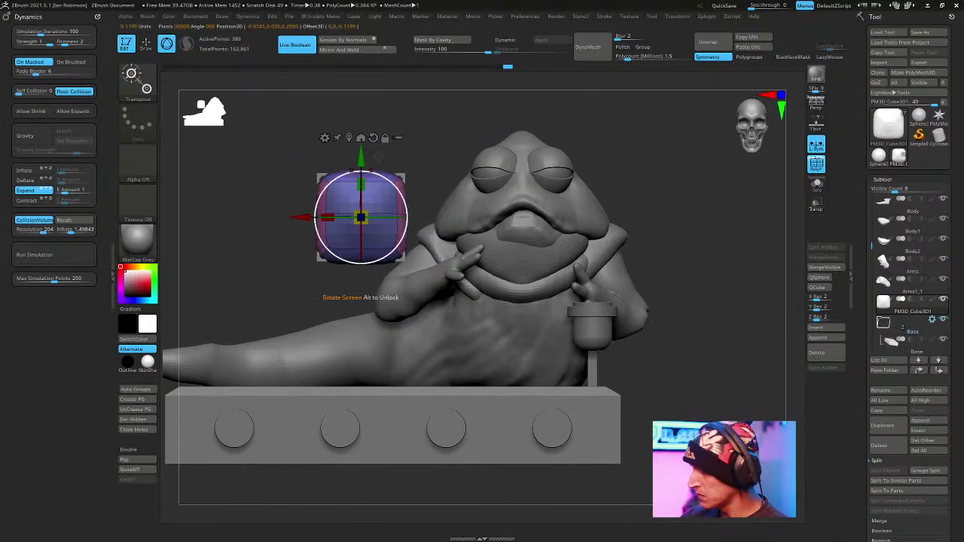
{"action": "left_click_drag", "start_coordinate": [360, 217], "coordinate": [362, 217]}
{"action": "left_click_drag", "start_coordinate": [459, 119], "coordinate": [664, 239]}
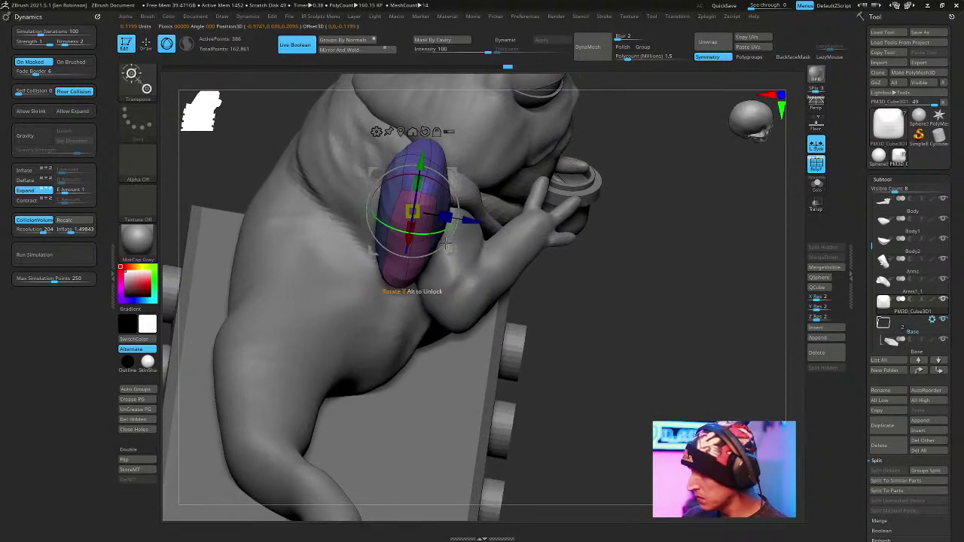
{"action": "left_click_drag", "start_coordinate": [253, 130], "coordinate": [494, 219]}
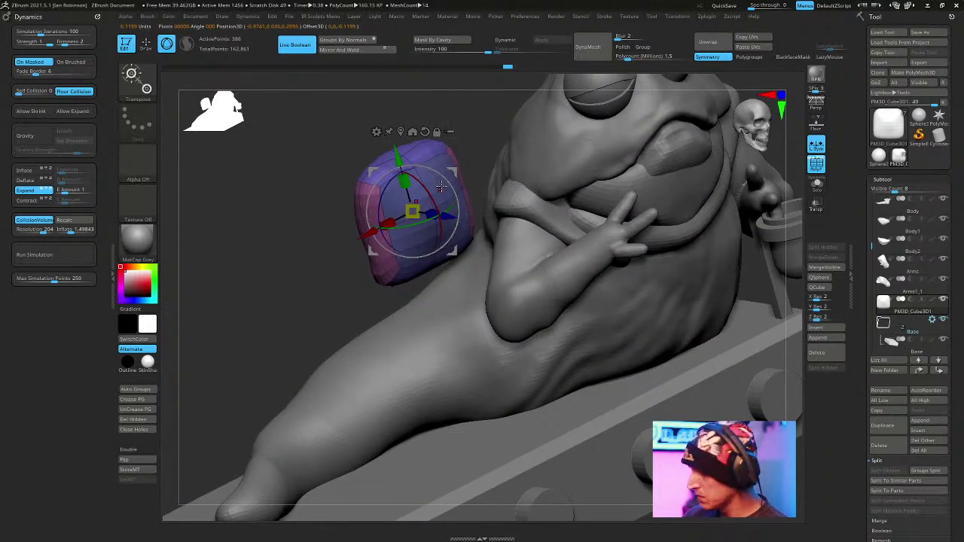
Lower the pillow from head height to just above the base, beside the character's tail.
{"action": "left_click_drag", "start_coordinate": [701, 301], "coordinate": [741, 303]}
{"action": "key", "text": "q"}
{"action": "key", "text": "w"}
{"action": "left_click_drag", "start_coordinate": [392, 156], "coordinate": [392, 302]}
{"action": "left_click_drag", "start_coordinate": [602, 282], "coordinate": [707, 348]}
{"action": "left_click_drag", "start_coordinate": [437, 408], "coordinate": [451, 419]}
{"action": "key", "text": "q"}
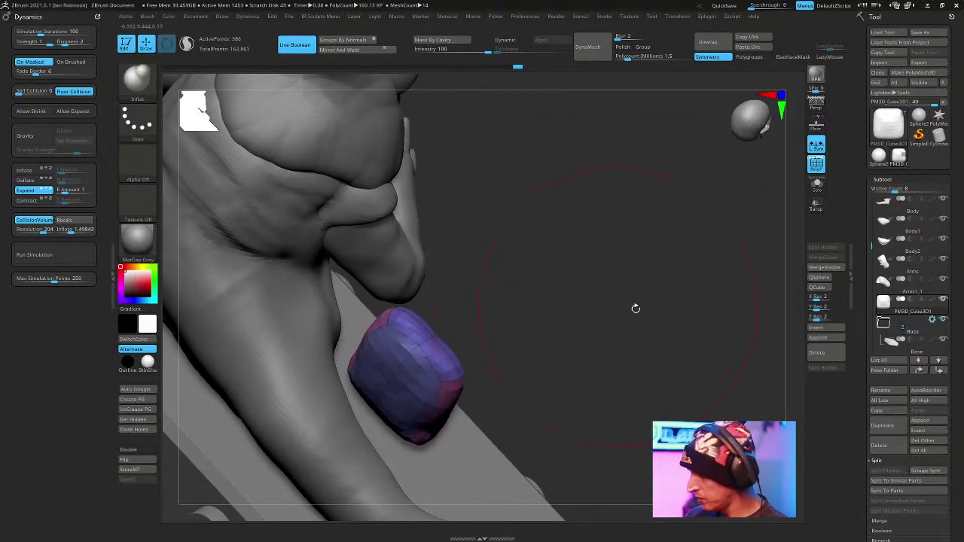
Fine-tune the pillow's placement so it stands close against the tail, just past the bent elbow.
{"action": "left_click_drag", "start_coordinate": [618, 306], "coordinate": [650, 307]}
{"action": "key", "text": "w"}
{"action": "left_click_drag", "start_coordinate": [464, 351], "coordinate": [454, 356]}
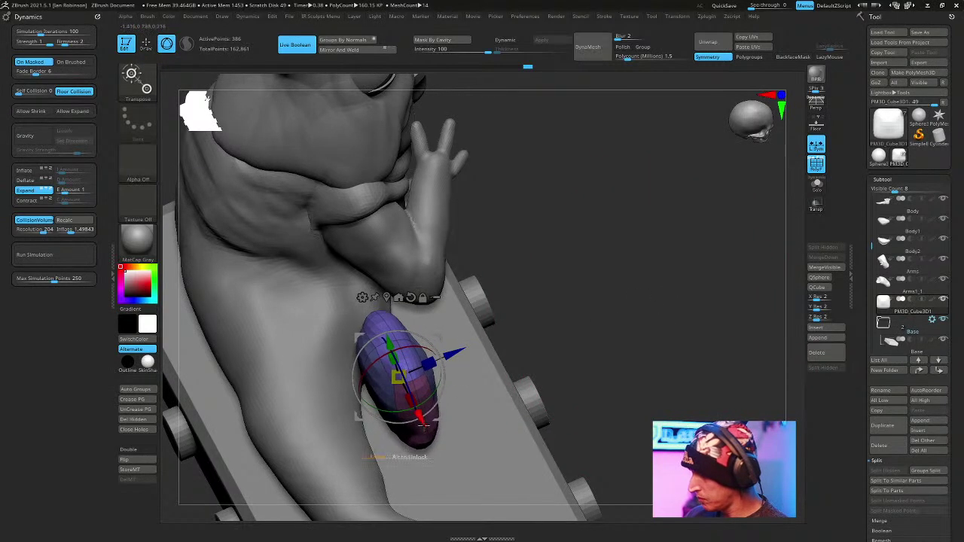
{"action": "left_click_drag", "start_coordinate": [421, 421], "coordinate": [429, 433]}
{"action": "key", "text": "q"}
{"action": "left_click_drag", "start_coordinate": [597, 316], "coordinate": [654, 191]}
{"action": "left_click_drag", "start_coordinate": [685, 266], "coordinate": [603, 253]}
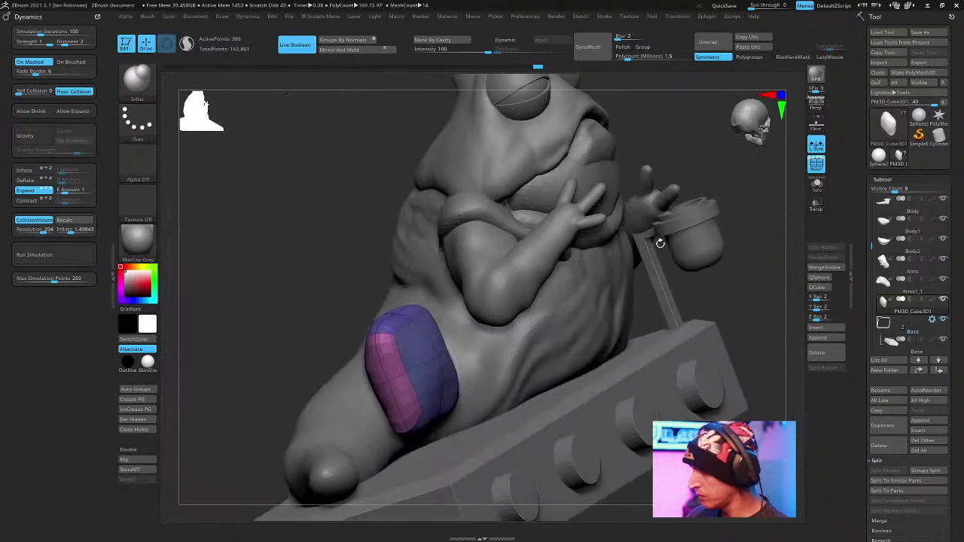
Turn off Live Boolean and enable the dynamic subdivision preview on the pillow.
{"action": "left_click", "coordinate": [297, 44]}
{"action": "mouse_move", "coordinate": [354, 229]}
{"action": "left_mouse_down", "text": "alt"}
{"action": "mouse_move", "coordinate": [315, 215]}
{"action": "mouse_move", "coordinate": [303, 182]}
{"action": "left_mouse_up", "text": "alt"}
{"action": "mouse_move", "coordinate": [649, 218]}
{"action": "left_mouse_down"}
{"action": "mouse_move", "coordinate": [695, 208]}
{"action": "mouse_move", "coordinate": [688, 239]}
{"action": "mouse_move", "coordinate": [674, 239]}
{"action": "left_mouse_up"}
{"action": "key", "text": "shift+f"}
{"action": "left_click", "coordinate": [890, 179]}
{"action": "left_click", "coordinate": [890, 191]}
{"action": "left_click", "coordinate": [895, 221]}
{"action": "mouse_move", "coordinate": [709, 212]}
{"action": "left_mouse_down", "text": "alt"}
{"action": "mouse_move", "coordinate": [714, 232]}
{"action": "mouse_move", "coordinate": [729, 230]}
{"action": "mouse_move", "coordinate": [716, 195]}
{"action": "mouse_move", "coordinate": [700, 198]}
{"action": "left_mouse_up", "text": "alt"}
{"action": "key", "text": "d"}
Enable Gravity at strength 0.02973 with Expand off and collision Inflate at 0, and run the simulation.
{"action": "left_click", "coordinate": [45, 143]}
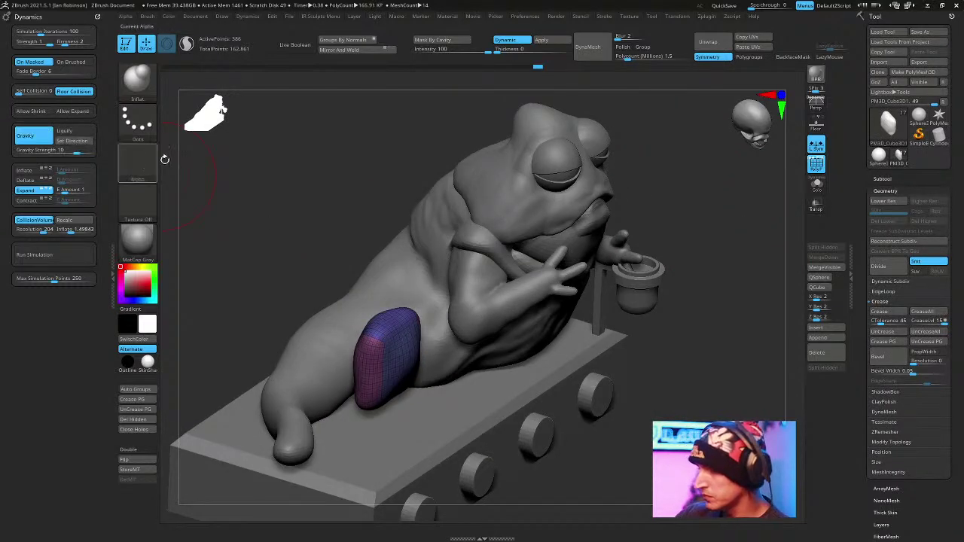
{"action": "left_click_drag", "start_coordinate": [280, 167], "coordinate": [284, 153], "text": "shift"}
{"action": "left_click_drag", "start_coordinate": [526, 155], "coordinate": [579, 145], "text": "shift"}
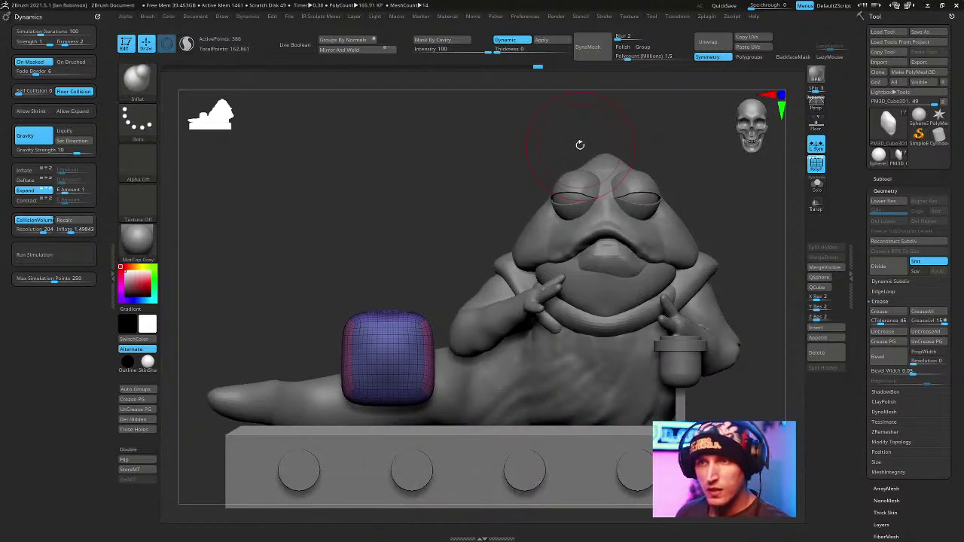
{"action": "left_click_drag", "start_coordinate": [580, 144], "coordinate": [699, 186]}
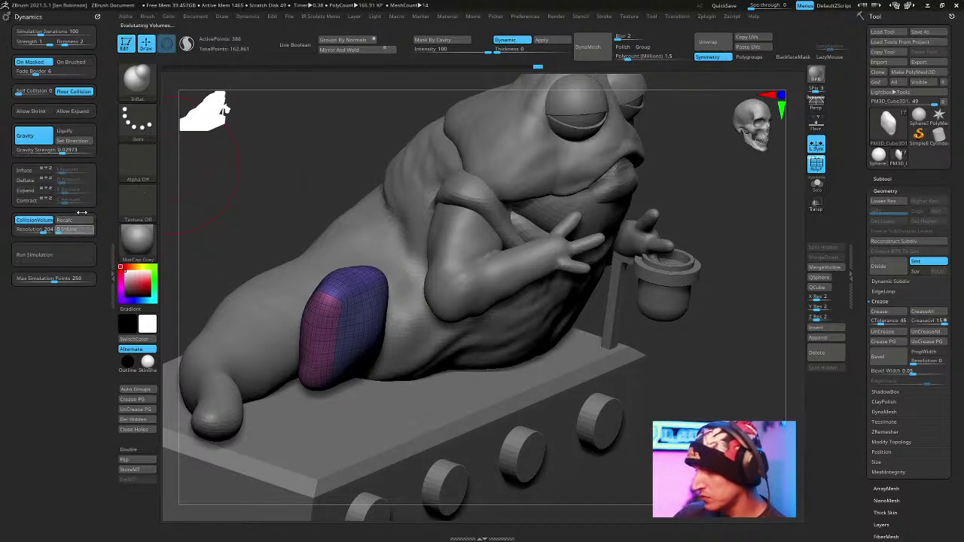
{"action": "left_click_drag", "start_coordinate": [286, 154], "coordinate": [281, 132], "text": "shift"}
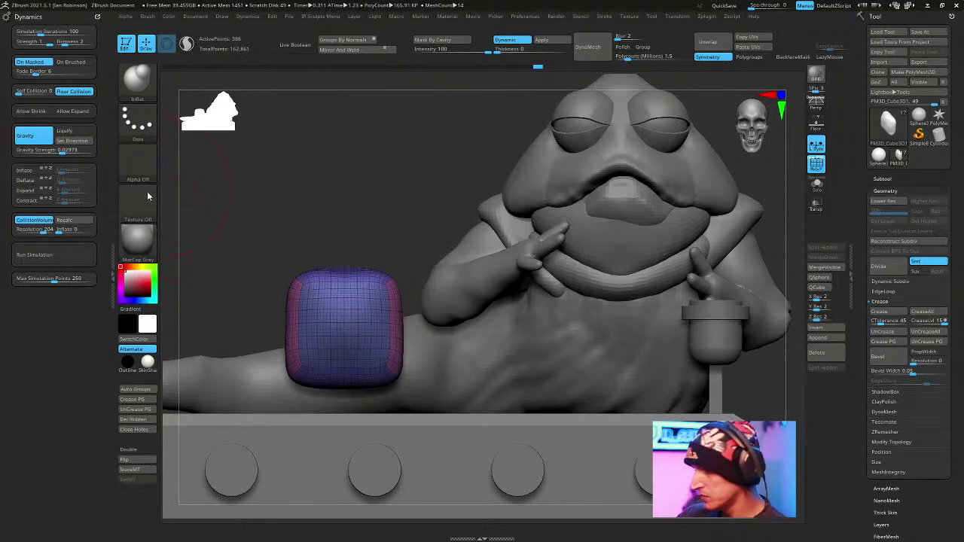
{"action": "left_click", "coordinate": [66, 256]}
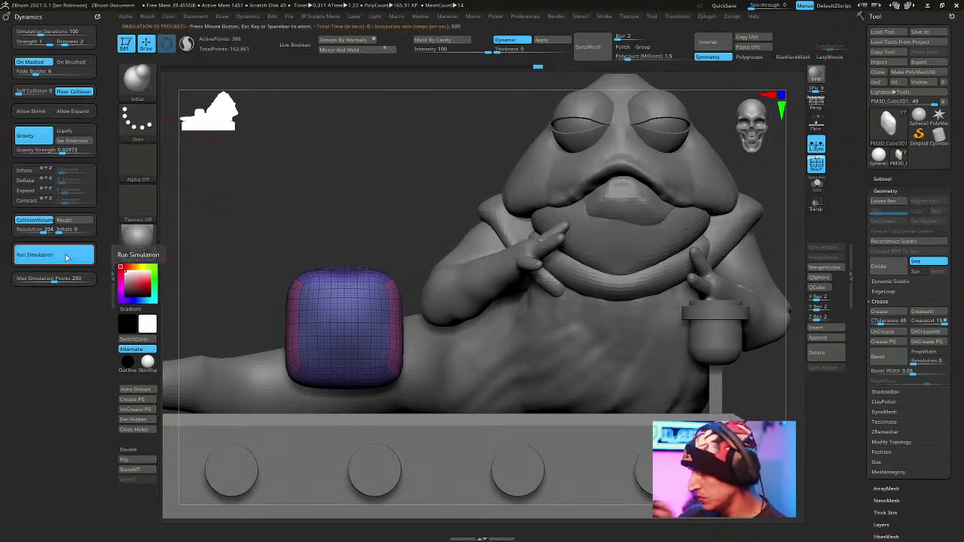
{"action": "left_click_drag", "start_coordinate": [248, 129], "coordinate": [318, 124]}
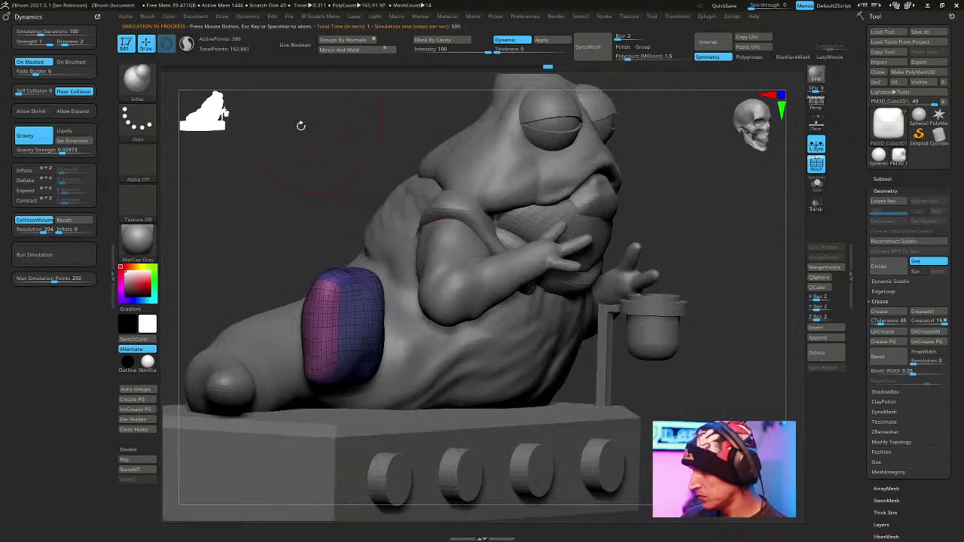
Try to lift the pillow slightly with the TransposeCloth brush.
{"action": "key", "text": "w"}
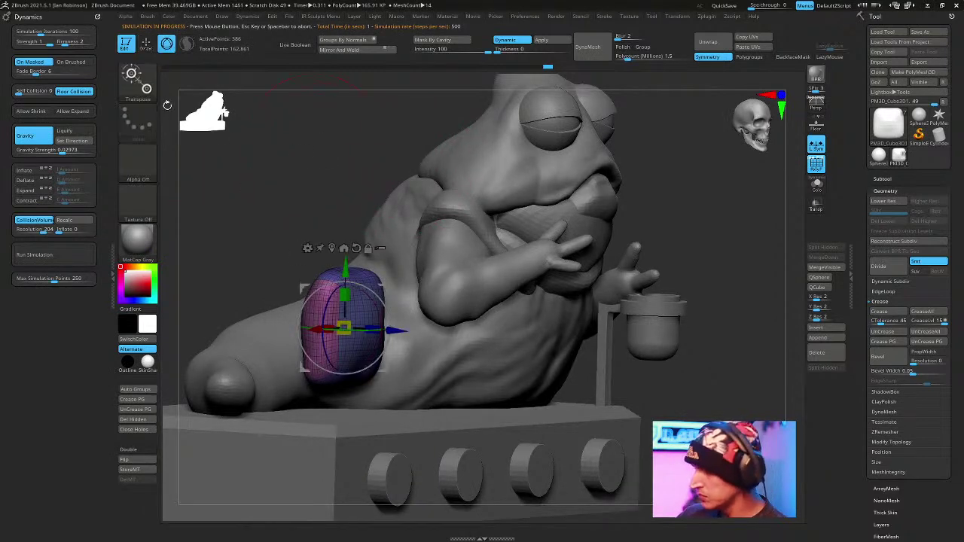
{"action": "key", "text": "b"}
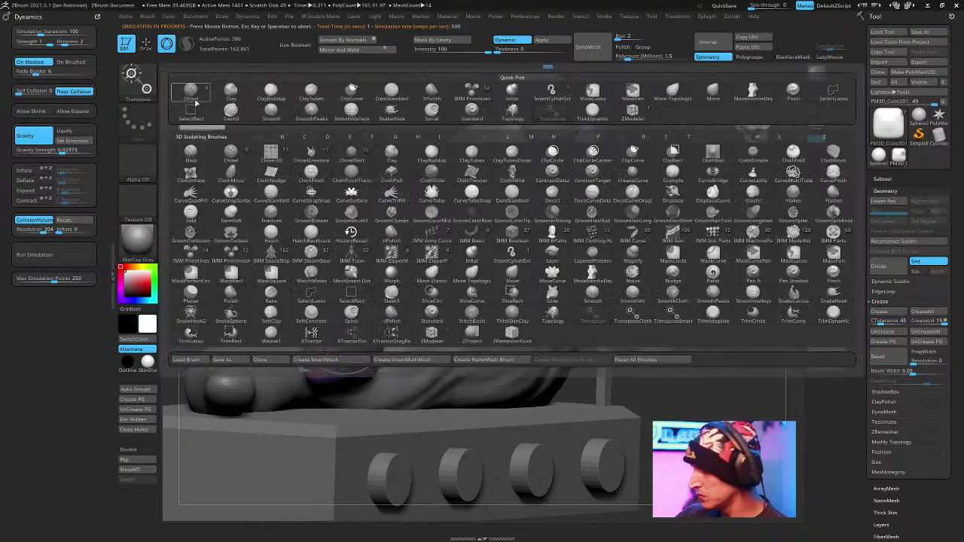
{"action": "left_click", "coordinate": [657, 315]}
{"action": "left_click_drag", "start_coordinate": [657, 314], "coordinate": [625, 317]}
{"action": "left_click_drag", "start_coordinate": [344, 316], "coordinate": [347, 304]}
{"action": "left_click_drag", "start_coordinate": [758, 284], "coordinate": [782, 264]}
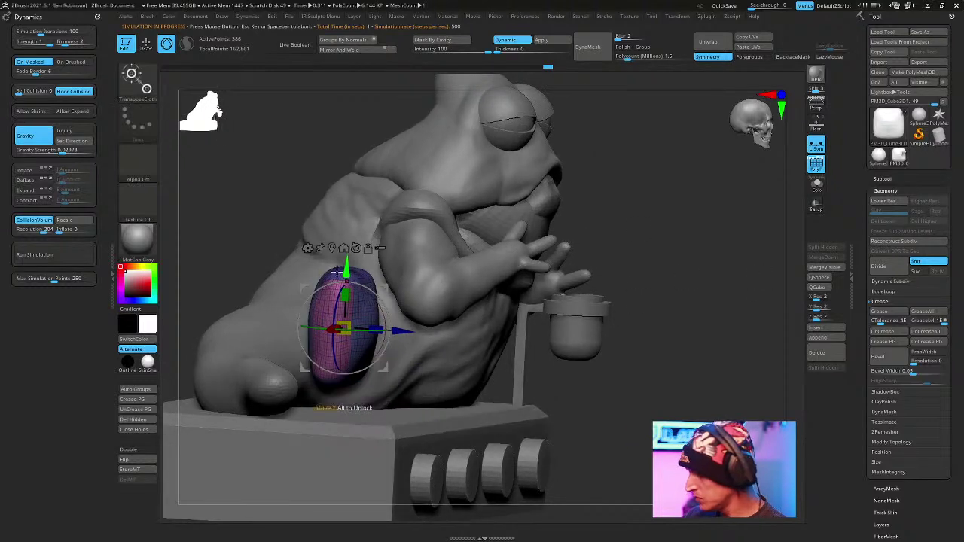
Run the gravity simulation to drop the pillow onto the base.
{"action": "left_click", "coordinate": [63, 254]}
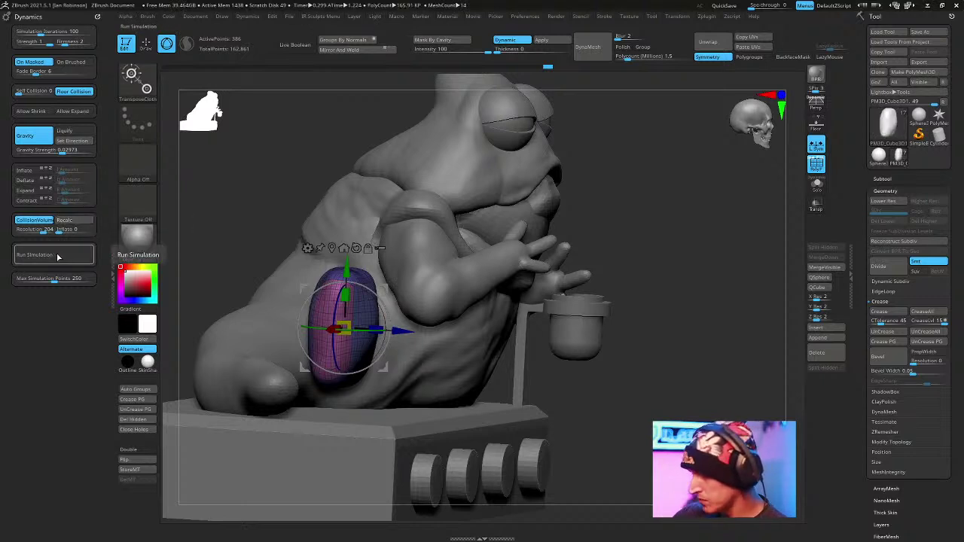
{"action": "left_click", "coordinate": [62, 254]}
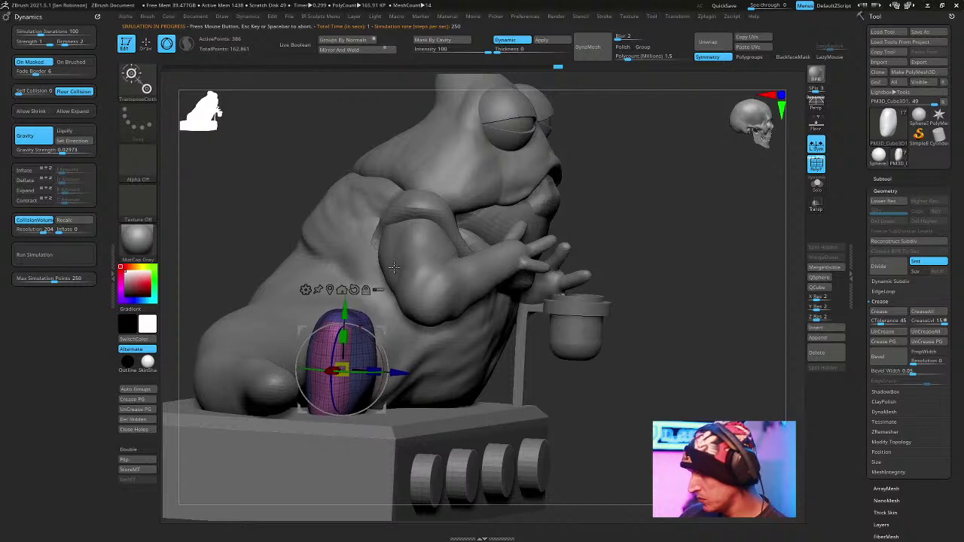
{"action": "left_click_drag", "start_coordinate": [696, 354], "coordinate": [649, 295]}
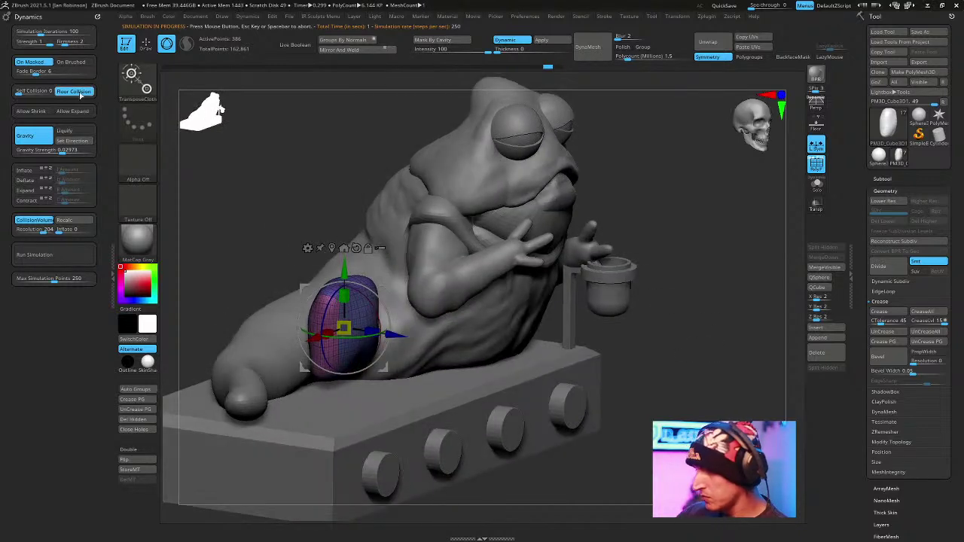
Turn off On Masked, recalculate the collision volume and rerun the gravity simulation on the pillow.
{"action": "left_click", "coordinate": [39, 63]}
{"action": "left_click_drag", "start_coordinate": [727, 243], "coordinate": [726, 253], "text": "alt"}
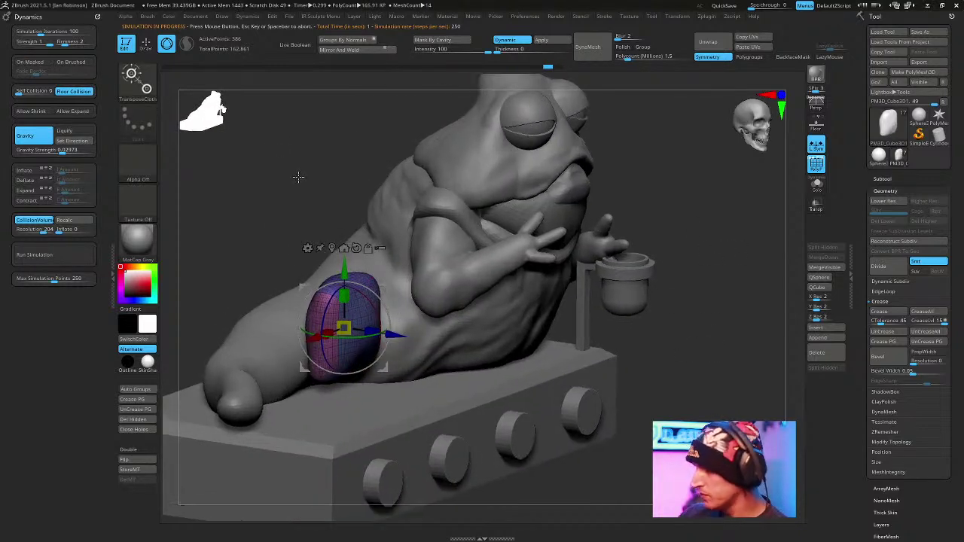
{"action": "left_click", "coordinate": [66, 220]}
{"action": "left_click", "coordinate": [73, 256]}
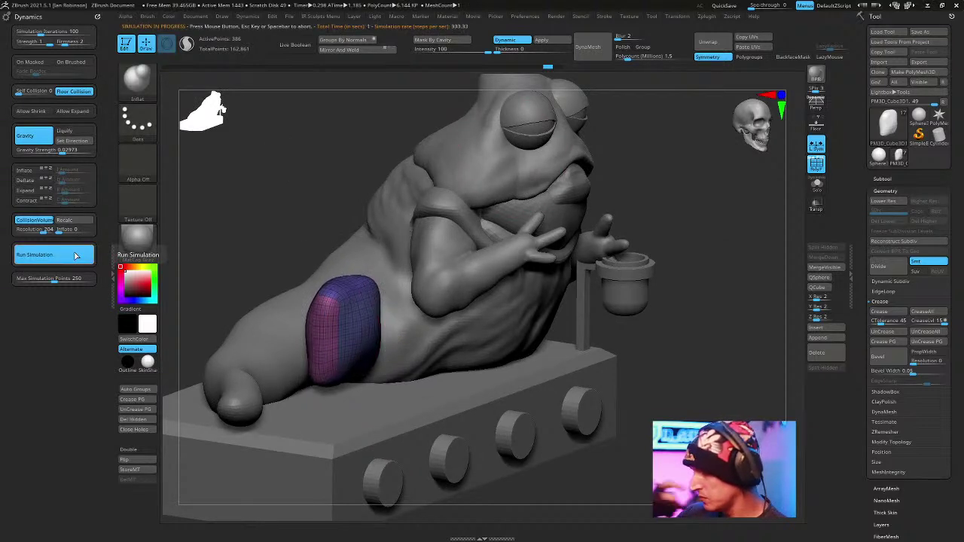
Set the gravity strength to 0.5 and run the cloth simulation on the pillow.
{"action": "left_click", "coordinate": [68, 150]}
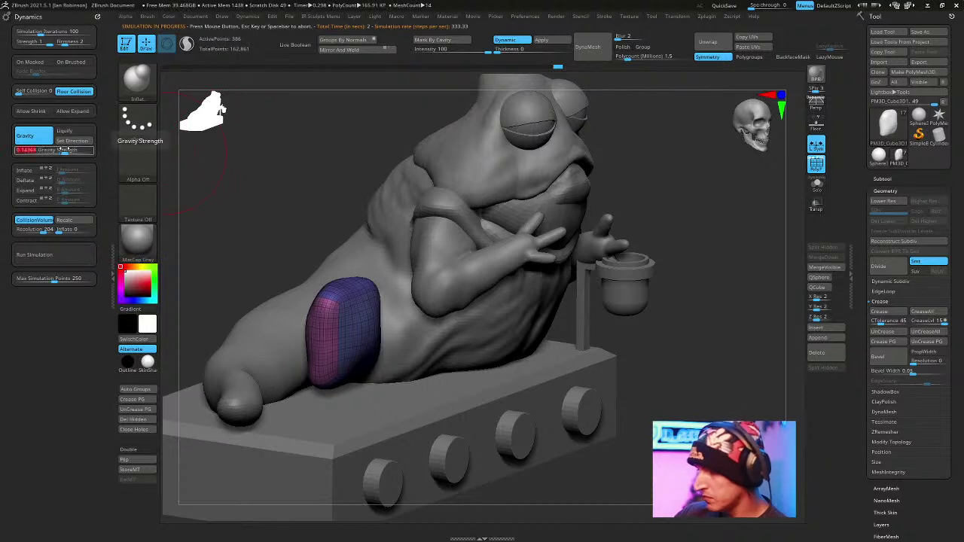
{"action": "type", "text": "1"}
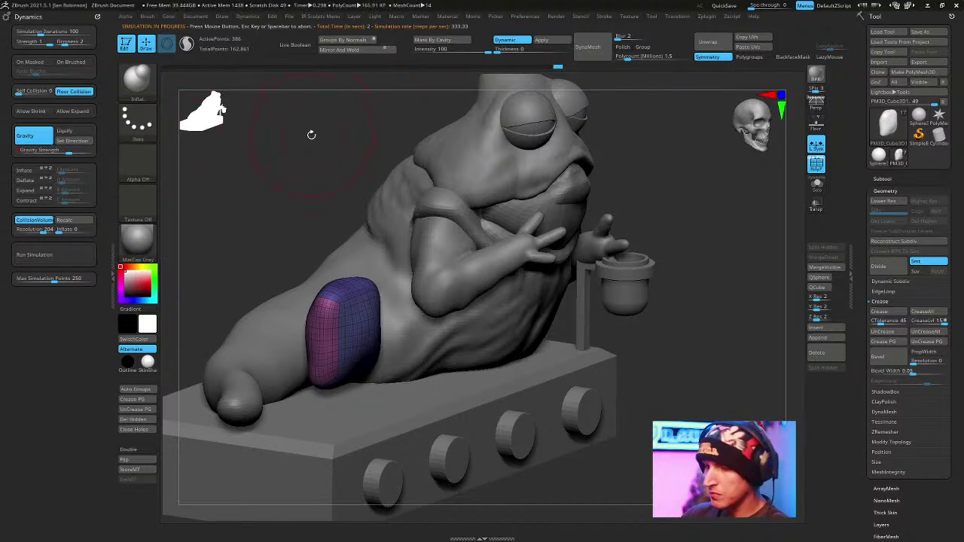
{"action": "left_click", "coordinate": [79, 253]}
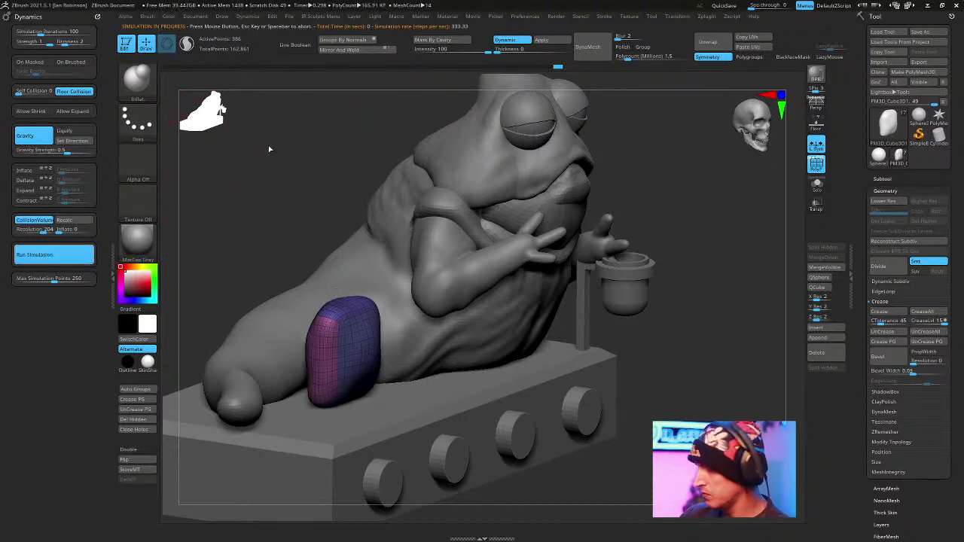
Move the collapsed pillow closer against the character's body with the TransposeCloth brush.
{"action": "left_click_drag", "start_coordinate": [344, 136], "coordinate": [590, 204]}
{"action": "key", "text": "w"}
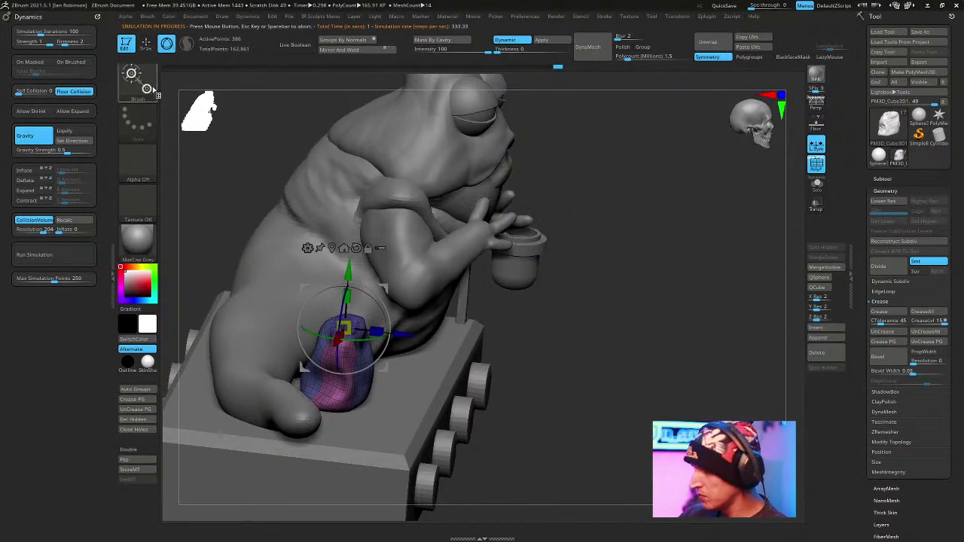
{"action": "left_click_drag", "start_coordinate": [395, 342], "coordinate": [360, 343]}
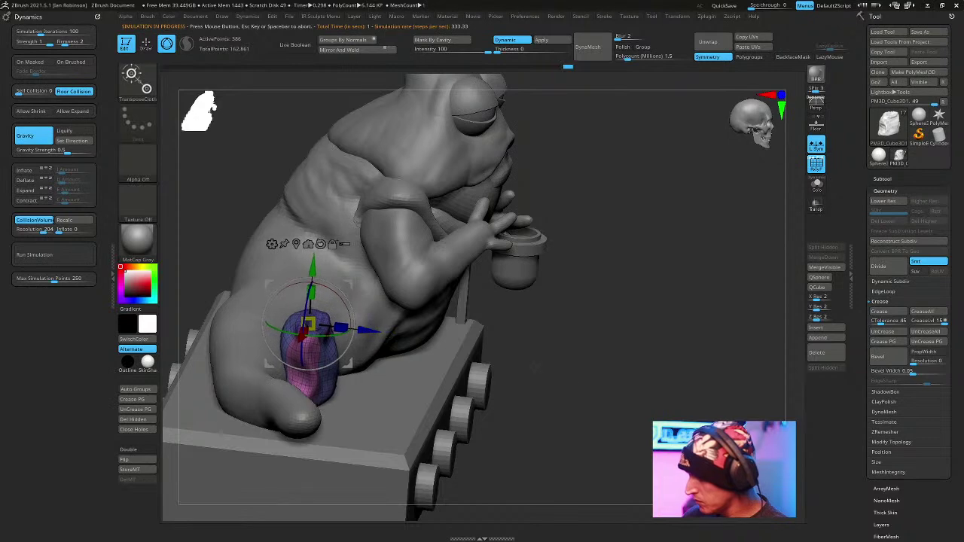
{"action": "left_click_drag", "start_coordinate": [542, 377], "coordinate": [582, 391]}
{"action": "left_click_drag", "start_coordinate": [407, 151], "coordinate": [334, 286], "text": "shift"}
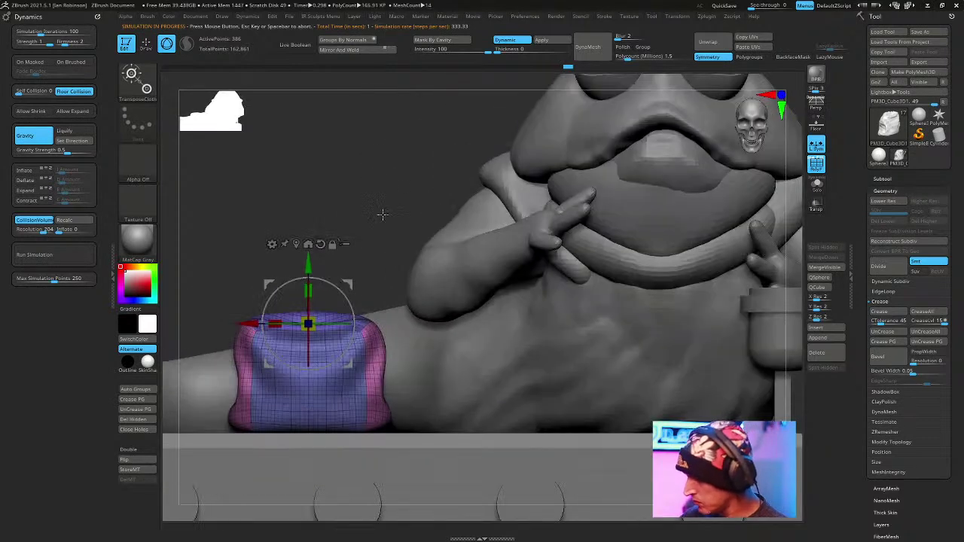
{"action": "left_click_drag", "start_coordinate": [376, 215], "coordinate": [328, 278], "text": "alt"}
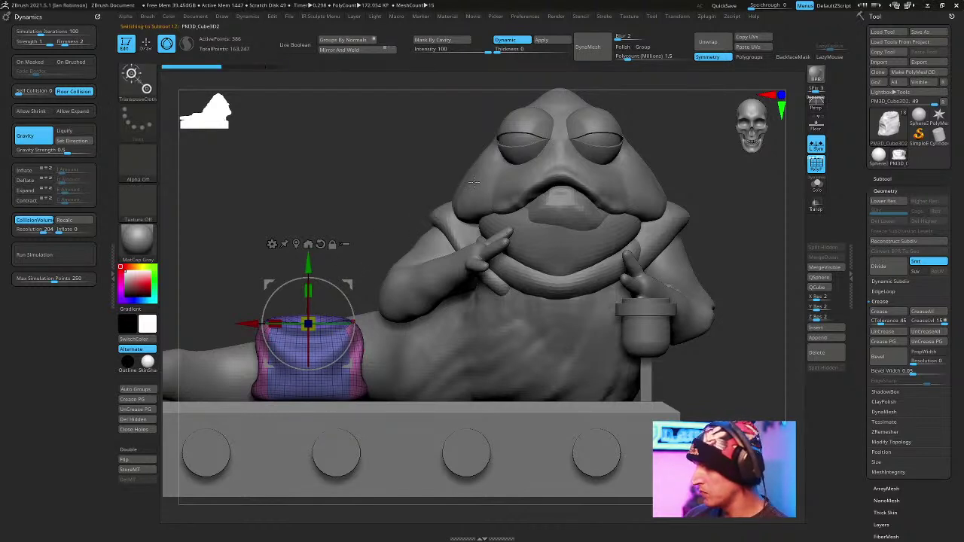
Duplicate the settled pillow, reselect the original subtool and undo it back to its uncollapsed shape.
{"action": "left_click", "coordinate": [882, 178]}
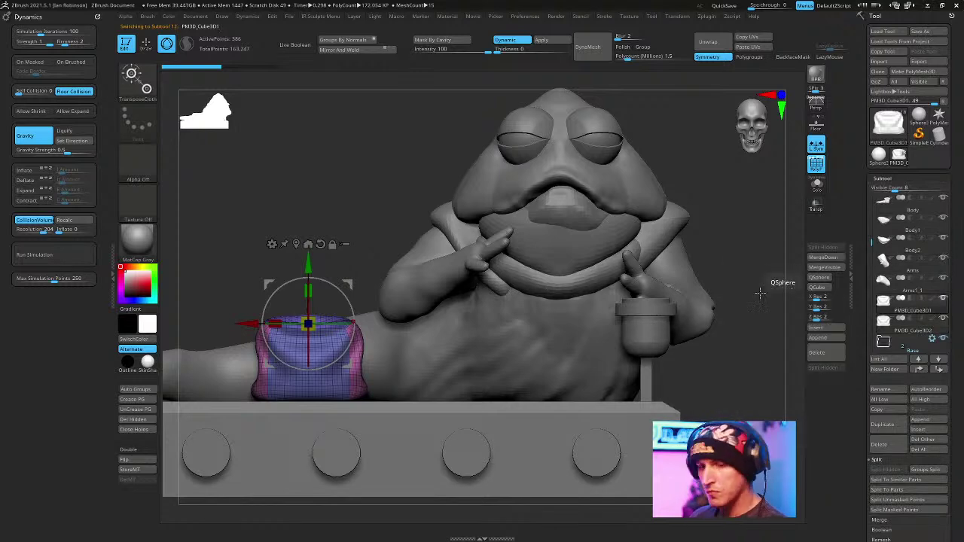
{"action": "key", "text": "ctrl+z"}
{"action": "left_click_drag", "start_coordinate": [715, 211], "coordinate": [714, 261], "text": "alt"}
Position the restored pillow in front of the settled one and tilt it to lean back against it.
{"action": "left_click_drag", "start_coordinate": [534, 418], "coordinate": [548, 464], "text": "alt"}
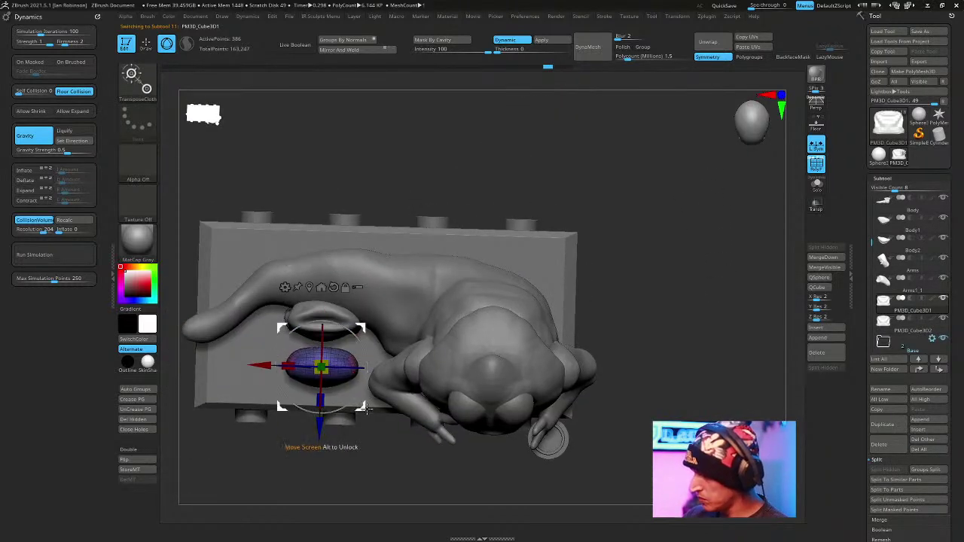
{"action": "left_click_drag", "start_coordinate": [360, 406], "coordinate": [301, 342]}
{"action": "left_click_drag", "start_coordinate": [382, 181], "coordinate": [360, 98]}
{"action": "left_click_drag", "start_coordinate": [297, 351], "coordinate": [295, 333]}
{"action": "left_click_drag", "start_coordinate": [357, 189], "coordinate": [613, 233]}
{"action": "left_click_drag", "start_coordinate": [350, 303], "coordinate": [344, 307]}
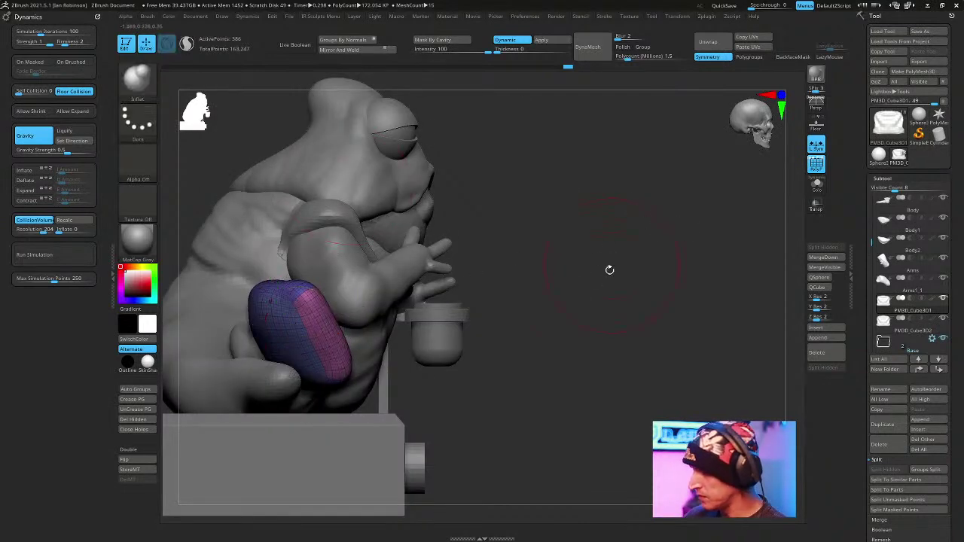
{"action": "left_click", "coordinate": [310, 254]}
{"action": "key", "text": "q"}
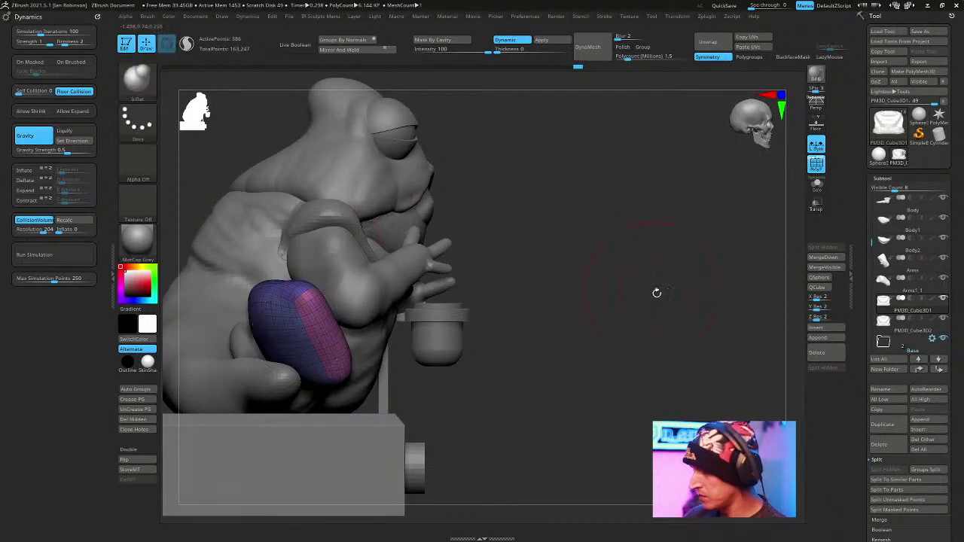
Duplicate the tilted pillow as a hidden spare and briefly run the gravity simulation on the settled pillow behind it.
{"action": "key", "text": "ctrl+shift+d"}
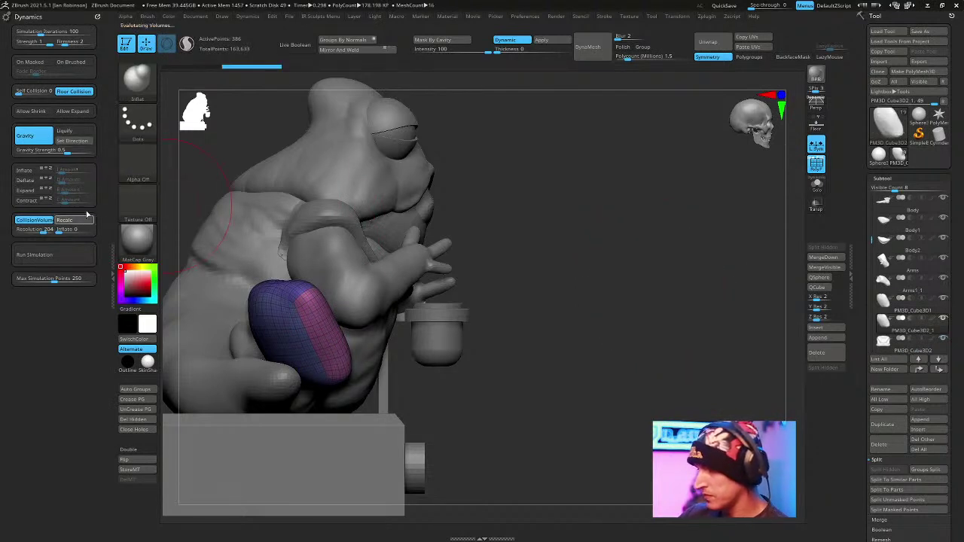
{"action": "left_click", "coordinate": [83, 257]}
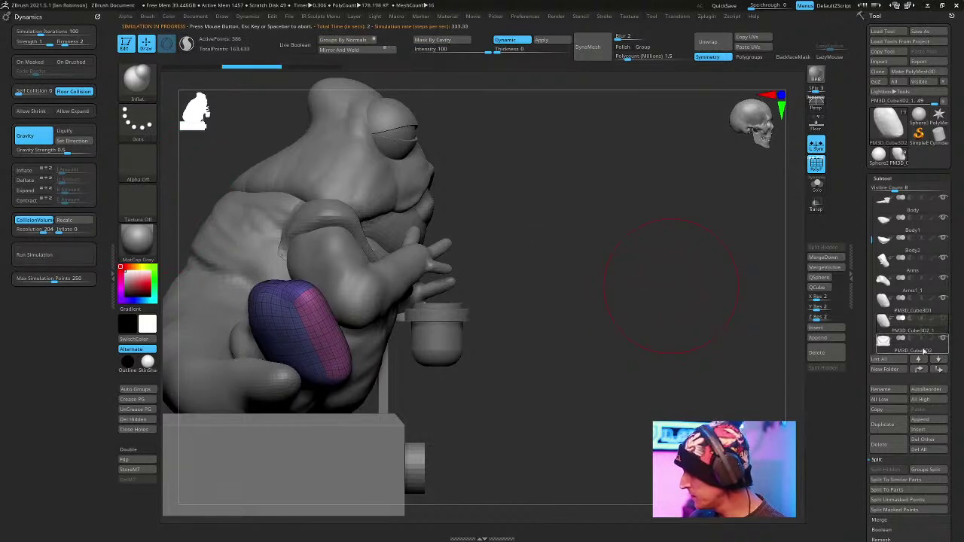
{"action": "left_click_drag", "start_coordinate": [650, 311], "coordinate": [656, 295]}
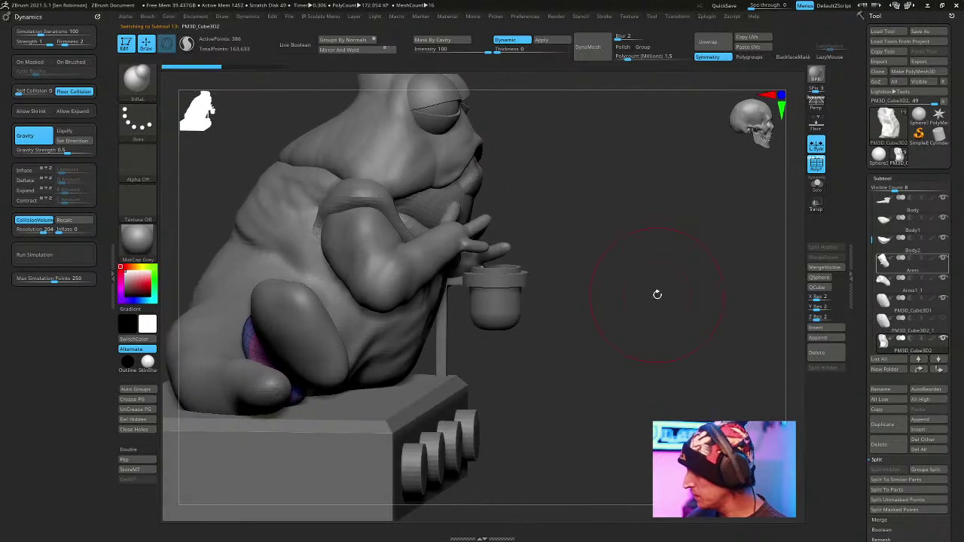
{"action": "left_click", "coordinate": [75, 254]}
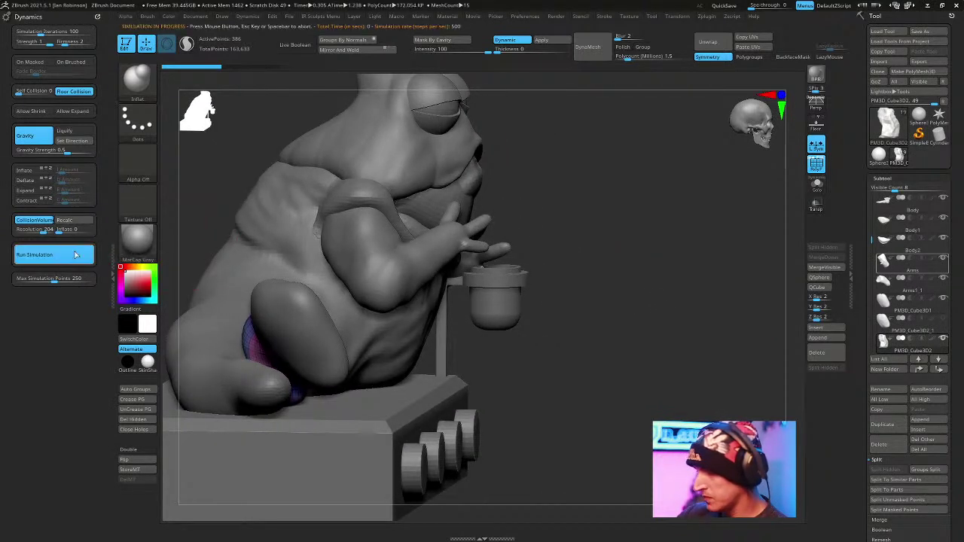
{"action": "left_click", "coordinate": [129, 245]}
Try the gravity simulation on the tilted pillow, recalculate the collision volume and undo the drop.
{"action": "left_click", "coordinate": [300, 337], "text": "alt"}
{"action": "left_click", "coordinate": [78, 250]}
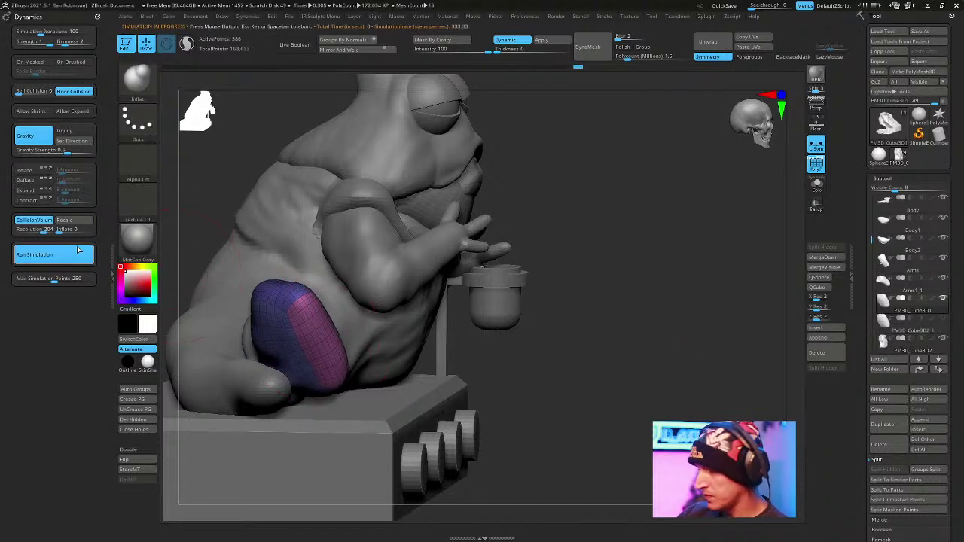
{"action": "left_click", "coordinate": [88, 218]}
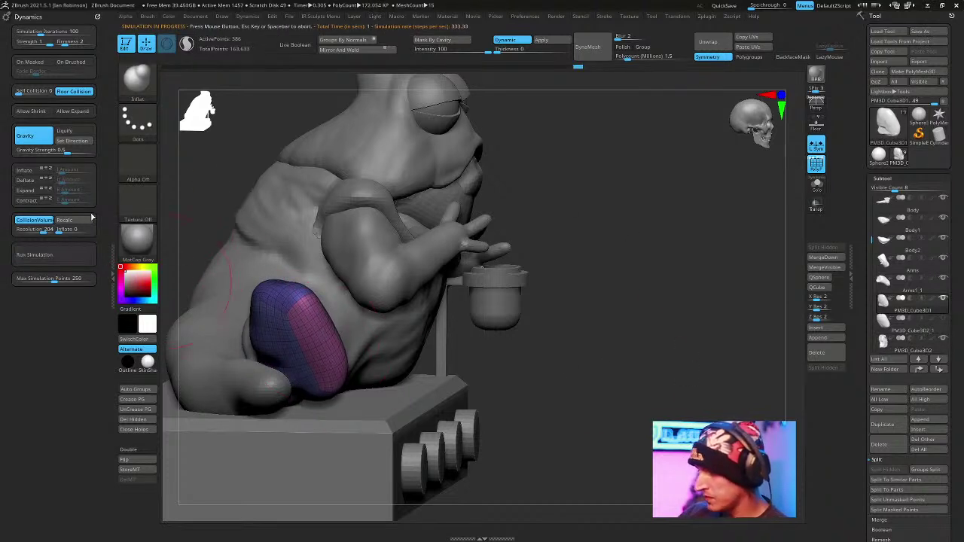
{"action": "key", "text": "ctrl+z"}
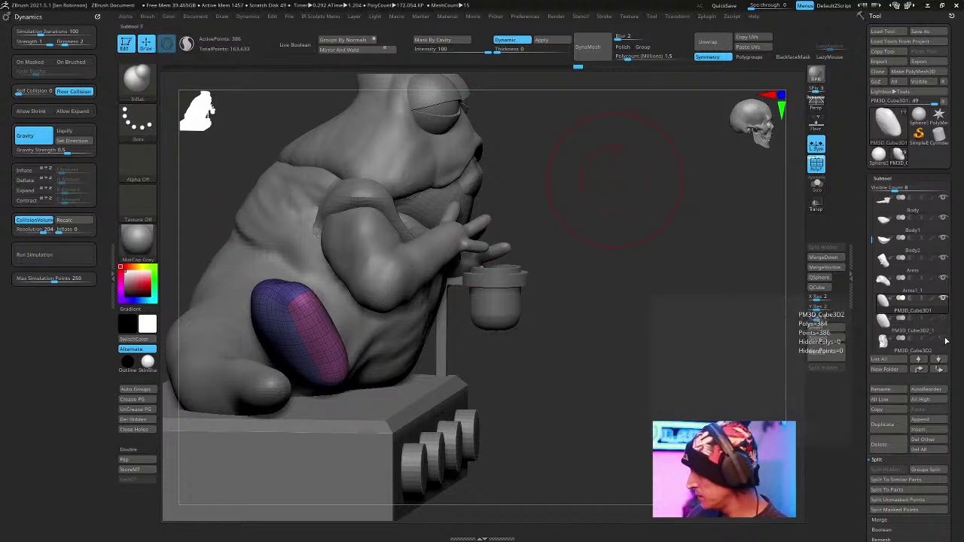
Rerun the gravity simulation on the tilted pillow to drop it onto the base beside the tail.
{"action": "left_click", "coordinate": [53, 255]}
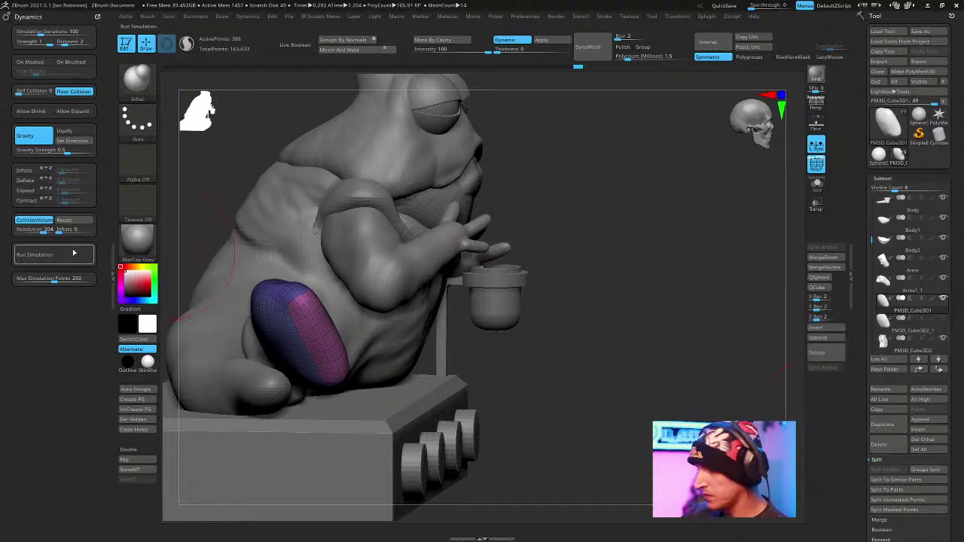
{"action": "mouse_move", "coordinate": [635, 329]}
{"action": "left_mouse_down"}
{"action": "mouse_move", "coordinate": [641, 362]}
{"action": "mouse_move", "coordinate": [648, 320]}
{"action": "left_mouse_up"}
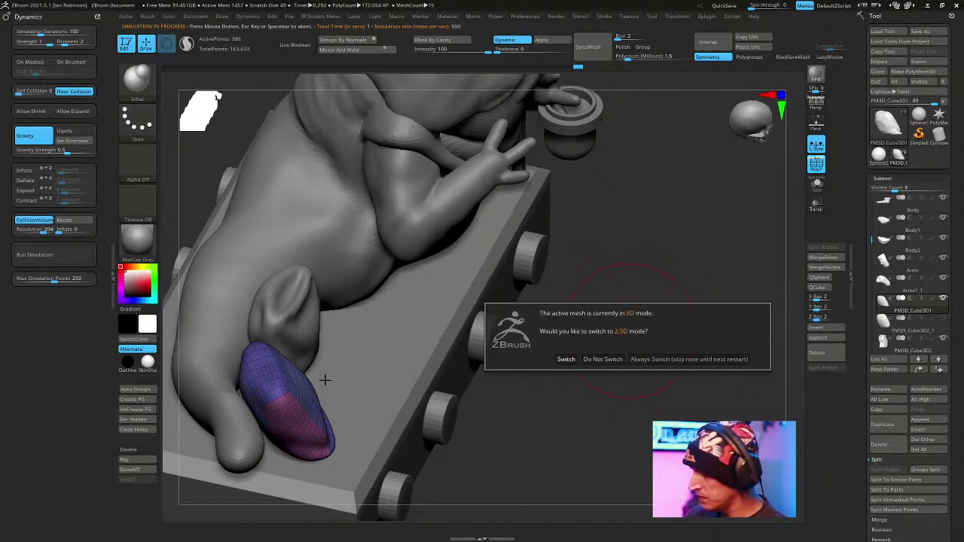
{"action": "left_click_drag", "start_coordinate": [659, 265], "coordinate": [617, 317]}
Push the dropped pillow against the tail and the first pillow with the TransposeCloth brush.
{"action": "key", "text": "w"}
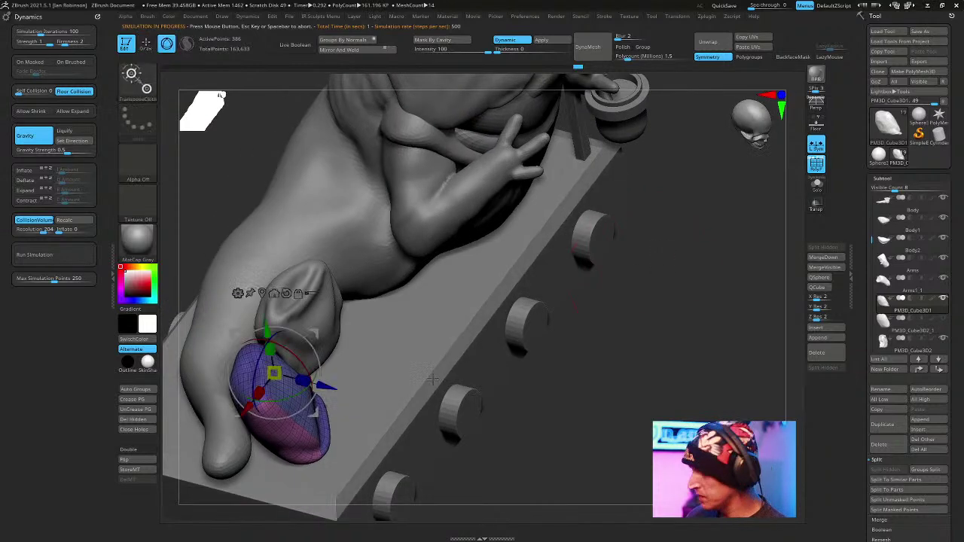
{"action": "left_click_drag", "start_coordinate": [326, 386], "coordinate": [256, 344]}
{"action": "left_click_drag", "start_coordinate": [296, 374], "coordinate": [289, 372]}
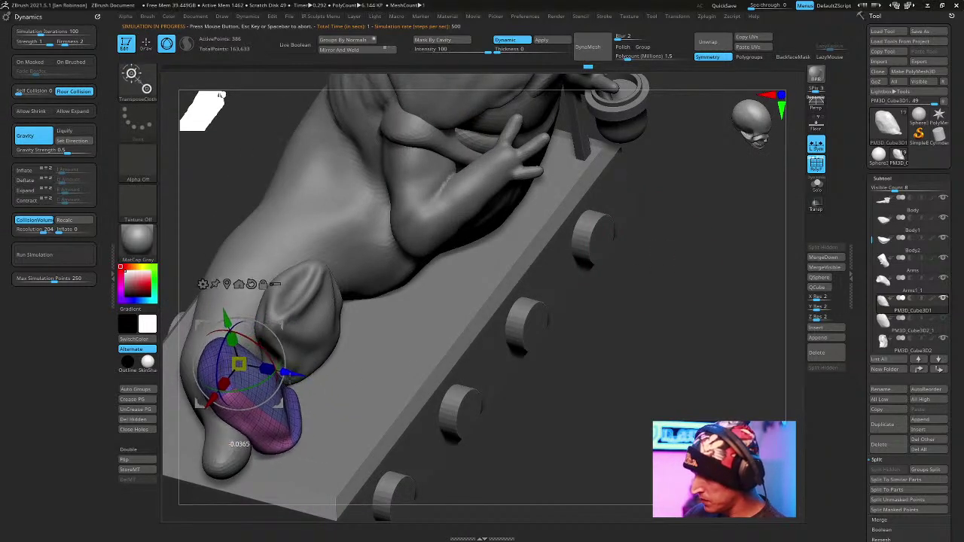
{"action": "left_click_drag", "start_coordinate": [657, 364], "coordinate": [636, 320], "text": "shift"}
{"action": "left_click_drag", "start_coordinate": [232, 304], "coordinate": [234, 312]}
{"action": "left_click_drag", "start_coordinate": [629, 320], "coordinate": [601, 313]}
{"action": "mouse_move", "coordinate": [352, 212]}
{"action": "left_mouse_down"}
{"action": "mouse_move", "coordinate": [370, 198]}
{"action": "mouse_move", "coordinate": [574, 198]}
{"action": "left_mouse_up"}
{"action": "key", "text": "q"}
Show the spare pillow copy and make it the active subtool for transforming.
{"action": "key", "text": "alt+Down"}
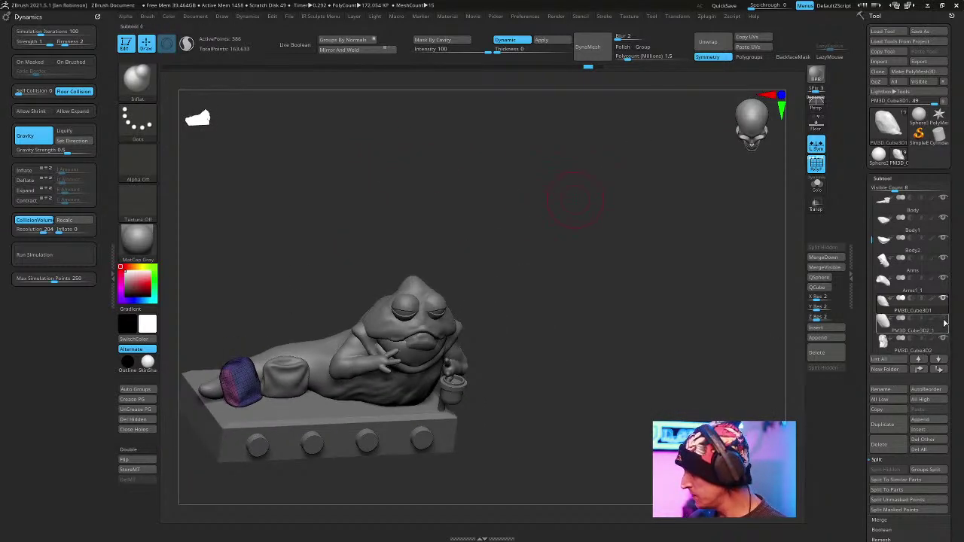
{"action": "left_click_drag", "start_coordinate": [624, 279], "coordinate": [645, 271], "text": "shift"}
{"action": "key", "text": "w"}
{"action": "scroll", "coordinate": [259, 353], "scroll_direction": "up", "scroll_amount": 3}
Try to position the spare pillow between the settled pillow and the elbow with the TransposeCloth brush.
{"action": "left_click_drag", "start_coordinate": [262, 367], "coordinate": [230, 368]}
{"action": "left_click_drag", "start_coordinate": [283, 327], "coordinate": [435, 339]}
{"action": "left_click_drag", "start_coordinate": [681, 263], "coordinate": [764, 301]}
{"action": "left_click_drag", "start_coordinate": [405, 399], "coordinate": [372, 393]}
{"action": "left_click_drag", "start_coordinate": [434, 418], "coordinate": [466, 437]}
{"action": "left_click_drag", "start_coordinate": [741, 279], "coordinate": [637, 344]}
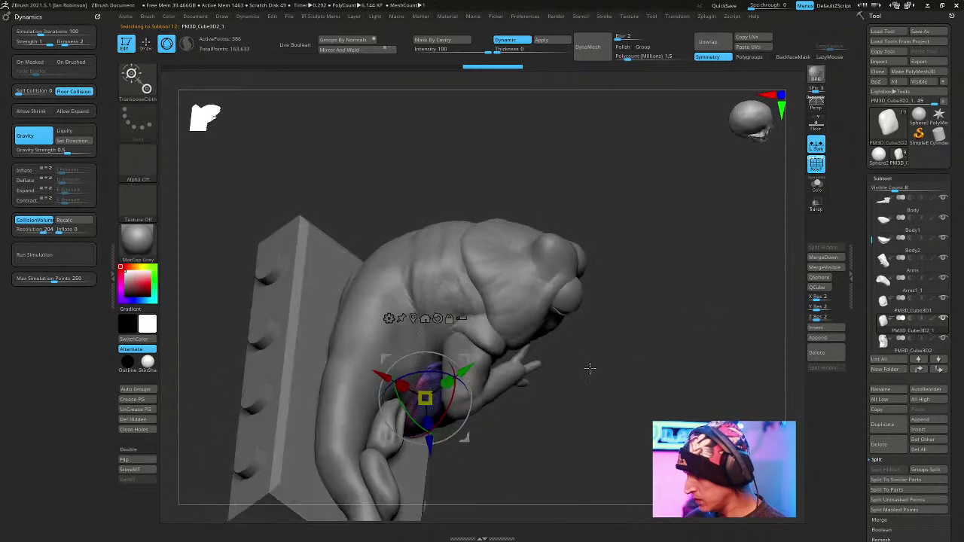
Undo the last TransposeCloth moves on the spare pillow.
{"action": "left_click_drag", "start_coordinate": [670, 382], "coordinate": [721, 338], "text": "shift"}
{"action": "key", "text": "ctrl+z"}
{"action": "key", "text": "ctrl+z"}
{"action": "key", "text": "ctrl+z"}
{"action": "key", "text": "ctrl+z"}
Switch to the Transpose brush and move the spare pillow onto the base, under the elbow beside the settled pillows.
{"action": "left_click_drag", "start_coordinate": [293, 413], "coordinate": [355, 497]}
{"action": "left_click_drag", "start_coordinate": [354, 439], "coordinate": [347, 467]}
{"action": "left_click", "coordinate": [133, 77]}
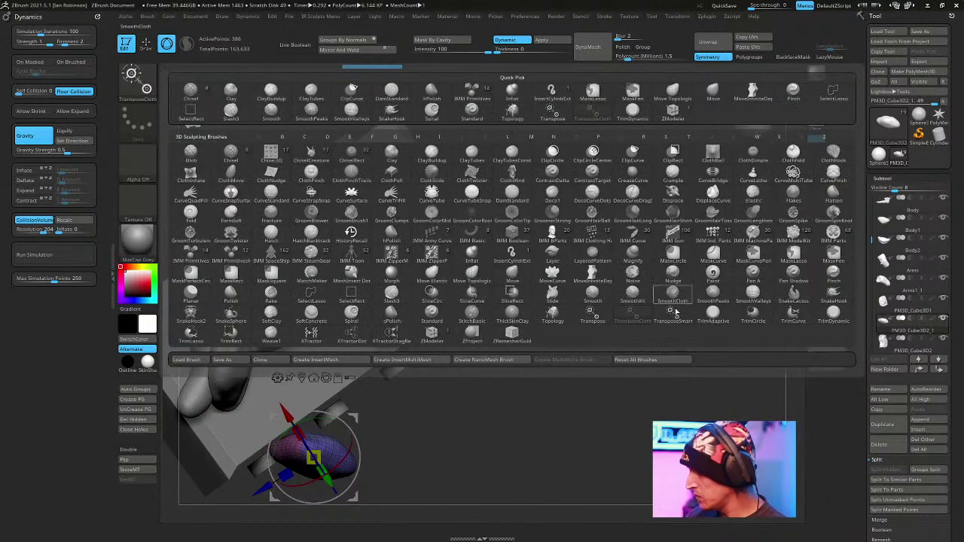
{"action": "left_click_drag", "start_coordinate": [329, 431], "coordinate": [351, 416]}
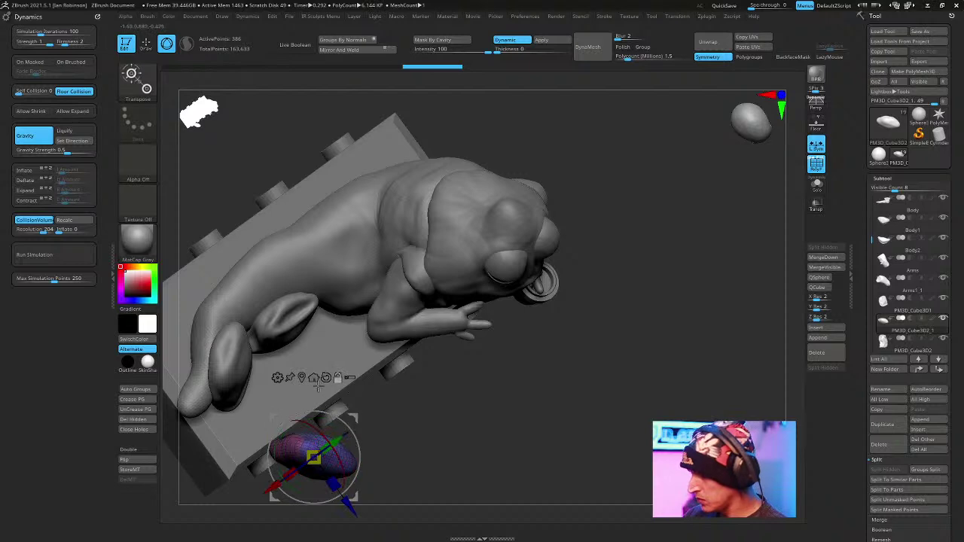
{"action": "left_click_drag", "start_coordinate": [452, 383], "coordinate": [466, 419], "text": "shift"}
{"action": "left_click_drag", "start_coordinate": [353, 497], "coordinate": [484, 429]}
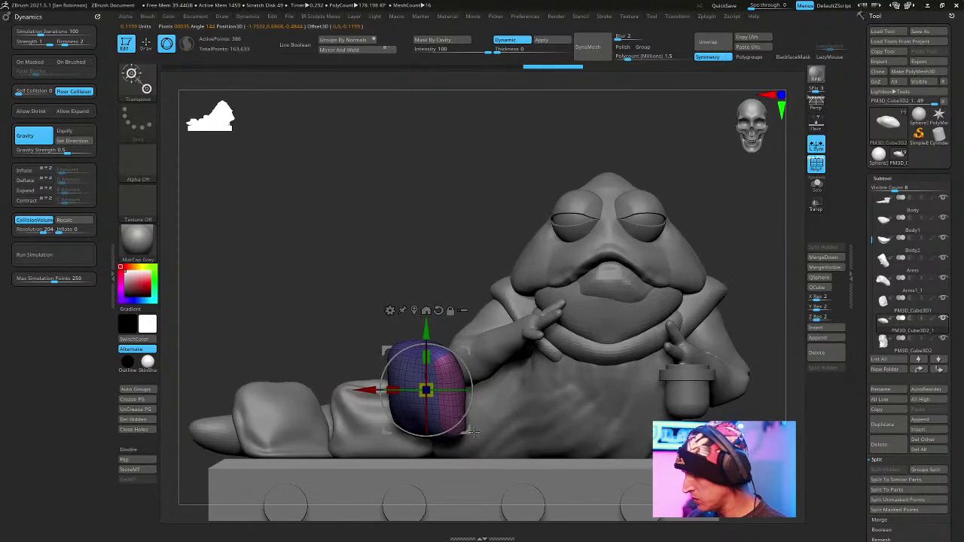
{"action": "left_click_drag", "start_coordinate": [425, 366], "coordinate": [484, 401], "text": "alt"}
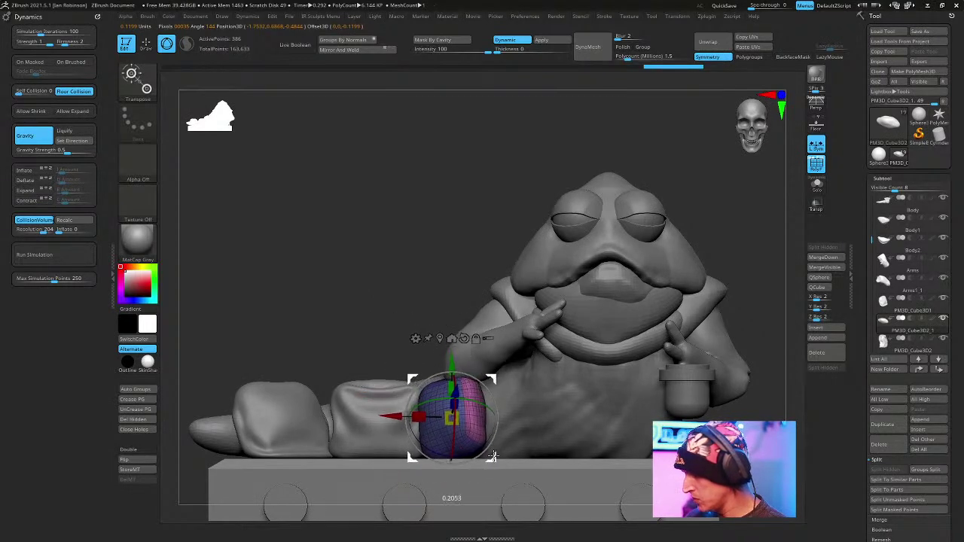
Rotate and shift the spare pillow so it leans against the belly below the elbow.
{"action": "left_click_drag", "start_coordinate": [678, 173], "coordinate": [700, 233]}
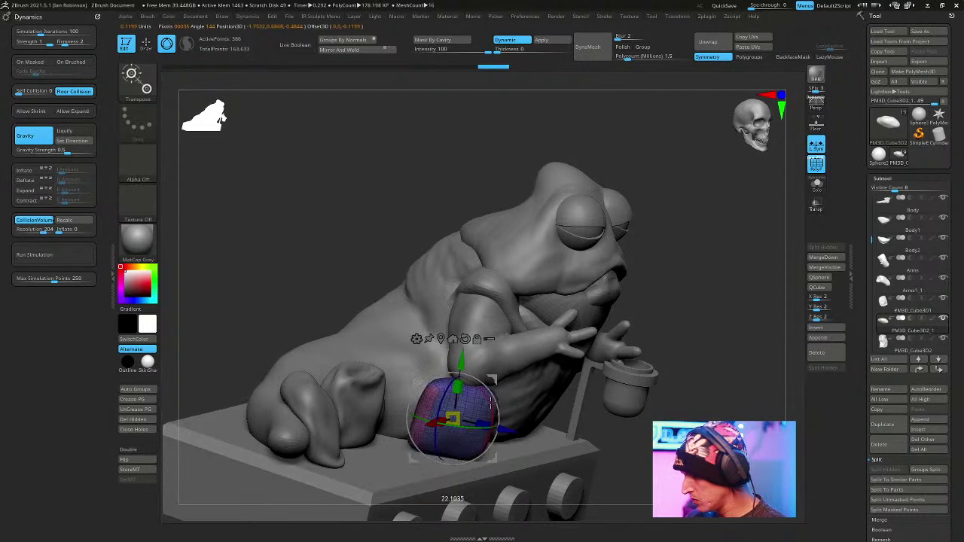
{"action": "left_click_drag", "start_coordinate": [662, 301], "coordinate": [716, 301]}
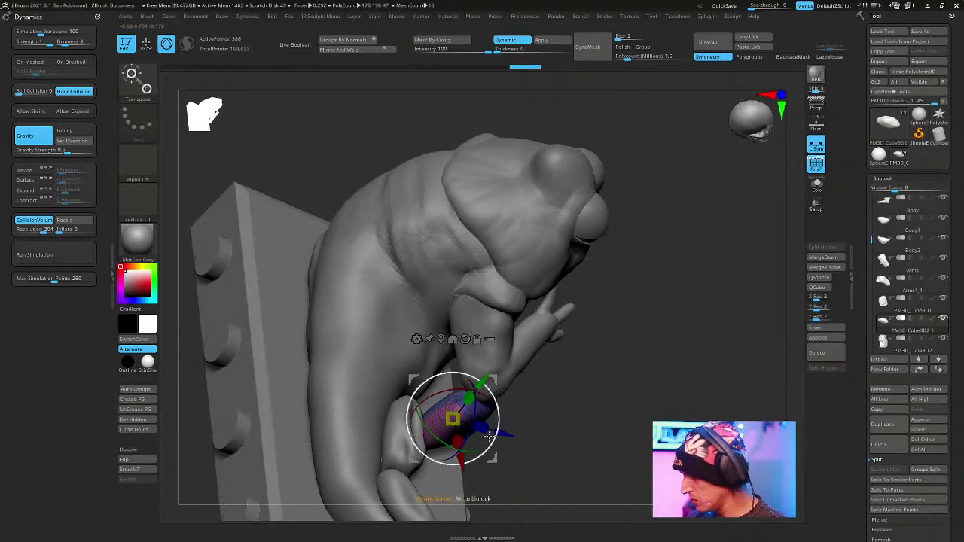
{"action": "left_click_drag", "start_coordinate": [597, 403], "coordinate": [464, 413]}
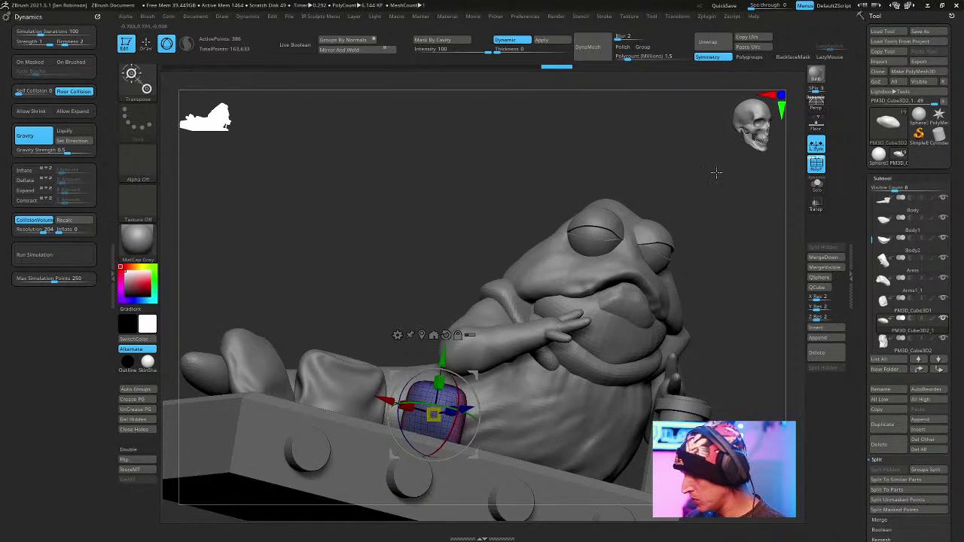
{"action": "left_click_drag", "start_coordinate": [709, 179], "coordinate": [500, 379]}
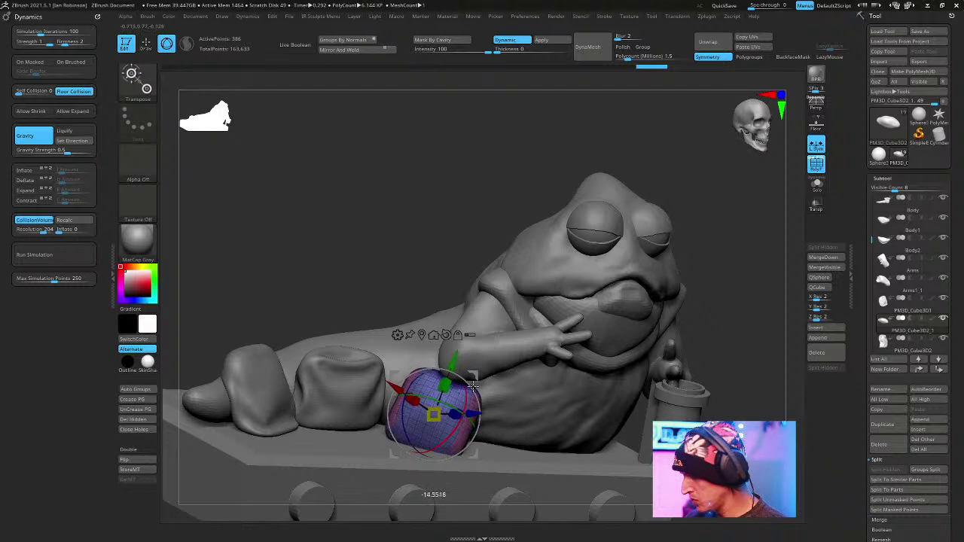
{"action": "left_click_drag", "start_coordinate": [475, 374], "coordinate": [707, 269]}
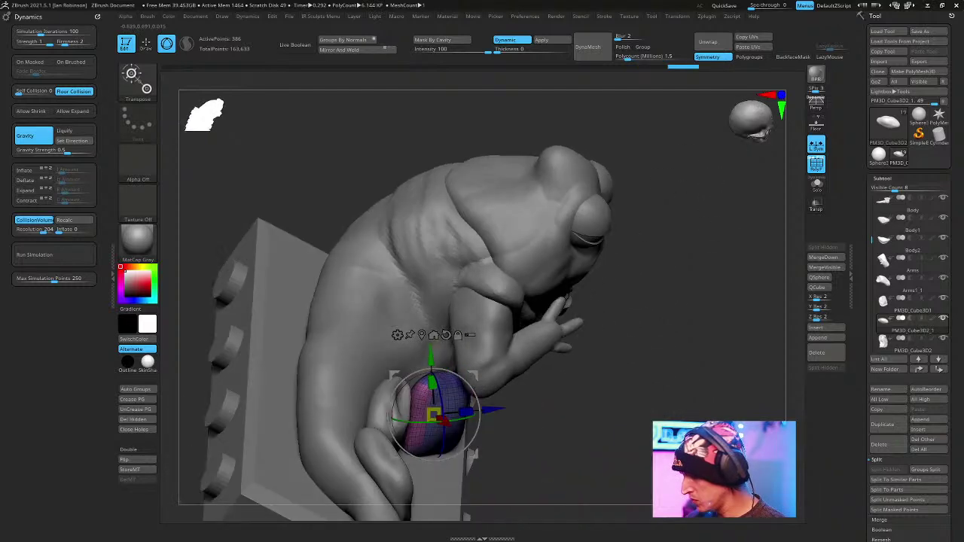
Run the simulation on the leaning spare pillow and set the gravity strength to 0.1.
{"action": "key", "text": "q"}
{"action": "left_click_drag", "start_coordinate": [406, 210], "coordinate": [318, 247]}
{"action": "left_click_drag", "start_coordinate": [312, 180], "coordinate": [78, 229], "text": "shift"}
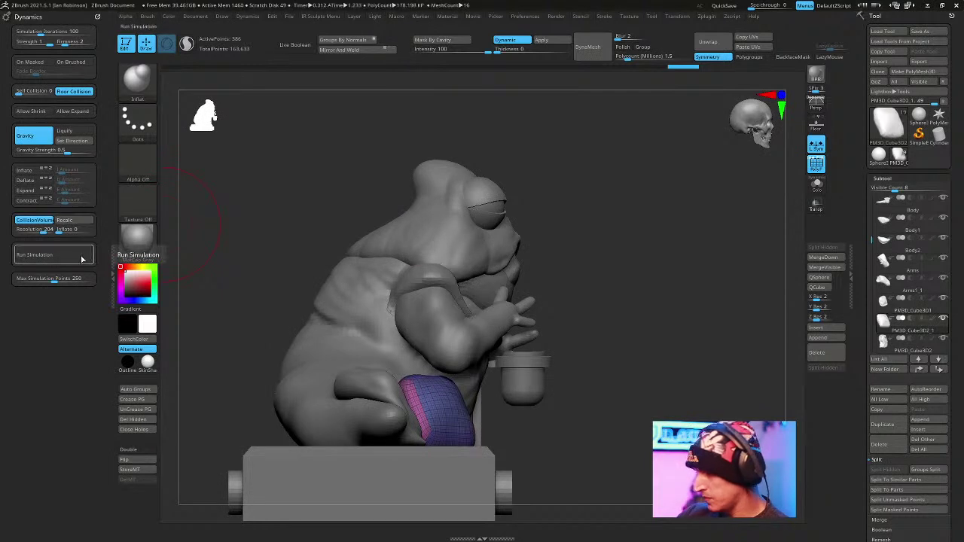
{"action": "left_click", "coordinate": [82, 256]}
{"action": "left_click_drag", "start_coordinate": [65, 150], "coordinate": [65, 150]}
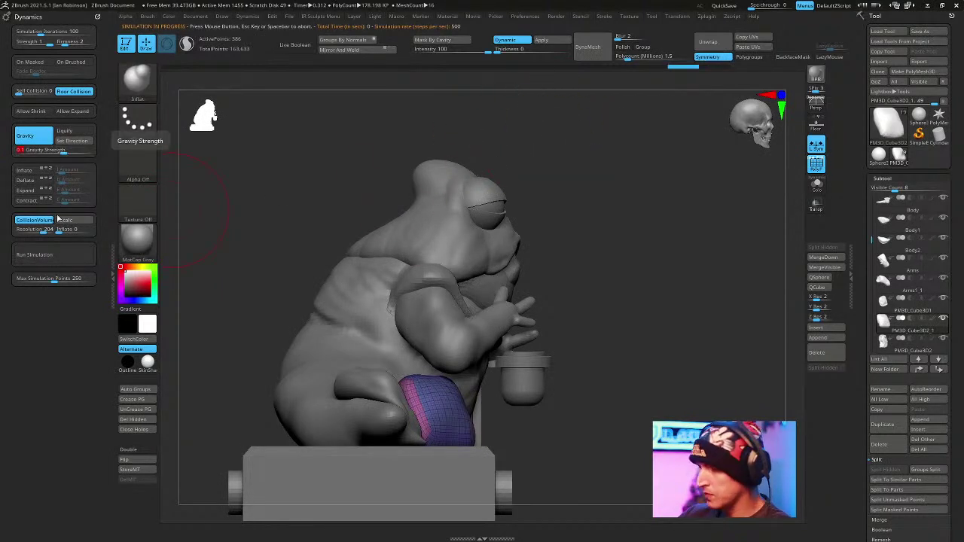
Rerun the cloth simulation on the leaning pillow so it slumps against the belly, and select the Inflate brush.
{"action": "left_click", "coordinate": [80, 255]}
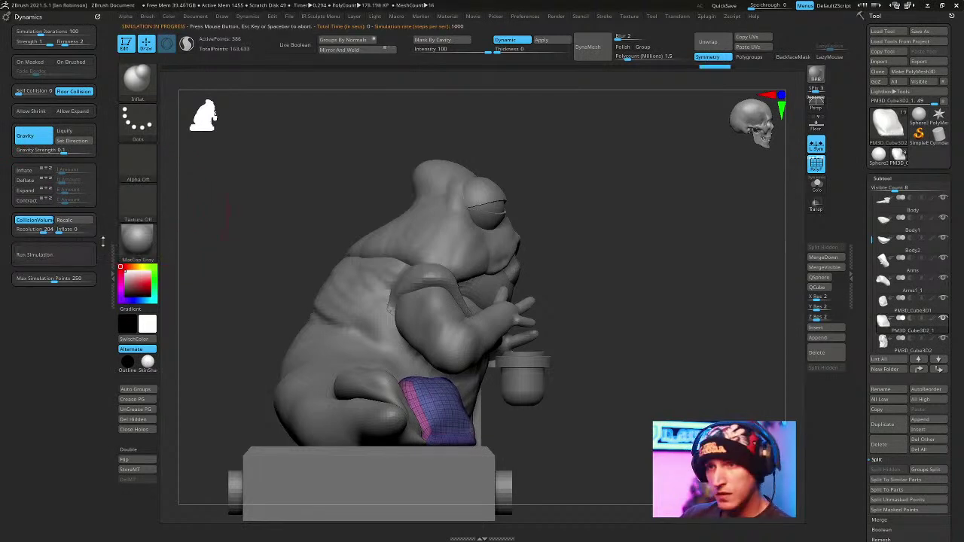
{"action": "left_click_drag", "start_coordinate": [643, 238], "coordinate": [589, 142]}
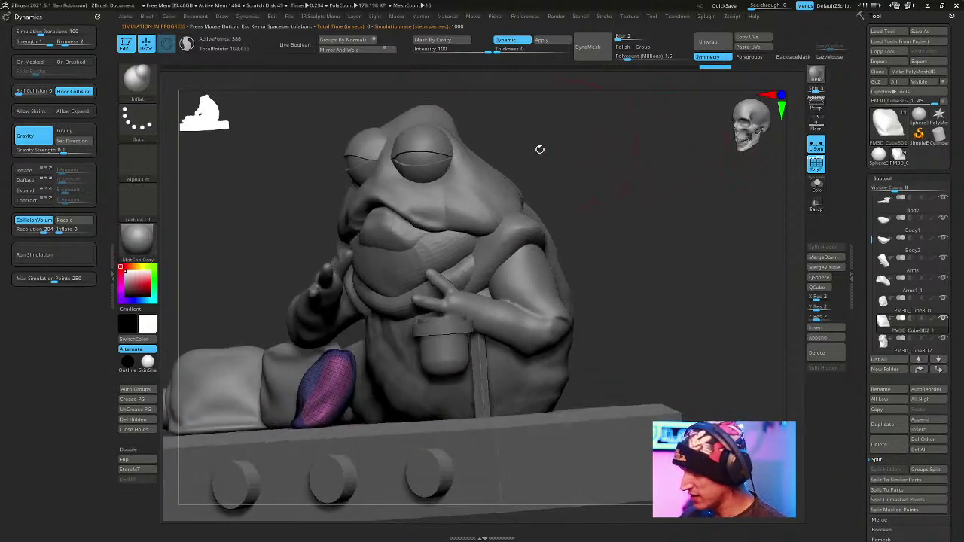
{"action": "left_click", "coordinate": [65, 257]}
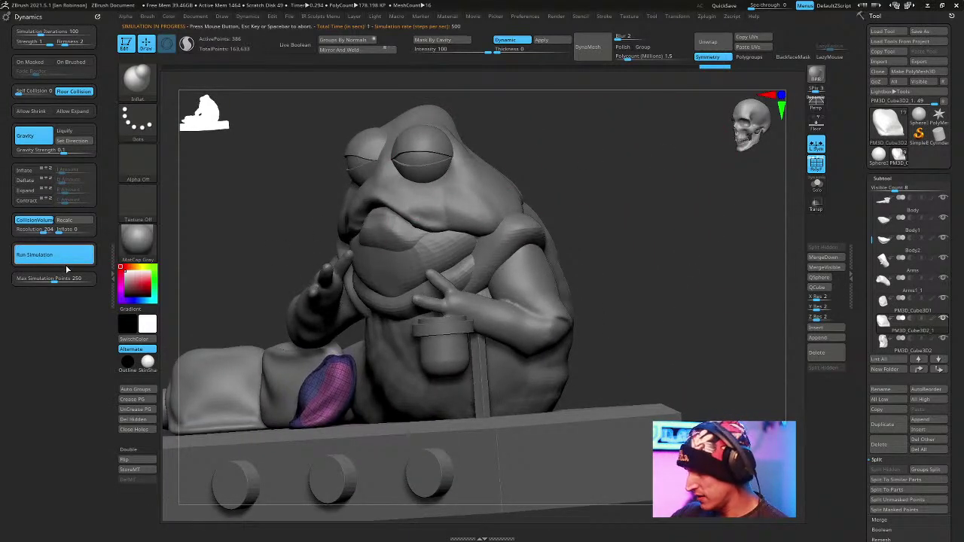
{"action": "left_click_drag", "start_coordinate": [678, 256], "coordinate": [734, 203]}
{"action": "key", "text": "b"}
{"action": "key", "text": "i"}
{"action": "key", "text": "n"}
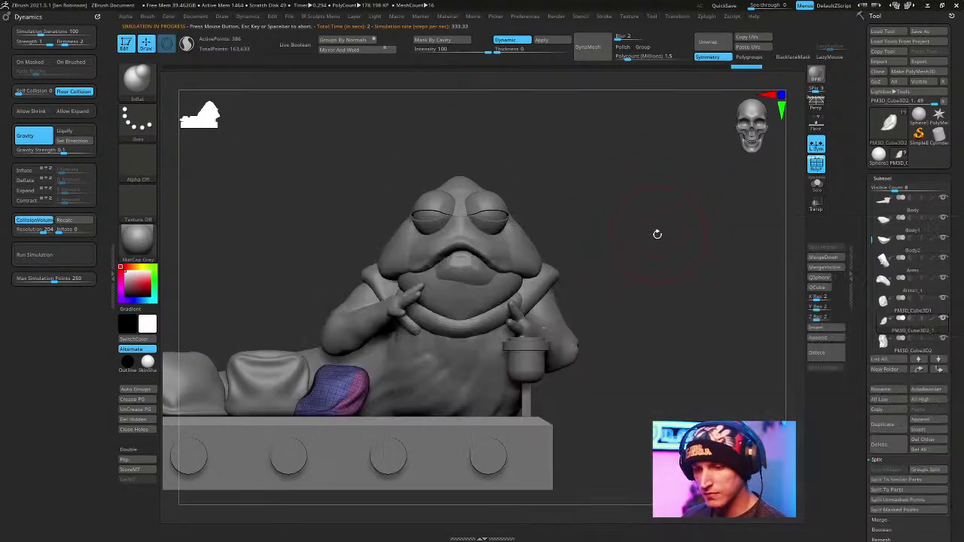
{"action": "left_click_drag", "start_coordinate": [661, 234], "coordinate": [678, 250]}
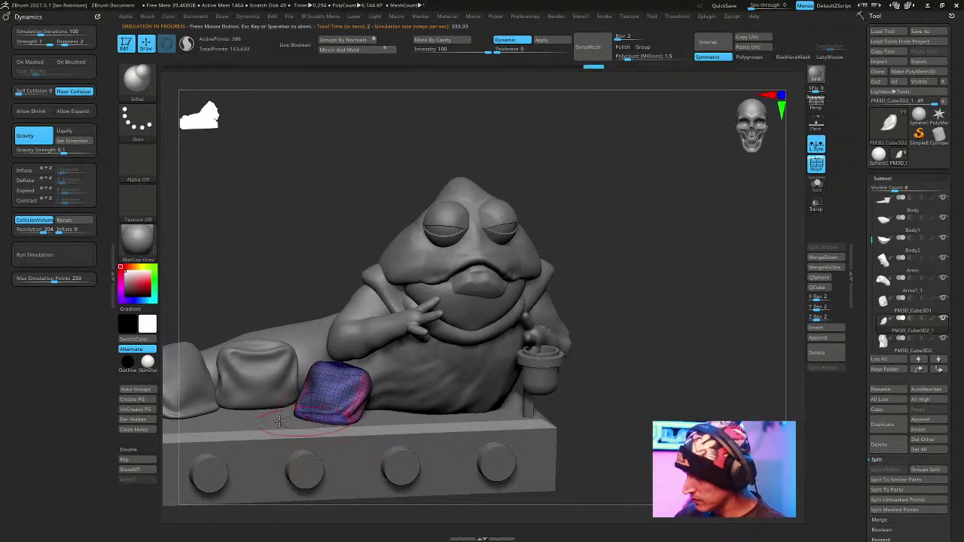
Check the settled pillows, select the middle one and save the tool over Jabba.ZTL.
{"action": "left_click_drag", "start_coordinate": [234, 282], "coordinate": [360, 266], "text": "alt"}
{"action": "left_click", "coordinate": [326, 390], "text": "alt"}
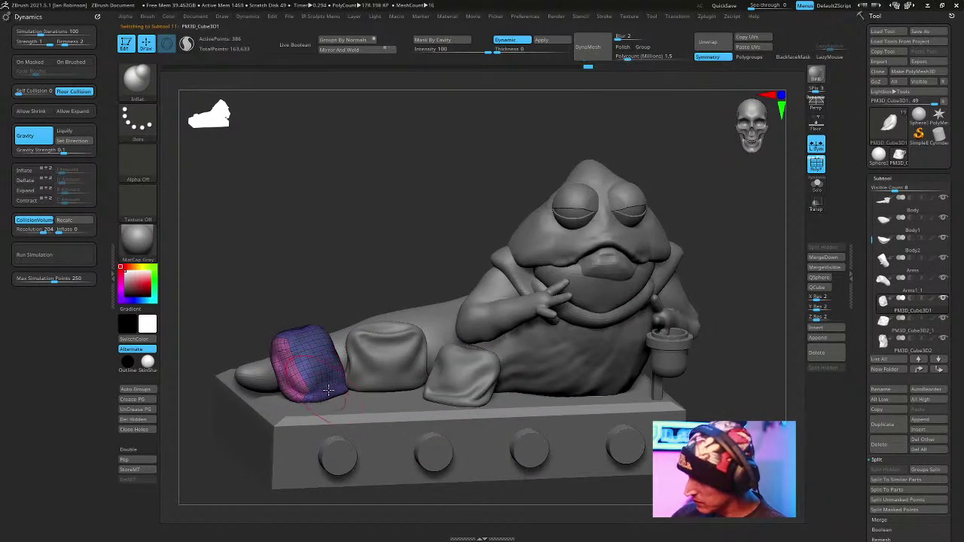
{"action": "right_click_drag", "start_coordinate": [360, 344], "coordinate": [389, 380]}
{"action": "left_click", "coordinate": [373, 335], "text": "alt"}
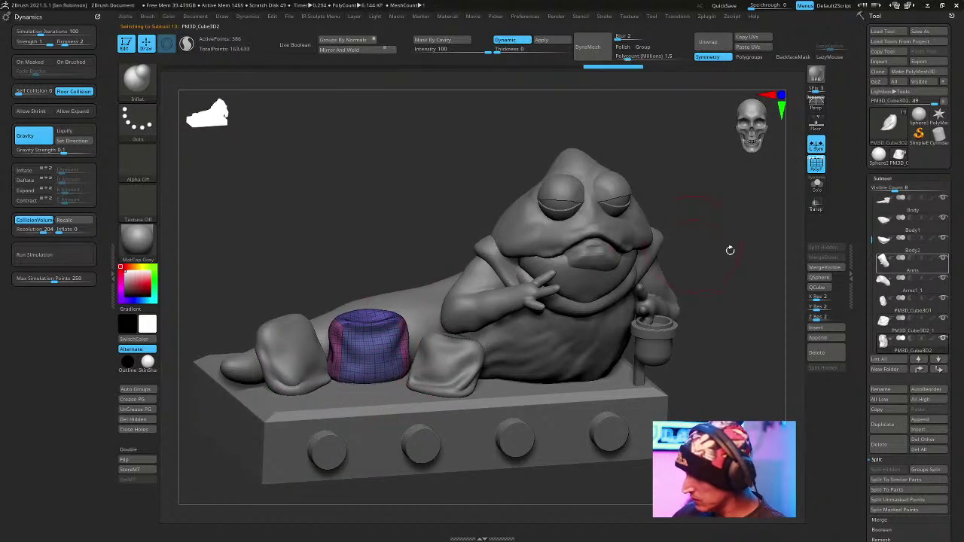
{"action": "right_click_drag", "start_coordinate": [676, 242], "coordinate": [764, 256]}
{"action": "left_click", "coordinate": [924, 32]}
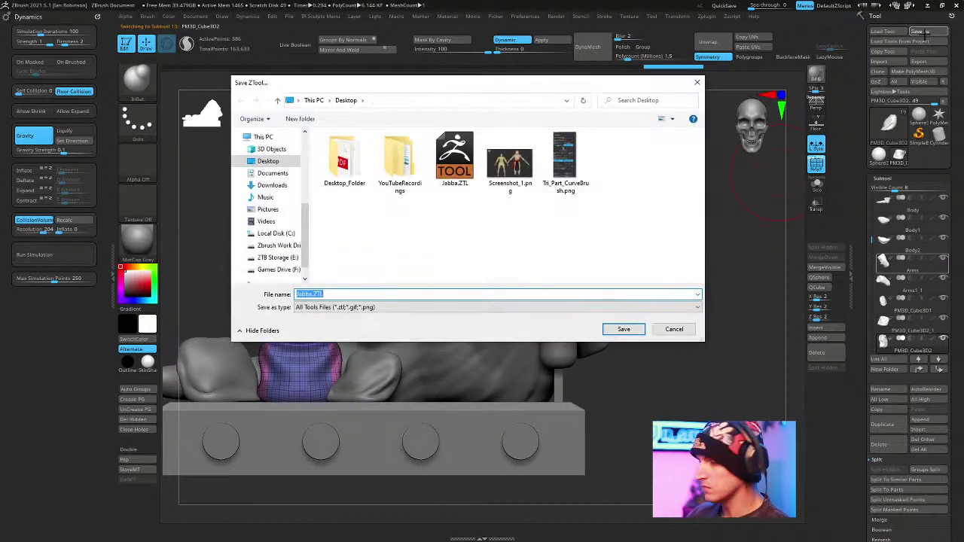
{"action": "key", "text": "Return"}
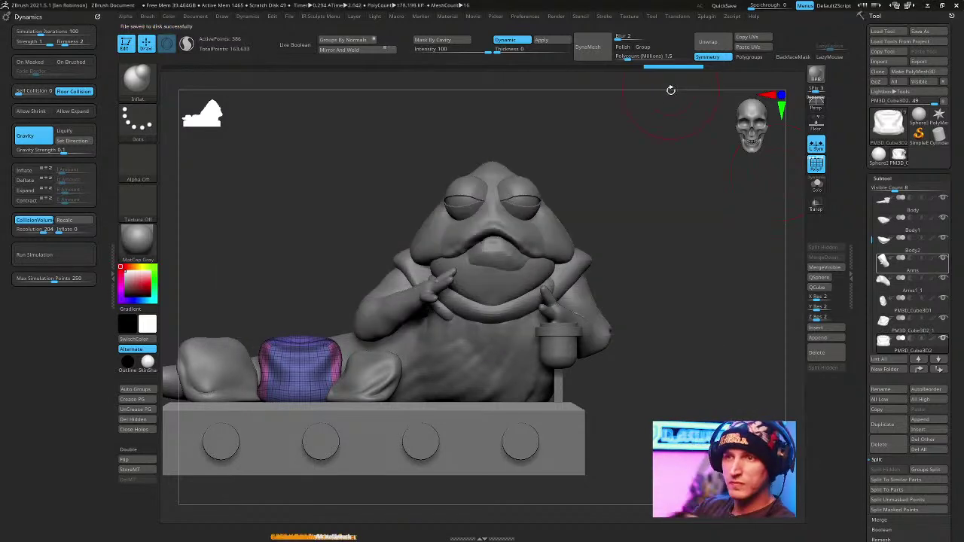
Rename the eyeball subtool PM3D_Sphere3D_2 as Eyes and move it above the Head subtool.
{"action": "right_click_drag", "start_coordinate": [641, 176], "coordinate": [635, 238]}
{"action": "right_click", "coordinate": [634, 239]}
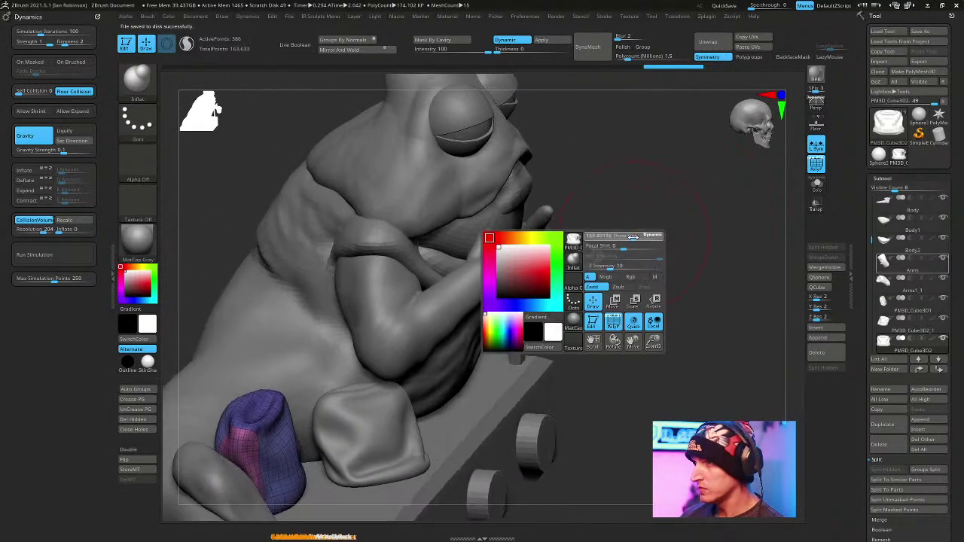
{"action": "right_click_drag", "start_coordinate": [684, 219], "coordinate": [645, 203]}
{"action": "left_click", "coordinate": [404, 265], "text": "alt"}
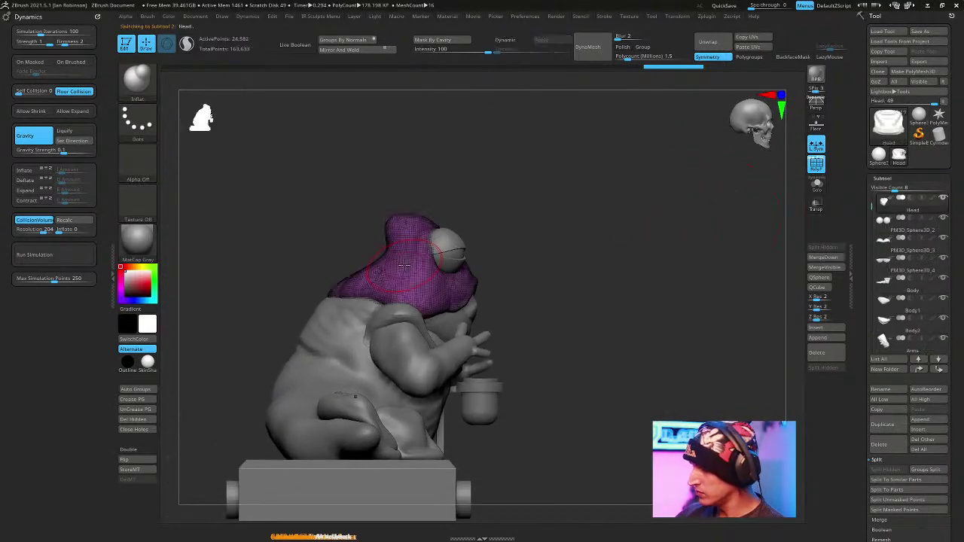
{"action": "right_click_drag", "start_coordinate": [695, 271], "coordinate": [652, 280]}
{"action": "right_click_drag", "start_coordinate": [580, 222], "coordinate": [612, 226], "text": "ctrl"}
{"action": "right_click", "coordinate": [624, 190]}
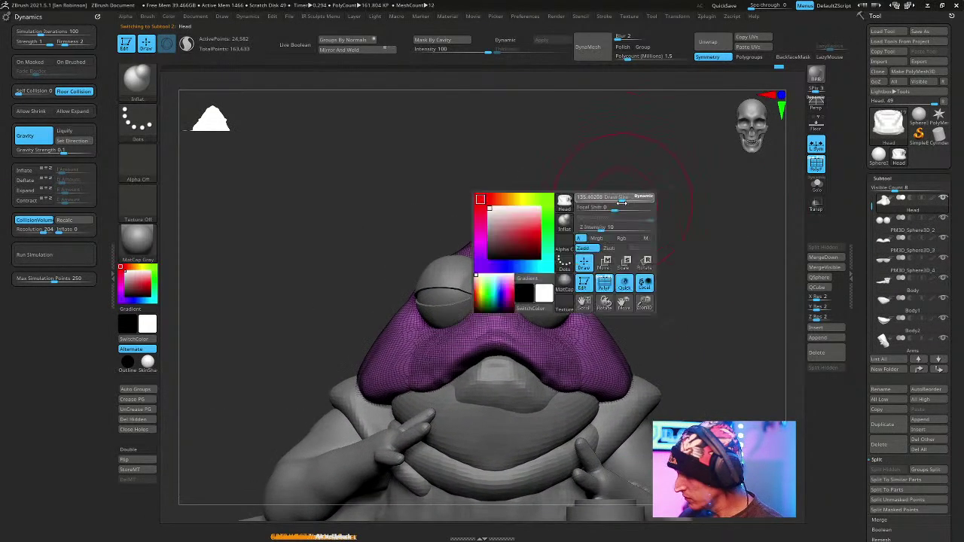
{"action": "left_click", "coordinate": [922, 233]}
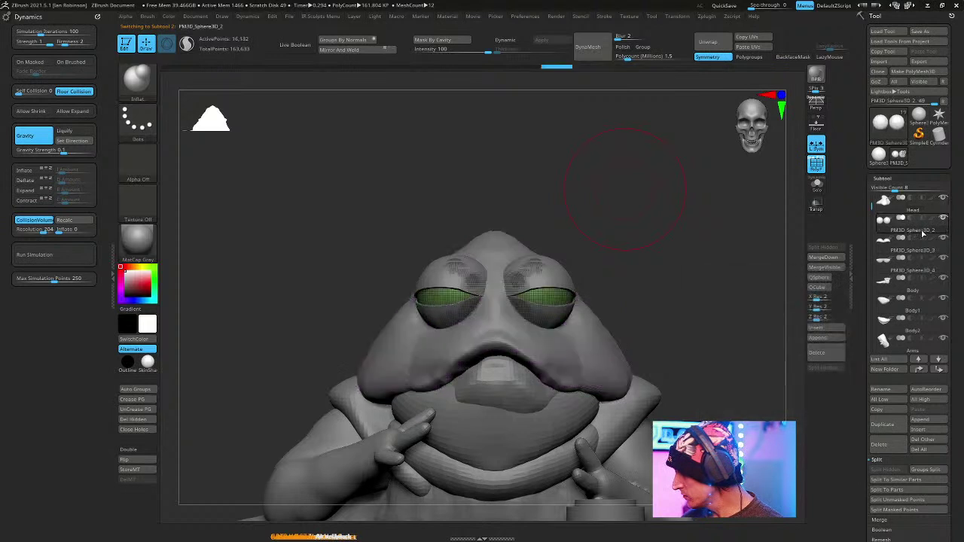
{"action": "left_click", "coordinate": [887, 360]}
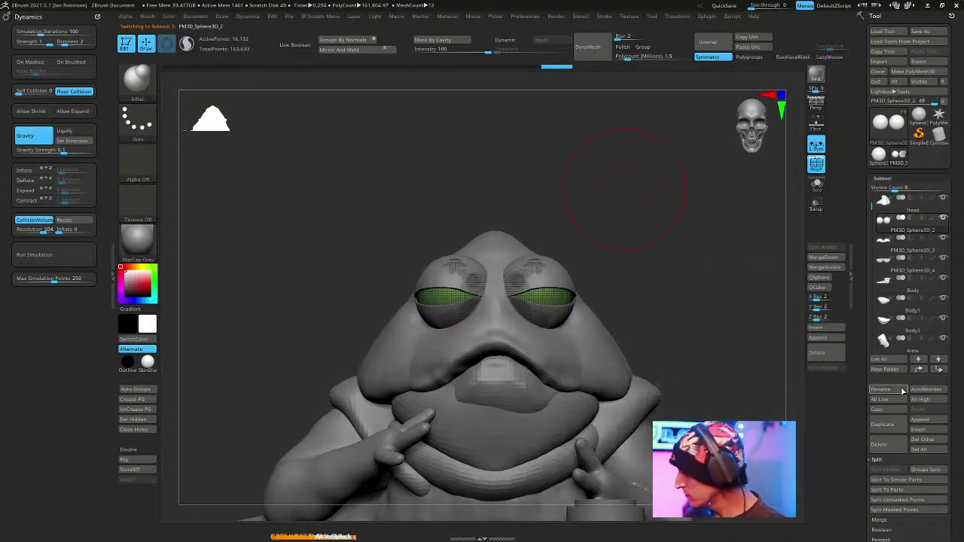
{"action": "left_click", "coordinate": [908, 389]}
{"action": "key", "text": "Return"}
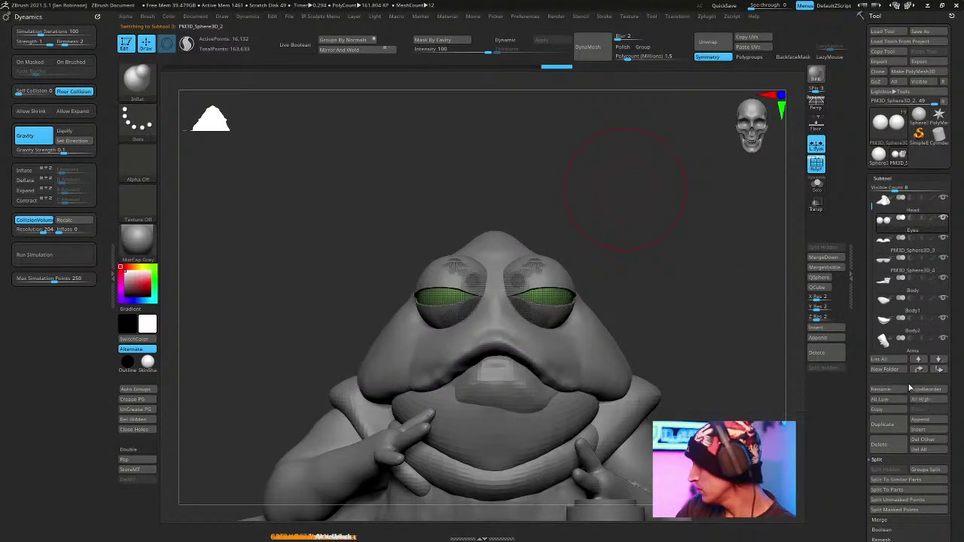
{"action": "left_click", "coordinate": [926, 372]}
Merge the upper and lower eyelid subtools into the Head subtool.
{"action": "left_click", "coordinate": [904, 226]}
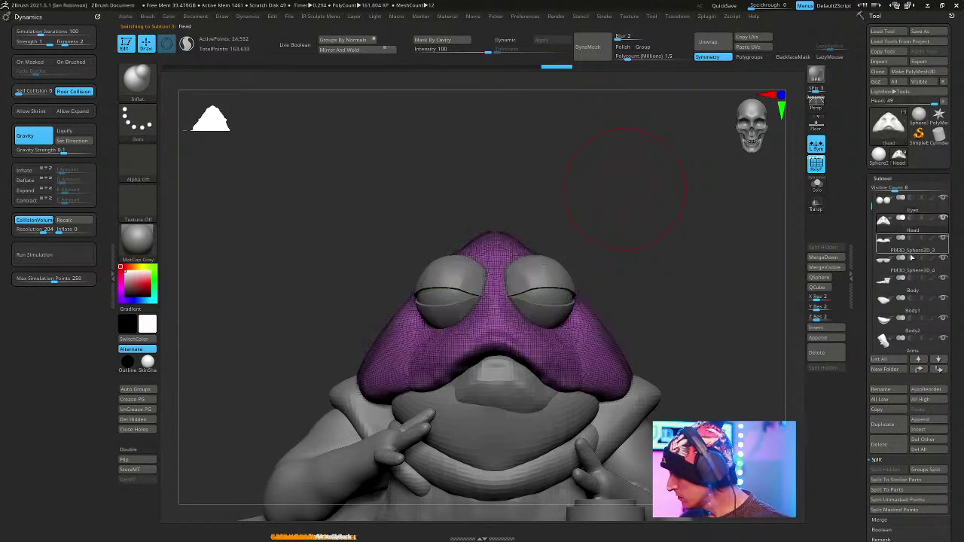
{"action": "left_click", "coordinate": [896, 519]}
{"action": "left_click", "coordinate": [888, 480]}
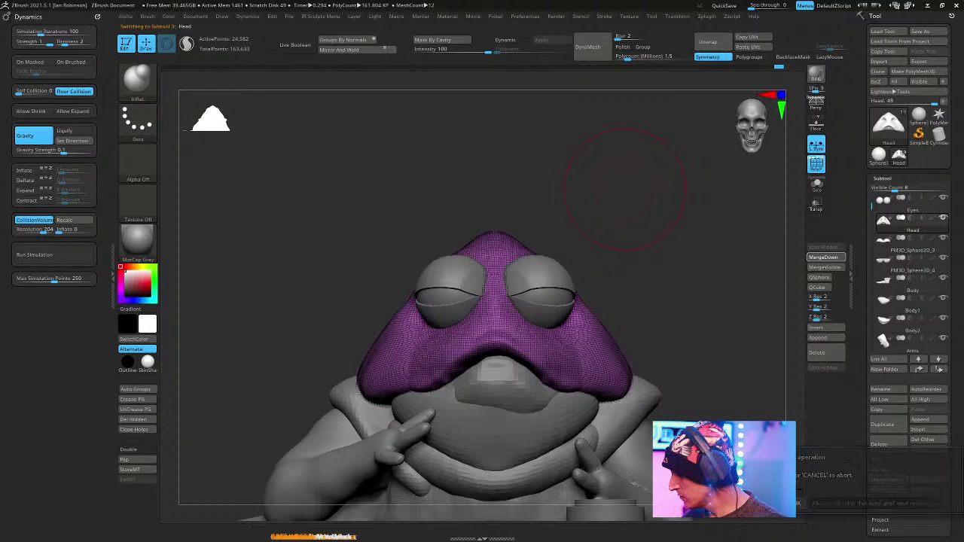
{"action": "left_click", "coordinate": [822, 257]}
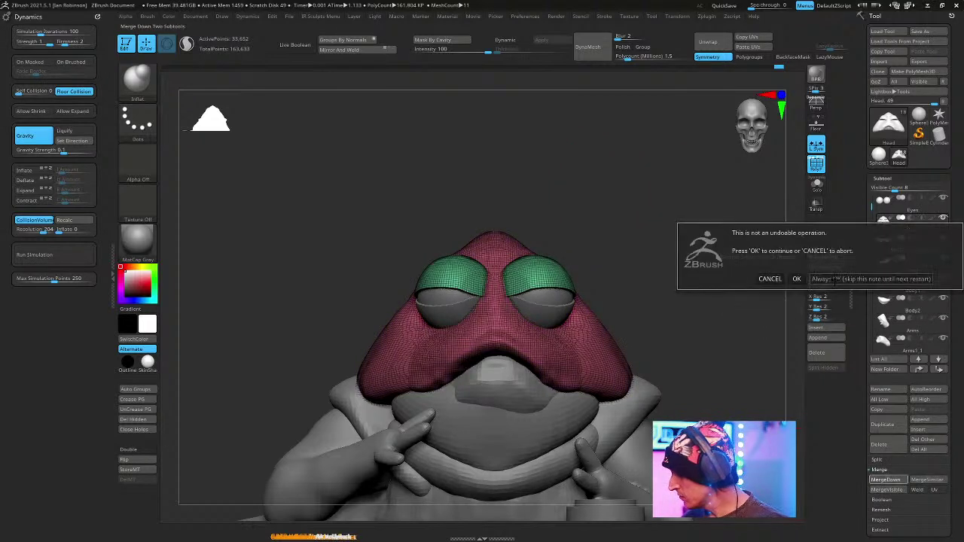
{"action": "left_click", "coordinate": [796, 275]}
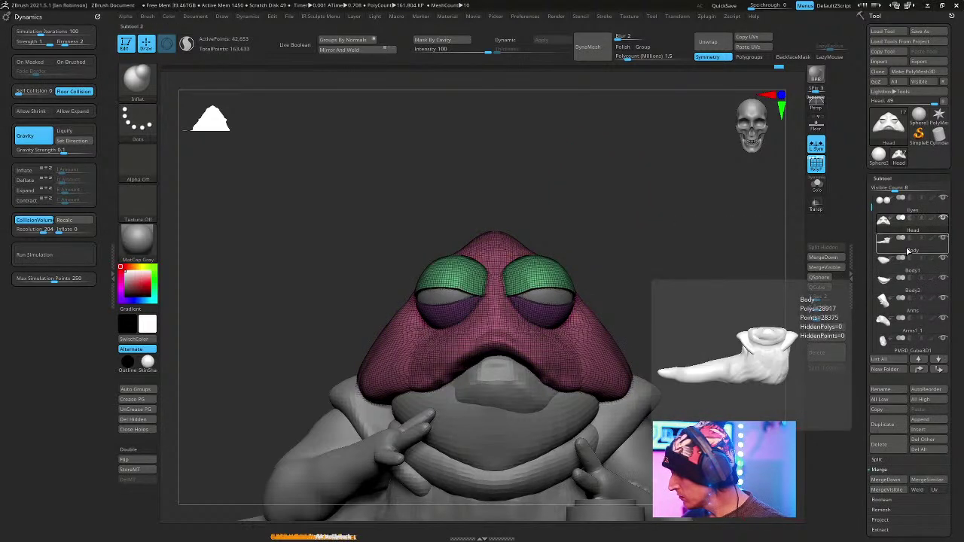
Merge the Body, Body1 and Body2 subtools down into the Head subtool.
{"action": "mouse_move", "coordinate": [884, 309]}
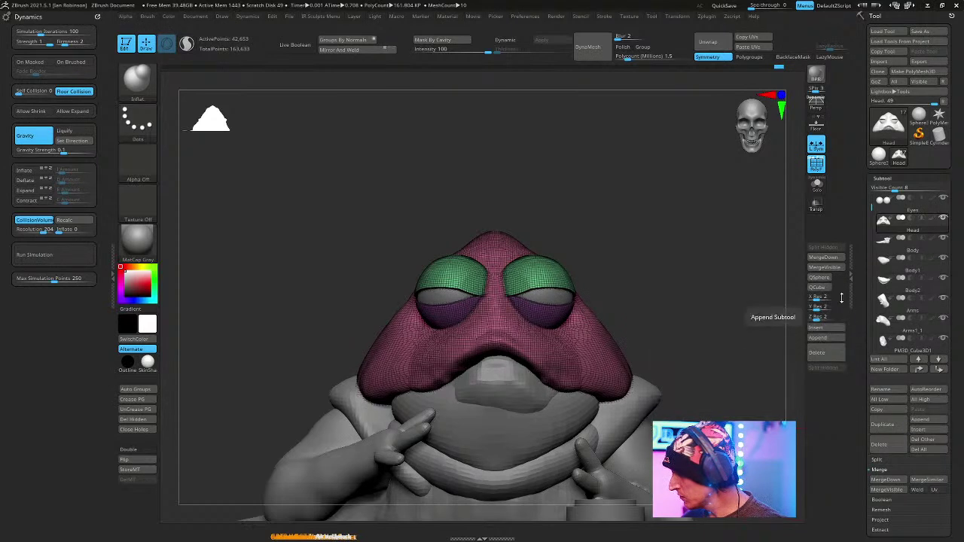
{"action": "left_click", "coordinate": [837, 258]}
{"action": "left_click_drag", "start_coordinate": [731, 372], "coordinate": [712, 226], "text": "alt"}
{"action": "mouse_move", "coordinate": [898, 269]}
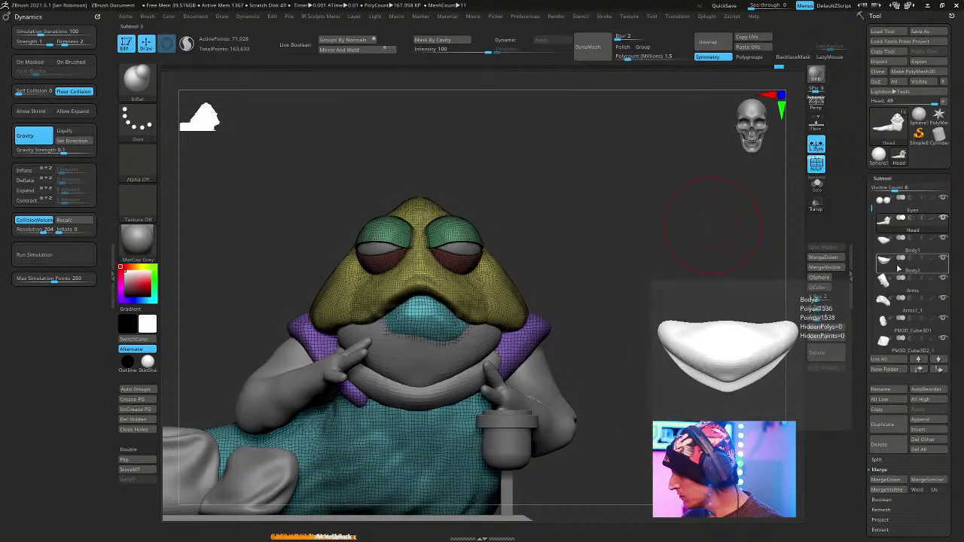
{"action": "left_click", "coordinate": [943, 259]}
{"action": "left_click_drag", "start_coordinate": [671, 319], "coordinate": [714, 277], "text": "alt"}
{"action": "mouse_move", "coordinate": [696, 288]}
{"action": "left_mouse_down"}
{"action": "mouse_move", "coordinate": [716, 301]}
{"action": "mouse_move", "coordinate": [702, 293]}
{"action": "left_mouse_up"}
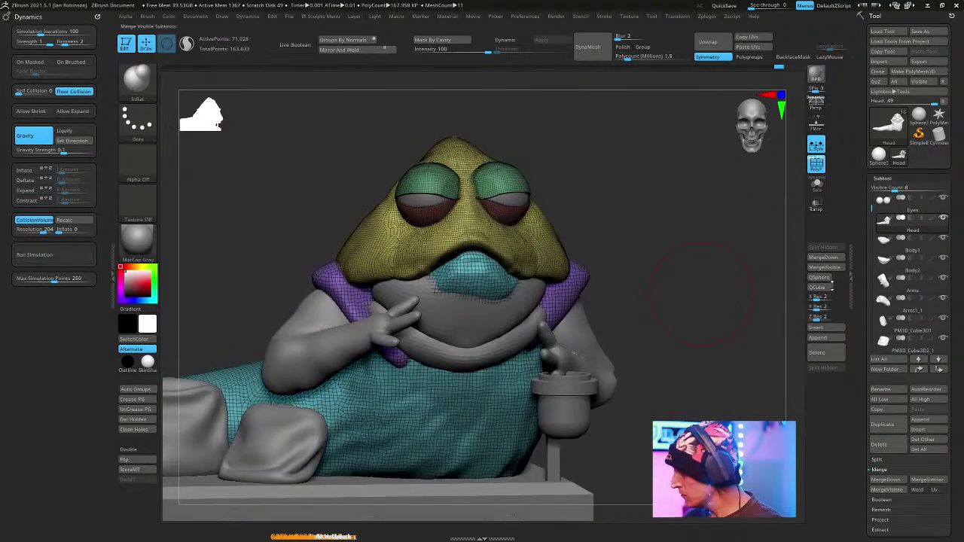
{"action": "left_click", "coordinate": [835, 266]}
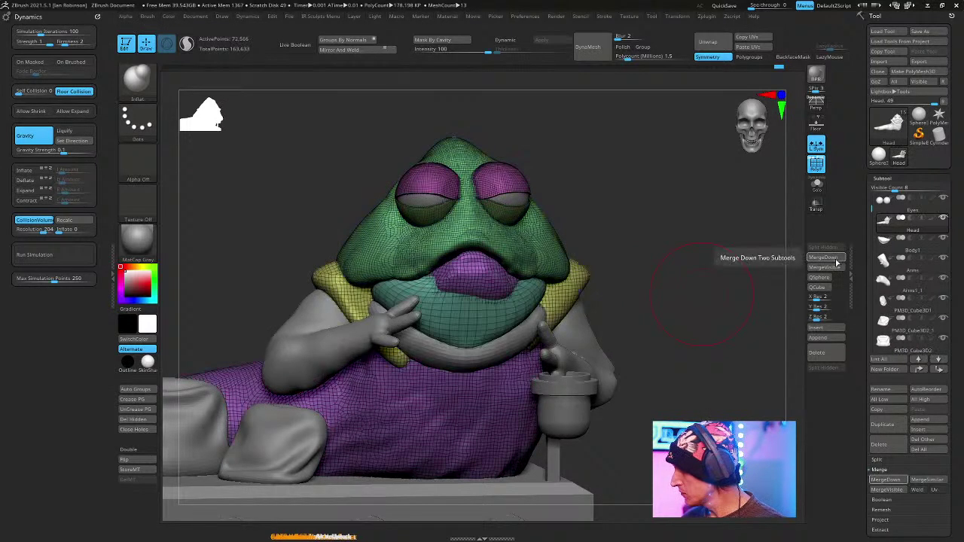
{"action": "left_click", "coordinate": [835, 258]}
{"action": "left_click_drag", "start_coordinate": [753, 264], "coordinate": [688, 283], "text": "alt"}
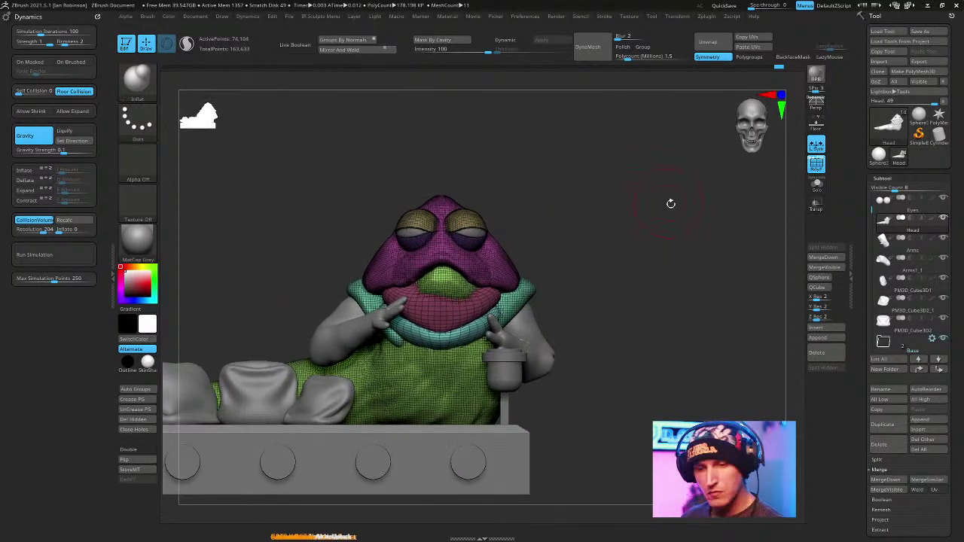
Auto-group the separate pieces of the merged head and body, and save the tool over Jabba.ZTL.
{"action": "key", "text": "space"}
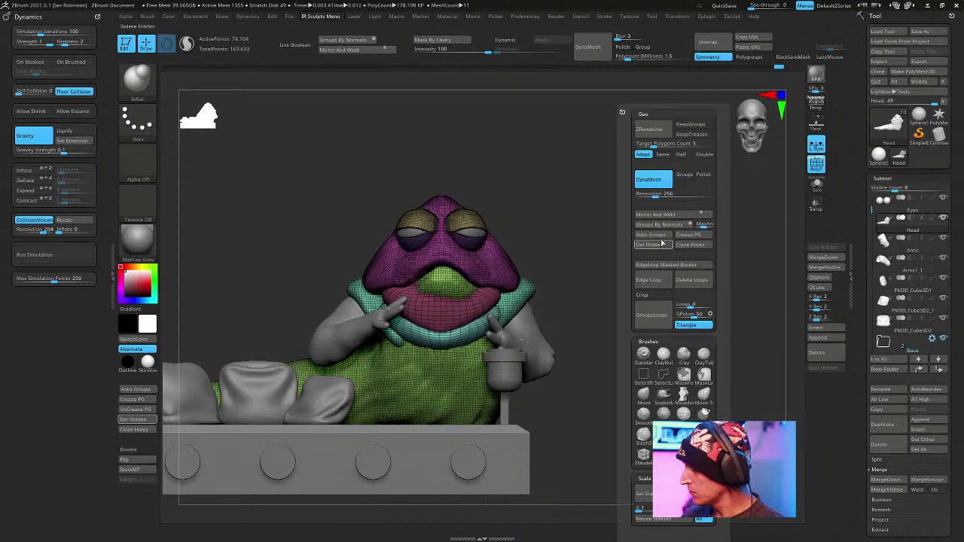
{"action": "left_click", "coordinate": [663, 246]}
{"action": "left_click_drag", "start_coordinate": [603, 329], "coordinate": [677, 316]}
{"action": "left_click", "coordinate": [918, 31]}
{"action": "key", "text": "Return"}
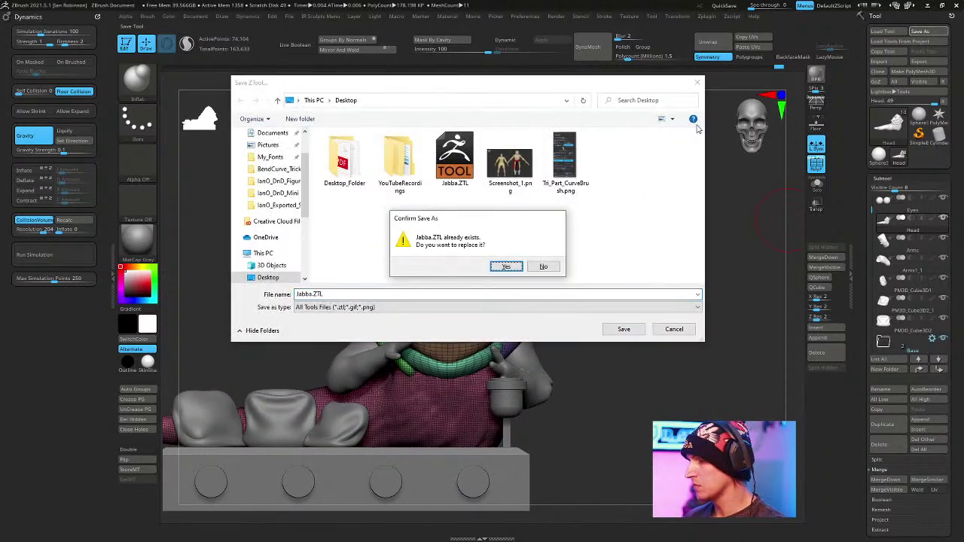
{"action": "key", "text": "Return"}
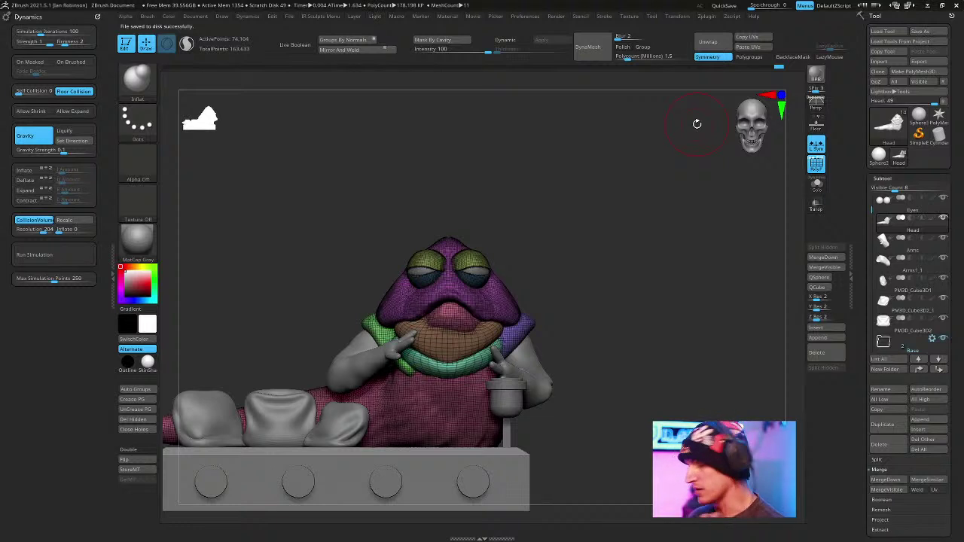
Duplicate the merged head and body, hide the original, and DynaMesh the copy at a resolution of about 472 without the polyframe display.
{"action": "left_click_drag", "start_coordinate": [640, 294], "coordinate": [689, 246]}
{"action": "key", "text": "ctrl+shift+d"}
{"action": "key", "text": "space"}
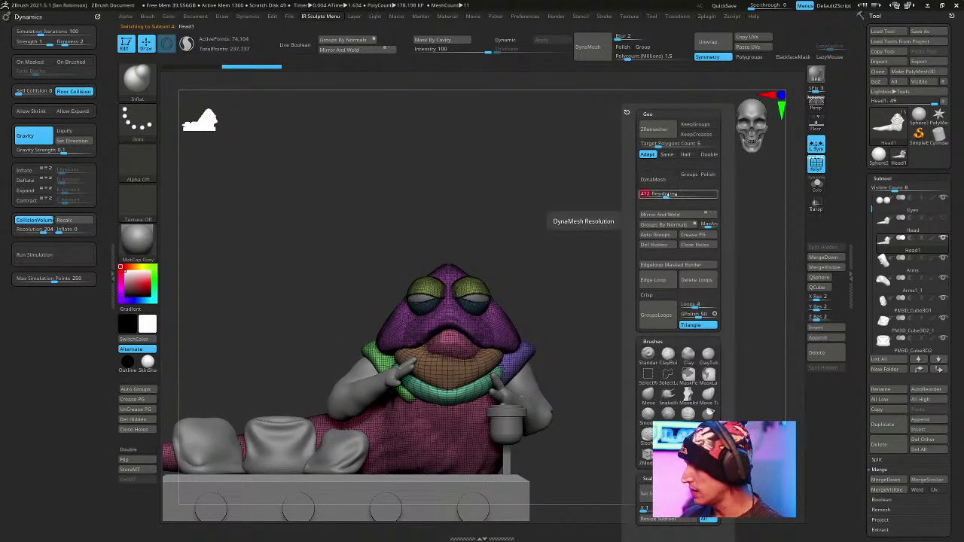
{"action": "mouse_move", "coordinate": [677, 297]}
{"action": "left_mouse_down"}
{"action": "mouse_move", "coordinate": [656, 260]}
{"action": "mouse_move", "coordinate": [687, 282]}
{"action": "mouse_move", "coordinate": [660, 268]}
{"action": "mouse_move", "coordinate": [687, 260]}
{"action": "left_mouse_up"}
{"action": "key", "text": "shift+f"}
{"action": "mouse_move", "coordinate": [687, 260]}
{"action": "left_mouse_down", "text": "alt"}
{"action": "mouse_move", "coordinate": [714, 228]}
{"action": "mouse_move", "coordinate": [674, 259]}
{"action": "left_mouse_up", "text": "alt"}
Smooth the seams of the DynaMeshed body around the mouth, cheeks, collar and neck.
{"action": "left_click_drag", "start_coordinate": [549, 344], "coordinate": [543, 354], "text": "shift"}
{"action": "mouse_move", "coordinate": [689, 226]}
{"action": "left_mouse_down"}
{"action": "mouse_move", "coordinate": [700, 213]}
{"action": "mouse_move", "coordinate": [662, 218]}
{"action": "mouse_move", "coordinate": [633, 248]}
{"action": "left_mouse_up"}
{"action": "left_click_drag", "start_coordinate": [595, 324], "coordinate": [418, 364]}
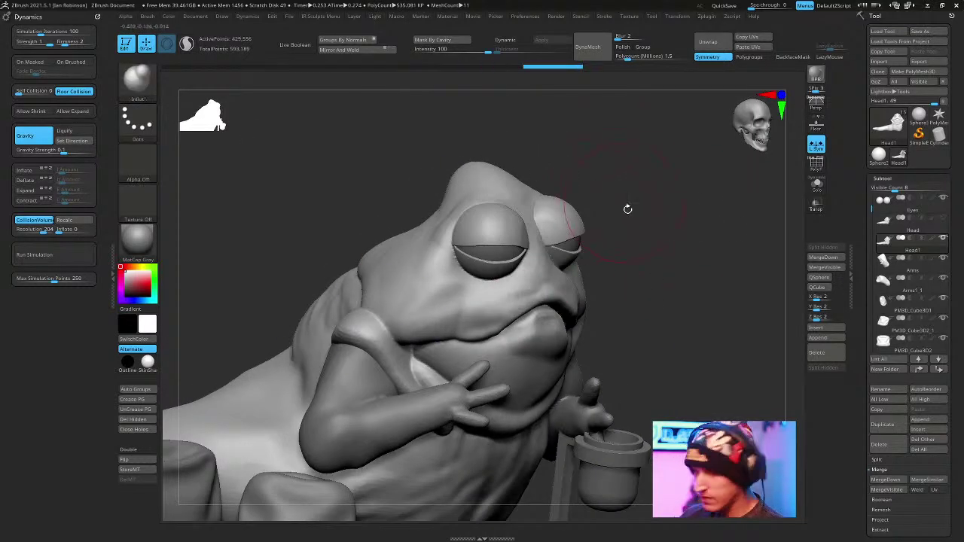
{"action": "mouse_move", "coordinate": [622, 201]}
{"action": "left_mouse_down"}
{"action": "mouse_move", "coordinate": [613, 328]}
{"action": "mouse_move", "coordinate": [422, 280]}
{"action": "left_mouse_up"}
{"action": "left_click_drag", "start_coordinate": [572, 256], "coordinate": [322, 304]}
{"action": "left_click_drag", "start_coordinate": [284, 444], "coordinate": [231, 350], "text": "shift"}
{"action": "left_click_drag", "start_coordinate": [557, 310], "coordinate": [555, 342]}
{"action": "left_click_drag", "start_coordinate": [362, 264], "coordinate": [346, 239], "text": "shift"}
Switch to the Move brush and adjust the folds on the back of the head and neck.
{"action": "mouse_move", "coordinate": [619, 184]}
{"action": "left_mouse_down"}
{"action": "mouse_move", "coordinate": [624, 165]}
{"action": "mouse_move", "coordinate": [663, 248]}
{"action": "mouse_move", "coordinate": [645, 293]}
{"action": "mouse_move", "coordinate": [627, 256]}
{"action": "mouse_move", "coordinate": [660, 376]}
{"action": "mouse_move", "coordinate": [640, 239]}
{"action": "mouse_move", "coordinate": [579, 157]}
{"action": "left_mouse_up"}
{"action": "key", "text": "b"}
{"action": "key", "text": "m"}
{"action": "key", "text": "v"}
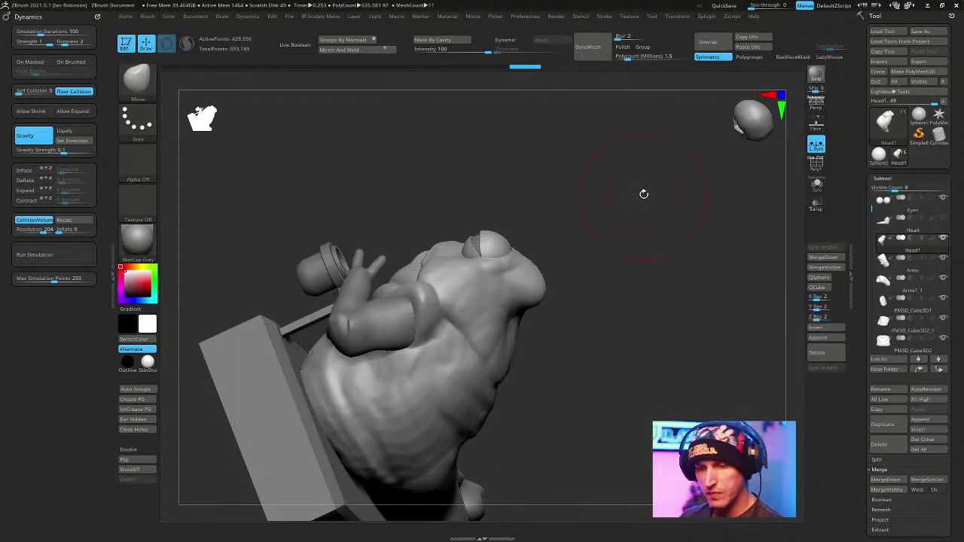
{"action": "left_click_drag", "start_coordinate": [588, 271], "coordinate": [518, 283]}
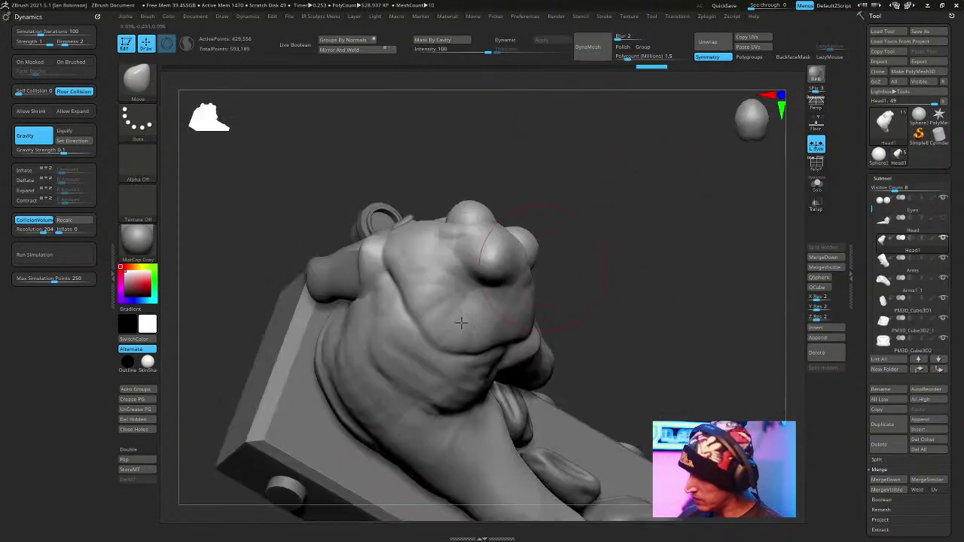
{"action": "left_click_drag", "start_coordinate": [358, 447], "coordinate": [666, 203]}
Isolate the DynaMeshed head and smooth the eyelid edges around both eye sockets.
{"action": "key", "text": "space"}
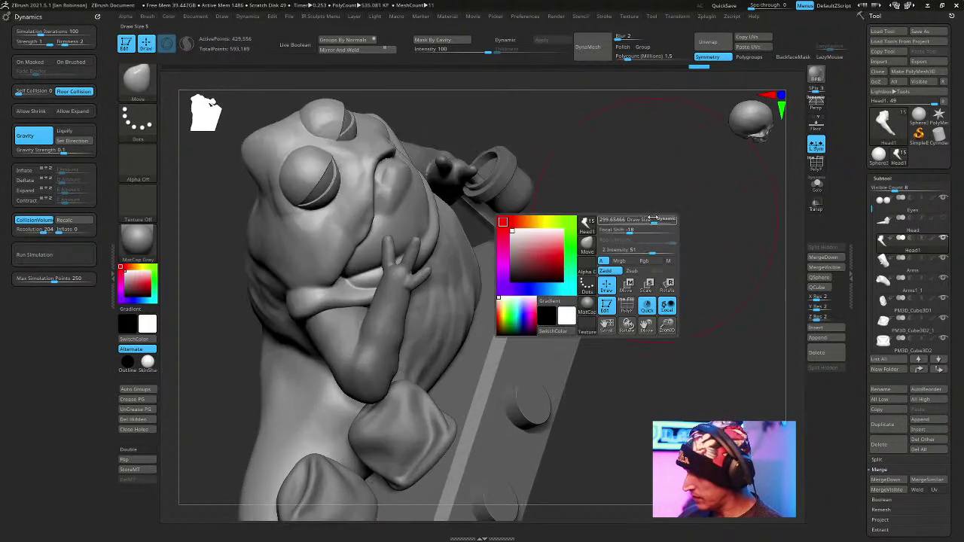
{"action": "left_click", "coordinate": [817, 186]}
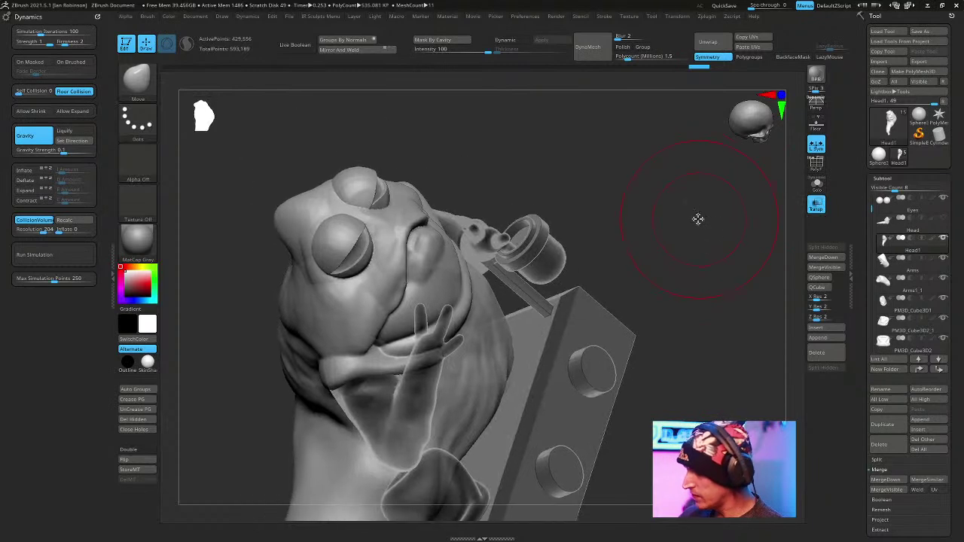
{"action": "left_click", "coordinate": [817, 185]}
{"action": "left_click", "coordinate": [817, 185]}
{"action": "key", "text": "space"}
{"action": "key", "text": "space"}
{"action": "mouse_move", "coordinate": [645, 206]}
{"action": "left_mouse_down"}
{"action": "mouse_move", "coordinate": [646, 240]}
{"action": "mouse_move", "coordinate": [637, 234]}
{"action": "mouse_move", "coordinate": [630, 265]}
{"action": "mouse_move", "coordinate": [660, 275]}
{"action": "mouse_move", "coordinate": [600, 185]}
{"action": "mouse_move", "coordinate": [430, 231]}
{"action": "left_mouse_up"}
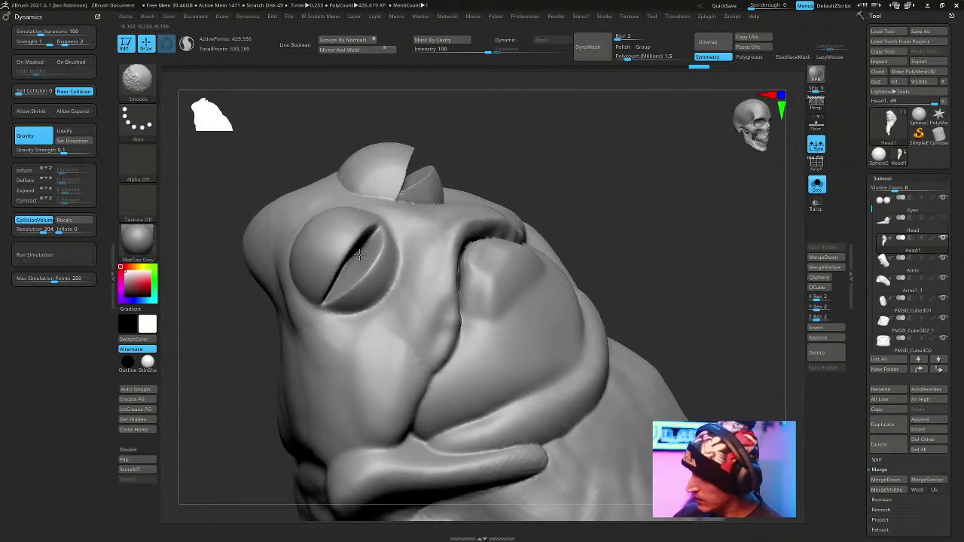
{"action": "left_click_drag", "start_coordinate": [587, 169], "coordinate": [416, 270]}
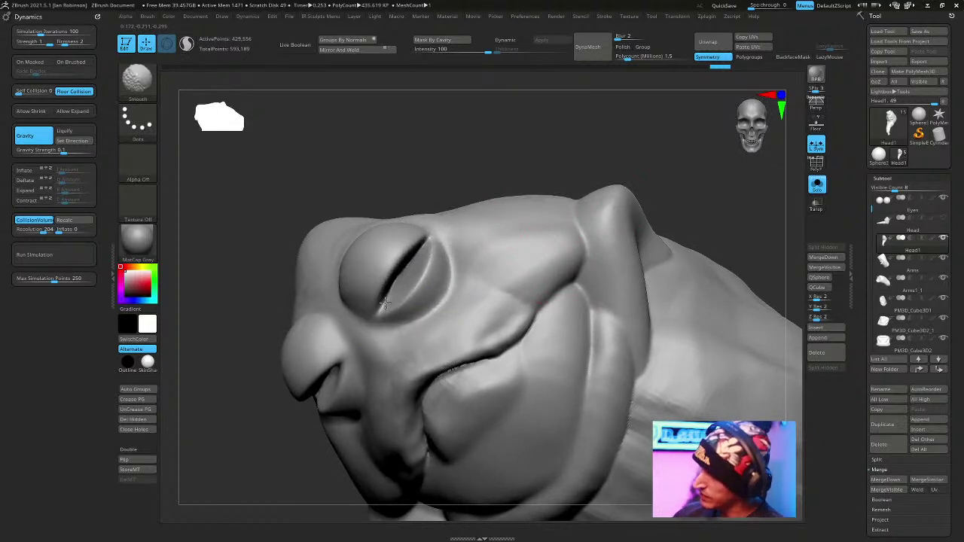
{"action": "mouse_move", "coordinate": [651, 188]}
{"action": "left_mouse_down"}
{"action": "mouse_move", "coordinate": [660, 176]}
{"action": "mouse_move", "coordinate": [662, 208]}
{"action": "mouse_move", "coordinate": [619, 182]}
{"action": "mouse_move", "coordinate": [610, 169]}
{"action": "mouse_move", "coordinate": [624, 166]}
{"action": "left_mouse_up"}
Switch to the ClayBuildup brush and build up bags directly beneath the eyes.
{"action": "key", "text": "space"}
{"action": "key", "text": "b"}
{"action": "key", "text": "c"}
{"action": "key", "text": "b"}
{"action": "key", "text": "space"}
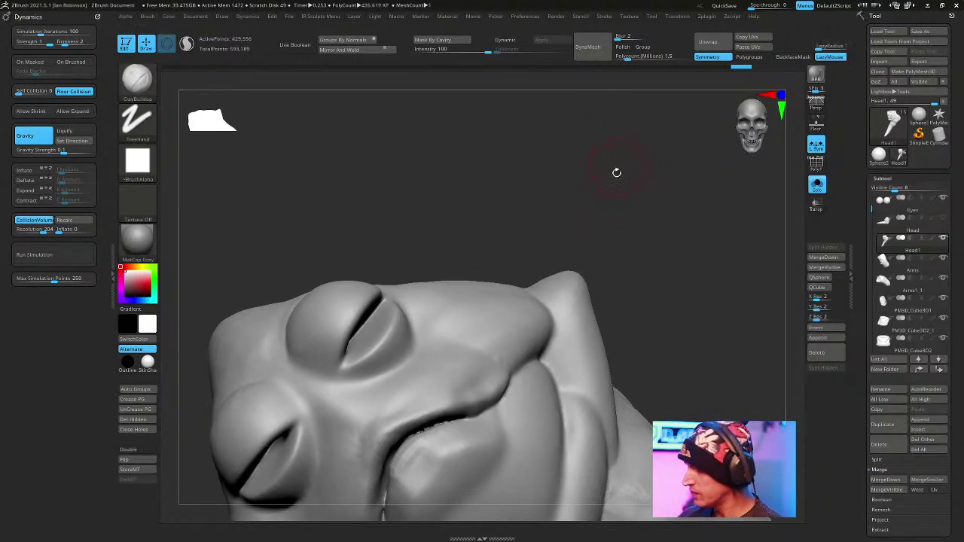
{"action": "left_click_drag", "start_coordinate": [585, 198], "coordinate": [424, 316]}
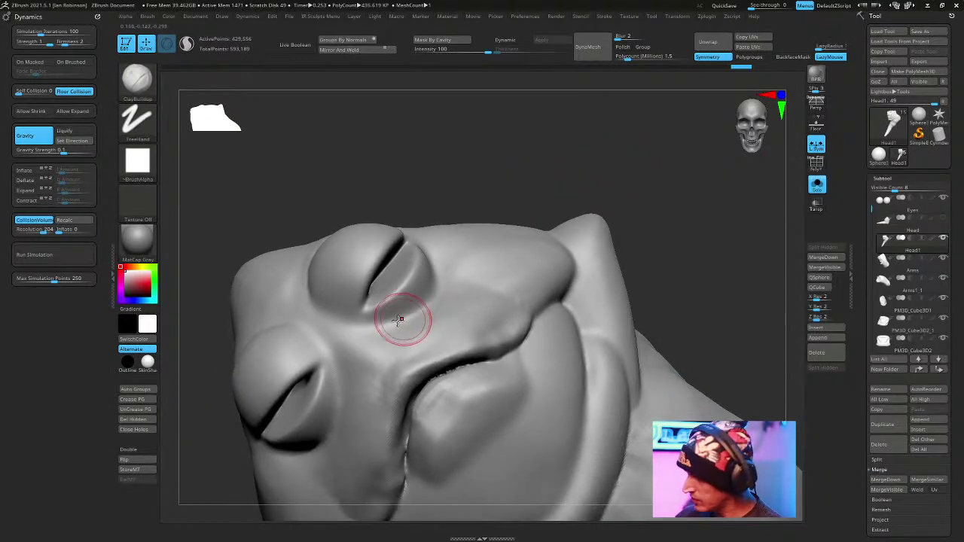
{"action": "left_click_drag", "start_coordinate": [419, 312], "coordinate": [443, 260]}
{"action": "left_click_drag", "start_coordinate": [537, 167], "coordinate": [558, 140]}
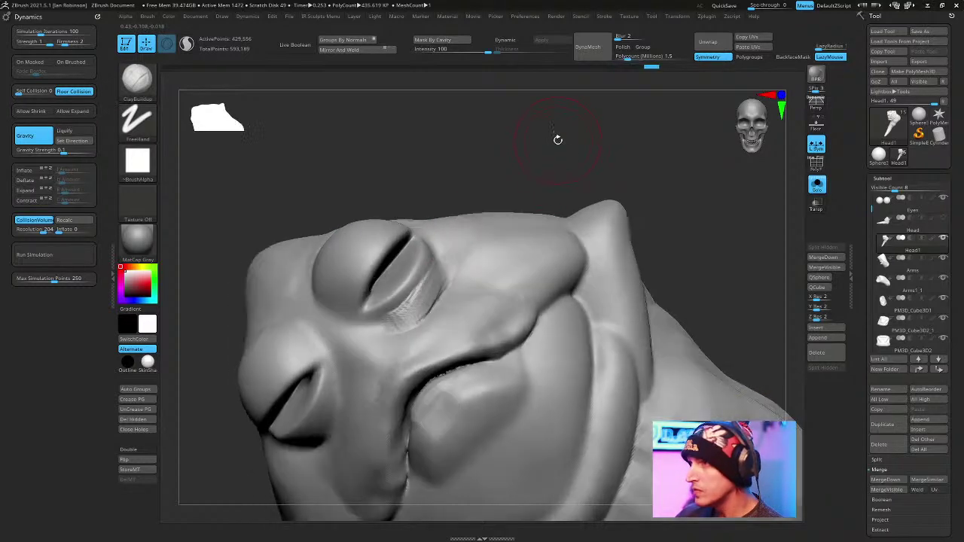
Bring the other parts back into view and extend the under-eye bag toward the outer corner of the eye.
{"action": "right_click", "coordinate": [629, 170]}
{"action": "right_click", "coordinate": [625, 149]}
{"action": "right_click_drag", "start_coordinate": [625, 147], "coordinate": [611, 142]}
{"action": "left_click_drag", "start_coordinate": [432, 307], "coordinate": [440, 248]}
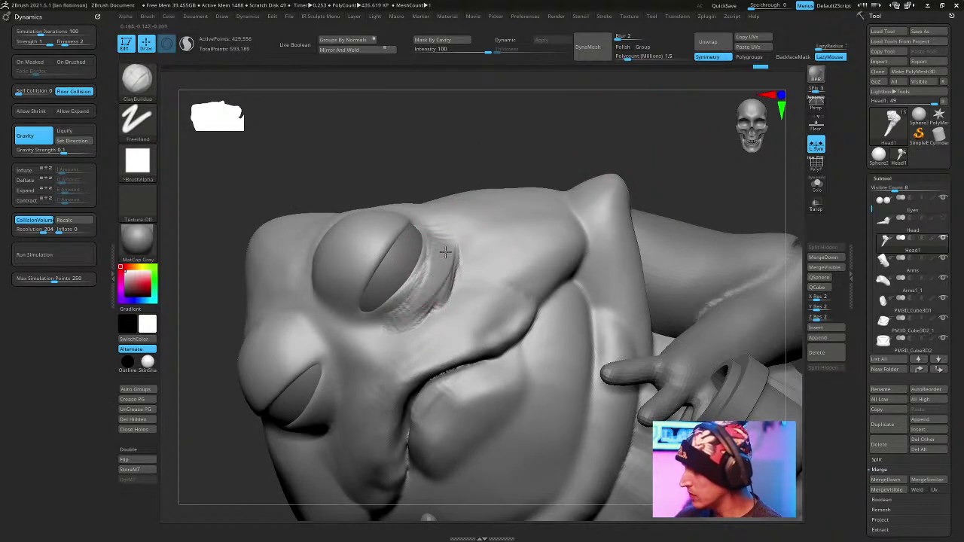
{"action": "key", "text": "ctrl+z"}
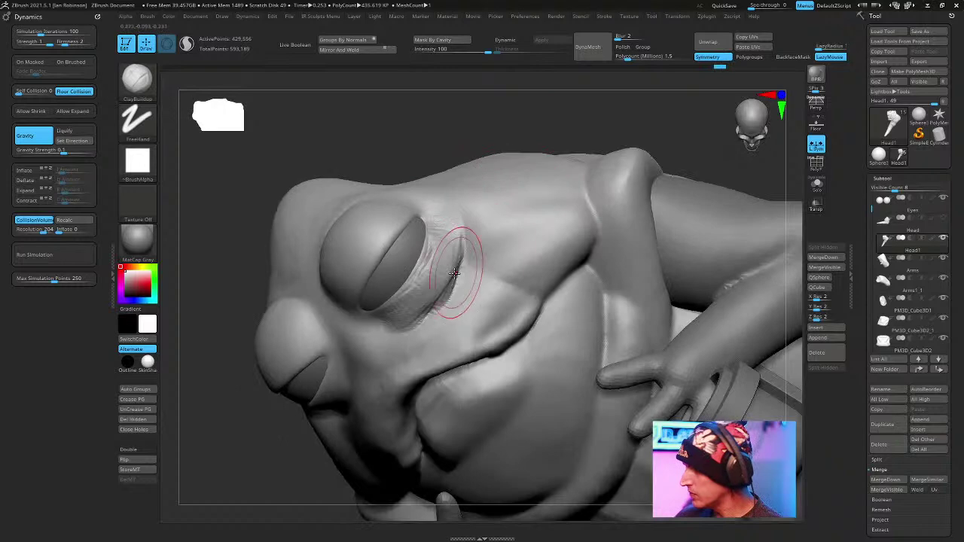
Layer ClayBuildup wrinkles below the eye, widening the bag toward the cheek.
{"action": "mouse_move", "coordinate": [495, 186]}
{"action": "right_mouse_down"}
{"action": "mouse_move", "coordinate": [538, 146]}
{"action": "mouse_move", "coordinate": [535, 86]}
{"action": "mouse_move", "coordinate": [602, 163]}
{"action": "mouse_move", "coordinate": [557, 197]}
{"action": "mouse_move", "coordinate": [675, 201]}
{"action": "mouse_move", "coordinate": [527, 256]}
{"action": "mouse_move", "coordinate": [482, 286]}
{"action": "right_mouse_up"}
{"action": "left_click_drag", "start_coordinate": [436, 319], "coordinate": [419, 381]}
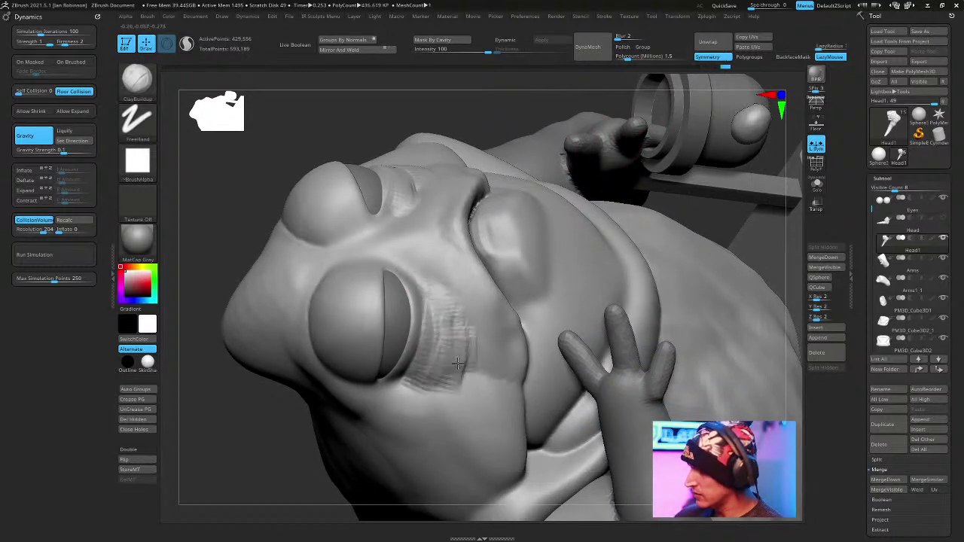
{"action": "left_click_drag", "start_coordinate": [459, 339], "coordinate": [452, 399]}
{"action": "right_click_drag", "start_coordinate": [550, 251], "coordinate": [508, 283]}
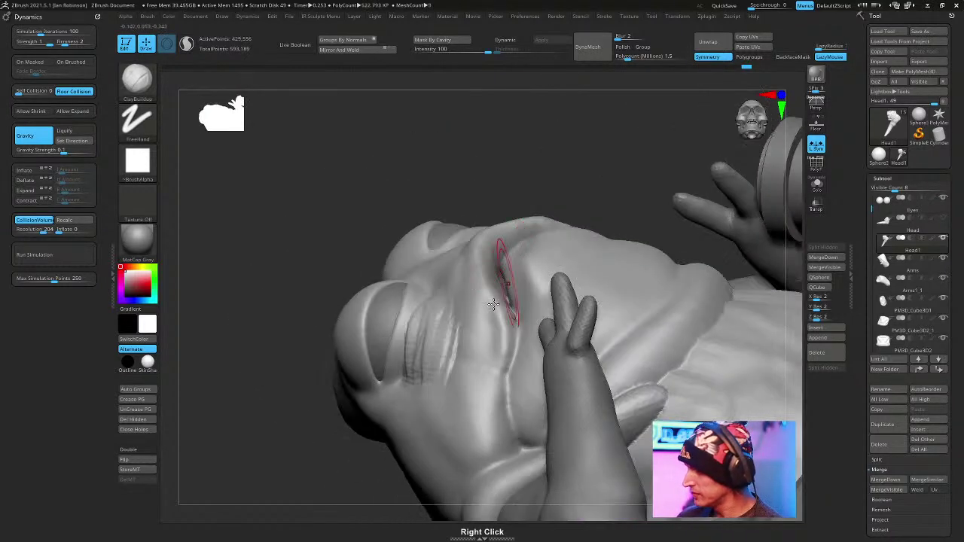
{"action": "left_click_drag", "start_coordinate": [452, 324], "coordinate": [426, 313]}
{"action": "right_click_drag", "start_coordinate": [472, 203], "coordinate": [424, 348]}
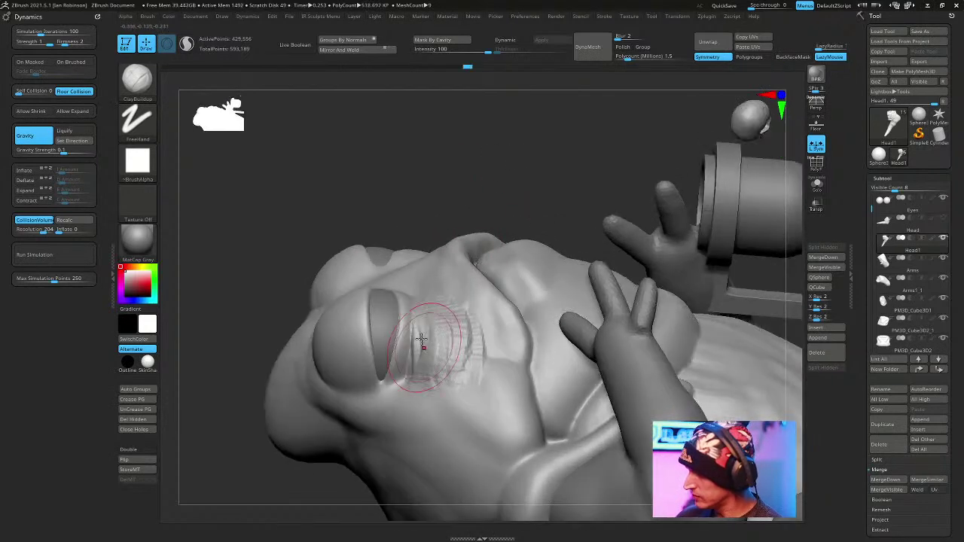
{"action": "left_click_drag", "start_coordinate": [422, 348], "coordinate": [406, 405]}
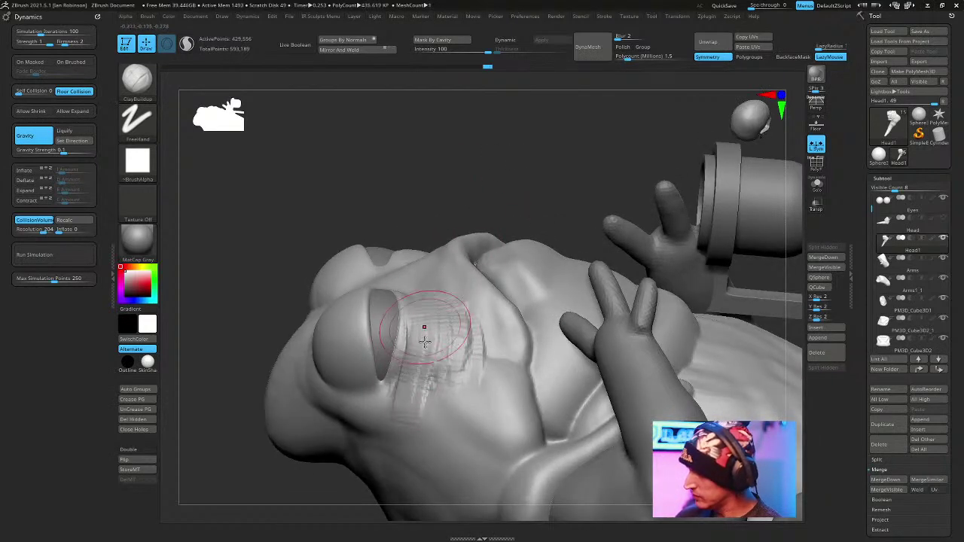
Build up wrinkles across the cheek down to the corner of the mouth and re-DynaMesh the head.
{"action": "right_click_drag", "start_coordinate": [463, 259], "coordinate": [454, 384]}
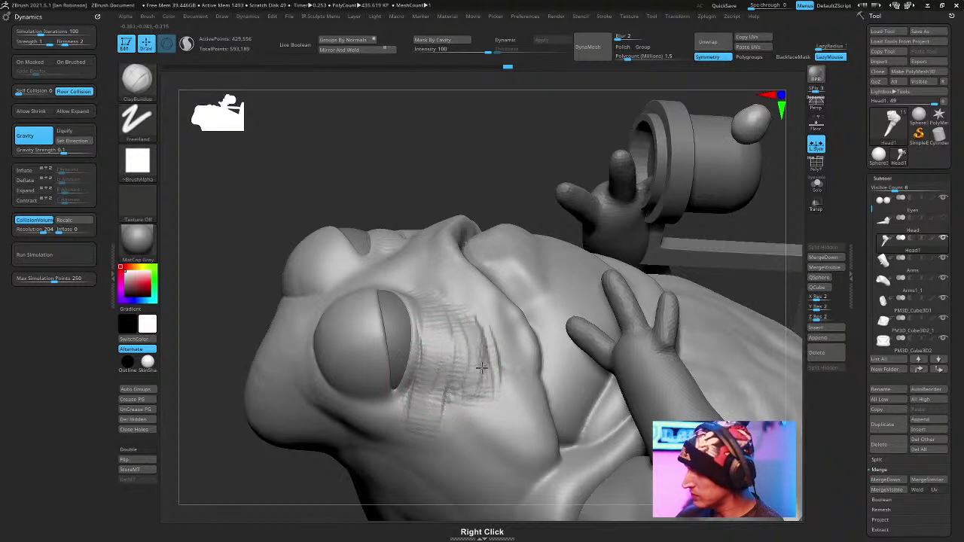
{"action": "right_click_drag", "start_coordinate": [416, 283], "coordinate": [448, 301]}
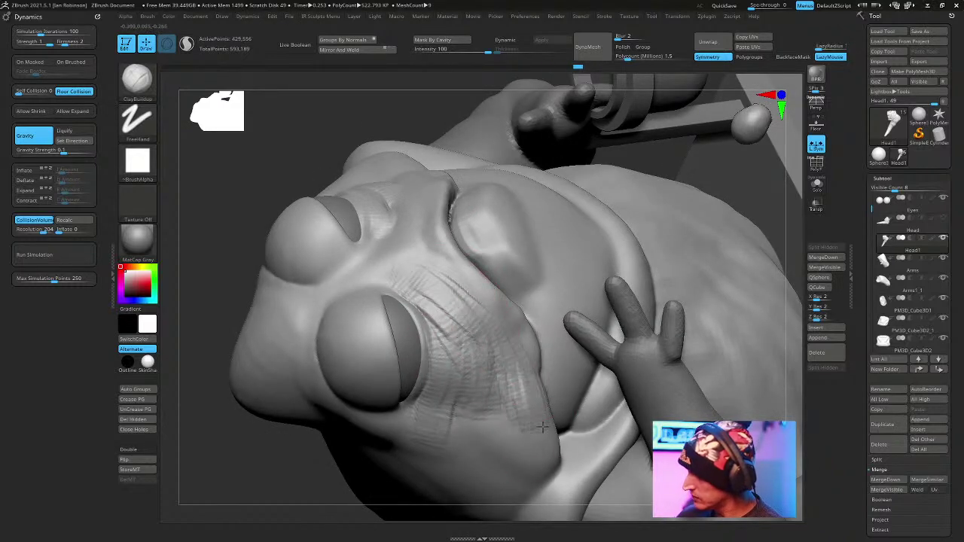
{"action": "mouse_move", "coordinate": [527, 218]}
{"action": "right_mouse_down"}
{"action": "mouse_move", "coordinate": [499, 215]}
{"action": "mouse_move", "coordinate": [506, 384]}
{"action": "right_mouse_up"}
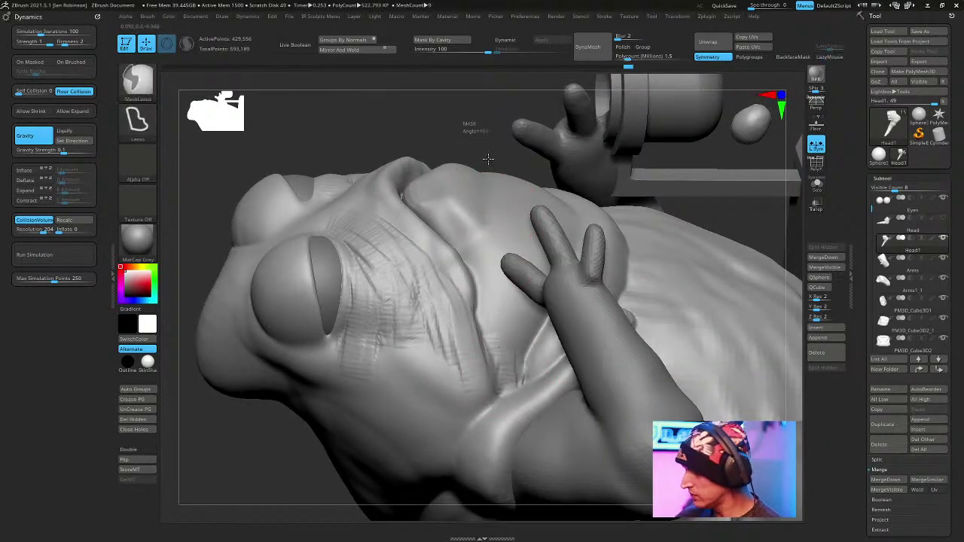
{"action": "right_click_drag", "start_coordinate": [466, 129], "coordinate": [464, 121]}
{"action": "mouse_move", "coordinate": [476, 320]}
{"action": "left_mouse_down"}
{"action": "mouse_move", "coordinate": [503, 376]}
{"action": "mouse_move", "coordinate": [506, 365]}
{"action": "left_mouse_up"}
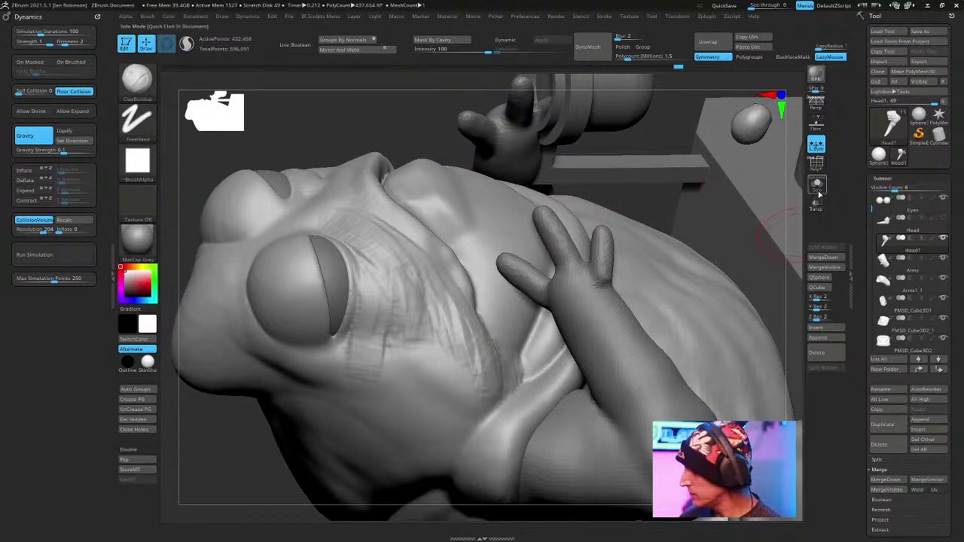
Isolate the head and build up ClayBuildup skin folds along the jowl and chin below the mouth.
{"action": "left_click", "coordinate": [816, 184]}
{"action": "mouse_move", "coordinate": [760, 218]}
{"action": "right_mouse_down"}
{"action": "mouse_move", "coordinate": [635, 211]}
{"action": "mouse_move", "coordinate": [519, 341]}
{"action": "mouse_move", "coordinate": [592, 213]}
{"action": "mouse_move", "coordinate": [531, 231]}
{"action": "right_mouse_up"}
{"action": "left_click_drag", "start_coordinate": [484, 362], "coordinate": [501, 241]}
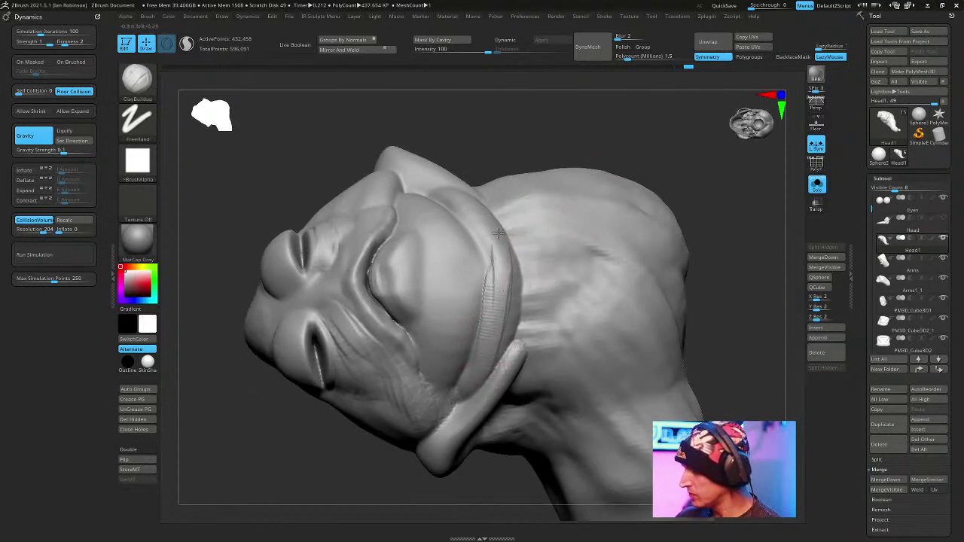
{"action": "left_click_drag", "start_coordinate": [497, 324], "coordinate": [486, 224]}
{"action": "left_click_drag", "start_coordinate": [517, 351], "coordinate": [467, 211]}
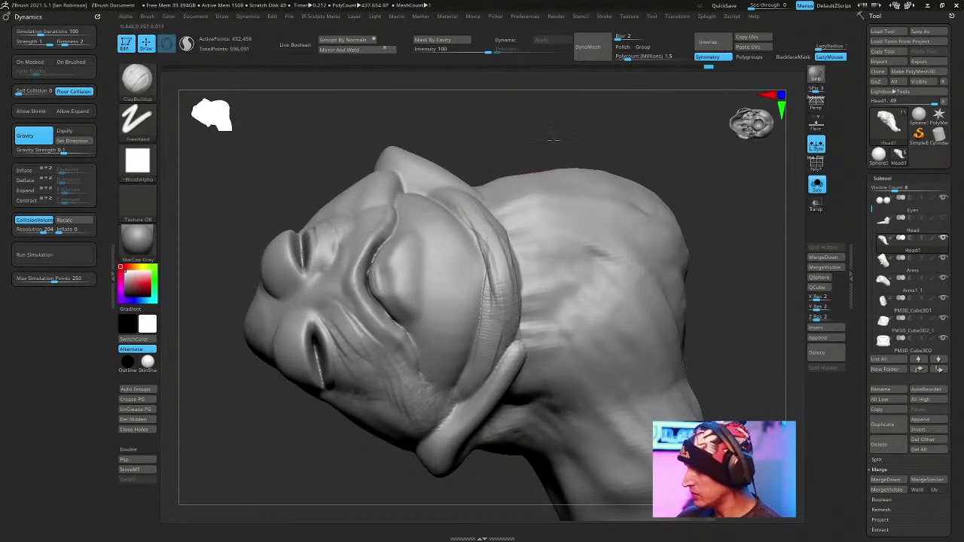
{"action": "left_click_drag", "start_coordinate": [555, 140], "coordinate": [547, 143]}
{"action": "mouse_move", "coordinate": [437, 228]}
{"action": "left_mouse_down"}
{"action": "mouse_move", "coordinate": [473, 309]}
{"action": "mouse_move", "coordinate": [453, 364]}
{"action": "left_mouse_up"}
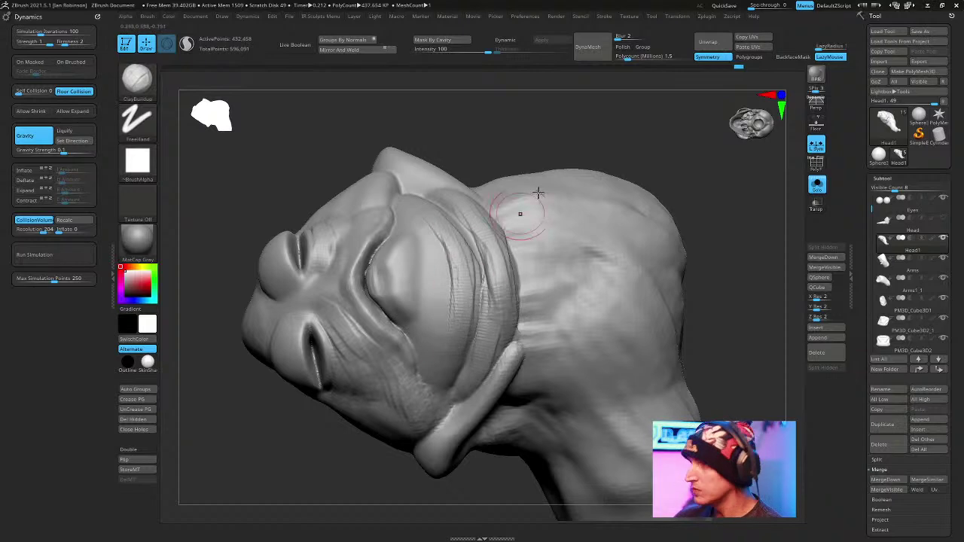
{"action": "mouse_move", "coordinate": [548, 118]}
{"action": "left_mouse_down"}
{"action": "mouse_move", "coordinate": [555, 125]}
{"action": "mouse_move", "coordinate": [495, 198]}
{"action": "left_mouse_up"}
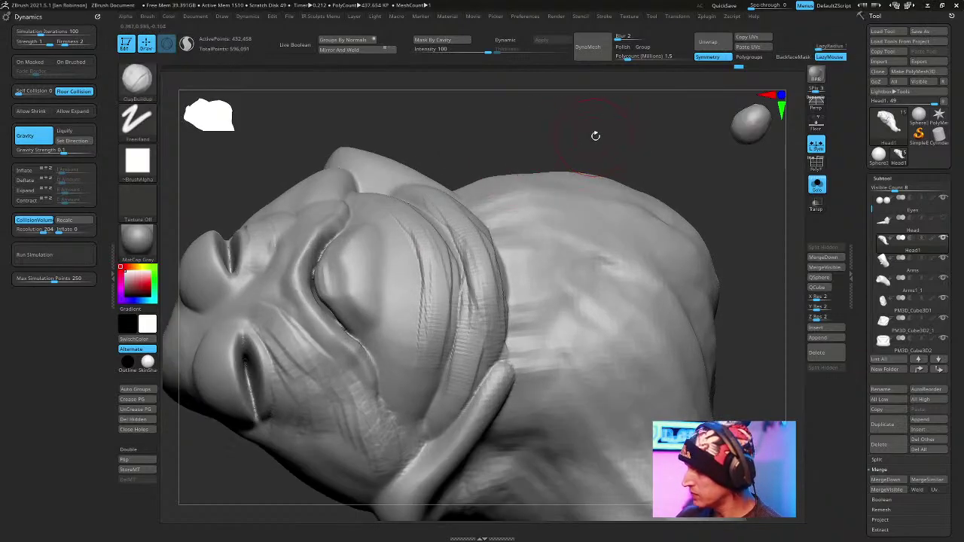
Fill the chin between the lower lip and the jowl fold with ClayBuildup wrinkles.
{"action": "right_click", "coordinate": [473, 231]}
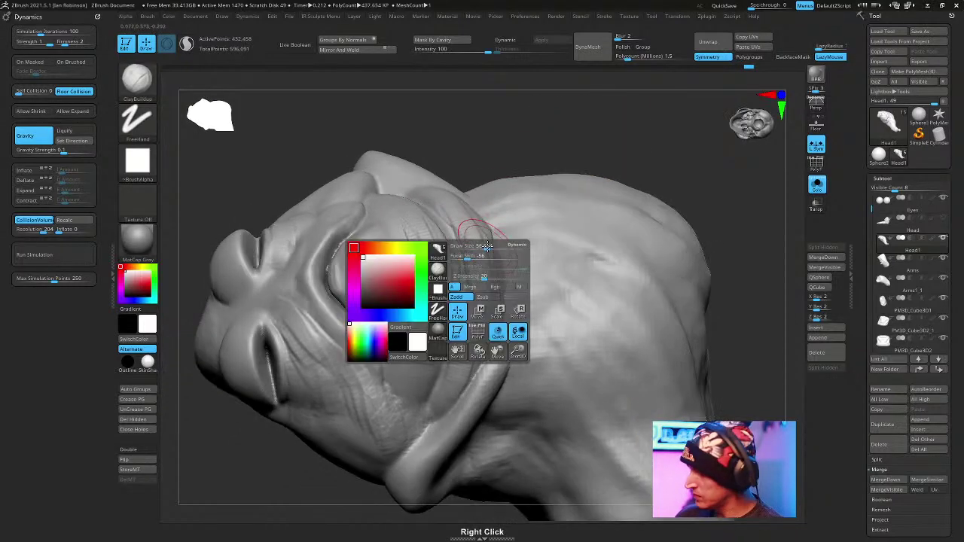
{"action": "left_click", "coordinate": [145, 319]}
{"action": "left_click", "coordinate": [101, 264]}
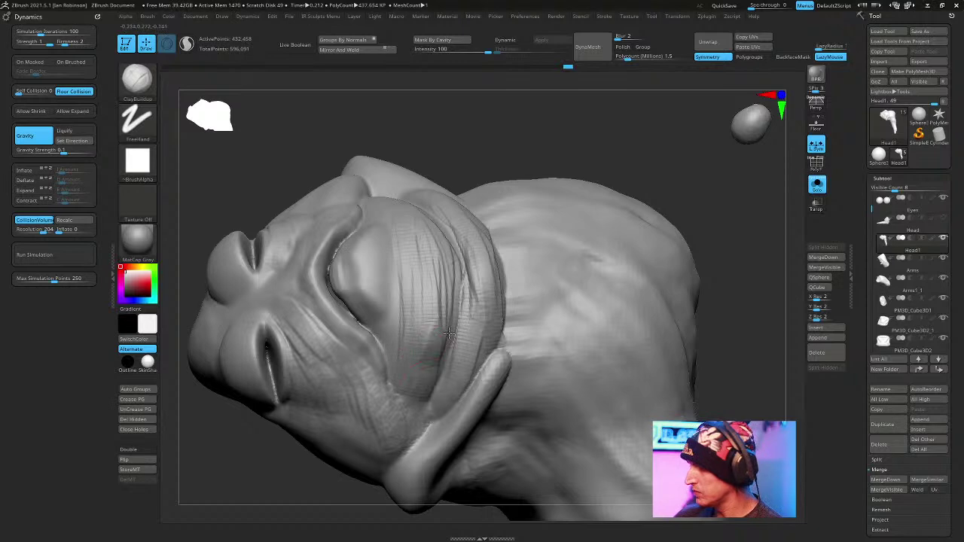
{"action": "right_click_drag", "start_coordinate": [446, 273], "coordinate": [432, 249]}
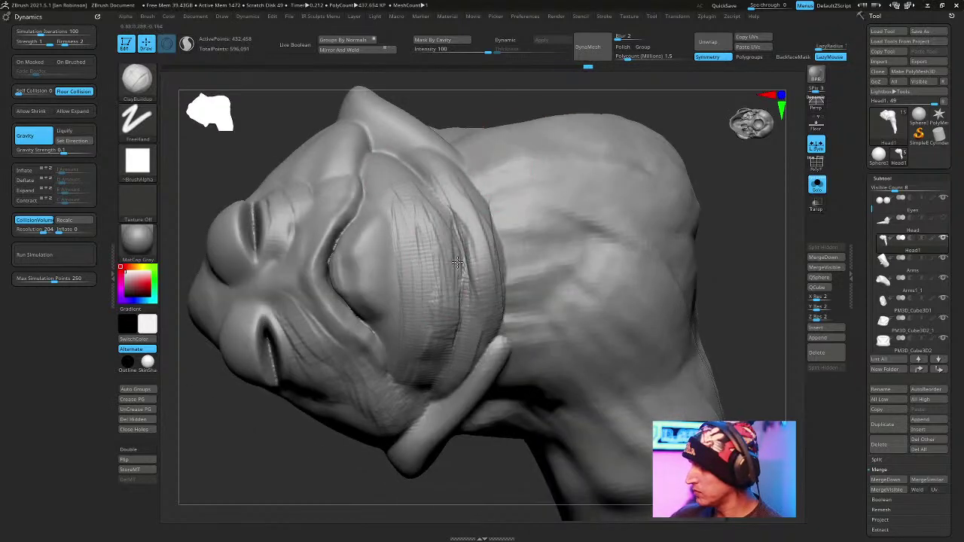
Carve creases between the chin folds with the DamStandard brush.
{"action": "key", "text": "b"}
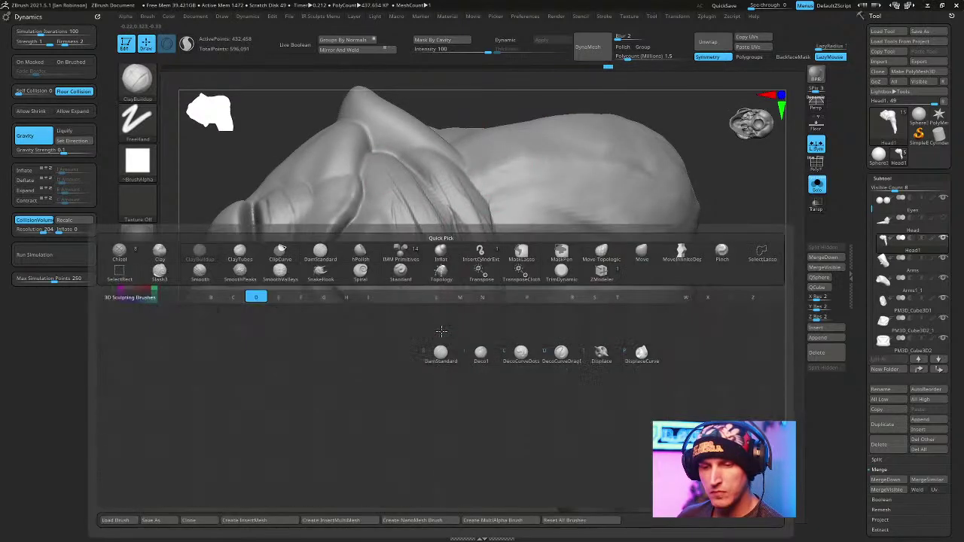
{"action": "key", "text": "d"}
{"action": "key", "text": "s"}
{"action": "left_click_drag", "start_coordinate": [454, 238], "coordinate": [460, 301]}
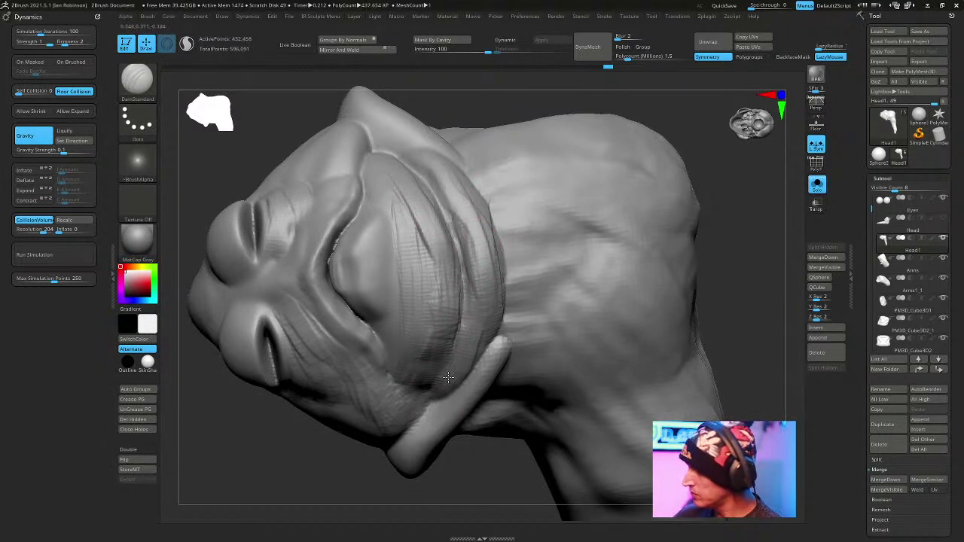
Re-DynaMesh the head, smooth the chin and jowl folds, and define the crease at the mouth corner.
{"action": "key", "text": "shift"}
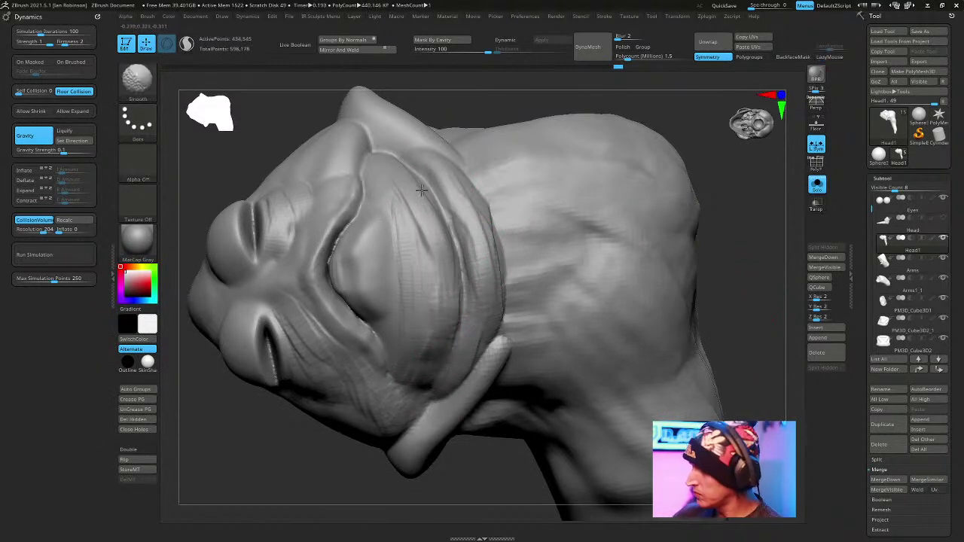
{"action": "left_click_drag", "start_coordinate": [719, 226], "coordinate": [669, 252]}
{"action": "left_click_drag", "start_coordinate": [474, 292], "coordinate": [470, 245], "text": "shift"}
{"action": "mouse_move", "coordinate": [704, 192]}
{"action": "left_mouse_down"}
{"action": "mouse_move", "coordinate": [688, 174]}
{"action": "mouse_move", "coordinate": [698, 200]}
{"action": "mouse_move", "coordinate": [663, 225]}
{"action": "mouse_move", "coordinate": [710, 193]}
{"action": "mouse_move", "coordinate": [704, 169]}
{"action": "left_mouse_up"}
{"action": "key", "text": "shift"}
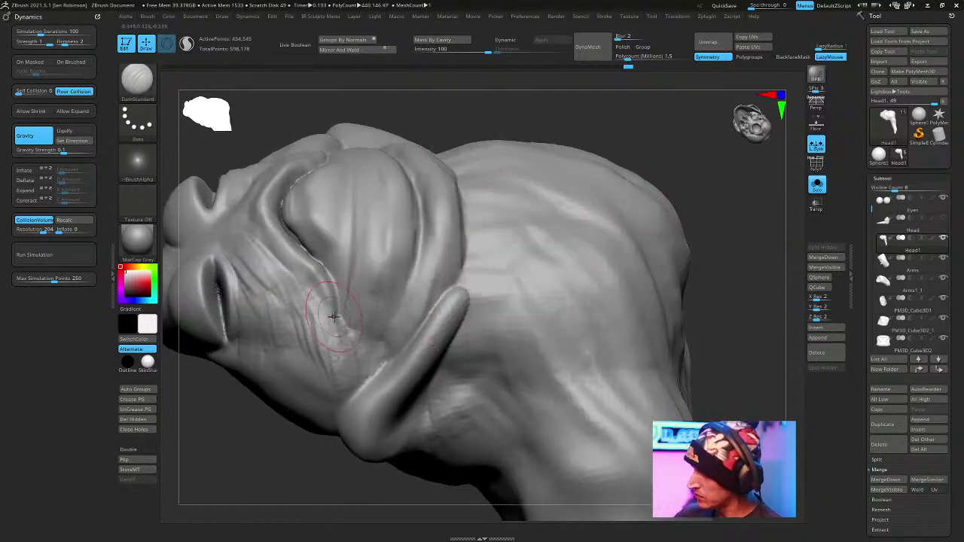
{"action": "left_click_drag", "start_coordinate": [324, 269], "coordinate": [339, 302]}
Lasso-mask the head around the mouth, leaving the lower lip and chin free.
{"action": "left_click_drag", "start_coordinate": [608, 128], "coordinate": [601, 161]}
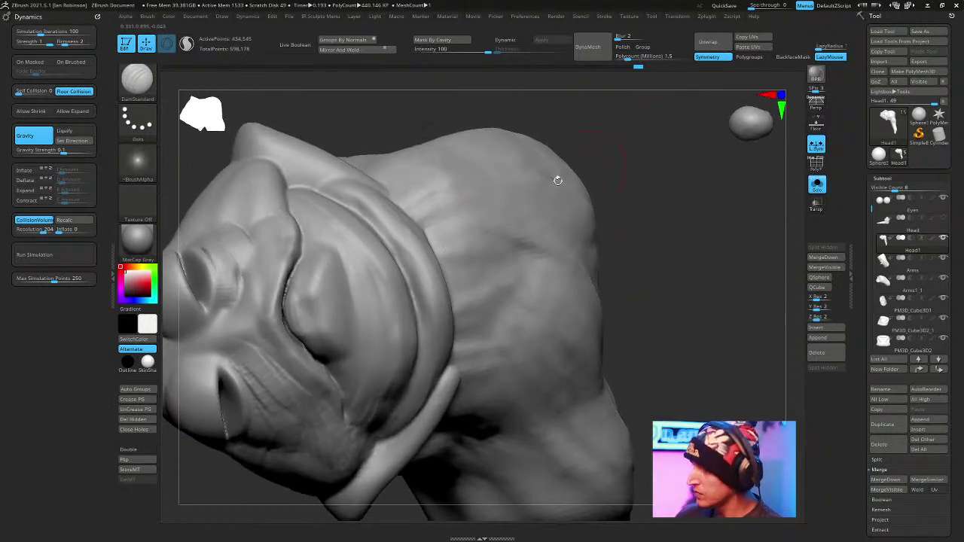
{"action": "left_click_drag", "start_coordinate": [355, 149], "coordinate": [522, 82]}
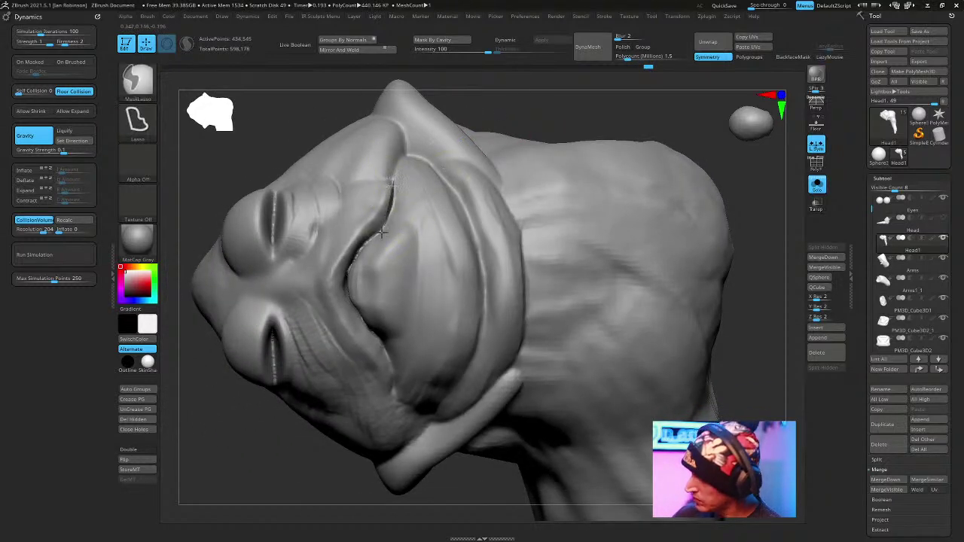
{"action": "left_click_drag", "start_coordinate": [343, 289], "coordinate": [431, 256]}
{"action": "mouse_move", "coordinate": [577, 108]}
{"action": "left_mouse_down"}
{"action": "mouse_move", "coordinate": [583, 93]}
{"action": "mouse_move", "coordinate": [490, 204]}
{"action": "mouse_move", "coordinate": [429, 234]}
{"action": "mouse_move", "coordinate": [408, 265]}
{"action": "left_mouse_up"}
Try to reposition the unmasked lower lip and chin with the Transpose gizmo.
{"action": "key", "text": "w"}
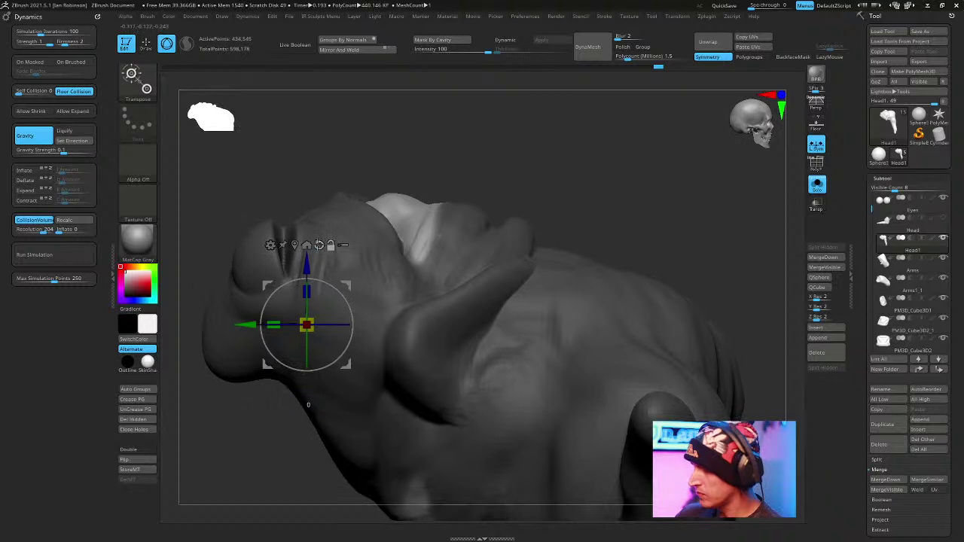
{"action": "left_click", "coordinate": [319, 245]}
{"action": "left_click_drag", "start_coordinate": [401, 313], "coordinate": [417, 203], "text": "alt"}
{"action": "key", "text": "ctrl+z"}
{"action": "key", "text": "q"}
{"action": "key", "text": "f"}
Extend the mask around the mouth and reposition the unmasked lower lip with the gizmo.
{"action": "left_click_drag", "start_coordinate": [567, 149], "coordinate": [573, 161]}
{"action": "left_click_drag", "start_coordinate": [318, 456], "coordinate": [613, 282], "text": "ctrl"}
{"action": "mouse_move", "coordinate": [613, 176]}
{"action": "left_mouse_down"}
{"action": "mouse_move", "coordinate": [636, 235]}
{"action": "mouse_move", "coordinate": [616, 238]}
{"action": "left_mouse_up"}
{"action": "key", "text": "w"}
{"action": "left_click_drag", "start_coordinate": [477, 251], "coordinate": [512, 280], "text": "alt"}
{"action": "left_click", "coordinate": [400, 309]}
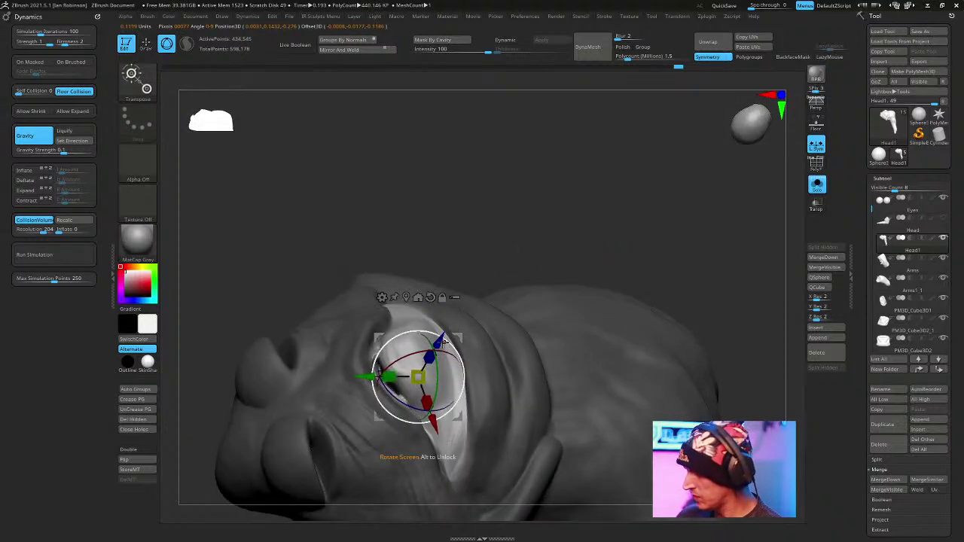
Return to sculpting, clear the mask, and re-DynaMesh the head.
{"action": "key", "text": "q"}
{"action": "left_click_drag", "start_coordinate": [561, 171], "coordinate": [574, 203]}
{"action": "left_click_drag", "start_coordinate": [569, 207], "coordinate": [594, 260], "text": "ctrl"}
{"action": "right_click", "coordinate": [578, 220]}
{"action": "left_click_drag", "start_coordinate": [577, 208], "coordinate": [598, 215]}
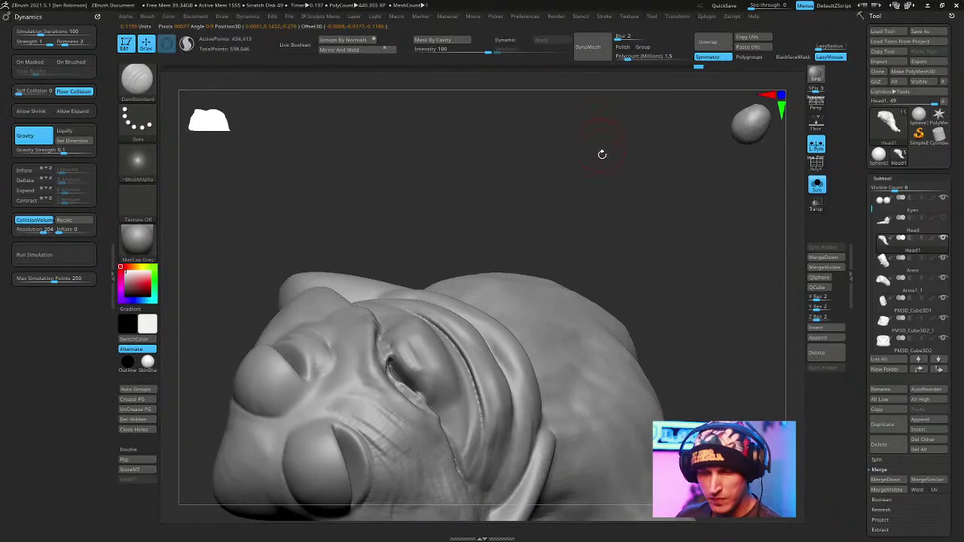
Inflate the lower lip beside the mouth opening with the Inflat brush and re-DynaMesh the head.
{"action": "key", "text": "b"}
{"action": "key", "text": "i"}
{"action": "key", "text": "n"}
{"action": "left_click", "coordinate": [151, 323]}
{"action": "left_click", "coordinate": [83, 268]}
{"action": "left_click_drag", "start_coordinate": [525, 151], "coordinate": [550, 155]}
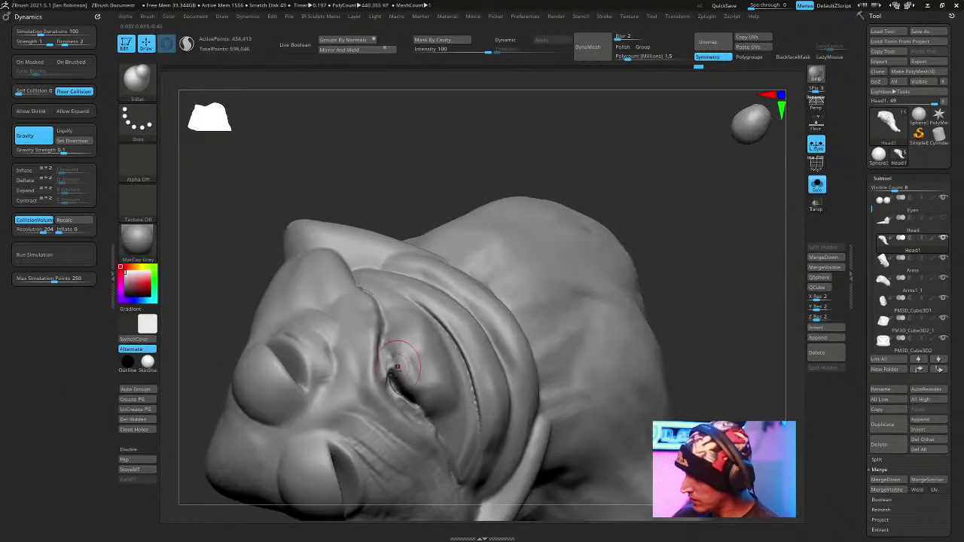
{"action": "left_click_drag", "start_coordinate": [423, 172], "coordinate": [452, 202], "text": "ctrl"}
{"action": "right_click", "coordinate": [390, 233]}
{"action": "left_click_drag", "start_coordinate": [405, 223], "coordinate": [391, 256]}
Deepen the mouth opening between the lips with the ClayBuildup brush and smooth the strokes.
{"action": "key", "text": "b"}
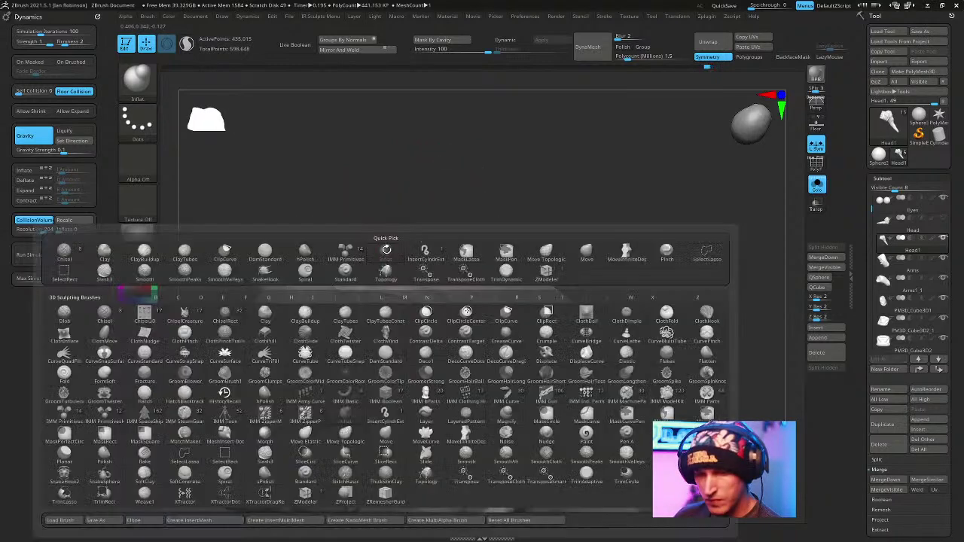
{"action": "key", "text": "c"}
{"action": "key", "text": "b"}
{"action": "mouse_move", "coordinate": [415, 176]}
{"action": "left_mouse_down"}
{"action": "mouse_move", "coordinate": [441, 158]}
{"action": "mouse_move", "coordinate": [365, 338]}
{"action": "left_mouse_up"}
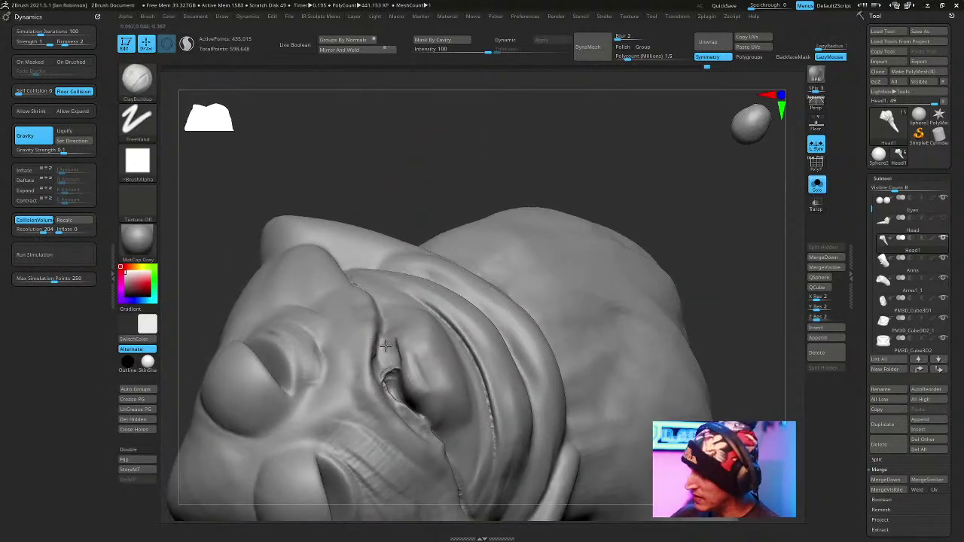
{"action": "left_click_drag", "start_coordinate": [510, 193], "coordinate": [398, 407]}
{"action": "key", "text": "ctrl"}
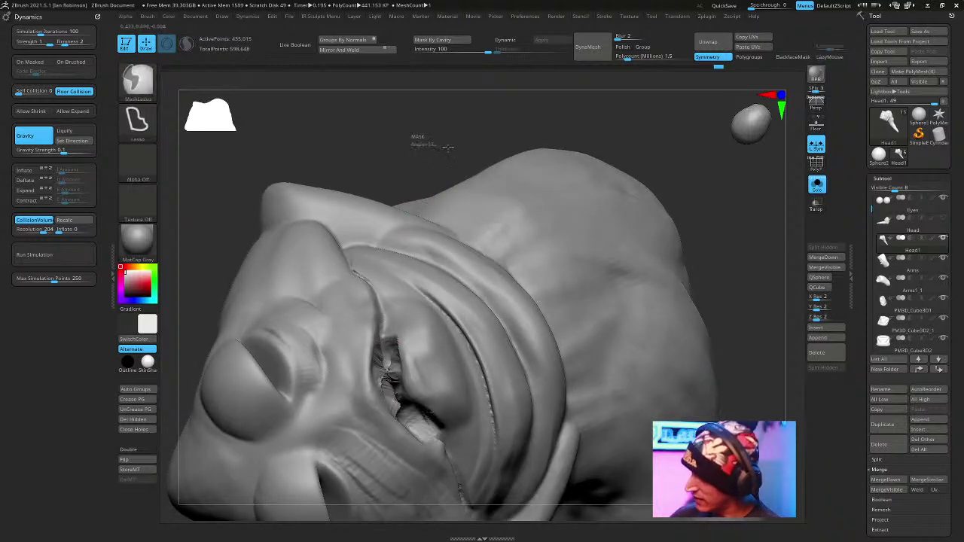
{"action": "key", "text": "shift"}
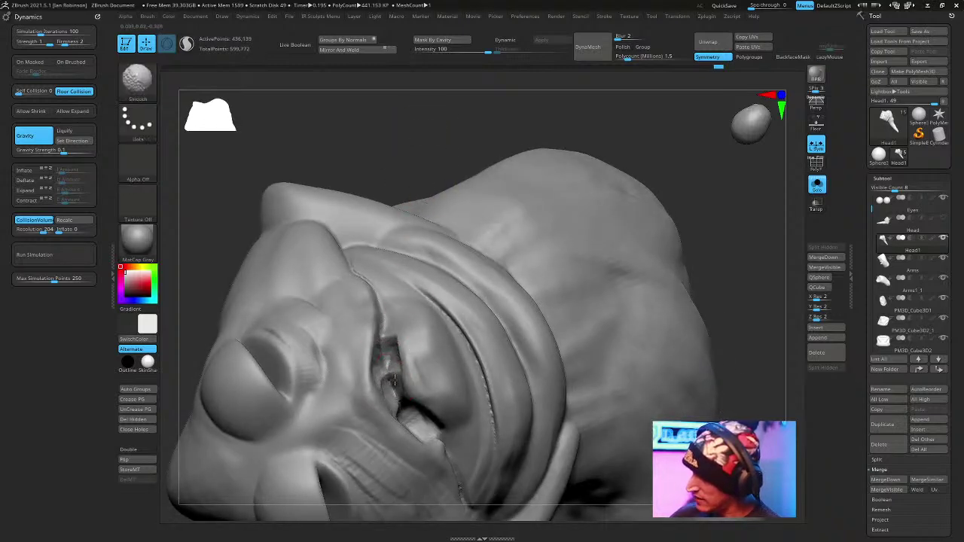
Continue carving the gap between the lips toward the mouth corner with ClayBuildup, smoothing between strokes.
{"action": "right_click_drag", "start_coordinate": [443, 196], "coordinate": [425, 234]}
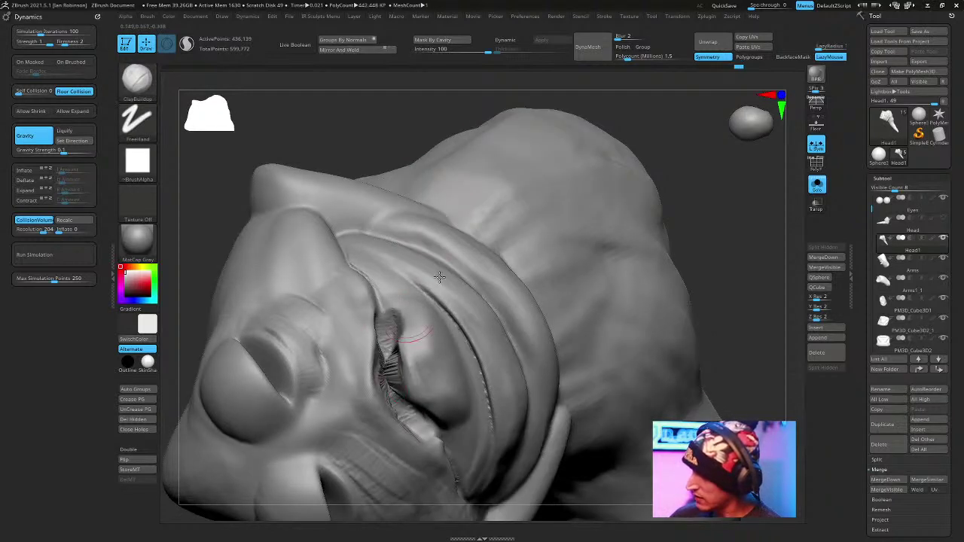
{"action": "key", "text": "shift"}
{"action": "mouse_move", "coordinate": [738, 273]}
{"action": "right_mouse_down"}
{"action": "mouse_move", "coordinate": [697, 213]}
{"action": "mouse_move", "coordinate": [626, 167]}
{"action": "mouse_move", "coordinate": [473, 204]}
{"action": "right_mouse_up"}
{"action": "right_click", "coordinate": [400, 295]}
{"action": "right_click_drag", "start_coordinate": [401, 282], "coordinate": [471, 231]}
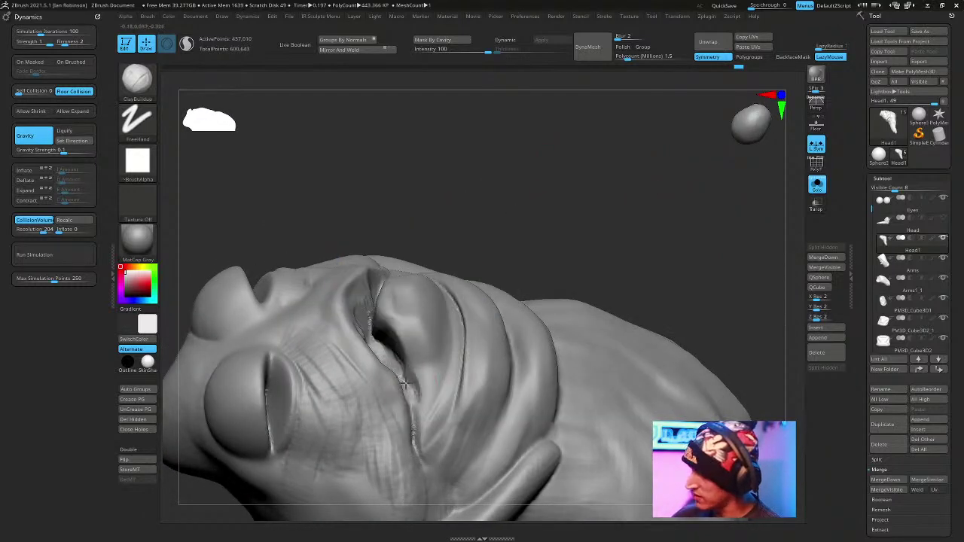
{"action": "mouse_move", "coordinate": [489, 201]}
{"action": "right_mouse_down"}
{"action": "mouse_move", "coordinate": [587, 222]}
{"action": "mouse_move", "coordinate": [577, 208]}
{"action": "mouse_move", "coordinate": [589, 176]}
{"action": "mouse_move", "coordinate": [665, 258]}
{"action": "mouse_move", "coordinate": [626, 185]}
{"action": "mouse_move", "coordinate": [656, 224]}
{"action": "mouse_move", "coordinate": [705, 190]}
{"action": "mouse_move", "coordinate": [677, 198]}
{"action": "right_mouse_up"}
{"action": "mouse_move", "coordinate": [687, 200]}
{"action": "left_mouse_down"}
{"action": "mouse_move", "coordinate": [622, 215]}
{"action": "mouse_move", "coordinate": [631, 248]}
{"action": "mouse_move", "coordinate": [522, 266]}
{"action": "left_mouse_up"}
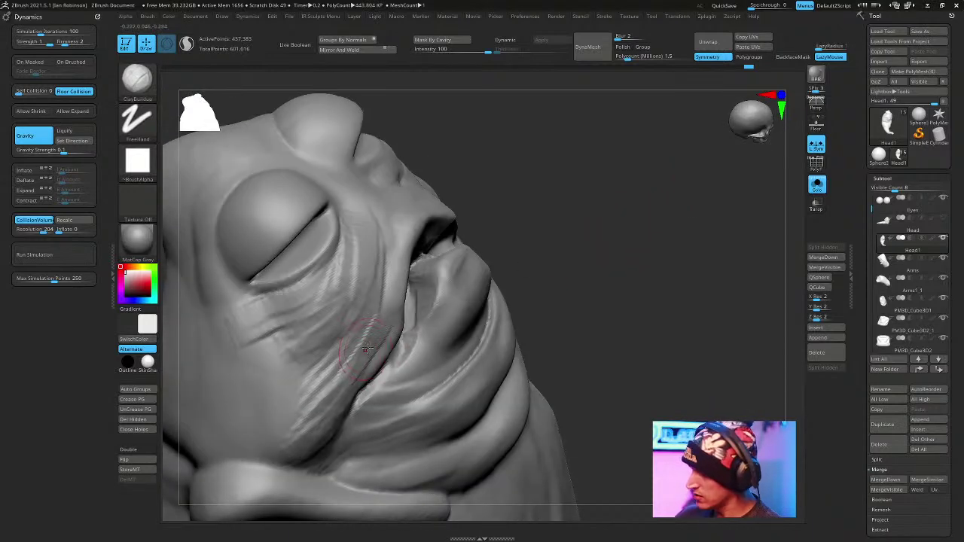
Build up skin folds on the cheek and above the upper lip with ClayBuildup, and smooth them.
{"action": "left_click_drag", "start_coordinate": [331, 417], "coordinate": [309, 403]}
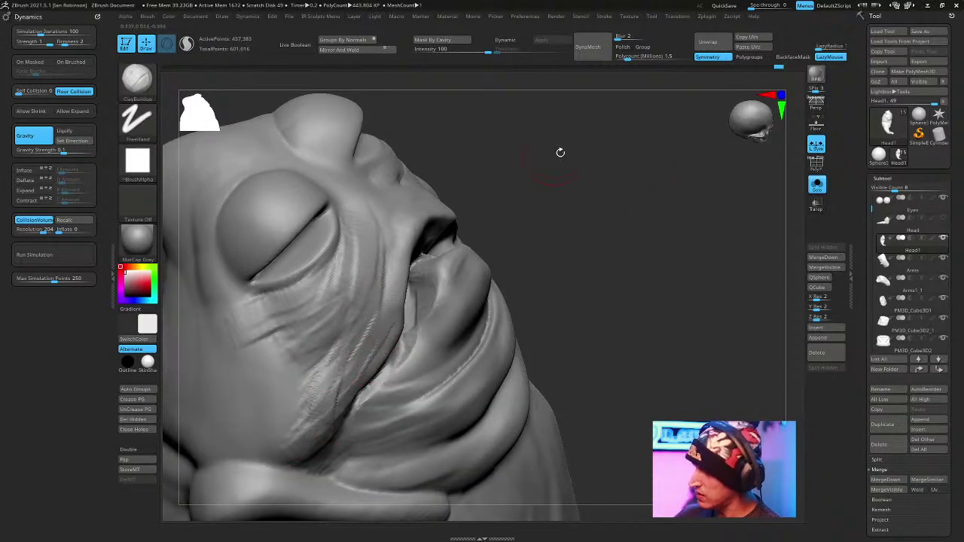
{"action": "left_click_drag", "start_coordinate": [546, 156], "coordinate": [513, 178]}
{"action": "mouse_move", "coordinate": [371, 338]}
{"action": "left_mouse_down"}
{"action": "mouse_move", "coordinate": [389, 217]}
{"action": "mouse_move", "coordinate": [364, 217]}
{"action": "left_mouse_up"}
{"action": "mouse_move", "coordinate": [591, 147]}
{"action": "left_mouse_down"}
{"action": "mouse_move", "coordinate": [595, 180]}
{"action": "mouse_move", "coordinate": [535, 189]}
{"action": "left_mouse_up"}
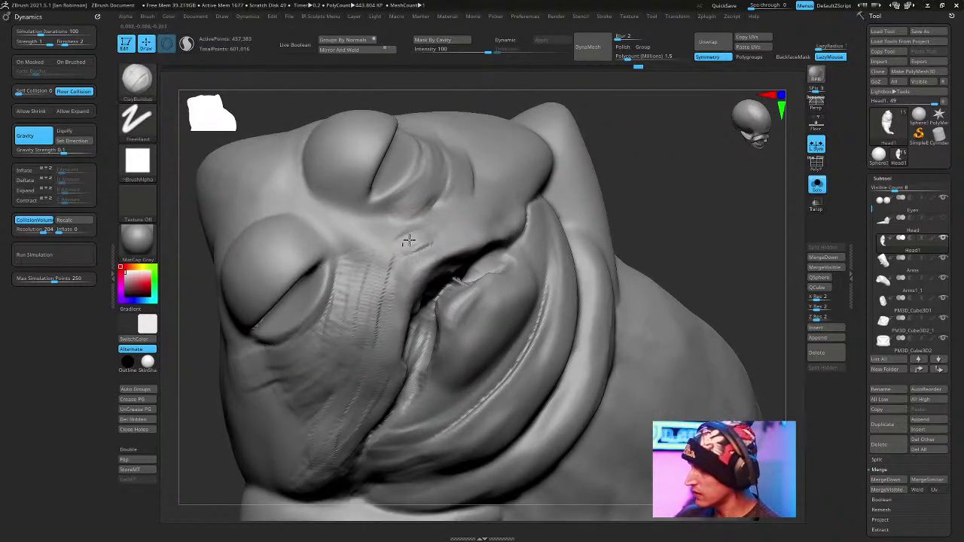
{"action": "left_click_drag", "start_coordinate": [662, 176], "coordinate": [602, 192]}
{"action": "left_click_drag", "start_coordinate": [355, 327], "coordinate": [347, 296], "text": "shift"}
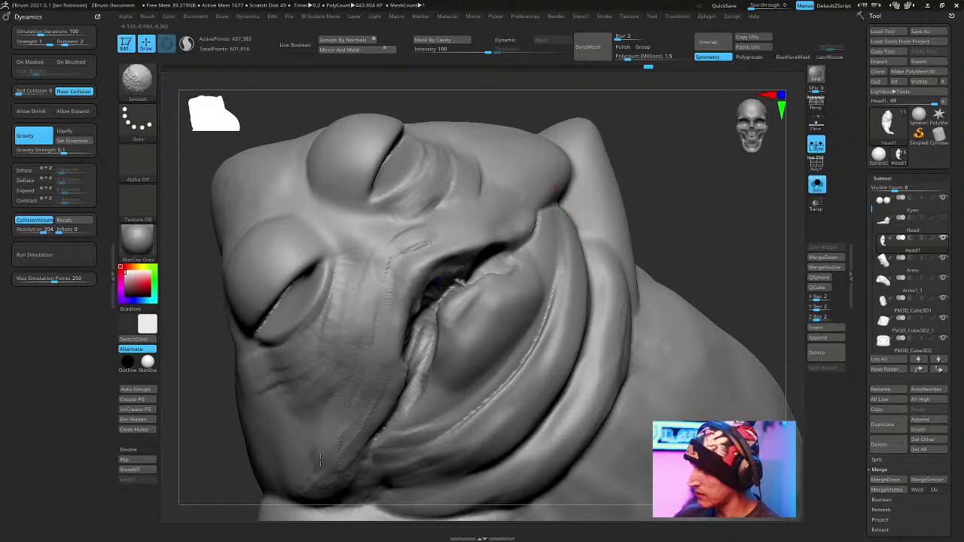
Refine the inner mouth and the edges of both lips with ClayBuildup and smoothing.
{"action": "mouse_move", "coordinate": [738, 256]}
{"action": "left_mouse_down"}
{"action": "mouse_move", "coordinate": [656, 228]}
{"action": "mouse_move", "coordinate": [667, 256]}
{"action": "mouse_move", "coordinate": [548, 269]}
{"action": "mouse_move", "coordinate": [481, 301]}
{"action": "left_mouse_up"}
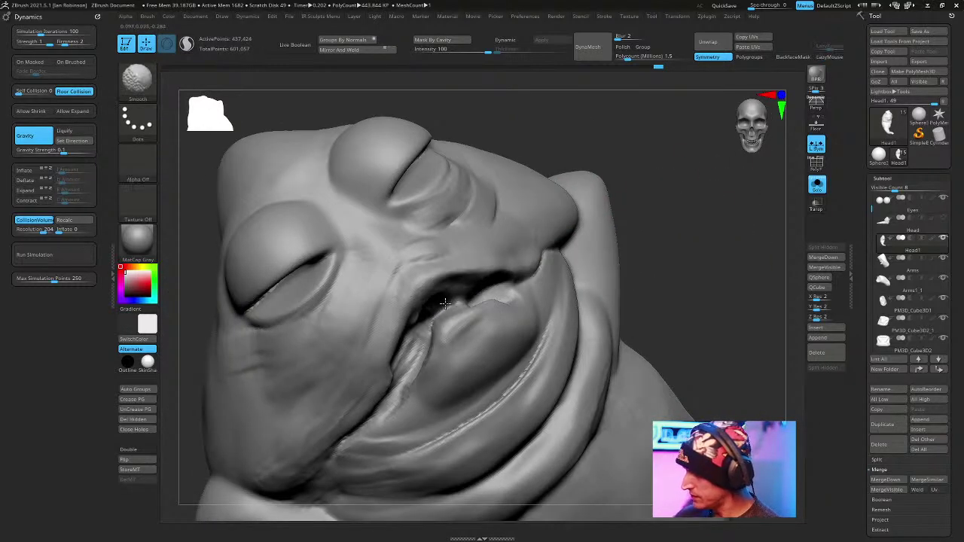
{"action": "mouse_move", "coordinate": [708, 188]}
{"action": "left_mouse_down"}
{"action": "mouse_move", "coordinate": [618, 174]}
{"action": "mouse_move", "coordinate": [441, 303]}
{"action": "left_mouse_up"}
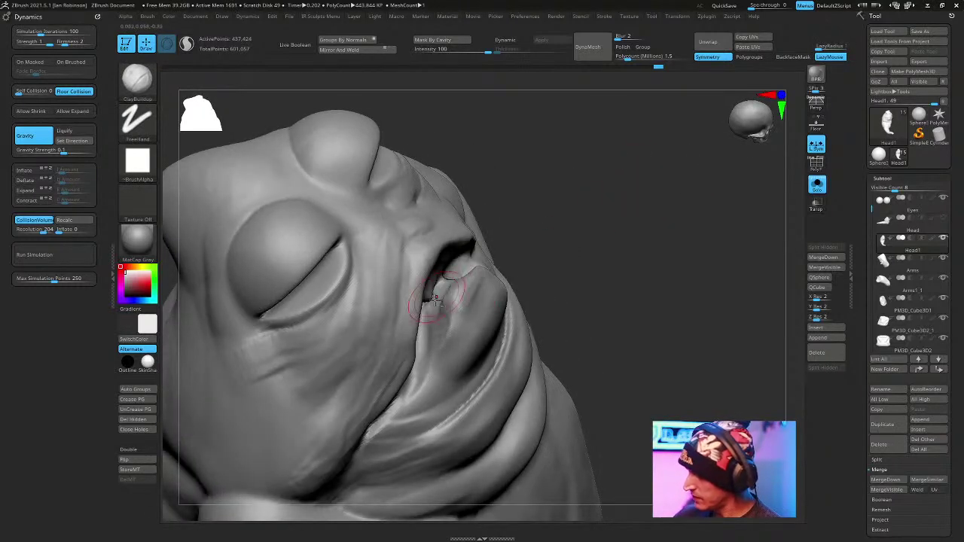
{"action": "left_click_drag", "start_coordinate": [676, 208], "coordinate": [728, 198]}
{"action": "key", "text": "space"}
{"action": "left_click_drag", "start_coordinate": [662, 248], "coordinate": [467, 282]}
{"action": "key", "text": "space"}
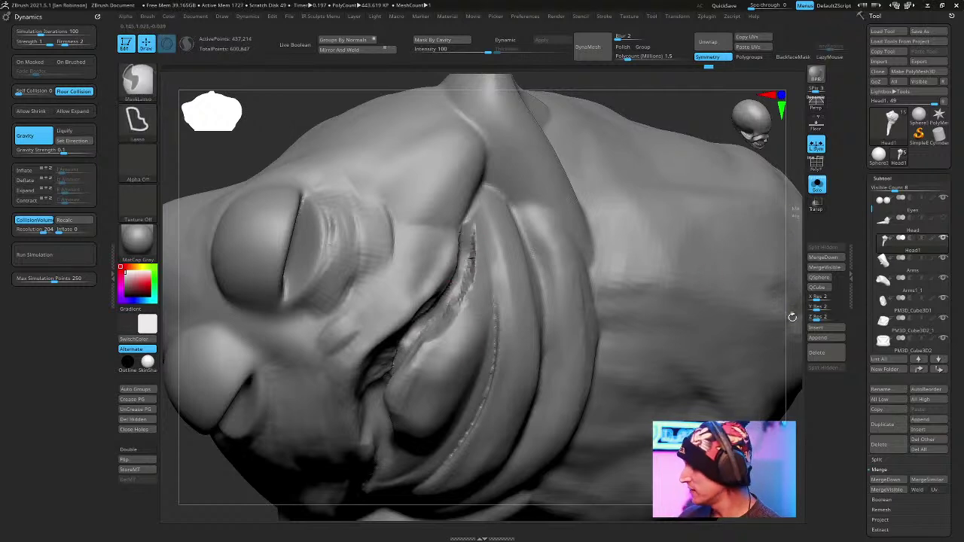
Isolate the head and body subtool, mask the head area, and invert the mask to protect the lower body.
{"action": "left_click_drag", "start_coordinate": [773, 360], "coordinate": [661, 214]}
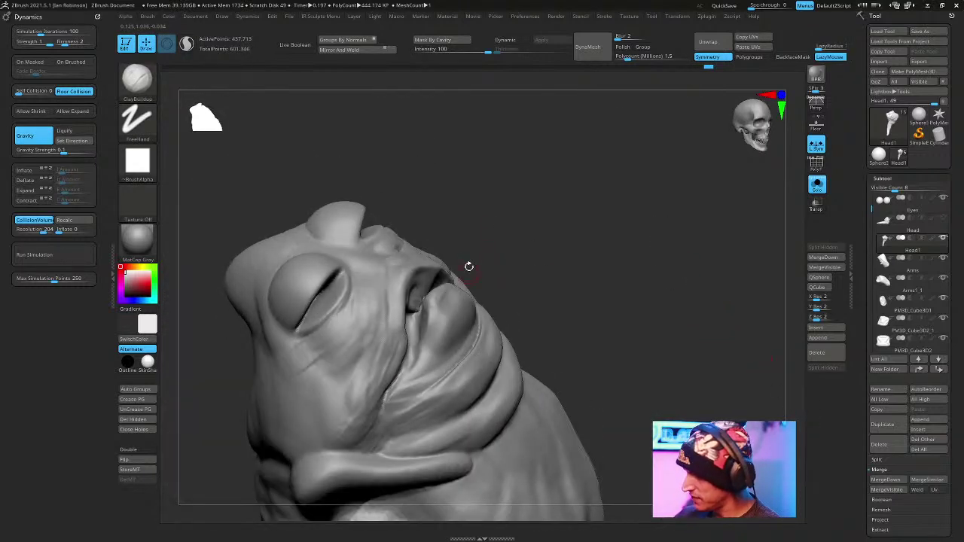
{"action": "left_click_drag", "start_coordinate": [784, 223], "coordinate": [591, 172]}
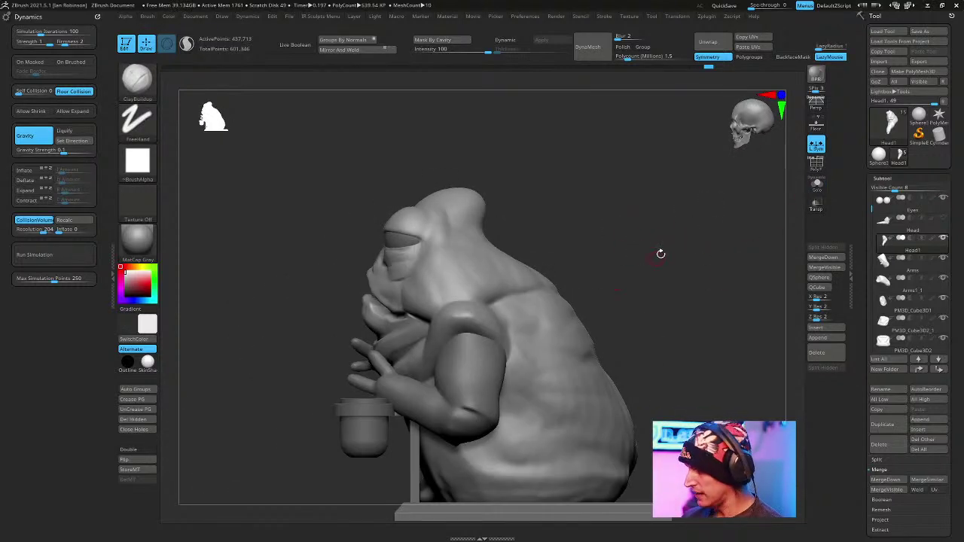
{"action": "left_click_drag", "start_coordinate": [657, 256], "coordinate": [665, 278]}
{"action": "left_click", "coordinate": [817, 186]}
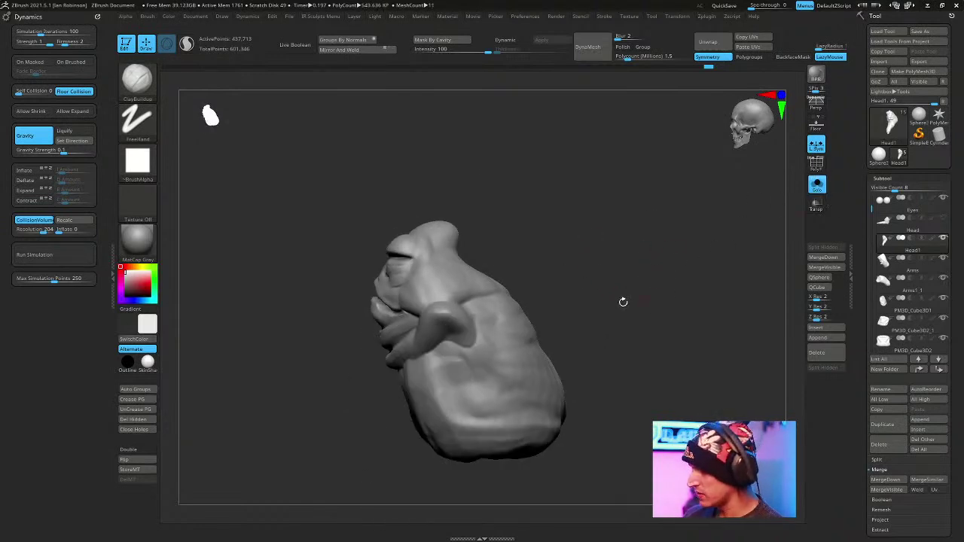
{"action": "mouse_move", "coordinate": [552, 325]}
{"action": "left_mouse_down", "text": "ctrl"}
{"action": "mouse_move", "coordinate": [294, 217]}
{"action": "mouse_move", "coordinate": [594, 260]}
{"action": "left_mouse_up", "text": "ctrl"}
{"action": "mouse_move", "coordinate": [625, 253]}
{"action": "left_mouse_down"}
{"action": "mouse_move", "coordinate": [704, 240]}
{"action": "mouse_move", "coordinate": [706, 311]}
{"action": "left_mouse_up"}
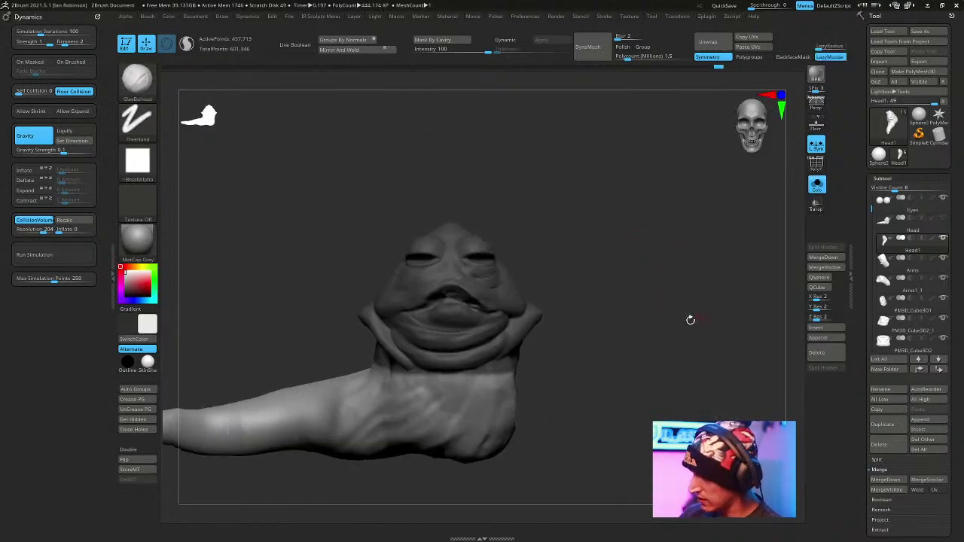
{"action": "left_click", "coordinate": [642, 303], "text": "ctrl"}
Reposition the unmasked head over the masked body with the Transpose gizmo and return to sculpting.
{"action": "key", "text": "w"}
{"action": "left_click_drag", "start_coordinate": [641, 302], "coordinate": [658, 284]}
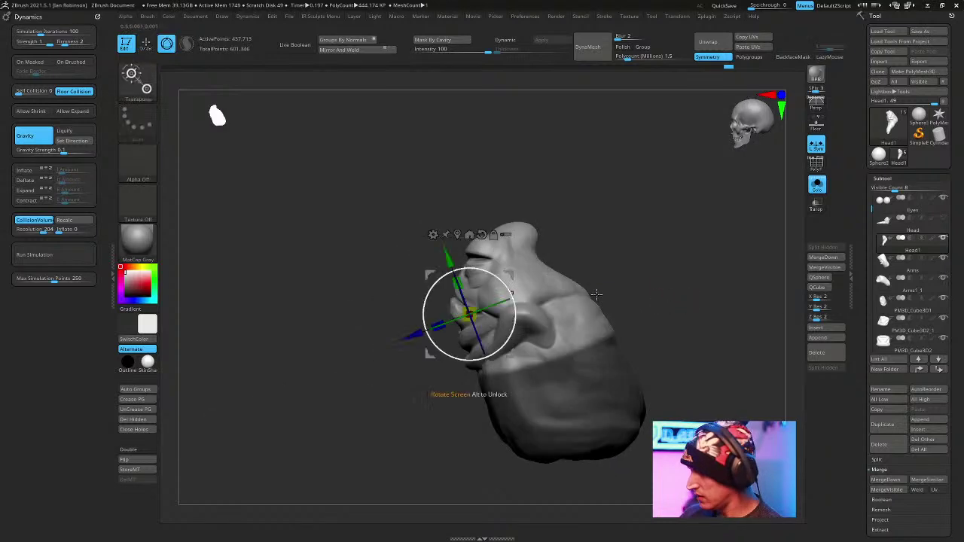
{"action": "left_click", "coordinate": [457, 234]}
{"action": "left_click_drag", "start_coordinate": [520, 248], "coordinate": [539, 229]}
{"action": "left_click", "coordinate": [533, 217], "text": "alt"}
{"action": "mouse_move", "coordinate": [554, 262]}
{"action": "left_mouse_down"}
{"action": "mouse_move", "coordinate": [585, 257]}
{"action": "mouse_move", "coordinate": [565, 232]}
{"action": "mouse_move", "coordinate": [716, 279]}
{"action": "mouse_move", "coordinate": [667, 264]}
{"action": "mouse_move", "coordinate": [730, 381]}
{"action": "left_mouse_up"}
{"action": "key", "text": "q"}
Show all subtools again, select the arm on the cup side, and rotate and raise it with the gizmo.
{"action": "left_click_drag", "start_coordinate": [728, 320], "coordinate": [653, 285]}
{"action": "key", "text": "alt+s"}
{"action": "left_click_drag", "start_coordinate": [717, 269], "coordinate": [768, 272]}
{"action": "left_click_drag", "start_coordinate": [734, 263], "coordinate": [710, 350], "text": "alt"}
{"action": "left_click", "coordinate": [609, 366], "text": "alt"}
{"action": "key", "text": "w"}
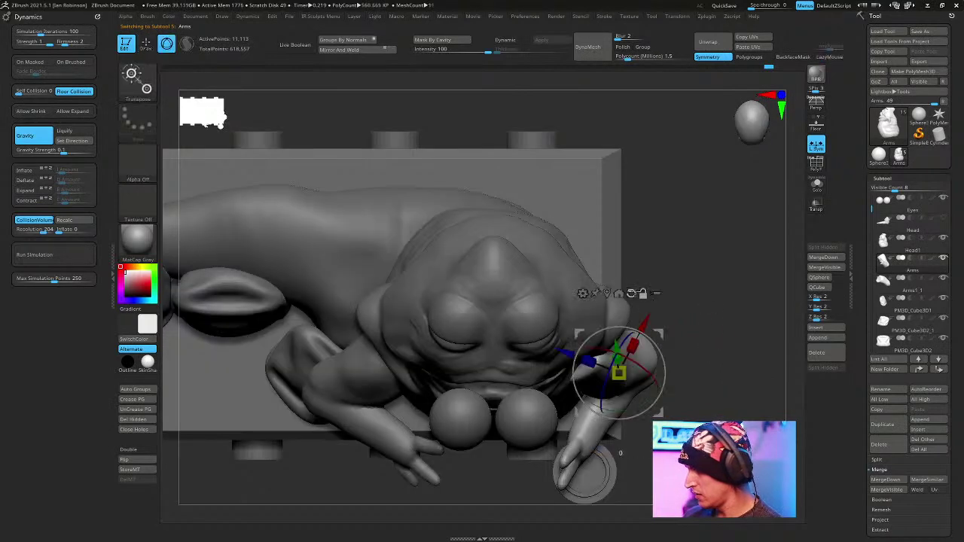
{"action": "left_click_drag", "start_coordinate": [622, 338], "coordinate": [622, 311]}
{"action": "left_click_drag", "start_coordinate": [719, 316], "coordinate": [721, 225]}
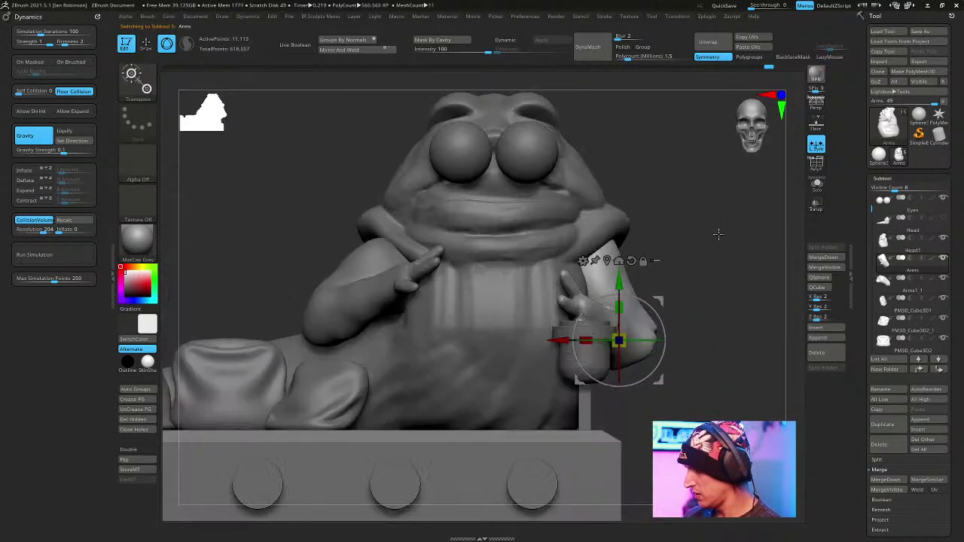
{"action": "left_click_drag", "start_coordinate": [667, 345], "coordinate": [658, 382]}
{"action": "left_click_drag", "start_coordinate": [619, 276], "coordinate": [619, 230]}
Shift the cup-side arm forward along the body with the gizmo from the side view.
{"action": "left_click_drag", "start_coordinate": [760, 245], "coordinate": [680, 267]}
{"action": "left_click_drag", "start_coordinate": [743, 230], "coordinate": [660, 266], "text": "shift"}
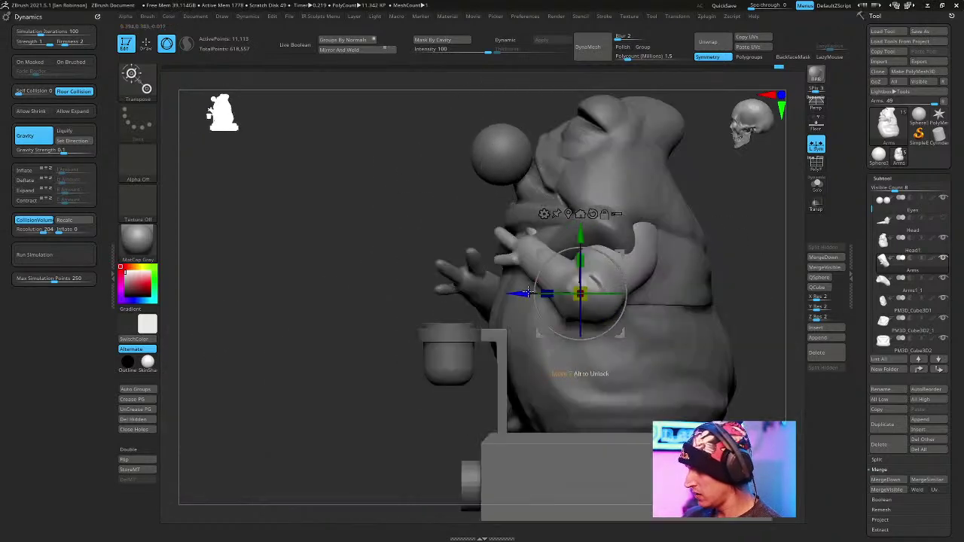
{"action": "left_click_drag", "start_coordinate": [531, 288], "coordinate": [512, 289]}
{"action": "left_click_drag", "start_coordinate": [756, 214], "coordinate": [753, 290]}
{"action": "left_click_drag", "start_coordinate": [531, 269], "coordinate": [535, 275]}
{"action": "key", "text": "q"}
Select the opposite arm and reposition it against the body with the gizmo.
{"action": "mouse_move", "coordinate": [727, 244]}
{"action": "left_mouse_down"}
{"action": "mouse_move", "coordinate": [734, 204]}
{"action": "mouse_move", "coordinate": [684, 276]}
{"action": "mouse_move", "coordinate": [684, 247]}
{"action": "mouse_move", "coordinate": [476, 337]}
{"action": "left_mouse_up"}
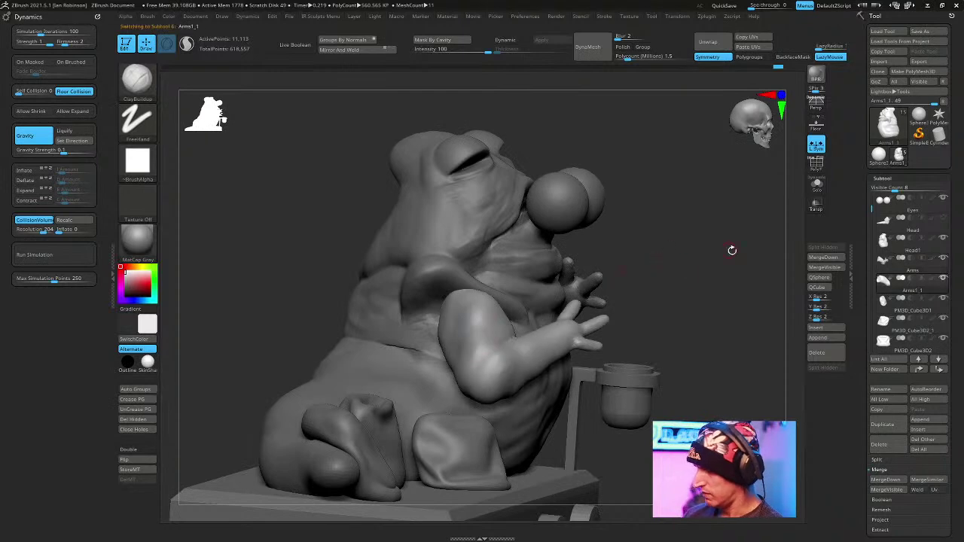
{"action": "key", "text": "w"}
{"action": "left_click", "coordinate": [621, 315], "text": "alt"}
{"action": "left_click_drag", "start_coordinate": [616, 312], "coordinate": [586, 312]}
{"action": "left_click_drag", "start_coordinate": [652, 247], "coordinate": [708, 237]}
{"action": "left_click_drag", "start_coordinate": [684, 182], "coordinate": [648, 138]}
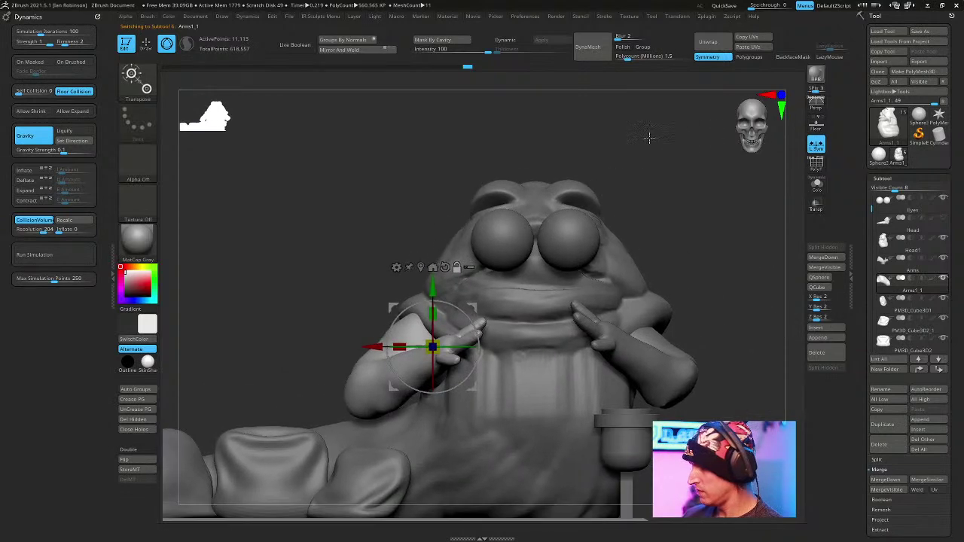
Select the eyes and move them back into the eye sockets with the gizmo.
{"action": "left_click", "coordinate": [585, 229], "text": "alt"}
{"action": "key", "text": "q"}
{"action": "left_click_drag", "start_coordinate": [703, 186], "coordinate": [665, 188], "text": "shift"}
{"action": "key", "text": "w"}
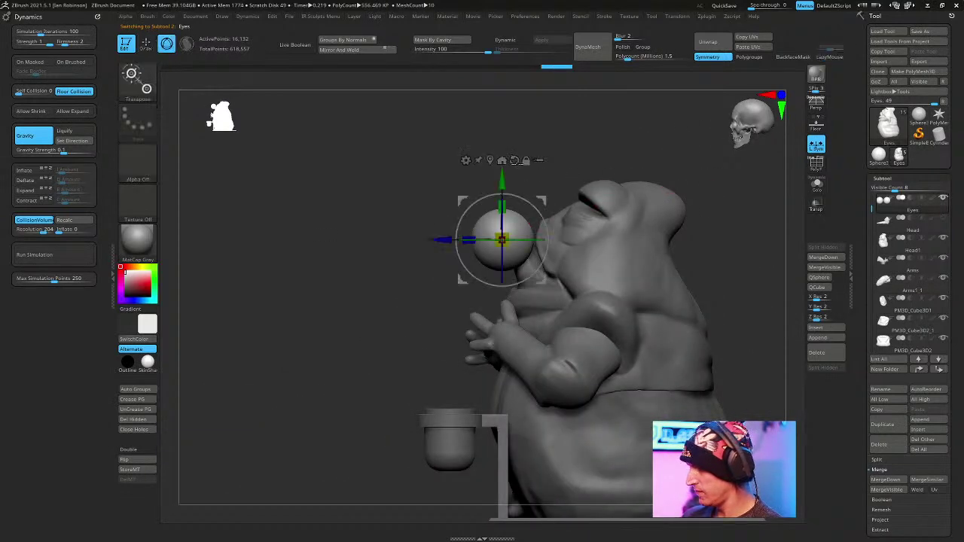
{"action": "mouse_move", "coordinate": [544, 201]}
{"action": "left_mouse_down"}
{"action": "mouse_move", "coordinate": [632, 171]}
{"action": "mouse_move", "coordinate": [738, 170]}
{"action": "mouse_move", "coordinate": [641, 163]}
{"action": "mouse_move", "coordinate": [677, 196]}
{"action": "mouse_move", "coordinate": [692, 193]}
{"action": "left_mouse_up"}
{"action": "key", "text": "q"}
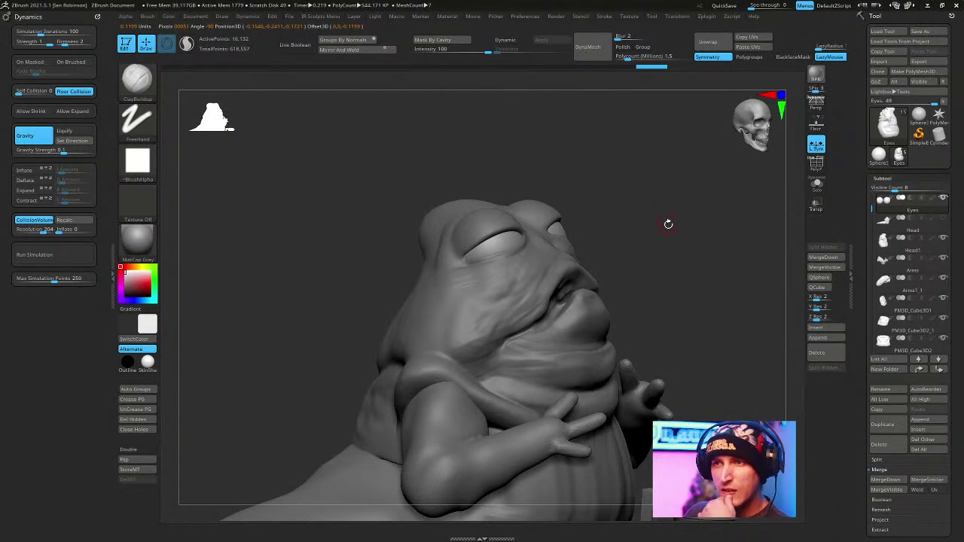
Save the tool to the Desktop as Jabba.ZTL, overwriting the existing file.
{"action": "mouse_move", "coordinate": [698, 228]}
{"action": "left_mouse_down"}
{"action": "mouse_move", "coordinate": [690, 204]}
{"action": "mouse_move", "coordinate": [708, 218]}
{"action": "mouse_move", "coordinate": [682, 213]}
{"action": "left_mouse_up"}
{"action": "left_click", "coordinate": [920, 32]}
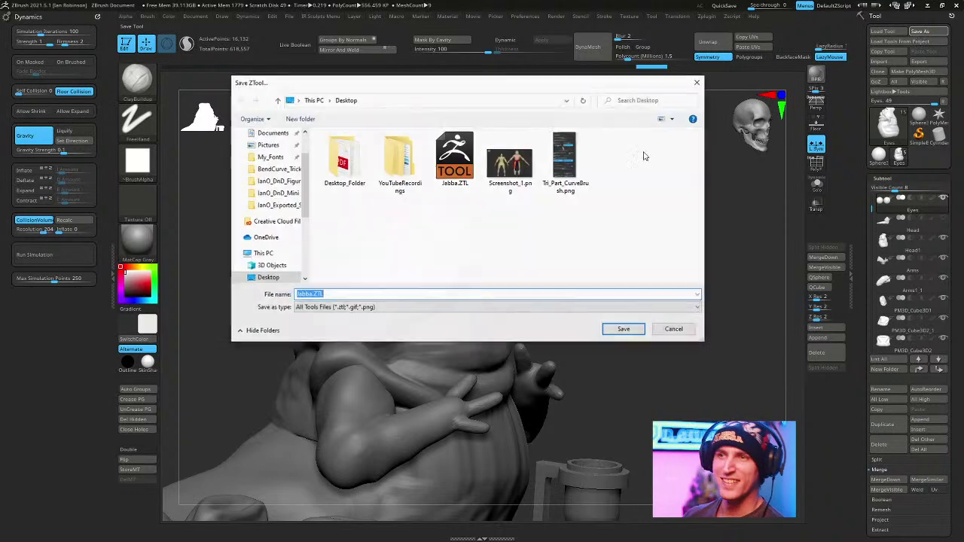
{"action": "key", "text": "Return"}
{"action": "key", "text": "y"}
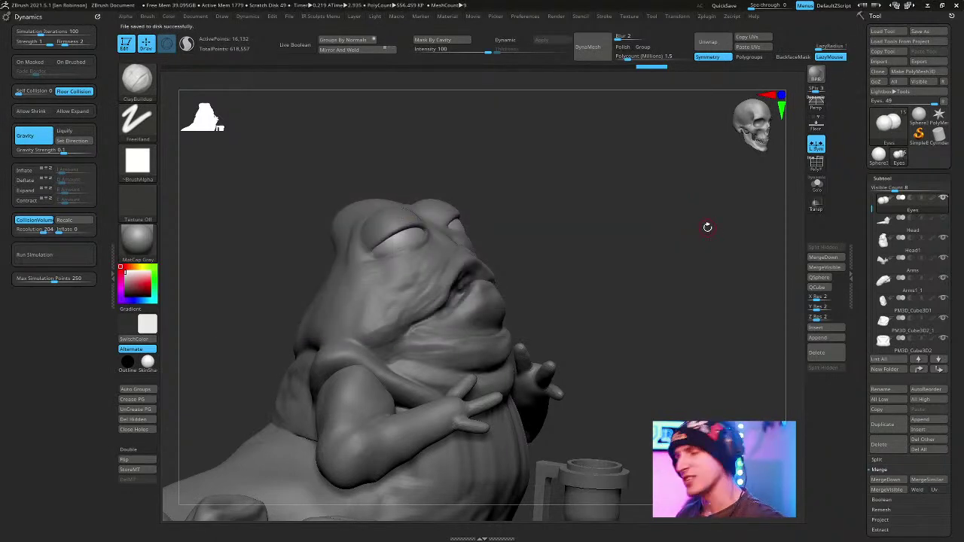
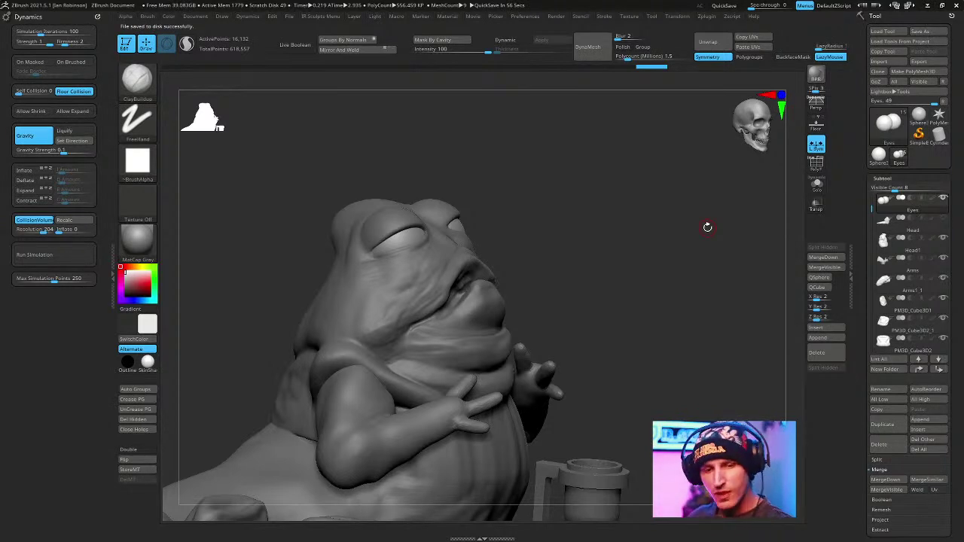
Examine how the eyes fit in their sockets, with the eyes selected and the gizmo on them.
{"action": "mouse_move", "coordinate": [707, 227]}
{"action": "left_mouse_down"}
{"action": "mouse_move", "coordinate": [632, 224]}
{"action": "mouse_move", "coordinate": [661, 178]}
{"action": "mouse_move", "coordinate": [656, 164]}
{"action": "mouse_move", "coordinate": [673, 204]}
{"action": "mouse_move", "coordinate": [565, 305]}
{"action": "mouse_move", "coordinate": [645, 181]}
{"action": "mouse_move", "coordinate": [619, 148]}
{"action": "left_mouse_up"}
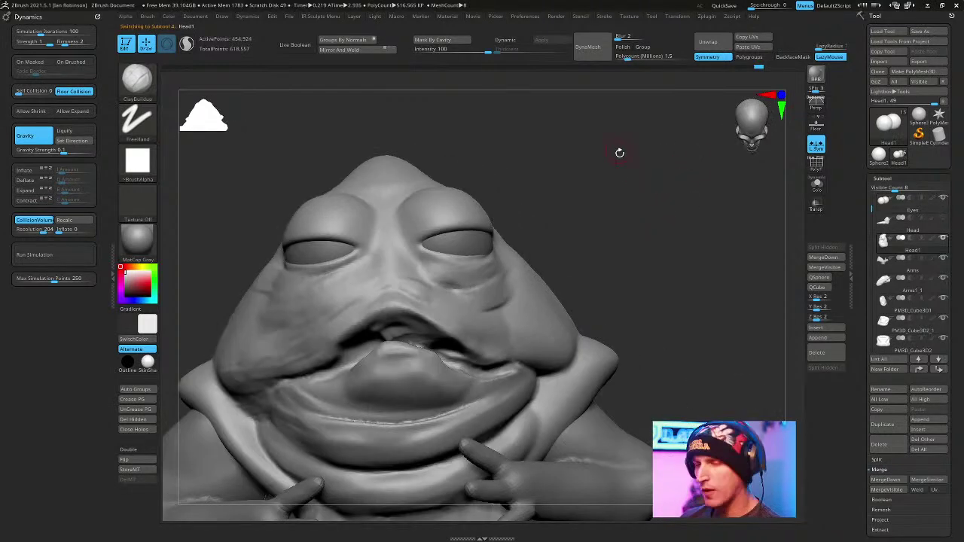
{"action": "left_click", "coordinate": [475, 301], "text": "alt"}
{"action": "left_click_drag", "start_coordinate": [623, 204], "coordinate": [469, 254]}
{"action": "left_click", "coordinate": [471, 254], "text": "alt"}
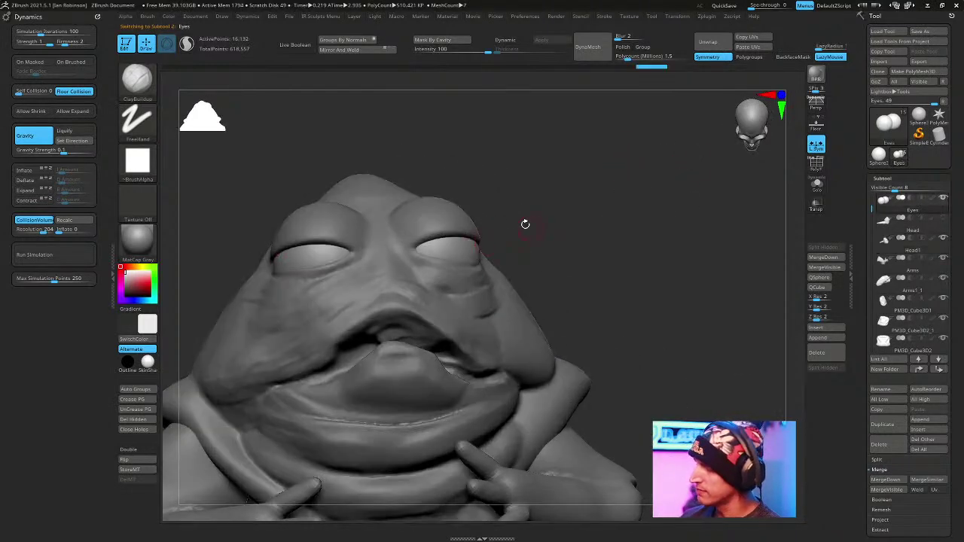
{"action": "key", "text": "w"}
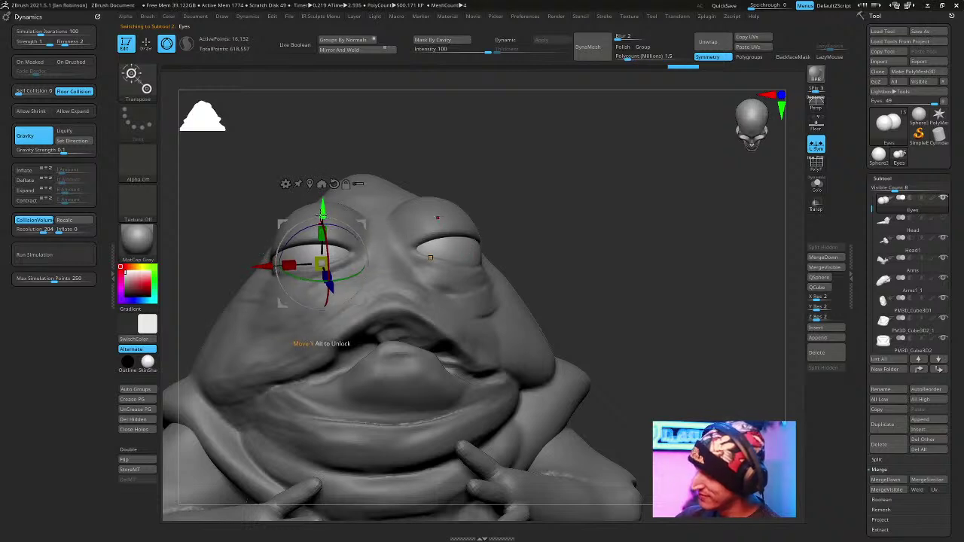
{"action": "key", "text": "q"}
{"action": "left_click_drag", "start_coordinate": [554, 191], "coordinate": [497, 301]}
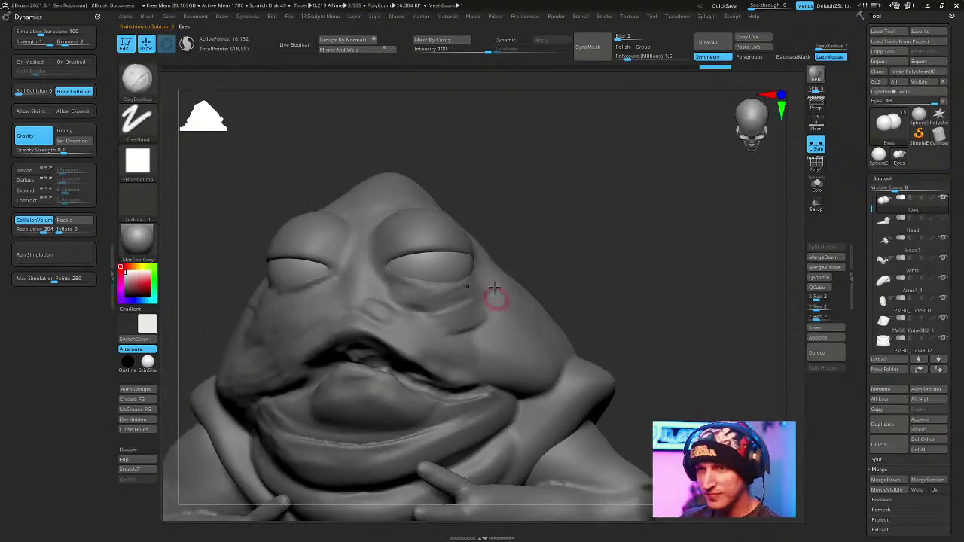
Select the head and build up the lower eyelids with the ClayBuildup brush, with a slightly adjusted brush size.
{"action": "left_click", "coordinate": [503, 314], "text": "alt"}
{"action": "key", "text": "b"}
{"action": "mouse_move", "coordinate": [600, 207]}
{"action": "left_mouse_down"}
{"action": "mouse_move", "coordinate": [628, 181]}
{"action": "mouse_move", "coordinate": [620, 198]}
{"action": "mouse_move", "coordinate": [418, 302]}
{"action": "left_mouse_up"}
{"action": "mouse_move", "coordinate": [504, 236]}
{"action": "left_mouse_down"}
{"action": "mouse_move", "coordinate": [542, 211]}
{"action": "mouse_move", "coordinate": [598, 198]}
{"action": "mouse_move", "coordinate": [617, 170]}
{"action": "mouse_move", "coordinate": [402, 303]}
{"action": "left_mouse_up"}
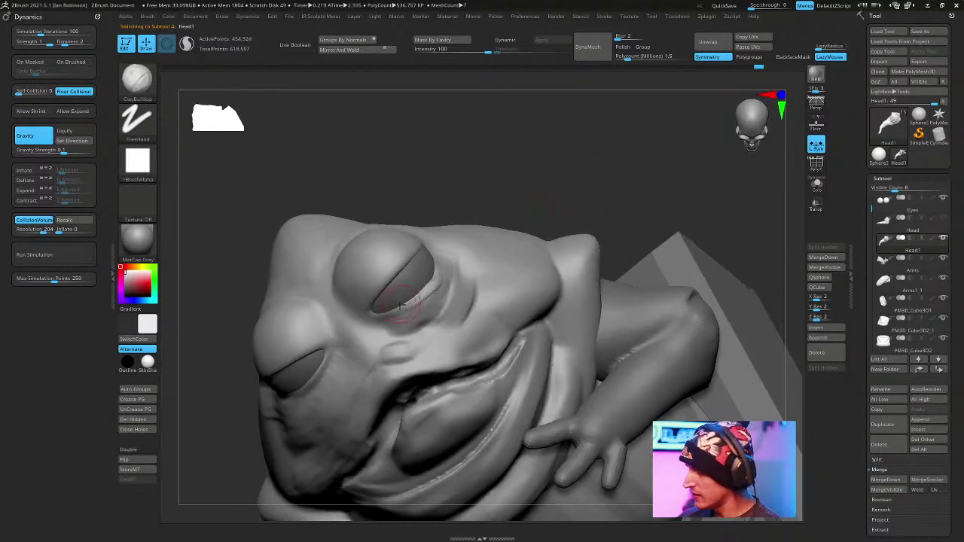
{"action": "left_click_drag", "start_coordinate": [532, 153], "coordinate": [484, 219]}
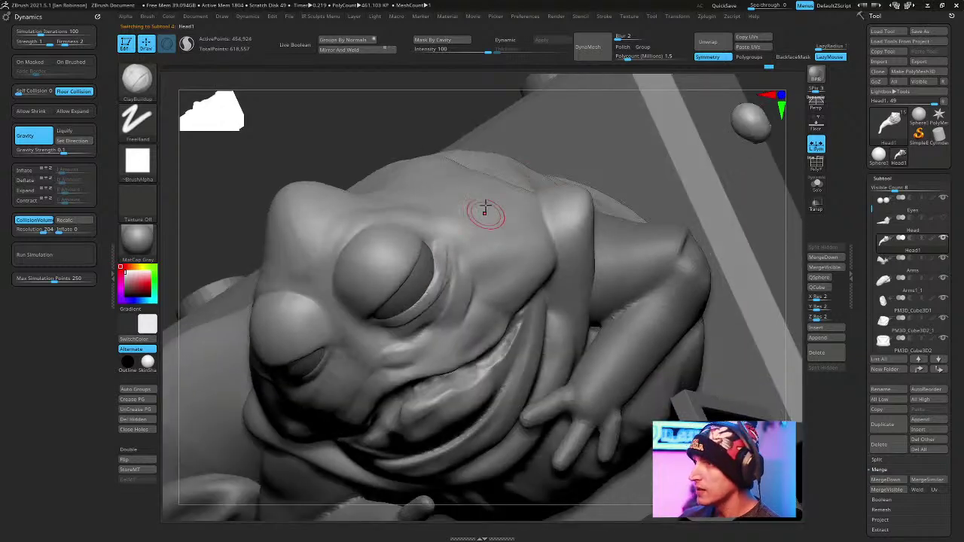
{"action": "mouse_move", "coordinate": [460, 126]}
{"action": "left_mouse_down"}
{"action": "mouse_move", "coordinate": [432, 271]}
{"action": "mouse_move", "coordinate": [441, 309]}
{"action": "left_mouse_up"}
{"action": "key", "text": "space"}
{"action": "mouse_move", "coordinate": [519, 113]}
{"action": "left_mouse_down"}
{"action": "mouse_move", "coordinate": [486, 125]}
{"action": "mouse_move", "coordinate": [452, 294]}
{"action": "left_mouse_up"}
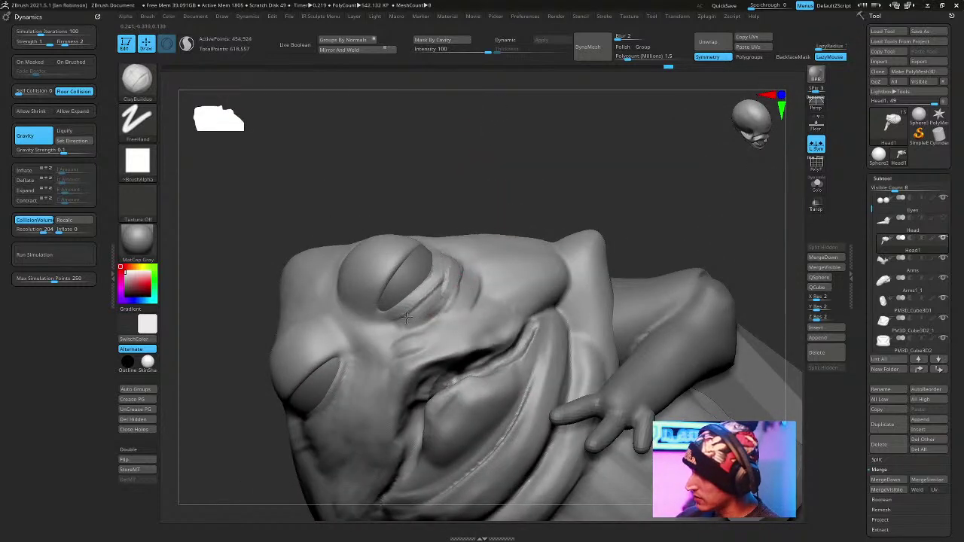
Sculpt layered wrinkles and bag folds beneath the eyes with ClayBuildup strokes.
{"action": "left_click_drag", "start_coordinate": [469, 233], "coordinate": [458, 289]}
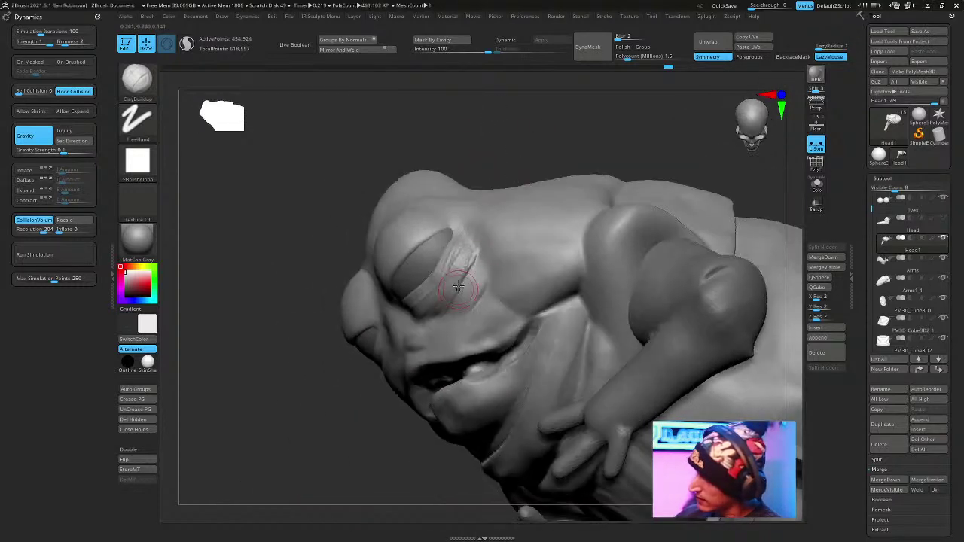
{"action": "left_click_drag", "start_coordinate": [460, 222], "coordinate": [450, 287]}
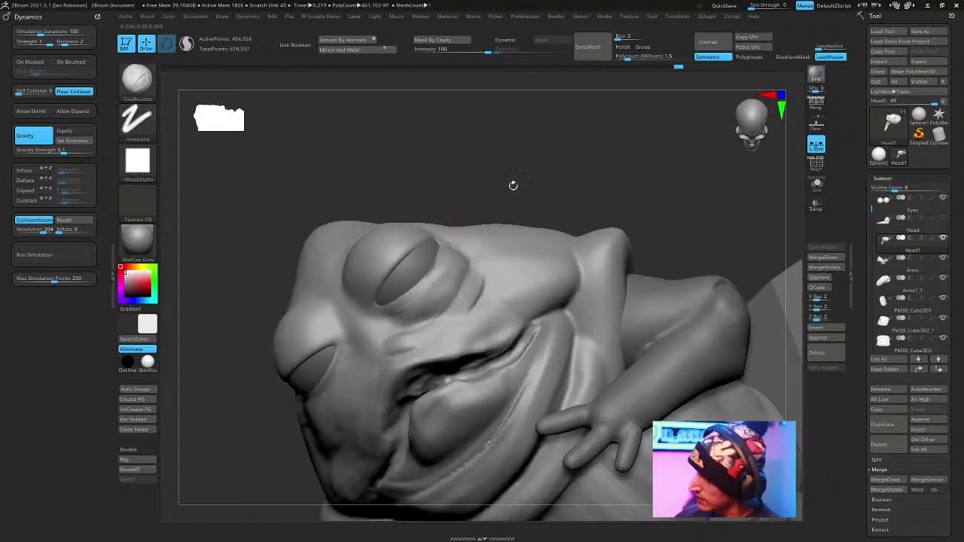
{"action": "left_click_drag", "start_coordinate": [478, 231], "coordinate": [490, 241]}
{"action": "left_click_drag", "start_coordinate": [542, 198], "coordinate": [508, 162]}
{"action": "left_click_drag", "start_coordinate": [315, 345], "coordinate": [352, 324]}
{"action": "mouse_move", "coordinate": [454, 243]}
{"action": "left_mouse_down"}
{"action": "mouse_move", "coordinate": [622, 155]}
{"action": "mouse_move", "coordinate": [622, 189]}
{"action": "mouse_move", "coordinate": [607, 151]}
{"action": "mouse_move", "coordinate": [483, 183]}
{"action": "mouse_move", "coordinate": [369, 193]}
{"action": "left_mouse_up"}
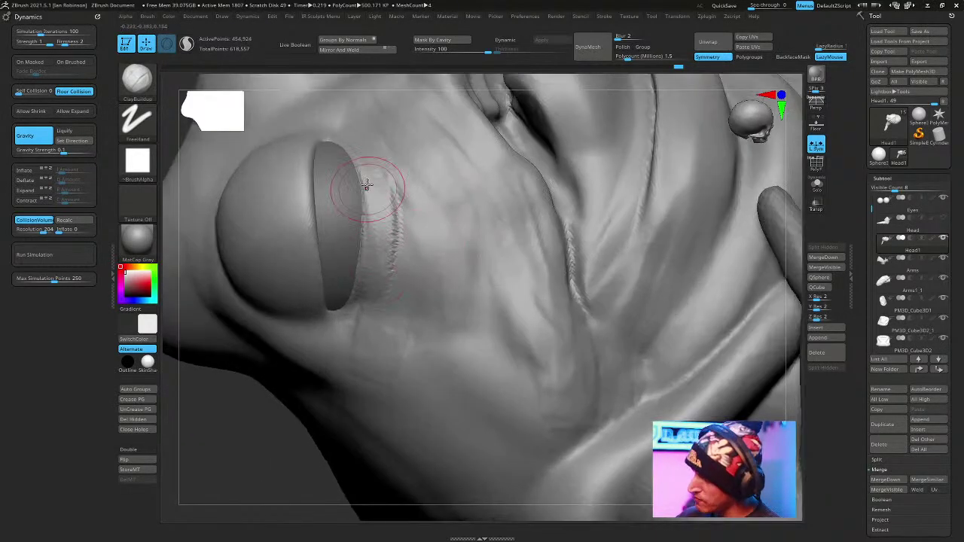
{"action": "left_click_drag", "start_coordinate": [366, 156], "coordinate": [390, 281]}
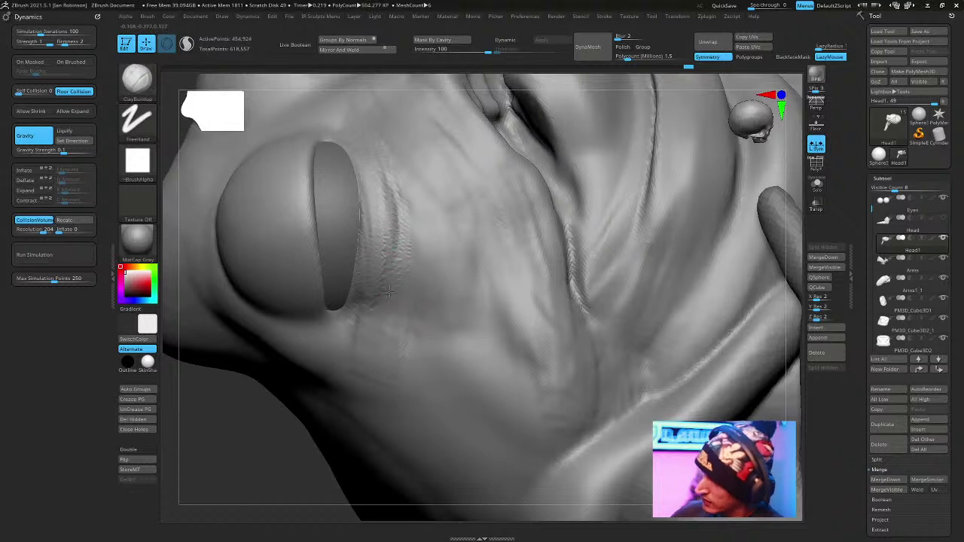
{"action": "mouse_move", "coordinate": [365, 179]}
{"action": "left_mouse_down"}
{"action": "mouse_move", "coordinate": [369, 258]}
{"action": "mouse_move", "coordinate": [390, 181]}
{"action": "left_mouse_up"}
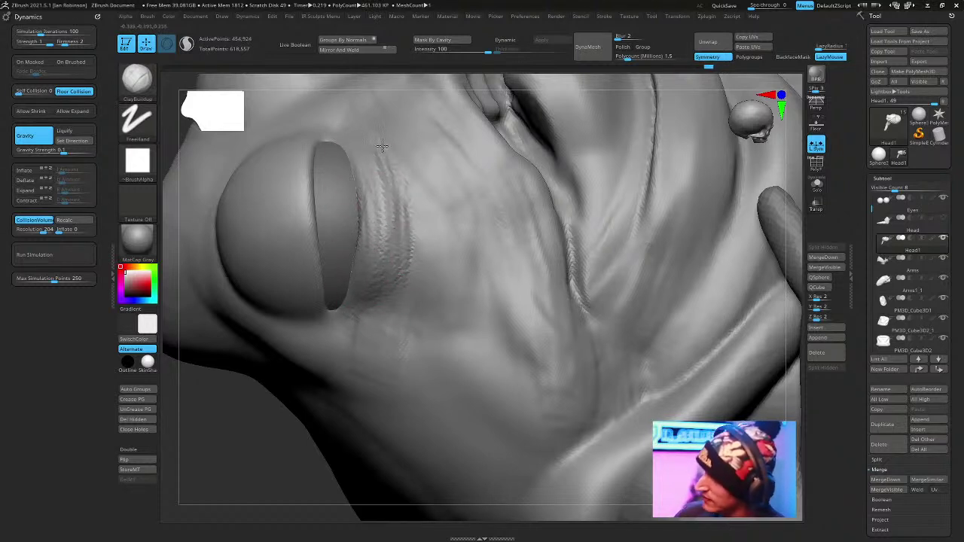
Add crease strokes across the upper eyelids with the ClayBuildup brush.
{"action": "right_click_drag", "start_coordinate": [354, 175], "coordinate": [372, 243]}
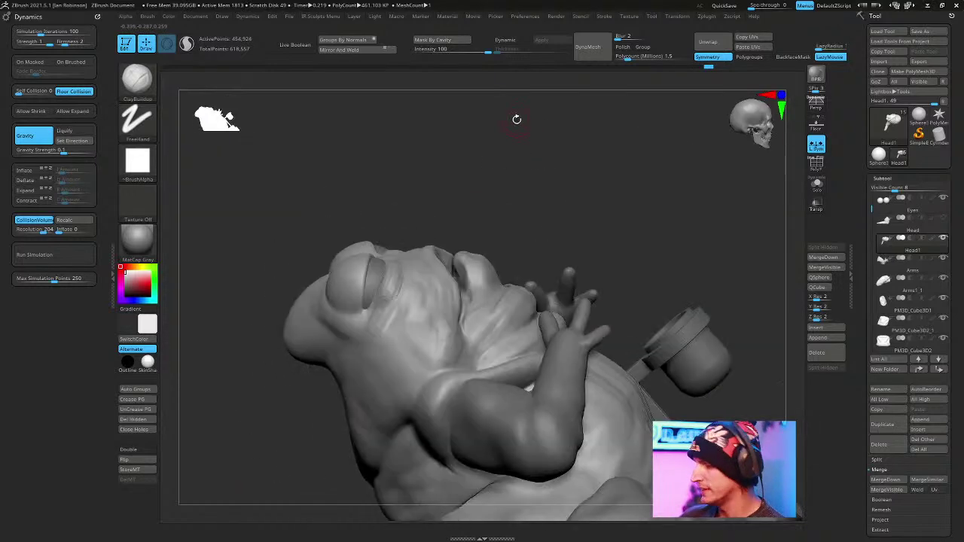
{"action": "mouse_move", "coordinate": [555, 105]}
{"action": "right_mouse_down"}
{"action": "mouse_move", "coordinate": [574, 155]}
{"action": "mouse_move", "coordinate": [496, 182]}
{"action": "mouse_move", "coordinate": [314, 309]}
{"action": "right_mouse_up"}
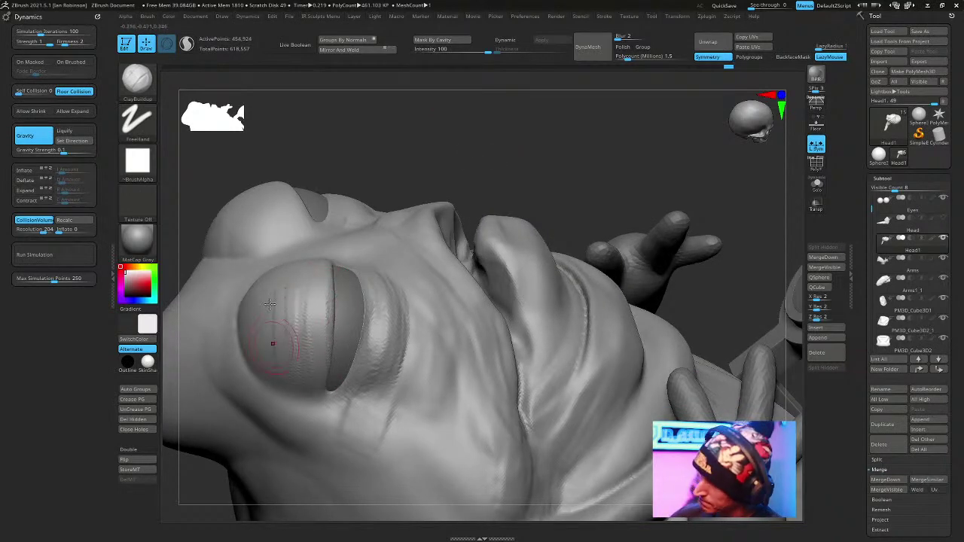
{"action": "right_click_drag", "start_coordinate": [256, 346], "coordinate": [315, 340]}
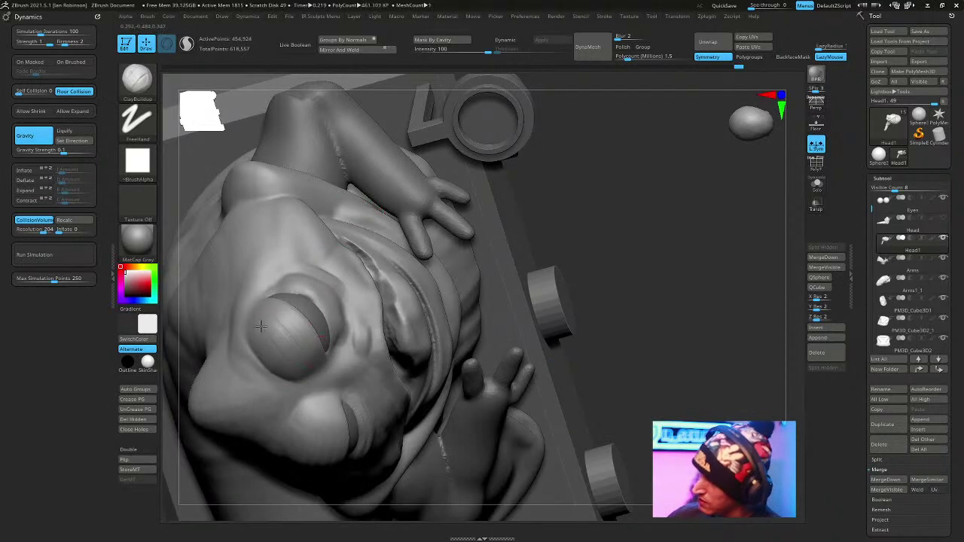
{"action": "right_click_drag", "start_coordinate": [354, 369], "coordinate": [540, 331]}
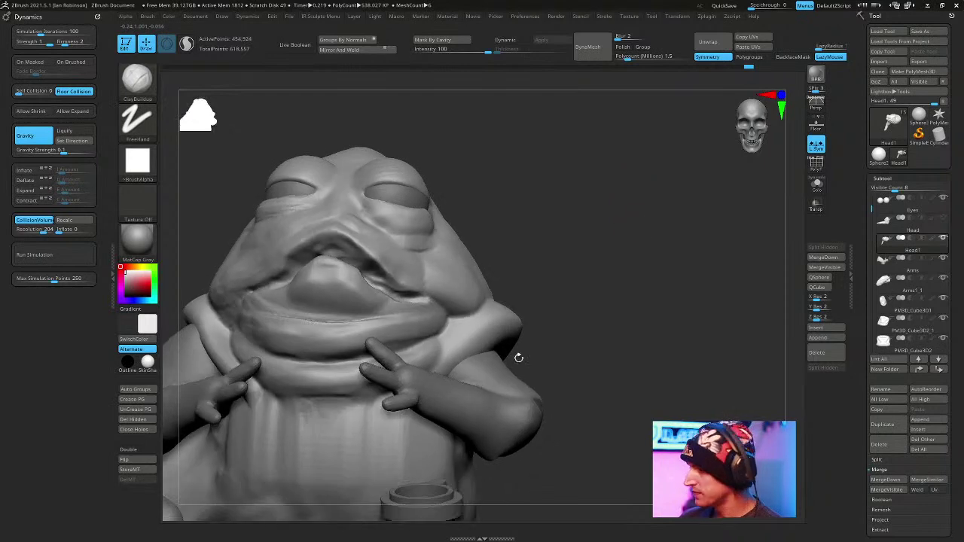
Select the arms and open their Deformation settings.
{"action": "left_click", "coordinate": [539, 332], "text": "alt"}
{"action": "right_click_drag", "start_coordinate": [640, 296], "coordinate": [650, 280]}
{"action": "right_click_drag", "start_coordinate": [719, 332], "coordinate": [695, 336], "text": "ctrl"}
{"action": "scroll", "coordinate": [896, 422], "scroll_direction": "down", "scroll_amount": 5}
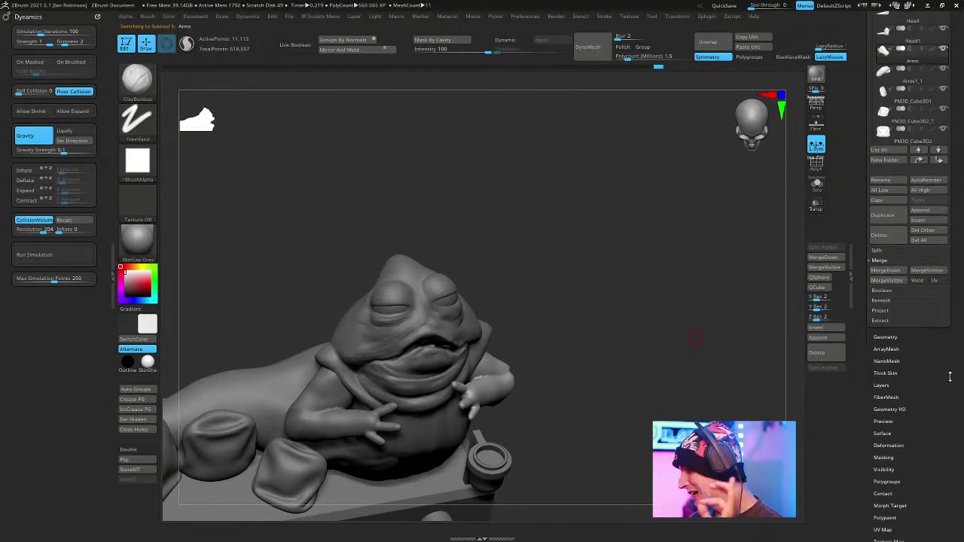
{"action": "left_click", "coordinate": [903, 444]}
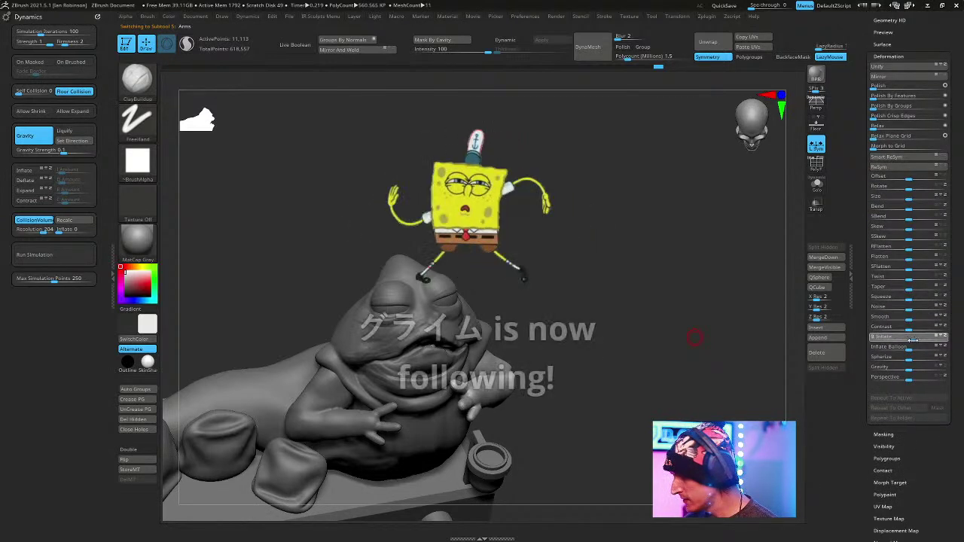
Sculpt the elbow and upper arm forms of the arms with ClayBuildup strokes.
{"action": "mouse_move", "coordinate": [625, 269]}
{"action": "left_mouse_down"}
{"action": "mouse_move", "coordinate": [617, 235]}
{"action": "mouse_move", "coordinate": [688, 268]}
{"action": "mouse_move", "coordinate": [642, 168]}
{"action": "mouse_move", "coordinate": [668, 193]}
{"action": "mouse_move", "coordinate": [575, 285]}
{"action": "left_mouse_up"}
{"action": "key", "text": "space"}
{"action": "left_click_drag", "start_coordinate": [635, 267], "coordinate": [549, 409]}
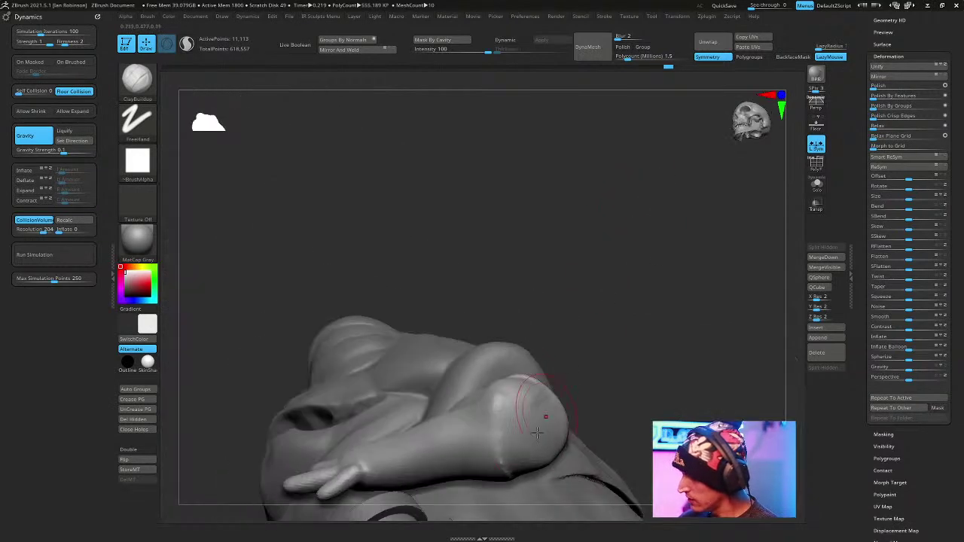
{"action": "mouse_move", "coordinate": [553, 448]}
{"action": "left_mouse_down"}
{"action": "mouse_move", "coordinate": [602, 244]}
{"action": "mouse_move", "coordinate": [682, 254]}
{"action": "mouse_move", "coordinate": [505, 362]}
{"action": "left_mouse_up"}
{"action": "left_click_drag", "start_coordinate": [603, 251], "coordinate": [559, 309]}
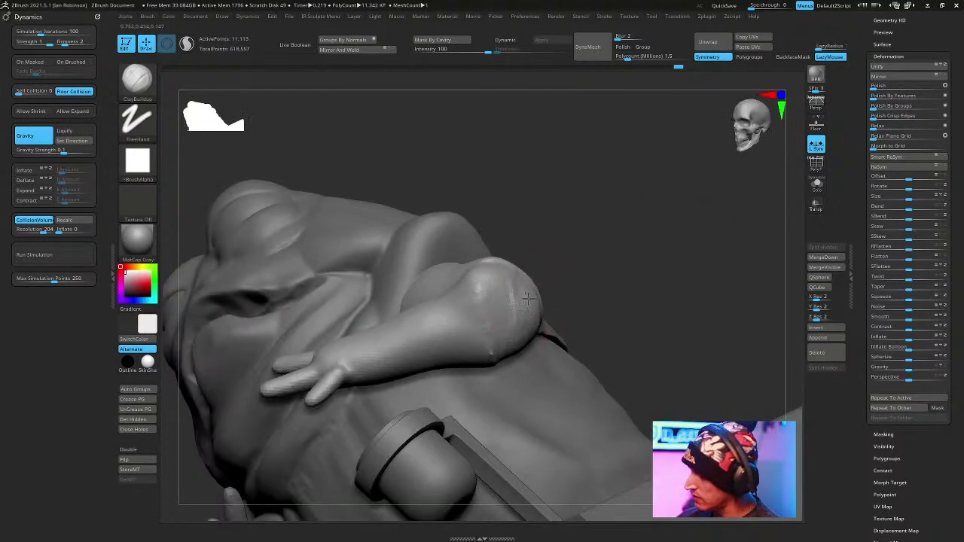
{"action": "left_click_drag", "start_coordinate": [600, 229], "coordinate": [556, 318]}
{"action": "mouse_move", "coordinate": [488, 362]}
{"action": "left_mouse_down"}
{"action": "mouse_move", "coordinate": [542, 271]}
{"action": "mouse_move", "coordinate": [457, 273]}
{"action": "left_mouse_up"}
{"action": "mouse_move", "coordinate": [657, 259]}
{"action": "left_mouse_down"}
{"action": "mouse_move", "coordinate": [689, 204]}
{"action": "mouse_move", "coordinate": [746, 260]}
{"action": "mouse_move", "coordinate": [738, 280]}
{"action": "left_mouse_up"}
{"action": "mouse_move", "coordinate": [608, 262]}
{"action": "left_mouse_down", "text": "alt"}
{"action": "mouse_move", "coordinate": [620, 315]}
{"action": "mouse_move", "coordinate": [566, 306]}
{"action": "mouse_move", "coordinate": [583, 454]}
{"action": "mouse_move", "coordinate": [574, 456]}
{"action": "mouse_move", "coordinate": [654, 411]}
{"action": "mouse_move", "coordinate": [699, 288]}
{"action": "mouse_move", "coordinate": [631, 171]}
{"action": "mouse_move", "coordinate": [675, 236]}
{"action": "mouse_move", "coordinate": [703, 249]}
{"action": "mouse_move", "coordinate": [654, 226]}
{"action": "mouse_move", "coordinate": [682, 201]}
{"action": "mouse_move", "coordinate": [689, 215]}
{"action": "left_mouse_up", "text": "alt"}
{"action": "left_click_drag", "start_coordinate": [490, 410], "coordinate": [630, 190]}
Select the head and reshape the cheek and neck folds above the arm with the Move brush.
{"action": "left_click", "coordinate": [434, 302], "text": "alt"}
{"action": "key", "text": "b"}
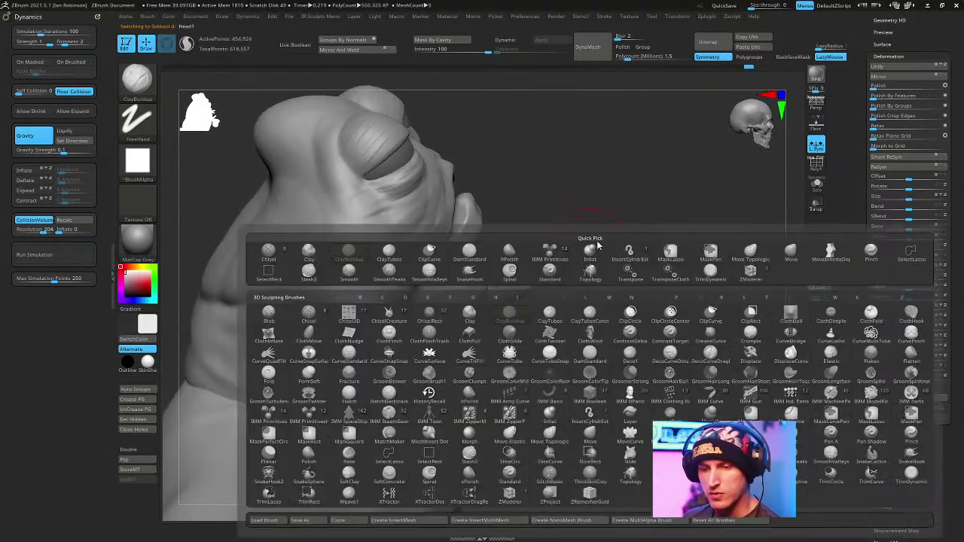
{"action": "key", "text": "space"}
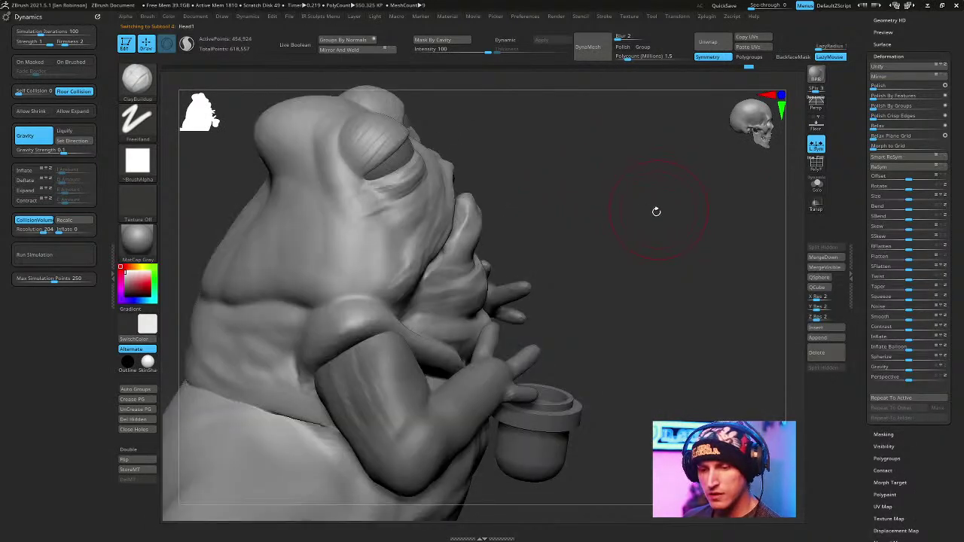
{"action": "key", "text": "b"}
{"action": "key", "text": "m"}
{"action": "key", "text": "v"}
{"action": "key", "text": "space"}
{"action": "left_click_drag", "start_coordinate": [652, 200], "coordinate": [536, 260]}
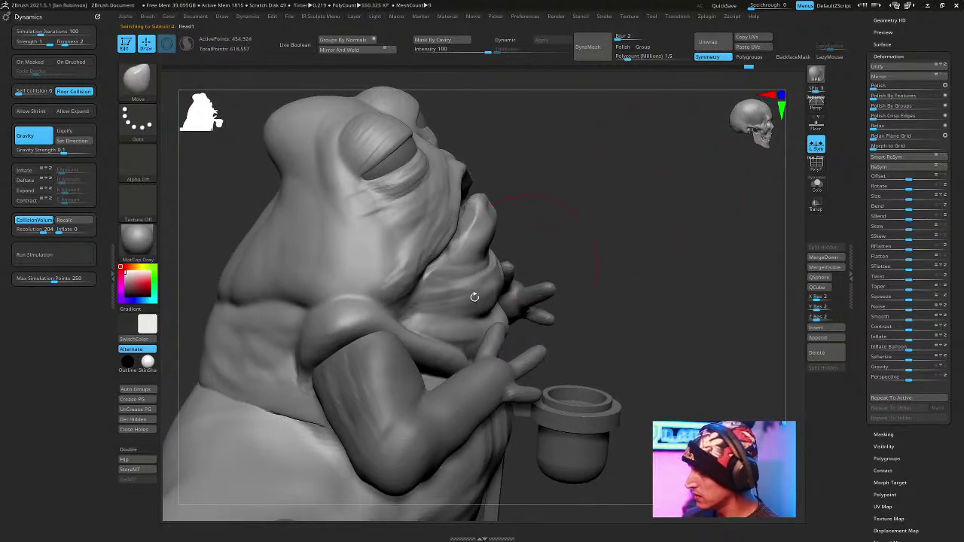
{"action": "left_click_drag", "start_coordinate": [418, 321], "coordinate": [430, 322]}
{"action": "left_click_drag", "start_coordinate": [564, 248], "coordinate": [426, 249]}
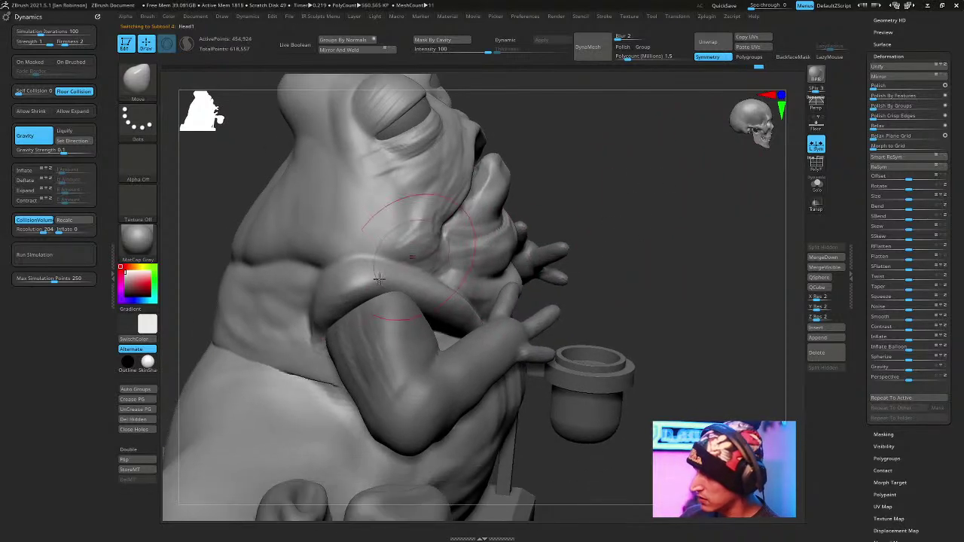
Adjust the skin folds around and beneath the shoulder with the Move brush.
{"action": "mouse_move", "coordinate": [644, 210]}
{"action": "left_mouse_down"}
{"action": "mouse_move", "coordinate": [682, 213]}
{"action": "mouse_move", "coordinate": [662, 246]}
{"action": "mouse_move", "coordinate": [617, 260]}
{"action": "left_mouse_up"}
{"action": "left_click_drag", "start_coordinate": [328, 311], "coordinate": [298, 332]}
{"action": "mouse_move", "coordinate": [606, 305]}
{"action": "left_mouse_down"}
{"action": "mouse_move", "coordinate": [656, 299]}
{"action": "mouse_move", "coordinate": [685, 255]}
{"action": "mouse_move", "coordinate": [452, 271]}
{"action": "left_mouse_up"}
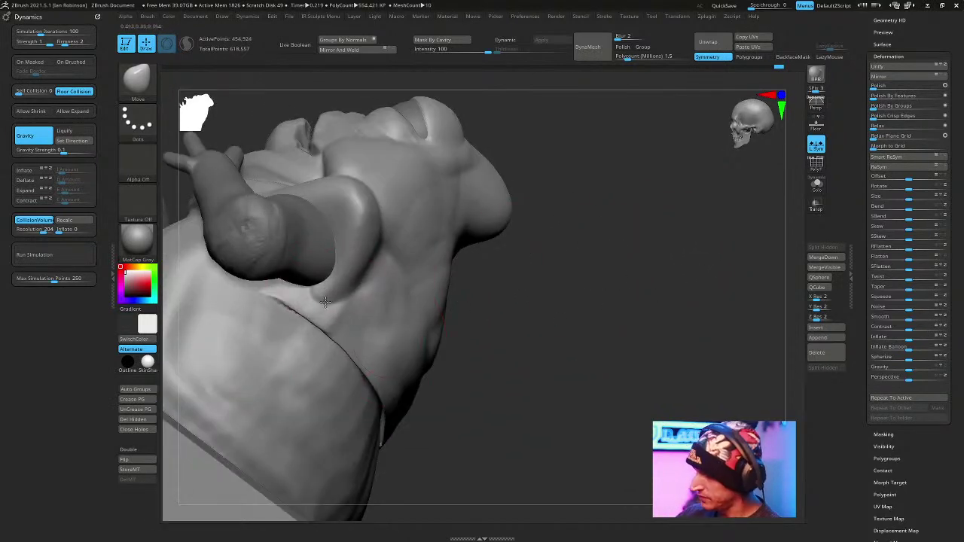
{"action": "left_click_drag", "start_coordinate": [624, 399], "coordinate": [383, 414]}
{"action": "mouse_move", "coordinate": [630, 317]}
{"action": "left_mouse_down"}
{"action": "mouse_move", "coordinate": [575, 338]}
{"action": "mouse_move", "coordinate": [530, 308]}
{"action": "left_mouse_up"}
Thicken the seam between the upper back and the lower body with the Inflat brush.
{"action": "key", "text": "b"}
{"action": "key", "text": "i"}
{"action": "key", "text": "n"}
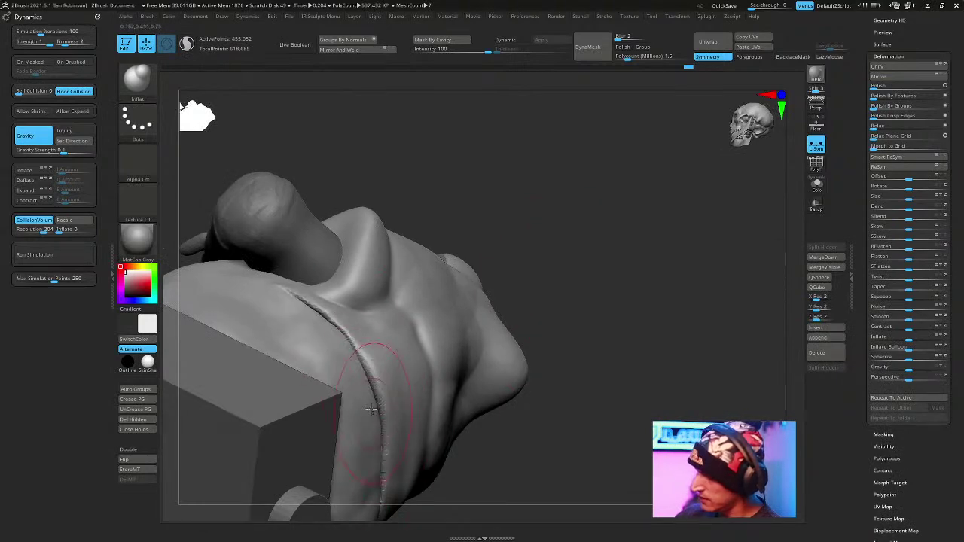
{"action": "mouse_move", "coordinate": [598, 273]}
{"action": "left_mouse_down"}
{"action": "mouse_move", "coordinate": [637, 243]}
{"action": "mouse_move", "coordinate": [649, 320]}
{"action": "mouse_move", "coordinate": [609, 200]}
{"action": "mouse_move", "coordinate": [686, 294]}
{"action": "mouse_move", "coordinate": [675, 254]}
{"action": "mouse_move", "coordinate": [645, 286]}
{"action": "mouse_move", "coordinate": [503, 252]}
{"action": "mouse_move", "coordinate": [580, 183]}
{"action": "mouse_move", "coordinate": [414, 307]}
{"action": "mouse_move", "coordinate": [527, 215]}
{"action": "mouse_move", "coordinate": [426, 287]}
{"action": "left_mouse_up"}
Reshape the back and shoulder contour with the Move brush.
{"action": "key", "text": "b"}
{"action": "key", "text": "v"}
{"action": "key", "text": "space"}
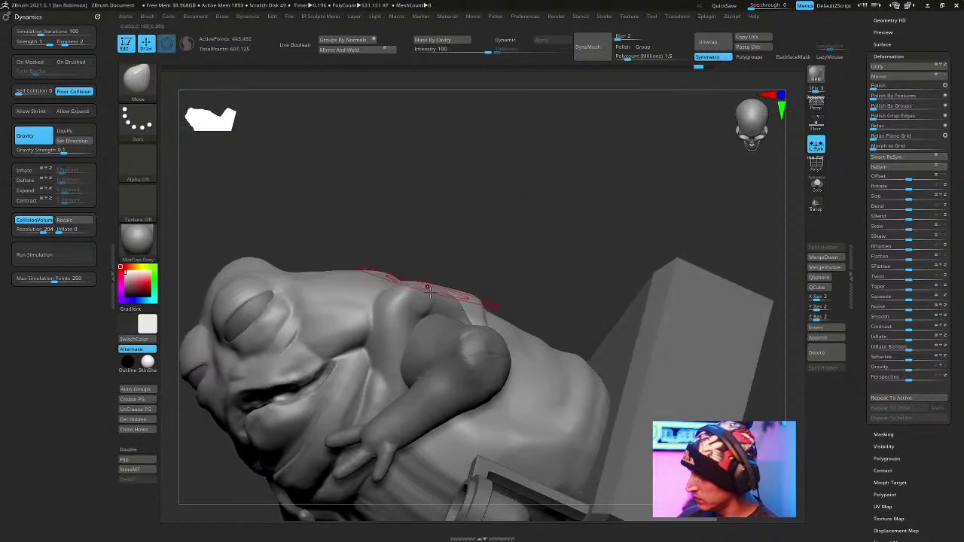
{"action": "key", "text": "space"}
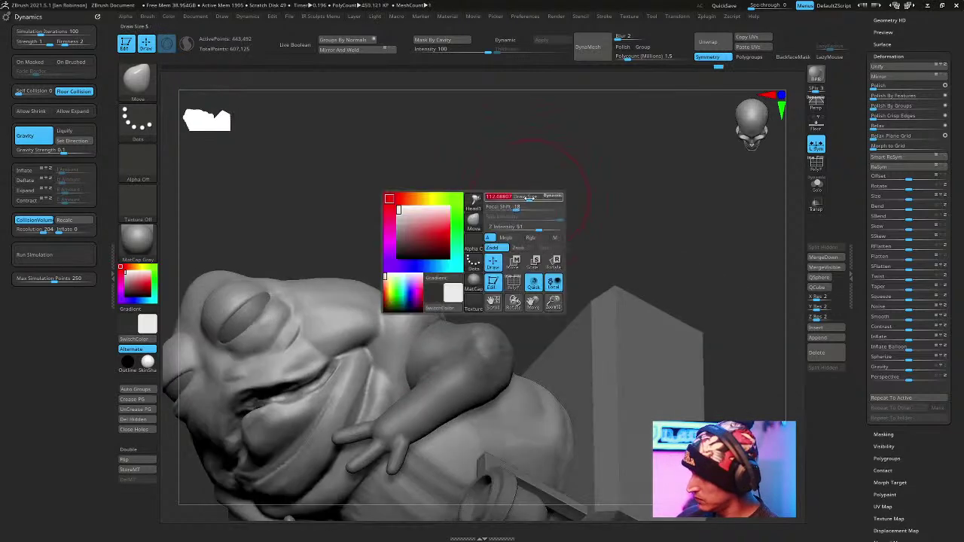
{"action": "left_click_drag", "start_coordinate": [533, 191], "coordinate": [449, 291]}
{"action": "left_click_drag", "start_coordinate": [424, 257], "coordinate": [515, 296]}
Inflate the roll along the back crease with the Inflat brush and smooth the surface around it.
{"action": "key", "text": "b"}
{"action": "key", "text": "i"}
{"action": "key", "text": "n"}
{"action": "mouse_move", "coordinate": [592, 255]}
{"action": "left_mouse_down"}
{"action": "mouse_move", "coordinate": [659, 263]}
{"action": "mouse_move", "coordinate": [643, 334]}
{"action": "mouse_move", "coordinate": [285, 310]}
{"action": "left_mouse_up"}
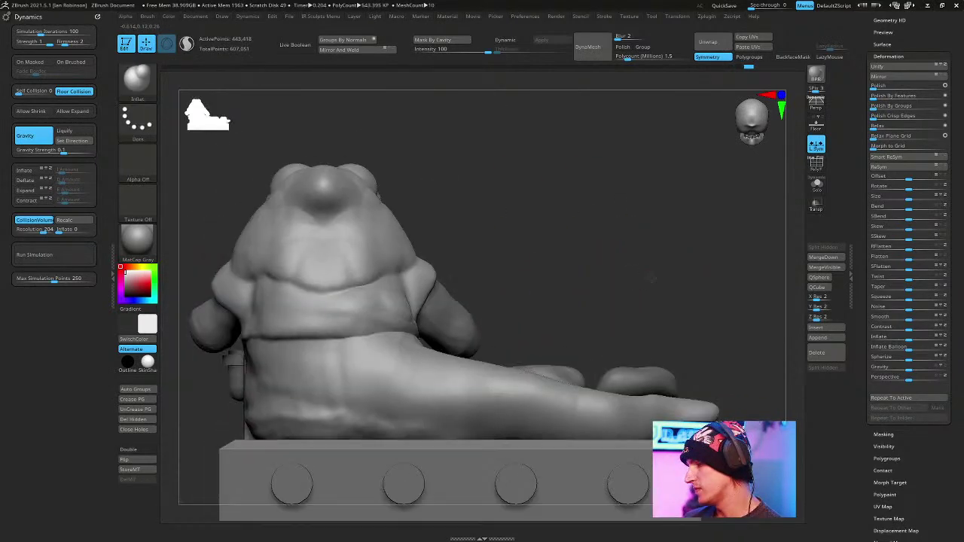
{"action": "left_click_drag", "start_coordinate": [646, 311], "coordinate": [466, 257]}
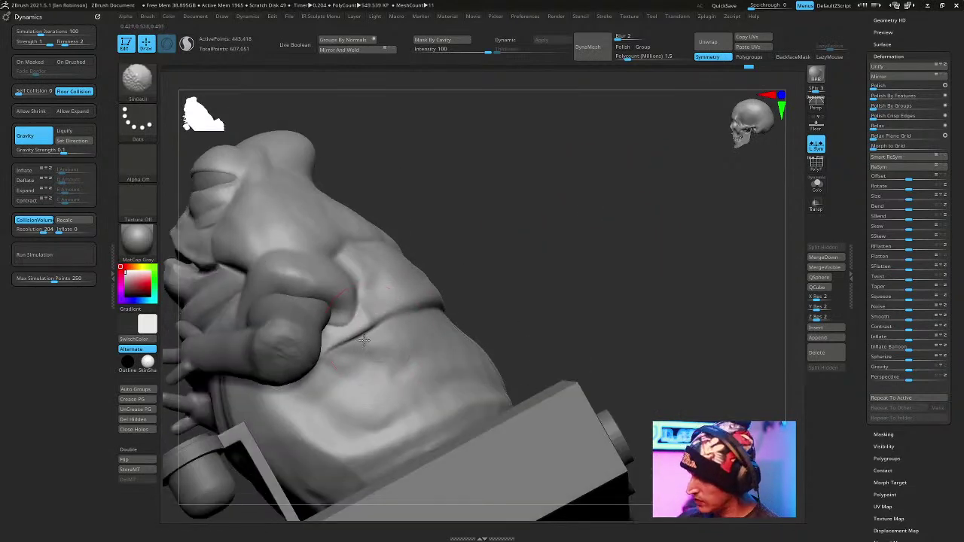
{"action": "left_click_drag", "start_coordinate": [527, 224], "coordinate": [655, 218]}
Adjust the body and the belly's lower edge against the base with the Move brush.
{"action": "key", "text": "b"}
{"action": "key", "text": "m"}
{"action": "key", "text": "v"}
{"action": "key", "text": "space"}
{"action": "left_click_drag", "start_coordinate": [647, 221], "coordinate": [565, 300]}
{"action": "right_click_drag", "start_coordinate": [440, 403], "coordinate": [613, 275]}
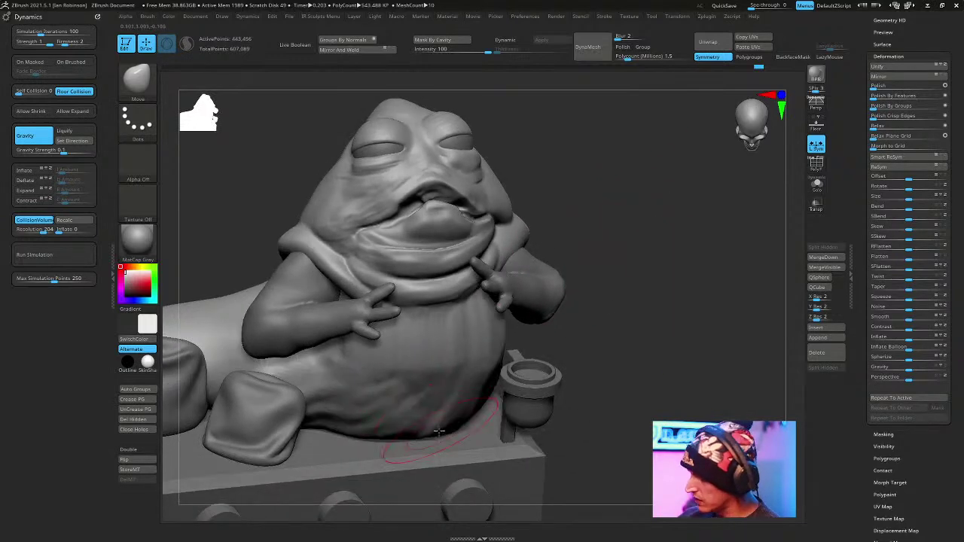
Select the base block and duplicate it.
{"action": "mouse_move", "coordinate": [643, 294]}
{"action": "left_mouse_down"}
{"action": "mouse_move", "coordinate": [680, 229]}
{"action": "mouse_move", "coordinate": [632, 241]}
{"action": "left_mouse_up"}
{"action": "right_click_drag", "start_coordinate": [632, 242], "coordinate": [605, 200], "text": "ctrl"}
{"action": "left_click_drag", "start_coordinate": [662, 256], "coordinate": [655, 237]}
{"action": "scroll", "coordinate": [919, 171], "scroll_direction": "up", "scroll_amount": 5}
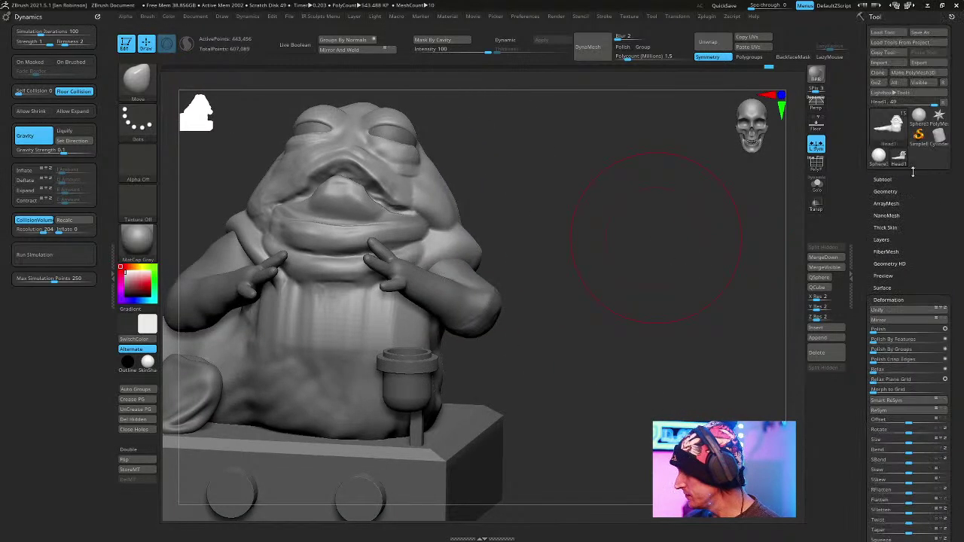
{"action": "left_click", "coordinate": [483, 423], "text": "alt"}
{"action": "left_click_drag", "start_coordinate": [587, 354], "coordinate": [612, 283], "text": "alt"}
{"action": "key", "text": "ctrl+shift+d"}
Shorten the base copy with the gizmo and raise it into a narrow upright block at the cup end.
{"action": "key", "text": "w"}
{"action": "left_click_drag", "start_coordinate": [525, 325], "coordinate": [620, 306], "text": "alt"}
{"action": "left_click_drag", "start_coordinate": [312, 394], "coordinate": [616, 392]}
{"action": "left_click_drag", "start_coordinate": [527, 338], "coordinate": [527, 277]}
{"action": "left_click_drag", "start_coordinate": [490, 332], "coordinate": [519, 333]}
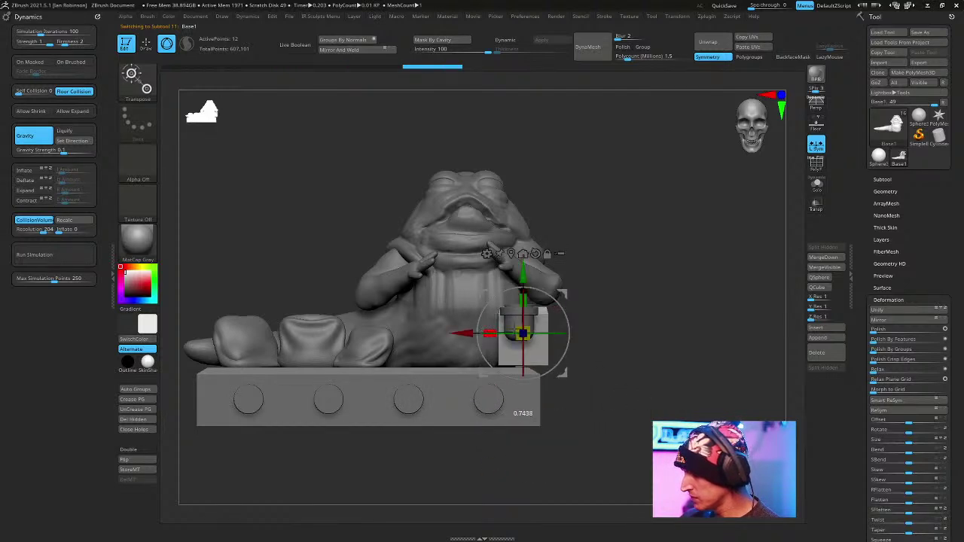
Select the base together with its buttons, cup and end block, and shift them sideways under the body.
{"action": "left_click_drag", "start_coordinate": [695, 279], "coordinate": [605, 265]}
{"action": "left_click", "coordinate": [564, 397], "text": "alt"}
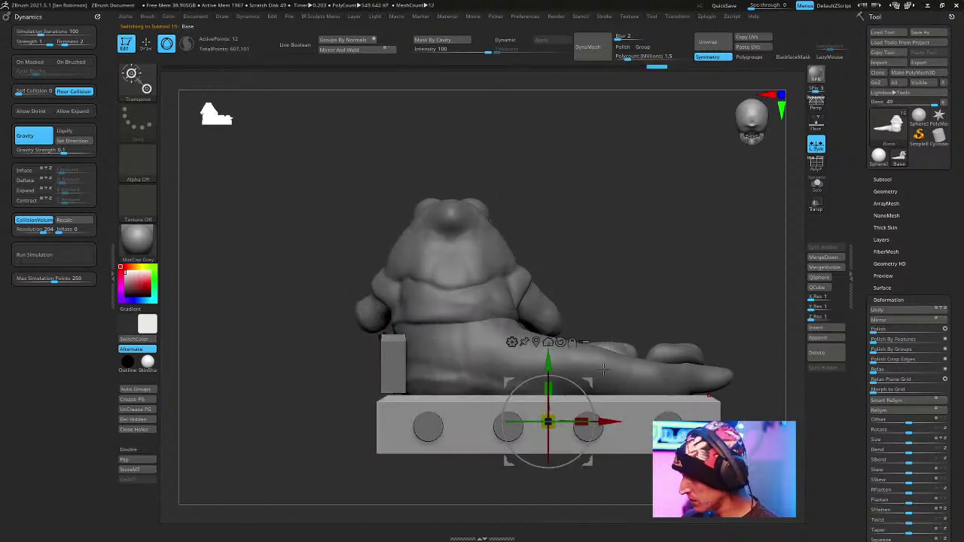
{"action": "left_click", "coordinate": [654, 420], "text": "ctrl+shift"}
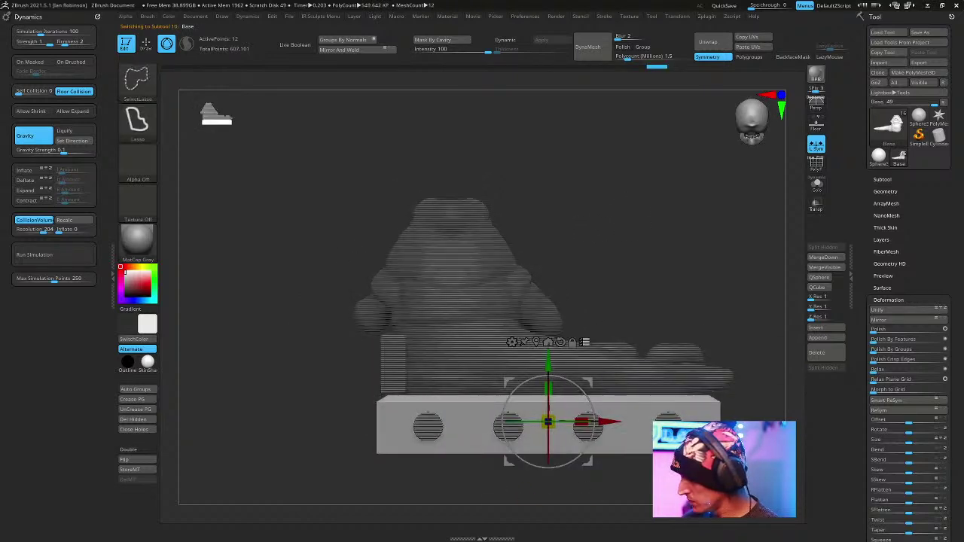
{"action": "mouse_move", "coordinate": [677, 301]}
{"action": "left_mouse_down"}
{"action": "mouse_move", "coordinate": [682, 359]}
{"action": "mouse_move", "coordinate": [667, 275]}
{"action": "mouse_move", "coordinate": [700, 320]}
{"action": "mouse_move", "coordinate": [609, 326]}
{"action": "left_mouse_up"}
{"action": "left_click_drag", "start_coordinate": [719, 301], "coordinate": [678, 308]}
{"action": "mouse_move", "coordinate": [320, 402]}
{"action": "left_mouse_down"}
{"action": "mouse_move", "coordinate": [338, 396]}
{"action": "mouse_move", "coordinate": [326, 394]}
{"action": "left_mouse_up"}
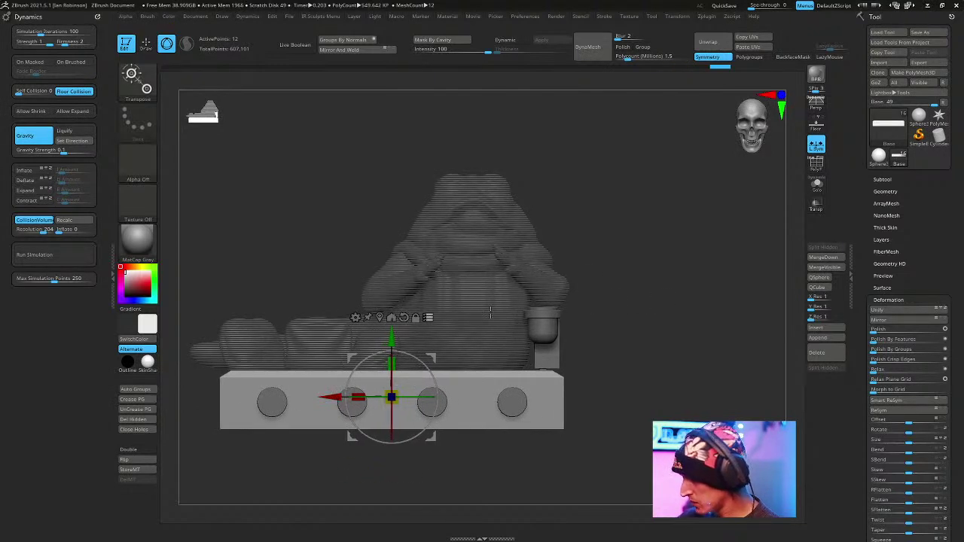
Clear the multiple selection and stretch the base lengthwise by a factor of about 1.03.
{"action": "key", "text": "q"}
{"action": "left_click_drag", "start_coordinate": [647, 354], "coordinate": [655, 393]}
{"action": "key", "text": "w"}
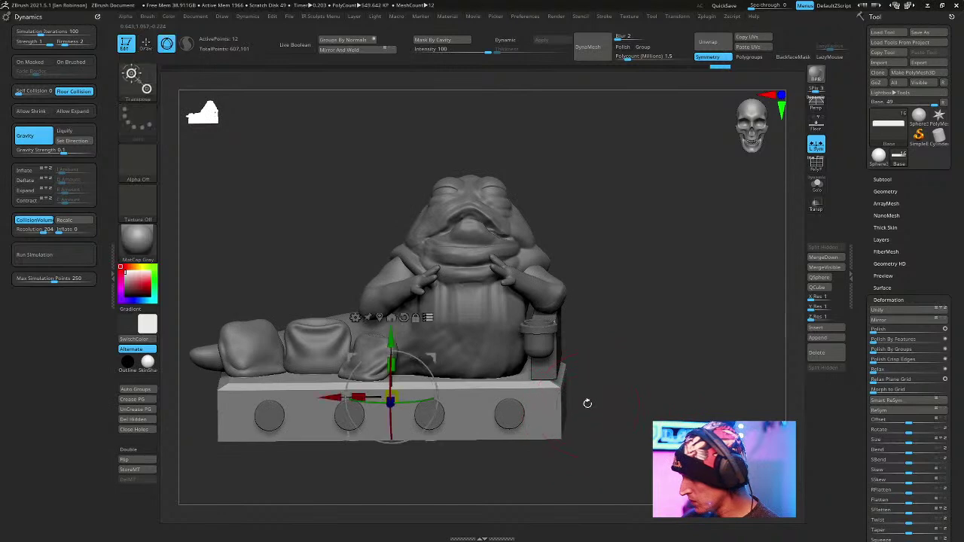
{"action": "left_click_drag", "start_coordinate": [354, 396], "coordinate": [357, 397]}
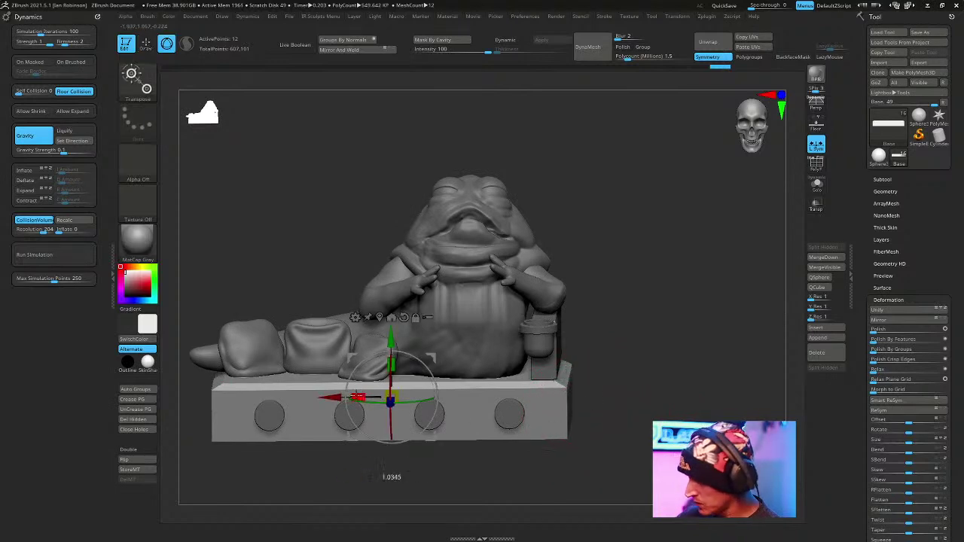
{"action": "left_click_drag", "start_coordinate": [663, 346], "coordinate": [623, 262]}
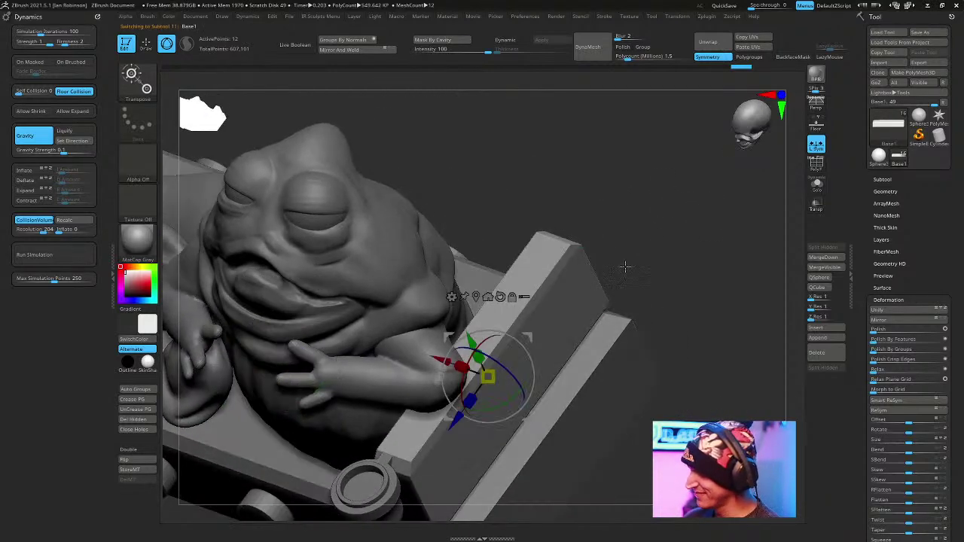
Reposition the upright end block along the base so that it sits beneath the character's outer elbow.
{"action": "left_click_drag", "start_coordinate": [479, 400], "coordinate": [498, 383]}
{"action": "left_click_drag", "start_coordinate": [672, 245], "coordinate": [612, 243]}
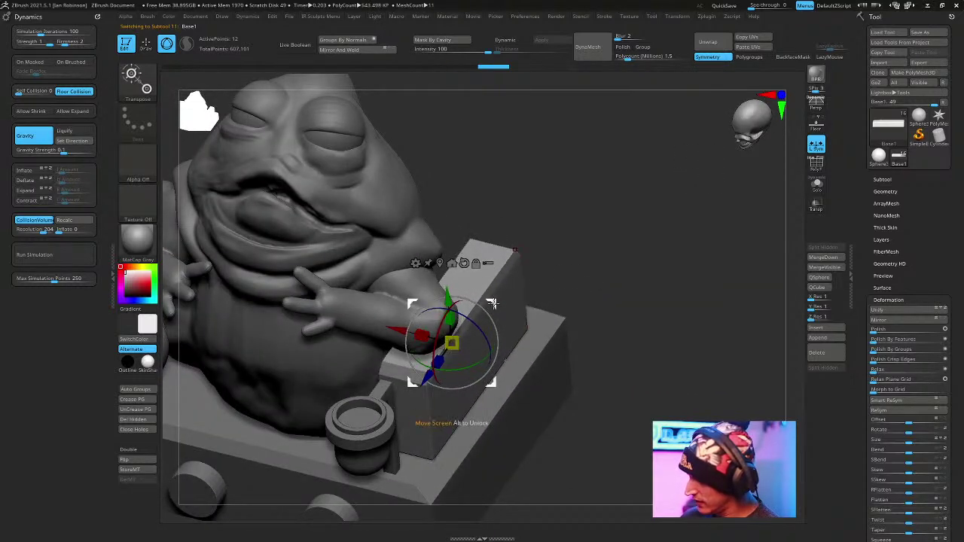
{"action": "left_click_drag", "start_coordinate": [527, 249], "coordinate": [477, 287], "text": "shift"}
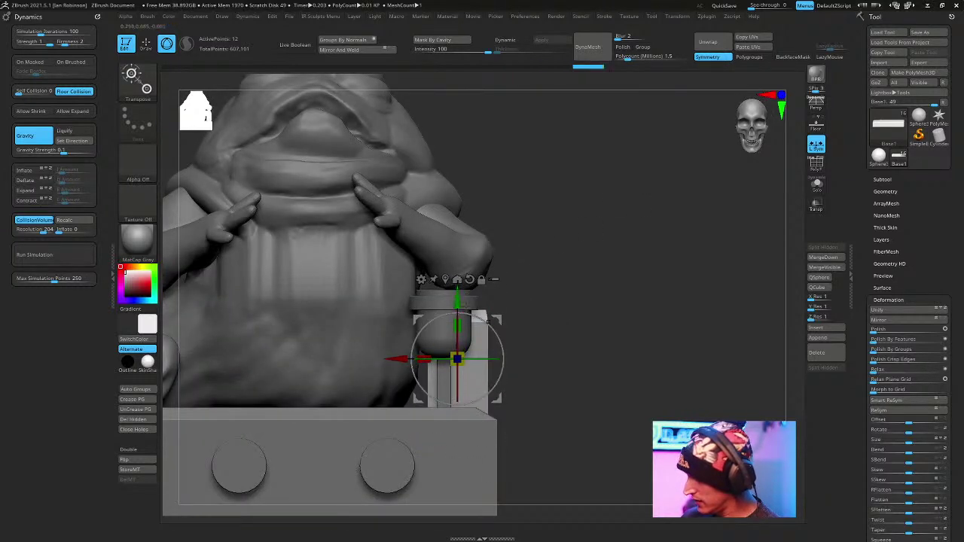
{"action": "left_click_drag", "start_coordinate": [557, 256], "coordinate": [611, 256]}
{"action": "left_click_drag", "start_coordinate": [459, 297], "coordinate": [511, 292]}
{"action": "left_click_drag", "start_coordinate": [572, 226], "coordinate": [648, 218]}
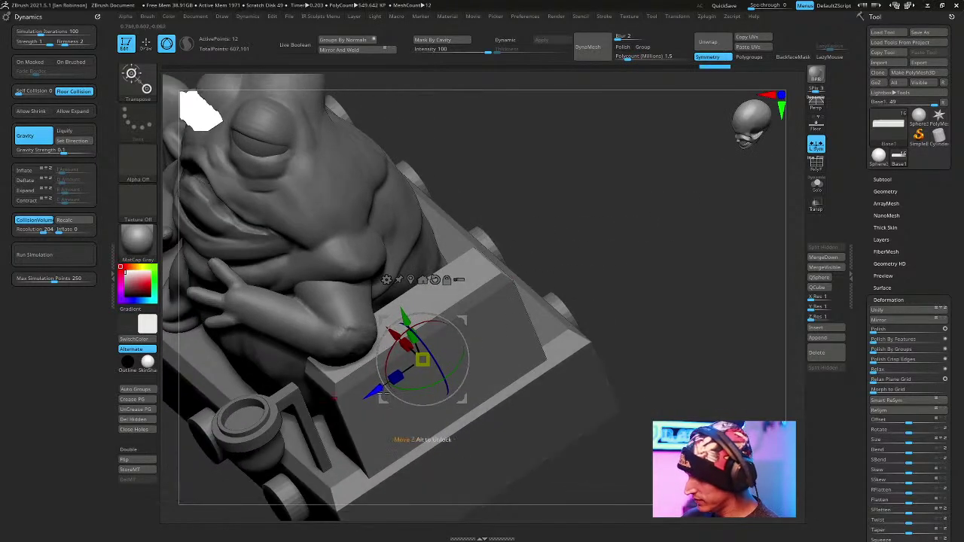
{"action": "left_click_drag", "start_coordinate": [592, 188], "coordinate": [670, 250]}
Adjust the end block's depth and shift it so its back face lines up with the back of the base.
{"action": "mouse_move", "coordinate": [374, 365]}
{"action": "left_mouse_down"}
{"action": "mouse_move", "coordinate": [405, 365]}
{"action": "mouse_move", "coordinate": [367, 361]}
{"action": "mouse_move", "coordinate": [374, 347]}
{"action": "mouse_move", "coordinate": [359, 363]}
{"action": "left_mouse_up"}
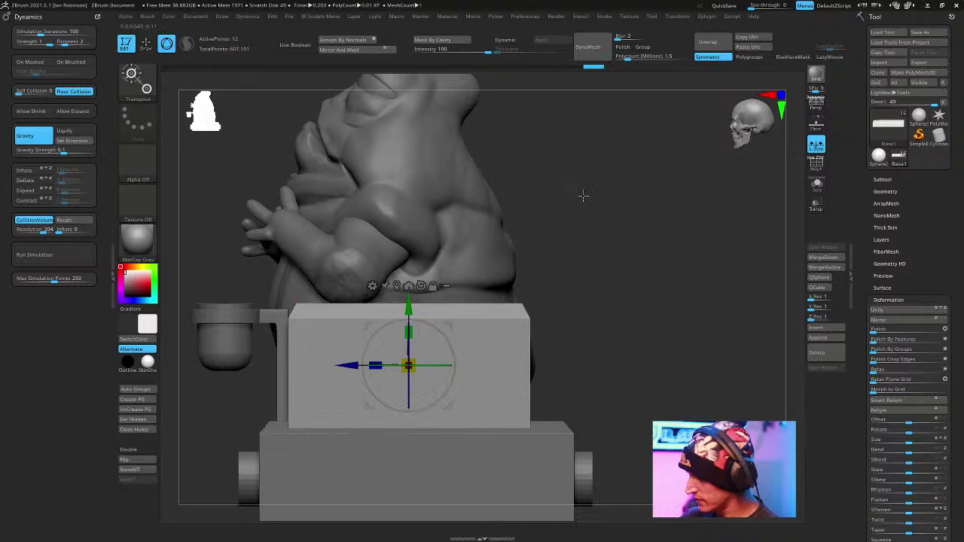
{"action": "left_click_drag", "start_coordinate": [570, 187], "coordinate": [561, 218]}
{"action": "left_click_drag", "start_coordinate": [375, 364], "coordinate": [369, 362]}
{"action": "left_click_drag", "start_coordinate": [660, 206], "coordinate": [669, 233], "text": "alt"}
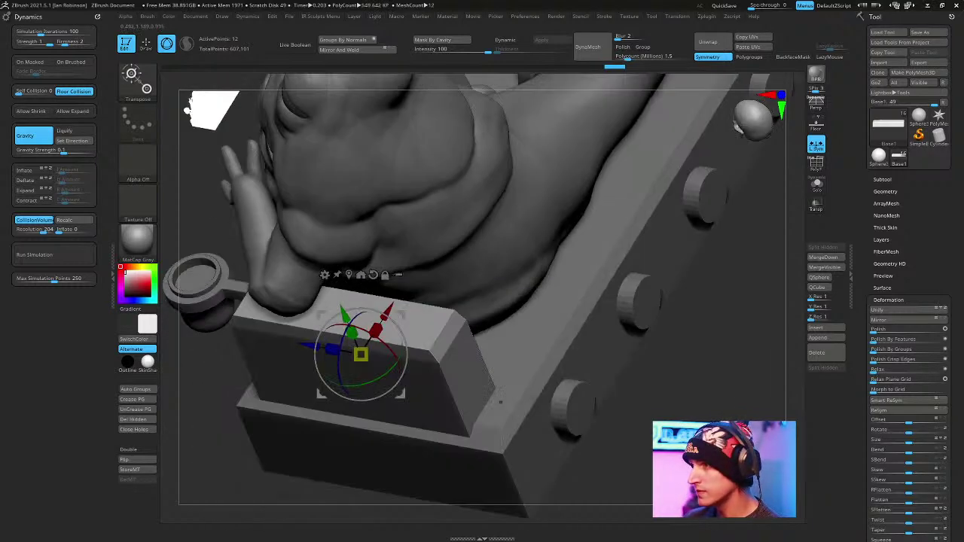
{"action": "left_click_drag", "start_coordinate": [722, 359], "coordinate": [517, 364]}
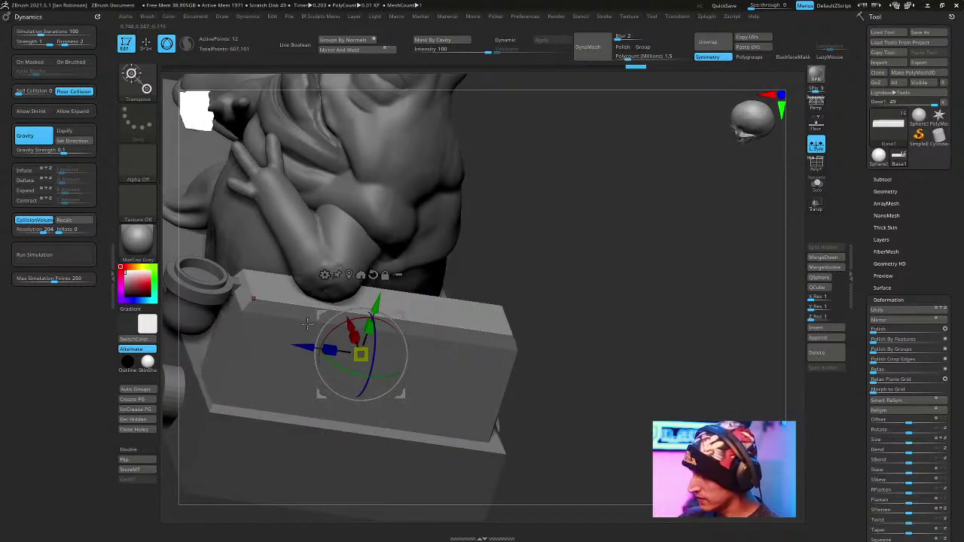
{"action": "left_click_drag", "start_coordinate": [586, 299], "coordinate": [540, 247]}
{"action": "left_click_drag", "start_coordinate": [287, 330], "coordinate": [319, 354]}
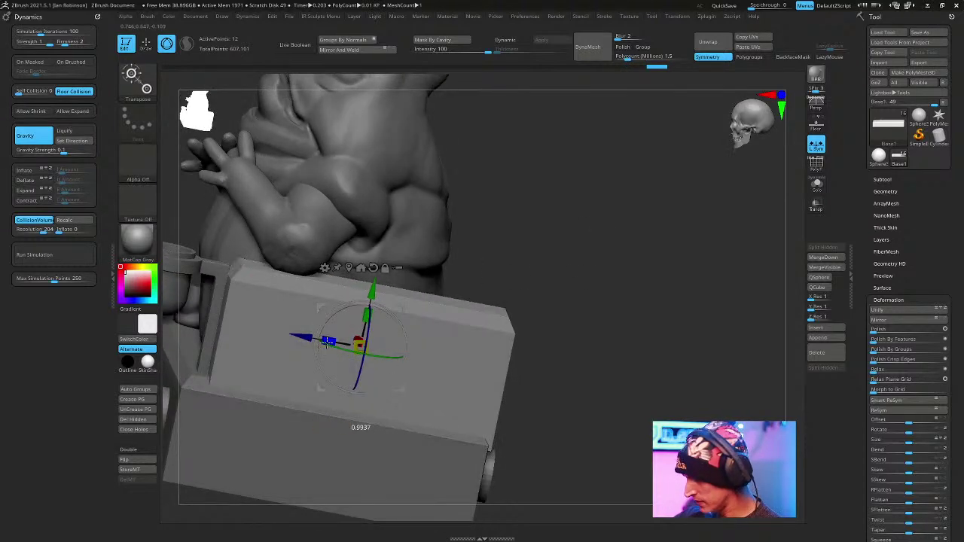
{"action": "right_click_drag", "start_coordinate": [328, 343], "coordinate": [305, 354]}
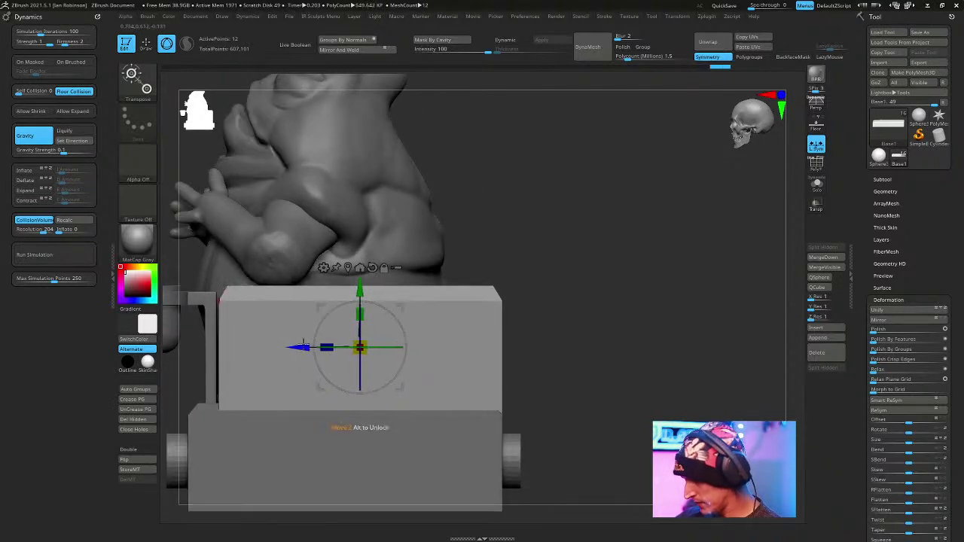
{"action": "mouse_move", "coordinate": [582, 268]}
{"action": "right_mouse_down"}
{"action": "mouse_move", "coordinate": [645, 312]}
{"action": "mouse_move", "coordinate": [625, 301]}
{"action": "mouse_move", "coordinate": [645, 263]}
{"action": "mouse_move", "coordinate": [630, 213]}
{"action": "mouse_move", "coordinate": [685, 294]}
{"action": "mouse_move", "coordinate": [689, 270]}
{"action": "right_mouse_up"}
Select the base subtool and enable Live Boolean to preview the round recesses cut into its front face.
{"action": "key", "text": "q"}
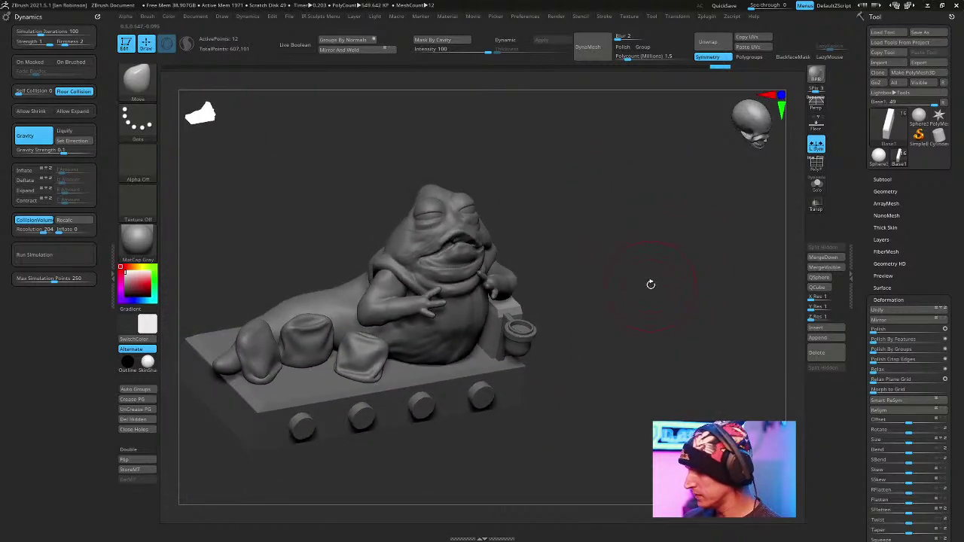
{"action": "key", "text": "shift+f"}
{"action": "left_click", "coordinate": [900, 179]}
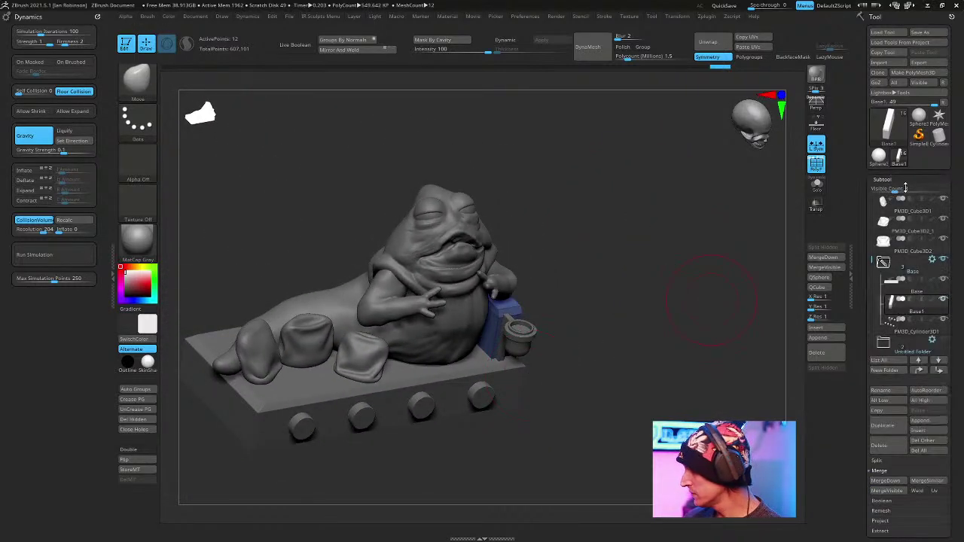
{"action": "left_click", "coordinate": [910, 297]}
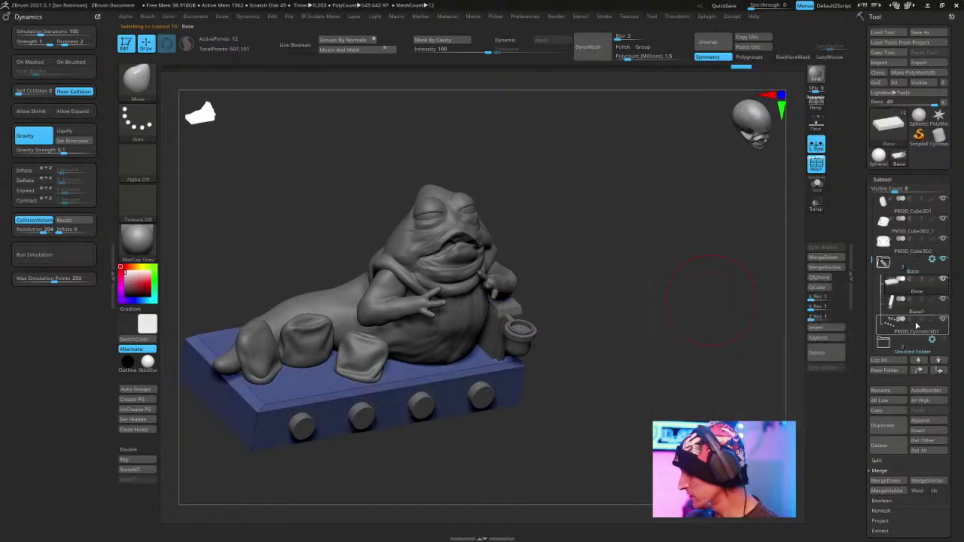
{"action": "left_click", "coordinate": [296, 45]}
{"action": "left_click_drag", "start_coordinate": [628, 230], "coordinate": [715, 280]}
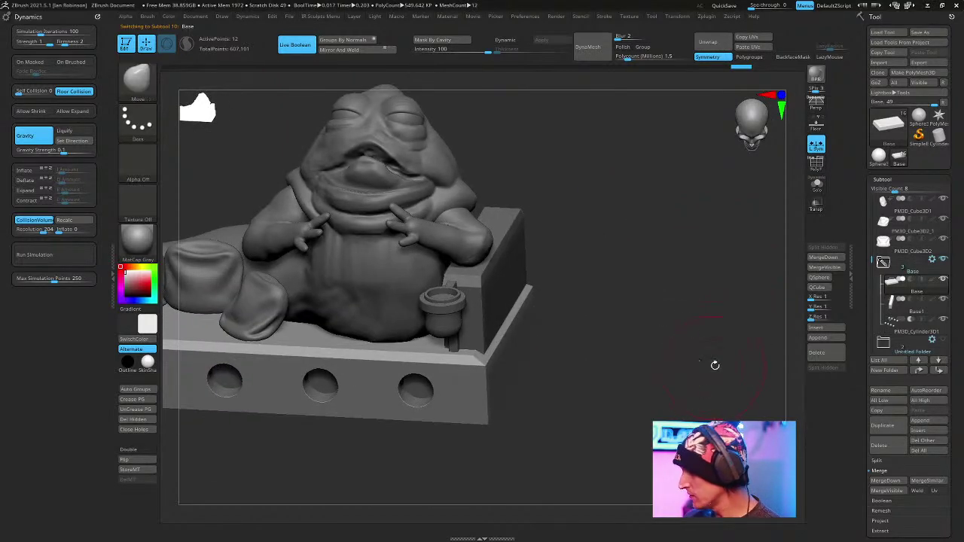
Apply Boolean Folder to the Base folder to merge the base, end block and cut-outs into one mesh.
{"action": "left_click", "coordinate": [943, 282]}
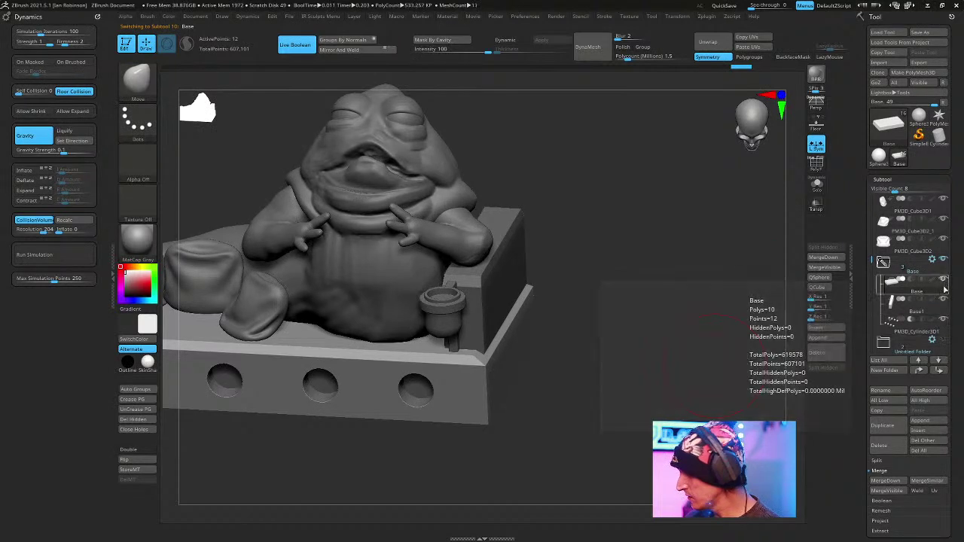
{"action": "left_click", "coordinate": [932, 259]}
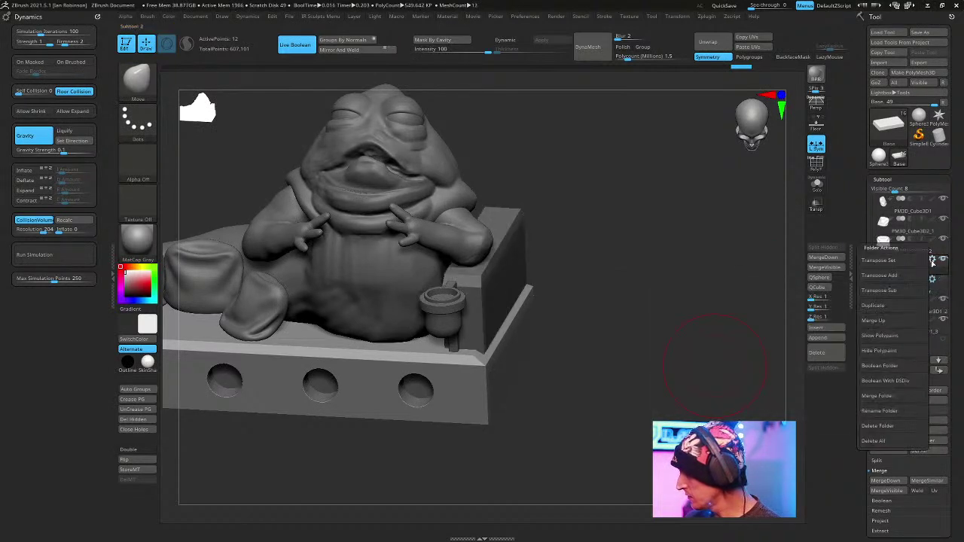
{"action": "left_click", "coordinate": [892, 367]}
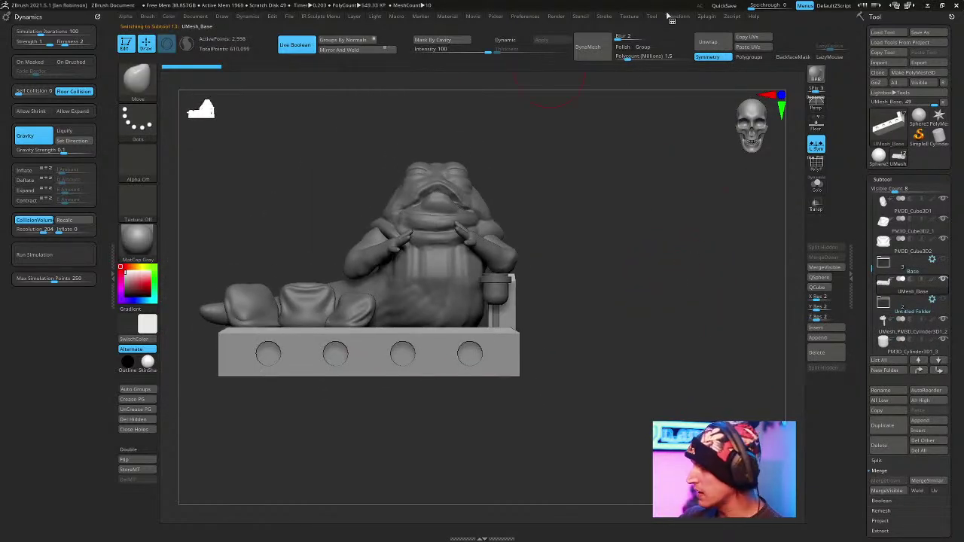
DynaMesh the merged base at resolution 504.
{"action": "key", "text": "space"}
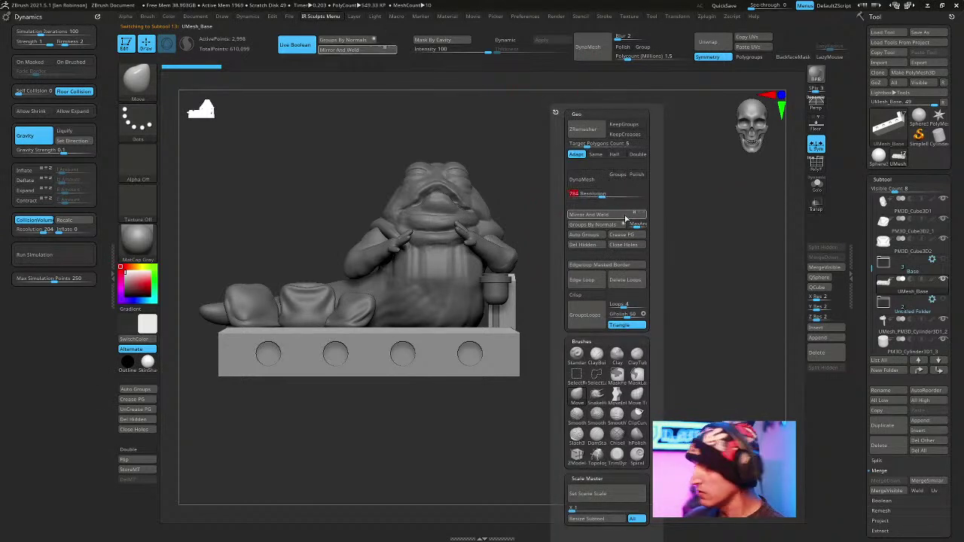
{"action": "type", "text": "4"}
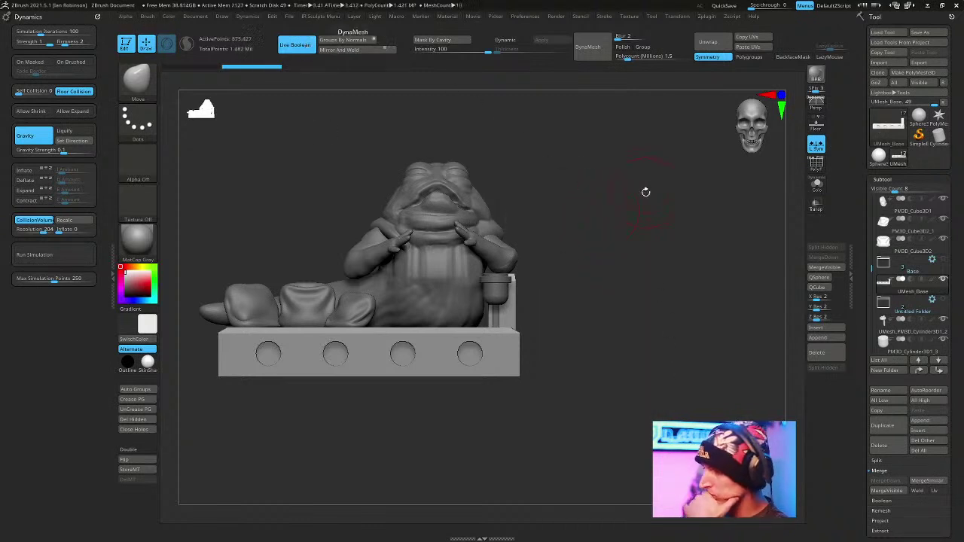
{"action": "mouse_move", "coordinate": [342, 74]}
{"action": "left_mouse_down"}
{"action": "mouse_move", "coordinate": [707, 321]}
{"action": "mouse_move", "coordinate": [777, 230]}
{"action": "left_mouse_up"}
Select the cup and examine how it and its holder sit against the end block from several angles.
{"action": "key", "text": "f"}
{"action": "mouse_move", "coordinate": [706, 278]}
{"action": "left_mouse_down", "text": "alt"}
{"action": "mouse_move", "coordinate": [683, 289]}
{"action": "mouse_move", "coordinate": [690, 283]}
{"action": "mouse_move", "coordinate": [668, 268]}
{"action": "mouse_move", "coordinate": [670, 253]}
{"action": "mouse_move", "coordinate": [712, 282]}
{"action": "mouse_move", "coordinate": [701, 252]}
{"action": "mouse_move", "coordinate": [691, 277]}
{"action": "mouse_move", "coordinate": [669, 262]}
{"action": "mouse_move", "coordinate": [716, 232]}
{"action": "mouse_move", "coordinate": [717, 260]}
{"action": "left_mouse_up", "text": "alt"}
{"action": "left_click", "coordinate": [566, 345], "text": "alt"}
{"action": "key", "text": "w"}
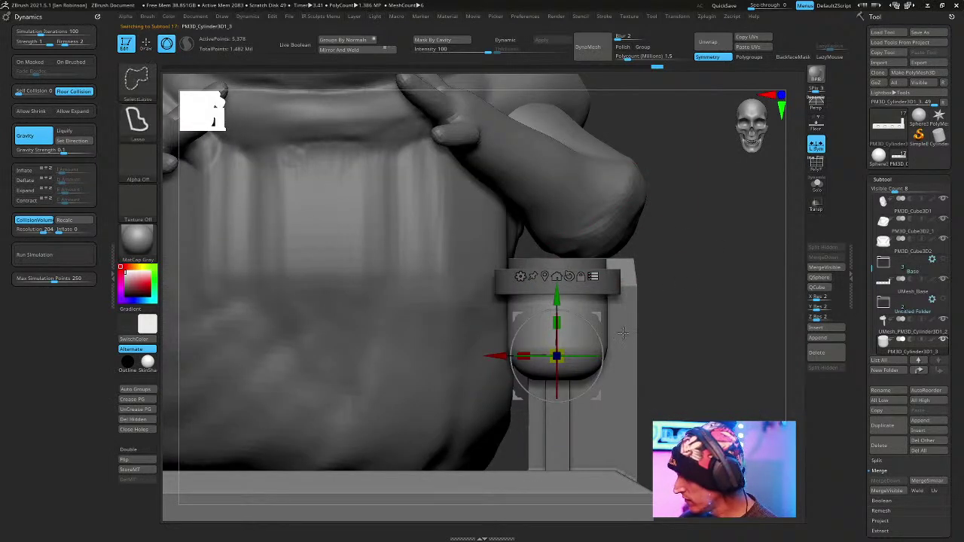
{"action": "right_click_drag", "start_coordinate": [712, 326], "coordinate": [684, 297]}
{"action": "right_click_drag", "start_coordinate": [521, 346], "coordinate": [703, 310]}
{"action": "key", "text": "q"}
{"action": "key", "text": "f"}
{"action": "key", "text": "w"}
{"action": "right_click_drag", "start_coordinate": [626, 311], "coordinate": [655, 331]}
{"action": "mouse_move", "coordinate": [663, 286]}
{"action": "right_mouse_down"}
{"action": "mouse_move", "coordinate": [651, 274]}
{"action": "mouse_move", "coordinate": [677, 270]}
{"action": "mouse_move", "coordinate": [630, 284]}
{"action": "mouse_move", "coordinate": [646, 301]}
{"action": "right_mouse_up"}
{"action": "key", "text": "q"}
Isolate the merged base in Solo mode and display its polyframe to show the polygroups.
{"action": "left_click", "coordinate": [515, 367], "text": "alt"}
{"action": "left_click", "coordinate": [816, 185]}
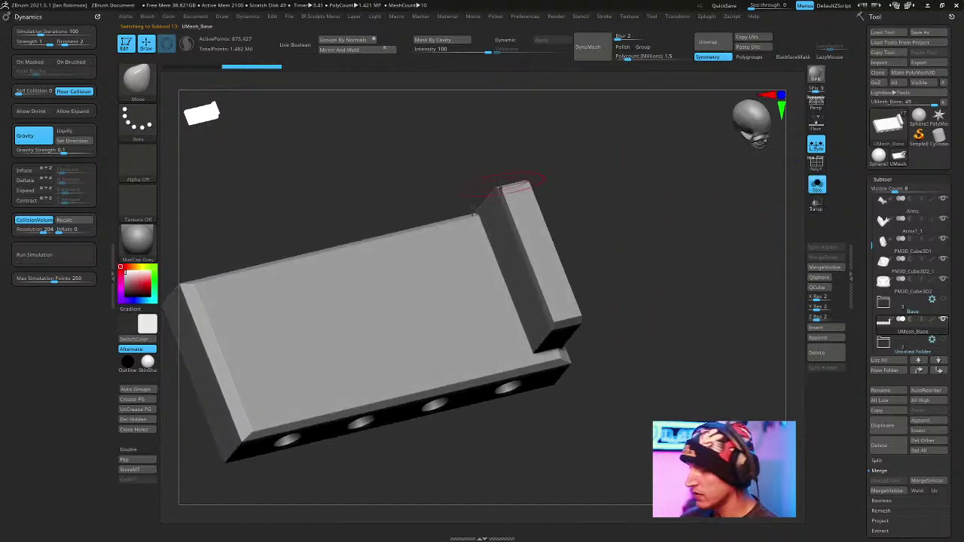
{"action": "key", "text": "b"}
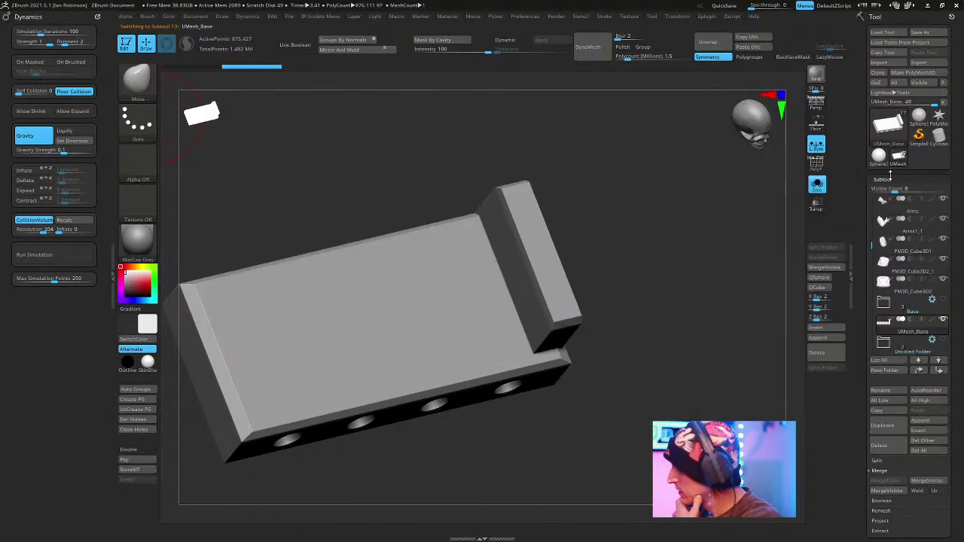
{"action": "left_click_drag", "start_coordinate": [684, 234], "coordinate": [715, 281]}
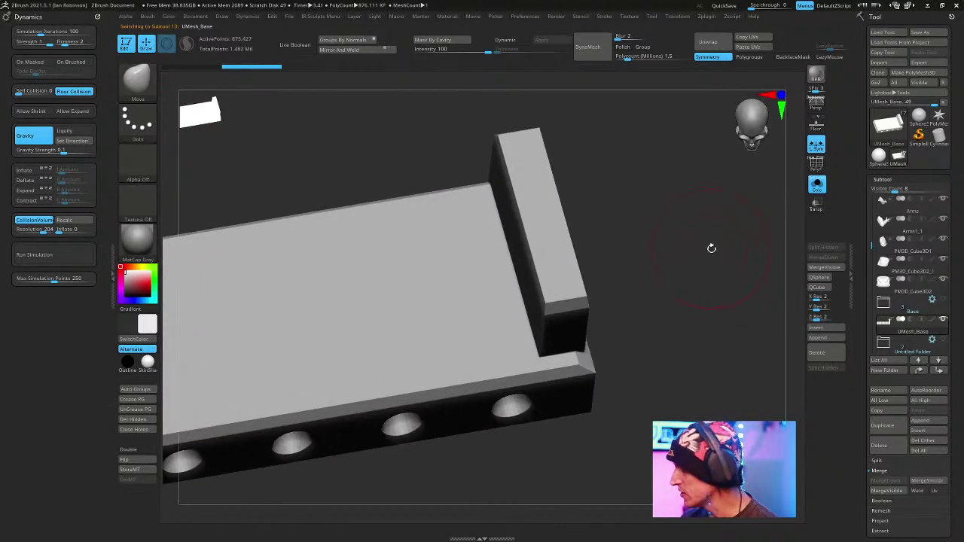
{"action": "left_click", "coordinate": [882, 179]}
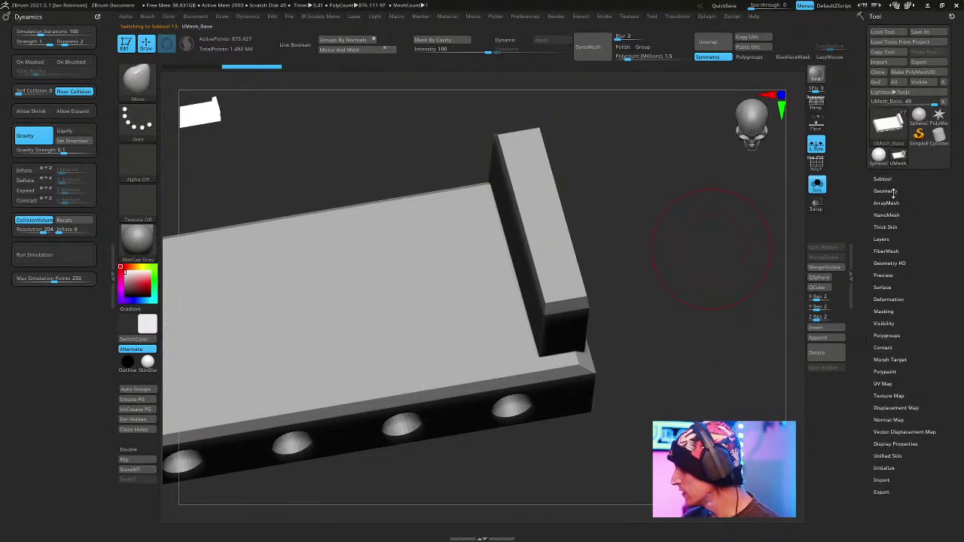
{"action": "left_click", "coordinate": [885, 191]}
{"action": "key", "text": "shift+f"}
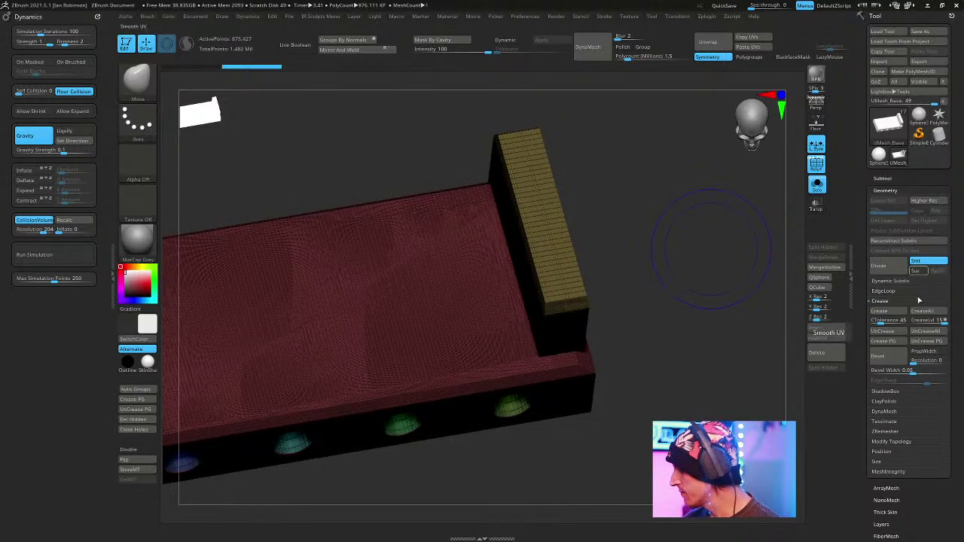
Try to regroup the base's polygons with Groups By Normals.
{"action": "scroll", "coordinate": [915, 286], "scroll_direction": "down", "scroll_amount": 5}
{"action": "left_click", "coordinate": [887, 311]}
{"action": "scroll", "coordinate": [908, 226], "scroll_direction": "down", "scroll_amount": 4}
{"action": "left_click", "coordinate": [908, 161]}
{"action": "left_click_drag", "start_coordinate": [701, 302], "coordinate": [682, 316], "text": "shift"}
{"action": "key", "text": "ctrl+z"}
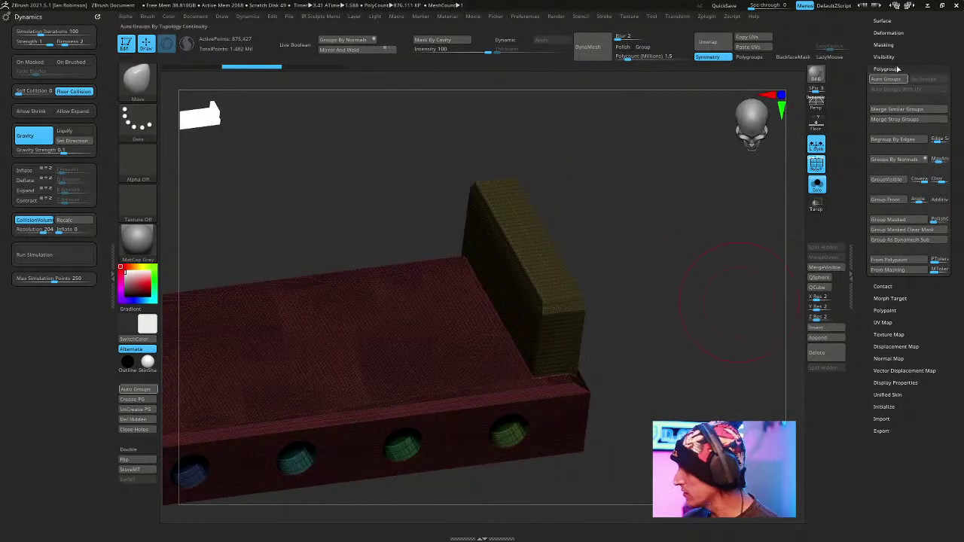
Crease the base along its polygroup borders with Crease PG.
{"action": "scroll", "coordinate": [946, 154], "scroll_direction": "up", "scroll_amount": 5}
{"action": "left_click", "coordinate": [890, 191]}
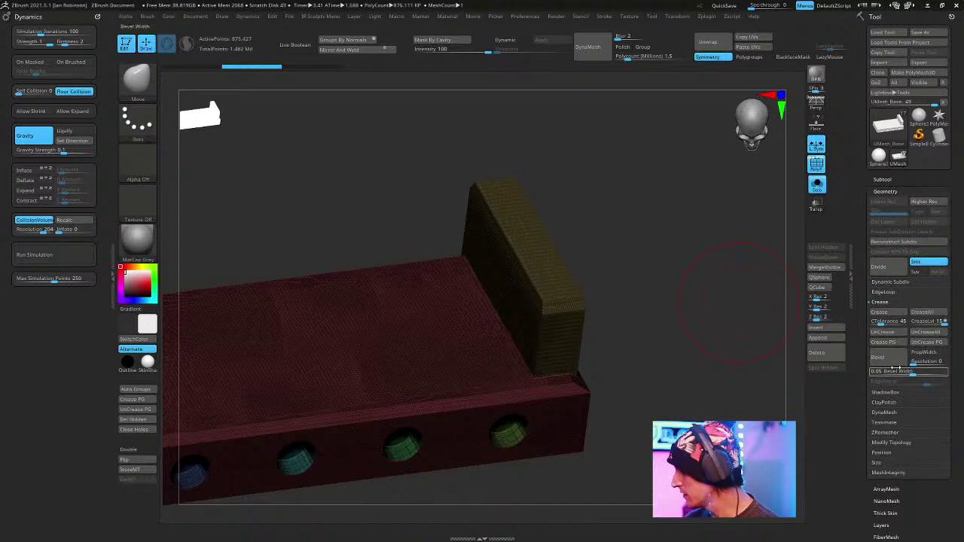
{"action": "left_click", "coordinate": [890, 343]}
{"action": "mouse_move", "coordinate": [714, 437]}
{"action": "left_mouse_down"}
{"action": "mouse_move", "coordinate": [706, 407]}
{"action": "mouse_move", "coordinate": [709, 420]}
{"action": "left_mouse_up"}
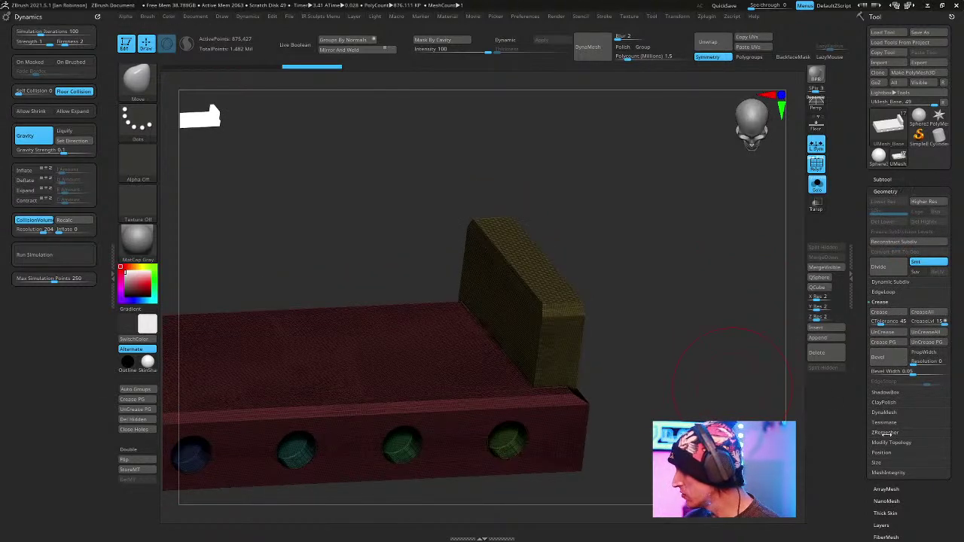
Enable KeepGroups and KeepCreases in the ZRemesher settings.
{"action": "left_click", "coordinate": [885, 432]}
{"action": "left_click", "coordinate": [932, 393]}
{"action": "left_click", "coordinate": [887, 402]}
Try to ZRemesh the base with a target polygon count of 5 and inspect the topology.
{"action": "left_click", "coordinate": [882, 368]}
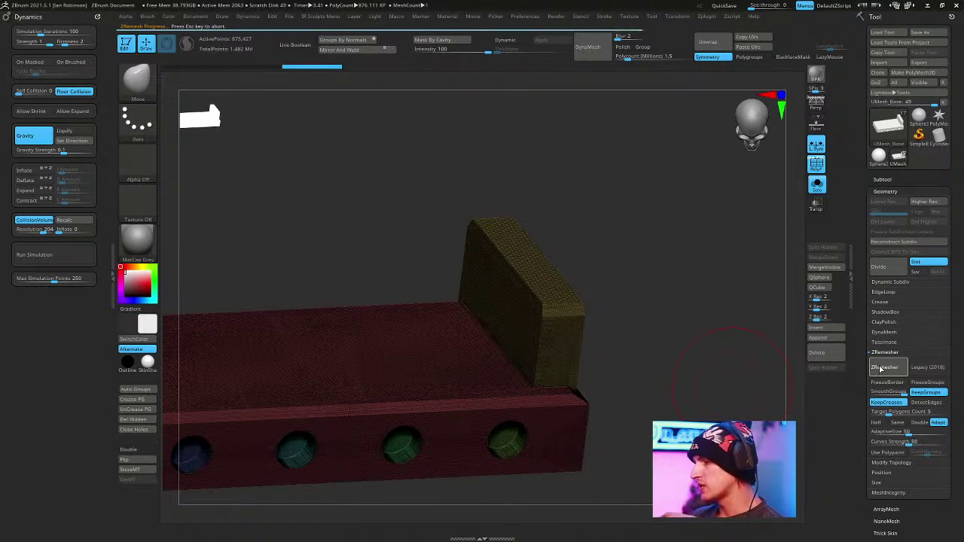
{"action": "left_click_drag", "start_coordinate": [707, 253], "coordinate": [711, 301]}
{"action": "key", "text": "shift+f"}
{"action": "key", "text": "shift+f"}
{"action": "left_click_drag", "start_coordinate": [768, 368], "coordinate": [732, 343]}
{"action": "key", "text": "ctrl+z"}
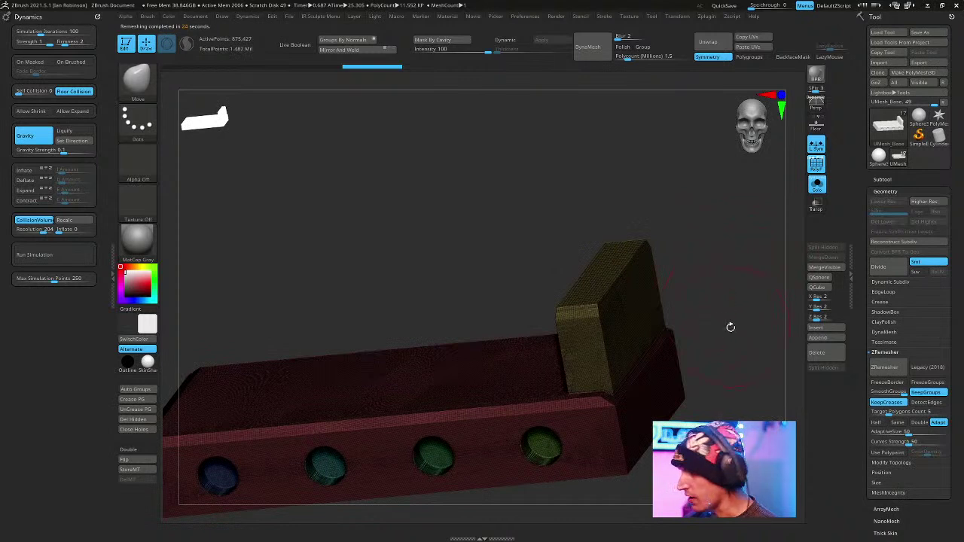
Set the target polygon count to 10 and ZRemesh the base.
{"action": "key", "text": "space"}
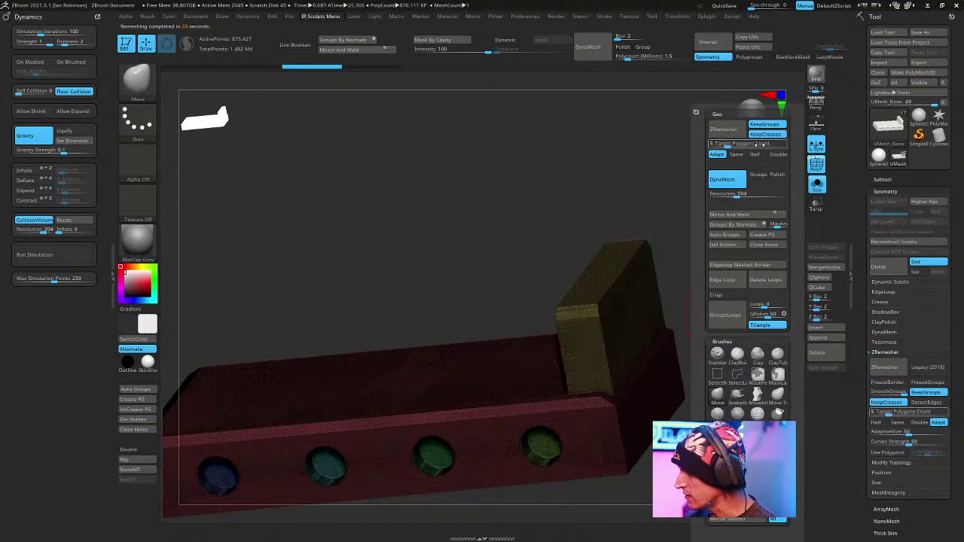
{"action": "left_click_drag", "start_coordinate": [762, 143], "coordinate": [795, 140]}
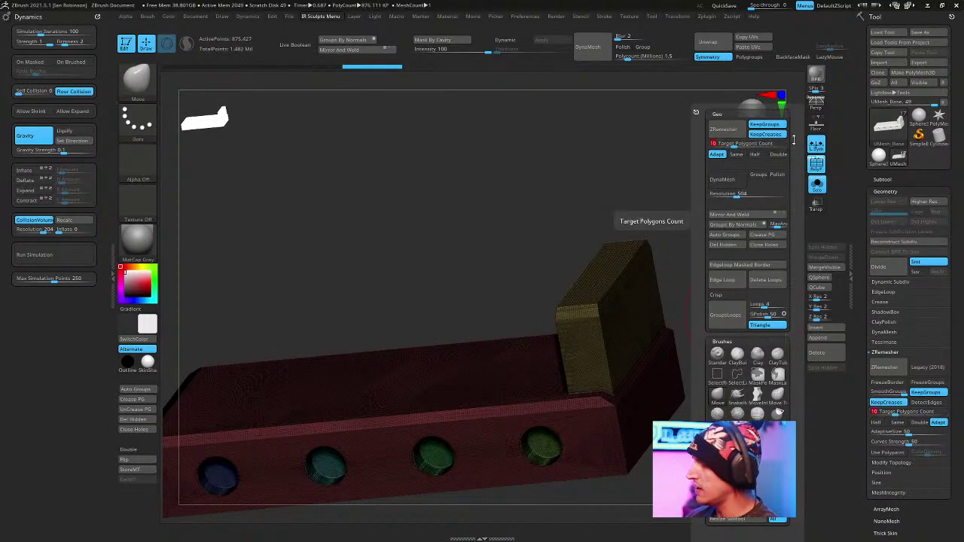
{"action": "left_click", "coordinate": [723, 129]}
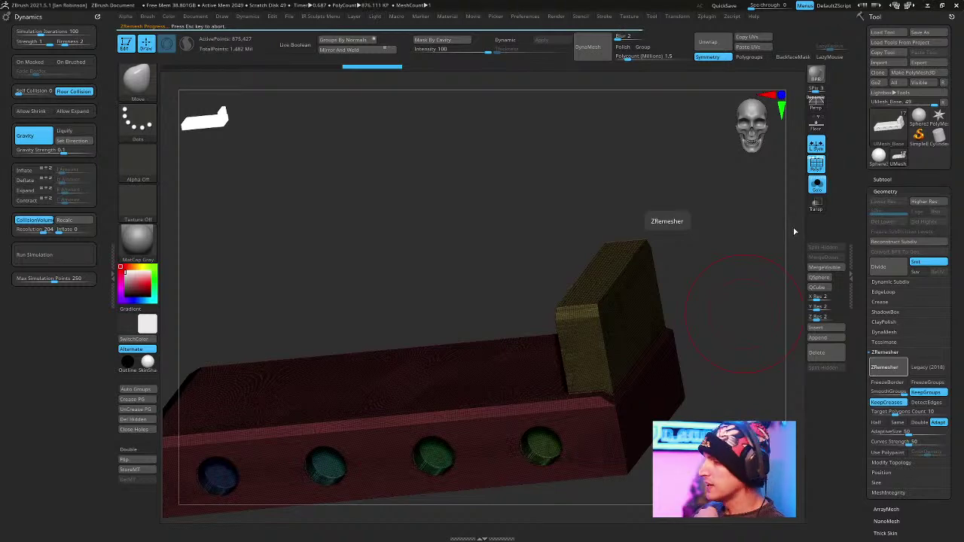
Inspect the remeshed base's topology, turn on dynamic subdivision and hide the polyframe.
{"action": "left_click_drag", "start_coordinate": [793, 225], "coordinate": [695, 254]}
{"action": "key", "text": "shift+f"}
{"action": "key", "text": "shift+f"}
{"action": "key", "text": "d"}
{"action": "key", "text": "shift+f"}
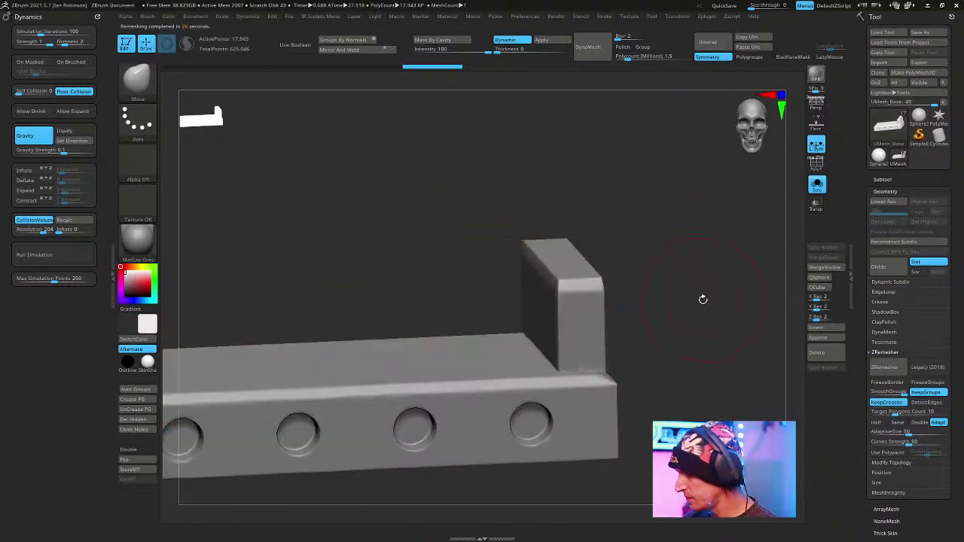
{"action": "key", "text": "space"}
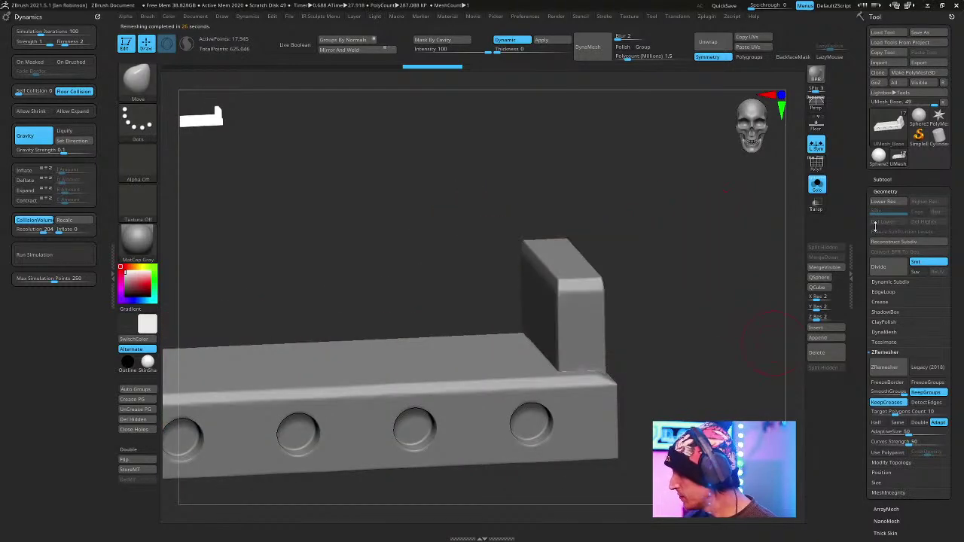
{"action": "left_click", "coordinate": [893, 192]}
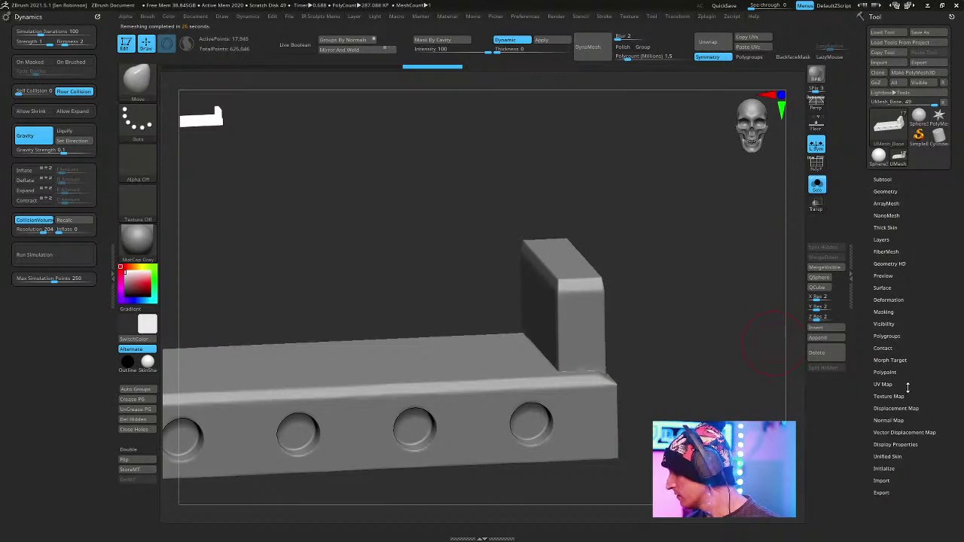
{"action": "left_click", "coordinate": [895, 288]}
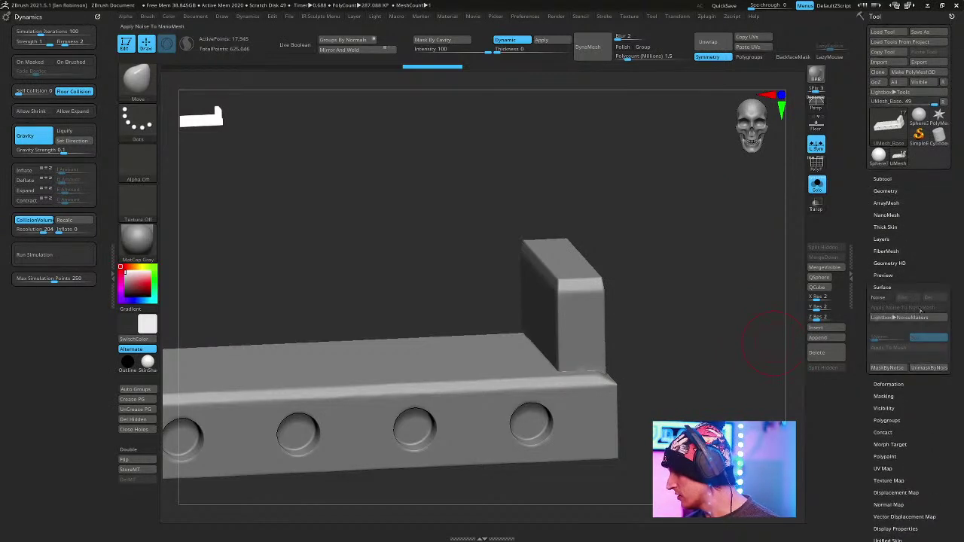
{"action": "left_click", "coordinate": [900, 316]}
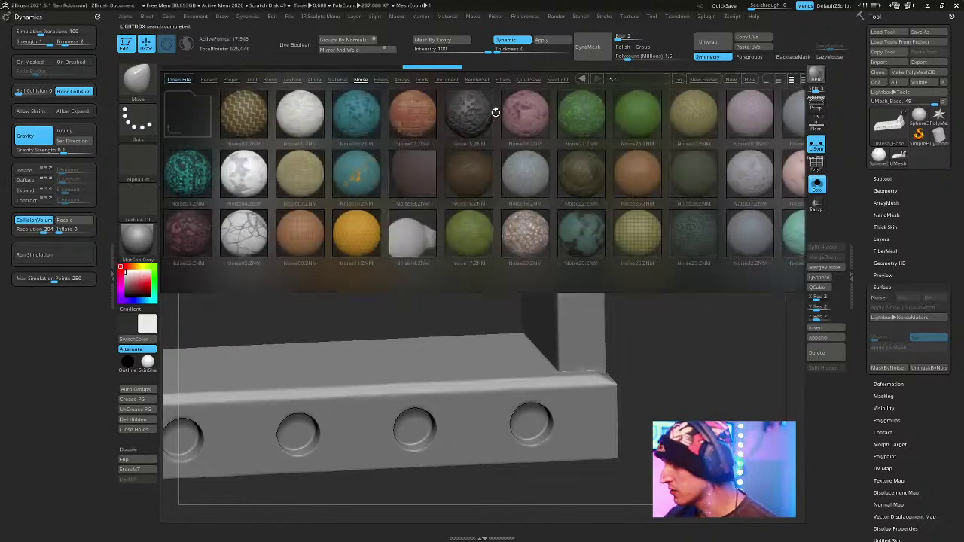
{"action": "mouse_move", "coordinate": [671, 329]}
{"action": "left_mouse_down"}
{"action": "mouse_move", "coordinate": [721, 377]}
{"action": "mouse_move", "coordinate": [757, 315]}
{"action": "left_mouse_up"}
{"action": "left_click", "coordinate": [886, 190]}
{"action": "key", "text": "comma"}
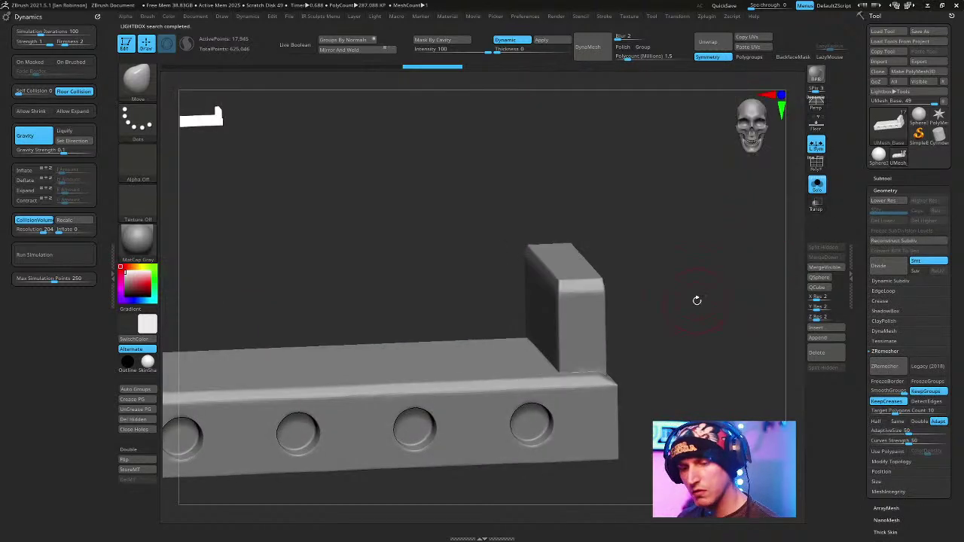
Apply the base's dynamic subdivision as real geometry and subdivide it once more to subdivision level 4.
{"action": "key", "text": "ctrl+d"}
{"action": "key", "text": "ctrl+z"}
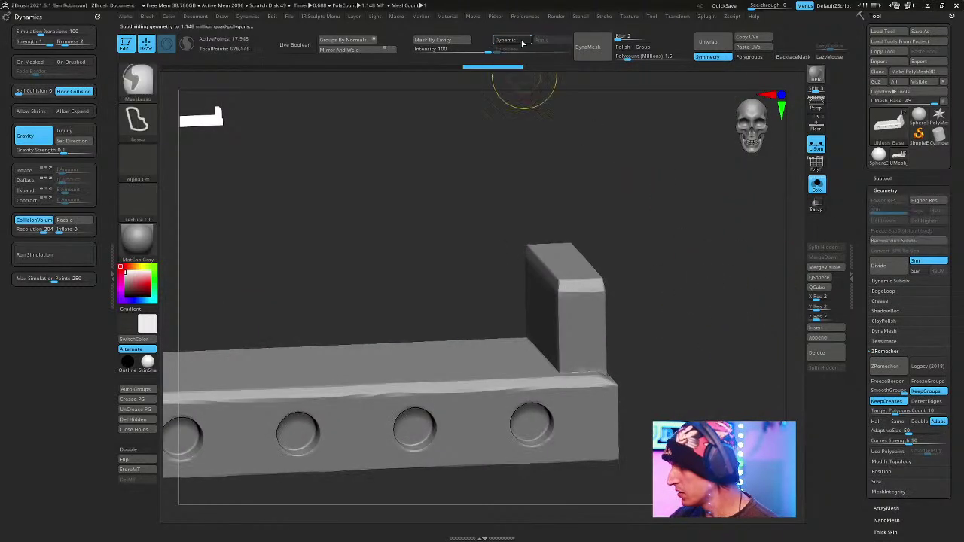
{"action": "left_click", "coordinate": [541, 42]}
{"action": "key", "text": "ctrl"}
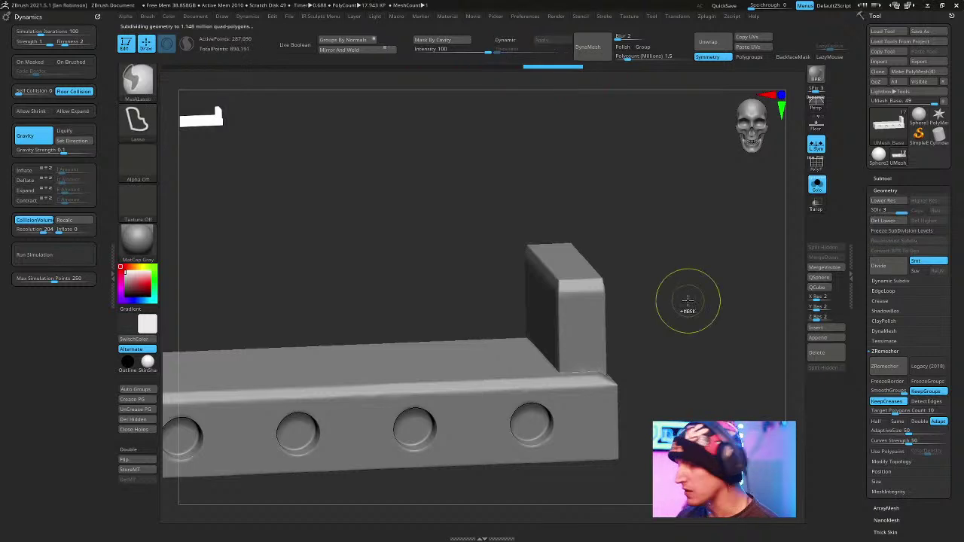
{"action": "key", "text": "ctrl+d"}
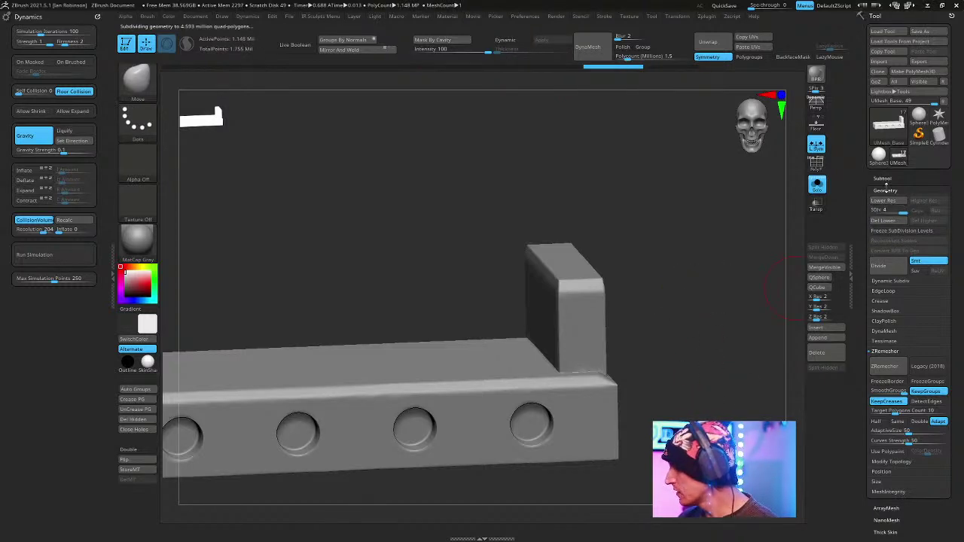
Apply the Noise15 preset from the NoiseMakers library to the base as surface noise and inspect it.
{"action": "left_click", "coordinate": [886, 190]}
{"action": "left_click", "coordinate": [892, 286]}
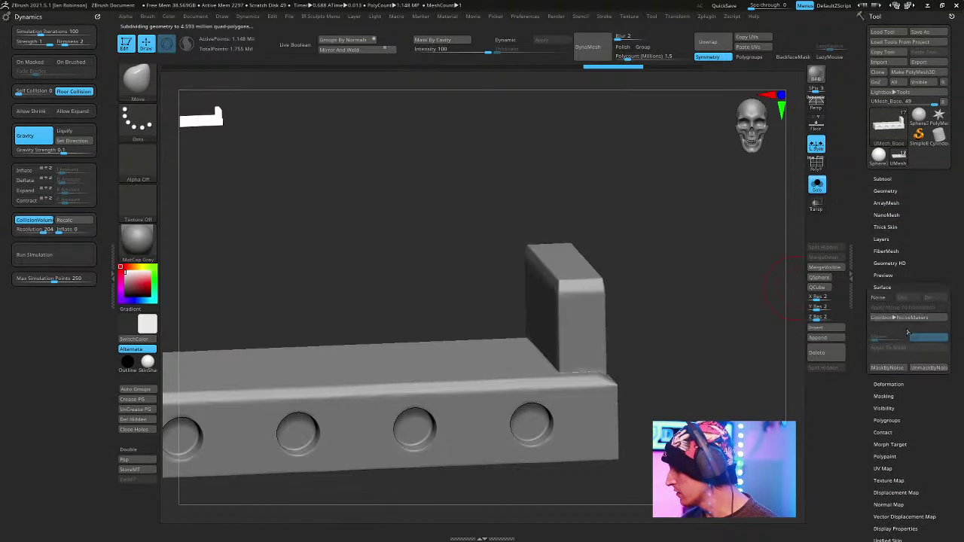
{"action": "left_click", "coordinate": [900, 317]}
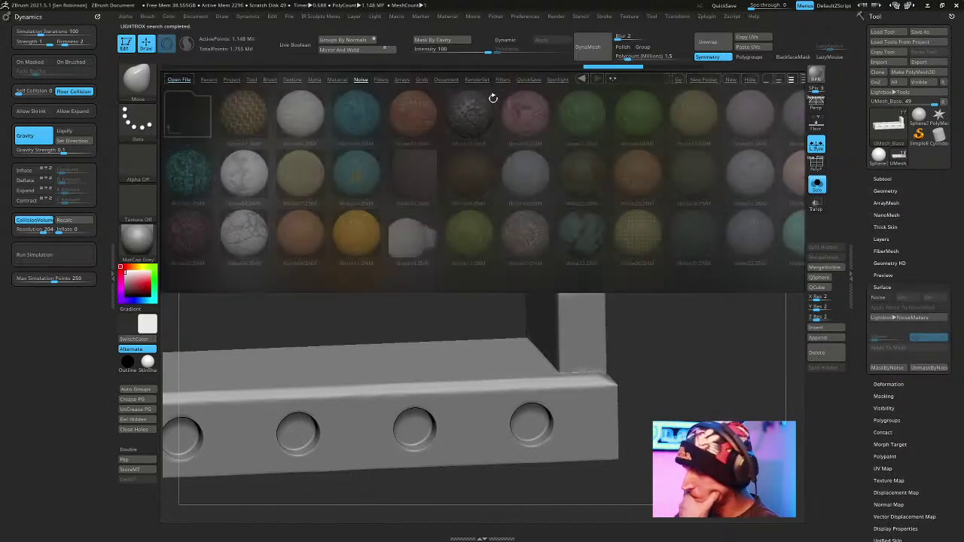
{"action": "double_click", "coordinate": [487, 119]}
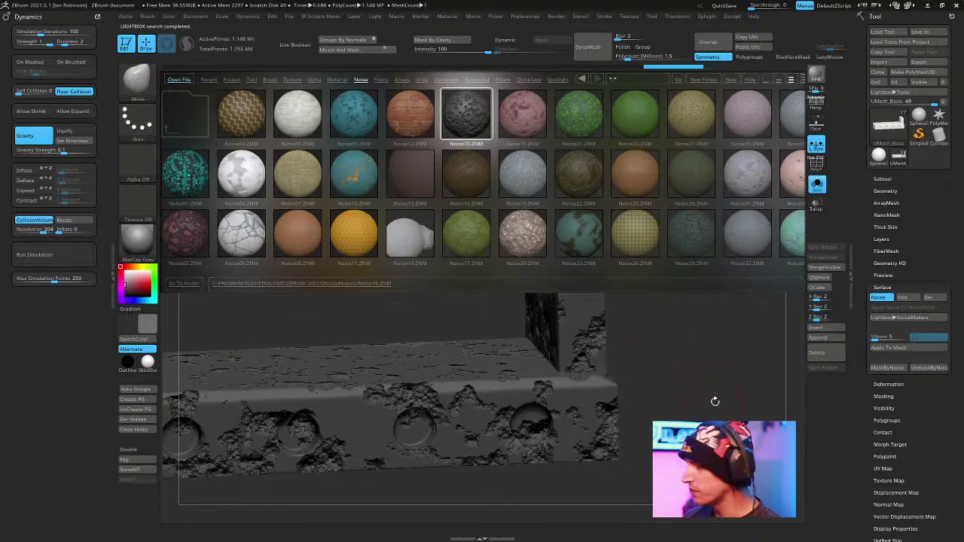
{"action": "left_click_drag", "start_coordinate": [712, 410], "coordinate": [721, 370]}
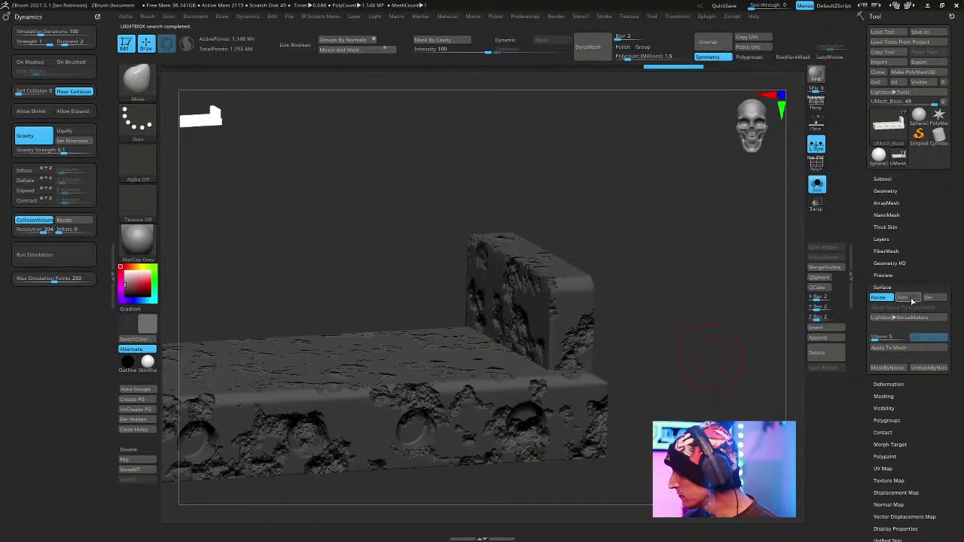
Edit the base's surface noise, setting Noise Scale to about 3.71 and Strength to about -0.00155.
{"action": "left_click", "coordinate": [909, 298]}
{"action": "left_click_drag", "start_coordinate": [905, 229], "coordinate": [886, 230]}
{"action": "right_click_drag", "start_coordinate": [761, 309], "coordinate": [843, 288]}
{"action": "left_click_drag", "start_coordinate": [884, 229], "coordinate": [877, 231]}
{"action": "right_click_drag", "start_coordinate": [729, 331], "coordinate": [746, 381]}
{"action": "left_click_drag", "start_coordinate": [885, 229], "coordinate": [877, 227]}
{"action": "left_click_drag", "start_coordinate": [866, 267], "coordinate": [882, 258]}
{"action": "left_click", "coordinate": [889, 257]}
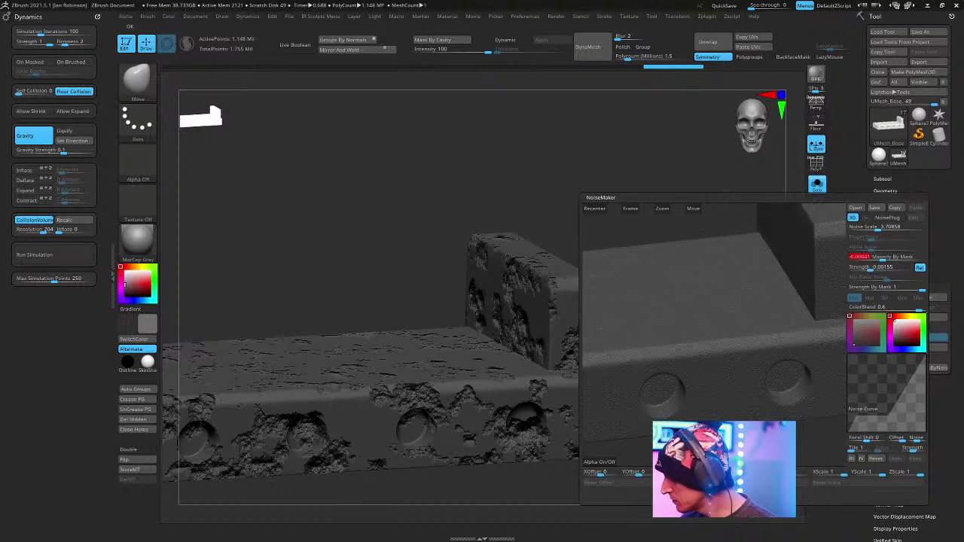
Close the noise editor and delete the existing surface noise from the base.
{"action": "left_click", "coordinate": [732, 495]}
{"action": "left_click_drag", "start_coordinate": [675, 242], "coordinate": [715, 280]}
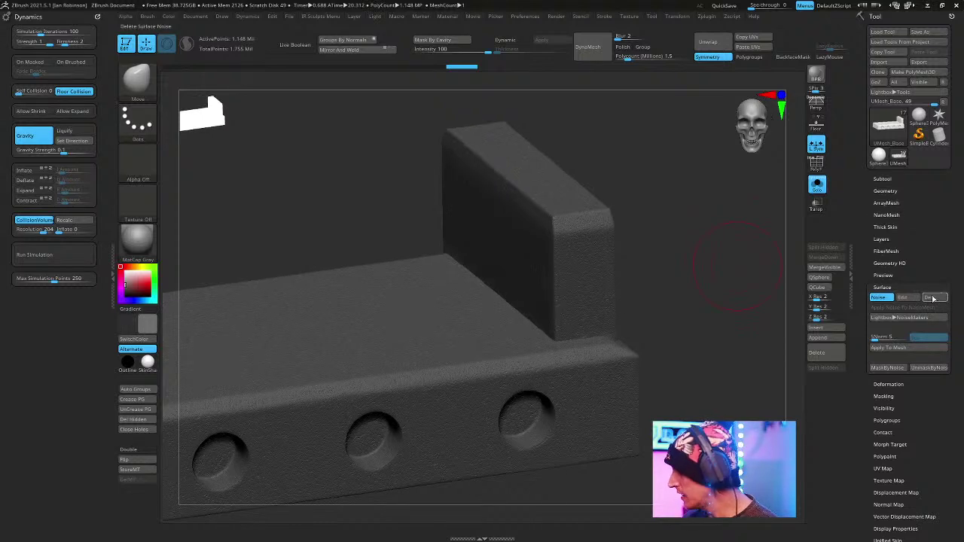
{"action": "left_click", "coordinate": [902, 348]}
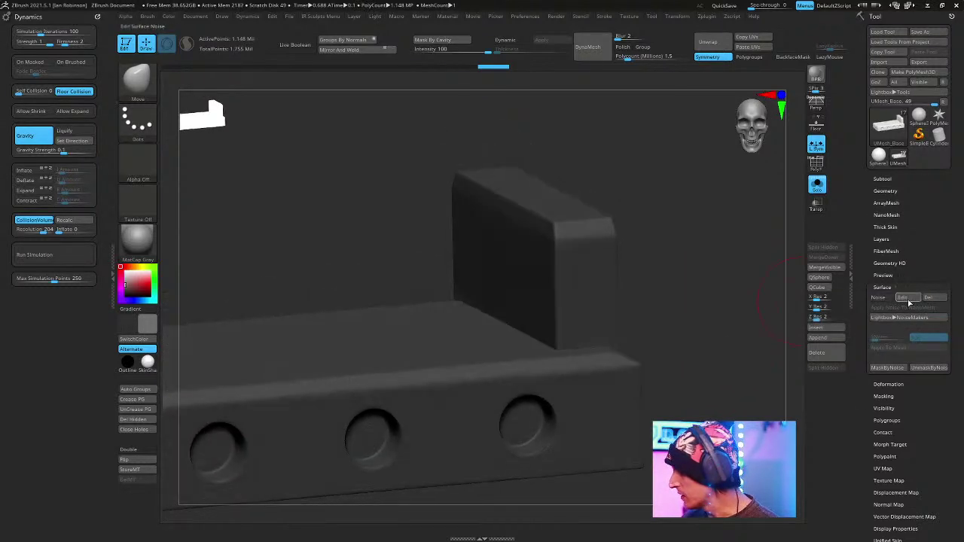
Load the Noise10 preset from the noise library onto the base as surface noise.
{"action": "left_click", "coordinate": [900, 317]}
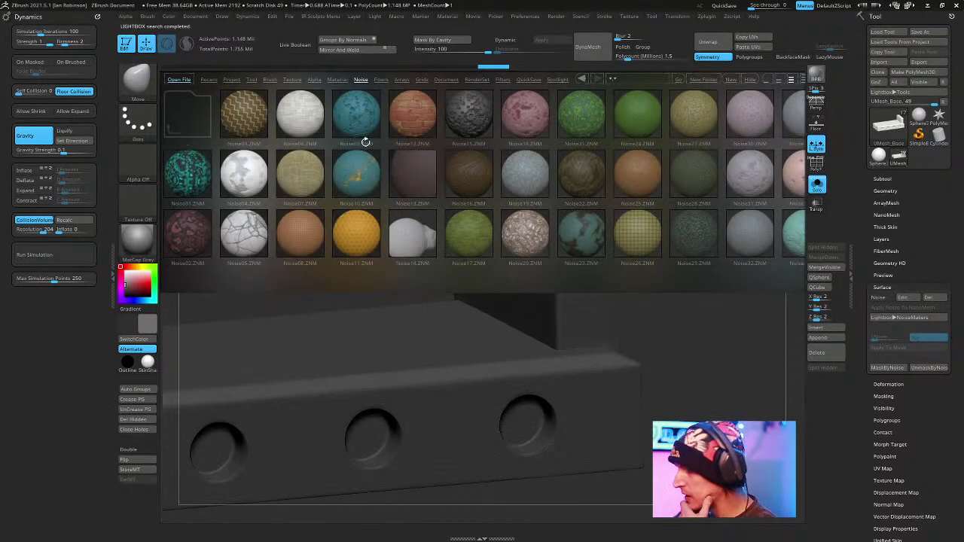
{"action": "double_click", "coordinate": [366, 164]}
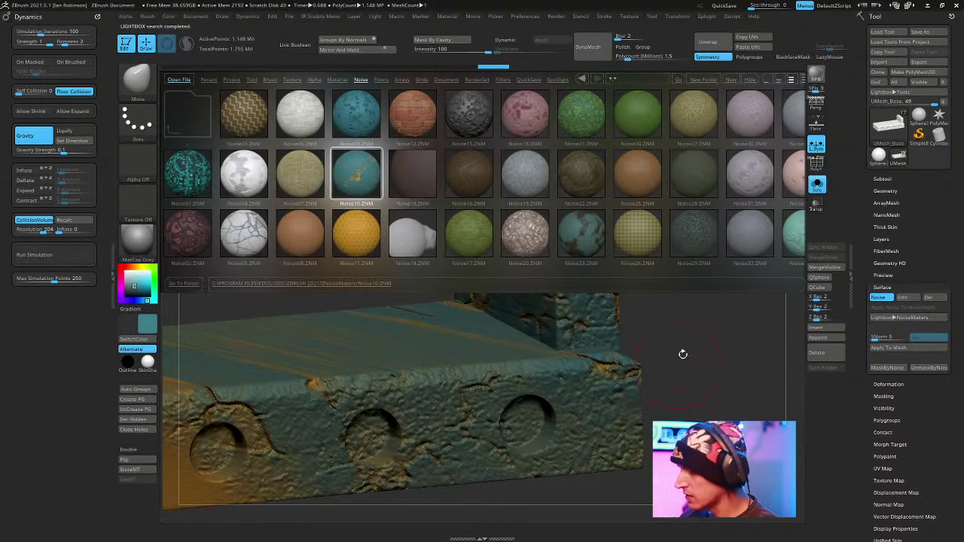
{"action": "left_click", "coordinate": [904, 297]}
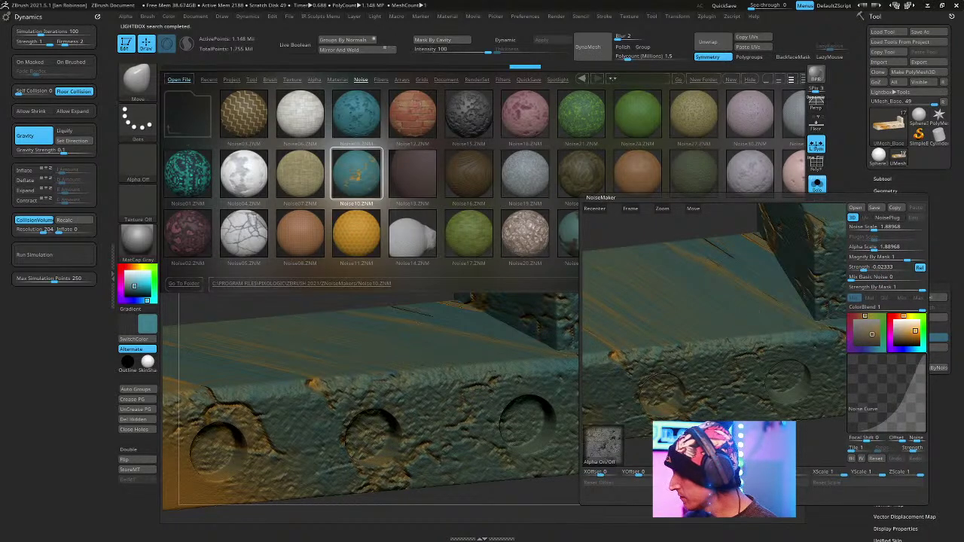
{"action": "left_click", "coordinate": [912, 495]}
Set the ColorBlend of the base's surface noise to 0.
{"action": "left_click", "coordinate": [906, 298]}
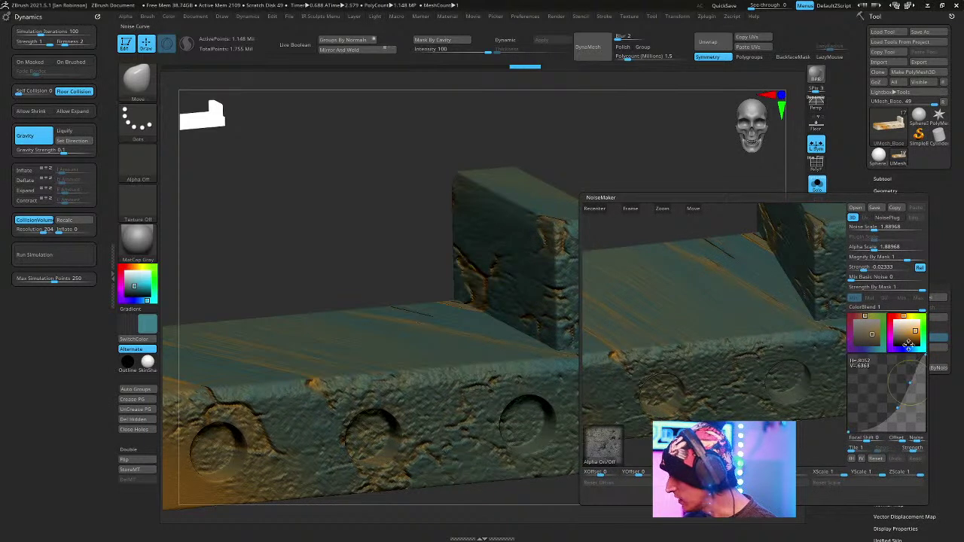
{"action": "left_click", "coordinate": [913, 309]}
{"action": "left_click", "coordinate": [914, 323]}
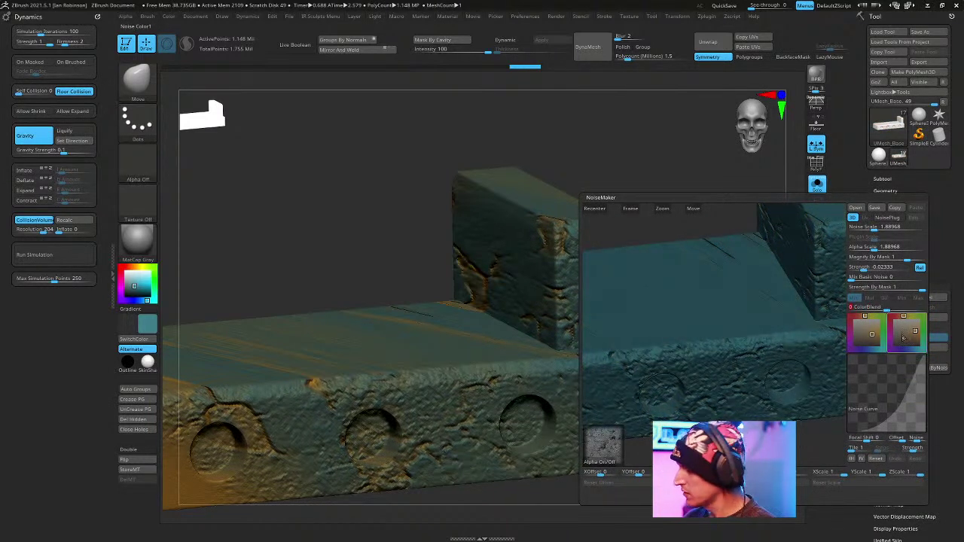
Lower the Noise Scale to about 1.8, tune the alpha scale and strength, and apply the noise to the base mesh.
{"action": "left_click", "coordinate": [877, 246]}
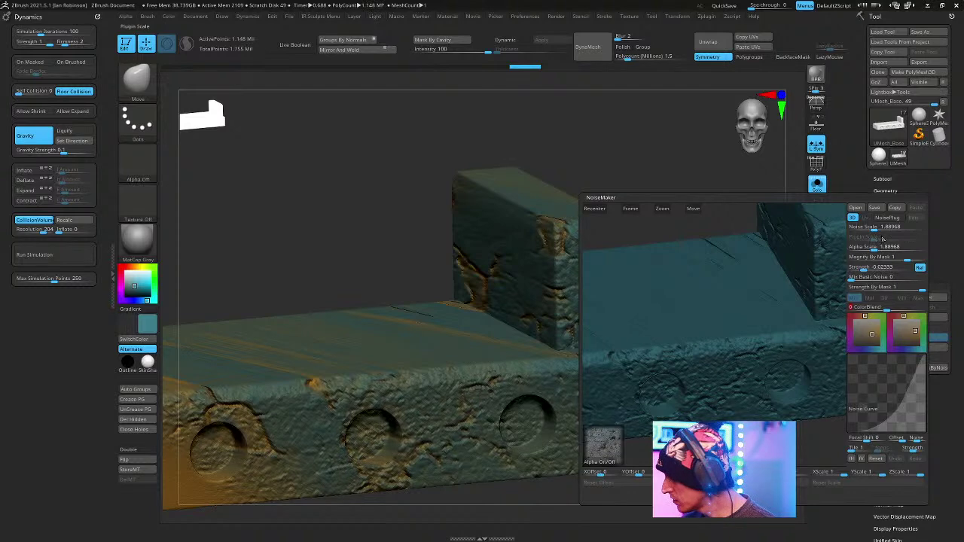
{"action": "left_click", "coordinate": [875, 227]}
{"action": "left_click", "coordinate": [871, 246]}
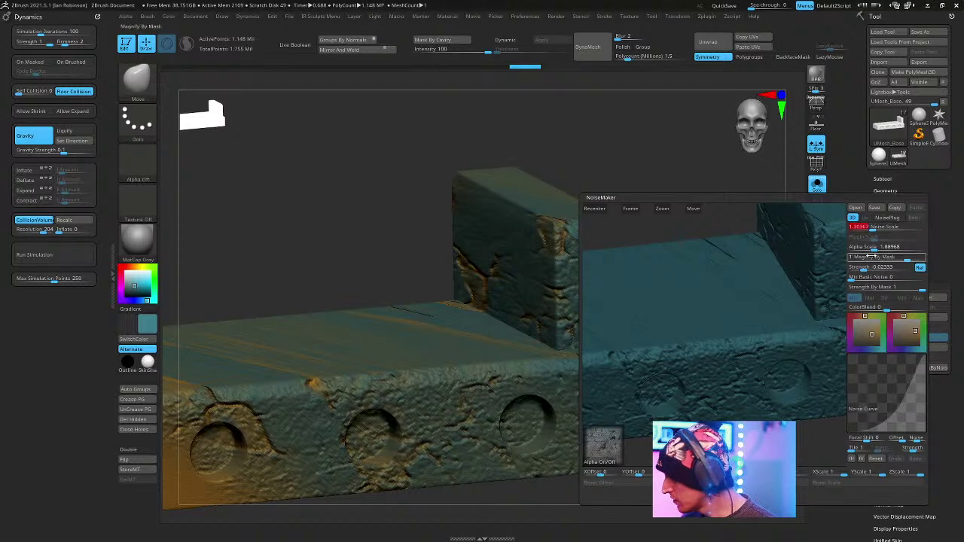
{"action": "left_click_drag", "start_coordinate": [871, 247], "coordinate": [867, 267]}
{"action": "left_click_drag", "start_coordinate": [734, 413], "coordinate": [721, 416]}
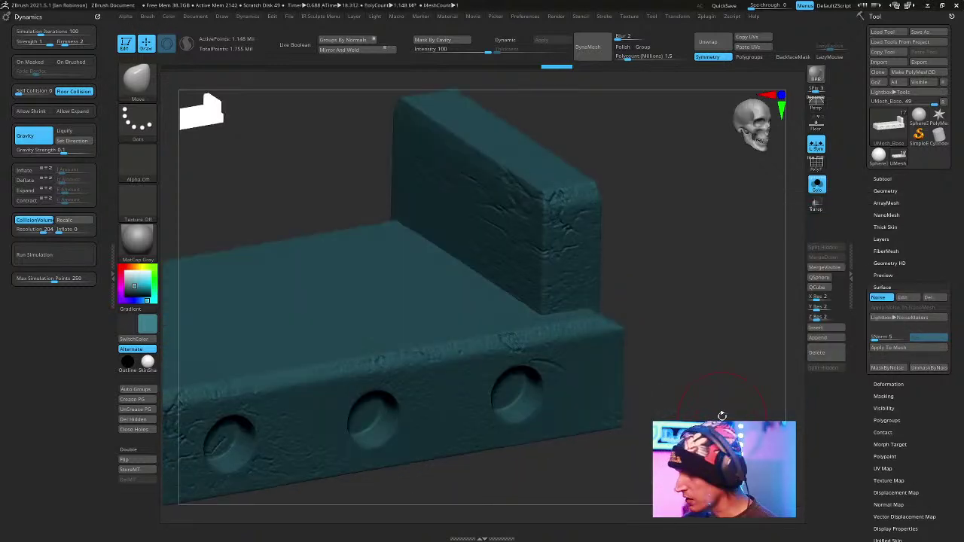
{"action": "left_click", "coordinate": [888, 348]}
{"action": "left_click_drag", "start_coordinate": [660, 251], "coordinate": [697, 242]}
Turn off Solo to show all subtools and change the active colour to near-white.
{"action": "left_click", "coordinate": [816, 185]}
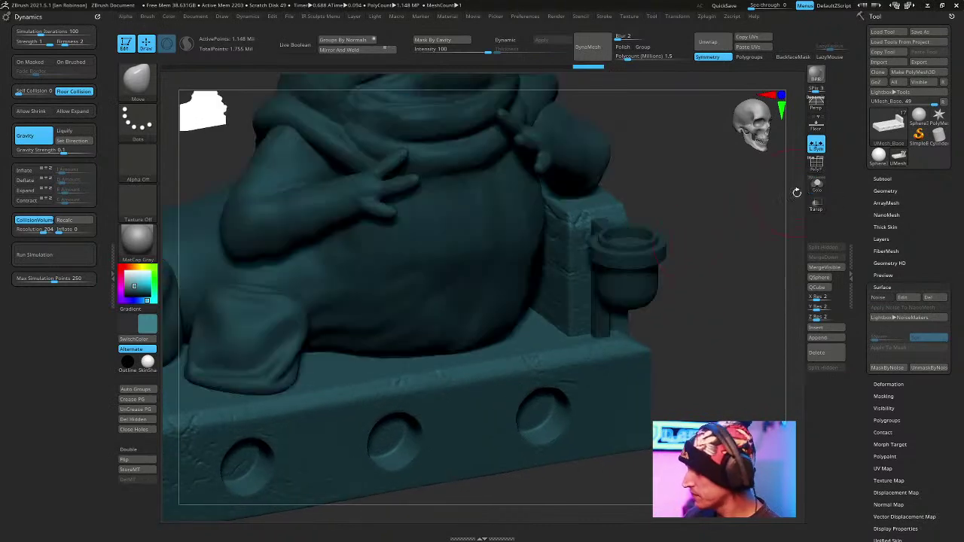
{"action": "left_click", "coordinate": [146, 326]}
{"action": "left_click", "coordinate": [103, 281]}
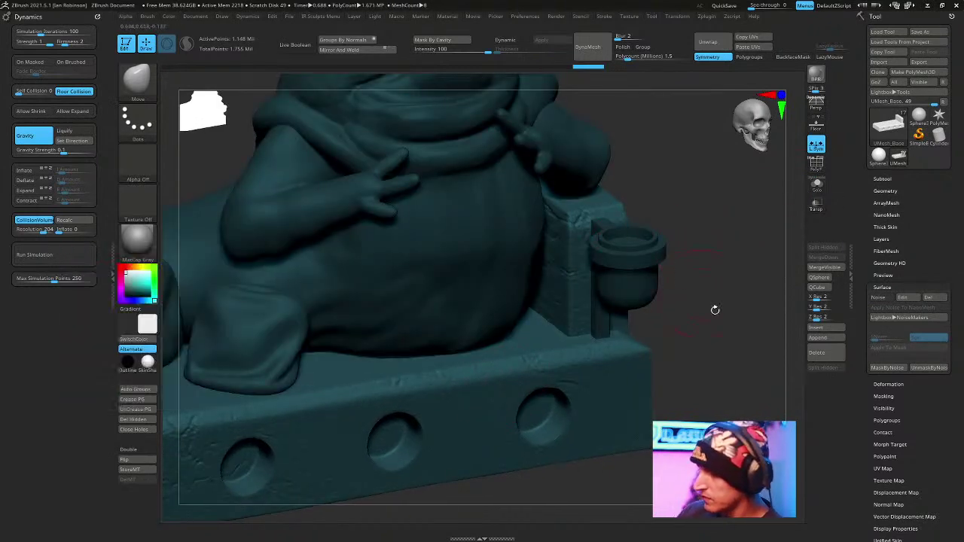
{"action": "key", "text": "f"}
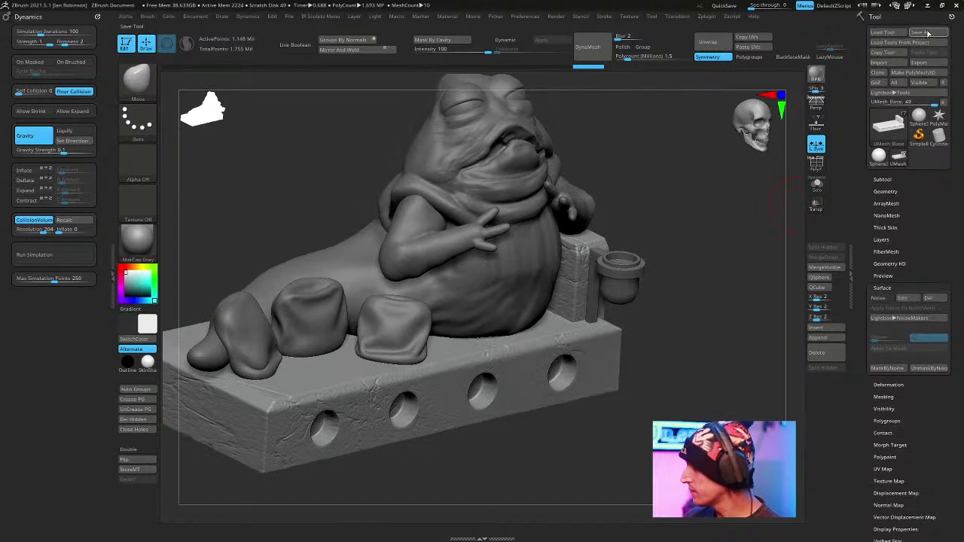
Save the tool, overwriting the existing file.
{"action": "left_click", "coordinate": [920, 32]}
{"action": "key", "text": "Return"}
{"action": "key", "text": "y"}
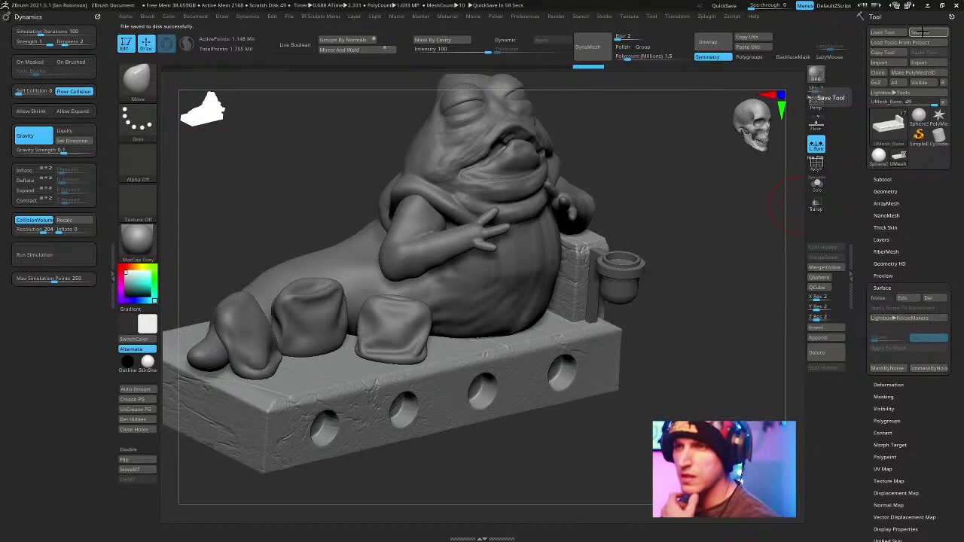
Switch to the Standard brush with the Spray stroke.
{"action": "mouse_move", "coordinate": [666, 230]}
{"action": "left_mouse_down"}
{"action": "mouse_move", "coordinate": [719, 302]}
{"action": "mouse_move", "coordinate": [698, 320]}
{"action": "left_mouse_up"}
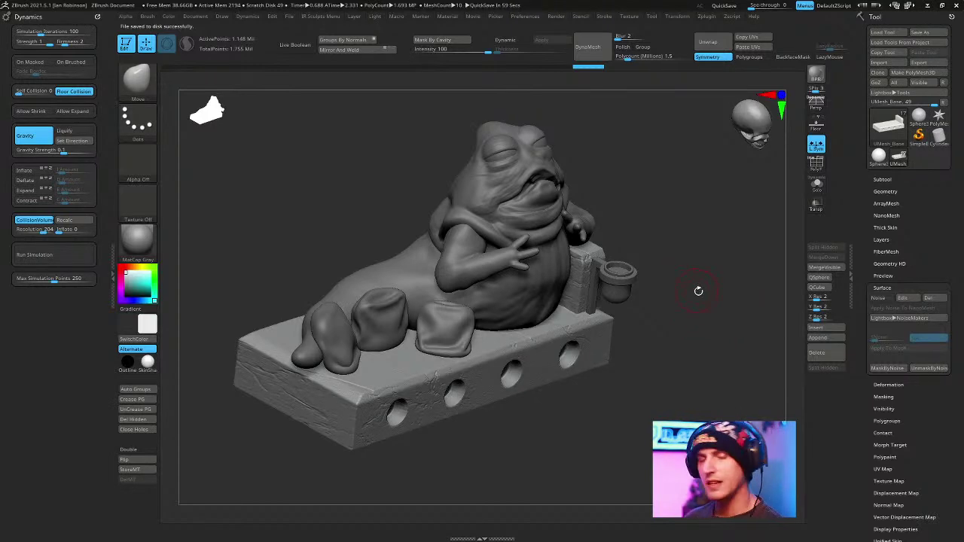
{"action": "mouse_move", "coordinate": [699, 331]}
{"action": "left_mouse_down"}
{"action": "mouse_move", "coordinate": [705, 311]}
{"action": "mouse_move", "coordinate": [695, 304]}
{"action": "mouse_move", "coordinate": [722, 356]}
{"action": "mouse_move", "coordinate": [592, 445]}
{"action": "mouse_move", "coordinate": [673, 369]}
{"action": "mouse_move", "coordinate": [675, 346]}
{"action": "mouse_move", "coordinate": [703, 320]}
{"action": "mouse_move", "coordinate": [678, 301]}
{"action": "left_mouse_up"}
{"action": "key", "text": "b"}
{"action": "key", "text": "s"}
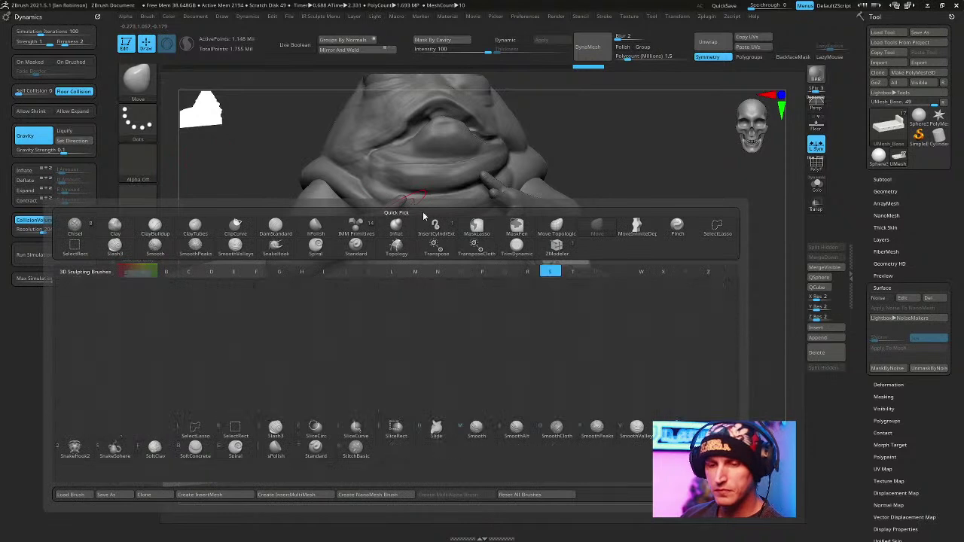
{"action": "key", "text": "t"}
{"action": "key", "text": "v"}
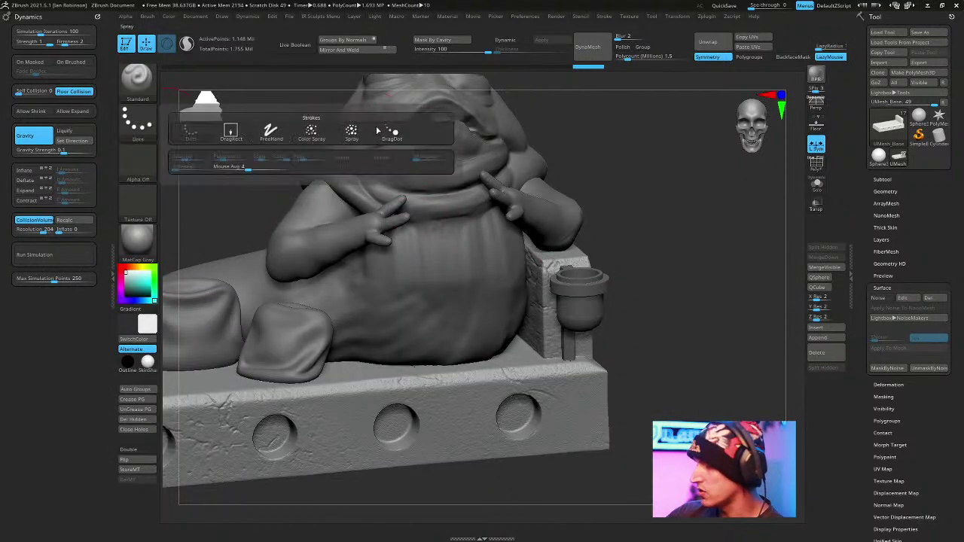
{"action": "left_click", "coordinate": [344, 137]}
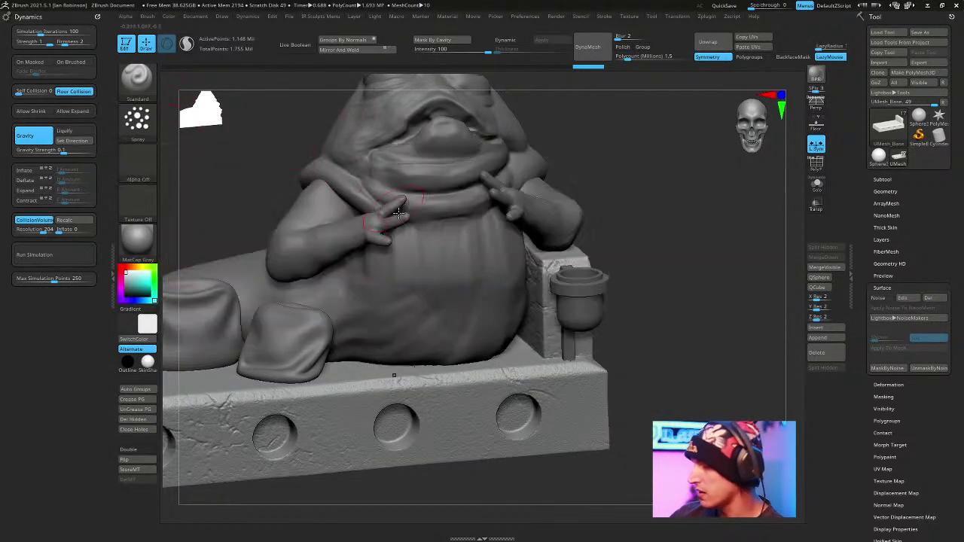
Assign a grainy noise alpha to the Standard brush.
{"action": "left_click", "coordinate": [143, 170]}
{"action": "left_click", "coordinate": [143, 169]}
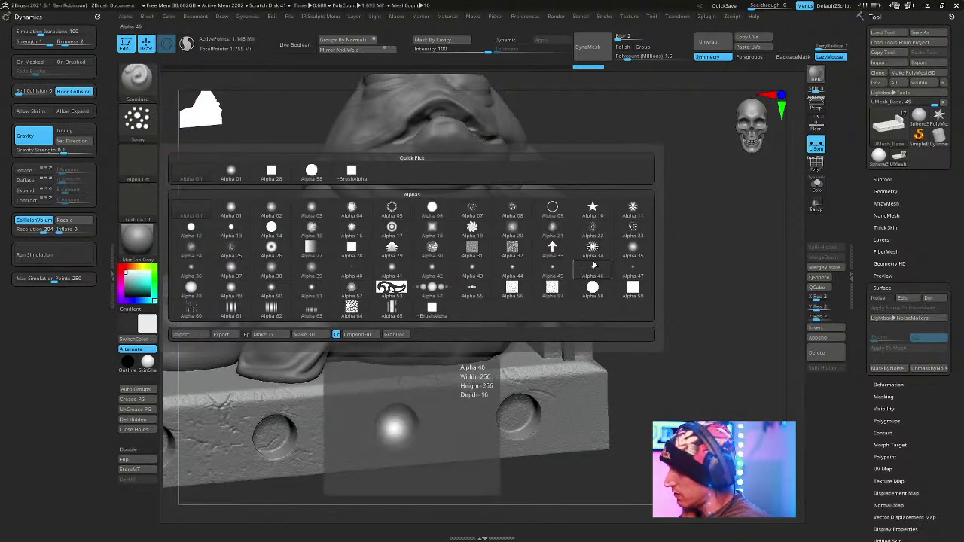
{"action": "mouse_move", "coordinate": [477, 215]}
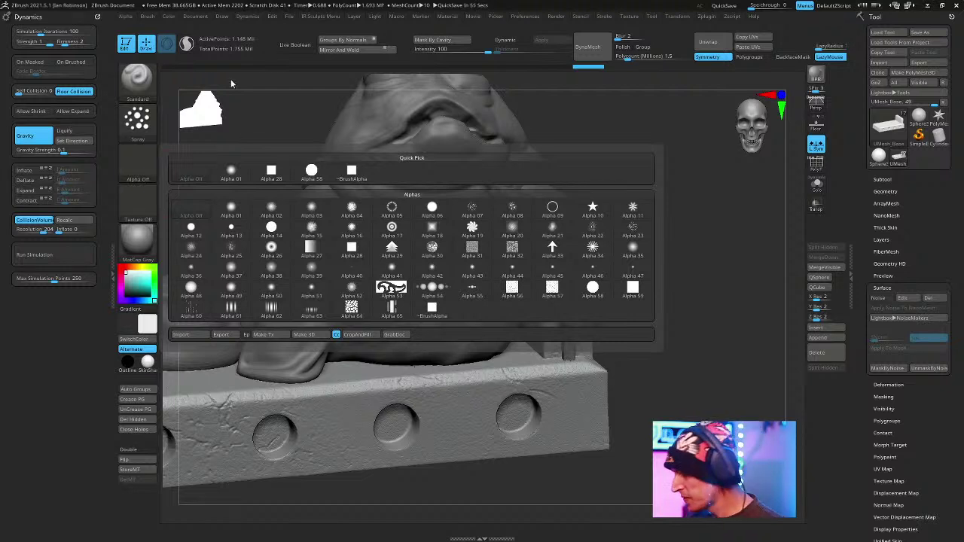
{"action": "left_click_drag", "start_coordinate": [657, 260], "coordinate": [642, 258]}
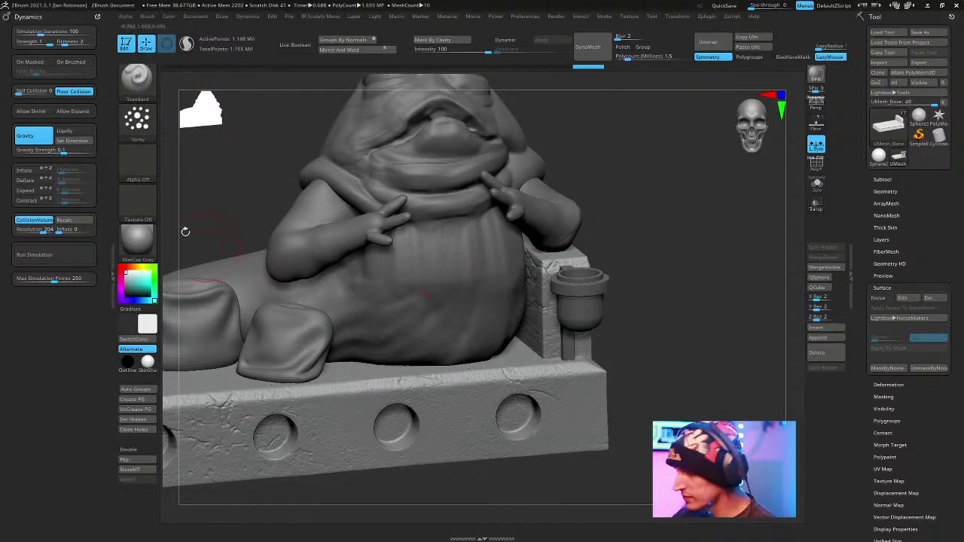
{"action": "left_click", "coordinate": [148, 164]}
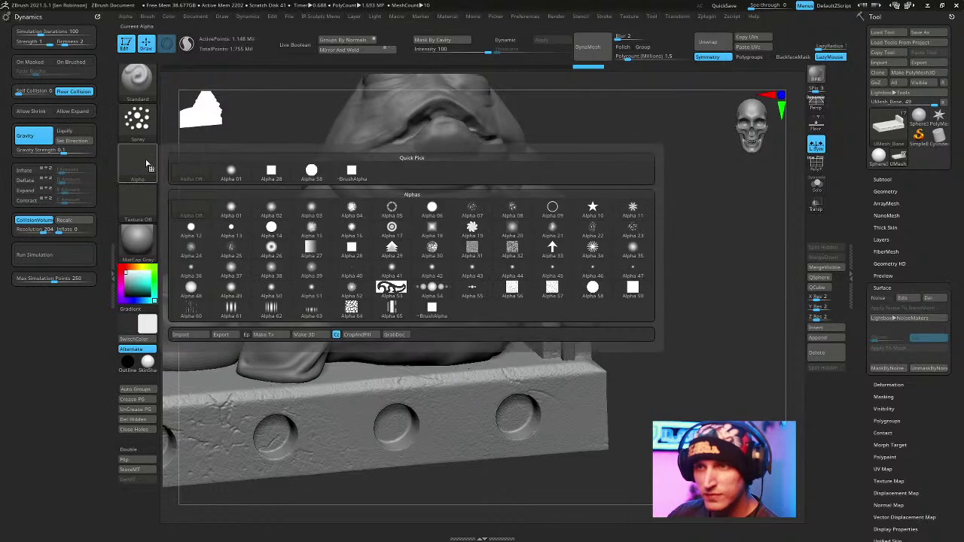
{"action": "left_click", "coordinate": [515, 250]}
Try a spray stroke with the noise alpha on the front of the base, and undo it.
{"action": "mouse_move", "coordinate": [430, 374]}
{"action": "left_mouse_down"}
{"action": "mouse_move", "coordinate": [684, 316]}
{"action": "mouse_move", "coordinate": [493, 402]}
{"action": "mouse_move", "coordinate": [499, 409]}
{"action": "left_mouse_up"}
{"action": "key", "text": "ctrl+z"}
{"action": "mouse_move", "coordinate": [692, 290]}
{"action": "left_mouse_down", "text": "alt"}
{"action": "mouse_move", "coordinate": [703, 312]}
{"action": "mouse_move", "coordinate": [678, 302]}
{"action": "left_mouse_up", "text": "alt"}
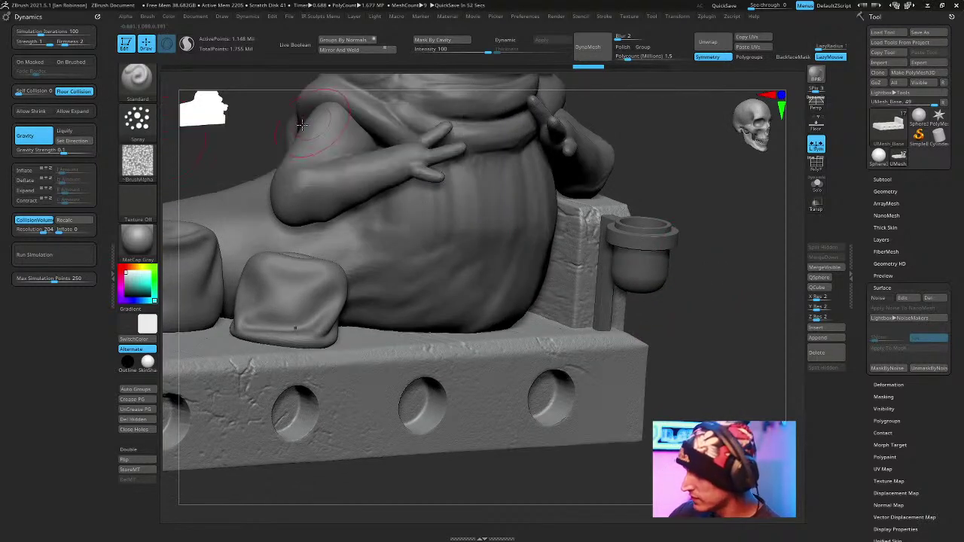
Change the stroke to DragRect and stamp the noise alpha on the base's front face, undoing the last stamp.
{"action": "left_click", "coordinate": [147, 130]}
{"action": "left_click", "coordinate": [271, 133]}
{"action": "mouse_move", "coordinate": [480, 399]}
{"action": "left_mouse_down"}
{"action": "mouse_move", "coordinate": [509, 445]}
{"action": "mouse_move", "coordinate": [490, 452]}
{"action": "left_mouse_up"}
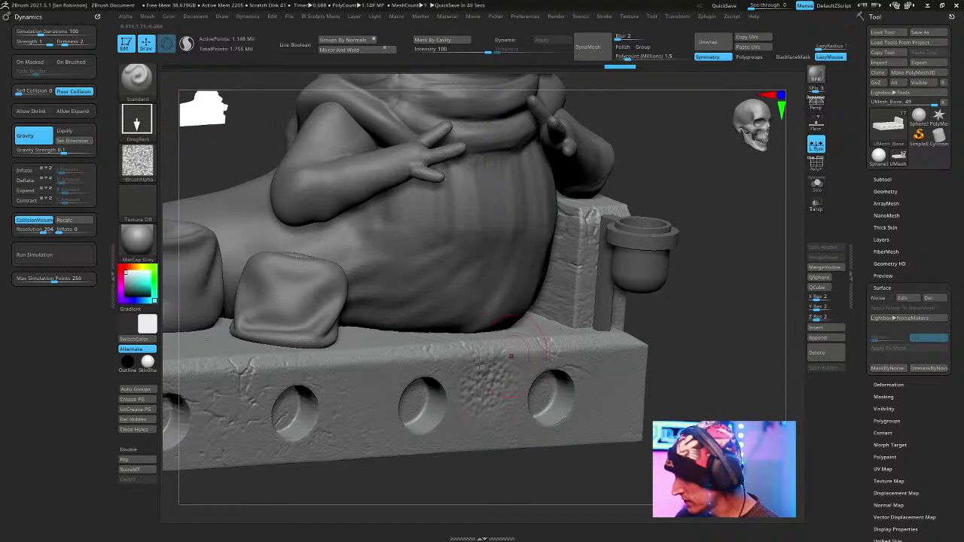
{"action": "left_click_drag", "start_coordinate": [385, 372], "coordinate": [421, 395]}
{"action": "left_click_drag", "start_coordinate": [730, 377], "coordinate": [774, 307]}
{"action": "left_click_drag", "start_coordinate": [398, 319], "coordinate": [479, 352]}
{"action": "key", "text": "ctrl+z"}
Make the Head1 subtool active, then sample beige DDCCAD with ZColor and set it as the active colour.
{"action": "mouse_move", "coordinate": [734, 290]}
{"action": "left_mouse_down", "text": "alt"}
{"action": "mouse_move", "coordinate": [736, 262]}
{"action": "mouse_move", "coordinate": [708, 314]}
{"action": "mouse_move", "coordinate": [655, 184]}
{"action": "mouse_move", "coordinate": [609, 143]}
{"action": "mouse_move", "coordinate": [630, 210]}
{"action": "mouse_move", "coordinate": [661, 204]}
{"action": "mouse_move", "coordinate": [671, 181]}
{"action": "mouse_move", "coordinate": [660, 189]}
{"action": "mouse_move", "coordinate": [662, 178]}
{"action": "left_mouse_up", "text": "alt"}
{"action": "key", "text": "space"}
{"action": "left_click", "coordinate": [706, 16]}
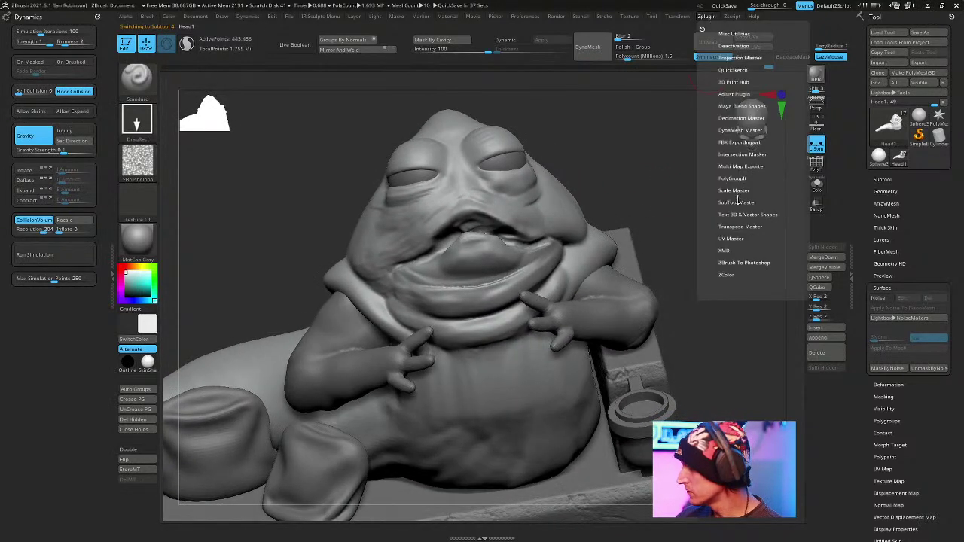
{"action": "left_click", "coordinate": [740, 290]}
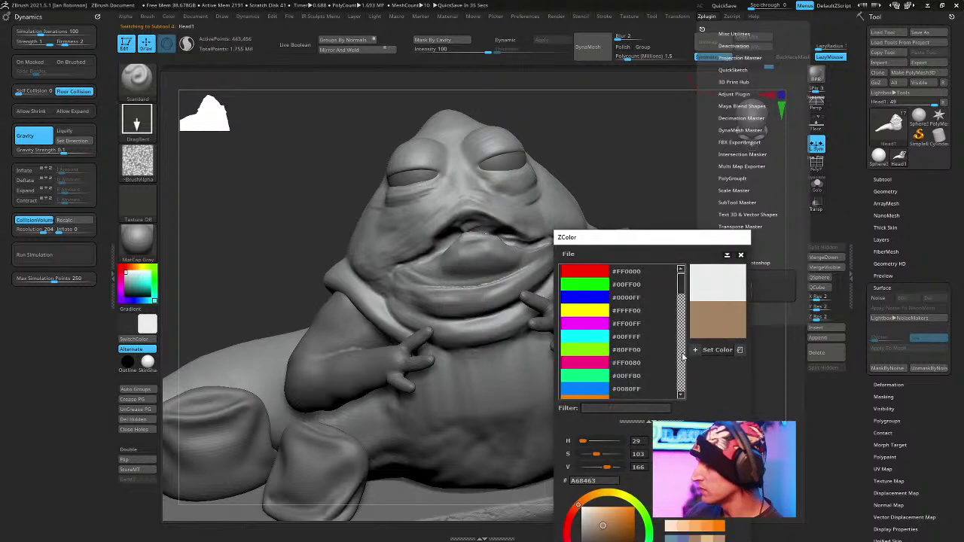
{"action": "left_click_drag", "start_coordinate": [736, 301], "coordinate": [719, 280]}
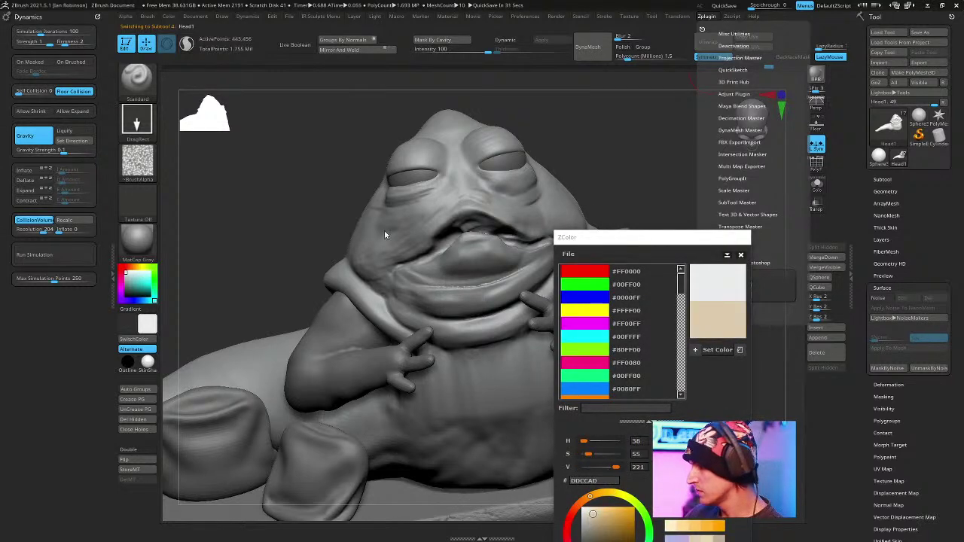
{"action": "left_click", "coordinate": [704, 350]}
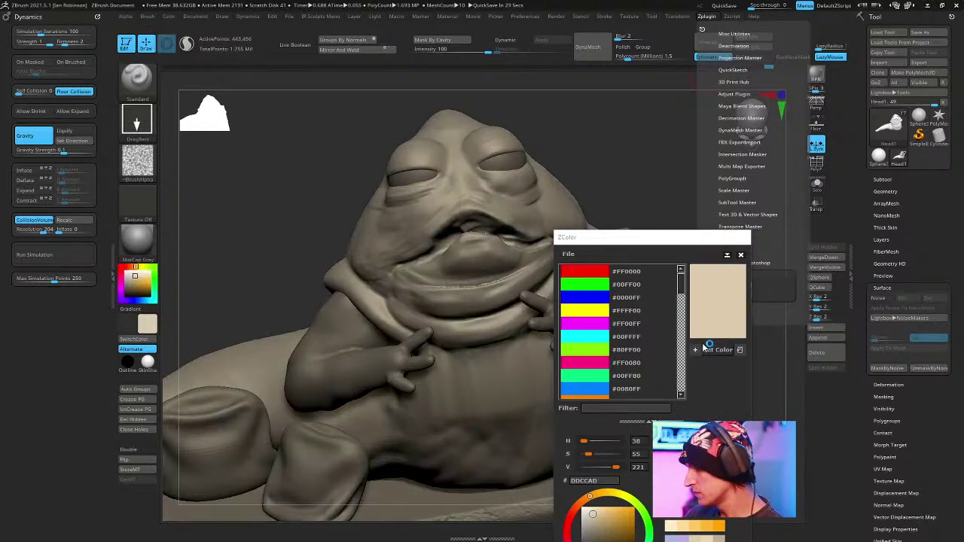
Fill the whole Head1 subtool with the beige colour.
{"action": "left_click_drag", "start_coordinate": [688, 189], "coordinate": [646, 176]}
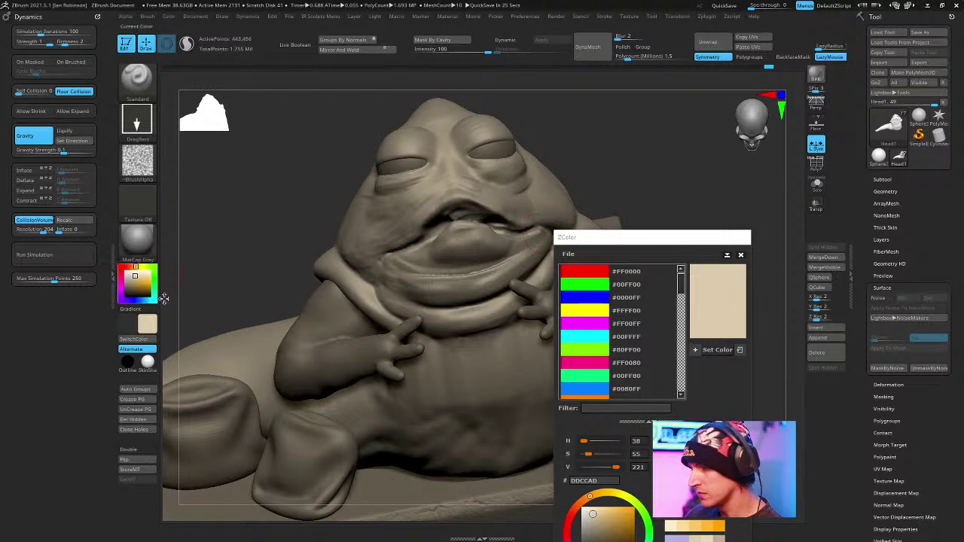
{"action": "left_click", "coordinate": [168, 16]}
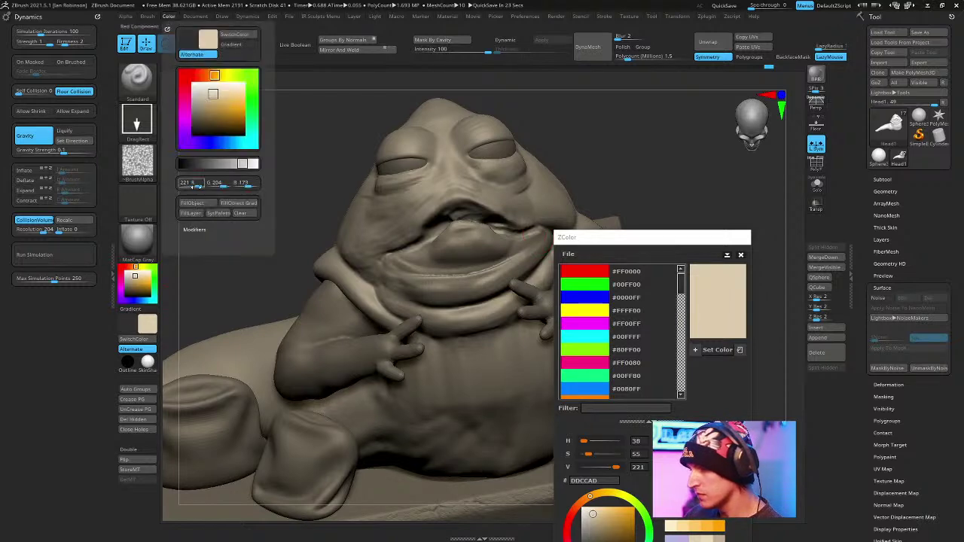
{"action": "left_click", "coordinate": [194, 204]}
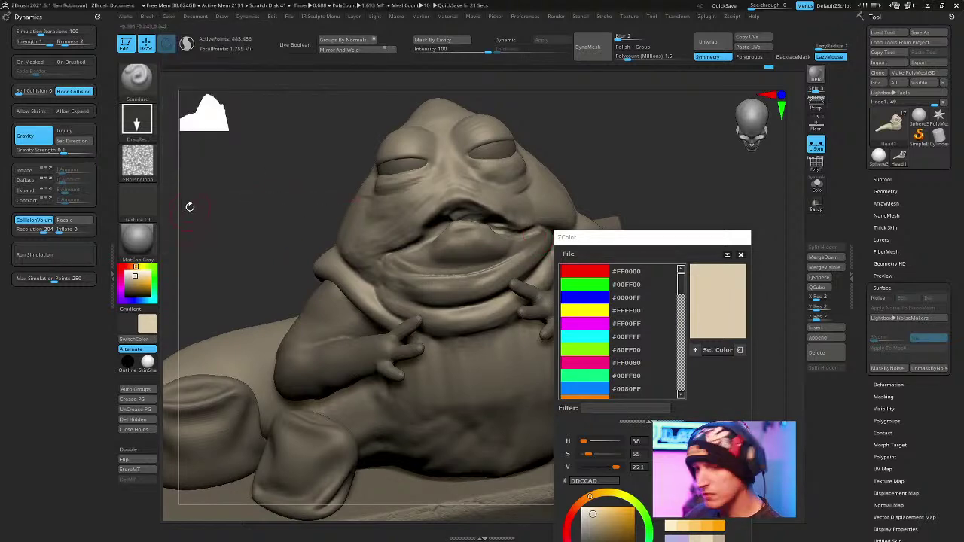
Select the Paint brush.
{"action": "key", "text": "b"}
{"action": "key", "text": "p"}
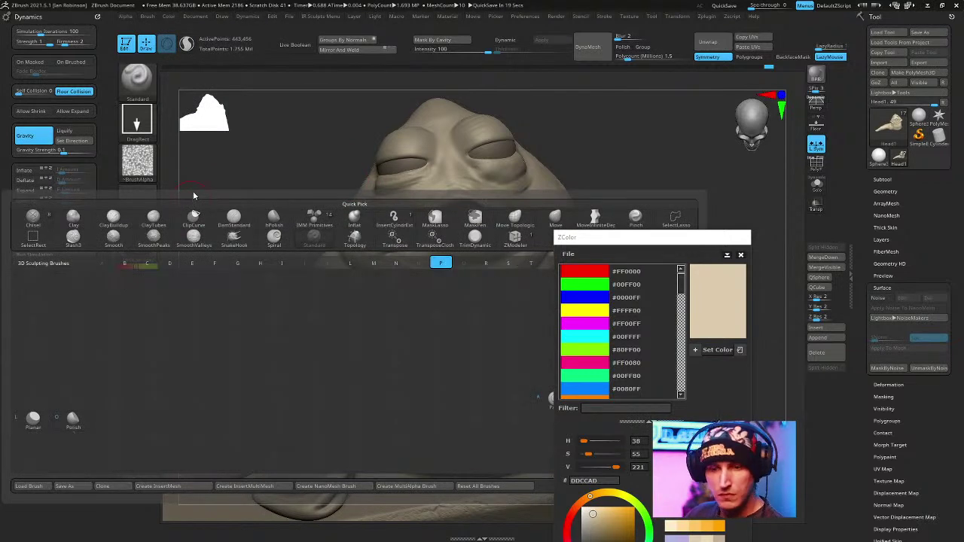
{"action": "key", "text": "a"}
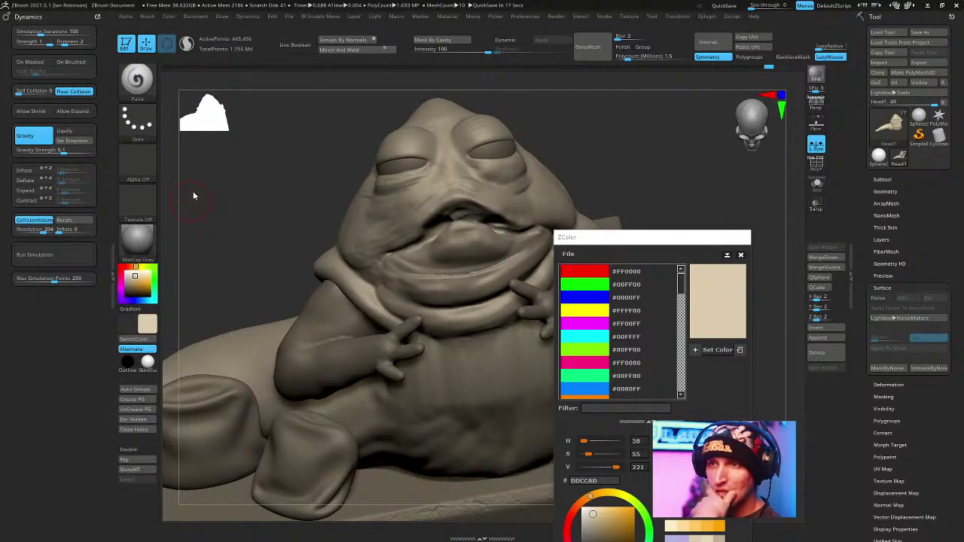
Switch the colour slots, sample dark grey 4A4D54 with ZColor, set it as the second colour, and close ZColor.
{"action": "left_click", "coordinate": [139, 339]}
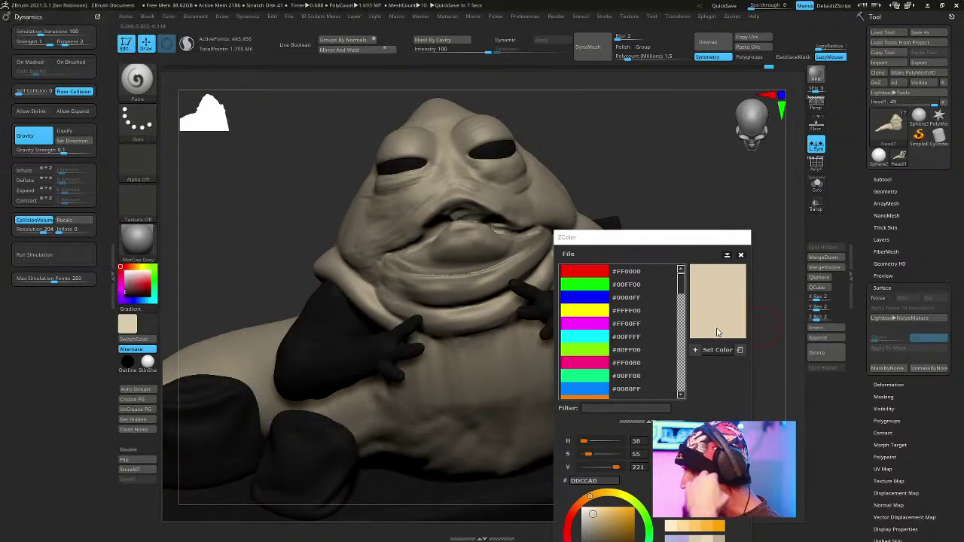
{"action": "left_click_drag", "start_coordinate": [711, 279], "coordinate": [181, 166]}
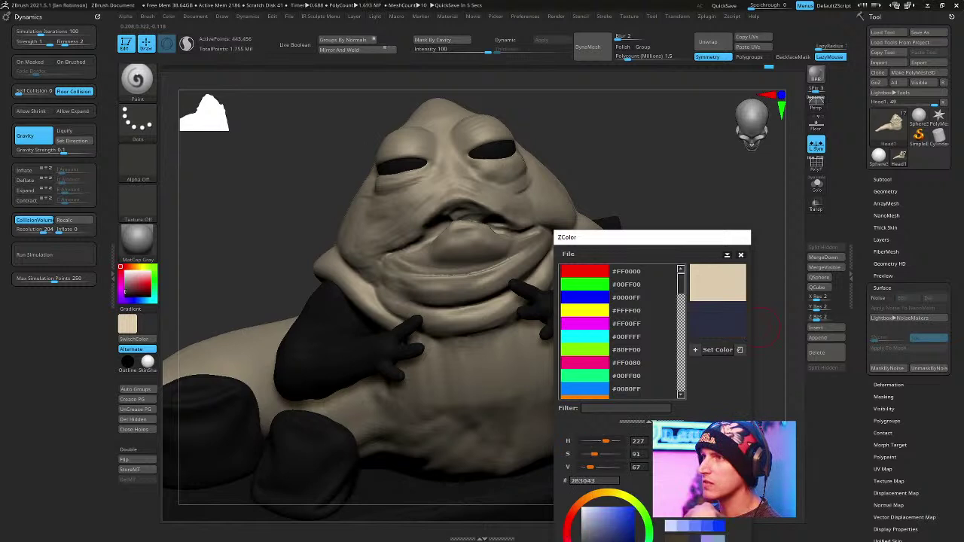
{"action": "left_click", "coordinate": [584, 534]}
{"action": "left_click_drag", "start_coordinate": [711, 280], "coordinate": [294, 270]}
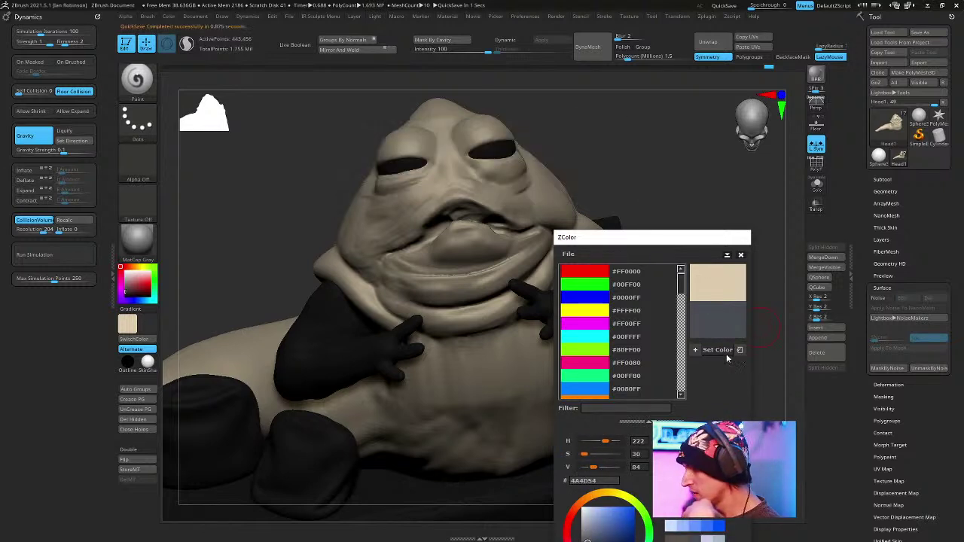
{"action": "left_click_drag", "start_coordinate": [709, 278], "coordinate": [719, 336]}
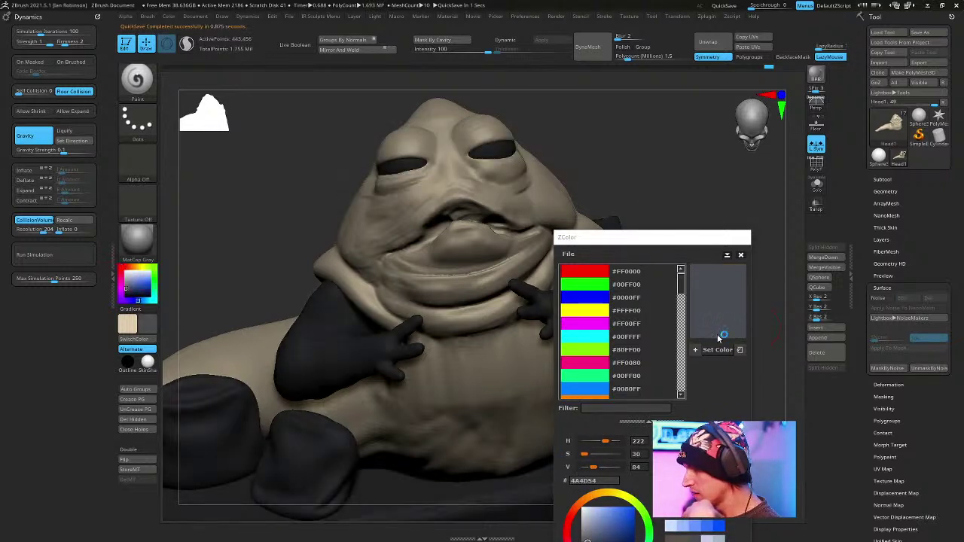
{"action": "left_click", "coordinate": [740, 255]}
Switch the active colour back to beige, make the Arms1_1 subtool active, and dock the Color palette above the Tool palette.
{"action": "left_click_drag", "start_coordinate": [652, 188], "coordinate": [169, 294]}
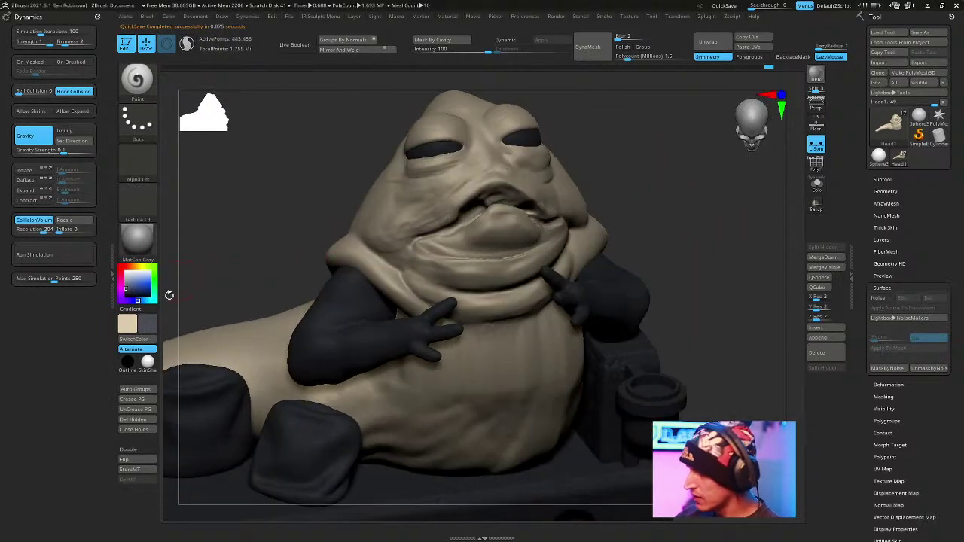
{"action": "left_click", "coordinate": [150, 341]}
{"action": "left_click", "coordinate": [363, 308], "text": "alt"}
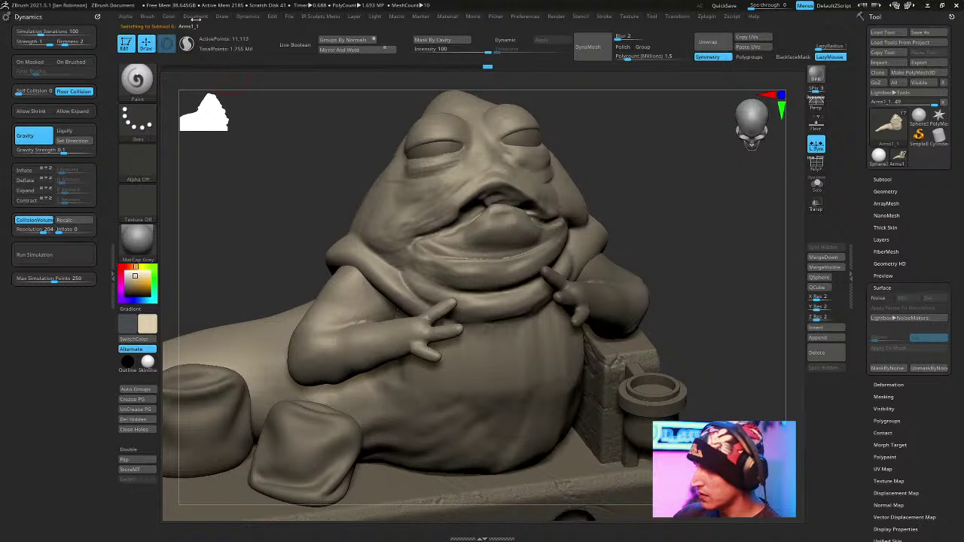
{"action": "left_click", "coordinate": [169, 16]}
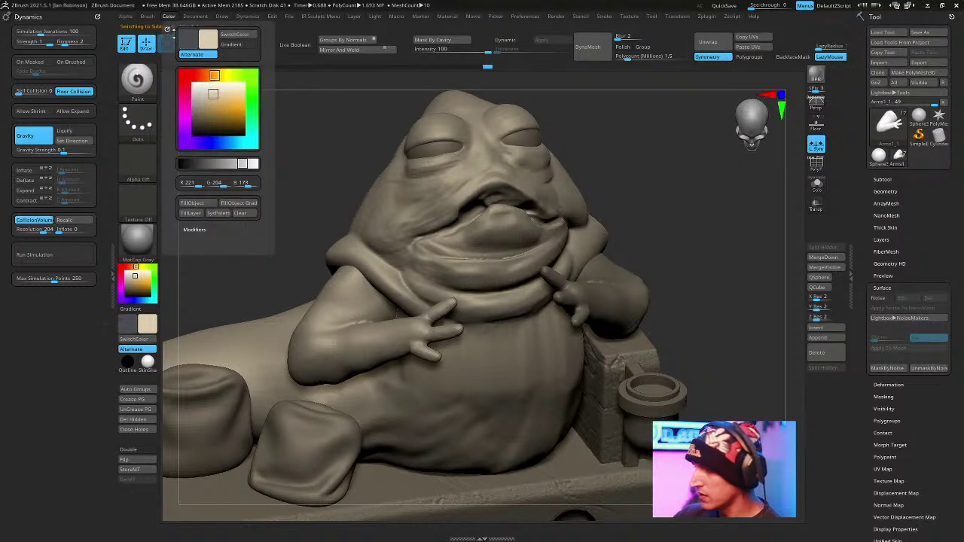
{"action": "left_click", "coordinate": [168, 16]}
{"action": "left_click_drag", "start_coordinate": [161, 18], "coordinate": [874, 23]}
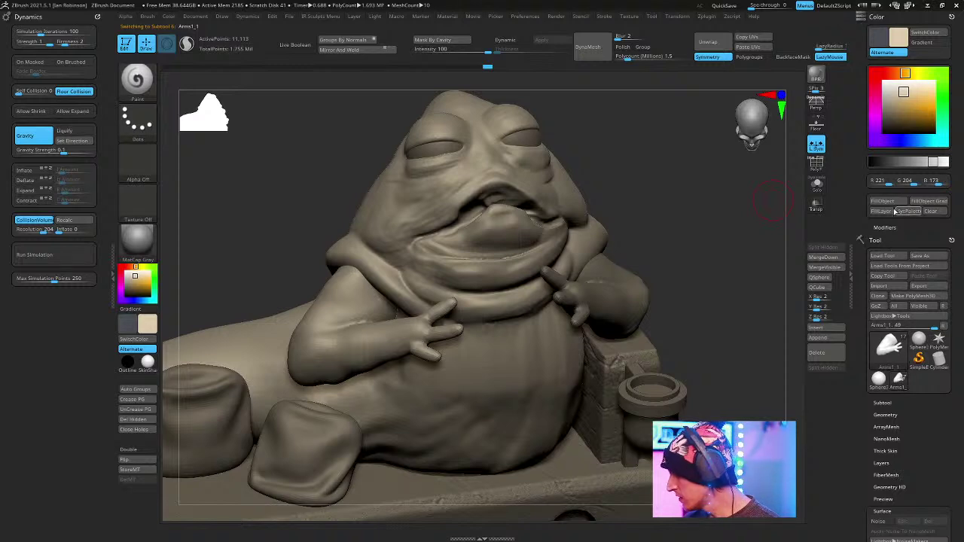
Make the Arms subtool on Jabba's left side active and fill it with the beige colour.
{"action": "left_click_drag", "start_coordinate": [584, 177], "coordinate": [604, 232]}
{"action": "key", "text": "shift+f"}
{"action": "left_click_drag", "start_coordinate": [652, 195], "coordinate": [584, 202]}
{"action": "left_click", "coordinate": [584, 202], "text": "alt"}
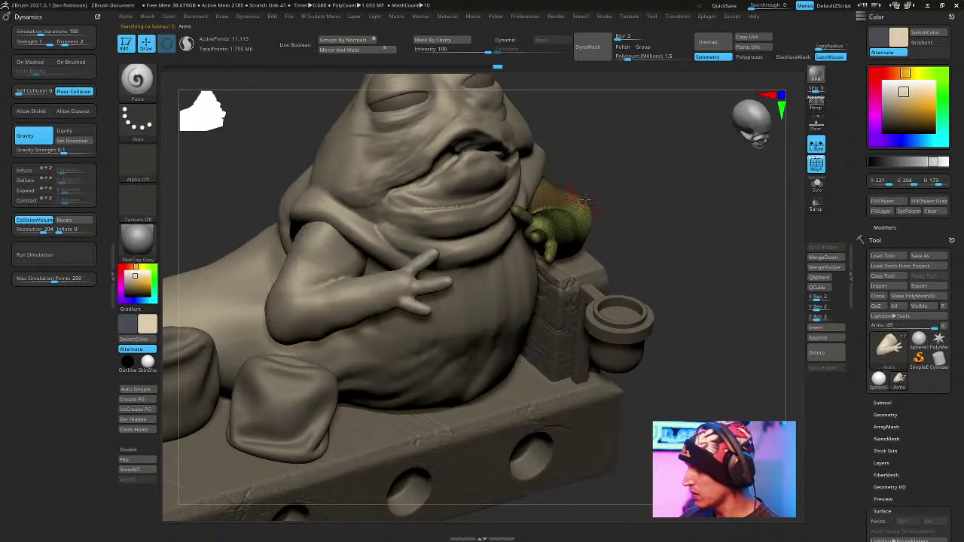
{"action": "left_click", "coordinate": [896, 202]}
Make the Head1 subtool active and reshape the rear side of the body beside the throne back with the Move brush.
{"action": "left_click_drag", "start_coordinate": [663, 316], "coordinate": [540, 299]}
{"action": "left_click", "coordinate": [540, 300], "text": "alt"}
{"action": "mouse_move", "coordinate": [776, 226]}
{"action": "left_mouse_down"}
{"action": "mouse_move", "coordinate": [710, 211]}
{"action": "mouse_move", "coordinate": [691, 200]}
{"action": "mouse_move", "coordinate": [699, 195]}
{"action": "mouse_move", "coordinate": [658, 223]}
{"action": "mouse_move", "coordinate": [697, 264]}
{"action": "mouse_move", "coordinate": [733, 279]}
{"action": "mouse_move", "coordinate": [702, 285]}
{"action": "mouse_move", "coordinate": [626, 202]}
{"action": "mouse_move", "coordinate": [482, 248]}
{"action": "mouse_move", "coordinate": [308, 279]}
{"action": "left_mouse_up"}
{"action": "key", "text": "b"}
{"action": "key", "text": "m"}
{"action": "key", "text": "v"}
{"action": "key", "text": "space"}
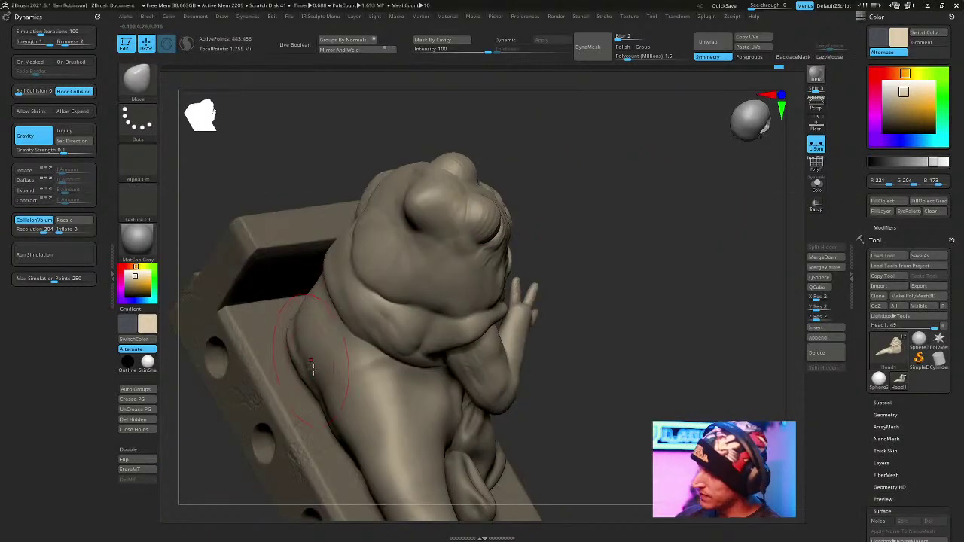
{"action": "left_click_drag", "start_coordinate": [298, 401], "coordinate": [527, 271]}
{"action": "key", "text": "space"}
{"action": "mouse_move", "coordinate": [594, 217]}
{"action": "left_mouse_down"}
{"action": "mouse_move", "coordinate": [616, 217]}
{"action": "mouse_move", "coordinate": [656, 183]}
{"action": "mouse_move", "coordinate": [574, 228]}
{"action": "mouse_move", "coordinate": [256, 320]}
{"action": "left_mouse_up"}
{"action": "left_click_drag", "start_coordinate": [527, 218], "coordinate": [653, 201]}
{"action": "left_click_drag", "start_coordinate": [257, 270], "coordinate": [233, 259]}
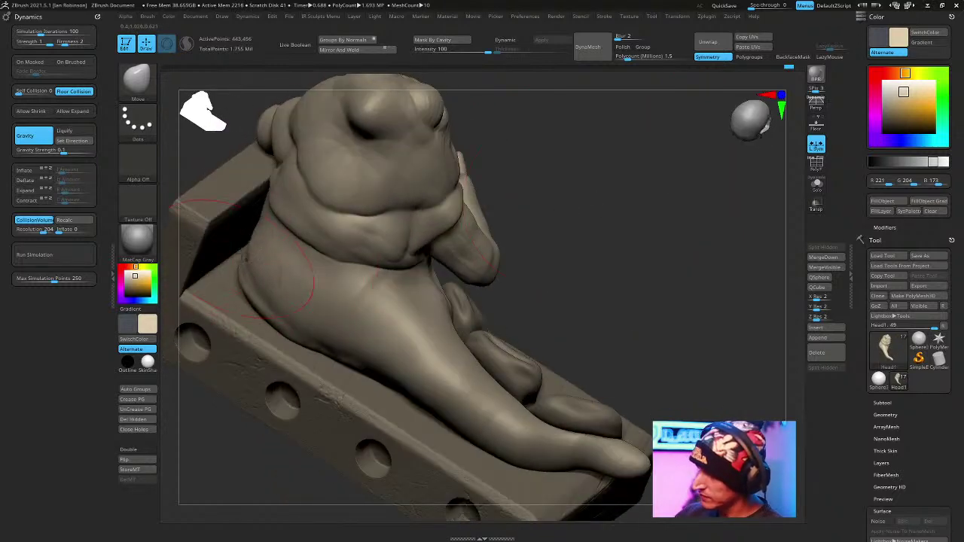
Refine the contour of Jabba's back and rear hip with short Move brush strokes.
{"action": "left_click_drag", "start_coordinate": [508, 205], "coordinate": [592, 123]}
{"action": "left_click_drag", "start_coordinate": [314, 205], "coordinate": [304, 197]}
{"action": "left_click_drag", "start_coordinate": [566, 151], "coordinate": [500, 195]}
{"action": "left_click_drag", "start_coordinate": [314, 182], "coordinate": [301, 177]}
{"action": "left_click_drag", "start_coordinate": [570, 184], "coordinate": [649, 252]}
{"action": "left_click_drag", "start_coordinate": [303, 220], "coordinate": [285, 245]}
{"action": "mouse_move", "coordinate": [608, 202]}
{"action": "left_mouse_down"}
{"action": "mouse_move", "coordinate": [665, 219]}
{"action": "mouse_move", "coordinate": [301, 241]}
{"action": "mouse_move", "coordinate": [486, 202]}
{"action": "mouse_move", "coordinate": [555, 291]}
{"action": "mouse_move", "coordinate": [372, 311]}
{"action": "left_mouse_up"}
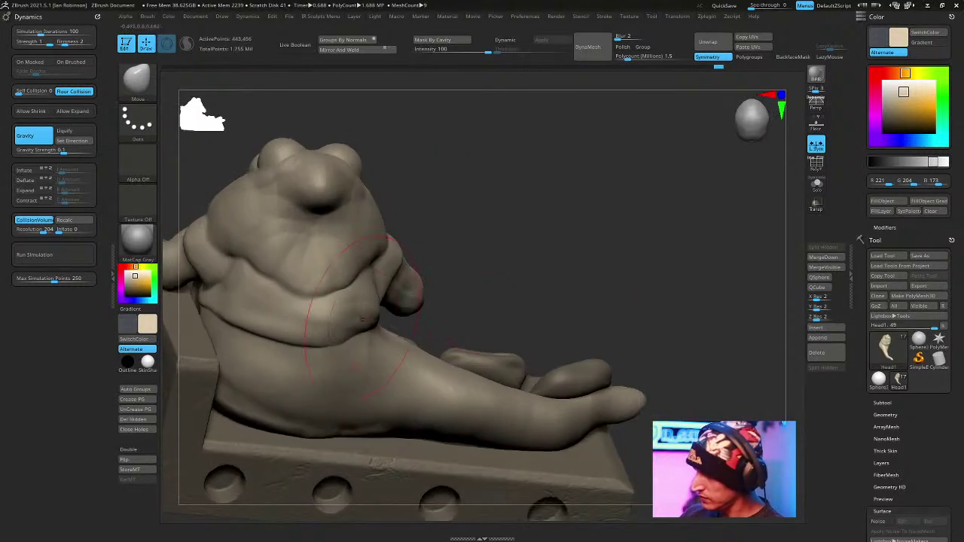
{"action": "mouse_move", "coordinate": [501, 247]}
{"action": "left_mouse_down"}
{"action": "mouse_move", "coordinate": [365, 404]}
{"action": "mouse_move", "coordinate": [507, 198]}
{"action": "left_mouse_up"}
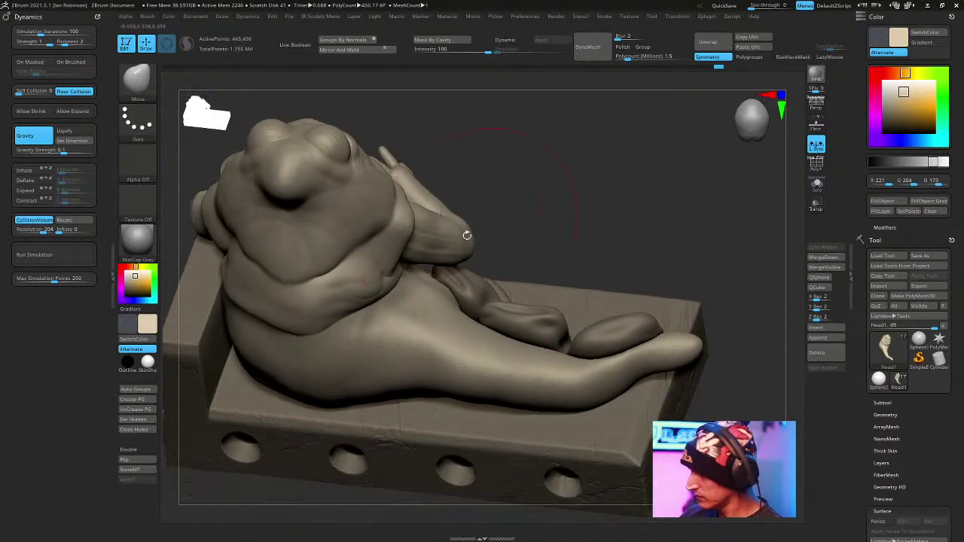
{"action": "left_click_drag", "start_coordinate": [243, 370], "coordinate": [239, 359]}
{"action": "left_click_drag", "start_coordinate": [489, 204], "coordinate": [532, 197]}
{"action": "mouse_move", "coordinate": [538, 150]}
{"action": "left_mouse_down"}
{"action": "mouse_move", "coordinate": [581, 173]}
{"action": "mouse_move", "coordinate": [531, 226]}
{"action": "left_mouse_up"}
Bend the tip of the tail upward with the Move brush.
{"action": "left_click_drag", "start_coordinate": [437, 376], "coordinate": [576, 384]}
{"action": "key", "text": "space"}
{"action": "left_click_drag", "start_coordinate": [585, 419], "coordinate": [606, 401]}
{"action": "mouse_move", "coordinate": [701, 269]}
{"action": "left_mouse_down"}
{"action": "mouse_move", "coordinate": [599, 370]}
{"action": "mouse_move", "coordinate": [603, 341]}
{"action": "left_mouse_up"}
{"action": "left_click_drag", "start_coordinate": [715, 261], "coordinate": [628, 275]}
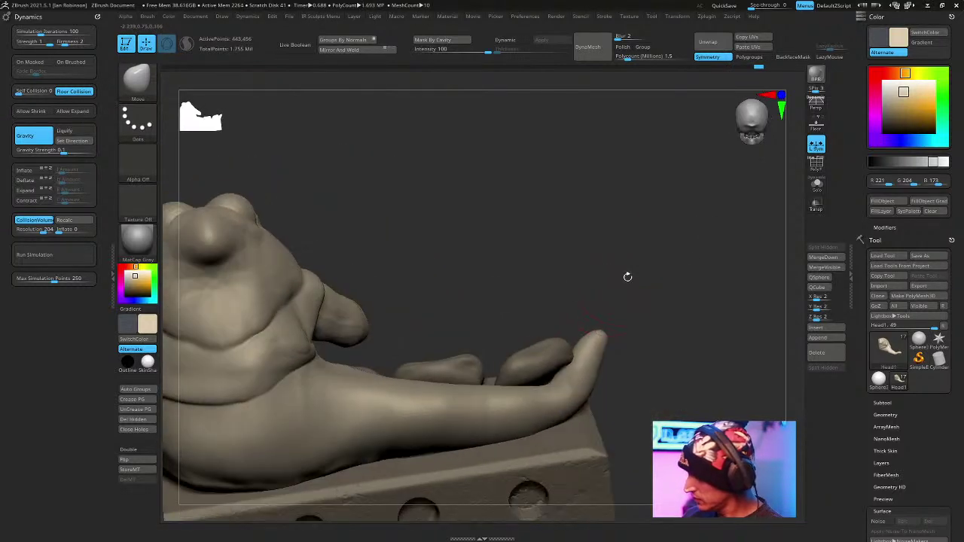
Push the underside of the tail's middle section down towards the base with the Move brush.
{"action": "key", "text": "space"}
{"action": "left_click_drag", "start_coordinate": [521, 255], "coordinate": [537, 236]}
{"action": "left_click_drag", "start_coordinate": [413, 399], "coordinate": [417, 411]}
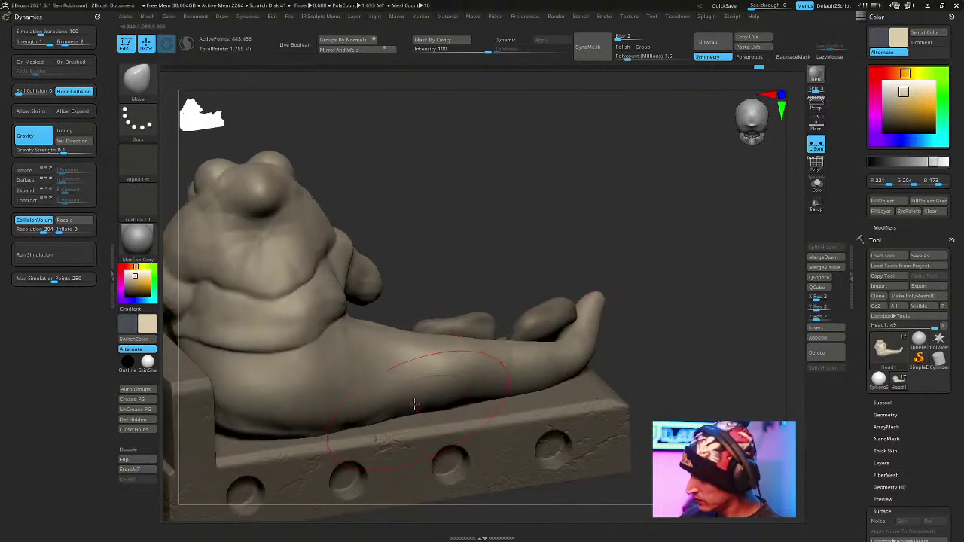
{"action": "left_click_drag", "start_coordinate": [540, 340], "coordinate": [457, 387]}
{"action": "mouse_move", "coordinate": [519, 353]}
{"action": "left_mouse_down"}
{"action": "mouse_move", "coordinate": [647, 328]}
{"action": "mouse_move", "coordinate": [665, 338]}
{"action": "mouse_move", "coordinate": [648, 259]}
{"action": "mouse_move", "coordinate": [624, 267]}
{"action": "mouse_move", "coordinate": [634, 224]}
{"action": "mouse_move", "coordinate": [690, 236]}
{"action": "mouse_move", "coordinate": [673, 278]}
{"action": "mouse_move", "coordinate": [660, 277]}
{"action": "mouse_move", "coordinate": [680, 254]}
{"action": "left_mouse_up"}
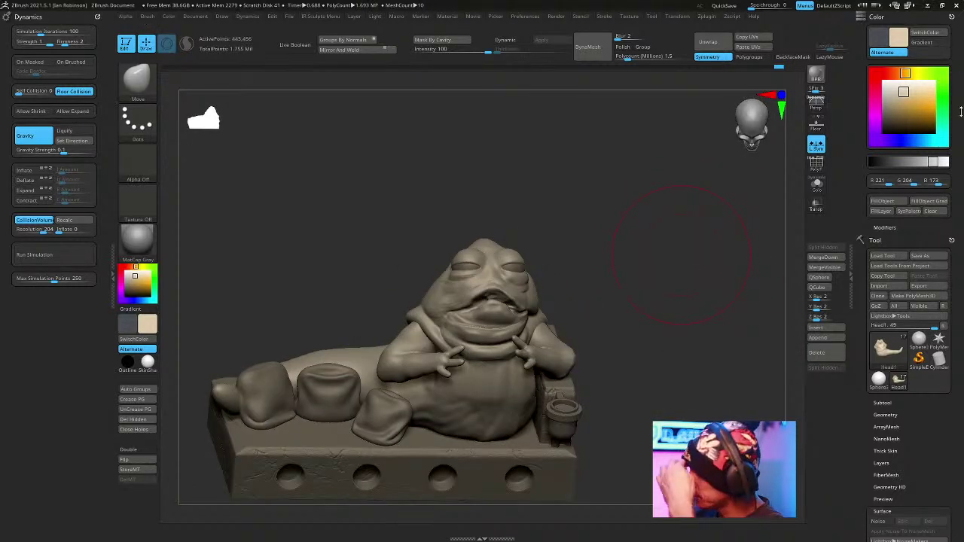
Remove the docked Color palette and save the tool over its existing file.
{"action": "left_click", "coordinate": [951, 16]}
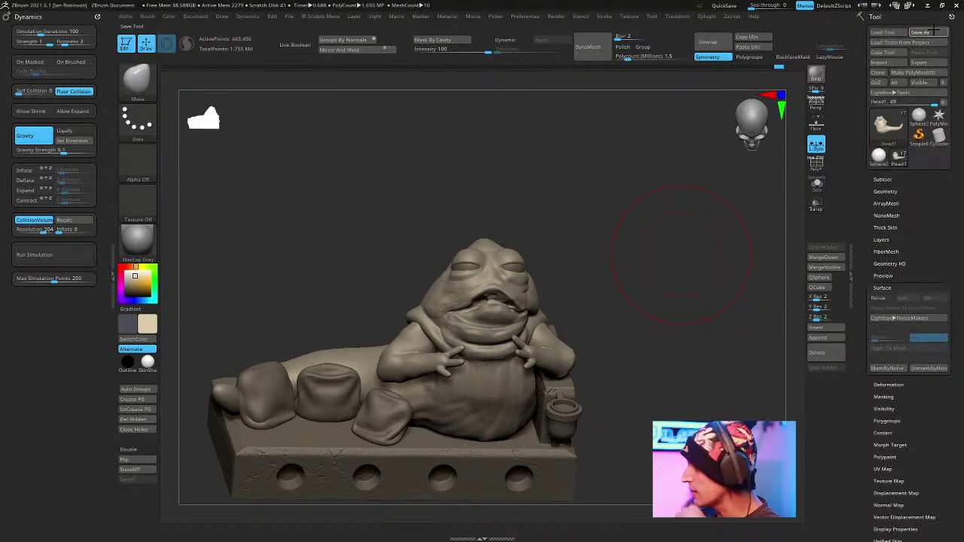
{"action": "left_click", "coordinate": [935, 33]}
{"action": "key", "text": "Return"}
{"action": "key", "text": "y"}
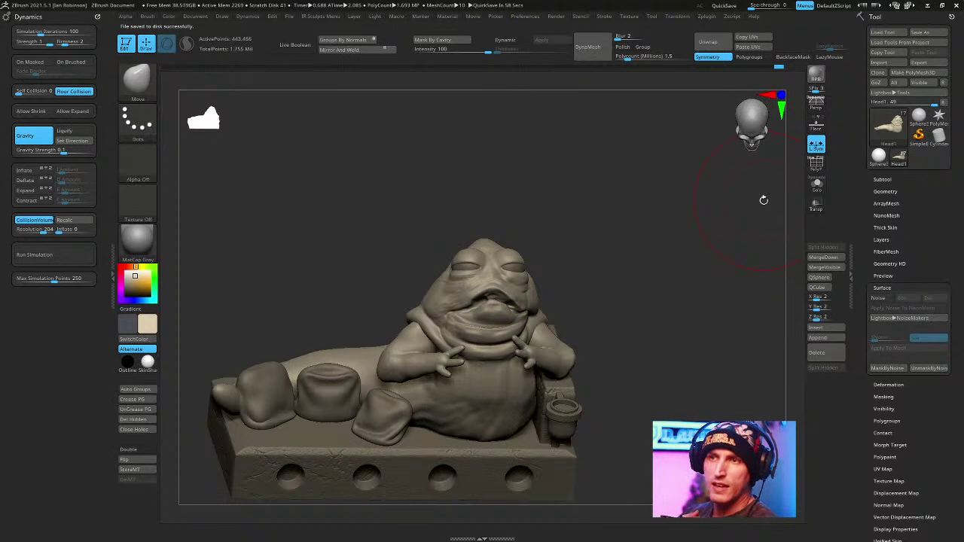
Make Jabba's right arm subtool, Arms1_1, active with PolyFrame on and isolate it with Solo.
{"action": "left_click_drag", "start_coordinate": [763, 200], "coordinate": [662, 199]}
{"action": "right_click_drag", "start_coordinate": [662, 200], "coordinate": [602, 255], "text": "ctrl"}
{"action": "right_click", "coordinate": [602, 255]}
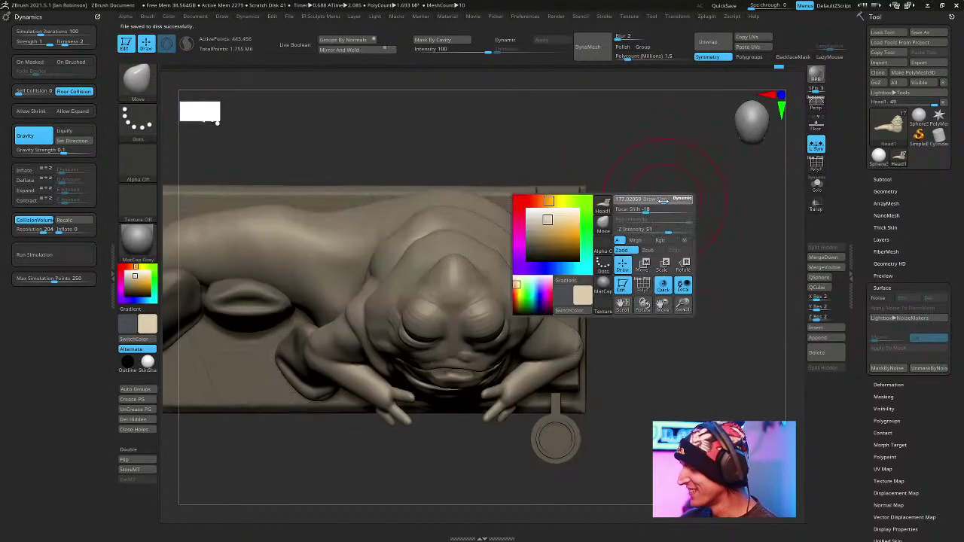
{"action": "left_click_drag", "start_coordinate": [699, 239], "coordinate": [617, 223]}
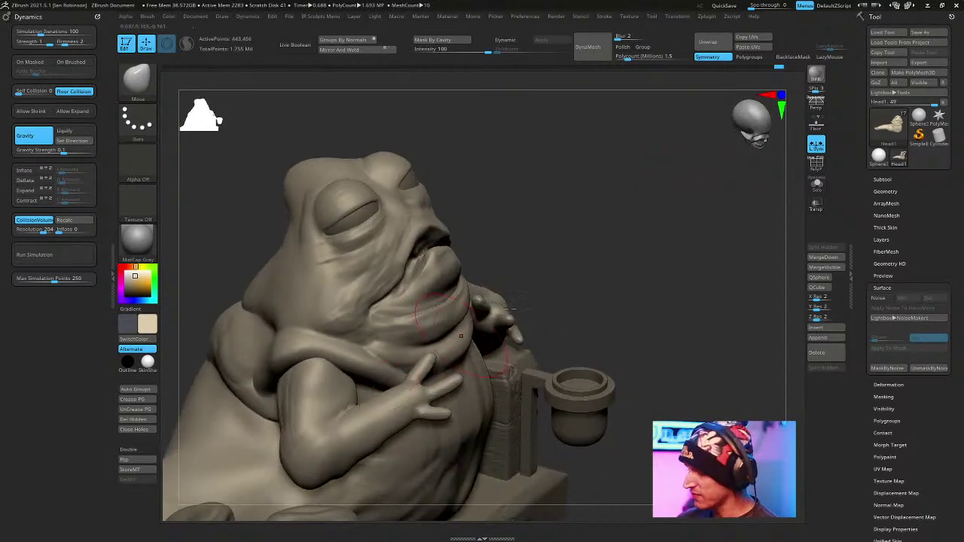
{"action": "right_click_drag", "start_coordinate": [399, 423], "coordinate": [397, 370], "text": "alt"}
{"action": "mouse_move", "coordinate": [624, 216]}
{"action": "left_mouse_down"}
{"action": "mouse_move", "coordinate": [572, 224]}
{"action": "mouse_move", "coordinate": [664, 215]}
{"action": "mouse_move", "coordinate": [695, 200]}
{"action": "mouse_move", "coordinate": [628, 221]}
{"action": "mouse_move", "coordinate": [653, 335]}
{"action": "mouse_move", "coordinate": [677, 322]}
{"action": "left_mouse_up"}
{"action": "key", "text": "shift+f"}
{"action": "key", "text": "shift+f"}
{"action": "left_click", "coordinate": [367, 344], "text": "alt"}
{"action": "key", "text": "shift+f"}
{"action": "key", "text": "w"}
{"action": "key", "text": "q"}
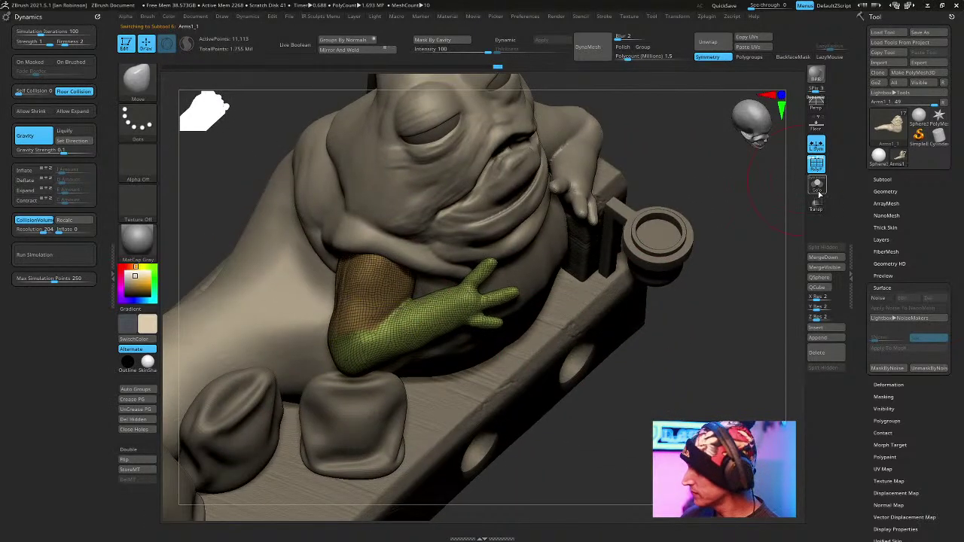
{"action": "left_click", "coordinate": [816, 187]}
Mask the upper arm, place the Transpose gizmo at the elbow, and rotate the forearm by about 14 degrees.
{"action": "mouse_move", "coordinate": [302, 342]}
{"action": "left_mouse_down", "text": "ctrl"}
{"action": "mouse_move", "coordinate": [369, 411]}
{"action": "mouse_move", "coordinate": [557, 224]}
{"action": "mouse_move", "coordinate": [428, 288]}
{"action": "left_mouse_up", "text": "ctrl"}
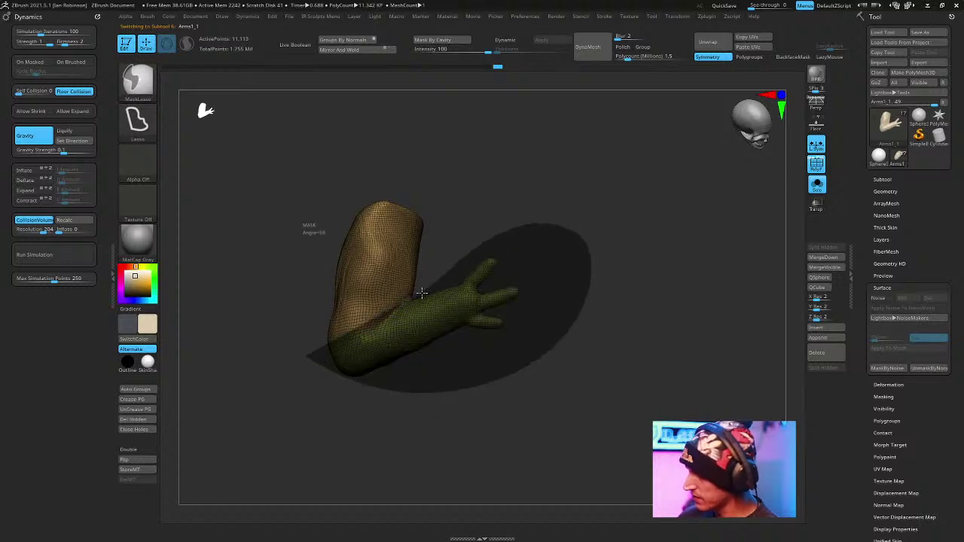
{"action": "left_click_drag", "start_coordinate": [349, 351], "coordinate": [324, 345], "text": "ctrl"}
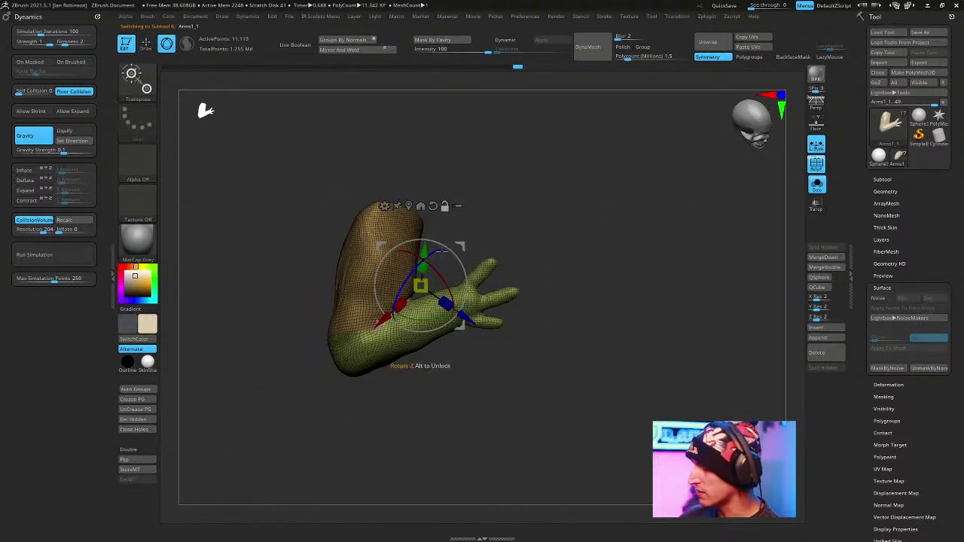
{"action": "left_click", "coordinate": [412, 224], "text": "ctrl"}
{"action": "left_click", "coordinate": [456, 222], "text": "ctrl"}
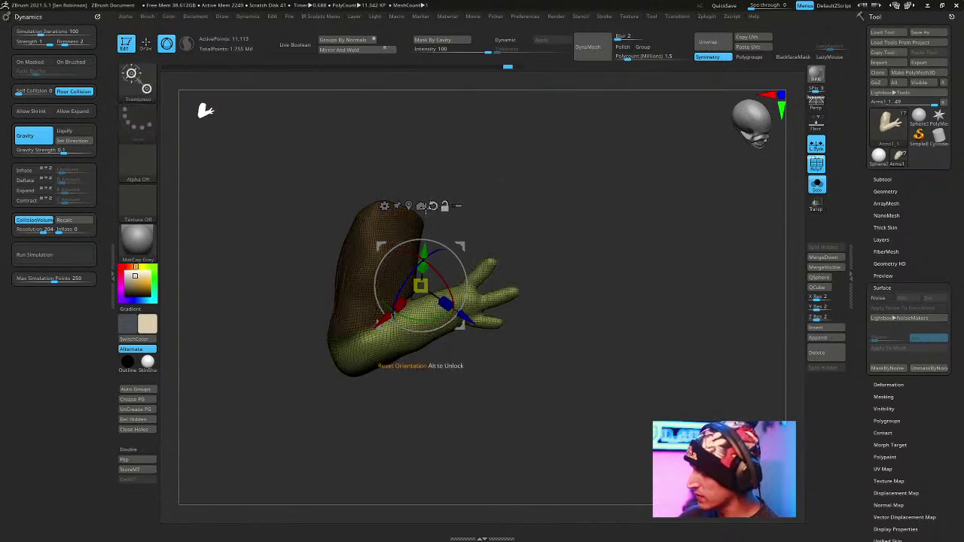
{"action": "left_click_drag", "start_coordinate": [395, 305], "coordinate": [452, 342]}
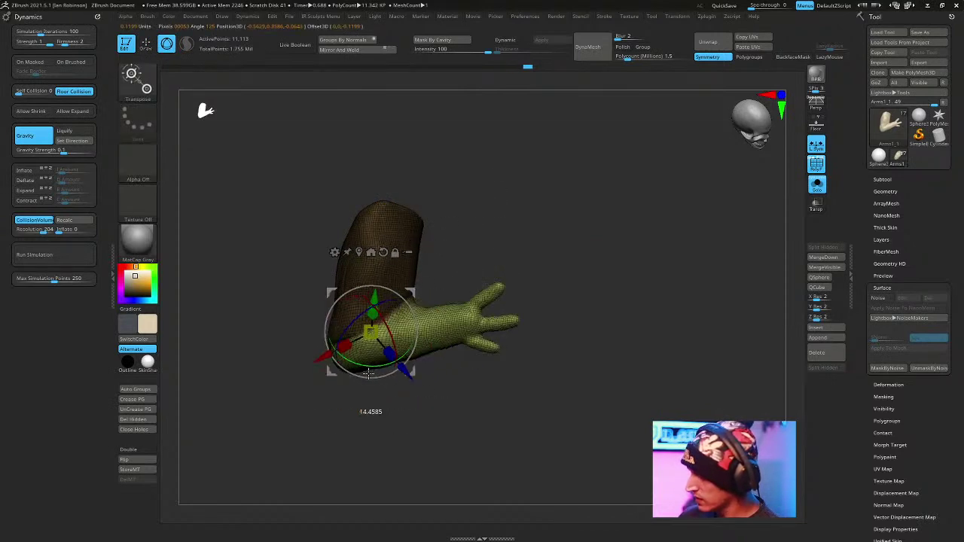
Clear the mask, work on the elbow fold with the DamStandard brush, and turn Solo off.
{"action": "key", "text": "q"}
{"action": "mouse_move", "coordinate": [512, 221]}
{"action": "left_mouse_down"}
{"action": "mouse_move", "coordinate": [590, 174]}
{"action": "mouse_move", "coordinate": [562, 275]}
{"action": "mouse_move", "coordinate": [369, 338]}
{"action": "left_mouse_up"}
{"action": "key", "text": "b"}
{"action": "key", "text": "d"}
{"action": "key", "text": "s"}
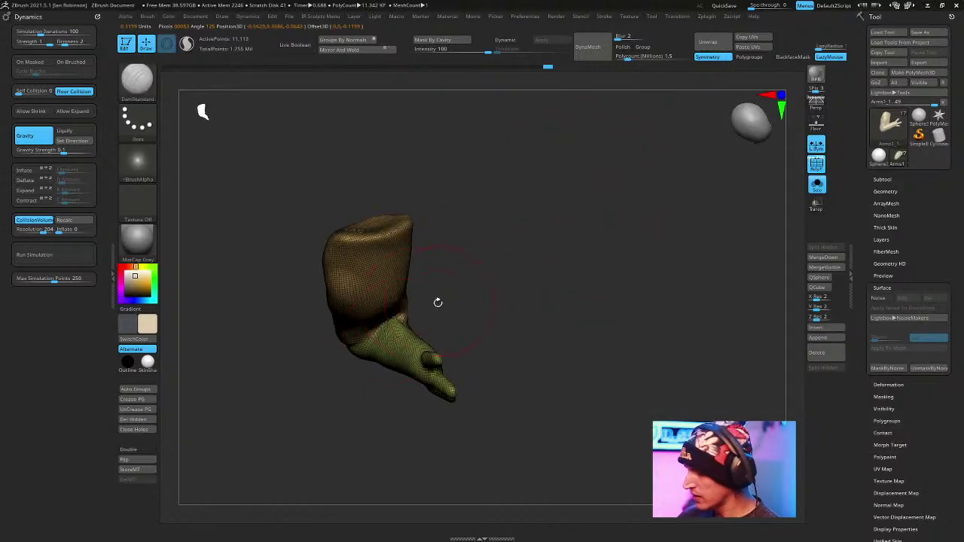
{"action": "left_click_drag", "start_coordinate": [439, 302], "coordinate": [419, 323]}
{"action": "left_click_drag", "start_coordinate": [542, 241], "coordinate": [796, 158]}
{"action": "left_click", "coordinate": [816, 184]}
Rotate and reposition the whole right arm against the body with the Transpose gizmo.
{"action": "left_click_drag", "start_coordinate": [760, 220], "coordinate": [652, 358]}
{"action": "key", "text": "w"}
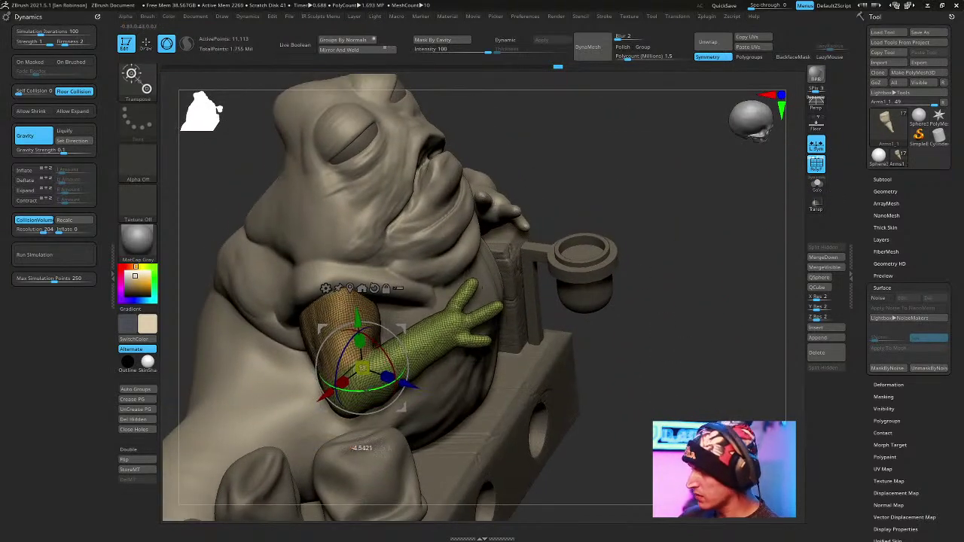
{"action": "left_click_drag", "start_coordinate": [406, 399], "coordinate": [454, 360]}
{"action": "left_click_drag", "start_coordinate": [610, 241], "coordinate": [677, 180]}
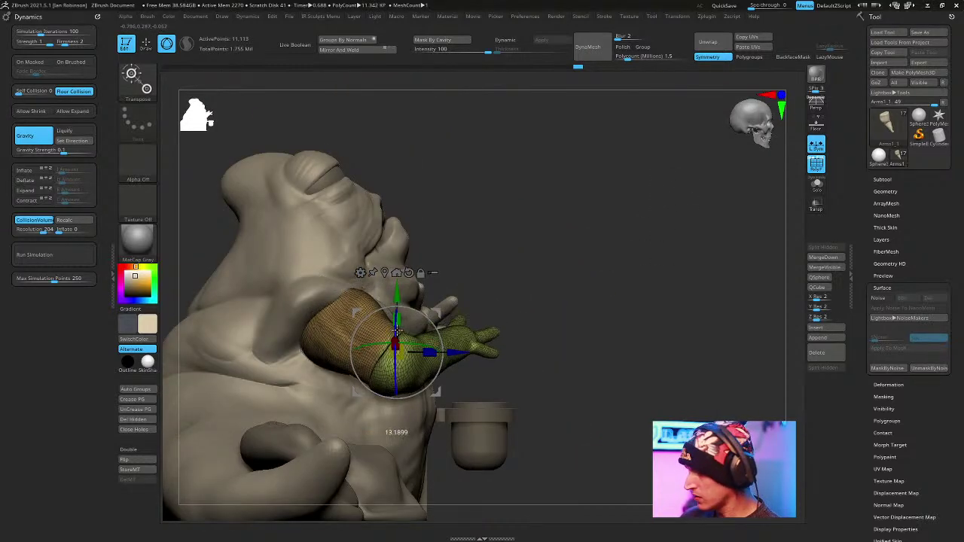
{"action": "left_click_drag", "start_coordinate": [617, 221], "coordinate": [662, 177]}
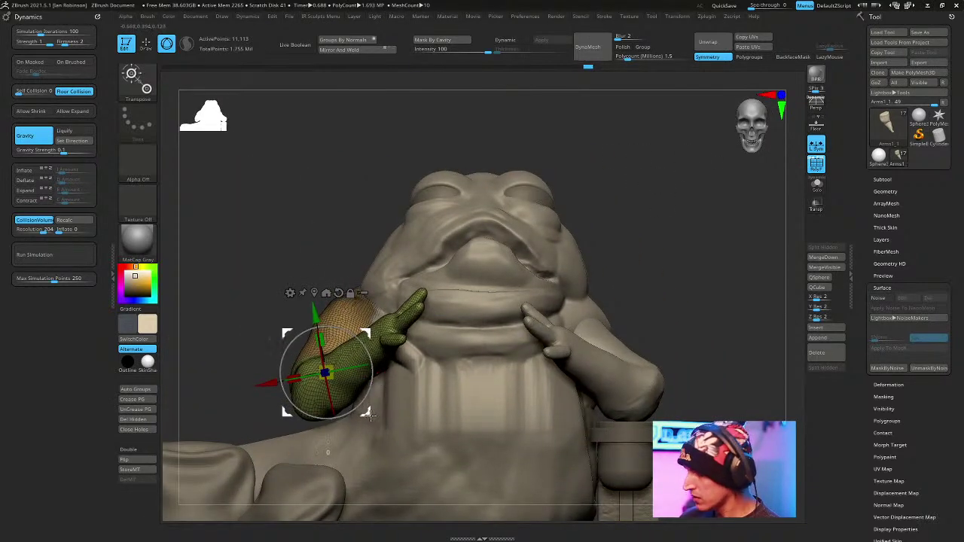
{"action": "left_click_drag", "start_coordinate": [381, 428], "coordinate": [371, 360]}
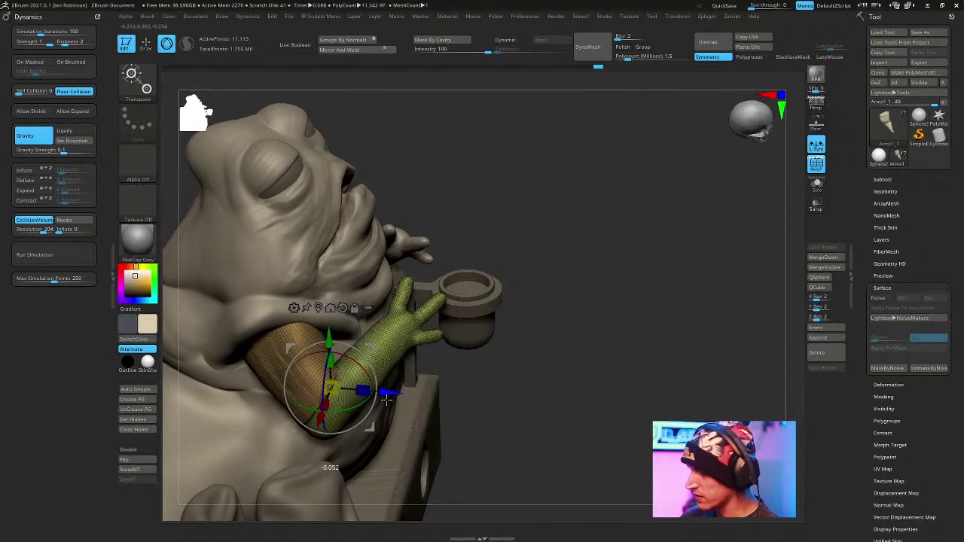
{"action": "key", "text": "q"}
Make the Head1 subtool active and adjust the body beneath the right arm with the Move brush.
{"action": "left_click_drag", "start_coordinate": [520, 324], "coordinate": [559, 279]}
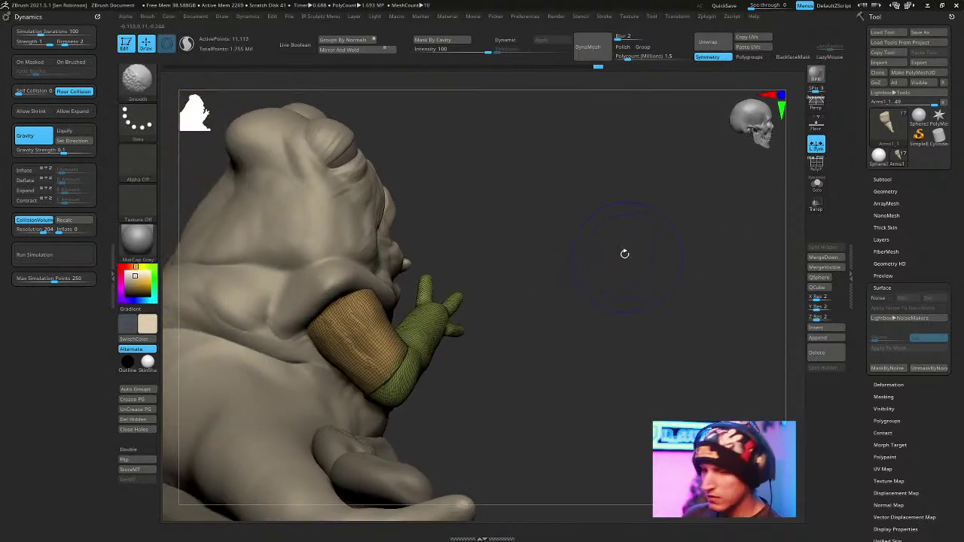
{"action": "left_click_drag", "start_coordinate": [625, 254], "coordinate": [367, 325]}
{"action": "key", "text": "shift+f"}
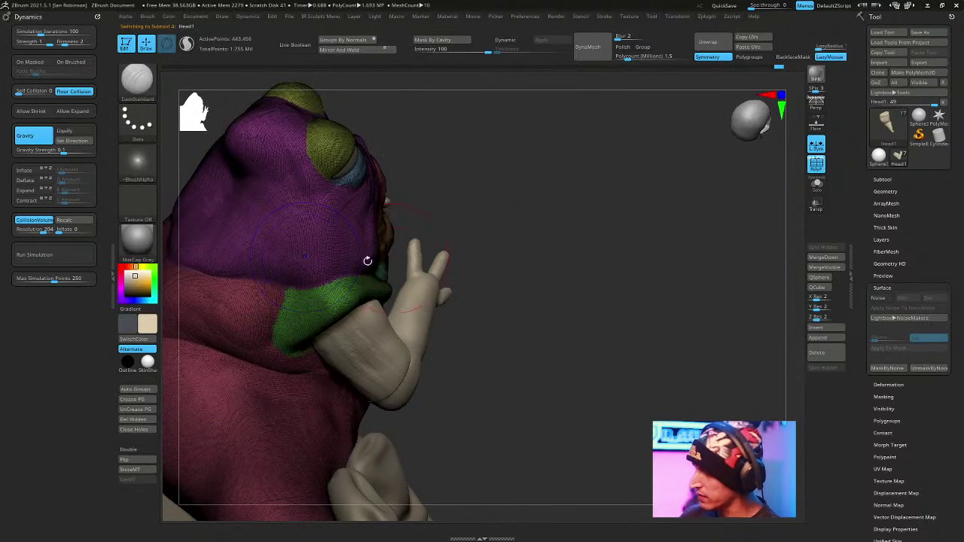
{"action": "key", "text": "shift+f"}
{"action": "left_click_drag", "start_coordinate": [553, 219], "coordinate": [538, 248]}
{"action": "key", "text": "space"}
{"action": "key", "text": "b"}
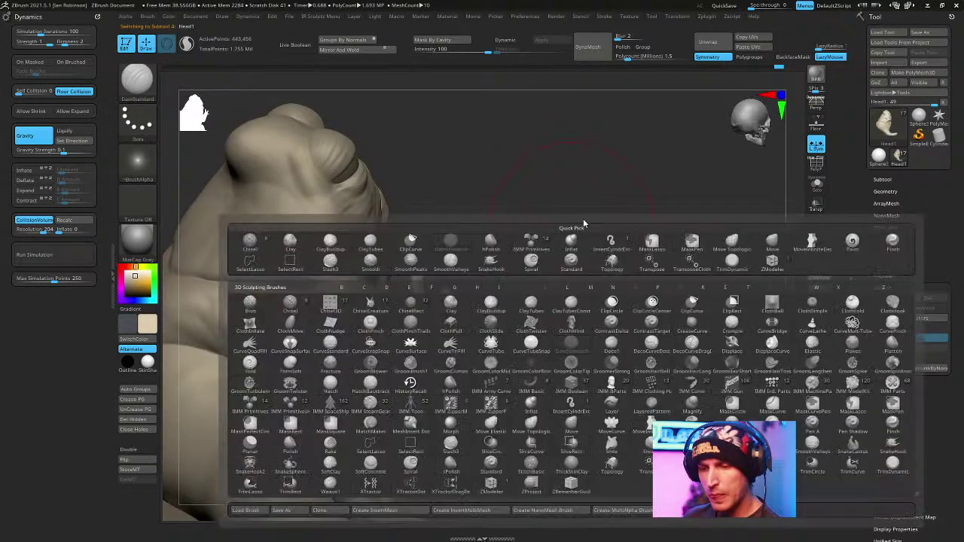
{"action": "key", "text": "m"}
{"action": "key", "text": "v"}
{"action": "left_click_drag", "start_coordinate": [553, 327], "coordinate": [378, 377]}
Show the polyframe, make the Arms1_1 subtool active, and reposition the tail-side arm against the body with the Transpose gizmo.
{"action": "left_click_drag", "start_coordinate": [561, 185], "coordinate": [666, 262]}
{"action": "key", "text": "g"}
{"action": "key", "text": "Escape"}
{"action": "key", "text": "shift+f"}
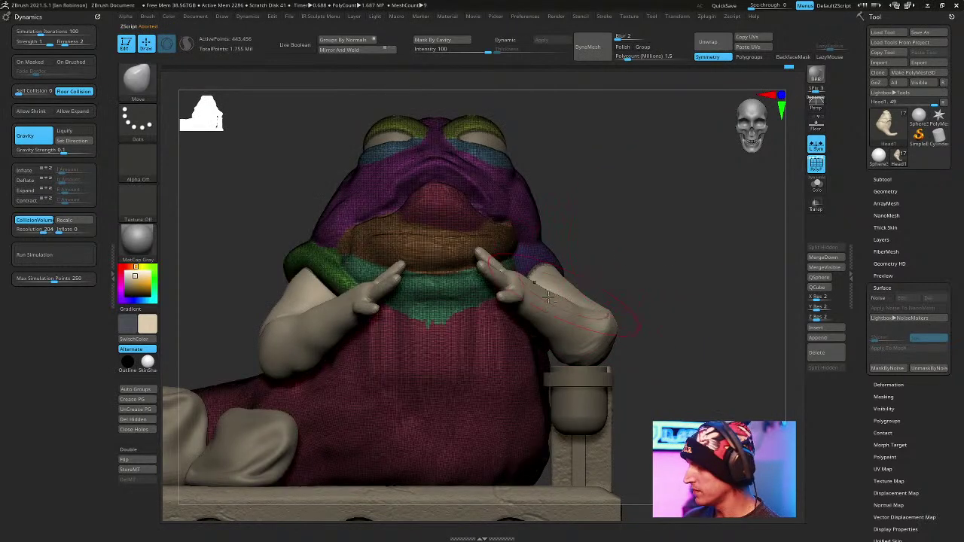
{"action": "left_click", "coordinate": [316, 322], "text": "alt"}
{"action": "key", "text": "w"}
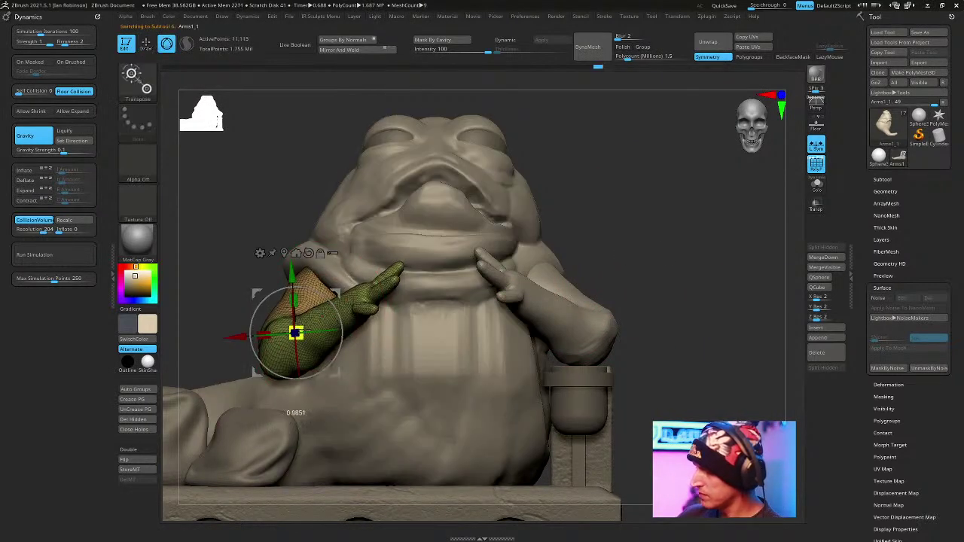
{"action": "left_click_drag", "start_coordinate": [303, 322], "coordinate": [300, 345]}
{"action": "left_click_drag", "start_coordinate": [307, 296], "coordinate": [503, 252]}
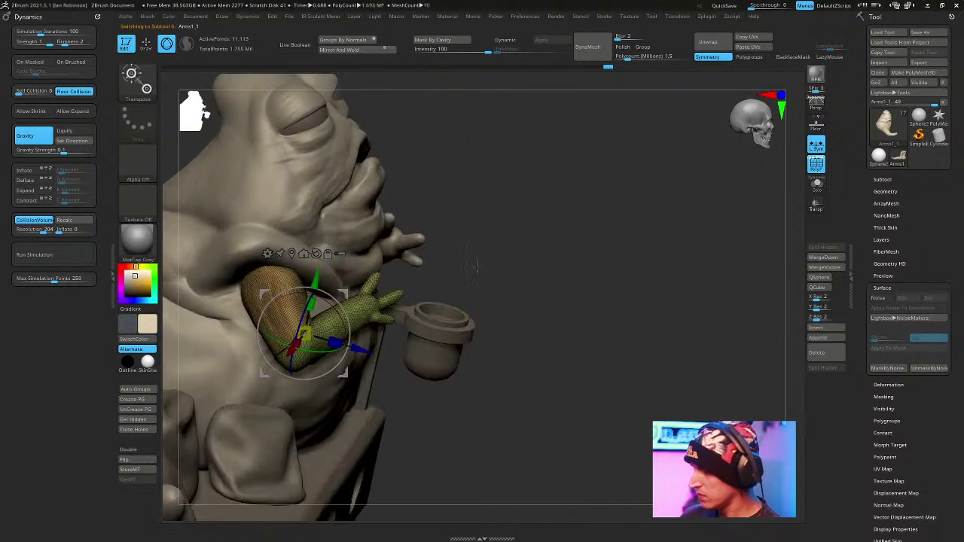
{"action": "left_click_drag", "start_coordinate": [306, 333], "coordinate": [304, 335]}
{"action": "left_click_drag", "start_coordinate": [344, 293], "coordinate": [342, 283]}
{"action": "left_click_drag", "start_coordinate": [566, 216], "coordinate": [618, 238], "text": "alt"}
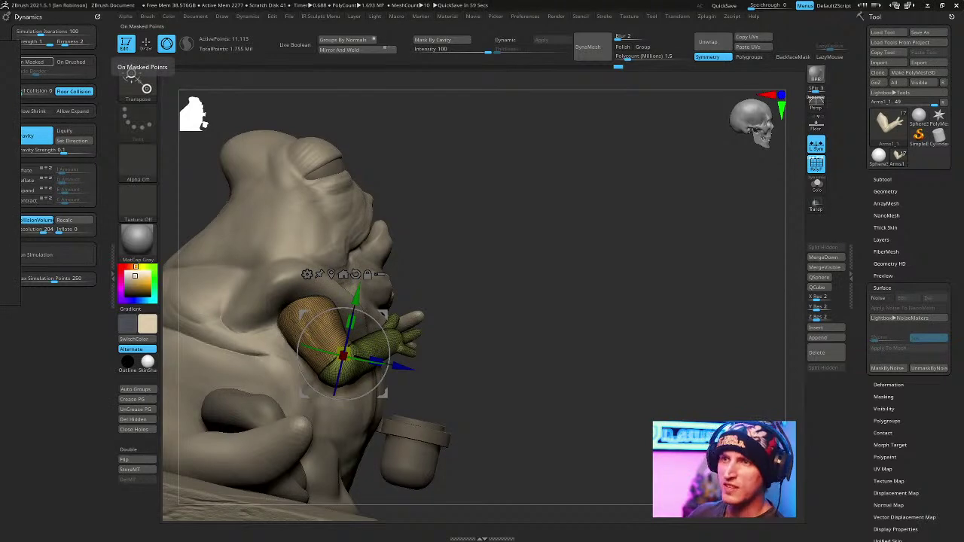
Make the Head1 subtool active and adjust the body's side and back beneath the shoulder fold with the Move brush.
{"action": "mouse_move", "coordinate": [607, 241]}
{"action": "left_mouse_down"}
{"action": "mouse_move", "coordinate": [613, 201]}
{"action": "mouse_move", "coordinate": [598, 180]}
{"action": "mouse_move", "coordinate": [600, 233]}
{"action": "left_mouse_up"}
{"action": "key", "text": "q"}
{"action": "left_click", "coordinate": [542, 334], "text": "alt"}
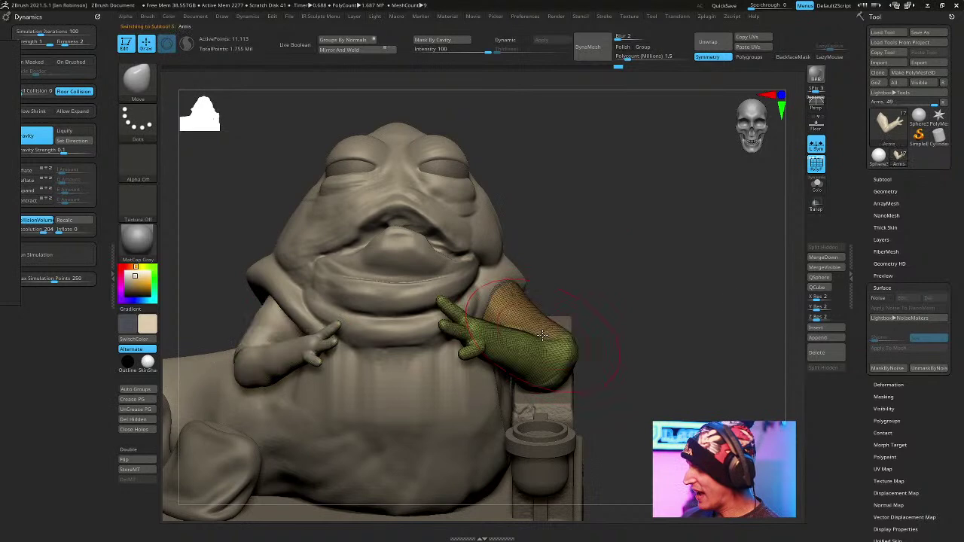
{"action": "left_click_drag", "start_coordinate": [757, 319], "coordinate": [324, 307]}
{"action": "key", "text": "space"}
{"action": "left_click", "coordinate": [403, 214], "text": "alt"}
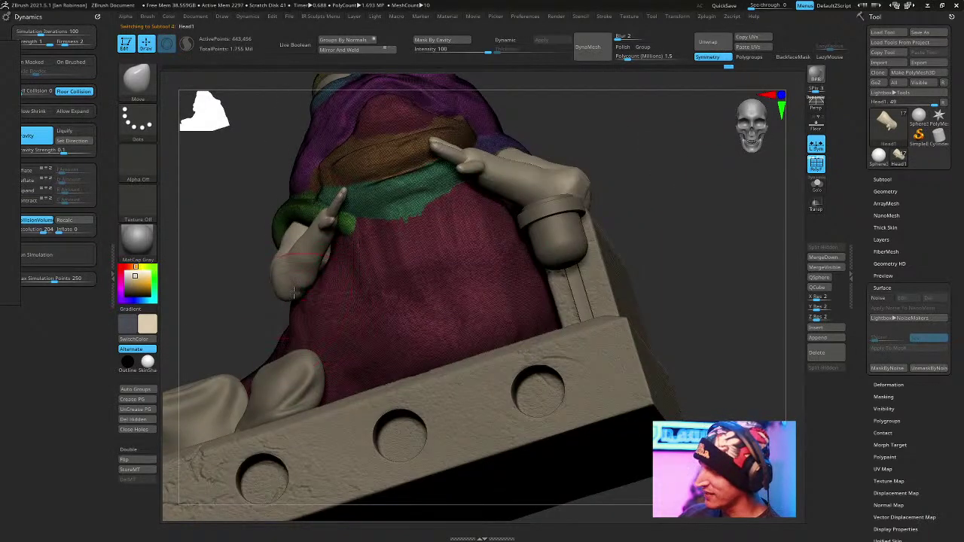
{"action": "left_click_drag", "start_coordinate": [612, 181], "coordinate": [608, 272]}
{"action": "left_click_drag", "start_coordinate": [485, 300], "coordinate": [514, 331]}
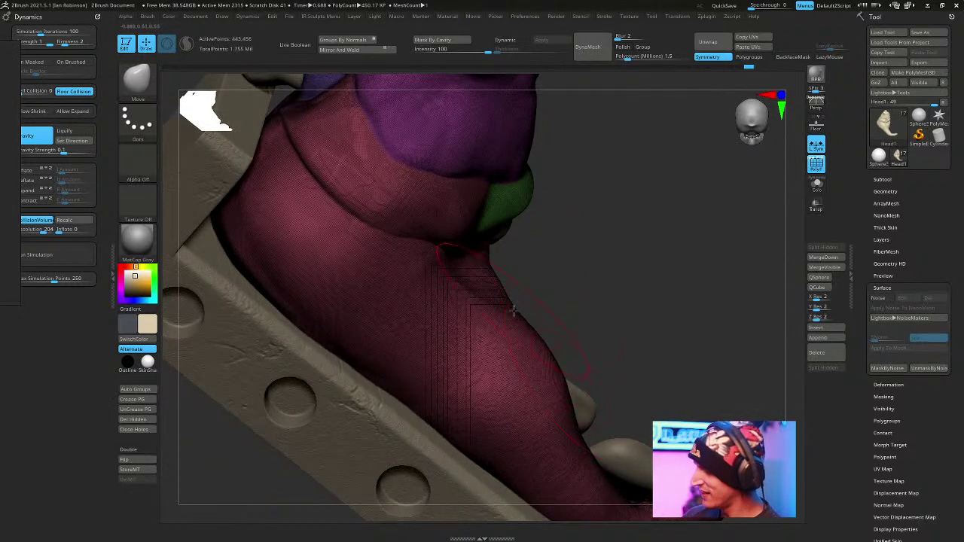
{"action": "left_click_drag", "start_coordinate": [624, 250], "coordinate": [494, 340]}
{"action": "left_click_drag", "start_coordinate": [651, 229], "coordinate": [381, 284]}
{"action": "left_click_drag", "start_coordinate": [544, 183], "coordinate": [299, 322]}
Switch to the Inflat brush and add volume to the folds of the body.
{"action": "key", "text": "b"}
{"action": "key", "text": "i"}
{"action": "key", "text": "n"}
{"action": "left_click_drag", "start_coordinate": [554, 172], "coordinate": [293, 320]}
{"action": "left_click_drag", "start_coordinate": [376, 278], "coordinate": [647, 221]}
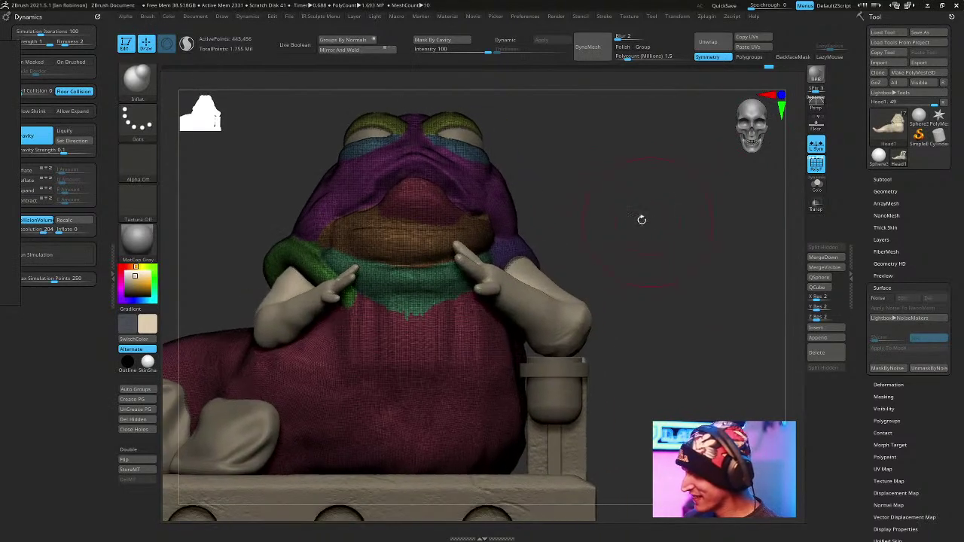
{"action": "left_click_drag", "start_coordinate": [543, 288], "coordinate": [568, 295]}
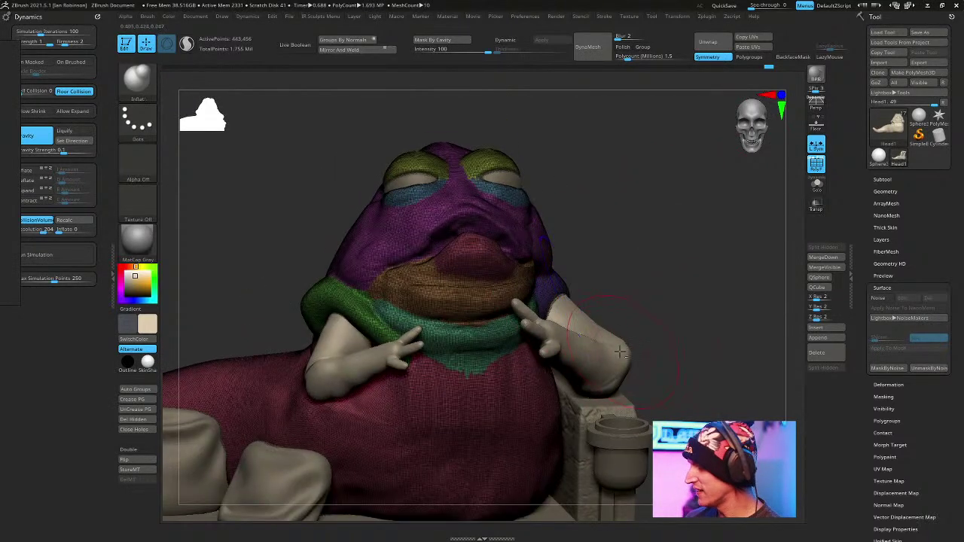
Delete the Arms subtool that holds the arm beside the cup holder.
{"action": "left_click", "coordinate": [625, 350], "text": "alt"}
{"action": "key", "text": "ctrl+z"}
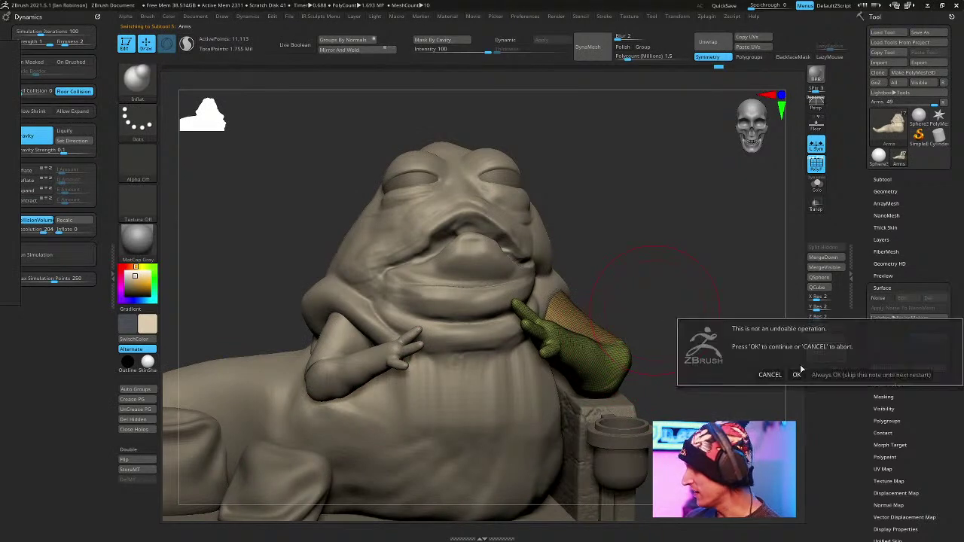
{"action": "key", "text": "Return"}
{"action": "left_click_drag", "start_coordinate": [687, 249], "coordinate": [628, 221]}
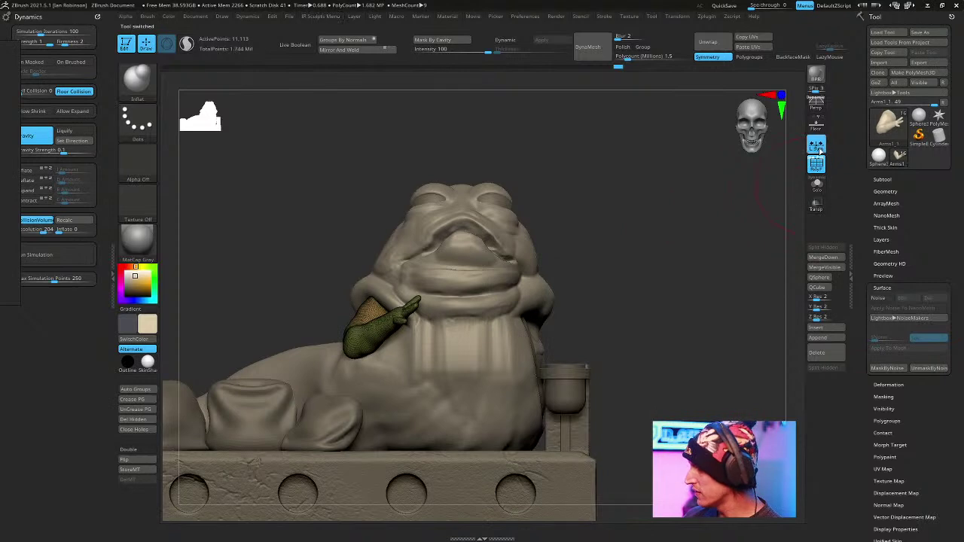
Turn off local symmetry and mirror the remaining arm to the other side of the body with Mirror And Weld.
{"action": "left_click", "coordinate": [819, 151]}
{"action": "key", "text": "space"}
{"action": "key", "text": "space"}
{"action": "left_click", "coordinate": [593, 217]}
{"action": "left_click_drag", "start_coordinate": [688, 291], "coordinate": [646, 263], "text": "alt"}
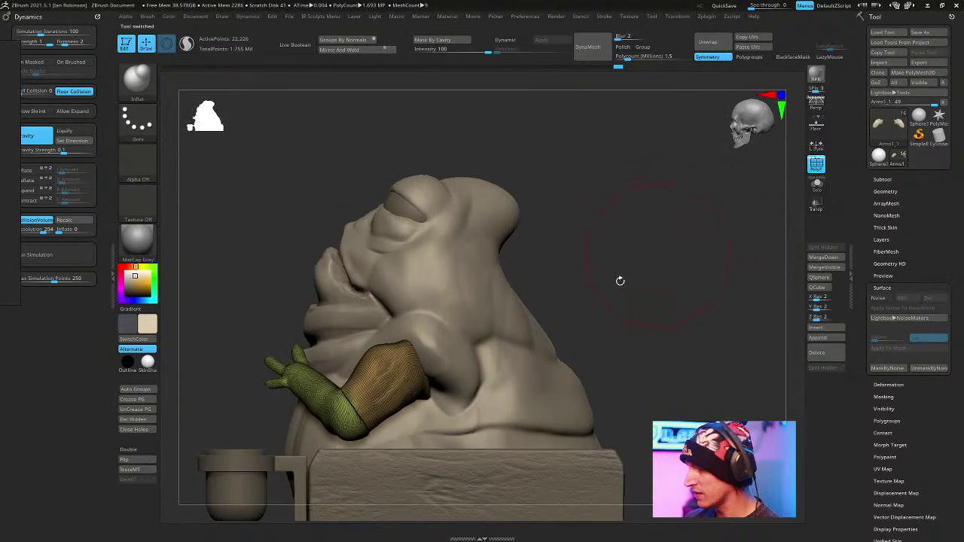
{"action": "left_click_drag", "start_coordinate": [400, 380], "coordinate": [622, 301]}
Give each arm its own polygroup and mask the tail-side arm so only the cup-holder arm stays editable.
{"action": "key", "text": "space"}
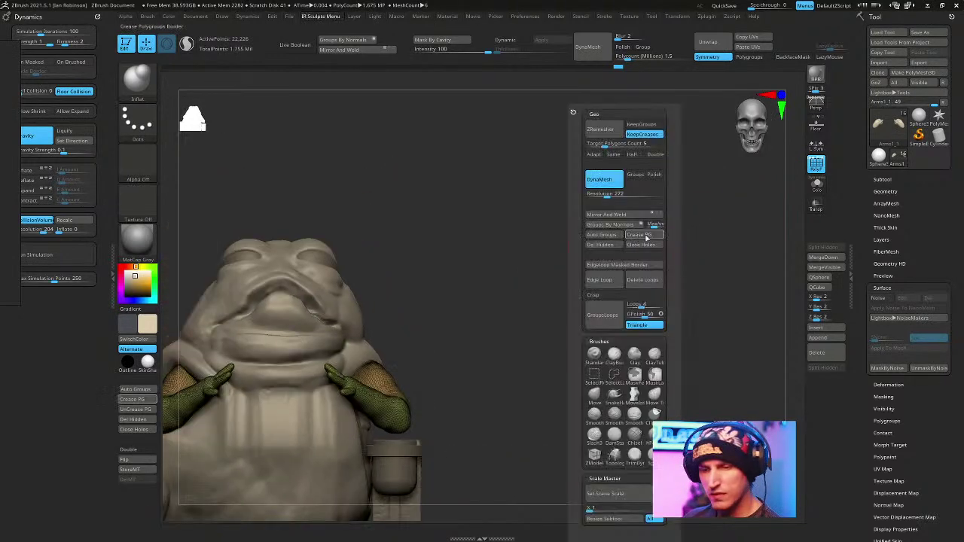
{"action": "left_click", "coordinate": [611, 225]}
{"action": "left_click_drag", "start_coordinate": [538, 290], "coordinate": [561, 327]}
{"action": "key", "text": "ctrl+shift"}
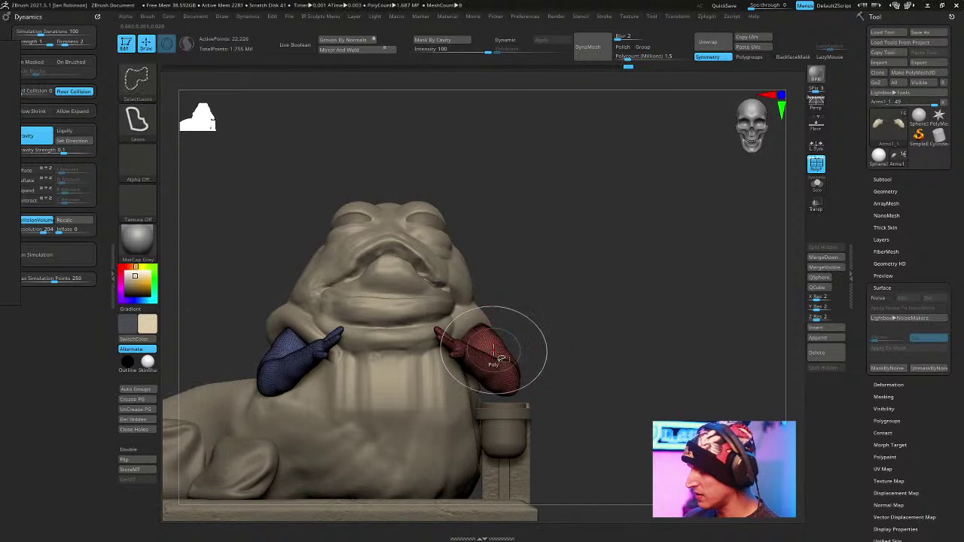
{"action": "left_click", "coordinate": [491, 350], "text": "ctrl+shift"}
{"action": "left_click", "coordinate": [625, 298], "text": "ctrl"}
{"action": "left_click", "coordinate": [631, 293], "text": "ctrl+shift"}
{"action": "left_click", "coordinate": [627, 295], "text": "ctrl"}
Center the Transpose gizmo on the unmasked arm, lower it towards the throne, and rotate it by about 3 degrees.
{"action": "key", "text": "w"}
{"action": "left_click_drag", "start_coordinate": [627, 295], "coordinate": [490, 317]}
{"action": "left_click_drag", "start_coordinate": [327, 331], "coordinate": [453, 214], "text": "alt"}
{"action": "left_click", "coordinate": [397, 219]}
{"action": "left_click_drag", "start_coordinate": [549, 218], "coordinate": [580, 284], "text": "alt"}
{"action": "left_click_drag", "start_coordinate": [344, 389], "coordinate": [346, 411]}
{"action": "left_click_drag", "start_coordinate": [572, 253], "coordinate": [509, 227]}
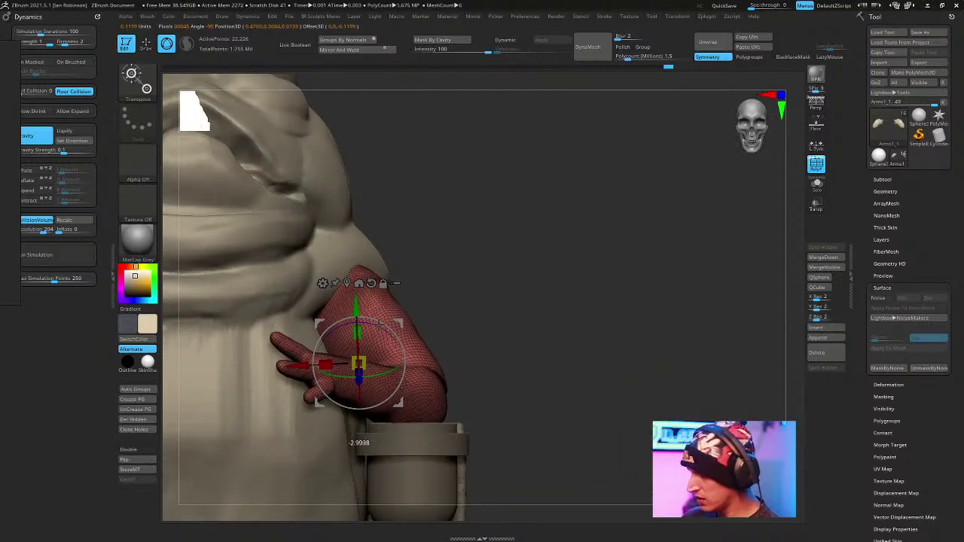
{"action": "left_click_drag", "start_coordinate": [357, 344], "coordinate": [357, 345]}
Reshape the cup-holder arm where it meets the shoulder with the Move brush, keeping Arms1_1 as the active subtool.
{"action": "key", "text": "q"}
{"action": "mouse_move", "coordinate": [525, 249]}
{"action": "left_mouse_down"}
{"action": "mouse_move", "coordinate": [576, 281]}
{"action": "mouse_move", "coordinate": [652, 247]}
{"action": "mouse_move", "coordinate": [623, 232]}
{"action": "mouse_move", "coordinate": [536, 232]}
{"action": "left_mouse_up"}
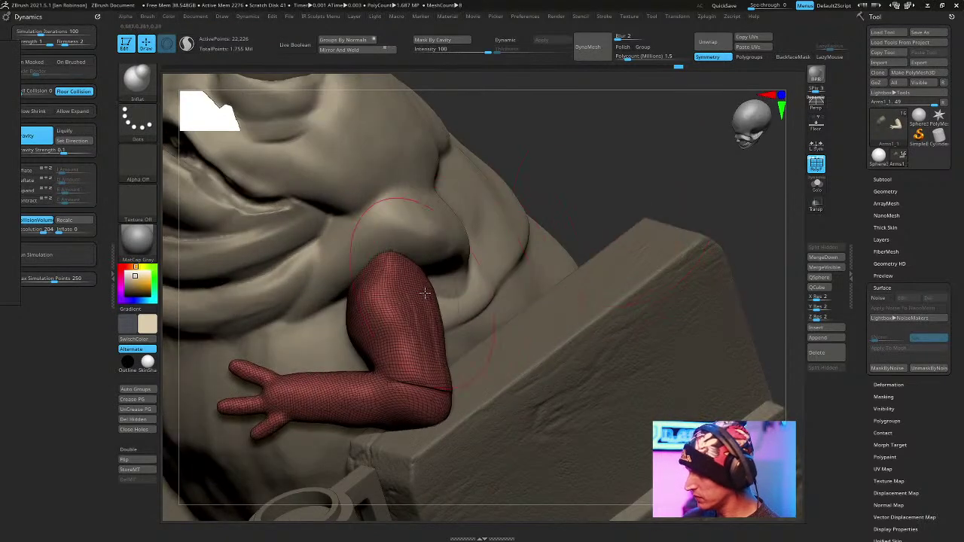
{"action": "key", "text": "space"}
{"action": "left_click_drag", "start_coordinate": [535, 181], "coordinate": [460, 191]}
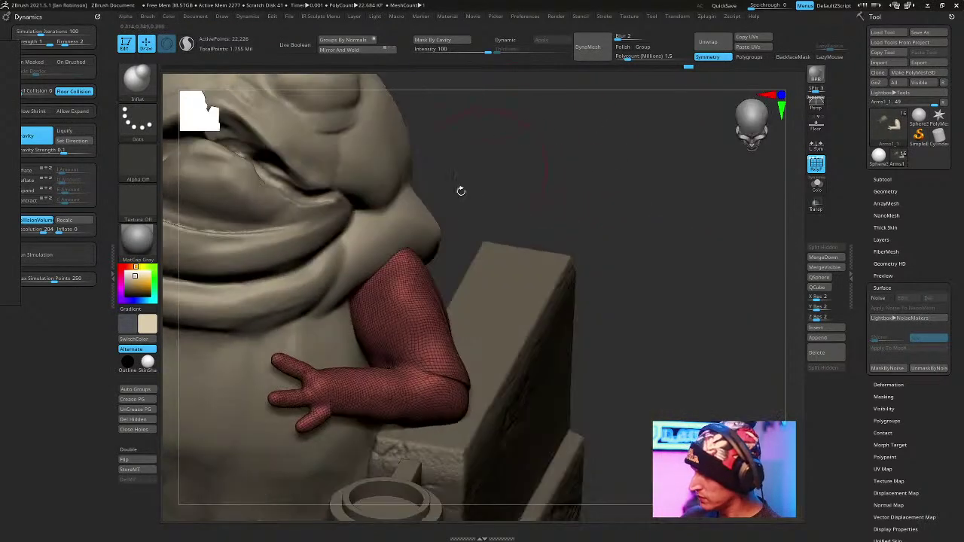
{"action": "key", "text": "b"}
{"action": "mouse_move", "coordinate": [529, 151]}
{"action": "left_mouse_down"}
{"action": "mouse_move", "coordinate": [570, 142]}
{"action": "mouse_move", "coordinate": [491, 178]}
{"action": "left_mouse_up"}
{"action": "key", "text": "m"}
{"action": "key", "text": "v"}
{"action": "left_click_drag", "start_coordinate": [458, 268], "coordinate": [468, 264]}
{"action": "left_click_drag", "start_coordinate": [651, 139], "coordinate": [715, 117]}
{"action": "left_click_drag", "start_coordinate": [493, 169], "coordinate": [647, 185]}
{"action": "left_click", "coordinate": [418, 203], "text": "alt"}
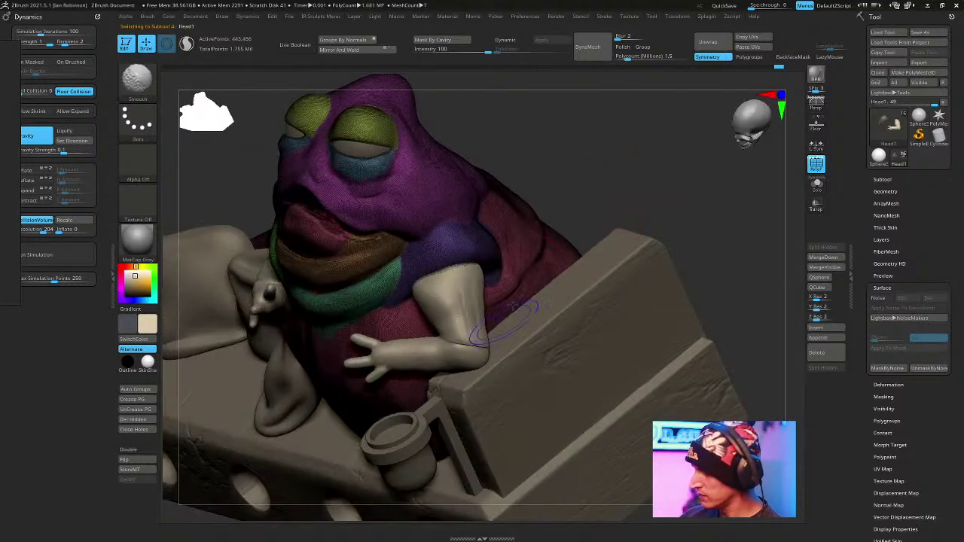
{"action": "left_click", "coordinate": [477, 314], "text": "alt"}
{"action": "left_click_drag", "start_coordinate": [572, 180], "coordinate": [474, 332]}
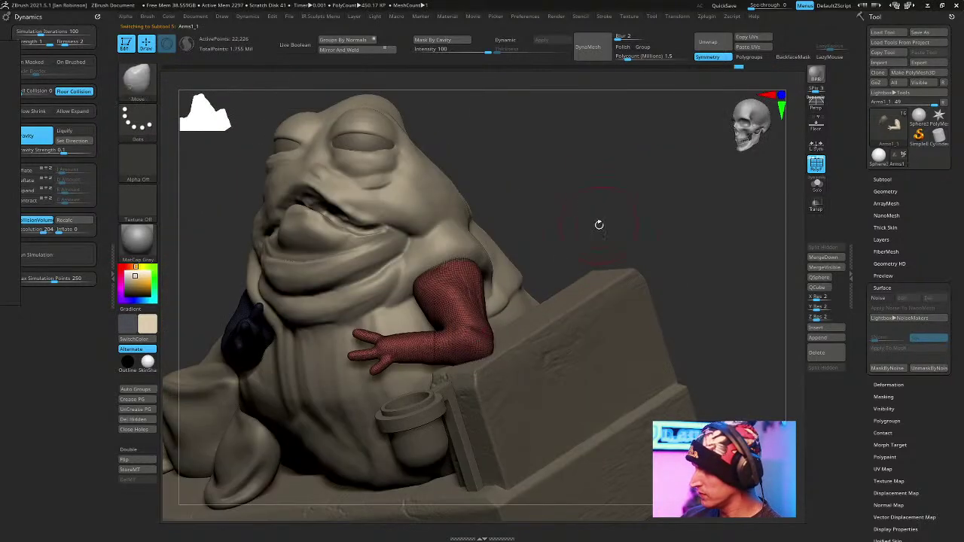
Push the tail-side upper arm into the shoulder fold with the Move brush.
{"action": "left_click_drag", "start_coordinate": [214, 309], "coordinate": [667, 174]}
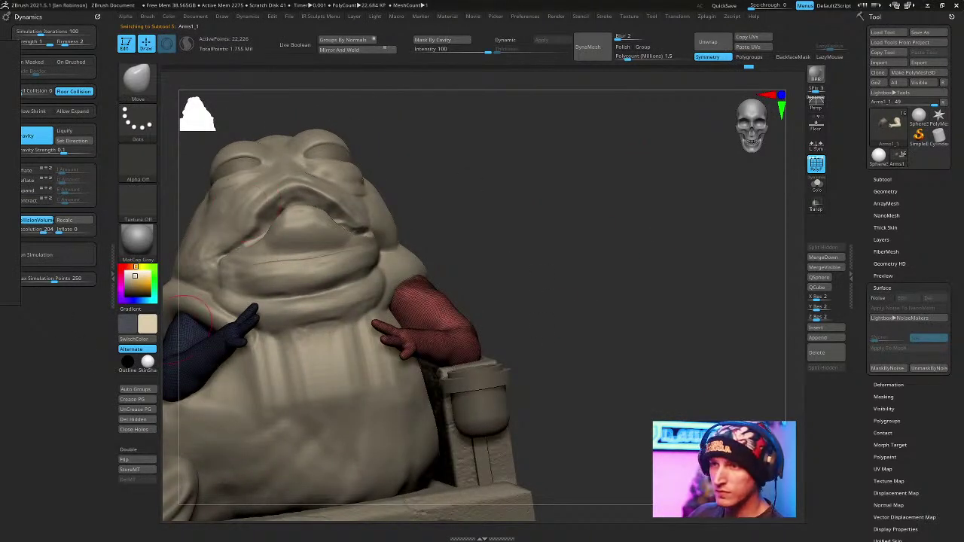
{"action": "left_click_drag", "start_coordinate": [605, 236], "coordinate": [414, 246]}
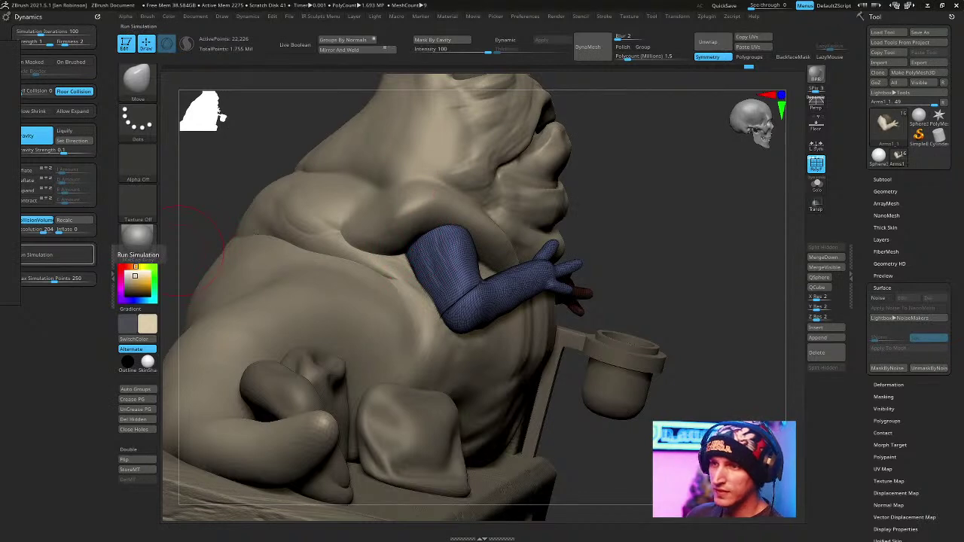
{"action": "left_click_drag", "start_coordinate": [655, 224], "coordinate": [350, 280]}
{"action": "left_click_drag", "start_coordinate": [295, 296], "coordinate": [266, 274]}
{"action": "mouse_move", "coordinate": [591, 197]}
{"action": "left_mouse_down"}
{"action": "mouse_move", "coordinate": [626, 188]}
{"action": "mouse_move", "coordinate": [654, 214]}
{"action": "left_mouse_up"}
{"action": "left_click_drag", "start_coordinate": [322, 304], "coordinate": [304, 288]}
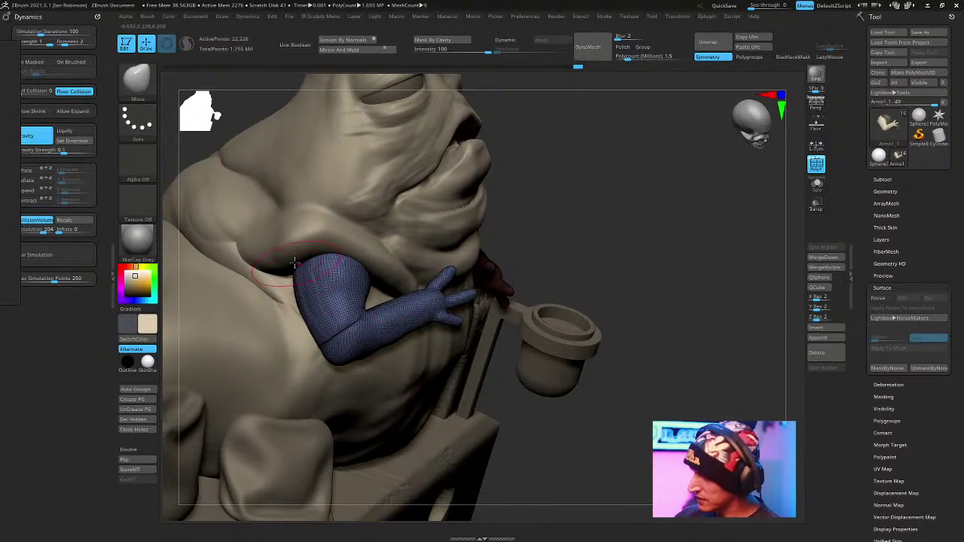
{"action": "left_click_drag", "start_coordinate": [662, 233], "coordinate": [656, 173]}
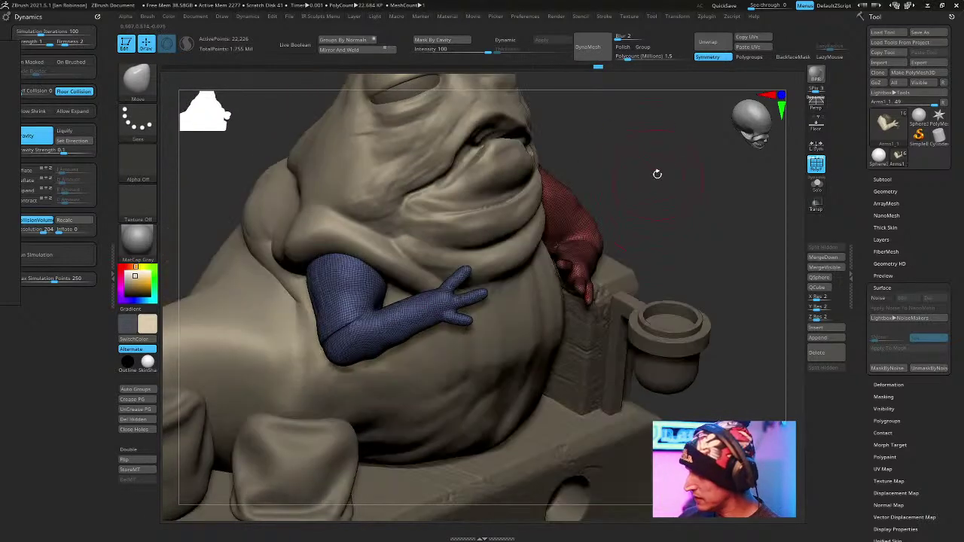
Remesh both arms with DynaMesh and refine the tail-side upper arm with the Move brush.
{"action": "left_click_drag", "start_coordinate": [714, 259], "coordinate": [573, 222]}
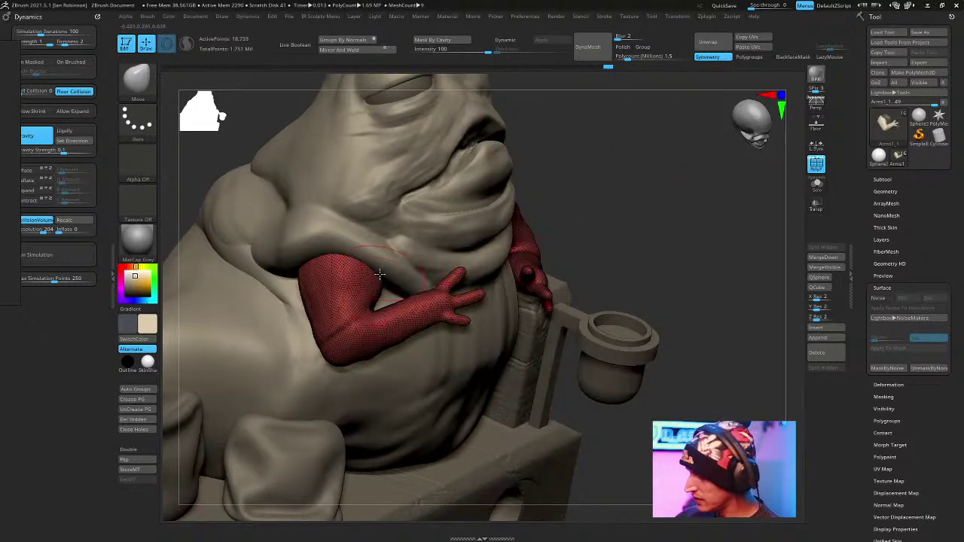
{"action": "left_click_drag", "start_coordinate": [649, 189], "coordinate": [668, 172]}
{"action": "left_click_drag", "start_coordinate": [338, 290], "coordinate": [320, 307]}
{"action": "left_click_drag", "start_coordinate": [722, 196], "coordinate": [705, 277], "text": "alt"}
Isolate the arms with Solo, mask everything except the lowest finger, and move that finger outward with the Transpose gizmo.
{"action": "left_click", "coordinate": [817, 185]}
{"action": "left_click_drag", "start_coordinate": [779, 218], "coordinate": [687, 215]}
{"action": "key", "text": "space"}
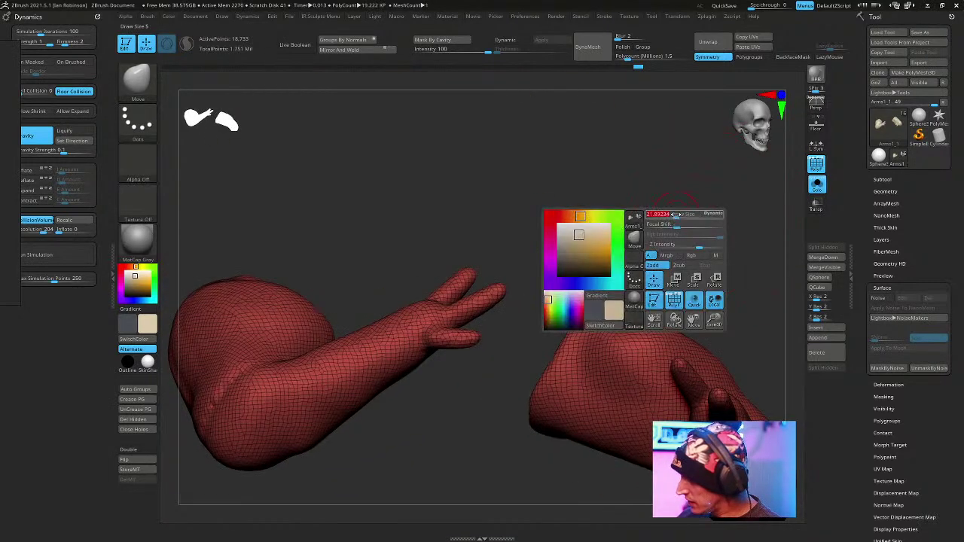
{"action": "mouse_move", "coordinate": [566, 261]}
{"action": "left_mouse_down"}
{"action": "mouse_move", "coordinate": [490, 400]}
{"action": "mouse_move", "coordinate": [510, 387]}
{"action": "mouse_move", "coordinate": [474, 387]}
{"action": "mouse_move", "coordinate": [535, 397]}
{"action": "mouse_move", "coordinate": [520, 398]}
{"action": "left_mouse_up"}
{"action": "left_click", "coordinate": [524, 391], "text": "ctrl"}
{"action": "key", "text": "w"}
{"action": "left_click", "coordinate": [478, 391]}
{"action": "left_click_drag", "start_coordinate": [515, 440], "coordinate": [529, 433]}
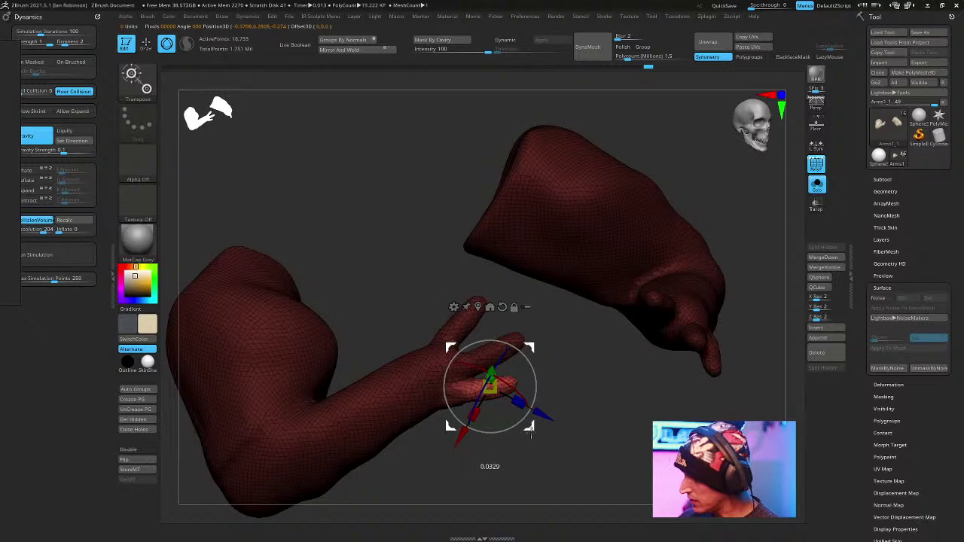
Clear the mask, mask everything except the middle finger, and extend that finger outward with the Transpose gizmo.
{"action": "key", "text": "q"}
{"action": "left_click", "coordinate": [570, 387], "text": "ctrl"}
{"action": "scroll", "coordinate": [588, 407], "scroll_direction": "up", "scroll_amount": 3}
{"action": "left_click_drag", "start_coordinate": [588, 408], "coordinate": [586, 435]}
{"action": "mouse_move", "coordinate": [475, 370]}
{"action": "left_mouse_down", "text": "ctrl"}
{"action": "mouse_move", "coordinate": [455, 365]}
{"action": "mouse_move", "coordinate": [582, 287]}
{"action": "mouse_move", "coordinate": [592, 311]}
{"action": "left_mouse_up", "text": "ctrl"}
{"action": "left_click", "coordinate": [572, 313], "text": "ctrl"}
{"action": "key", "text": "w"}
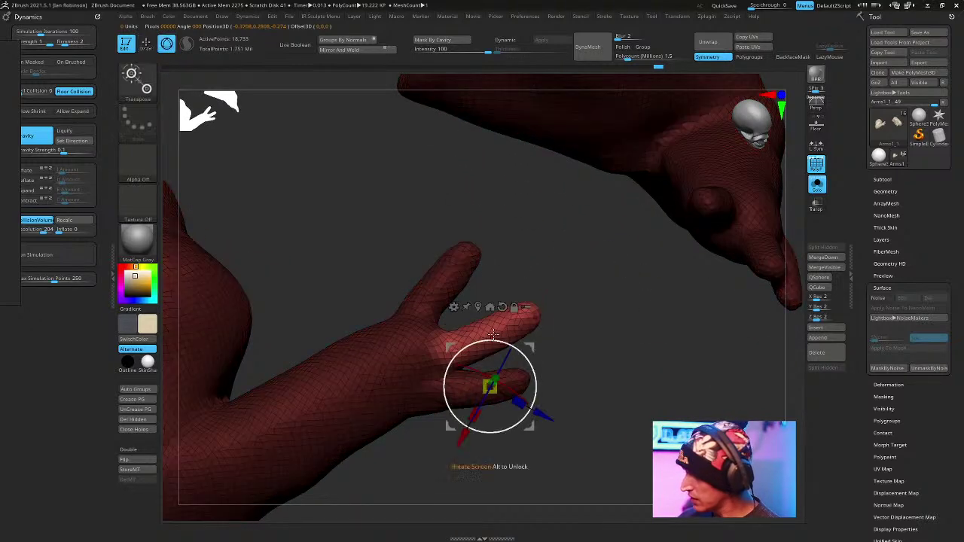
{"action": "mouse_move", "coordinate": [530, 426]}
{"action": "left_mouse_down"}
{"action": "mouse_move", "coordinate": [598, 332]}
{"action": "mouse_move", "coordinate": [576, 398]}
{"action": "mouse_move", "coordinate": [555, 413]}
{"action": "mouse_move", "coordinate": [563, 429]}
{"action": "left_mouse_up"}
Mask everything except the lowest finger again and shift it slightly with the Transpose gizmo.
{"action": "key", "text": "q"}
{"action": "mouse_move", "coordinate": [462, 359]}
{"action": "left_mouse_down", "text": "ctrl"}
{"action": "mouse_move", "coordinate": [585, 369]}
{"action": "mouse_move", "coordinate": [592, 362]}
{"action": "left_mouse_up", "text": "ctrl"}
{"action": "left_click", "coordinate": [555, 416], "text": "ctrl"}
{"action": "key", "text": "r"}
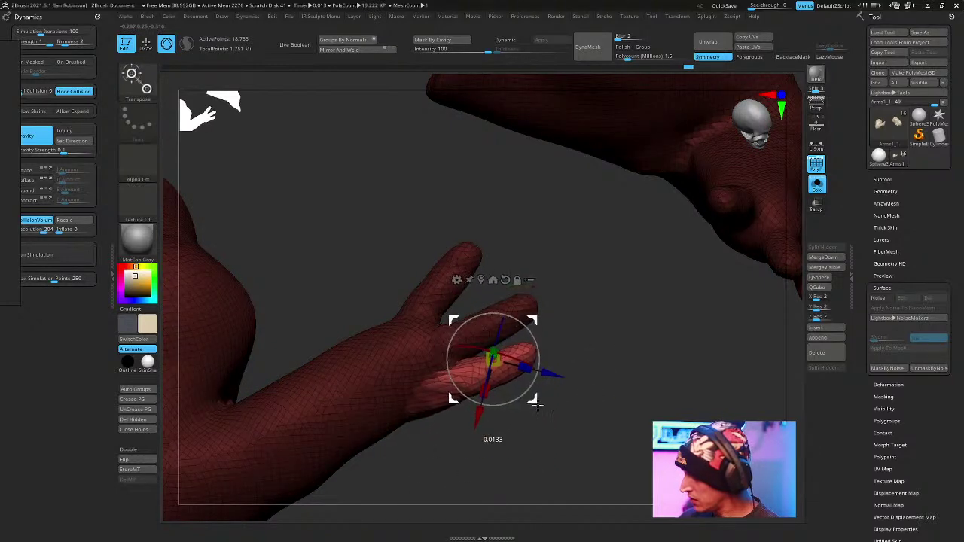
Isolate the tips of the two lower fingers with a lasso mask, bend and reposition them, and clear the mask.
{"action": "key", "text": "q"}
{"action": "left_click_drag", "start_coordinate": [611, 396], "coordinate": [593, 377], "text": "ctrl"}
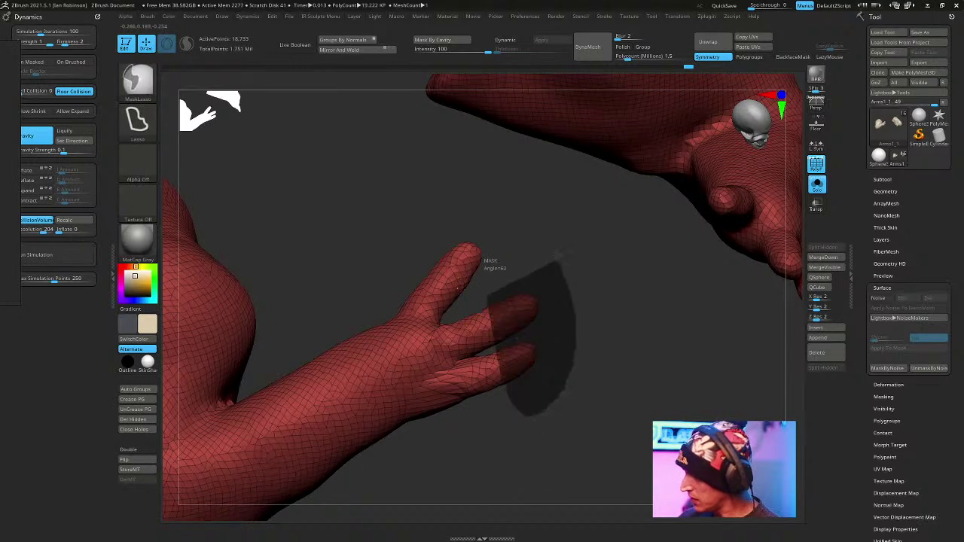
{"action": "left_click_drag", "start_coordinate": [556, 257], "coordinate": [558, 264], "text": "ctrl"}
{"action": "key", "text": "w"}
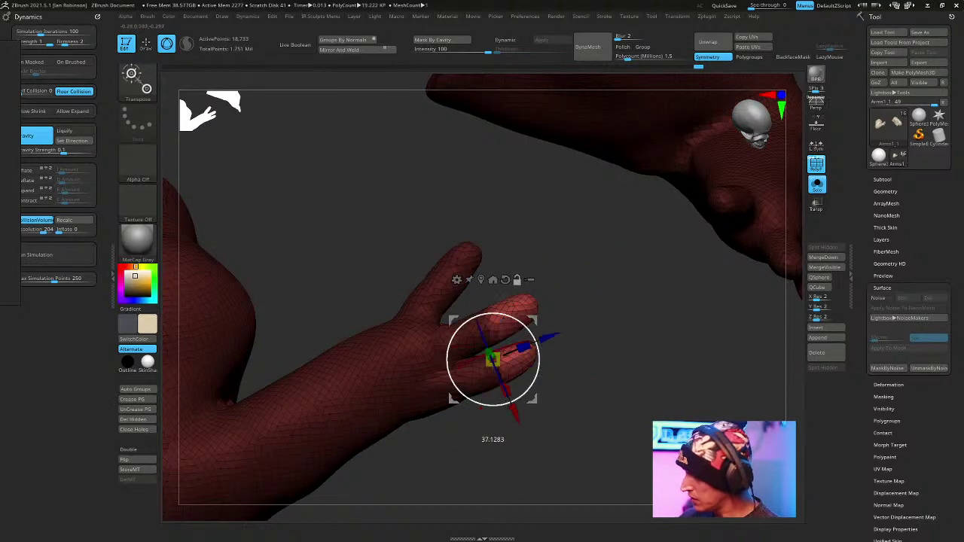
{"action": "left_click_drag", "start_coordinate": [543, 338], "coordinate": [577, 313]}
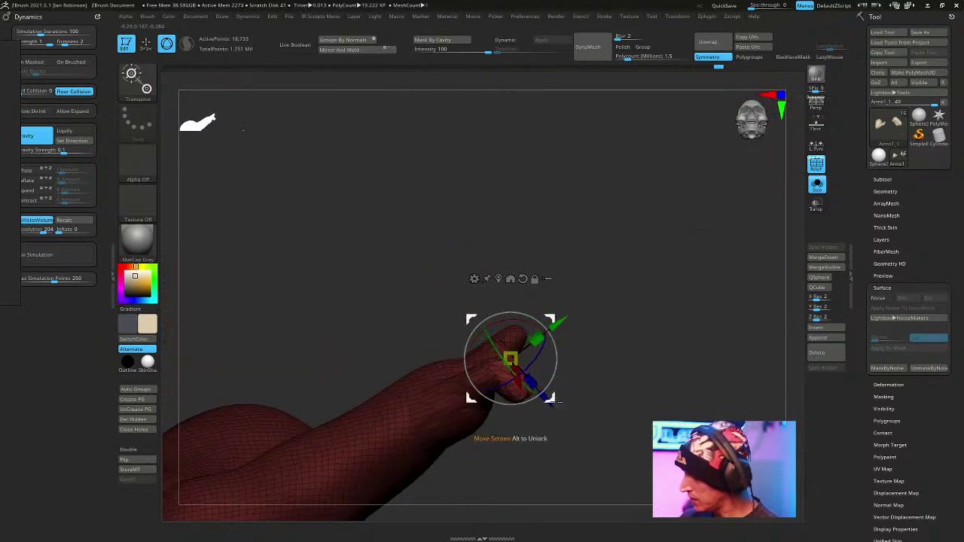
{"action": "mouse_move", "coordinate": [568, 407]}
{"action": "left_mouse_down"}
{"action": "mouse_move", "coordinate": [603, 430]}
{"action": "mouse_move", "coordinate": [628, 399]}
{"action": "mouse_move", "coordinate": [618, 375]}
{"action": "mouse_move", "coordinate": [649, 370]}
{"action": "mouse_move", "coordinate": [529, 316]}
{"action": "left_mouse_up"}
{"action": "key", "text": "q"}
{"action": "left_click_drag", "start_coordinate": [617, 367], "coordinate": [631, 384], "text": "ctrl"}
{"action": "mouse_move", "coordinate": [621, 365]}
{"action": "left_mouse_down"}
{"action": "mouse_move", "coordinate": [596, 329]}
{"action": "mouse_move", "coordinate": [626, 270]}
{"action": "mouse_move", "coordinate": [609, 243]}
{"action": "left_mouse_up"}
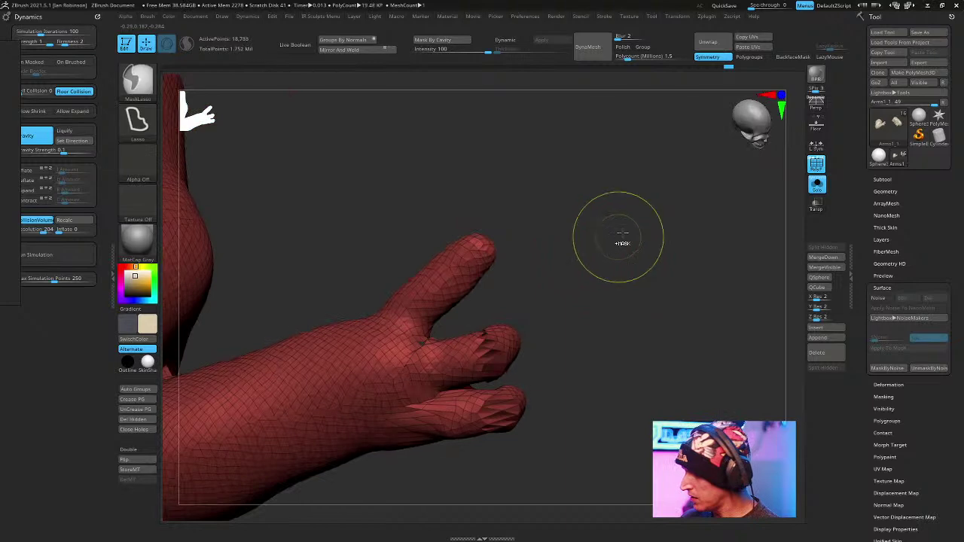
Undo the last change, raise the DynaMesh resolution, and remesh the arms to even out the stretched fingers.
{"action": "key", "text": "ctrl+z"}
{"action": "key", "text": "space"}
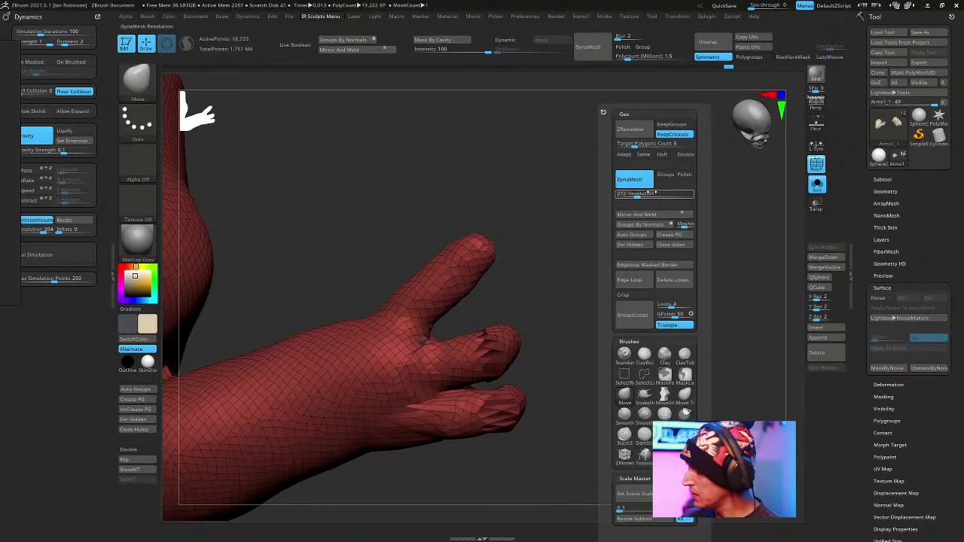
{"action": "left_click_drag", "start_coordinate": [650, 193], "coordinate": [572, 219]}
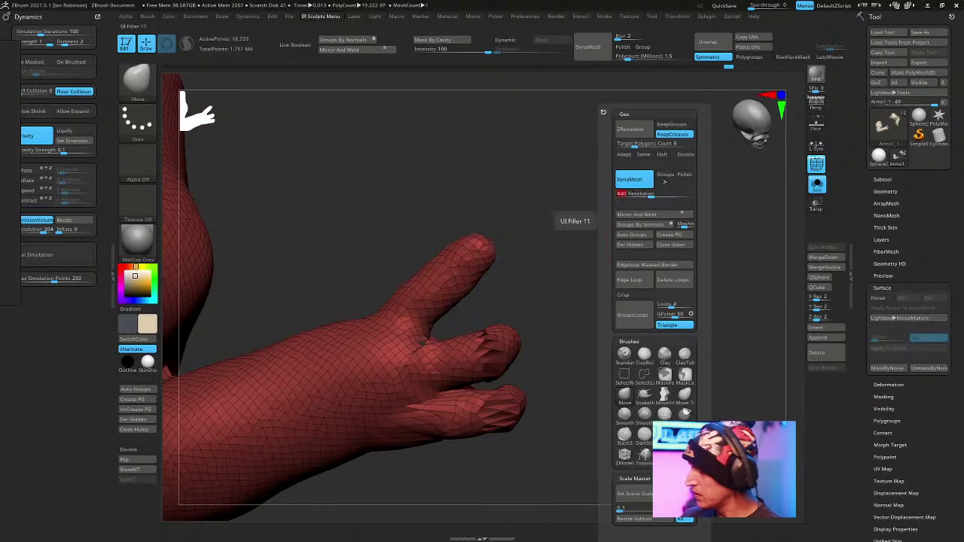
{"action": "left_click", "coordinate": [641, 188]}
{"action": "left_click_drag", "start_coordinate": [605, 183], "coordinate": [662, 309]}
{"action": "left_click_drag", "start_coordinate": [530, 295], "coordinate": [504, 296]}
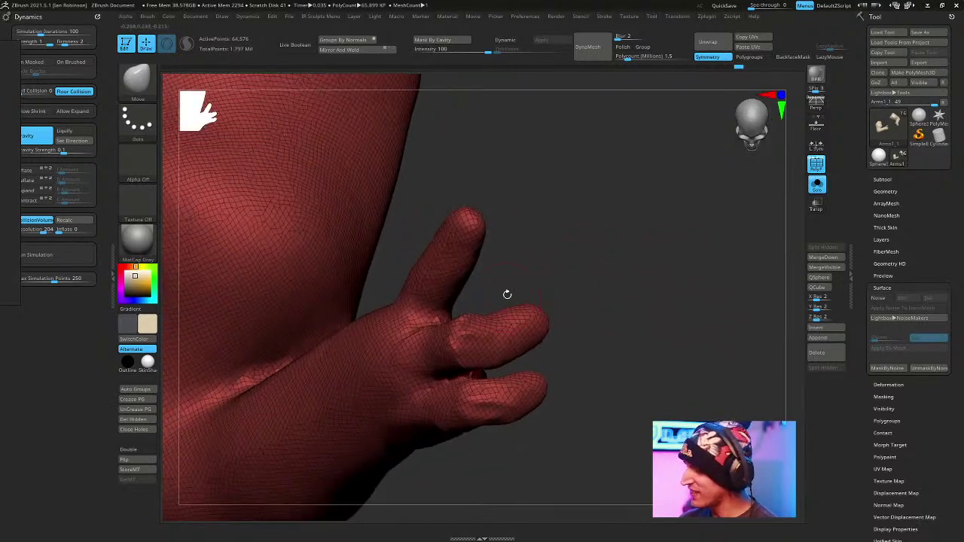
Mask everything except the lowest finger and scale it down slightly with the Transpose gizmo.
{"action": "left_click_drag", "start_coordinate": [525, 251], "coordinate": [517, 299]}
{"action": "left_click_drag", "start_coordinate": [578, 273], "coordinate": [542, 347]}
{"action": "left_click_drag", "start_coordinate": [588, 324], "coordinate": [511, 363]}
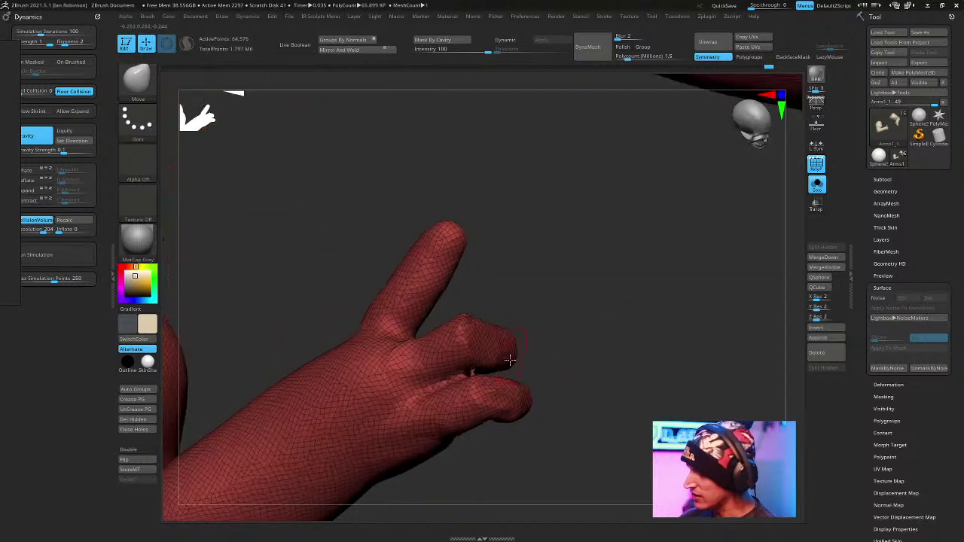
{"action": "mouse_move", "coordinate": [588, 326]}
{"action": "left_mouse_down"}
{"action": "mouse_move", "coordinate": [497, 382]}
{"action": "mouse_move", "coordinate": [615, 351]}
{"action": "mouse_move", "coordinate": [510, 369]}
{"action": "left_mouse_up"}
{"action": "mouse_move", "coordinate": [383, 370]}
{"action": "left_mouse_down", "text": "ctrl"}
{"action": "mouse_move", "coordinate": [522, 447]}
{"action": "mouse_move", "coordinate": [516, 423]}
{"action": "left_mouse_up", "text": "ctrl"}
{"action": "left_click", "coordinate": [573, 387], "text": "ctrl"}
{"action": "key", "text": "w"}
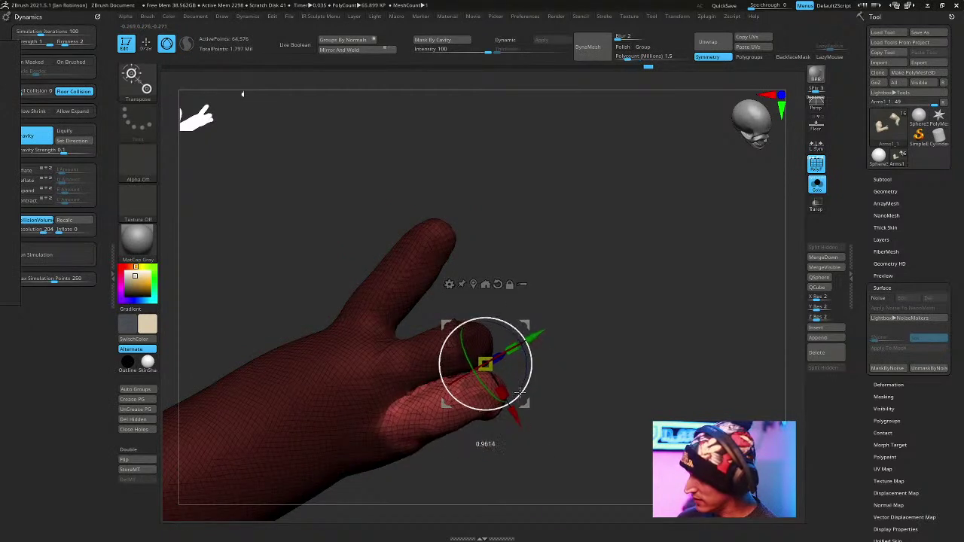
{"action": "key", "text": "q"}
Clear the mask, remesh the arms, and build up the palm below the curled fingers with the ClayBuildup brush.
{"action": "mouse_move", "coordinate": [594, 369]}
{"action": "left_mouse_down"}
{"action": "mouse_move", "coordinate": [608, 344]}
{"action": "mouse_move", "coordinate": [574, 338]}
{"action": "mouse_move", "coordinate": [534, 424]}
{"action": "mouse_move", "coordinate": [605, 231]}
{"action": "mouse_move", "coordinate": [595, 184]}
{"action": "mouse_move", "coordinate": [527, 241]}
{"action": "left_mouse_up"}
{"action": "key", "text": "b"}
{"action": "key", "text": "c"}
{"action": "key", "text": "b"}
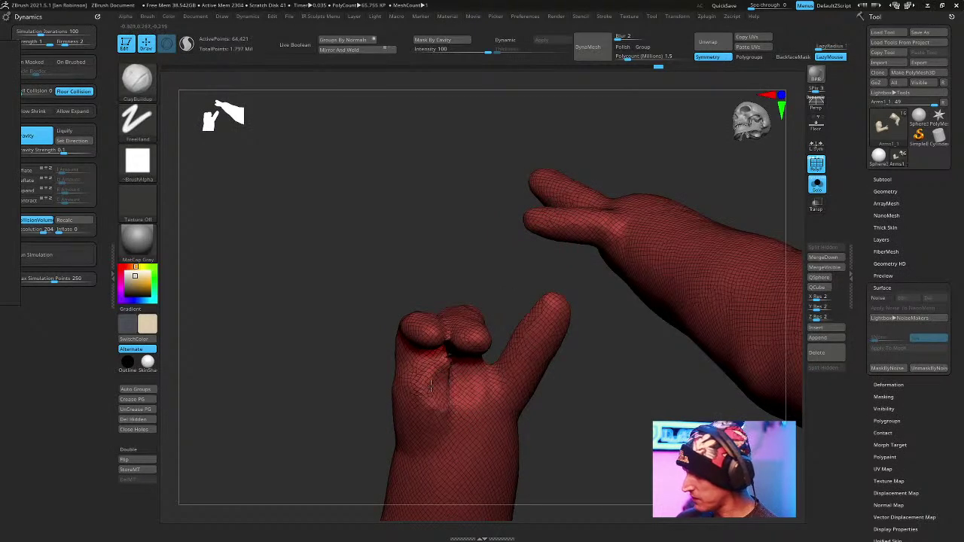
{"action": "left_click_drag", "start_coordinate": [566, 414], "coordinate": [413, 356]}
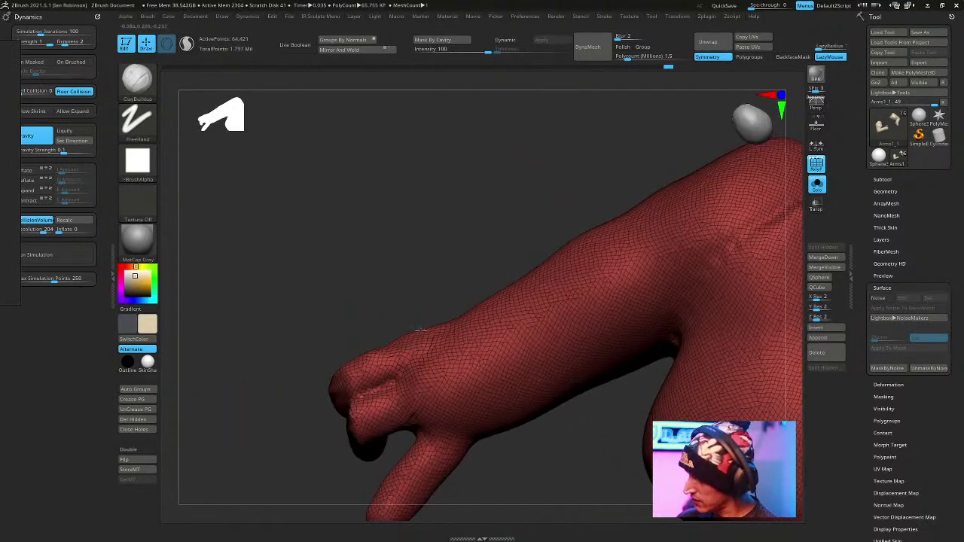
{"action": "left_click_drag", "start_coordinate": [468, 196], "coordinate": [484, 208]}
Reshape the contour of the hand and curled fingers with the Move brush at an adjusted brush size.
{"action": "key", "text": "b"}
{"action": "key", "text": "m"}
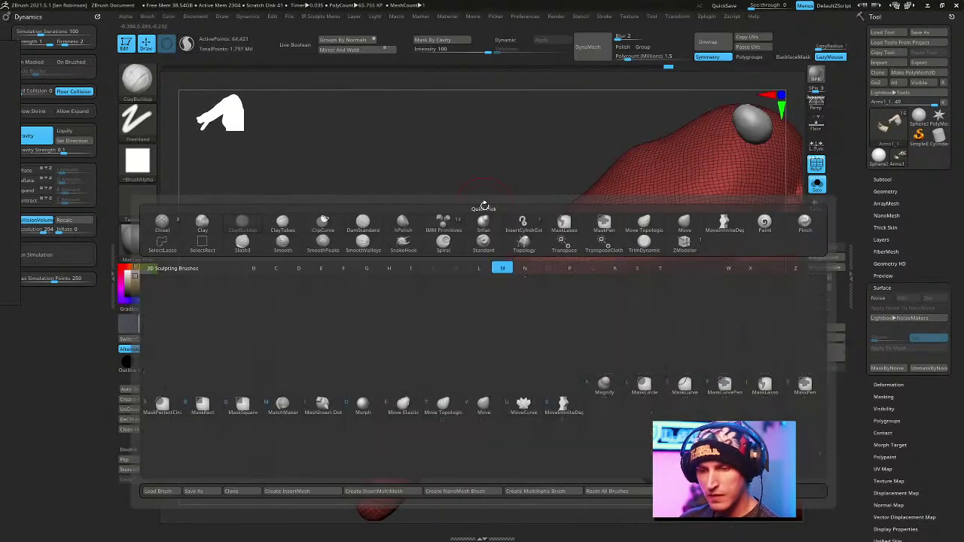
{"action": "key", "text": "v"}
{"action": "key", "text": "space"}
{"action": "left_click_drag", "start_coordinate": [411, 294], "coordinate": [467, 292]}
{"action": "mouse_move", "coordinate": [438, 330]}
{"action": "left_mouse_down"}
{"action": "mouse_move", "coordinate": [564, 248]}
{"action": "mouse_move", "coordinate": [533, 256]}
{"action": "mouse_move", "coordinate": [544, 209]}
{"action": "mouse_move", "coordinate": [592, 226]}
{"action": "mouse_move", "coordinate": [576, 232]}
{"action": "left_mouse_up"}
{"action": "key", "text": "space"}
Mask everything except the extended finger, centre the gizmo on it, and rotate and shift it into a new pose.
{"action": "key", "text": "ctrl"}
{"action": "left_click_drag", "start_coordinate": [302, 482], "coordinate": [413, 452], "text": "ctrl"}
{"action": "left_click", "coordinate": [462, 437], "text": "ctrl"}
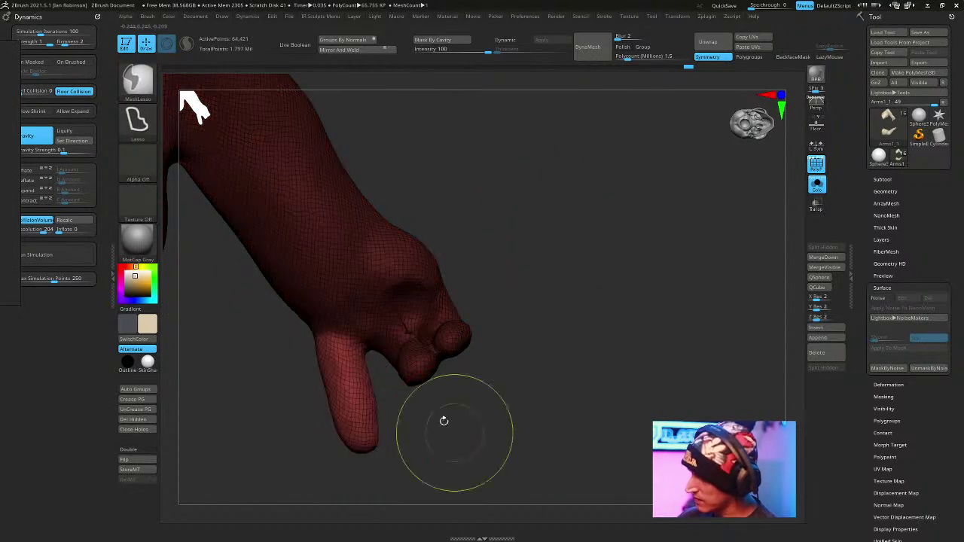
{"action": "key", "text": "w"}
{"action": "left_click", "coordinate": [457, 285]}
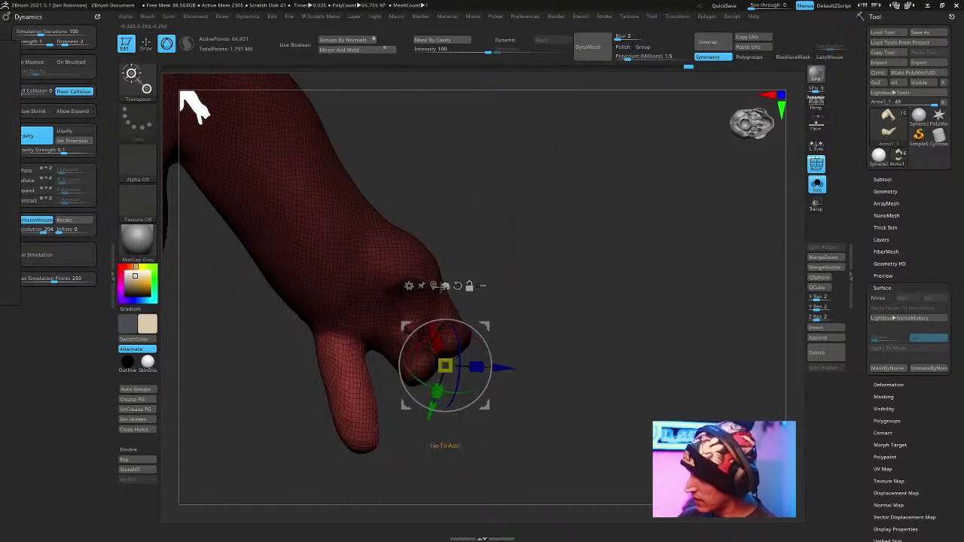
{"action": "left_click", "coordinate": [343, 389]}
{"action": "left_click_drag", "start_coordinate": [397, 405], "coordinate": [396, 407], "text": "alt"}
{"action": "left_click_drag", "start_coordinate": [403, 375], "coordinate": [409, 374]}
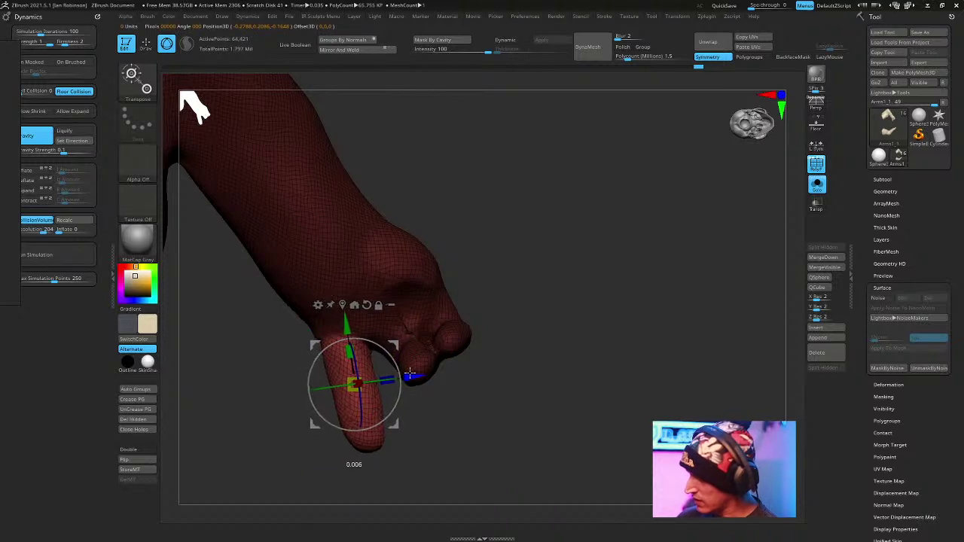
{"action": "left_click_drag", "start_coordinate": [385, 465], "coordinate": [403, 407]}
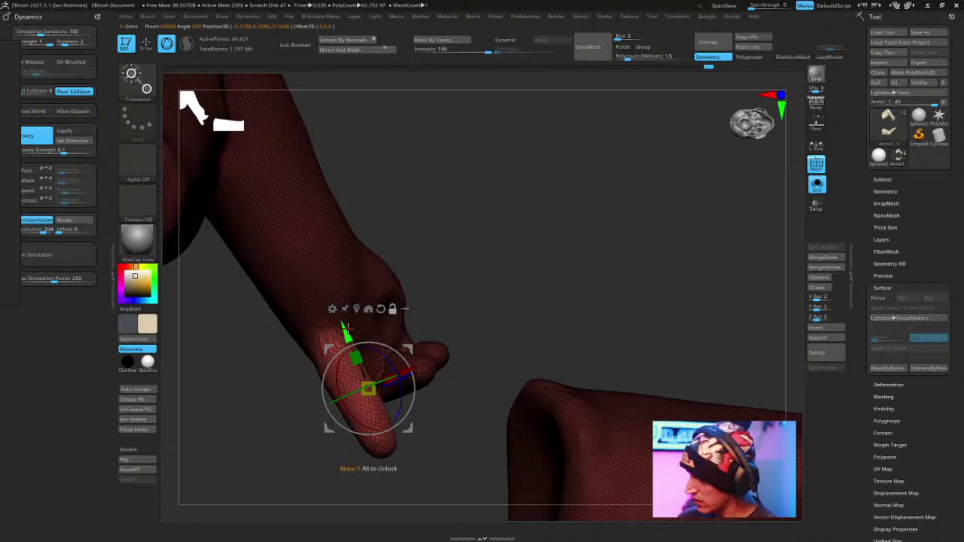
{"action": "left_click_drag", "start_coordinate": [474, 120], "coordinate": [332, 343]}
Undo the first remesh to recheck the masked finger, then clear the mask and remesh the arms again.
{"action": "key", "text": "q"}
{"action": "mouse_move", "coordinate": [515, 274]}
{"action": "left_mouse_down", "text": "ctrl"}
{"action": "mouse_move", "coordinate": [540, 334]}
{"action": "mouse_move", "coordinate": [568, 329]}
{"action": "left_mouse_up", "text": "ctrl"}
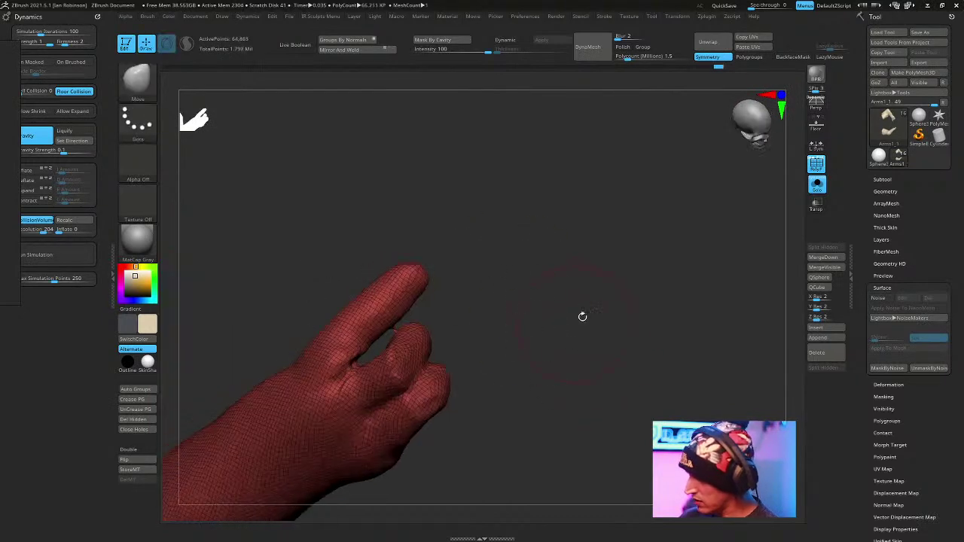
{"action": "left_click_drag", "start_coordinate": [553, 258], "coordinate": [558, 297]}
{"action": "key", "text": "ctrl+z"}
{"action": "key", "text": "ctrl+z"}
{"action": "key", "text": "w"}
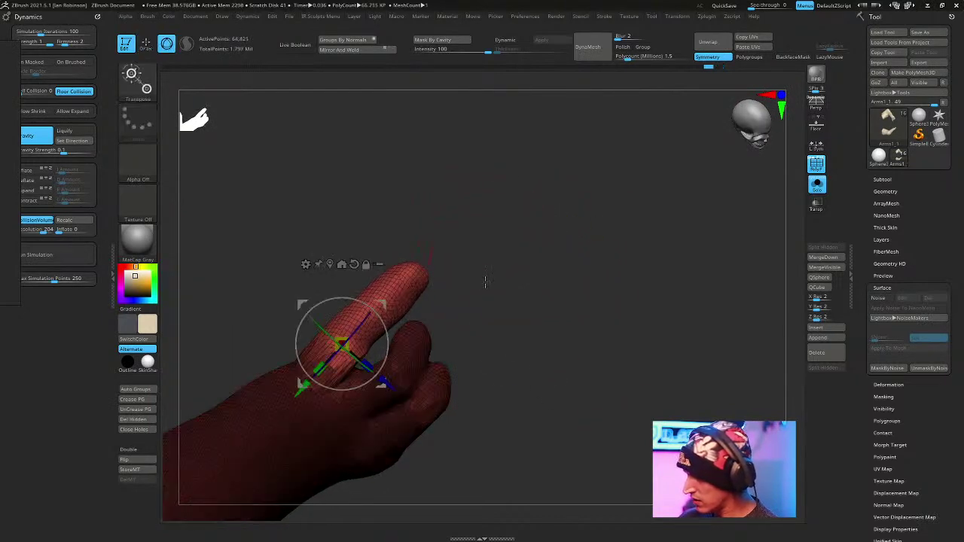
{"action": "key", "text": "q"}
{"action": "mouse_move", "coordinate": [517, 259]}
{"action": "left_mouse_down", "text": "ctrl"}
{"action": "mouse_move", "coordinate": [610, 391]}
{"action": "mouse_move", "coordinate": [563, 407]}
{"action": "mouse_move", "coordinate": [517, 338]}
{"action": "mouse_move", "coordinate": [594, 402]}
{"action": "mouse_move", "coordinate": [619, 395]}
{"action": "left_mouse_up", "text": "ctrl"}
Show the full sculpture and smooth the finger creases of the hand resting against the body.
{"action": "left_click", "coordinate": [817, 186]}
{"action": "left_click_drag", "start_coordinate": [653, 325], "coordinate": [639, 297]}
{"action": "mouse_move", "coordinate": [635, 228]}
{"action": "left_mouse_down"}
{"action": "mouse_move", "coordinate": [612, 224]}
{"action": "mouse_move", "coordinate": [626, 206]}
{"action": "mouse_move", "coordinate": [617, 213]}
{"action": "mouse_move", "coordinate": [650, 209]}
{"action": "mouse_move", "coordinate": [635, 194]}
{"action": "left_mouse_up"}
{"action": "key", "text": "space"}
{"action": "right_click_drag", "start_coordinate": [466, 301], "coordinate": [432, 345]}
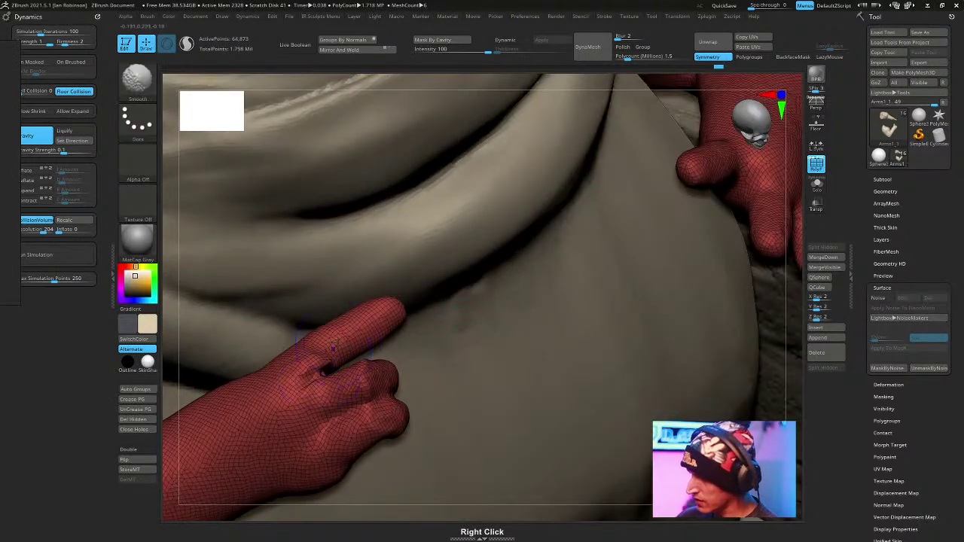
{"action": "mouse_move", "coordinate": [314, 376]}
{"action": "right_mouse_down"}
{"action": "mouse_move", "coordinate": [550, 271]}
{"action": "mouse_move", "coordinate": [764, 289]}
{"action": "right_mouse_up"}
{"action": "right_click_drag", "start_coordinate": [639, 225], "coordinate": [597, 321]}
{"action": "mouse_move", "coordinate": [560, 289]}
{"action": "right_mouse_down", "text": "alt"}
{"action": "mouse_move", "coordinate": [547, 307]}
{"action": "mouse_move", "coordinate": [318, 416]}
{"action": "right_mouse_up", "text": "alt"}
{"action": "right_click_drag", "start_coordinate": [358, 387], "coordinate": [587, 367]}
{"action": "right_click_drag", "start_coordinate": [357, 307], "coordinate": [559, 271]}
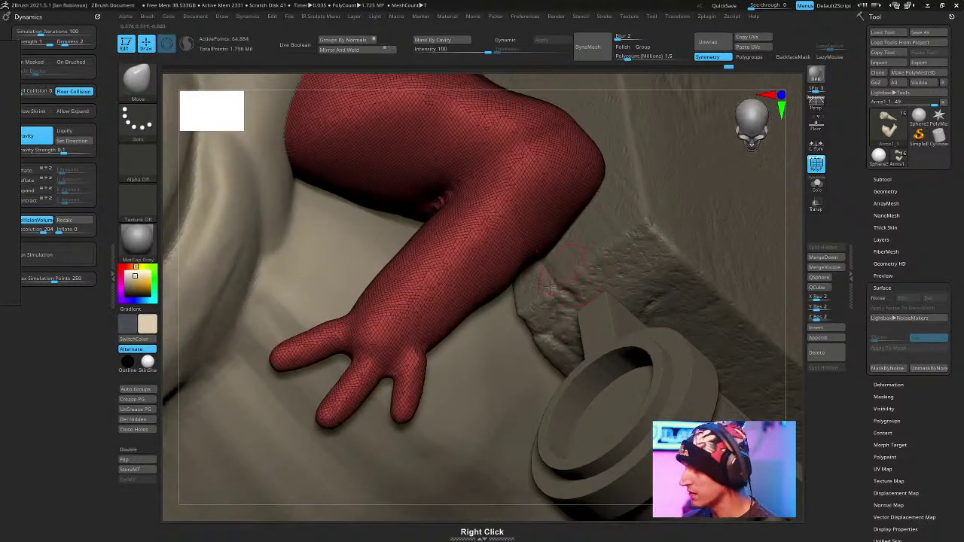
Isolate the arms, mask everything except the open hand, scale the hand up, and clear the mask.
{"action": "left_click", "coordinate": [817, 186]}
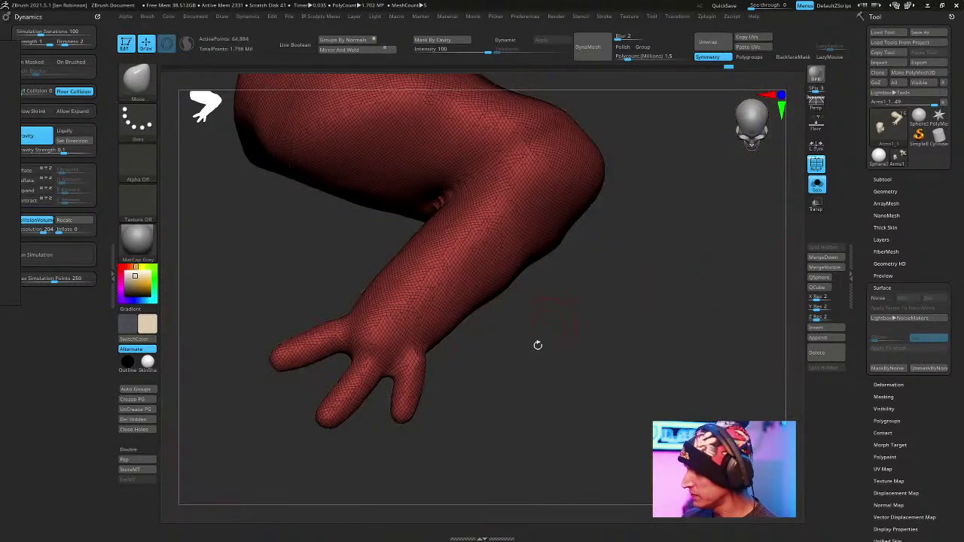
{"action": "mouse_move", "coordinate": [451, 347]}
{"action": "left_mouse_down", "text": "ctrl"}
{"action": "mouse_move", "coordinate": [252, 286]}
{"action": "mouse_move", "coordinate": [455, 354]}
{"action": "left_mouse_up", "text": "ctrl"}
{"action": "left_click", "coordinate": [500, 322], "text": "ctrl"}
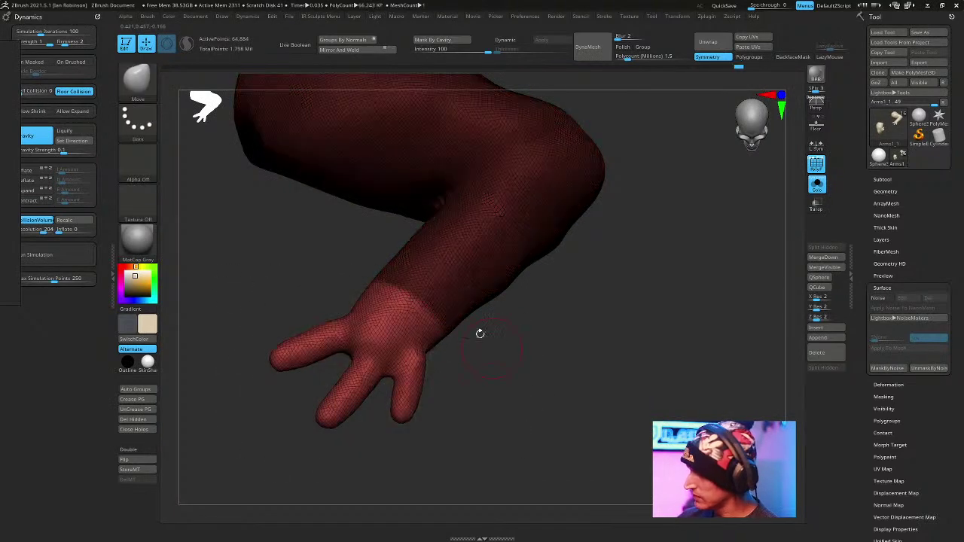
{"action": "key", "text": "r"}
{"action": "left_click", "coordinate": [404, 313]}
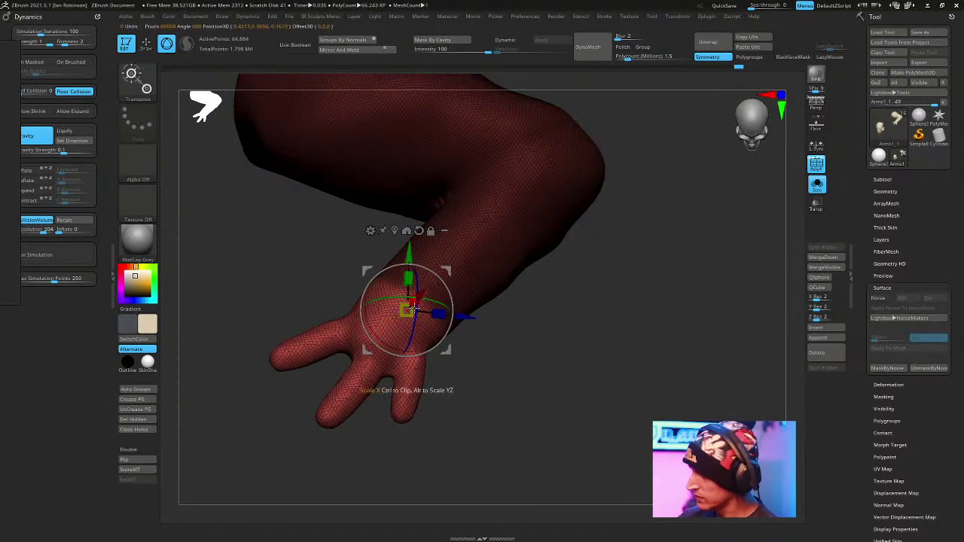
{"action": "mouse_move", "coordinate": [445, 377]}
{"action": "left_mouse_down"}
{"action": "mouse_move", "coordinate": [487, 362]}
{"action": "mouse_move", "coordinate": [422, 369]}
{"action": "mouse_move", "coordinate": [430, 339]}
{"action": "mouse_move", "coordinate": [413, 350]}
{"action": "left_mouse_up"}
{"action": "key", "text": "q"}
{"action": "left_click_drag", "start_coordinate": [569, 335], "coordinate": [423, 383]}
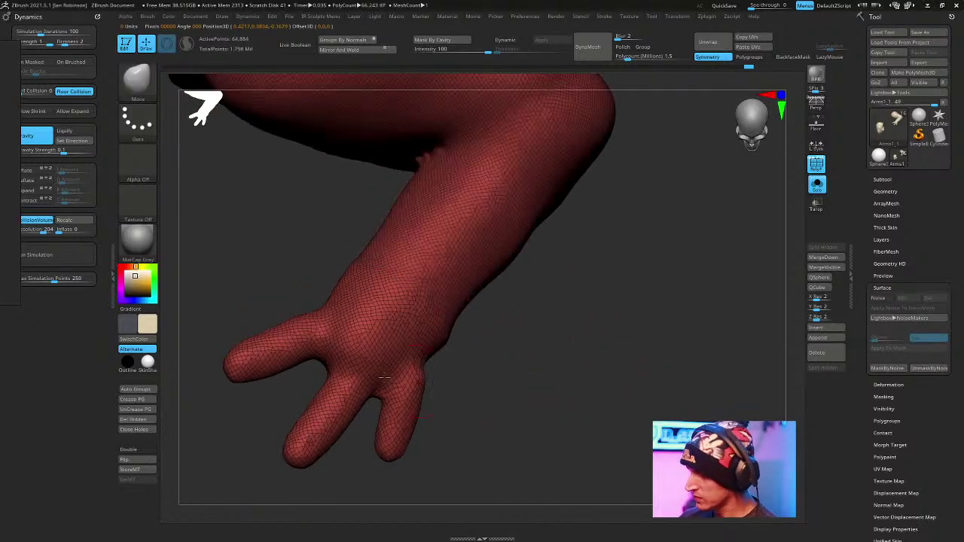
Mask everything except the open hand's outstretched outer finger and reposition the gizmo along that finger.
{"action": "mouse_move", "coordinate": [316, 354]}
{"action": "left_mouse_down", "text": "ctrl"}
{"action": "mouse_move", "coordinate": [223, 457]}
{"action": "mouse_move", "coordinate": [226, 437]}
{"action": "left_mouse_up", "text": "ctrl"}
{"action": "left_click", "coordinate": [550, 323], "text": "ctrl"}
{"action": "mouse_move", "coordinate": [520, 361]}
{"action": "left_mouse_down", "text": "ctrl"}
{"action": "mouse_move", "coordinate": [290, 402]}
{"action": "mouse_move", "coordinate": [297, 269]}
{"action": "mouse_move", "coordinate": [318, 396]}
{"action": "left_mouse_up", "text": "ctrl"}
{"action": "left_click", "coordinate": [546, 320], "text": "ctrl"}
{"action": "key", "text": "r"}
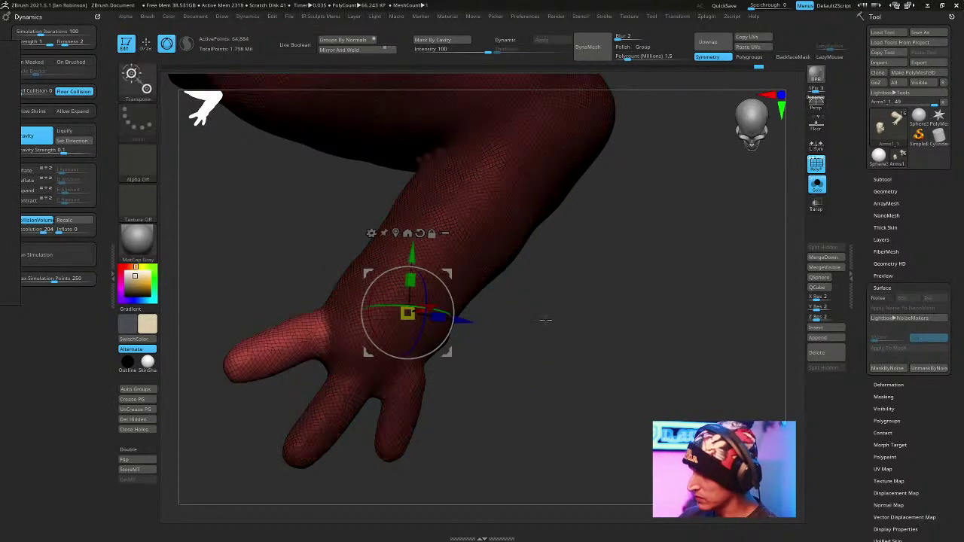
{"action": "left_click_drag", "start_coordinate": [412, 261], "coordinate": [401, 251], "text": "alt"}
{"action": "left_click", "coordinate": [234, 371]}
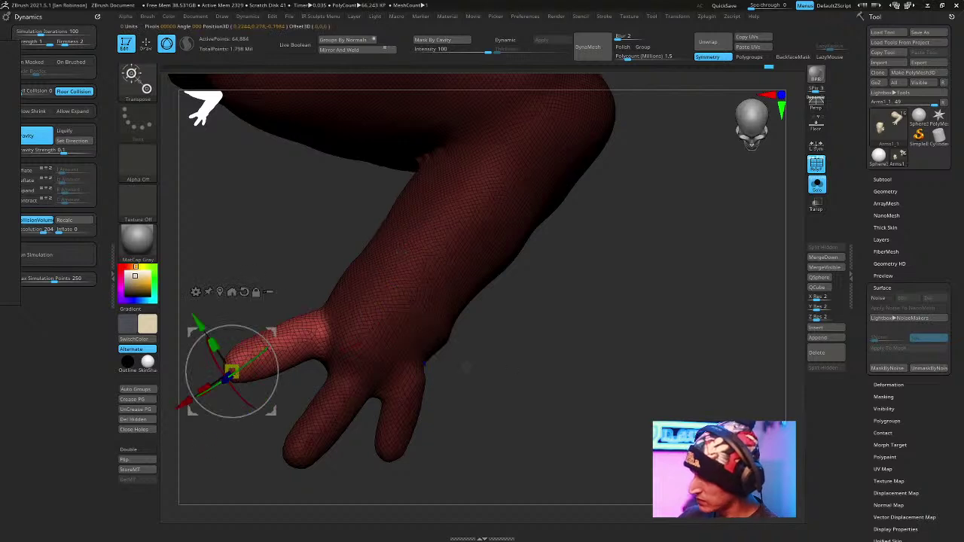
{"action": "left_click_drag", "start_coordinate": [271, 331], "coordinate": [340, 303], "text": "alt"}
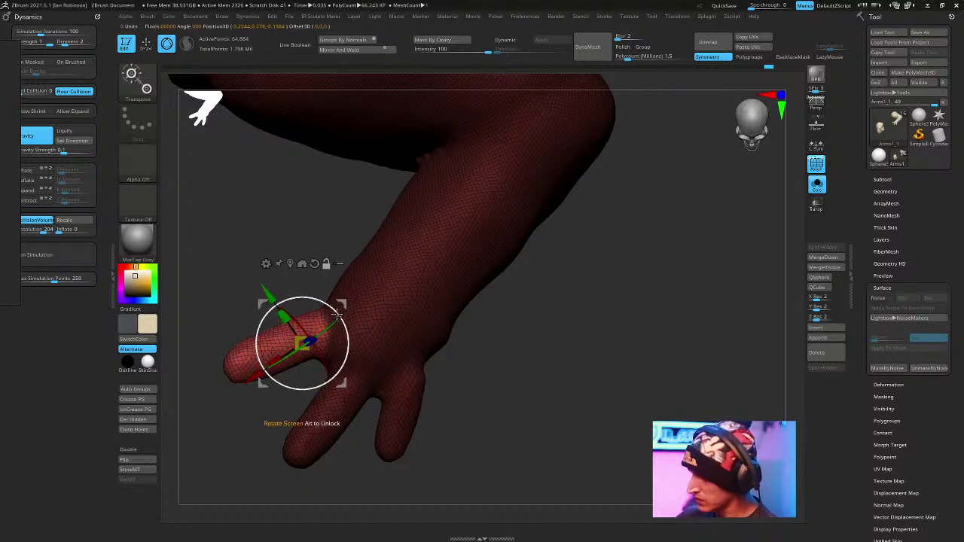
Rotate, scale and shift the unmasked outer finger to refine its pose beside the middle finger.
{"action": "left_click_drag", "start_coordinate": [615, 374], "coordinate": [593, 385]}
{"action": "left_click_drag", "start_coordinate": [337, 374], "coordinate": [350, 401]}
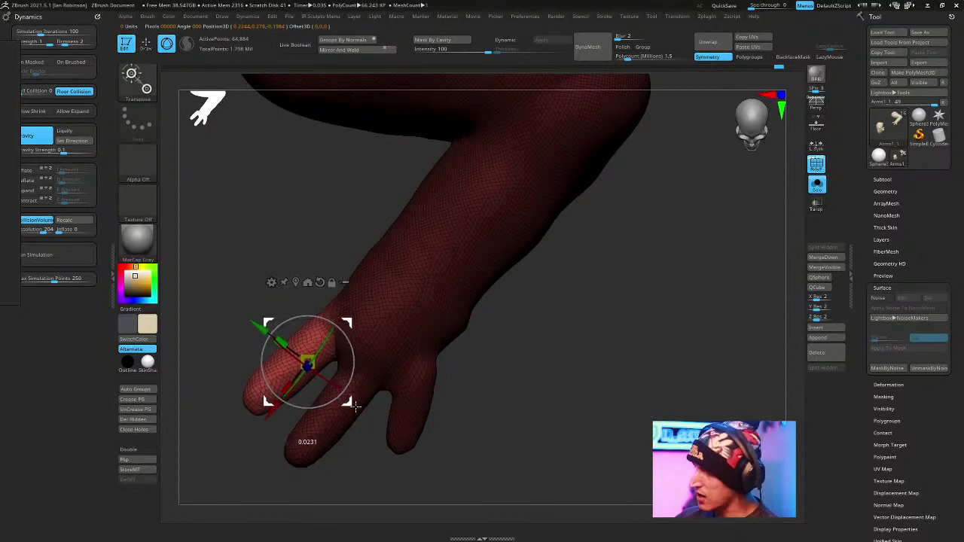
{"action": "left_click_drag", "start_coordinate": [610, 344], "coordinate": [530, 341]}
{"action": "left_click_drag", "start_coordinate": [506, 404], "coordinate": [584, 370]}
{"action": "left_click_drag", "start_coordinate": [294, 389], "coordinate": [331, 387]}
{"action": "left_click_drag", "start_coordinate": [423, 346], "coordinate": [385, 343]}
{"action": "left_click_drag", "start_coordinate": [379, 348], "coordinate": [397, 340]}
{"action": "key", "text": "q"}
Isolate the open hand's shortest finger with a mask, rotate it with the gizmo, and remesh the arms.
{"action": "mouse_move", "coordinate": [550, 315]}
{"action": "left_mouse_down"}
{"action": "mouse_move", "coordinate": [607, 271]}
{"action": "mouse_move", "coordinate": [624, 318]}
{"action": "mouse_move", "coordinate": [600, 286]}
{"action": "mouse_move", "coordinate": [635, 286]}
{"action": "mouse_move", "coordinate": [611, 382]}
{"action": "left_mouse_up"}
{"action": "mouse_move", "coordinate": [470, 320]}
{"action": "left_mouse_down", "text": "ctrl"}
{"action": "mouse_move", "coordinate": [340, 387]}
{"action": "mouse_move", "coordinate": [526, 376]}
{"action": "left_mouse_up", "text": "ctrl"}
{"action": "key", "text": "ctrl+i"}
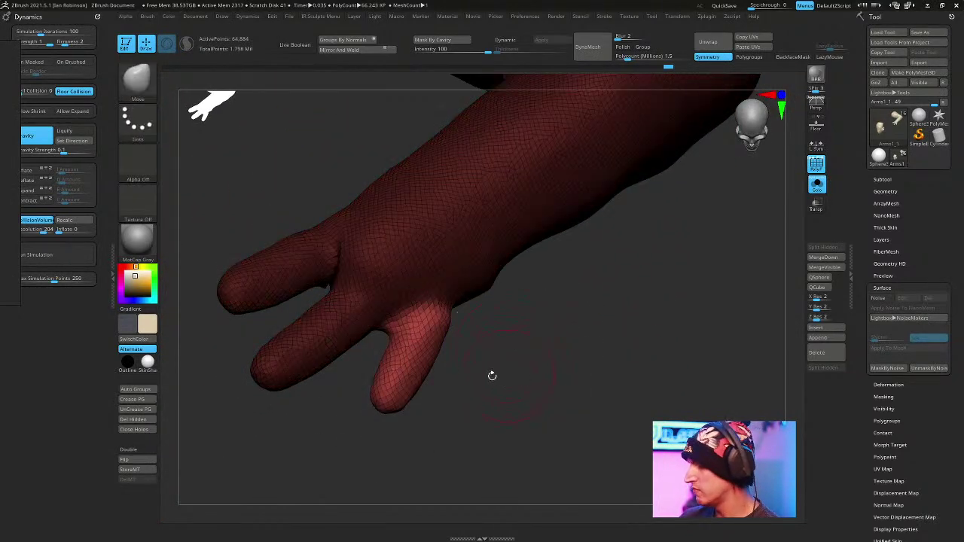
{"action": "key", "text": "w"}
{"action": "left_click", "coordinate": [425, 346]}
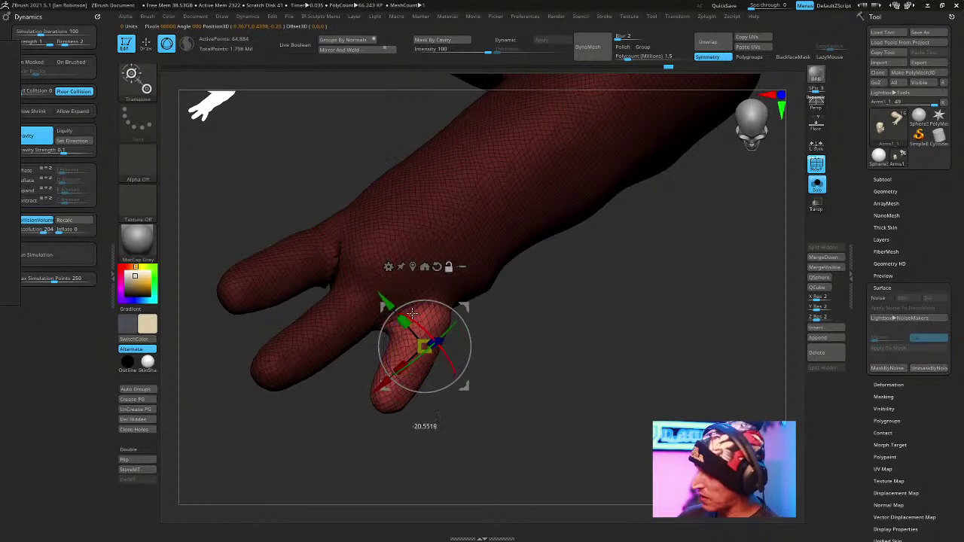
{"action": "left_click_drag", "start_coordinate": [491, 401], "coordinate": [506, 366]}
{"action": "key", "text": "q"}
{"action": "mouse_move", "coordinate": [563, 394]}
{"action": "left_mouse_down", "text": "ctrl"}
{"action": "mouse_move", "coordinate": [602, 387]}
{"action": "mouse_move", "coordinate": [688, 415]}
{"action": "mouse_move", "coordinate": [637, 403]}
{"action": "mouse_move", "coordinate": [592, 445]}
{"action": "mouse_move", "coordinate": [617, 400]}
{"action": "mouse_move", "coordinate": [646, 459]}
{"action": "mouse_move", "coordinate": [655, 452]}
{"action": "left_mouse_up", "text": "ctrl"}
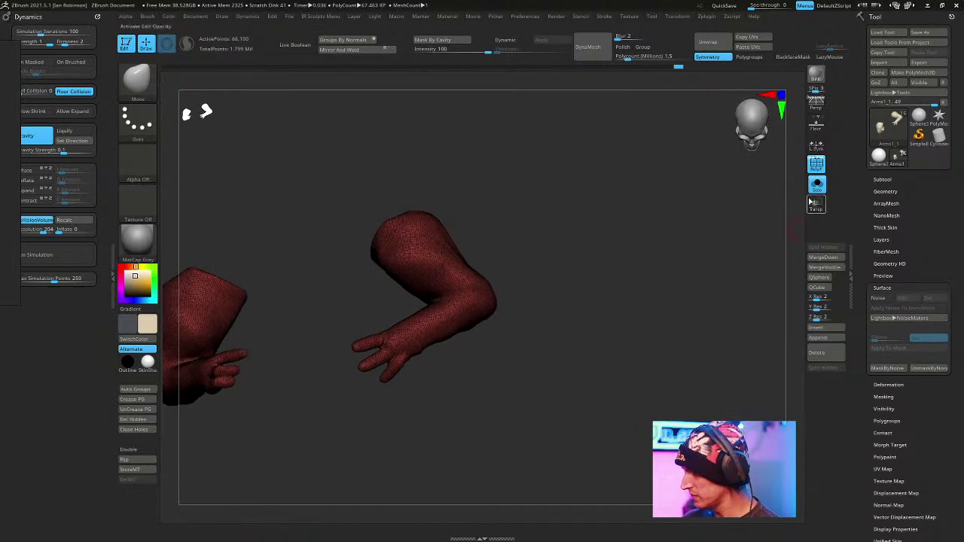
Show the full sculpture again and check both posed arms against the body from the front.
{"action": "left_click", "coordinate": [816, 184]}
{"action": "left_click_drag", "start_coordinate": [674, 294], "coordinate": [625, 349]}
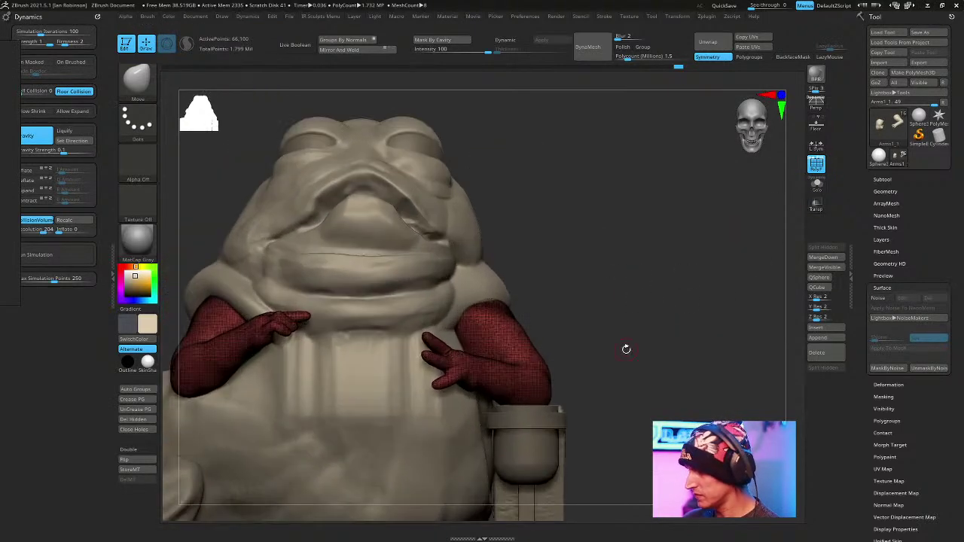
{"action": "left_click_drag", "start_coordinate": [618, 196], "coordinate": [663, 211]}
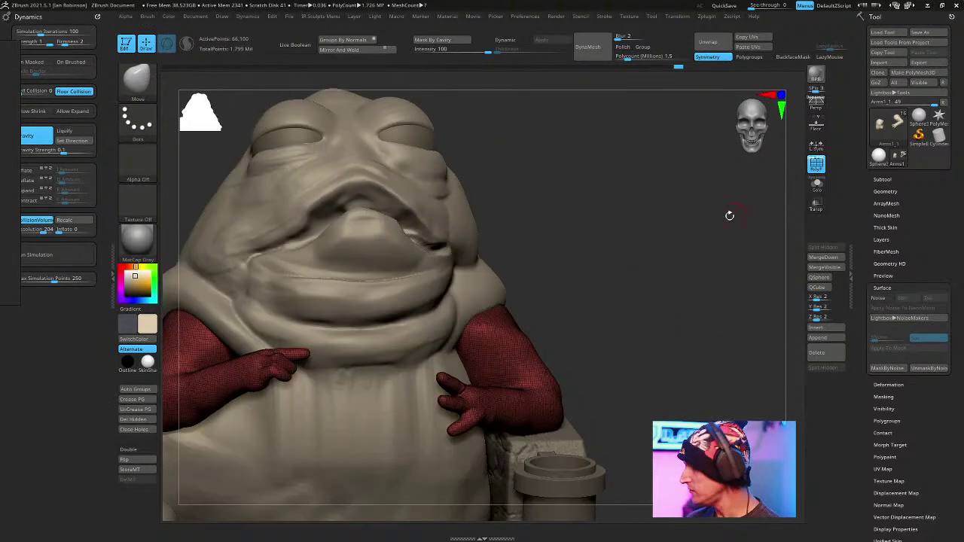
{"action": "left_click_drag", "start_coordinate": [706, 301], "coordinate": [666, 331]}
Select the eyes subtool and switch the material to ToyPlastic.
{"action": "left_click", "coordinate": [457, 274], "text": "alt"}
{"action": "left_click_drag", "start_coordinate": [598, 236], "coordinate": [574, 239]}
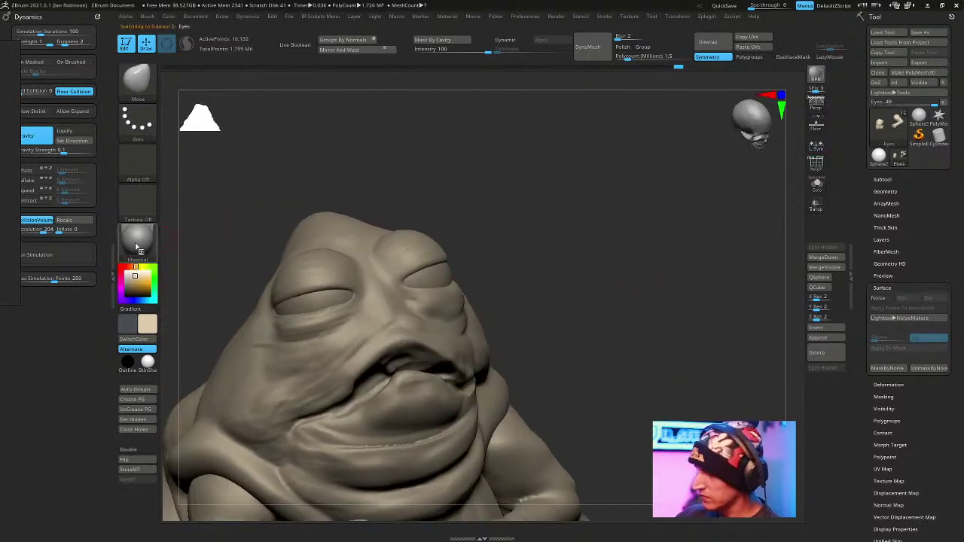
{"action": "left_click", "coordinate": [153, 256]}
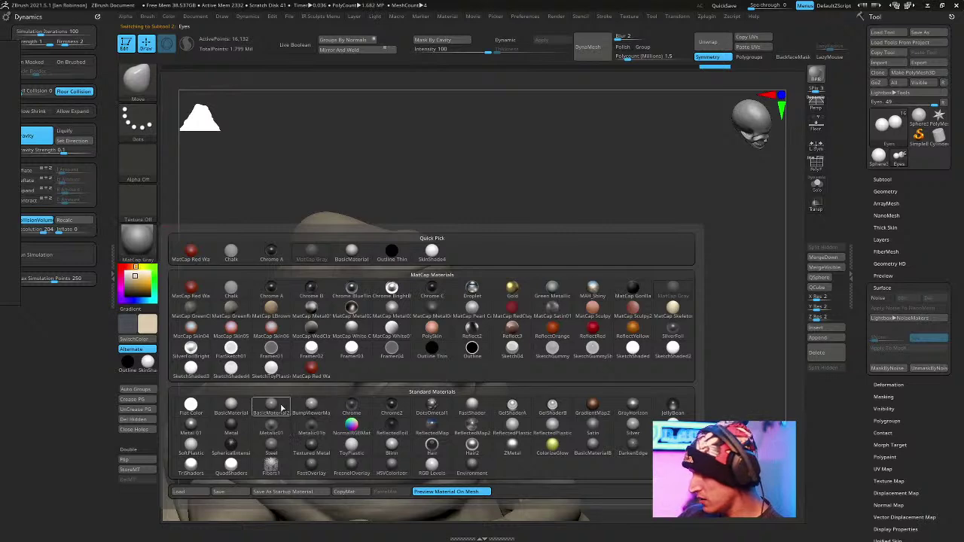
{"action": "left_click", "coordinate": [351, 446]}
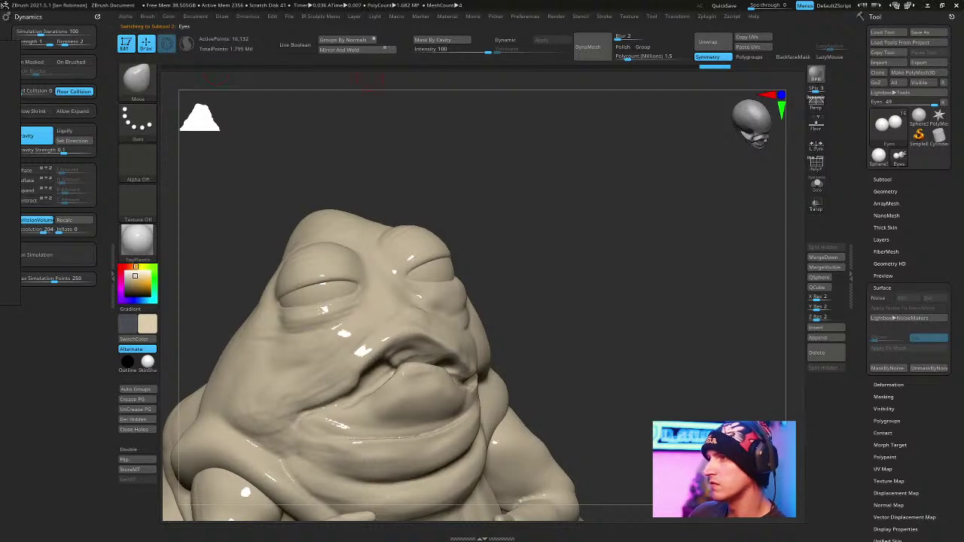
{"action": "left_click_drag", "start_coordinate": [488, 194], "coordinate": [407, 143]}
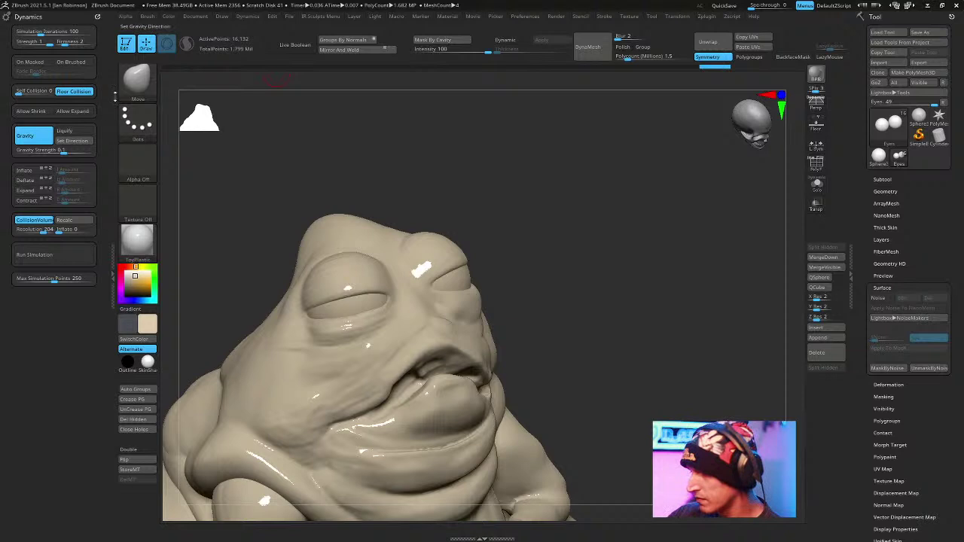
Dock the Color palette in the side tray and enable Mrgb for painting material and colour together.
{"action": "left_click", "coordinate": [169, 16]}
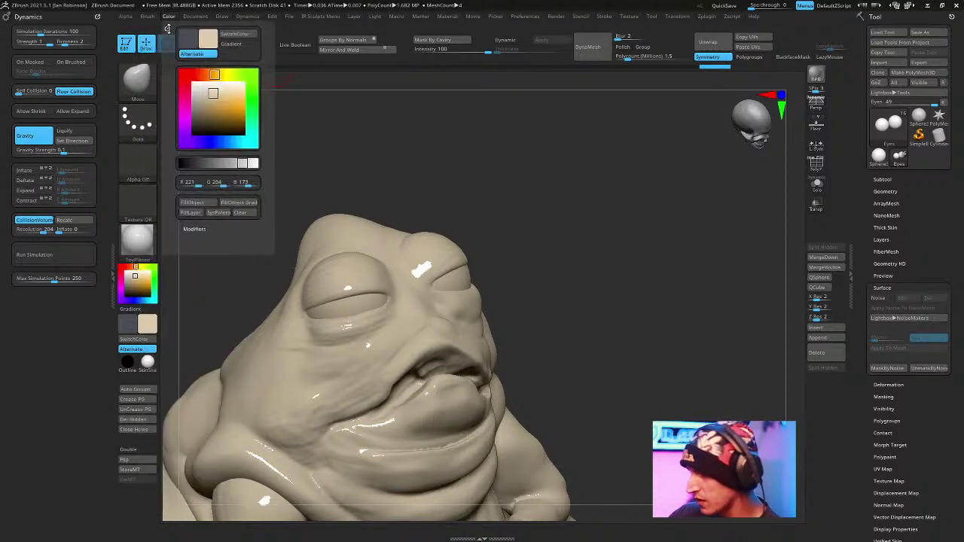
{"action": "left_click_drag", "start_coordinate": [167, 28], "coordinate": [45, 297]}
{"action": "key", "text": "space"}
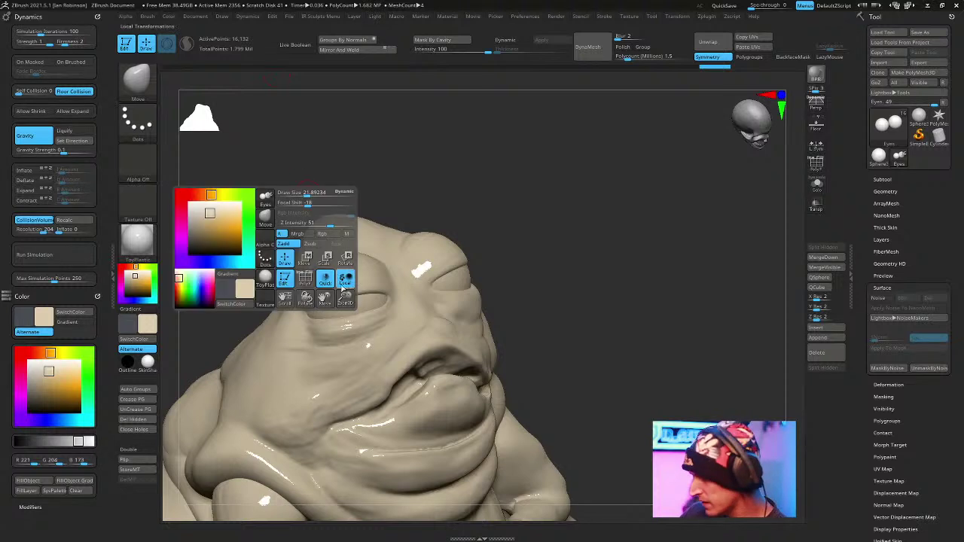
{"action": "left_click", "coordinate": [331, 234]}
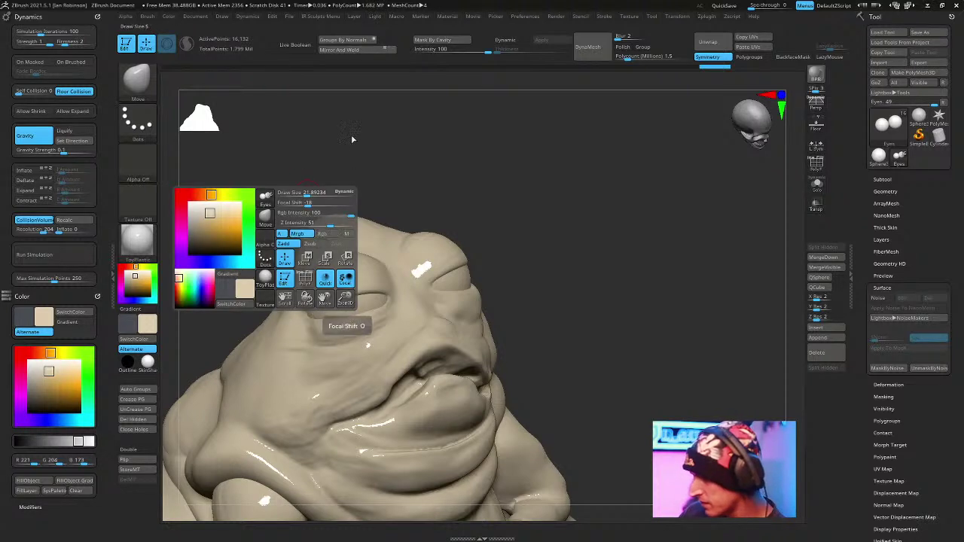
Swap the active colour and set the eyes to an off-white, R 235, G 236, B 237.
{"action": "left_click", "coordinate": [147, 328]}
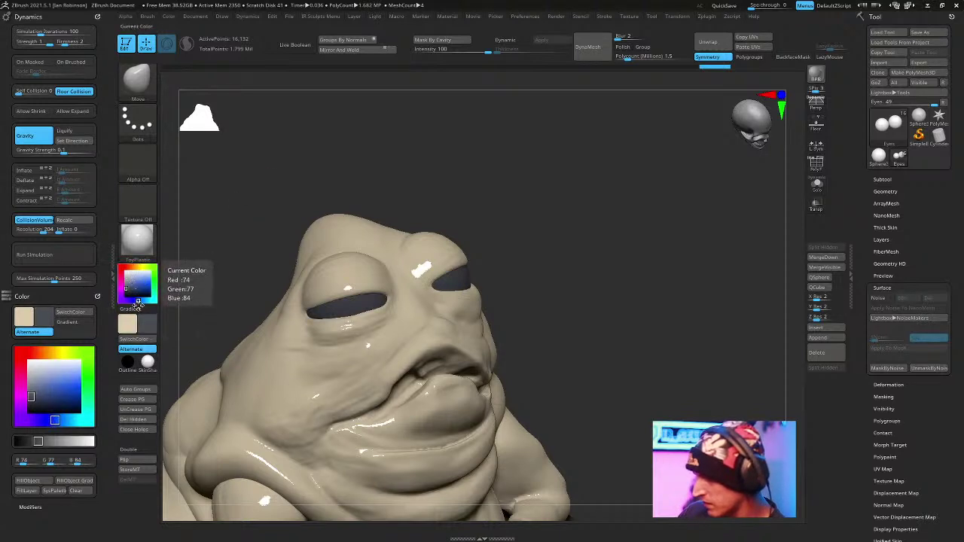
{"action": "left_click", "coordinate": [137, 293]}
{"action": "left_click", "coordinate": [82, 262]}
{"action": "mouse_move", "coordinate": [324, 148]}
{"action": "left_mouse_down"}
{"action": "mouse_move", "coordinate": [299, 148]}
{"action": "mouse_move", "coordinate": [319, 137]}
{"action": "left_mouse_up"}
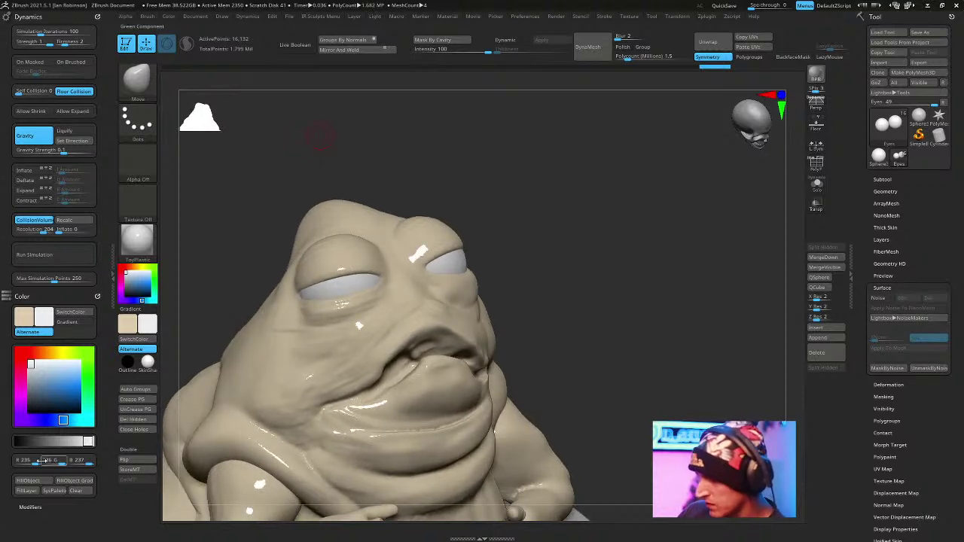
{"action": "key", "text": "space"}
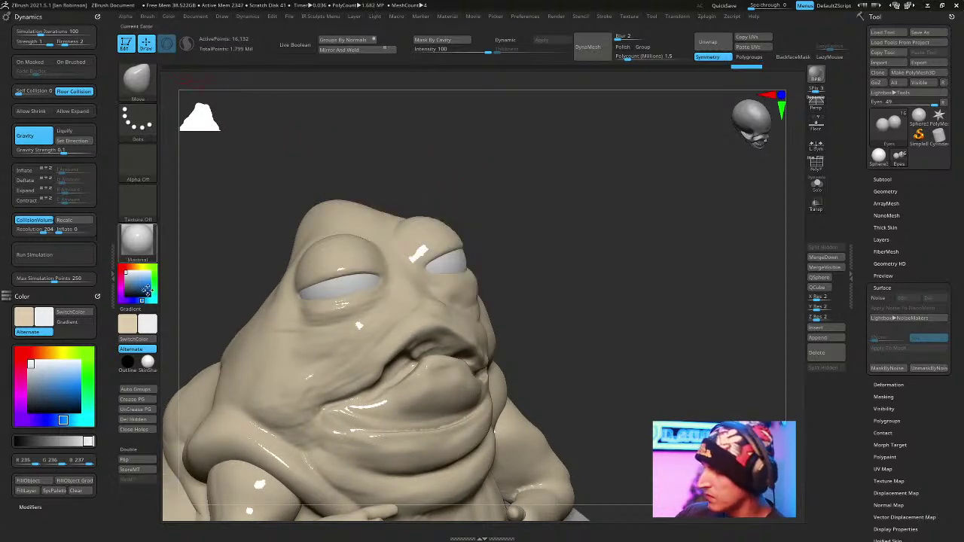
Switch the eyes' material to SkinShade4 and check them on the full sculpture and close up.
{"action": "left_click", "coordinate": [147, 362]}
{"action": "left_click_drag", "start_coordinate": [550, 209], "coordinate": [649, 250]}
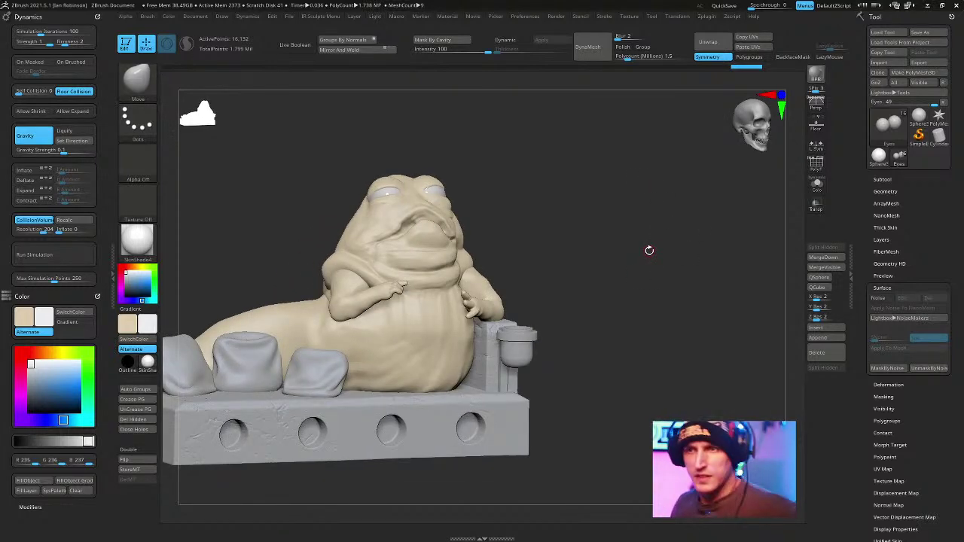
{"action": "left_click_drag", "start_coordinate": [585, 189], "coordinate": [622, 233]}
{"action": "mouse_move", "coordinate": [666, 254]}
{"action": "left_mouse_down"}
{"action": "mouse_move", "coordinate": [703, 304]}
{"action": "mouse_move", "coordinate": [671, 260]}
{"action": "mouse_move", "coordinate": [656, 264]}
{"action": "mouse_move", "coordinate": [693, 260]}
{"action": "mouse_move", "coordinate": [698, 284]}
{"action": "mouse_move", "coordinate": [742, 254]}
{"action": "mouse_move", "coordinate": [679, 194]}
{"action": "mouse_move", "coordinate": [474, 198]}
{"action": "mouse_move", "coordinate": [456, 106]}
{"action": "mouse_move", "coordinate": [384, 161]}
{"action": "mouse_move", "coordinate": [374, 157]}
{"action": "mouse_move", "coordinate": [362, 181]}
{"action": "left_mouse_up"}
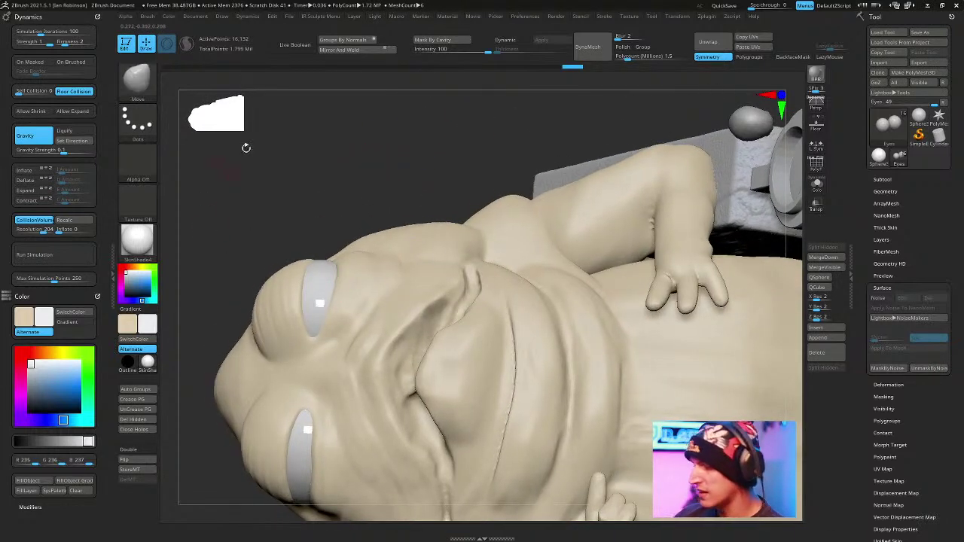
{"action": "key", "text": "b"}
{"action": "key", "text": "p"}
{"action": "key", "text": "s"}
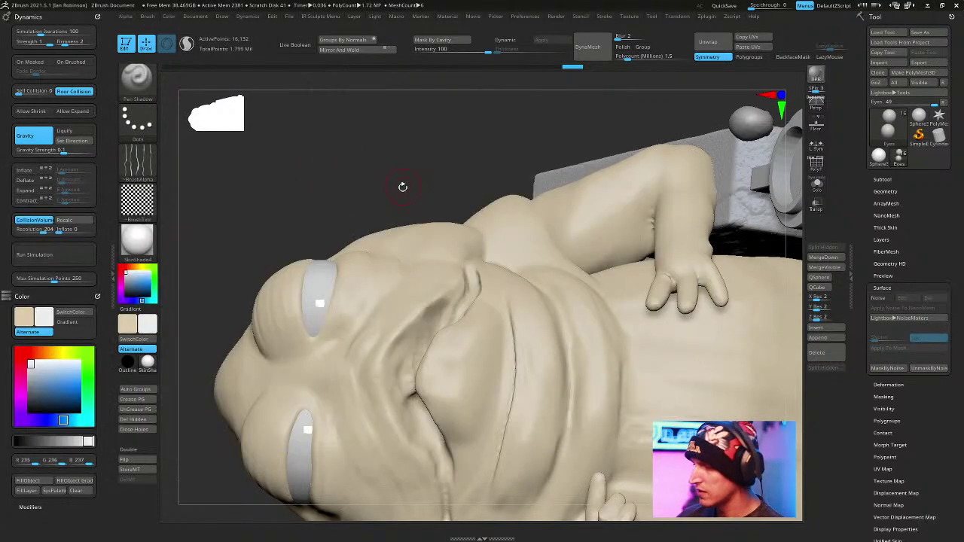
{"action": "key", "text": "b"}
{"action": "key", "text": "m"}
{"action": "key", "text": "l"}
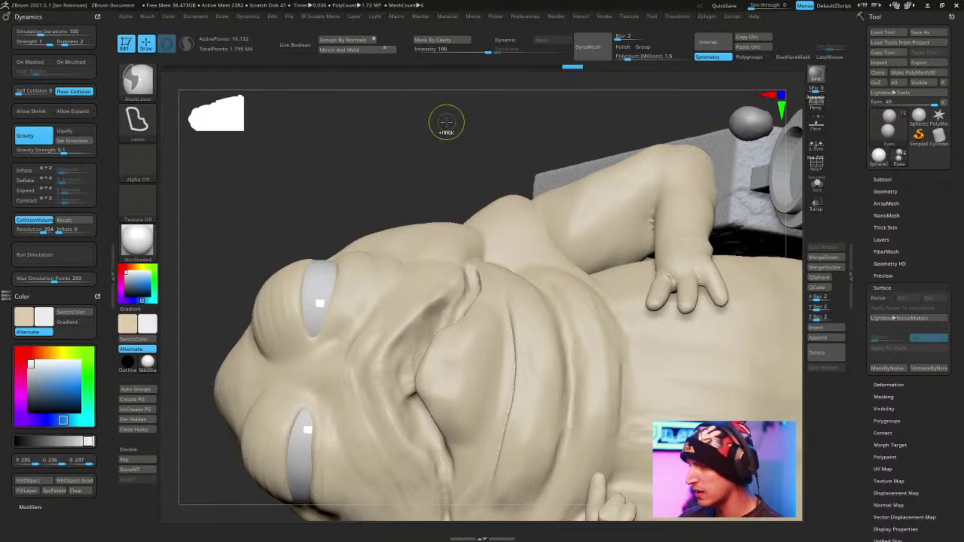
Subdivide the eyes three times for painting detail and switch to the Paint brush.
{"action": "key", "text": "ctrl+d"}
{"action": "key", "text": "ctrl+d"}
{"action": "key", "text": "ctrl+d"}
Fill the eyes with orange and deepen the fill to R 190, G 87, B 22.
{"action": "left_click", "coordinate": [125, 268]}
{"action": "left_click_drag", "start_coordinate": [125, 268], "coordinate": [139, 280]}
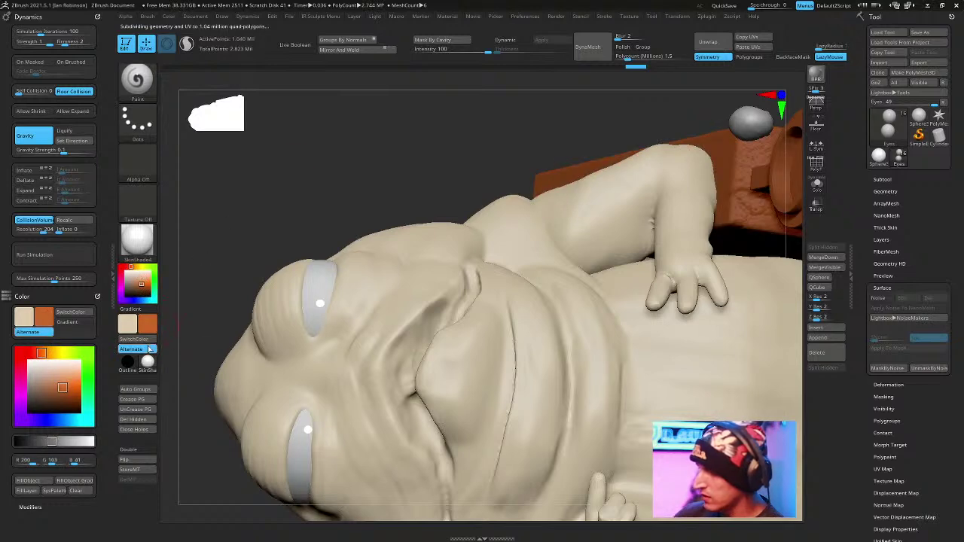
{"action": "left_click", "coordinate": [28, 480]}
{"action": "key", "text": "space"}
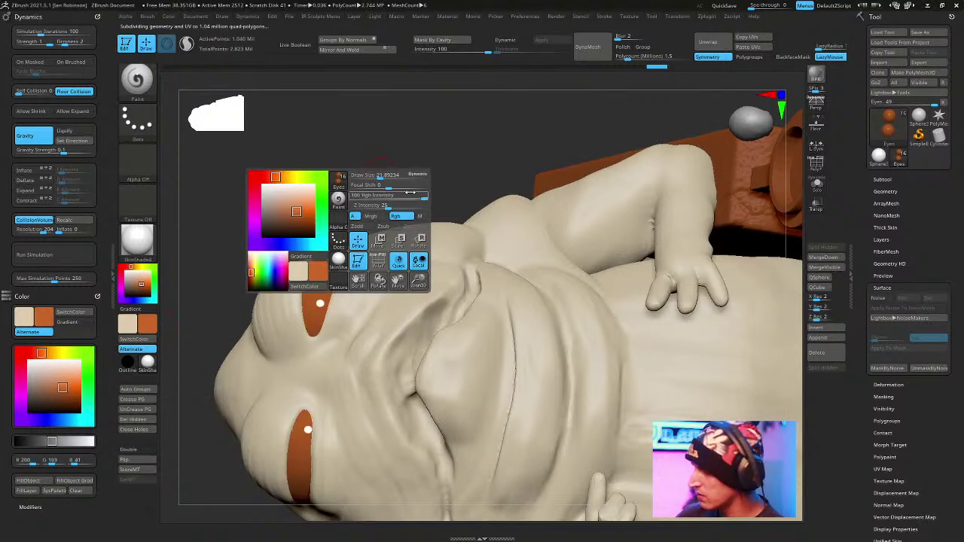
{"action": "mouse_move", "coordinate": [381, 174]}
{"action": "left_mouse_down"}
{"action": "mouse_move", "coordinate": [492, 141]}
{"action": "mouse_move", "coordinate": [449, 133]}
{"action": "mouse_move", "coordinate": [570, 135]}
{"action": "mouse_move", "coordinate": [555, 157]}
{"action": "mouse_move", "coordinate": [645, 196]}
{"action": "mouse_move", "coordinate": [639, 225]}
{"action": "left_mouse_up"}
{"action": "left_click_drag", "start_coordinate": [141, 284], "coordinate": [144, 286]}
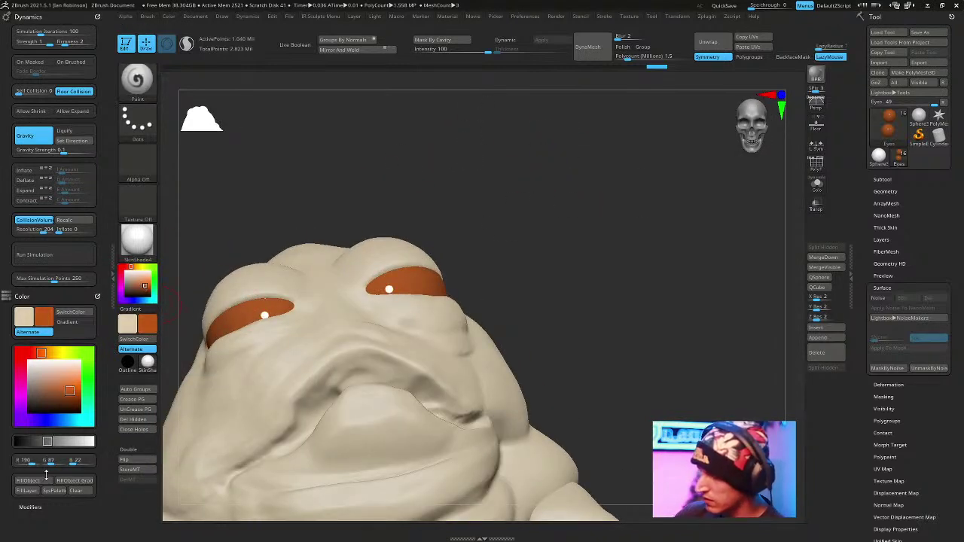
{"action": "left_click_drag", "start_coordinate": [644, 218], "coordinate": [671, 232]}
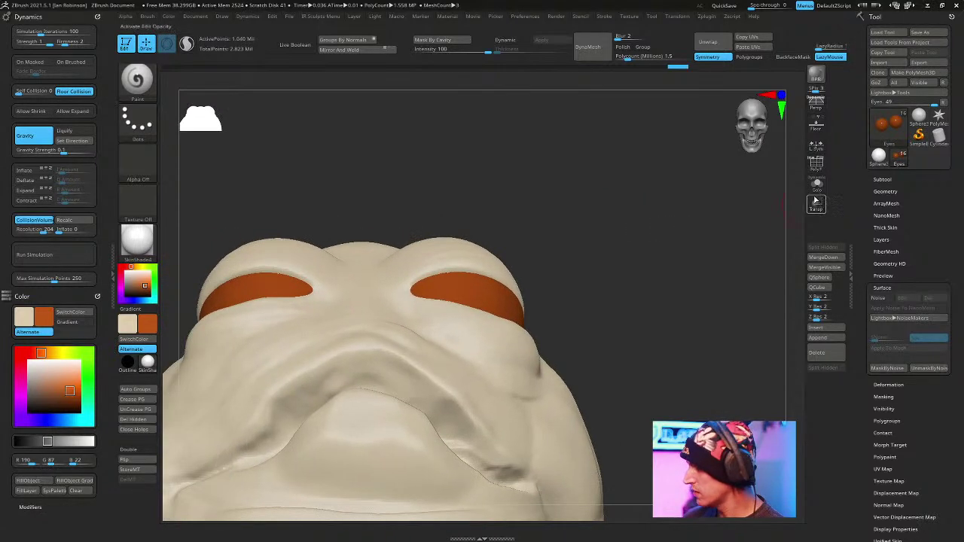
Set the paint colour for the pupils to a very dark brown, R 48, G 38, B 38.
{"action": "left_click", "coordinate": [816, 183]}
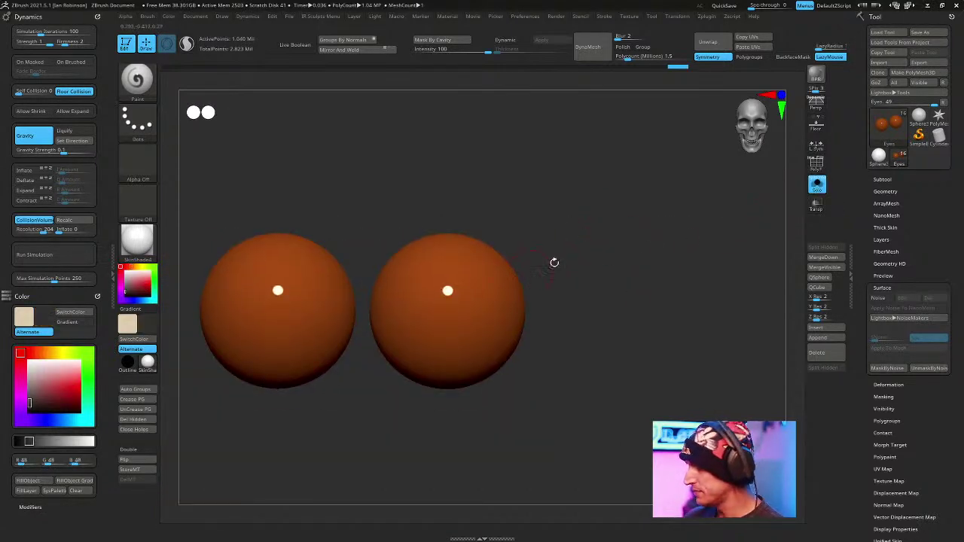
{"action": "left_click", "coordinate": [816, 184]}
{"action": "left_click_drag", "start_coordinate": [643, 266], "coordinate": [644, 256]}
{"action": "left_click_drag", "start_coordinate": [139, 286], "coordinate": [92, 362]}
{"action": "key", "text": "space"}
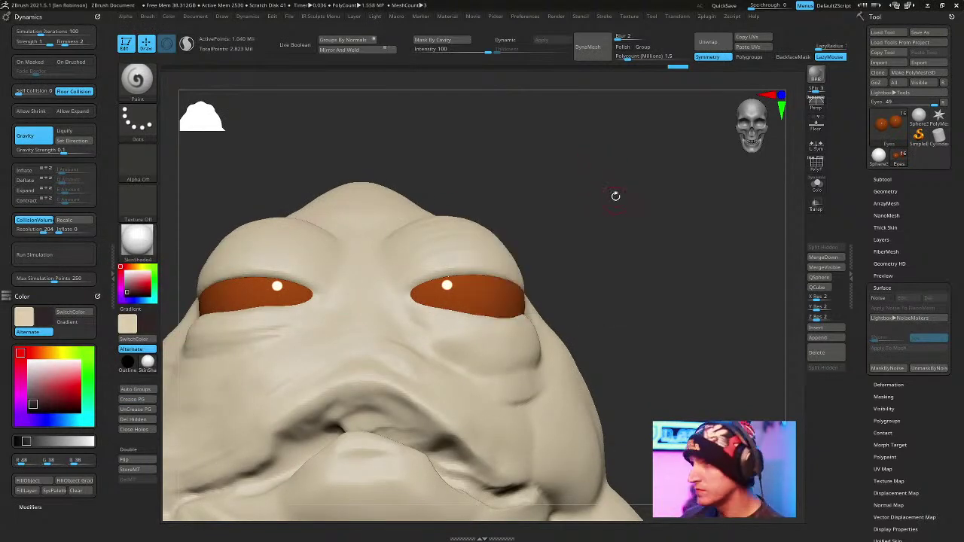
Isolate the eyes, paint a thin vertical pupil line on both symmetrically, redoing the first stroke, and show the body again.
{"action": "left_click_drag", "start_coordinate": [617, 202], "coordinate": [645, 217]}
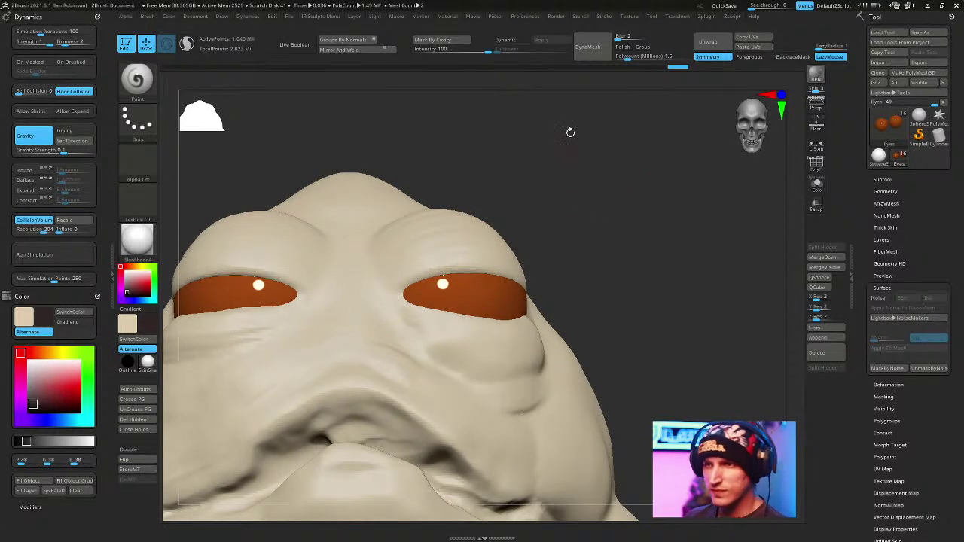
{"action": "left_click_drag", "start_coordinate": [580, 192], "coordinate": [589, 212]}
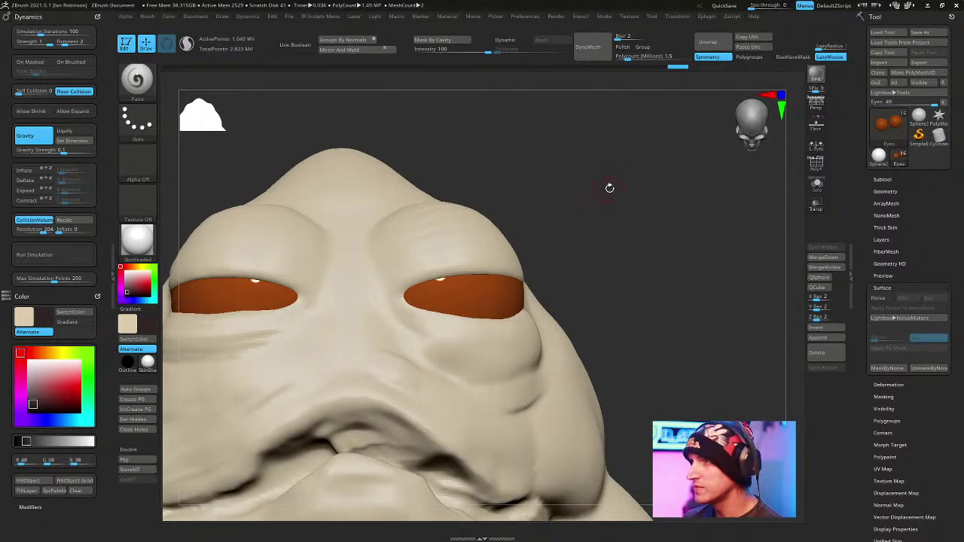
{"action": "left_click", "coordinate": [817, 185]}
{"action": "key", "text": "space"}
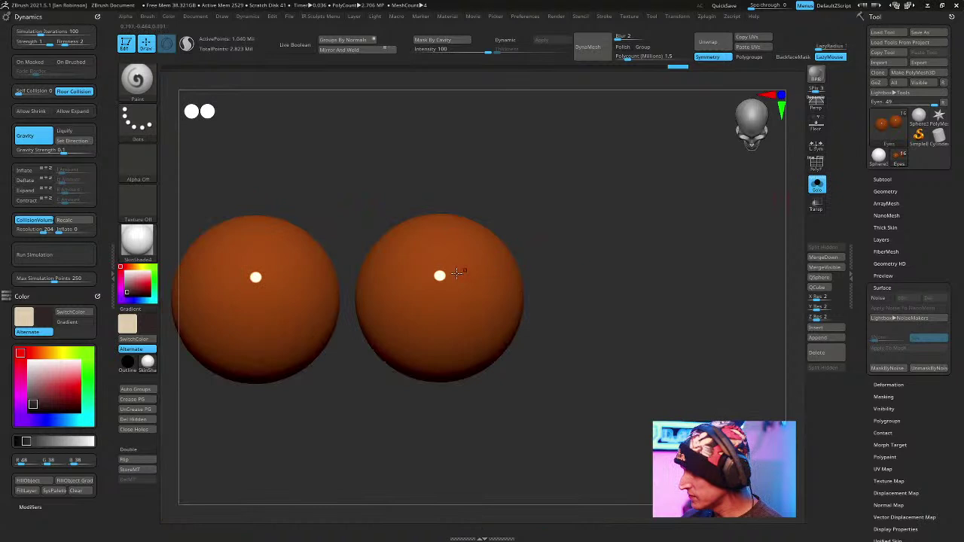
{"action": "left_click_drag", "start_coordinate": [464, 264], "coordinate": [466, 331]}
{"action": "key", "text": "ctrl+z"}
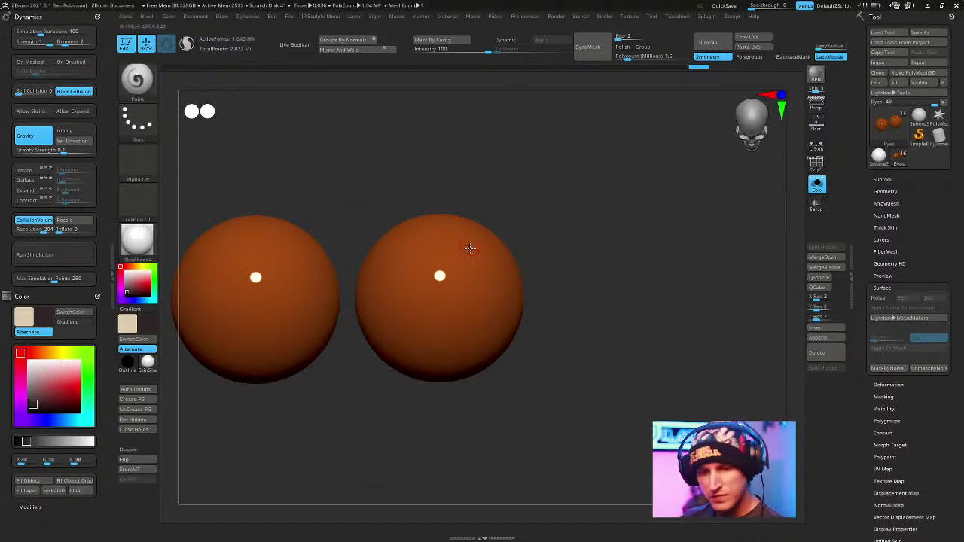
{"action": "left_click_drag", "start_coordinate": [462, 272], "coordinate": [466, 339]}
{"action": "left_click", "coordinate": [816, 185]}
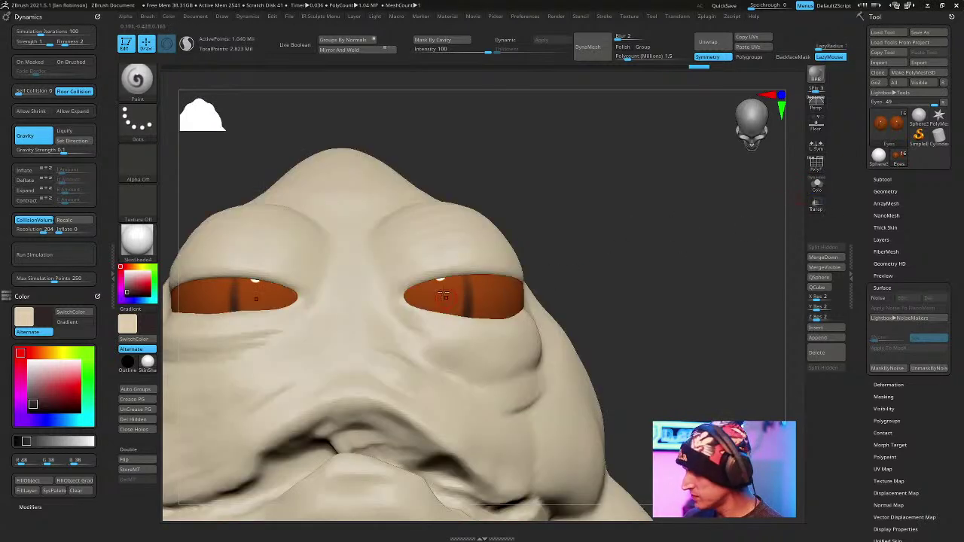
Widen the dark pupils with vertical strokes inside the visible eye openings.
{"action": "mouse_move", "coordinate": [447, 277]}
{"action": "left_mouse_down"}
{"action": "mouse_move", "coordinate": [454, 324]}
{"action": "mouse_move", "coordinate": [464, 326]}
{"action": "left_mouse_up"}
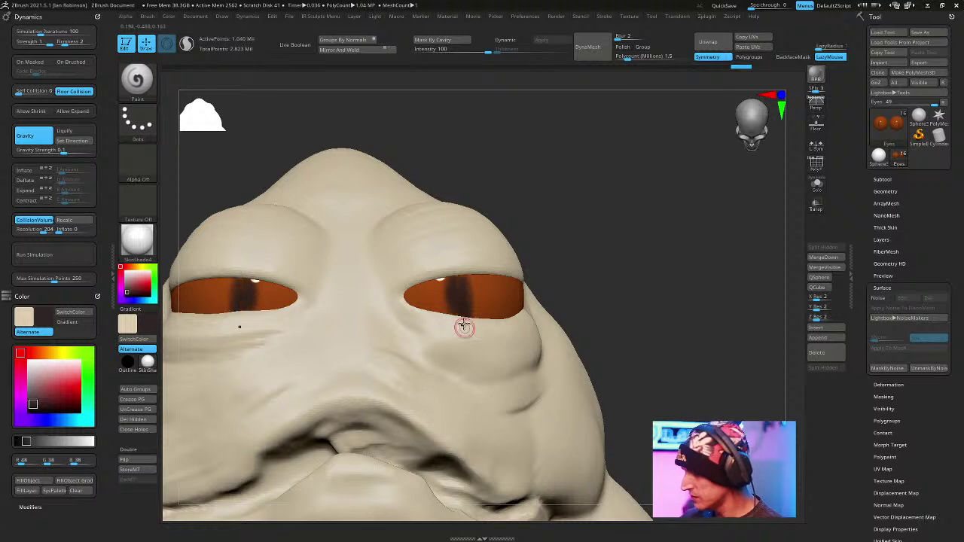
{"action": "left_click_drag", "start_coordinate": [451, 278], "coordinate": [453, 317]}
{"action": "left_click_drag", "start_coordinate": [465, 277], "coordinate": [468, 322]}
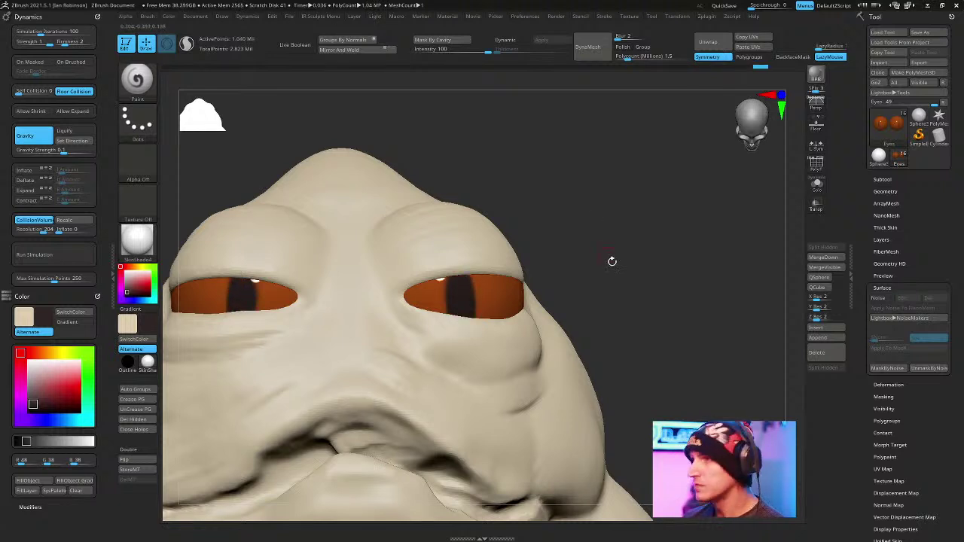
{"action": "left_click_drag", "start_coordinate": [629, 228], "coordinate": [650, 212]}
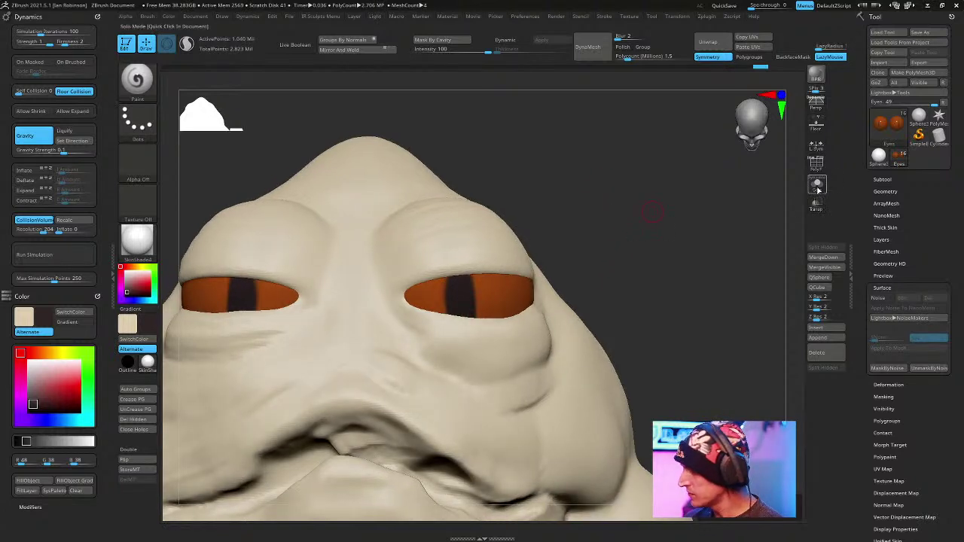
Isolate the eyes and shape the dark pupils into vertical slits with tapered ends.
{"action": "left_click", "coordinate": [817, 187]}
{"action": "left_click_drag", "start_coordinate": [460, 337], "coordinate": [457, 256]}
{"action": "key", "text": "ctrl+z"}
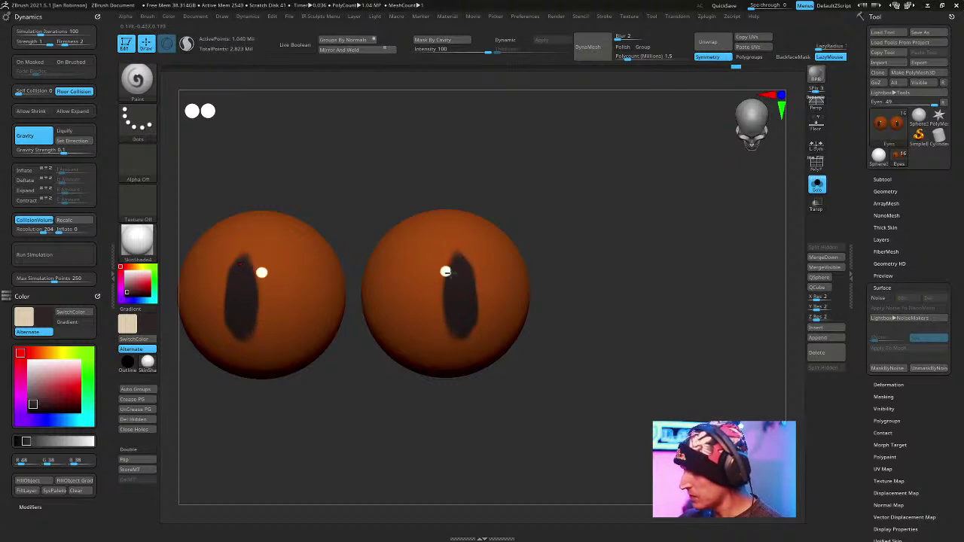
{"action": "right_click_drag", "start_coordinate": [470, 358], "coordinate": [479, 329]}
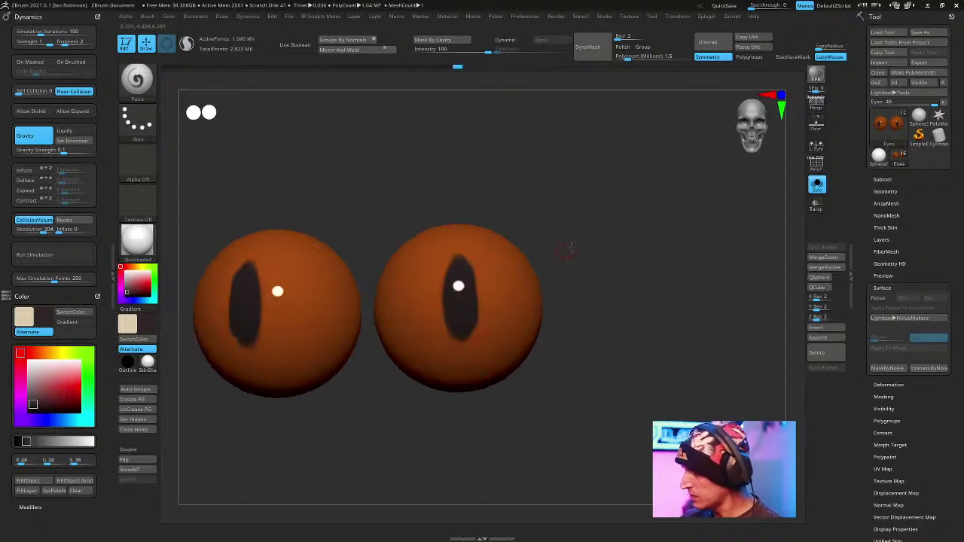
{"action": "left_click_drag", "start_coordinate": [567, 247], "coordinate": [468, 328]}
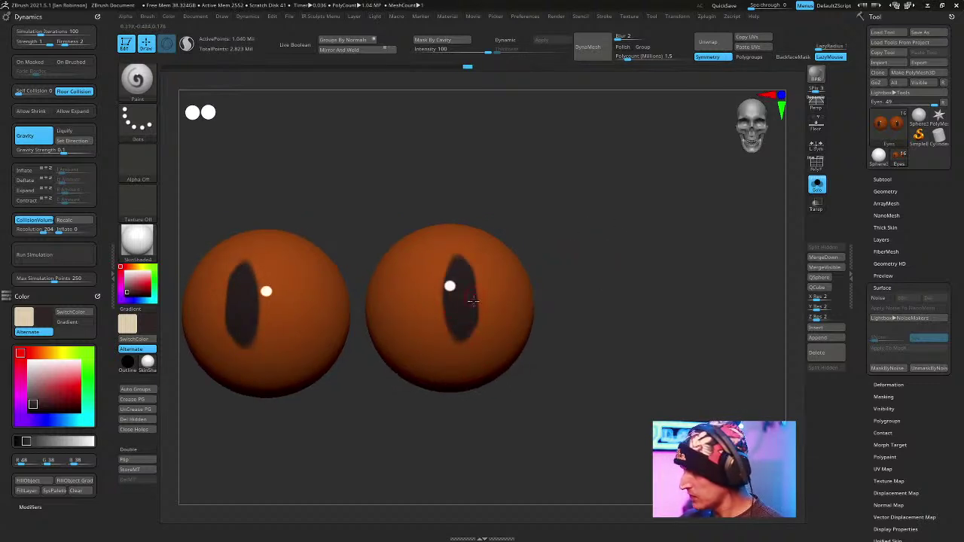
Show the full head again, set the paint colour to light grey R 201, G 199, B 196, and lower the Rgb Intensity.
{"action": "left_click", "coordinate": [817, 185]}
{"action": "mouse_move", "coordinate": [661, 216]}
{"action": "left_mouse_down"}
{"action": "mouse_move", "coordinate": [663, 205]}
{"action": "mouse_move", "coordinate": [624, 241]}
{"action": "mouse_move", "coordinate": [652, 286]}
{"action": "mouse_move", "coordinate": [706, 222]}
{"action": "mouse_move", "coordinate": [578, 178]}
{"action": "mouse_move", "coordinate": [582, 171]}
{"action": "mouse_move", "coordinate": [600, 206]}
{"action": "mouse_move", "coordinate": [574, 232]}
{"action": "left_mouse_up"}
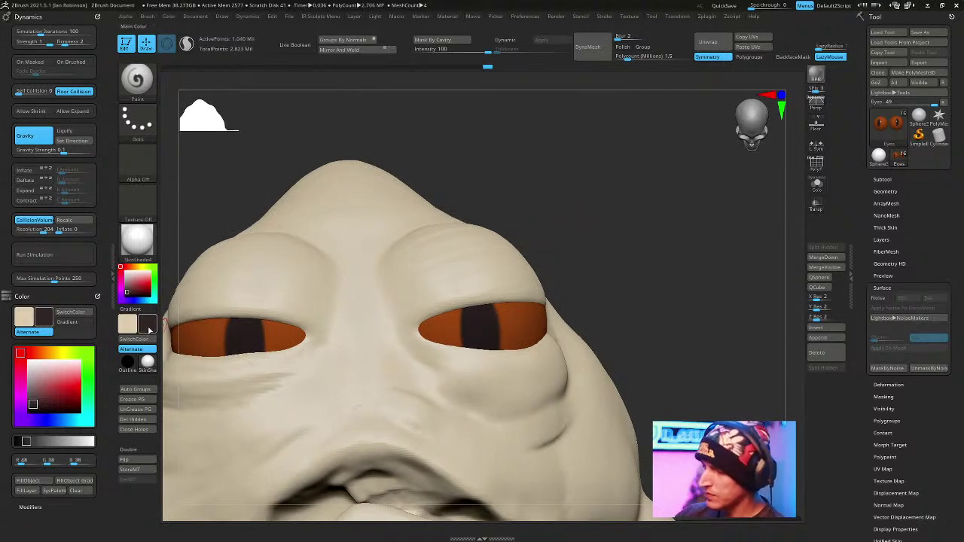
{"action": "left_click", "coordinate": [152, 324]}
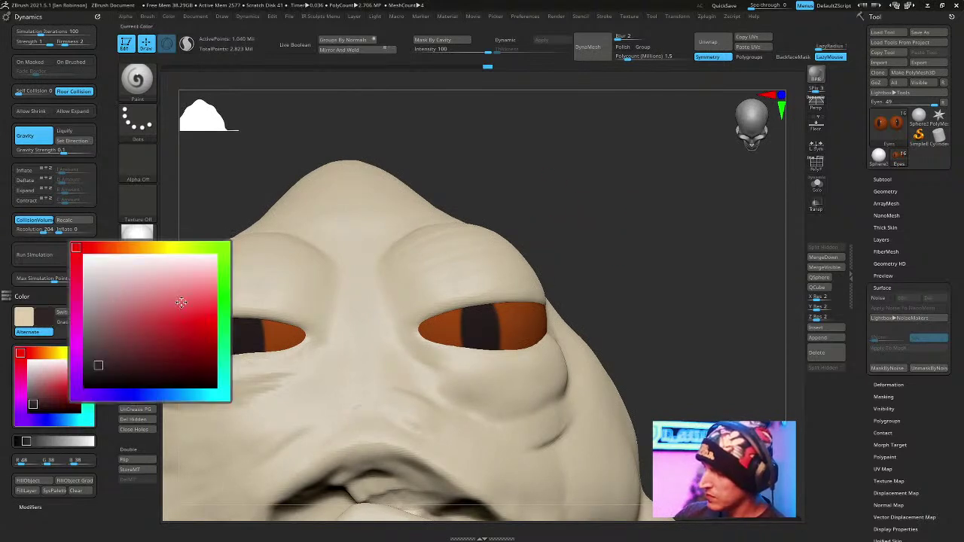
{"action": "left_click", "coordinate": [153, 340]}
{"action": "left_click", "coordinate": [147, 324]}
{"action": "left_click", "coordinate": [85, 285]}
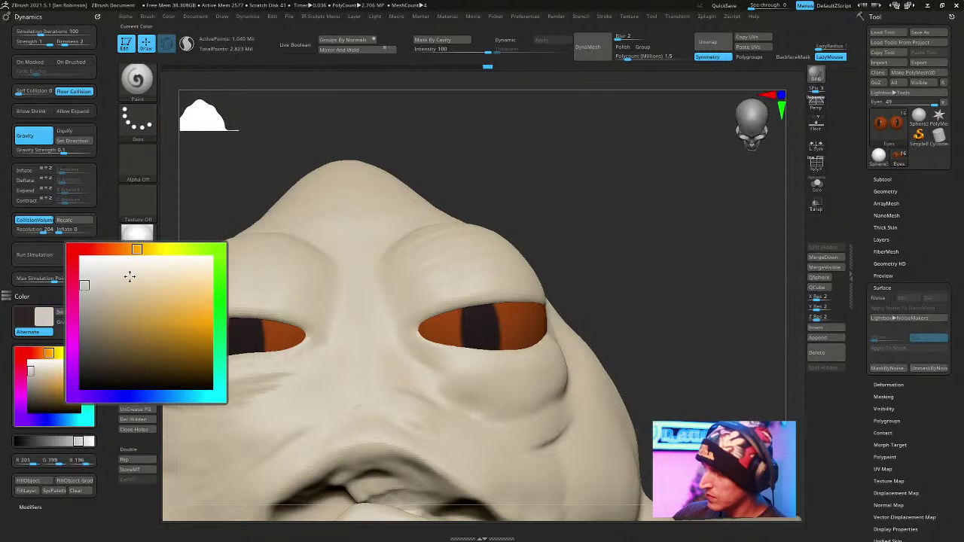
{"action": "key", "text": "space"}
{"action": "left_click", "coordinate": [579, 187]}
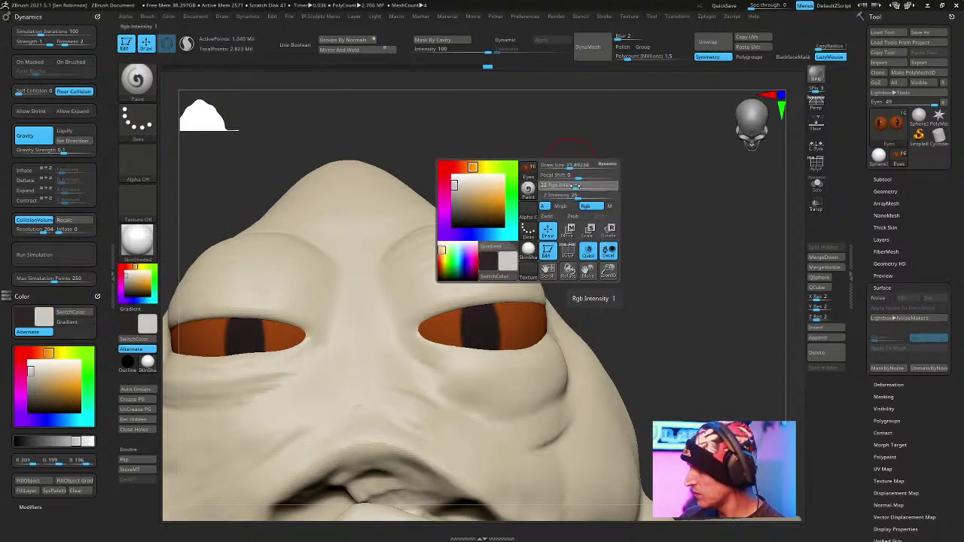
Isolate the eyes and paint a soft light-grey halo along both sides of the slit pupils.
{"action": "left_click_drag", "start_coordinate": [636, 256], "coordinate": [591, 265]}
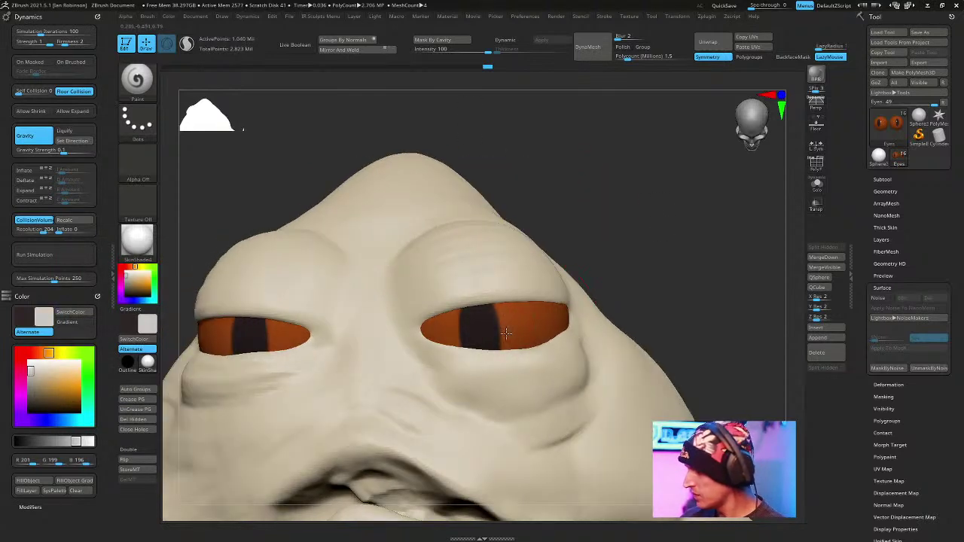
{"action": "key", "text": "alt+shift+s"}
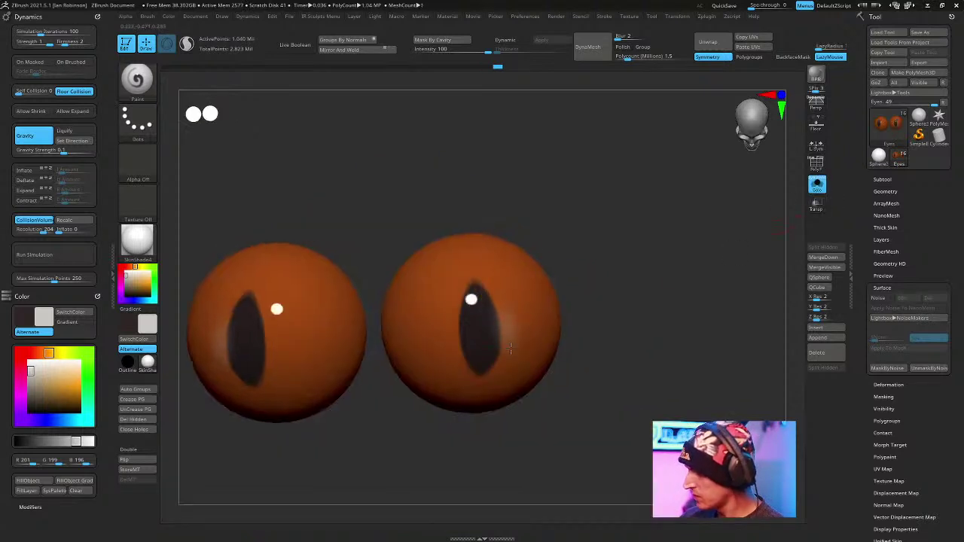
{"action": "left_click_drag", "start_coordinate": [490, 291], "coordinate": [498, 371]}
{"action": "mouse_move", "coordinate": [462, 301]}
{"action": "left_mouse_down"}
{"action": "mouse_move", "coordinate": [465, 368]}
{"action": "mouse_move", "coordinate": [476, 376]}
{"action": "left_mouse_up"}
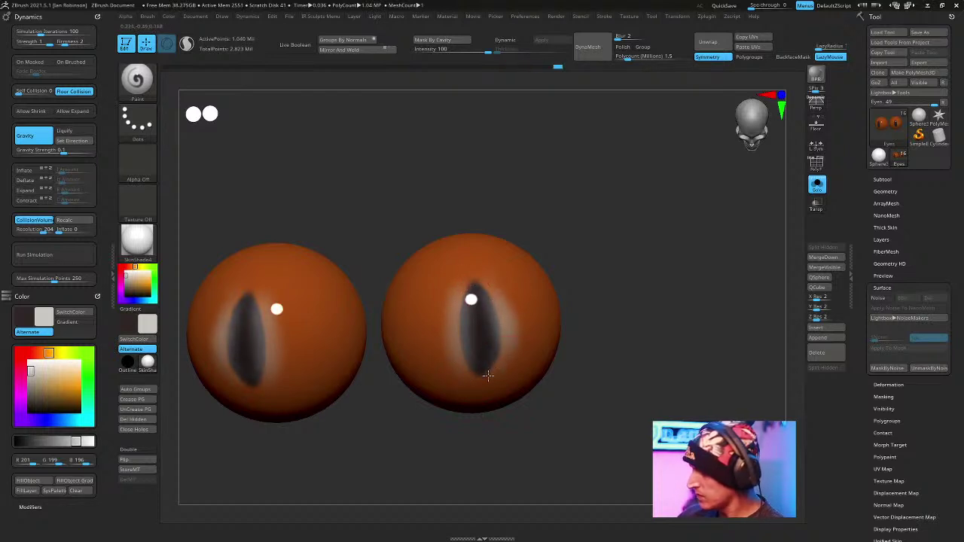
{"action": "right_click_drag", "start_coordinate": [502, 285], "coordinate": [654, 229]}
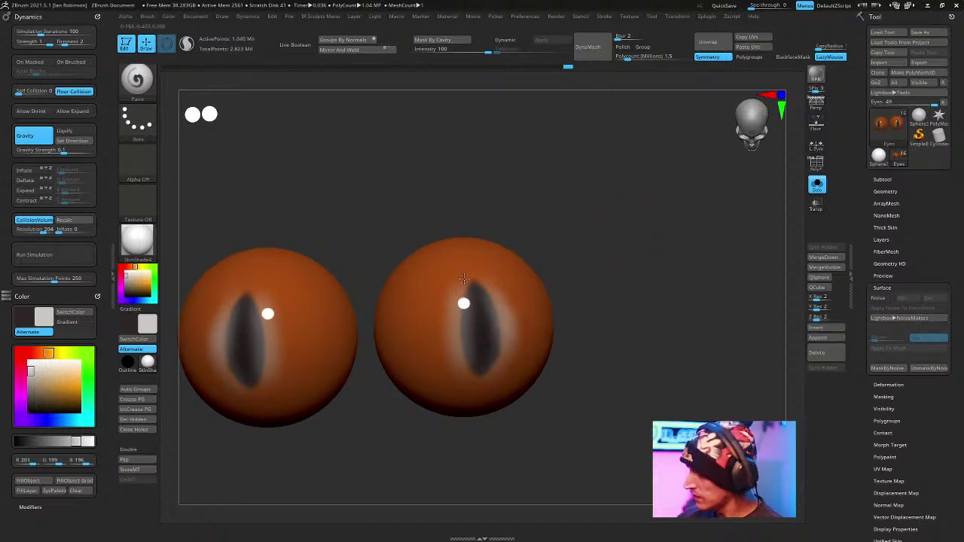
Smooth and extend the light-grey halo around the edges and tips of the slit pupils on the isolated eyes.
{"action": "key", "text": "space"}
{"action": "left_click", "coordinate": [506, 318]}
{"action": "left_click", "coordinate": [464, 329]}
{"action": "left_click", "coordinate": [506, 317]}
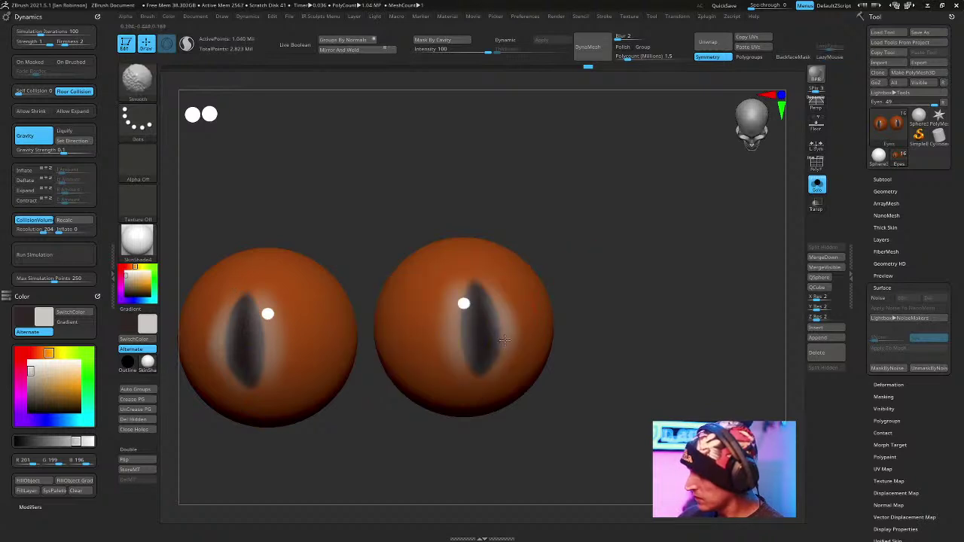
{"action": "key", "text": "l"}
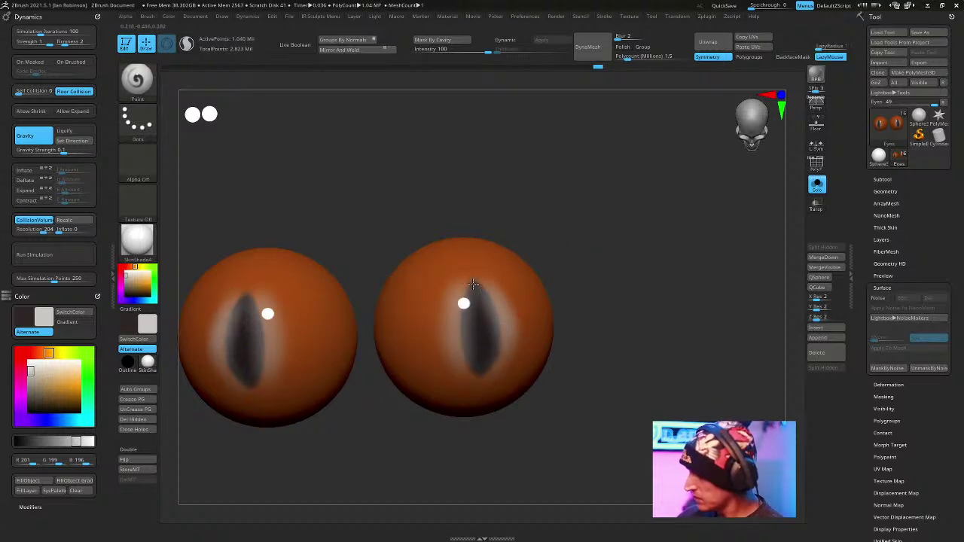
{"action": "left_click_drag", "start_coordinate": [632, 266], "coordinate": [455, 369]}
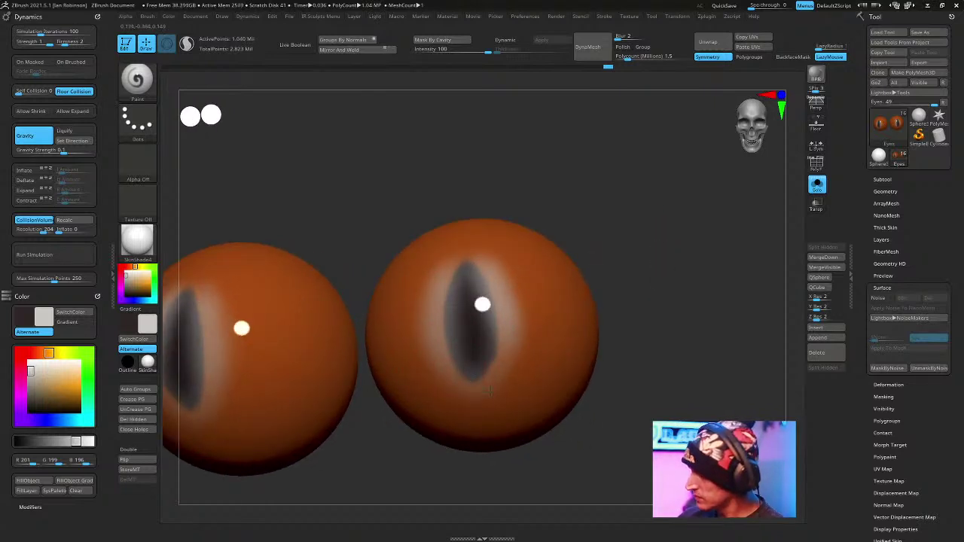
Show the full head, sample orange R 191, G 109, B 57 from the eye, and blend it over the outer halo edges.
{"action": "left_click", "coordinate": [816, 185]}
{"action": "left_click_drag", "start_coordinate": [688, 254], "coordinate": [589, 244]}
{"action": "key", "text": "b"}
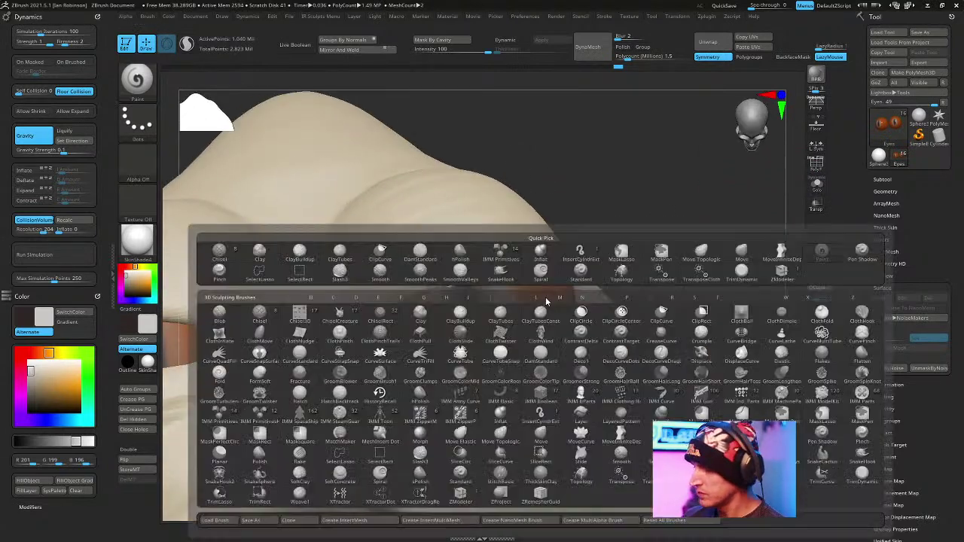
{"action": "key", "text": "c"}
{"action": "key", "text": "space"}
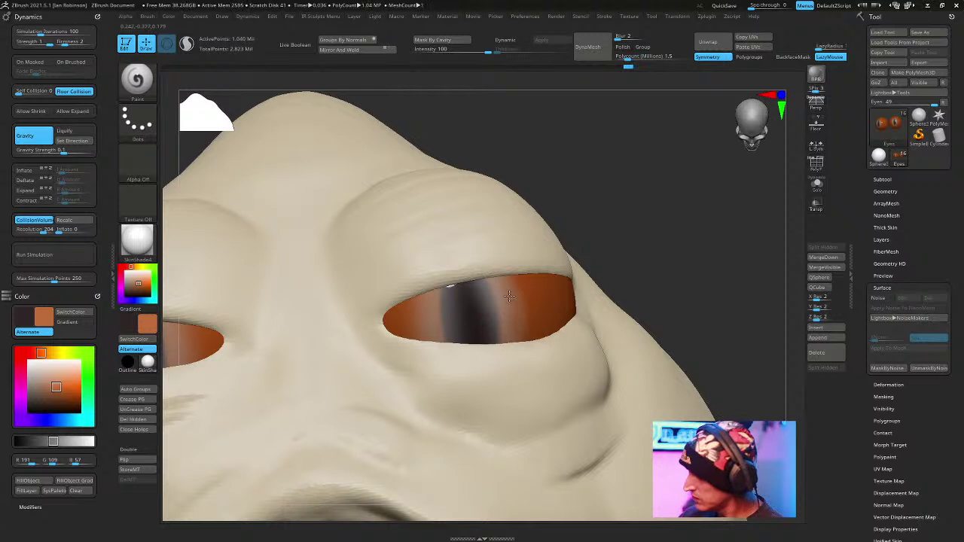
{"action": "left_click_drag", "start_coordinate": [506, 340], "coordinate": [441, 328]}
{"action": "left_click_drag", "start_coordinate": [441, 285], "coordinate": [592, 187]}
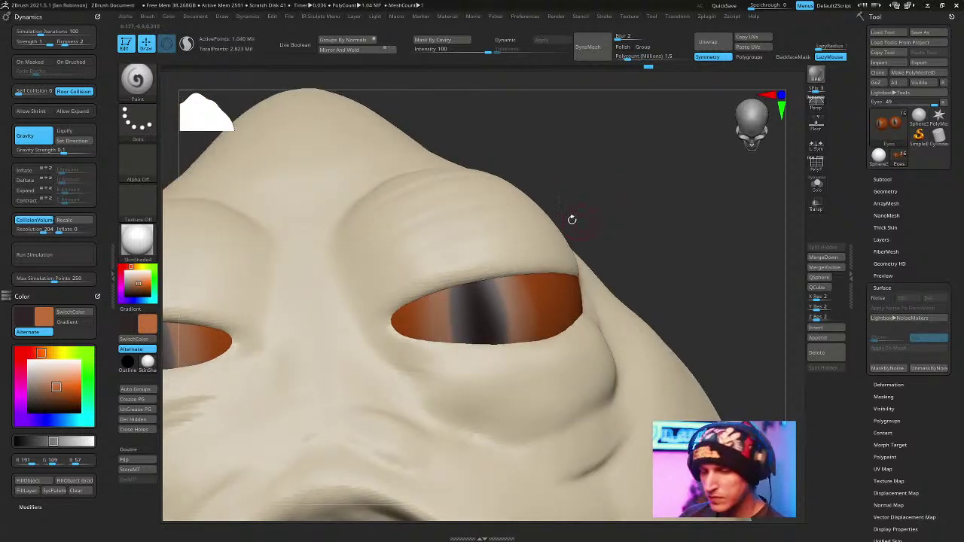
Sample the dark pupil colour and darken the slit pupils inside the eye openings.
{"action": "left_click", "coordinate": [130, 295]}
{"action": "right_click_drag", "start_coordinate": [514, 307], "coordinate": [501, 324]}
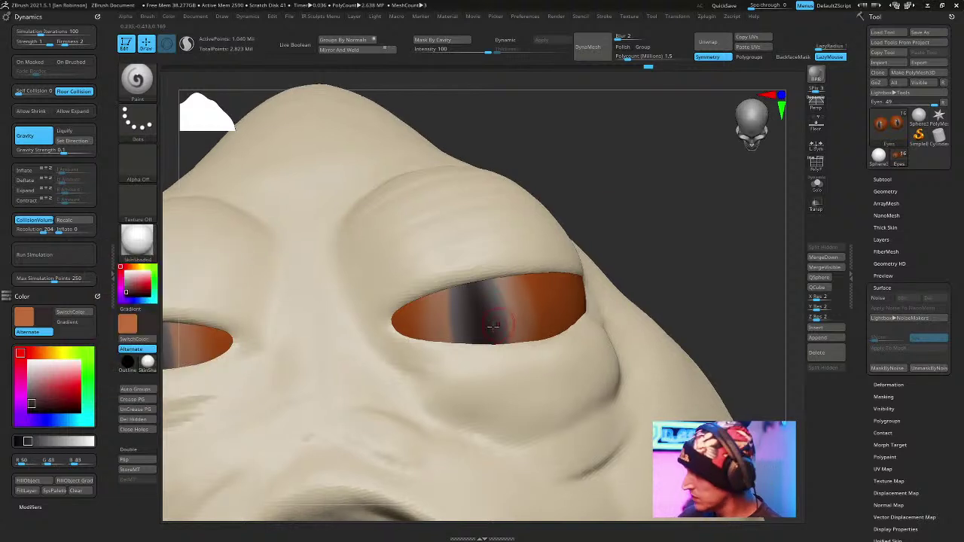
{"action": "mouse_move", "coordinate": [461, 283]}
{"action": "left_mouse_down"}
{"action": "mouse_move", "coordinate": [461, 347]}
{"action": "mouse_move", "coordinate": [488, 284]}
{"action": "left_mouse_up"}
{"action": "right_click_drag", "start_coordinate": [490, 245], "coordinate": [648, 208], "text": "ctrl"}
Choose the ClayBuildup brush and set the colour to light grey R 197, G 194, B 194.
{"action": "key", "text": "b"}
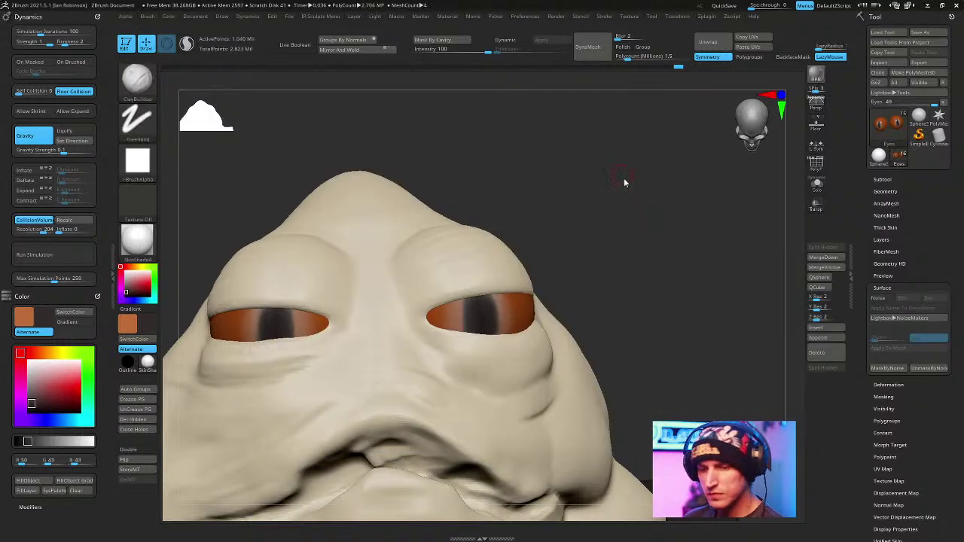
{"action": "left_click", "coordinate": [618, 218]}
{"action": "right_click_drag", "start_coordinate": [641, 271], "coordinate": [396, 397]}
{"action": "key", "text": "c"}
{"action": "left_click", "coordinate": [97, 296]}
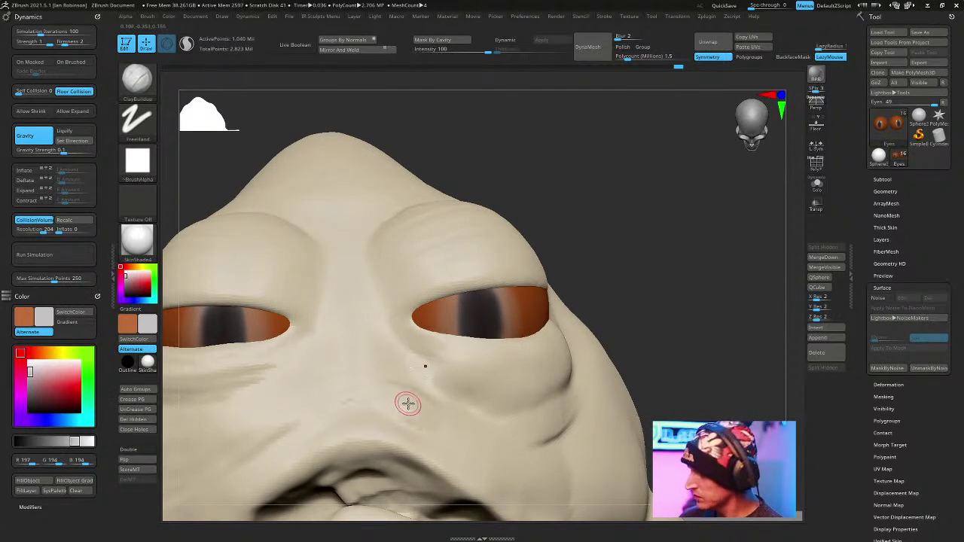
Make the head the active subtool and switch the material to BasicMaterial.
{"action": "left_click", "coordinate": [442, 385], "text": "alt"}
{"action": "key", "text": "shift+f"}
{"action": "key", "text": "shift+f"}
{"action": "right_click_drag", "start_coordinate": [637, 236], "coordinate": [656, 206], "text": "alt"}
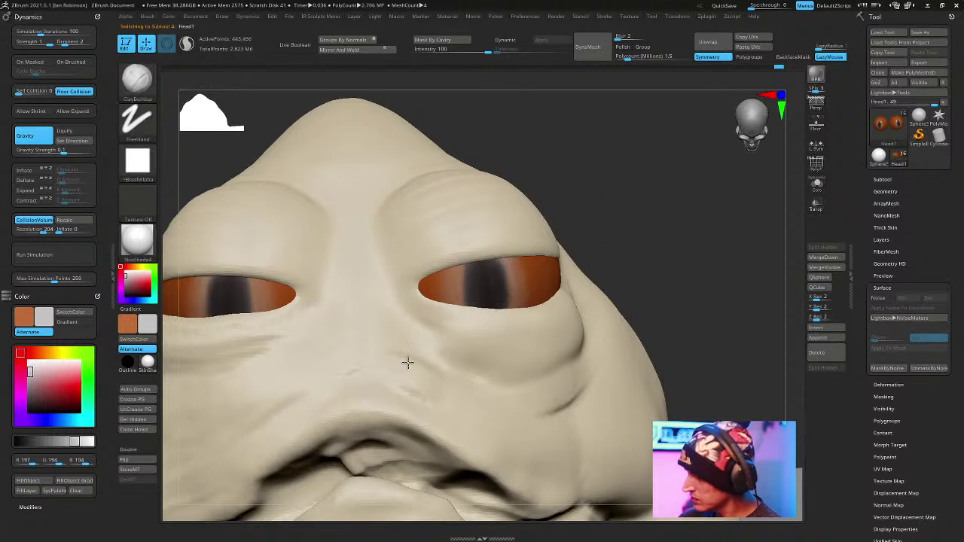
{"action": "right_click_drag", "start_coordinate": [595, 222], "coordinate": [595, 210]}
{"action": "right_click", "coordinate": [595, 210]}
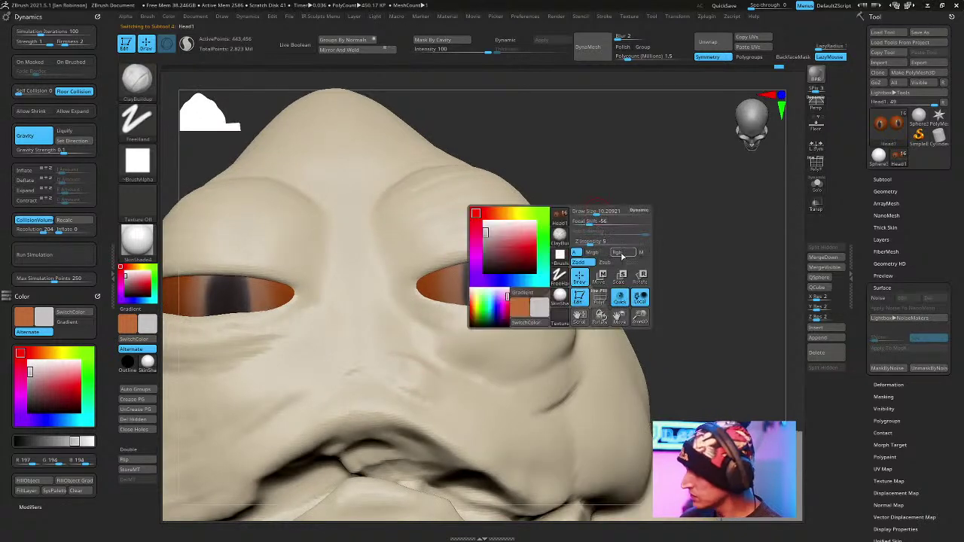
{"action": "left_click_drag", "start_coordinate": [677, 202], "coordinate": [640, 207]}
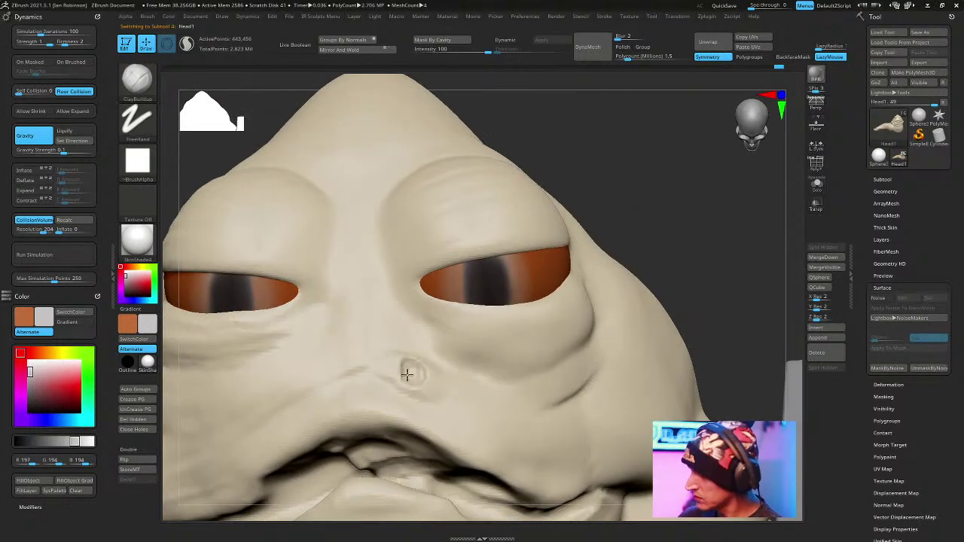
{"action": "left_click", "coordinate": [143, 245]}
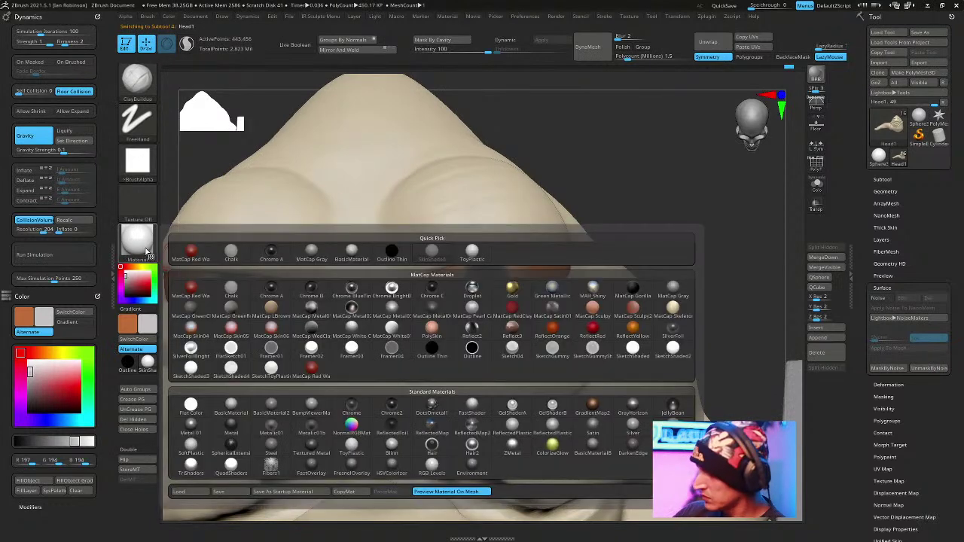
{"action": "left_click", "coordinate": [236, 397]}
{"action": "mouse_move", "coordinate": [662, 203]}
{"action": "left_mouse_down"}
{"action": "mouse_move", "coordinate": [641, 206]}
{"action": "mouse_move", "coordinate": [684, 194]}
{"action": "mouse_move", "coordinate": [690, 225]}
{"action": "mouse_move", "coordinate": [664, 187]}
{"action": "left_mouse_up"}
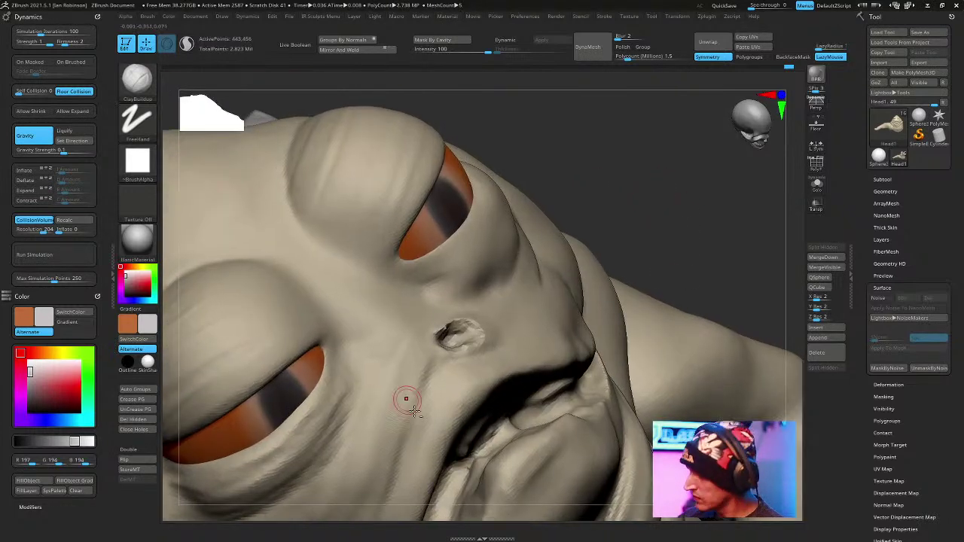
Remesh the head with DynaMesh and build raised ridges around the nostrils with ClayBuildup.
{"action": "mouse_move", "coordinate": [410, 428]}
{"action": "left_mouse_down"}
{"action": "mouse_move", "coordinate": [414, 400]}
{"action": "mouse_move", "coordinate": [423, 430]}
{"action": "mouse_move", "coordinate": [418, 393]}
{"action": "mouse_move", "coordinate": [422, 435]}
{"action": "left_mouse_up"}
{"action": "left_click_drag", "start_coordinate": [667, 167], "coordinate": [682, 198], "text": "ctrl"}
{"action": "mouse_move", "coordinate": [635, 146]}
{"action": "left_mouse_down"}
{"action": "mouse_move", "coordinate": [641, 171]}
{"action": "mouse_move", "coordinate": [641, 144]}
{"action": "left_mouse_up"}
{"action": "key", "text": "space"}
{"action": "mouse_move", "coordinate": [387, 390]}
{"action": "left_mouse_down"}
{"action": "mouse_move", "coordinate": [386, 423]}
{"action": "mouse_move", "coordinate": [399, 368]}
{"action": "mouse_move", "coordinate": [381, 426]}
{"action": "left_mouse_up"}
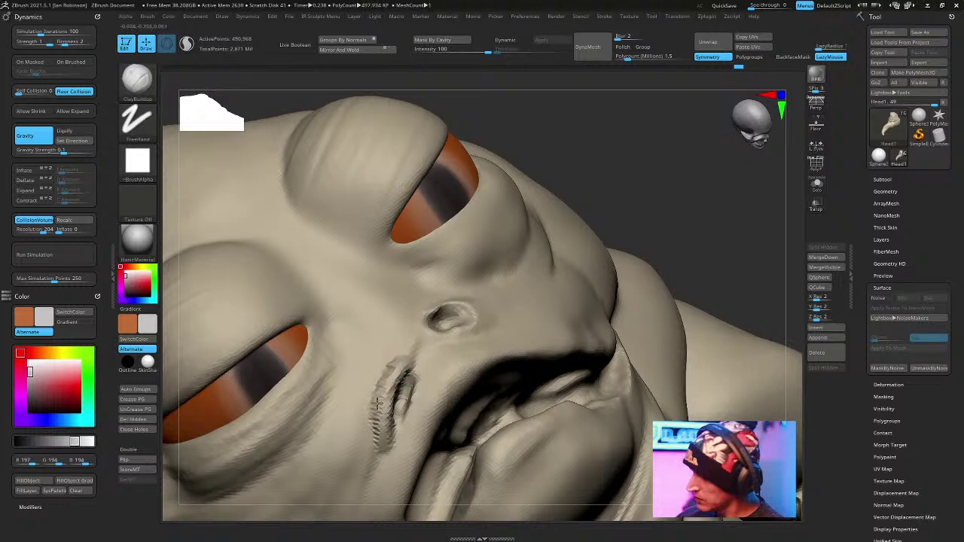
{"action": "mouse_move", "coordinate": [635, 177]}
{"action": "left_mouse_down"}
{"action": "mouse_move", "coordinate": [663, 168]}
{"action": "mouse_move", "coordinate": [650, 186]}
{"action": "mouse_move", "coordinate": [623, 156]}
{"action": "mouse_move", "coordinate": [603, 174]}
{"action": "left_mouse_up"}
{"action": "mouse_move", "coordinate": [390, 344]}
{"action": "left_mouse_down"}
{"action": "mouse_move", "coordinate": [421, 334]}
{"action": "mouse_move", "coordinate": [380, 345]}
{"action": "mouse_move", "coordinate": [370, 371]}
{"action": "mouse_move", "coordinate": [425, 341]}
{"action": "left_mouse_up"}
{"action": "mouse_move", "coordinate": [626, 174]}
{"action": "left_mouse_down"}
{"action": "mouse_move", "coordinate": [656, 172]}
{"action": "mouse_move", "coordinate": [636, 173]}
{"action": "mouse_move", "coordinate": [514, 256]}
{"action": "left_mouse_up"}
Adjust the brush size, then fill out and smooth the nose surface above and beside the nostrils.
{"action": "key", "text": "space"}
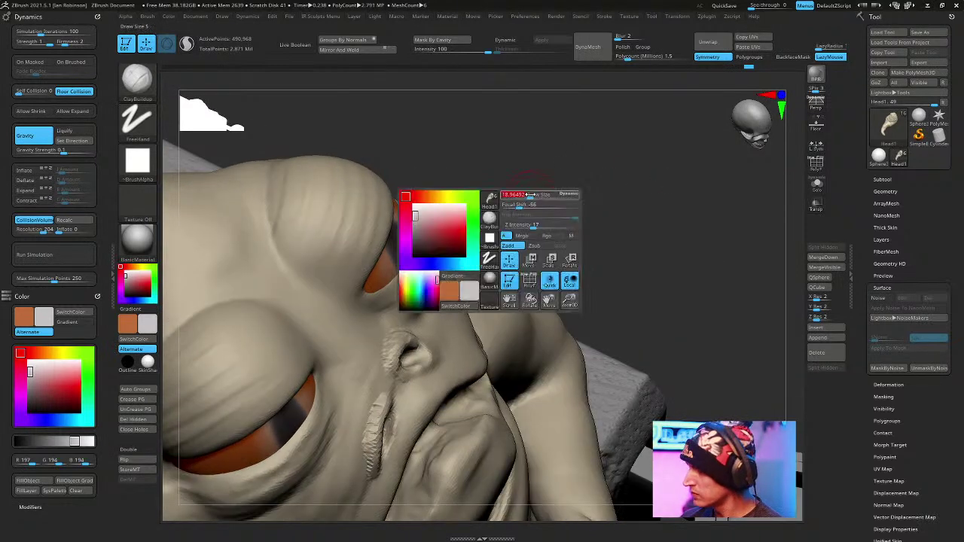
{"action": "key", "text": "space"}
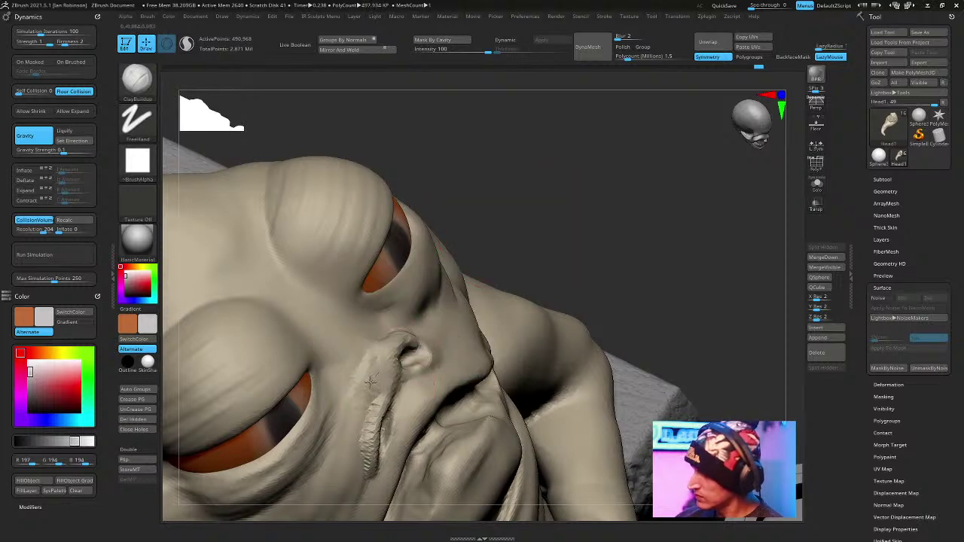
{"action": "mouse_move", "coordinate": [520, 207]}
{"action": "left_mouse_down"}
{"action": "mouse_move", "coordinate": [570, 173]}
{"action": "mouse_move", "coordinate": [370, 394]}
{"action": "left_mouse_up"}
{"action": "key", "text": "space"}
{"action": "key", "text": "space"}
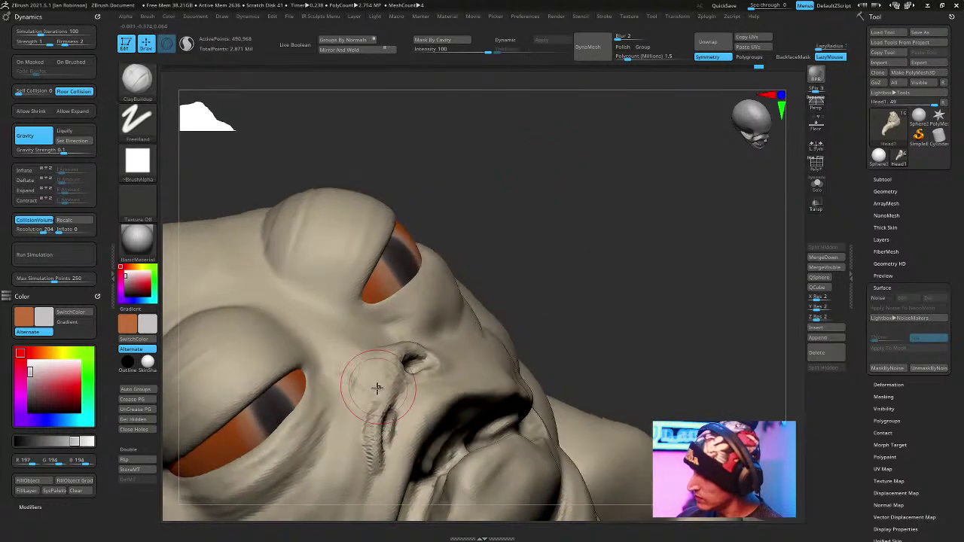
{"action": "key", "text": "space"}
{"action": "left_click_drag", "start_coordinate": [559, 180], "coordinate": [570, 197]}
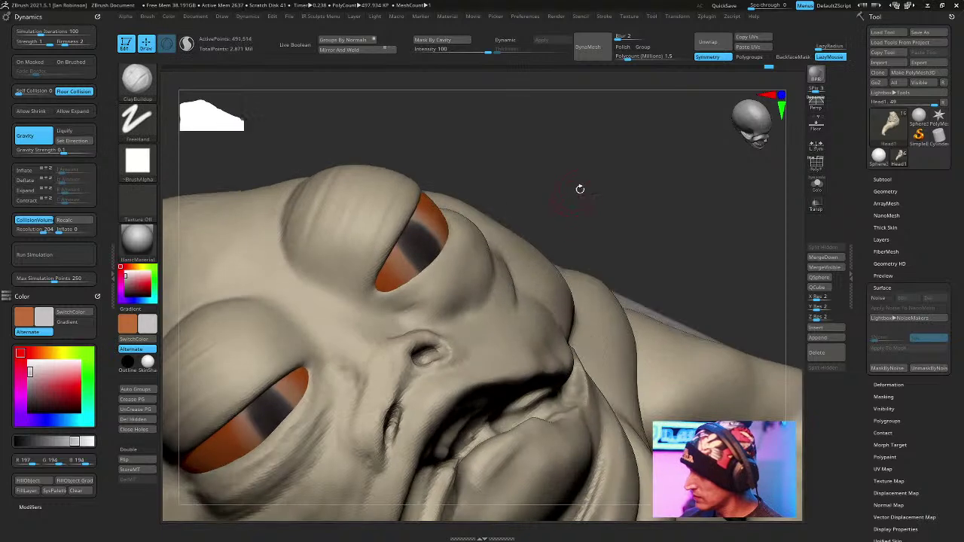
{"action": "left_click_drag", "start_coordinate": [589, 166], "coordinate": [557, 213]}
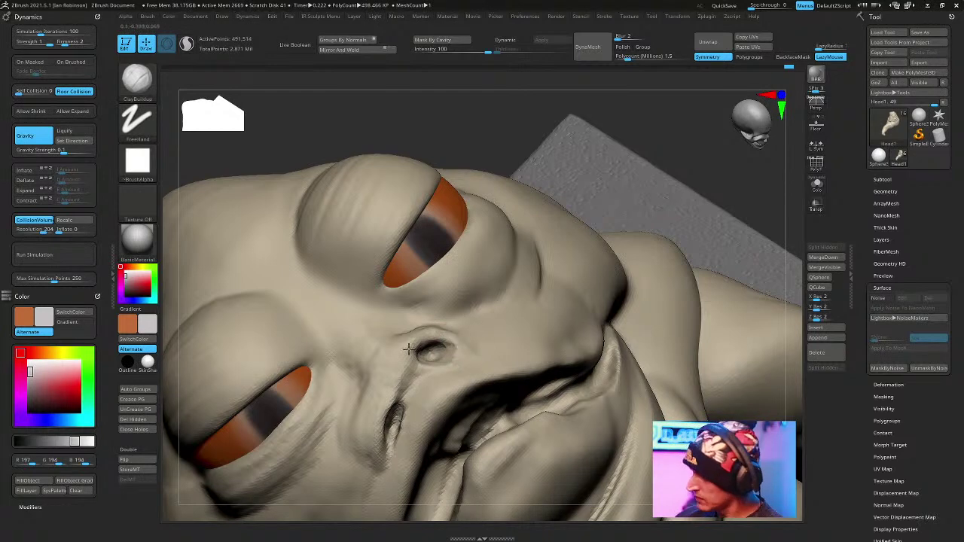
{"action": "mouse_move", "coordinate": [721, 179]}
{"action": "left_mouse_down"}
{"action": "mouse_move", "coordinate": [688, 188]}
{"action": "mouse_move", "coordinate": [630, 228]}
{"action": "mouse_move", "coordinate": [678, 209]}
{"action": "mouse_move", "coordinate": [702, 265]}
{"action": "mouse_move", "coordinate": [658, 249]}
{"action": "mouse_move", "coordinate": [621, 163]}
{"action": "mouse_move", "coordinate": [685, 184]}
{"action": "mouse_move", "coordinate": [674, 197]}
{"action": "left_mouse_up"}
{"action": "key", "text": "b"}
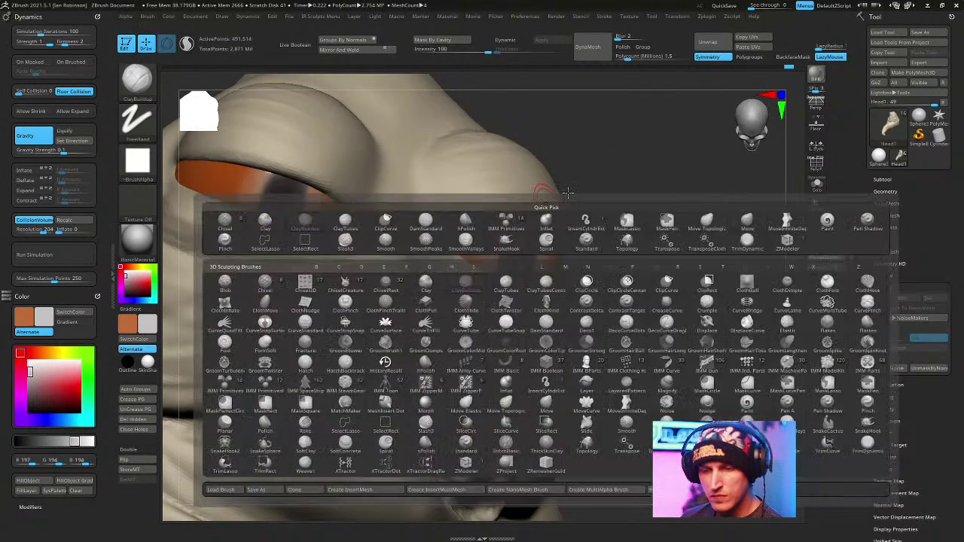
{"action": "key", "text": "s"}
{"action": "key", "text": "d"}
{"action": "left_click_drag", "start_coordinate": [642, 189], "coordinate": [527, 215]}
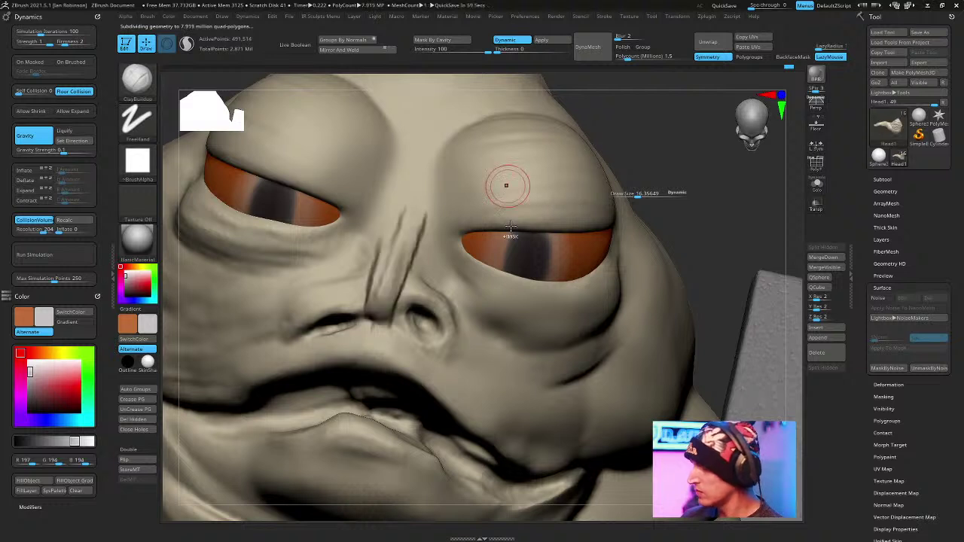
{"action": "left_click", "coordinate": [522, 41]}
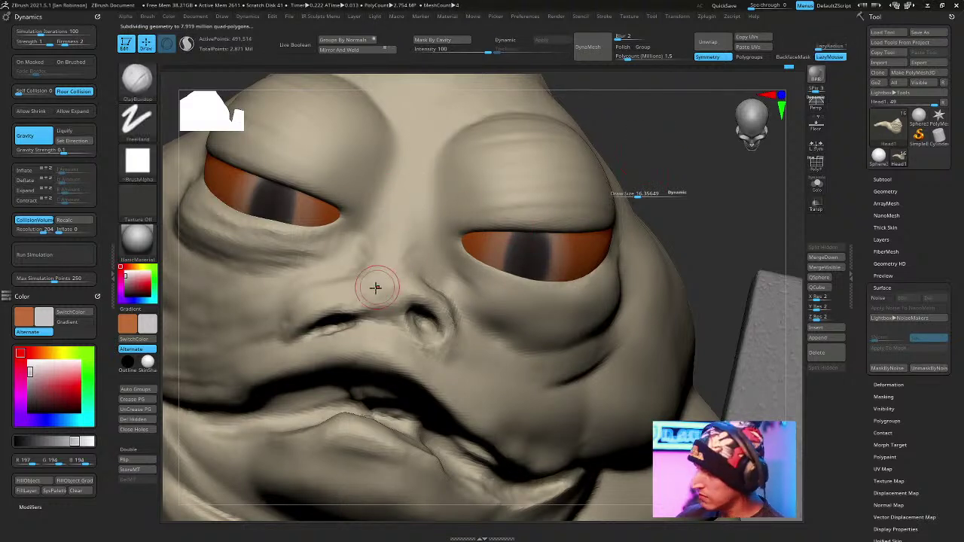
Carve thin parallel creases down the bridge of the nose with the DamStandard brush.
{"action": "key", "text": "b"}
{"action": "key", "text": "d"}
{"action": "key", "text": "s"}
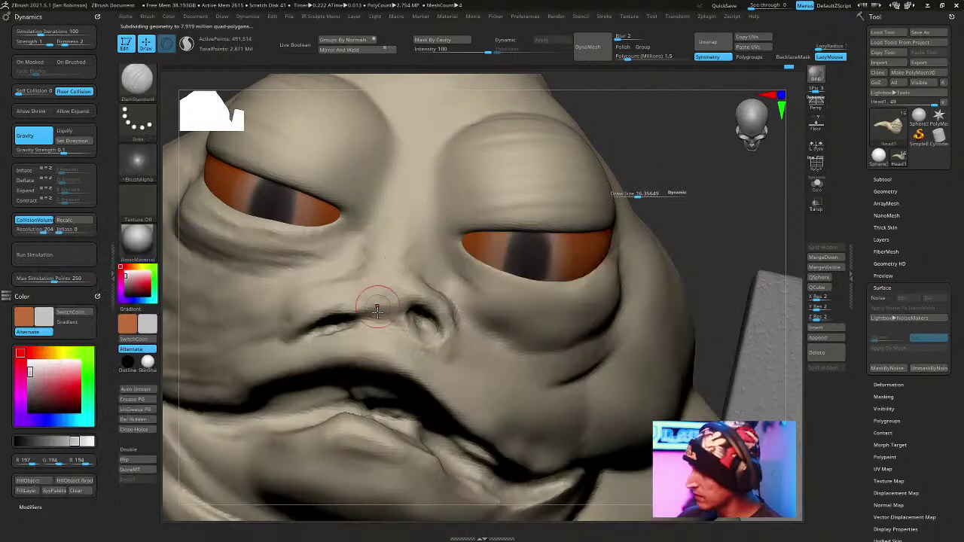
{"action": "mouse_move", "coordinate": [398, 219]}
{"action": "left_mouse_down"}
{"action": "mouse_move", "coordinate": [372, 305]}
{"action": "mouse_move", "coordinate": [391, 245]}
{"action": "left_mouse_up"}
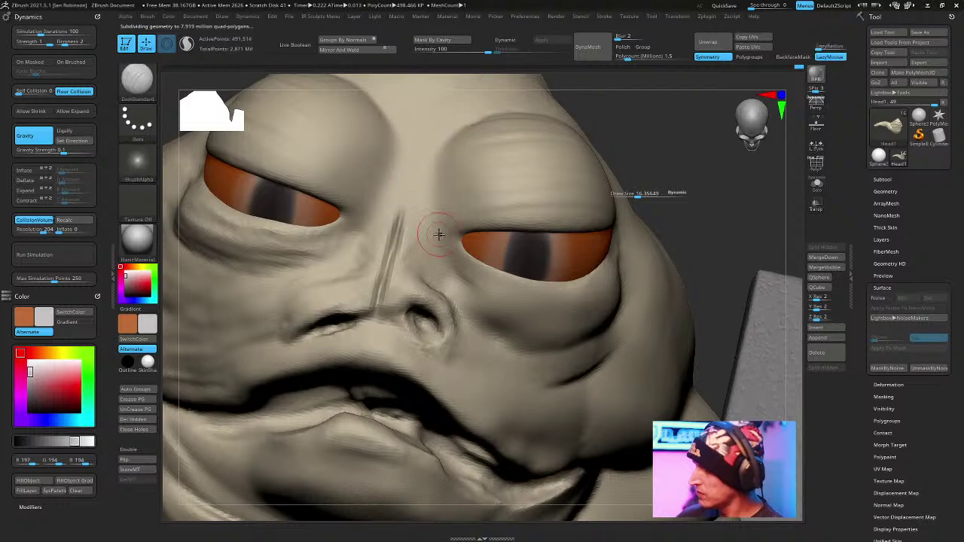
Flatten the creased bridge of the nose with the TrimDynamic brush.
{"action": "key", "text": "b"}
{"action": "key", "text": "t"}
{"action": "key", "text": "d"}
{"action": "mouse_move", "coordinate": [387, 295]}
{"action": "left_mouse_down"}
{"action": "mouse_move", "coordinate": [382, 243]}
{"action": "mouse_move", "coordinate": [400, 216]}
{"action": "left_mouse_up"}
{"action": "mouse_move", "coordinate": [400, 216]}
{"action": "right_mouse_down"}
{"action": "mouse_move", "coordinate": [590, 197]}
{"action": "mouse_move", "coordinate": [628, 243]}
{"action": "mouse_move", "coordinate": [592, 193]}
{"action": "right_mouse_up"}
Build up the bridge of the nose between the eyes with ClayBuildup and smooth it into the face.
{"action": "key", "text": "b"}
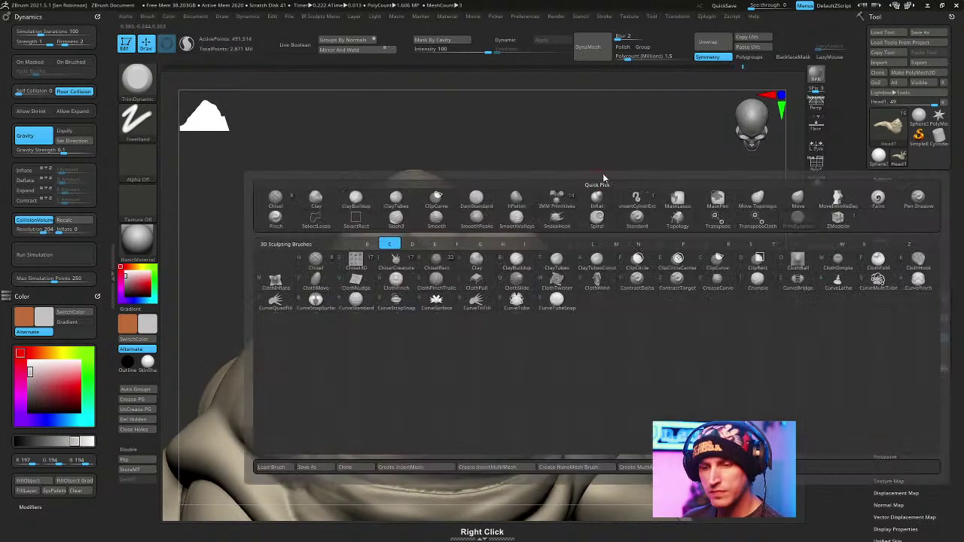
{"action": "key", "text": "c"}
{"action": "key", "text": "b"}
{"action": "mouse_move", "coordinate": [676, 181]}
{"action": "right_mouse_down"}
{"action": "mouse_move", "coordinate": [678, 189]}
{"action": "mouse_move", "coordinate": [441, 338]}
{"action": "right_mouse_up"}
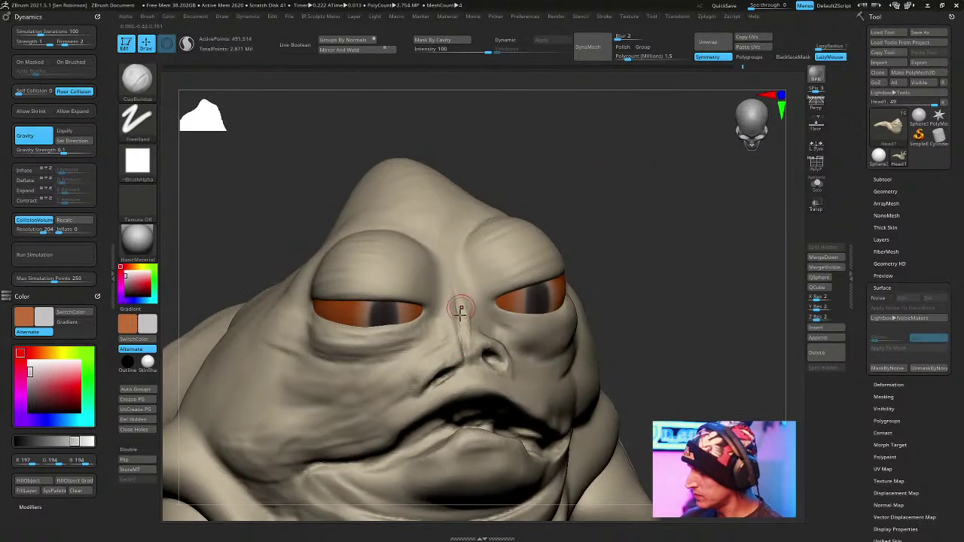
{"action": "key", "text": "shift"}
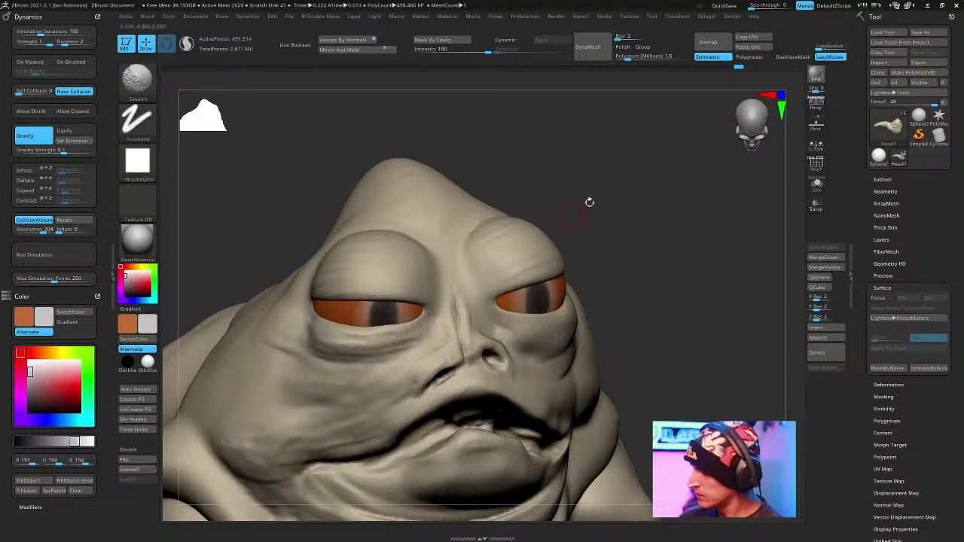
{"action": "right_click_drag", "start_coordinate": [561, 227], "coordinate": [460, 319]}
Save the sculpture as a tool file, keeping the proposed file name.
{"action": "mouse_move", "coordinate": [483, 262]}
{"action": "right_mouse_down", "text": "shift"}
{"action": "mouse_move", "coordinate": [670, 180]}
{"action": "mouse_move", "coordinate": [666, 223]}
{"action": "mouse_move", "coordinate": [659, 170]}
{"action": "mouse_move", "coordinate": [564, 218]}
{"action": "mouse_move", "coordinate": [650, 241]}
{"action": "right_mouse_up", "text": "shift"}
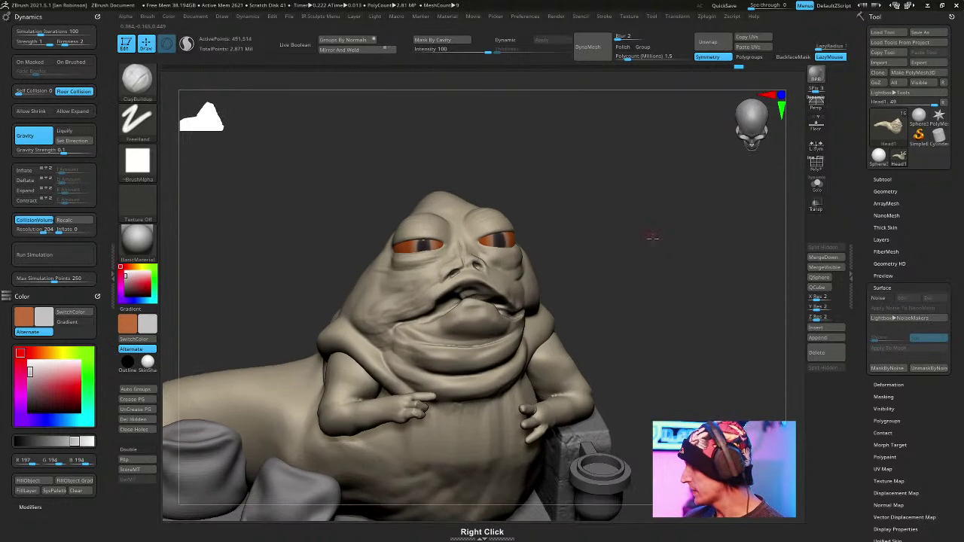
{"action": "left_click", "coordinate": [920, 32]}
{"action": "key", "text": "Return"}
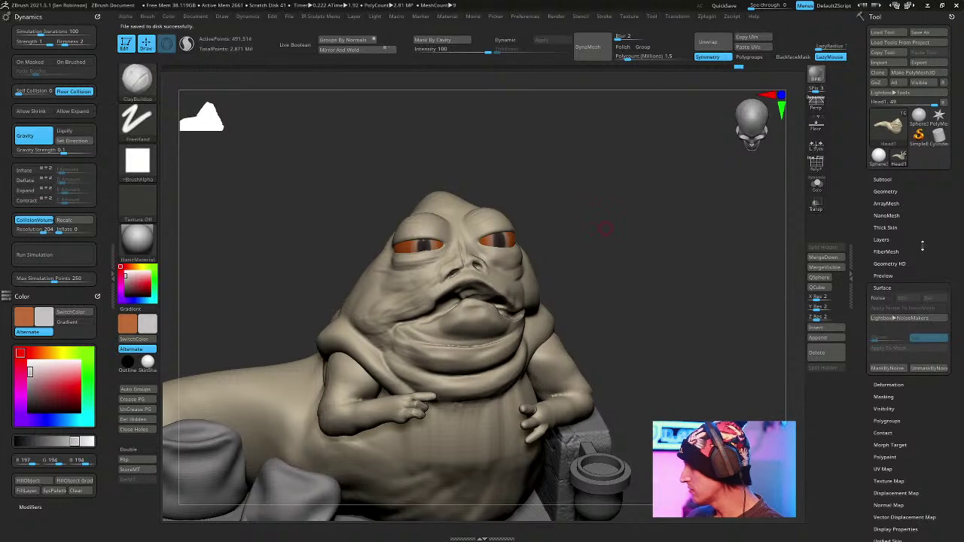
Duplicate the Head1 subtool, hide the original, and make the copy active.
{"action": "left_click", "coordinate": [886, 191]}
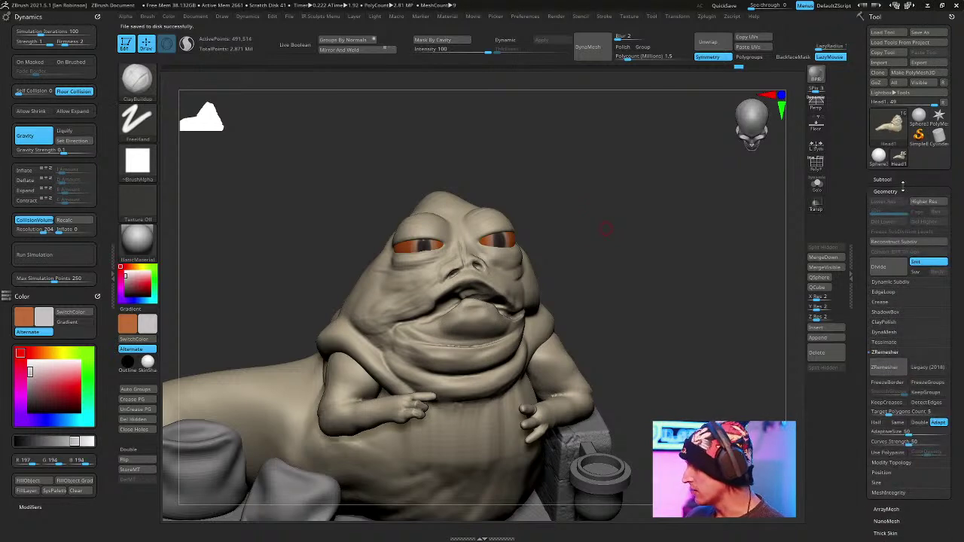
{"action": "left_click", "coordinate": [885, 179]}
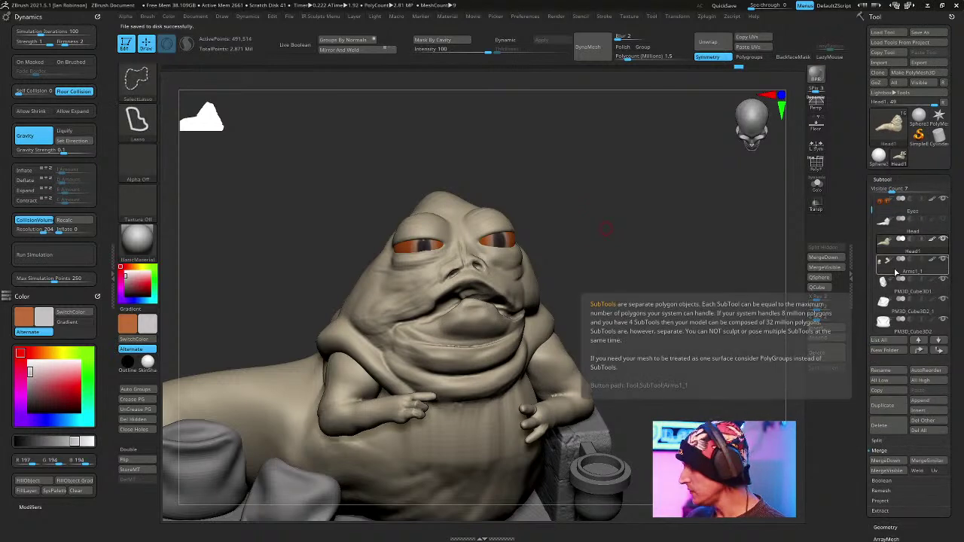
{"action": "left_click", "coordinate": [895, 271]}
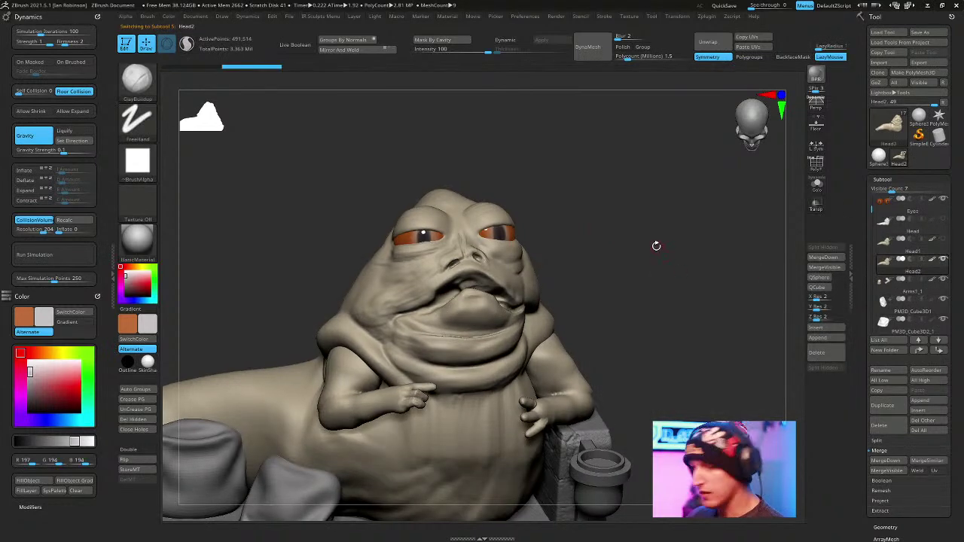
Run ZRemesher on the duplicated head with a Target Polygons Count of 5.
{"action": "left_click_drag", "start_coordinate": [660, 249], "coordinate": [672, 264]}
{"action": "key", "text": "space"}
{"action": "left_click", "coordinate": [670, 143]}
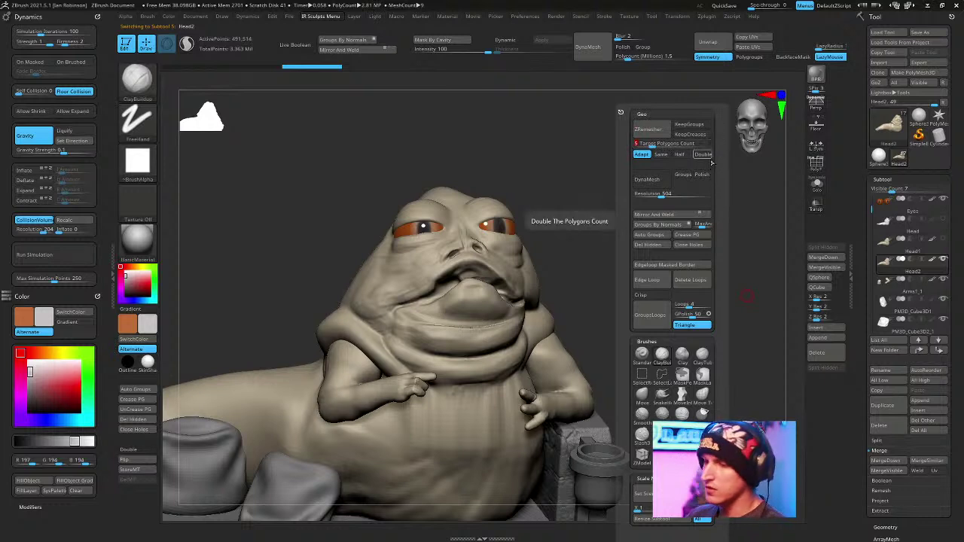
{"action": "left_click", "coordinate": [661, 128]}
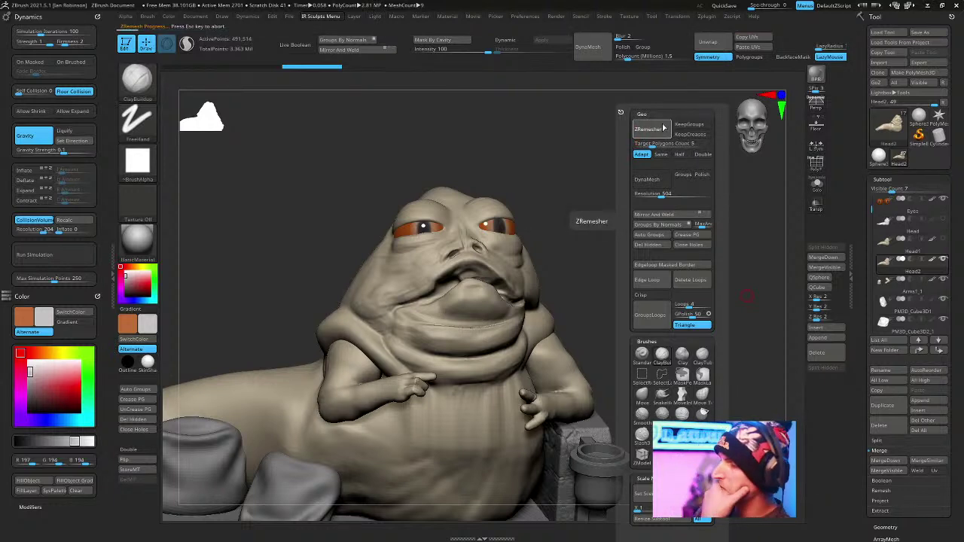
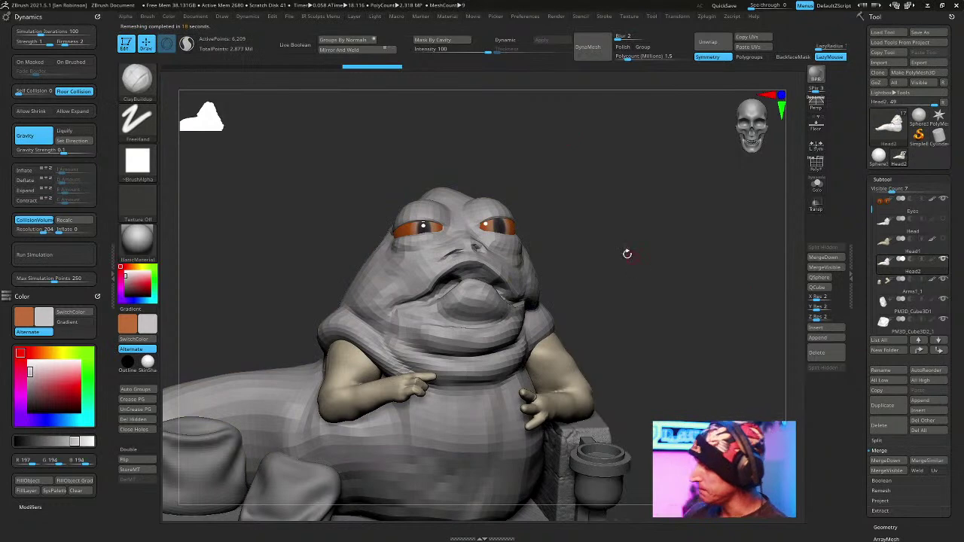
Set the main colour to beige (R 221, G 204, B 173), check the remeshed head's wireframe and turn on its dynamic subdivision preview.
{"action": "left_click_drag", "start_coordinate": [639, 261], "coordinate": [621, 299]}
{"action": "key", "text": "c"}
{"action": "left_click_drag", "start_coordinate": [681, 301], "coordinate": [609, 190]}
{"action": "key", "text": "shift+f"}
{"action": "left_click_drag", "start_coordinate": [428, 150], "coordinate": [542, 241]}
{"action": "key", "text": "shift+f"}
{"action": "key", "text": "d"}
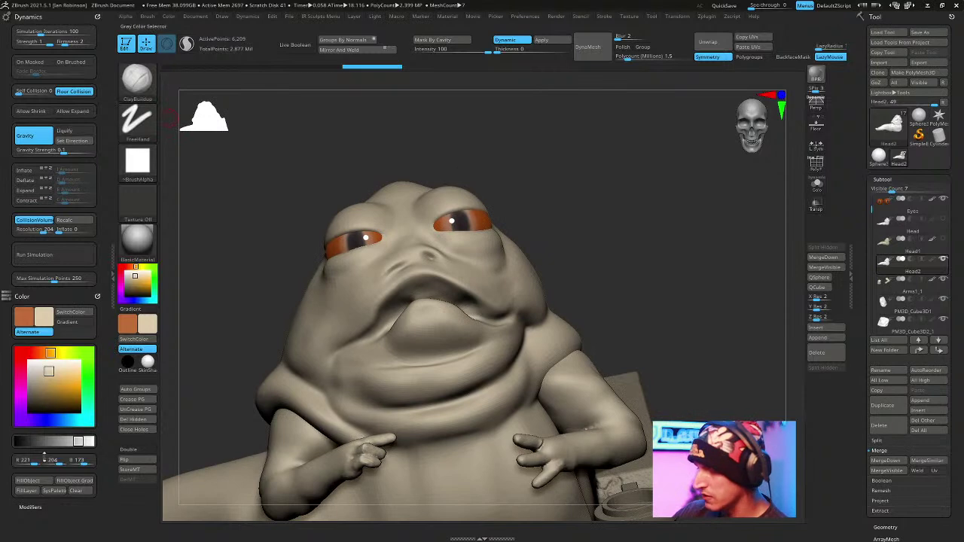
Subdivide the remeshed head and prepare the ClayBuildup brush with Rgb off and an adjusted draw size.
{"action": "right_click", "coordinate": [278, 225]}
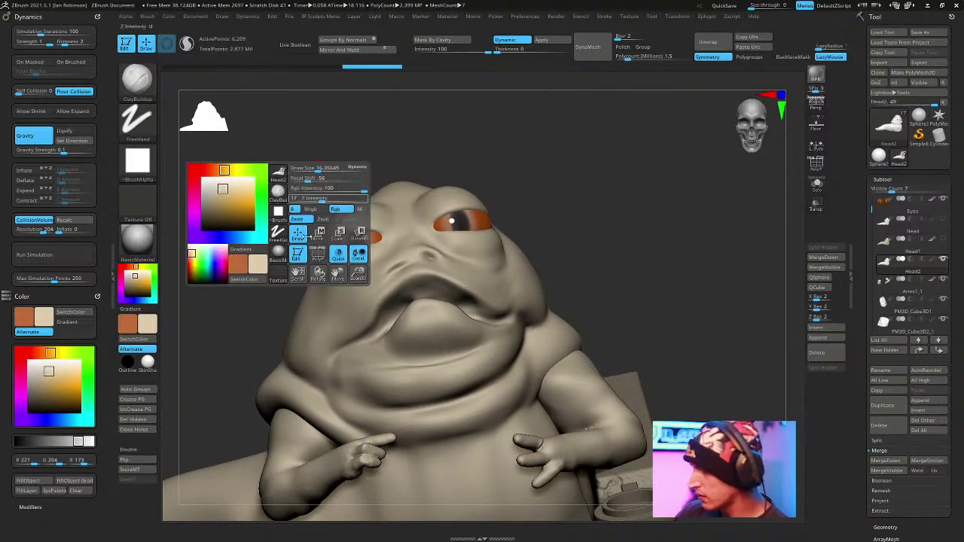
{"action": "right_click", "coordinate": [527, 225]}
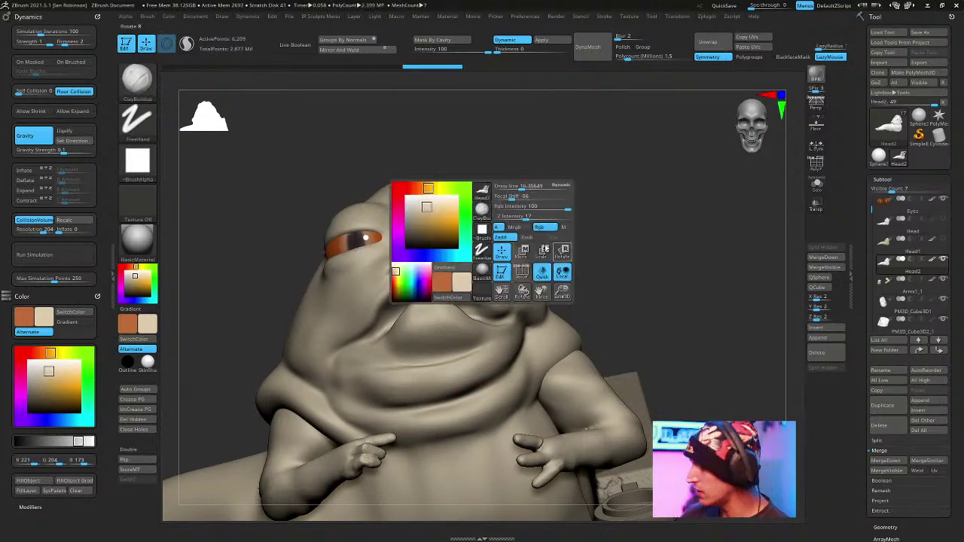
{"action": "left_click_drag", "start_coordinate": [571, 223], "coordinate": [640, 173]}
{"action": "right_click", "coordinate": [497, 255]}
{"action": "left_click_drag", "start_coordinate": [497, 255], "coordinate": [493, 254]}
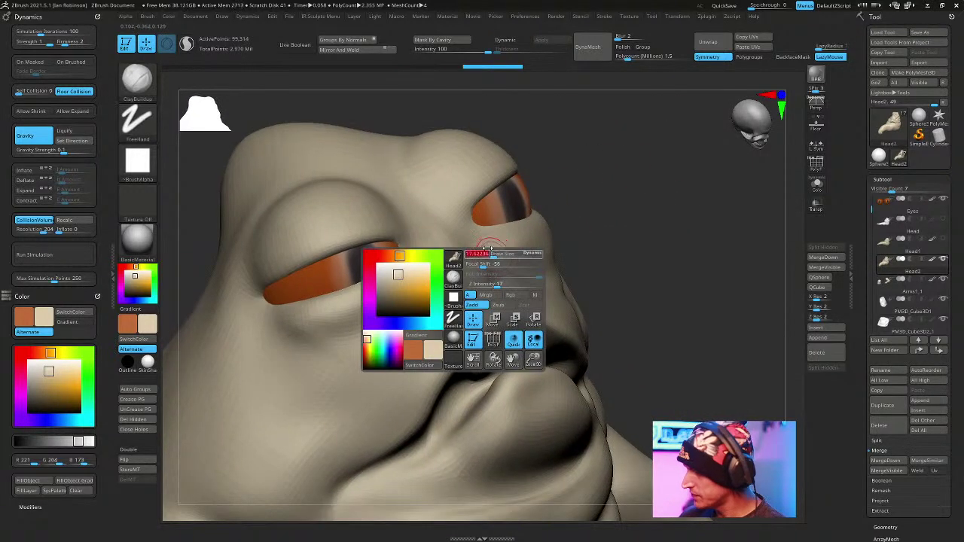
{"action": "key", "text": "space"}
Build up the fold running from the nostril down beside the mouth with ClayBuildup, redoing the first stroke.
{"action": "left_click_drag", "start_coordinate": [475, 304], "coordinate": [449, 335]}
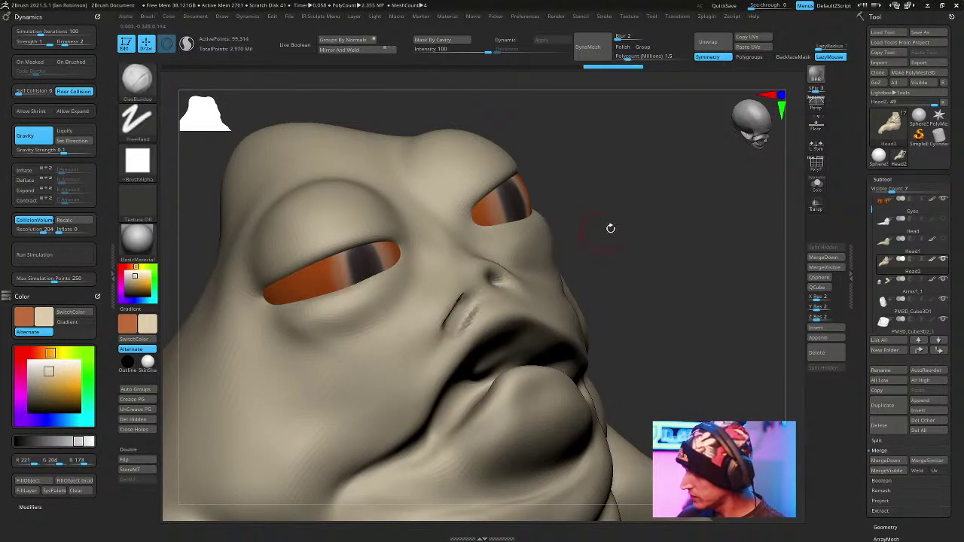
{"action": "left_click_drag", "start_coordinate": [596, 235], "coordinate": [578, 229]}
{"action": "key", "text": "ctrl+z"}
{"action": "left_click_drag", "start_coordinate": [439, 306], "coordinate": [419, 344]}
Add ClayBuildup strokes around the nostril rim and along the side of the nose bridge.
{"action": "left_click_drag", "start_coordinate": [746, 181], "coordinate": [682, 190]}
{"action": "mouse_move", "coordinate": [743, 160]}
{"action": "left_mouse_down", "text": "alt"}
{"action": "mouse_move", "coordinate": [644, 183]}
{"action": "mouse_move", "coordinate": [684, 178]}
{"action": "left_mouse_up", "text": "alt"}
{"action": "mouse_move", "coordinate": [433, 302]}
{"action": "left_mouse_down"}
{"action": "mouse_move", "coordinate": [455, 322]}
{"action": "mouse_move", "coordinate": [399, 298]}
{"action": "mouse_move", "coordinate": [416, 294]}
{"action": "left_mouse_up"}
{"action": "left_click_drag", "start_coordinate": [653, 207], "coordinate": [665, 209]}
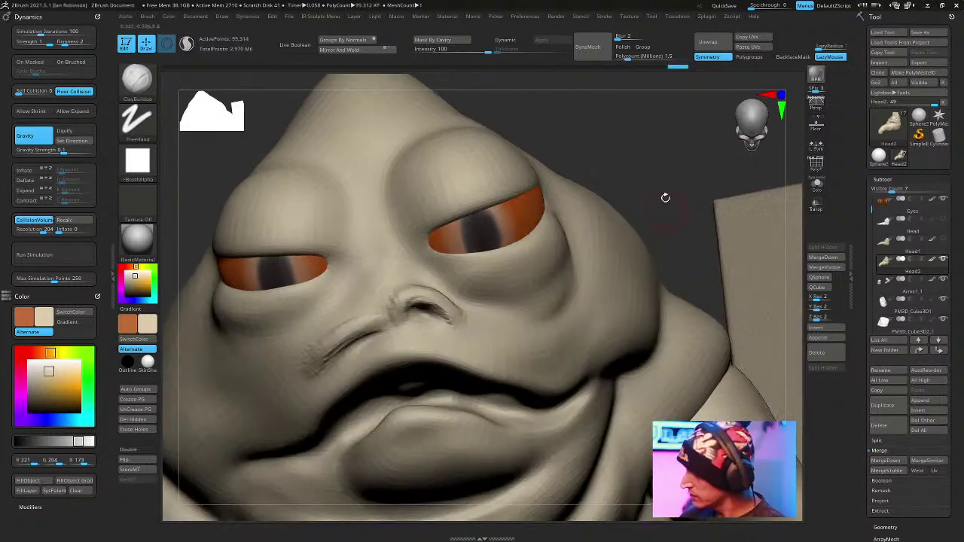
{"action": "left_click_drag", "start_coordinate": [403, 287], "coordinate": [389, 305]}
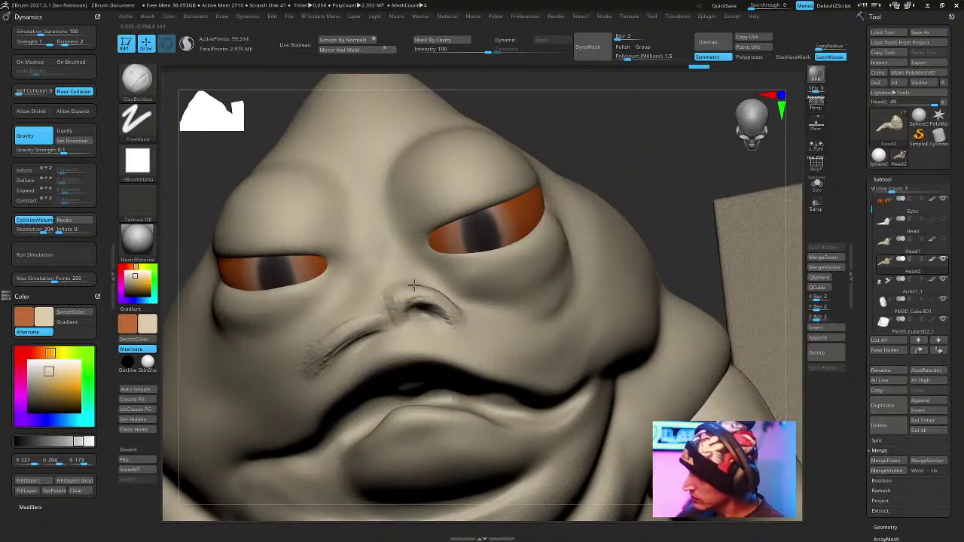
{"action": "left_click_drag", "start_coordinate": [387, 247], "coordinate": [391, 293]}
Switch to the DamStandard brush with a LazyRadius of 14 and hide the Dynamics and Color palettes to widen the canvas.
{"action": "mouse_move", "coordinate": [437, 293]}
{"action": "right_mouse_down"}
{"action": "mouse_move", "coordinate": [579, 162]}
{"action": "mouse_move", "coordinate": [641, 150]}
{"action": "mouse_move", "coordinate": [562, 219]}
{"action": "right_mouse_up"}
{"action": "key", "text": "b"}
{"action": "key", "text": "d"}
{"action": "key", "text": "s"}
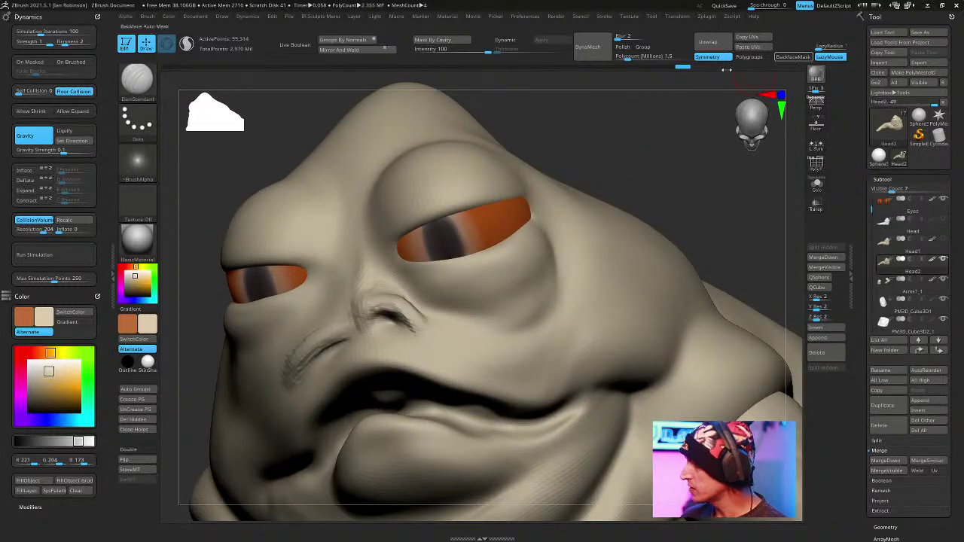
{"action": "left_click", "coordinate": [112, 271]}
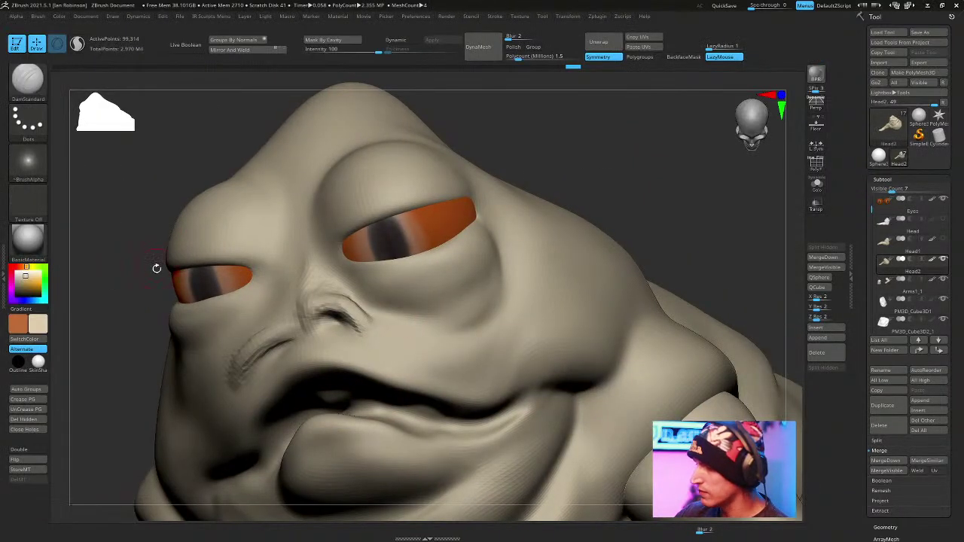
{"action": "left_click", "coordinate": [716, 48]}
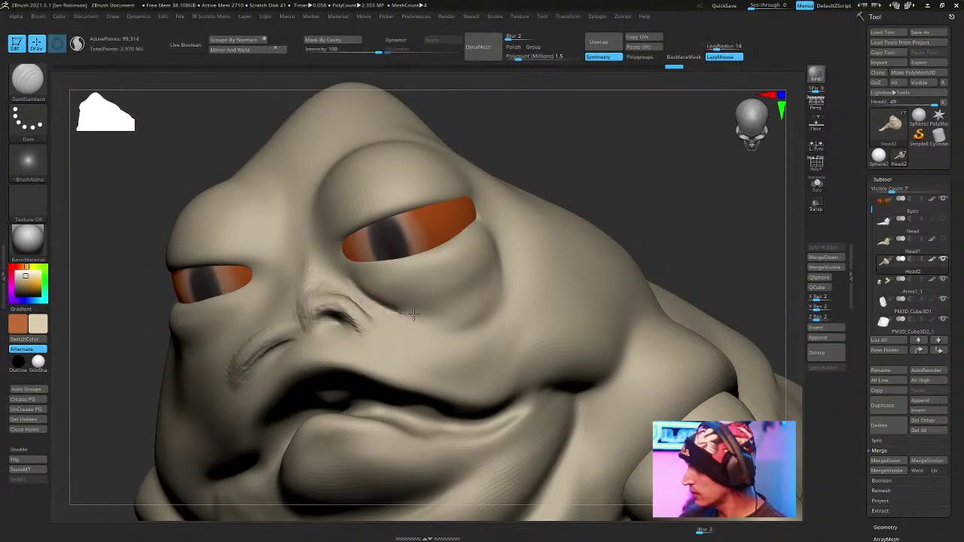
Adjust the DamStandard brush and carve the crease under the eye bags around the lower eyelids.
{"action": "left_click_drag", "start_coordinate": [595, 162], "coordinate": [641, 134]}
{"action": "key", "text": "space"}
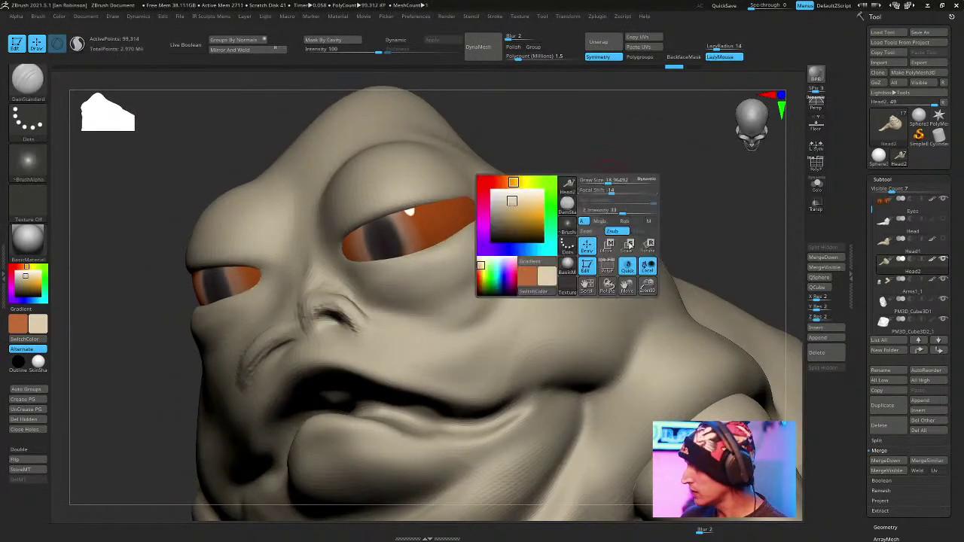
{"action": "left_click_drag", "start_coordinate": [617, 218], "coordinate": [652, 173]}
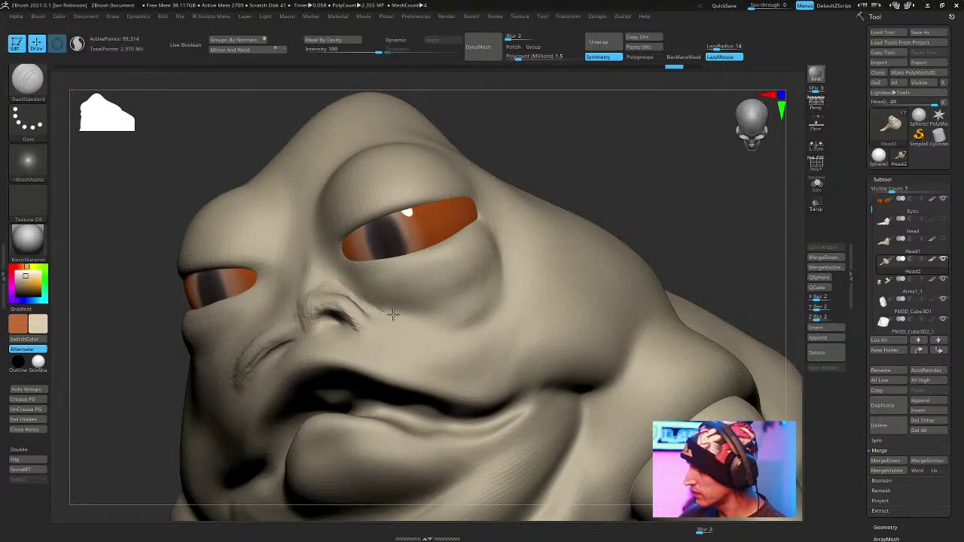
{"action": "left_click_drag", "start_coordinate": [448, 307], "coordinate": [489, 272]}
{"action": "right_click_drag", "start_coordinate": [493, 228], "coordinate": [630, 157]}
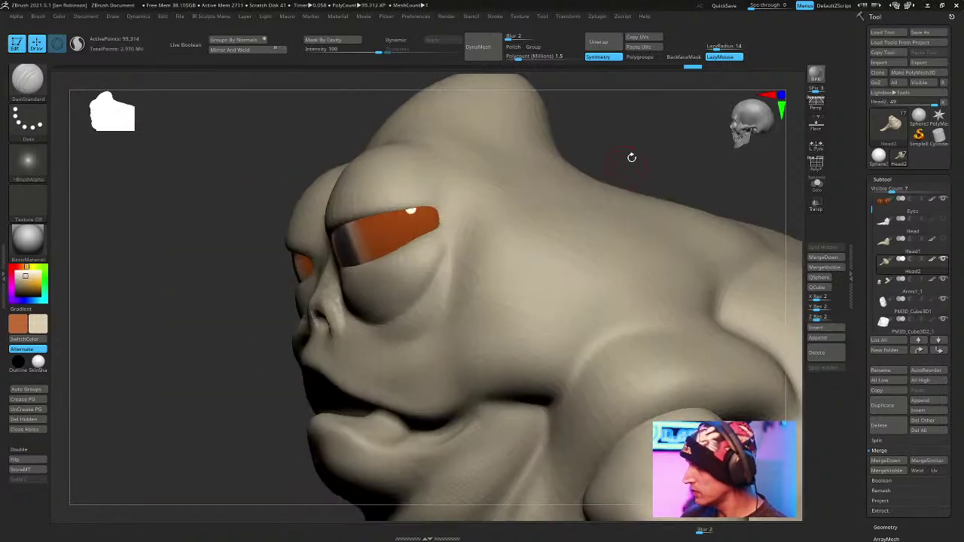
{"action": "mouse_move", "coordinate": [445, 206]}
{"action": "right_mouse_down"}
{"action": "mouse_move", "coordinate": [595, 189]}
{"action": "mouse_move", "coordinate": [258, 333]}
{"action": "right_mouse_up"}
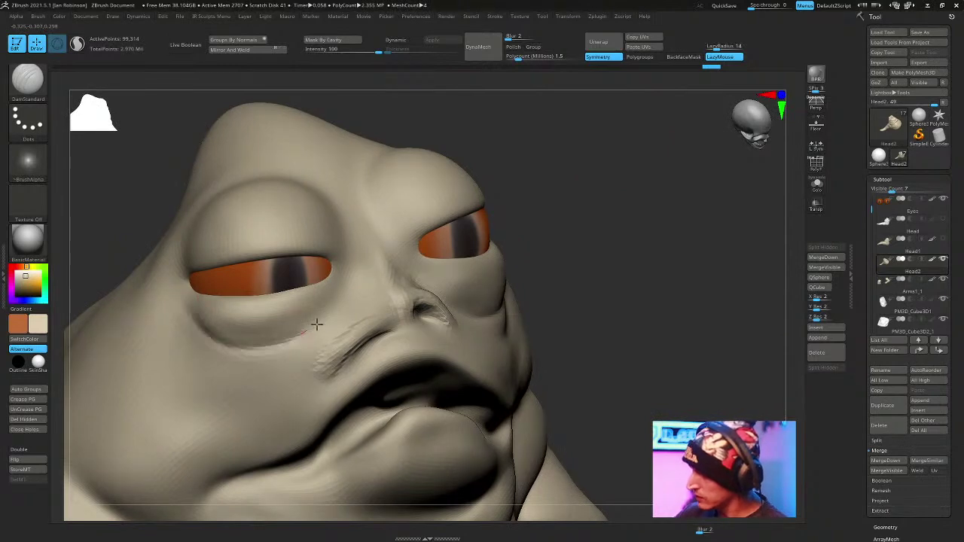
Define the rim of the upper eyelid along the eye opening with DamStandard, working from below the head.
{"action": "mouse_move", "coordinate": [642, 163]}
{"action": "right_mouse_down"}
{"action": "mouse_move", "coordinate": [635, 188]}
{"action": "mouse_move", "coordinate": [598, 186]}
{"action": "mouse_move", "coordinate": [564, 281]}
{"action": "mouse_move", "coordinate": [577, 166]}
{"action": "mouse_move", "coordinate": [258, 226]}
{"action": "right_mouse_up"}
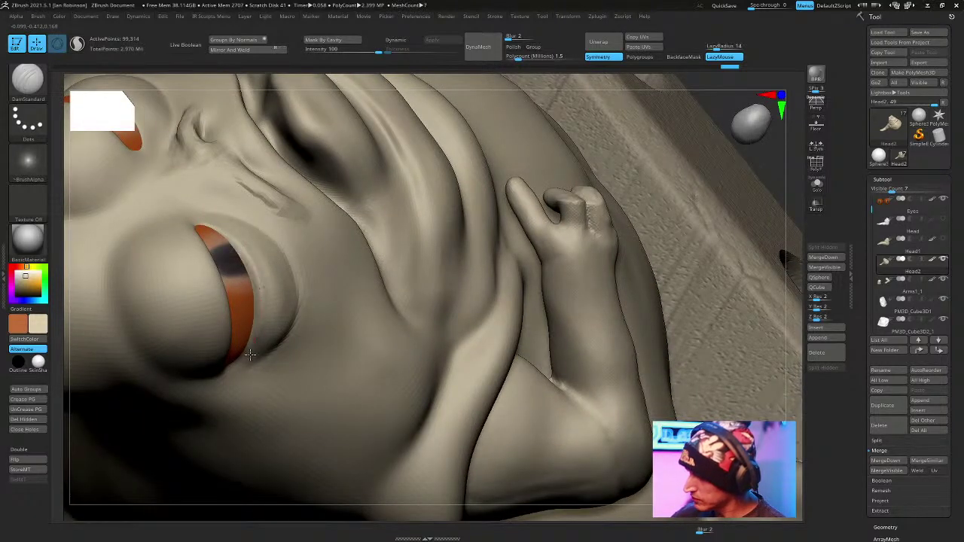
{"action": "right_click_drag", "start_coordinate": [252, 348], "coordinate": [313, 252]}
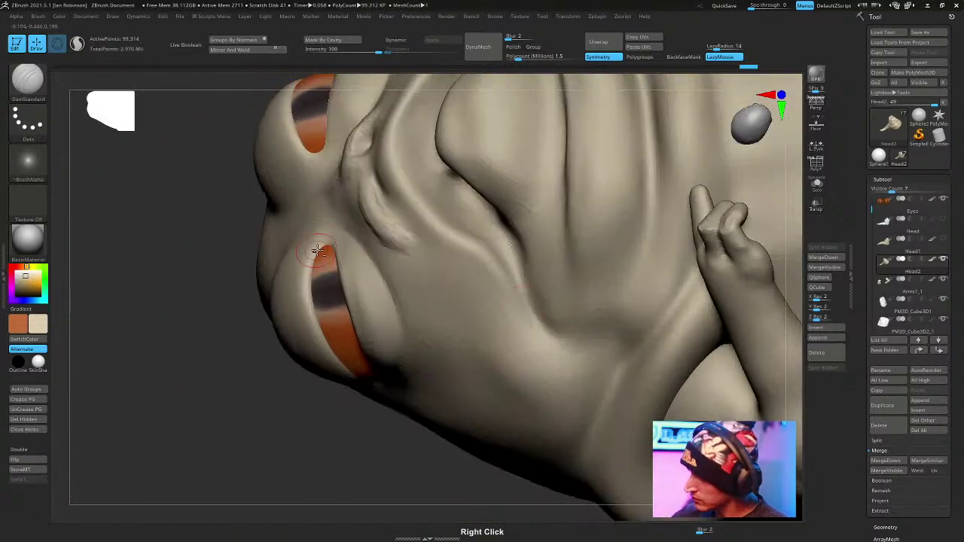
{"action": "right_click_drag", "start_coordinate": [366, 401], "coordinate": [344, 436]}
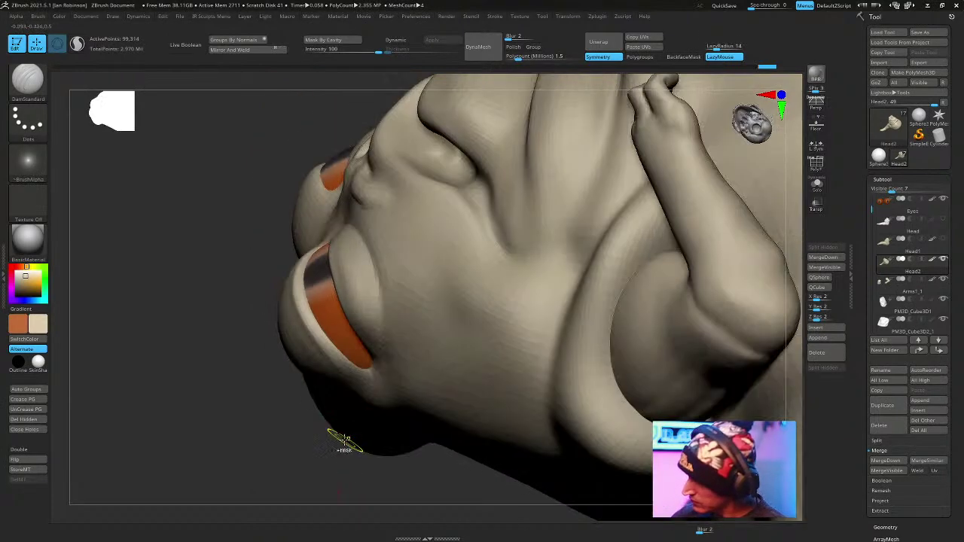
{"action": "right_click_drag", "start_coordinate": [286, 387], "coordinate": [312, 278]}
{"action": "left_click_drag", "start_coordinate": [313, 279], "coordinate": [338, 345]}
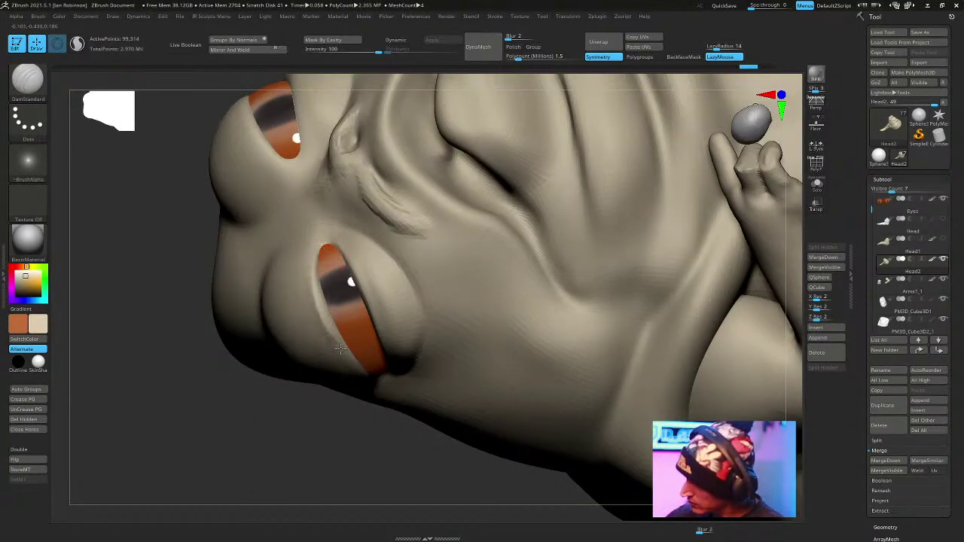
{"action": "right_click_drag", "start_coordinate": [380, 399], "coordinate": [347, 300]}
{"action": "right_click_drag", "start_coordinate": [284, 457], "coordinate": [316, 257]}
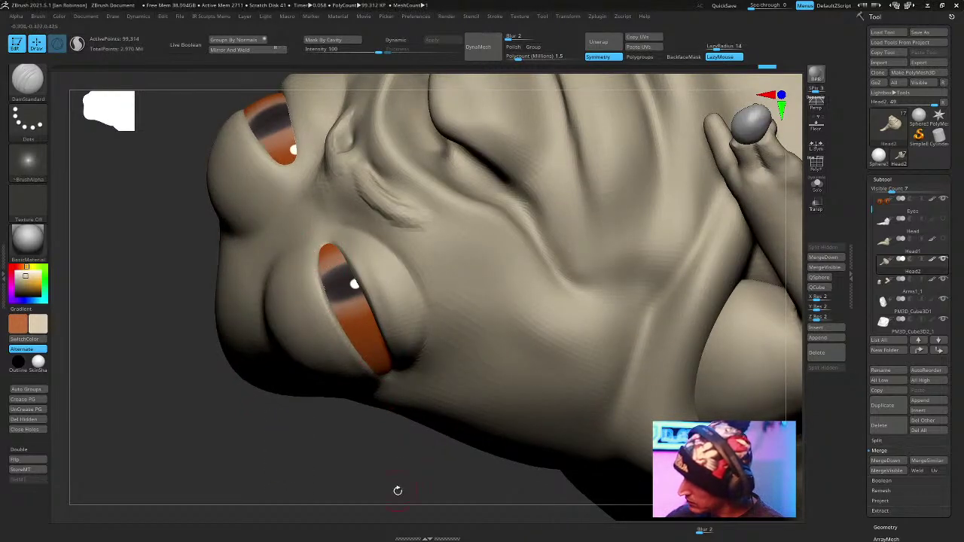
{"action": "right_click_drag", "start_coordinate": [396, 488], "coordinate": [339, 305]}
Sharpen the eyelid edges from the outer corner through to the inner corner of the eye with DamStandard.
{"action": "mouse_move", "coordinate": [250, 196]}
{"action": "right_mouse_down"}
{"action": "mouse_move", "coordinate": [456, 161]}
{"action": "mouse_move", "coordinate": [521, 318]}
{"action": "mouse_move", "coordinate": [517, 158]}
{"action": "mouse_move", "coordinate": [551, 243]}
{"action": "mouse_move", "coordinate": [437, 296]}
{"action": "right_mouse_up"}
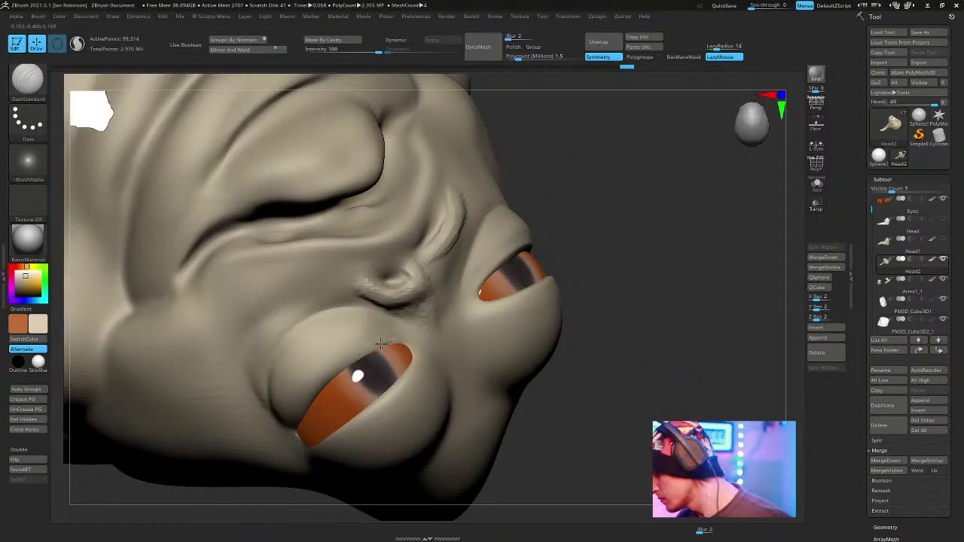
{"action": "mouse_move", "coordinate": [633, 304]}
{"action": "right_mouse_down"}
{"action": "mouse_move", "coordinate": [667, 279]}
{"action": "mouse_move", "coordinate": [329, 414]}
{"action": "right_mouse_up"}
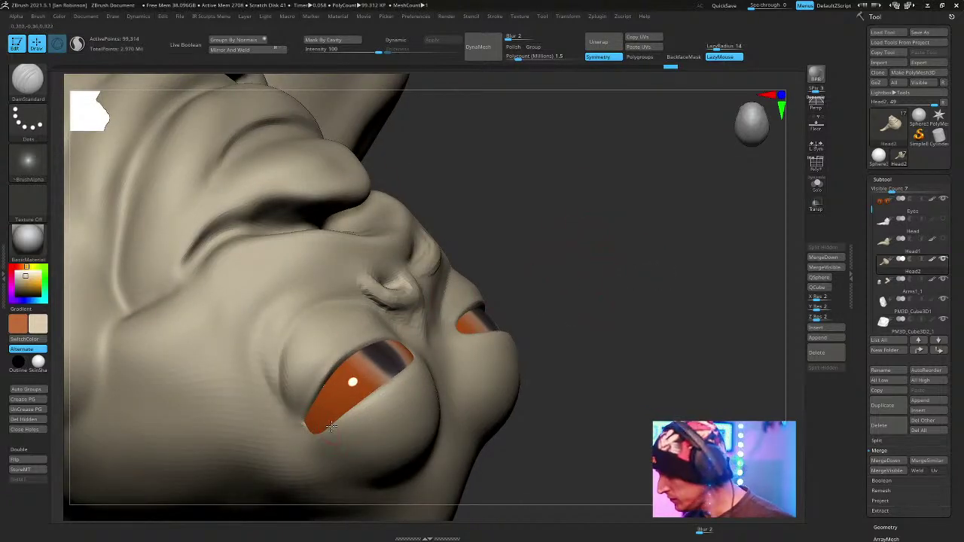
{"action": "right_click_drag", "start_coordinate": [613, 316], "coordinate": [595, 321]}
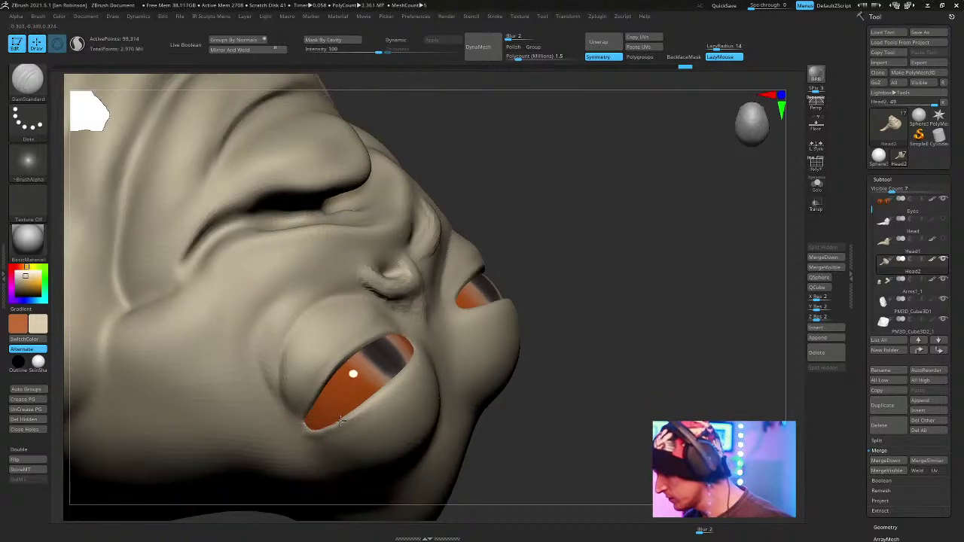
{"action": "right_click_drag", "start_coordinate": [373, 399], "coordinate": [535, 344]}
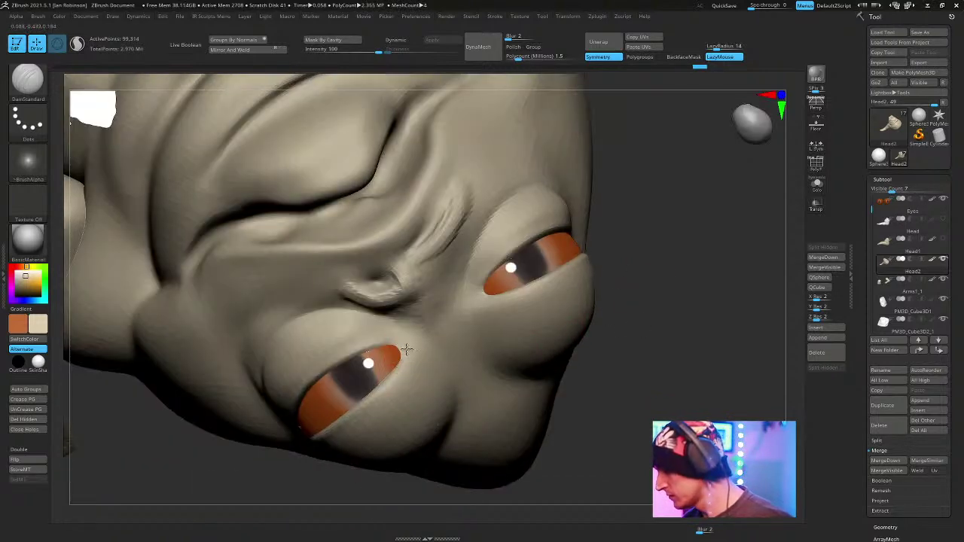
{"action": "right_click_drag", "start_coordinate": [640, 369], "coordinate": [623, 356]}
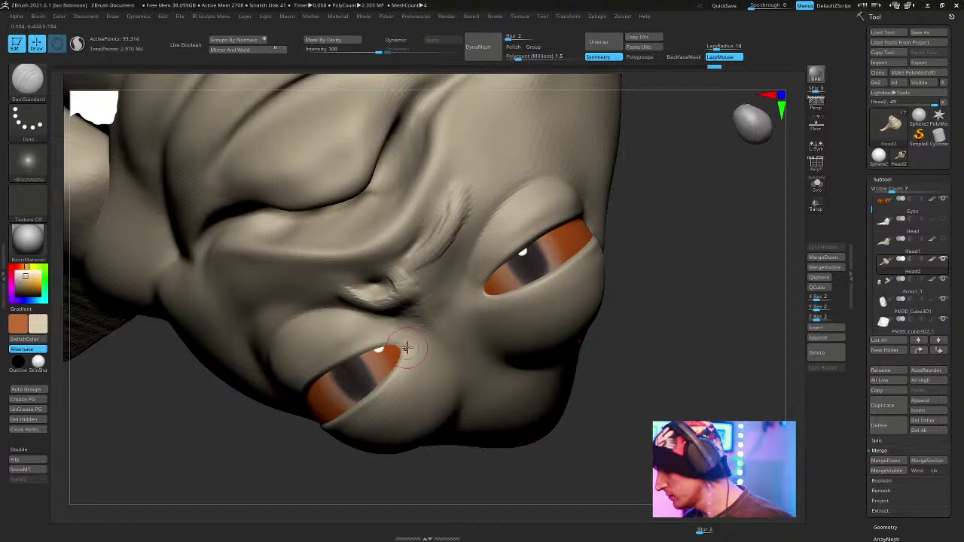
{"action": "left_click_drag", "start_coordinate": [395, 341], "coordinate": [370, 345]}
Switch to the Standard brush and set it to the Dots stroke with the alpha off.
{"action": "mouse_move", "coordinate": [652, 363]}
{"action": "left_mouse_down"}
{"action": "mouse_move", "coordinate": [673, 342]}
{"action": "mouse_move", "coordinate": [533, 329]}
{"action": "mouse_move", "coordinate": [608, 285]}
{"action": "mouse_move", "coordinate": [688, 294]}
{"action": "mouse_move", "coordinate": [625, 197]}
{"action": "left_mouse_up"}
{"action": "key", "text": "b"}
{"action": "key", "text": "i"}
{"action": "key", "text": "n"}
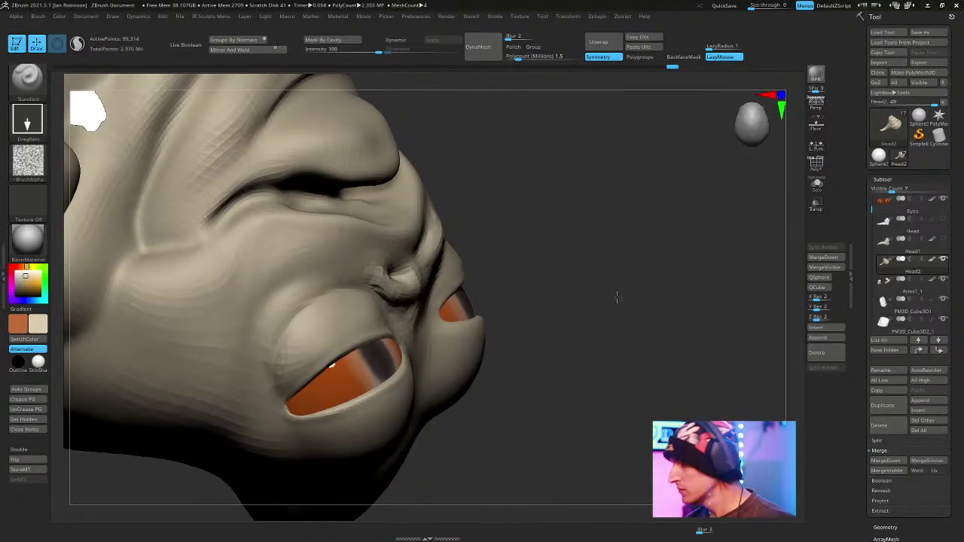
{"action": "left_click_drag", "start_coordinate": [570, 291], "coordinate": [409, 312]}
{"action": "right_click_drag", "start_coordinate": [469, 282], "coordinate": [592, 286]}
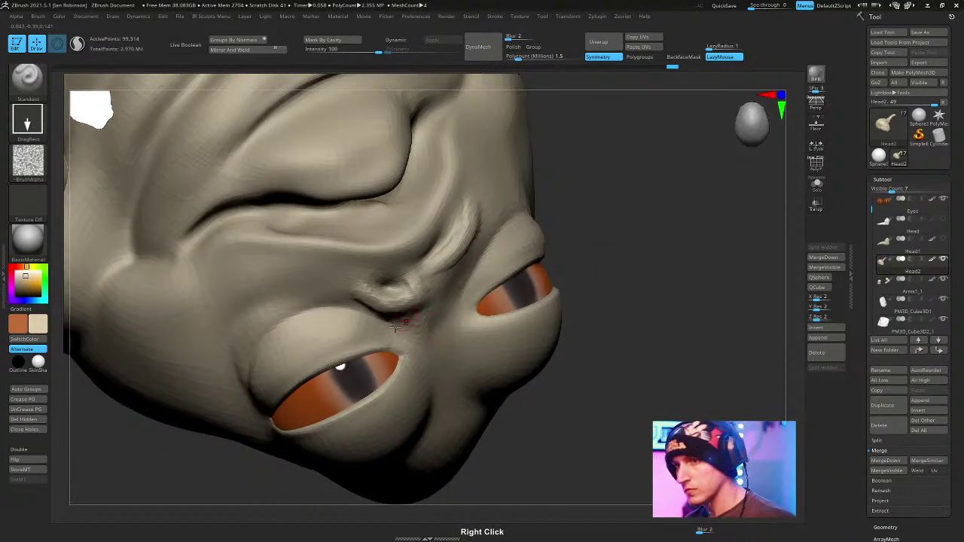
{"action": "left_click", "coordinate": [27, 120]}
{"action": "left_click", "coordinate": [81, 133]}
{"action": "left_click", "coordinate": [27, 162]}
{"action": "left_click", "coordinate": [92, 161]}
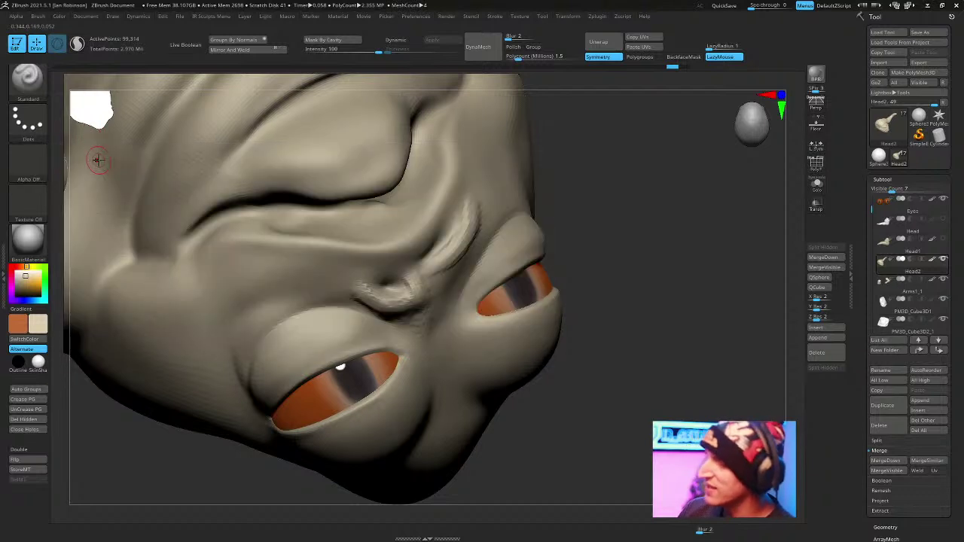
Sculpt curved wrinkle folds along the lower eyelid bags with the Standard brush, redoing the first stroke.
{"action": "left_click_drag", "start_coordinate": [378, 338], "coordinate": [274, 397]}
{"action": "key", "text": "ctrl+z"}
{"action": "left_click_drag", "start_coordinate": [391, 339], "coordinate": [258, 433]}
{"action": "left_click_drag", "start_coordinate": [640, 359], "coordinate": [502, 346]}
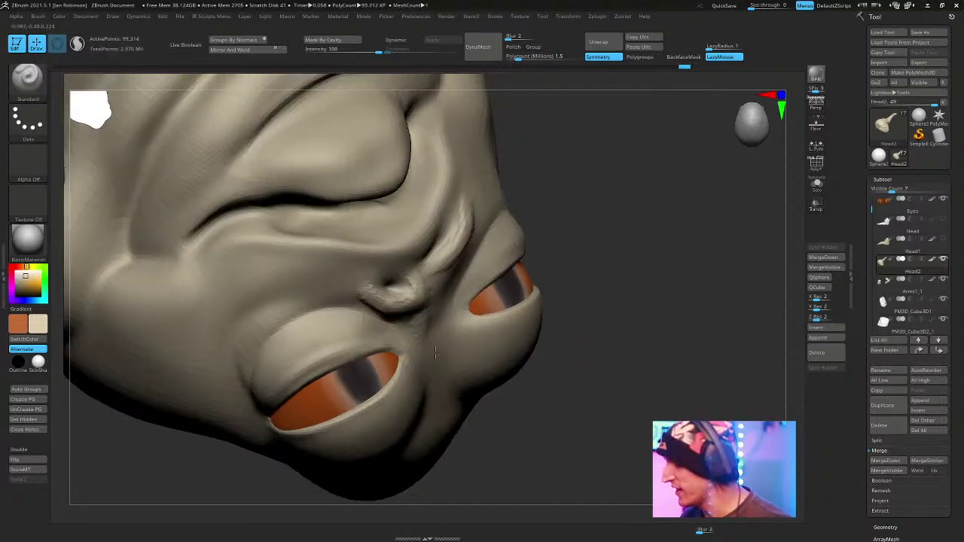
{"action": "left_click_drag", "start_coordinate": [352, 334], "coordinate": [261, 387]}
{"action": "left_click_drag", "start_coordinate": [595, 331], "coordinate": [436, 326]}
{"action": "left_click_drag", "start_coordinate": [623, 304], "coordinate": [742, 301]}
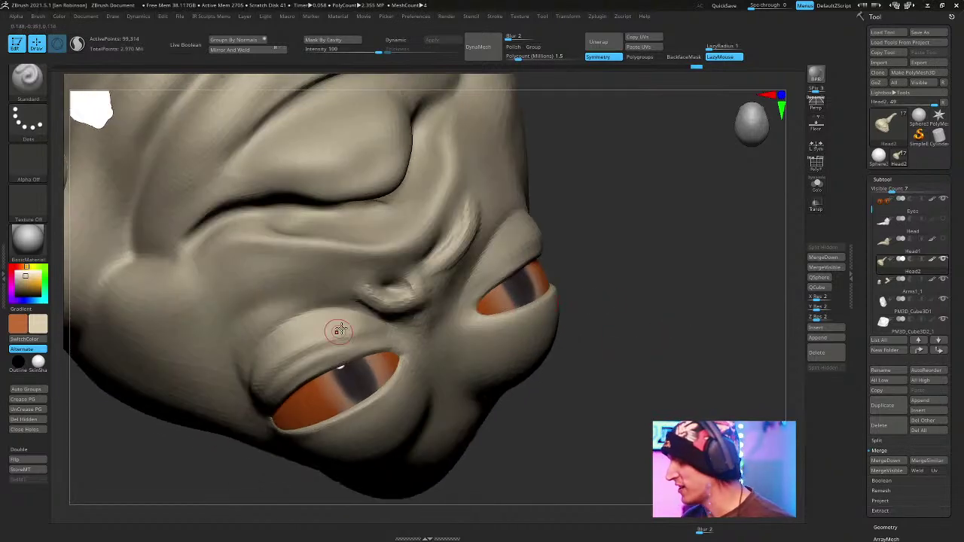
{"action": "mouse_move", "coordinate": [317, 327]}
{"action": "right_mouse_down"}
{"action": "mouse_move", "coordinate": [640, 258]}
{"action": "mouse_move", "coordinate": [628, 239]}
{"action": "mouse_move", "coordinate": [630, 179]}
{"action": "mouse_move", "coordinate": [472, 304]}
{"action": "mouse_move", "coordinate": [371, 291]}
{"action": "right_mouse_up"}
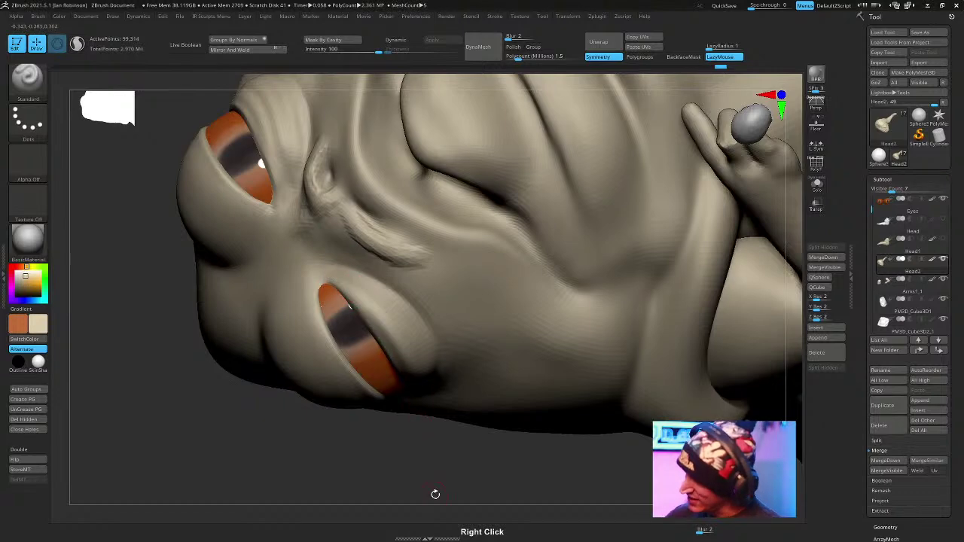
{"action": "left_click_drag", "start_coordinate": [443, 462], "coordinate": [407, 292]}
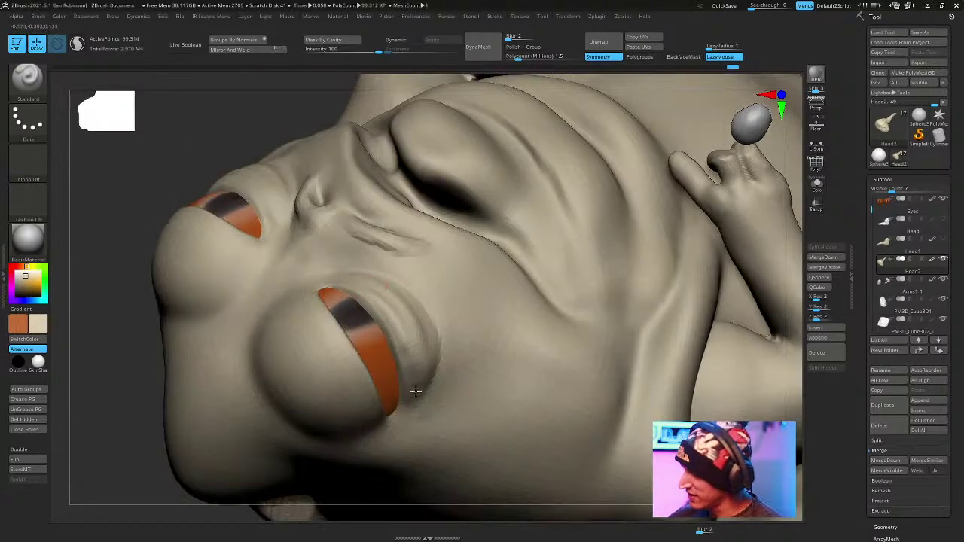
Sculpt curved wrinkle ridges across the bulging upper eyelids with the Standard brush.
{"action": "mouse_move", "coordinate": [321, 347]}
{"action": "right_mouse_down"}
{"action": "mouse_move", "coordinate": [447, 354]}
{"action": "mouse_move", "coordinate": [469, 344]}
{"action": "mouse_move", "coordinate": [516, 275]}
{"action": "mouse_move", "coordinate": [473, 292]}
{"action": "mouse_move", "coordinate": [488, 276]}
{"action": "mouse_move", "coordinate": [475, 341]}
{"action": "mouse_move", "coordinate": [452, 290]}
{"action": "mouse_move", "coordinate": [444, 321]}
{"action": "mouse_move", "coordinate": [419, 275]}
{"action": "mouse_move", "coordinate": [392, 275]}
{"action": "right_mouse_up"}
{"action": "right_click", "coordinate": [419, 275]}
{"action": "right_click", "coordinate": [392, 276]}
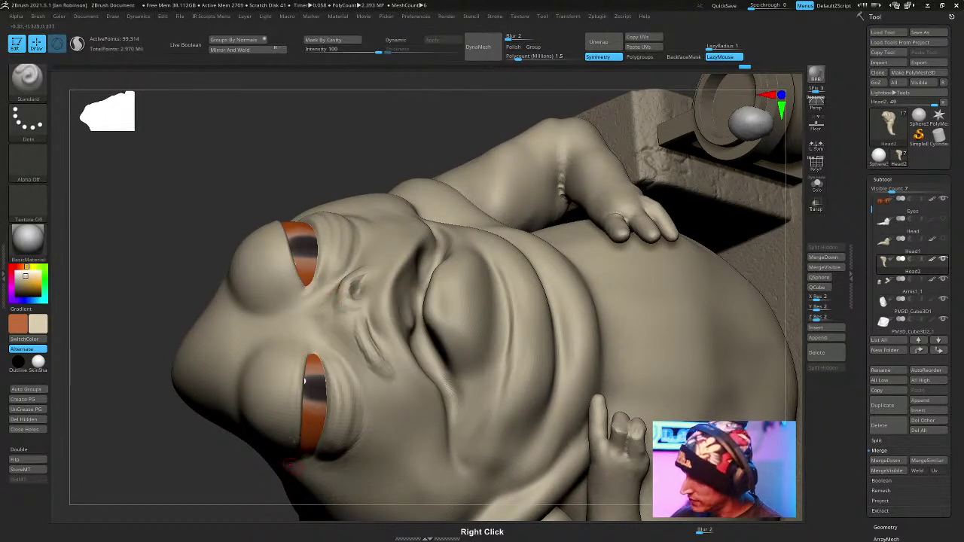
{"action": "right_click_drag", "start_coordinate": [291, 466], "coordinate": [329, 317]}
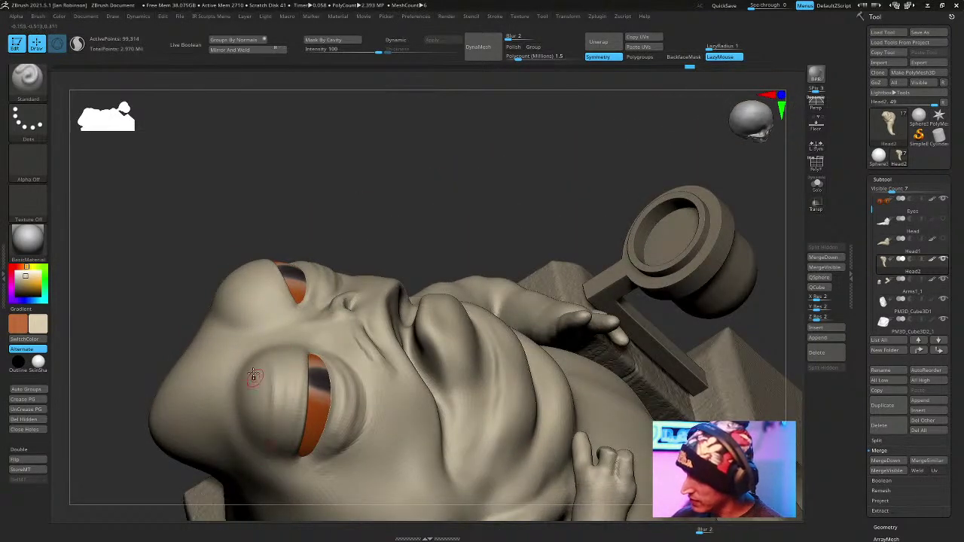
{"action": "mouse_move", "coordinate": [411, 209]}
{"action": "right_mouse_down"}
{"action": "mouse_move", "coordinate": [427, 278]}
{"action": "mouse_move", "coordinate": [324, 367]}
{"action": "right_mouse_up"}
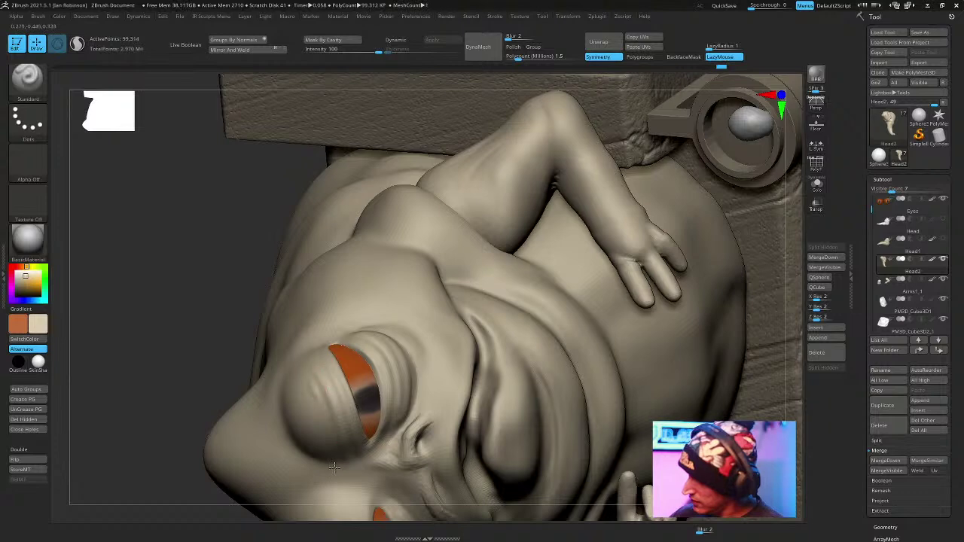
Switch to the Move brush, adjust its draw size, and drop the head mesh to a lower subdivision level.
{"action": "mouse_move", "coordinate": [428, 372]}
{"action": "right_mouse_down"}
{"action": "mouse_move", "coordinate": [519, 171]}
{"action": "mouse_move", "coordinate": [527, 198]}
{"action": "mouse_move", "coordinate": [543, 179]}
{"action": "right_mouse_up"}
{"action": "left_click_drag", "start_coordinate": [514, 138], "coordinate": [538, 155]}
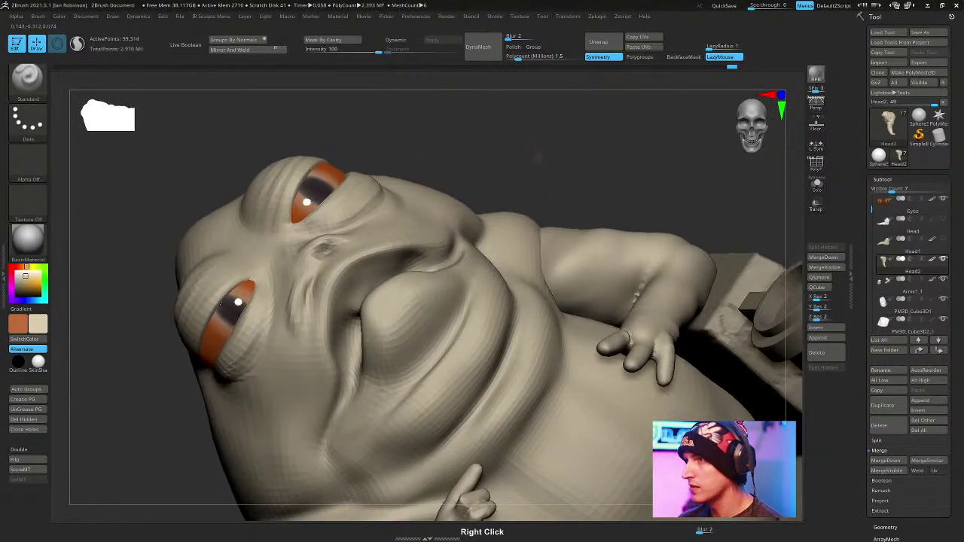
{"action": "right_click", "coordinate": [537, 156]}
{"action": "key", "text": "b"}
{"action": "key", "text": "m"}
{"action": "key", "text": "v"}
{"action": "right_click", "coordinate": [561, 155]}
{"action": "left_click_drag", "start_coordinate": [568, 150], "coordinate": [571, 157]}
{"action": "right_click", "coordinate": [362, 375]}
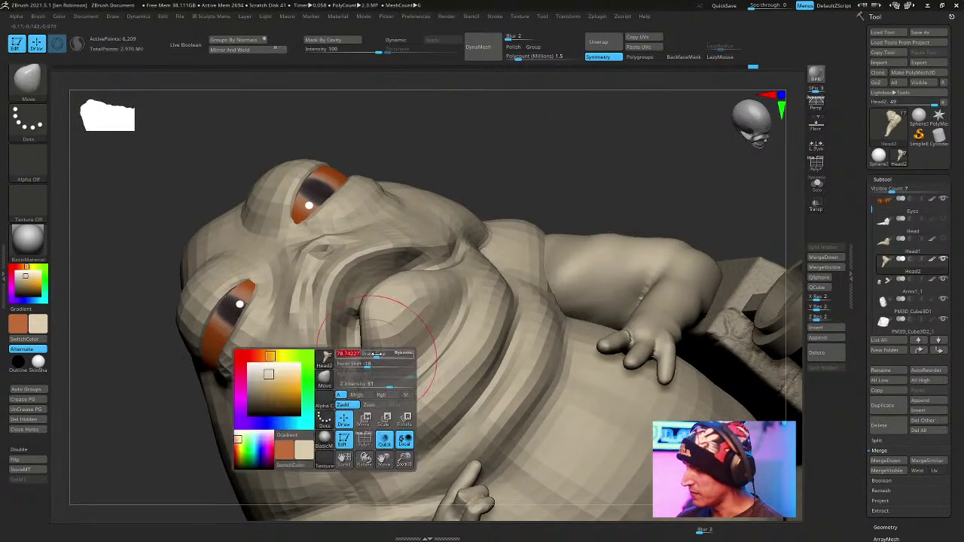
Reshape the cheeks, mouth corners and jowls with the Move brush, and return the head to its highest subdivision level.
{"action": "right_click_drag", "start_coordinate": [314, 445], "coordinate": [470, 249]}
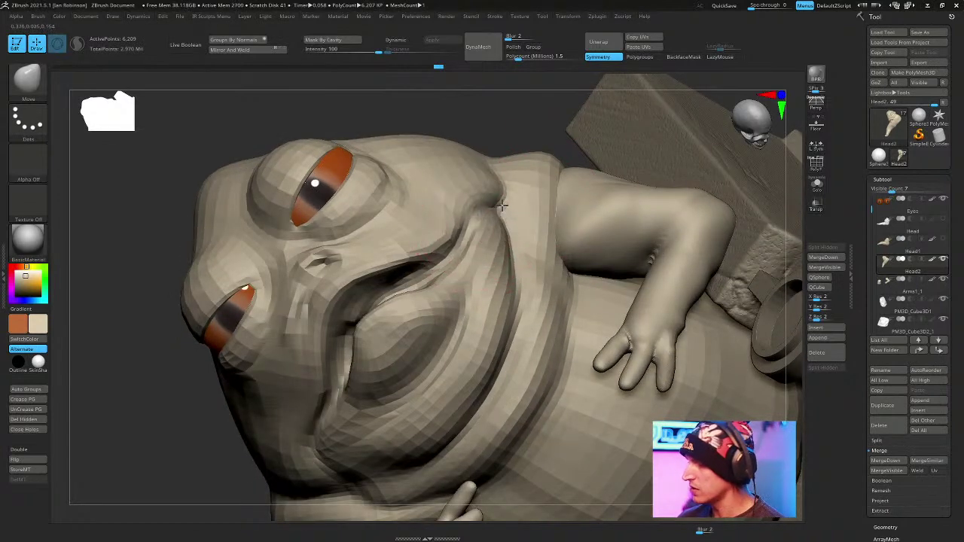
{"action": "mouse_move", "coordinate": [594, 134]}
{"action": "right_mouse_down"}
{"action": "mouse_move", "coordinate": [538, 253]}
{"action": "mouse_move", "coordinate": [545, 226]}
{"action": "mouse_move", "coordinate": [559, 232]}
{"action": "mouse_move", "coordinate": [433, 348]}
{"action": "right_mouse_up"}
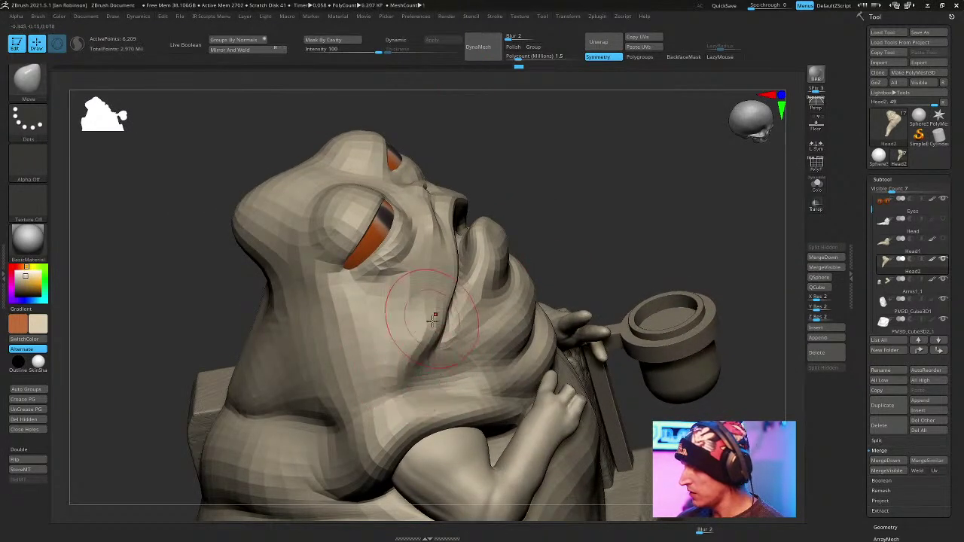
{"action": "right_click_drag", "start_coordinate": [454, 332], "coordinate": [585, 227]}
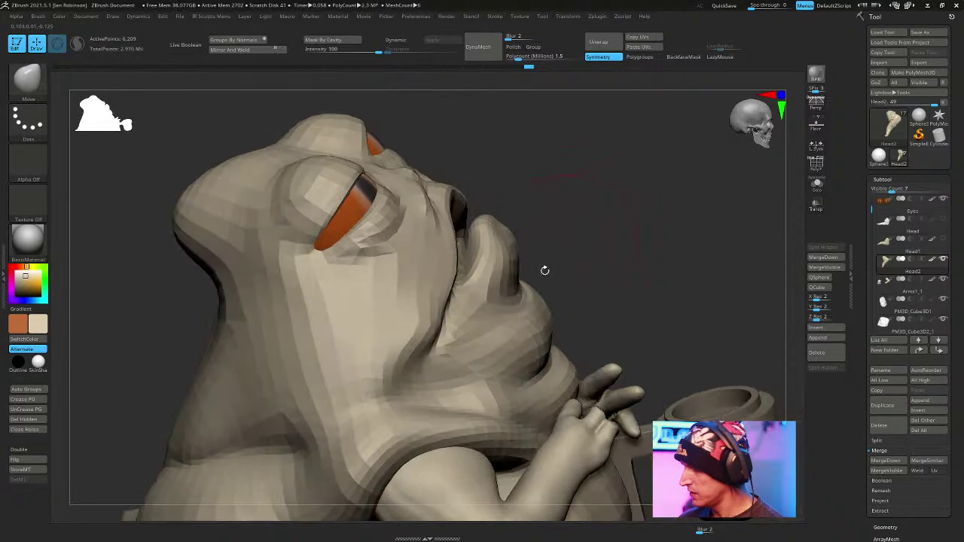
{"action": "mouse_move", "coordinate": [435, 352]}
{"action": "right_mouse_down"}
{"action": "mouse_move", "coordinate": [587, 210]}
{"action": "mouse_move", "coordinate": [570, 215]}
{"action": "mouse_move", "coordinate": [557, 204]}
{"action": "mouse_move", "coordinate": [561, 189]}
{"action": "mouse_move", "coordinate": [585, 251]}
{"action": "mouse_move", "coordinate": [575, 239]}
{"action": "mouse_move", "coordinate": [514, 243]}
{"action": "right_mouse_up"}
{"action": "right_click_drag", "start_coordinate": [579, 234], "coordinate": [631, 203]}
{"action": "right_click_drag", "start_coordinate": [565, 262], "coordinate": [629, 213]}
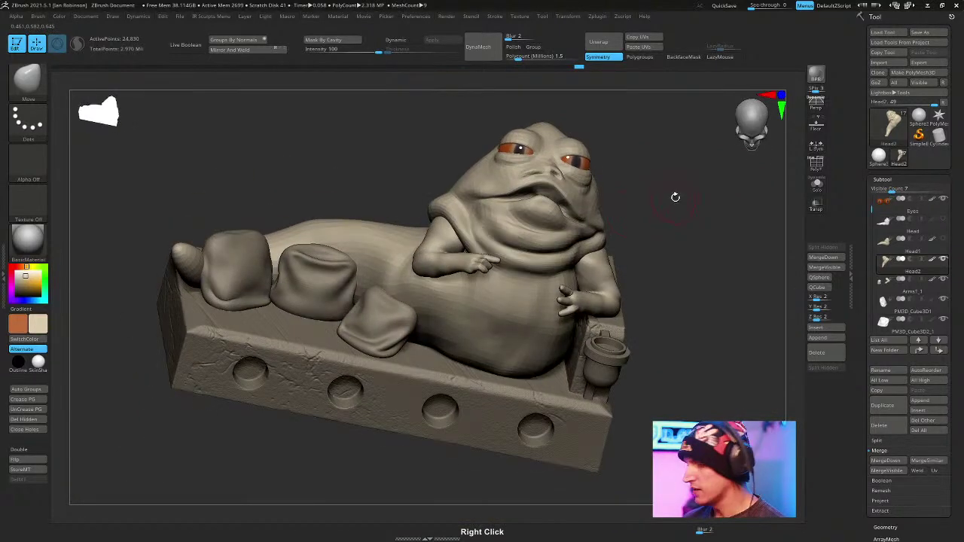
{"action": "right_click_drag", "start_coordinate": [681, 242], "coordinate": [661, 287]}
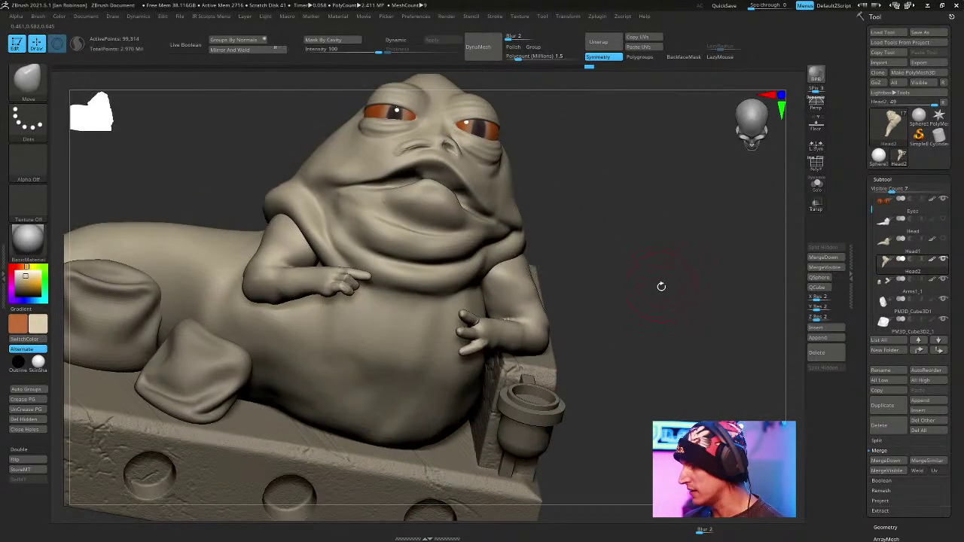
Save the tool as Jabba.ZTL on the Desktop, replacing the existing file.
{"action": "left_click", "coordinate": [930, 34]}
{"action": "key", "text": "Return"}
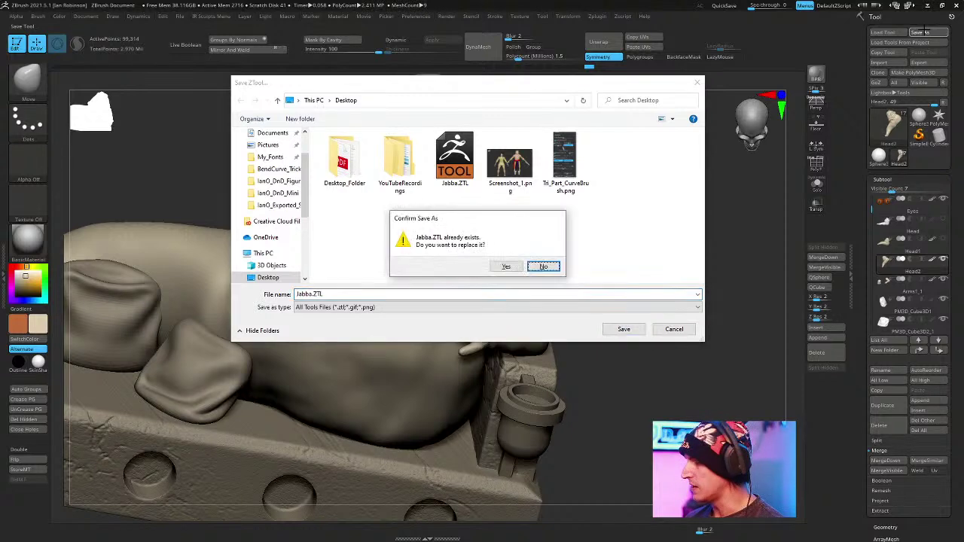
{"action": "key", "text": "y"}
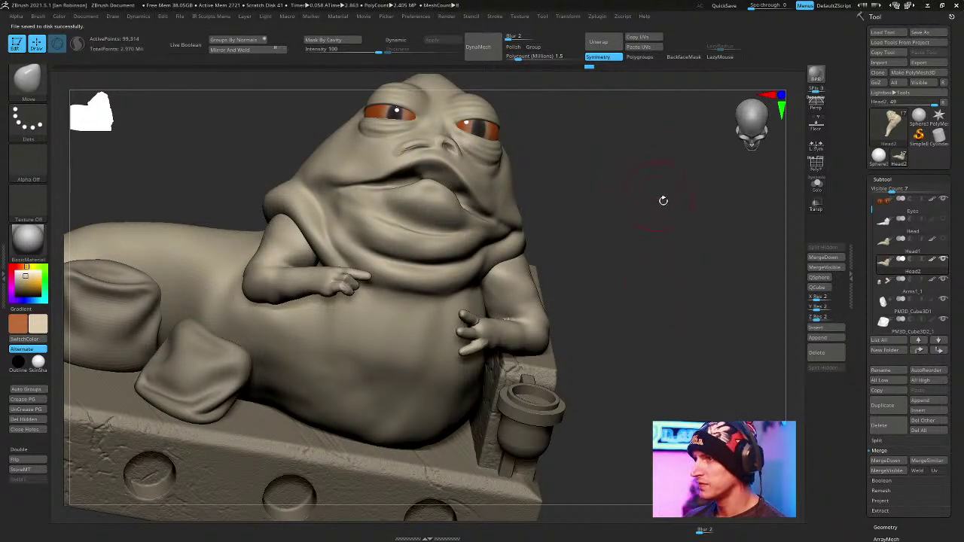
Adjust the neck rolls and shoulder folds around the arms with the Move brush.
{"action": "mouse_move", "coordinate": [692, 248]}
{"action": "right_mouse_down"}
{"action": "mouse_move", "coordinate": [645, 219]}
{"action": "mouse_move", "coordinate": [472, 238]}
{"action": "right_mouse_up"}
{"action": "key", "text": "space"}
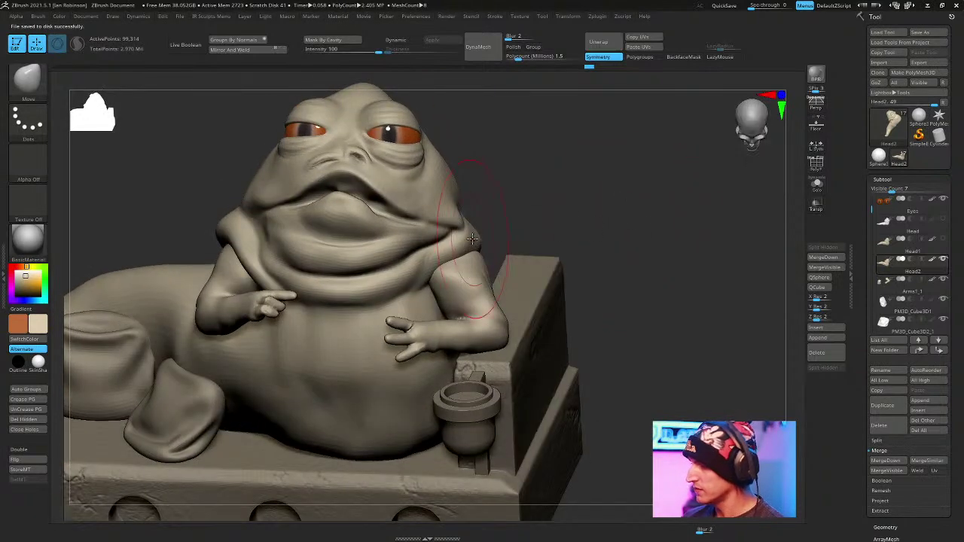
{"action": "right_click_drag", "start_coordinate": [639, 172], "coordinate": [531, 243]}
{"action": "mouse_move", "coordinate": [441, 393]}
{"action": "right_mouse_down"}
{"action": "mouse_move", "coordinate": [485, 456]}
{"action": "mouse_move", "coordinate": [665, 336]}
{"action": "mouse_move", "coordinate": [664, 345]}
{"action": "mouse_move", "coordinate": [613, 166]}
{"action": "mouse_move", "coordinate": [540, 165]}
{"action": "mouse_move", "coordinate": [577, 138]}
{"action": "mouse_move", "coordinate": [580, 249]}
{"action": "right_mouse_up"}
{"action": "left_click_drag", "start_coordinate": [324, 290], "coordinate": [354, 285]}
{"action": "mouse_move", "coordinate": [663, 249]}
{"action": "right_mouse_down"}
{"action": "mouse_move", "coordinate": [707, 165]}
{"action": "mouse_move", "coordinate": [692, 133]}
{"action": "mouse_move", "coordinate": [606, 233]}
{"action": "right_mouse_up"}
{"action": "right_click", "coordinate": [342, 391]}
{"action": "right_click_drag", "start_coordinate": [542, 211], "coordinate": [594, 207]}
{"action": "right_click", "coordinate": [553, 231]}
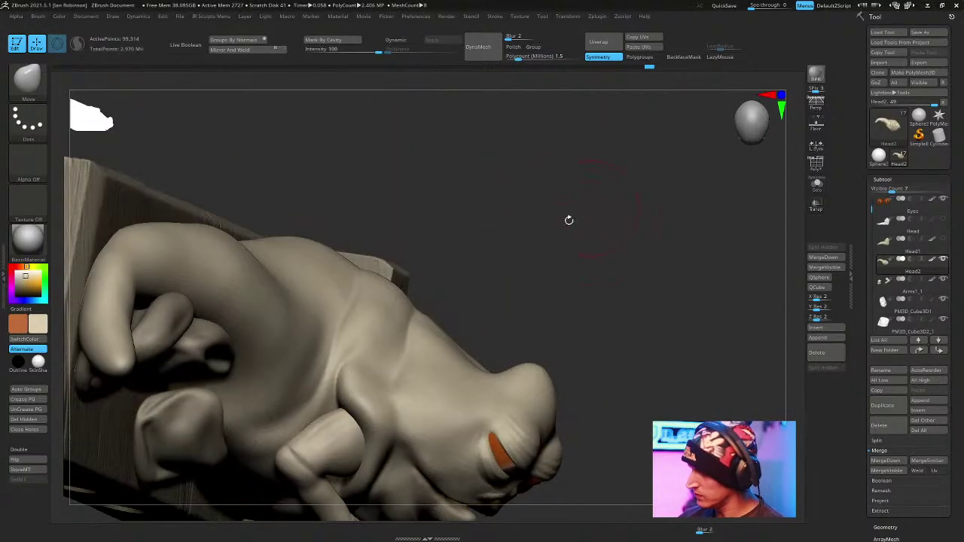
Refine the folds along the side and back of the neck with the Move brush.
{"action": "mouse_move", "coordinate": [408, 366]}
{"action": "right_mouse_down"}
{"action": "mouse_move", "coordinate": [556, 271]}
{"action": "mouse_move", "coordinate": [397, 364]}
{"action": "right_mouse_up"}
{"action": "right_click_drag", "start_coordinate": [647, 239], "coordinate": [534, 334]}
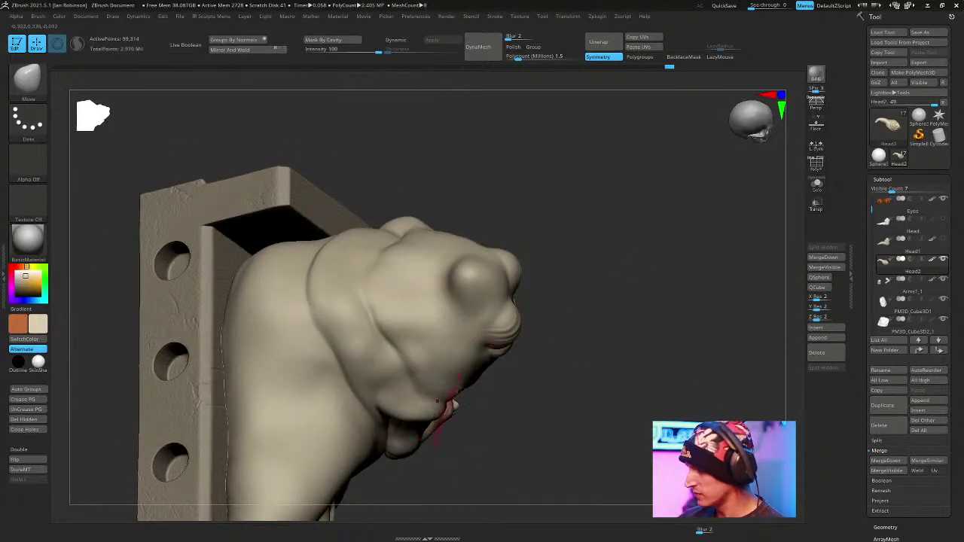
{"action": "right_click_drag", "start_coordinate": [446, 408], "coordinate": [508, 374]}
{"action": "mouse_move", "coordinate": [574, 327]}
{"action": "right_mouse_down"}
{"action": "mouse_move", "coordinate": [439, 400]}
{"action": "mouse_move", "coordinate": [503, 381]}
{"action": "right_mouse_up"}
{"action": "mouse_move", "coordinate": [532, 415]}
{"action": "right_mouse_down"}
{"action": "mouse_move", "coordinate": [439, 192]}
{"action": "mouse_move", "coordinate": [519, 155]}
{"action": "mouse_move", "coordinate": [556, 204]}
{"action": "mouse_move", "coordinate": [600, 178]}
{"action": "mouse_move", "coordinate": [584, 235]}
{"action": "right_mouse_up"}
{"action": "right_click_drag", "start_coordinate": [580, 170], "coordinate": [647, 140]}
Select the arms subtool, shift it 0.0757 units in depth with the gizmo, and return to Draw mode.
{"action": "left_click", "coordinate": [345, 365], "text": "alt"}
{"action": "right_click_drag", "start_coordinate": [346, 365], "coordinate": [410, 460]}
{"action": "key", "text": "w"}
{"action": "left_click", "coordinate": [586, 325]}
{"action": "left_click", "coordinate": [563, 323]}
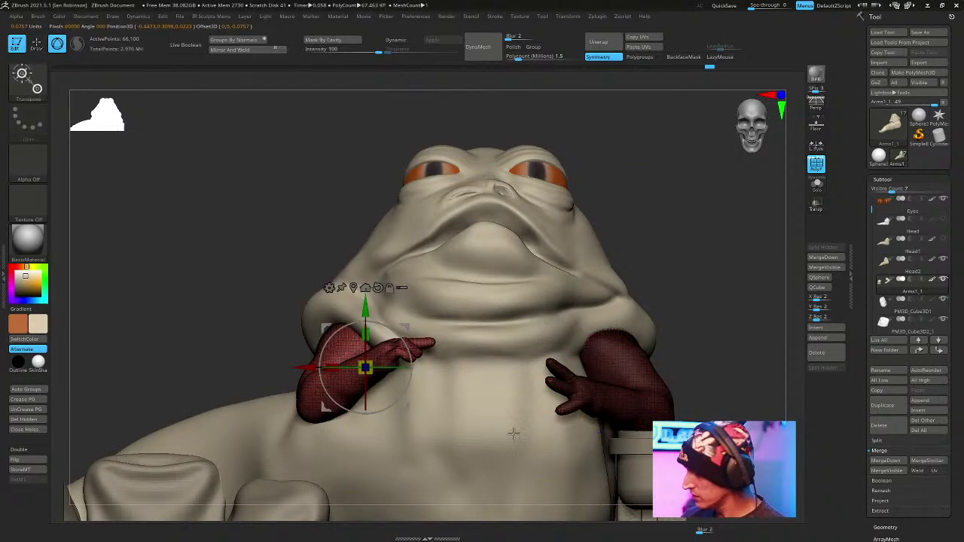
{"action": "right_click_drag", "start_coordinate": [384, 408], "coordinate": [485, 313]}
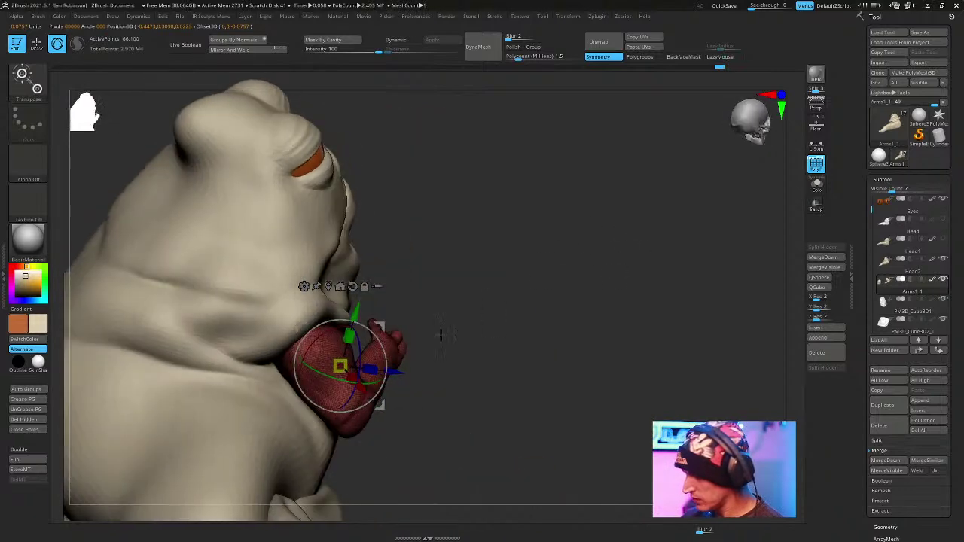
{"action": "key", "text": "q"}
{"action": "mouse_move", "coordinate": [609, 286]}
{"action": "right_mouse_down"}
{"action": "mouse_move", "coordinate": [637, 245]}
{"action": "mouse_move", "coordinate": [589, 242]}
{"action": "mouse_move", "coordinate": [685, 219]}
{"action": "mouse_move", "coordinate": [645, 247]}
{"action": "right_mouse_up"}
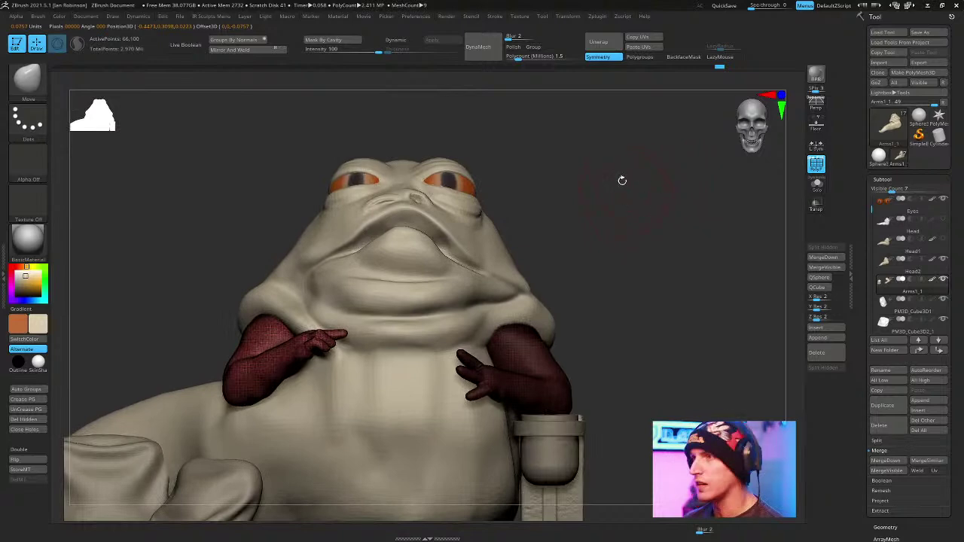
Auto-group the arms into separate polygroups and ZRemesh them with KeepGroups on.
{"action": "mouse_move", "coordinate": [615, 193]}
{"action": "right_mouse_down"}
{"action": "mouse_move", "coordinate": [624, 228]}
{"action": "mouse_move", "coordinate": [633, 227]}
{"action": "mouse_move", "coordinate": [670, 144]}
{"action": "mouse_move", "coordinate": [708, 264]}
{"action": "right_mouse_up"}
{"action": "key", "text": "space"}
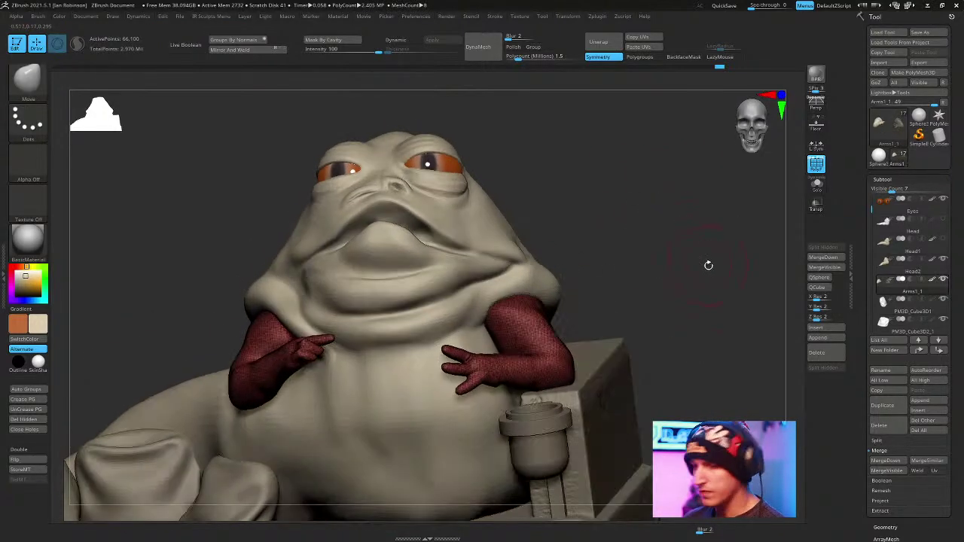
{"action": "key", "text": "space"}
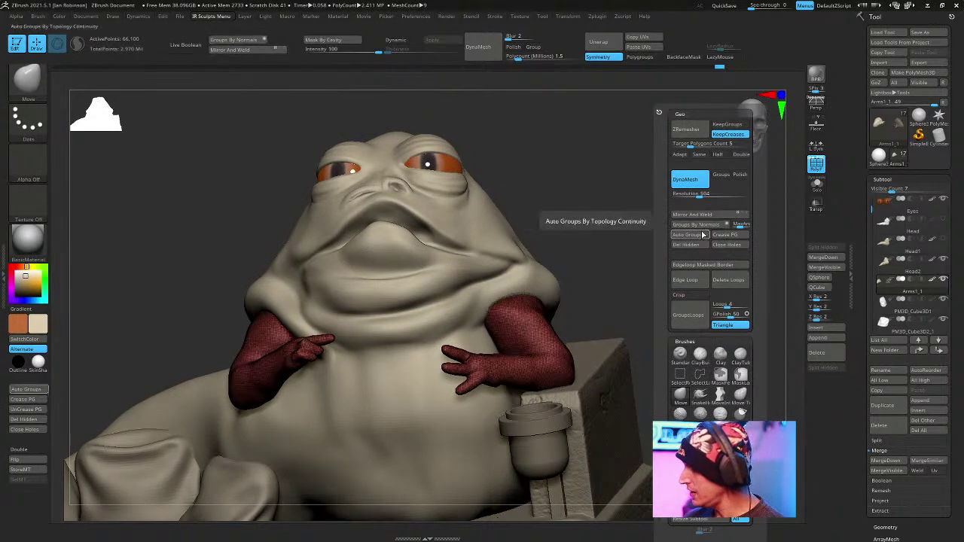
{"action": "left_click", "coordinate": [702, 226]}
{"action": "right_click_drag", "start_coordinate": [701, 232], "coordinate": [661, 221]}
{"action": "key", "text": "space"}
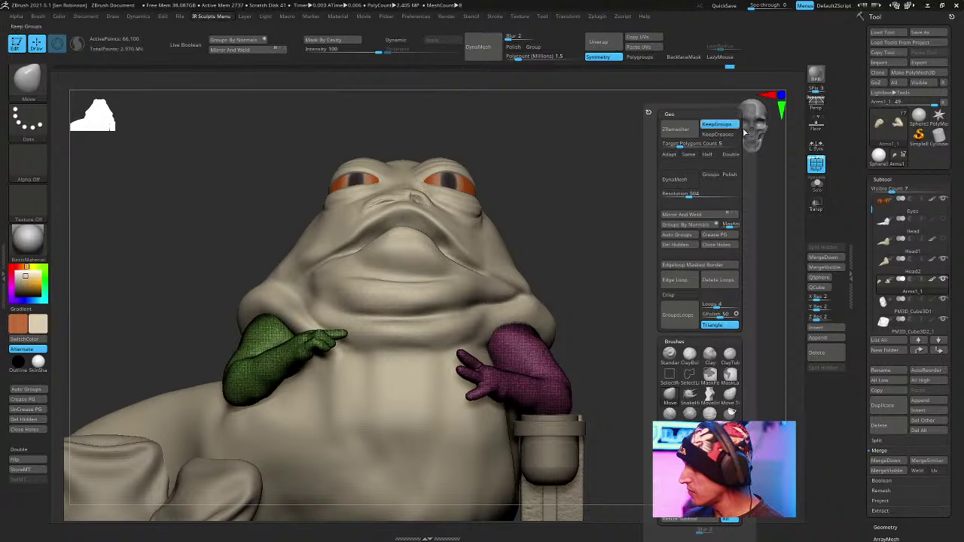
{"action": "left_click", "coordinate": [676, 131]}
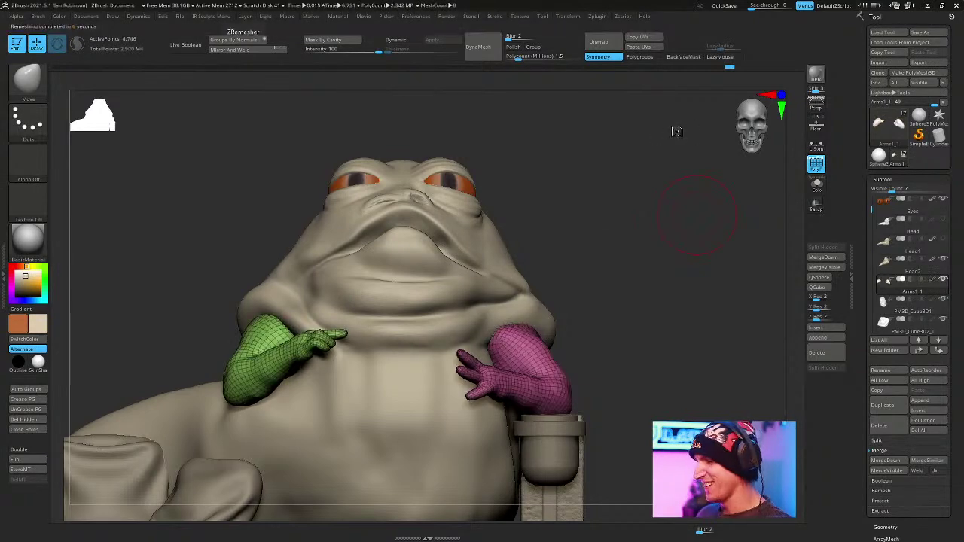
Check the remeshed arms' topology, subdivide them twice and hide the polyframe.
{"action": "mouse_move", "coordinate": [659, 237]}
{"action": "left_mouse_down"}
{"action": "mouse_move", "coordinate": [692, 263]}
{"action": "mouse_move", "coordinate": [368, 309]}
{"action": "left_mouse_up"}
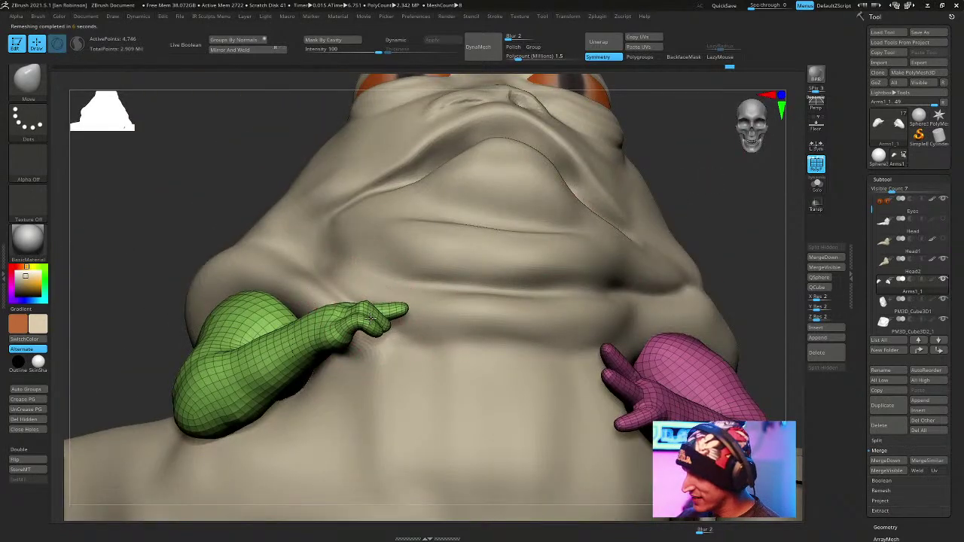
{"action": "mouse_move", "coordinate": [442, 241]}
{"action": "left_mouse_down"}
{"action": "mouse_move", "coordinate": [721, 218]}
{"action": "mouse_move", "coordinate": [720, 233]}
{"action": "mouse_move", "coordinate": [595, 258]}
{"action": "left_mouse_up"}
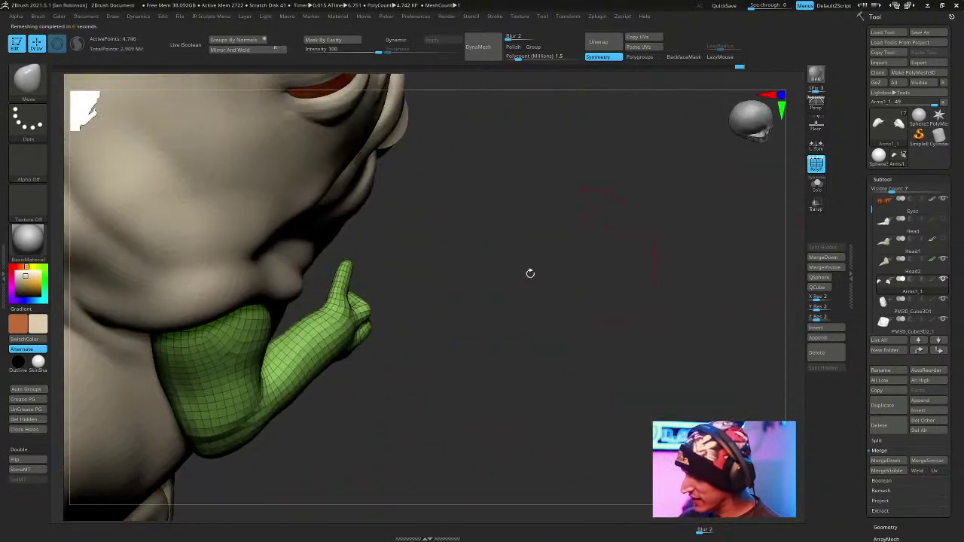
{"action": "left_click_drag", "start_coordinate": [527, 263], "coordinate": [460, 356]}
{"action": "key", "text": "d"}
{"action": "key", "text": "shift+d"}
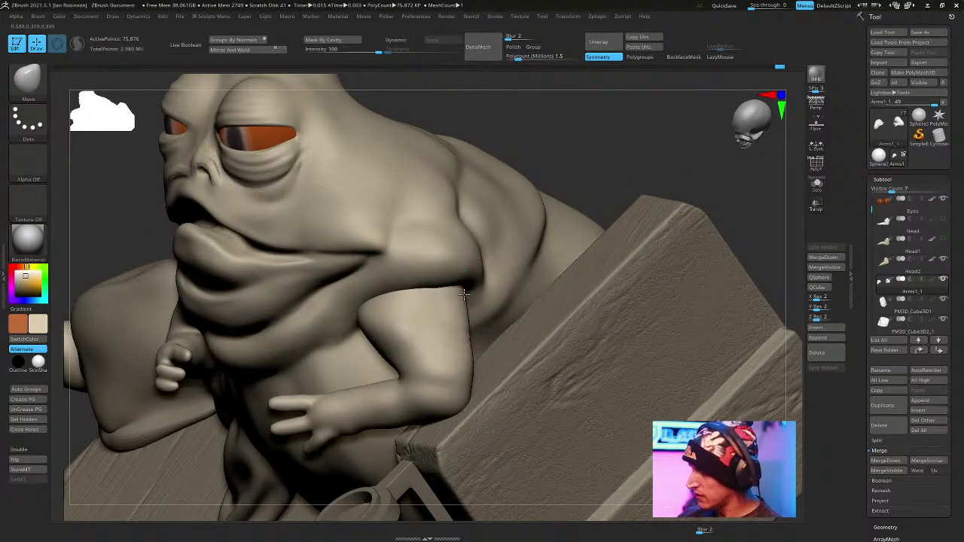
Switch to the Standard brush and adjust its draw size for detailing the elbow.
{"action": "mouse_move", "coordinate": [505, 185]}
{"action": "left_mouse_down"}
{"action": "mouse_move", "coordinate": [602, 154]}
{"action": "mouse_move", "coordinate": [658, 171]}
{"action": "mouse_move", "coordinate": [583, 168]}
{"action": "mouse_move", "coordinate": [640, 213]}
{"action": "left_mouse_up"}
{"action": "key", "text": "space"}
{"action": "key", "text": "b"}
{"action": "key", "text": "s"}
{"action": "key", "text": "t"}
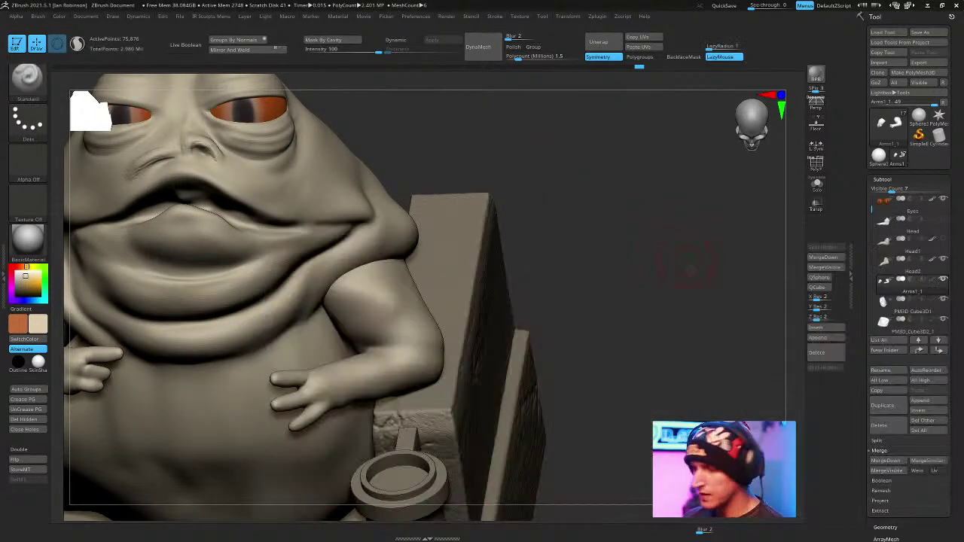
{"action": "left_click_drag", "start_coordinate": [688, 262], "coordinate": [394, 276]}
{"action": "key", "text": "space"}
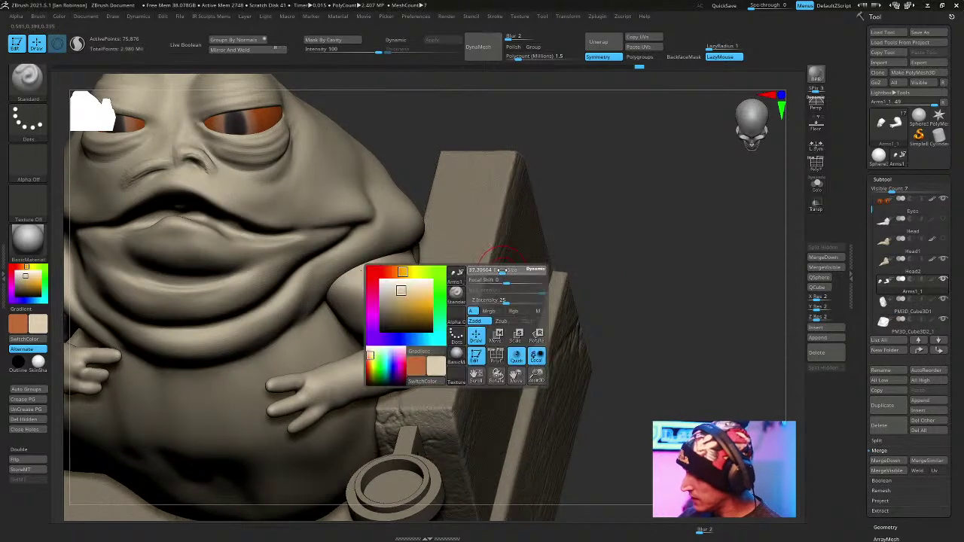
{"action": "left_click_drag", "start_coordinate": [640, 199], "coordinate": [399, 343]}
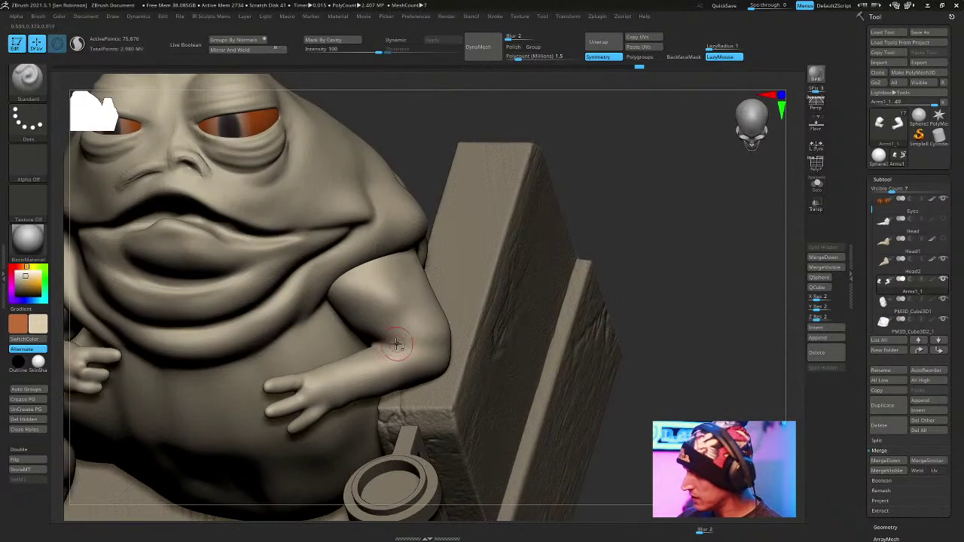
Isolate the arms in Solo mode and sculpt a curved crease at the elbow with the Standard brush.
{"action": "left_click_drag", "start_coordinate": [554, 293], "coordinate": [387, 276]}
{"action": "left_click_drag", "start_coordinate": [500, 235], "coordinate": [802, 229]}
{"action": "left_click", "coordinate": [817, 184]}
{"action": "mouse_move", "coordinate": [688, 275]}
{"action": "left_mouse_down"}
{"action": "mouse_move", "coordinate": [609, 223]}
{"action": "mouse_move", "coordinate": [670, 229]}
{"action": "mouse_move", "coordinate": [601, 299]}
{"action": "mouse_move", "coordinate": [540, 316]}
{"action": "mouse_move", "coordinate": [355, 316]}
{"action": "mouse_move", "coordinate": [362, 342]}
{"action": "mouse_move", "coordinate": [357, 300]}
{"action": "left_mouse_up"}
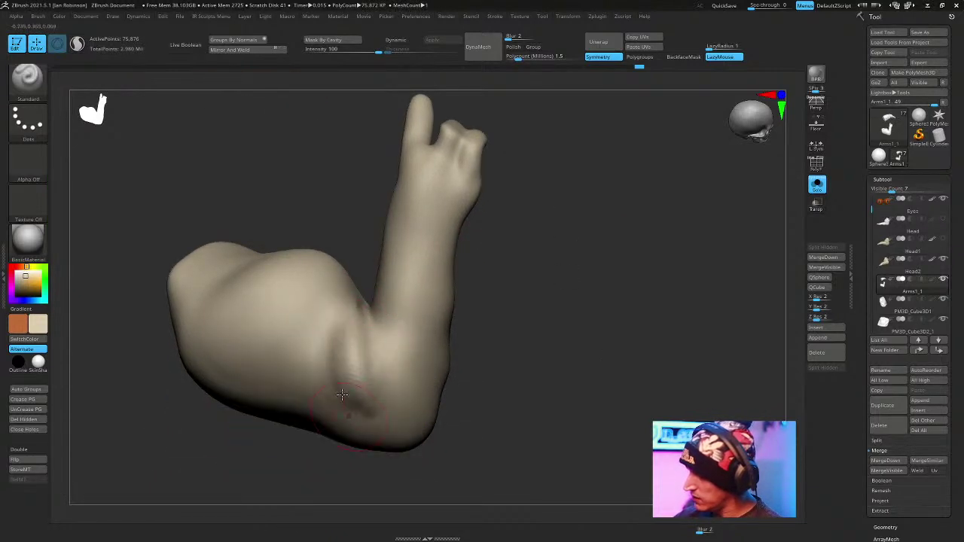
Build up parallel wrinkle ridges around the elbow with ClayBuildup and soften them with the Smooth brush.
{"action": "key", "text": "b"}
{"action": "key", "text": "c"}
{"action": "key", "text": "b"}
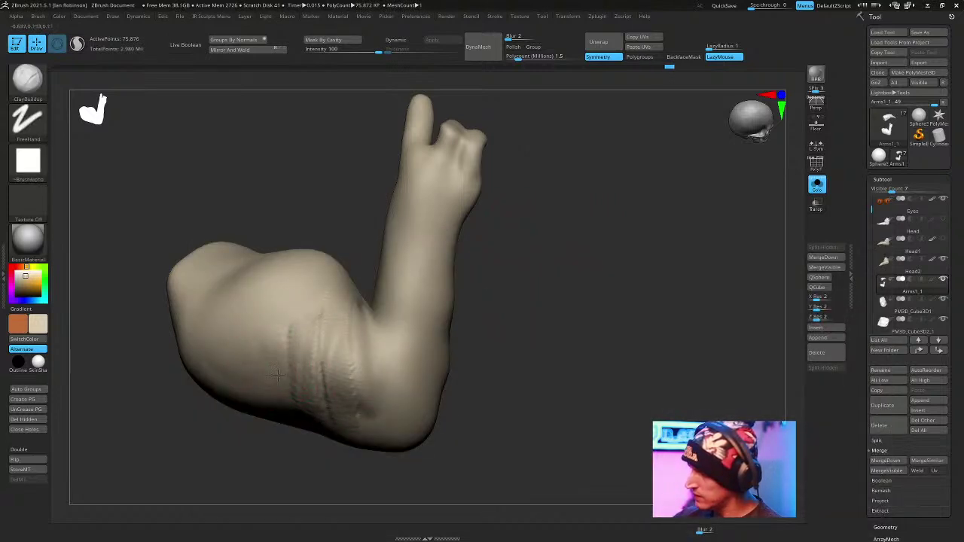
{"action": "left_click_drag", "start_coordinate": [389, 403], "coordinate": [360, 376], "text": "shift"}
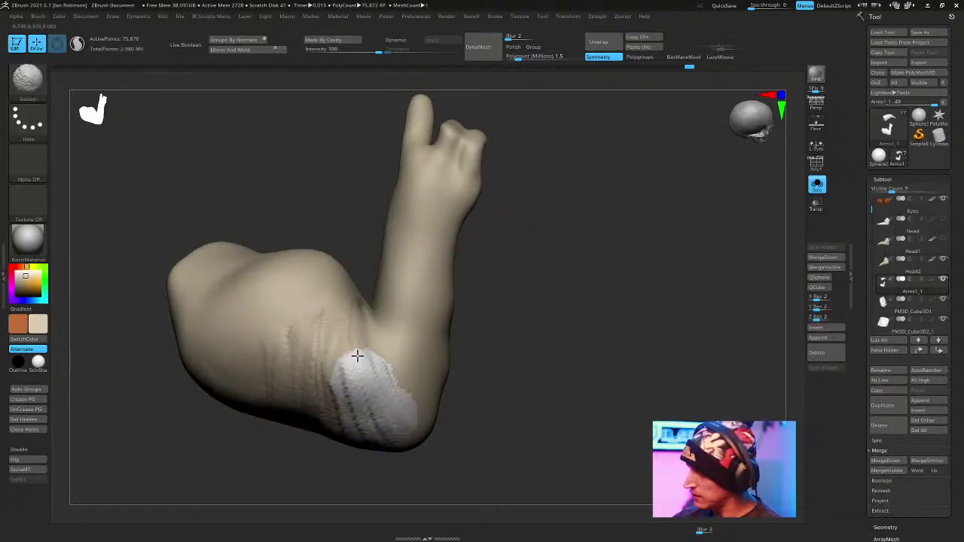
{"action": "left_click_drag", "start_coordinate": [292, 331], "coordinate": [290, 342], "text": "shift"}
{"action": "key", "text": "space"}
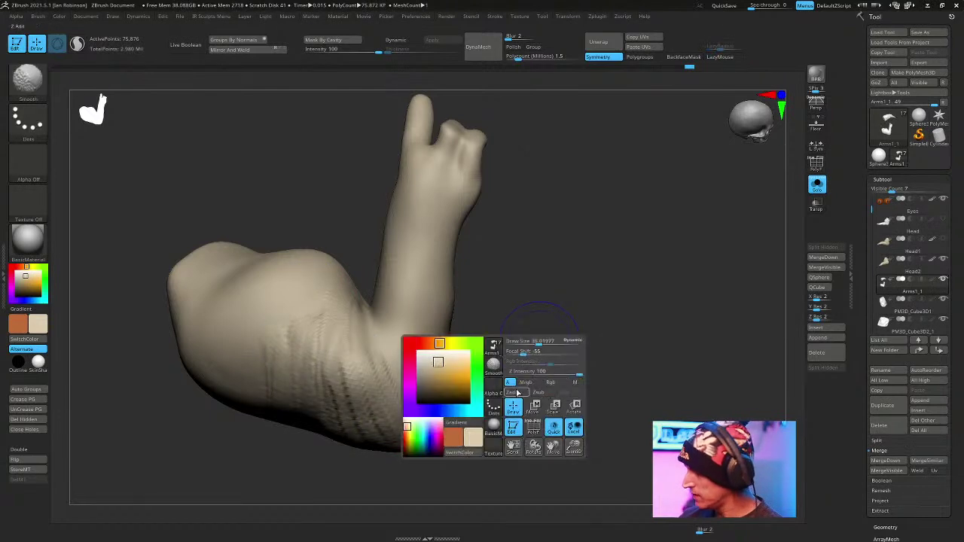
{"action": "mouse_move", "coordinate": [542, 346]}
{"action": "left_mouse_down"}
{"action": "mouse_move", "coordinate": [594, 333]}
{"action": "mouse_move", "coordinate": [617, 369]}
{"action": "mouse_move", "coordinate": [609, 378]}
{"action": "mouse_move", "coordinate": [631, 341]}
{"action": "left_mouse_up"}
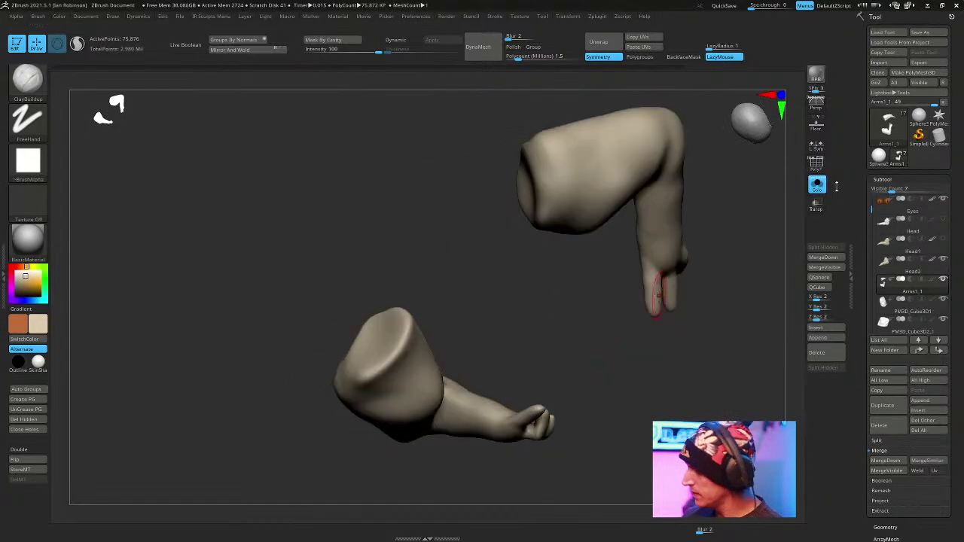
Exit Solo mode to bring back the whole figure and throne.
{"action": "left_click", "coordinate": [818, 186]}
{"action": "mouse_move", "coordinate": [700, 301]}
{"action": "right_mouse_down"}
{"action": "mouse_move", "coordinate": [675, 254]}
{"action": "mouse_move", "coordinate": [628, 242]}
{"action": "mouse_move", "coordinate": [606, 254]}
{"action": "mouse_move", "coordinate": [561, 247]}
{"action": "mouse_move", "coordinate": [657, 230]}
{"action": "mouse_move", "coordinate": [655, 252]}
{"action": "mouse_move", "coordinate": [624, 198]}
{"action": "mouse_move", "coordinate": [618, 209]}
{"action": "mouse_move", "coordinate": [643, 191]}
{"action": "mouse_move", "coordinate": [680, 228]}
{"action": "mouse_move", "coordinate": [636, 256]}
{"action": "right_mouse_up"}
{"action": "right_click", "coordinate": [645, 202]}
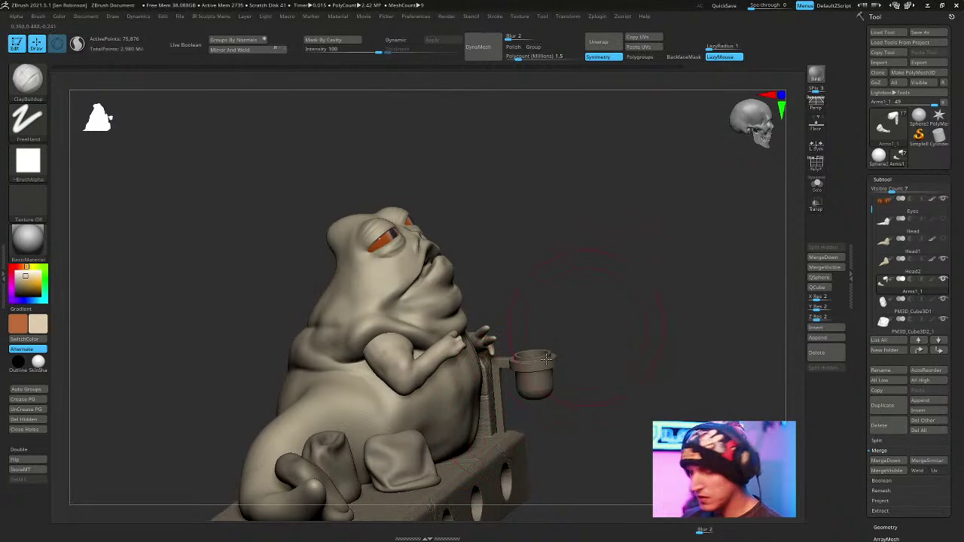
{"action": "right_click_drag", "start_coordinate": [557, 353], "coordinate": [518, 387]}
Check the arms' polygroups and wireframe, compare with the body, and make the arms the active subtool again.
{"action": "key", "text": "shift+f"}
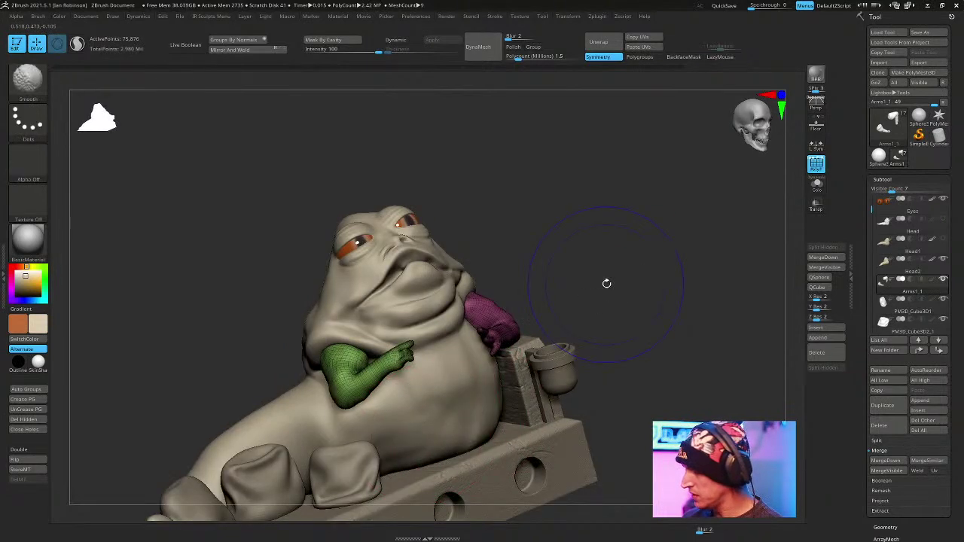
{"action": "left_click", "coordinate": [472, 394], "text": "alt"}
{"action": "key", "text": "shift+f"}
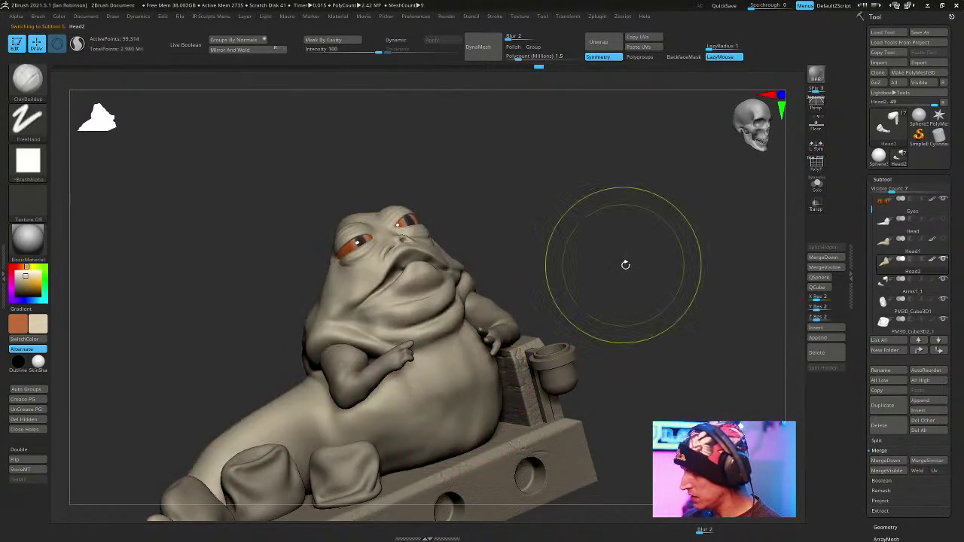
{"action": "left_click", "coordinate": [505, 325], "text": "alt"}
{"action": "key", "text": "l"}
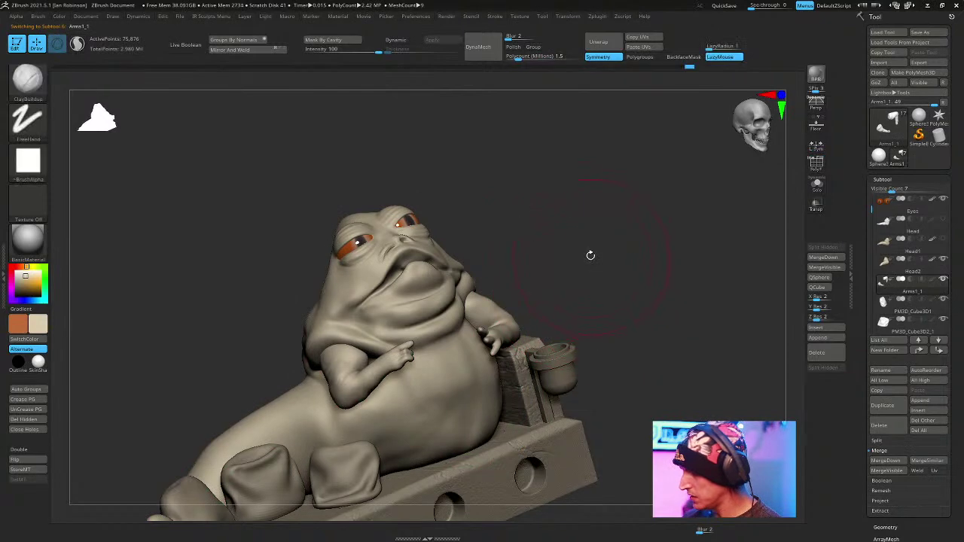
{"action": "right_click_drag", "start_coordinate": [552, 251], "coordinate": [519, 264]}
{"action": "right_click", "coordinate": [519, 268]}
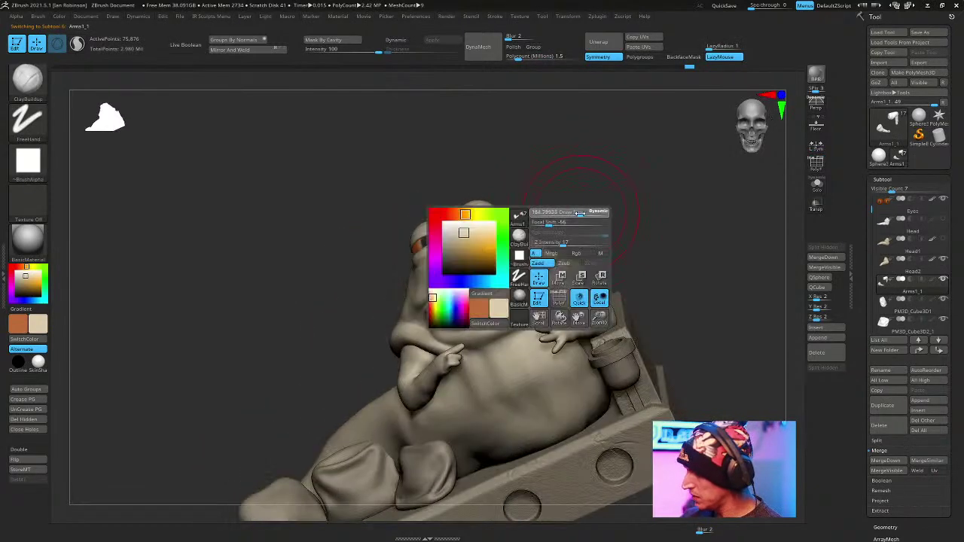
{"action": "right_click_drag", "start_coordinate": [585, 207], "coordinate": [634, 201], "text": "shift"}
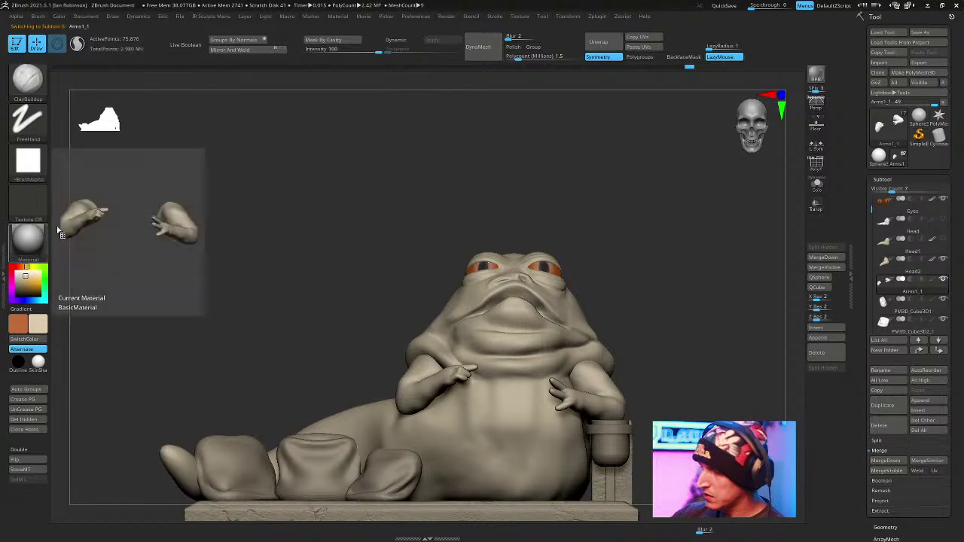
Fill Jabba's skin with the cream colour (R 221, G 204, B 173).
{"action": "left_click", "coordinate": [4, 271]}
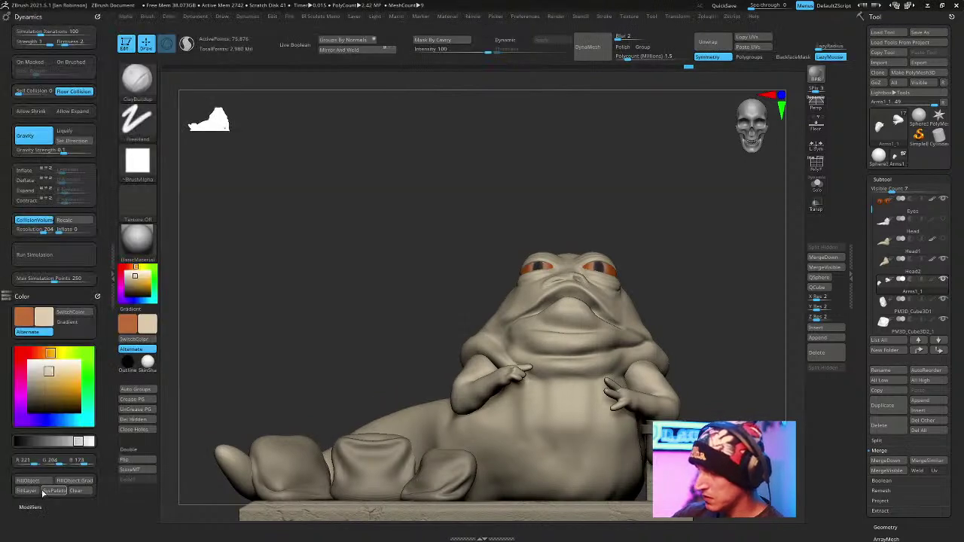
{"action": "right_click", "coordinate": [360, 232]}
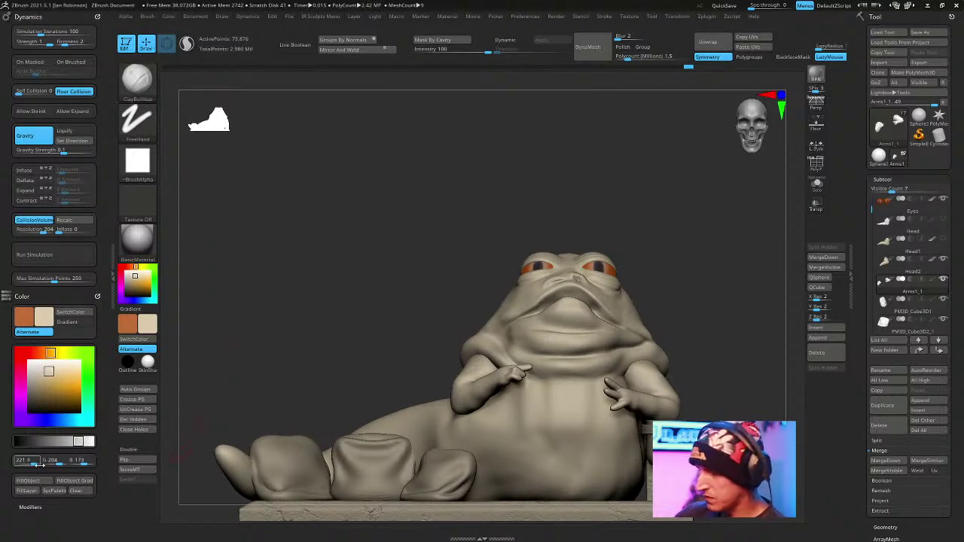
{"action": "right_click", "coordinate": [357, 211]}
{"action": "left_click_drag", "start_coordinate": [545, 165], "coordinate": [470, 128], "text": "alt"}
{"action": "left_click", "coordinate": [112, 275]}
Swap the active colour to brown and switch to the Move brush.
{"action": "mouse_move", "coordinate": [362, 187]}
{"action": "left_mouse_down"}
{"action": "mouse_move", "coordinate": [610, 237]}
{"action": "mouse_move", "coordinate": [647, 216]}
{"action": "mouse_move", "coordinate": [680, 217]}
{"action": "mouse_move", "coordinate": [662, 199]}
{"action": "mouse_move", "coordinate": [606, 237]}
{"action": "left_mouse_up"}
{"action": "right_click", "coordinate": [607, 237]}
{"action": "mouse_move", "coordinate": [681, 198]}
{"action": "left_mouse_down", "text": "alt"}
{"action": "mouse_move", "coordinate": [671, 187]}
{"action": "mouse_move", "coordinate": [689, 187]}
{"action": "mouse_move", "coordinate": [654, 225]}
{"action": "mouse_move", "coordinate": [624, 216]}
{"action": "left_mouse_up", "text": "alt"}
{"action": "key", "text": "b"}
{"action": "key", "text": "v"}
{"action": "right_click", "coordinate": [554, 208]}
{"action": "key", "text": "b"}
{"action": "key", "text": "m"}
{"action": "key", "text": "v"}
{"action": "right_click", "coordinate": [318, 300]}
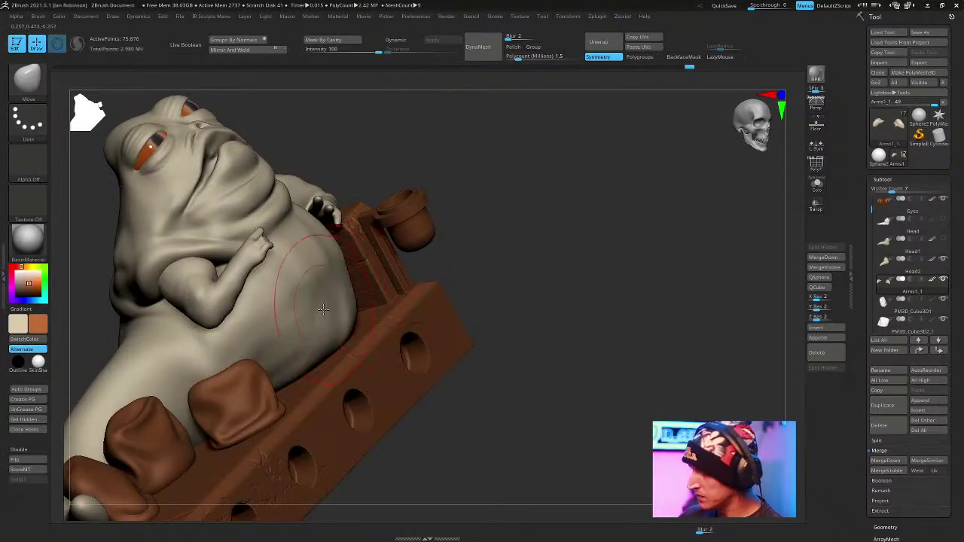
Select the throne base from a top view and shift it slightly with the transform gizmo.
{"action": "left_click", "coordinate": [331, 296], "text": "alt"}
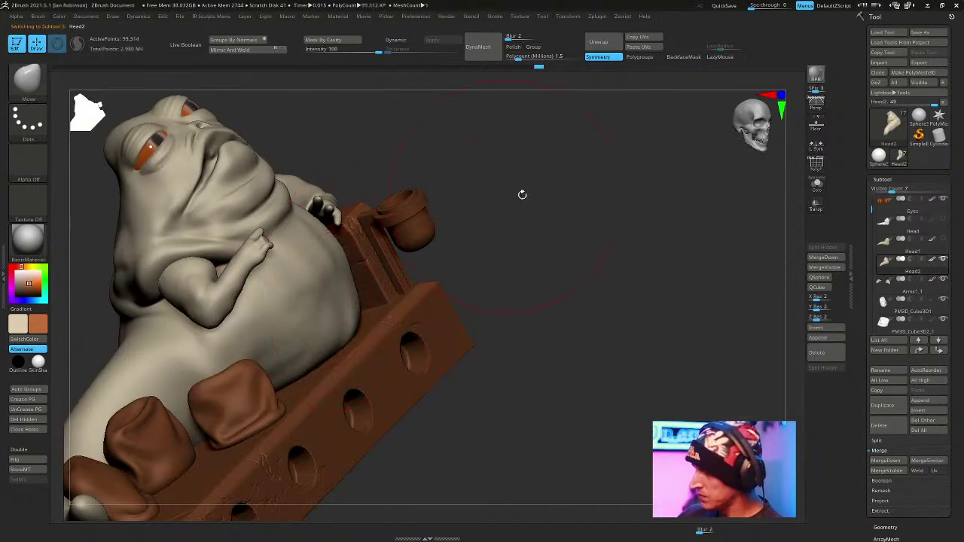
{"action": "left_click_drag", "start_coordinate": [496, 198], "coordinate": [340, 321]}
{"action": "left_click_drag", "start_coordinate": [494, 247], "coordinate": [612, 203]}
{"action": "key", "text": "w"}
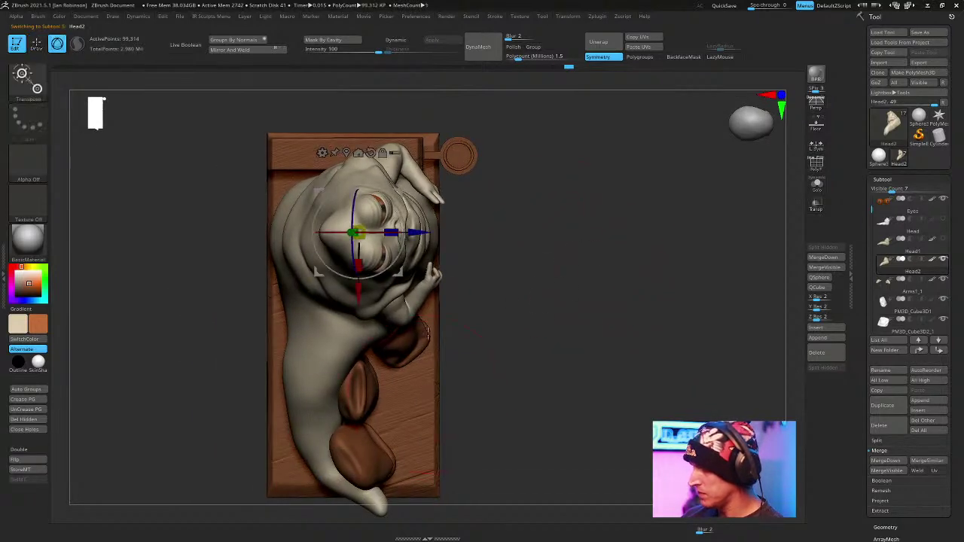
{"action": "left_click", "coordinate": [430, 380], "text": "alt"}
{"action": "left_click_drag", "start_coordinate": [437, 226], "coordinate": [458, 232]}
{"action": "mouse_move", "coordinate": [604, 224]}
{"action": "left_mouse_down"}
{"action": "mouse_move", "coordinate": [611, 188]}
{"action": "mouse_move", "coordinate": [628, 223]}
{"action": "left_mouse_up"}
{"action": "key", "text": "q"}
Adjust the draw size, select the cushion nearest the belly and pick a deep magenta colour.
{"action": "mouse_move", "coordinate": [628, 222]}
{"action": "left_mouse_down", "text": "alt"}
{"action": "mouse_move", "coordinate": [639, 260]}
{"action": "mouse_move", "coordinate": [637, 202]}
{"action": "mouse_move", "coordinate": [652, 181]}
{"action": "left_mouse_up", "text": "alt"}
{"action": "key", "text": "space"}
{"action": "left_click", "coordinate": [643, 215]}
{"action": "key", "text": "space"}
{"action": "left_click", "coordinate": [364, 357], "text": "alt"}
{"action": "key", "text": "space"}
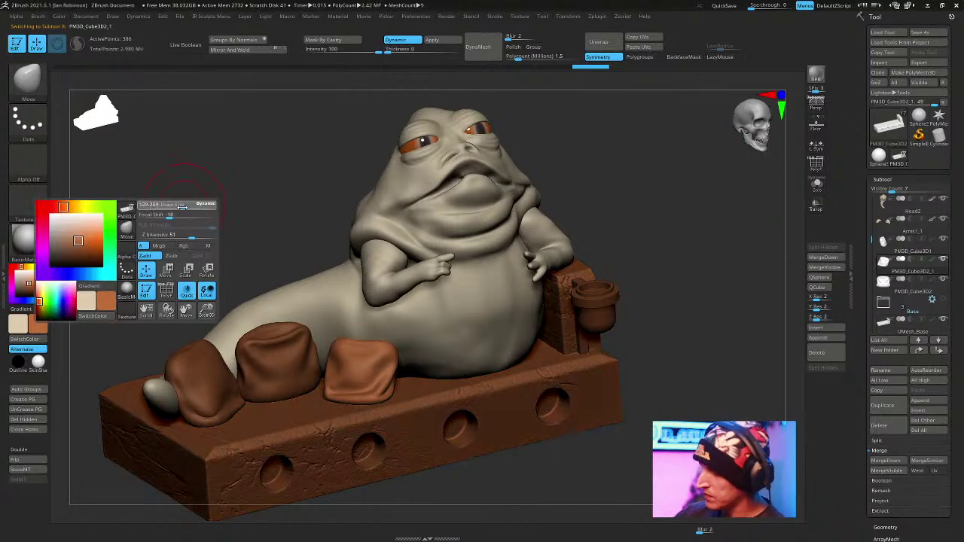
{"action": "left_click", "coordinate": [24, 265]}
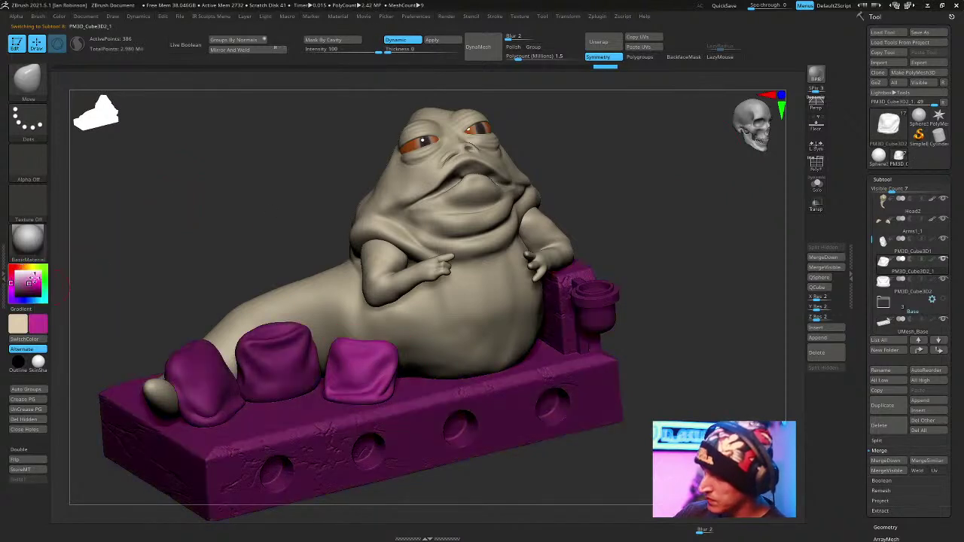
{"action": "left_click", "coordinate": [34, 286]}
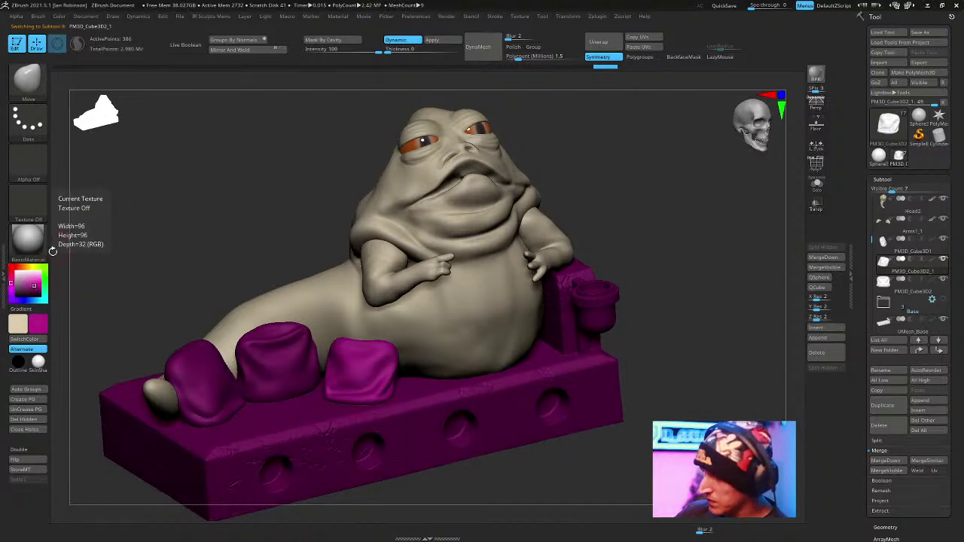
Choose the Satin material and fill the cushion nearest the belly with the magenta colour using Mrgb.
{"action": "left_click", "coordinate": [28, 239]}
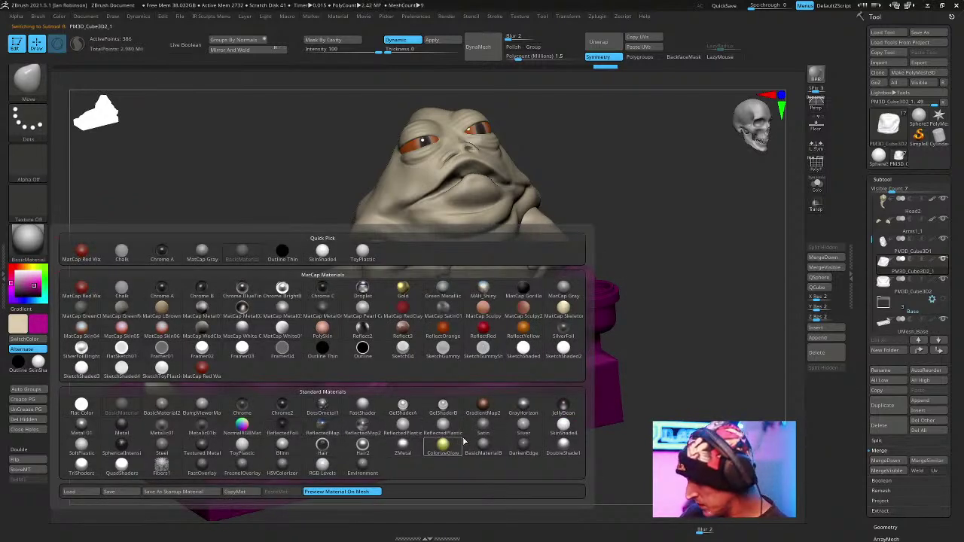
{"action": "left_click", "coordinate": [561, 426]}
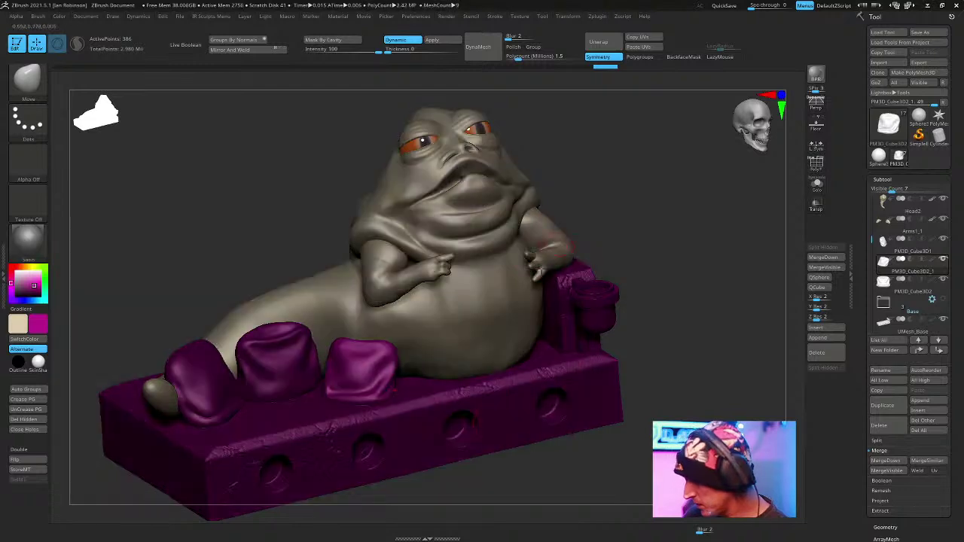
{"action": "key", "text": "space"}
{"action": "left_click", "coordinate": [61, 17]}
{"action": "key", "text": "space"}
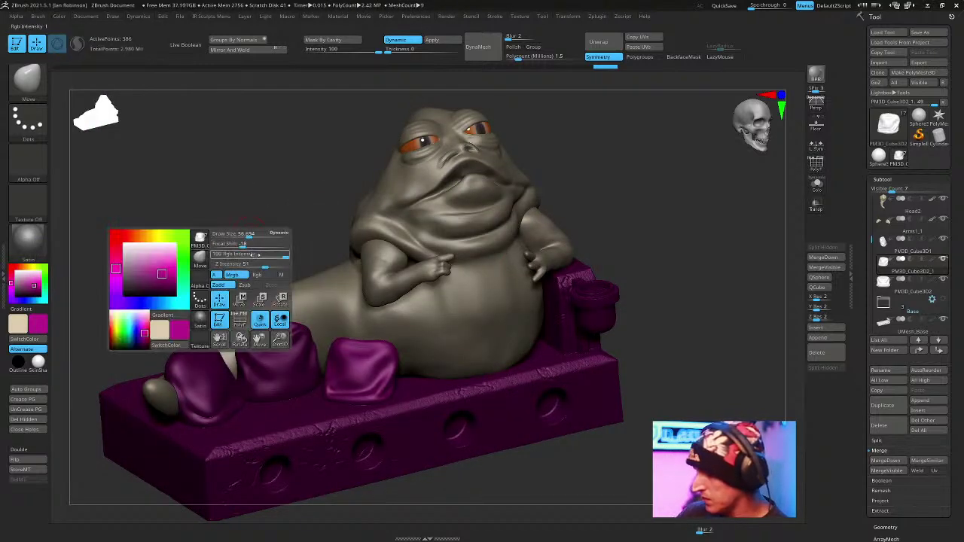
{"action": "left_click", "coordinate": [59, 17]}
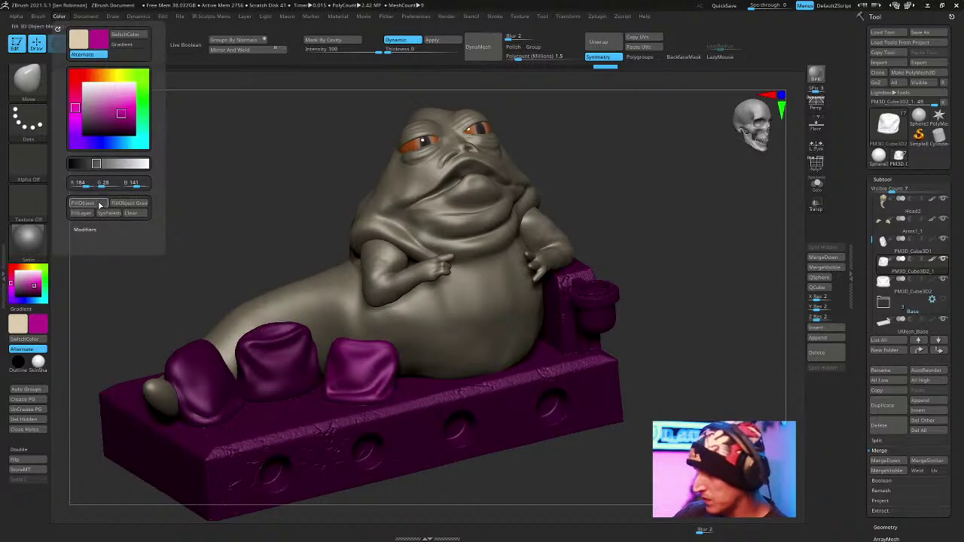
Select the middle cushion and fill it with a tan colour (R 179, G 152, B 102).
{"action": "left_click", "coordinate": [271, 347], "text": "alt"}
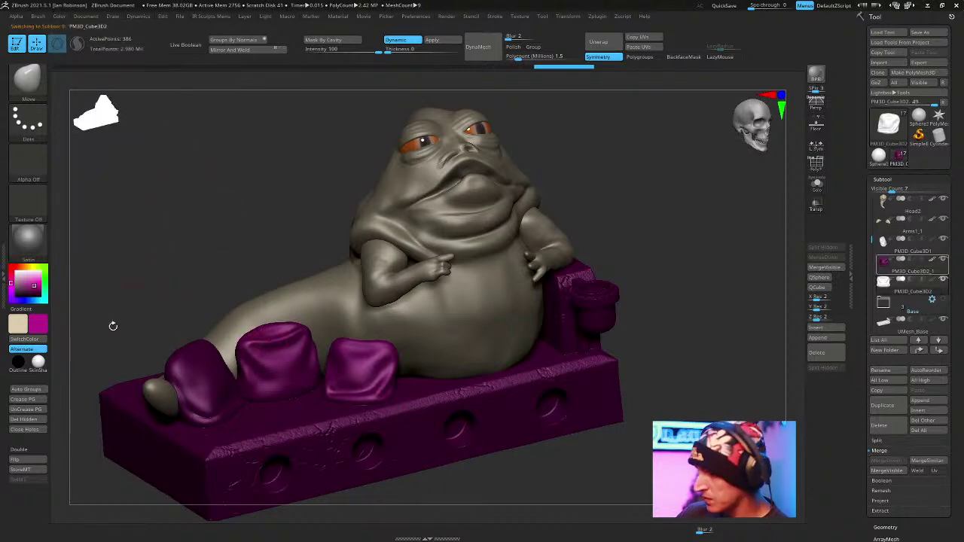
{"action": "left_click", "coordinate": [41, 340]}
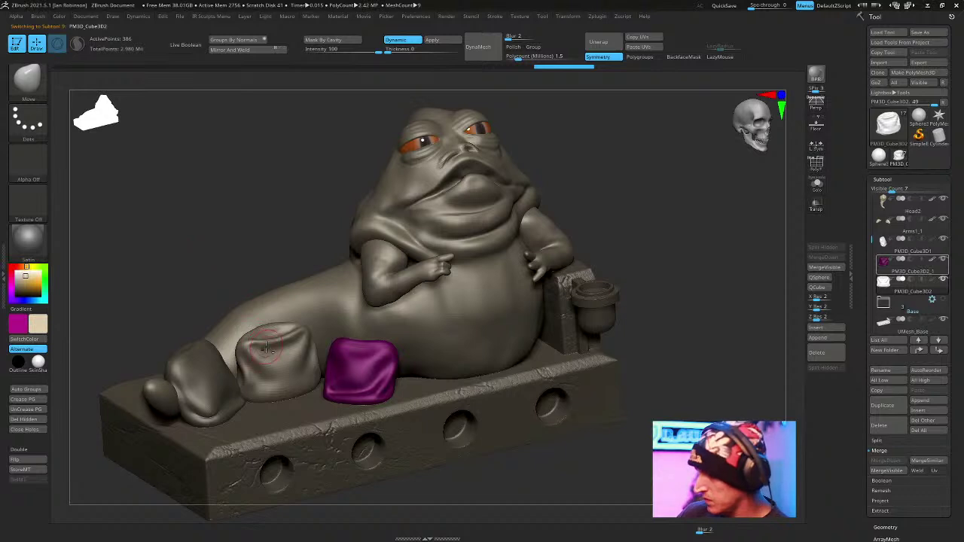
{"action": "left_click", "coordinate": [38, 323]}
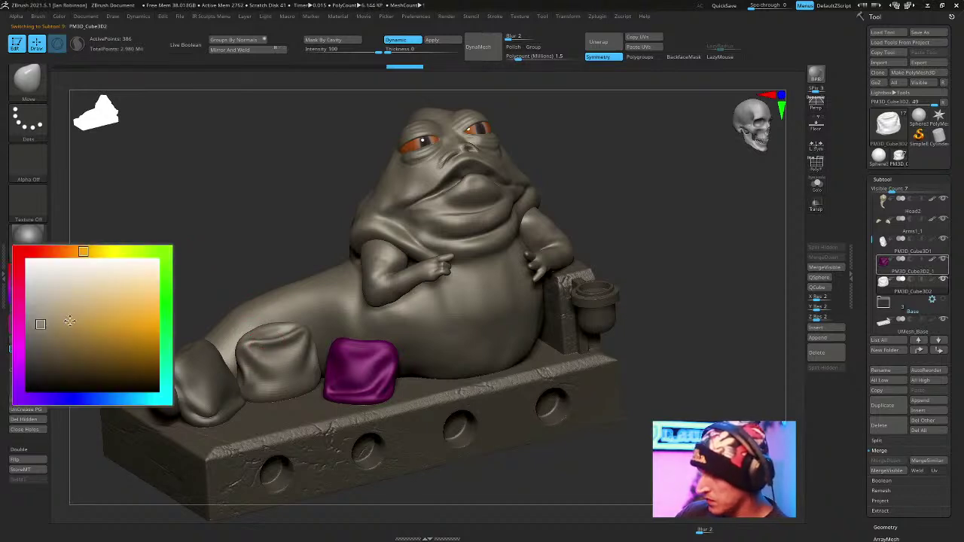
{"action": "left_click", "coordinate": [63, 18]}
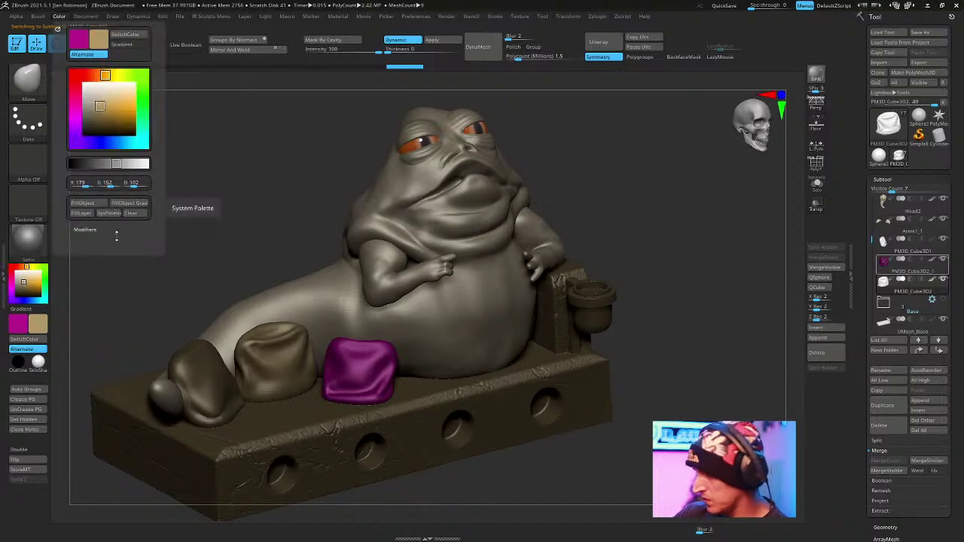
{"action": "key", "text": "shift"}
{"action": "left_click_drag", "start_coordinate": [234, 178], "coordinate": [248, 199]}
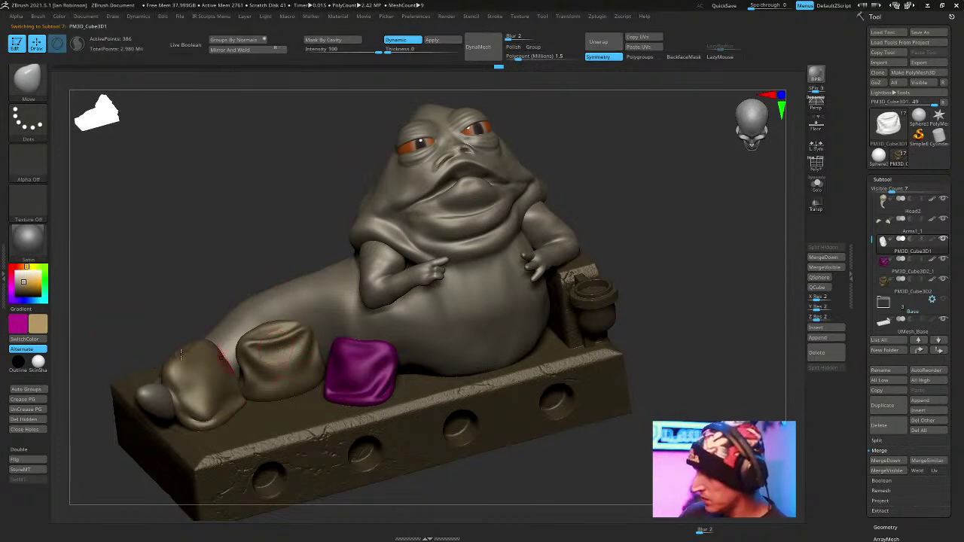
Sample the magenta from the cushion nearest the belly and fill the cushion by the tail with it.
{"action": "left_click_drag", "start_coordinate": [34, 287], "coordinate": [361, 375]}
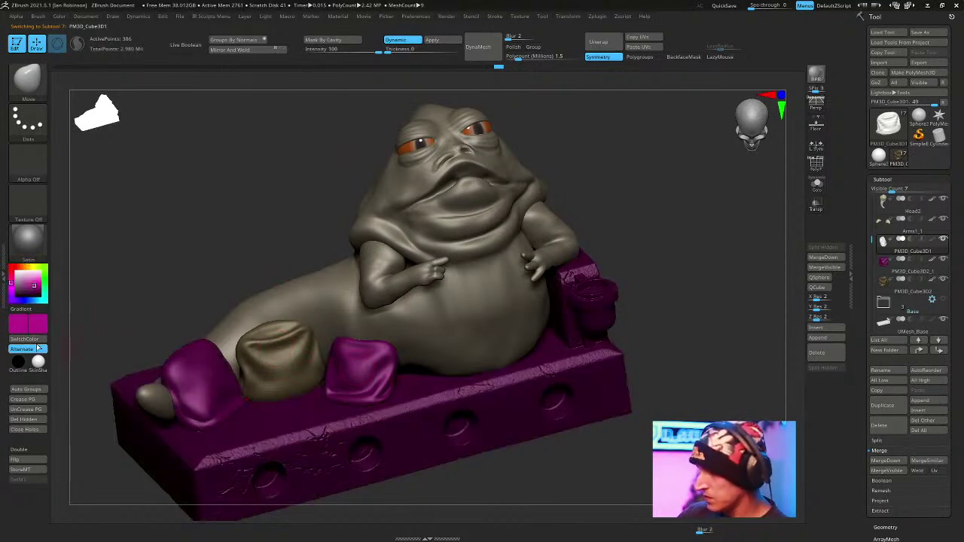
{"action": "left_click", "coordinate": [63, 18]}
{"action": "left_click", "coordinate": [104, 204]}
Select the throne base and choose a dark grey colour with the SkinShade4 material.
{"action": "left_click_drag", "start_coordinate": [316, 156], "coordinate": [303, 159]}
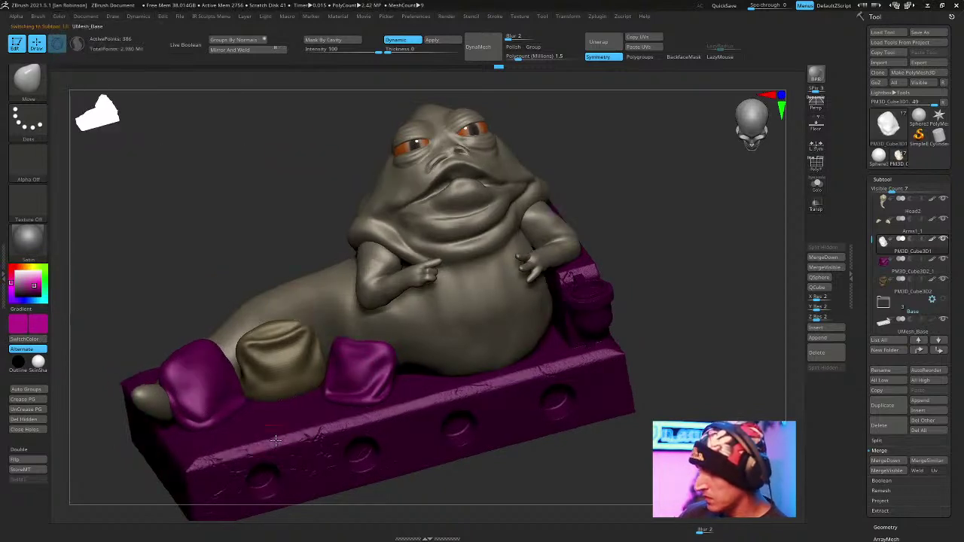
{"action": "left_click", "coordinate": [38, 324]}
{"action": "left_click", "coordinate": [43, 357]}
{"action": "key", "text": "space"}
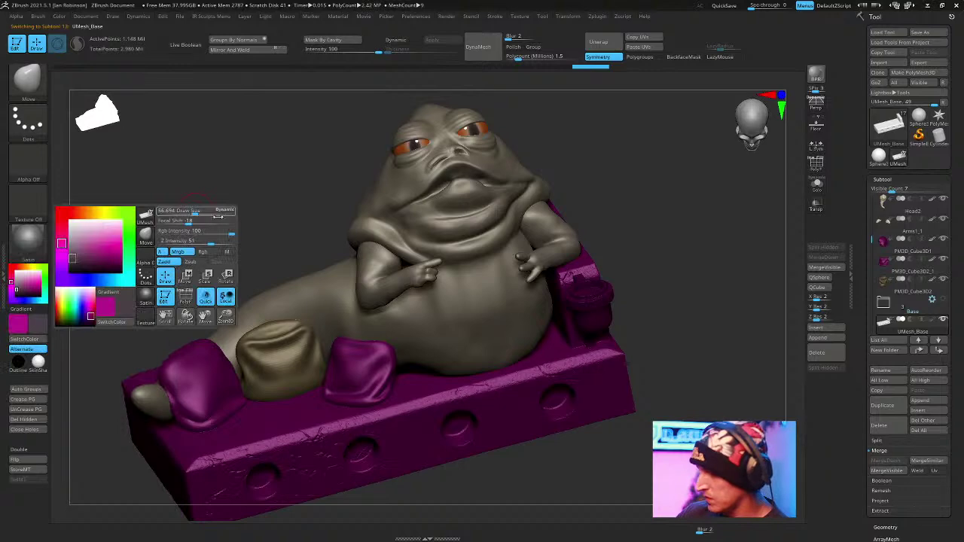
{"action": "left_click", "coordinate": [44, 348]}
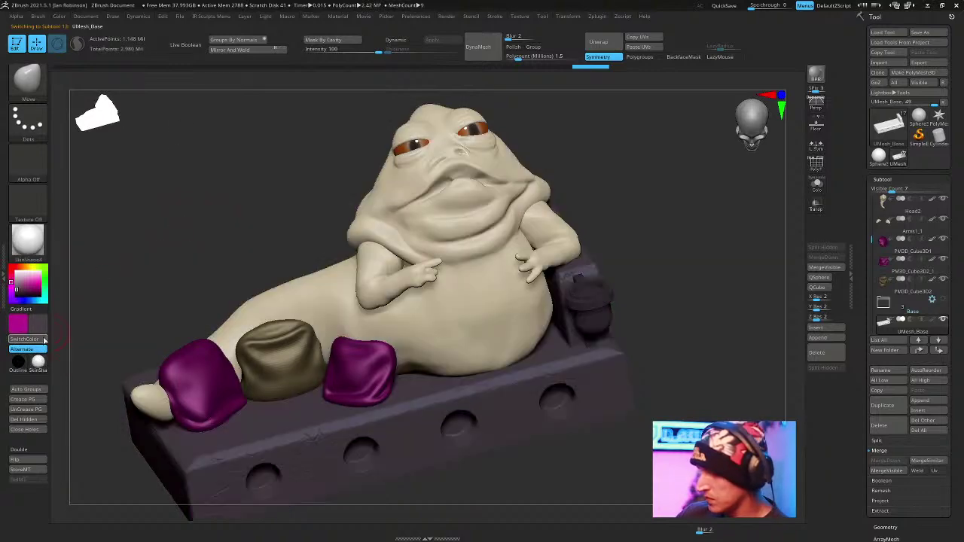
Lighten the colour to a medium grey and fill the throne base with it.
{"action": "left_click_drag", "start_coordinate": [225, 166], "coordinate": [213, 162]}
{"action": "left_click", "coordinate": [40, 323]}
{"action": "left_click", "coordinate": [30, 280]}
{"action": "left_click_drag", "start_coordinate": [90, 249], "coordinate": [18, 276]}
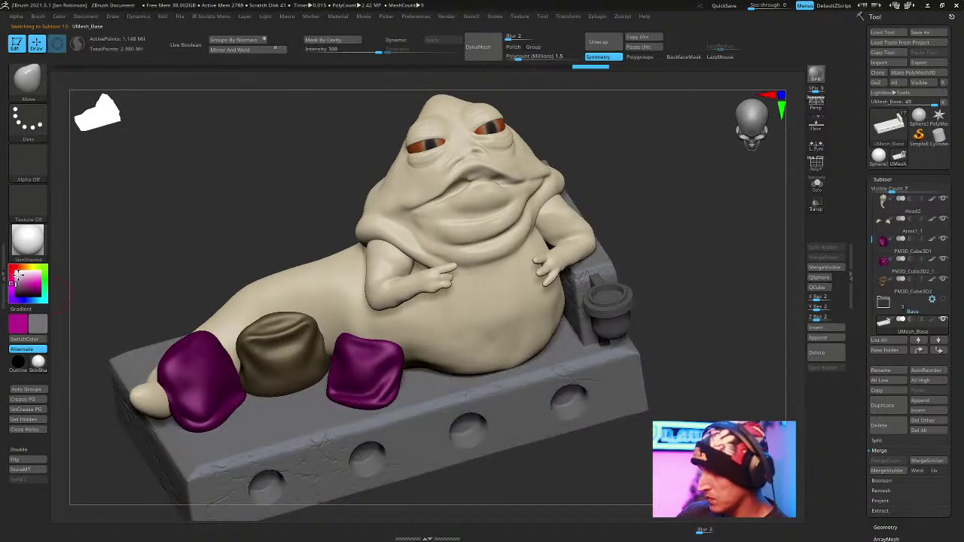
{"action": "left_click", "coordinate": [59, 16]}
{"action": "left_click", "coordinate": [100, 202]}
Select the cup beside the throne, try the ToyPlastic material and settle on ReflectedPlastic.
{"action": "left_click_drag", "start_coordinate": [604, 203], "coordinate": [605, 311], "text": "alt"}
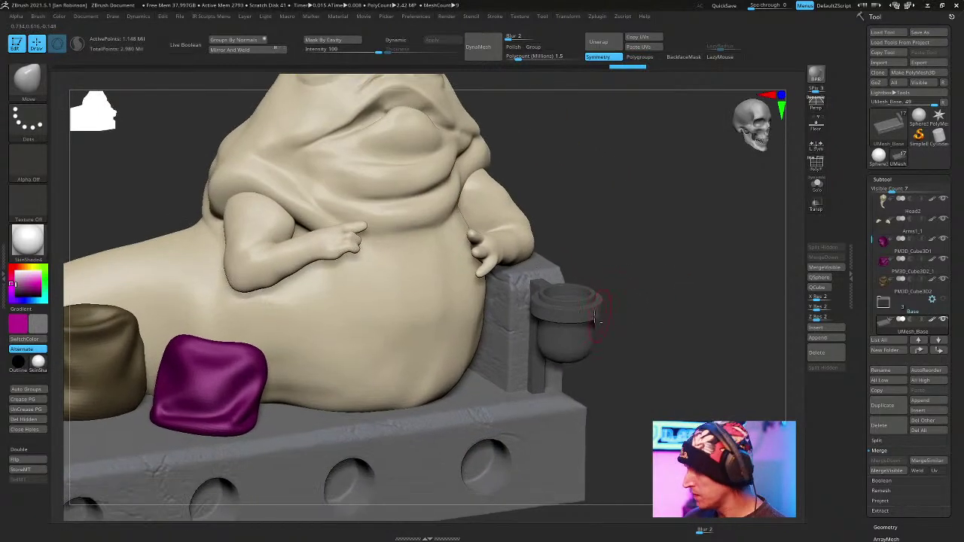
{"action": "left_click", "coordinate": [588, 325], "text": "alt"}
{"action": "left_click", "coordinate": [39, 328]}
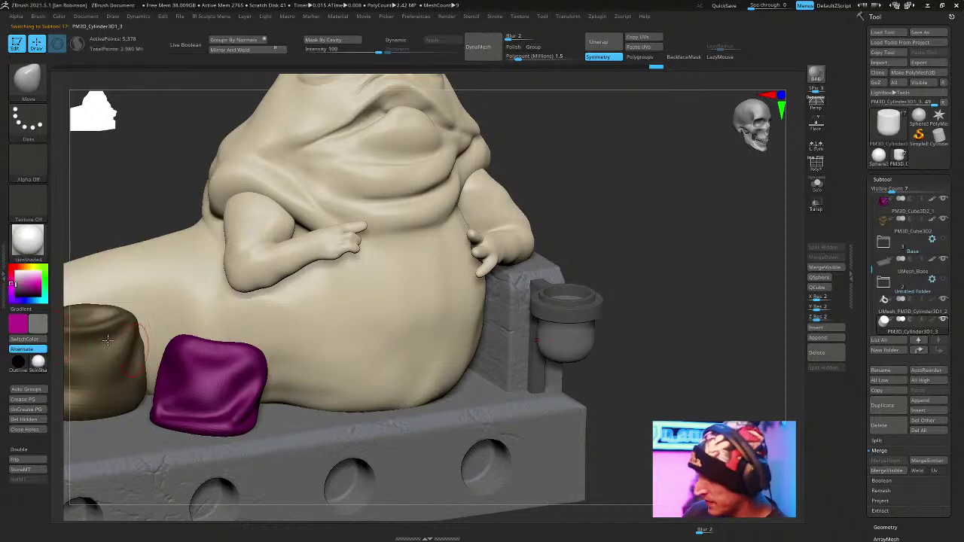
{"action": "left_click", "coordinate": [27, 240]}
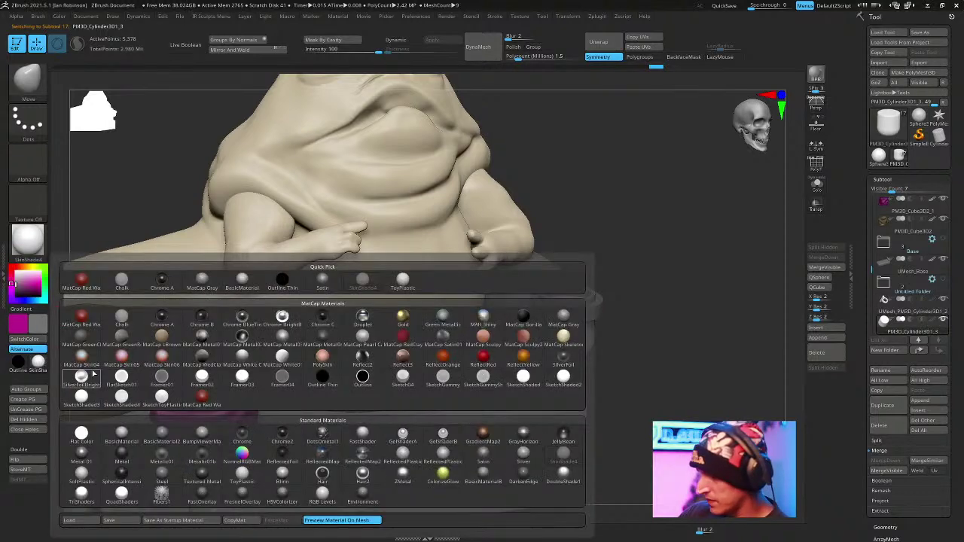
{"action": "left_click", "coordinate": [242, 472]}
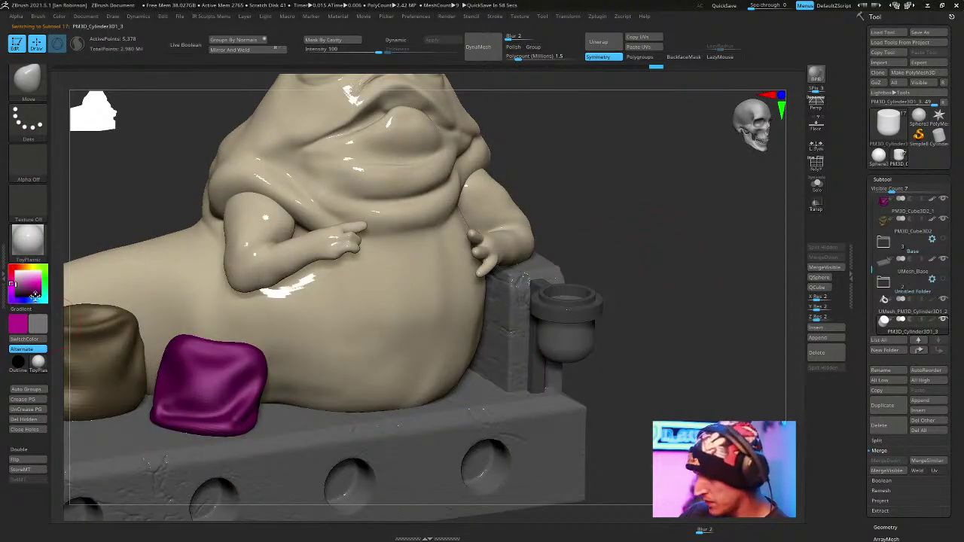
{"action": "left_click", "coordinate": [37, 241]}
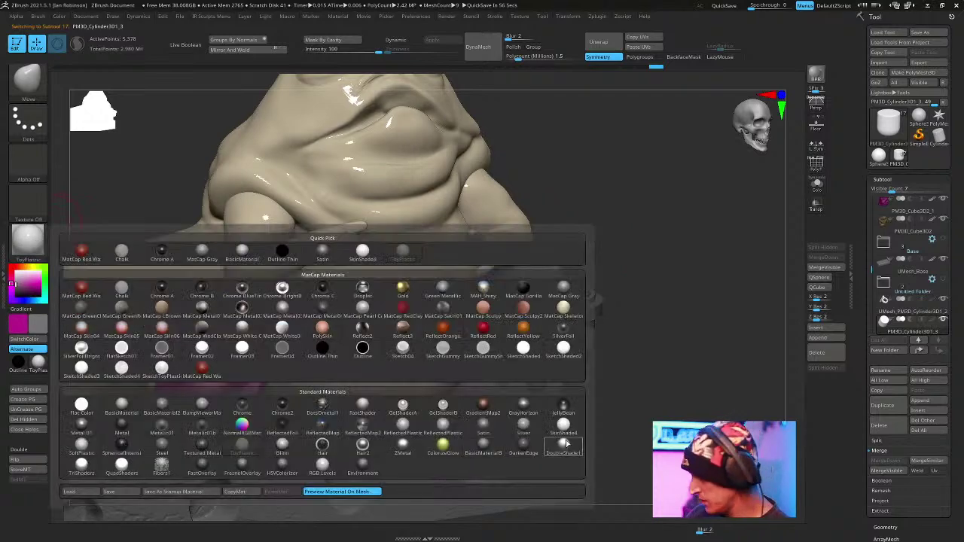
{"action": "left_click", "coordinate": [405, 426]}
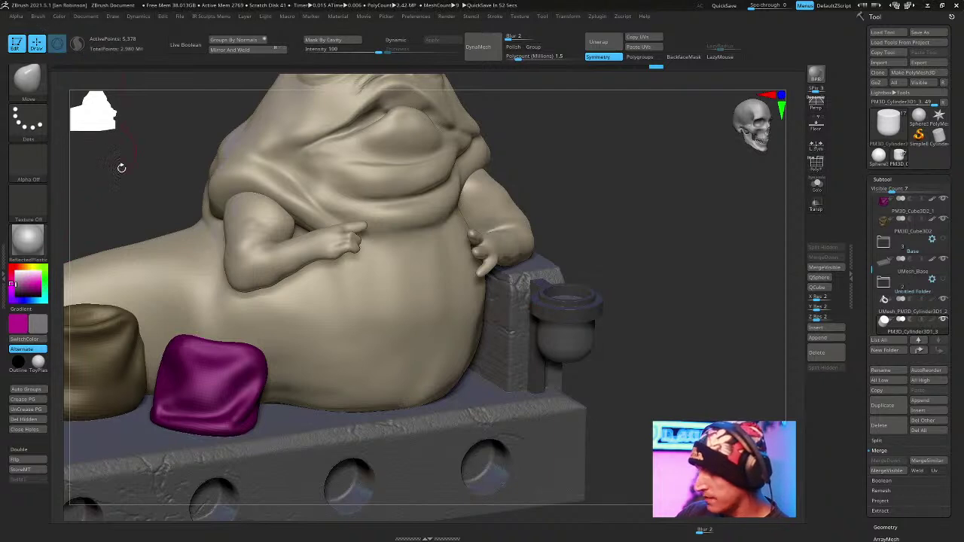
Choose a light grey colour (223, 222, 222) and fill the cup beside the throne with it.
{"action": "key", "text": "space"}
{"action": "left_click", "coordinate": [24, 301]}
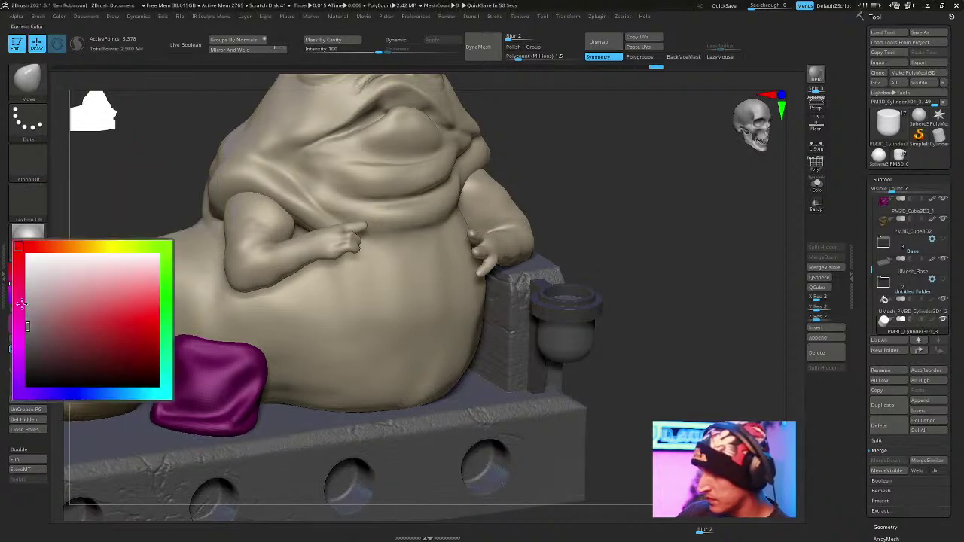
{"action": "left_click_drag", "start_coordinate": [121, 144], "coordinate": [131, 86], "text": "alt"}
{"action": "mouse_move", "coordinate": [86, 15]}
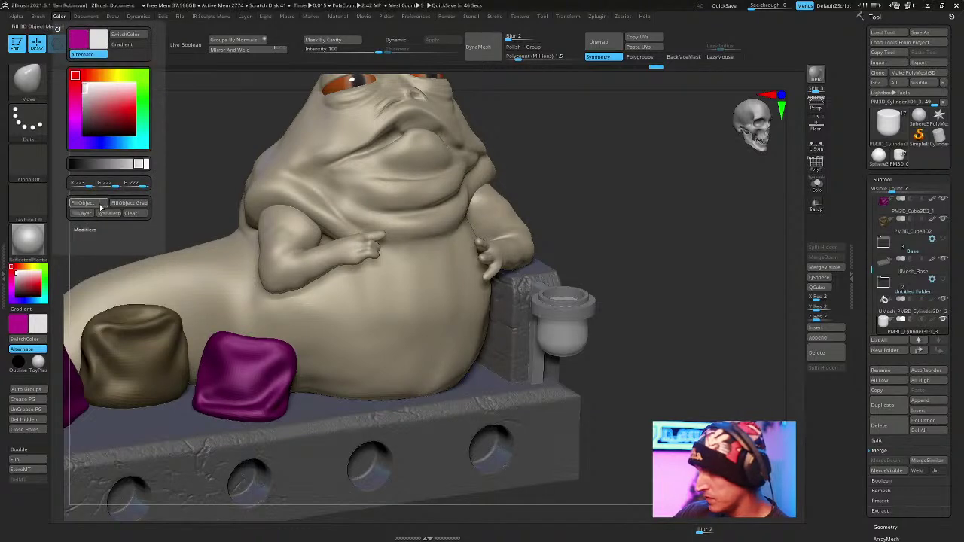
Select the bracket and ring holding the cup and switch the material to Steel.
{"action": "left_click_drag", "start_coordinate": [578, 168], "coordinate": [546, 172], "text": "alt"}
{"action": "left_click", "coordinate": [556, 313], "text": "alt"}
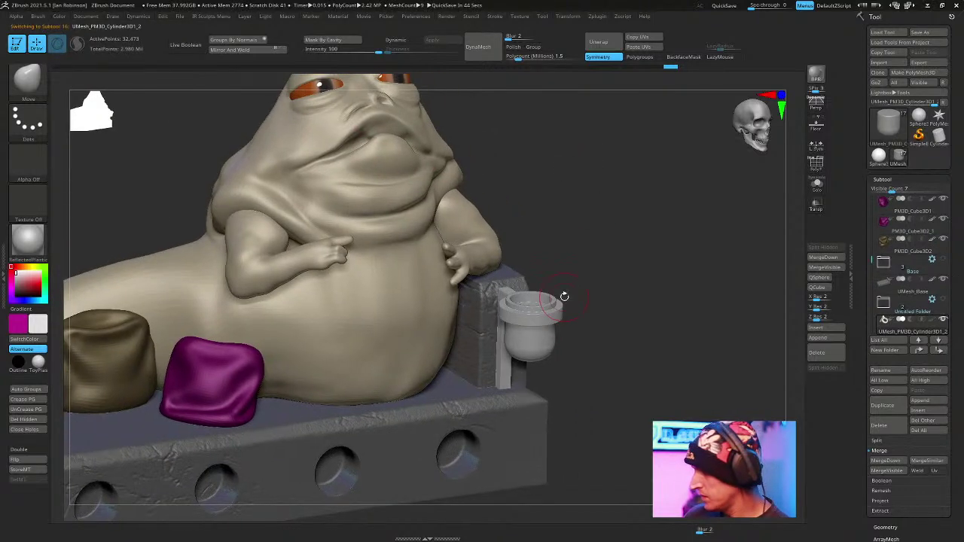
{"action": "left_click_drag", "start_coordinate": [595, 192], "coordinate": [585, 185], "text": "alt"}
{"action": "left_click", "coordinate": [35, 246]}
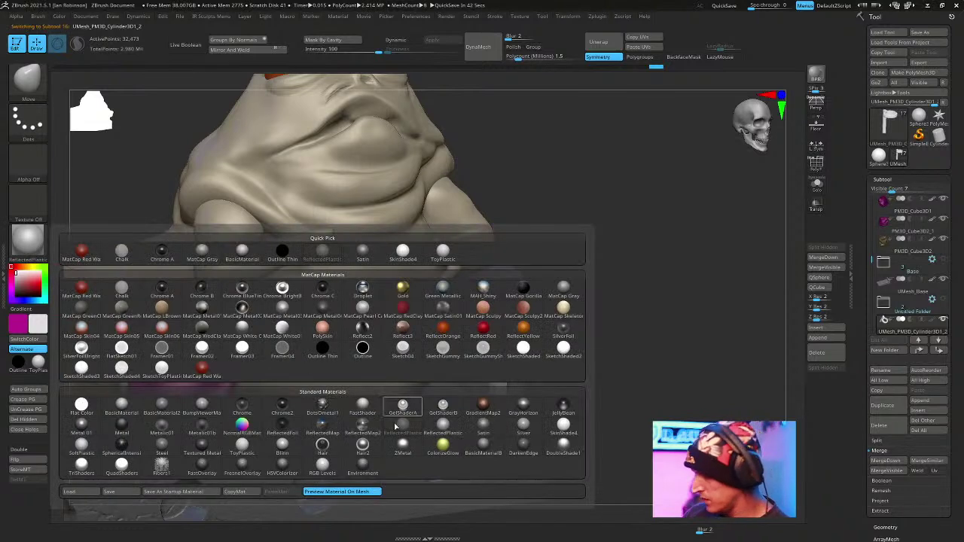
{"action": "left_click", "coordinate": [162, 449]}
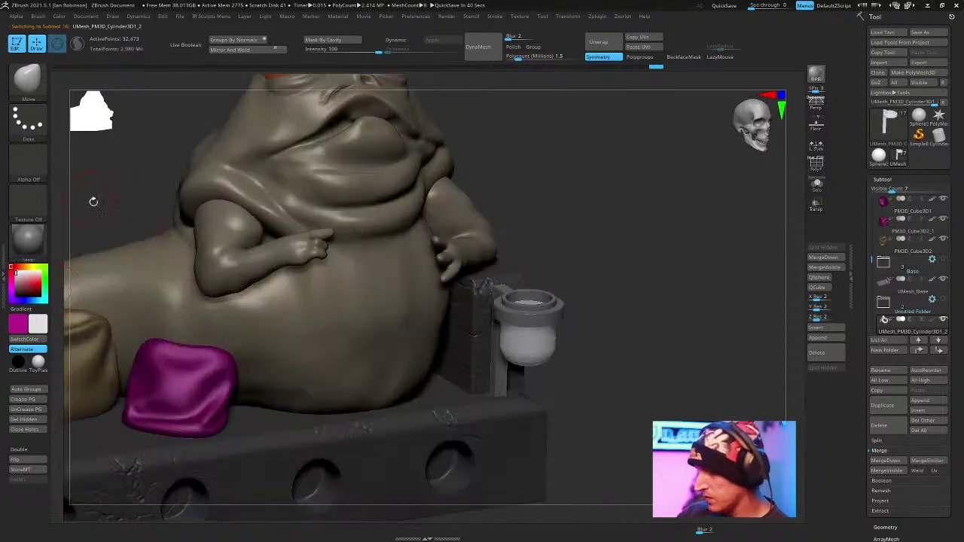
Choose a medium grey (133, 132, 132) and fill the cup's bracket and ring with it.
{"action": "left_click", "coordinate": [26, 300]}
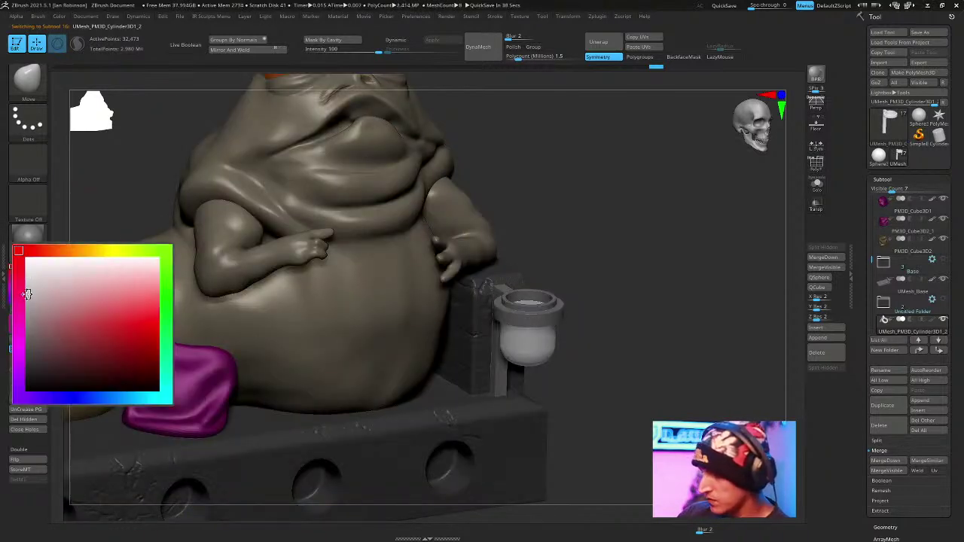
{"action": "left_click", "coordinate": [33, 308]}
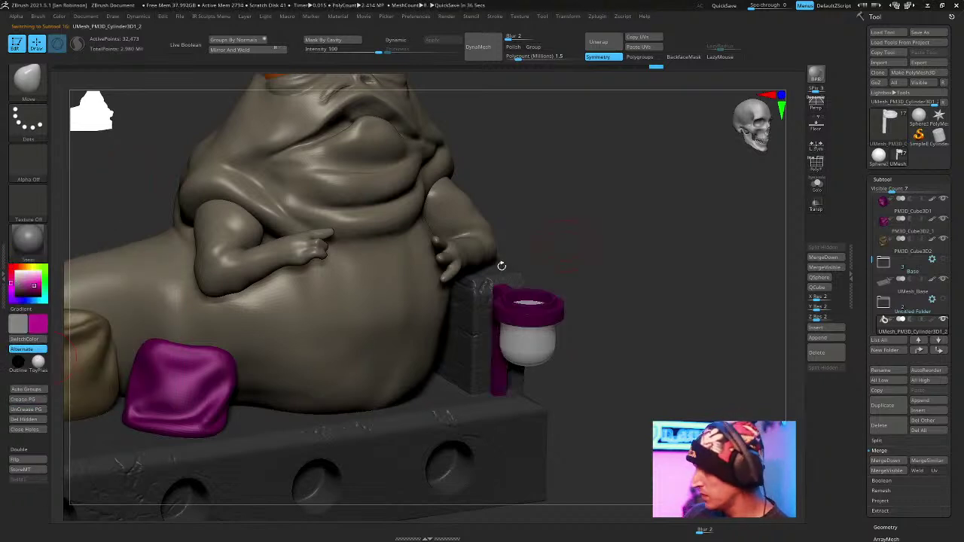
{"action": "left_click", "coordinate": [39, 341]}
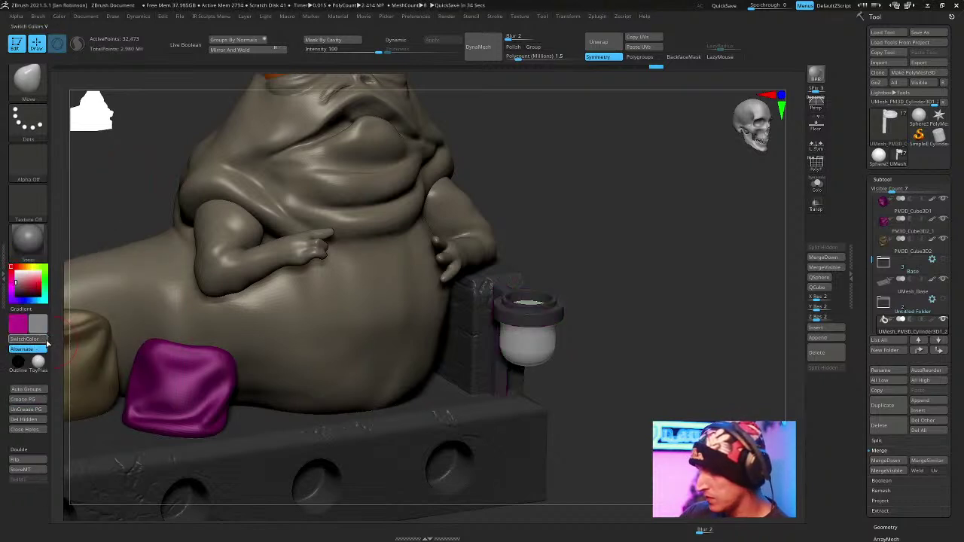
{"action": "left_click", "coordinate": [58, 16]}
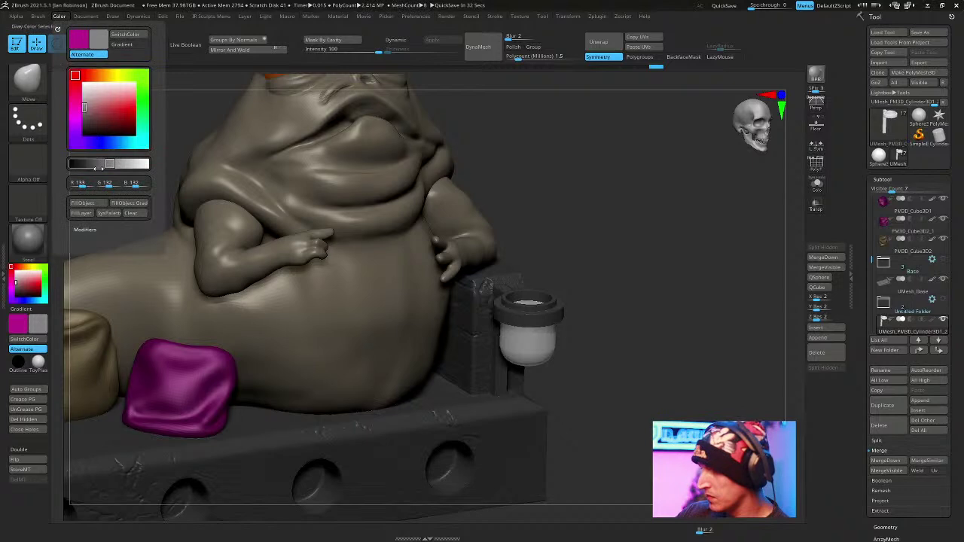
{"action": "left_click", "coordinate": [99, 206]}
Switch the material to ToyPlastic and save the tool to the Desktop as Jabba.ZTL.
{"action": "right_click", "coordinate": [635, 239]}
{"action": "right_click_drag", "start_coordinate": [674, 279], "coordinate": [627, 276], "text": "ctrl"}
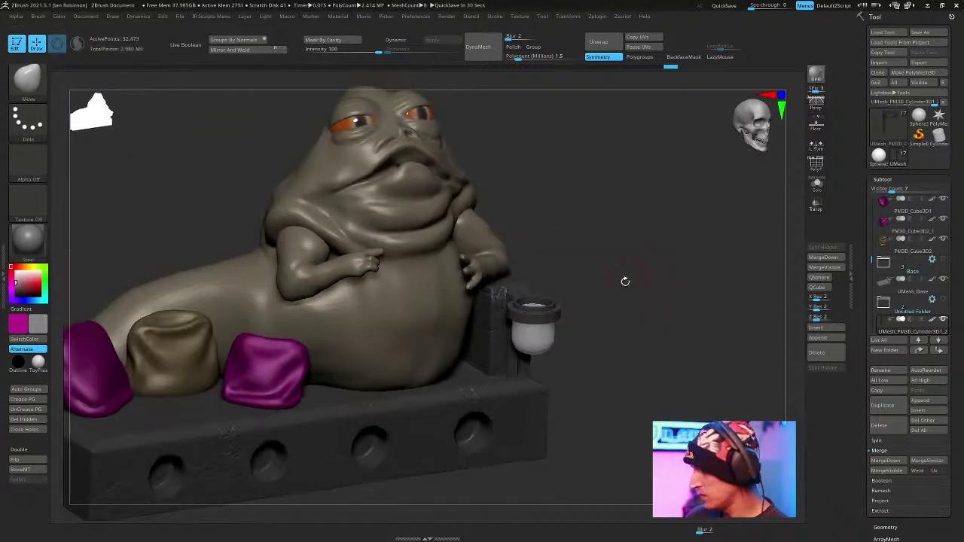
{"action": "left_click", "coordinate": [39, 362]}
{"action": "right_click_drag", "start_coordinate": [667, 229], "coordinate": [674, 253]}
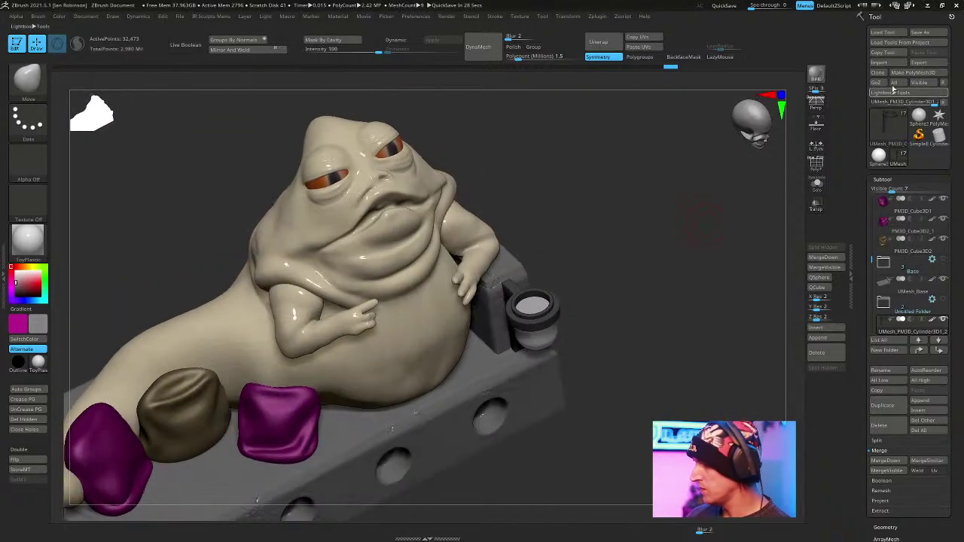
{"action": "left_click", "coordinate": [933, 33]}
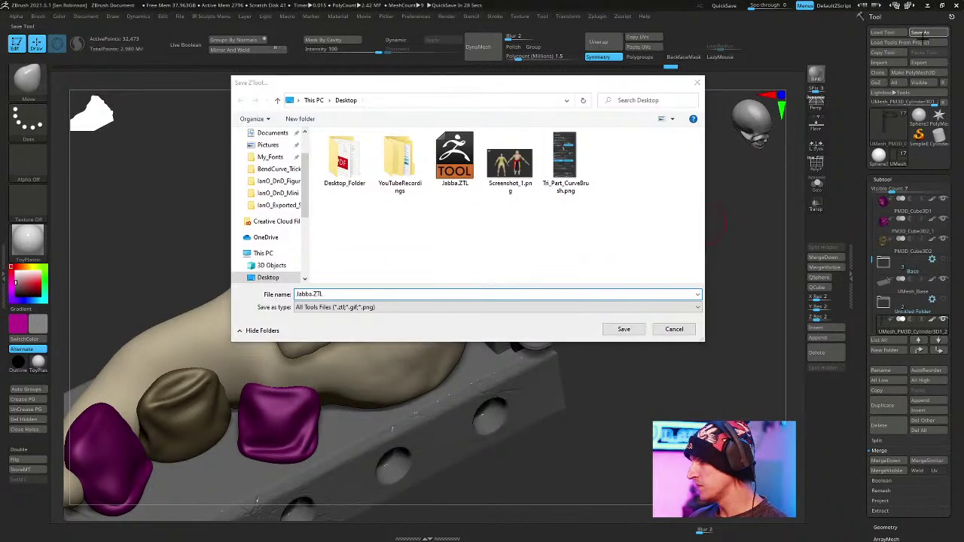
{"action": "key", "text": "Return"}
Duplicate the brown cushion, move the copy beside the belly near the cup and scale it down.
{"action": "right_click_drag", "start_coordinate": [640, 218], "coordinate": [710, 241]}
{"action": "left_click", "coordinate": [205, 251], "text": "alt"}
{"action": "key", "text": "w"}
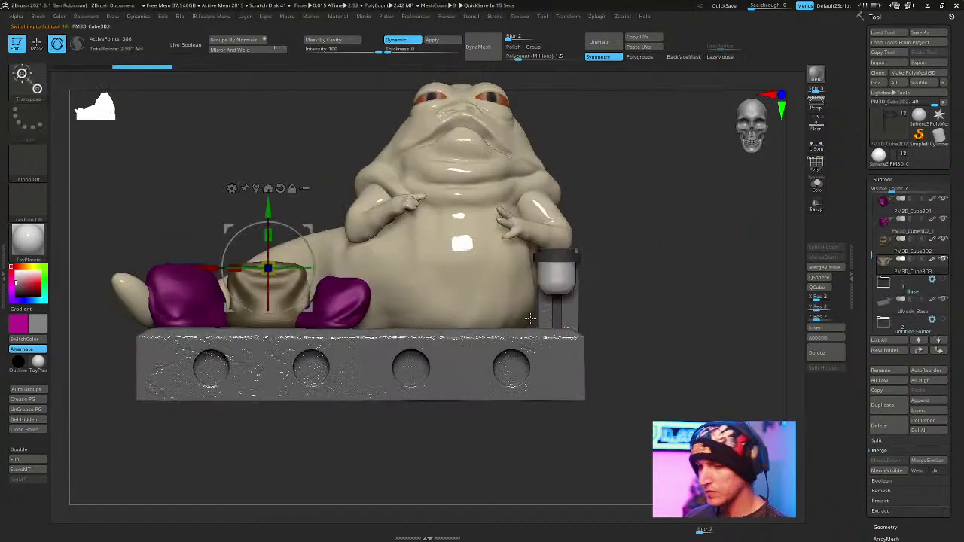
{"action": "left_click_drag", "start_coordinate": [263, 262], "coordinate": [563, 293], "text": "ctrl"}
{"action": "right_click_drag", "start_coordinate": [678, 269], "coordinate": [642, 301]}
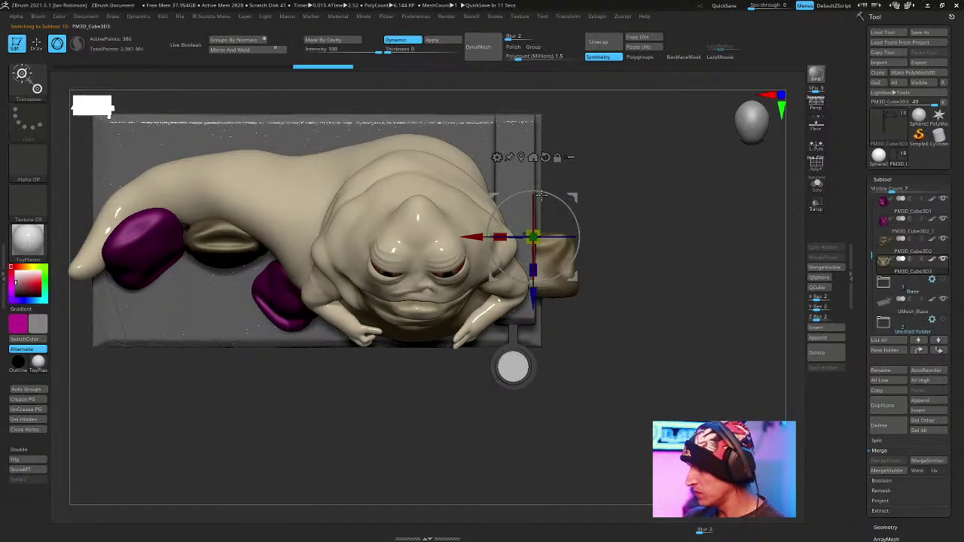
{"action": "right_click_drag", "start_coordinate": [553, 257], "coordinate": [635, 213]}
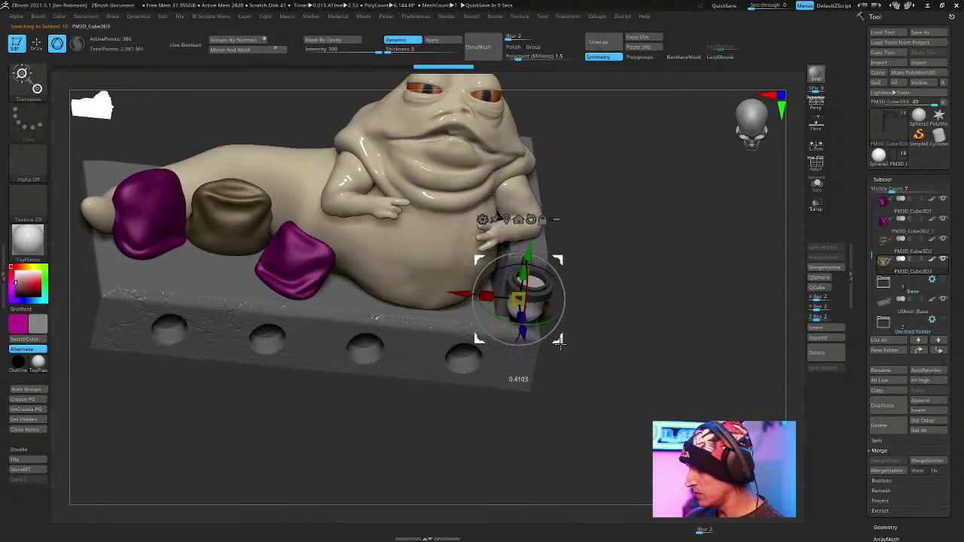
{"action": "right_click_drag", "start_coordinate": [501, 348], "coordinate": [636, 286]}
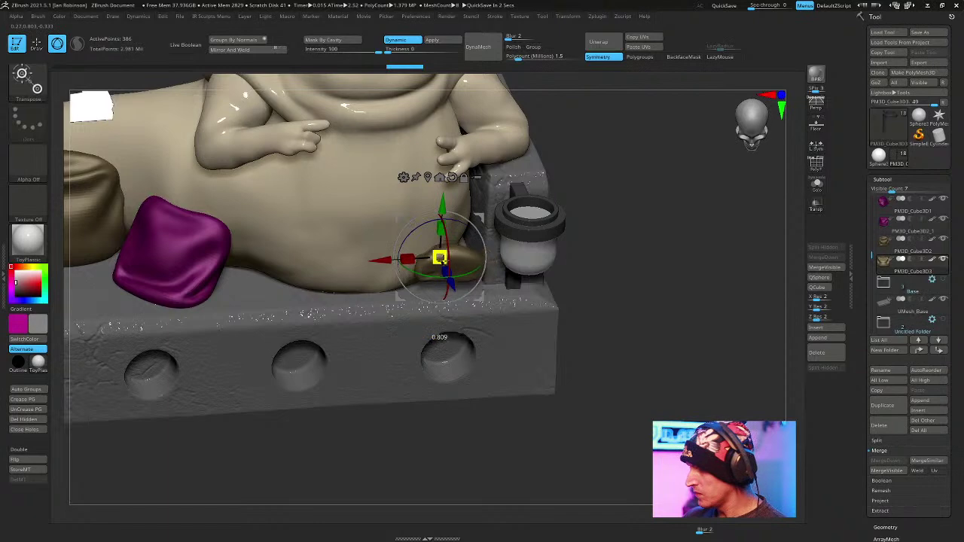
Rotate, reposition and enlarge the copied cushion so it sits tucked between the belly and the cup bracket.
{"action": "right_click_drag", "start_coordinate": [439, 259], "coordinate": [468, 277]}
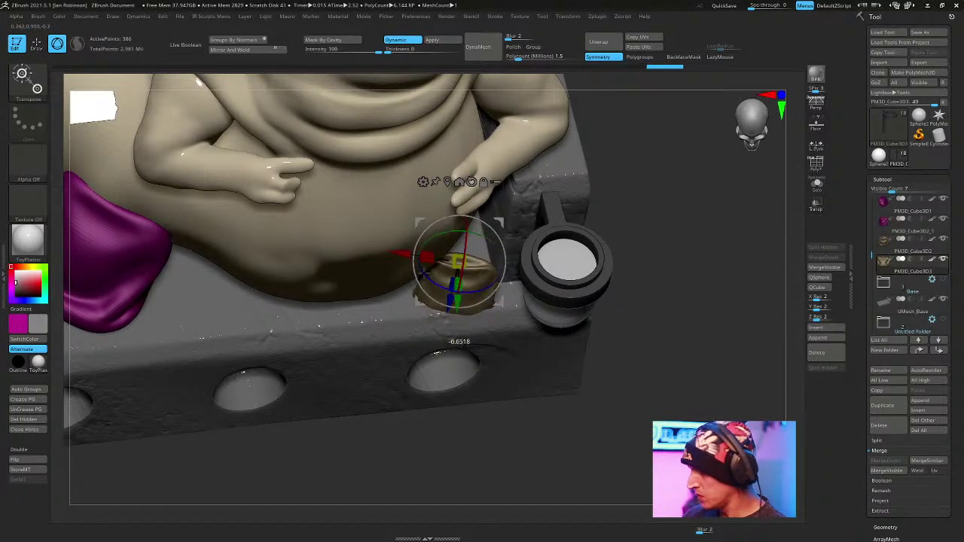
{"action": "left_click_drag", "start_coordinate": [647, 188], "coordinate": [688, 157]}
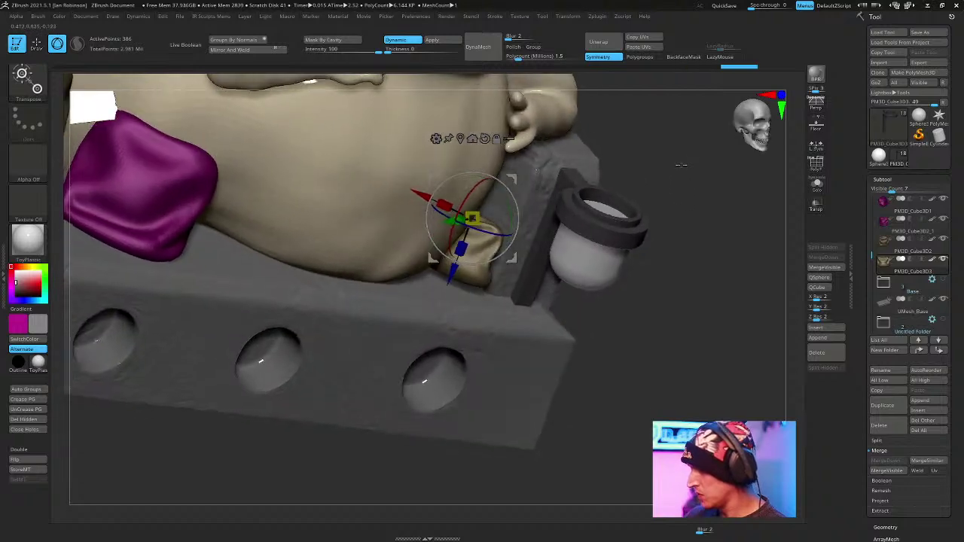
{"action": "left_click_drag", "start_coordinate": [468, 260], "coordinate": [476, 237]}
{"action": "left_click_drag", "start_coordinate": [519, 198], "coordinate": [493, 179]}
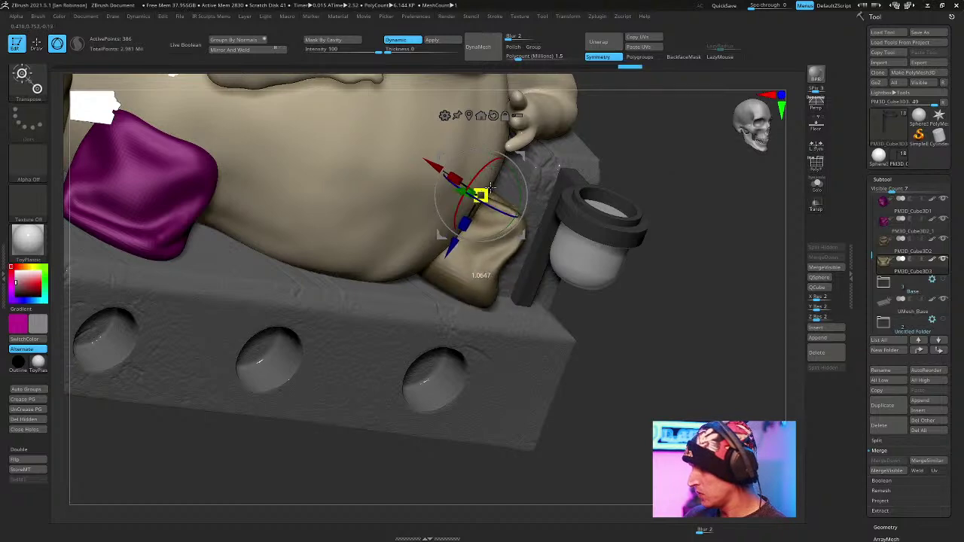
{"action": "key", "text": "q"}
{"action": "mouse_move", "coordinate": [684, 250]}
{"action": "left_mouse_down"}
{"action": "mouse_move", "coordinate": [685, 224]}
{"action": "mouse_move", "coordinate": [716, 366]}
{"action": "mouse_move", "coordinate": [661, 186]}
{"action": "left_mouse_up"}
Select the body and switch the material to BasicMaterial.
{"action": "left_click", "coordinate": [430, 225], "text": "alt"}
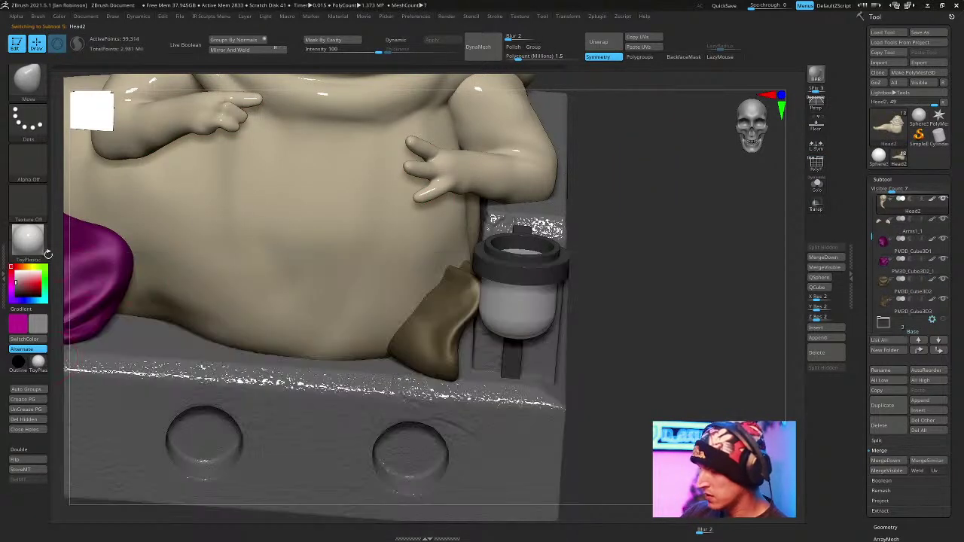
{"action": "left_click", "coordinate": [30, 242]}
{"action": "left_click", "coordinate": [129, 405]}
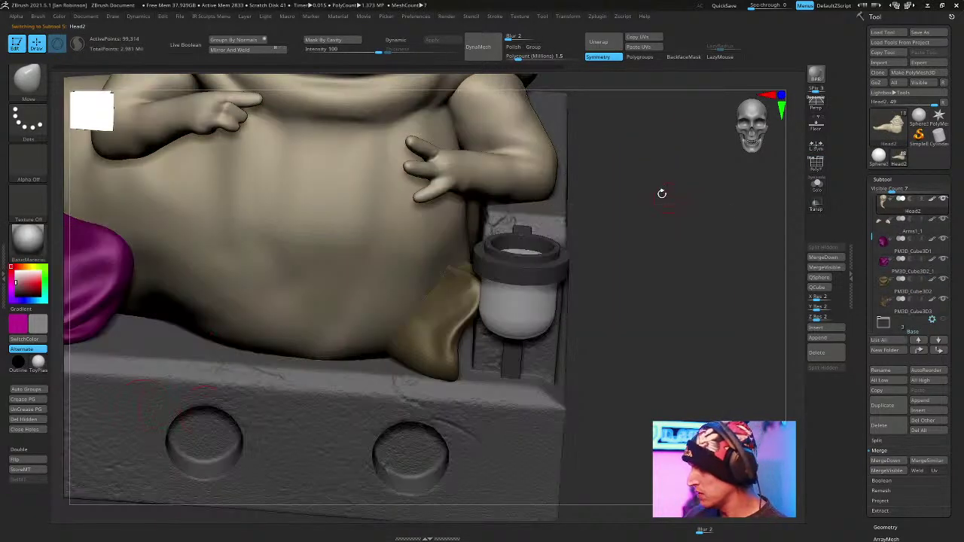
Build up a skin ridge with the ClayBuildup brush where the belly meets the new cushion, and smooth it.
{"action": "key", "text": "b"}
{"action": "key", "text": "c"}
{"action": "key", "text": "b"}
{"action": "key", "text": "space"}
{"action": "left_click", "coordinate": [609, 178]}
{"action": "left_click_drag", "start_coordinate": [455, 251], "coordinate": [423, 293]}
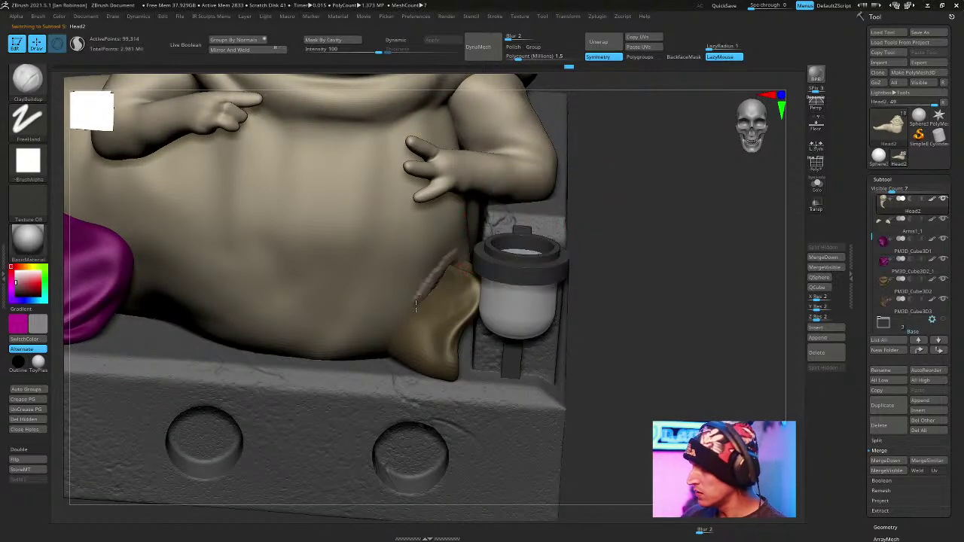
{"action": "mouse_move", "coordinate": [461, 263]}
{"action": "left_mouse_down"}
{"action": "mouse_move", "coordinate": [376, 339]}
{"action": "mouse_move", "coordinate": [437, 293]}
{"action": "left_mouse_up"}
{"action": "left_click_drag", "start_coordinate": [456, 247], "coordinate": [380, 327], "text": "shift"}
{"action": "mouse_move", "coordinate": [655, 263]}
{"action": "left_mouse_down", "text": "shift"}
{"action": "mouse_move", "coordinate": [666, 224]}
{"action": "mouse_move", "coordinate": [455, 293]}
{"action": "mouse_move", "coordinate": [447, 285]}
{"action": "left_mouse_up", "text": "shift"}
Extend the ridge down the belly's edge, isolate the body and smooth the area around the ridge.
{"action": "left_click_drag", "start_coordinate": [643, 231], "coordinate": [658, 183]}
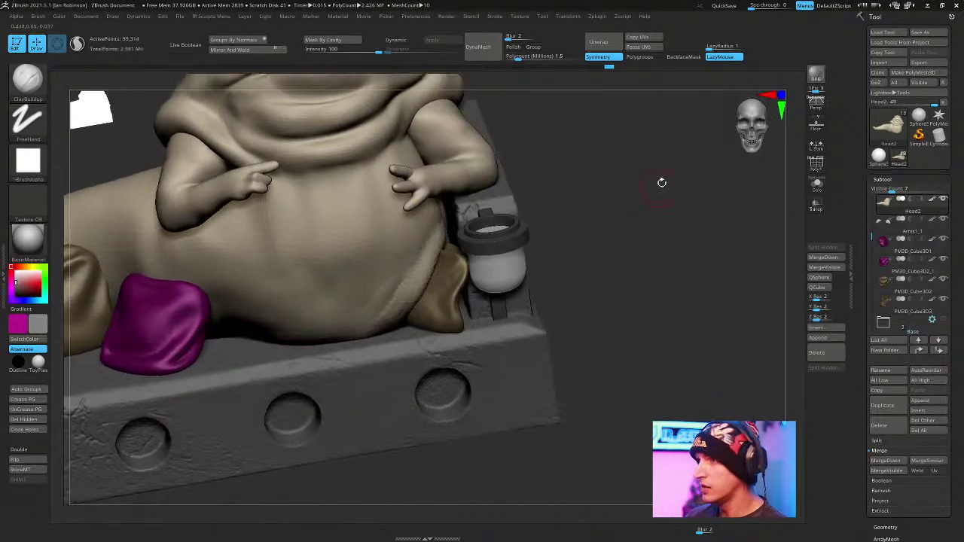
{"action": "left_click_drag", "start_coordinate": [442, 252], "coordinate": [371, 307]}
{"action": "mouse_move", "coordinate": [650, 182]}
{"action": "left_mouse_down"}
{"action": "mouse_move", "coordinate": [668, 183]}
{"action": "mouse_move", "coordinate": [551, 238]}
{"action": "mouse_move", "coordinate": [519, 229]}
{"action": "left_mouse_up"}
{"action": "left_click", "coordinate": [817, 186]}
{"action": "mouse_move", "coordinate": [422, 219]}
{"action": "left_mouse_down"}
{"action": "mouse_move", "coordinate": [380, 294]}
{"action": "mouse_move", "coordinate": [448, 235]}
{"action": "mouse_move", "coordinate": [432, 251]}
{"action": "left_mouse_up"}
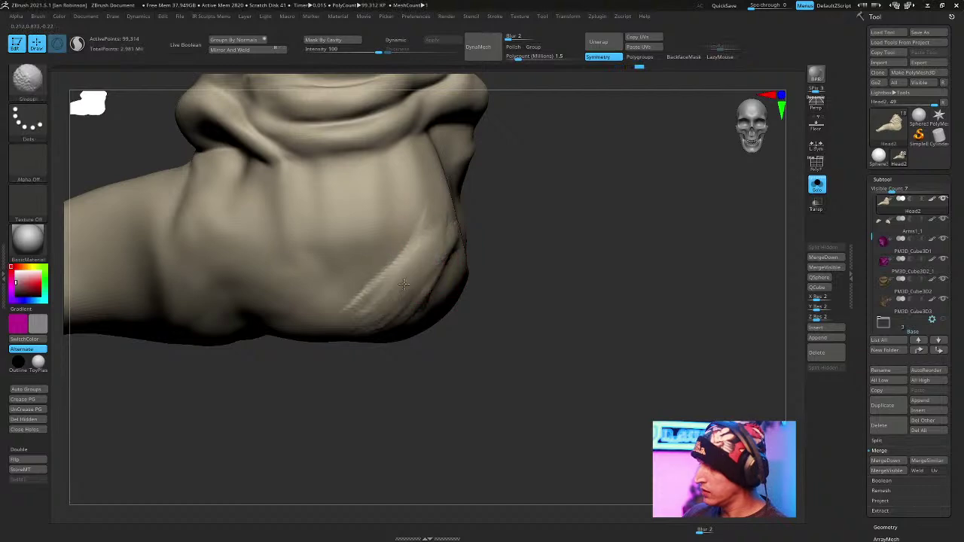
Set up the Standard brush with the DragRect stroke and Alpha 60 for skin wrinkles.
{"action": "left_click_drag", "start_coordinate": [563, 223], "coordinate": [602, 263]}
{"action": "key", "text": "l"}
{"action": "key", "text": "b"}
{"action": "key", "text": "t"}
{"action": "left_click", "coordinate": [28, 120]}
{"action": "left_click", "coordinate": [28, 120]}
{"action": "left_click", "coordinate": [30, 82]}
{"action": "left_click", "coordinate": [30, 120]}
{"action": "left_click", "coordinate": [121, 135]}
{"action": "left_click", "coordinate": [34, 158]}
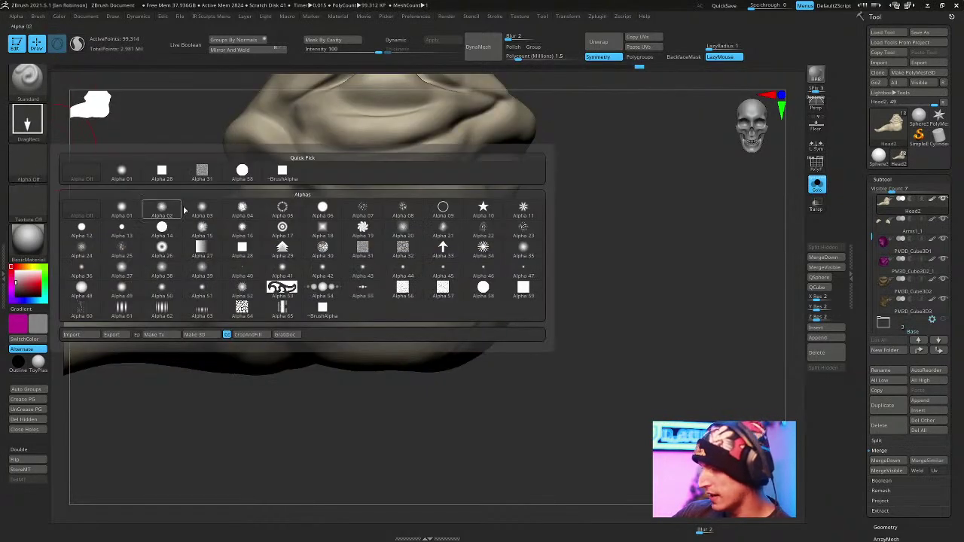
{"action": "left_click", "coordinate": [83, 311]}
Change the brush to the Spray stroke, test it on the belly and undo the test stroke.
{"action": "mouse_move", "coordinate": [602, 260]}
{"action": "left_mouse_down"}
{"action": "mouse_move", "coordinate": [649, 268]}
{"action": "mouse_move", "coordinate": [685, 319]}
{"action": "mouse_move", "coordinate": [675, 343]}
{"action": "mouse_move", "coordinate": [560, 211]}
{"action": "left_mouse_up"}
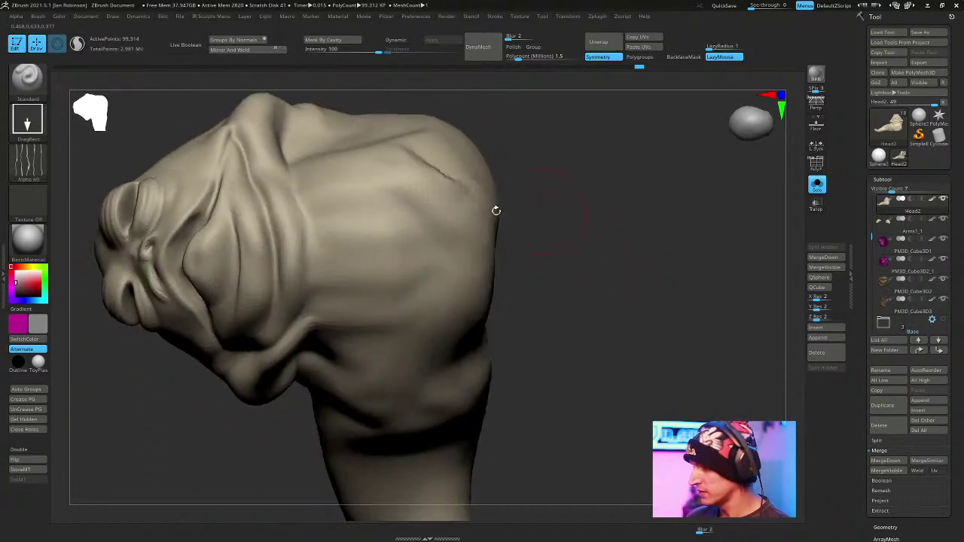
{"action": "left_click", "coordinate": [28, 120]}
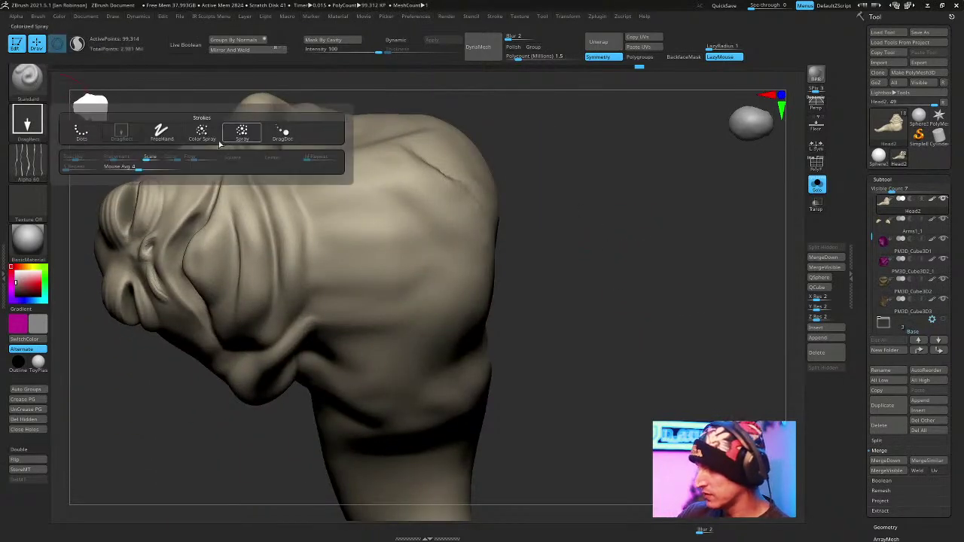
{"action": "left_click", "coordinate": [238, 142]}
{"action": "left_click_drag", "start_coordinate": [402, 245], "coordinate": [443, 262]}
{"action": "key", "text": "ctrl+z"}
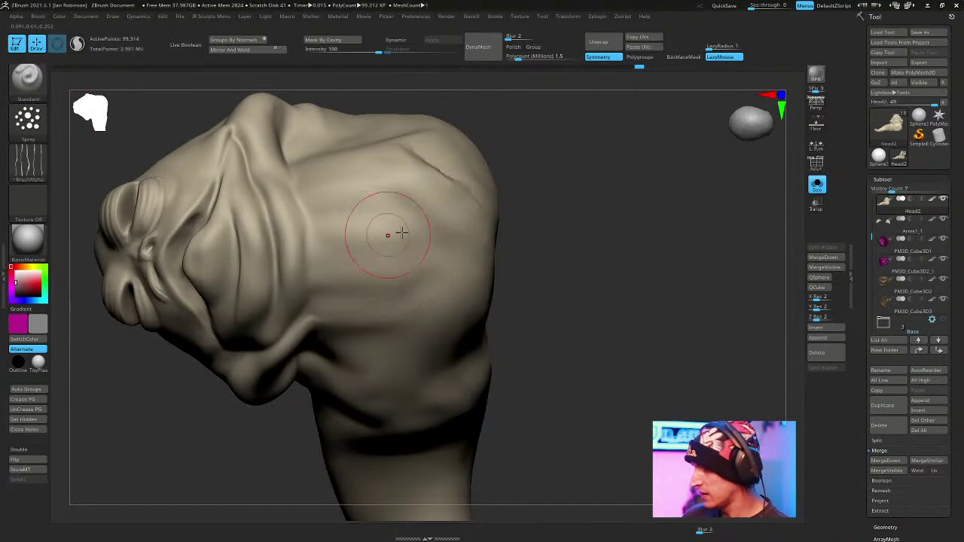
Subdivide the body mesh twice, adjust the brush and spray fine wrinkles across the front of the belly.
{"action": "key", "text": "ctrl+d"}
{"action": "mouse_move", "coordinate": [392, 226]}
{"action": "left_mouse_down"}
{"action": "mouse_move", "coordinate": [369, 233]}
{"action": "mouse_move", "coordinate": [361, 256]}
{"action": "mouse_move", "coordinate": [452, 180]}
{"action": "left_mouse_up"}
{"action": "key", "text": "space"}
{"action": "key", "text": "ctrl+z"}
{"action": "key", "text": "space"}
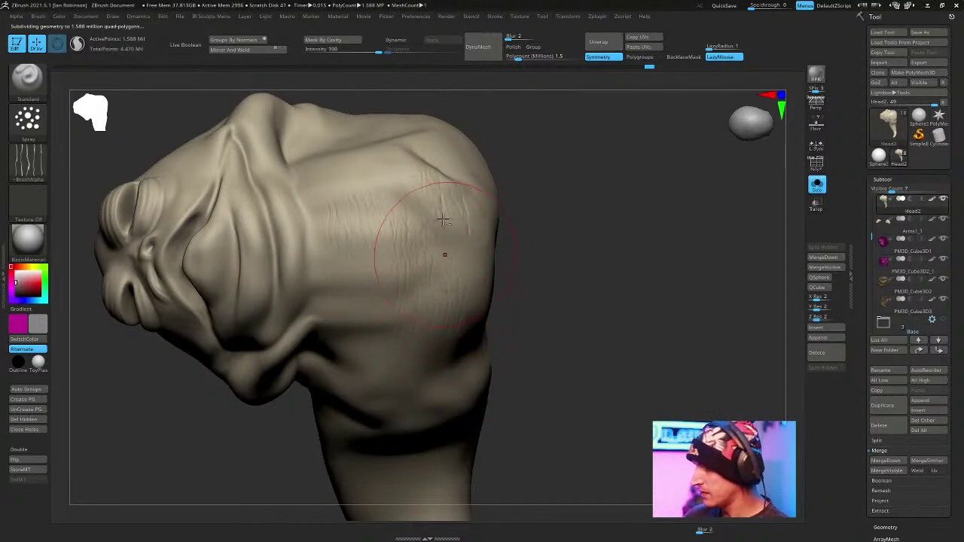
Spray wrinkles over the sides and underside of the belly and onto the start of the tail.
{"action": "mouse_move", "coordinate": [608, 300]}
{"action": "left_mouse_down"}
{"action": "mouse_move", "coordinate": [462, 309]}
{"action": "mouse_move", "coordinate": [430, 419]}
{"action": "left_mouse_up"}
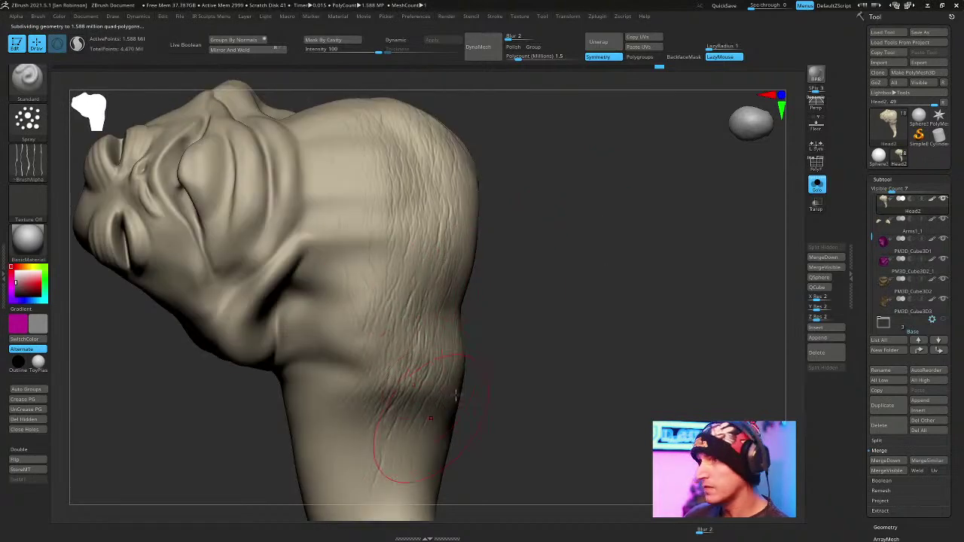
{"action": "left_click_drag", "start_coordinate": [536, 363], "coordinate": [576, 288]}
{"action": "mouse_move", "coordinate": [433, 324]}
{"action": "left_mouse_down"}
{"action": "mouse_move", "coordinate": [458, 226]}
{"action": "mouse_move", "coordinate": [498, 180]}
{"action": "mouse_move", "coordinate": [511, 301]}
{"action": "left_mouse_up"}
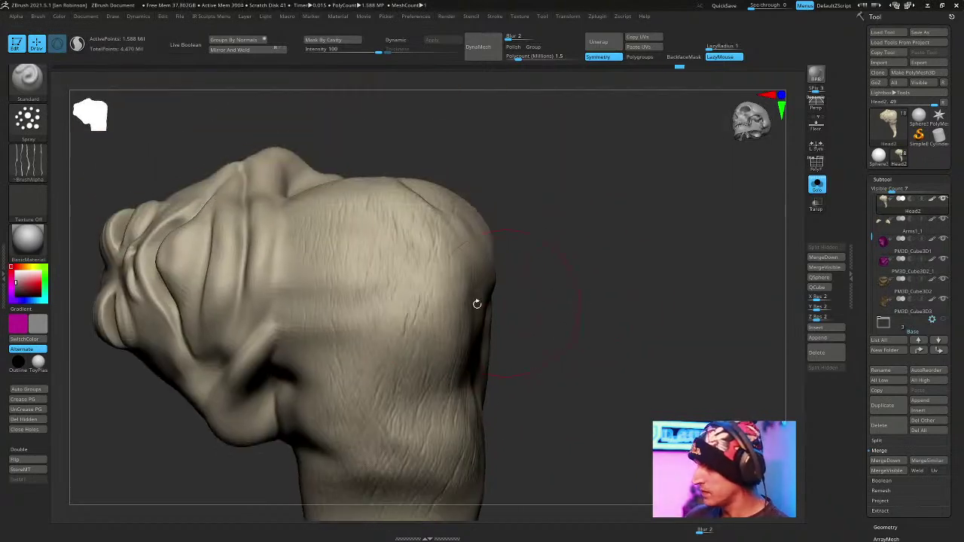
{"action": "mouse_move", "coordinate": [532, 262]}
{"action": "left_mouse_down"}
{"action": "mouse_move", "coordinate": [609, 290]}
{"action": "mouse_move", "coordinate": [577, 219]}
{"action": "mouse_move", "coordinate": [570, 258]}
{"action": "left_mouse_up"}
{"action": "left_click_drag", "start_coordinate": [441, 369], "coordinate": [401, 207], "text": "alt"}
{"action": "mouse_move", "coordinate": [377, 452]}
{"action": "left_mouse_down"}
{"action": "mouse_move", "coordinate": [349, 381]}
{"action": "mouse_move", "coordinate": [335, 301]}
{"action": "left_mouse_up"}
{"action": "left_click_drag", "start_coordinate": [482, 339], "coordinate": [452, 399]}
{"action": "left_click_drag", "start_coordinate": [510, 148], "coordinate": [494, 339], "text": "alt"}
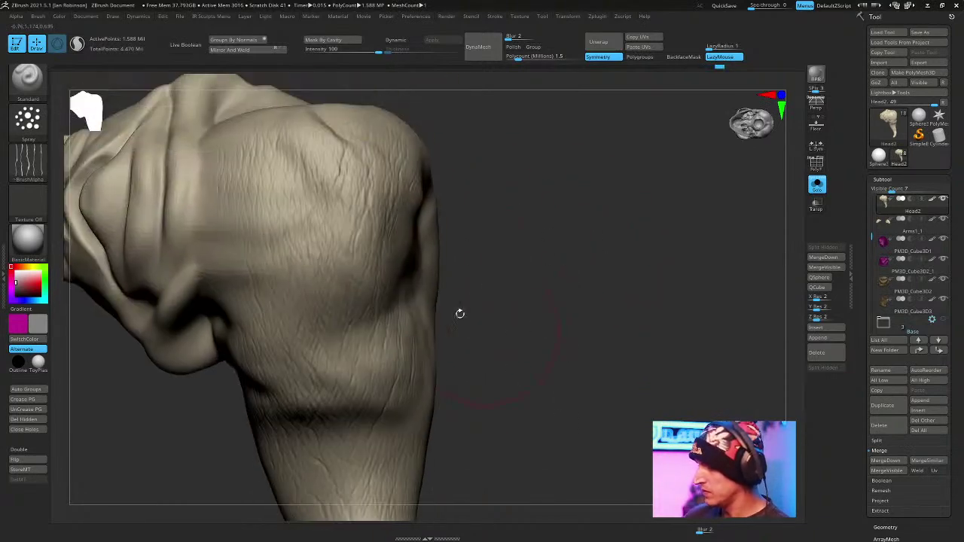
Spray fine wrinkles along the lower side of the body, over the back and down the tail toward its tip.
{"action": "left_click_drag", "start_coordinate": [716, 315], "coordinate": [742, 226], "text": "alt"}
{"action": "left_click", "coordinate": [817, 185]}
{"action": "left_click_drag", "start_coordinate": [675, 319], "coordinate": [667, 301]}
{"action": "mouse_move", "coordinate": [667, 234]}
{"action": "left_mouse_down", "text": "alt"}
{"action": "mouse_move", "coordinate": [672, 282]}
{"action": "mouse_move", "coordinate": [450, 311]}
{"action": "left_mouse_up", "text": "alt"}
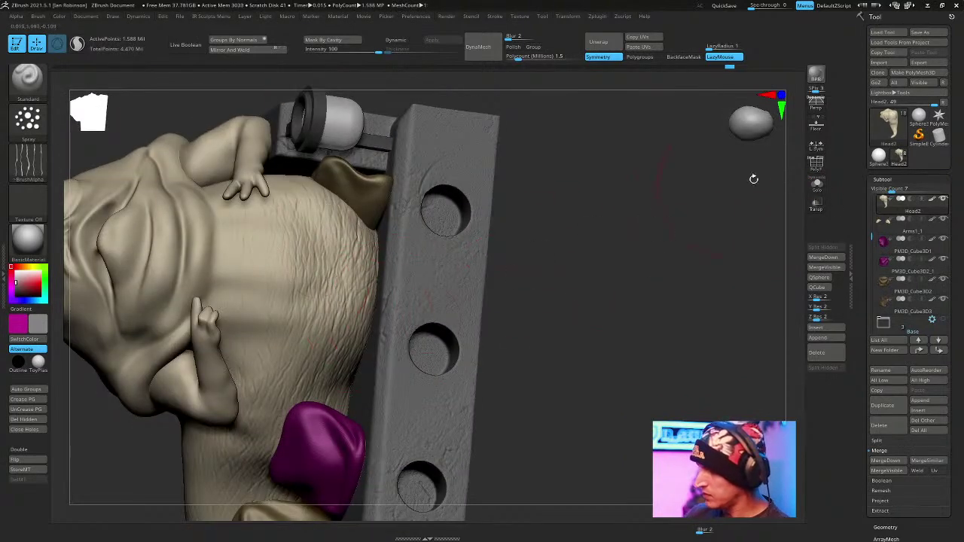
{"action": "left_click_drag", "start_coordinate": [778, 116], "coordinate": [620, 309]}
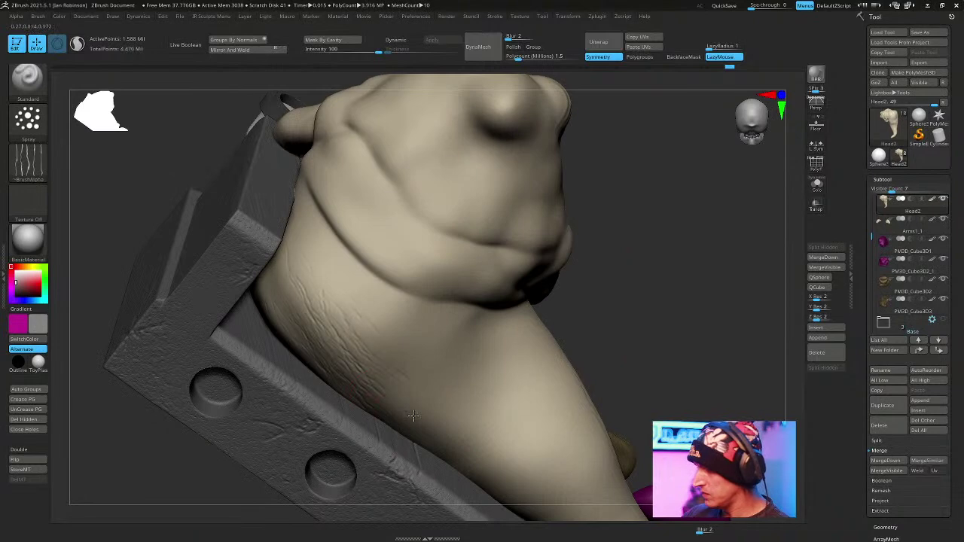
{"action": "right_click_drag", "start_coordinate": [548, 364], "coordinate": [317, 273]}
{"action": "left_click_drag", "start_coordinate": [616, 261], "coordinate": [311, 295]}
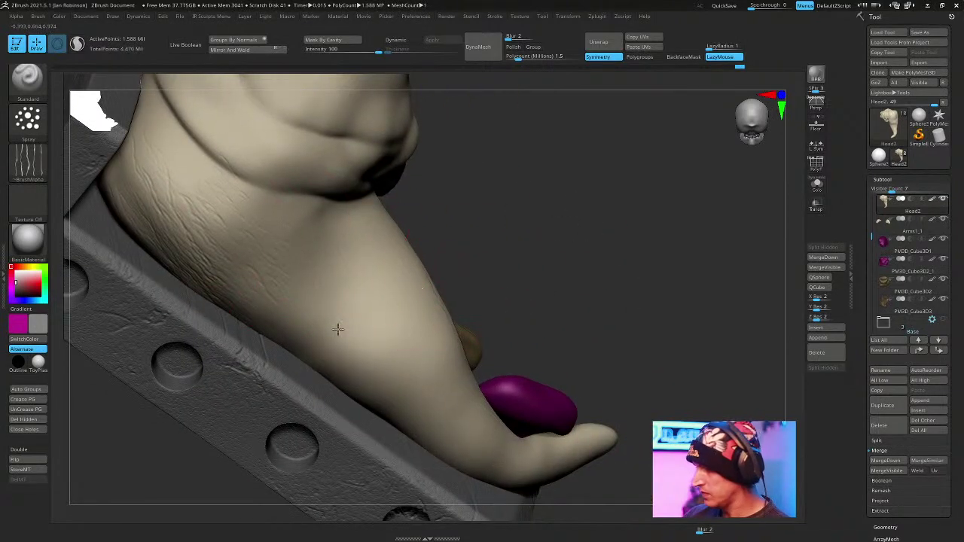
{"action": "mouse_move", "coordinate": [419, 410]}
{"action": "right_mouse_down"}
{"action": "mouse_move", "coordinate": [595, 256]}
{"action": "mouse_move", "coordinate": [446, 403]}
{"action": "right_mouse_up"}
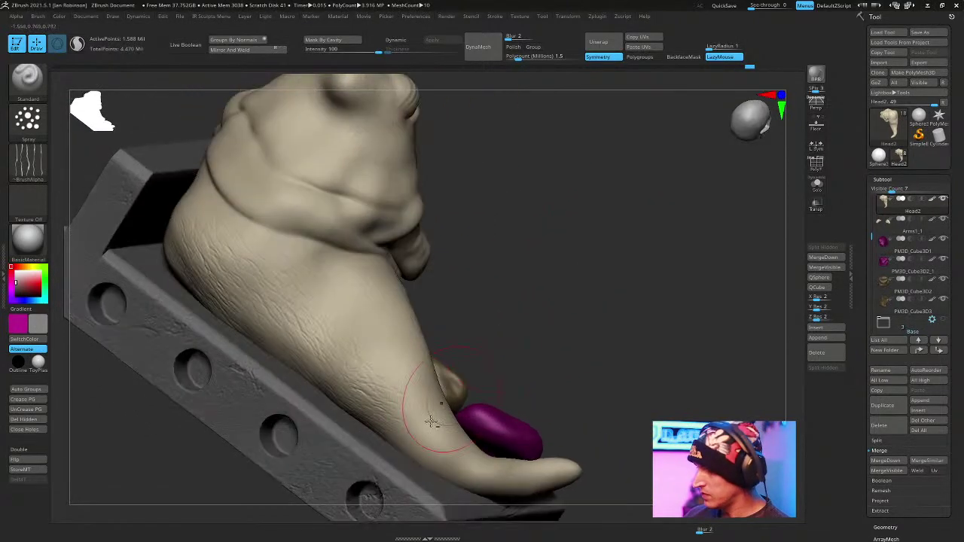
{"action": "mouse_move", "coordinate": [585, 288]}
{"action": "right_mouse_down"}
{"action": "mouse_move", "coordinate": [600, 240]}
{"action": "mouse_move", "coordinate": [490, 301]}
{"action": "mouse_move", "coordinate": [376, 333]}
{"action": "right_mouse_up"}
{"action": "mouse_move", "coordinate": [506, 283]}
{"action": "right_mouse_down"}
{"action": "mouse_move", "coordinate": [652, 196]}
{"action": "mouse_move", "coordinate": [575, 180]}
{"action": "mouse_move", "coordinate": [472, 294]}
{"action": "mouse_move", "coordinate": [585, 261]}
{"action": "mouse_move", "coordinate": [334, 238]}
{"action": "mouse_move", "coordinate": [456, 311]}
{"action": "mouse_move", "coordinate": [503, 226]}
{"action": "right_mouse_up"}
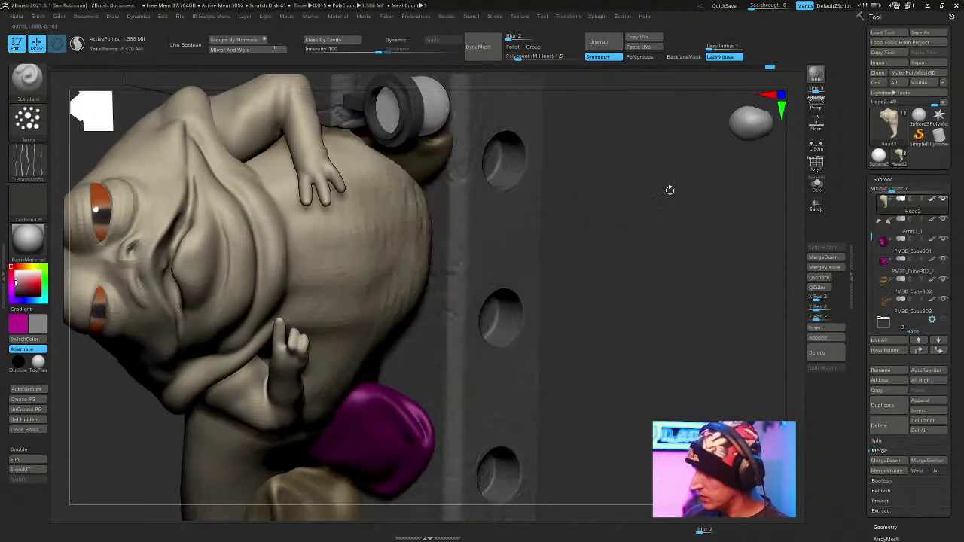
Isolate the body and spray finer wrinkles over the upper belly, neck folds and chin.
{"action": "left_click", "coordinate": [817, 186]}
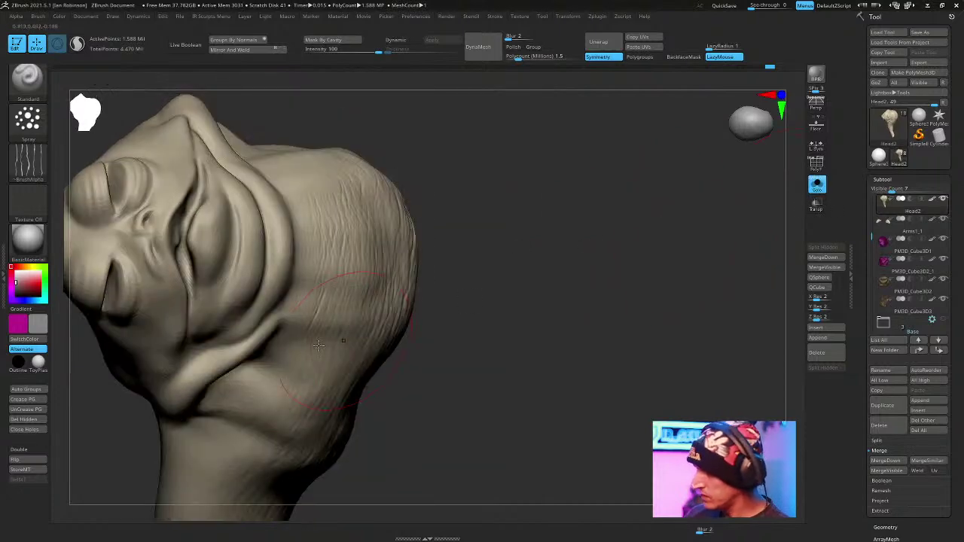
{"action": "right_click_drag", "start_coordinate": [533, 183], "coordinate": [487, 279]}
{"action": "key", "text": "space"}
{"action": "right_click_drag", "start_coordinate": [499, 198], "coordinate": [456, 264]}
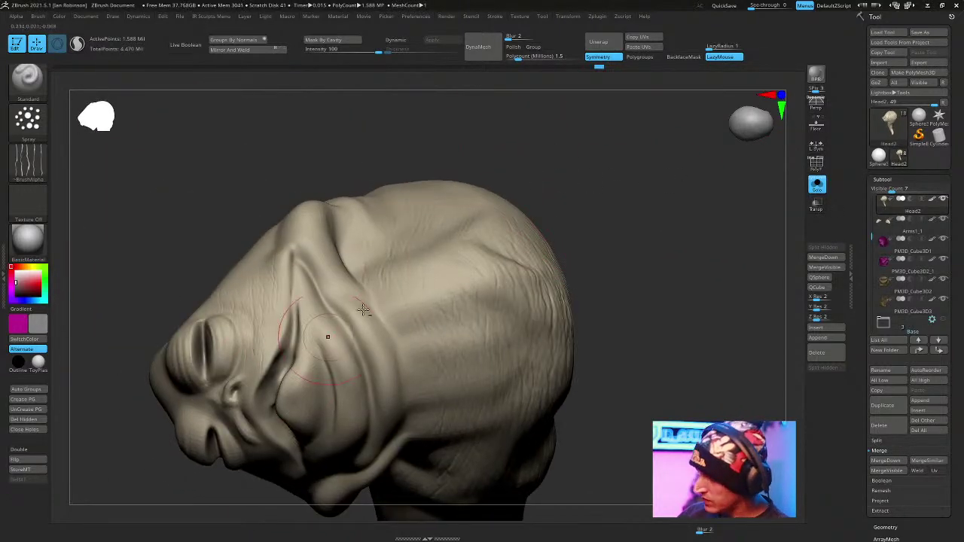
{"action": "right_click_drag", "start_coordinate": [322, 343], "coordinate": [400, 297]}
{"action": "right_click_drag", "start_coordinate": [376, 252], "coordinate": [338, 366]}
{"action": "mouse_move", "coordinate": [536, 242]}
{"action": "right_mouse_down"}
{"action": "mouse_move", "coordinate": [533, 191]}
{"action": "mouse_move", "coordinate": [544, 181]}
{"action": "mouse_move", "coordinate": [361, 316]}
{"action": "right_mouse_up"}
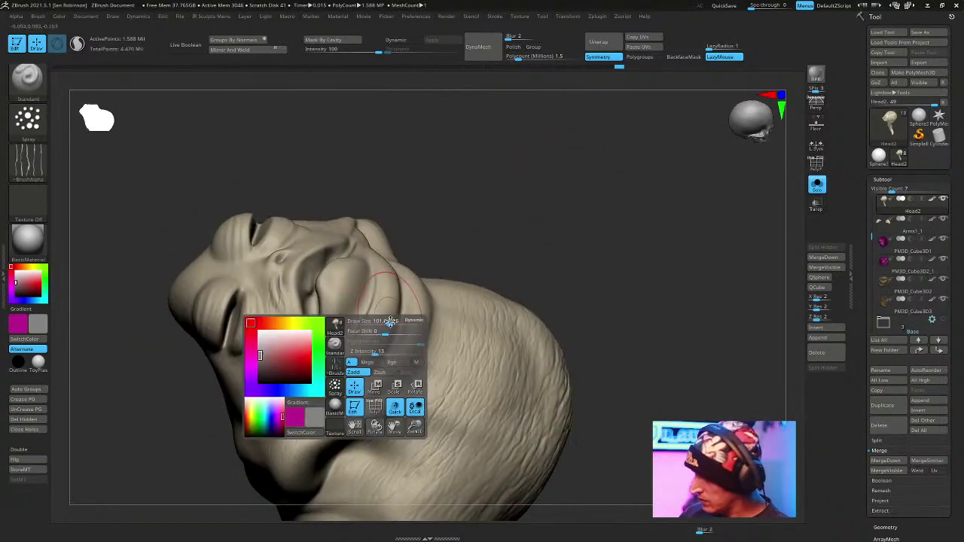
Adjust the brush size and spray wrinkles over the cheeks and the folds around the mouth.
{"action": "key", "text": "space"}
{"action": "left_click_drag", "start_coordinate": [390, 324], "coordinate": [428, 332]}
{"action": "right_click_drag", "start_coordinate": [482, 252], "coordinate": [492, 239]}
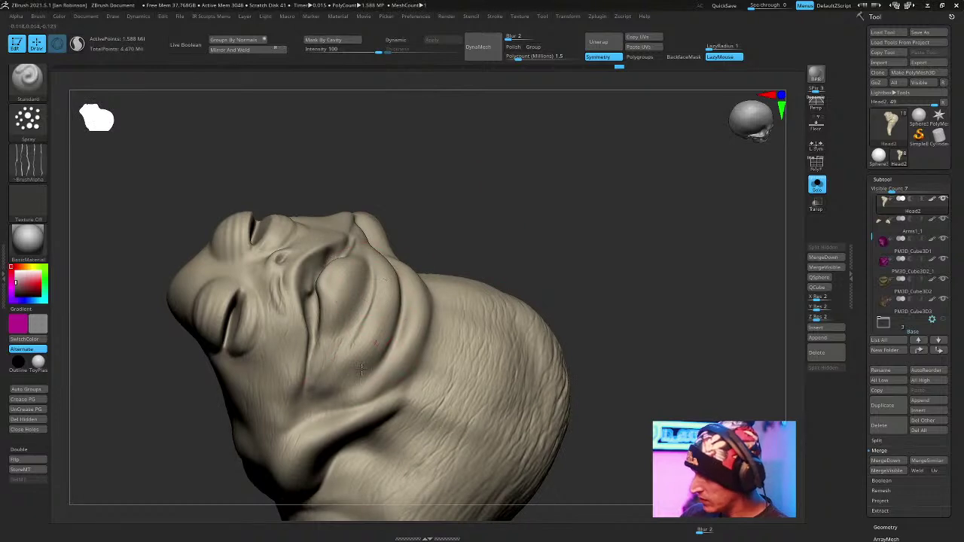
{"action": "right_click_drag", "start_coordinate": [418, 277], "coordinate": [469, 274]}
{"action": "right_click_drag", "start_coordinate": [353, 389], "coordinate": [594, 155]}
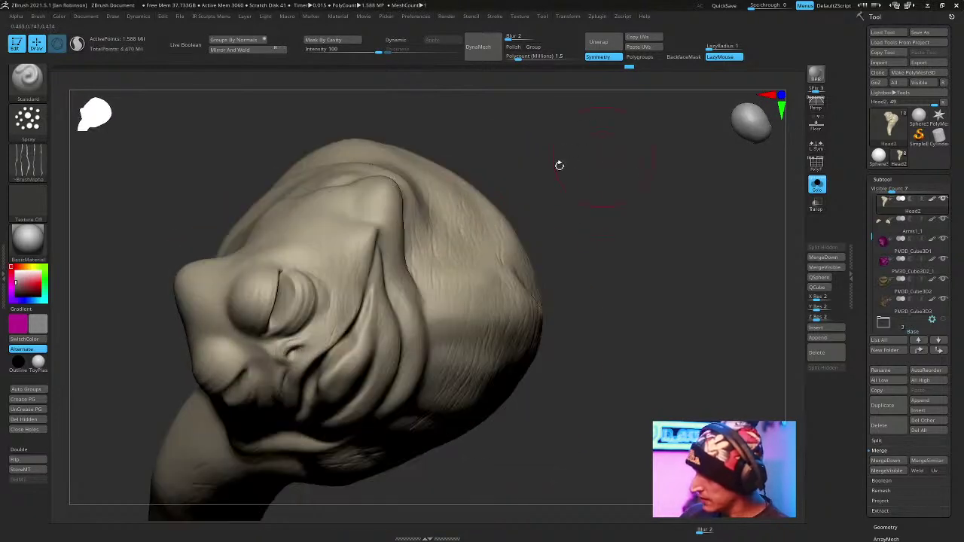
Spray wrinkles across the top and back of the head, the rear neck folds, the back and the tail.
{"action": "right_click_drag", "start_coordinate": [495, 146], "coordinate": [230, 293]}
{"action": "mouse_move", "coordinate": [232, 254]}
{"action": "right_mouse_down"}
{"action": "mouse_move", "coordinate": [454, 323]}
{"action": "mouse_move", "coordinate": [364, 311]}
{"action": "right_mouse_up"}
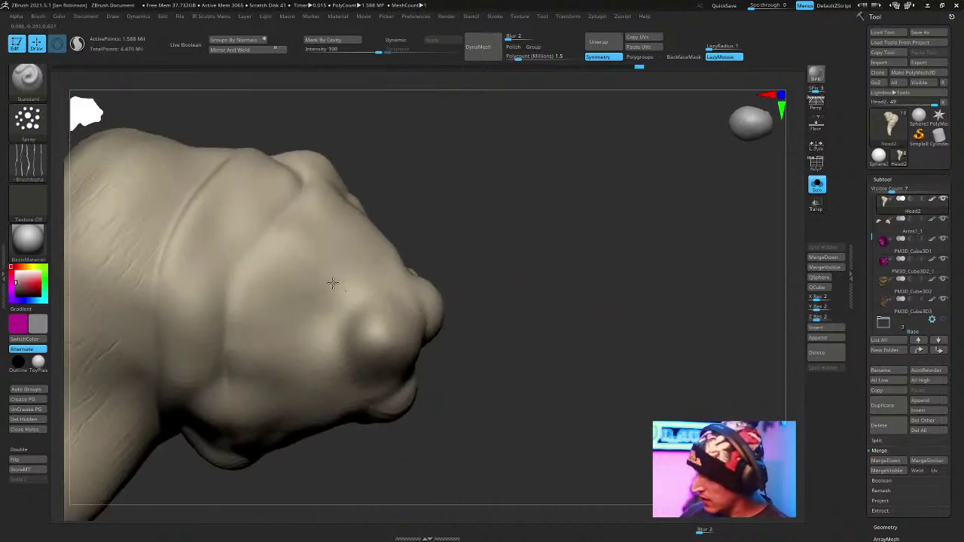
{"action": "right_click_drag", "start_coordinate": [504, 247], "coordinate": [409, 314]}
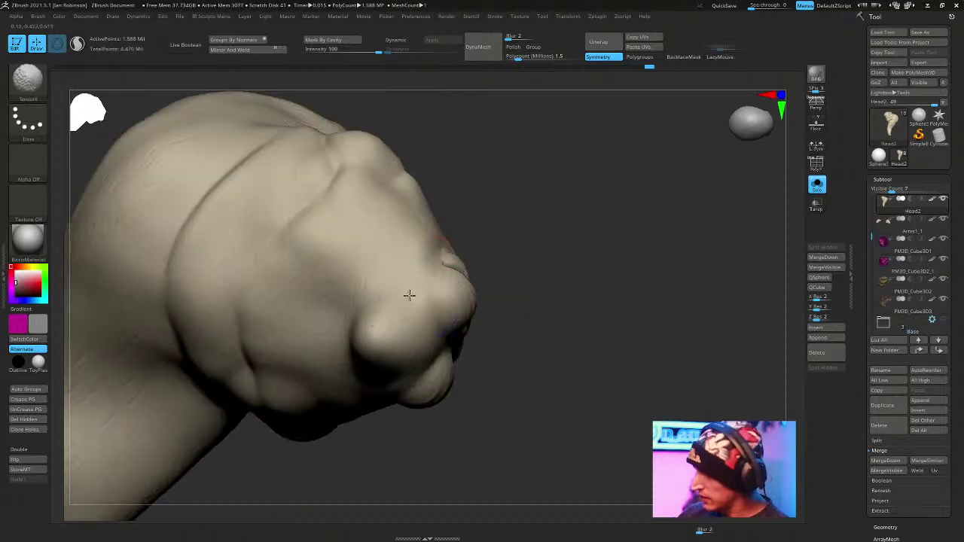
{"action": "mouse_move", "coordinate": [215, 284]}
{"action": "right_mouse_down"}
{"action": "mouse_move", "coordinate": [572, 238]}
{"action": "mouse_move", "coordinate": [364, 248]}
{"action": "mouse_move", "coordinate": [544, 243]}
{"action": "mouse_move", "coordinate": [490, 215]}
{"action": "mouse_move", "coordinate": [291, 365]}
{"action": "right_mouse_up"}
{"action": "mouse_move", "coordinate": [180, 436]}
{"action": "right_mouse_down"}
{"action": "mouse_move", "coordinate": [613, 172]}
{"action": "mouse_move", "coordinate": [233, 359]}
{"action": "right_mouse_up"}
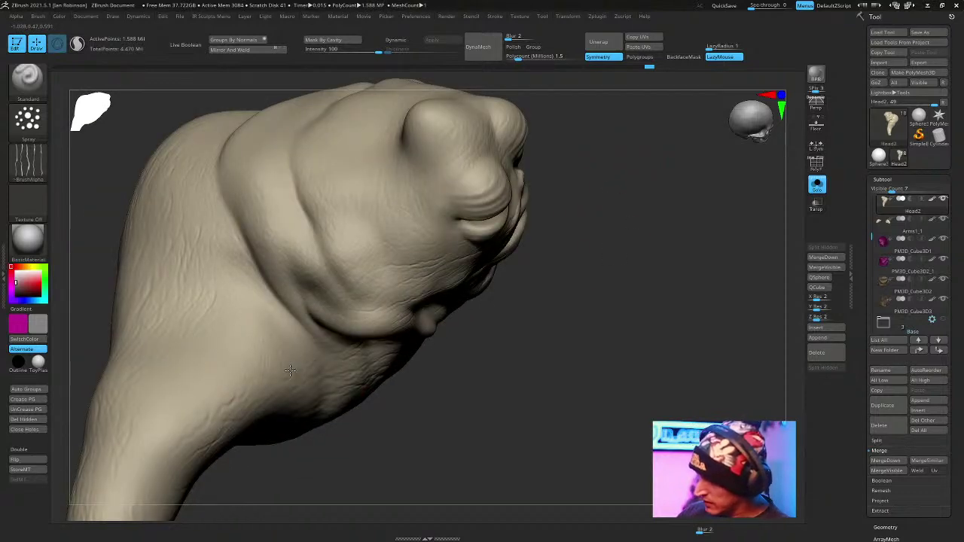
{"action": "mouse_move", "coordinate": [611, 306]}
{"action": "right_mouse_down"}
{"action": "mouse_move", "coordinate": [549, 327]}
{"action": "mouse_move", "coordinate": [379, 351]}
{"action": "right_mouse_up"}
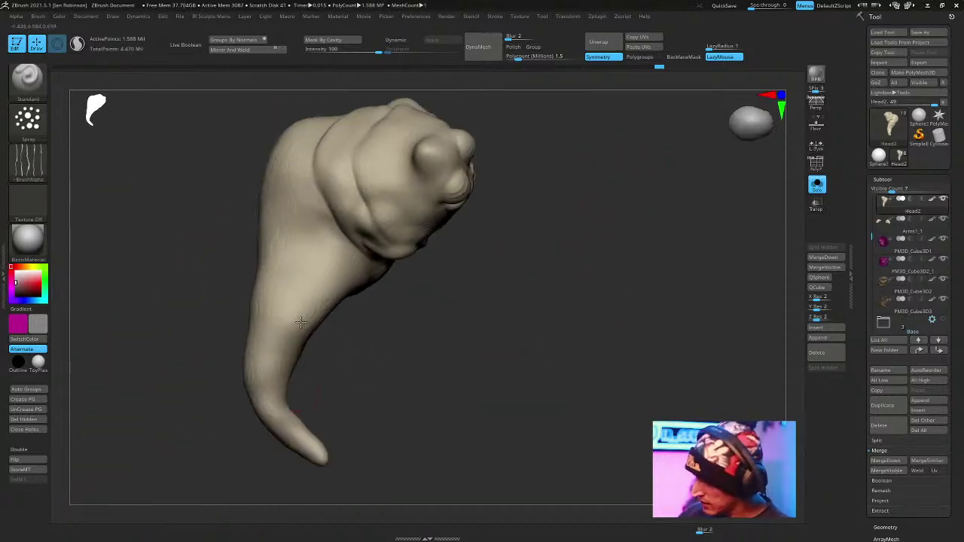
{"action": "right_click_drag", "start_coordinate": [267, 358], "coordinate": [304, 345]}
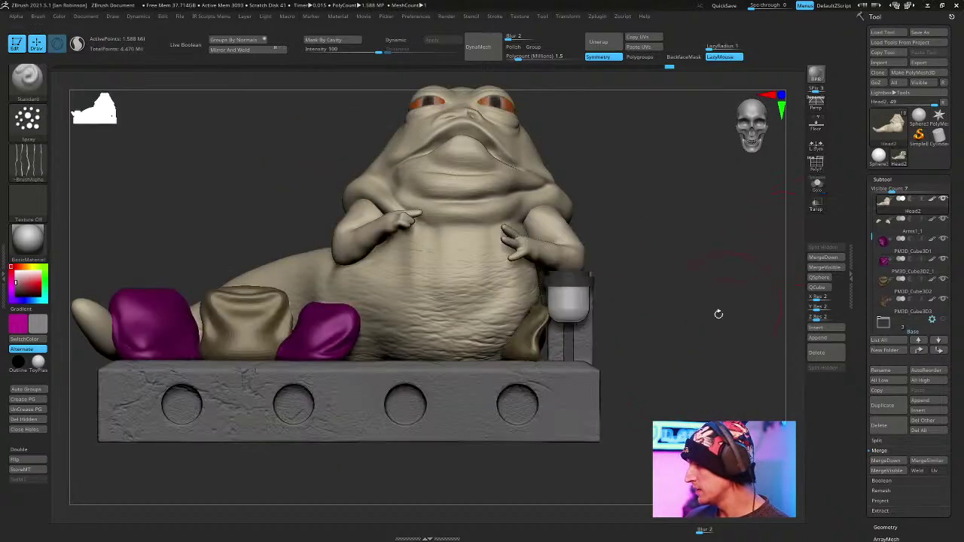
Save the complete model over the existing tool file on the Desktop.
{"action": "left_click_drag", "start_coordinate": [718, 314], "coordinate": [681, 319]}
{"action": "left_click", "coordinate": [920, 31]}
{"action": "key", "text": "Return"}
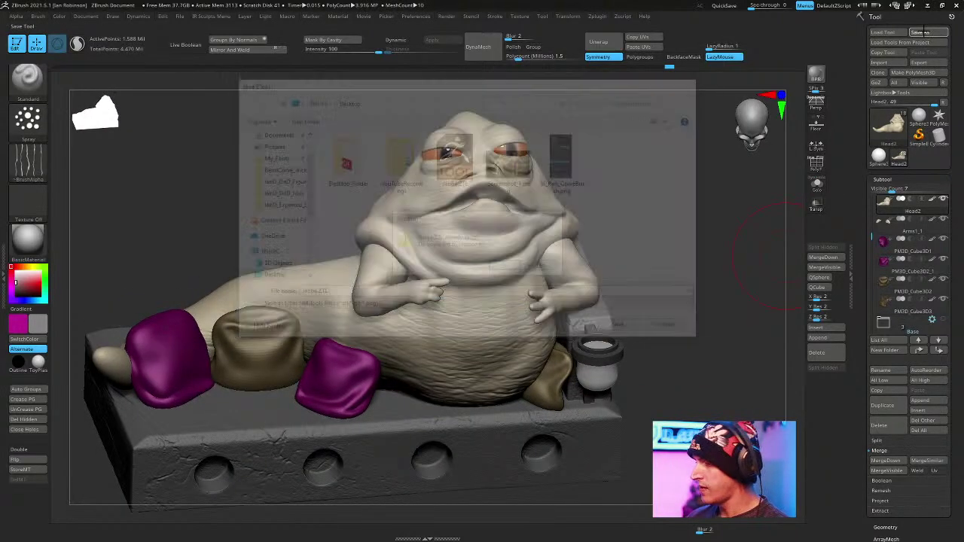
{"action": "left_click_drag", "start_coordinate": [671, 188], "coordinate": [633, 201]}
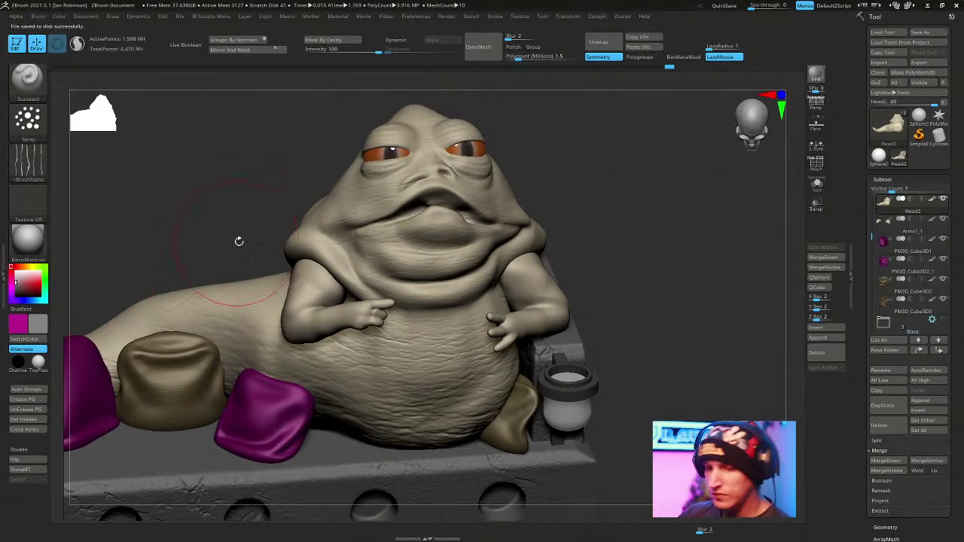
Set up the Paint brush with a dark, nearly black colour and isolate the body for painting the mouth.
{"action": "key", "text": "b"}
{"action": "key", "text": "p"}
{"action": "key", "text": "a"}
{"action": "key", "text": "space"}
{"action": "left_click_drag", "start_coordinate": [141, 206], "coordinate": [158, 198]}
{"action": "key", "text": "space"}
{"action": "mouse_move", "coordinate": [230, 215]}
{"action": "left_mouse_down"}
{"action": "mouse_move", "coordinate": [271, 216]}
{"action": "mouse_move", "coordinate": [257, 216]}
{"action": "left_mouse_up"}
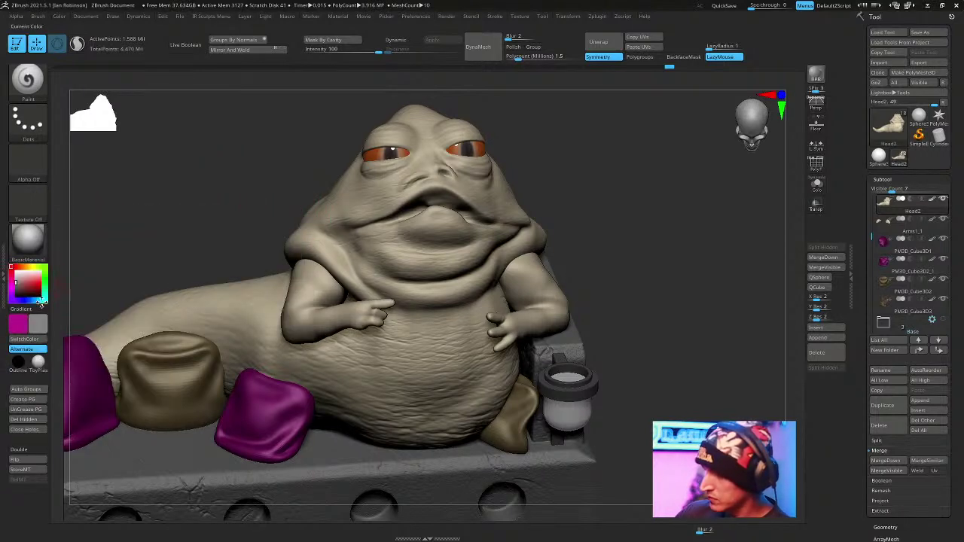
{"action": "mouse_move", "coordinate": [40, 377]}
{"action": "left_click_drag", "start_coordinate": [670, 185], "coordinate": [696, 235]}
{"action": "left_click", "coordinate": [818, 188]}
{"action": "left_click_drag", "start_coordinate": [755, 200], "coordinate": [680, 243], "text": "alt"}
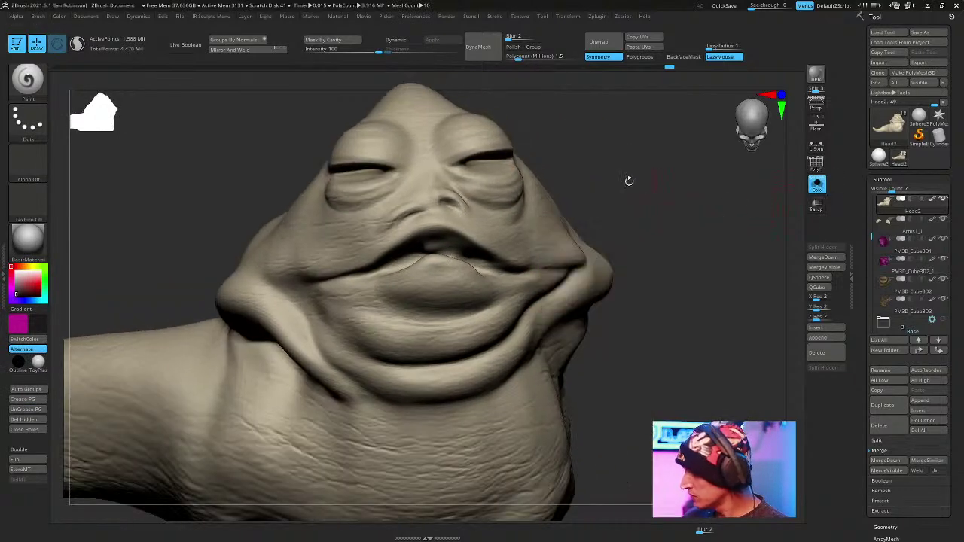
Paint the inside of the mouth dark between the lips, from the centre toward both corners.
{"action": "left_click_drag", "start_coordinate": [635, 163], "coordinate": [563, 227], "text": "alt"}
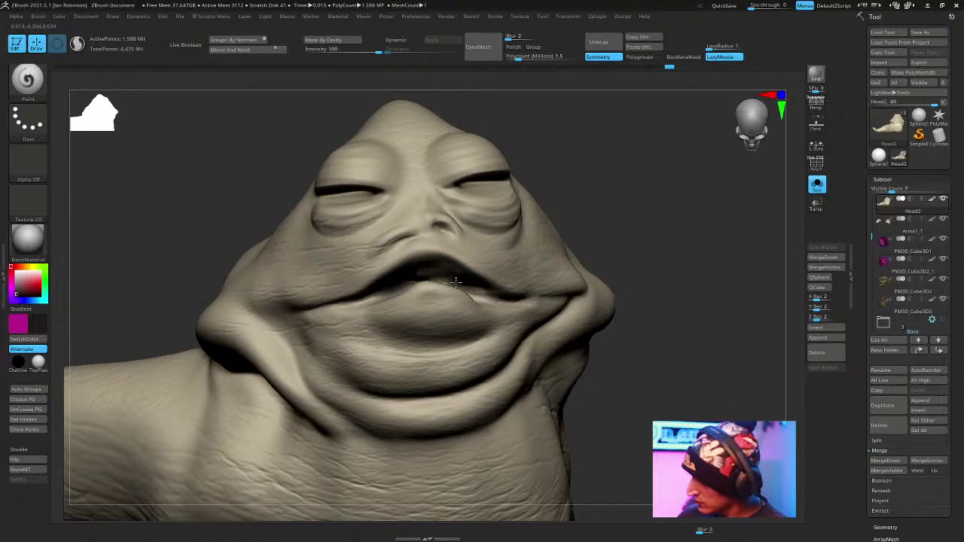
{"action": "mouse_move", "coordinate": [626, 198]}
{"action": "left_mouse_down"}
{"action": "mouse_move", "coordinate": [649, 172]}
{"action": "mouse_move", "coordinate": [662, 247]}
{"action": "mouse_move", "coordinate": [510, 229]}
{"action": "left_mouse_up"}
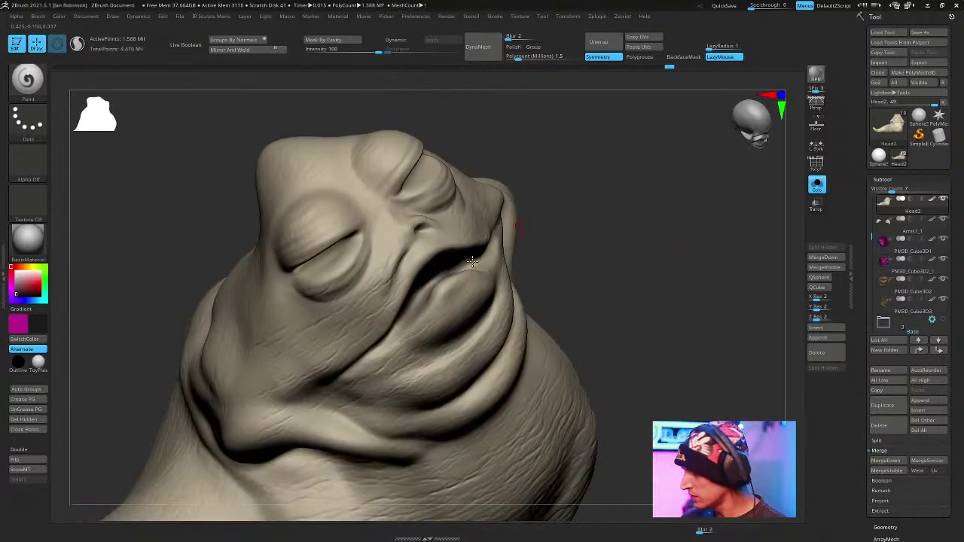
{"action": "left_click_drag", "start_coordinate": [412, 314], "coordinate": [424, 291]}
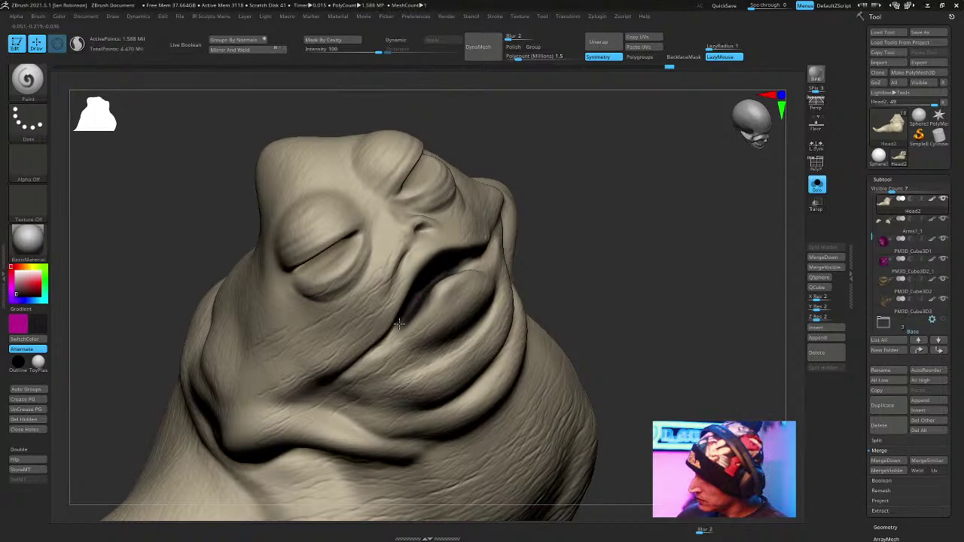
{"action": "right_click_drag", "start_coordinate": [401, 327], "coordinate": [426, 306]}
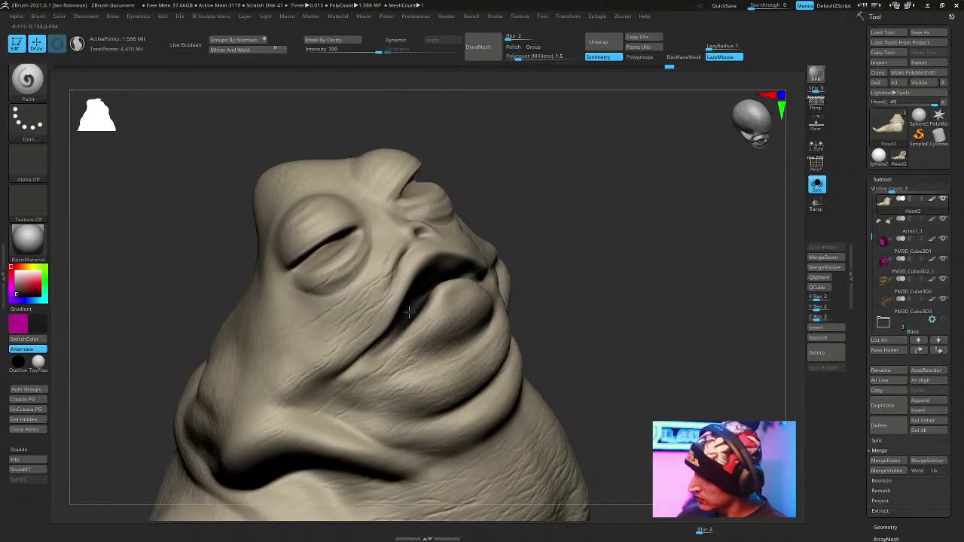
{"action": "left_click_drag", "start_coordinate": [581, 212], "coordinate": [495, 271]}
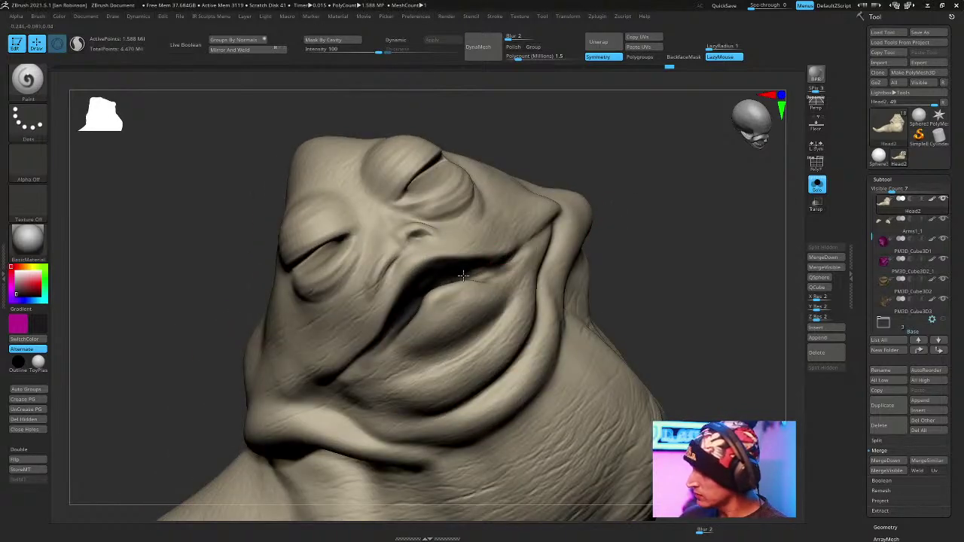
{"action": "left_click_drag", "start_coordinate": [694, 198], "coordinate": [598, 176]}
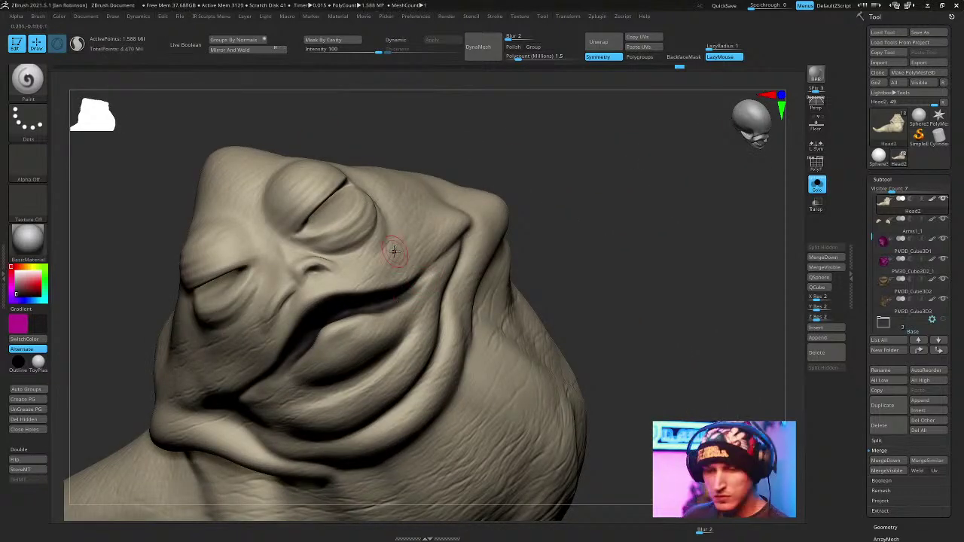
Carve the crease at one mouth corner with a resized DamStandard brush, undoing the first stroke.
{"action": "key", "text": "b"}
{"action": "key", "text": "d"}
{"action": "key", "text": "s"}
{"action": "key", "text": "space"}
{"action": "mouse_move", "coordinate": [674, 226]}
{"action": "left_mouse_down"}
{"action": "mouse_move", "coordinate": [695, 215]}
{"action": "mouse_move", "coordinate": [646, 205]}
{"action": "left_mouse_up"}
{"action": "left_click_drag", "start_coordinate": [426, 268], "coordinate": [459, 235]}
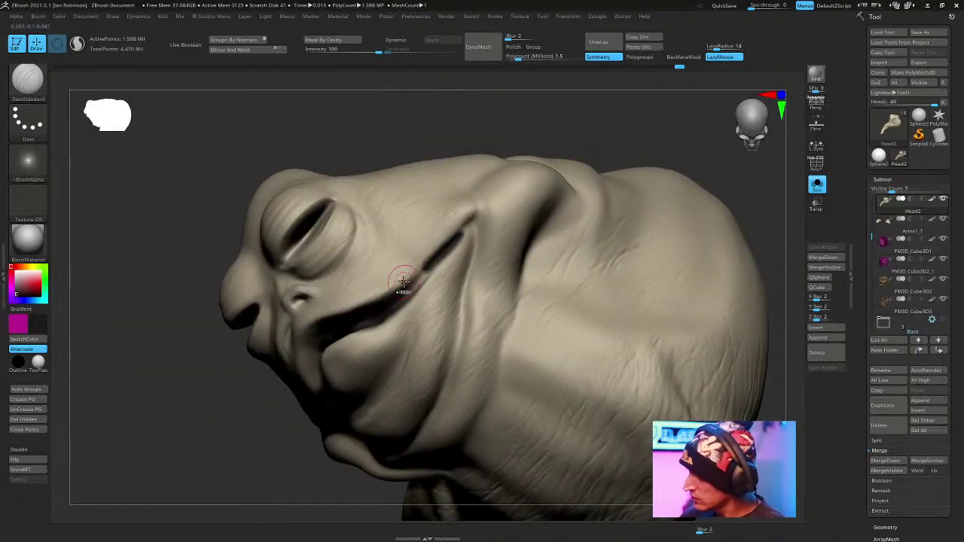
{"action": "key", "text": "ctrl+z"}
{"action": "key", "text": "space"}
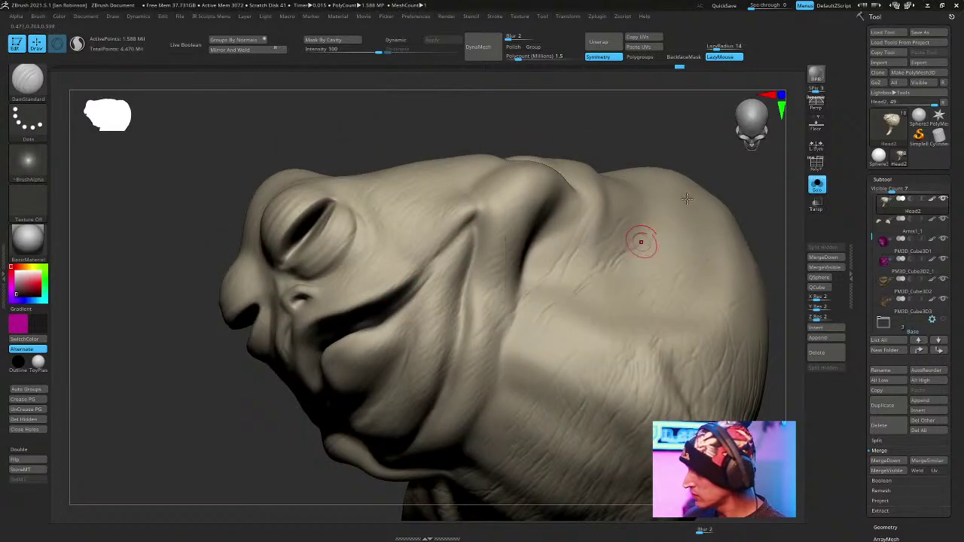
{"action": "left_click_drag", "start_coordinate": [684, 212], "coordinate": [713, 205]}
{"action": "mouse_move", "coordinate": [458, 240]}
{"action": "left_mouse_down"}
{"action": "mouse_move", "coordinate": [404, 294]}
{"action": "mouse_move", "coordinate": [430, 268]}
{"action": "left_mouse_up"}
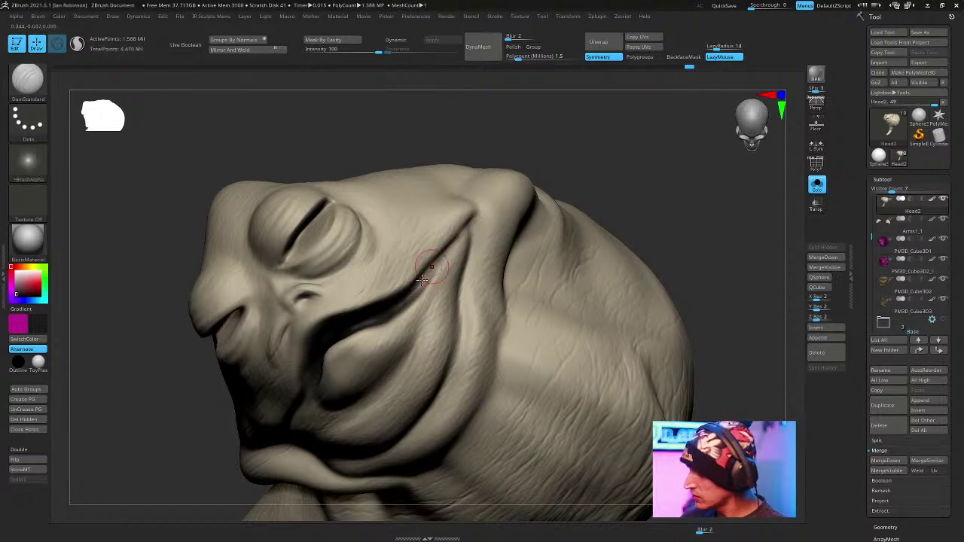
Carve the crease at the opposite mouth corner deeper down to its end.
{"action": "left_click_drag", "start_coordinate": [548, 164], "coordinate": [598, 138]}
{"action": "left_click_drag", "start_coordinate": [323, 383], "coordinate": [356, 333]}
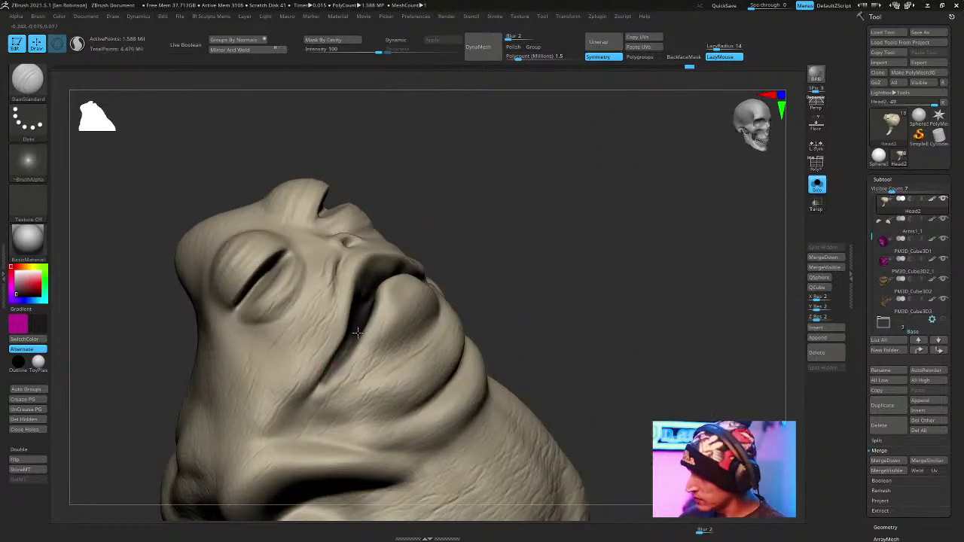
{"action": "left_click_drag", "start_coordinate": [309, 391], "coordinate": [297, 406]}
{"action": "mouse_move", "coordinate": [482, 258]}
{"action": "left_mouse_down"}
{"action": "mouse_move", "coordinate": [637, 196]}
{"action": "mouse_move", "coordinate": [618, 174]}
{"action": "mouse_move", "coordinate": [592, 195]}
{"action": "left_mouse_up"}
Return to the Paint brush with the Dots stroke and darken the mouth opening and its carved corner creases.
{"action": "key", "text": "b"}
{"action": "left_click", "coordinate": [588, 170]}
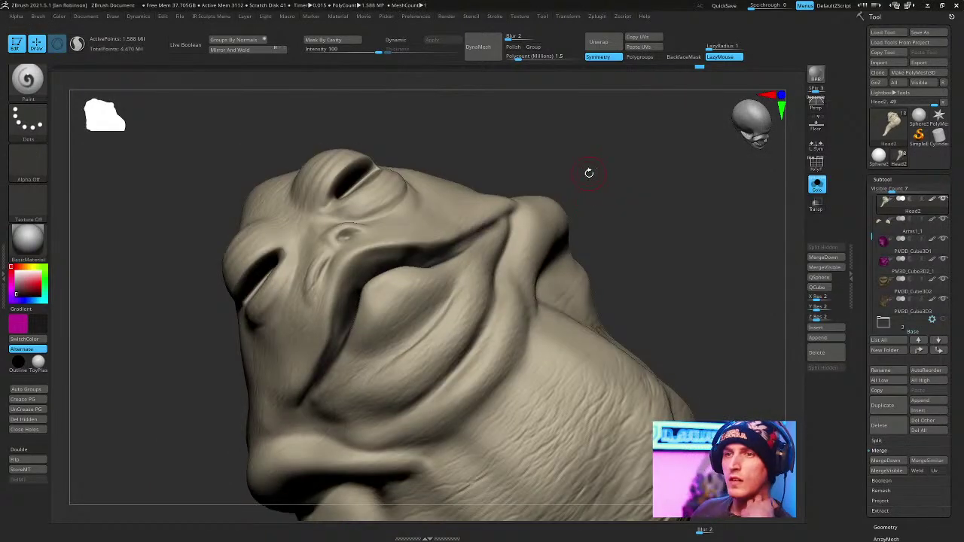
{"action": "key", "text": "s"}
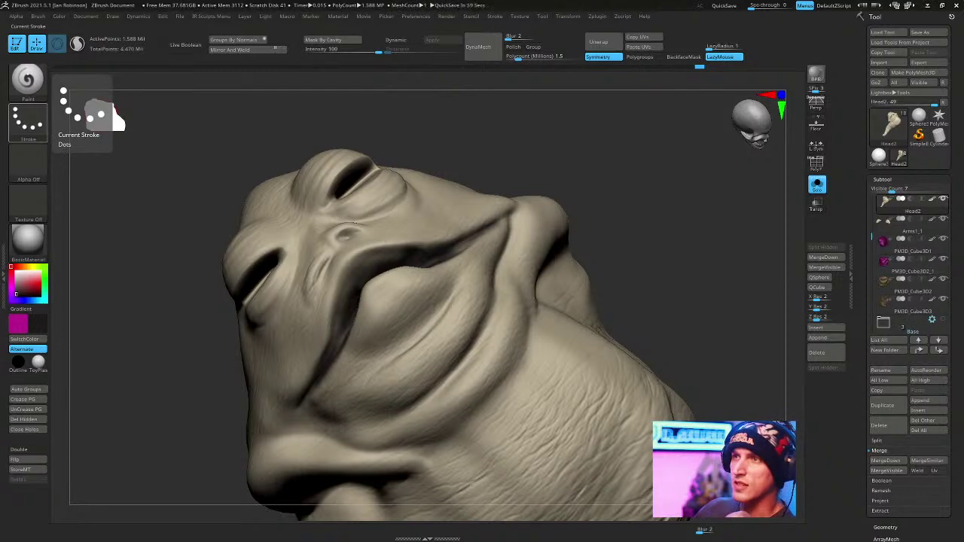
{"action": "left_click", "coordinate": [90, 115]}
{"action": "left_click_drag", "start_coordinate": [572, 181], "coordinate": [559, 167]}
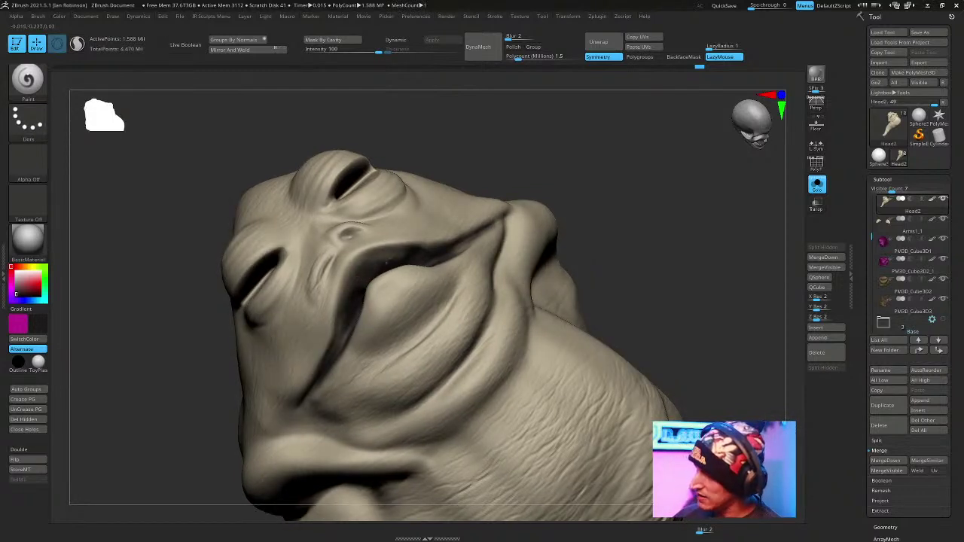
{"action": "right_click_drag", "start_coordinate": [448, 230], "coordinate": [379, 274]}
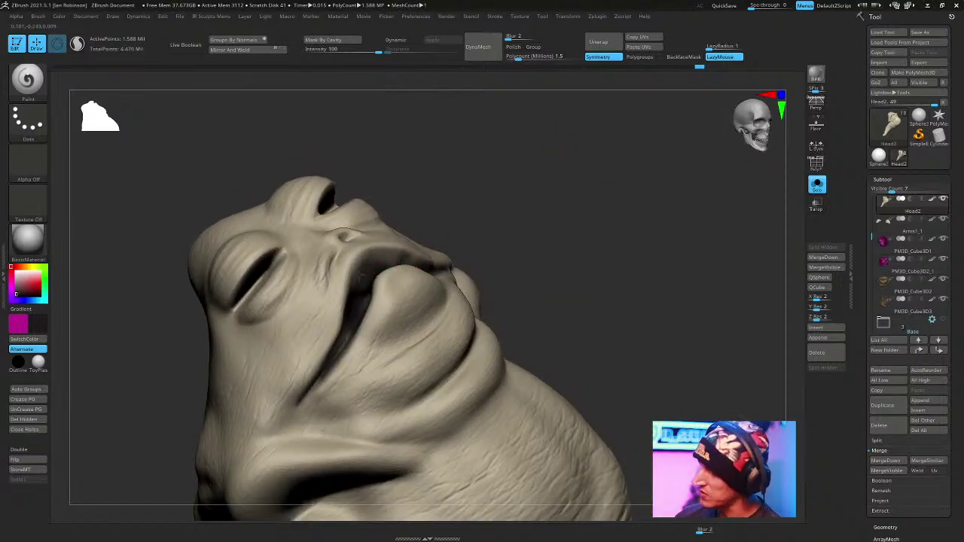
{"action": "left_click_drag", "start_coordinate": [456, 201], "coordinate": [384, 259]}
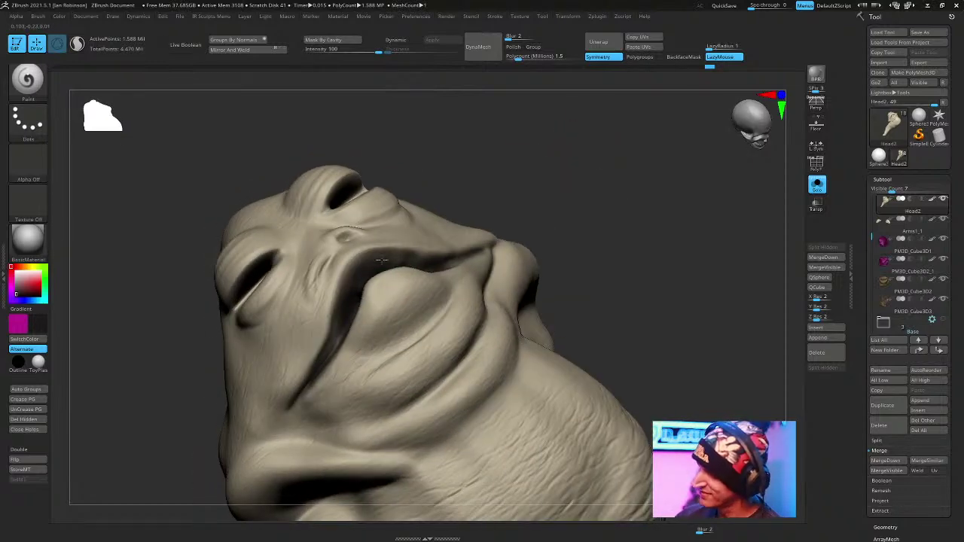
{"action": "mouse_move", "coordinate": [577, 172]}
{"action": "left_mouse_down"}
{"action": "mouse_move", "coordinate": [547, 263]}
{"action": "mouse_move", "coordinate": [539, 192]}
{"action": "mouse_move", "coordinate": [437, 293]}
{"action": "left_mouse_up"}
{"action": "key", "text": "space"}
{"action": "left_click_drag", "start_coordinate": [580, 183], "coordinate": [572, 170]}
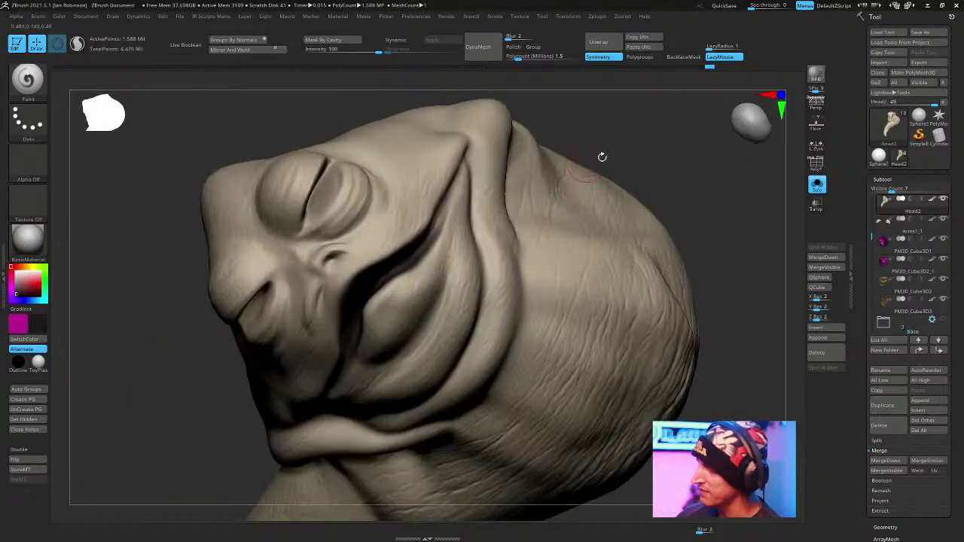
Sample the tan skin colour and paint over the dark edges around one mouth corner, then resample the dark mouth colour.
{"action": "left_click_drag", "start_coordinate": [614, 134], "coordinate": [582, 159]}
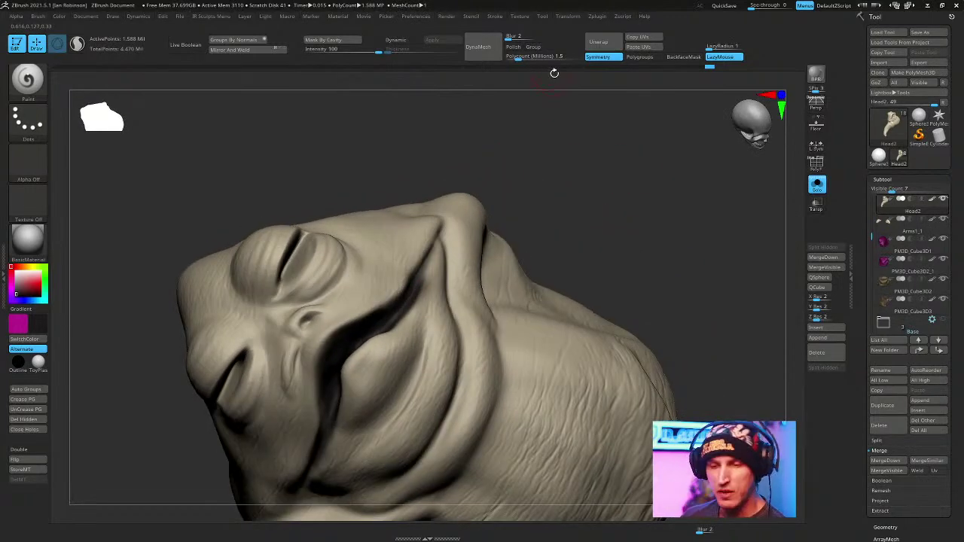
{"action": "key", "text": "c"}
{"action": "left_click_drag", "start_coordinate": [595, 248], "coordinate": [602, 226]}
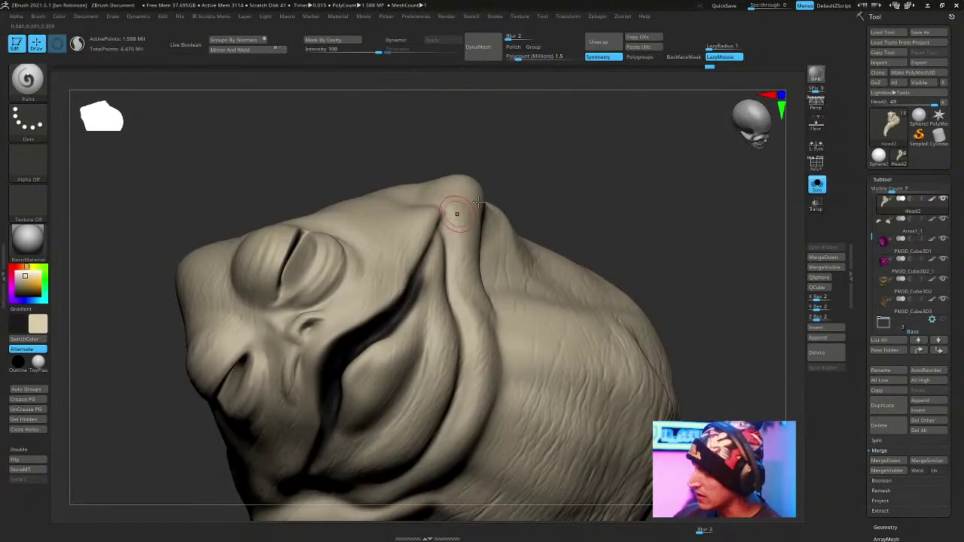
{"action": "left_click_drag", "start_coordinate": [449, 219], "coordinate": [433, 298]}
{"action": "left_click_drag", "start_coordinate": [495, 230], "coordinate": [423, 270]}
{"action": "key", "text": "c"}
{"action": "key", "text": "space"}
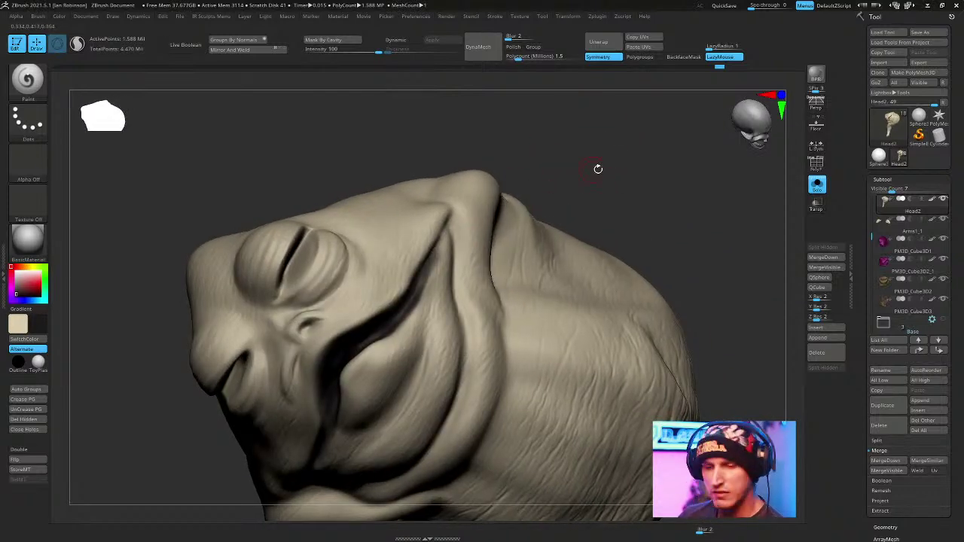
Insert a sphere as a new subtool directly below the head in the subtool list.
{"action": "left_click_drag", "start_coordinate": [572, 180], "coordinate": [523, 240]}
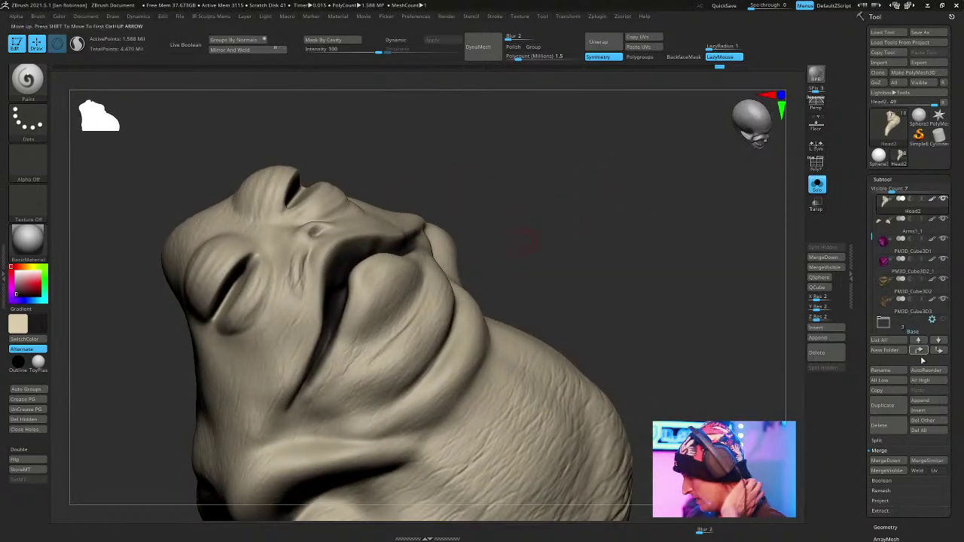
{"action": "left_click", "coordinate": [924, 410]}
{"action": "left_click", "coordinate": [930, 411]}
{"action": "left_click", "coordinate": [928, 413]}
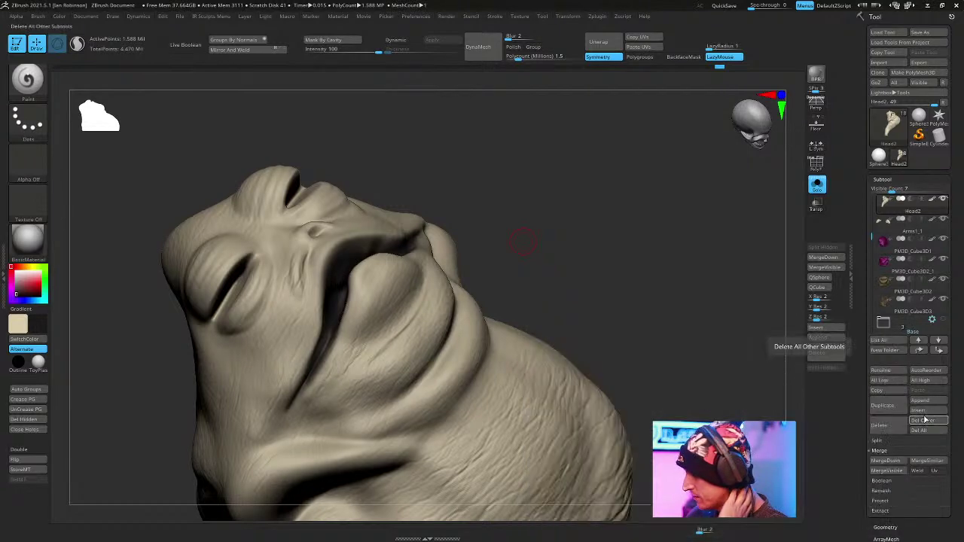
{"action": "left_click", "coordinate": [826, 327]}
{"action": "left_click", "coordinate": [601, 372]}
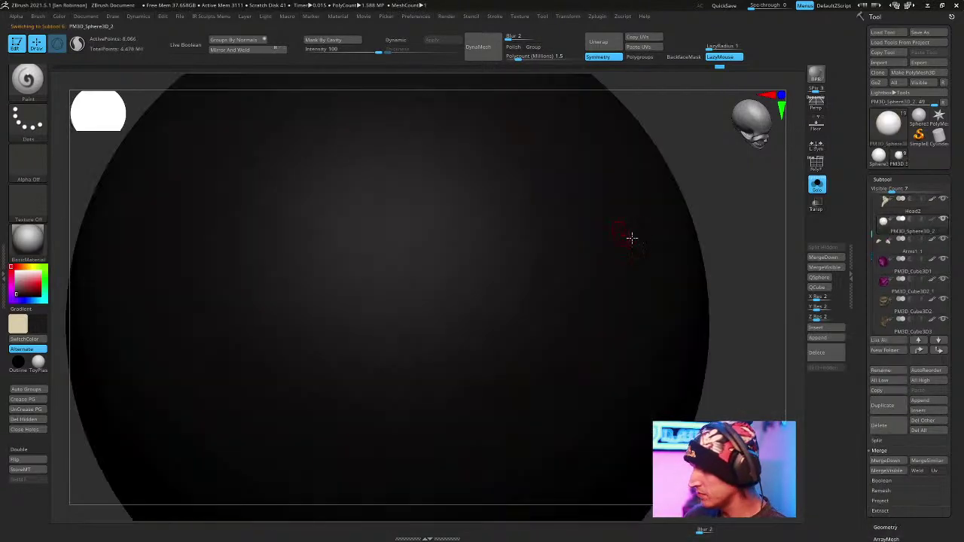
Shrink the new sphere to fit the mouth opening and show the whole character around it.
{"action": "key", "text": "w"}
{"action": "left_click_drag", "start_coordinate": [428, 301], "coordinate": [383, 443]}
{"action": "left_click", "coordinate": [817, 185]}
{"action": "left_click_drag", "start_coordinate": [714, 242], "coordinate": [706, 215]}
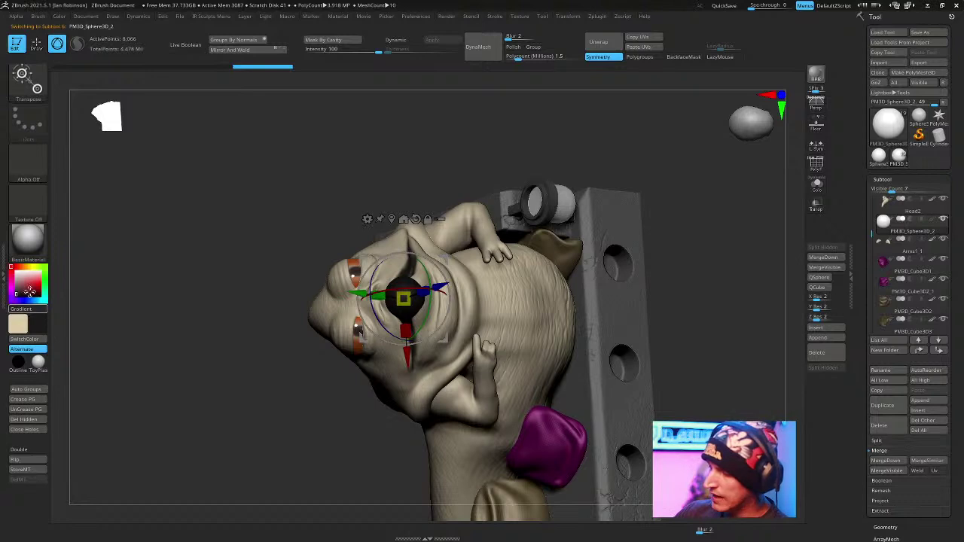
Set the main colour to a muted pinkish red for the sphere that forms the tongue.
{"action": "left_click", "coordinate": [39, 328]}
{"action": "left_click_drag", "start_coordinate": [17, 321], "coordinate": [20, 344]}
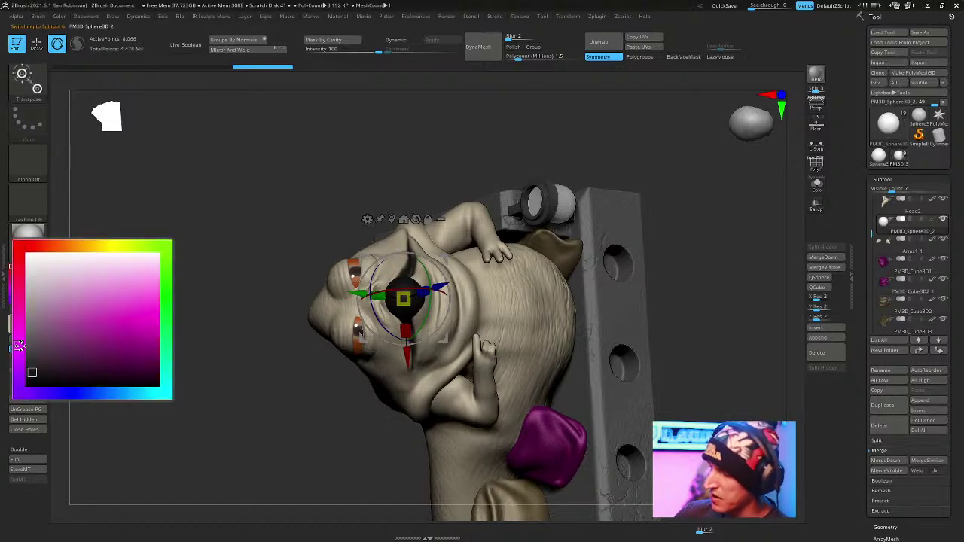
{"action": "left_click_drag", "start_coordinate": [24, 285], "coordinate": [28, 250]}
{"action": "left_click", "coordinate": [70, 314]}
Seat the pink sphere in the mouth and stretch it lengthwise into a long, thin tongue shape, isolating it for the last stretch.
{"action": "left_click_drag", "start_coordinate": [197, 223], "coordinate": [629, 295]}
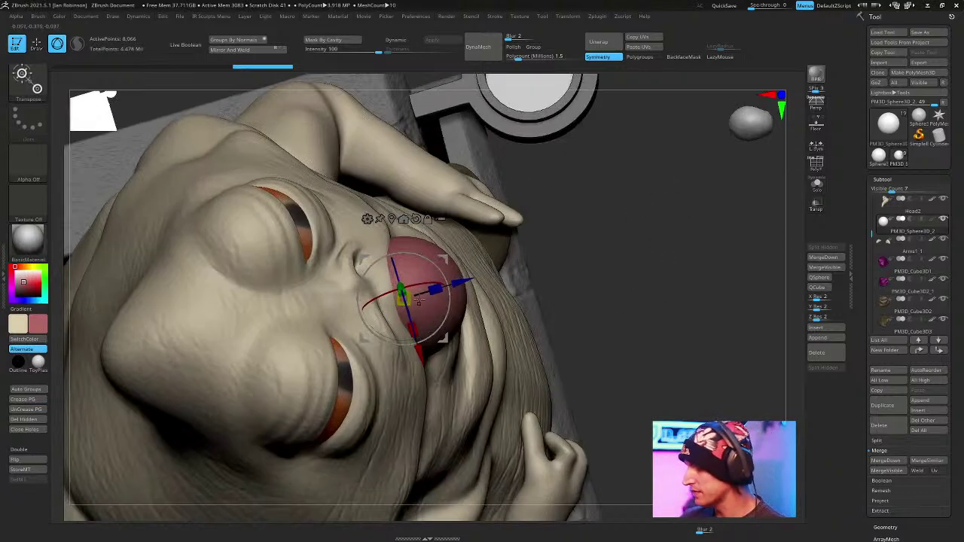
{"action": "left_click_drag", "start_coordinate": [542, 278], "coordinate": [597, 199]}
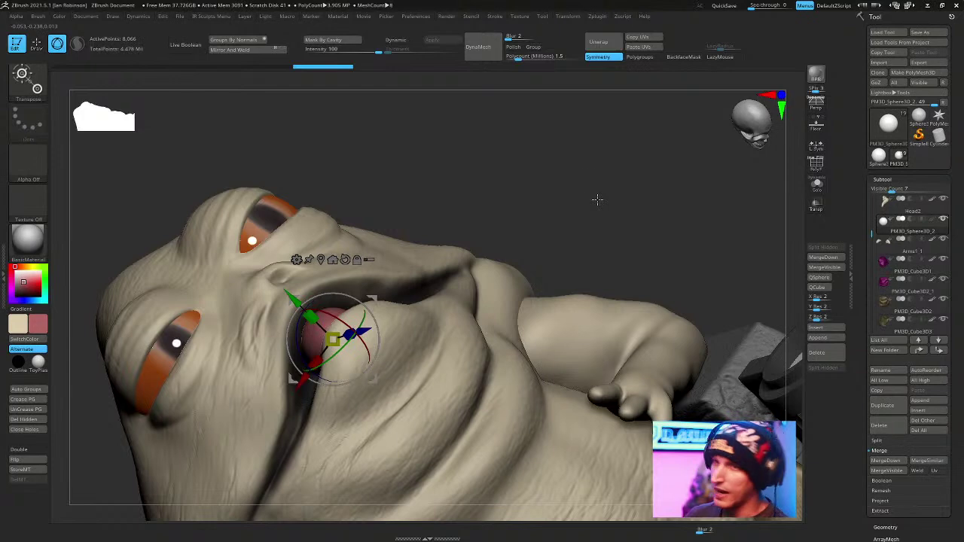
{"action": "left_click_drag", "start_coordinate": [524, 180], "coordinate": [493, 197]}
{"action": "left_click_drag", "start_coordinate": [361, 329], "coordinate": [402, 302]}
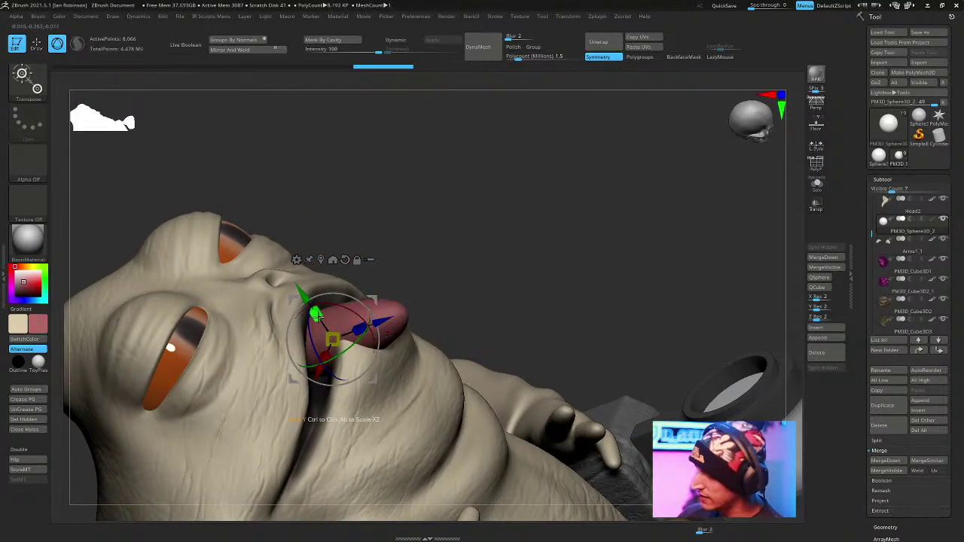
{"action": "left_click", "coordinate": [815, 188]}
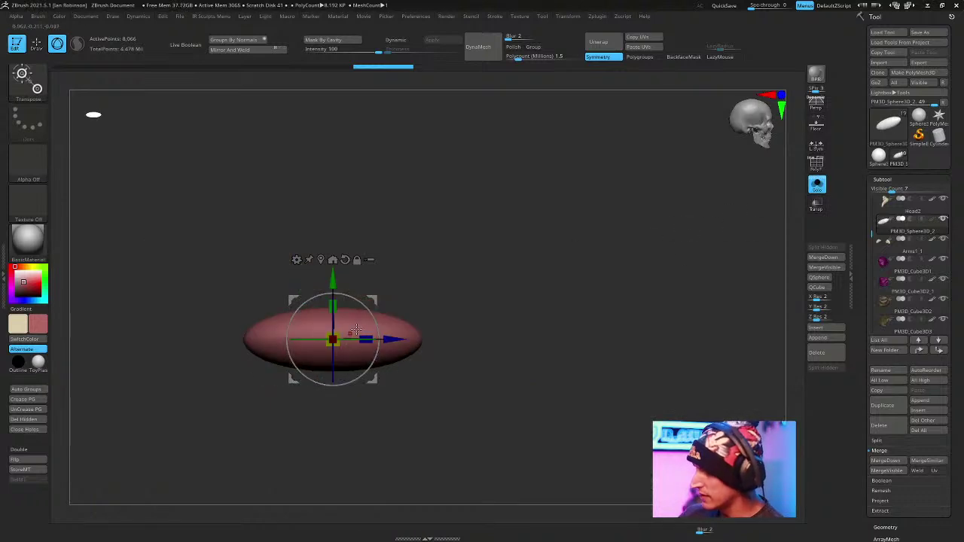
{"action": "left_click_drag", "start_coordinate": [366, 339], "coordinate": [391, 338]}
Lay a transpose line along the isolated tongue from end to end and bend it into an upward arch.
{"action": "key", "text": "q"}
{"action": "key", "text": "w"}
{"action": "key", "text": "y"}
{"action": "left_click_drag", "start_coordinate": [215, 340], "coordinate": [476, 341]}
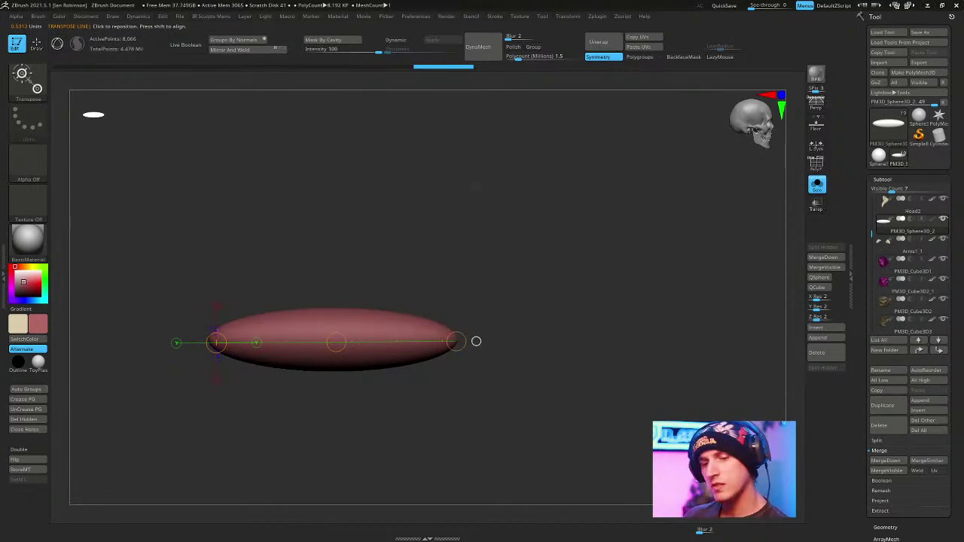
{"action": "left_click_drag", "start_coordinate": [339, 343], "coordinate": [342, 305]}
Show the full character again, then reset the gizmo's orientation and centre it on the tongue.
{"action": "left_click", "coordinate": [822, 187]}
{"action": "left_click_drag", "start_coordinate": [662, 240], "coordinate": [594, 214]}
{"action": "left_click_drag", "start_coordinate": [493, 205], "coordinate": [538, 229], "text": "alt"}
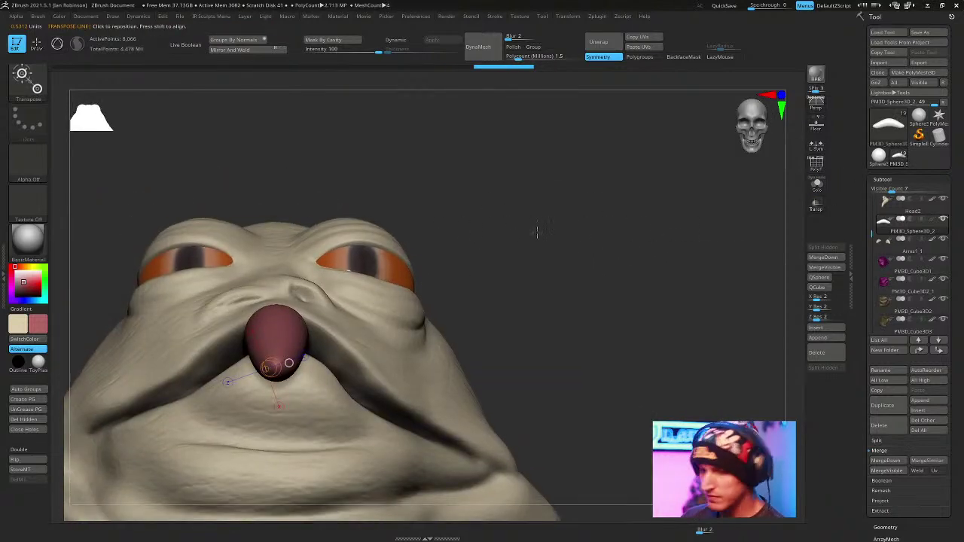
{"action": "key", "text": "w"}
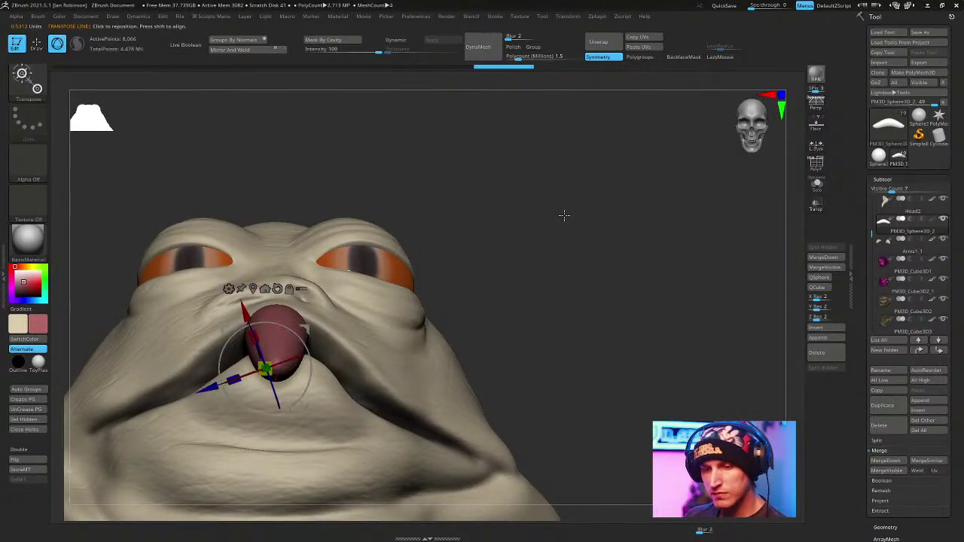
{"action": "left_click", "coordinate": [277, 289]}
{"action": "left_click", "coordinate": [253, 289]}
{"action": "left_click_drag", "start_coordinate": [484, 222], "coordinate": [499, 228], "text": "alt"}
Widen the tongue and adjust its position and size to fit between the lips, checking it from several angles.
{"action": "left_click_drag", "start_coordinate": [308, 349], "coordinate": [351, 349]}
{"action": "left_click_drag", "start_coordinate": [263, 329], "coordinate": [272, 306]}
{"action": "left_click_drag", "start_coordinate": [321, 339], "coordinate": [325, 317]}
{"action": "left_click_drag", "start_coordinate": [490, 230], "coordinate": [327, 327]}
{"action": "left_click_drag", "start_coordinate": [305, 297], "coordinate": [305, 305]}
{"action": "left_click_drag", "start_coordinate": [482, 324], "coordinate": [404, 250]}
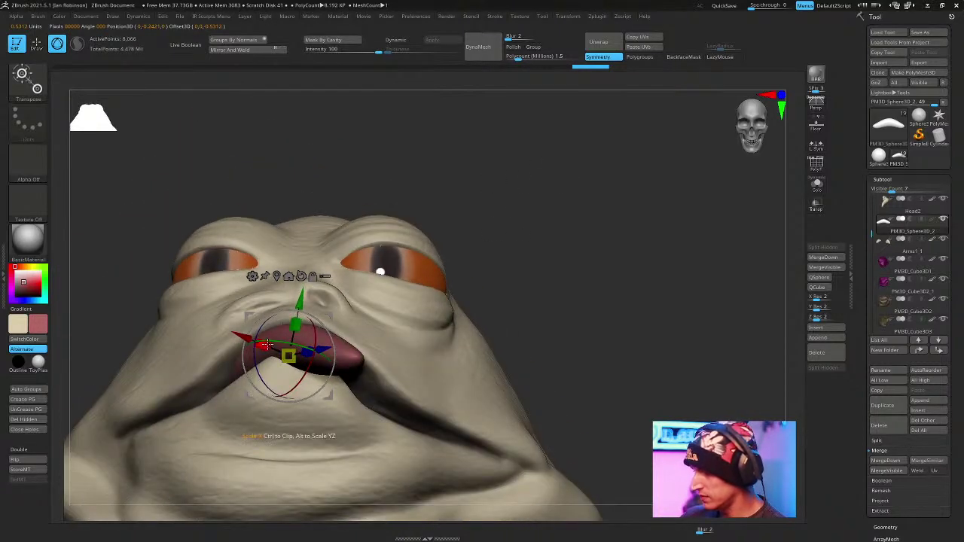
{"action": "left_click_drag", "start_coordinate": [552, 167], "coordinate": [560, 136]}
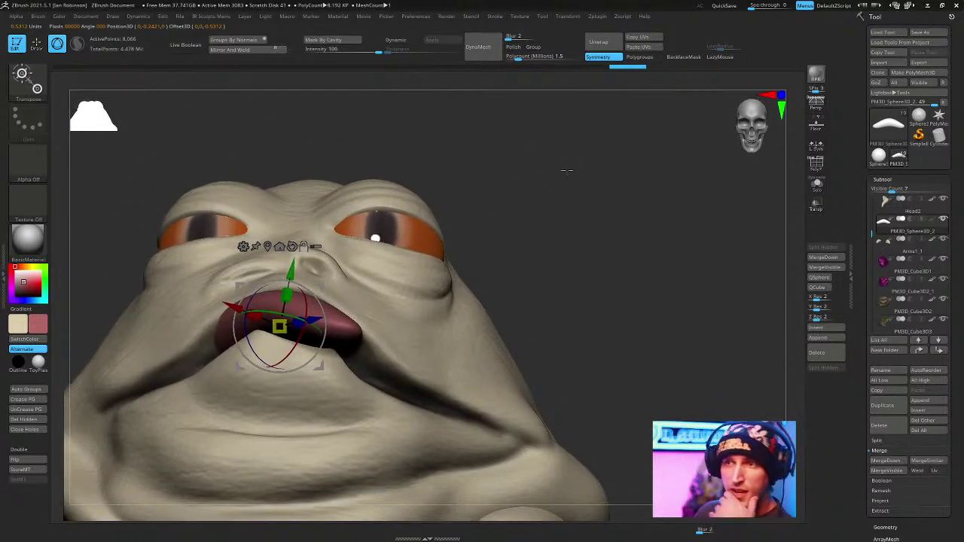
{"action": "left_click_drag", "start_coordinate": [620, 181], "coordinate": [641, 162]}
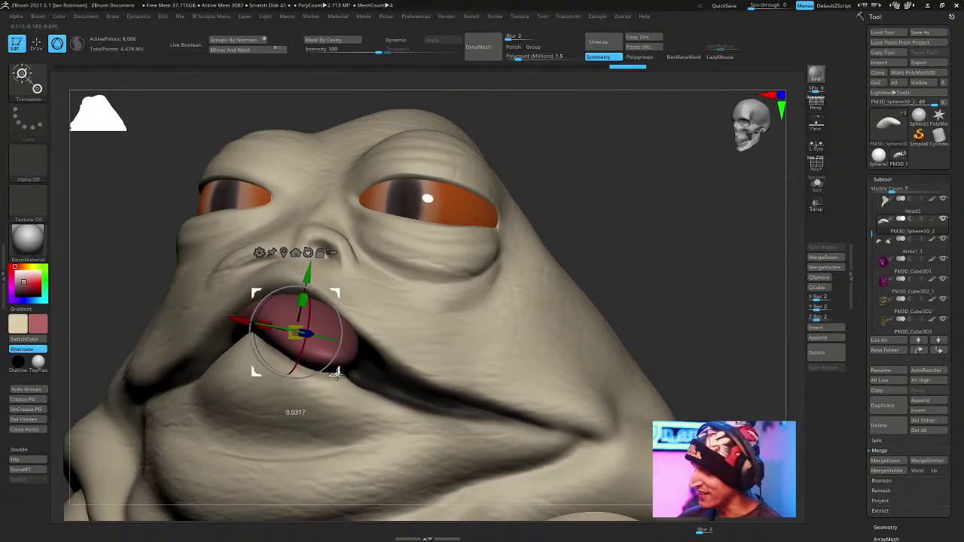
Return to draw mode, choose the SnakeHook brush and adjust its size for reshaping the tongue from the side.
{"action": "left_click_drag", "start_coordinate": [585, 208], "coordinate": [594, 160]}
{"action": "key", "text": "q"}
{"action": "mouse_move", "coordinate": [509, 209]}
{"action": "left_mouse_down"}
{"action": "mouse_move", "coordinate": [568, 216]}
{"action": "mouse_move", "coordinate": [586, 195]}
{"action": "left_mouse_up"}
{"action": "key", "text": "b"}
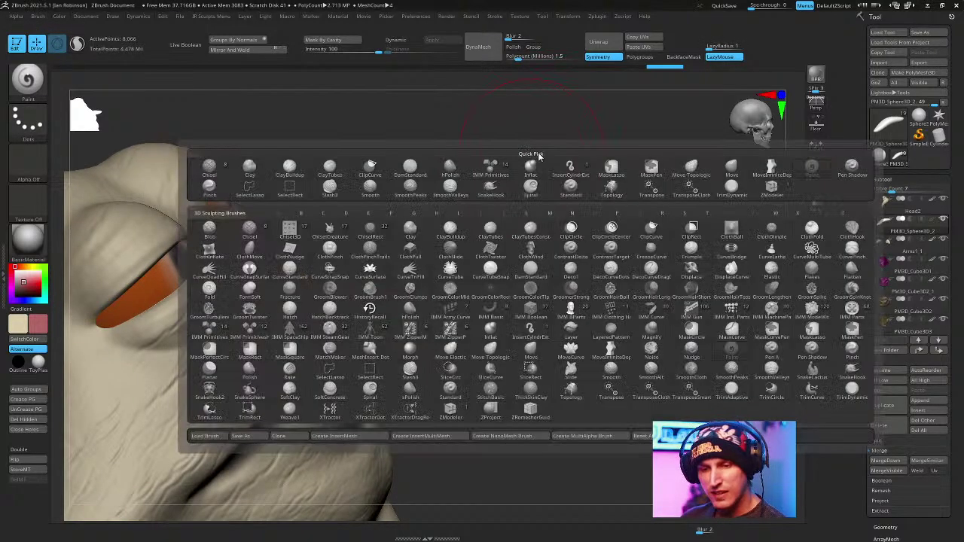
{"action": "key", "text": "s"}
{"action": "key", "text": "h"}
{"action": "key", "text": "space"}
{"action": "left_click_drag", "start_coordinate": [591, 277], "coordinate": [581, 277]}
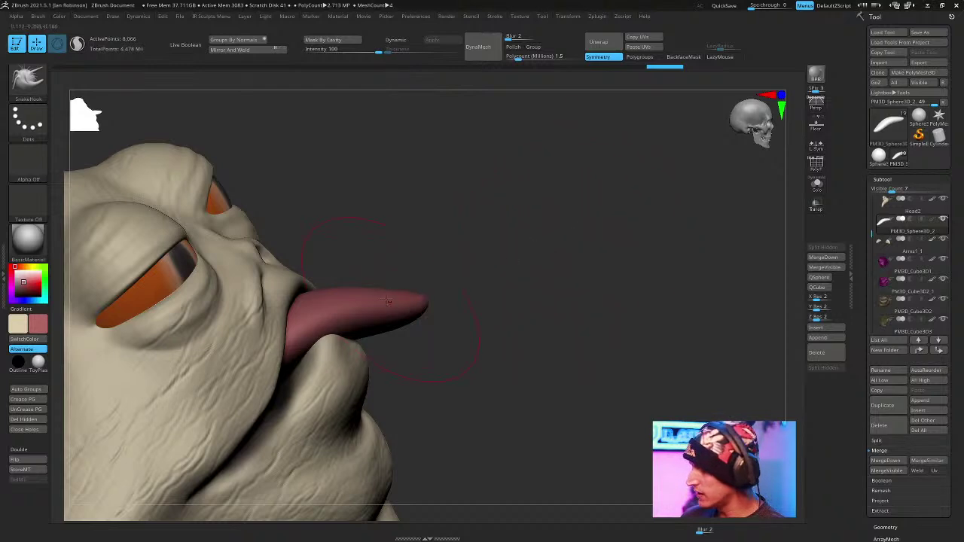
Stretch and bend the tongue with the SnakeHook brush, pulling its tip outward beyond the lower lip.
{"action": "key", "text": "space"}
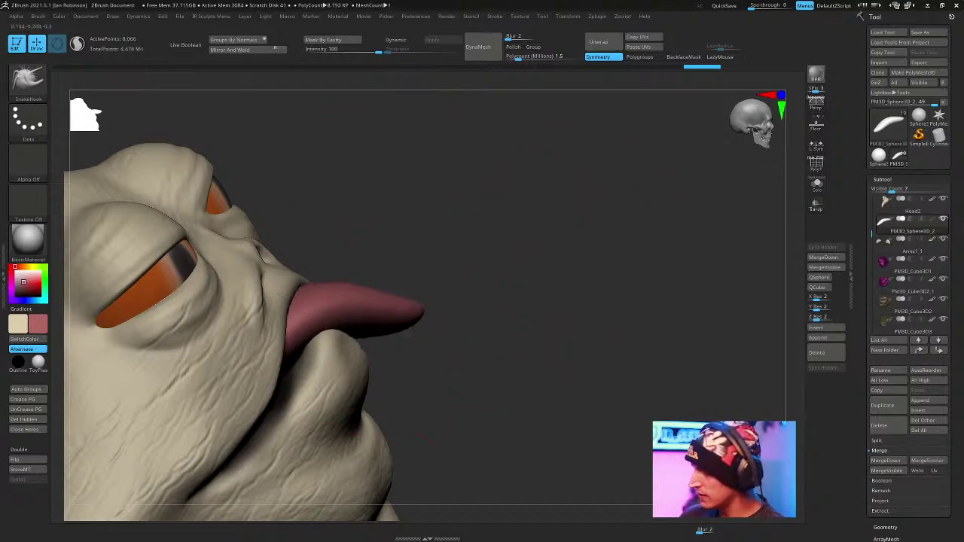
{"action": "mouse_move", "coordinate": [399, 367]}
{"action": "left_mouse_down"}
{"action": "mouse_move", "coordinate": [516, 102]}
{"action": "mouse_move", "coordinate": [365, 322]}
{"action": "left_mouse_up"}
{"action": "mouse_move", "coordinate": [416, 295]}
{"action": "left_mouse_down"}
{"action": "mouse_move", "coordinate": [446, 265]}
{"action": "mouse_move", "coordinate": [457, 302]}
{"action": "left_mouse_up"}
{"action": "right_click", "coordinate": [578, 319]}
{"action": "right_click_drag", "start_coordinate": [577, 319], "coordinate": [552, 252], "text": "ctrl"}
{"action": "right_click", "coordinate": [553, 252]}
{"action": "mouse_move", "coordinate": [600, 225]}
{"action": "right_mouse_down", "text": "ctrl"}
{"action": "mouse_move", "coordinate": [579, 289]}
{"action": "mouse_move", "coordinate": [583, 254]}
{"action": "mouse_move", "coordinate": [600, 239]}
{"action": "right_mouse_up", "text": "ctrl"}
{"action": "right_click", "coordinate": [583, 255]}
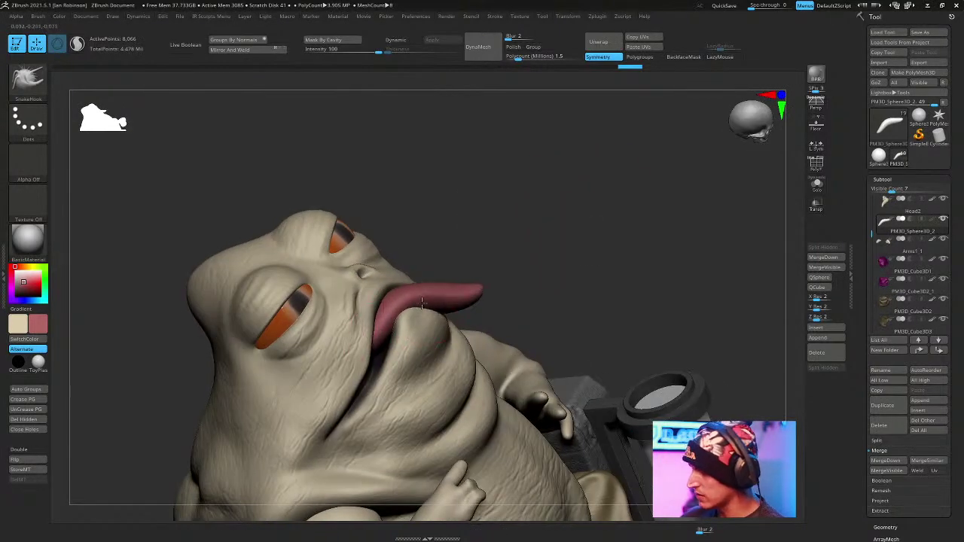
{"action": "mouse_move", "coordinate": [462, 302]}
{"action": "right_mouse_down"}
{"action": "mouse_move", "coordinate": [535, 215]}
{"action": "mouse_move", "coordinate": [625, 188]}
{"action": "mouse_move", "coordinate": [647, 194]}
{"action": "mouse_move", "coordinate": [368, 282]}
{"action": "right_mouse_up"}
{"action": "mouse_move", "coordinate": [332, 324]}
{"action": "right_mouse_down"}
{"action": "mouse_move", "coordinate": [561, 211]}
{"action": "mouse_move", "coordinate": [564, 230]}
{"action": "mouse_move", "coordinate": [669, 184]}
{"action": "mouse_move", "coordinate": [648, 206]}
{"action": "mouse_move", "coordinate": [657, 242]}
{"action": "mouse_move", "coordinate": [669, 217]}
{"action": "mouse_move", "coordinate": [660, 178]}
{"action": "mouse_move", "coordinate": [553, 148]}
{"action": "mouse_move", "coordinate": [580, 189]}
{"action": "mouse_move", "coordinate": [600, 196]}
{"action": "mouse_move", "coordinate": [624, 180]}
{"action": "mouse_move", "coordinate": [663, 208]}
{"action": "mouse_move", "coordinate": [527, 280]}
{"action": "right_mouse_up"}
Switch to the Move brush and fill the tongue subtool with the current pink colour (179, 103, 101).
{"action": "key", "text": "b"}
{"action": "key", "text": "v"}
{"action": "key", "text": "space"}
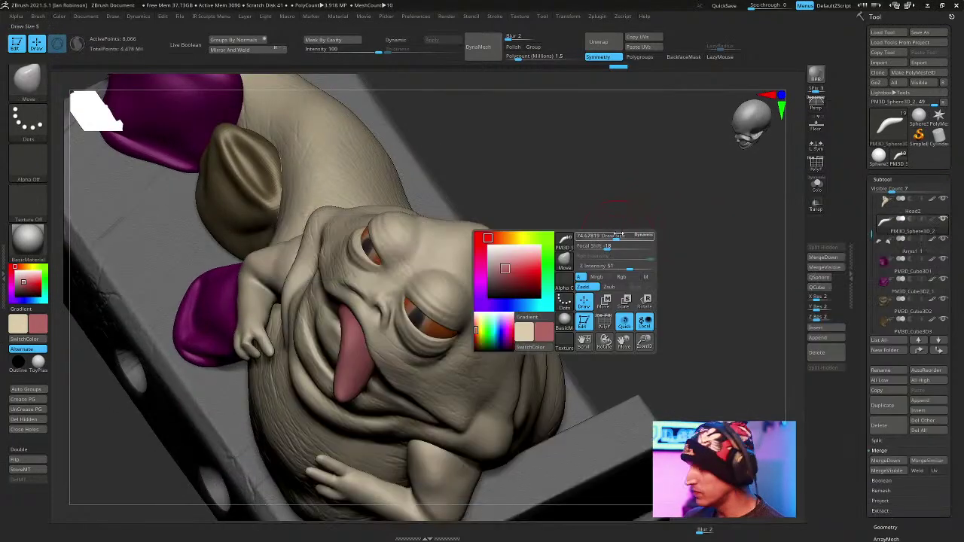
{"action": "left_click", "coordinate": [507, 338], "text": "alt"}
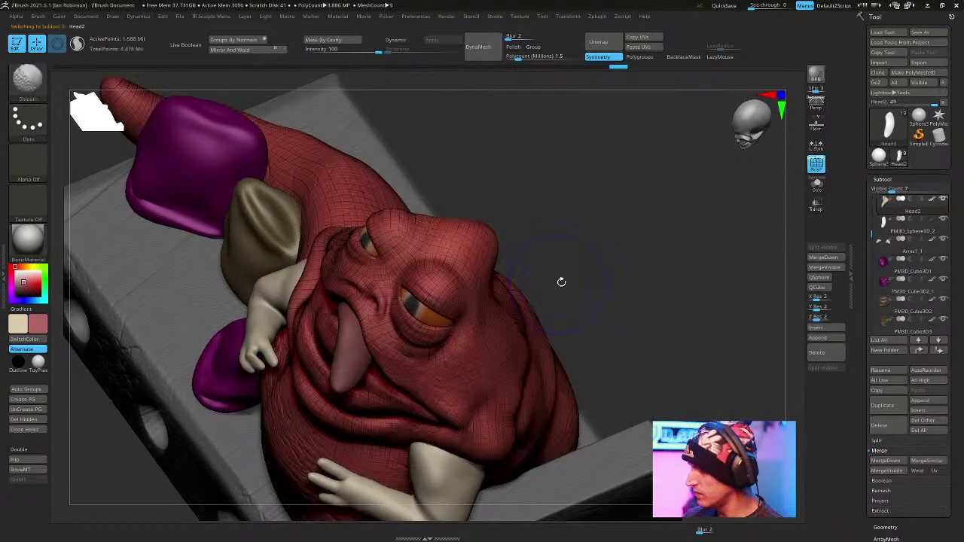
{"action": "right_click_drag", "start_coordinate": [581, 247], "coordinate": [478, 314]}
{"action": "left_click", "coordinate": [368, 337], "text": "alt"}
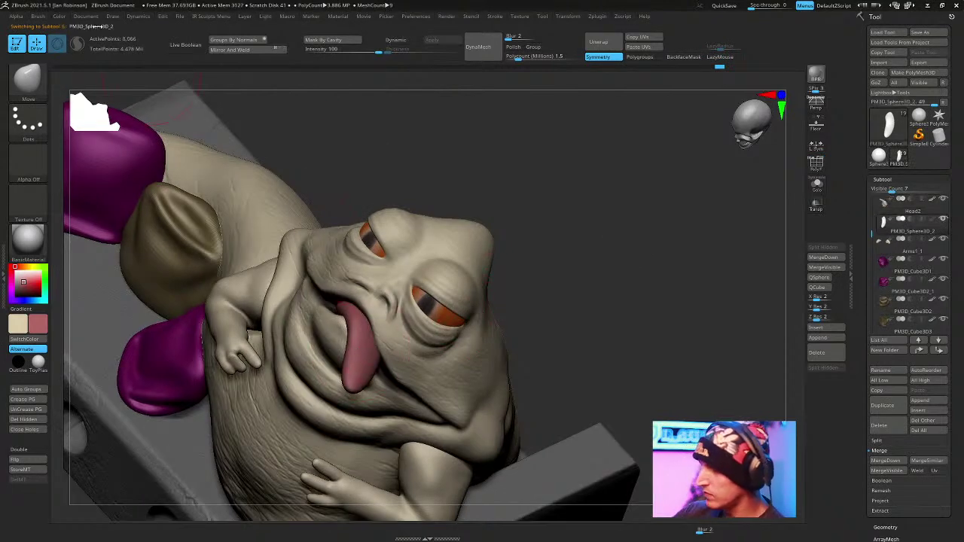
{"action": "left_click", "coordinate": [60, 17]}
{"action": "left_click", "coordinate": [101, 203]}
{"action": "right_click_drag", "start_coordinate": [421, 166], "coordinate": [512, 198]}
{"action": "key", "text": "space"}
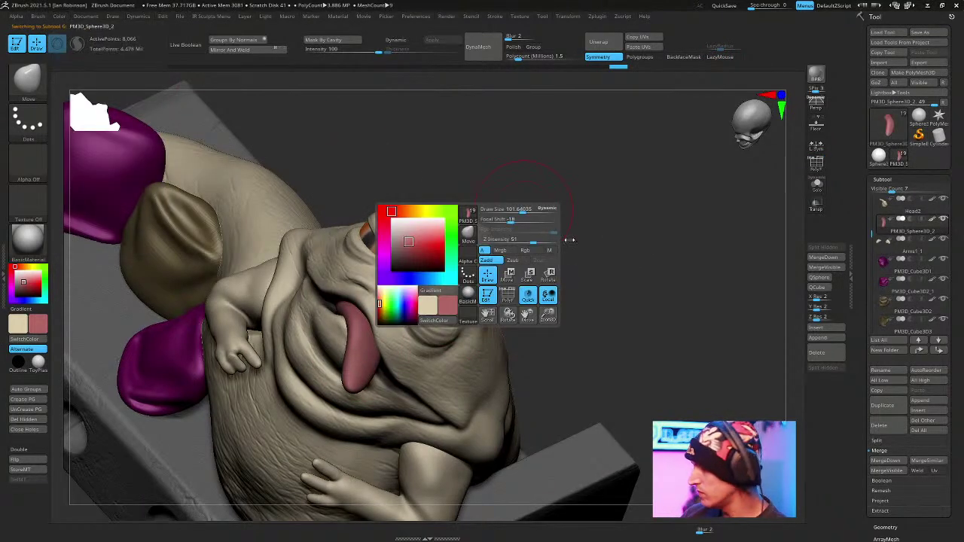
{"action": "key", "text": "b"}
{"action": "key", "text": "p"}
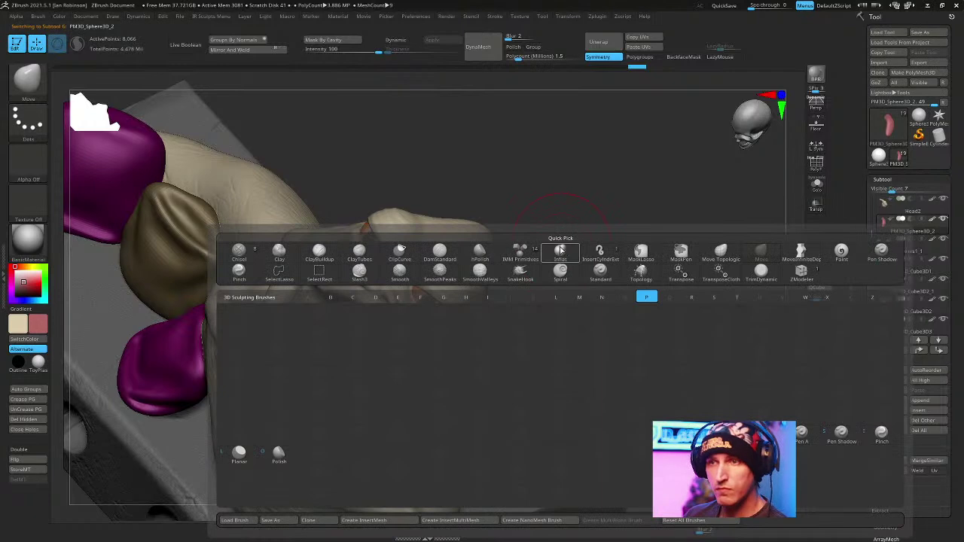
{"action": "key", "text": "a"}
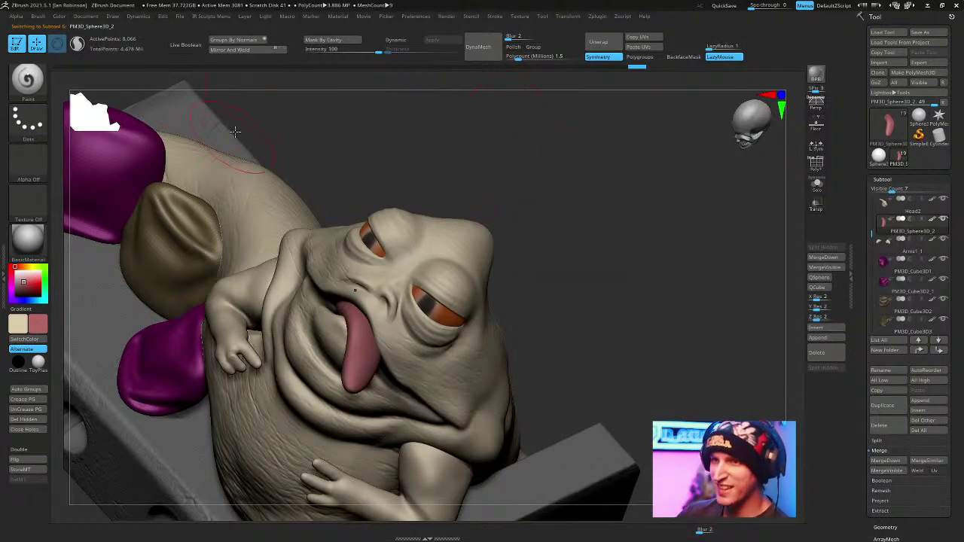
{"action": "left_click", "coordinate": [86, 16]}
{"action": "left_click", "coordinate": [59, 16]}
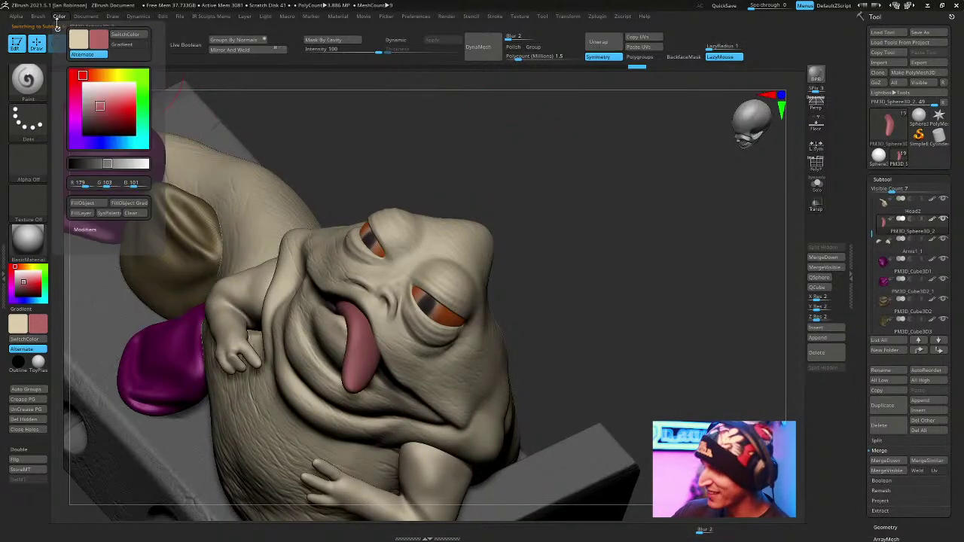
{"action": "mouse_move", "coordinate": [572, 196]}
{"action": "left_mouse_down"}
{"action": "mouse_move", "coordinate": [626, 214]}
{"action": "mouse_move", "coordinate": [626, 234]}
{"action": "mouse_move", "coordinate": [612, 229]}
{"action": "mouse_move", "coordinate": [634, 231]}
{"action": "left_mouse_up"}
{"action": "key", "text": "shift+f"}
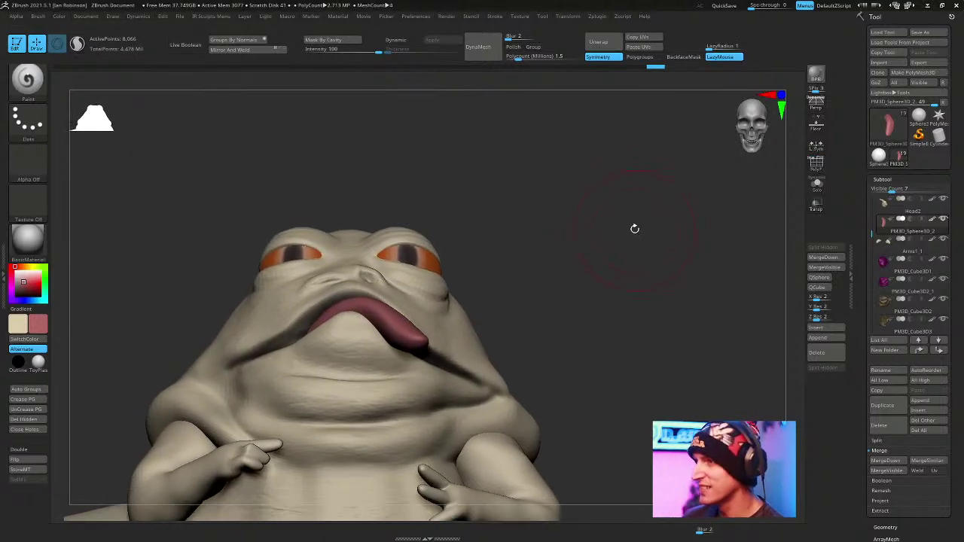
{"action": "key", "text": "b"}
{"action": "left_click", "coordinate": [529, 228]}
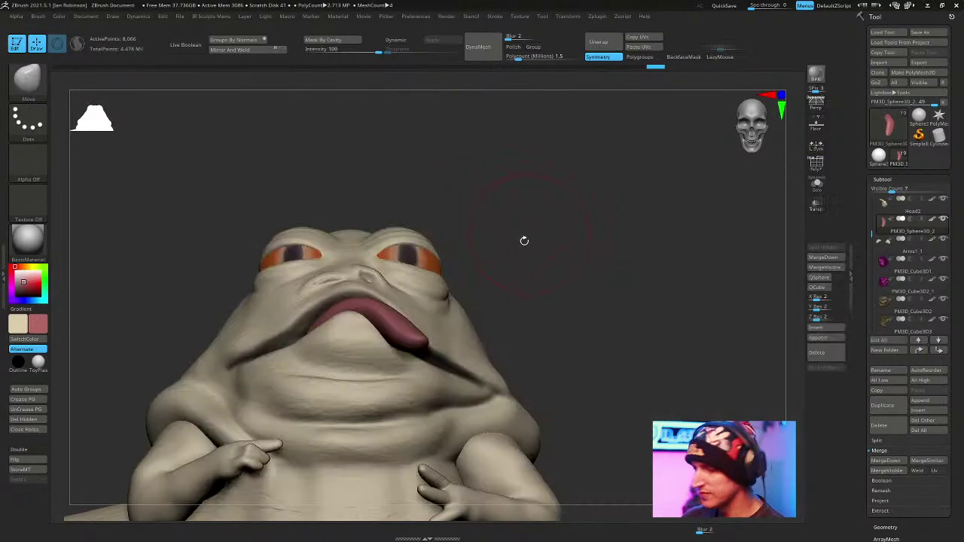
{"action": "key", "text": "shift+f"}
Reshape the mouth corner and cheek around the tongue on the head subtool with the Move brush.
{"action": "left_click", "coordinate": [343, 343], "text": "alt"}
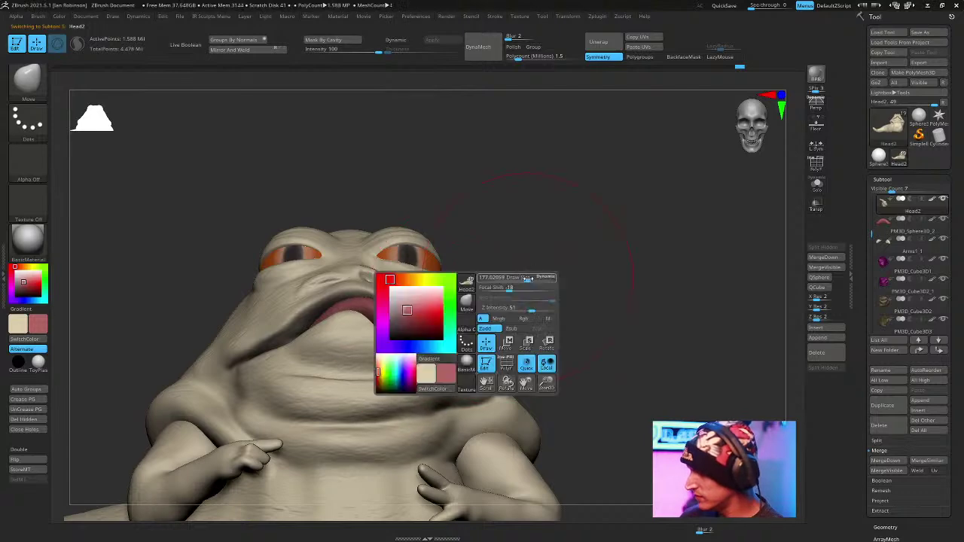
{"action": "key", "text": "space"}
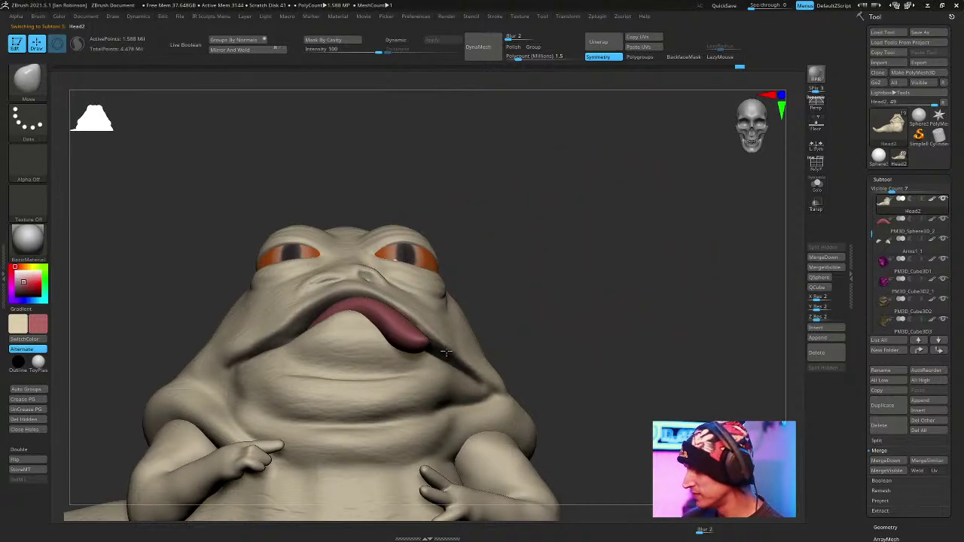
{"action": "left_click_drag", "start_coordinate": [597, 307], "coordinate": [546, 305]}
{"action": "left_click_drag", "start_coordinate": [489, 385], "coordinate": [498, 362]}
{"action": "left_click_drag", "start_coordinate": [554, 290], "coordinate": [621, 279]}
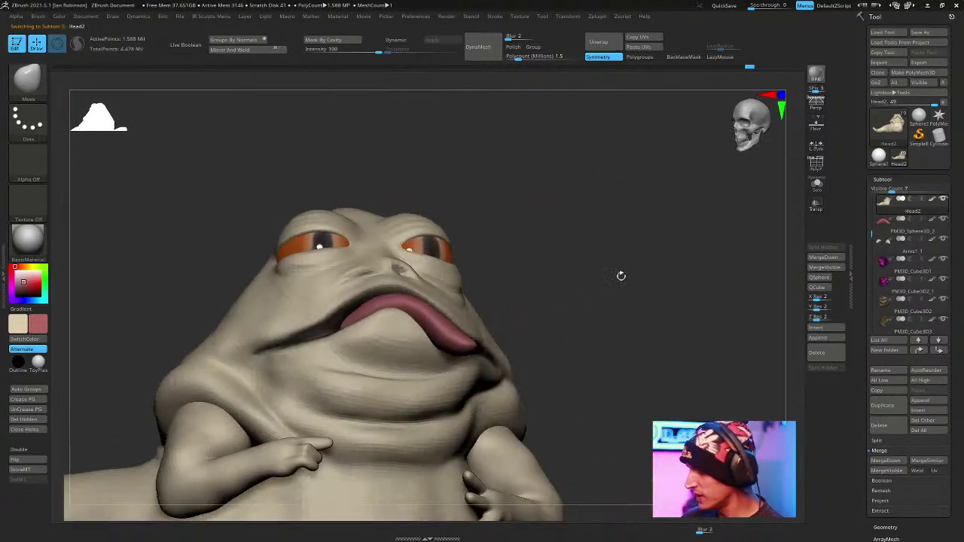
{"action": "key", "text": "space"}
{"action": "left_click_drag", "start_coordinate": [497, 226], "coordinate": [321, 340]}
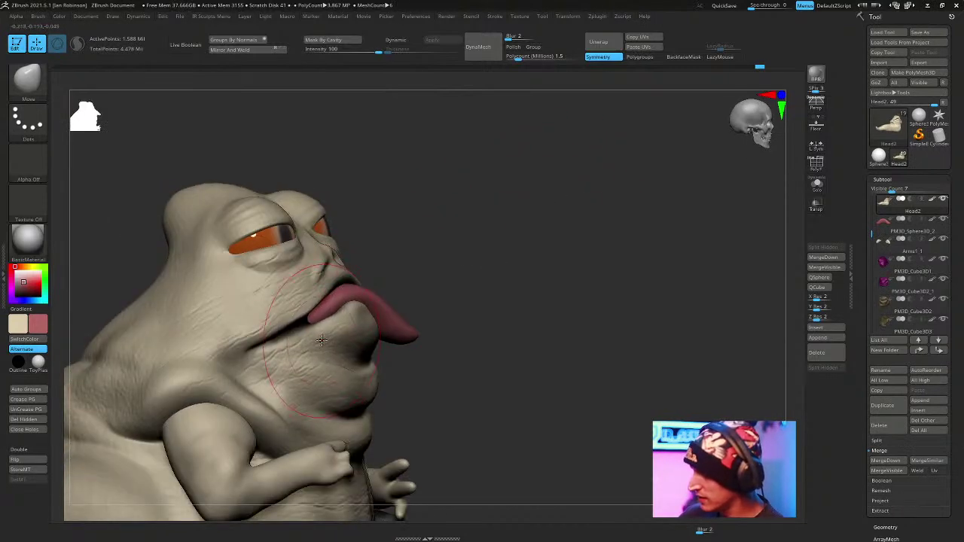
{"action": "mouse_move", "coordinate": [471, 219]}
{"action": "left_mouse_down"}
{"action": "mouse_move", "coordinate": [596, 234]}
{"action": "mouse_move", "coordinate": [615, 192]}
{"action": "mouse_move", "coordinate": [642, 235]}
{"action": "mouse_move", "coordinate": [667, 194]}
{"action": "mouse_move", "coordinate": [602, 170]}
{"action": "mouse_move", "coordinate": [630, 156]}
{"action": "mouse_move", "coordinate": [607, 149]}
{"action": "mouse_move", "coordinate": [568, 179]}
{"action": "left_mouse_up"}
Push the jowl folds beside the mouth corner into shape with the Move brush at adjusted draw sizes.
{"action": "key", "text": "space"}
{"action": "key", "text": "b"}
{"action": "key", "text": "s"}
{"action": "key", "text": "space"}
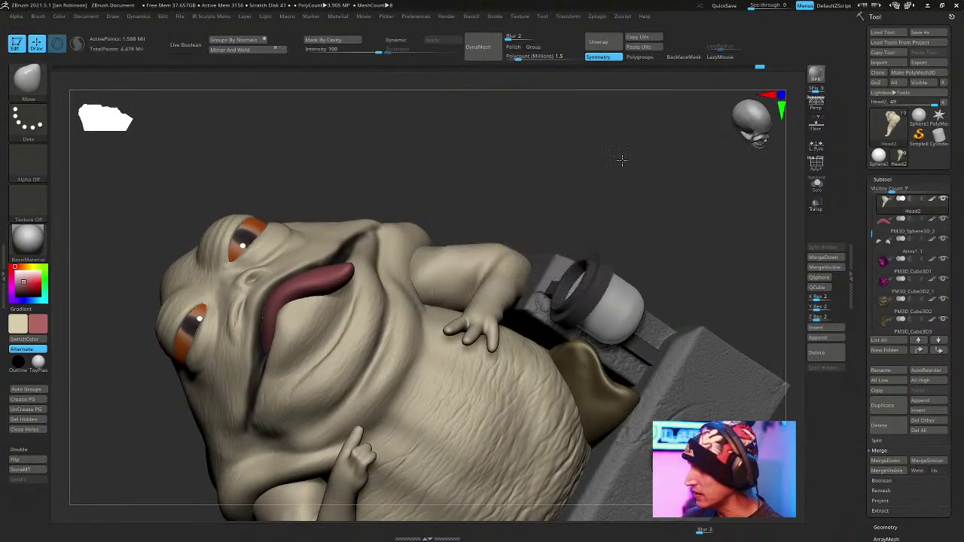
{"action": "left_click_drag", "start_coordinate": [624, 156], "coordinate": [395, 262]}
{"action": "left_click_drag", "start_coordinate": [548, 154], "coordinate": [445, 251]}
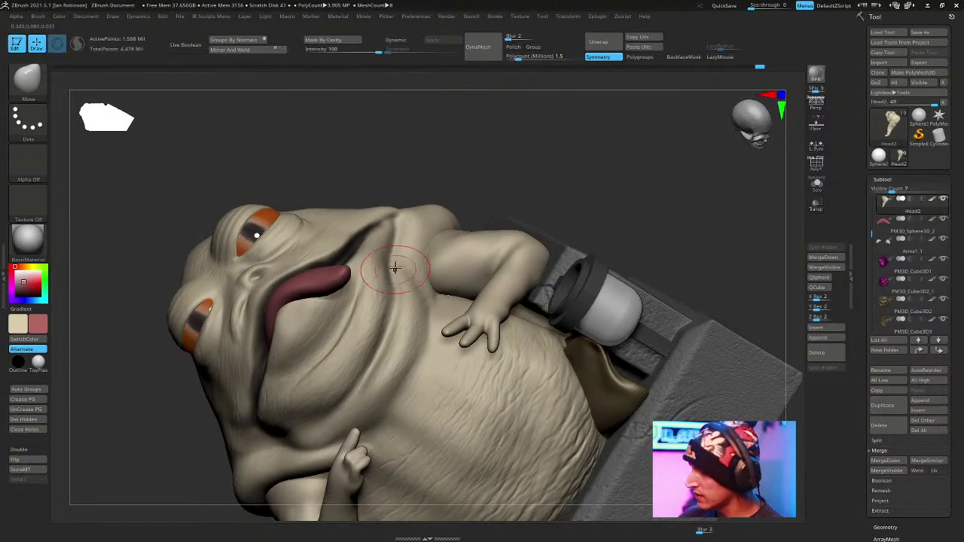
{"action": "key", "text": "space"}
{"action": "left_click_drag", "start_coordinate": [561, 159], "coordinate": [429, 229]}
Carve deeper creases along the jowl fold beside the chin with the DamStandard brush.
{"action": "key", "text": "b"}
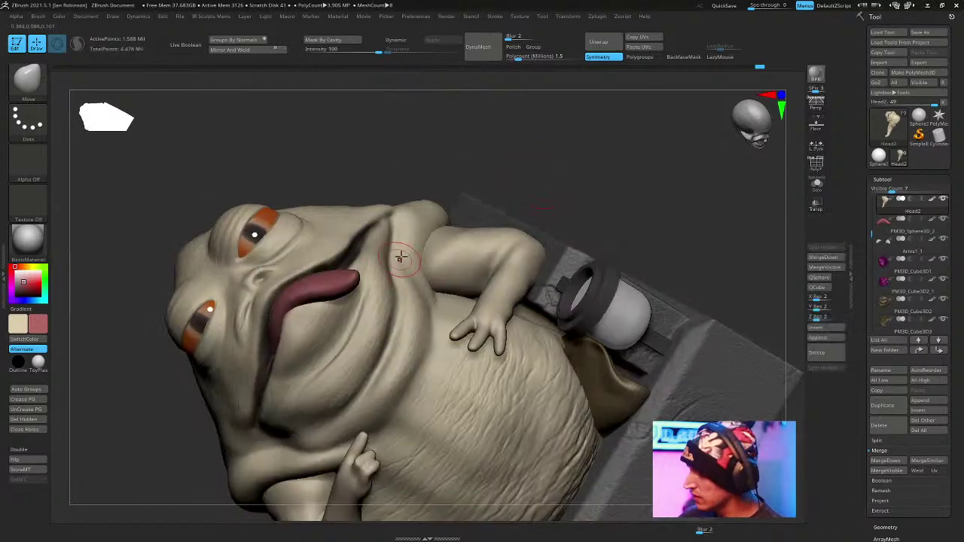
{"action": "key", "text": "b"}
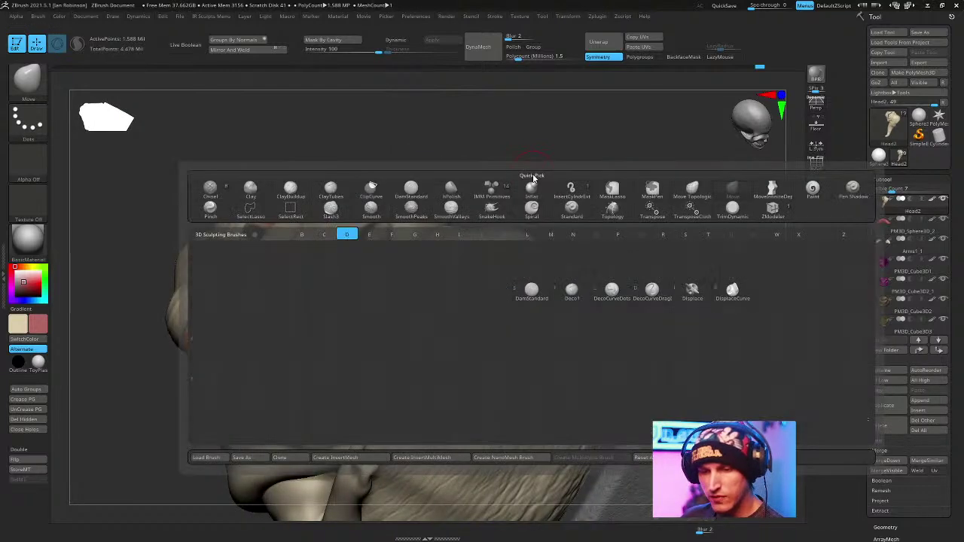
{"action": "key", "text": "d"}
{"action": "key", "text": "s"}
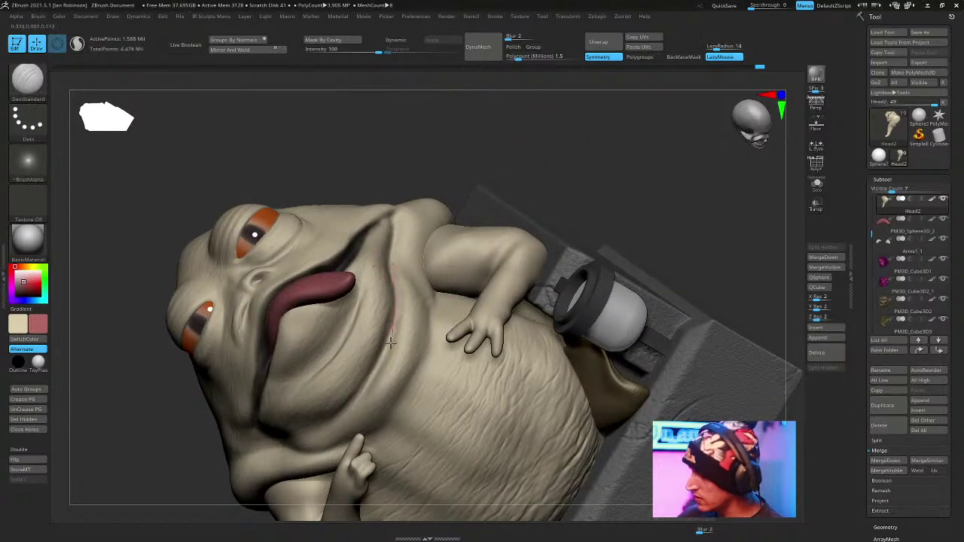
{"action": "left_click_drag", "start_coordinate": [575, 165], "coordinate": [372, 354]}
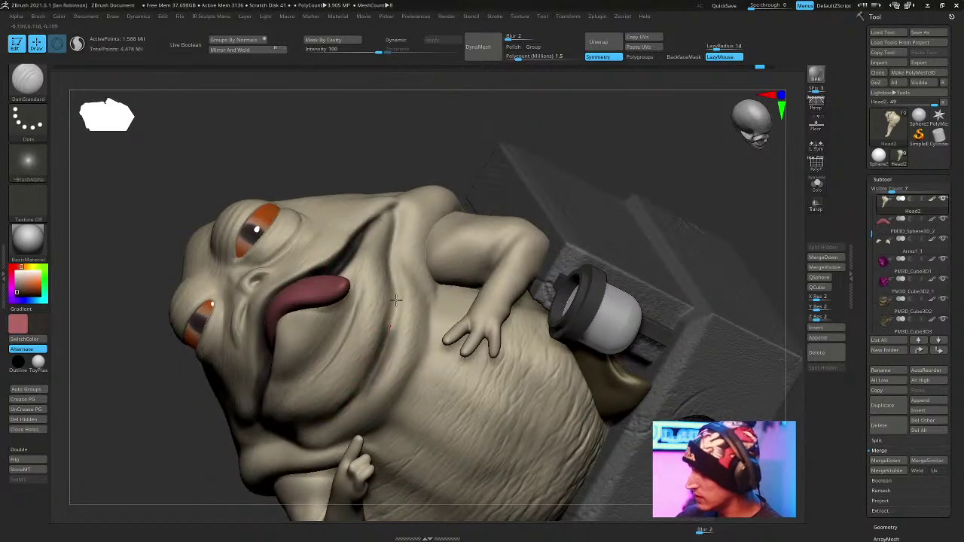
{"action": "left_click_drag", "start_coordinate": [475, 156], "coordinate": [453, 203]}
{"action": "left_click_drag", "start_coordinate": [556, 146], "coordinate": [449, 225]}
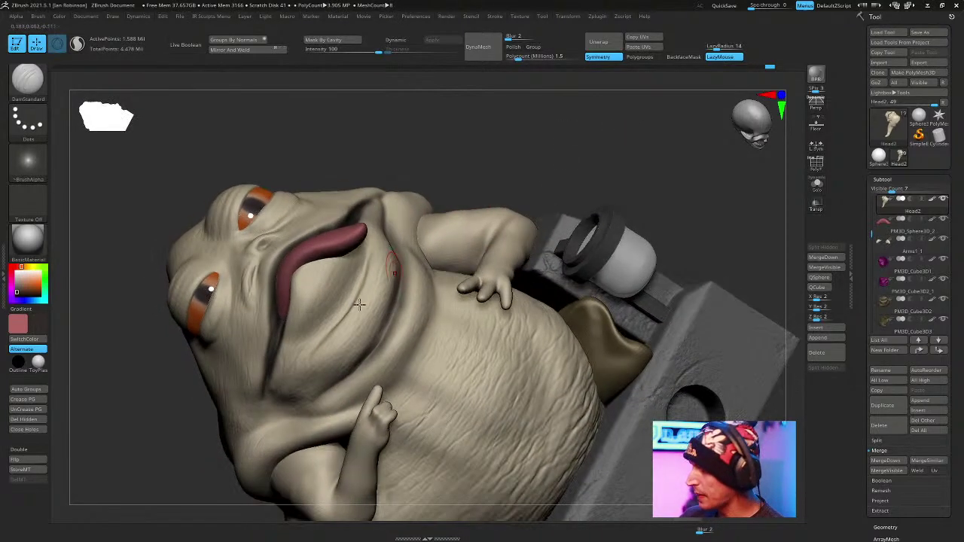
{"action": "left_click_drag", "start_coordinate": [586, 161], "coordinate": [398, 317]}
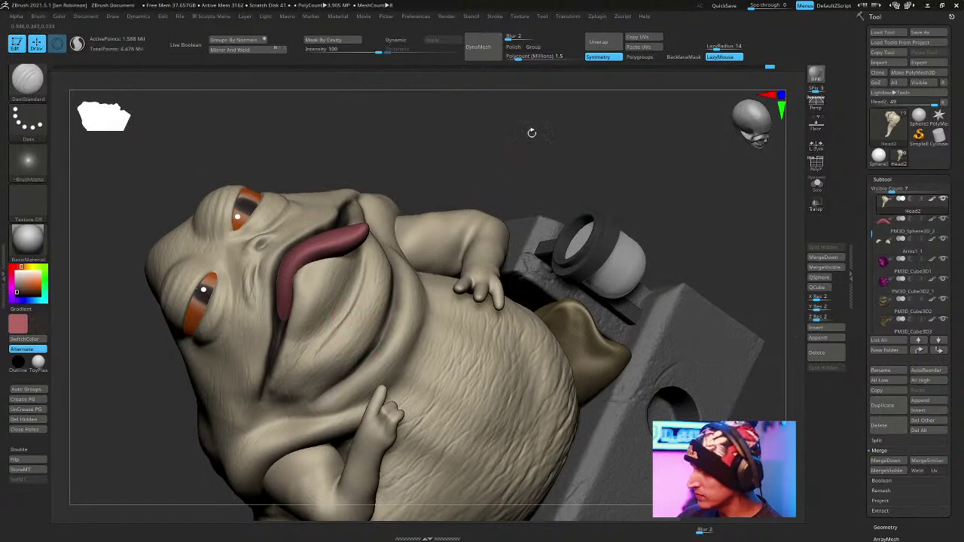
Build up and smooth volume on the chin below the lower lip with ClayBuildup, isolating the head subtool.
{"action": "key", "text": "b"}
{"action": "key", "text": "c"}
{"action": "key", "text": "b"}
{"action": "left_click_drag", "start_coordinate": [326, 321], "coordinate": [323, 325]}
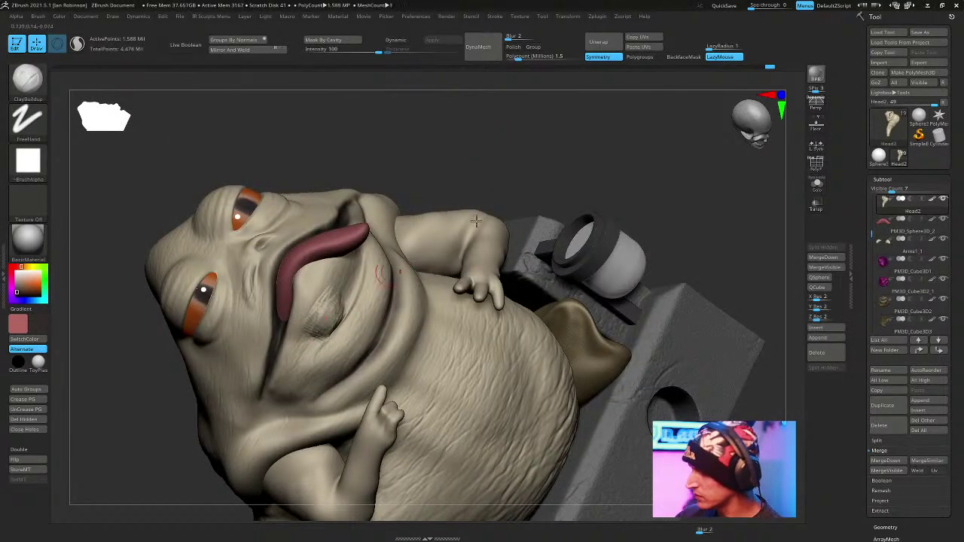
{"action": "left_click", "coordinate": [816, 186]}
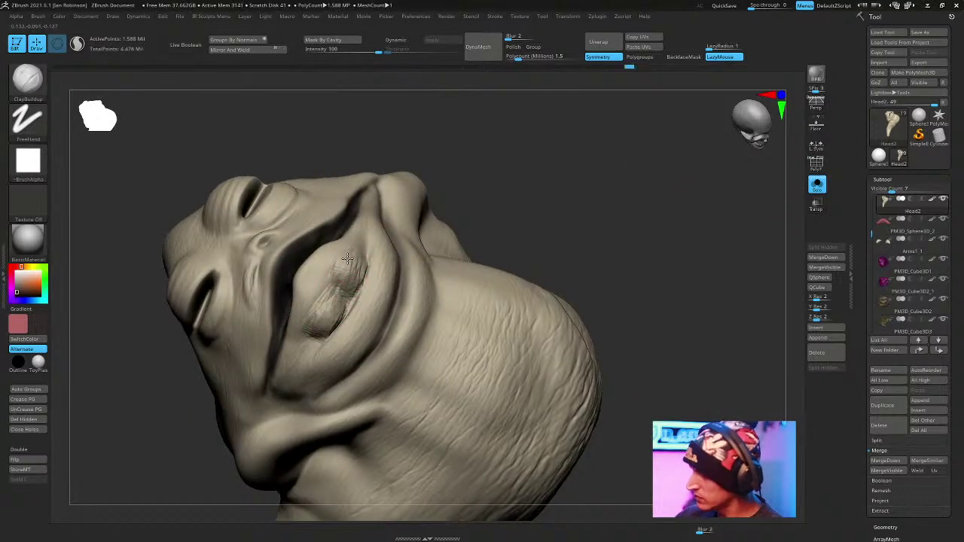
{"action": "key", "text": "shift"}
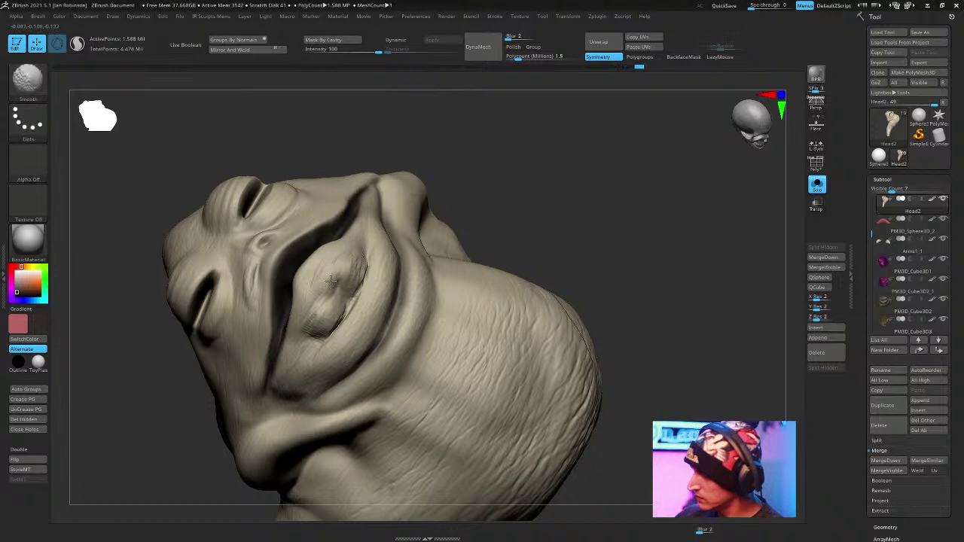
{"action": "left_click_drag", "start_coordinate": [512, 196], "coordinate": [367, 260]}
Step the head's subdivision level down and back up, and refine the chin bulges with more ClayBuildup strokes.
{"action": "key", "text": "shift+d"}
{"action": "key", "text": "d"}
{"action": "mouse_move", "coordinate": [590, 193]}
{"action": "left_mouse_down"}
{"action": "mouse_move", "coordinate": [593, 230]}
{"action": "mouse_move", "coordinate": [529, 147]}
{"action": "left_mouse_up"}
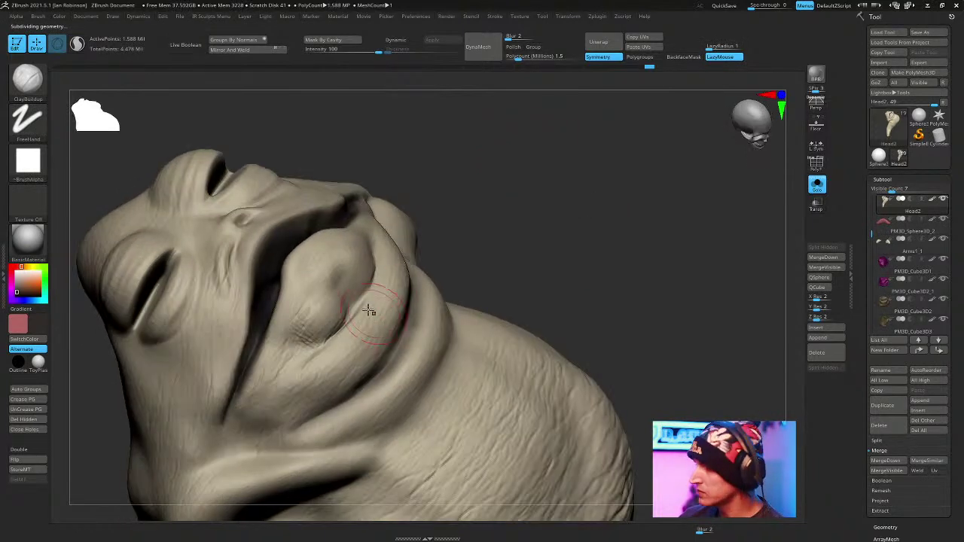
{"action": "left_click_drag", "start_coordinate": [406, 228], "coordinate": [335, 291]}
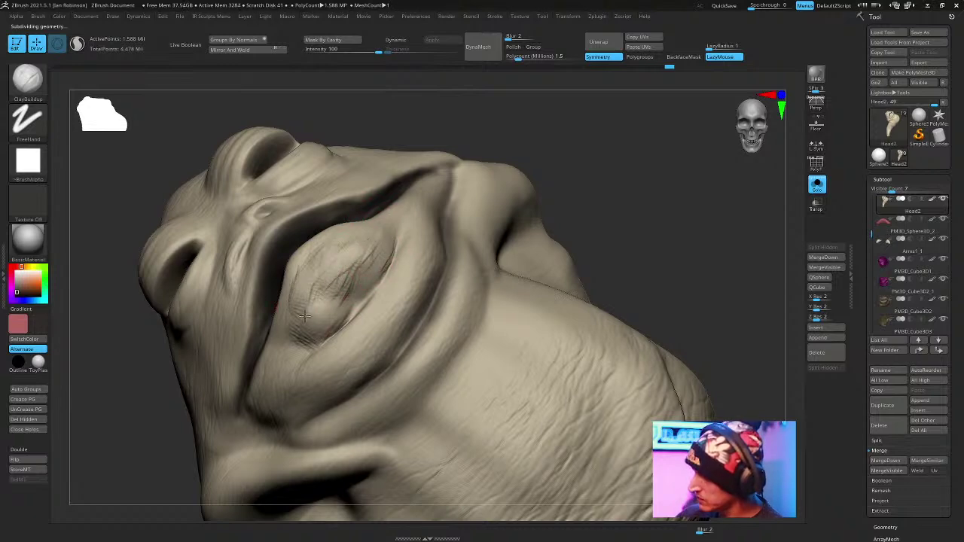
Leave Solo mode to show all subtools and save the tool to disk.
{"action": "left_click_drag", "start_coordinate": [607, 188], "coordinate": [851, 182]}
{"action": "left_click", "coordinate": [819, 186]}
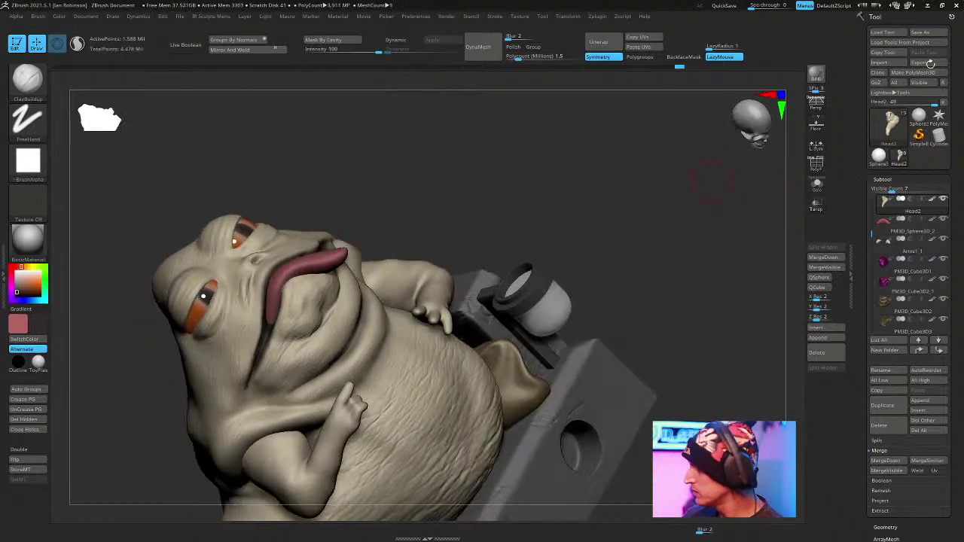
{"action": "left_click", "coordinate": [920, 33]}
{"action": "key", "text": "Return"}
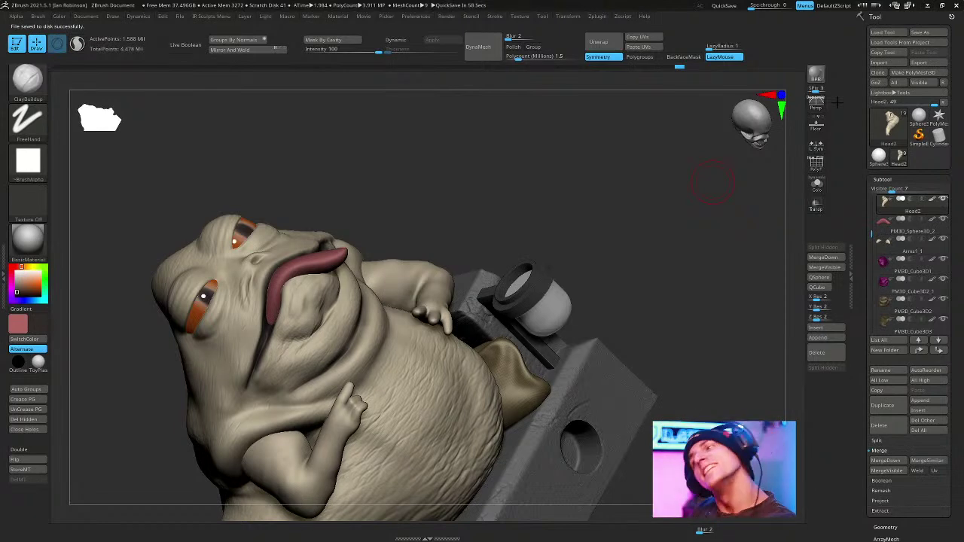
Try adding ClayBuildup strokes on the side of the head behind the eye, and undo them.
{"action": "left_click_drag", "start_coordinate": [590, 199], "coordinate": [572, 180]}
{"action": "right_click_drag", "start_coordinate": [572, 180], "coordinate": [572, 188]}
{"action": "right_click_drag", "start_coordinate": [308, 290], "coordinate": [407, 294]}
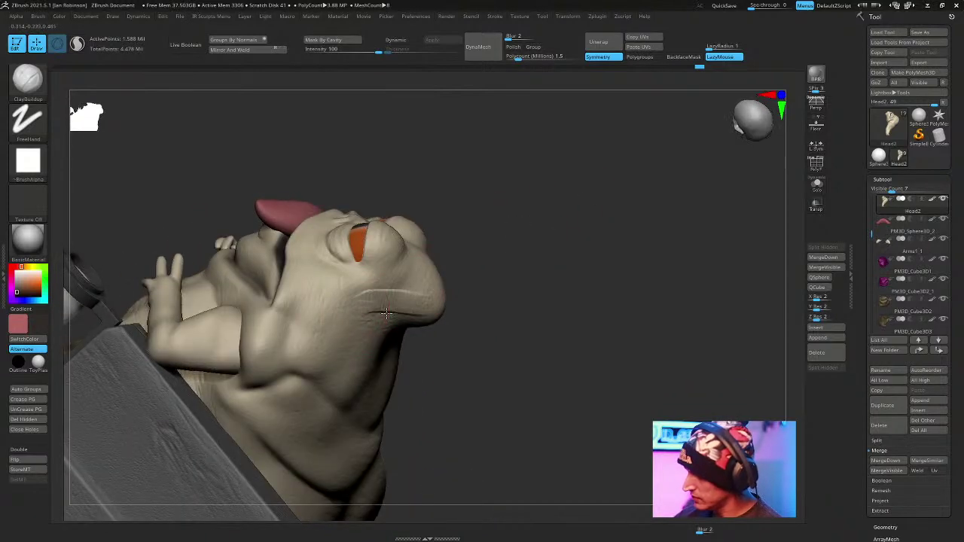
{"action": "left_click_drag", "start_coordinate": [389, 311], "coordinate": [429, 307]}
{"action": "left_click_drag", "start_coordinate": [371, 279], "coordinate": [409, 275]}
{"action": "right_click_drag", "start_coordinate": [422, 282], "coordinate": [612, 194]}
{"action": "key", "text": "ctrl+z"}
{"action": "key", "text": "ctrl+z"}
{"action": "key", "text": "ctrl+z"}
Reshape the back and sides of the head with the Move brush at a lower subdivision level, and return to the highest level.
{"action": "key", "text": "l"}
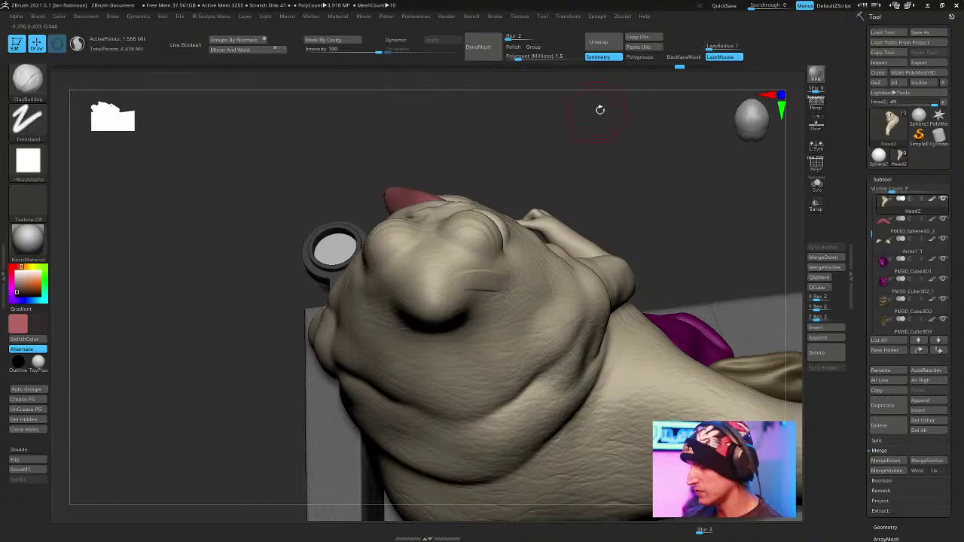
{"action": "key", "text": "b"}
{"action": "key", "text": "m"}
{"action": "key", "text": "v"}
{"action": "key", "text": "b"}
{"action": "key", "text": "space"}
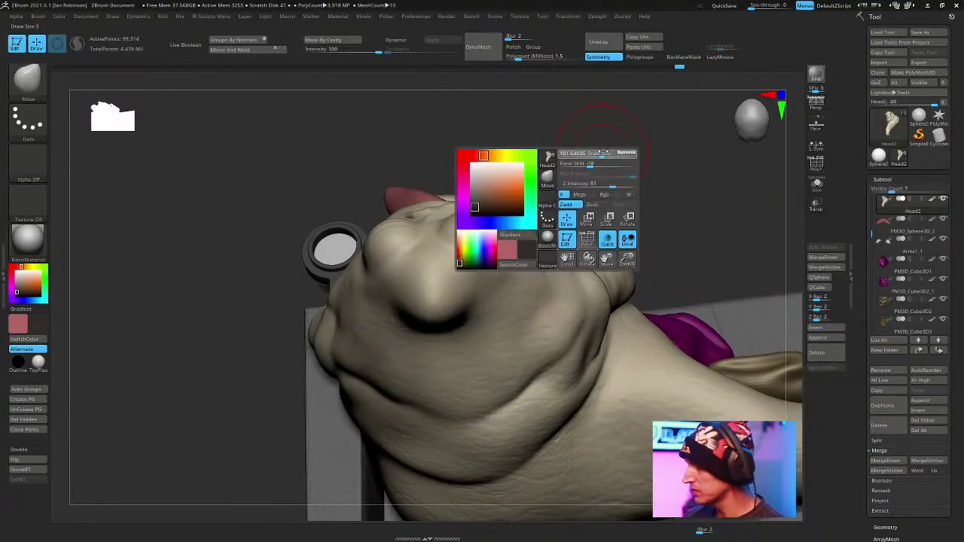
{"action": "right_click_drag", "start_coordinate": [634, 145], "coordinate": [456, 240]}
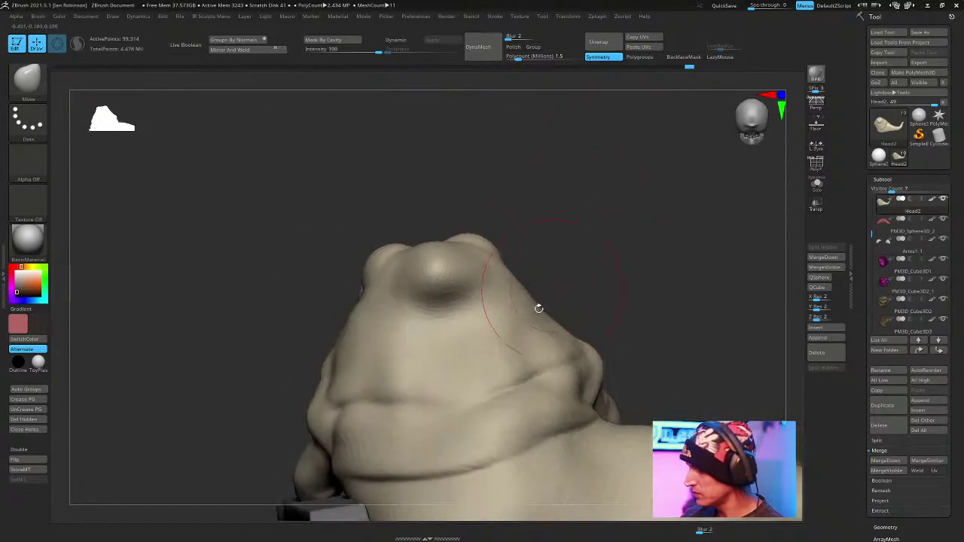
{"action": "right_click_drag", "start_coordinate": [555, 284], "coordinate": [544, 315]}
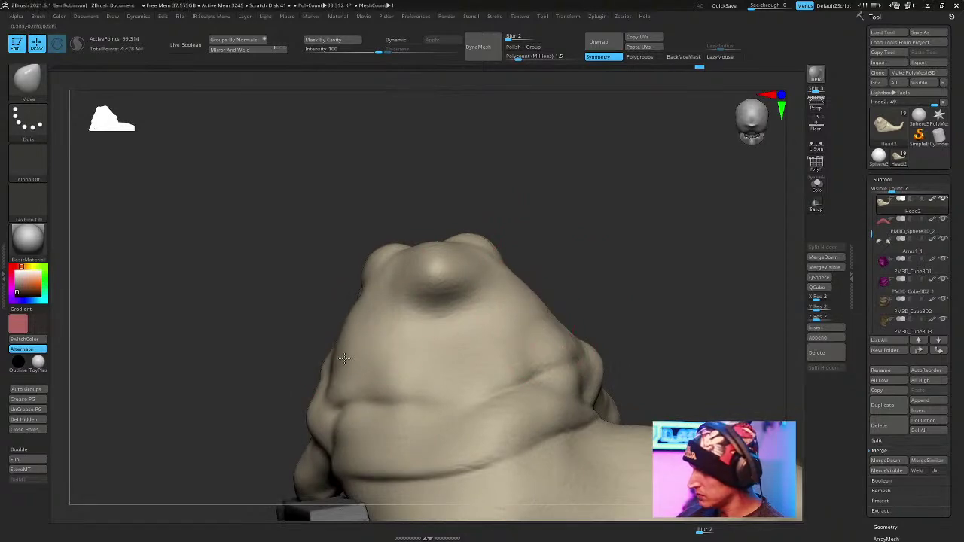
{"action": "right_click_drag", "start_coordinate": [381, 295], "coordinate": [620, 202]}
{"action": "key", "text": "d"}
{"action": "key", "text": "d"}
Select the Paint brush and choose a muted dark blue as the painting colour.
{"action": "key", "text": "b"}
{"action": "key", "text": "p"}
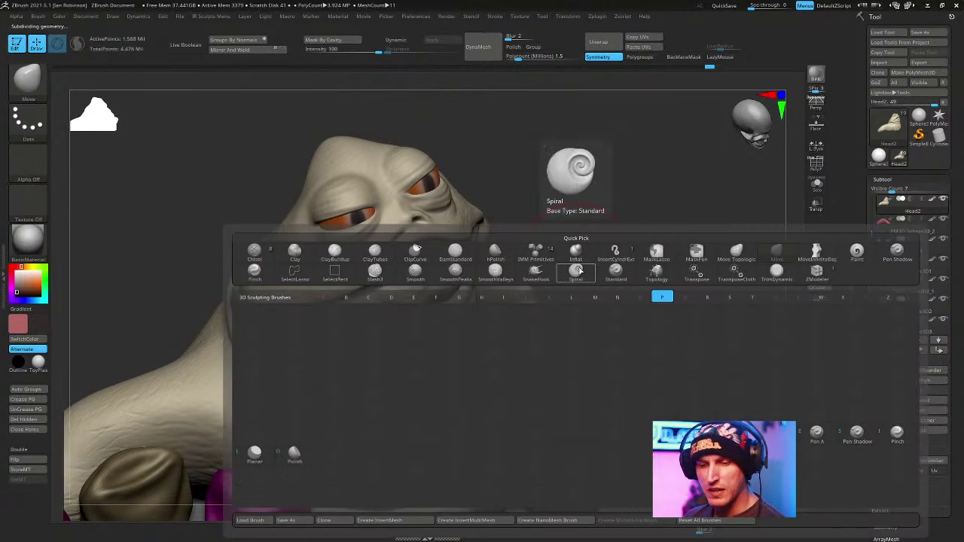
{"action": "key", "text": "a"}
{"action": "key", "text": "space"}
{"action": "right_click_drag", "start_coordinate": [633, 200], "coordinate": [576, 214], "text": "ctrl"}
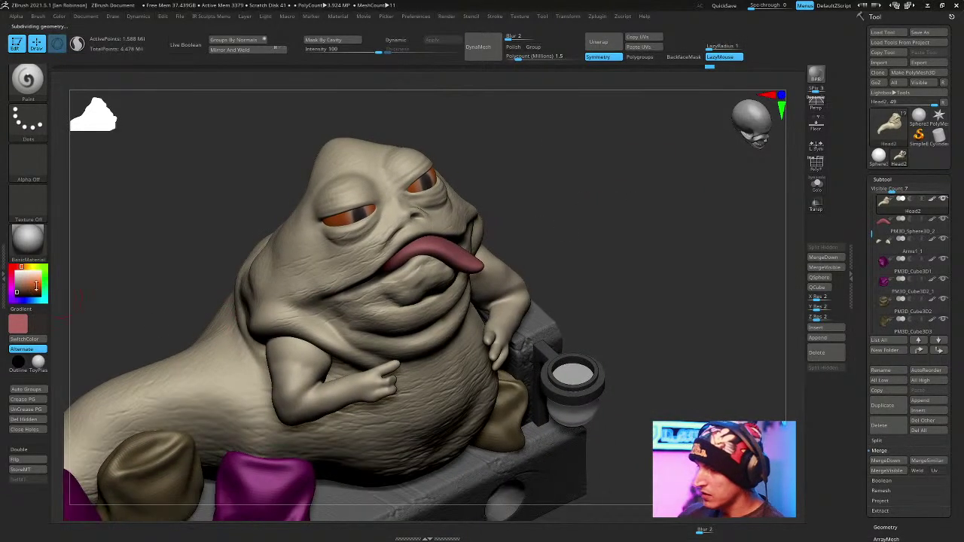
{"action": "left_click", "coordinate": [27, 300]}
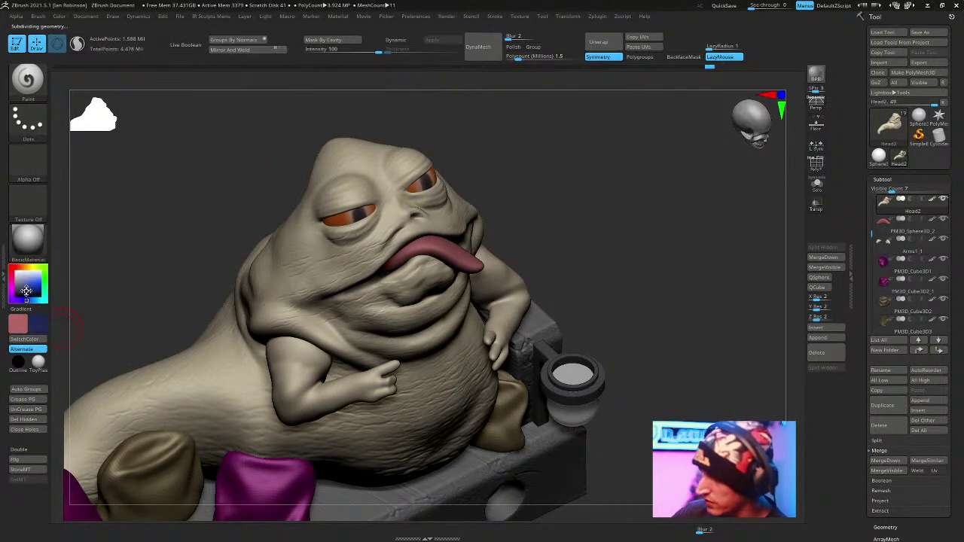
{"action": "left_click_drag", "start_coordinate": [636, 179], "coordinate": [609, 177]}
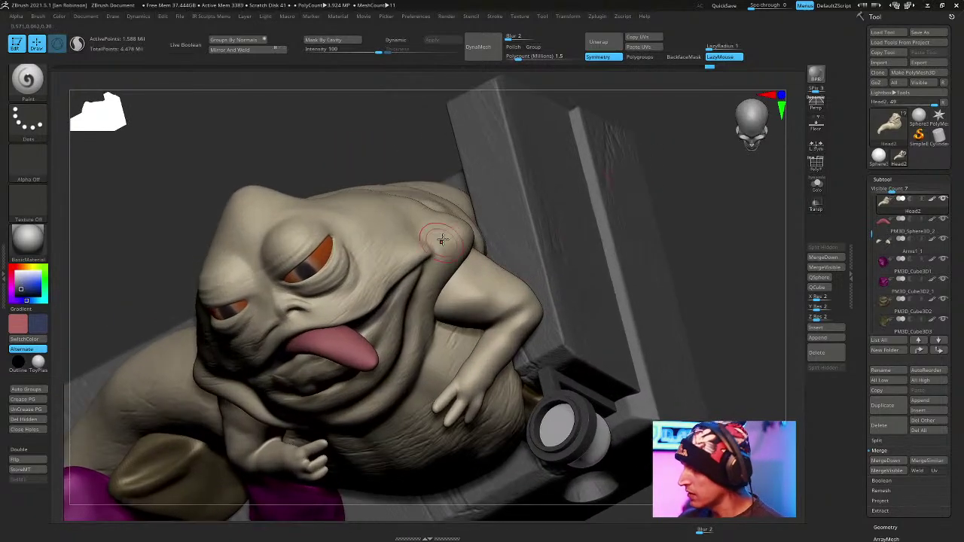
Paint blue on the jowl behind the mouth corner and isolate the head subtool in Solo mode.
{"action": "mouse_move", "coordinate": [452, 230]}
{"action": "left_mouse_down"}
{"action": "mouse_move", "coordinate": [443, 256]}
{"action": "mouse_move", "coordinate": [446, 226]}
{"action": "left_mouse_up"}
{"action": "left_click_drag", "start_coordinate": [631, 198], "coordinate": [774, 237]}
{"action": "left_click", "coordinate": [817, 184]}
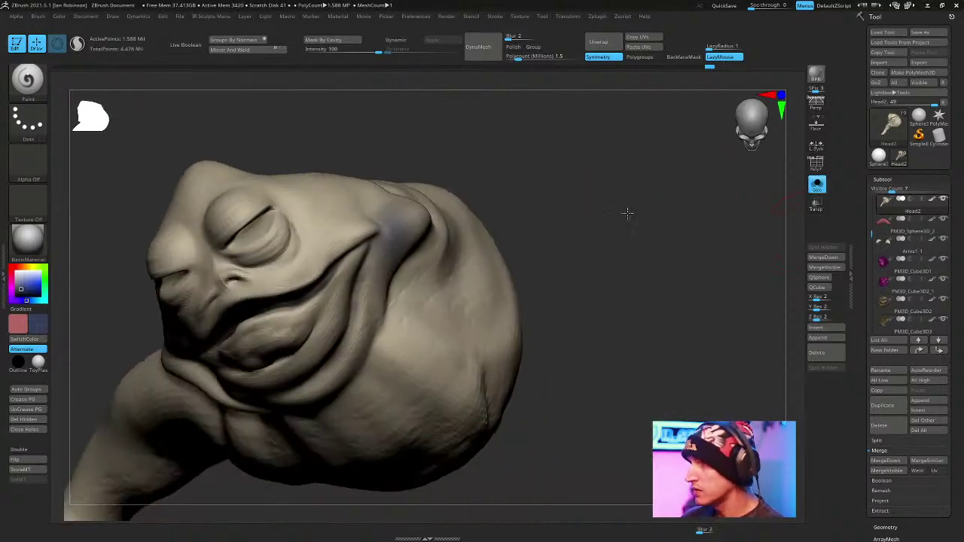
{"action": "left_click_drag", "start_coordinate": [382, 195], "coordinate": [398, 215]}
{"action": "mouse_move", "coordinate": [540, 187]}
{"action": "left_mouse_down"}
{"action": "mouse_move", "coordinate": [587, 213]}
{"action": "mouse_move", "coordinate": [585, 248]}
{"action": "left_mouse_up"}
{"action": "mouse_move", "coordinate": [393, 251]}
{"action": "left_mouse_down"}
{"action": "mouse_move", "coordinate": [372, 225]}
{"action": "mouse_move", "coordinate": [422, 261]}
{"action": "left_mouse_up"}
{"action": "left_click_drag", "start_coordinate": [587, 167], "coordinate": [653, 113]}
Turn off LazyMouse and paint blue along the jowl folds on both sides and beneath the chin.
{"action": "left_click", "coordinate": [722, 58]}
{"action": "left_click_drag", "start_coordinate": [704, 151], "coordinate": [640, 211]}
{"action": "mouse_move", "coordinate": [392, 344]}
{"action": "left_mouse_down"}
{"action": "mouse_move", "coordinate": [400, 296]}
{"action": "mouse_move", "coordinate": [433, 245]}
{"action": "left_mouse_up"}
{"action": "mouse_move", "coordinate": [647, 207]}
{"action": "left_mouse_down"}
{"action": "mouse_move", "coordinate": [665, 213]}
{"action": "mouse_move", "coordinate": [683, 176]}
{"action": "mouse_move", "coordinate": [626, 238]}
{"action": "mouse_move", "coordinate": [619, 228]}
{"action": "left_mouse_up"}
{"action": "mouse_move", "coordinate": [414, 388]}
{"action": "left_mouse_down"}
{"action": "mouse_move", "coordinate": [442, 325]}
{"action": "mouse_move", "coordinate": [389, 403]}
{"action": "left_mouse_up"}
{"action": "left_click_drag", "start_coordinate": [420, 360], "coordinate": [428, 283]}
{"action": "mouse_move", "coordinate": [595, 161]}
{"action": "left_mouse_down"}
{"action": "mouse_move", "coordinate": [600, 209]}
{"action": "mouse_move", "coordinate": [427, 318]}
{"action": "left_mouse_up"}
{"action": "mouse_move", "coordinate": [338, 380]}
{"action": "left_mouse_down"}
{"action": "mouse_move", "coordinate": [295, 416]}
{"action": "mouse_move", "coordinate": [348, 371]}
{"action": "left_mouse_up"}
{"action": "mouse_move", "coordinate": [561, 245]}
{"action": "left_mouse_down"}
{"action": "mouse_move", "coordinate": [592, 224]}
{"action": "mouse_move", "coordinate": [651, 215]}
{"action": "left_mouse_up"}
{"action": "left_click_drag", "start_coordinate": [324, 374], "coordinate": [283, 364]}
{"action": "left_click_drag", "start_coordinate": [409, 303], "coordinate": [479, 264]}
{"action": "mouse_move", "coordinate": [308, 375]}
{"action": "left_mouse_down"}
{"action": "mouse_move", "coordinate": [300, 340]}
{"action": "mouse_move", "coordinate": [295, 354]}
{"action": "left_mouse_up"}
{"action": "left_click_drag", "start_coordinate": [493, 282], "coordinate": [412, 305]}
{"action": "left_click_drag", "start_coordinate": [360, 366], "coordinate": [403, 344]}
{"action": "left_click_drag", "start_coordinate": [574, 247], "coordinate": [438, 254]}
{"action": "mouse_move", "coordinate": [316, 347]}
{"action": "left_mouse_down"}
{"action": "mouse_move", "coordinate": [335, 361]}
{"action": "mouse_move", "coordinate": [353, 354]}
{"action": "left_mouse_up"}
{"action": "left_click_drag", "start_coordinate": [460, 316], "coordinate": [602, 297]}
Swap the main and secondary colours and set the active one to a medium green.
{"action": "left_click_drag", "start_coordinate": [40, 332], "coordinate": [47, 347]}
{"action": "key", "text": "v"}
{"action": "left_click", "coordinate": [42, 336]}
{"action": "left_click", "coordinate": [166, 335]}
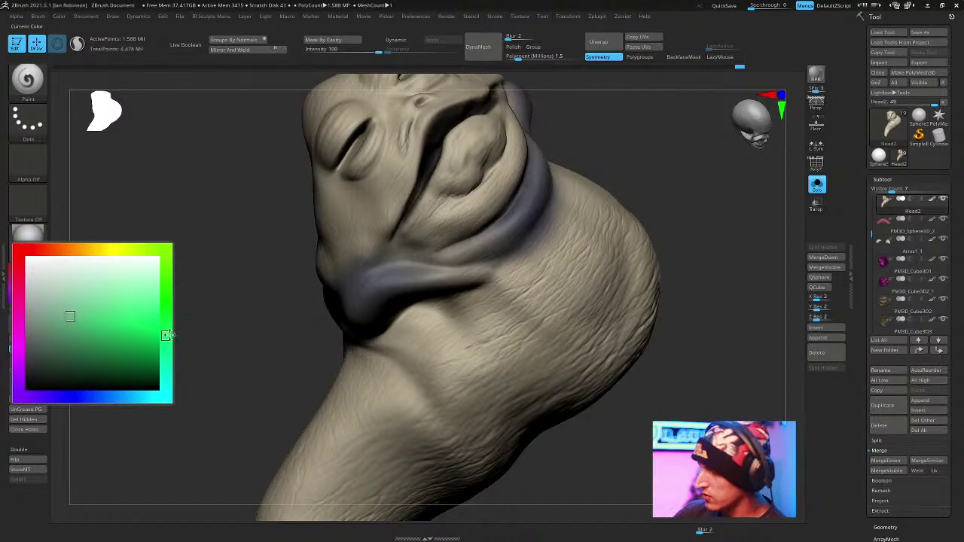
{"action": "left_click", "coordinate": [122, 337]}
{"action": "mouse_move", "coordinate": [241, 338]}
{"action": "left_mouse_down"}
{"action": "mouse_move", "coordinate": [641, 323]}
{"action": "mouse_move", "coordinate": [673, 299]}
{"action": "mouse_move", "coordinate": [673, 358]}
{"action": "mouse_move", "coordinate": [499, 237]}
{"action": "left_mouse_up"}
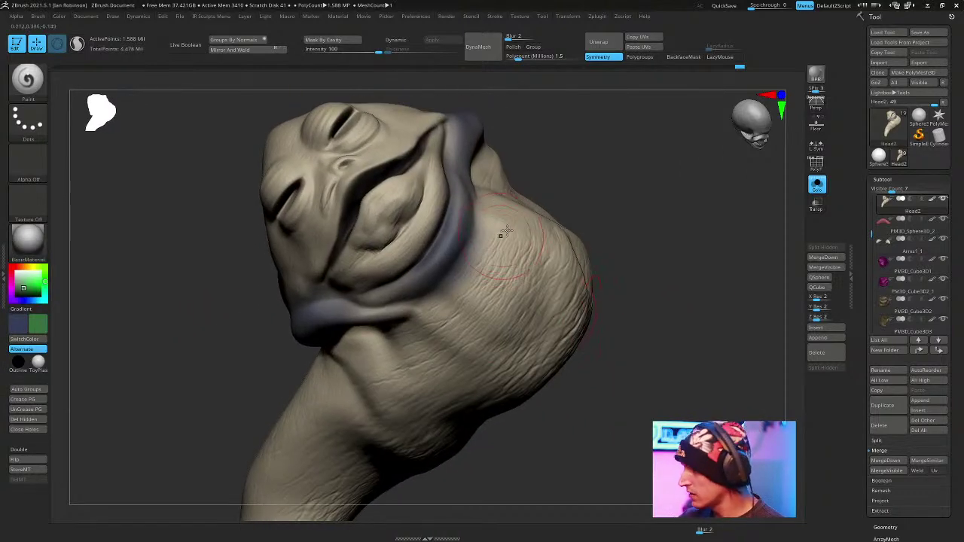
Paint green on the chest and the sides of the body beneath the blue jowl fold.
{"action": "left_click_drag", "start_coordinate": [488, 201], "coordinate": [486, 227]}
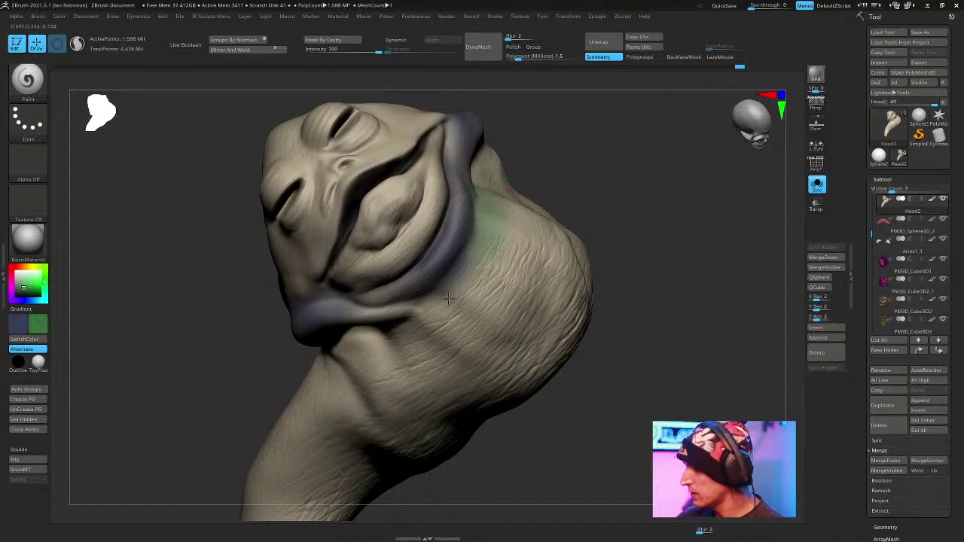
{"action": "mouse_move", "coordinate": [594, 248]}
{"action": "left_mouse_down"}
{"action": "mouse_move", "coordinate": [635, 187]}
{"action": "mouse_move", "coordinate": [579, 226]}
{"action": "left_mouse_up"}
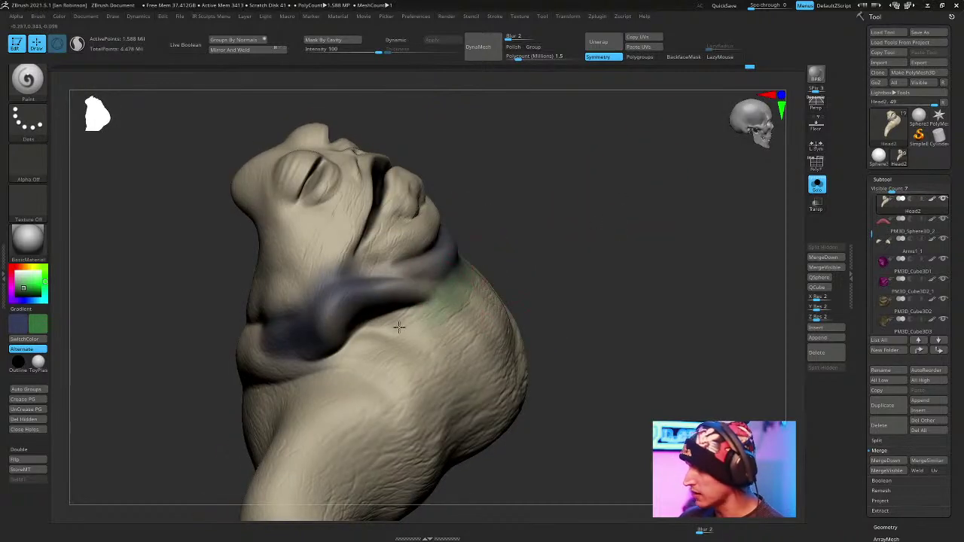
{"action": "mouse_move", "coordinate": [327, 359]}
{"action": "left_mouse_down"}
{"action": "mouse_move", "coordinate": [382, 342]}
{"action": "mouse_move", "coordinate": [437, 293]}
{"action": "left_mouse_up"}
{"action": "mouse_move", "coordinate": [584, 280]}
{"action": "left_mouse_down"}
{"action": "mouse_move", "coordinate": [575, 246]}
{"action": "mouse_move", "coordinate": [540, 248]}
{"action": "left_mouse_up"}
{"action": "key", "text": "space"}
{"action": "mouse_move", "coordinate": [337, 361]}
{"action": "left_mouse_down"}
{"action": "mouse_move", "coordinate": [324, 342]}
{"action": "mouse_move", "coordinate": [280, 385]}
{"action": "left_mouse_up"}
{"action": "mouse_move", "coordinate": [266, 452]}
{"action": "left_mouse_down"}
{"action": "mouse_move", "coordinate": [296, 376]}
{"action": "mouse_move", "coordinate": [324, 354]}
{"action": "mouse_move", "coordinate": [342, 358]}
{"action": "mouse_move", "coordinate": [386, 295]}
{"action": "mouse_move", "coordinate": [360, 335]}
{"action": "mouse_move", "coordinate": [410, 285]}
{"action": "left_mouse_up"}
{"action": "mouse_move", "coordinate": [520, 234]}
{"action": "left_mouse_down"}
{"action": "mouse_move", "coordinate": [583, 216]}
{"action": "mouse_move", "coordinate": [512, 219]}
{"action": "left_mouse_up"}
{"action": "left_click_drag", "start_coordinate": [338, 326], "coordinate": [390, 279]}
Extend the green paint across the neck roll and upper back behind the head.
{"action": "mouse_move", "coordinate": [617, 230]}
{"action": "left_mouse_down"}
{"action": "mouse_move", "coordinate": [654, 271]}
{"action": "mouse_move", "coordinate": [490, 229]}
{"action": "left_mouse_up"}
{"action": "left_click_drag", "start_coordinate": [693, 299], "coordinate": [654, 280]}
{"action": "mouse_move", "coordinate": [500, 226]}
{"action": "left_mouse_down"}
{"action": "mouse_move", "coordinate": [484, 253]}
{"action": "mouse_move", "coordinate": [493, 233]}
{"action": "left_mouse_up"}
{"action": "mouse_move", "coordinate": [653, 280]}
{"action": "left_mouse_down"}
{"action": "mouse_move", "coordinate": [654, 336]}
{"action": "mouse_move", "coordinate": [646, 320]}
{"action": "mouse_move", "coordinate": [662, 310]}
{"action": "left_mouse_up"}
{"action": "left_click_drag", "start_coordinate": [470, 150], "coordinate": [496, 179]}
{"action": "left_click_drag", "start_coordinate": [592, 226], "coordinate": [586, 282]}
{"action": "mouse_move", "coordinate": [351, 232]}
{"action": "left_mouse_down"}
{"action": "mouse_move", "coordinate": [422, 237]}
{"action": "mouse_move", "coordinate": [361, 226]}
{"action": "mouse_move", "coordinate": [467, 256]}
{"action": "mouse_move", "coordinate": [387, 270]}
{"action": "left_mouse_up"}
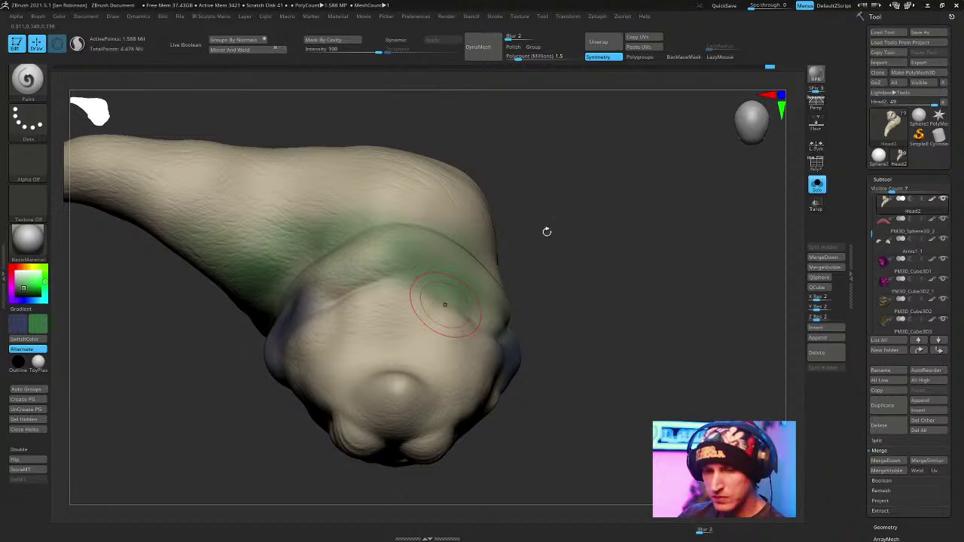
{"action": "left_click_drag", "start_coordinate": [441, 301], "coordinate": [508, 343]}
Switch back to dark blue and paint it over the neck roll behind the head and onto the jowl.
{"action": "key", "text": "v"}
{"action": "mouse_move", "coordinate": [475, 294]}
{"action": "left_mouse_down"}
{"action": "mouse_move", "coordinate": [508, 343]}
{"action": "mouse_move", "coordinate": [455, 277]}
{"action": "mouse_move", "coordinate": [466, 317]}
{"action": "mouse_move", "coordinate": [576, 329]}
{"action": "mouse_move", "coordinate": [566, 294]}
{"action": "left_mouse_up"}
{"action": "left_click_drag", "start_coordinate": [406, 252], "coordinate": [347, 299]}
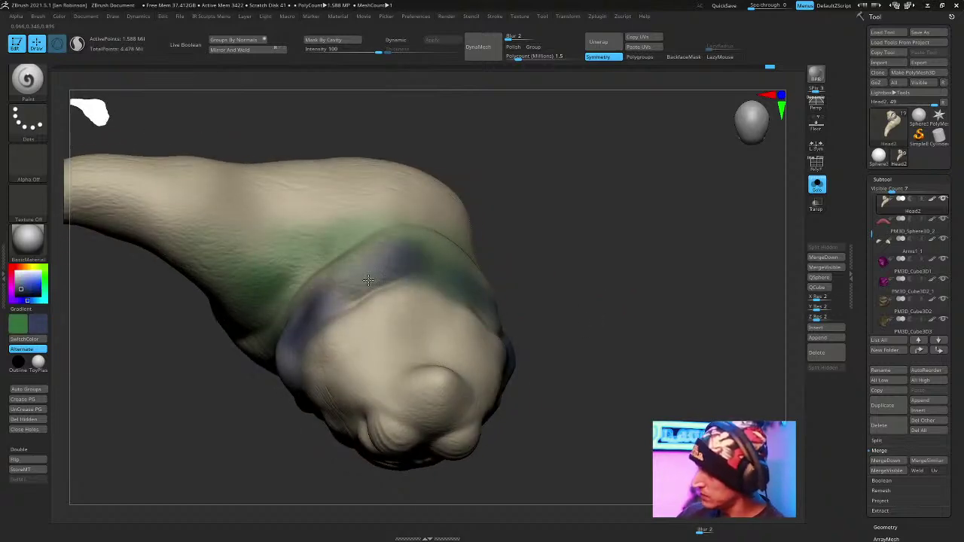
{"action": "left_click_drag", "start_coordinate": [336, 242], "coordinate": [256, 258]}
{"action": "mouse_move", "coordinate": [346, 235]}
{"action": "left_mouse_down"}
{"action": "mouse_move", "coordinate": [562, 155]}
{"action": "mouse_move", "coordinate": [354, 301]}
{"action": "left_mouse_up"}
{"action": "left_click_drag", "start_coordinate": [363, 262], "coordinate": [390, 212]}
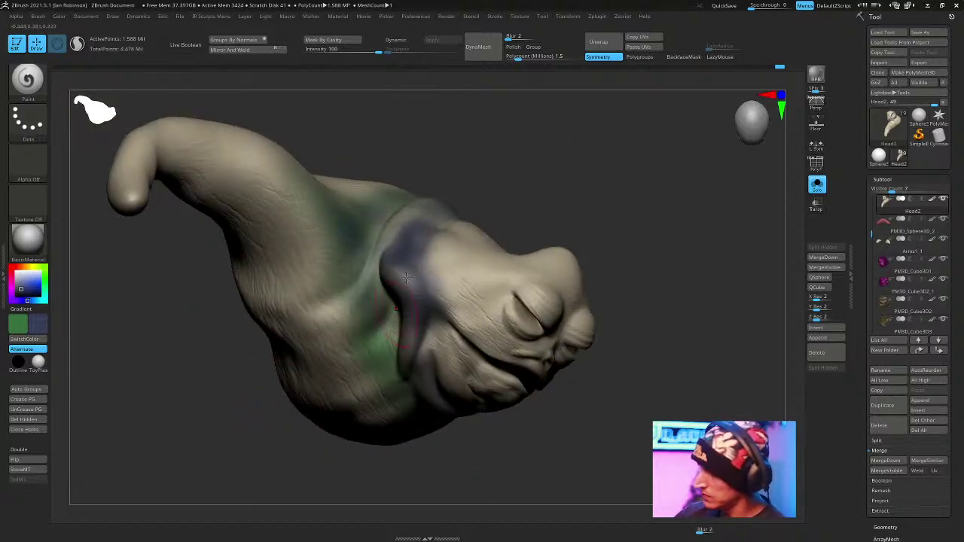
{"action": "right_click_drag", "start_coordinate": [387, 333], "coordinate": [349, 319]}
Paint blue over the green on the body and chest just below the jowls.
{"action": "key", "text": "v"}
{"action": "key", "text": "v"}
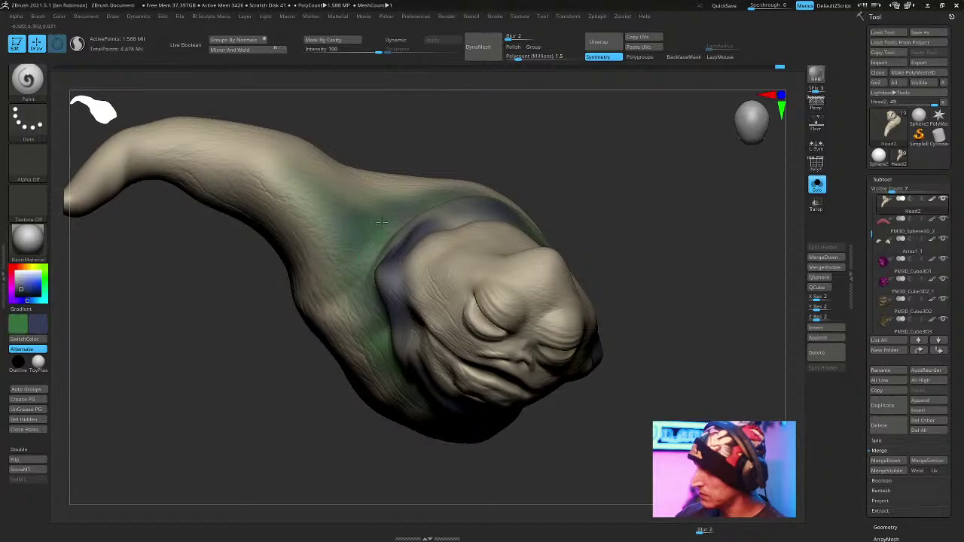
{"action": "mouse_move", "coordinate": [400, 191]}
{"action": "right_mouse_down"}
{"action": "mouse_move", "coordinate": [487, 136]}
{"action": "mouse_move", "coordinate": [519, 316]}
{"action": "right_mouse_up"}
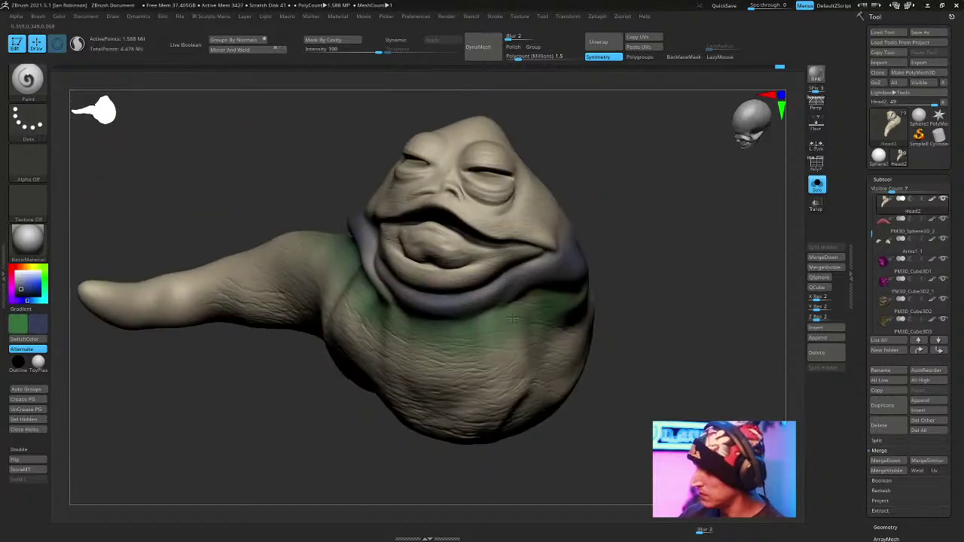
{"action": "right_click_drag", "start_coordinate": [631, 259], "coordinate": [634, 237]}
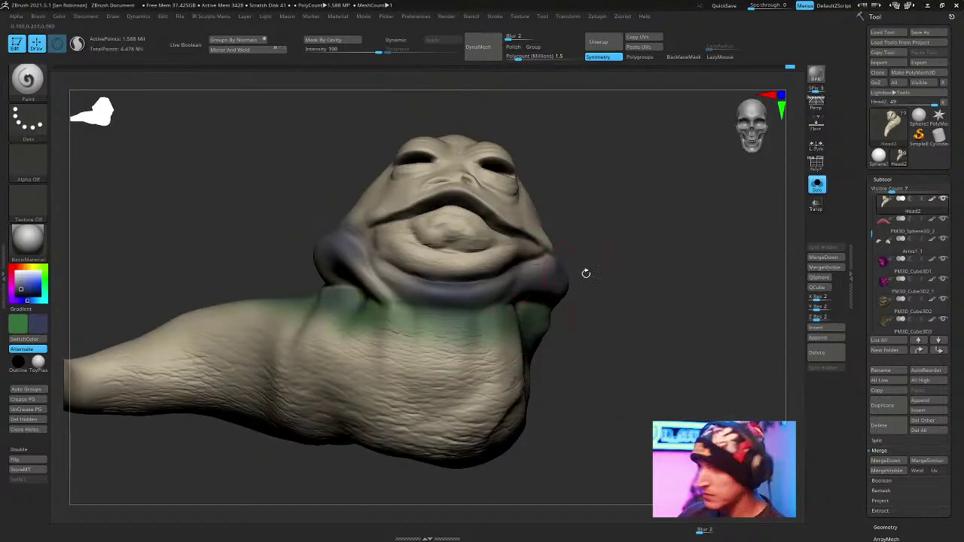
{"action": "right_click_drag", "start_coordinate": [576, 277], "coordinate": [611, 276]}
{"action": "mouse_move", "coordinate": [397, 344]}
{"action": "left_mouse_down"}
{"action": "mouse_move", "coordinate": [363, 327]}
{"action": "mouse_move", "coordinate": [332, 291]}
{"action": "left_mouse_up"}
{"action": "mouse_move", "coordinate": [586, 265]}
{"action": "right_mouse_down"}
{"action": "mouse_move", "coordinate": [635, 248]}
{"action": "mouse_move", "coordinate": [652, 254]}
{"action": "right_mouse_up"}
Sample the cream skin colour and blend it over the edges of the green and blue on the body.
{"action": "key", "text": "v"}
{"action": "key", "text": "c"}
{"action": "mouse_move", "coordinate": [455, 377]}
{"action": "right_mouse_down"}
{"action": "mouse_move", "coordinate": [461, 331]}
{"action": "mouse_move", "coordinate": [568, 275]}
{"action": "right_mouse_up"}
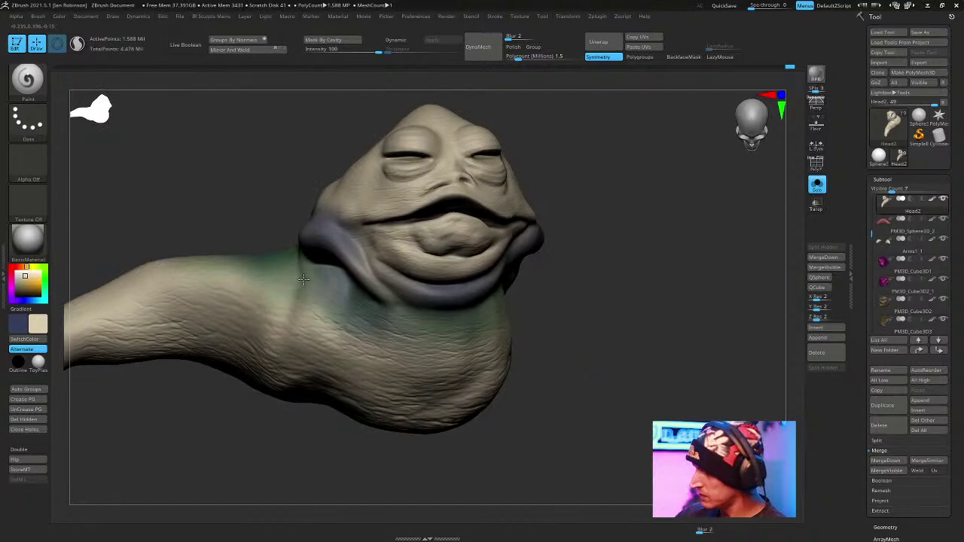
{"action": "right_click_drag", "start_coordinate": [406, 338], "coordinate": [524, 317]}
{"action": "mouse_move", "coordinate": [527, 249]}
{"action": "right_mouse_down"}
{"action": "mouse_move", "coordinate": [552, 263]}
{"action": "mouse_move", "coordinate": [361, 184]}
{"action": "right_mouse_up"}
{"action": "right_click_drag", "start_coordinate": [623, 243], "coordinate": [370, 221]}
Smooth the neck roll behind the head and add more dark blue paint along it.
{"action": "key", "text": "shift"}
{"action": "key", "text": "space"}
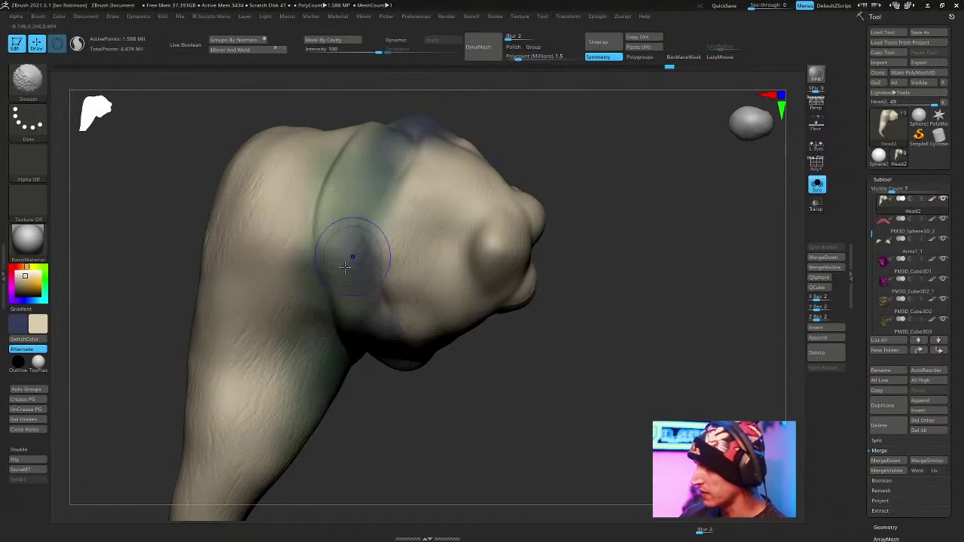
{"action": "mouse_move", "coordinate": [378, 281]}
{"action": "right_mouse_down"}
{"action": "mouse_move", "coordinate": [591, 183]}
{"action": "mouse_move", "coordinate": [369, 361]}
{"action": "right_mouse_up"}
{"action": "right_click_drag", "start_coordinate": [413, 161], "coordinate": [392, 260]}
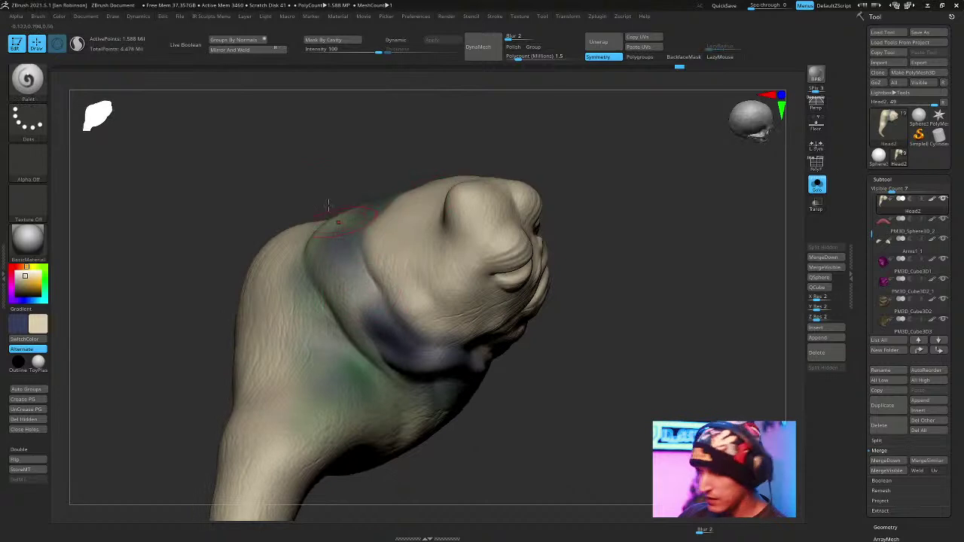
{"action": "key", "text": "v"}
{"action": "key", "text": "shift"}
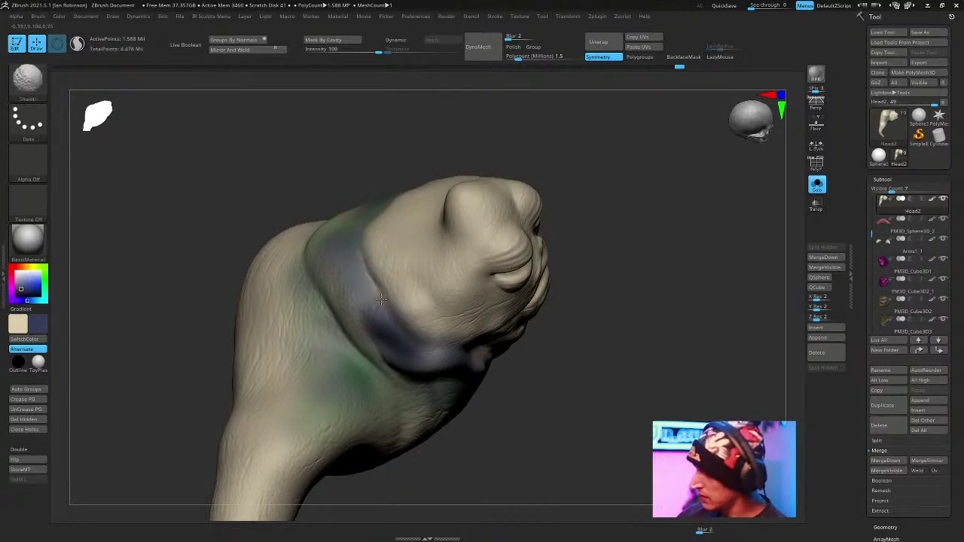
{"action": "mouse_move", "coordinate": [470, 183]}
{"action": "right_mouse_down"}
{"action": "mouse_move", "coordinate": [624, 159]}
{"action": "mouse_move", "coordinate": [656, 211]}
{"action": "mouse_move", "coordinate": [614, 216]}
{"action": "mouse_move", "coordinate": [421, 312]}
{"action": "right_mouse_up"}
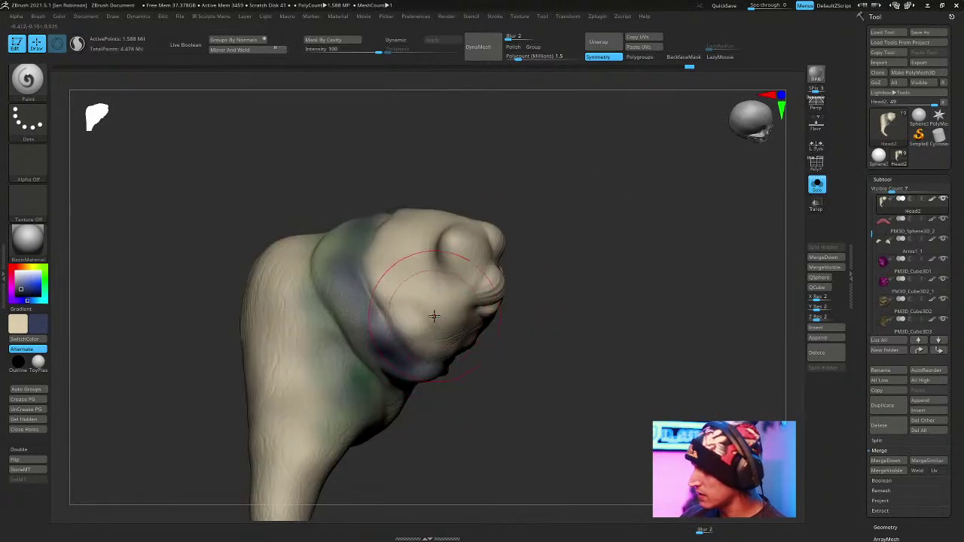
{"action": "right_click_drag", "start_coordinate": [544, 176], "coordinate": [613, 221]}
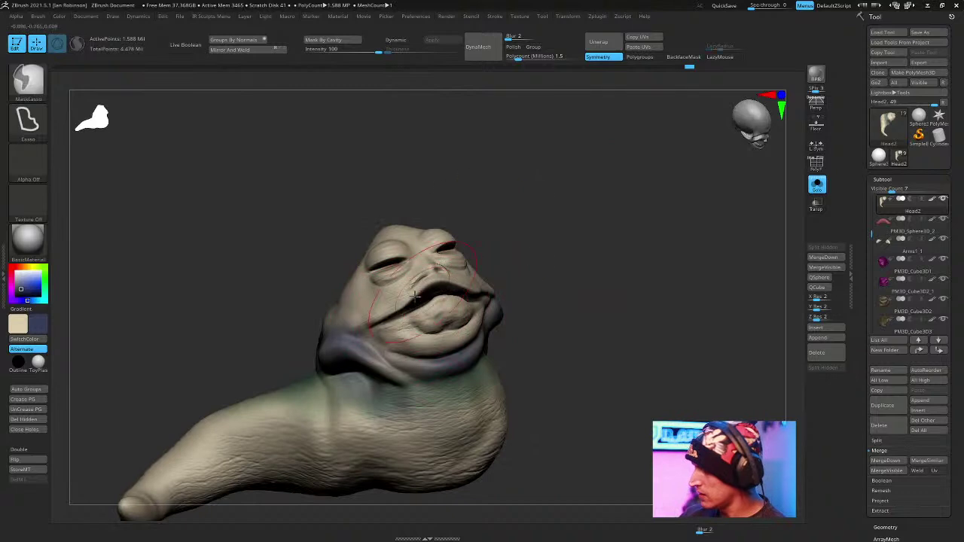
Choose a crimson red and paint it softly over the cheeks, mouth corners and lower lip.
{"action": "left_click", "coordinate": [11, 267]}
{"action": "left_click", "coordinate": [28, 283]}
{"action": "mouse_move", "coordinate": [385, 201]}
{"action": "right_mouse_down"}
{"action": "mouse_move", "coordinate": [460, 167]}
{"action": "mouse_move", "coordinate": [602, 230]}
{"action": "mouse_move", "coordinate": [565, 226]}
{"action": "right_mouse_up"}
{"action": "left_click_drag", "start_coordinate": [536, 263], "coordinate": [528, 257]}
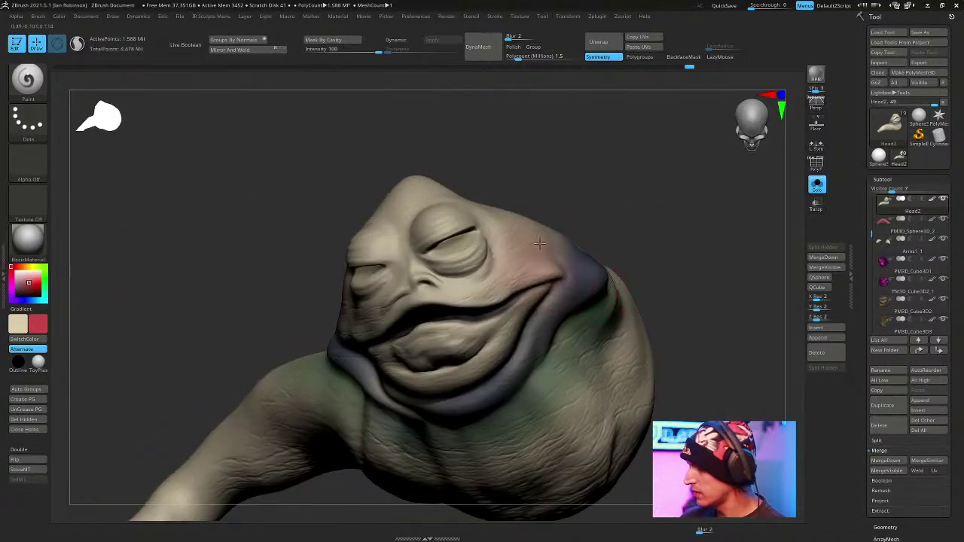
{"action": "right_click_drag", "start_coordinate": [546, 256], "coordinate": [602, 248]}
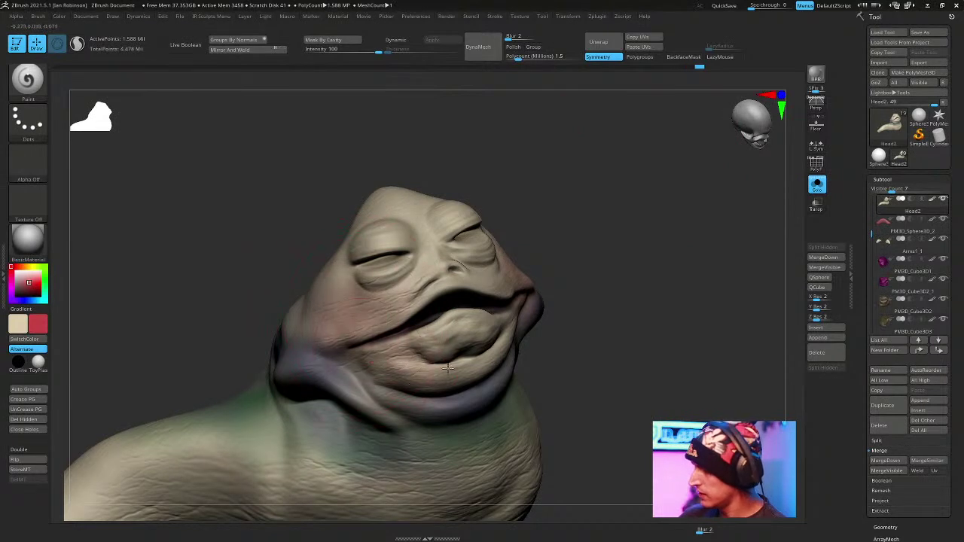
{"action": "right_click_drag", "start_coordinate": [554, 275], "coordinate": [519, 227]}
{"action": "right_click_drag", "start_coordinate": [503, 276], "coordinate": [422, 308]}
Paint red on both upper eyelids and around the nose.
{"action": "key", "text": "space"}
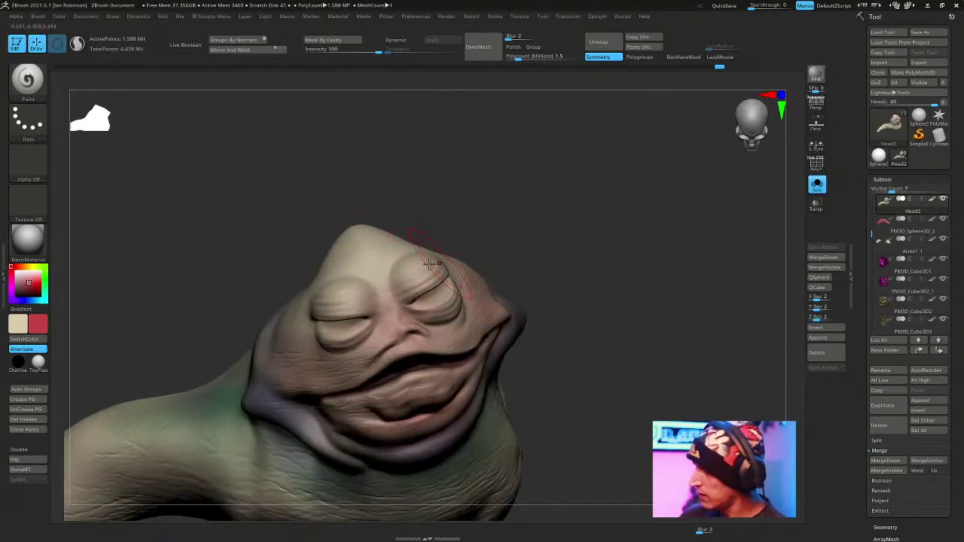
{"action": "right_click_drag", "start_coordinate": [405, 269], "coordinate": [351, 296]}
{"action": "right_click_drag", "start_coordinate": [476, 219], "coordinate": [331, 302]}
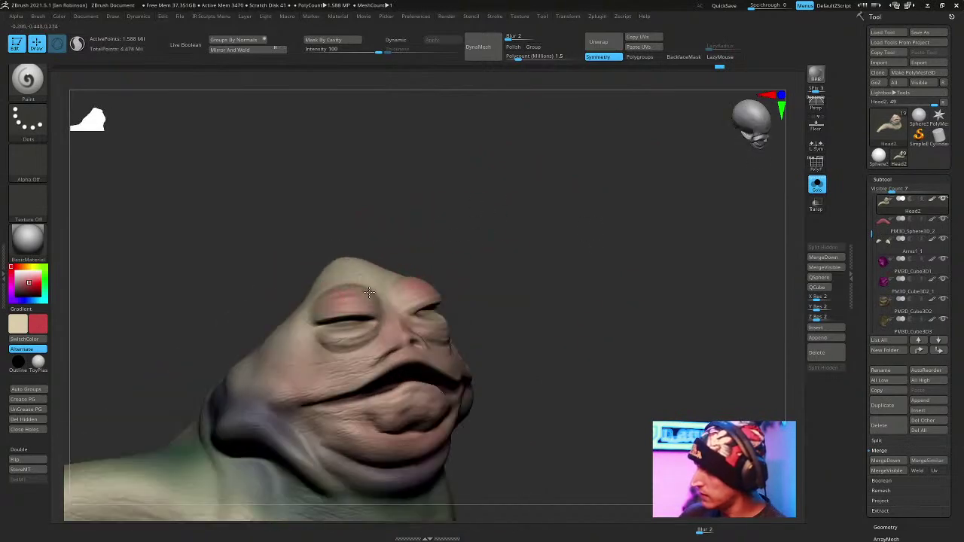
{"action": "right_click_drag", "start_coordinate": [503, 191], "coordinate": [328, 290]}
{"action": "right_click_drag", "start_coordinate": [539, 200], "coordinate": [655, 151]}
{"action": "mouse_move", "coordinate": [482, 286]}
{"action": "right_mouse_down"}
{"action": "mouse_move", "coordinate": [431, 329]}
{"action": "mouse_move", "coordinate": [568, 174]}
{"action": "mouse_move", "coordinate": [527, 316]}
{"action": "mouse_move", "coordinate": [408, 320]}
{"action": "right_mouse_up"}
Switch to a muted khaki skin tone, paint it over the chest and neck, and leave Solo mode.
{"action": "key", "text": "v"}
{"action": "right_click_drag", "start_coordinate": [417, 271], "coordinate": [435, 294]}
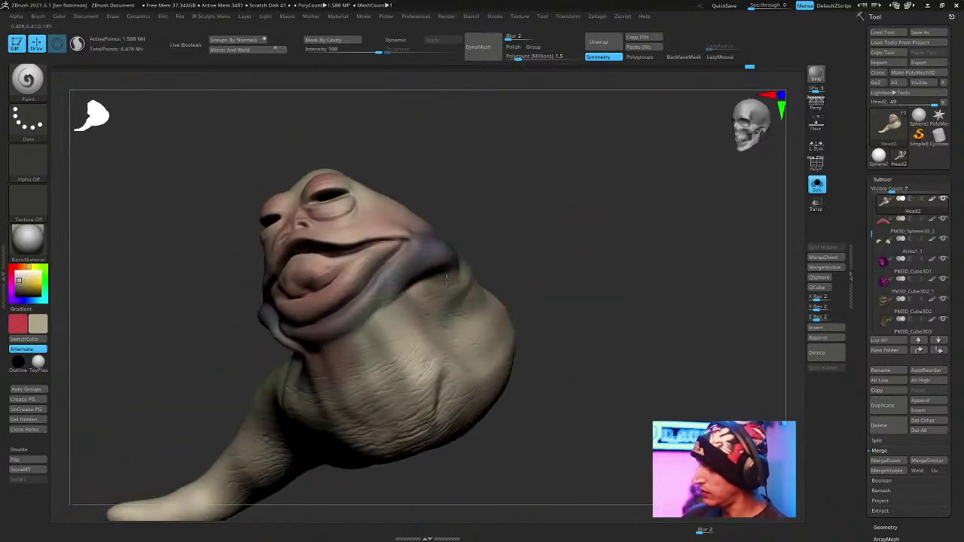
{"action": "right_click_drag", "start_coordinate": [496, 274], "coordinate": [439, 322]}
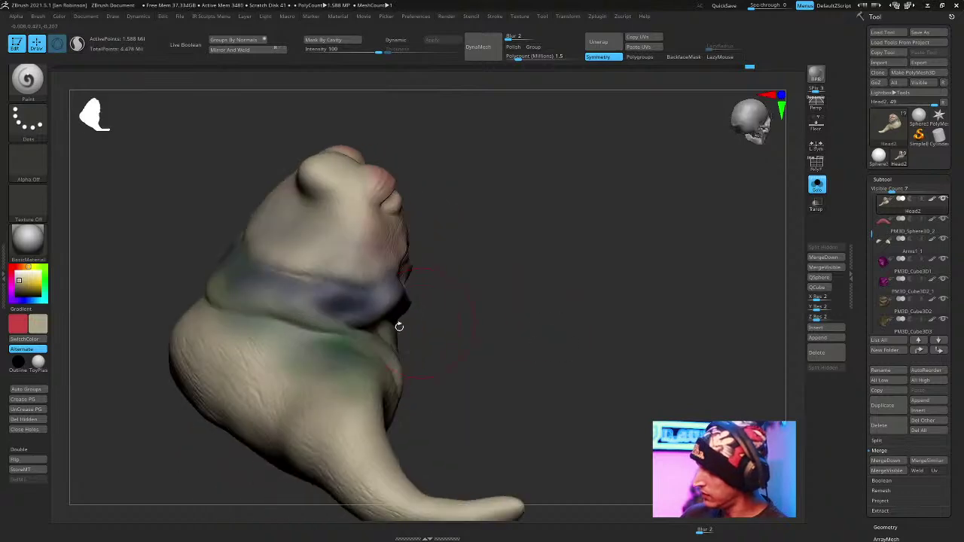
{"action": "mouse_move", "coordinate": [370, 281]}
{"action": "right_mouse_down"}
{"action": "mouse_move", "coordinate": [309, 278]}
{"action": "mouse_move", "coordinate": [359, 290]}
{"action": "right_mouse_up"}
{"action": "mouse_move", "coordinate": [403, 320]}
{"action": "right_mouse_down"}
{"action": "mouse_move", "coordinate": [576, 334]}
{"action": "mouse_move", "coordinate": [582, 308]}
{"action": "mouse_move", "coordinate": [315, 328]}
{"action": "mouse_move", "coordinate": [457, 329]}
{"action": "mouse_move", "coordinate": [512, 294]}
{"action": "mouse_move", "coordinate": [606, 206]}
{"action": "mouse_move", "coordinate": [667, 327]}
{"action": "mouse_move", "coordinate": [663, 308]}
{"action": "mouse_move", "coordinate": [687, 325]}
{"action": "mouse_move", "coordinate": [669, 226]}
{"action": "mouse_move", "coordinate": [604, 211]}
{"action": "mouse_move", "coordinate": [397, 329]}
{"action": "right_mouse_up"}
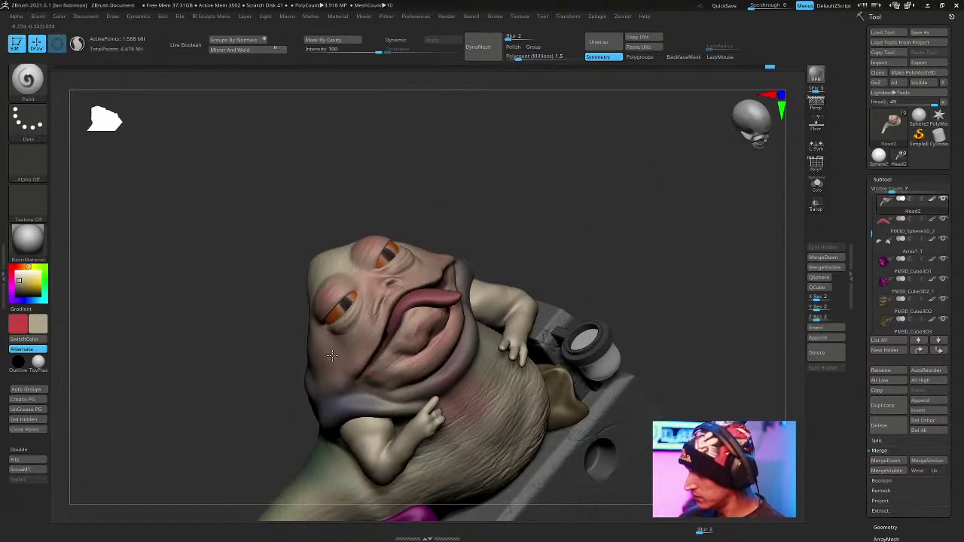
Soften the paint on the brow and upper eyelids with the skin tone, and sample a lighter cream from the head.
{"action": "right_click_drag", "start_coordinate": [390, 269], "coordinate": [420, 261]}
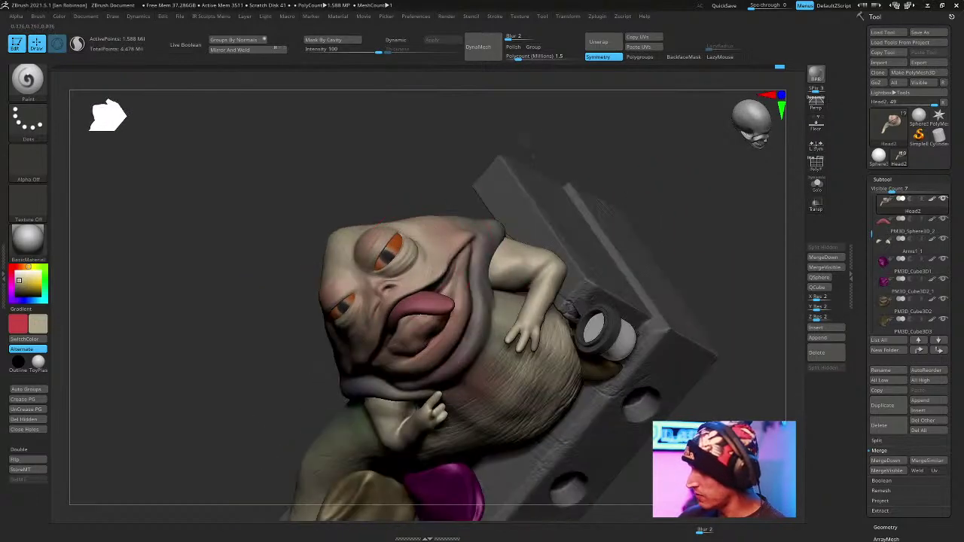
{"action": "right_click_drag", "start_coordinate": [529, 156], "coordinate": [363, 366]}
{"action": "right_click_drag", "start_coordinate": [423, 280], "coordinate": [384, 280]}
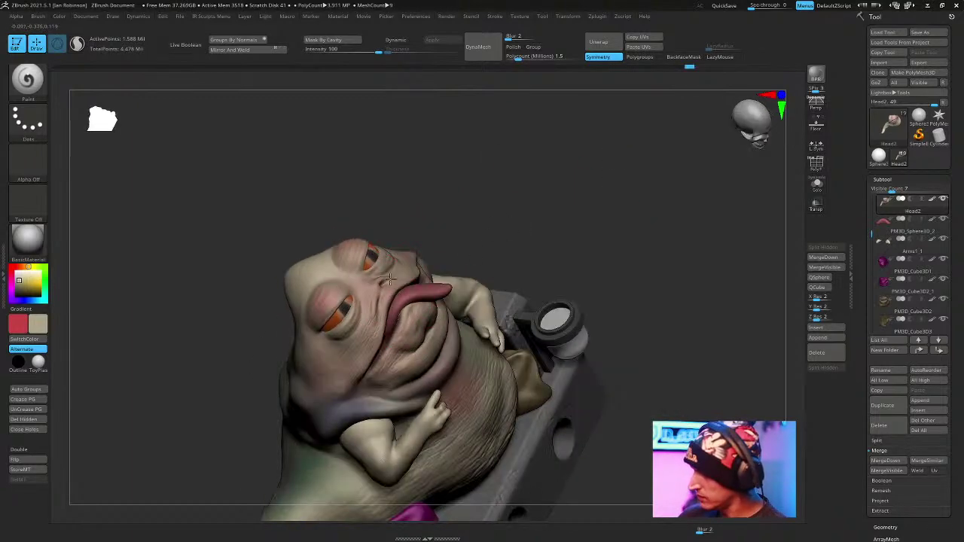
{"action": "left_click_drag", "start_coordinate": [329, 295], "coordinate": [332, 289]}
{"action": "right_click", "coordinate": [392, 218]}
{"action": "mouse_move", "coordinate": [394, 214]}
{"action": "right_mouse_down"}
{"action": "mouse_move", "coordinate": [416, 147]}
{"action": "mouse_move", "coordinate": [411, 181]}
{"action": "right_mouse_up"}
{"action": "key", "text": "c"}
{"action": "mouse_move", "coordinate": [304, 259]}
{"action": "right_mouse_down"}
{"action": "mouse_move", "coordinate": [361, 248]}
{"action": "mouse_move", "coordinate": [396, 204]}
{"action": "mouse_move", "coordinate": [564, 112]}
{"action": "right_mouse_up"}
Turn on the preview render's ambient occlusion and lower its intensity.
{"action": "left_click", "coordinate": [445, 16]}
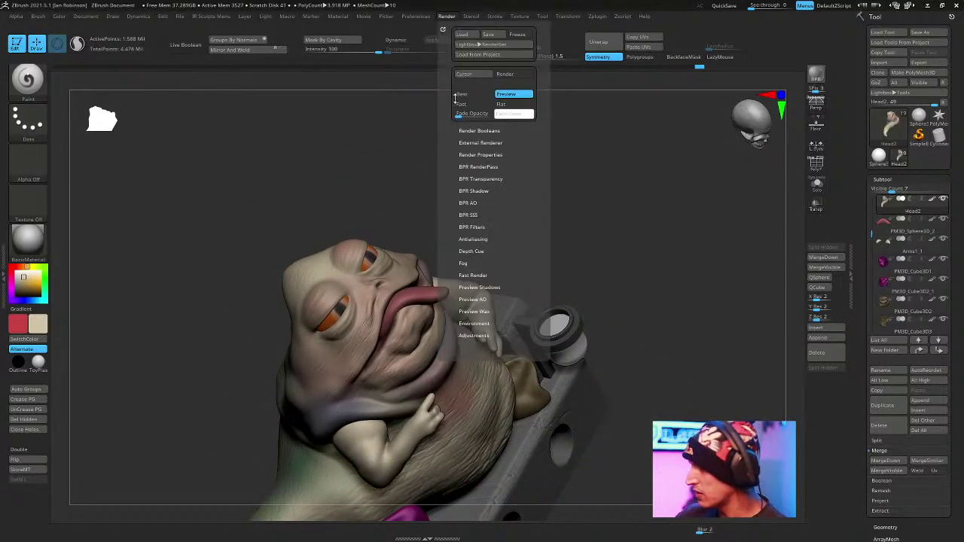
{"action": "left_click", "coordinate": [482, 203]}
{"action": "left_click", "coordinate": [483, 201]}
{"action": "left_click_drag", "start_coordinate": [492, 301], "coordinate": [491, 298]}
{"action": "left_click", "coordinate": [475, 298]}
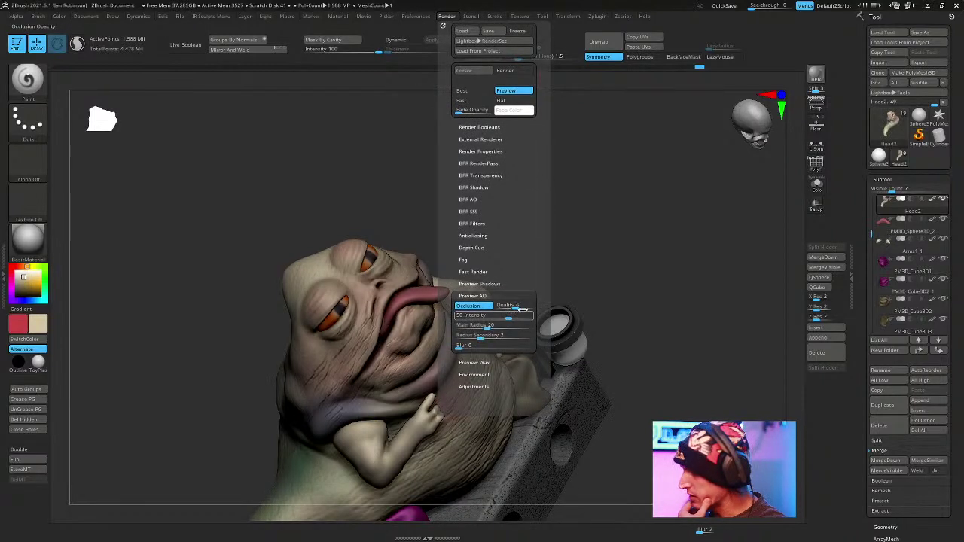
{"action": "left_click", "coordinate": [417, 17]}
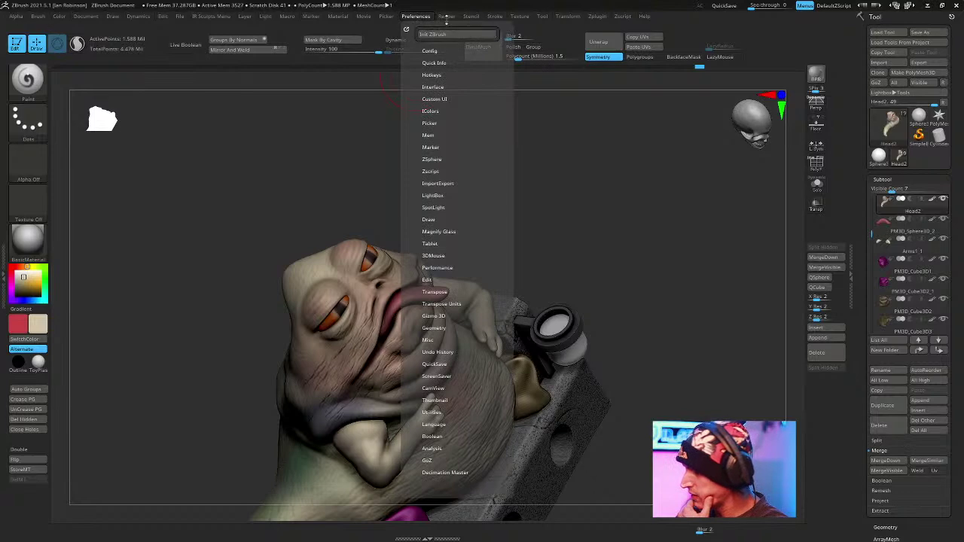
{"action": "left_click", "coordinate": [447, 16]}
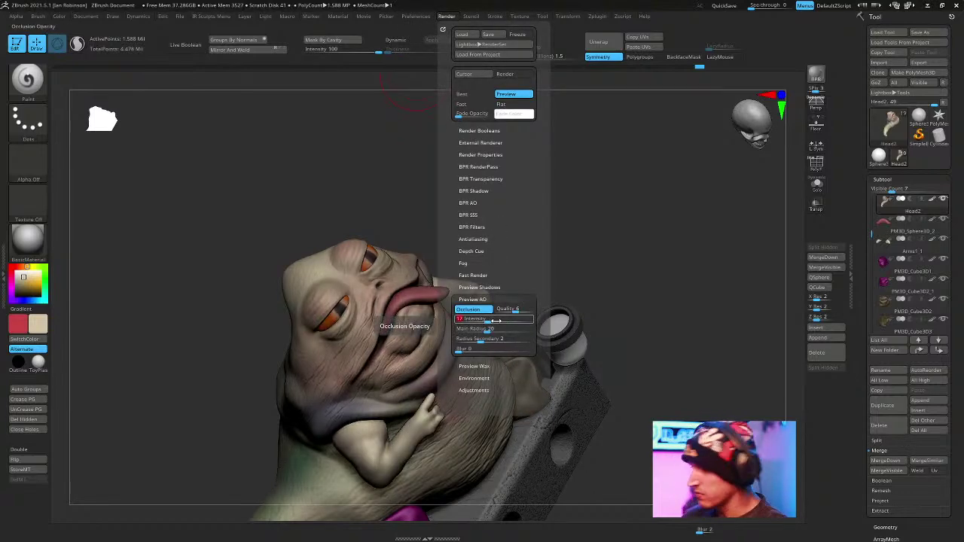
Save the sculpt as a tool file under the existing name.
{"action": "mouse_move", "coordinate": [670, 255]}
{"action": "left_mouse_down"}
{"action": "mouse_move", "coordinate": [656, 226]}
{"action": "mouse_move", "coordinate": [660, 252]}
{"action": "mouse_move", "coordinate": [691, 256]}
{"action": "mouse_move", "coordinate": [652, 244]}
{"action": "mouse_move", "coordinate": [667, 269]}
{"action": "mouse_move", "coordinate": [655, 366]}
{"action": "mouse_move", "coordinate": [651, 306]}
{"action": "mouse_move", "coordinate": [676, 244]}
{"action": "left_mouse_up"}
{"action": "left_click", "coordinate": [926, 34]}
{"action": "key", "text": "Return"}
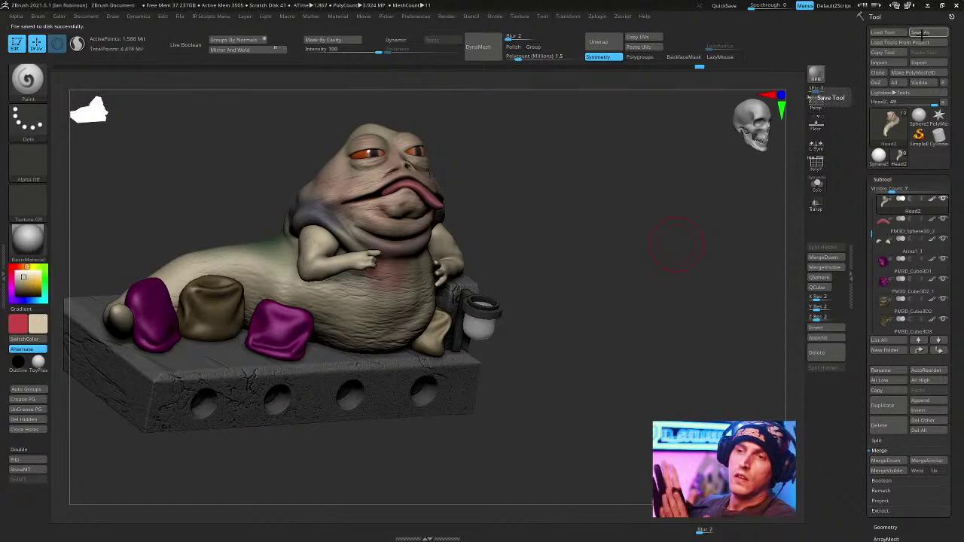
Make the arms the active subtool and subdivide them one level.
{"action": "mouse_move", "coordinate": [625, 218]}
{"action": "left_mouse_down"}
{"action": "mouse_move", "coordinate": [647, 296]}
{"action": "mouse_move", "coordinate": [634, 292]}
{"action": "mouse_move", "coordinate": [655, 234]}
{"action": "mouse_move", "coordinate": [695, 200]}
{"action": "mouse_move", "coordinate": [501, 326]}
{"action": "mouse_move", "coordinate": [480, 320]}
{"action": "left_mouse_up"}
{"action": "key", "text": "b"}
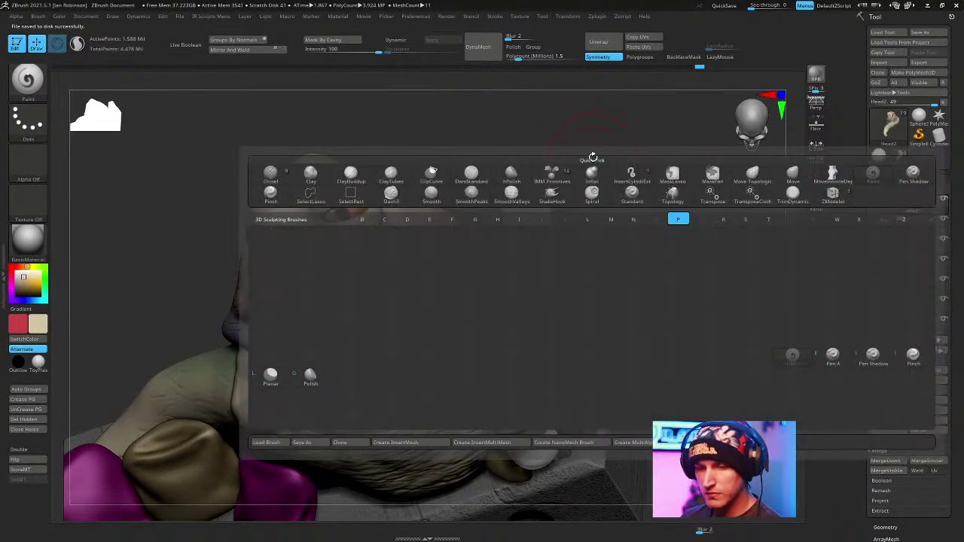
{"action": "left_click", "coordinate": [485, 286], "text": "alt"}
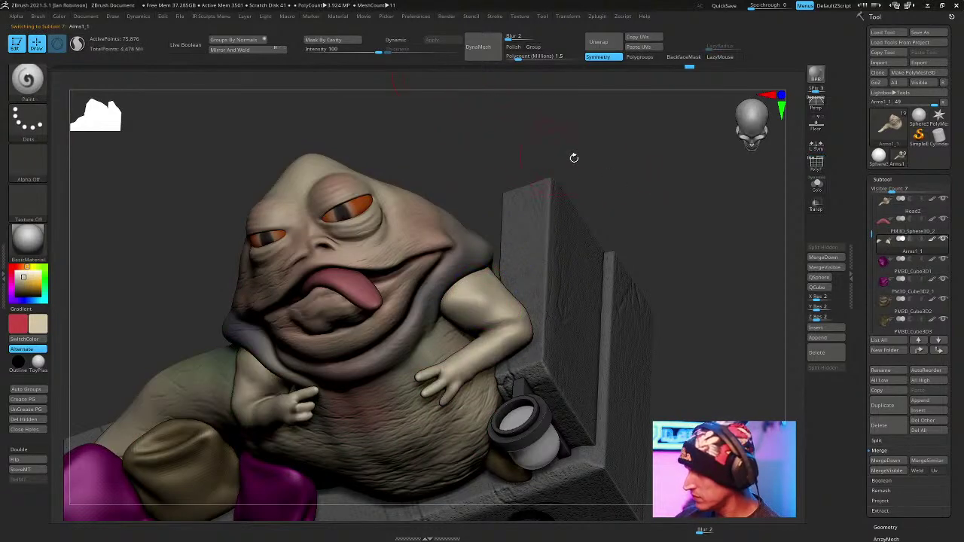
{"action": "key", "text": "ctrl+s"}
{"action": "key", "text": "Escape"}
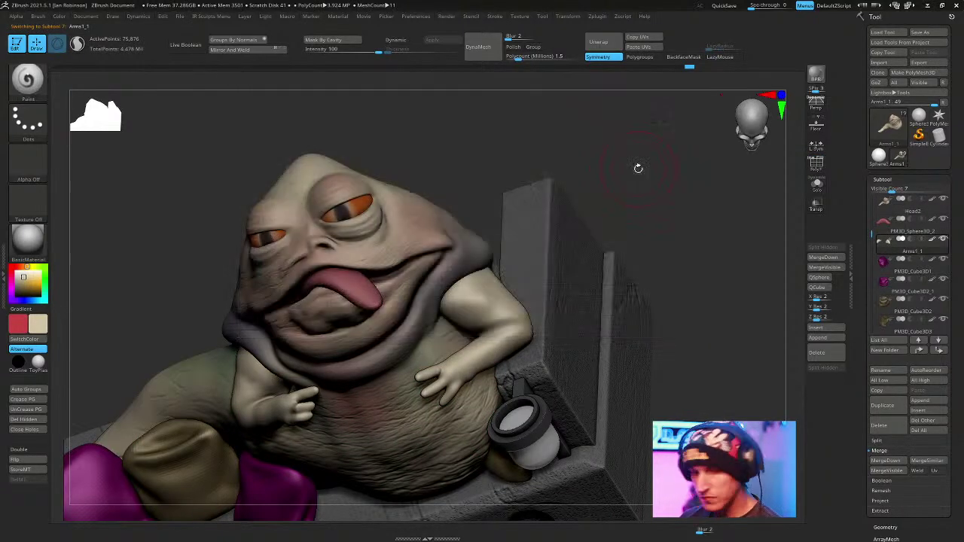
{"action": "left_click", "coordinate": [528, 241], "text": "alt"}
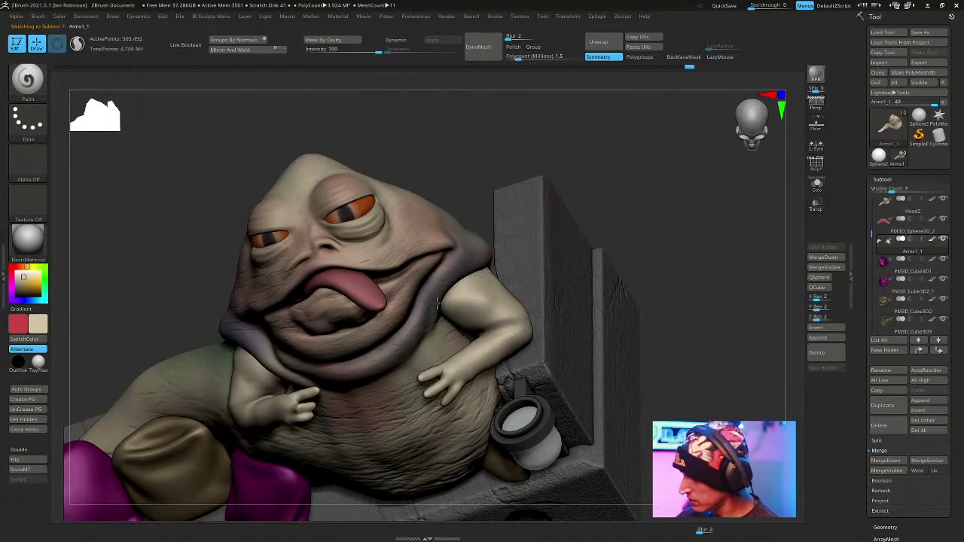
Sample a muted grey from the neck fold and paint it softly over the upper arms.
{"action": "mouse_move", "coordinate": [561, 163]}
{"action": "left_mouse_down"}
{"action": "mouse_move", "coordinate": [467, 277]}
{"action": "mouse_move", "coordinate": [479, 299]}
{"action": "mouse_move", "coordinate": [513, 298]}
{"action": "left_mouse_up"}
{"action": "key", "text": "c"}
{"action": "key", "text": "c"}
{"action": "mouse_move", "coordinate": [591, 261]}
{"action": "left_mouse_down"}
{"action": "mouse_move", "coordinate": [649, 198]}
{"action": "mouse_move", "coordinate": [496, 302]}
{"action": "left_mouse_up"}
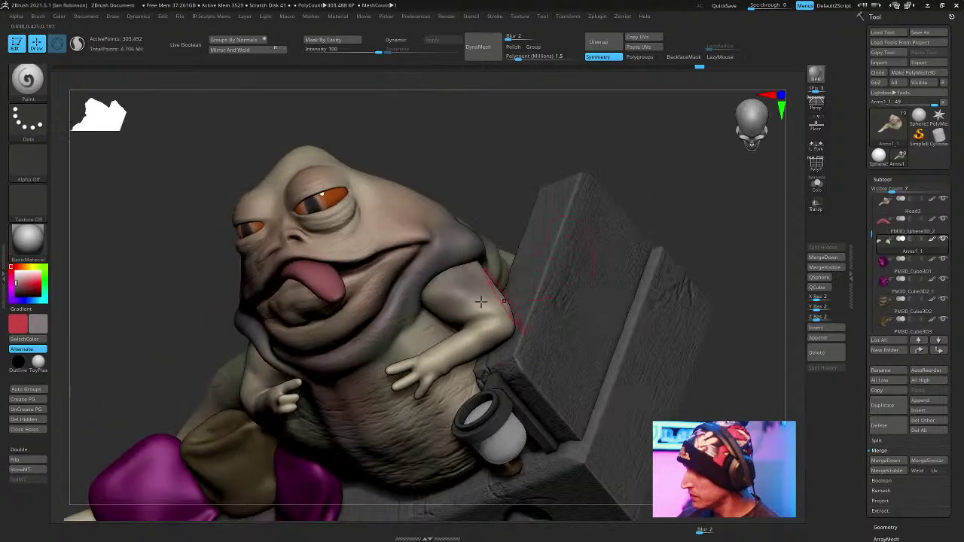
{"action": "left_click_drag", "start_coordinate": [618, 176], "coordinate": [482, 286]}
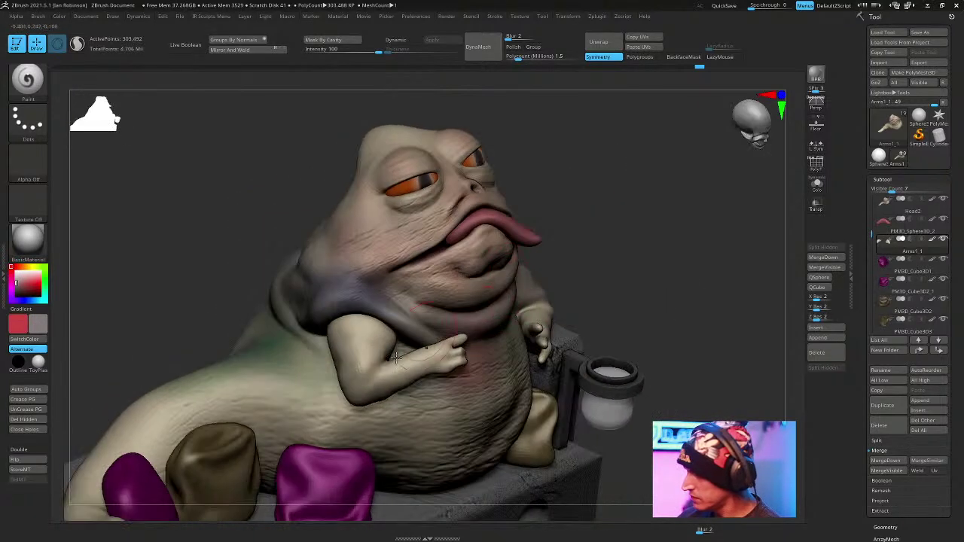
Isolate the arms to extend the grey over both upper arms and elbows, and bring the full model back.
{"action": "left_click", "coordinate": [818, 188]}
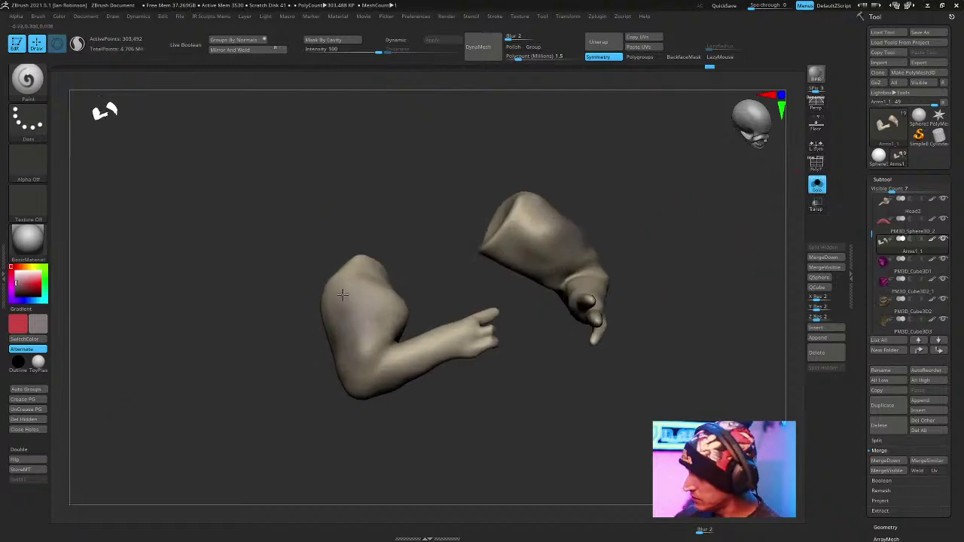
{"action": "left_click_drag", "start_coordinate": [324, 335], "coordinate": [601, 253]}
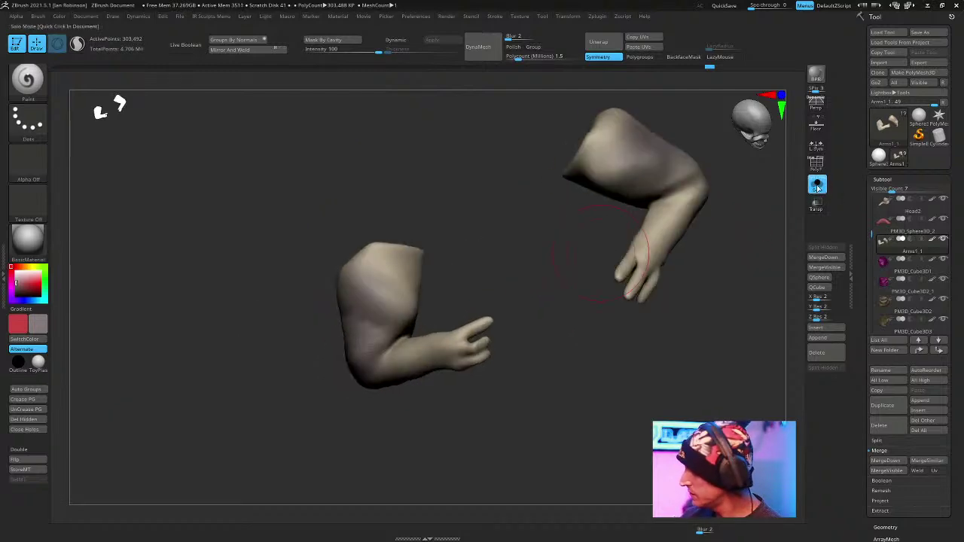
{"action": "left_click", "coordinate": [818, 185]}
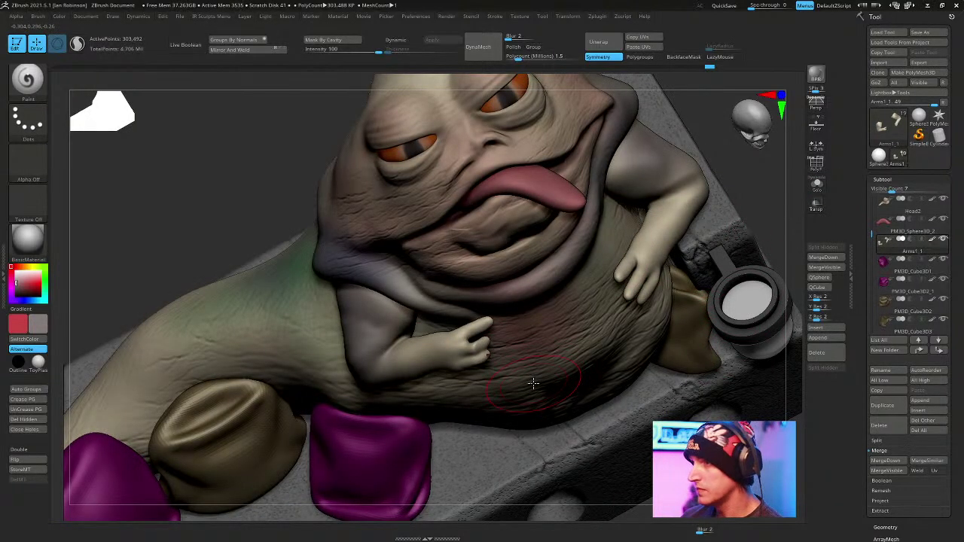
{"action": "right_click_drag", "start_coordinate": [571, 345], "coordinate": [561, 265]}
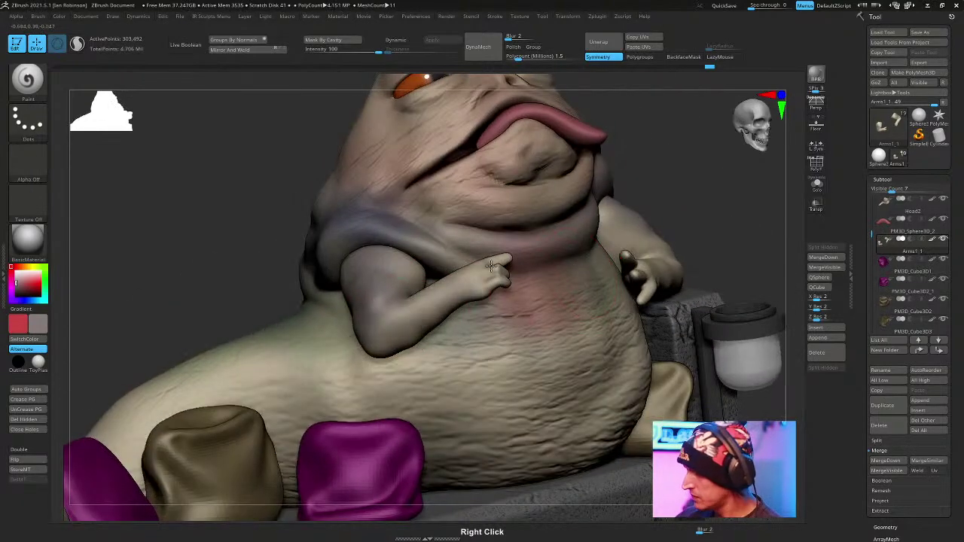
{"action": "mouse_move", "coordinate": [471, 286]}
{"action": "right_mouse_down"}
{"action": "mouse_move", "coordinate": [506, 362]}
{"action": "mouse_move", "coordinate": [608, 303]}
{"action": "right_mouse_up"}
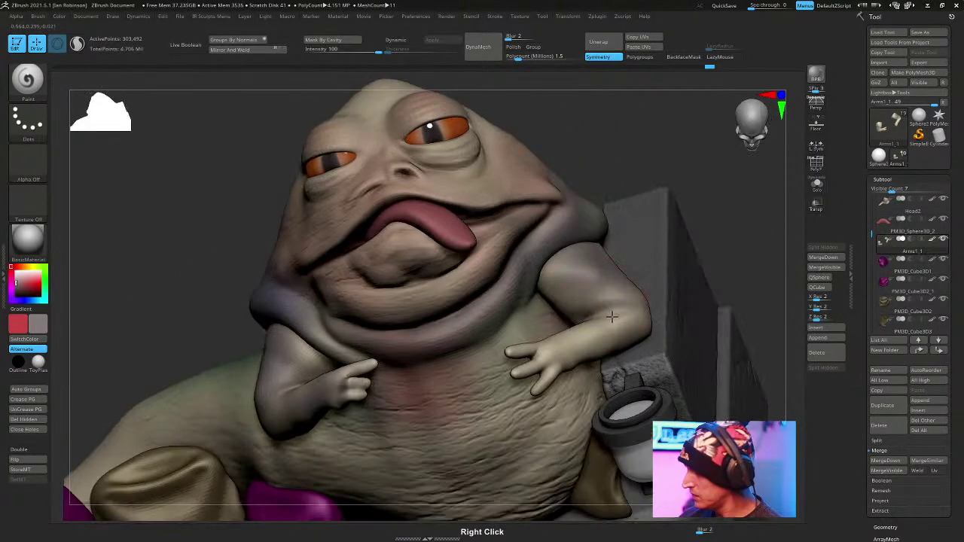
{"action": "mouse_move", "coordinate": [413, 210]}
{"action": "right_mouse_down"}
{"action": "mouse_move", "coordinate": [434, 253]}
{"action": "mouse_move", "coordinate": [478, 262]}
{"action": "right_mouse_up"}
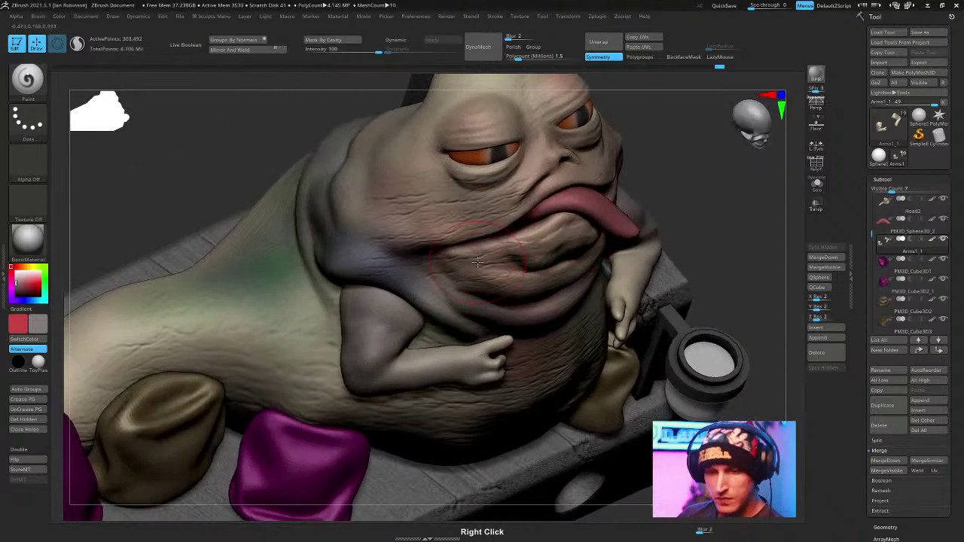
Sample the green from the creature's back and paint it over the upper arms, elbows and forearms.
{"action": "key", "text": "v"}
{"action": "key", "text": "c"}
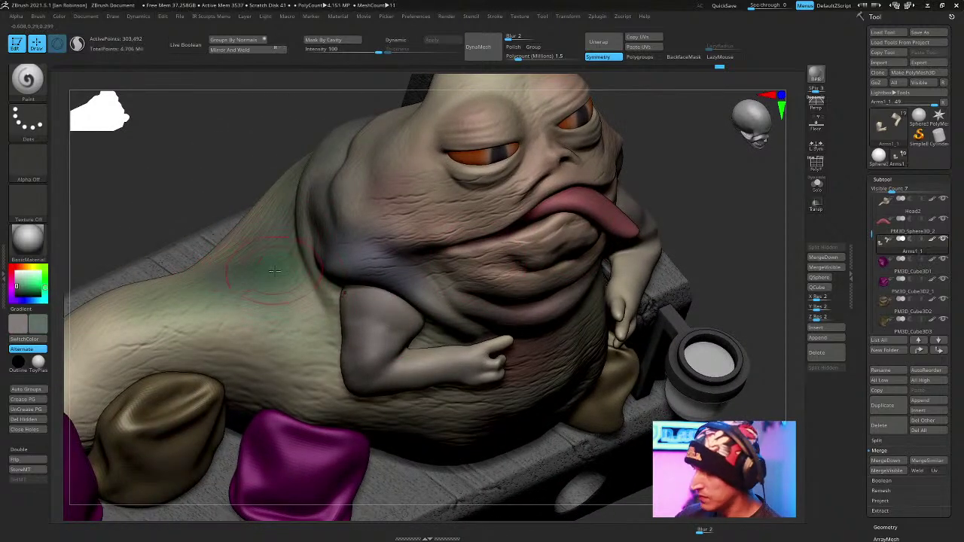
{"action": "mouse_move", "coordinate": [375, 345]}
{"action": "right_mouse_down"}
{"action": "mouse_move", "coordinate": [383, 358]}
{"action": "mouse_move", "coordinate": [395, 307]}
{"action": "right_mouse_up"}
{"action": "left_click_drag", "start_coordinate": [377, 374], "coordinate": [465, 361]}
{"action": "mouse_move", "coordinate": [375, 298]}
{"action": "right_mouse_down"}
{"action": "mouse_move", "coordinate": [527, 279]}
{"action": "mouse_move", "coordinate": [594, 282]}
{"action": "right_mouse_up"}
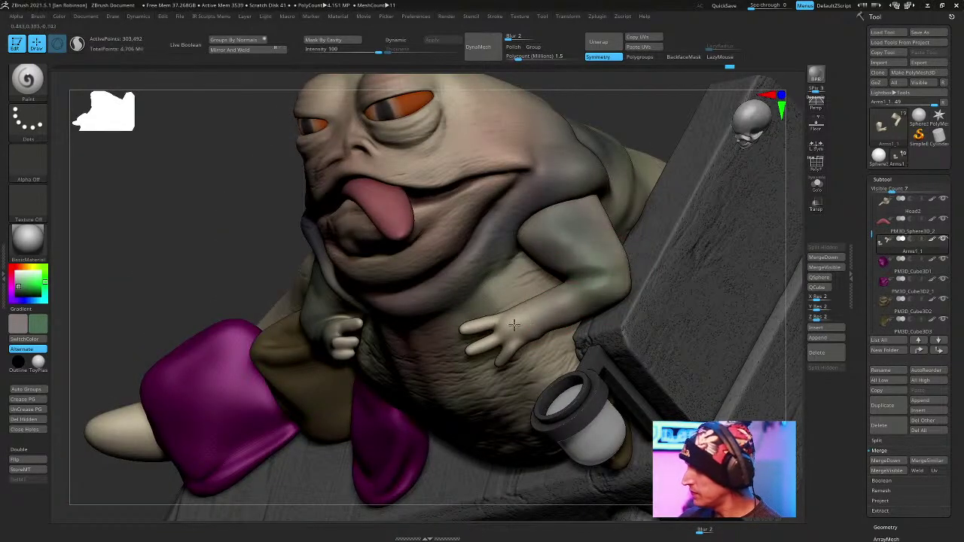
{"action": "mouse_move", "coordinate": [673, 200]}
{"action": "right_mouse_down"}
{"action": "mouse_move", "coordinate": [693, 198]}
{"action": "mouse_move", "coordinate": [621, 193]}
{"action": "mouse_move", "coordinate": [628, 178]}
{"action": "mouse_move", "coordinate": [593, 231]}
{"action": "mouse_move", "coordinate": [583, 198]}
{"action": "mouse_move", "coordinate": [526, 310]}
{"action": "right_mouse_up"}
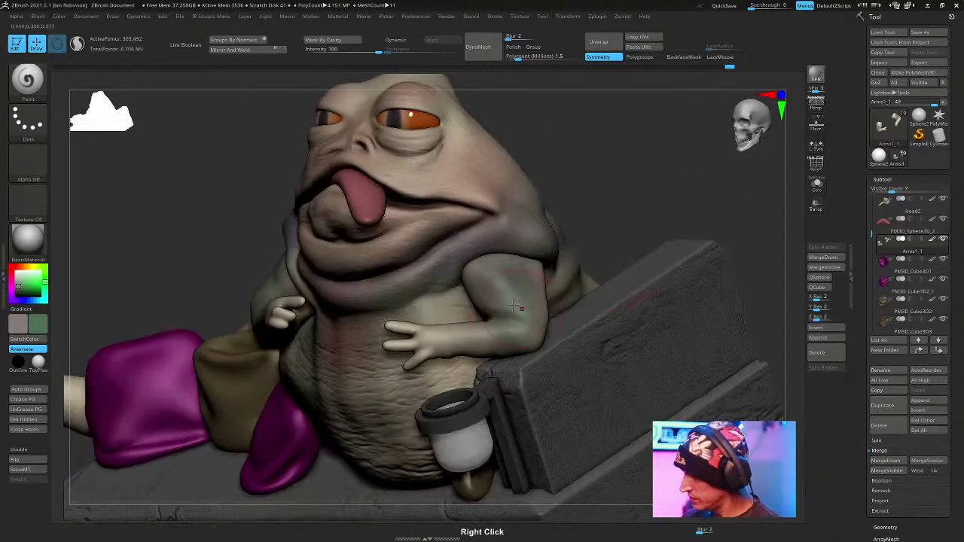
{"action": "mouse_move", "coordinate": [584, 195]}
{"action": "right_mouse_down"}
{"action": "mouse_move", "coordinate": [618, 198]}
{"action": "mouse_move", "coordinate": [415, 331]}
{"action": "right_mouse_up"}
Switch to a peach skin tone and soften the green paint on both arms with it.
{"action": "mouse_move", "coordinate": [283, 347]}
{"action": "right_mouse_down"}
{"action": "mouse_move", "coordinate": [533, 204]}
{"action": "mouse_move", "coordinate": [624, 189]}
{"action": "right_mouse_up"}
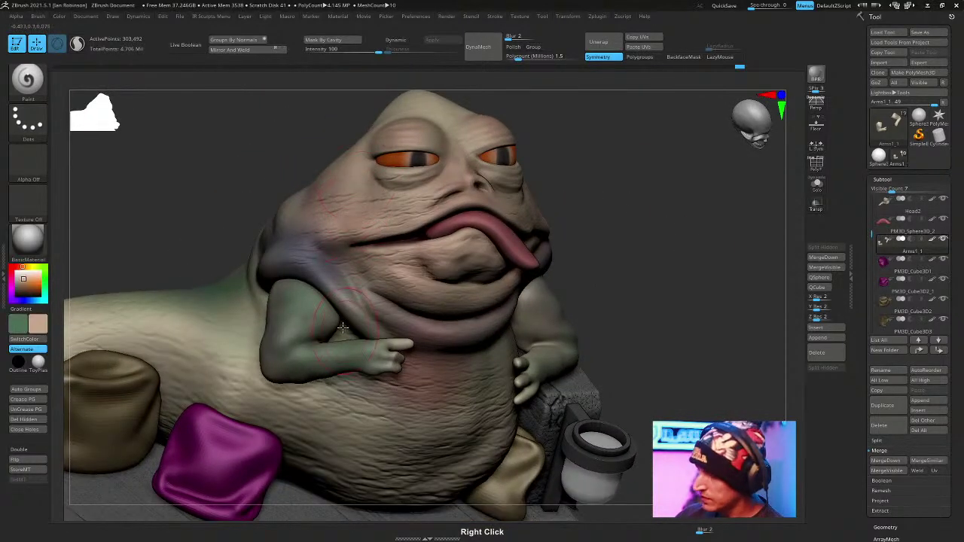
{"action": "left_click_drag", "start_coordinate": [293, 351], "coordinate": [371, 351]}
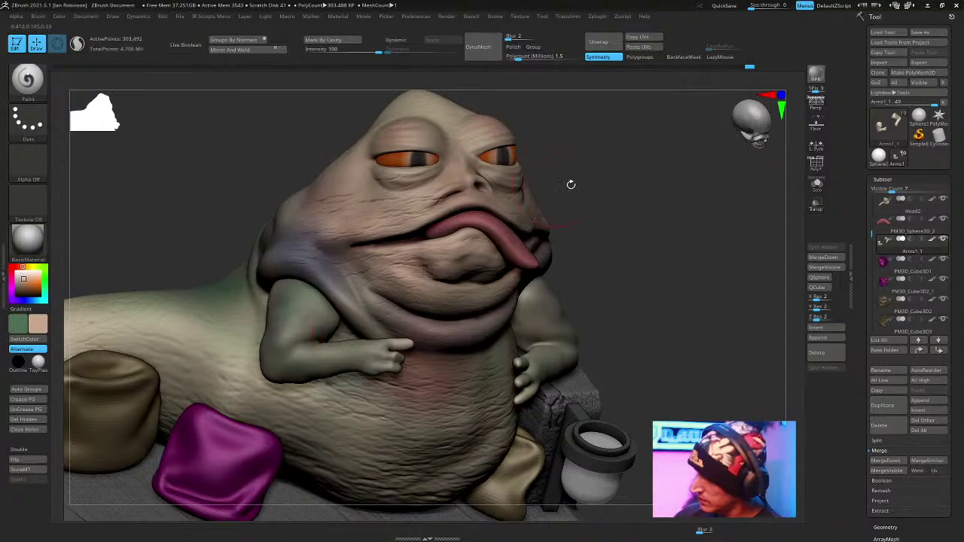
{"action": "right_click_drag", "start_coordinate": [538, 186], "coordinate": [528, 344]}
{"action": "right_click_drag", "start_coordinate": [719, 176], "coordinate": [574, 177], "text": "alt"}
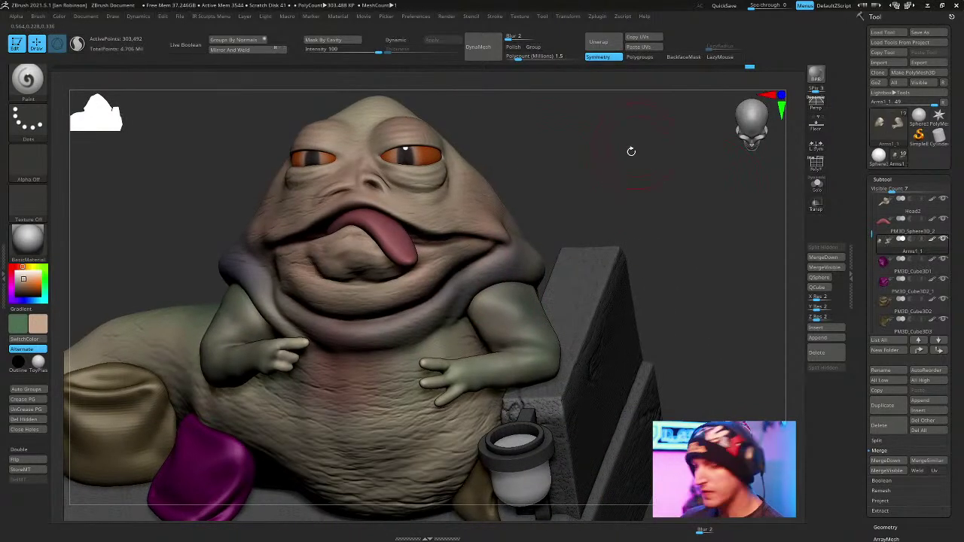
{"action": "key", "text": "b"}
{"action": "key", "text": "s"}
{"action": "key", "text": "t"}
{"action": "key", "text": "space"}
{"action": "right_click_drag", "start_coordinate": [648, 156], "coordinate": [567, 271]}
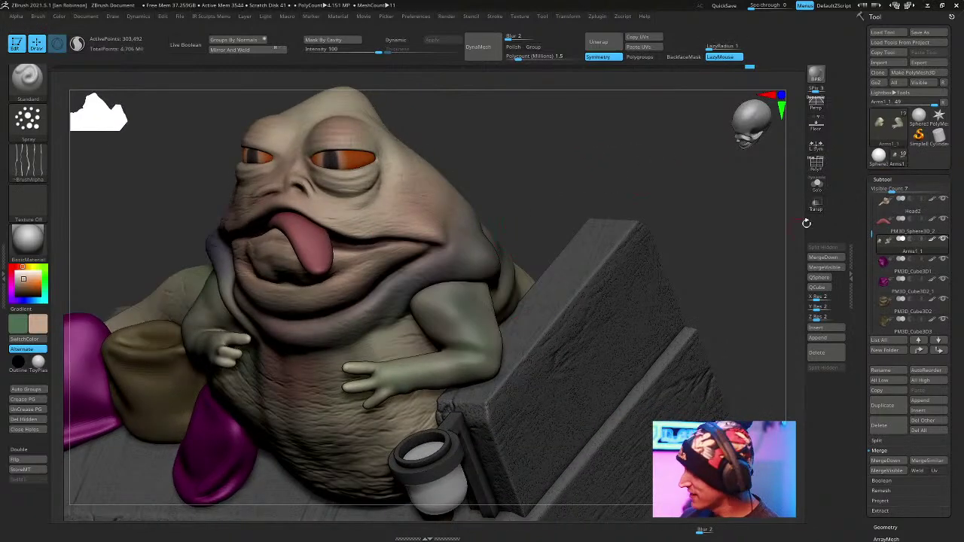
Isolate the arms and, at a lower subdivision level, build wrinkled skin folds above the inner elbow with the ClayBuildup brush.
{"action": "left_click", "coordinate": [816, 184]}
{"action": "right_click_drag", "start_coordinate": [700, 234], "coordinate": [658, 235]}
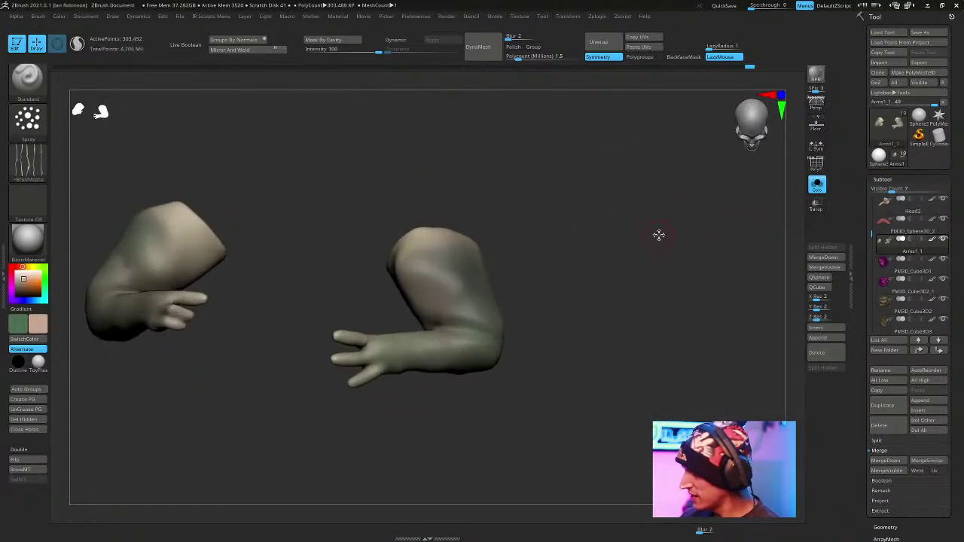
{"action": "right_click_drag", "start_coordinate": [559, 224], "coordinate": [617, 216]}
{"action": "key", "text": "b"}
{"action": "key", "text": "c"}
{"action": "key", "text": "b"}
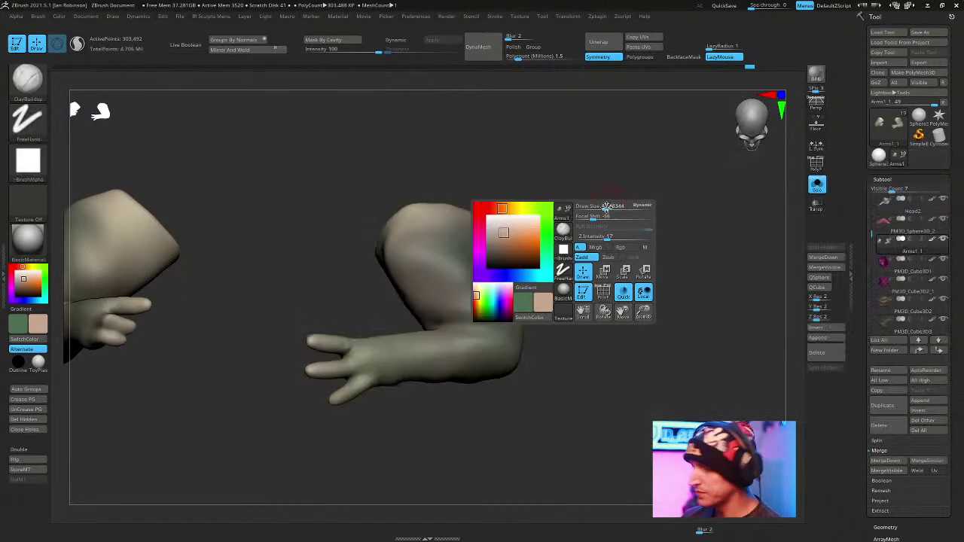
{"action": "left_click_drag", "start_coordinate": [443, 308], "coordinate": [444, 321]}
{"action": "mouse_move", "coordinate": [595, 248]}
{"action": "right_mouse_down"}
{"action": "mouse_move", "coordinate": [610, 239]}
{"action": "mouse_move", "coordinate": [630, 252]}
{"action": "mouse_move", "coordinate": [634, 284]}
{"action": "right_mouse_up"}
{"action": "mouse_move", "coordinate": [506, 309]}
{"action": "left_mouse_down"}
{"action": "mouse_move", "coordinate": [402, 325]}
{"action": "mouse_move", "coordinate": [541, 300]}
{"action": "left_mouse_up"}
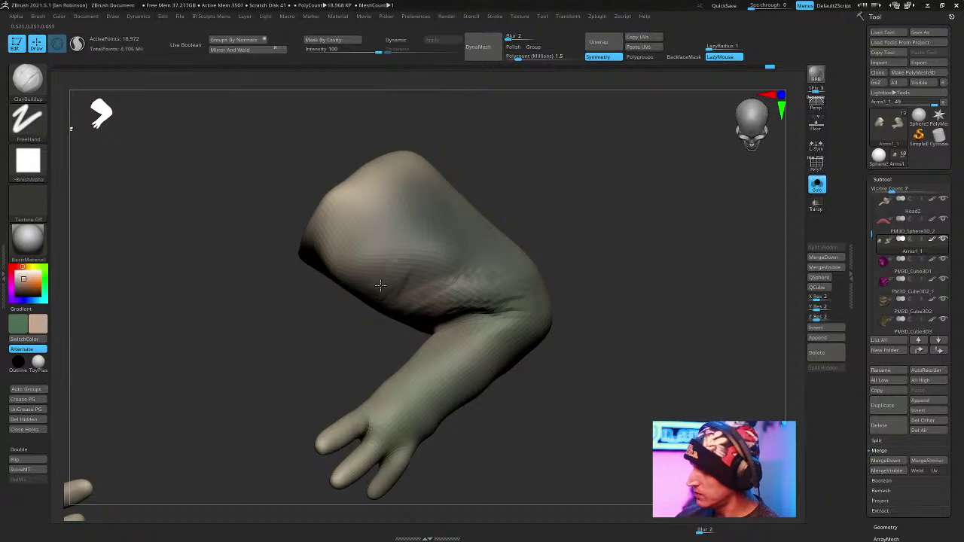
{"action": "left_click_drag", "start_coordinate": [448, 268], "coordinate": [512, 269]}
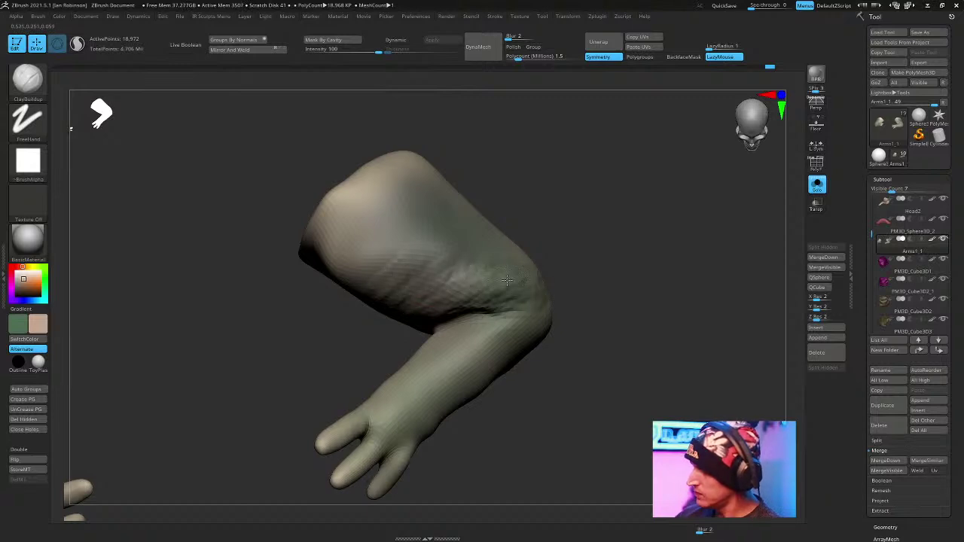
Extend the ClayBuildup wrinkles around the inner side and underside of the same upper arm.
{"action": "right_click_drag", "start_coordinate": [608, 257], "coordinate": [379, 320]}
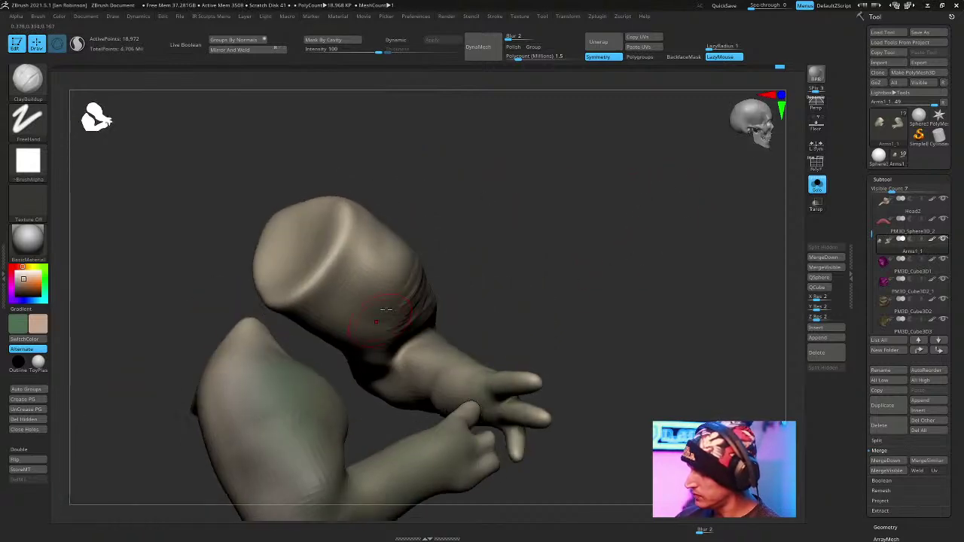
{"action": "left_click_drag", "start_coordinate": [325, 301], "coordinate": [362, 338]}
{"action": "left_click_drag", "start_coordinate": [511, 245], "coordinate": [378, 234]}
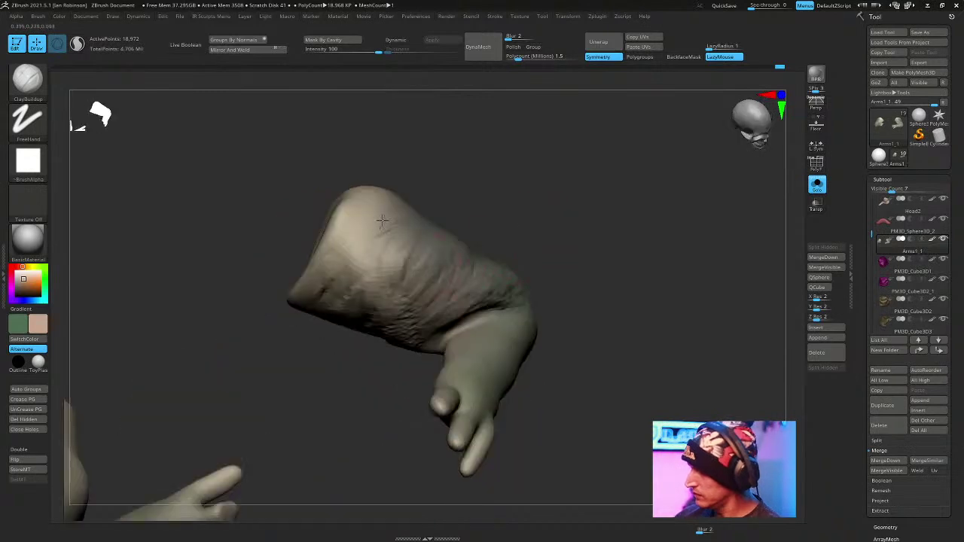
{"action": "left_click_drag", "start_coordinate": [416, 266], "coordinate": [402, 304]}
{"action": "left_click_drag", "start_coordinate": [569, 205], "coordinate": [560, 170]}
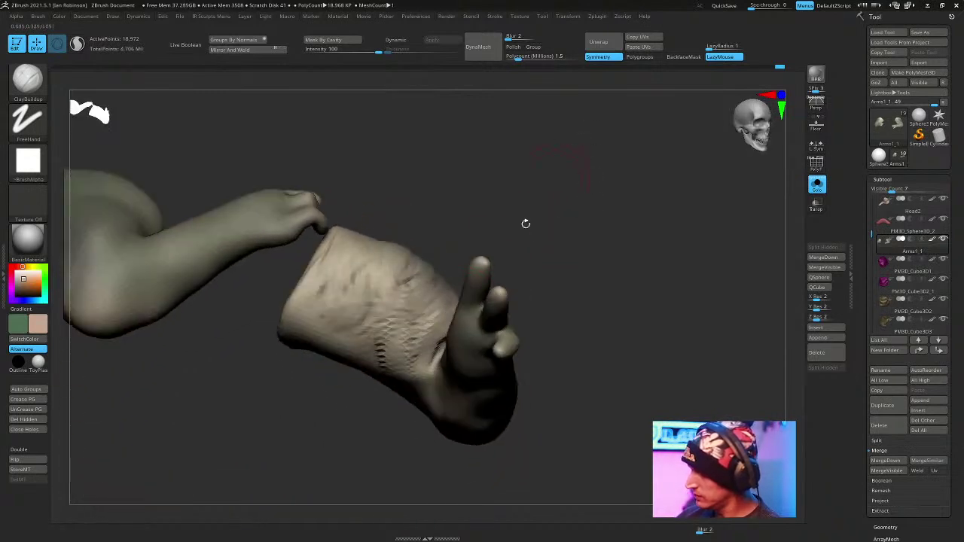
{"action": "mouse_move", "coordinate": [415, 402]}
{"action": "left_mouse_down"}
{"action": "mouse_move", "coordinate": [423, 331]}
{"action": "mouse_move", "coordinate": [336, 310]}
{"action": "mouse_move", "coordinate": [403, 376]}
{"action": "mouse_move", "coordinate": [377, 330]}
{"action": "mouse_move", "coordinate": [371, 348]}
{"action": "left_mouse_up"}
Adjust the brush settings and smooth the rough wrinkles on the upper arm.
{"action": "key", "text": "space"}
{"action": "left_click_drag", "start_coordinate": [566, 188], "coordinate": [557, 257]}
{"action": "left_click_drag", "start_coordinate": [382, 260], "coordinate": [398, 293], "text": "shift"}
{"action": "mouse_move", "coordinate": [574, 301]}
{"action": "left_mouse_down"}
{"action": "mouse_move", "coordinate": [595, 229]}
{"action": "mouse_move", "coordinate": [600, 263]}
{"action": "left_mouse_up"}
{"action": "left_click_drag", "start_coordinate": [587, 301], "coordinate": [619, 154]}
Choose the DamStandard brush, adjust its size, and crease and smooth the skin around the elbow of the isolated arm.
{"action": "key", "text": "b"}
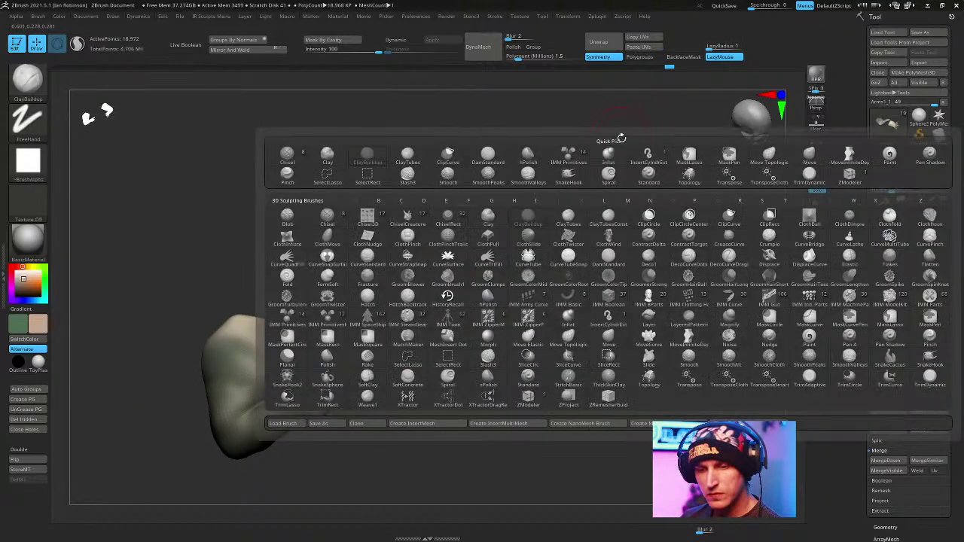
{"action": "key", "text": "b"}
{"action": "key", "text": "d"}
{"action": "key", "text": "s"}
{"action": "left_click_drag", "start_coordinate": [630, 181], "coordinate": [587, 226]}
{"action": "key", "text": "space"}
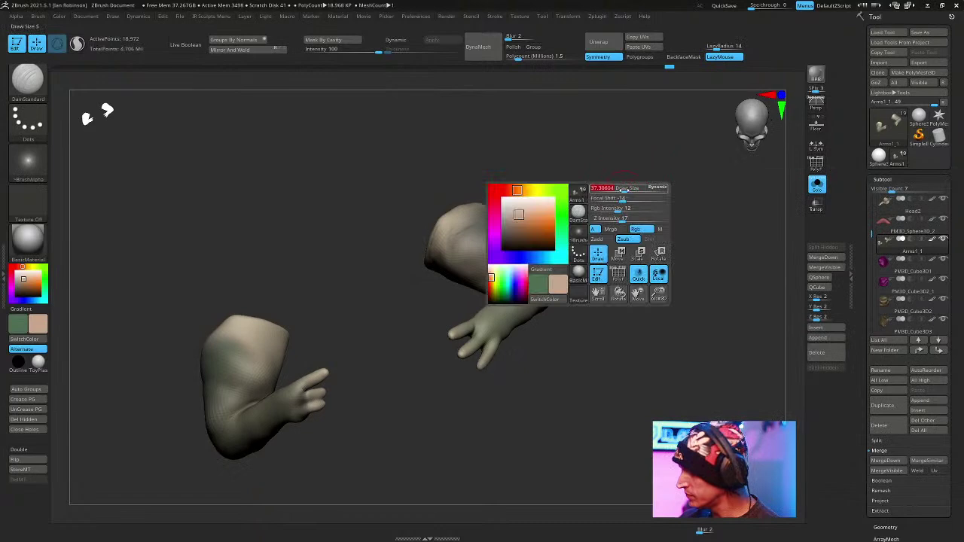
{"action": "mouse_move", "coordinate": [615, 255]}
{"action": "left_mouse_down"}
{"action": "mouse_move", "coordinate": [658, 189]}
{"action": "mouse_move", "coordinate": [658, 219]}
{"action": "mouse_move", "coordinate": [652, 189]}
{"action": "mouse_move", "coordinate": [687, 169]}
{"action": "mouse_move", "coordinate": [555, 230]}
{"action": "left_mouse_up"}
{"action": "key", "text": "shift"}
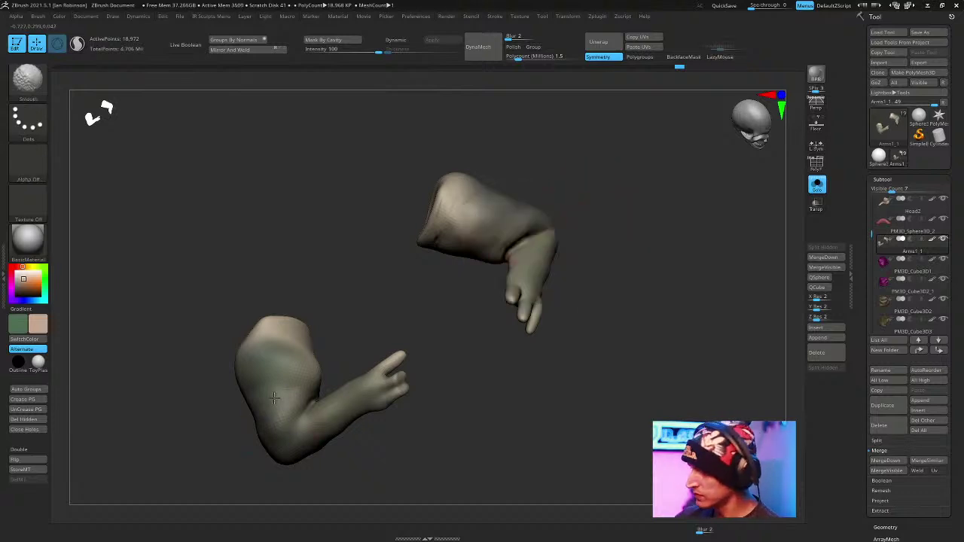
{"action": "key", "text": "l"}
{"action": "left_click_drag", "start_coordinate": [336, 298], "coordinate": [287, 433]}
{"action": "left_click_drag", "start_coordinate": [268, 391], "coordinate": [296, 438], "text": "shift"}
{"action": "left_click_drag", "start_coordinate": [305, 399], "coordinate": [297, 444]}
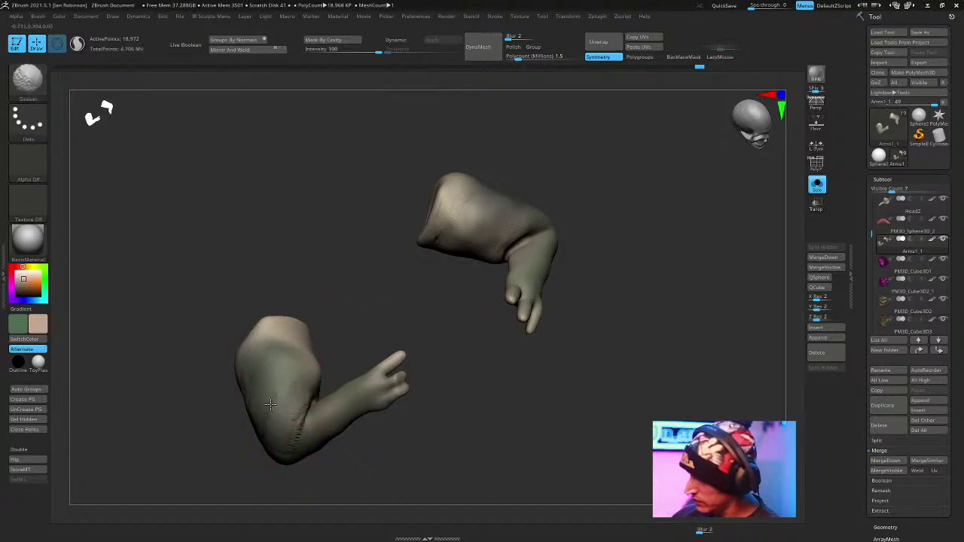
Turn off Solo mode to show the arms together with the whole creature.
{"action": "left_click_drag", "start_coordinate": [424, 258], "coordinate": [646, 226]}
{"action": "left_click_drag", "start_coordinate": [759, 239], "coordinate": [828, 182]}
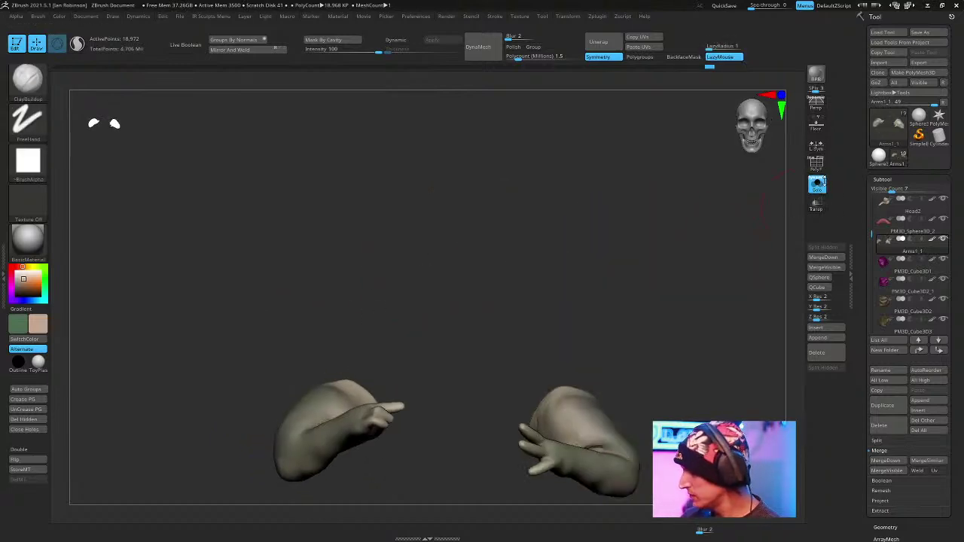
{"action": "left_click", "coordinate": [817, 186]}
{"action": "mouse_move", "coordinate": [699, 243]}
{"action": "left_mouse_down"}
{"action": "mouse_move", "coordinate": [655, 248]}
{"action": "mouse_move", "coordinate": [618, 291]}
{"action": "mouse_move", "coordinate": [627, 254]}
{"action": "mouse_move", "coordinate": [676, 238]}
{"action": "left_mouse_up"}
{"action": "key", "text": "space"}
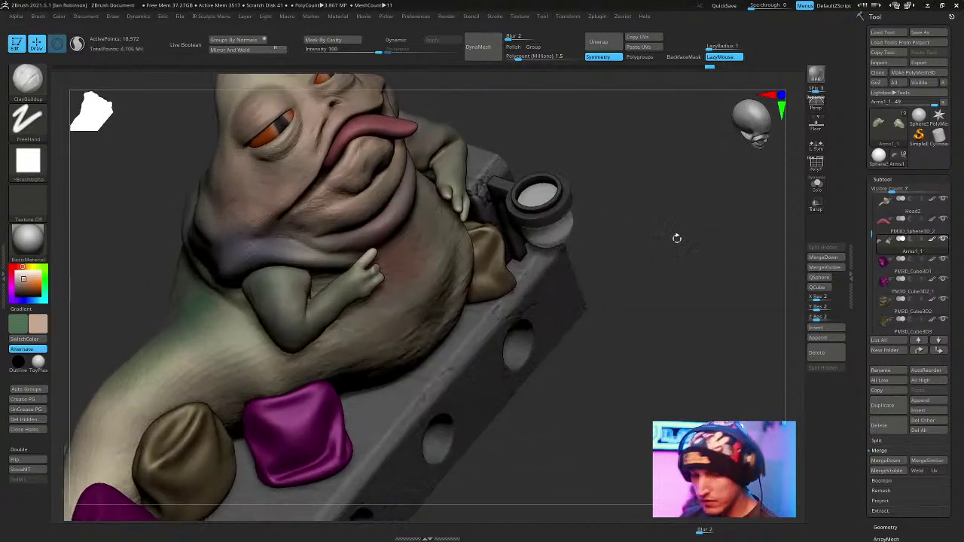
{"action": "key", "text": "b"}
{"action": "key", "text": "d"}
{"action": "key", "text": "s"}
{"action": "key", "text": "space"}
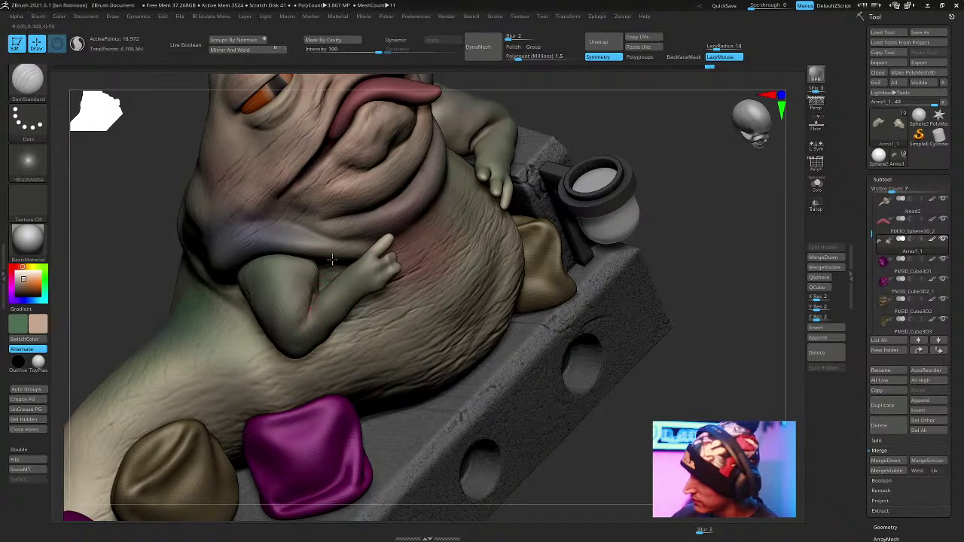
{"action": "left_click_drag", "start_coordinate": [619, 254], "coordinate": [686, 211]}
{"action": "key", "text": "b"}
{"action": "key", "text": "s"}
{"action": "key", "text": "t"}
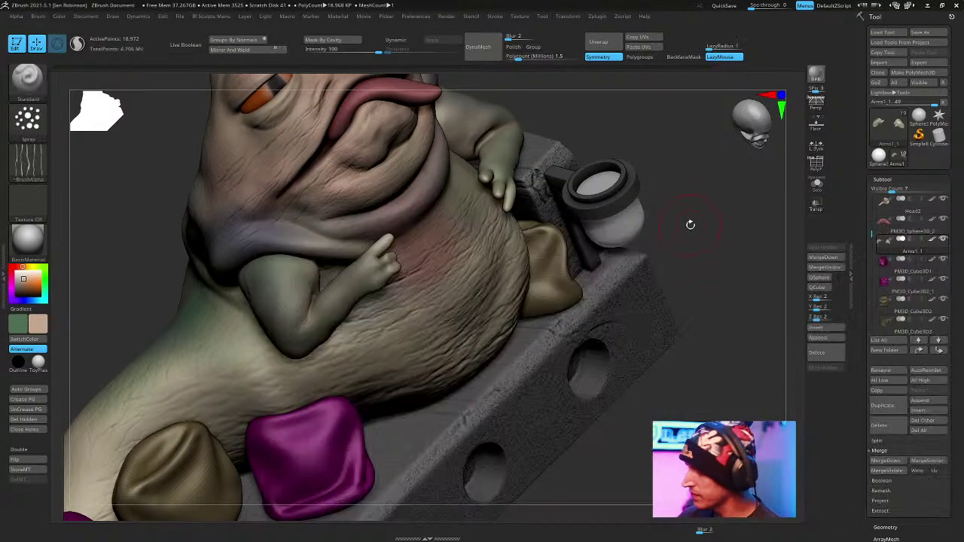
Switch to the Rake brush, raise the arms' subdivision level, and try raking strokes down the upper arm to the elbow.
{"action": "key", "text": "b"}
{"action": "key", "text": "r"}
{"action": "key", "text": "k"}
{"action": "right_click_drag", "start_coordinate": [248, 226], "coordinate": [269, 289]}
{"action": "mouse_move", "coordinate": [269, 288]}
{"action": "left_mouse_down"}
{"action": "mouse_move", "coordinate": [279, 377]}
{"action": "mouse_move", "coordinate": [334, 334]}
{"action": "left_mouse_up"}
{"action": "key", "text": "ctrl+z"}
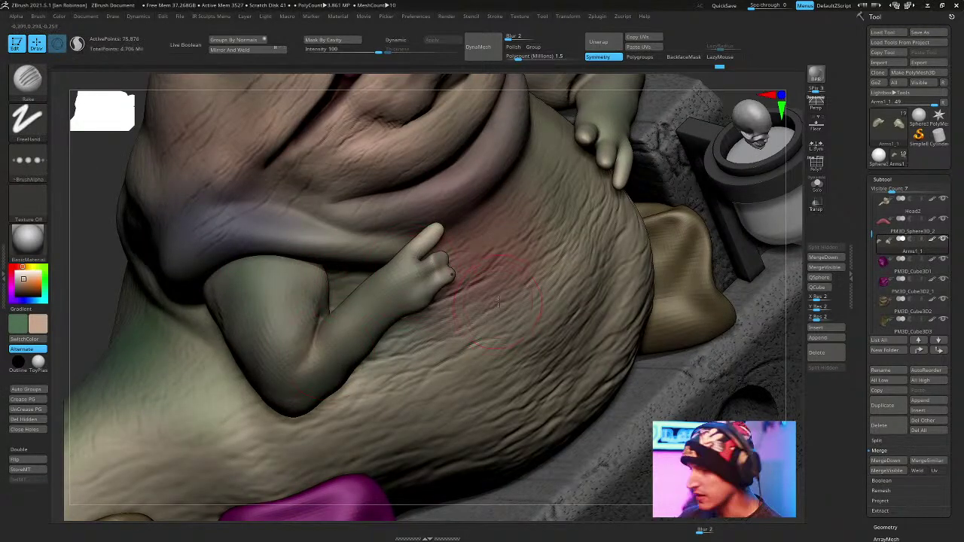
{"action": "mouse_move", "coordinate": [276, 269]}
{"action": "left_mouse_down"}
{"action": "mouse_move", "coordinate": [290, 323]}
{"action": "mouse_move", "coordinate": [343, 391]}
{"action": "left_mouse_up"}
{"action": "key", "text": "ctrl+z"}
Adjust the Rake brush settings and test another stroke across the upper arm and elbow from the side.
{"action": "right_click", "coordinate": [342, 388]}
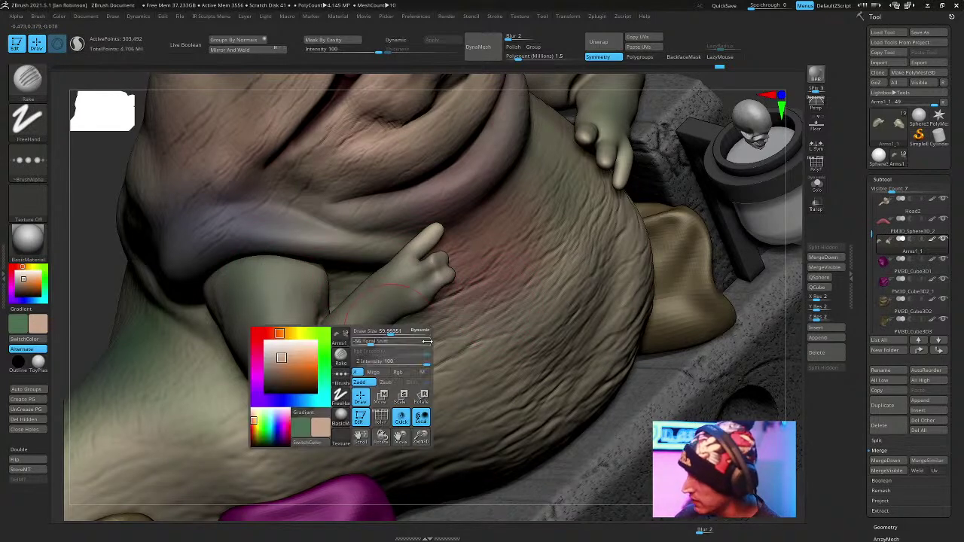
{"action": "mouse_move", "coordinate": [290, 273]}
{"action": "left_mouse_down"}
{"action": "mouse_move", "coordinate": [278, 305]}
{"action": "mouse_move", "coordinate": [303, 392]}
{"action": "left_mouse_up"}
{"action": "mouse_move", "coordinate": [328, 384]}
{"action": "right_mouse_down"}
{"action": "mouse_move", "coordinate": [417, 308]}
{"action": "mouse_move", "coordinate": [445, 209]}
{"action": "right_mouse_up"}
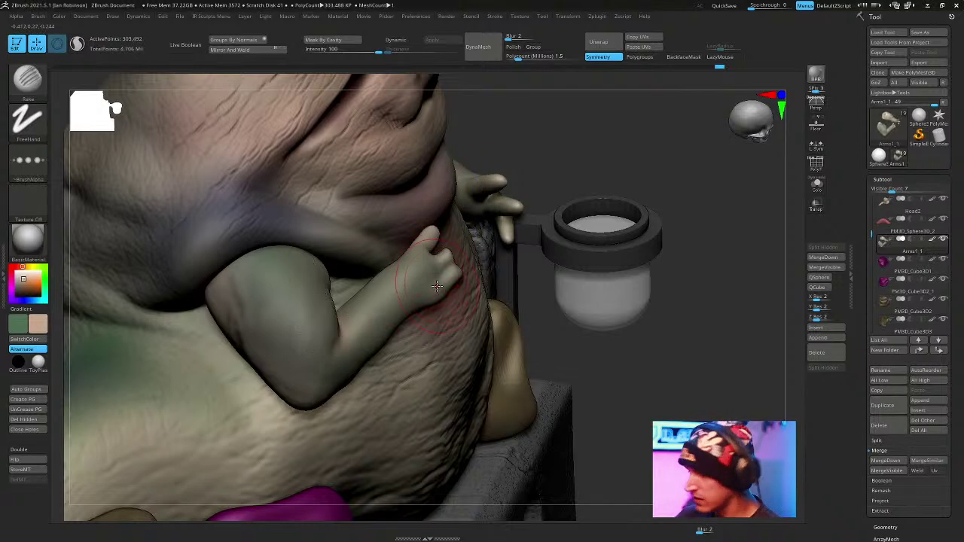
{"action": "right_click", "coordinate": [435, 285]}
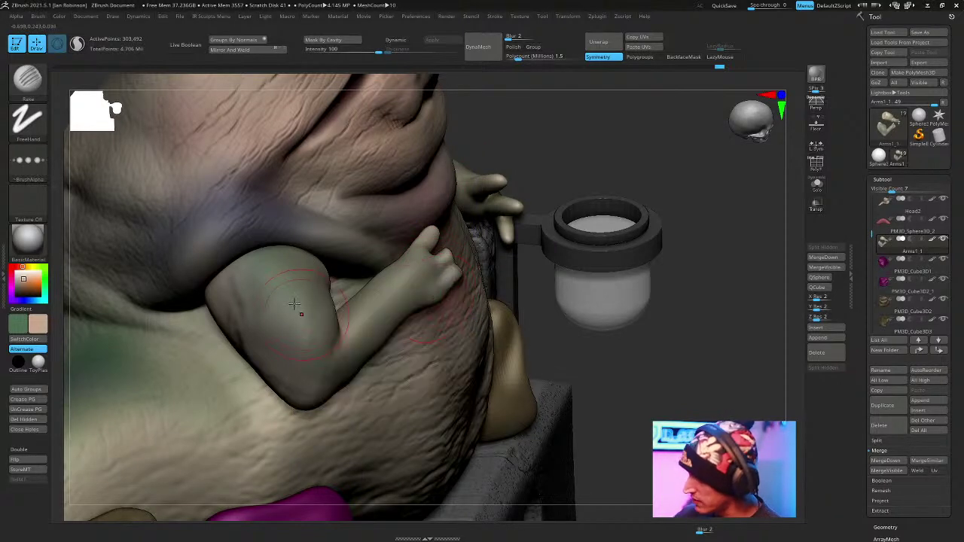
{"action": "mouse_move", "coordinate": [235, 275]}
{"action": "left_mouse_down"}
{"action": "mouse_move", "coordinate": [272, 337]}
{"action": "mouse_move", "coordinate": [346, 380]}
{"action": "left_mouse_up"}
{"action": "mouse_move", "coordinate": [398, 298]}
{"action": "right_mouse_down"}
{"action": "mouse_move", "coordinate": [527, 238]}
{"action": "mouse_move", "coordinate": [517, 287]}
{"action": "right_mouse_up"}
{"action": "right_click", "coordinate": [527, 237]}
Isolate the arms, enable LazyMouse for the Rake brush, and rake long grooves down the upper arm, around the elbow and along the forearm.
{"action": "left_click", "coordinate": [817, 185]}
{"action": "key", "text": "ctrl+z"}
{"action": "right_click", "coordinate": [258, 345]}
{"action": "mouse_move", "coordinate": [231, 395]}
{"action": "left_mouse_down"}
{"action": "mouse_move", "coordinate": [262, 412]}
{"action": "mouse_move", "coordinate": [414, 287]}
{"action": "left_mouse_up"}
{"action": "left_click", "coordinate": [727, 57]}
{"action": "key", "text": "ctrl+z"}
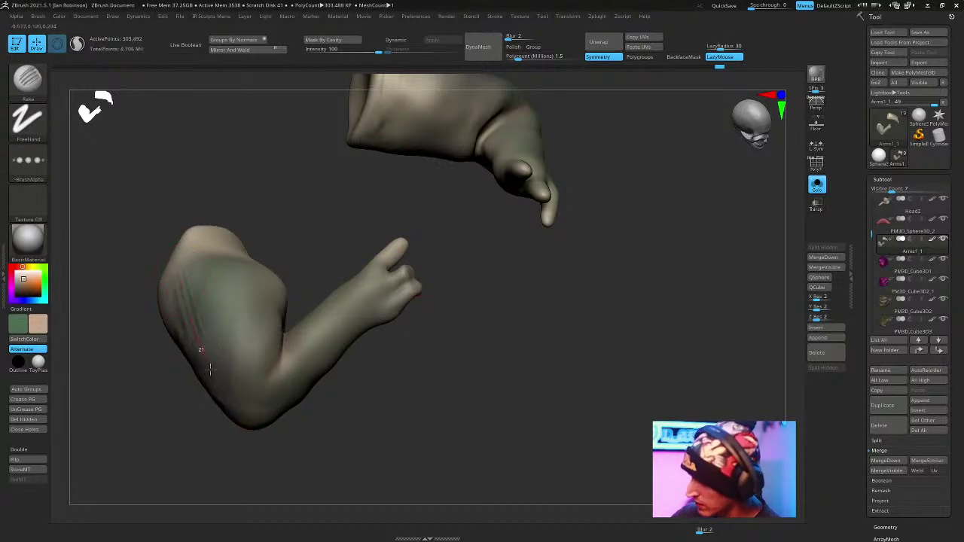
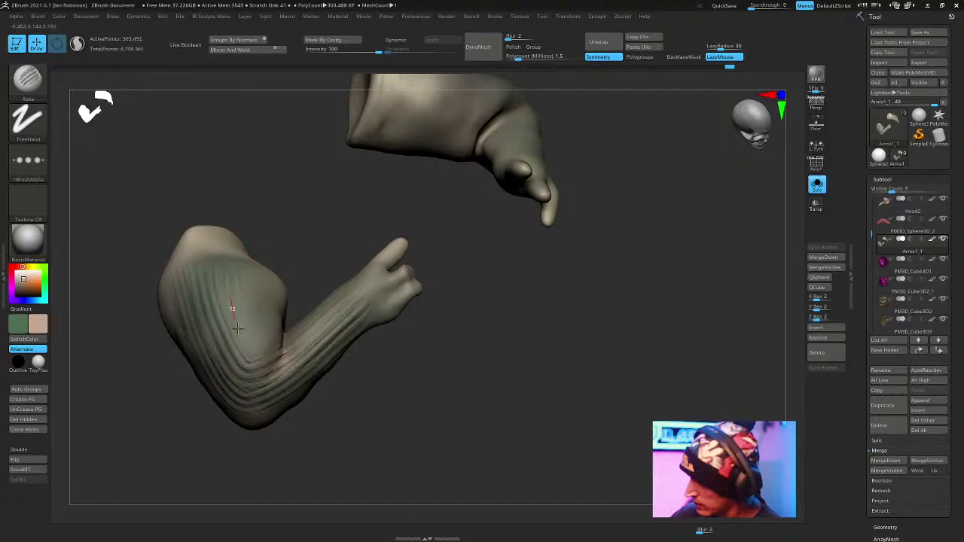
{"action": "key", "text": "ctrl+z"}
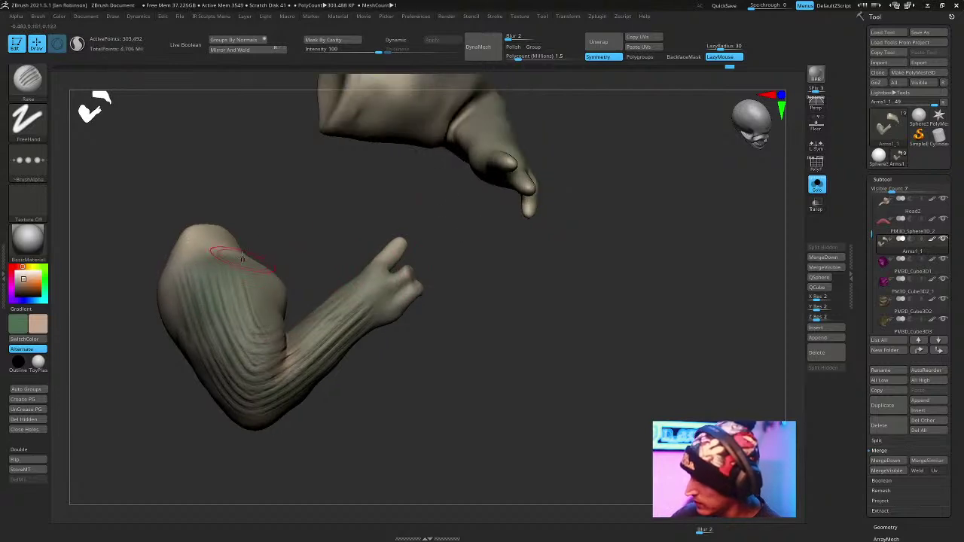
{"action": "left_click_drag", "start_coordinate": [328, 302], "coordinate": [303, 291]}
Rake matching grooves along the outer upper arm, around the elbow and down the forearm of the other arm.
{"action": "left_click_drag", "start_coordinate": [525, 330], "coordinate": [404, 257], "text": "alt"}
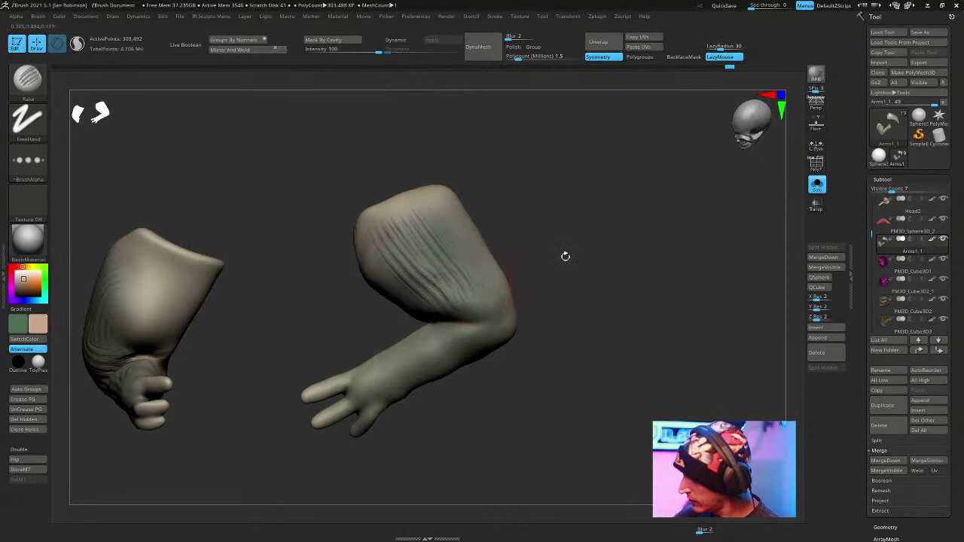
{"action": "left_click_drag", "start_coordinate": [534, 275], "coordinate": [439, 223]}
{"action": "left_click_drag", "start_coordinate": [514, 317], "coordinate": [448, 212]}
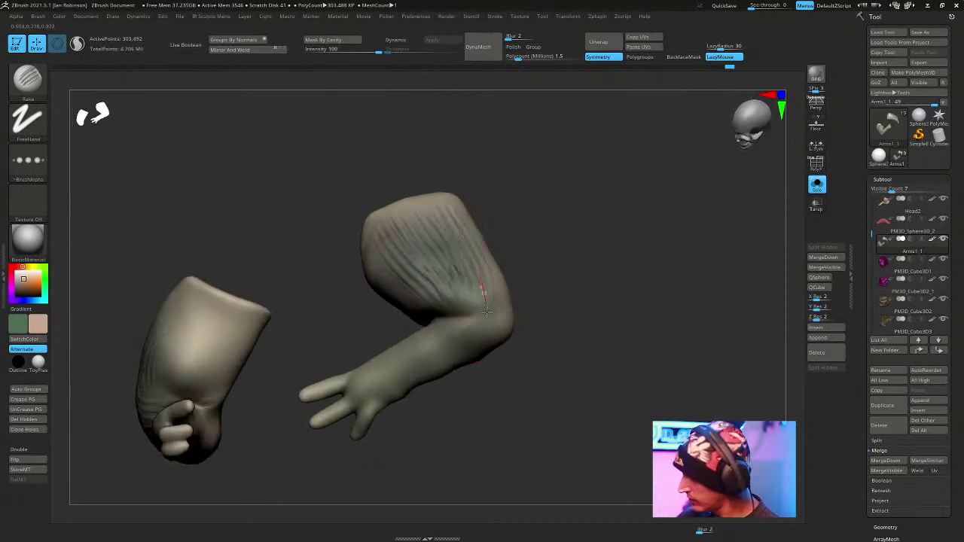
{"action": "mouse_move", "coordinate": [542, 323]}
{"action": "left_mouse_down"}
{"action": "mouse_move", "coordinate": [600, 265]}
{"action": "mouse_move", "coordinate": [426, 325]}
{"action": "mouse_move", "coordinate": [474, 331]}
{"action": "mouse_move", "coordinate": [373, 385]}
{"action": "left_mouse_up"}
{"action": "left_click_drag", "start_coordinate": [514, 301], "coordinate": [536, 295]}
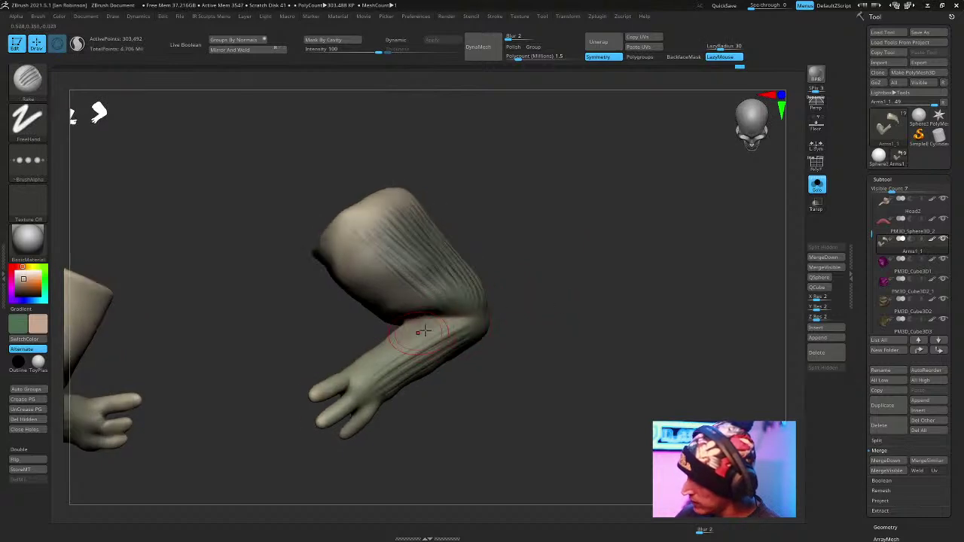
Extend the Rake grooves over the front of that upper arm and its forearm, and check them on the whole creature.
{"action": "left_click_drag", "start_coordinate": [448, 342], "coordinate": [394, 341]}
{"action": "left_click_drag", "start_coordinate": [557, 246], "coordinate": [467, 256]}
{"action": "left_click_drag", "start_coordinate": [344, 241], "coordinate": [399, 294]}
{"action": "left_click_drag", "start_coordinate": [335, 271], "coordinate": [449, 292]}
{"action": "mouse_move", "coordinate": [338, 260]}
{"action": "left_mouse_down", "text": "shift"}
{"action": "mouse_move", "coordinate": [399, 298]}
{"action": "mouse_move", "coordinate": [346, 178]}
{"action": "left_mouse_up", "text": "shift"}
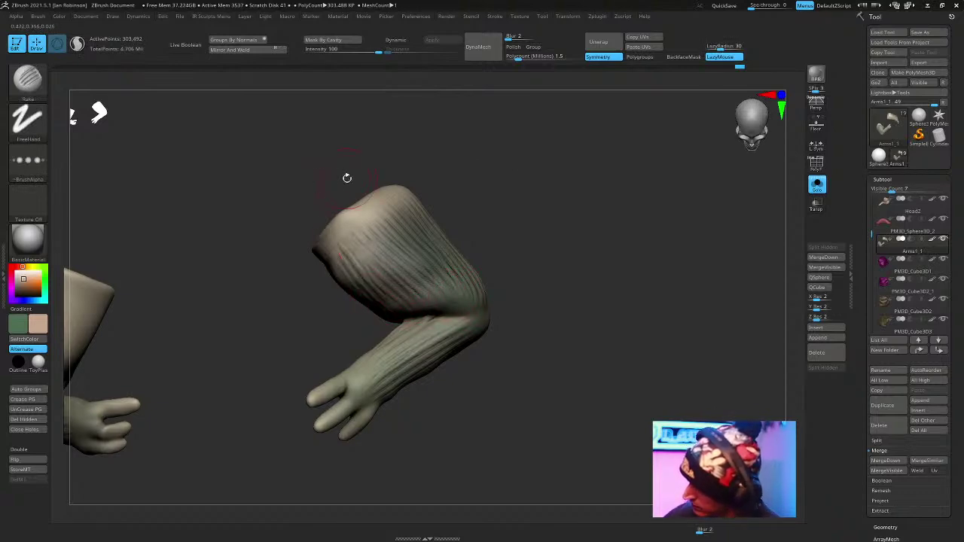
{"action": "left_click", "coordinate": [817, 185]}
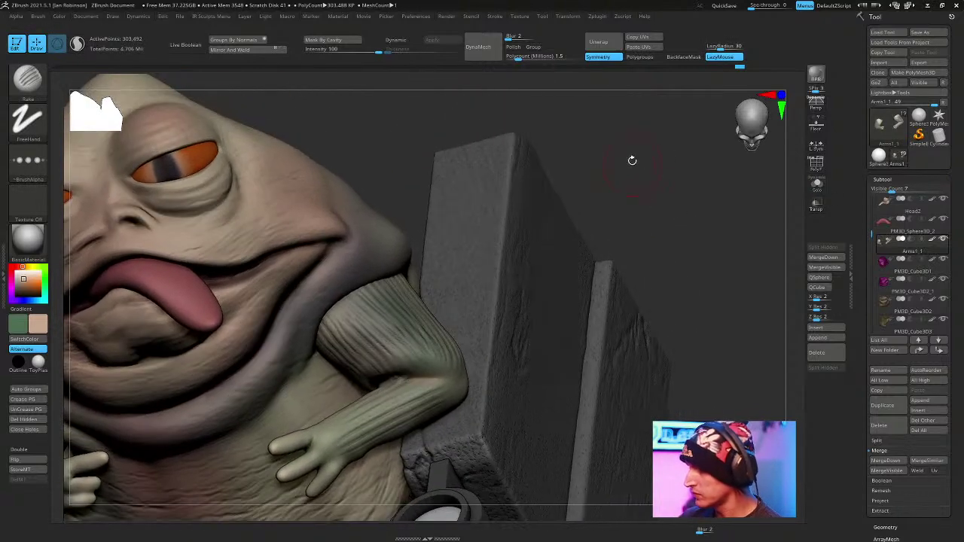
{"action": "left_click_drag", "start_coordinate": [646, 158], "coordinate": [478, 291]}
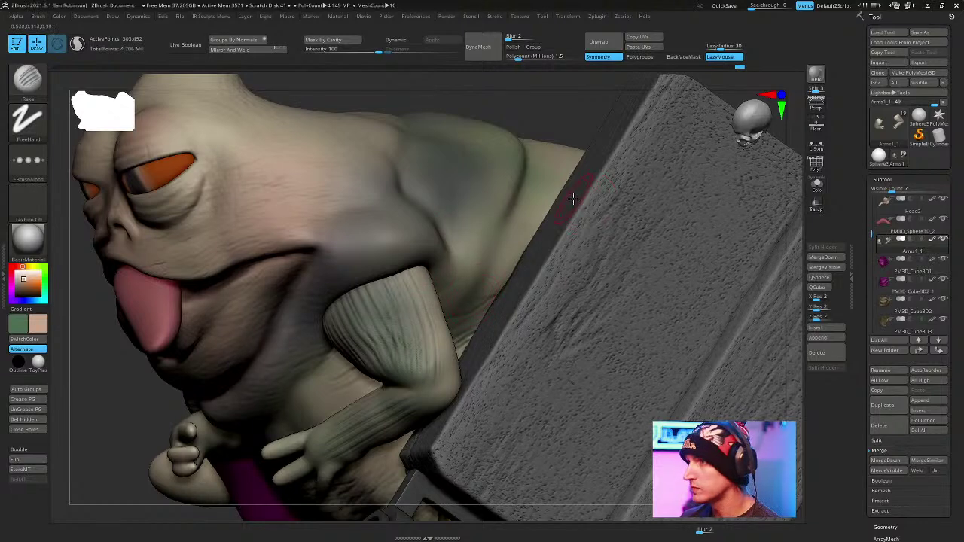
{"action": "right_click_drag", "start_coordinate": [573, 199], "coordinate": [609, 138]}
Isolate the arms and use ClayBuildup to add folds along the underside of the forearm and volume to the palm, smoothing the palm.
{"action": "left_click", "coordinate": [816, 185]}
{"action": "left_click_drag", "start_coordinate": [667, 207], "coordinate": [392, 225]}
{"action": "left_click_drag", "start_coordinate": [416, 176], "coordinate": [453, 139]}
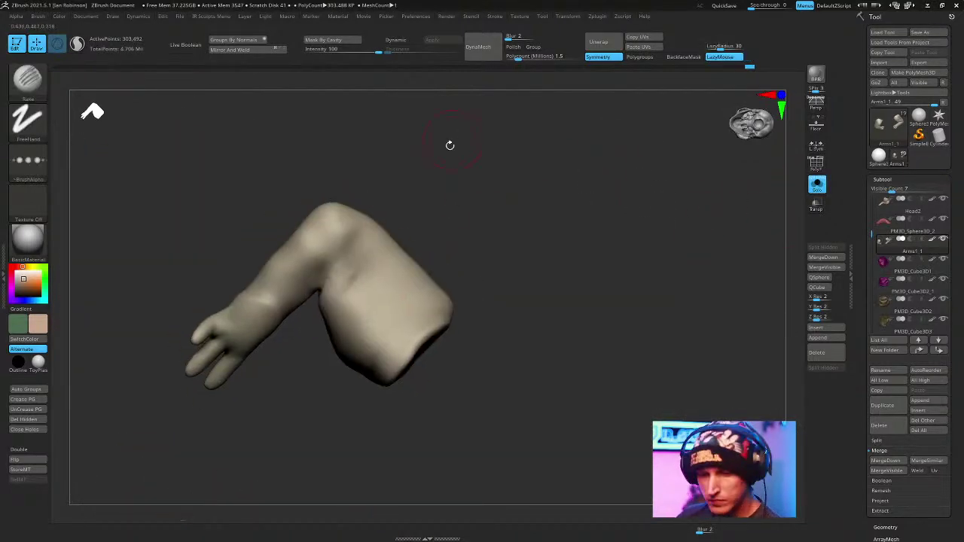
{"action": "key", "text": "b"}
{"action": "key", "text": "c"}
{"action": "key", "text": "b"}
{"action": "left_click_drag", "start_coordinate": [326, 252], "coordinate": [332, 252]}
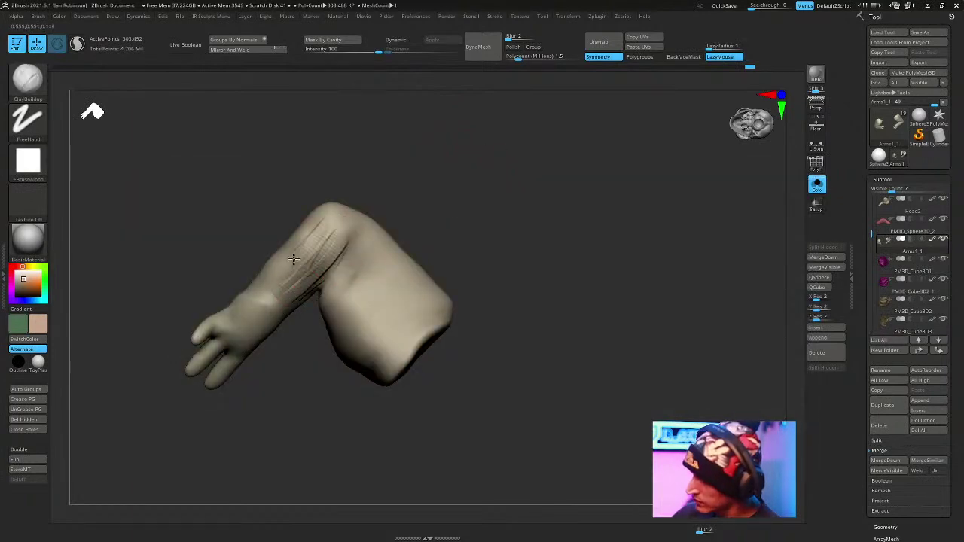
{"action": "left_click_drag", "start_coordinate": [361, 181], "coordinate": [301, 255]}
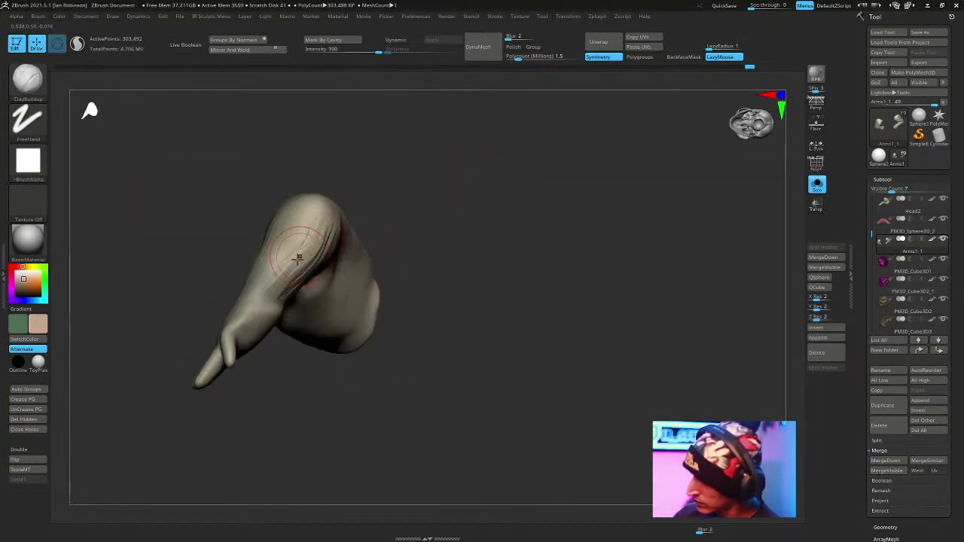
{"action": "left_click_drag", "start_coordinate": [382, 196], "coordinate": [256, 329]}
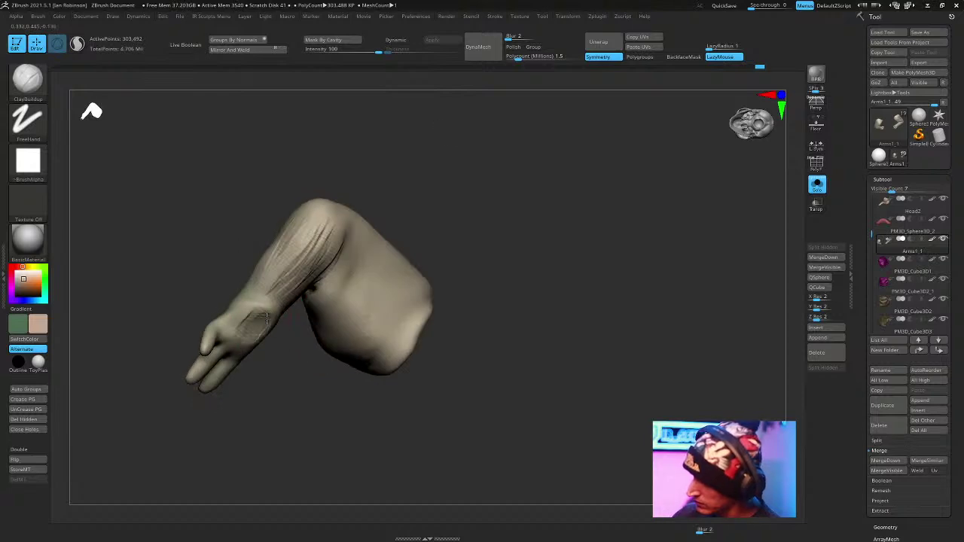
{"action": "left_click_drag", "start_coordinate": [391, 217], "coordinate": [441, 215]}
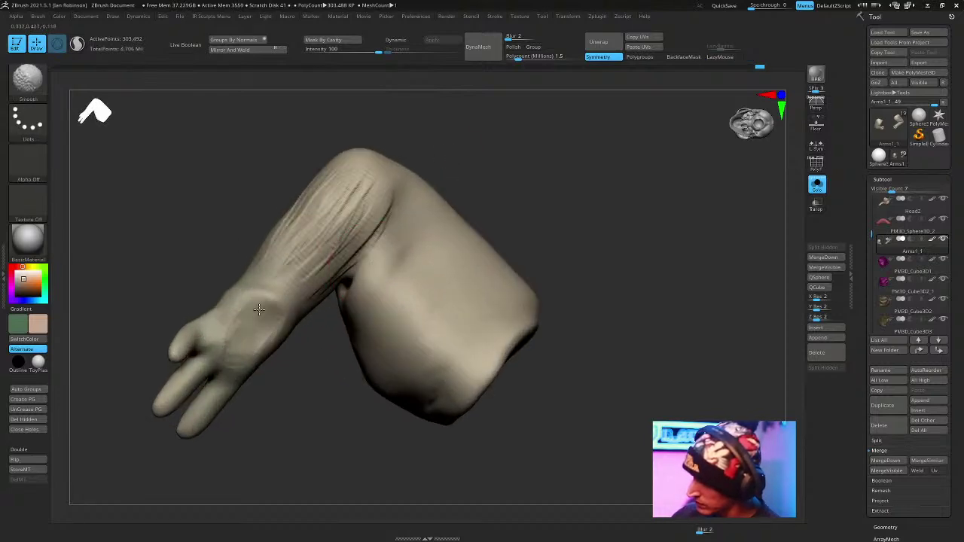
{"action": "mouse_move", "coordinate": [530, 148]}
{"action": "left_mouse_down"}
{"action": "mouse_move", "coordinate": [489, 201]}
{"action": "mouse_move", "coordinate": [279, 168]}
{"action": "mouse_move", "coordinate": [291, 189]}
{"action": "mouse_move", "coordinate": [577, 189]}
{"action": "mouse_move", "coordinate": [622, 227]}
{"action": "mouse_move", "coordinate": [505, 189]}
{"action": "mouse_move", "coordinate": [330, 204]}
{"action": "left_mouse_up"}
Rake grooves along the underside of the same forearm and across the inner upper arm up to its open end.
{"action": "key", "text": "b"}
{"action": "key", "text": "r"}
{"action": "key", "text": "a"}
{"action": "key", "text": "space"}
{"action": "mouse_move", "coordinate": [253, 384]}
{"action": "left_mouse_down"}
{"action": "mouse_move", "coordinate": [345, 198]}
{"action": "mouse_move", "coordinate": [311, 168]}
{"action": "mouse_move", "coordinate": [301, 225]}
{"action": "left_mouse_up"}
{"action": "mouse_move", "coordinate": [422, 361]}
{"action": "left_mouse_down"}
{"action": "mouse_move", "coordinate": [396, 358]}
{"action": "mouse_move", "coordinate": [360, 331]}
{"action": "left_mouse_up"}
{"action": "left_click_drag", "start_coordinate": [333, 129], "coordinate": [323, 218]}
{"action": "left_click_drag", "start_coordinate": [305, 149], "coordinate": [295, 233]}
{"action": "left_click_drag", "start_coordinate": [361, 397], "coordinate": [316, 264]}
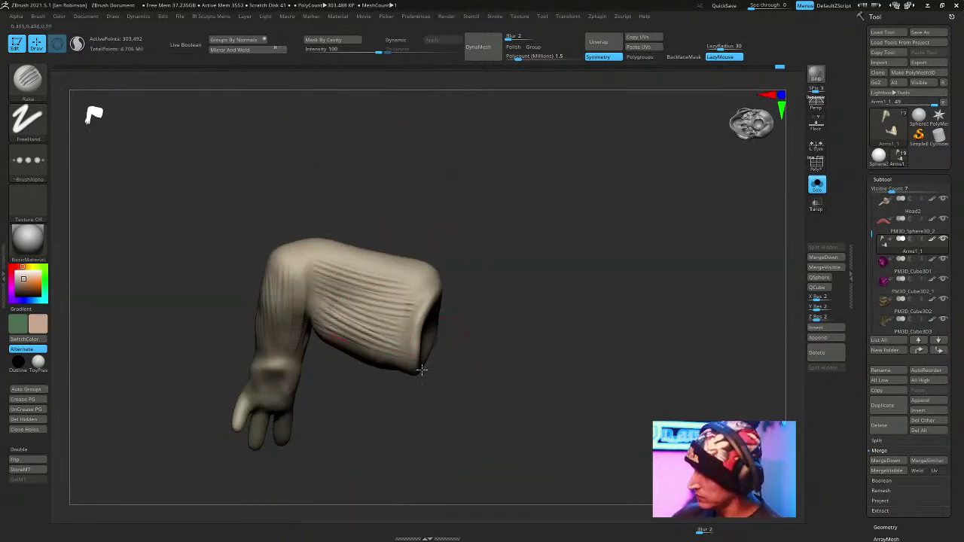
{"action": "left_click_drag", "start_coordinate": [419, 360], "coordinate": [427, 298]}
Continue the Rake grooves over the elbow and fill in remaining smooth skin on the arms' inner sides.
{"action": "mouse_move", "coordinate": [485, 333]}
{"action": "left_mouse_down"}
{"action": "mouse_move", "coordinate": [512, 213]}
{"action": "mouse_move", "coordinate": [523, 224]}
{"action": "mouse_move", "coordinate": [497, 181]}
{"action": "mouse_move", "coordinate": [237, 261]}
{"action": "left_mouse_up"}
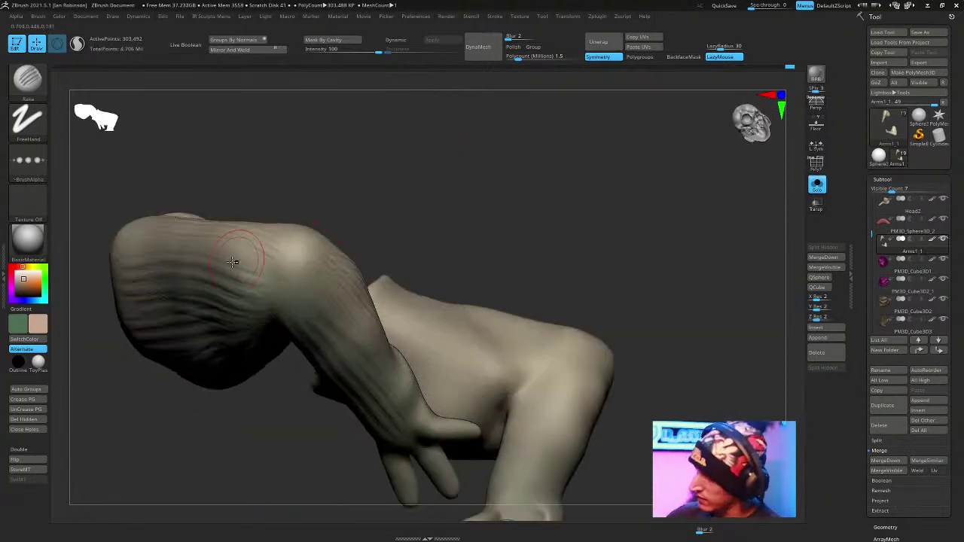
{"action": "left_click_drag", "start_coordinate": [341, 181], "coordinate": [321, 241]}
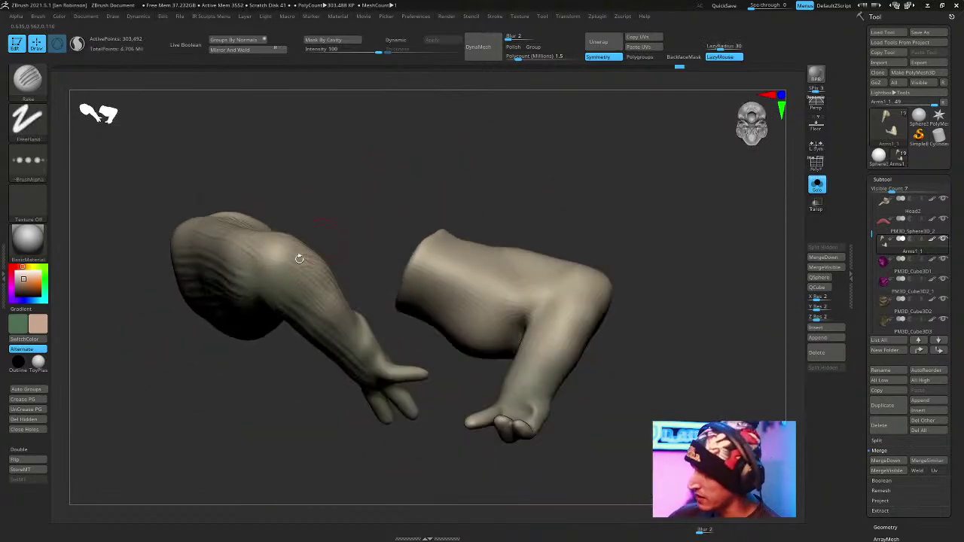
{"action": "left_click_drag", "start_coordinate": [388, 181], "coordinate": [338, 167]}
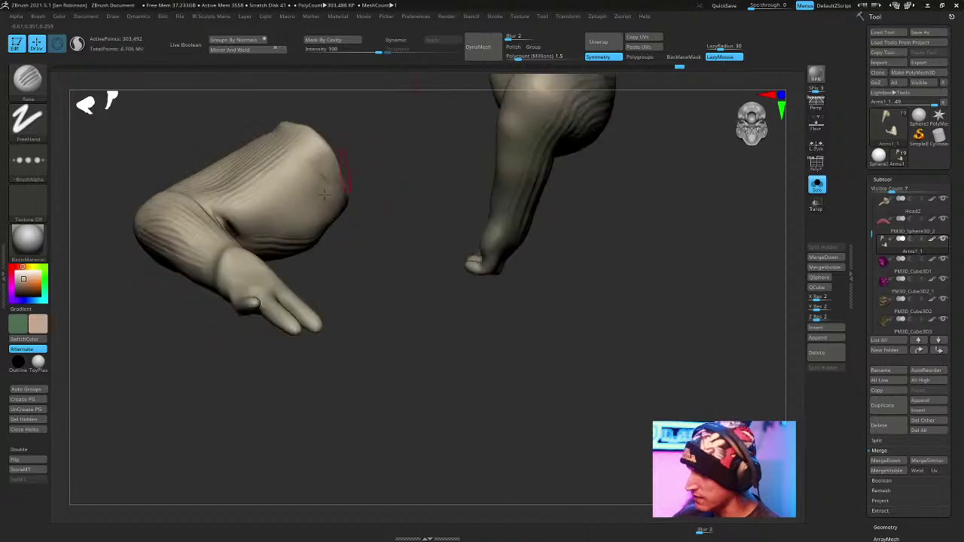
{"action": "left_click_drag", "start_coordinate": [331, 211], "coordinate": [354, 302]}
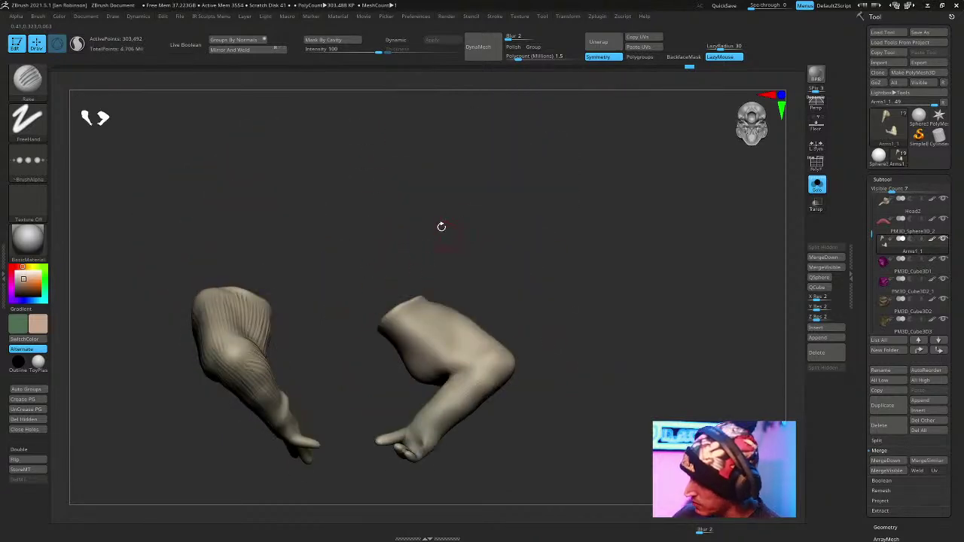
Resize the Move brush and push in the bulge on the underside of the smoother arm's upper section.
{"action": "key", "text": "b"}
{"action": "key", "text": "m"}
{"action": "key", "text": "v"}
{"action": "key", "text": "space"}
{"action": "key", "text": "space"}
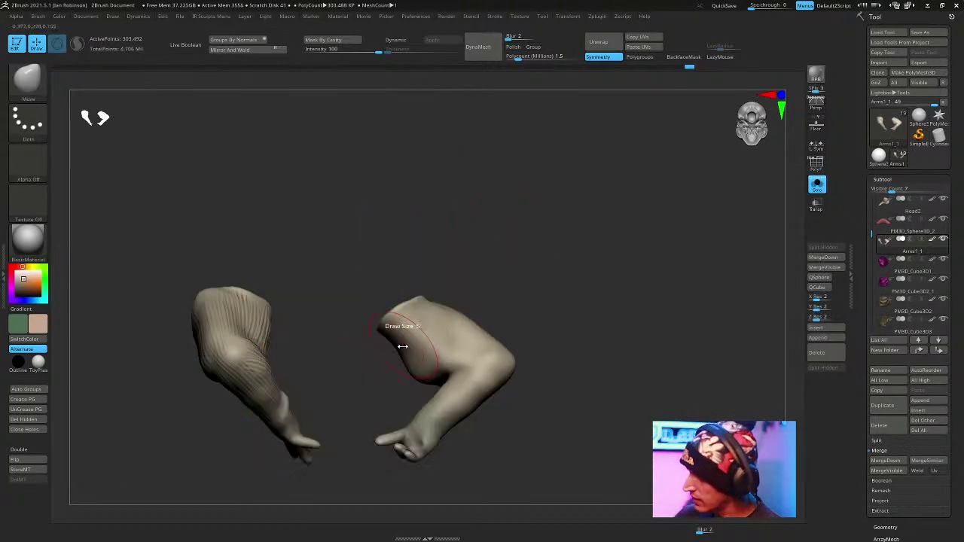
{"action": "mouse_move", "coordinate": [393, 351]}
{"action": "left_mouse_down"}
{"action": "mouse_move", "coordinate": [420, 366]}
{"action": "mouse_move", "coordinate": [433, 354]}
{"action": "left_mouse_up"}
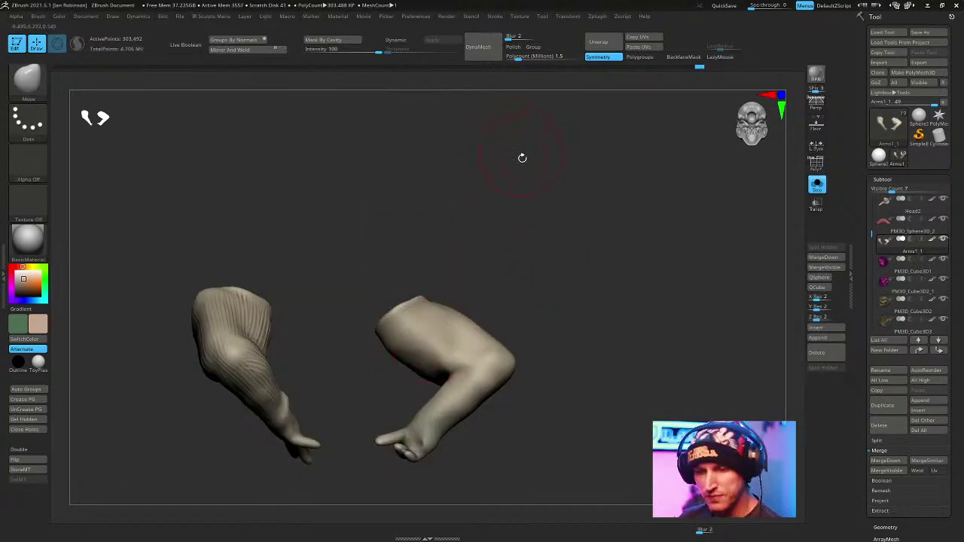
Rake lengthwise grooves along that upper arm down to the elbow and show the whole scene again.
{"action": "key", "text": "b"}
{"action": "key", "text": "r"}
{"action": "key", "text": "a"}
{"action": "left_click_drag", "start_coordinate": [554, 213], "coordinate": [568, 216]}
{"action": "left_click_drag", "start_coordinate": [415, 324], "coordinate": [452, 350]}
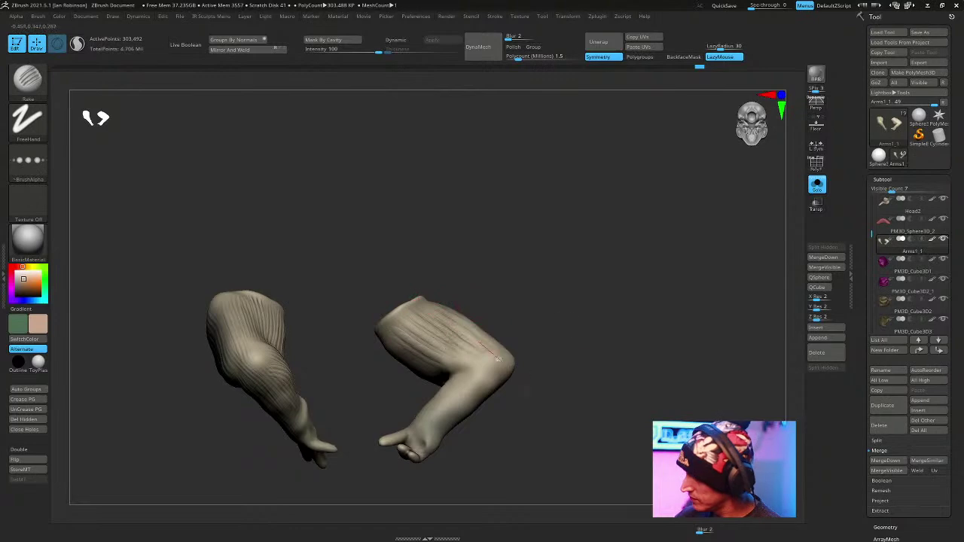
{"action": "left_click_drag", "start_coordinate": [559, 292], "coordinate": [577, 277]}
{"action": "left_click", "coordinate": [817, 185]}
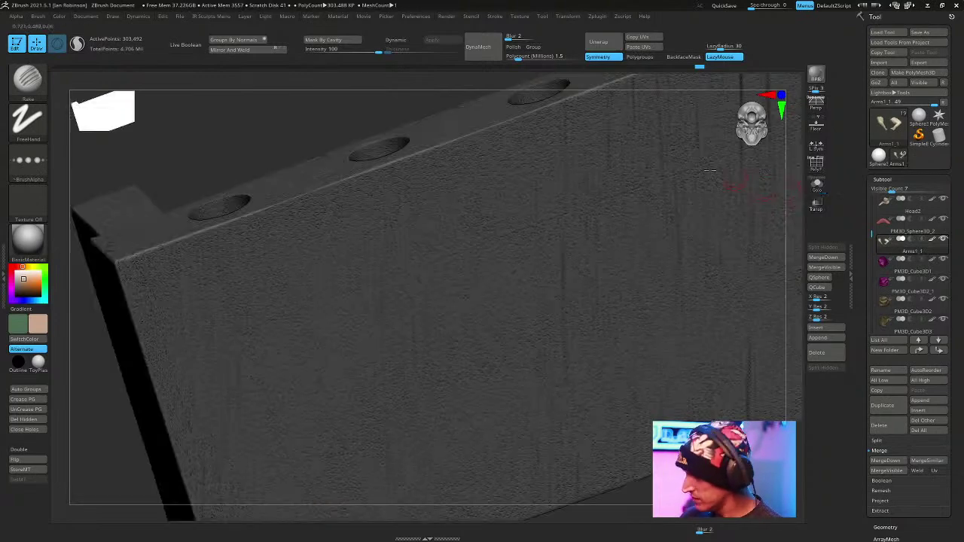
Resize the Rake brush and add lengthwise grooves over the smooth outer side of the upper arm.
{"action": "mouse_move", "coordinate": [701, 208]}
{"action": "right_mouse_down"}
{"action": "mouse_move", "coordinate": [577, 200]}
{"action": "mouse_move", "coordinate": [495, 217]}
{"action": "right_mouse_up"}
{"action": "key", "text": "space"}
{"action": "left_click", "coordinate": [550, 189]}
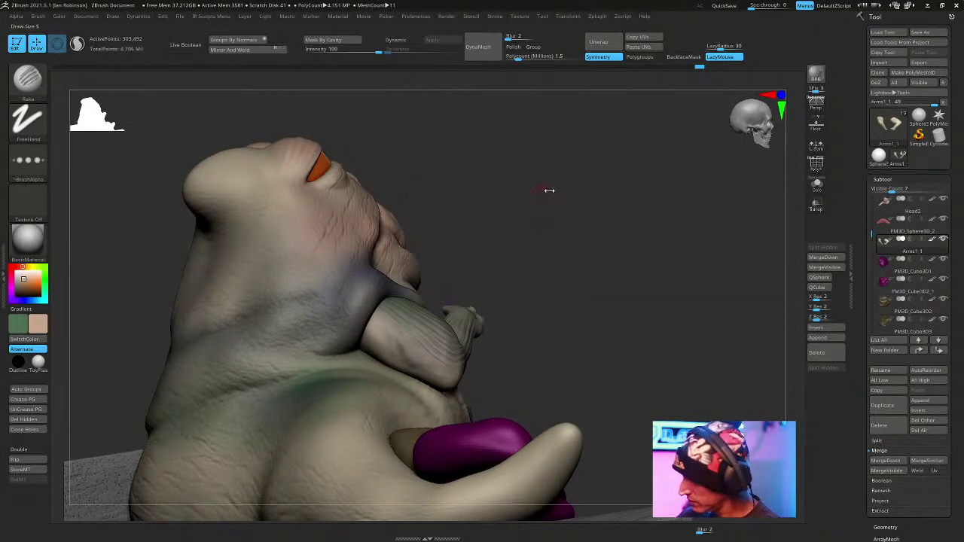
{"action": "key", "text": "space"}
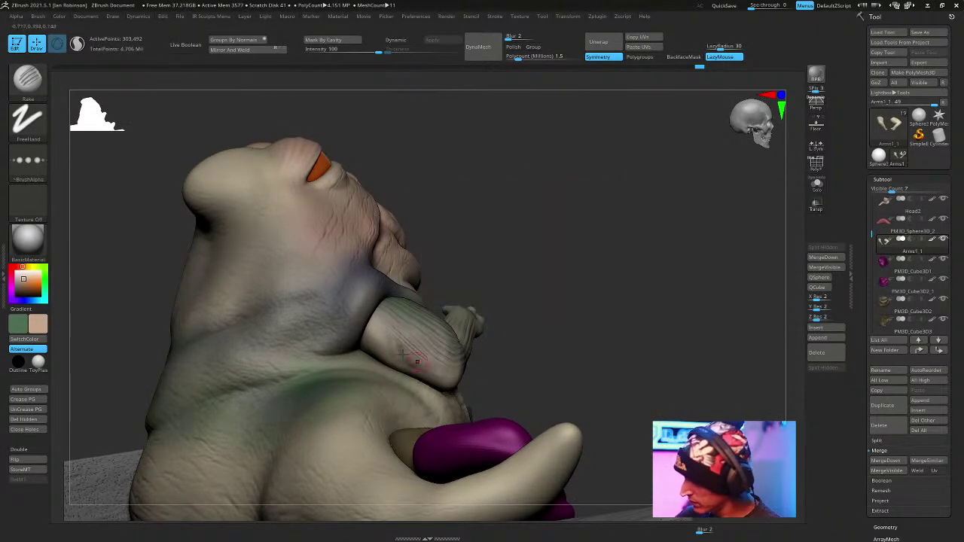
{"action": "key", "text": "space"}
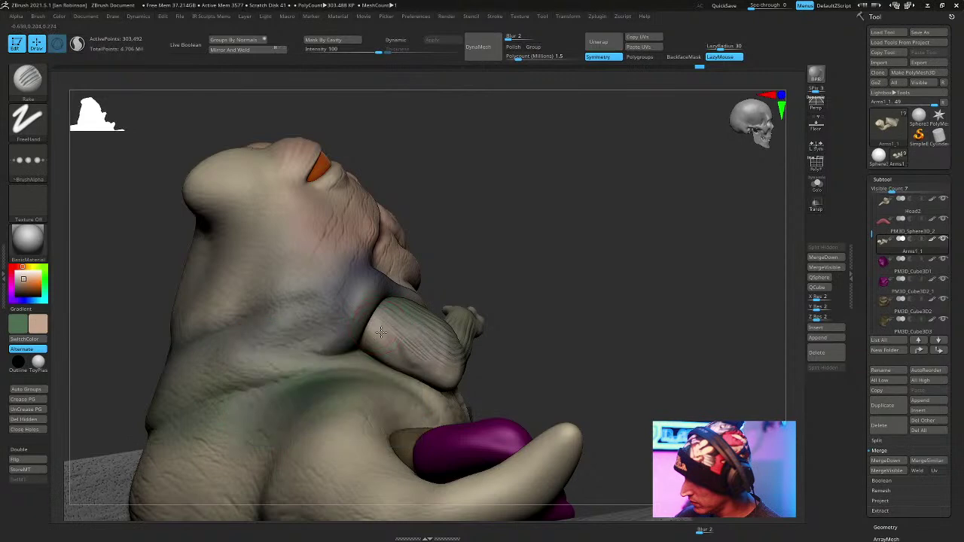
{"action": "left_click_drag", "start_coordinate": [583, 311], "coordinate": [564, 230]}
{"action": "left_click_drag", "start_coordinate": [662, 162], "coordinate": [639, 191]}
Choose the Standard brush with a Spray stroke and set its alpha to Alpha 07.
{"action": "key", "text": "b"}
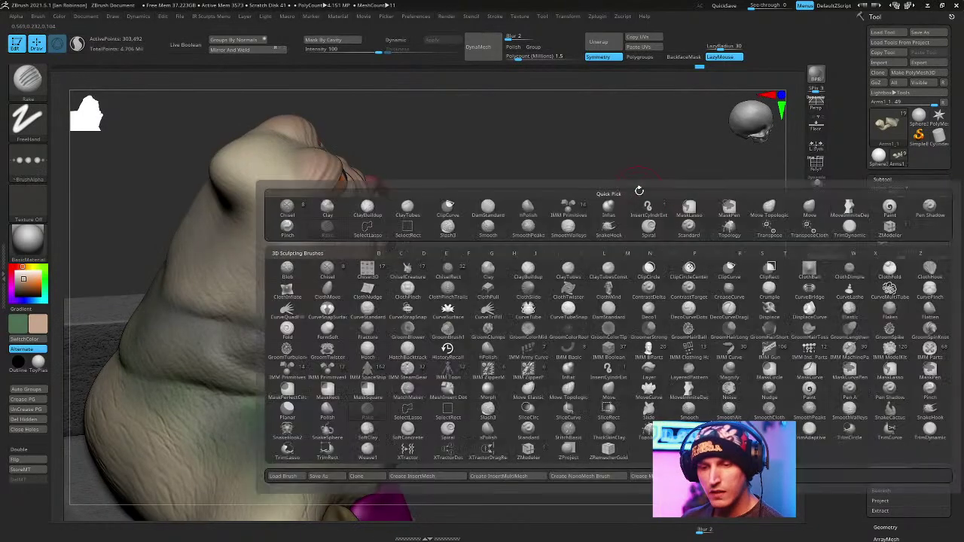
{"action": "key", "text": "s"}
{"action": "key", "text": "t"}
{"action": "left_click", "coordinate": [28, 161]}
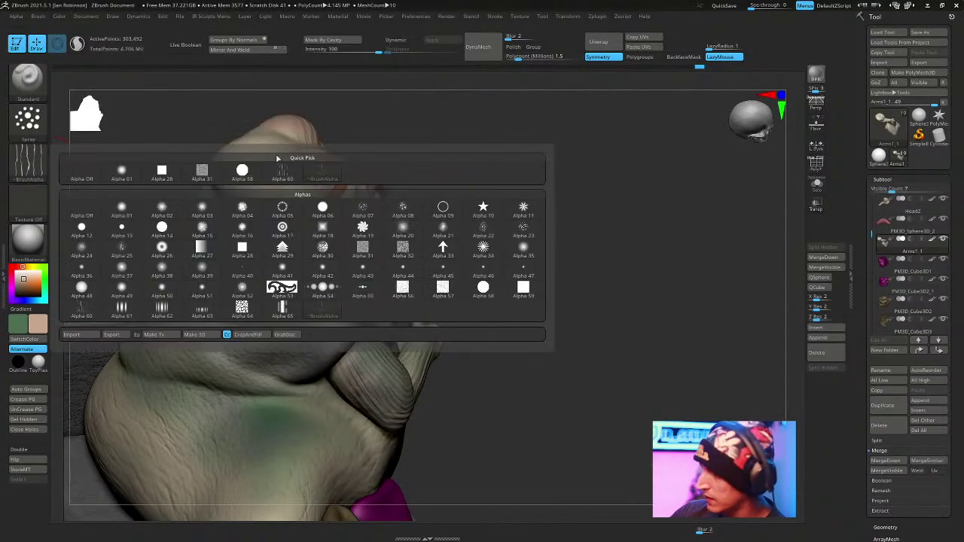
{"action": "left_click", "coordinate": [367, 213]}
Try spraying Alpha 07 bumps over the green patch on the creature's back.
{"action": "left_click_drag", "start_coordinate": [603, 234], "coordinate": [634, 153]}
{"action": "left_click_drag", "start_coordinate": [359, 363], "coordinate": [364, 346]}
{"action": "mouse_move", "coordinate": [320, 362]}
{"action": "right_mouse_down"}
{"action": "mouse_move", "coordinate": [555, 317]}
{"action": "mouse_move", "coordinate": [531, 332]}
{"action": "right_mouse_up"}
{"action": "key", "text": "space"}
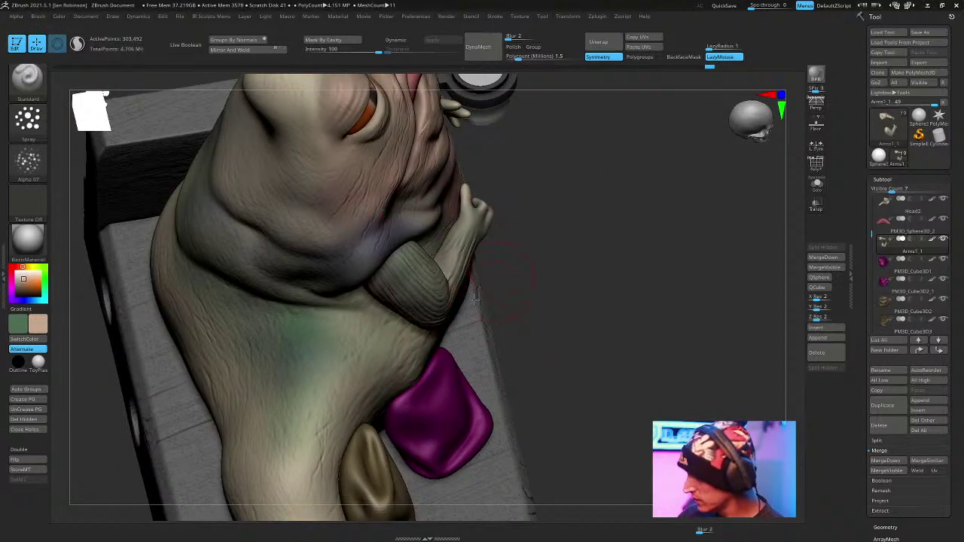
{"action": "left_click_drag", "start_coordinate": [351, 338], "coordinate": [326, 373]}
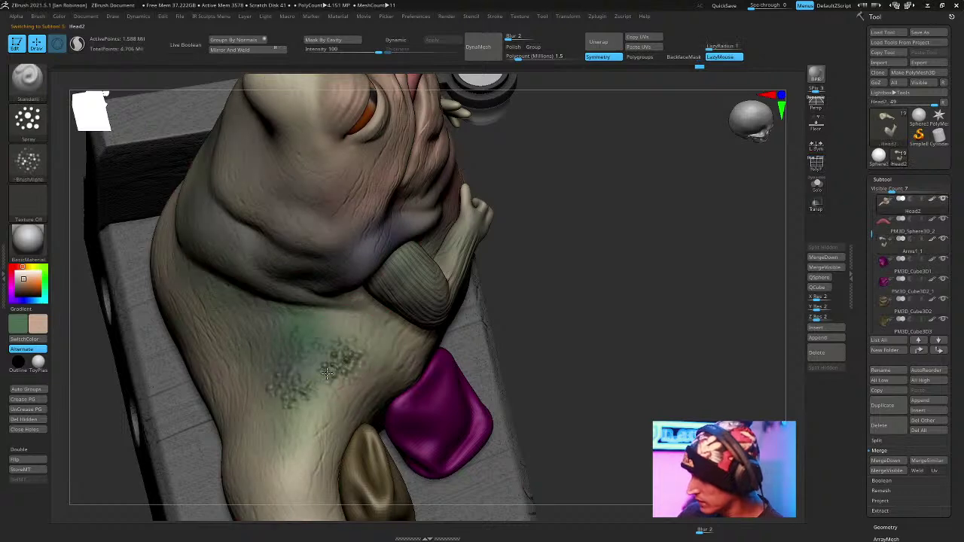
{"action": "key", "text": "ctrl+z"}
Change the stroke to DragRect and stamp clusters of round bumps over the green patch on the back.
{"action": "key", "text": "space"}
{"action": "left_click", "coordinate": [34, 132]}
{"action": "left_click", "coordinate": [123, 135]}
{"action": "mouse_move", "coordinate": [285, 348]}
{"action": "left_mouse_down"}
{"action": "mouse_move", "coordinate": [314, 398]}
{"action": "mouse_move", "coordinate": [332, 405]}
{"action": "left_mouse_up"}
{"action": "mouse_move", "coordinate": [572, 316]}
{"action": "left_mouse_down"}
{"action": "mouse_move", "coordinate": [648, 241]}
{"action": "mouse_move", "coordinate": [321, 323]}
{"action": "left_mouse_up"}
{"action": "left_click_drag", "start_coordinate": [580, 300], "coordinate": [689, 252]}
{"action": "key", "text": "space"}
{"action": "left_click_drag", "start_coordinate": [333, 335], "coordinate": [336, 360]}
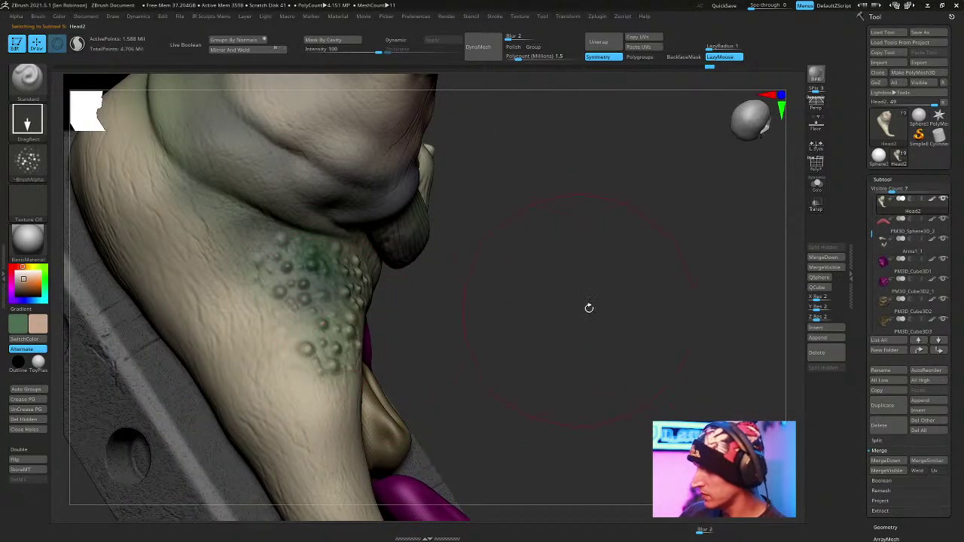
Stamp a cluster of smaller bumps beside the green patch and a larger-bump cluster farther down the tail.
{"action": "left_click_drag", "start_coordinate": [574, 310], "coordinate": [577, 273]}
{"action": "key", "text": "space"}
{"action": "key", "text": "space"}
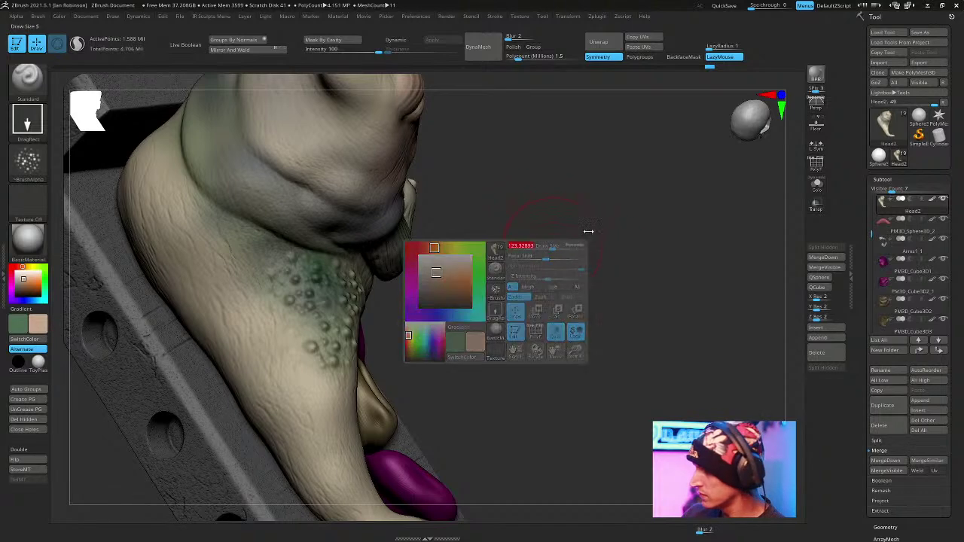
{"action": "left_click_drag", "start_coordinate": [254, 270], "coordinate": [304, 370]}
{"action": "key", "text": "ctrl+z"}
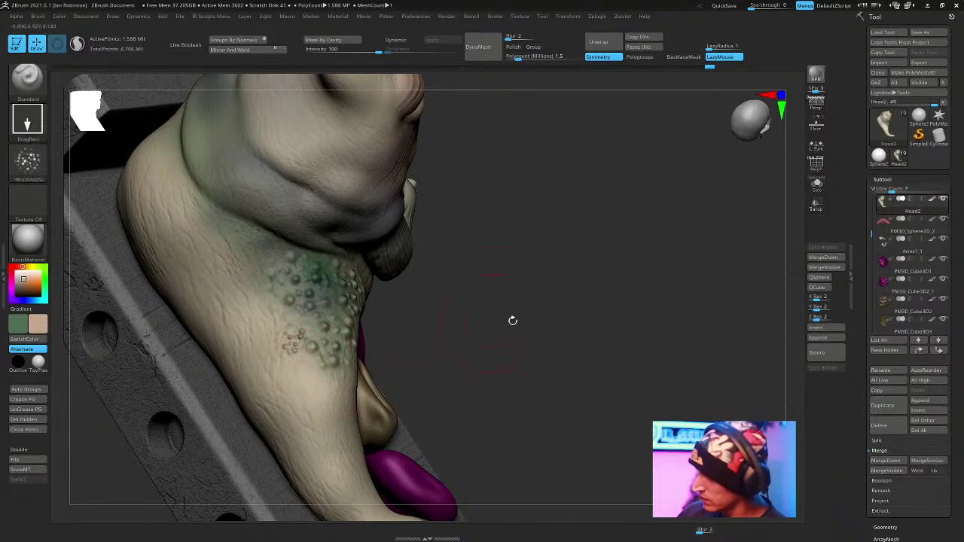
{"action": "left_click_drag", "start_coordinate": [479, 324], "coordinate": [533, 296]}
{"action": "key", "text": "space"}
{"action": "left_click_drag", "start_coordinate": [318, 398], "coordinate": [346, 440]}
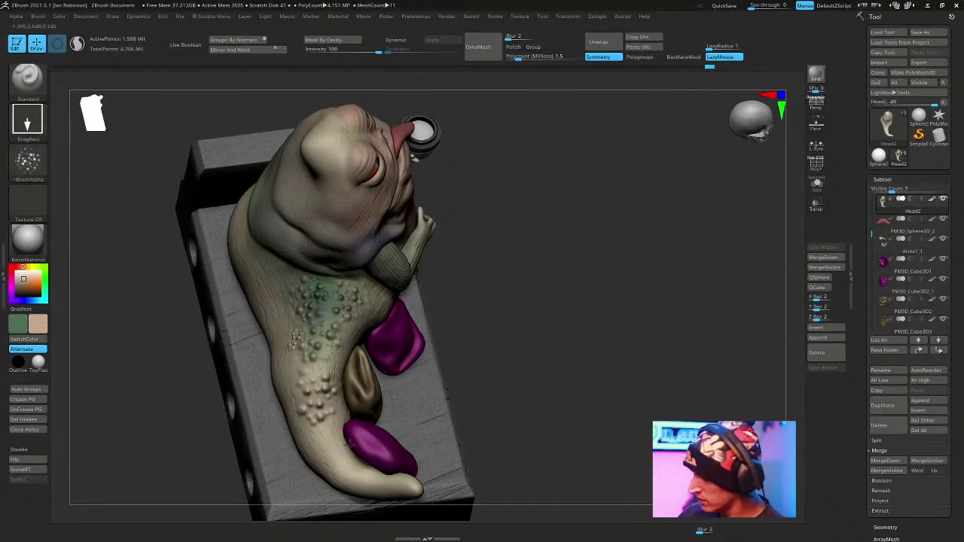
Switch the stroke back to Spray, try a stroke on the back of the head, and resize the brush.
{"action": "mouse_move", "coordinate": [559, 306]}
{"action": "left_mouse_down"}
{"action": "mouse_move", "coordinate": [594, 309]}
{"action": "mouse_move", "coordinate": [567, 307]}
{"action": "left_mouse_up"}
{"action": "mouse_move", "coordinate": [682, 305]}
{"action": "left_mouse_down"}
{"action": "mouse_move", "coordinate": [608, 279]}
{"action": "mouse_move", "coordinate": [680, 327]}
{"action": "mouse_move", "coordinate": [648, 387]}
{"action": "mouse_move", "coordinate": [653, 380]}
{"action": "mouse_move", "coordinate": [605, 275]}
{"action": "mouse_move", "coordinate": [652, 194]}
{"action": "mouse_move", "coordinate": [341, 268]}
{"action": "mouse_move", "coordinate": [528, 196]}
{"action": "mouse_move", "coordinate": [631, 253]}
{"action": "left_mouse_up"}
{"action": "left_click", "coordinate": [28, 124]}
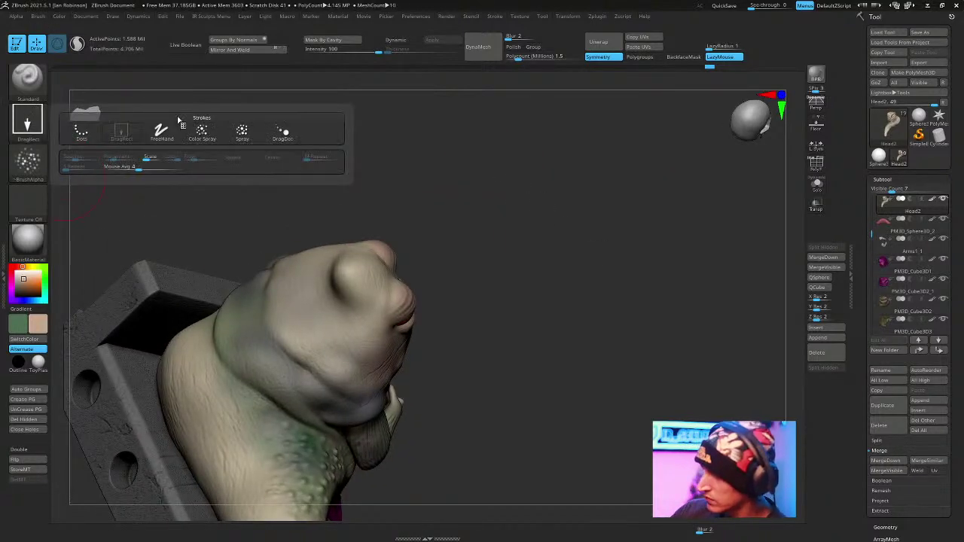
{"action": "left_click", "coordinate": [228, 132]}
{"action": "mouse_move", "coordinate": [497, 189]}
{"action": "left_mouse_down"}
{"action": "mouse_move", "coordinate": [609, 179]}
{"action": "mouse_move", "coordinate": [336, 252]}
{"action": "mouse_move", "coordinate": [307, 213]}
{"action": "left_mouse_up"}
{"action": "key", "text": "ctrl+z"}
{"action": "key", "text": "space"}
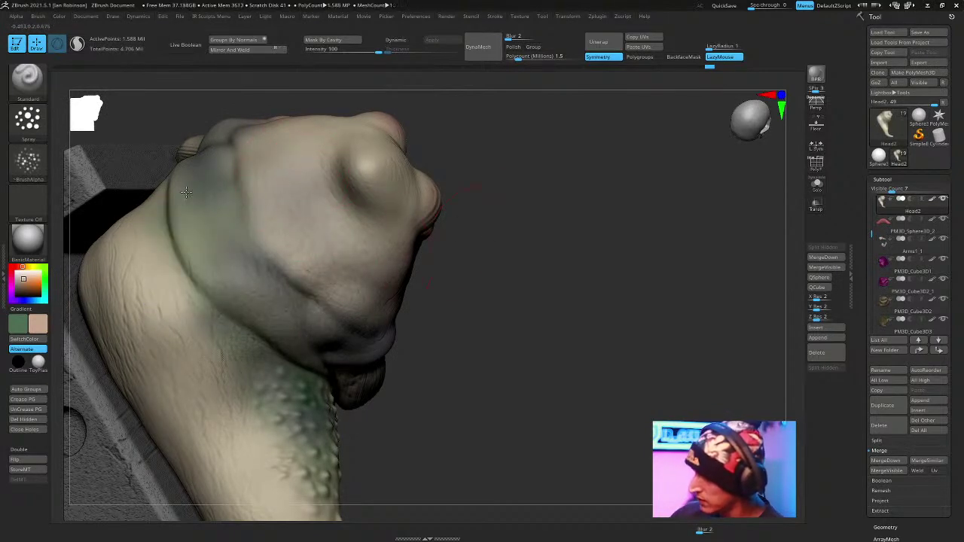
Spray fine skin bumps across the back and side of the head and try more on the cheek.
{"action": "left_click_drag", "start_coordinate": [521, 231], "coordinate": [498, 221]}
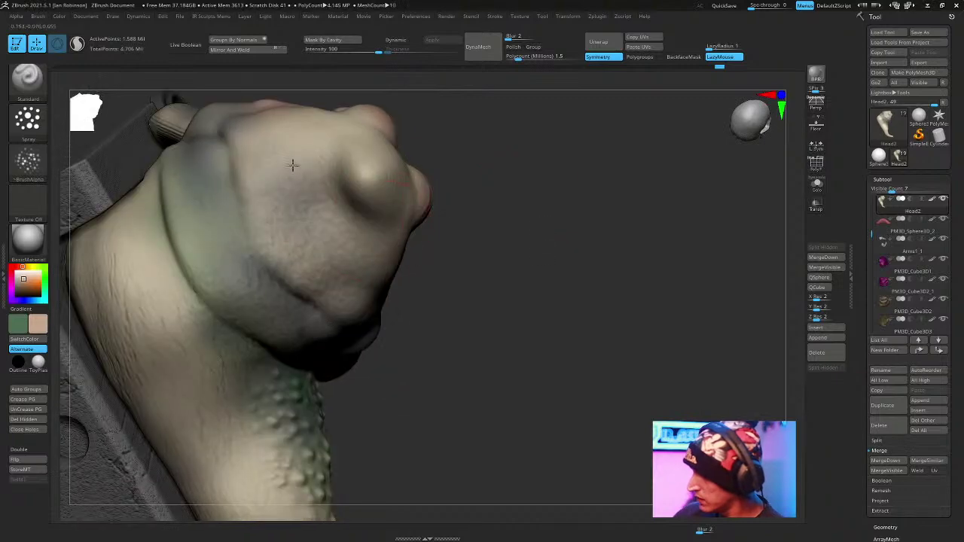
{"action": "key", "text": "space"}
{"action": "left_click_drag", "start_coordinate": [381, 257], "coordinate": [364, 257]}
{"action": "left_click_drag", "start_coordinate": [436, 218], "coordinate": [343, 242]}
{"action": "mouse_move", "coordinate": [510, 228]}
{"action": "left_mouse_down"}
{"action": "mouse_move", "coordinate": [548, 208]}
{"action": "mouse_move", "coordinate": [369, 336]}
{"action": "left_mouse_up"}
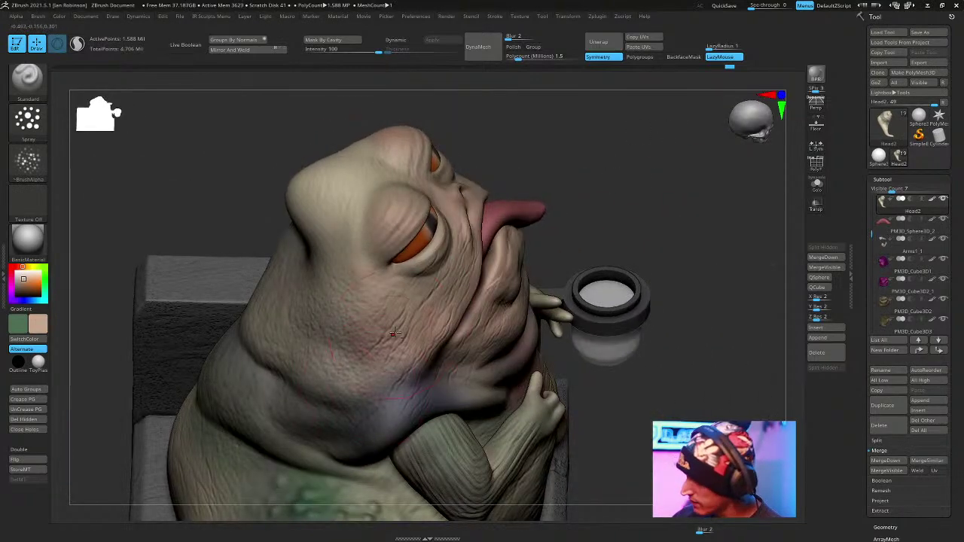
{"action": "key", "text": "ctrl+z"}
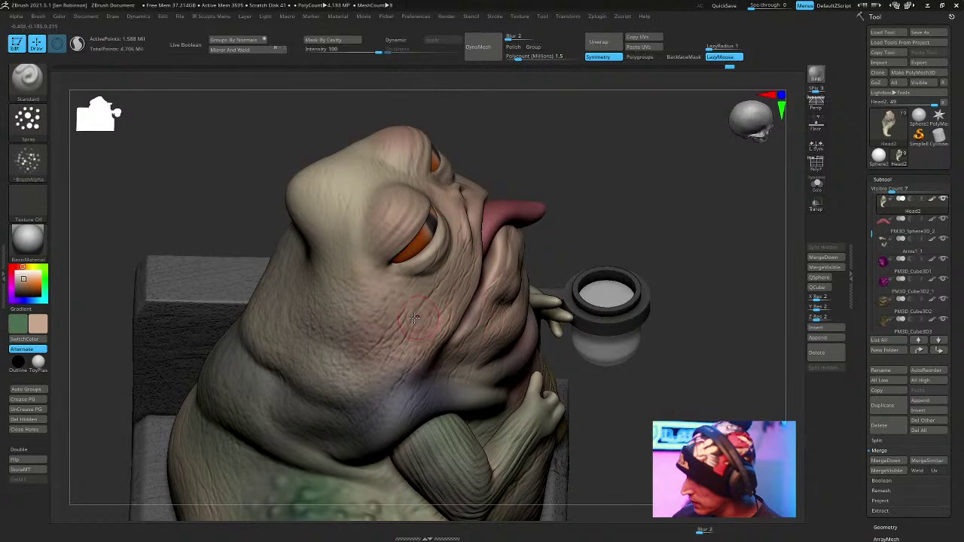
Spray dense pore texture over the back of the head and the green neck fold behind it.
{"action": "mouse_move", "coordinate": [585, 135]}
{"action": "left_mouse_down"}
{"action": "mouse_move", "coordinate": [577, 155]}
{"action": "mouse_move", "coordinate": [441, 207]}
{"action": "left_mouse_up"}
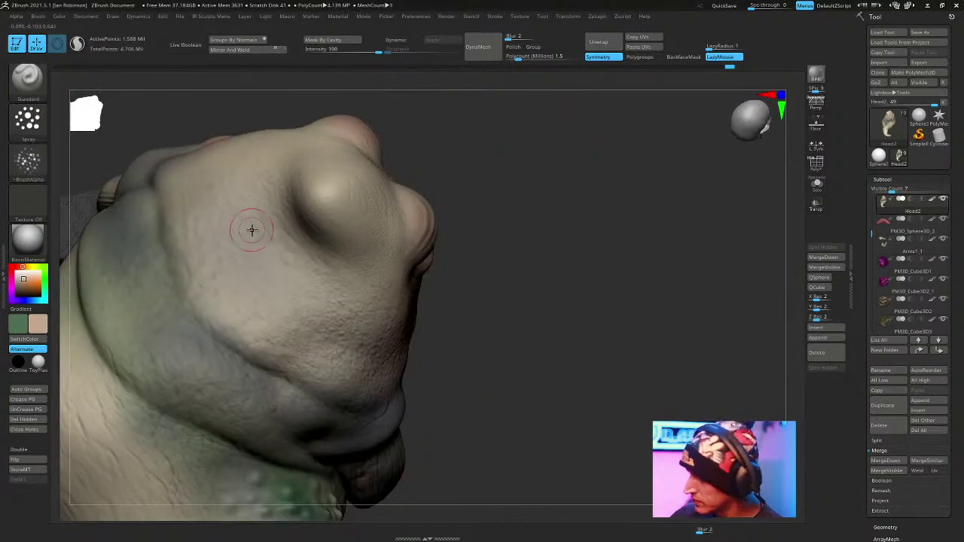
{"action": "key", "text": "space"}
{"action": "right_click_drag", "start_coordinate": [332, 300], "coordinate": [260, 253]}
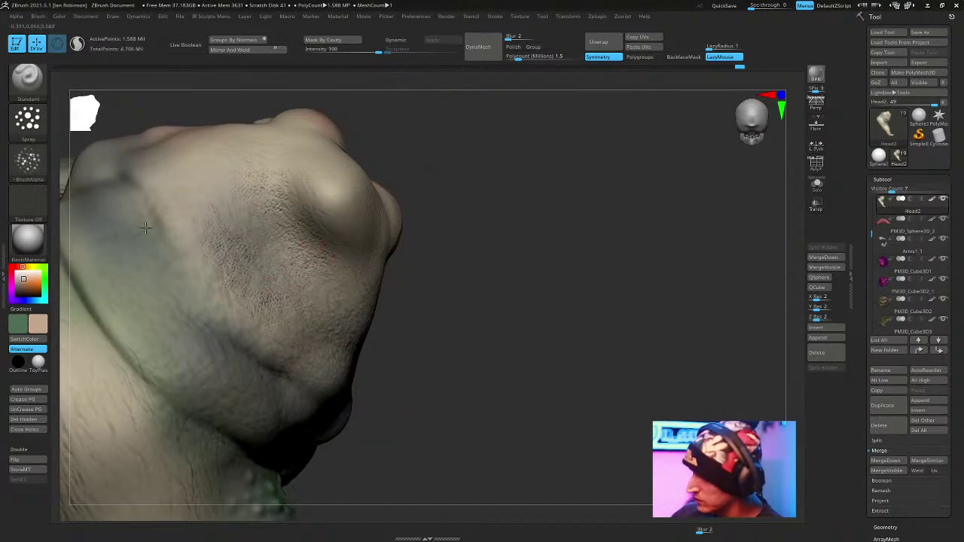
{"action": "mouse_move", "coordinate": [96, 207]}
{"action": "right_mouse_down"}
{"action": "mouse_move", "coordinate": [452, 230]}
{"action": "mouse_move", "coordinate": [576, 308]}
{"action": "mouse_move", "coordinate": [315, 336]}
{"action": "right_mouse_up"}
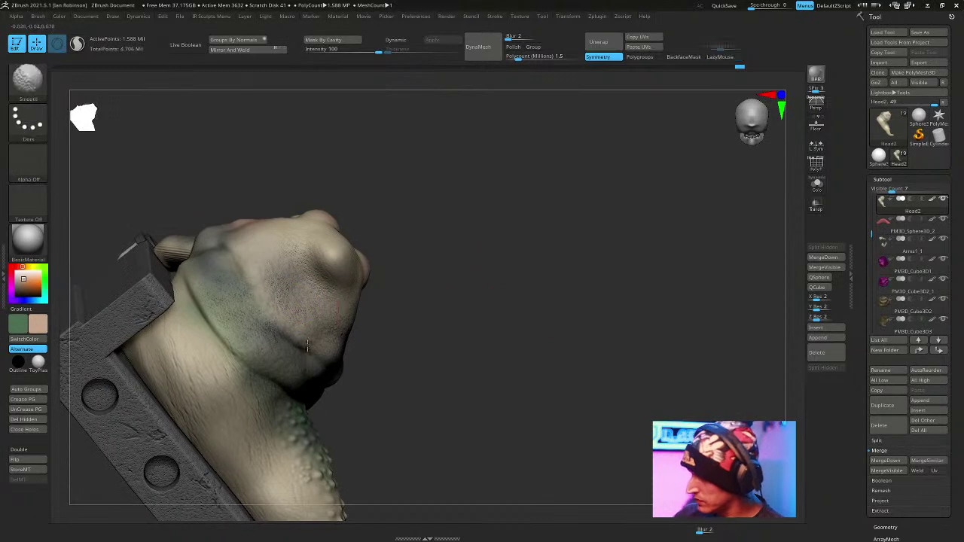
{"action": "right_click_drag", "start_coordinate": [400, 254], "coordinate": [507, 248]}
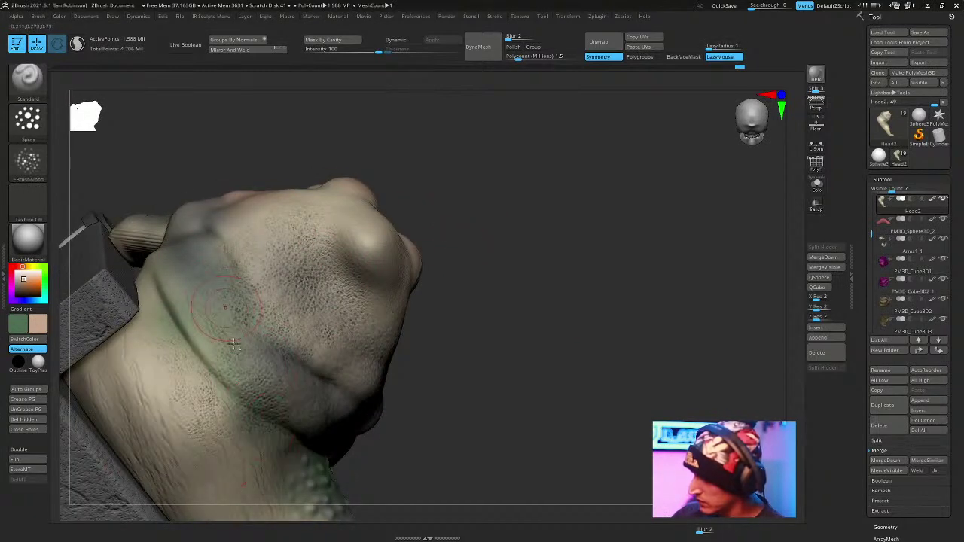
Spray the bumpy skin texture down the creature's back and soften it with the Smooth brush.
{"action": "right_click_drag", "start_coordinate": [419, 406], "coordinate": [261, 393]}
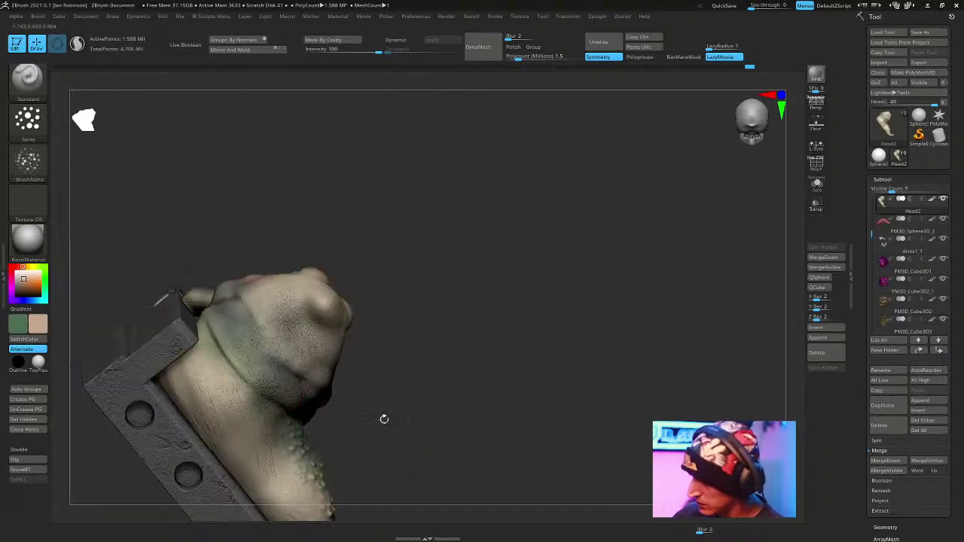
{"action": "right_click_drag", "start_coordinate": [351, 453], "coordinate": [301, 332]}
{"action": "mouse_move", "coordinate": [300, 452]}
{"action": "right_mouse_down"}
{"action": "mouse_move", "coordinate": [376, 338]}
{"action": "mouse_move", "coordinate": [589, 217]}
{"action": "mouse_move", "coordinate": [494, 247]}
{"action": "right_mouse_up"}
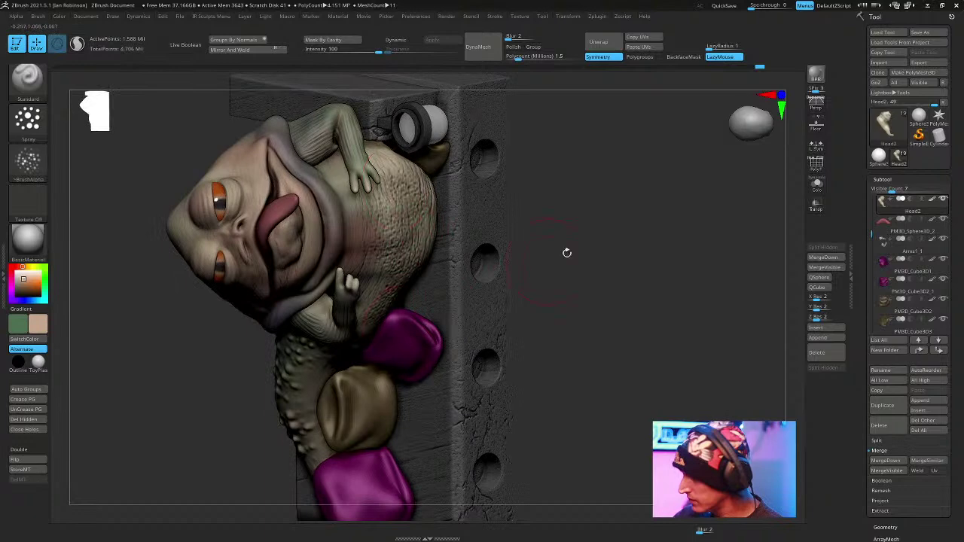
{"action": "mouse_move", "coordinate": [620, 204]}
{"action": "right_mouse_down"}
{"action": "mouse_move", "coordinate": [705, 193]}
{"action": "mouse_move", "coordinate": [610, 213]}
{"action": "mouse_move", "coordinate": [600, 282]}
{"action": "mouse_move", "coordinate": [457, 376]}
{"action": "right_mouse_up"}
{"action": "right_click", "coordinate": [457, 375]}
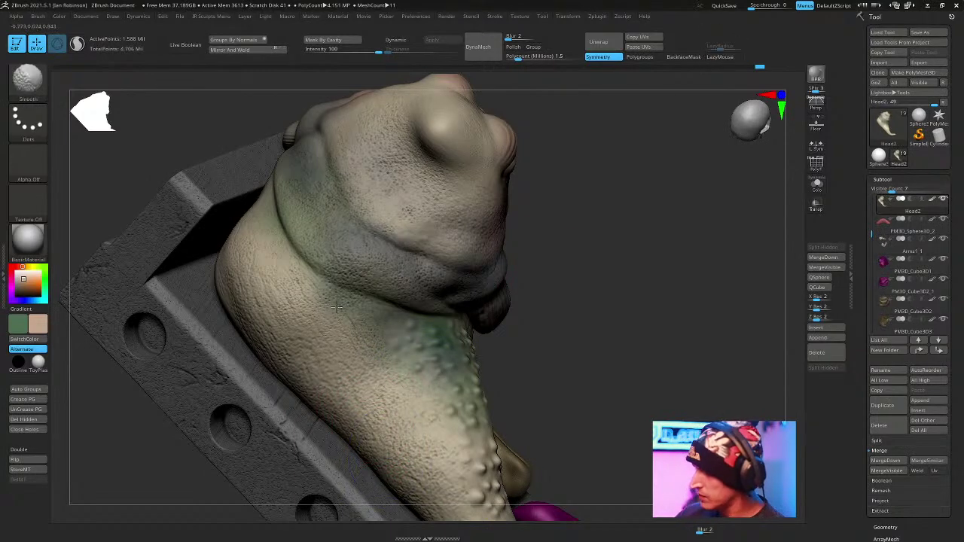
Isolate the head and body subtool with Solo and frame the wrinkled belly.
{"action": "mouse_move", "coordinate": [374, 181]}
{"action": "right_mouse_down"}
{"action": "mouse_move", "coordinate": [652, 213]}
{"action": "mouse_move", "coordinate": [654, 258]}
{"action": "mouse_move", "coordinate": [685, 203]}
{"action": "mouse_move", "coordinate": [625, 179]}
{"action": "mouse_move", "coordinate": [578, 224]}
{"action": "right_mouse_up"}
{"action": "right_click", "coordinate": [578, 224]}
{"action": "left_click", "coordinate": [817, 183]}
{"action": "mouse_move", "coordinate": [708, 215]}
{"action": "right_mouse_down"}
{"action": "mouse_move", "coordinate": [708, 182]}
{"action": "mouse_move", "coordinate": [680, 229]}
{"action": "mouse_move", "coordinate": [687, 195]}
{"action": "right_mouse_up"}
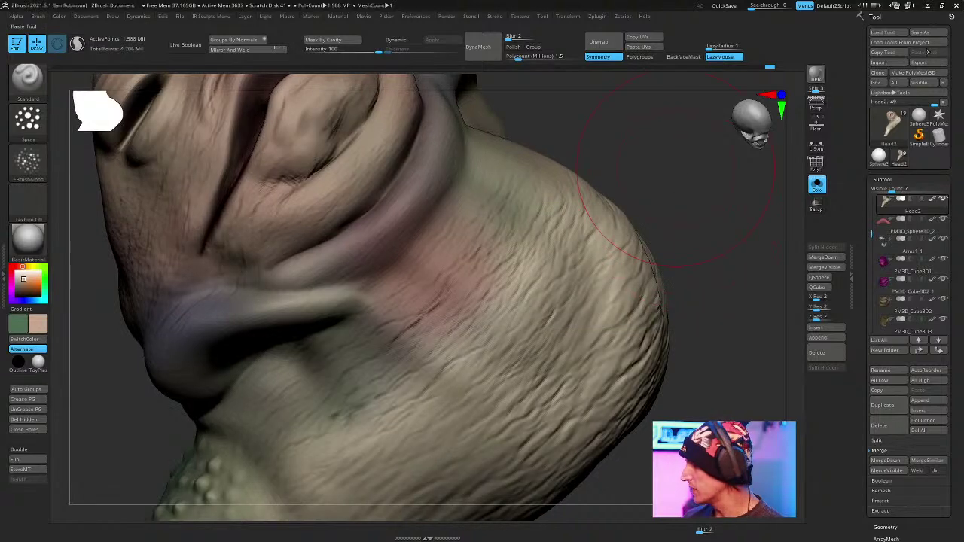
Save the creature tool to disk.
{"action": "left_click", "coordinate": [929, 33]}
{"action": "key", "text": "Return"}
{"action": "key", "text": "Return"}
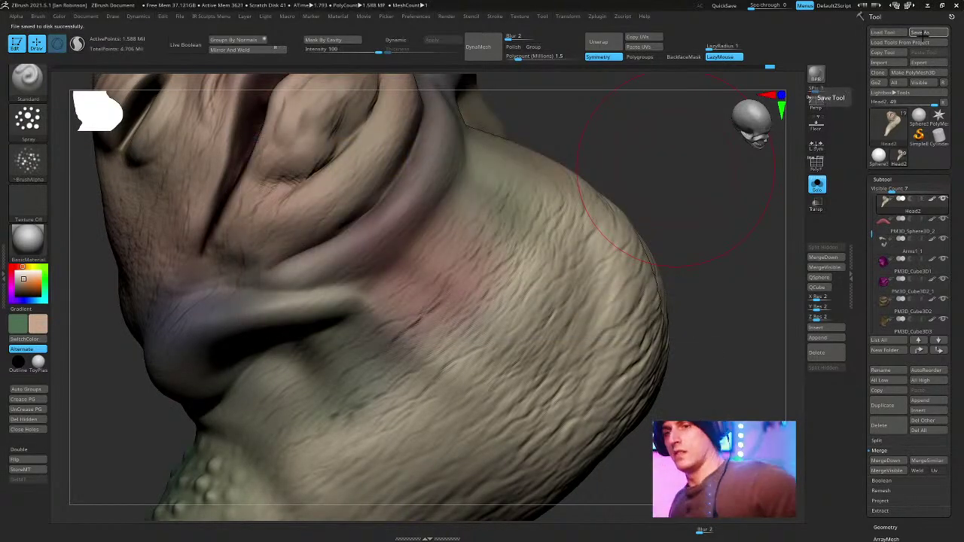
Mask the body by cavity at intensity 100 and hide the mask display.
{"action": "key", "text": "space"}
{"action": "mouse_move", "coordinate": [617, 133]}
{"action": "left_mouse_down"}
{"action": "mouse_move", "coordinate": [652, 146]}
{"action": "mouse_move", "coordinate": [597, 120]}
{"action": "left_mouse_up"}
{"action": "key", "text": "b"}
{"action": "key", "text": "space"}
{"action": "left_click", "coordinate": [883, 179]}
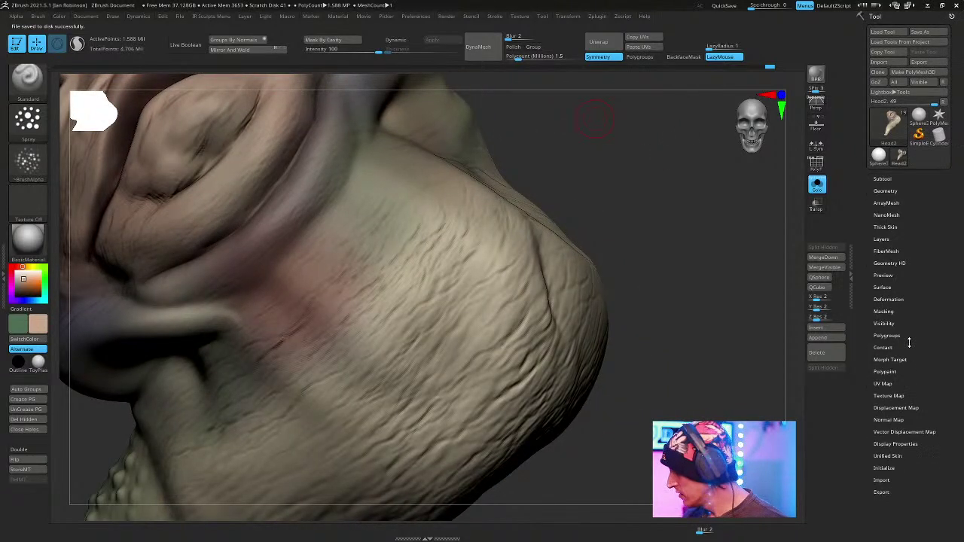
{"action": "left_click", "coordinate": [897, 311]}
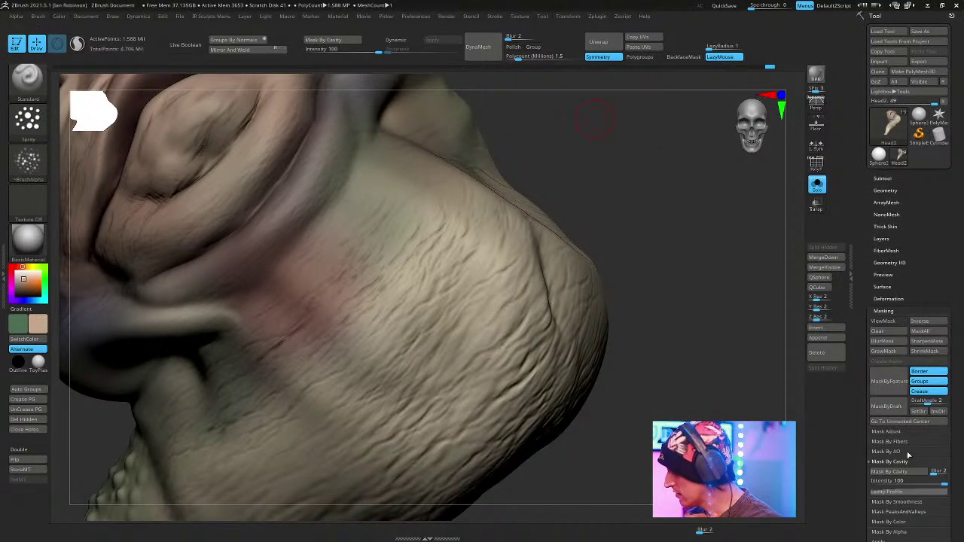
{"action": "left_click", "coordinate": [910, 470]}
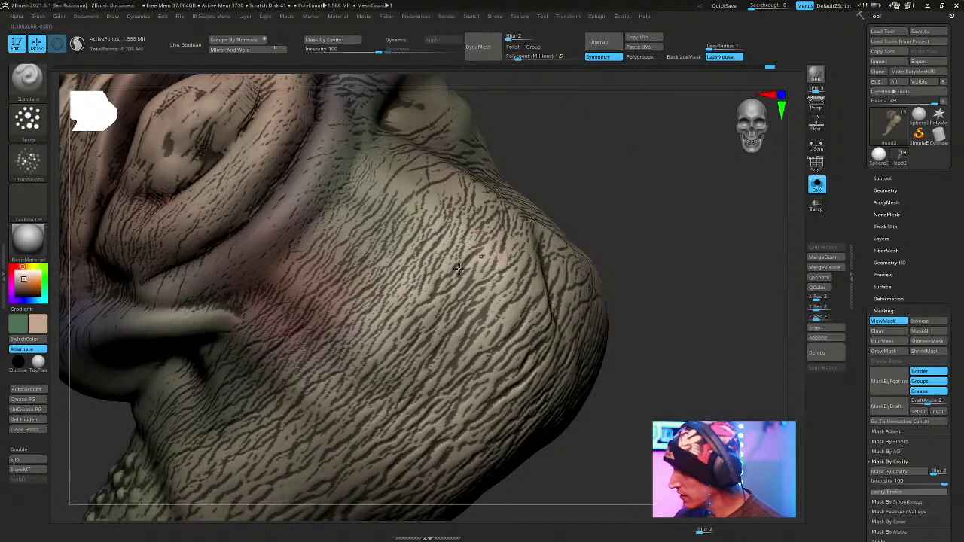
{"action": "left_click", "coordinate": [882, 321]}
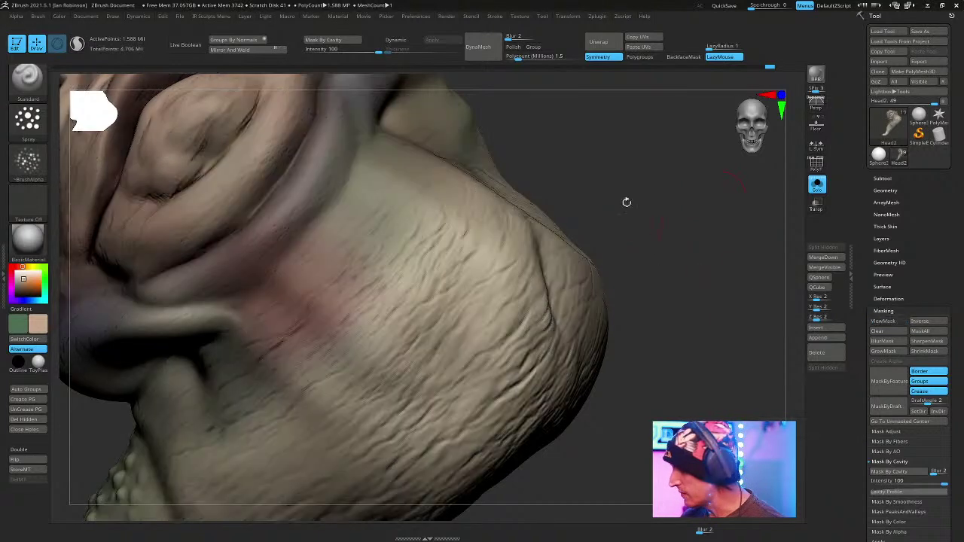
Set the Standard brush to the Dots stroke with the alpha off and try a stroke across the belly wrinkles.
{"action": "left_click", "coordinate": [27, 117]}
{"action": "left_click", "coordinate": [80, 132]}
{"action": "left_click", "coordinate": [27, 161]}
{"action": "left_click", "coordinate": [82, 167]}
{"action": "left_click_drag", "start_coordinate": [372, 367], "coordinate": [460, 287]}
{"action": "key", "text": "ctrl+z"}
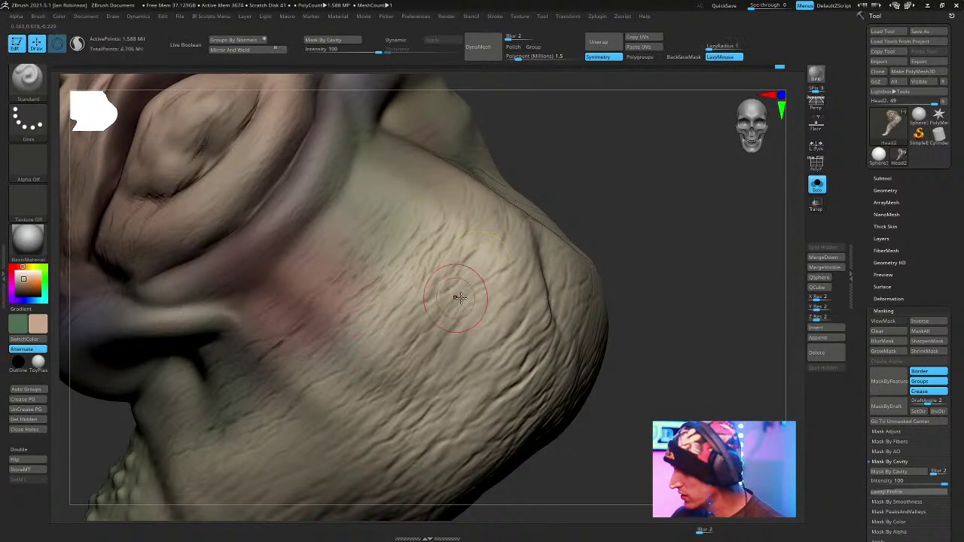
Switch to the Inflat brush, resize it, and try a test stroke on the masked belly wrinkles.
{"action": "key", "text": "space"}
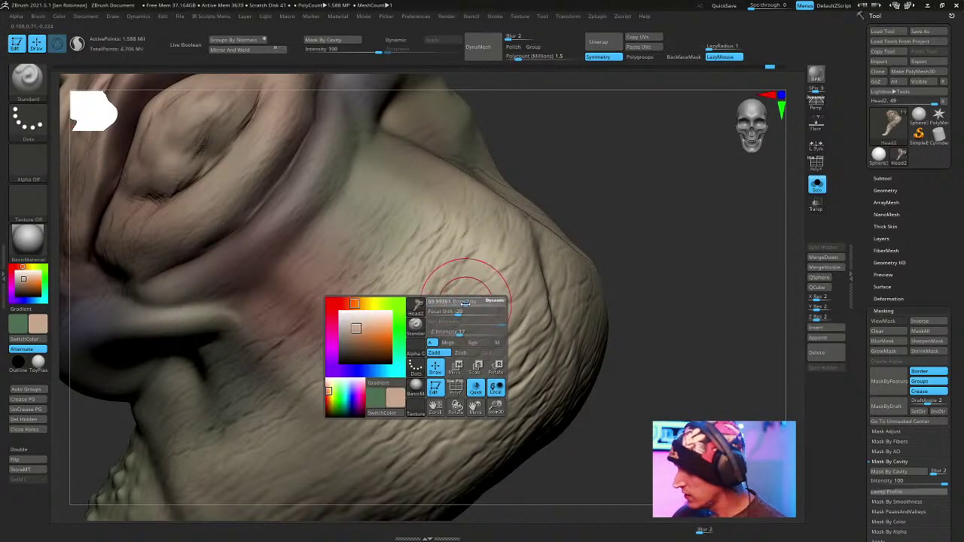
{"action": "key", "text": "b"}
{"action": "key", "text": "i"}
{"action": "key", "text": "n"}
{"action": "key", "text": "space"}
{"action": "left_click_drag", "start_coordinate": [392, 327], "coordinate": [413, 305]}
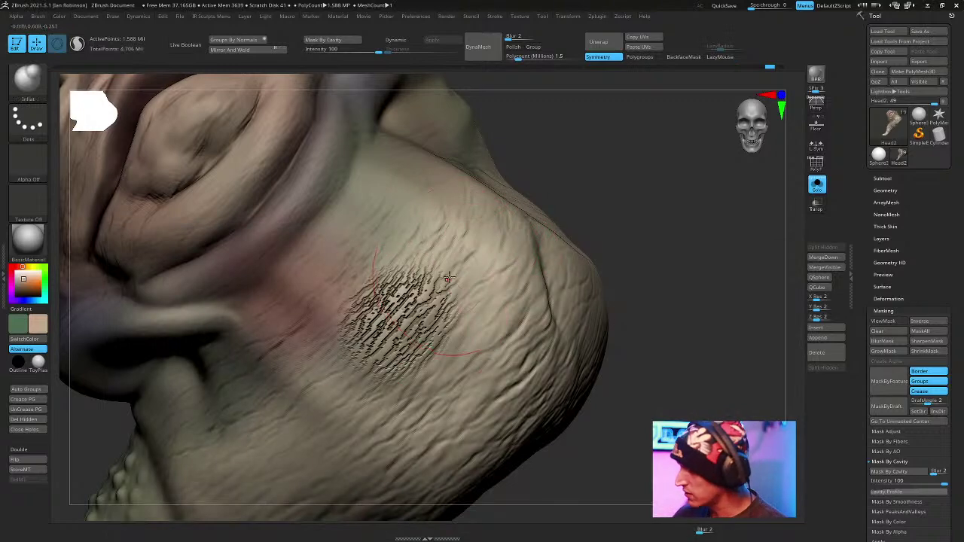
{"action": "key", "text": "ctrl+z"}
Puff up the masked wrinkles across the belly with the Inflat brush and clear the mask.
{"action": "left_click_drag", "start_coordinate": [655, 196], "coordinate": [667, 189]}
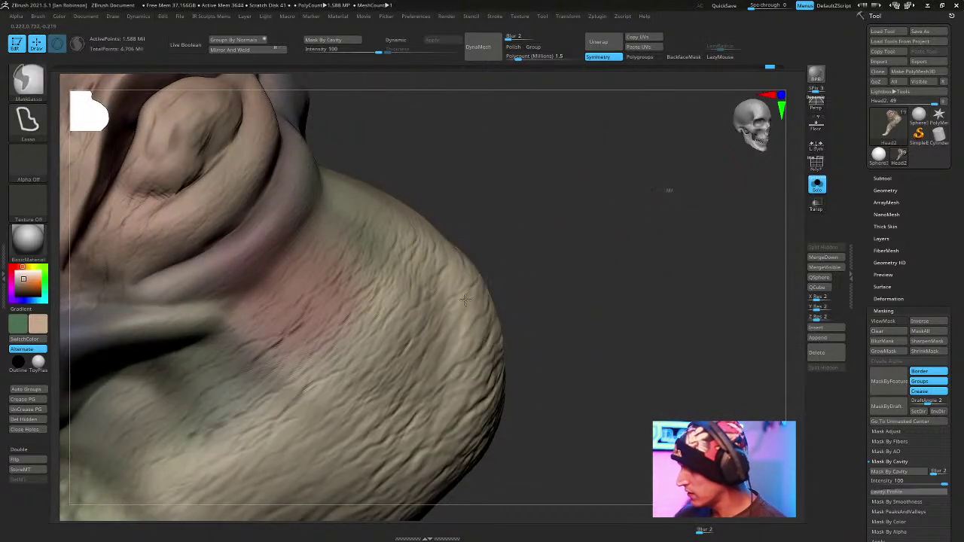
{"action": "left_click_drag", "start_coordinate": [501, 166], "coordinate": [430, 259]}
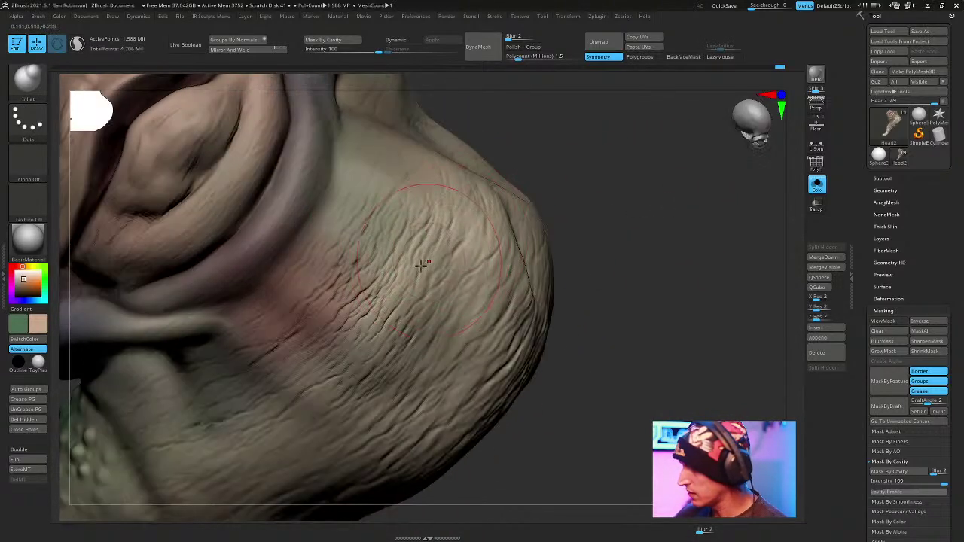
{"action": "left_click_drag", "start_coordinate": [475, 199], "coordinate": [403, 329]}
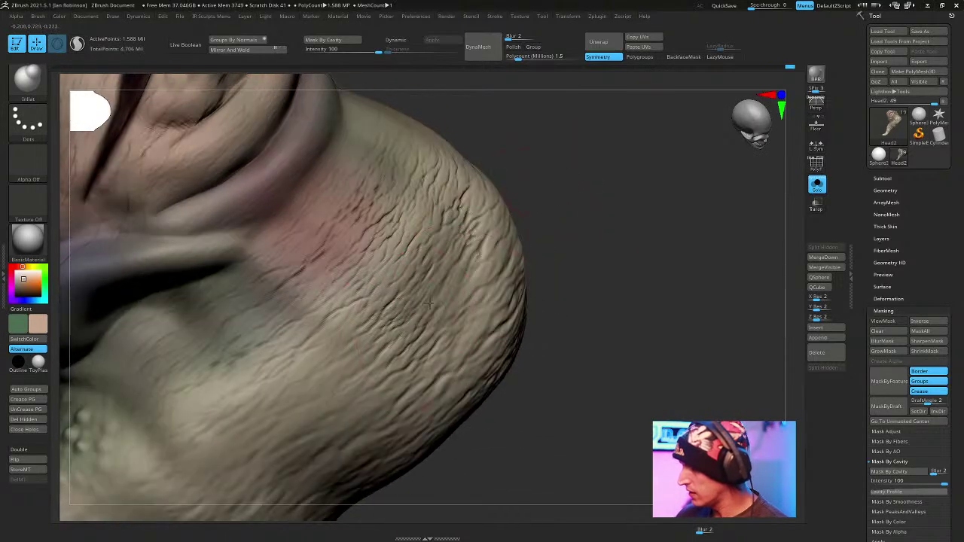
{"action": "left_click_drag", "start_coordinate": [460, 284], "coordinate": [467, 234]}
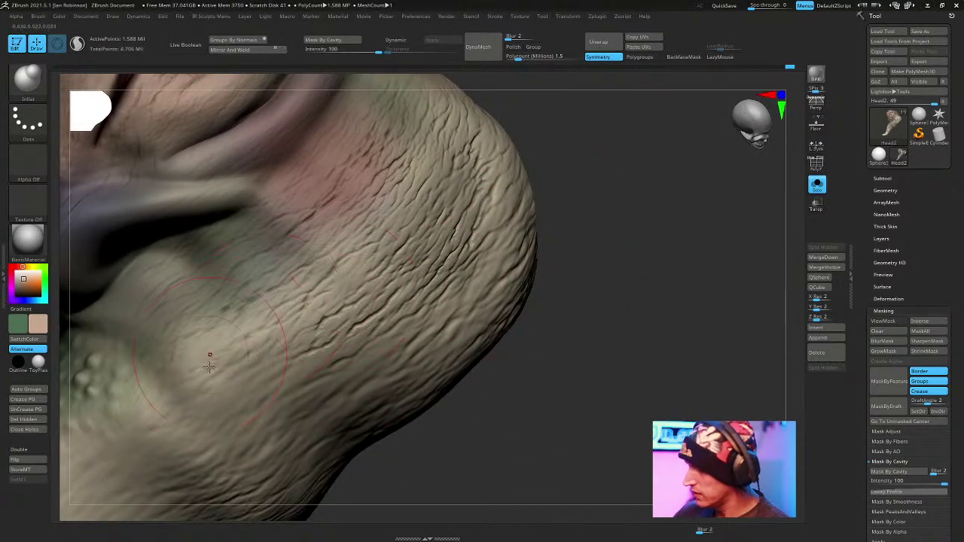
{"action": "mouse_move", "coordinate": [595, 226]}
{"action": "left_mouse_down"}
{"action": "mouse_move", "coordinate": [622, 196]}
{"action": "mouse_move", "coordinate": [572, 249]}
{"action": "mouse_move", "coordinate": [594, 299]}
{"action": "mouse_move", "coordinate": [558, 268]}
{"action": "left_mouse_up"}
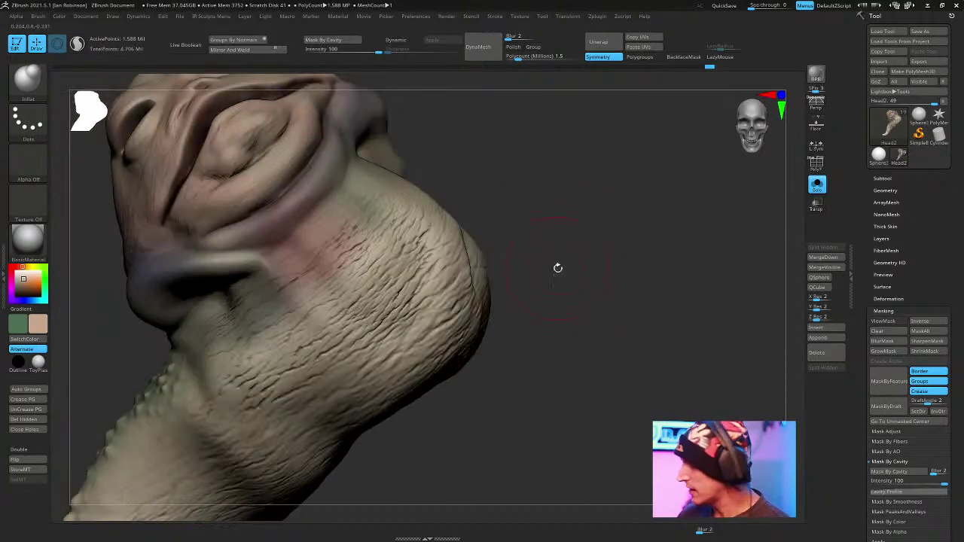
{"action": "left_click", "coordinate": [888, 332]}
Continue inflating the skin wrinkles along the chest, flank and lower body.
{"action": "mouse_move", "coordinate": [662, 248]}
{"action": "left_mouse_down"}
{"action": "mouse_move", "coordinate": [704, 257]}
{"action": "mouse_move", "coordinate": [365, 214]}
{"action": "left_mouse_up"}
{"action": "mouse_move", "coordinate": [476, 113]}
{"action": "left_mouse_down"}
{"action": "mouse_move", "coordinate": [658, 247]}
{"action": "mouse_move", "coordinate": [457, 219]}
{"action": "mouse_move", "coordinate": [604, 213]}
{"action": "mouse_move", "coordinate": [427, 237]}
{"action": "left_mouse_up"}
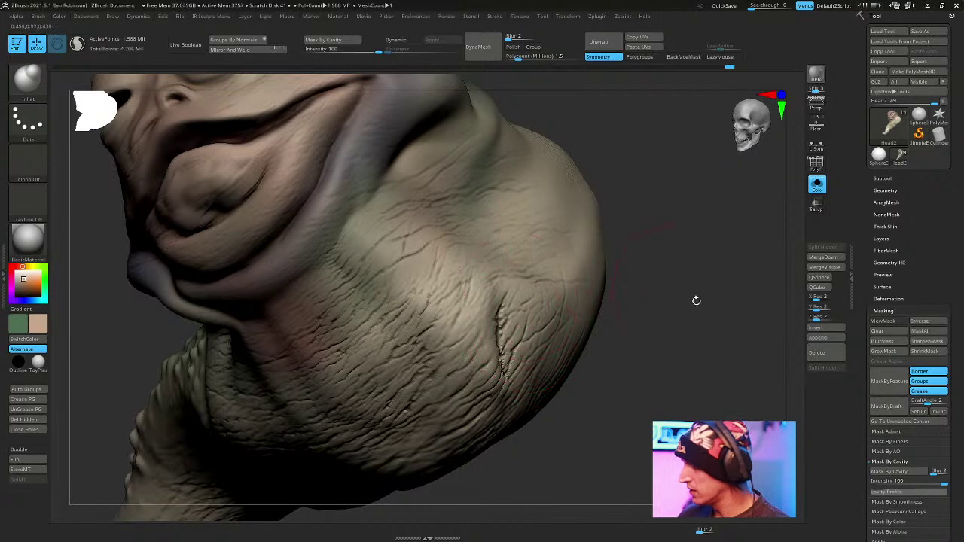
{"action": "left_click_drag", "start_coordinate": [669, 282], "coordinate": [532, 282]}
{"action": "mouse_move", "coordinate": [494, 310]}
{"action": "left_mouse_down"}
{"action": "mouse_move", "coordinate": [323, 360]}
{"action": "mouse_move", "coordinate": [312, 327]}
{"action": "left_mouse_up"}
{"action": "right_click_drag", "start_coordinate": [306, 234], "coordinate": [366, 128], "text": "alt"}
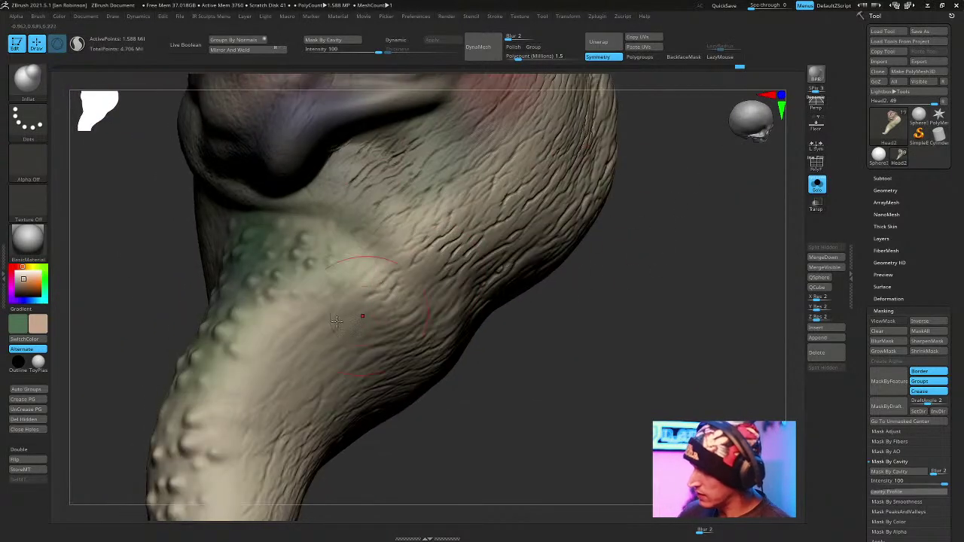
{"action": "mouse_move", "coordinate": [337, 320]}
{"action": "left_mouse_down"}
{"action": "mouse_move", "coordinate": [637, 322]}
{"action": "mouse_move", "coordinate": [716, 356]}
{"action": "mouse_move", "coordinate": [578, 399]}
{"action": "mouse_move", "coordinate": [449, 309]}
{"action": "left_mouse_up"}
Check the body's polyframe and mask display, and inflate the skin texture behind the head.
{"action": "mouse_move", "coordinate": [625, 233]}
{"action": "left_mouse_down"}
{"action": "mouse_move", "coordinate": [613, 280]}
{"action": "mouse_move", "coordinate": [451, 296]}
{"action": "mouse_move", "coordinate": [479, 238]}
{"action": "left_mouse_up"}
{"action": "mouse_move", "coordinate": [483, 196]}
{"action": "left_mouse_down"}
{"action": "mouse_move", "coordinate": [437, 208]}
{"action": "mouse_move", "coordinate": [529, 176]}
{"action": "mouse_move", "coordinate": [407, 240]}
{"action": "mouse_move", "coordinate": [615, 193]}
{"action": "mouse_move", "coordinate": [300, 308]}
{"action": "left_mouse_up"}
{"action": "key", "text": "shift+f"}
{"action": "key", "text": "shift+f"}
{"action": "mouse_move", "coordinate": [482, 249]}
{"action": "left_mouse_down"}
{"action": "mouse_move", "coordinate": [559, 290]}
{"action": "mouse_move", "coordinate": [239, 283]}
{"action": "left_mouse_up"}
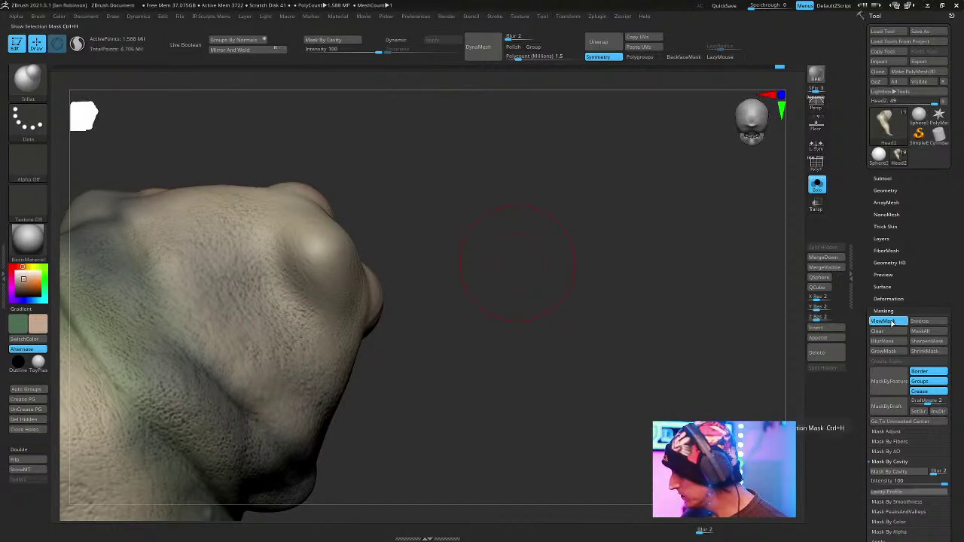
{"action": "left_click_drag", "start_coordinate": [727, 323], "coordinate": [348, 338]}
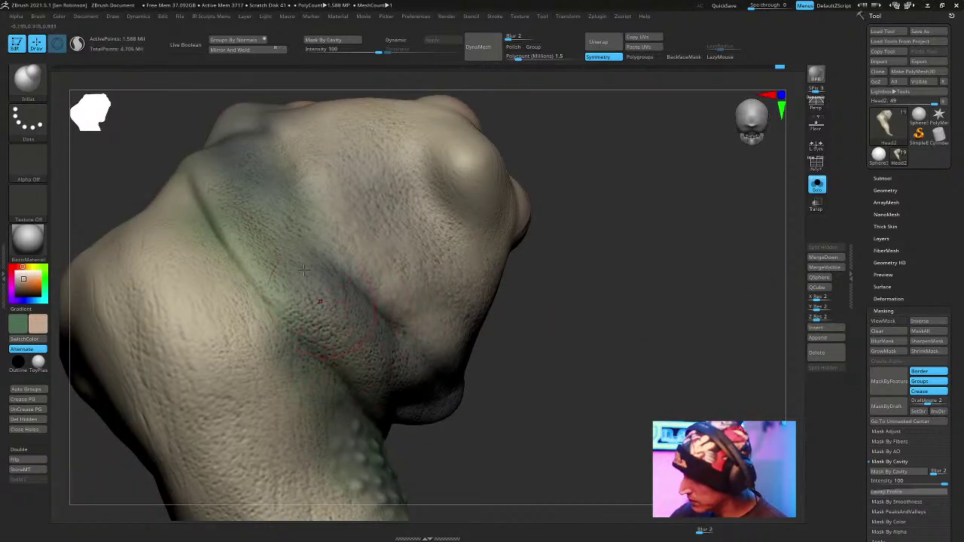
Carve a crease along the neck fold behind the head using the DamStandard brush with LazyMouse on.
{"action": "key", "text": "b"}
{"action": "key", "text": "d"}
{"action": "key", "text": "s"}
{"action": "key", "text": "l"}
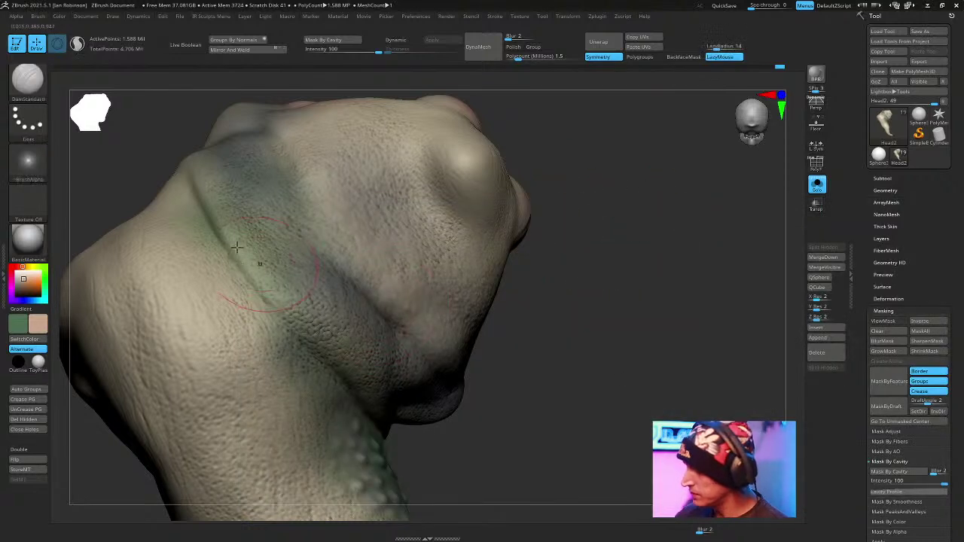
{"action": "left_click_drag", "start_coordinate": [213, 239], "coordinate": [315, 358]}
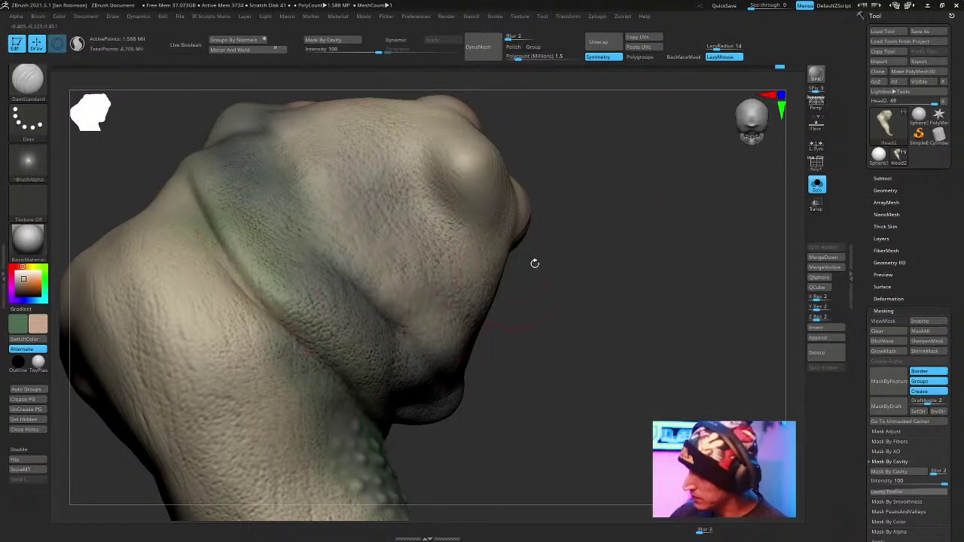
Switch to the Standard brush and sculpt strokes along the folds at the back of the head and neck.
{"action": "key", "text": "space"}
{"action": "mouse_move", "coordinate": [539, 259]}
{"action": "left_mouse_down"}
{"action": "mouse_move", "coordinate": [592, 204]}
{"action": "mouse_move", "coordinate": [639, 216]}
{"action": "mouse_move", "coordinate": [660, 245]}
{"action": "mouse_move", "coordinate": [641, 276]}
{"action": "mouse_move", "coordinate": [652, 248]}
{"action": "left_mouse_up"}
{"action": "key", "text": "b"}
{"action": "key", "text": "s"}
{"action": "key", "text": "t"}
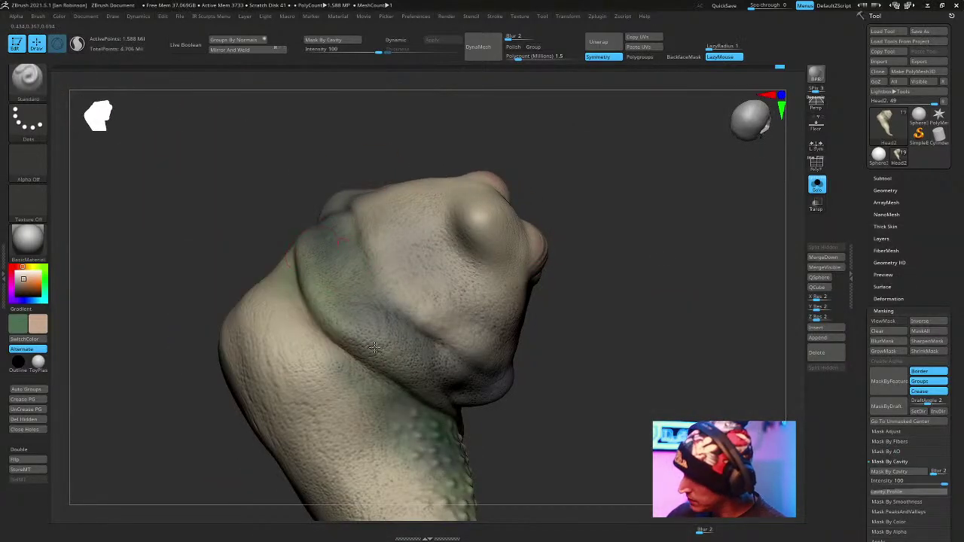
{"action": "left_click_drag", "start_coordinate": [297, 202], "coordinate": [282, 188]}
{"action": "left_click_drag", "start_coordinate": [428, 305], "coordinate": [378, 215]}
{"action": "left_click_drag", "start_coordinate": [387, 293], "coordinate": [364, 208]}
Deepen the wrinkles around the mouth corner, lower lip and chin with the Standard brush.
{"action": "mouse_move", "coordinate": [640, 267]}
{"action": "left_mouse_down"}
{"action": "mouse_move", "coordinate": [578, 283]}
{"action": "mouse_move", "coordinate": [686, 217]}
{"action": "mouse_move", "coordinate": [624, 155]}
{"action": "mouse_move", "coordinate": [595, 159]}
{"action": "mouse_move", "coordinate": [654, 107]}
{"action": "mouse_move", "coordinate": [622, 166]}
{"action": "mouse_move", "coordinate": [546, 216]}
{"action": "left_mouse_up"}
{"action": "key", "text": "space"}
{"action": "mouse_move", "coordinate": [337, 420]}
{"action": "left_mouse_down"}
{"action": "mouse_move", "coordinate": [592, 166]}
{"action": "mouse_move", "coordinate": [404, 321]}
{"action": "left_mouse_up"}
{"action": "mouse_move", "coordinate": [417, 284]}
{"action": "left_mouse_down"}
{"action": "mouse_move", "coordinate": [452, 226]}
{"action": "mouse_move", "coordinate": [446, 177]}
{"action": "mouse_move", "coordinate": [602, 199]}
{"action": "mouse_move", "coordinate": [467, 144]}
{"action": "mouse_move", "coordinate": [315, 388]}
{"action": "left_mouse_up"}
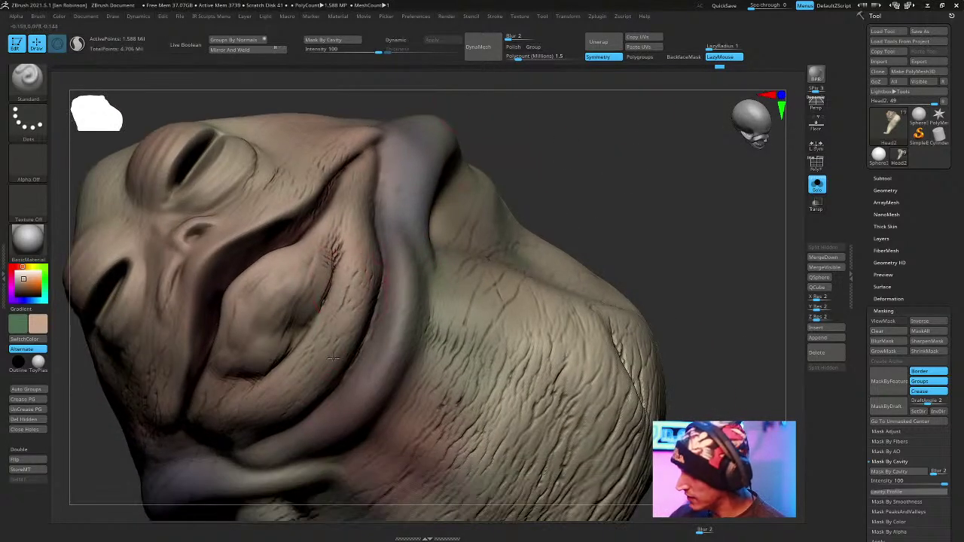
{"action": "mouse_move", "coordinate": [613, 184]}
{"action": "left_mouse_down"}
{"action": "mouse_move", "coordinate": [588, 176]}
{"action": "mouse_move", "coordinate": [306, 378]}
{"action": "left_mouse_up"}
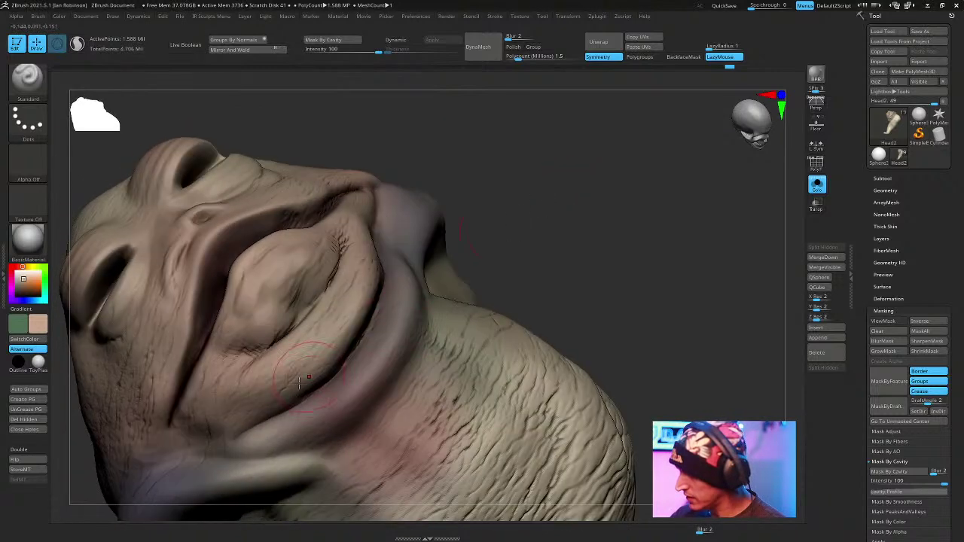
{"action": "left_click_drag", "start_coordinate": [474, 167], "coordinate": [473, 196]}
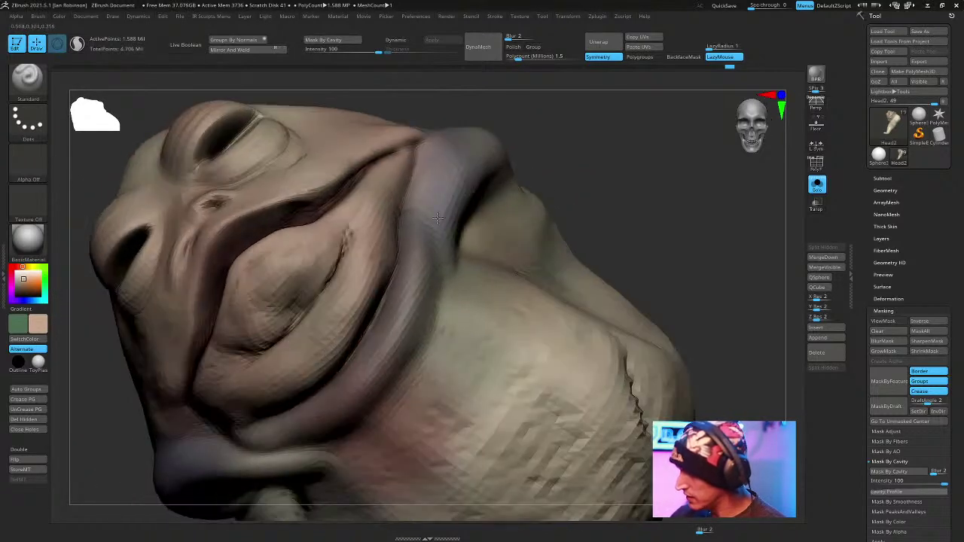
Resize the Standard brush and add wrinkle strokes to the neck below the chin folds.
{"action": "mouse_move", "coordinate": [561, 147]}
{"action": "left_mouse_down"}
{"action": "mouse_move", "coordinate": [655, 137]}
{"action": "mouse_move", "coordinate": [479, 252]}
{"action": "left_mouse_up"}
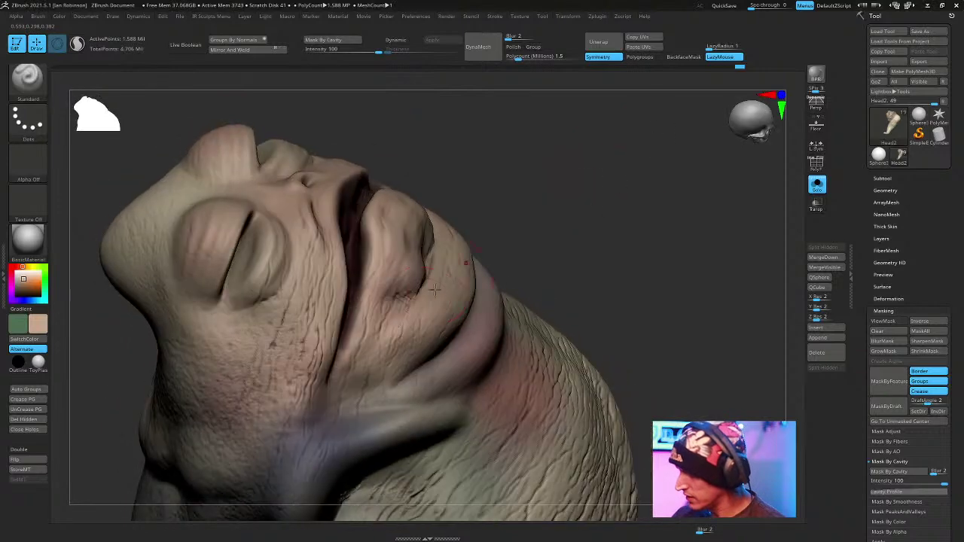
{"action": "left_click_drag", "start_coordinate": [501, 320], "coordinate": [563, 350]}
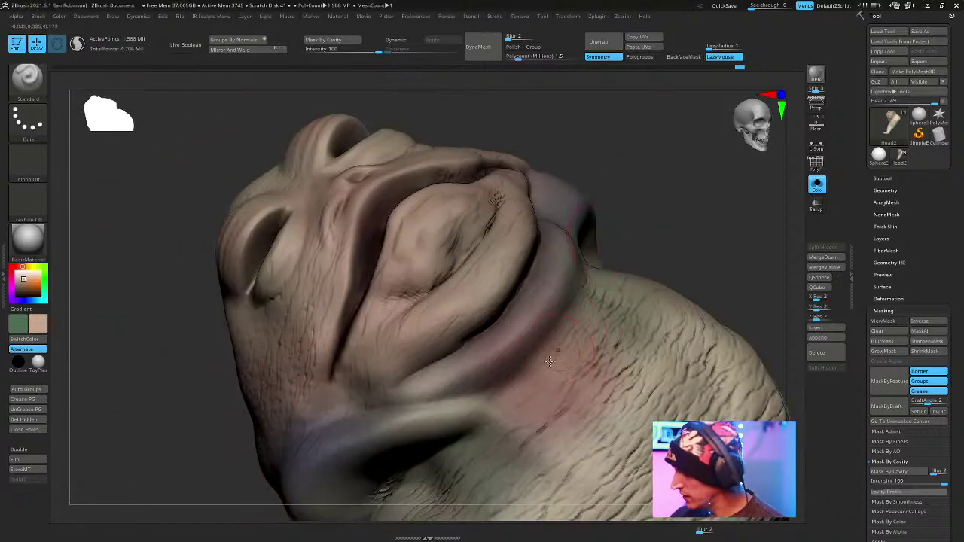
{"action": "key", "text": "space"}
{"action": "mouse_move", "coordinate": [517, 401]}
{"action": "left_mouse_down"}
{"action": "mouse_move", "coordinate": [660, 216]}
{"action": "mouse_move", "coordinate": [495, 288]}
{"action": "left_mouse_up"}
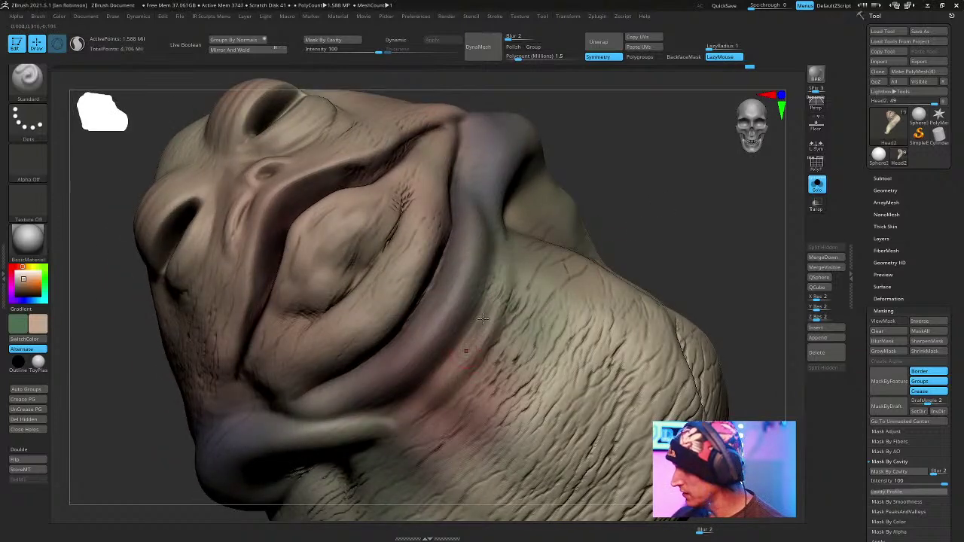
{"action": "left_click_drag", "start_coordinate": [659, 163], "coordinate": [595, 246]}
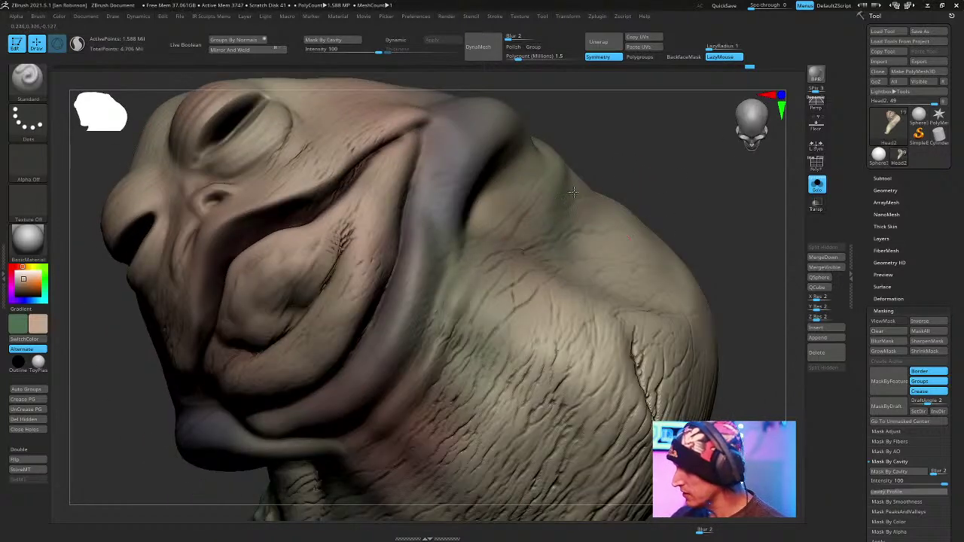
Turn off Solo mode to show the full scene and save the tool to disk.
{"action": "left_click", "coordinate": [815, 184]}
{"action": "right_click_drag", "start_coordinate": [554, 290], "coordinate": [602, 235], "text": "ctrl"}
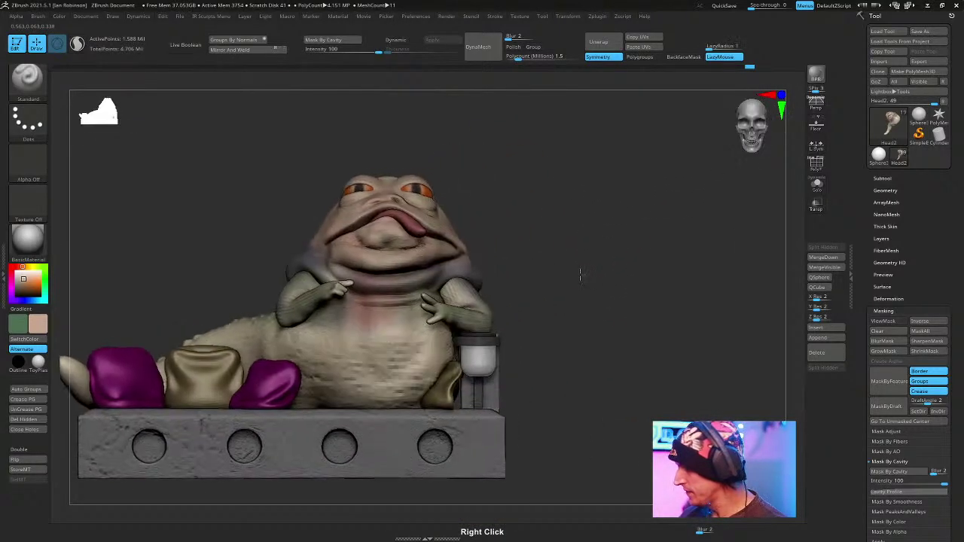
{"action": "left_click", "coordinate": [919, 31]}
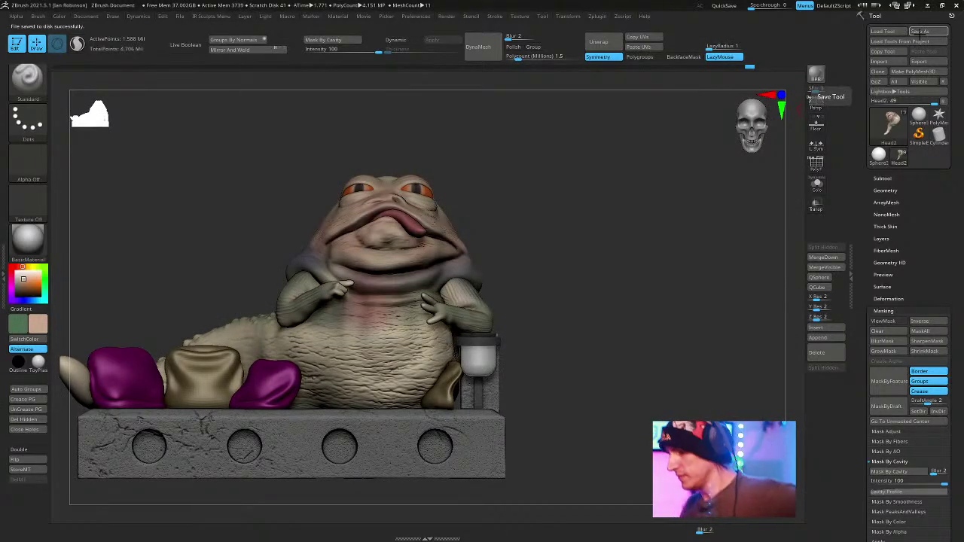
Turn on the polyframe display and lower the body's subdivision by two levels.
{"action": "right_click_drag", "start_coordinate": [637, 289], "coordinate": [688, 298]}
{"action": "key", "text": "shift+f"}
{"action": "key", "text": "shift+f"}
{"action": "key", "text": "shift+f"}
{"action": "key", "text": "shift+d"}
{"action": "key", "text": "shift+d"}
{"action": "key", "text": "space"}
{"action": "left_click_drag", "start_coordinate": [612, 280], "coordinate": [640, 264]}
{"action": "mouse_move", "coordinate": [667, 274]}
{"action": "right_mouse_down"}
{"action": "mouse_move", "coordinate": [671, 304]}
{"action": "mouse_move", "coordinate": [672, 270]}
{"action": "right_mouse_up"}
Select the Move brush, enlarge it, and reshape the belly beside the front purple cushion.
{"action": "key", "text": "b"}
{"action": "key", "text": "m"}
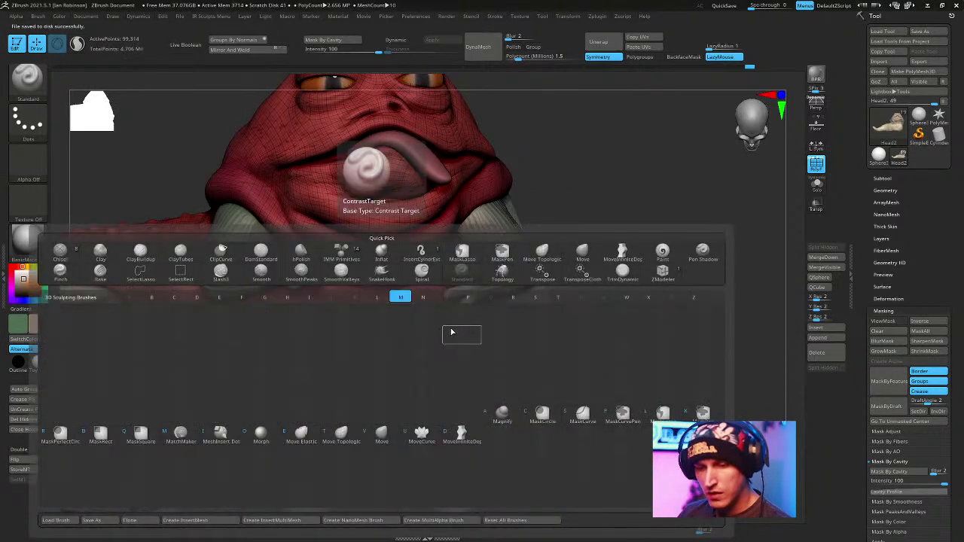
{"action": "key", "text": "i"}
{"action": "key", "text": "b"}
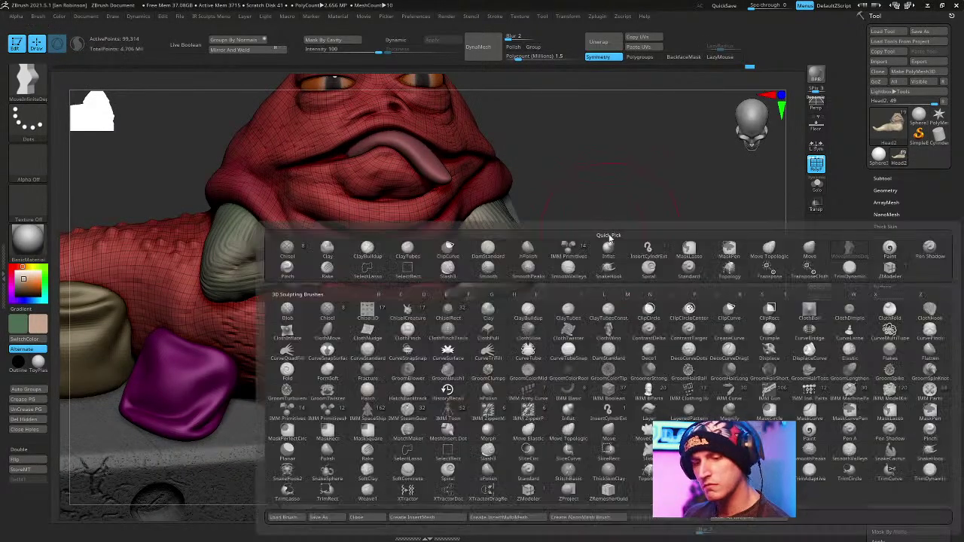
{"action": "key", "text": "m"}
{"action": "key", "text": "v"}
{"action": "key", "text": "space"}
{"action": "left_click_drag", "start_coordinate": [287, 408], "coordinate": [280, 424]}
{"action": "left_click_drag", "start_coordinate": [249, 392], "coordinate": [234, 406]}
{"action": "left_click_drag", "start_coordinate": [185, 349], "coordinate": [179, 357]}
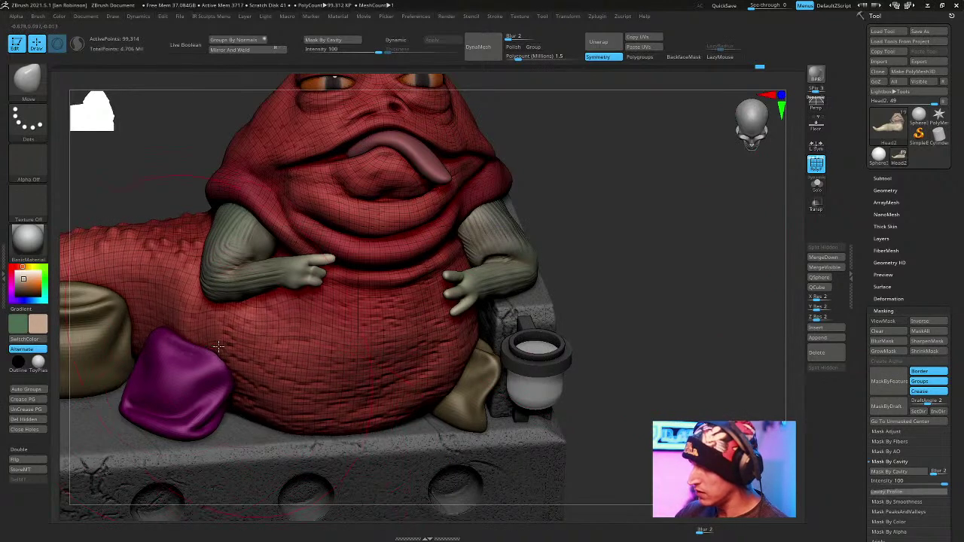
Resize the Move brush and reshape the belly's front silhouette from the side views.
{"action": "key", "text": "space"}
{"action": "mouse_move", "coordinate": [555, 287]}
{"action": "left_mouse_down"}
{"action": "mouse_move", "coordinate": [662, 225]}
{"action": "mouse_move", "coordinate": [628, 235]}
{"action": "left_mouse_up"}
{"action": "key", "text": "space"}
{"action": "key", "text": "space"}
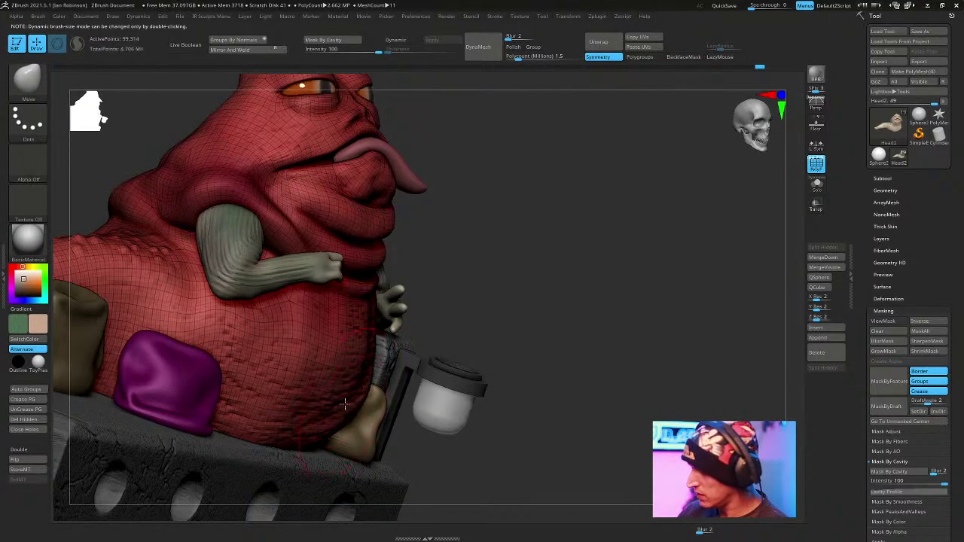
{"action": "left_click_drag", "start_coordinate": [514, 290], "coordinate": [495, 243]}
{"action": "right_click_drag", "start_coordinate": [361, 307], "coordinate": [417, 213]}
{"action": "right_click", "coordinate": [417, 214]}
{"action": "right_click_drag", "start_coordinate": [319, 445], "coordinate": [588, 206]}
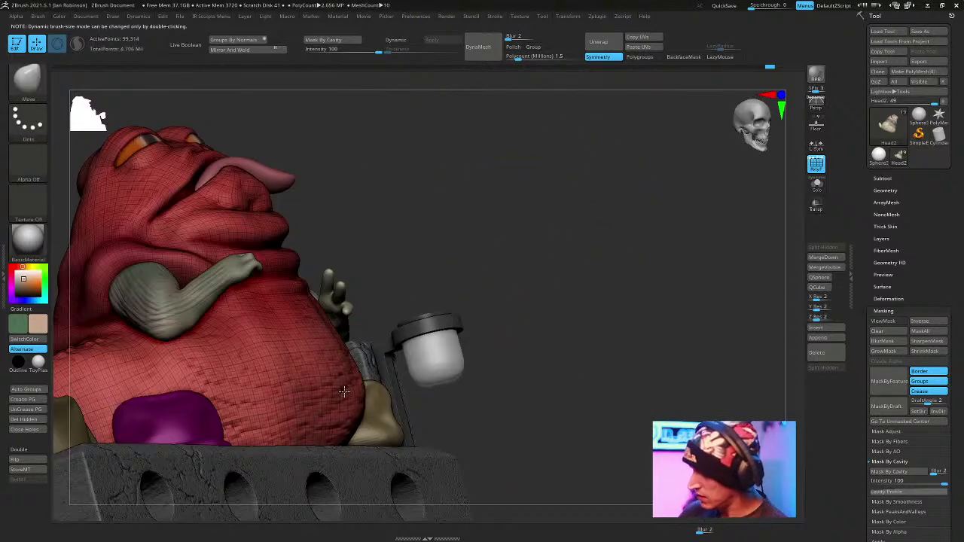
{"action": "right_click_drag", "start_coordinate": [521, 264], "coordinate": [311, 346]}
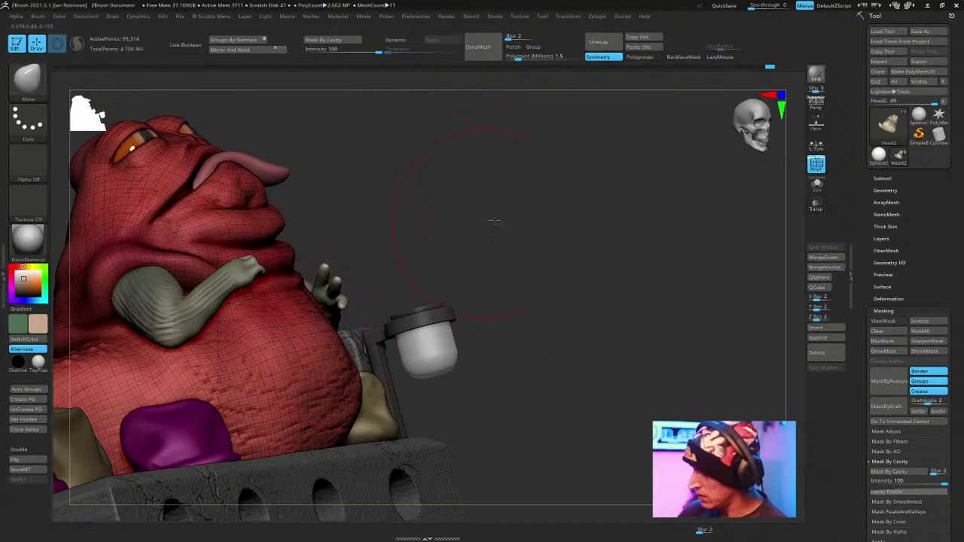
{"action": "right_click_drag", "start_coordinate": [479, 227], "coordinate": [331, 406]}
{"action": "left_click_drag", "start_coordinate": [542, 256], "coordinate": [346, 390]}
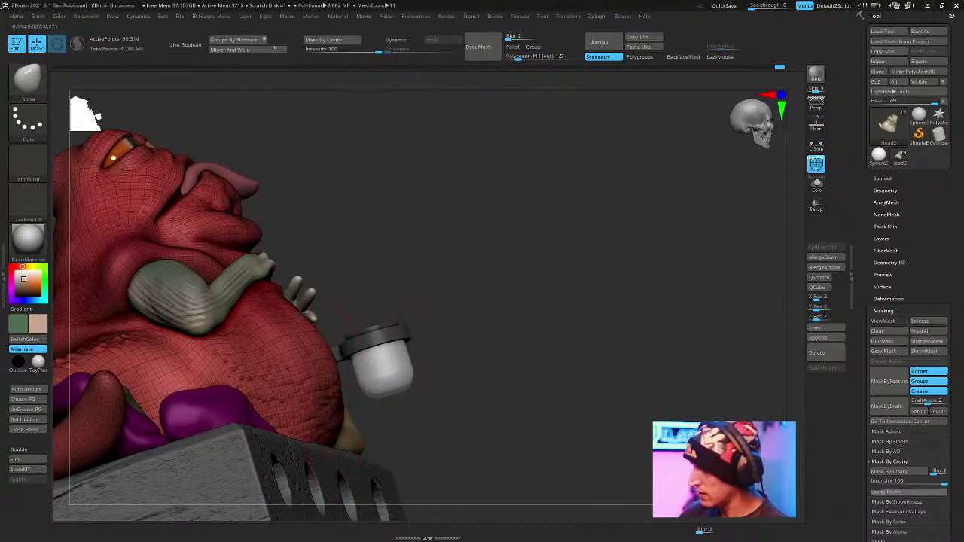
Adjust the upper belly and flanks around both hands with the Move brush, checking from a low angle.
{"action": "left_click_drag", "start_coordinate": [286, 280], "coordinate": [284, 251]}
{"action": "left_click_drag", "start_coordinate": [334, 232], "coordinate": [338, 266]}
{"action": "left_click_drag", "start_coordinate": [407, 200], "coordinate": [424, 176]}
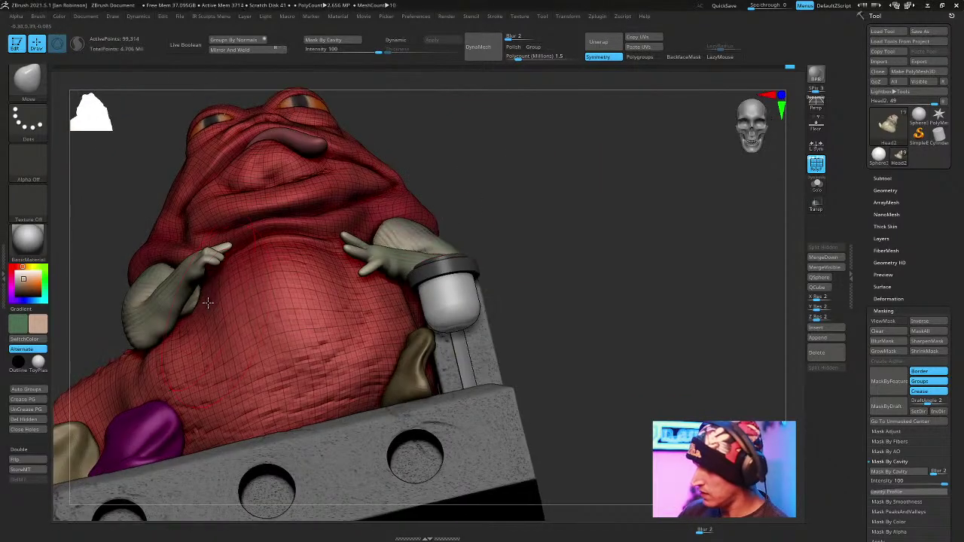
{"action": "left_click_drag", "start_coordinate": [193, 305], "coordinate": [400, 294]}
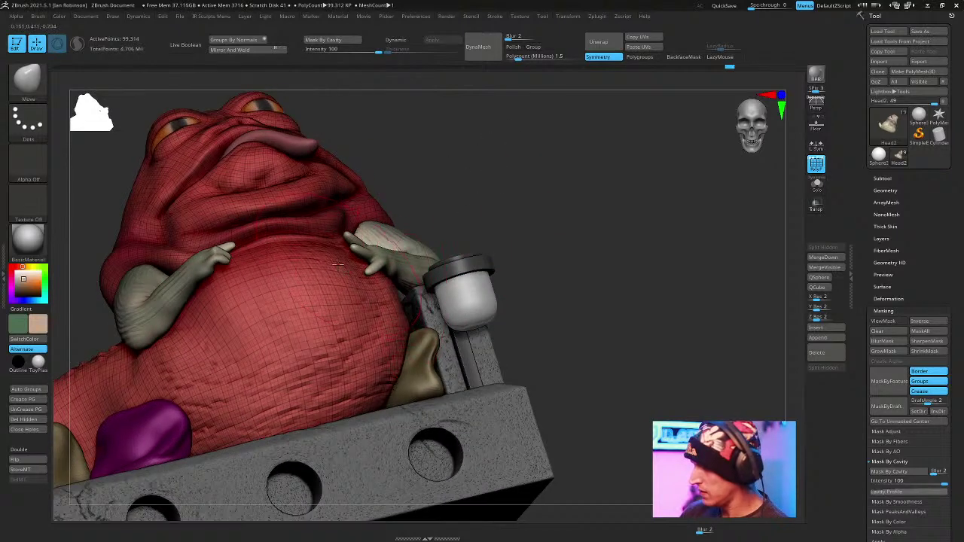
{"action": "mouse_move", "coordinate": [482, 174]}
{"action": "left_mouse_down"}
{"action": "mouse_move", "coordinate": [490, 156]}
{"action": "mouse_move", "coordinate": [510, 188]}
{"action": "mouse_move", "coordinate": [529, 191]}
{"action": "mouse_move", "coordinate": [520, 212]}
{"action": "mouse_move", "coordinate": [572, 188]}
{"action": "mouse_move", "coordinate": [611, 259]}
{"action": "mouse_move", "coordinate": [612, 234]}
{"action": "left_mouse_up"}
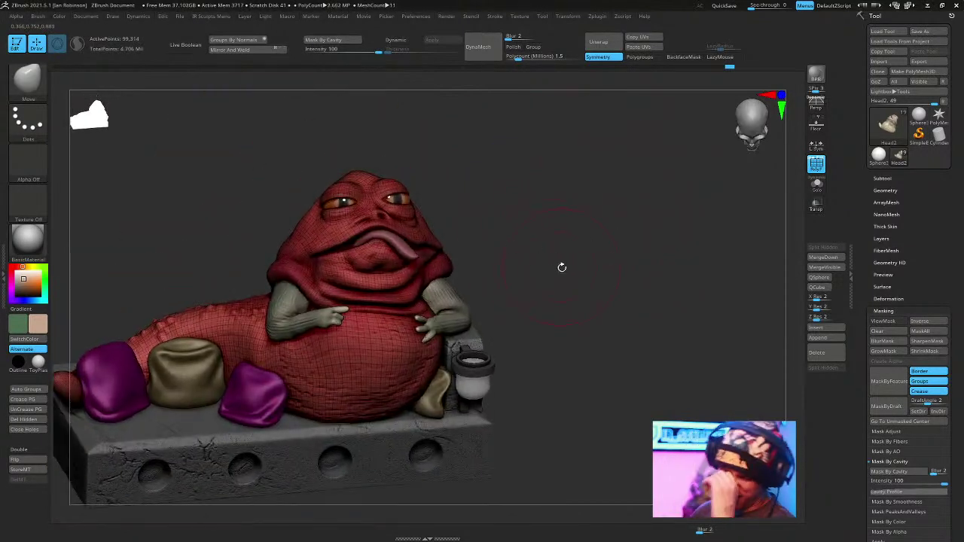
Return the body to its highest subdivision level and save the tool, overwriting the existing file.
{"action": "key", "text": "d"}
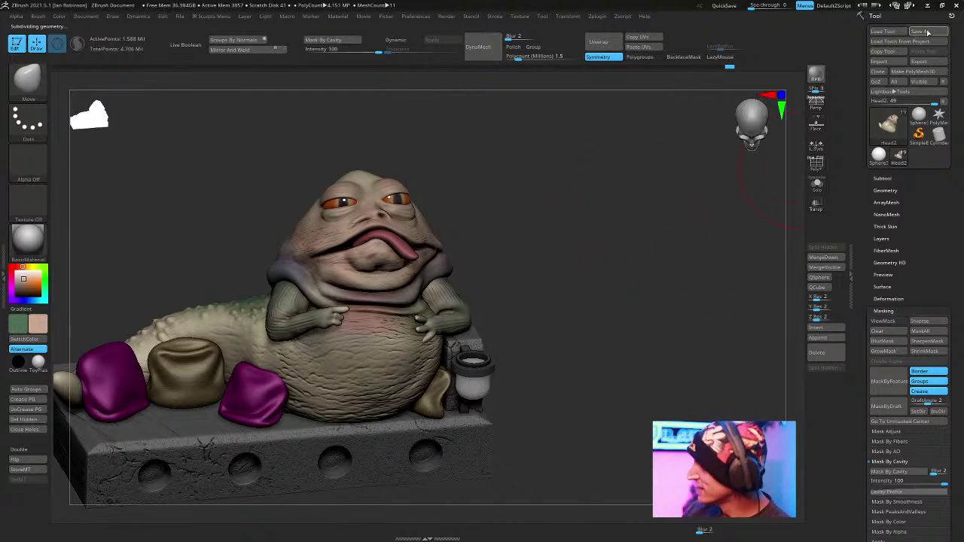
{"action": "left_click", "coordinate": [919, 31]}
{"action": "key", "text": "Return"}
{"action": "key", "text": "y"}
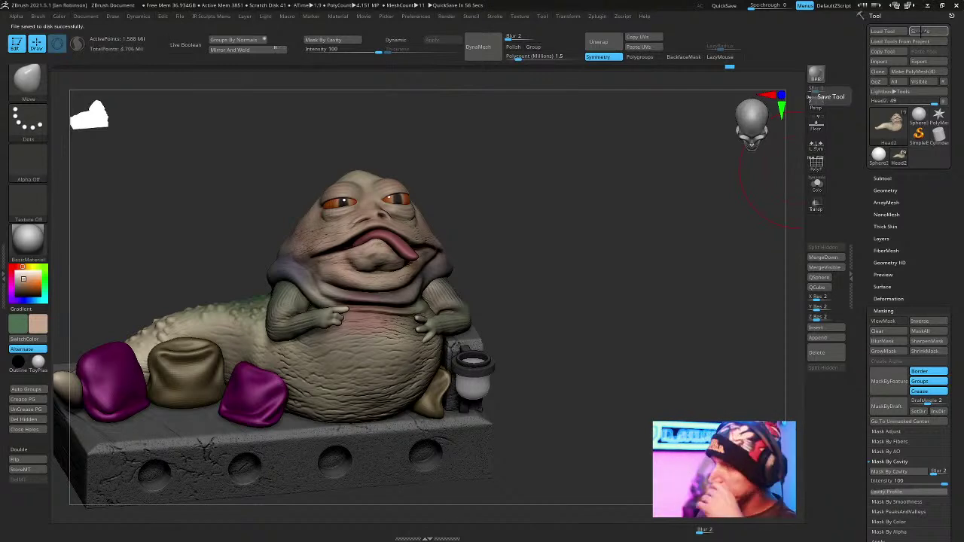
Insert a Plane3D mesh as a new subtool beneath the body subtool.
{"action": "left_click_drag", "start_coordinate": [585, 228], "coordinate": [595, 279]}
{"action": "left_click_drag", "start_coordinate": [743, 237], "coordinate": [690, 269]}
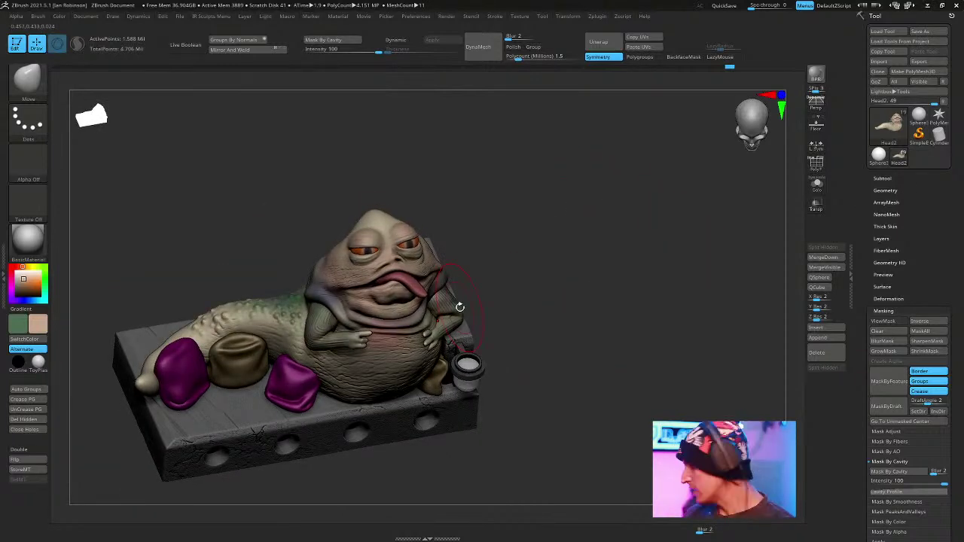
{"action": "left_click", "coordinate": [885, 192]}
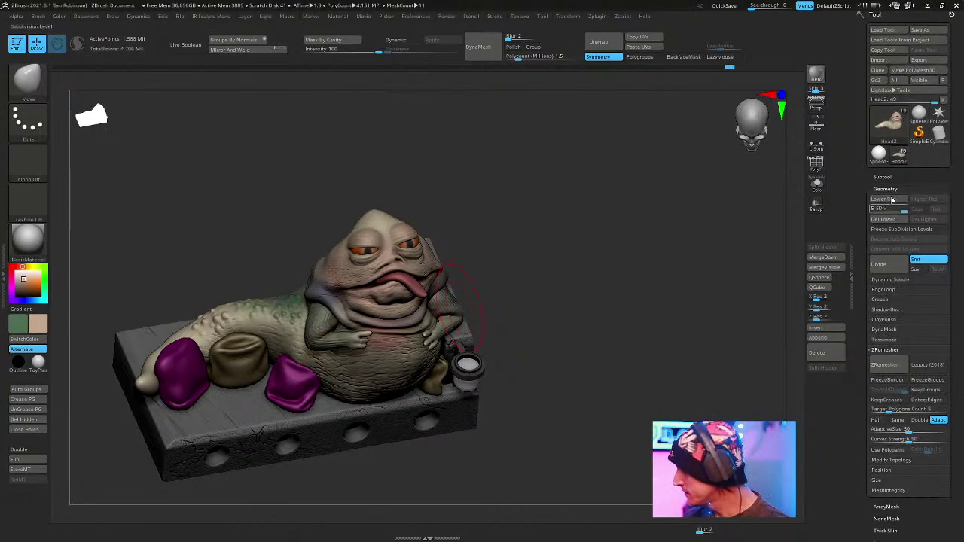
{"action": "left_click", "coordinate": [888, 176]}
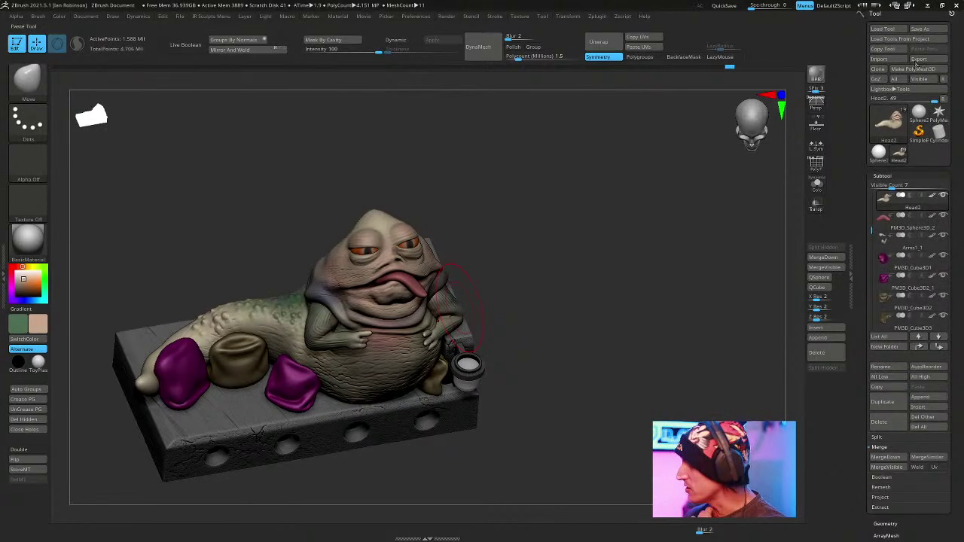
{"action": "left_click", "coordinate": [928, 409]}
{"action": "left_click", "coordinate": [928, 410]}
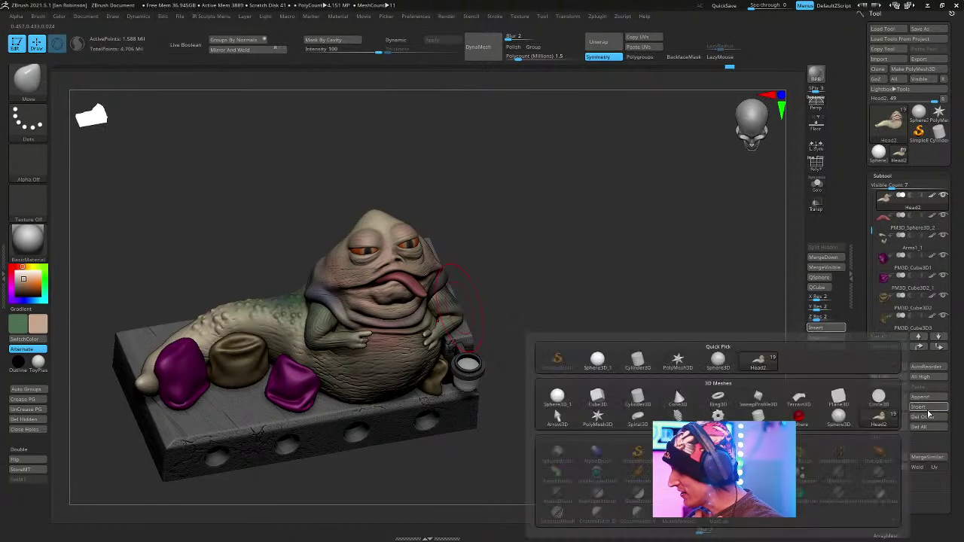
{"action": "left_click", "coordinate": [927, 409]}
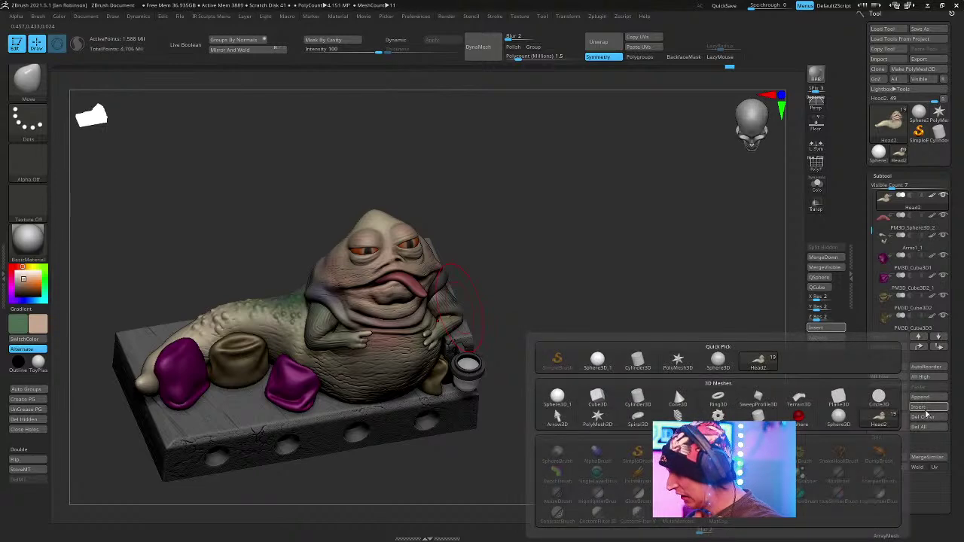
{"action": "left_click", "coordinate": [838, 396]}
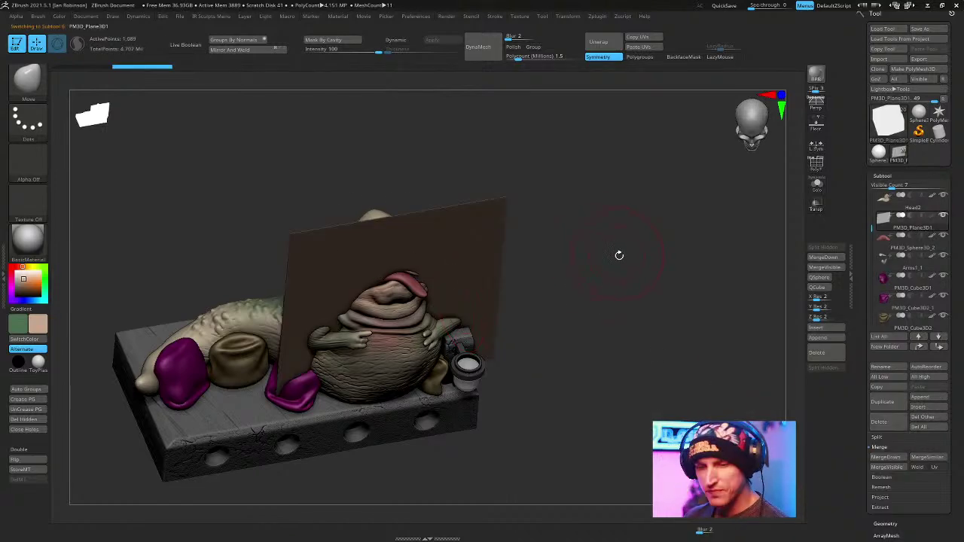
Rotate the plane -90 degrees to lie flat, isolate it, and view it from above with its wireframe shown.
{"action": "key", "text": "w"}
{"action": "left_click_drag", "start_coordinate": [400, 320], "coordinate": [384, 213]}
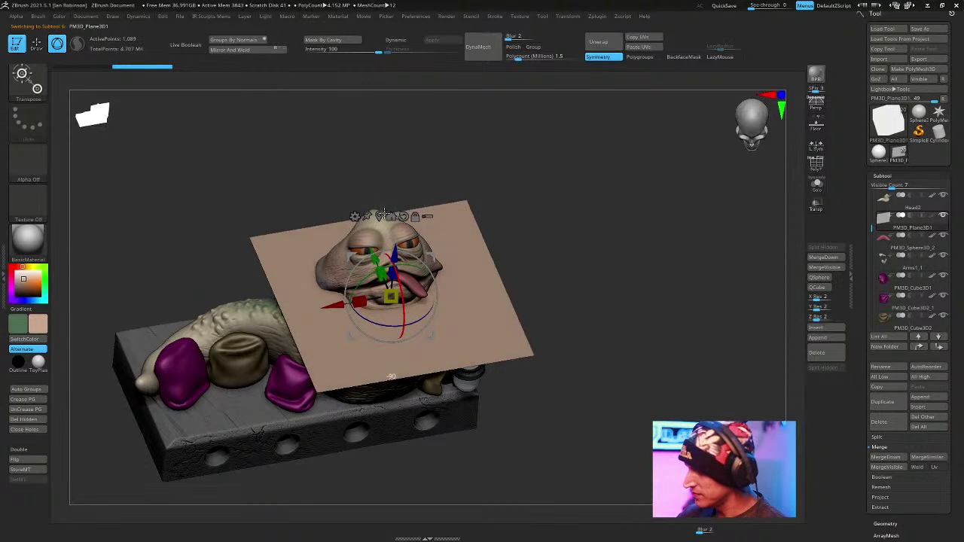
{"action": "left_click_drag", "start_coordinate": [594, 203], "coordinate": [640, 264]}
{"action": "left_click", "coordinate": [817, 185]}
{"action": "left_click_drag", "start_coordinate": [569, 243], "coordinate": [535, 249], "text": "shift"}
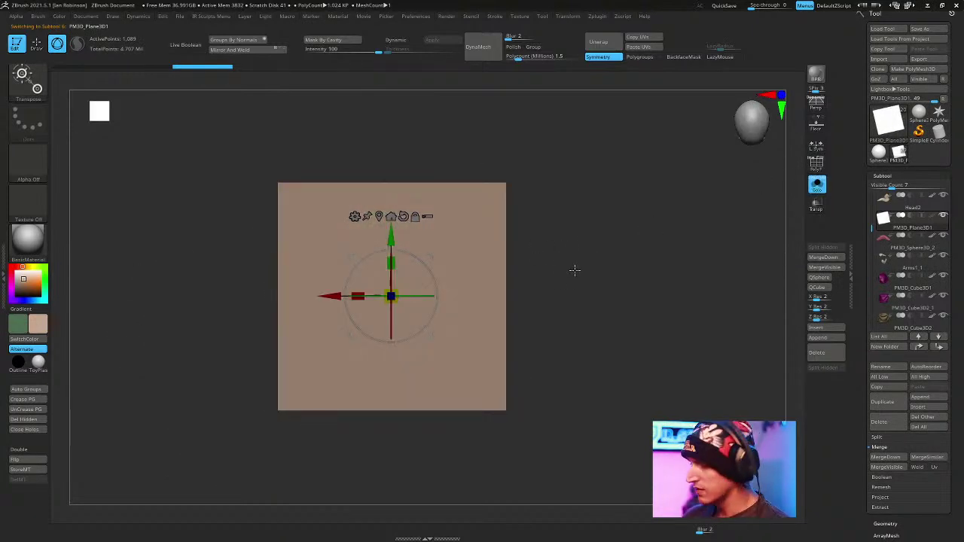
{"action": "key", "text": "shift+f"}
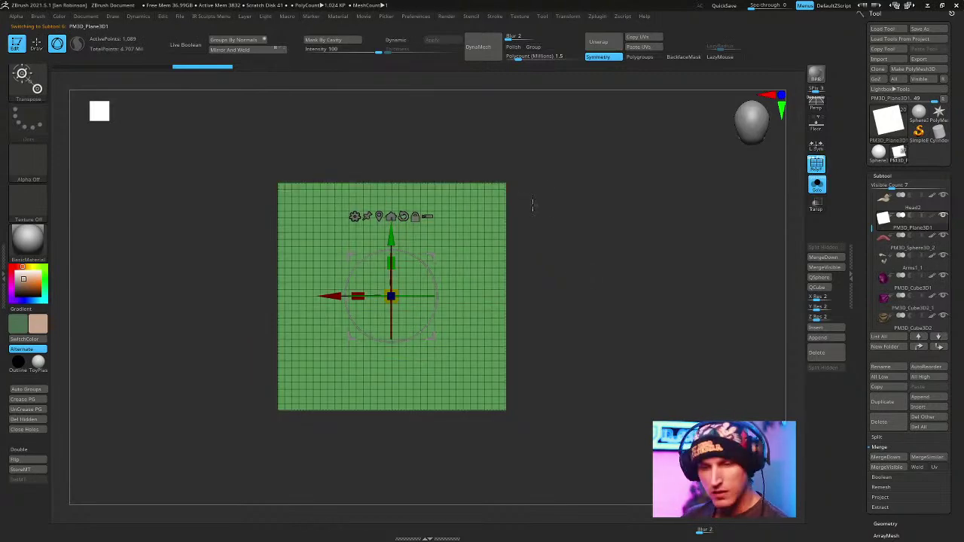
Clear the trial mask on the plane and subdivide the mesh to 1.048 million polygons.
{"action": "mouse_move", "coordinate": [596, 220]}
{"action": "right_mouse_down", "text": "ctrl"}
{"action": "mouse_move", "coordinate": [605, 208]}
{"action": "mouse_move", "coordinate": [622, 226]}
{"action": "mouse_move", "coordinate": [625, 214]}
{"action": "mouse_move", "coordinate": [631, 220]}
{"action": "right_mouse_up", "text": "ctrl"}
{"action": "right_click", "coordinate": [620, 225]}
{"action": "key", "text": "q"}
{"action": "right_click", "coordinate": [631, 220]}
{"action": "left_click_drag", "start_coordinate": [631, 219], "coordinate": [624, 219]}
{"action": "right_click_drag", "start_coordinate": [647, 205], "coordinate": [665, 209], "text": "ctrl"}
{"action": "right_click_drag", "start_coordinate": [642, 176], "coordinate": [656, 174], "text": "alt"}
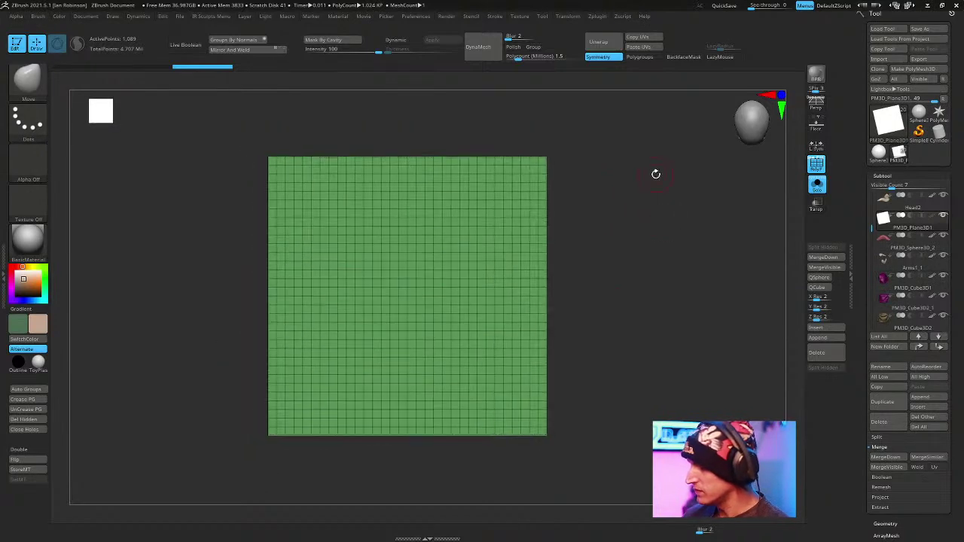
{"action": "mouse_move", "coordinate": [412, 185]}
{"action": "left_mouse_down", "text": "ctrl"}
{"action": "mouse_move", "coordinate": [384, 182]}
{"action": "mouse_move", "coordinate": [360, 196]}
{"action": "mouse_move", "coordinate": [376, 190]}
{"action": "left_mouse_up", "text": "ctrl"}
{"action": "left_click_drag", "start_coordinate": [637, 200], "coordinate": [640, 197], "text": "ctrl"}
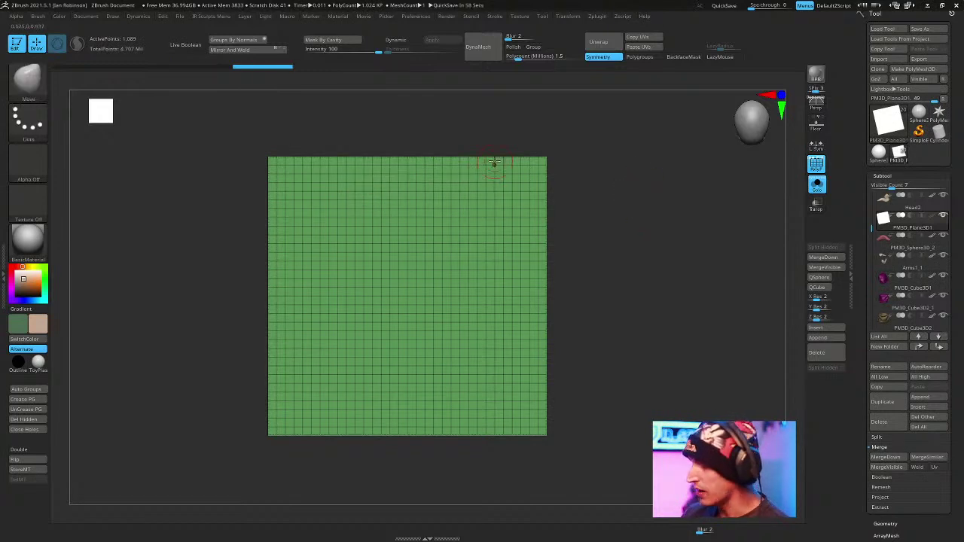
{"action": "key", "text": "ctrl+d"}
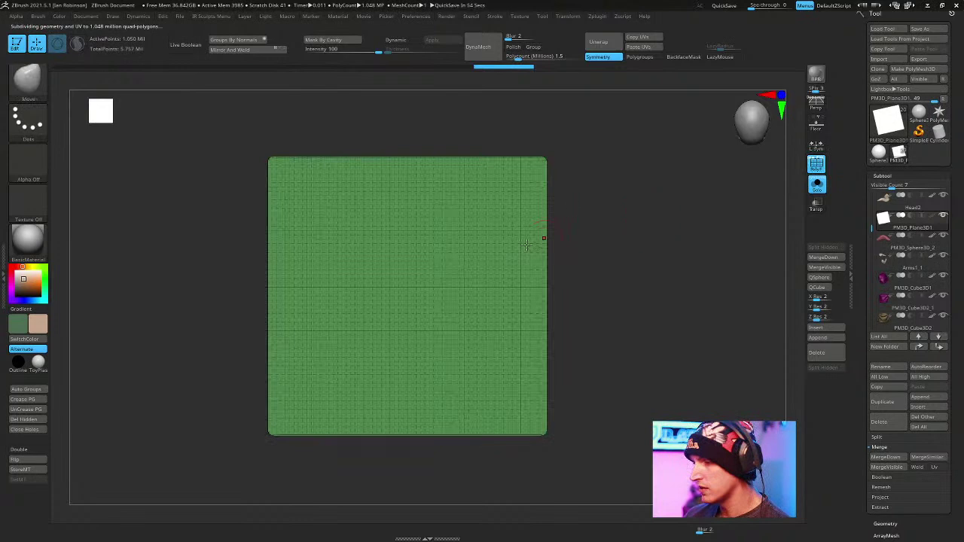
Lasso-mask a ragged cloth outline with torn, wavy edges inside the plane and turn it into its own polygroup.
{"action": "mouse_move", "coordinate": [415, 185]}
{"action": "left_mouse_down", "text": "ctrl"}
{"action": "mouse_move", "coordinate": [320, 176]}
{"action": "mouse_move", "coordinate": [304, 195]}
{"action": "mouse_move", "coordinate": [288, 255]}
{"action": "mouse_move", "coordinate": [296, 414]}
{"action": "mouse_move", "coordinate": [383, 419]}
{"action": "mouse_move", "coordinate": [399, 408]}
{"action": "mouse_move", "coordinate": [521, 428]}
{"action": "mouse_move", "coordinate": [539, 411]}
{"action": "mouse_move", "coordinate": [510, 376]}
{"action": "mouse_move", "coordinate": [514, 339]}
{"action": "mouse_move", "coordinate": [493, 241]}
{"action": "mouse_move", "coordinate": [509, 169]}
{"action": "left_mouse_up", "text": "ctrl"}
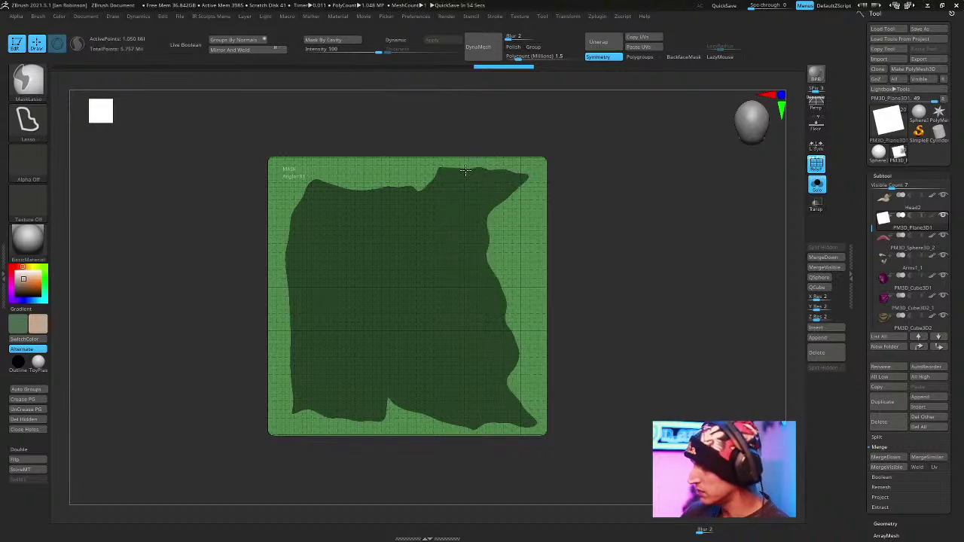
{"action": "left_click_drag", "start_coordinate": [444, 164], "coordinate": [446, 164], "text": "ctrl"}
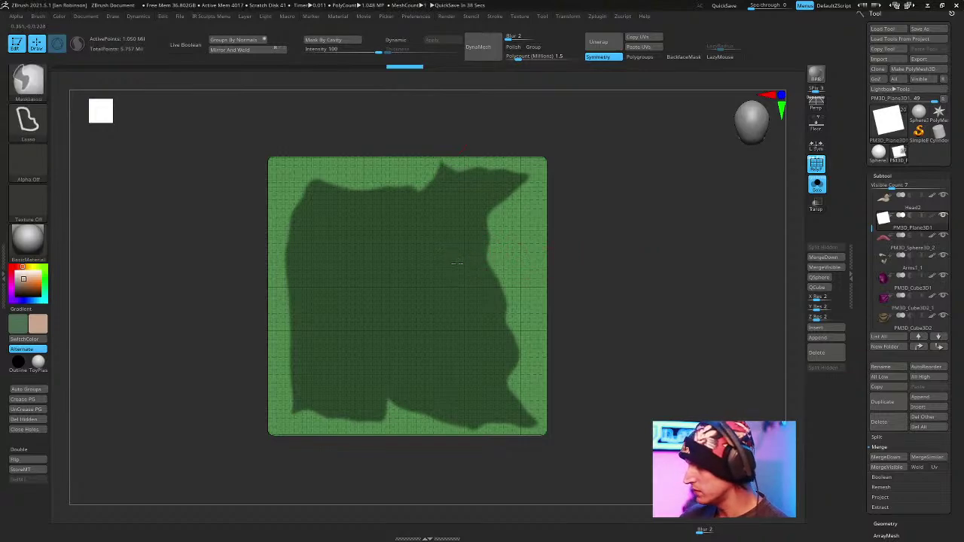
{"action": "key", "text": "ctrl+w"}
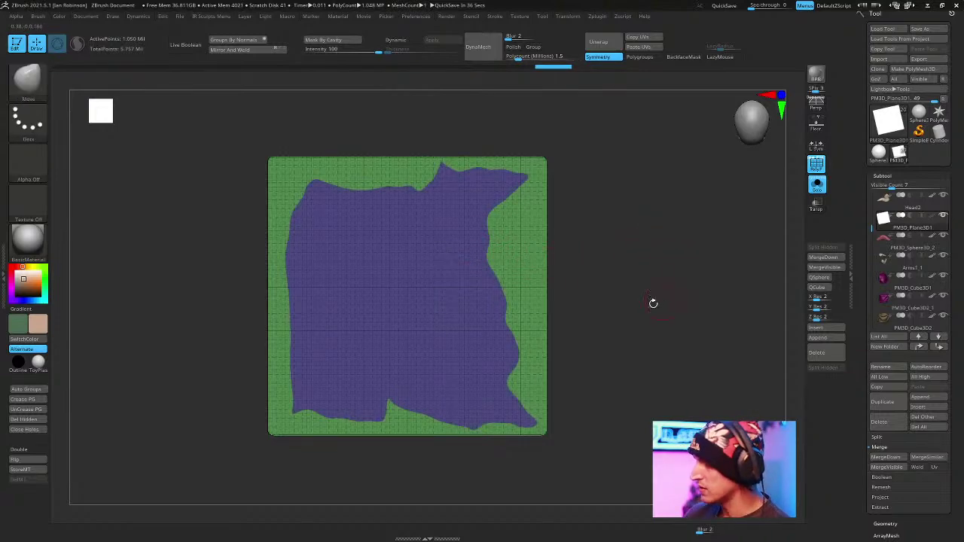
Isolate the ragged polygroup, restore the full plane, and delete its lower subdivision levels.
{"action": "left_click_drag", "start_coordinate": [605, 278], "coordinate": [637, 275]}
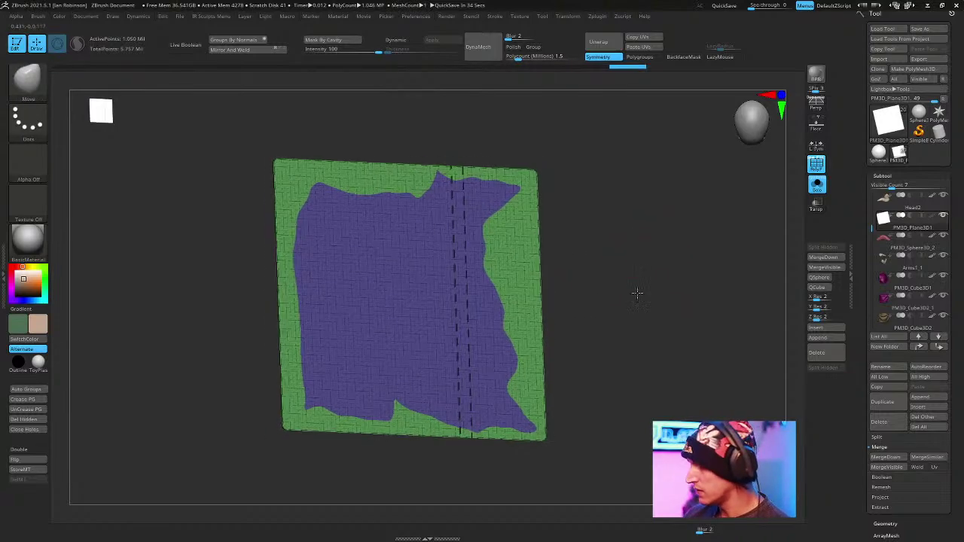
{"action": "key", "text": "f"}
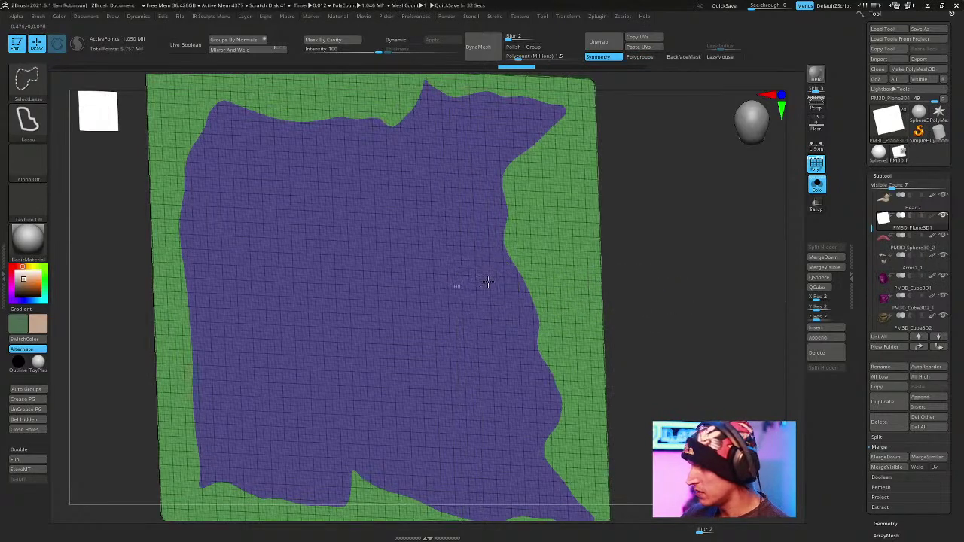
{"action": "left_click", "coordinate": [458, 281], "text": "ctrl+shift"}
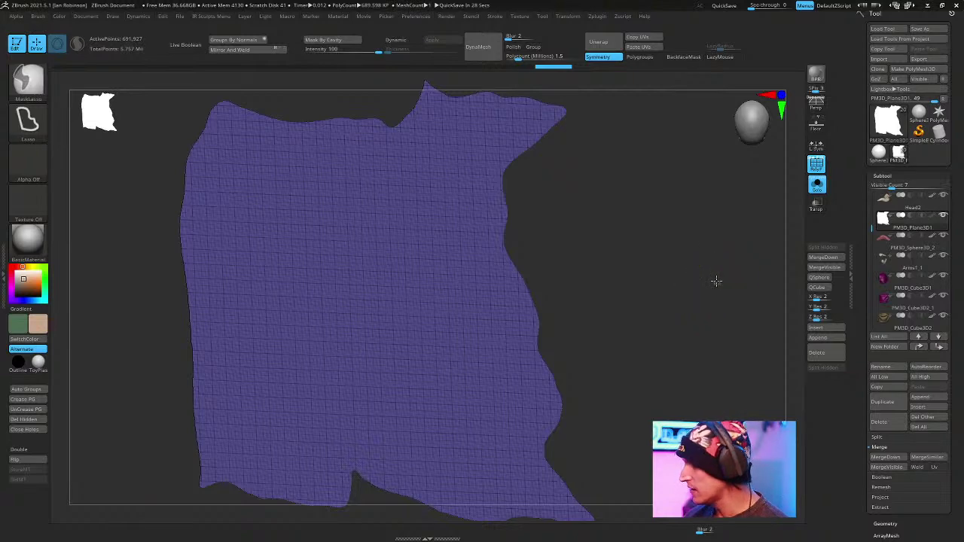
{"action": "left_click", "coordinate": [716, 310], "text": "ctrl"}
{"action": "left_click", "coordinate": [719, 315], "text": "ctrl+shift"}
{"action": "left_click", "coordinate": [881, 176]}
{"action": "left_click", "coordinate": [886, 188]}
{"action": "left_click", "coordinate": [655, 293], "text": "ctrl"}
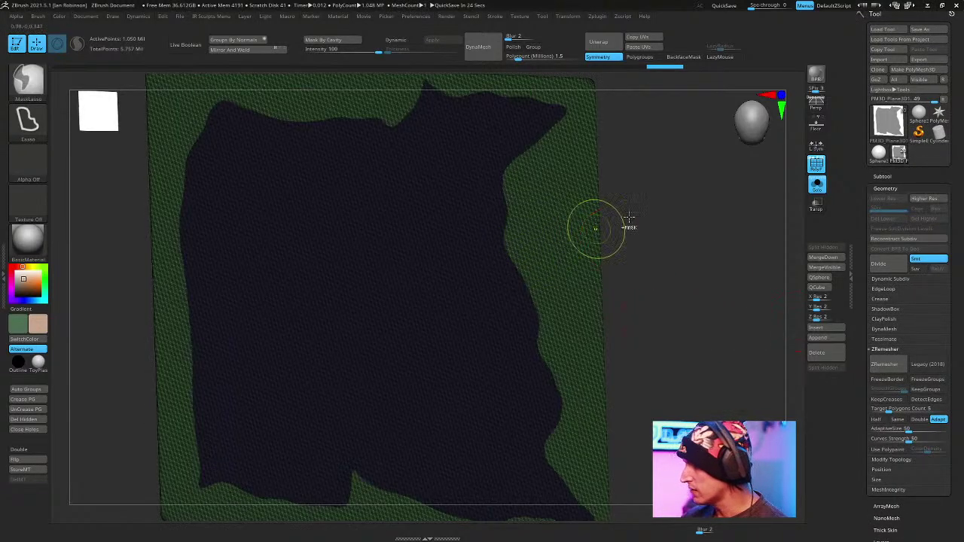
Isolate the ragged polygroup again, delete the hidden surrounding geometry, and clear the mask from the sheet.
{"action": "left_click", "coordinate": [488, 263], "text": "ctrl+shift"}
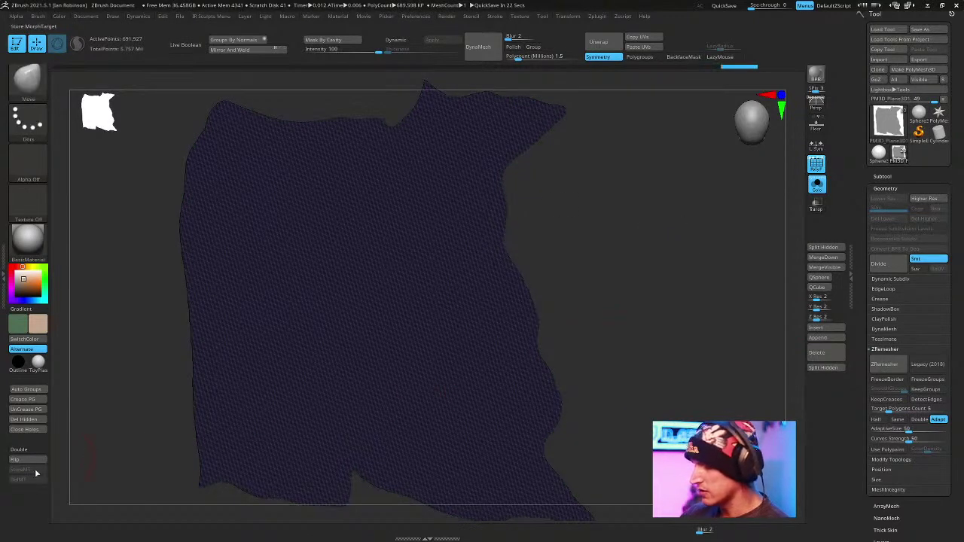
{"action": "left_click", "coordinate": [34, 419]}
{"action": "mouse_move", "coordinate": [676, 281]}
{"action": "left_mouse_down"}
{"action": "mouse_move", "coordinate": [667, 267]}
{"action": "mouse_move", "coordinate": [688, 286]}
{"action": "left_mouse_up"}
{"action": "left_click", "coordinate": [695, 258], "text": "ctrl"}
{"action": "key", "text": "f"}
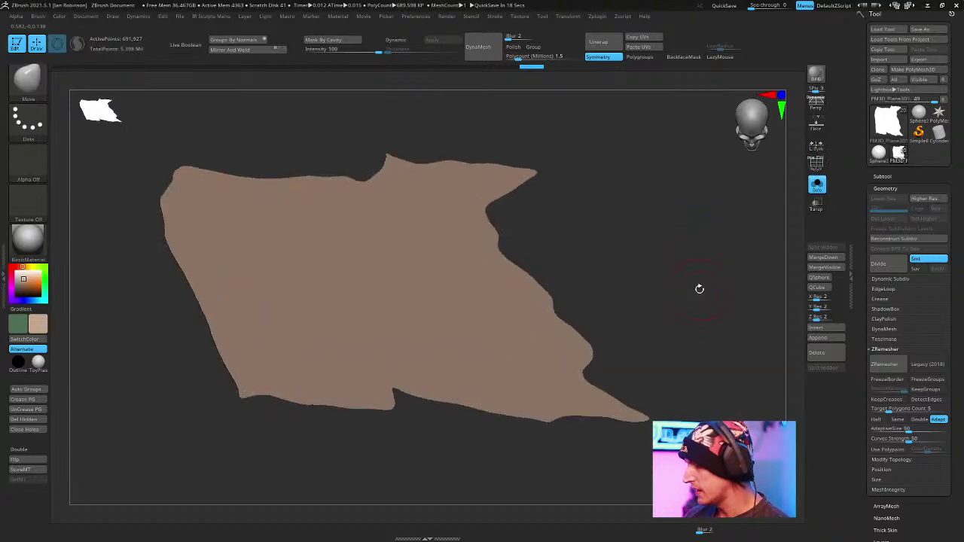
{"action": "key", "text": "shift+f"}
{"action": "left_click_drag", "start_coordinate": [710, 243], "coordinate": [760, 234]}
{"action": "left_click", "coordinate": [886, 188]}
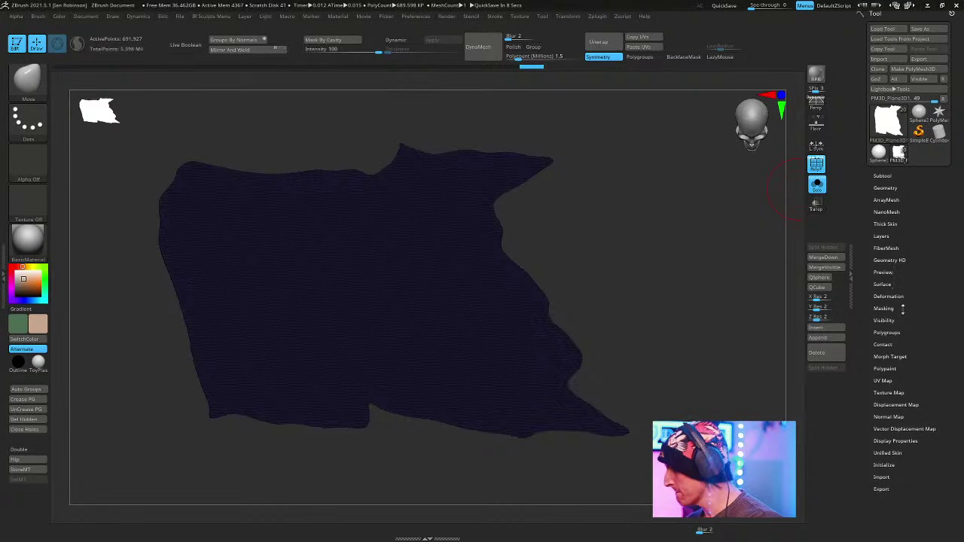
{"action": "key", "text": "ctrl+shift"}
{"action": "key", "text": "shift"}
{"action": "key", "text": "shift+f"}
{"action": "left_click", "coordinate": [901, 296]}
{"action": "left_click", "coordinate": [885, 284]}
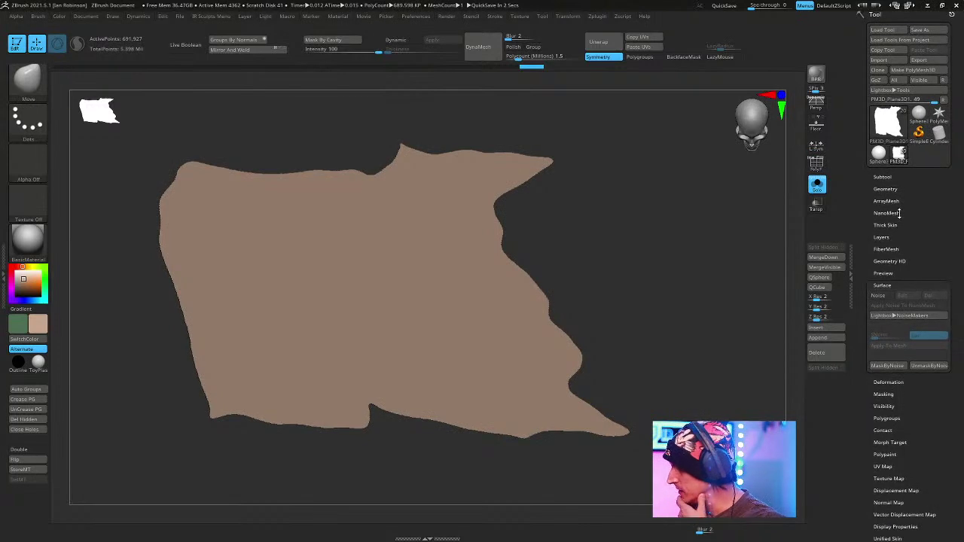
{"action": "left_click", "coordinate": [878, 272]}
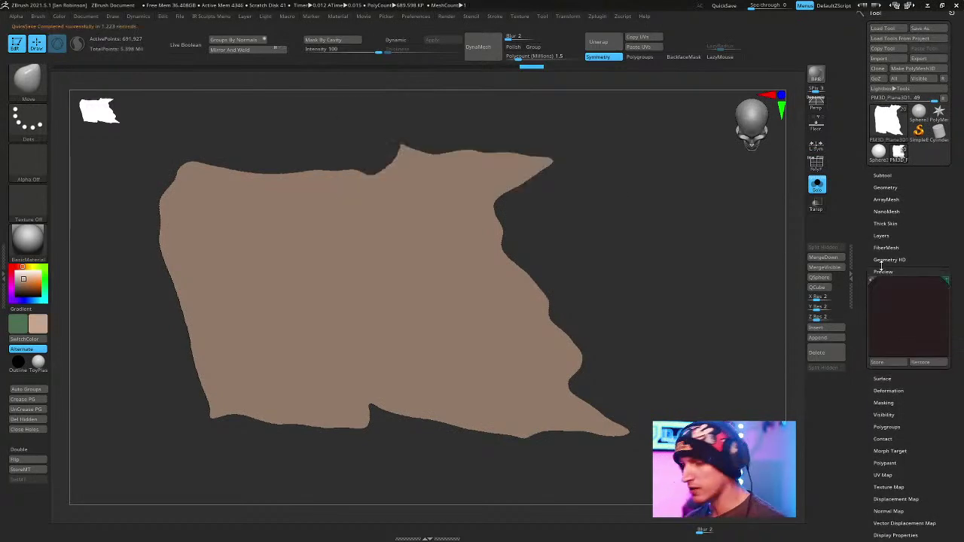
{"action": "left_click", "coordinate": [885, 272]}
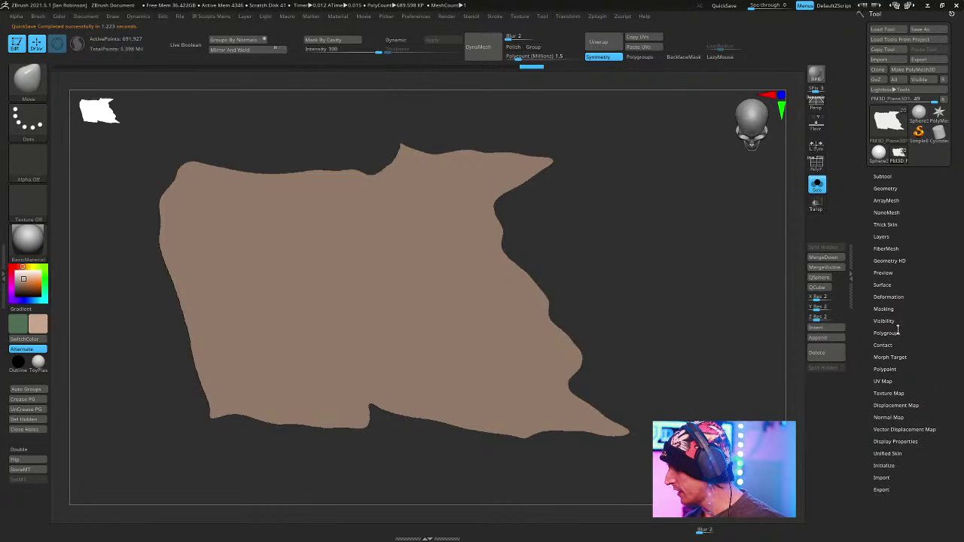
{"action": "left_click", "coordinate": [887, 333]}
{"action": "left_click_drag", "start_coordinate": [934, 286], "coordinate": [931, 259]}
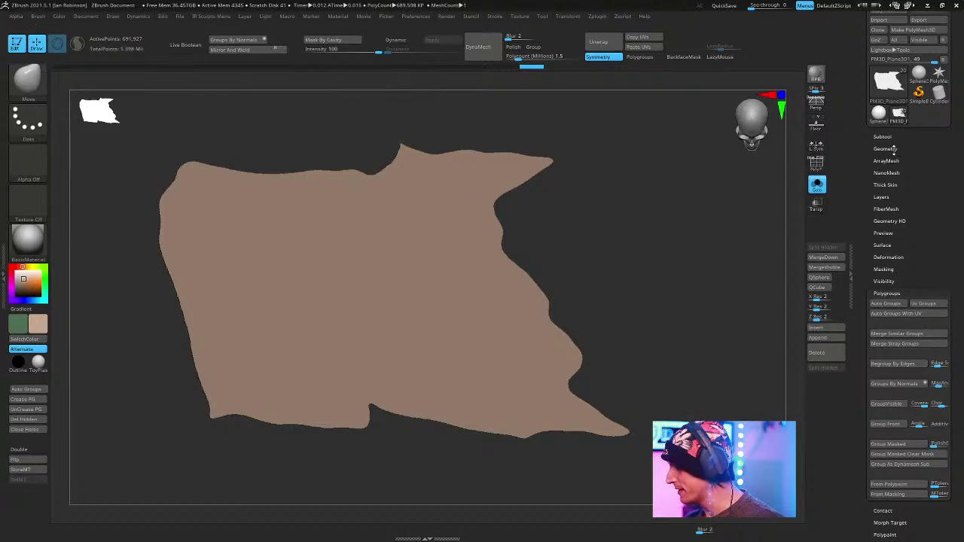
{"action": "left_click", "coordinate": [885, 293]}
Mask the ragged sheet by feature using only its border, with the Groups and Crease options turned off.
{"action": "left_click", "coordinate": [883, 269]}
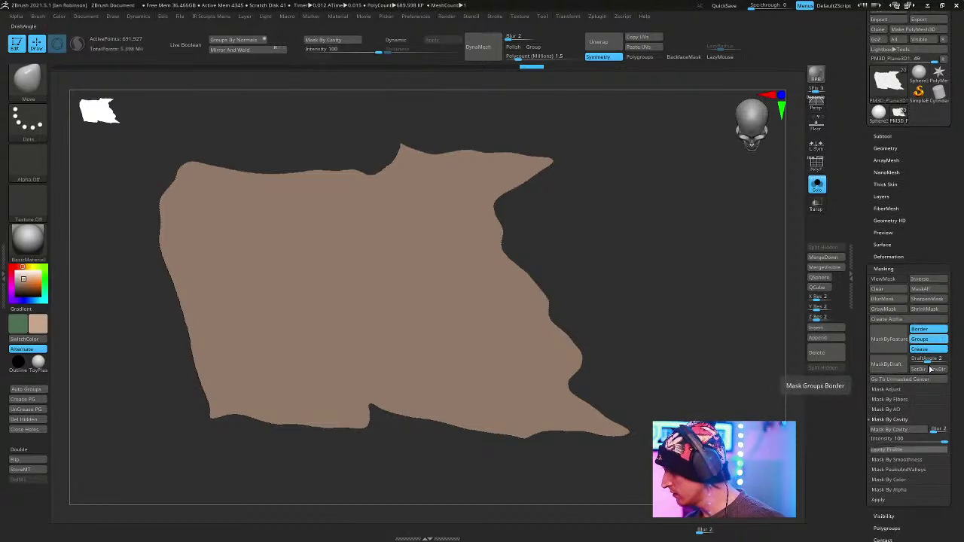
{"action": "left_click", "coordinate": [919, 339]}
{"action": "left_click", "coordinate": [919, 348]}
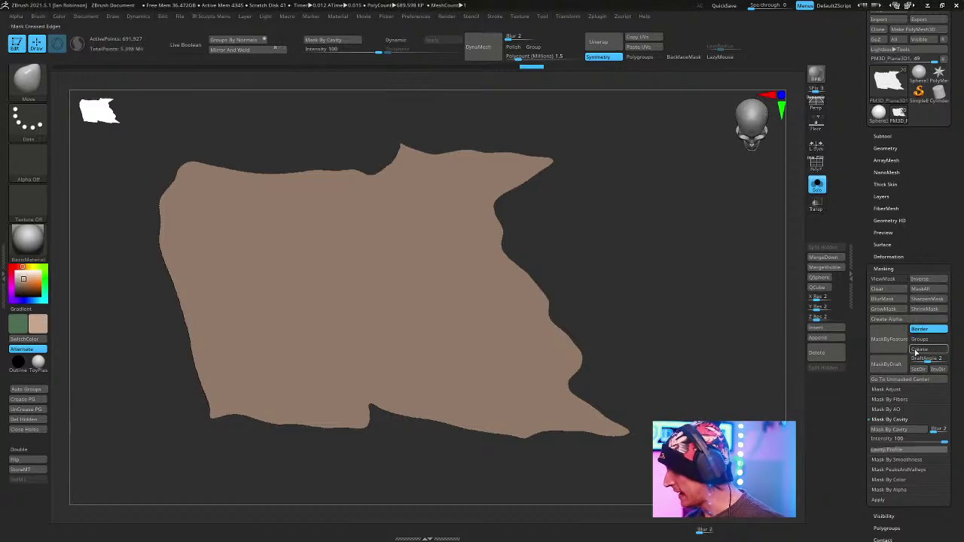
{"action": "left_click", "coordinate": [896, 340]}
{"action": "left_click_drag", "start_coordinate": [666, 283], "coordinate": [662, 231]}
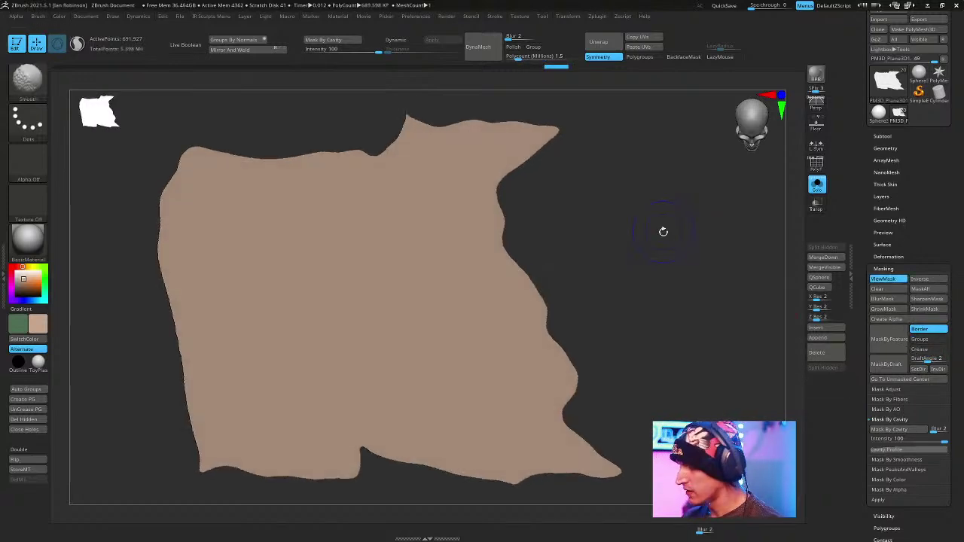
{"action": "key", "text": "shift+f"}
{"action": "key", "text": "shift+f"}
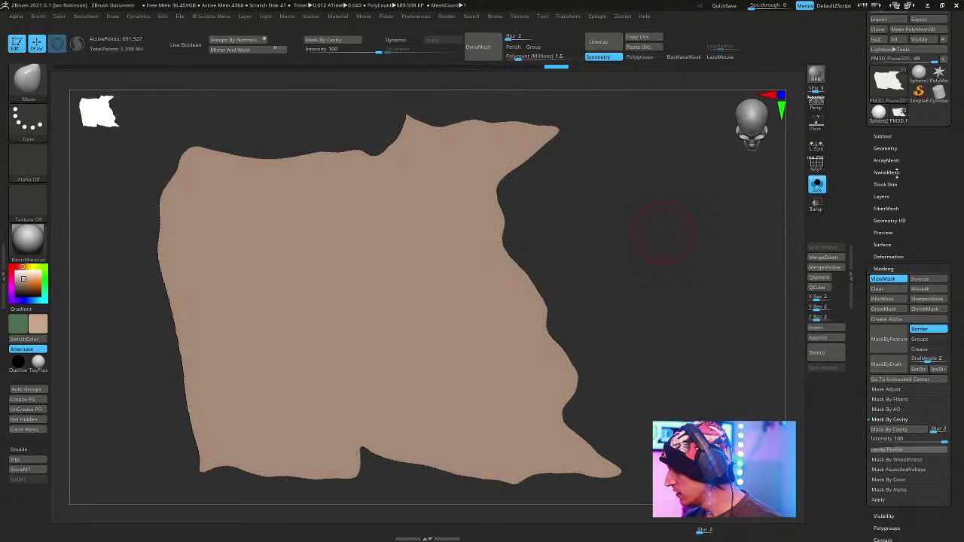
{"action": "left_click", "coordinate": [902, 148]}
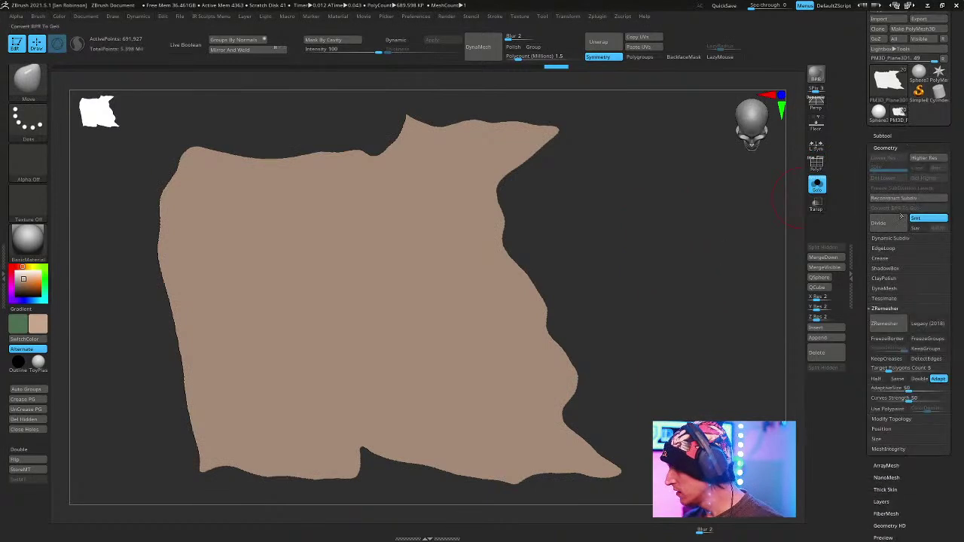
{"action": "left_click", "coordinate": [888, 258]}
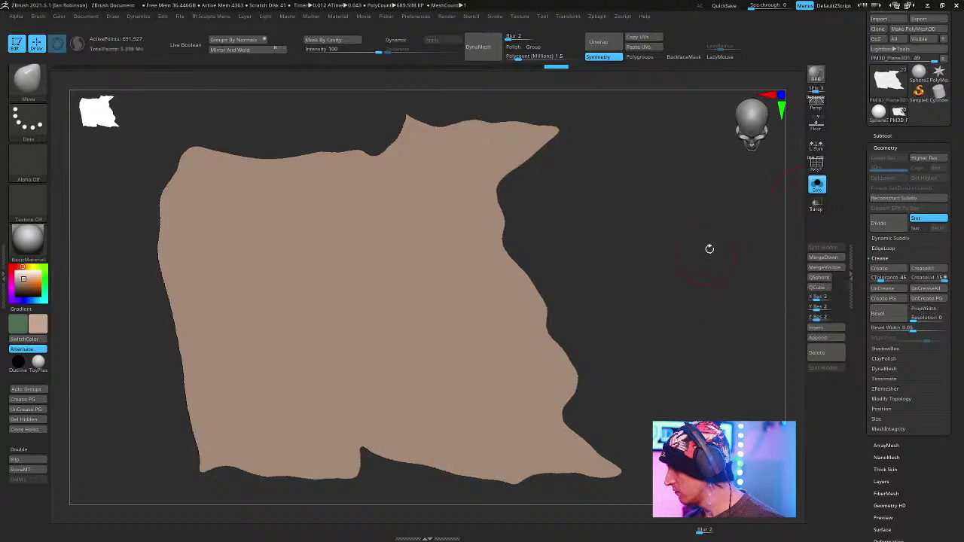
{"action": "left_click_drag", "start_coordinate": [703, 256], "coordinate": [718, 244], "text": "alt"}
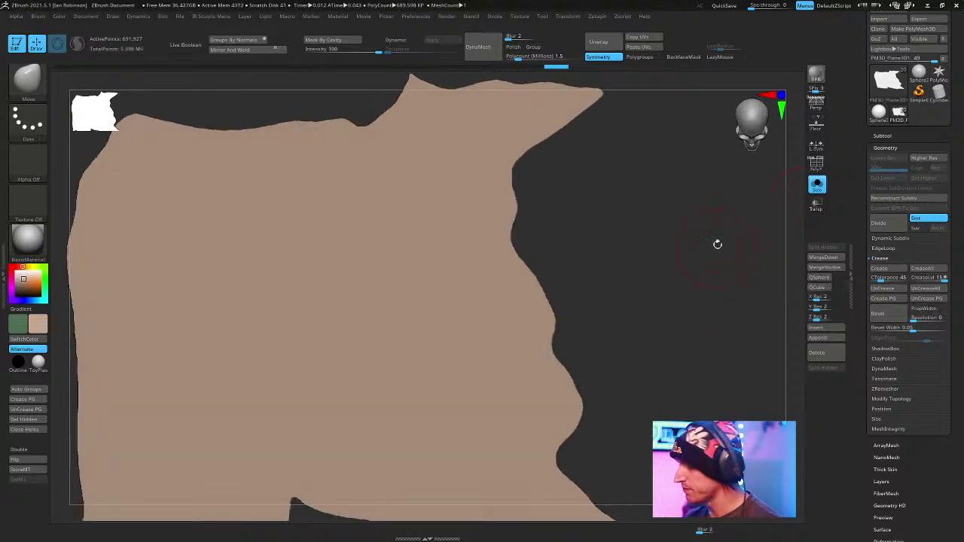
{"action": "left_click", "coordinate": [884, 135]}
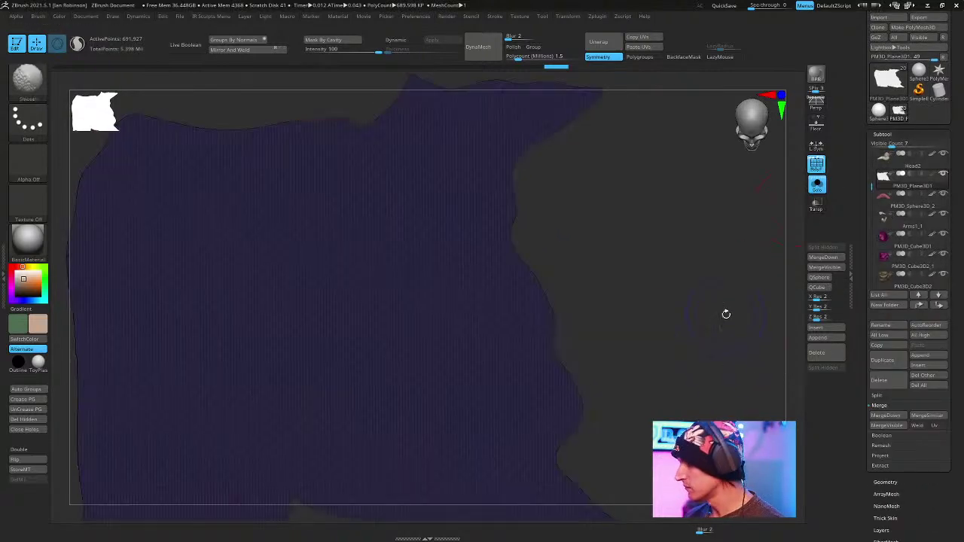
{"action": "left_click_drag", "start_coordinate": [725, 314], "coordinate": [753, 325], "text": "alt"}
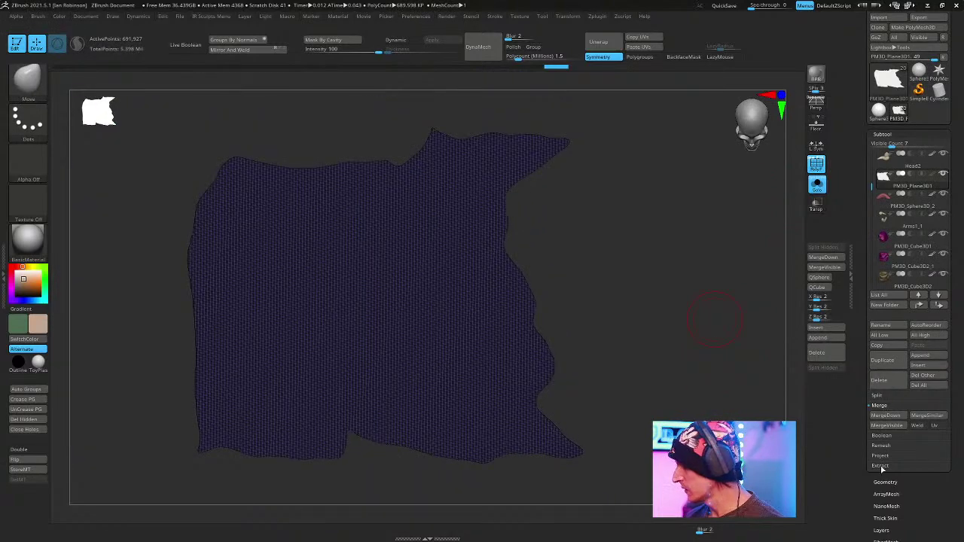
ZRemesh the ragged sheet with a target polygon count of 10 and the Adapt option turned off.
{"action": "left_click", "coordinate": [899, 483]}
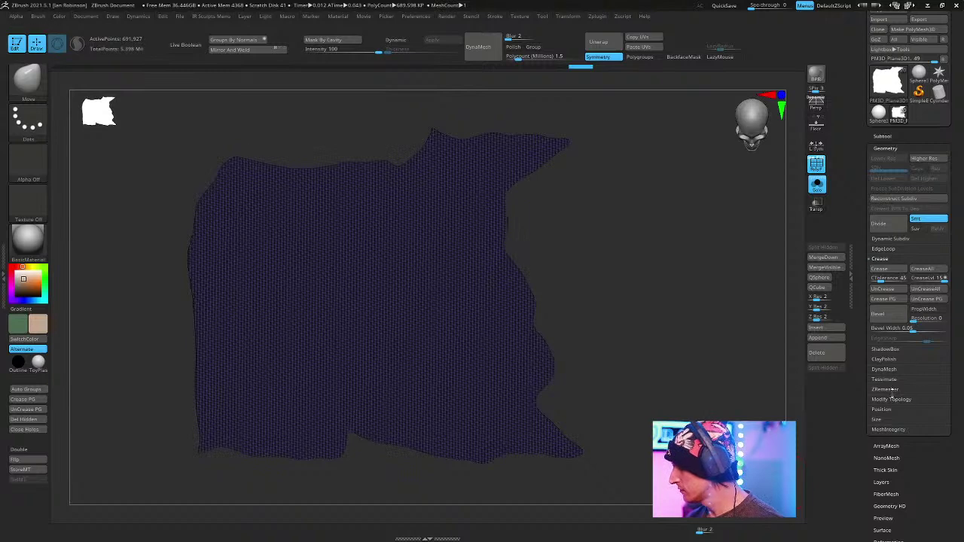
{"action": "left_click", "coordinate": [886, 389]}
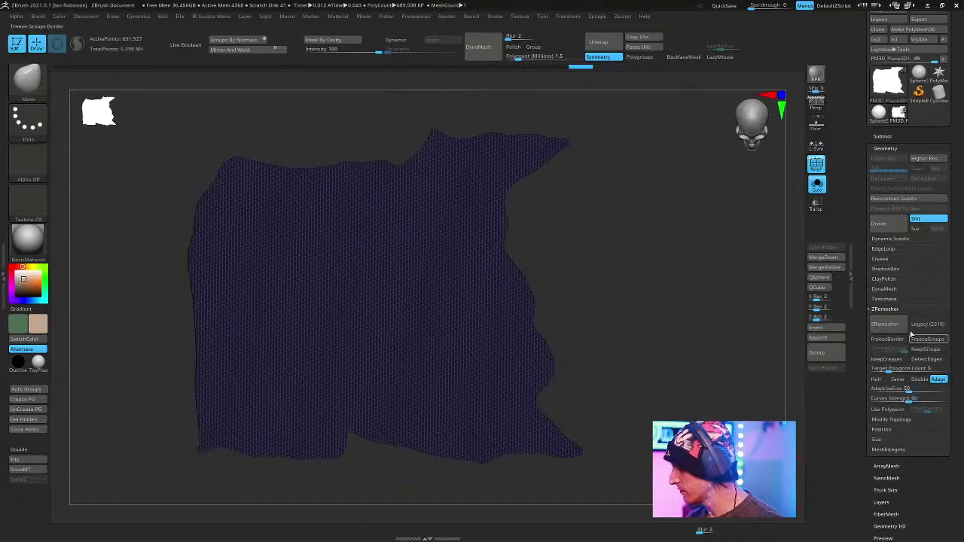
{"action": "left_click", "coordinate": [937, 381]}
{"action": "left_click", "coordinate": [910, 370]}
{"action": "type", "text": "10"}
{"action": "key", "text": "Return"}
{"action": "left_click", "coordinate": [892, 323]}
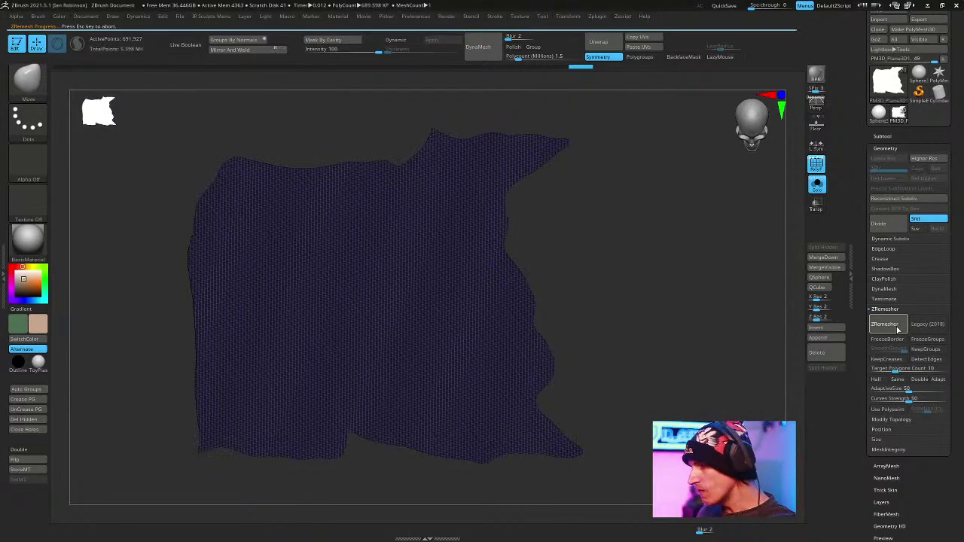
Examine the remeshed sheet's surface and torn edges from several angles.
{"action": "left_click_drag", "start_coordinate": [627, 312], "coordinate": [687, 305]}
{"action": "key", "text": "f"}
{"action": "key", "text": "shift+f"}
{"action": "left_click_drag", "start_coordinate": [665, 260], "coordinate": [704, 289]}
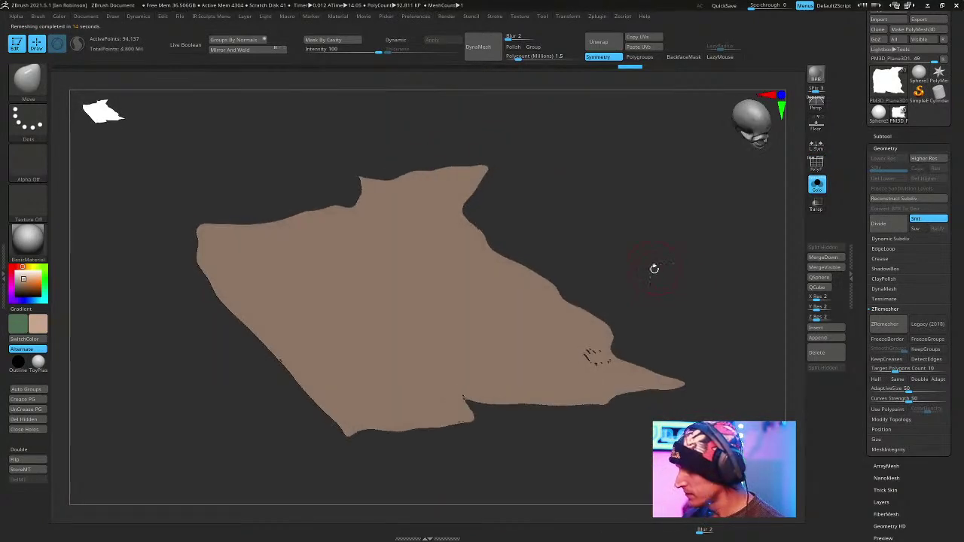
{"action": "left_click_drag", "start_coordinate": [653, 268], "coordinate": [580, 394]}
{"action": "key", "text": "shift"}
{"action": "left_click_drag", "start_coordinate": [313, 459], "coordinate": [368, 394], "text": "shift"}
{"action": "mouse_move", "coordinate": [670, 193]}
{"action": "left_mouse_down"}
{"action": "mouse_move", "coordinate": [626, 279]}
{"action": "mouse_move", "coordinate": [528, 218]}
{"action": "left_mouse_up"}
{"action": "left_click_drag", "start_coordinate": [408, 155], "coordinate": [444, 199], "text": "shift"}
{"action": "left_click_drag", "start_coordinate": [560, 191], "coordinate": [627, 201]}
{"action": "right_click_drag", "start_coordinate": [627, 201], "coordinate": [630, 199], "text": "ctrl"}
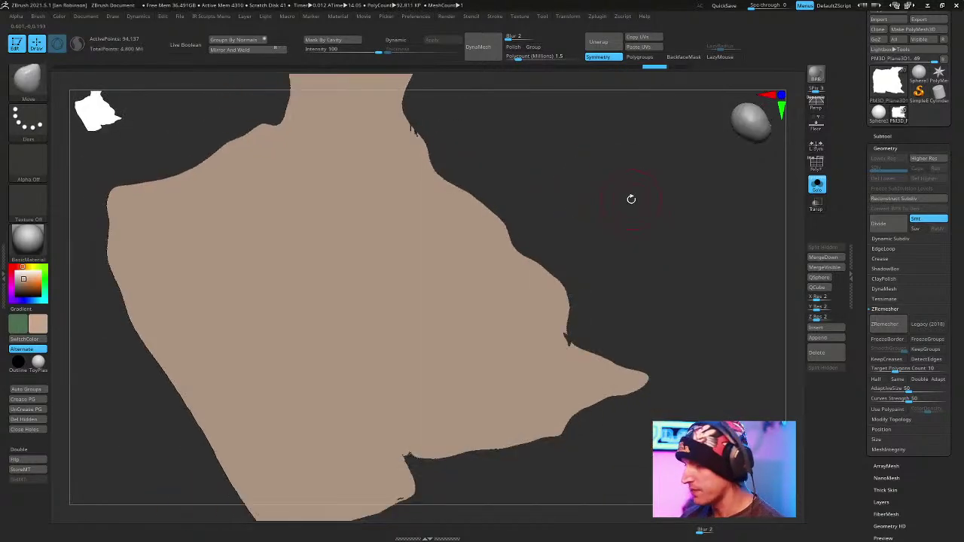
Turn on dynamic subdivision for the ragged sheet and give it a thickness of 0.00512.
{"action": "key", "text": "ctrl+d"}
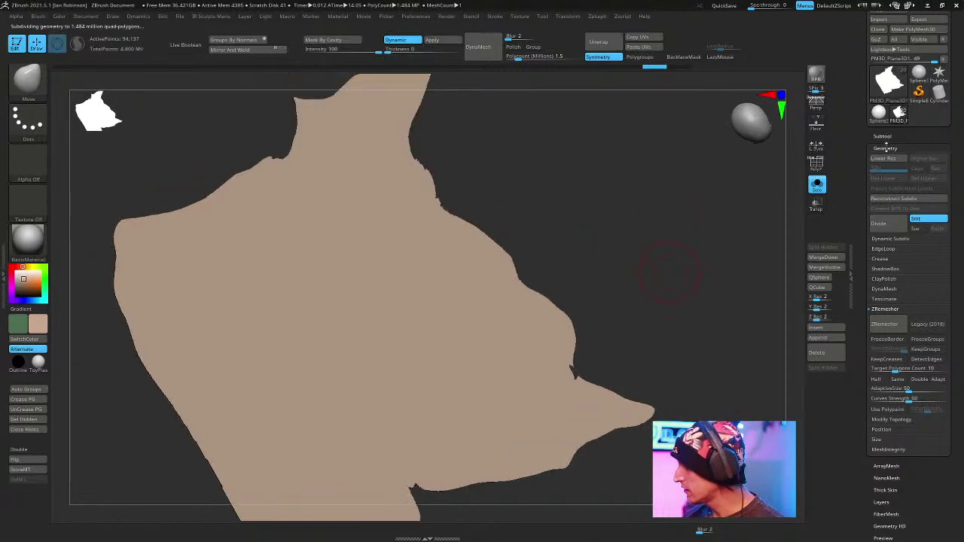
{"action": "left_click", "coordinate": [885, 148]}
{"action": "left_click", "coordinate": [894, 241]}
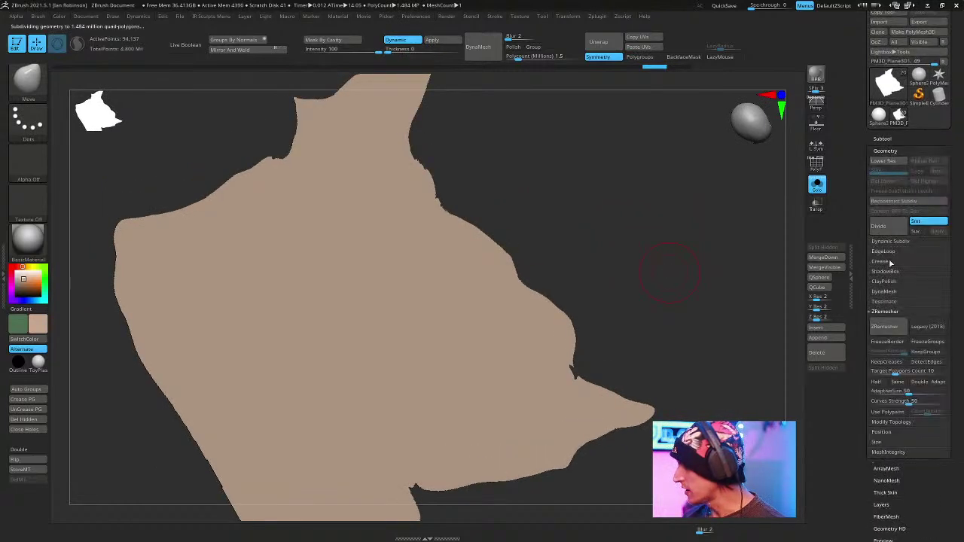
{"action": "left_click", "coordinate": [881, 290]}
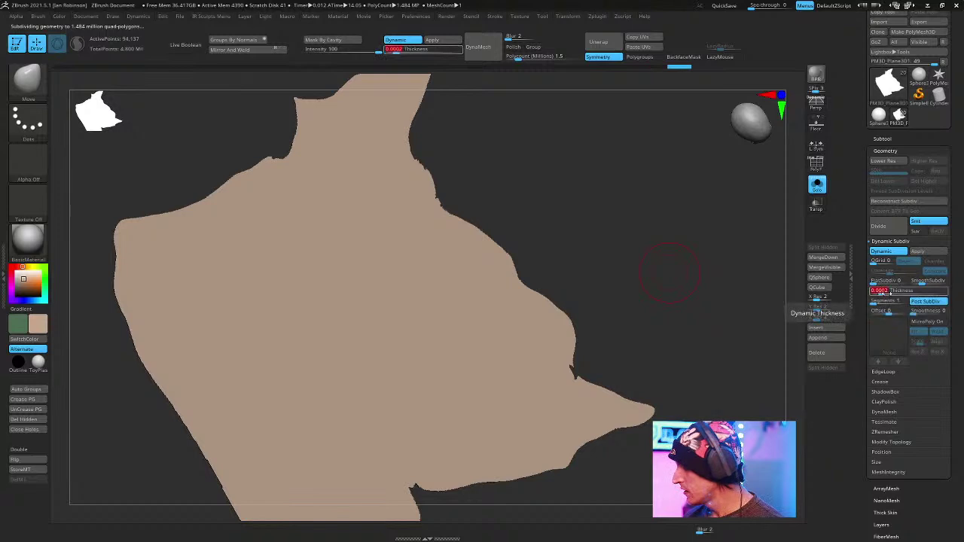
{"action": "left_click_drag", "start_coordinate": [669, 271], "coordinate": [775, 316]}
{"action": "left_click_drag", "start_coordinate": [875, 298], "coordinate": [896, 292]}
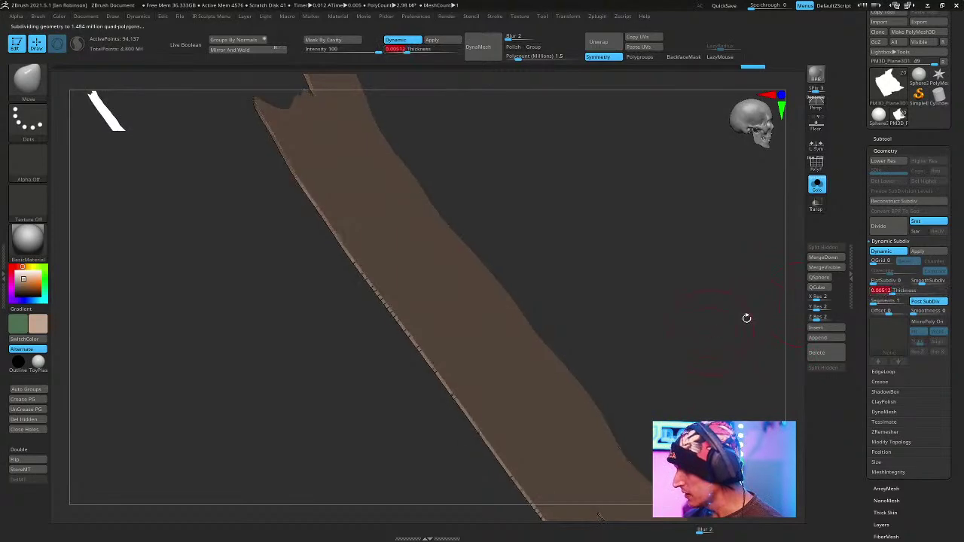
{"action": "left_click_drag", "start_coordinate": [680, 320], "coordinate": [746, 286]}
Leave solo display and hide every subtool except the ragged sheet and the UMesh_Base stone platform.
{"action": "left_click", "coordinate": [816, 184]}
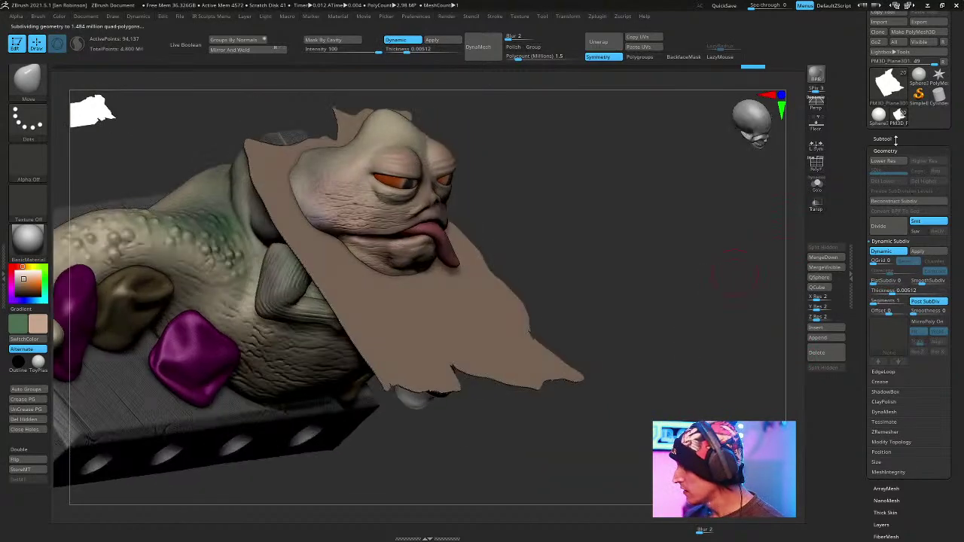
{"action": "left_click", "coordinate": [881, 140]}
{"action": "left_click", "coordinate": [942, 180]}
{"action": "scroll", "coordinate": [938, 205], "scroll_direction": "down", "scroll_amount": 5}
{"action": "left_click", "coordinate": [943, 200]}
Move the ragged sheet over the stone platform and lower it to hover just above the flat slab.
{"action": "left_click_drag", "start_coordinate": [738, 274], "coordinate": [624, 269]}
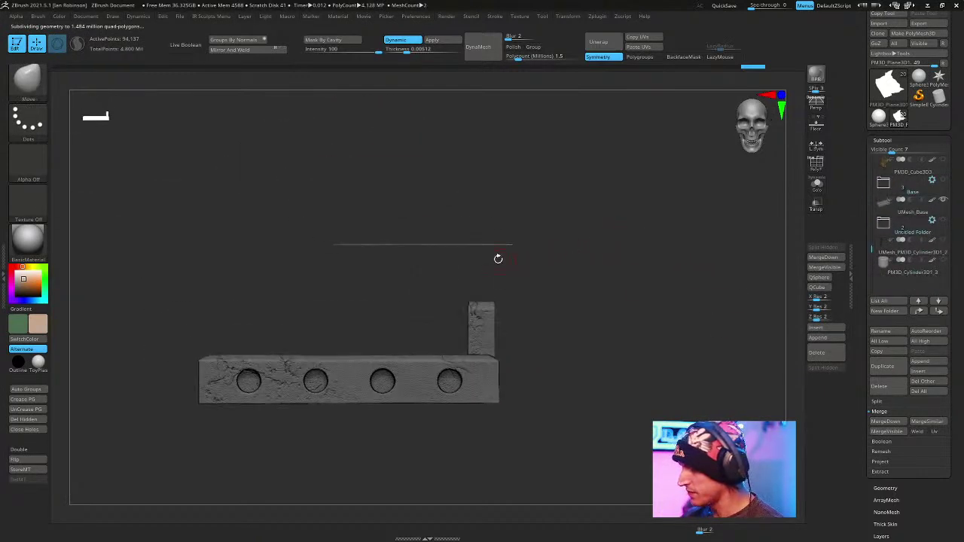
{"action": "key", "text": "w"}
{"action": "left_click_drag", "start_coordinate": [358, 244], "coordinate": [261, 244]}
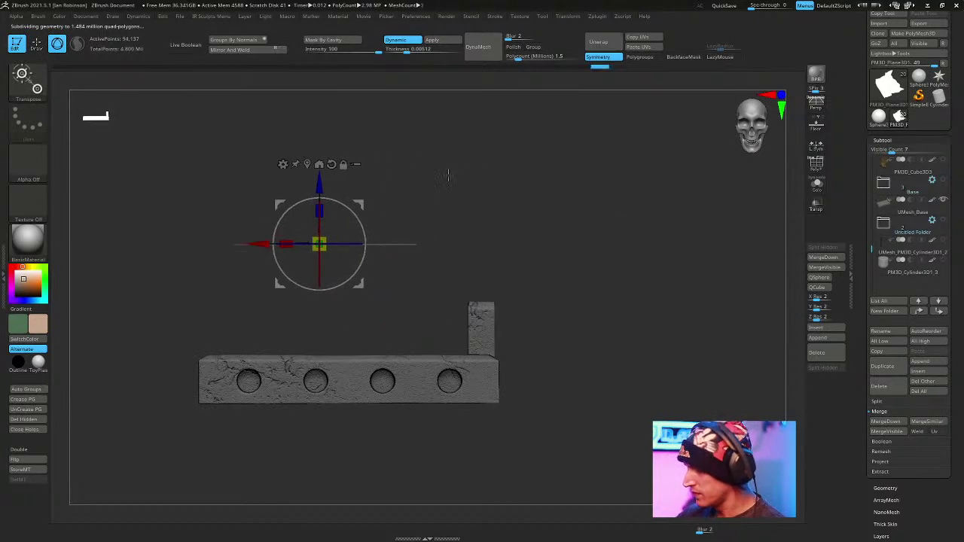
{"action": "left_click_drag", "start_coordinate": [525, 188], "coordinate": [406, 223]}
{"action": "left_click_drag", "start_coordinate": [319, 214], "coordinate": [226, 267]}
{"action": "left_click_drag", "start_coordinate": [489, 245], "coordinate": [512, 197], "text": "shift"}
{"action": "left_click_drag", "start_coordinate": [468, 213], "coordinate": [558, 263], "text": "alt"}
{"action": "left_click_drag", "start_coordinate": [364, 247], "coordinate": [365, 276]}
{"action": "key", "text": "q"}
{"action": "mouse_move", "coordinate": [596, 268]}
{"action": "left_mouse_down", "text": "shift"}
{"action": "mouse_move", "coordinate": [618, 263]}
{"action": "mouse_move", "coordinate": [634, 295]}
{"action": "left_mouse_up", "text": "shift"}
{"action": "mouse_move", "coordinate": [633, 295]}
{"action": "left_mouse_down"}
{"action": "mouse_move", "coordinate": [650, 314]}
{"action": "mouse_move", "coordinate": [690, 231]}
{"action": "left_mouse_up"}
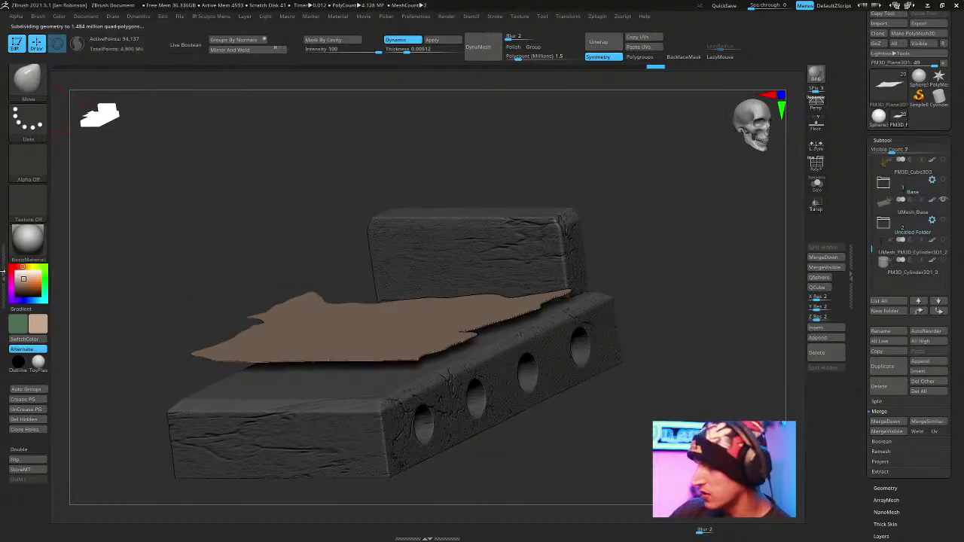
Run the gravity cloth simulation on the sheet above the platform with the collision volume on, and stop it shortly after.
{"action": "double_click", "coordinate": [6, 260]}
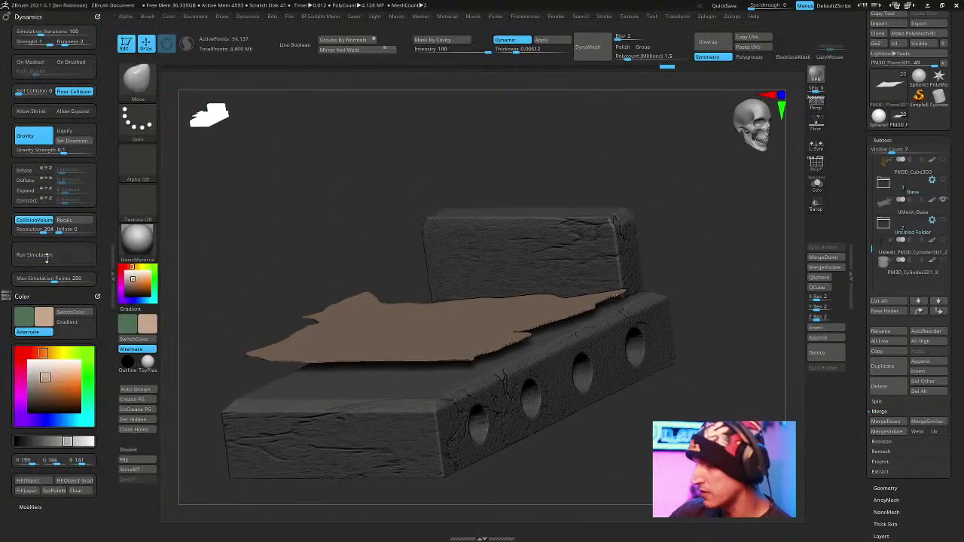
{"action": "left_click", "coordinate": [97, 296]}
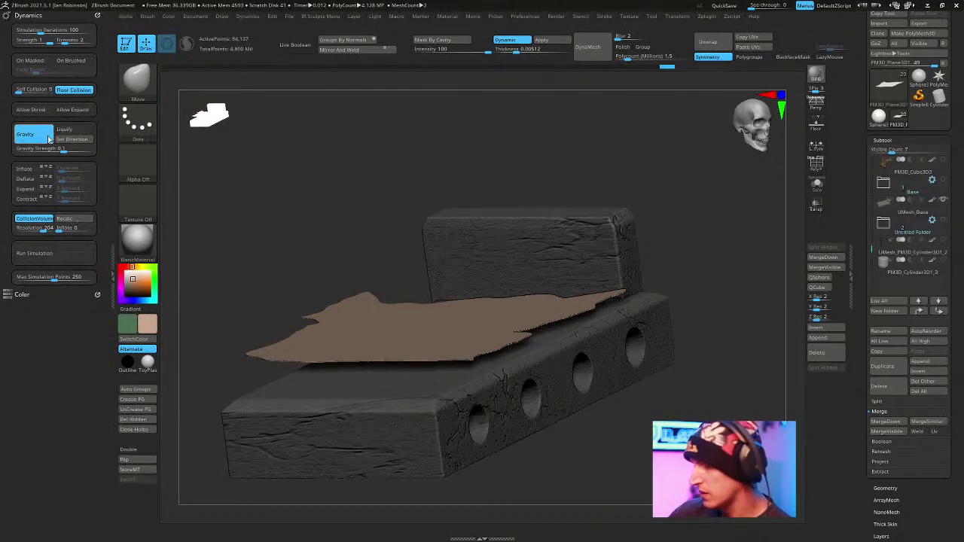
{"action": "left_click_drag", "start_coordinate": [286, 140], "coordinate": [204, 174], "text": "shift"}
{"action": "left_click_drag", "start_coordinate": [426, 144], "coordinate": [379, 148]}
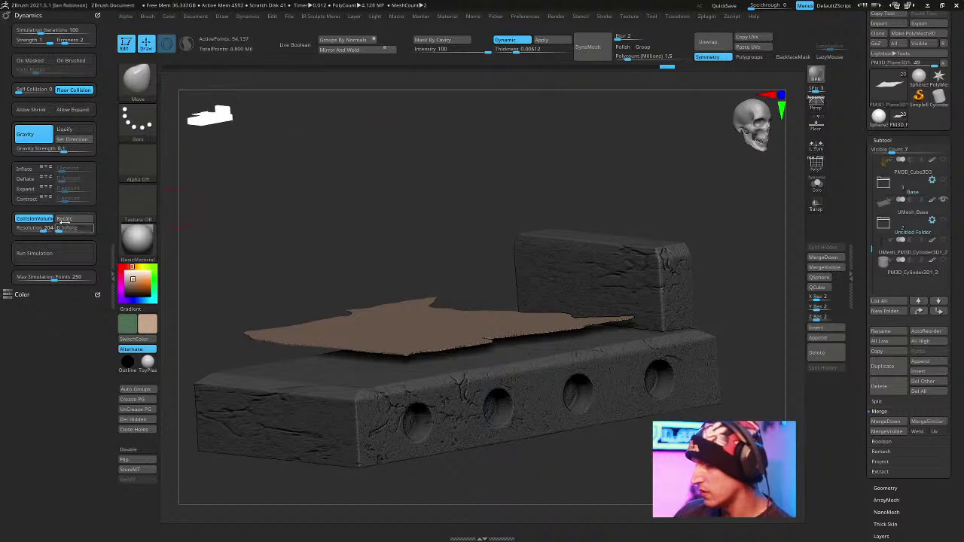
{"action": "left_click", "coordinate": [88, 253]}
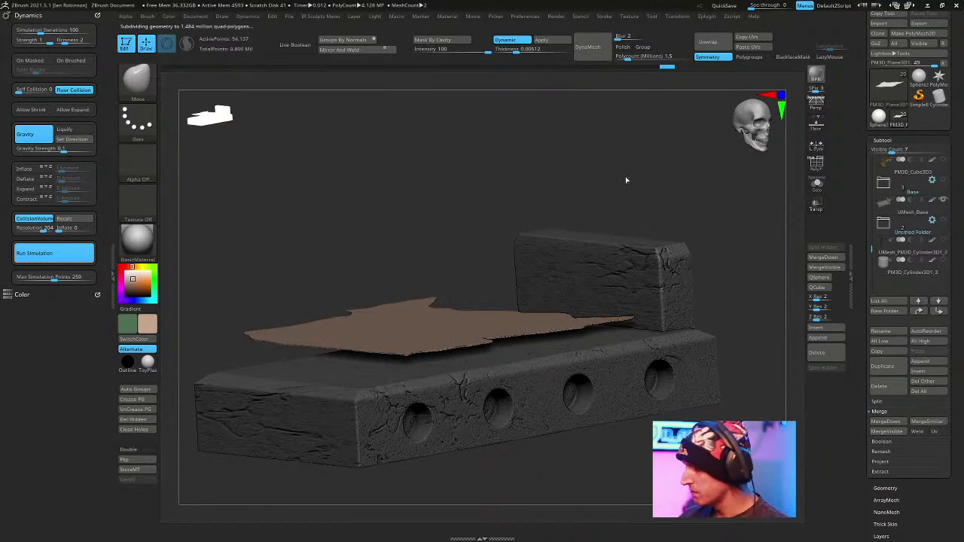
{"action": "left_click_drag", "start_coordinate": [647, 177], "coordinate": [655, 159]}
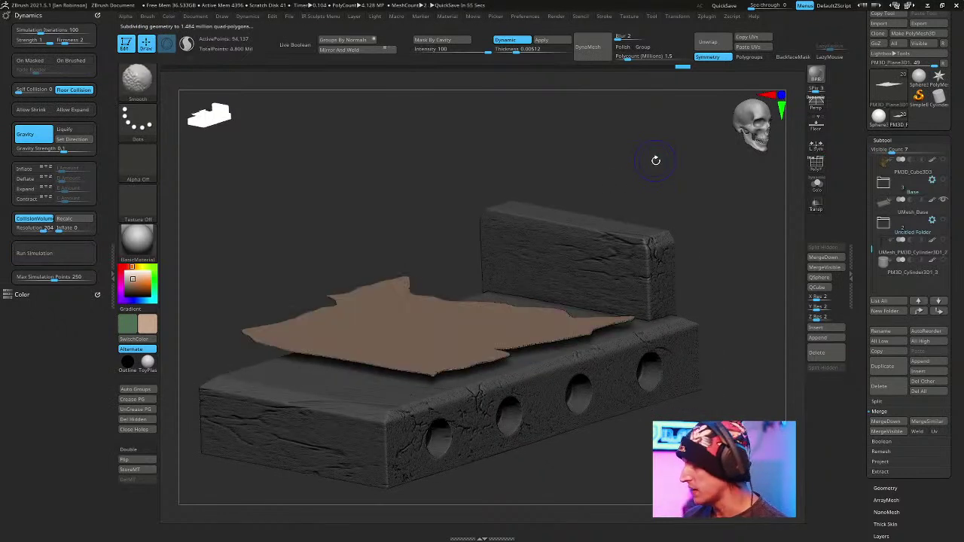
ZRemesh the ragged sheet to a lower density with a target polygon count of 5 and check its surface.
{"action": "left_click", "coordinate": [882, 140]}
{"action": "left_click", "coordinate": [892, 150]}
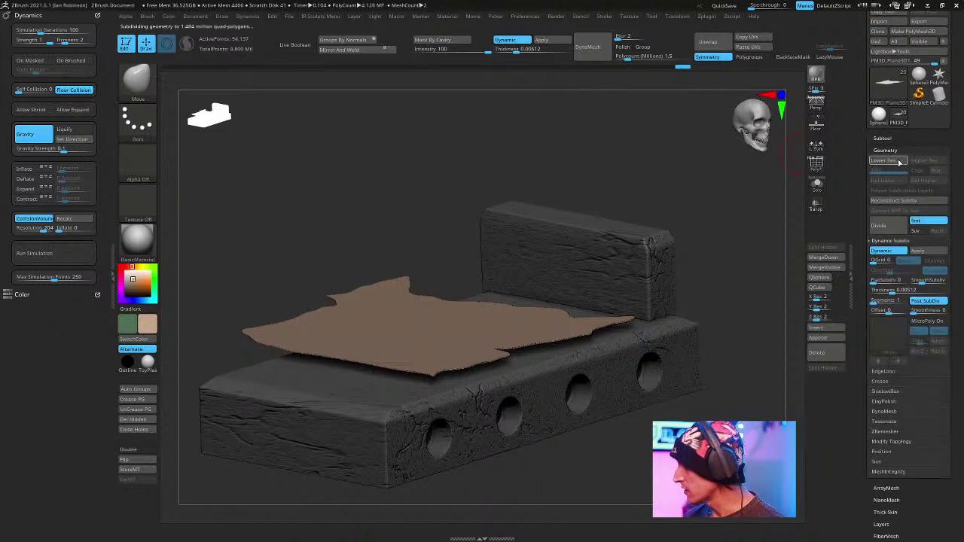
{"action": "left_click", "coordinate": [892, 149]}
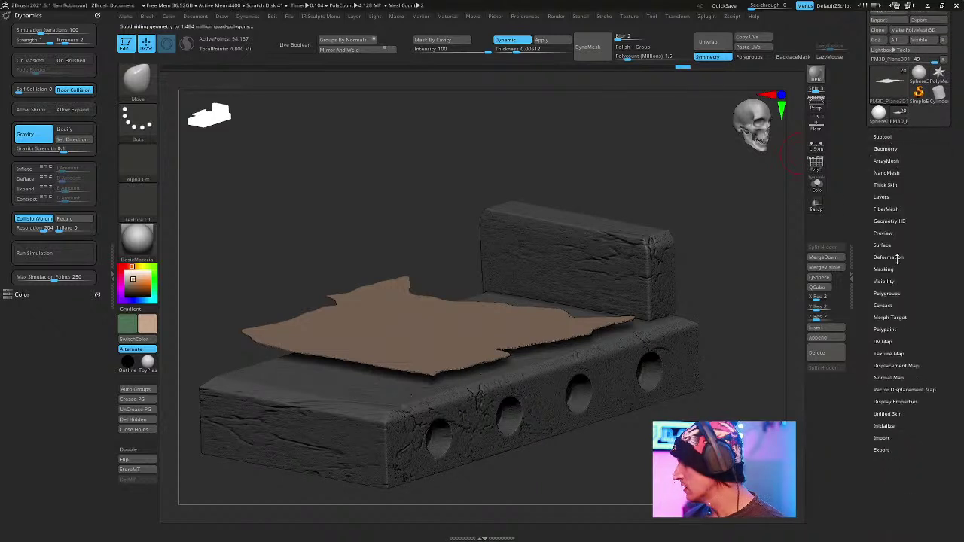
{"action": "left_click", "coordinate": [892, 149]}
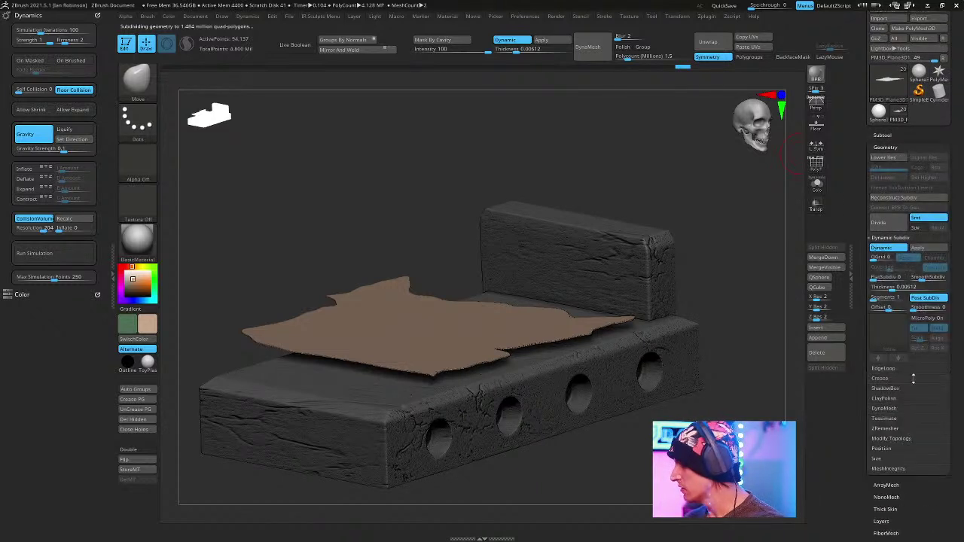
{"action": "left_click", "coordinate": [886, 429]}
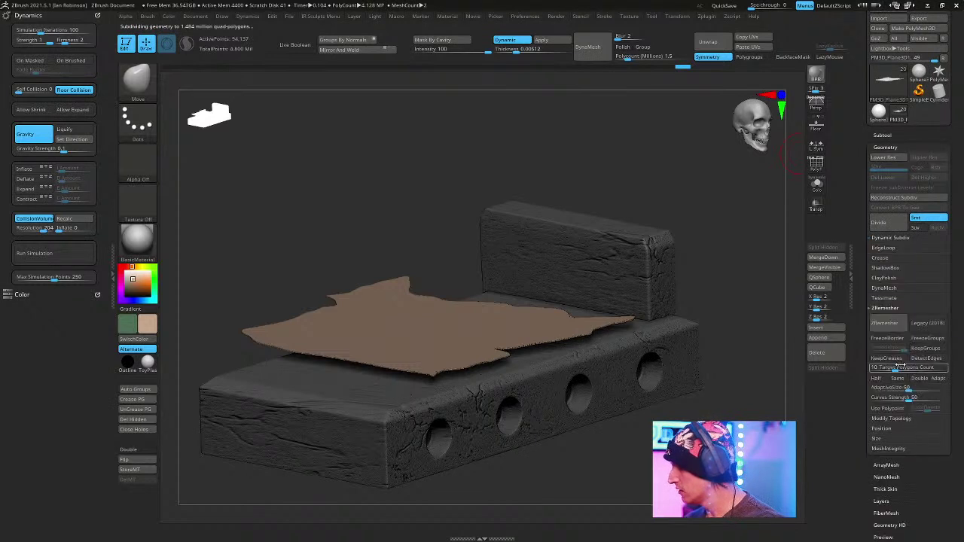
{"action": "left_click_drag", "start_coordinate": [893, 370], "coordinate": [897, 370]}
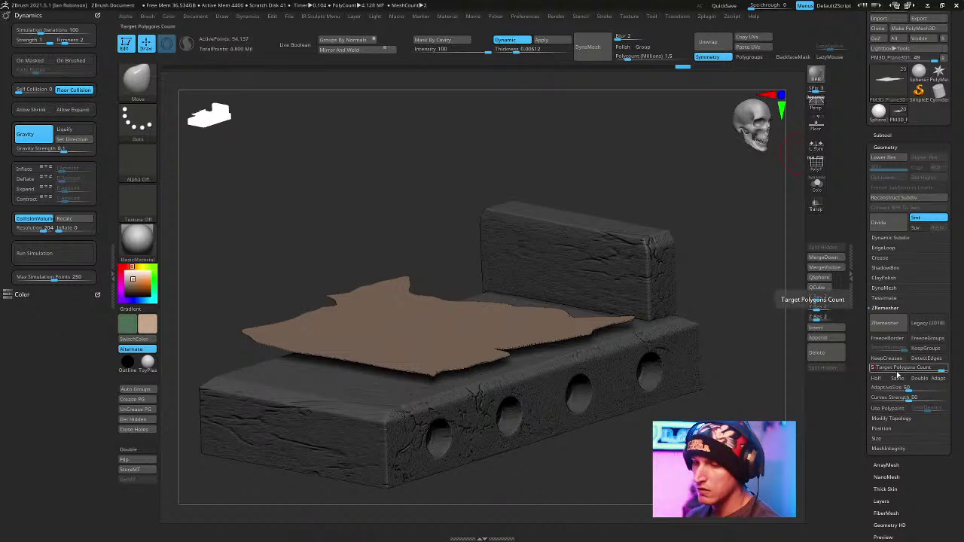
{"action": "left_click", "coordinate": [884, 323]}
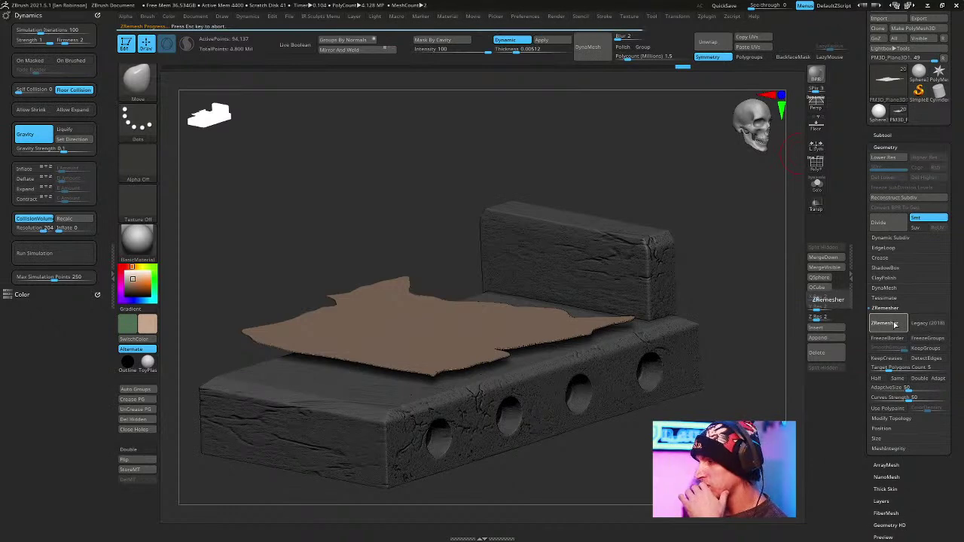
{"action": "mouse_move", "coordinate": [713, 301]}
{"action": "left_mouse_down"}
{"action": "mouse_move", "coordinate": [690, 399]}
{"action": "mouse_move", "coordinate": [696, 482]}
{"action": "mouse_move", "coordinate": [706, 433]}
{"action": "left_mouse_up"}
{"action": "key", "text": "shift+f"}
{"action": "key", "text": "shift+f"}
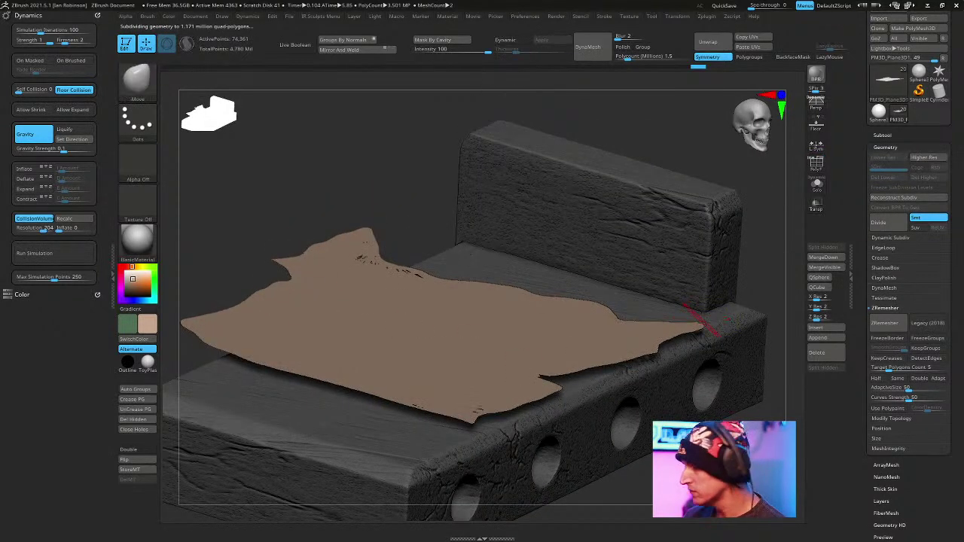
ZRemesh the ragged sheet once more using the Half option to reduce its polygons.
{"action": "left_click", "coordinate": [876, 378]}
{"action": "left_click", "coordinate": [885, 322]}
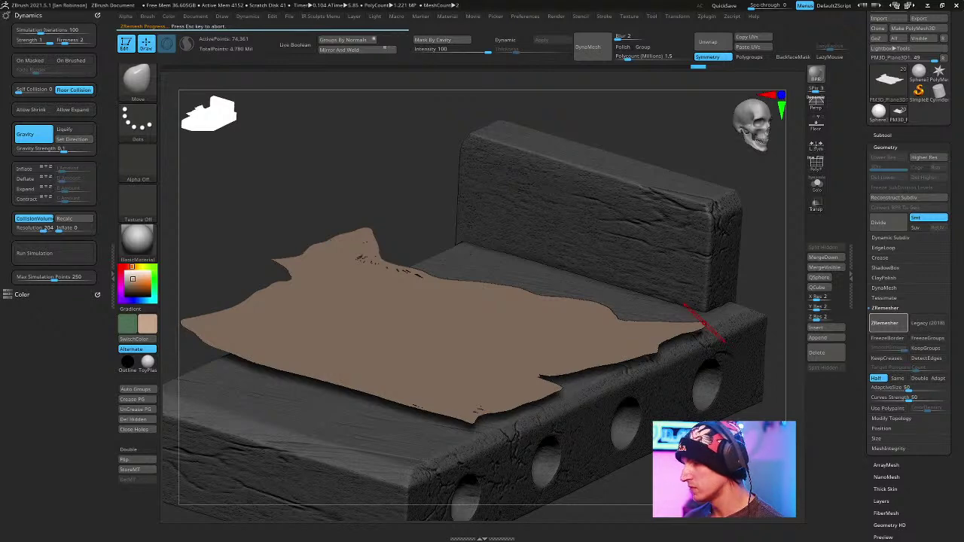
{"action": "left_click_drag", "start_coordinate": [626, 419], "coordinate": [444, 446]}
{"action": "left_click_drag", "start_coordinate": [814, 377], "coordinate": [762, 331]}
Show the sheet's polyframe and move its subtool down the list to just below the Untitled Folder.
{"action": "left_click", "coordinate": [885, 147]}
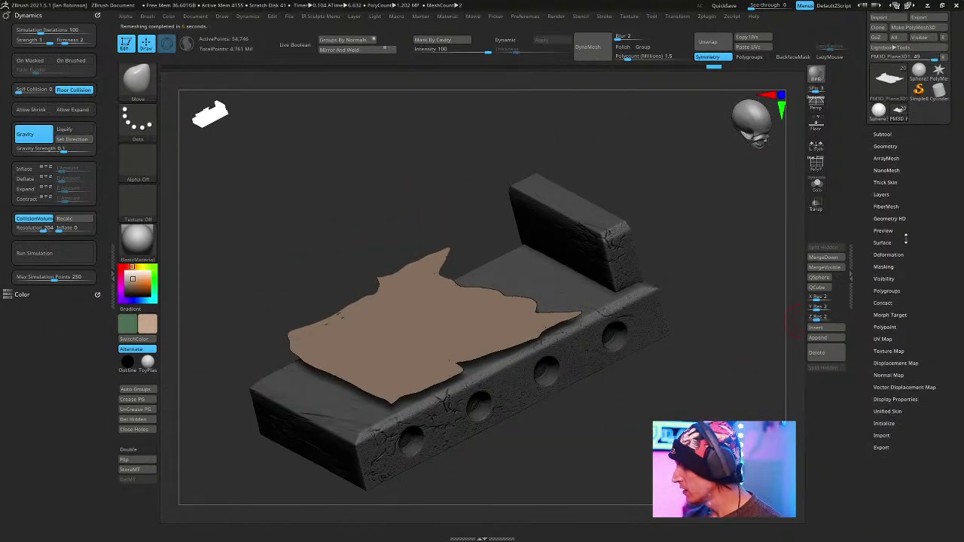
{"action": "left_click", "coordinate": [883, 135]}
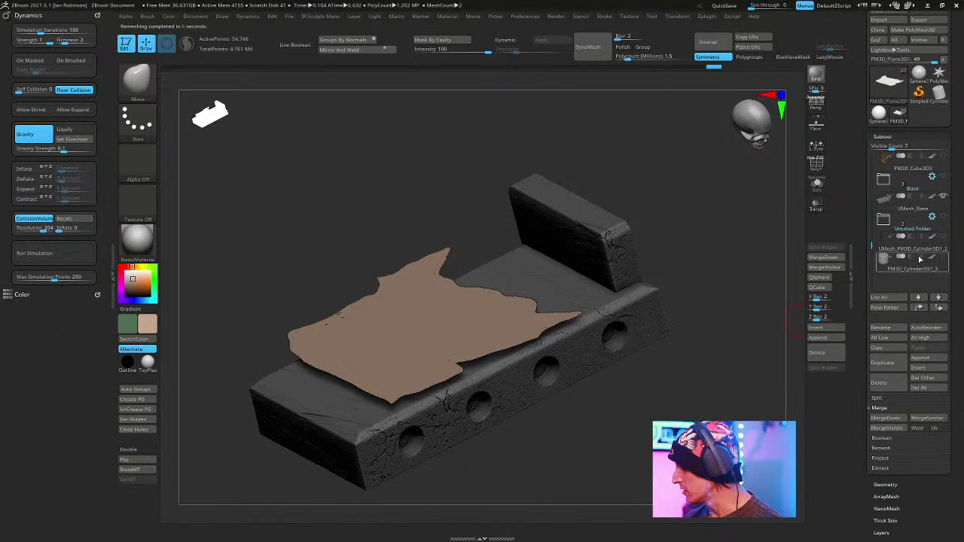
{"action": "key", "text": "shift+f"}
{"action": "key", "text": "g"}
{"action": "key", "text": "Escape"}
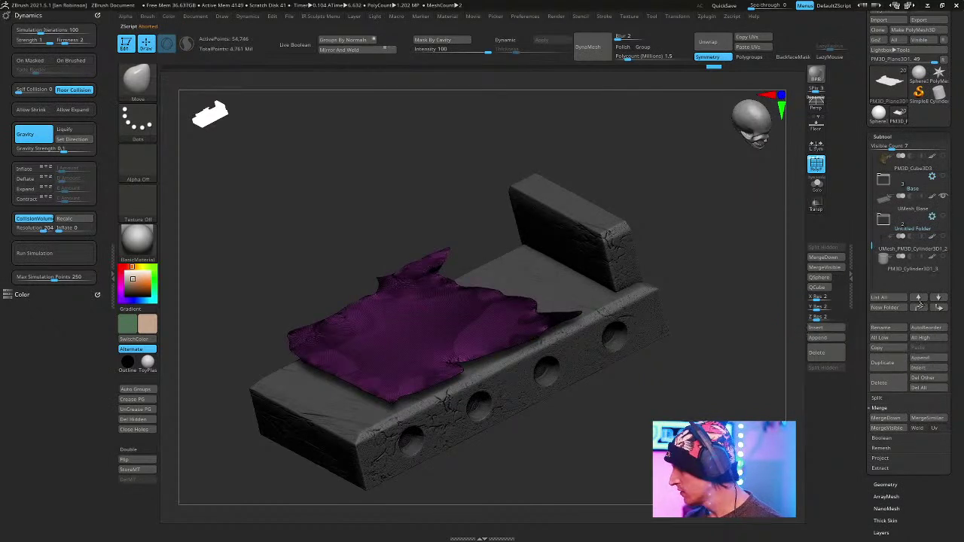
{"action": "left_click", "coordinate": [938, 307]}
{"action": "left_click", "coordinate": [938, 307]}
{"action": "left_click", "coordinate": [938, 307]}
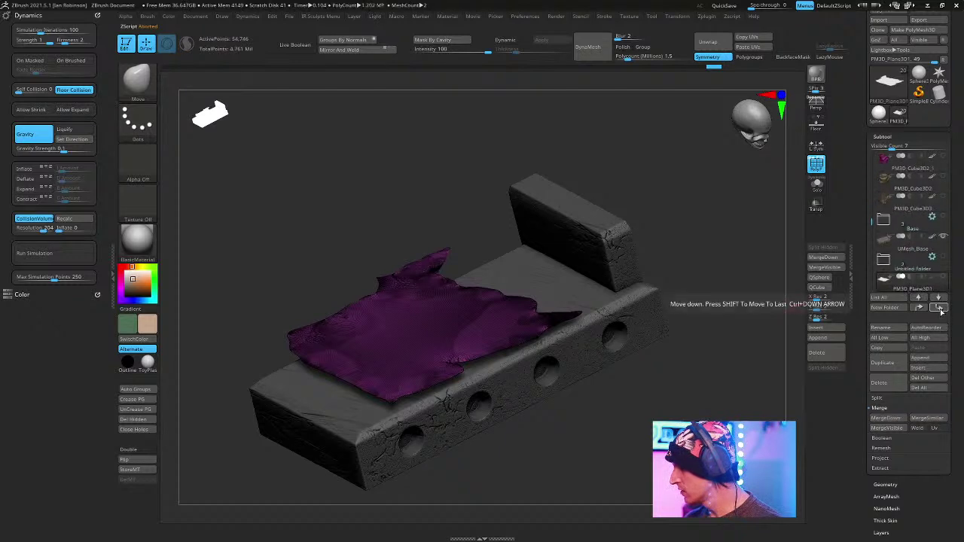
Move the ragged sheet's subtool to the end of the subtool list and insert a new plane below it.
{"action": "left_click", "coordinate": [938, 307]}
{"action": "left_click", "coordinate": [938, 307]}
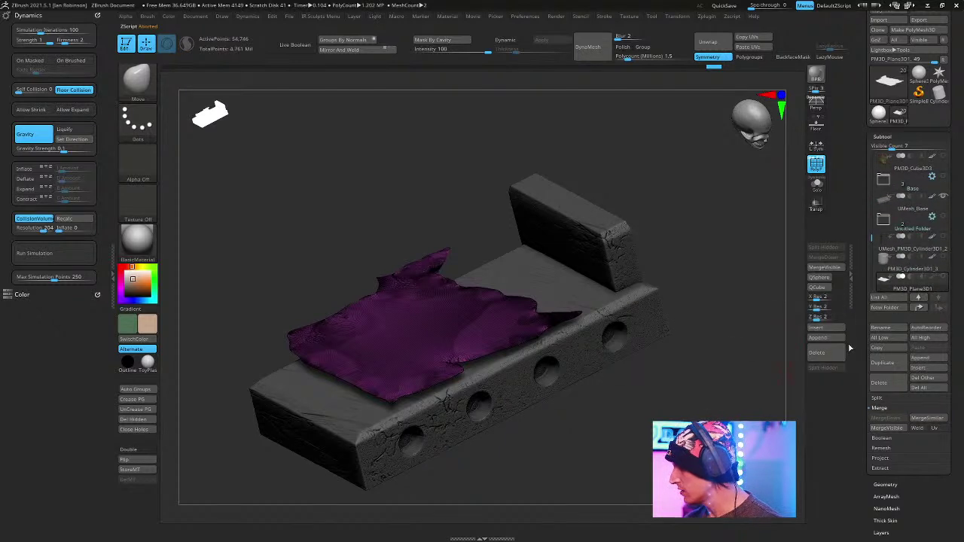
{"action": "left_click_drag", "start_coordinate": [872, 239], "coordinate": [872, 241]}
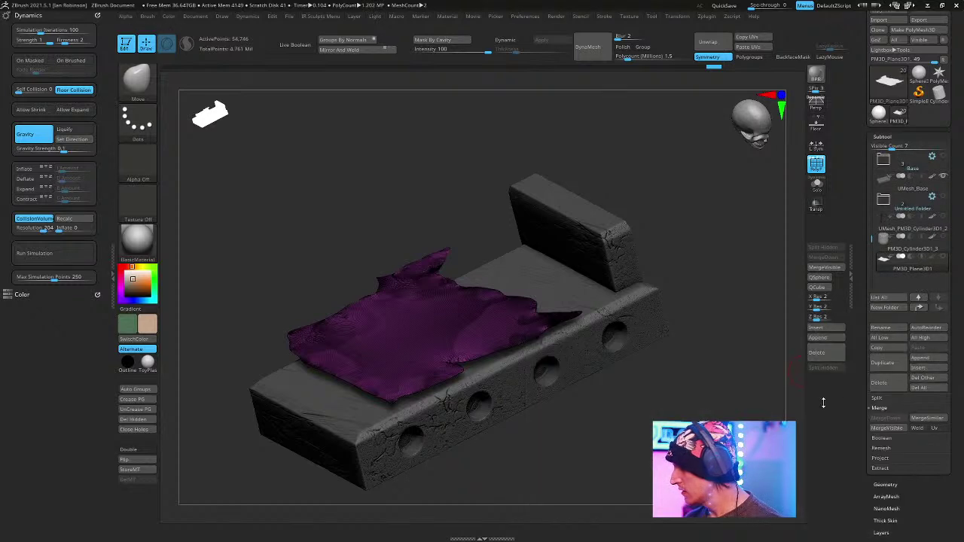
{"action": "left_click", "coordinate": [927, 364]}
{"action": "left_click", "coordinate": [923, 369]}
{"action": "left_click", "coordinate": [840, 397]}
{"action": "left_click_drag", "start_coordinate": [731, 387], "coordinate": [728, 378], "text": "shift"}
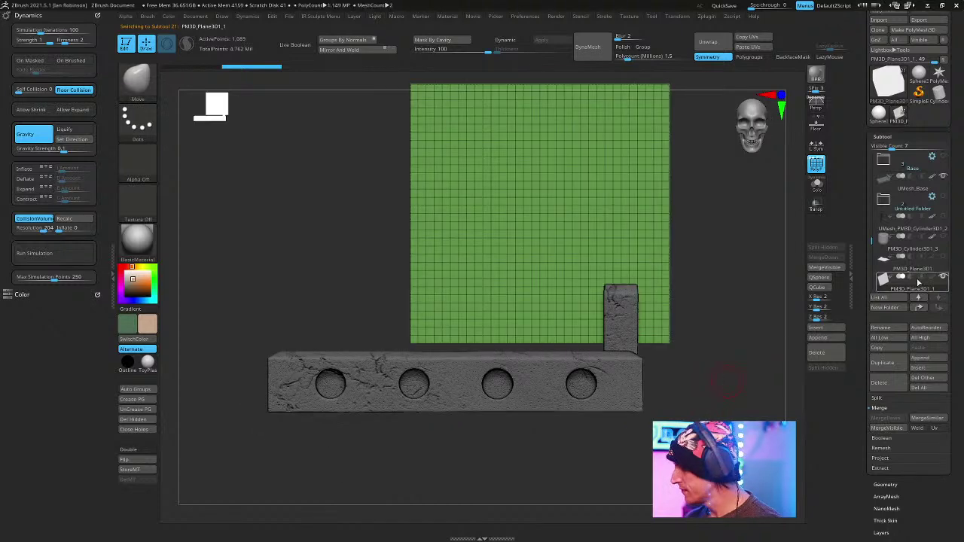
Delete the old ragged sheet's subtool, keeping the new plane.
{"action": "left_click", "coordinate": [917, 283]}
{"action": "left_click", "coordinate": [879, 382]}
{"action": "left_click", "coordinate": [793, 402]}
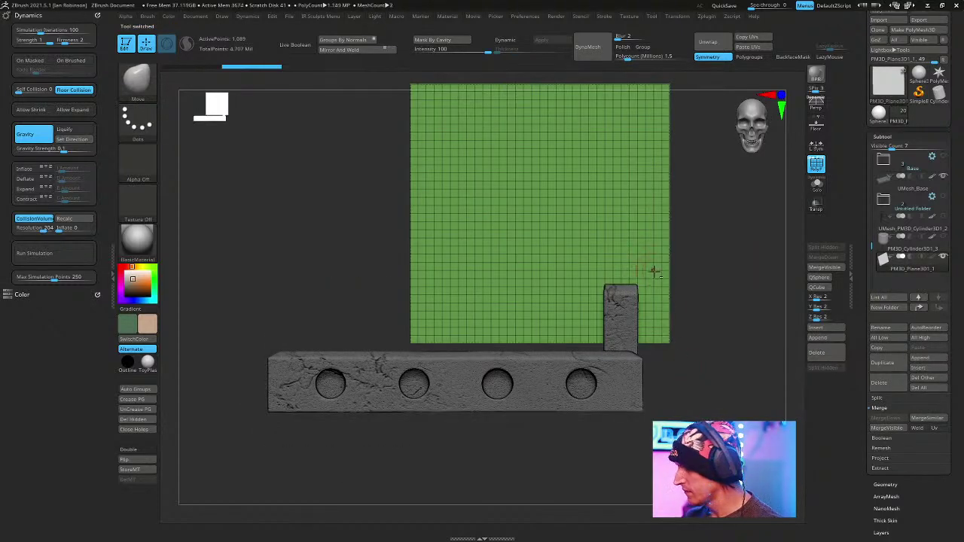
Rotate the new plane to lie flat and position it just above the stone platform, in front of the backrest.
{"action": "left_click_drag", "start_coordinate": [677, 259], "coordinate": [712, 312]}
{"action": "key", "text": "w"}
{"action": "left_click_drag", "start_coordinate": [514, 226], "coordinate": [511, 337]}
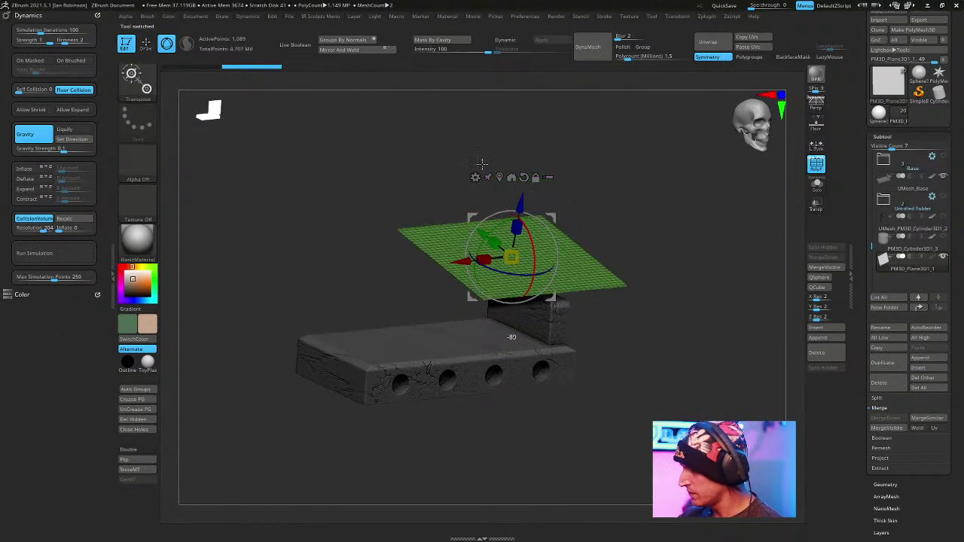
{"action": "left_click_drag", "start_coordinate": [631, 179], "coordinate": [648, 241]}
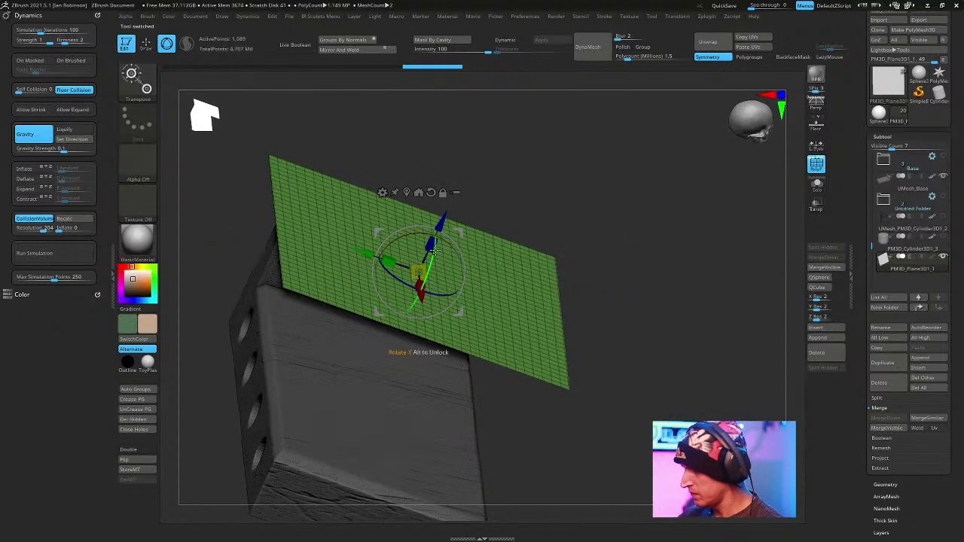
{"action": "left_click_drag", "start_coordinate": [508, 193], "coordinate": [515, 254]}
{"action": "left_click_drag", "start_coordinate": [457, 234], "coordinate": [579, 201]}
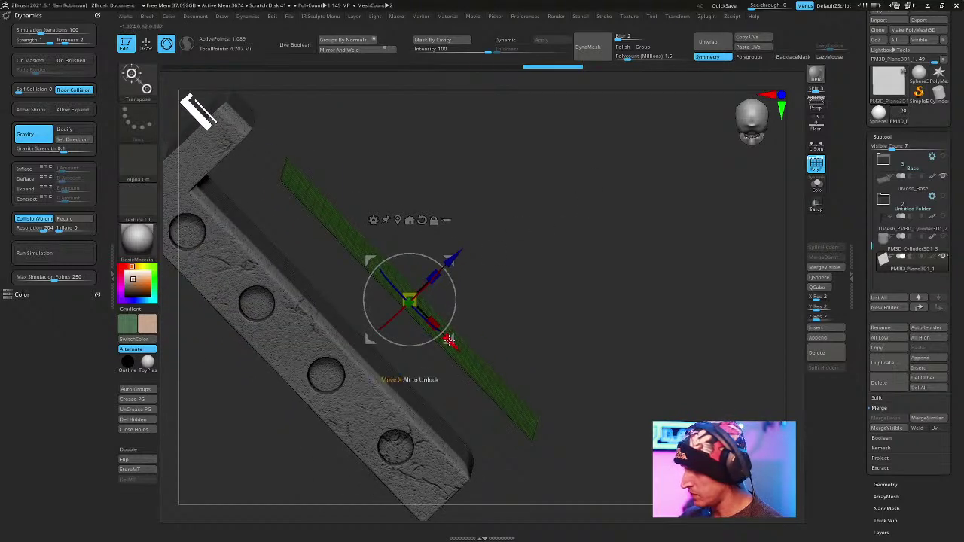
{"action": "mouse_move", "coordinate": [469, 294]}
{"action": "left_mouse_down"}
{"action": "mouse_move", "coordinate": [645, 177]}
{"action": "mouse_move", "coordinate": [663, 226]}
{"action": "mouse_move", "coordinate": [688, 239]}
{"action": "mouse_move", "coordinate": [645, 254]}
{"action": "mouse_move", "coordinate": [692, 234]}
{"action": "mouse_move", "coordinate": [667, 259]}
{"action": "mouse_move", "coordinate": [695, 226]}
{"action": "mouse_move", "coordinate": [724, 232]}
{"action": "mouse_move", "coordinate": [532, 149]}
{"action": "mouse_move", "coordinate": [625, 197]}
{"action": "left_mouse_up"}
Raise the gravity strength to 0.5 and run the cloth simulation to drop the plane onto the platform.
{"action": "key", "text": "q"}
{"action": "left_click", "coordinate": [52, 253]}
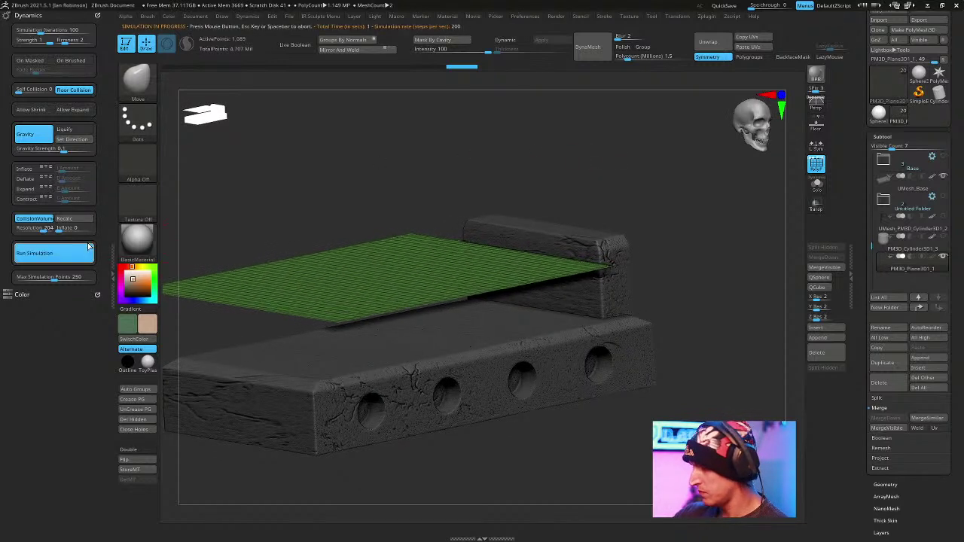
{"action": "left_click", "coordinate": [81, 150]}
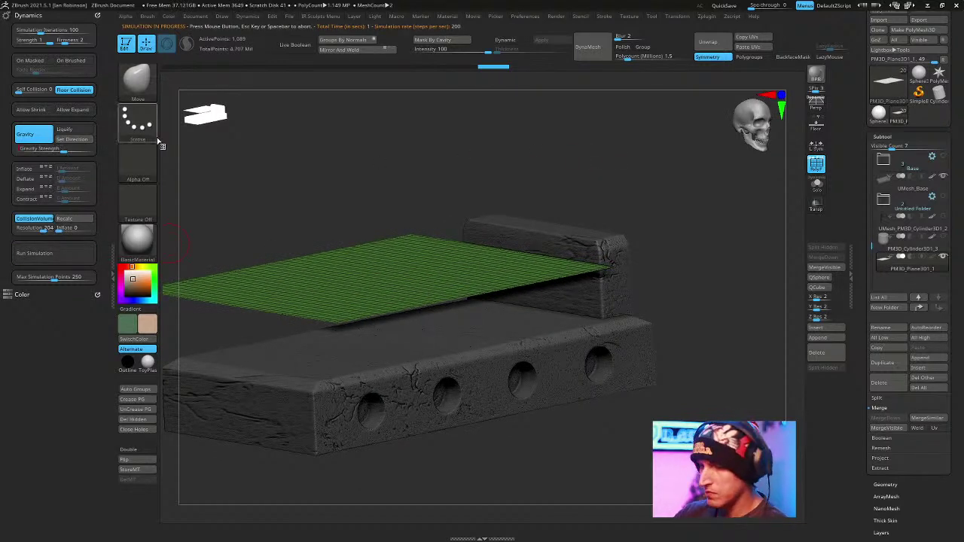
{"action": "left_click", "coordinate": [65, 253]}
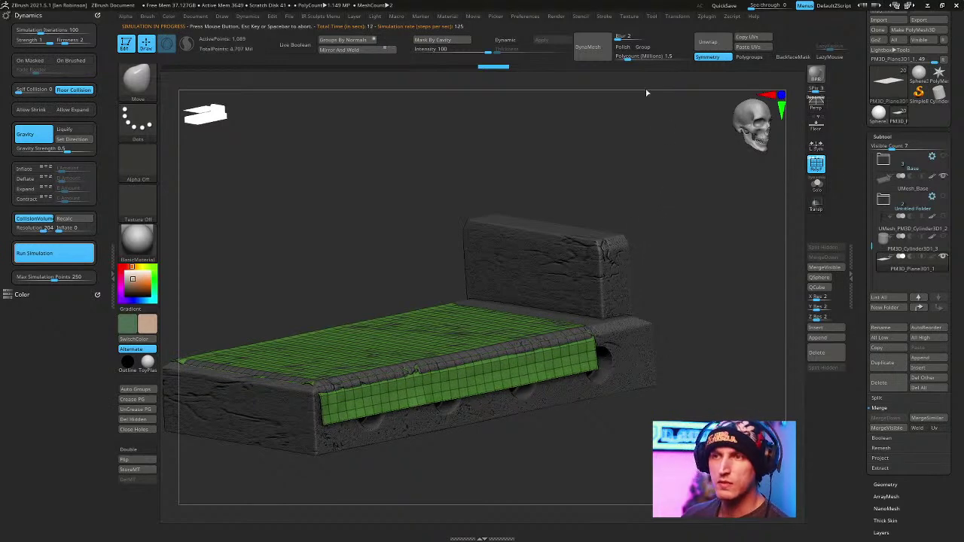
Scale the draped cloth up slightly with the TransposeCloth brush and lift it off the platform.
{"action": "left_click_drag", "start_coordinate": [674, 202], "coordinate": [715, 262]}
{"action": "left_click_drag", "start_coordinate": [757, 204], "coordinate": [662, 187]}
{"action": "key", "text": "w"}
{"action": "left_click", "coordinate": [148, 87]}
{"action": "left_click", "coordinate": [632, 314]}
{"action": "left_click_drag", "start_coordinate": [598, 391], "coordinate": [570, 384]}
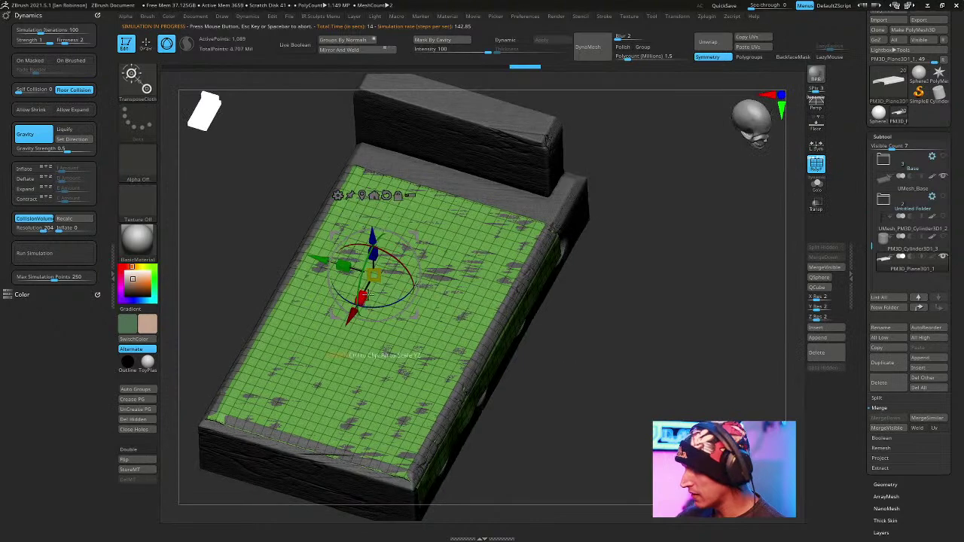
{"action": "left_click_drag", "start_coordinate": [655, 258], "coordinate": [483, 247]}
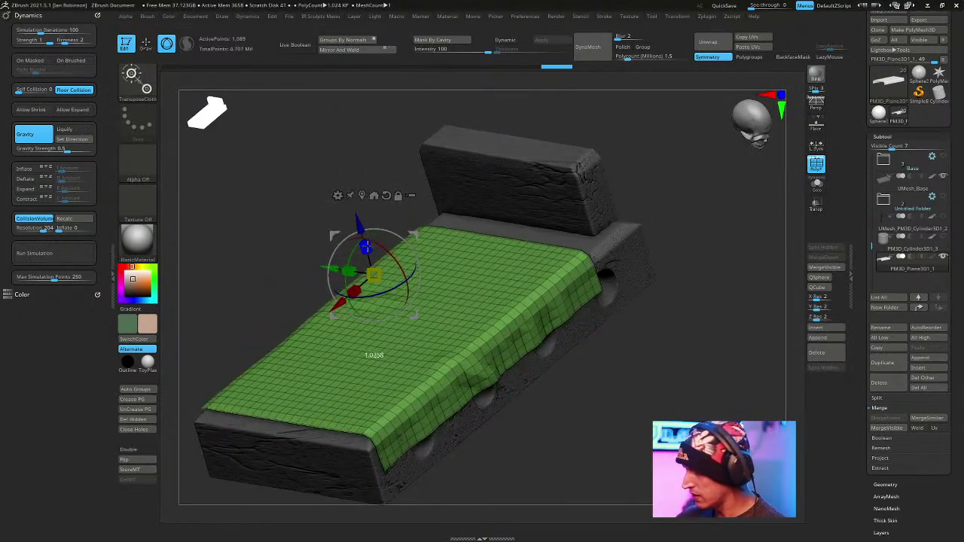
{"action": "left_click_drag", "start_coordinate": [358, 221], "coordinate": [362, 231]}
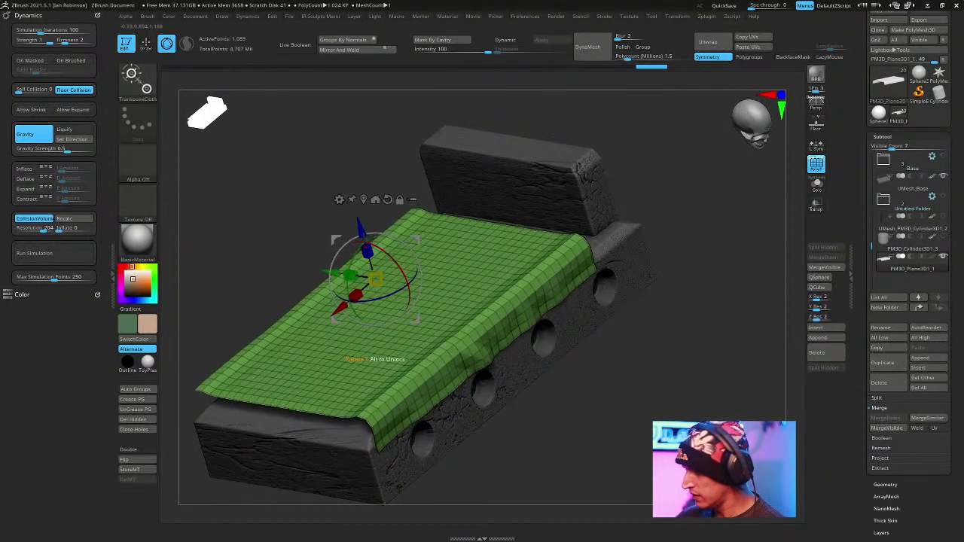
Rerun the gravity simulation on the lifted cloth and work wrinkles into it across the platform and its front edge.
{"action": "left_click", "coordinate": [52, 253]}
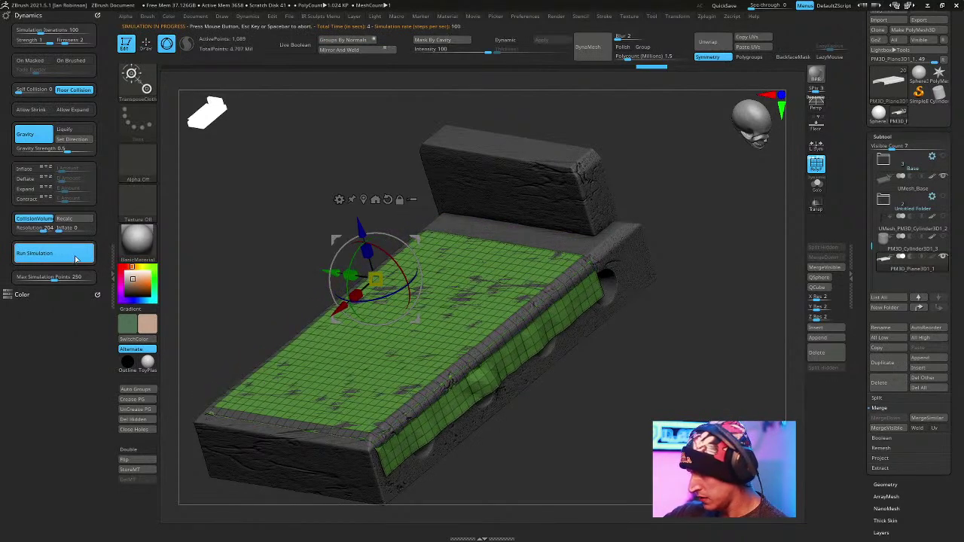
{"action": "left_click_drag", "start_coordinate": [669, 263], "coordinate": [595, 267]}
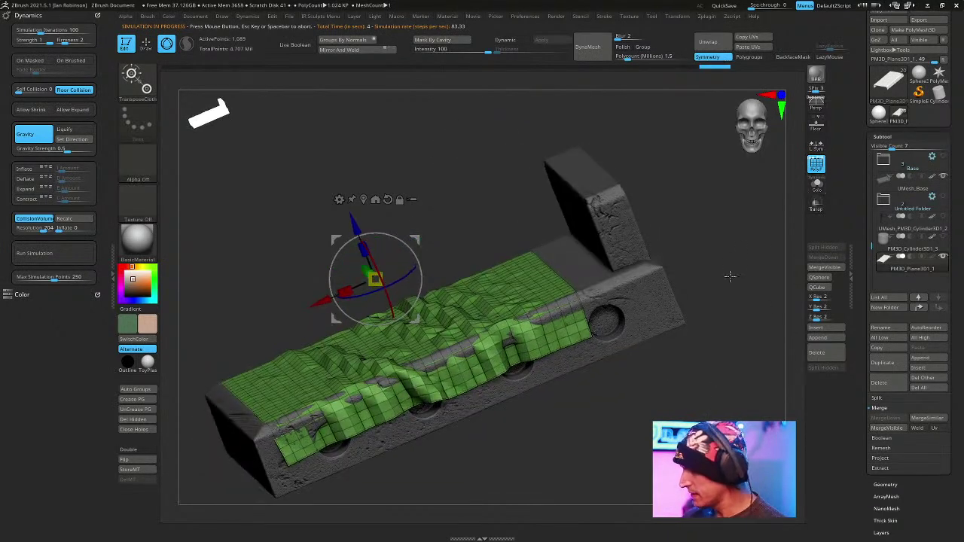
{"action": "key", "text": "q"}
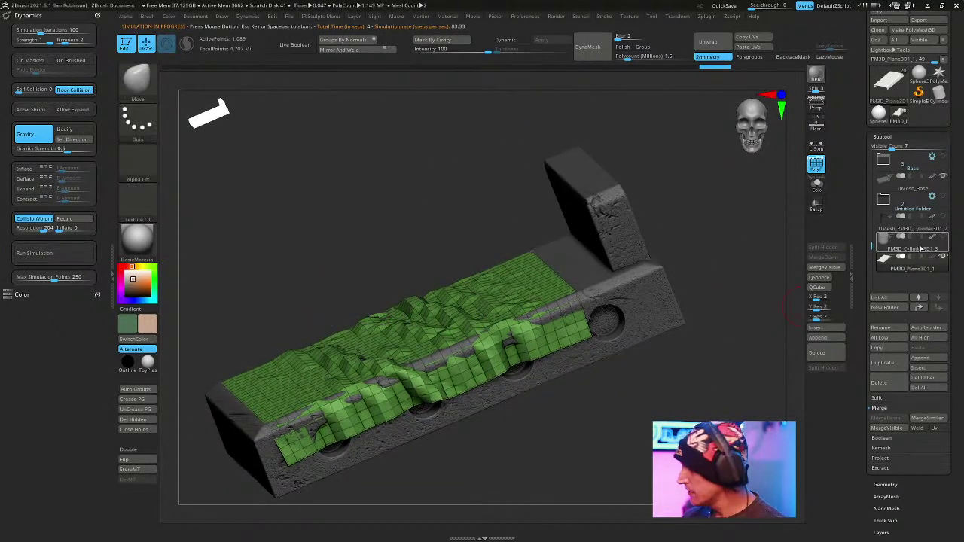
Turn on Dynamic Subdivision for the draped cloth.
{"action": "left_click", "coordinate": [882, 136]}
{"action": "left_click", "coordinate": [885, 147]}
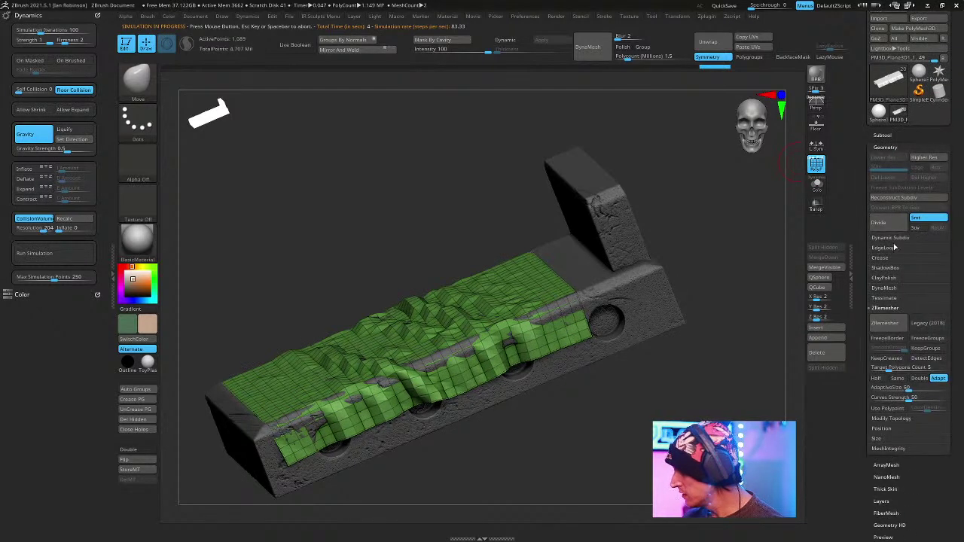
{"action": "left_click", "coordinate": [890, 237]}
{"action": "left_click", "coordinate": [881, 248]}
{"action": "left_click_drag", "start_coordinate": [741, 354], "coordinate": [666, 331]}
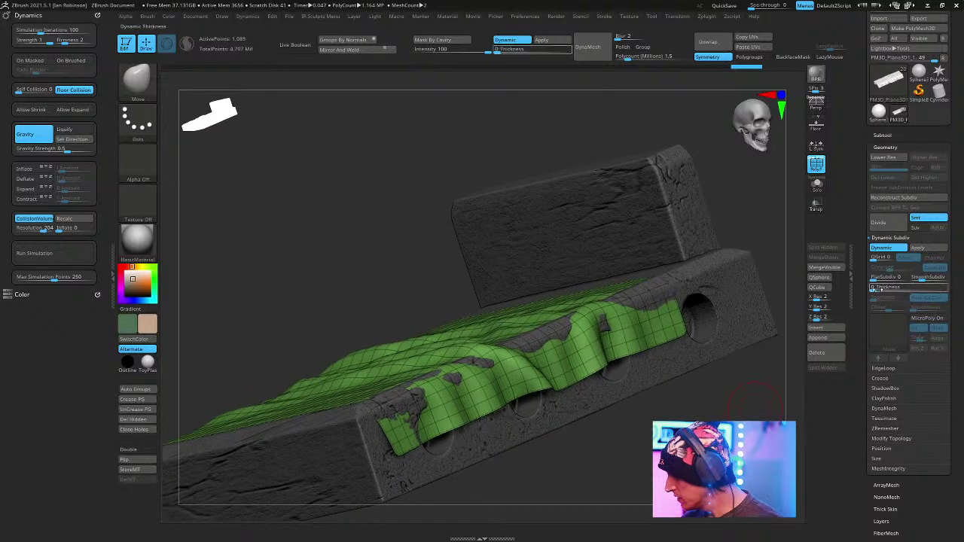
Give the cloth a dynamic thickness of 0.00629 and set its thickness offset to 100.
{"action": "left_click", "coordinate": [874, 287]}
{"action": "left_click_drag", "start_coordinate": [688, 451], "coordinate": [769, 342]}
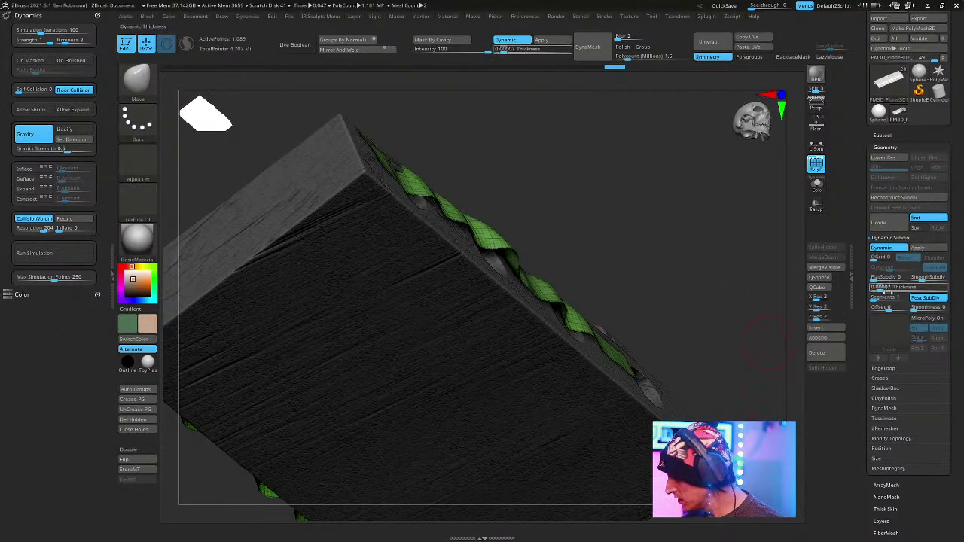
{"action": "left_click", "coordinate": [881, 289]}
{"action": "left_click", "coordinate": [884, 288]}
{"action": "left_click", "coordinate": [888, 288]}
{"action": "left_click", "coordinate": [891, 288]}
{"action": "left_click", "coordinate": [893, 288]}
{"action": "left_click_drag", "start_coordinate": [890, 308], "coordinate": [906, 307]}
{"action": "left_click_drag", "start_coordinate": [753, 263], "coordinate": [746, 379]}
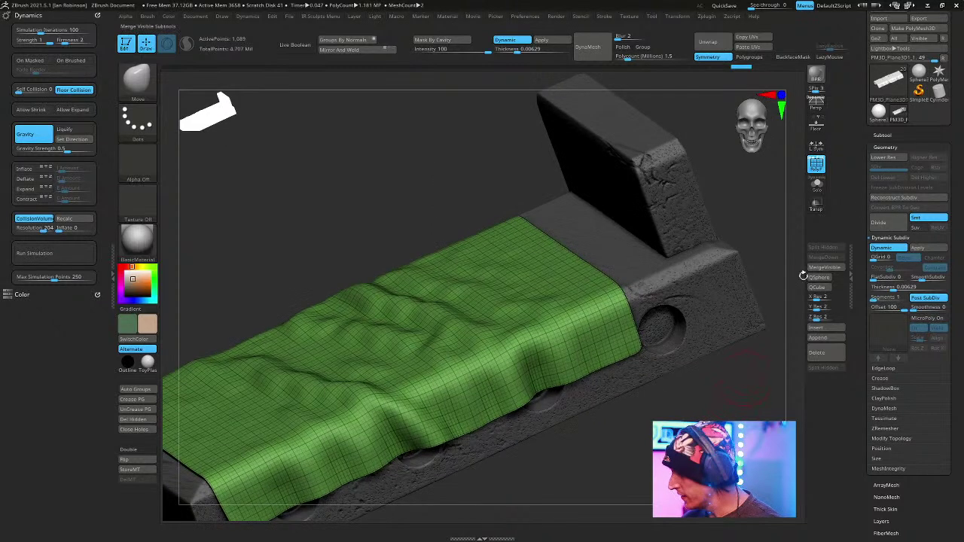
Delete the Untitled Folder together with the subtools inside it.
{"action": "left_click", "coordinate": [896, 136]}
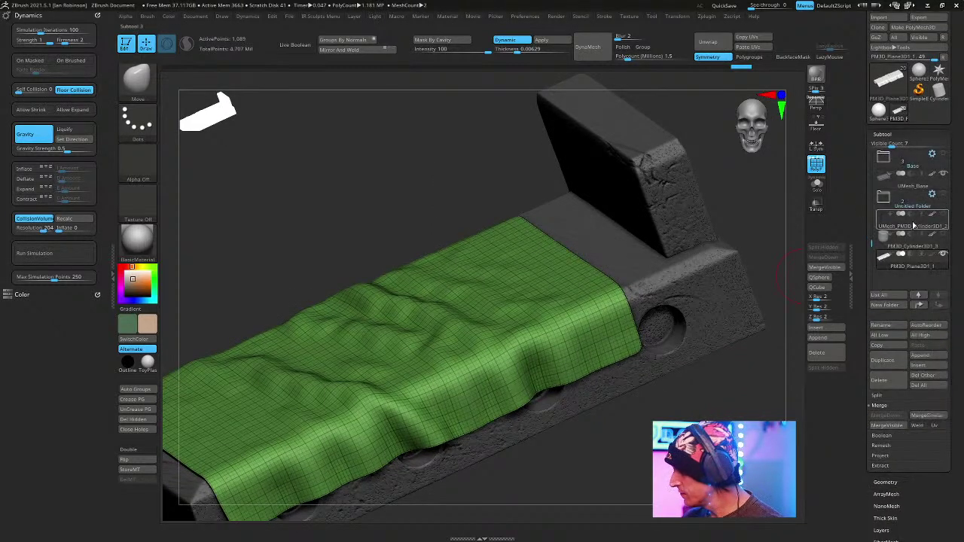
{"action": "left_click", "coordinate": [935, 202]}
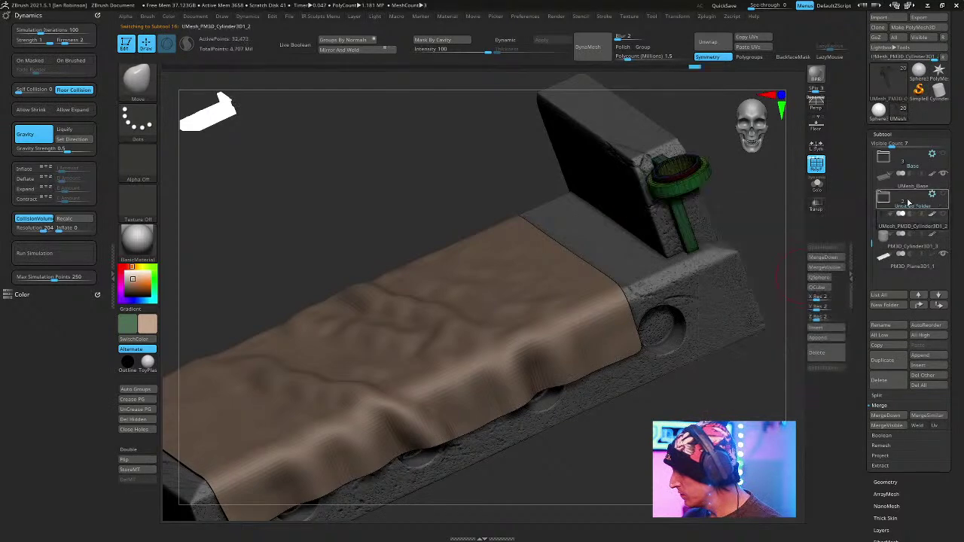
{"action": "left_click", "coordinate": [882, 380]}
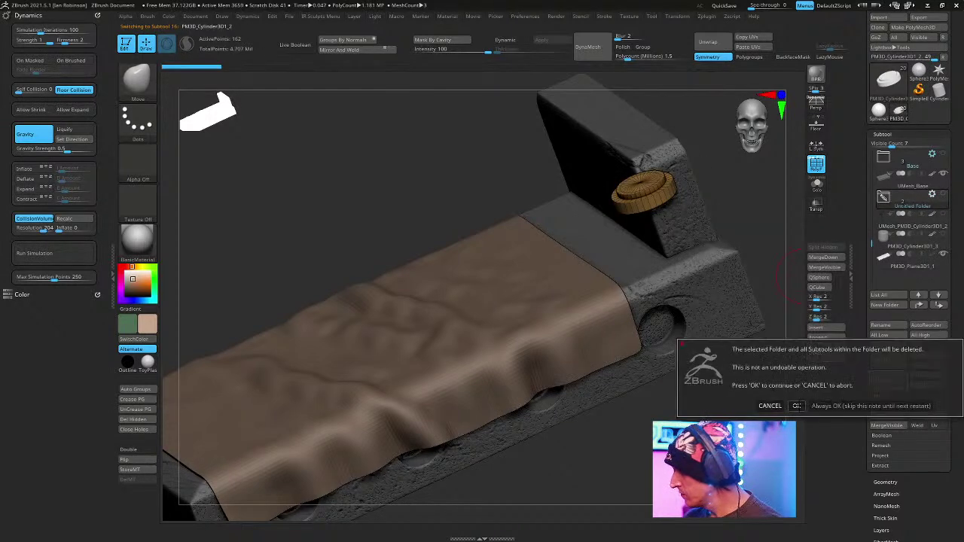
{"action": "left_click", "coordinate": [796, 406]}
Show all subtools of the scene and delete the leftover brown head with closed eyes.
{"action": "left_click", "coordinate": [935, 216]}
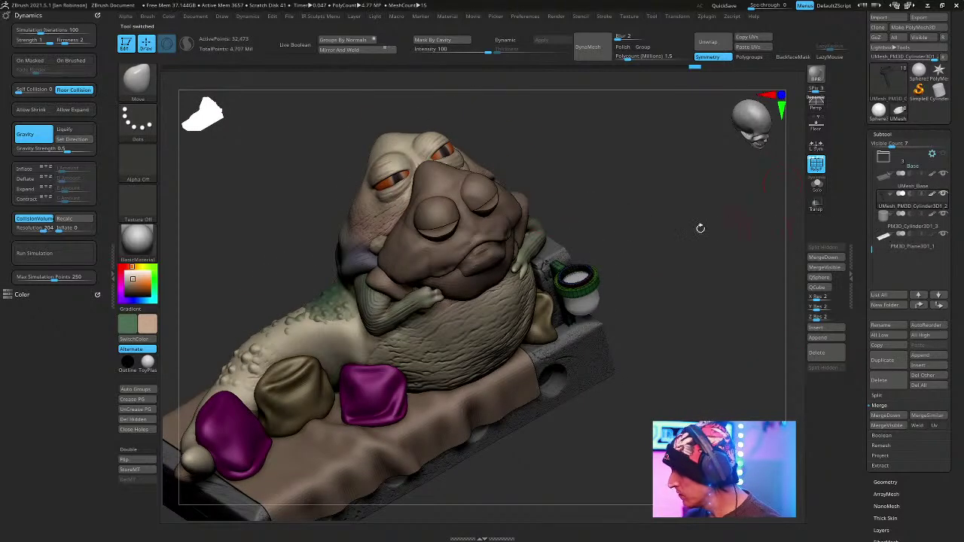
{"action": "left_click", "coordinate": [532, 211], "text": "alt"}
{"action": "left_click", "coordinate": [881, 381]}
{"action": "left_click", "coordinate": [797, 403]}
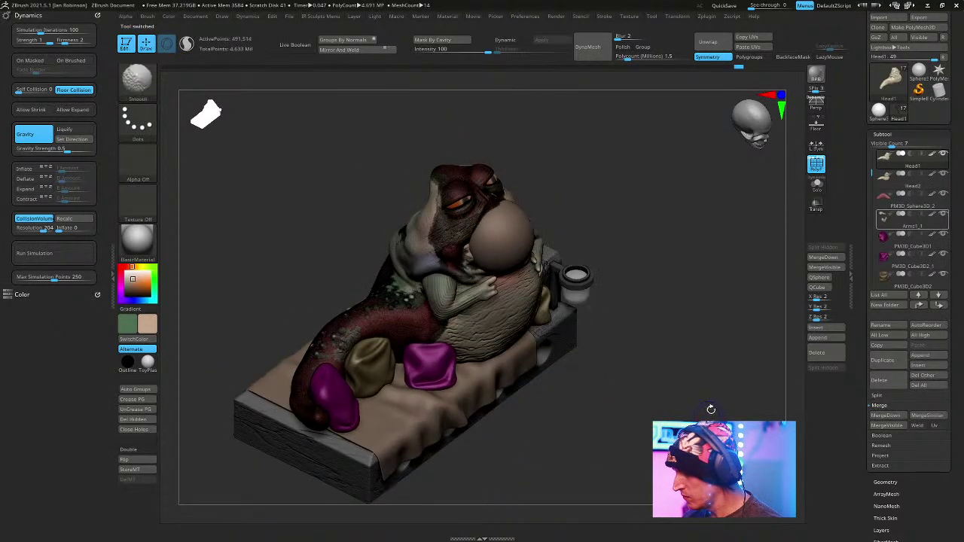
Delete the Head1 subtool that overlaps Head2.
{"action": "key", "text": "w"}
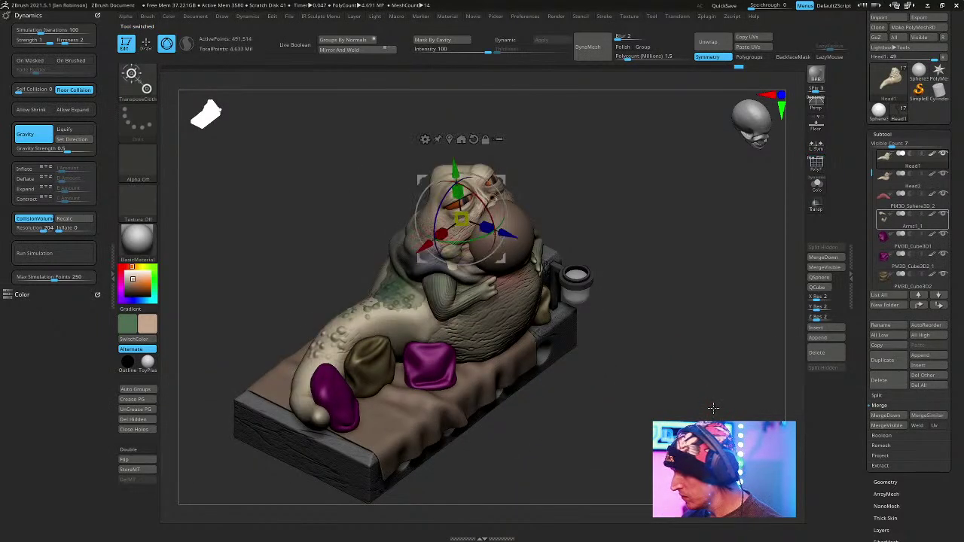
{"action": "left_click_drag", "start_coordinate": [705, 396], "coordinate": [724, 442], "text": "alt"}
{"action": "left_click_drag", "start_coordinate": [528, 284], "coordinate": [448, 194]}
{"action": "key", "text": "q"}
{"action": "left_click_drag", "start_coordinate": [700, 332], "coordinate": [716, 337]}
{"action": "left_click", "coordinate": [878, 379]}
{"action": "left_click", "coordinate": [775, 372]}
{"action": "key", "text": "shift+f"}
{"action": "key", "text": "shift+f"}
{"action": "left_click_drag", "start_coordinate": [736, 364], "coordinate": [741, 451], "text": "alt"}
Save the tool as Jabba.ZTL on the desktop, replacing the existing file.
{"action": "left_click_drag", "start_coordinate": [955, 47], "coordinate": [945, 92]}
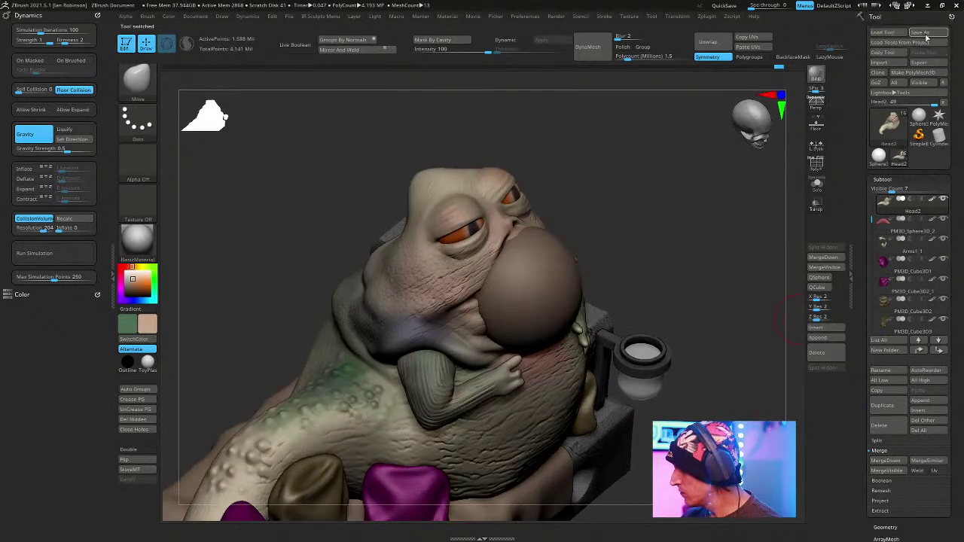
{"action": "left_click", "coordinate": [920, 32]}
{"action": "key", "text": "Return"}
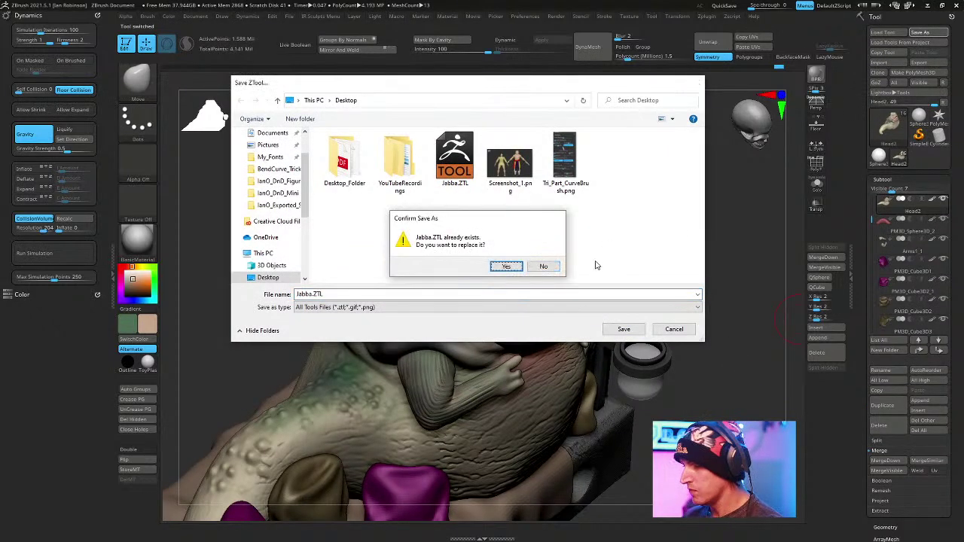
{"action": "key", "text": "Return"}
Hide the brown sphere covering the creature's mouth and make Head2 the active subtool.
{"action": "left_click", "coordinate": [549, 275], "text": "alt"}
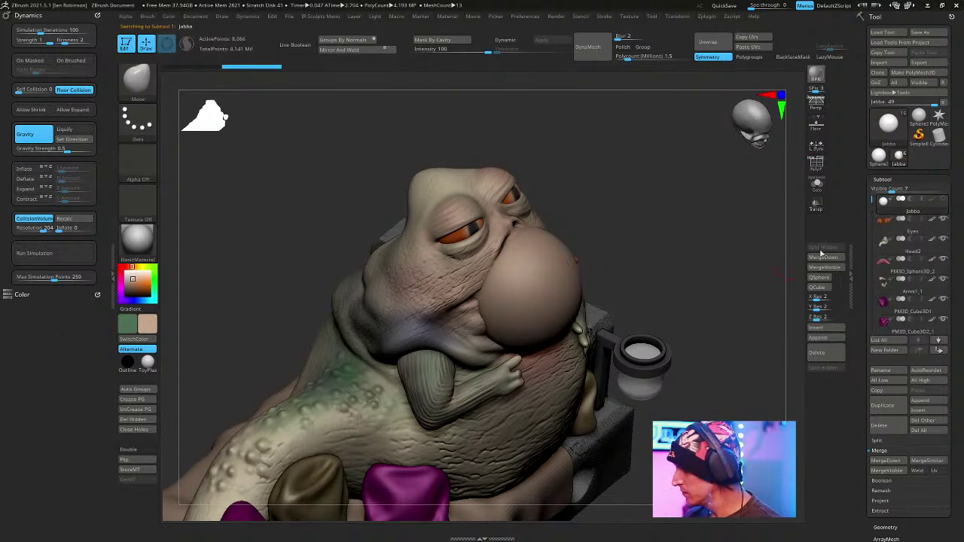
{"action": "left_click", "coordinate": [894, 239]}
{"action": "left_click_drag", "start_coordinate": [742, 318], "coordinate": [593, 188]}
{"action": "left_click", "coordinate": [428, 293], "text": "alt"}
{"action": "key", "text": "shift+f"}
{"action": "key", "text": "shift+f"}
Sculpt skin folds around the head's mouth corners and cheeks using the Standard brush with LazyMouse on.
{"action": "key", "text": "space"}
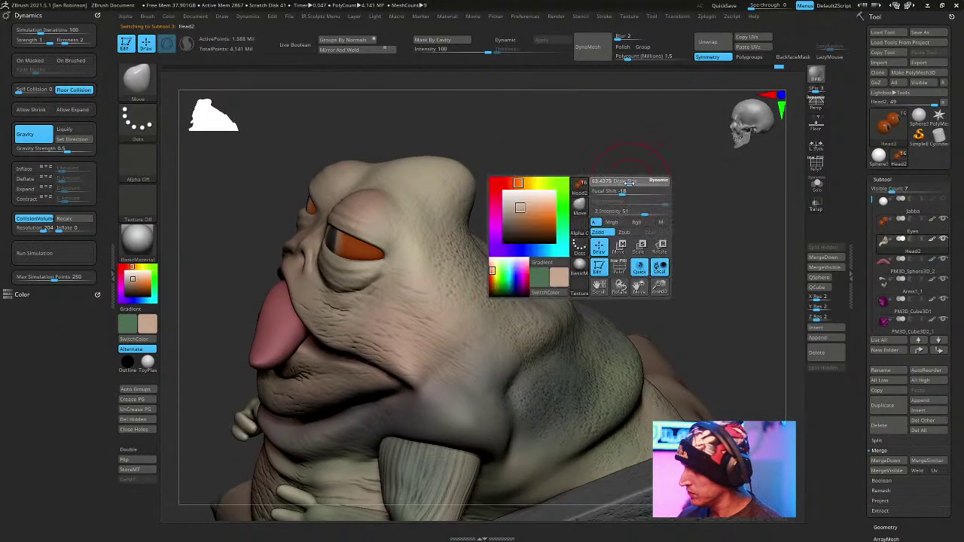
{"action": "key", "text": "b"}
{"action": "key", "text": "s"}
{"action": "key", "text": "t"}
{"action": "key", "text": "space"}
{"action": "key", "text": "l"}
{"action": "left_click_drag", "start_coordinate": [703, 163], "coordinate": [361, 354]}
{"action": "left_click_drag", "start_coordinate": [398, 309], "coordinate": [358, 360]}
{"action": "left_click_drag", "start_coordinate": [561, 232], "coordinate": [602, 199]}
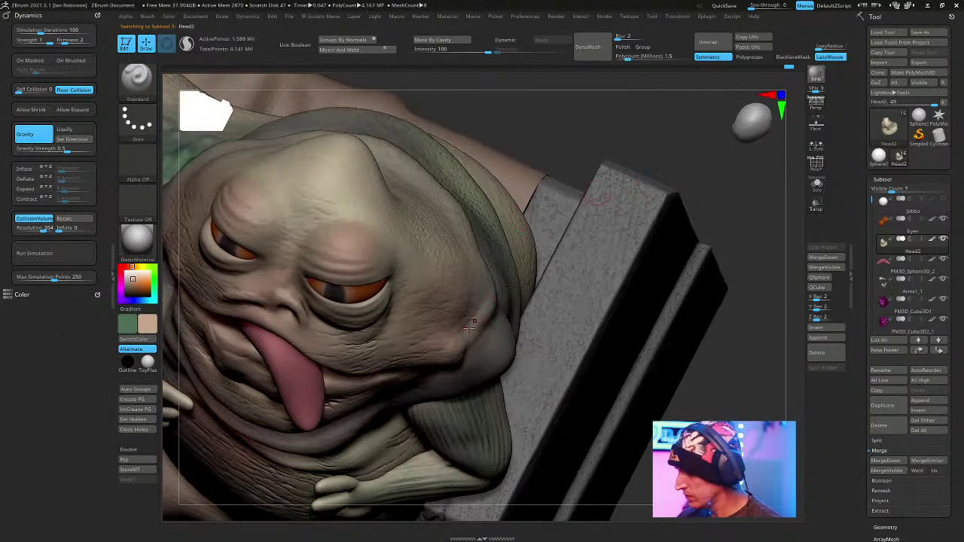
{"action": "left_click_drag", "start_coordinate": [617, 157], "coordinate": [544, 278]}
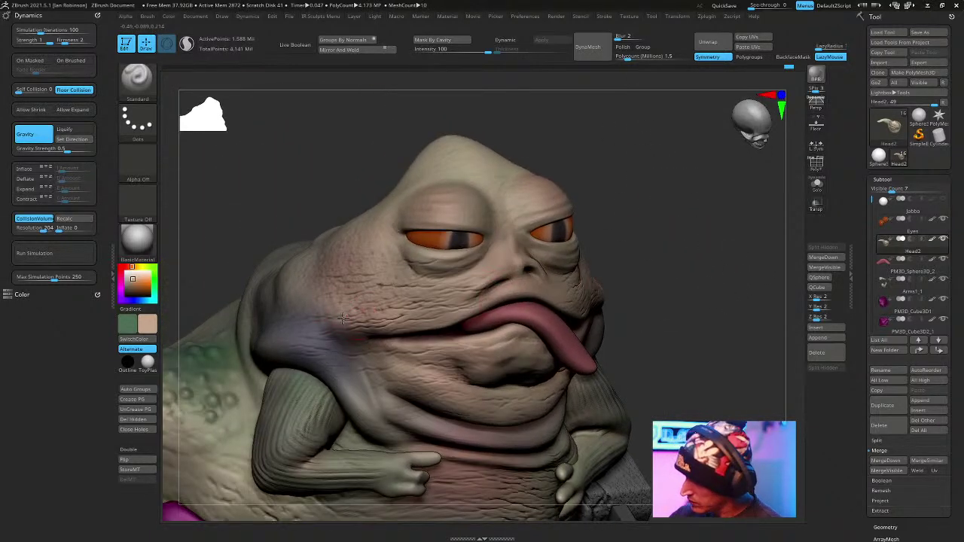
Sculpt skin folds across the cheek, side and rear of the Head2 head with the Standard brush.
{"action": "left_click_drag", "start_coordinate": [488, 221], "coordinate": [334, 324]}
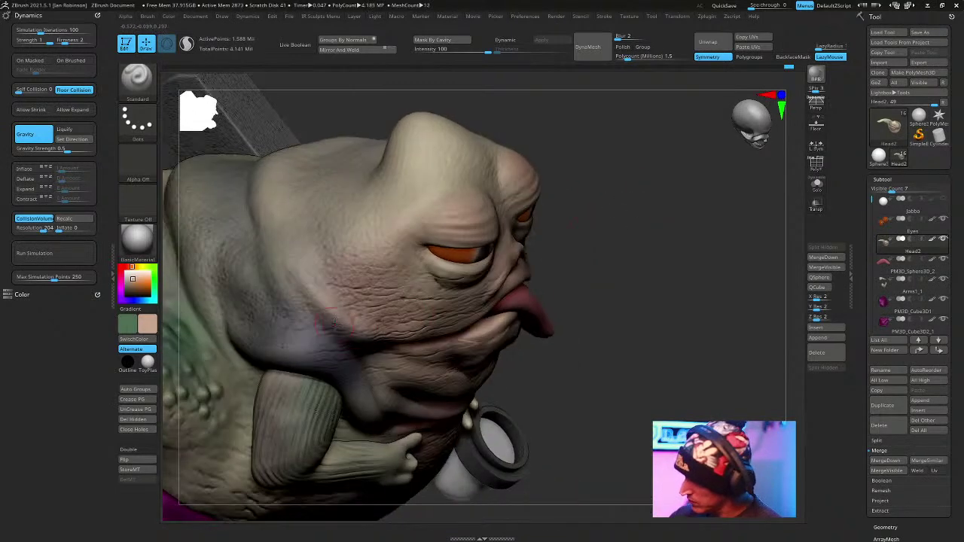
{"action": "left_click_drag", "start_coordinate": [601, 186], "coordinate": [357, 324]}
{"action": "left_click_drag", "start_coordinate": [557, 214], "coordinate": [329, 266]}
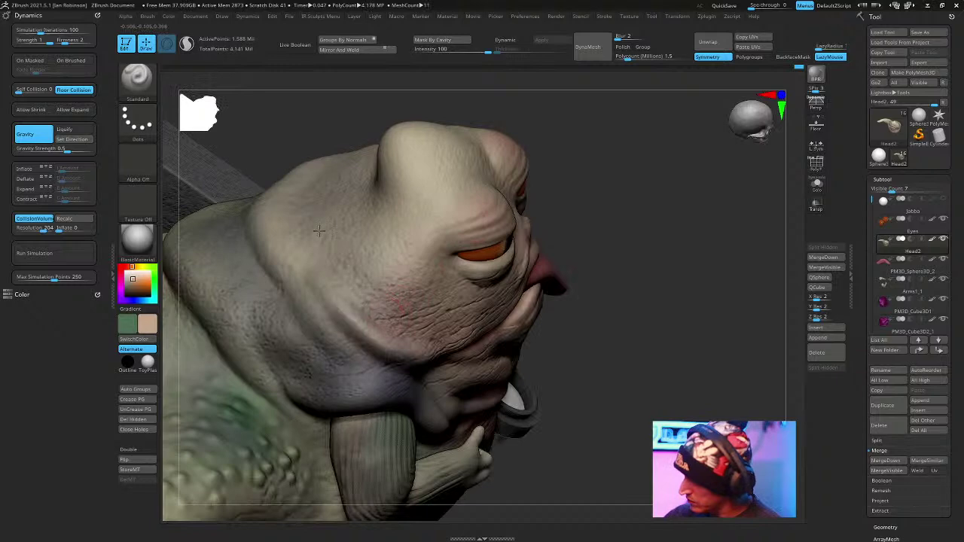
{"action": "left_click_drag", "start_coordinate": [594, 192], "coordinate": [662, 215]}
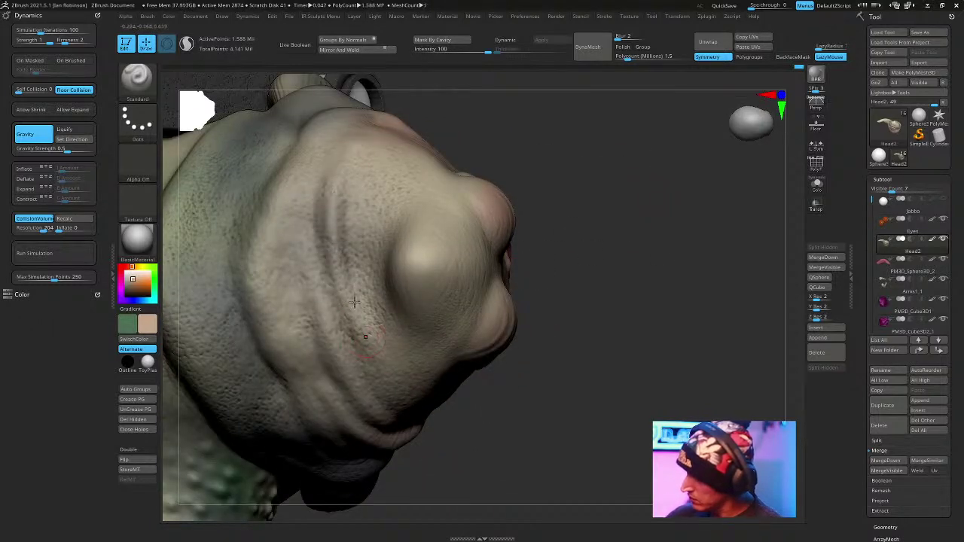
{"action": "left_click_drag", "start_coordinate": [616, 147], "coordinate": [614, 263]}
{"action": "left_click_drag", "start_coordinate": [626, 193], "coordinate": [620, 190]}
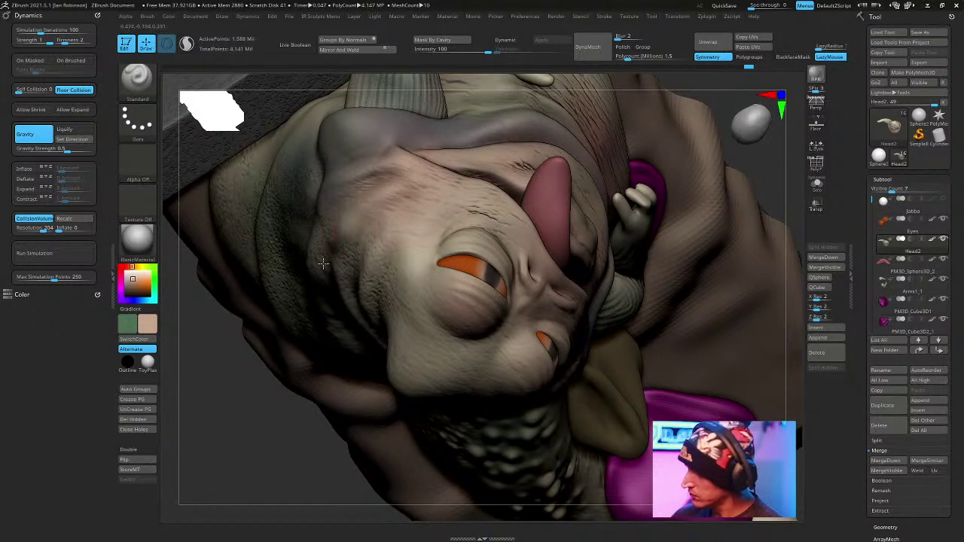
{"action": "right_click_drag", "start_coordinate": [622, 259], "coordinate": [501, 470]}
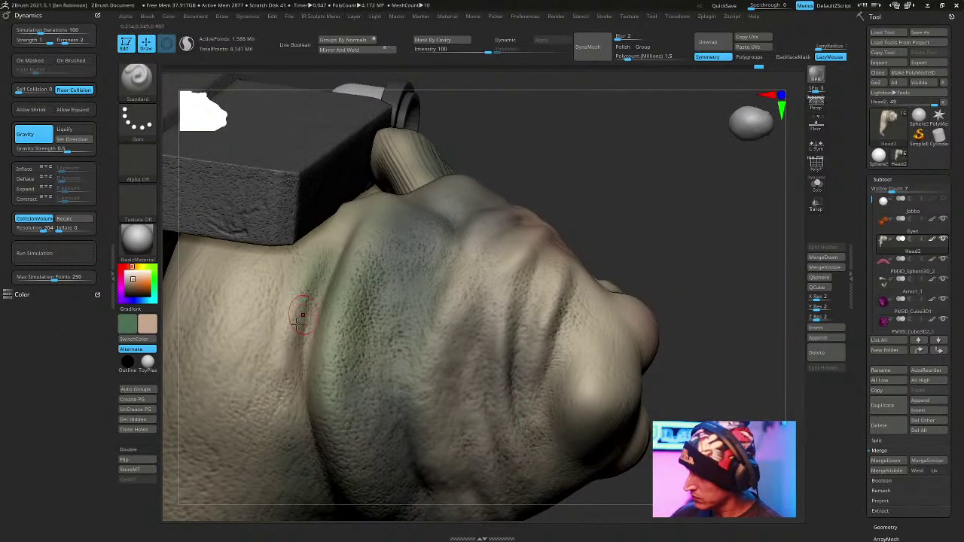
Build up soft fold ridges around the back of the neck and along the upper back.
{"action": "right_click_drag", "start_coordinate": [549, 191], "coordinate": [279, 290]}
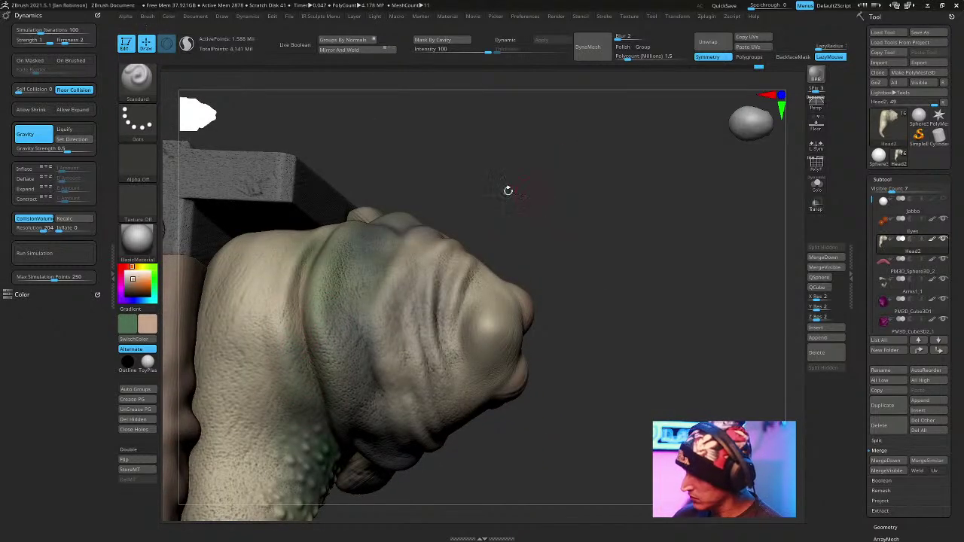
{"action": "right_click_drag", "start_coordinate": [351, 182], "coordinate": [291, 301]}
{"action": "right_click_drag", "start_coordinate": [279, 344], "coordinate": [521, 302]}
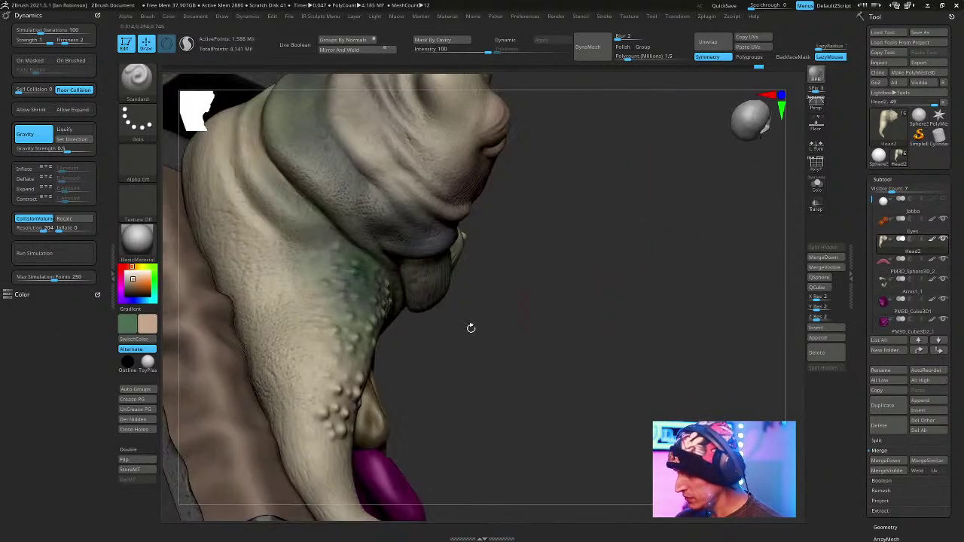
{"action": "right_click_drag", "start_coordinate": [293, 217], "coordinate": [567, 276]}
{"action": "right_click_drag", "start_coordinate": [634, 316], "coordinate": [437, 390], "text": "alt"}
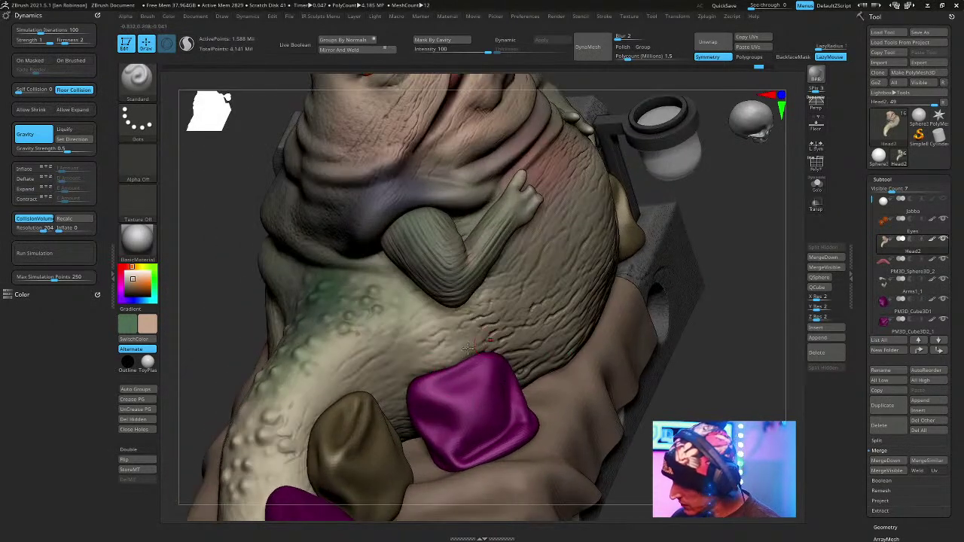
Sculpt wrinkles along the lower belly where it meets the cushions and the draped cloth.
{"action": "right_click_drag", "start_coordinate": [736, 374], "coordinate": [513, 310]}
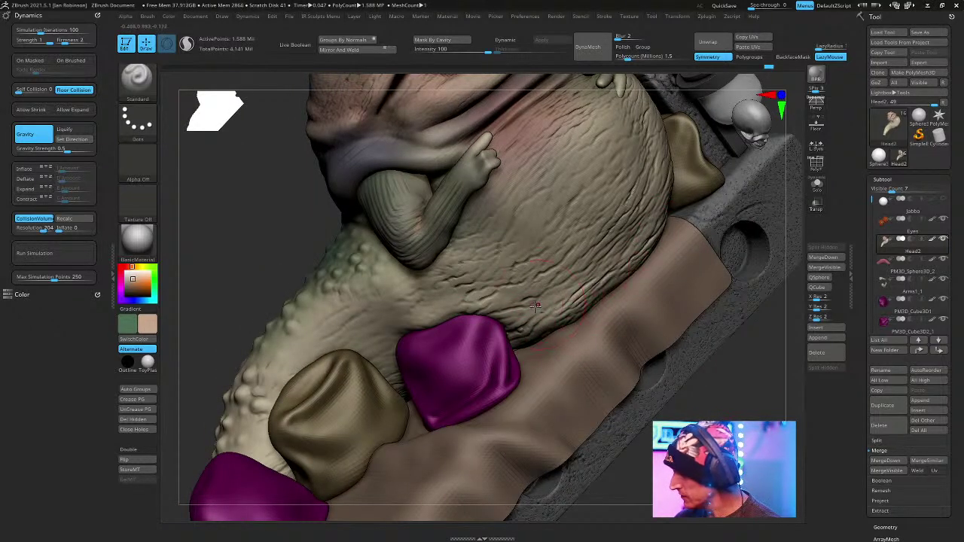
{"action": "right_click_drag", "start_coordinate": [625, 253], "coordinate": [549, 358]}
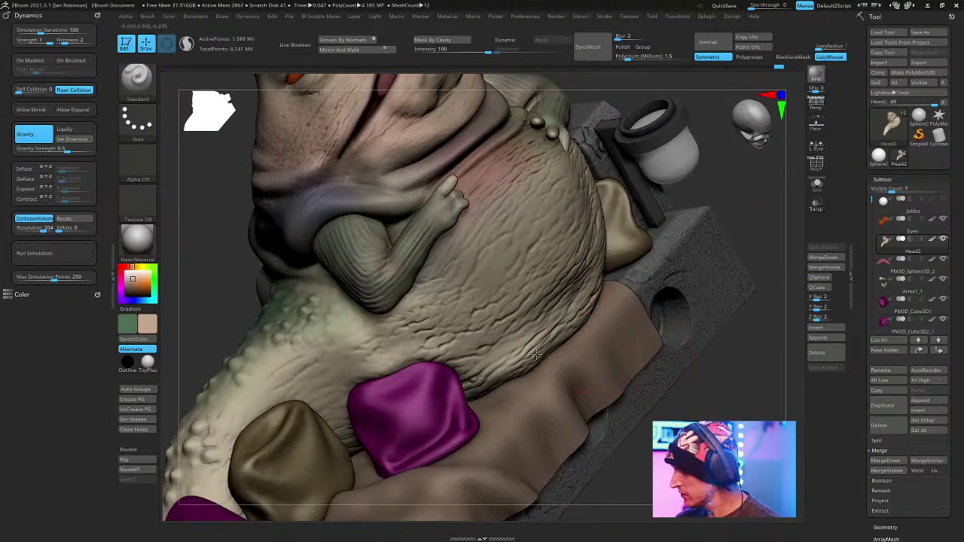
{"action": "right_click_drag", "start_coordinate": [702, 366], "coordinate": [709, 363]}
{"action": "mouse_move", "coordinate": [708, 363]}
{"action": "left_mouse_down"}
{"action": "mouse_move", "coordinate": [677, 294]}
{"action": "mouse_move", "coordinate": [674, 241]}
{"action": "left_mouse_up"}
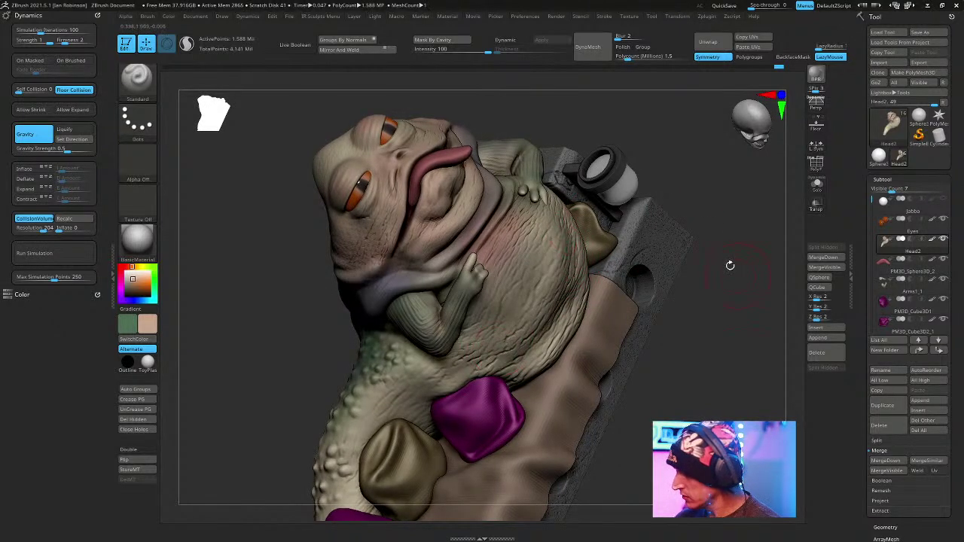
{"action": "mouse_move", "coordinate": [540, 264]}
{"action": "left_mouse_down"}
{"action": "mouse_move", "coordinate": [528, 298]}
{"action": "mouse_move", "coordinate": [531, 260]}
{"action": "left_mouse_up"}
{"action": "mouse_move", "coordinate": [723, 312]}
{"action": "left_mouse_down"}
{"action": "mouse_move", "coordinate": [692, 301]}
{"action": "mouse_move", "coordinate": [695, 366]}
{"action": "mouse_move", "coordinate": [677, 376]}
{"action": "left_mouse_up"}
Isolate the Arms1_1 subtool in Solo mode and save the tool to the desktop as Jabba.ZTL.
{"action": "key", "text": "space"}
{"action": "left_click_drag", "start_coordinate": [705, 211], "coordinate": [602, 225]}
{"action": "left_click", "coordinate": [568, 203], "text": "alt"}
{"action": "right_click_drag", "start_coordinate": [594, 200], "coordinate": [678, 226]}
{"action": "left_click", "coordinate": [817, 185]}
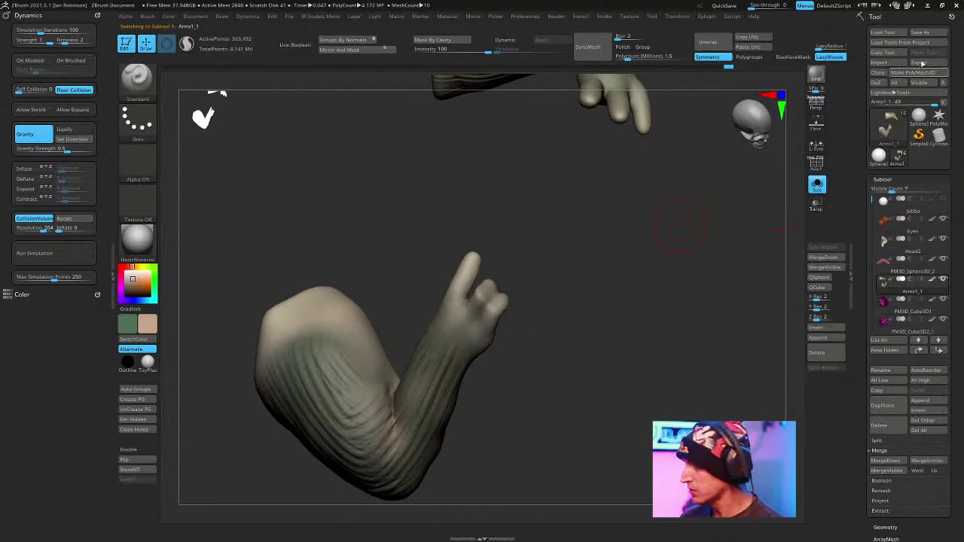
{"action": "left_click", "coordinate": [920, 33]}
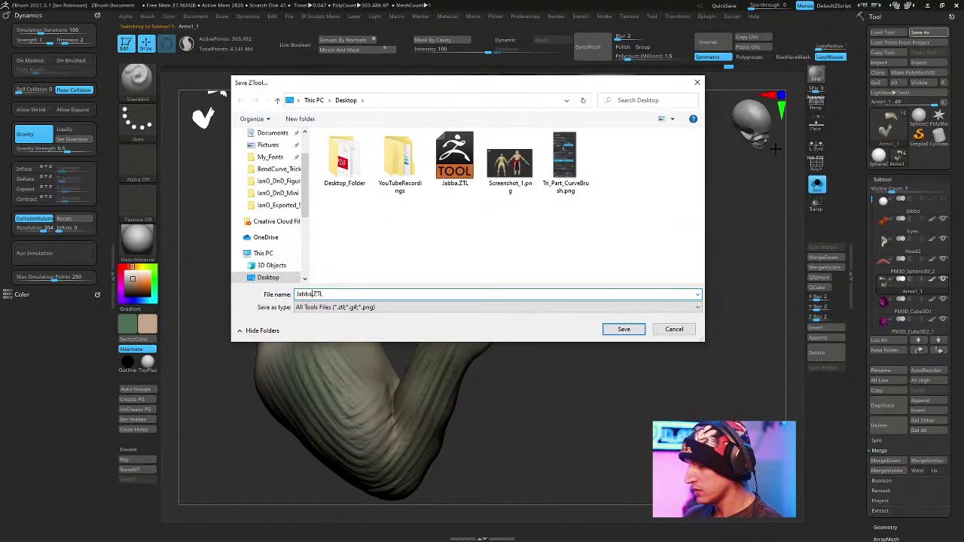
{"action": "key", "text": "Return"}
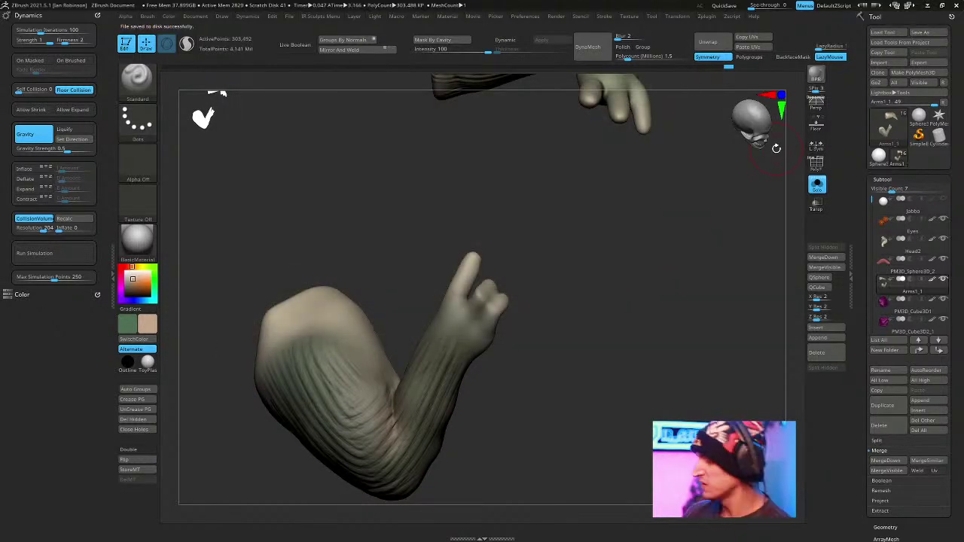
Carve creases between the fingers and knuckles of the hand with the DamStandard brush.
{"action": "key", "text": "space"}
{"action": "left_click_drag", "start_coordinate": [603, 211], "coordinate": [592, 232], "text": "alt"}
{"action": "key", "text": "space"}
{"action": "key", "text": "b"}
{"action": "key", "text": "d"}
{"action": "key", "text": "s"}
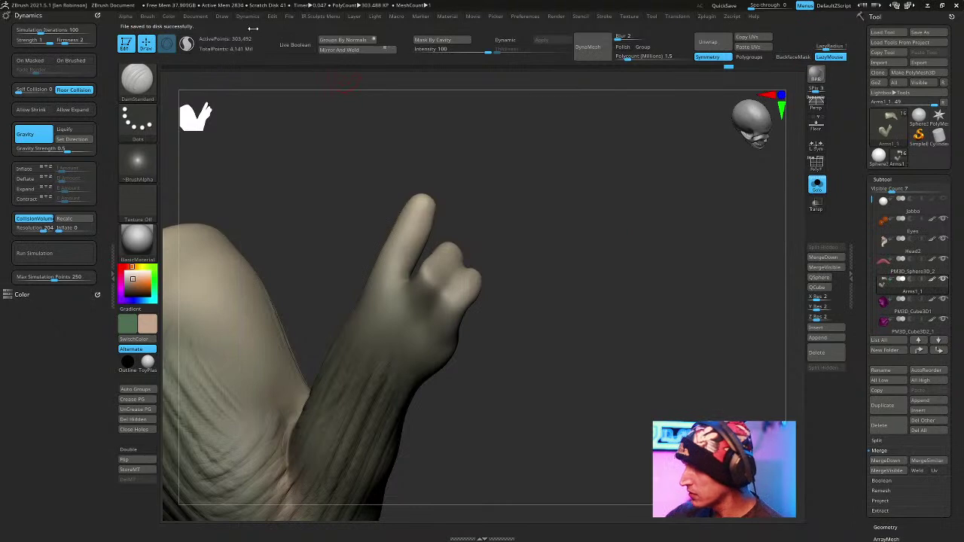
{"action": "left_click_drag", "start_coordinate": [551, 196], "coordinate": [559, 203]}
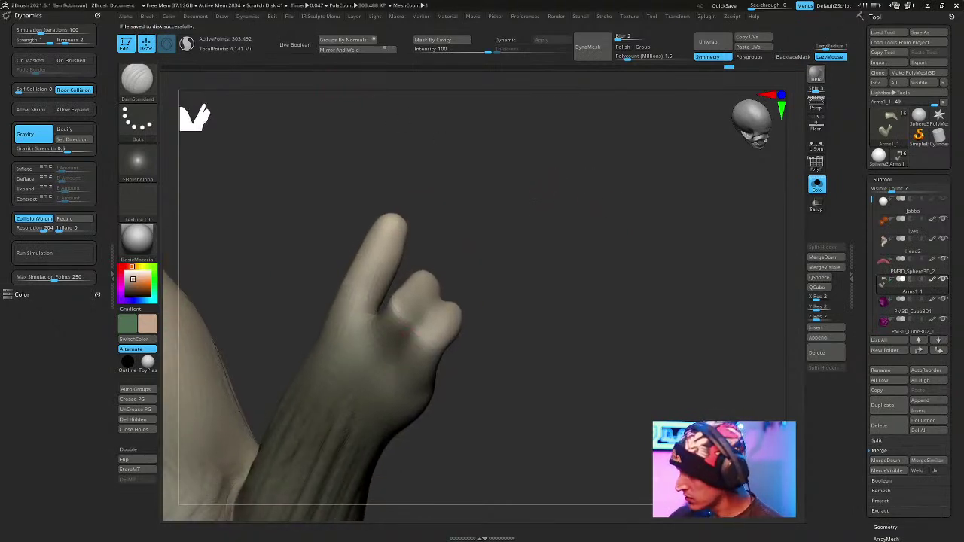
{"action": "left_click_drag", "start_coordinate": [447, 289], "coordinate": [435, 322]}
{"action": "left_click_drag", "start_coordinate": [499, 259], "coordinate": [495, 200]}
Rake fine wrinkle lines along the fingers and back of the hand with the Rake brush.
{"action": "key", "text": "b"}
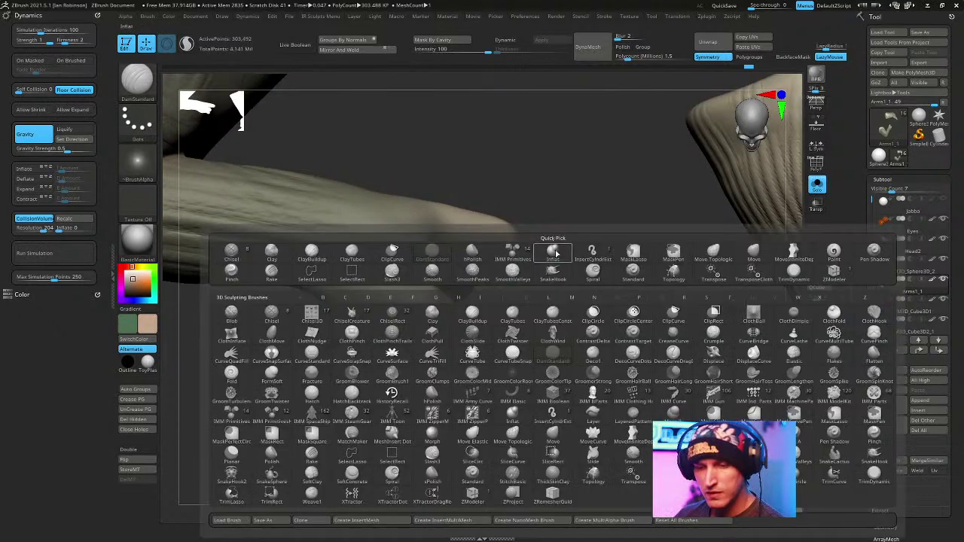
{"action": "left_click", "coordinate": [552, 245]}
{"action": "left_click_drag", "start_coordinate": [552, 242], "coordinate": [499, 243]}
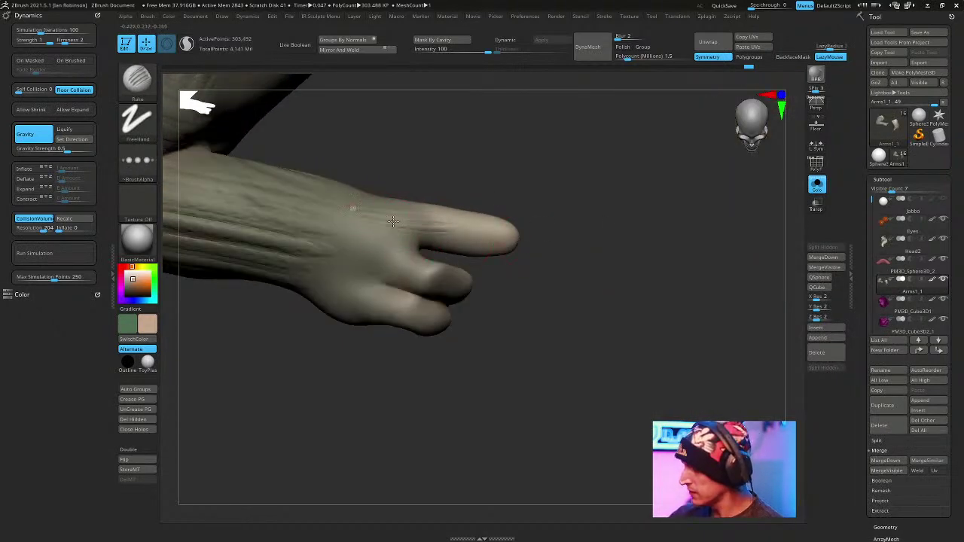
{"action": "left_click_drag", "start_coordinate": [620, 251], "coordinate": [343, 287]}
{"action": "left_click_drag", "start_coordinate": [527, 355], "coordinate": [508, 293]}
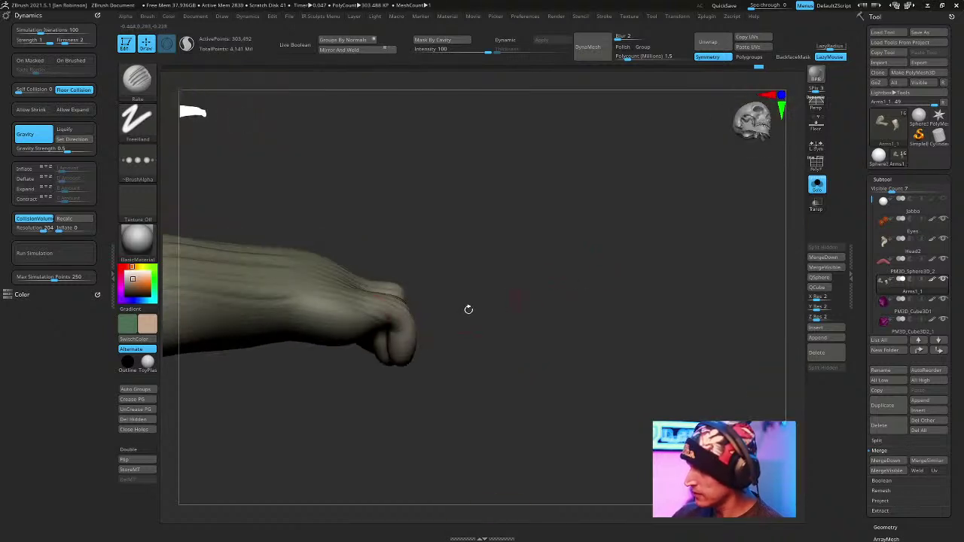
{"action": "mouse_move", "coordinate": [514, 209]}
{"action": "left_mouse_down"}
{"action": "mouse_move", "coordinate": [515, 252]}
{"action": "mouse_move", "coordinate": [604, 229]}
{"action": "mouse_move", "coordinate": [633, 202]}
{"action": "mouse_move", "coordinate": [440, 214]}
{"action": "mouse_move", "coordinate": [582, 191]}
{"action": "mouse_move", "coordinate": [572, 194]}
{"action": "left_mouse_up"}
Sculpt skin folds around the inner elbow and the bend of the arm with the Standard brush.
{"action": "key", "text": "b"}
{"action": "left_click", "coordinate": [453, 244]}
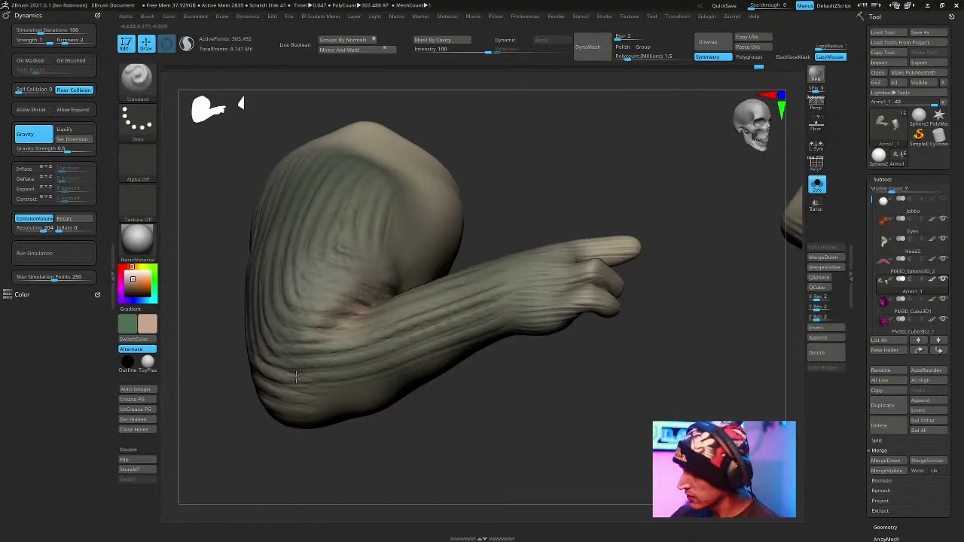
{"action": "left_click_drag", "start_coordinate": [330, 314], "coordinate": [429, 269]}
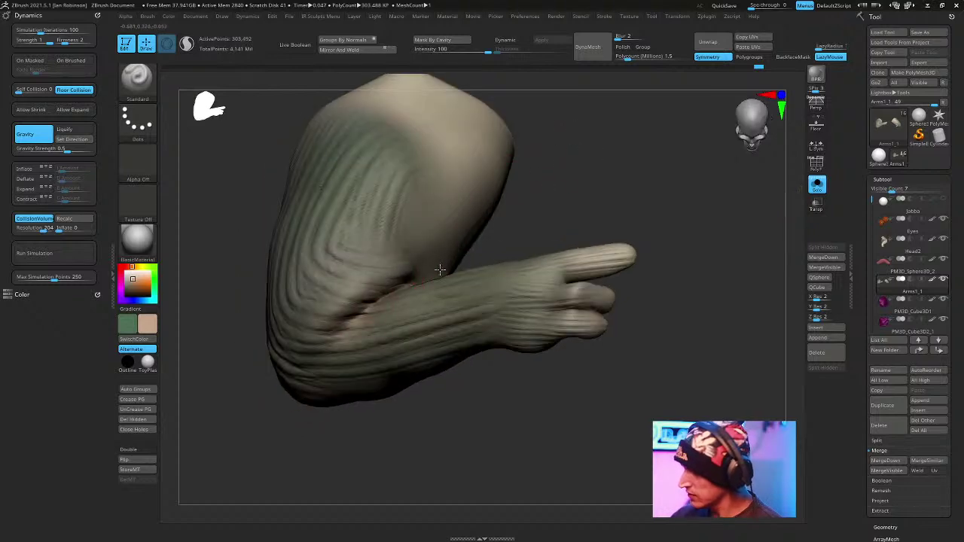
{"action": "left_click_drag", "start_coordinate": [480, 228], "coordinate": [436, 253]}
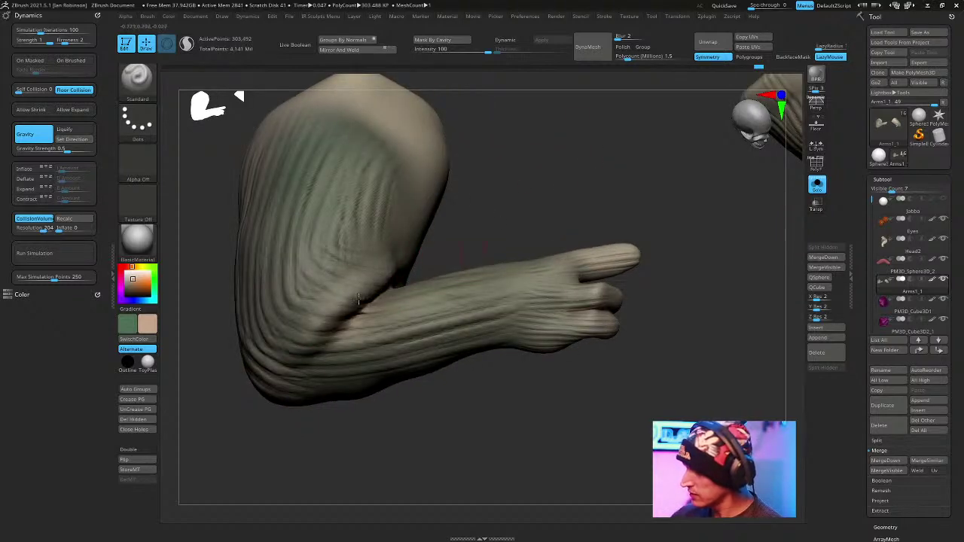
{"action": "left_click_drag", "start_coordinate": [280, 356], "coordinate": [522, 365]}
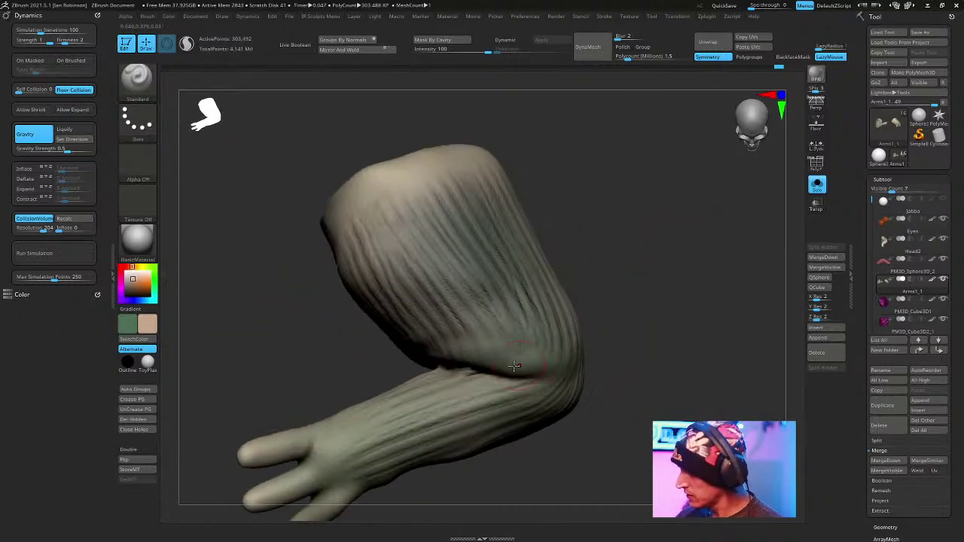
{"action": "left_click_drag", "start_coordinate": [593, 348], "coordinate": [396, 339]}
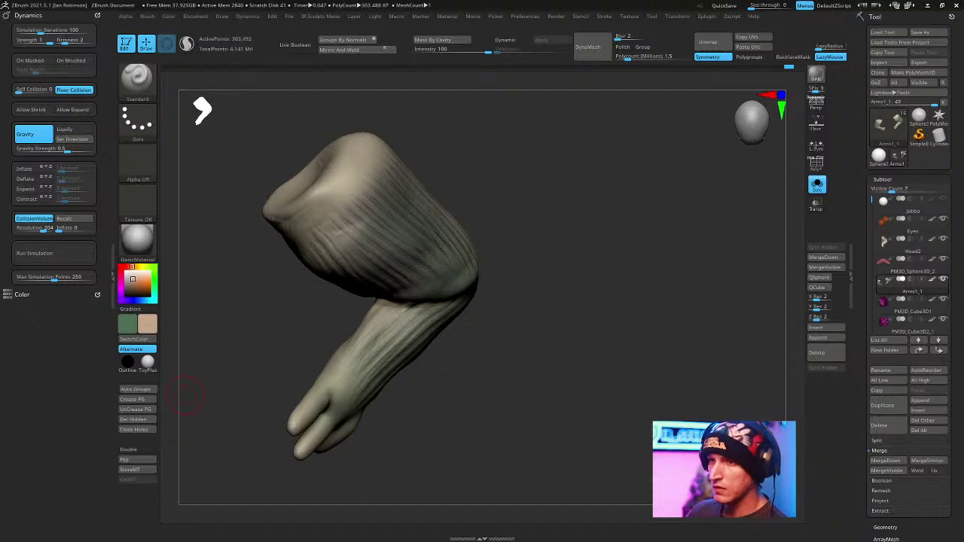
Add flowing wrinkle strokes along the forearm, outer elbow and upper arm with the Standard brush.
{"action": "left_click_drag", "start_coordinate": [188, 393], "coordinate": [576, 350]}
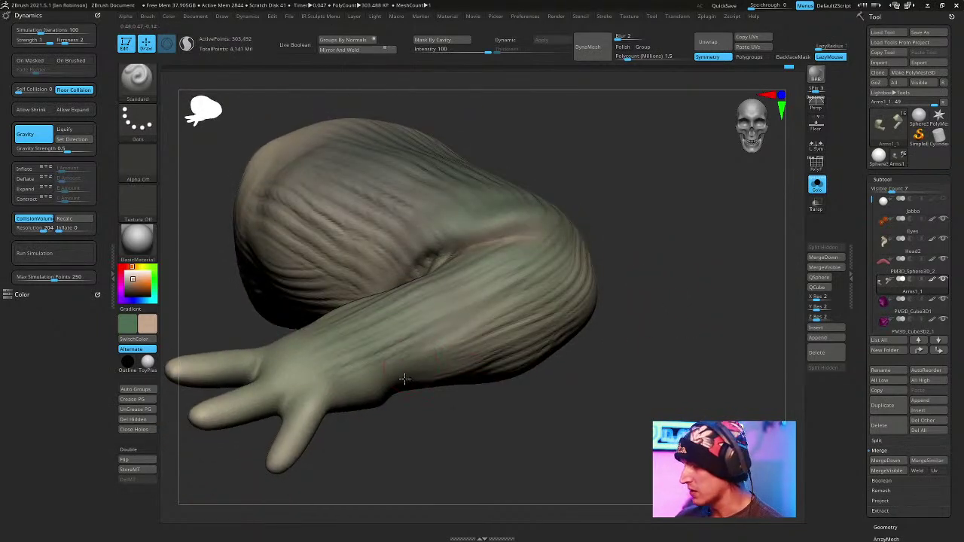
{"action": "left_click_drag", "start_coordinate": [548, 382], "coordinate": [463, 382]}
{"action": "left_click_drag", "start_coordinate": [637, 245], "coordinate": [642, 317]}
{"action": "left_click_drag", "start_coordinate": [627, 173], "coordinate": [566, 255]}
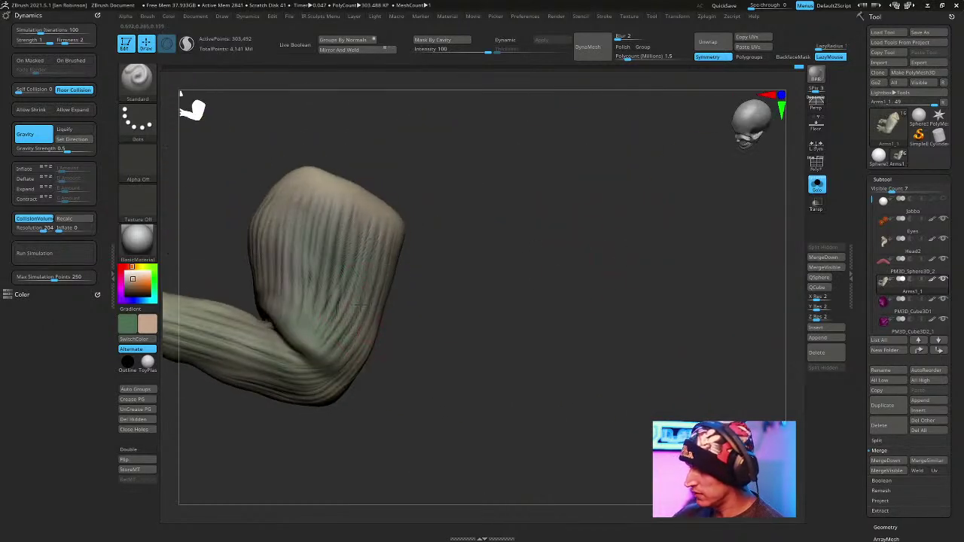
{"action": "left_click_drag", "start_coordinate": [334, 210], "coordinate": [383, 253]}
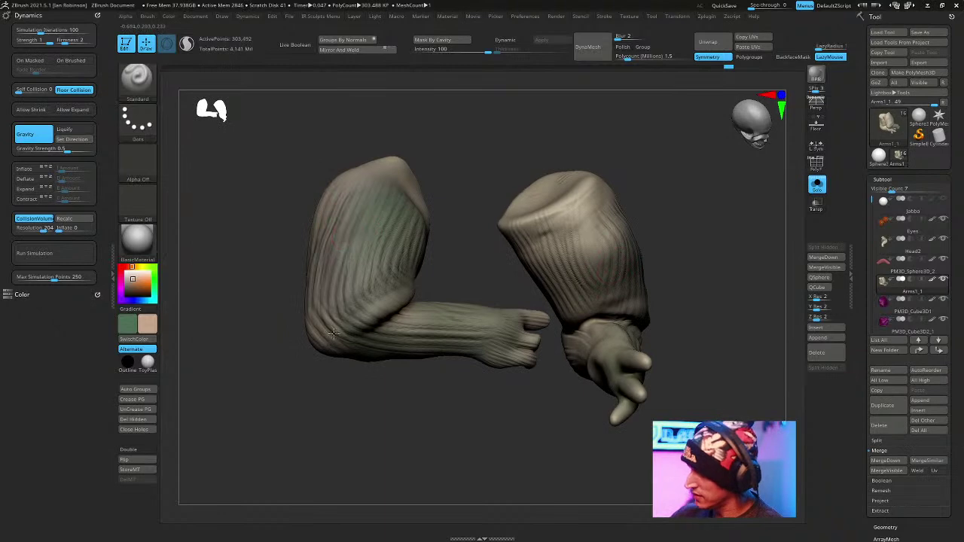
{"action": "left_click_drag", "start_coordinate": [384, 289], "coordinate": [467, 257]}
{"action": "left_click_drag", "start_coordinate": [514, 169], "coordinate": [512, 216], "text": "alt"}
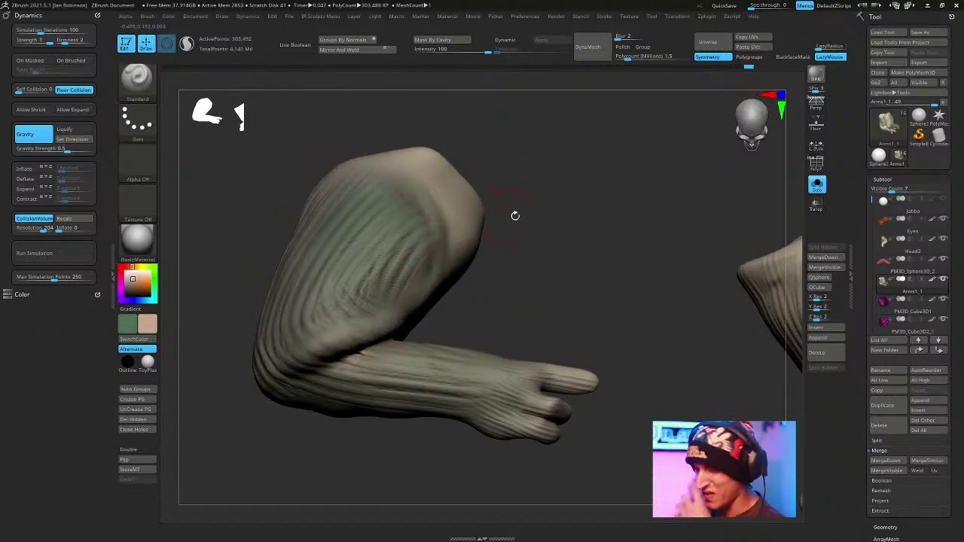
Swell the folds where the upper arm presses against the forearm using the Inflat brush.
{"action": "left_click_drag", "start_coordinate": [561, 211], "coordinate": [584, 176], "text": "alt"}
{"action": "left_click_drag", "start_coordinate": [700, 179], "coordinate": [576, 201], "text": "alt"}
{"action": "left_click_drag", "start_coordinate": [647, 250], "coordinate": [592, 259]}
{"action": "key", "text": "b"}
{"action": "key", "text": "i"}
{"action": "key", "text": "n"}
{"action": "key", "text": "space"}
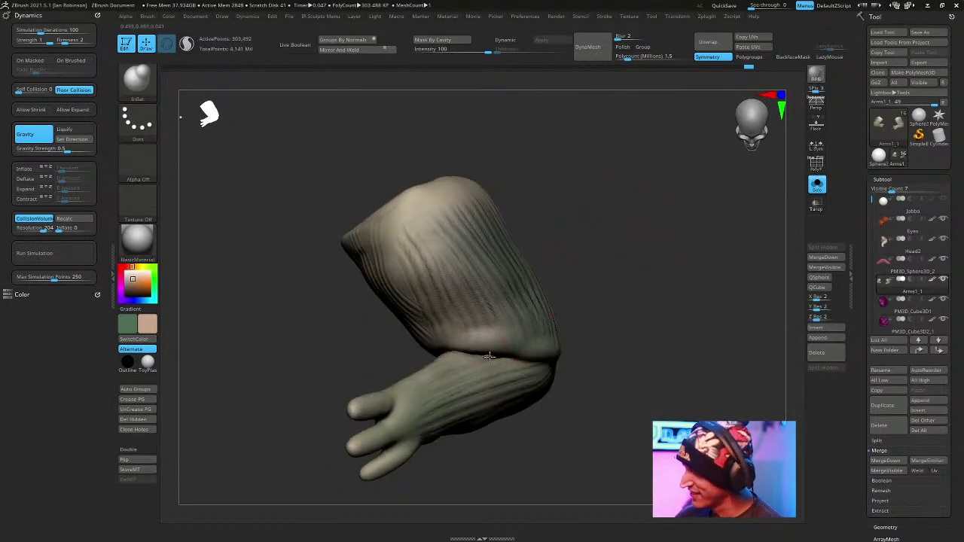
{"action": "left_click_drag", "start_coordinate": [533, 371], "coordinate": [396, 345]}
{"action": "left_click_drag", "start_coordinate": [494, 195], "coordinate": [397, 299]}
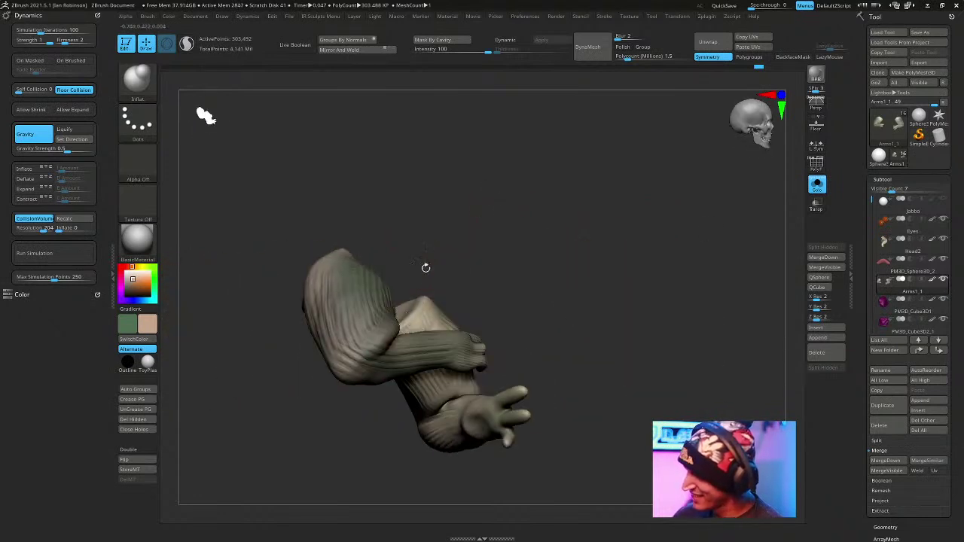
Show all subtools again, make Head2 active and puff up and smooth the neck fold above the arm.
{"action": "left_click_drag", "start_coordinate": [529, 182], "coordinate": [360, 258]}
{"action": "left_click", "coordinate": [335, 282], "text": "alt"}
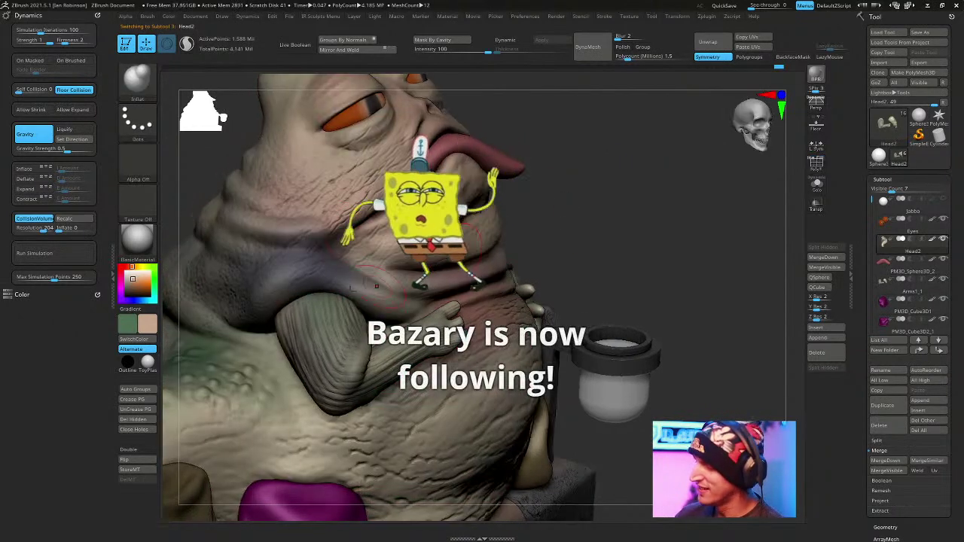
{"action": "left_click_drag", "start_coordinate": [330, 287], "coordinate": [378, 298]}
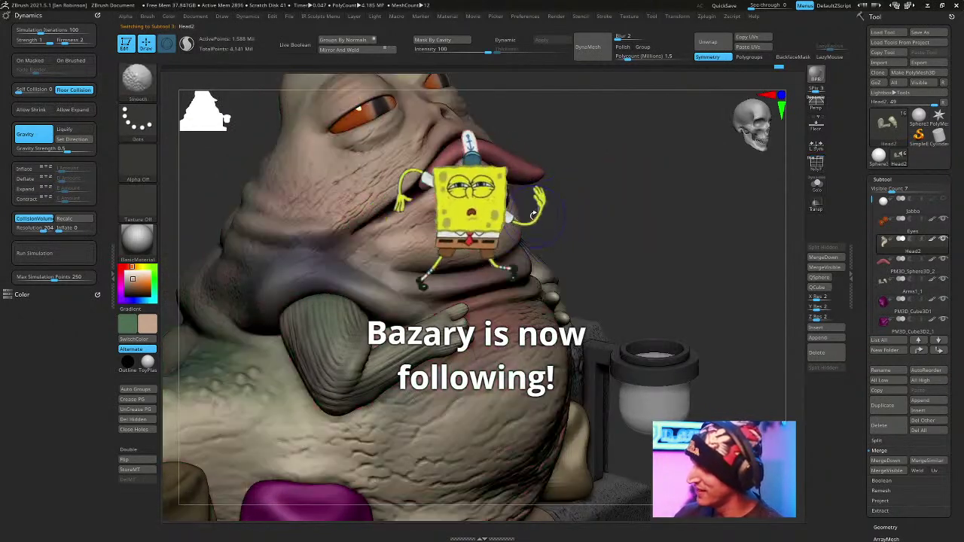
{"action": "left_click_drag", "start_coordinate": [625, 197], "coordinate": [596, 199]}
Save the tool to disk with the refined head and arms.
{"action": "key", "text": "n"}
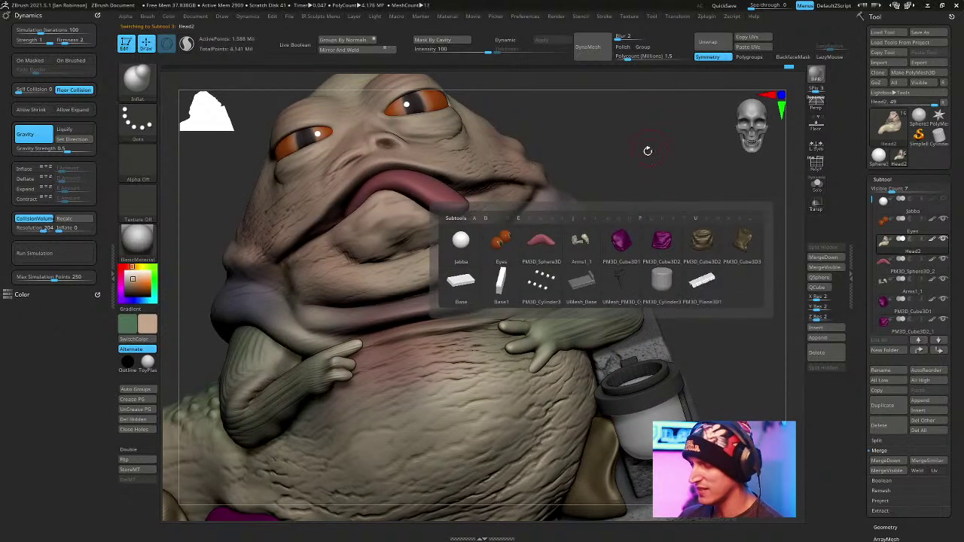
{"action": "left_click", "coordinate": [935, 32]}
{"action": "key", "text": "Return"}
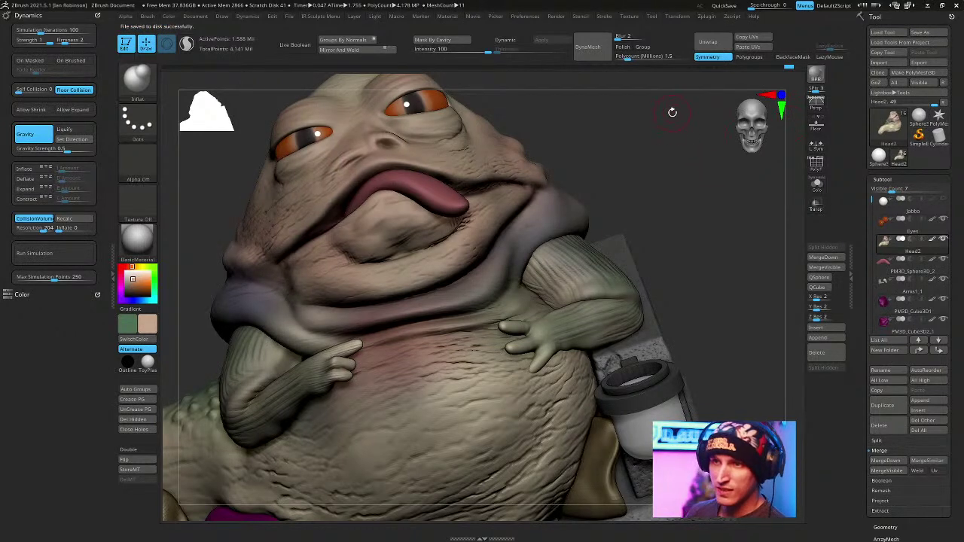
Refine the cheek and neck folds above the arm on Head2 with the Standard brush.
{"action": "mouse_move", "coordinate": [655, 165]}
{"action": "left_mouse_down"}
{"action": "mouse_move", "coordinate": [626, 156]}
{"action": "mouse_move", "coordinate": [637, 142]}
{"action": "left_mouse_up"}
{"action": "key", "text": "b"}
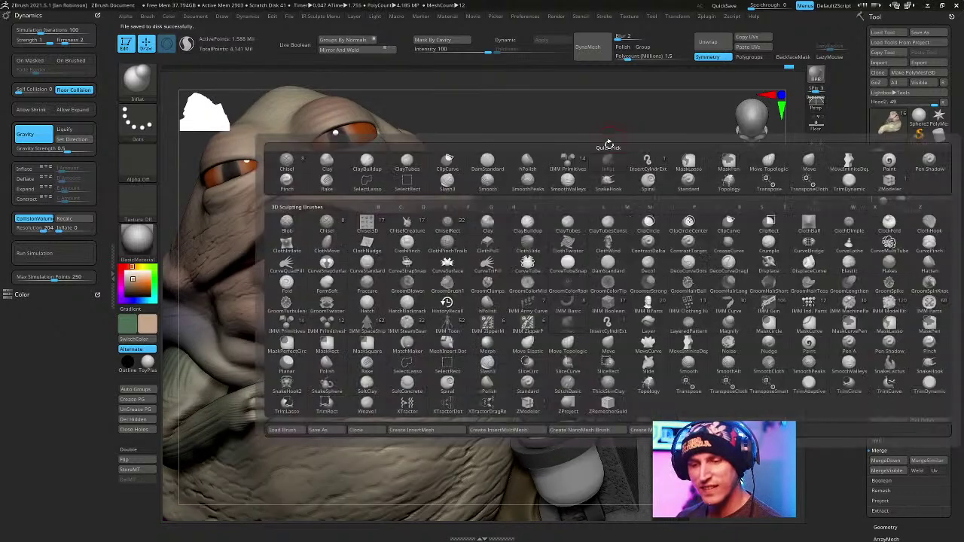
{"action": "key", "text": "s"}
{"action": "key", "text": "t"}
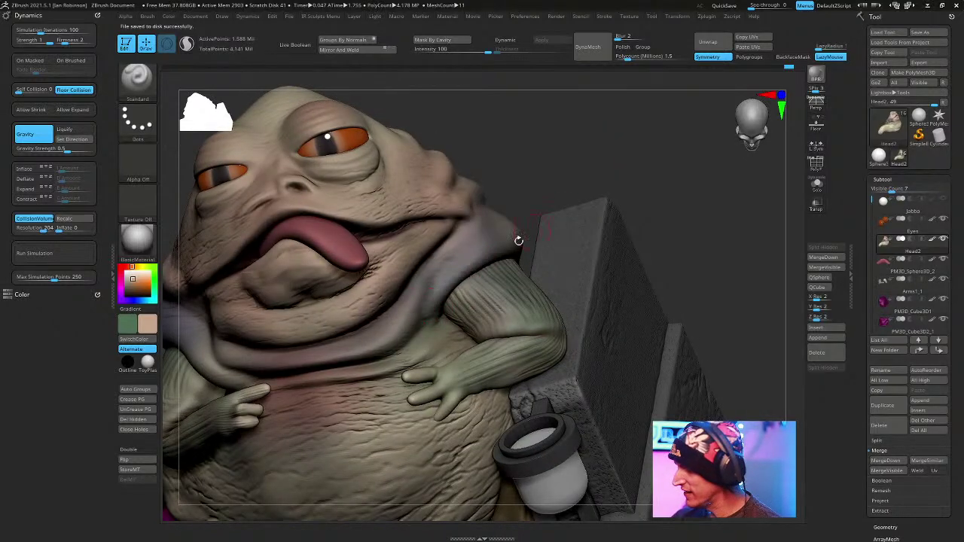
{"action": "left_click_drag", "start_coordinate": [619, 164], "coordinate": [418, 332]}
{"action": "left_click_drag", "start_coordinate": [544, 215], "coordinate": [427, 271]}
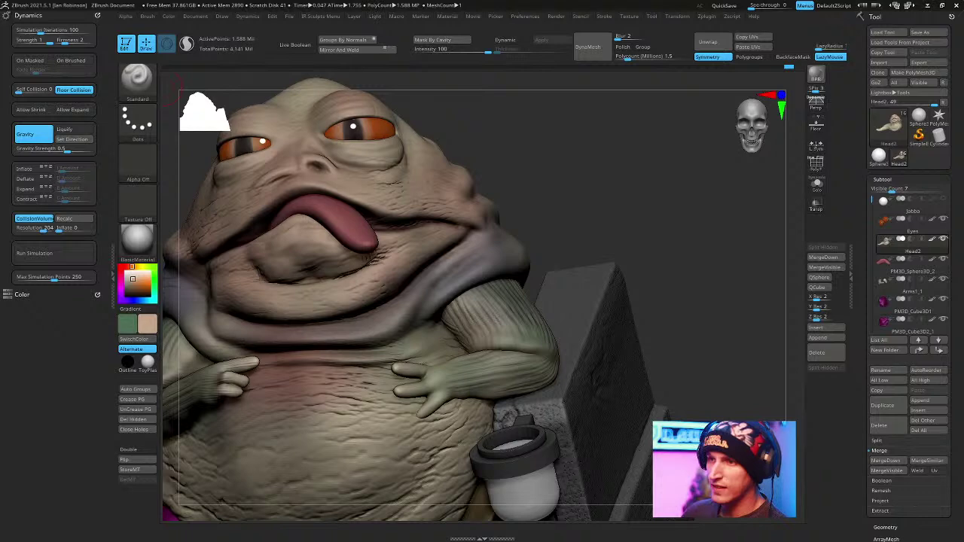
Carve deeper creases between the skin folds on the back of the neck and upper back with the DamStandard brush.
{"action": "mouse_move", "coordinate": [676, 256]}
{"action": "left_mouse_down"}
{"action": "mouse_move", "coordinate": [686, 237]}
{"action": "mouse_move", "coordinate": [656, 215]}
{"action": "mouse_move", "coordinate": [615, 242]}
{"action": "mouse_move", "coordinate": [605, 233]}
{"action": "mouse_move", "coordinate": [628, 231]}
{"action": "mouse_move", "coordinate": [654, 206]}
{"action": "mouse_move", "coordinate": [558, 215]}
{"action": "mouse_move", "coordinate": [680, 210]}
{"action": "mouse_move", "coordinate": [636, 168]}
{"action": "mouse_move", "coordinate": [656, 163]}
{"action": "mouse_move", "coordinate": [574, 197]}
{"action": "mouse_move", "coordinate": [624, 203]}
{"action": "mouse_move", "coordinate": [604, 178]}
{"action": "mouse_move", "coordinate": [634, 186]}
{"action": "mouse_move", "coordinate": [590, 201]}
{"action": "left_mouse_up"}
{"action": "key", "text": "b"}
{"action": "key", "text": "b"}
{"action": "key", "text": "d"}
{"action": "key", "text": "s"}
{"action": "key", "text": "space"}
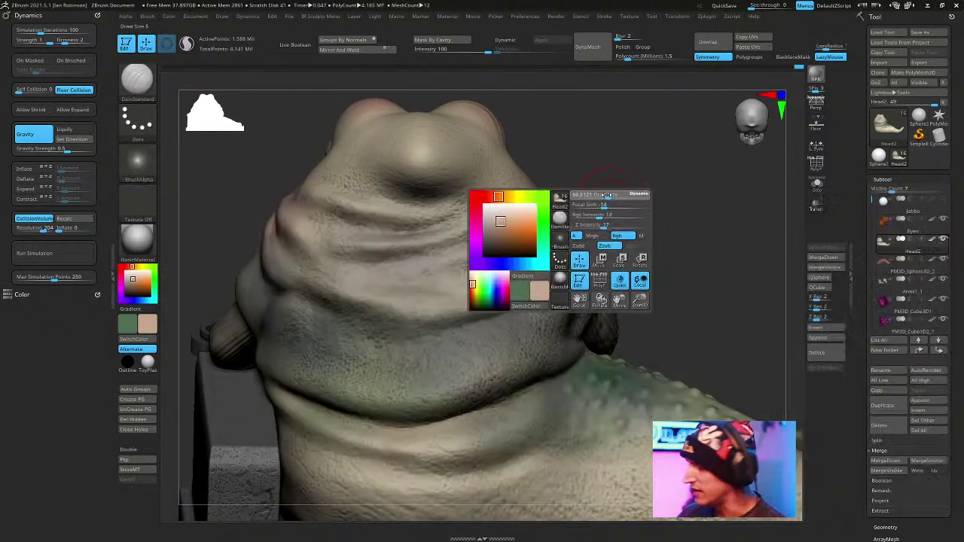
{"action": "mouse_move", "coordinate": [430, 321]}
{"action": "left_mouse_down"}
{"action": "mouse_move", "coordinate": [389, 307]}
{"action": "mouse_move", "coordinate": [320, 307]}
{"action": "left_mouse_up"}
{"action": "mouse_move", "coordinate": [602, 147]}
{"action": "left_mouse_down"}
{"action": "mouse_move", "coordinate": [652, 150]}
{"action": "mouse_move", "coordinate": [649, 193]}
{"action": "mouse_move", "coordinate": [712, 189]}
{"action": "left_mouse_up"}
{"action": "right_click_drag", "start_coordinate": [734, 188], "coordinate": [609, 399]}
{"action": "right_click", "coordinate": [428, 399]}
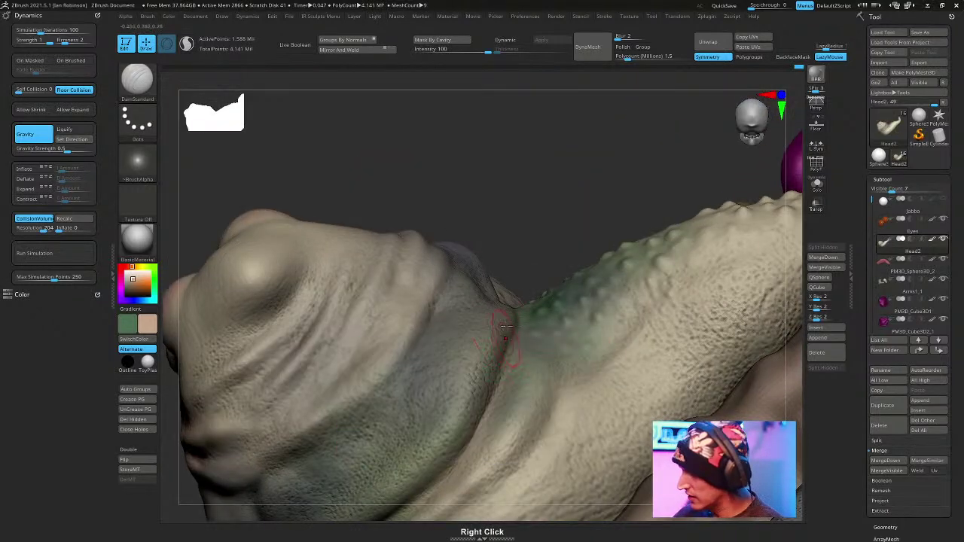
{"action": "right_click_drag", "start_coordinate": [488, 336], "coordinate": [482, 344], "text": "ctrl"}
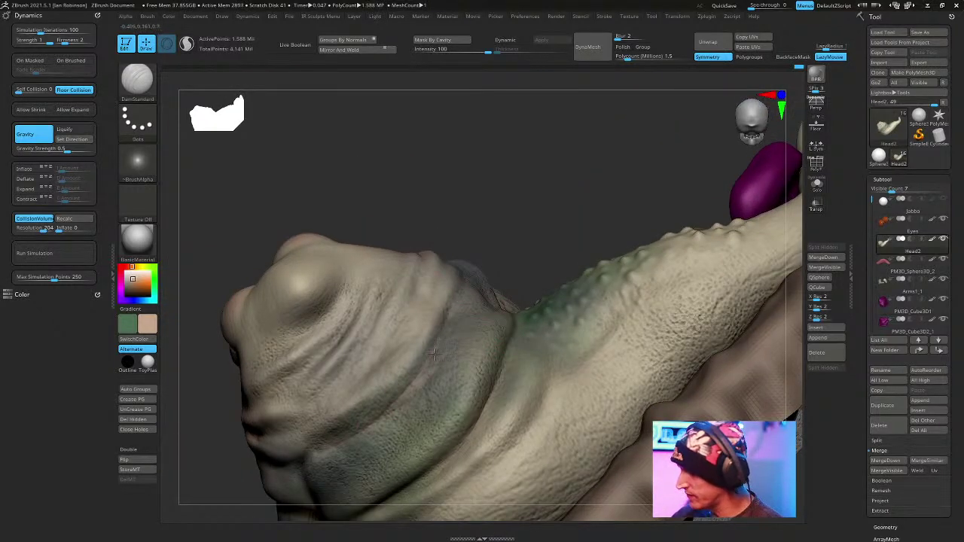
{"action": "mouse_move", "coordinate": [464, 296]}
{"action": "right_mouse_down"}
{"action": "mouse_move", "coordinate": [457, 337]}
{"action": "mouse_move", "coordinate": [532, 155]}
{"action": "mouse_move", "coordinate": [499, 158]}
{"action": "mouse_move", "coordinate": [527, 218]}
{"action": "right_mouse_up"}
{"action": "right_click", "coordinate": [528, 218]}
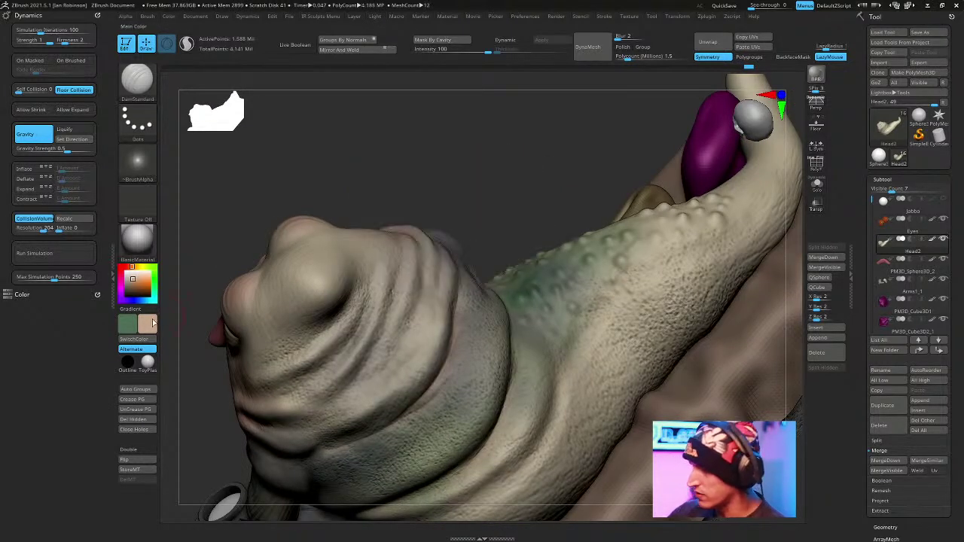
{"action": "right_click_drag", "start_coordinate": [243, 258], "coordinate": [422, 325]}
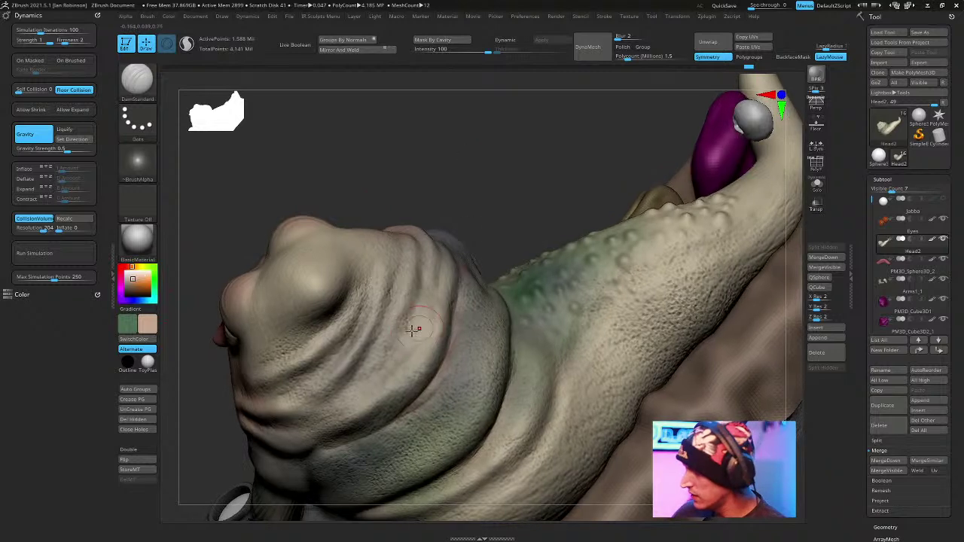
Work around the head with DamStandard to sharpen the neck, cheek and mouth creases, and build up the chin with ClayBuildup.
{"action": "right_click_drag", "start_coordinate": [418, 290], "coordinate": [386, 268]}
{"action": "right_click_drag", "start_coordinate": [339, 386], "coordinate": [548, 197]}
{"action": "right_click_drag", "start_coordinate": [561, 256], "coordinate": [493, 273]}
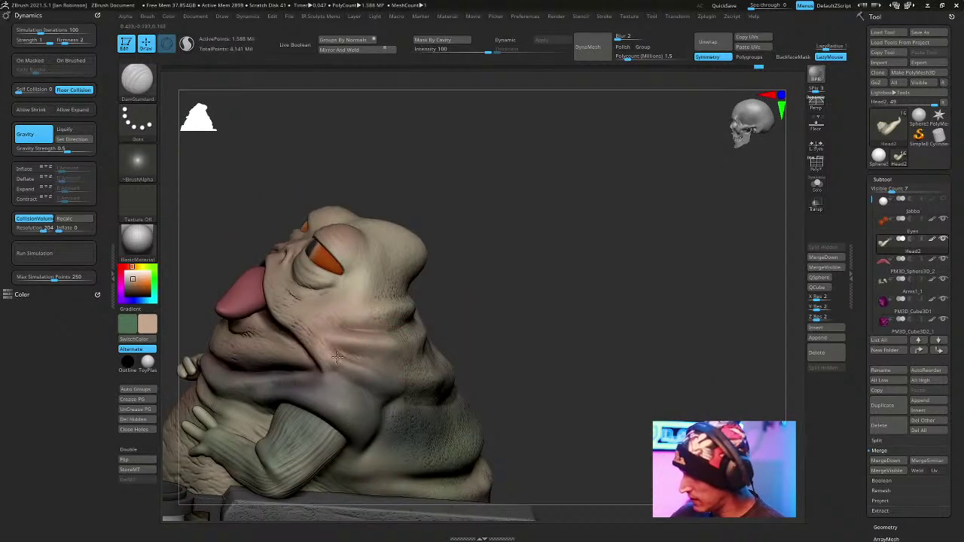
{"action": "right_click_drag", "start_coordinate": [369, 369], "coordinate": [591, 168]}
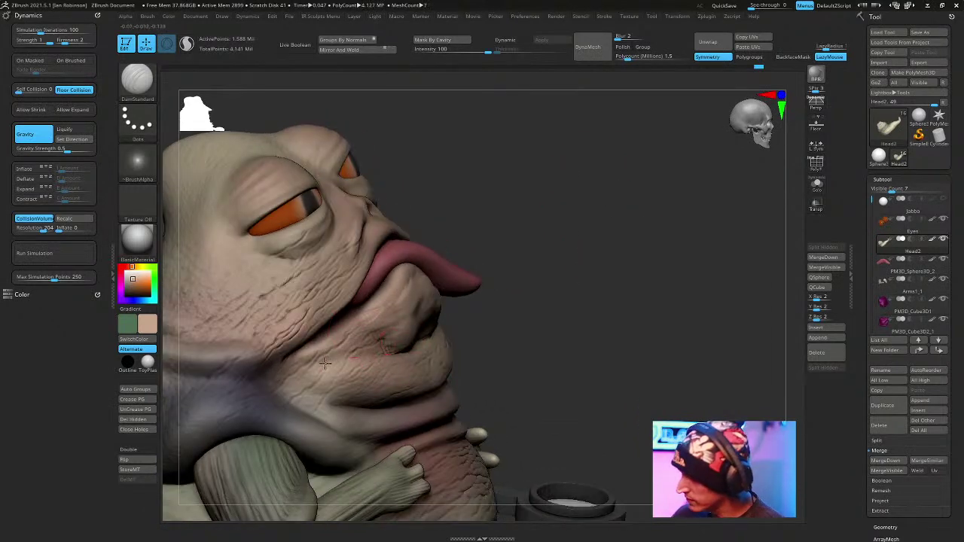
{"action": "right_click_drag", "start_coordinate": [482, 303], "coordinate": [671, 143]}
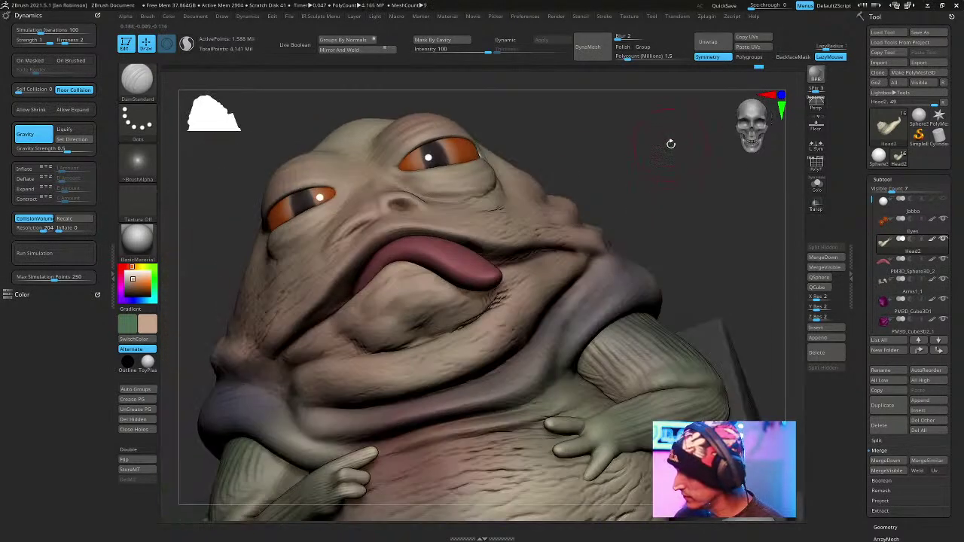
{"action": "right_click_drag", "start_coordinate": [570, 254], "coordinate": [608, 186]}
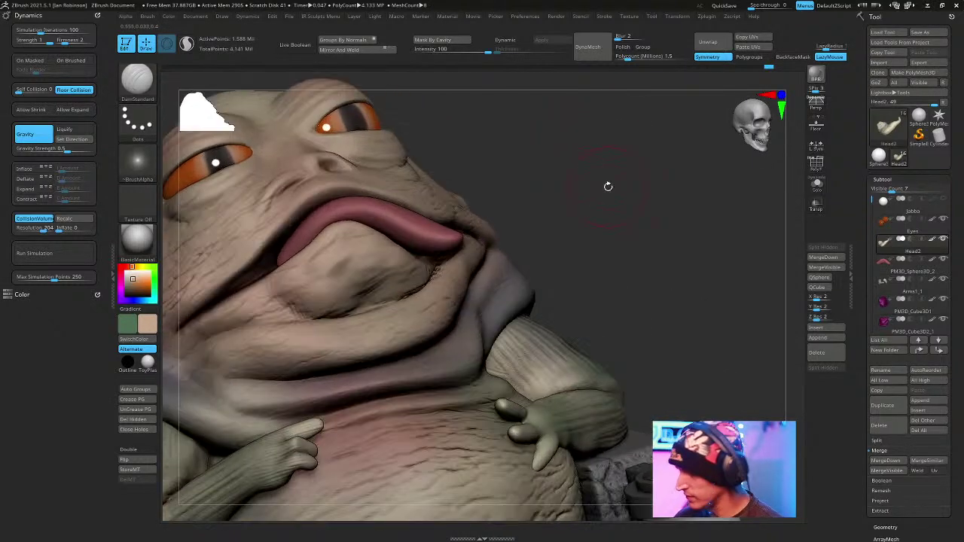
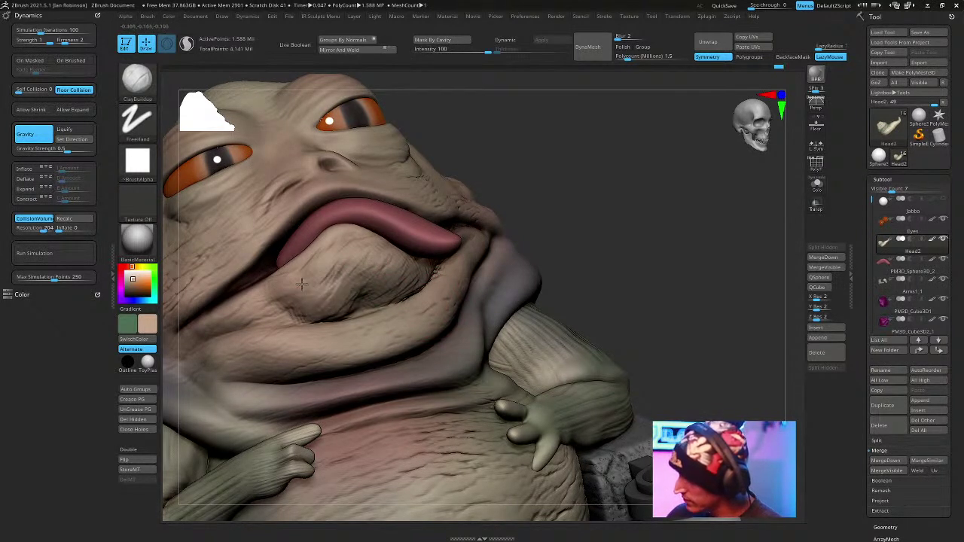
{"action": "right_click_drag", "start_coordinate": [457, 216], "coordinate": [843, 118]}
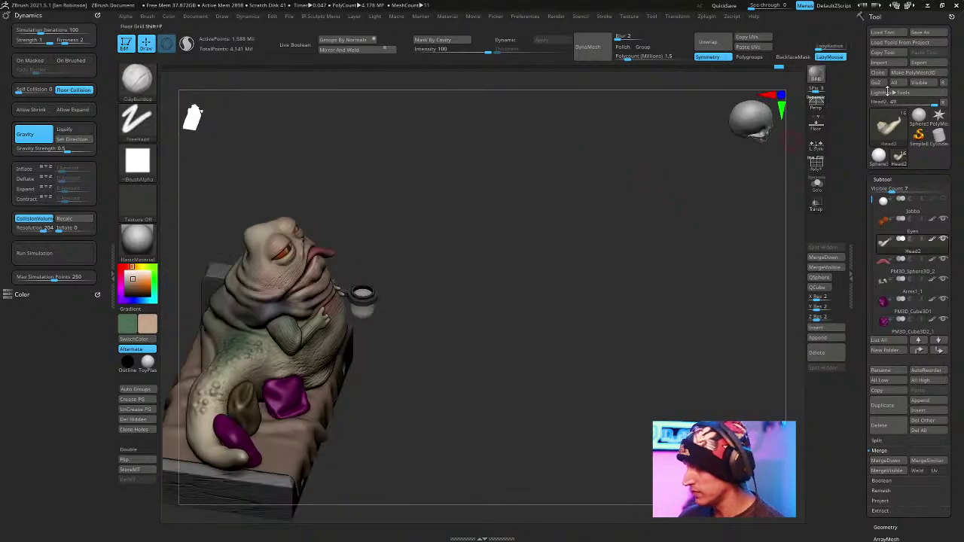
{"action": "left_click", "coordinate": [932, 35]}
{"action": "key", "text": "Escape"}
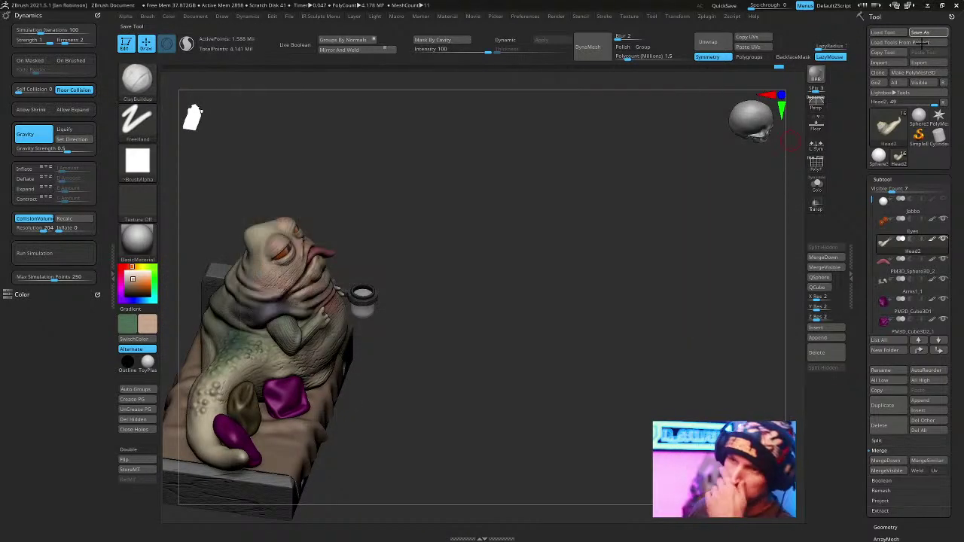
Sculpt soft skin wrinkles along the lower side and tip of the tail with the Standard brush, adjusting the brush size.
{"action": "mouse_move", "coordinate": [588, 221]}
{"action": "right_mouse_down"}
{"action": "mouse_move", "coordinate": [609, 304]}
{"action": "mouse_move", "coordinate": [647, 212]}
{"action": "mouse_move", "coordinate": [673, 194]}
{"action": "right_mouse_up"}
{"action": "key", "text": "b"}
{"action": "key", "text": "s"}
{"action": "key", "text": "t"}
{"action": "key", "text": "space"}
{"action": "key", "text": "space"}
{"action": "right_click_drag", "start_coordinate": [664, 205], "coordinate": [561, 131]}
{"action": "key", "text": "space"}
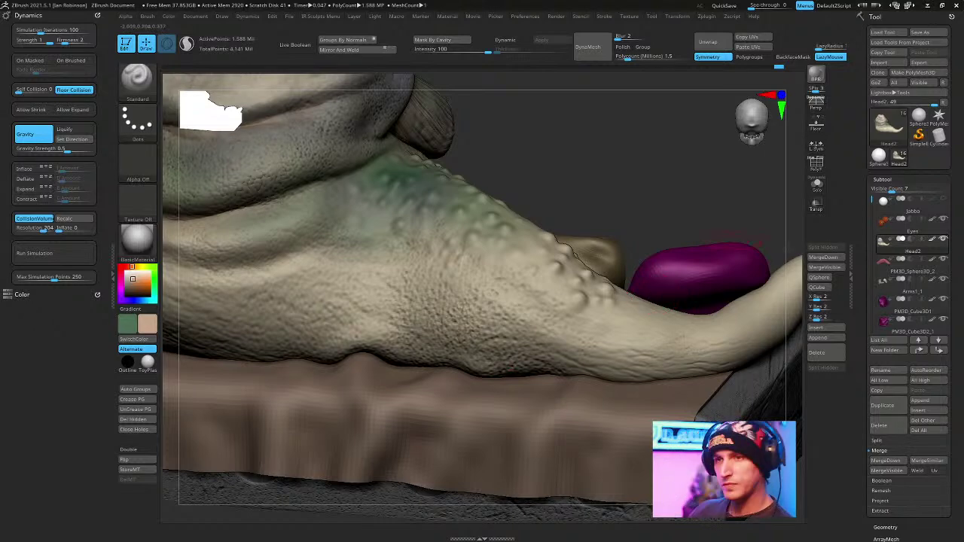
{"action": "mouse_move", "coordinate": [777, 210]}
{"action": "right_mouse_down"}
{"action": "mouse_move", "coordinate": [570, 161]}
{"action": "mouse_move", "coordinate": [626, 215]}
{"action": "mouse_move", "coordinate": [625, 263]}
{"action": "mouse_move", "coordinate": [681, 318]}
{"action": "mouse_move", "coordinate": [686, 279]}
{"action": "mouse_move", "coordinate": [674, 263]}
{"action": "mouse_move", "coordinate": [685, 297]}
{"action": "right_mouse_up"}
{"action": "key", "text": "space"}
{"action": "right_click_drag", "start_coordinate": [560, 238], "coordinate": [510, 253]}
Make the cloth PM3D_Plane3D1_1 active and apply its dynamic subdivision and thickness as real geometry.
{"action": "left_click", "coordinate": [510, 254], "text": "alt"}
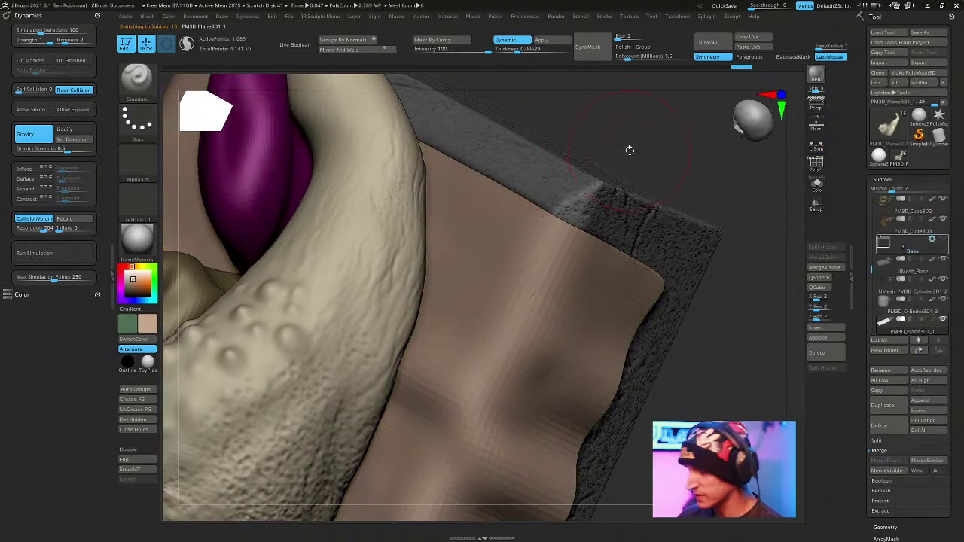
{"action": "left_click", "coordinate": [523, 40]}
{"action": "left_click", "coordinate": [524, 40]}
{"action": "left_click", "coordinate": [541, 40]}
Sculpt cloth folds along the contact line with the tail and body using the Standard brush at an adjusted size.
{"action": "key", "text": "space"}
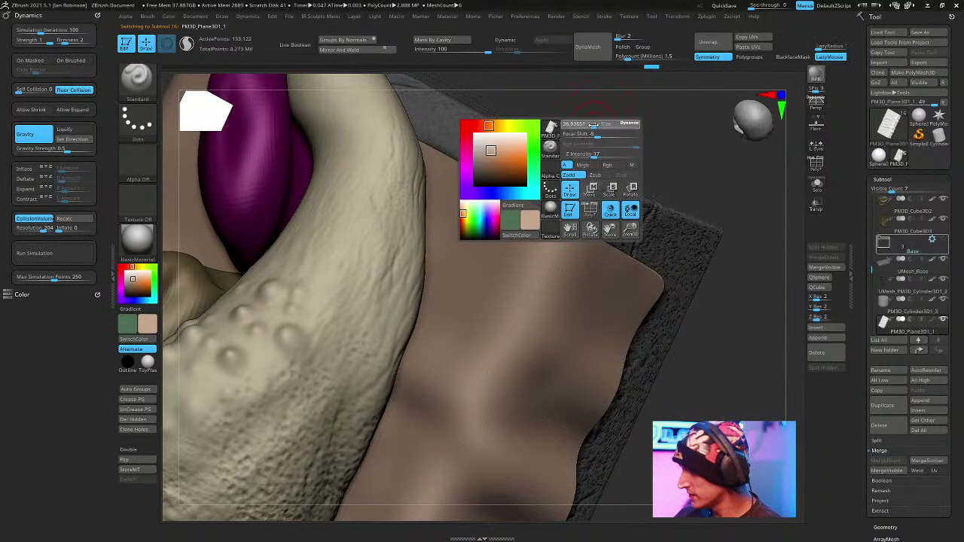
{"action": "left_click_drag", "start_coordinate": [615, 107], "coordinate": [427, 317]}
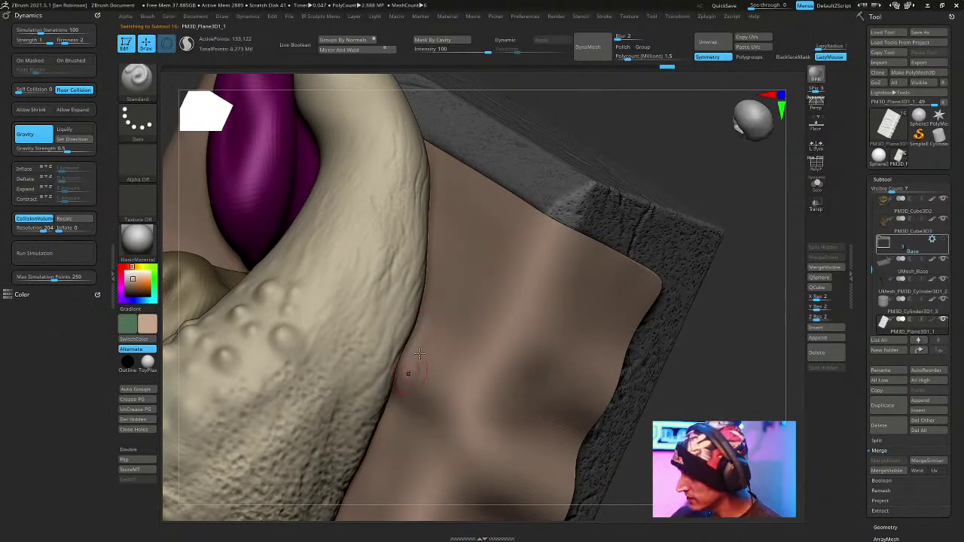
{"action": "right_click_drag", "start_coordinate": [635, 157], "coordinate": [420, 351]}
{"action": "right_click_drag", "start_coordinate": [499, 256], "coordinate": [463, 351]}
{"action": "key", "text": "space"}
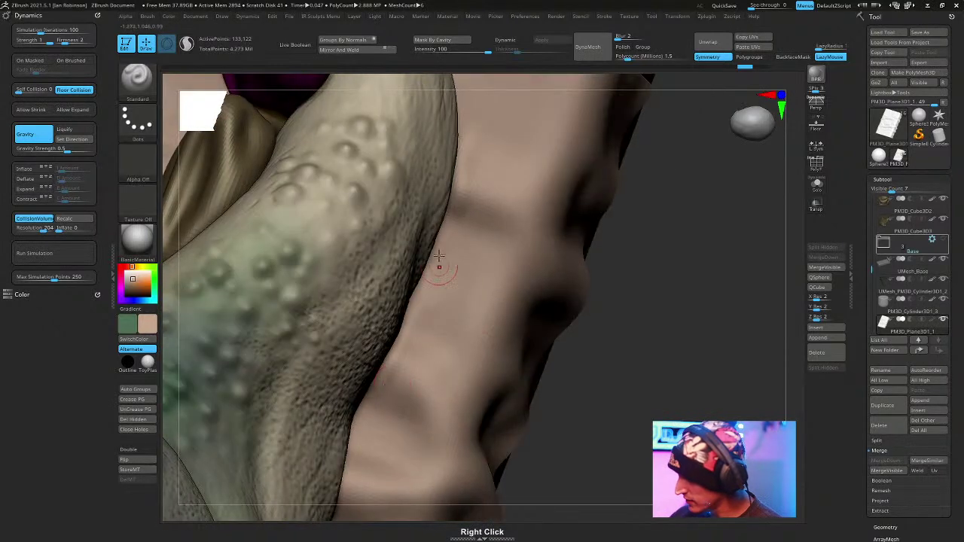
{"action": "right_click_drag", "start_coordinate": [428, 359], "coordinate": [383, 239]}
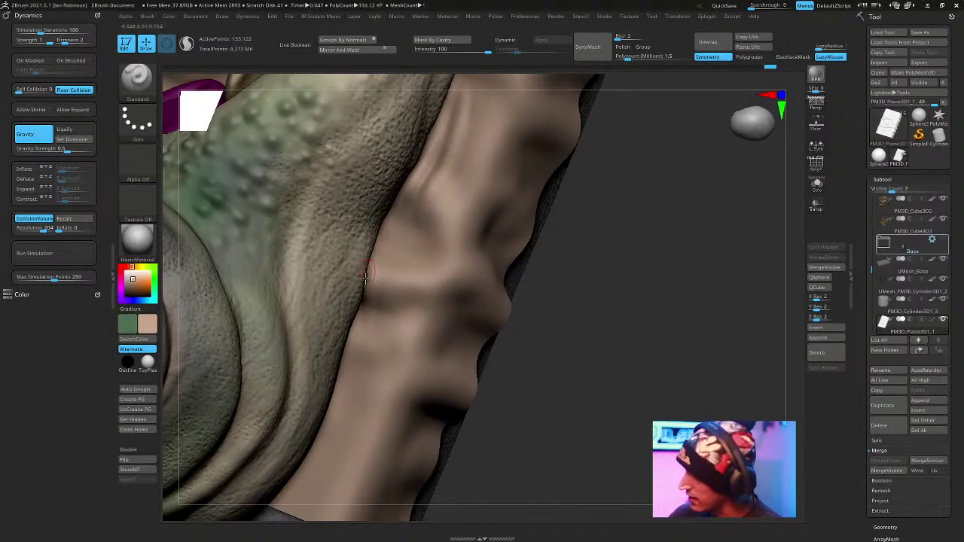
{"action": "left_click_drag", "start_coordinate": [611, 299], "coordinate": [656, 303]}
{"action": "left_click_drag", "start_coordinate": [577, 313], "coordinate": [553, 301]}
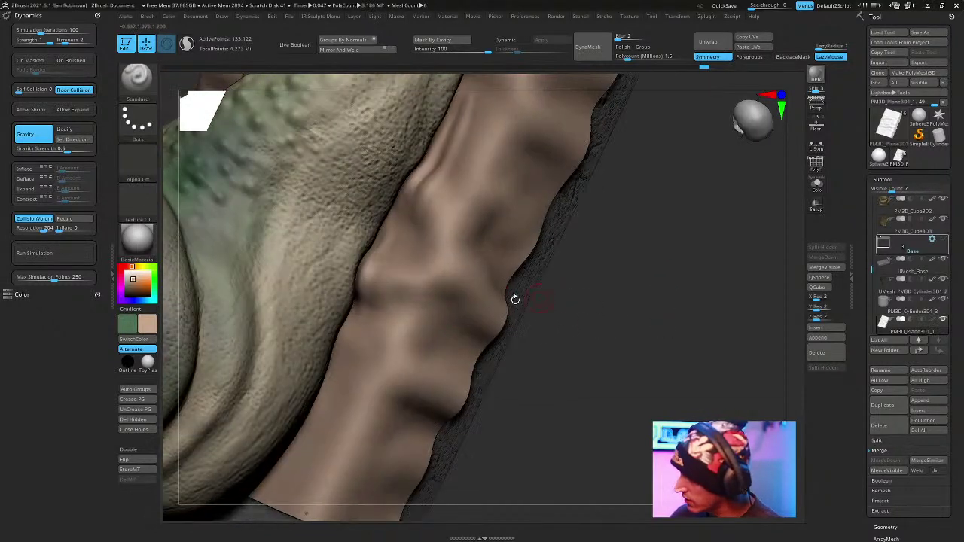
Add cloth folds beside the cushions and the tail, and smooth the folds along the draped side.
{"action": "left_click_drag", "start_coordinate": [611, 286], "coordinate": [652, 258], "text": "alt"}
{"action": "left_click_drag", "start_coordinate": [522, 185], "coordinate": [385, 275], "text": "alt"}
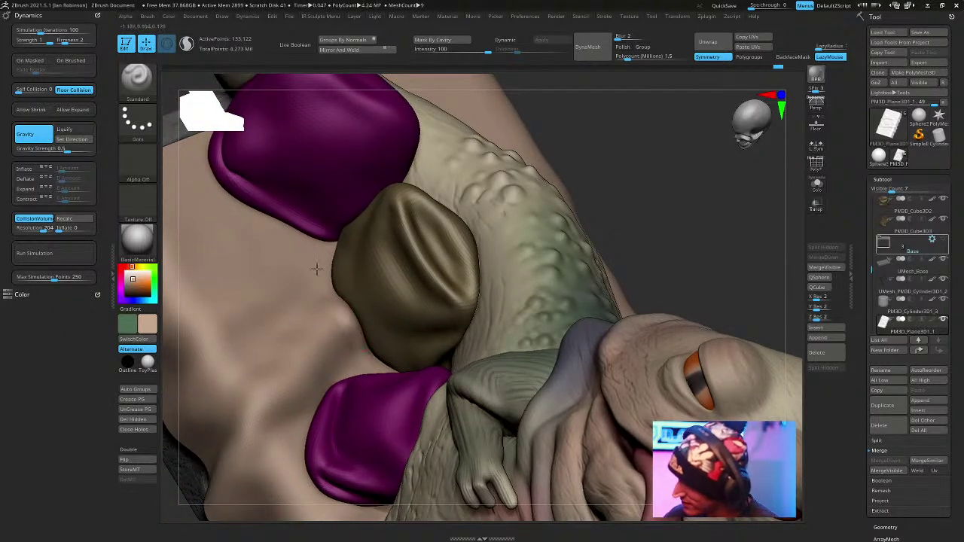
{"action": "left_click_drag", "start_coordinate": [559, 151], "coordinate": [574, 183]}
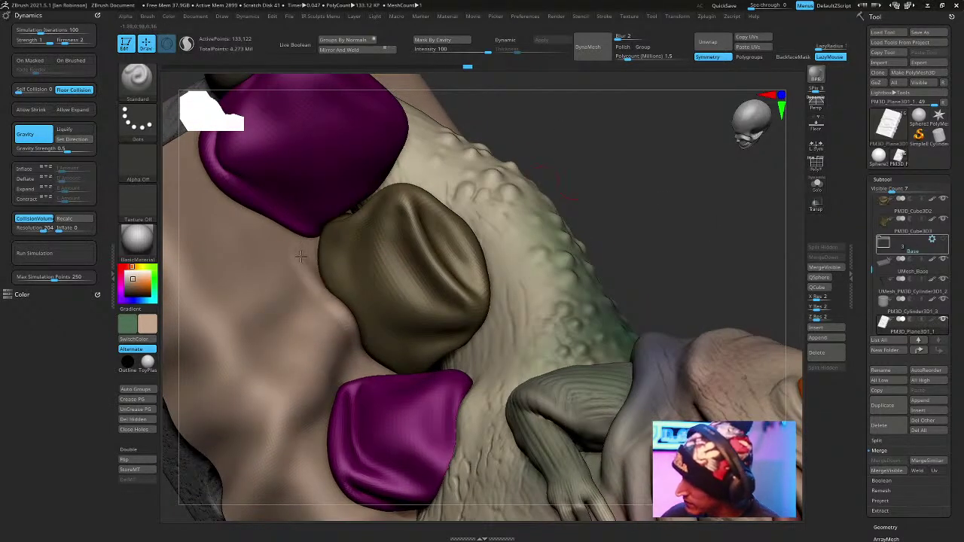
{"action": "right_click_drag", "start_coordinate": [604, 146], "coordinate": [509, 290]}
{"action": "mouse_move", "coordinate": [361, 343]}
{"action": "right_mouse_down"}
{"action": "mouse_move", "coordinate": [646, 221]}
{"action": "mouse_move", "coordinate": [705, 266]}
{"action": "mouse_move", "coordinate": [680, 248]}
{"action": "mouse_move", "coordinate": [699, 291]}
{"action": "mouse_move", "coordinate": [694, 318]}
{"action": "mouse_move", "coordinate": [713, 347]}
{"action": "mouse_move", "coordinate": [660, 287]}
{"action": "mouse_move", "coordinate": [640, 305]}
{"action": "right_mouse_up"}
{"action": "key", "text": "shift"}
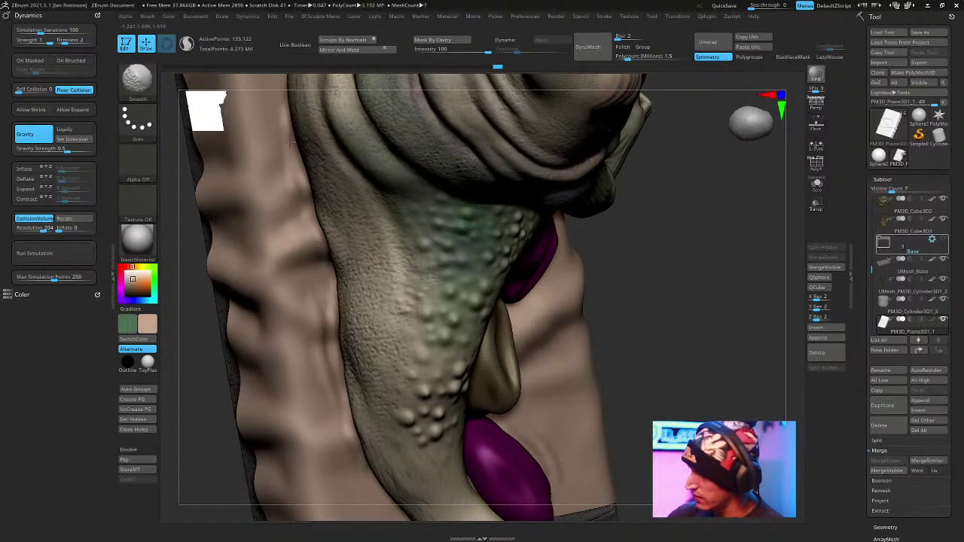
Sculpt pressure wrinkles radiating from the purple and gold cushions into the cloth.
{"action": "right_click_drag", "start_coordinate": [699, 291], "coordinate": [597, 242]}
{"action": "left_click_drag", "start_coordinate": [469, 412], "coordinate": [417, 345]}
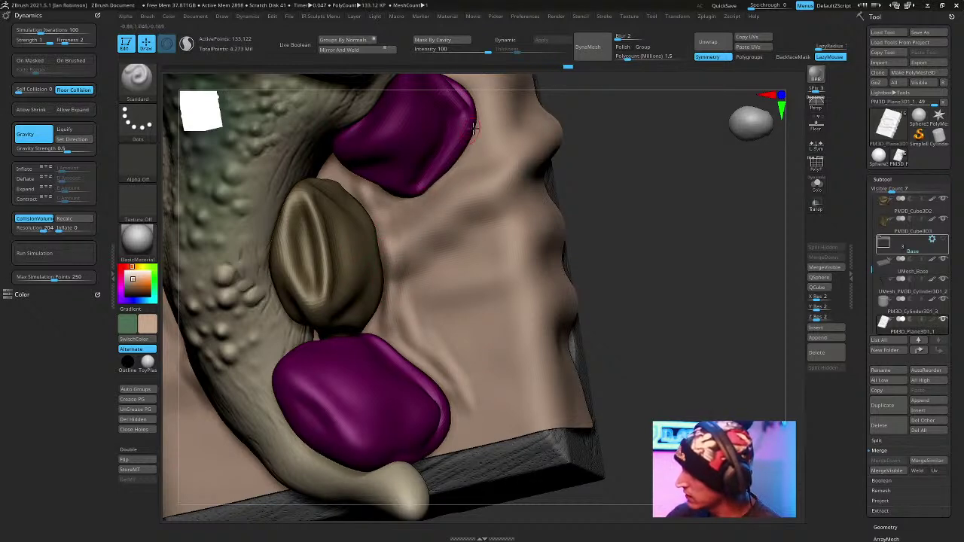
{"action": "right_click_drag", "start_coordinate": [468, 137], "coordinate": [473, 334]}
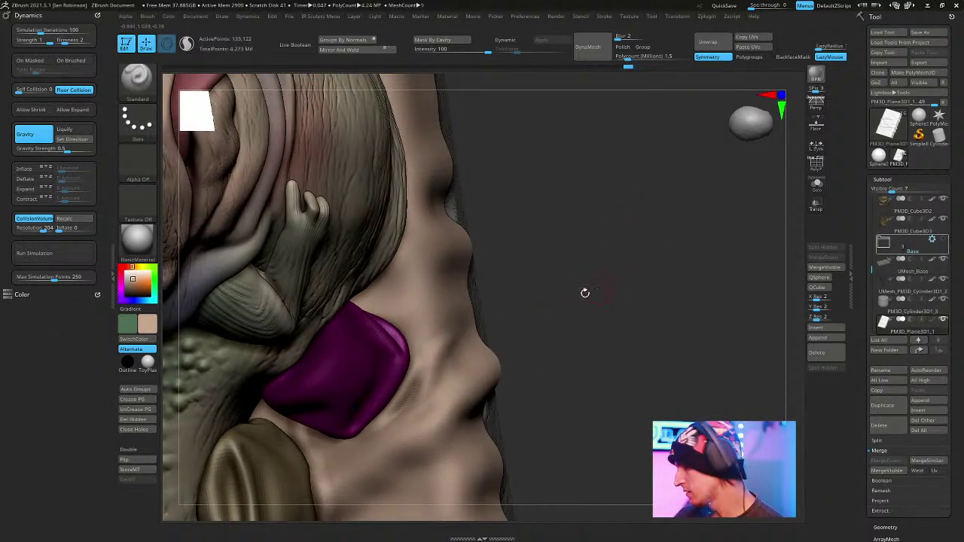
{"action": "right_click_drag", "start_coordinate": [418, 365], "coordinate": [609, 251]}
{"action": "right_click_drag", "start_coordinate": [671, 276], "coordinate": [438, 373]}
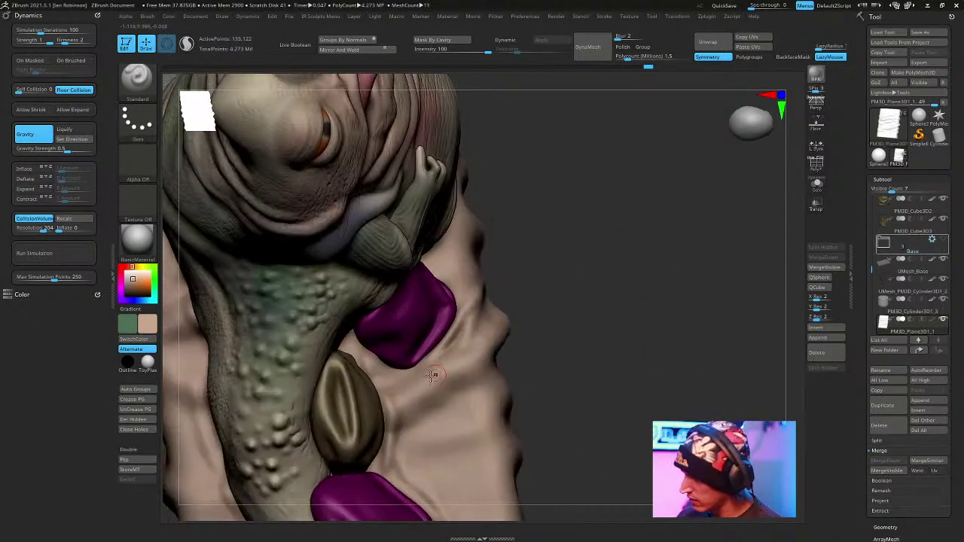
{"action": "right_click_drag", "start_coordinate": [588, 250], "coordinate": [579, 242]}
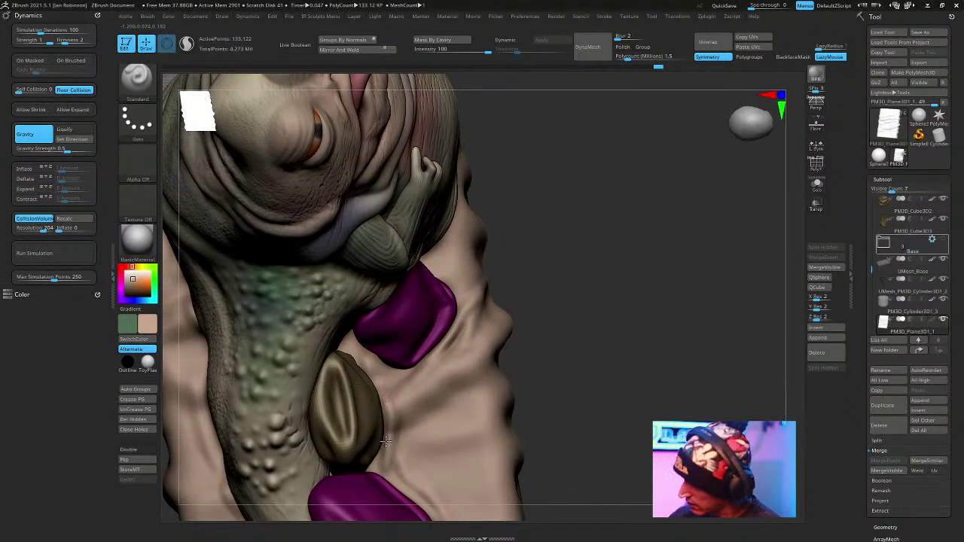
Draw longer folds from the gold cushion toward the cloth's outer edge, undoing one stroke, and soften them with Smooth.
{"action": "right_click_drag", "start_coordinate": [563, 338], "coordinate": [601, 268]}
{"action": "left_click_drag", "start_coordinate": [452, 322], "coordinate": [479, 304]}
{"action": "key", "text": "ctrl+z"}
{"action": "left_click_drag", "start_coordinate": [407, 368], "coordinate": [511, 333]}
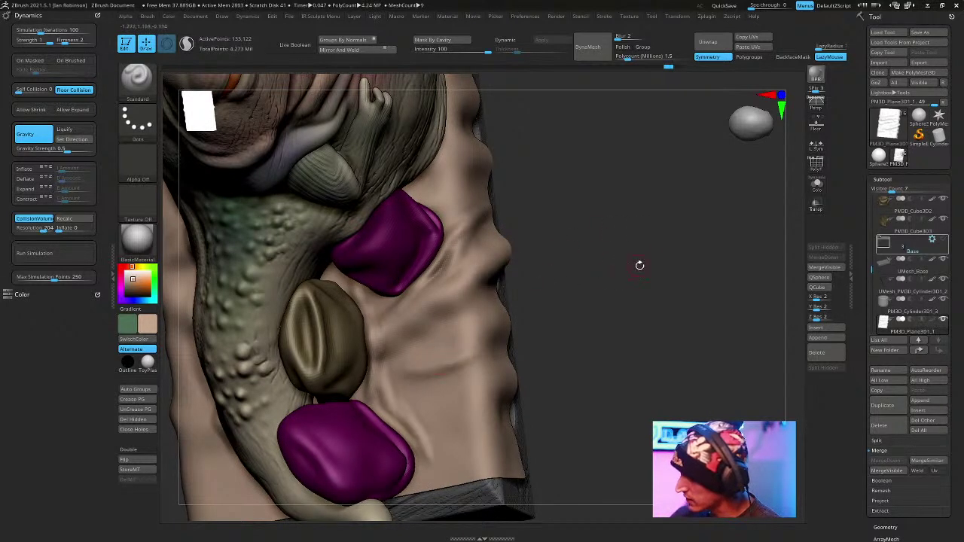
{"action": "left_click_drag", "start_coordinate": [653, 268], "coordinate": [664, 276]}
{"action": "mouse_move", "coordinate": [412, 371]}
{"action": "left_mouse_down"}
{"action": "mouse_move", "coordinate": [456, 367]}
{"action": "mouse_move", "coordinate": [517, 310]}
{"action": "mouse_move", "coordinate": [551, 320]}
{"action": "left_mouse_up"}
{"action": "left_click_drag", "start_coordinate": [457, 379], "coordinate": [446, 378]}
{"action": "left_click_drag", "start_coordinate": [653, 322], "coordinate": [602, 330]}
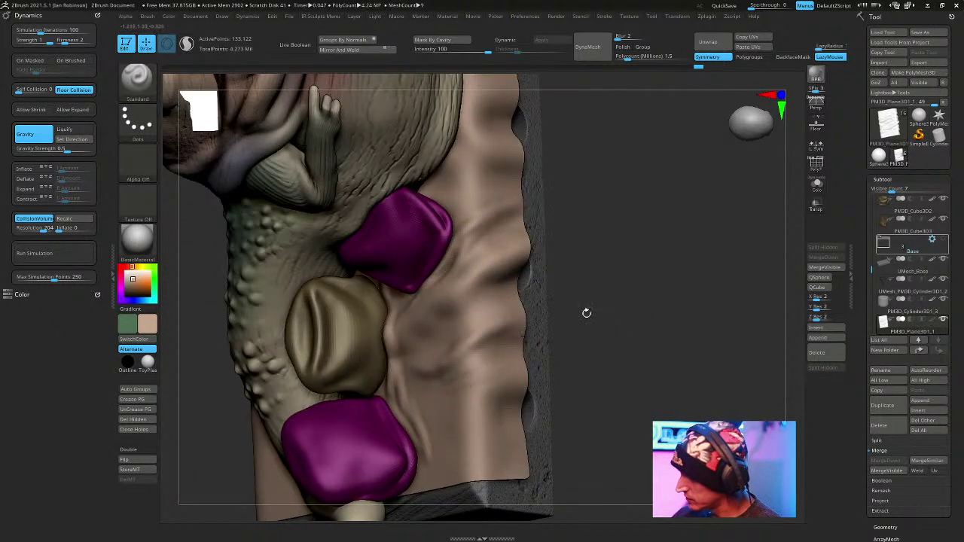
{"action": "left_click_drag", "start_coordinate": [542, 335], "coordinate": [399, 435]}
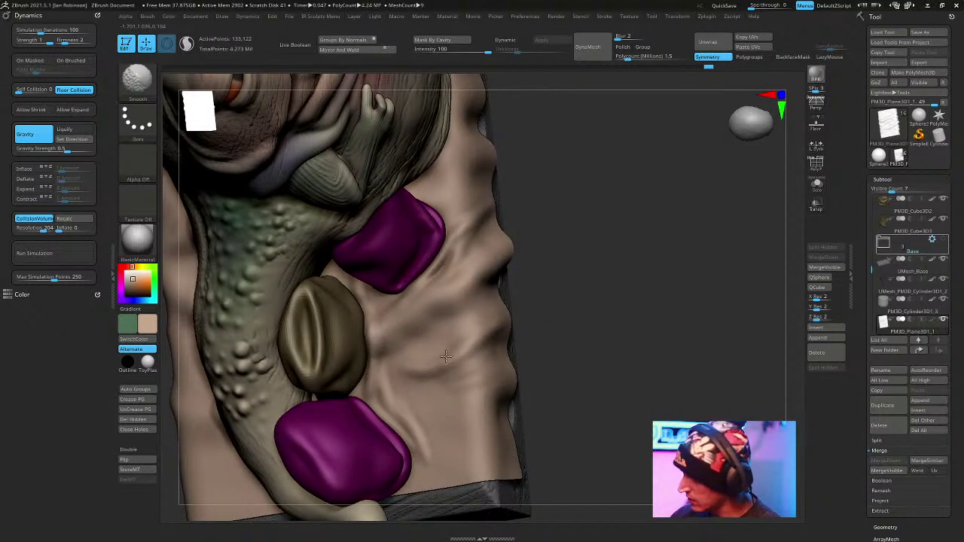
Check the cloth folds behind the body and save the tool to disk, overwriting the existing file.
{"action": "key", "text": "f"}
{"action": "mouse_move", "coordinate": [613, 273]}
{"action": "left_mouse_down"}
{"action": "mouse_move", "coordinate": [673, 239]}
{"action": "mouse_move", "coordinate": [615, 299]}
{"action": "mouse_move", "coordinate": [699, 251]}
{"action": "mouse_move", "coordinate": [654, 288]}
{"action": "mouse_move", "coordinate": [646, 178]}
{"action": "mouse_move", "coordinate": [554, 152]}
{"action": "mouse_move", "coordinate": [466, 251]}
{"action": "left_mouse_up"}
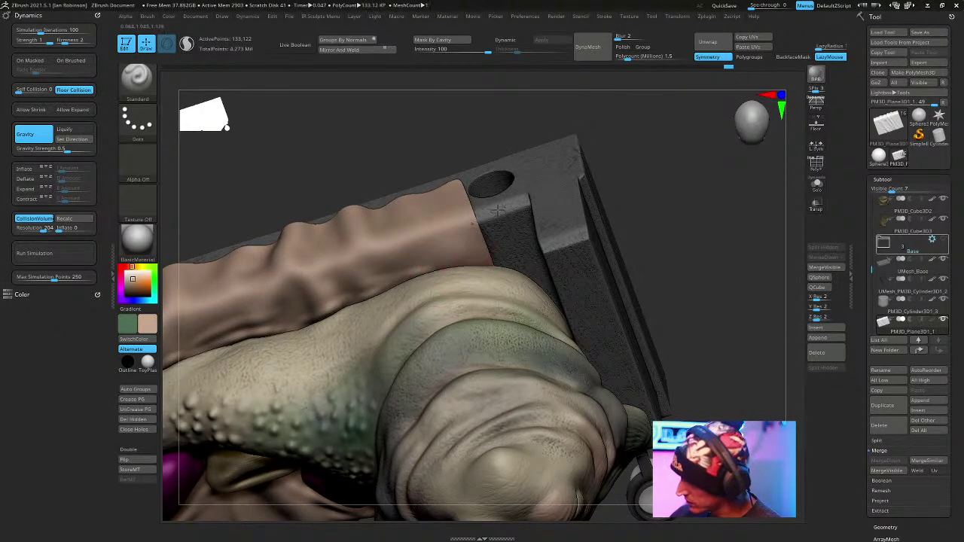
{"action": "mouse_move", "coordinate": [611, 128]}
{"action": "left_mouse_down"}
{"action": "mouse_move", "coordinate": [626, 127]}
{"action": "mouse_move", "coordinate": [602, 132]}
{"action": "mouse_move", "coordinate": [660, 155]}
{"action": "mouse_move", "coordinate": [626, 161]}
{"action": "left_mouse_up"}
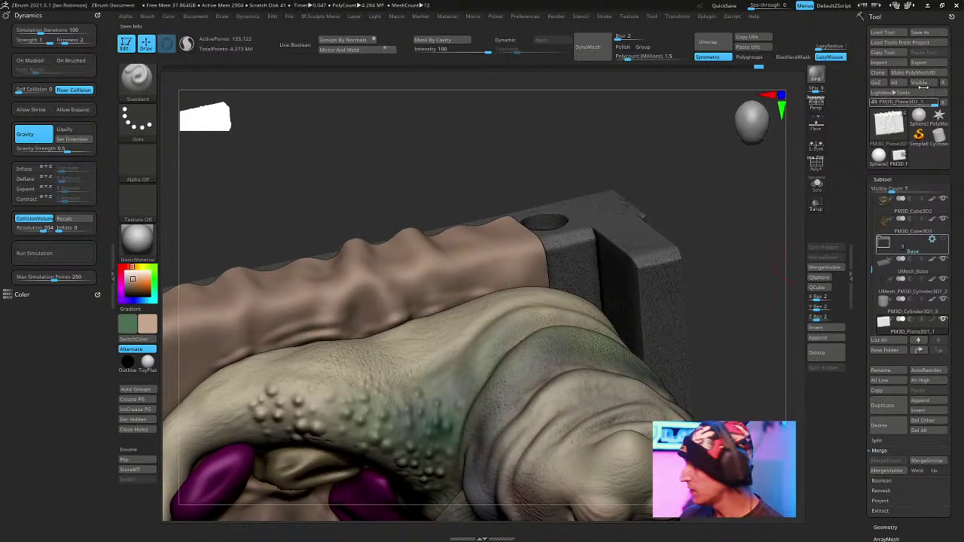
{"action": "left_click", "coordinate": [920, 33]}
{"action": "key", "text": "Return"}
{"action": "key", "text": "y"}
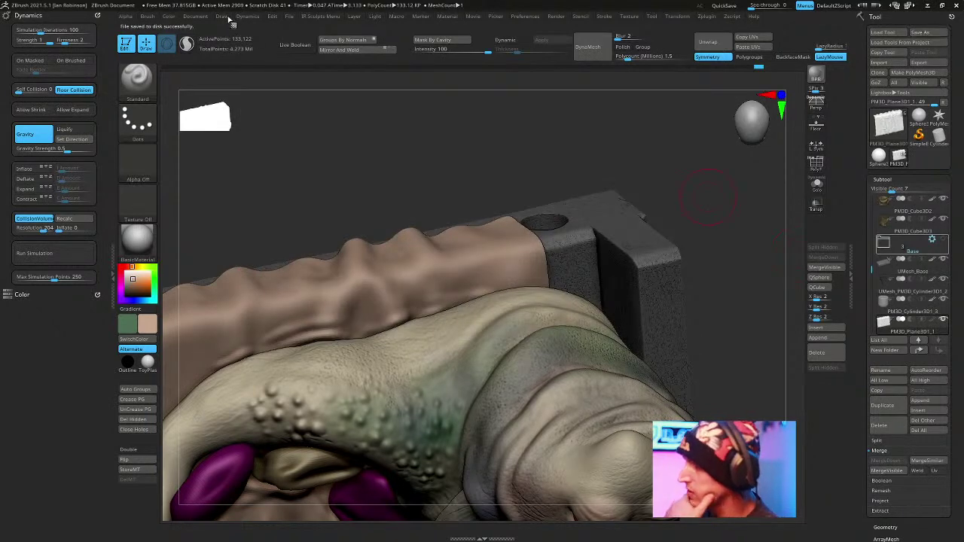
Save the whole scene to the Desktop as a project file named JabbaSpeedSculpt.
{"action": "left_click", "coordinate": [197, 16]}
{"action": "mouse_move", "coordinate": [276, 22]}
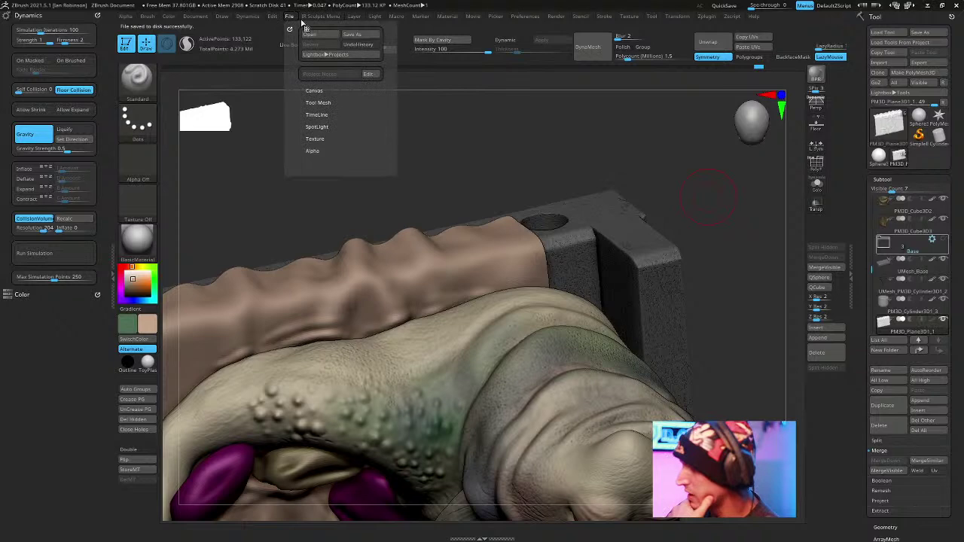
{"action": "left_click", "coordinate": [369, 45]}
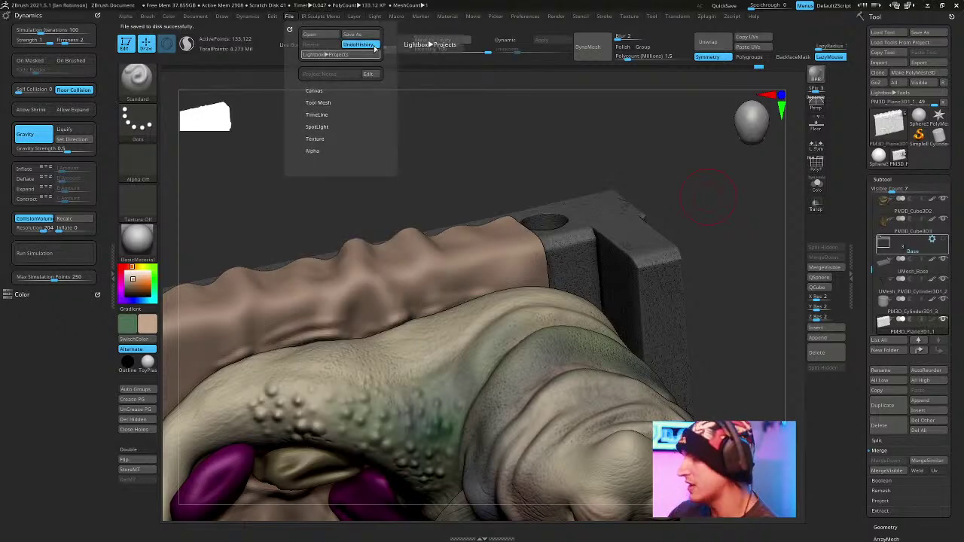
{"action": "left_click", "coordinate": [329, 36]}
{"action": "left_click", "coordinate": [561, 302]}
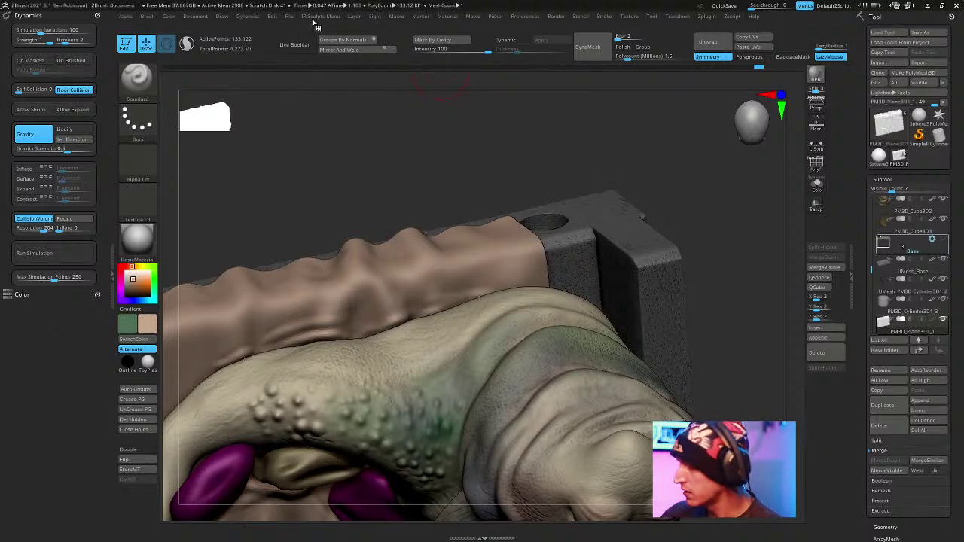
{"action": "left_click", "coordinate": [289, 16]}
{"action": "left_click", "coordinate": [352, 34]}
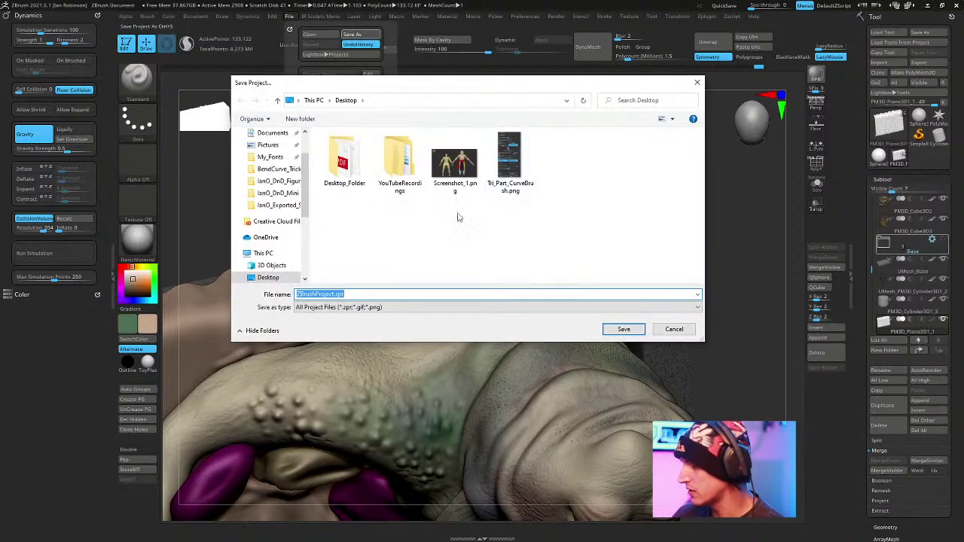
{"action": "type", "text": "Jabba"}
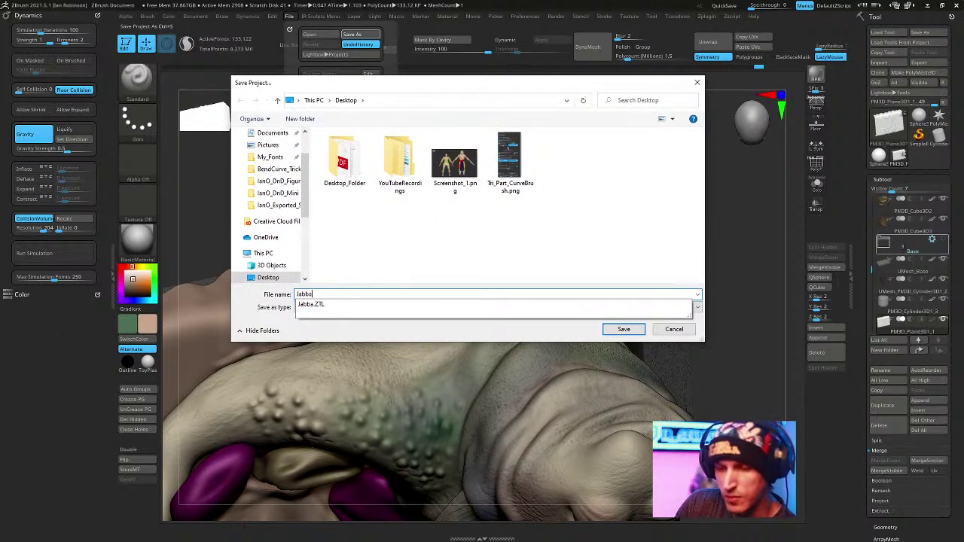
{"action": "type", "text": "SpeedSculpt"}
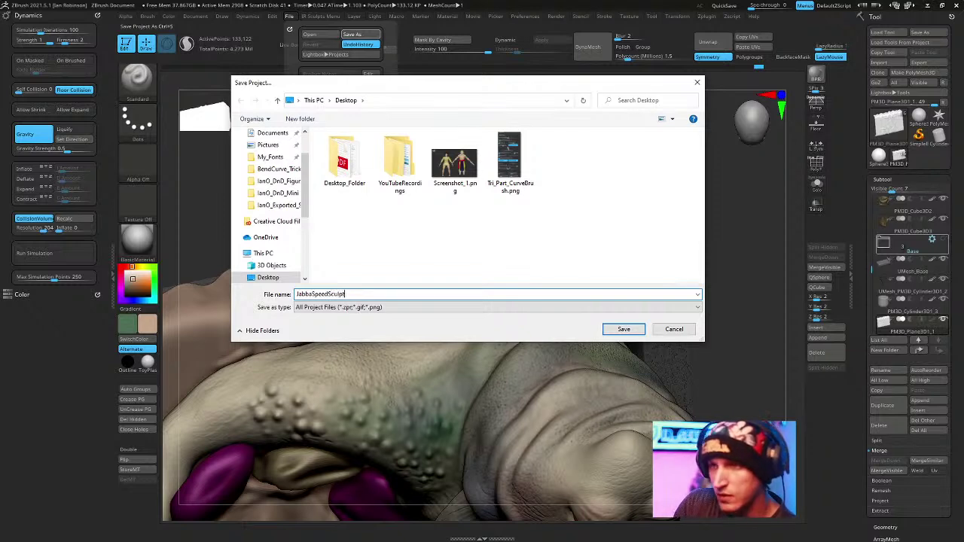
{"action": "key", "text": "Return"}
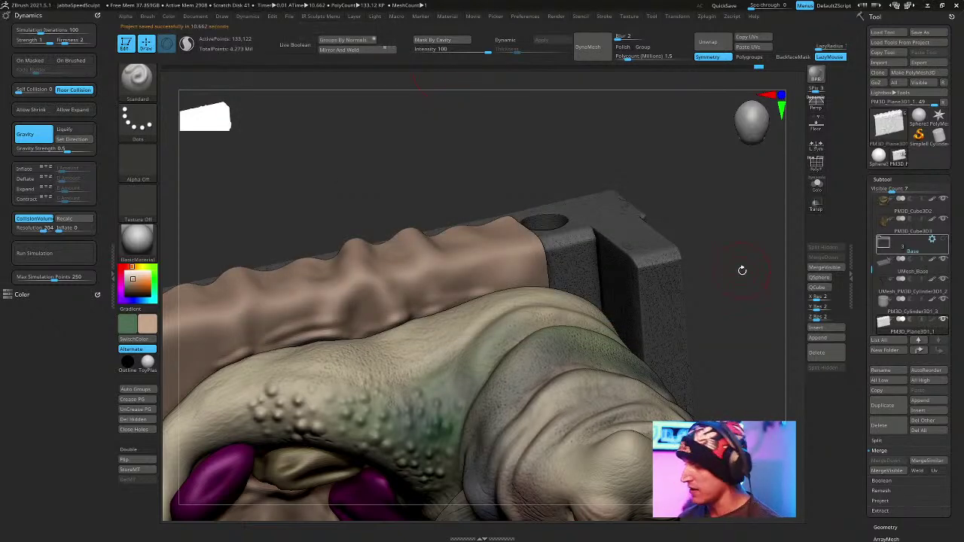
Spray a rough, pitted skin texture over the creature's tail using the Standard brush with a Spray stroke and a speckled alpha.
{"action": "left_click_drag", "start_coordinate": [750, 249], "coordinate": [724, 198]}
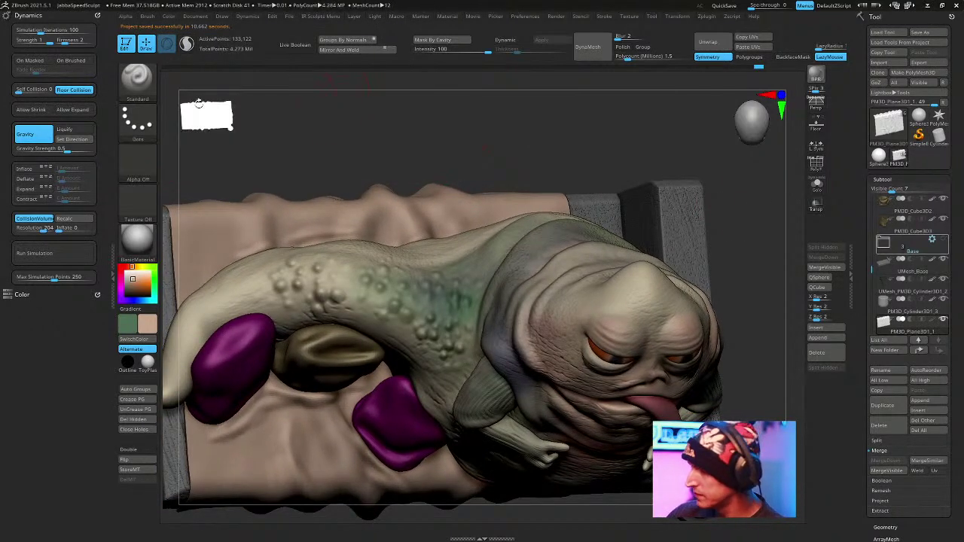
{"action": "left_click", "coordinate": [137, 120]}
{"action": "left_click", "coordinate": [350, 138]}
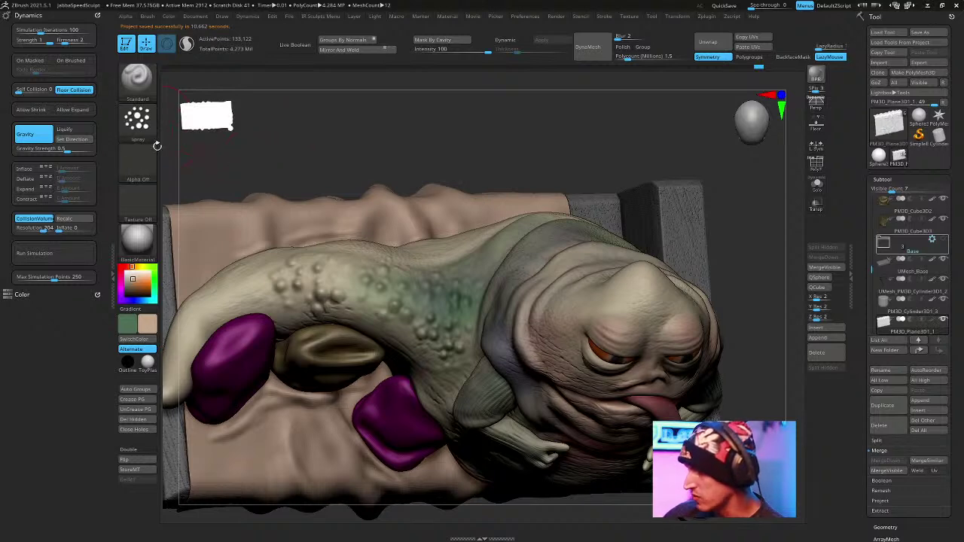
{"action": "left_click", "coordinate": [137, 159]}
{"action": "left_click", "coordinate": [472, 210]}
{"action": "left_click", "coordinate": [147, 169]}
{"action": "left_click", "coordinate": [516, 215]}
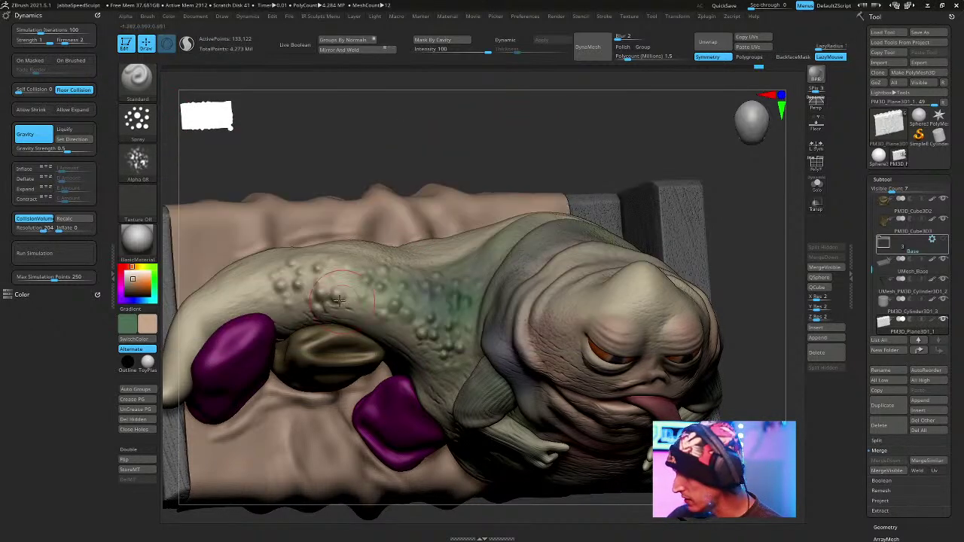
{"action": "left_click", "coordinate": [425, 275], "text": "alt"}
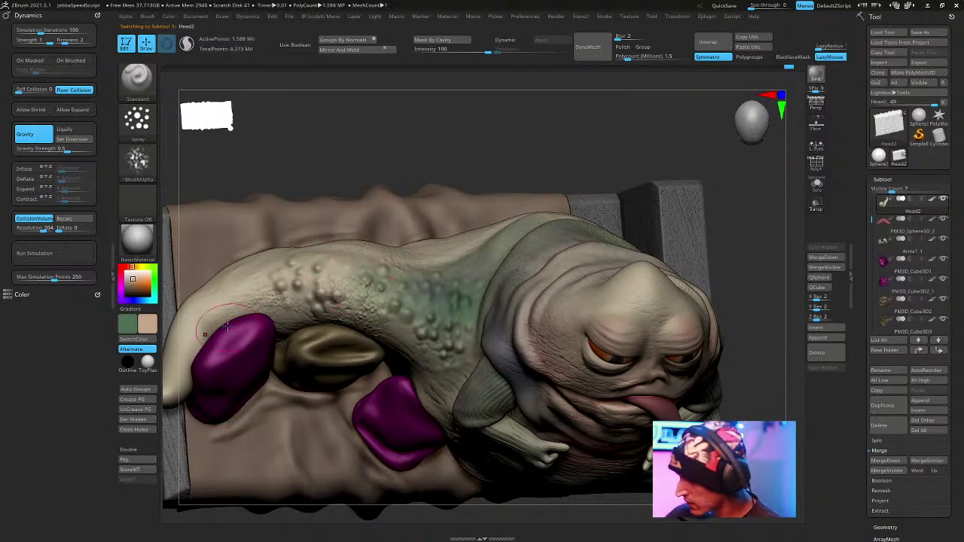
{"action": "right_click_drag", "start_coordinate": [203, 343], "coordinate": [364, 252]}
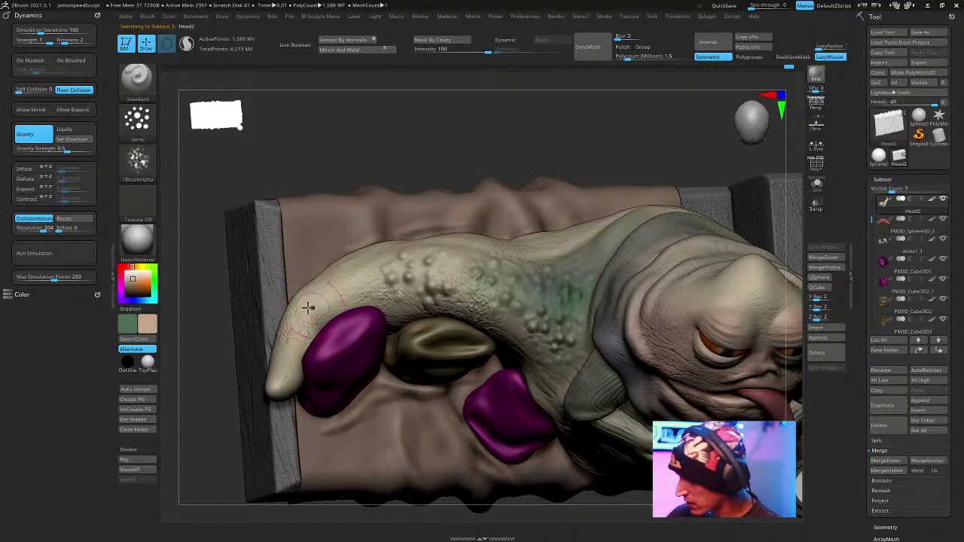
{"action": "right_click_drag", "start_coordinate": [597, 214], "coordinate": [574, 324]}
{"action": "mouse_move", "coordinate": [658, 320]}
{"action": "right_mouse_down"}
{"action": "mouse_move", "coordinate": [699, 140]}
{"action": "mouse_move", "coordinate": [733, 224]}
{"action": "mouse_move", "coordinate": [671, 183]}
{"action": "right_mouse_up"}
Make the cloth the active subtool and save the project again.
{"action": "left_click", "coordinate": [406, 339], "text": "alt"}
{"action": "right_click_drag", "start_coordinate": [525, 146], "coordinate": [535, 279], "text": "ctrl"}
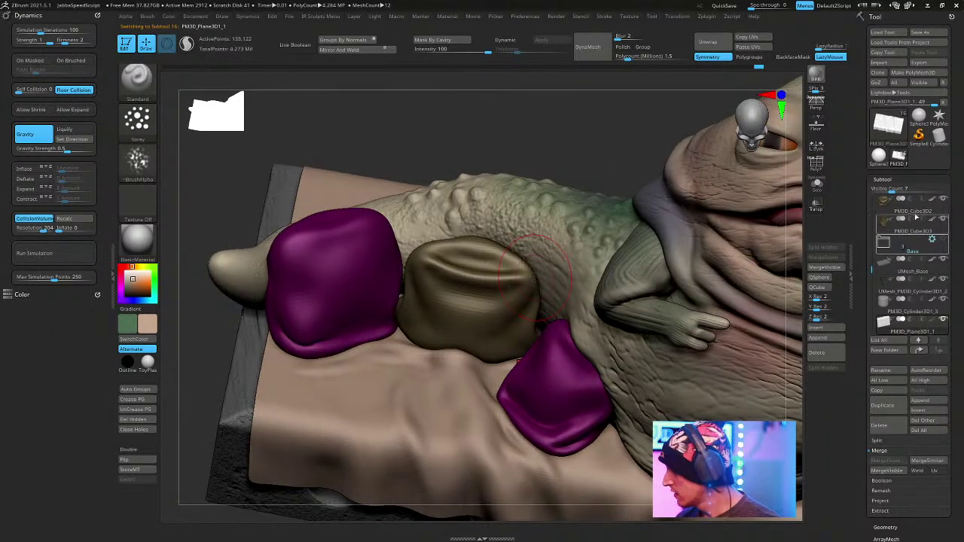
{"action": "left_click", "coordinate": [883, 179]}
{"action": "left_click", "coordinate": [925, 34]}
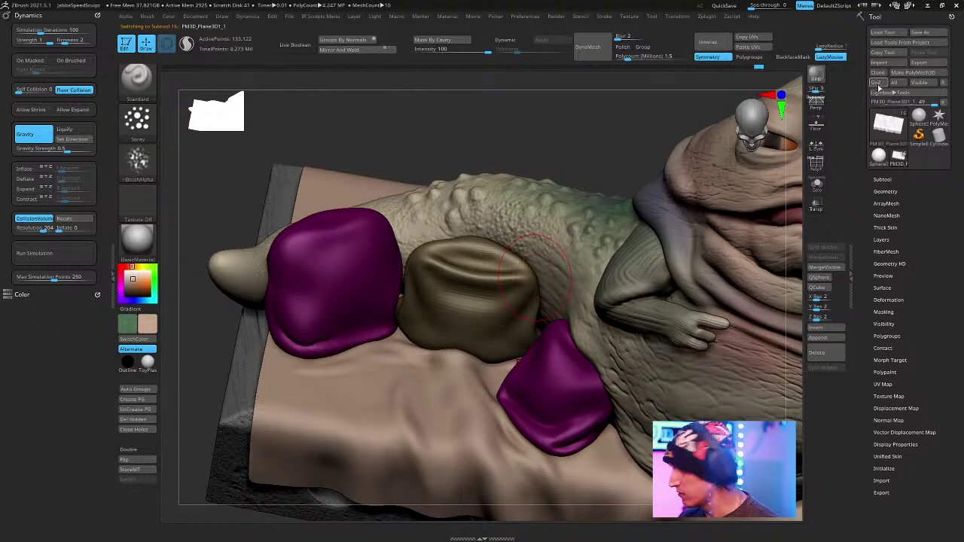
{"action": "key", "text": "Return"}
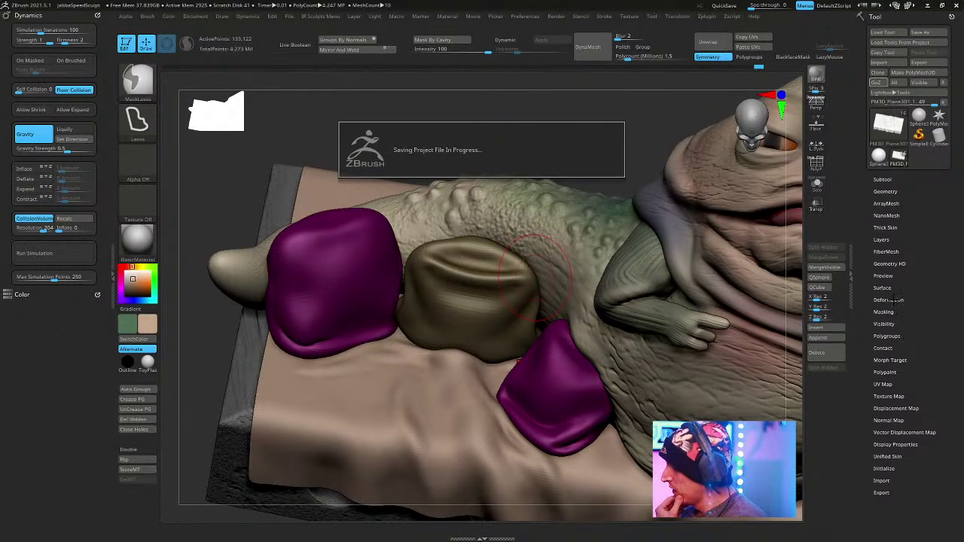
Add surface noise to the cloth in UV mode, using the NoisePlug Weave pattern with the Simple style.
{"action": "left_click", "coordinate": [887, 288]}
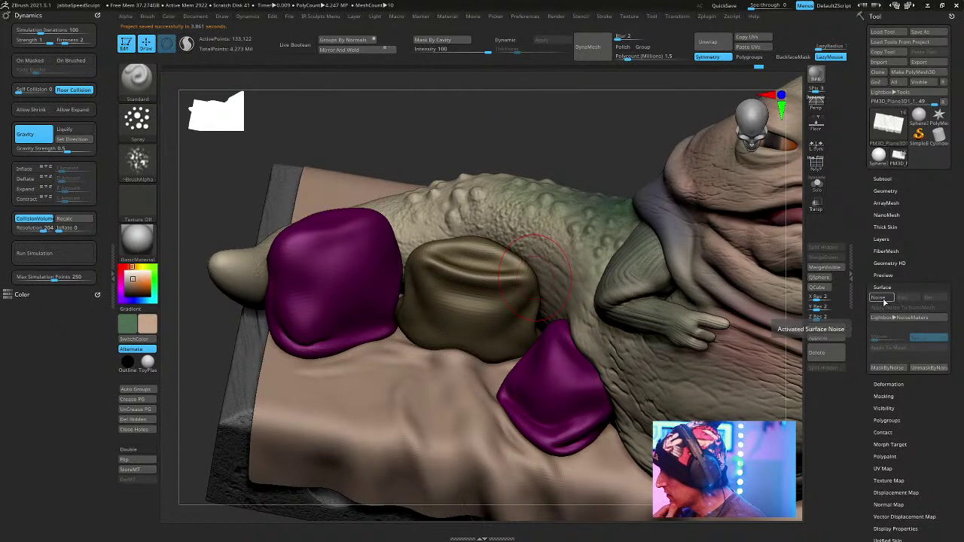
{"action": "left_click", "coordinate": [902, 317]}
{"action": "left_click_drag", "start_coordinate": [744, 362], "coordinate": [716, 403]}
{"action": "mouse_move", "coordinate": [797, 411]}
{"action": "left_mouse_down"}
{"action": "mouse_move", "coordinate": [839, 402]}
{"action": "mouse_move", "coordinate": [789, 404]}
{"action": "left_mouse_up"}
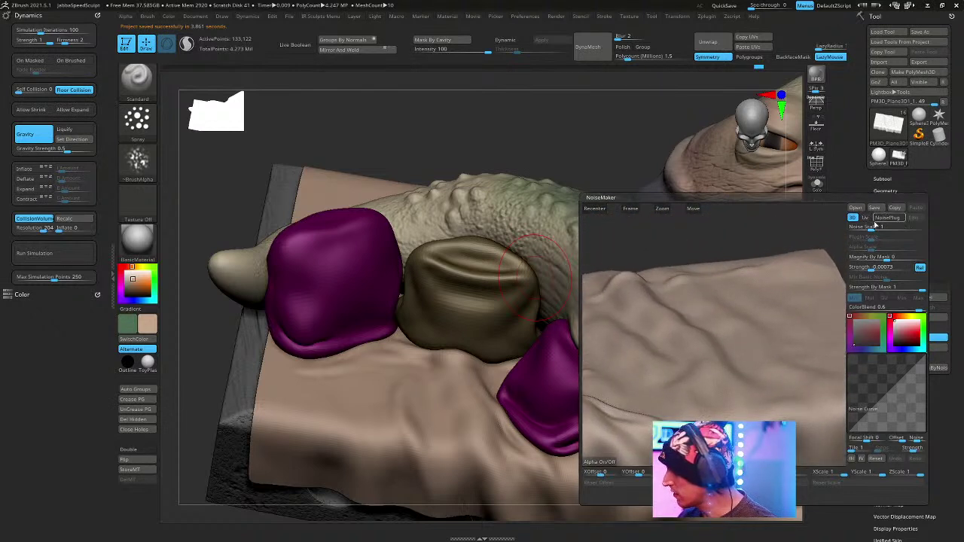
{"action": "left_click", "coordinate": [865, 217]}
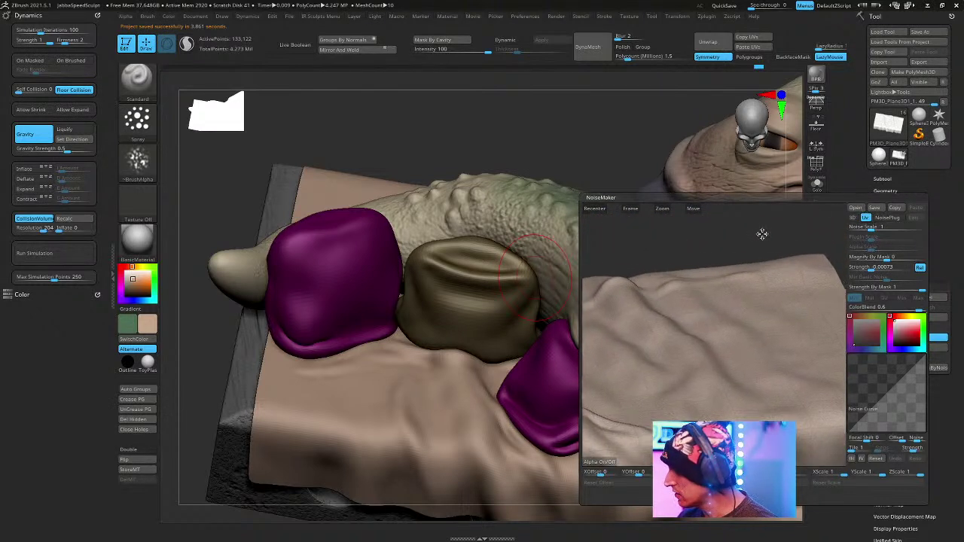
{"action": "left_click", "coordinate": [886, 218]}
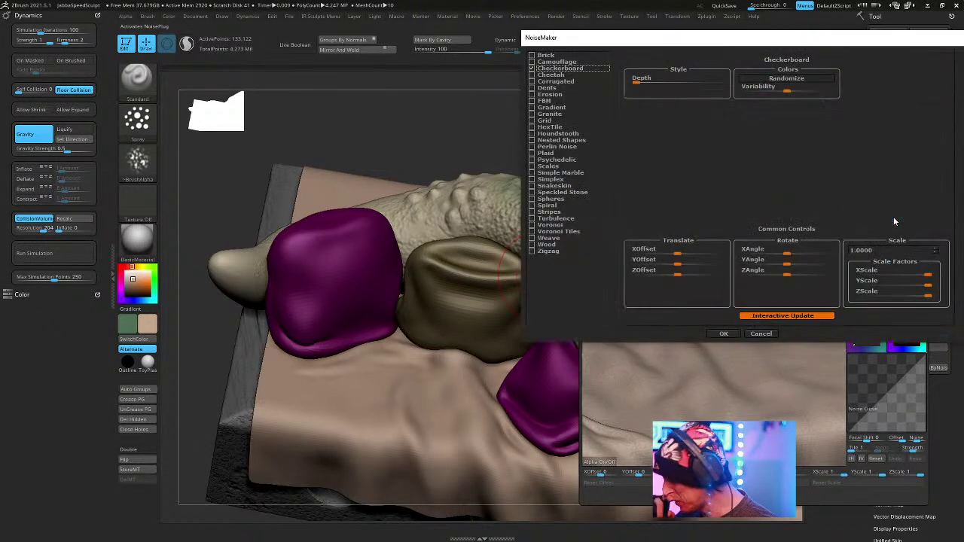
{"action": "left_click", "coordinate": [543, 238]}
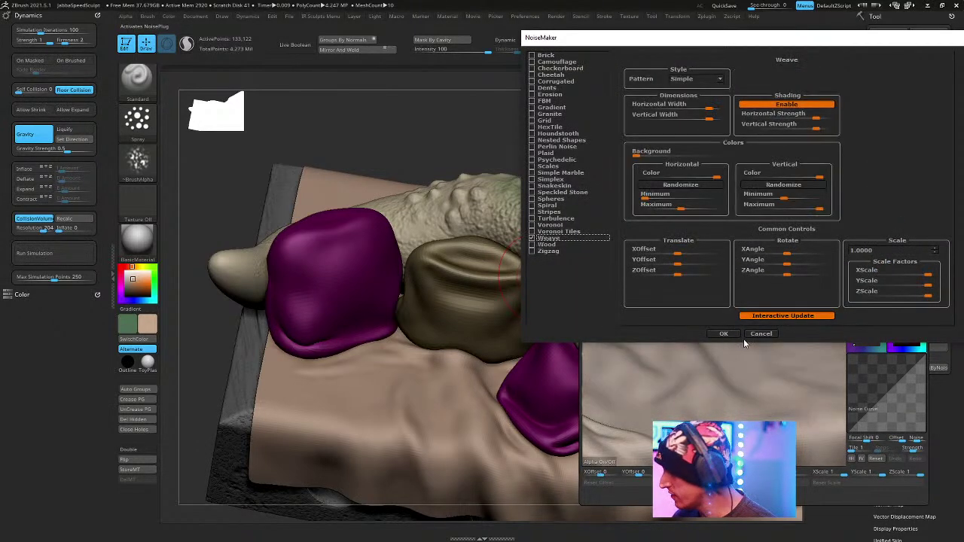
{"action": "left_click", "coordinate": [729, 334]}
Tune the cloth's weave noise to noise scale about 2.03, plugin scale 0.0093, strength 0.00085 and basic noise mix about 0.2, and accept it.
{"action": "right_click_drag", "start_coordinate": [755, 295], "coordinate": [747, 418], "text": "ctrl"}
{"action": "left_click_drag", "start_coordinate": [879, 227], "coordinate": [879, 268]}
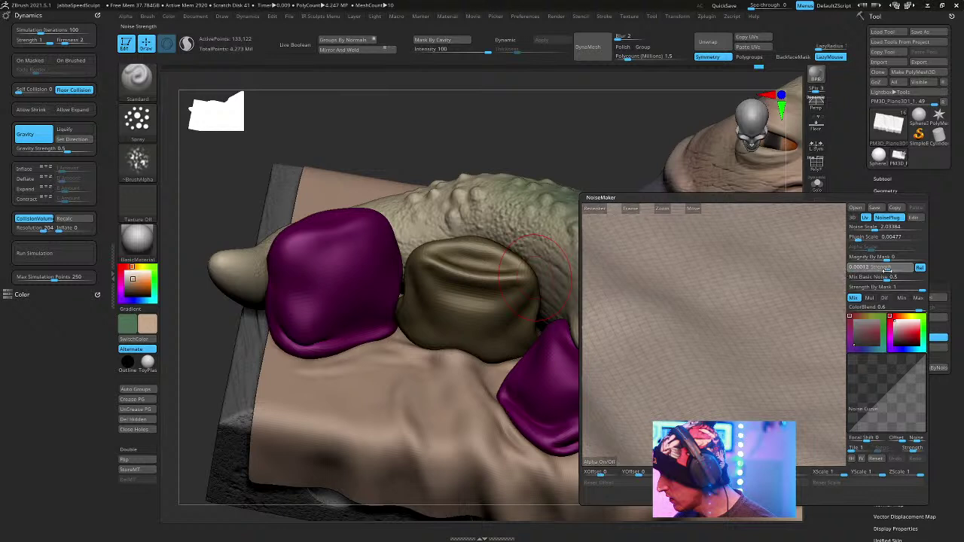
{"action": "left_click_drag", "start_coordinate": [873, 268], "coordinate": [900, 279]}
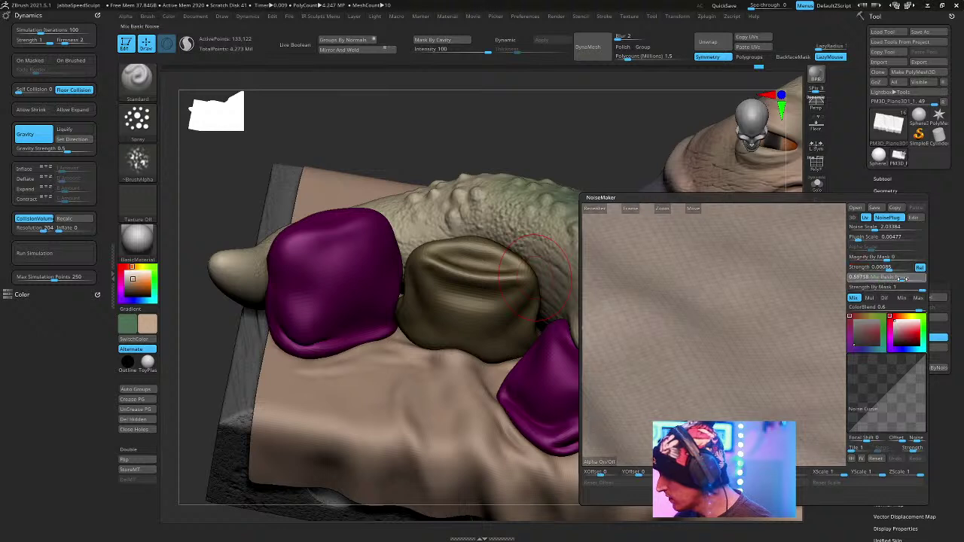
{"action": "left_click_drag", "start_coordinate": [874, 238], "coordinate": [856, 242]}
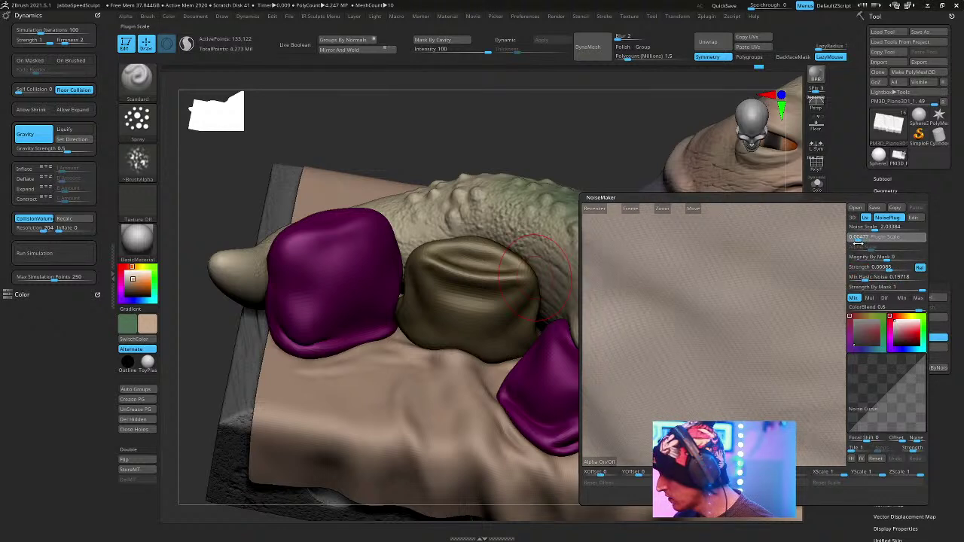
{"action": "left_click", "coordinate": [911, 494]}
Edit the cloth's surface noise again and lower its color blend to remove the dark weave grid coloring.
{"action": "mouse_move", "coordinate": [573, 316]}
{"action": "right_mouse_down"}
{"action": "mouse_move", "coordinate": [629, 300]}
{"action": "mouse_move", "coordinate": [603, 308]}
{"action": "mouse_move", "coordinate": [574, 285]}
{"action": "right_mouse_up"}
{"action": "right_click_drag", "start_coordinate": [199, 317], "coordinate": [527, 294]}
{"action": "left_click", "coordinate": [908, 297]}
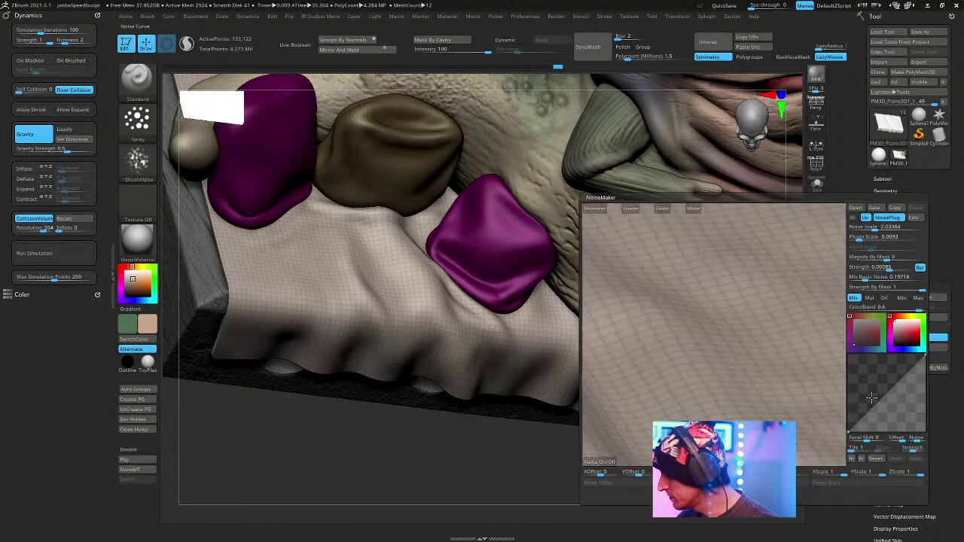
{"action": "left_click_drag", "start_coordinate": [920, 308], "coordinate": [909, 310]}
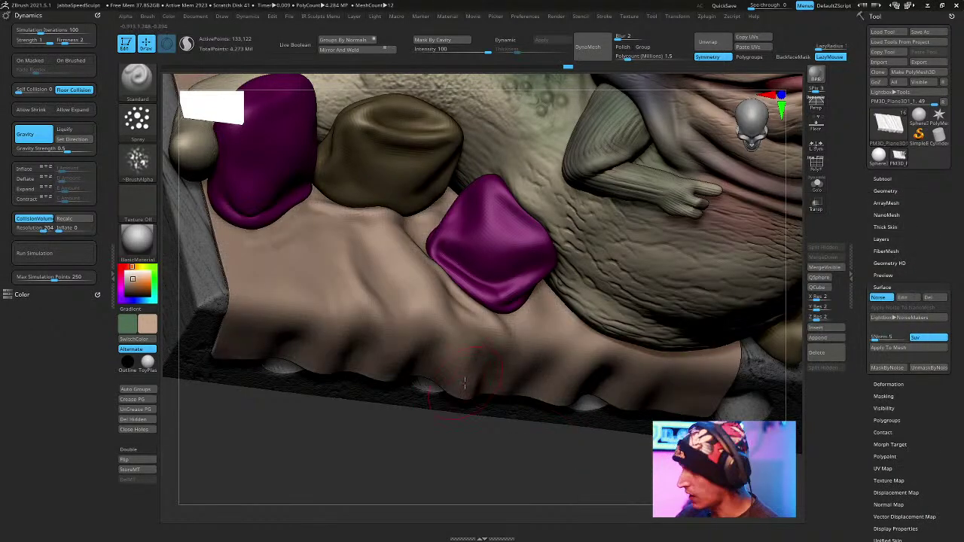
Change the colour of the draped cloth under the pillows to a dark brown.
{"action": "left_click", "coordinate": [150, 332]}
{"action": "left_click", "coordinate": [126, 364]}
{"action": "left_click_drag", "start_coordinate": [376, 477], "coordinate": [268, 394]}
{"action": "left_click", "coordinate": [140, 281]}
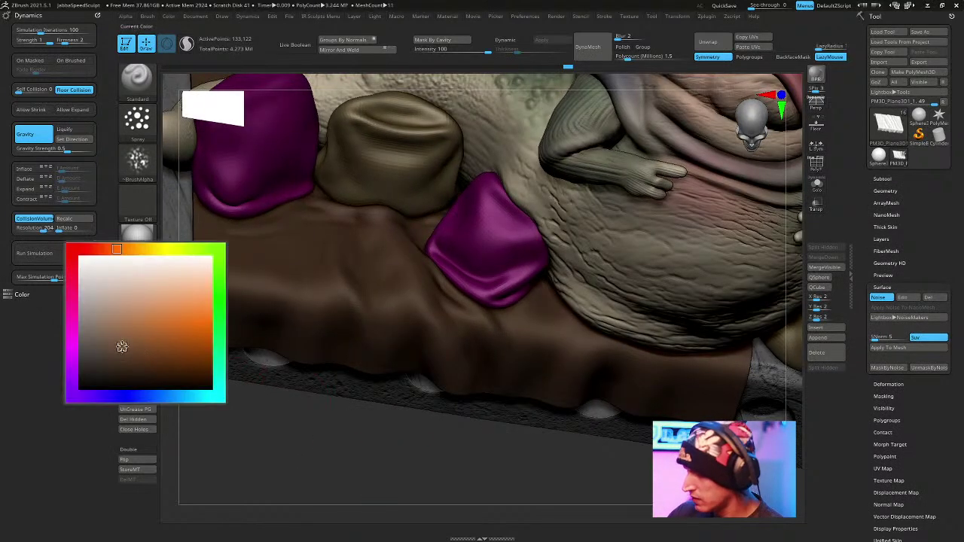
{"action": "left_click", "coordinate": [123, 351]}
{"action": "left_click_drag", "start_coordinate": [351, 482], "coordinate": [574, 371]}
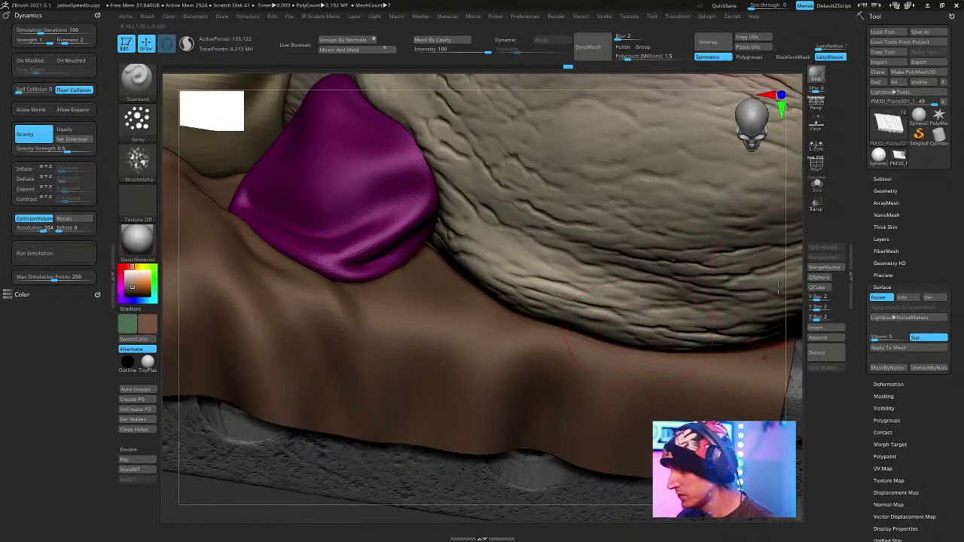
Subdivide the cloth twice, up to subdivision level 4.
{"action": "left_click", "coordinate": [886, 191]}
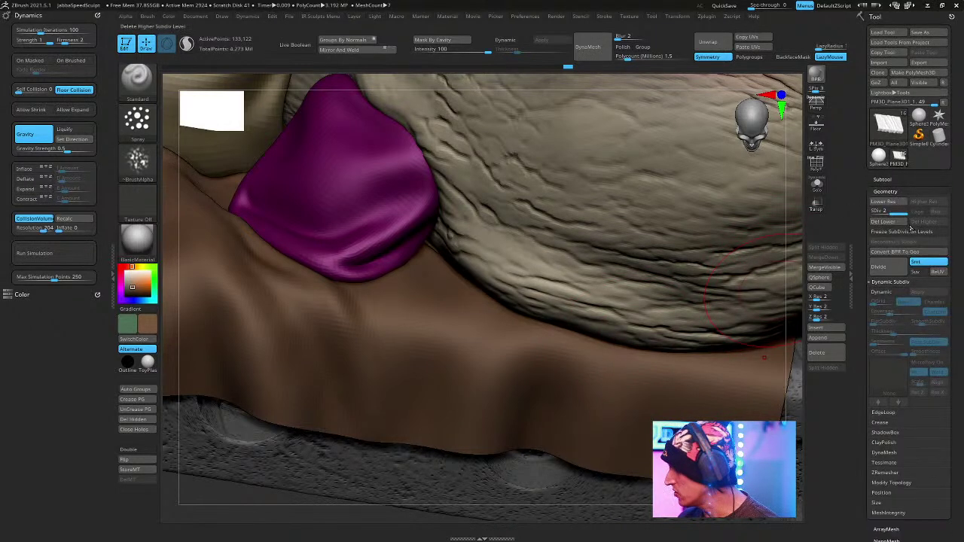
{"action": "key", "text": "ctrl+d"}
{"action": "key", "text": "ctrl+d"}
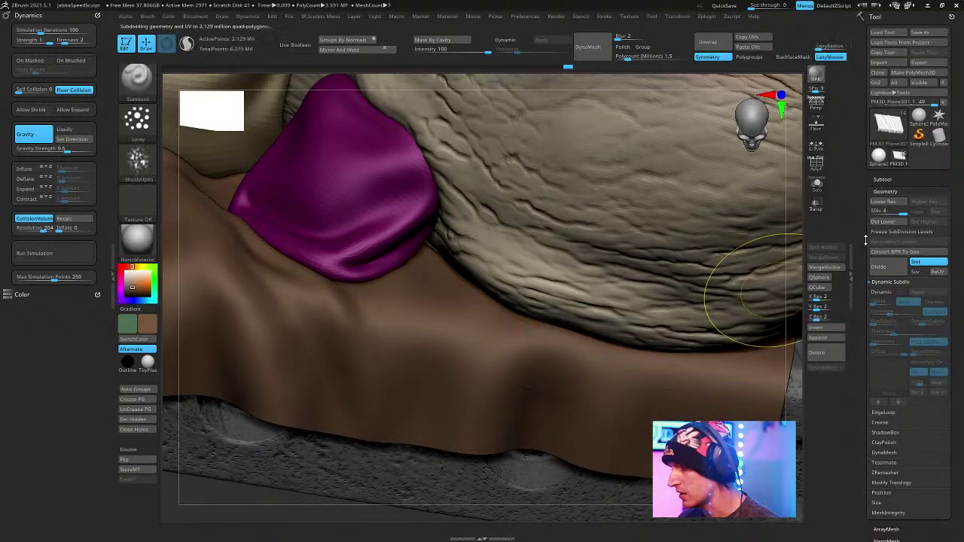
Save the tool to disk.
{"action": "left_click", "coordinate": [920, 33]}
{"action": "left_click", "coordinate": [625, 325]}
{"action": "left_click", "coordinate": [510, 268]}
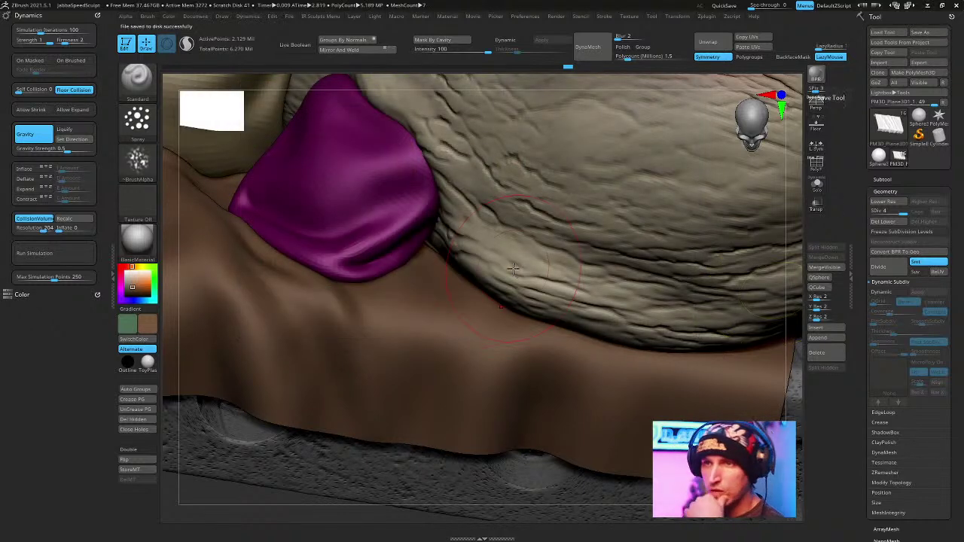
Try adjusting the cloth's existing surface noise to Noise Scale 3.0597 and Plugin Scale 0.15262.
{"action": "left_click", "coordinate": [889, 191]}
{"action": "left_click", "coordinate": [882, 287]}
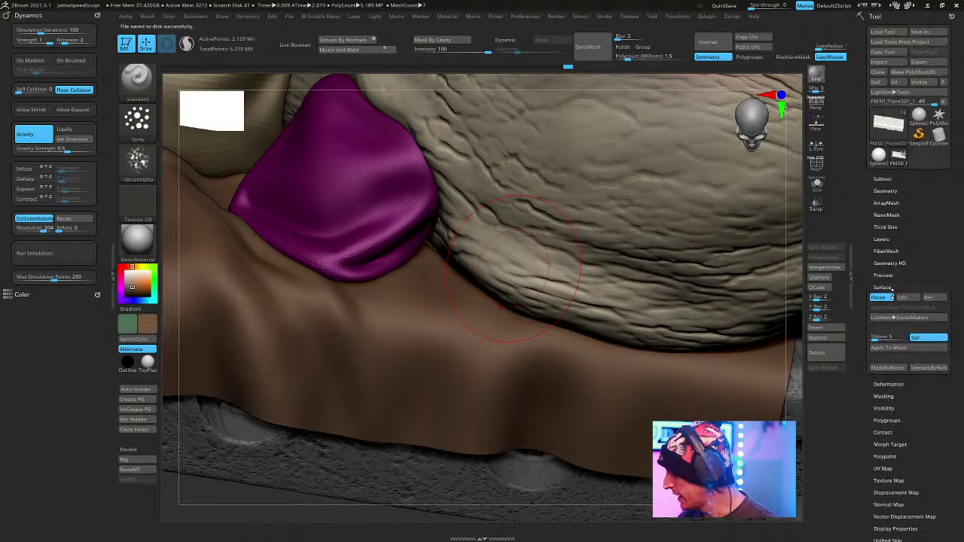
{"action": "left_click", "coordinate": [904, 317]}
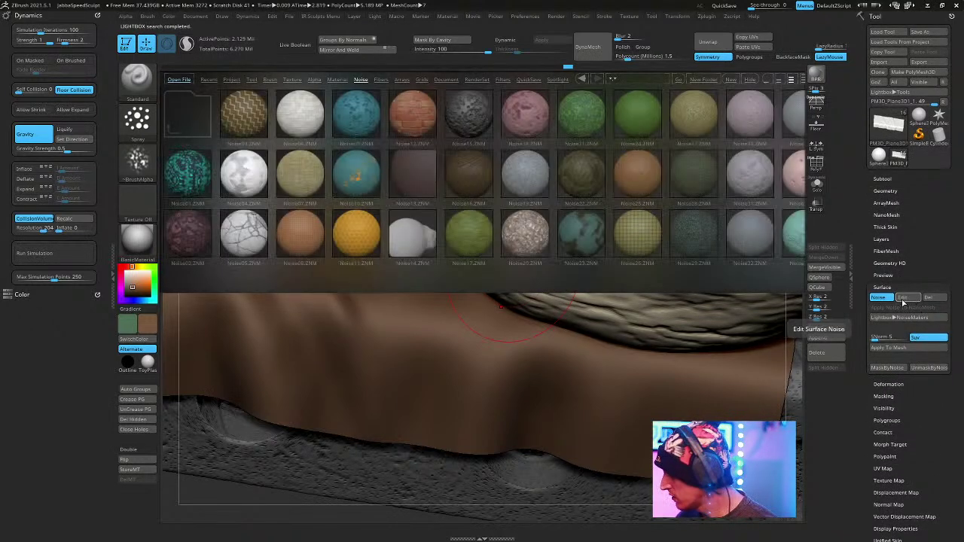
{"action": "left_click", "coordinate": [903, 301]}
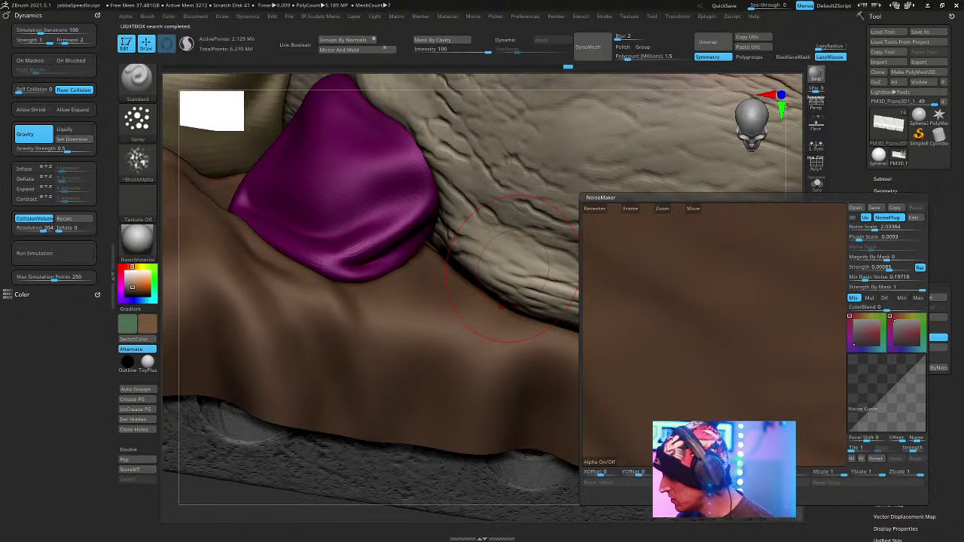
{"action": "left_click", "coordinate": [883, 238]}
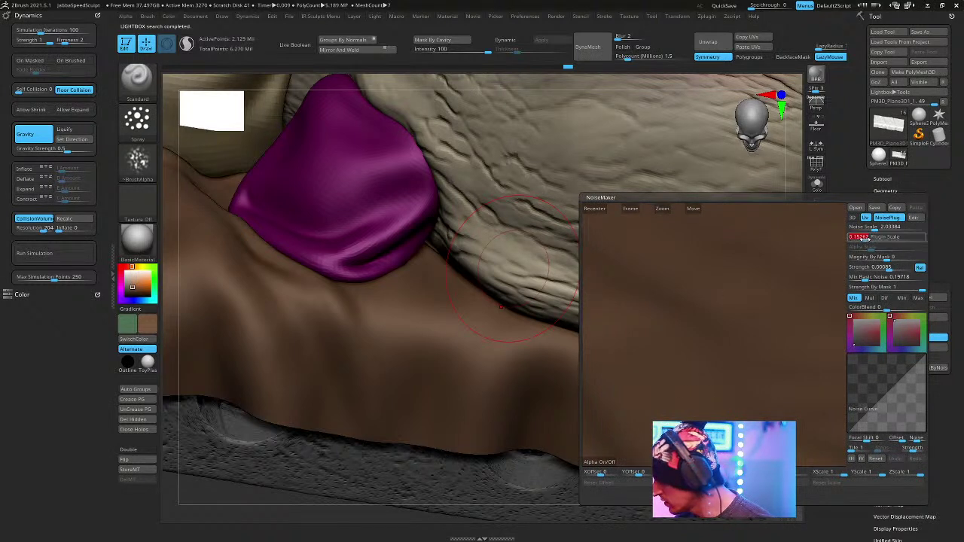
{"action": "left_click_drag", "start_coordinate": [881, 228], "coordinate": [879, 257]}
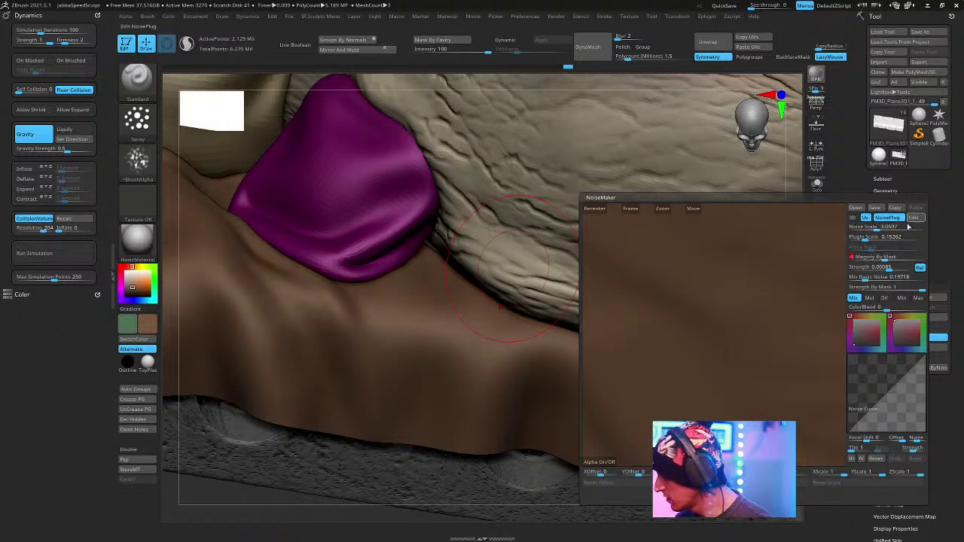
{"action": "left_click", "coordinate": [799, 490]}
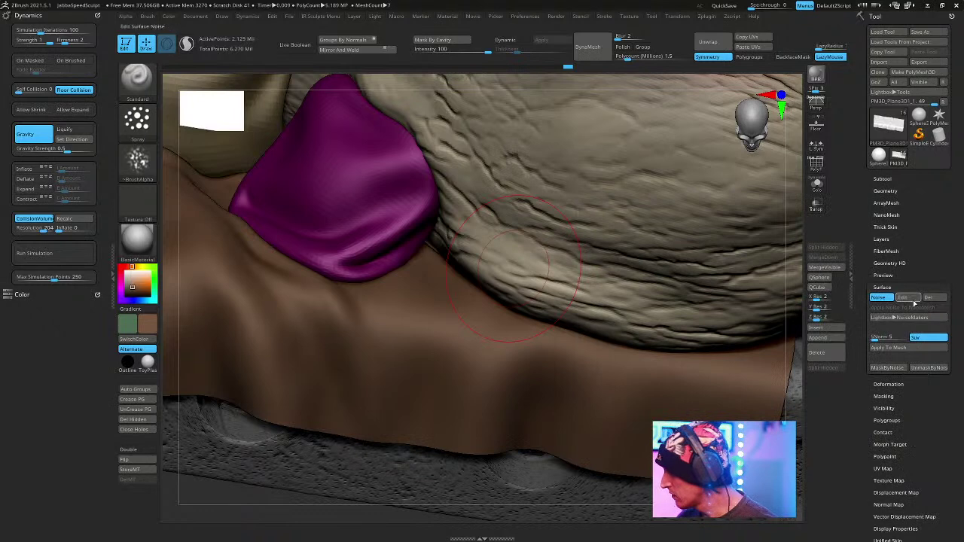
Load the woven Noise07 preset from the NoiseMaker library as the cloth's surface noise.
{"action": "left_click", "coordinate": [899, 317]}
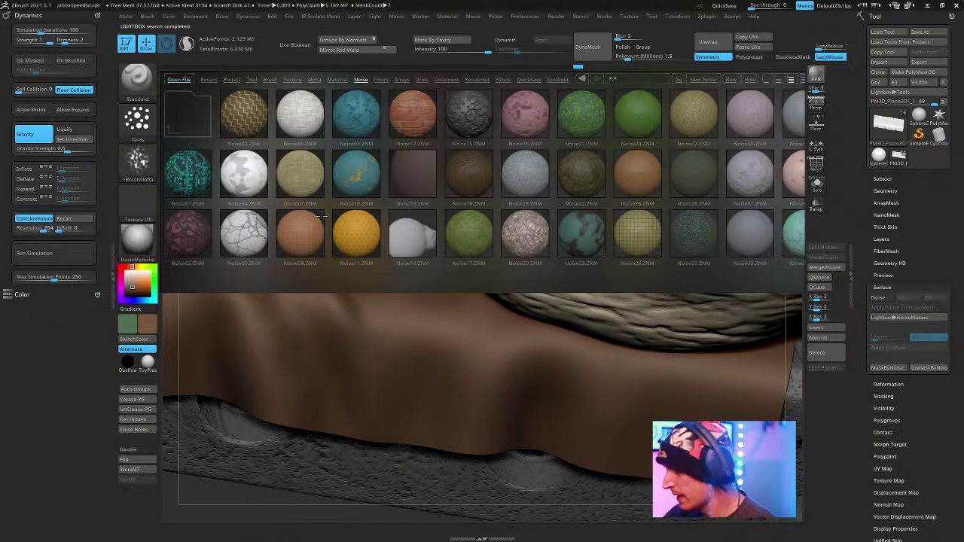
{"action": "left_click_drag", "start_coordinate": [357, 183], "coordinate": [330, 186]}
{"action": "double_click", "coordinate": [274, 174]}
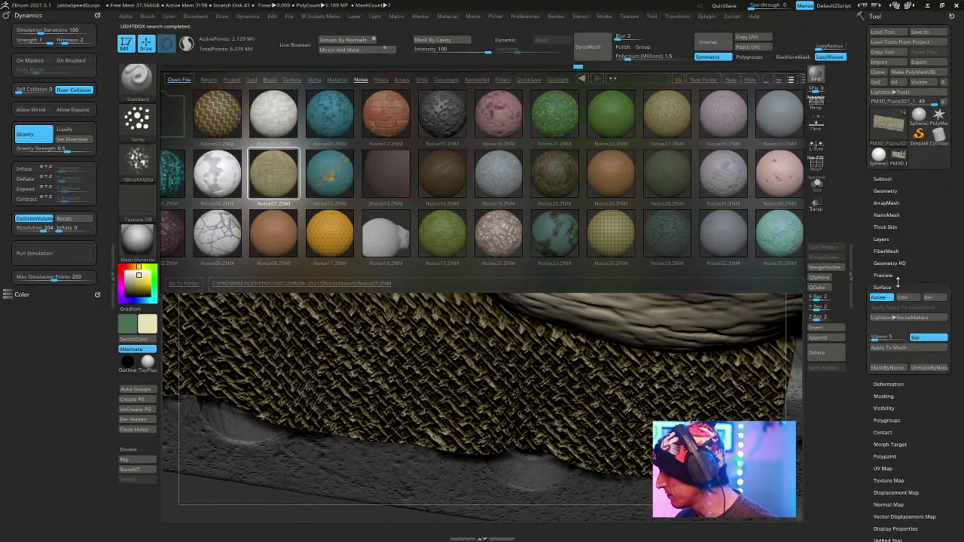
{"action": "left_click", "coordinate": [909, 318]}
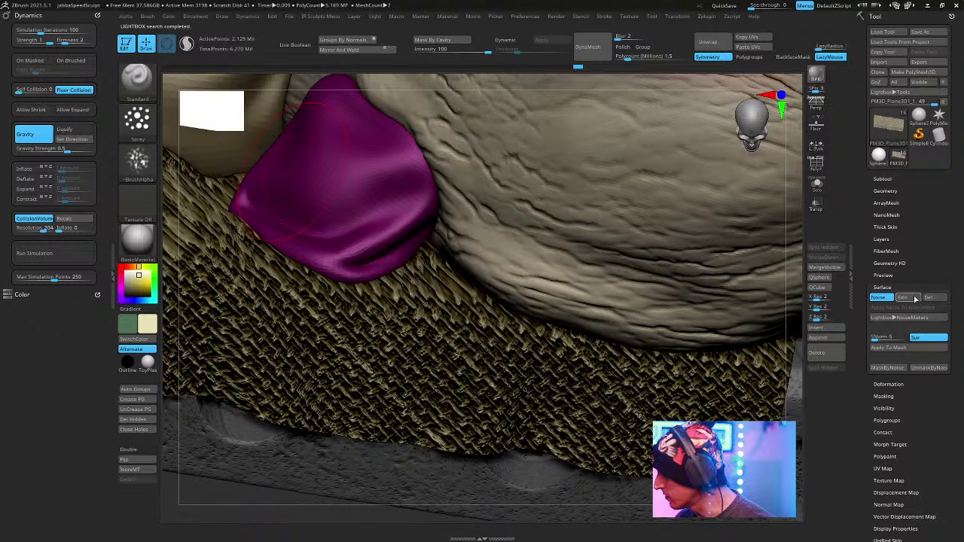
Edit the woven noise in UV mode, lowering its Noise Scale and setting its Alpha Scale to 0.15262.
{"action": "left_click", "coordinate": [909, 297]}
{"action": "left_click", "coordinate": [866, 218]}
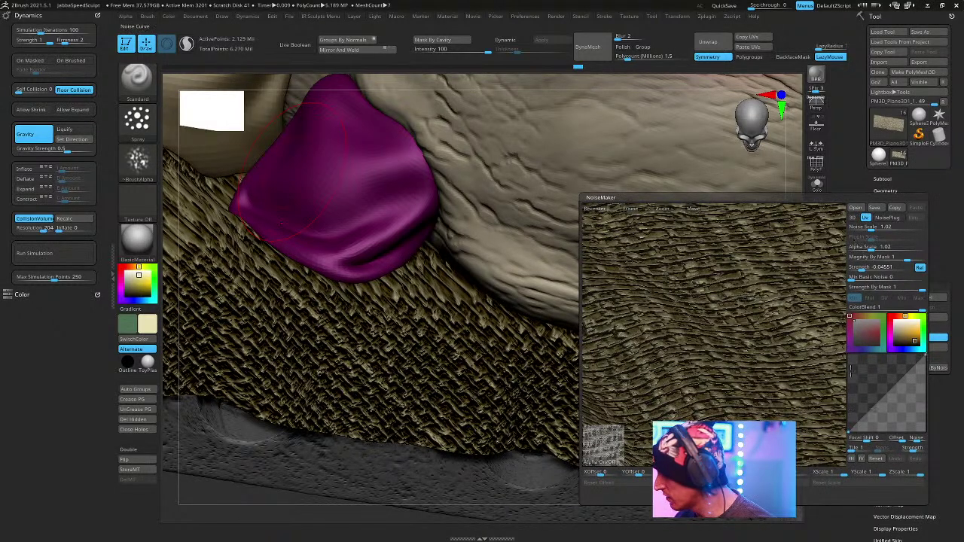
{"action": "left_click_drag", "start_coordinate": [872, 227], "coordinate": [863, 247]}
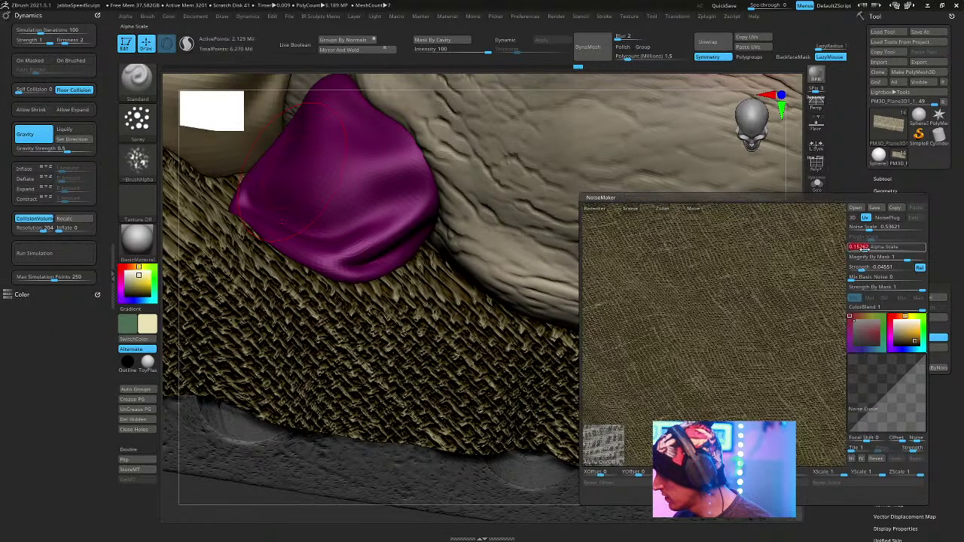
{"action": "left_click", "coordinate": [735, 496]}
Apply the fine woven surface noise to the cloth's mesh.
{"action": "right_click_drag", "start_coordinate": [645, 308], "coordinate": [693, 363]}
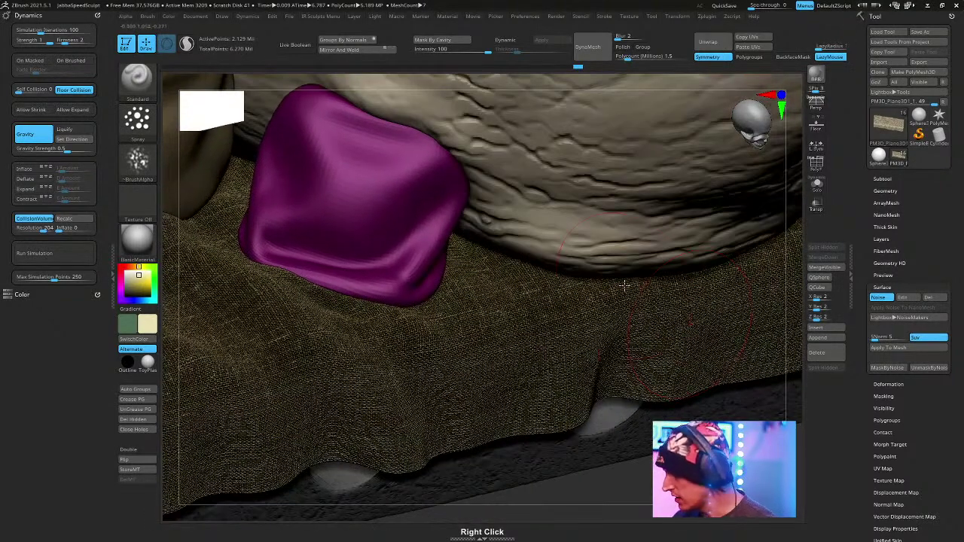
{"action": "left_click", "coordinate": [888, 347]}
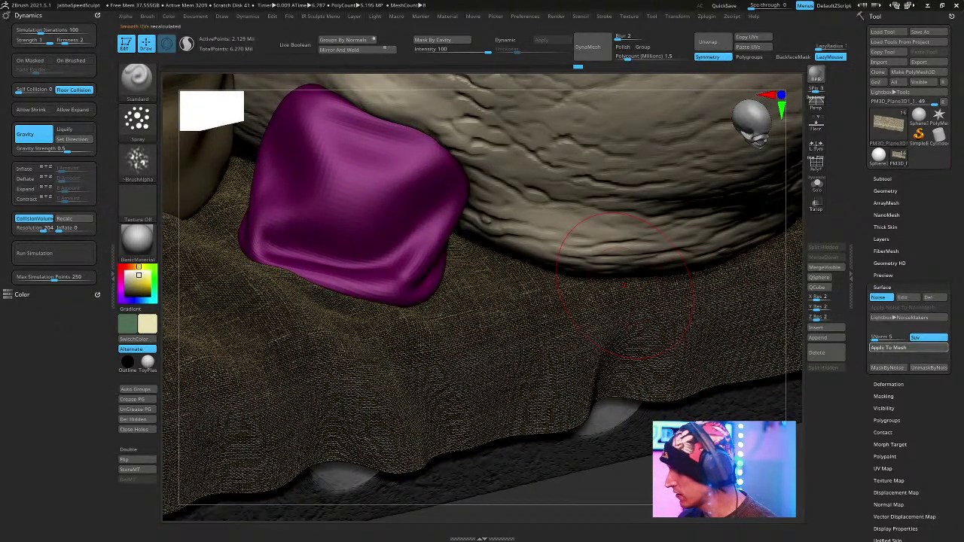
{"action": "right_click_drag", "start_coordinate": [694, 452], "coordinate": [636, 384], "text": "ctrl"}
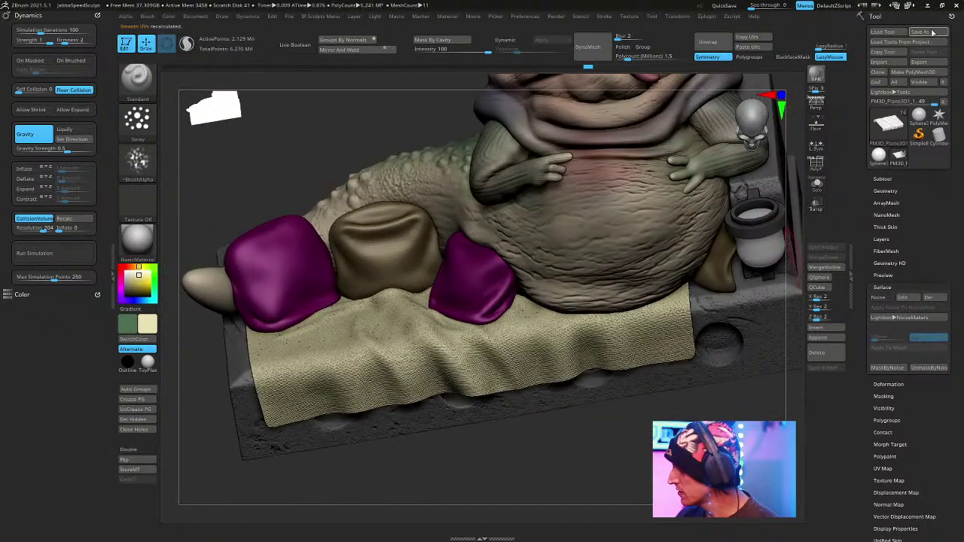
Save the tool, and save the whole project as JabbaSpeedSculpt.zpr.
{"action": "left_click", "coordinate": [920, 32]}
{"action": "left_click", "coordinate": [620, 327]}
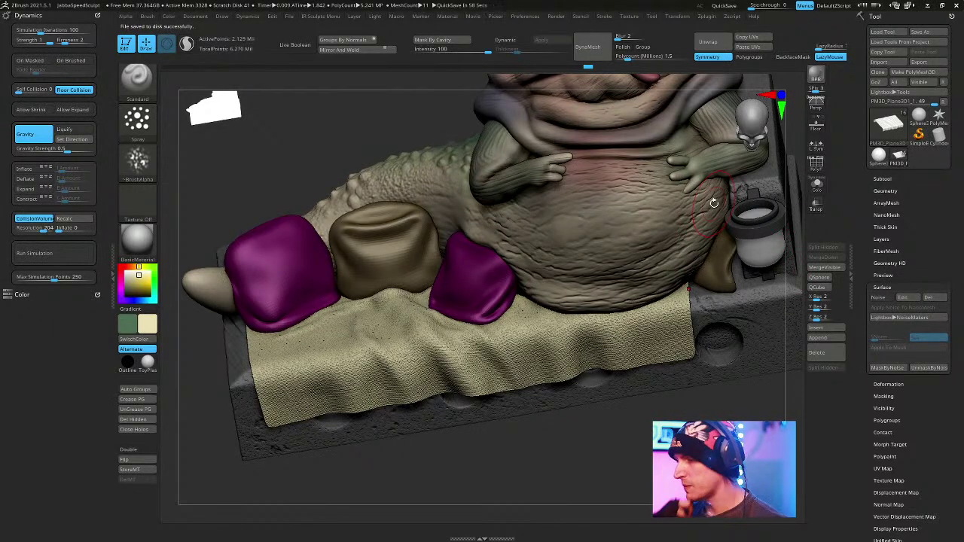
{"action": "key", "text": "ctrl+s"}
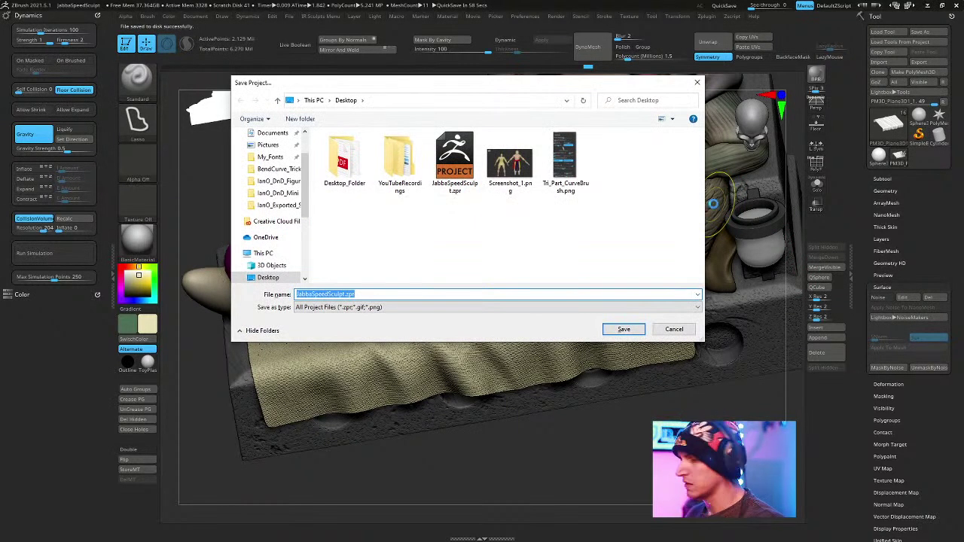
{"action": "key", "text": "Return"}
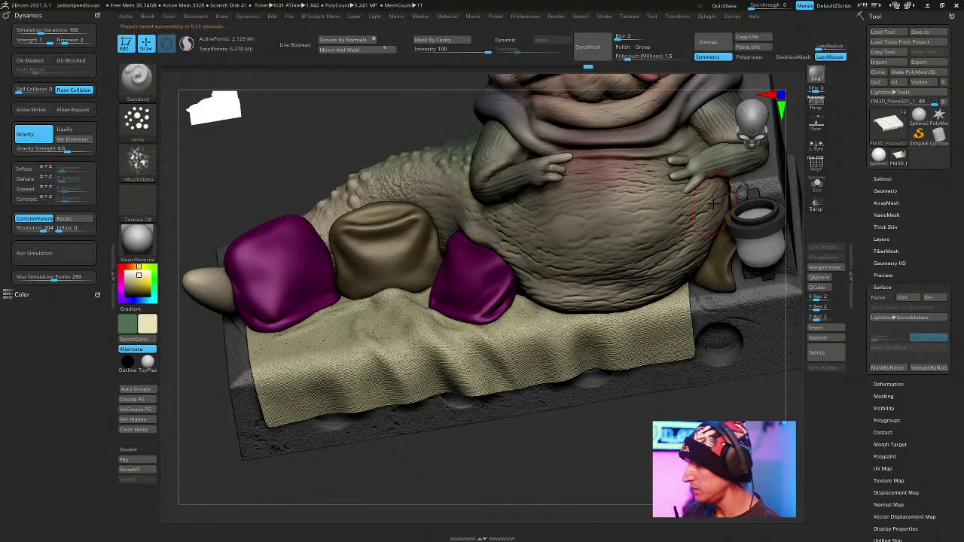
Select the Paint brush for colouring the cloth.
{"action": "key", "text": "b"}
{"action": "key", "text": "p"}
{"action": "key", "text": "a"}
{"action": "mouse_move", "coordinate": [613, 415]}
{"action": "left_mouse_down"}
{"action": "mouse_move", "coordinate": [641, 441]}
{"action": "mouse_move", "coordinate": [630, 438]}
{"action": "left_mouse_up"}
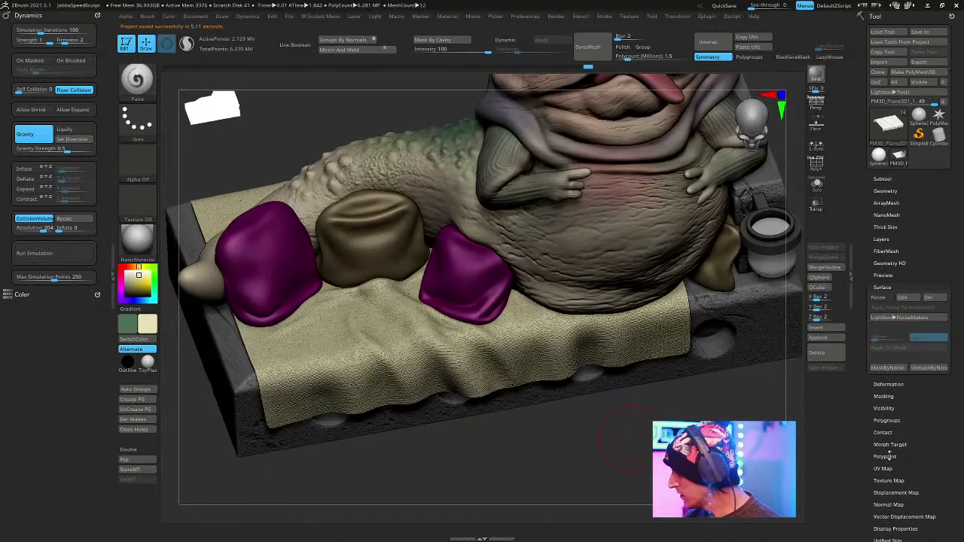
Mask the cloth by cavity at intensity 100 and hide the mask display.
{"action": "left_click", "coordinate": [893, 396]}
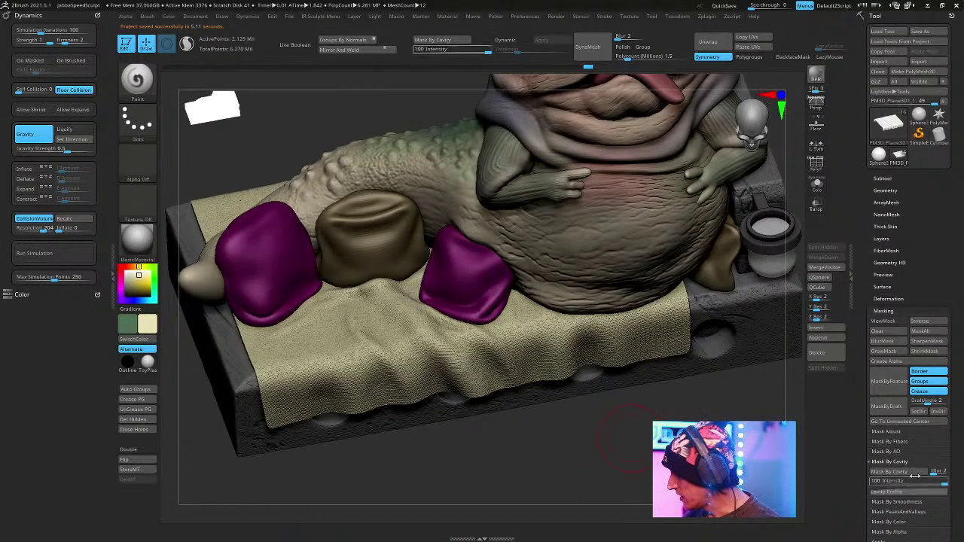
{"action": "left_click", "coordinate": [911, 474]}
{"action": "left_click", "coordinate": [537, 452], "text": "ctrl"}
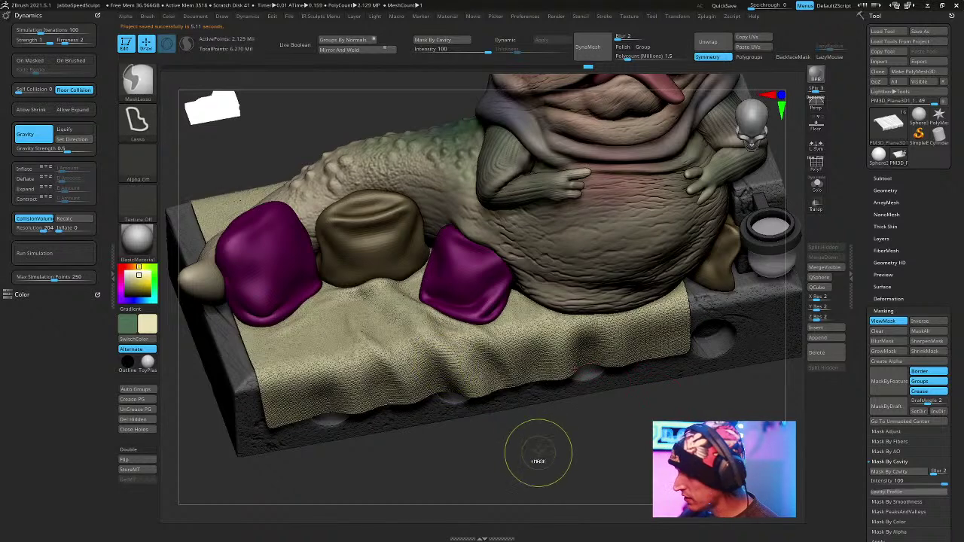
{"action": "left_click", "coordinate": [508, 404], "text": "ctrl"}
{"action": "left_click", "coordinate": [520, 441], "text": "ctrl"}
{"action": "key", "text": "space"}
{"action": "left_click_drag", "start_coordinate": [527, 421], "coordinate": [504, 387]}
{"action": "left_click", "coordinate": [882, 321]}
Set the secondary colour swatch to the same cream as the main colour.
{"action": "left_click", "coordinate": [154, 326]}
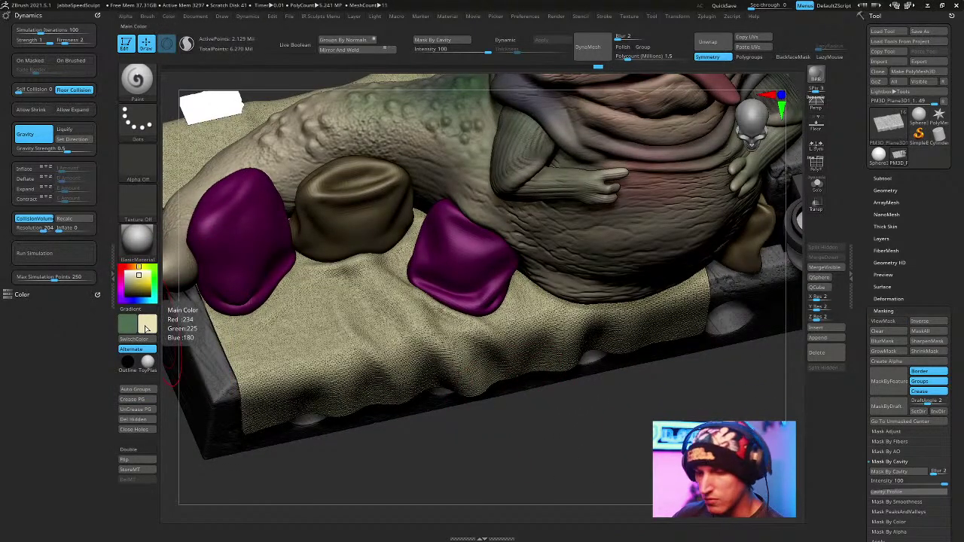
{"action": "key", "text": "v"}
{"action": "key", "text": "c"}
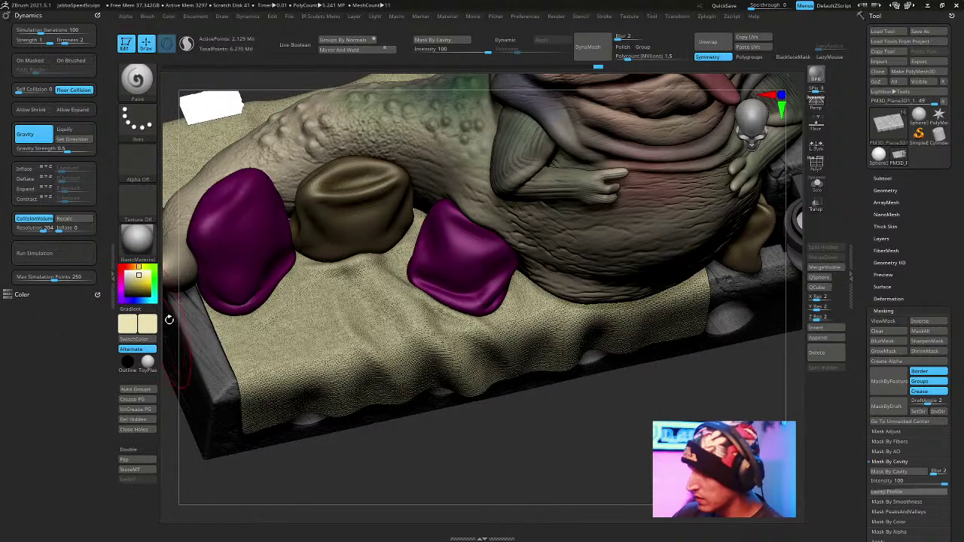
Set the main colour to a dark mustard yellow of red 166, green 146 and blue 46.
{"action": "left_click", "coordinate": [136, 283]}
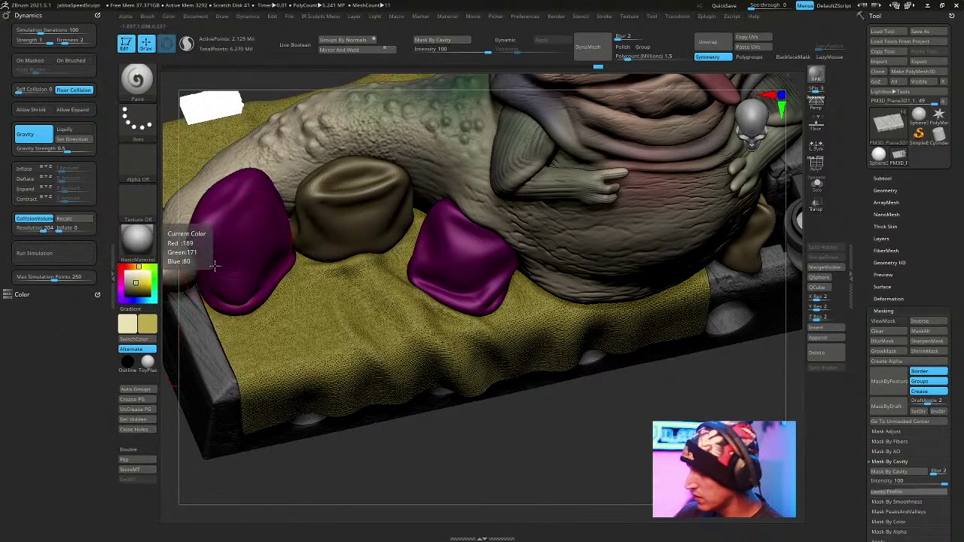
{"action": "left_click_drag", "start_coordinate": [135, 284], "coordinate": [138, 278]}
{"action": "left_click", "coordinate": [140, 281]}
{"action": "left_click", "coordinate": [139, 280]}
{"action": "left_click", "coordinate": [140, 283]}
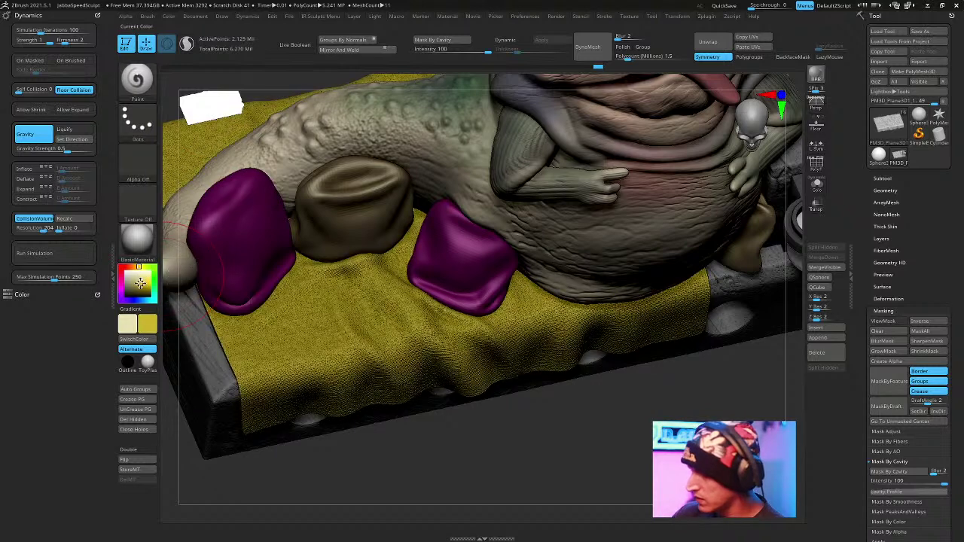
{"action": "left_click", "coordinate": [139, 287]}
{"action": "left_click", "coordinate": [138, 284]}
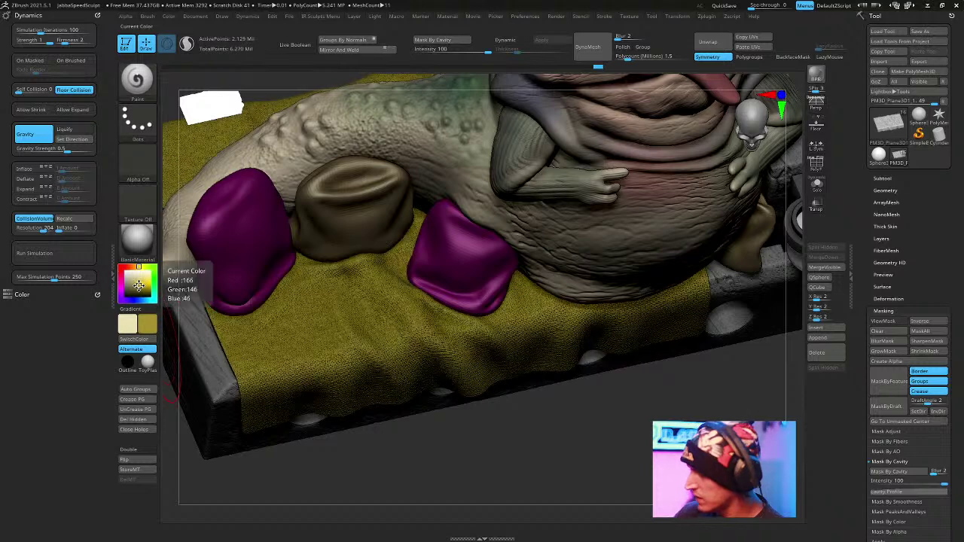
Dock the Color palette in the tray below the Dynamics palette.
{"action": "left_click", "coordinate": [168, 16]}
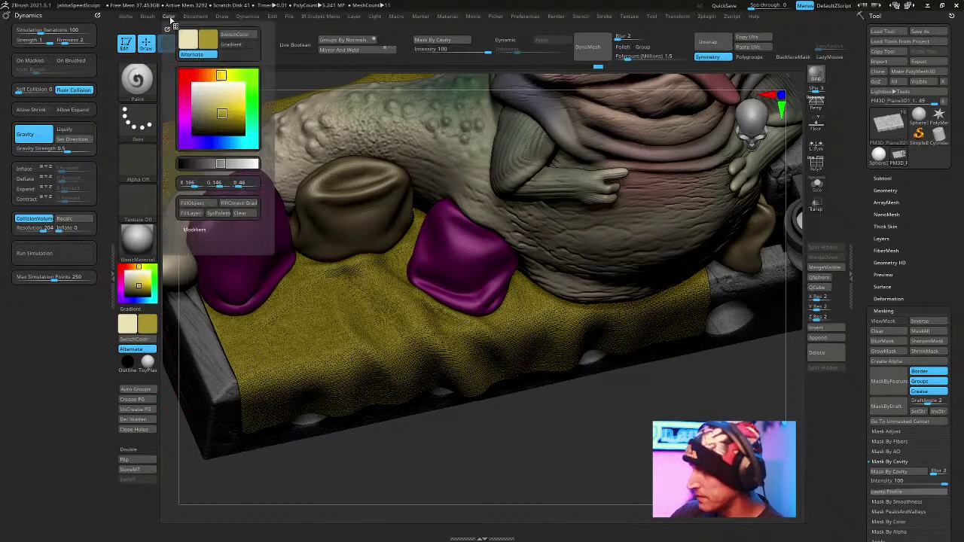
{"action": "left_click", "coordinate": [168, 28]}
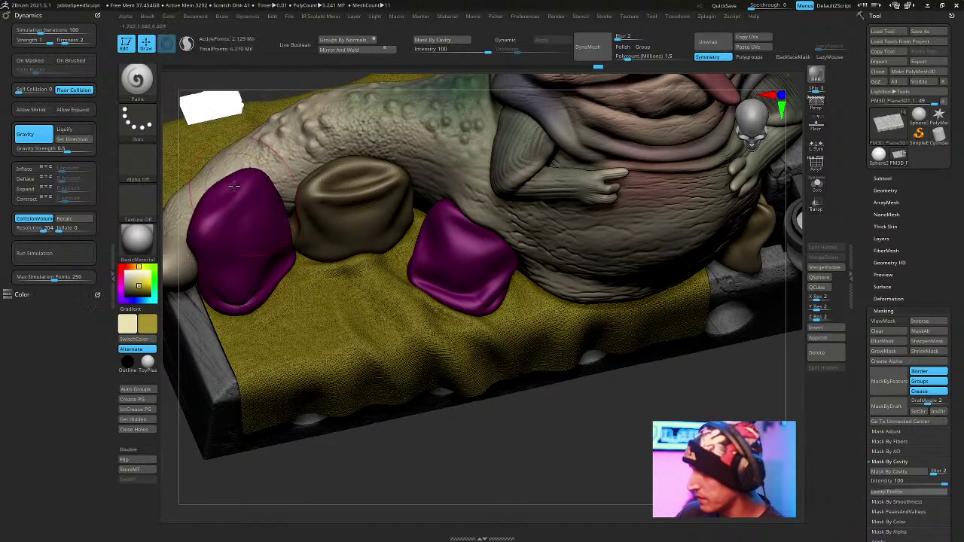
{"action": "left_click", "coordinate": [167, 17]}
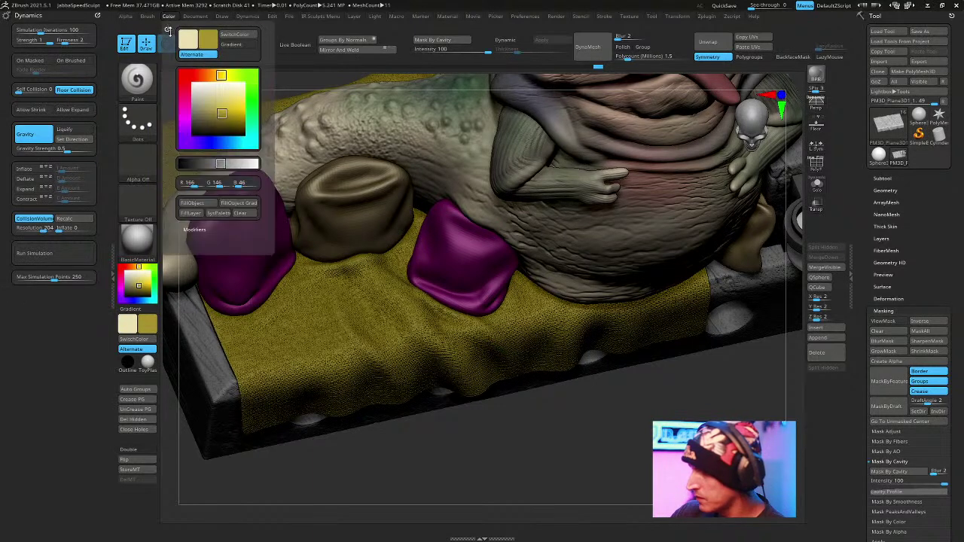
{"action": "left_click_drag", "start_coordinate": [107, 211], "coordinate": [68, 279]}
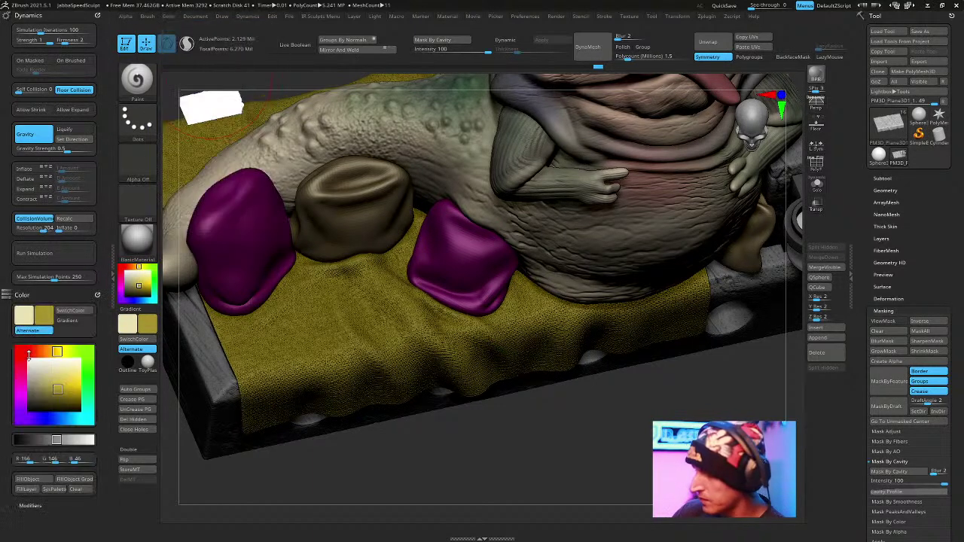
{"action": "key", "text": "space"}
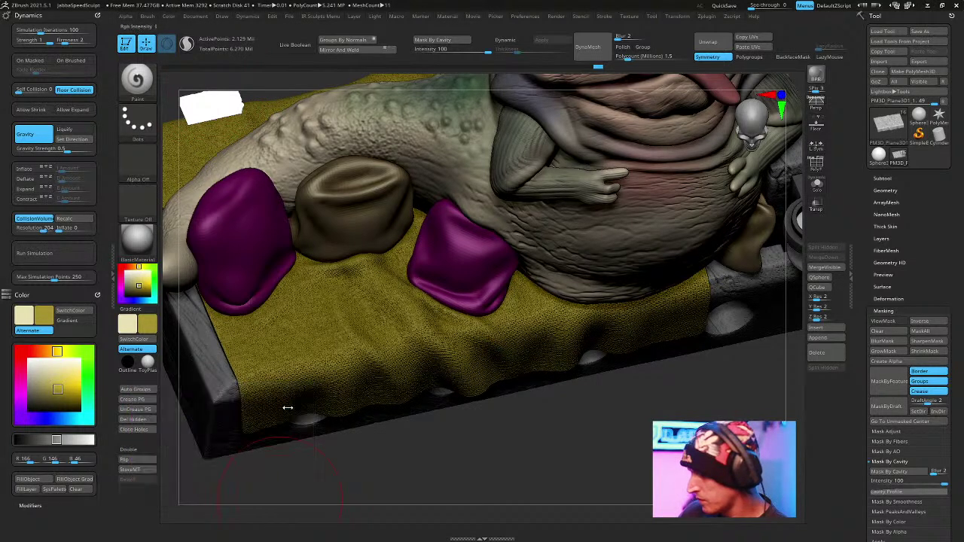
Fill the cloth with the chosen mustard and set the main colour to dark olive, red 109, green 95 and blue 25.
{"action": "left_click", "coordinate": [30, 479]}
{"action": "key", "text": "shift+f"}
{"action": "key", "text": "shift+f"}
{"action": "key", "text": "shift+f"}
{"action": "mouse_move", "coordinate": [611, 469]}
{"action": "left_mouse_down"}
{"action": "mouse_move", "coordinate": [596, 428]}
{"action": "mouse_move", "coordinate": [601, 418]}
{"action": "mouse_move", "coordinate": [629, 415]}
{"action": "mouse_move", "coordinate": [595, 426]}
{"action": "left_mouse_up"}
{"action": "key", "text": "shift+f"}
{"action": "key", "text": "c"}
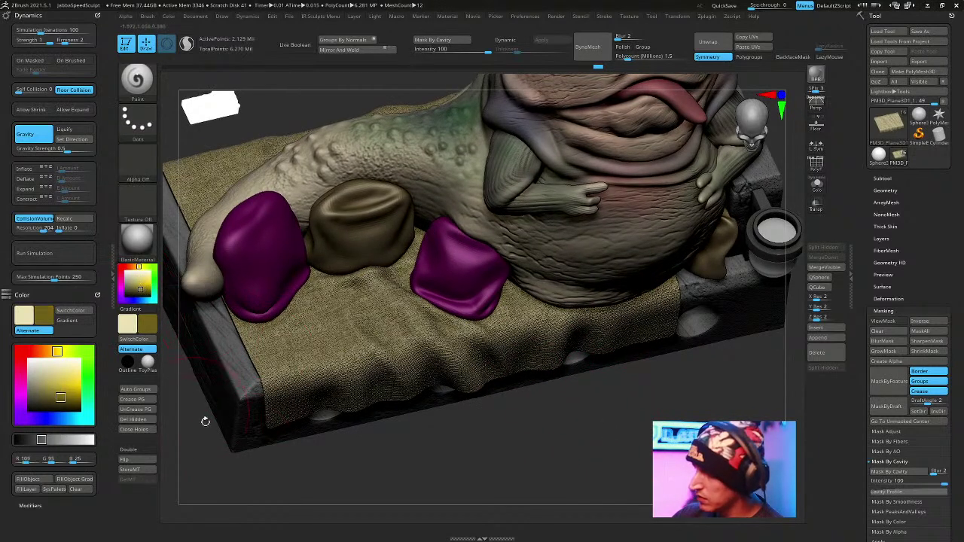
Paint dark olive shading into the cloth's front folds with the Paint brush at RGB intensity 18.
{"action": "key", "text": "b"}
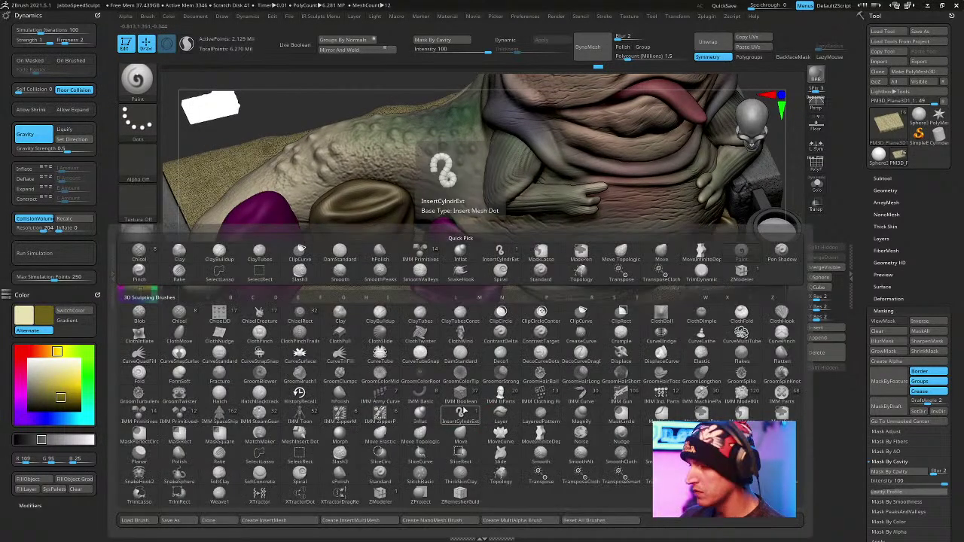
{"action": "right_click", "coordinate": [365, 309]}
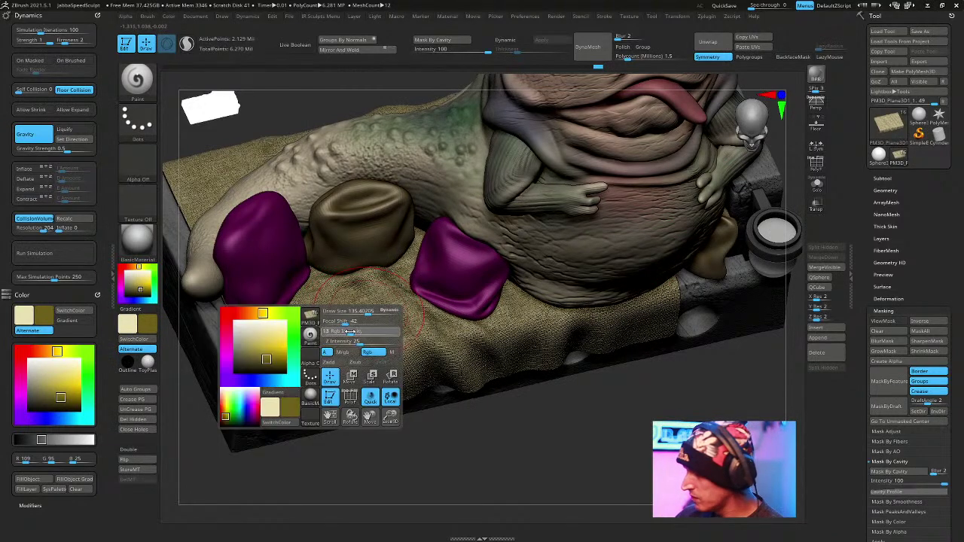
{"action": "mouse_move", "coordinate": [414, 314]}
{"action": "right_mouse_down"}
{"action": "mouse_move", "coordinate": [405, 365]}
{"action": "mouse_move", "coordinate": [365, 332]}
{"action": "right_mouse_up"}
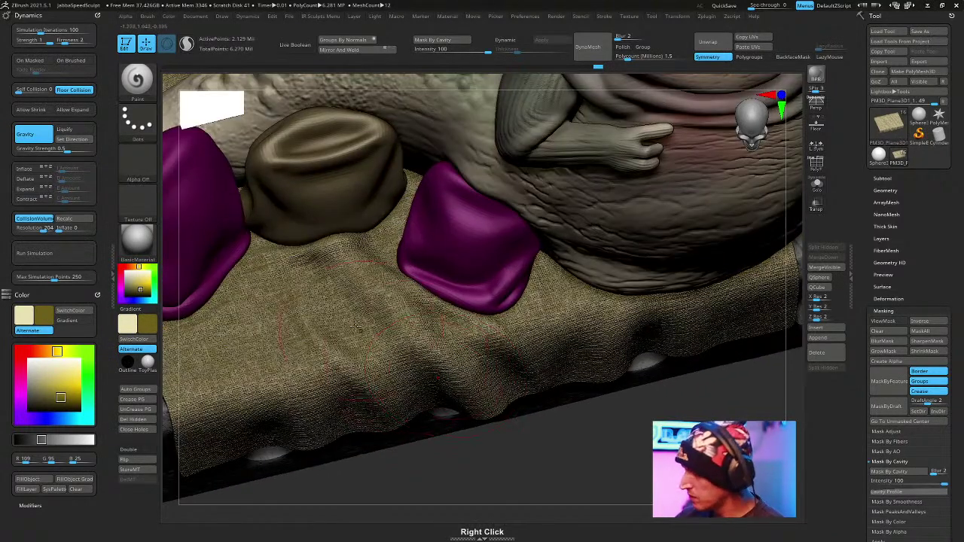
{"action": "right_click_drag", "start_coordinate": [658, 307], "coordinate": [457, 272], "text": "ctrl"}
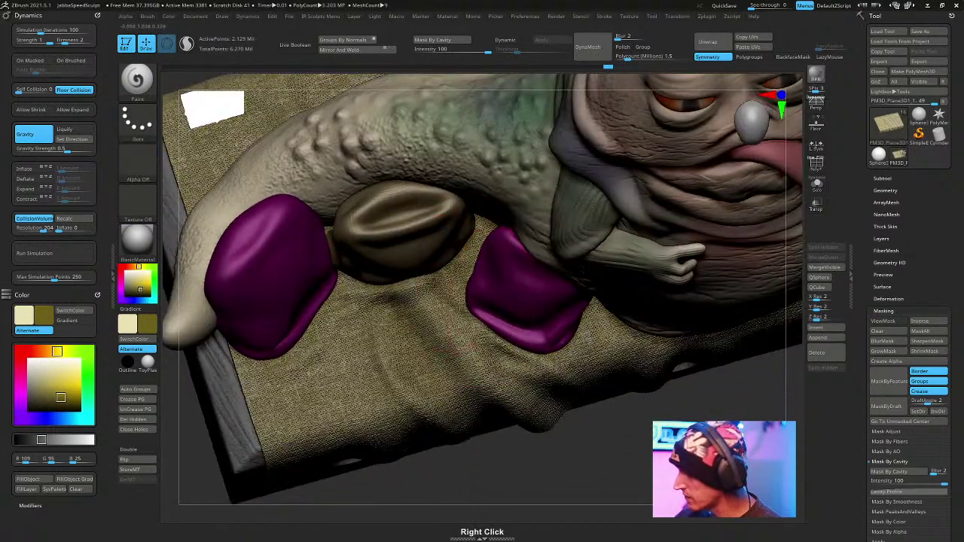
{"action": "key", "text": "space"}
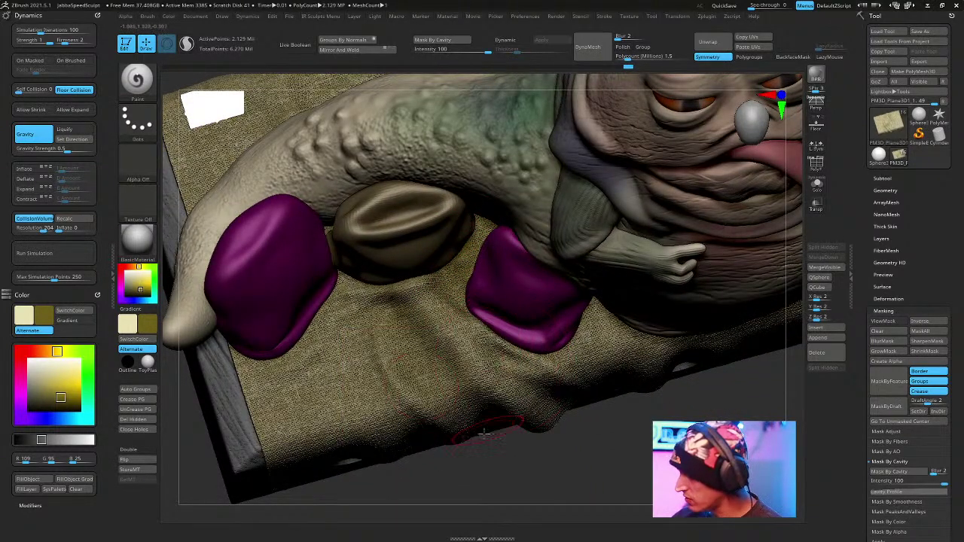
{"action": "right_click_drag", "start_coordinate": [484, 365], "coordinate": [463, 338]}
{"action": "right_click_drag", "start_coordinate": [589, 437], "coordinate": [626, 305]}
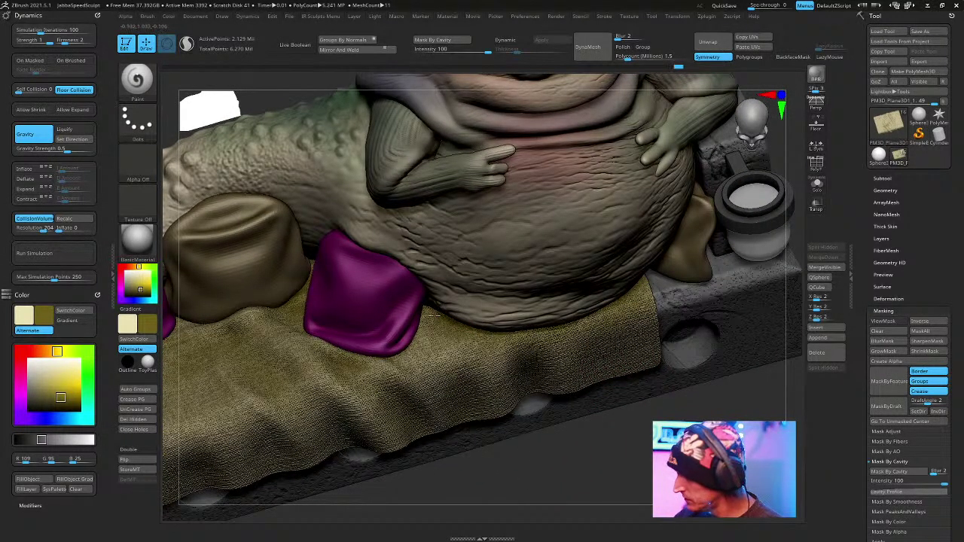
Continue the olive shading along the back drape and the remaining areas of the cloth.
{"action": "right_click_drag", "start_coordinate": [468, 310], "coordinate": [597, 345]}
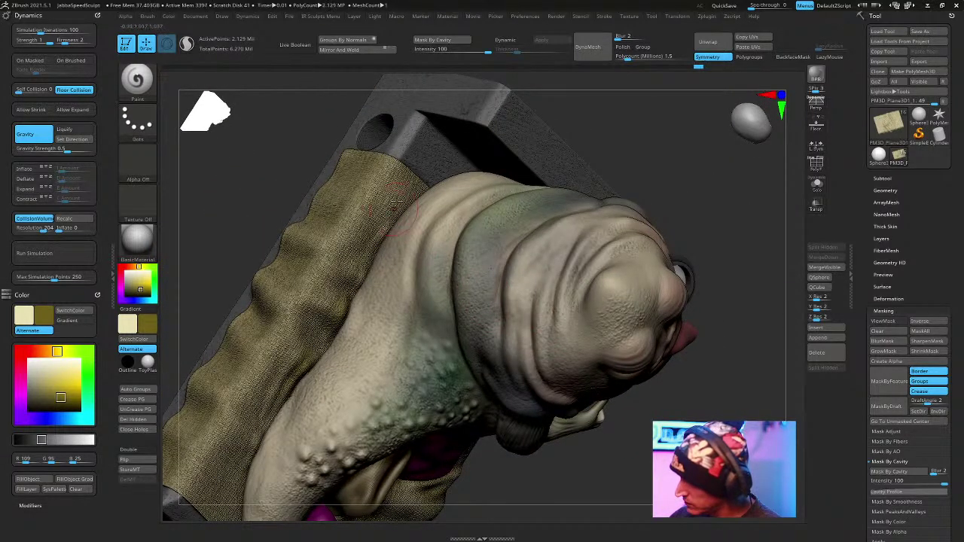
{"action": "right_click_drag", "start_coordinate": [386, 252], "coordinate": [290, 312]}
{"action": "right_click", "coordinate": [286, 321]}
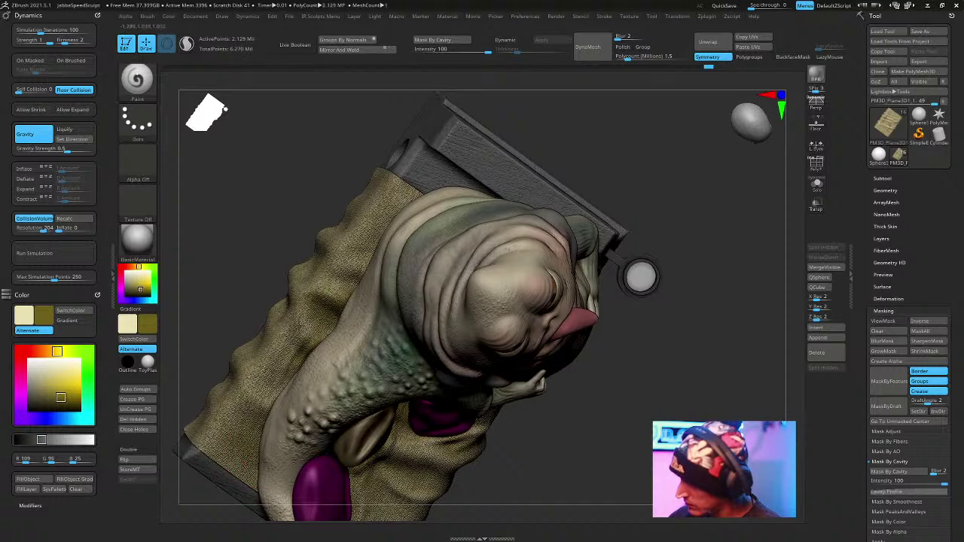
{"action": "right_click_drag", "start_coordinate": [323, 247], "coordinate": [271, 298]}
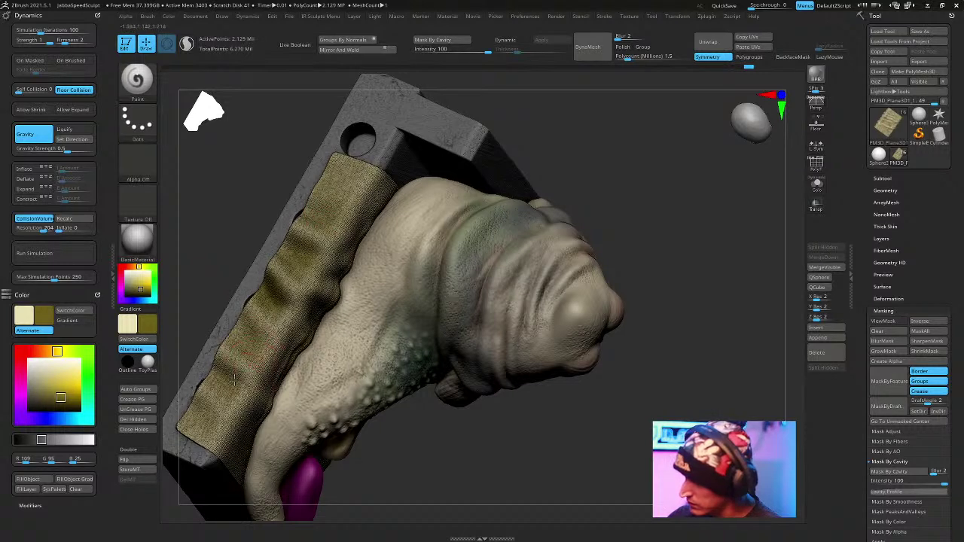
{"action": "right_click_drag", "start_coordinate": [448, 230], "coordinate": [235, 360]}
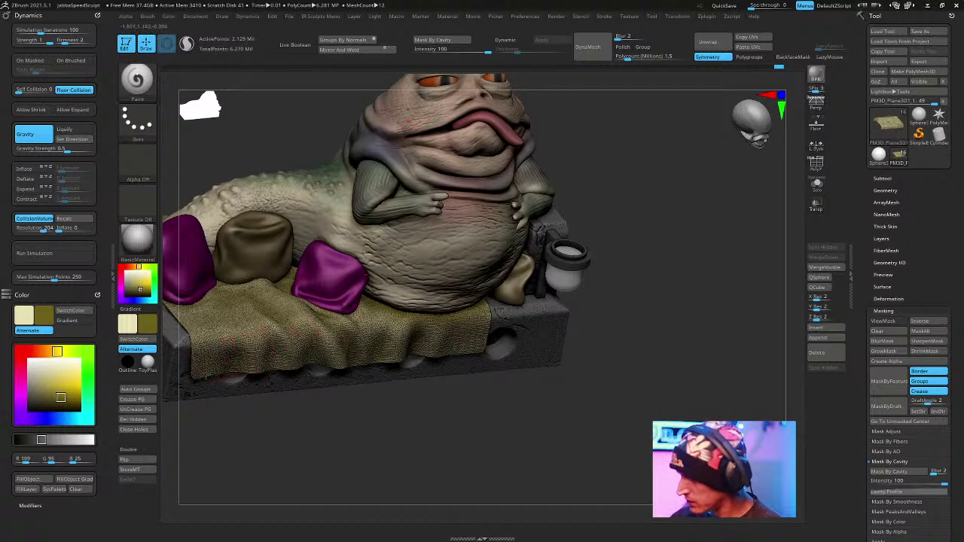
{"action": "right_click_drag", "start_coordinate": [396, 356], "coordinate": [369, 393]}
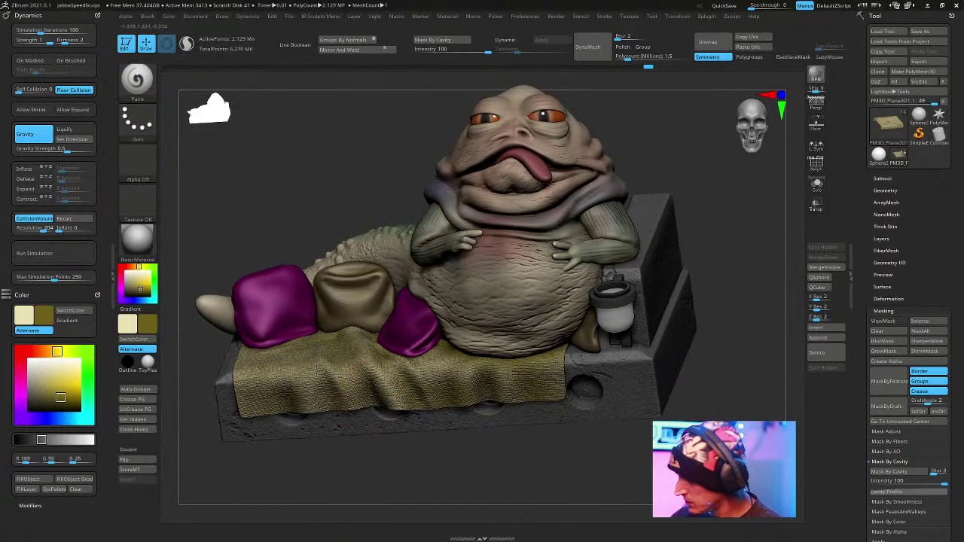
{"action": "right_click_drag", "start_coordinate": [318, 378], "coordinate": [325, 429]}
{"action": "right_click_drag", "start_coordinate": [310, 359], "coordinate": [283, 355]}
{"action": "right_click_drag", "start_coordinate": [415, 340], "coordinate": [663, 323]}
Make the stone base the active subtool with the TrimDynamic brush and save the tool over its existing file.
{"action": "left_click", "coordinate": [640, 343], "text": "alt"}
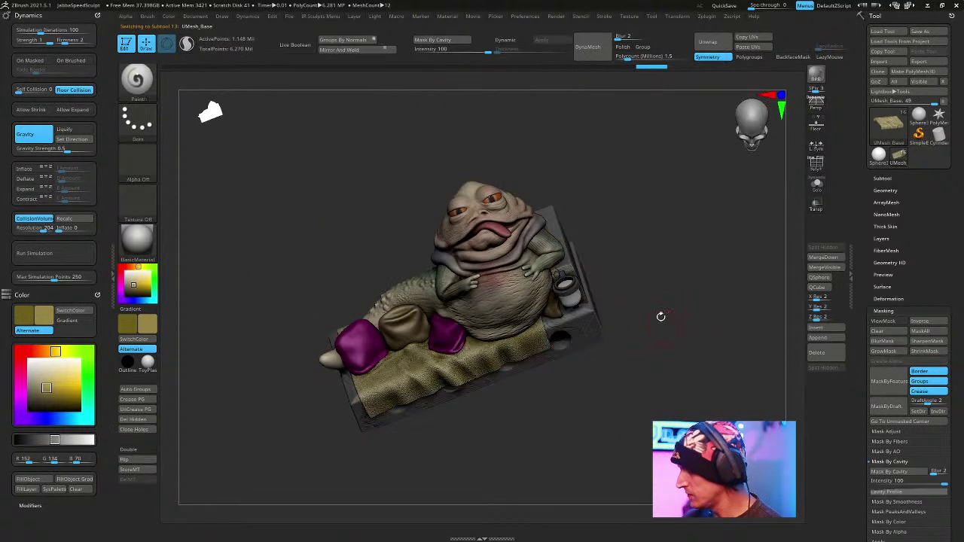
{"action": "key", "text": "b"}
{"action": "key", "text": "t"}
{"action": "key", "text": "d"}
{"action": "mouse_move", "coordinate": [670, 286]}
{"action": "right_mouse_down"}
{"action": "mouse_move", "coordinate": [673, 349]}
{"action": "mouse_move", "coordinate": [657, 417]}
{"action": "mouse_move", "coordinate": [652, 372]}
{"action": "mouse_move", "coordinate": [694, 309]}
{"action": "right_mouse_up"}
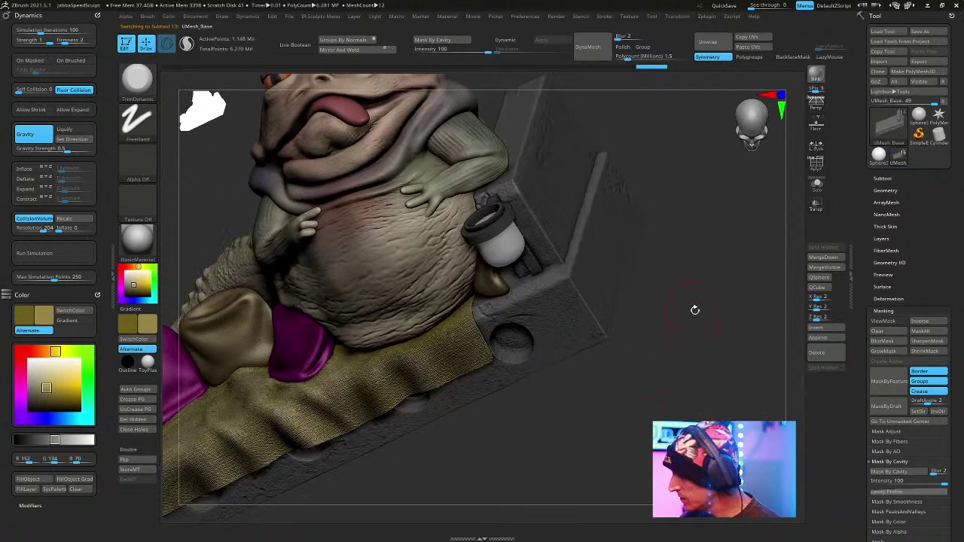
{"action": "left_click", "coordinate": [922, 31]}
{"action": "key", "text": "Return"}
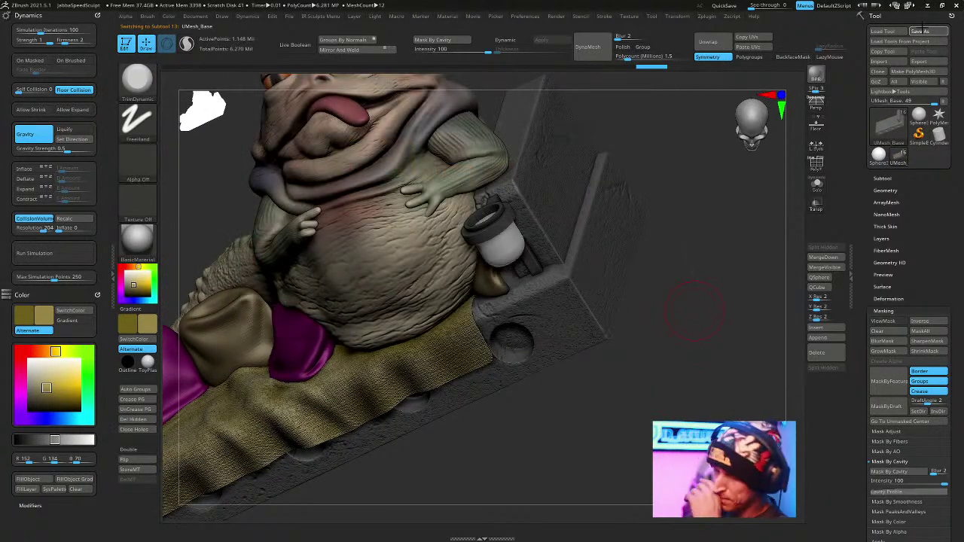
Load the PlanarSplineCut brush from the Planar brush folder and try cutting the base's corner edge below the cup.
{"action": "right_click_drag", "start_coordinate": [698, 266], "coordinate": [628, 294], "text": "ctrl"}
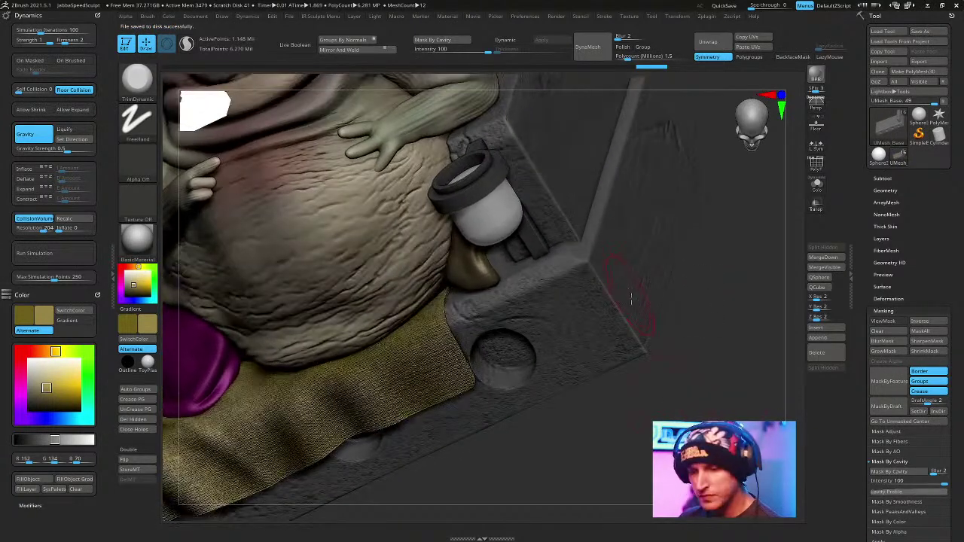
{"action": "key", "text": "comma"}
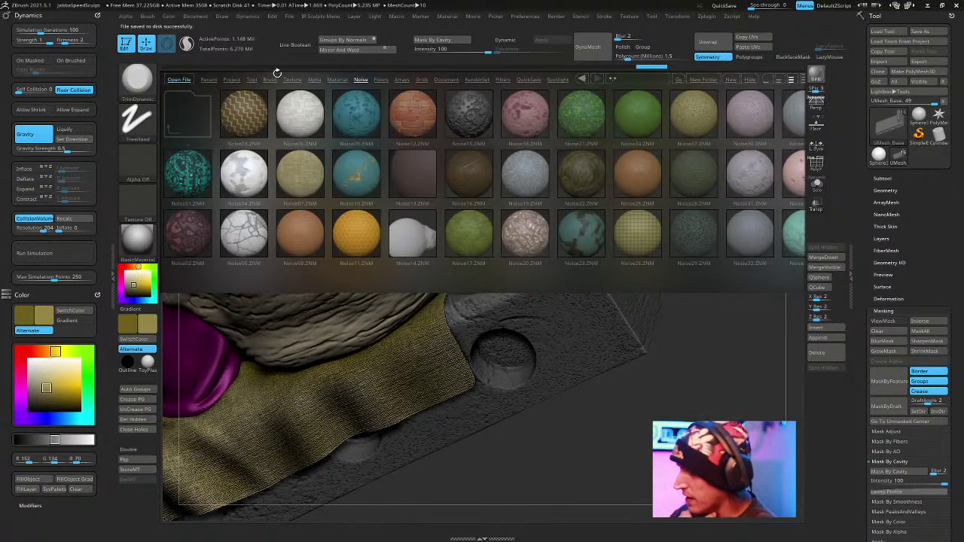
{"action": "left_click", "coordinate": [269, 79]}
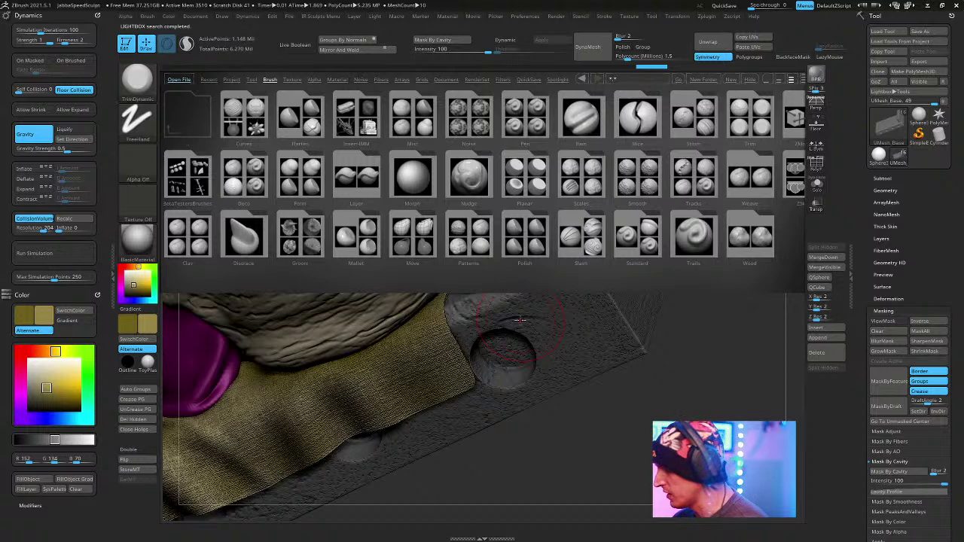
{"action": "double_click", "coordinate": [525, 181]}
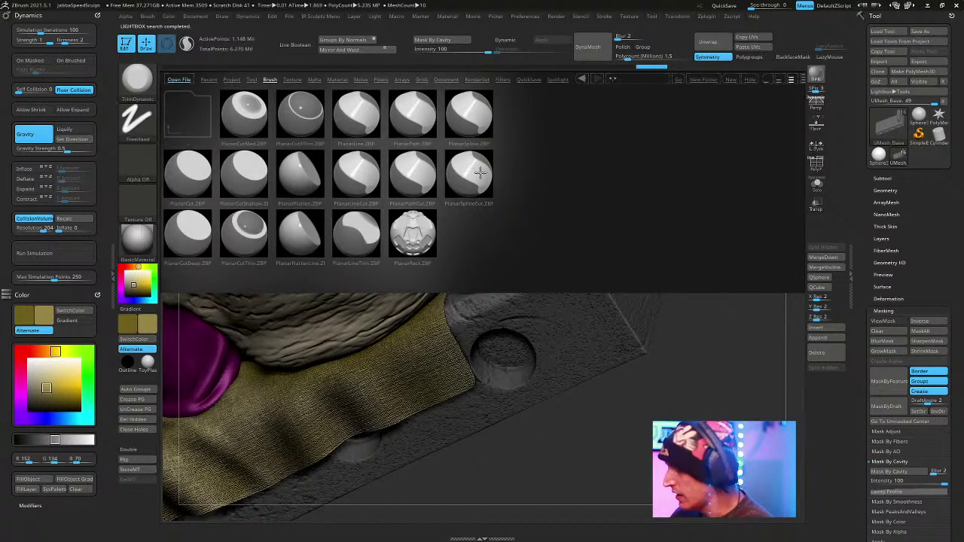
{"action": "double_click", "coordinate": [468, 172]}
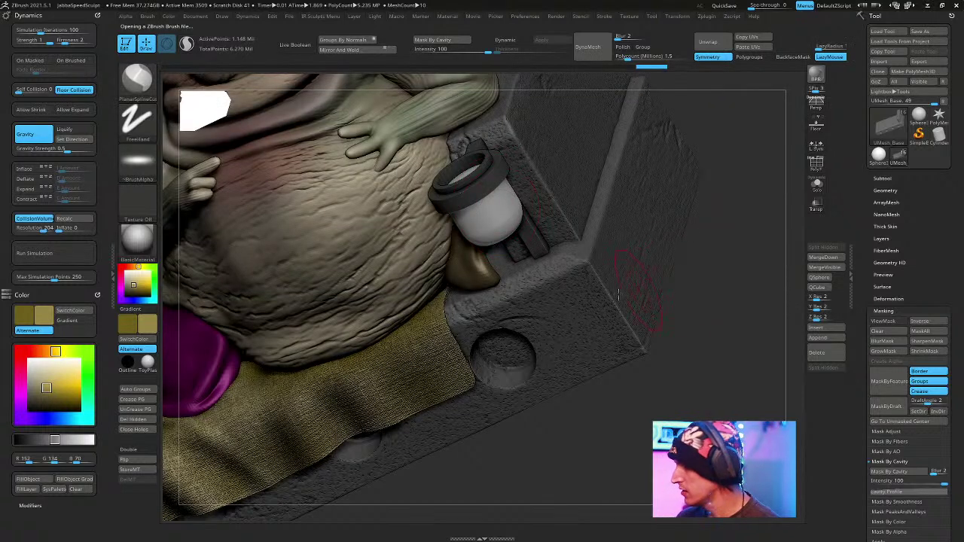
{"action": "left_click", "coordinate": [580, 260]}
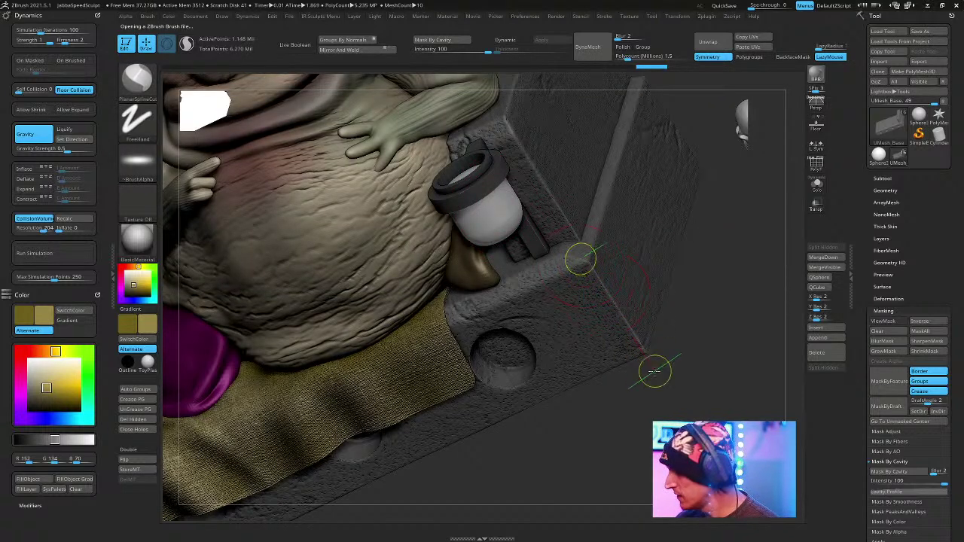
Load the Noise06 brush from the Noise brush folder, test it on the base's corner edge and undo the stroke.
{"action": "key", "text": "comma"}
{"action": "left_click", "coordinate": [203, 122]}
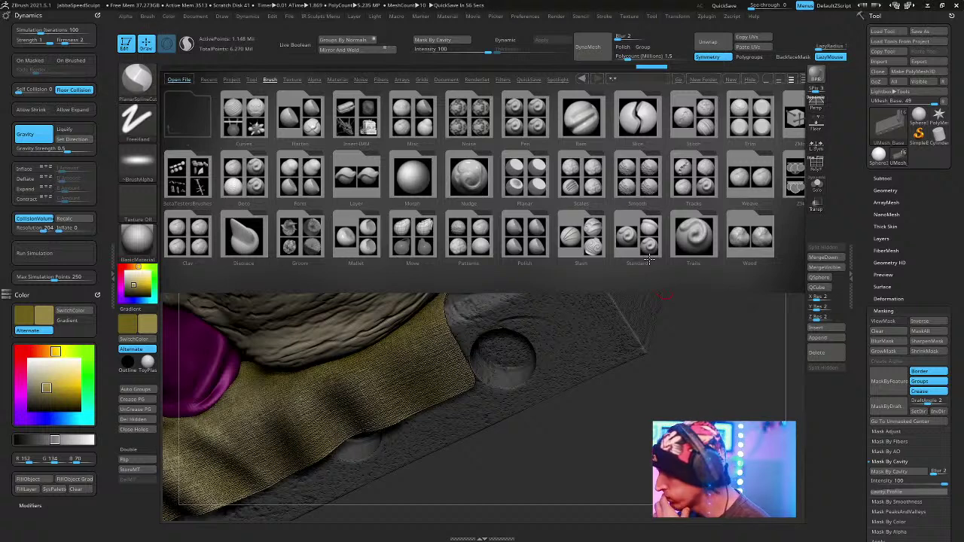
{"action": "left_click", "coordinate": [469, 114]}
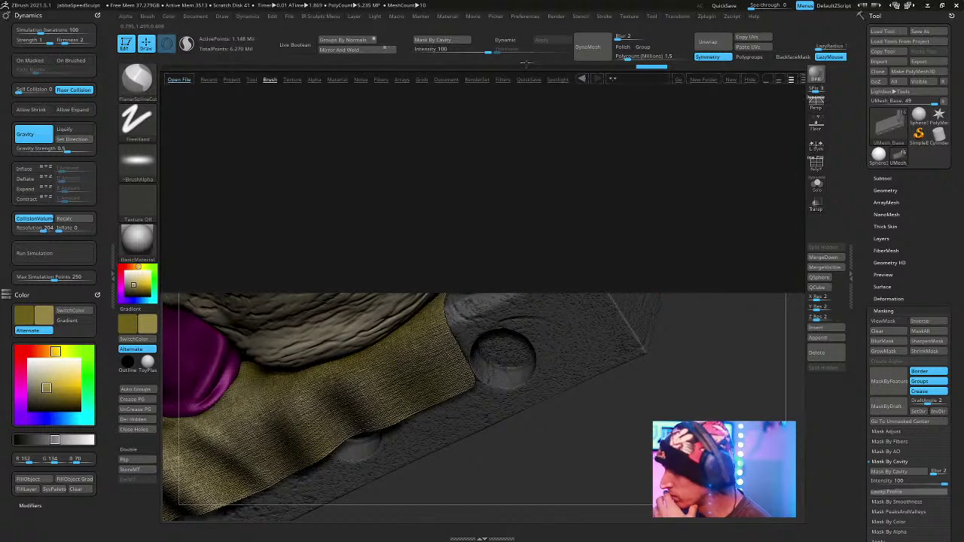
{"action": "double_click", "coordinate": [251, 234]}
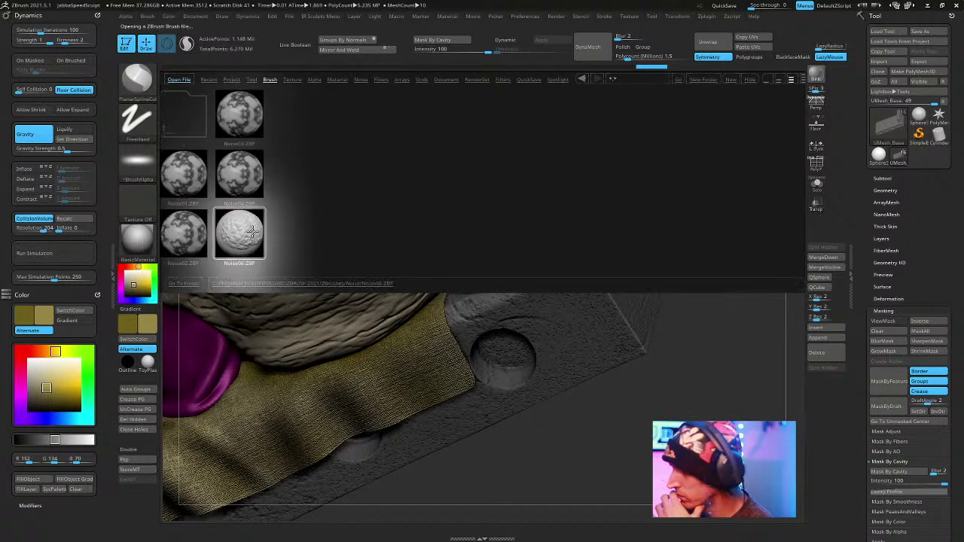
{"action": "mouse_move", "coordinate": [557, 373]}
{"action": "left_mouse_down"}
{"action": "mouse_move", "coordinate": [627, 339]}
{"action": "mouse_move", "coordinate": [620, 309]}
{"action": "left_mouse_up"}
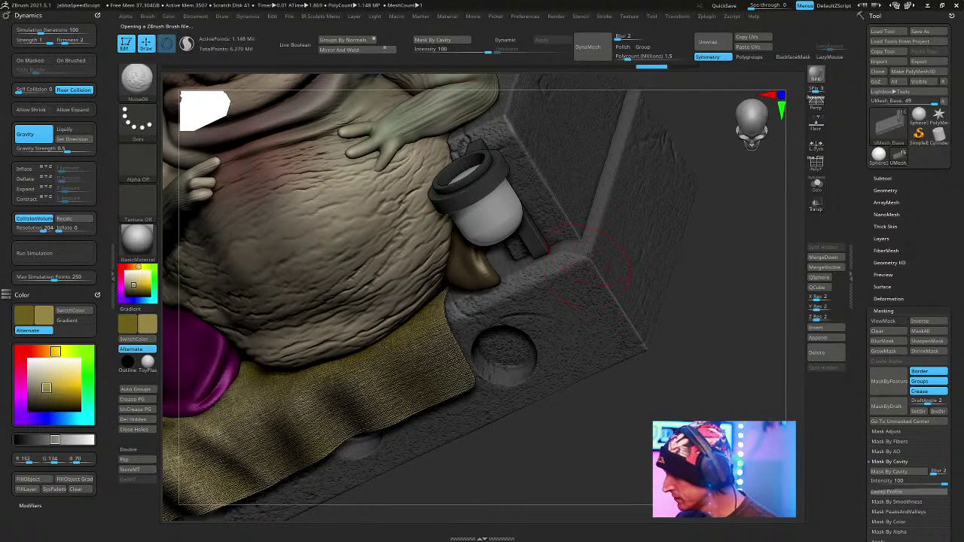
{"action": "key", "text": "ctrl+z"}
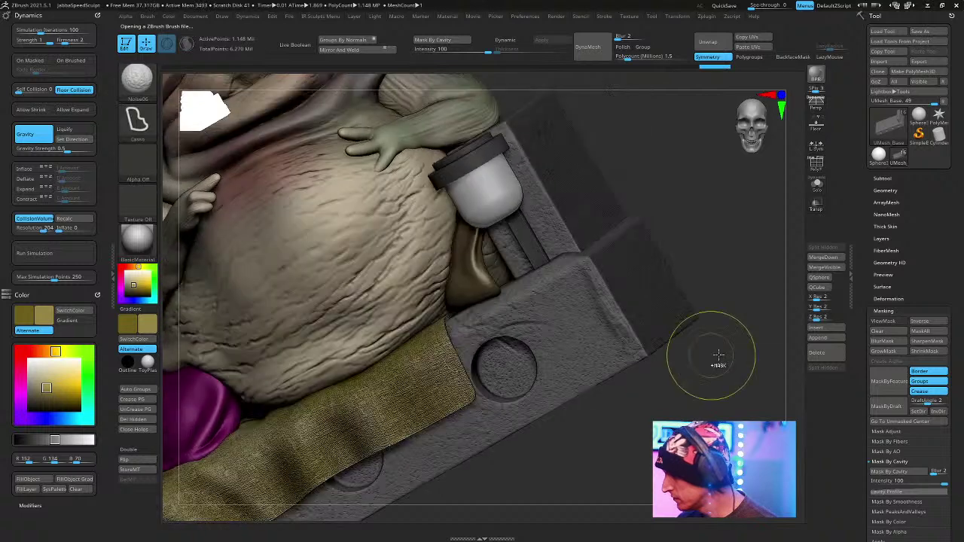
Carve chips into the base's front corner edge with Noise06 in Zsub mode, and isolate the base in Solo.
{"action": "left_click_drag", "start_coordinate": [686, 222], "coordinate": [694, 215]}
{"action": "key", "text": "space"}
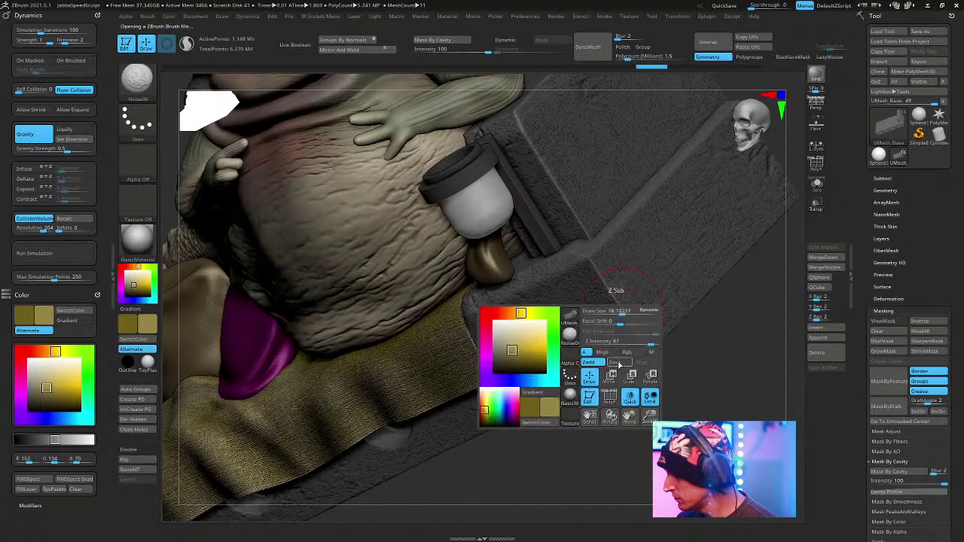
{"action": "left_click", "coordinate": [617, 365]}
{"action": "mouse_move", "coordinate": [637, 361]}
{"action": "left_mouse_down"}
{"action": "mouse_move", "coordinate": [656, 369]}
{"action": "mouse_move", "coordinate": [603, 283]}
{"action": "mouse_move", "coordinate": [625, 322]}
{"action": "mouse_move", "coordinate": [604, 298]}
{"action": "left_mouse_up"}
{"action": "left_click_drag", "start_coordinate": [696, 428], "coordinate": [640, 443], "text": "alt"}
{"action": "left_click", "coordinate": [817, 184]}
{"action": "left_click_drag", "start_coordinate": [741, 239], "coordinate": [701, 282]}
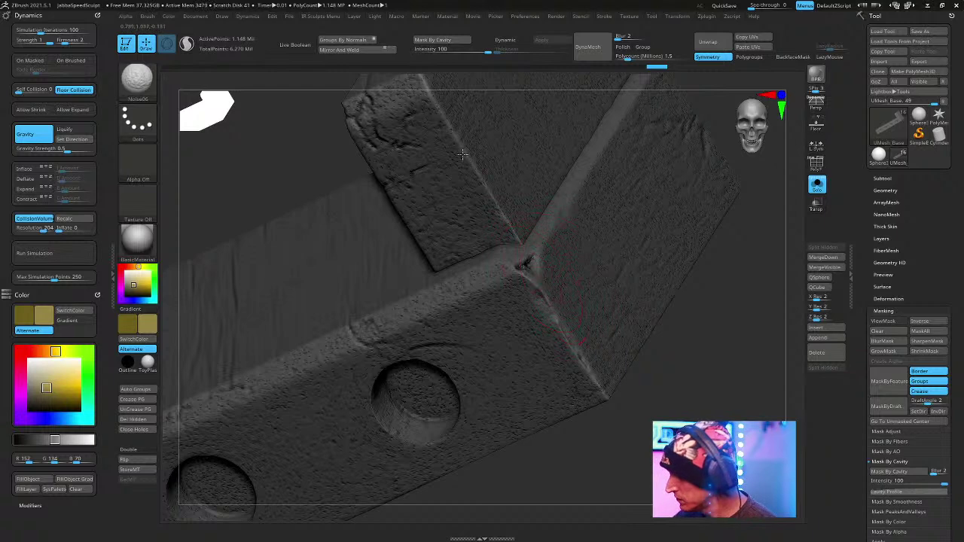
Flatten the chipped edges and corners around the base's raised block with the TrimDynamic brush.
{"action": "key", "text": "b"}
{"action": "key", "text": "t"}
{"action": "key", "text": "d"}
{"action": "mouse_move", "coordinate": [543, 299]}
{"action": "left_mouse_down"}
{"action": "mouse_move", "coordinate": [582, 349]}
{"action": "mouse_move", "coordinate": [519, 265]}
{"action": "left_mouse_up"}
{"action": "right_click_drag", "start_coordinate": [547, 251], "coordinate": [550, 352], "text": "alt"}
{"action": "left_click_drag", "start_coordinate": [480, 280], "coordinate": [422, 179]}
{"action": "left_click_drag", "start_coordinate": [465, 249], "coordinate": [518, 337]}
{"action": "right_click_drag", "start_coordinate": [519, 296], "coordinate": [589, 217], "text": "ctrl"}
{"action": "right_click_drag", "start_coordinate": [623, 260], "coordinate": [490, 254]}
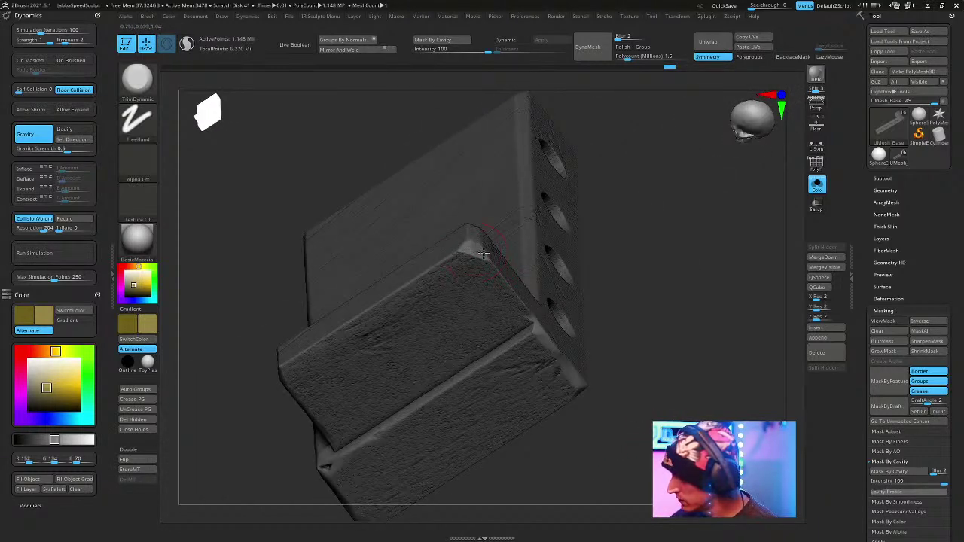
Bevel the sharp corners at the opposite end of the base slab with TrimDynamic.
{"action": "right_click_drag", "start_coordinate": [673, 308], "coordinate": [549, 285]}
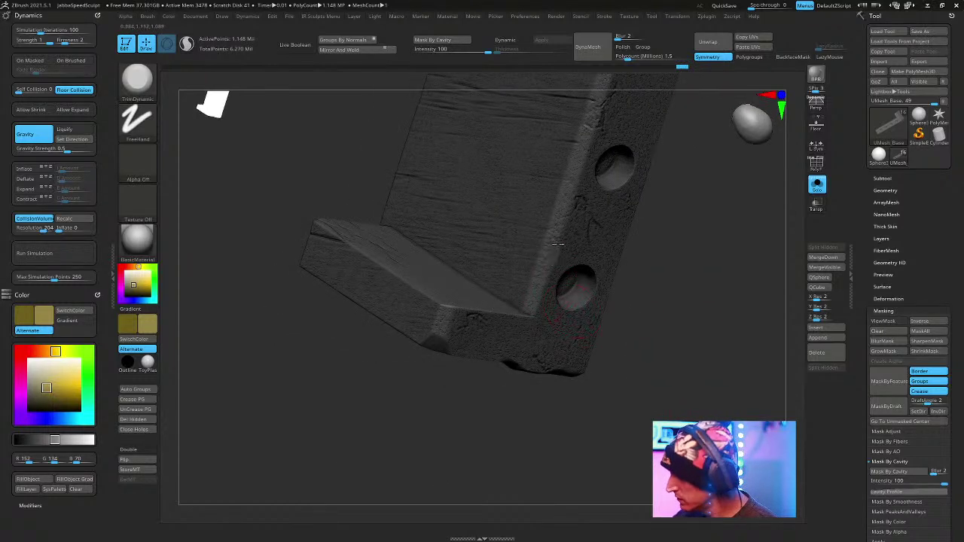
{"action": "mouse_move", "coordinate": [553, 243]}
{"action": "right_mouse_down"}
{"action": "mouse_move", "coordinate": [673, 340]}
{"action": "mouse_move", "coordinate": [660, 344]}
{"action": "mouse_move", "coordinate": [556, 241]}
{"action": "right_mouse_up"}
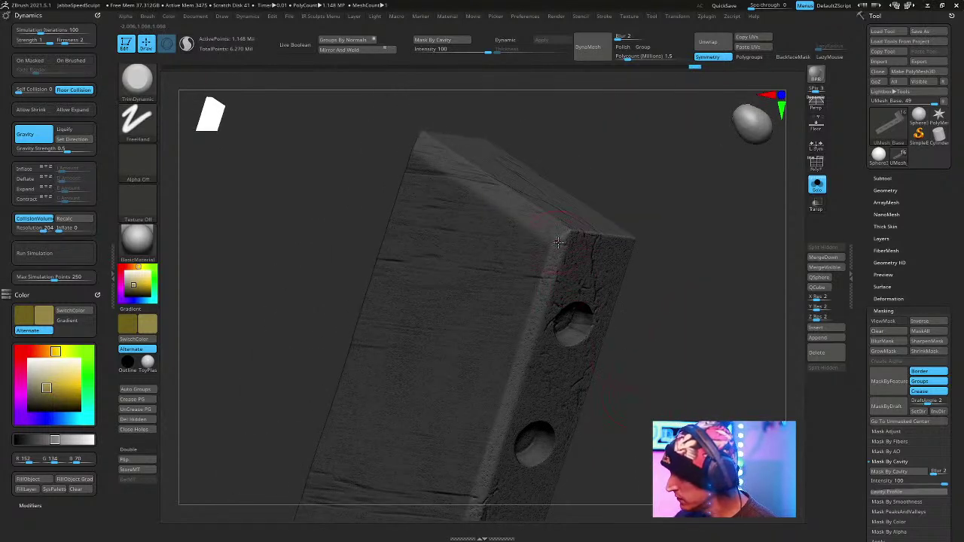
{"action": "left_click_drag", "start_coordinate": [573, 231], "coordinate": [563, 236]}
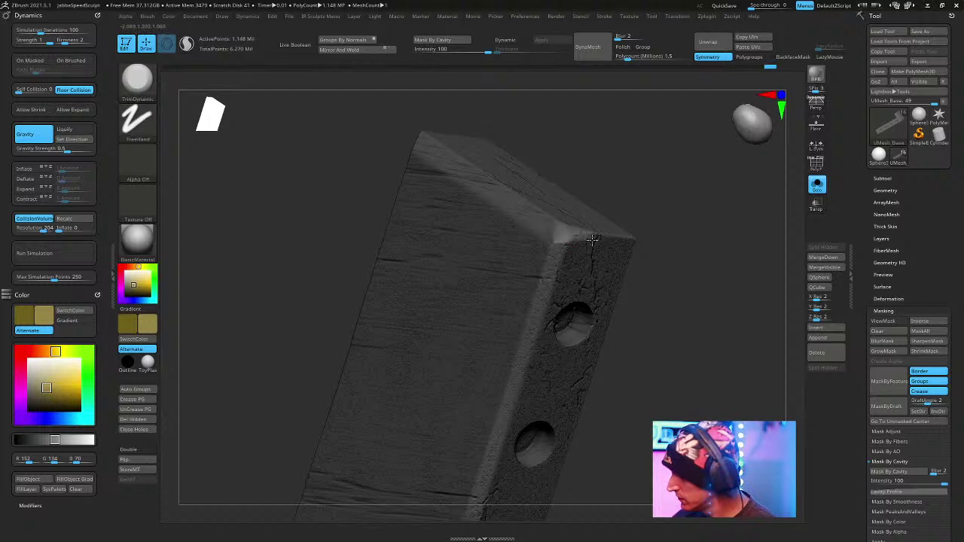
{"action": "right_click_drag", "start_coordinate": [582, 237], "coordinate": [727, 325]}
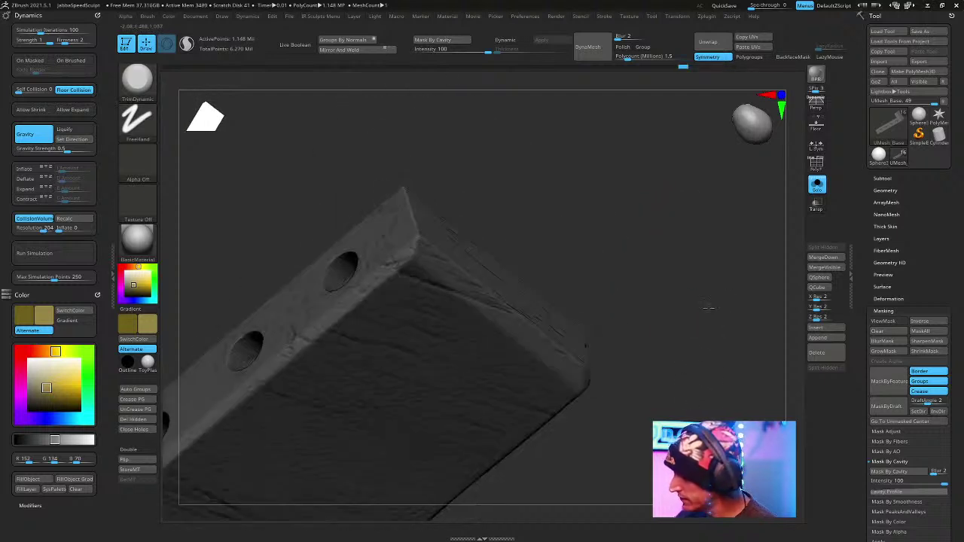
{"action": "left_click_drag", "start_coordinate": [429, 256], "coordinate": [407, 245]}
{"action": "mouse_move", "coordinate": [515, 243]}
{"action": "right_mouse_down"}
{"action": "mouse_move", "coordinate": [570, 237]}
{"action": "mouse_move", "coordinate": [623, 269]}
{"action": "mouse_move", "coordinate": [609, 243]}
{"action": "mouse_move", "coordinate": [582, 314]}
{"action": "mouse_move", "coordinate": [570, 463]}
{"action": "mouse_move", "coordinate": [593, 367]}
{"action": "mouse_move", "coordinate": [488, 339]}
{"action": "mouse_move", "coordinate": [581, 331]}
{"action": "right_mouse_up"}
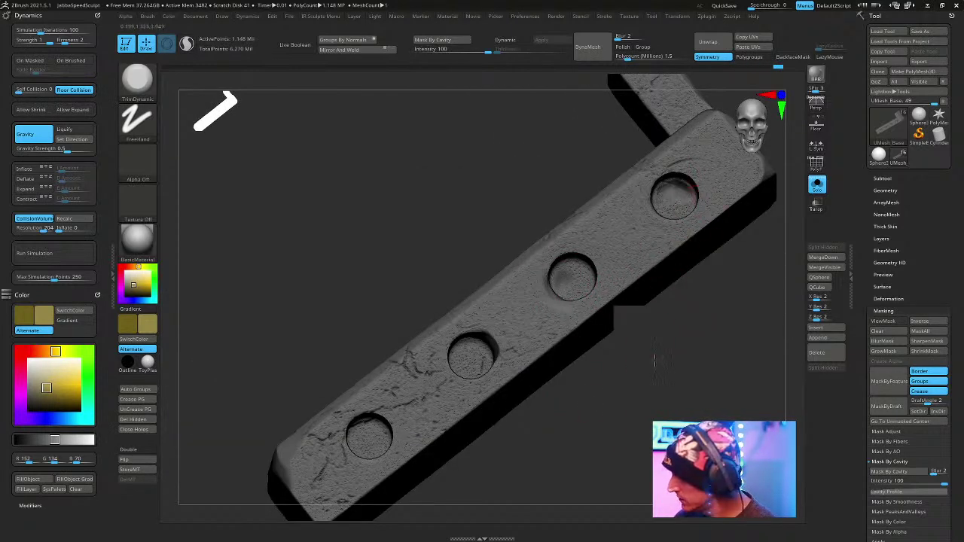
{"action": "right_click_drag", "start_coordinate": [648, 357], "coordinate": [433, 430]}
{"action": "right_click_drag", "start_coordinate": [609, 422], "coordinate": [594, 379], "text": "shift"}
{"action": "right_click_drag", "start_coordinate": [562, 274], "coordinate": [535, 216], "text": "alt"}
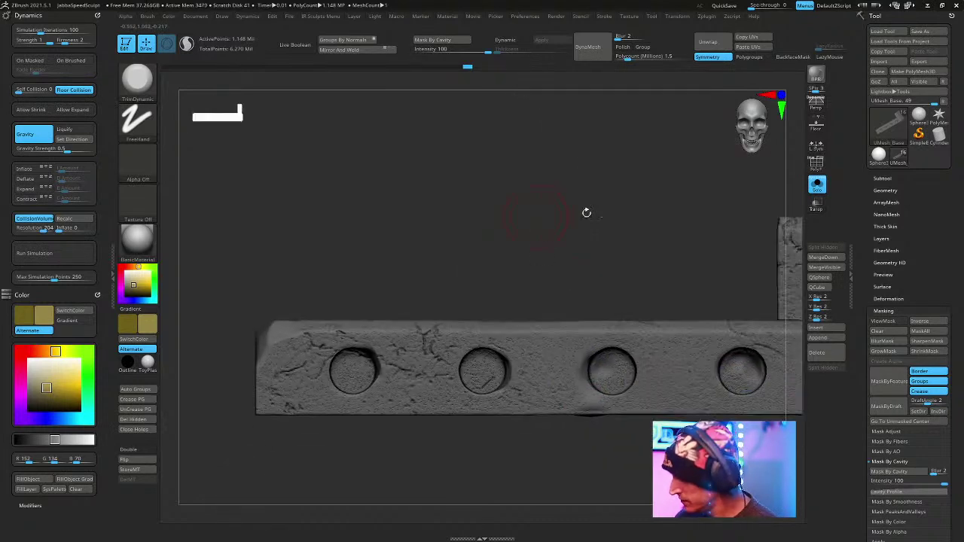
{"action": "right_click_drag", "start_coordinate": [600, 214], "coordinate": [595, 407], "text": "shift"}
{"action": "mouse_move", "coordinate": [389, 386]}
{"action": "left_mouse_down", "text": "ctrl"}
{"action": "mouse_move", "coordinate": [390, 327]}
{"action": "mouse_move", "coordinate": [429, 325]}
{"action": "mouse_move", "coordinate": [438, 433]}
{"action": "left_mouse_up", "text": "ctrl"}
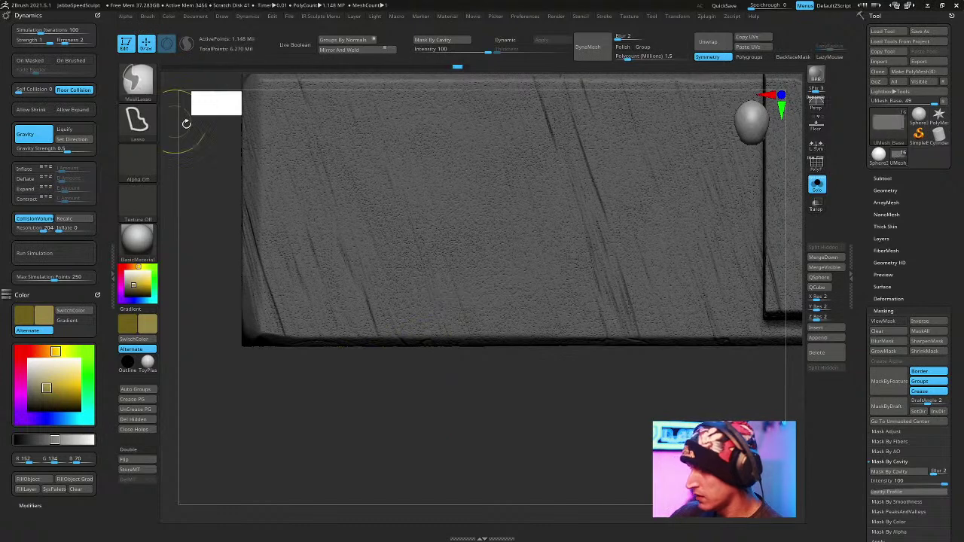
{"action": "key", "text": "ctrl+z"}
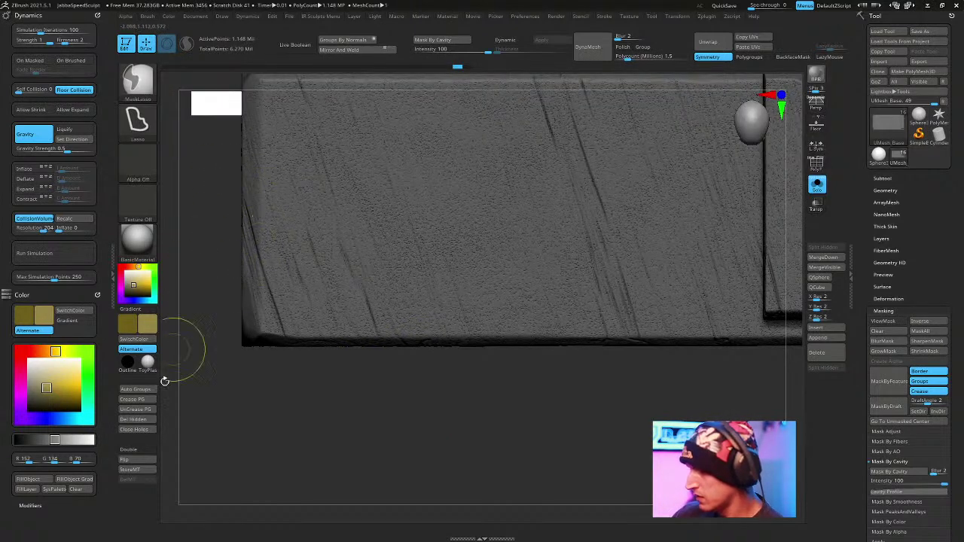
Switch the masking brush to MaskPen and try a strip mask between the first two holes of the base, clearing it again.
{"action": "left_click", "coordinate": [137, 79]}
{"action": "left_click", "coordinate": [230, 92]}
{"action": "mouse_move", "coordinate": [545, 452]}
{"action": "left_mouse_down"}
{"action": "mouse_move", "coordinate": [594, 471]}
{"action": "mouse_move", "coordinate": [508, 444]}
{"action": "left_mouse_up"}
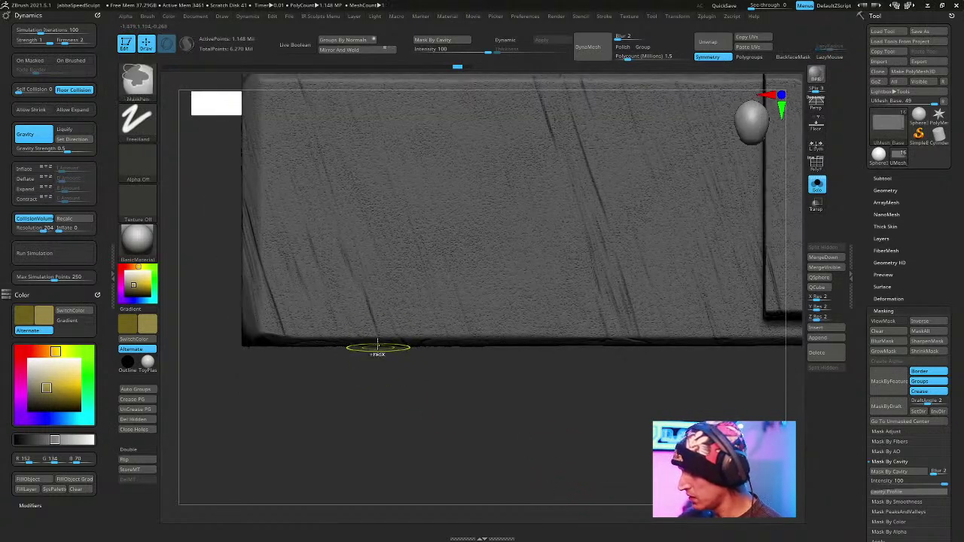
{"action": "mouse_move", "coordinate": [367, 409]}
{"action": "left_mouse_down", "text": "ctrl"}
{"action": "mouse_move", "coordinate": [369, 335]}
{"action": "mouse_move", "coordinate": [383, 369]}
{"action": "mouse_move", "coordinate": [398, 329]}
{"action": "left_mouse_up", "text": "ctrl"}
{"action": "left_click_drag", "start_coordinate": [516, 426], "coordinate": [497, 491]}
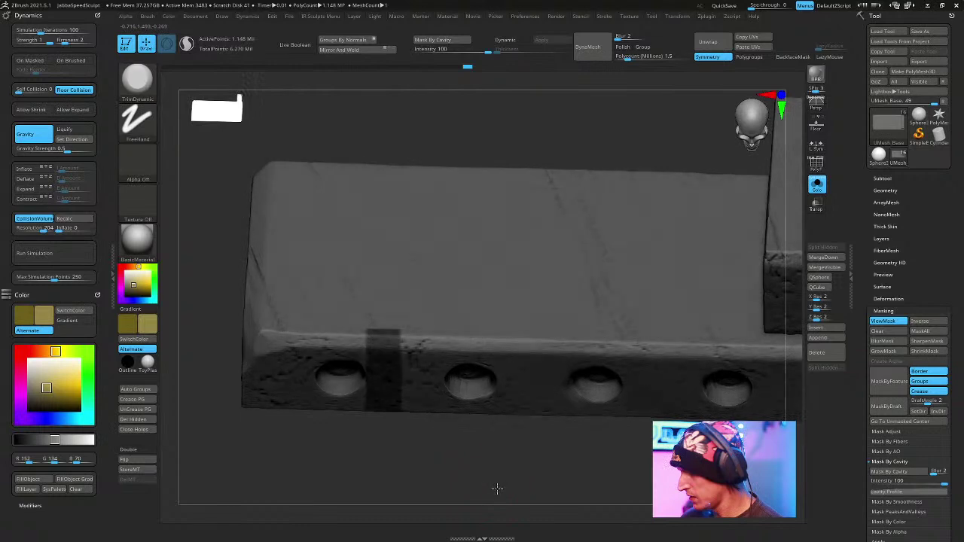
{"action": "left_click", "coordinate": [436, 444], "text": "ctrl"}
Mask three straight strips across the base slab, one in each gap between the four round holes.
{"action": "left_click_drag", "start_coordinate": [436, 444], "coordinate": [408, 242], "text": "shift"}
{"action": "left_click_drag", "start_coordinate": [548, 477], "coordinate": [503, 466], "text": "alt"}
{"action": "left_click_drag", "start_coordinate": [472, 437], "coordinate": [497, 265], "text": "ctrl"}
{"action": "left_click_drag", "start_coordinate": [604, 419], "coordinate": [555, 430], "text": "alt"}
{"action": "left_click_drag", "start_coordinate": [553, 283], "coordinate": [565, 469], "text": "ctrl"}
{"action": "left_click_drag", "start_coordinate": [630, 482], "coordinate": [607, 482], "text": "alt"}
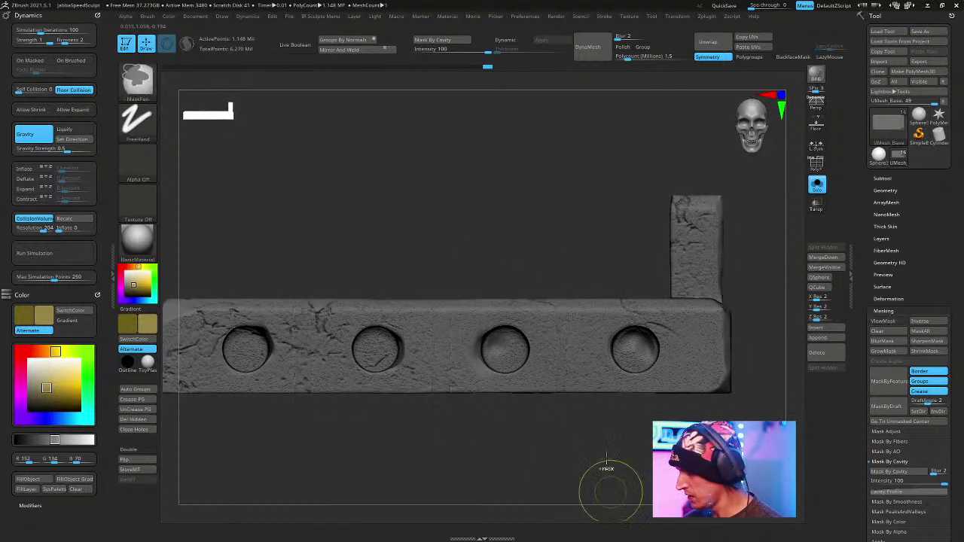
{"action": "left_click_drag", "start_coordinate": [563, 265], "coordinate": [562, 454], "text": "ctrl"}
{"action": "left_click_drag", "start_coordinate": [695, 366], "coordinate": [730, 370], "text": "alt"}
{"action": "left_click_drag", "start_coordinate": [596, 269], "coordinate": [605, 461], "text": "ctrl"}
{"action": "left_click_drag", "start_coordinate": [472, 277], "coordinate": [470, 448], "text": "ctrl"}
{"action": "left_click_drag", "start_coordinate": [351, 283], "coordinate": [349, 512], "text": "ctrl"}
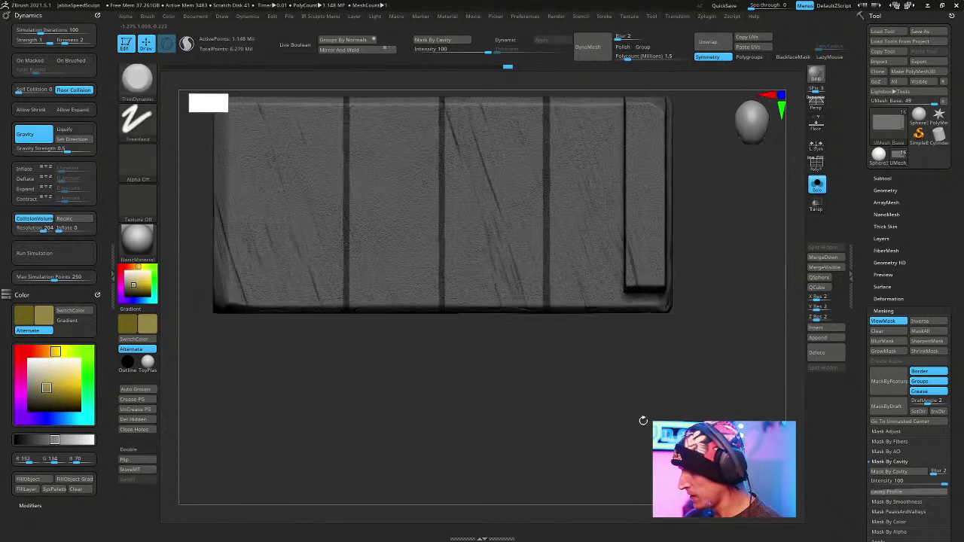
Invert the mask and move the strip areas inward with the gizmo to sink three block-separating grooves into the base's front.
{"action": "left_click_drag", "start_coordinate": [723, 399], "coordinate": [761, 467], "text": "alt"}
{"action": "left_click_drag", "start_coordinate": [241, 156], "coordinate": [722, 357], "text": "ctrl"}
{"action": "left_click", "coordinate": [728, 315], "text": "ctrl"}
{"action": "key", "text": "w"}
{"action": "left_click", "coordinate": [546, 166]}
{"action": "left_click_drag", "start_coordinate": [600, 418], "coordinate": [591, 394]}
{"action": "left_click_drag", "start_coordinate": [480, 322], "coordinate": [480, 318]}
{"action": "key", "text": "q"}
{"action": "mouse_move", "coordinate": [555, 391]}
{"action": "left_mouse_down"}
{"action": "mouse_move", "coordinate": [552, 364]}
{"action": "mouse_move", "coordinate": [553, 401]}
{"action": "left_mouse_up"}
{"action": "left_click_drag", "start_coordinate": [569, 443], "coordinate": [678, 384]}
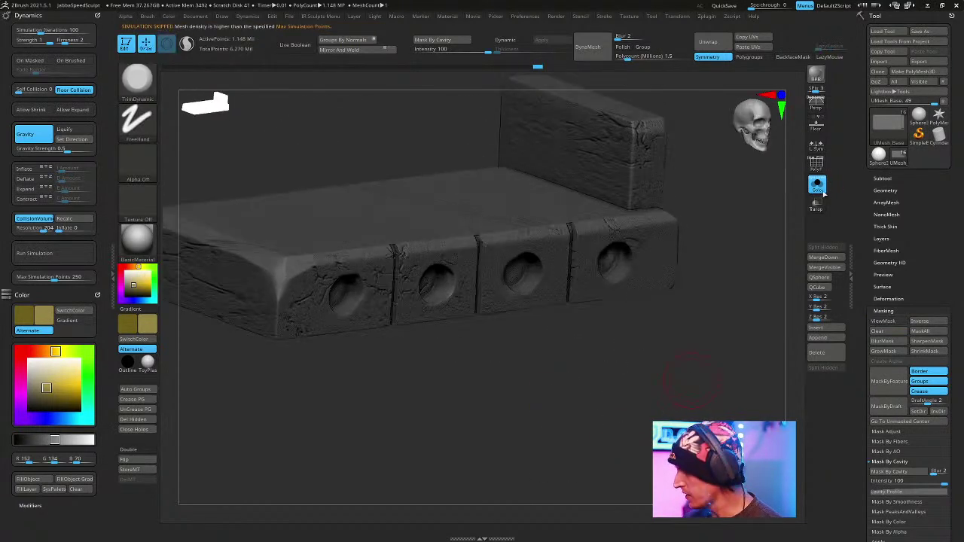
Turn off Solo to bring back the full model and make the Jabba body the active subtool.
{"action": "left_click", "coordinate": [822, 186]}
{"action": "left_click_drag", "start_coordinate": [735, 347], "coordinate": [724, 368]}
{"action": "left_click_drag", "start_coordinate": [597, 404], "coordinate": [689, 350]}
{"action": "left_click", "coordinate": [418, 201], "text": "alt"}
Save the tool to the Desktop as Jabba.ZTL, replacing the existing file.
{"action": "left_click", "coordinate": [919, 31]}
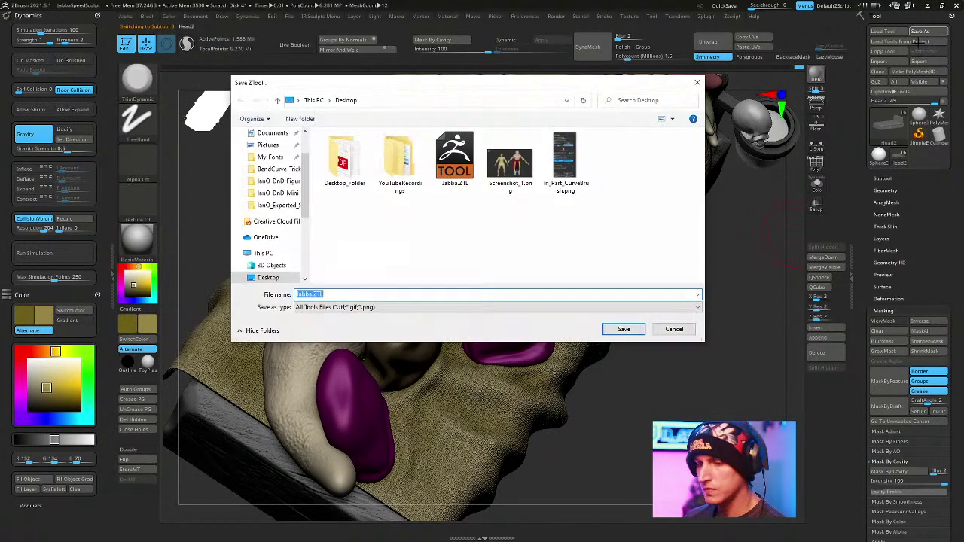
{"action": "key", "text": "Return"}
{"action": "left_click_drag", "start_coordinate": [648, 316], "coordinate": [672, 292]}
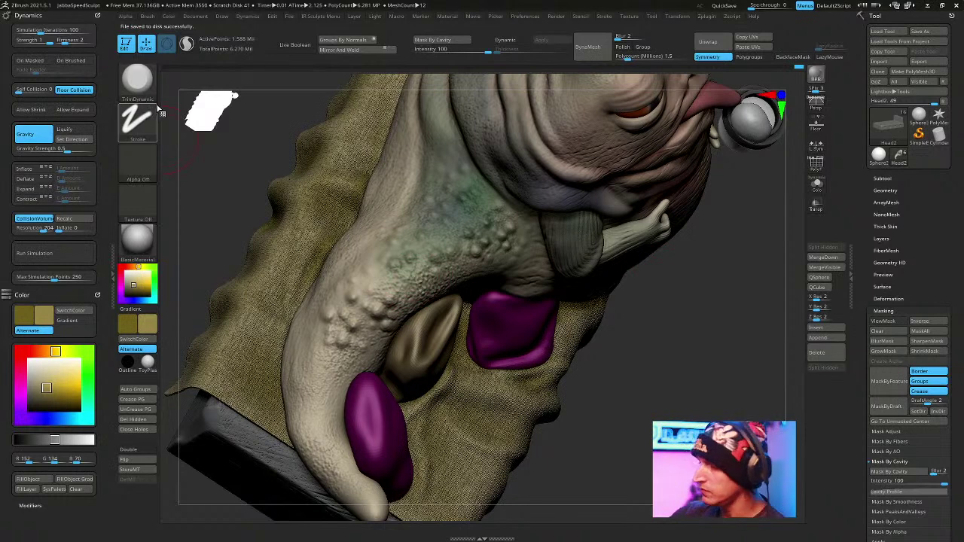
Spray bumpy skin texture over Jabba's tail, back and the back of the head with the Standard brush.
{"action": "key", "text": "b"}
{"action": "key", "text": "s"}
{"action": "key", "text": "t"}
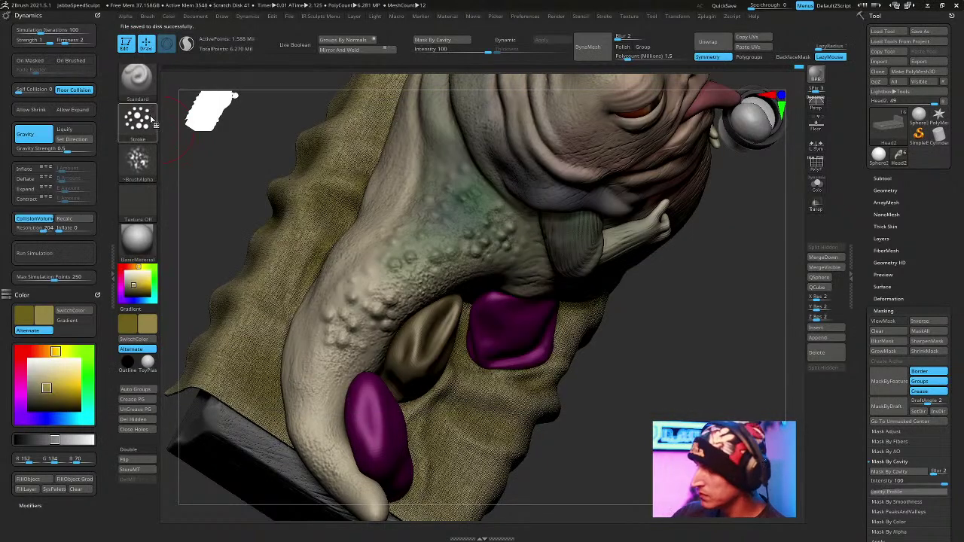
{"action": "mouse_move", "coordinate": [310, 344]}
{"action": "left_mouse_down"}
{"action": "mouse_move", "coordinate": [320, 451]}
{"action": "mouse_move", "coordinate": [321, 416]}
{"action": "left_mouse_up"}
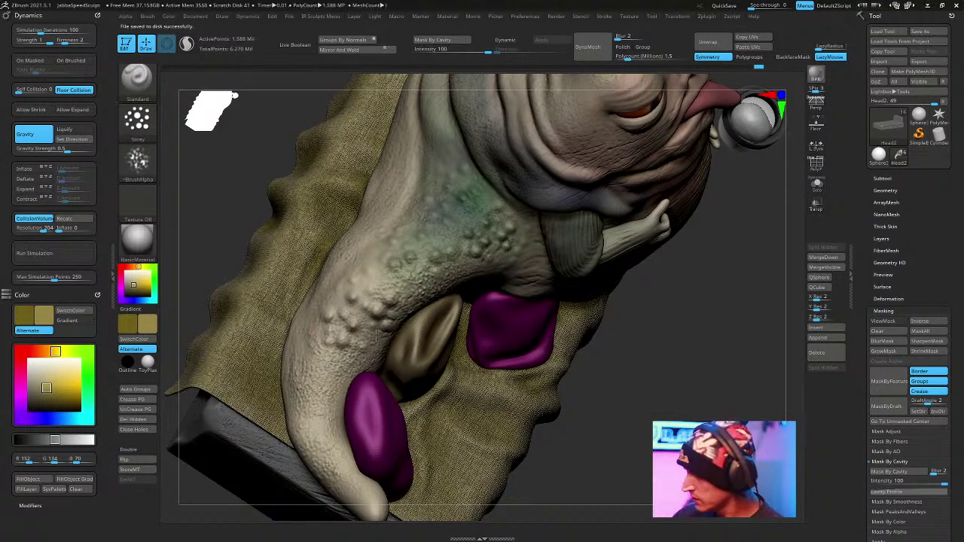
{"action": "right_click_drag", "start_coordinate": [399, 221], "coordinate": [325, 251]}
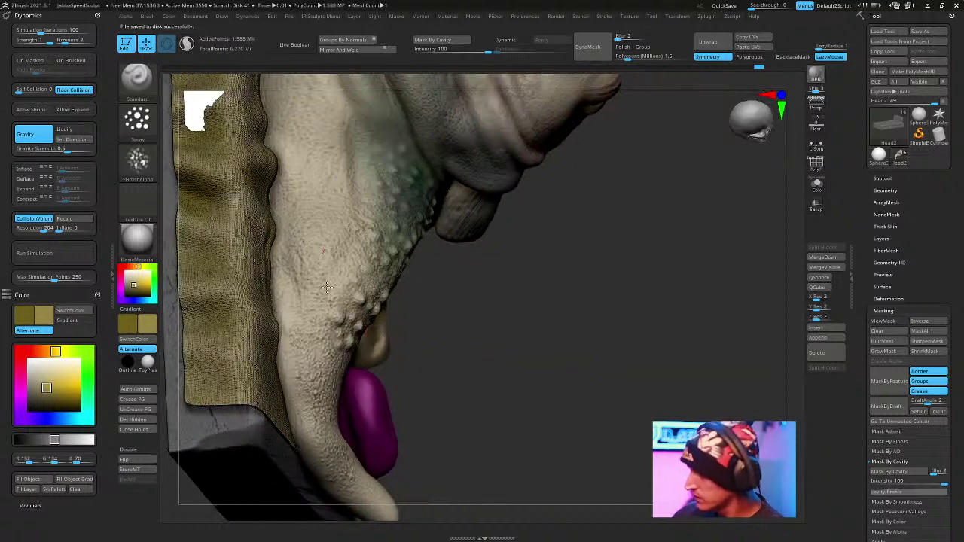
{"action": "right_click_drag", "start_coordinate": [456, 400], "coordinate": [380, 388]}
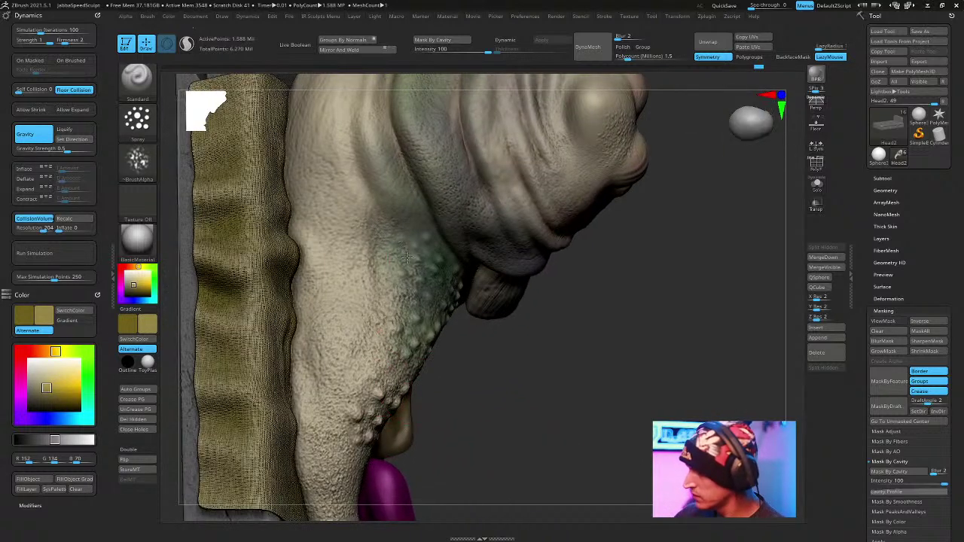
{"action": "right_click_drag", "start_coordinate": [387, 263], "coordinate": [368, 243]}
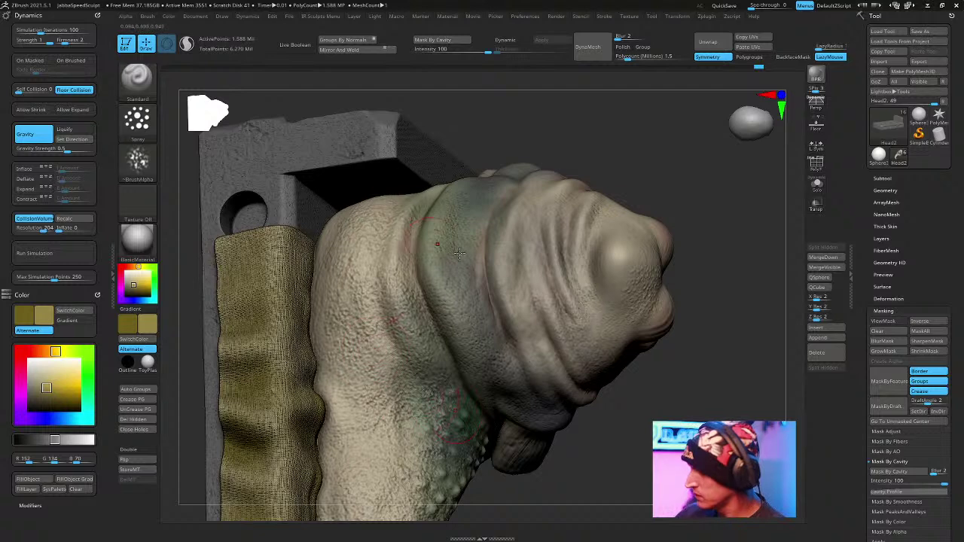
{"action": "mouse_move", "coordinate": [680, 370]}
{"action": "right_mouse_down"}
{"action": "mouse_move", "coordinate": [493, 217]}
{"action": "mouse_move", "coordinate": [589, 361]}
{"action": "mouse_move", "coordinate": [658, 231]}
{"action": "mouse_move", "coordinate": [336, 241]}
{"action": "right_mouse_up"}
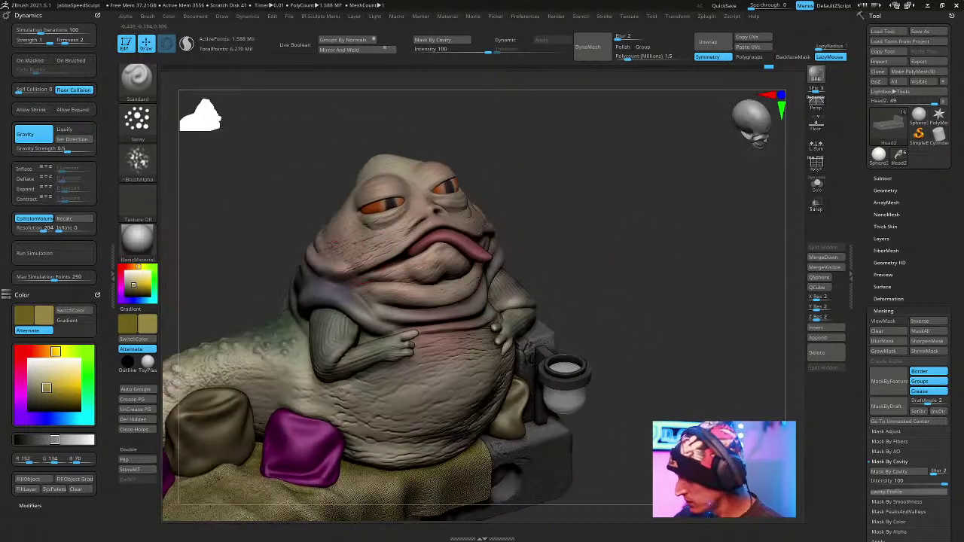
{"action": "right_click_drag", "start_coordinate": [542, 162], "coordinate": [530, 305]}
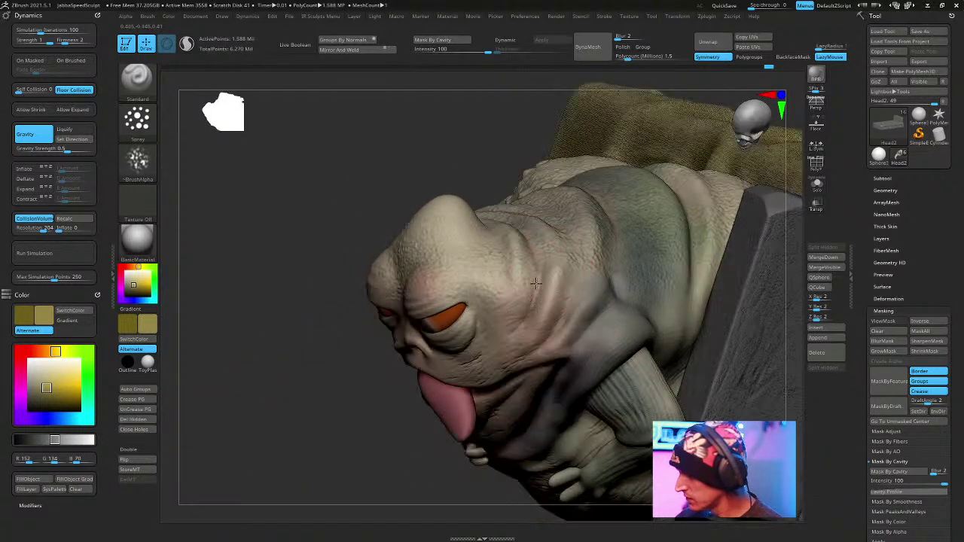
Swell the purple skin fold below the jaw and around the neck with the Inflat brush.
{"action": "mouse_move", "coordinate": [372, 194]}
{"action": "right_mouse_down"}
{"action": "mouse_move", "coordinate": [634, 185]}
{"action": "mouse_move", "coordinate": [618, 214]}
{"action": "mouse_move", "coordinate": [532, 226]}
{"action": "mouse_move", "coordinate": [652, 134]}
{"action": "right_mouse_up"}
{"action": "key", "text": "b"}
{"action": "key", "text": "i"}
{"action": "key", "text": "n"}
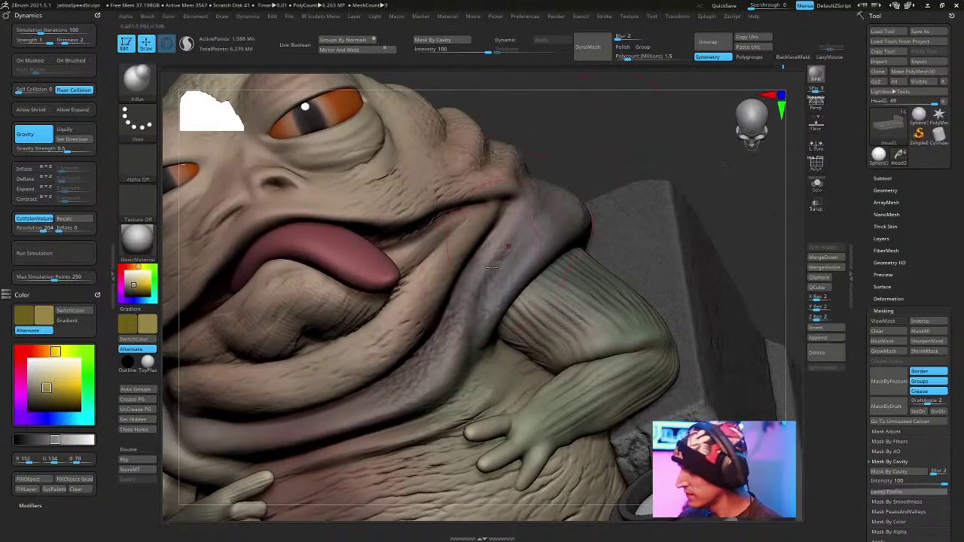
{"action": "mouse_move", "coordinate": [501, 197]}
{"action": "right_mouse_down"}
{"action": "mouse_move", "coordinate": [613, 150]}
{"action": "mouse_move", "coordinate": [632, 197]}
{"action": "right_mouse_up"}
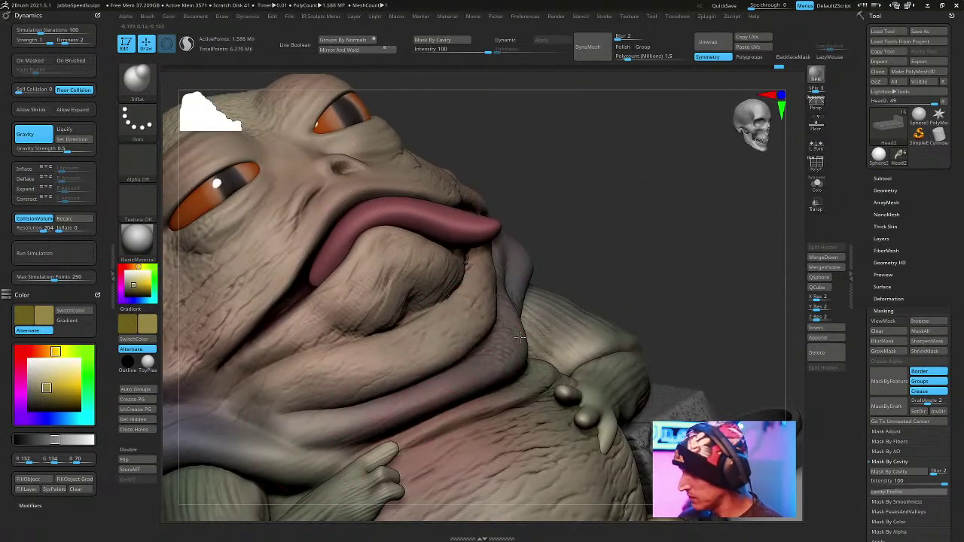
{"action": "right_click_drag", "start_coordinate": [482, 339], "coordinate": [596, 261]}
{"action": "left_click_drag", "start_coordinate": [483, 406], "coordinate": [413, 433]}
{"action": "left_click_drag", "start_coordinate": [677, 213], "coordinate": [649, 153]}
{"action": "left_click_drag", "start_coordinate": [531, 322], "coordinate": [567, 281]}
{"action": "left_click_drag", "start_coordinate": [495, 352], "coordinate": [525, 272]}
{"action": "right_click_drag", "start_coordinate": [617, 314], "coordinate": [473, 355]}
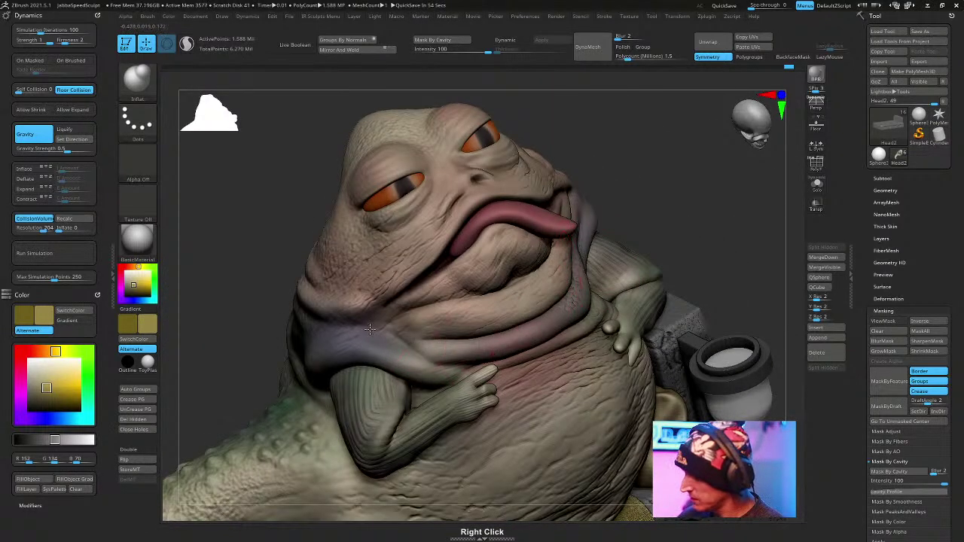
Carve creases into the purple neck fold behind the cheek and above the arm with the DamStandard brush.
{"action": "key", "text": "b"}
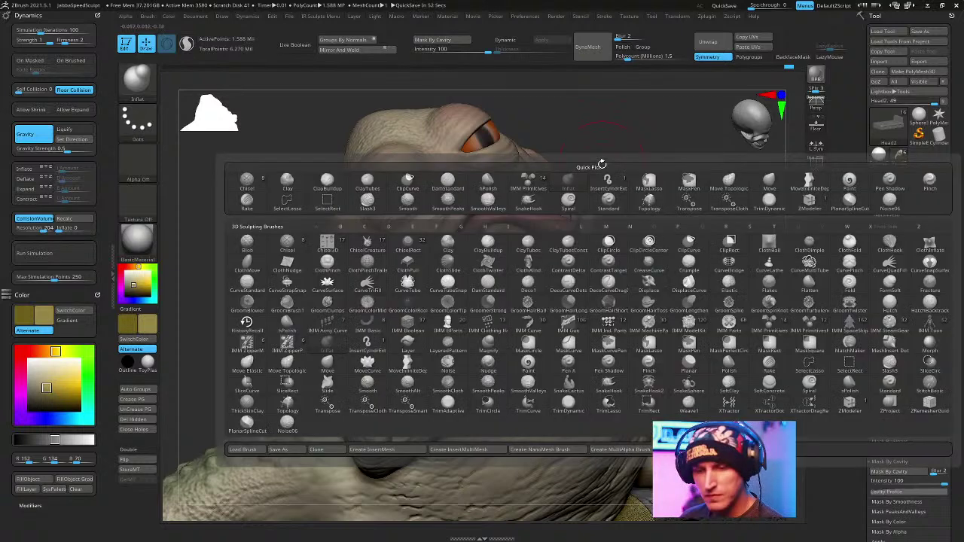
{"action": "key", "text": "d"}
{"action": "key", "text": "s"}
{"action": "key", "text": "space"}
{"action": "right_click_drag", "start_coordinate": [637, 124], "coordinate": [619, 194]}
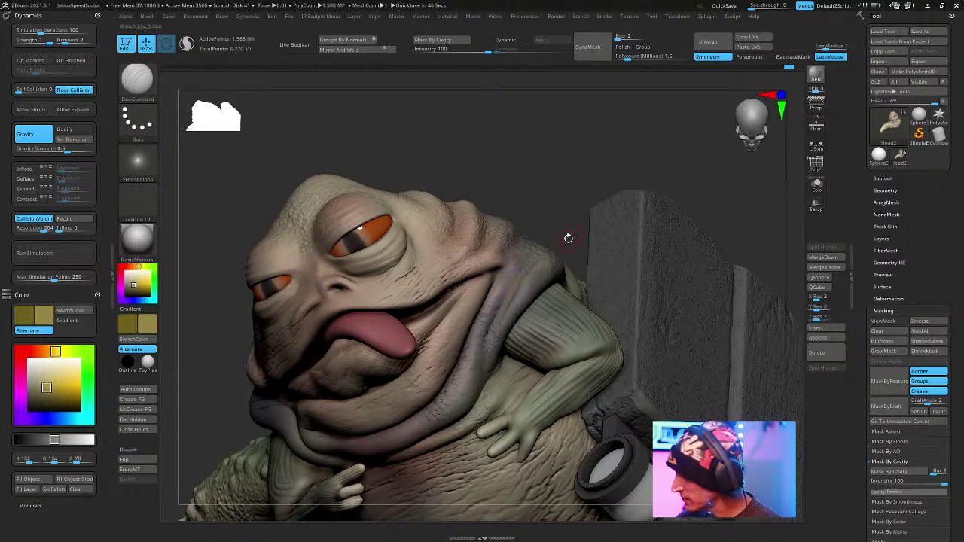
{"action": "right_click_drag", "start_coordinate": [588, 125], "coordinate": [512, 293]}
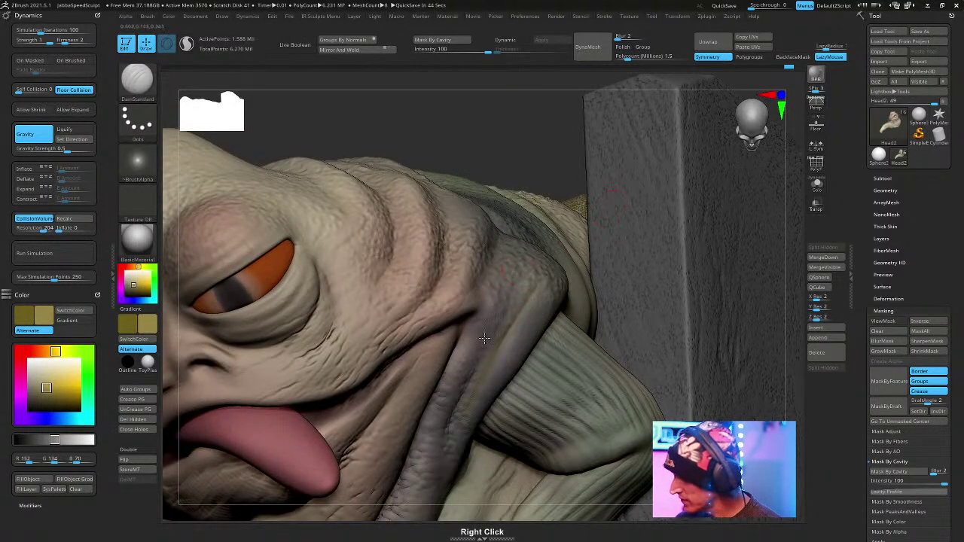
{"action": "mouse_move", "coordinate": [561, 260]}
{"action": "right_mouse_down"}
{"action": "mouse_move", "coordinate": [584, 277]}
{"action": "mouse_move", "coordinate": [364, 445]}
{"action": "right_mouse_up"}
{"action": "right_click", "coordinate": [555, 271]}
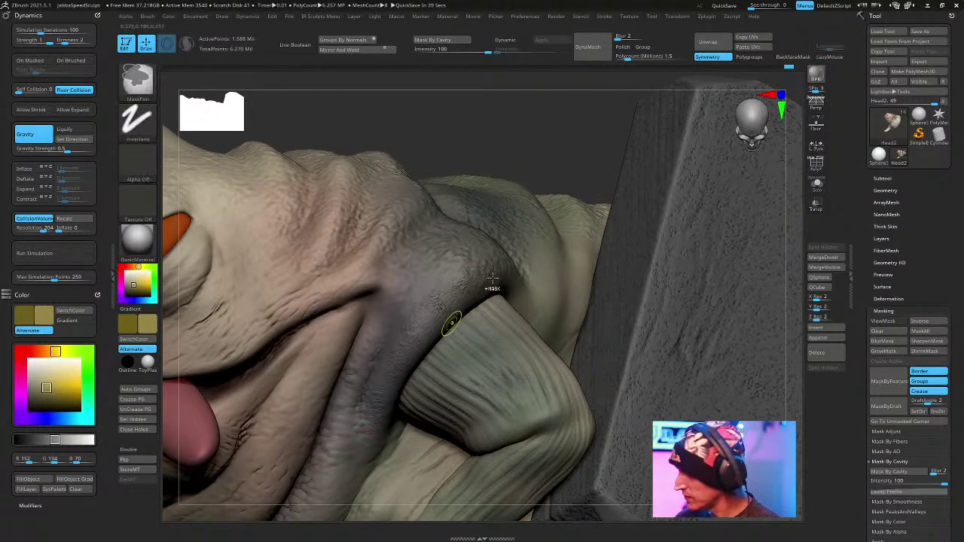
Set the Standard brush to a Dots stroke with Alpha Off and raise soft wrinkle ridges on the shoulder fold.
{"action": "left_click", "coordinate": [137, 119]}
{"action": "left_click", "coordinate": [194, 134]}
{"action": "left_click", "coordinate": [137, 160]}
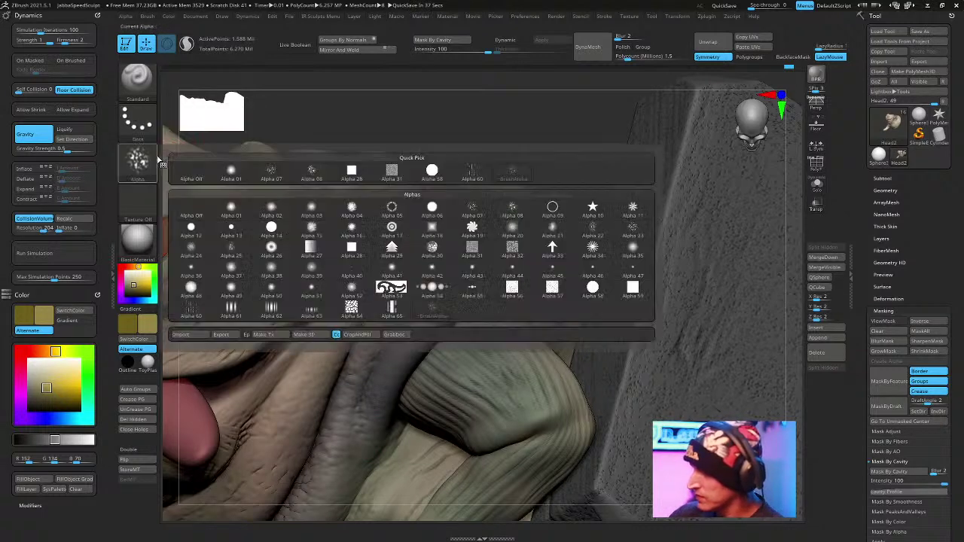
{"action": "left_click", "coordinate": [203, 172]}
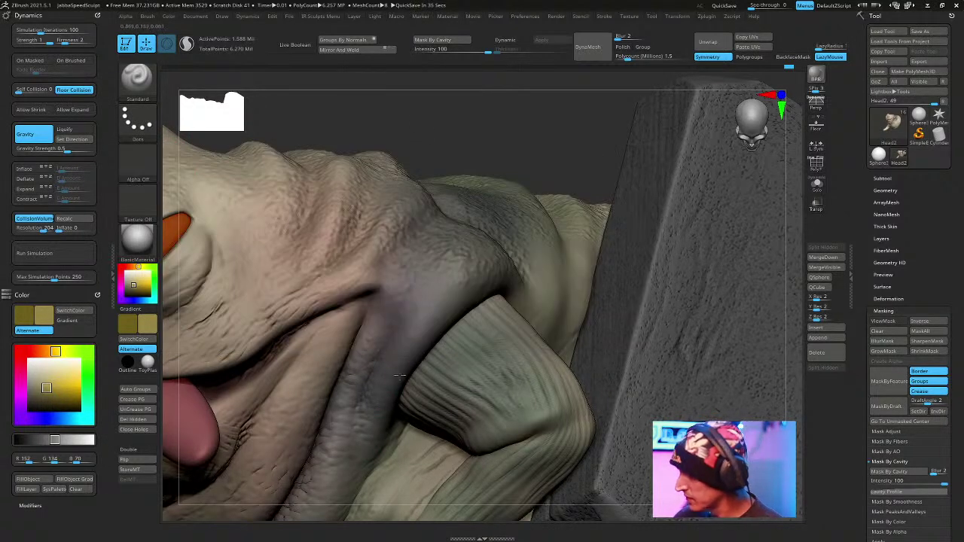
{"action": "left_click_drag", "start_coordinate": [534, 188], "coordinate": [468, 273]}
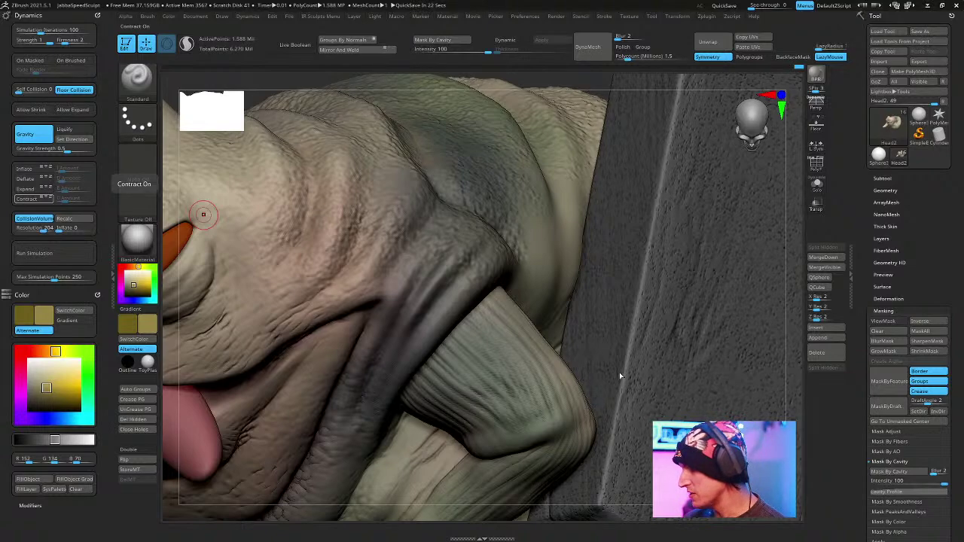
Build up long, soft wrinkle ridges along the purple neck fold above the arm on Jabba's opposite side.
{"action": "right_click_drag", "start_coordinate": [646, 364], "coordinate": [419, 381]}
{"action": "right_click", "coordinate": [632, 256]}
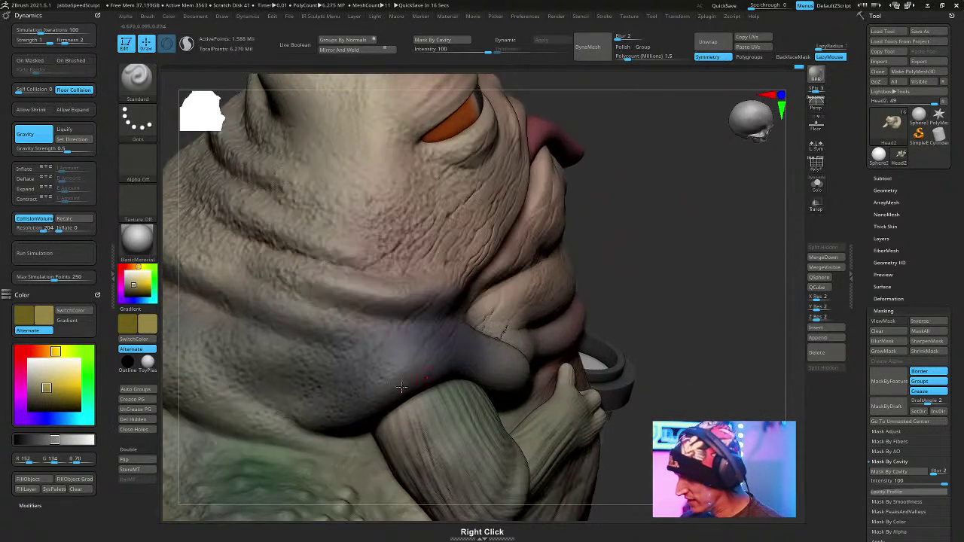
{"action": "right_click_drag", "start_coordinate": [673, 323], "coordinate": [576, 331]}
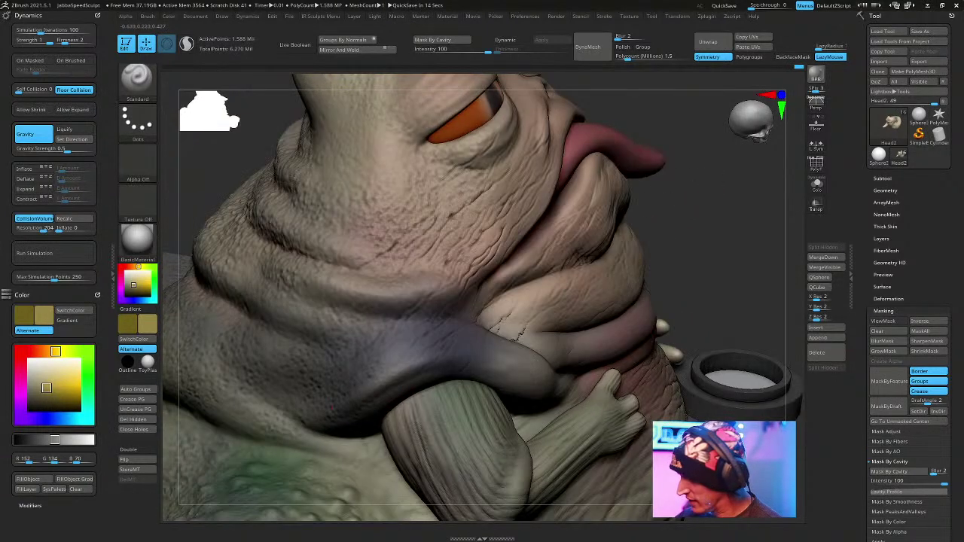
{"action": "mouse_move", "coordinate": [509, 368]}
{"action": "left_mouse_down"}
{"action": "mouse_move", "coordinate": [527, 380]}
{"action": "mouse_move", "coordinate": [410, 388]}
{"action": "mouse_move", "coordinate": [317, 435]}
{"action": "left_mouse_up"}
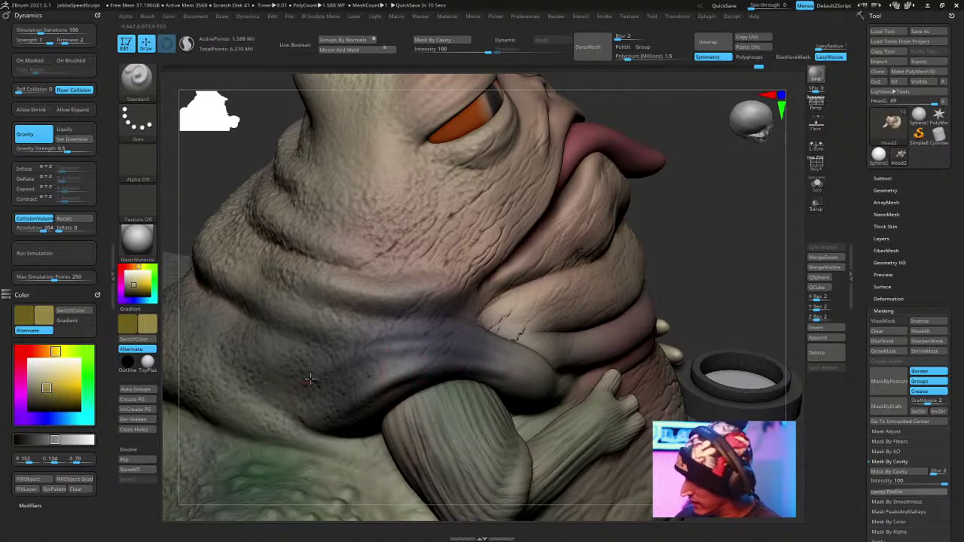
{"action": "mouse_move", "coordinate": [488, 353]}
{"action": "left_mouse_down"}
{"action": "mouse_move", "coordinate": [279, 317]}
{"action": "mouse_move", "coordinate": [320, 319]}
{"action": "left_mouse_up"}
Deepen the creases between the neck-fold wrinkles above this arm with the DamStandard brush.
{"action": "mouse_move", "coordinate": [674, 320]}
{"action": "right_mouse_down"}
{"action": "mouse_move", "coordinate": [577, 339]}
{"action": "mouse_move", "coordinate": [569, 296]}
{"action": "mouse_move", "coordinate": [618, 327]}
{"action": "mouse_move", "coordinate": [604, 189]}
{"action": "mouse_move", "coordinate": [630, 215]}
{"action": "mouse_move", "coordinate": [635, 187]}
{"action": "right_mouse_up"}
{"action": "key", "text": "b"}
{"action": "key", "text": "d"}
{"action": "key", "text": "s"}
{"action": "right_click_drag", "start_coordinate": [633, 224], "coordinate": [630, 213]}
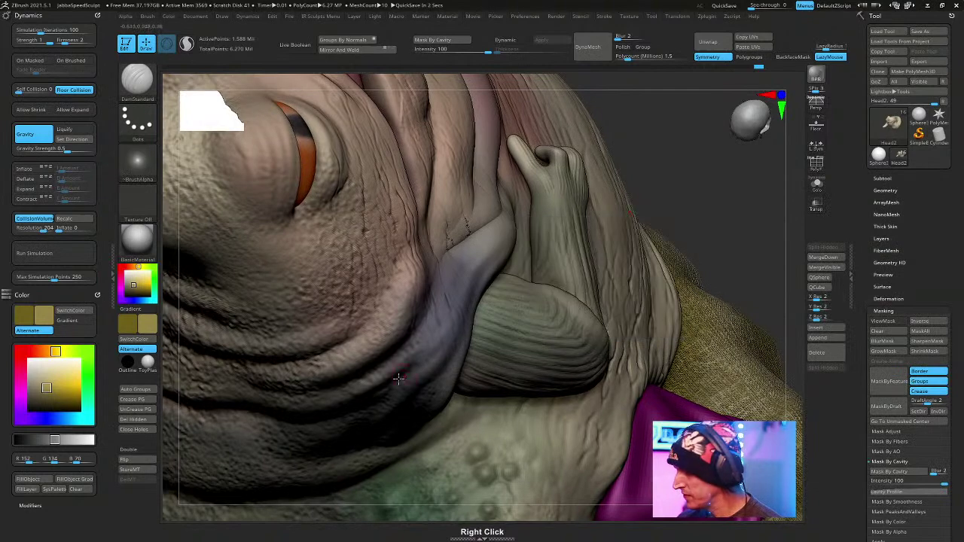
Interrupt the automatic save and save the project file manually.
{"action": "key", "text": "Escape"}
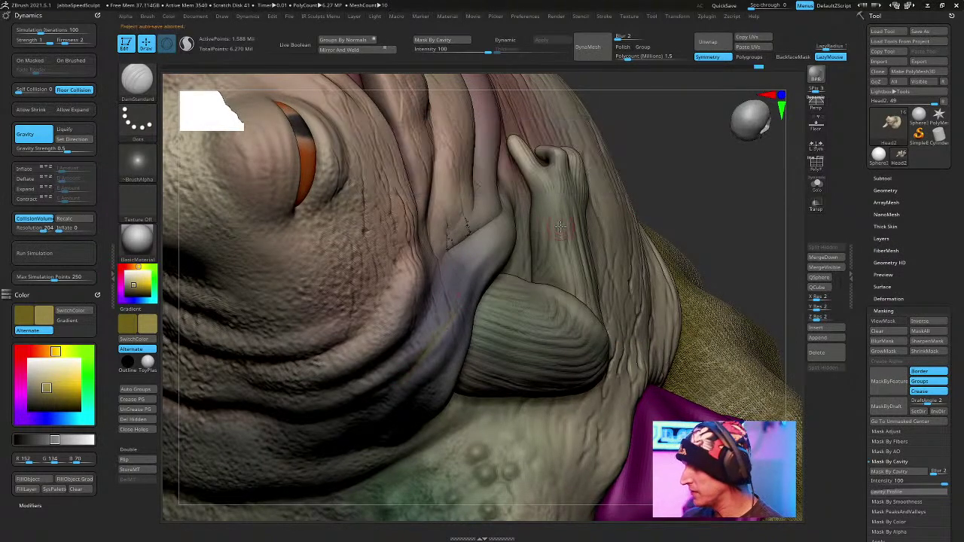
{"action": "key", "text": "ctrl+s"}
{"action": "key", "text": "Return"}
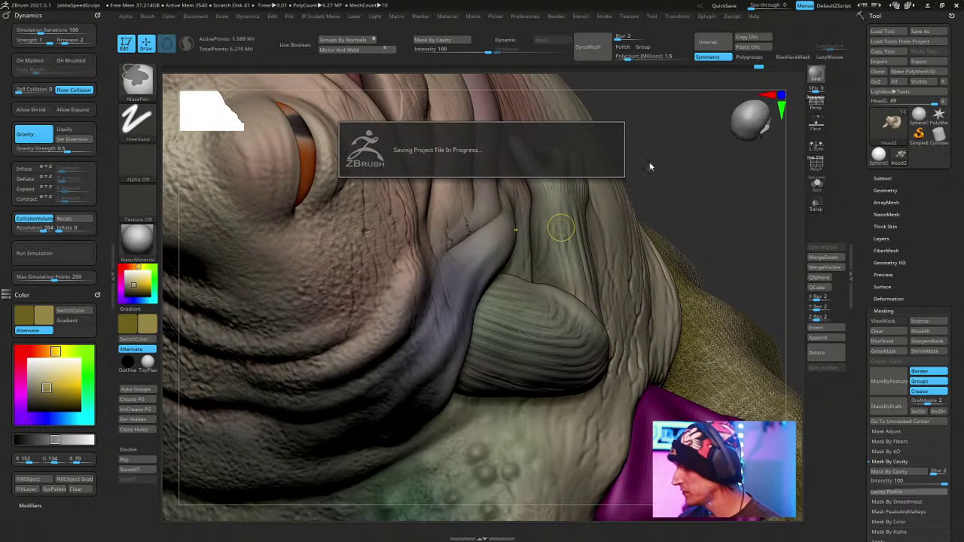
Refine the creases of the purple neck fold above the arm on Jabba's opposite side with the DamStandard brush.
{"action": "left_click_drag", "start_coordinate": [669, 165], "coordinate": [685, 156]}
{"action": "key", "text": "space"}
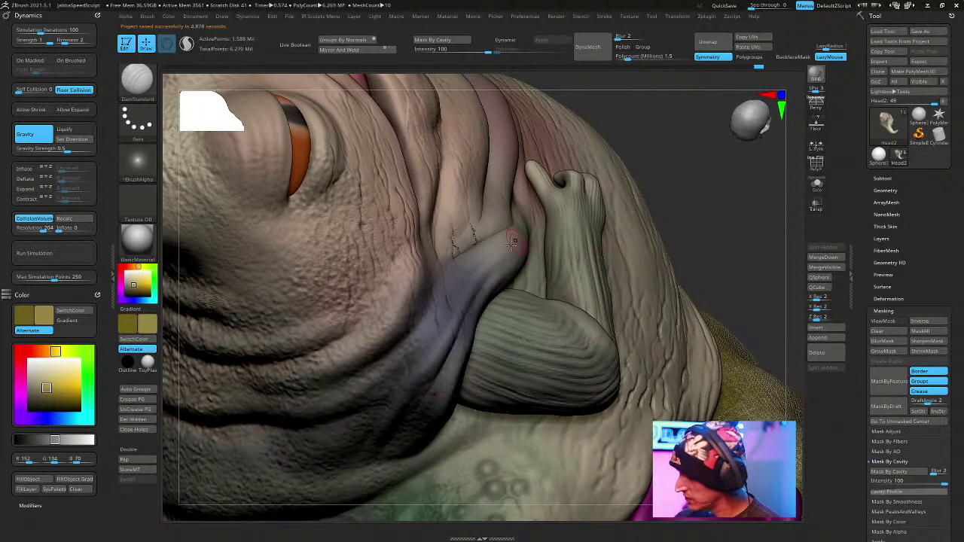
{"action": "right_click_drag", "start_coordinate": [665, 177], "coordinate": [440, 358]}
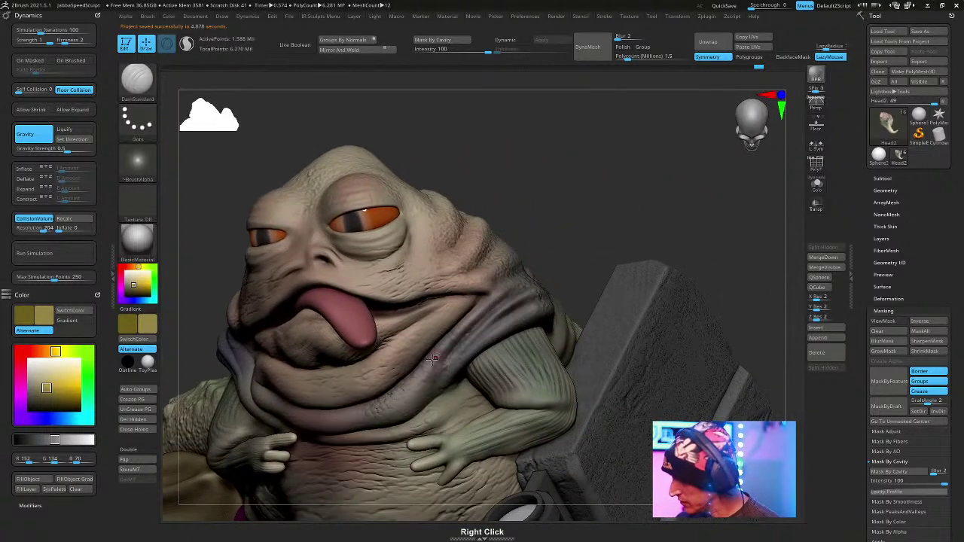
{"action": "right_click_drag", "start_coordinate": [424, 397], "coordinate": [446, 363]}
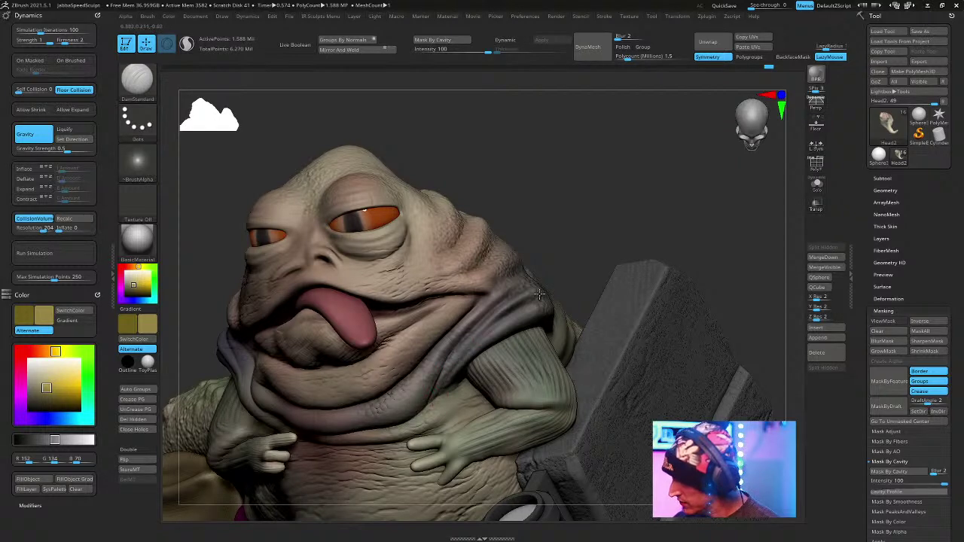
Raise long, soft wrinkle ridges along the neck fold between the mouth corner and the arm with the Standard brush.
{"action": "right_click_drag", "start_coordinate": [591, 239], "coordinate": [608, 198], "text": "ctrl"}
{"action": "key", "text": "b"}
{"action": "key", "text": "s"}
{"action": "key", "text": "t"}
{"action": "left_click_drag", "start_coordinate": [454, 348], "coordinate": [525, 271]}
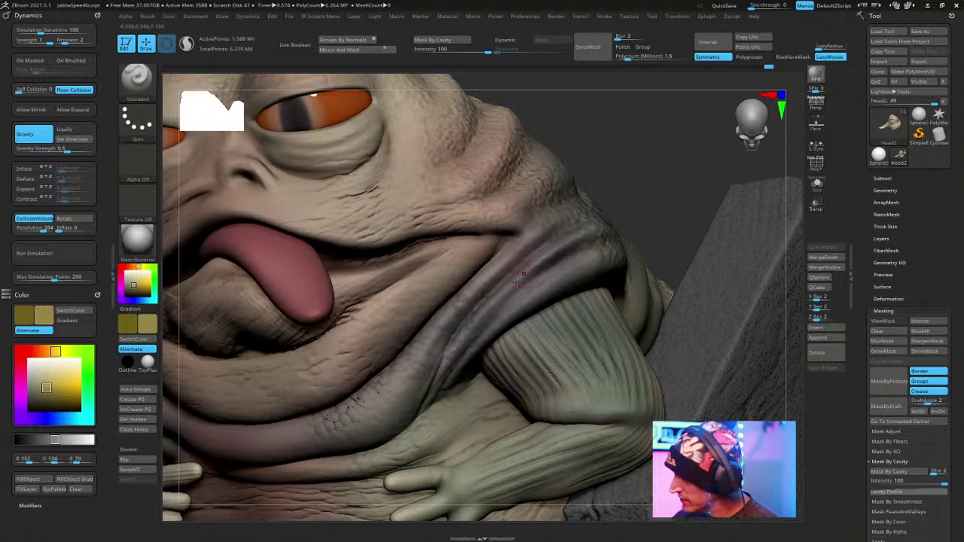
{"action": "right_click_drag", "start_coordinate": [636, 240], "coordinate": [565, 279]}
{"action": "right_click_drag", "start_coordinate": [564, 278], "coordinate": [602, 211], "text": "ctrl"}
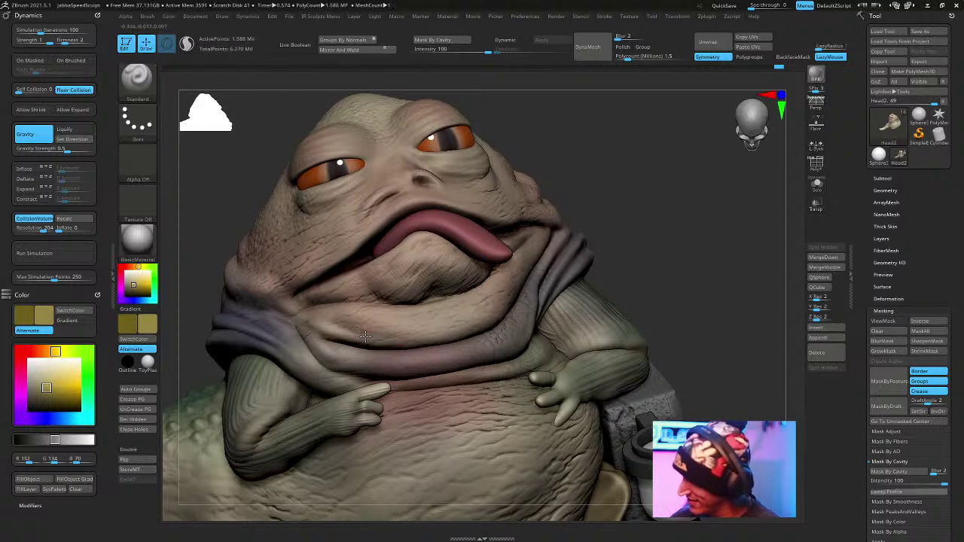
Mask the body's skin by cavity and puff up the unmasked skin on the upper belly with the Inflat brush.
{"action": "right_click_drag", "start_coordinate": [485, 314], "coordinate": [569, 145]}
{"action": "right_click_drag", "start_coordinate": [764, 339], "coordinate": [686, 205]}
{"action": "right_click_drag", "start_coordinate": [721, 296], "coordinate": [707, 157]}
{"action": "key", "text": "b"}
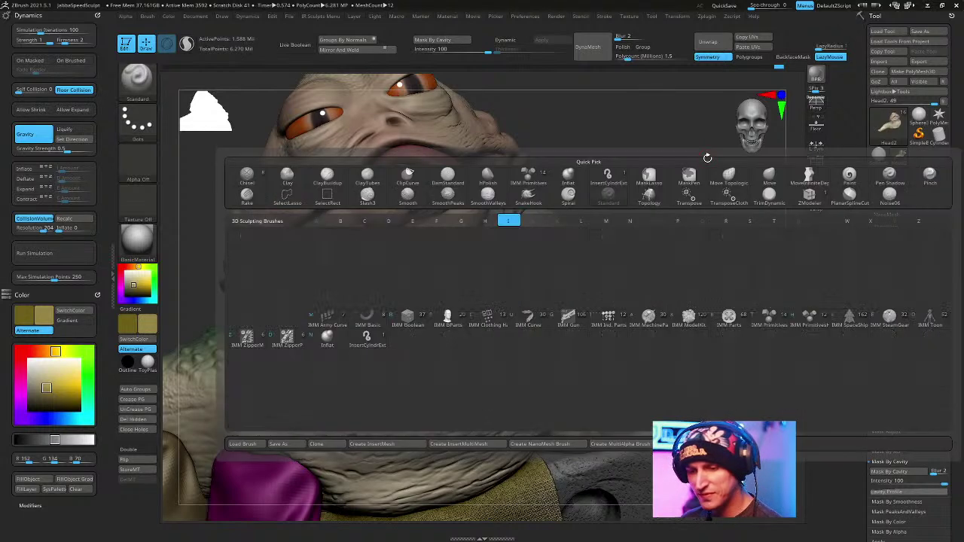
{"action": "key", "text": "i"}
{"action": "key", "text": "n"}
{"action": "left_click", "coordinate": [902, 474]}
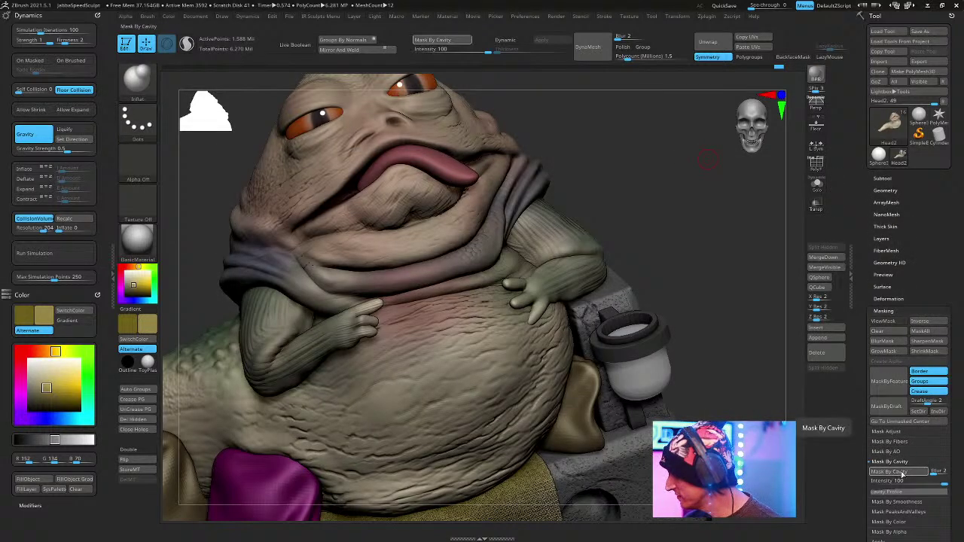
{"action": "left_click", "coordinate": [679, 180], "text": "ctrl"}
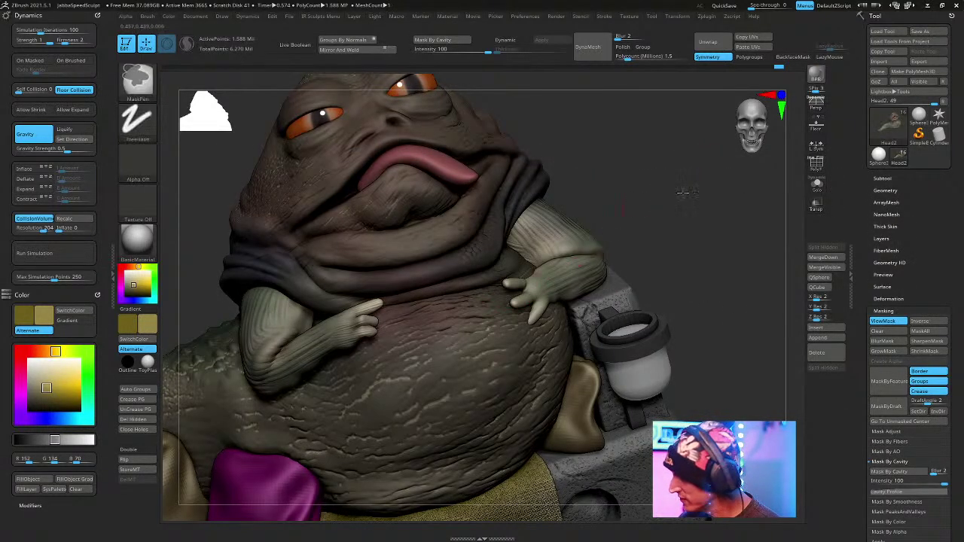
{"action": "left_click", "coordinate": [681, 181], "text": "ctrl"}
{"action": "key", "text": "space"}
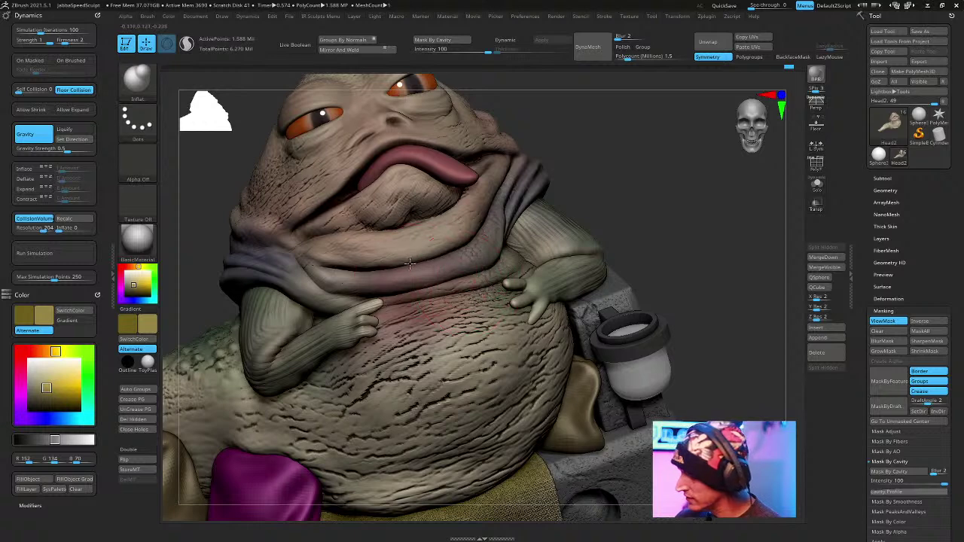
Clear the mask and spray rough skin texture over the neck folds using the Standard brush with Spray stroke and Alpha 08.
{"action": "key", "text": "b"}
{"action": "key", "text": "s"}
{"action": "key", "text": "t"}
{"action": "left_click_drag", "start_coordinate": [678, 150], "coordinate": [636, 156]}
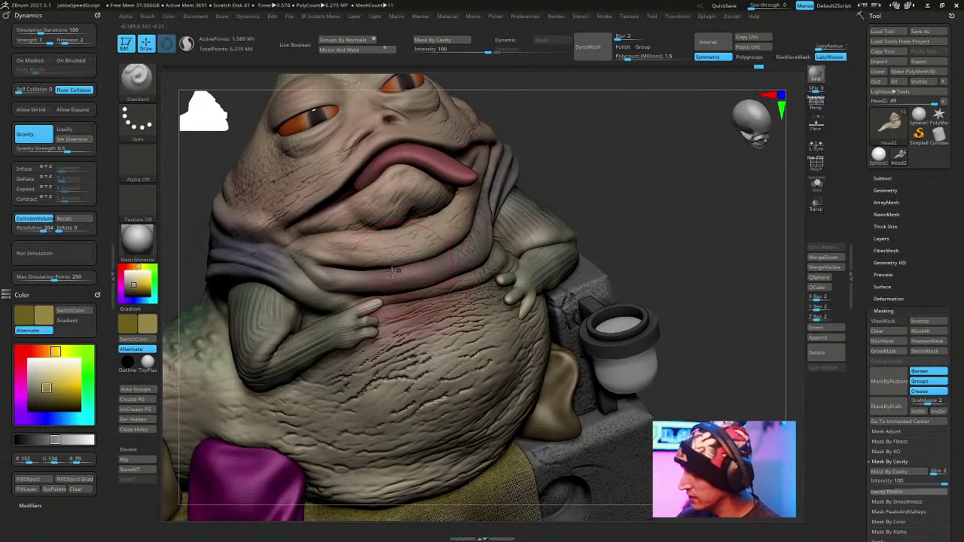
{"action": "left_click", "coordinate": [137, 121]}
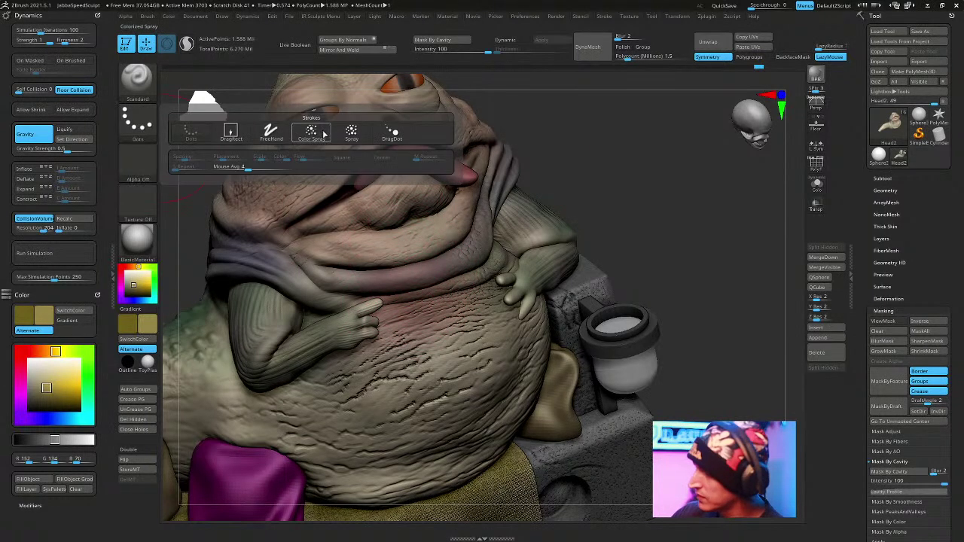
{"action": "left_click", "coordinate": [351, 132]}
{"action": "left_click", "coordinate": [128, 167]}
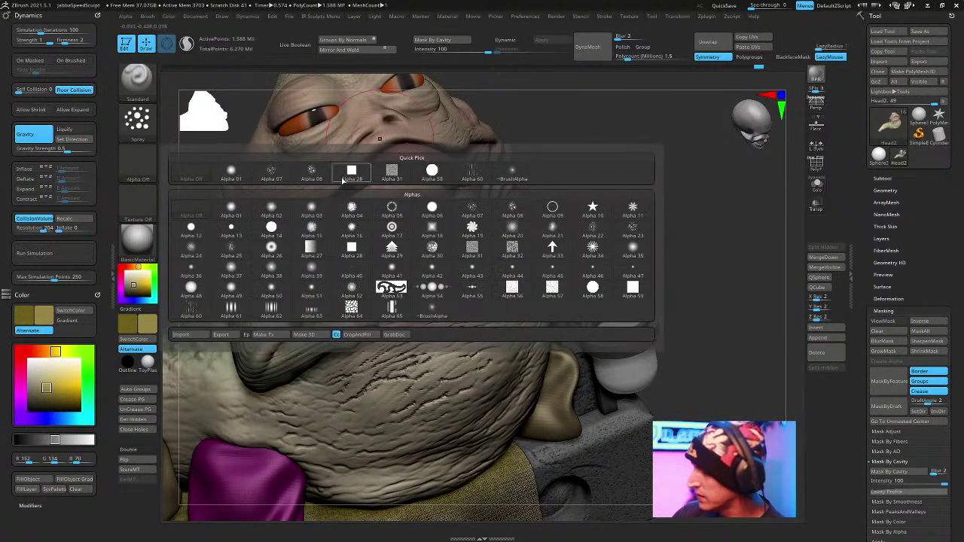
{"action": "left_click", "coordinate": [385, 278]}
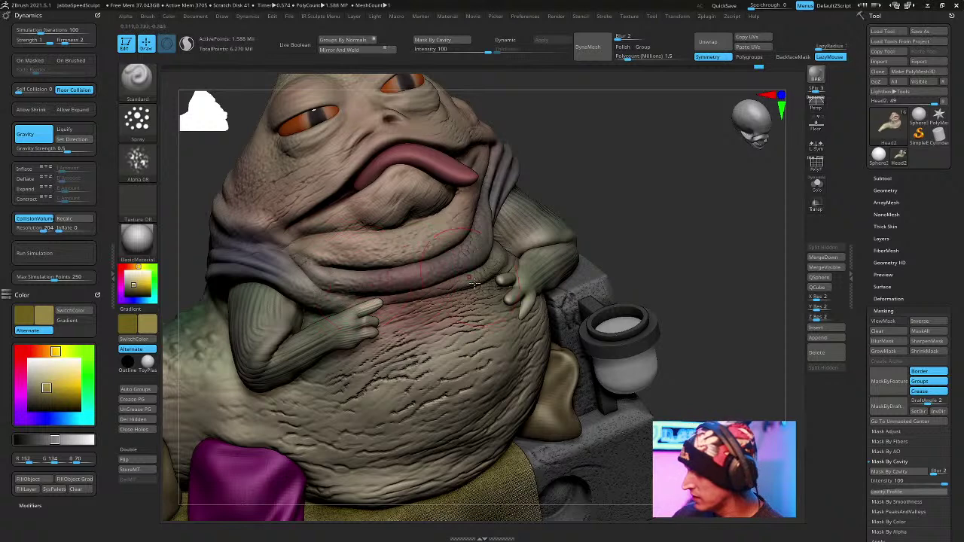
{"action": "left_click_drag", "start_coordinate": [565, 199], "coordinate": [391, 316]}
Select the arms subtool and spray the same rough skin texture over both arms and hands.
{"action": "left_click", "coordinate": [384, 323], "text": "alt"}
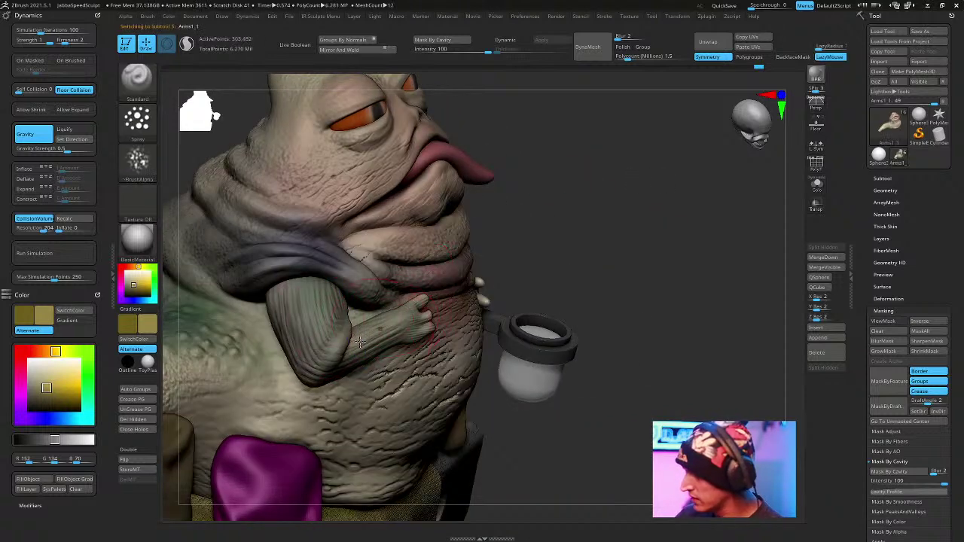
{"action": "right_click_drag", "start_coordinate": [331, 362], "coordinate": [444, 292]}
{"action": "left_click_drag", "start_coordinate": [613, 163], "coordinate": [590, 239]}
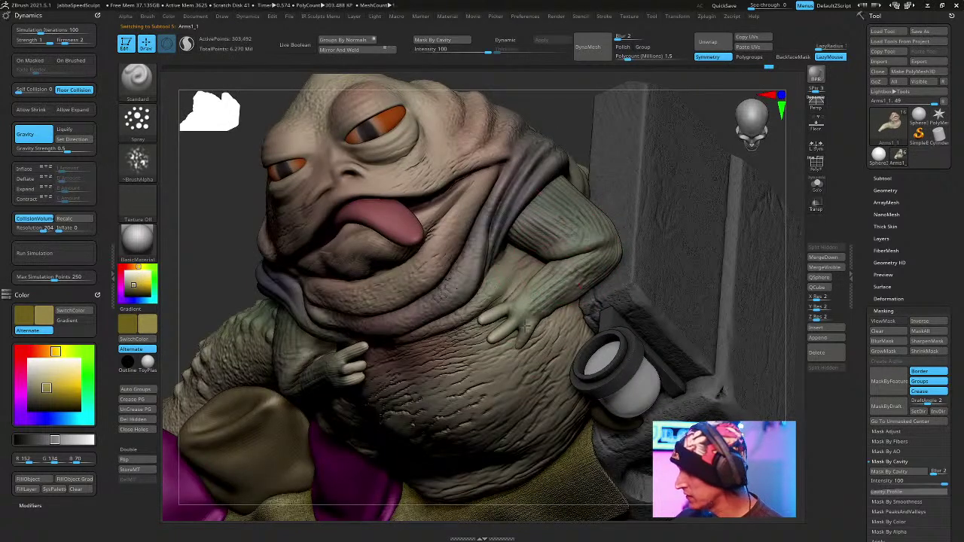
{"action": "right_click_drag", "start_coordinate": [606, 225], "coordinate": [584, 235]}
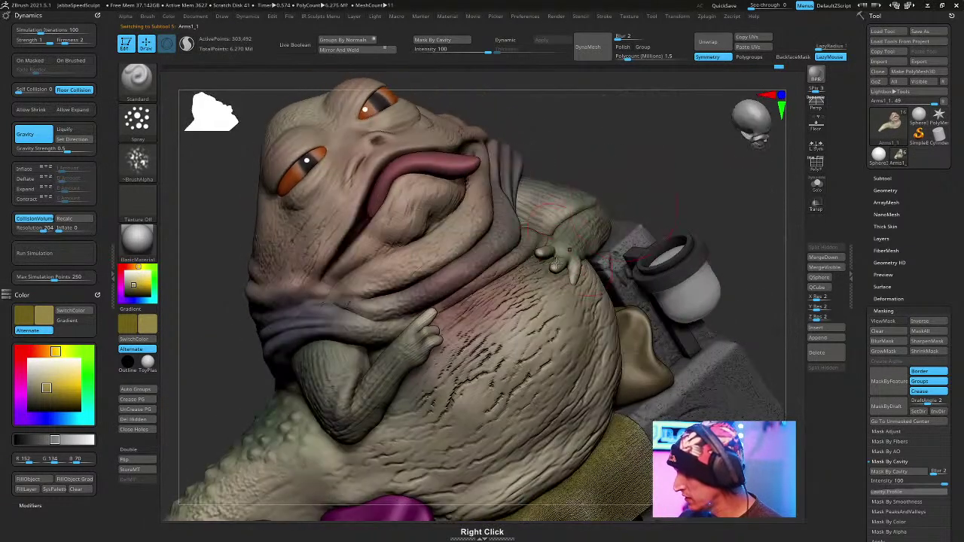
{"action": "right_click_drag", "start_coordinate": [613, 157], "coordinate": [630, 177]}
{"action": "key", "text": "space"}
{"action": "left_click_drag", "start_coordinate": [604, 166], "coordinate": [596, 156]}
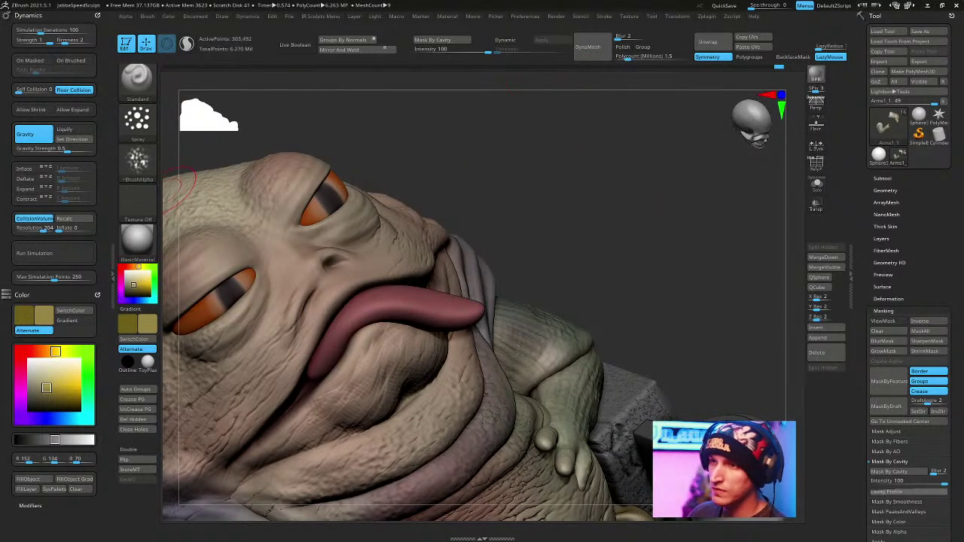
Select the head subtool and spray rough skin texture over the cheek between the eye and the mouth.
{"action": "right_click_drag", "start_coordinate": [625, 172], "coordinate": [361, 297]}
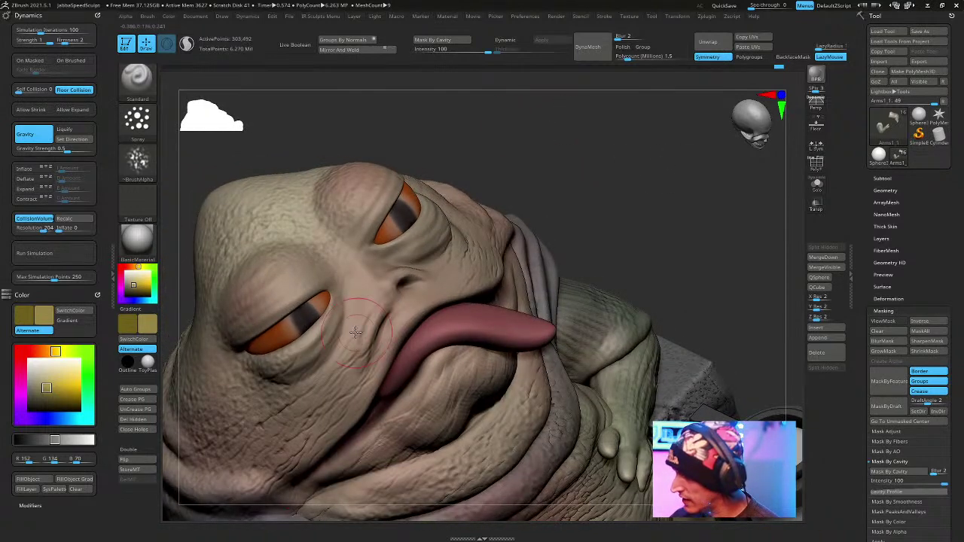
{"action": "left_click", "coordinate": [464, 254], "text": "alt"}
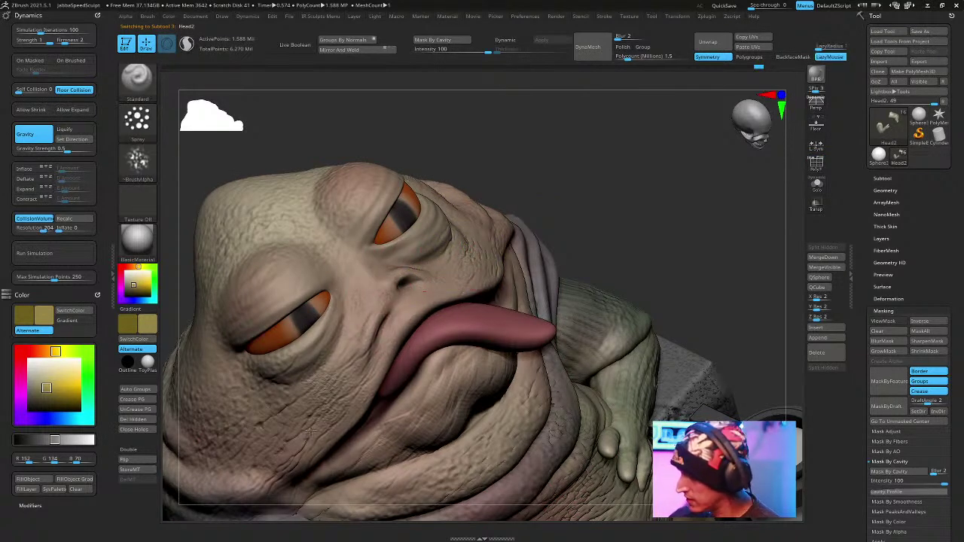
{"action": "key", "text": "space"}
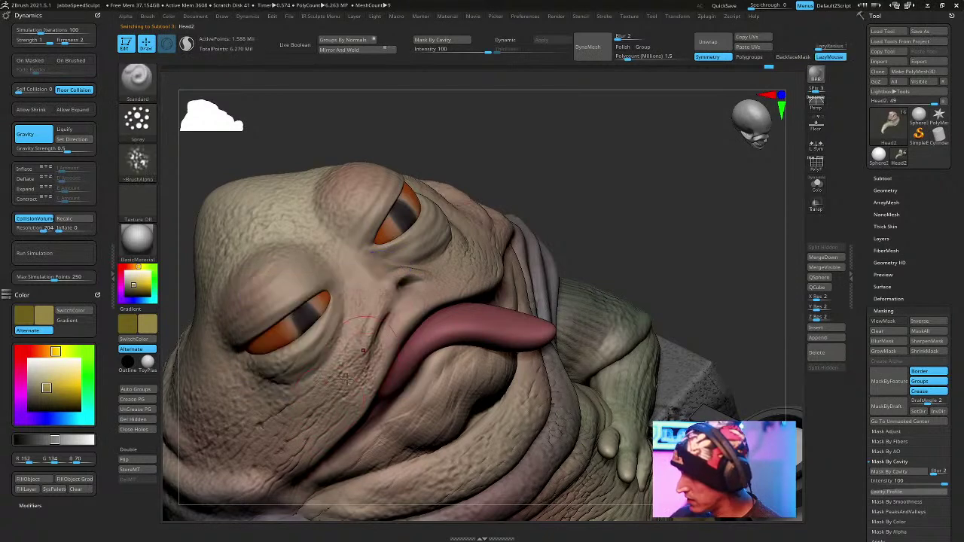
Cut creases into the cheek beside the nostril and around the nose with the DamStandard brush.
{"action": "left_click_drag", "start_coordinate": [550, 131], "coordinate": [600, 107]}
{"action": "key", "text": "b"}
{"action": "key", "text": "d"}
{"action": "key", "text": "s"}
{"action": "key", "text": "space"}
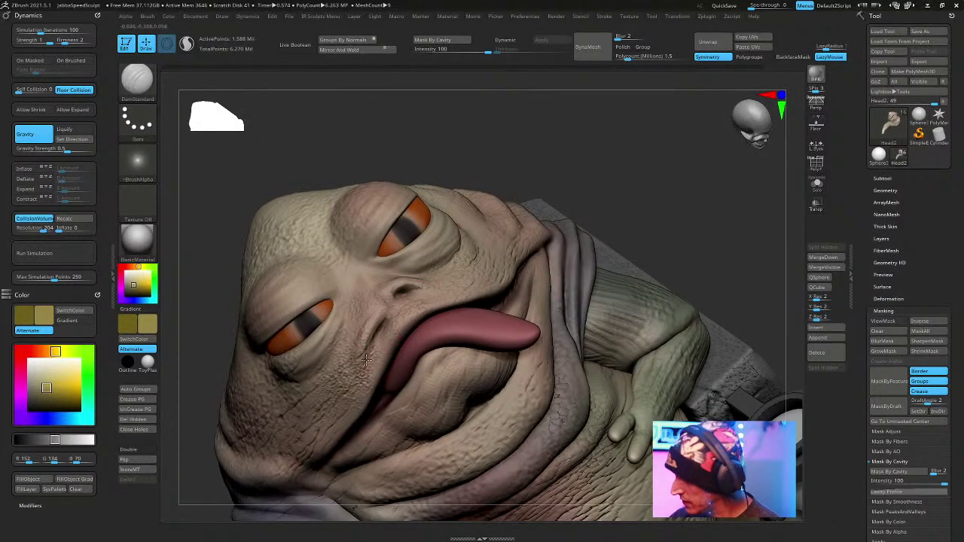
{"action": "left_click_drag", "start_coordinate": [382, 325], "coordinate": [372, 350]}
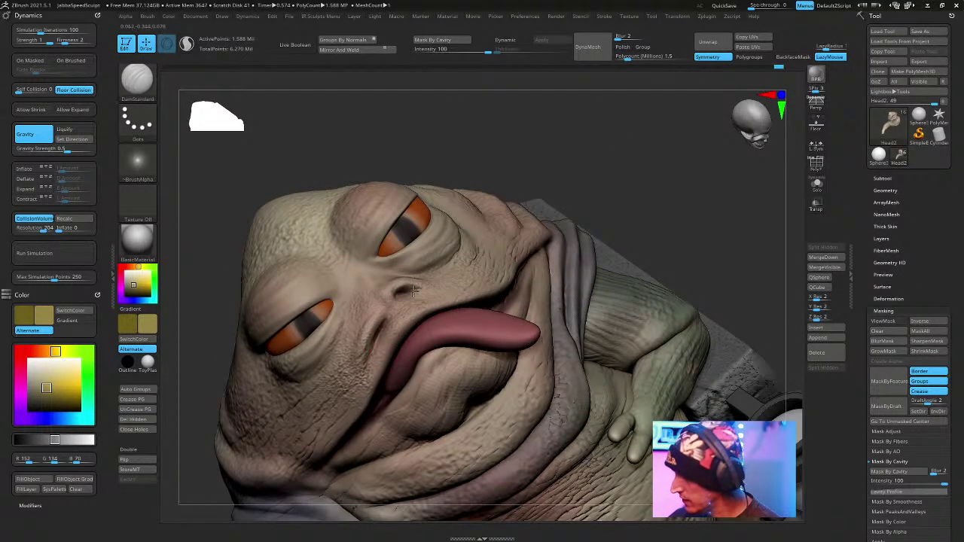
{"action": "right_click_drag", "start_coordinate": [452, 281], "coordinate": [442, 284]}
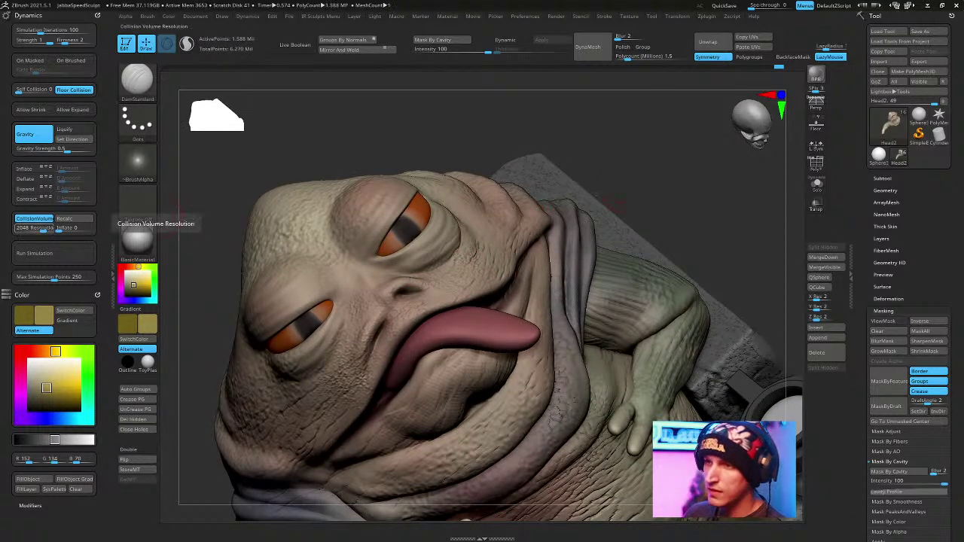
Examine the skin texture and wrinkles of Jabba's face from several angles.
{"action": "mouse_move", "coordinate": [597, 142]}
{"action": "right_mouse_down"}
{"action": "mouse_move", "coordinate": [605, 122]}
{"action": "mouse_move", "coordinate": [558, 245]}
{"action": "mouse_move", "coordinate": [417, 391]}
{"action": "right_mouse_up"}
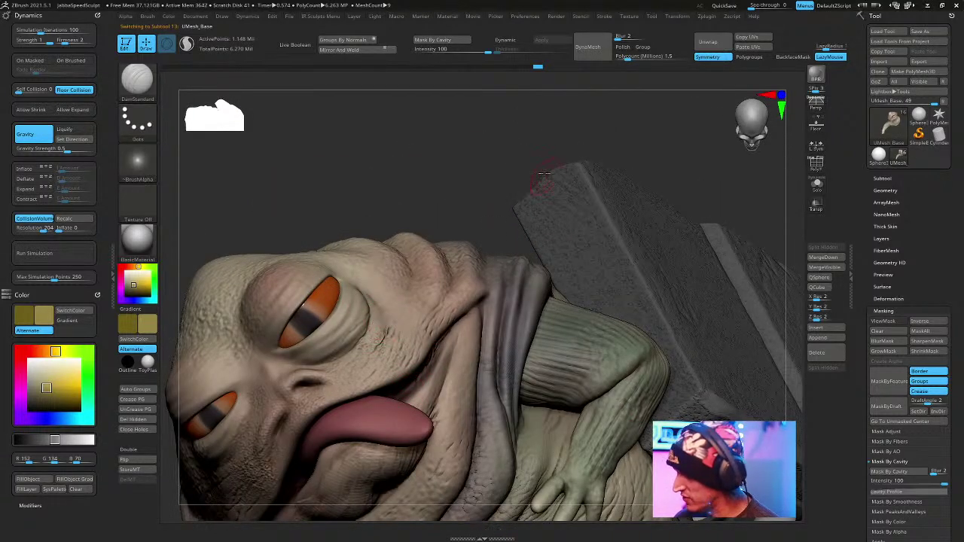
{"action": "right_click", "coordinate": [467, 240]}
{"action": "mouse_move", "coordinate": [498, 176]}
{"action": "right_mouse_down"}
{"action": "mouse_move", "coordinate": [467, 239]}
{"action": "mouse_move", "coordinate": [517, 140]}
{"action": "mouse_move", "coordinate": [468, 235]}
{"action": "right_mouse_up"}
{"action": "key", "text": "w"}
{"action": "key", "text": "q"}
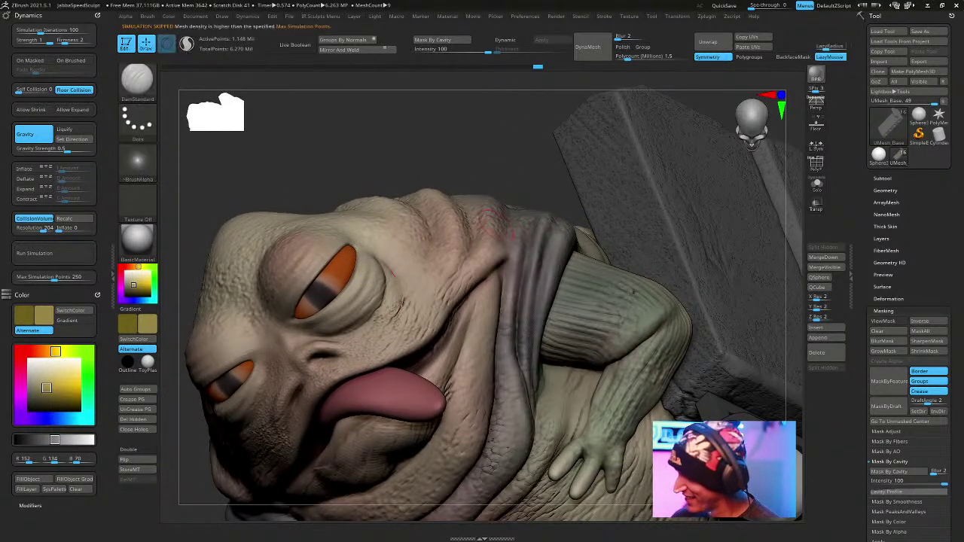
{"action": "right_click_drag", "start_coordinate": [392, 268], "coordinate": [552, 208]}
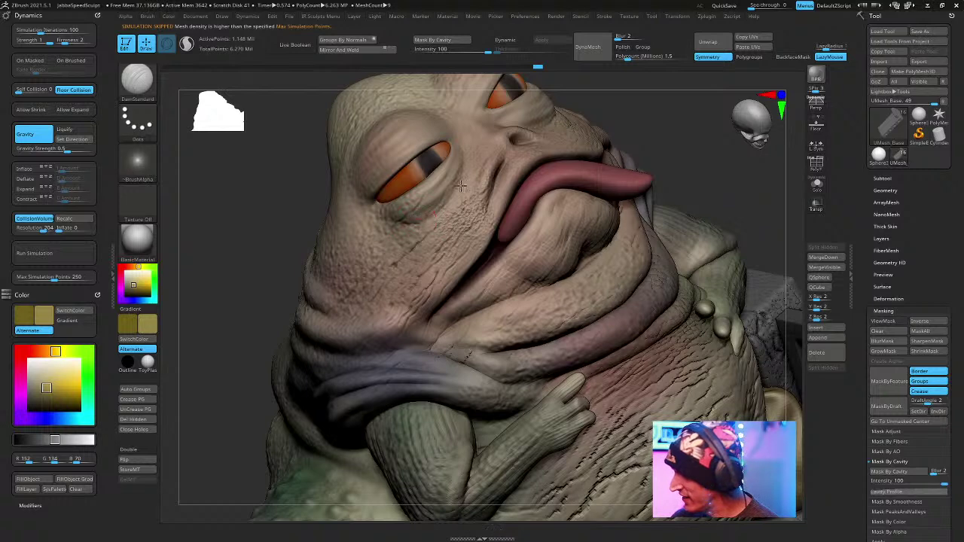
{"action": "right_click_drag", "start_coordinate": [453, 182], "coordinate": [403, 294]}
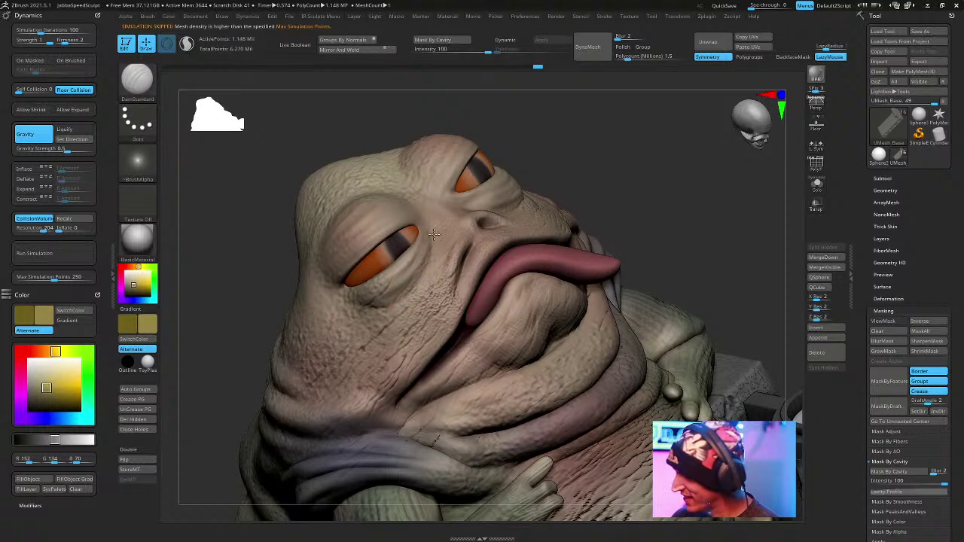
{"action": "right_click_drag", "start_coordinate": [622, 171], "coordinate": [550, 133]}
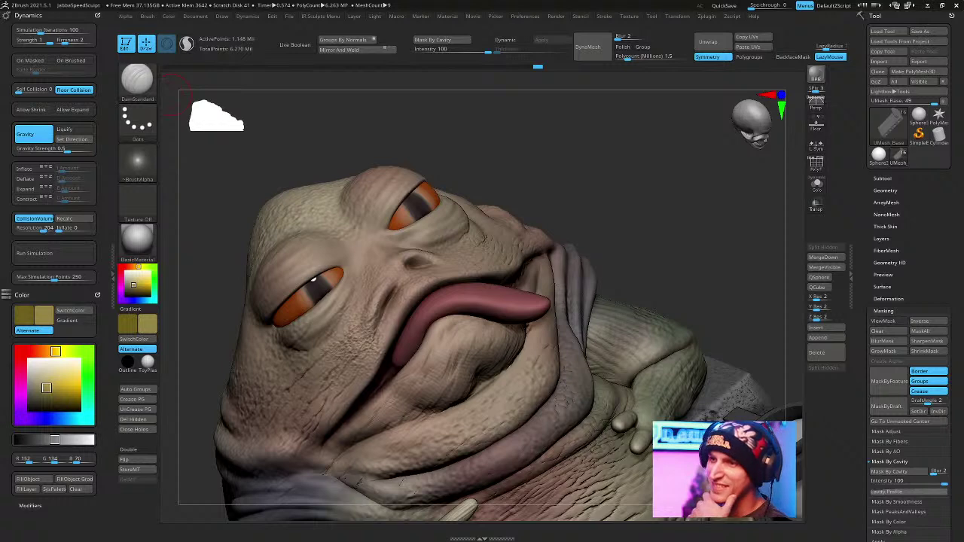
{"action": "mouse_move", "coordinate": [592, 187]}
{"action": "right_mouse_down"}
{"action": "mouse_move", "coordinate": [594, 176]}
{"action": "mouse_move", "coordinate": [611, 176]}
{"action": "mouse_move", "coordinate": [612, 153]}
{"action": "mouse_move", "coordinate": [669, 211]}
{"action": "mouse_move", "coordinate": [622, 189]}
{"action": "mouse_move", "coordinate": [675, 209]}
{"action": "mouse_move", "coordinate": [641, 186]}
{"action": "mouse_move", "coordinate": [613, 196]}
{"action": "mouse_move", "coordinate": [634, 156]}
{"action": "mouse_move", "coordinate": [358, 396]}
{"action": "right_mouse_up"}
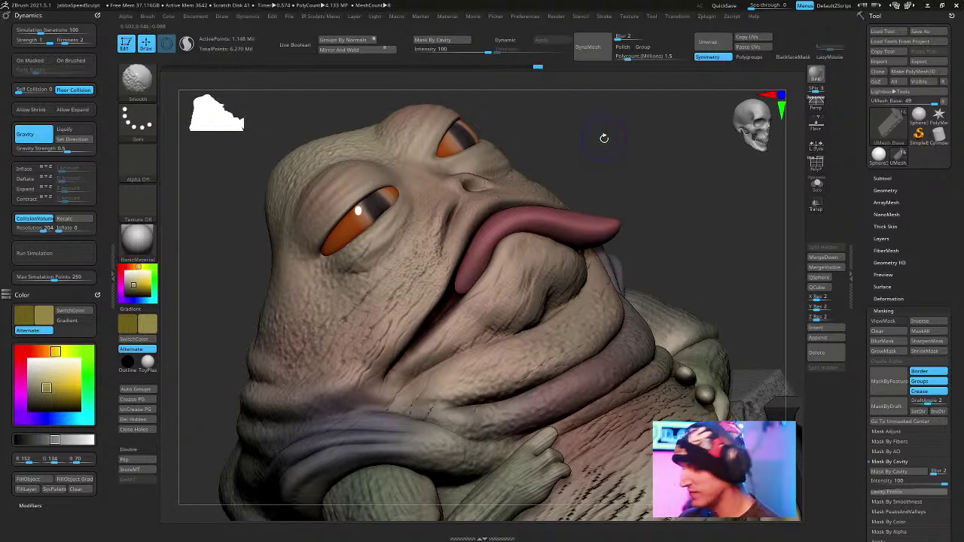
Reselect the head subtool and carve DamStandard wrinkles around the eye next to the brow folds.
{"action": "left_click", "coordinate": [532, 312], "text": "alt"}
{"action": "key", "text": "shift+f"}
{"action": "key", "text": "shift+f"}
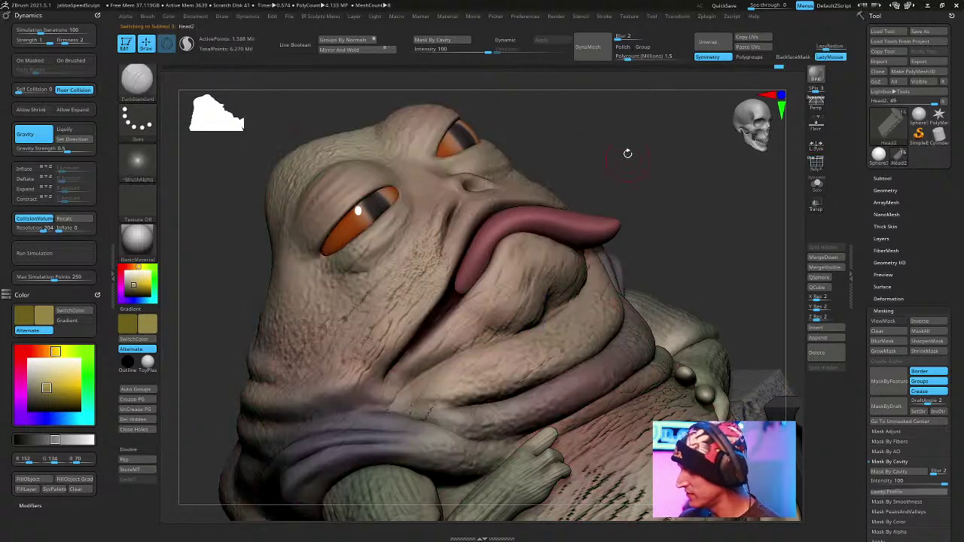
{"action": "right_click_drag", "start_coordinate": [563, 192], "coordinate": [594, 131]}
{"action": "mouse_move", "coordinate": [493, 181]}
{"action": "right_mouse_down"}
{"action": "mouse_move", "coordinate": [536, 271]}
{"action": "mouse_move", "coordinate": [388, 377]}
{"action": "right_mouse_up"}
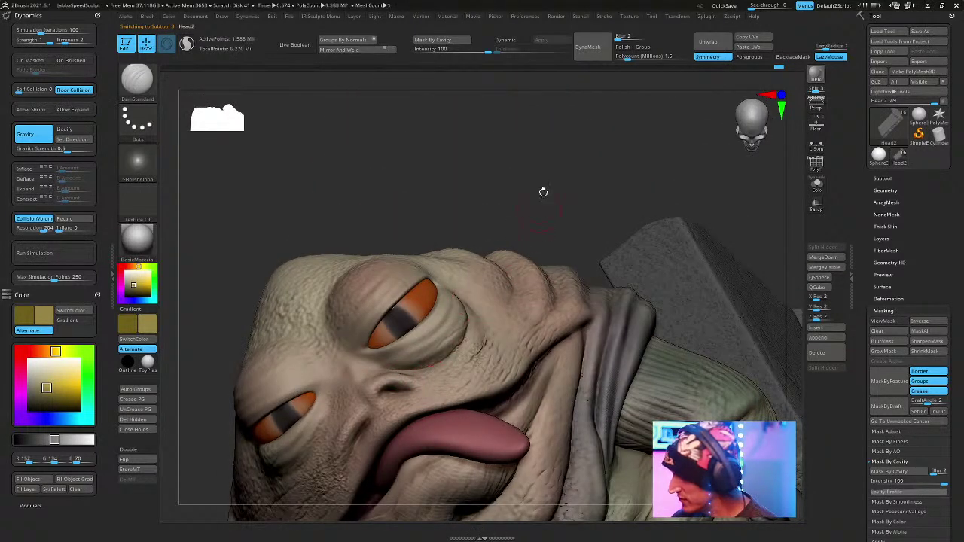
{"action": "right_click_drag", "start_coordinate": [538, 215], "coordinate": [473, 307]}
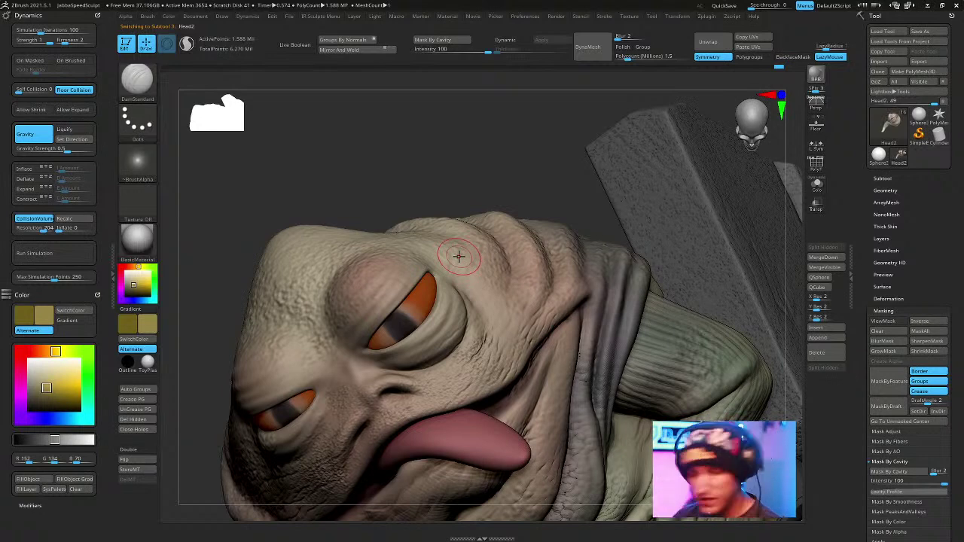
{"action": "right_click_drag", "start_coordinate": [534, 166], "coordinate": [472, 331]}
{"action": "mouse_move", "coordinate": [539, 144]}
{"action": "right_mouse_down"}
{"action": "mouse_move", "coordinate": [564, 129]}
{"action": "mouse_move", "coordinate": [590, 161]}
{"action": "mouse_move", "coordinate": [350, 428]}
{"action": "mouse_move", "coordinate": [495, 243]}
{"action": "right_mouse_up"}
Carve fine DamStandard wrinkles along the lower eyelid and the inner eye corner above the nose.
{"action": "mouse_move", "coordinate": [562, 174]}
{"action": "right_mouse_down"}
{"action": "mouse_move", "coordinate": [501, 189]}
{"action": "mouse_move", "coordinate": [342, 354]}
{"action": "mouse_move", "coordinate": [391, 311]}
{"action": "right_mouse_up"}
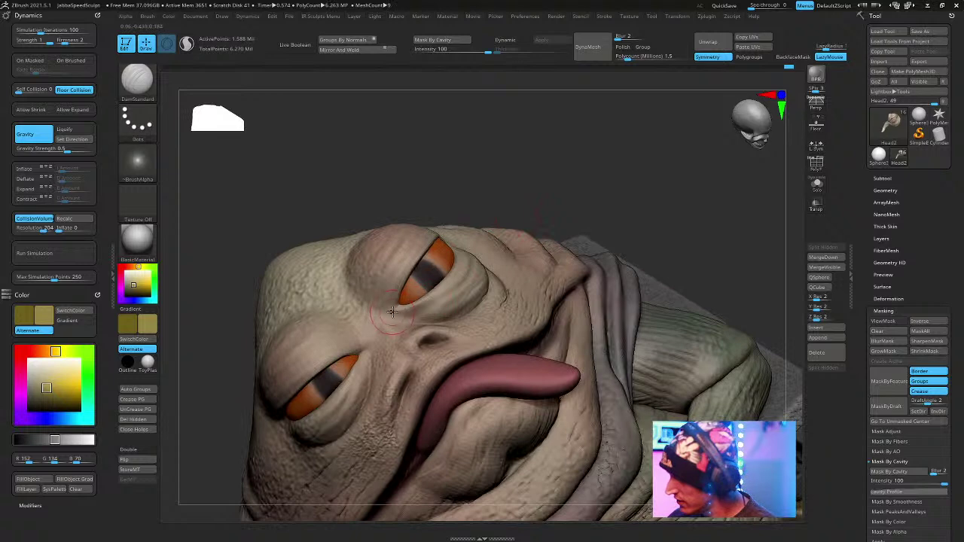
{"action": "mouse_move", "coordinate": [591, 204]}
{"action": "right_mouse_down"}
{"action": "mouse_move", "coordinate": [431, 230]}
{"action": "mouse_move", "coordinate": [522, 179]}
{"action": "mouse_move", "coordinate": [414, 259]}
{"action": "right_mouse_up"}
{"action": "right_click_drag", "start_coordinate": [509, 121], "coordinate": [491, 232]}
{"action": "mouse_move", "coordinate": [421, 315]}
{"action": "right_mouse_down"}
{"action": "mouse_move", "coordinate": [433, 320]}
{"action": "mouse_move", "coordinate": [420, 329]}
{"action": "right_mouse_up"}
{"action": "right_click_drag", "start_coordinate": [513, 125], "coordinate": [479, 229]}
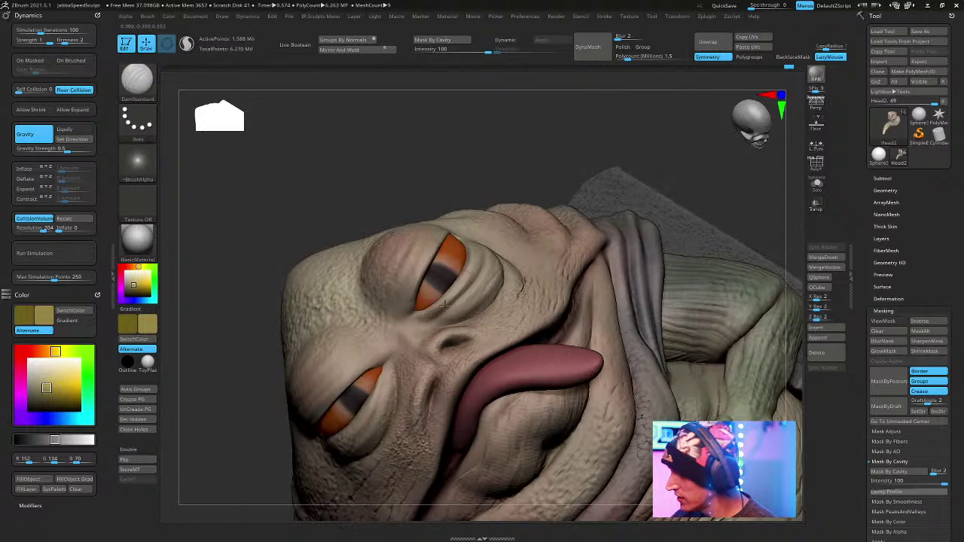
{"action": "right_click_drag", "start_coordinate": [442, 192], "coordinate": [378, 360]}
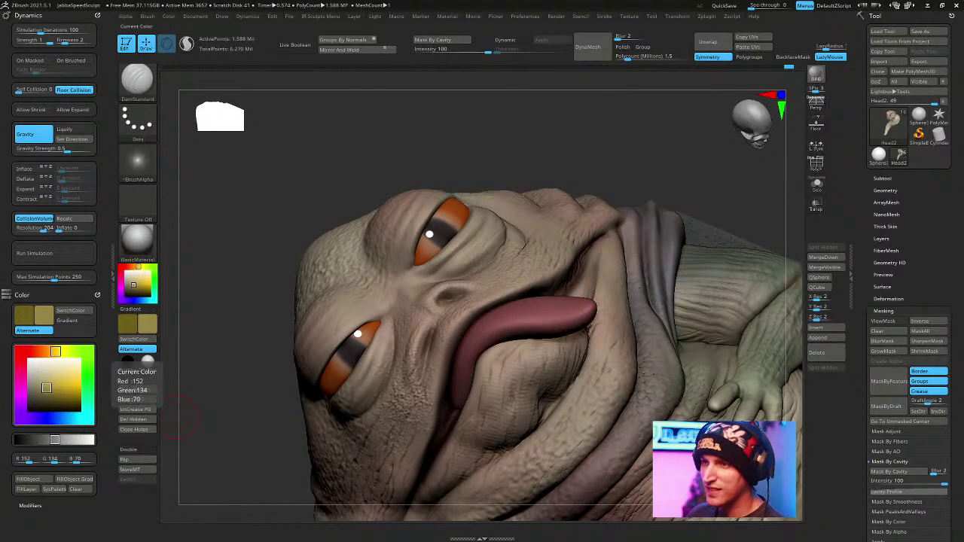
Switch to the Standard brush and set it to a Dots stroke with no alpha for working around the nose.
{"action": "mouse_move", "coordinate": [589, 147]}
{"action": "right_mouse_down"}
{"action": "mouse_move", "coordinate": [604, 129]}
{"action": "mouse_move", "coordinate": [423, 366]}
{"action": "right_mouse_up"}
{"action": "right_click_drag", "start_coordinate": [347, 341], "coordinate": [457, 295]}
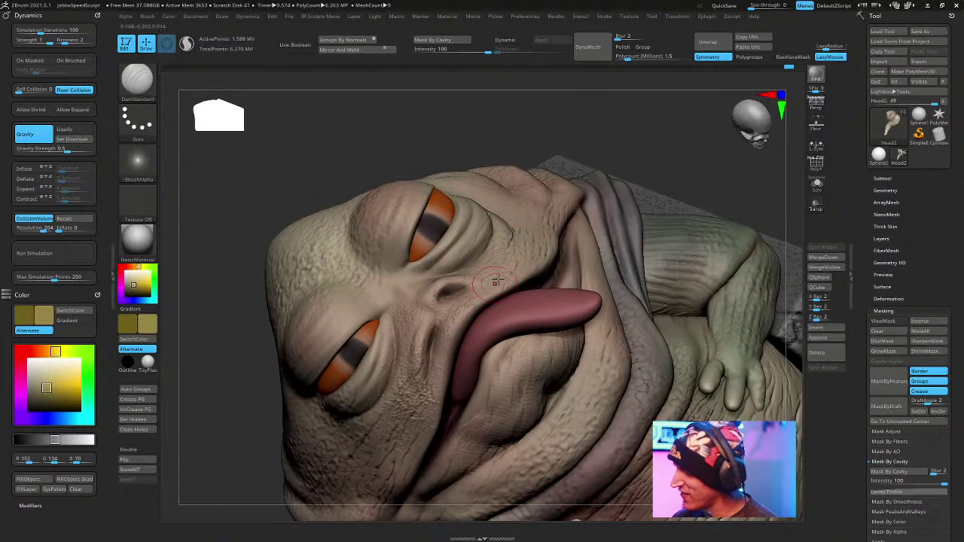
{"action": "right_click_drag", "start_coordinate": [541, 178], "coordinate": [452, 260]}
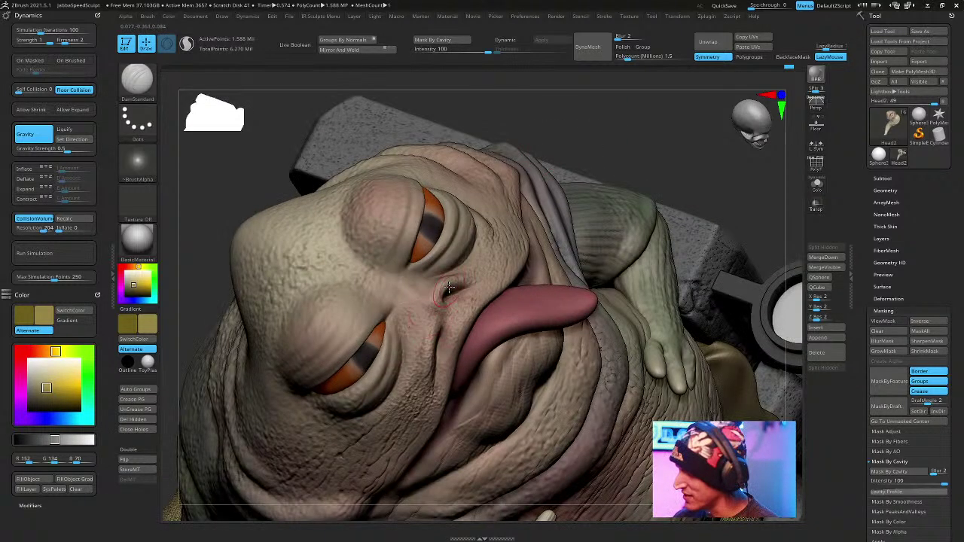
{"action": "key", "text": "b"}
{"action": "key", "text": "s"}
{"action": "key", "text": "t"}
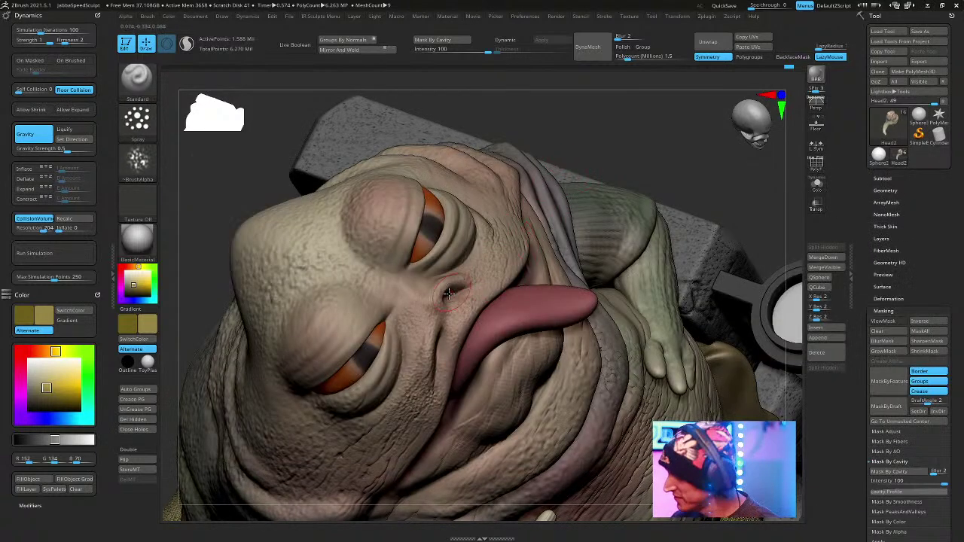
{"action": "left_click", "coordinate": [136, 119]}
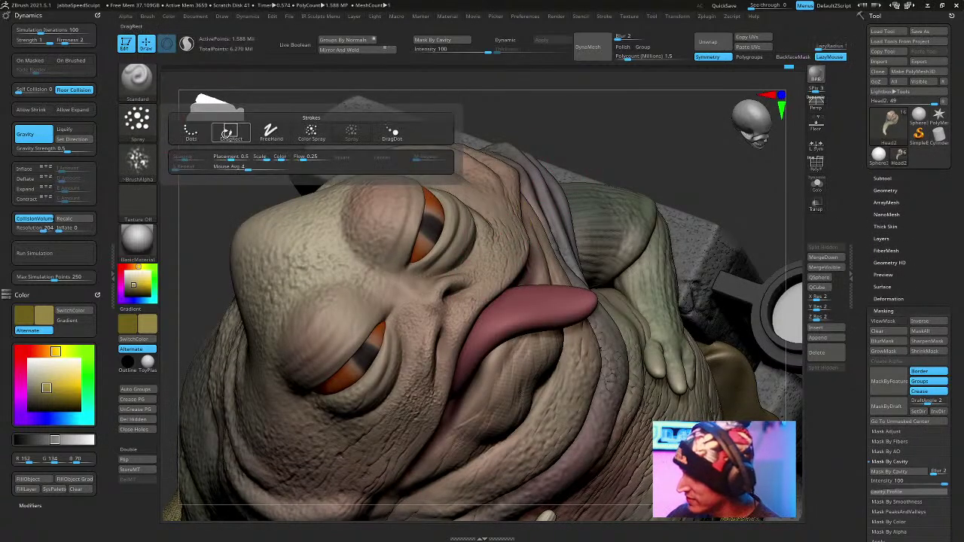
{"action": "left_click", "coordinate": [181, 130]}
{"action": "left_click", "coordinate": [136, 159]}
{"action": "left_click", "coordinate": [190, 167]}
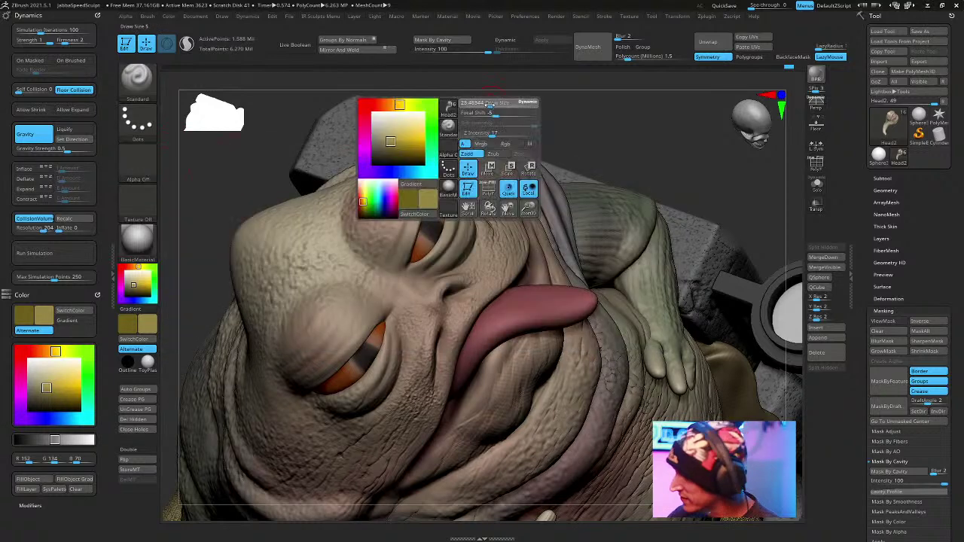
{"action": "right_click_drag", "start_coordinate": [452, 162], "coordinate": [485, 196]}
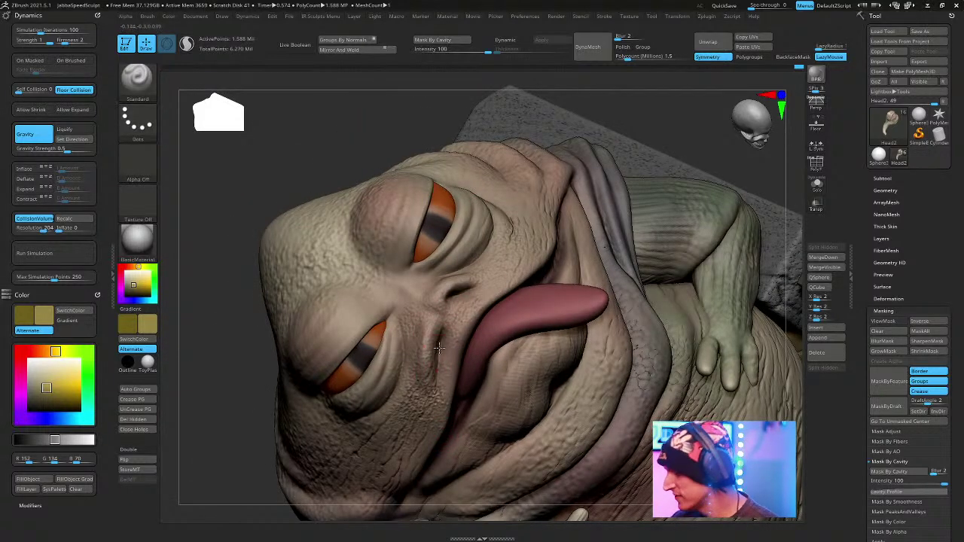
{"action": "right_click_drag", "start_coordinate": [441, 337], "coordinate": [561, 113]}
{"action": "right_click", "coordinate": [493, 306]}
{"action": "left_click", "coordinate": [467, 258]}
Isolate the tongue subtool and carve a groove along the middle of its length with the DamStandard brush.
{"action": "left_click", "coordinate": [516, 170], "text": "alt"}
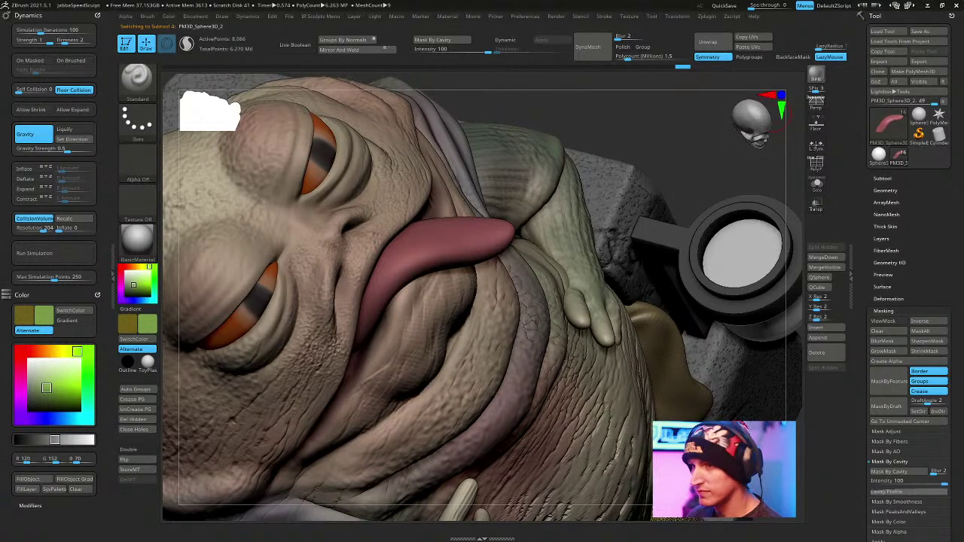
{"action": "mouse_move", "coordinate": [597, 117]}
{"action": "left_mouse_down"}
{"action": "mouse_move", "coordinate": [602, 127]}
{"action": "mouse_move", "coordinate": [605, 119]}
{"action": "left_mouse_up"}
{"action": "left_click", "coordinate": [816, 185]}
{"action": "left_click_drag", "start_coordinate": [643, 149], "coordinate": [630, 129]}
{"action": "key", "text": "b"}
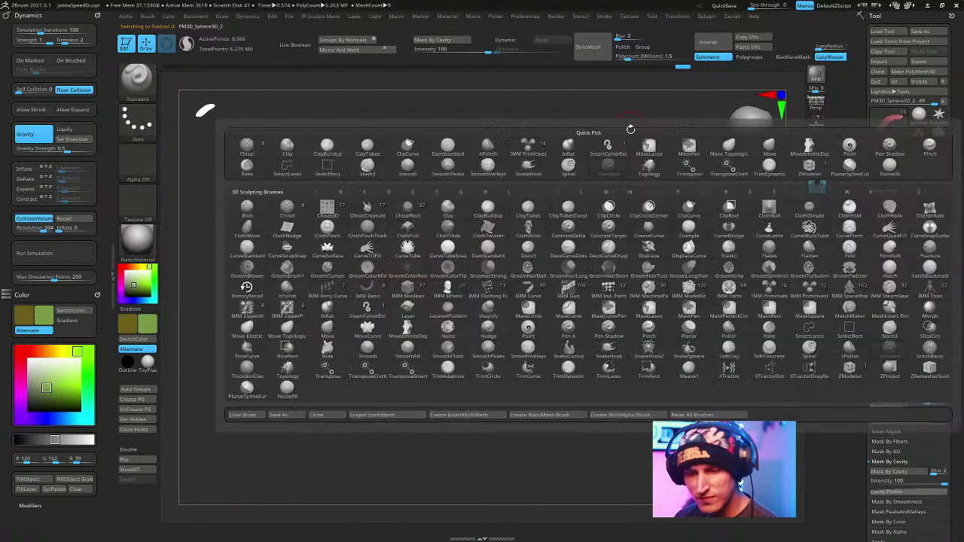
{"action": "key", "text": "d"}
{"action": "key", "text": "s"}
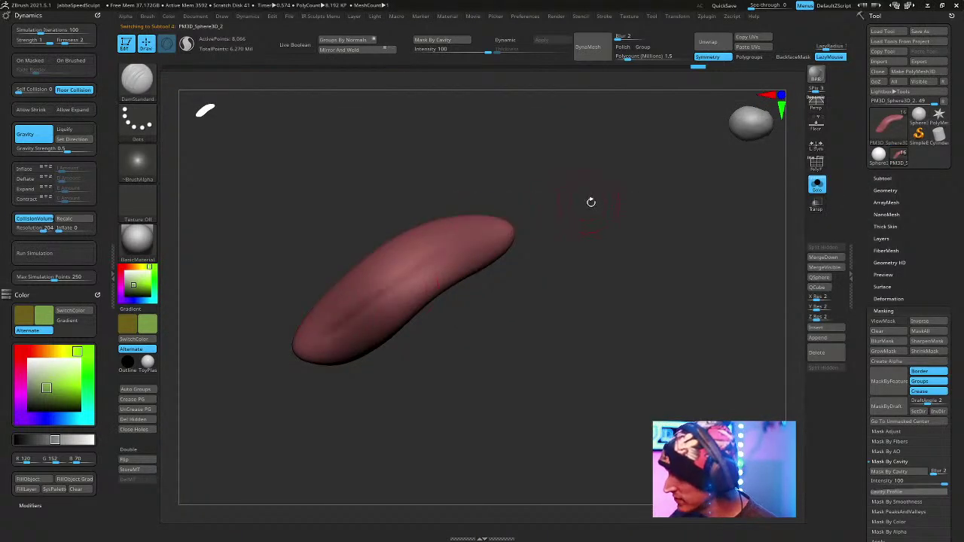
{"action": "left_click_drag", "start_coordinate": [331, 329], "coordinate": [523, 226]}
{"action": "left_click_drag", "start_coordinate": [329, 331], "coordinate": [509, 228]}
{"action": "key", "text": "shift"}
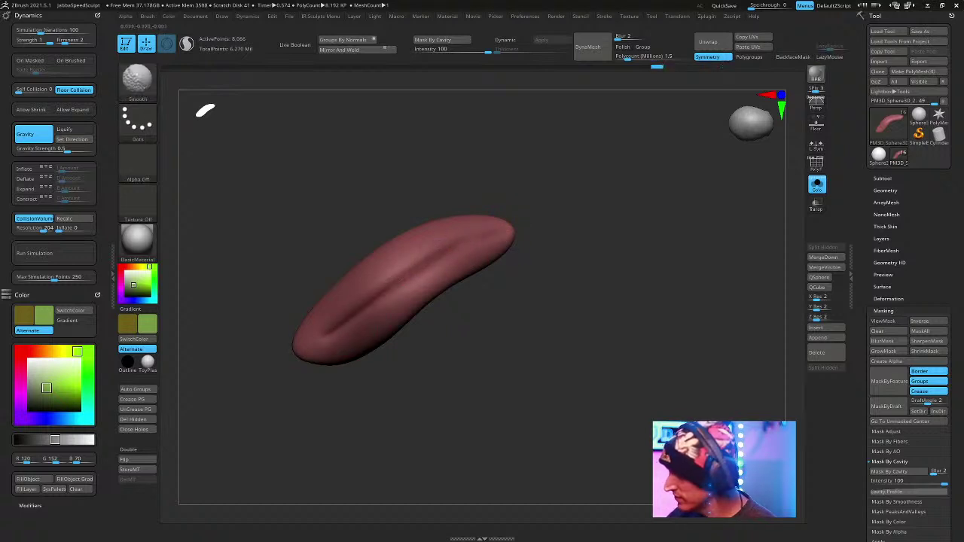
Set the Standard brush to a Spray stroke with Alpha 07, try it on the tongue and undo the stroke.
{"action": "key", "text": "b"}
{"action": "key", "text": "t"}
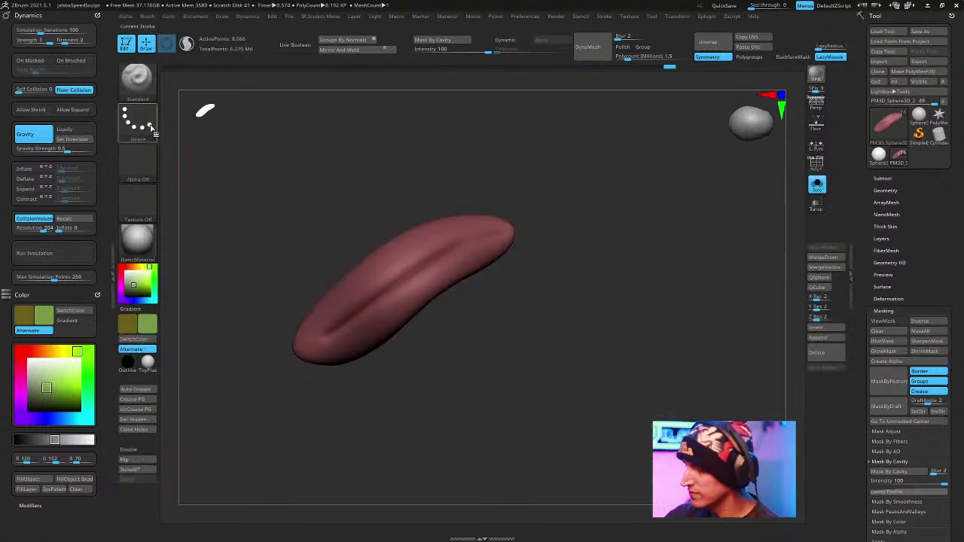
{"action": "left_click", "coordinate": [138, 120]}
{"action": "left_click", "coordinate": [351, 133]}
{"action": "left_click", "coordinate": [138, 160]}
{"action": "left_click", "coordinate": [278, 175]}
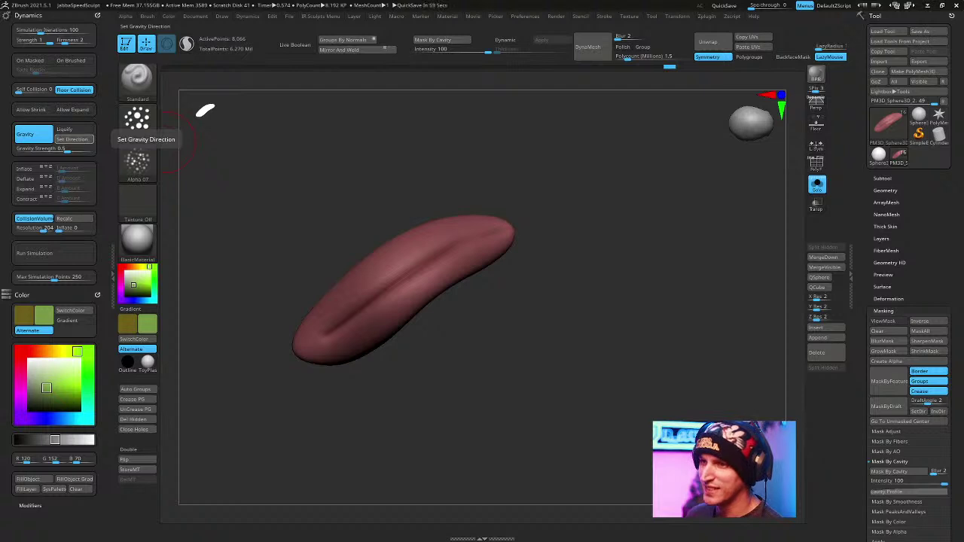
{"action": "left_click", "coordinate": [75, 139]}
{"action": "left_click_drag", "start_coordinate": [386, 259], "coordinate": [458, 240]}
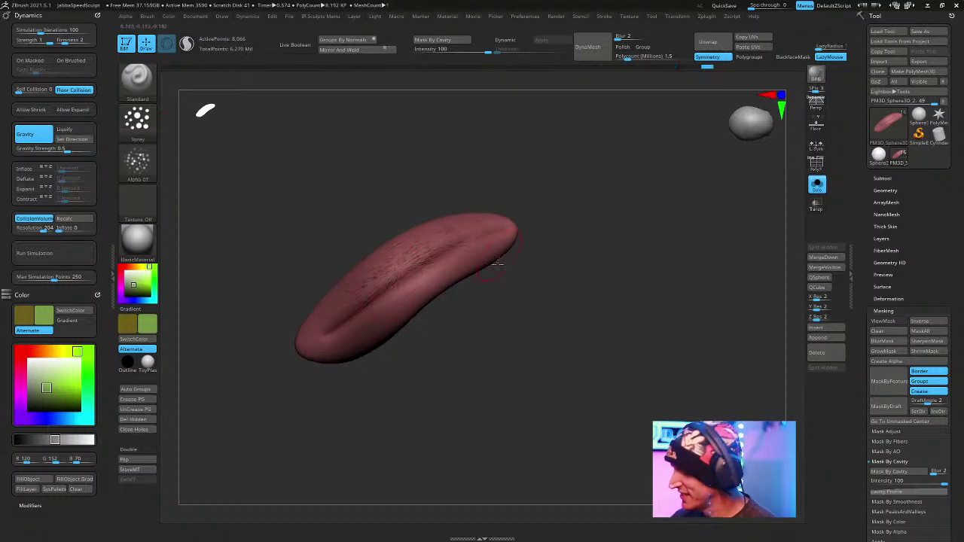
{"action": "key", "text": "ctrl+z"}
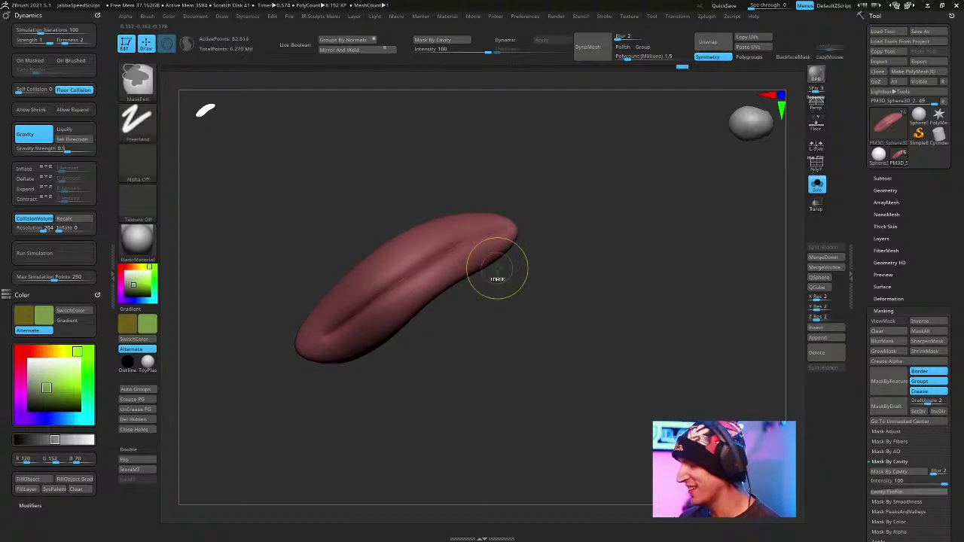
Subdivide the tongue mesh and spray a fine bumpy texture along both sides of its groove, lightly smoothing it.
{"action": "left_click_drag", "start_coordinate": [431, 275], "coordinate": [395, 309]}
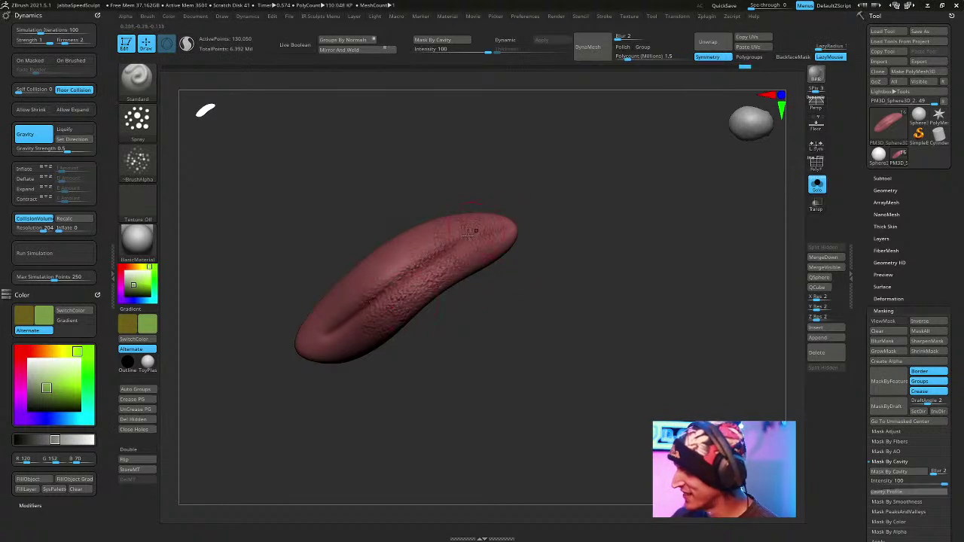
{"action": "mouse_move", "coordinate": [431, 273]}
{"action": "left_mouse_down", "text": "shift"}
{"action": "mouse_move", "coordinate": [421, 288]}
{"action": "mouse_move", "coordinate": [385, 281]}
{"action": "left_mouse_up", "text": "shift"}
{"action": "left_click_drag", "start_coordinate": [582, 226], "coordinate": [580, 247]}
{"action": "left_click_drag", "start_coordinate": [381, 308], "coordinate": [403, 302], "text": "shift"}
{"action": "left_click_drag", "start_coordinate": [481, 245], "coordinate": [505, 235], "text": "shift"}
{"action": "mouse_move", "coordinate": [605, 218]}
{"action": "left_mouse_down"}
{"action": "mouse_move", "coordinate": [545, 231]}
{"action": "mouse_move", "coordinate": [574, 240]}
{"action": "left_mouse_up"}
{"action": "left_click_drag", "start_coordinate": [427, 238], "coordinate": [519, 217], "text": "shift"}
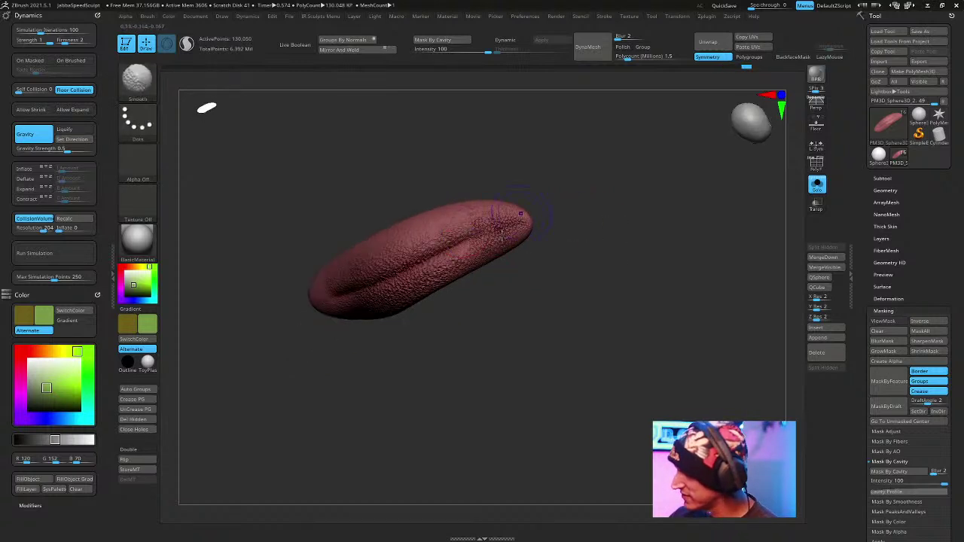
Extend the bumpy texture over the rest of the tongue from several angles and bring the whole model back into view.
{"action": "left_click_drag", "start_coordinate": [437, 252], "coordinate": [445, 248], "text": "shift"}
{"action": "left_click_drag", "start_coordinate": [561, 162], "coordinate": [564, 114]}
{"action": "mouse_move", "coordinate": [429, 265]}
{"action": "left_mouse_down", "text": "shift"}
{"action": "mouse_move", "coordinate": [412, 280]}
{"action": "mouse_move", "coordinate": [437, 264]}
{"action": "left_mouse_up", "text": "shift"}
{"action": "left_click_drag", "start_coordinate": [621, 187], "coordinate": [636, 260], "text": "alt"}
{"action": "mouse_move", "coordinate": [653, 338]}
{"action": "left_mouse_down"}
{"action": "mouse_move", "coordinate": [628, 352]}
{"action": "mouse_move", "coordinate": [660, 331]}
{"action": "mouse_move", "coordinate": [625, 217]}
{"action": "left_mouse_up"}
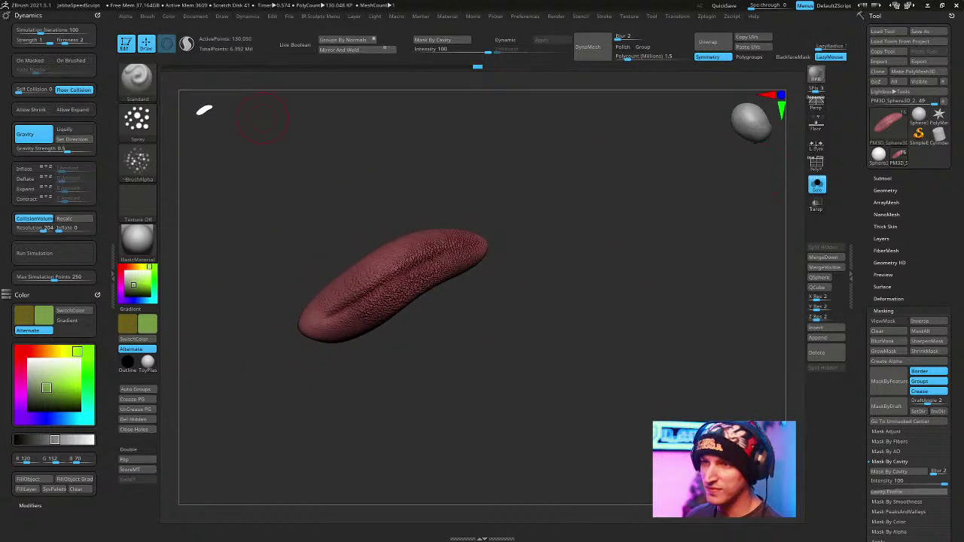
{"action": "left_click_drag", "start_coordinate": [676, 373], "coordinate": [660, 329]}
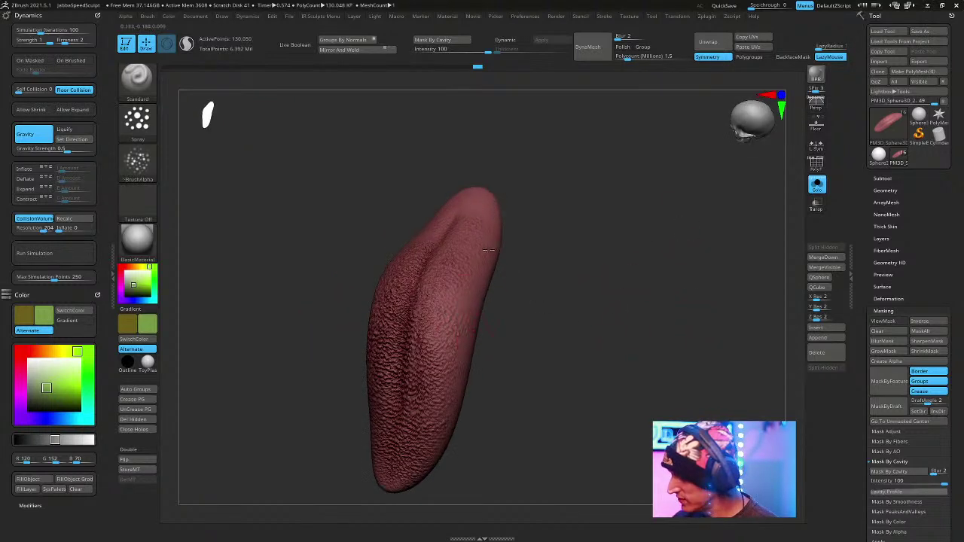
{"action": "left_click_drag", "start_coordinate": [634, 402], "coordinate": [517, 300]}
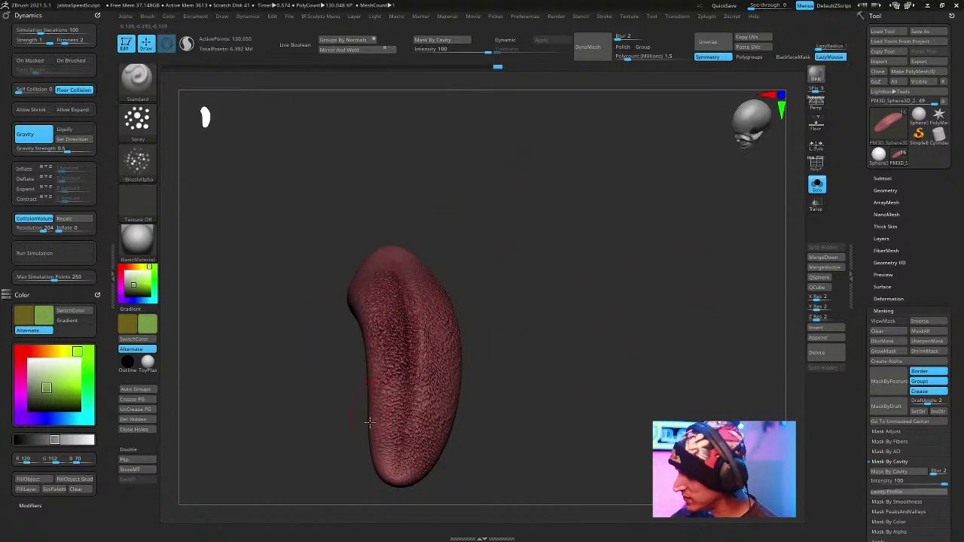
{"action": "left_click_drag", "start_coordinate": [641, 413], "coordinate": [753, 286]}
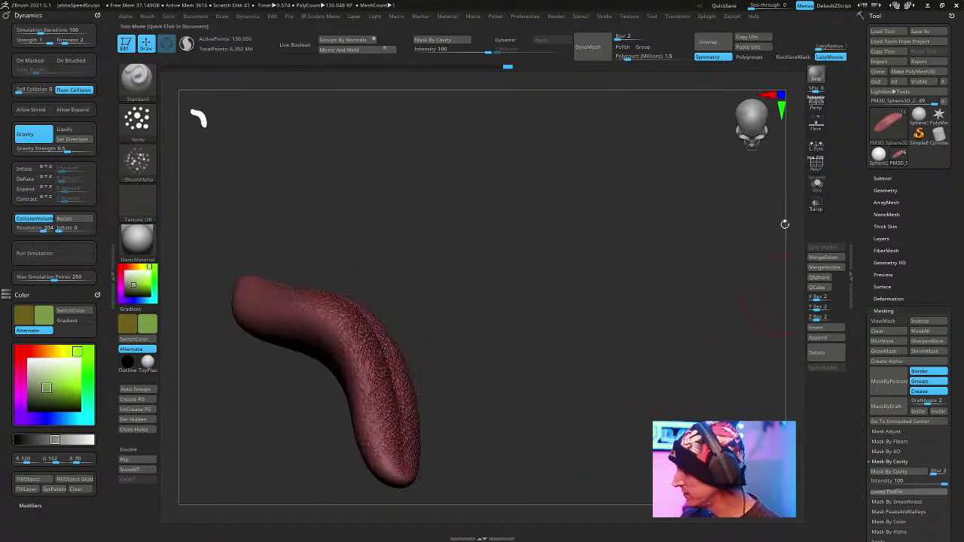
{"action": "left_click", "coordinate": [816, 187]}
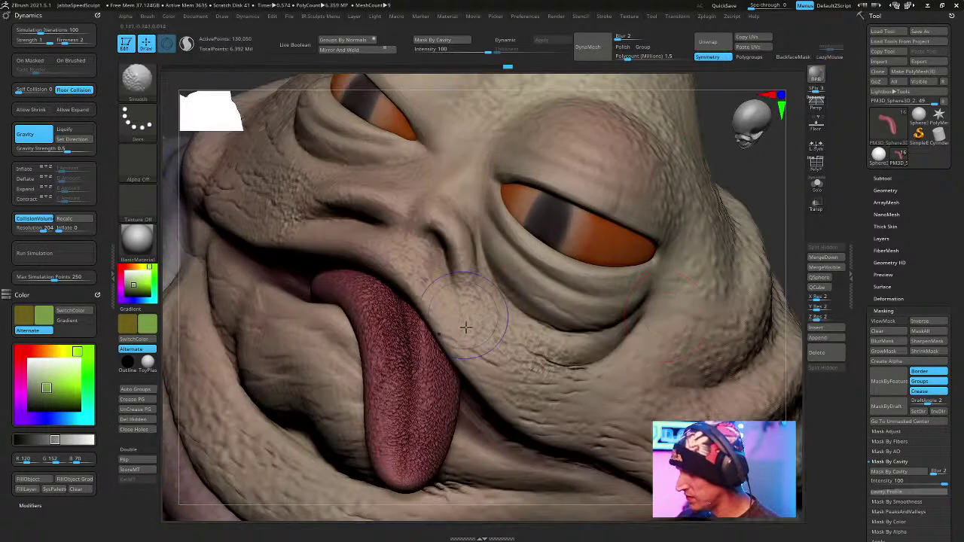
Soften the bumps along the tongue with the Smooth brush at Z Intensity 10.
{"action": "key", "text": "space"}
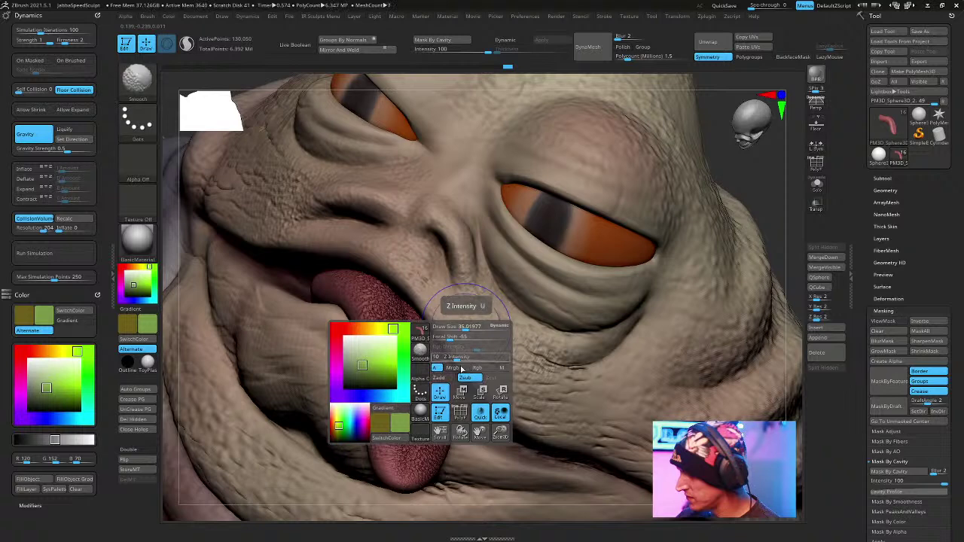
{"action": "left_click_drag", "start_coordinate": [399, 415], "coordinate": [376, 301], "text": "shift"}
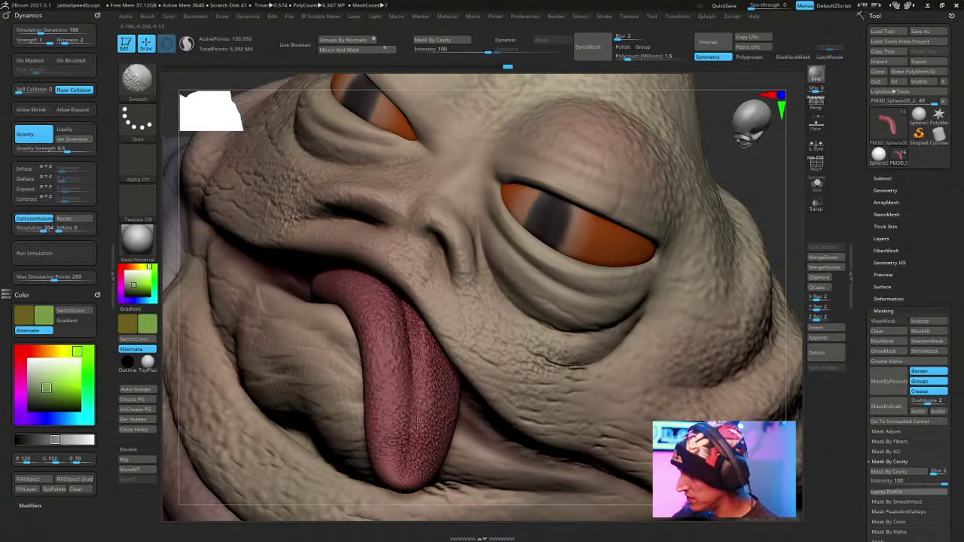
{"action": "right_click_drag", "start_coordinate": [529, 324], "coordinate": [482, 402]}
{"action": "left_click_drag", "start_coordinate": [448, 437], "coordinate": [427, 292], "text": "shift"}
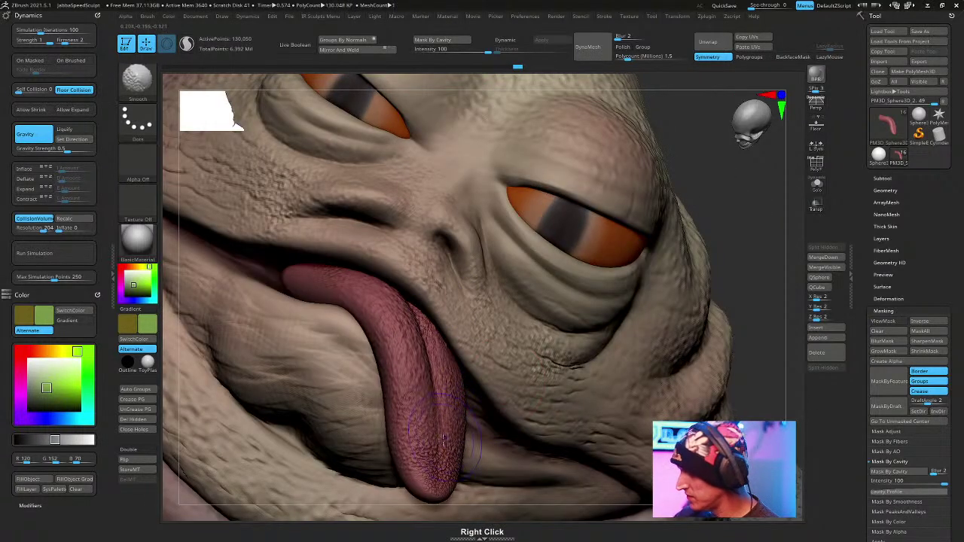
Pick the ToyPlastic material and apply it to the tongue for a wet, glossy look.
{"action": "left_click", "coordinate": [143, 242]}
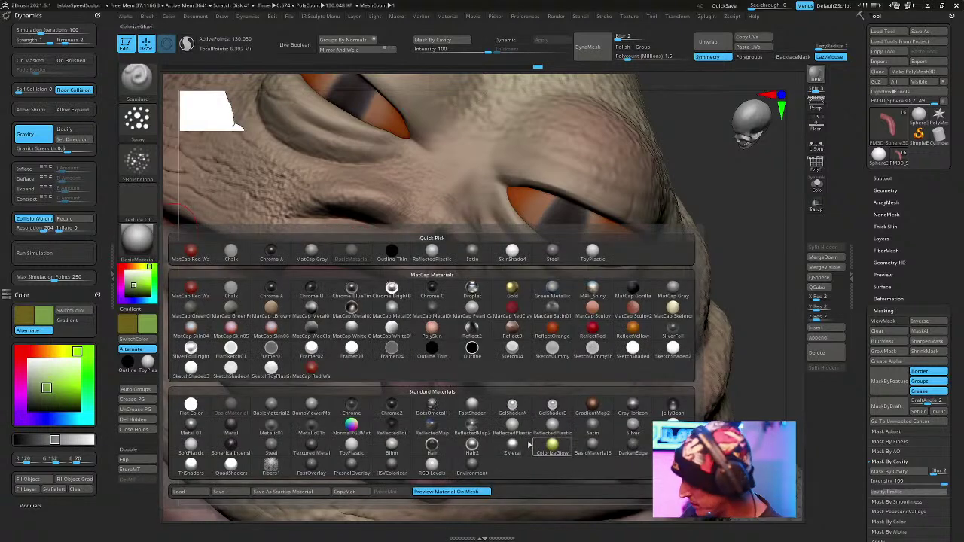
{"action": "left_click", "coordinate": [361, 447]}
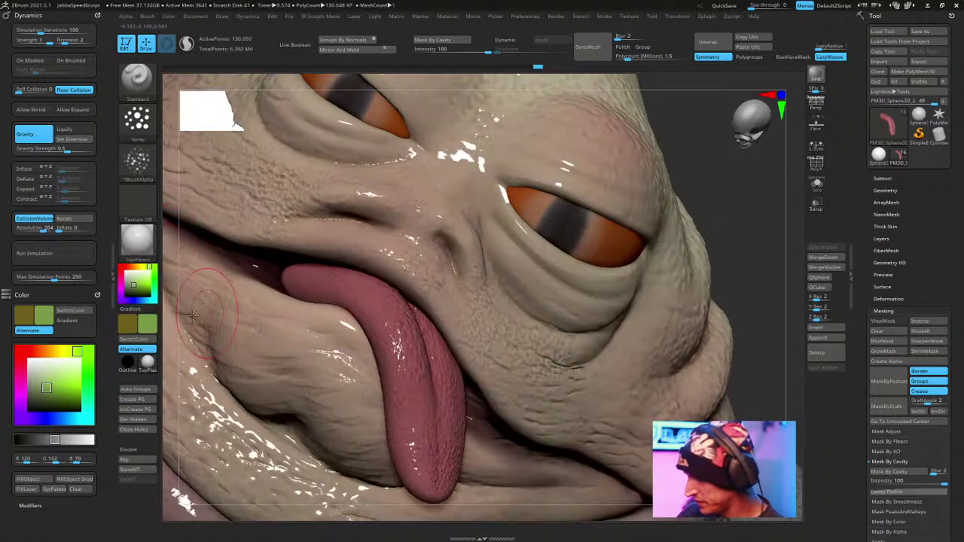
{"action": "key", "text": "space"}
{"action": "left_click", "coordinate": [260, 358]}
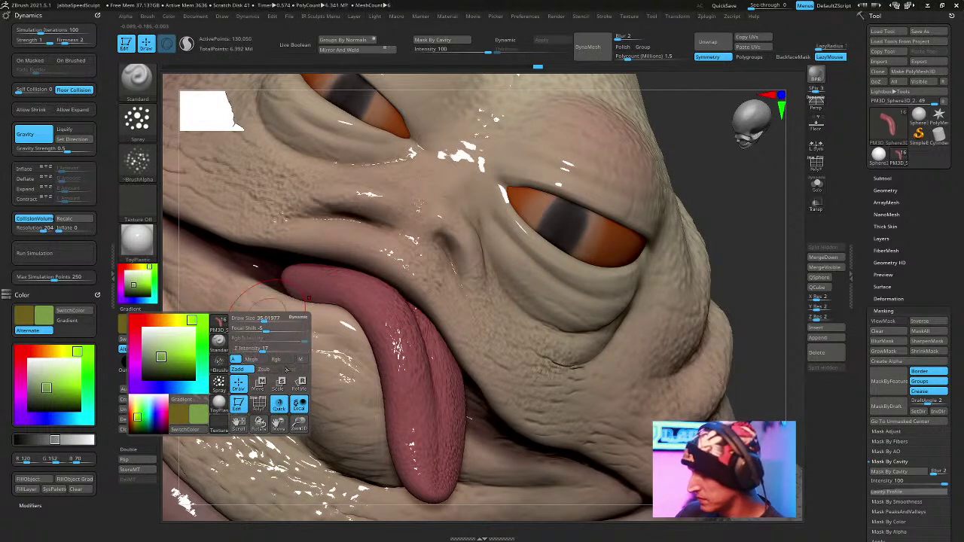
{"action": "key", "text": "space"}
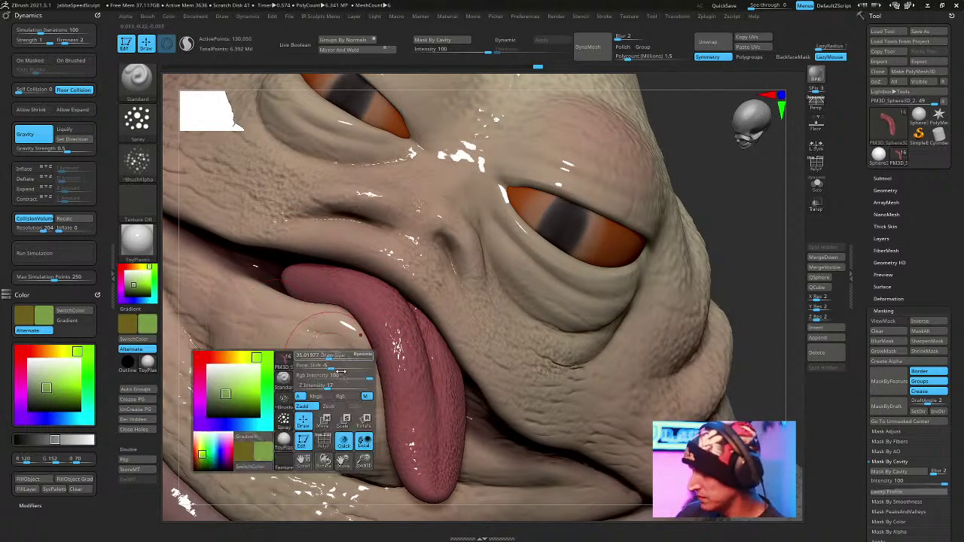
{"action": "left_click", "coordinate": [366, 397]}
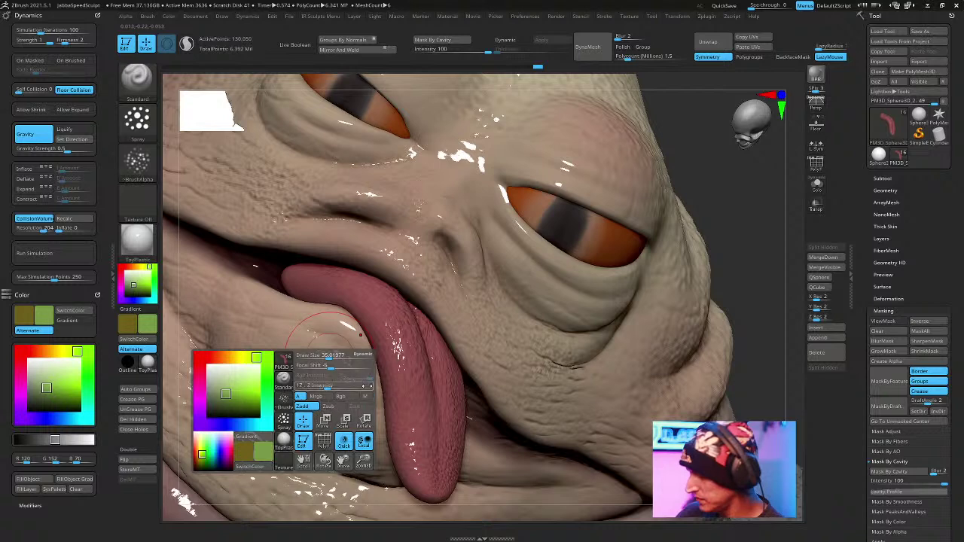
{"action": "left_click", "coordinate": [148, 364]}
Try BasicMaterial2 on the rest of the figure, return it to BasicMaterial and select the head subtool.
{"action": "left_click", "coordinate": [142, 247]}
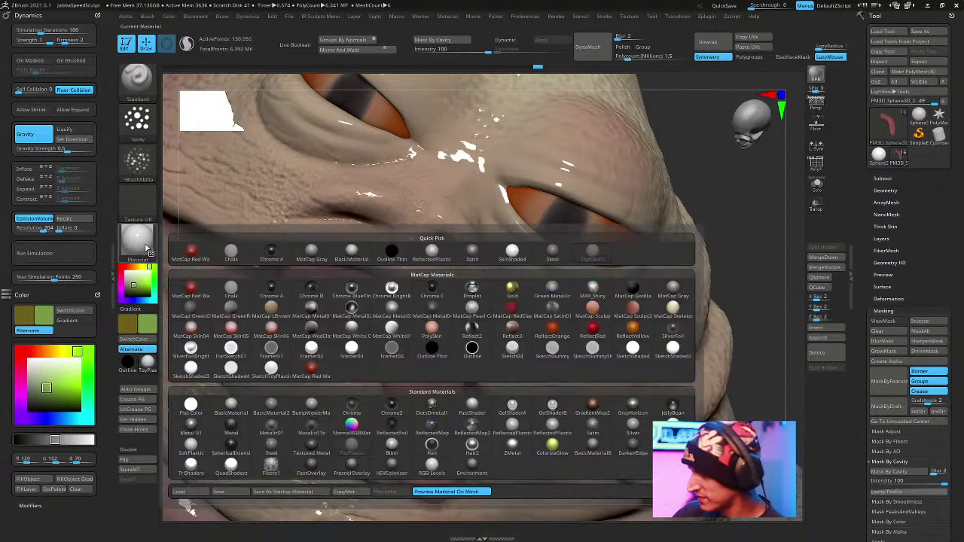
{"action": "left_click", "coordinate": [276, 405]}
{"action": "right_click_drag", "start_coordinate": [448, 323], "coordinate": [491, 292], "text": "ctrl"}
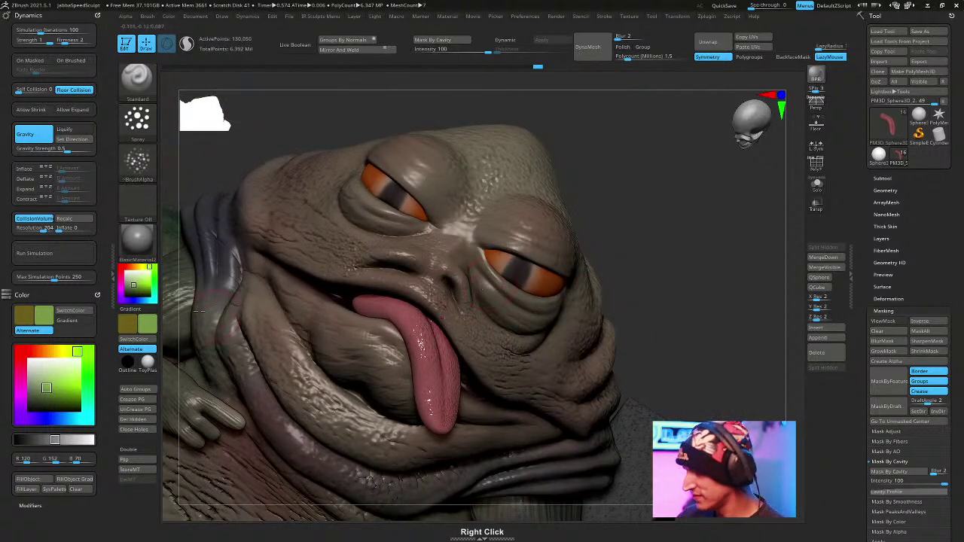
{"action": "left_click", "coordinate": [137, 240]}
{"action": "left_click", "coordinate": [502, 245]}
{"action": "left_click", "coordinate": [491, 190], "text": "alt"}
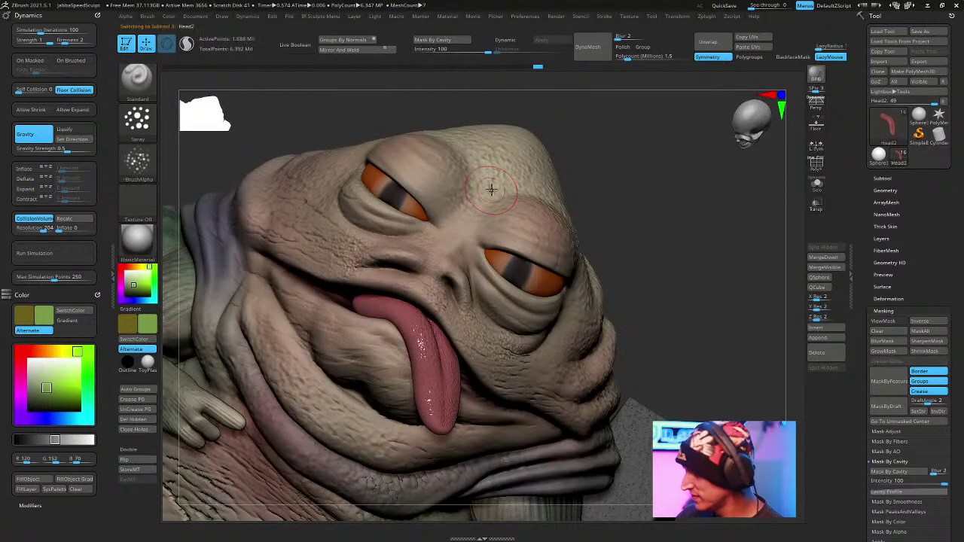
Examine the face with the glossy tongue and the full figure on its base.
{"action": "mouse_move", "coordinate": [605, 180]}
{"action": "left_mouse_down", "text": "ctrl"}
{"action": "mouse_move", "coordinate": [681, 223]}
{"action": "mouse_move", "coordinate": [680, 269]}
{"action": "mouse_move", "coordinate": [673, 244]}
{"action": "mouse_move", "coordinate": [680, 258]}
{"action": "mouse_move", "coordinate": [712, 266]}
{"action": "mouse_move", "coordinate": [743, 236]}
{"action": "mouse_move", "coordinate": [594, 185]}
{"action": "left_mouse_up", "text": "ctrl"}
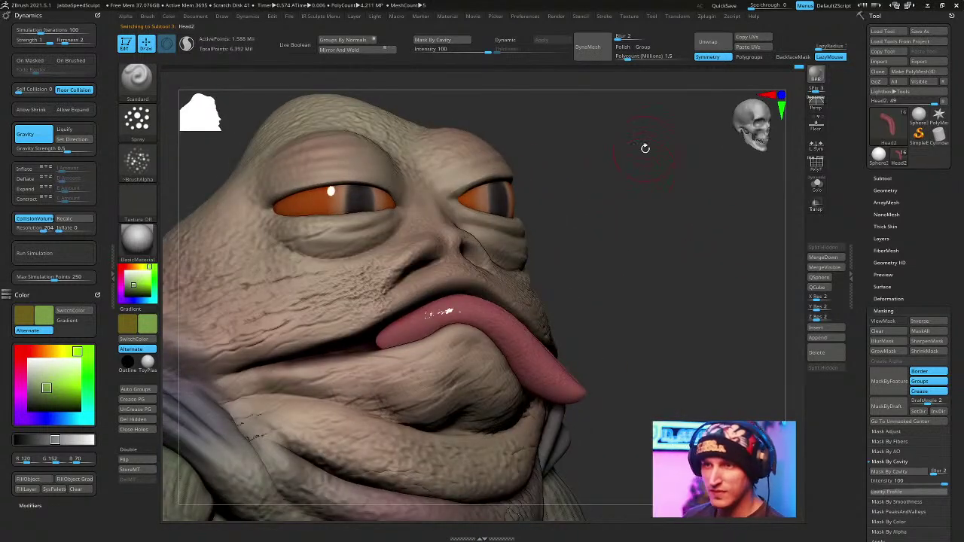
{"action": "left_click_drag", "start_coordinate": [654, 228], "coordinate": [639, 198]}
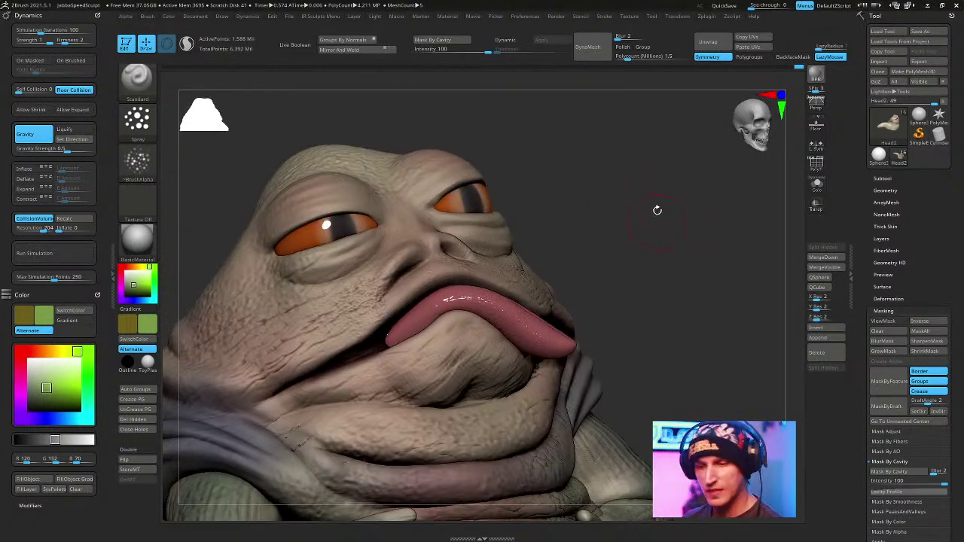
{"action": "key", "text": "f"}
{"action": "left_click_drag", "start_coordinate": [732, 260], "coordinate": [734, 345]}
{"action": "key", "text": "shift+f"}
{"action": "key", "text": "shift+f"}
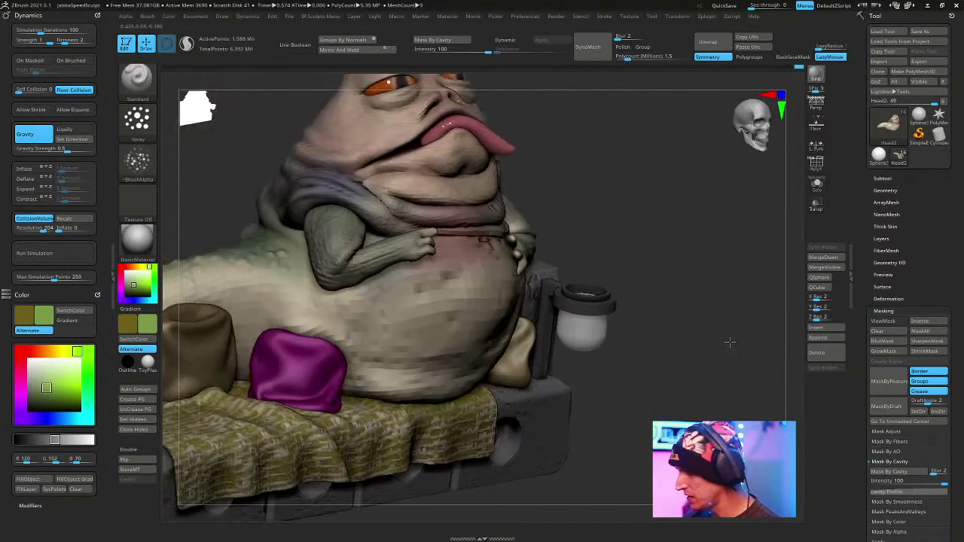
Save the current sculpt tool to disk.
{"action": "left_click", "coordinate": [921, 32]}
{"action": "key", "text": "Return"}
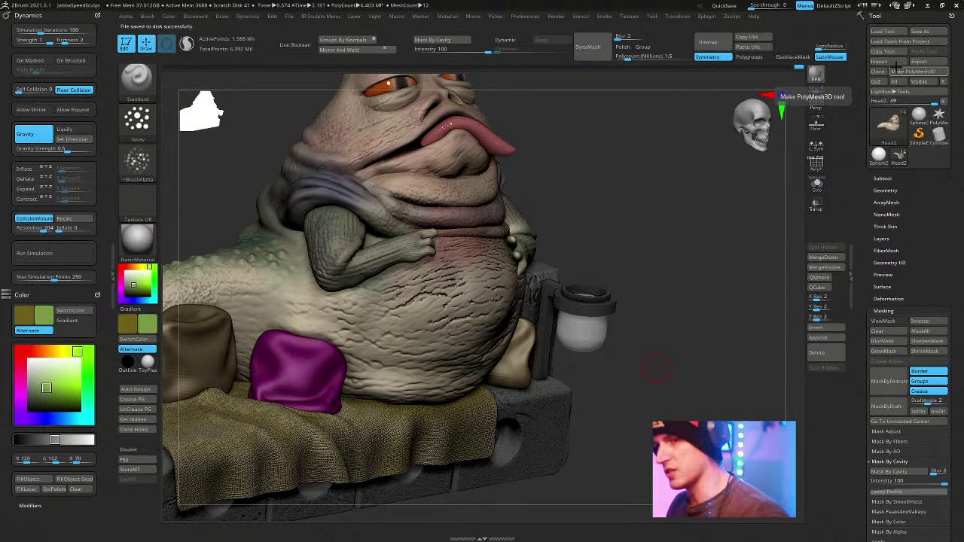
{"action": "left_click_drag", "start_coordinate": [696, 199], "coordinate": [666, 224]}
{"action": "mouse_move", "coordinate": [666, 158]}
{"action": "left_mouse_down"}
{"action": "mouse_move", "coordinate": [669, 184]}
{"action": "mouse_move", "coordinate": [680, 166]}
{"action": "mouse_move", "coordinate": [664, 180]}
{"action": "mouse_move", "coordinate": [667, 294]}
{"action": "mouse_move", "coordinate": [637, 232]}
{"action": "mouse_move", "coordinate": [491, 270]}
{"action": "mouse_move", "coordinate": [605, 188]}
{"action": "mouse_move", "coordinate": [621, 206]}
{"action": "mouse_move", "coordinate": [646, 189]}
{"action": "mouse_move", "coordinate": [565, 226]}
{"action": "left_mouse_up"}
Pick the Pinch brush and tighten the lower eyelid edge around the corner of the eye.
{"action": "key", "text": "p"}
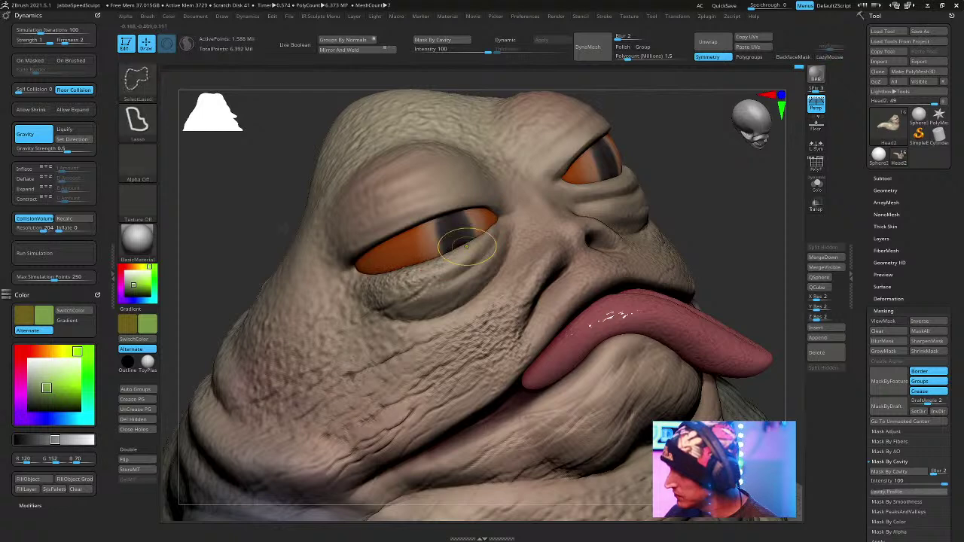
{"action": "key", "text": "b"}
{"action": "key", "text": "p"}
{"action": "key", "text": "i"}
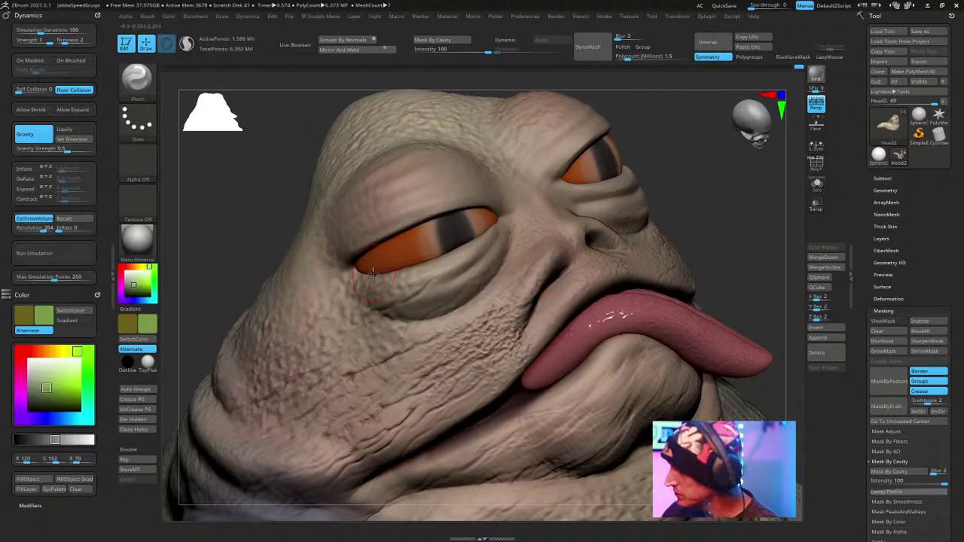
{"action": "mouse_move", "coordinate": [640, 158]}
{"action": "left_mouse_down"}
{"action": "mouse_move", "coordinate": [714, 169]}
{"action": "mouse_move", "coordinate": [680, 200]}
{"action": "left_mouse_up"}
{"action": "right_click", "coordinate": [640, 204]}
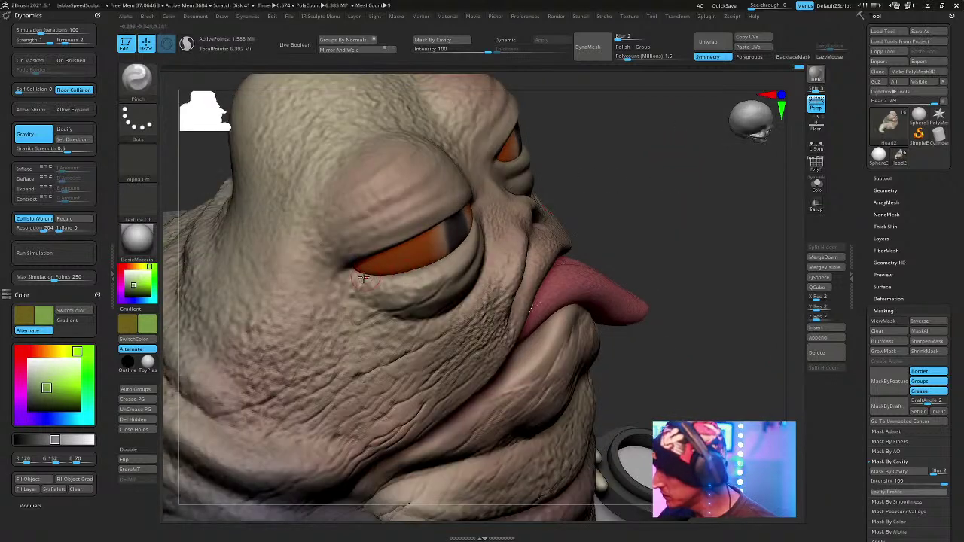
Return to the Standard brush with the Spray stroke and add rough skin texture to the bags under the eyes.
{"action": "right_click_drag", "start_coordinate": [584, 158], "coordinate": [604, 233]}
{"action": "key", "text": "b"}
{"action": "key", "text": "s"}
{"action": "key", "text": "t"}
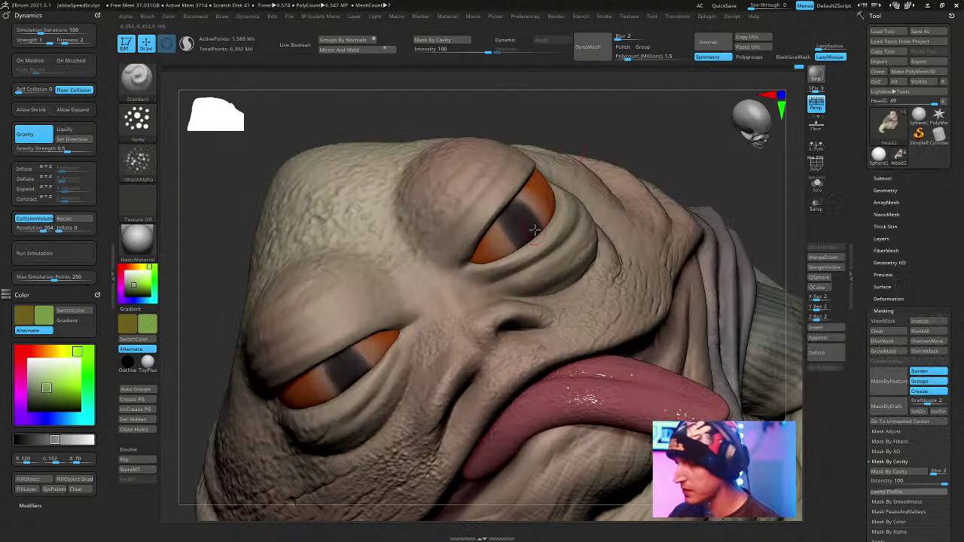
{"action": "right_click_drag", "start_coordinate": [491, 258], "coordinate": [338, 328]}
{"action": "right_click", "coordinate": [365, 340]}
{"action": "left_click_drag", "start_coordinate": [356, 338], "coordinate": [412, 299]}
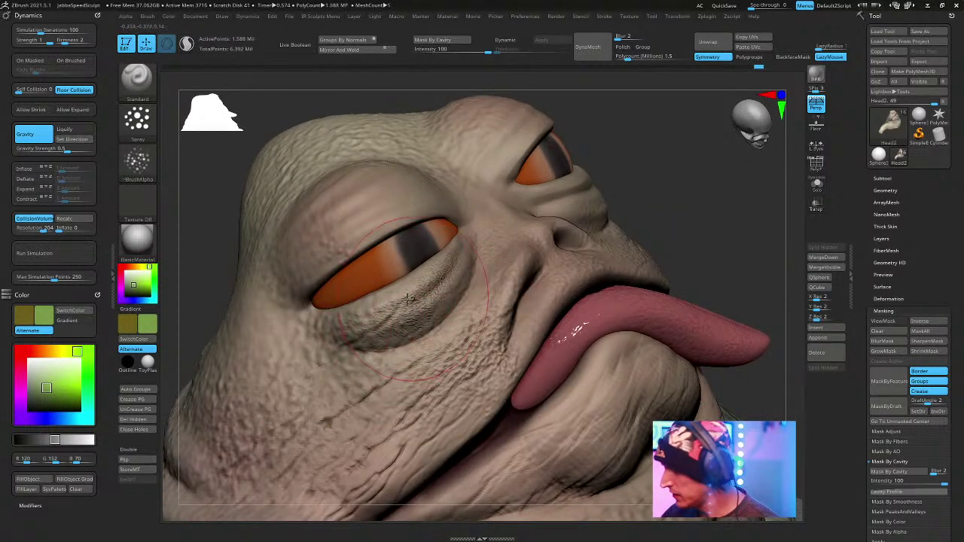
Spray the bumpy skin texture over the upper eyelids, brow and nose bridge.
{"action": "right_click_drag", "start_coordinate": [472, 288], "coordinate": [396, 335]}
{"action": "right_click", "coordinate": [396, 335]}
{"action": "mouse_move", "coordinate": [534, 184]}
{"action": "right_mouse_down"}
{"action": "mouse_move", "coordinate": [523, 248]}
{"action": "mouse_move", "coordinate": [552, 160]}
{"action": "right_mouse_up"}
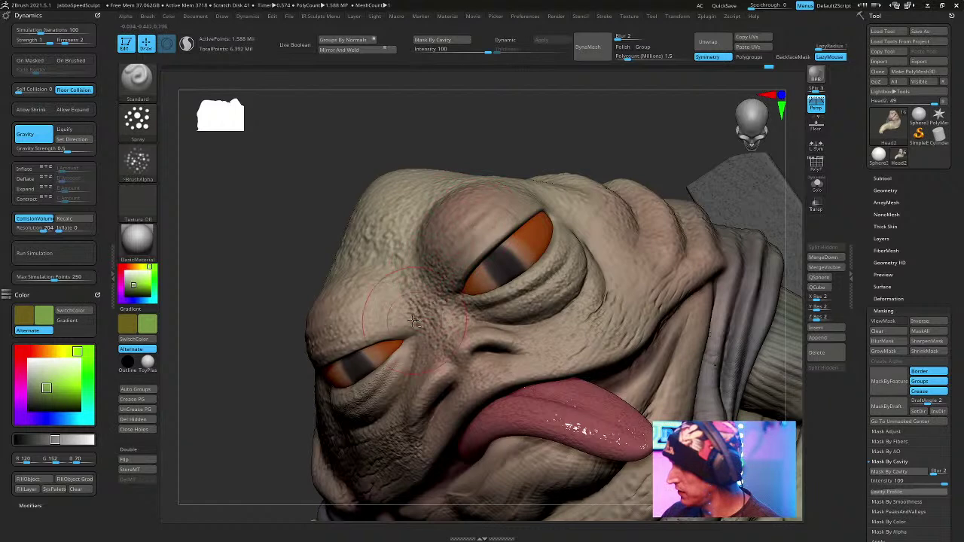
Set the Standard brush's Z Intensity to 10 and spray fine skin texture over the side of the belly and the flank.
{"action": "mouse_move", "coordinate": [414, 316]}
{"action": "right_mouse_down"}
{"action": "mouse_move", "coordinate": [482, 187]}
{"action": "mouse_move", "coordinate": [592, 168]}
{"action": "mouse_move", "coordinate": [562, 183]}
{"action": "mouse_move", "coordinate": [611, 222]}
{"action": "mouse_move", "coordinate": [621, 202]}
{"action": "mouse_move", "coordinate": [613, 249]}
{"action": "mouse_move", "coordinate": [632, 242]}
{"action": "mouse_move", "coordinate": [613, 248]}
{"action": "mouse_move", "coordinate": [615, 210]}
{"action": "mouse_move", "coordinate": [656, 193]}
{"action": "mouse_move", "coordinate": [630, 273]}
{"action": "mouse_move", "coordinate": [626, 215]}
{"action": "mouse_move", "coordinate": [575, 259]}
{"action": "mouse_move", "coordinate": [640, 235]}
{"action": "mouse_move", "coordinate": [634, 159]}
{"action": "mouse_move", "coordinate": [613, 256]}
{"action": "right_mouse_up"}
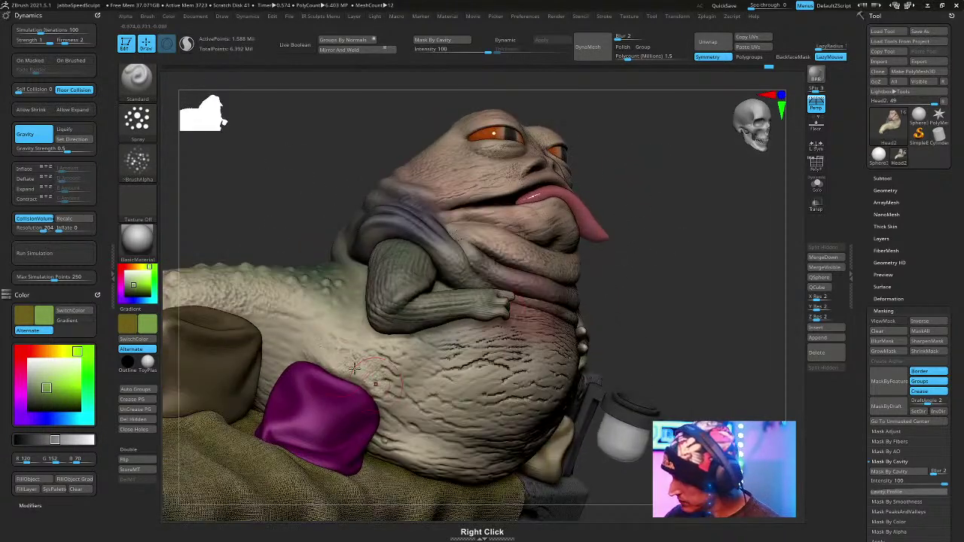
{"action": "right_click", "coordinate": [297, 339]}
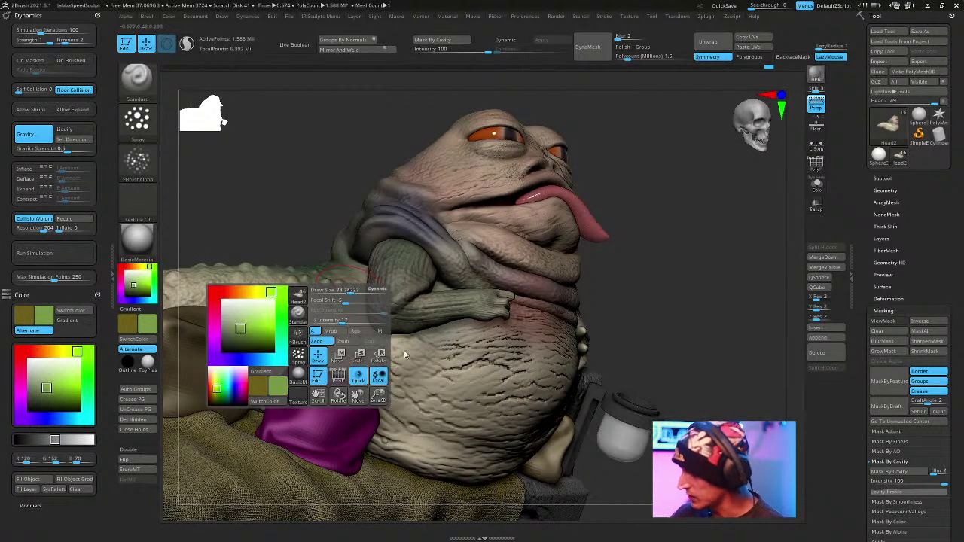
{"action": "left_click_drag", "start_coordinate": [345, 322], "coordinate": [335, 321]}
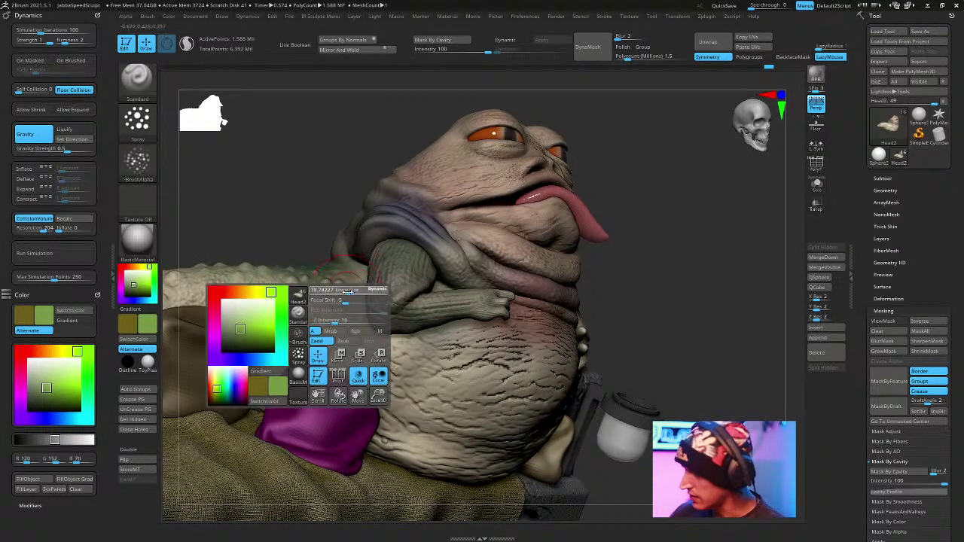
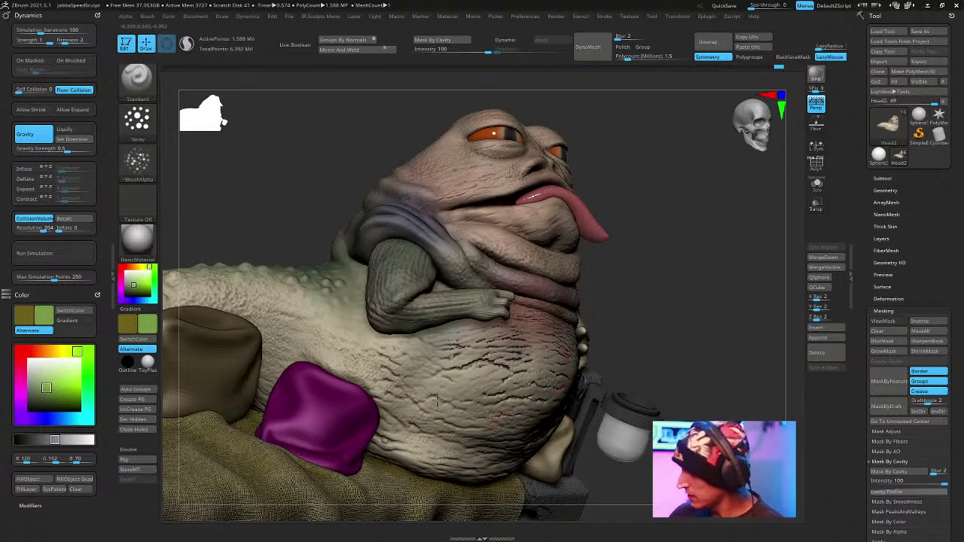
{"action": "left_click_drag", "start_coordinate": [660, 198], "coordinate": [653, 313]}
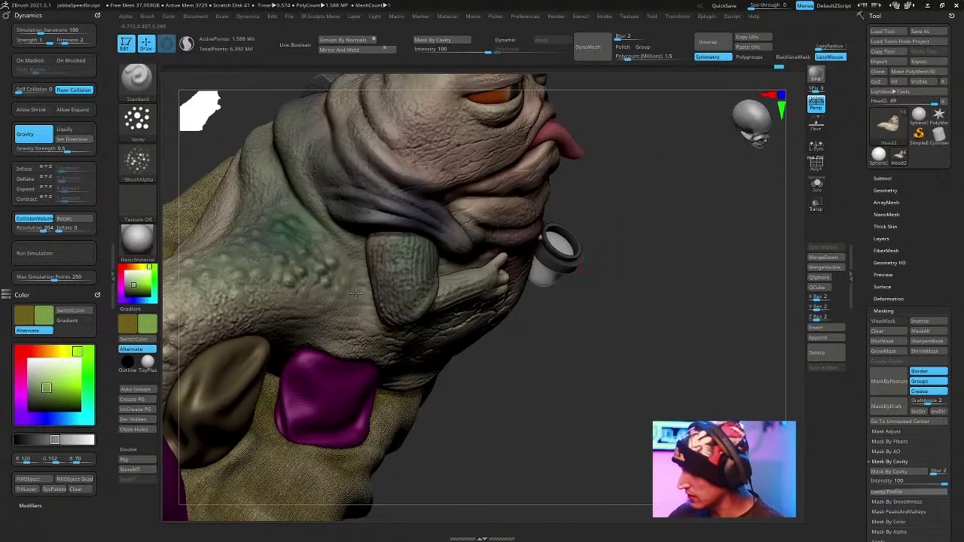
{"action": "left_click_drag", "start_coordinate": [656, 234], "coordinate": [785, 276]}
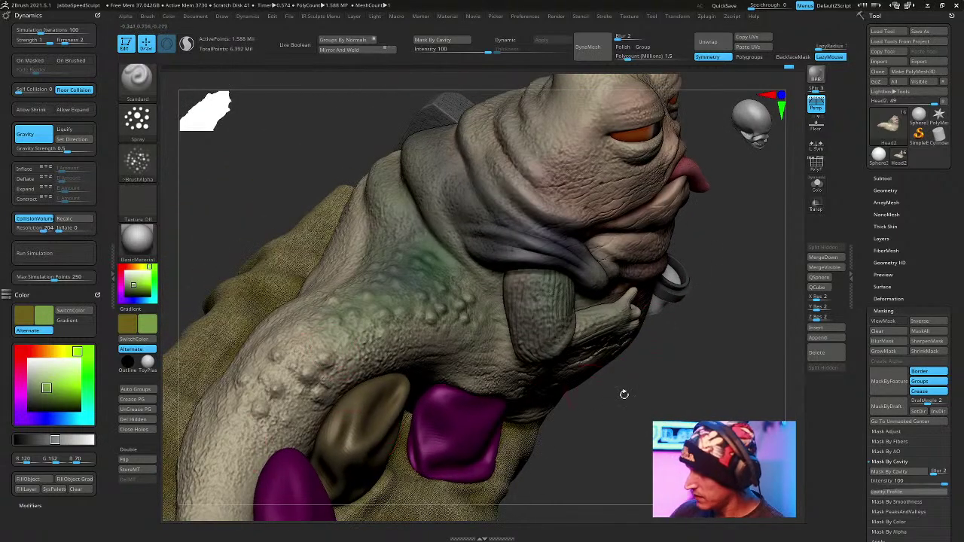
{"action": "left_click_drag", "start_coordinate": [589, 389], "coordinate": [404, 369]}
{"action": "left_click_drag", "start_coordinate": [651, 391], "coordinate": [626, 372]}
Continue spraying fine skin texture over the back and tail with the Standard brush.
{"action": "key", "text": "space"}
{"action": "left_click_drag", "start_coordinate": [586, 305], "coordinate": [511, 177]}
{"action": "key", "text": "b"}
{"action": "key", "text": "s"}
{"action": "key", "text": "t"}
{"action": "key", "text": "space"}
{"action": "mouse_move", "coordinate": [574, 208]}
{"action": "left_mouse_down"}
{"action": "mouse_move", "coordinate": [563, 209]}
{"action": "mouse_move", "coordinate": [613, 189]}
{"action": "left_mouse_up"}
Pick the Paint brush and tint the folds of the upper back green.
{"action": "key", "text": "b"}
{"action": "key", "text": "p"}
{"action": "key", "text": "a"}
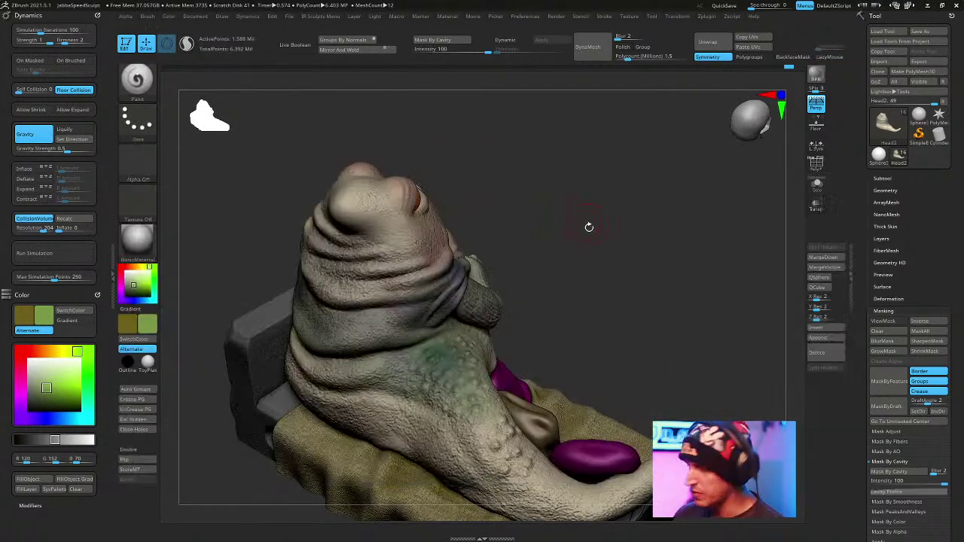
{"action": "left_click_drag", "start_coordinate": [586, 222], "coordinate": [426, 323]}
{"action": "key", "text": "v"}
{"action": "key", "text": "c"}
{"action": "left_click_drag", "start_coordinate": [577, 222], "coordinate": [524, 414]}
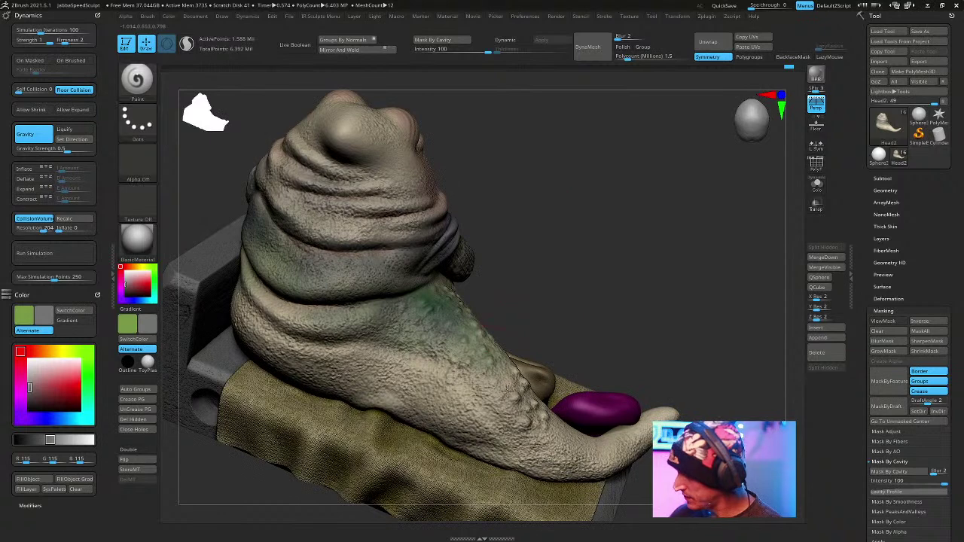
Paint neutral grey (R 115, G 115, B 115) along the bumps of the tail and the flank.
{"action": "left_click_drag", "start_coordinate": [466, 361], "coordinate": [449, 361]}
{"action": "mouse_move", "coordinate": [642, 225]}
{"action": "left_mouse_down", "text": "alt"}
{"action": "mouse_move", "coordinate": [623, 185]}
{"action": "mouse_move", "coordinate": [586, 211]}
{"action": "left_mouse_up", "text": "alt"}
{"action": "left_click_drag", "start_coordinate": [448, 340], "coordinate": [446, 356]}
{"action": "left_click_drag", "start_coordinate": [634, 205], "coordinate": [553, 295]}
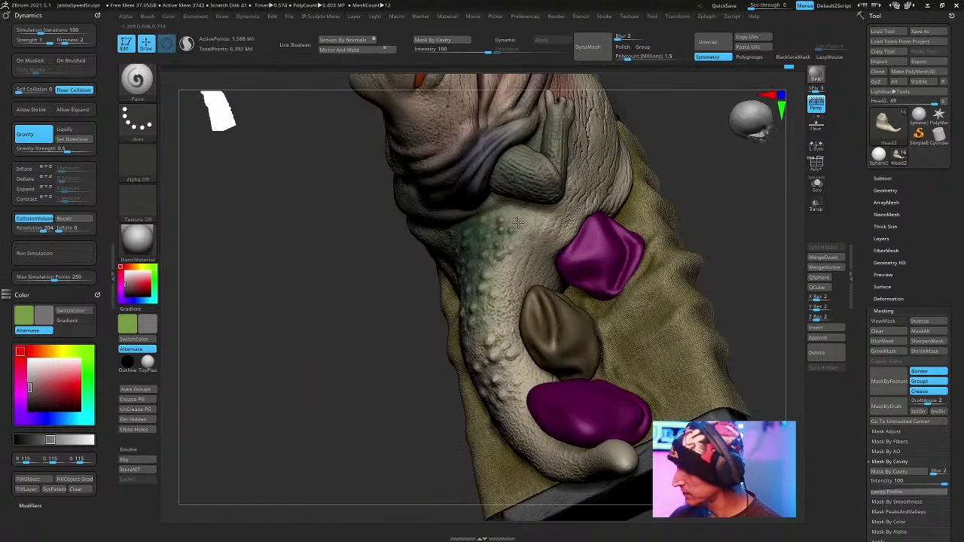
{"action": "right_click_drag", "start_coordinate": [678, 139], "coordinate": [491, 359]}
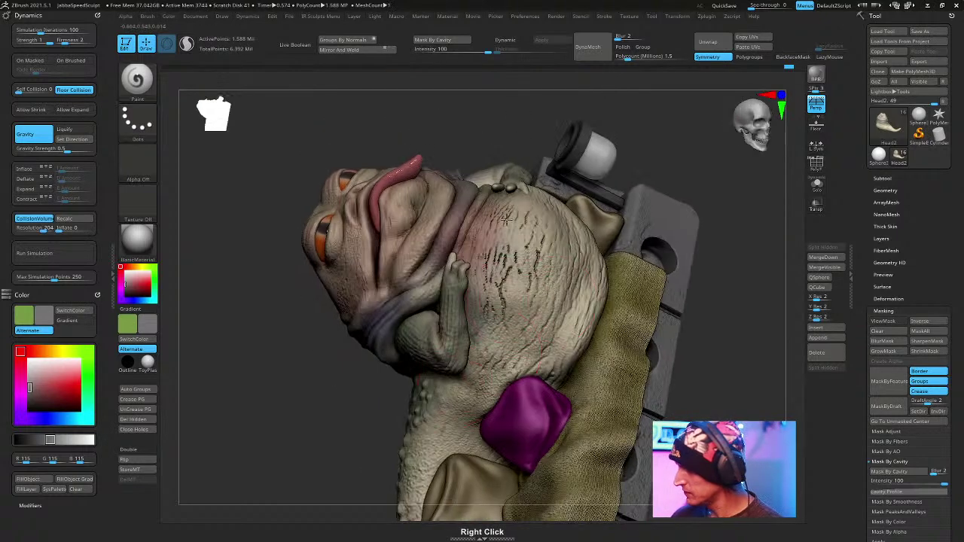
{"action": "right_click_drag", "start_coordinate": [403, 303], "coordinate": [527, 218]}
{"action": "mouse_move", "coordinate": [464, 309]}
{"action": "right_mouse_down"}
{"action": "mouse_move", "coordinate": [512, 285]}
{"action": "mouse_move", "coordinate": [634, 297]}
{"action": "mouse_move", "coordinate": [636, 342]}
{"action": "mouse_move", "coordinate": [473, 310]}
{"action": "right_mouse_up"}
{"action": "right_click_drag", "start_coordinate": [658, 286], "coordinate": [798, 177]}
Isolate the body subtool and paint its back folds and flank with a brighter green (R 127, G 182, B 40).
{"action": "left_click", "coordinate": [816, 184]}
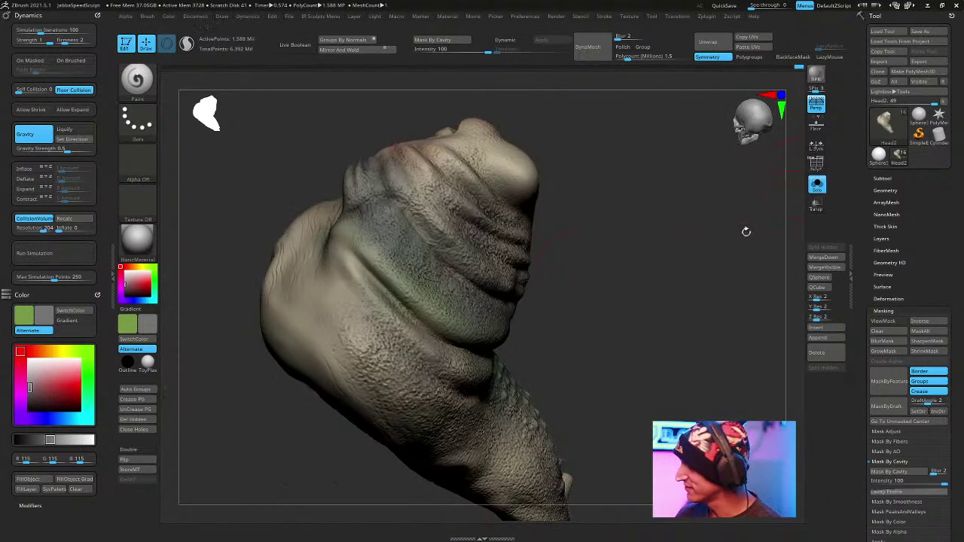
{"action": "right_click_drag", "start_coordinate": [637, 328], "coordinate": [540, 215]}
{"action": "key", "text": "b"}
{"action": "key", "text": "v"}
{"action": "left_click_drag", "start_coordinate": [143, 280], "coordinate": [140, 286]}
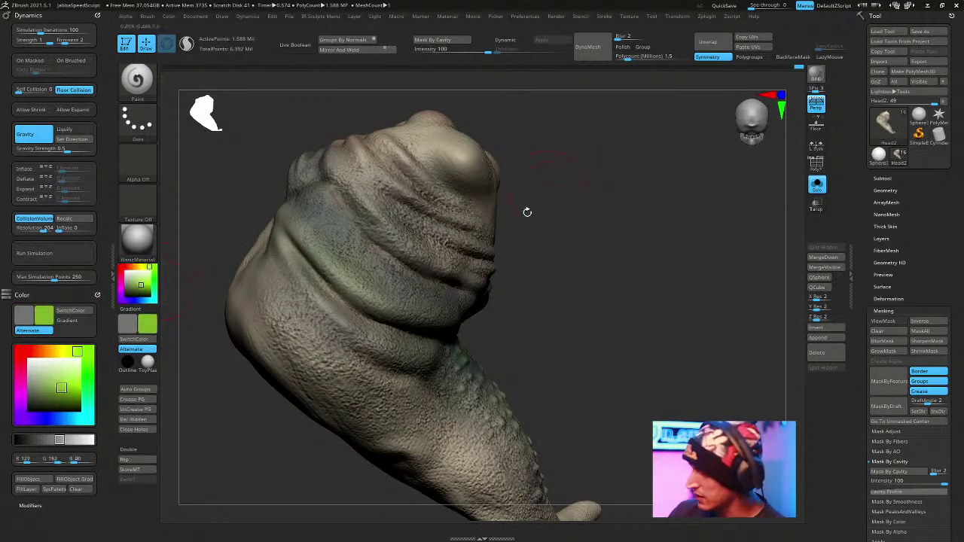
{"action": "mouse_move", "coordinate": [612, 229]}
{"action": "left_mouse_down"}
{"action": "mouse_move", "coordinate": [589, 189]}
{"action": "mouse_move", "coordinate": [449, 307]}
{"action": "left_mouse_up"}
{"action": "mouse_move", "coordinate": [479, 367]}
{"action": "left_mouse_down"}
{"action": "mouse_move", "coordinate": [575, 271]}
{"action": "mouse_move", "coordinate": [512, 351]}
{"action": "left_mouse_up"}
{"action": "key", "text": "space"}
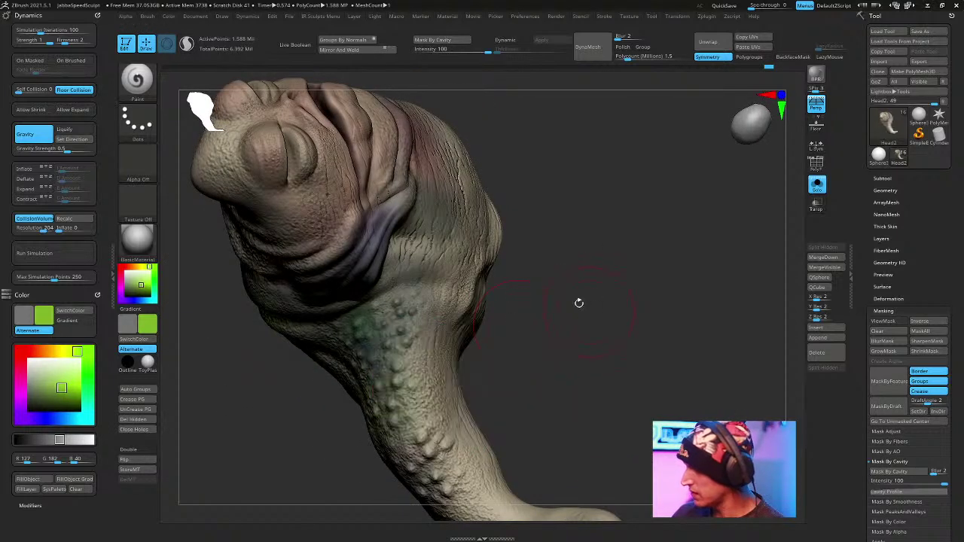
{"action": "left_click_drag", "start_coordinate": [589, 310], "coordinate": [425, 341]}
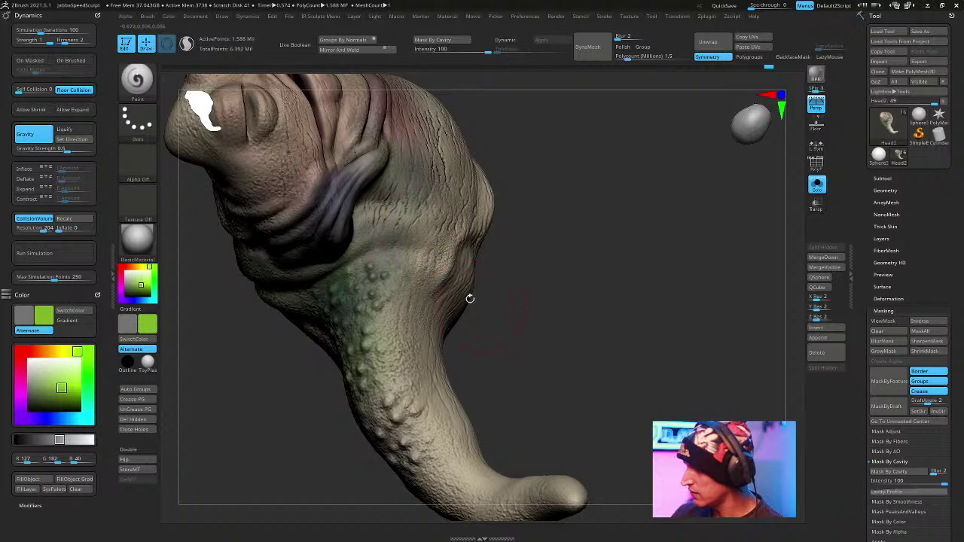
Switch the Paint brush to the Color Spray stroke, adjust its flow and spray green mottling over the back folds and upper tail bumps.
{"action": "left_click", "coordinate": [137, 120]}
{"action": "left_click", "coordinate": [324, 138]}
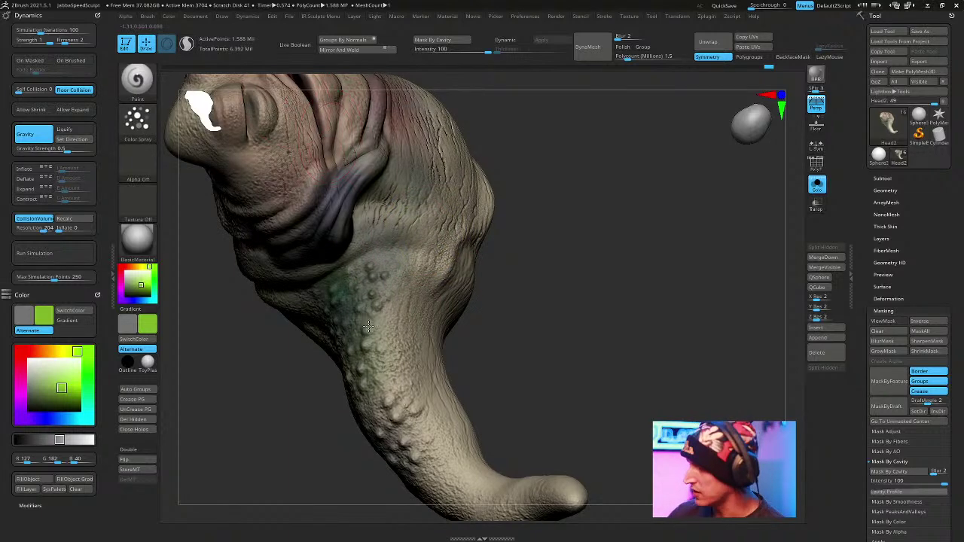
{"action": "key", "text": "space"}
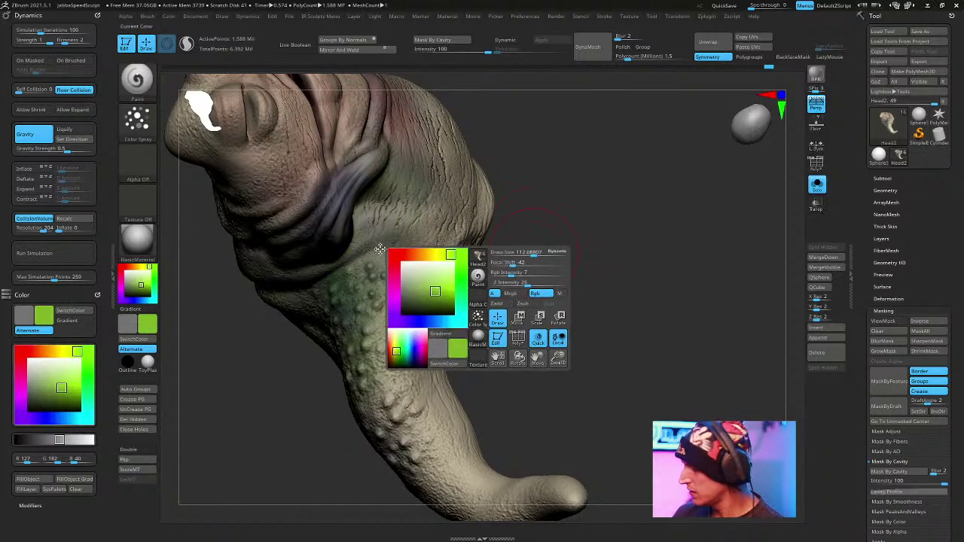
{"action": "left_click", "coordinate": [137, 120]}
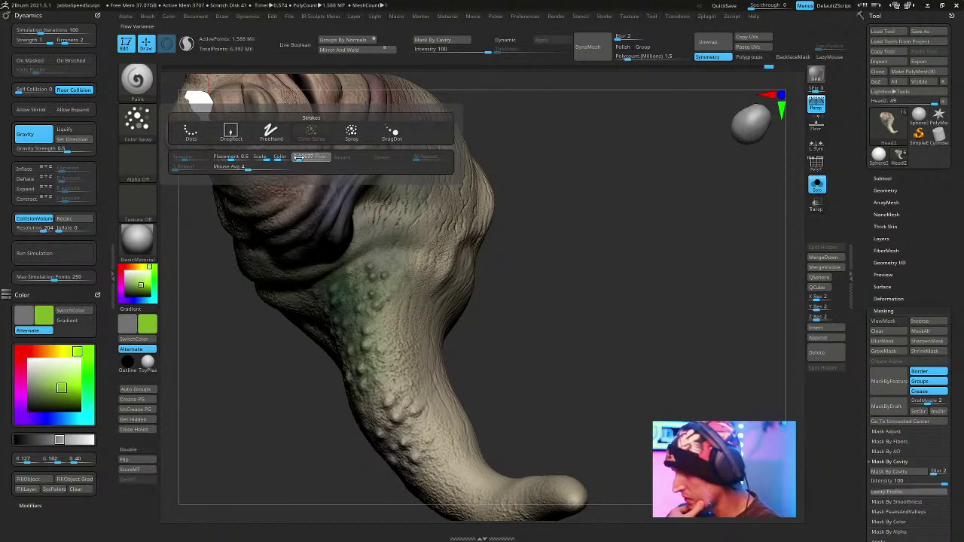
{"action": "key", "text": "Return"}
{"action": "left_click_drag", "start_coordinate": [499, 224], "coordinate": [517, 235]}
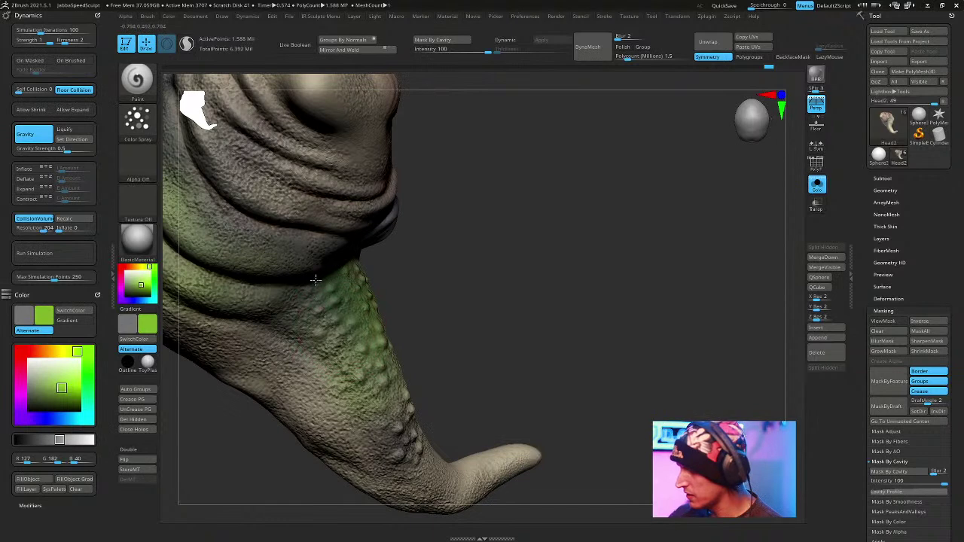
{"action": "mouse_move", "coordinate": [596, 323]}
{"action": "left_mouse_down"}
{"action": "mouse_move", "coordinate": [619, 320]}
{"action": "mouse_move", "coordinate": [618, 282]}
{"action": "mouse_move", "coordinate": [629, 280]}
{"action": "mouse_move", "coordinate": [567, 369]}
{"action": "left_mouse_up"}
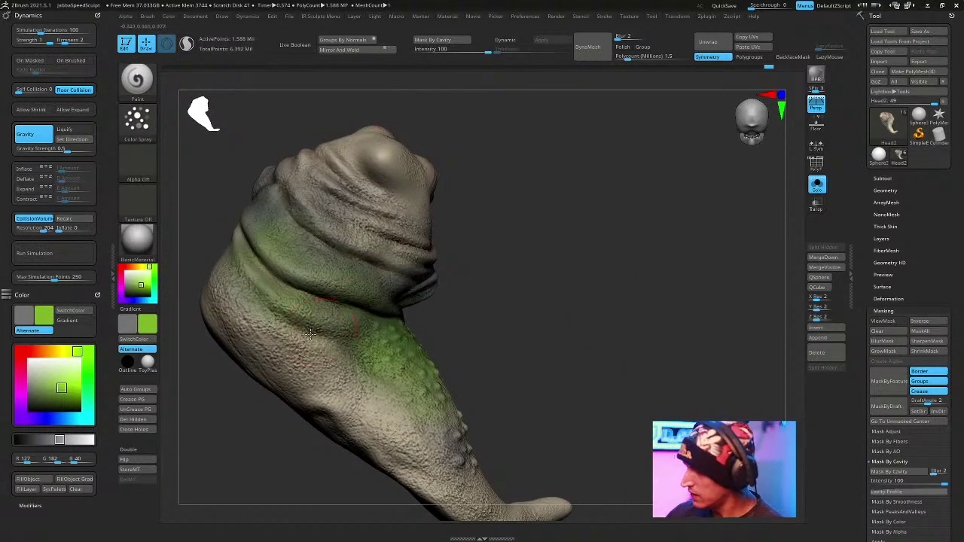
{"action": "left_click_drag", "start_coordinate": [542, 291], "coordinate": [441, 241]}
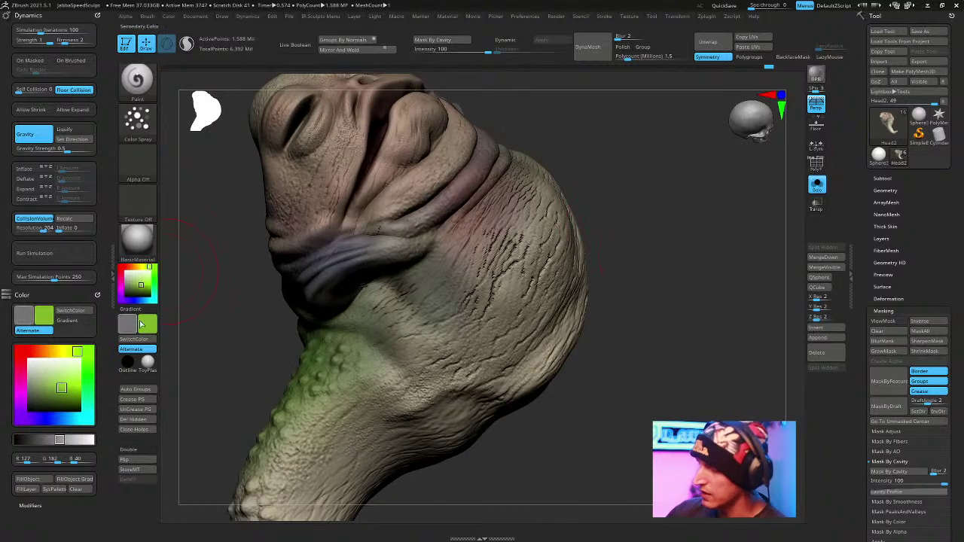
Make green the secondary colour and set the main colour to a pale orange-yellow (R 246, G 202, B 101).
{"action": "left_click", "coordinate": [134, 322]}
{"action": "left_click", "coordinate": [143, 307]}
{"action": "left_click", "coordinate": [191, 245]}
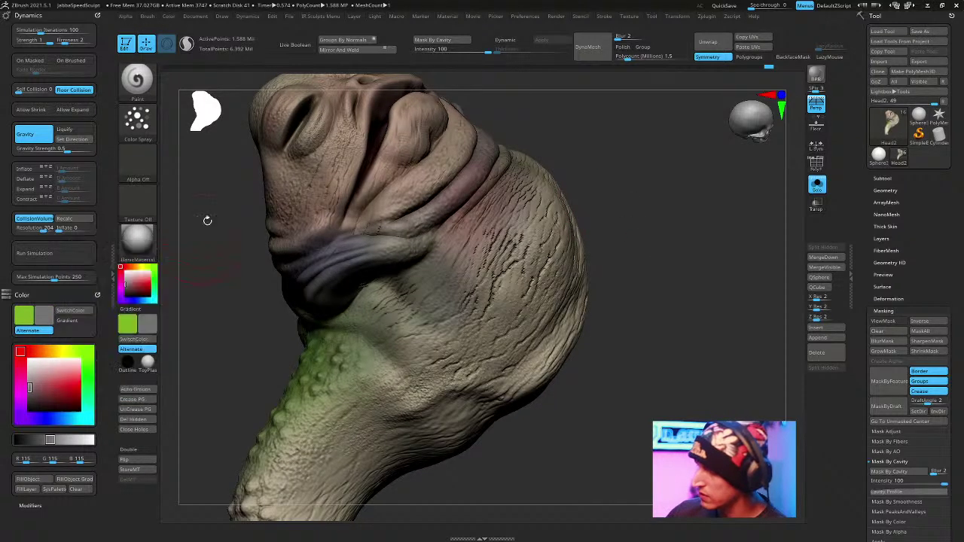
{"action": "left_click", "coordinate": [140, 276]}
{"action": "left_click", "coordinate": [148, 279]}
Spray the yellow and green mix over the upper tail bumps and the neck folds.
{"action": "mouse_move", "coordinate": [642, 210]}
{"action": "left_mouse_down"}
{"action": "mouse_move", "coordinate": [673, 226]}
{"action": "mouse_move", "coordinate": [667, 196]}
{"action": "left_mouse_up"}
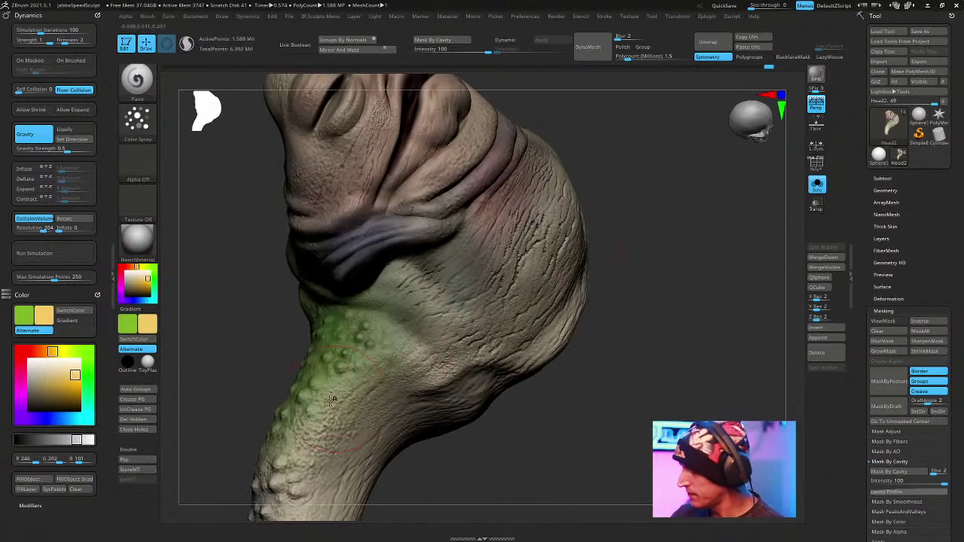
{"action": "left_click_drag", "start_coordinate": [635, 273], "coordinate": [628, 276]}
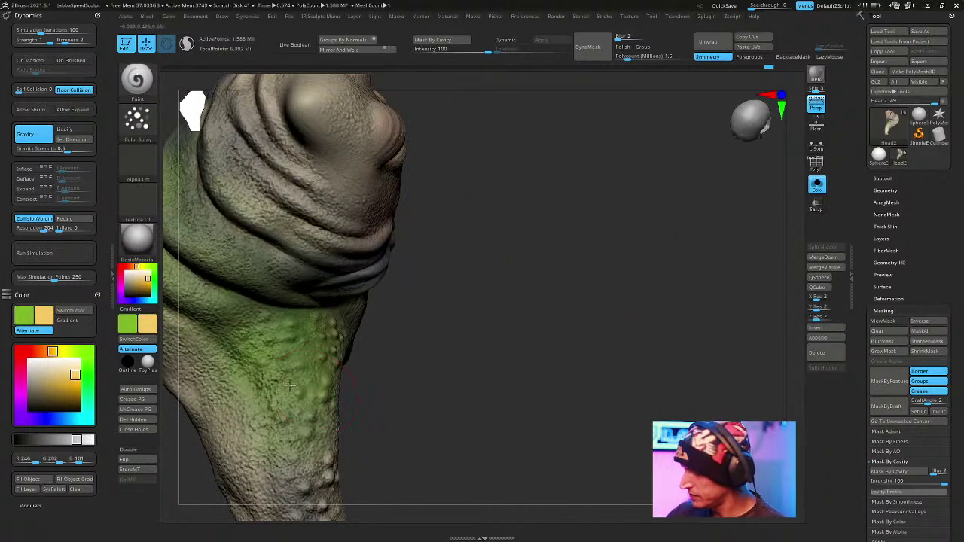
{"action": "left_click_drag", "start_coordinate": [543, 360], "coordinate": [578, 374]}
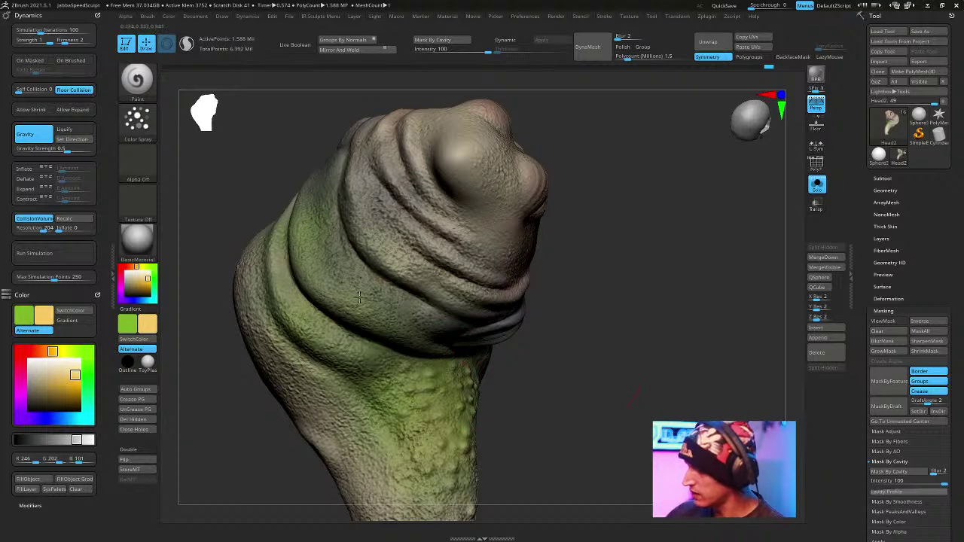
{"action": "mouse_move", "coordinate": [607, 322]}
{"action": "left_mouse_down"}
{"action": "mouse_move", "coordinate": [597, 321]}
{"action": "mouse_move", "coordinate": [605, 309]}
{"action": "mouse_move", "coordinate": [611, 316]}
{"action": "left_mouse_up"}
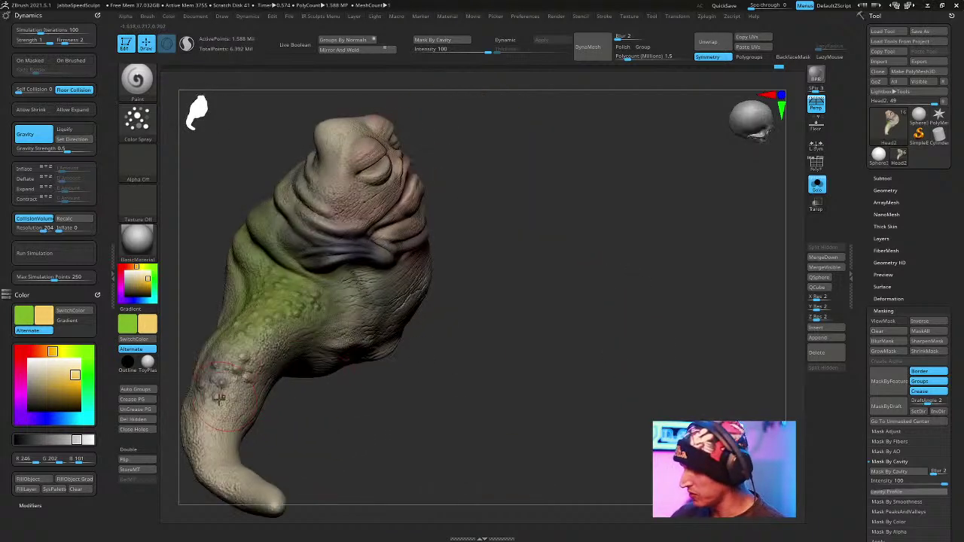
Extend the yellow and green mottling down the tail and across the belly and back.
{"action": "mouse_move", "coordinate": [325, 380]}
{"action": "left_mouse_down", "text": "alt"}
{"action": "mouse_move", "coordinate": [421, 362]}
{"action": "mouse_move", "coordinate": [381, 372]}
{"action": "left_mouse_up", "text": "alt"}
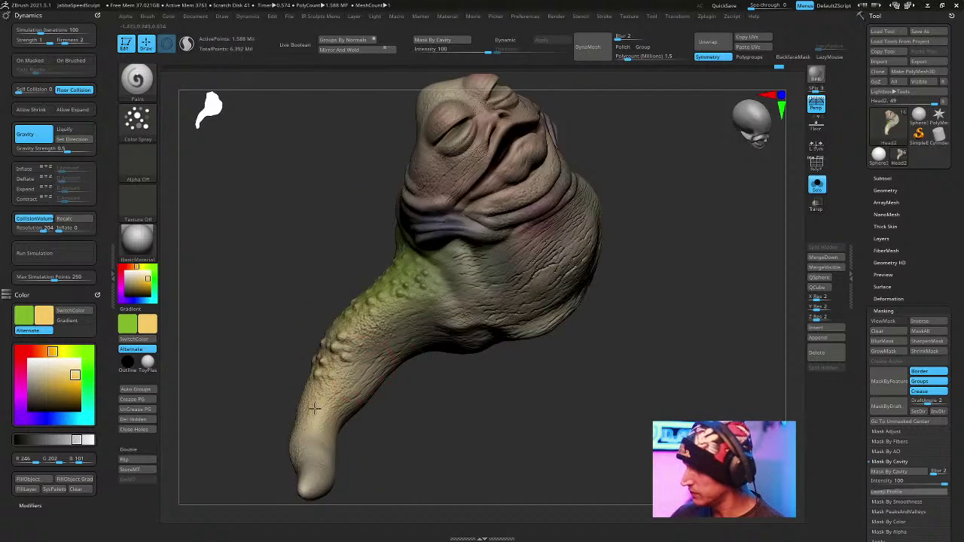
{"action": "mouse_move", "coordinate": [646, 338]}
{"action": "left_mouse_down"}
{"action": "mouse_move", "coordinate": [665, 348]}
{"action": "mouse_move", "coordinate": [671, 312]}
{"action": "mouse_move", "coordinate": [655, 320]}
{"action": "left_mouse_up"}
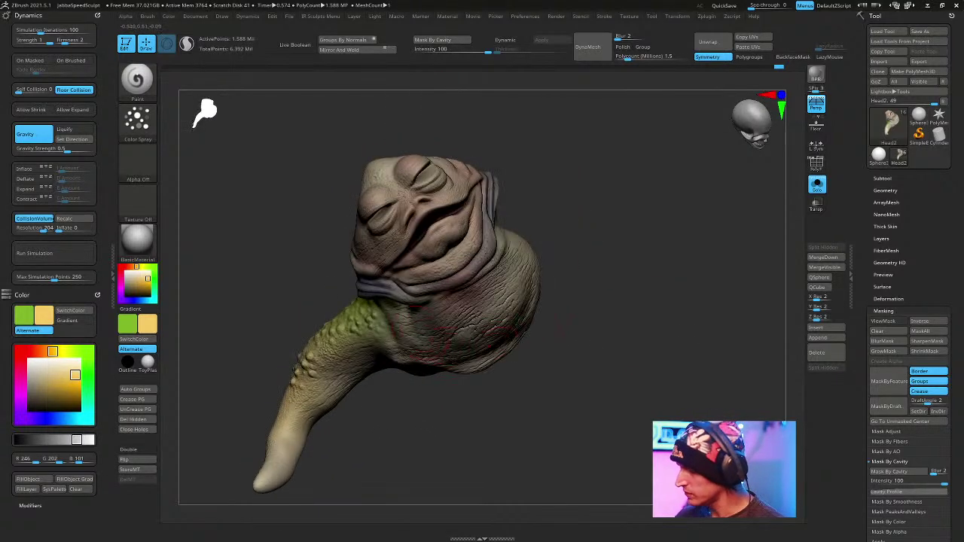
{"action": "mouse_move", "coordinate": [522, 249]}
{"action": "left_mouse_down"}
{"action": "mouse_move", "coordinate": [452, 285]}
{"action": "mouse_move", "coordinate": [477, 291]}
{"action": "left_mouse_up"}
{"action": "left_click_drag", "start_coordinate": [527, 235], "coordinate": [603, 205]}
{"action": "mouse_move", "coordinate": [382, 360]}
{"action": "left_mouse_down"}
{"action": "mouse_move", "coordinate": [576, 278]}
{"action": "mouse_move", "coordinate": [272, 296]}
{"action": "mouse_move", "coordinate": [315, 276]}
{"action": "left_mouse_up"}
{"action": "left_click_drag", "start_coordinate": [455, 145], "coordinate": [252, 207]}
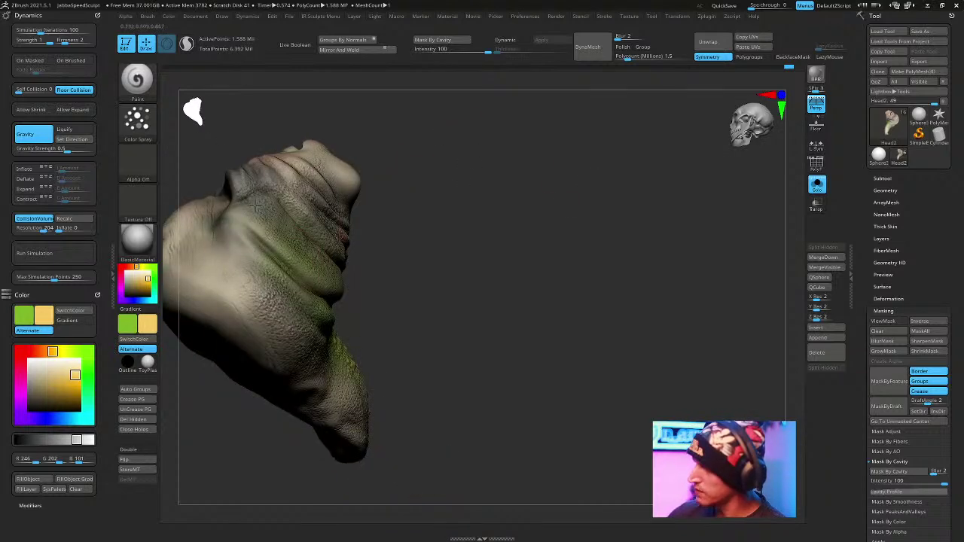
Finish the green and yellow mottling around the back and neck folds and show all subtools again.
{"action": "left_click_drag", "start_coordinate": [287, 326], "coordinate": [311, 326]}
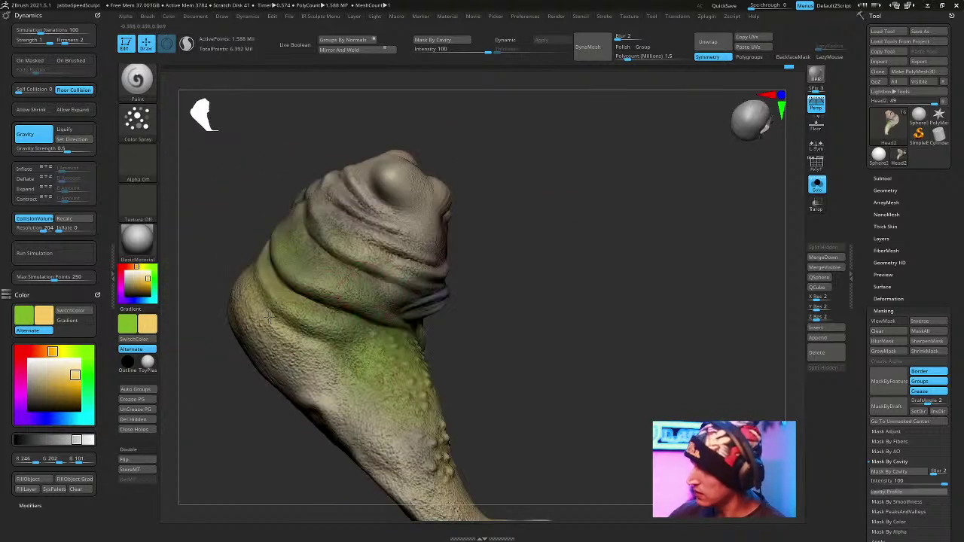
{"action": "mouse_move", "coordinate": [444, 397]}
{"action": "left_mouse_down"}
{"action": "mouse_move", "coordinate": [565, 248]}
{"action": "mouse_move", "coordinate": [622, 256]}
{"action": "mouse_move", "coordinate": [607, 263]}
{"action": "left_mouse_up"}
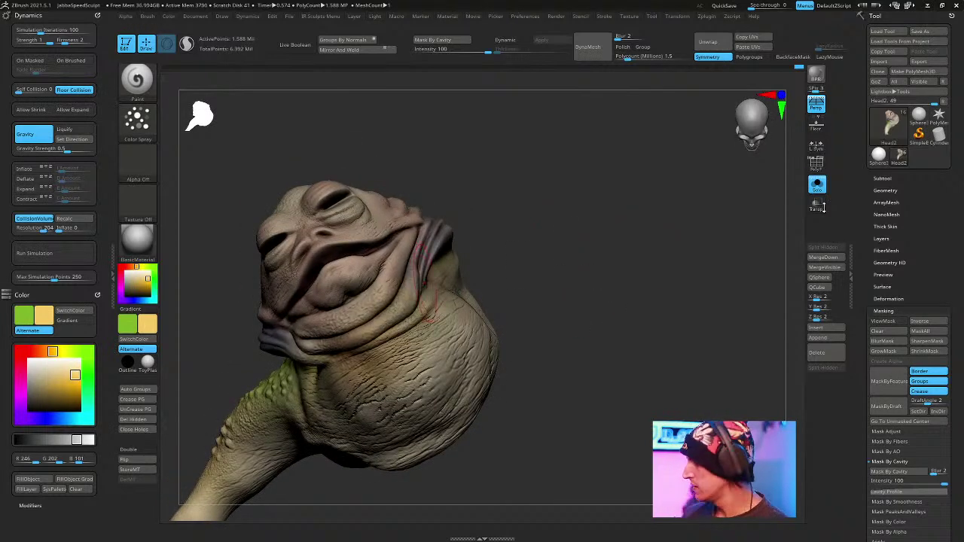
{"action": "left_click", "coordinate": [817, 184]}
{"action": "mouse_move", "coordinate": [618, 280]}
{"action": "left_mouse_down"}
{"action": "mouse_move", "coordinate": [637, 247]}
{"action": "mouse_move", "coordinate": [649, 294]}
{"action": "mouse_move", "coordinate": [564, 251]}
{"action": "left_mouse_up"}
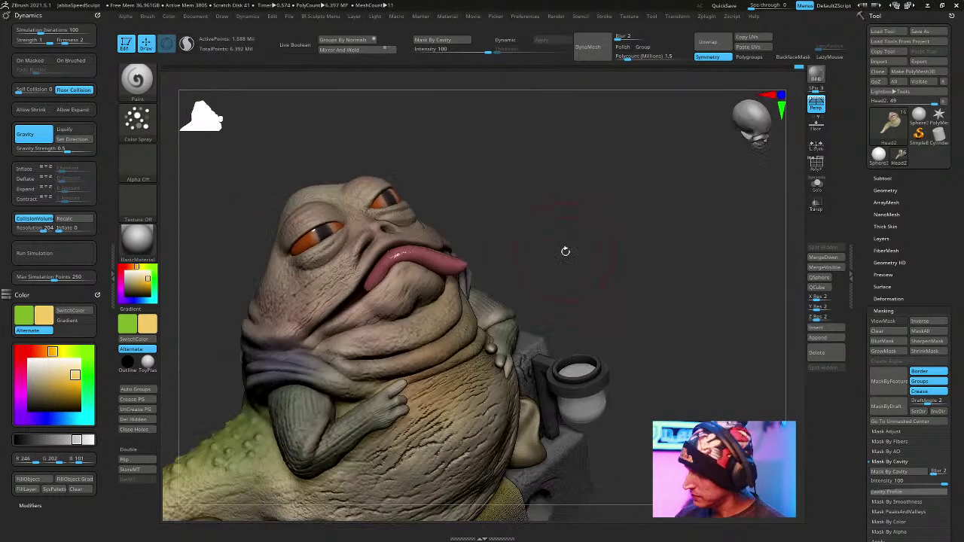
{"action": "right_click_drag", "start_coordinate": [543, 275], "coordinate": [535, 273]}
{"action": "right_click", "coordinate": [505, 306]}
{"action": "mouse_move", "coordinate": [517, 241]}
{"action": "right_mouse_down", "text": "alt"}
{"action": "mouse_move", "coordinate": [542, 261]}
{"action": "mouse_move", "coordinate": [583, 232]}
{"action": "mouse_move", "coordinate": [615, 232]}
{"action": "mouse_move", "coordinate": [349, 286]}
{"action": "right_mouse_up", "text": "alt"}
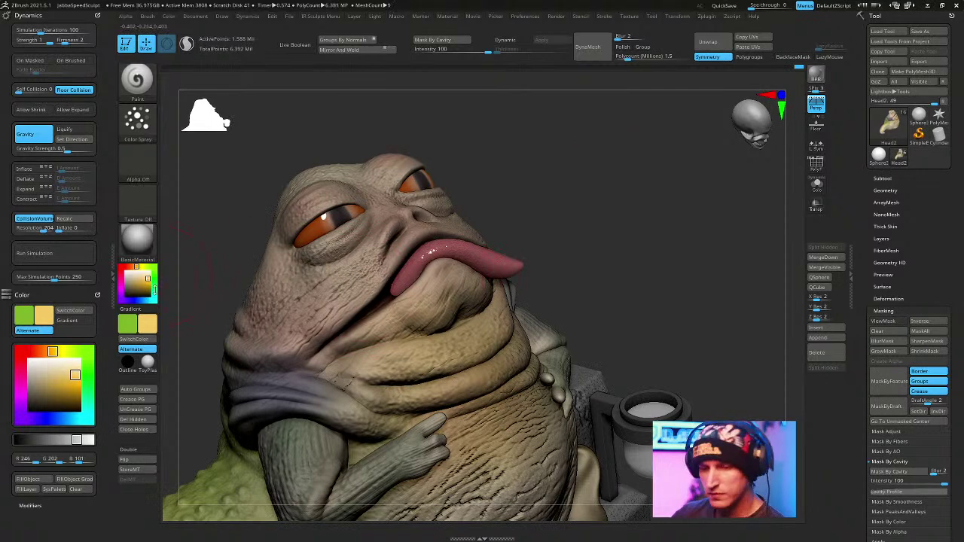
Make yellow the secondary colour, set the main colour to orange-brown (R 182, G 91, B 40) and spray the chin and neck folds.
{"action": "key", "text": "v"}
{"action": "left_click", "coordinate": [132, 265]}
{"action": "key", "text": "space"}
{"action": "left_click_drag", "start_coordinate": [506, 161], "coordinate": [482, 160]}
{"action": "right_click_drag", "start_coordinate": [583, 151], "coordinate": [573, 164]}
{"action": "left_click_drag", "start_coordinate": [463, 347], "coordinate": [520, 327]}
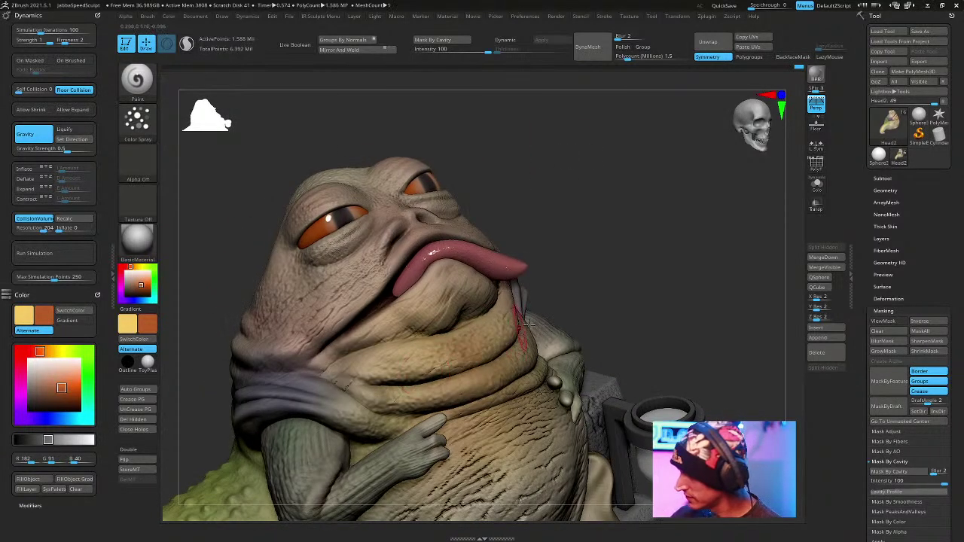
{"action": "right_click_drag", "start_coordinate": [520, 327], "coordinate": [490, 344]}
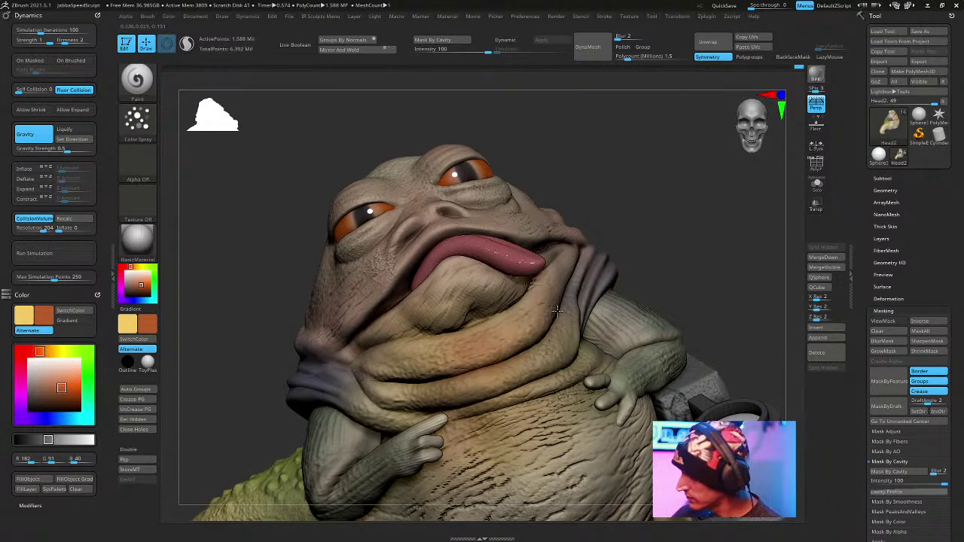
{"action": "mouse_move", "coordinate": [485, 294]}
{"action": "left_mouse_down"}
{"action": "mouse_move", "coordinate": [440, 312]}
{"action": "mouse_move", "coordinate": [474, 308]}
{"action": "left_mouse_up"}
{"action": "right_click_drag", "start_coordinate": [475, 307], "coordinate": [473, 301]}
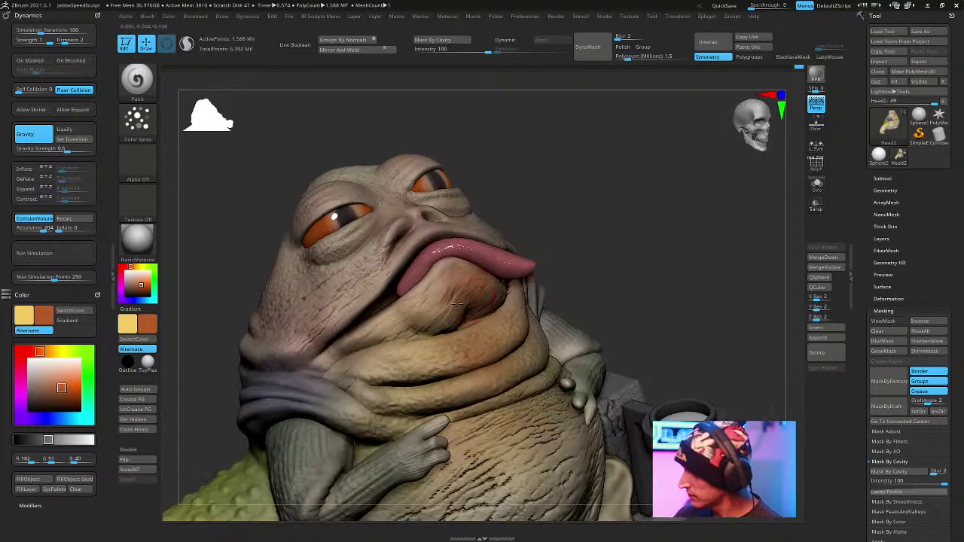
{"action": "mouse_move", "coordinate": [548, 242]}
{"action": "right_mouse_down"}
{"action": "mouse_move", "coordinate": [626, 211]}
{"action": "mouse_move", "coordinate": [589, 243]}
{"action": "mouse_move", "coordinate": [640, 204]}
{"action": "right_mouse_up"}
{"action": "left_click_drag", "start_coordinate": [663, 203], "coordinate": [594, 255]}
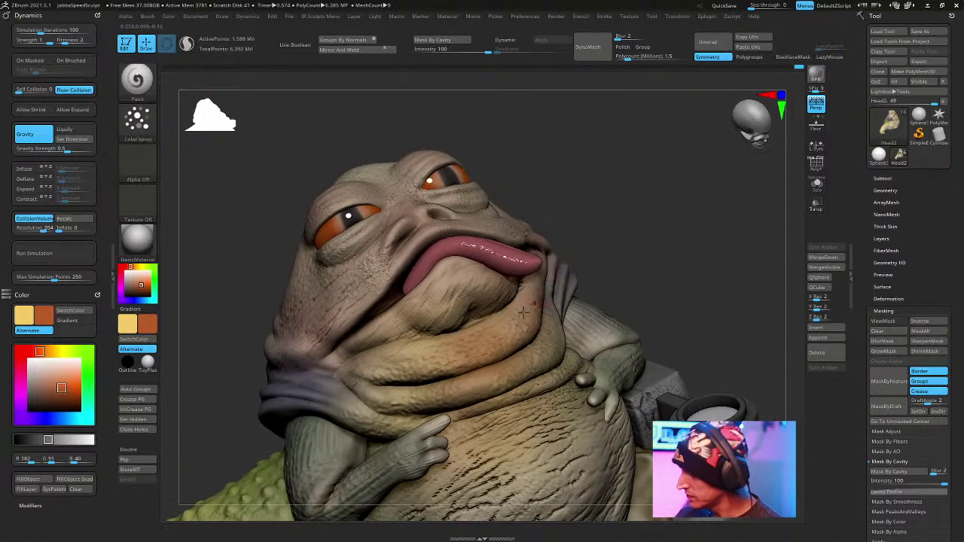
Save the project under its current file name.
{"action": "key", "text": "ctrl+s"}
{"action": "key", "text": "Return"}
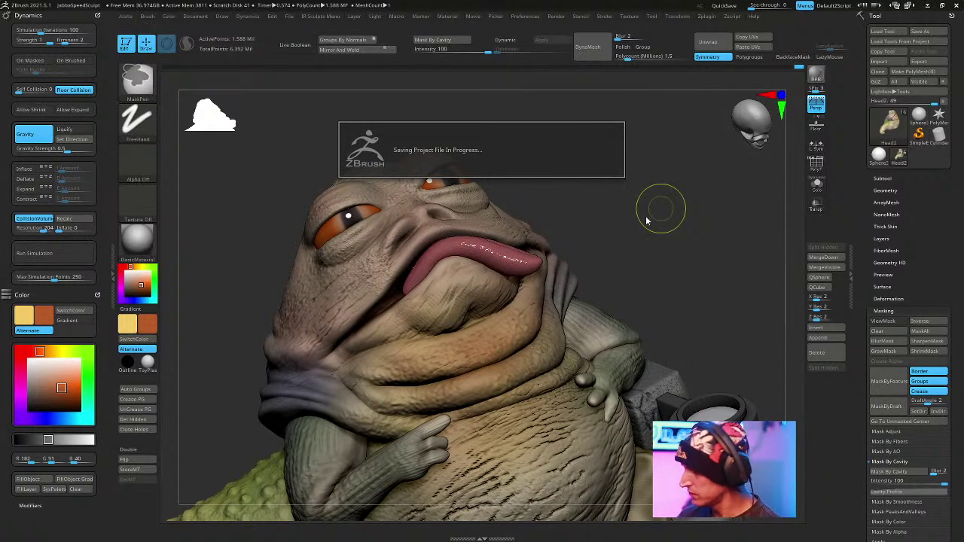
{"action": "left_click_drag", "start_coordinate": [642, 227], "coordinate": [644, 227]}
Make the arms the active subtool and spray the orange-brown and yellow mix over both arms.
{"action": "left_click_drag", "start_coordinate": [652, 279], "coordinate": [533, 266]}
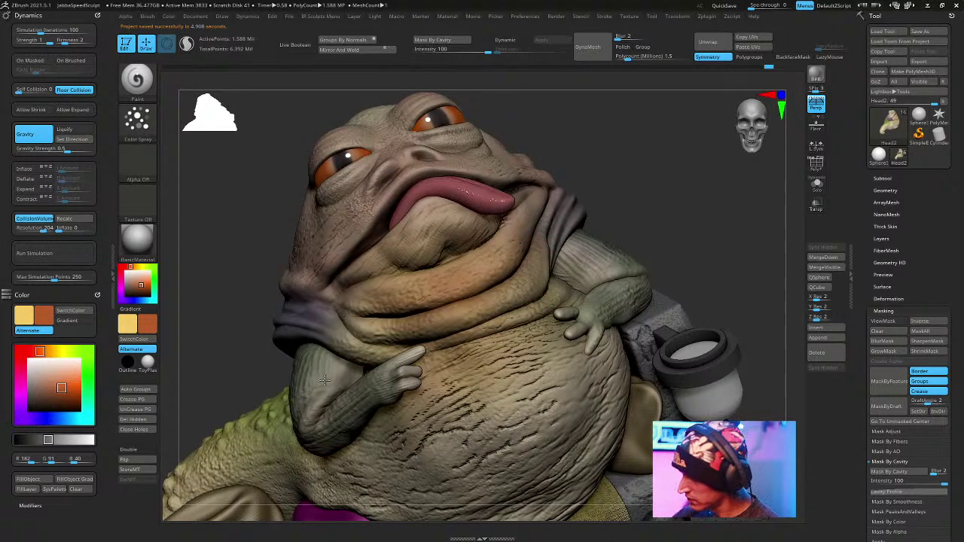
{"action": "key", "text": "shift+f"}
{"action": "key", "text": "shift+f"}
{"action": "left_click_drag", "start_coordinate": [641, 201], "coordinate": [591, 256]}
{"action": "left_click", "coordinate": [557, 283], "text": "alt"}
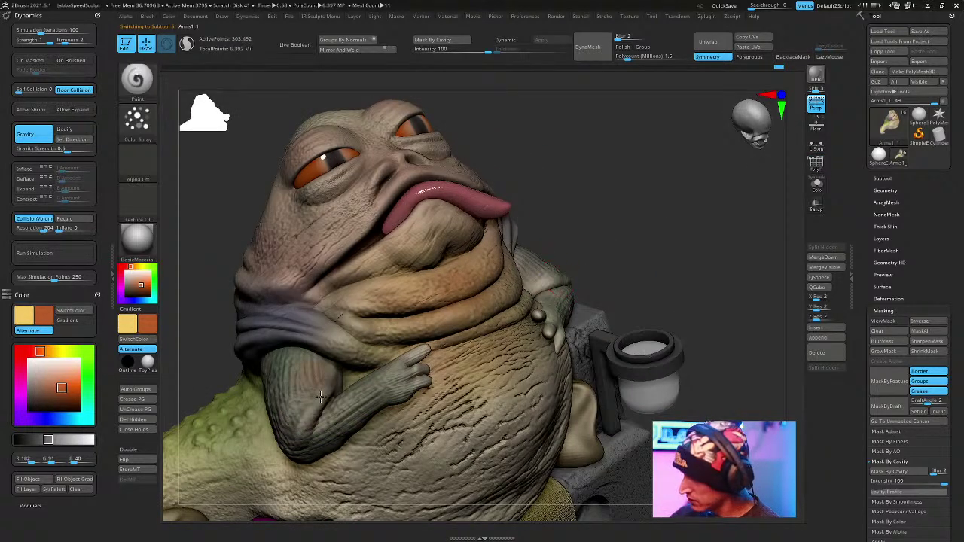
{"action": "left_click_drag", "start_coordinate": [542, 234], "coordinate": [303, 418]}
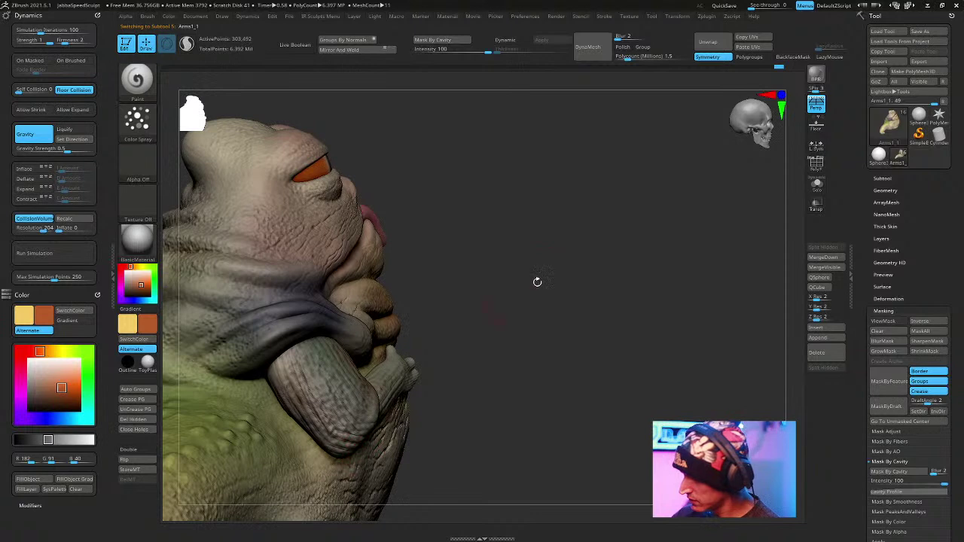
{"action": "left_click_drag", "start_coordinate": [490, 314], "coordinate": [374, 414]}
{"action": "left_click_drag", "start_coordinate": [640, 219], "coordinate": [563, 361]}
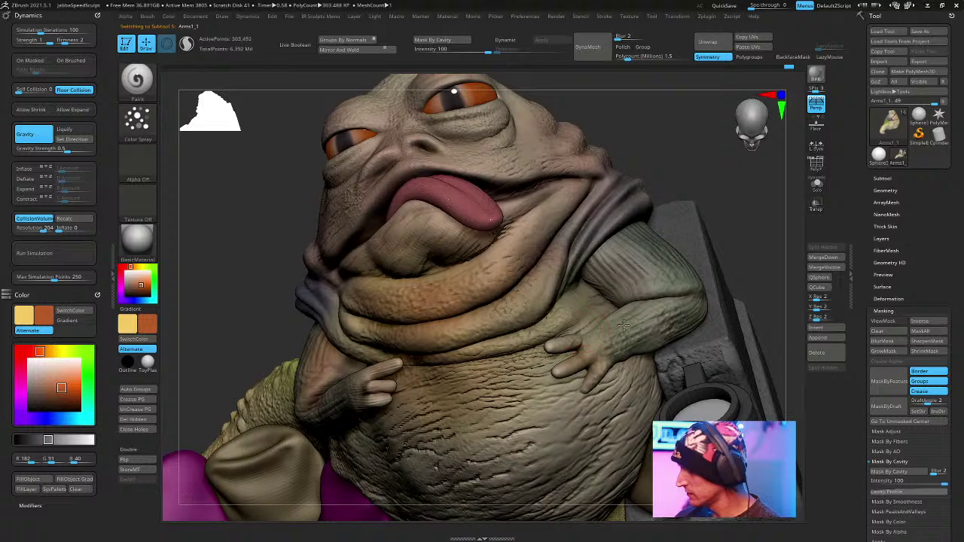
{"action": "right_click_drag", "start_coordinate": [708, 183], "coordinate": [474, 332]}
{"action": "right_click", "coordinate": [473, 332]}
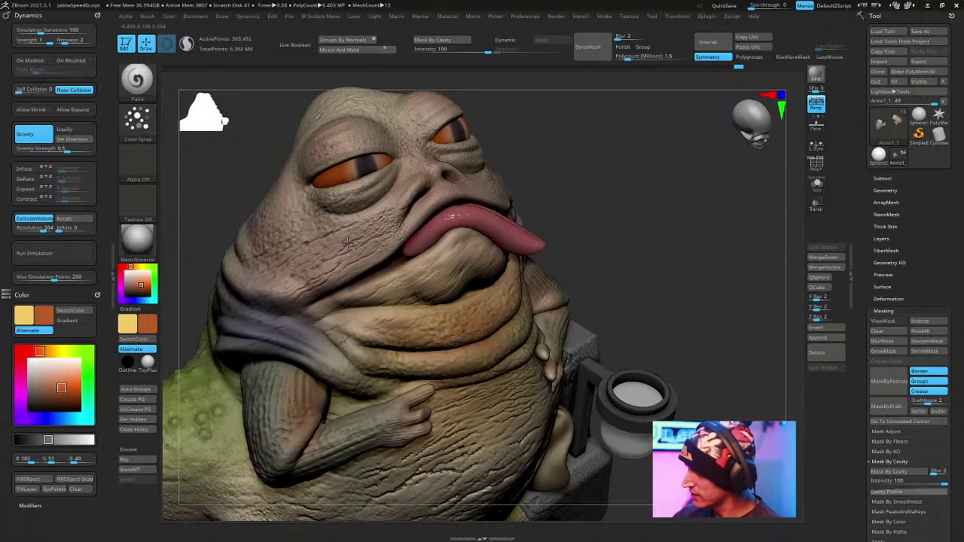
Return to the head-and-body subtool and spray the orange-brown mix over the cheeks, eyelids and belly.
{"action": "left_click", "coordinate": [396, 208], "text": "alt"}
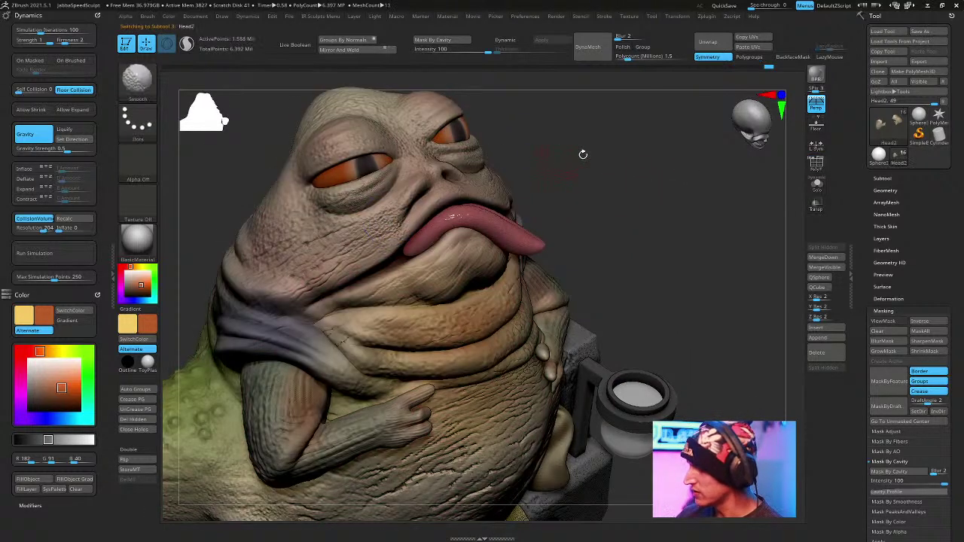
{"action": "right_click_drag", "start_coordinate": [484, 147], "coordinate": [484, 167]}
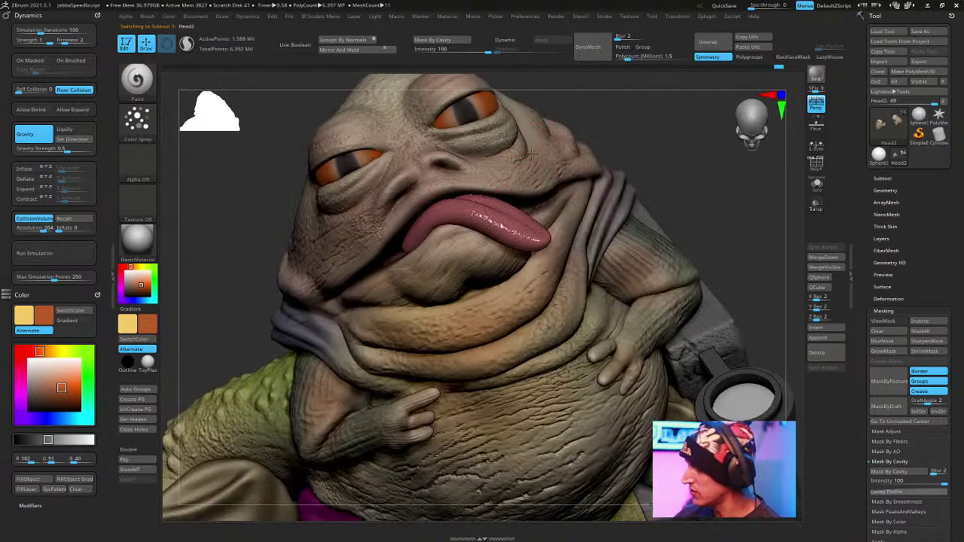
{"action": "right_click_drag", "start_coordinate": [645, 140], "coordinate": [495, 350]}
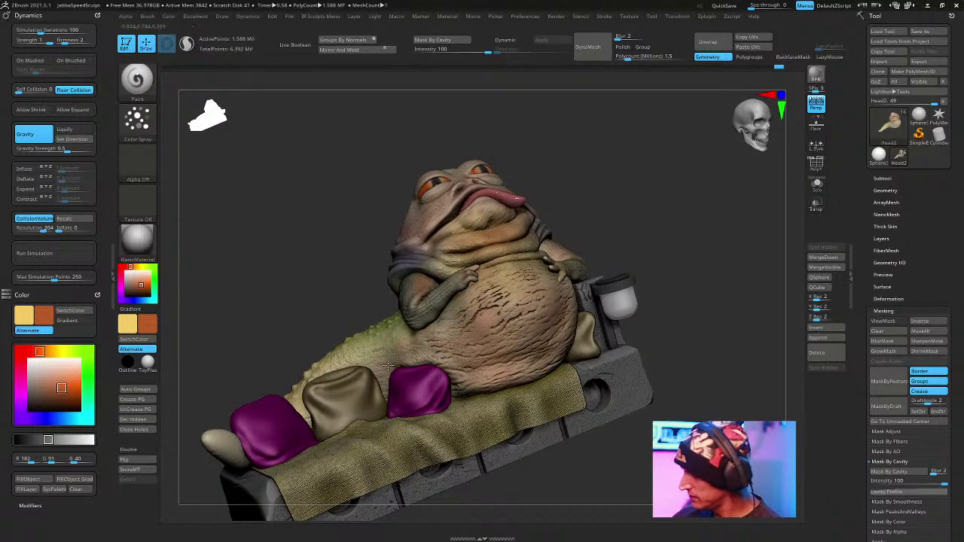
{"action": "right_click_drag", "start_coordinate": [524, 272], "coordinate": [413, 364]}
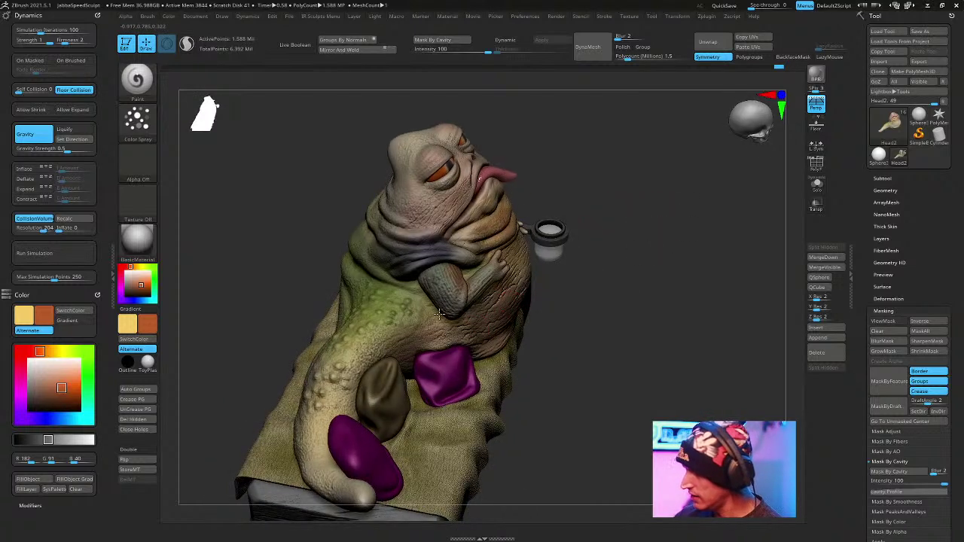
Swap the two colours, sample a muted green (R 160, G 163, B 94) in place of the yellow and restore orange-brown as the main colour.
{"action": "key", "text": "v"}
{"action": "key", "text": "c"}
{"action": "left_click_drag", "start_coordinate": [611, 218], "coordinate": [577, 228]}
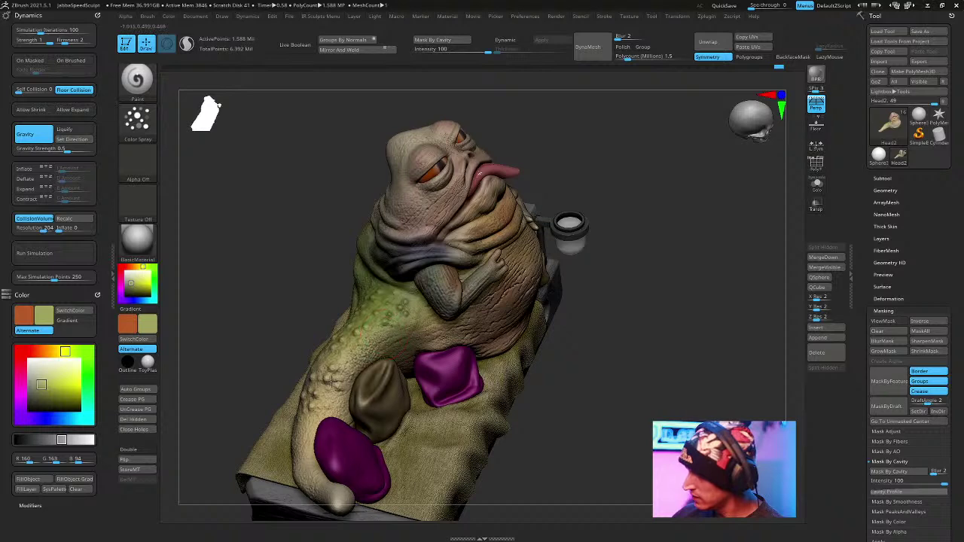
{"action": "right_click_drag", "start_coordinate": [466, 401], "coordinate": [576, 336]}
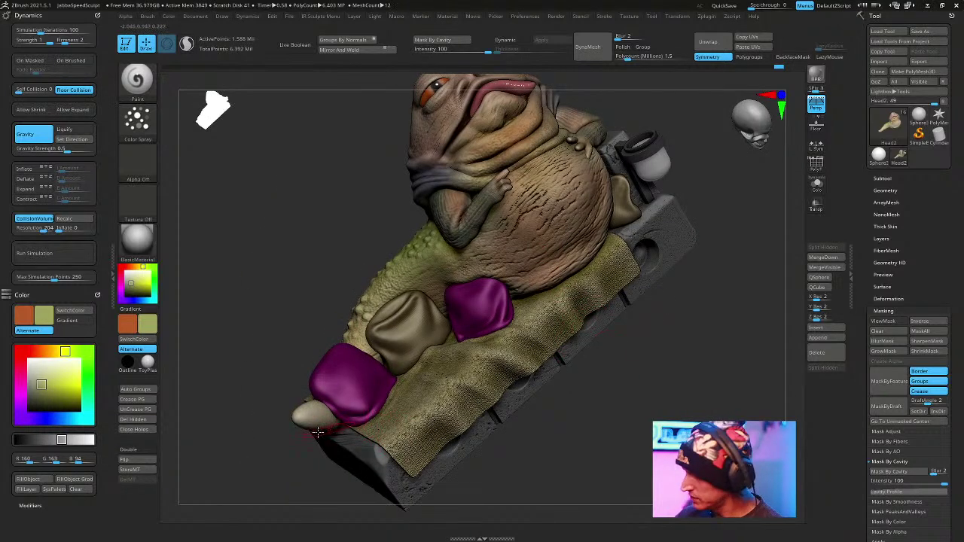
{"action": "key", "text": "v"}
Isolate the body, spray the orange-brown and muted green mix on the underside of the tail, and show all subtools again.
{"action": "right_click_drag", "start_coordinate": [330, 430], "coordinate": [838, 217]}
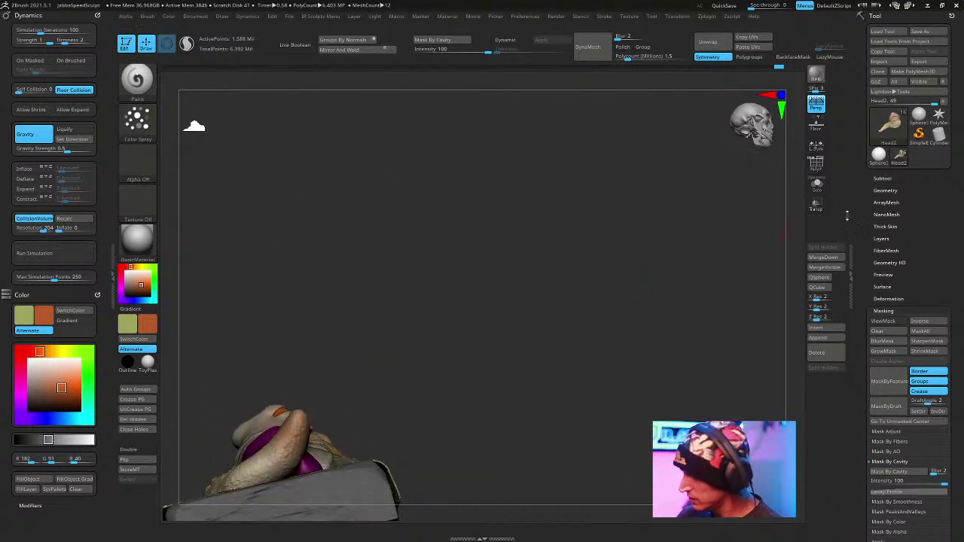
{"action": "left_click", "coordinate": [817, 185]}
{"action": "right_click_drag", "start_coordinate": [697, 272], "coordinate": [467, 252]}
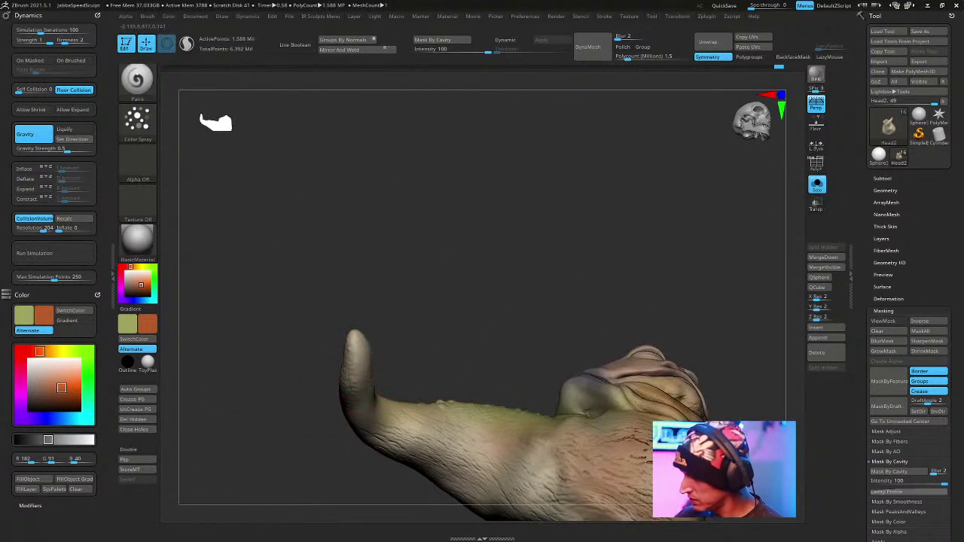
{"action": "right_click_drag", "start_coordinate": [399, 290], "coordinate": [452, 279]}
{"action": "mouse_move", "coordinate": [414, 459]}
{"action": "left_mouse_down"}
{"action": "mouse_move", "coordinate": [442, 469]}
{"action": "mouse_move", "coordinate": [396, 423]}
{"action": "left_mouse_up"}
{"action": "right_click_drag", "start_coordinate": [356, 368], "coordinate": [503, 417]}
{"action": "left_click", "coordinate": [818, 186]}
Spray the orange-brown and muted green mix over the head, the back folds and the tail's back.
{"action": "right_click_drag", "start_coordinate": [665, 200], "coordinate": [436, 279]}
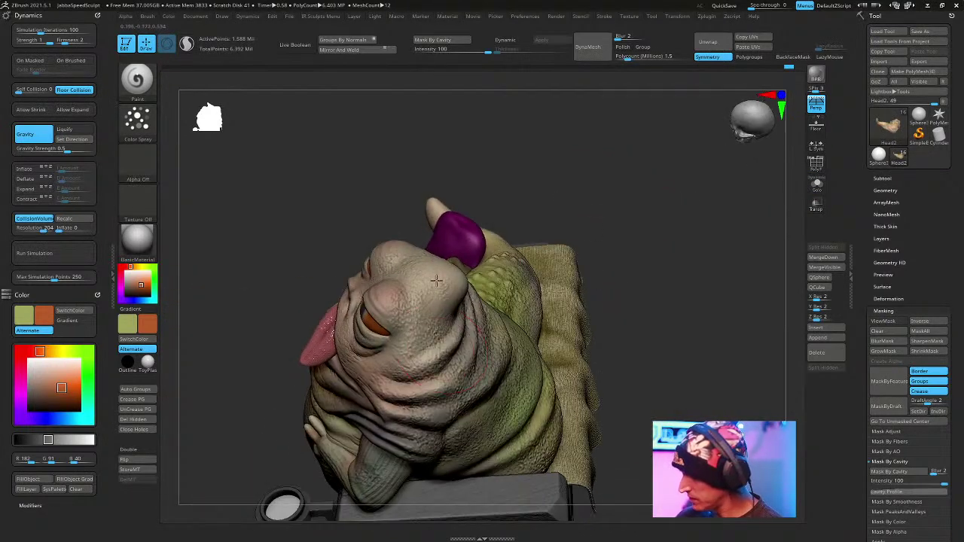
{"action": "right_click_drag", "start_coordinate": [420, 323], "coordinate": [481, 283]}
{"action": "right_click_drag", "start_coordinate": [482, 317], "coordinate": [487, 271]}
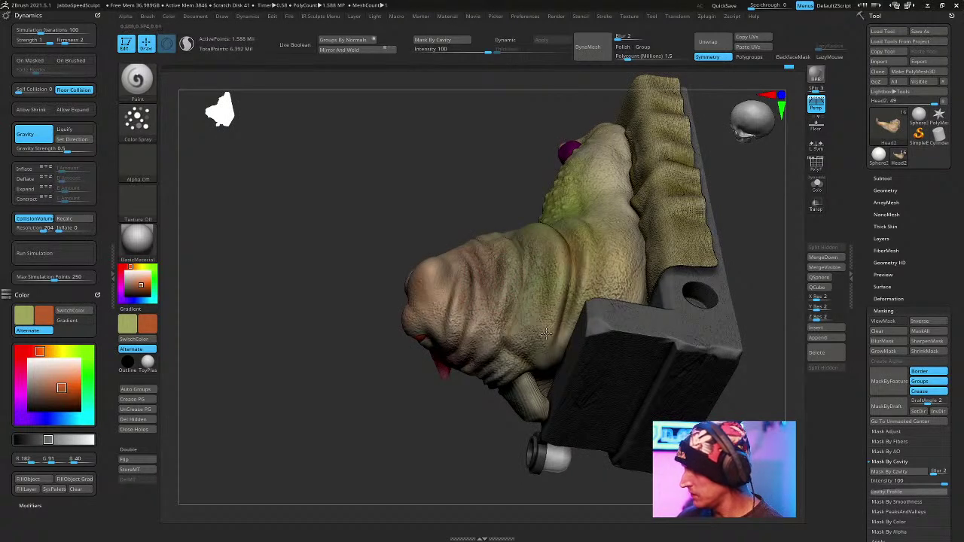
{"action": "right_click_drag", "start_coordinate": [533, 371], "coordinate": [515, 270]}
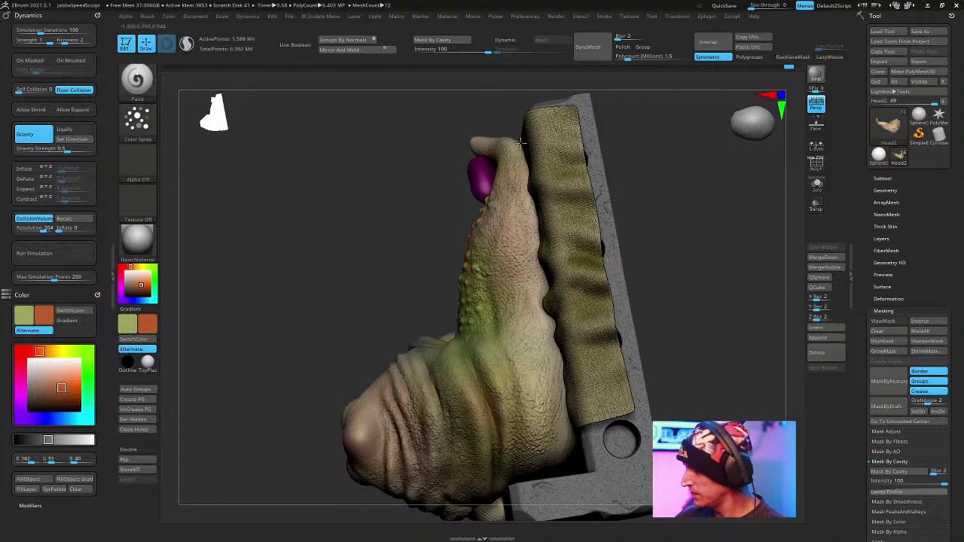
{"action": "right_click_drag", "start_coordinate": [621, 343], "coordinate": [624, 302]}
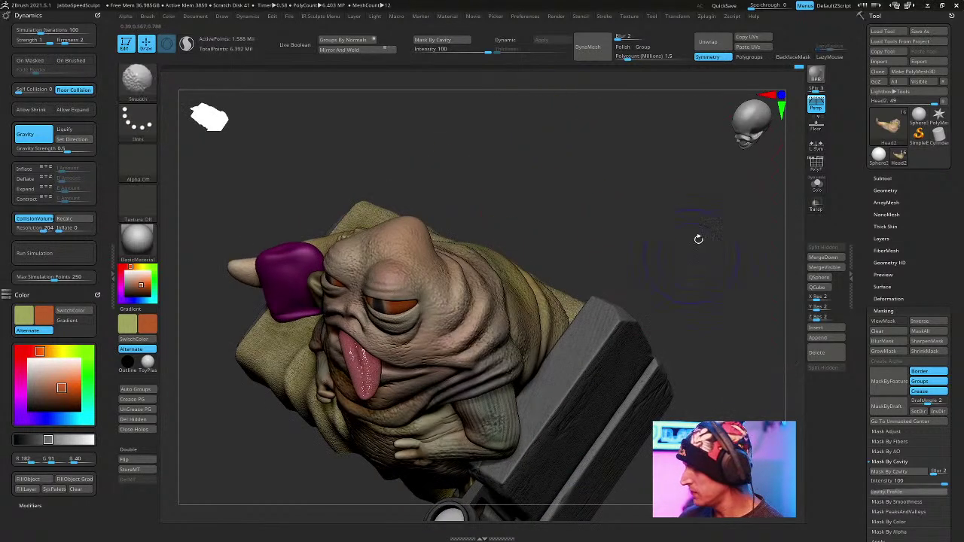
{"action": "right_click_drag", "start_coordinate": [685, 241], "coordinate": [592, 293]}
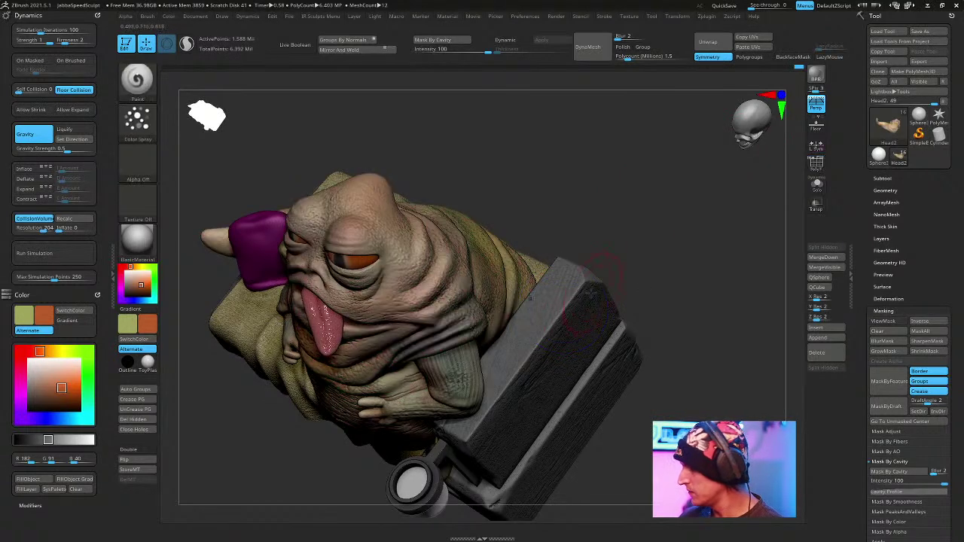
Make the stone base the active subtool, isolate it and mask it by cavity.
{"action": "left_click", "coordinate": [591, 293], "text": "alt"}
{"action": "key", "text": "shift+f"}
{"action": "key", "text": "shift+f"}
{"action": "right_click_drag", "start_coordinate": [718, 263], "coordinate": [755, 267]}
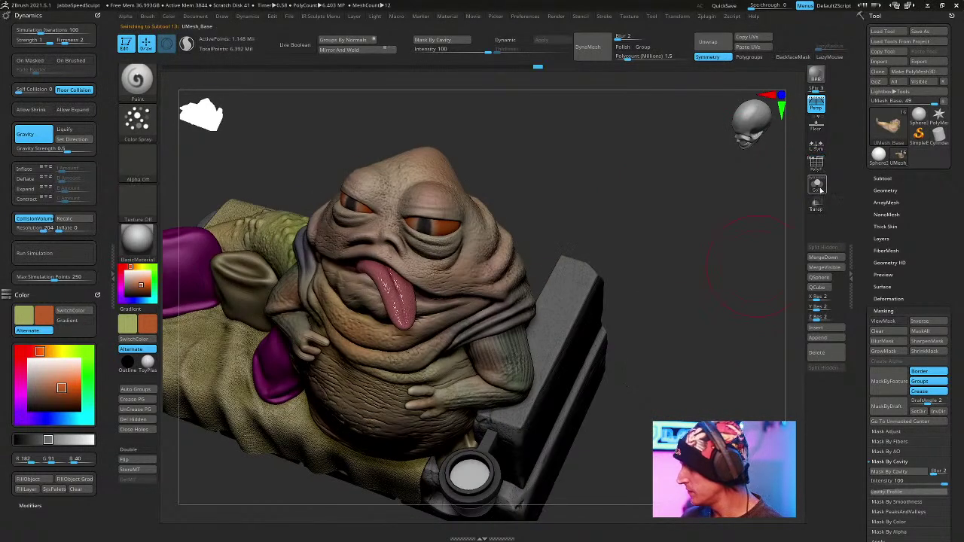
{"action": "left_click", "coordinate": [816, 185]}
{"action": "right_click_drag", "start_coordinate": [704, 244], "coordinate": [681, 357]}
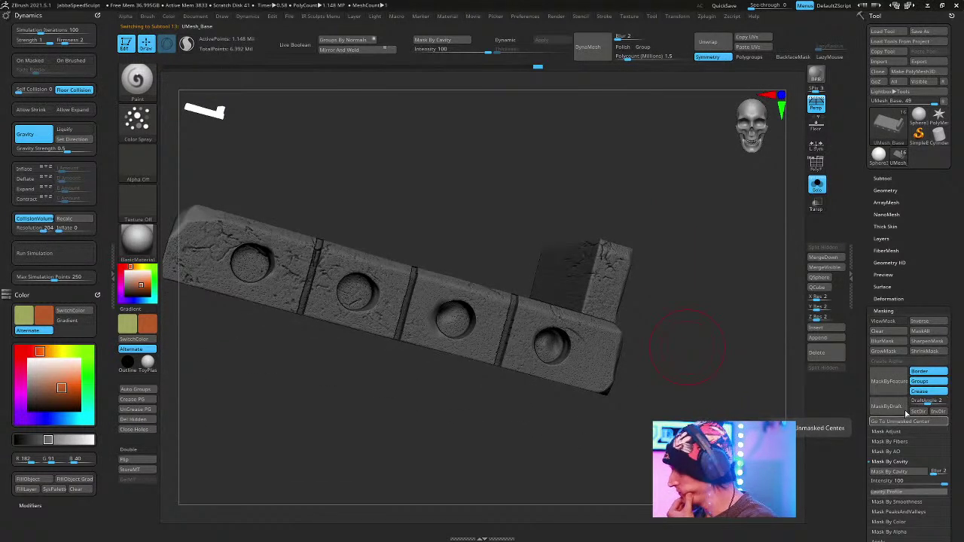
{"action": "left_click", "coordinate": [889, 471]}
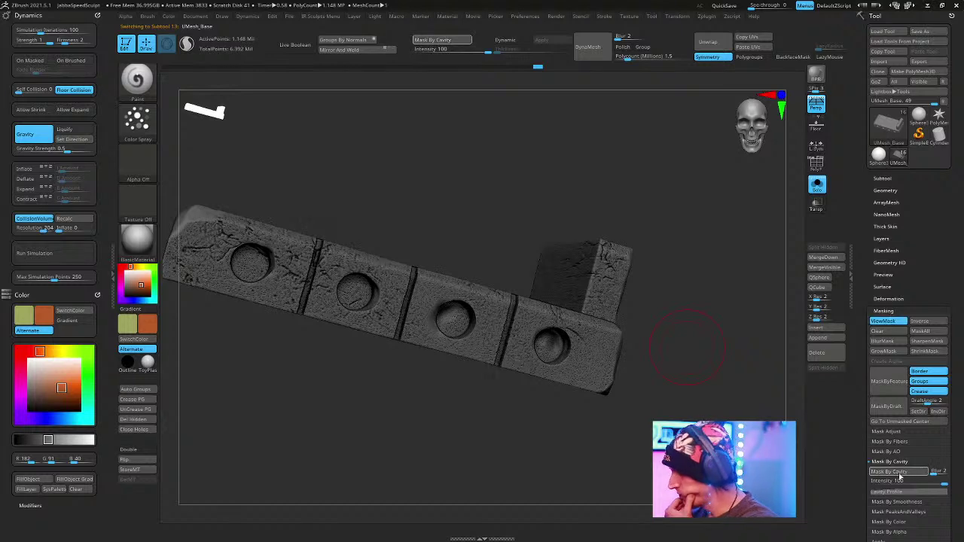
Invert the stone base's cavity mask so that only the recesses can be painted.
{"action": "right_click_drag", "start_coordinate": [688, 227], "coordinate": [709, 260]}
{"action": "left_click", "coordinate": [667, 227], "text": "ctrl"}
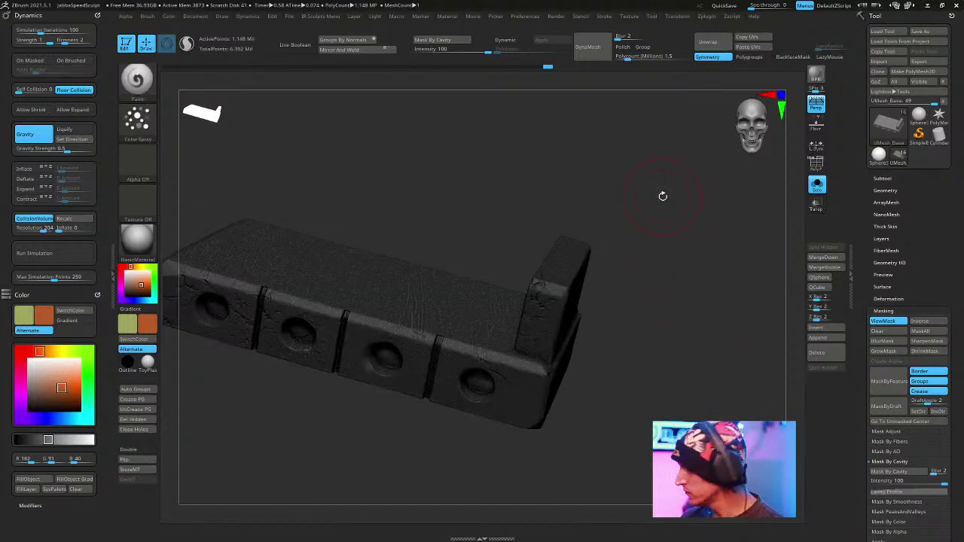
{"action": "left_click", "coordinate": [706, 295], "text": "ctrl"}
{"action": "left_click", "coordinate": [710, 295], "text": "ctrl"}
{"action": "left_click_drag", "start_coordinate": [710, 294], "coordinate": [588, 293]}
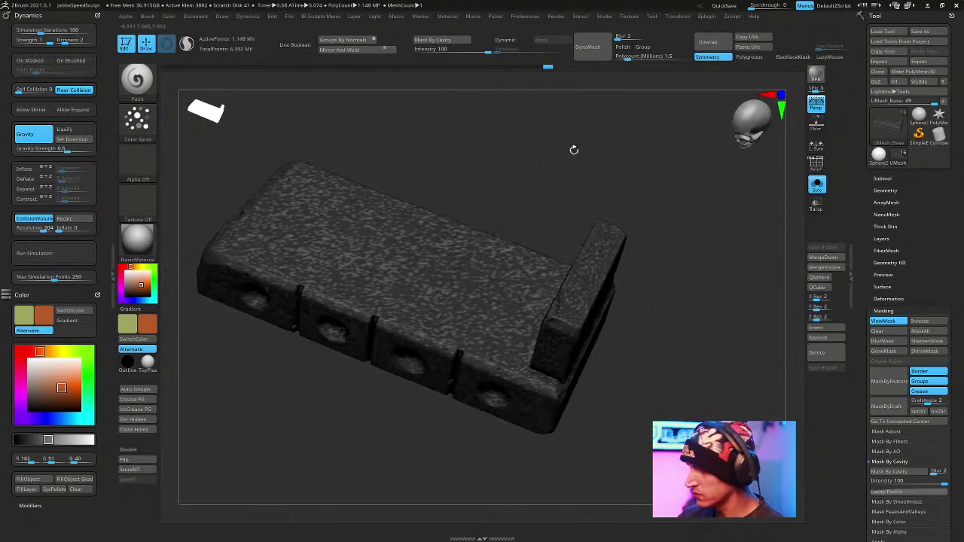
Pick a dark brown (R 76, G 47, B 30) and spray it into the recesses around the stone base.
{"action": "left_click", "coordinate": [138, 284]}
{"action": "left_click_drag", "start_coordinate": [681, 301], "coordinate": [701, 226]}
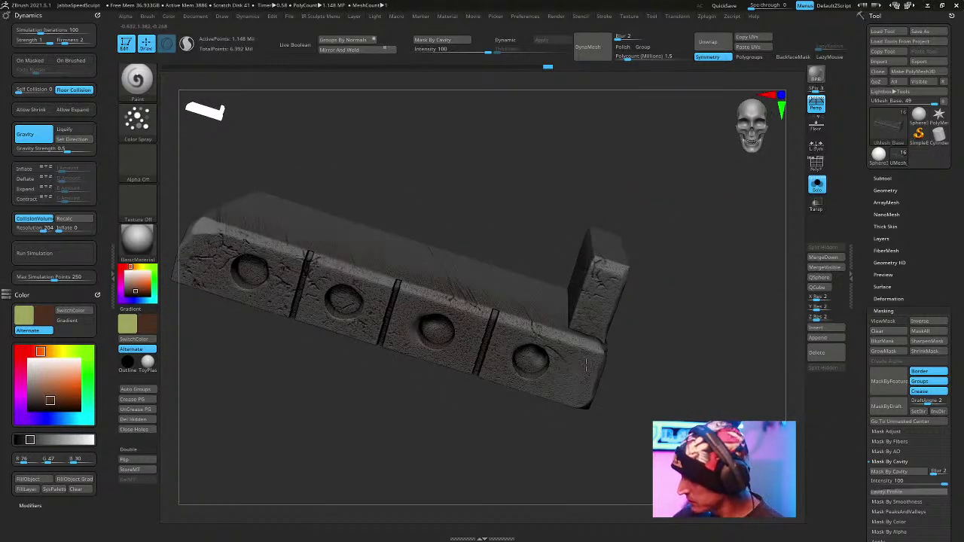
{"action": "left_click_drag", "start_coordinate": [655, 354], "coordinate": [552, 361]}
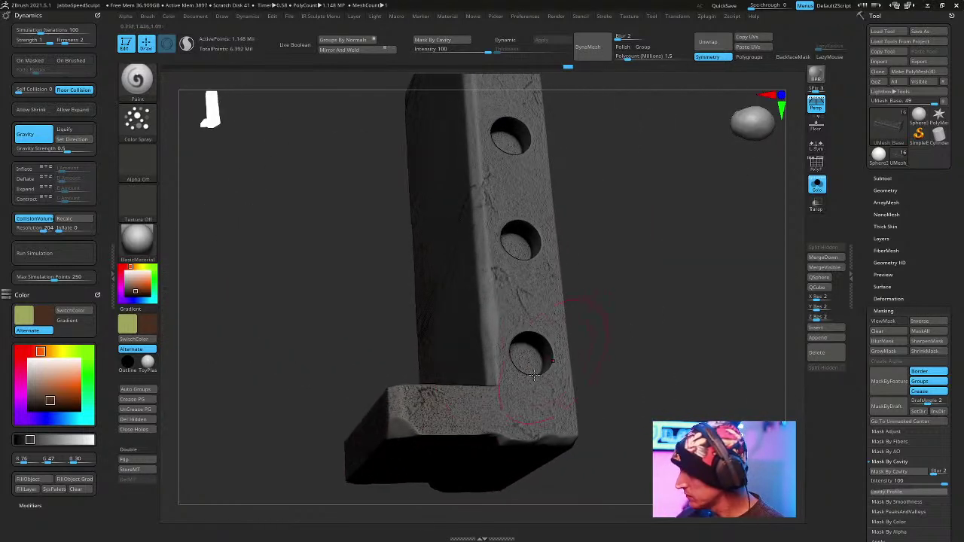
{"action": "left_click_drag", "start_coordinate": [636, 298], "coordinate": [502, 203]}
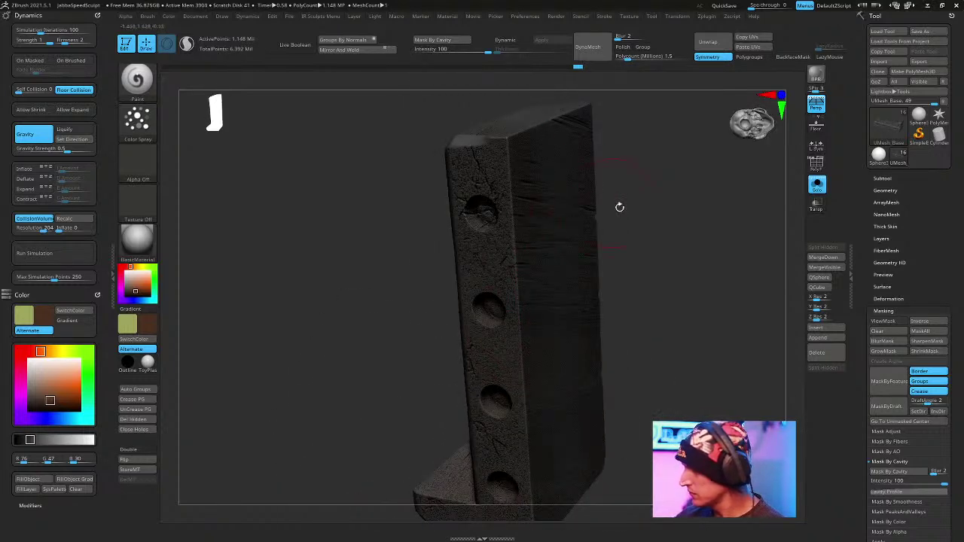
{"action": "left_click_drag", "start_coordinate": [605, 201], "coordinate": [532, 277]}
{"action": "left_click_drag", "start_coordinate": [476, 502], "coordinate": [538, 313]}
{"action": "left_click_drag", "start_coordinate": [647, 333], "coordinate": [570, 277]}
Darken the brown to R 45, G 34, B 27 and spray it into the round holes along one long side.
{"action": "key", "text": "space"}
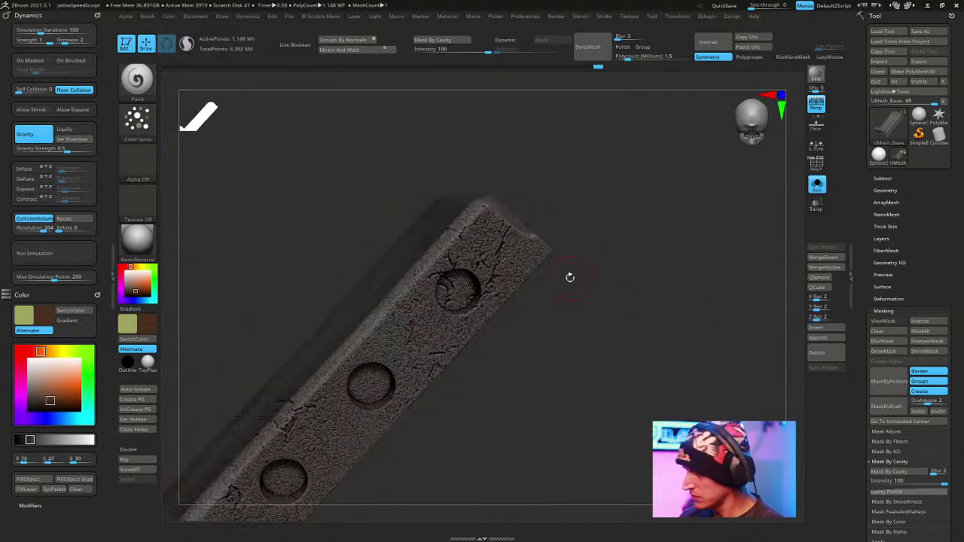
{"action": "left_click", "coordinate": [150, 324]}
{"action": "left_click", "coordinate": [116, 372]}
{"action": "key", "text": "space"}
{"action": "left_click_drag", "start_coordinate": [449, 300], "coordinate": [456, 284]}
{"action": "left_click_drag", "start_coordinate": [630, 265], "coordinate": [647, 249]}
{"action": "left_click_drag", "start_coordinate": [399, 329], "coordinate": [387, 332]}
{"action": "left_click_drag", "start_coordinate": [510, 361], "coordinate": [541, 341]}
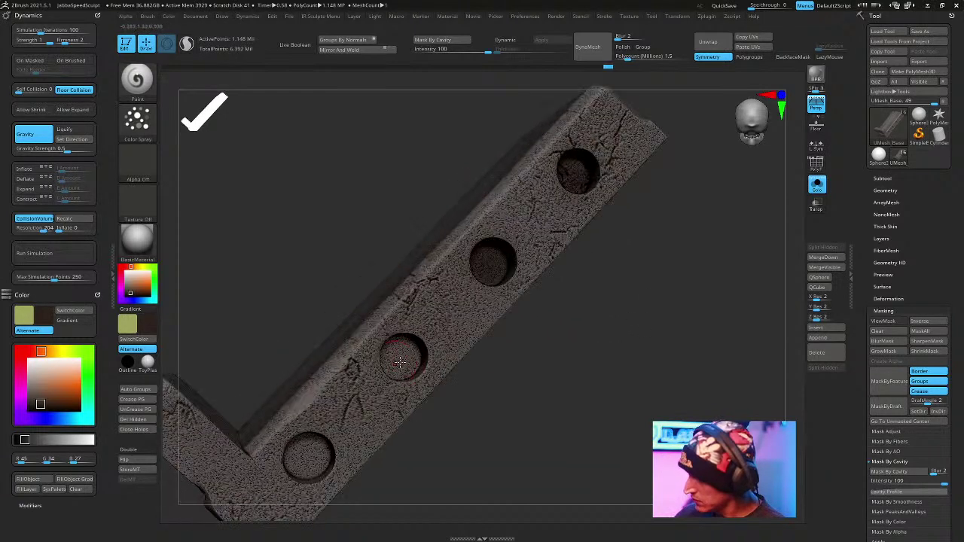
{"action": "left_click_drag", "start_coordinate": [398, 360], "coordinate": [402, 355]}
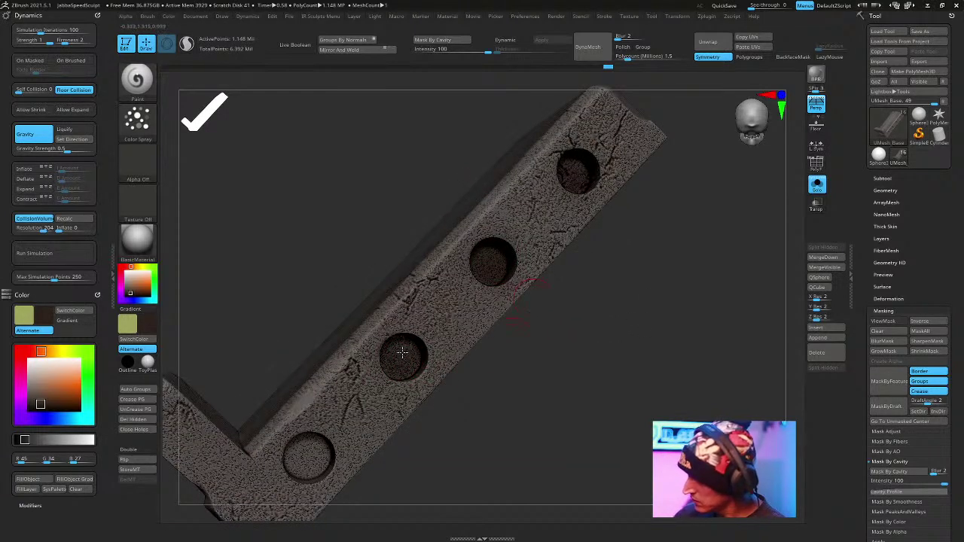
{"action": "left_click_drag", "start_coordinate": [308, 451], "coordinate": [308, 456]}
Spray the same dark brown into the four round holes on the opposite long side of the base.
{"action": "left_click_drag", "start_coordinate": [555, 409], "coordinate": [614, 293]}
{"action": "left_click_drag", "start_coordinate": [399, 464], "coordinate": [394, 468]}
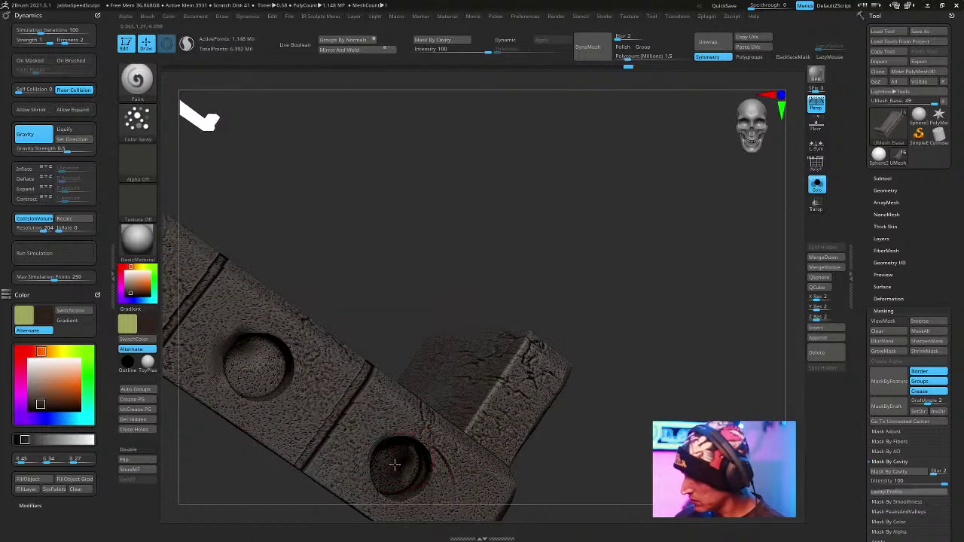
{"action": "left_click_drag", "start_coordinate": [527, 283], "coordinate": [541, 264]}
{"action": "left_click_drag", "start_coordinate": [322, 343], "coordinate": [324, 342]}
{"action": "mouse_move", "coordinate": [482, 218]}
{"action": "left_mouse_down"}
{"action": "mouse_move", "coordinate": [482, 200]}
{"action": "mouse_move", "coordinate": [506, 280]}
{"action": "left_mouse_up"}
{"action": "left_click_drag", "start_coordinate": [347, 345], "coordinate": [343, 340]}
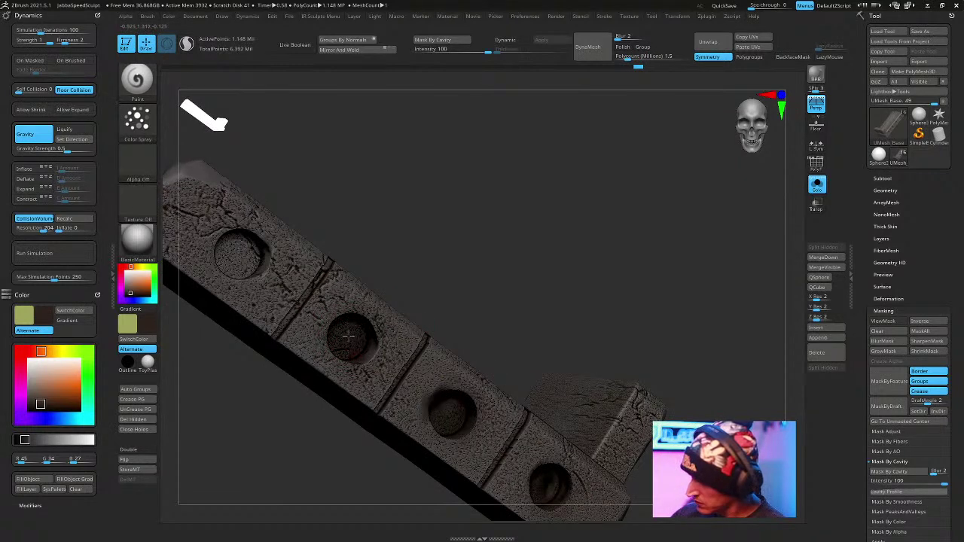
{"action": "left_click_drag", "start_coordinate": [239, 260], "coordinate": [228, 261]}
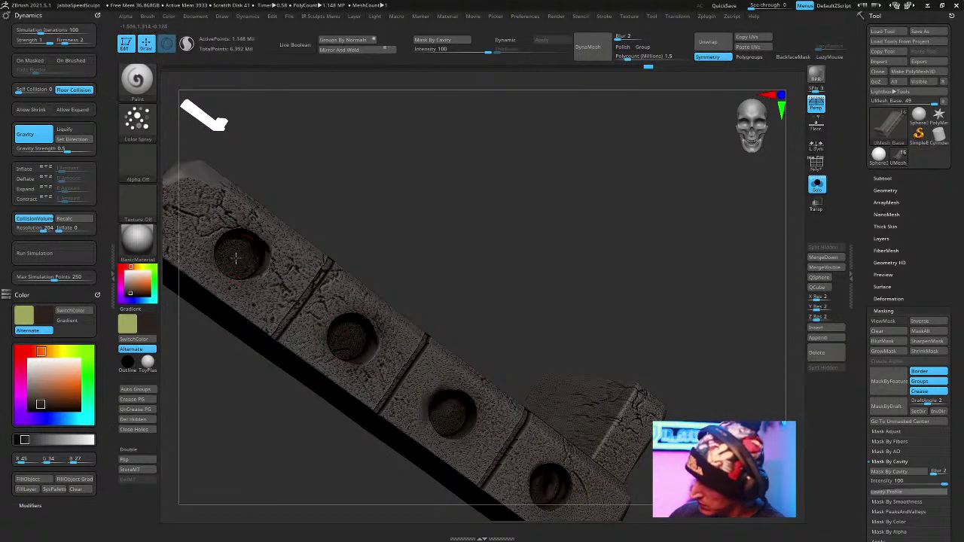
Spray the dark brown into the narrow grooves that separate the blocks of the stone base.
{"action": "left_click_drag", "start_coordinate": [460, 180], "coordinate": [412, 189]}
{"action": "right_click", "coordinate": [412, 189]}
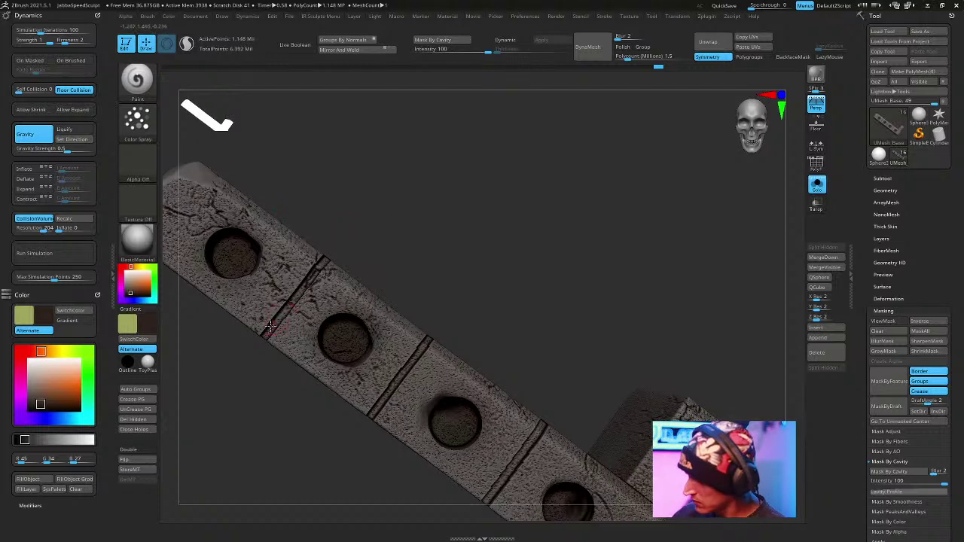
{"action": "left_click_drag", "start_coordinate": [509, 199], "coordinate": [490, 207]}
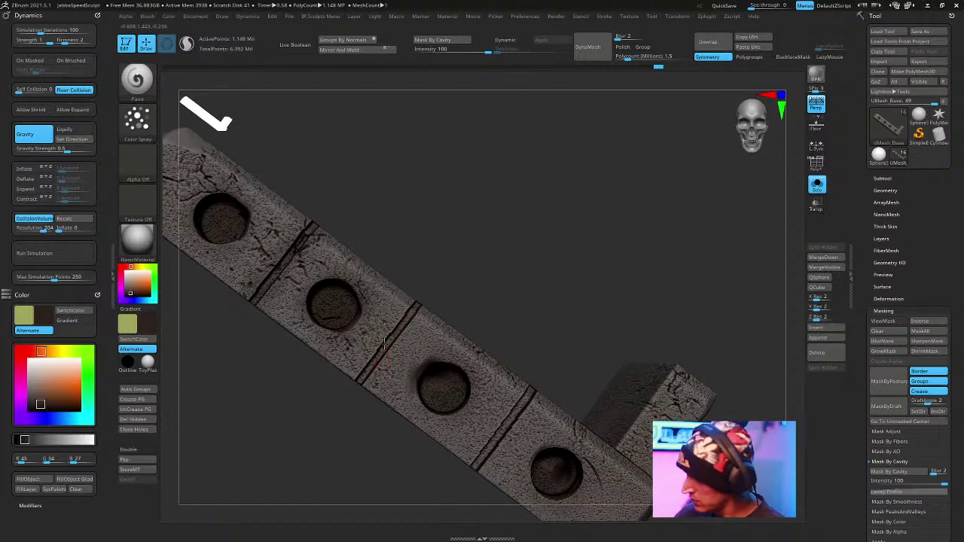
{"action": "right_click_drag", "start_coordinate": [388, 340], "coordinate": [510, 383]}
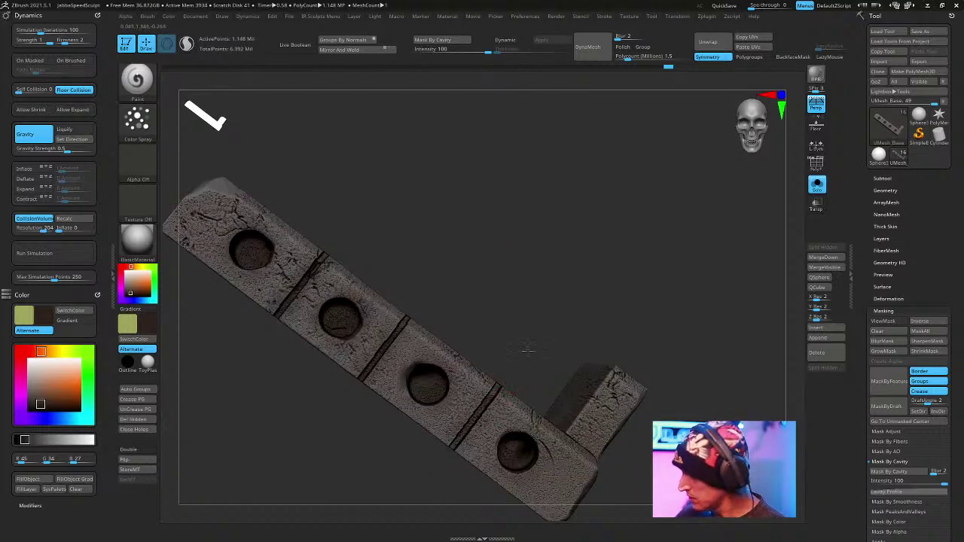
{"action": "left_click_drag", "start_coordinate": [624, 276], "coordinate": [626, 247], "text": "alt"}
{"action": "mouse_move", "coordinate": [667, 294]}
{"action": "left_mouse_down", "text": "shift"}
{"action": "mouse_move", "coordinate": [673, 198]}
{"action": "mouse_move", "coordinate": [664, 179]}
{"action": "mouse_move", "coordinate": [547, 417]}
{"action": "mouse_move", "coordinate": [572, 473]}
{"action": "mouse_move", "coordinate": [568, 421]}
{"action": "mouse_move", "coordinate": [561, 445]}
{"action": "left_mouse_up", "text": "shift"}
Save the project, overwriting the existing file.
{"action": "key", "text": "ctrl+s"}
{"action": "key", "text": "Return"}
{"action": "key", "text": "y"}
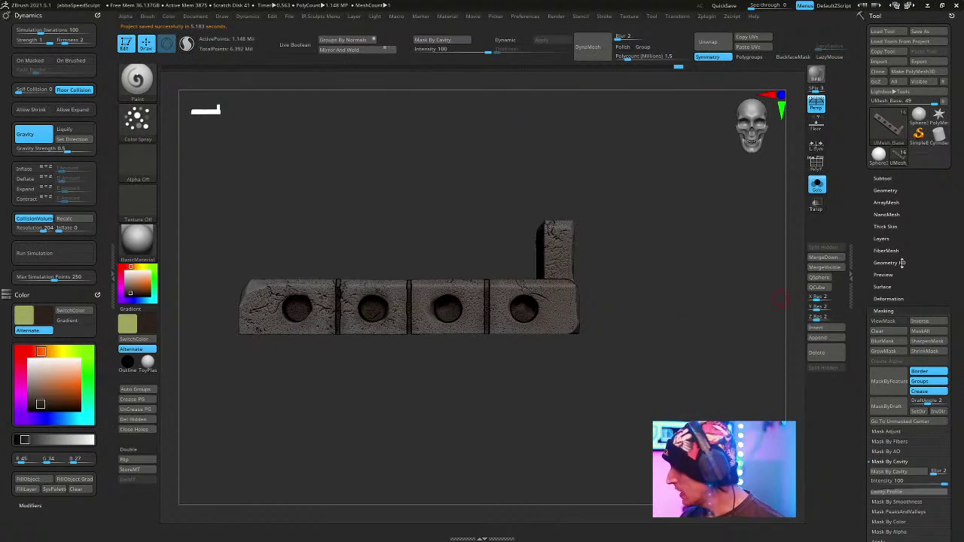
Adjust and apply ClayPolish to the stone base to refine its edges and surfaces.
{"action": "left_click", "coordinate": [885, 190]}
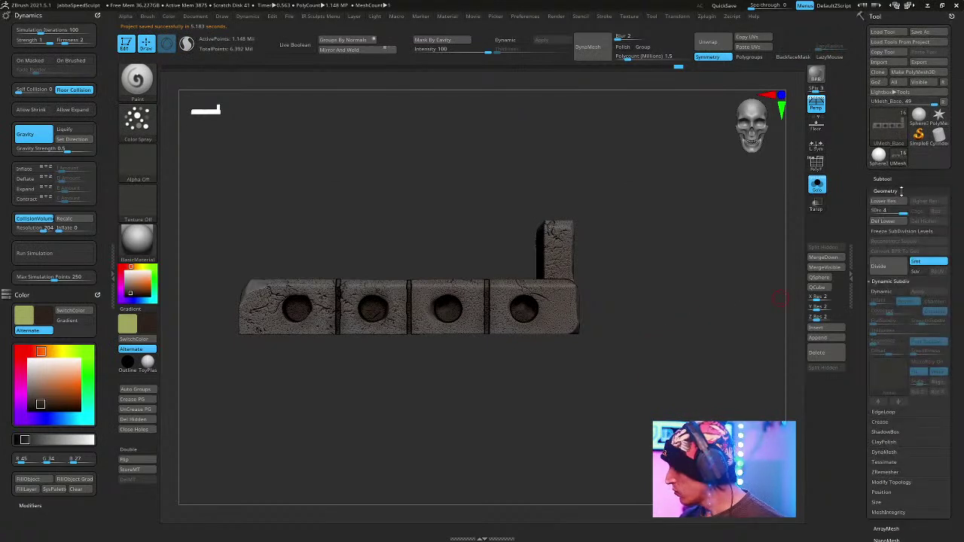
{"action": "left_click", "coordinate": [898, 442]}
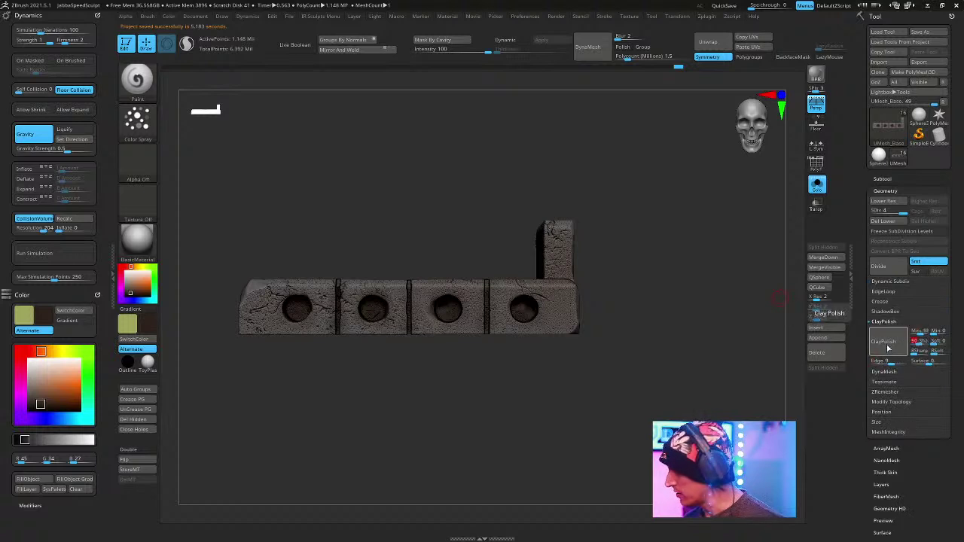
{"action": "left_click_drag", "start_coordinate": [713, 205], "coordinate": [538, 127]}
{"action": "key", "text": "shift+f"}
{"action": "key", "text": "shift+f"}
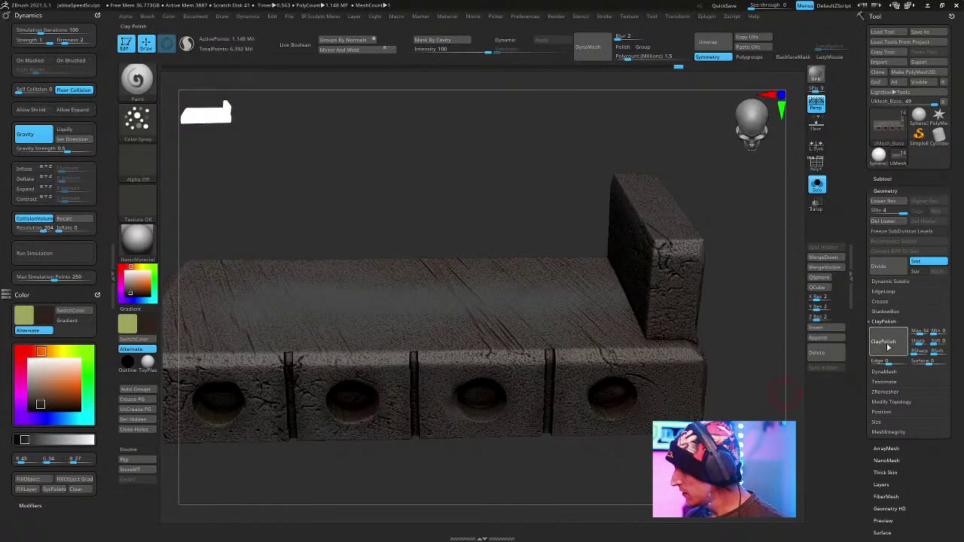
{"action": "left_click", "coordinate": [867, 353]}
{"action": "left_click_drag", "start_coordinate": [765, 366], "coordinate": [690, 247]}
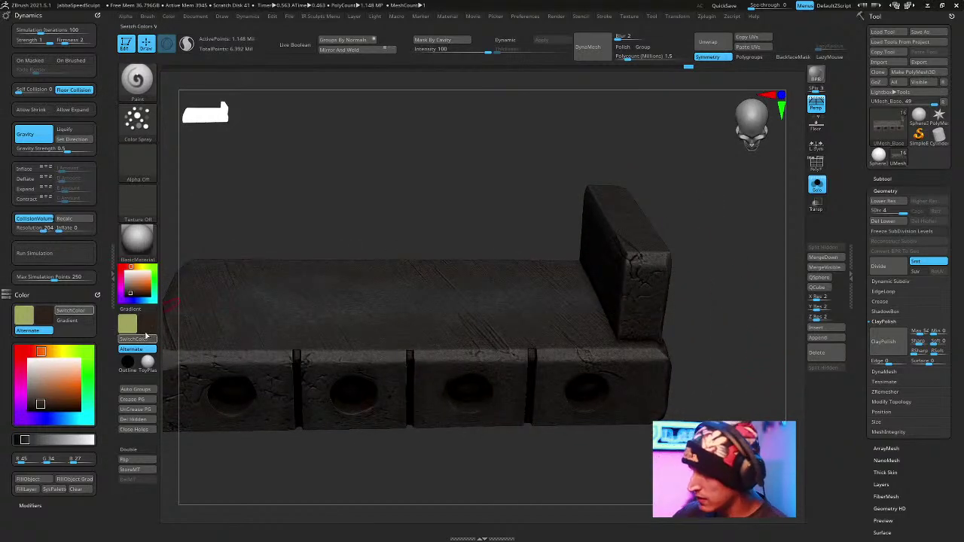
Swap the paint colours, pick a pale yellow-green (R 202, G 204, B 165) and adjust the brush's Rgb intensity.
{"action": "left_click", "coordinate": [143, 339]}
{"action": "left_click", "coordinate": [149, 322]}
{"action": "left_click_drag", "start_coordinate": [114, 320], "coordinate": [117, 294]}
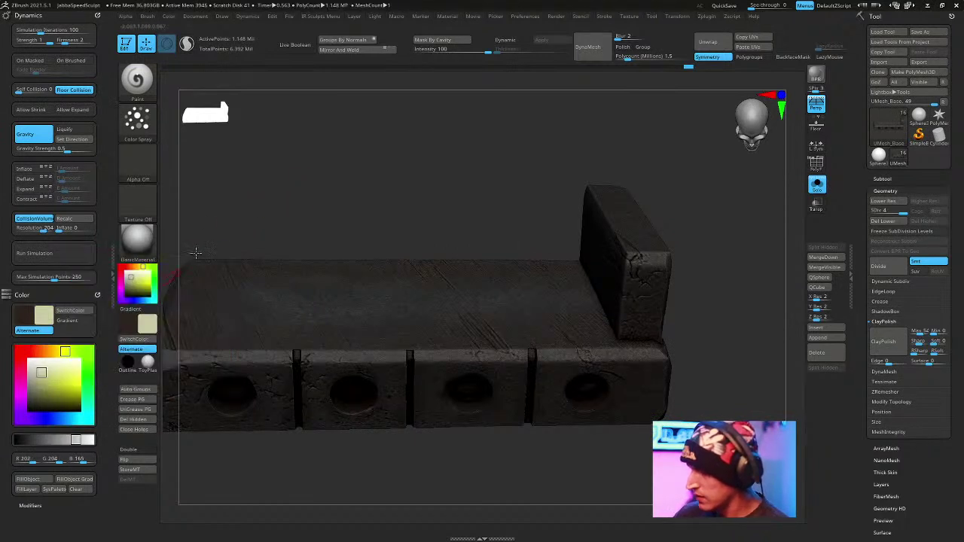
{"action": "key", "text": "space"}
{"action": "left_click_drag", "start_coordinate": [301, 174], "coordinate": [540, 125]}
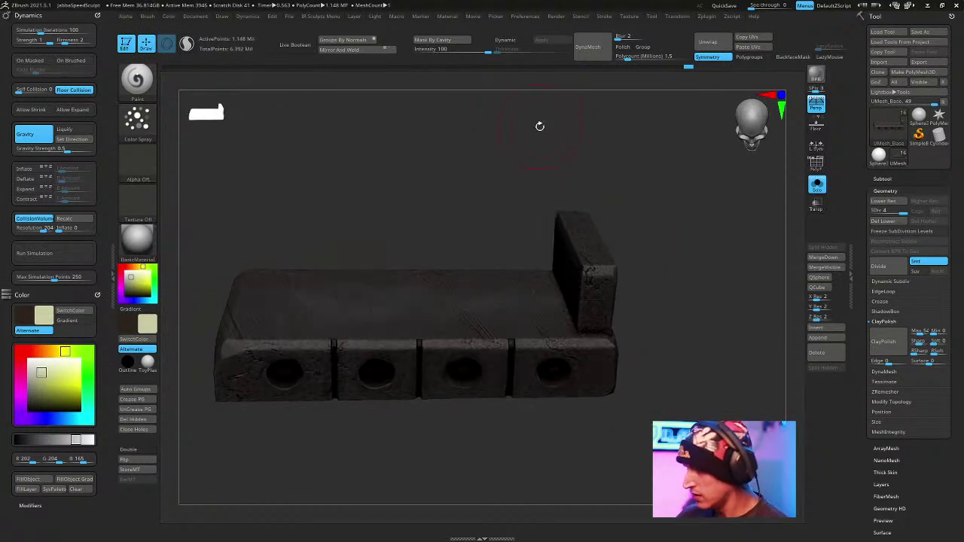
{"action": "key", "text": "space"}
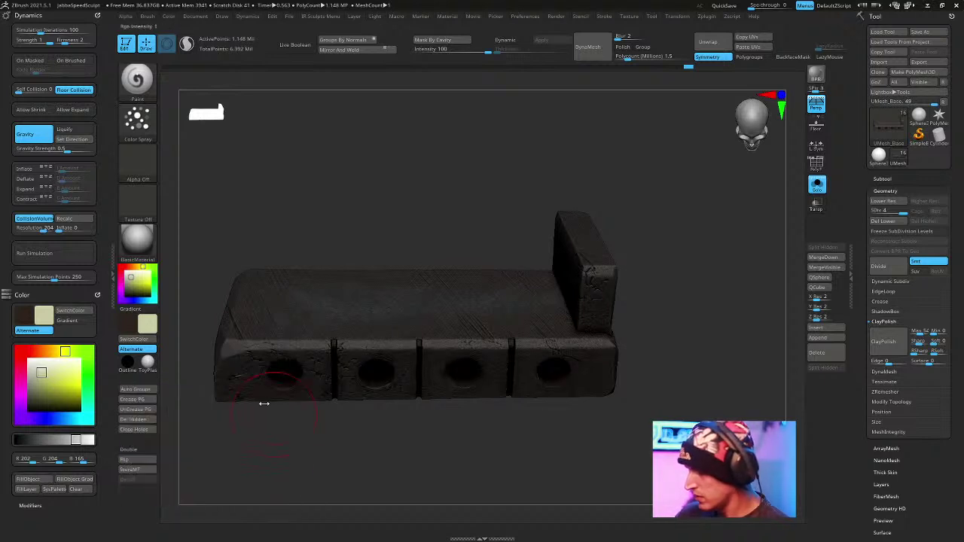
Clear the mask from the stone base and show all subtools again.
{"action": "left_click_drag", "start_coordinate": [457, 141], "coordinate": [494, 194], "text": "ctrl"}
{"action": "key", "text": "shift+f"}
{"action": "key", "text": "shift+f"}
{"action": "left_click_drag", "start_coordinate": [726, 332], "coordinate": [734, 365]}
{"action": "key", "text": "ctrl+shift+s"}
Scrape worn streaks along the vertical corner edges of the base and its backrest with the Rake brush, smoothing the backrest edge.
{"action": "left_click_drag", "start_coordinate": [717, 445], "coordinate": [717, 326]}
{"action": "key", "text": "s"}
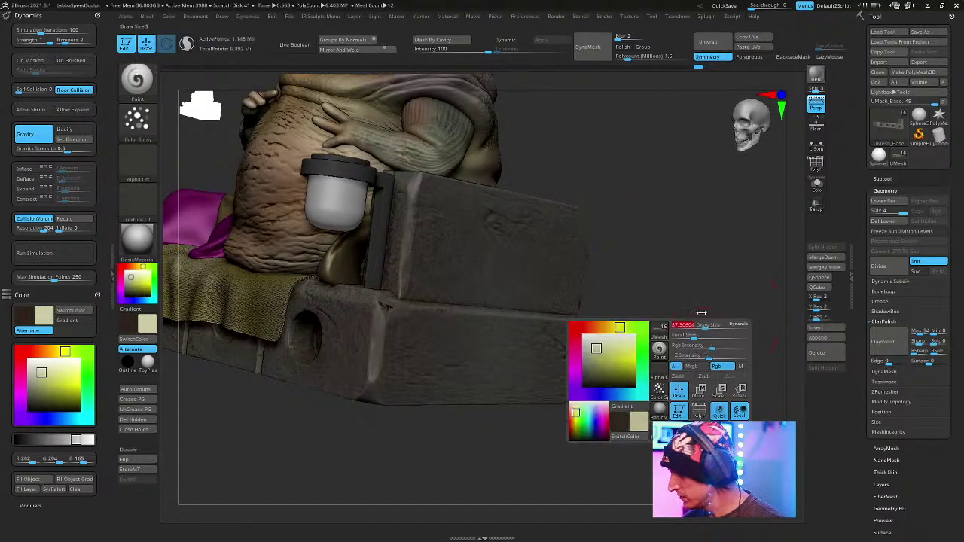
{"action": "key", "text": "b"}
{"action": "key", "text": "r"}
{"action": "key", "text": "a"}
{"action": "left_click_drag", "start_coordinate": [673, 261], "coordinate": [711, 249]}
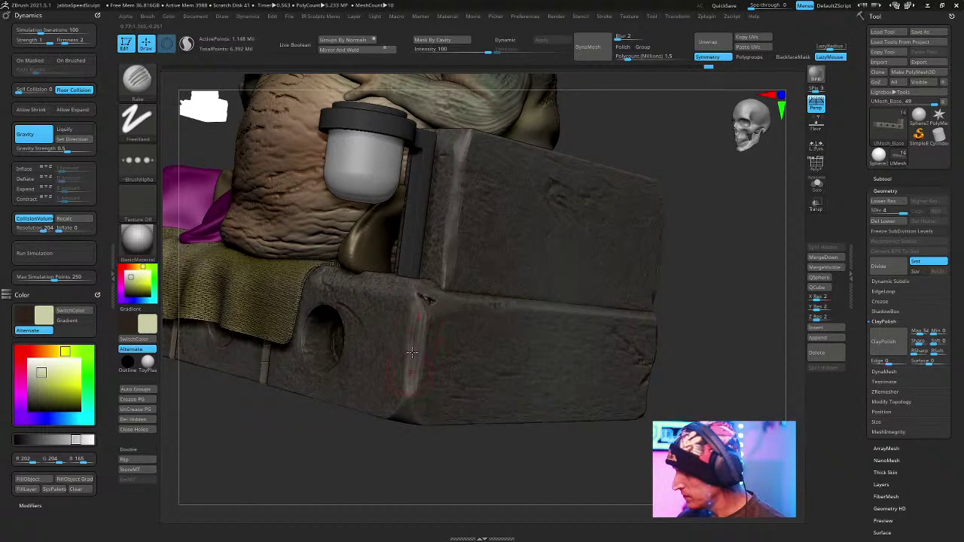
{"action": "left_click_drag", "start_coordinate": [414, 370], "coordinate": [422, 309]}
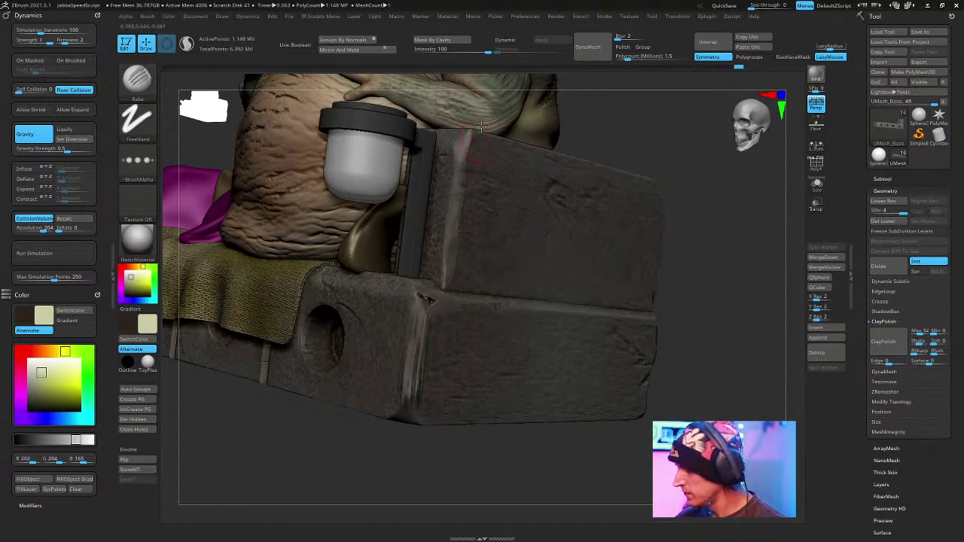
{"action": "key", "text": "space"}
{"action": "left_click_drag", "start_coordinate": [668, 173], "coordinate": [668, 169]}
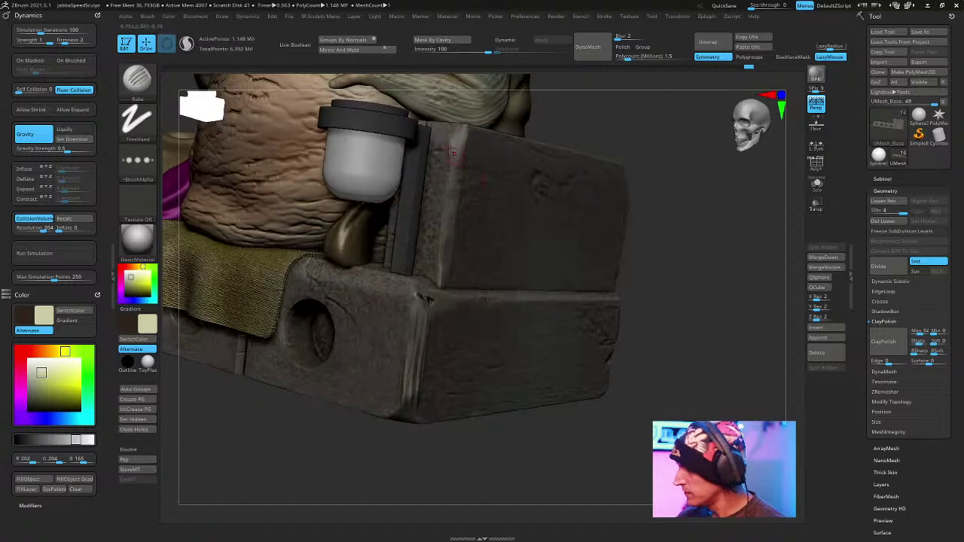
{"action": "left_click_drag", "start_coordinate": [456, 140], "coordinate": [439, 262]}
{"action": "left_click_drag", "start_coordinate": [434, 223], "coordinate": [443, 239], "text": "shift"}
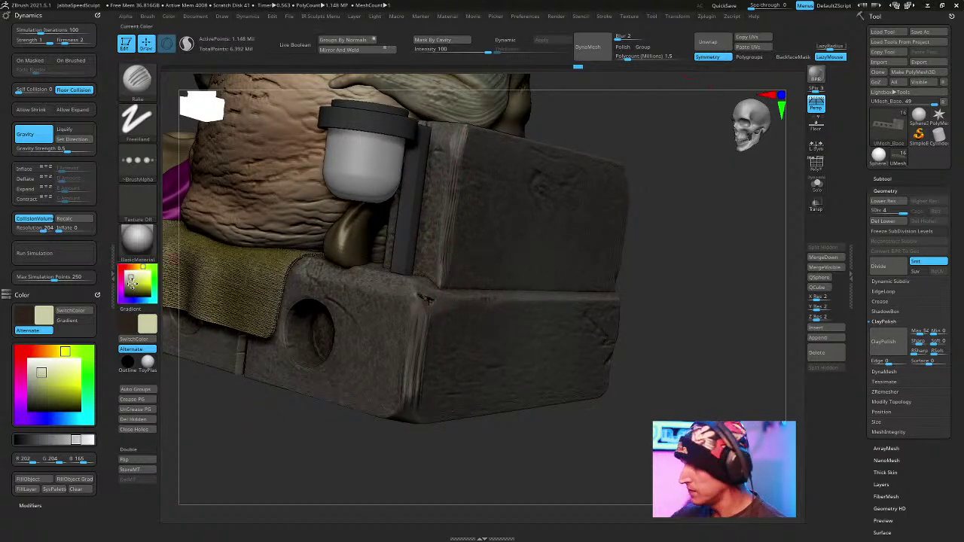
Collapse the side tray and set up the Standard brush with the Spray stroke and Alpha 60.
{"action": "left_click", "coordinate": [111, 279]}
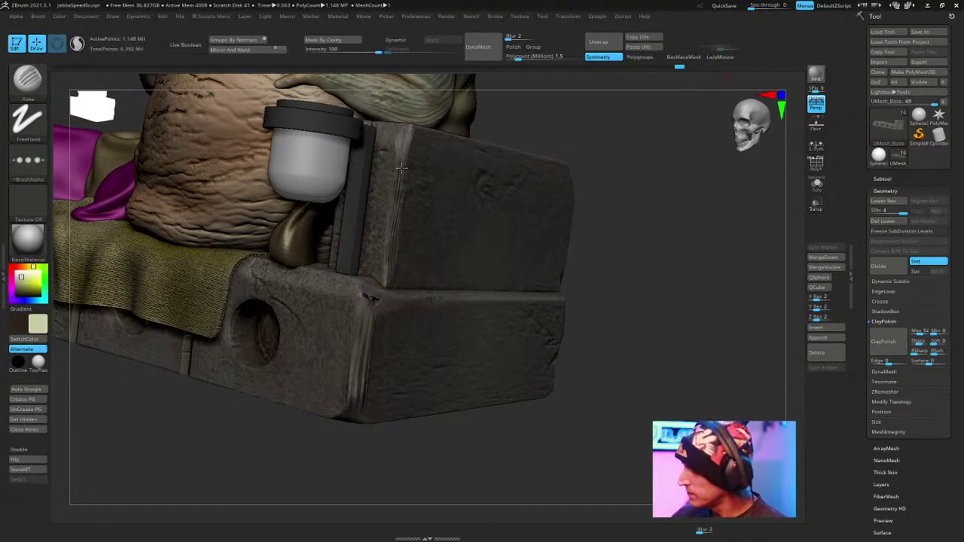
{"action": "left_click_drag", "start_coordinate": [655, 187], "coordinate": [675, 189]}
{"action": "key", "text": "b"}
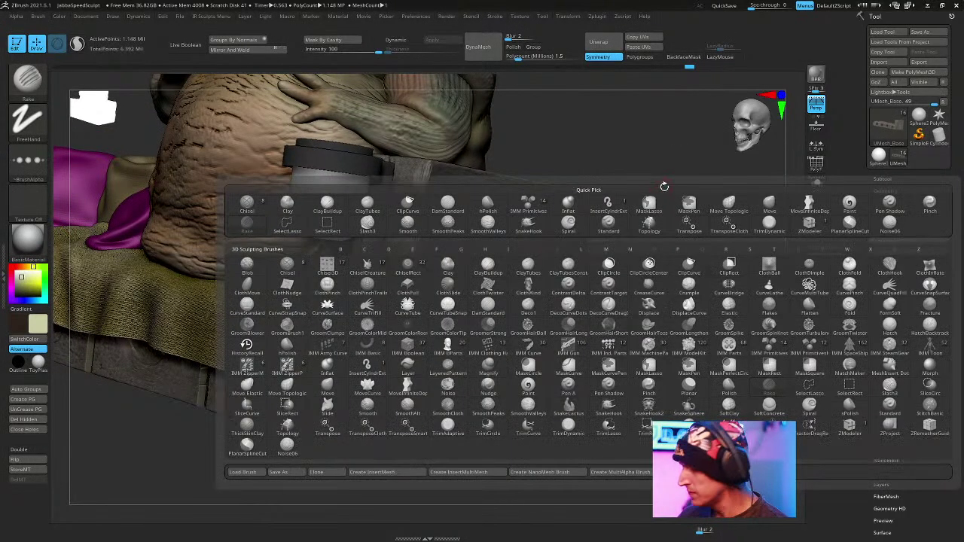
{"action": "key", "text": "s"}
{"action": "key", "text": "t"}
{"action": "left_click", "coordinate": [28, 119]}
{"action": "left_click", "coordinate": [28, 119]}
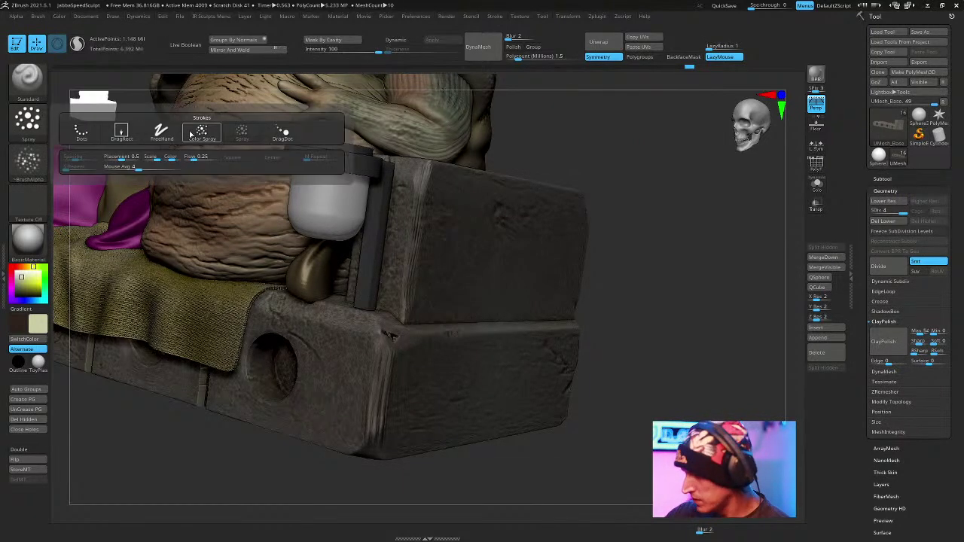
{"action": "left_click", "coordinate": [27, 160]}
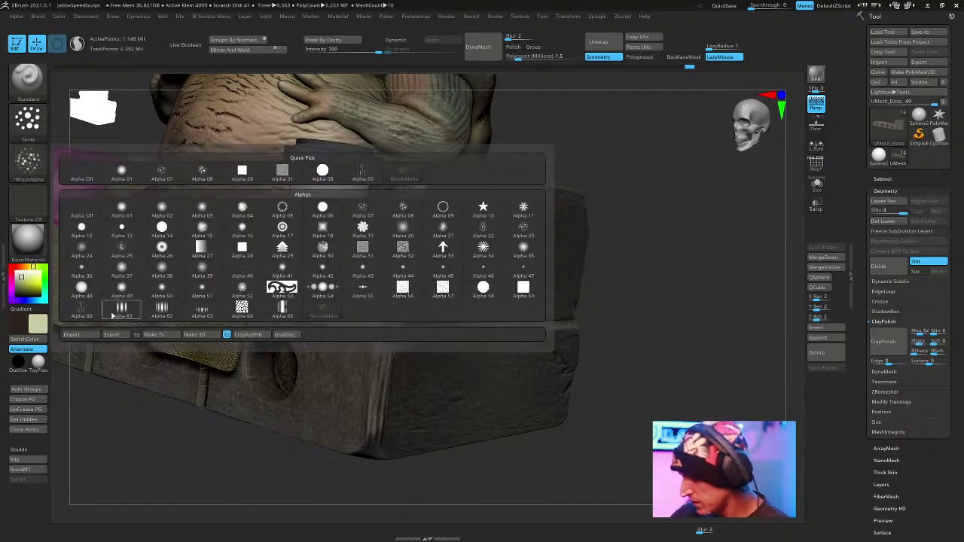
{"action": "left_click", "coordinate": [158, 309]}
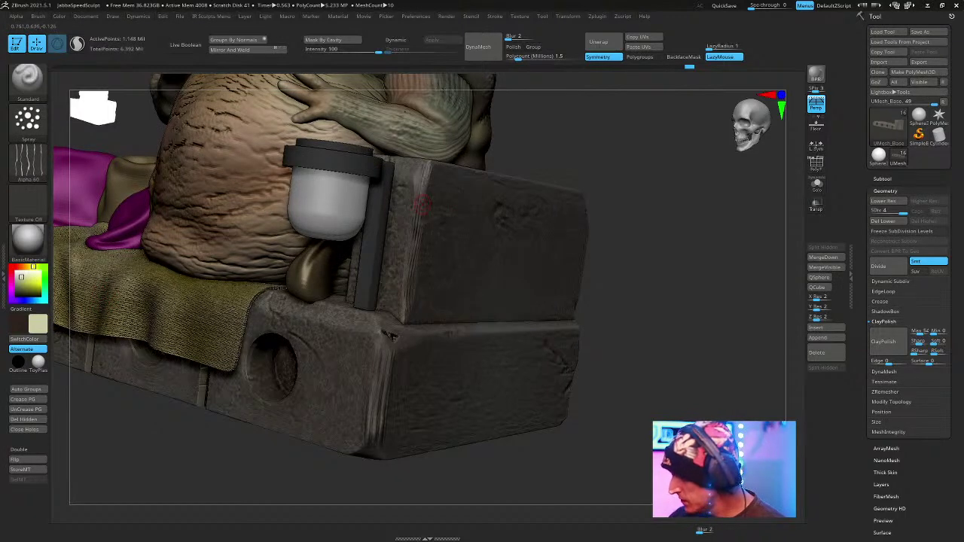
Adjust the brush and spray rough stone texture over the corner edges of the backrest and the base's end block.
{"action": "key", "text": "space"}
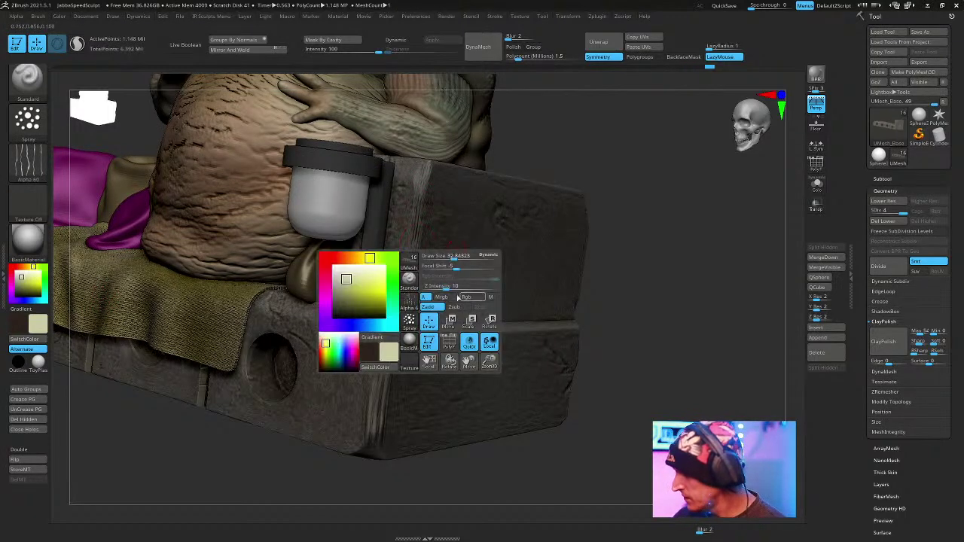
{"action": "right_click_drag", "start_coordinate": [453, 256], "coordinate": [426, 241]}
{"action": "left_click_drag", "start_coordinate": [411, 306], "coordinate": [420, 214]}
{"action": "left_click_drag", "start_coordinate": [372, 397], "coordinate": [362, 413]}
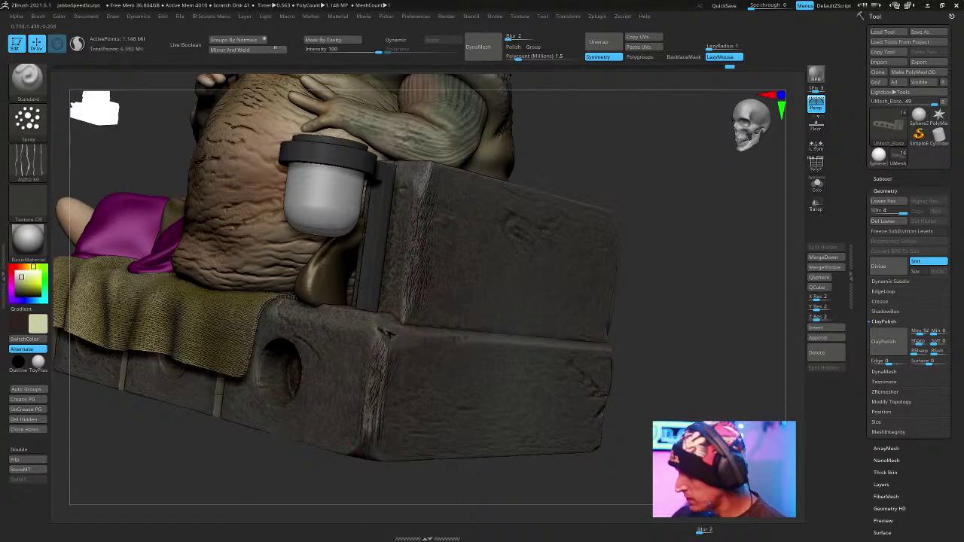
{"action": "right_click_drag", "start_coordinate": [518, 322], "coordinate": [503, 345]}
{"action": "left_click_drag", "start_coordinate": [369, 389], "coordinate": [361, 423]}
{"action": "left_click_drag", "start_coordinate": [295, 429], "coordinate": [412, 428]}
{"action": "left_click_drag", "start_coordinate": [458, 337], "coordinate": [437, 399]}
Spray the rough stone texture along the exposed long side of the base below the blanket, towards the tail end.
{"action": "right_click_drag", "start_coordinate": [587, 339], "coordinate": [635, 310]}
{"action": "right_click_drag", "start_coordinate": [381, 418], "coordinate": [271, 418]}
{"action": "left_click_drag", "start_coordinate": [271, 418], "coordinate": [338, 424]}
{"action": "mouse_move", "coordinate": [587, 339]}
{"action": "right_mouse_down", "text": "alt"}
{"action": "mouse_move", "coordinate": [615, 313]}
{"action": "mouse_move", "coordinate": [745, 320]}
{"action": "right_mouse_up", "text": "alt"}
{"action": "left_click_drag", "start_coordinate": [224, 423], "coordinate": [242, 429]}
{"action": "left_click_drag", "start_coordinate": [159, 418], "coordinate": [149, 400]}
{"action": "mouse_move", "coordinate": [226, 467]}
{"action": "right_mouse_down"}
{"action": "mouse_move", "coordinate": [336, 473]}
{"action": "mouse_move", "coordinate": [535, 379]}
{"action": "mouse_move", "coordinate": [531, 369]}
{"action": "right_mouse_up"}
{"action": "mouse_move", "coordinate": [444, 280]}
{"action": "left_mouse_down"}
{"action": "mouse_move", "coordinate": [446, 303]}
{"action": "mouse_move", "coordinate": [438, 277]}
{"action": "mouse_move", "coordinate": [354, 288]}
{"action": "mouse_move", "coordinate": [291, 324]}
{"action": "mouse_move", "coordinate": [354, 329]}
{"action": "left_mouse_up"}
Isolate the stone base in Solo mode and choose the Slash3 brush for carving the rear of its backrest.
{"action": "mouse_move", "coordinate": [538, 303]}
{"action": "right_mouse_down"}
{"action": "mouse_move", "coordinate": [582, 398]}
{"action": "mouse_move", "coordinate": [484, 426]}
{"action": "right_mouse_up"}
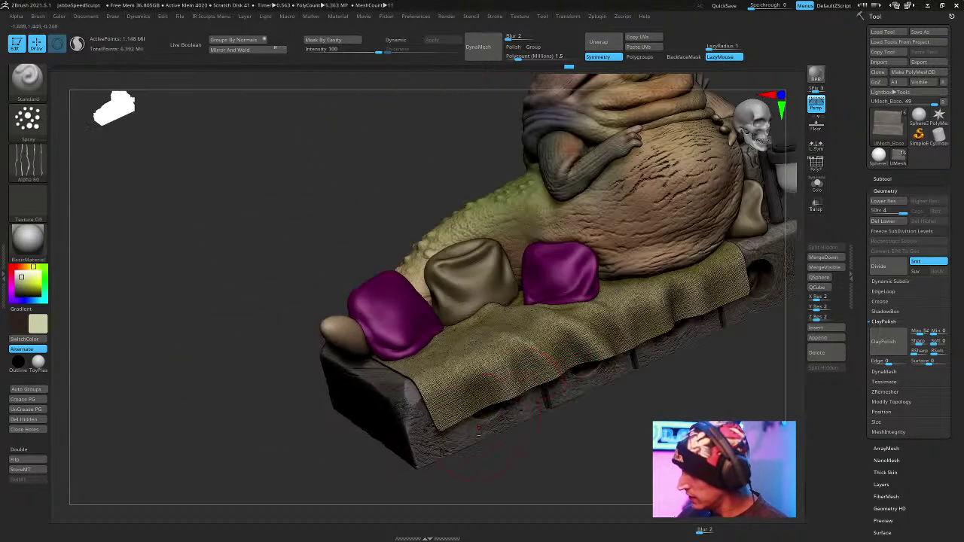
{"action": "left_click", "coordinate": [816, 184]}
{"action": "right_click_drag", "start_coordinate": [466, 353], "coordinate": [500, 342]}
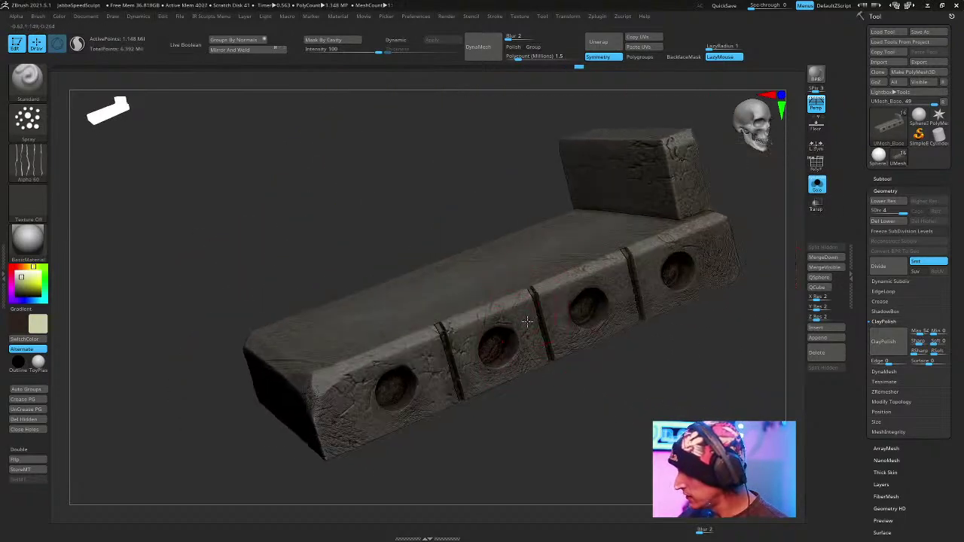
{"action": "right_click_drag", "start_coordinate": [589, 402], "coordinate": [580, 290]}
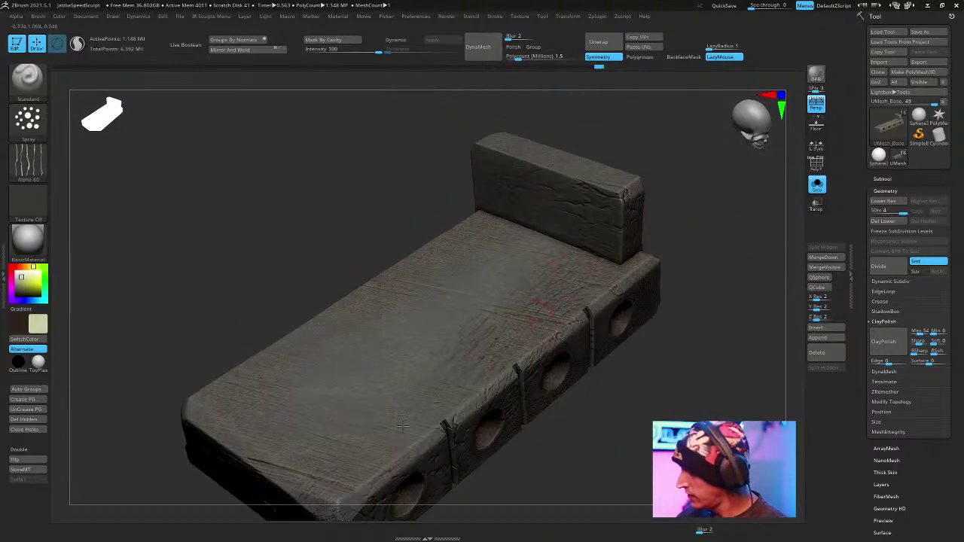
{"action": "right_click_drag", "start_coordinate": [559, 186], "coordinate": [525, 350]}
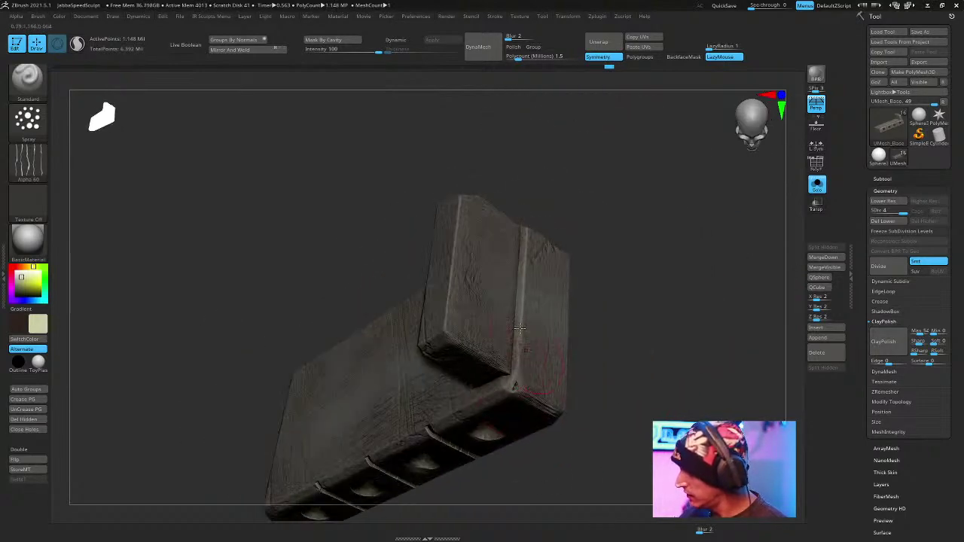
{"action": "mouse_move", "coordinate": [501, 290]}
{"action": "right_mouse_down"}
{"action": "mouse_move", "coordinate": [609, 200]}
{"action": "mouse_move", "coordinate": [542, 208]}
{"action": "mouse_move", "coordinate": [510, 299]}
{"action": "mouse_move", "coordinate": [604, 233]}
{"action": "mouse_move", "coordinate": [602, 204]}
{"action": "mouse_move", "coordinate": [624, 162]}
{"action": "mouse_move", "coordinate": [592, 198]}
{"action": "mouse_move", "coordinate": [650, 221]}
{"action": "mouse_move", "coordinate": [624, 238]}
{"action": "right_mouse_up"}
{"action": "key", "text": "b"}
{"action": "key", "text": "b"}
{"action": "key", "text": "s"}
{"action": "key", "text": "3"}
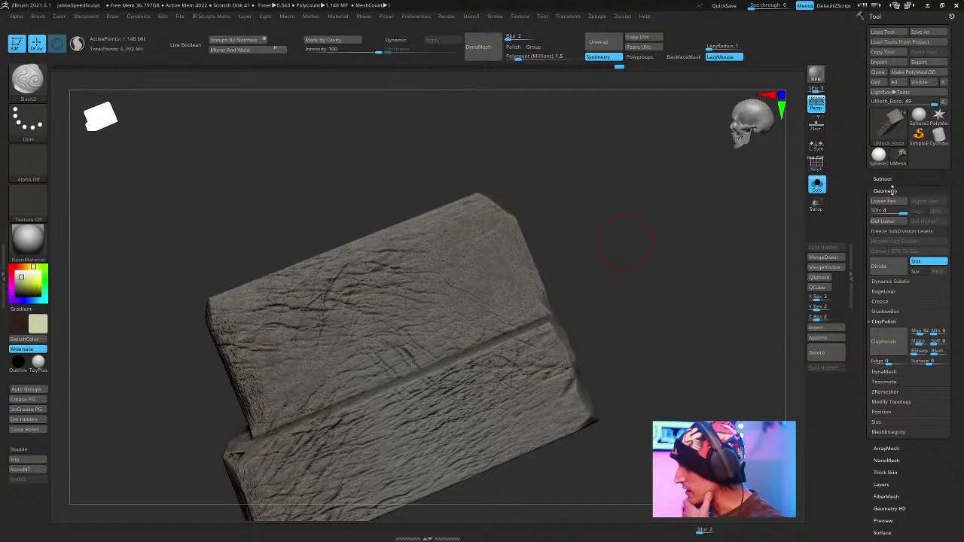
Enable Thick Skin on the stone base and set its thickness to about 7.02.
{"action": "left_click", "coordinate": [886, 190]}
{"action": "left_click", "coordinate": [891, 227]}
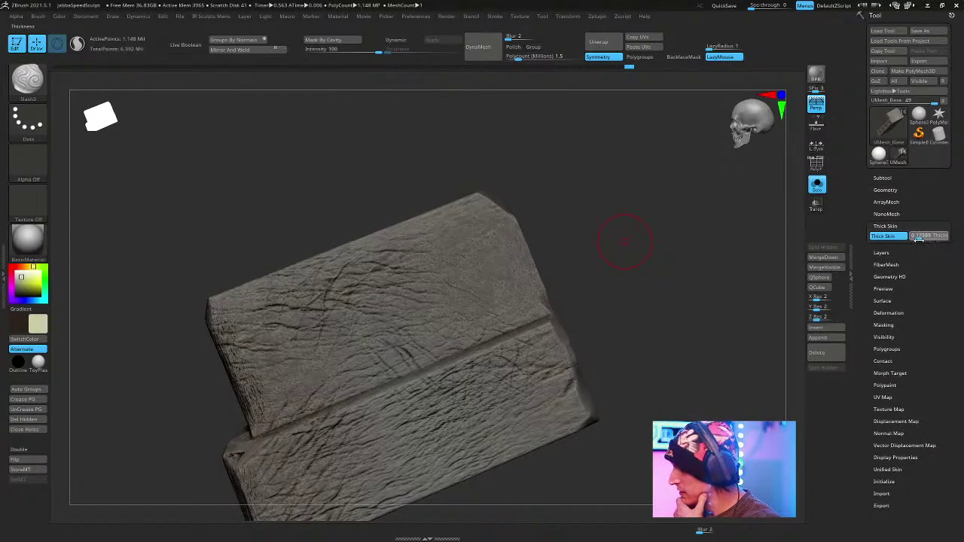
{"action": "left_click", "coordinate": [924, 238]}
{"action": "mouse_move", "coordinate": [563, 178]}
{"action": "left_mouse_down"}
{"action": "mouse_move", "coordinate": [590, 172]}
{"action": "mouse_move", "coordinate": [580, 181]}
{"action": "mouse_move", "coordinate": [581, 167]}
{"action": "left_mouse_up"}
{"action": "key", "text": "space"}
{"action": "key", "text": "space"}
{"action": "mouse_move", "coordinate": [588, 219]}
{"action": "left_mouse_down"}
{"action": "mouse_move", "coordinate": [595, 226]}
{"action": "mouse_move", "coordinate": [625, 204]}
{"action": "mouse_move", "coordinate": [402, 224]}
{"action": "left_mouse_up"}
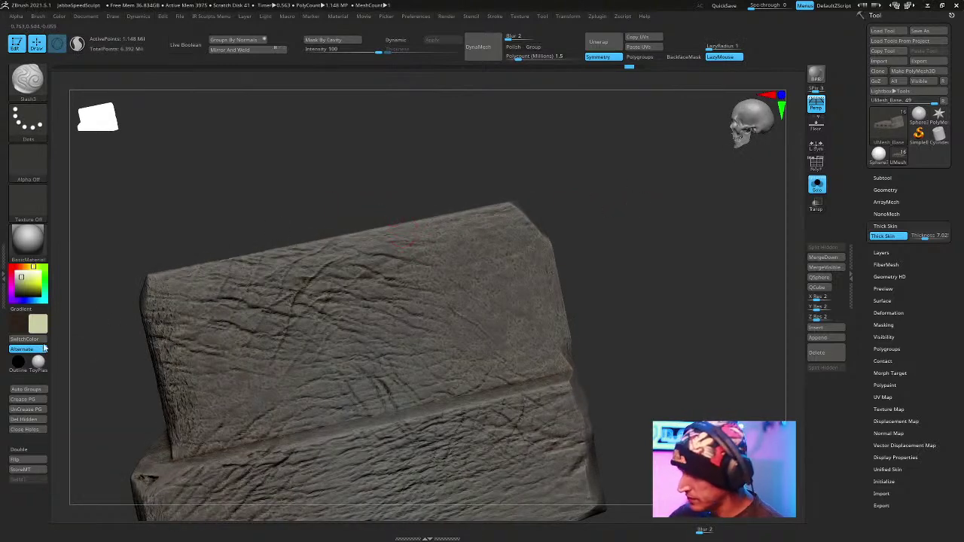
Swap the brush colours and try a dark Slash3 cut from the backrest's upper edge down its rear face.
{"action": "left_click", "coordinate": [38, 340]}
{"action": "left_click", "coordinate": [38, 325]}
{"action": "left_click", "coordinate": [44, 367]}
{"action": "key", "text": "space"}
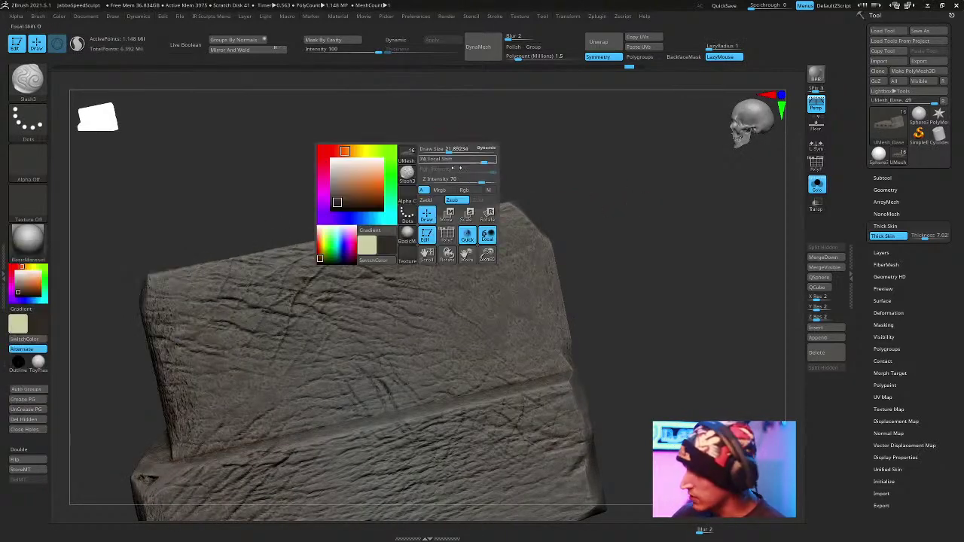
{"action": "left_click_drag", "start_coordinate": [378, 236], "coordinate": [395, 279]}
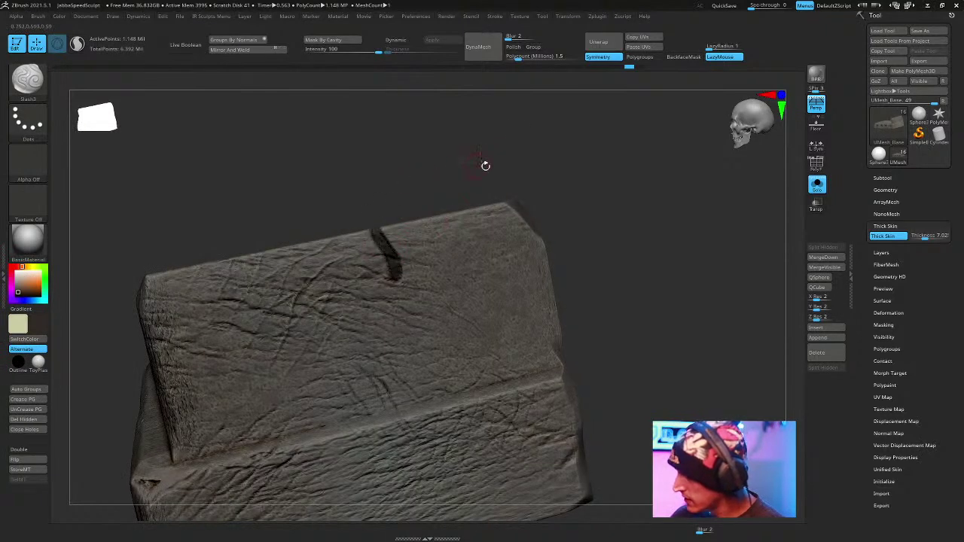
{"action": "key", "text": "ctrl+z"}
Shrink the Slash3 brush and carve thin branching cracks over the backrest's rear face and onto its narrow end.
{"action": "key", "text": "space"}
{"action": "left_click_drag", "start_coordinate": [389, 214], "coordinate": [392, 280]}
{"action": "key", "text": "ctrl"}
{"action": "key", "text": "l"}
{"action": "left_click_drag", "start_coordinate": [547, 163], "coordinate": [383, 250]}
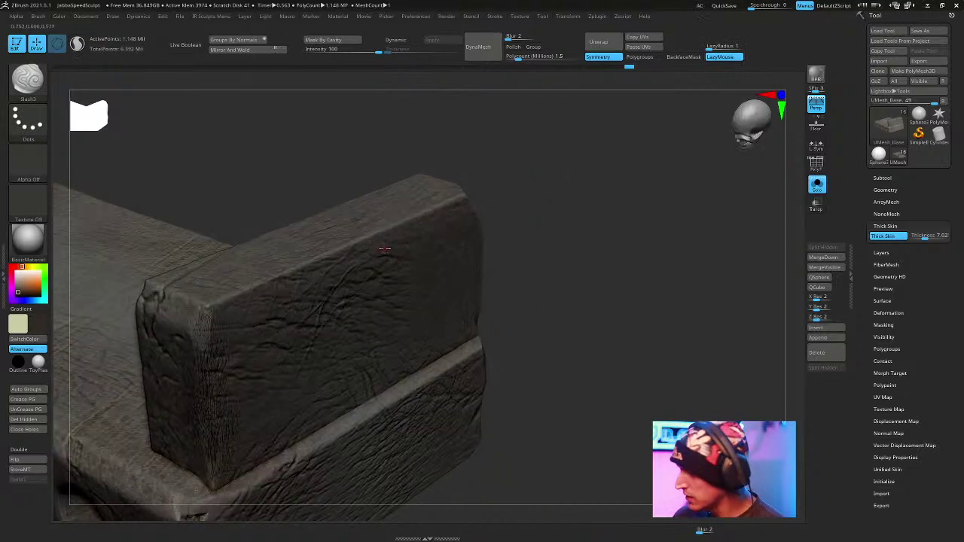
{"action": "left_click_drag", "start_coordinate": [534, 205], "coordinate": [573, 184]}
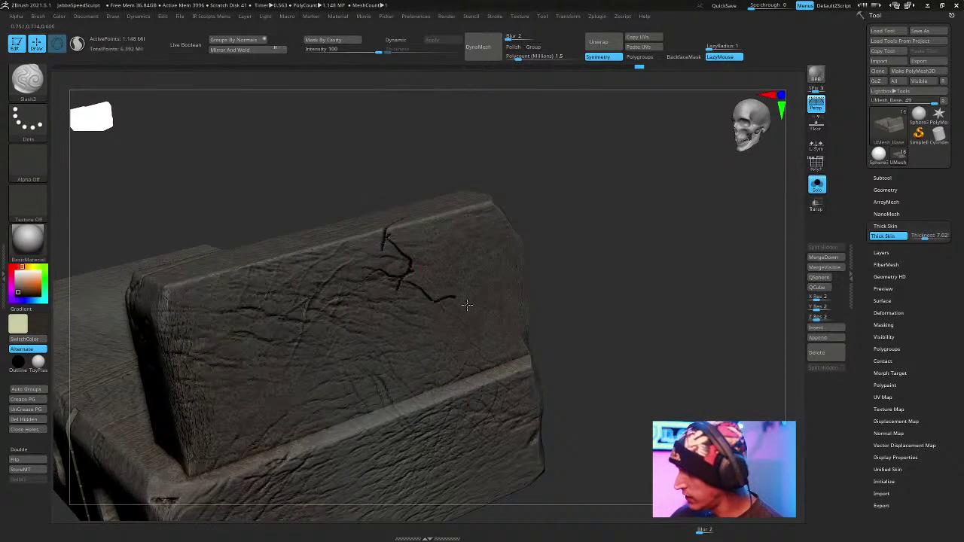
{"action": "left_click_drag", "start_coordinate": [543, 215], "coordinate": [552, 196]}
{"action": "key", "text": "space"}
{"action": "key", "text": "space"}
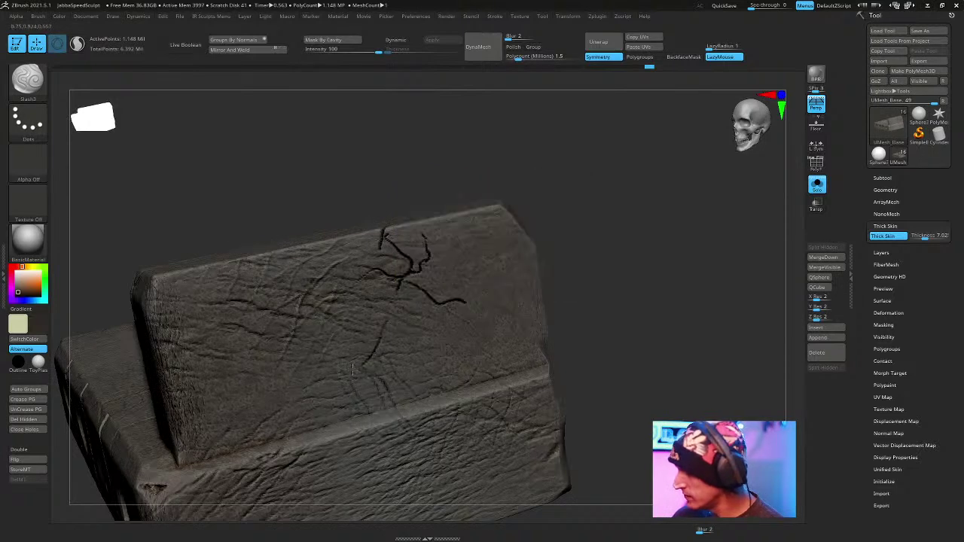
{"action": "left_click_drag", "start_coordinate": [581, 189], "coordinate": [336, 294]}
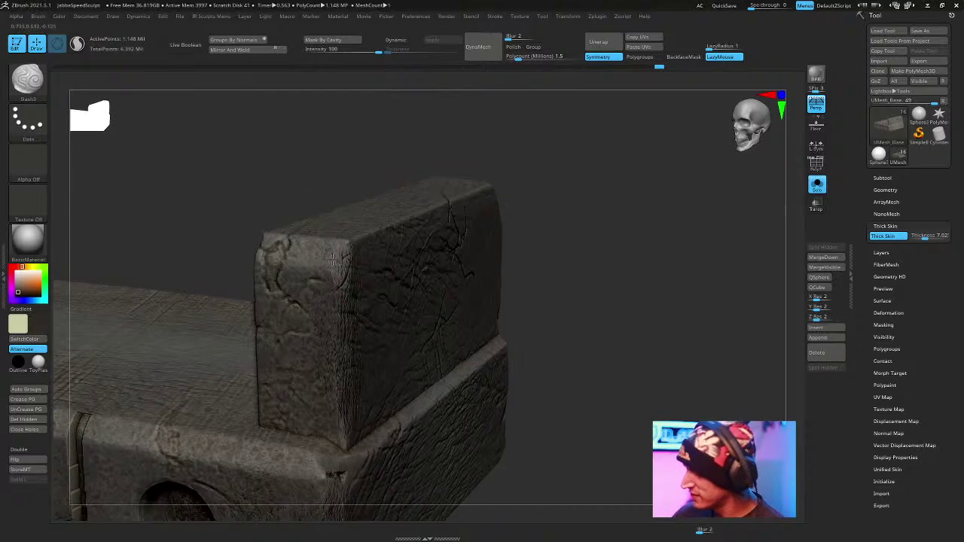
{"action": "mouse_move", "coordinate": [527, 137]}
{"action": "left_mouse_down"}
{"action": "mouse_move", "coordinate": [580, 140]}
{"action": "mouse_move", "coordinate": [317, 262]}
{"action": "mouse_move", "coordinate": [322, 211]}
{"action": "left_mouse_up"}
{"action": "left_click_drag", "start_coordinate": [556, 163], "coordinate": [642, 192]}
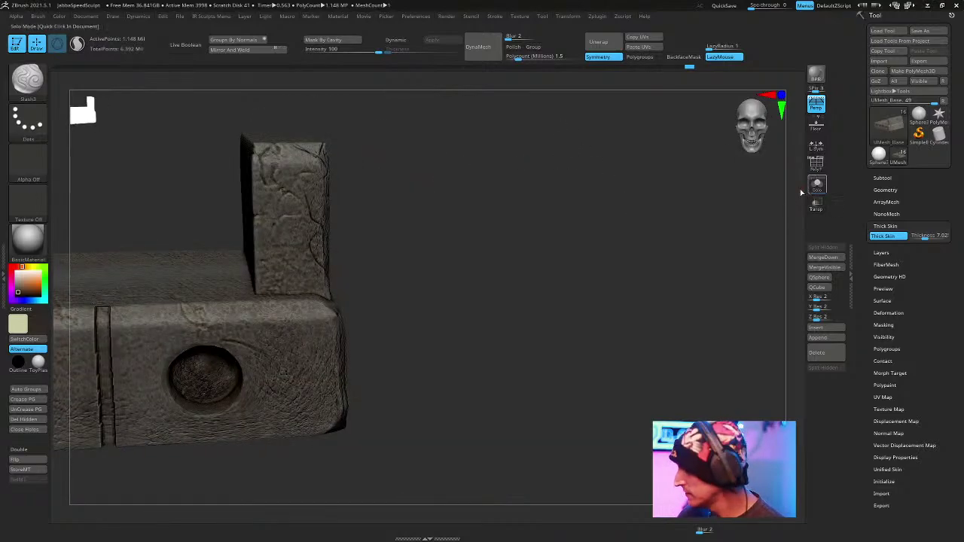
Exit Solo mode and carve branching cracks into the base's front block beside the exposed round hole.
{"action": "left_click", "coordinate": [816, 186]}
{"action": "left_click_drag", "start_coordinate": [632, 249], "coordinate": [707, 305]}
{"action": "mouse_move", "coordinate": [380, 373]}
{"action": "left_mouse_down"}
{"action": "mouse_move", "coordinate": [405, 340]}
{"action": "mouse_move", "coordinate": [404, 374]}
{"action": "mouse_move", "coordinate": [360, 451]}
{"action": "left_mouse_up"}
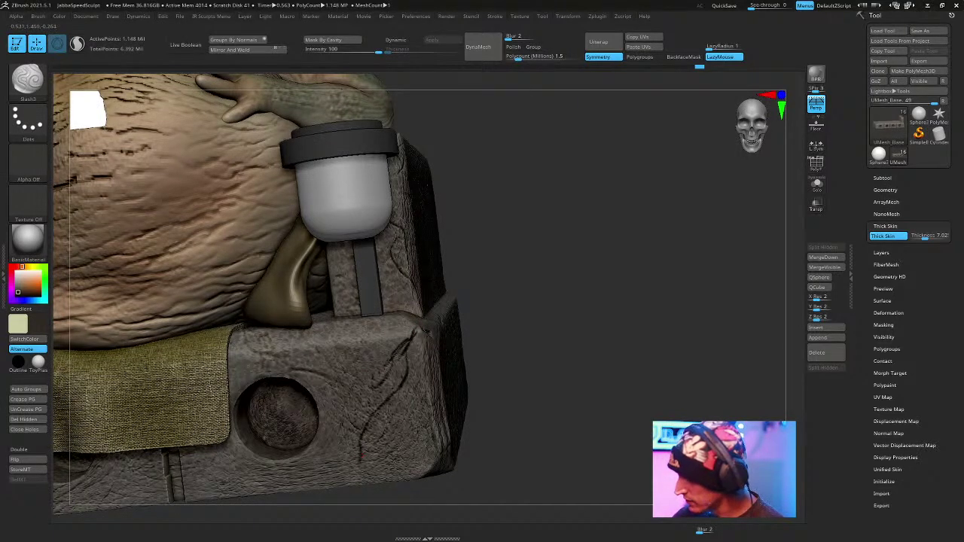
{"action": "left_click_drag", "start_coordinate": [525, 301], "coordinate": [397, 371]}
Carve further cracks along the front stone panels below the blanket and at the tail end of the base.
{"action": "left_click_drag", "start_coordinate": [534, 325], "coordinate": [395, 386]}
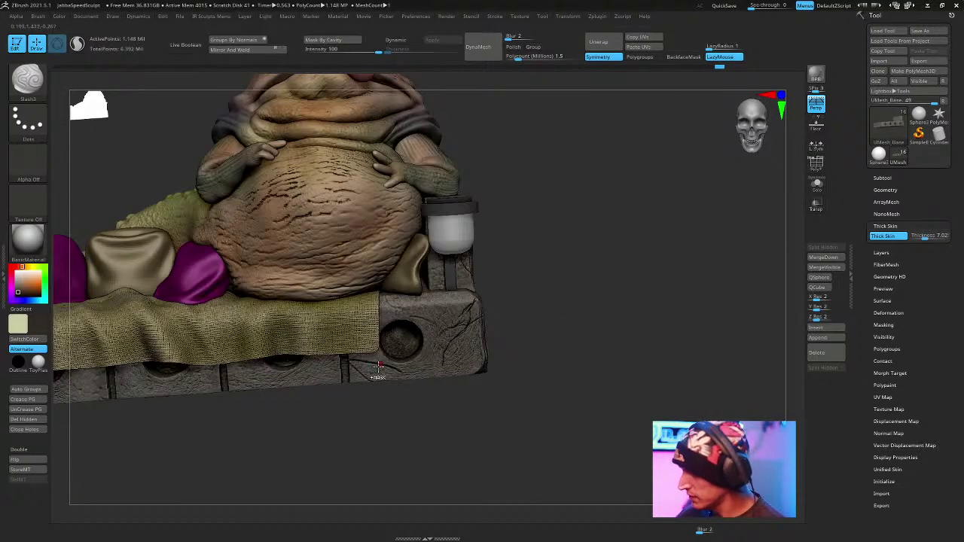
{"action": "left_click_drag", "start_coordinate": [552, 319], "coordinate": [598, 323], "text": "alt"}
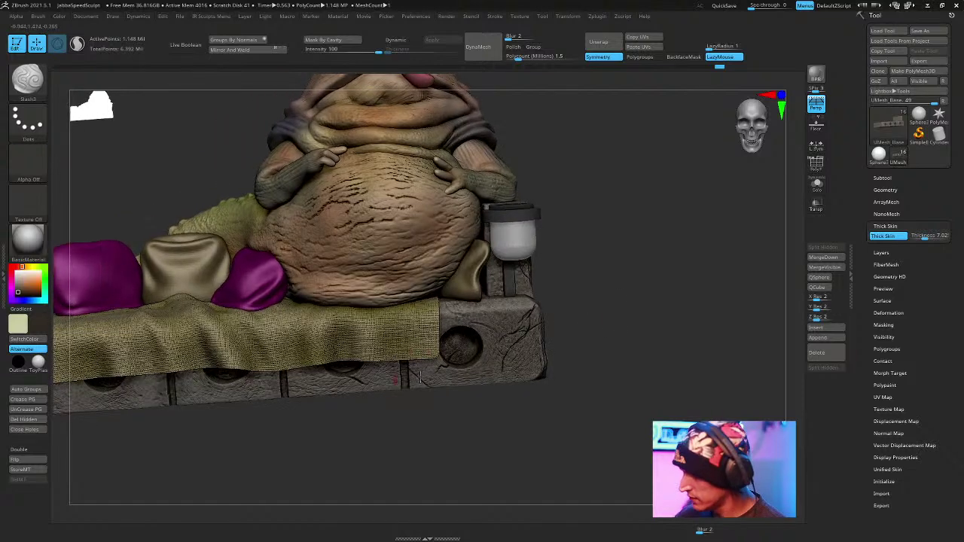
{"action": "left_click_drag", "start_coordinate": [485, 431], "coordinate": [331, 402]}
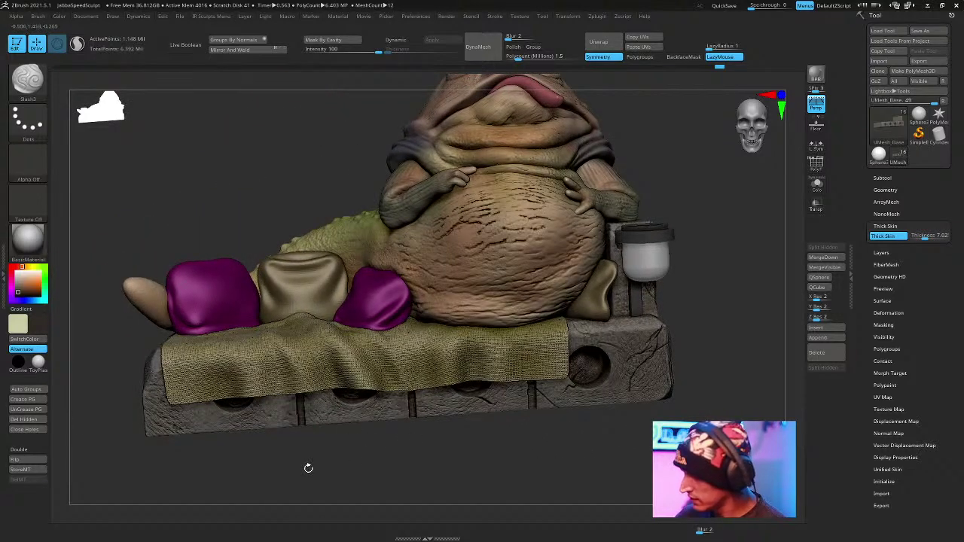
{"action": "left_click_drag", "start_coordinate": [400, 407], "coordinate": [467, 384]}
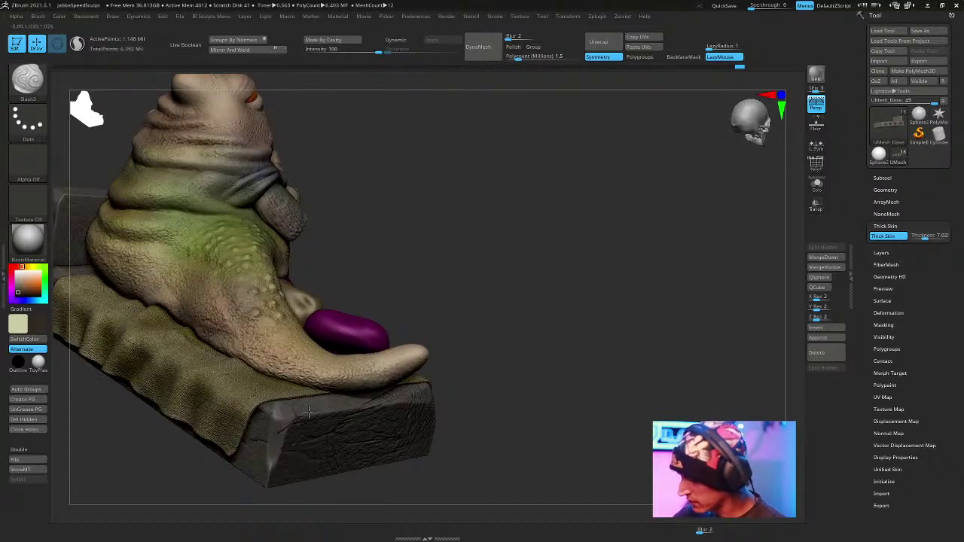
{"action": "left_click_drag", "start_coordinate": [529, 285], "coordinate": [444, 256]}
Choose the Paint brush and apply dynamic subdivision to the tan cushion and the two purple cushions.
{"action": "right_click_drag", "start_coordinate": [444, 220], "coordinate": [441, 174]}
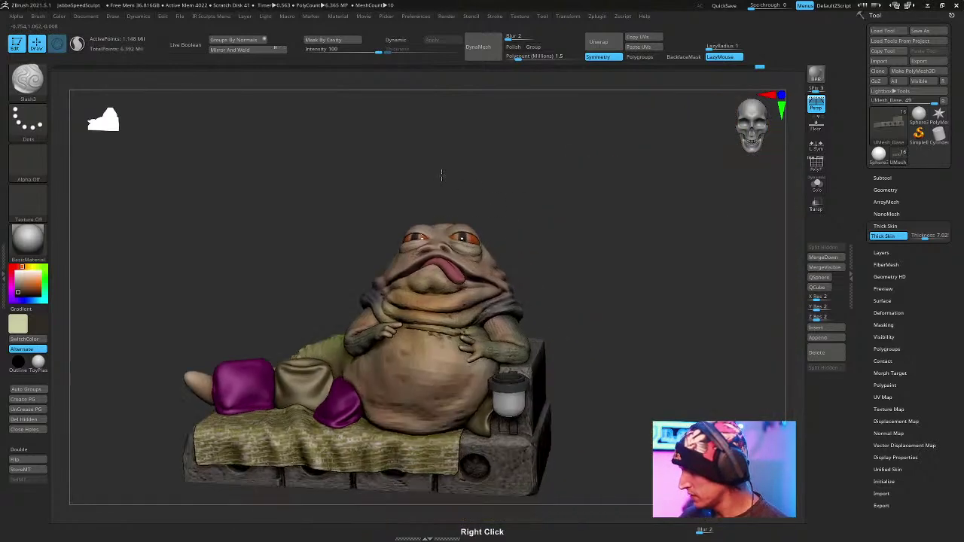
{"action": "right_click_drag", "start_coordinate": [535, 190], "coordinate": [545, 278], "text": "ctrl"}
{"action": "left_click", "coordinate": [426, 309], "text": "alt"}
{"action": "key", "text": "shift+f"}
{"action": "key", "text": "shift+f"}
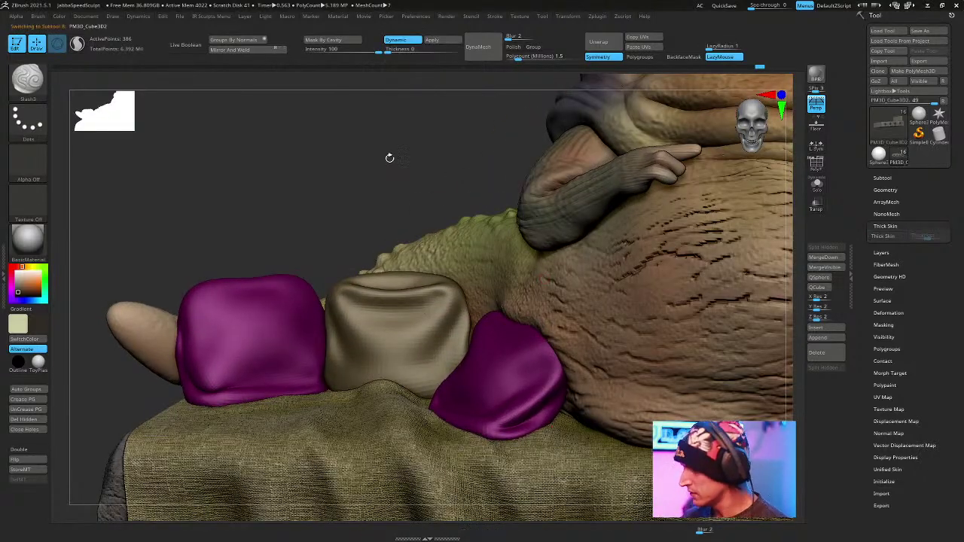
{"action": "key", "text": "b"}
{"action": "key", "text": "p"}
{"action": "key", "text": "a"}
{"action": "left_click_drag", "start_coordinate": [409, 198], "coordinate": [418, 66]}
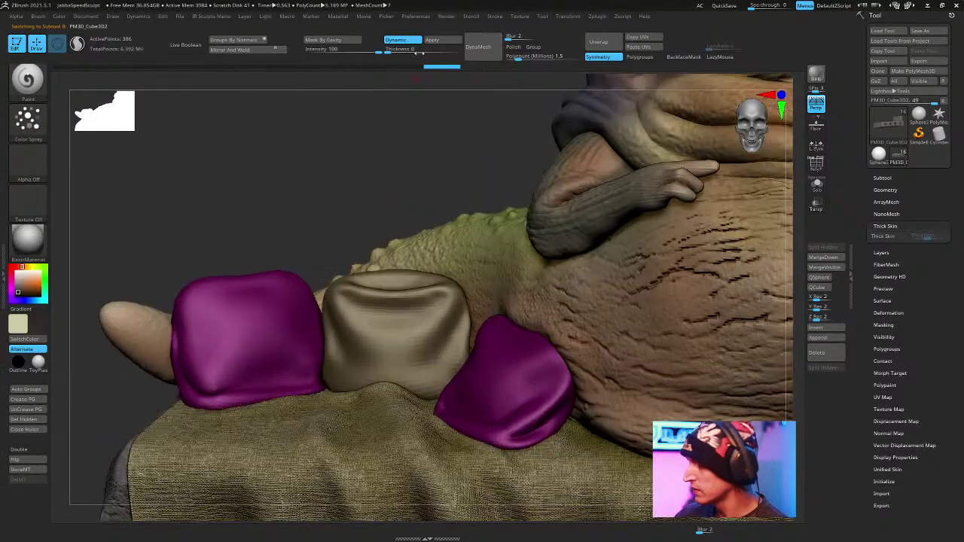
{"action": "left_click", "coordinate": [431, 39]}
{"action": "left_click", "coordinate": [490, 333], "text": "alt"}
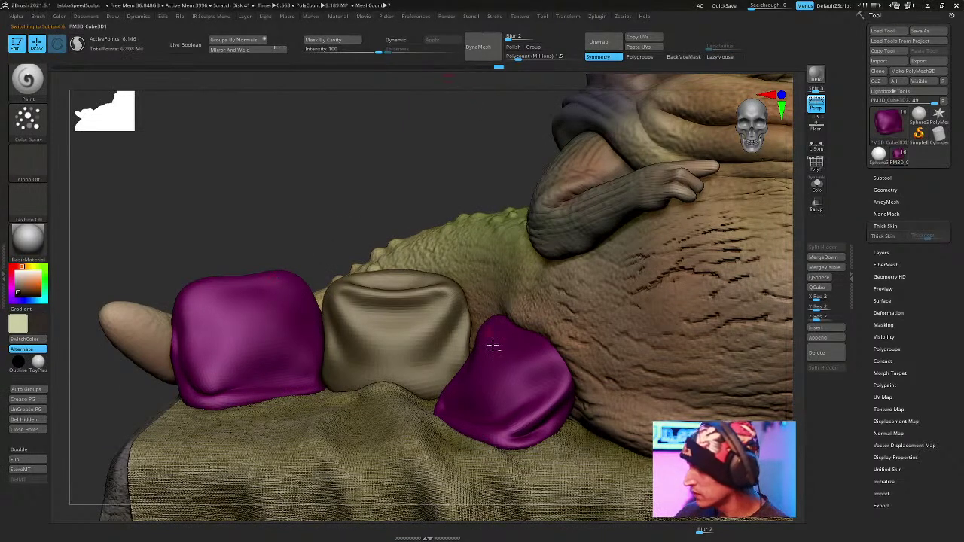
{"action": "left_click", "coordinate": [431, 39]}
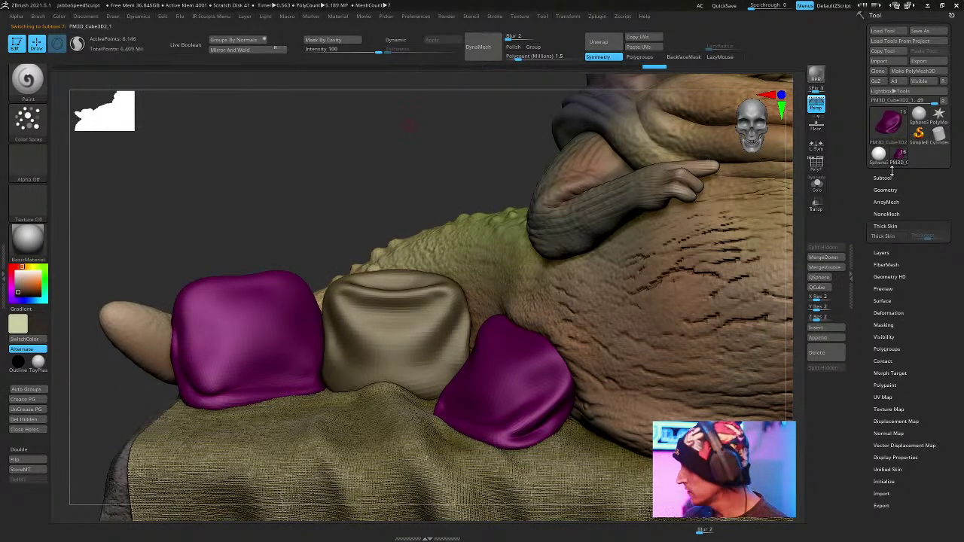
Show the subtool list and divide each of the three front cushions by one more subdivision level.
{"action": "left_click", "coordinate": [888, 177]}
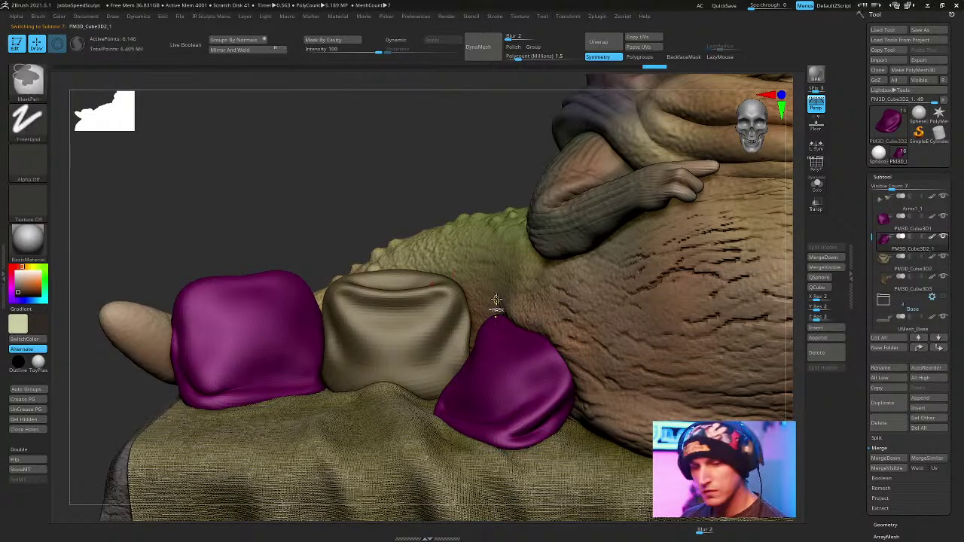
{"action": "left_click", "coordinate": [453, 310], "text": "alt"}
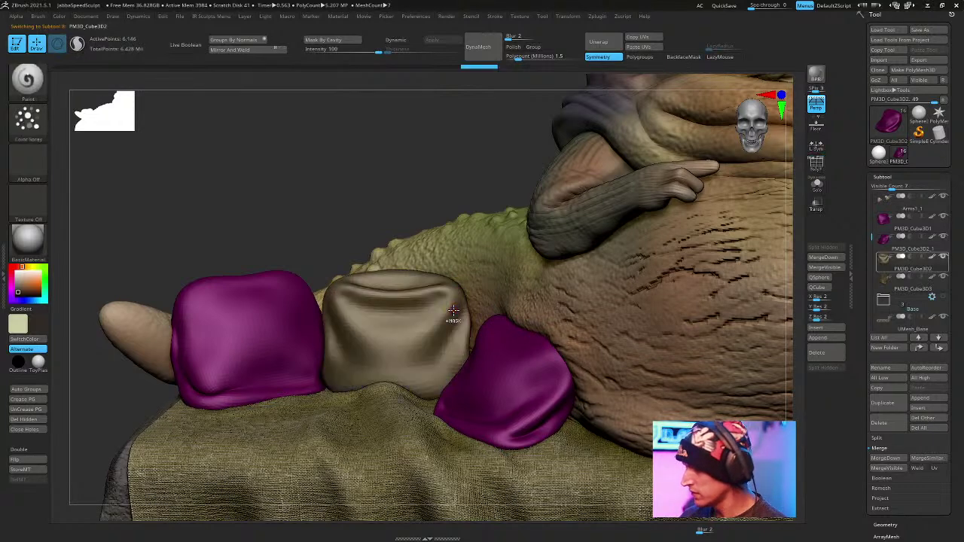
{"action": "key", "text": "ctrl+d"}
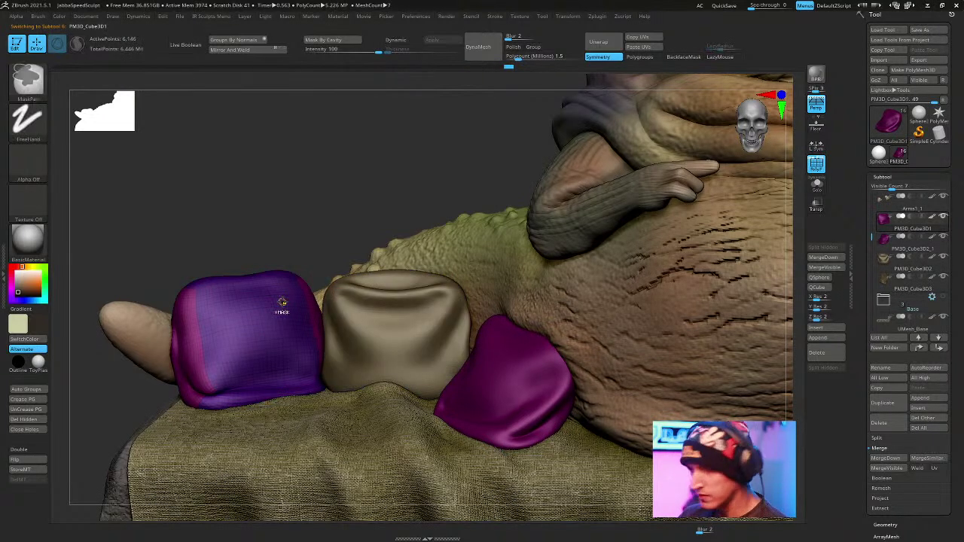
{"action": "left_click_drag", "start_coordinate": [362, 176], "coordinate": [355, 175]}
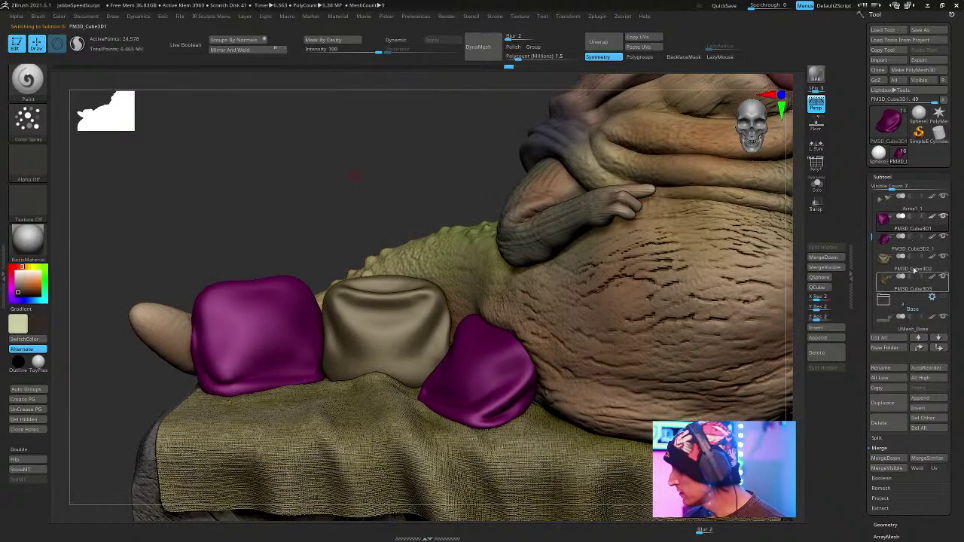
Merge the three front cushions into one subtool and save the tool over the existing file.
{"action": "left_click", "coordinate": [896, 460]}
{"action": "left_click", "coordinate": [896, 459]}
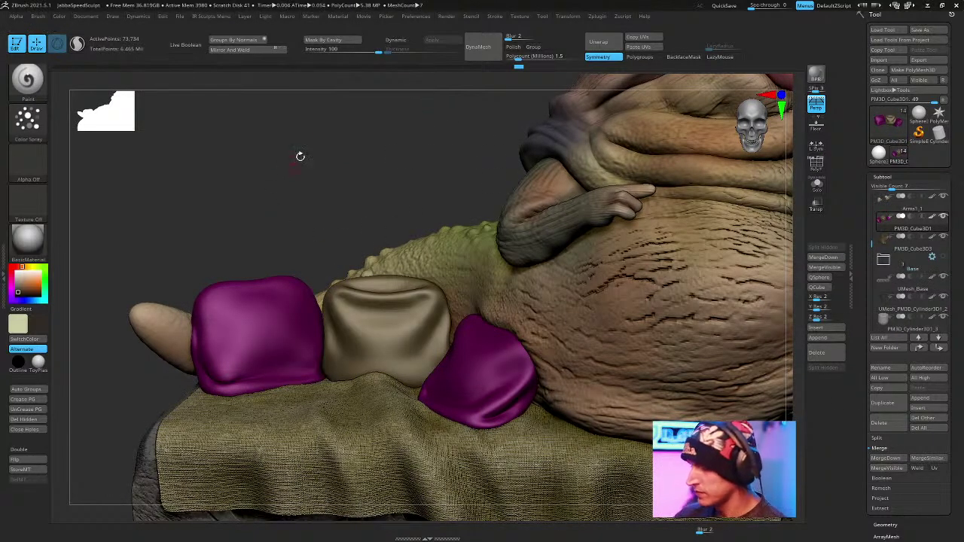
{"action": "left_click", "coordinate": [927, 30]}
{"action": "key", "text": "Return"}
{"action": "key", "text": "y"}
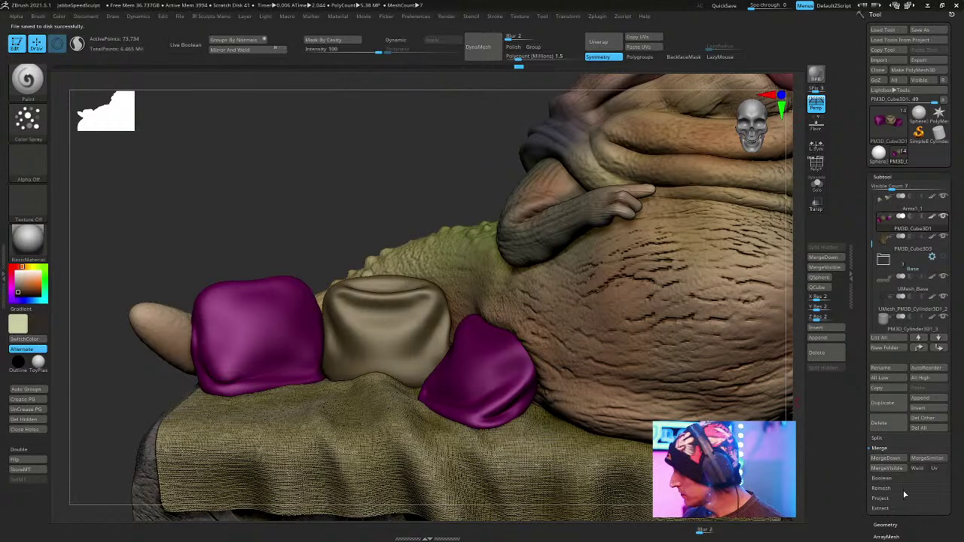
Select the stone base subtool and open its Thick Skin settings.
{"action": "scroll", "coordinate": [961, 413], "scroll_direction": "down", "scroll_amount": 3}
{"action": "scroll", "coordinate": [957, 403], "scroll_direction": "down", "scroll_amount": 5}
{"action": "scroll", "coordinate": [905, 405], "scroll_direction": "down", "scroll_amount": 1}
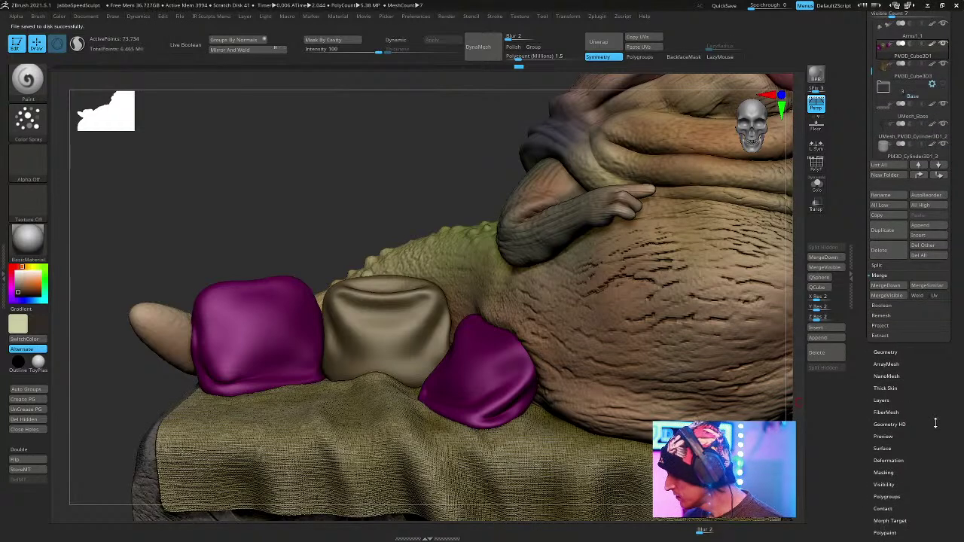
{"action": "right_click_drag", "start_coordinate": [736, 383], "coordinate": [701, 298], "text": "alt"}
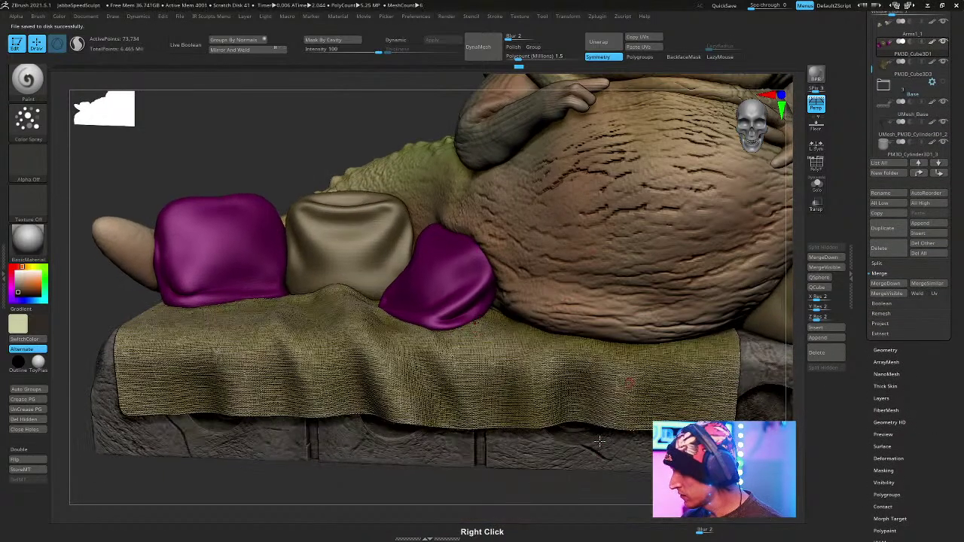
{"action": "left_click", "coordinate": [598, 459], "text": "alt"}
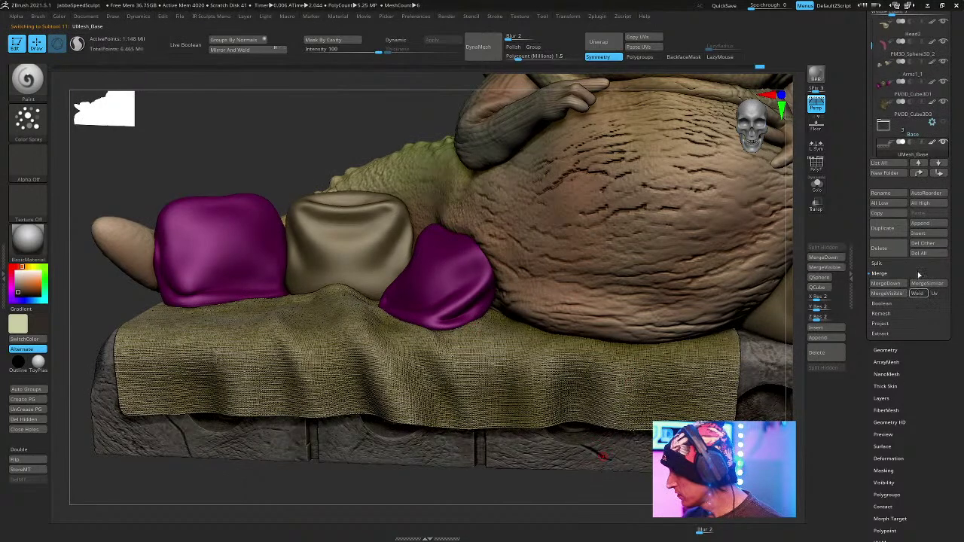
{"action": "scroll", "coordinate": [927, 379], "scroll_direction": "up", "scroll_amount": 1}
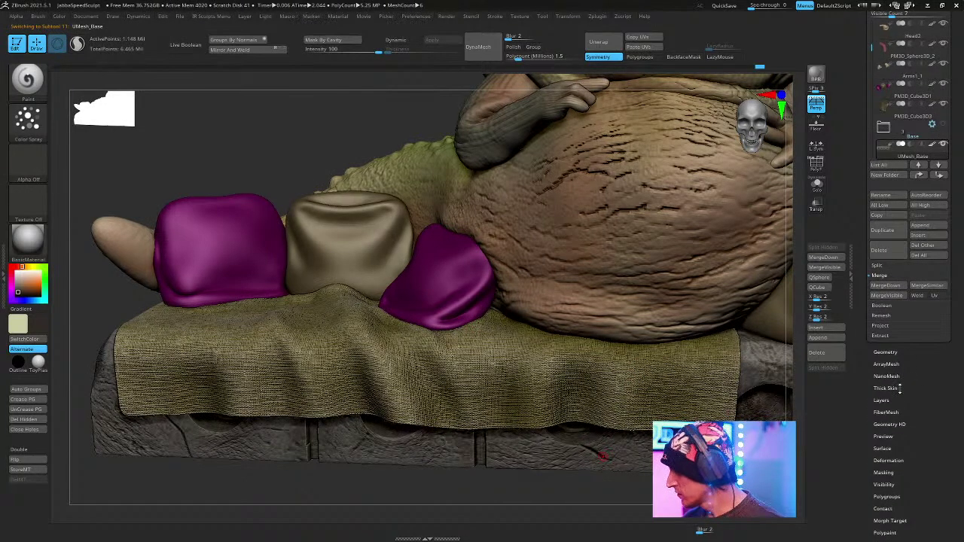
{"action": "left_click", "coordinate": [899, 388]}
{"action": "key", "text": "ctrl"}
{"action": "key", "text": "ctrl"}
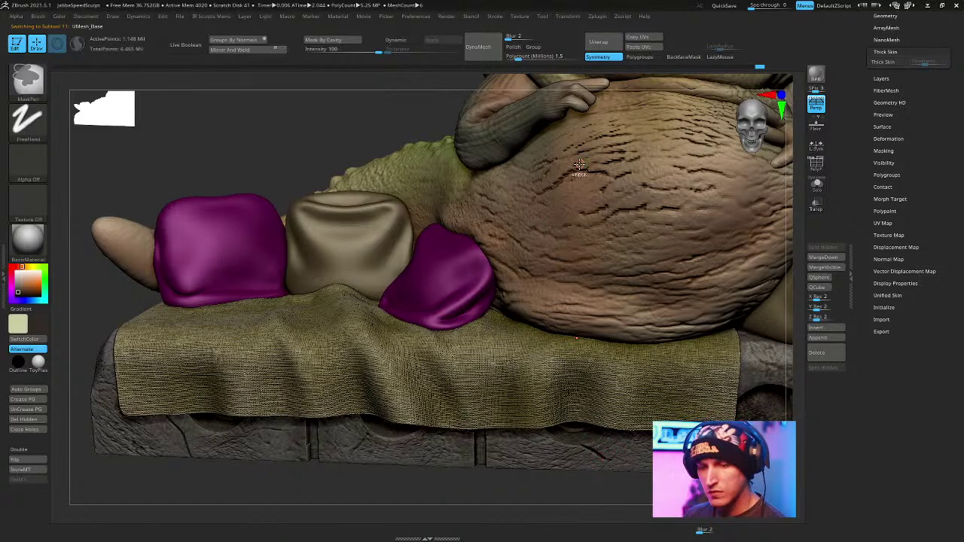
Save the project over the existing file.
{"action": "key", "text": "ctrl+s"}
{"action": "key", "text": "Return"}
{"action": "key", "text": "y"}
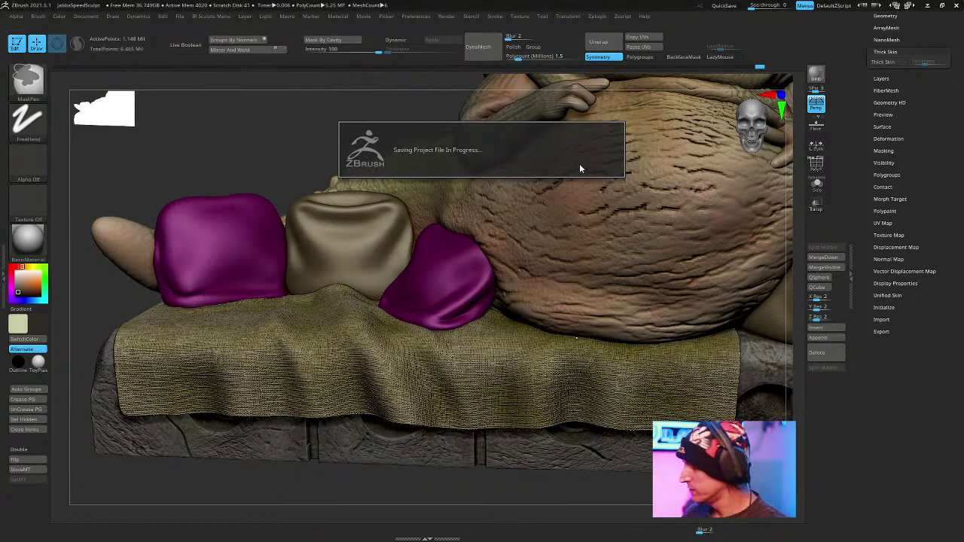
Select the merged cushions subtool and add a surface noise that uses the Weave pattern with its default settings.
{"action": "left_click", "coordinate": [369, 236], "text": "alt"}
{"action": "key", "text": "shift+f"}
{"action": "key", "text": "shift+f"}
{"action": "scroll", "coordinate": [944, 232], "scroll_direction": "up", "scroll_amount": 10}
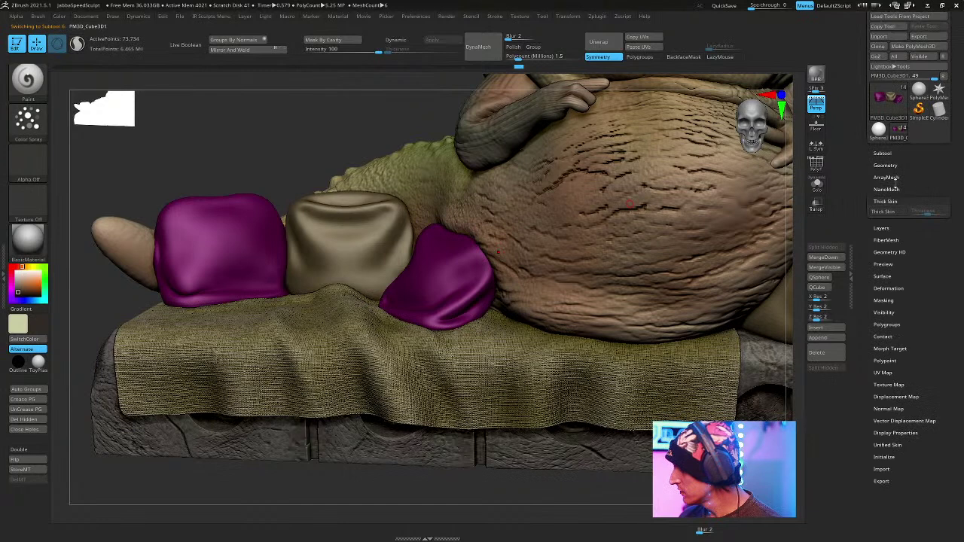
{"action": "left_click", "coordinate": [885, 165]}
{"action": "left_click", "coordinate": [892, 165]}
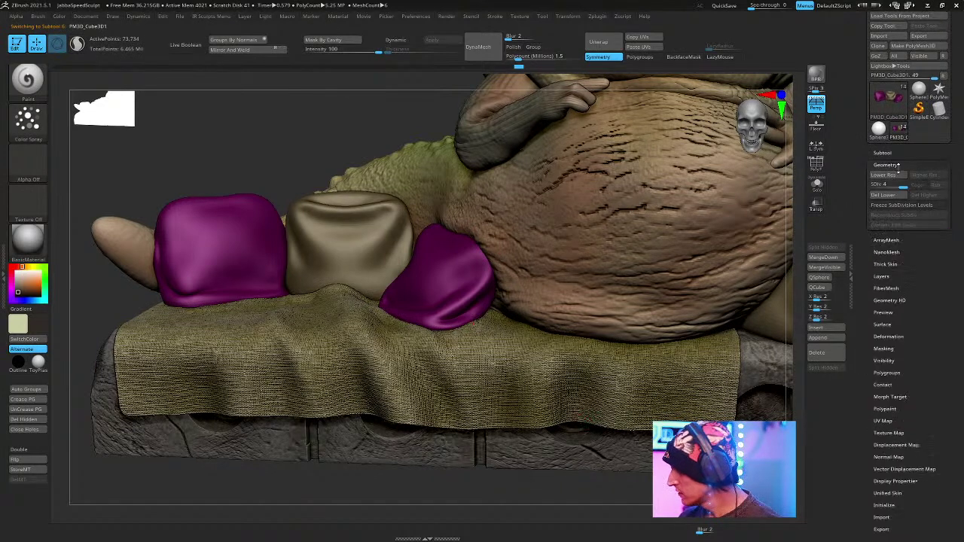
{"action": "left_click", "coordinate": [892, 260]}
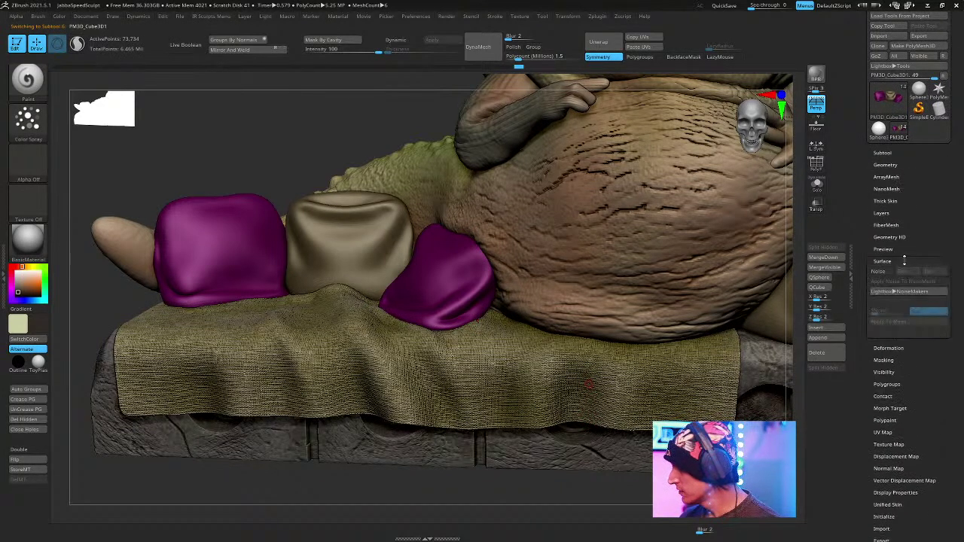
{"action": "left_click", "coordinate": [880, 271]}
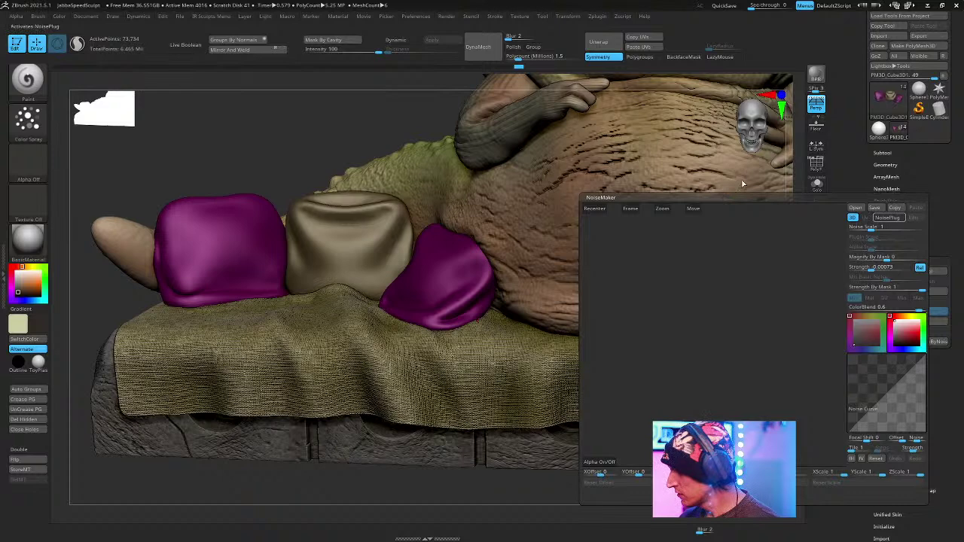
{"action": "left_click", "coordinate": [542, 279]}
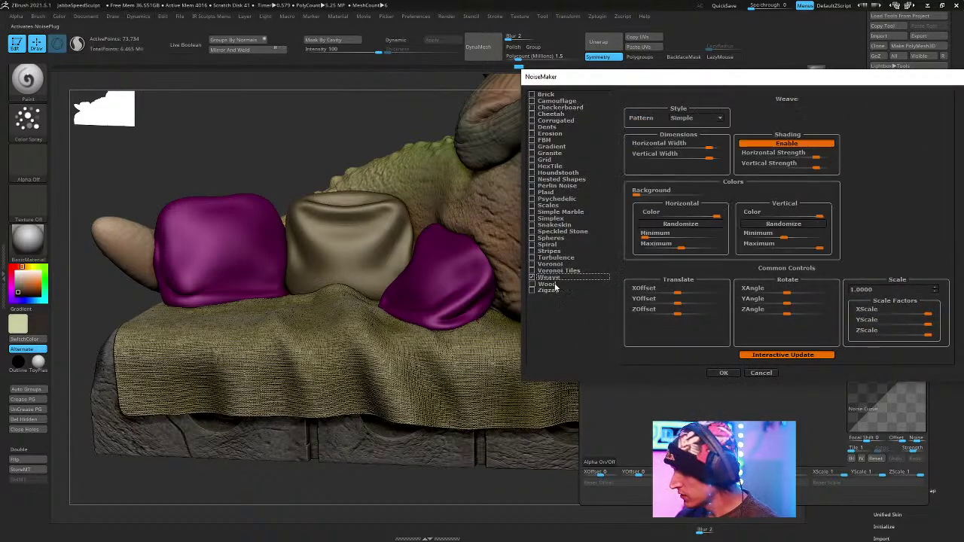
{"action": "left_click", "coordinate": [722, 372]}
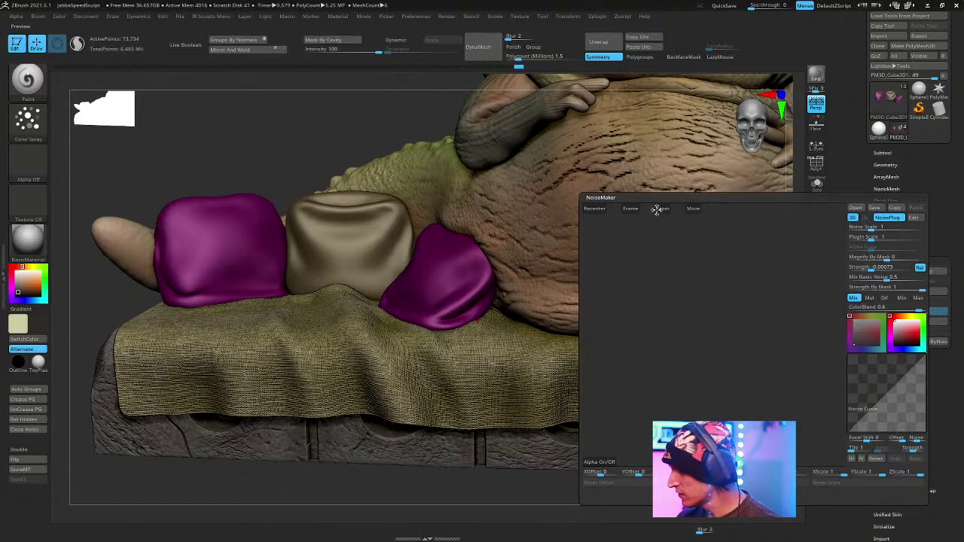
Frame the cushions in the noise preview, set the strength to 0.00004, fine-tune the weave's scale and strength, and accept the noise.
{"action": "left_click", "coordinate": [631, 209]}
{"action": "left_click_drag", "start_coordinate": [768, 336], "coordinate": [766, 295]}
{"action": "left_click", "coordinate": [877, 267]}
{"action": "type", "text": "0.00004"}
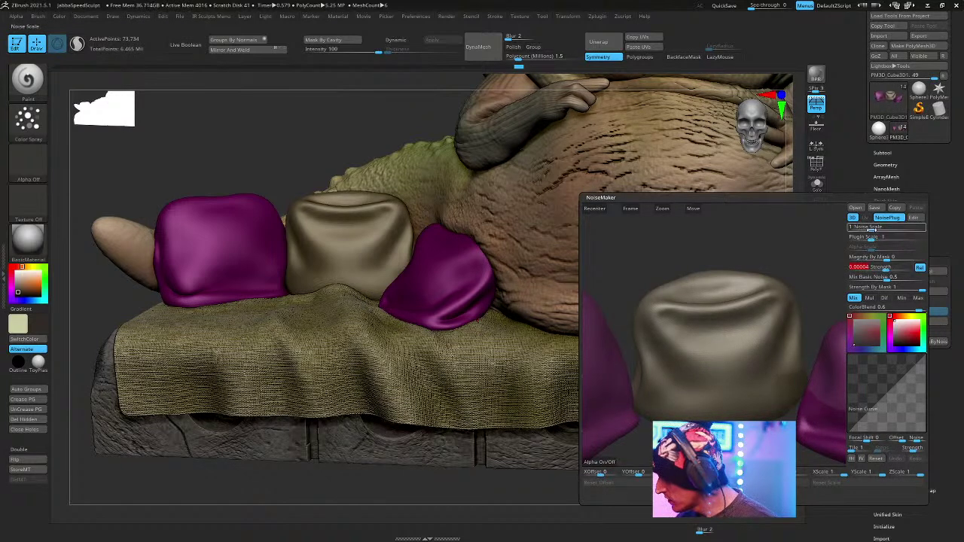
{"action": "left_click_drag", "start_coordinate": [874, 238], "coordinate": [889, 257]}
{"action": "left_click_drag", "start_coordinate": [889, 268], "coordinate": [895, 267]}
{"action": "left_click", "coordinate": [932, 490]}
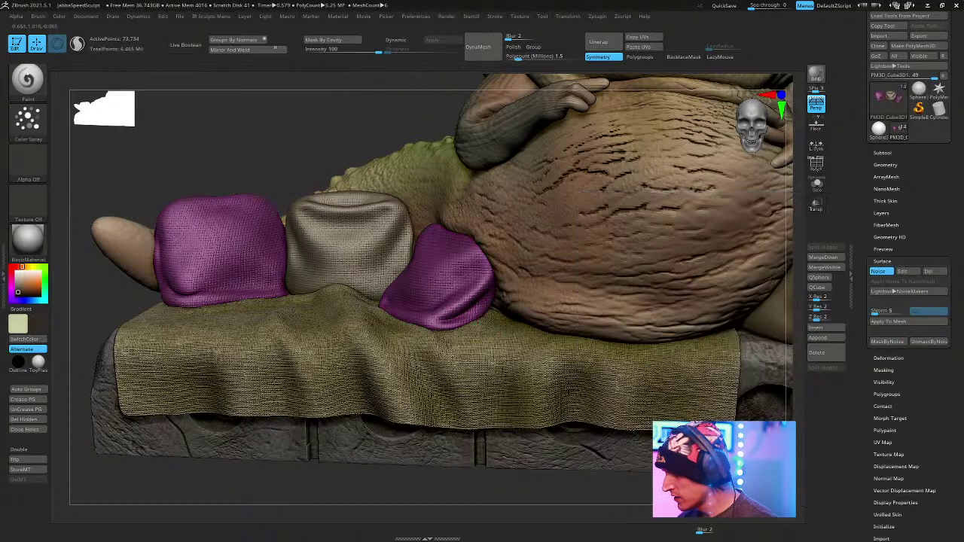
Try to apply the weave noise to the cushion mesh at its current subdivision level.
{"action": "left_click_drag", "start_coordinate": [512, 490], "coordinate": [549, 486]}
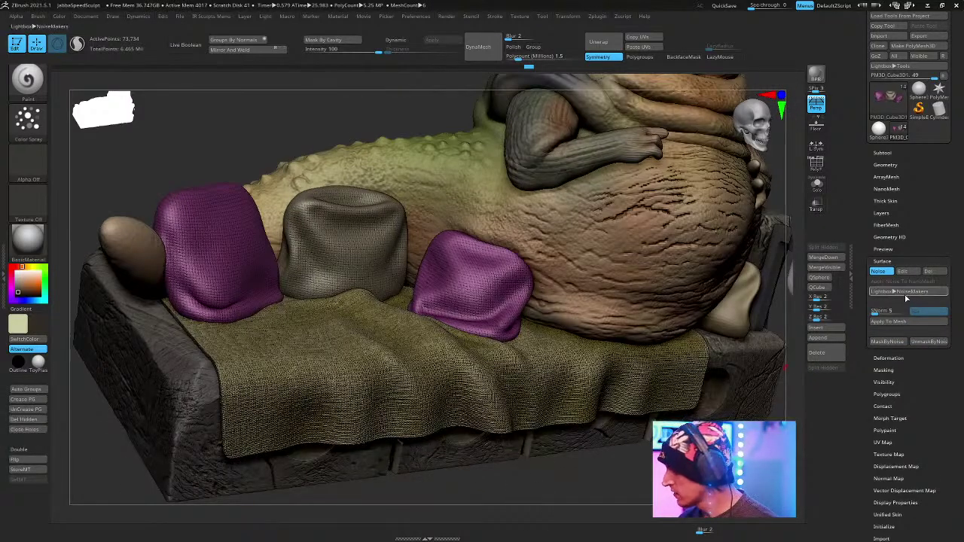
{"action": "left_click", "coordinate": [886, 322]}
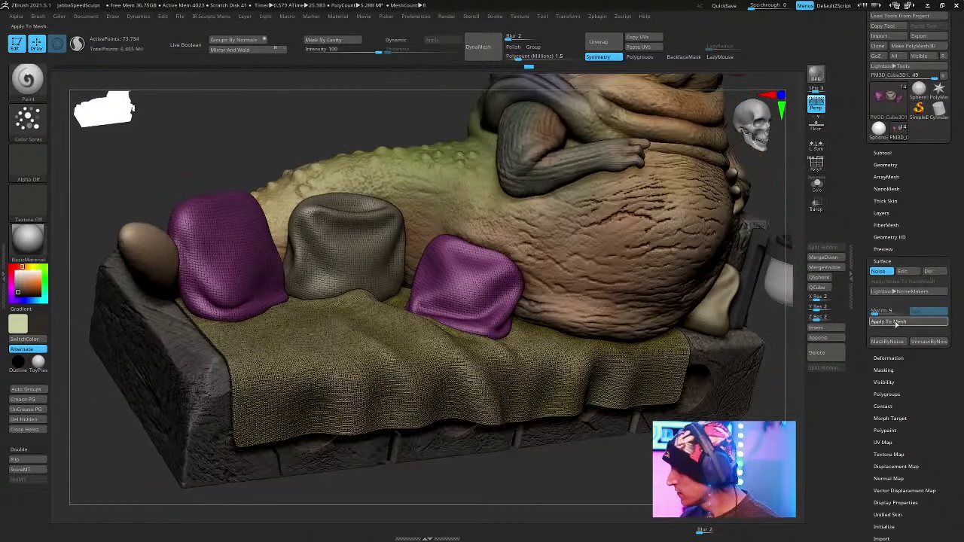
{"action": "mouse_move", "coordinate": [600, 477]}
{"action": "left_mouse_down"}
{"action": "mouse_move", "coordinate": [619, 492]}
{"action": "mouse_move", "coordinate": [591, 484]}
{"action": "left_mouse_up"}
{"action": "key", "text": "ctrl+z"}
Divide the cushions by two more subdivision levels, apply the weave noise to the mesh, and save the project over the existing file.
{"action": "mouse_move", "coordinate": [501, 484]}
{"action": "left_mouse_down"}
{"action": "mouse_move", "coordinate": [484, 482]}
{"action": "mouse_move", "coordinate": [592, 482]}
{"action": "left_mouse_up"}
{"action": "key", "text": "ctrl"}
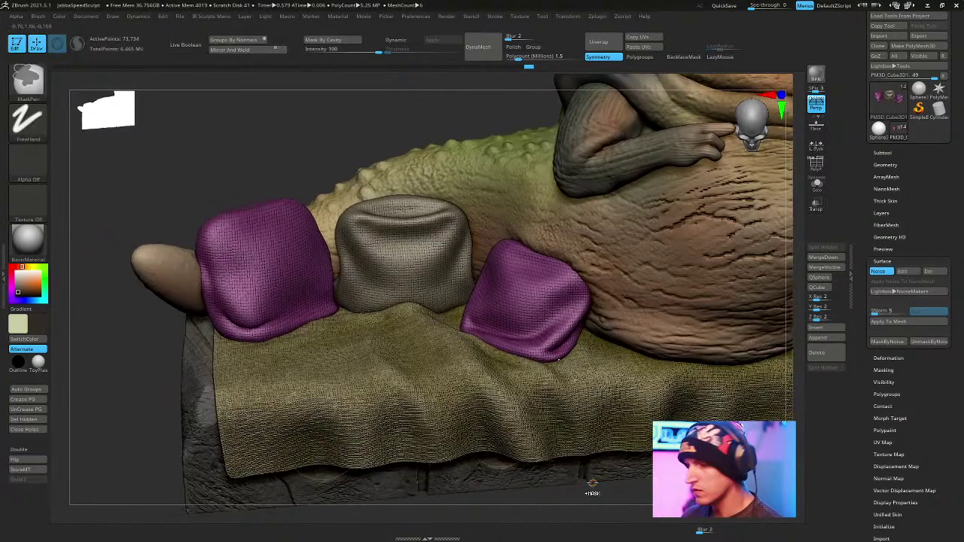
{"action": "key", "text": "ctrl+d"}
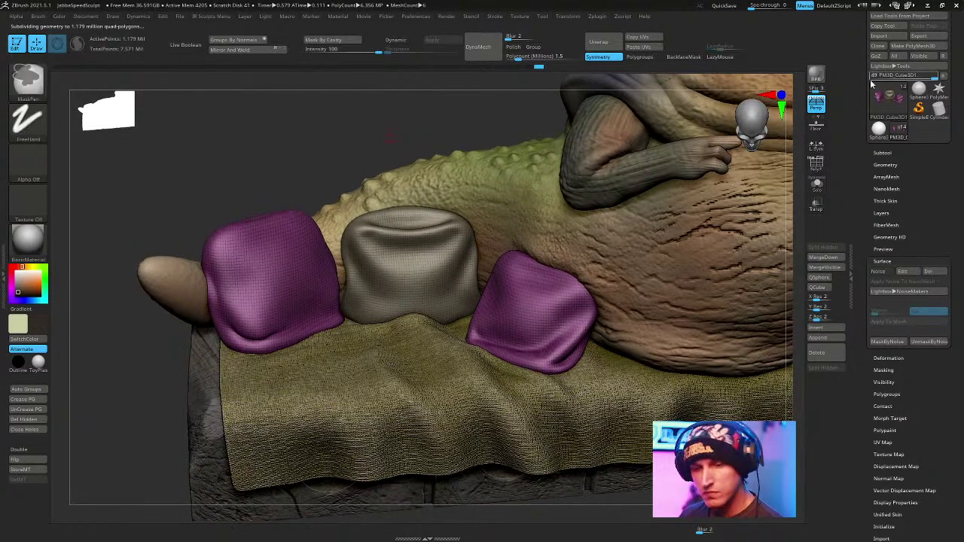
{"action": "key", "text": "ctrl+s"}
{"action": "key", "text": "Return"}
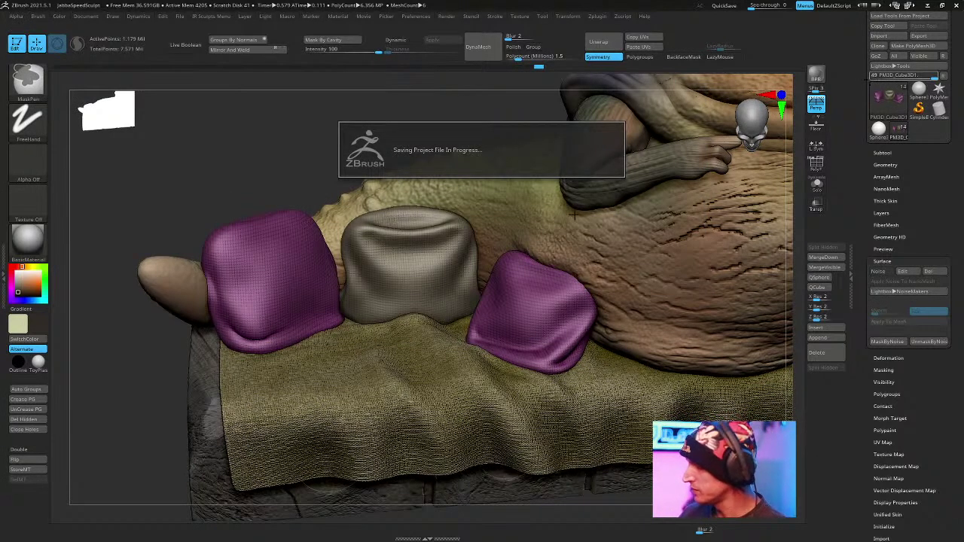
Set the Paint brush's stroke to Dots and sample the purple cushion's colour, adjusted to a darker shade.
{"action": "left_click_drag", "start_coordinate": [395, 144], "coordinate": [370, 124]}
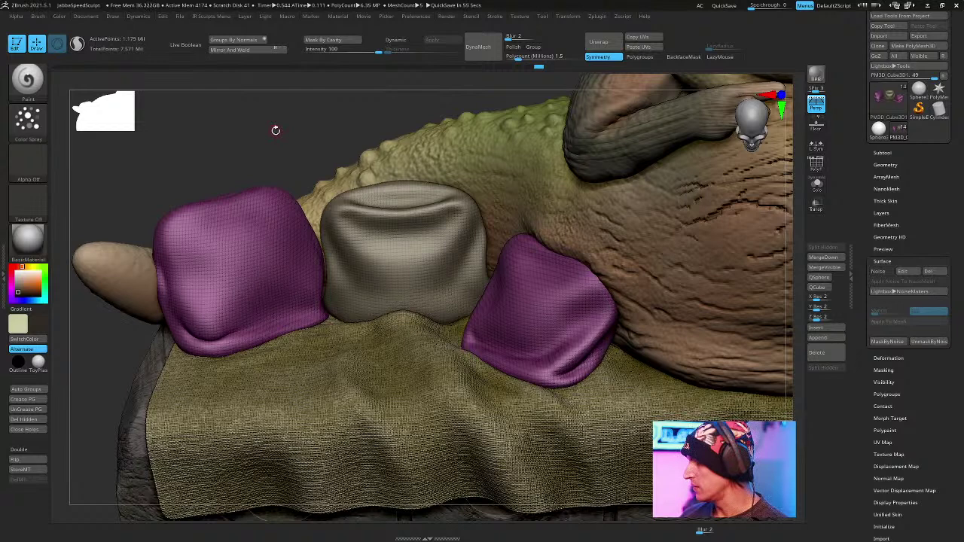
{"action": "left_click", "coordinate": [30, 123]}
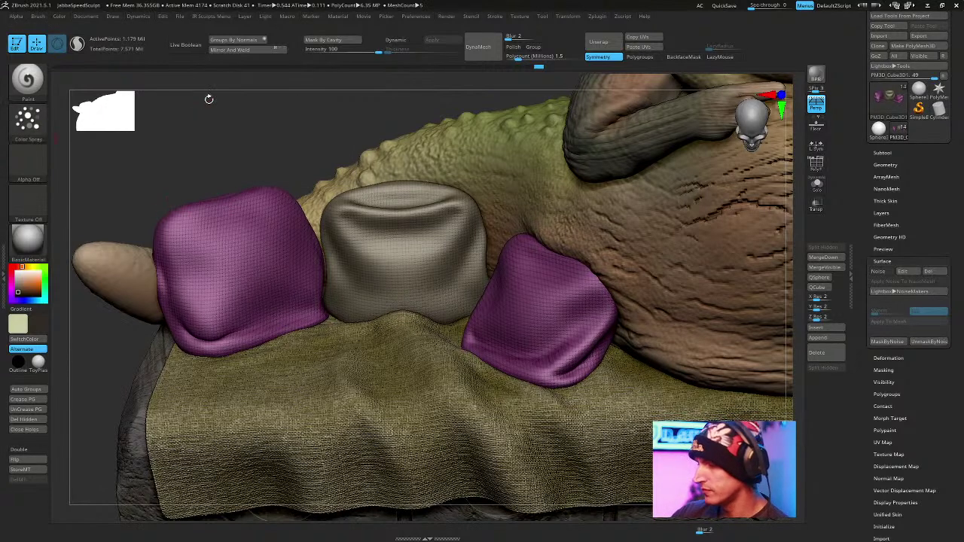
{"action": "left_click", "coordinate": [32, 125]}
{"action": "left_click", "coordinate": [82, 133]}
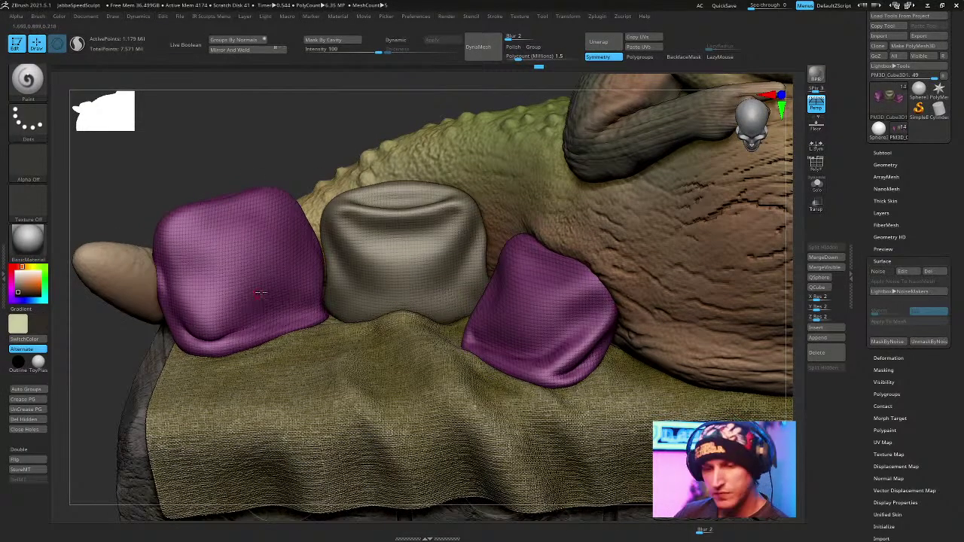
{"action": "key", "text": "c"}
{"action": "left_click_drag", "start_coordinate": [33, 283], "coordinate": [29, 291]}
{"action": "key", "text": "space"}
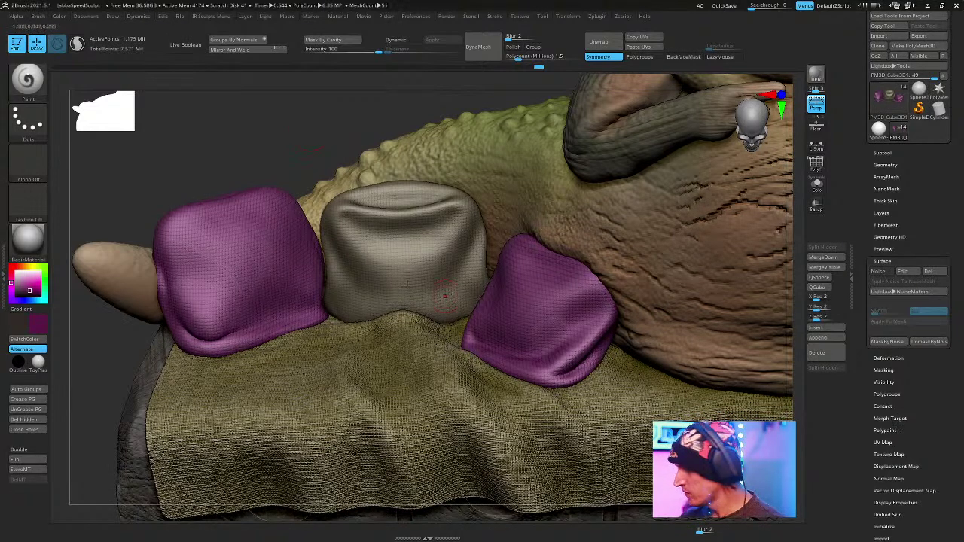
Paint darker purple shading over the lower part and edges of the large purple cushion by the tail.
{"action": "mouse_move", "coordinate": [280, 305]}
{"action": "left_mouse_down"}
{"action": "mouse_move", "coordinate": [258, 307]}
{"action": "mouse_move", "coordinate": [270, 313]}
{"action": "left_mouse_up"}
{"action": "right_click_drag", "start_coordinate": [306, 310], "coordinate": [392, 237]}
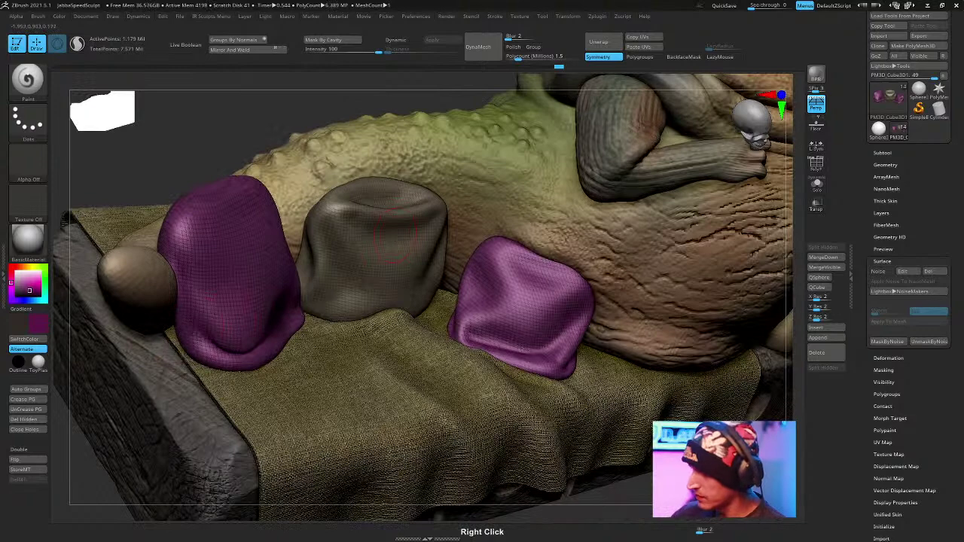
{"action": "right_click_drag", "start_coordinate": [176, 264], "coordinate": [265, 350]}
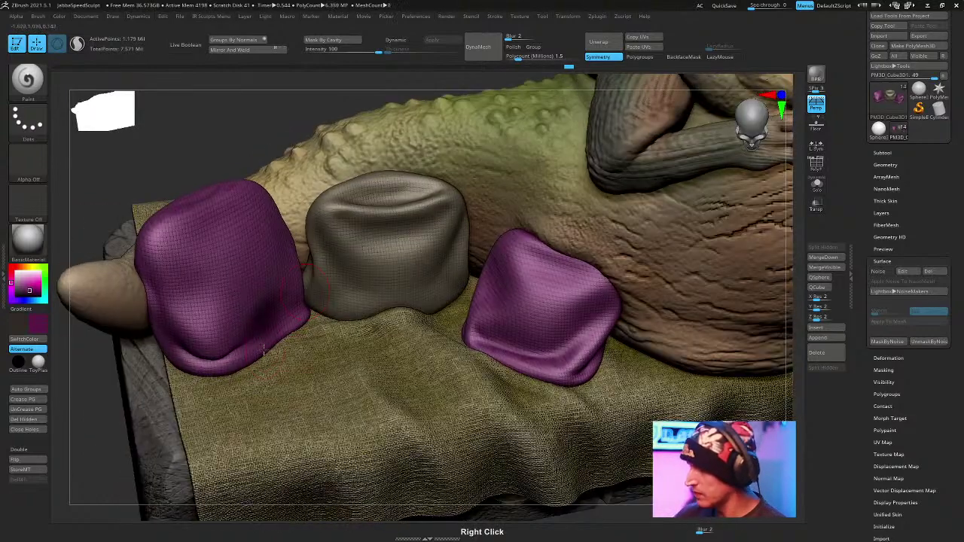
{"action": "right_click_drag", "start_coordinate": [286, 281], "coordinate": [225, 244]}
{"action": "right_click_drag", "start_coordinate": [256, 212], "coordinate": [320, 193]}
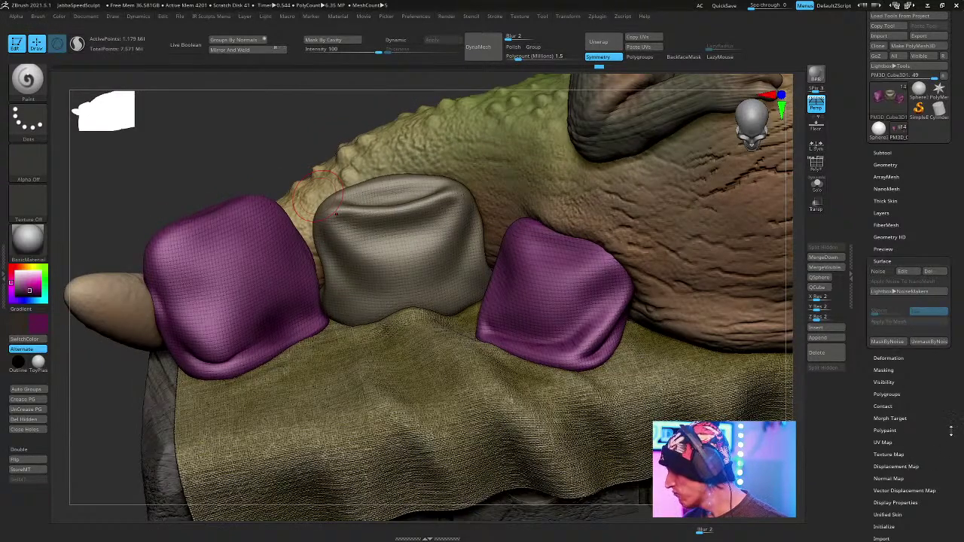
Mask the cushions by cavity, paint over the tan and small purple cushions, and turn off the mask display.
{"action": "left_click", "coordinate": [883, 370]}
{"action": "left_click", "coordinate": [889, 301]}
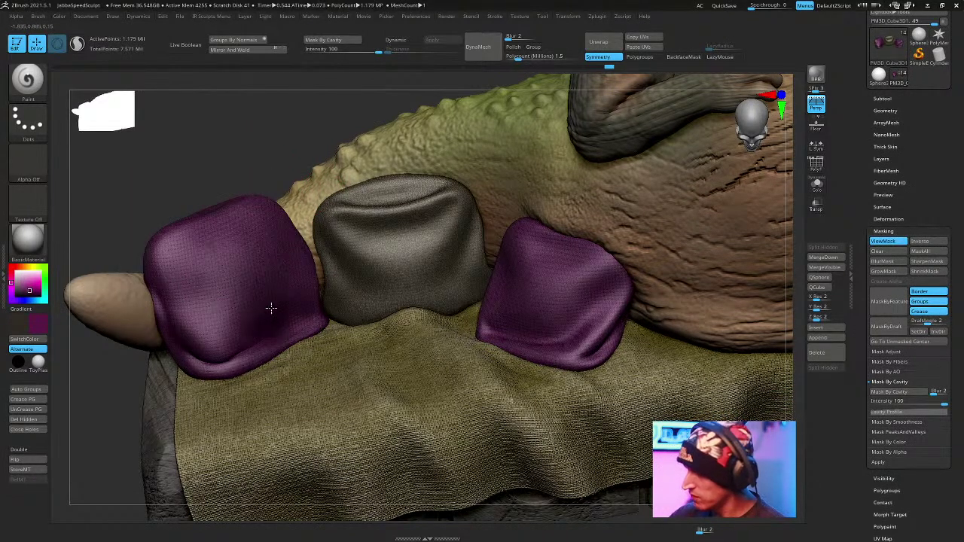
{"action": "left_click_drag", "start_coordinate": [385, 229], "coordinate": [420, 222]}
{"action": "mouse_move", "coordinate": [588, 313]}
{"action": "left_mouse_down"}
{"action": "mouse_move", "coordinate": [603, 294]}
{"action": "mouse_move", "coordinate": [551, 347]}
{"action": "left_mouse_up"}
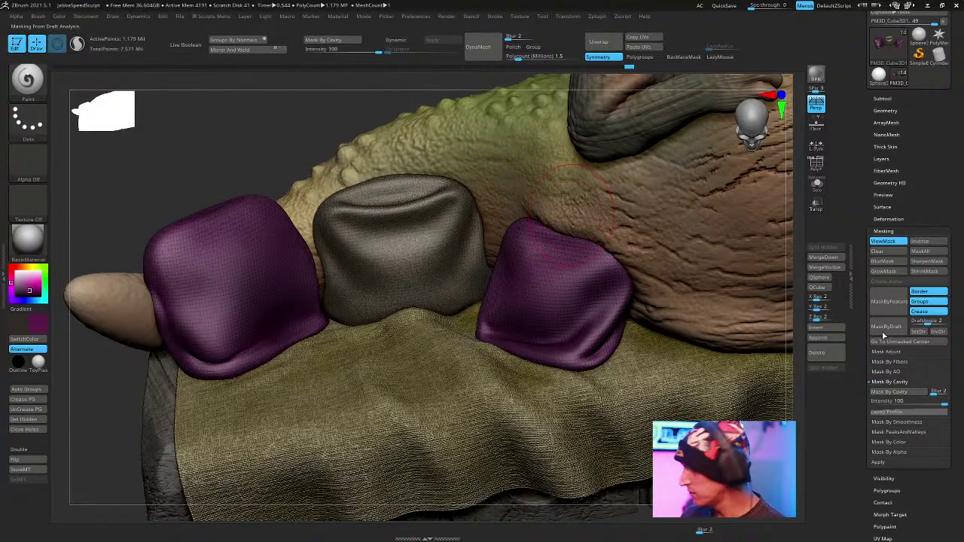
{"action": "left_click", "coordinate": [882, 241]}
Paint dark purple shading over the folds of both masked purple cushions, undoing an unwanted stroke.
{"action": "key", "text": "space"}
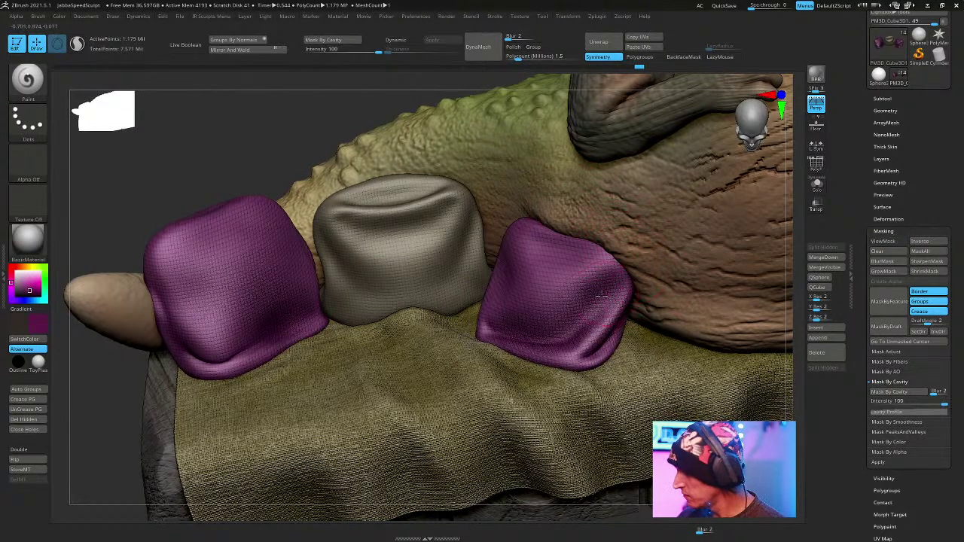
{"action": "left_click_drag", "start_coordinate": [588, 308], "coordinate": [596, 302]}
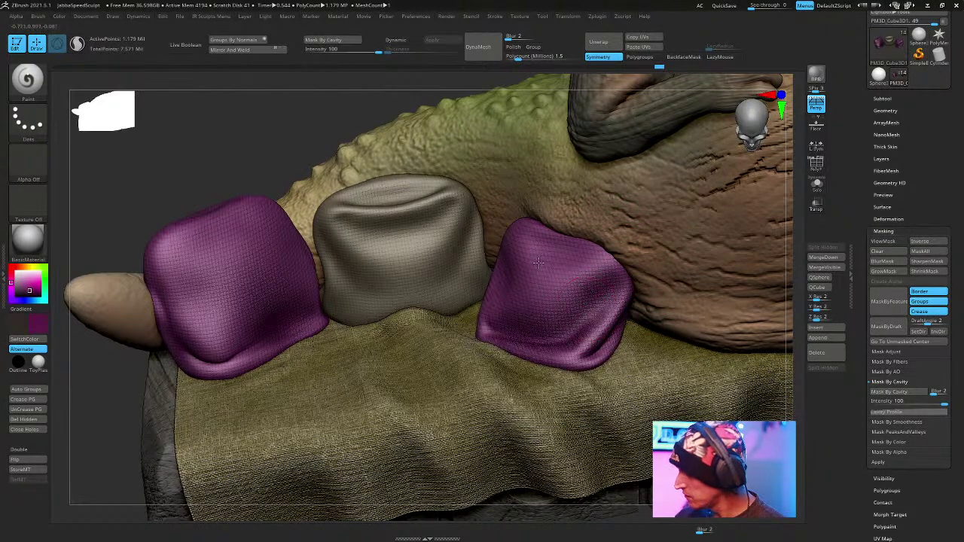
{"action": "right_click_drag", "start_coordinate": [612, 290], "coordinate": [507, 281]}
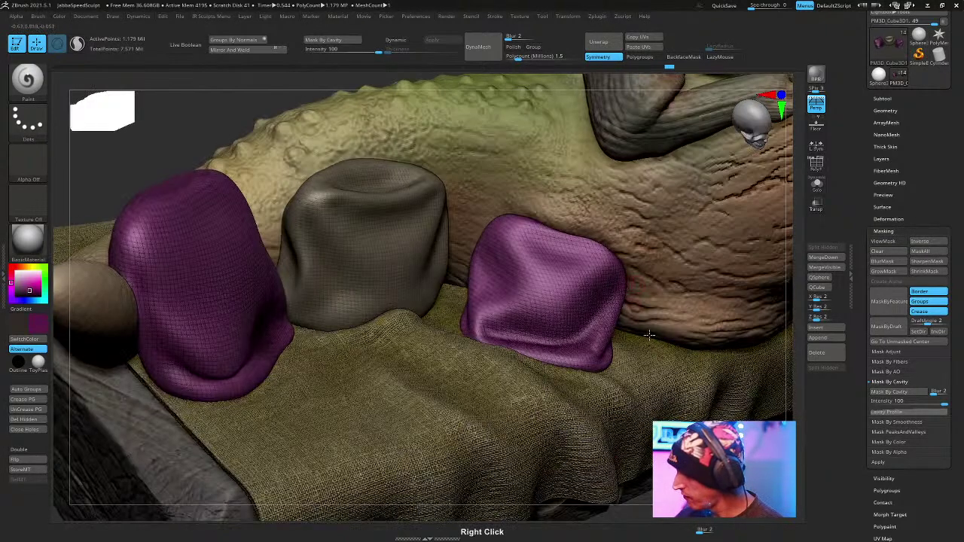
{"action": "mouse_move", "coordinate": [511, 272]}
{"action": "left_mouse_down"}
{"action": "mouse_move", "coordinate": [575, 259]}
{"action": "mouse_move", "coordinate": [561, 248]}
{"action": "left_mouse_up"}
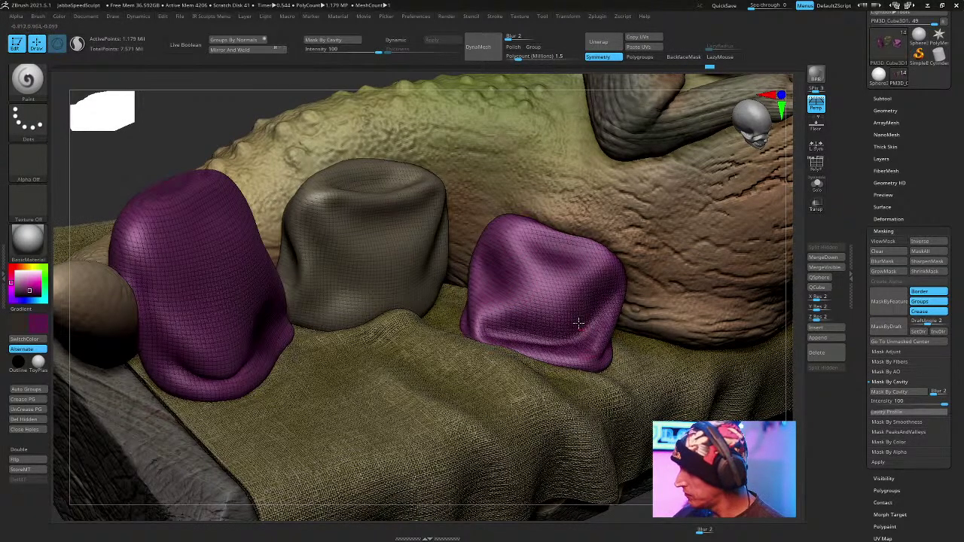
{"action": "left_click_drag", "start_coordinate": [490, 276], "coordinate": [474, 301]}
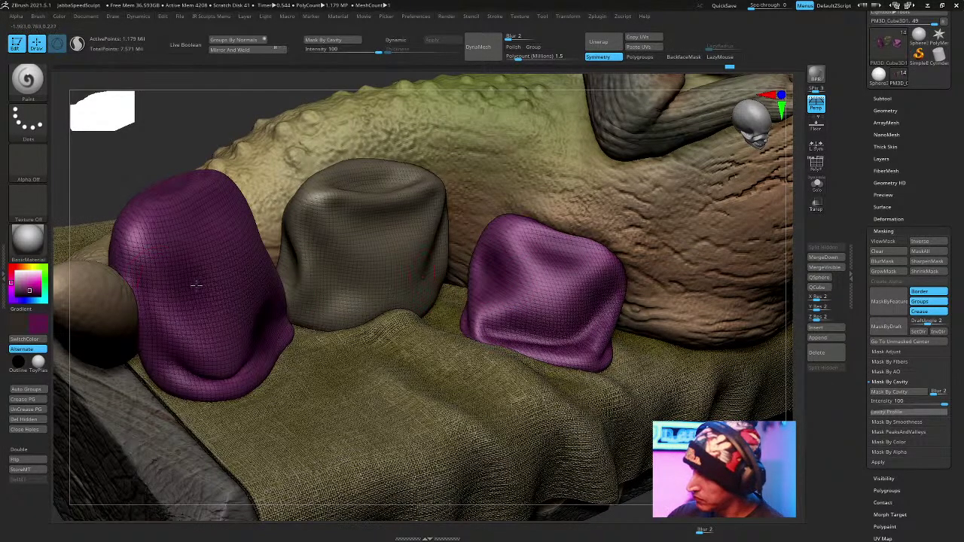
{"action": "right_click_drag", "start_coordinate": [264, 192], "coordinate": [276, 234]}
{"action": "key", "text": "ctrl+z"}
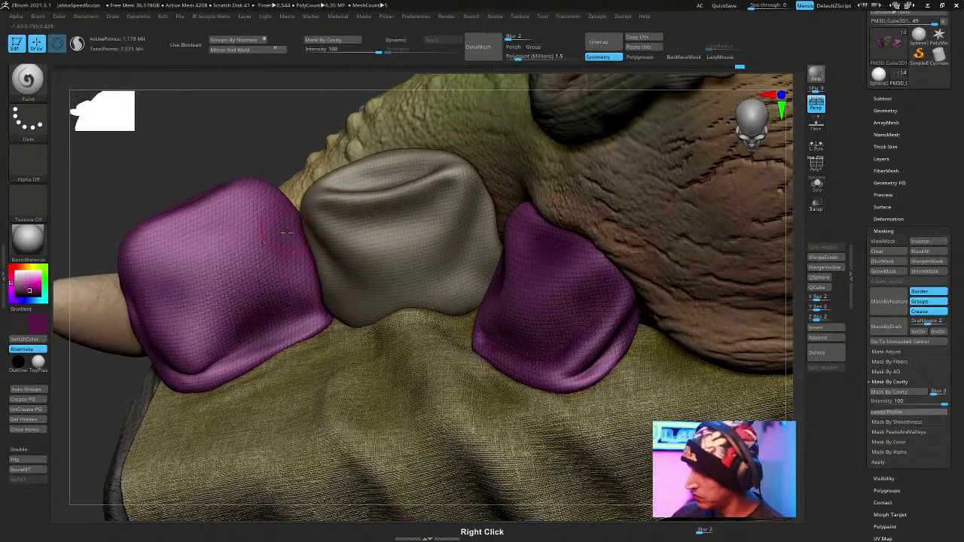
{"action": "left_click_drag", "start_coordinate": [305, 272], "coordinate": [291, 253]}
{"action": "mouse_move", "coordinate": [294, 194]}
{"action": "right_mouse_down"}
{"action": "mouse_move", "coordinate": [279, 157]}
{"action": "mouse_move", "coordinate": [259, 197]}
{"action": "mouse_move", "coordinate": [269, 260]}
{"action": "mouse_move", "coordinate": [470, 302]}
{"action": "right_mouse_up"}
{"action": "right_click", "coordinate": [259, 197]}
Choose the Move brush and save the project over the existing file.
{"action": "key", "text": "b"}
{"action": "key", "text": "m"}
{"action": "key", "text": "v"}
{"action": "right_click", "coordinate": [542, 303]}
{"action": "left_click_drag", "start_coordinate": [258, 300], "coordinate": [255, 410]}
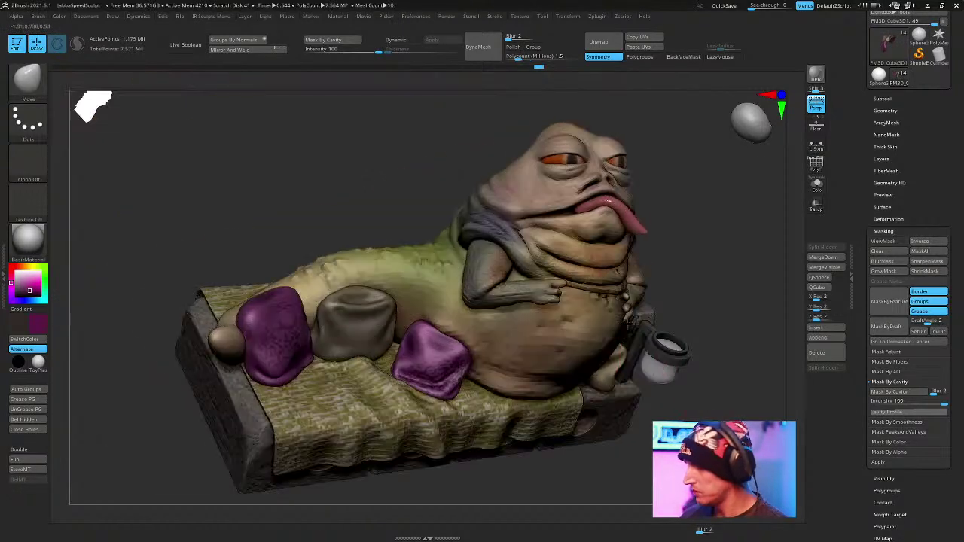
{"action": "right_click_drag", "start_coordinate": [678, 239], "coordinate": [692, 242]}
{"action": "key", "text": "ctrl+s"}
{"action": "key", "text": "Return"}
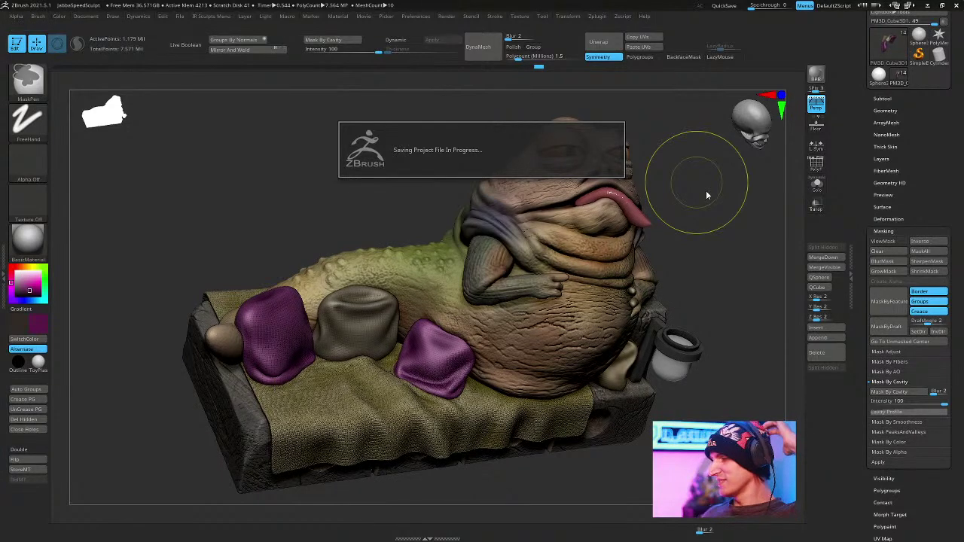
Select Jabba's body, mask it by cavity with the mask inverted, and choose the Paint brush with the dark brown colour.
{"action": "mouse_move", "coordinate": [706, 190]}
{"action": "left_mouse_down"}
{"action": "mouse_move", "coordinate": [664, 177]}
{"action": "mouse_move", "coordinate": [329, 181]}
{"action": "mouse_move", "coordinate": [349, 160]}
{"action": "left_mouse_up"}
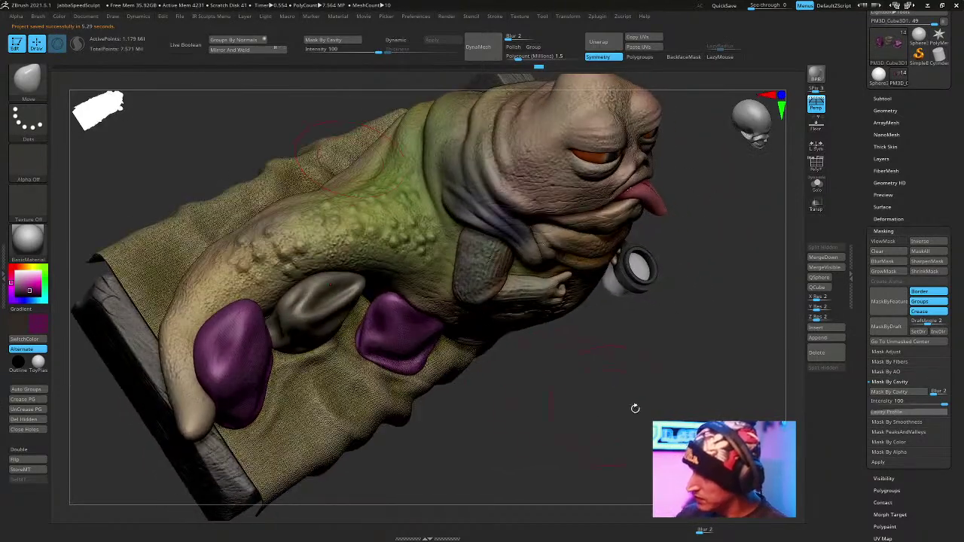
{"action": "left_click", "coordinate": [563, 194], "text": "alt"}
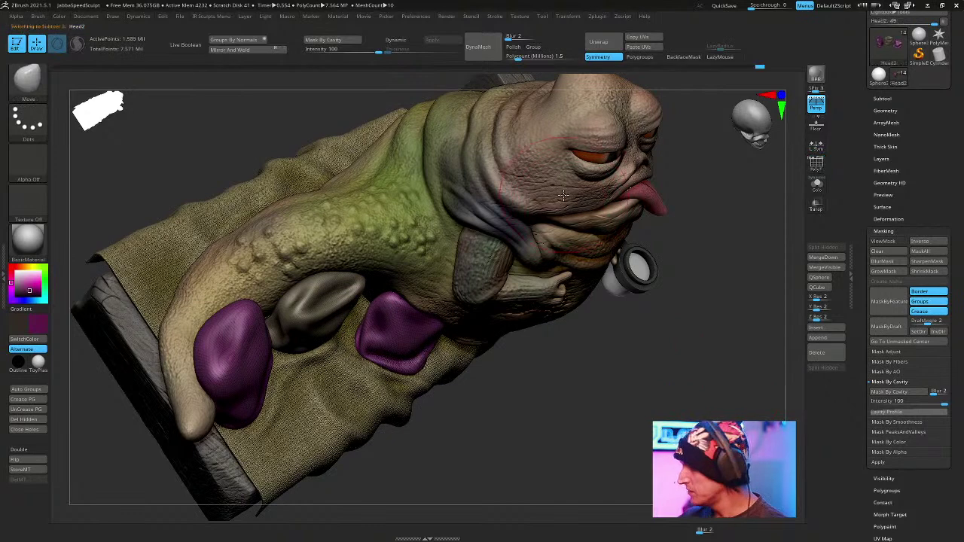
{"action": "left_click", "coordinate": [890, 383]}
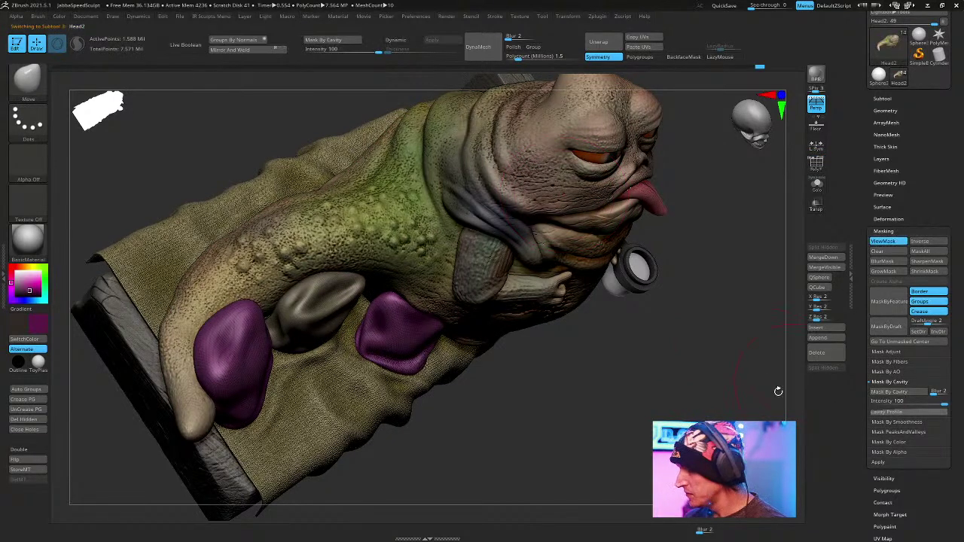
{"action": "mouse_move", "coordinate": [680, 383]}
{"action": "left_mouse_down"}
{"action": "mouse_move", "coordinate": [688, 391]}
{"action": "mouse_move", "coordinate": [68, 303]}
{"action": "mouse_move", "coordinate": [18, 287]}
{"action": "left_mouse_up"}
{"action": "left_click", "coordinate": [26, 339]}
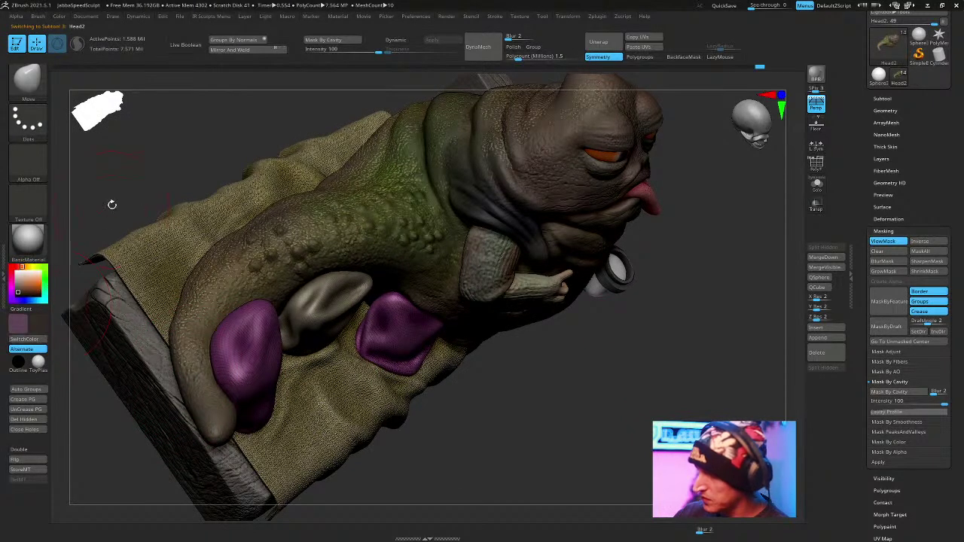
{"action": "key", "text": "b"}
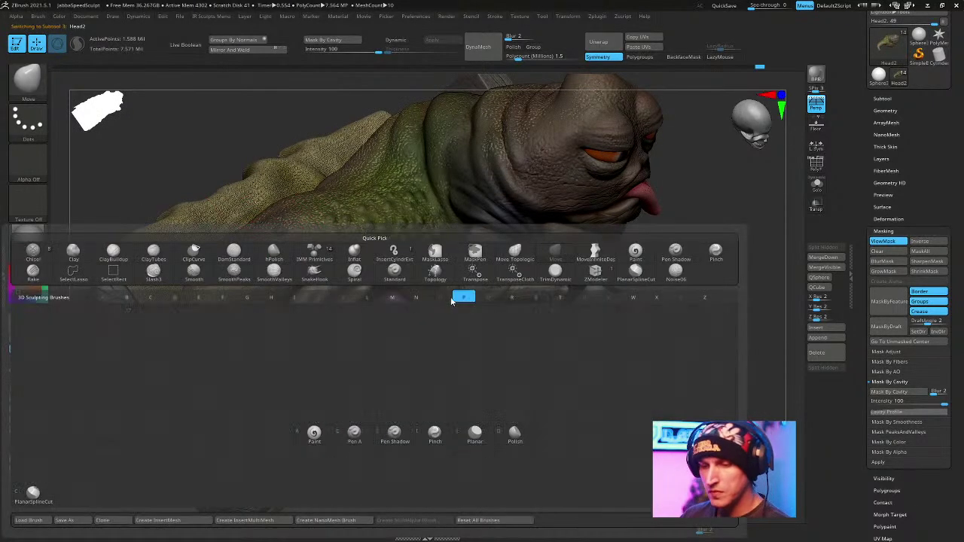
{"action": "key", "text": "p"}
{"action": "key", "text": "a"}
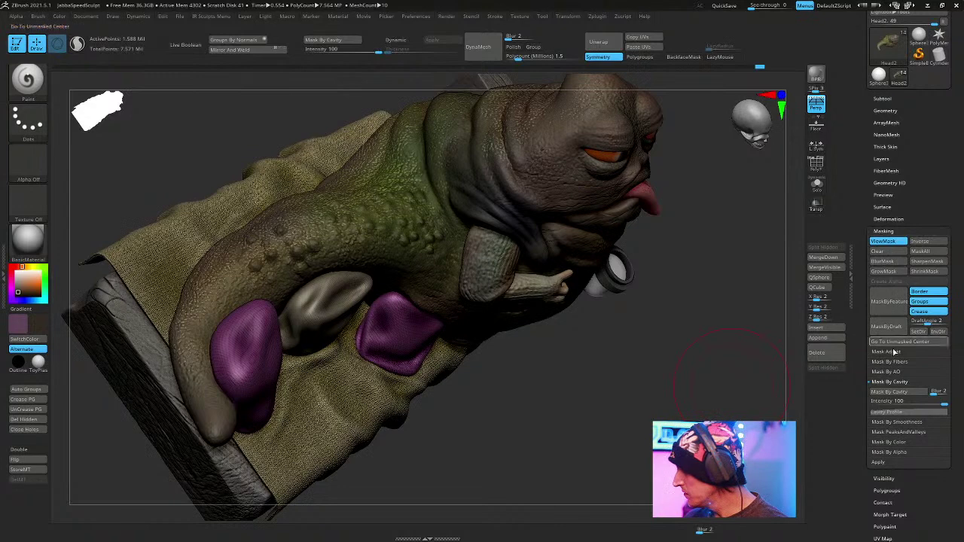
Clear the body's mask, reapply the inverted cavity mask, and hide the mask display.
{"action": "key", "text": "ctrl"}
{"action": "left_click_drag", "start_coordinate": [704, 382], "coordinate": [732, 403], "text": "ctrl"}
{"action": "left_click", "coordinate": [893, 393]}
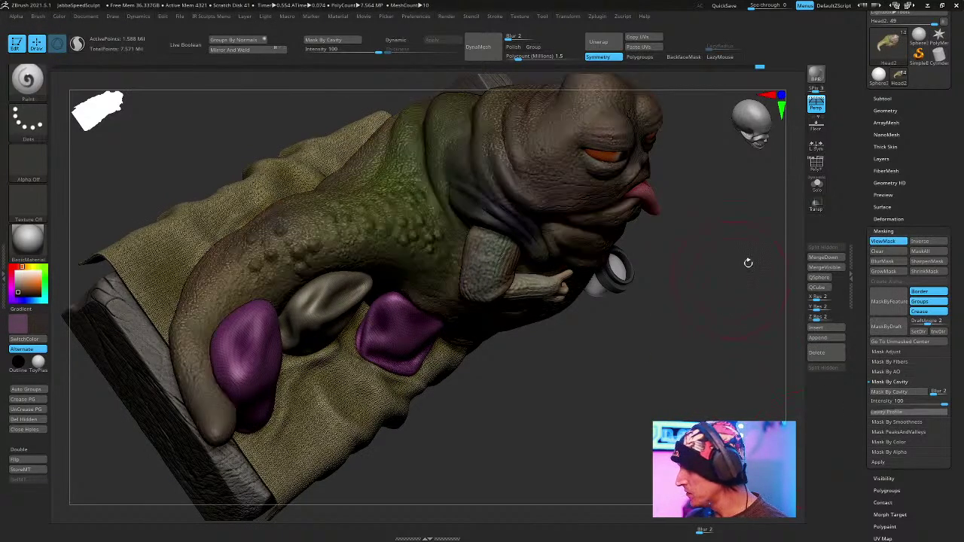
{"action": "key", "text": "ctrl+h"}
Try painting dark brown into the skin crevices along the tail and back, and undo those strokes.
{"action": "key", "text": "space"}
{"action": "left_click_drag", "start_coordinate": [639, 231], "coordinate": [352, 220]}
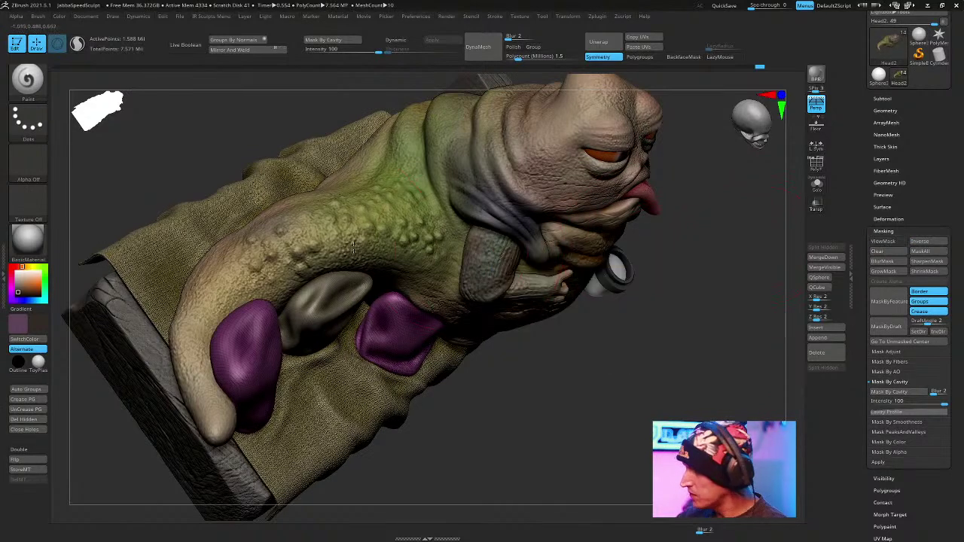
{"action": "left_click_drag", "start_coordinate": [527, 421], "coordinate": [500, 391]}
{"action": "left_click_drag", "start_coordinate": [295, 251], "coordinate": [316, 209]}
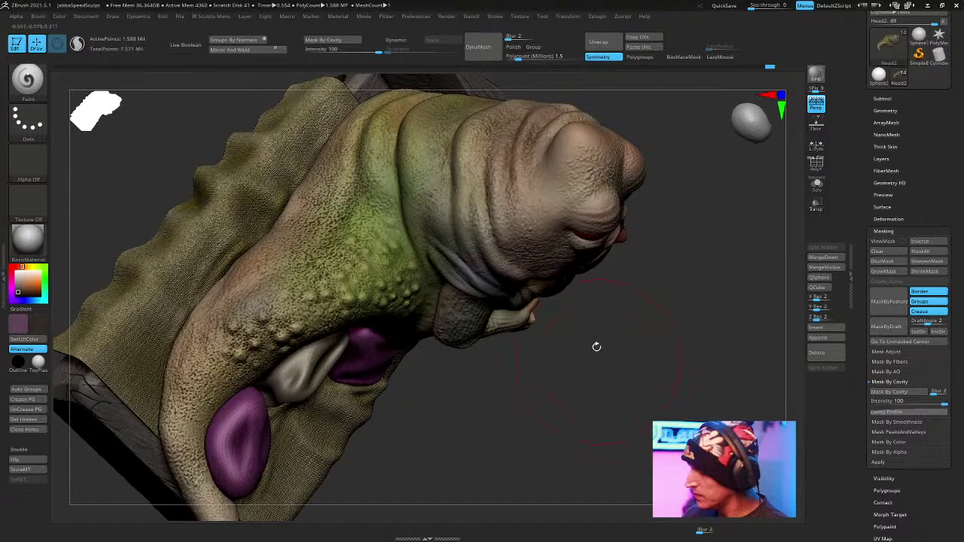
{"action": "key", "text": "ctrl+z"}
{"action": "key", "text": "ctrl+z"}
Adjust the brush's RGB intensity and paint subtle dark brown shading into the crevices of the tail, back, head and belly.
{"action": "key", "text": "space"}
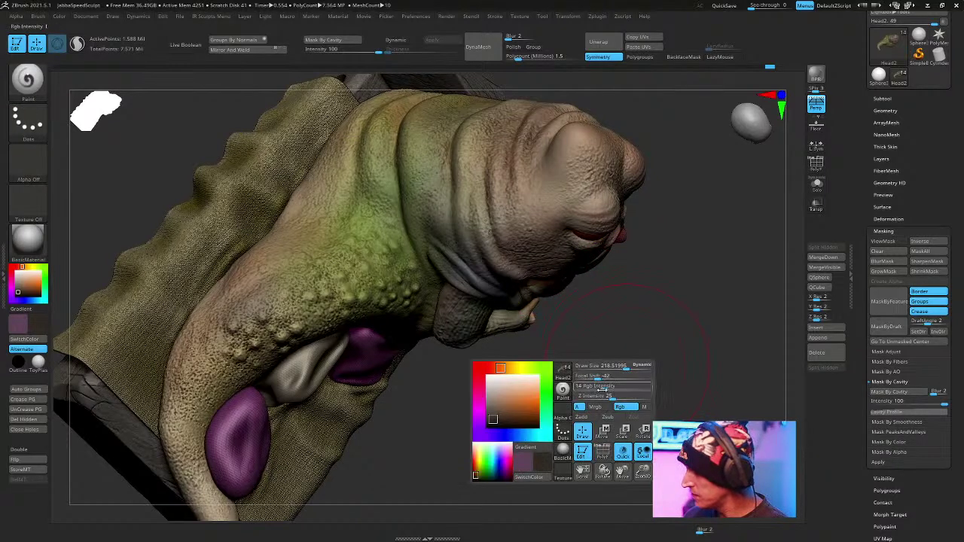
{"action": "left_click_drag", "start_coordinate": [342, 256], "coordinate": [276, 295]}
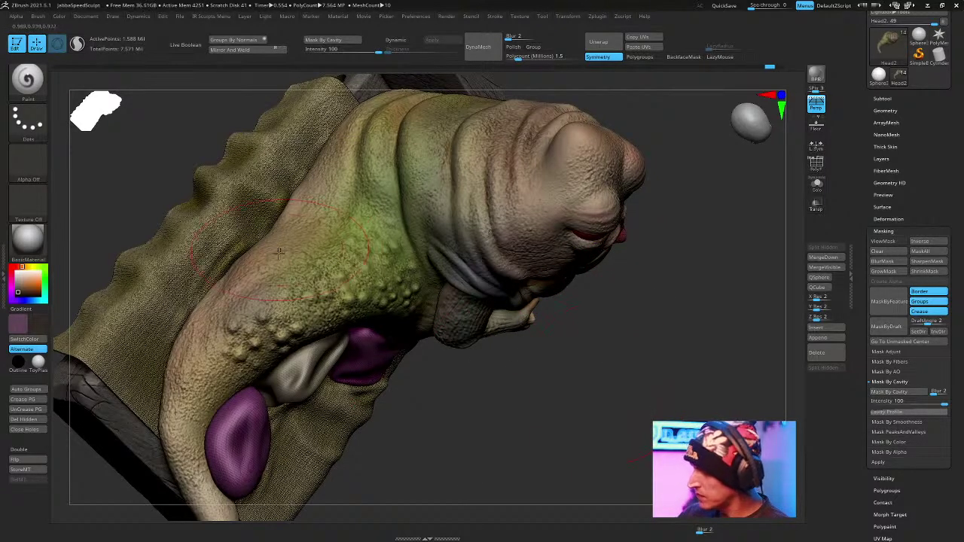
{"action": "mouse_move", "coordinate": [499, 364]}
{"action": "left_mouse_down"}
{"action": "mouse_move", "coordinate": [550, 439]}
{"action": "mouse_move", "coordinate": [380, 262]}
{"action": "left_mouse_up"}
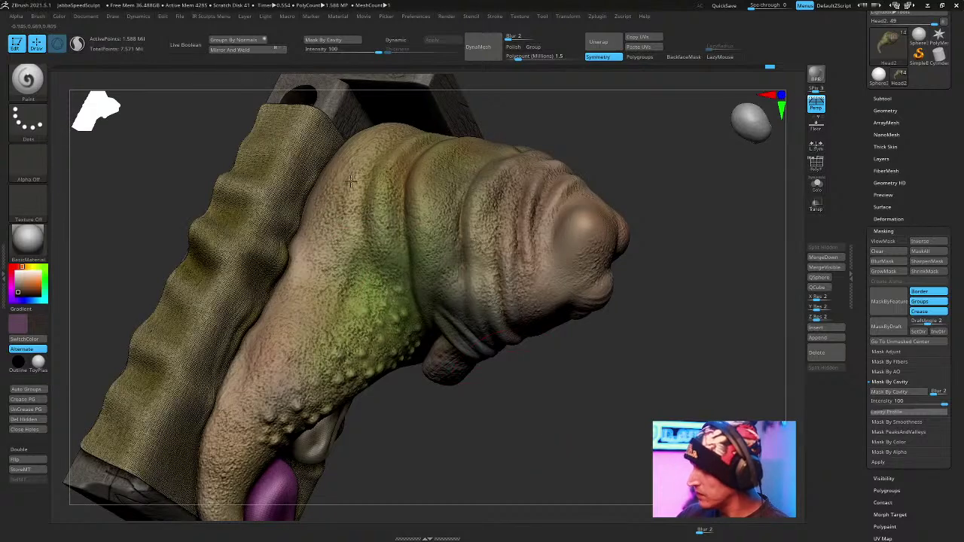
{"action": "left_click_drag", "start_coordinate": [508, 230], "coordinate": [455, 247]}
{"action": "left_click_drag", "start_coordinate": [607, 160], "coordinate": [441, 292]}
{"action": "left_click_drag", "start_coordinate": [527, 294], "coordinate": [338, 280]}
{"action": "left_click_drag", "start_coordinate": [616, 226], "coordinate": [519, 248]}
Select the arms, mask them by cavity, invert the mask, and paint dark shading into their wrinkles.
{"action": "left_click", "coordinate": [519, 249], "text": "alt"}
{"action": "left_click", "coordinate": [889, 391]}
{"action": "left_click", "coordinate": [684, 273], "text": "ctrl"}
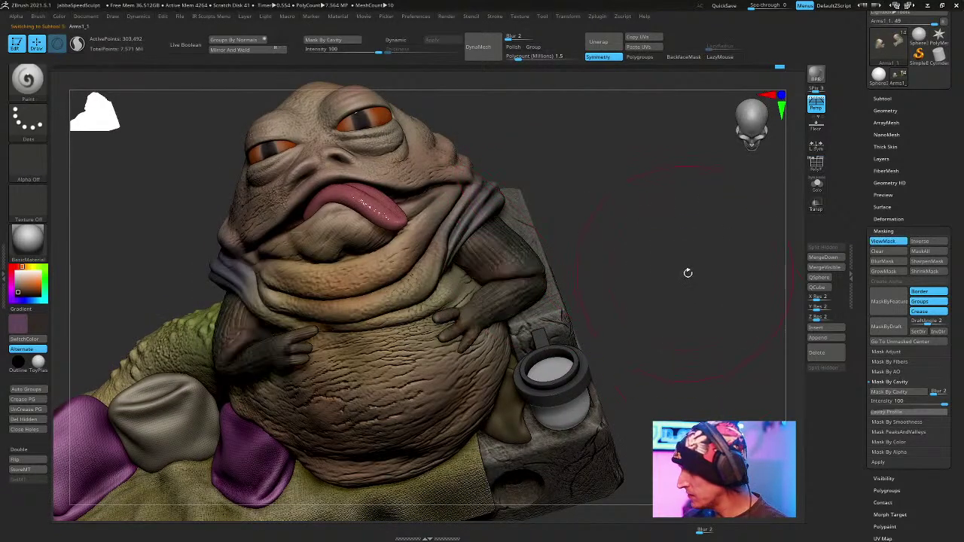
{"action": "left_click_drag", "start_coordinate": [528, 272], "coordinate": [456, 279]}
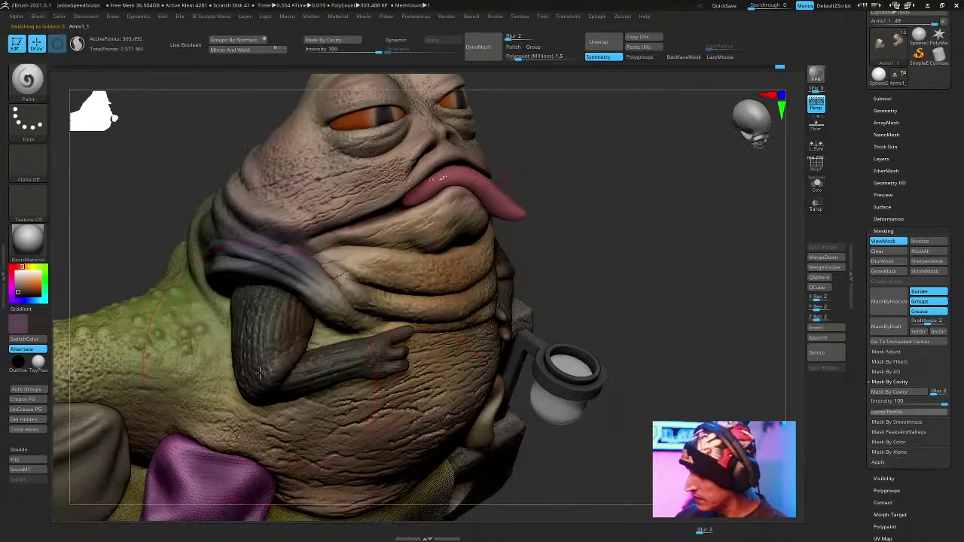
{"action": "left_click_drag", "start_coordinate": [662, 239], "coordinate": [624, 196]}
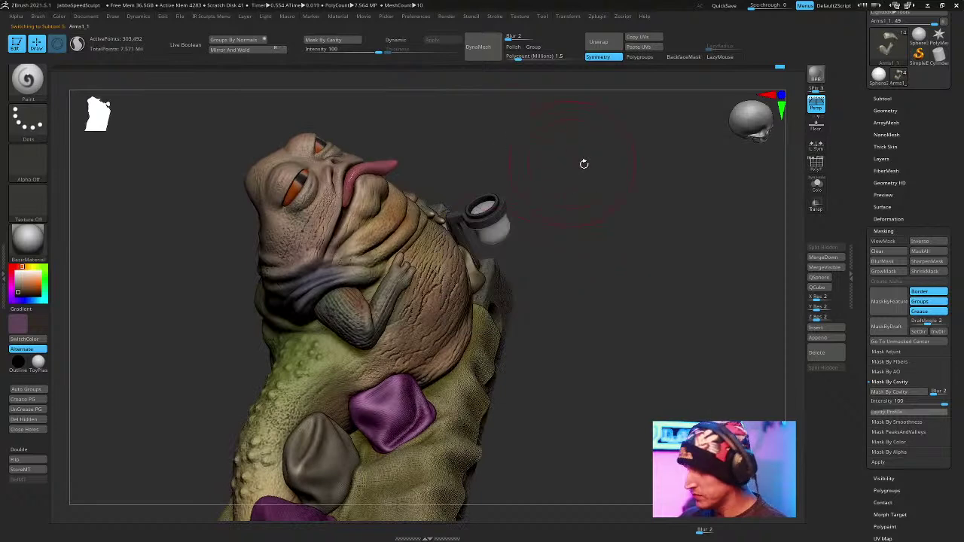
Change the Paint brush's stroke type to Spray.
{"action": "key", "text": "b"}
{"action": "key", "text": "Escape"}
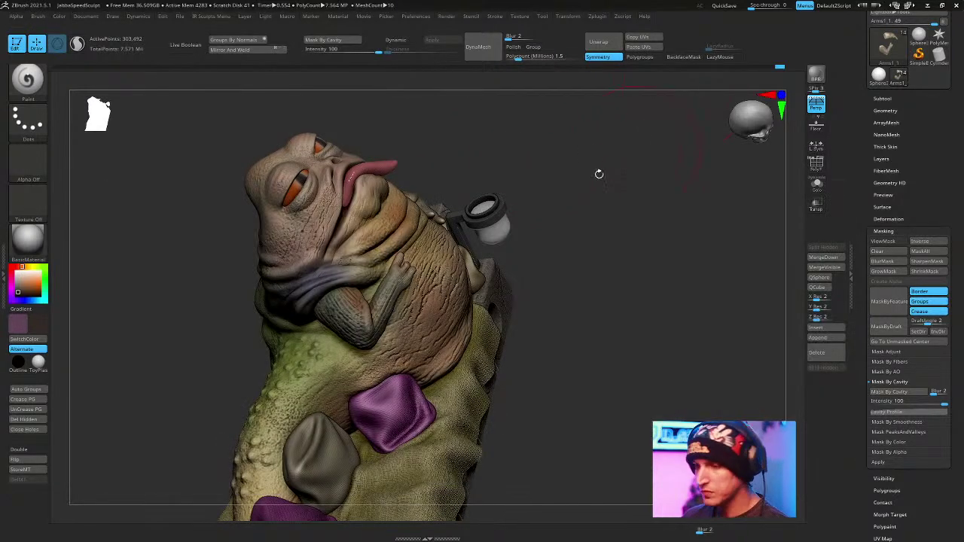
{"action": "left_click", "coordinate": [28, 120]}
{"action": "left_click", "coordinate": [278, 132]}
{"action": "left_click_drag", "start_coordinate": [534, 122], "coordinate": [555, 135]}
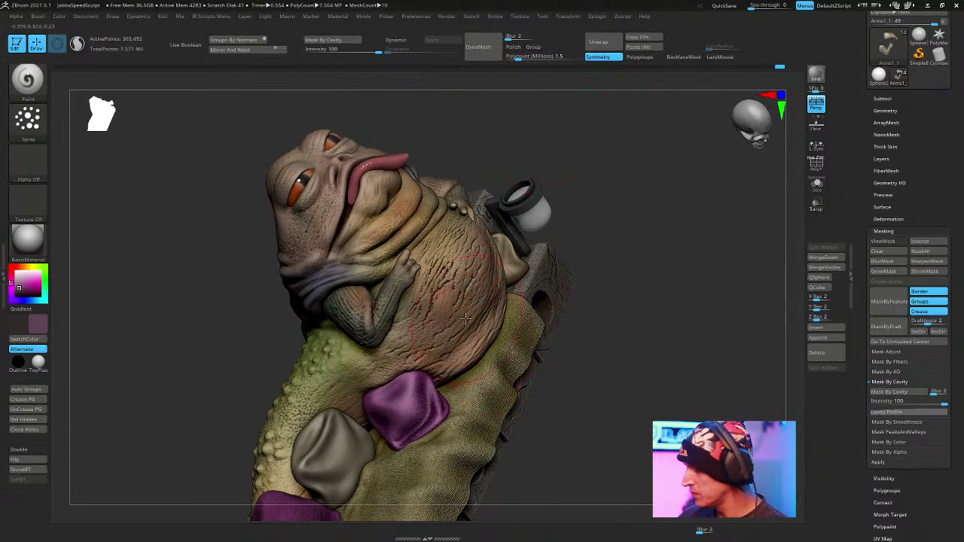
Sample tan and dark brown tones from the model and spray mottled colour over both arms.
{"action": "key", "text": "c"}
{"action": "key", "text": "space"}
{"action": "left_click_drag", "start_coordinate": [517, 154], "coordinate": [498, 160]}
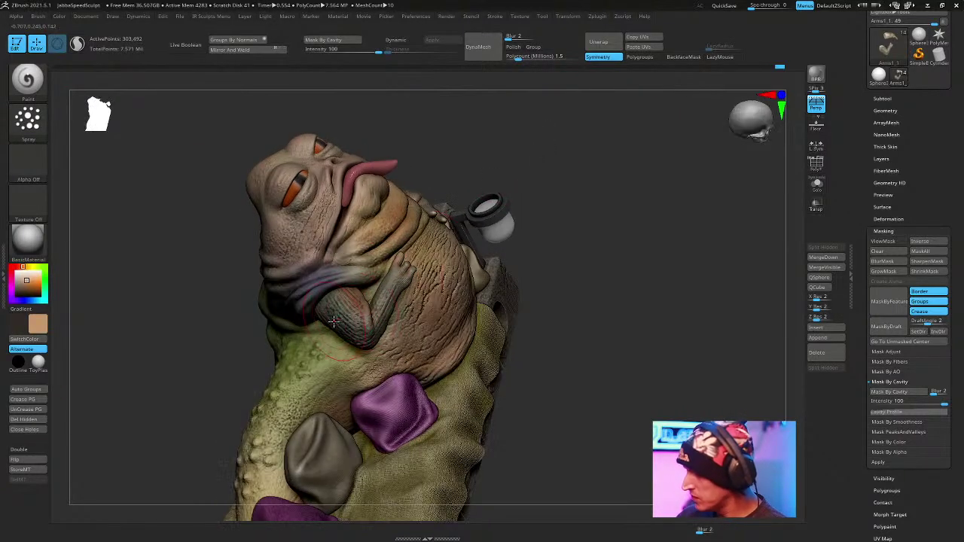
{"action": "left_click_drag", "start_coordinate": [538, 232], "coordinate": [427, 369]}
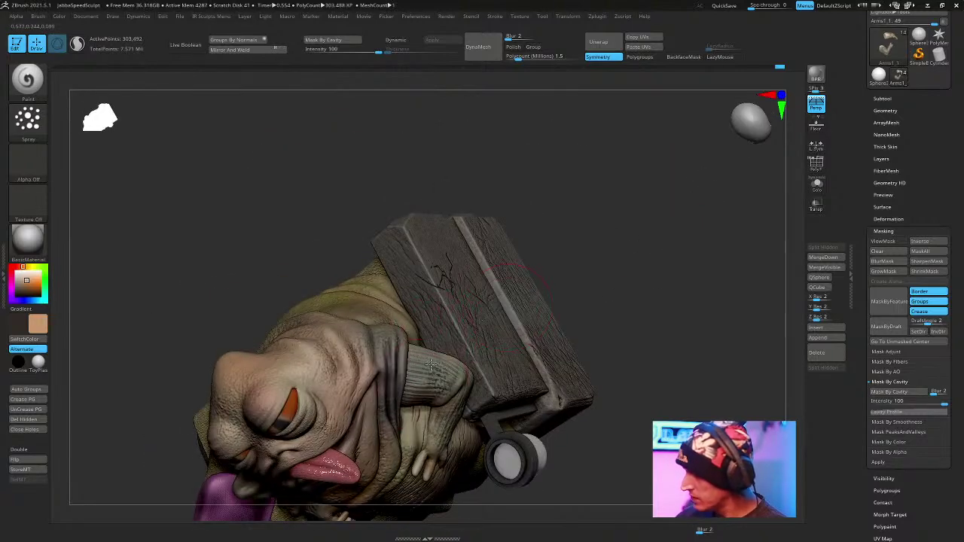
{"action": "left_click_drag", "start_coordinate": [618, 276], "coordinate": [511, 283]}
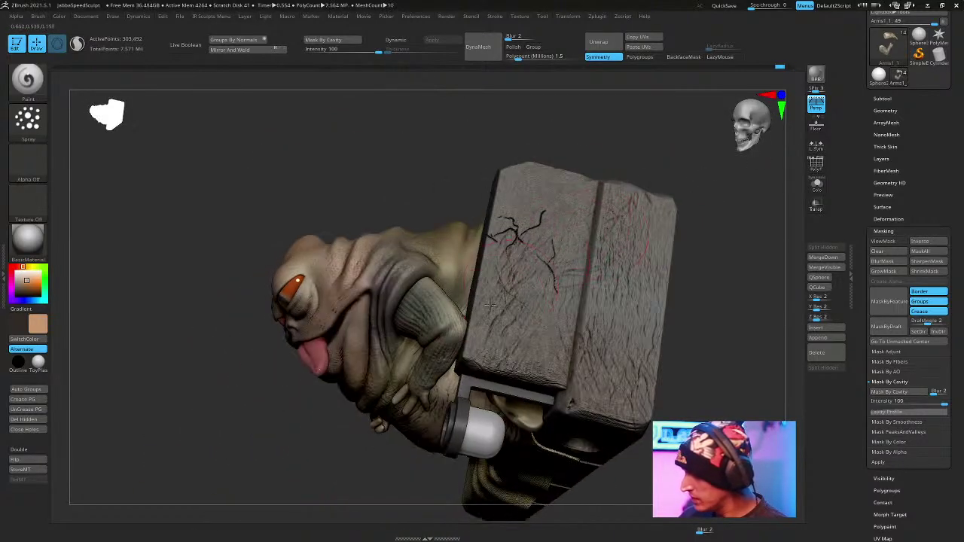
{"action": "left_click_drag", "start_coordinate": [525, 143], "coordinate": [487, 79]}
{"action": "key", "text": "c"}
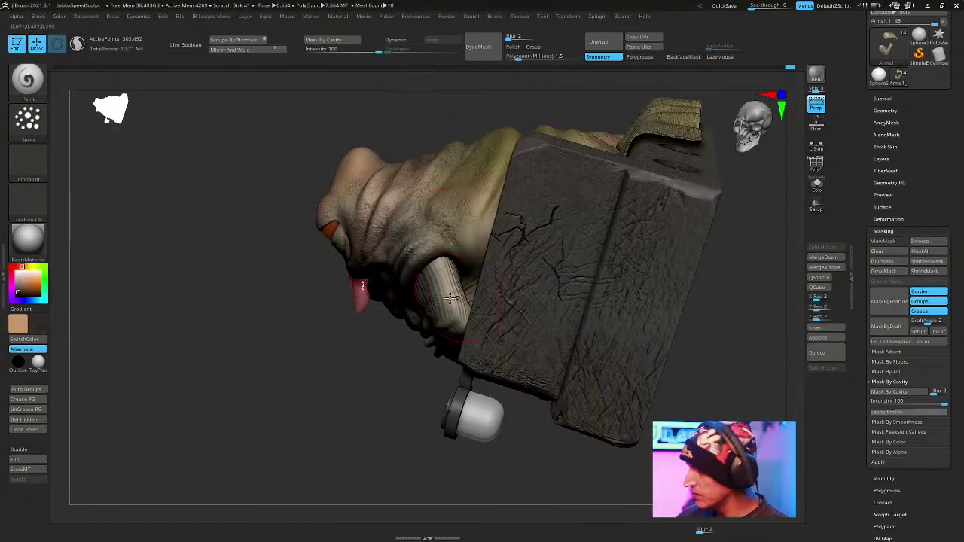
{"action": "left_click_drag", "start_coordinate": [392, 395], "coordinate": [376, 416]}
{"action": "left_click_drag", "start_coordinate": [591, 233], "coordinate": [553, 250]}
Select the head and body piece and spray grey-green mottling over the skin of the head.
{"action": "left_click", "coordinate": [354, 335], "text": "alt"}
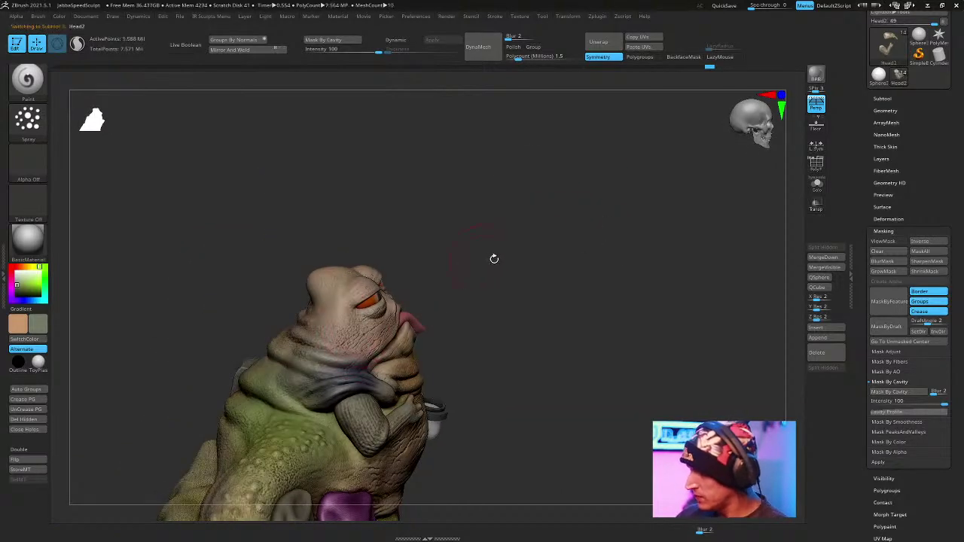
{"action": "mouse_move", "coordinate": [472, 258]}
{"action": "left_mouse_down"}
{"action": "mouse_move", "coordinate": [551, 243]}
{"action": "mouse_move", "coordinate": [452, 304]}
{"action": "mouse_move", "coordinate": [385, 300]}
{"action": "mouse_move", "coordinate": [596, 176]}
{"action": "mouse_move", "coordinate": [613, 211]}
{"action": "mouse_move", "coordinate": [600, 196]}
{"action": "mouse_move", "coordinate": [615, 263]}
{"action": "left_mouse_up"}
{"action": "key", "text": "space"}
{"action": "mouse_move", "coordinate": [619, 215]}
{"action": "left_mouse_down"}
{"action": "mouse_move", "coordinate": [620, 148]}
{"action": "mouse_move", "coordinate": [601, 112]}
{"action": "mouse_move", "coordinate": [596, 144]}
{"action": "mouse_move", "coordinate": [624, 138]}
{"action": "mouse_move", "coordinate": [367, 344]}
{"action": "left_mouse_up"}
Carve finer wrinkles around the eyes, cheeks, nose and mouth with the DamStandard brush.
{"action": "key", "text": "b"}
{"action": "key", "text": "d"}
{"action": "key", "text": "s"}
{"action": "key", "text": "space"}
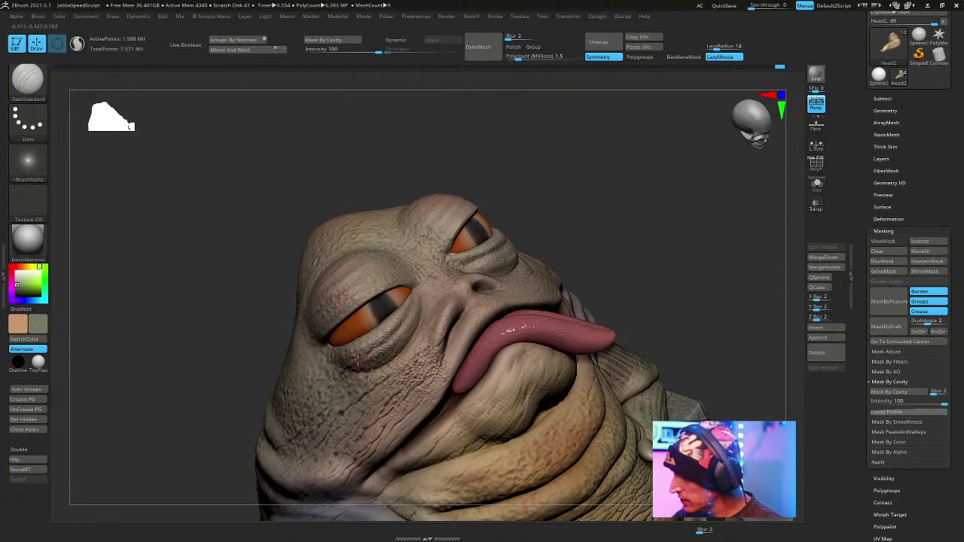
{"action": "left_click_drag", "start_coordinate": [540, 199], "coordinate": [433, 321]}
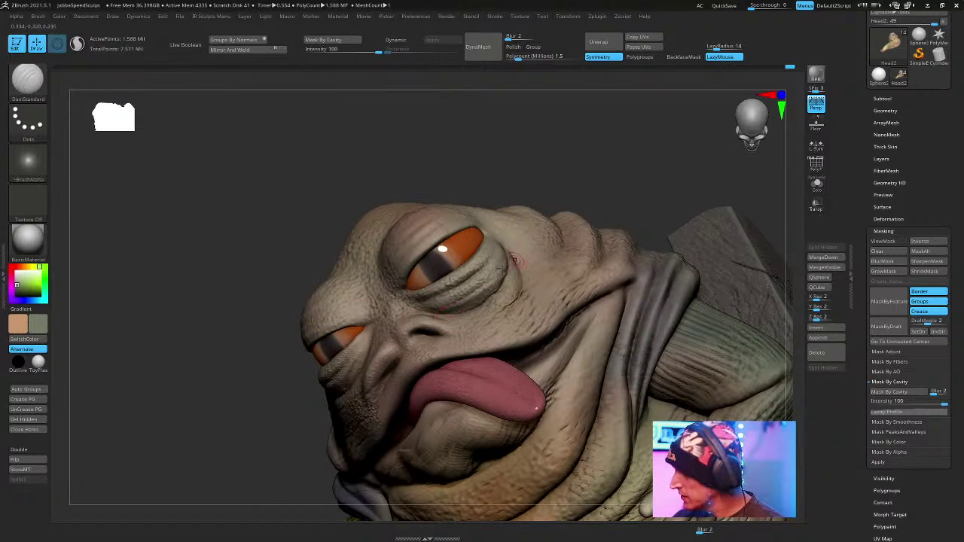
{"action": "left_click_drag", "start_coordinate": [543, 188], "coordinate": [396, 322]}
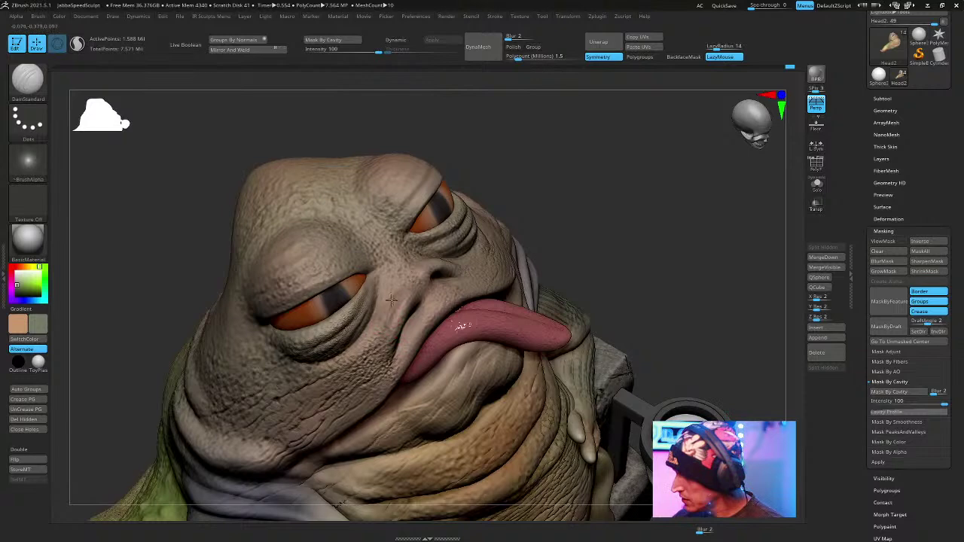
{"action": "left_click_drag", "start_coordinate": [423, 262], "coordinate": [412, 320]}
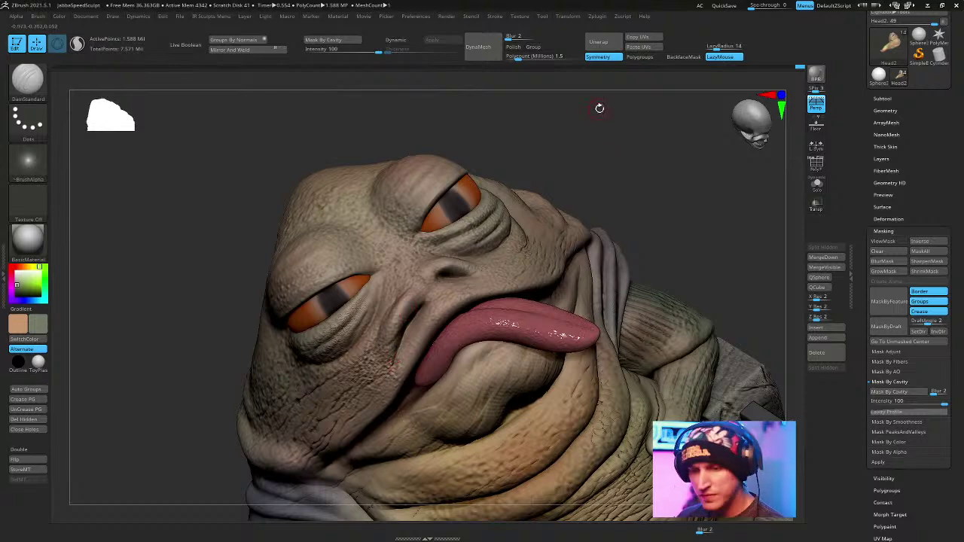
Return to the Paint brush, pick a very dark red-brown, and spray shading around the eyes, mouth corner and nostrils.
{"action": "key", "text": "b"}
{"action": "key", "text": "p"}
{"action": "key", "text": "a"}
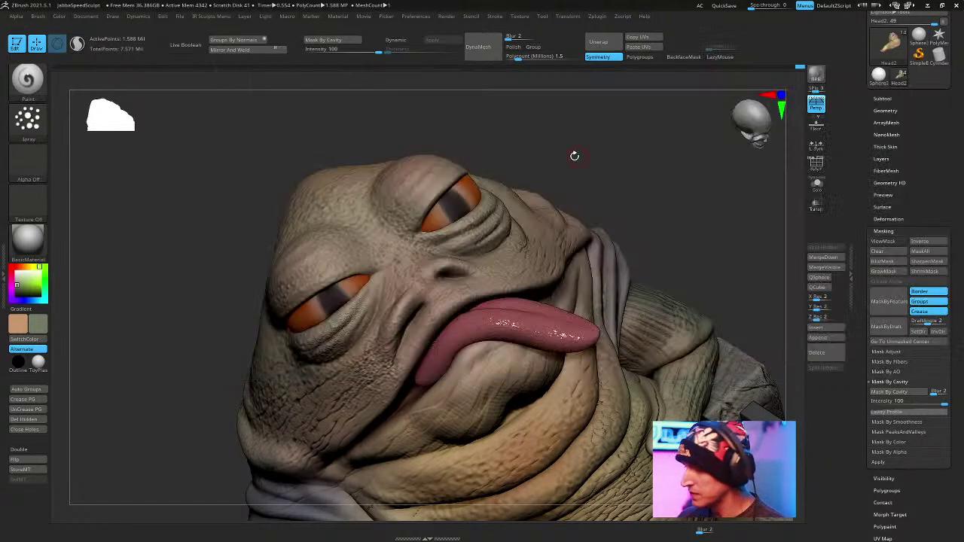
{"action": "key", "text": "space"}
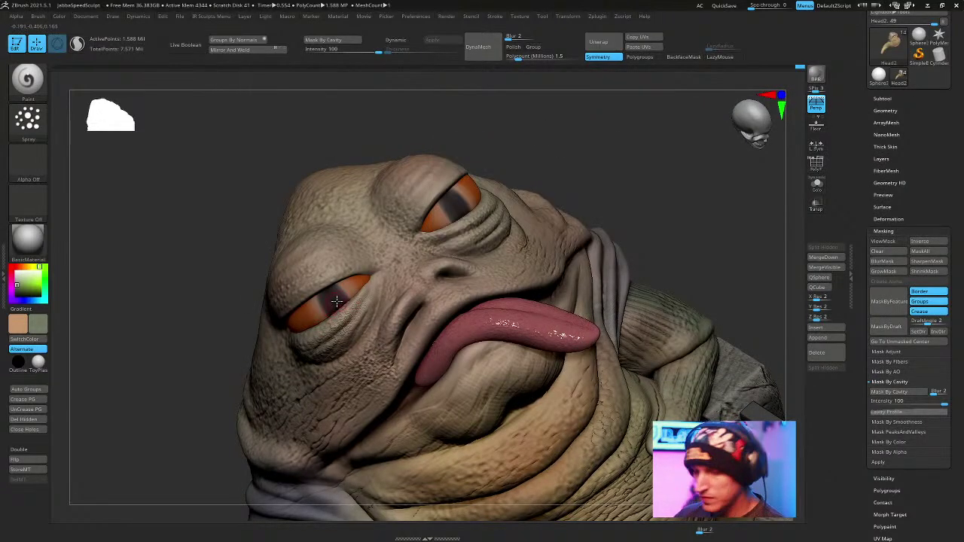
{"action": "key", "text": "c"}
{"action": "mouse_move", "coordinate": [39, 298]}
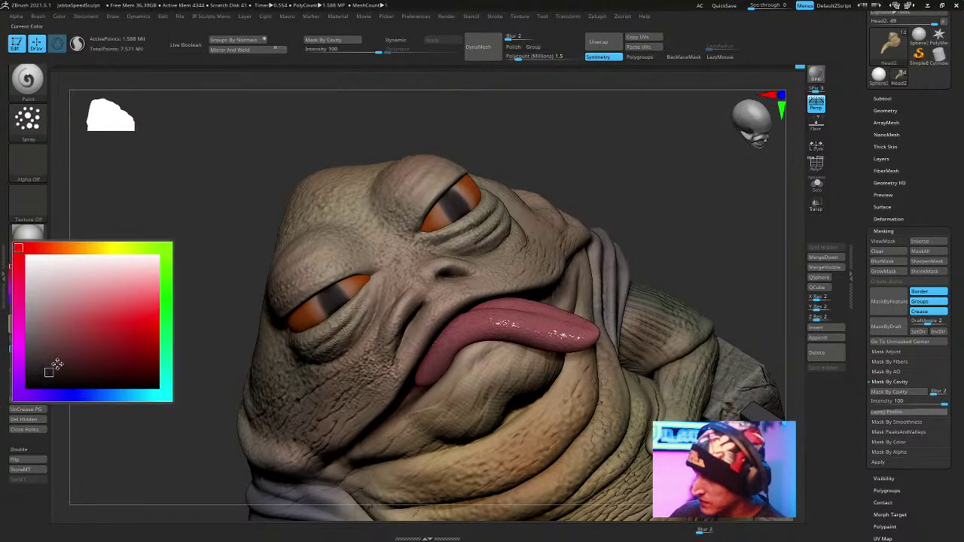
{"action": "left_click", "coordinate": [57, 366]}
{"action": "key", "text": "space"}
{"action": "left_click_drag", "start_coordinate": [609, 146], "coordinate": [631, 123], "text": "alt"}
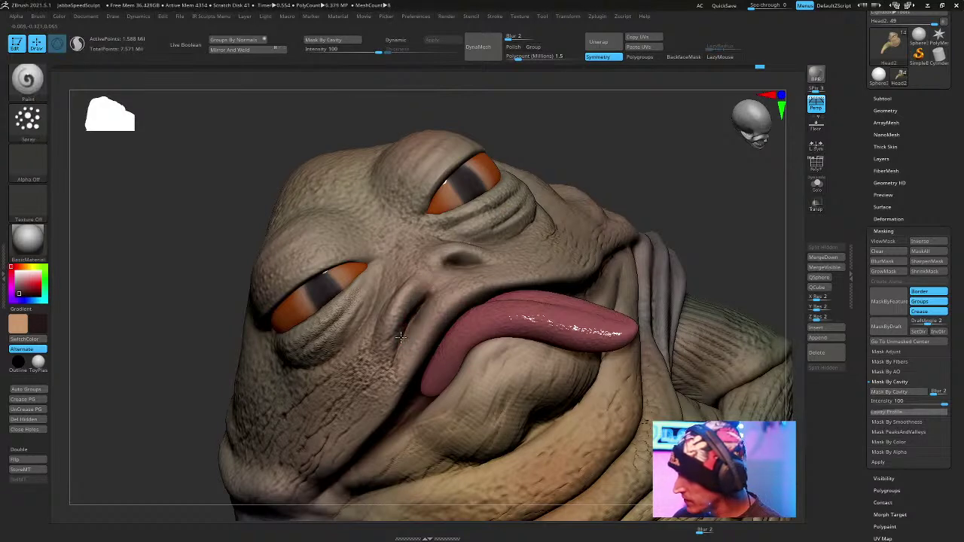
{"action": "right_click_drag", "start_coordinate": [461, 259], "coordinate": [444, 270]}
{"action": "left_click_drag", "start_coordinate": [468, 263], "coordinate": [465, 261]}
Save the project over the existing JabbaSpeedSculpt.zpr file on the Desktop.
{"action": "right_click_drag", "start_coordinate": [556, 224], "coordinate": [746, 168], "text": "ctrl"}
{"action": "key", "text": "ctrl+s"}
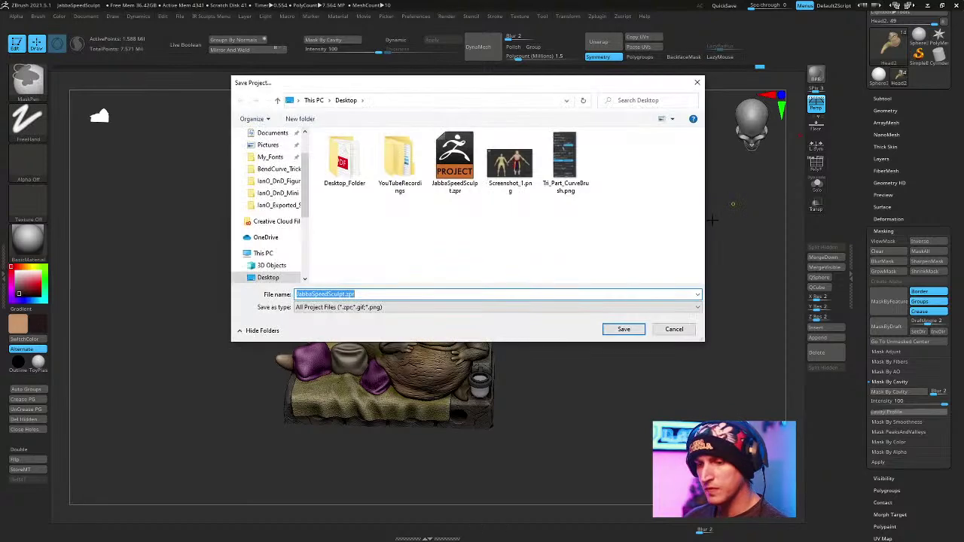
{"action": "key", "text": "Left"}
{"action": "key", "text": "Return"}
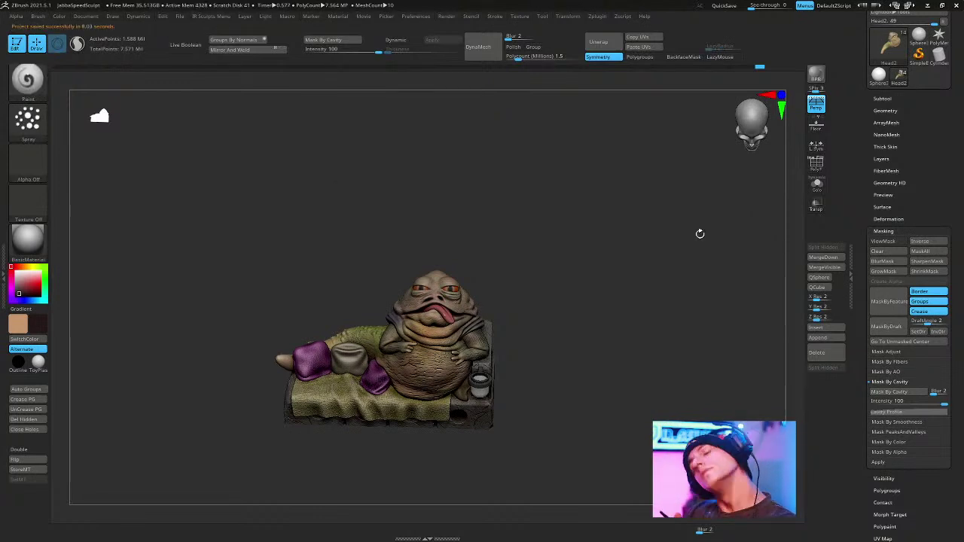
Apply a fresh cavity mask to the body.
{"action": "left_click_drag", "start_coordinate": [572, 272], "coordinate": [662, 226]}
{"action": "left_click_drag", "start_coordinate": [694, 259], "coordinate": [670, 295]}
{"action": "key", "text": "shift+f"}
{"action": "key", "text": "shift+f"}
{"action": "left_click", "coordinate": [893, 392]}
{"action": "mouse_move", "coordinate": [700, 286]}
{"action": "left_mouse_down", "text": "ctrl"}
{"action": "mouse_move", "coordinate": [680, 273]}
{"action": "mouse_move", "coordinate": [693, 315]}
{"action": "left_mouse_up", "text": "ctrl"}
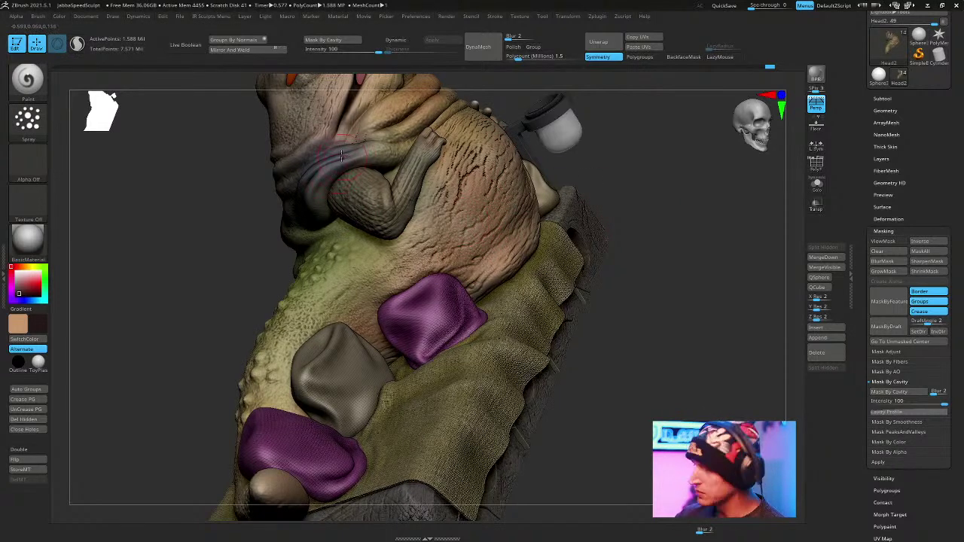
Sample the bluish-grey from the neck folds and spray it around the chin folds and the corner of the mouth.
{"action": "key", "text": "c"}
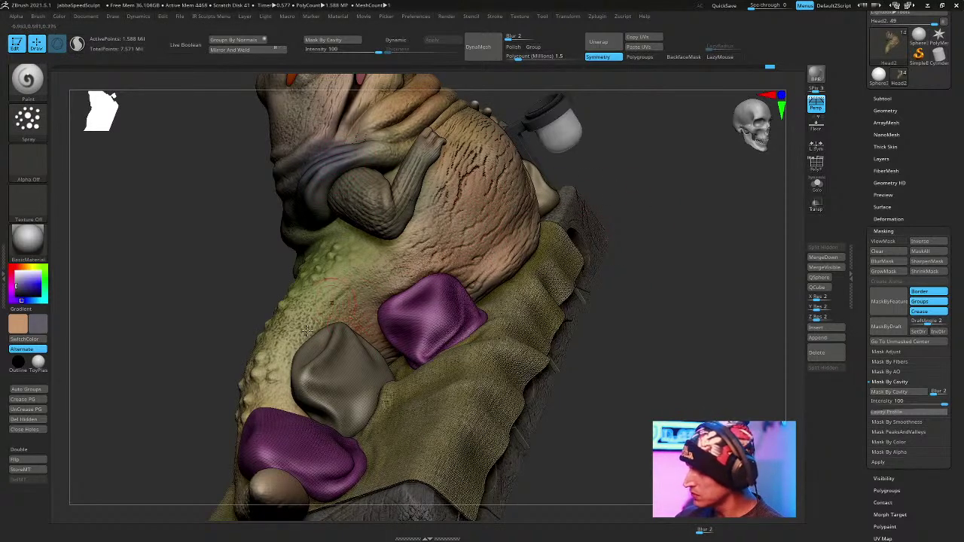
{"action": "left_click_drag", "start_coordinate": [693, 202], "coordinate": [418, 239]}
{"action": "left_click_drag", "start_coordinate": [525, 260], "coordinate": [494, 243]}
{"action": "right_click", "coordinate": [495, 244]}
{"action": "left_click_drag", "start_coordinate": [602, 162], "coordinate": [512, 149]}
{"action": "mouse_move", "coordinate": [512, 149]}
{"action": "right_mouse_down", "text": "ctrl"}
{"action": "mouse_move", "coordinate": [546, 192]}
{"action": "mouse_move", "coordinate": [591, 126]}
{"action": "right_mouse_up", "text": "ctrl"}
{"action": "right_click_drag", "start_coordinate": [600, 178], "coordinate": [523, 285], "text": "alt"}
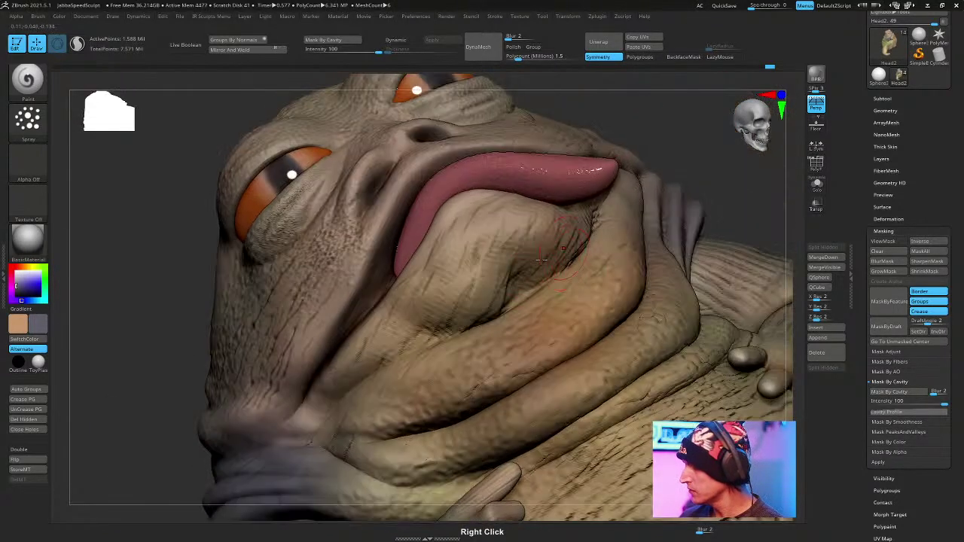
{"action": "key", "text": "space"}
{"action": "key", "text": "space"}
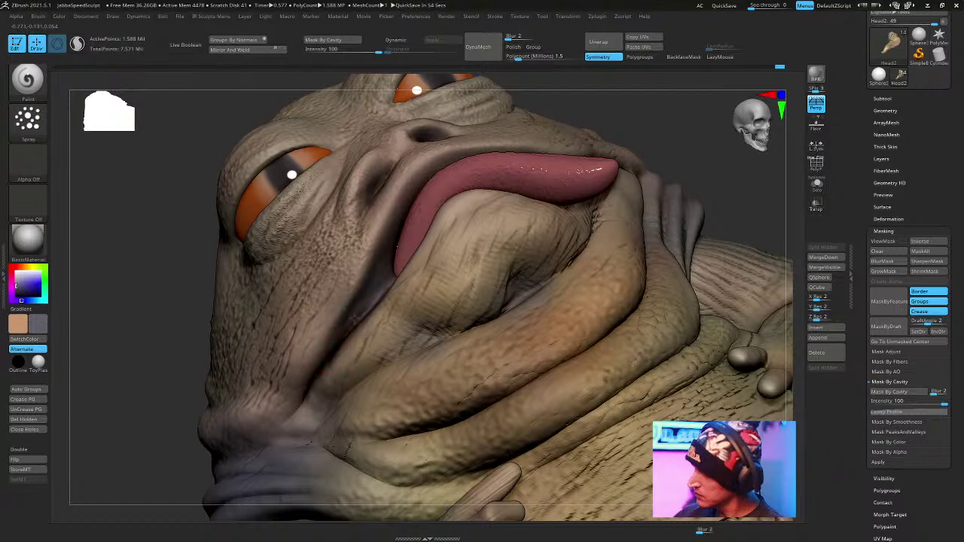
{"action": "key", "text": "space"}
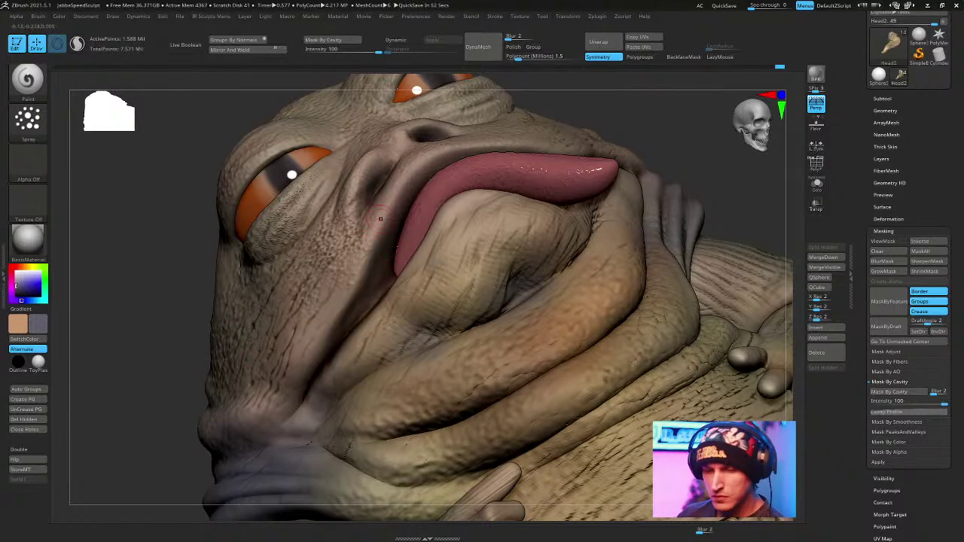
Swap to a very dark brown, isolate the head and body mesh, and spray the inside of the mouth dark.
{"action": "key", "text": "v"}
{"action": "left_click", "coordinate": [25, 294]}
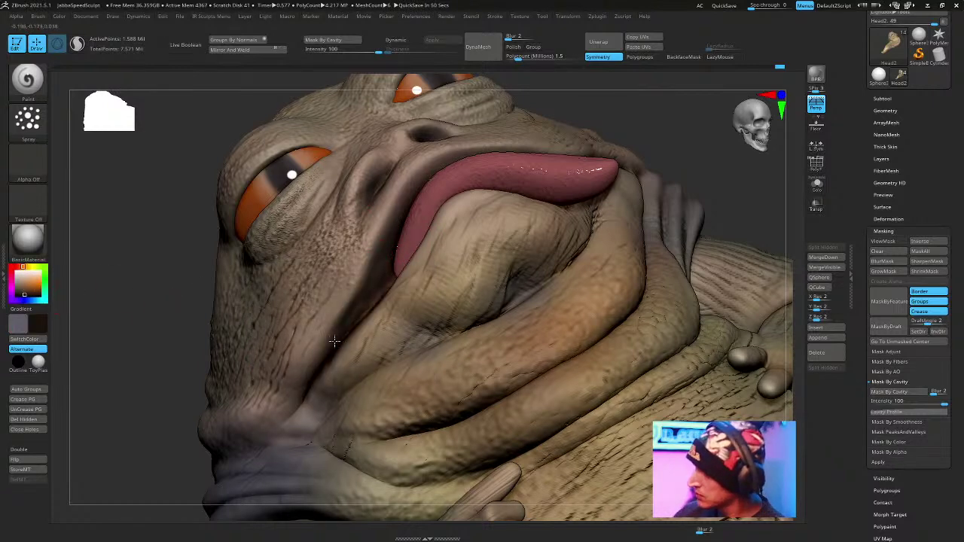
{"action": "right_click_drag", "start_coordinate": [446, 250], "coordinate": [412, 233]}
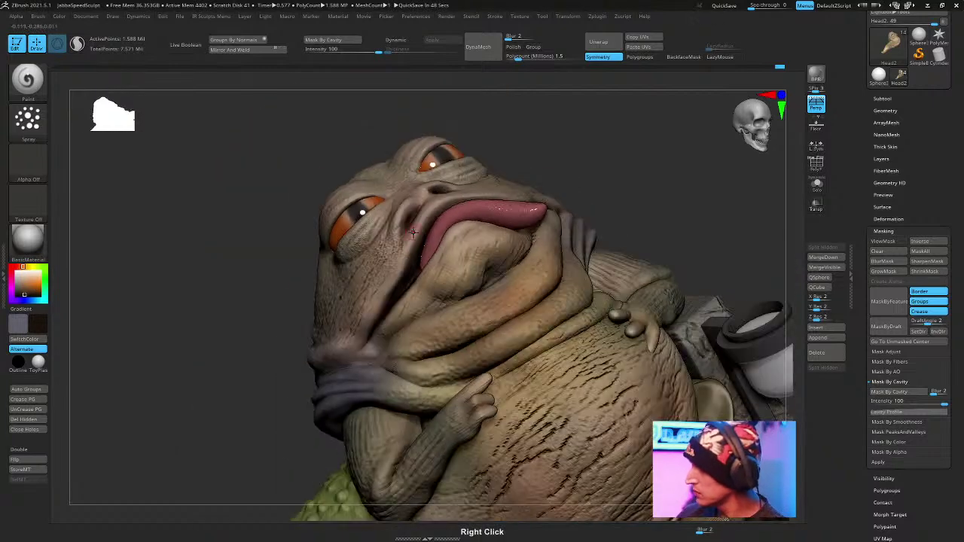
{"action": "left_click", "coordinate": [818, 192]}
{"action": "mouse_move", "coordinate": [646, 183]}
{"action": "right_mouse_down", "text": "ctrl"}
{"action": "mouse_move", "coordinate": [654, 217]}
{"action": "mouse_move", "coordinate": [652, 191]}
{"action": "right_mouse_up", "text": "ctrl"}
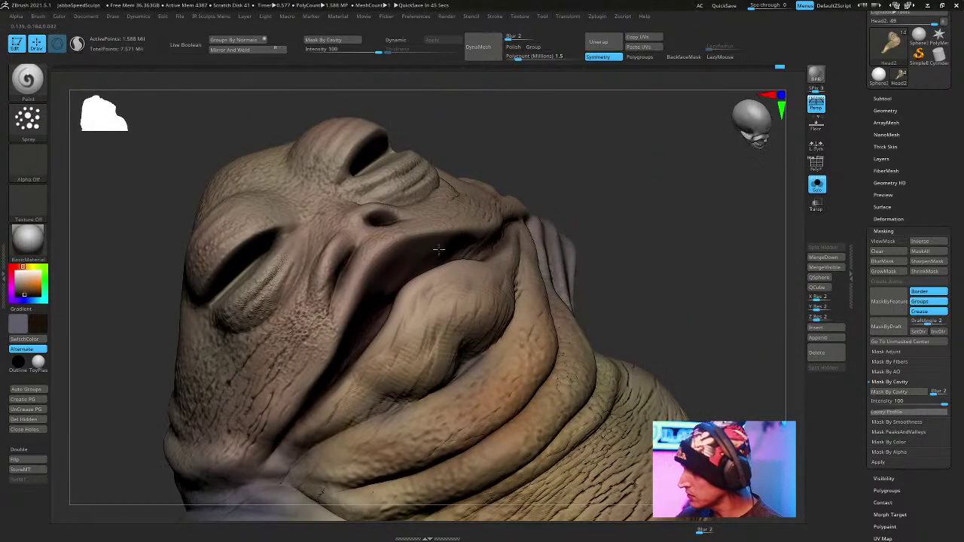
{"action": "key", "text": "space"}
{"action": "left_click_drag", "start_coordinate": [374, 297], "coordinate": [388, 280]}
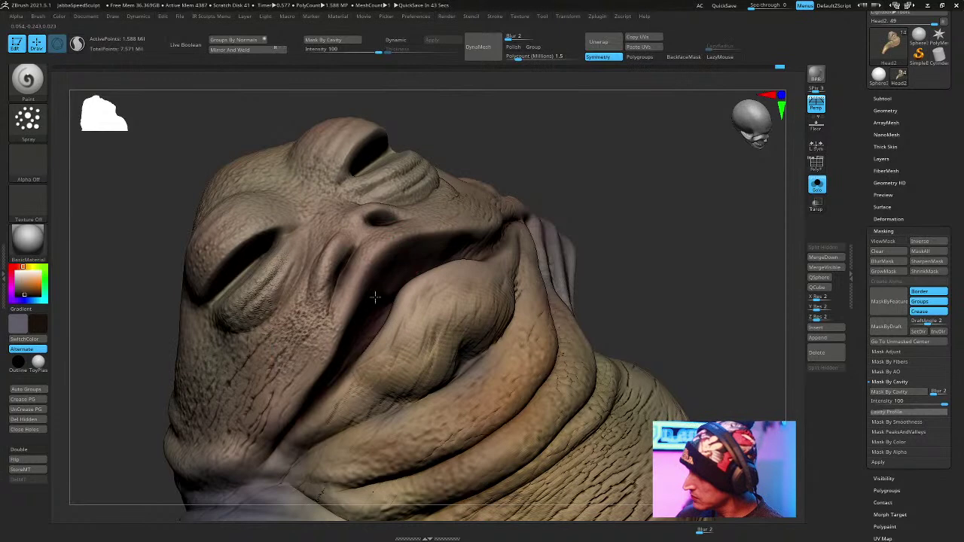
{"action": "mouse_move", "coordinate": [600, 173]}
{"action": "right_mouse_down"}
{"action": "mouse_move", "coordinate": [617, 167]}
{"action": "mouse_move", "coordinate": [411, 294]}
{"action": "right_mouse_up"}
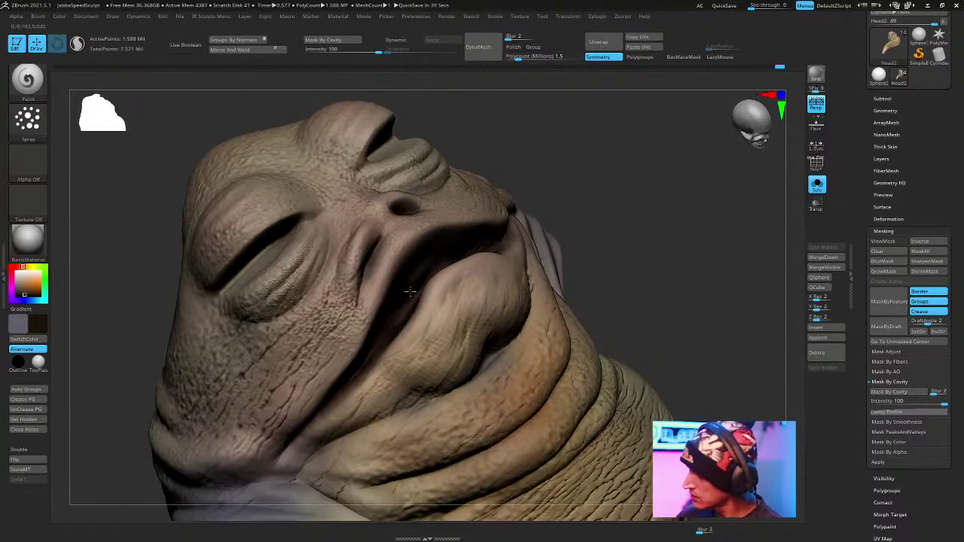
{"action": "key", "text": "space"}
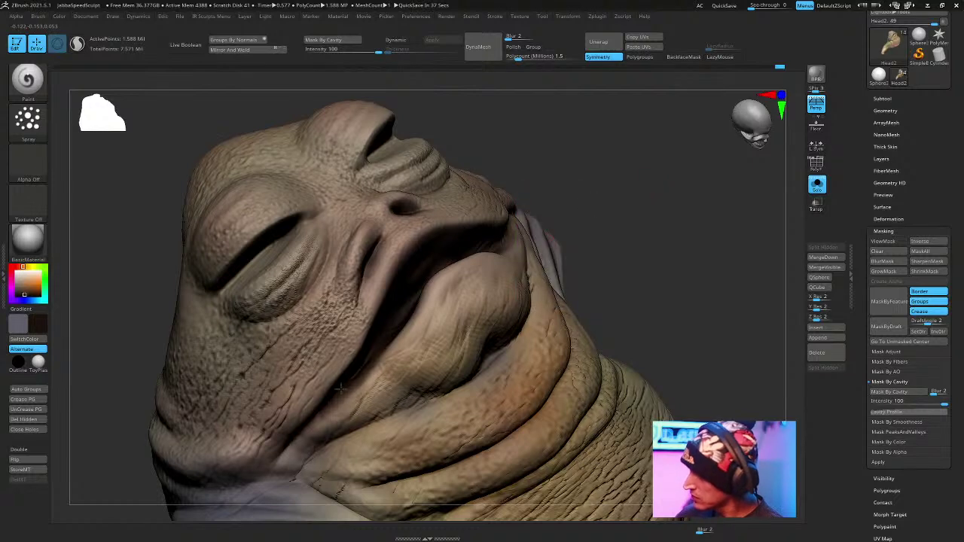
Spray the same dark brown into the eye sockets, under the upper eyelids.
{"action": "mouse_move", "coordinate": [500, 227]}
{"action": "right_mouse_down"}
{"action": "mouse_move", "coordinate": [493, 245]}
{"action": "mouse_move", "coordinate": [511, 241]}
{"action": "mouse_move", "coordinate": [410, 315]}
{"action": "mouse_move", "coordinate": [633, 188]}
{"action": "mouse_move", "coordinate": [662, 256]}
{"action": "mouse_move", "coordinate": [364, 312]}
{"action": "right_mouse_up"}
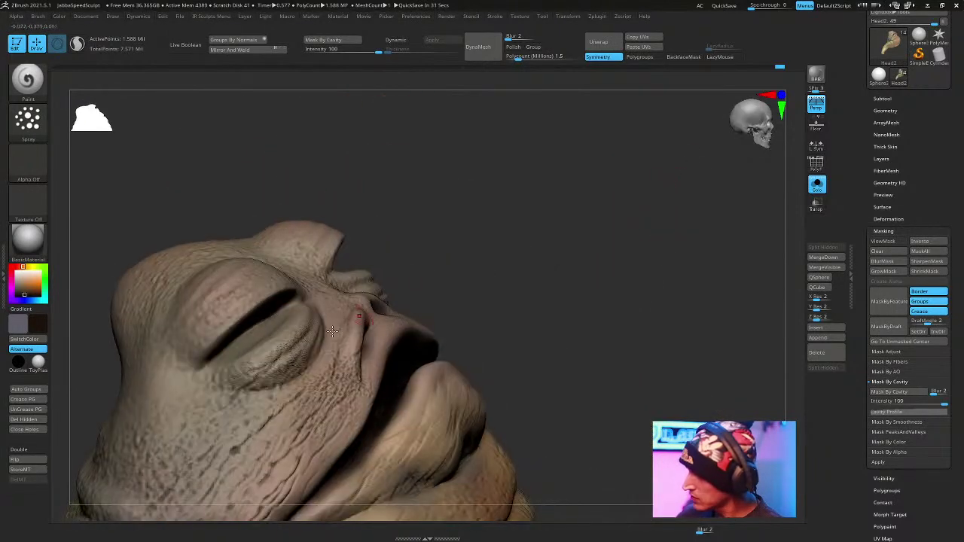
{"action": "key", "text": "space"}
{"action": "right_click_drag", "start_coordinate": [501, 225], "coordinate": [531, 189]}
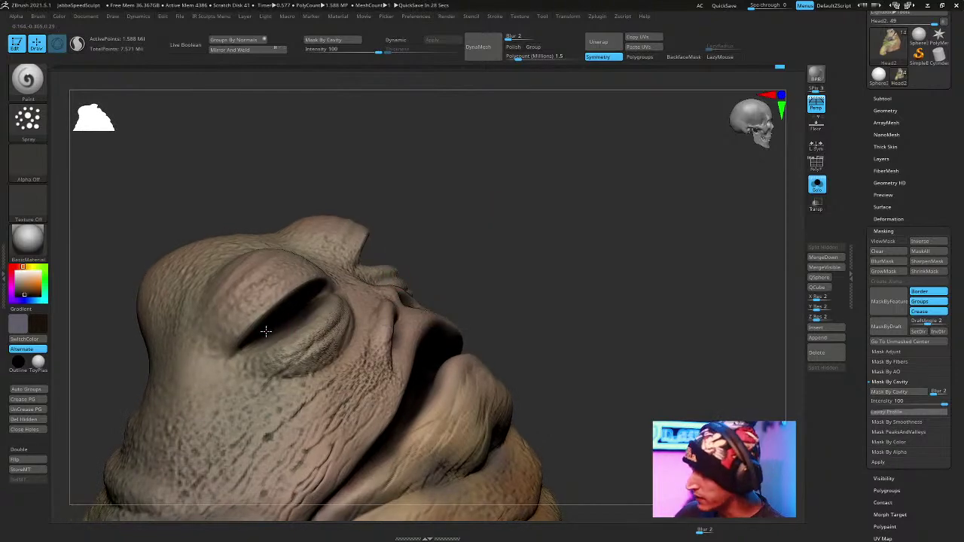
{"action": "mouse_move", "coordinate": [464, 207]}
{"action": "right_mouse_down"}
{"action": "mouse_move", "coordinate": [542, 219]}
{"action": "mouse_move", "coordinate": [564, 197]}
{"action": "right_mouse_up"}
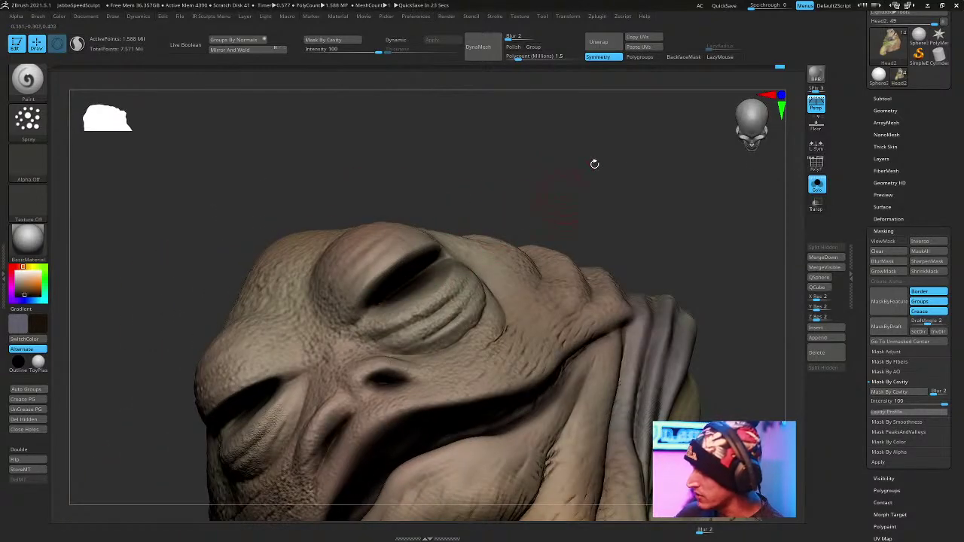
{"action": "mouse_move", "coordinate": [599, 158]}
{"action": "right_mouse_down"}
{"action": "mouse_move", "coordinate": [680, 159]}
{"action": "mouse_move", "coordinate": [602, 155]}
{"action": "mouse_move", "coordinate": [512, 256]}
{"action": "mouse_move", "coordinate": [464, 270]}
{"action": "right_mouse_up"}
{"action": "right_click_drag", "start_coordinate": [548, 246], "coordinate": [602, 226]}
{"action": "left_click", "coordinate": [817, 184]}
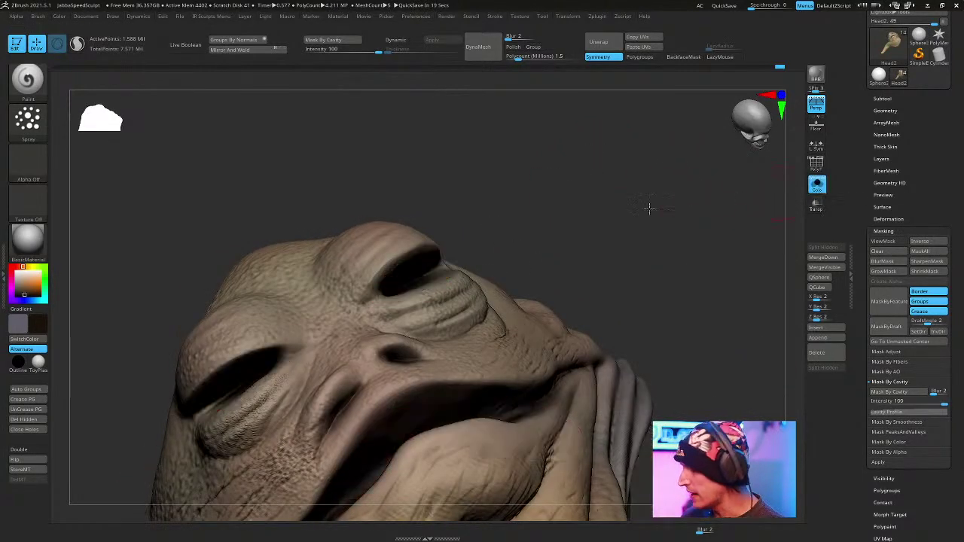
Try another dark stroke on the face near the eye sockets and undo the last strokes.
{"action": "right_click_drag", "start_coordinate": [661, 192], "coordinate": [488, 254]}
{"action": "mouse_move", "coordinate": [370, 299]}
{"action": "left_mouse_down"}
{"action": "mouse_move", "coordinate": [357, 298]}
{"action": "mouse_move", "coordinate": [350, 272]}
{"action": "mouse_move", "coordinate": [392, 281]}
{"action": "left_mouse_up"}
{"action": "key", "text": "ctrl+z"}
{"action": "key", "text": "ctrl+z"}
{"action": "key", "text": "ctrl+z"}
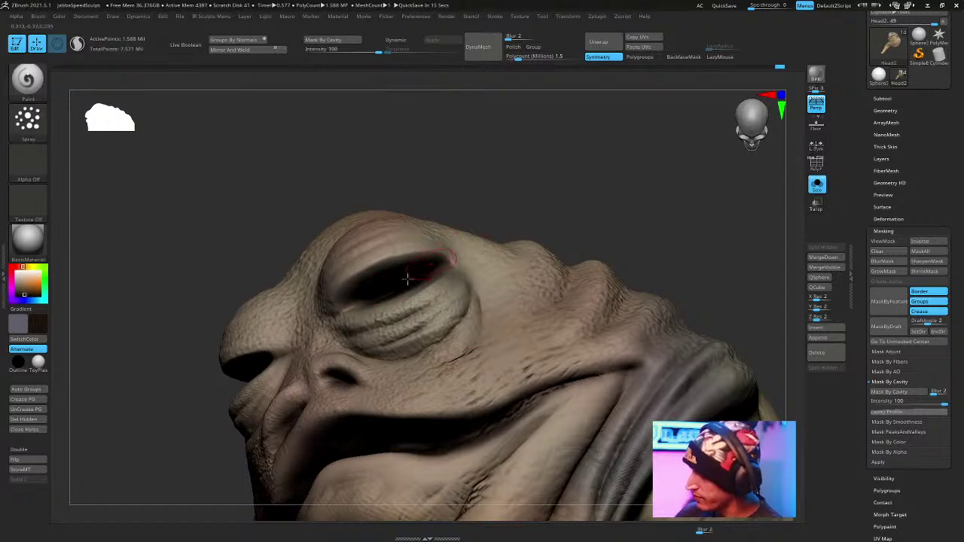
Bring back the hidden subtools and inspect the darkened eyes and mouth from several angles.
{"action": "right_click_drag", "start_coordinate": [615, 184], "coordinate": [622, 195]}
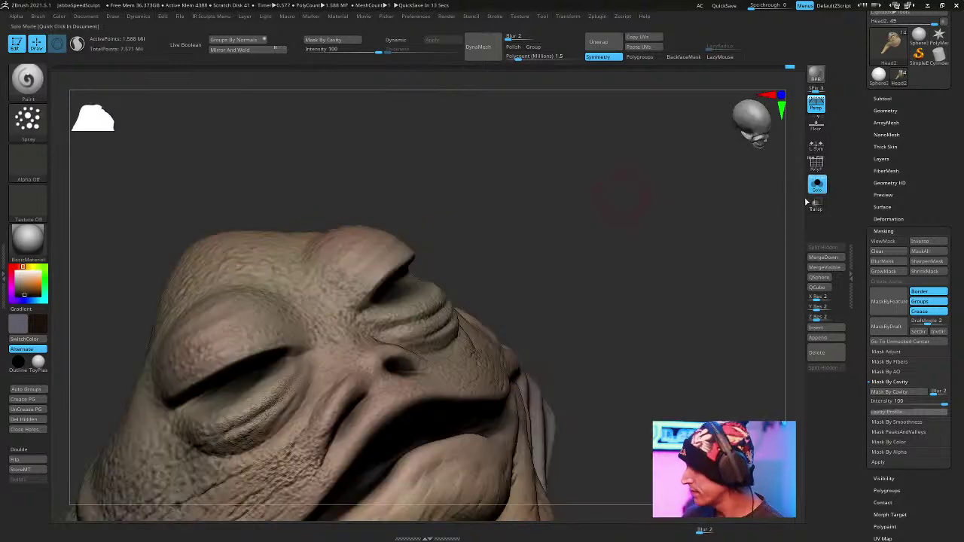
{"action": "right_click_drag", "start_coordinate": [662, 223], "coordinate": [588, 259]}
{"action": "right_click", "coordinate": [588, 259]}
{"action": "right_click_drag", "start_coordinate": [527, 259], "coordinate": [452, 289]}
{"action": "mouse_move", "coordinate": [547, 206]}
{"action": "right_mouse_down"}
{"action": "mouse_move", "coordinate": [450, 294]}
{"action": "mouse_move", "coordinate": [591, 293]}
{"action": "right_mouse_up"}
{"action": "mouse_move", "coordinate": [806, 246]}
{"action": "right_mouse_down"}
{"action": "mouse_move", "coordinate": [738, 262]}
{"action": "mouse_move", "coordinate": [639, 251]}
{"action": "mouse_move", "coordinate": [607, 282]}
{"action": "mouse_move", "coordinate": [625, 298]}
{"action": "mouse_move", "coordinate": [631, 321]}
{"action": "mouse_move", "coordinate": [617, 290]}
{"action": "mouse_move", "coordinate": [646, 286]}
{"action": "mouse_move", "coordinate": [590, 228]}
{"action": "mouse_move", "coordinate": [631, 204]}
{"action": "mouse_move", "coordinate": [617, 231]}
{"action": "mouse_move", "coordinate": [625, 263]}
{"action": "mouse_move", "coordinate": [624, 142]}
{"action": "right_mouse_up"}
Switch to the ClayBuildup brush, make the stone base the active subtool, and open the brush settings near its edge.
{"action": "key", "text": "b"}
{"action": "key", "text": "c"}
{"action": "key", "text": "b"}
{"action": "key", "text": "space"}
{"action": "left_click", "coordinate": [282, 348], "text": "alt"}
{"action": "key", "text": "shift+f"}
{"action": "key", "text": "shift+f"}
{"action": "right_click", "coordinate": [520, 194]}
{"action": "right_click_drag", "start_coordinate": [581, 124], "coordinate": [272, 381], "text": "ctrl"}
{"action": "right_click", "coordinate": [272, 382]}
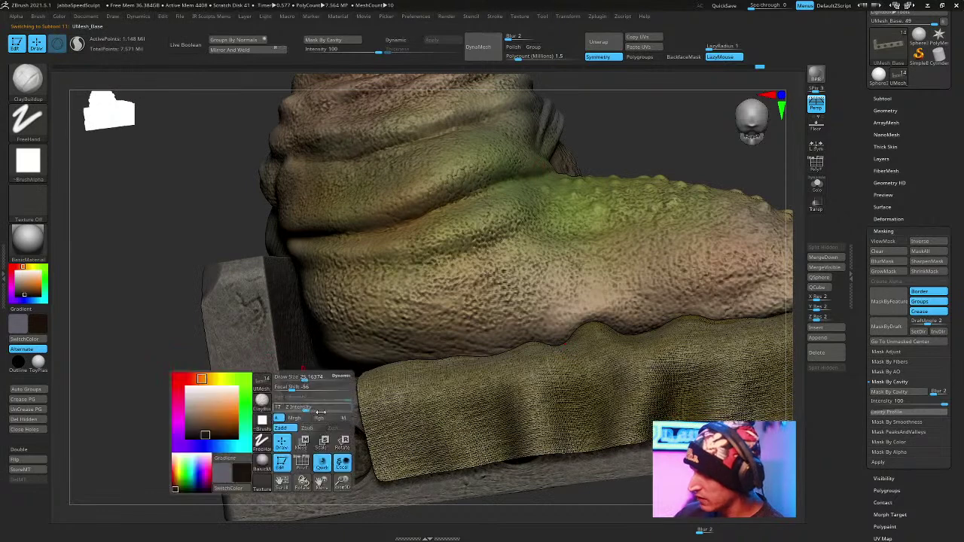
Wear down the surface and edges of the stone backrest's end with ClayBuildup strokes and smooth part of the result.
{"action": "left_click_drag", "start_coordinate": [265, 295], "coordinate": [280, 433]}
{"action": "right_click", "coordinate": [262, 329]}
{"action": "left_click_drag", "start_coordinate": [247, 293], "coordinate": [246, 418]}
{"action": "left_click_drag", "start_coordinate": [235, 399], "coordinate": [234, 331]}
{"action": "left_click_drag", "start_coordinate": [256, 374], "coordinate": [263, 384], "text": "shift"}
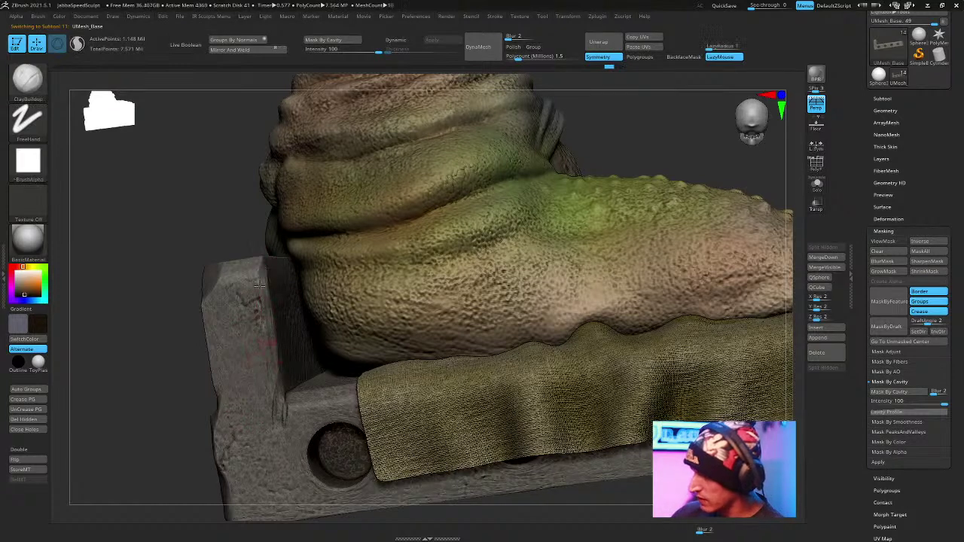
Chip the upper rear corner of the stone backrest and define the damage with the DamStandard brush.
{"action": "left_click_drag", "start_coordinate": [240, 223], "coordinate": [264, 227]}
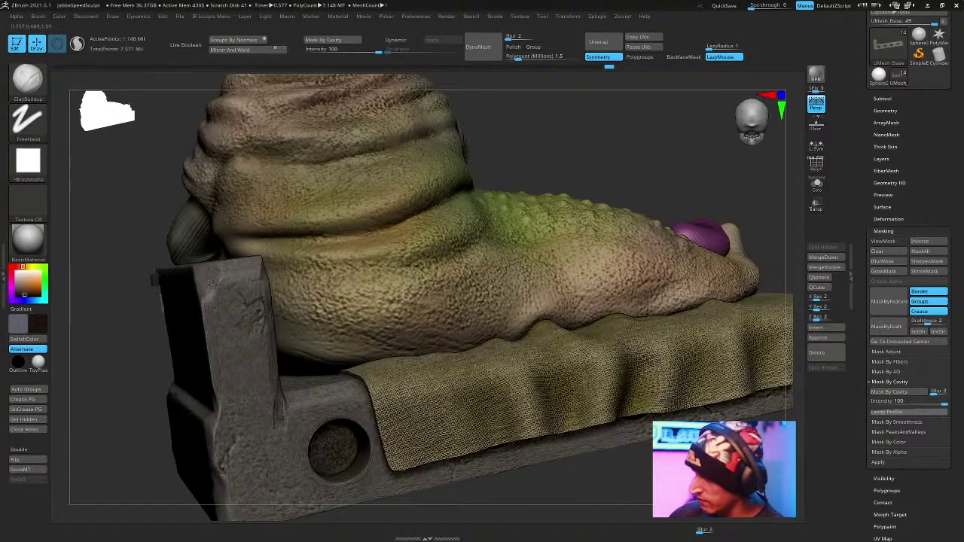
{"action": "right_click_drag", "start_coordinate": [253, 309], "coordinate": [454, 301], "text": "ctrl"}
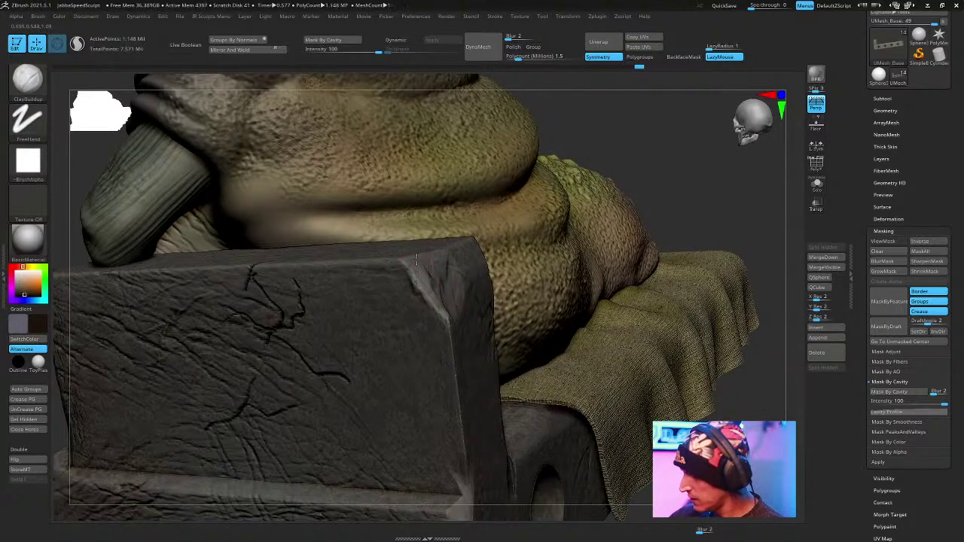
{"action": "key", "text": "b"}
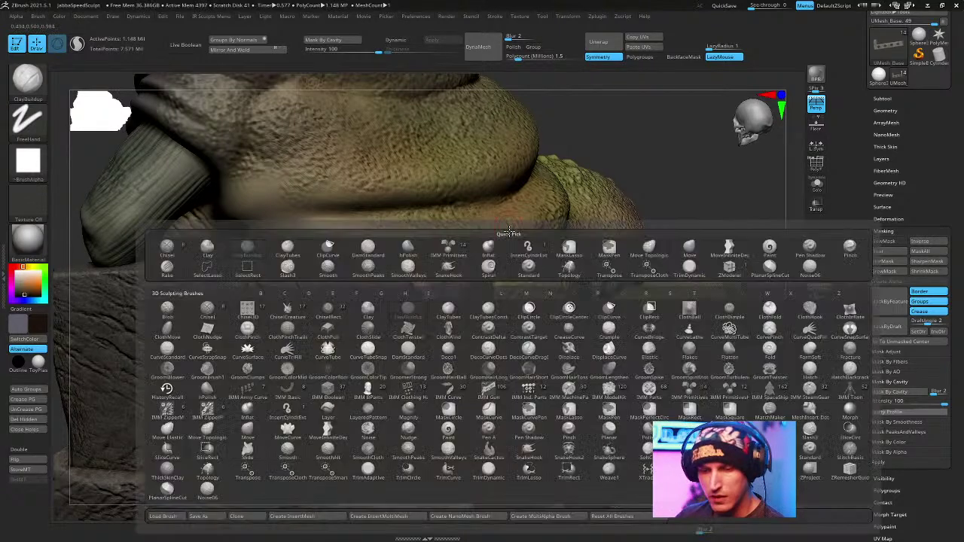
{"action": "key", "text": "d"}
{"action": "key", "text": "s"}
{"action": "right_click_drag", "start_coordinate": [402, 265], "coordinate": [467, 314]}
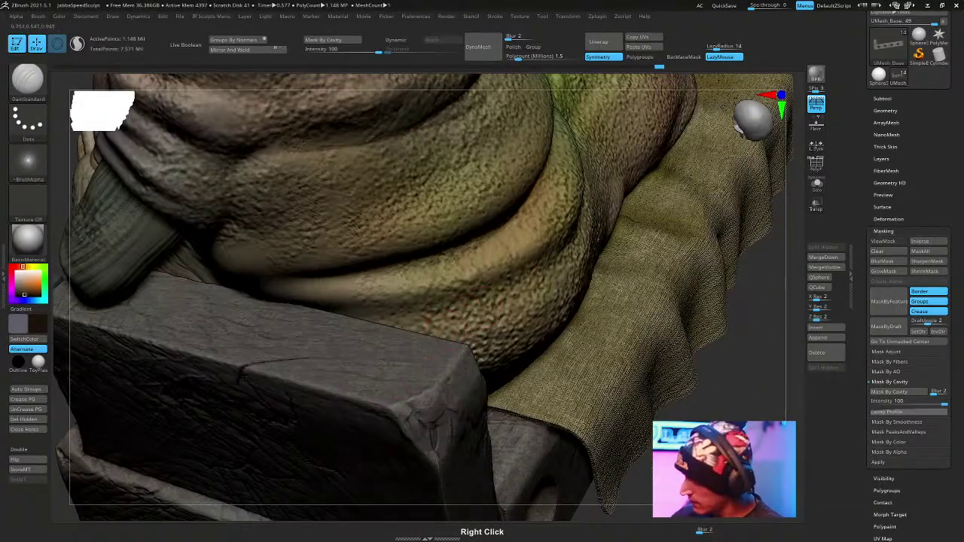
Carve cracks into the backrest's chipped corner and along its side edge with a resized Slash3 brush.
{"action": "key", "text": "b"}
{"action": "key", "text": "s"}
{"action": "key", "text": "l"}
{"action": "right_click_drag", "start_coordinate": [482, 361], "coordinate": [401, 289]}
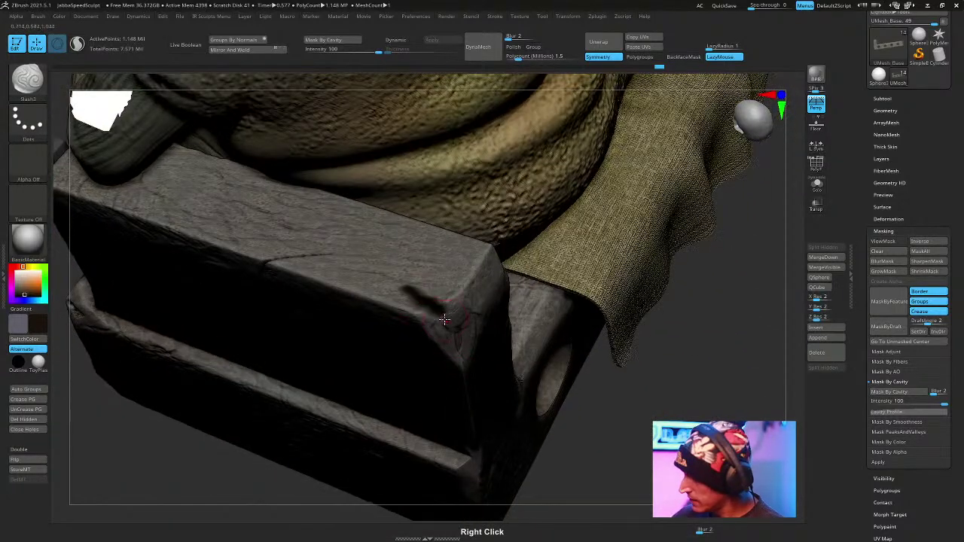
{"action": "key", "text": "space"}
{"action": "left_click", "coordinate": [466, 294]}
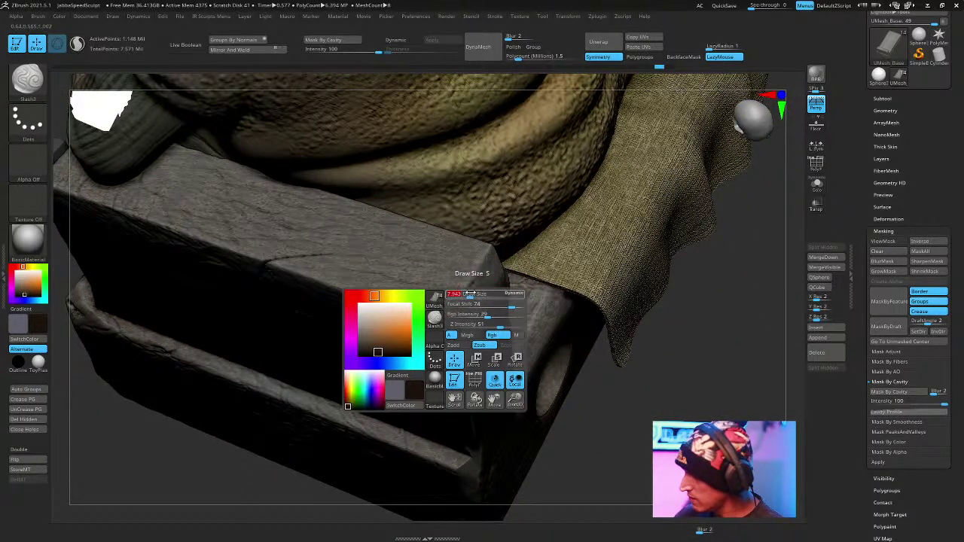
{"action": "right_click_drag", "start_coordinate": [548, 332], "coordinate": [418, 329]}
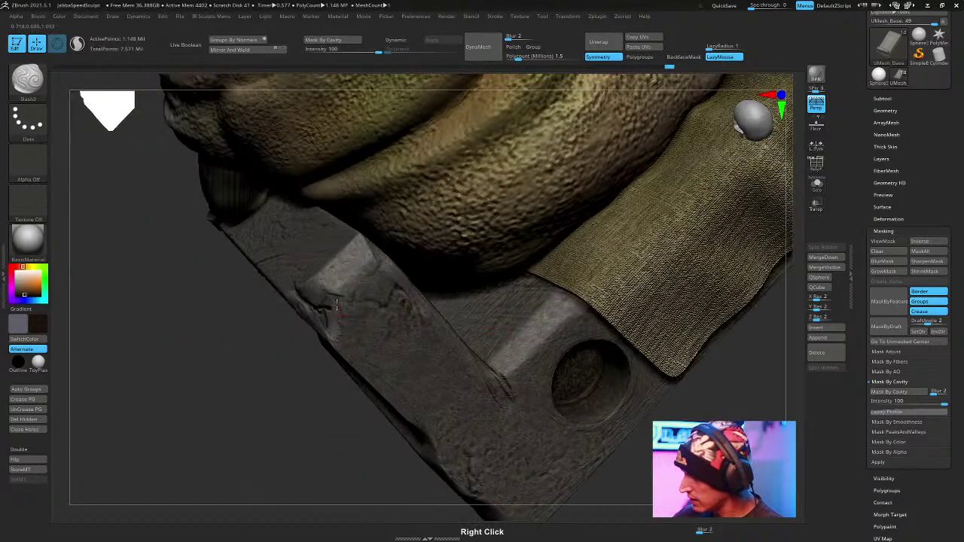
{"action": "right_click_drag", "start_coordinate": [332, 405], "coordinate": [322, 316]}
{"action": "right_click_drag", "start_coordinate": [372, 387], "coordinate": [340, 322]}
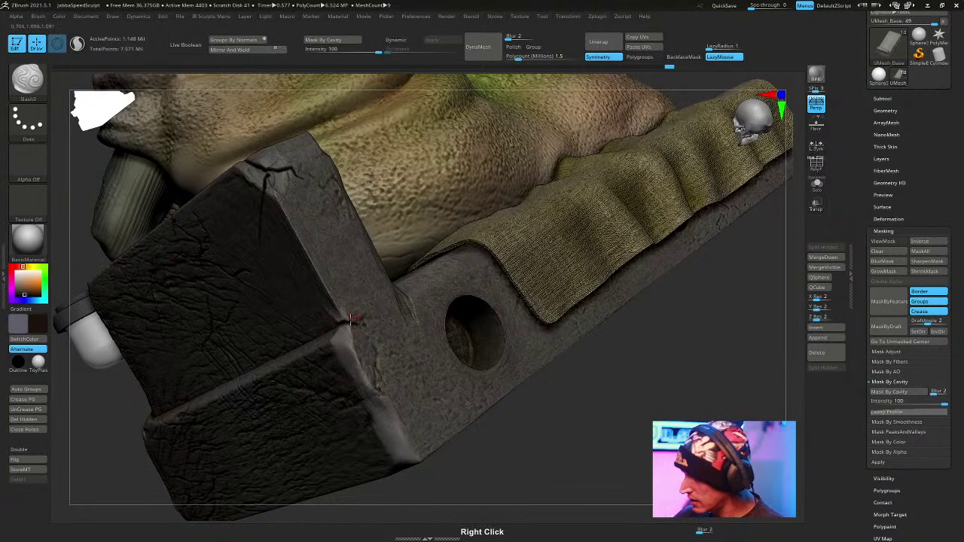
Chip and smooth the beveled vertical edge at the lower rear corner of the base using ClayBuildup.
{"action": "mouse_move", "coordinate": [378, 432]}
{"action": "right_mouse_down"}
{"action": "mouse_move", "coordinate": [550, 409]}
{"action": "mouse_move", "coordinate": [529, 303]}
{"action": "mouse_move", "coordinate": [562, 338]}
{"action": "mouse_move", "coordinate": [331, 234]}
{"action": "right_mouse_up"}
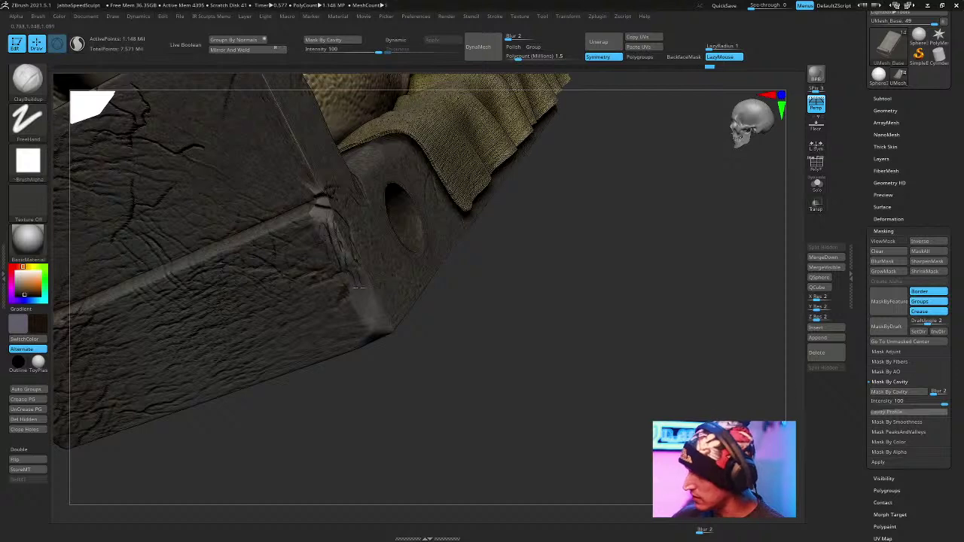
{"action": "left_click_drag", "start_coordinate": [383, 331], "coordinate": [396, 258], "text": "shift"}
{"action": "key", "text": "space"}
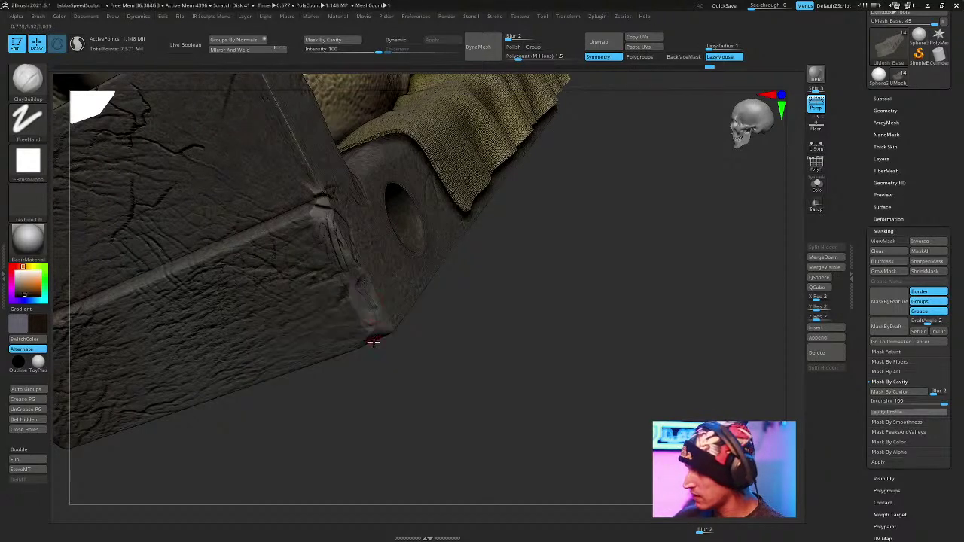
{"action": "key", "text": "space"}
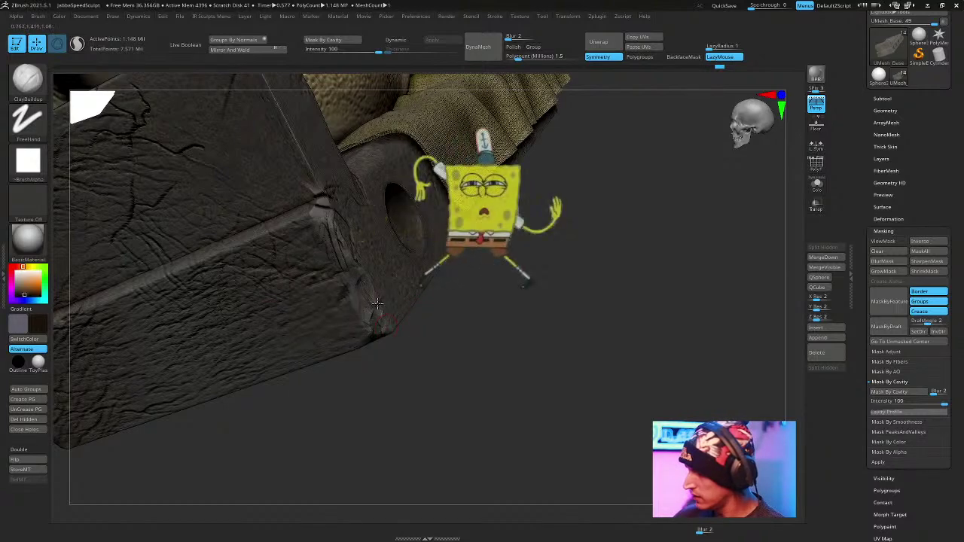
Roughen the upper front corner of the base below the cup with ClayBuildup strokes.
{"action": "left_click_drag", "start_coordinate": [452, 314], "coordinate": [522, 336]}
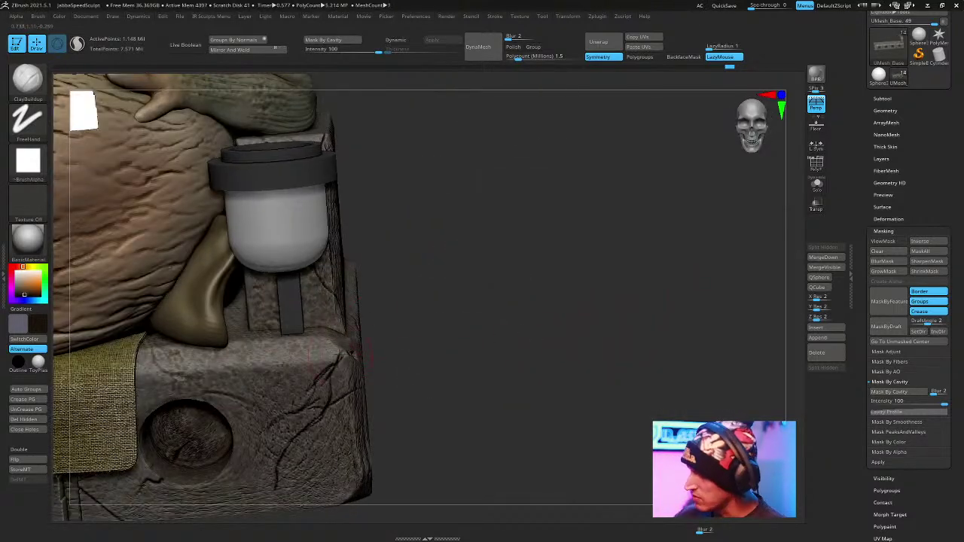
{"action": "left_click_drag", "start_coordinate": [347, 350], "coordinate": [347, 372]}
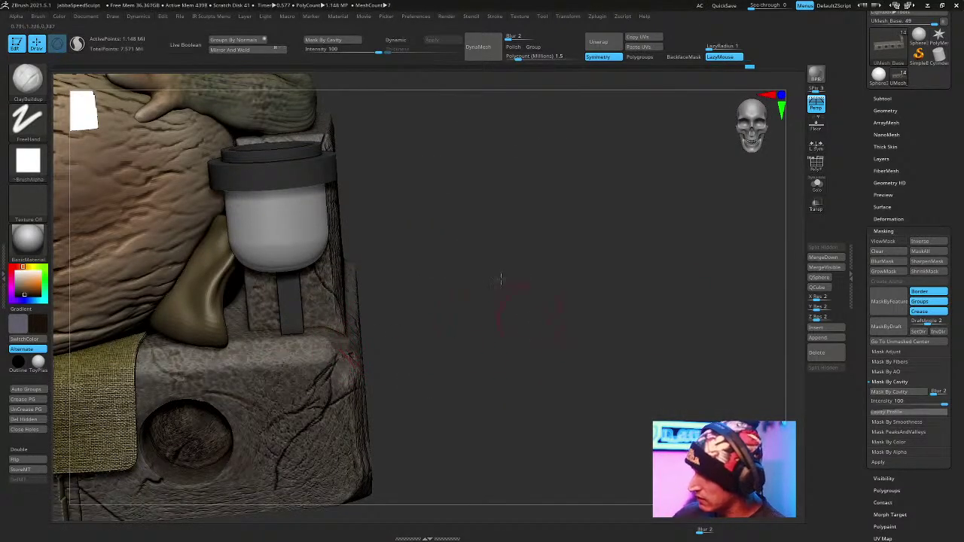
{"action": "left_click_drag", "start_coordinate": [518, 301], "coordinate": [530, 338], "text": "alt"}
{"action": "left_click_drag", "start_coordinate": [546, 290], "coordinate": [560, 259]}
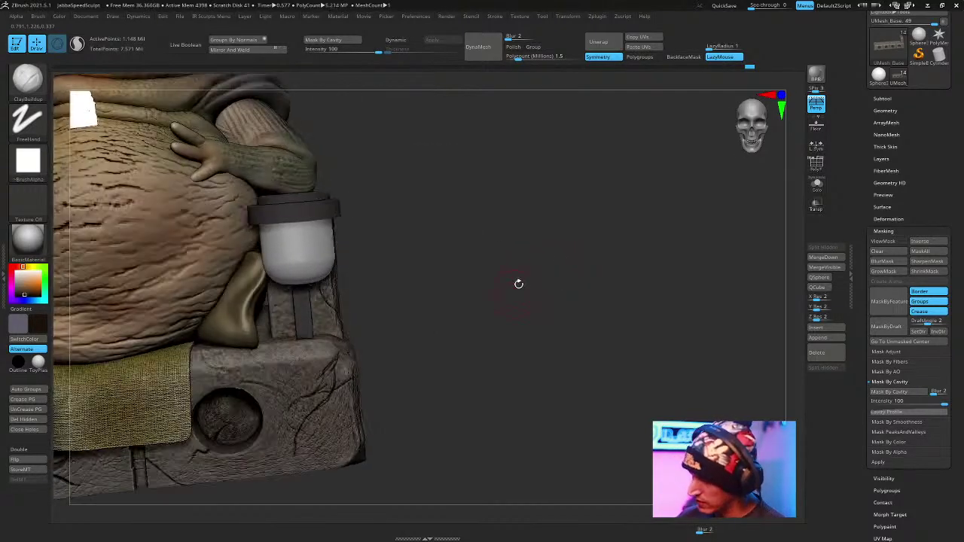
Carve Slash3 cracks into the front of the base, around the upper edge near the round hole.
{"action": "key", "text": "b"}
{"action": "left_click", "coordinate": [540, 277]}
{"action": "left_click_drag", "start_coordinate": [293, 360], "coordinate": [278, 390]}
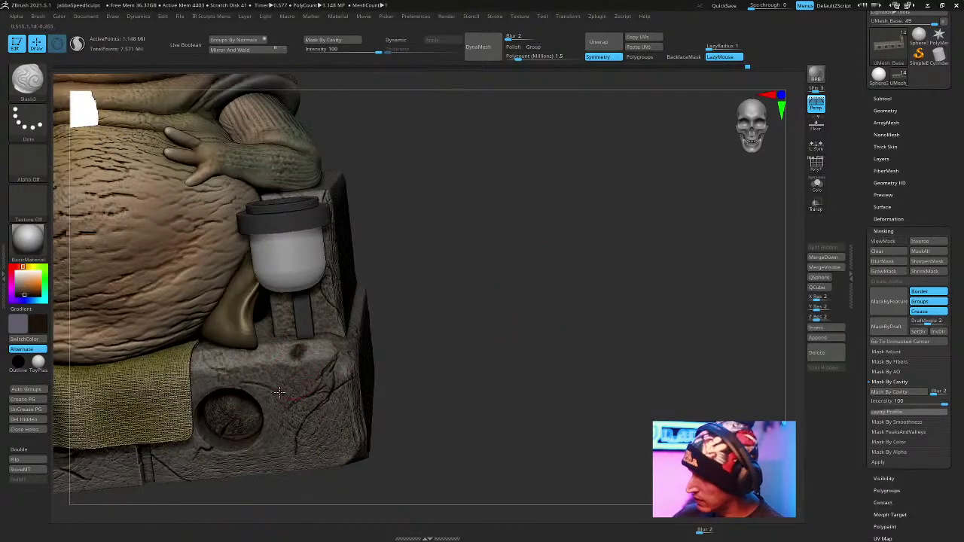
{"action": "left_click_drag", "start_coordinate": [268, 348], "coordinate": [247, 382]}
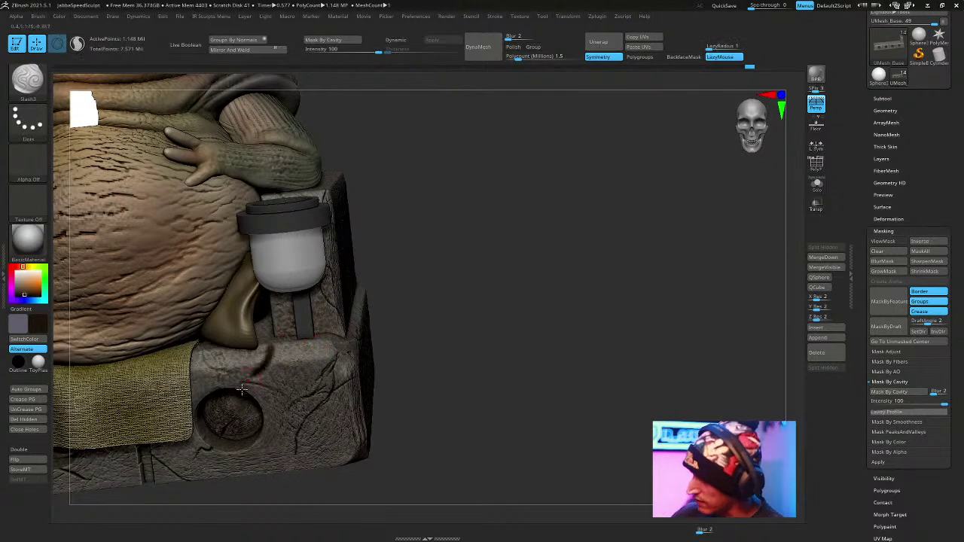
{"action": "key", "text": "space"}
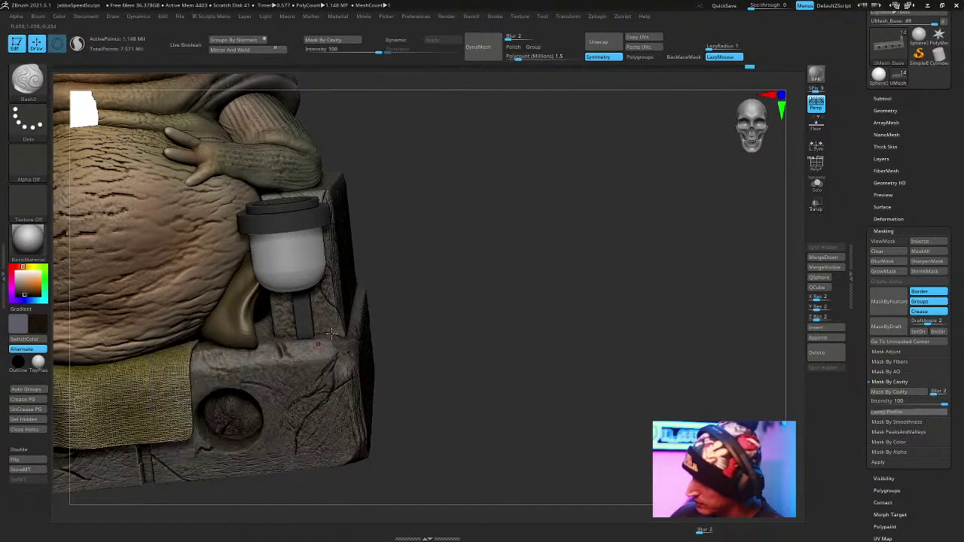
Save the full model as the tool file Jabba.ZTL on the Desktop.
{"action": "mouse_move", "coordinate": [422, 339]}
{"action": "left_mouse_down"}
{"action": "mouse_move", "coordinate": [600, 263]}
{"action": "mouse_move", "coordinate": [583, 300]}
{"action": "mouse_move", "coordinate": [549, 231]}
{"action": "mouse_move", "coordinate": [646, 310]}
{"action": "mouse_move", "coordinate": [633, 312]}
{"action": "mouse_move", "coordinate": [559, 231]}
{"action": "mouse_move", "coordinate": [695, 282]}
{"action": "mouse_move", "coordinate": [669, 305]}
{"action": "mouse_move", "coordinate": [680, 351]}
{"action": "mouse_move", "coordinate": [691, 332]}
{"action": "left_mouse_up"}
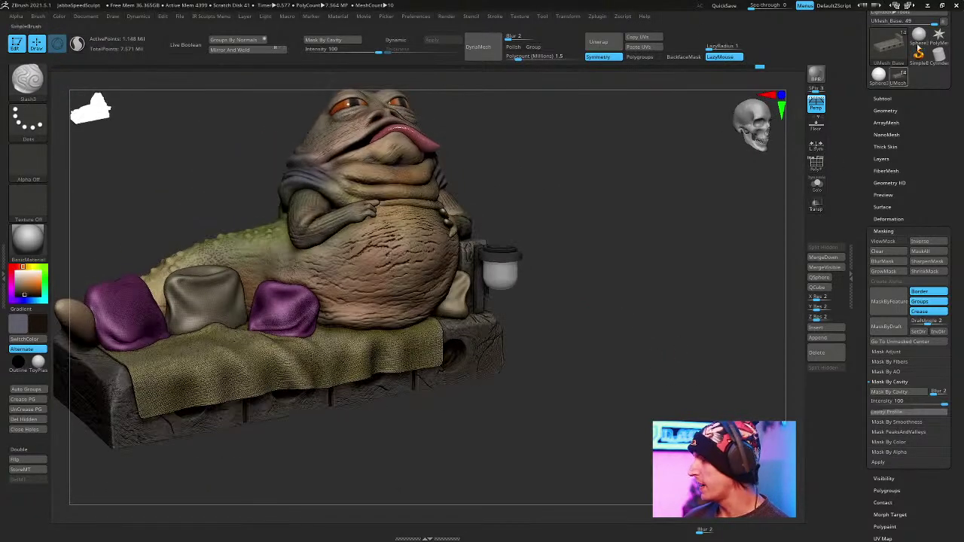
{"action": "left_click_drag", "start_coordinate": [863, 124], "coordinate": [863, 207]}
{"action": "left_click", "coordinate": [930, 31]}
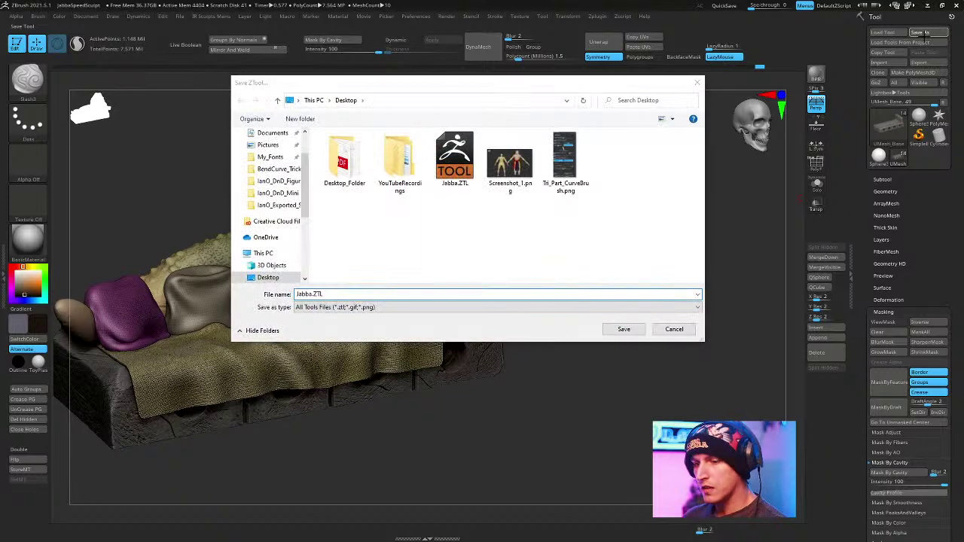
{"action": "key", "text": "Return"}
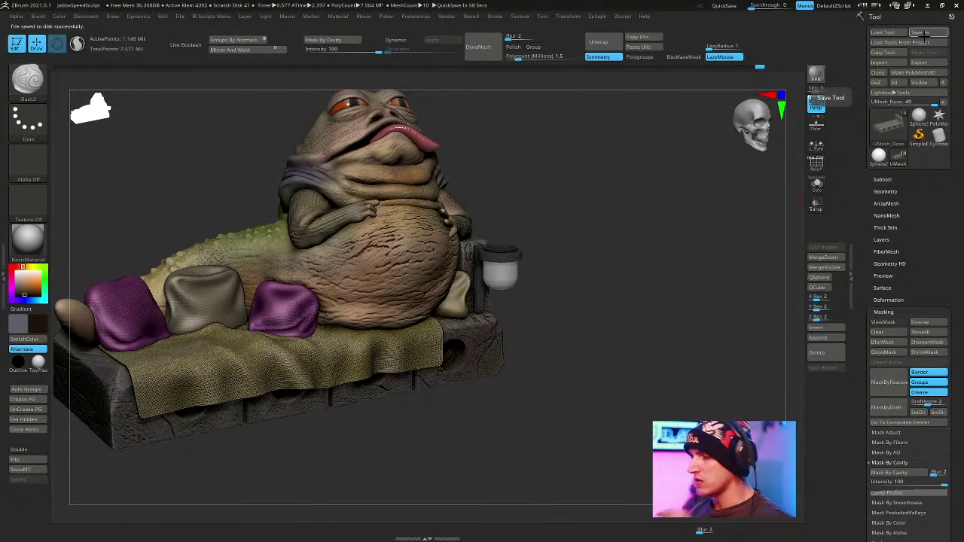
Turn on the floor grid, switch off perspective, and view the model straight from the front.
{"action": "left_click", "coordinate": [815, 125]}
{"action": "left_click", "coordinate": [816, 105]}
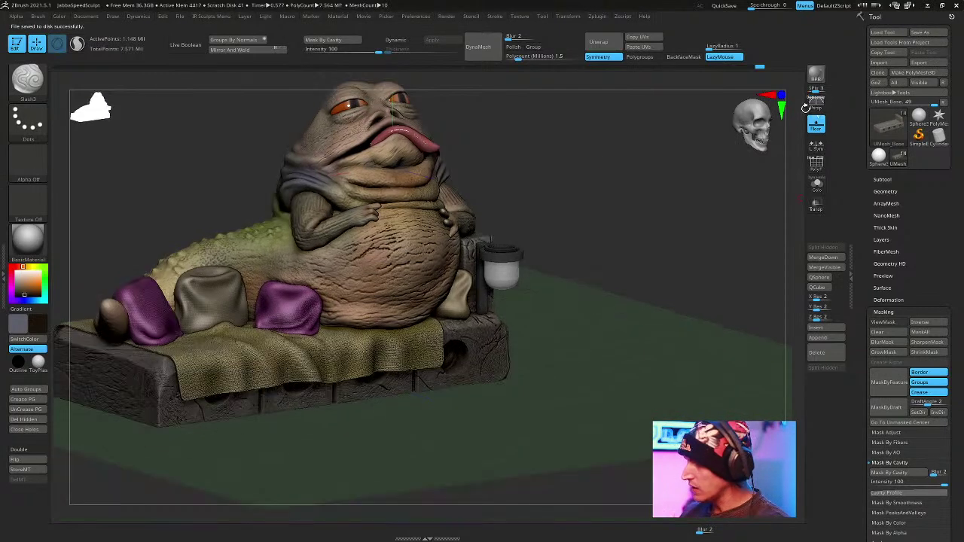
{"action": "left_click_drag", "start_coordinate": [752, 181], "coordinate": [723, 234]}
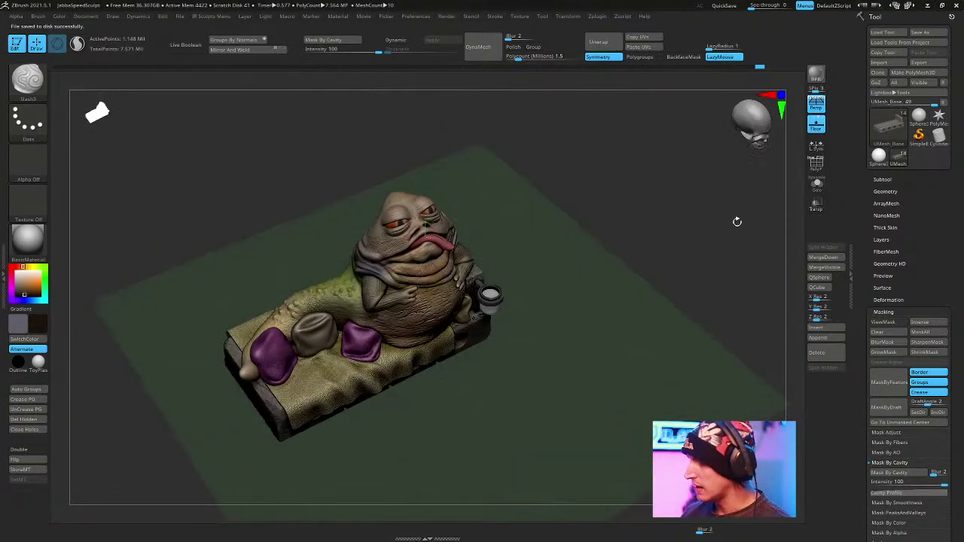
{"action": "left_click", "coordinate": [815, 106]}
{"action": "mouse_move", "coordinate": [753, 188]}
{"action": "left_mouse_down"}
{"action": "mouse_move", "coordinate": [710, 215]}
{"action": "mouse_move", "coordinate": [704, 251]}
{"action": "mouse_move", "coordinate": [789, 169]}
{"action": "mouse_move", "coordinate": [758, 273]}
{"action": "left_mouse_up"}
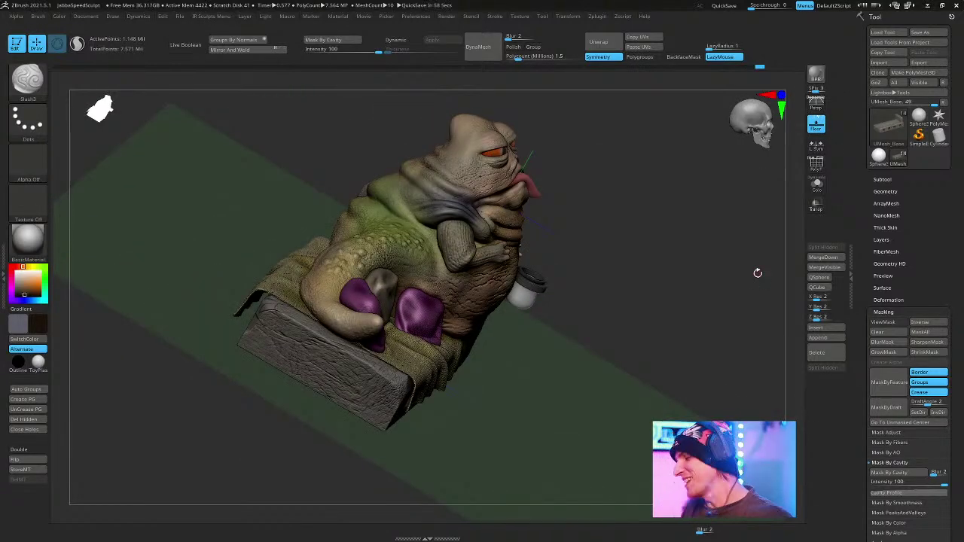
{"action": "mouse_move", "coordinate": [665, 279]}
{"action": "left_mouse_down"}
{"action": "mouse_move", "coordinate": [684, 213]}
{"action": "mouse_move", "coordinate": [727, 276]}
{"action": "mouse_move", "coordinate": [692, 269]}
{"action": "mouse_move", "coordinate": [686, 300]}
{"action": "mouse_move", "coordinate": [667, 209]}
{"action": "mouse_move", "coordinate": [613, 233]}
{"action": "mouse_move", "coordinate": [620, 207]}
{"action": "mouse_move", "coordinate": [641, 198]}
{"action": "mouse_move", "coordinate": [630, 198]}
{"action": "left_mouse_up"}
Save the project to the Desktop as JabbaSpeedSculpt.zpr.
{"action": "key", "text": "w"}
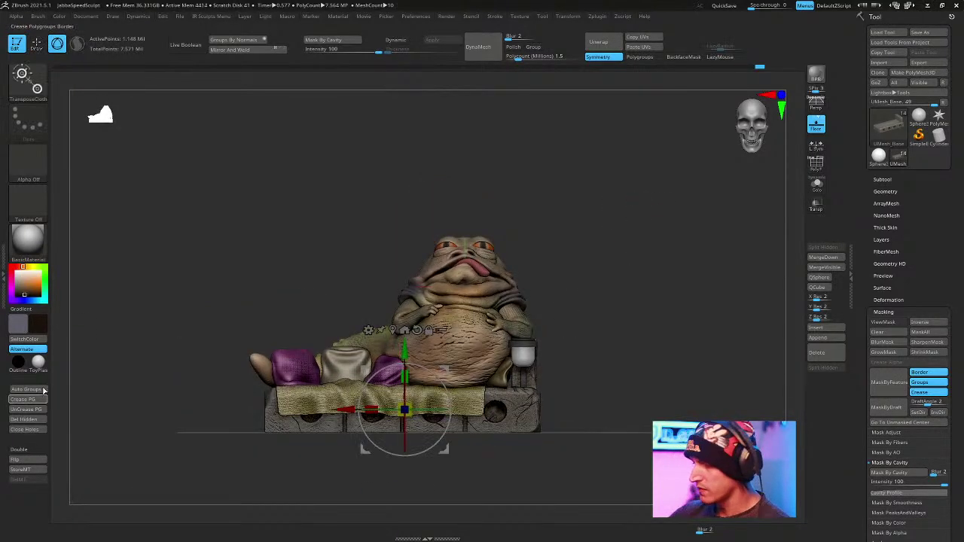
{"action": "key", "text": "q"}
{"action": "key", "text": "ctrl+s"}
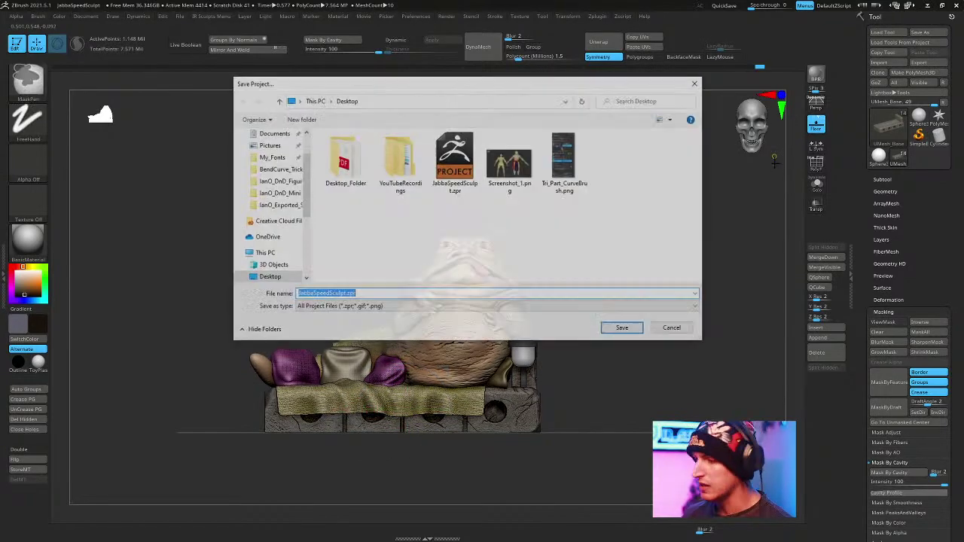
{"action": "key", "text": "Return"}
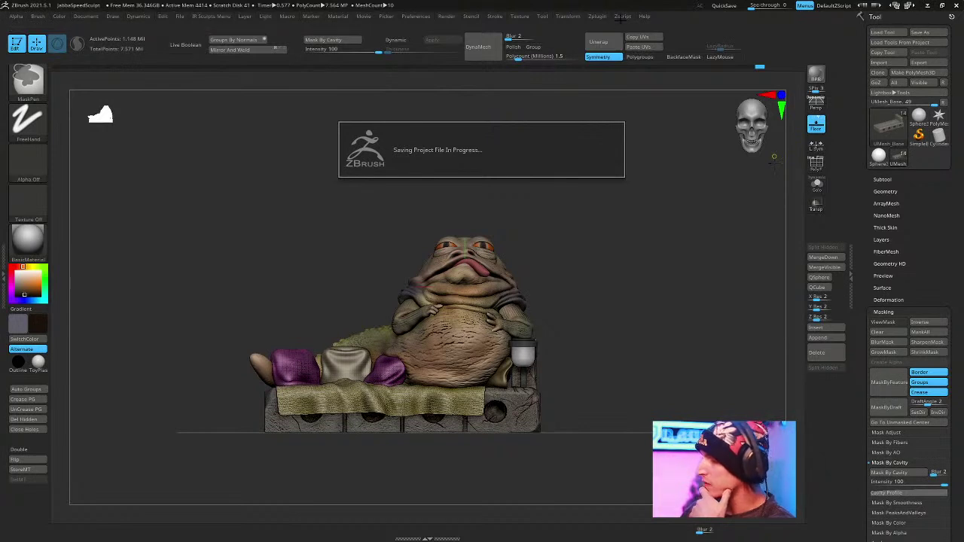
Combine all subtools into a single low-resolution TPoseMesh with Transpose Master.
{"action": "left_click", "coordinate": [598, 16]}
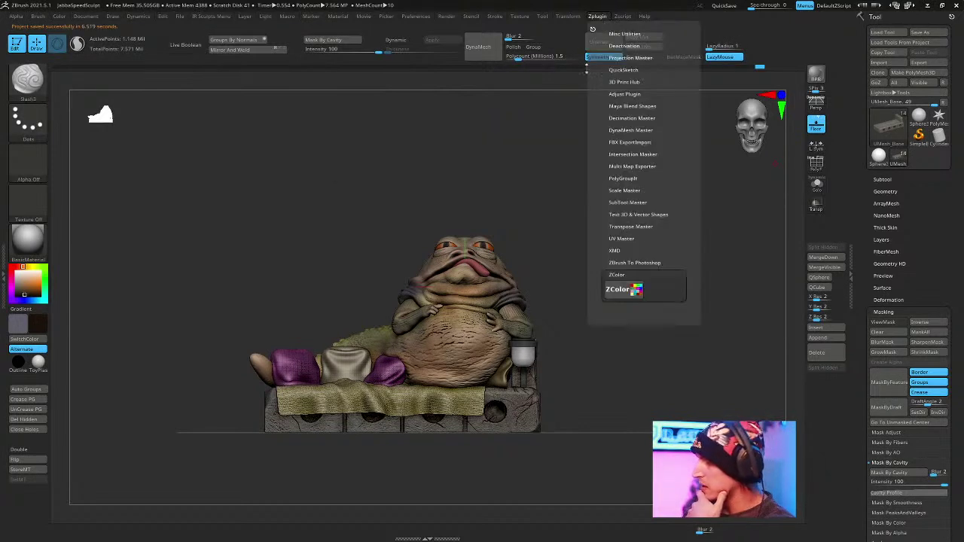
{"action": "left_click", "coordinate": [644, 219]}
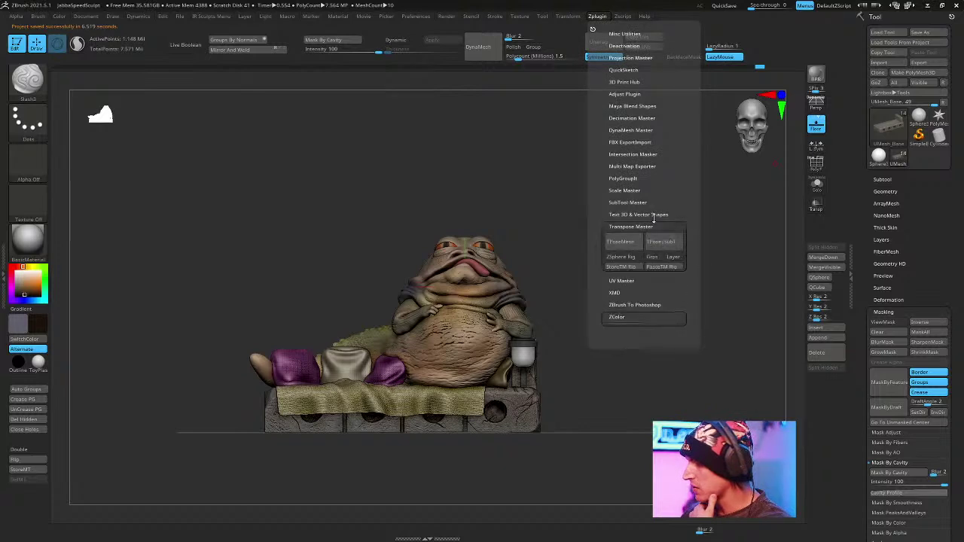
{"action": "left_click", "coordinate": [628, 249]}
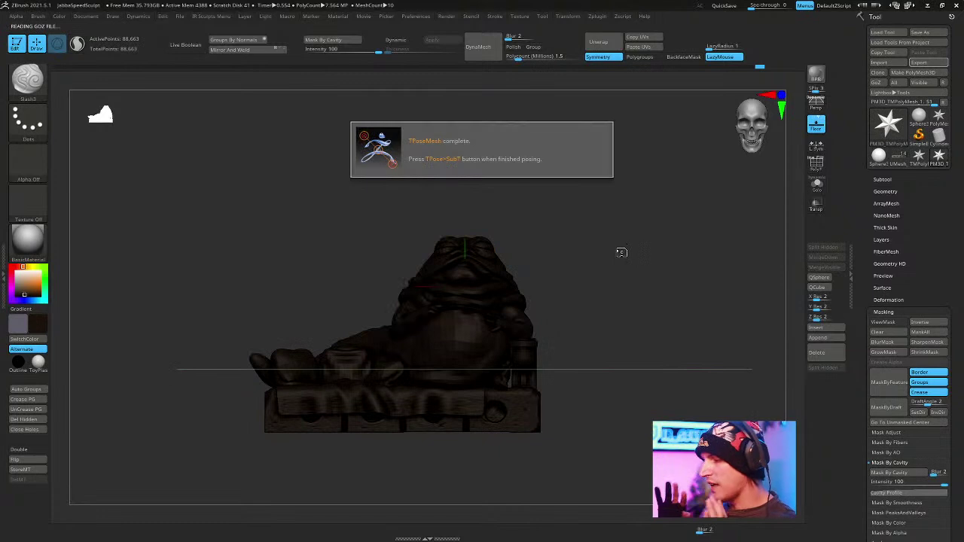
Move the combined mesh to the center of the floor grid with its base resting on the floor.
{"action": "key", "text": "w"}
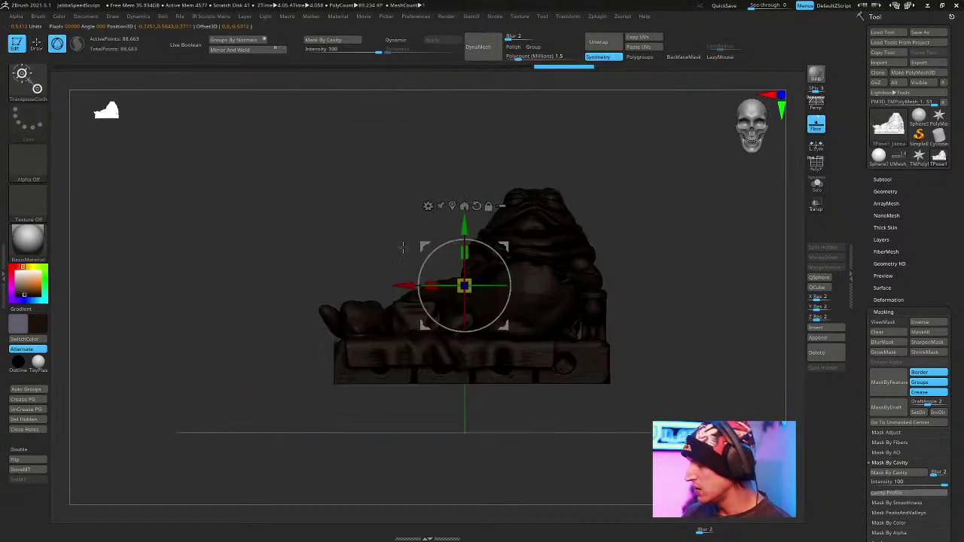
{"action": "left_click_drag", "start_coordinate": [638, 175], "coordinate": [639, 185], "text": "alt"}
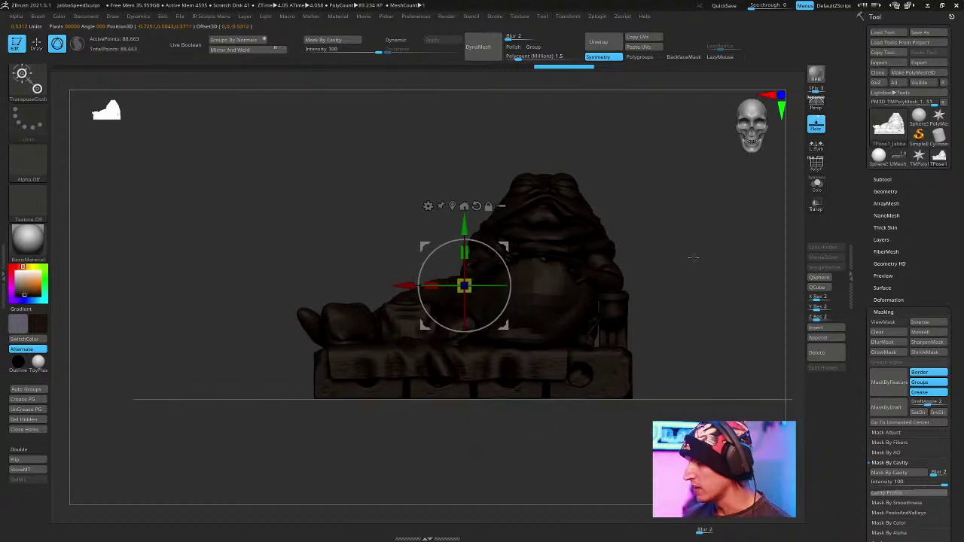
{"action": "key", "text": "q"}
Transfer the repositioned TPoseMesh back to the original subtools with Transpose Master's TPose>SubT.
{"action": "left_click", "coordinate": [600, 16]}
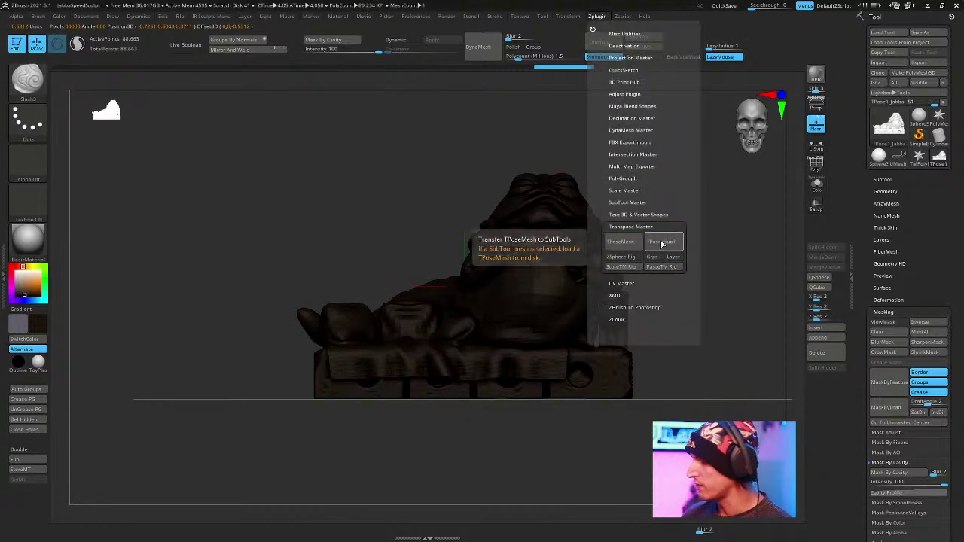
{"action": "left_click", "coordinate": [656, 245]}
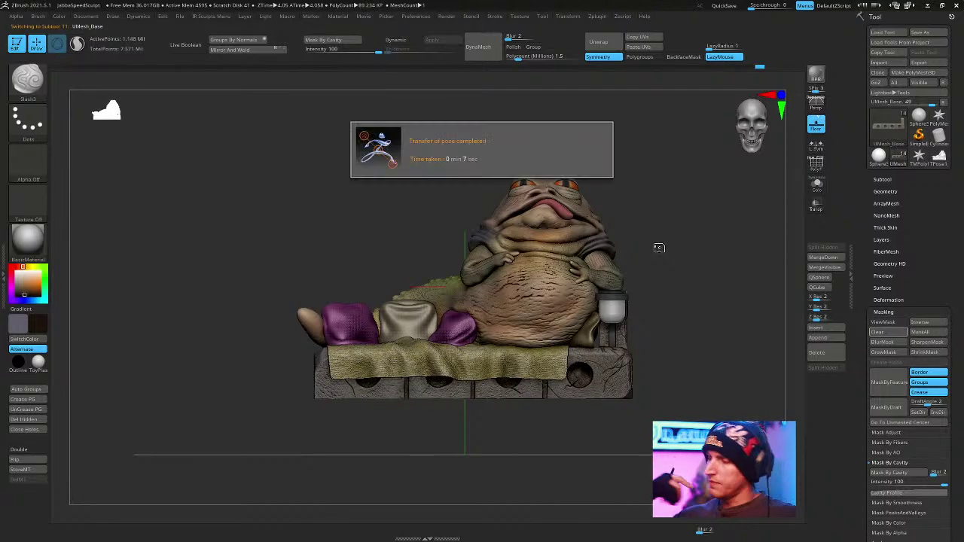
{"action": "left_click_drag", "start_coordinate": [671, 258], "coordinate": [706, 258]}
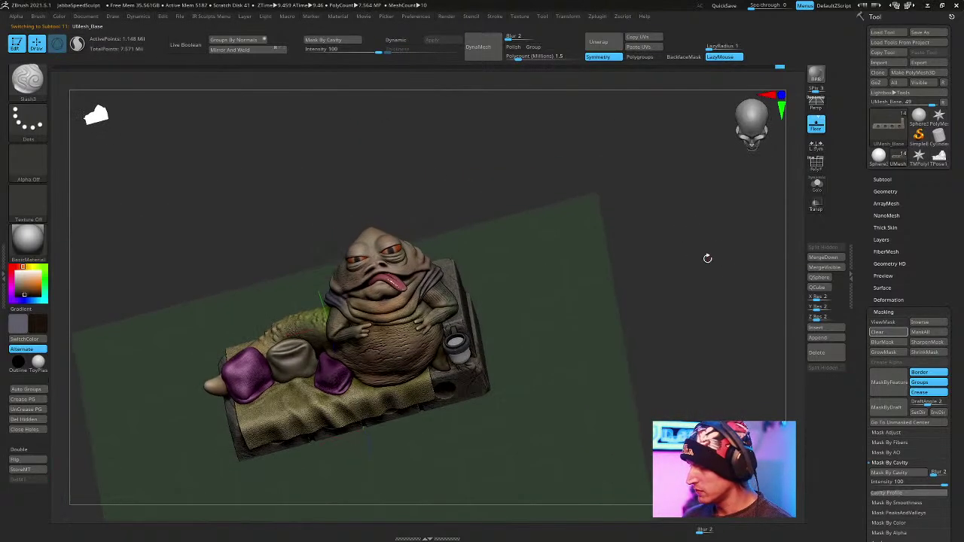
Hide the floor grid and reshape the body's side bulge against the blanket with the Move brush at a lower subdivision level.
{"action": "left_click", "coordinate": [816, 126]}
{"action": "left_click_drag", "start_coordinate": [722, 222], "coordinate": [488, 329]}
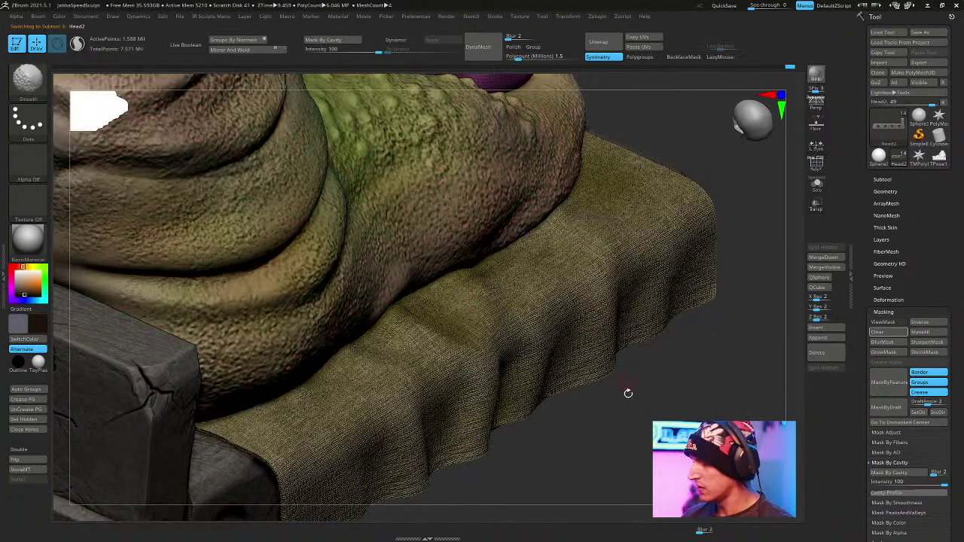
{"action": "key", "text": "b"}
{"action": "key", "text": "m"}
{"action": "key", "text": "v"}
{"action": "key", "text": "space"}
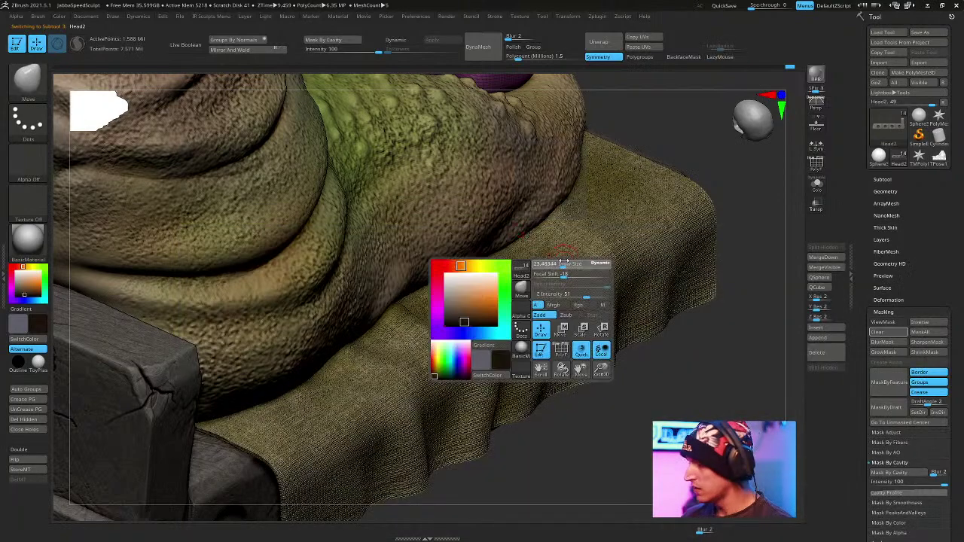
{"action": "right_click_drag", "start_coordinate": [576, 259], "coordinate": [397, 295]}
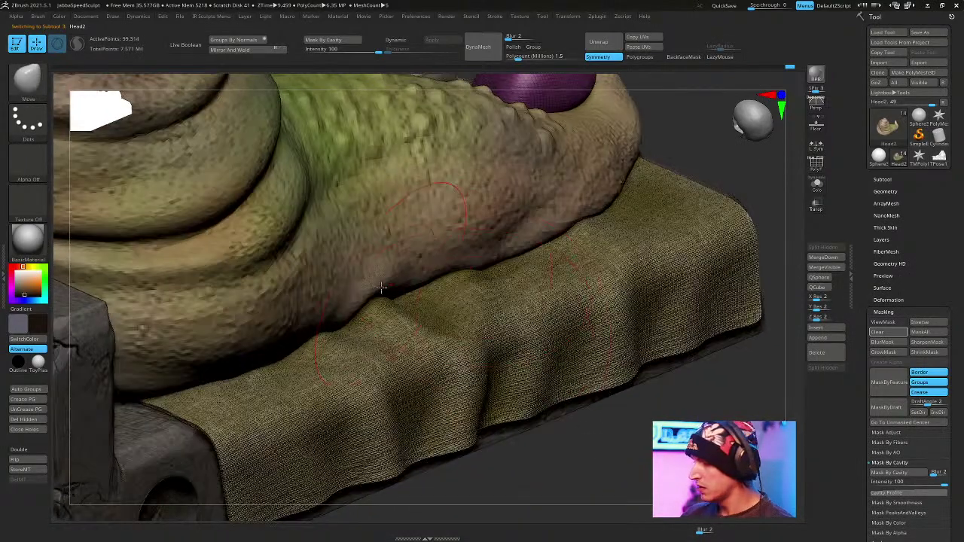
{"action": "mouse_move", "coordinate": [450, 280]}
{"action": "right_mouse_down"}
{"action": "mouse_move", "coordinate": [459, 290]}
{"action": "mouse_move", "coordinate": [437, 280]}
{"action": "right_mouse_up"}
{"action": "left_click_drag", "start_coordinate": [437, 280], "coordinate": [455, 369]}
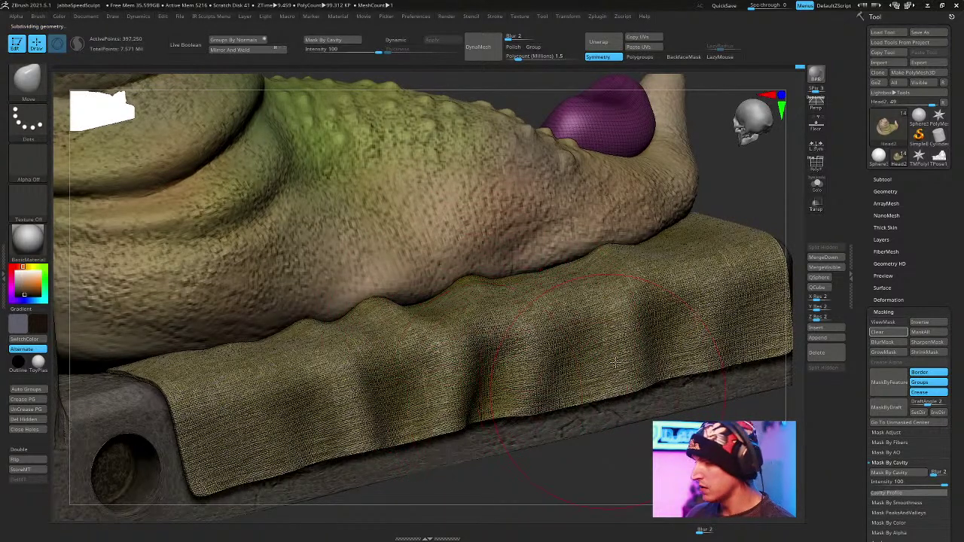
Set up the Standard brush with a Dots stroke and no alpha for sculpting the body.
{"action": "key", "text": "b"}
{"action": "key", "text": "s"}
{"action": "key", "text": "t"}
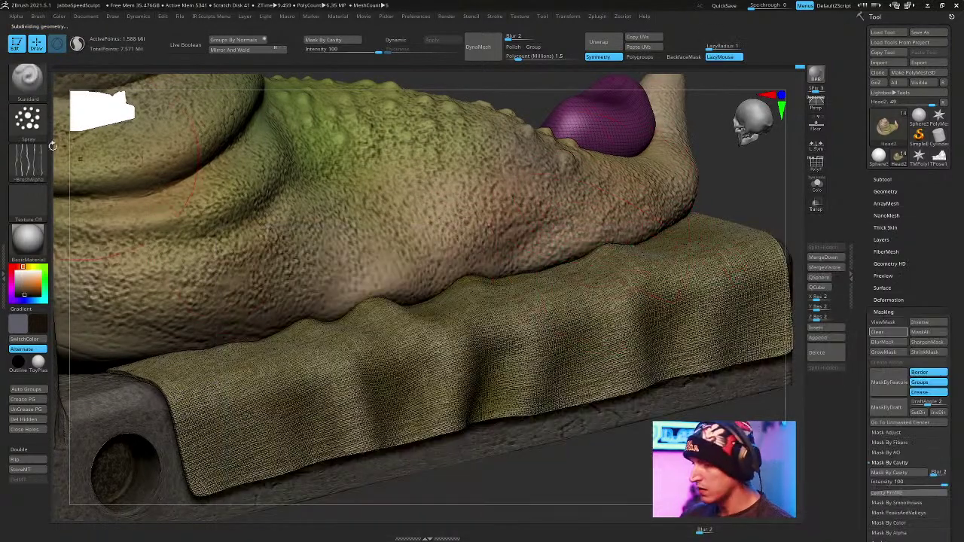
{"action": "left_click", "coordinate": [28, 118]}
{"action": "left_click", "coordinate": [81, 132]}
{"action": "left_click", "coordinate": [27, 159]}
{"action": "left_click", "coordinate": [27, 159]}
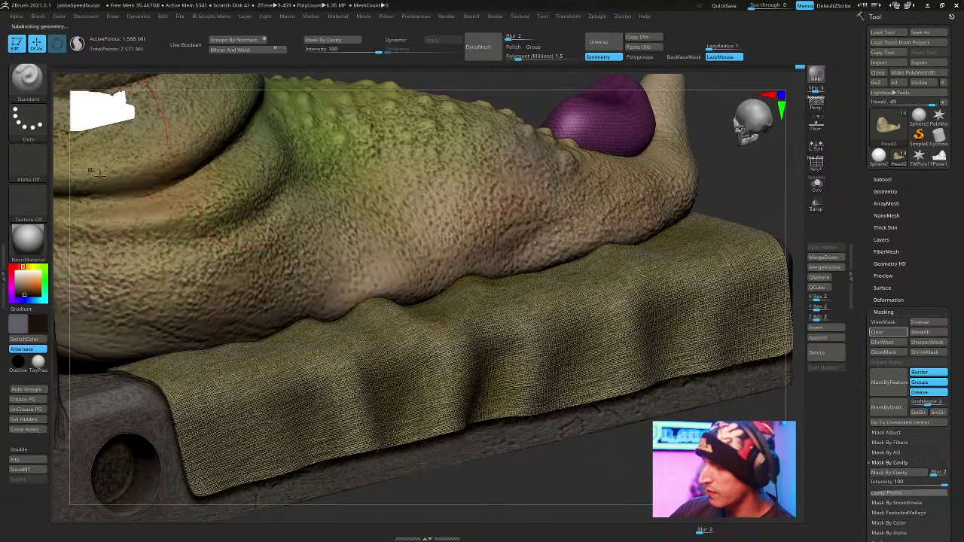
{"action": "left_click", "coordinate": [89, 172]}
Sculpt the smooth bulge on the body's side where it rests on the blanket with the Standard brush.
{"action": "right_click", "coordinate": [241, 188]}
{"action": "mouse_move", "coordinate": [457, 257]}
{"action": "right_mouse_down"}
{"action": "mouse_move", "coordinate": [511, 349]}
{"action": "mouse_move", "coordinate": [321, 326]}
{"action": "right_mouse_up"}
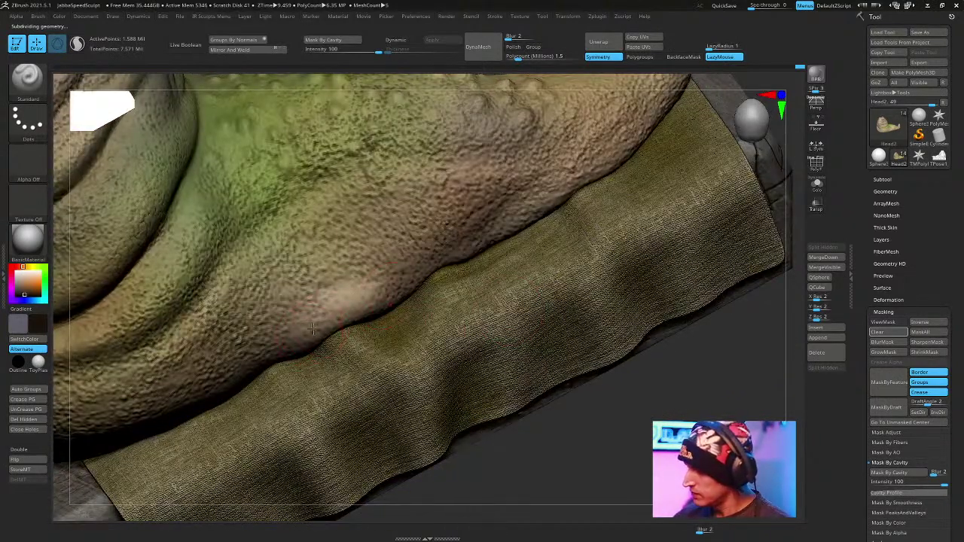
{"action": "right_click", "coordinate": [390, 277]}
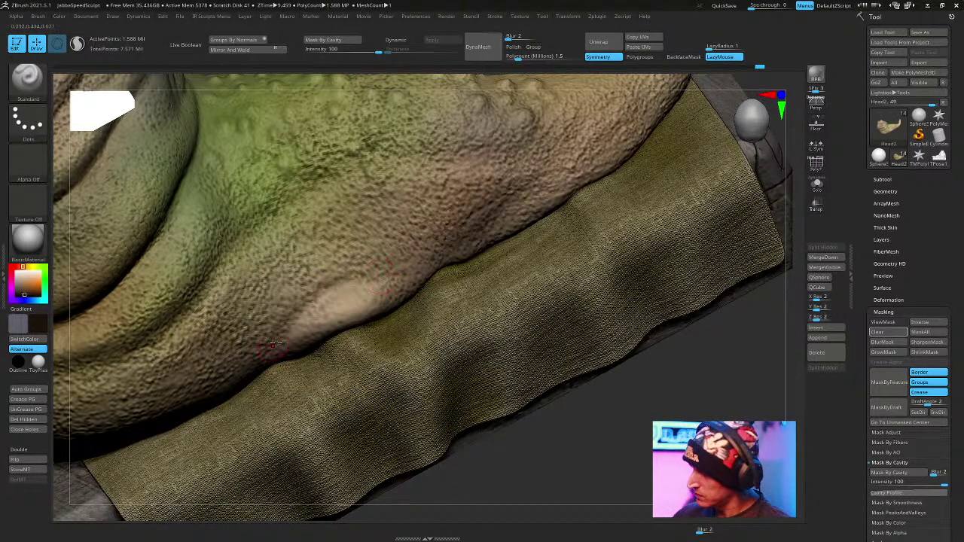
{"action": "right_click_drag", "start_coordinate": [472, 206], "coordinate": [550, 323]}
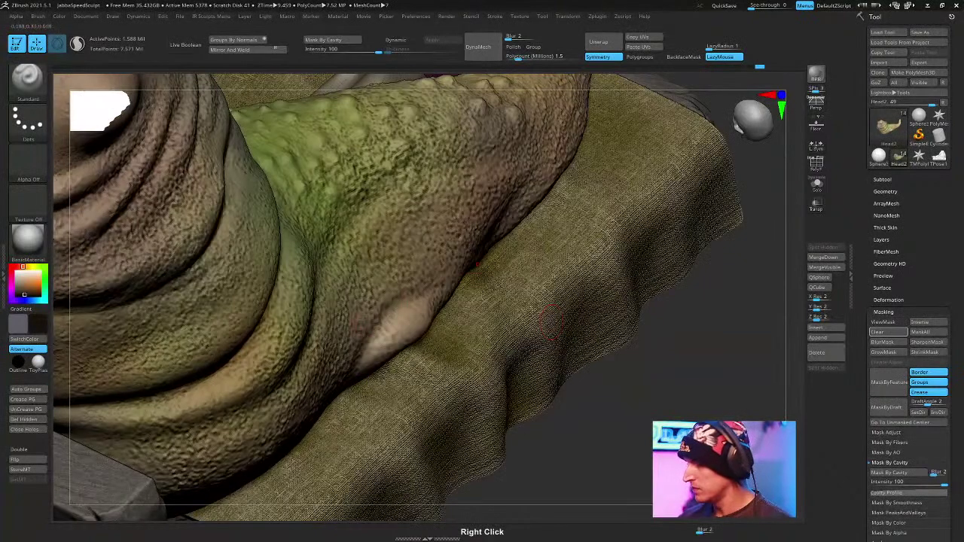
{"action": "right_click_drag", "start_coordinate": [585, 295], "coordinate": [313, 366]}
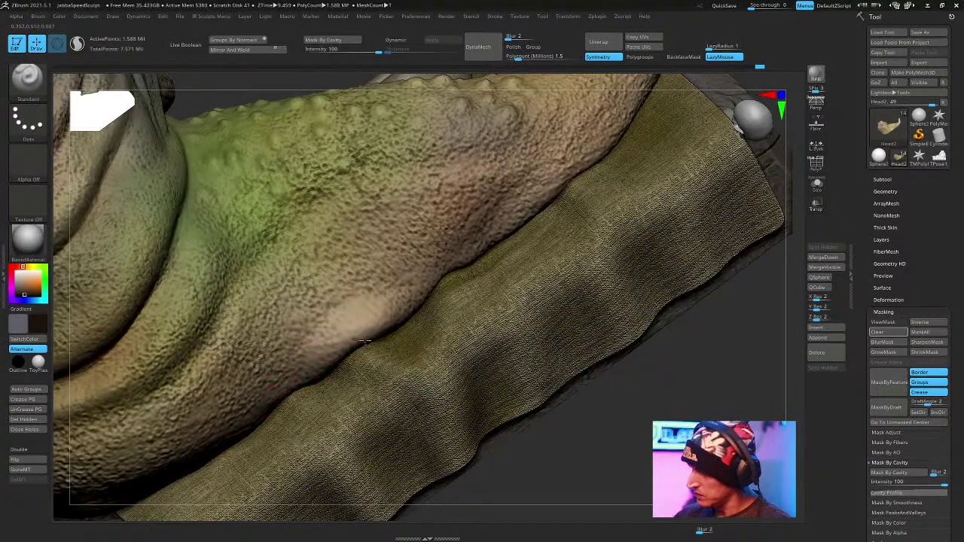
Swell the body's lower edge along the blanket with the Inflat brush.
{"action": "key", "text": "b"}
{"action": "key", "text": "i"}
{"action": "key", "text": "n"}
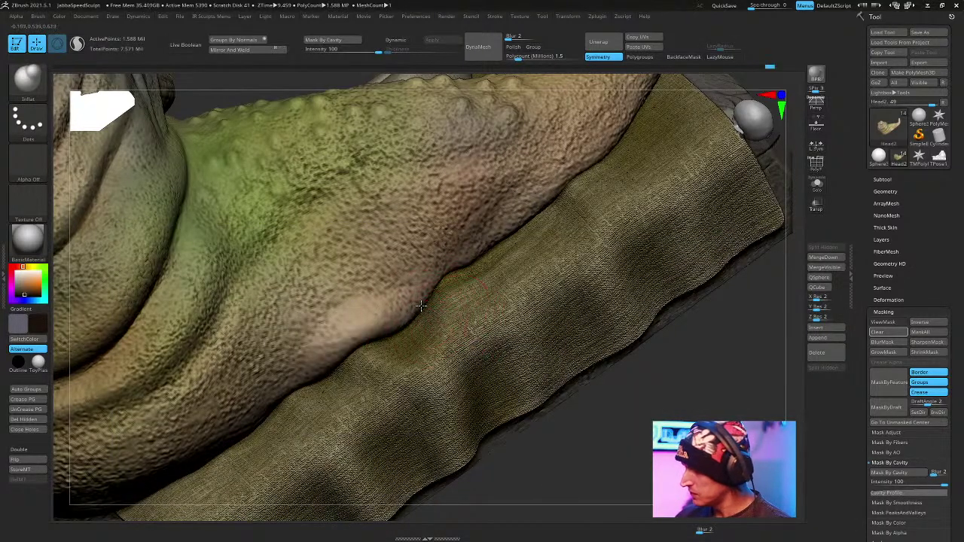
{"action": "right_click_drag", "start_coordinate": [374, 346], "coordinate": [475, 385], "text": "ctrl"}
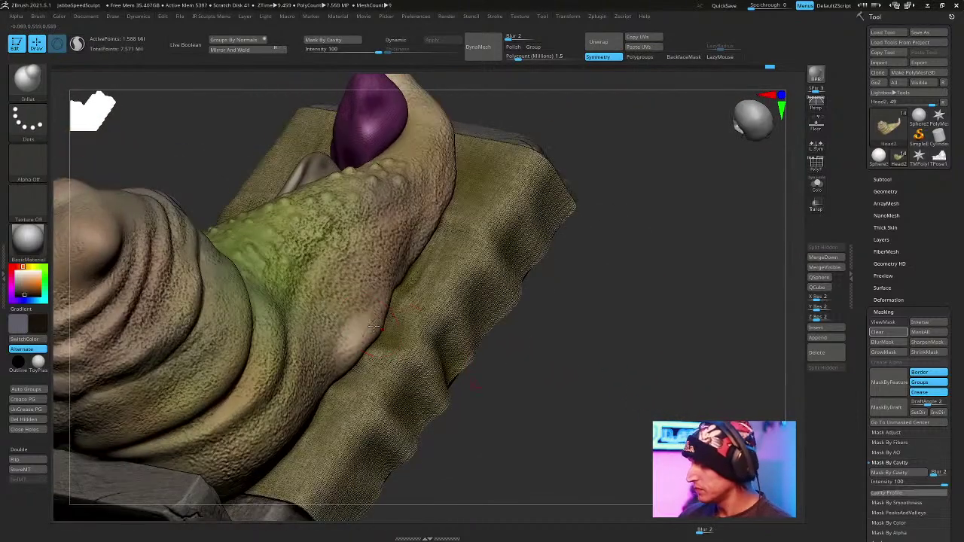
{"action": "right_click_drag", "start_coordinate": [497, 304], "coordinate": [352, 372]}
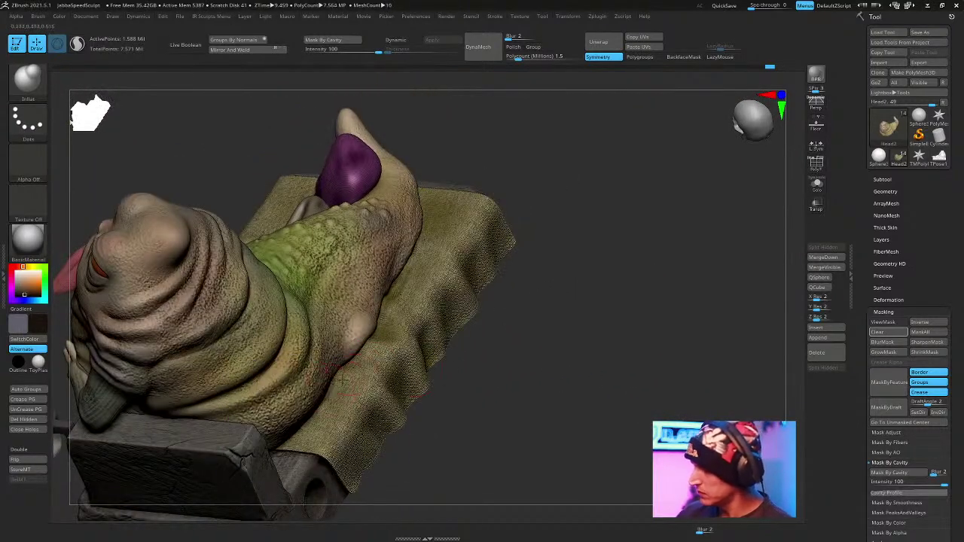
{"action": "mouse_move", "coordinate": [594, 363]}
{"action": "right_mouse_down"}
{"action": "mouse_move", "coordinate": [627, 431]}
{"action": "mouse_move", "coordinate": [594, 381]}
{"action": "right_mouse_up"}
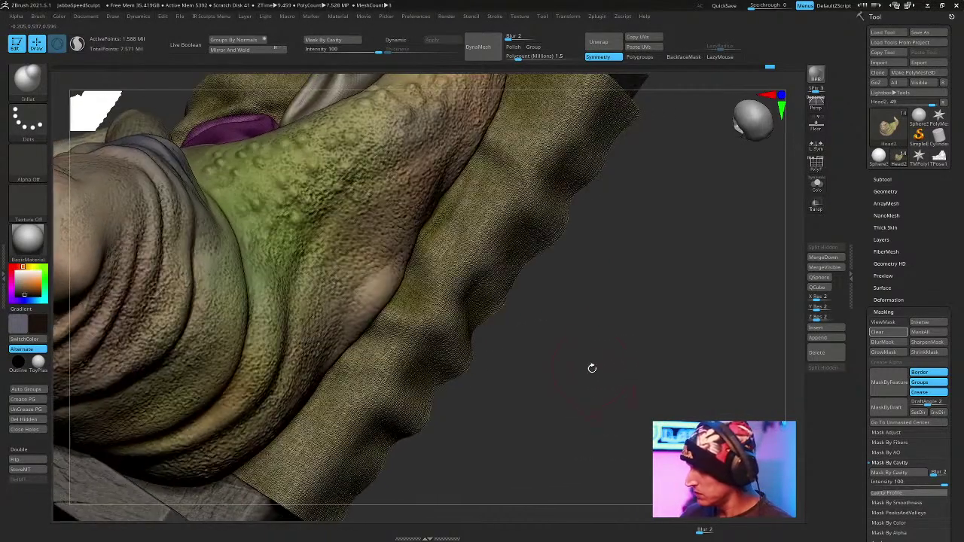
Make the blanket the active subtool and sculpt pressure wrinkles beside the body's bulge with the Standard brush.
{"action": "right_click", "coordinate": [611, 323]}
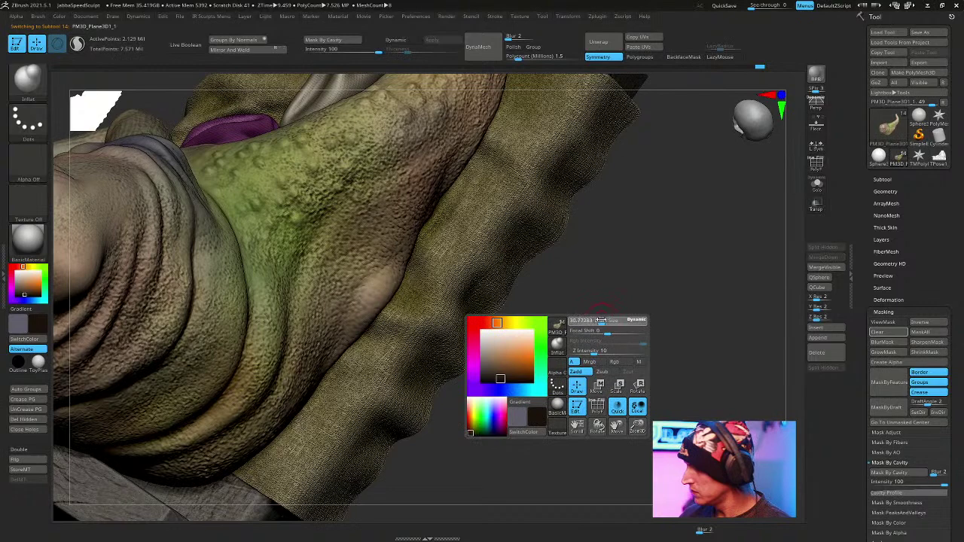
{"action": "mouse_move", "coordinate": [612, 317]}
{"action": "right_mouse_down", "text": "ctrl"}
{"action": "mouse_move", "coordinate": [639, 349]}
{"action": "mouse_move", "coordinate": [583, 301]}
{"action": "mouse_move", "coordinate": [432, 333]}
{"action": "right_mouse_up", "text": "ctrl"}
{"action": "key", "text": "b"}
{"action": "key", "text": "s"}
{"action": "key", "text": "t"}
{"action": "right_click", "coordinate": [343, 322]}
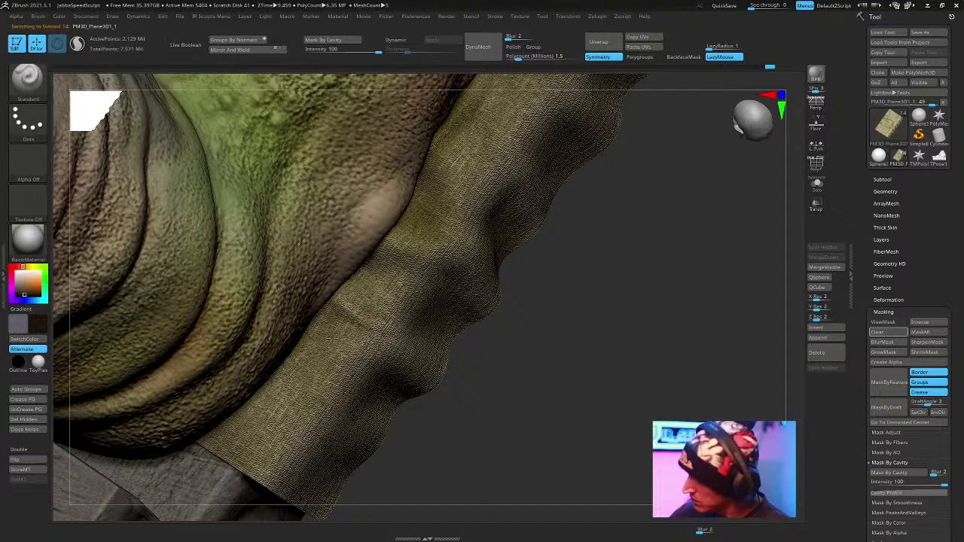
{"action": "right_click", "coordinate": [343, 365]}
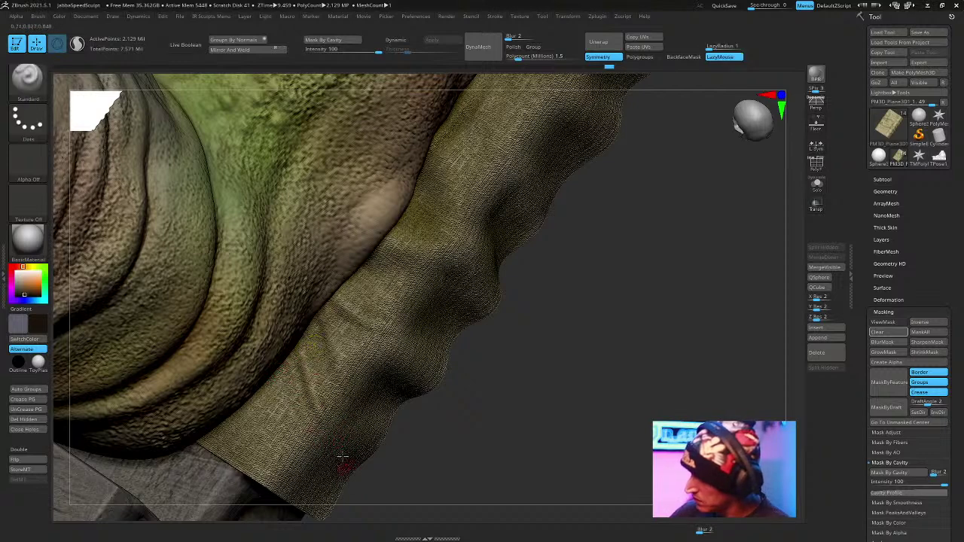
{"action": "mouse_move", "coordinate": [540, 349]}
{"action": "left_mouse_down"}
{"action": "mouse_move", "coordinate": [561, 434]}
{"action": "mouse_move", "coordinate": [499, 364]}
{"action": "left_mouse_up"}
{"action": "right_click_drag", "start_coordinate": [341, 341], "coordinate": [343, 425], "text": "alt"}
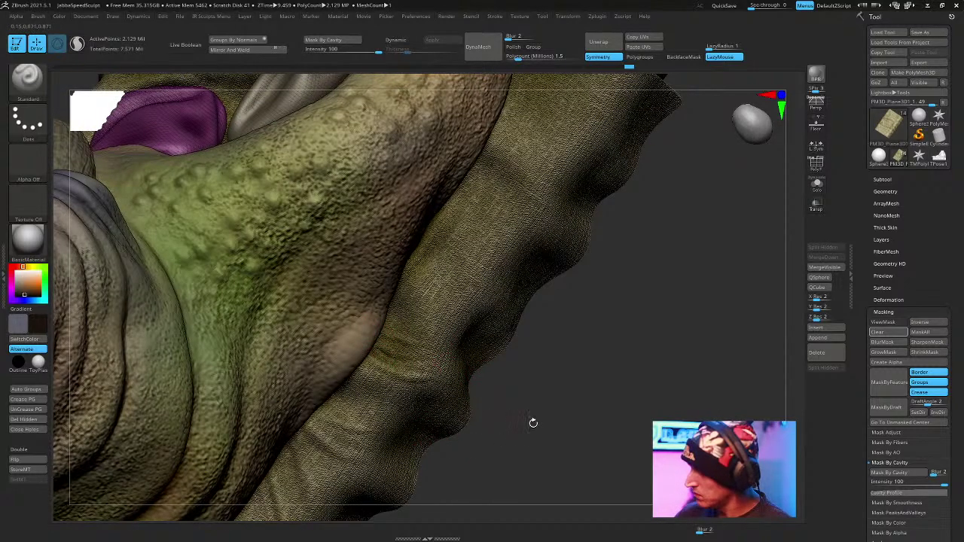
Add wrinkles radiating from under the side bulge into the blanket with the Standard brush at Z Intensity 8.
{"action": "right_click_drag", "start_coordinate": [514, 433], "coordinate": [375, 378]}
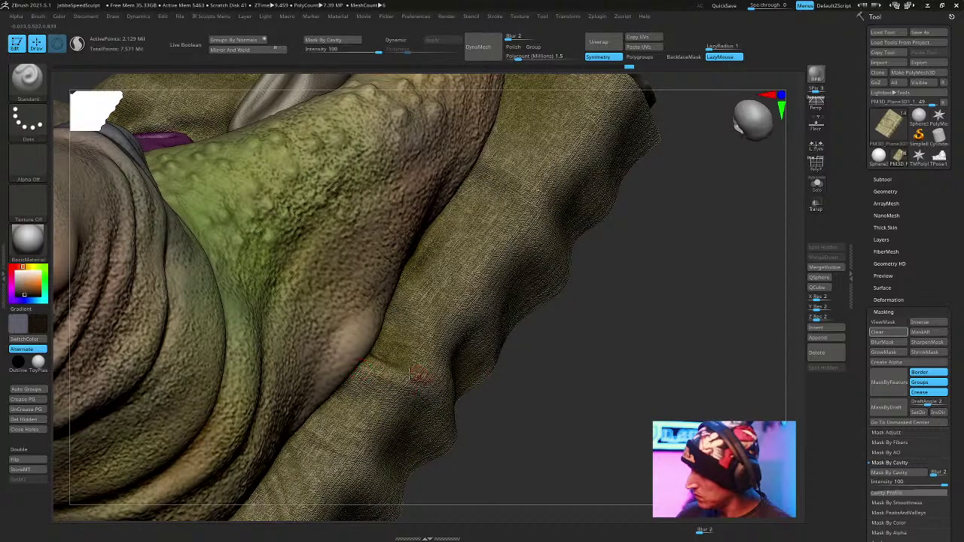
{"action": "right_click", "coordinate": [472, 435]}
{"action": "mouse_move", "coordinate": [494, 400]}
{"action": "left_mouse_down"}
{"action": "mouse_move", "coordinate": [621, 399]}
{"action": "mouse_move", "coordinate": [632, 439]}
{"action": "mouse_move", "coordinate": [325, 443]}
{"action": "left_mouse_up"}
{"action": "key", "text": "l"}
{"action": "left_click_drag", "start_coordinate": [504, 459], "coordinate": [314, 416]}
{"action": "key", "text": "space"}
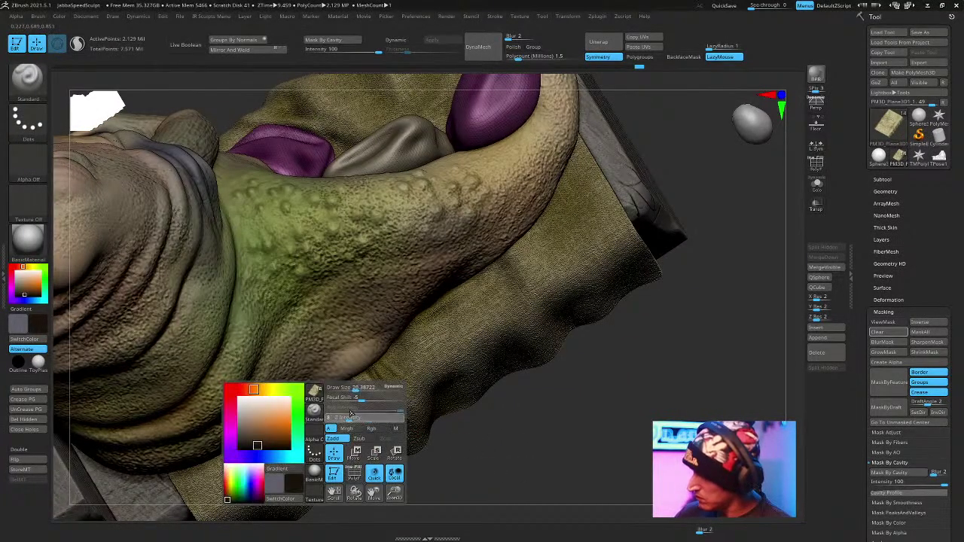
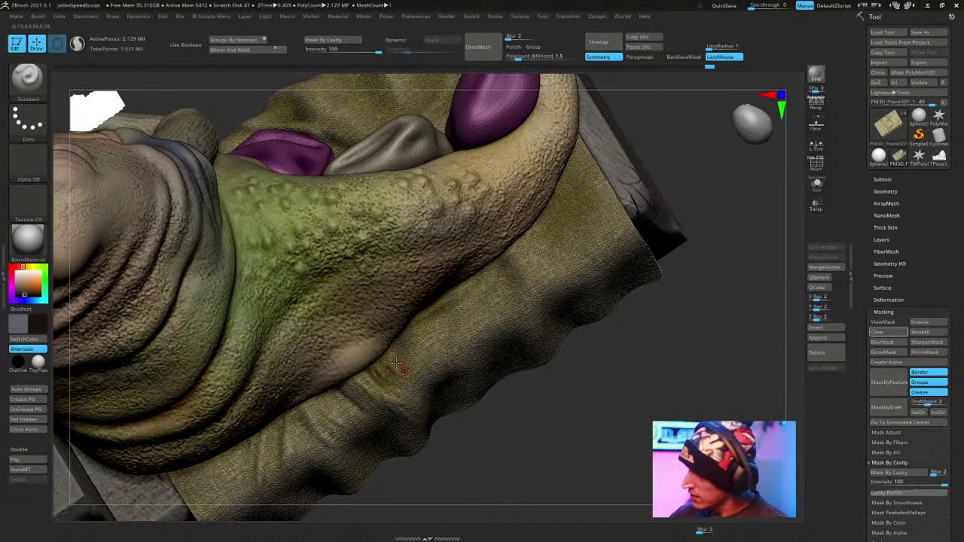
Sculpt folds in the blanket along the outer side of the tail.
{"action": "right_click_drag", "start_coordinate": [418, 399], "coordinate": [521, 286]}
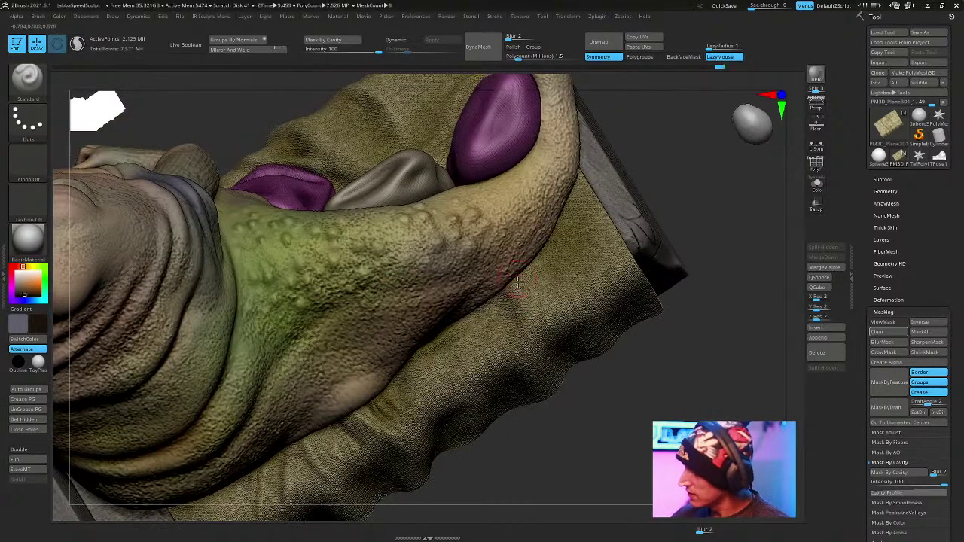
{"action": "mouse_move", "coordinate": [587, 394]}
{"action": "right_mouse_down"}
{"action": "mouse_move", "coordinate": [509, 277]}
{"action": "mouse_move", "coordinate": [519, 301]}
{"action": "right_mouse_up"}
{"action": "mouse_move", "coordinate": [639, 443]}
{"action": "right_mouse_down"}
{"action": "mouse_move", "coordinate": [566, 320]}
{"action": "mouse_move", "coordinate": [567, 330]}
{"action": "right_mouse_up"}
{"action": "mouse_move", "coordinate": [609, 395]}
{"action": "right_mouse_down"}
{"action": "mouse_move", "coordinate": [566, 330]}
{"action": "mouse_move", "coordinate": [520, 297]}
{"action": "mouse_move", "coordinate": [622, 409]}
{"action": "mouse_move", "coordinate": [665, 422]}
{"action": "mouse_move", "coordinate": [519, 293]}
{"action": "right_mouse_up"}
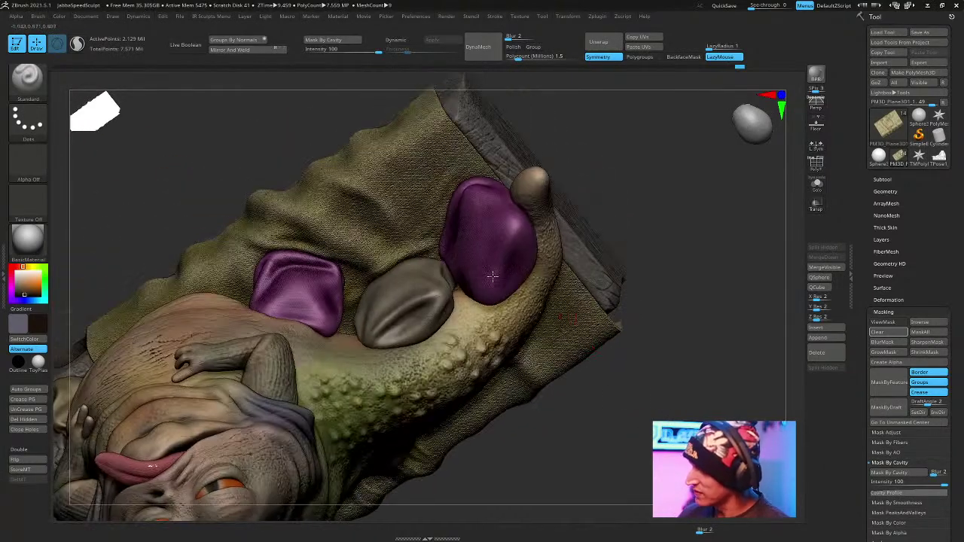
Sculpt soft tension folds in the blanket beside the large purple pillow near the tail tip.
{"action": "key", "text": "space"}
{"action": "right_click_drag", "start_coordinate": [155, 462], "coordinate": [421, 286], "text": "ctrl"}
{"action": "key", "text": "space"}
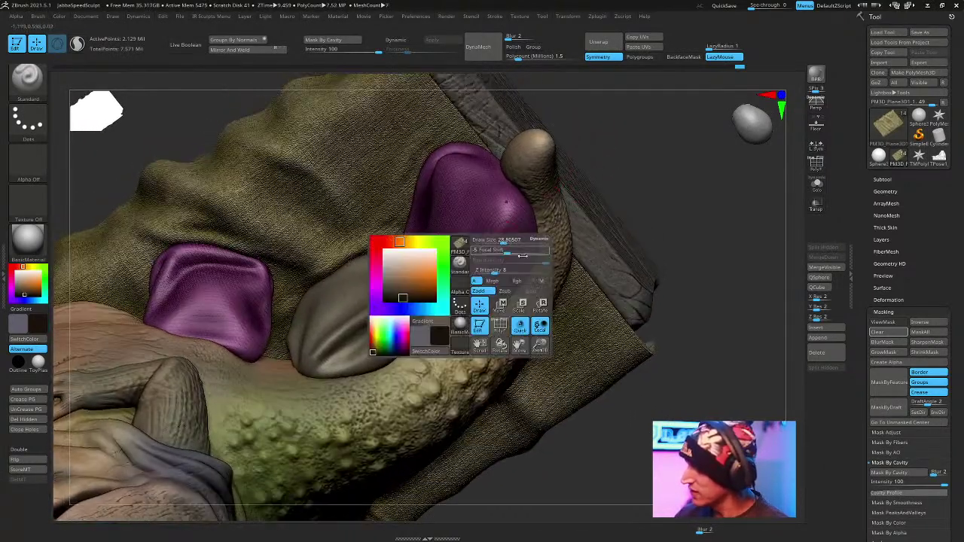
{"action": "key", "text": "space"}
{"action": "right_click_drag", "start_coordinate": [602, 171], "coordinate": [431, 218]}
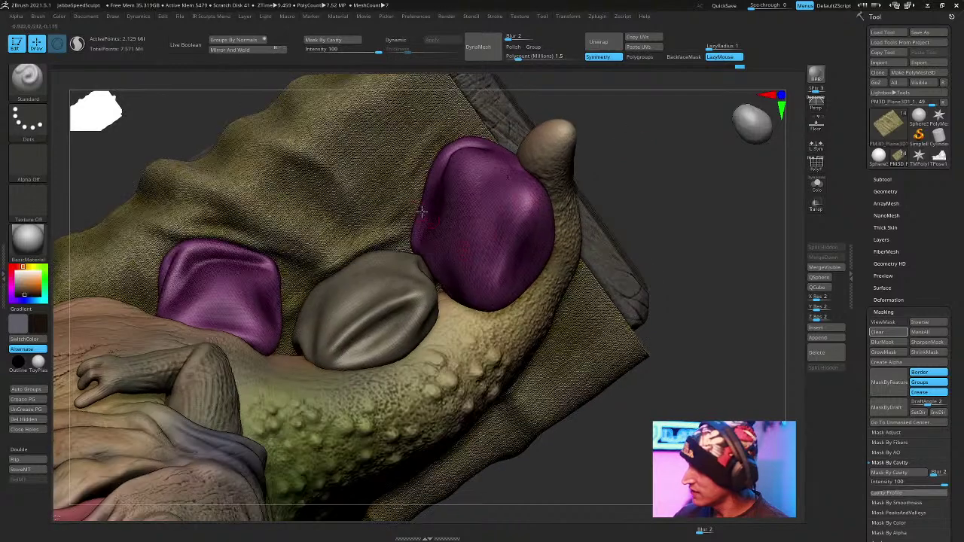
{"action": "right_click_drag", "start_coordinate": [431, 165], "coordinate": [403, 275], "text": "ctrl"}
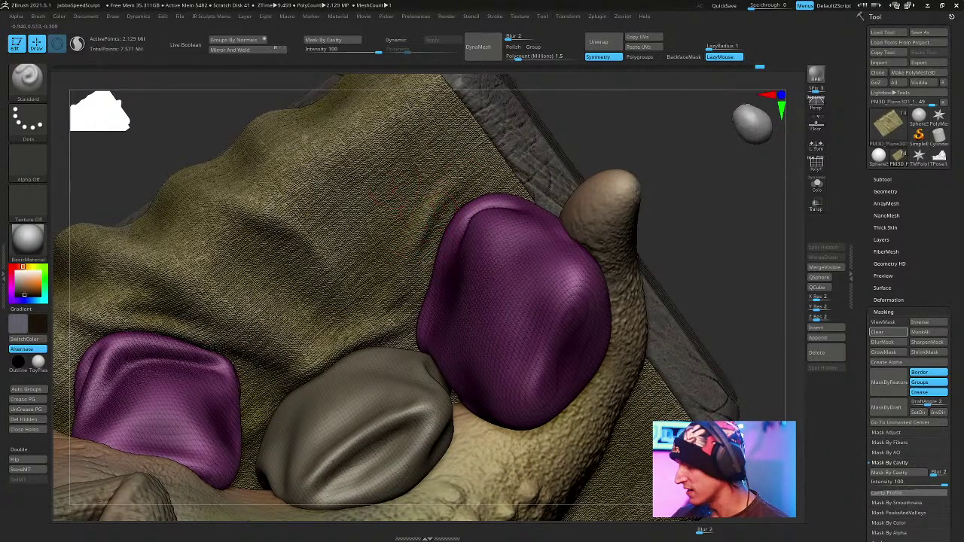
{"action": "mouse_move", "coordinate": [604, 139]}
{"action": "right_mouse_down"}
{"action": "mouse_move", "coordinate": [642, 136]}
{"action": "mouse_move", "coordinate": [638, 121]}
{"action": "right_mouse_up"}
{"action": "left_click_drag", "start_coordinate": [414, 239], "coordinate": [407, 251]}
{"action": "right_click", "coordinate": [354, 304]}
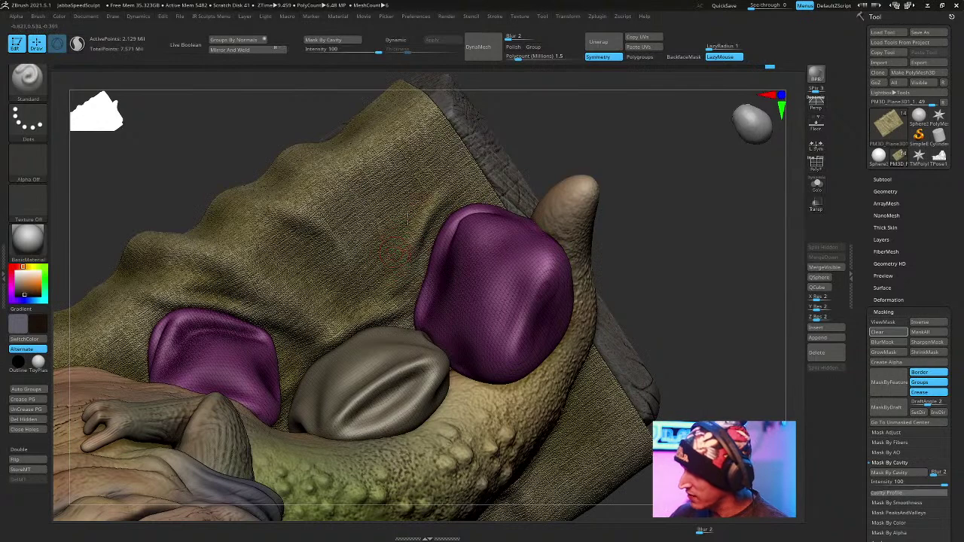
{"action": "mouse_move", "coordinate": [561, 150]}
{"action": "right_mouse_down"}
{"action": "mouse_move", "coordinate": [602, 198]}
{"action": "mouse_move", "coordinate": [653, 232]}
{"action": "mouse_move", "coordinate": [684, 216]}
{"action": "right_mouse_up"}
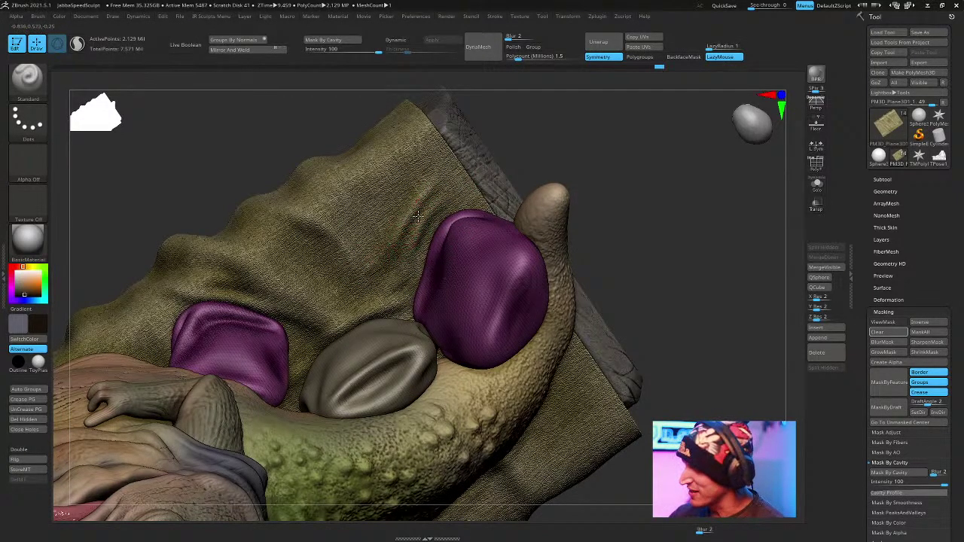
Sculpt folds in the front of the blanket below the belly, from the small purple pillow to the blanket's end.
{"action": "left_click_drag", "start_coordinate": [655, 212], "coordinate": [688, 302]}
{"action": "right_click_drag", "start_coordinate": [649, 479], "coordinate": [402, 324]}
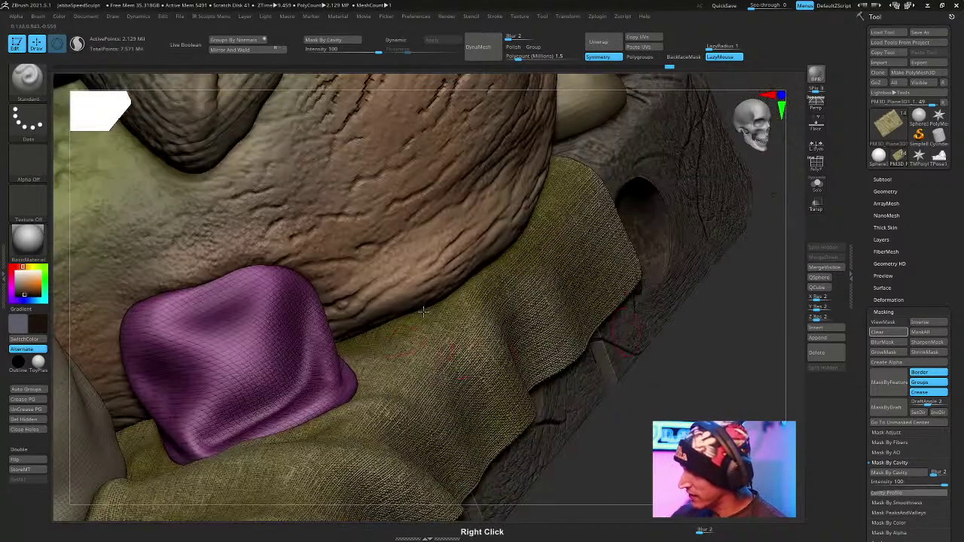
{"action": "right_click_drag", "start_coordinate": [486, 279], "coordinate": [408, 351]}
{"action": "right_click_drag", "start_coordinate": [510, 273], "coordinate": [437, 406]}
{"action": "mouse_move", "coordinate": [555, 204]}
{"action": "right_mouse_down"}
{"action": "mouse_move", "coordinate": [583, 256]}
{"action": "mouse_move", "coordinate": [548, 215]}
{"action": "right_mouse_up"}
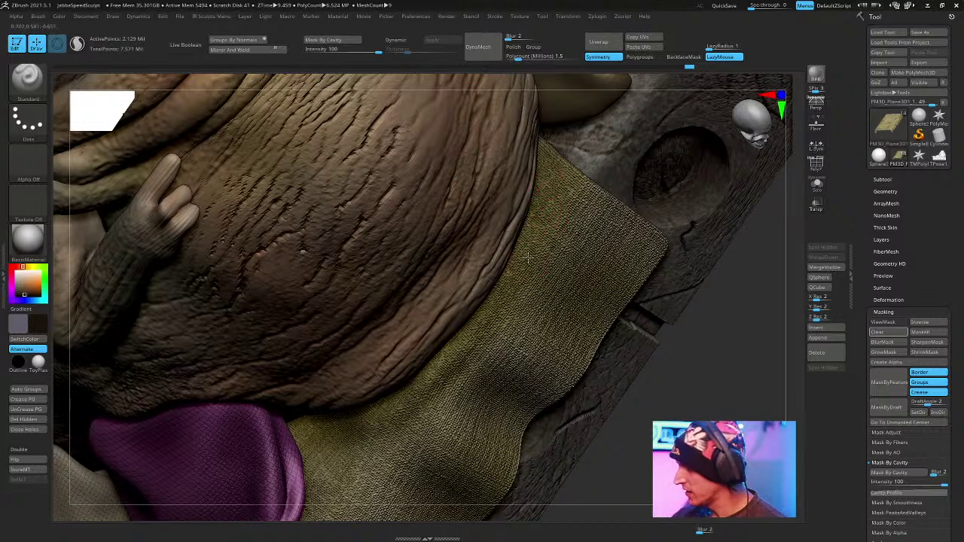
{"action": "key", "text": "space"}
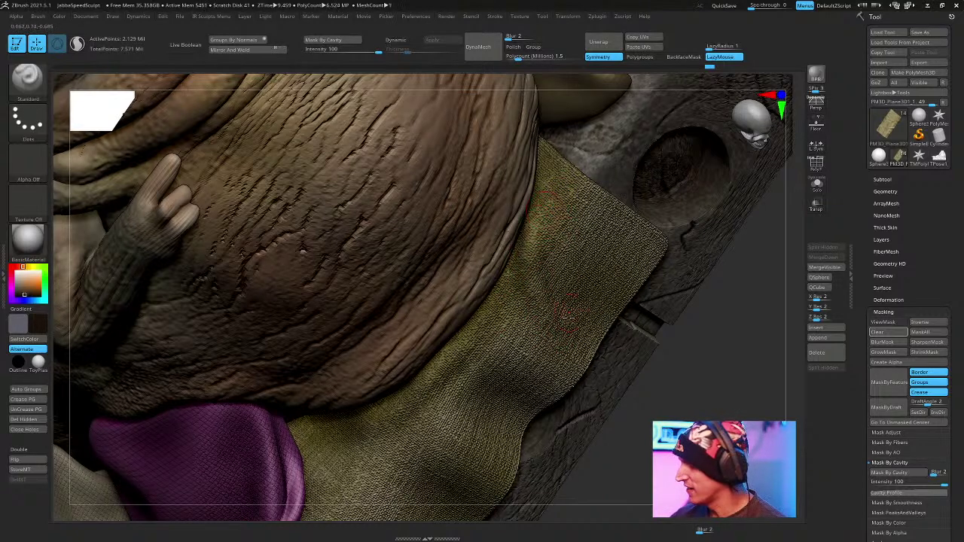
{"action": "left_click_drag", "start_coordinate": [696, 418], "coordinate": [622, 436]}
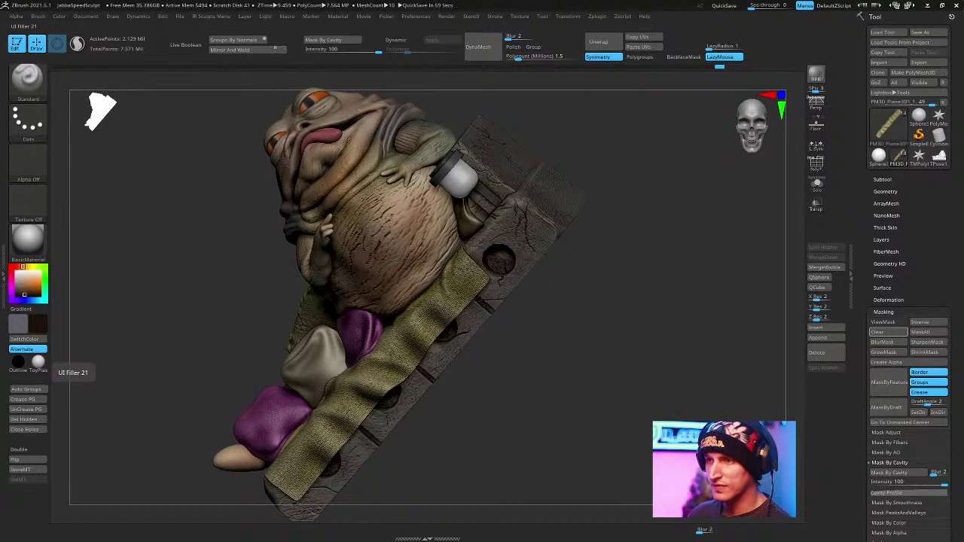
Sculpt folds in the blanket's front edge beside the small purple pillow.
{"action": "left_click_drag", "start_coordinate": [656, 402], "coordinate": [361, 411]}
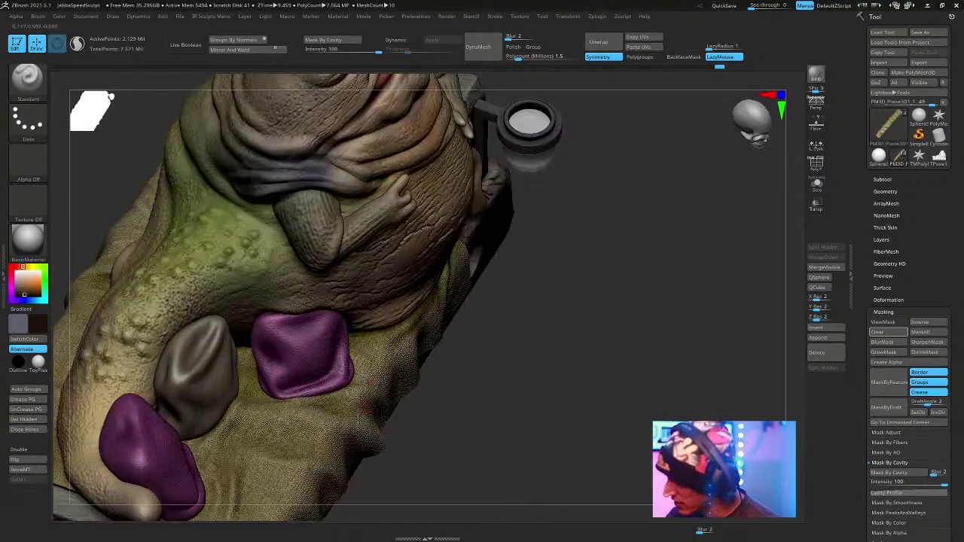
{"action": "left_click_drag", "start_coordinate": [385, 380], "coordinate": [416, 386]}
{"action": "key", "text": "space"}
{"action": "left_click", "coordinate": [431, 350], "text": "alt"}
{"action": "left_click_drag", "start_coordinate": [461, 349], "coordinate": [444, 371]}
Sculpt folds in the blanket along the back side of the body with the Standard brush at Z Intensity 16.
{"action": "key", "text": "space"}
{"action": "key", "text": "space"}
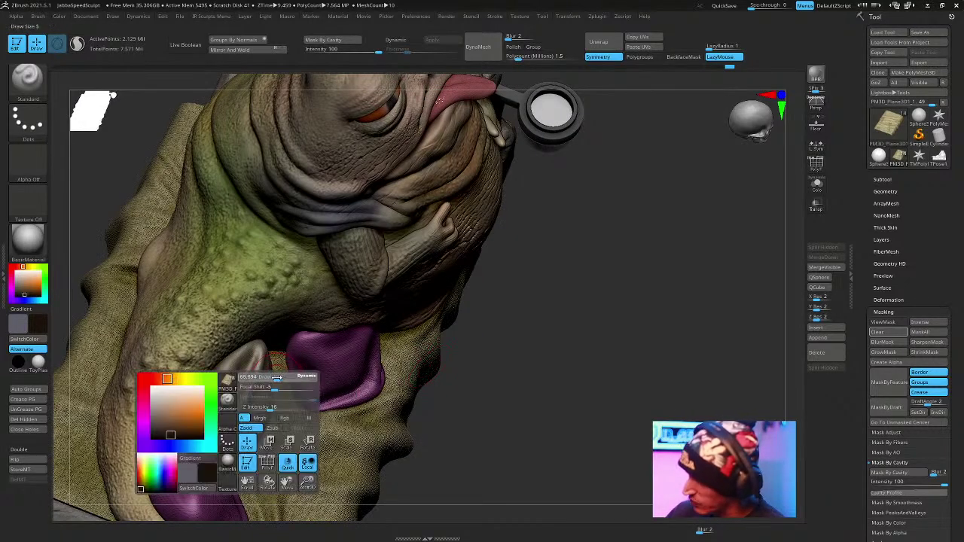
{"action": "left_click_drag", "start_coordinate": [365, 329], "coordinate": [568, 386]}
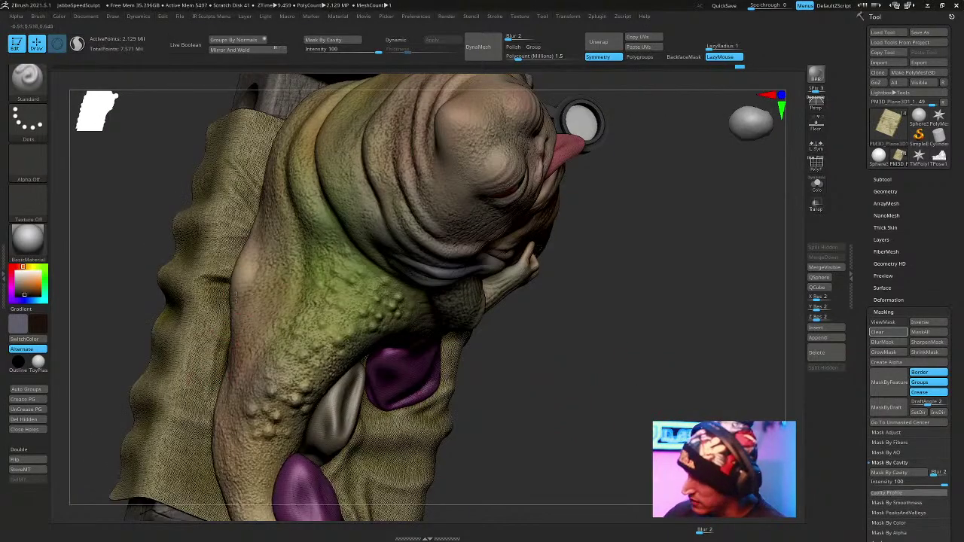
{"action": "left_click_drag", "start_coordinate": [598, 344], "coordinate": [605, 313]}
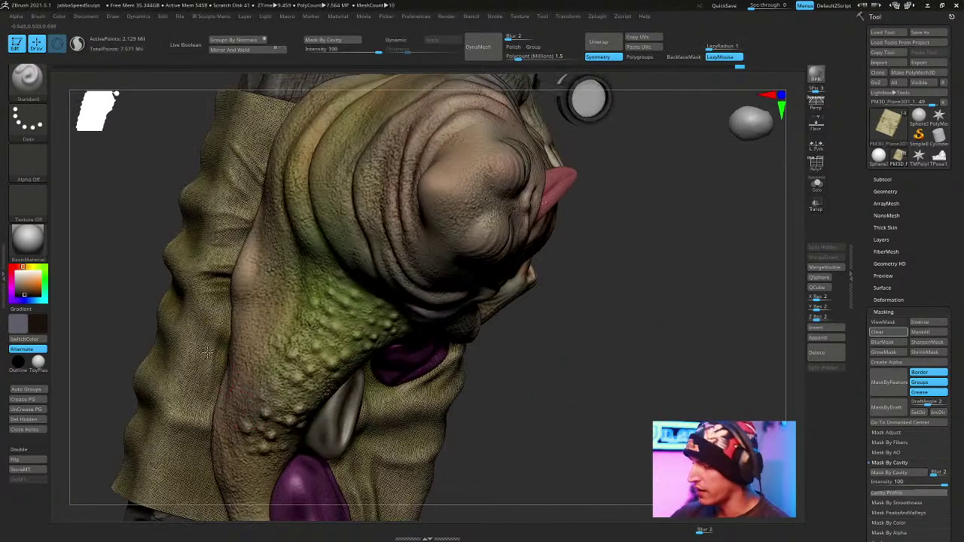
{"action": "left_click_drag", "start_coordinate": [294, 191], "coordinate": [703, 325]}
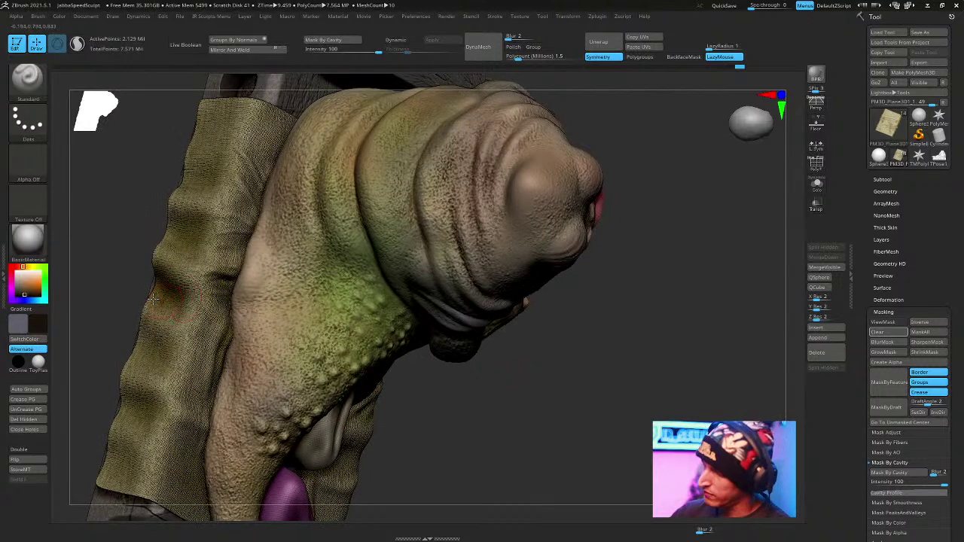
Scale the blanket slightly narrower along its Y axis with the transform gizmo.
{"action": "left_click_drag", "start_coordinate": [612, 313], "coordinate": [490, 224]}
{"action": "key", "text": "w"}
{"action": "left_click_drag", "start_coordinate": [380, 371], "coordinate": [372, 372]}
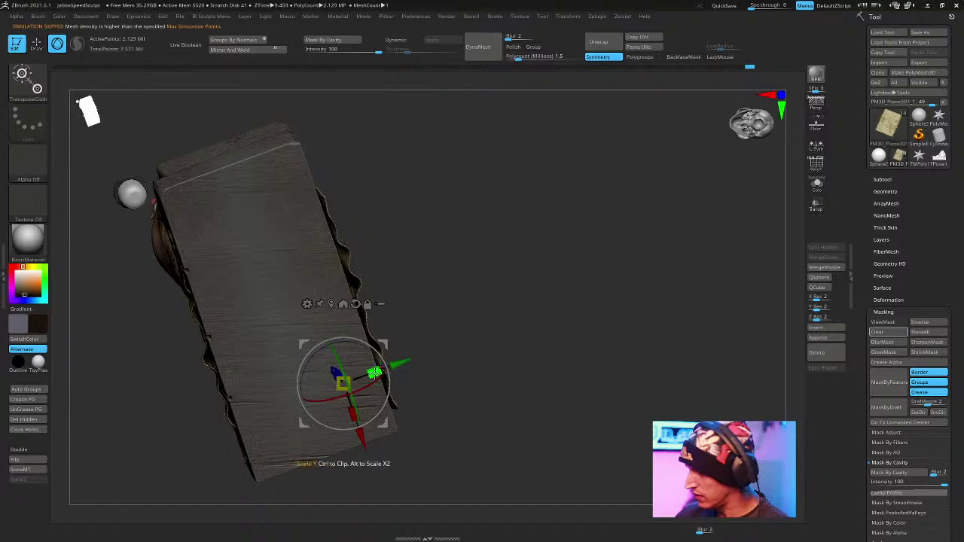
{"action": "mouse_move", "coordinate": [444, 320]}
{"action": "left_mouse_down"}
{"action": "mouse_move", "coordinate": [557, 248]}
{"action": "mouse_move", "coordinate": [583, 261]}
{"action": "mouse_move", "coordinate": [598, 294]}
{"action": "left_mouse_up"}
{"action": "key", "text": "q"}
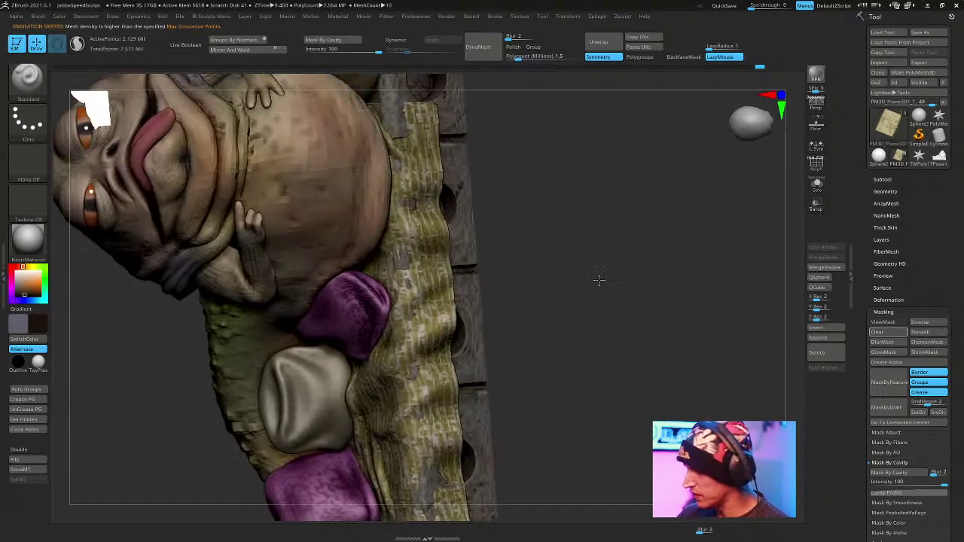
Reshape the blanket's edges on both long sides of the throne with a resized Move brush.
{"action": "key", "text": "b"}
{"action": "key", "text": "m"}
{"action": "key", "text": "v"}
{"action": "key", "text": "space"}
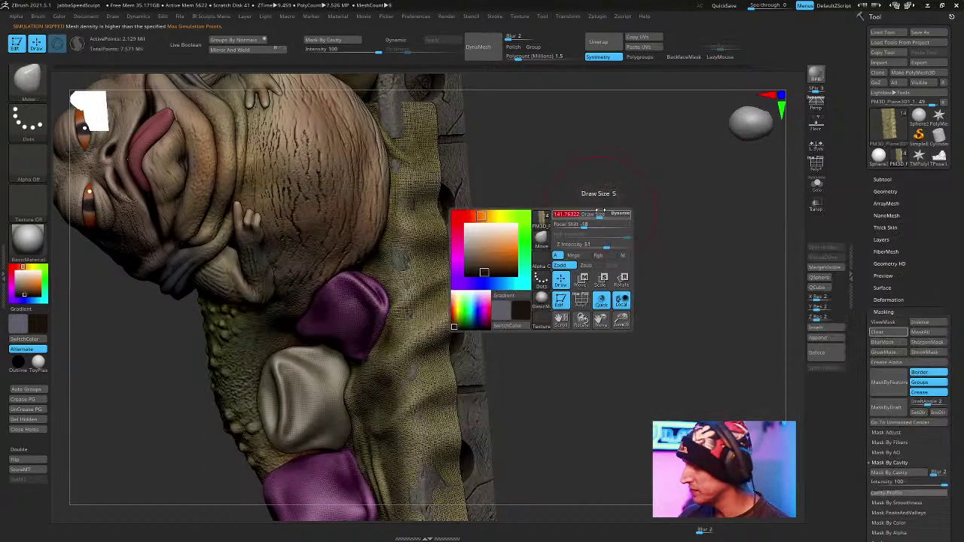
{"action": "left_click_drag", "start_coordinate": [598, 191], "coordinate": [591, 185]}
{"action": "mouse_move", "coordinate": [599, 226]}
{"action": "left_mouse_down"}
{"action": "mouse_move", "coordinate": [437, 188]}
{"action": "mouse_move", "coordinate": [441, 305]}
{"action": "mouse_move", "coordinate": [519, 286]}
{"action": "mouse_move", "coordinate": [462, 340]}
{"action": "left_mouse_up"}
{"action": "left_click_drag", "start_coordinate": [533, 359], "coordinate": [502, 412]}
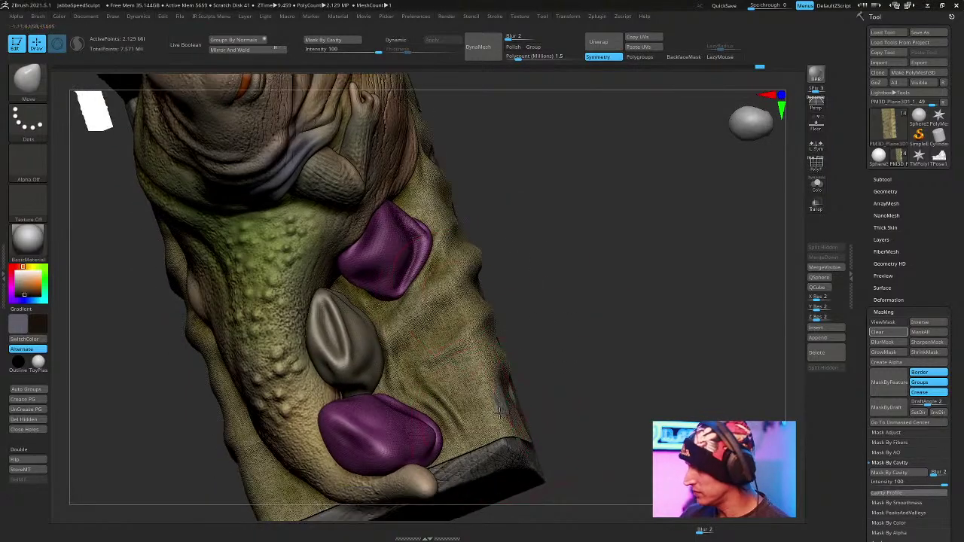
{"action": "left_click_drag", "start_coordinate": [594, 361], "coordinate": [537, 158]}
{"action": "mouse_move", "coordinate": [192, 271]}
{"action": "left_mouse_down"}
{"action": "mouse_move", "coordinate": [279, 301]}
{"action": "mouse_move", "coordinate": [305, 324]}
{"action": "mouse_move", "coordinate": [582, 179]}
{"action": "mouse_move", "coordinate": [492, 369]}
{"action": "left_mouse_up"}
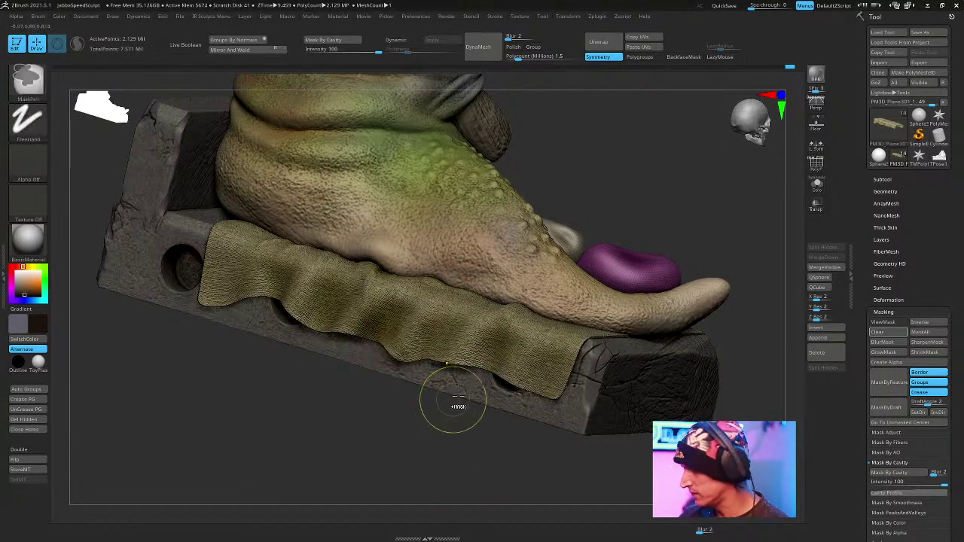
Adjust the drape of the blanket's front hanging edge below the belly with the Move brush.
{"action": "mouse_move", "coordinate": [531, 445]}
{"action": "left_mouse_down"}
{"action": "mouse_move", "coordinate": [509, 420]}
{"action": "mouse_move", "coordinate": [504, 339]}
{"action": "mouse_move", "coordinate": [516, 124]}
{"action": "mouse_move", "coordinate": [532, 97]}
{"action": "mouse_move", "coordinate": [545, 105]}
{"action": "left_mouse_up"}
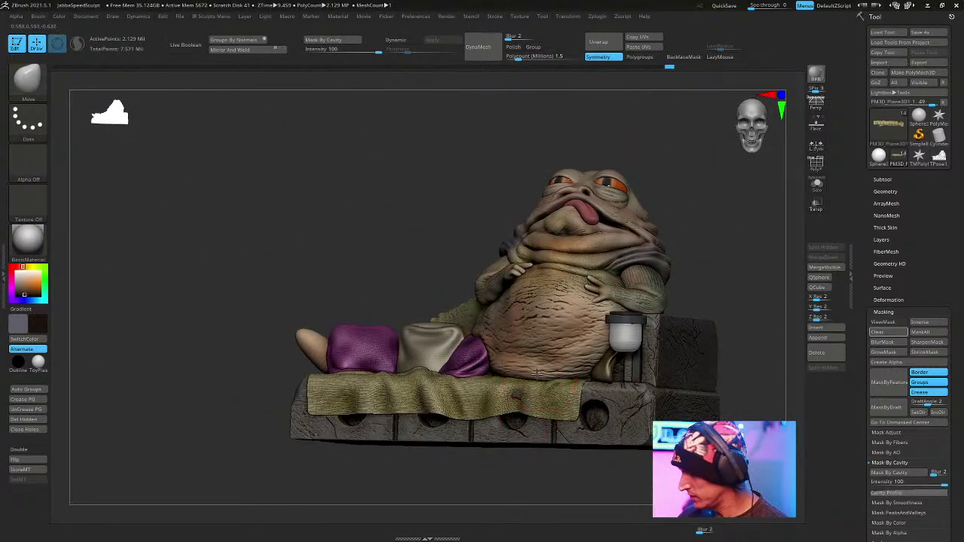
{"action": "left_click_drag", "start_coordinate": [564, 398], "coordinate": [560, 402]}
{"action": "left_click_drag", "start_coordinate": [686, 240], "coordinate": [728, 206]}
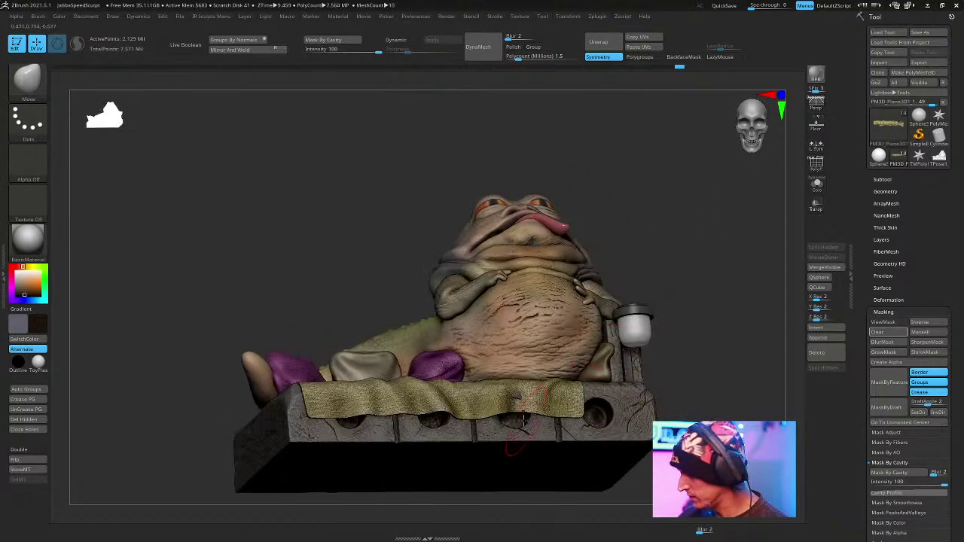
{"action": "left_click_drag", "start_coordinate": [670, 278], "coordinate": [525, 405]}
{"action": "mouse_move", "coordinate": [629, 317]}
{"action": "left_mouse_down"}
{"action": "mouse_move", "coordinate": [635, 354]}
{"action": "mouse_move", "coordinate": [497, 365]}
{"action": "left_mouse_up"}
{"action": "mouse_move", "coordinate": [632, 310]}
{"action": "left_mouse_down"}
{"action": "mouse_move", "coordinate": [519, 373]}
{"action": "mouse_move", "coordinate": [500, 359]}
{"action": "mouse_move", "coordinate": [617, 451]}
{"action": "mouse_move", "coordinate": [632, 452]}
{"action": "mouse_move", "coordinate": [630, 436]}
{"action": "mouse_move", "coordinate": [668, 415]}
{"action": "mouse_move", "coordinate": [691, 418]}
{"action": "mouse_move", "coordinate": [705, 351]}
{"action": "left_mouse_up"}
Save the JabbaSpeedSculpt project.
{"action": "key", "text": "ctrl+s"}
{"action": "key", "text": "Return"}
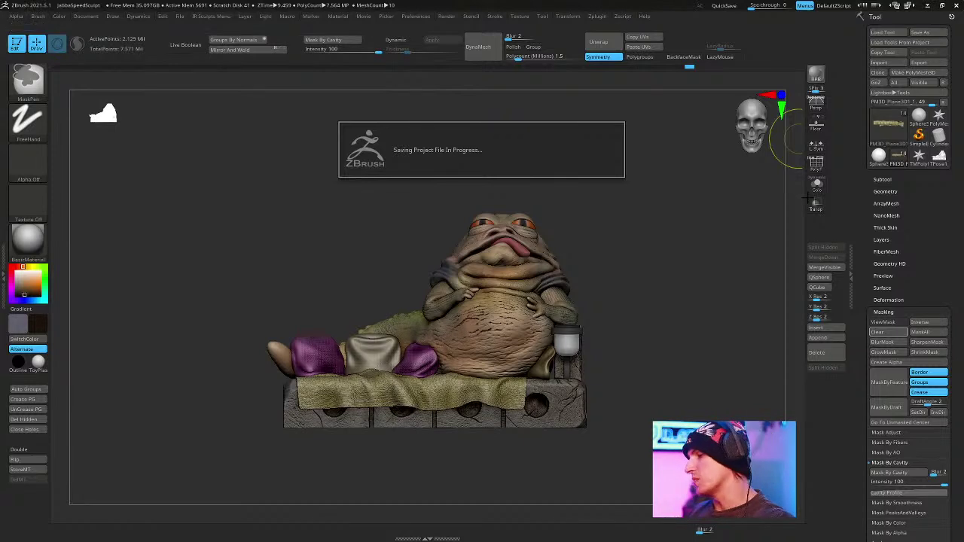
{"action": "mouse_move", "coordinate": [635, 230]}
{"action": "left_mouse_down"}
{"action": "mouse_move", "coordinate": [672, 254]}
{"action": "mouse_move", "coordinate": [682, 281]}
{"action": "mouse_move", "coordinate": [663, 274]}
{"action": "mouse_move", "coordinate": [693, 253]}
{"action": "left_mouse_up"}
{"action": "left_click_drag", "start_coordinate": [653, 217], "coordinate": [620, 243]}
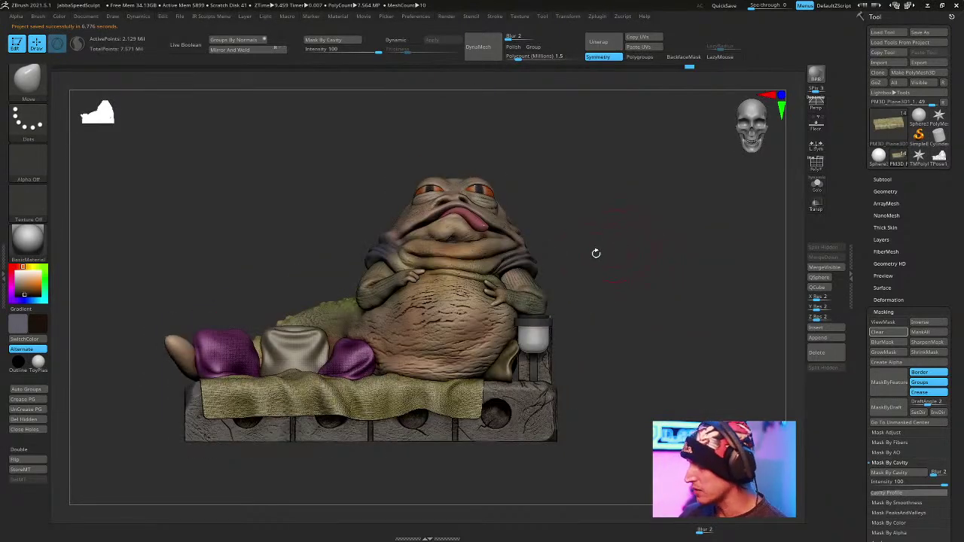
Turn on the floor grid and make the Jabba sphere subtool visible.
{"action": "key", "text": "shift+p"}
{"action": "mouse_move", "coordinate": [668, 218]}
{"action": "left_mouse_down"}
{"action": "mouse_move", "coordinate": [648, 210]}
{"action": "mouse_move", "coordinate": [663, 203]}
{"action": "left_mouse_up"}
{"action": "left_click", "coordinate": [885, 180]}
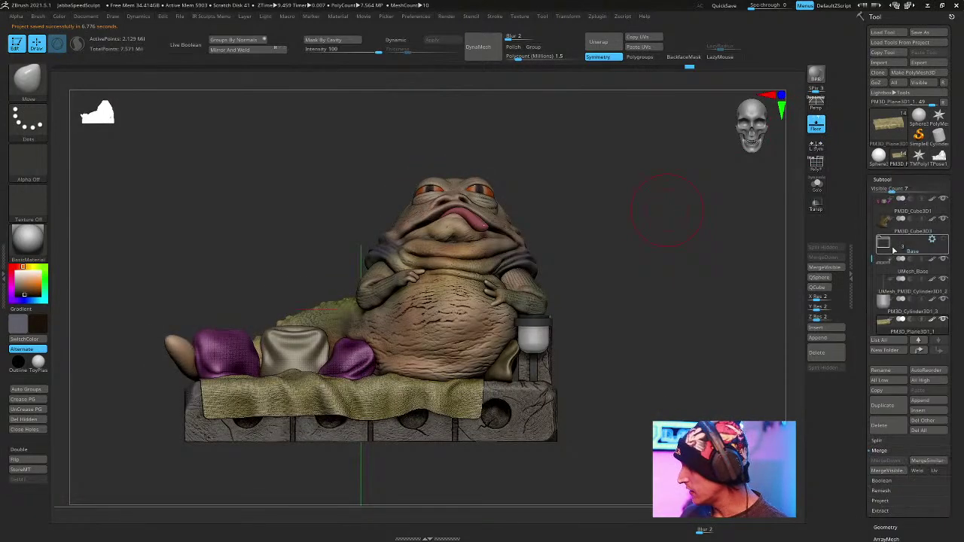
{"action": "left_click_drag", "start_coordinate": [874, 255], "coordinate": [874, 219]}
{"action": "scroll", "coordinate": [926, 197], "scroll_direction": "up", "scroll_amount": 1}
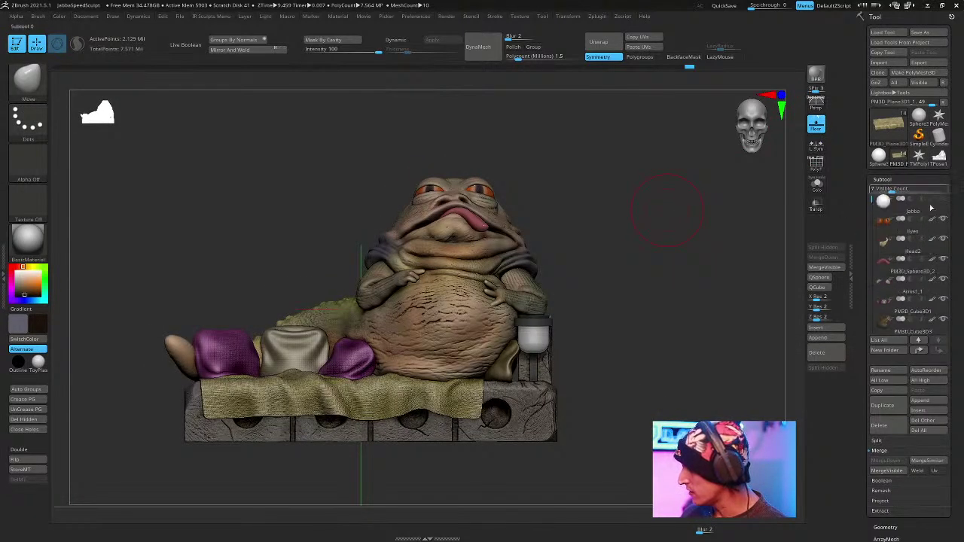
{"action": "left_click", "coordinate": [943, 204]}
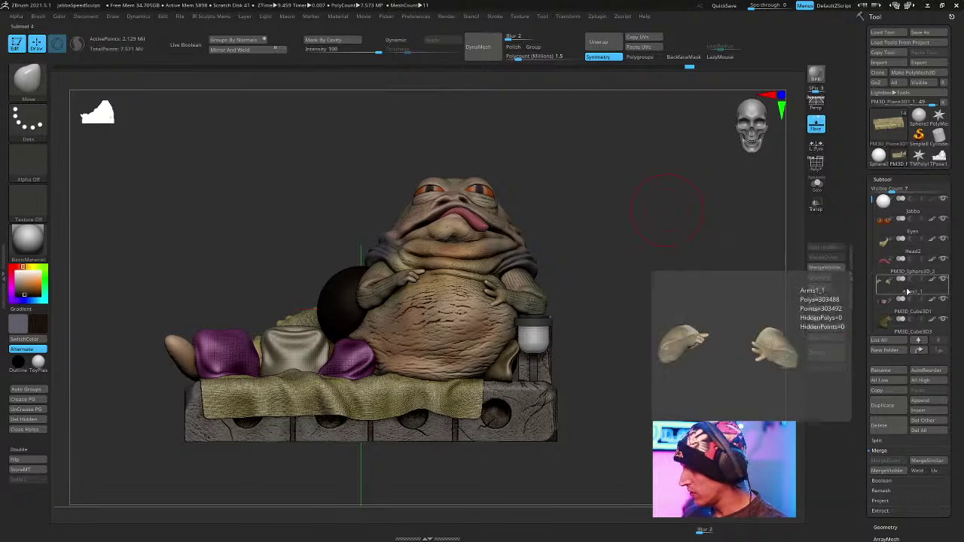
Go through the subtools to the leftover Base block below the throne and delete it.
{"action": "left_click", "coordinate": [900, 215]}
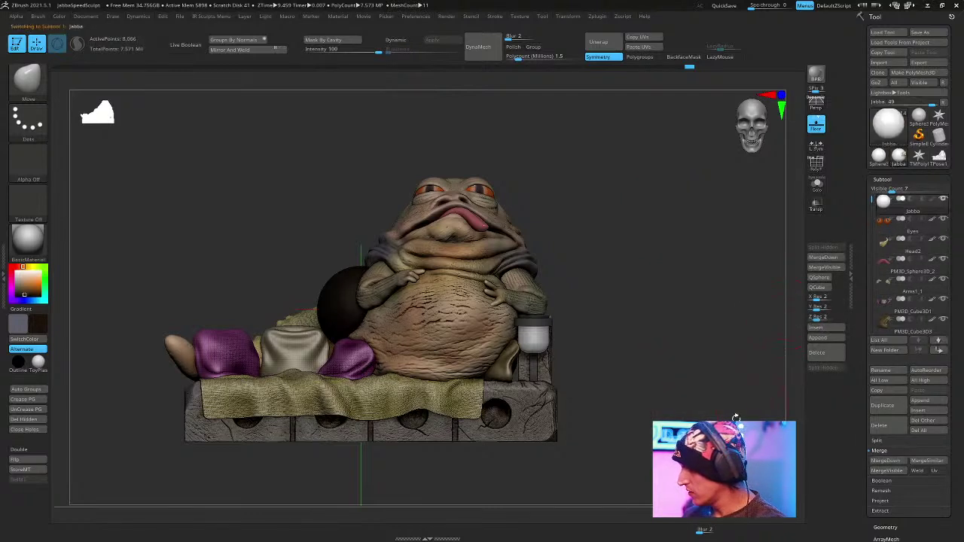
{"action": "key", "text": "Down"}
{"action": "key", "text": "Down"}
{"action": "key", "text": "Down"}
{"action": "key", "text": "Down"}
{"action": "key", "text": "Down"}
{"action": "key", "text": "Down"}
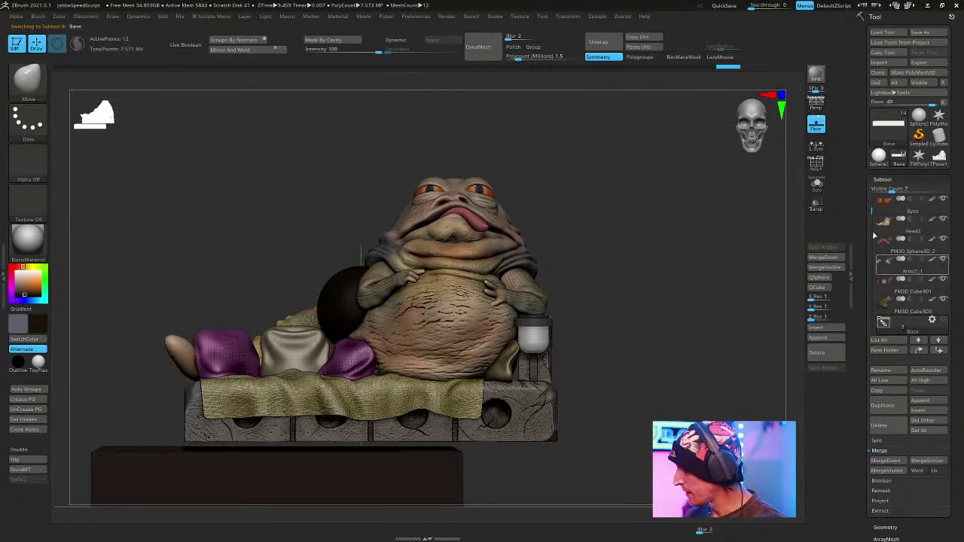
{"action": "left_click", "coordinate": [895, 427]}
{"action": "left_click", "coordinate": [801, 454]}
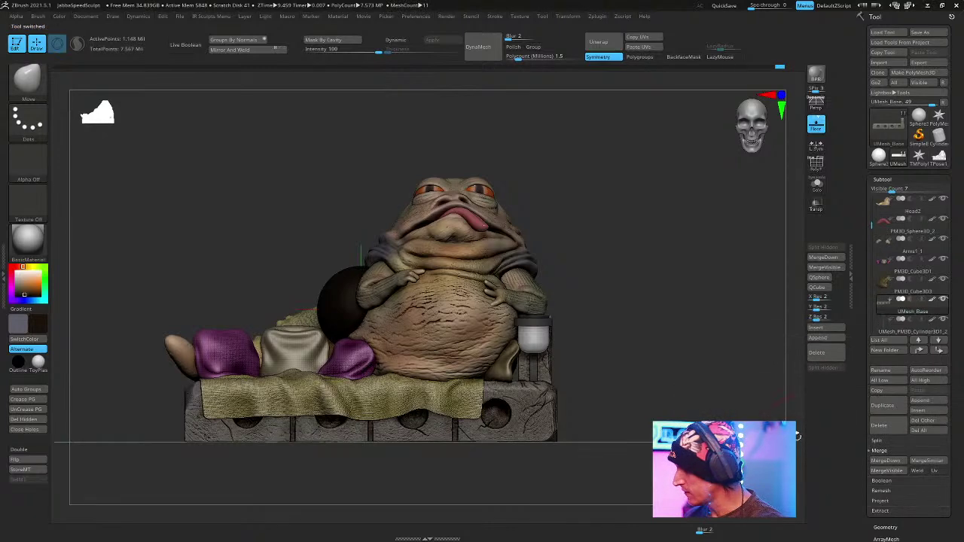
Hide the Jabba sphere subtool.
{"action": "left_click_drag", "start_coordinate": [746, 384], "coordinate": [718, 356]}
{"action": "left_click_drag", "start_coordinate": [875, 226], "coordinate": [874, 198]}
{"action": "left_click", "coordinate": [942, 200]}
Examine the body mesh around the arm and cup with the polyframe display.
{"action": "left_click_drag", "start_coordinate": [713, 215], "coordinate": [619, 313]}
{"action": "key", "text": "space"}
{"action": "left_click_drag", "start_coordinate": [433, 220], "coordinate": [418, 220]}
{"action": "key", "text": "shift+f"}
{"action": "key", "text": "shift+f"}
{"action": "key", "text": "shift+f"}
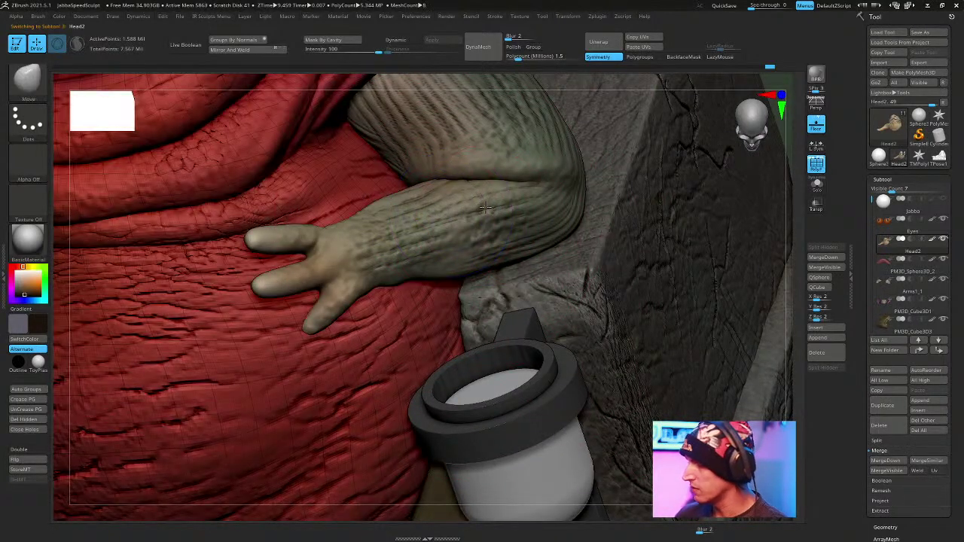
Isolate the arms subtool and choose the ClayBuildup brush for detailing the hands.
{"action": "left_click", "coordinate": [474, 159], "text": "alt"}
{"action": "key", "text": "space"}
{"action": "mouse_move", "coordinate": [494, 196]}
{"action": "right_mouse_down"}
{"action": "mouse_move", "coordinate": [542, 226]}
{"action": "mouse_move", "coordinate": [617, 248]}
{"action": "right_mouse_up"}
{"action": "key", "text": "b"}
{"action": "key", "text": "c"}
{"action": "key", "text": "b"}
{"action": "left_click", "coordinate": [816, 186]}
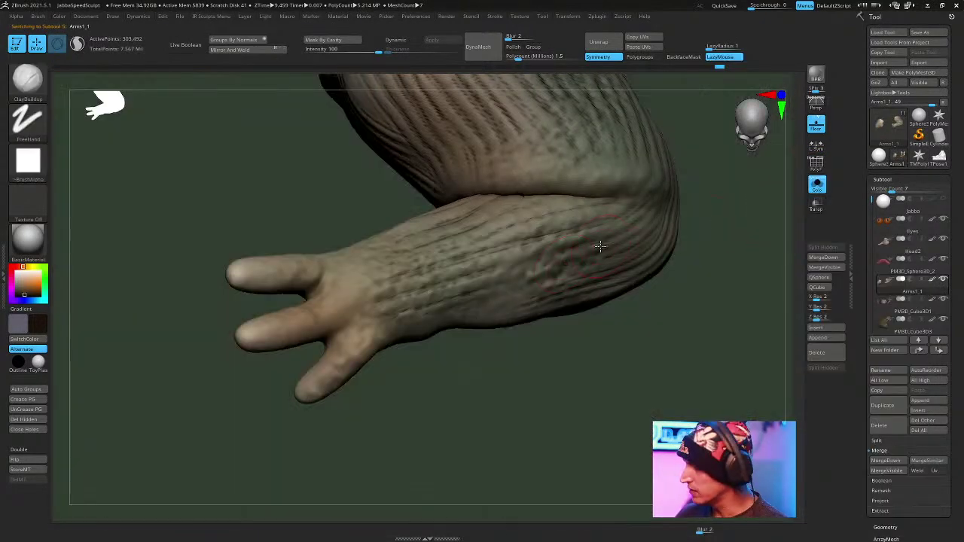
Build up the knuckles and finger joints on the open hand with ClayBuildup at Z Intensity 12.
{"action": "right_click", "coordinate": [485, 335]}
{"action": "right_click", "coordinate": [378, 292]}
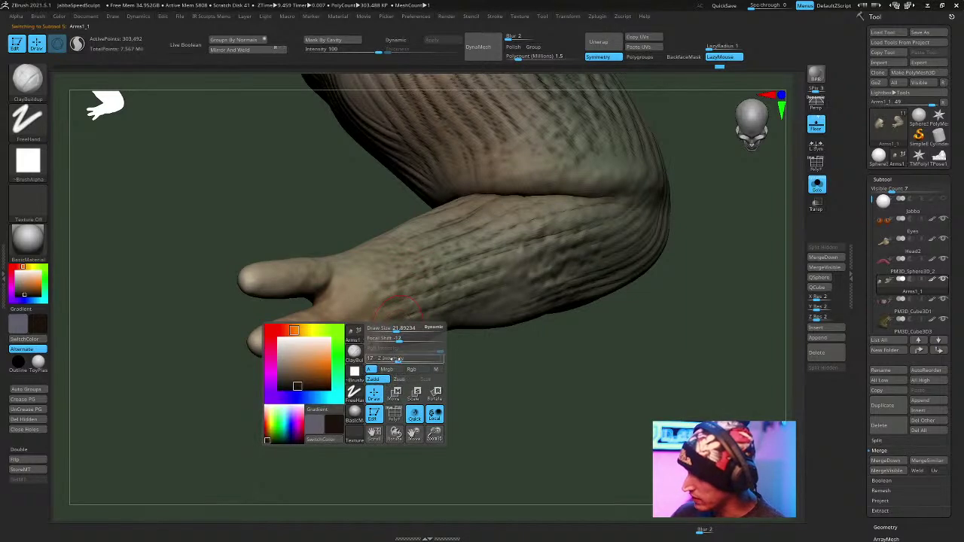
{"action": "left_click_drag", "start_coordinate": [359, 309], "coordinate": [352, 300]}
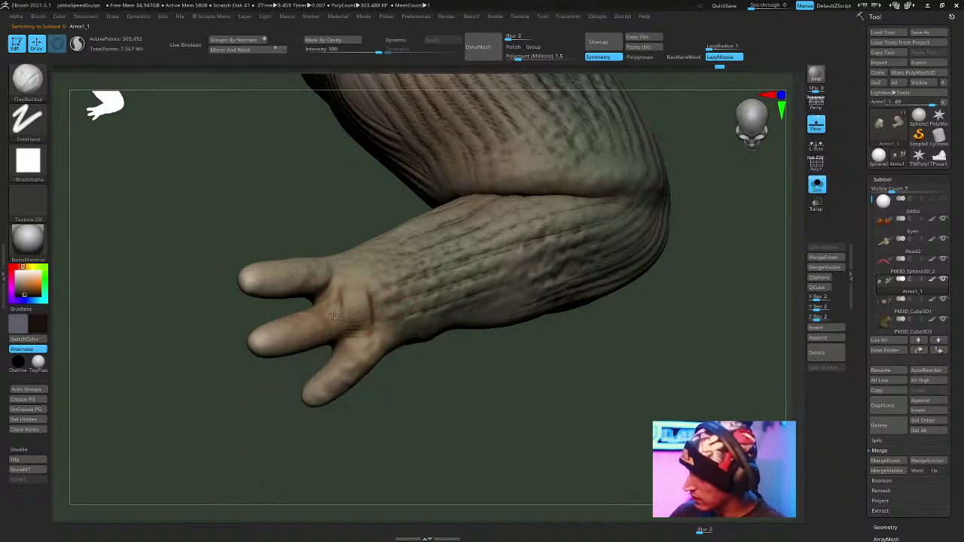
{"action": "right_click_drag", "start_coordinate": [317, 329], "coordinate": [365, 305]}
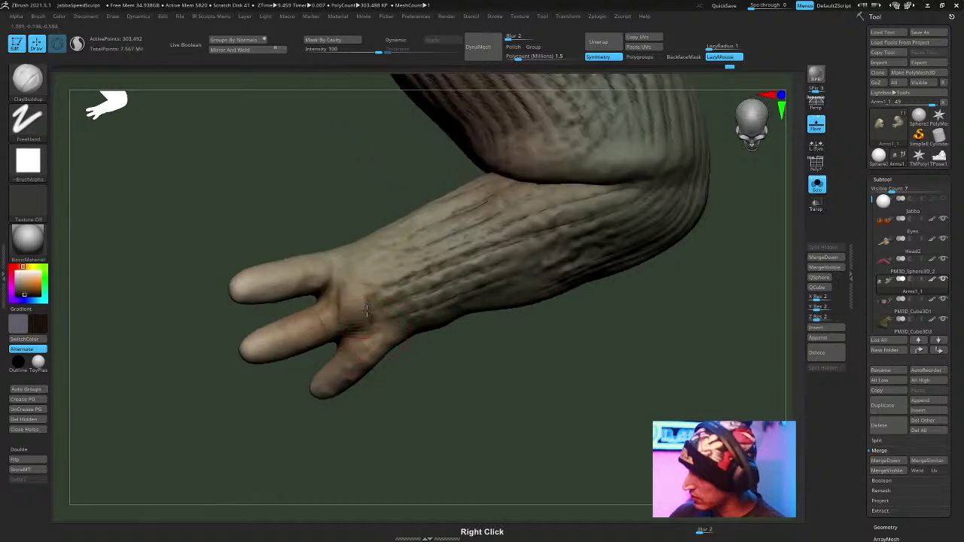
{"action": "key", "text": "s"}
{"action": "left_click_drag", "start_coordinate": [301, 281], "coordinate": [291, 278]}
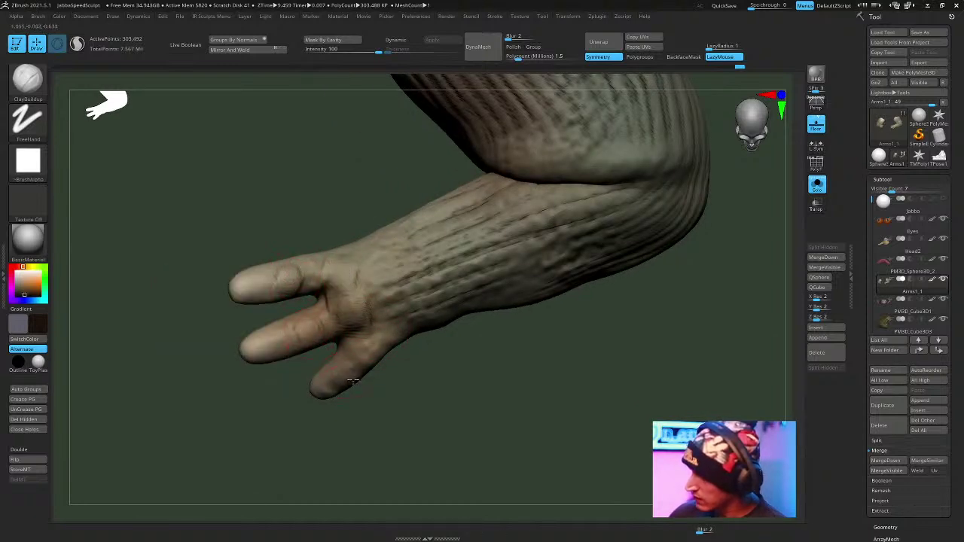
Refine the shape of the open hand's fingers and thumb from several angles with the Move brush.
{"action": "mouse_move", "coordinate": [356, 387]}
{"action": "right_mouse_down"}
{"action": "mouse_move", "coordinate": [471, 344]}
{"action": "mouse_move", "coordinate": [465, 314]}
{"action": "mouse_move", "coordinate": [282, 318]}
{"action": "right_mouse_up"}
{"action": "key", "text": "b"}
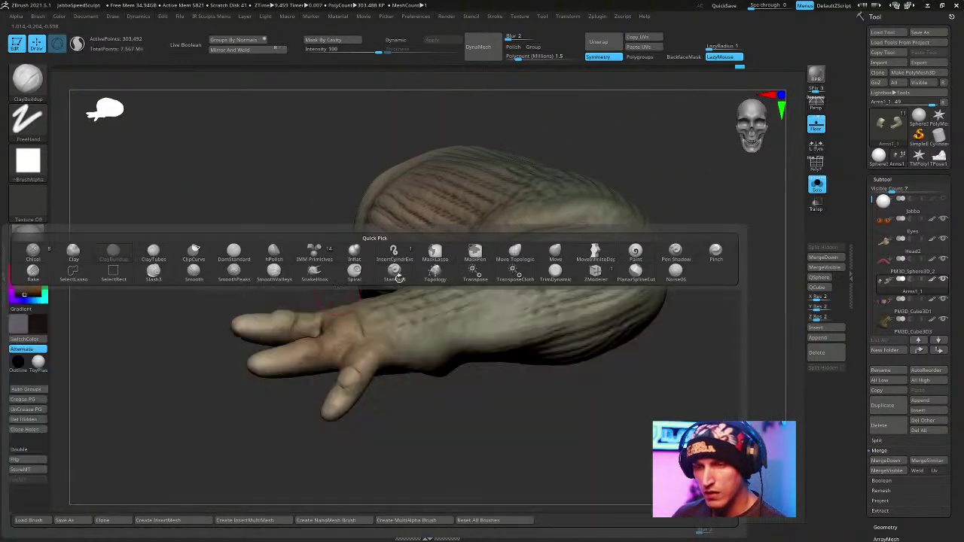
{"action": "key", "text": "m"}
{"action": "key", "text": "v"}
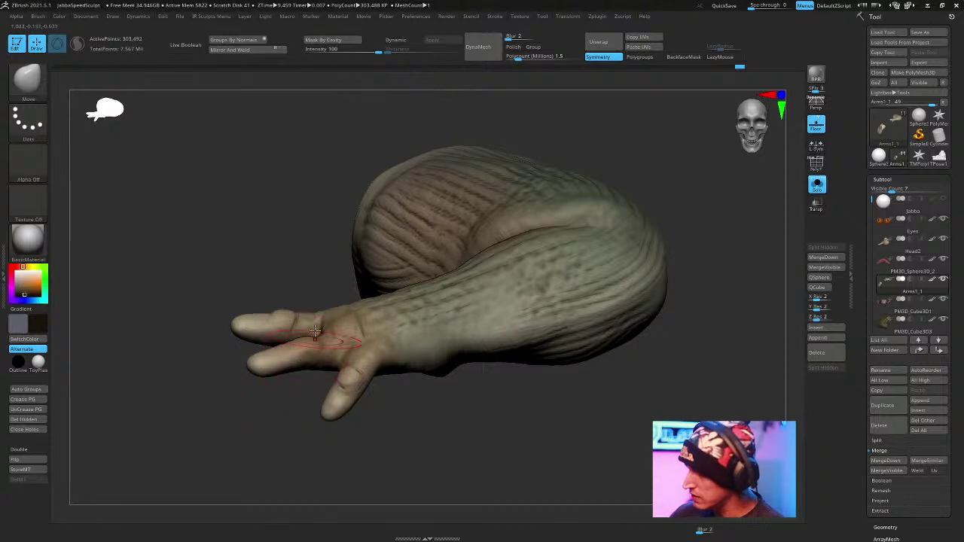
{"action": "right_click_drag", "start_coordinate": [315, 318], "coordinate": [268, 360]}
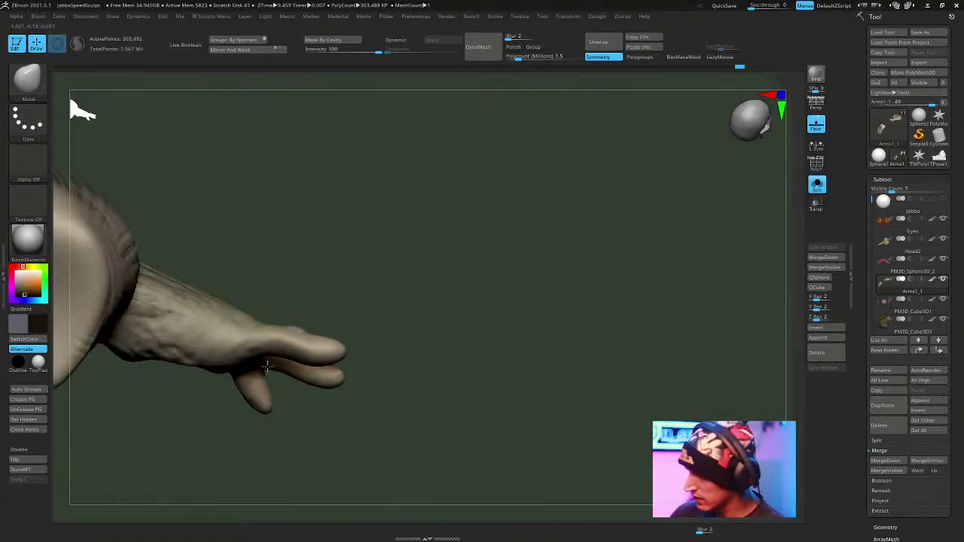
{"action": "right_click_drag", "start_coordinate": [344, 264], "coordinate": [268, 326]}
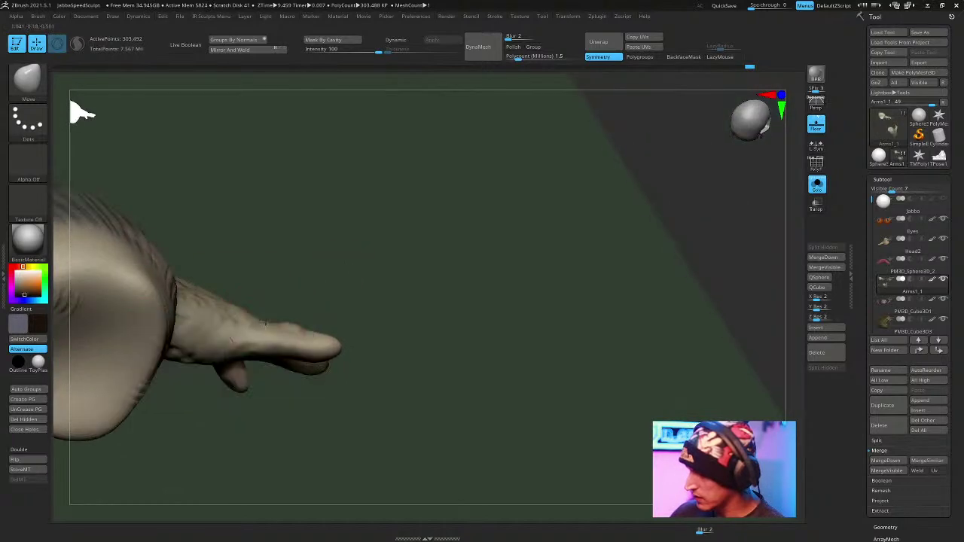
{"action": "mouse_move", "coordinate": [275, 292]}
{"action": "right_mouse_down"}
{"action": "mouse_move", "coordinate": [359, 230]}
{"action": "mouse_move", "coordinate": [462, 230]}
{"action": "mouse_move", "coordinate": [462, 196]}
{"action": "mouse_move", "coordinate": [477, 179]}
{"action": "mouse_move", "coordinate": [509, 306]}
{"action": "mouse_move", "coordinate": [495, 248]}
{"action": "mouse_move", "coordinate": [471, 218]}
{"action": "mouse_move", "coordinate": [489, 241]}
{"action": "mouse_move", "coordinate": [510, 187]}
{"action": "mouse_move", "coordinate": [461, 252]}
{"action": "right_mouse_up"}
{"action": "key", "text": "b"}
{"action": "key", "text": "i"}
{"action": "left_click", "coordinate": [493, 224]}
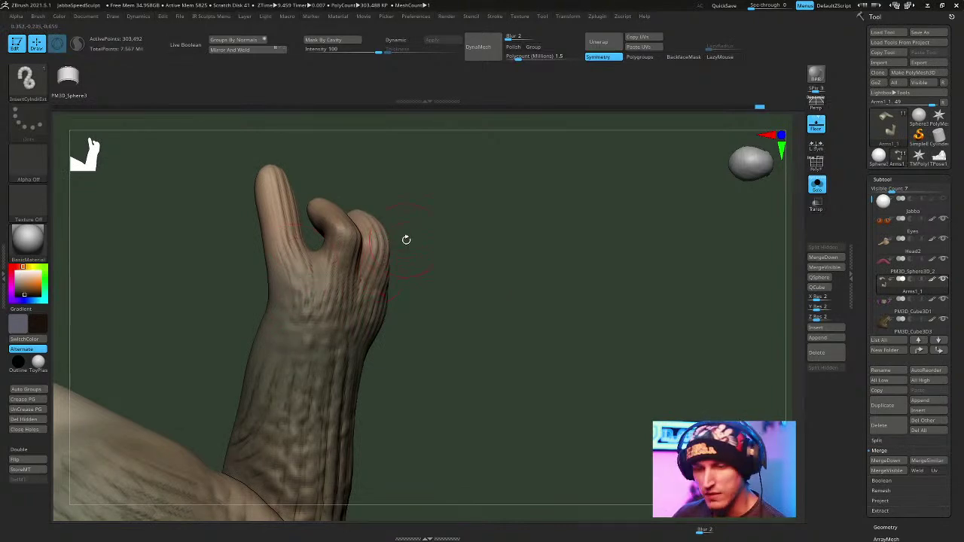
Build up the knuckles and finger forms on the raised hand with the ClayBuildup brush.
{"action": "key", "text": "b"}
{"action": "key", "text": "c"}
{"action": "key", "text": "b"}
{"action": "right_click_drag", "start_coordinate": [302, 254], "coordinate": [414, 213]}
{"action": "mouse_move", "coordinate": [336, 214]}
{"action": "right_mouse_down"}
{"action": "mouse_move", "coordinate": [293, 305]}
{"action": "mouse_move", "coordinate": [445, 276]}
{"action": "mouse_move", "coordinate": [490, 221]}
{"action": "right_mouse_up"}
{"action": "right_click_drag", "start_coordinate": [448, 294], "coordinate": [403, 309]}
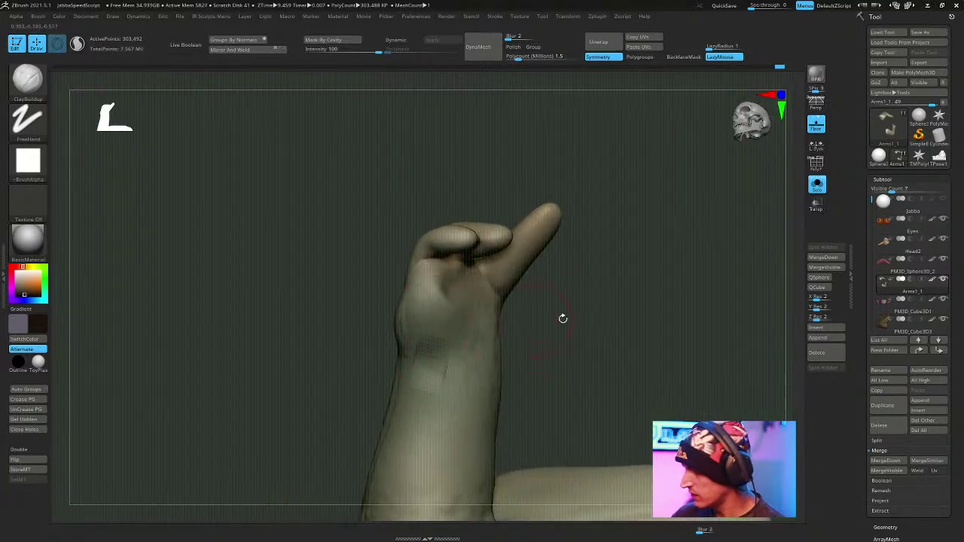
Sculpt the palm, finger bases and wrist of the raised hand with ClayBuildup.
{"action": "left_click_drag", "start_coordinate": [531, 321], "coordinate": [521, 283]}
{"action": "left_click_drag", "start_coordinate": [402, 284], "coordinate": [565, 226]}
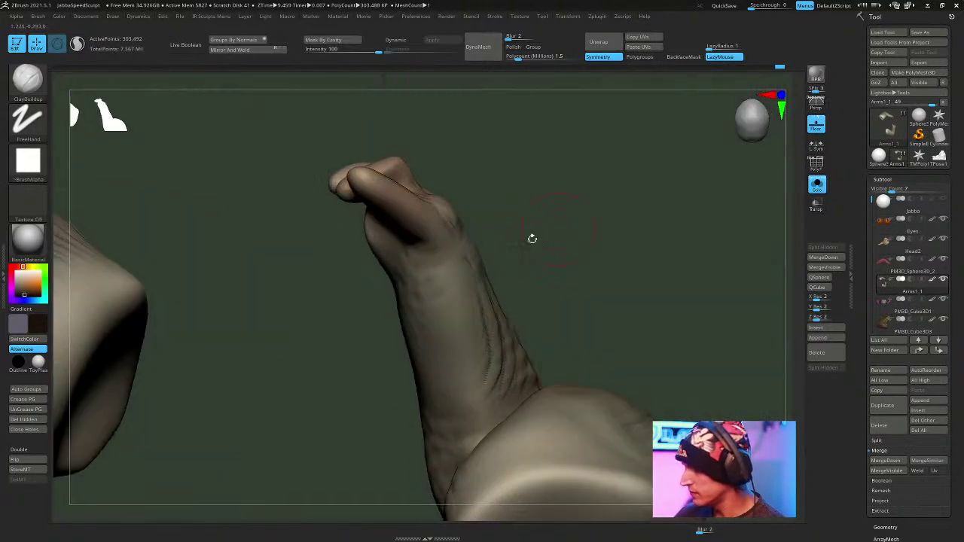
{"action": "mouse_move", "coordinate": [518, 246]}
{"action": "left_mouse_down"}
{"action": "mouse_move", "coordinate": [582, 187]}
{"action": "mouse_move", "coordinate": [531, 194]}
{"action": "mouse_move", "coordinate": [493, 241]}
{"action": "left_mouse_up"}
{"action": "left_click_drag", "start_coordinate": [392, 273], "coordinate": [587, 155]}
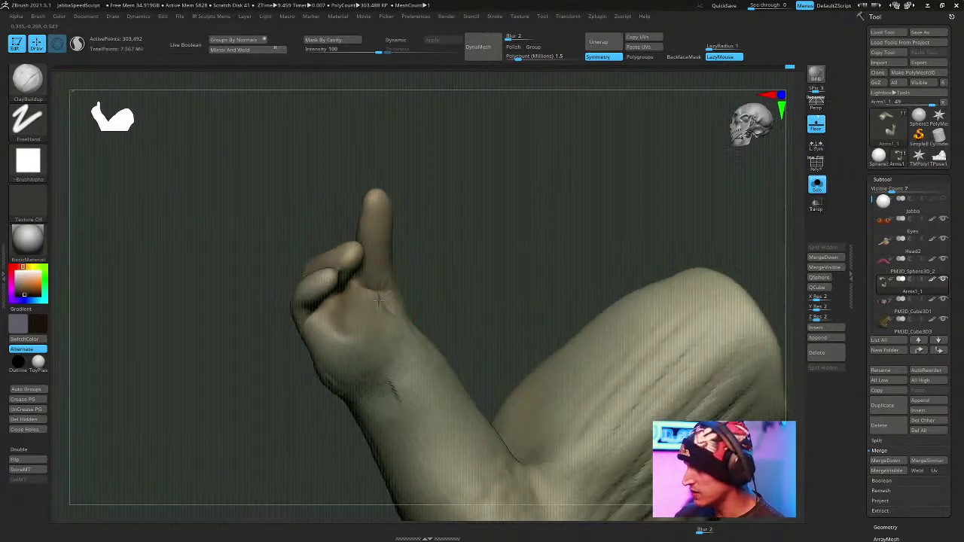
Bring the other subtools back into view around the arms and frame the belly.
{"action": "left_click_drag", "start_coordinate": [621, 231], "coordinate": [556, 136], "text": "alt"}
{"action": "left_click", "coordinate": [817, 186]}
{"action": "right_click", "coordinate": [597, 335]}
{"action": "right_click_drag", "start_coordinate": [597, 335], "coordinate": [404, 276]}
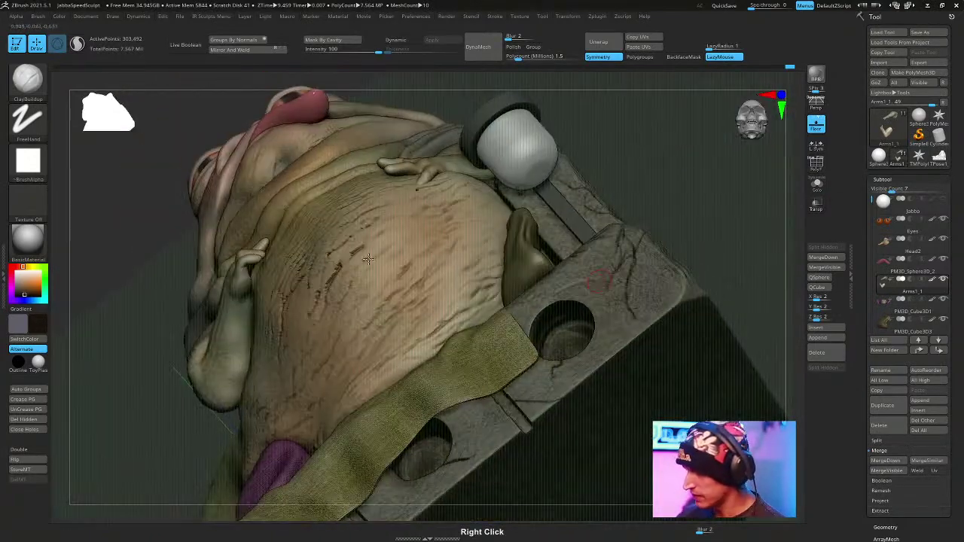
Make the body the active subtool and build up its skin against the forearm resting on the belly with the Standard brush.
{"action": "key", "text": "b"}
{"action": "key", "text": "m"}
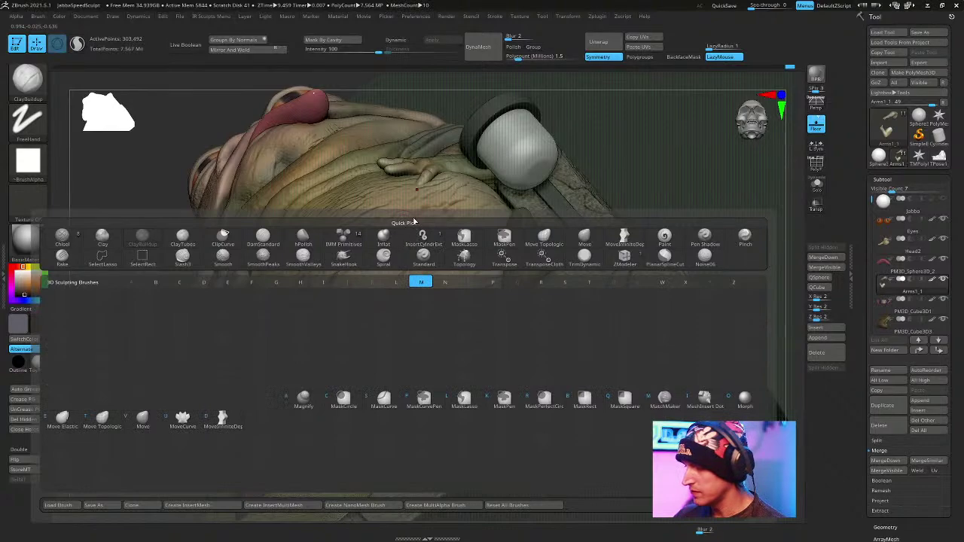
{"action": "mouse_move", "coordinate": [416, 224]}
{"action": "right_mouse_down"}
{"action": "mouse_move", "coordinate": [377, 279]}
{"action": "mouse_move", "coordinate": [333, 309]}
{"action": "right_mouse_up"}
{"action": "key", "text": "b"}
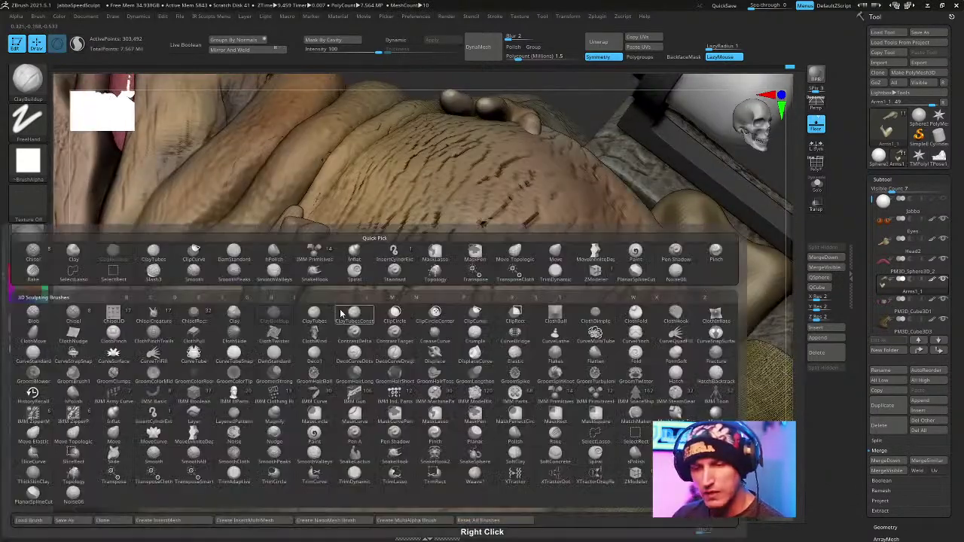
{"action": "key", "text": "s"}
{"action": "key", "text": "t"}
{"action": "key", "text": "space"}
{"action": "left_click", "coordinate": [412, 253], "text": "alt"}
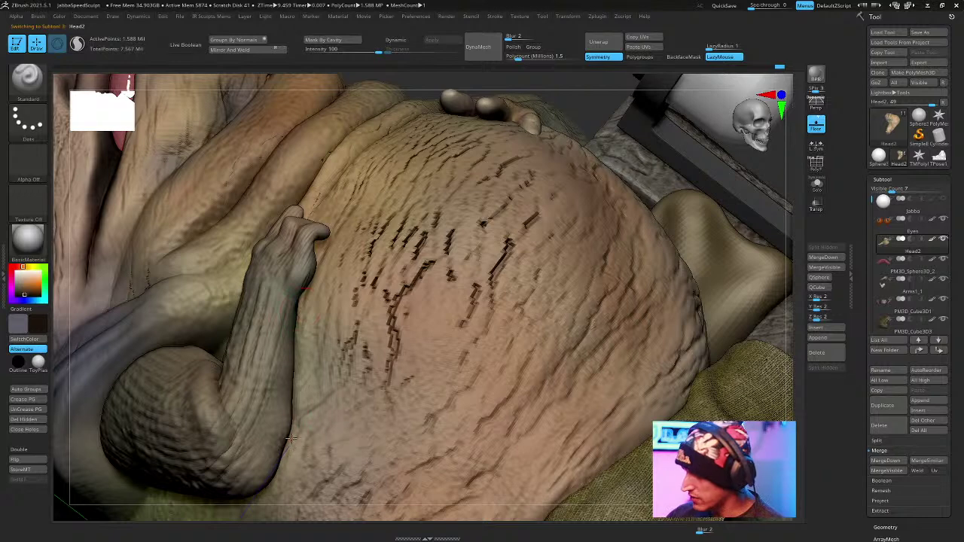
{"action": "right_click_drag", "start_coordinate": [322, 286], "coordinate": [297, 271]}
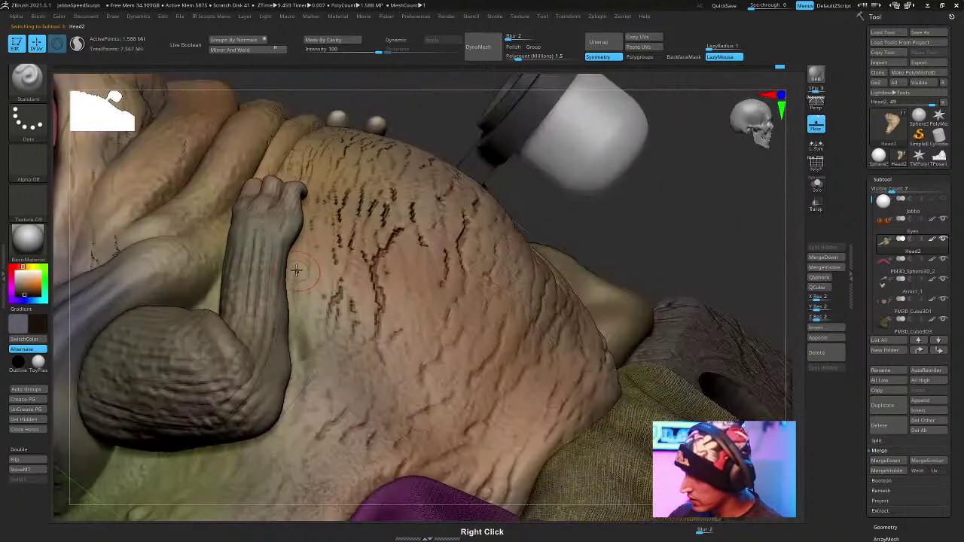
{"action": "mouse_move", "coordinate": [302, 229]}
{"action": "right_mouse_down"}
{"action": "mouse_move", "coordinate": [311, 215]}
{"action": "mouse_move", "coordinate": [344, 221]}
{"action": "mouse_move", "coordinate": [316, 222]}
{"action": "mouse_move", "coordinate": [320, 212]}
{"action": "right_mouse_up"}
{"action": "key", "text": "space"}
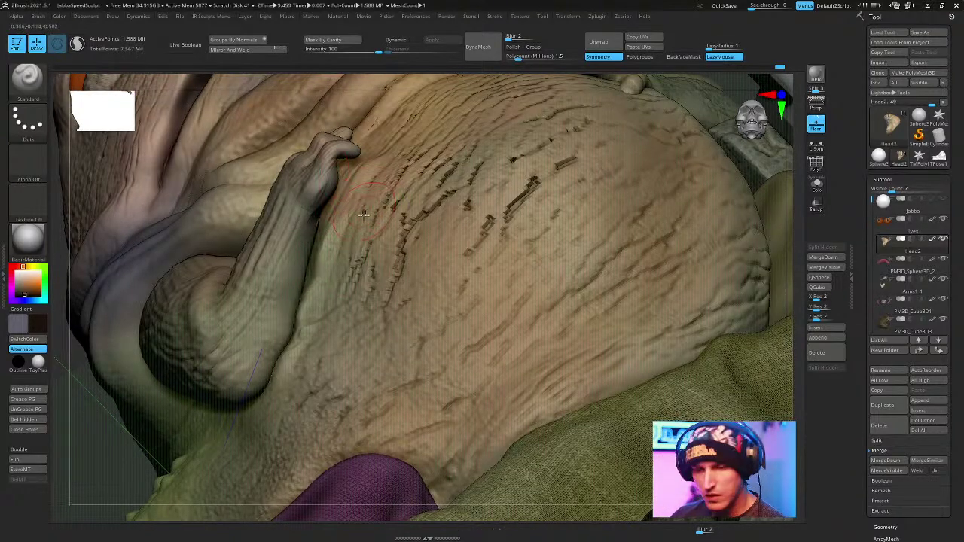
Shape the belly surface around the raised hand and its forearm with an enlarged Move brush.
{"action": "key", "text": "b"}
{"action": "key", "text": "m"}
{"action": "key", "text": "v"}
{"action": "key", "text": "]"}
{"action": "key", "text": "]"}
{"action": "left_click_drag", "start_coordinate": [358, 229], "coordinate": [345, 299]}
{"action": "right_click_drag", "start_coordinate": [345, 299], "coordinate": [343, 290]}
{"action": "right_click", "coordinate": [324, 295]}
{"action": "left_click", "coordinate": [343, 251]}
{"action": "right_click", "coordinate": [337, 295]}
{"action": "left_click", "coordinate": [358, 250]}
{"action": "right_click_drag", "start_coordinate": [372, 247], "coordinate": [407, 256]}
Sculpt the body surface beneath the bent arm and around its elbow with the Standard brush.
{"action": "key", "text": "b"}
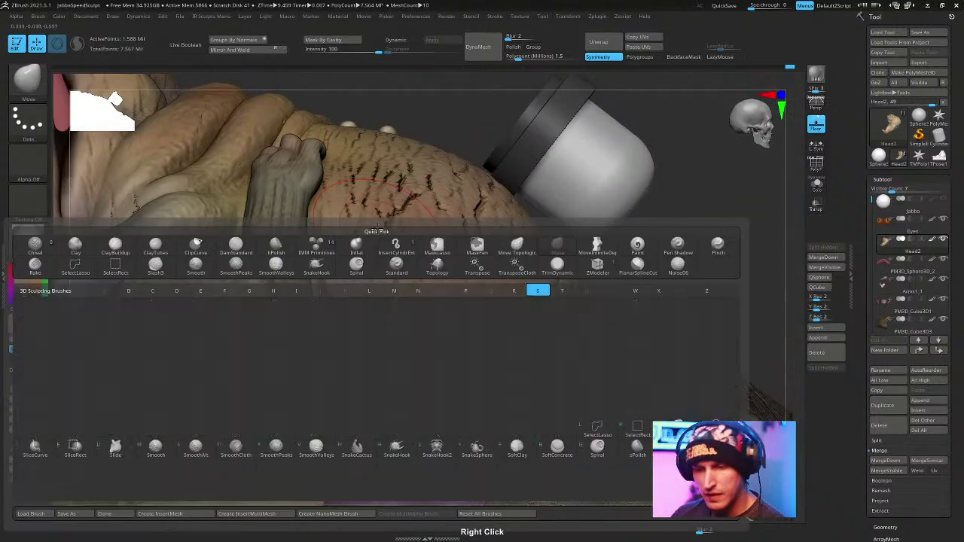
{"action": "key", "text": "s"}
{"action": "key", "text": "t"}
{"action": "right_click", "coordinate": [331, 295]}
{"action": "left_click", "coordinate": [374, 251]}
{"action": "mouse_move", "coordinate": [310, 350]}
{"action": "right_mouse_down"}
{"action": "mouse_move", "coordinate": [354, 288]}
{"action": "mouse_move", "coordinate": [407, 264]}
{"action": "mouse_move", "coordinate": [304, 363]}
{"action": "right_mouse_up"}
{"action": "right_click", "coordinate": [354, 288]}
{"action": "right_click_drag", "start_coordinate": [371, 304], "coordinate": [305, 317]}
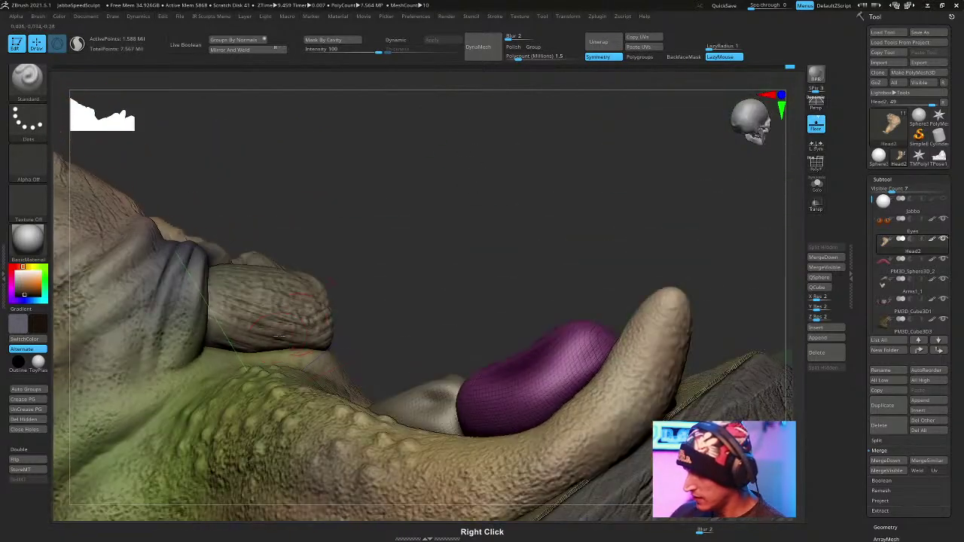
{"action": "right_click_drag", "start_coordinate": [413, 253], "coordinate": [332, 373]}
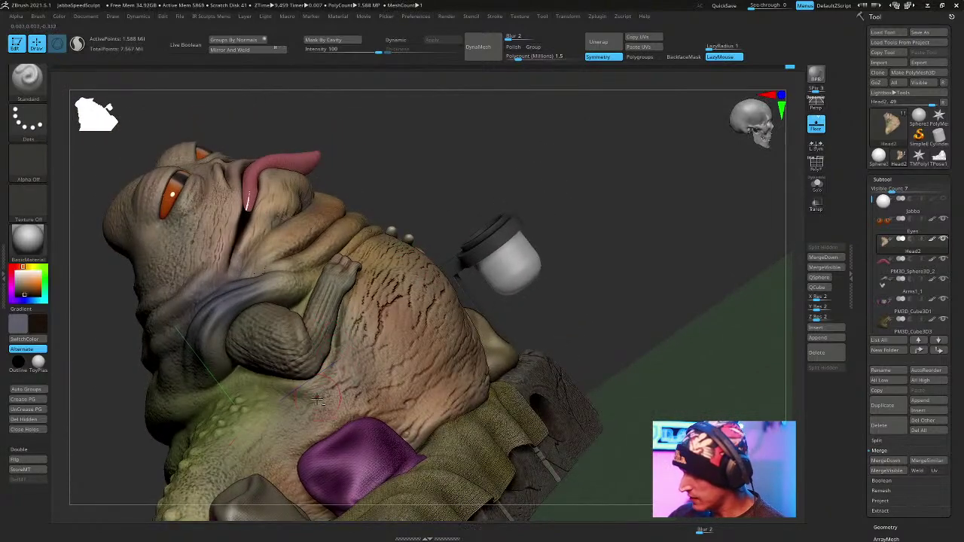
Build up the belly skin around the fingers of the open hand near the cup with the Standard brush.
{"action": "right_click_drag", "start_coordinate": [421, 254], "coordinate": [399, 310]}
{"action": "right_click", "coordinate": [399, 310]}
{"action": "right_click", "coordinate": [293, 384]}
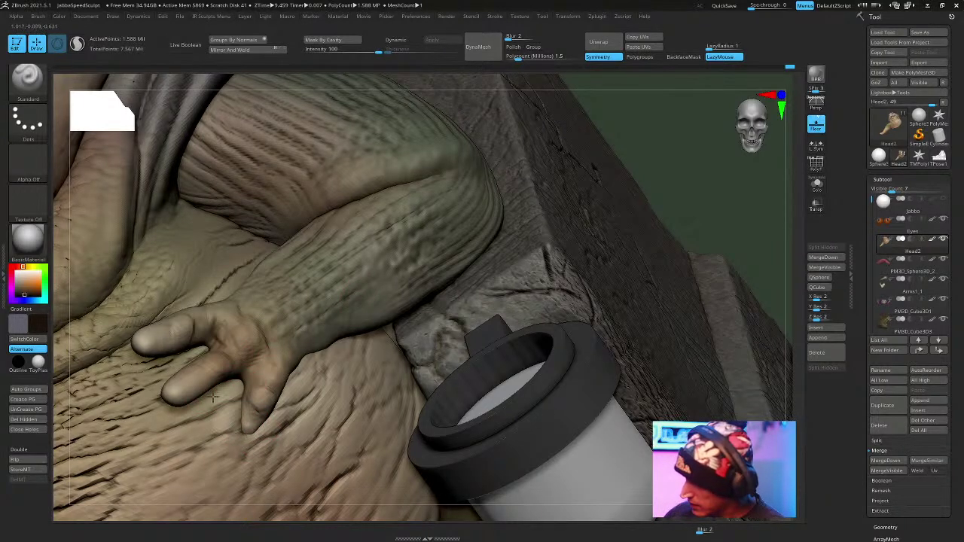
{"action": "right_click_drag", "start_coordinate": [366, 331], "coordinate": [397, 333]}
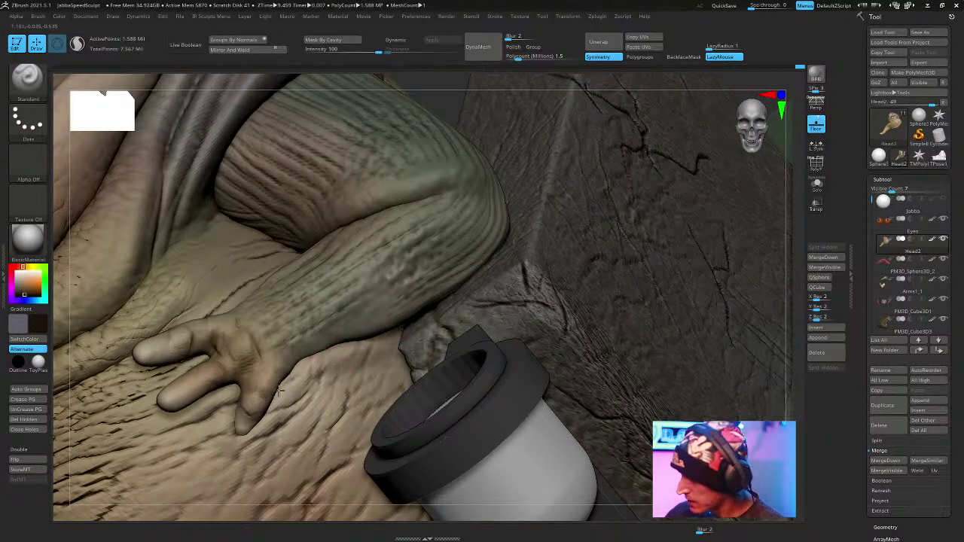
{"action": "mouse_move", "coordinate": [441, 276]}
{"action": "right_mouse_down", "text": "ctrl"}
{"action": "mouse_move", "coordinate": [360, 134]}
{"action": "mouse_move", "coordinate": [472, 200]}
{"action": "mouse_move", "coordinate": [350, 267]}
{"action": "right_mouse_up", "text": "ctrl"}
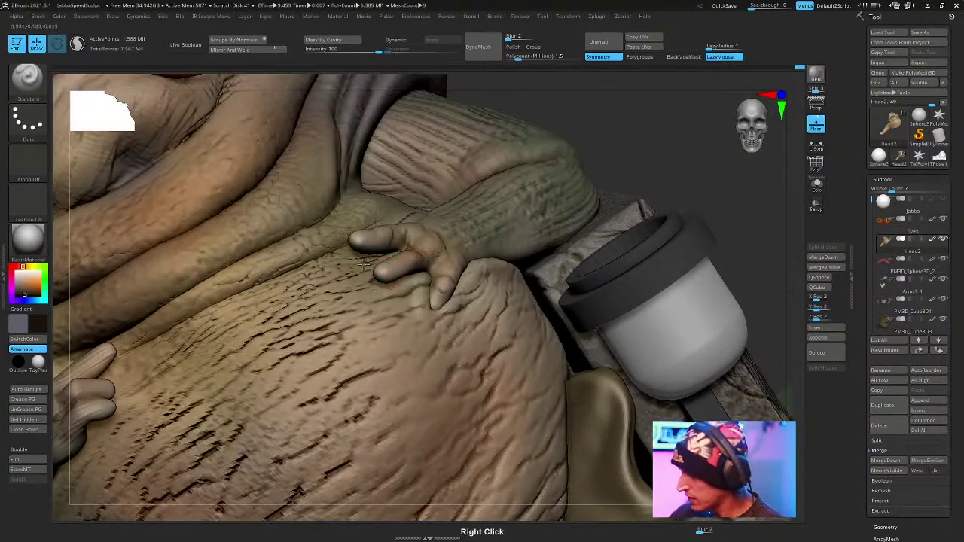
Adjust the belly surface and folds to fit around the fingers of both hands with the Move brush.
{"action": "right_click_drag", "start_coordinate": [396, 247], "coordinate": [520, 207]}
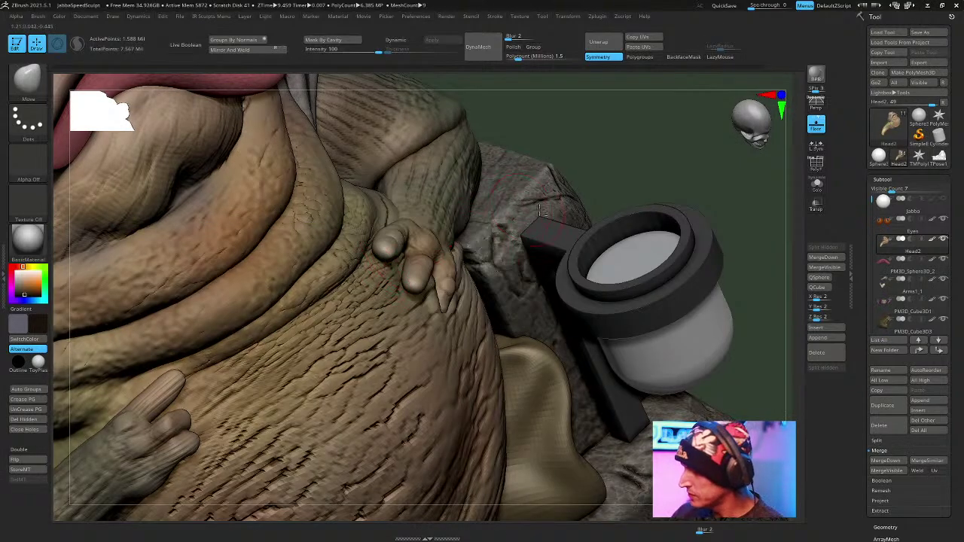
{"action": "mouse_move", "coordinate": [540, 211]}
{"action": "right_mouse_down", "text": "ctrl"}
{"action": "mouse_move", "coordinate": [523, 164]}
{"action": "mouse_move", "coordinate": [567, 164]}
{"action": "mouse_move", "coordinate": [550, 377]}
{"action": "mouse_move", "coordinate": [523, 212]}
{"action": "mouse_move", "coordinate": [500, 225]}
{"action": "right_mouse_up", "text": "ctrl"}
{"action": "right_click", "coordinate": [461, 262]}
{"action": "right_click", "coordinate": [500, 225]}
{"action": "right_click_drag", "start_coordinate": [543, 162], "coordinate": [499, 193]}
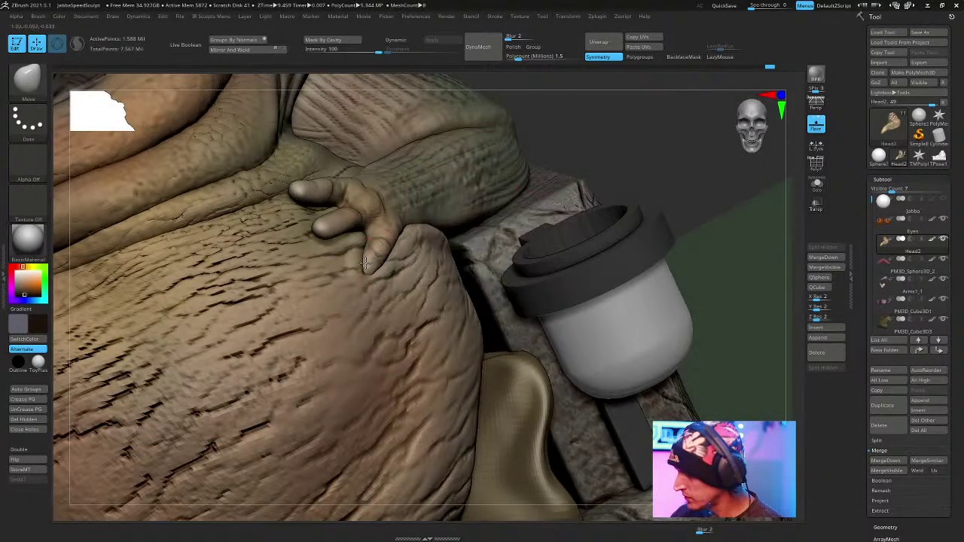
{"action": "right_click_drag", "start_coordinate": [560, 167], "coordinate": [459, 188], "text": "ctrl"}
{"action": "right_click", "coordinate": [458, 188]}
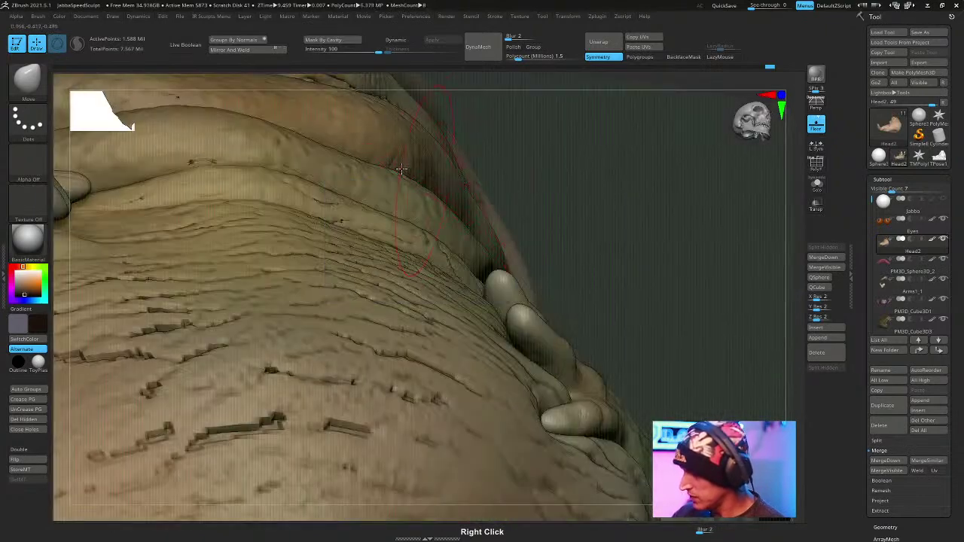
{"action": "right_click_drag", "start_coordinate": [406, 172], "coordinate": [564, 253]}
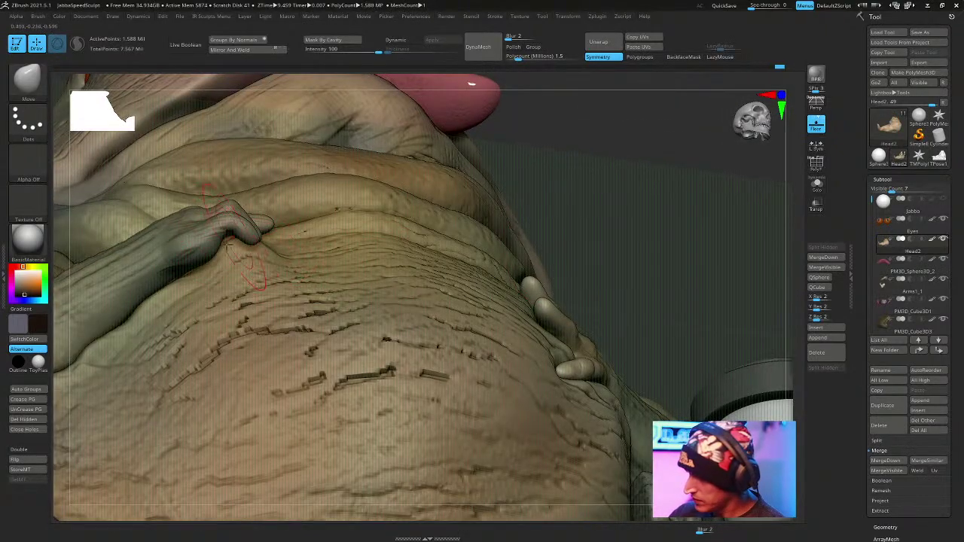
{"action": "right_click_drag", "start_coordinate": [194, 279], "coordinate": [377, 310]}
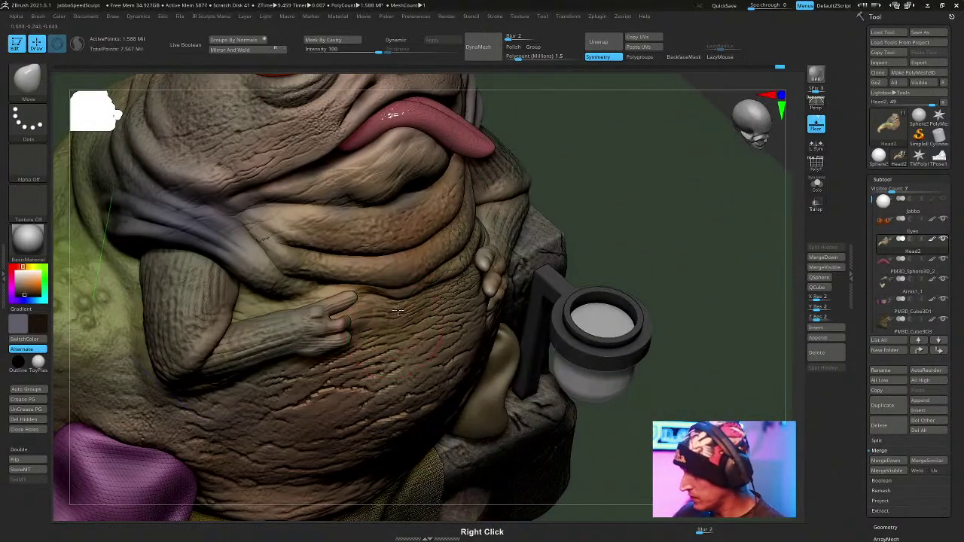
{"action": "right_click_drag", "start_coordinate": [518, 252], "coordinate": [616, 316]}
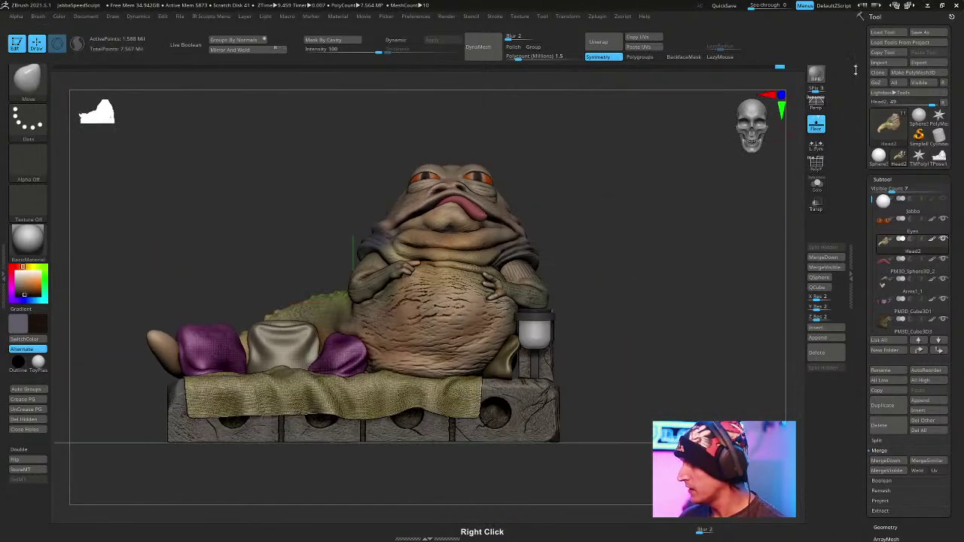
Save the tool and the project under their existing file names.
{"action": "left_click", "coordinate": [913, 37]}
{"action": "key", "text": "Return"}
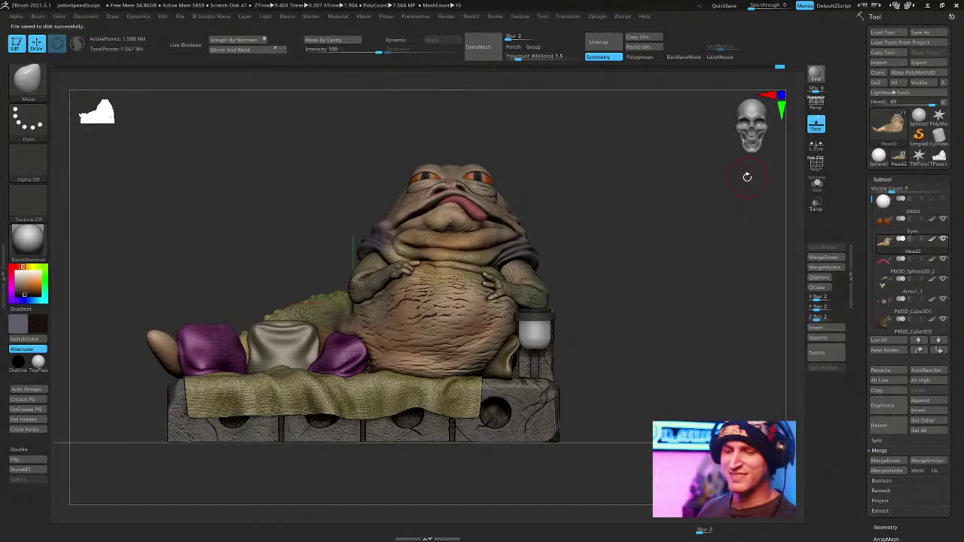
{"action": "key", "text": "ctrl+s"}
{"action": "key", "text": "Return"}
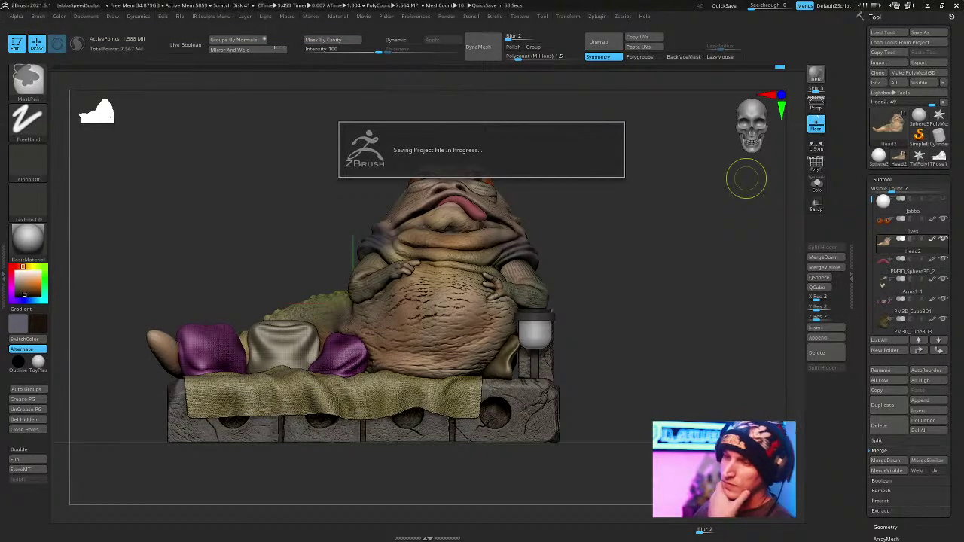
Make the stone base the active subtool and bring its front side into close view.
{"action": "mouse_move", "coordinate": [658, 243]}
{"action": "left_mouse_down"}
{"action": "mouse_move", "coordinate": [673, 252]}
{"action": "mouse_move", "coordinate": [659, 205]}
{"action": "left_mouse_up"}
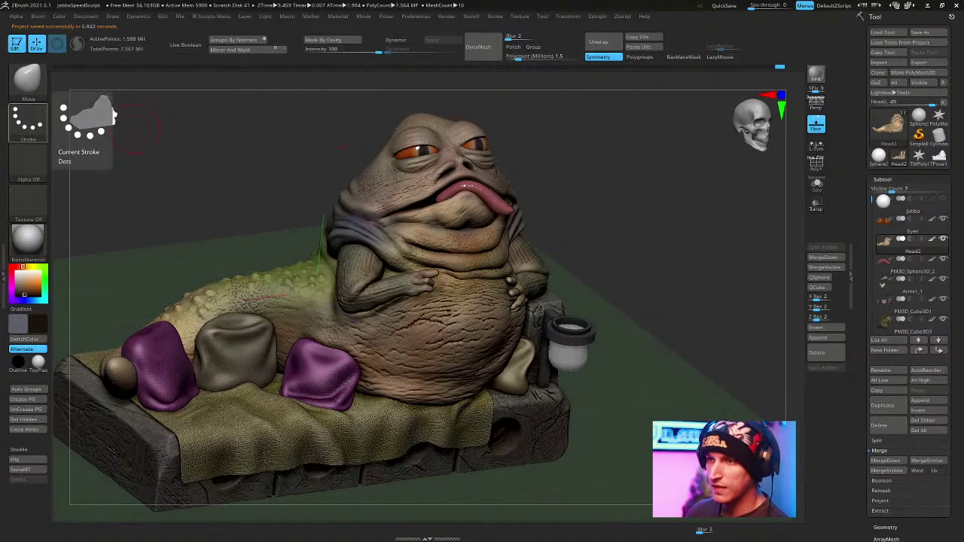
{"action": "left_click_drag", "start_coordinate": [667, 258], "coordinate": [704, 232]}
{"action": "left_click", "coordinate": [539, 358], "text": "alt"}
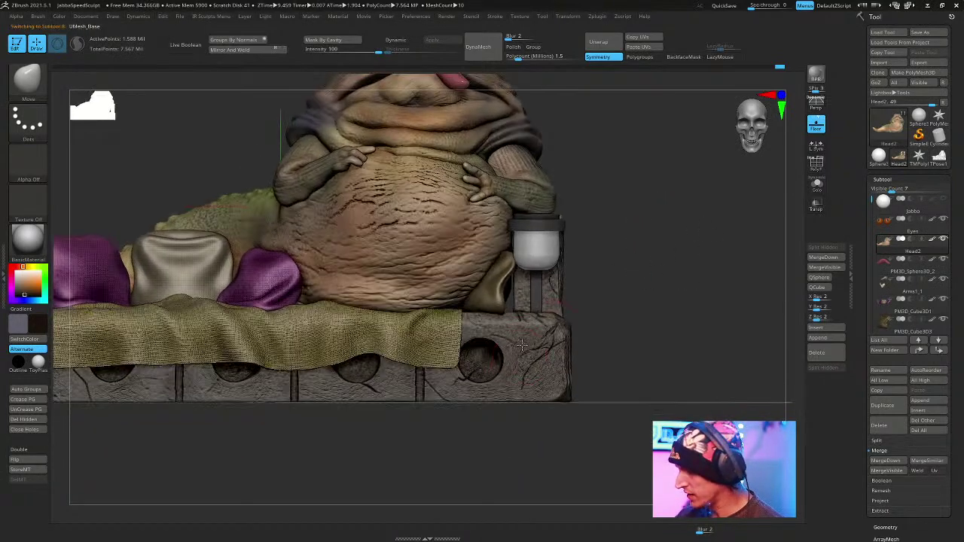
{"action": "key", "text": "shift+f"}
{"action": "key", "text": "shift+f"}
{"action": "left_click_drag", "start_coordinate": [662, 297], "coordinate": [725, 244], "text": "alt"}
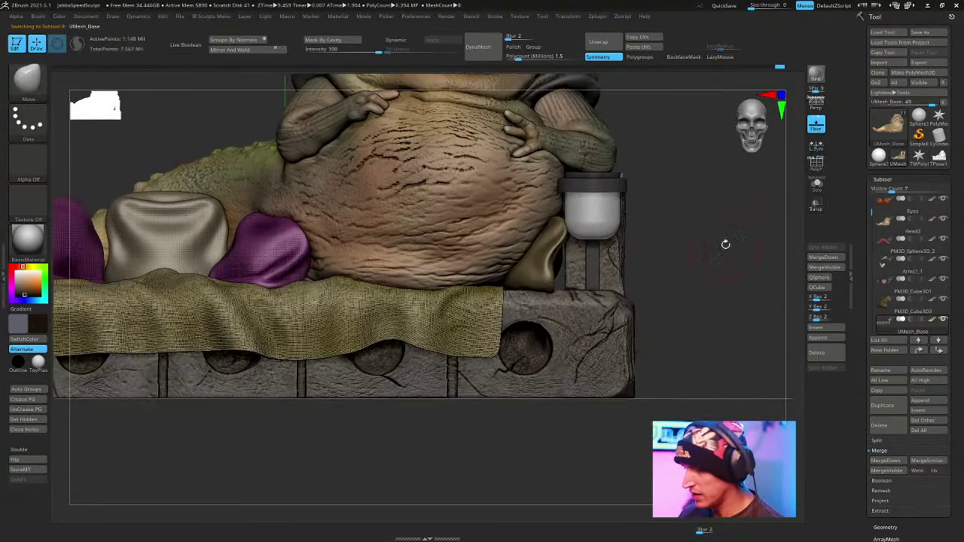
Set up the Paint brush with the Dots stroke and isolate the stone base.
{"action": "key", "text": "b"}
{"action": "key", "text": "p"}
{"action": "key", "text": "a"}
{"action": "key", "text": "space"}
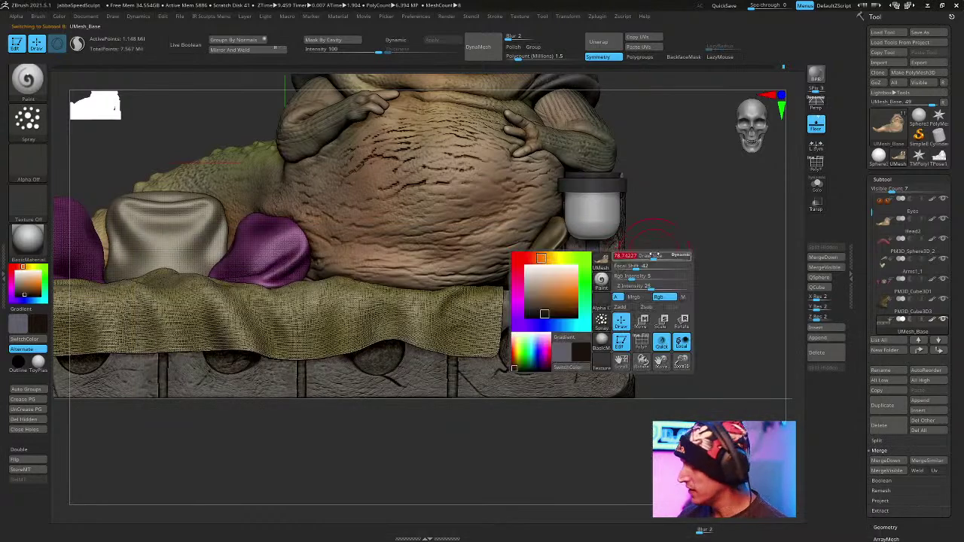
{"action": "mouse_move", "coordinate": [666, 245]}
{"action": "left_mouse_down", "text": "alt"}
{"action": "mouse_move", "coordinate": [699, 232]}
{"action": "mouse_move", "coordinate": [730, 201]}
{"action": "left_mouse_up", "text": "alt"}
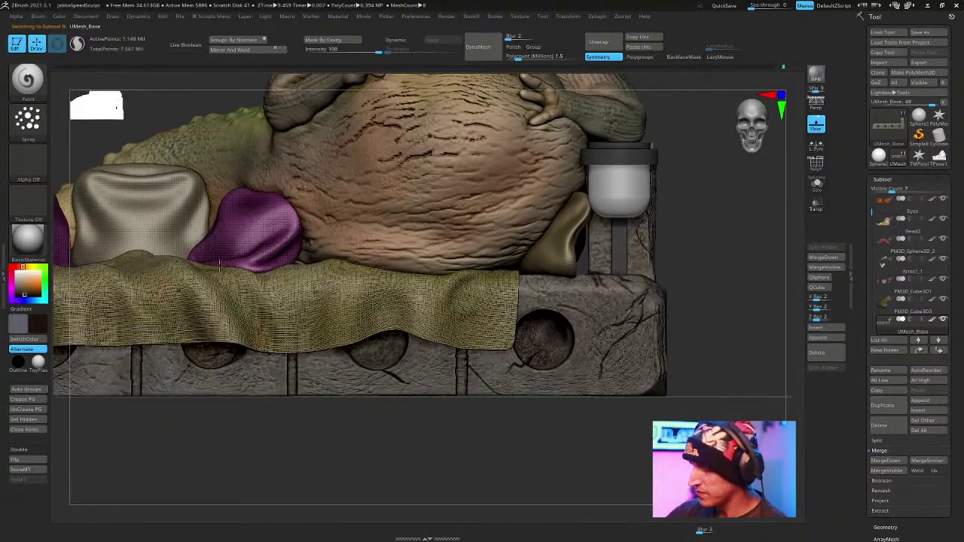
{"action": "left_click", "coordinate": [34, 123]}
{"action": "left_click", "coordinate": [81, 132]}
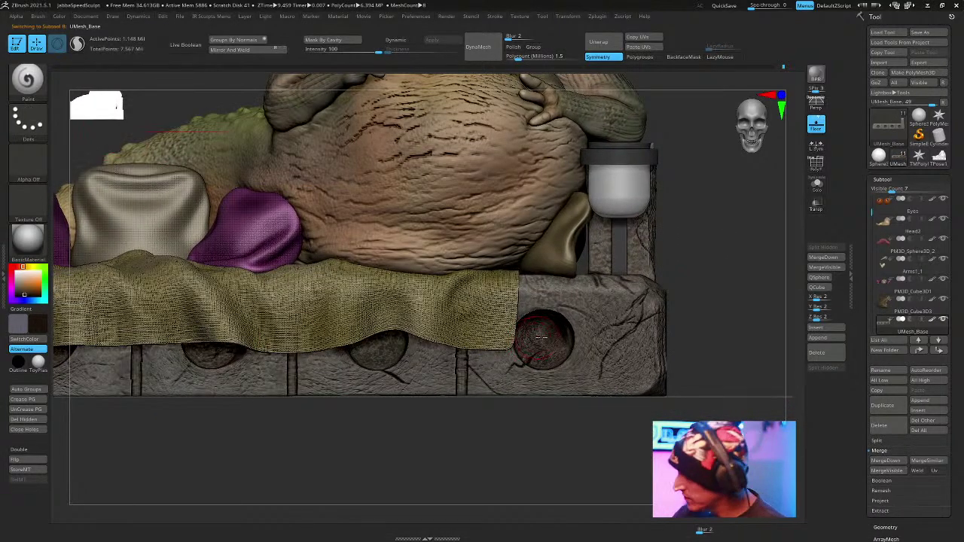
{"action": "left_click", "coordinate": [816, 184]}
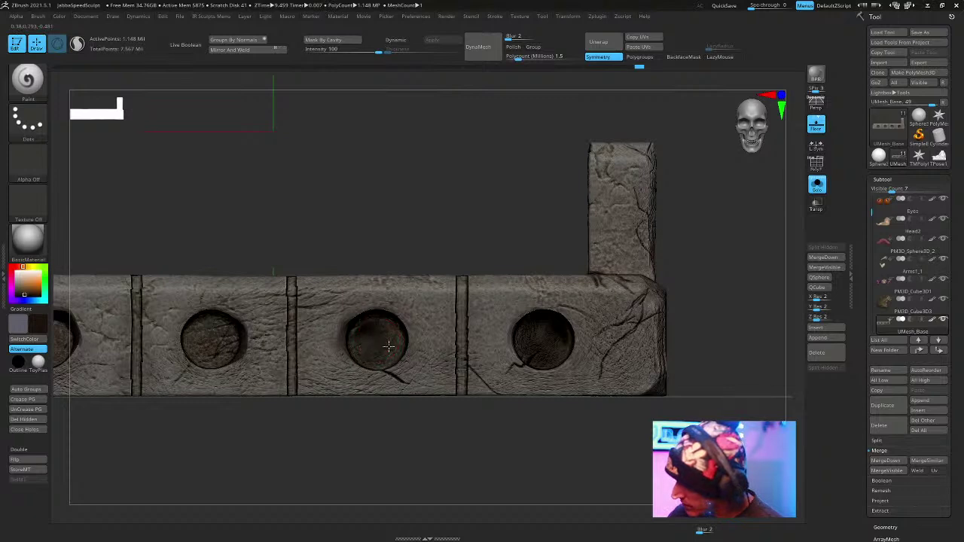
Paint the insides of the round holes along the front of the base dark brown.
{"action": "left_click_drag", "start_coordinate": [365, 220], "coordinate": [489, 198], "text": "alt"}
{"action": "mouse_move", "coordinate": [346, 325]}
{"action": "left_mouse_down"}
{"action": "mouse_move", "coordinate": [335, 317]}
{"action": "mouse_move", "coordinate": [324, 326]}
{"action": "left_mouse_up"}
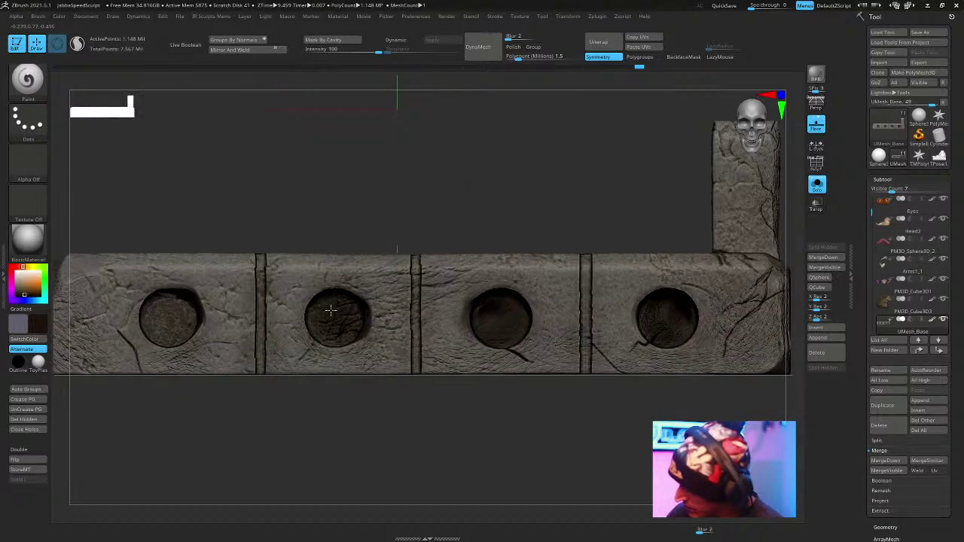
{"action": "mouse_move", "coordinate": [380, 170]}
{"action": "left_mouse_down", "text": "alt"}
{"action": "mouse_move", "coordinate": [438, 183]}
{"action": "mouse_move", "coordinate": [467, 177]}
{"action": "left_mouse_up", "text": "alt"}
{"action": "left_click_drag", "start_coordinate": [260, 332], "coordinate": [244, 329]}
Darken the insides of the round holes along the back of the base, and touch up the front ones.
{"action": "left_click_drag", "start_coordinate": [520, 176], "coordinate": [416, 326]}
{"action": "mouse_move", "coordinate": [539, 211]}
{"action": "left_mouse_down", "text": "alt"}
{"action": "mouse_move", "coordinate": [547, 267]}
{"action": "mouse_move", "coordinate": [553, 242]}
{"action": "left_mouse_up", "text": "alt"}
{"action": "mouse_move", "coordinate": [282, 356]}
{"action": "left_mouse_down"}
{"action": "mouse_move", "coordinate": [289, 367]}
{"action": "mouse_move", "coordinate": [300, 361]}
{"action": "left_mouse_up"}
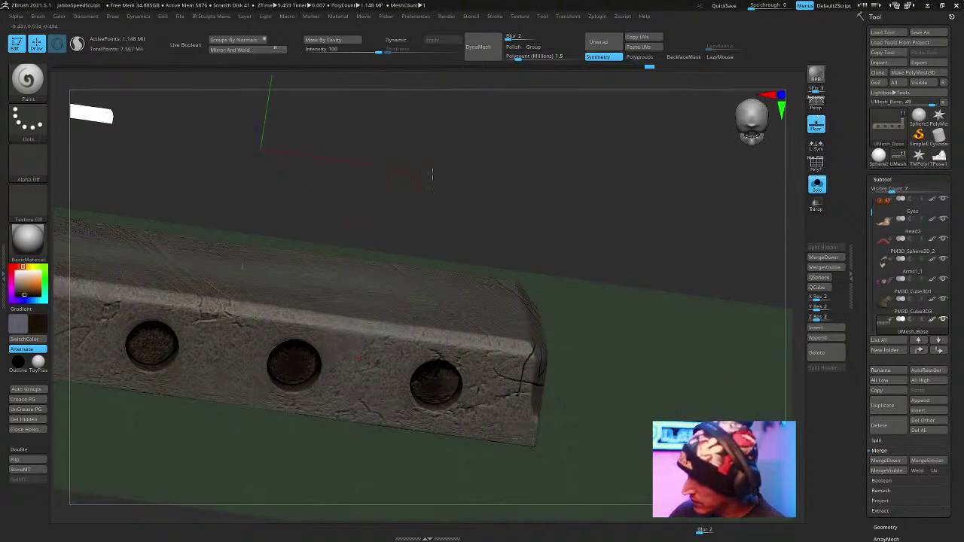
{"action": "left_click_drag", "start_coordinate": [409, 179], "coordinate": [415, 196]}
{"action": "mouse_move", "coordinate": [383, 246]}
{"action": "left_mouse_down"}
{"action": "mouse_move", "coordinate": [223, 319]}
{"action": "mouse_move", "coordinate": [211, 287]}
{"action": "left_mouse_up"}
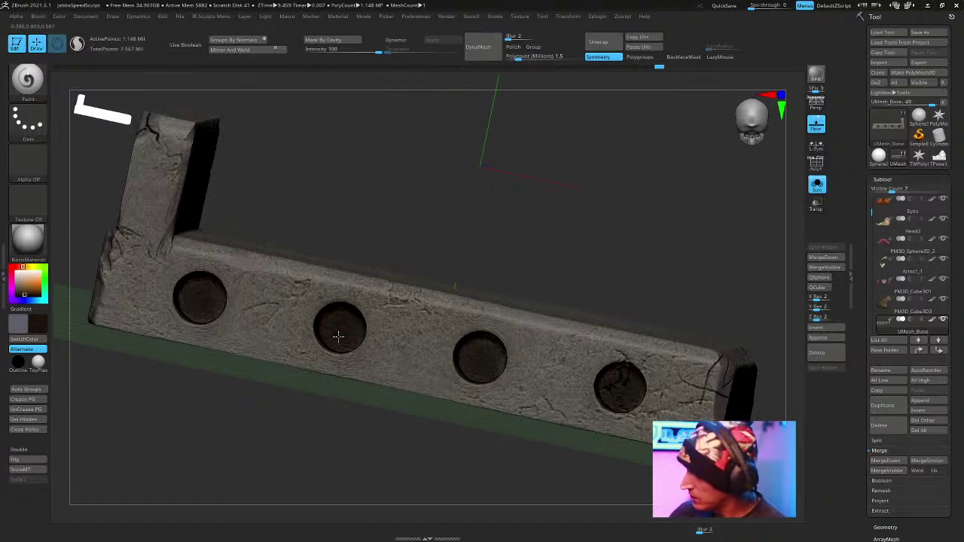
{"action": "left_click_drag", "start_coordinate": [268, 239], "coordinate": [350, 370], "text": "alt"}
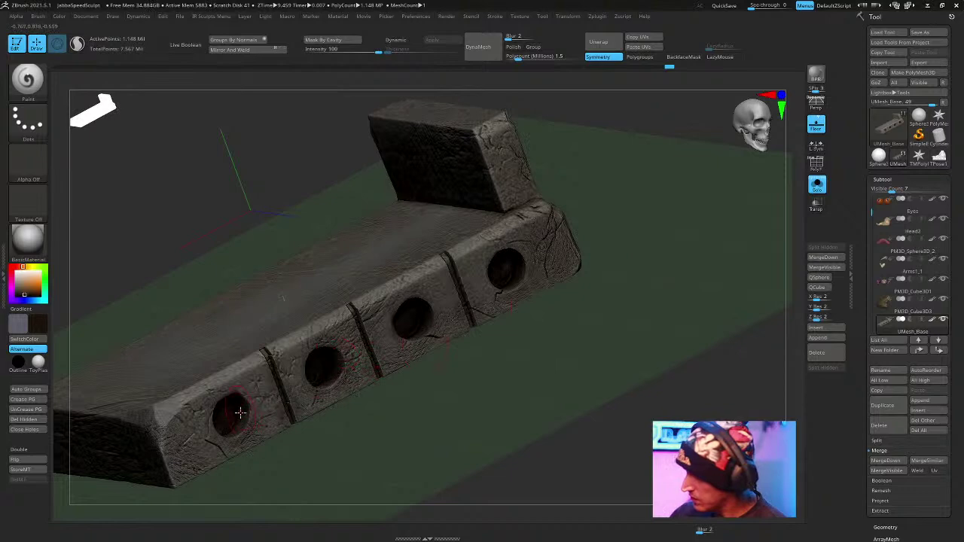
{"action": "left_click_drag", "start_coordinate": [530, 388], "coordinate": [602, 393]}
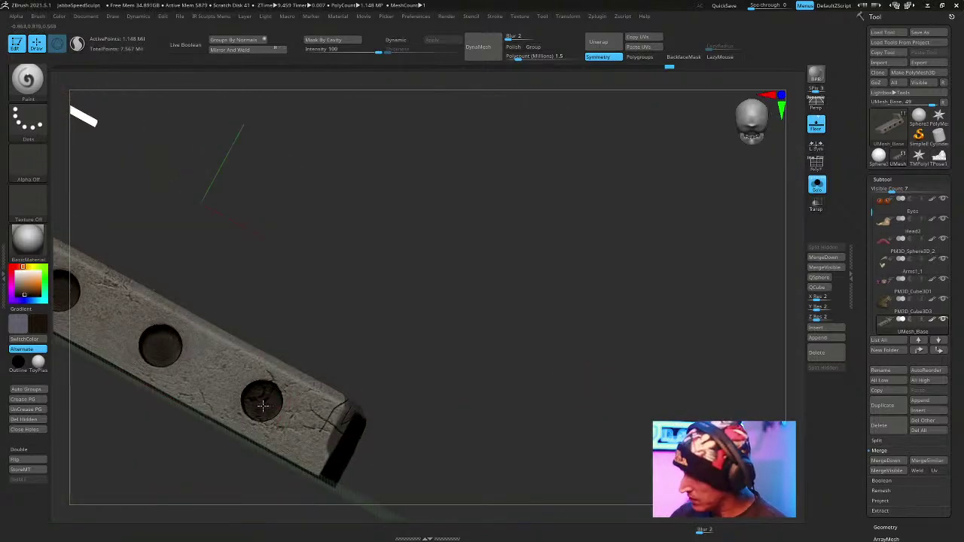
{"action": "left_click_drag", "start_coordinate": [338, 365], "coordinate": [245, 402]}
{"action": "left_click_drag", "start_coordinate": [378, 286], "coordinate": [238, 340]}
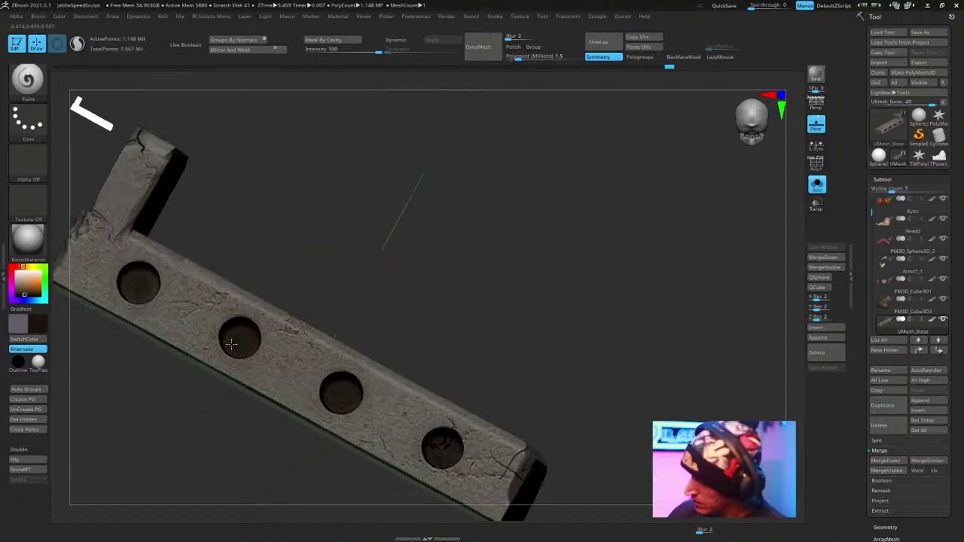
Show all the subtools again and save the project under its existing name.
{"action": "mouse_move", "coordinate": [219, 269]}
{"action": "left_mouse_down"}
{"action": "mouse_move", "coordinate": [576, 253]}
{"action": "mouse_move", "coordinate": [783, 232]}
{"action": "left_mouse_up"}
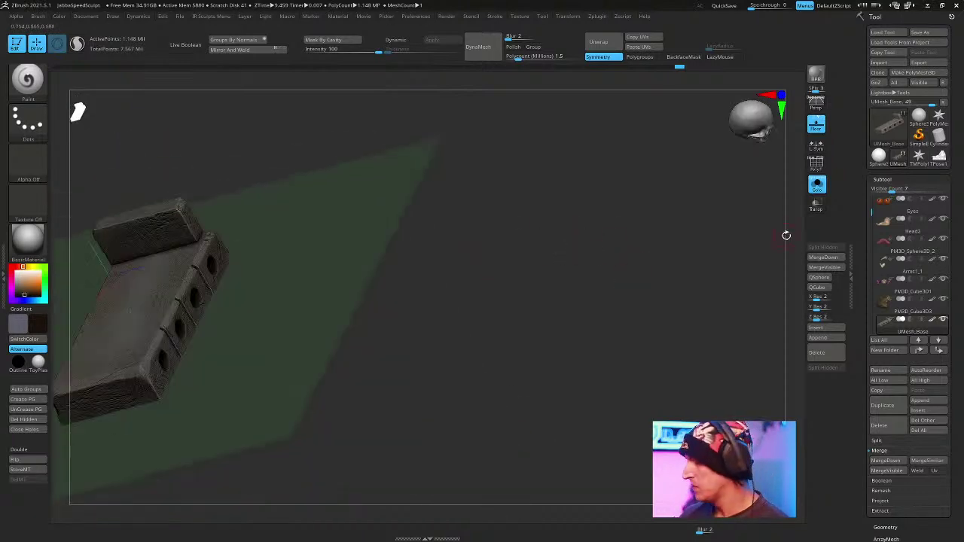
{"action": "left_click", "coordinate": [816, 184]}
{"action": "left_click_drag", "start_coordinate": [655, 236], "coordinate": [689, 279]}
{"action": "key", "text": "ctrl+s"}
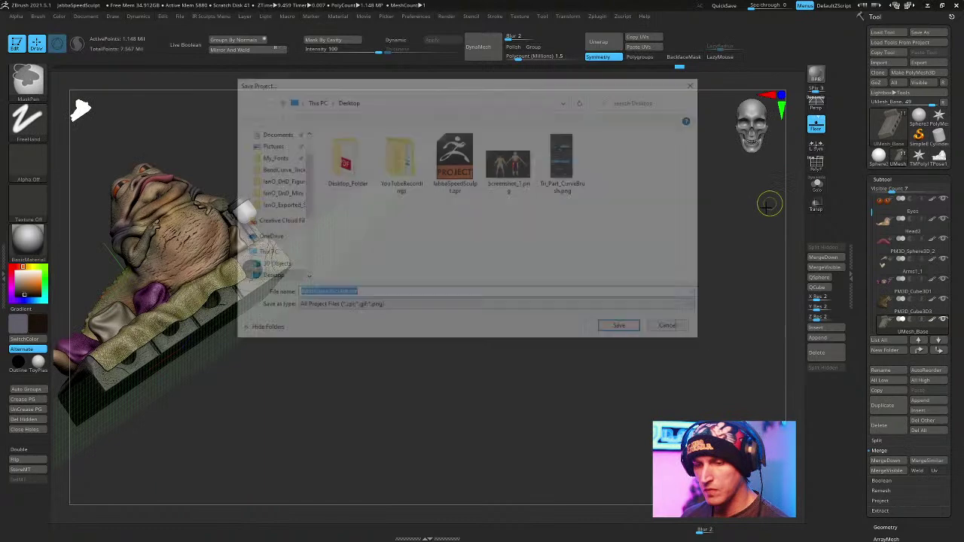
{"action": "key", "text": "Return"}
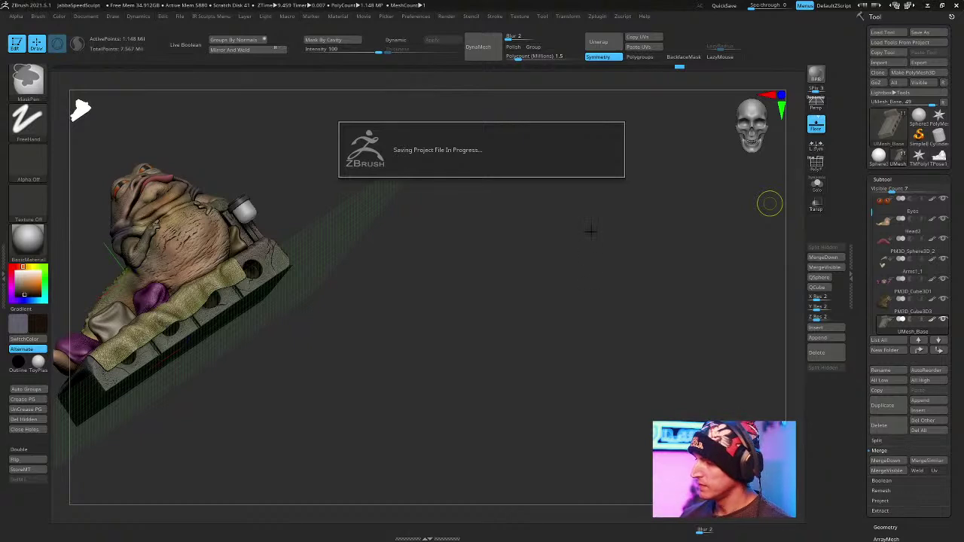
Turn on perspective for the whole Jabba scene and set the camera's focal length to 110 mm.
{"action": "mouse_move", "coordinate": [602, 258]}
{"action": "left_mouse_down"}
{"action": "mouse_move", "coordinate": [594, 299]}
{"action": "mouse_move", "coordinate": [670, 332]}
{"action": "left_mouse_up"}
{"action": "key", "text": "p"}
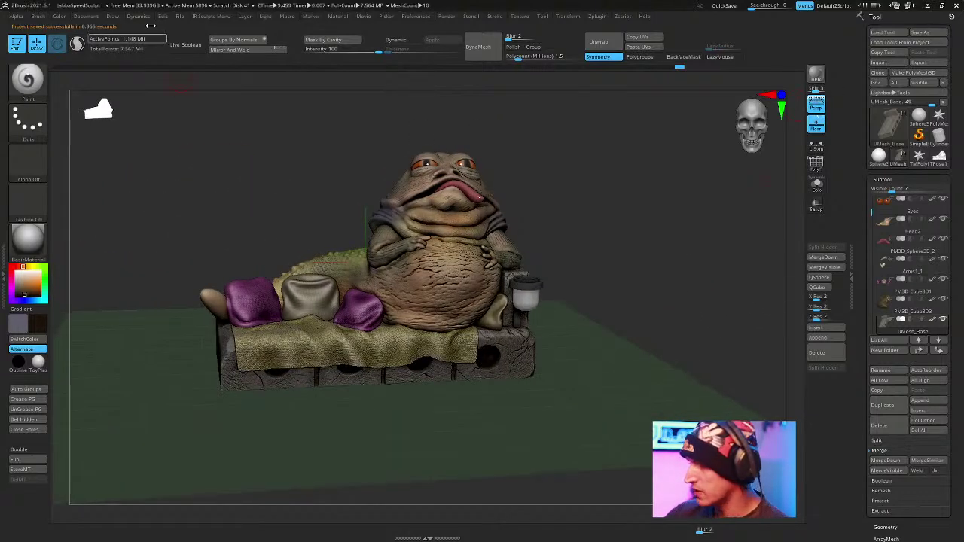
{"action": "left_click", "coordinate": [143, 15]}
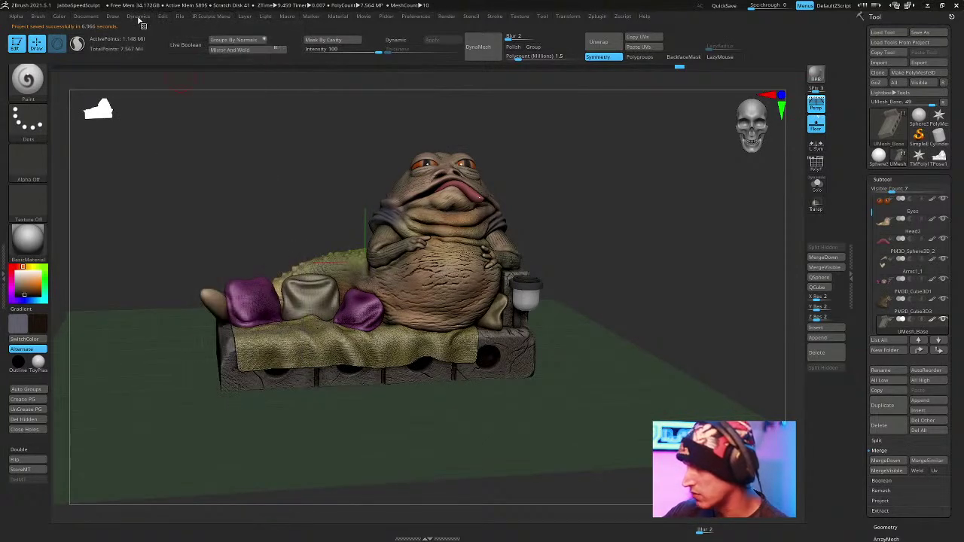
{"action": "left_click", "coordinate": [90, 18]}
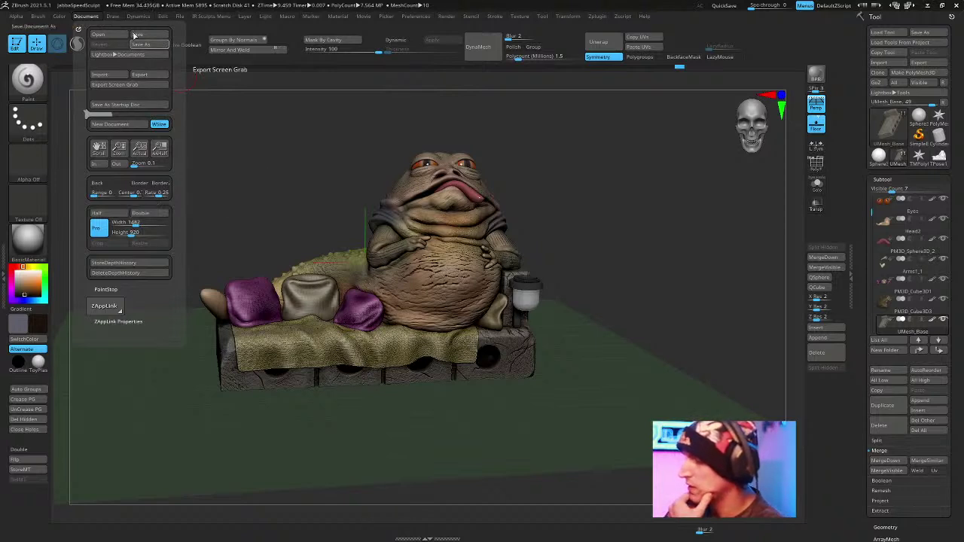
{"action": "mouse_move", "coordinate": [115, 17]}
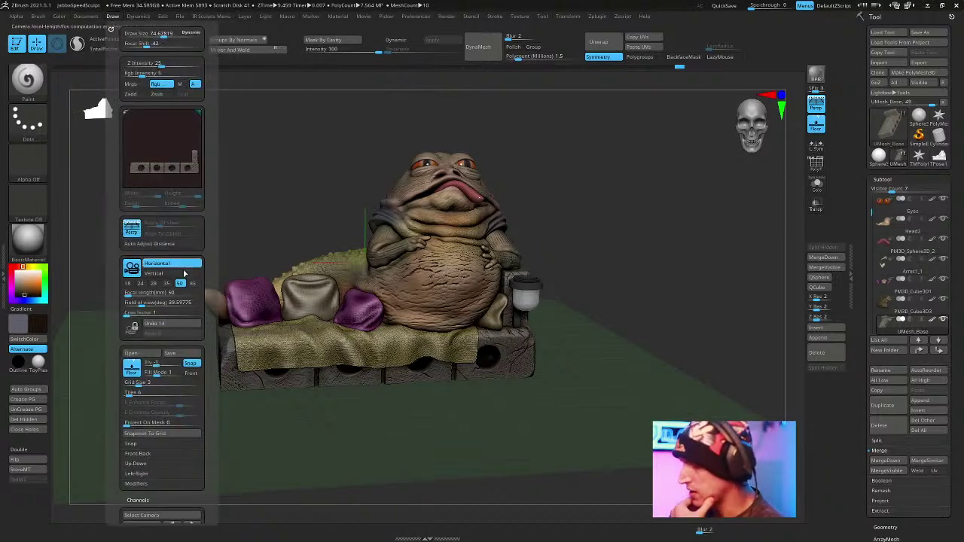
{"action": "left_click", "coordinate": [167, 293]}
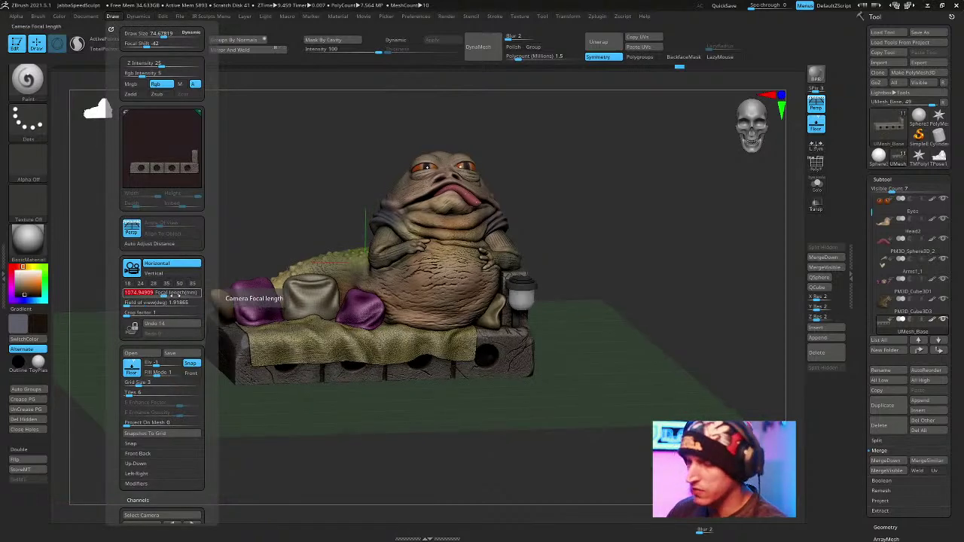
{"action": "left_click", "coordinate": [176, 295]}
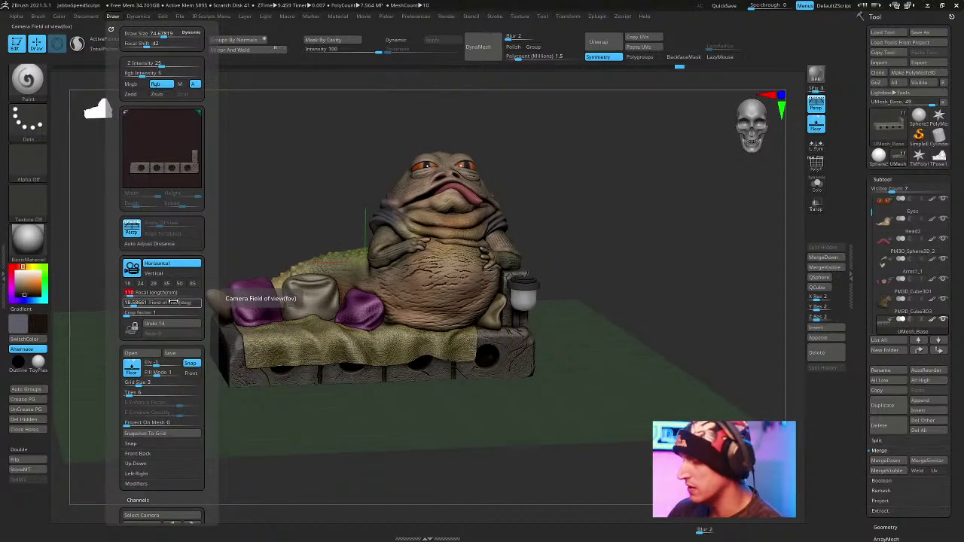
{"action": "left_click", "coordinate": [113, 16]}
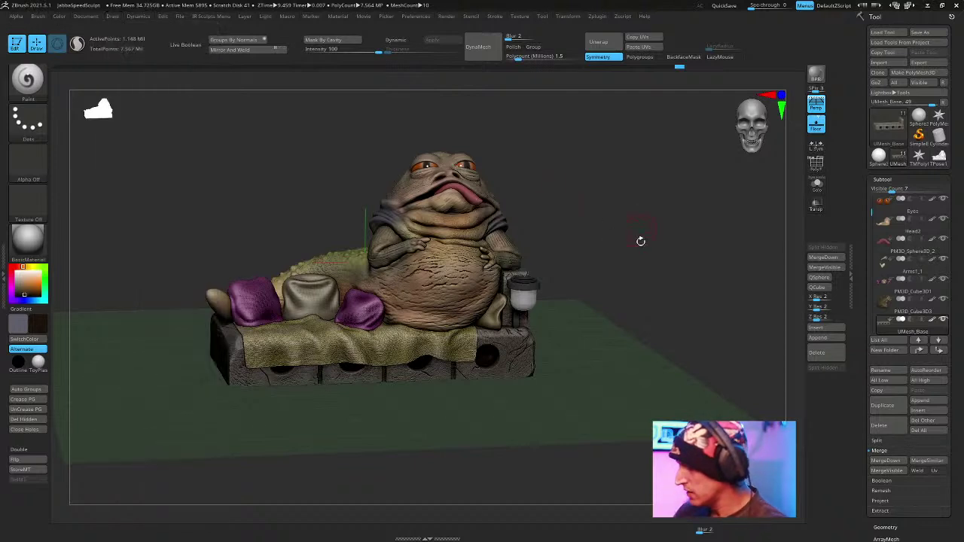
Render a preview of the scene, framing the figure in a closer three-quarter view.
{"action": "key", "text": "shift+r"}
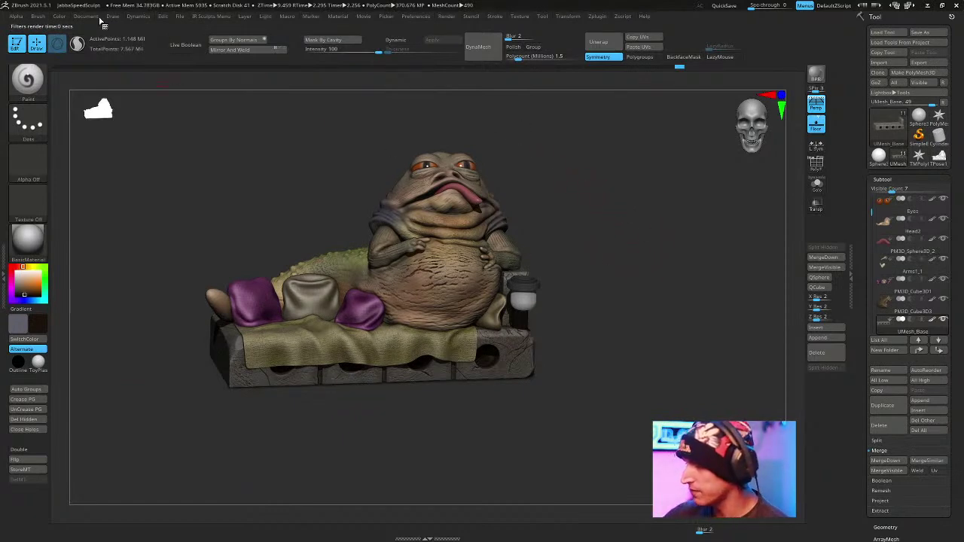
{"action": "left_click", "coordinate": [112, 16]}
{"action": "mouse_move", "coordinate": [699, 258]}
{"action": "left_mouse_down"}
{"action": "mouse_move", "coordinate": [695, 291]}
{"action": "mouse_move", "coordinate": [670, 281]}
{"action": "mouse_move", "coordinate": [695, 344]}
{"action": "mouse_move", "coordinate": [692, 323]}
{"action": "left_mouse_up"}
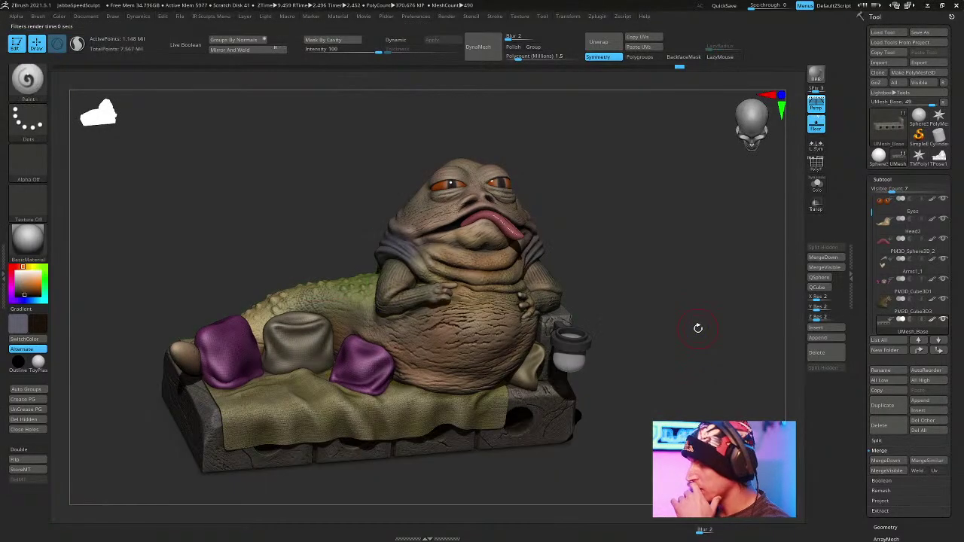
{"action": "left_click", "coordinate": [59, 15]}
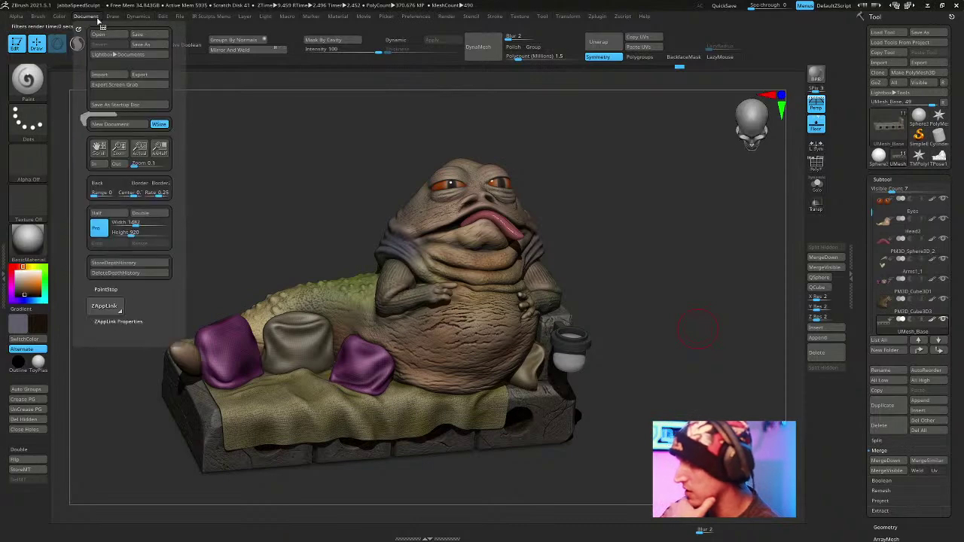
{"action": "mouse_move", "coordinate": [134, 16]}
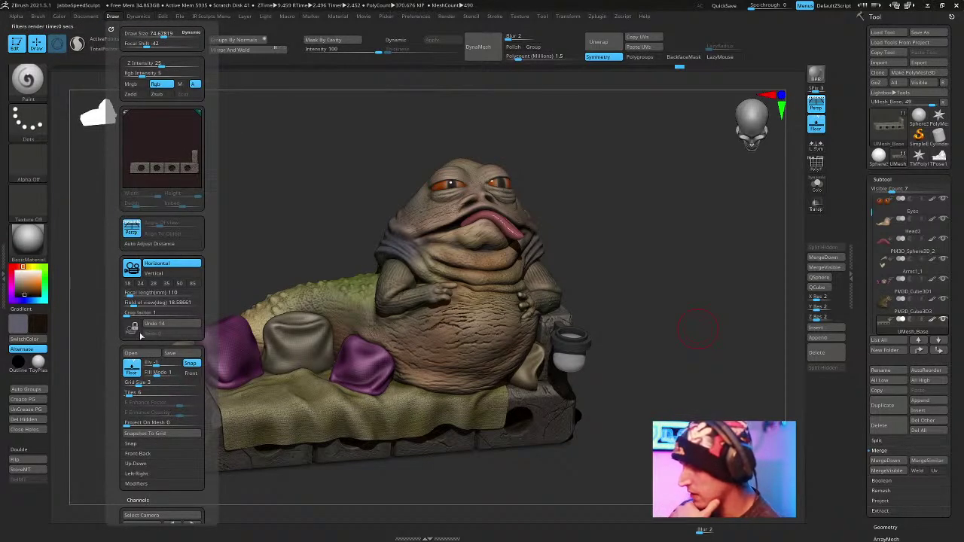
{"action": "left_click", "coordinate": [699, 213]}
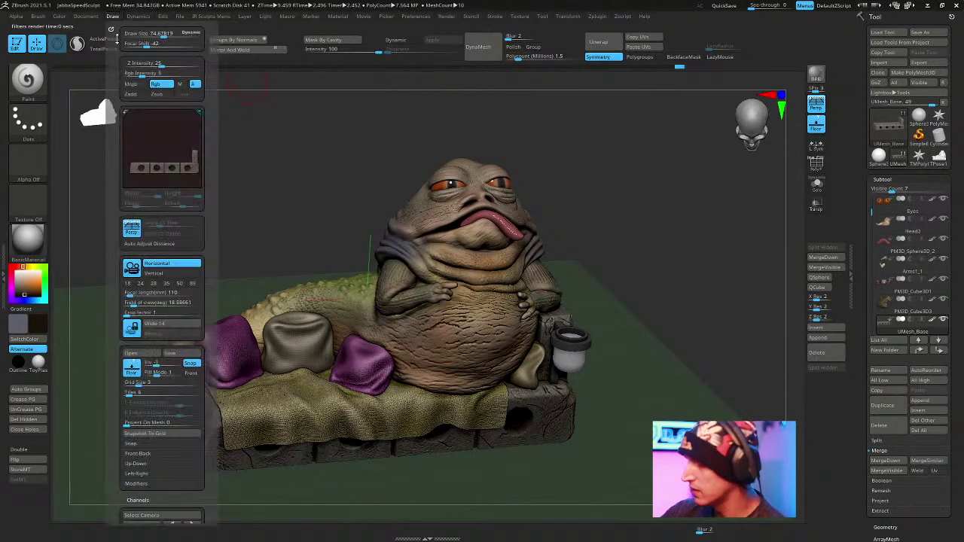
Open the side tray, clear the Dynamics and Color palettes out of it and dock the Light palette there.
{"action": "double_click", "coordinate": [4, 260]}
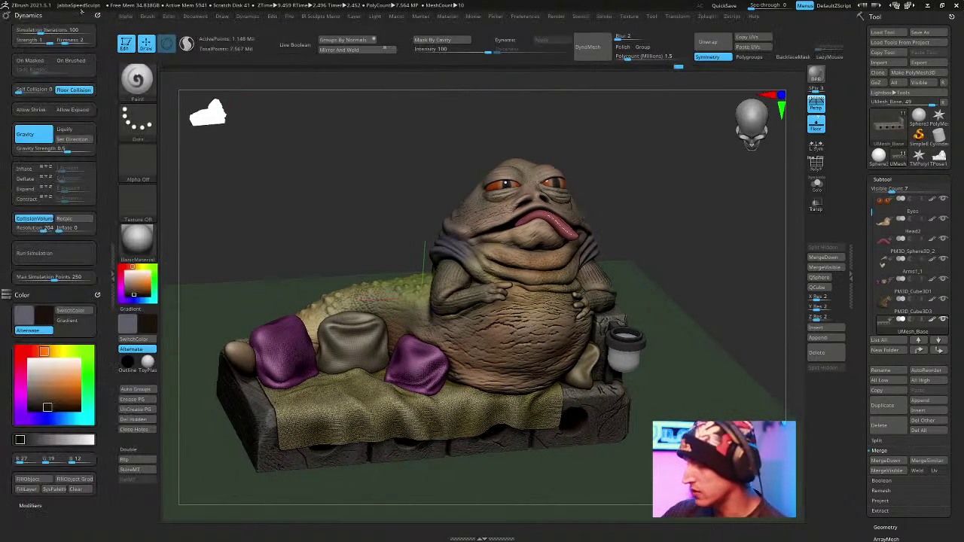
{"action": "left_click", "coordinate": [98, 15]}
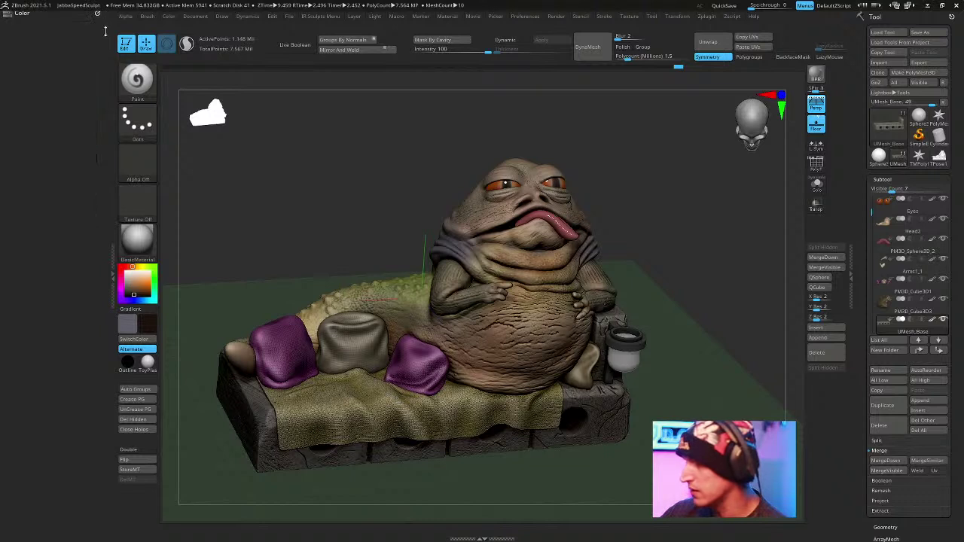
{"action": "left_click", "coordinate": [99, 16]}
{"action": "left_click", "coordinate": [98, 16]}
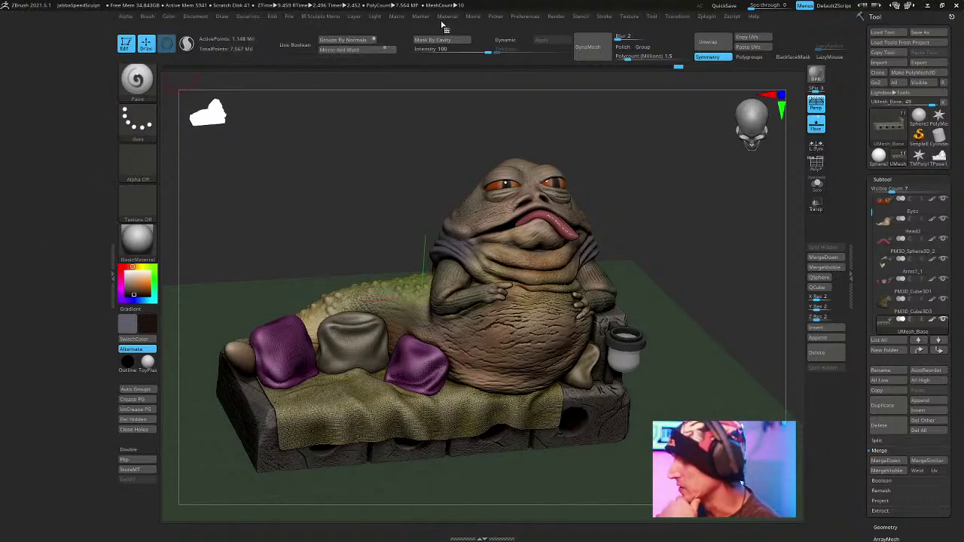
{"action": "left_click", "coordinate": [377, 18]}
{"action": "left_click_drag", "start_coordinate": [374, 28], "coordinate": [64, 90]}
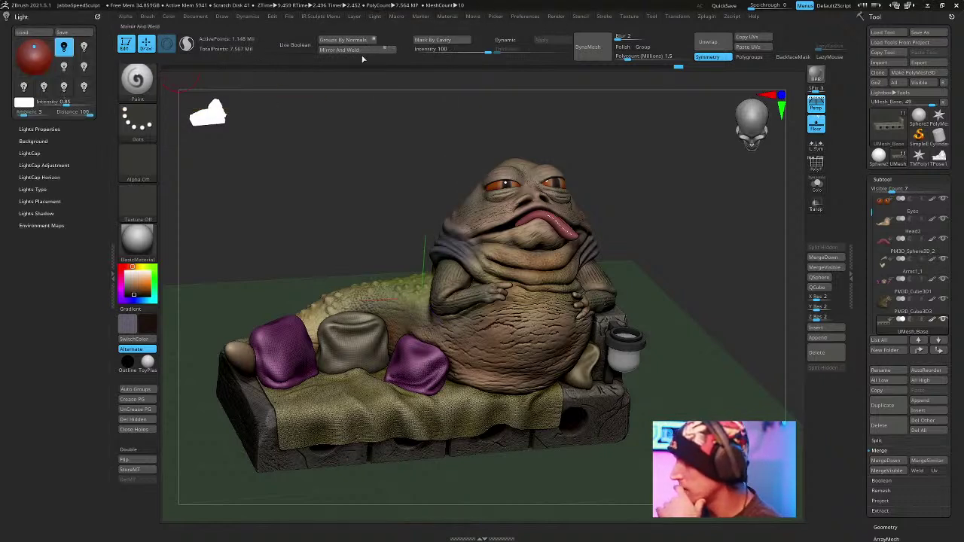
Reposition the main light, then isolate the second light and aim it from the upper front of the figure.
{"action": "left_click", "coordinate": [39, 46]}
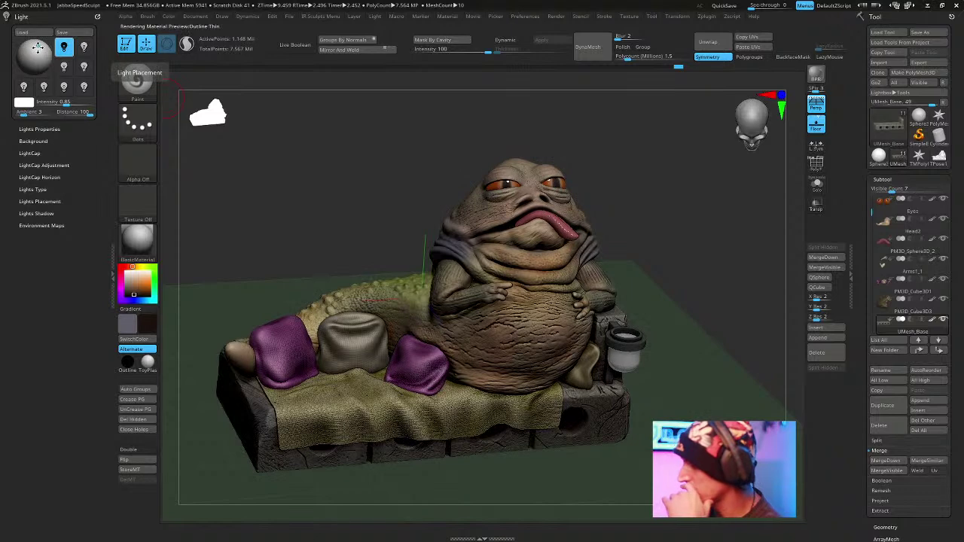
{"action": "left_click", "coordinate": [84, 47]}
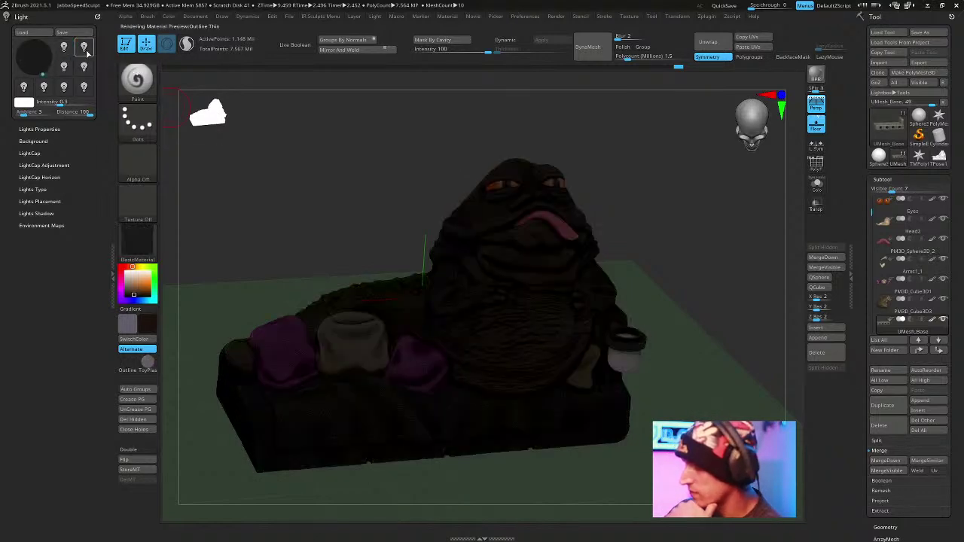
{"action": "left_click", "coordinate": [42, 69]}
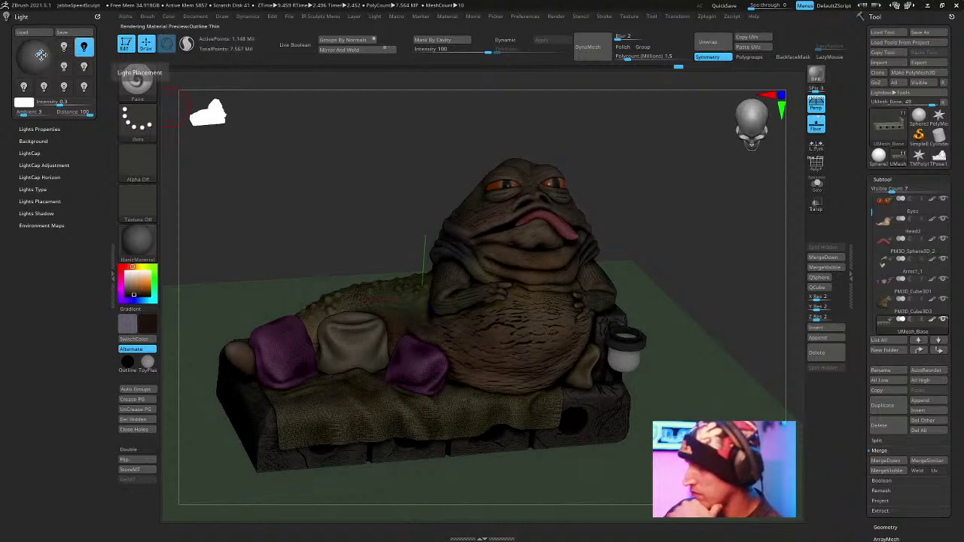
{"action": "left_click", "coordinate": [41, 55]}
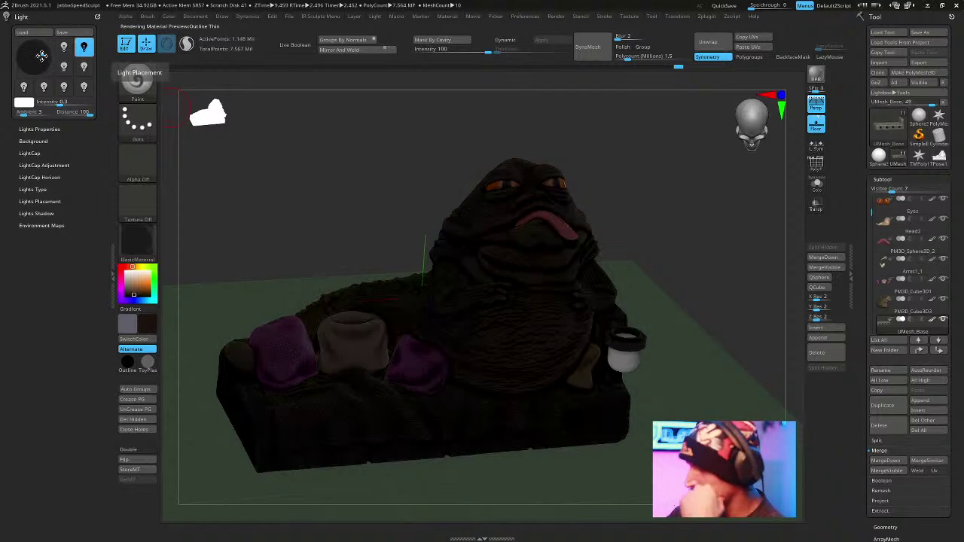
{"action": "left_click", "coordinate": [28, 49]}
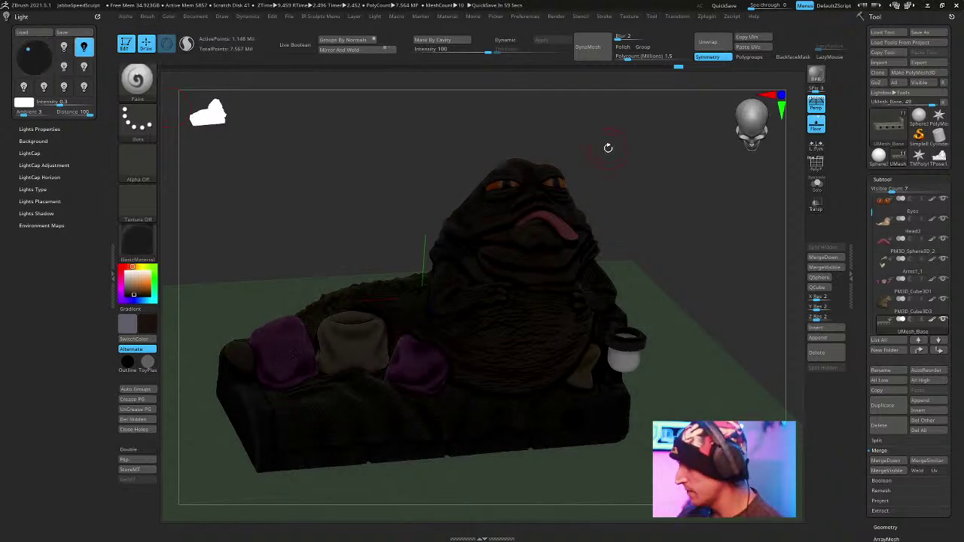
Switch the main light back on, raise the second light's intensity to about 0.91 and render the result.
{"action": "left_click", "coordinate": [64, 47]}
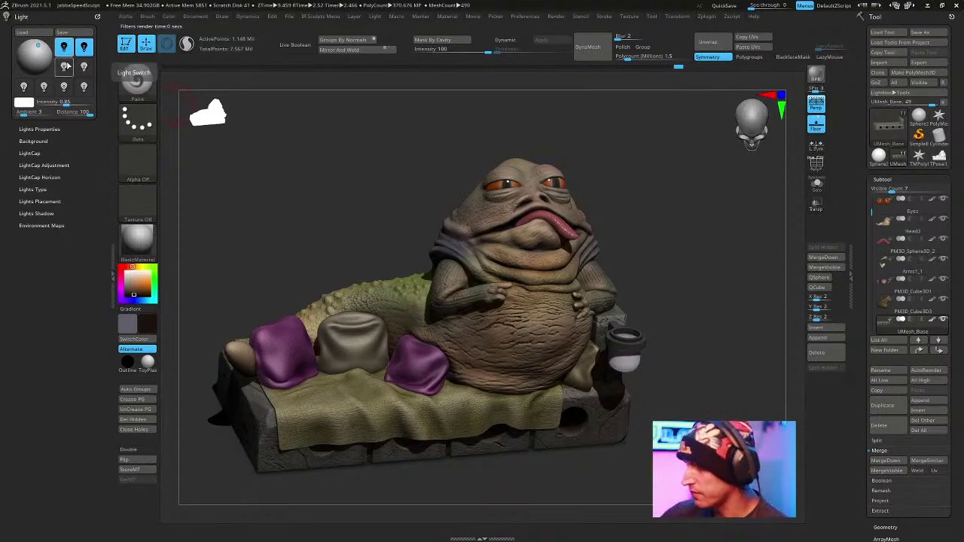
{"action": "left_click", "coordinate": [89, 54]}
{"action": "left_click_drag", "start_coordinate": [59, 102], "coordinate": [67, 102]}
{"action": "key", "text": "shift+ctrl+r"}
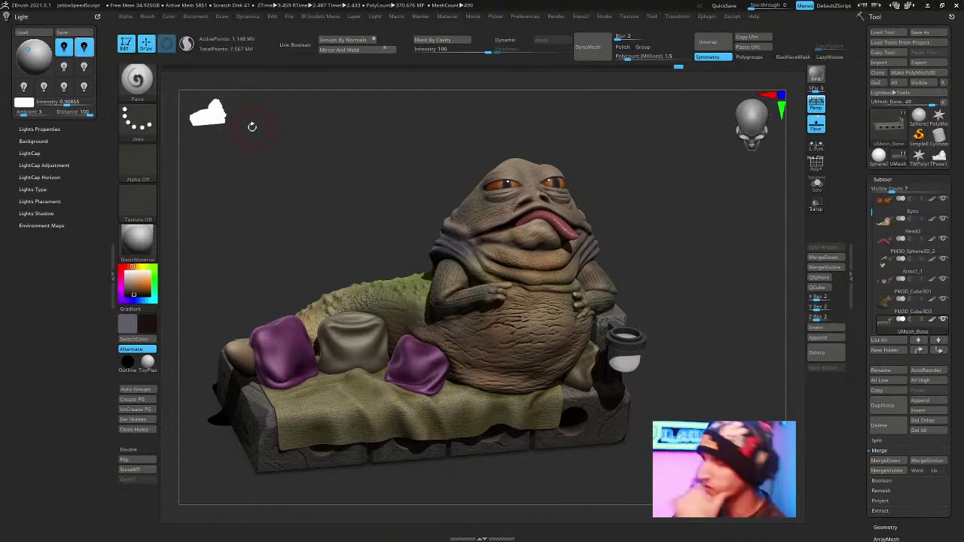
Store the current three-quarter view as a camera with the default name.
{"action": "left_click", "coordinate": [678, 224]}
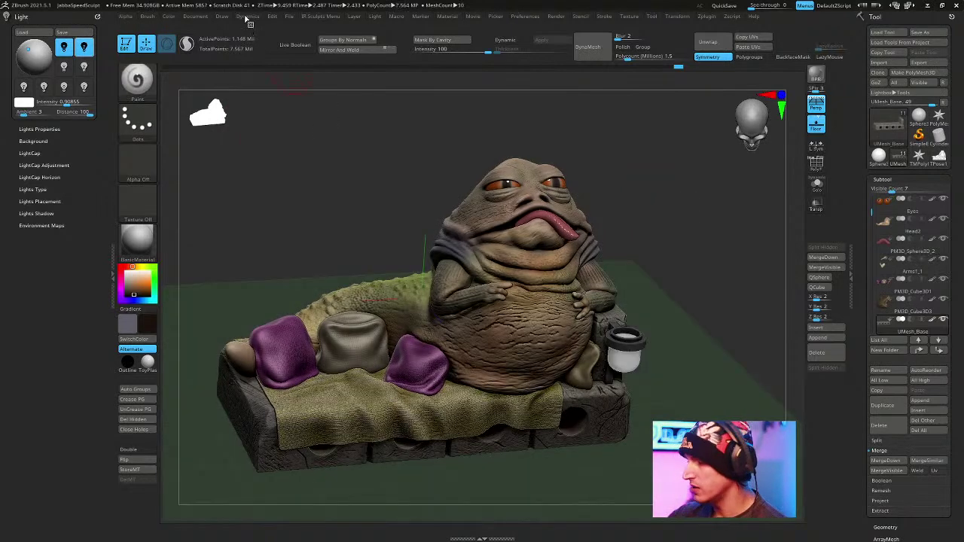
{"action": "left_click", "coordinate": [195, 17]}
{"action": "left_click", "coordinate": [222, 17]}
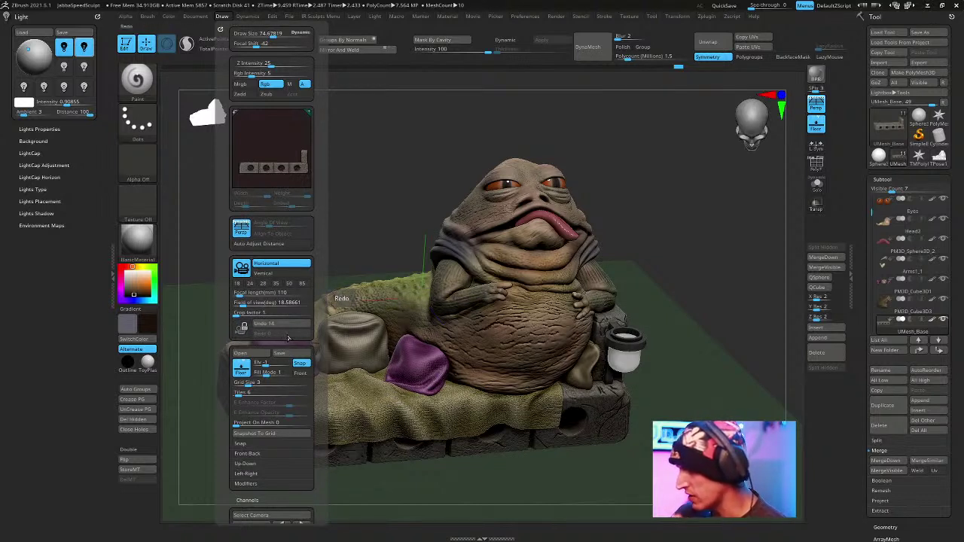
{"action": "scroll", "coordinate": [271, 376], "scroll_direction": "down", "scroll_amount": 4}
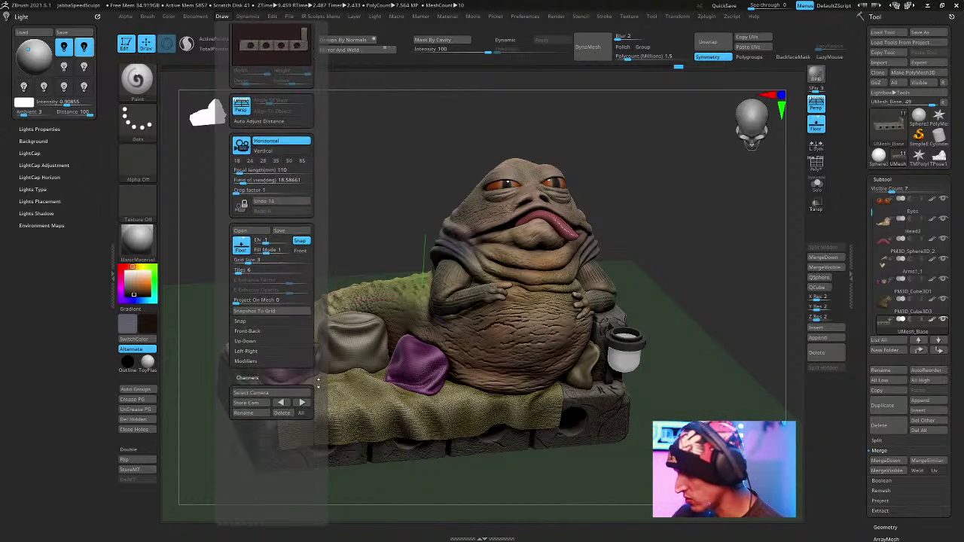
{"action": "left_click", "coordinate": [264, 391]}
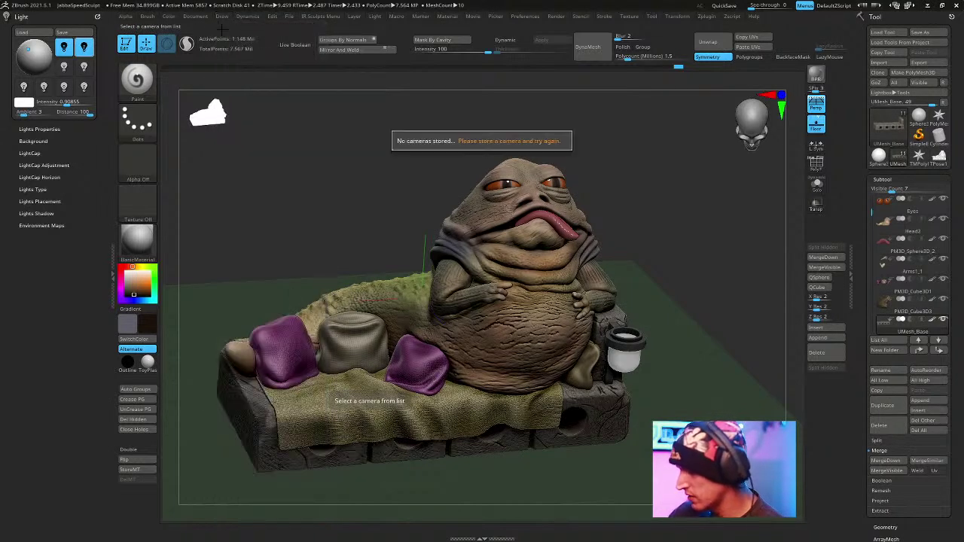
{"action": "left_click", "coordinate": [168, 16]}
{"action": "left_click", "coordinate": [194, 17]}
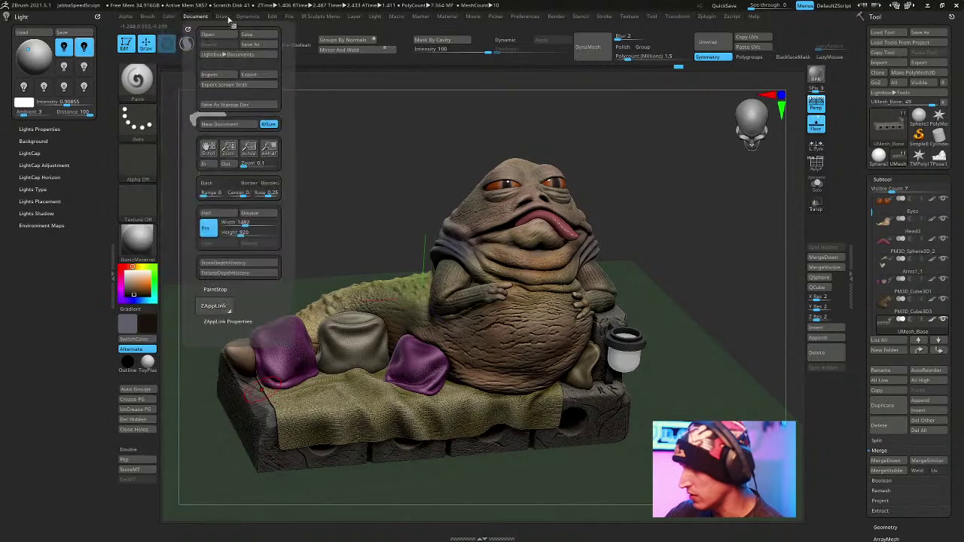
{"action": "left_click", "coordinate": [221, 16]}
{"action": "scroll", "coordinate": [309, 483], "scroll_direction": "down", "scroll_amount": 3}
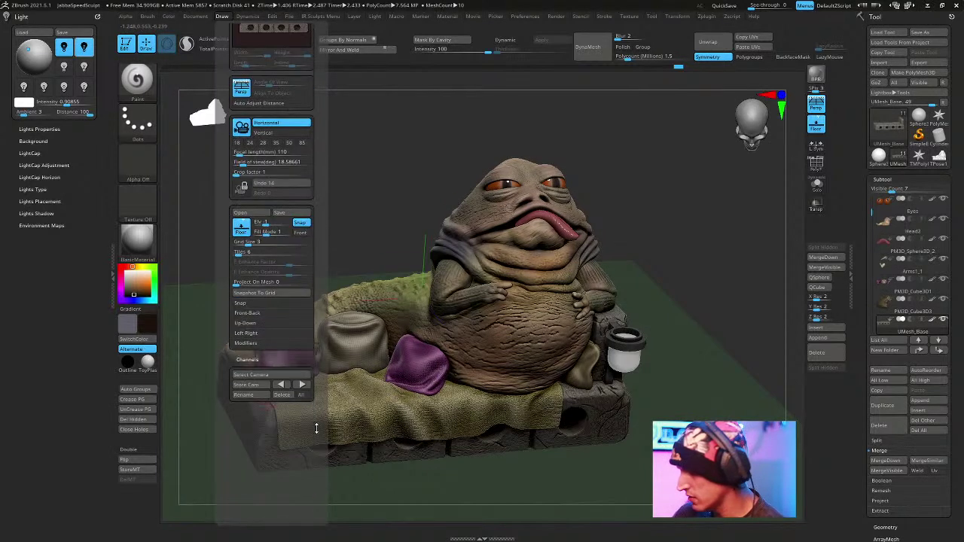
{"action": "left_click", "coordinate": [248, 390]}
{"action": "key", "text": "Return"}
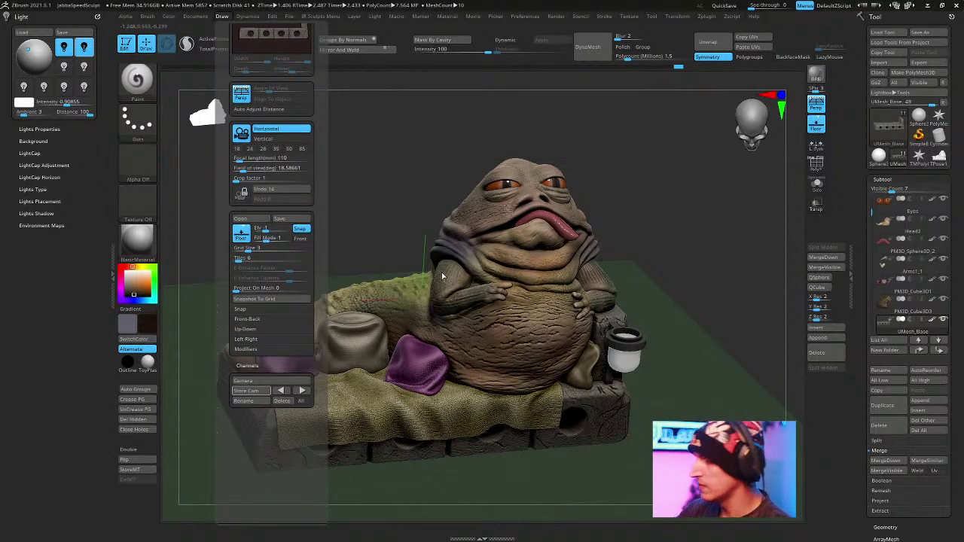
Duplicate the white glass cylinder of the bowl and centre the transform gizmo on the copy.
{"action": "left_click_drag", "start_coordinate": [656, 182], "coordinate": [679, 321]}
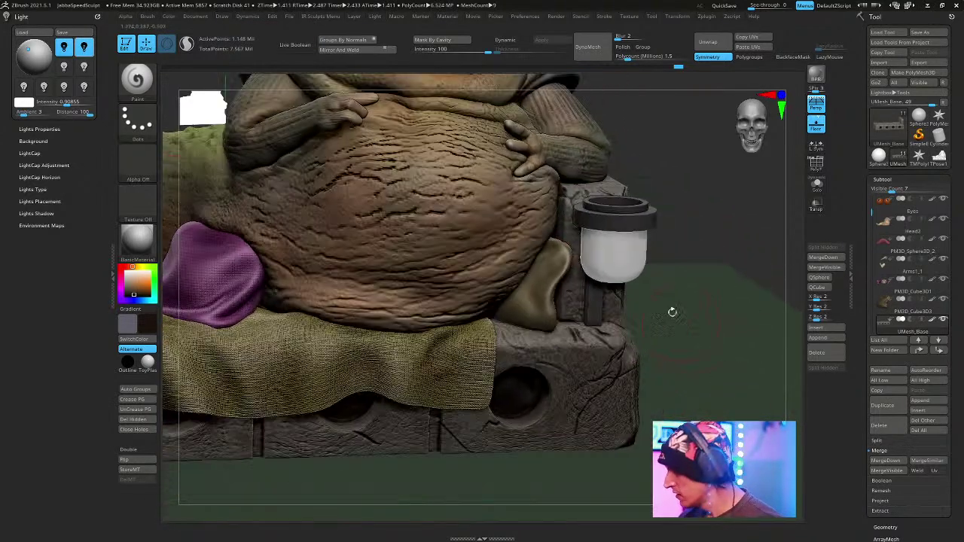
{"action": "key", "text": "space"}
{"action": "left_click_drag", "start_coordinate": [718, 288], "coordinate": [574, 421]}
{"action": "left_click", "coordinate": [575, 421], "text": "alt"}
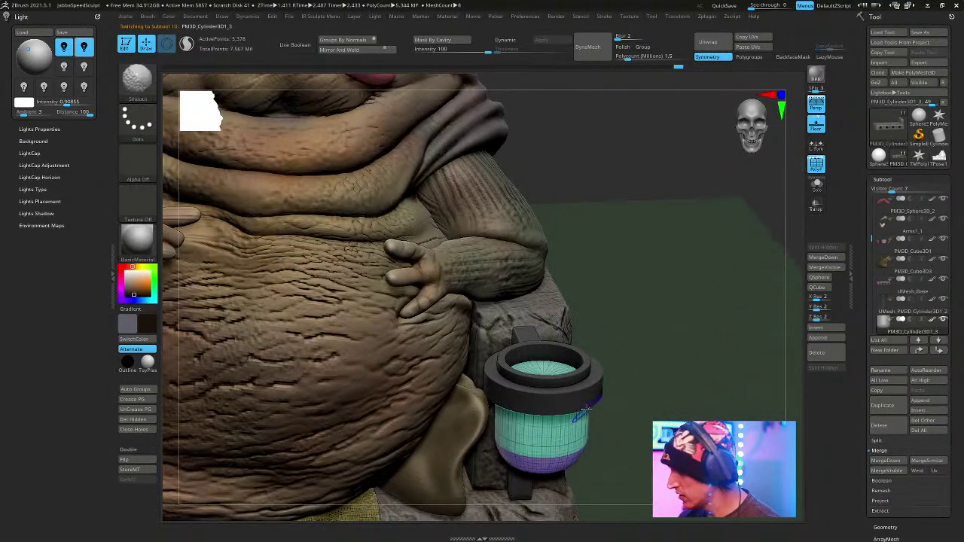
{"action": "left_click_drag", "start_coordinate": [695, 376], "coordinate": [665, 311]}
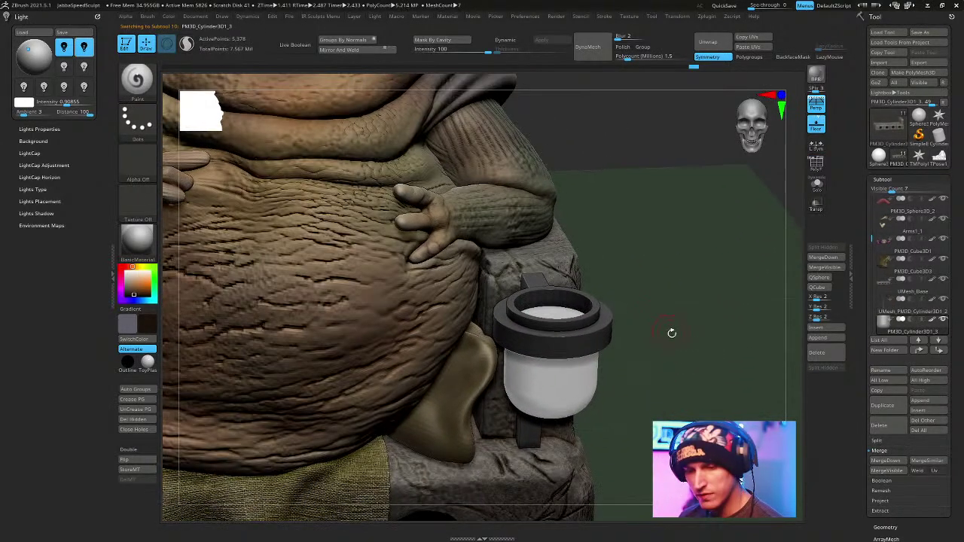
{"action": "key", "text": "ctrl+shift+d"}
{"action": "key", "text": "w"}
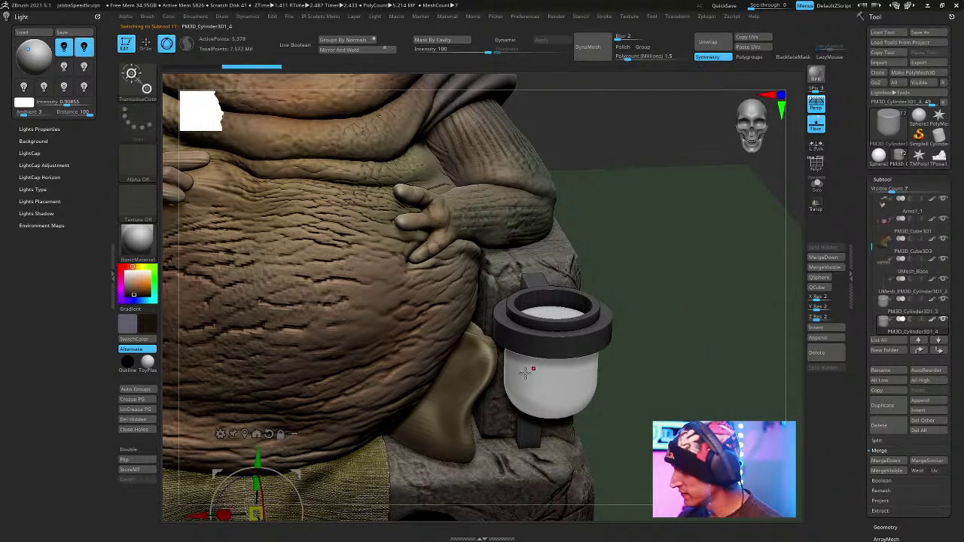
{"action": "left_click", "coordinate": [552, 367]}
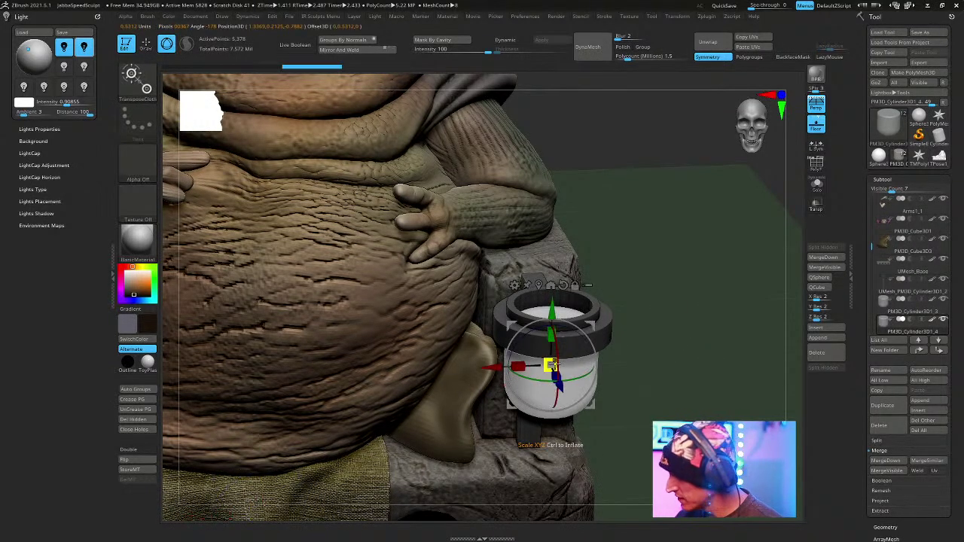
Isolate the duplicated cylinder, switch from TransposeCloth to the Transpose brush and scale the copy down slightly.
{"action": "left_click", "coordinate": [816, 185]}
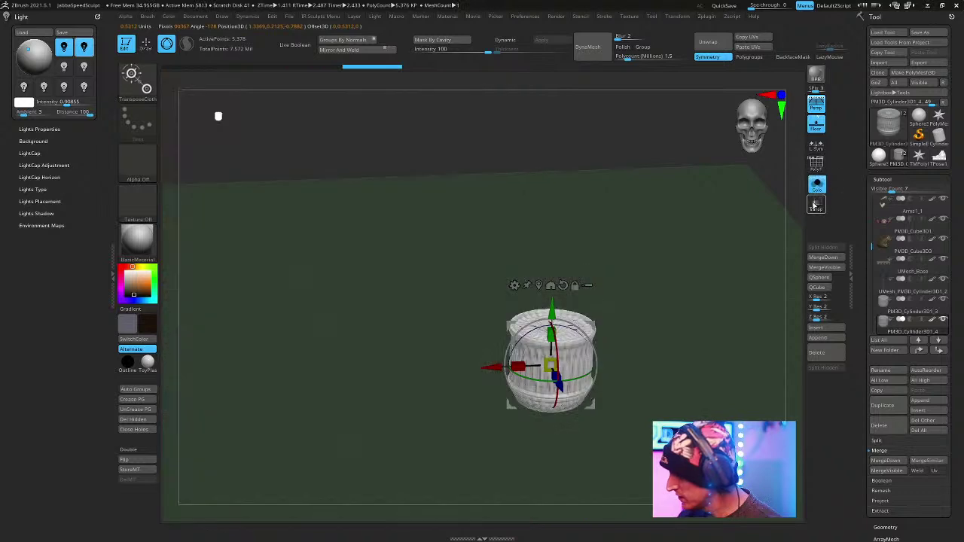
{"action": "left_click_drag", "start_coordinate": [552, 366], "coordinate": [551, 366]}
{"action": "key", "text": "b"}
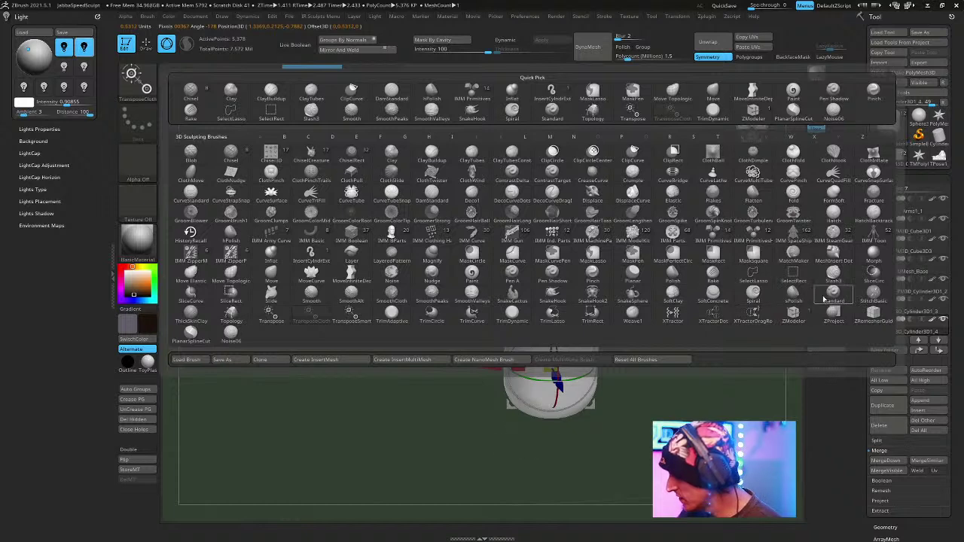
{"action": "key", "text": "t"}
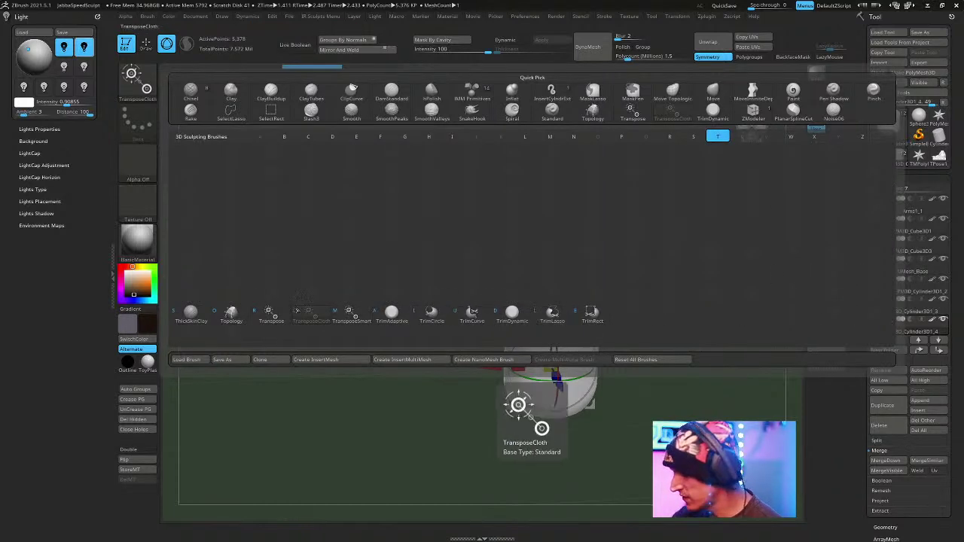
{"action": "left_click", "coordinate": [274, 315]}
{"action": "left_click_drag", "start_coordinate": [551, 365], "coordinate": [550, 365]}
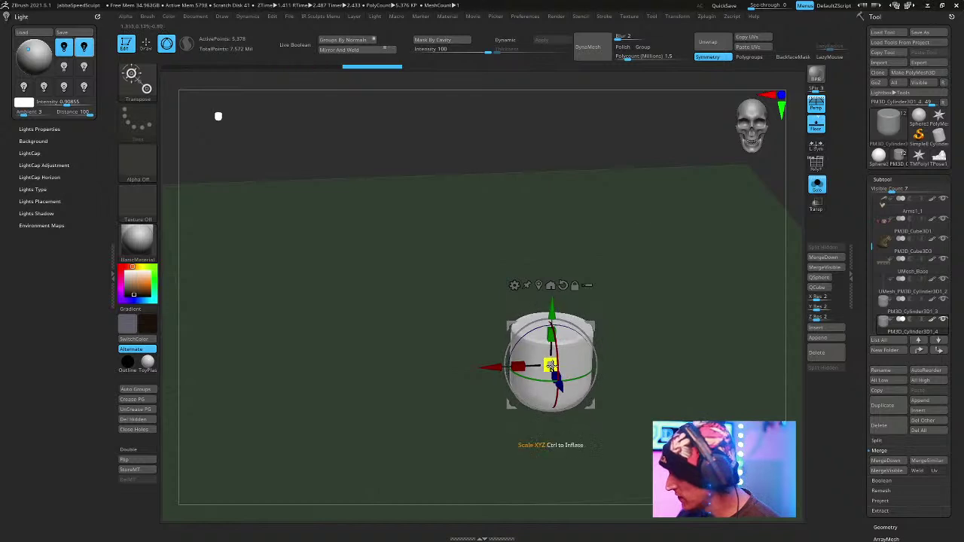
Choose a saturated green (R 51, G 174, B 18) as the current color and activate the Paint brush.
{"action": "left_click", "coordinate": [146, 279]}
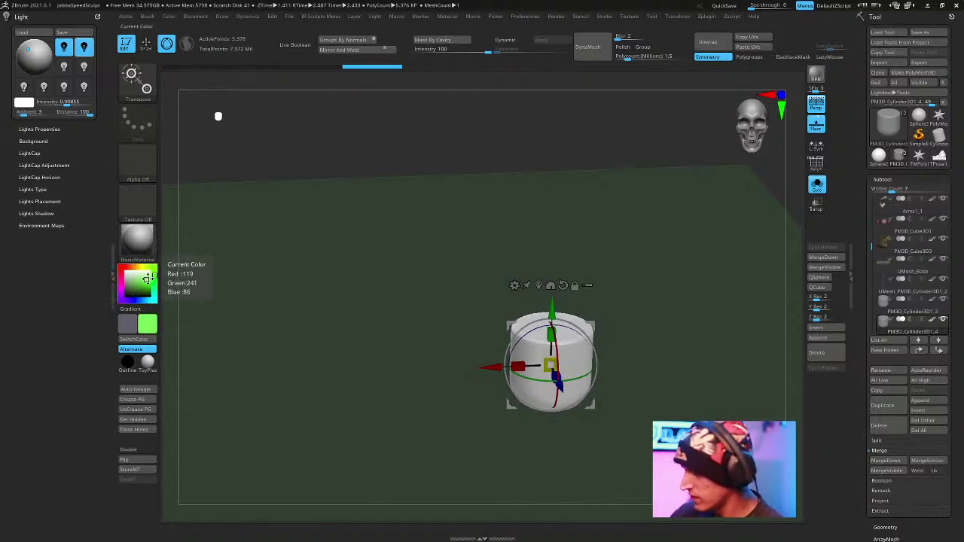
{"action": "left_click_drag", "start_coordinate": [146, 279], "coordinate": [147, 286]}
{"action": "key", "text": "space"}
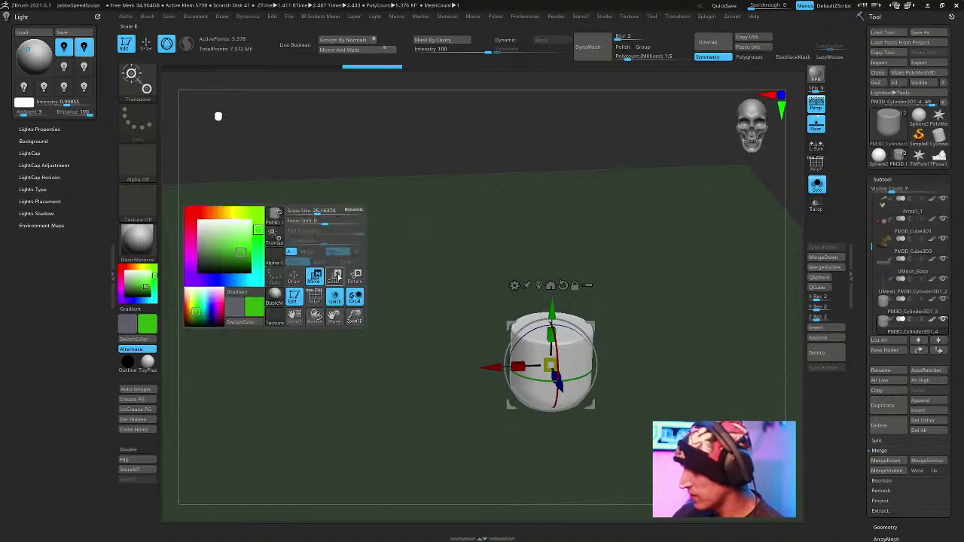
{"action": "key", "text": "q"}
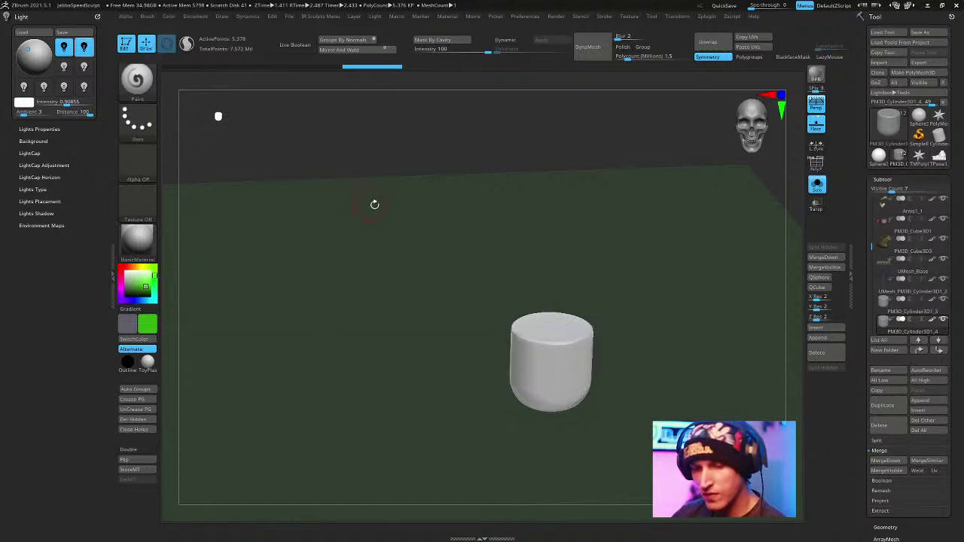
{"action": "key", "text": "b"}
{"action": "key", "text": "p"}
{"action": "key", "text": "a"}
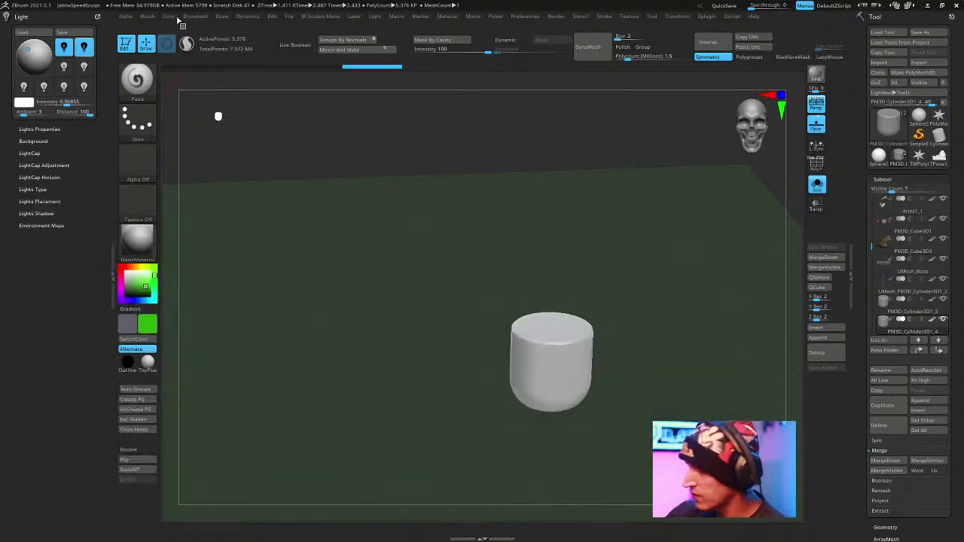
Raise the RGB intensity and fill the whole duplicated cylinder with the green color.
{"action": "left_click", "coordinate": [170, 16]}
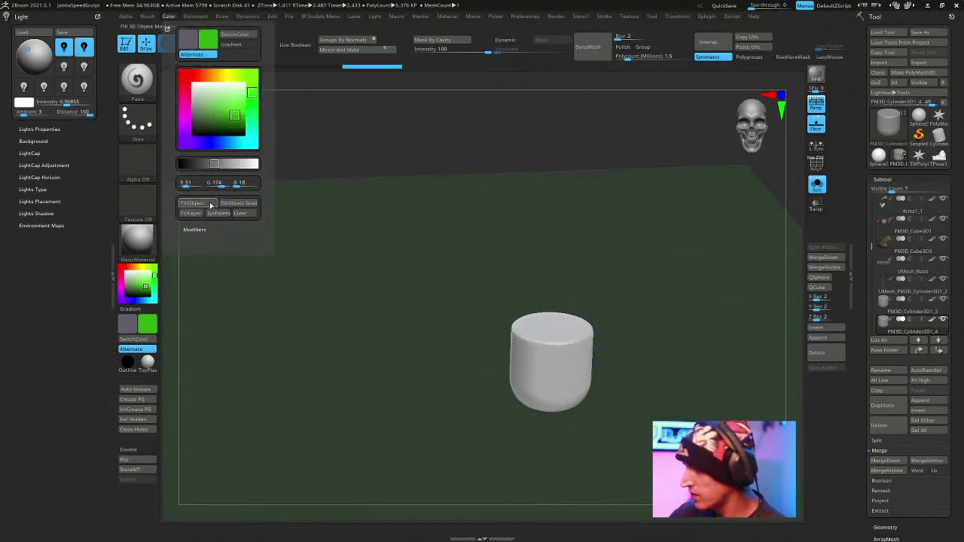
{"action": "key", "text": "space"}
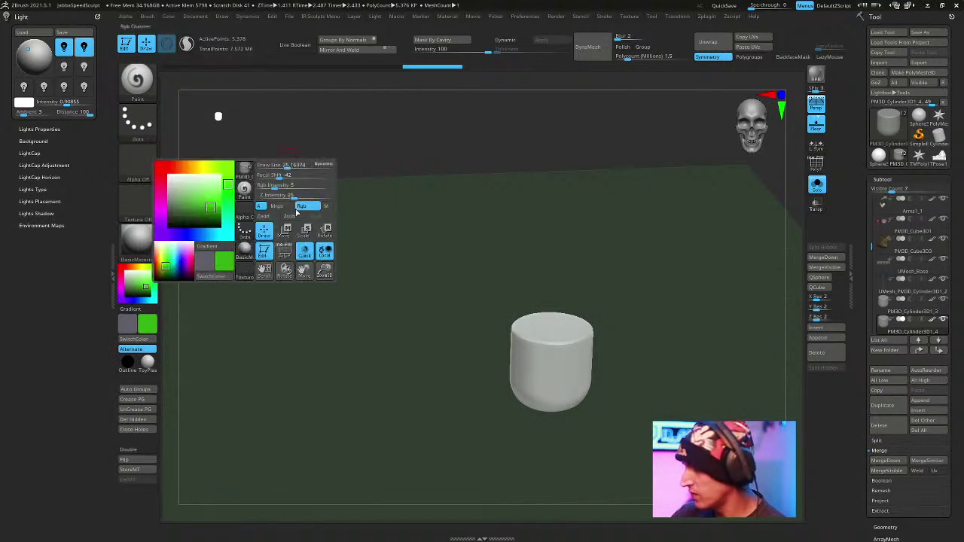
{"action": "key", "text": "space"}
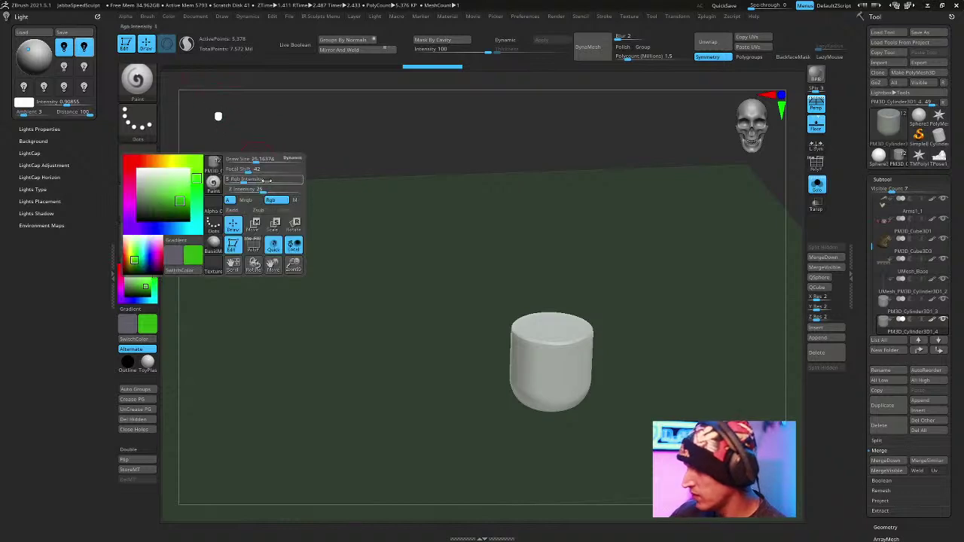
{"action": "left_click", "coordinate": [171, 17]}
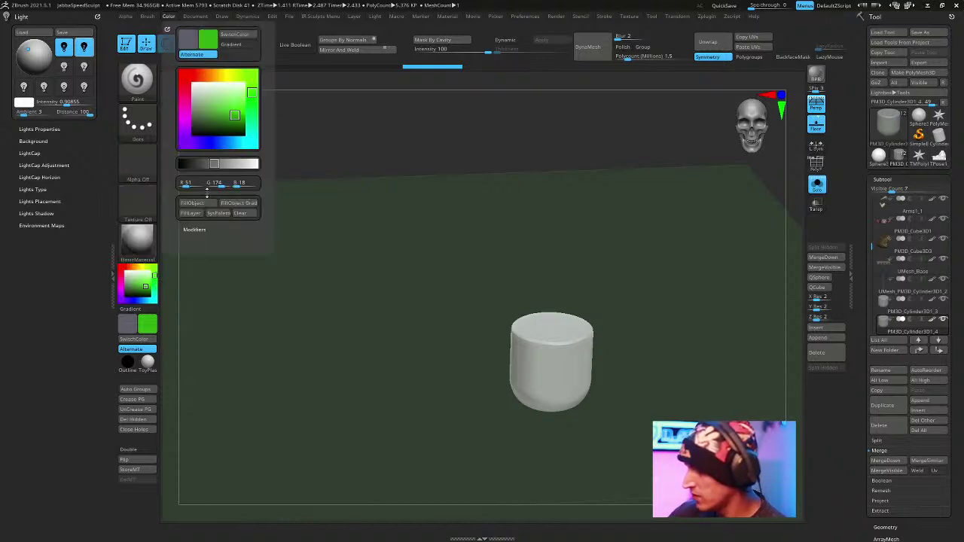
{"action": "left_click", "coordinate": [202, 203]}
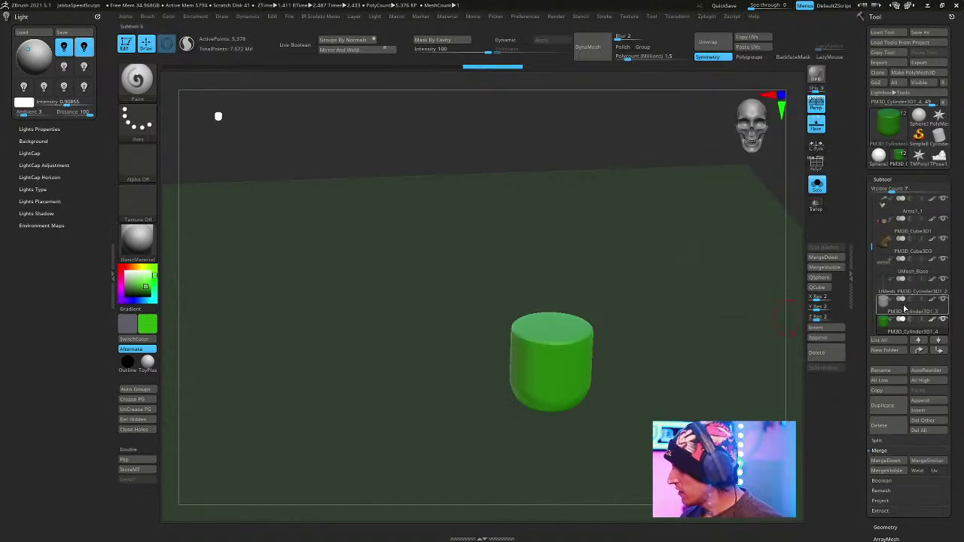
Leave solo mode, render a preview of the bowl and expand the inner cylinder's display properties.
{"action": "left_click", "coordinate": [818, 192]}
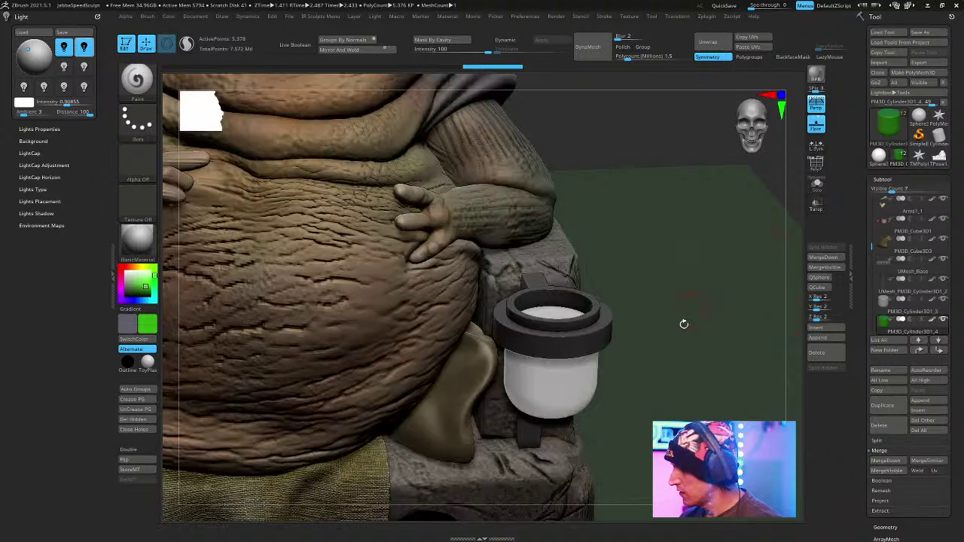
{"action": "left_click_drag", "start_coordinate": [688, 309], "coordinate": [682, 280]}
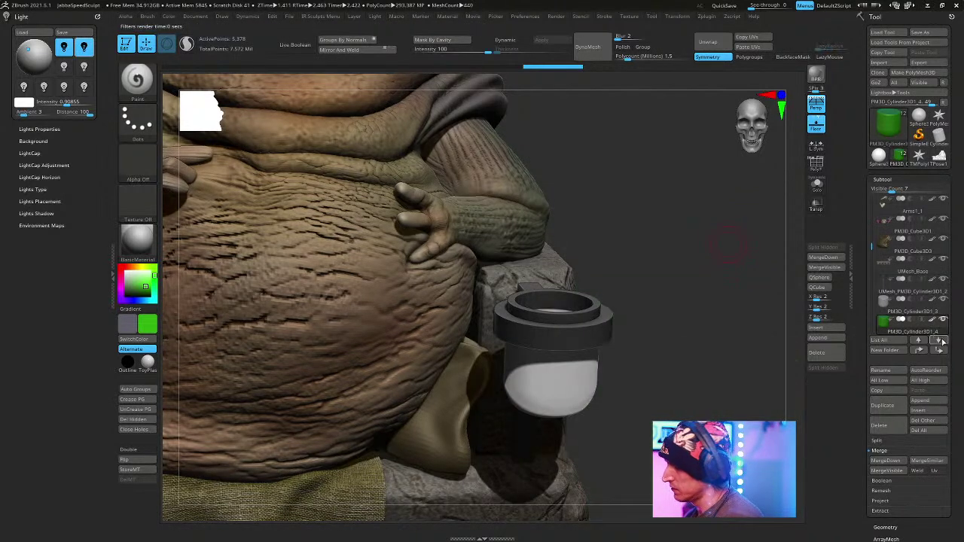
{"action": "scroll", "coordinate": [961, 388], "scroll_direction": "down", "scroll_amount": 5}
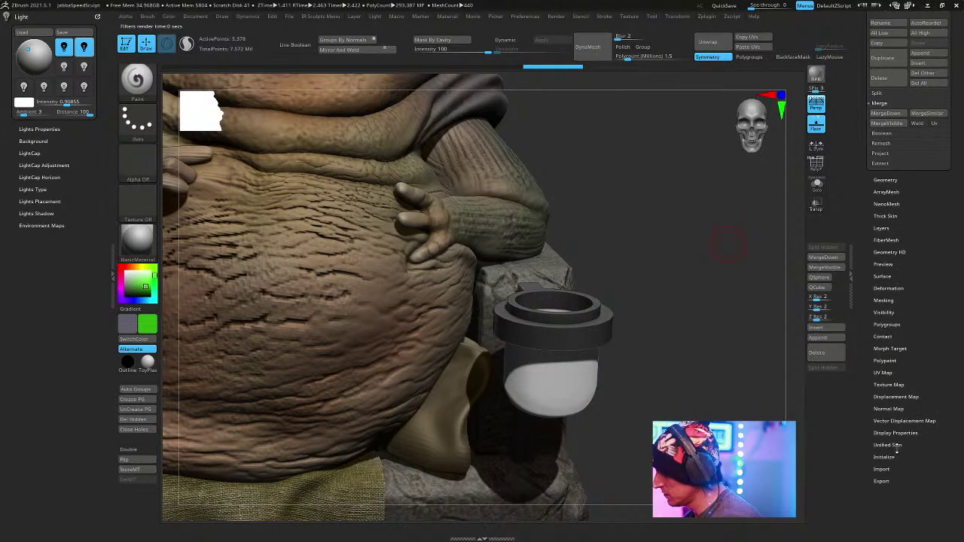
{"action": "left_click", "coordinate": [903, 434]}
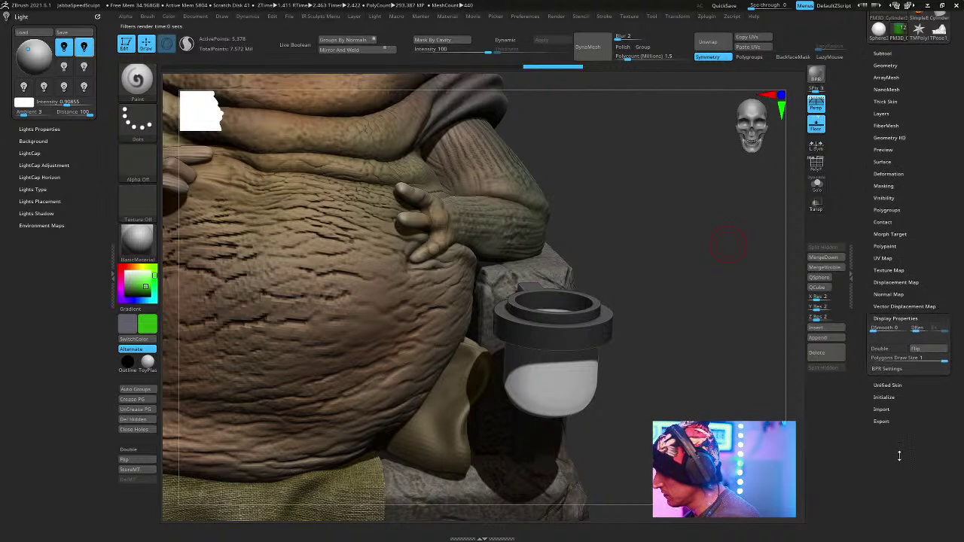
{"action": "left_click", "coordinate": [907, 358]}
Inspect the bowl's inner and outer cylinders with polyframe and solo mode, and select the outer glass cylinder.
{"action": "left_click", "coordinate": [564, 376], "text": "shift"}
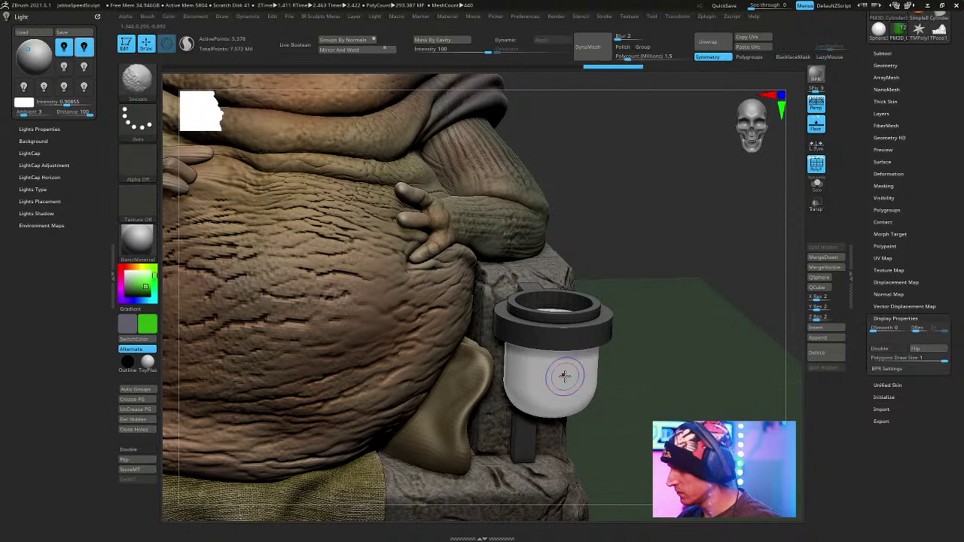
{"action": "key", "text": "shift+f"}
{"action": "left_click", "coordinate": [606, 361], "text": "shift"}
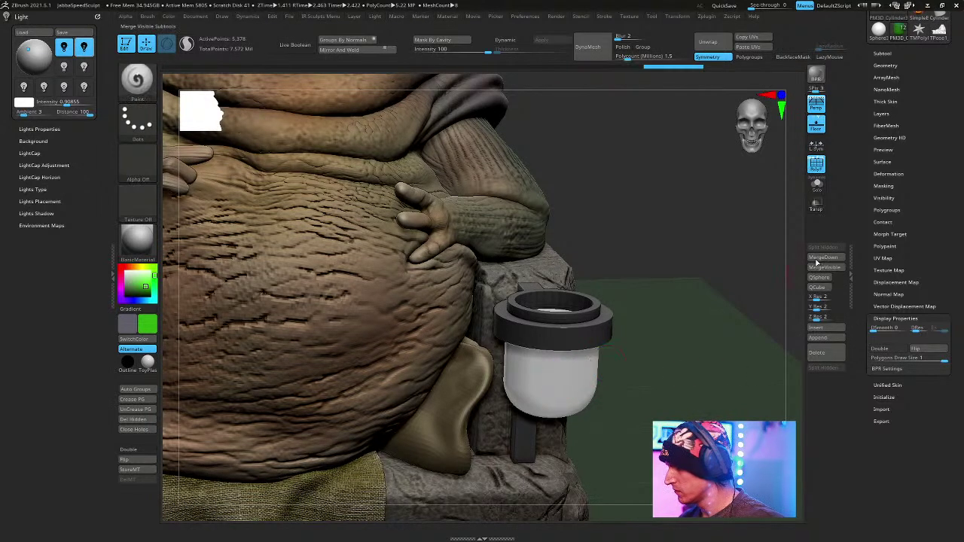
{"action": "left_click_drag", "start_coordinate": [726, 291], "coordinate": [816, 149]}
{"action": "left_click", "coordinate": [817, 185]}
{"action": "left_click", "coordinate": [816, 184]}
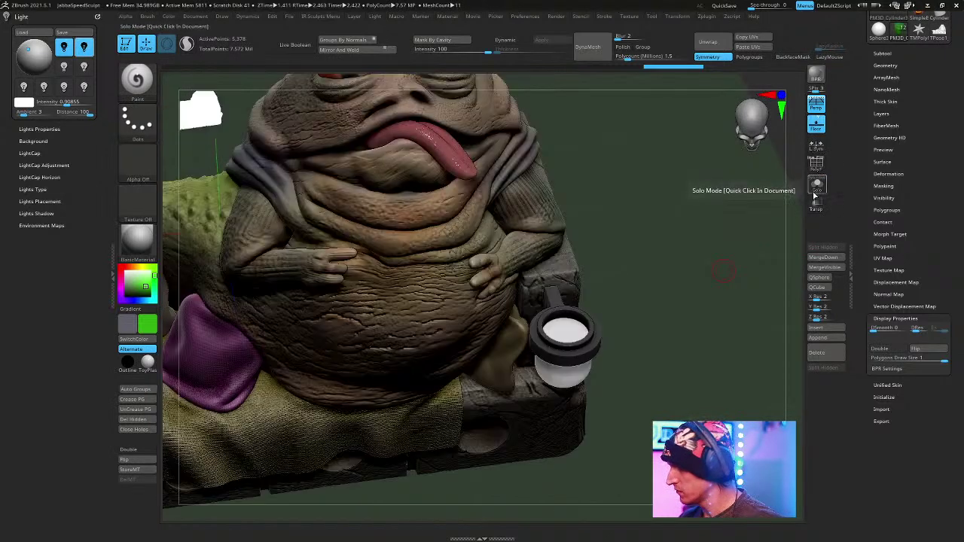
{"action": "key", "text": "shift+f"}
{"action": "key", "text": "shift+f"}
{"action": "left_click_drag", "start_coordinate": [729, 301], "coordinate": [757, 280]}
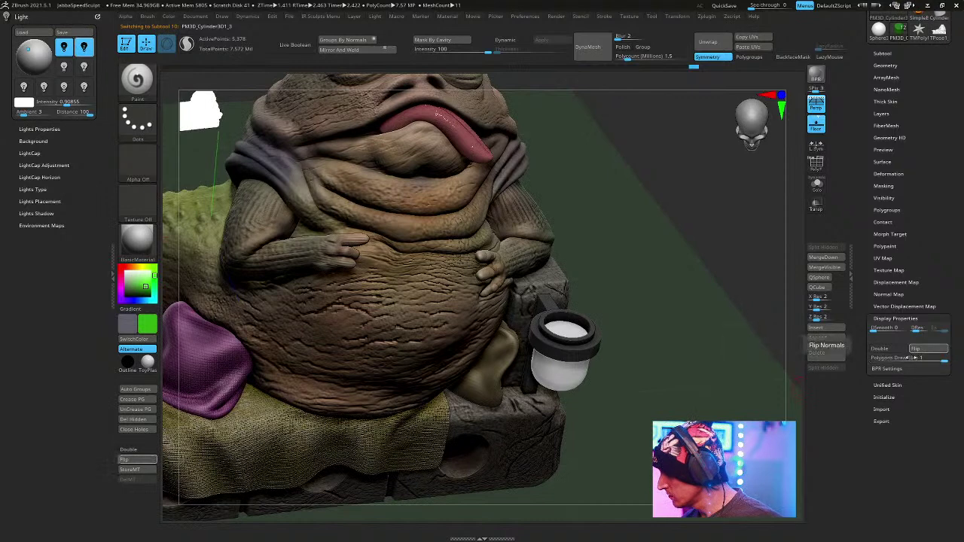
Enable BPR transparent shading on the outer glass, always allow the Transparent render property, and render the bowl from two angles.
{"action": "left_click", "coordinate": [903, 368]}
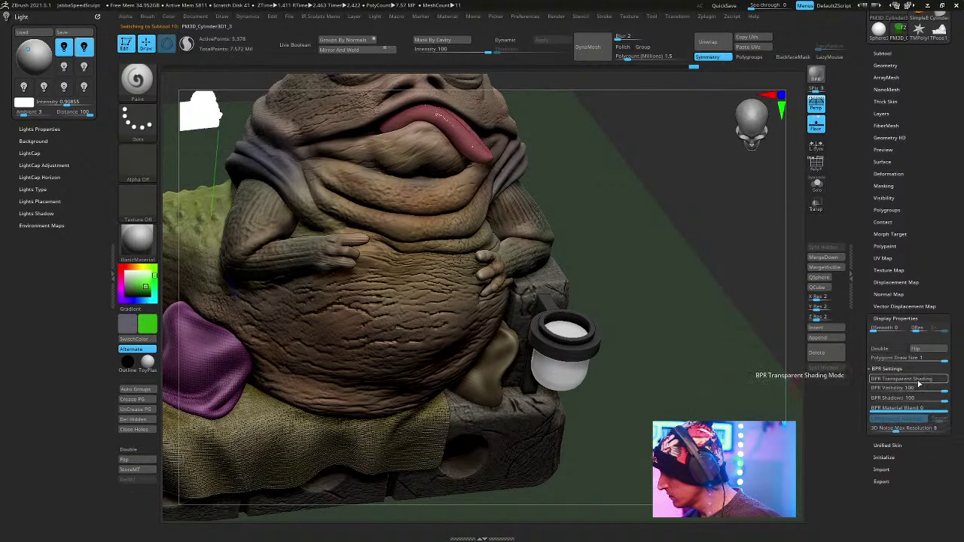
{"action": "left_click", "coordinate": [903, 378]}
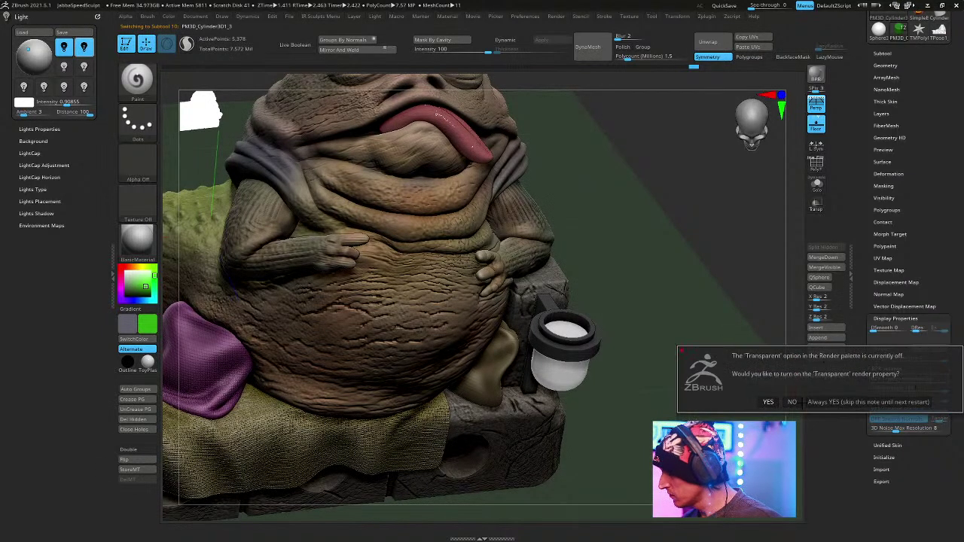
{"action": "left_click", "coordinate": [845, 402]}
{"action": "left_click_drag", "start_coordinate": [739, 371], "coordinate": [740, 407], "text": "alt"}
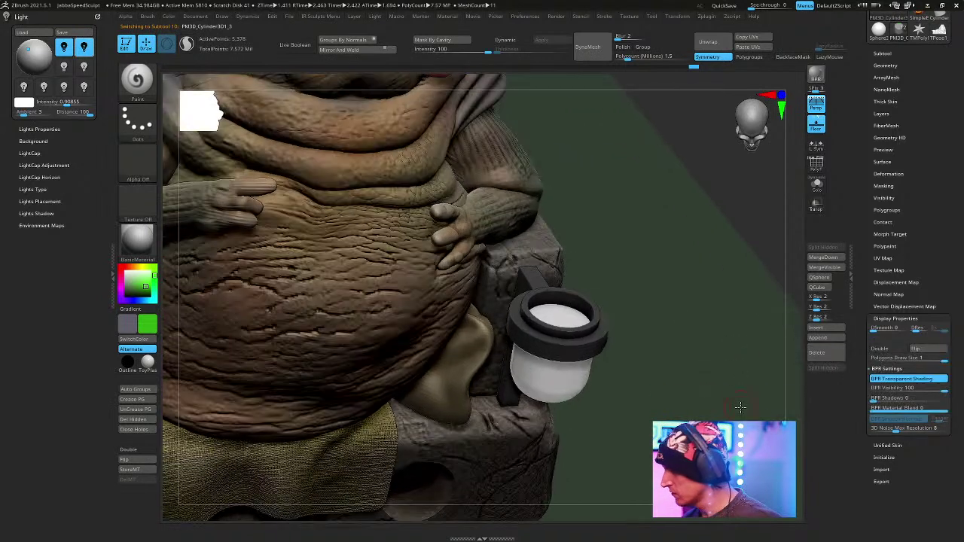
{"action": "key", "text": "shift+r"}
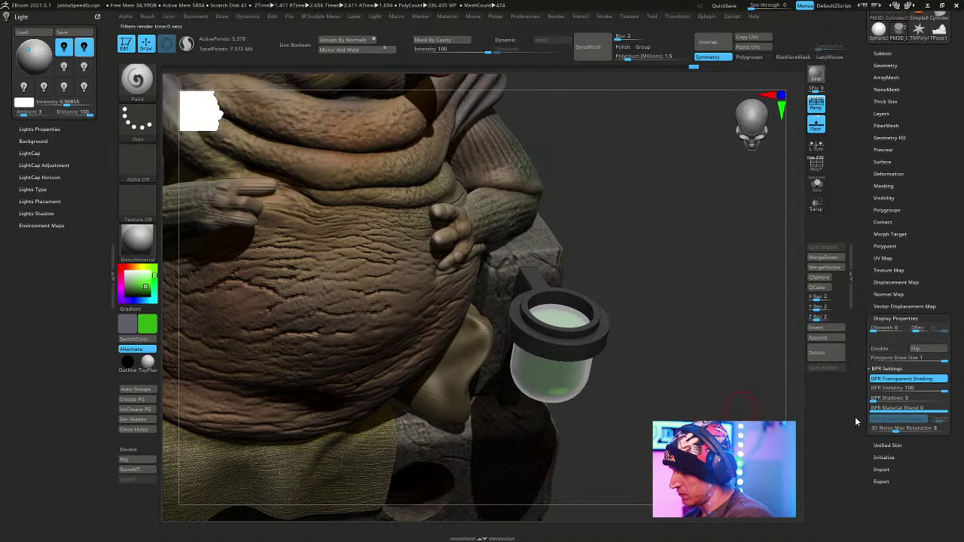
{"action": "mouse_move", "coordinate": [697, 301]}
{"action": "left_mouse_down"}
{"action": "mouse_move", "coordinate": [708, 270]}
{"action": "mouse_move", "coordinate": [694, 261]}
{"action": "mouse_move", "coordinate": [716, 286]}
{"action": "mouse_move", "coordinate": [715, 303]}
{"action": "left_mouse_up"}
{"action": "key", "text": "shift+r"}
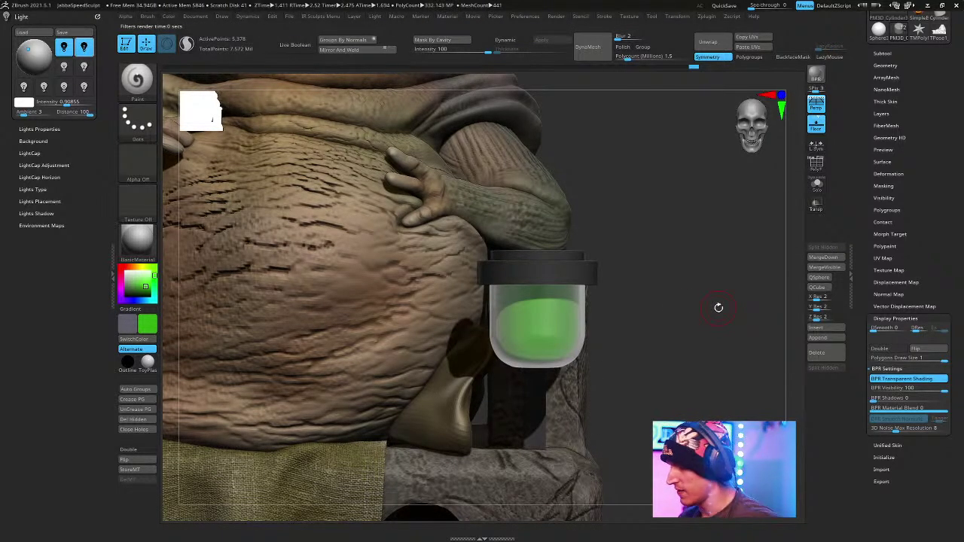
Select the green cylinder inside the bowl, view the model transparently, and use a mask to move its top down, lowering the contents.
{"action": "left_click_drag", "start_coordinate": [718, 307], "coordinate": [701, 273]}
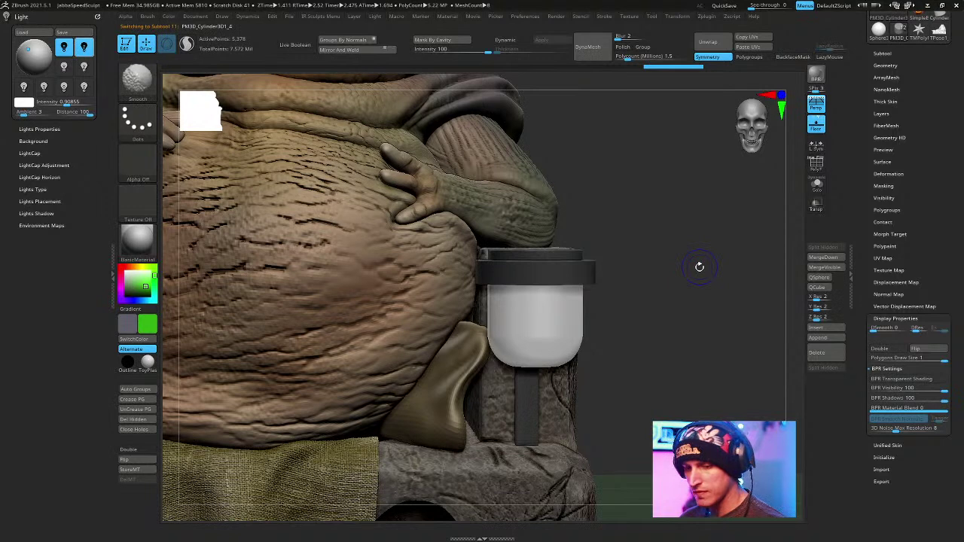
{"action": "key", "text": "w"}
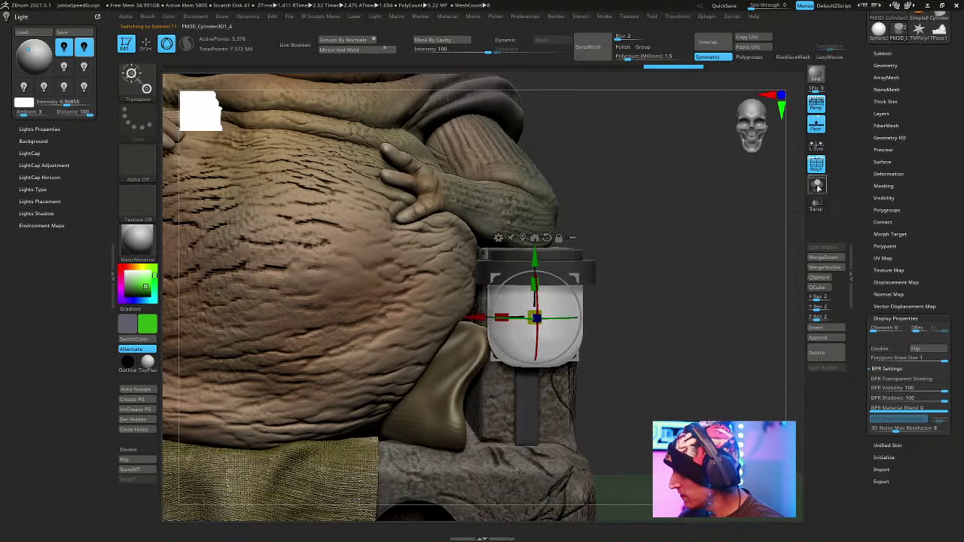
{"action": "left_click", "coordinate": [816, 203]}
{"action": "left_click_drag", "start_coordinate": [536, 286], "coordinate": [534, 297]}
{"action": "key", "text": "q"}
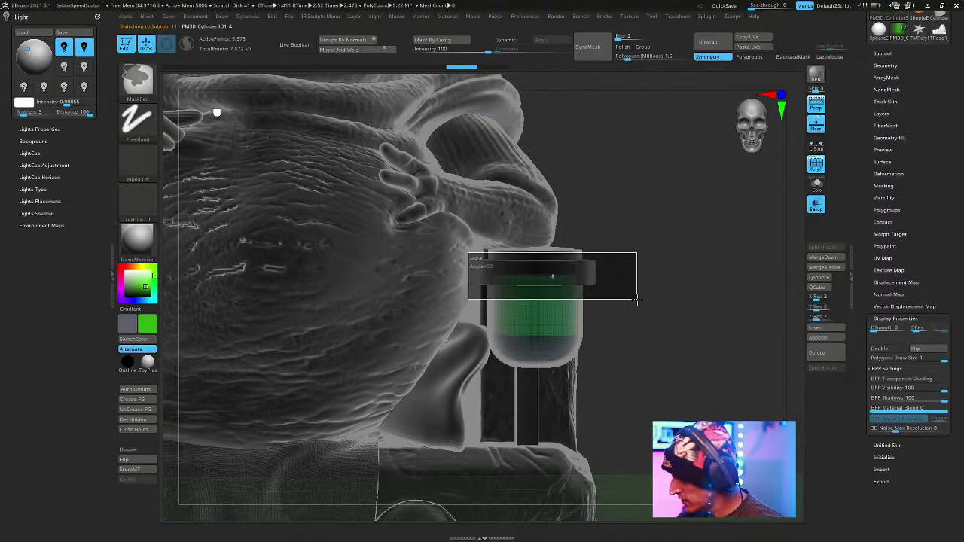
{"action": "key", "text": "w"}
{"action": "left_click", "coordinate": [624, 277], "text": "ctrl"}
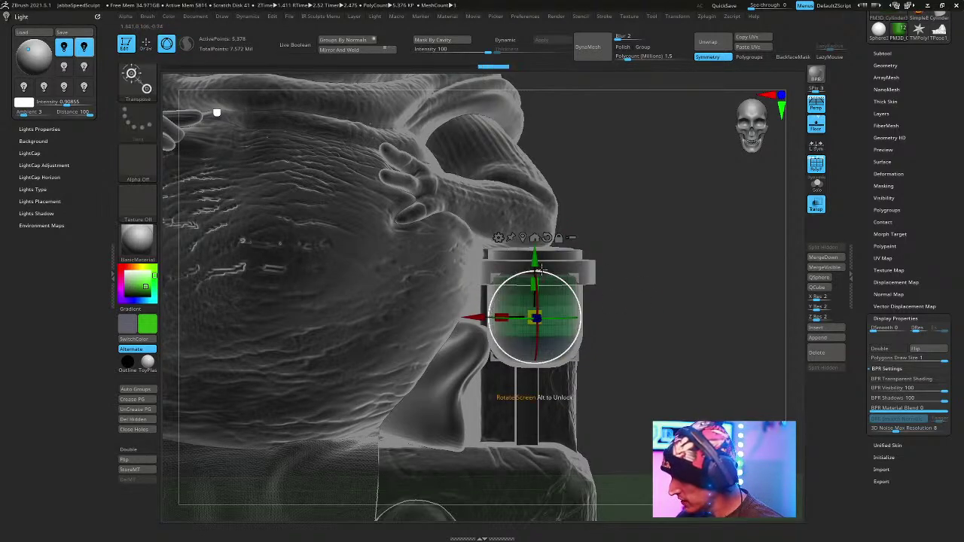
{"action": "left_click", "coordinate": [565, 300], "text": "ctrl"}
{"action": "left_click_drag", "start_coordinate": [539, 390], "coordinate": [539, 396]}
{"action": "key", "text": "q"}
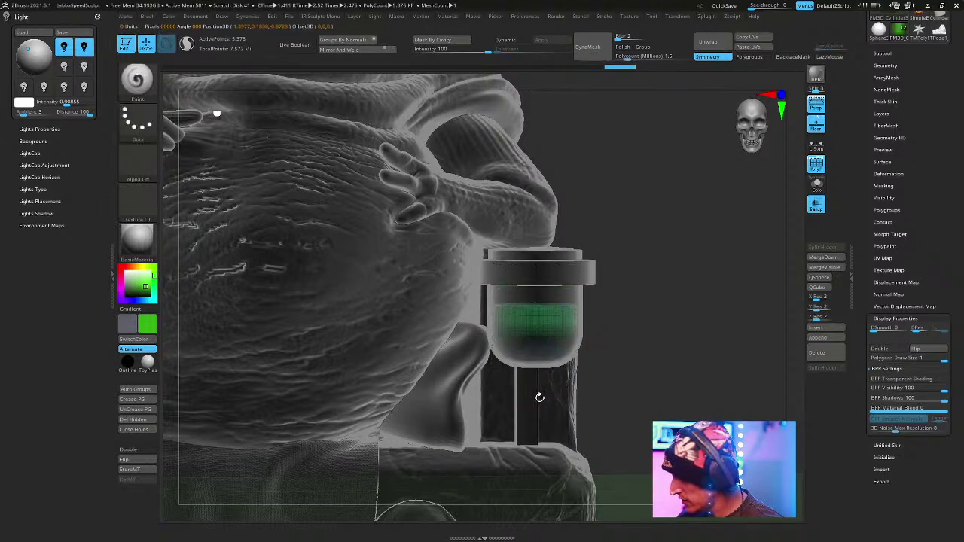
Inspect the outer glass cylinder in isolation, stepping its subdivision levels down and up, and render the bowl in the full scene.
{"action": "left_click_drag", "start_coordinate": [677, 312], "coordinate": [708, 345]}
{"action": "mouse_move", "coordinate": [730, 280]}
{"action": "left_mouse_down"}
{"action": "mouse_move", "coordinate": [692, 316]}
{"action": "mouse_move", "coordinate": [708, 307]}
{"action": "left_mouse_up"}
{"action": "mouse_move", "coordinate": [683, 391]}
{"action": "left_mouse_down"}
{"action": "mouse_move", "coordinate": [703, 276]}
{"action": "mouse_move", "coordinate": [716, 306]}
{"action": "left_mouse_up"}
{"action": "left_click", "coordinate": [817, 185]}
{"action": "key", "text": "shift+d"}
{"action": "key", "text": "shift+d"}
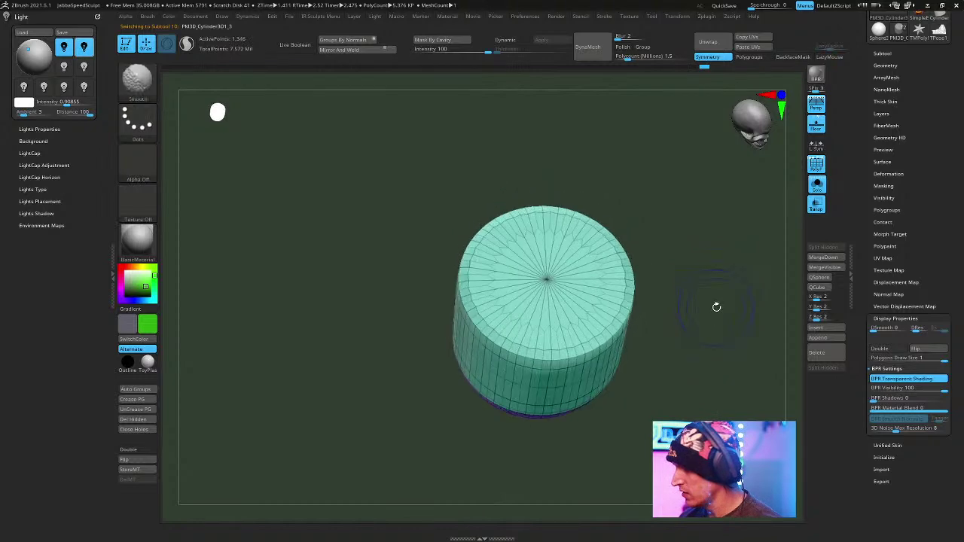
{"action": "key", "text": "d"}
{"action": "key", "text": "d"}
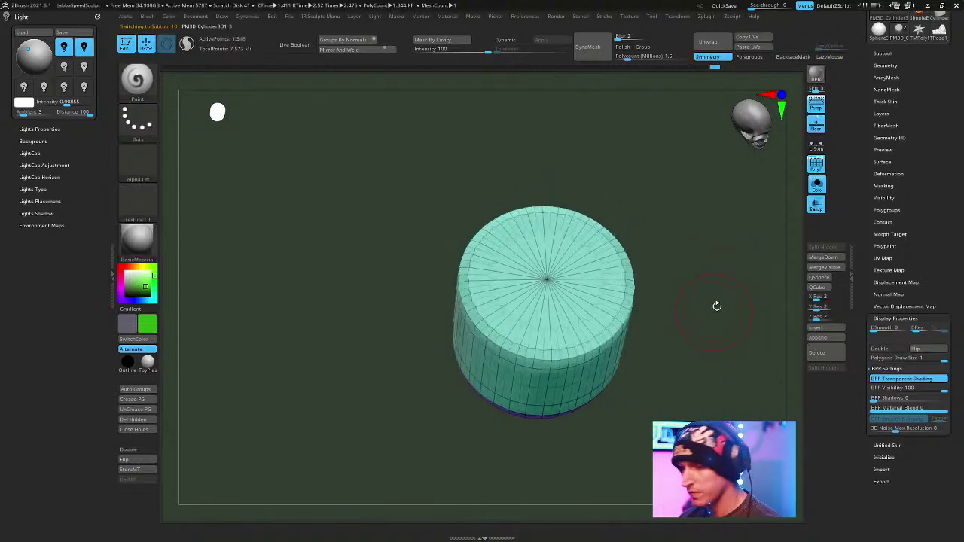
{"action": "left_click", "coordinate": [816, 186]}
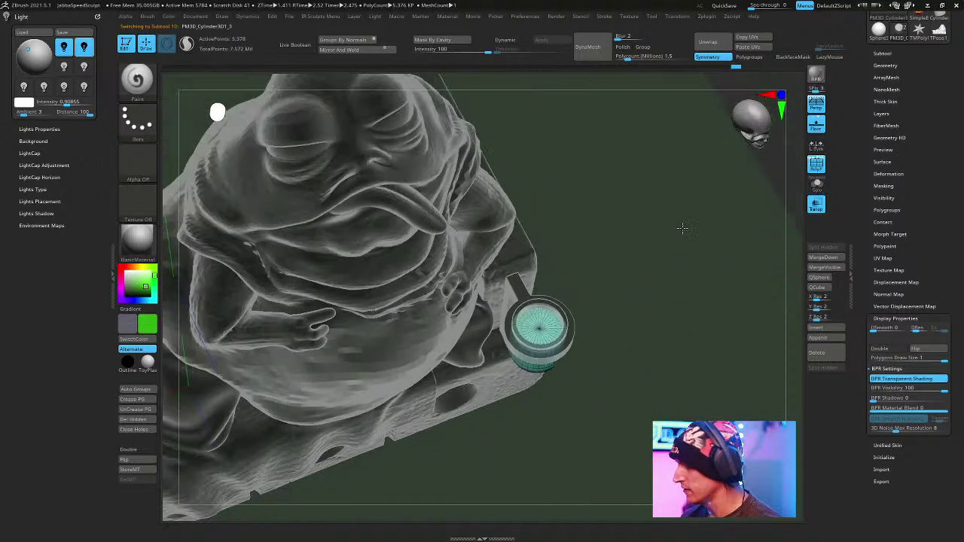
{"action": "mouse_move", "coordinate": [730, 323]}
{"action": "left_mouse_down"}
{"action": "mouse_move", "coordinate": [725, 344]}
{"action": "mouse_move", "coordinate": [742, 320]}
{"action": "left_mouse_up"}
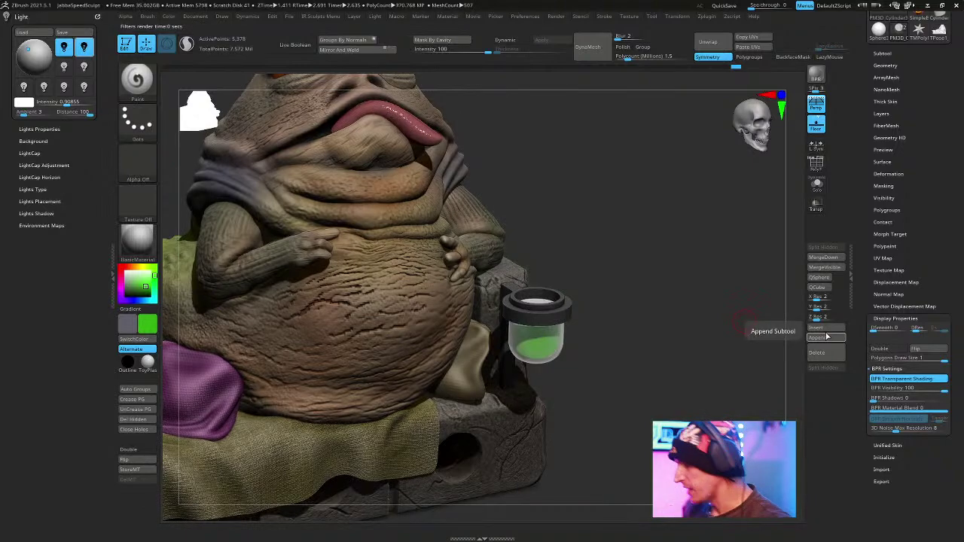
Dock the Draw palette, recall the previous stored camera view and render the whole sculpt from it.
{"action": "left_click_drag", "start_coordinate": [634, 230], "coordinate": [315, 71]}
{"action": "left_click", "coordinate": [221, 17]}
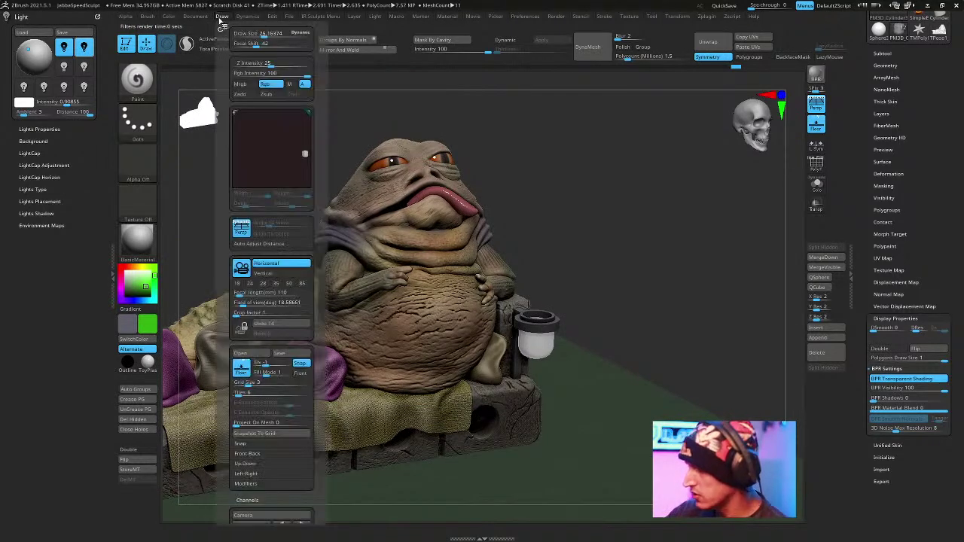
{"action": "left_click_drag", "start_coordinate": [258, 384], "coordinate": [243, 384]}
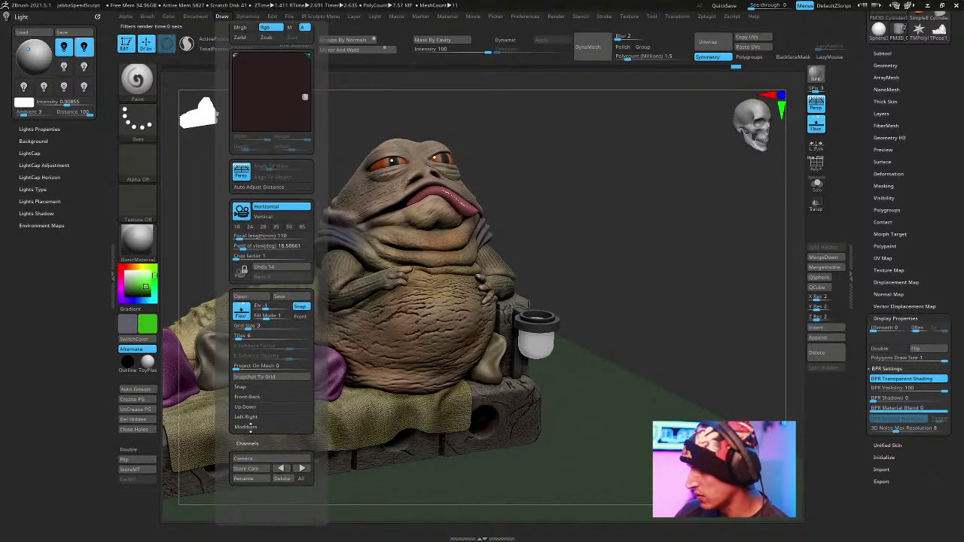
{"action": "left_click", "coordinate": [221, 28]}
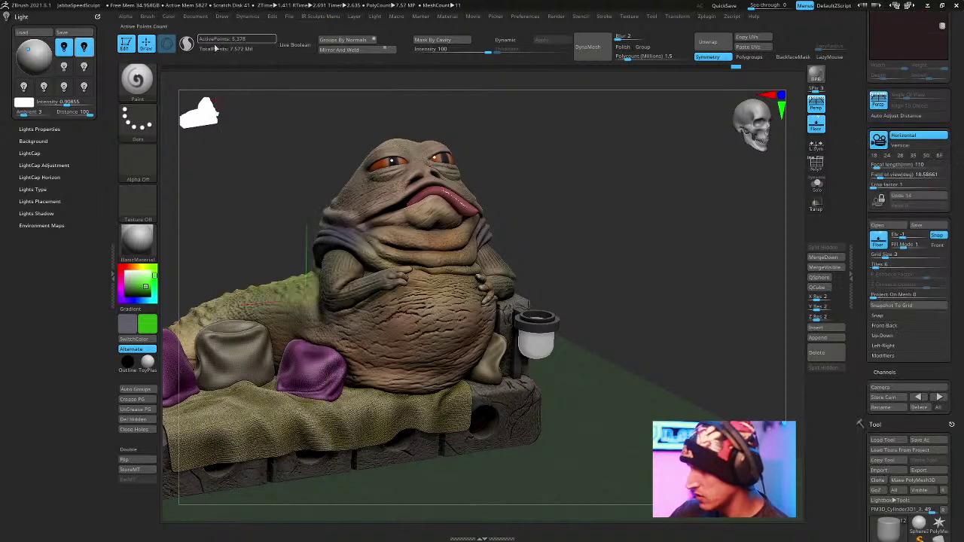
{"action": "scroll", "coordinate": [941, 316], "scroll_direction": "down", "scroll_amount": 1}
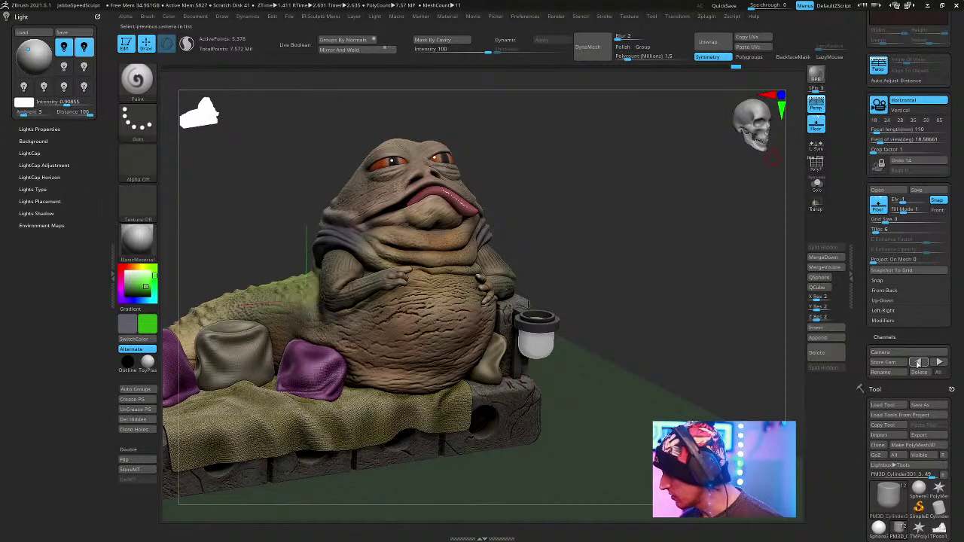
{"action": "left_click", "coordinate": [918, 363]}
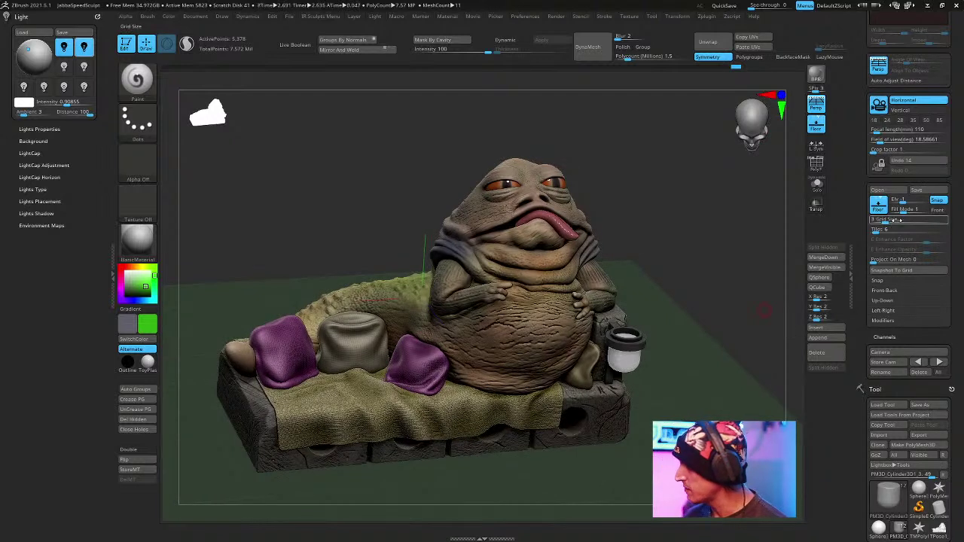
{"action": "key", "text": "shift"}
{"action": "key", "text": "shift+r"}
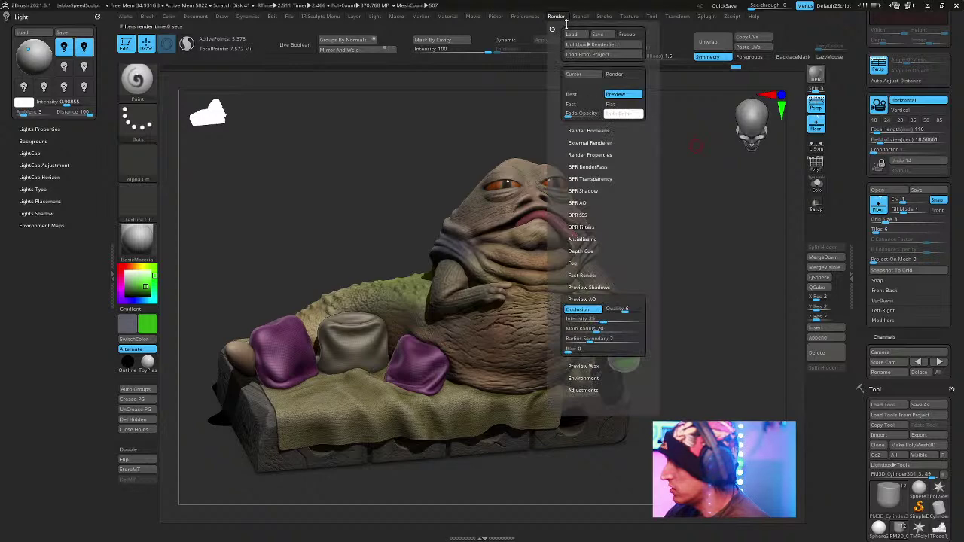
Dock the Render palette, expand the render properties and render the sculpt again.
{"action": "left_click", "coordinate": [552, 30]}
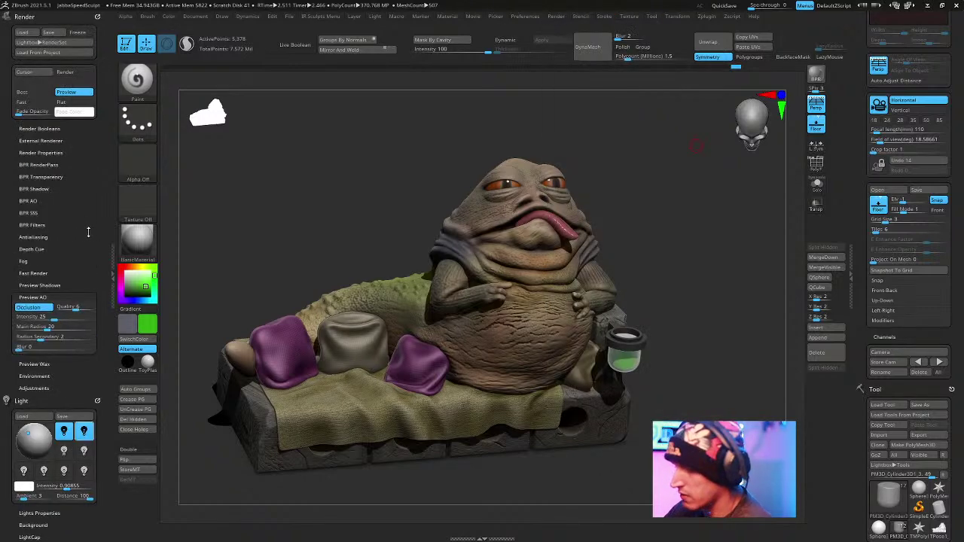
{"action": "scroll", "coordinate": [87, 236], "scroll_direction": "down", "scroll_amount": 1}
{"action": "left_click", "coordinate": [63, 168]}
{"action": "left_click", "coordinate": [64, 168]}
{"action": "left_click", "coordinate": [62, 144]}
{"action": "left_click", "coordinate": [71, 275]}
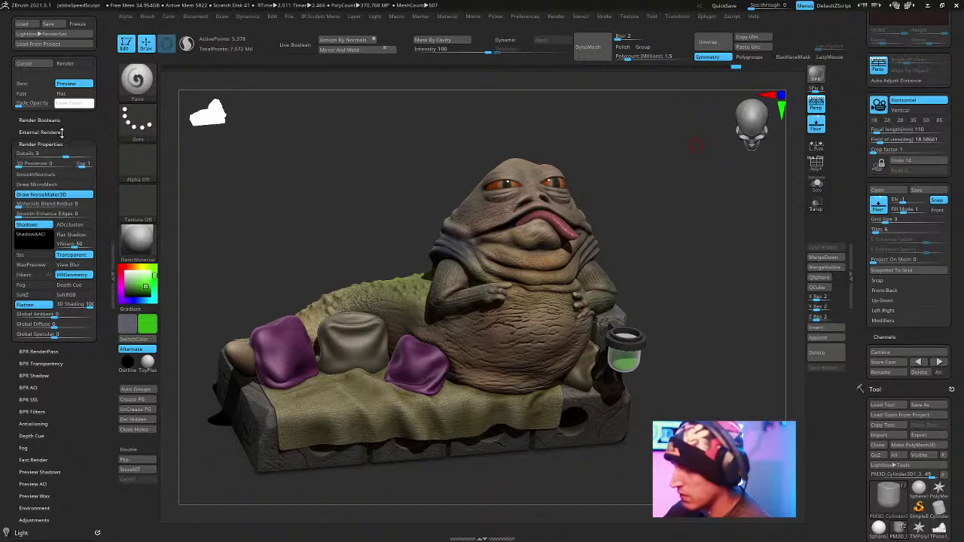
{"action": "key", "text": "ctrl+shift+r"}
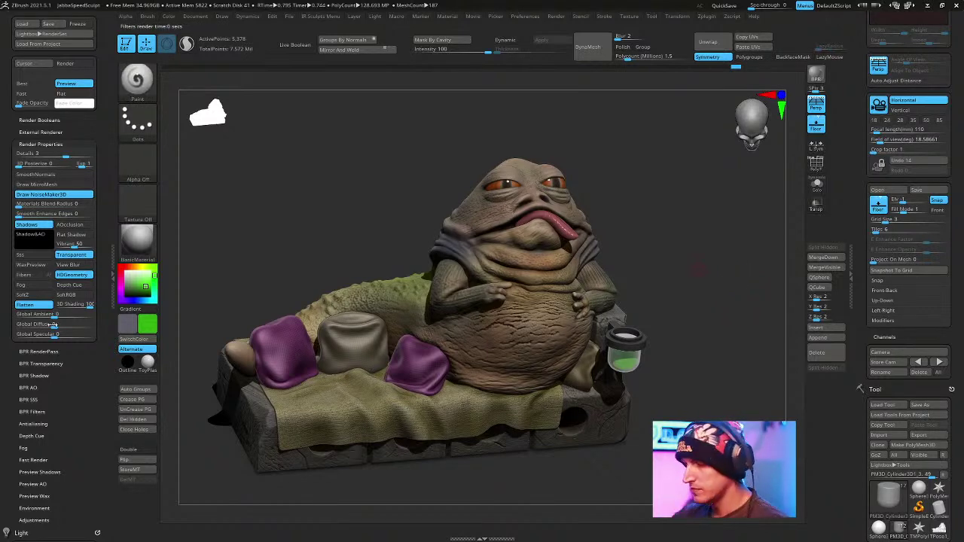
Enable the first BPR filter and set its type to Radial Overlay.
{"action": "left_click_drag", "start_coordinate": [65, 408], "coordinate": [53, 375]}
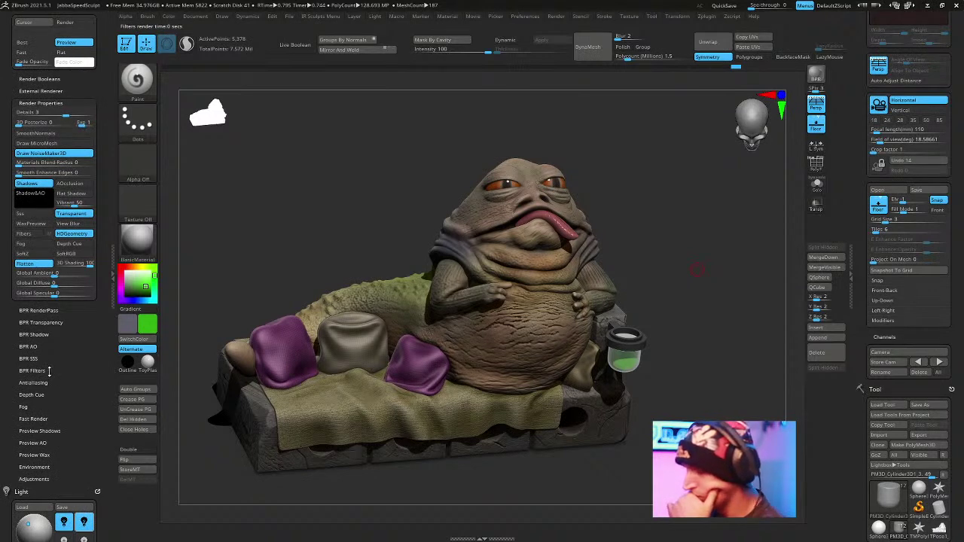
{"action": "left_click", "coordinate": [47, 370]}
{"action": "left_click_drag", "start_coordinate": [104, 275], "coordinate": [100, 212]}
{"action": "left_click", "coordinate": [29, 213]}
{"action": "left_click", "coordinate": [76, 193]}
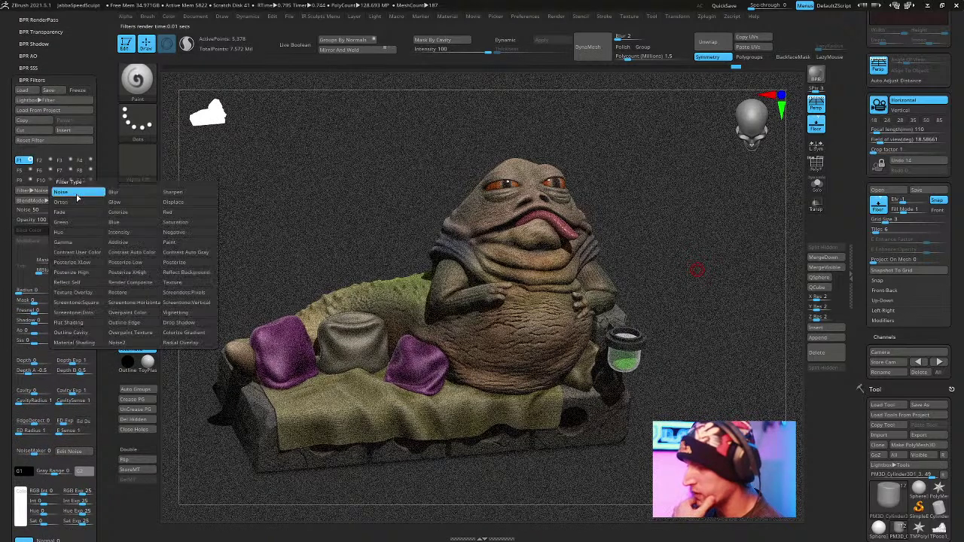
{"action": "left_click", "coordinate": [195, 343]}
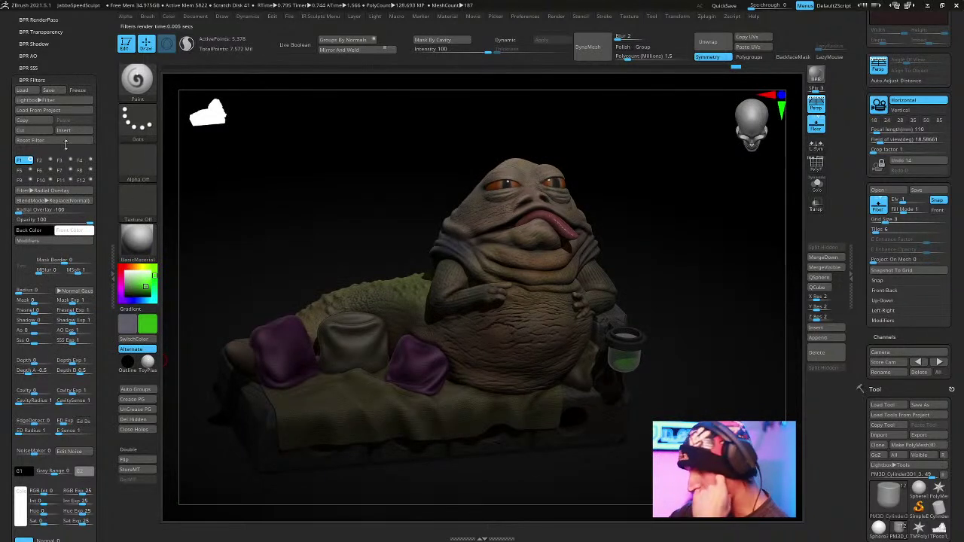
Set the Up Down Position modifier of the Radial Overlay filter to 0.8125.
{"action": "left_click", "coordinate": [68, 190]}
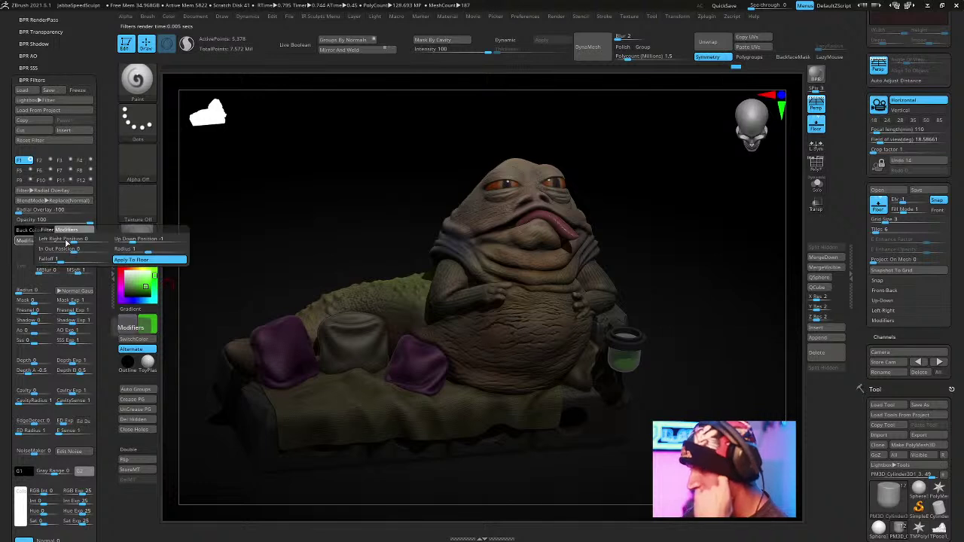
{"action": "left_click", "coordinate": [27, 240]}
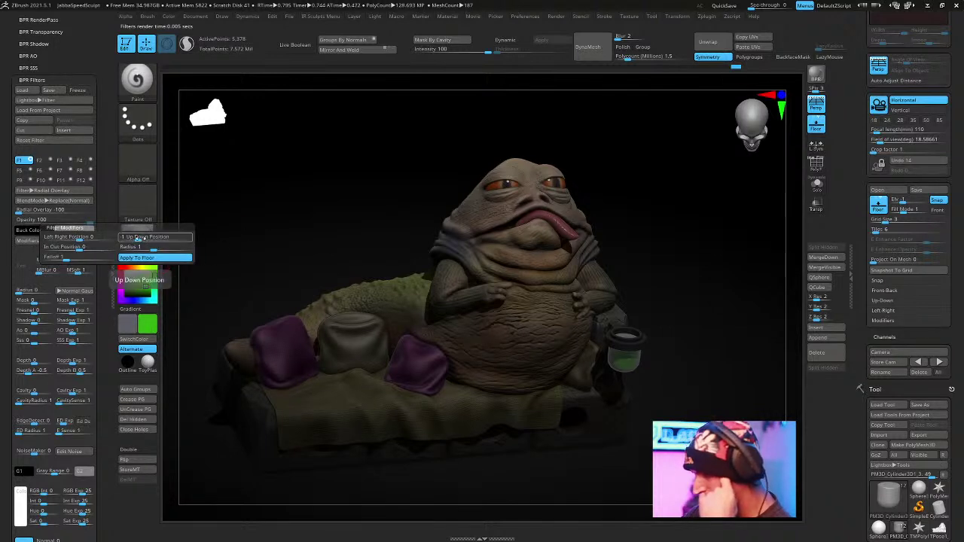
{"action": "left_click_drag", "start_coordinate": [140, 240], "coordinate": [138, 238]}
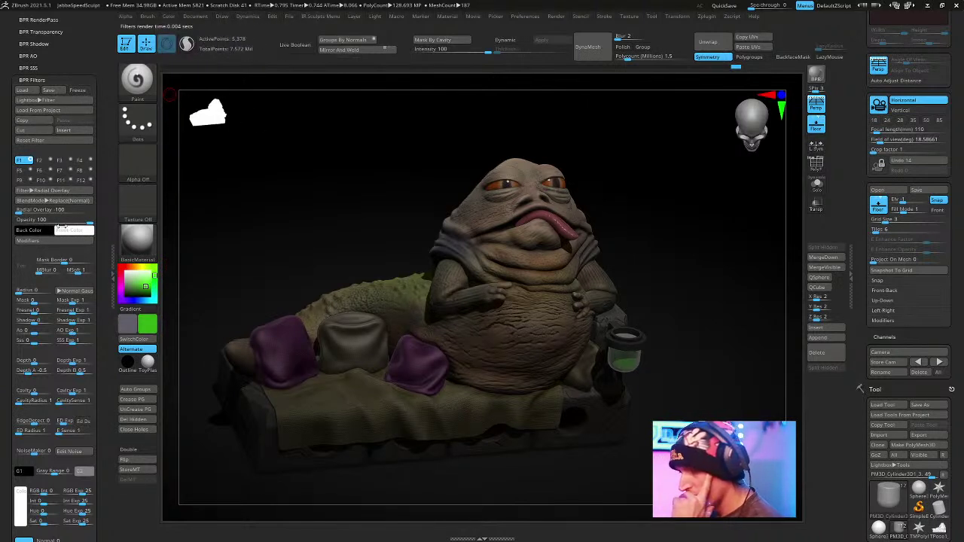
Adjust the In Out Position and Falloff modifiers of the Radial Overlay filter to rebalance the vignette around the sculpt.
{"action": "left_click", "coordinate": [28, 240]}
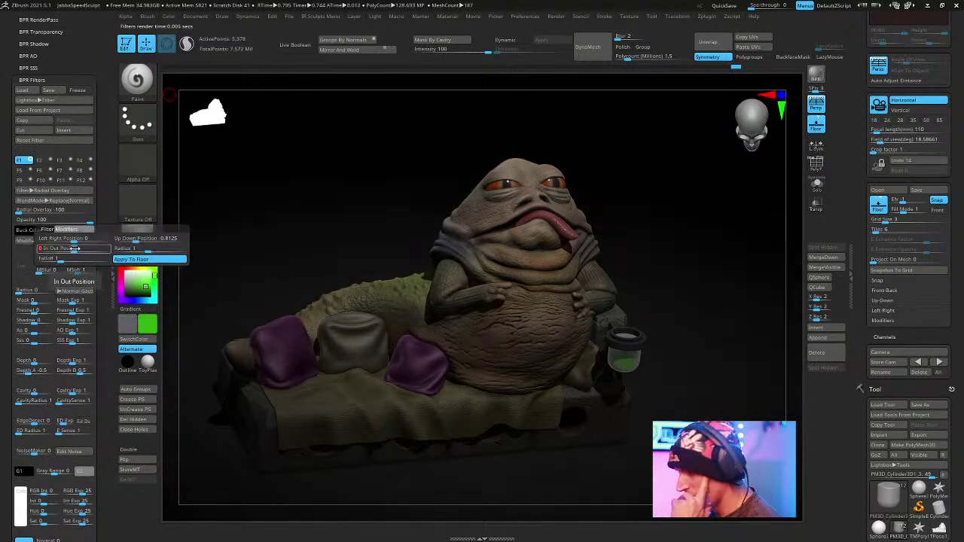
{"action": "left_click_drag", "start_coordinate": [67, 248], "coordinate": [56, 248]}
{"action": "left_click", "coordinate": [135, 240]}
{"action": "left_click_drag", "start_coordinate": [62, 259], "coordinate": [28, 258]}
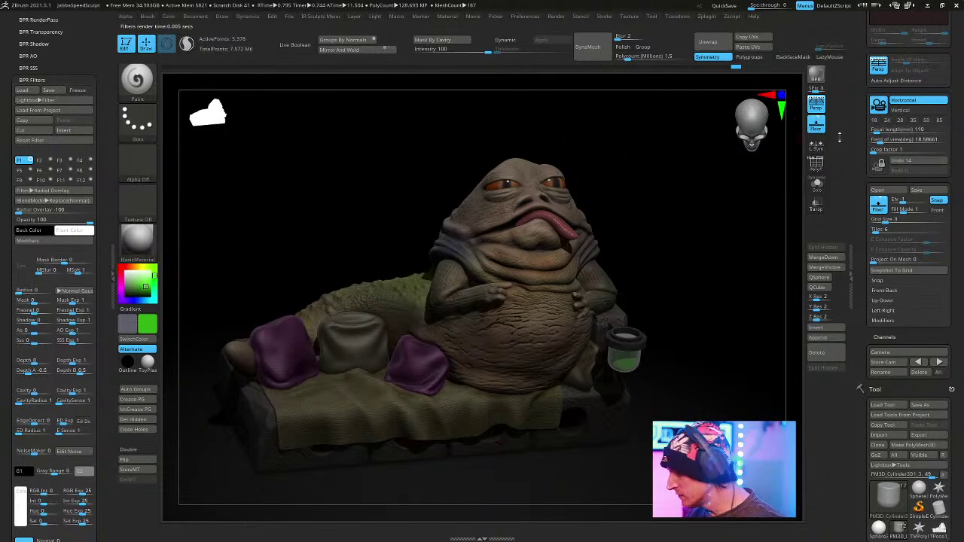
Set BPR shadow floor strength to 0.75, global strength to 0.65, rays to 24 and angle to 48, and render again.
{"action": "left_click_drag", "start_coordinate": [955, 172], "coordinate": [952, 341]}
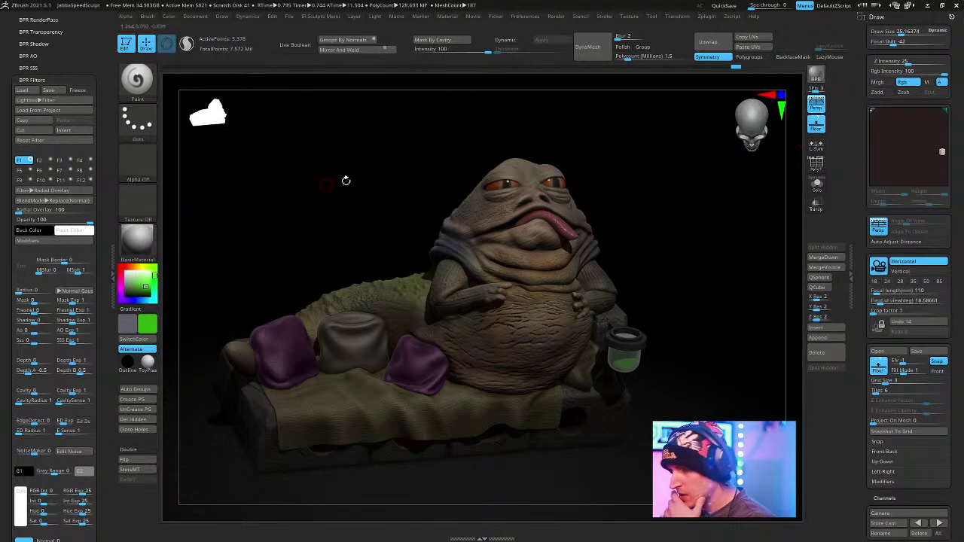
{"action": "left_click", "coordinate": [37, 80]}
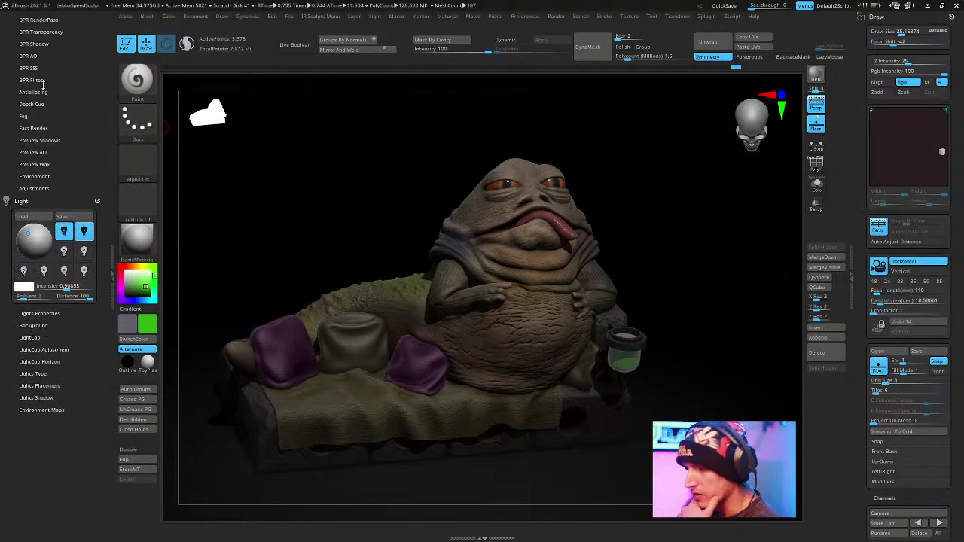
{"action": "left_click", "coordinate": [44, 44]}
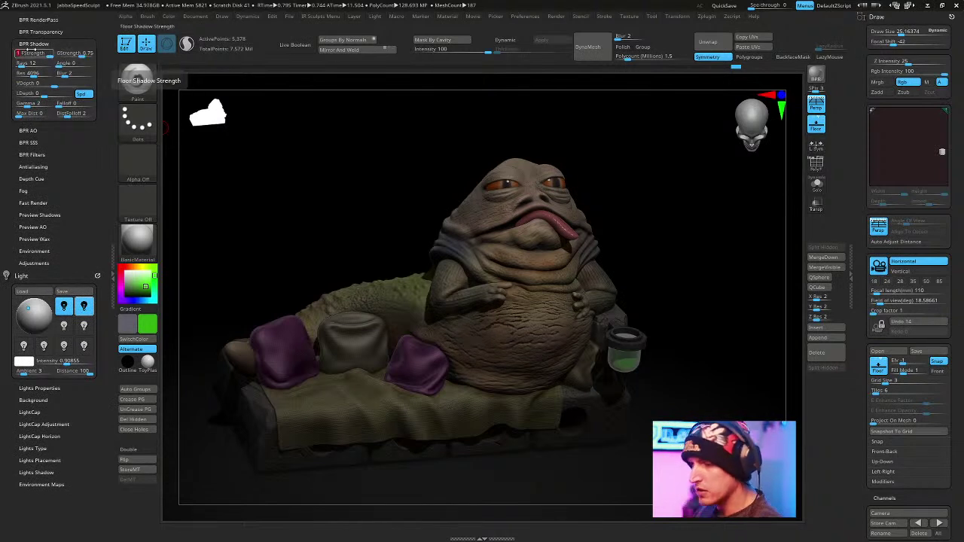
{"action": "key", "text": "Return"}
{"action": "left_click", "coordinate": [66, 52]}
{"action": "type", "text": ".65"}
{"action": "key", "text": "Return"}
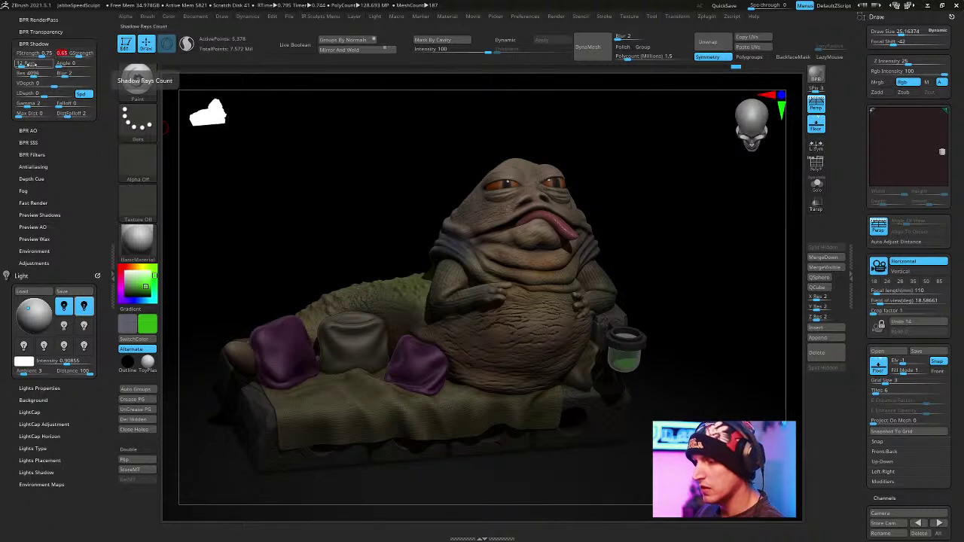
{"action": "left_click", "coordinate": [65, 64]}
{"action": "left_click", "coordinate": [65, 63]}
{"action": "left_click", "coordinate": [64, 74]}
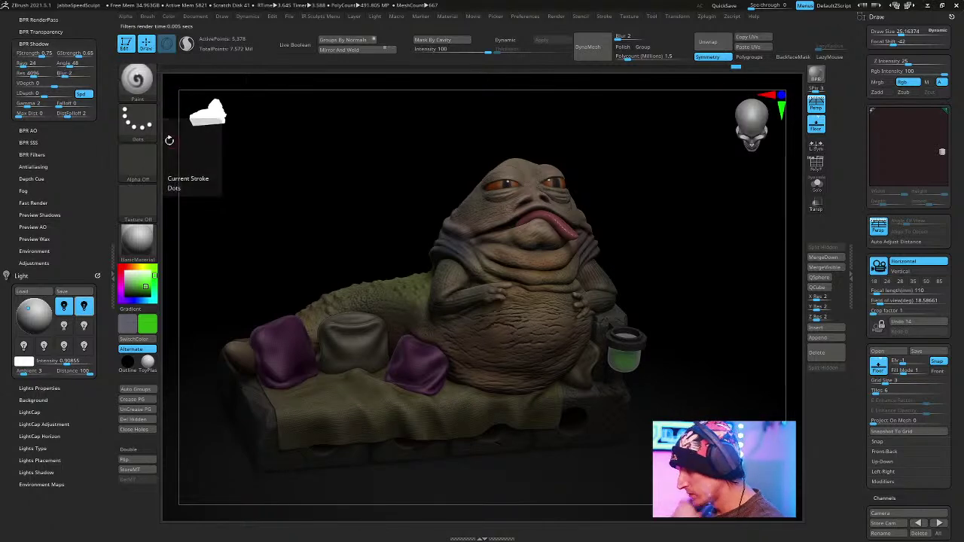
Select the green contents inside the glass bowl and isolate them in the view without polyframe.
{"action": "left_click", "coordinate": [636, 360]}
{"action": "key", "text": "shift+f"}
{"action": "left_click", "coordinate": [638, 354], "text": "alt"}
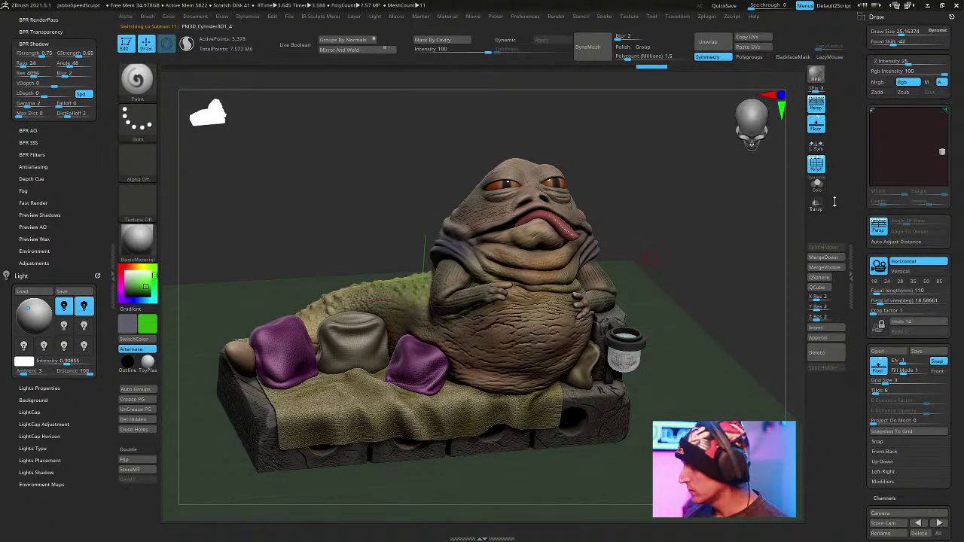
{"action": "left_click", "coordinate": [816, 183]}
{"action": "key", "text": "shift+f"}
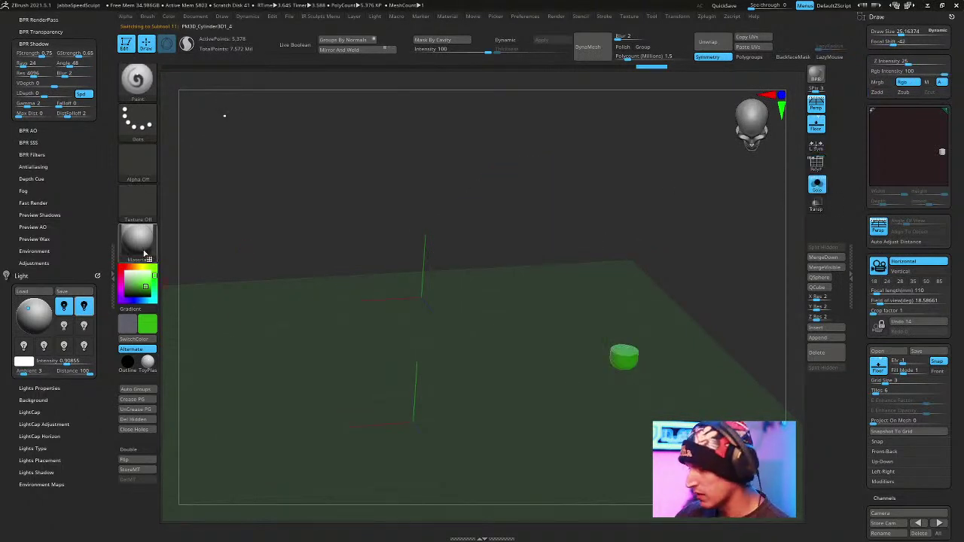
Fill the bowl contents with the ToyPlastic material in material-only mode, and bring the whole scene back into view.
{"action": "left_click", "coordinate": [148, 362]}
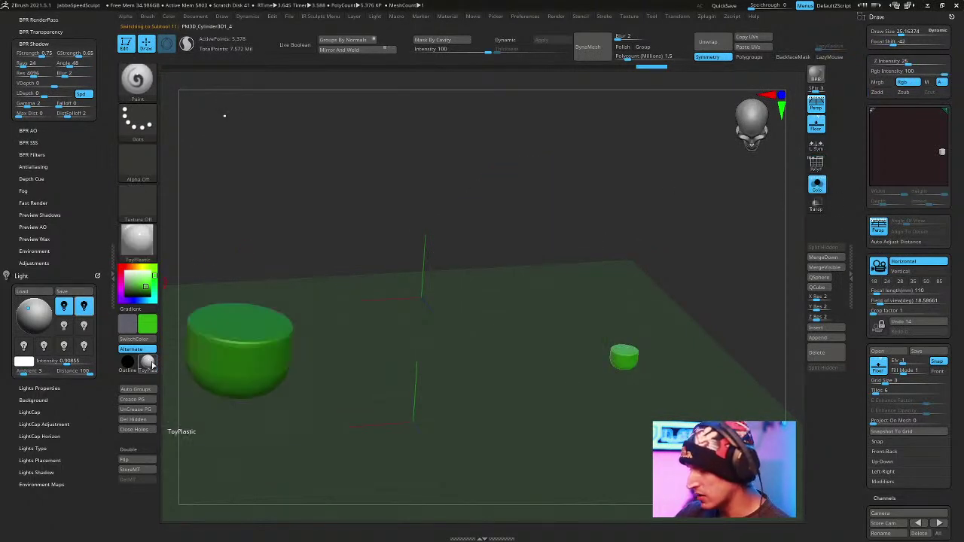
{"action": "left_click", "coordinate": [170, 16]}
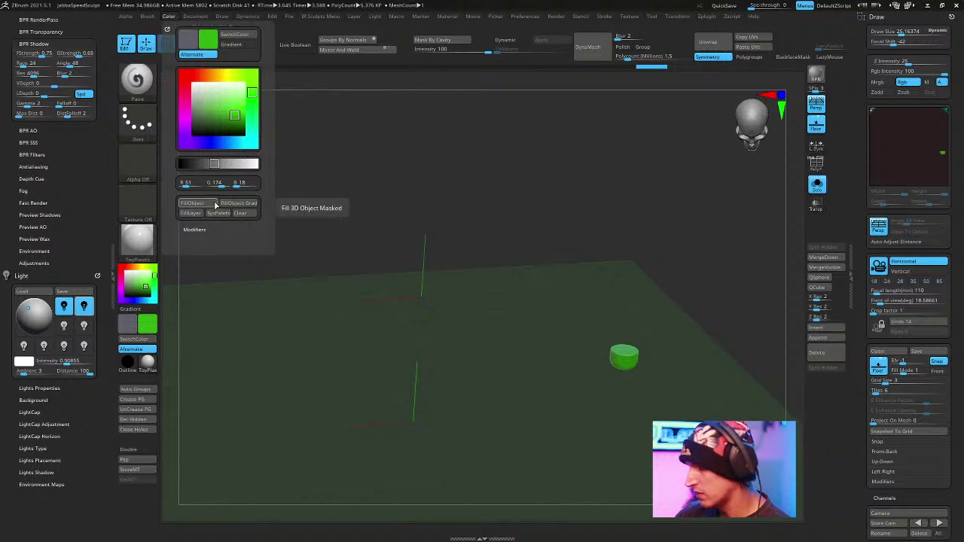
{"action": "key", "text": "space"}
{"action": "left_click", "coordinate": [290, 333]}
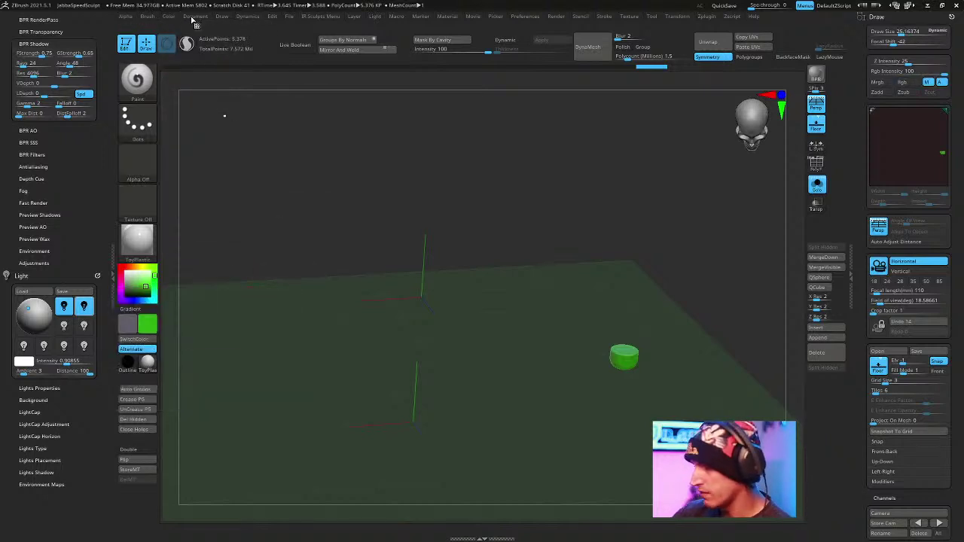
{"action": "left_click", "coordinate": [168, 16]}
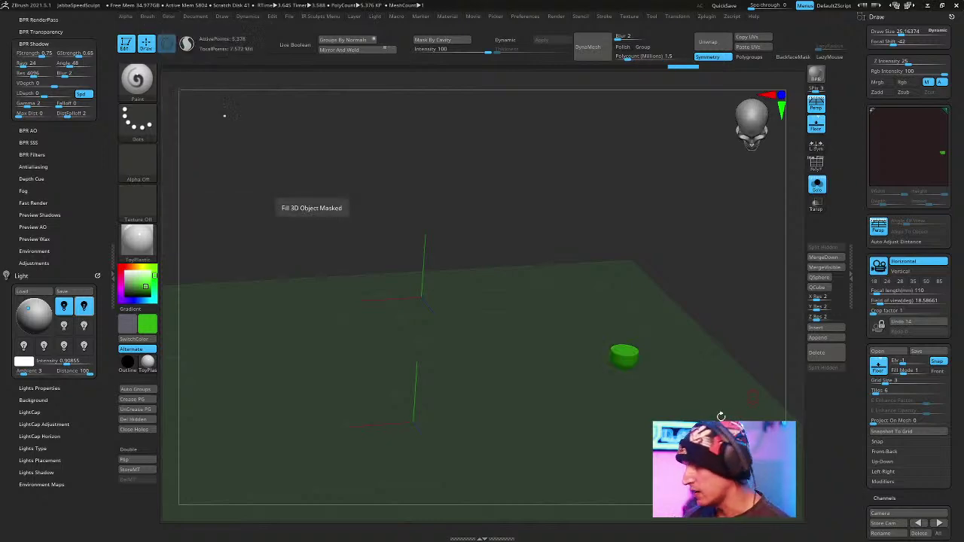
{"action": "left_click", "coordinate": [816, 185]}
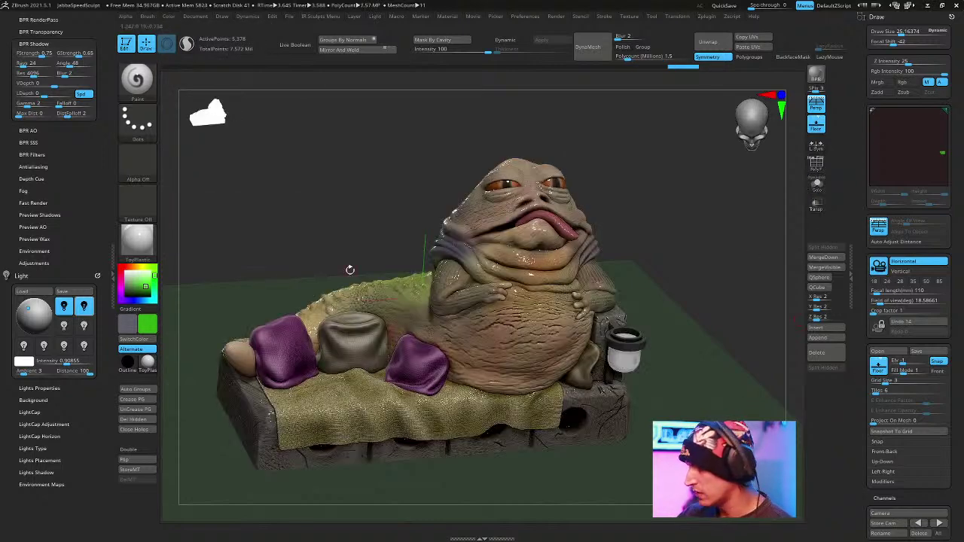
Set the active material back to BasicMaterial and render the scene with BPR.
{"action": "left_click", "coordinate": [138, 241]}
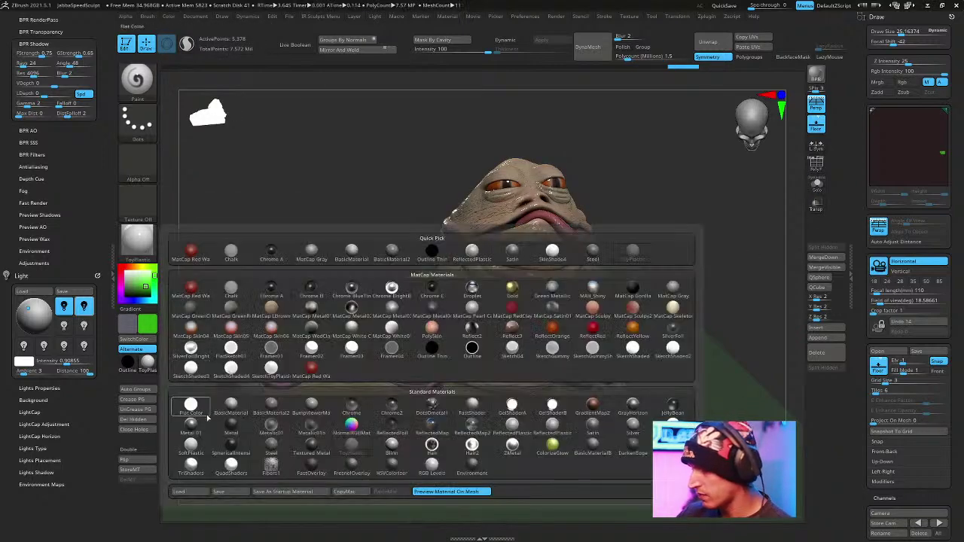
{"action": "left_click", "coordinate": [231, 408]}
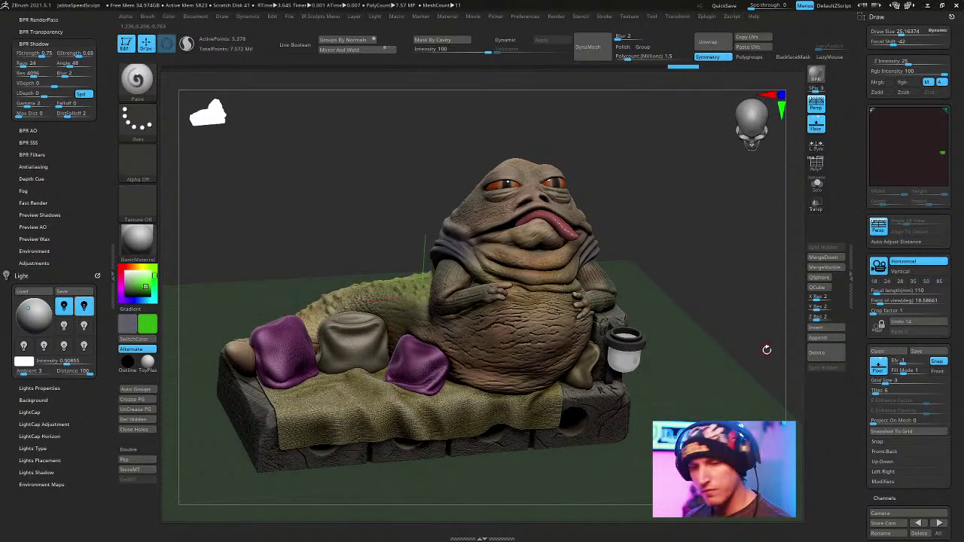
{"action": "key", "text": "shift+r"}
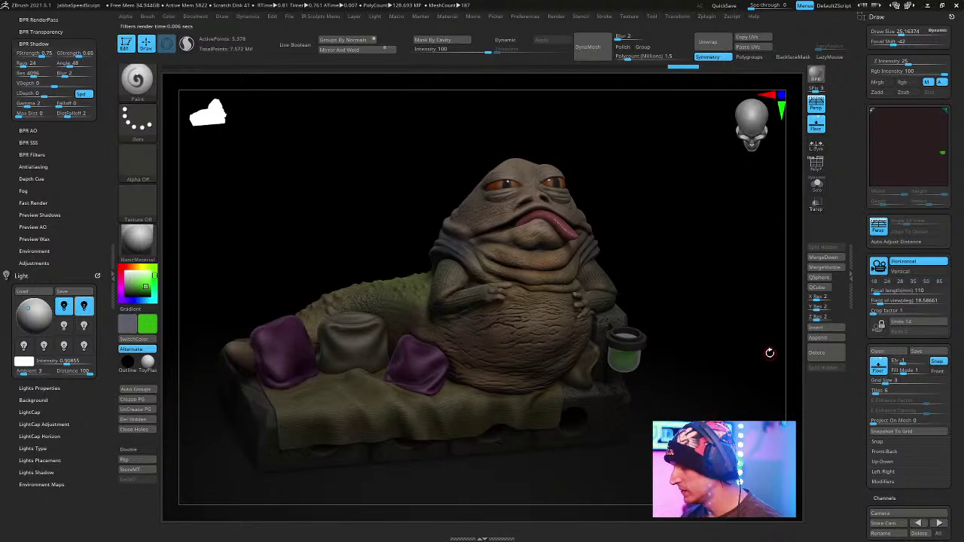
Select Jabba's body and try the BasicMaterial2 and BumpViewerMaterial materials on it.
{"action": "left_click", "coordinate": [542, 254], "text": "alt"}
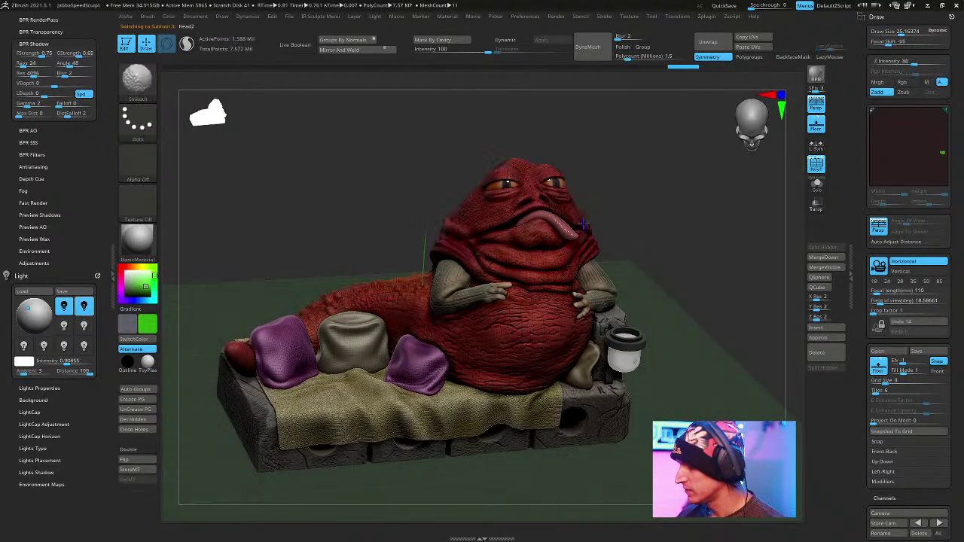
{"action": "left_click", "coordinate": [143, 252]}
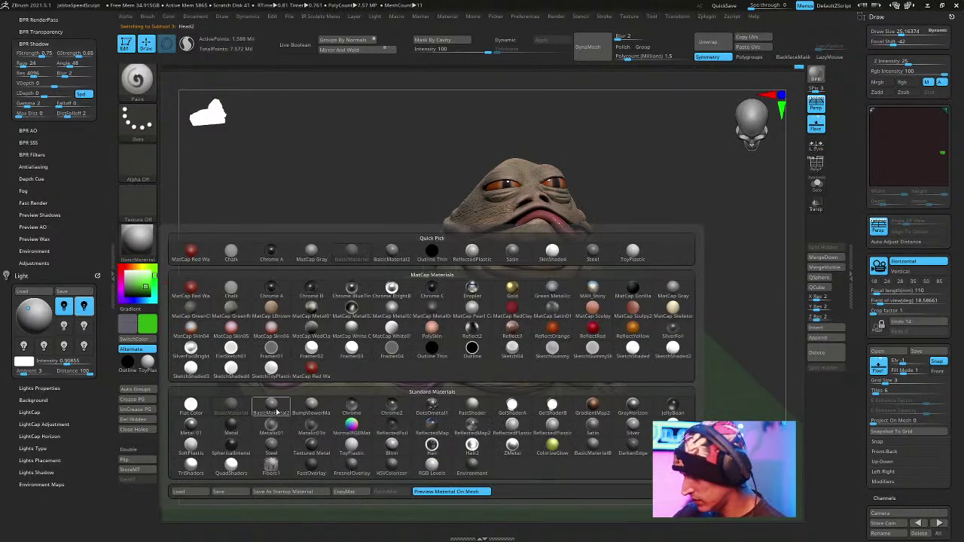
{"action": "left_click", "coordinate": [273, 409]}
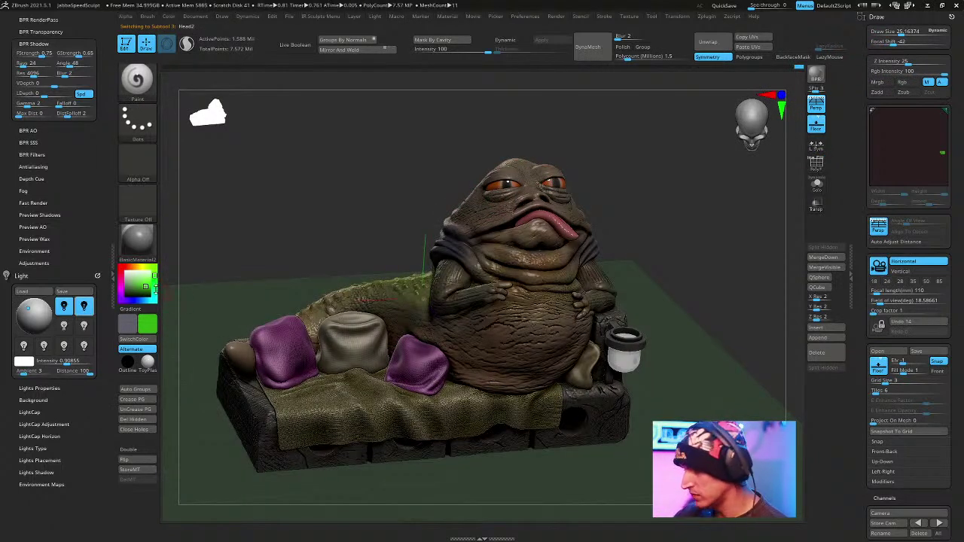
{"action": "left_click", "coordinate": [138, 241]}
{"action": "left_click", "coordinate": [319, 405]}
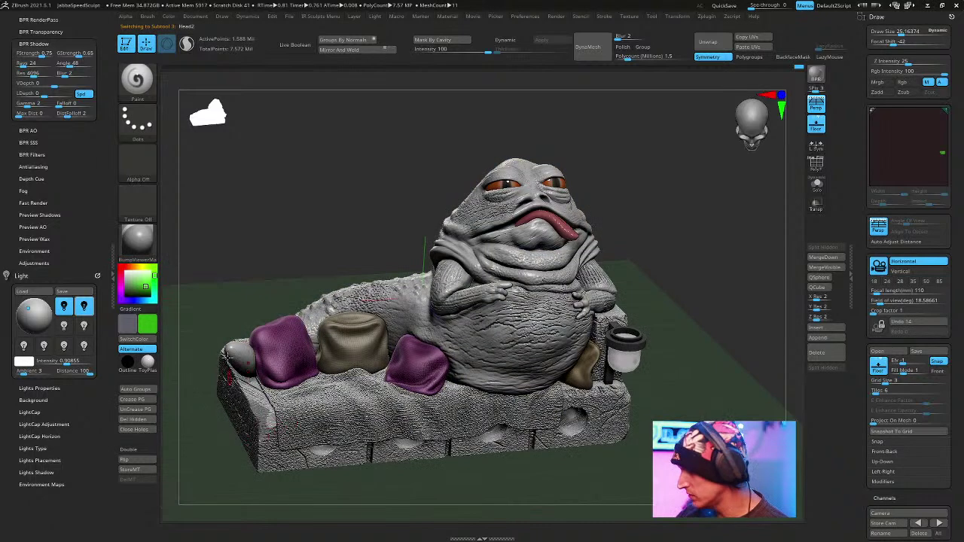
Switch the active material to Silver and render the sculpt again.
{"action": "left_click", "coordinate": [138, 241]}
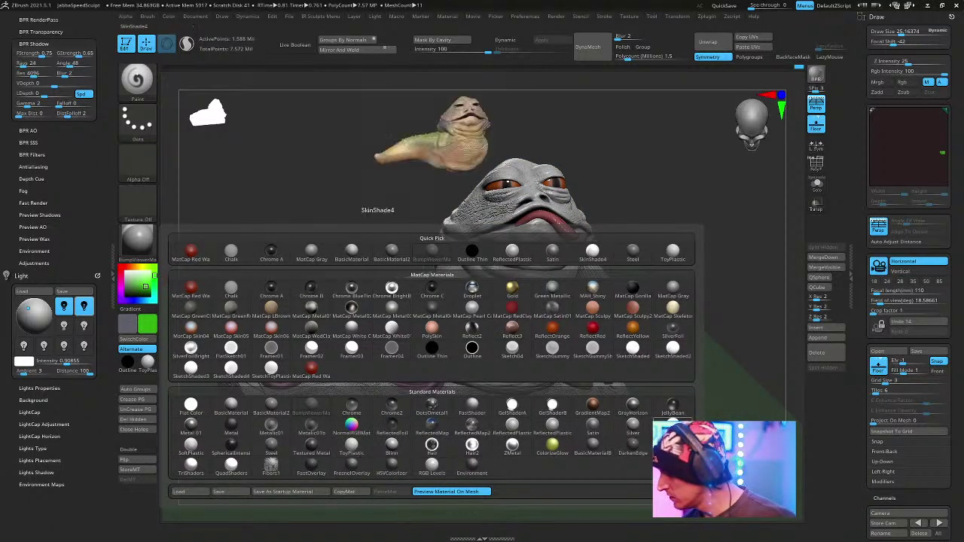
{"action": "left_click", "coordinate": [636, 429]}
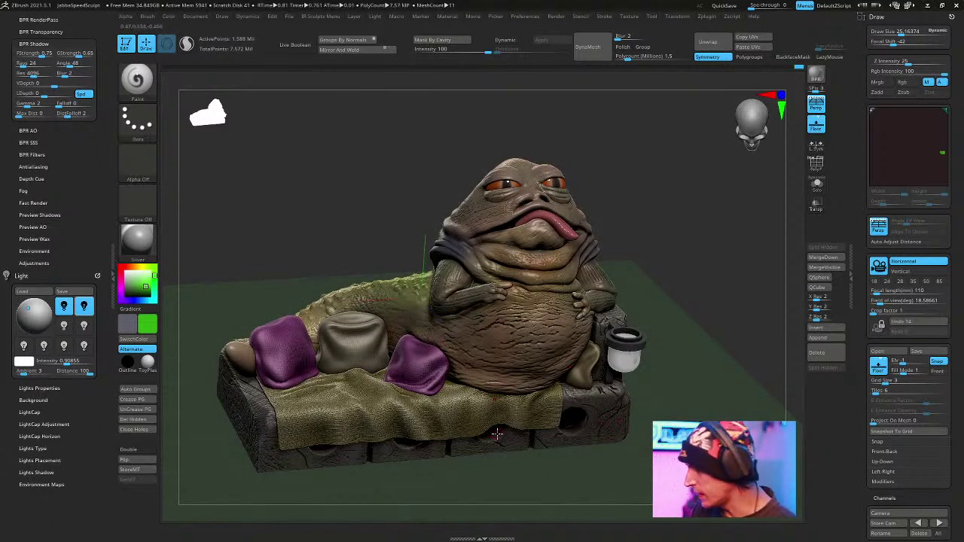
{"action": "key", "text": "shift+r"}
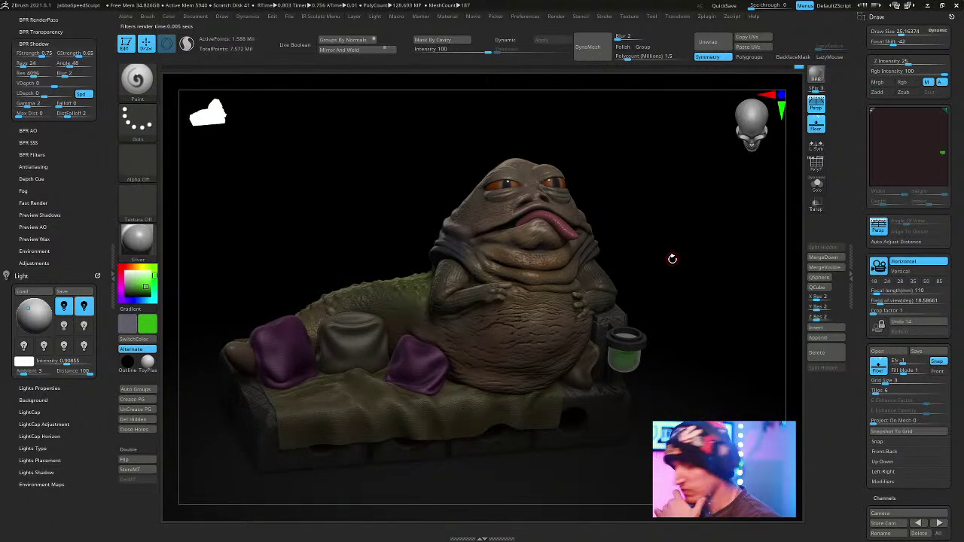
Save the project to the desktop as JabbaSpeedSculpt.zpr, replacing the existing file.
{"action": "left_click", "coordinate": [60, 31]}
{"action": "key", "text": "ctrl+s"}
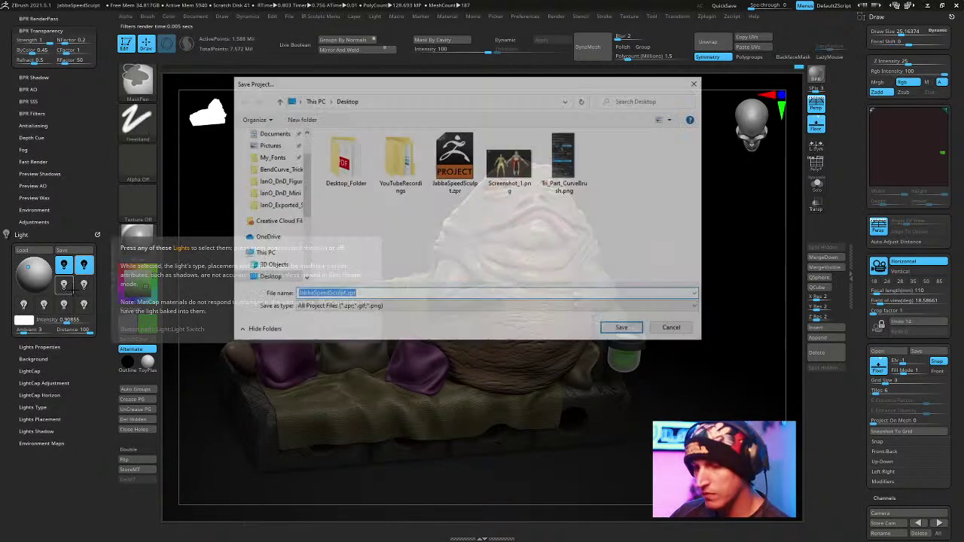
{"action": "key", "text": "Return"}
{"action": "key", "text": "Return"}
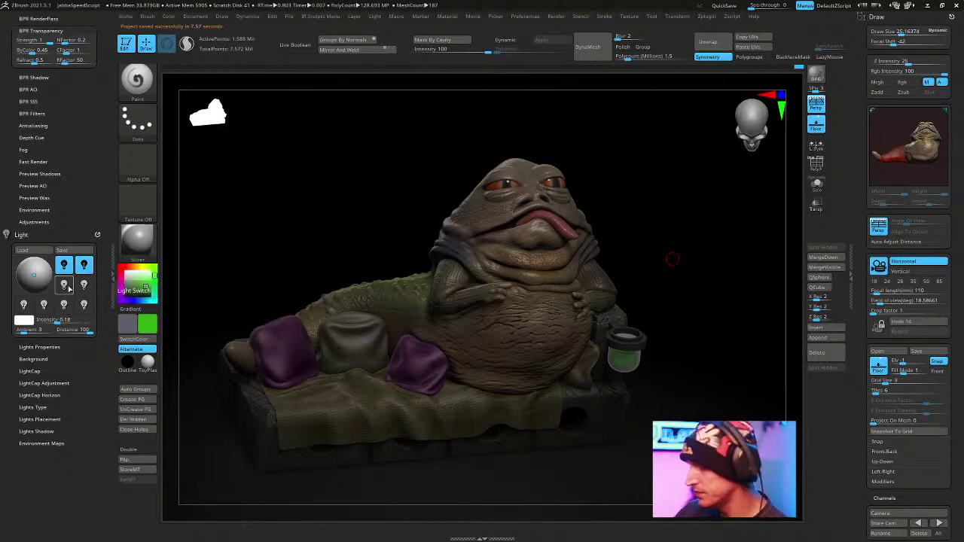
Test the third light, switch off the first three lights and turn on only the seventh light.
{"action": "left_click", "coordinate": [68, 288]}
{"action": "left_click", "coordinate": [64, 268]}
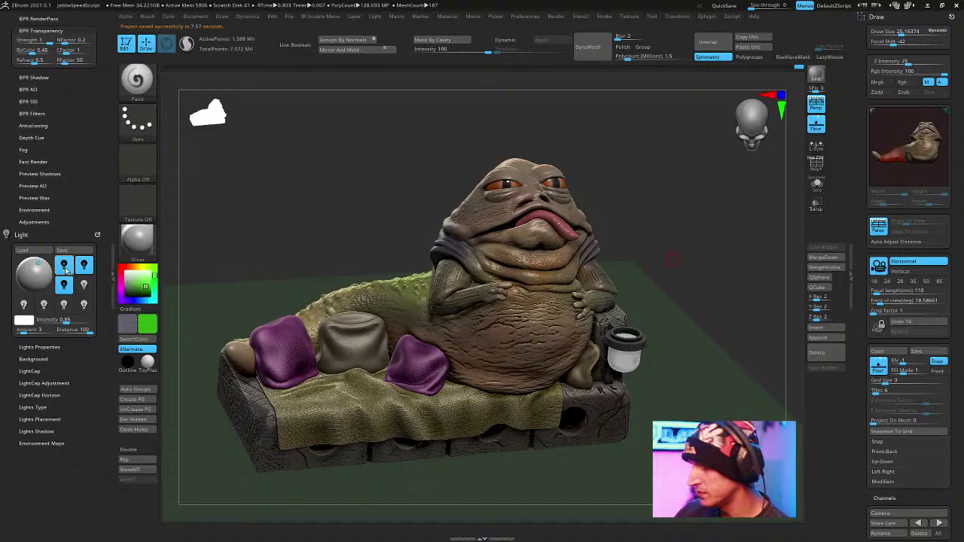
{"action": "left_click", "coordinate": [64, 268]}
{"action": "left_click", "coordinate": [86, 267]}
{"action": "left_click", "coordinate": [86, 267]}
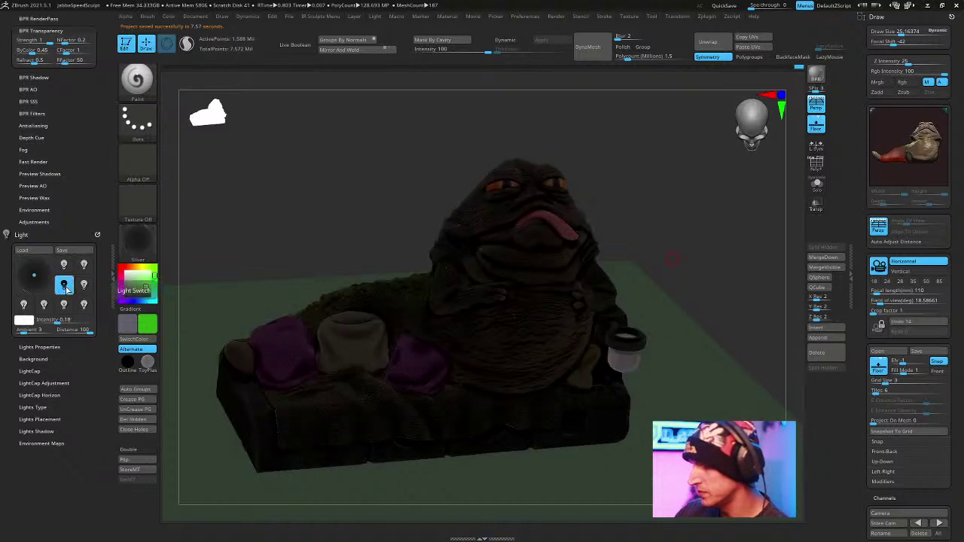
{"action": "left_click", "coordinate": [65, 285]}
{"action": "left_click", "coordinate": [65, 305]}
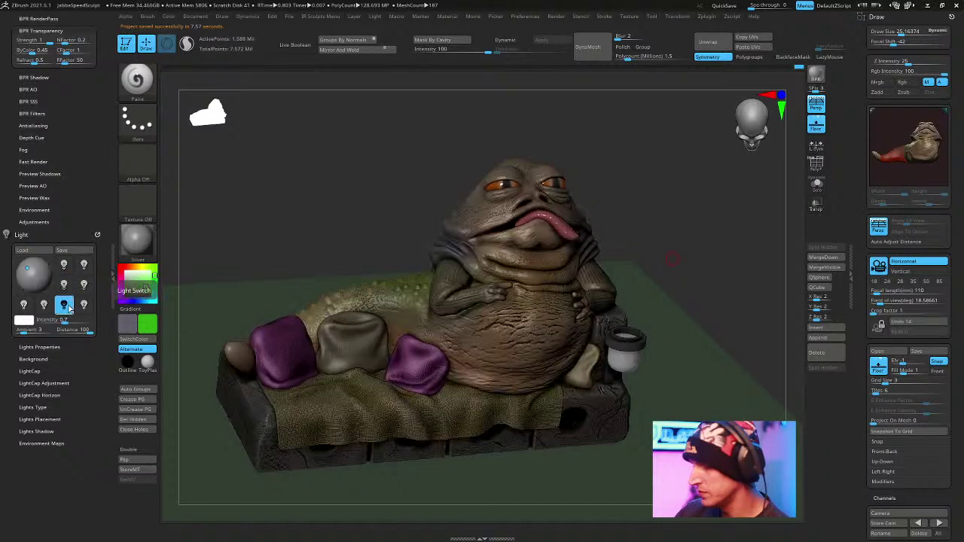
Reposition the seventh light on the placement sphere and turn the first and second lights back on.
{"action": "left_click_drag", "start_coordinate": [31, 279], "coordinate": [33, 285]}
{"action": "left_click", "coordinate": [64, 265]}
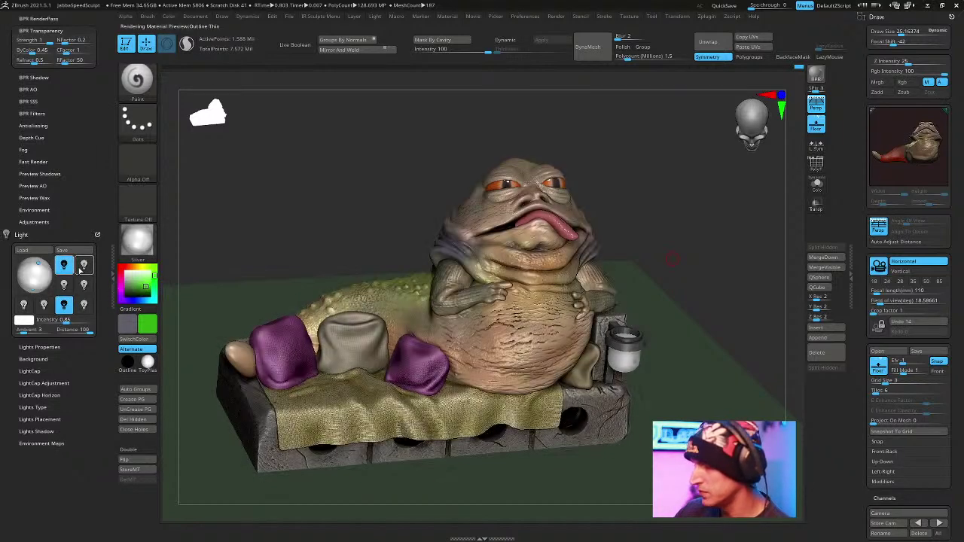
{"action": "left_click", "coordinate": [83, 265]}
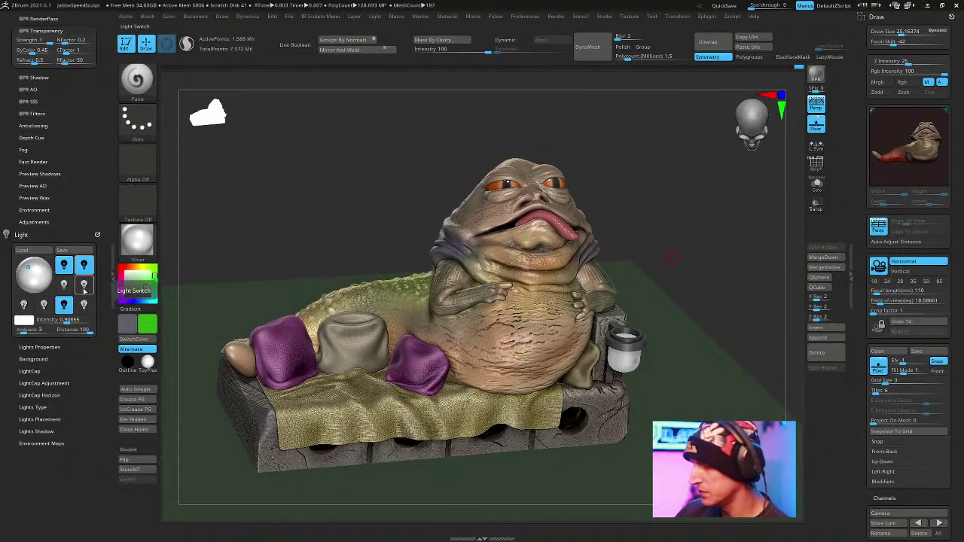
Turn on the blue fourth light and move it to the front of the sphere's right side.
{"action": "left_click", "coordinate": [84, 286]}
{"action": "left_click", "coordinate": [84, 286]}
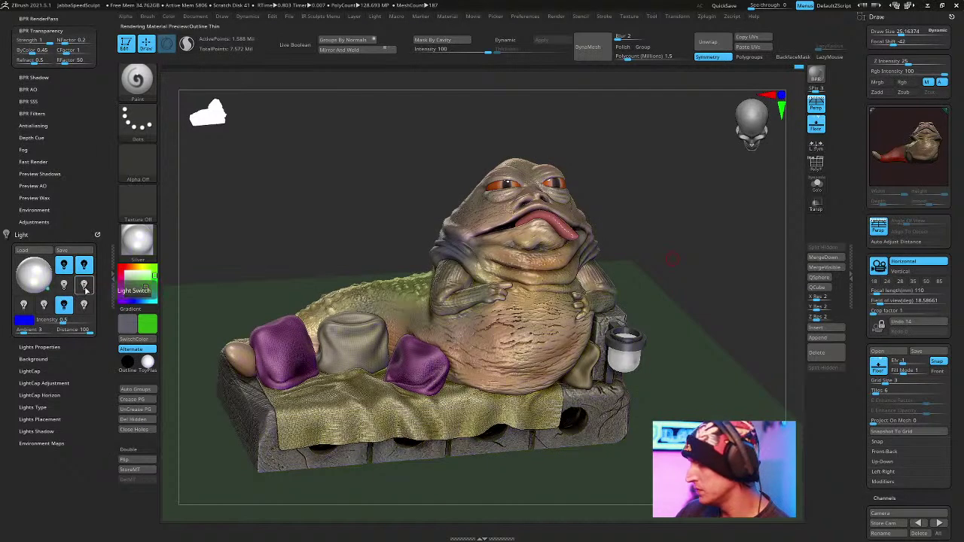
{"action": "left_click", "coordinate": [47, 285]}
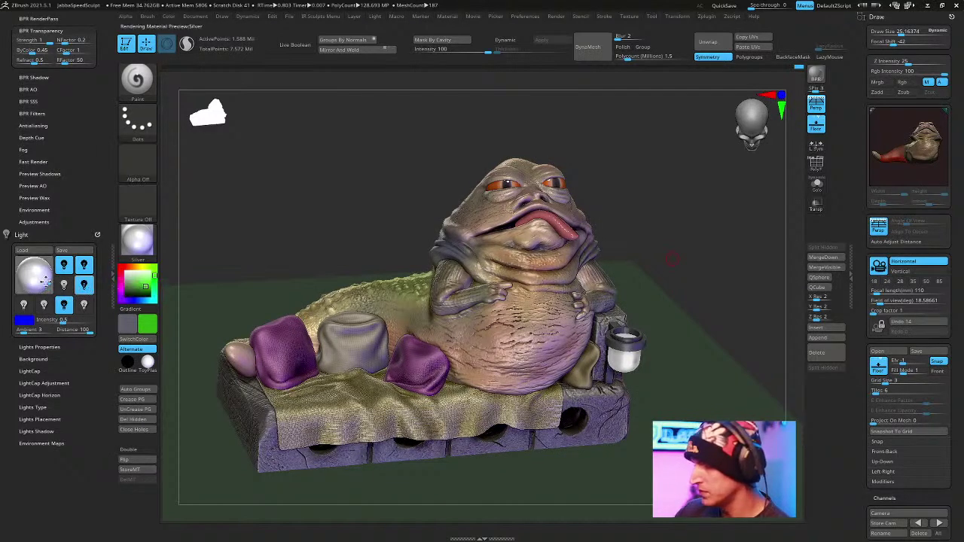
{"action": "left_click_drag", "start_coordinate": [49, 269], "coordinate": [46, 268]}
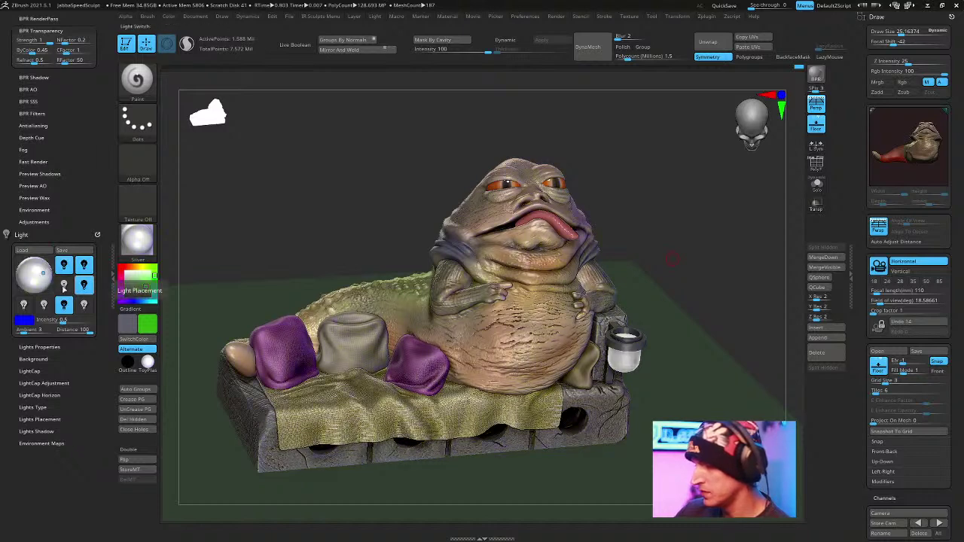
Change the fourth light's colour from blue to red and render the scene with BPR.
{"action": "left_click", "coordinate": [24, 320]}
{"action": "left_click", "coordinate": [39, 249]}
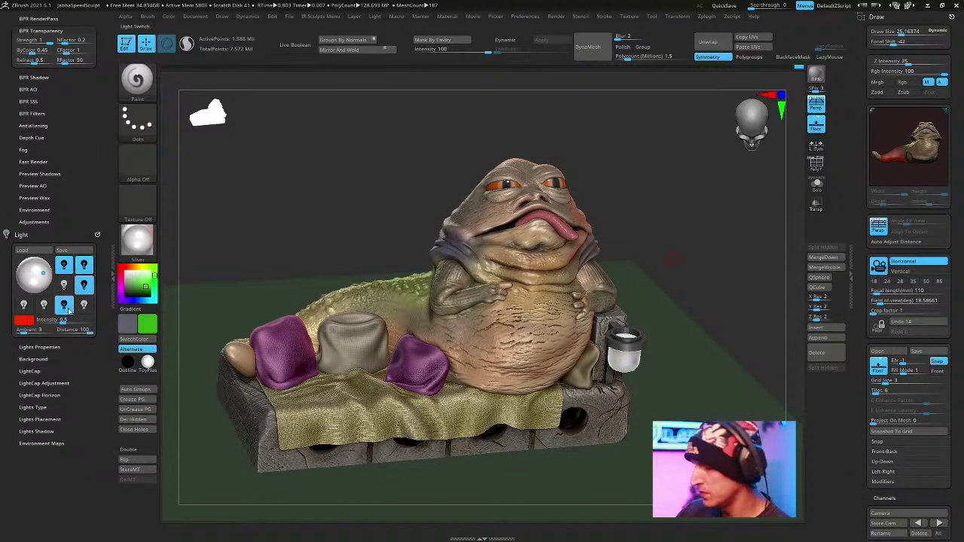
{"action": "key", "text": "shift"}
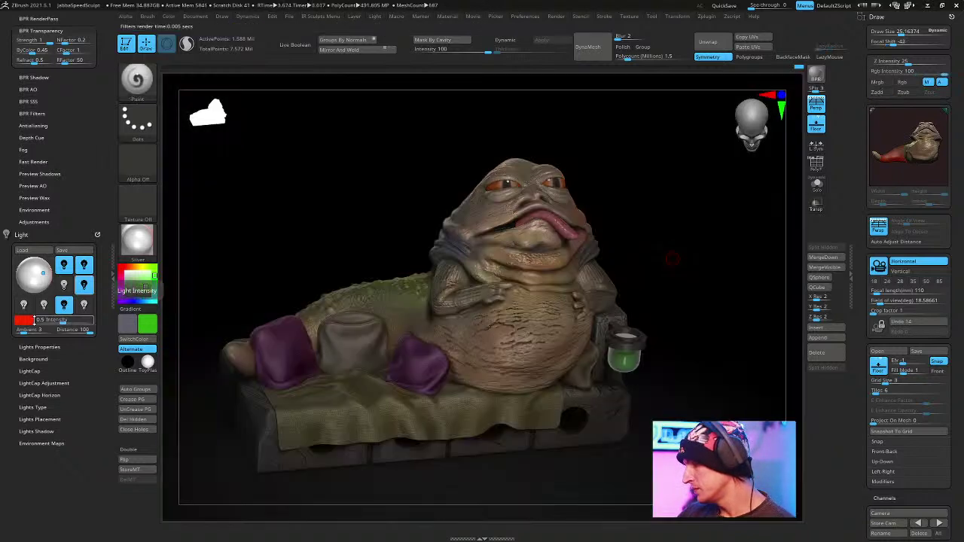
Move the red light nearer the upper middle of the placement sphere and render the scene again.
{"action": "left_click", "coordinate": [84, 285]}
{"action": "left_click", "coordinate": [85, 285]}
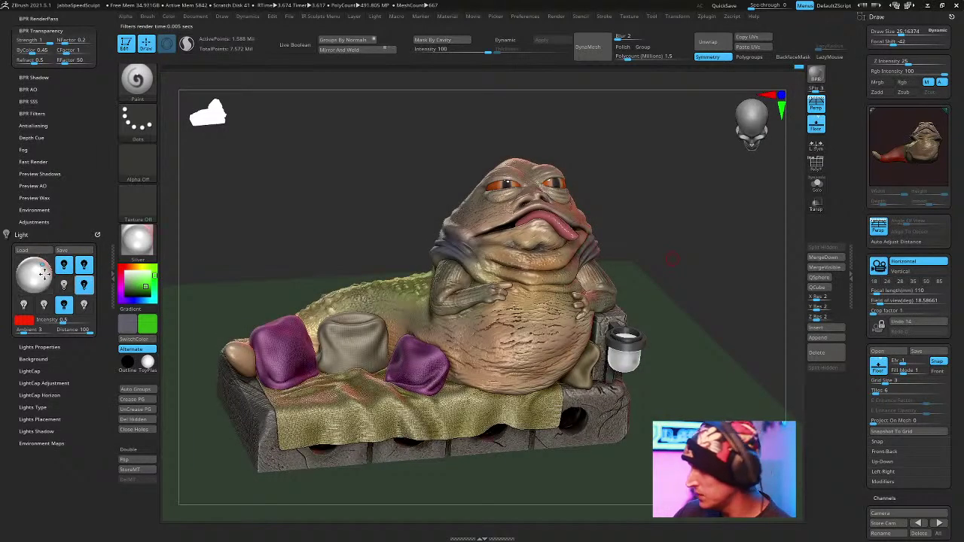
{"action": "left_click_drag", "start_coordinate": [46, 263], "coordinate": [39, 267]}
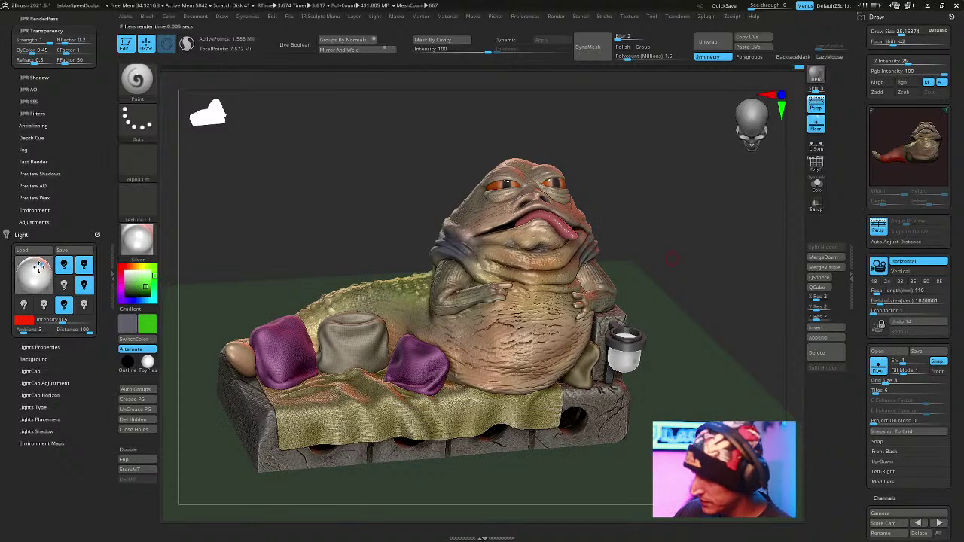
{"action": "key", "text": "ctrl+shift+r"}
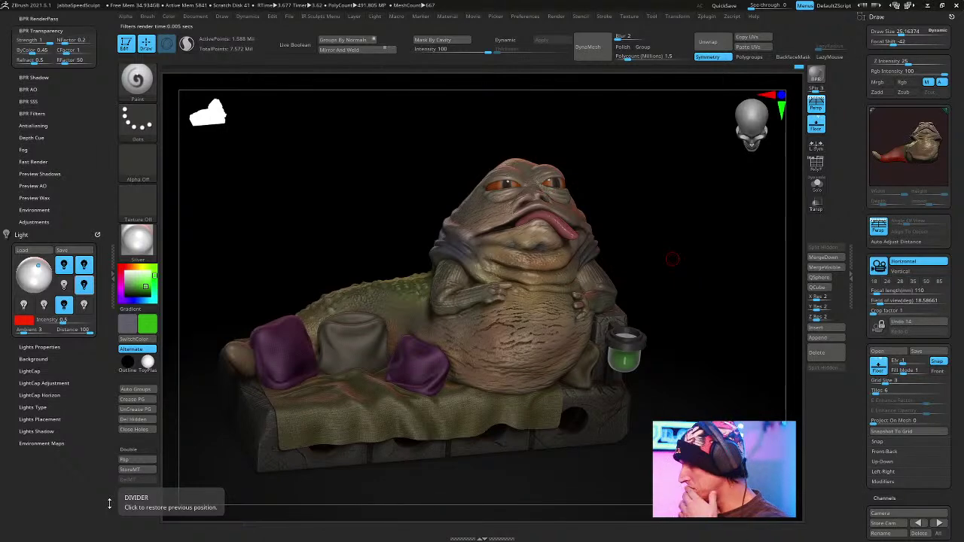
Save the project with the new red light setup over the existing file.
{"action": "key", "text": "ctrl+s"}
{"action": "key", "text": "Return"}
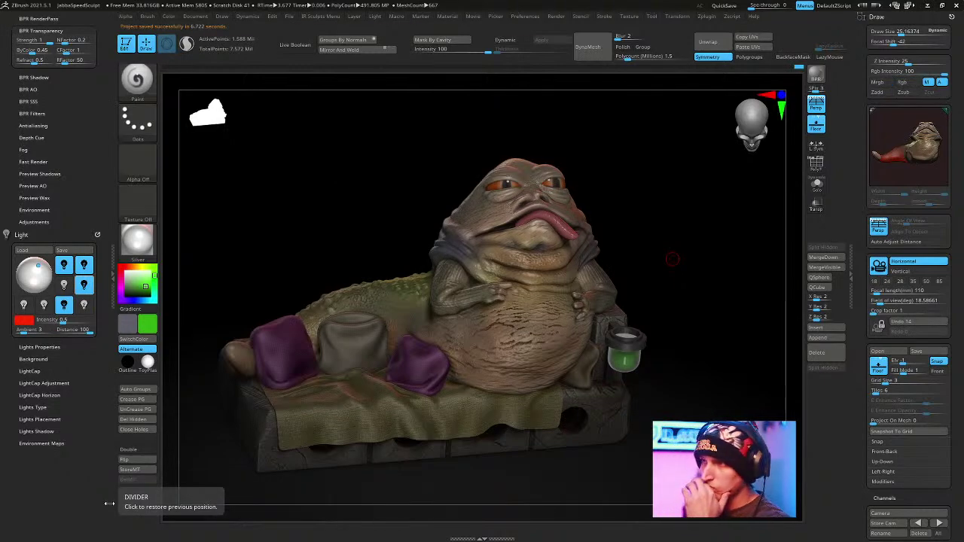
Switch to the Move brush for adjusting the folds around the chin and neck.
{"action": "left_click_drag", "start_coordinate": [675, 211], "coordinate": [426, 278], "text": "alt"}
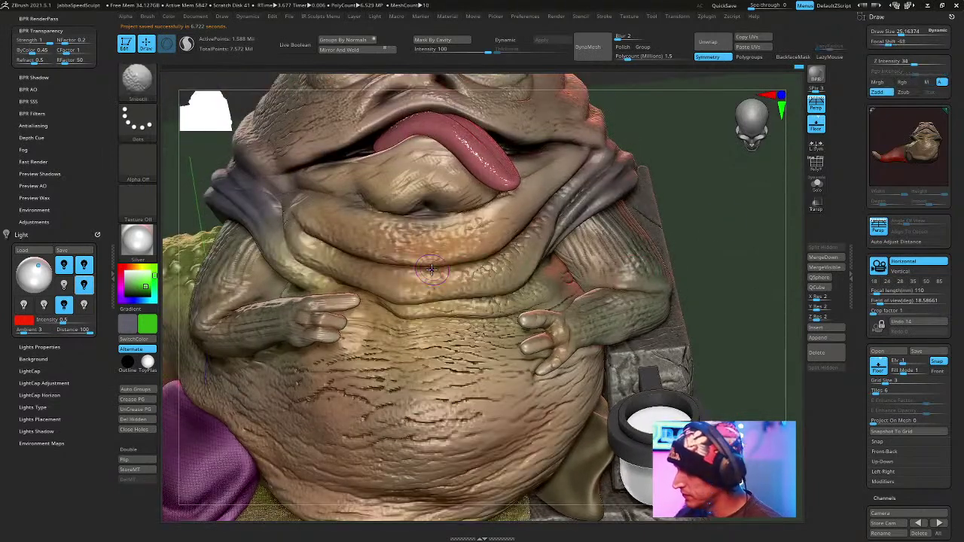
{"action": "left_click_drag", "start_coordinate": [793, 145], "coordinate": [730, 172]}
{"action": "key", "text": "space"}
{"action": "key", "text": "b"}
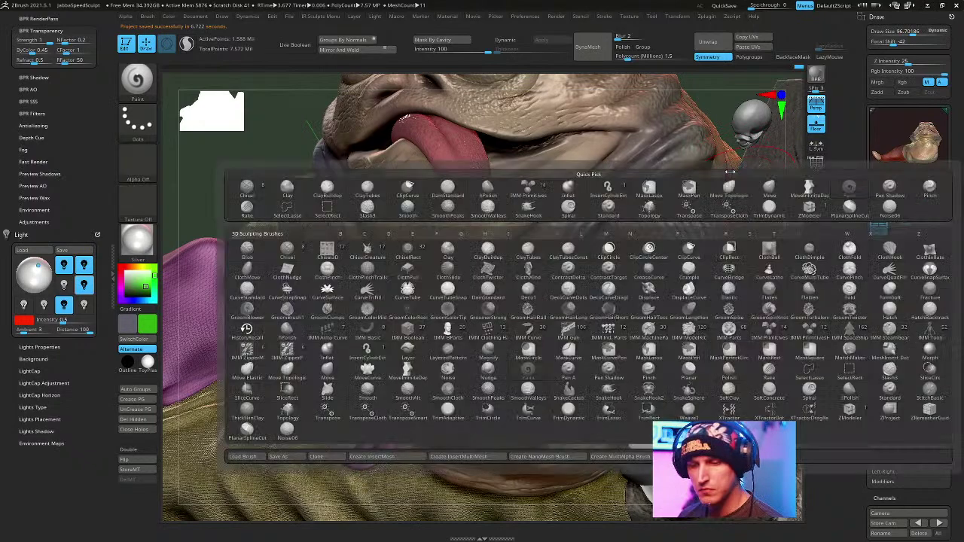
{"action": "key", "text": "m"}
{"action": "key", "text": "v"}
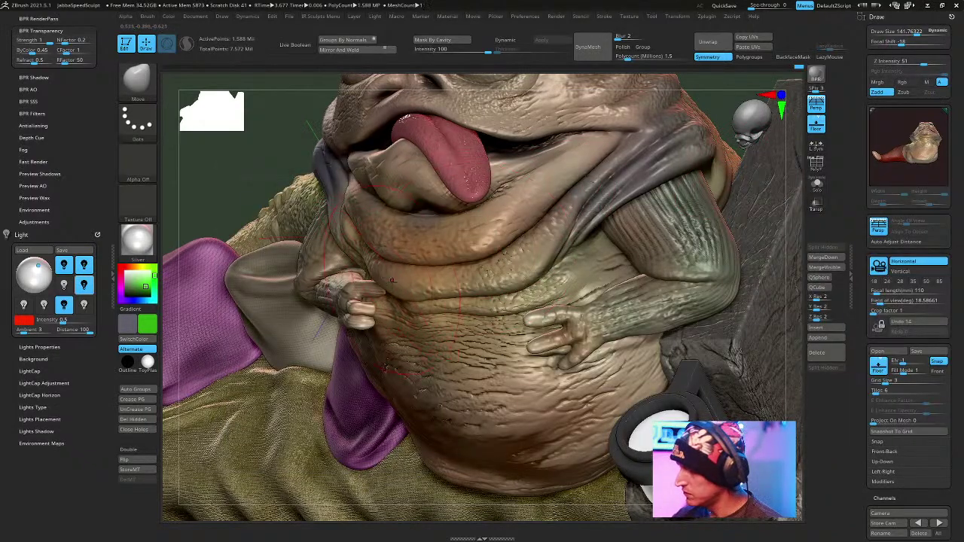
Set the Move brush's draw size to about 79 beside the chin folds and return to the stored camera view.
{"action": "right_click_drag", "start_coordinate": [519, 355], "coordinate": [455, 301]}
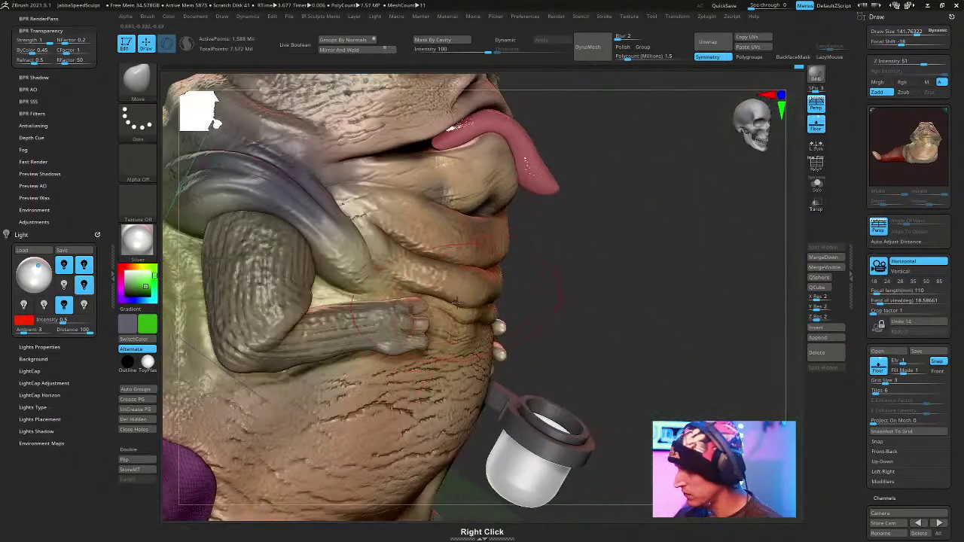
{"action": "right_click_drag", "start_coordinate": [609, 209], "coordinate": [620, 248]}
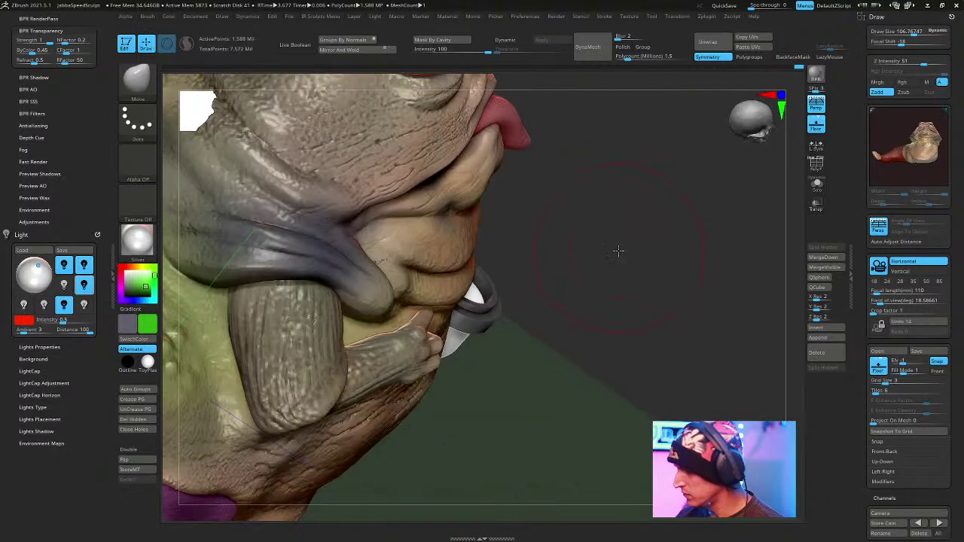
{"action": "key", "text": "space"}
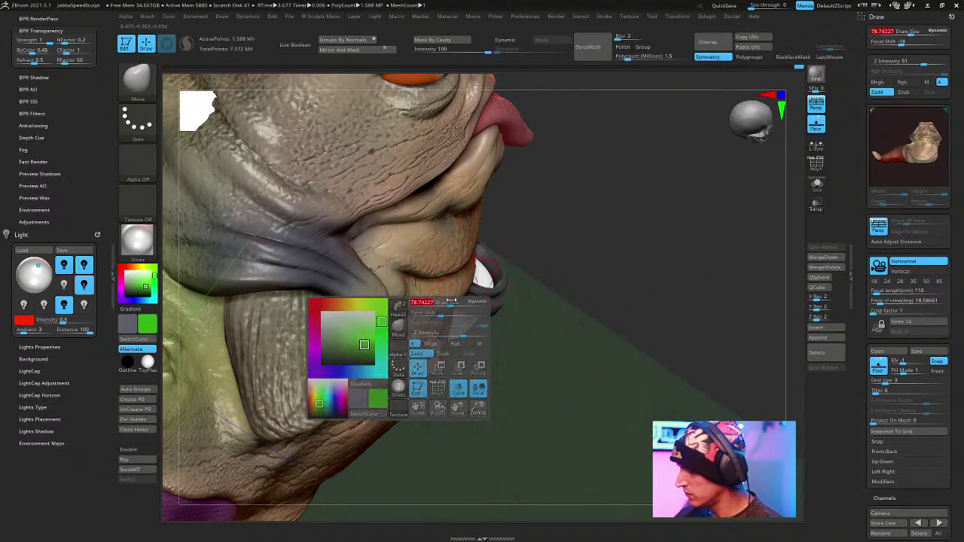
{"action": "mouse_move", "coordinate": [591, 271]}
{"action": "right_mouse_down"}
{"action": "mouse_move", "coordinate": [590, 225]}
{"action": "mouse_move", "coordinate": [468, 282]}
{"action": "mouse_move", "coordinate": [452, 305]}
{"action": "mouse_move", "coordinate": [606, 258]}
{"action": "mouse_move", "coordinate": [630, 275]}
{"action": "right_mouse_up"}
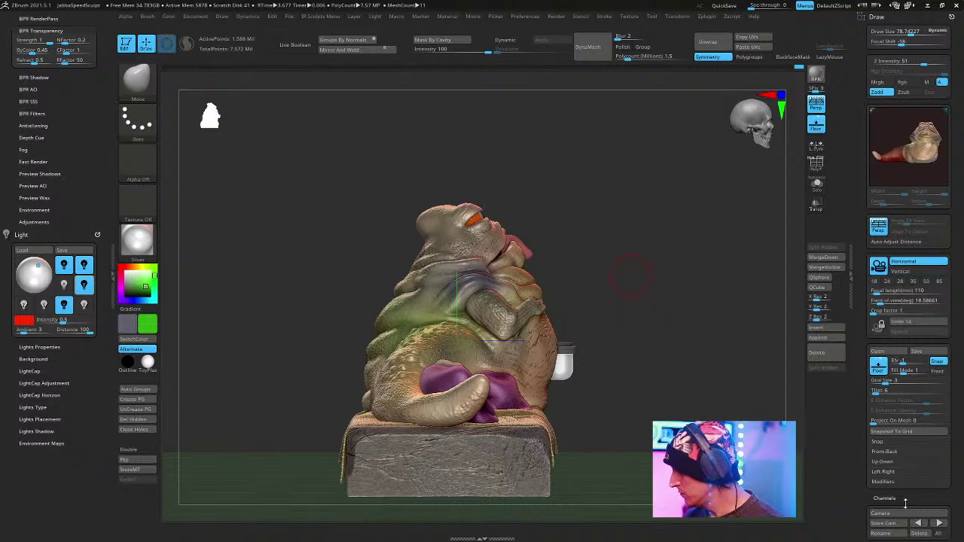
{"action": "left_click", "coordinate": [917, 523]}
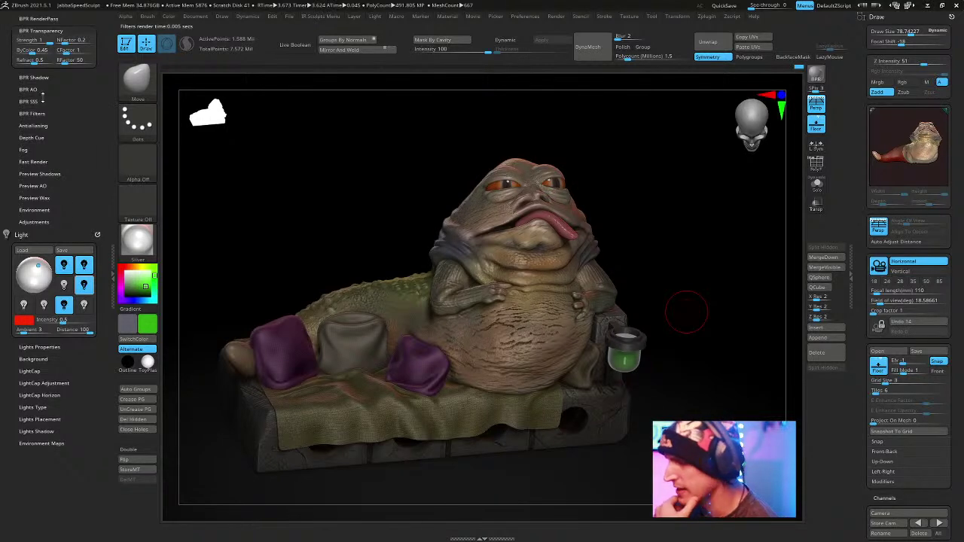
Enable wax preview and subsurface scattering in the render properties and render the scene with BPR.
{"action": "scroll", "coordinate": [76, 178], "scroll_direction": "up", "scroll_amount": 5}
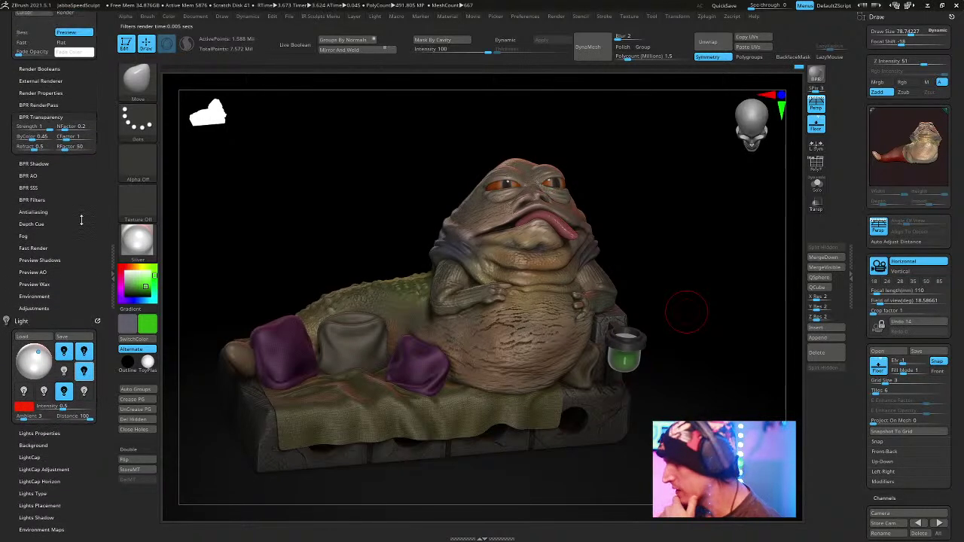
{"action": "left_click_drag", "start_coordinate": [80, 241], "coordinate": [82, 266]}
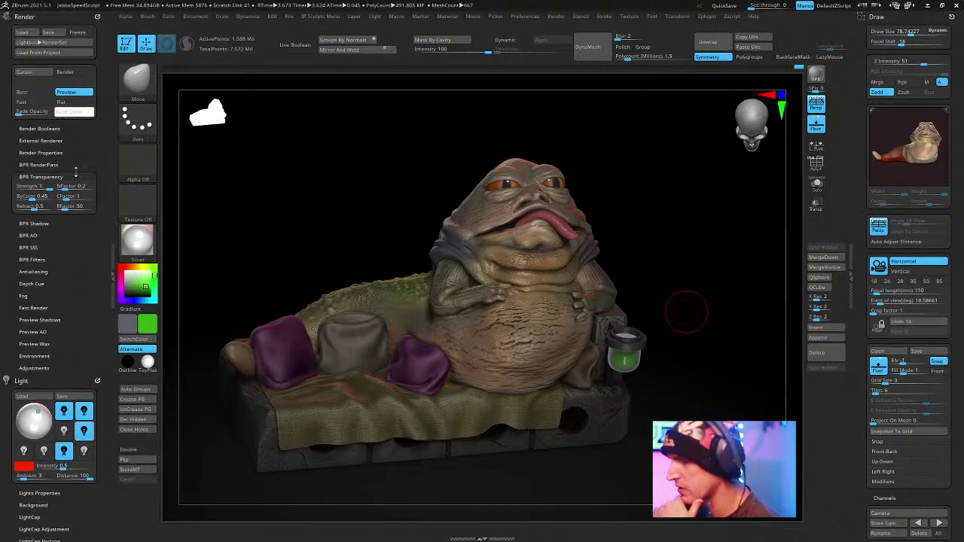
{"action": "left_click", "coordinate": [65, 142]}
{"action": "left_click", "coordinate": [65, 130]}
{"action": "left_click", "coordinate": [66, 226]}
{"action": "left_click", "coordinate": [62, 205]}
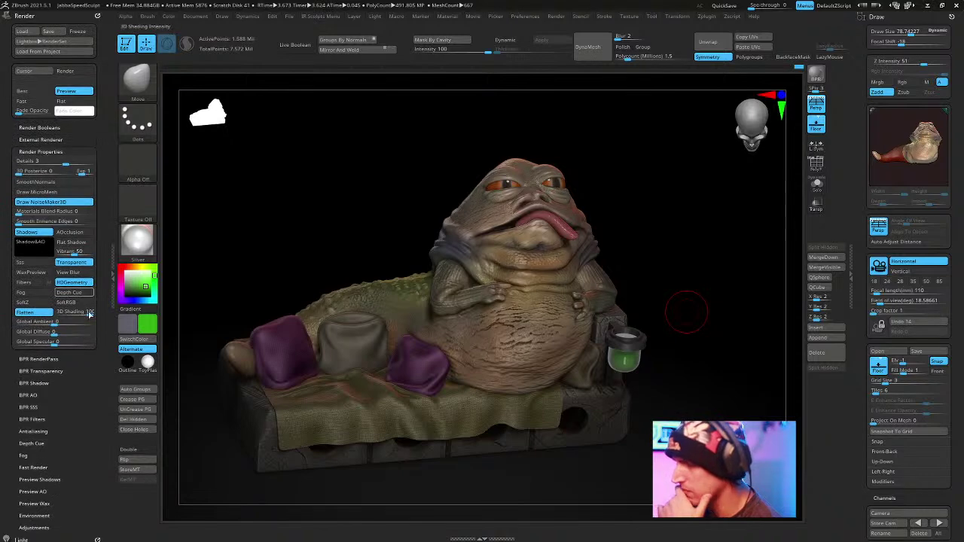
{"action": "left_click", "coordinate": [30, 272]}
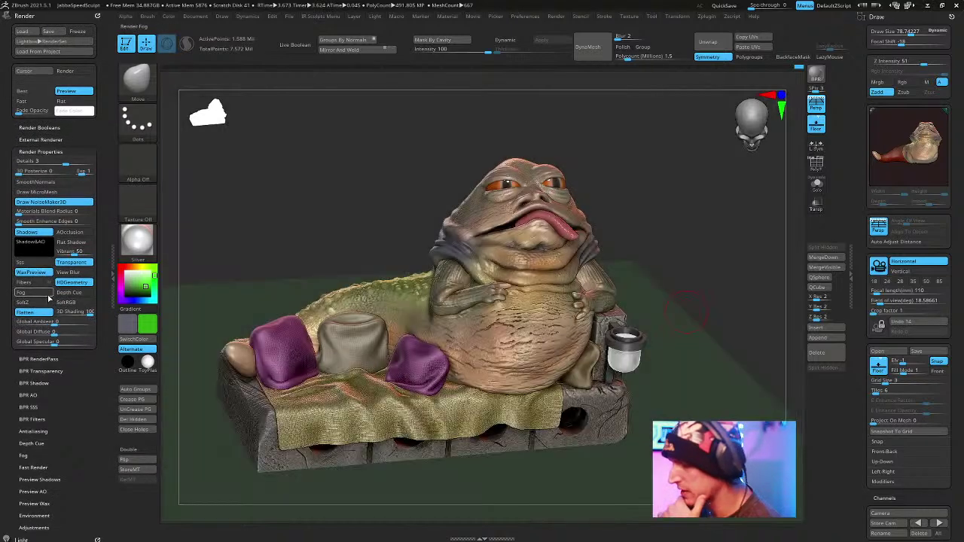
{"action": "key", "text": "shift+r"}
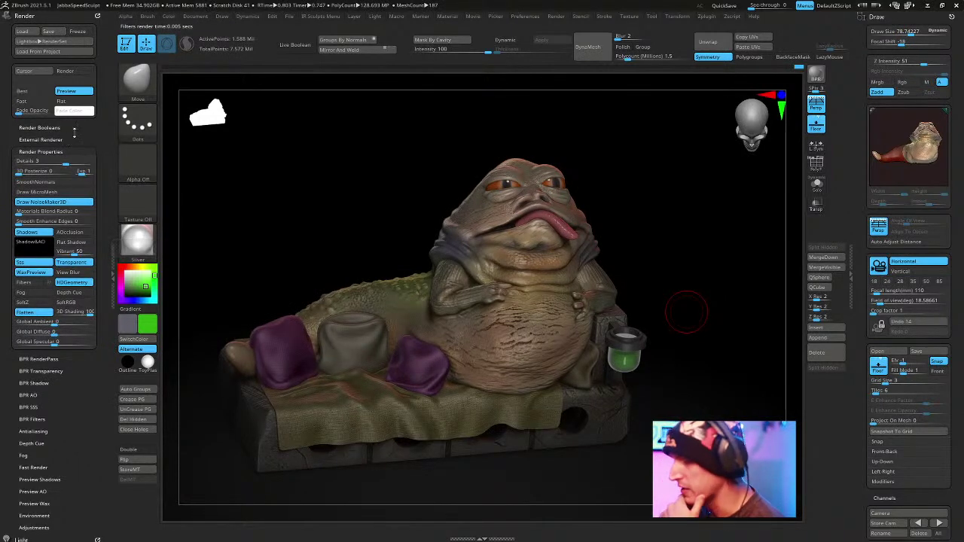
Enable subsurface scattering for the selected red light and render the scene with BPR again.
{"action": "left_click", "coordinate": [22, 539]}
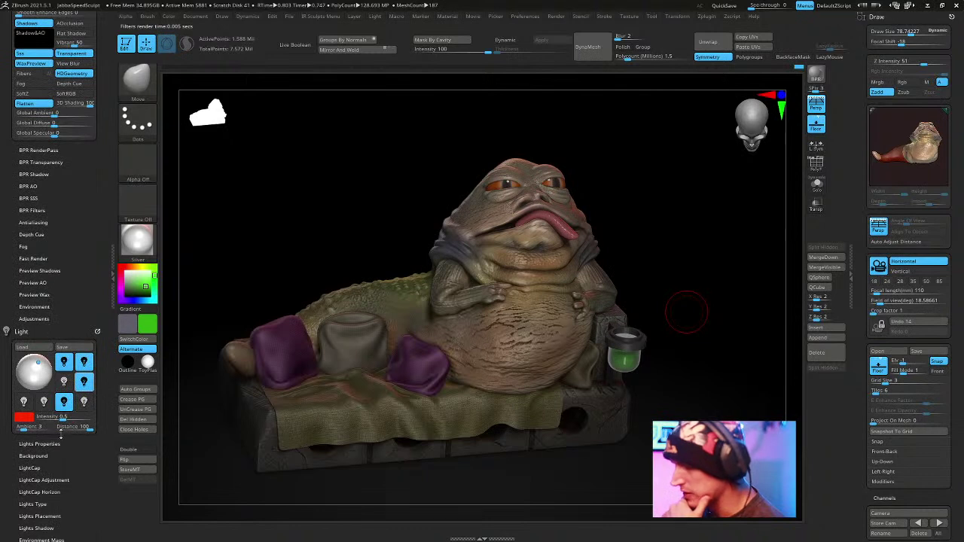
{"action": "left_click", "coordinate": [51, 445]}
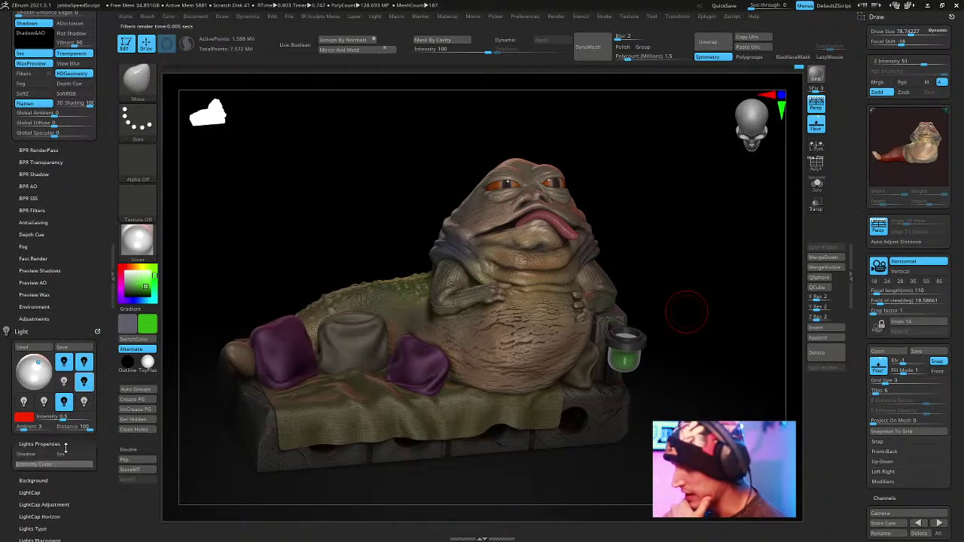
{"action": "left_click", "coordinate": [69, 455]}
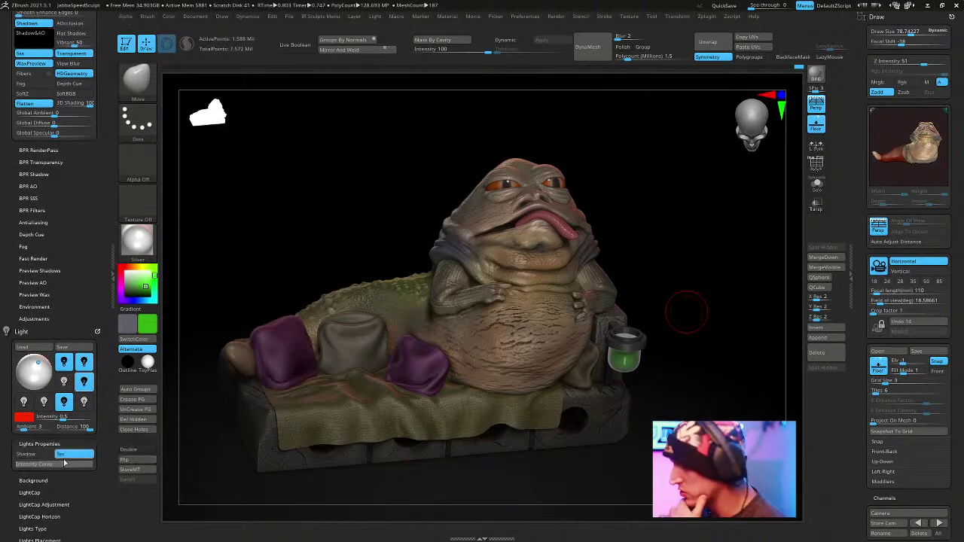
{"action": "left_click", "coordinate": [38, 362], "text": "shift"}
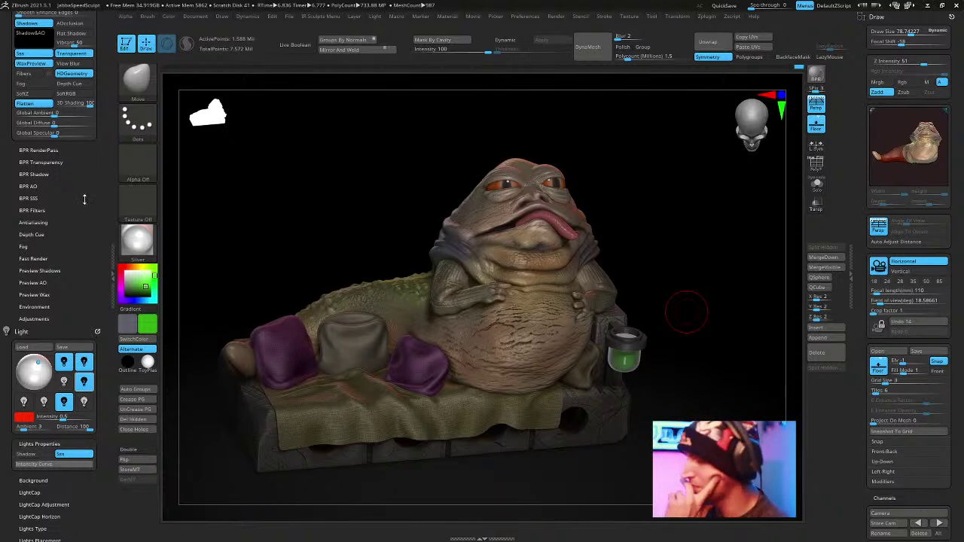
Check the BPR subsurface scattering settings and enable the third BPR filter, Sharpen, on the render.
{"action": "scroll", "coordinate": [82, 247], "scroll_direction": "up", "scroll_amount": 5}
{"action": "scroll", "coordinate": [82, 247], "scroll_direction": "down", "scroll_amount": 12}
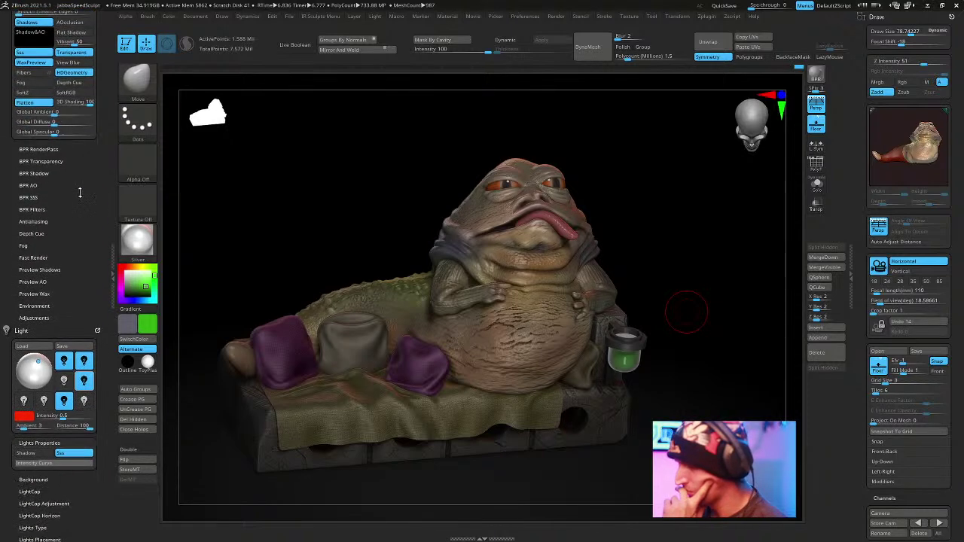
{"action": "scroll", "coordinate": [30, 243], "scroll_direction": "up", "scroll_amount": 7}
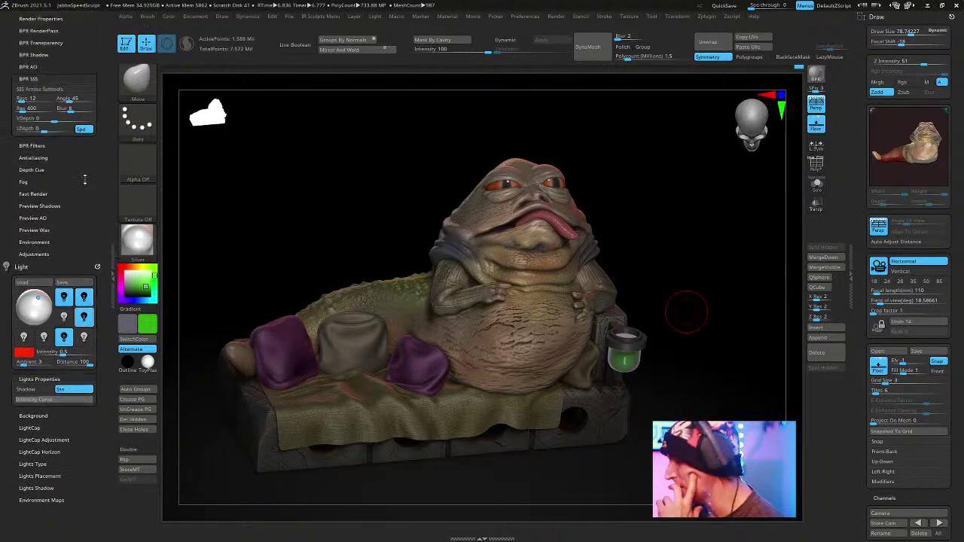
{"action": "scroll", "coordinate": [79, 286], "scroll_direction": "up", "scroll_amount": 4}
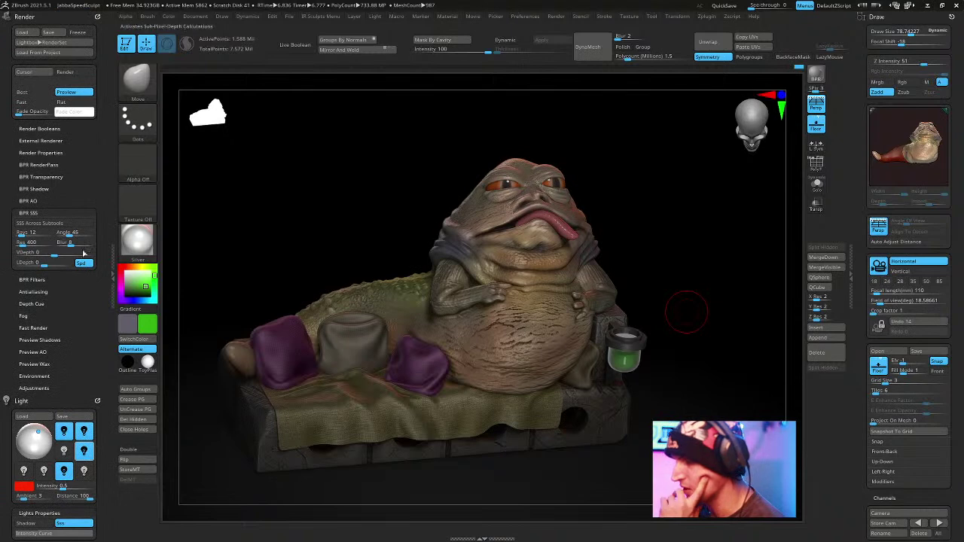
{"action": "left_click", "coordinate": [43, 213]}
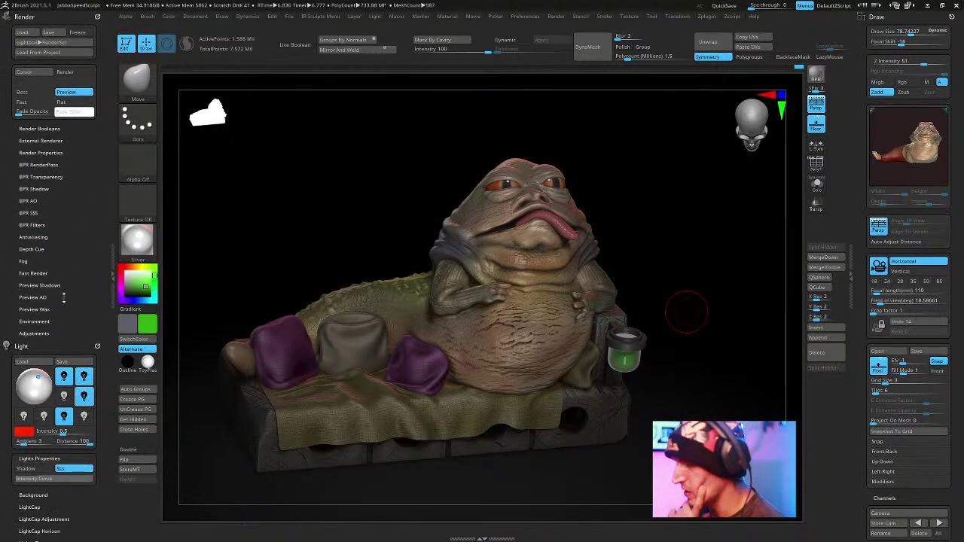
{"action": "left_click", "coordinate": [53, 225]}
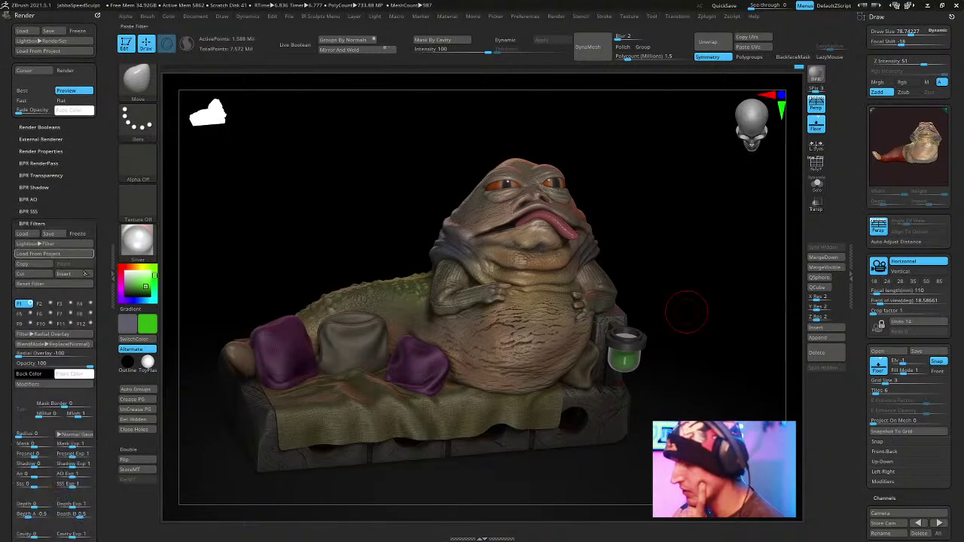
{"action": "left_click", "coordinate": [50, 303]}
{"action": "left_click", "coordinate": [63, 304]}
{"action": "left_click", "coordinate": [70, 303]}
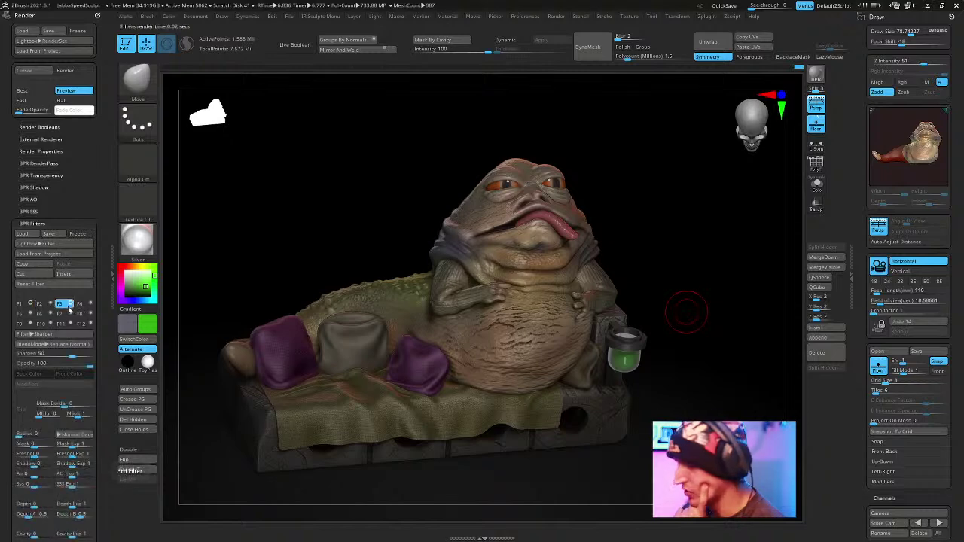
Enable the fourth BPR filter, Orton, with strength 27 and opacity 75, and compare the render with and without it.
{"action": "left_click", "coordinate": [82, 304]}
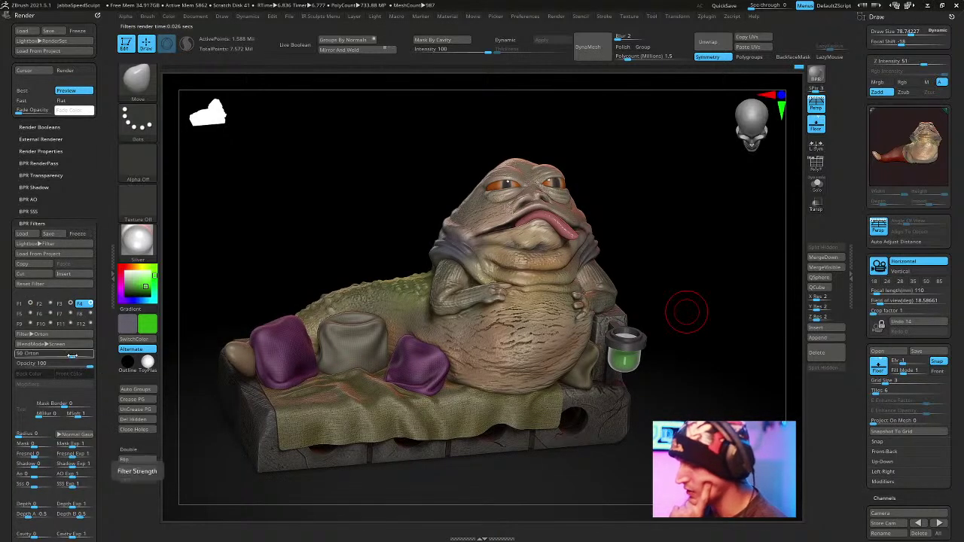
{"action": "left_click_drag", "start_coordinate": [76, 363], "coordinate": [64, 356]}
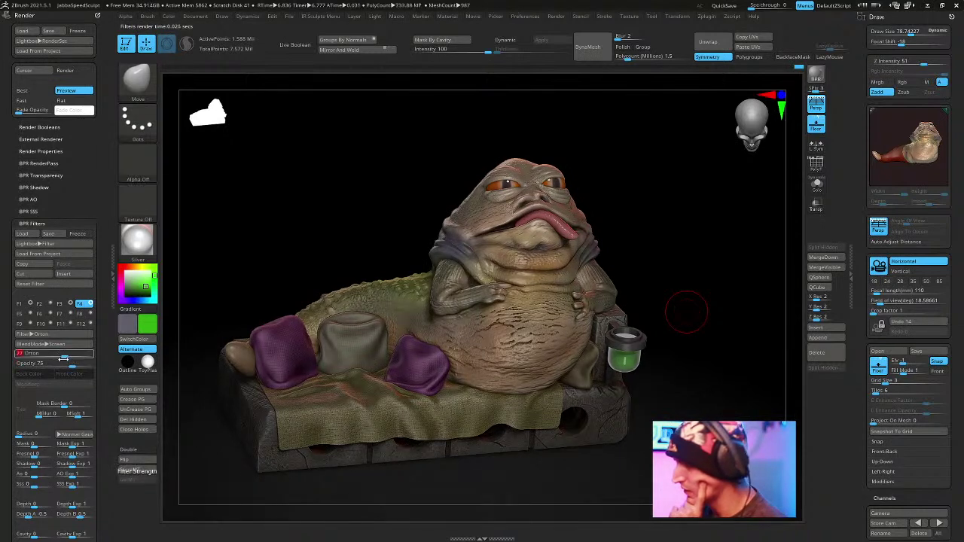
{"action": "left_click", "coordinate": [90, 304]}
{"action": "left_click", "coordinate": [90, 303]}
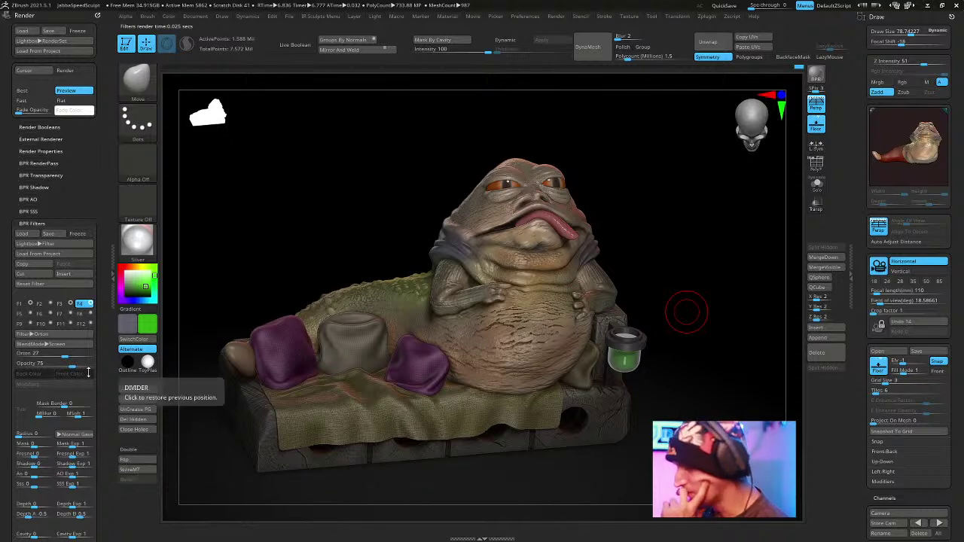
{"action": "scroll", "coordinate": [102, 256], "scroll_direction": "down", "scroll_amount": 3}
{"action": "scroll", "coordinate": [100, 243], "scroll_direction": "down", "scroll_amount": 1}
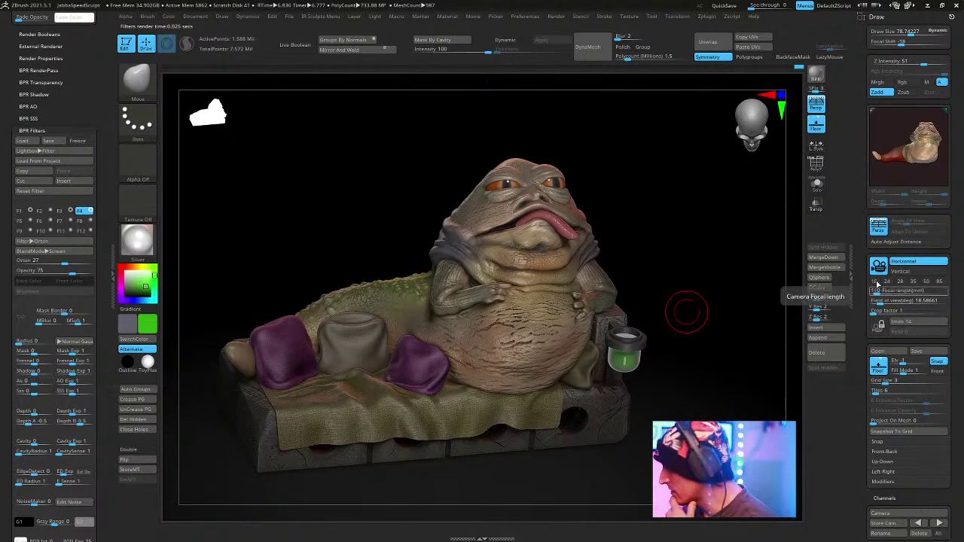
Restore the stored camera view after viewing the model from its side and render with the Sharpen and Orton filters.
{"action": "left_click_drag", "start_coordinate": [710, 280], "coordinate": [695, 258]}
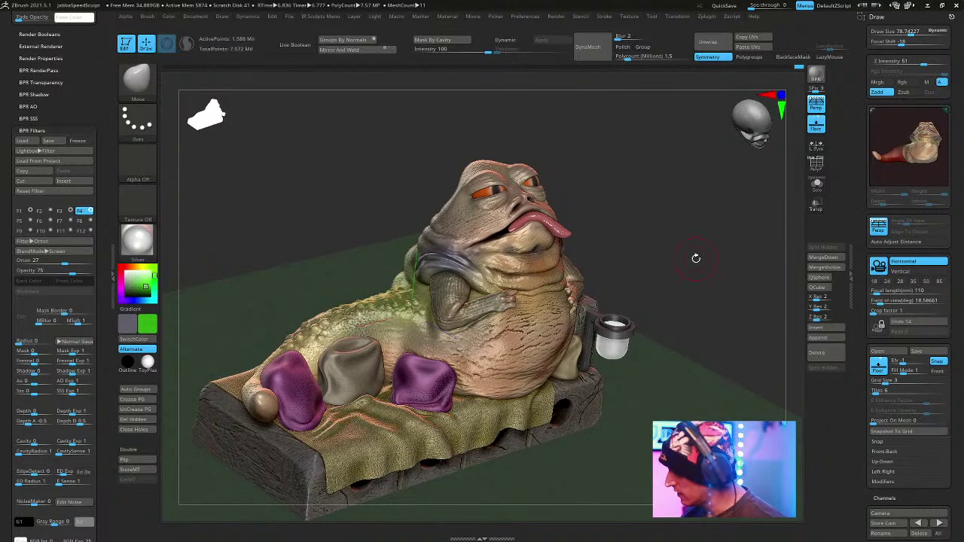
{"action": "key", "text": "ctrl+z"}
{"action": "key", "text": "ctrl+shift+z"}
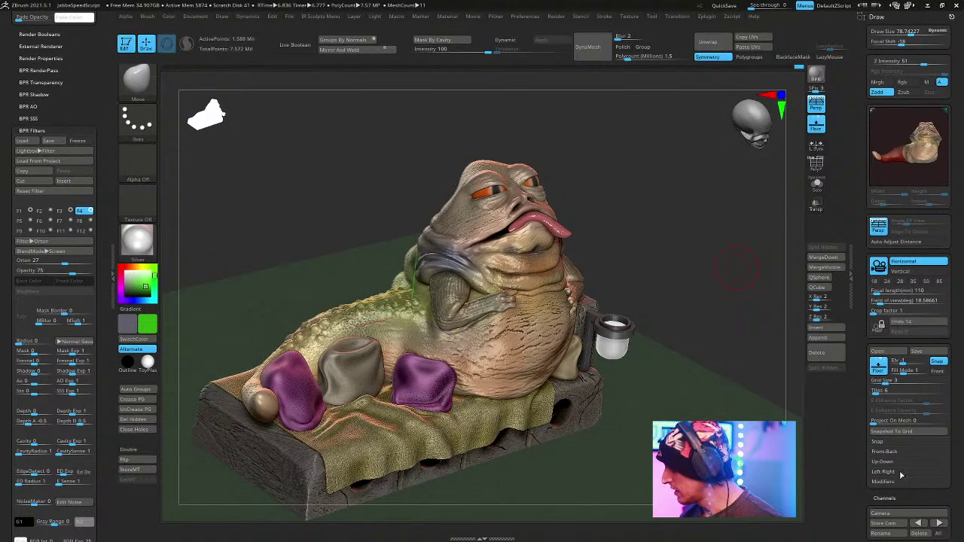
{"action": "left_click_drag", "start_coordinate": [961, 335], "coordinate": [960, 263]}
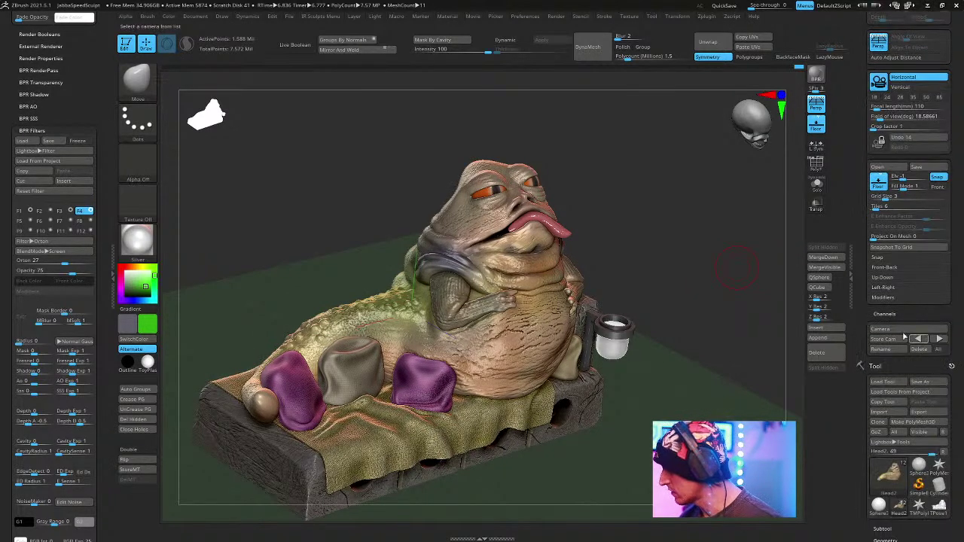
{"action": "left_click", "coordinate": [917, 338]}
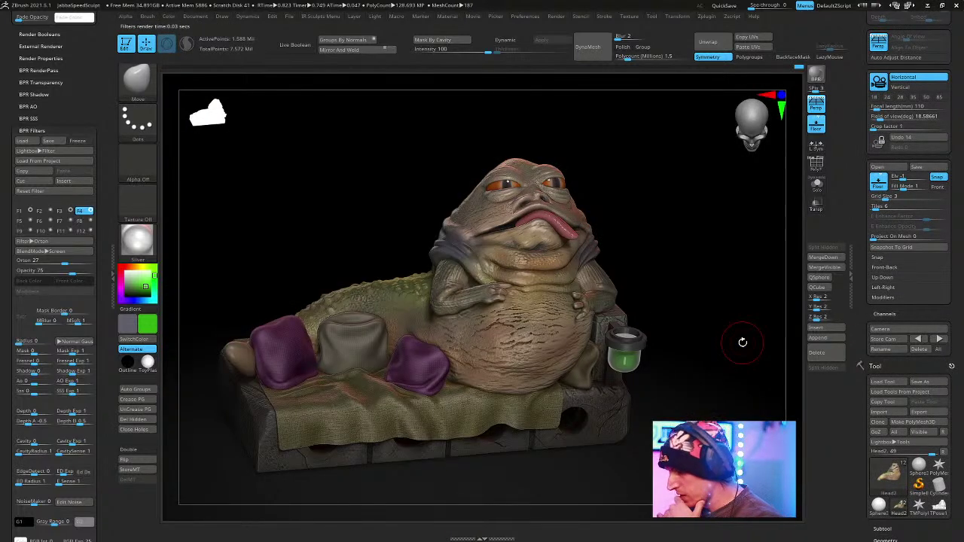
Subdivide the body mesh by one more level and switch to the Inflat brush.
{"action": "left_click_drag", "start_coordinate": [682, 220], "coordinate": [682, 270], "text": "alt"}
{"action": "key", "text": "shift+f"}
{"action": "key", "text": "shift+f"}
{"action": "key", "text": "ctrl+d"}
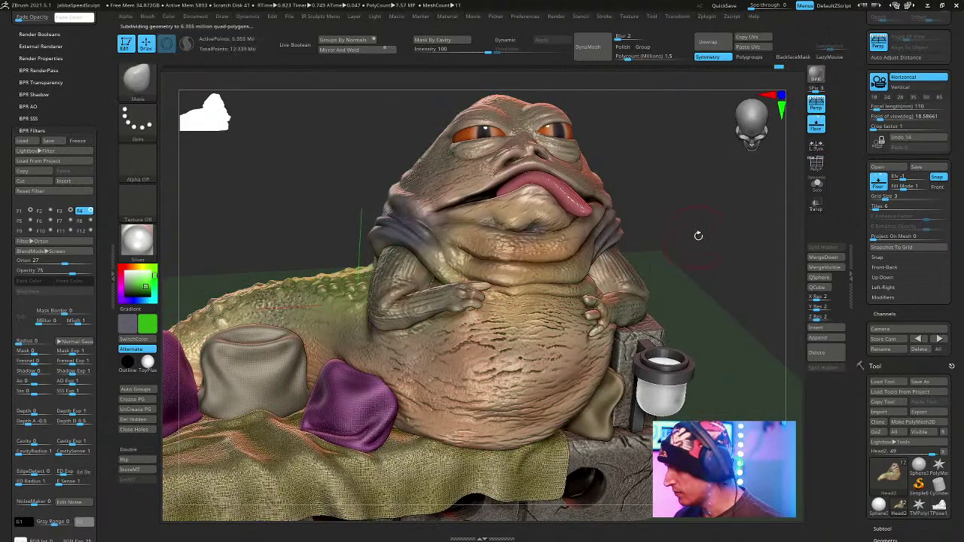
{"action": "key", "text": "b"}
{"action": "key", "text": "i"}
{"action": "key", "text": "n"}
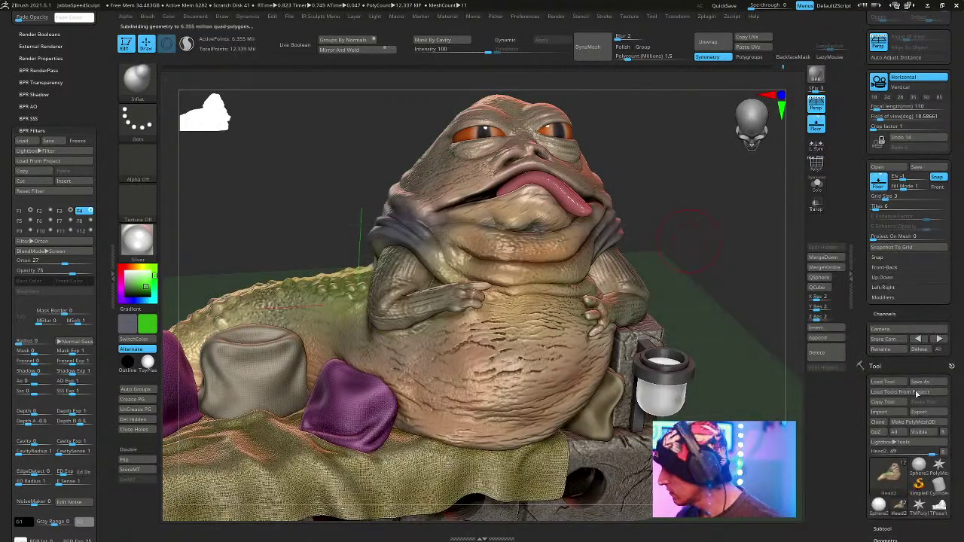
Save the project with the subdivided body over the existing file.
{"action": "left_click_drag", "start_coordinate": [943, 387], "coordinate": [906, 319]}
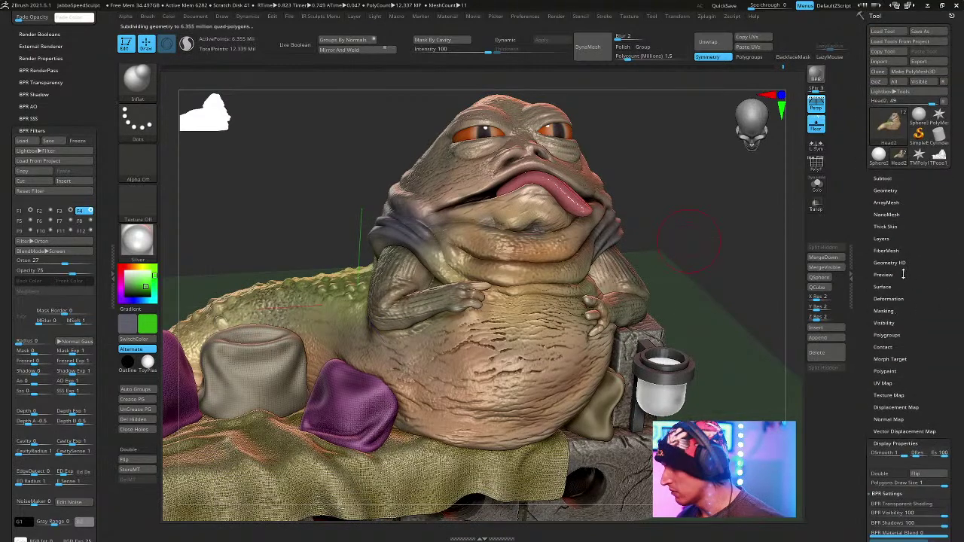
{"action": "key", "text": "ctrl+s"}
{"action": "key", "text": "Return"}
{"action": "key", "text": "Return"}
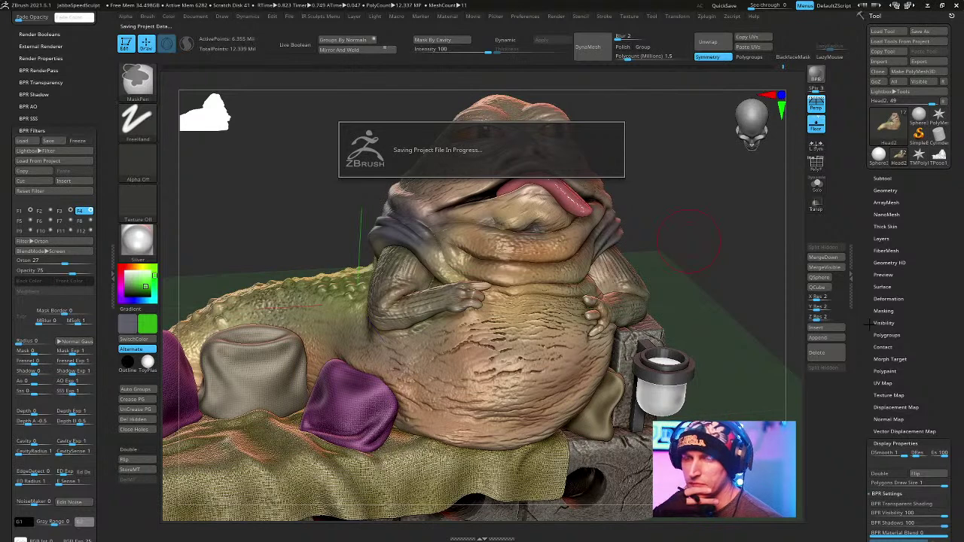
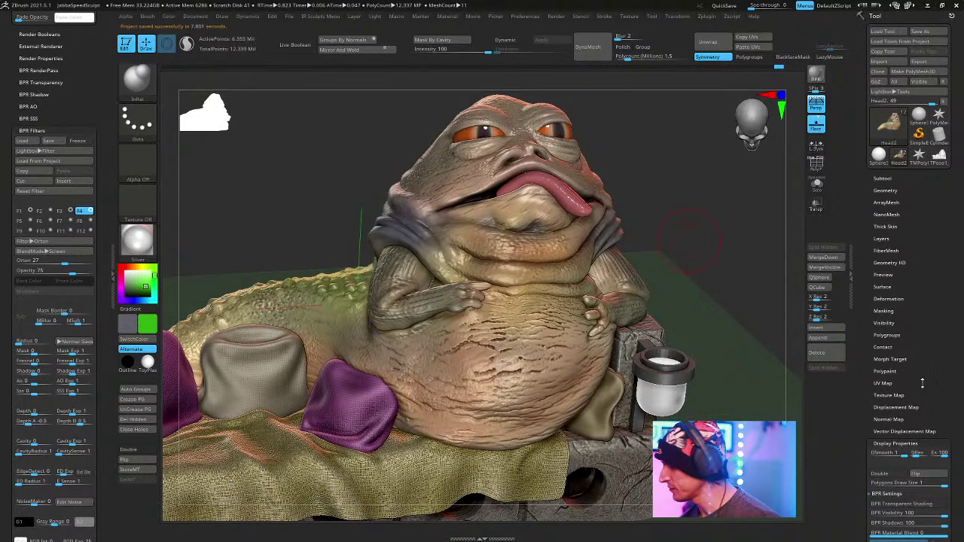
Mask the body mesh by cavity with blur 2 and intensity 100.
{"action": "left_click_drag", "start_coordinate": [947, 388], "coordinate": [940, 407]}
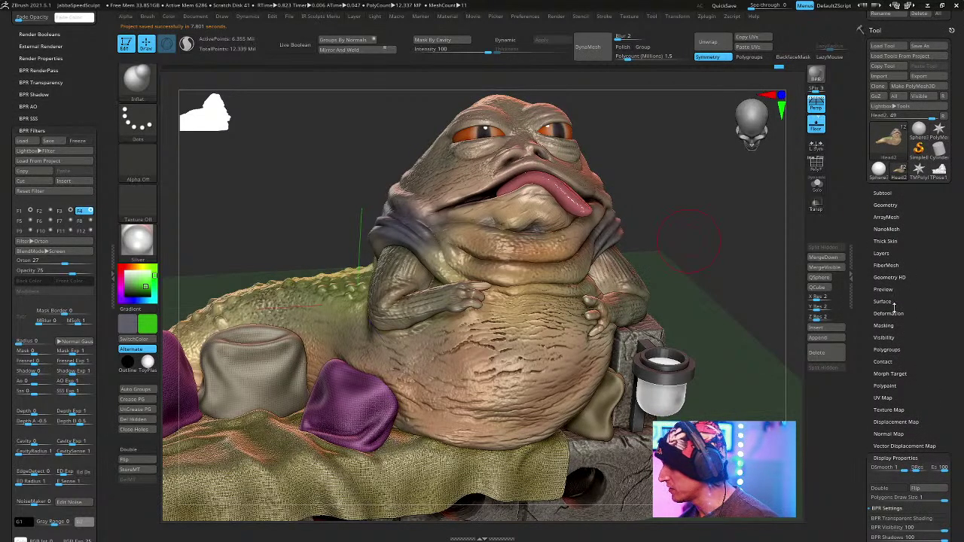
{"action": "left_click", "coordinate": [889, 326]}
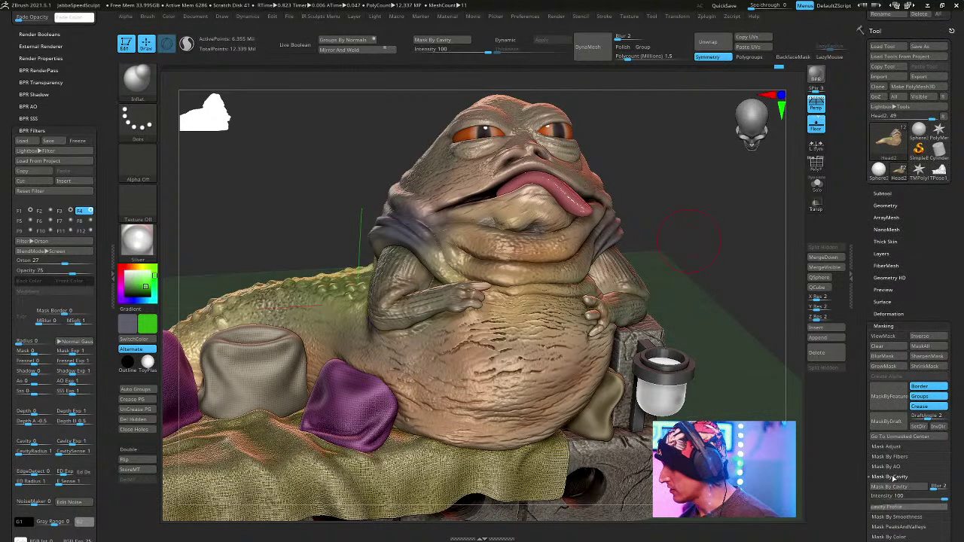
{"action": "left_click", "coordinate": [901, 479]}
{"action": "left_click", "coordinate": [904, 479]}
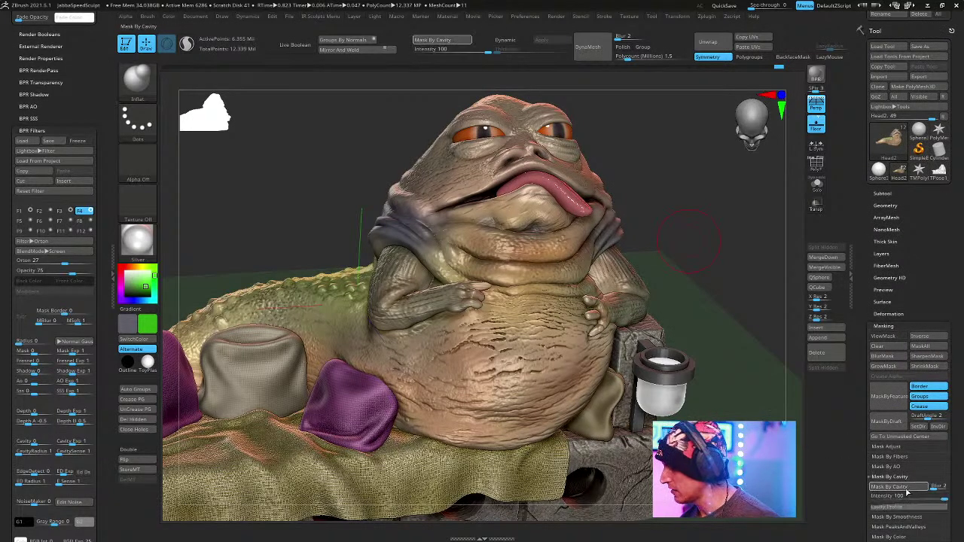
{"action": "left_click", "coordinate": [900, 487]}
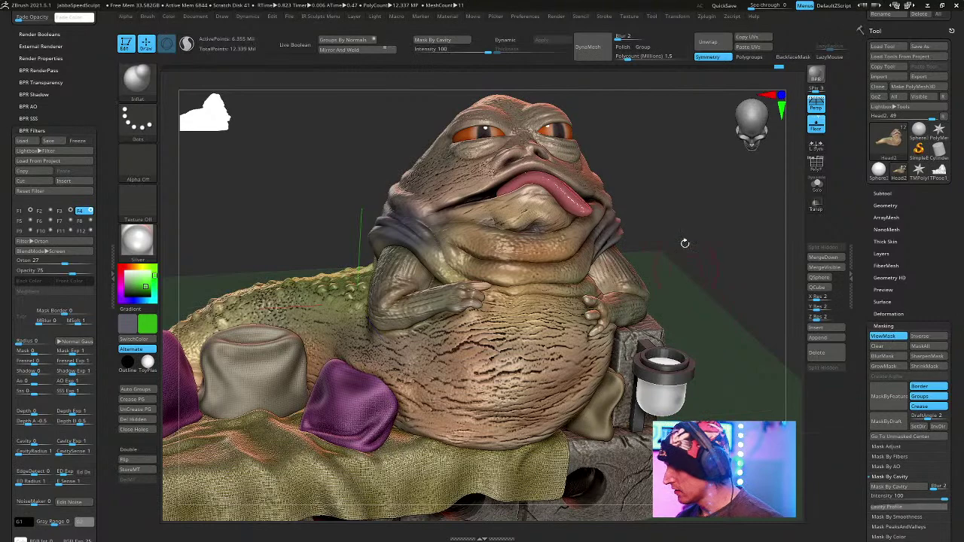
Inflate the unmasked skin between the belly wrinkles with the Inflat brush.
{"action": "left_click_drag", "start_coordinate": [697, 214], "coordinate": [481, 331]}
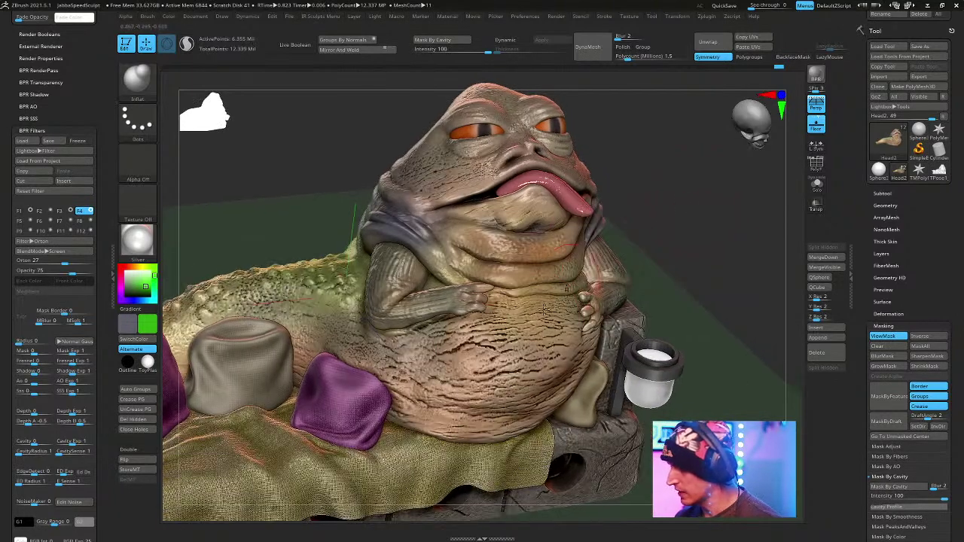
{"action": "key", "text": "space"}
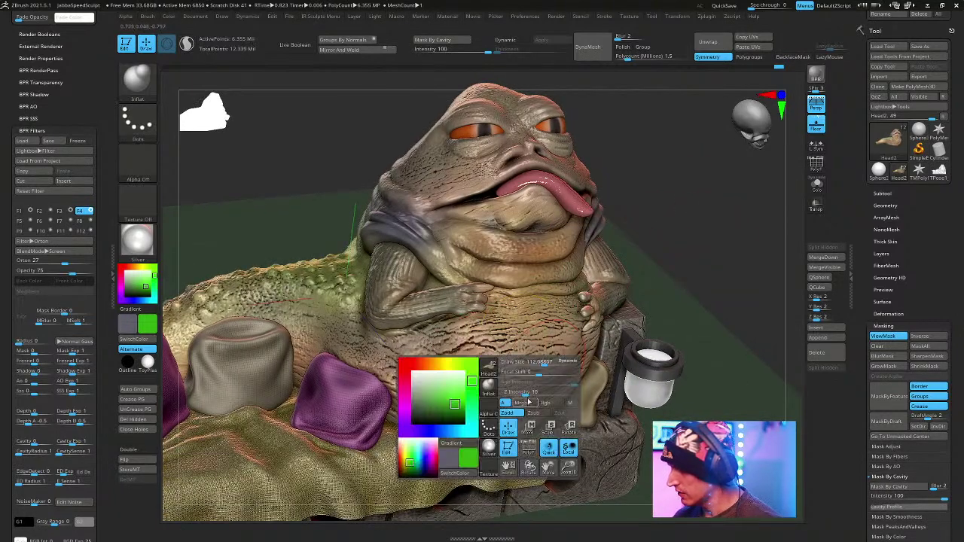
{"action": "key", "text": "Return"}
{"action": "left_click_drag", "start_coordinate": [433, 358], "coordinate": [490, 352]}
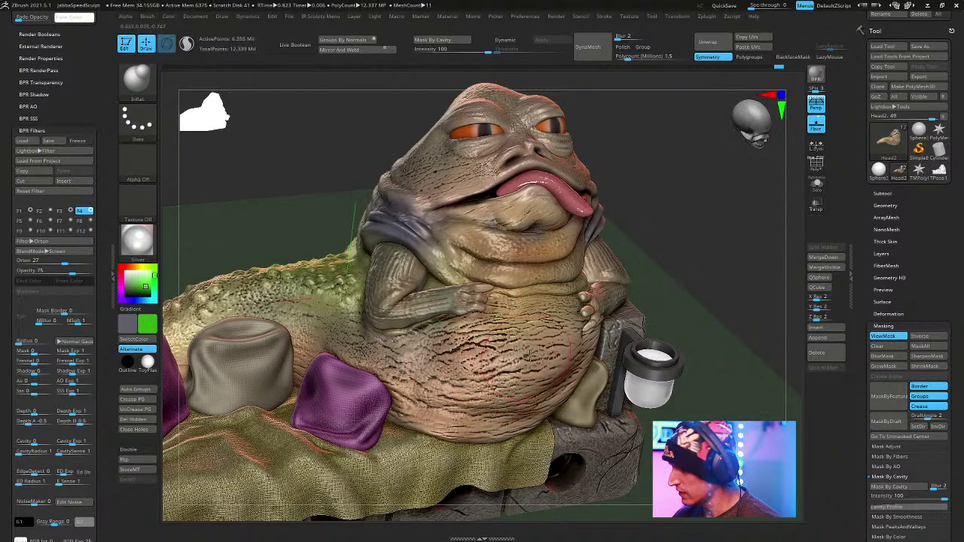
Isolate the body in Solo mode and switch to the Standard brush.
{"action": "mouse_move", "coordinate": [689, 239]}
{"action": "left_mouse_down"}
{"action": "mouse_move", "coordinate": [706, 221]}
{"action": "mouse_move", "coordinate": [723, 250]}
{"action": "left_mouse_up"}
{"action": "mouse_move", "coordinate": [823, 205]}
{"action": "left_mouse_down"}
{"action": "mouse_move", "coordinate": [760, 226]}
{"action": "mouse_move", "coordinate": [735, 248]}
{"action": "mouse_move", "coordinate": [661, 131]}
{"action": "left_mouse_up"}
{"action": "key", "text": "b"}
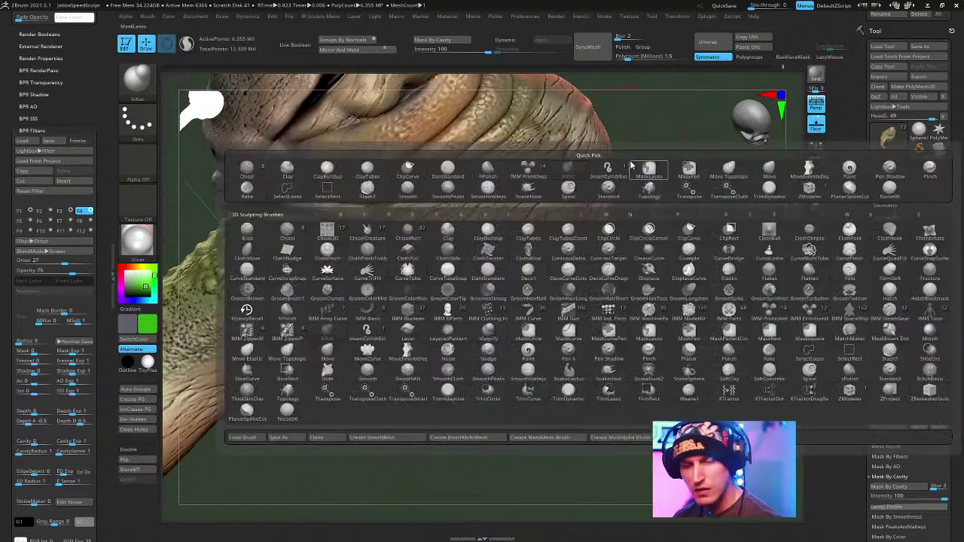
{"action": "key", "text": "s"}
{"action": "key", "text": "t"}
{"action": "key", "text": "space"}
{"action": "left_click", "coordinate": [646, 185]}
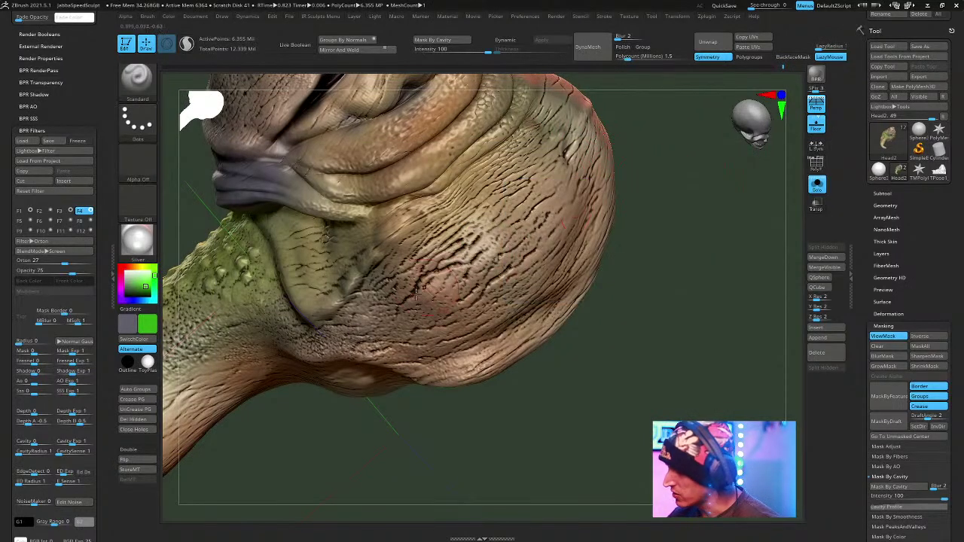
Build up the skin between the masked cracks across the middle and upper belly with the Standard brush.
{"action": "key", "text": "space"}
{"action": "right_click", "coordinate": [522, 280]}
{"action": "right_click_drag", "start_coordinate": [670, 261], "coordinate": [407, 368], "text": "ctrl"}
{"action": "right_click", "coordinate": [407, 368]}
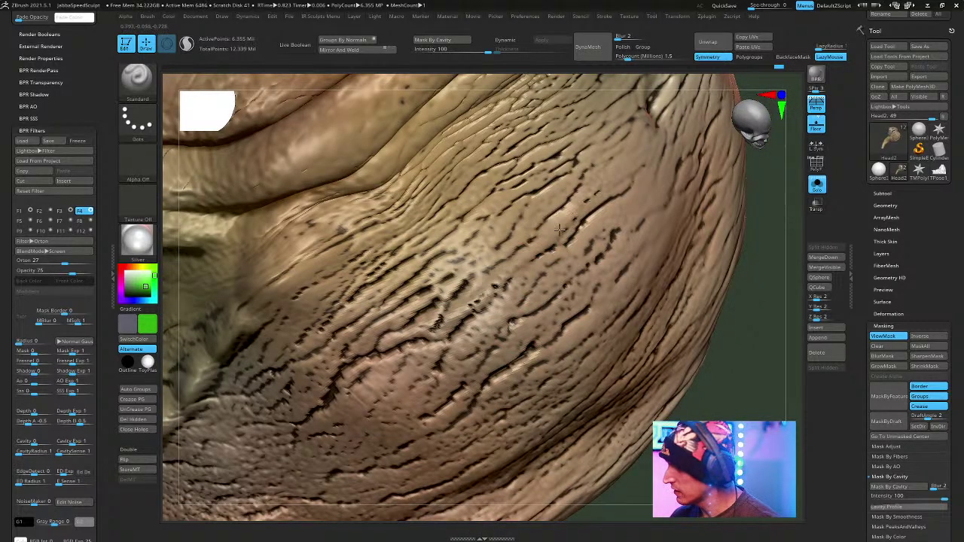
{"action": "right_click_drag", "start_coordinate": [457, 372], "coordinate": [419, 294]}
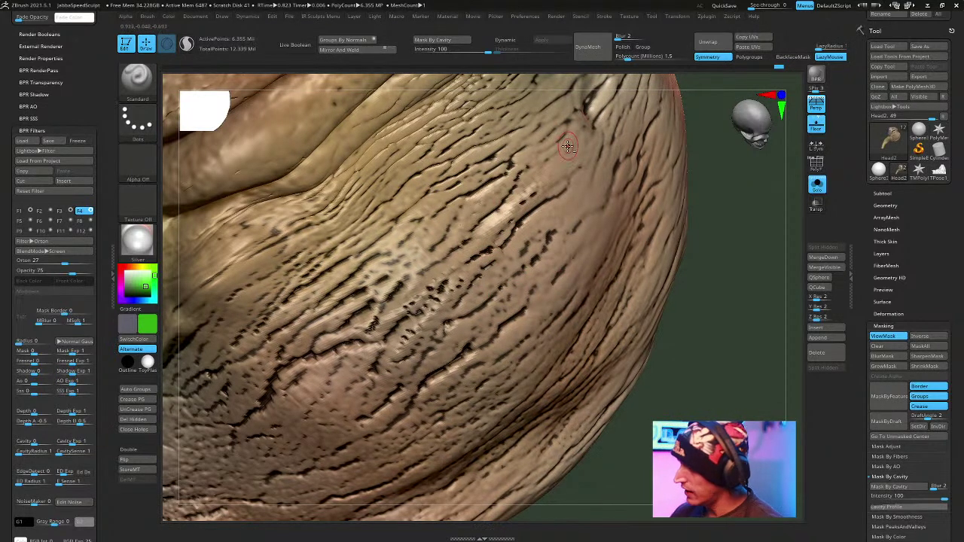
{"action": "right_click_drag", "start_coordinate": [509, 186], "coordinate": [505, 256]}
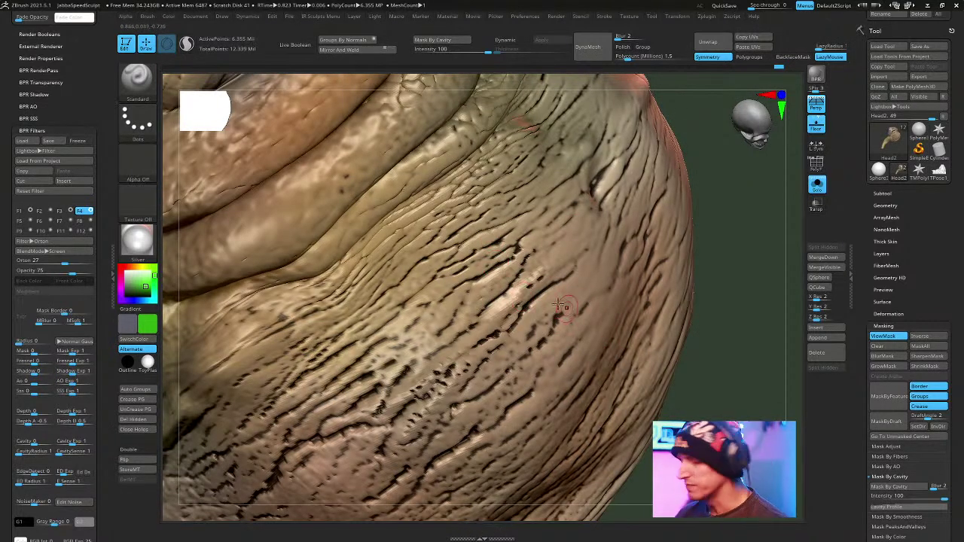
{"action": "mouse_move", "coordinate": [540, 242]}
{"action": "right_mouse_down"}
{"action": "mouse_move", "coordinate": [638, 240]}
{"action": "mouse_move", "coordinate": [655, 255]}
{"action": "right_mouse_up"}
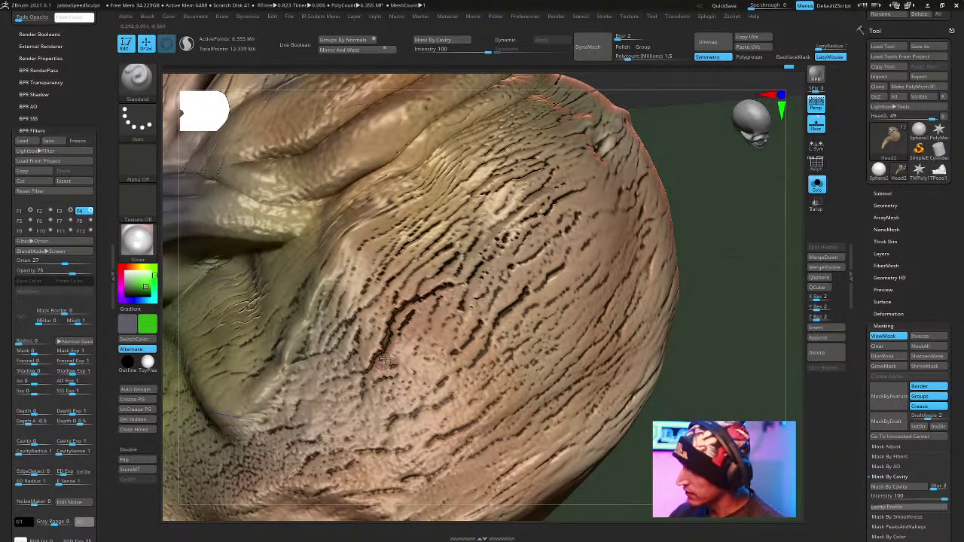
{"action": "mouse_move", "coordinate": [421, 317]}
{"action": "right_mouse_down"}
{"action": "mouse_move", "coordinate": [567, 259]}
{"action": "mouse_move", "coordinate": [558, 274]}
{"action": "right_mouse_up"}
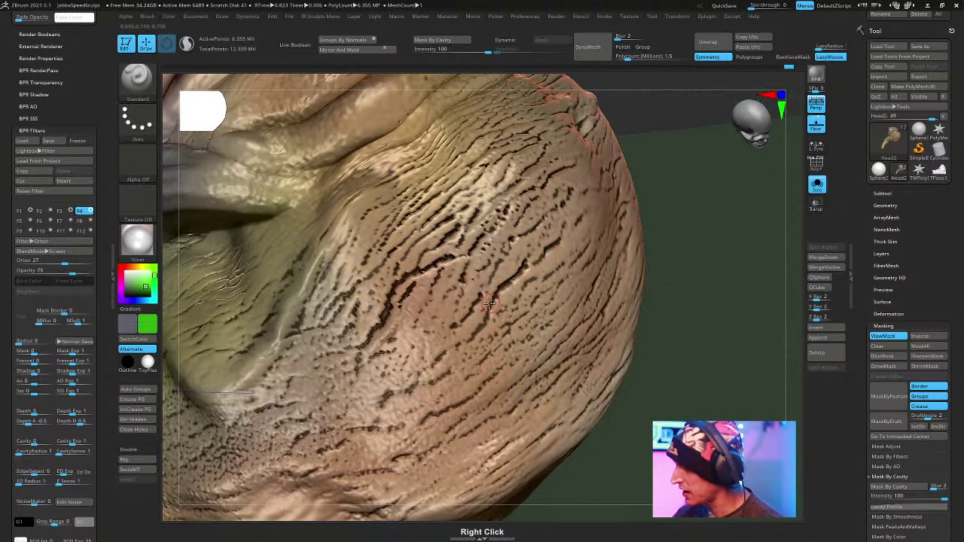
{"action": "right_click", "coordinate": [519, 268]}
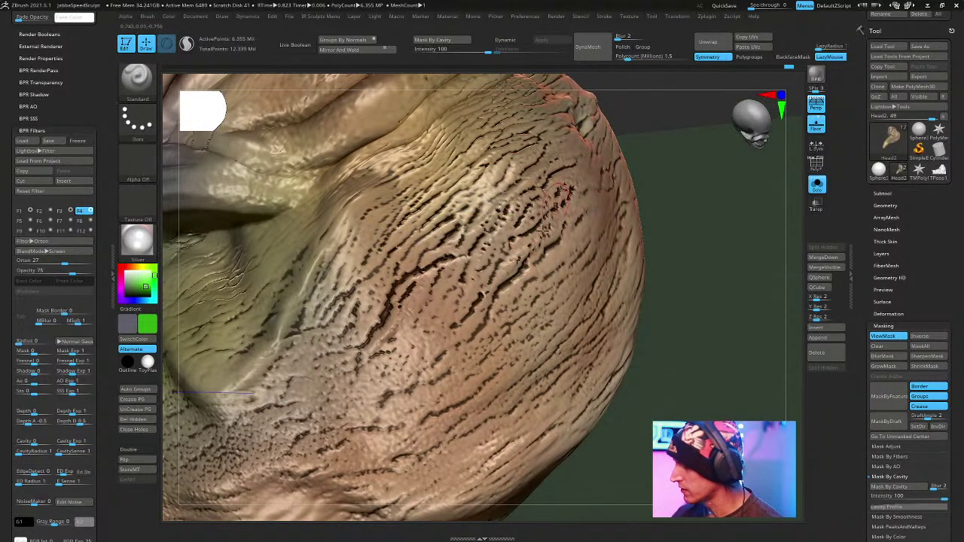
Raise the skin folds along the side and lower belly, and clear the cavity mask.
{"action": "mouse_move", "coordinate": [724, 291]}
{"action": "left_mouse_down"}
{"action": "mouse_move", "coordinate": [721, 301]}
{"action": "mouse_move", "coordinate": [739, 312]}
{"action": "mouse_move", "coordinate": [531, 279]}
{"action": "left_mouse_up"}
{"action": "right_click_drag", "start_coordinate": [512, 289], "coordinate": [646, 309]}
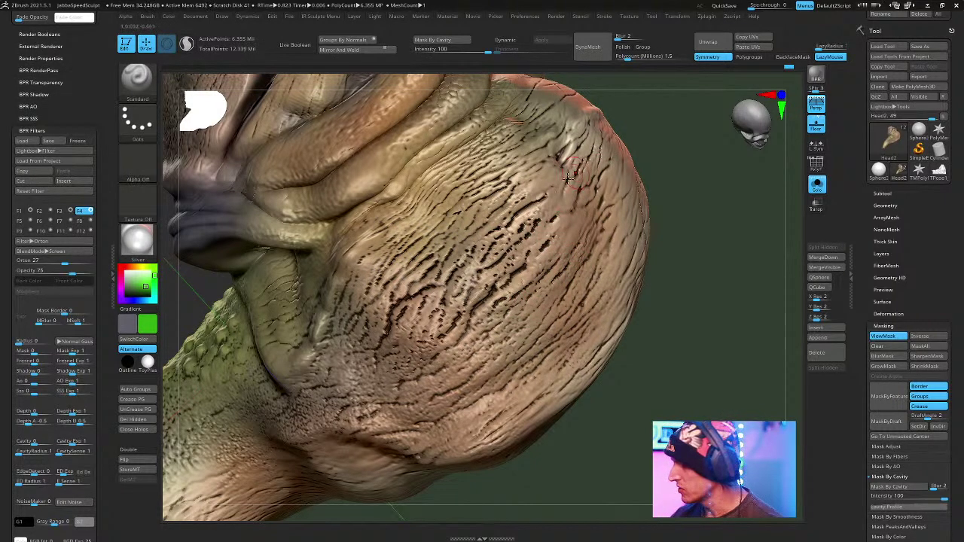
{"action": "mouse_move", "coordinate": [700, 256]}
{"action": "left_mouse_down"}
{"action": "mouse_move", "coordinate": [716, 266]}
{"action": "mouse_move", "coordinate": [669, 228]}
{"action": "mouse_move", "coordinate": [546, 307]}
{"action": "left_mouse_up"}
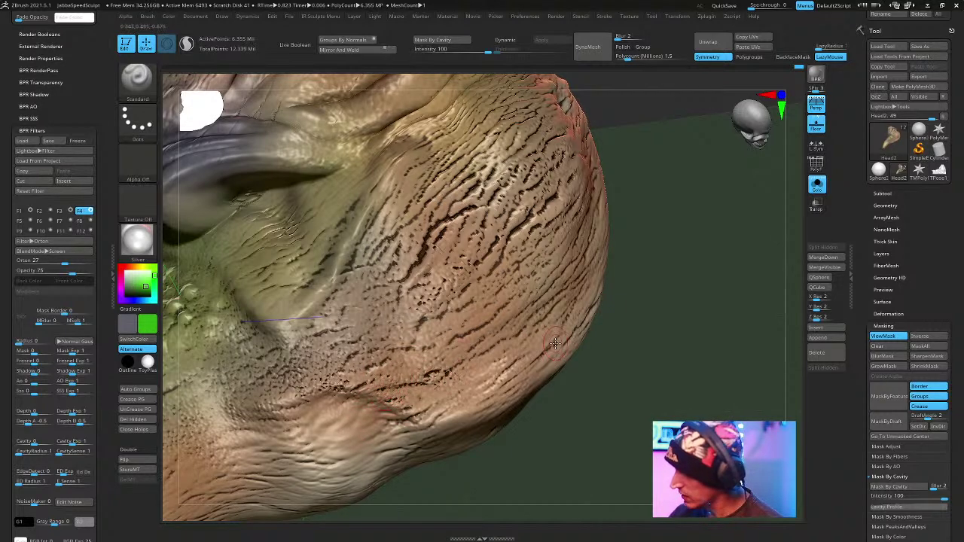
{"action": "left_click_drag", "start_coordinate": [688, 365], "coordinate": [677, 309]}
{"action": "right_click_drag", "start_coordinate": [777, 233], "coordinate": [647, 315]}
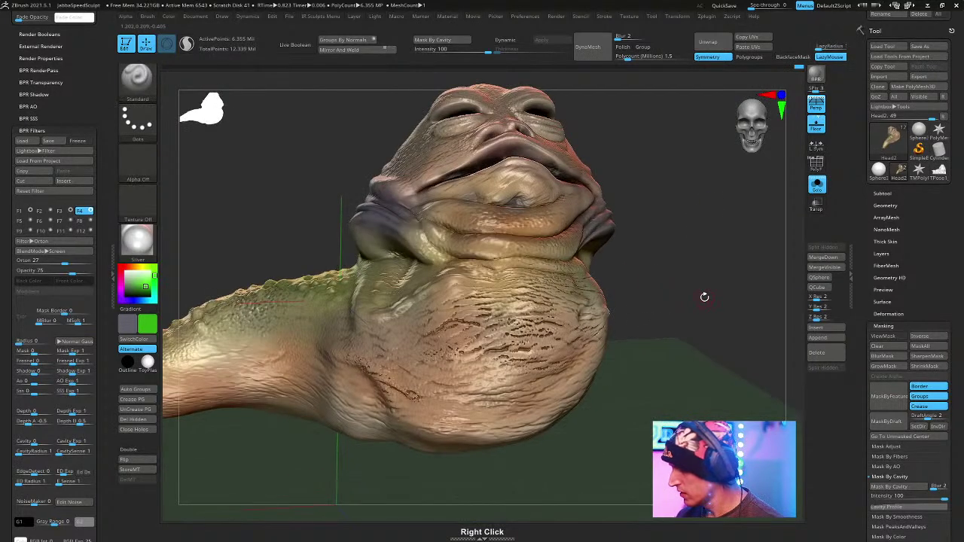
Show all subtools again and set the Standard brush to the Spray stroke with Alpha 08.
{"action": "key", "text": "alt+s"}
{"action": "right_click_drag", "start_coordinate": [726, 272], "coordinate": [662, 213]}
{"action": "key", "text": "b"}
{"action": "key", "text": "s"}
{"action": "key", "text": "t"}
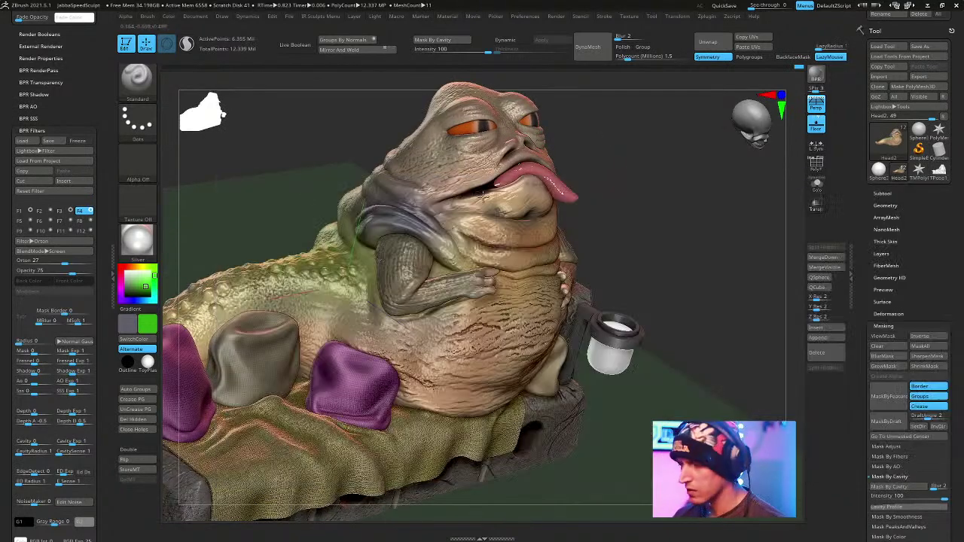
{"action": "left_click", "coordinate": [143, 123]}
{"action": "left_click", "coordinate": [351, 133]}
{"action": "left_click", "coordinate": [137, 162]}
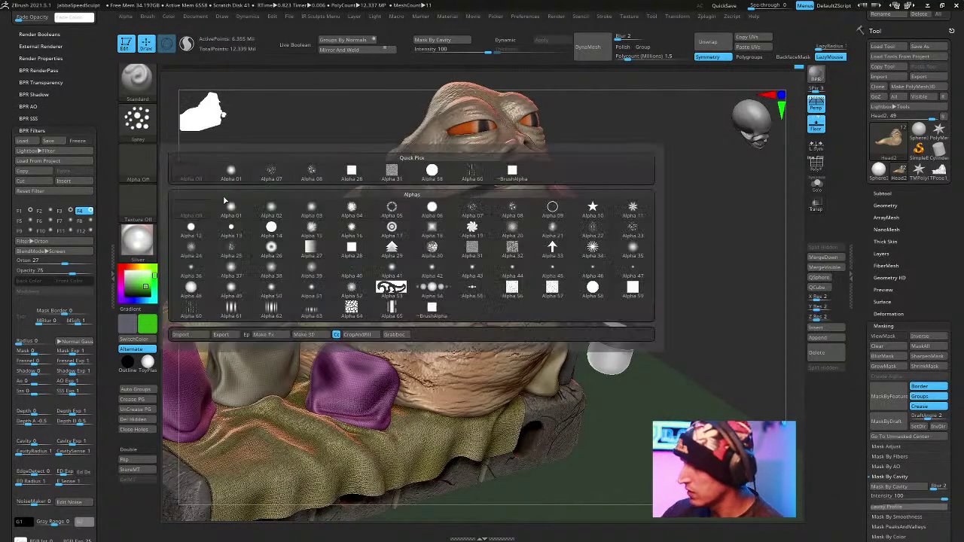
{"action": "left_click", "coordinate": [312, 173]}
Spray fine bumps over the body's side and lower belly with the Standard brush.
{"action": "key", "text": "space"}
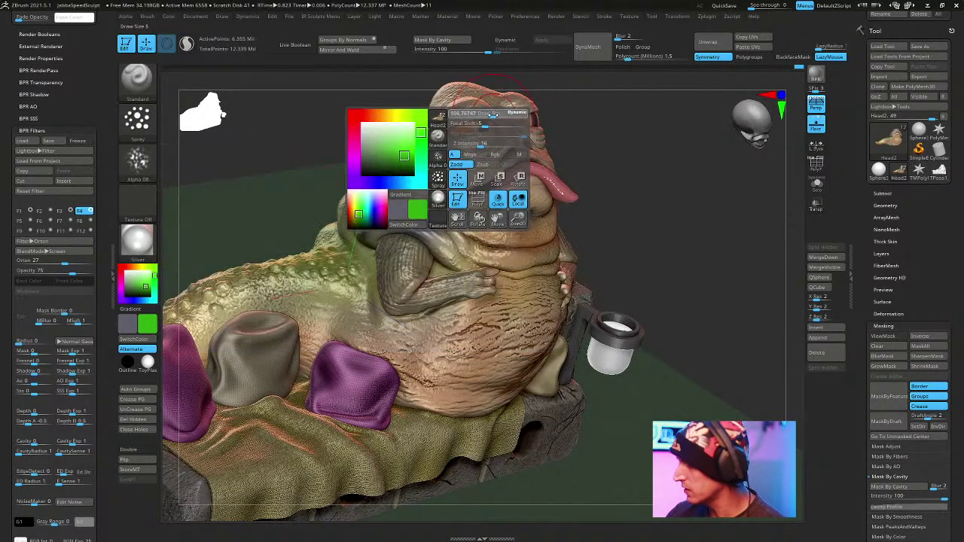
{"action": "left_click_drag", "start_coordinate": [686, 157], "coordinate": [638, 167]}
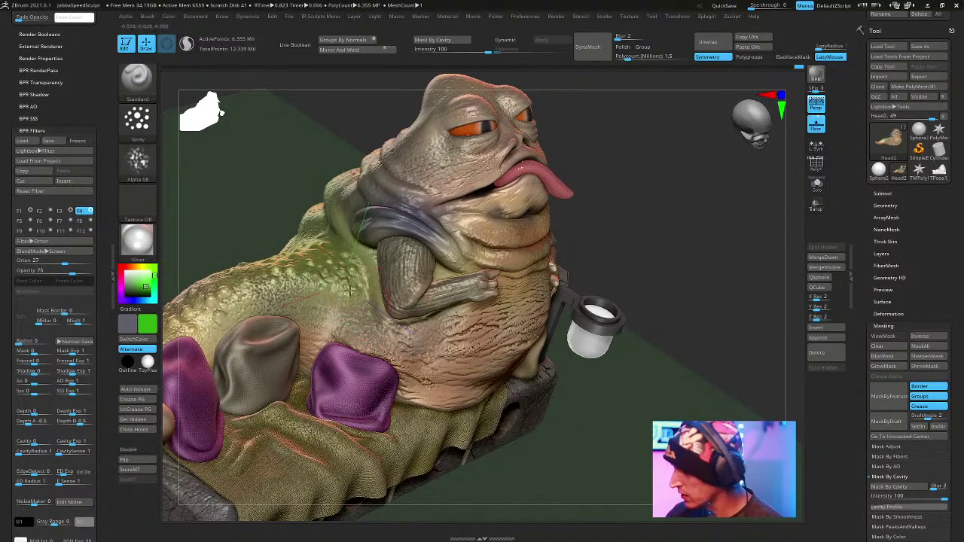
{"action": "right_click_drag", "start_coordinate": [503, 444], "coordinate": [427, 382]}
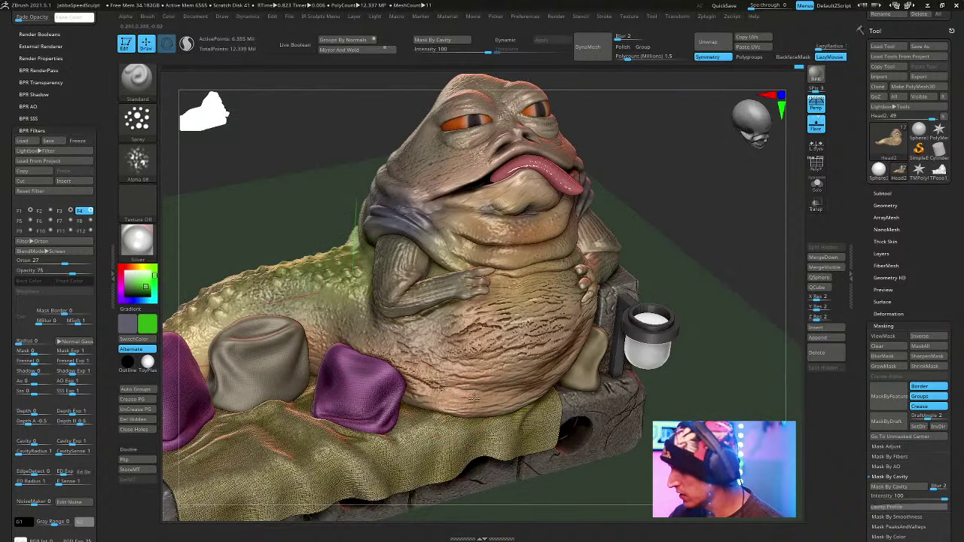
Set the Preview AO intensity to 24.
{"action": "left_click", "coordinate": [538, 16]}
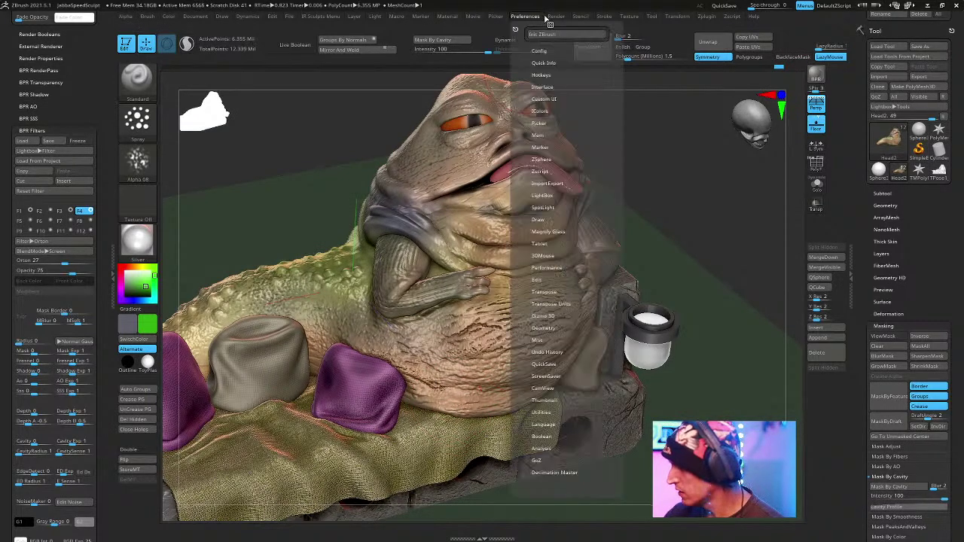
{"action": "left_click", "coordinate": [555, 16]}
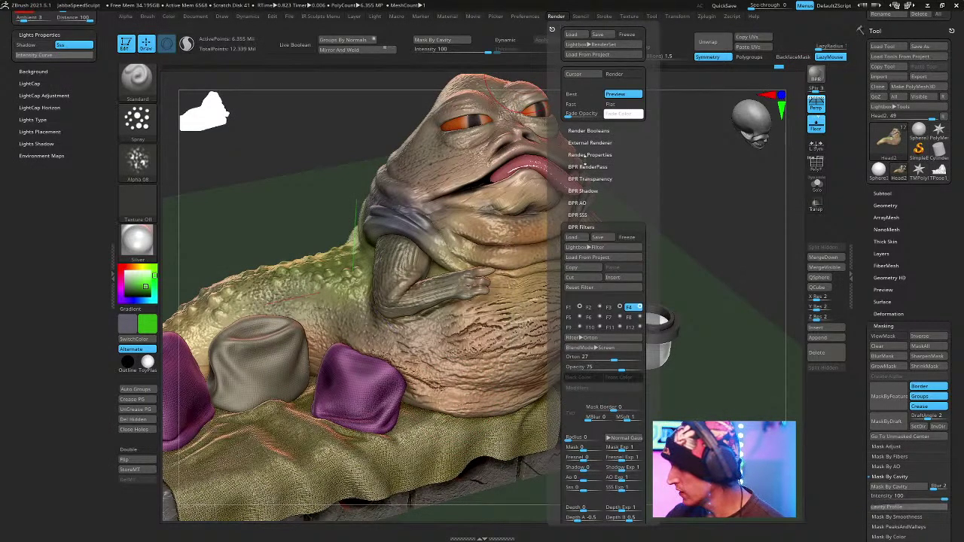
{"action": "scroll", "coordinate": [587, 139], "scroll_direction": "down", "scroll_amount": 5}
{"action": "left_click", "coordinate": [583, 409]}
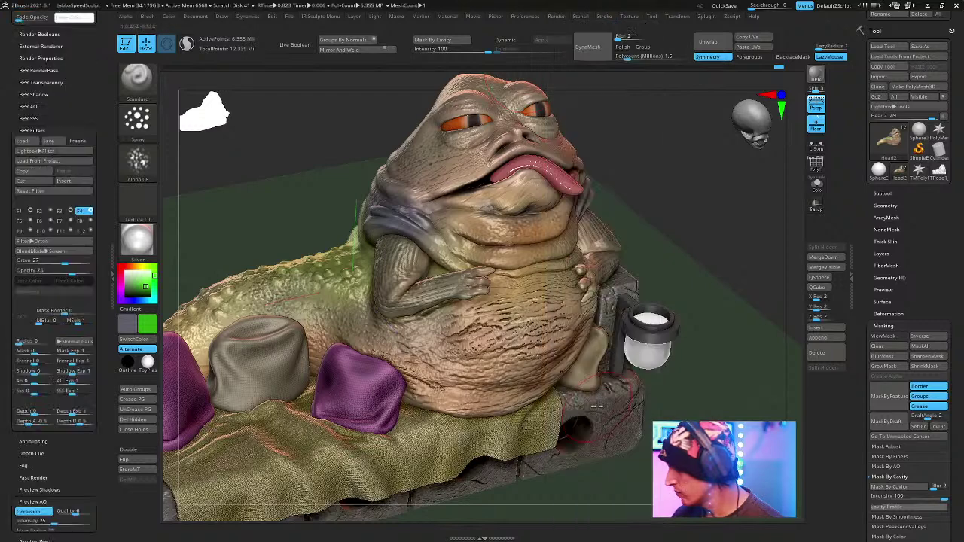
{"action": "scroll", "coordinate": [96, 450], "scroll_direction": "down", "scroll_amount": 3}
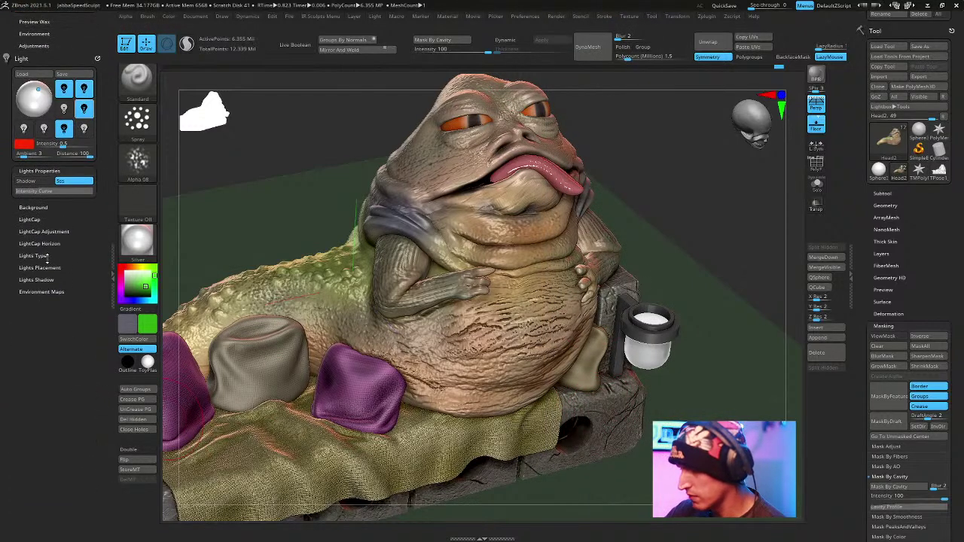
{"action": "scroll", "coordinate": [91, 231], "scroll_direction": "up", "scroll_amount": 3}
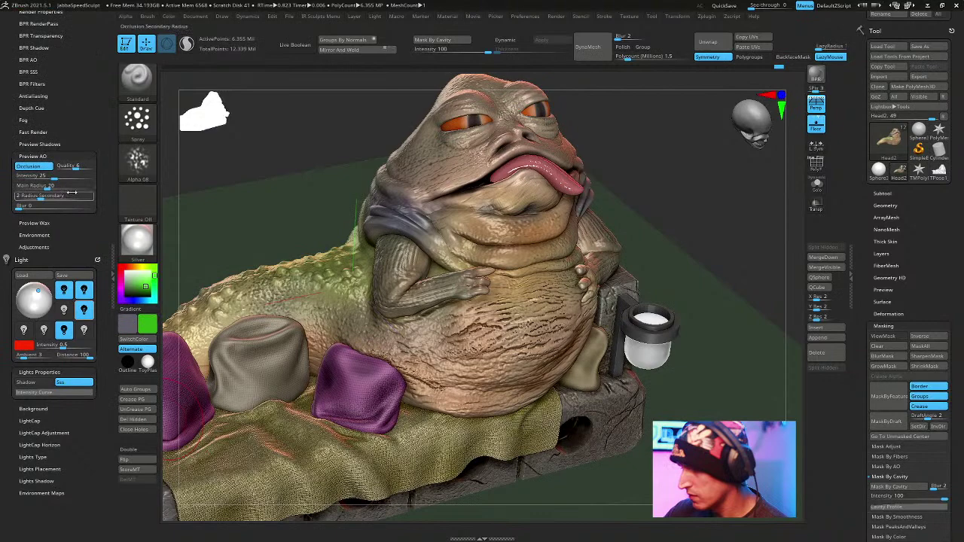
{"action": "left_click", "coordinate": [53, 177]}
Spray raised bumps over the creature's back and the upper part of its tail.
{"action": "mouse_move", "coordinate": [716, 211]}
{"action": "left_mouse_down", "text": "alt"}
{"action": "mouse_move", "coordinate": [697, 209]}
{"action": "mouse_move", "coordinate": [696, 227]}
{"action": "left_mouse_up", "text": "alt"}
{"action": "mouse_move", "coordinate": [724, 277]}
{"action": "left_mouse_down"}
{"action": "mouse_move", "coordinate": [700, 209]}
{"action": "mouse_move", "coordinate": [714, 230]}
{"action": "left_mouse_up"}
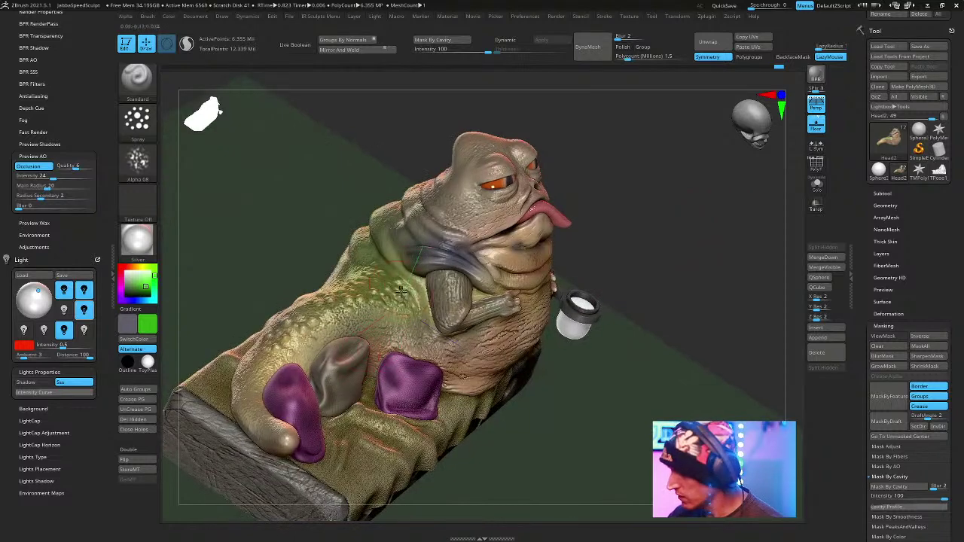
{"action": "right_click_drag", "start_coordinate": [485, 278], "coordinate": [578, 274]}
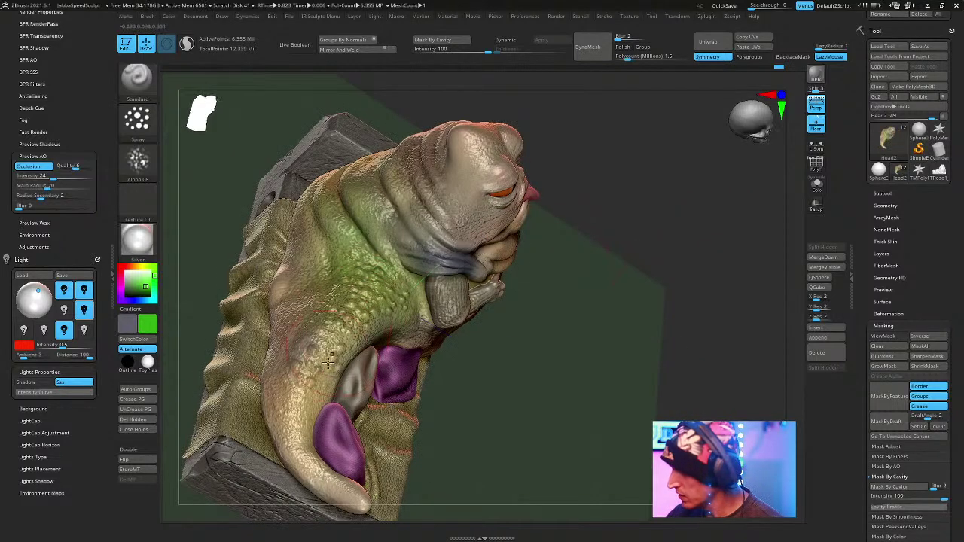
{"action": "left_click_drag", "start_coordinate": [630, 203], "coordinate": [609, 233]}
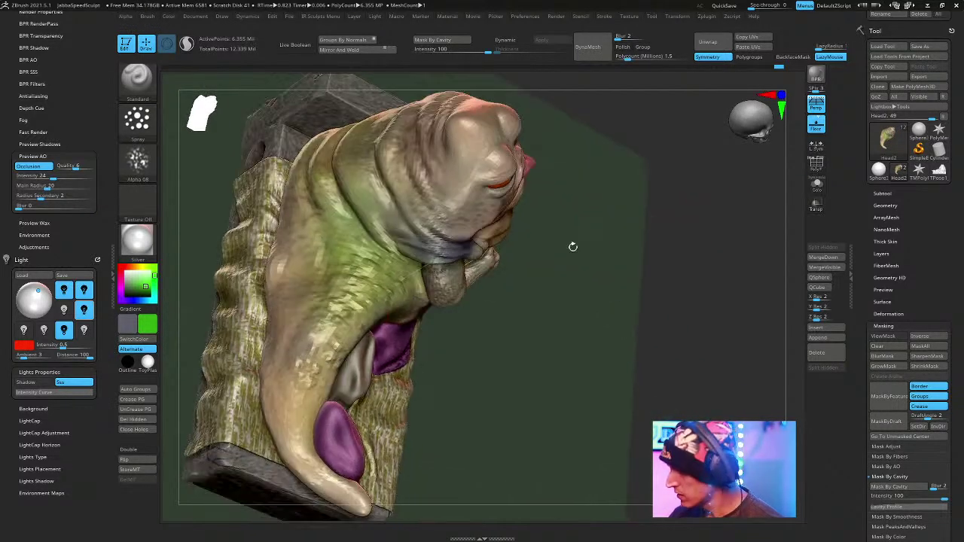
{"action": "mouse_move", "coordinate": [438, 272]}
{"action": "right_mouse_down"}
{"action": "mouse_move", "coordinate": [548, 211]}
{"action": "mouse_move", "coordinate": [636, 217]}
{"action": "right_mouse_up"}
Switch to the Paint brush with a smaller draw size and pick a dark blue main colour for the side and tail bumps.
{"action": "right_click", "coordinate": [637, 218]}
{"action": "key", "text": "b"}
{"action": "key", "text": "p"}
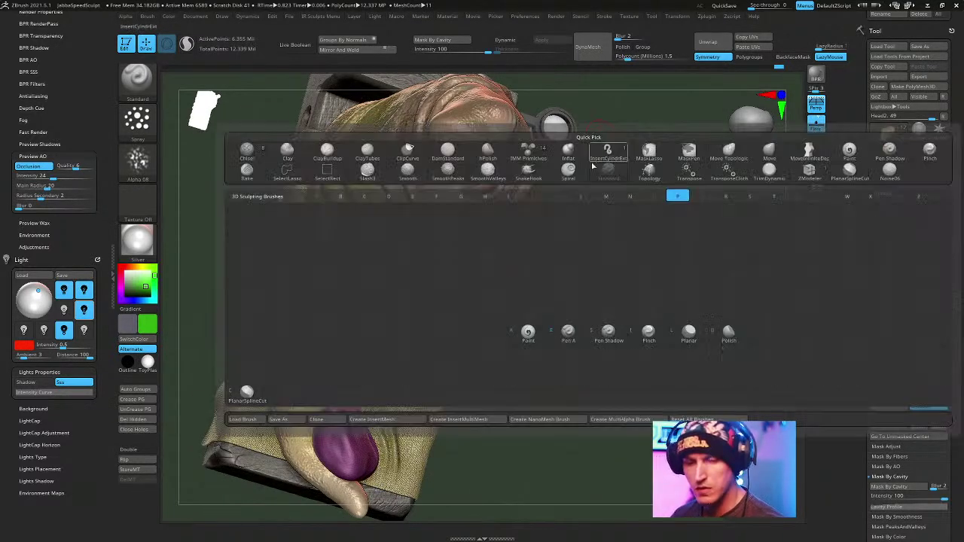
{"action": "key", "text": "a"}
{"action": "left_click", "coordinate": [145, 342]}
{"action": "right_click", "coordinate": [589, 226]}
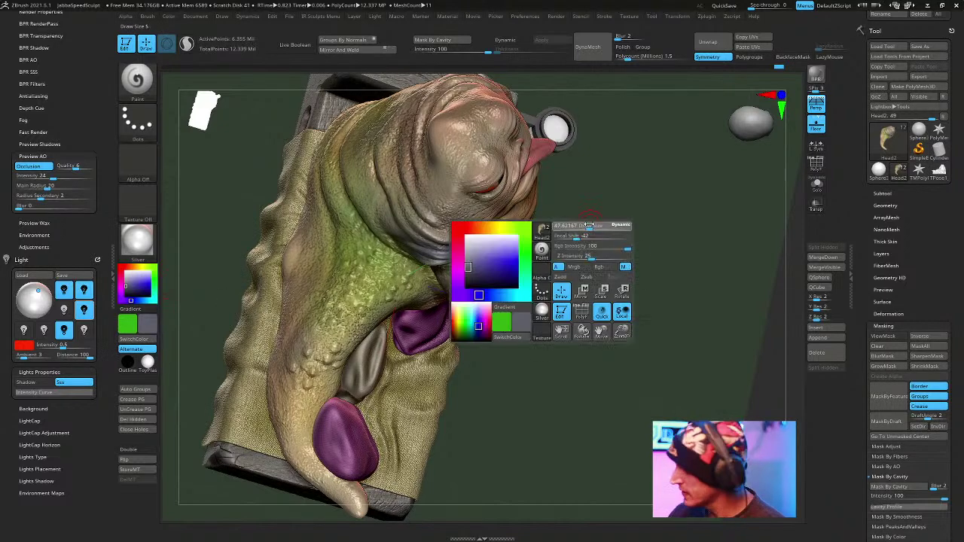
{"action": "right_click_drag", "start_coordinate": [619, 239], "coordinate": [649, 273], "text": "ctrl"}
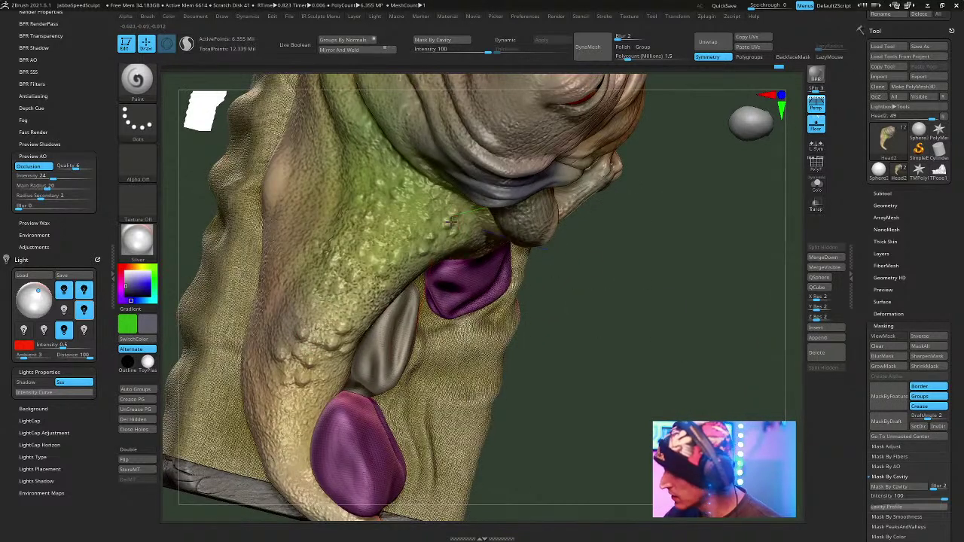
{"action": "mouse_move", "coordinate": [462, 220]}
{"action": "right_mouse_down"}
{"action": "mouse_move", "coordinate": [604, 323]}
{"action": "mouse_move", "coordinate": [482, 226]}
{"action": "right_mouse_up"}
{"action": "right_click", "coordinate": [177, 324]}
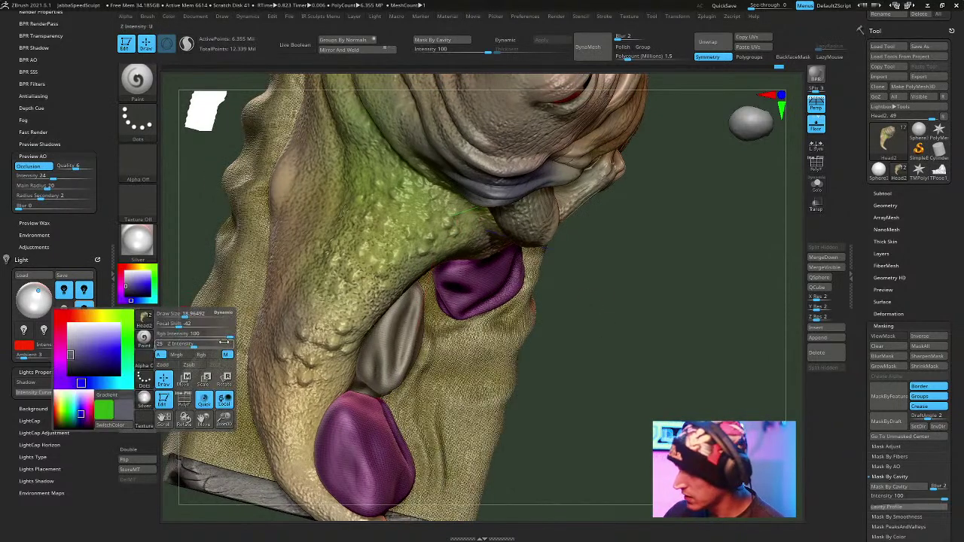
{"action": "left_click", "coordinate": [145, 286]}
{"action": "mouse_move", "coordinate": [615, 326]}
{"action": "right_mouse_down"}
{"action": "mouse_move", "coordinate": [585, 325]}
{"action": "mouse_move", "coordinate": [811, 195]}
{"action": "right_mouse_up"}
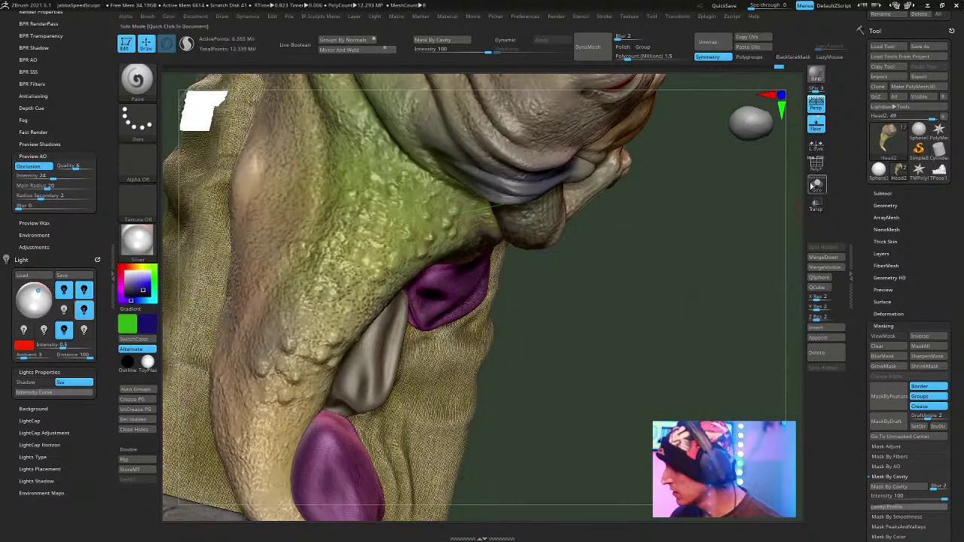
{"action": "right_click_drag", "start_coordinate": [621, 300], "coordinate": [467, 325]}
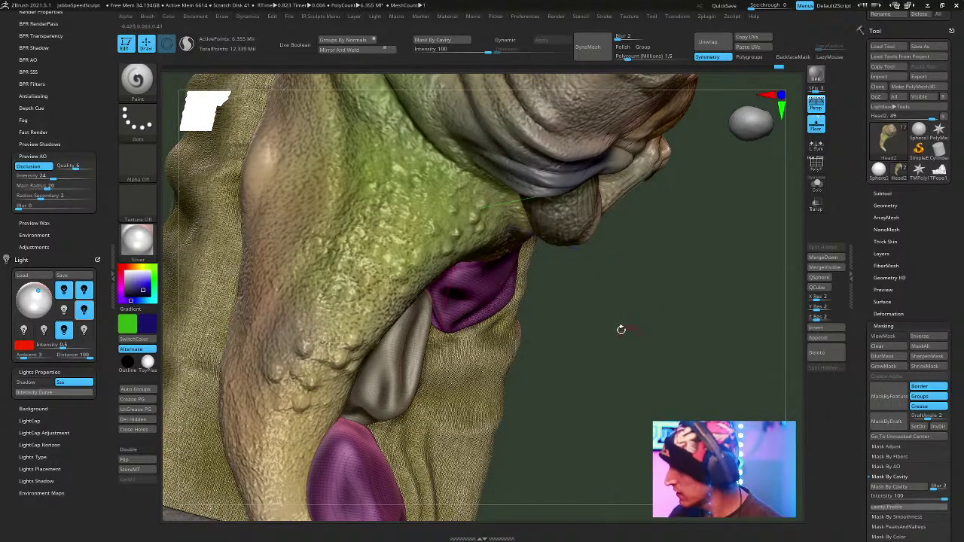
Set the Paint brush to Rgb mode and try dark blue dabs on the raised bumps at the tail's upper part.
{"action": "key", "text": "space"}
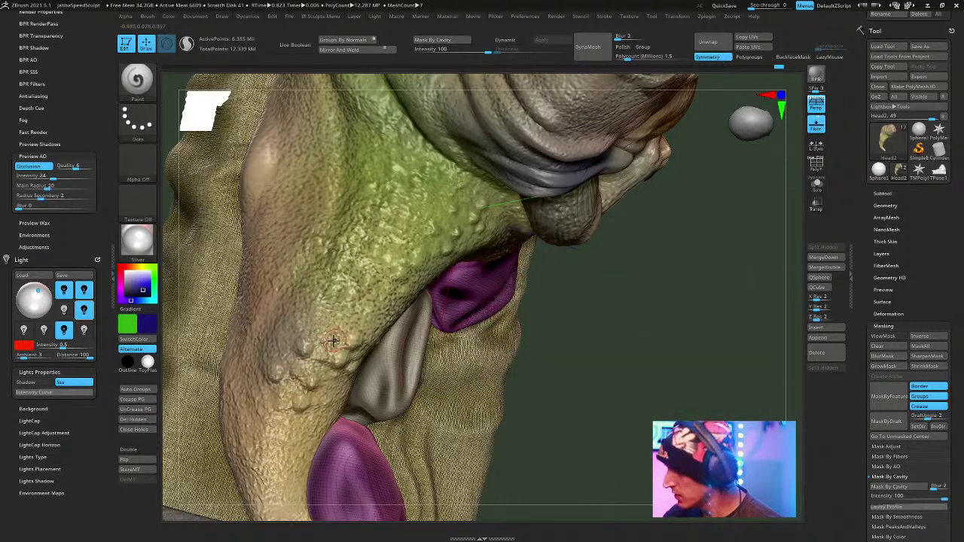
{"action": "key", "text": "space"}
{"action": "key", "text": "space"}
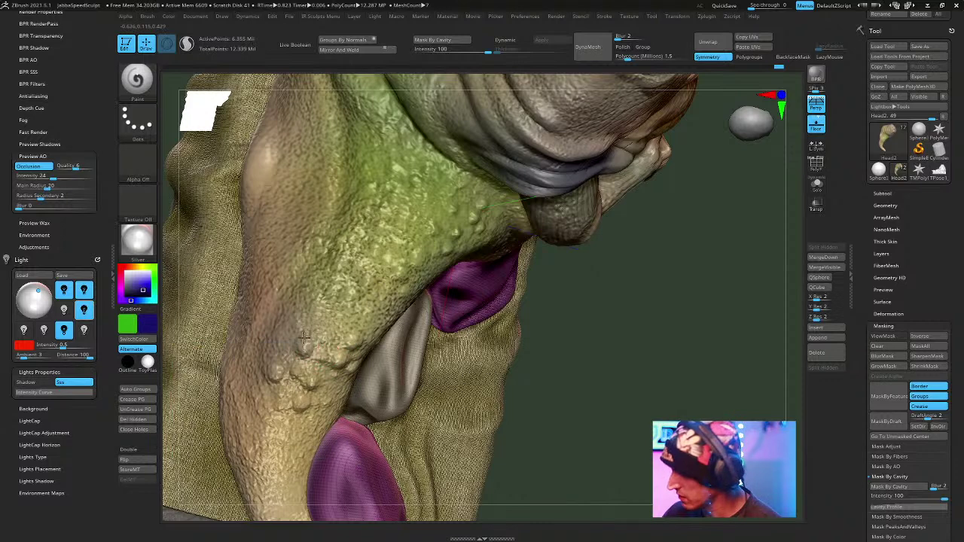
{"action": "key", "text": "space"}
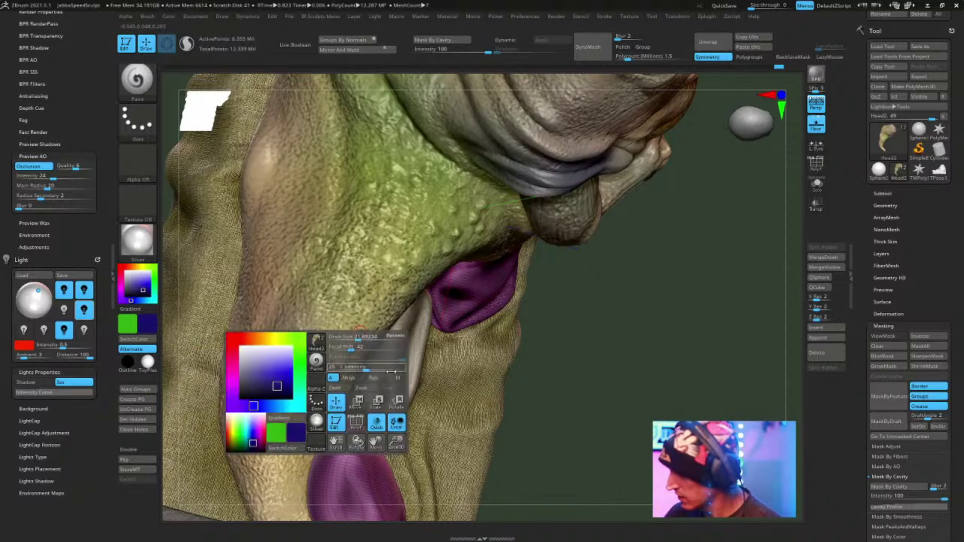
{"action": "key", "text": "space"}
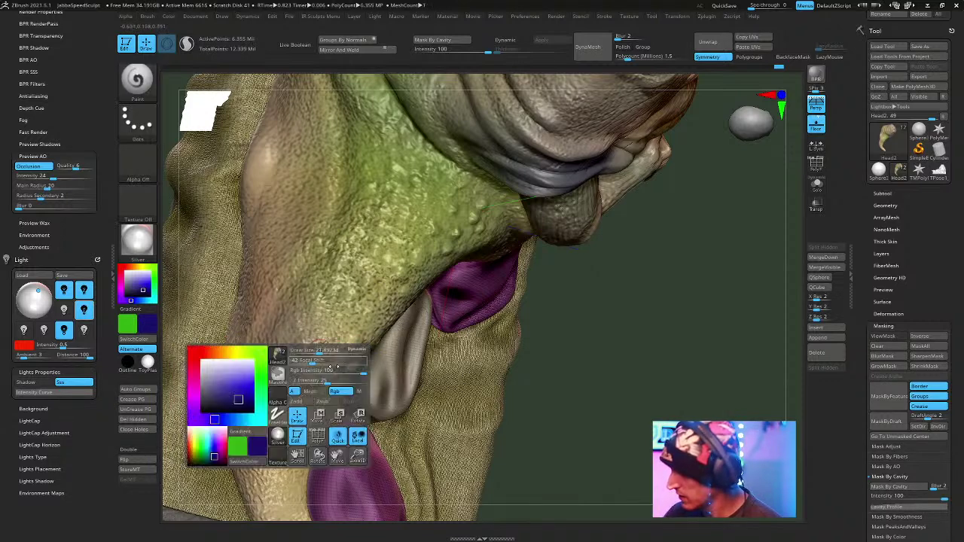
{"action": "left_click_drag", "start_coordinate": [300, 349], "coordinate": [337, 360]}
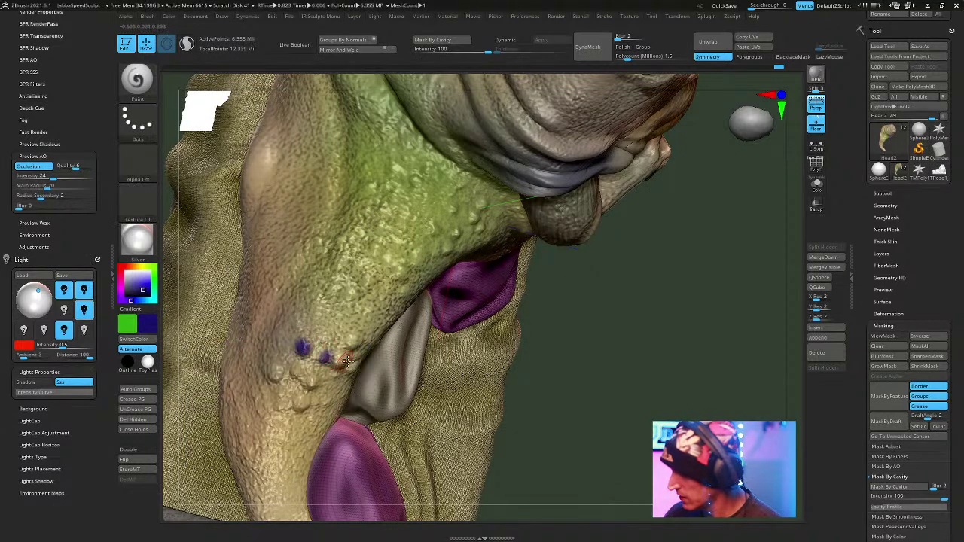
Undo the full-strength blue dabs and lower the Paint brush's Rgb Intensity.
{"action": "key", "text": "space"}
{"action": "key", "text": "space"}
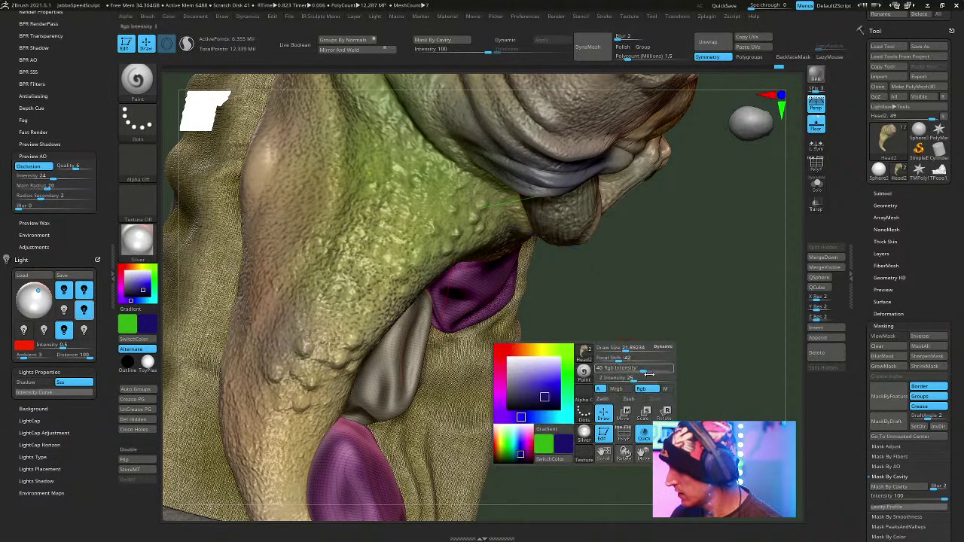
{"action": "left_click", "coordinate": [628, 369]}
{"action": "key", "text": "space"}
Dab dark blue paint onto individual raised bumps across the creature's green side, back and upper tail.
{"action": "left_click_drag", "start_coordinate": [594, 333], "coordinate": [564, 318]}
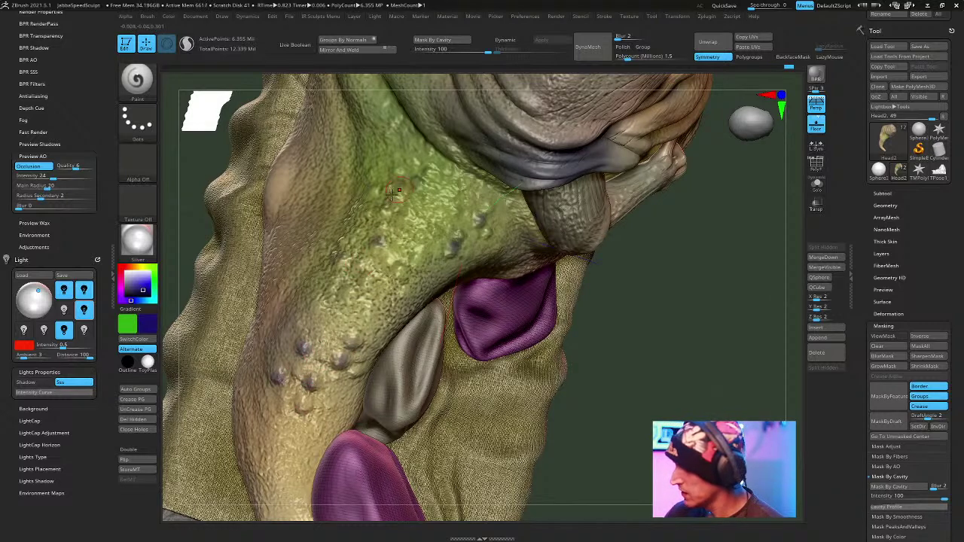
{"action": "mouse_move", "coordinate": [617, 342]}
{"action": "left_mouse_down"}
{"action": "mouse_move", "coordinate": [652, 317]}
{"action": "mouse_move", "coordinate": [633, 304]}
{"action": "mouse_move", "coordinate": [441, 274]}
{"action": "left_mouse_up"}
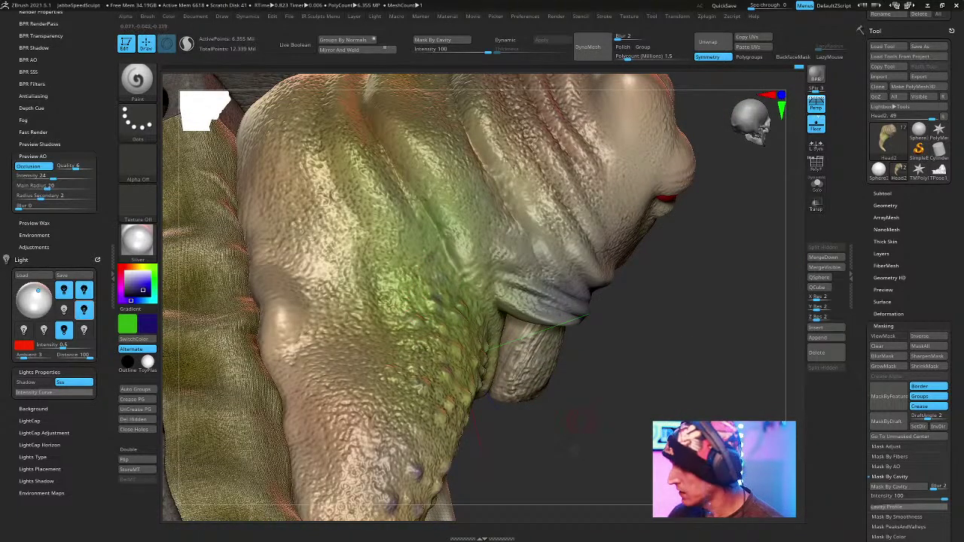
{"action": "left_click_drag", "start_coordinate": [581, 437], "coordinate": [463, 339]}
{"action": "left_click", "coordinate": [427, 428]}
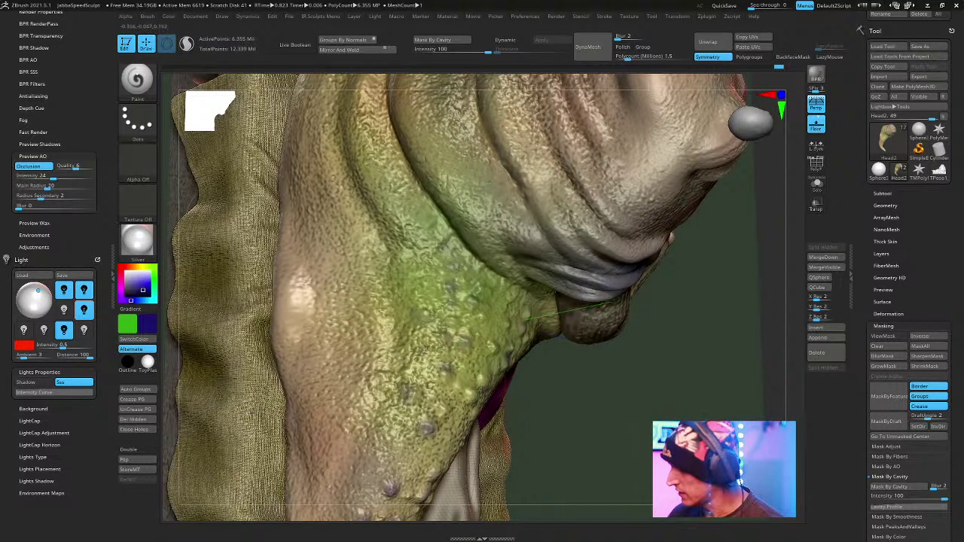
{"action": "mouse_move", "coordinate": [610, 447]}
{"action": "left_mouse_down"}
{"action": "mouse_move", "coordinate": [579, 398]}
{"action": "mouse_move", "coordinate": [467, 331]}
{"action": "left_mouse_up"}
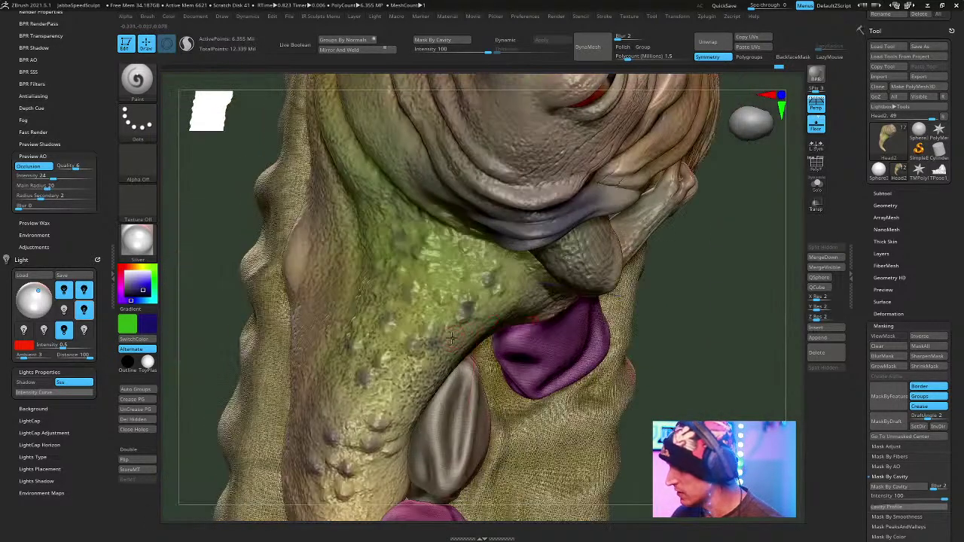
{"action": "left_click_drag", "start_coordinate": [433, 273], "coordinate": [395, 332]}
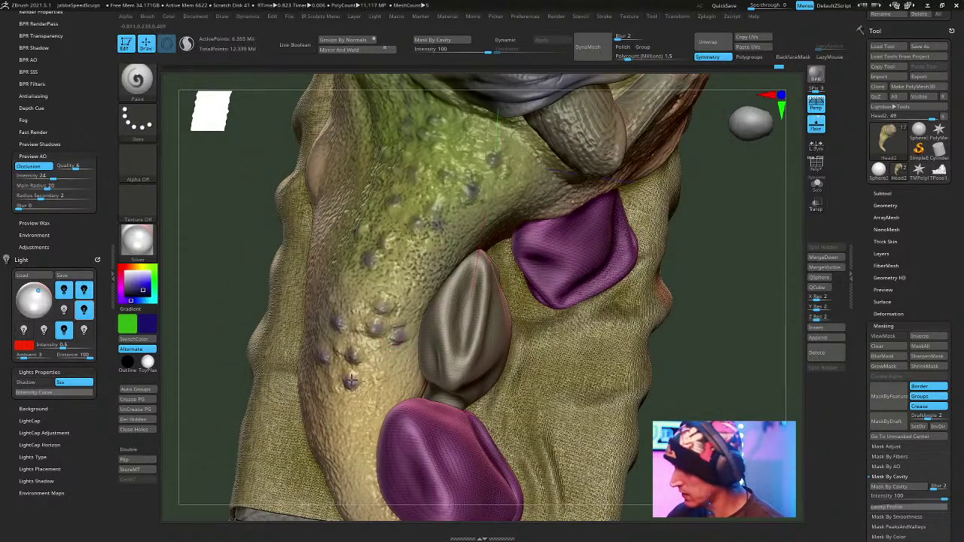
Pick a darker, more muted purple and paint subtle shading over the face, cheeks and chin folds.
{"action": "key", "text": "f"}
{"action": "mouse_move", "coordinate": [714, 300]}
{"action": "left_mouse_down"}
{"action": "mouse_move", "coordinate": [677, 280]}
{"action": "mouse_move", "coordinate": [661, 370]}
{"action": "mouse_move", "coordinate": [661, 280]}
{"action": "mouse_move", "coordinate": [611, 258]}
{"action": "left_mouse_up"}
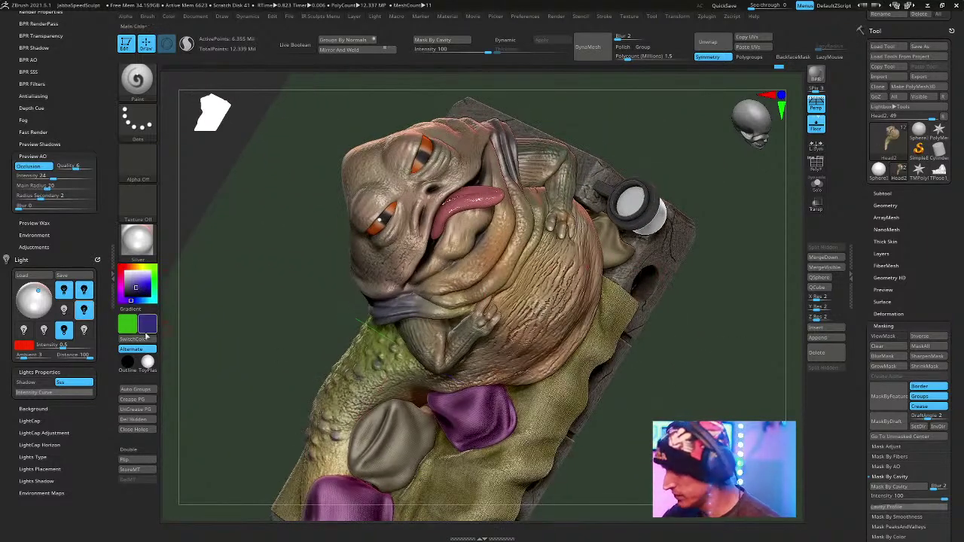
{"action": "left_click_drag", "start_coordinate": [723, 316], "coordinate": [700, 294]}
{"action": "key", "text": "space"}
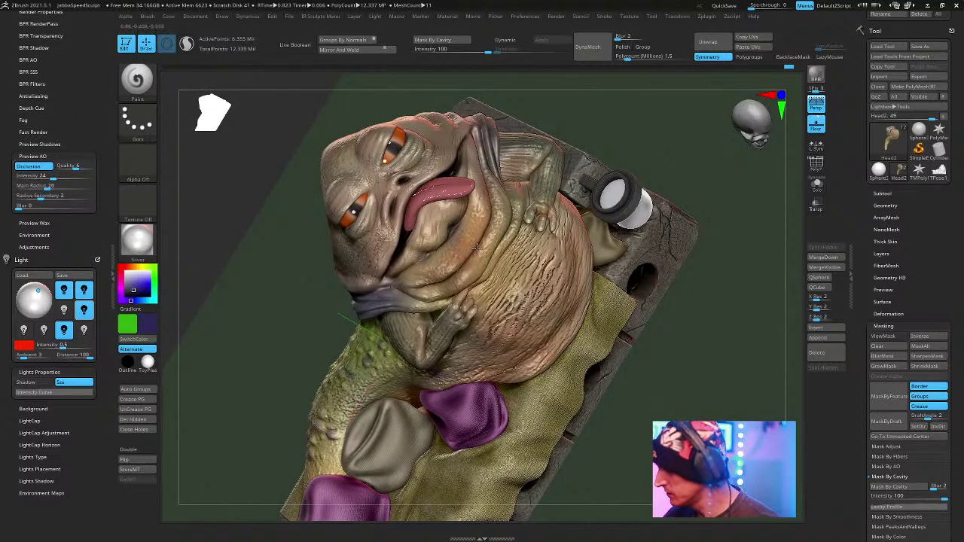
{"action": "mouse_move", "coordinate": [691, 297]}
{"action": "left_mouse_down"}
{"action": "mouse_move", "coordinate": [607, 255]}
{"action": "mouse_move", "coordinate": [504, 239]}
{"action": "left_mouse_up"}
{"action": "left_click_drag", "start_coordinate": [707, 346], "coordinate": [572, 316]}
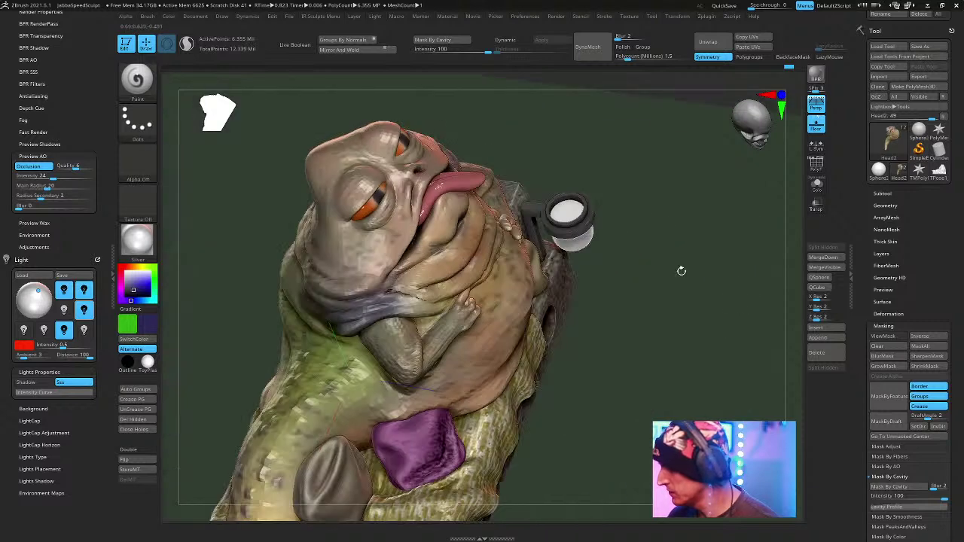
{"action": "left_click_drag", "start_coordinate": [398, 229], "coordinate": [444, 280]}
{"action": "right_click_drag", "start_coordinate": [486, 259], "coordinate": [564, 248]}
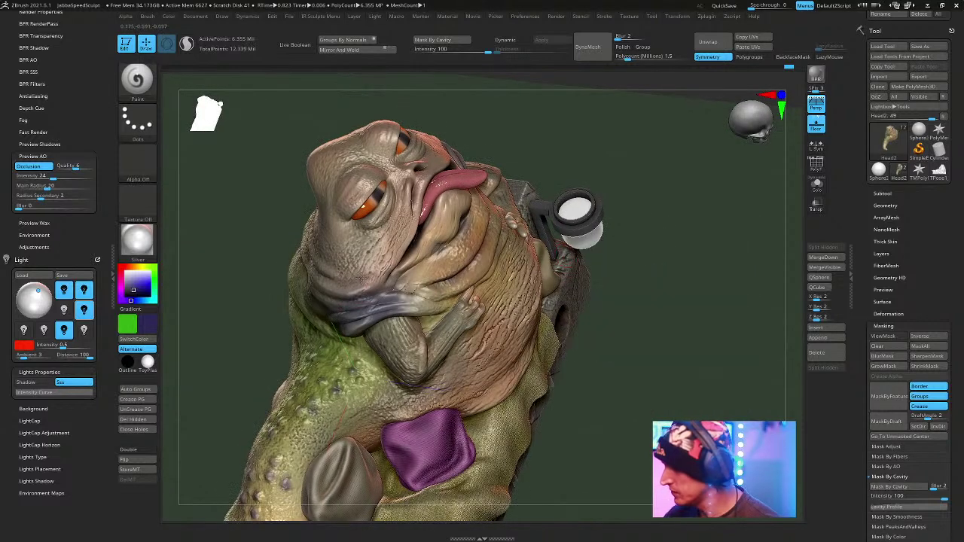
{"action": "left_click_drag", "start_coordinate": [638, 308], "coordinate": [384, 225]}
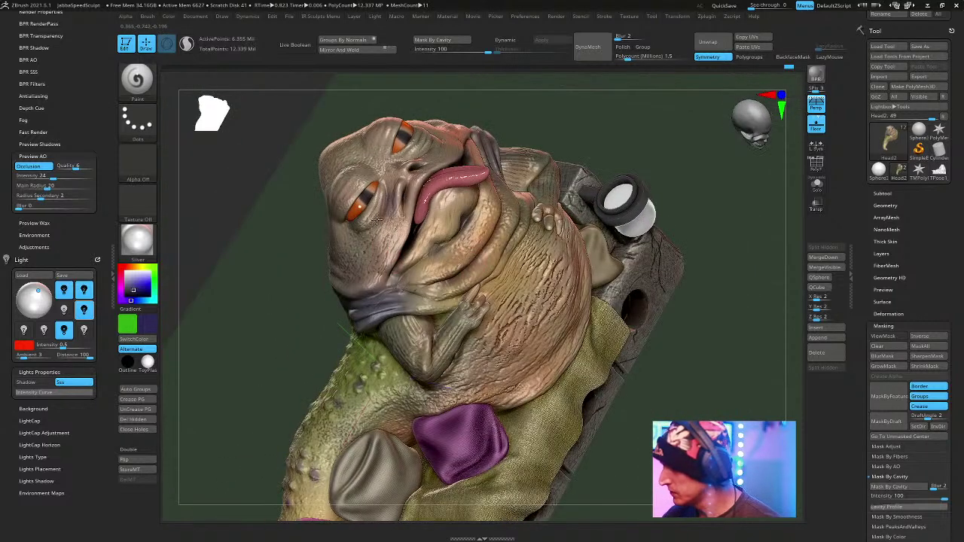
Carve fine creases around the eyes, nose, cheek and mouth corner with the DamStandard brush.
{"action": "key", "text": "b"}
{"action": "key", "text": "d"}
{"action": "key", "text": "s"}
{"action": "mouse_move", "coordinate": [643, 144]}
{"action": "left_mouse_down"}
{"action": "mouse_move", "coordinate": [572, 148]}
{"action": "mouse_move", "coordinate": [598, 122]}
{"action": "mouse_move", "coordinate": [557, 207]}
{"action": "left_mouse_up"}
{"action": "left_click_drag", "start_coordinate": [671, 148], "coordinate": [673, 110]}
{"action": "left_click_drag", "start_coordinate": [415, 194], "coordinate": [435, 167]}
{"action": "mouse_move", "coordinate": [697, 222]}
{"action": "left_mouse_down"}
{"action": "mouse_move", "coordinate": [688, 241]}
{"action": "mouse_move", "coordinate": [646, 237]}
{"action": "left_mouse_up"}
{"action": "left_click_drag", "start_coordinate": [445, 186], "coordinate": [424, 207]}
{"action": "mouse_move", "coordinate": [690, 216]}
{"action": "left_mouse_down"}
{"action": "mouse_move", "coordinate": [721, 269]}
{"action": "mouse_move", "coordinate": [639, 141]}
{"action": "mouse_move", "coordinate": [657, 174]}
{"action": "left_mouse_up"}
{"action": "left_click_drag", "start_coordinate": [314, 357], "coordinate": [331, 340]}
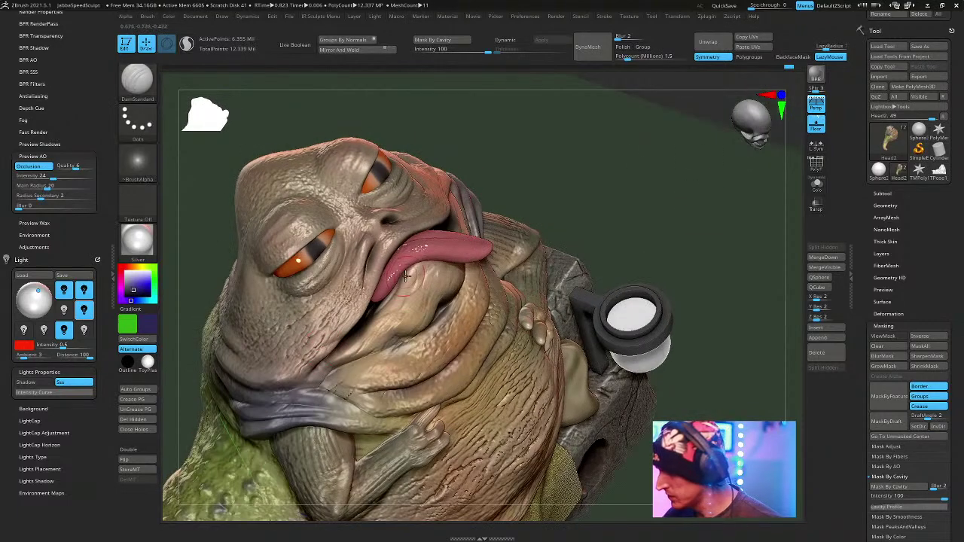
{"action": "left_click_drag", "start_coordinate": [745, 226], "coordinate": [715, 260]}
{"action": "left_click_drag", "start_coordinate": [315, 363], "coordinate": [342, 331]}
{"action": "mouse_move", "coordinate": [594, 133]}
{"action": "left_mouse_down"}
{"action": "mouse_move", "coordinate": [633, 122]}
{"action": "mouse_move", "coordinate": [652, 150]}
{"action": "mouse_move", "coordinate": [421, 271]}
{"action": "left_mouse_up"}
{"action": "right_click", "coordinate": [411, 276]}
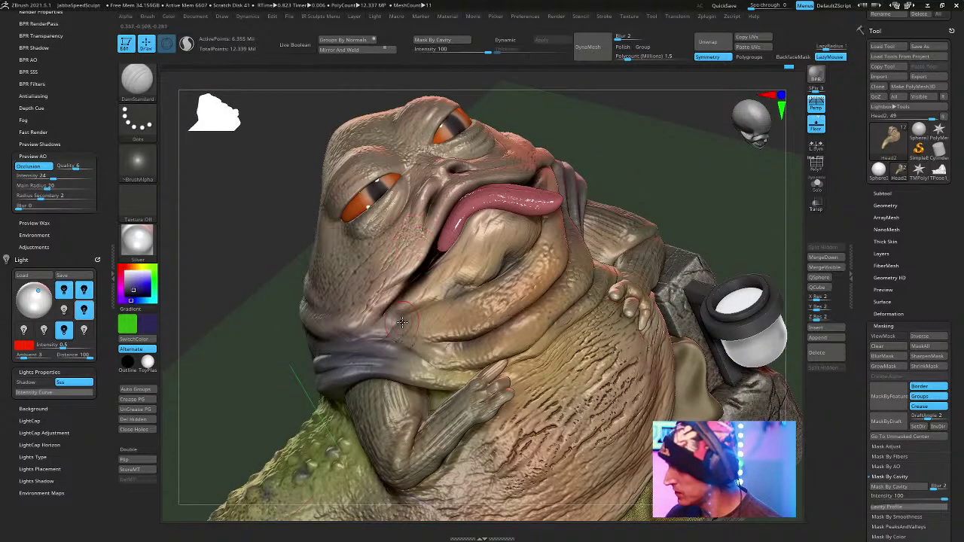
Examine the head, tongue and belly from several angles and check the whole sculpture.
{"action": "right_click_drag", "start_coordinate": [382, 294], "coordinate": [509, 292]}
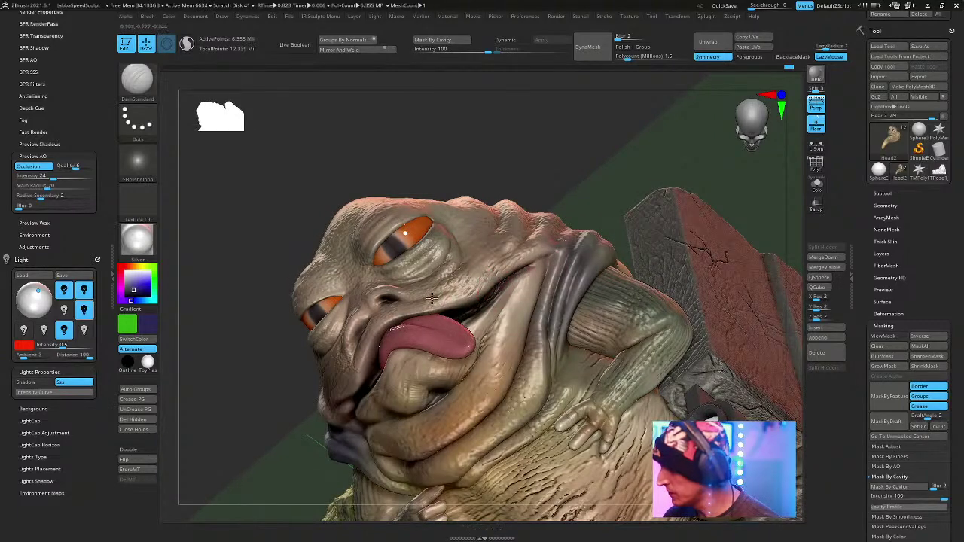
{"action": "right_click_drag", "start_coordinate": [565, 194], "coordinate": [502, 259]}
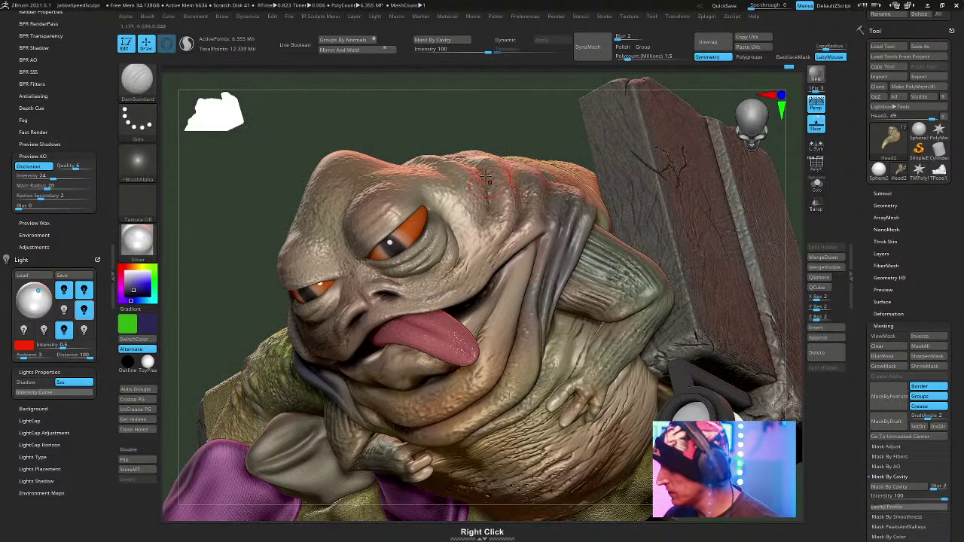
{"action": "mouse_move", "coordinate": [582, 189]}
{"action": "right_mouse_down"}
{"action": "mouse_move", "coordinate": [582, 206]}
{"action": "mouse_move", "coordinate": [395, 187]}
{"action": "right_mouse_up"}
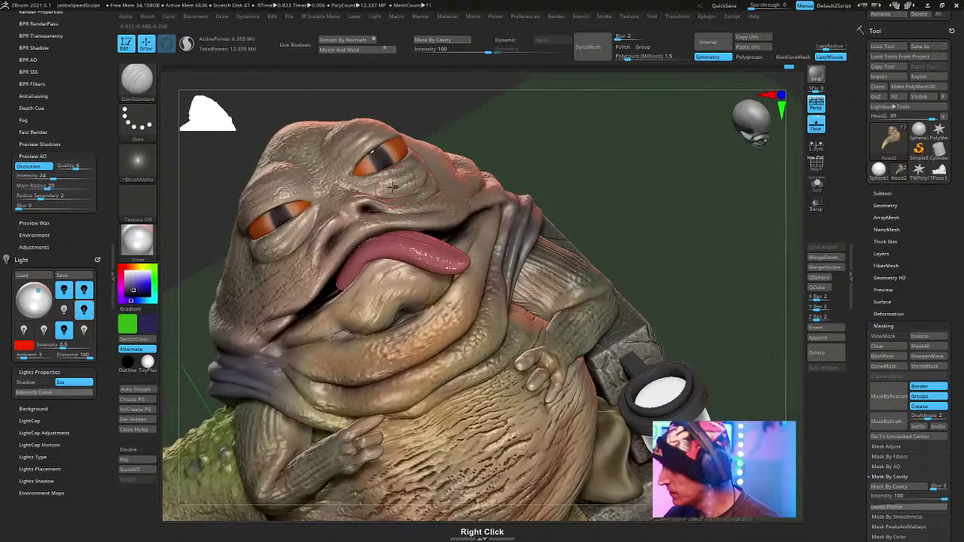
{"action": "right_click_drag", "start_coordinate": [452, 150], "coordinate": [439, 198]}
{"action": "mouse_move", "coordinate": [440, 142]}
{"action": "right_mouse_down"}
{"action": "mouse_move", "coordinate": [535, 191]}
{"action": "mouse_move", "coordinate": [593, 188]}
{"action": "mouse_move", "coordinate": [449, 234]}
{"action": "right_mouse_up"}
{"action": "right_click_drag", "start_coordinate": [576, 204], "coordinate": [499, 170]}
{"action": "right_click_drag", "start_coordinate": [611, 178], "coordinate": [598, 159], "text": "ctrl"}
{"action": "right_click_drag", "start_coordinate": [719, 252], "coordinate": [688, 241]}
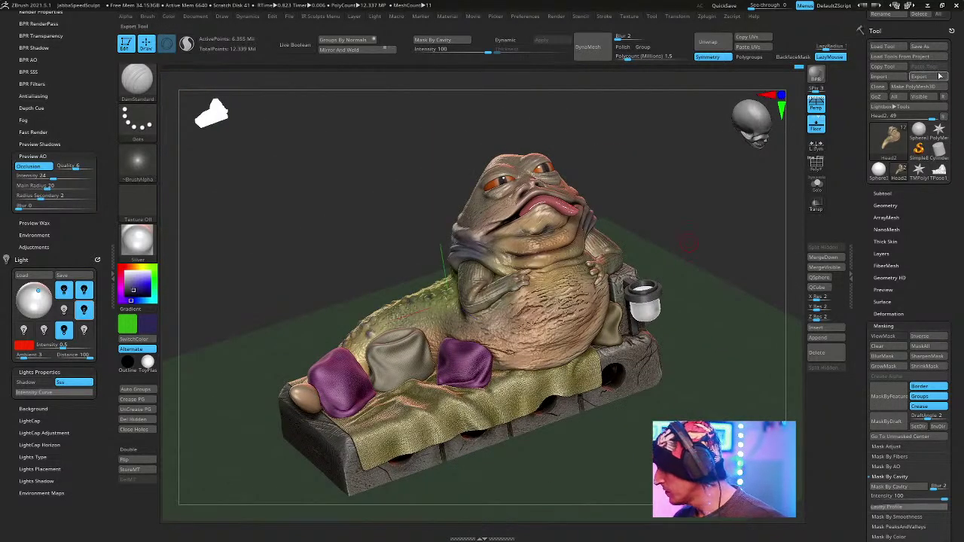
Recall the stored front camera view and save the project over the existing file.
{"action": "left_click_drag", "start_coordinate": [955, 81], "coordinate": [960, 269]}
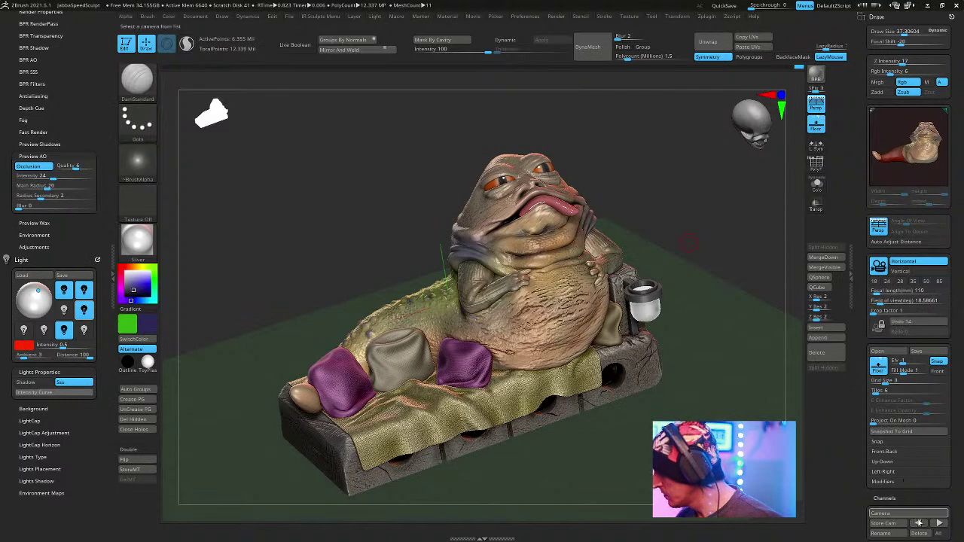
{"action": "left_click", "coordinate": [916, 522]}
{"action": "key", "text": "ctrl+s"}
{"action": "key", "text": "Return"}
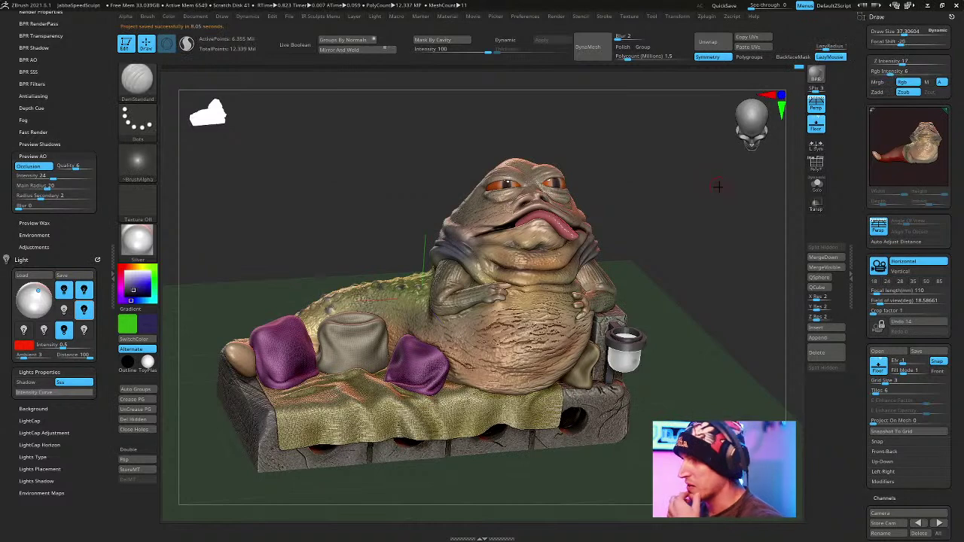
Render the full scene from the stored camera with BPR.
{"action": "key", "text": "shift+r"}
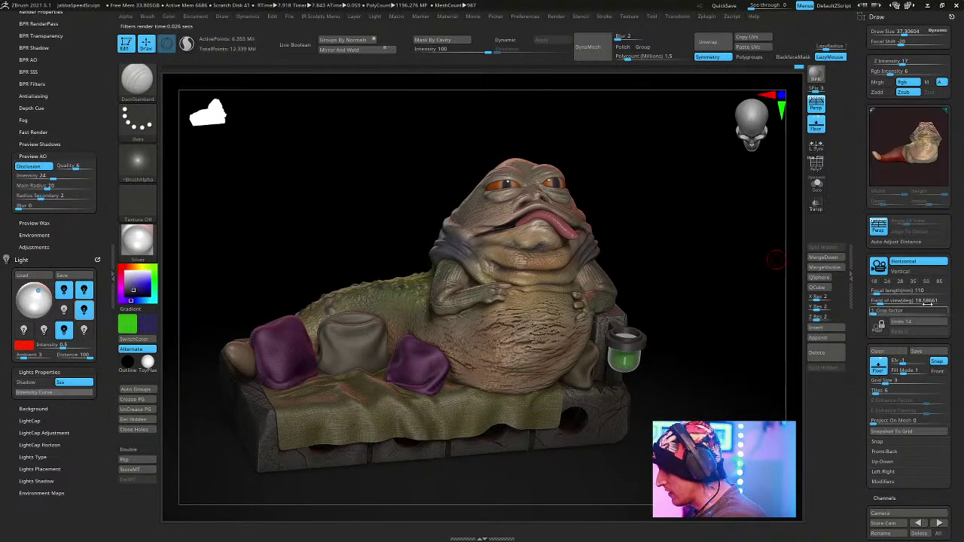
{"action": "scroll", "coordinate": [962, 326], "scroll_direction": "down", "scroll_amount": 1}
{"action": "scroll", "coordinate": [961, 326], "scroll_direction": "up", "scroll_amount": 2}
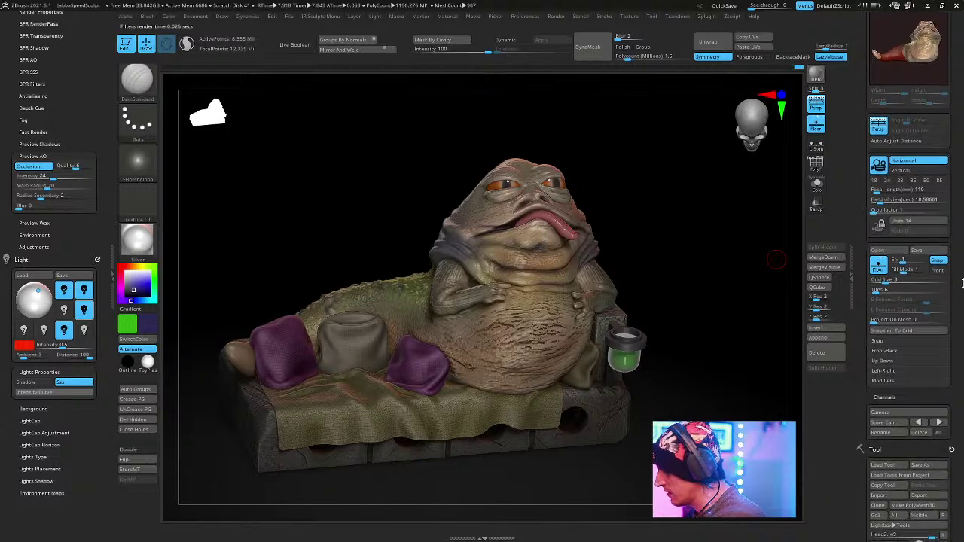
Double the document size and accept the resize.
{"action": "left_click", "coordinate": [203, 17]}
{"action": "left_click", "coordinate": [243, 223]}
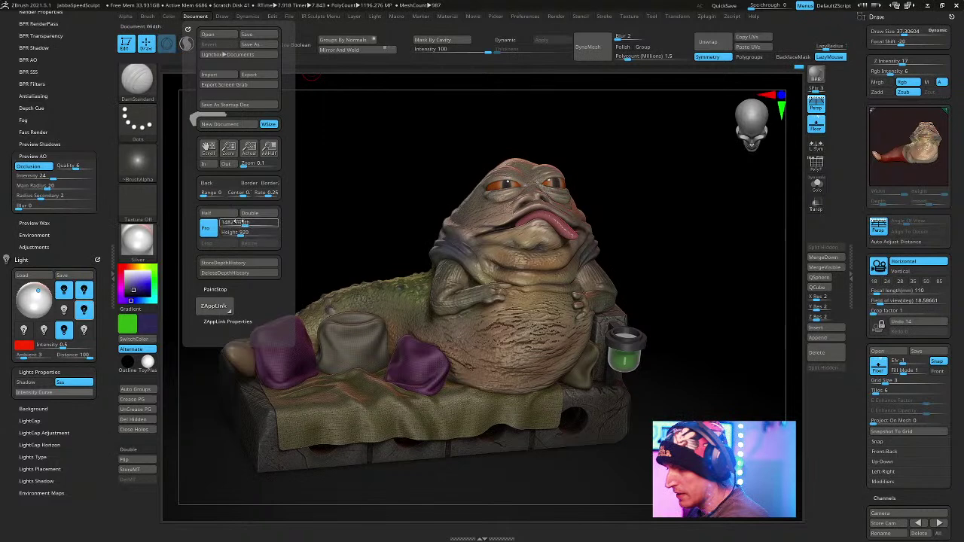
{"action": "left_click", "coordinate": [249, 214]}
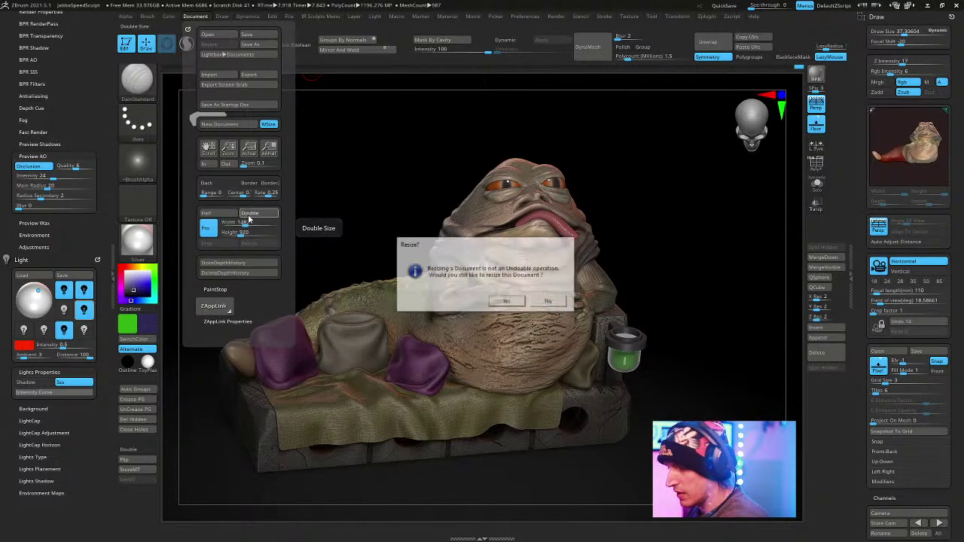
{"action": "left_click", "coordinate": [516, 302]}
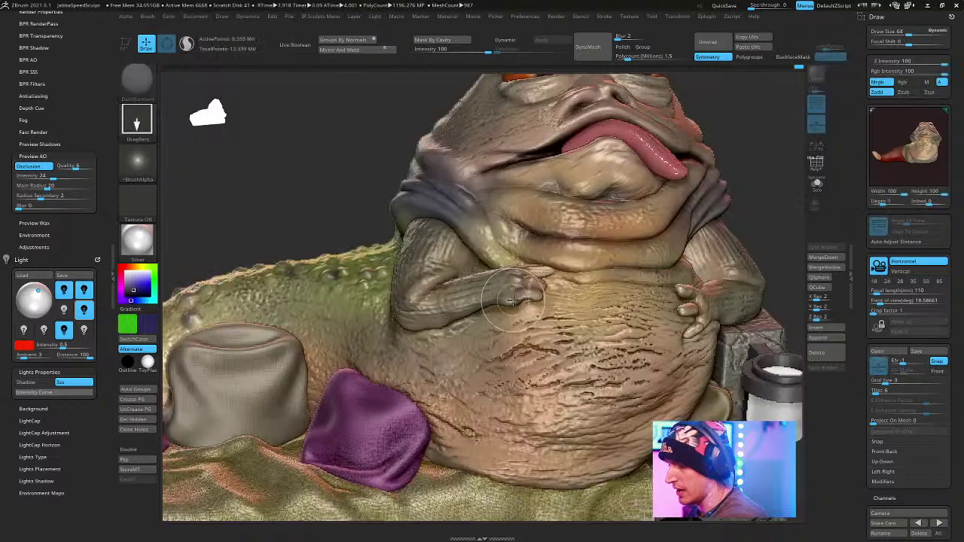
Clear the enlarged canvas, zoom the document out to fit, redraw the Jabba sculpture on it in edit mode and frame it.
{"action": "key", "text": "ctrl+n"}
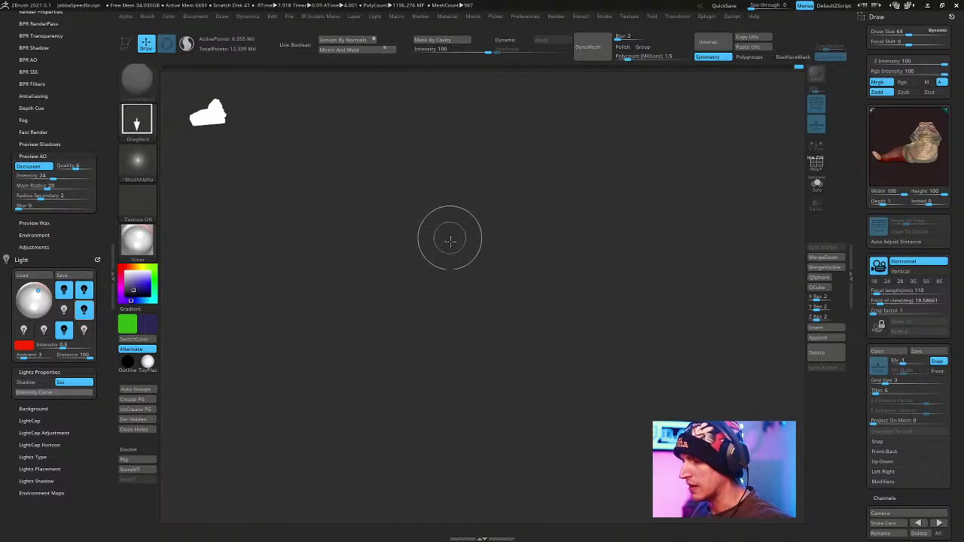
{"action": "left_click", "coordinate": [196, 16]}
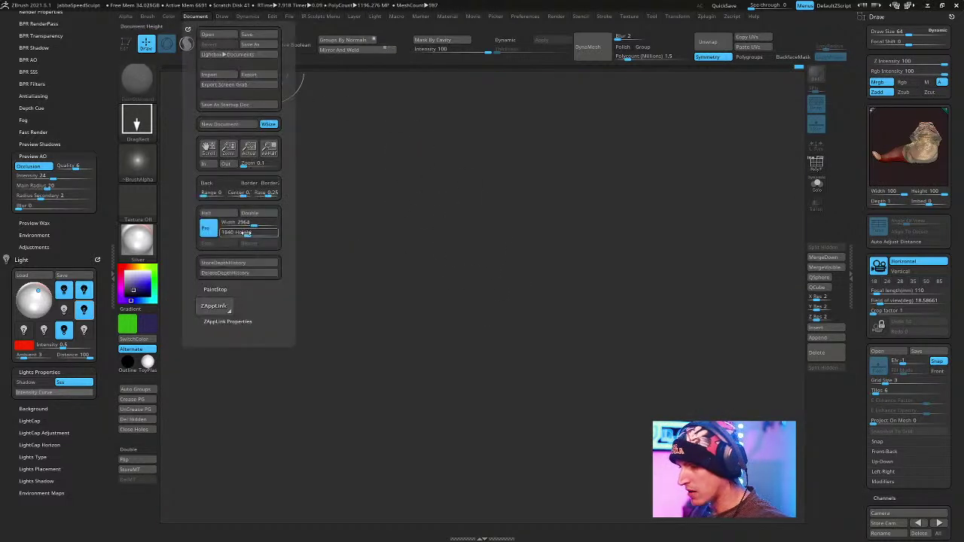
{"action": "mouse_move", "coordinate": [228, 148]}
{"action": "left_mouse_down"}
{"action": "mouse_move", "coordinate": [326, 133]}
{"action": "mouse_move", "coordinate": [408, 216]}
{"action": "left_mouse_up"}
{"action": "left_click_drag", "start_coordinate": [512, 248], "coordinate": [510, 368]}
{"action": "key", "text": "t"}
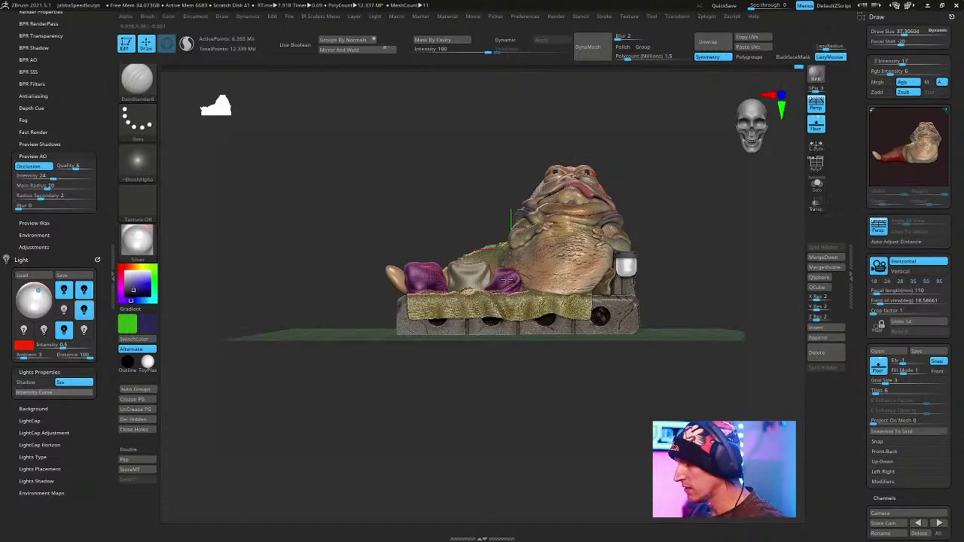
{"action": "key", "text": "f"}
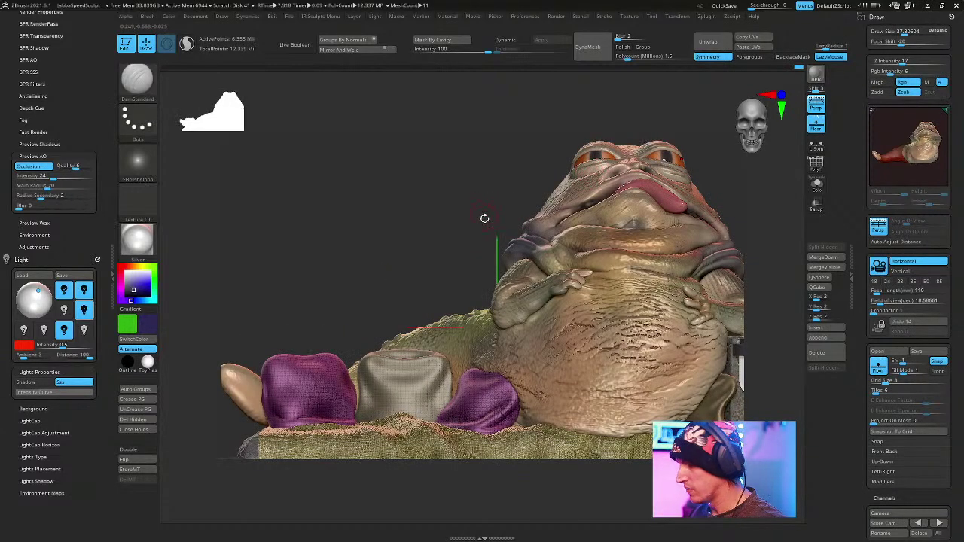
Recall the stored three-quarter camera view and render the full scene with BPR at the enlarged document size.
{"action": "left_click_drag", "start_coordinate": [477, 214], "coordinate": [473, 212]}
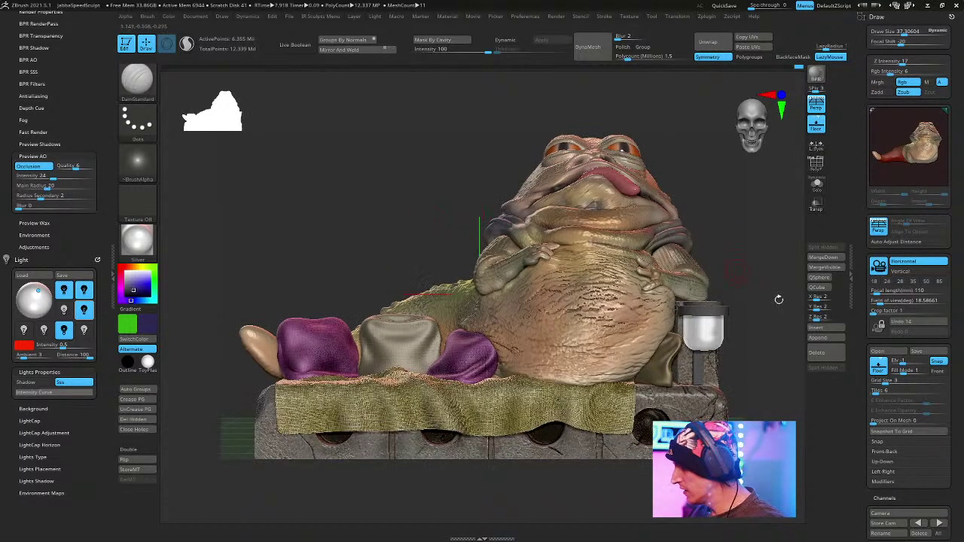
{"action": "left_click", "coordinate": [916, 522]}
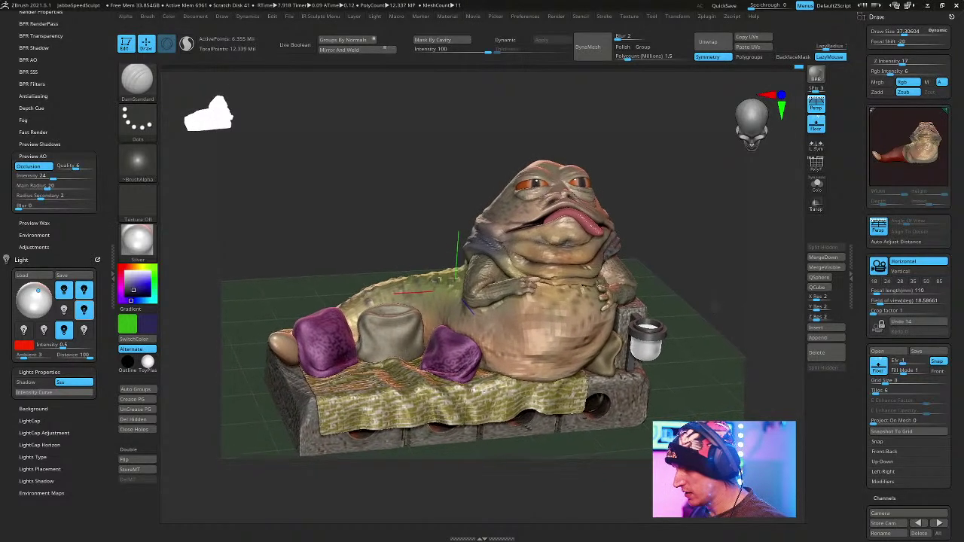
{"action": "key", "text": "shift"}
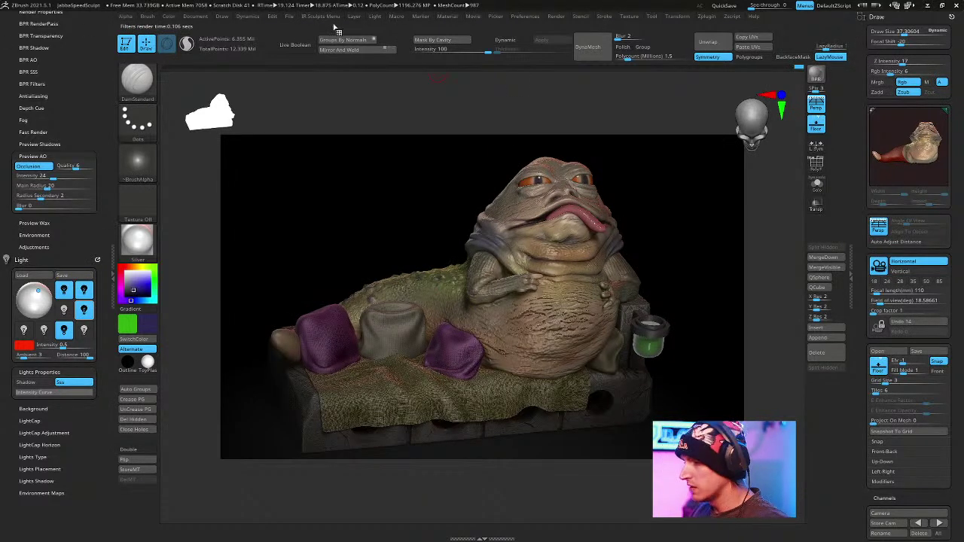
Export the render to the Desktop as a JPEG named Jabb_ZBHO_SpeedSculpt_FinalRender, accepting the full-size crop and quality 100.
{"action": "left_click", "coordinate": [202, 17]}
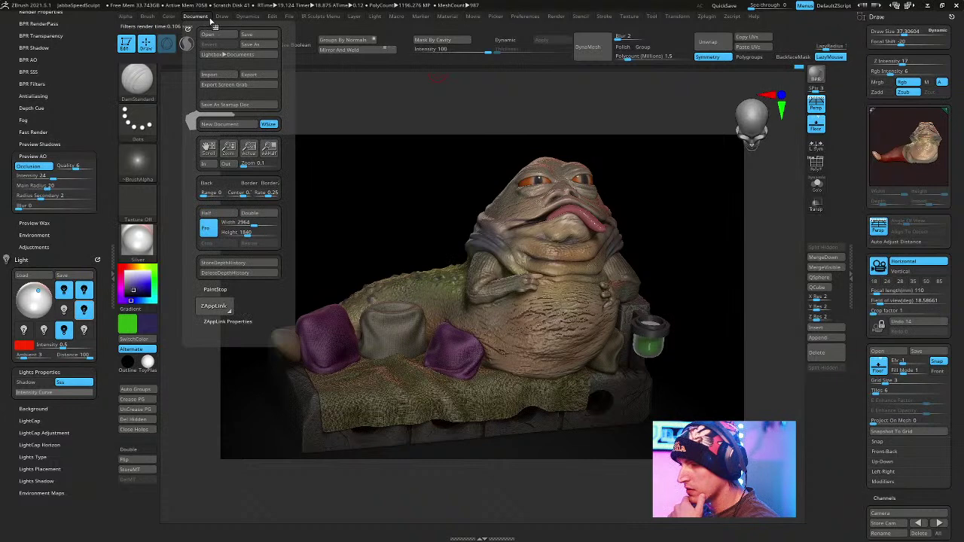
{"action": "left_click", "coordinate": [248, 74]}
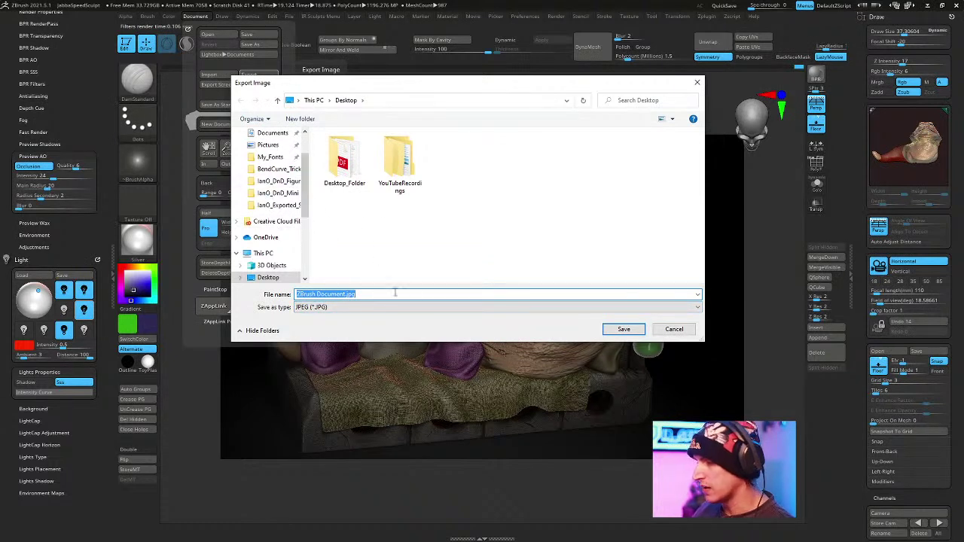
{"action": "type", "text": "Jabb"}
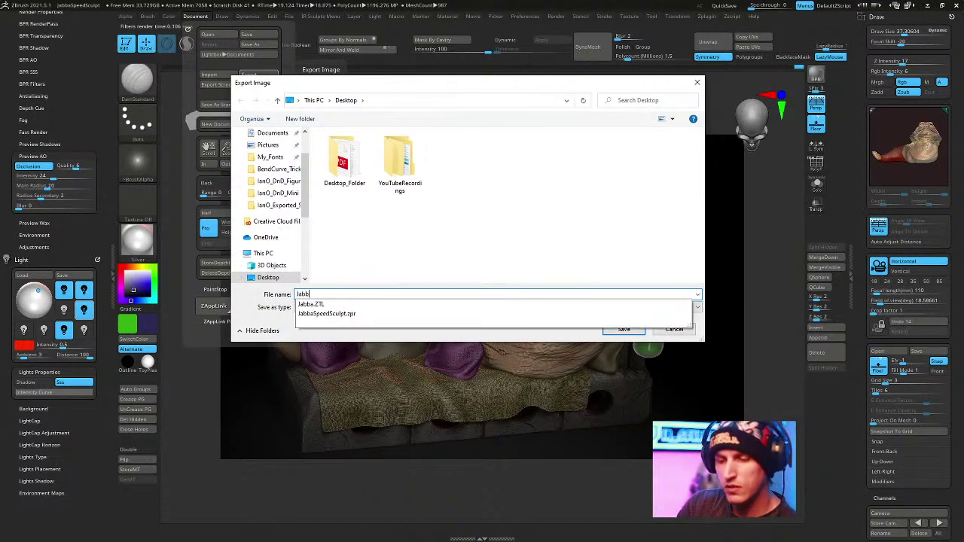
{"action": "type", "text": "_ZBHO_SpeedSculpt_FinalRender"}
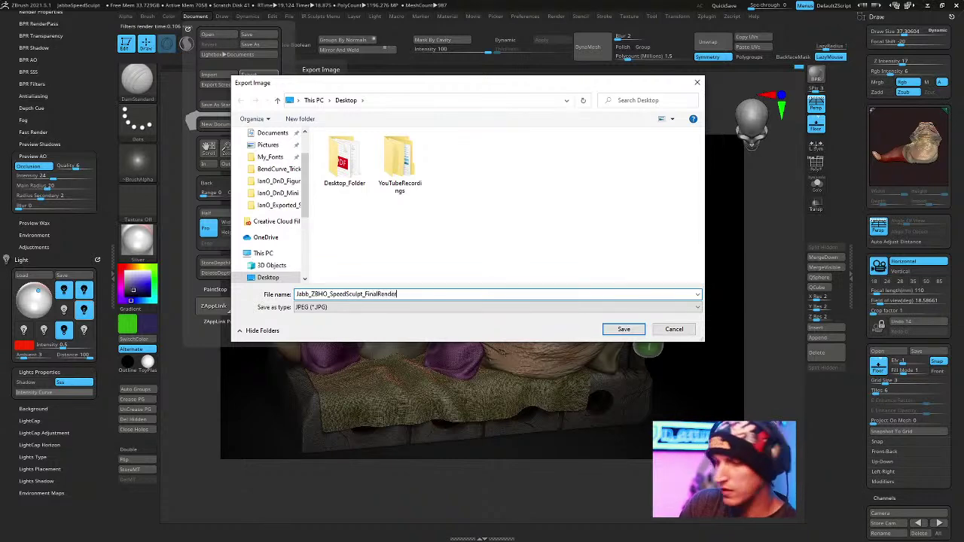
{"action": "key", "text": "Return"}
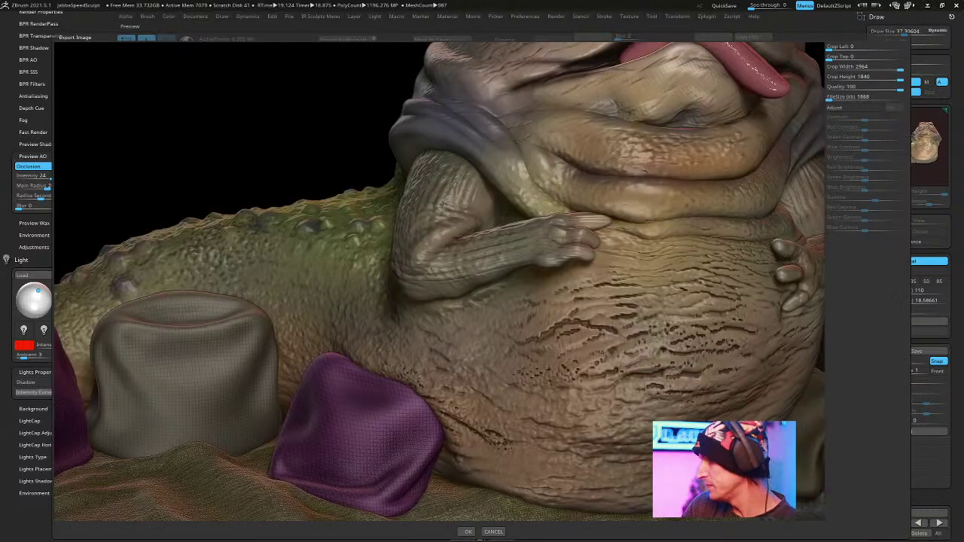
{"action": "key", "text": "Return"}
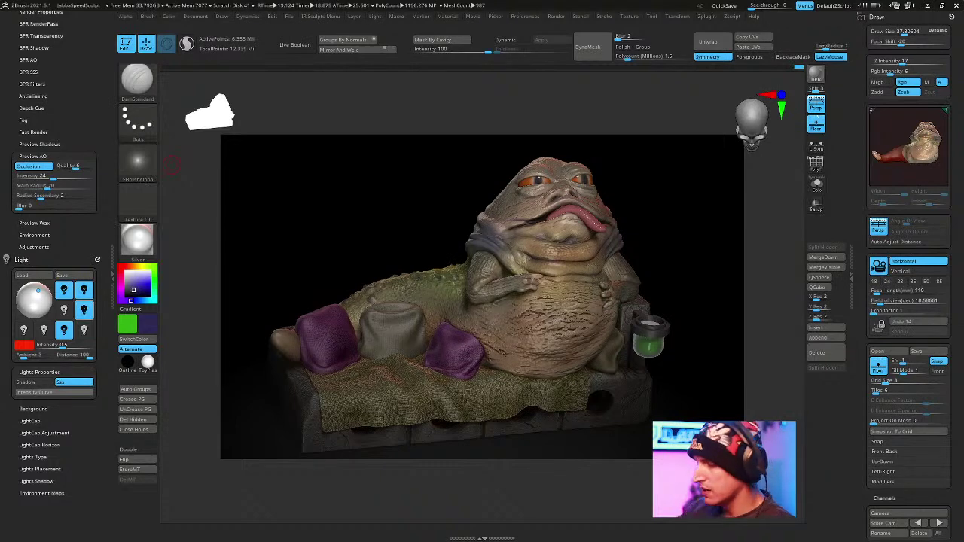
Switch off the four active lights, switch on the unused 0.18-intensity light and nudge its placement near the centre of the light sphere.
{"action": "left_click", "coordinate": [84, 291]}
{"action": "left_click", "coordinate": [83, 291]}
{"action": "left_click", "coordinate": [64, 290]}
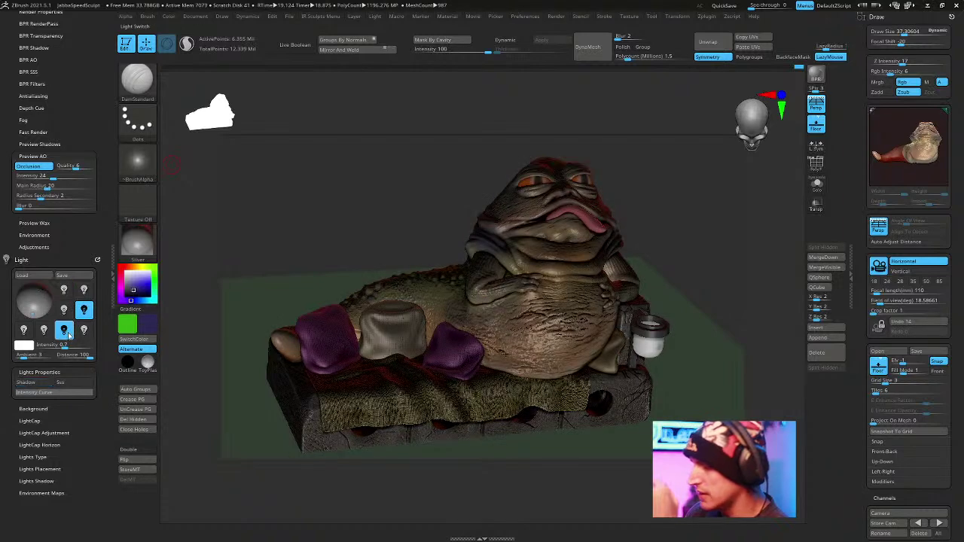
{"action": "left_click", "coordinate": [68, 332]}
{"action": "left_click", "coordinate": [84, 312]}
{"action": "left_click", "coordinate": [85, 312]}
{"action": "left_click", "coordinate": [67, 312]}
{"action": "left_click", "coordinate": [67, 313]}
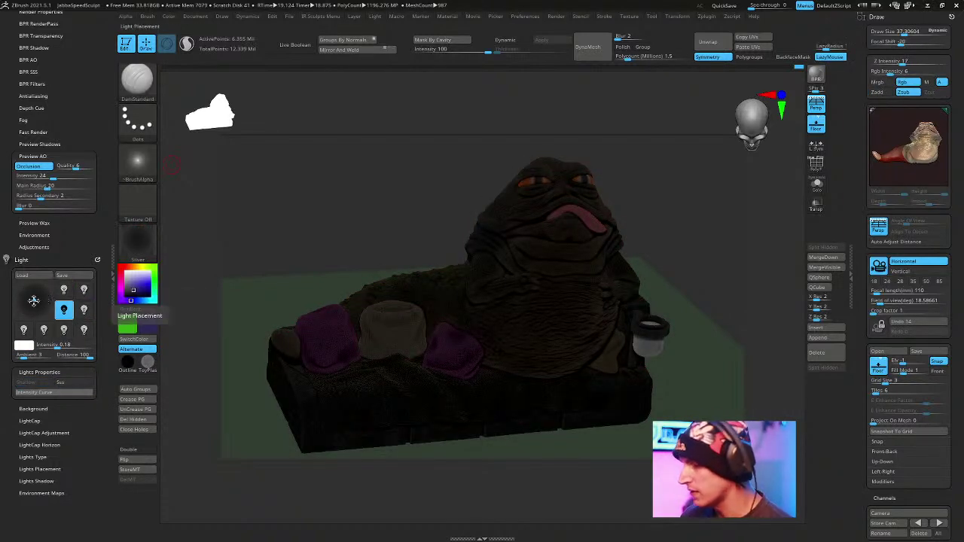
{"action": "left_click_drag", "start_coordinate": [35, 301], "coordinate": [38, 301]}
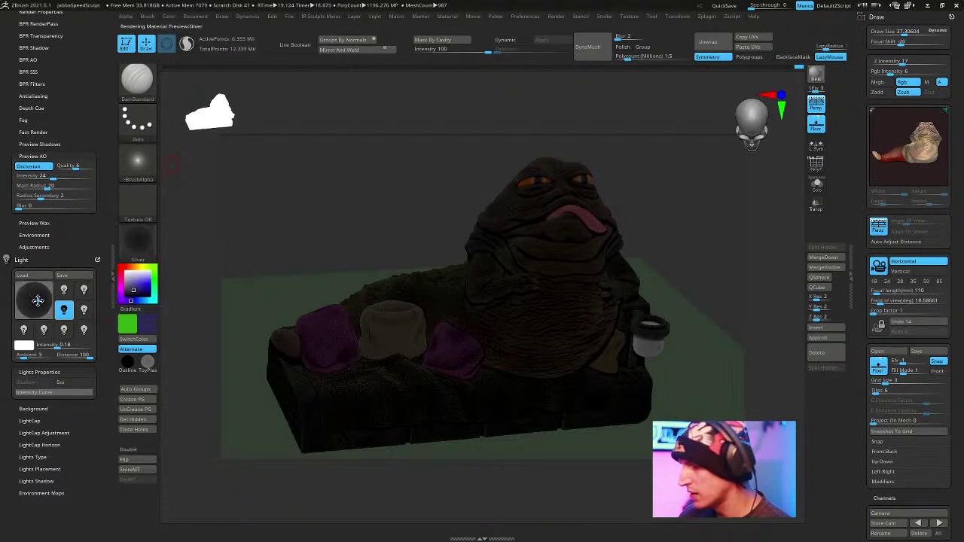
Switch the other four lights back on alongside the added light and render the scene again with BPR.
{"action": "left_click", "coordinate": [84, 293]}
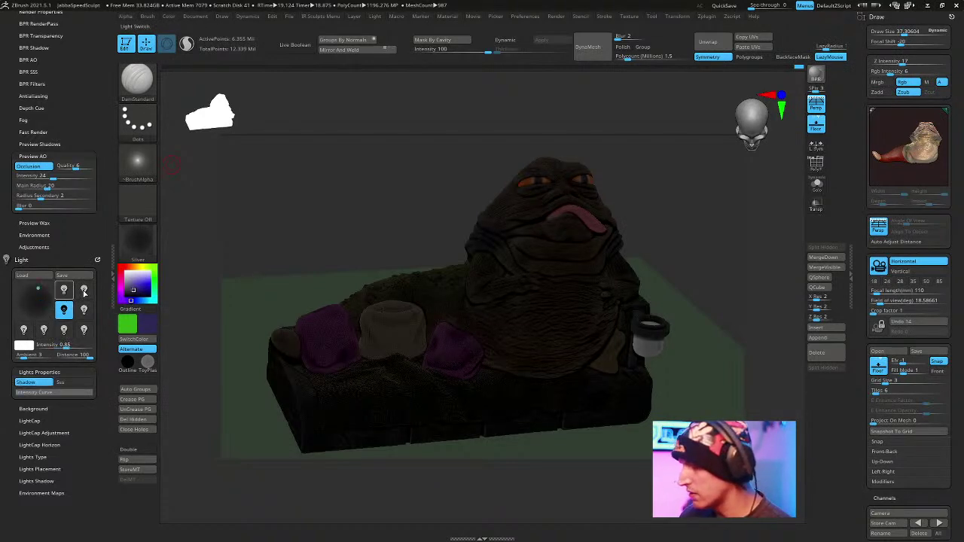
{"action": "left_click", "coordinate": [83, 309]}
{"action": "left_click", "coordinate": [63, 331]}
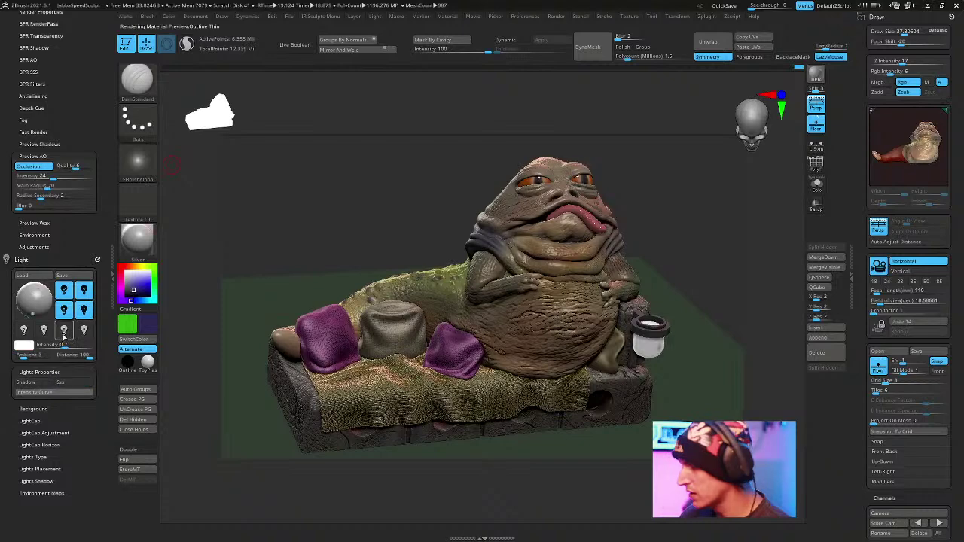
{"action": "left_click", "coordinate": [63, 331]}
{"action": "key", "text": "shift"}
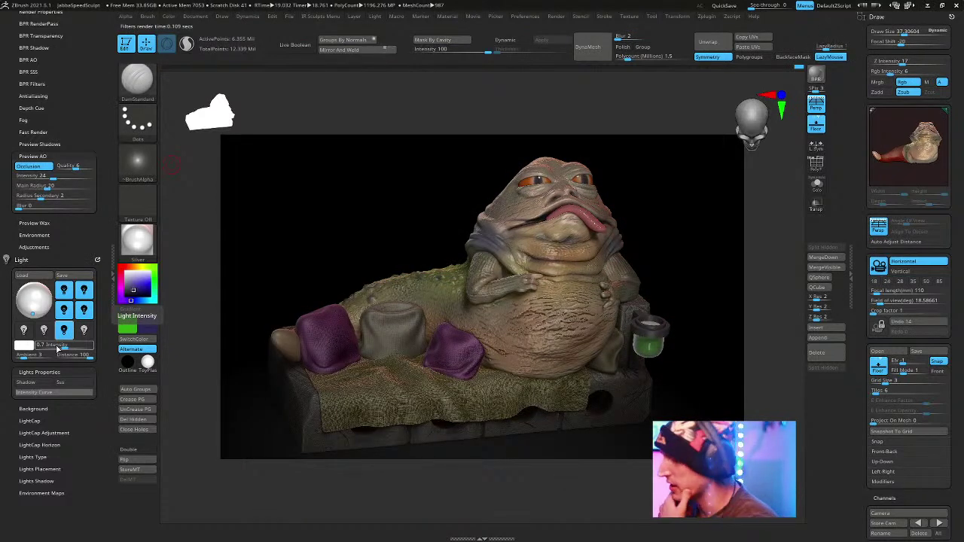
Save the project over the existing JabbaSpeedSculpt file.
{"action": "key", "text": "ctrl+s"}
{"action": "key", "text": "Return"}
{"action": "key", "text": "Return"}
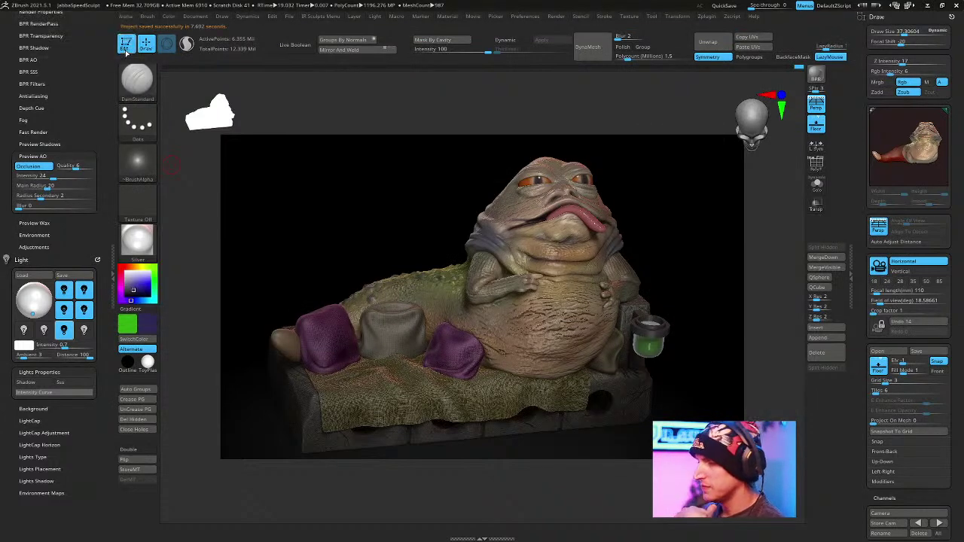
Export the new render over Jabb_ZBHO_SpeedSculpt_FinalRender.jpg on the Desktop, accepting the overwrite and the full-size crop.
{"action": "left_click", "coordinate": [203, 16]}
{"action": "left_click", "coordinate": [250, 74]}
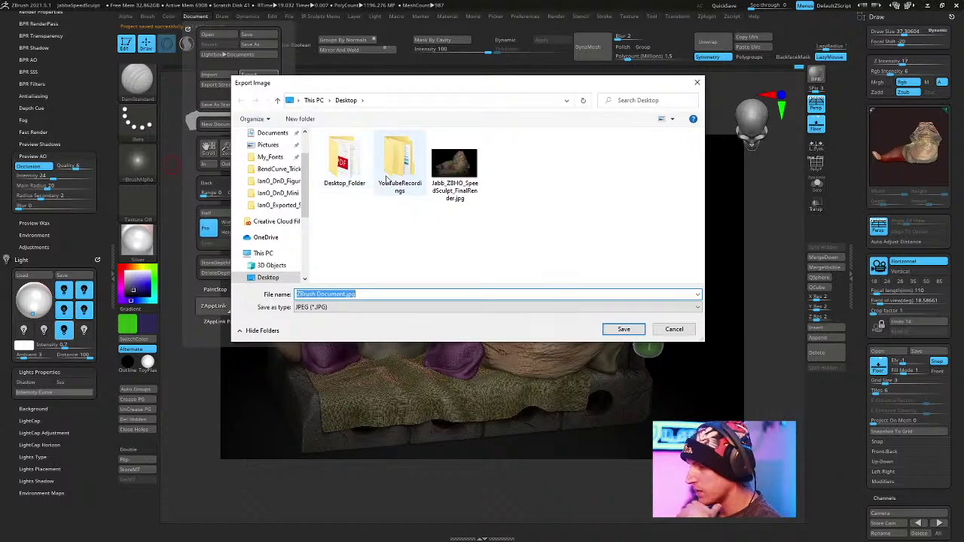
{"action": "left_click", "coordinate": [451, 170]}
{"action": "key", "text": "Return"}
{"action": "key", "text": "Return"}
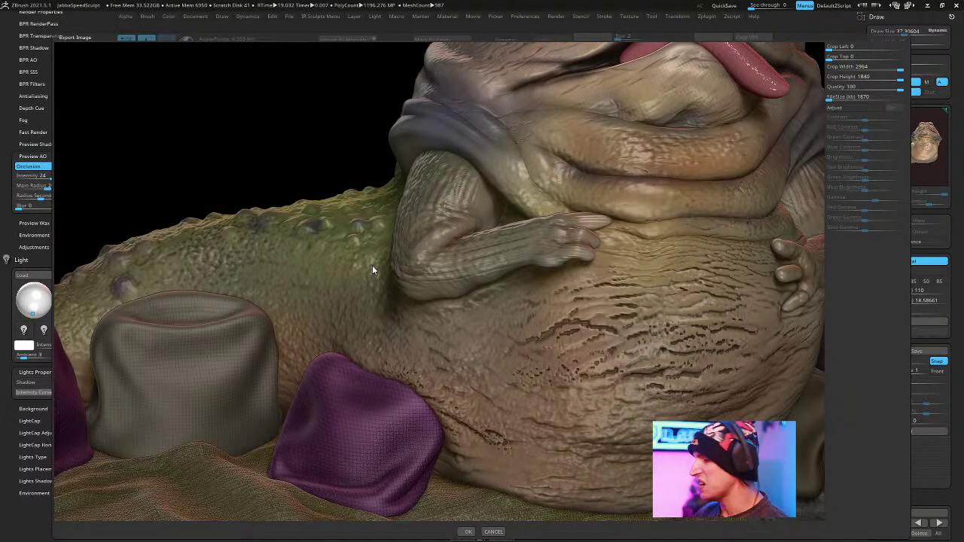
{"action": "key", "text": "Return"}
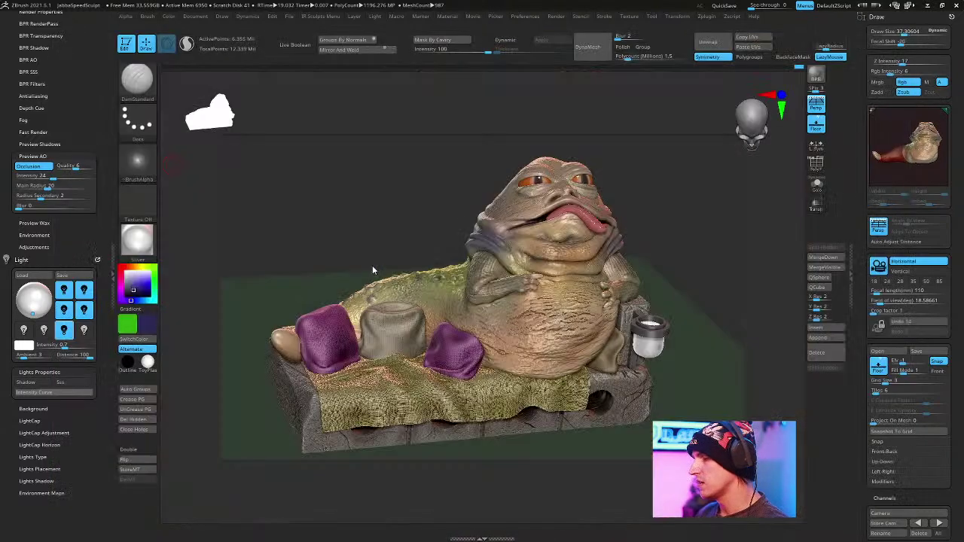